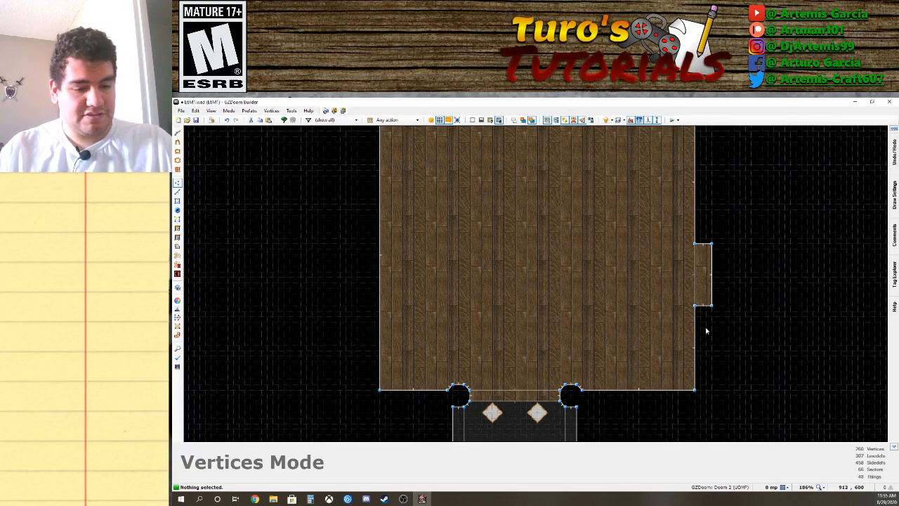
Enter visual mode and select the five wall faces of the rounded pillar on one side of the computer hallway's doorway.
{"action": "key", "text": "q"}
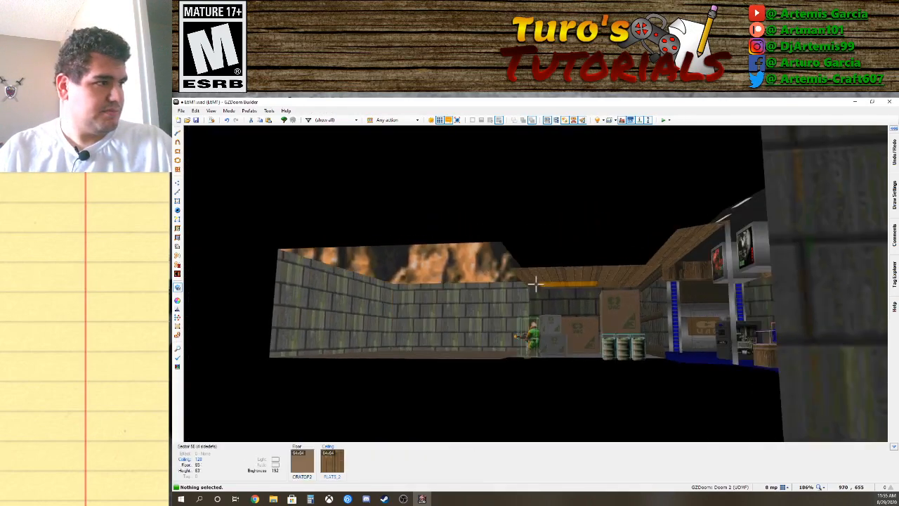
{"action": "key", "text": "s"}
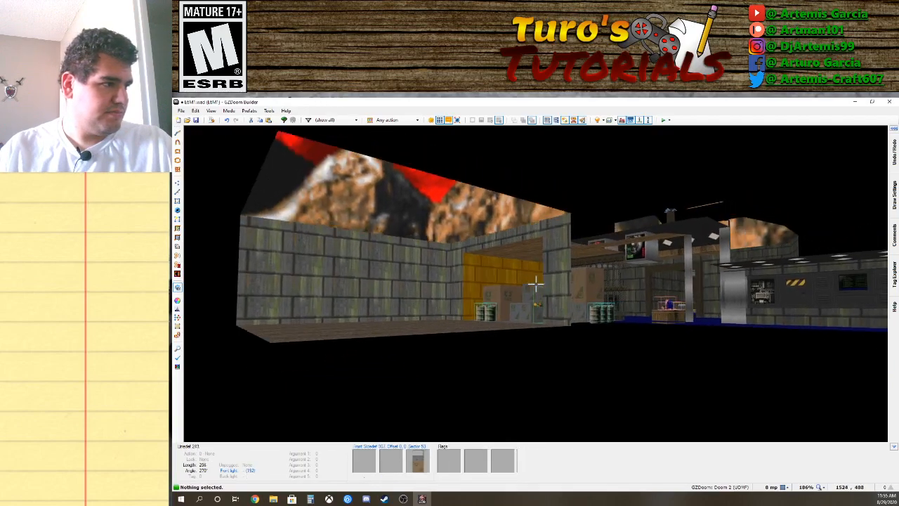
{"action": "key", "text": "w"}
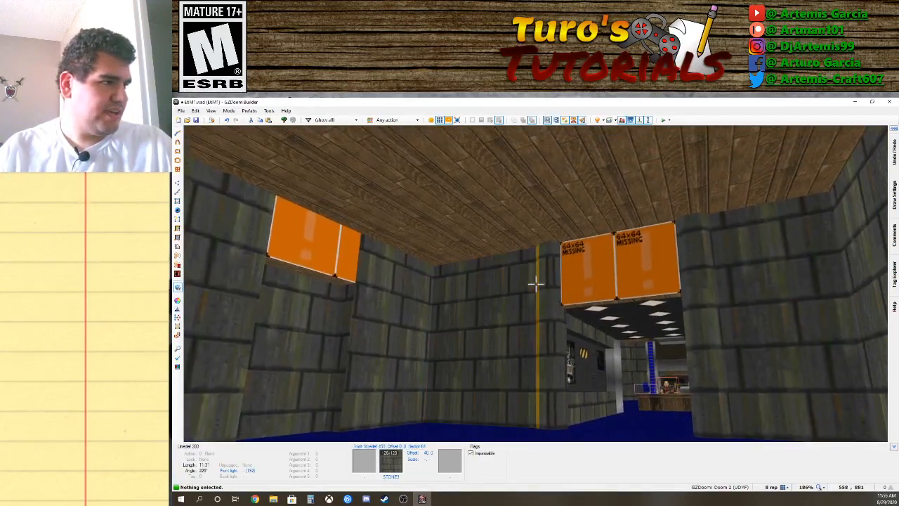
{"action": "key", "text": "a"}
{"action": "key", "text": "w"}
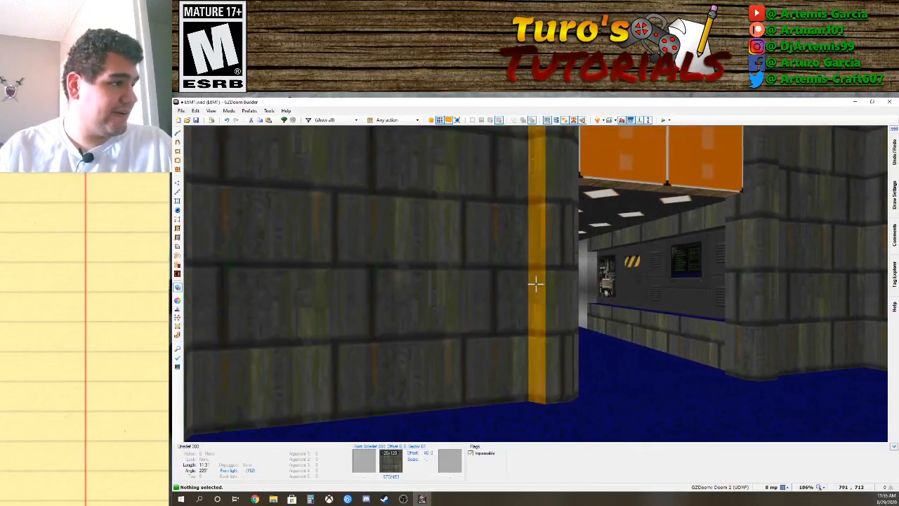
{"action": "left_click", "coordinate": [535, 284]}
{"action": "key", "text": "w"}
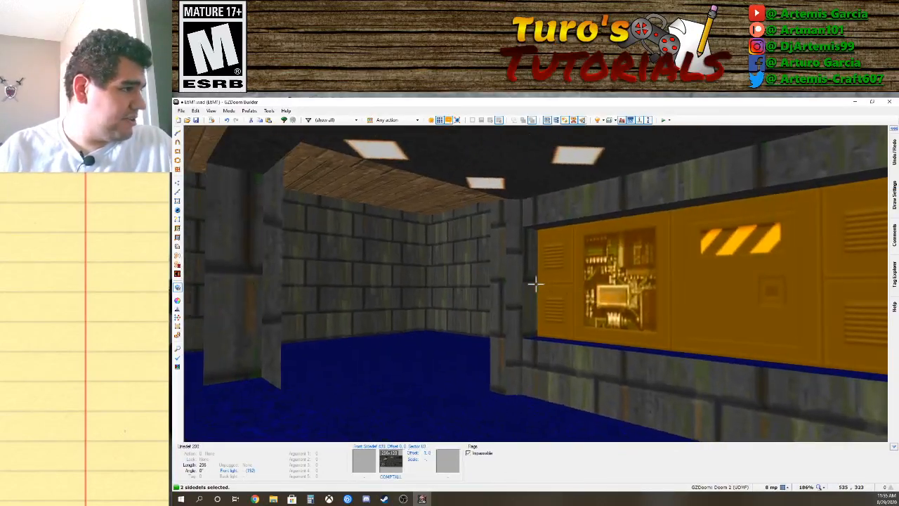
{"action": "left_click", "coordinate": [535, 283]}
{"action": "left_click", "coordinate": [536, 284]}
{"action": "key", "text": "s"}
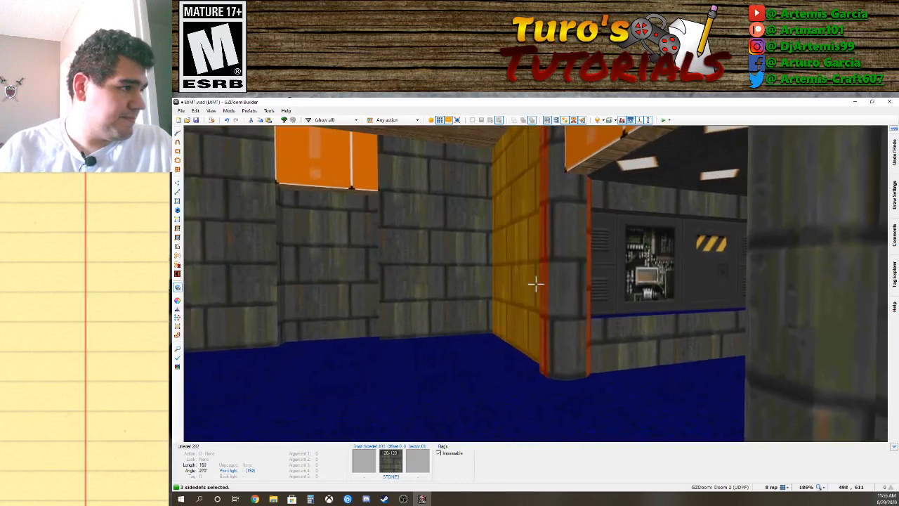
{"action": "left_click", "coordinate": [536, 284]}
{"action": "left_click", "coordinate": [536, 284]}
{"action": "key", "text": "d"}
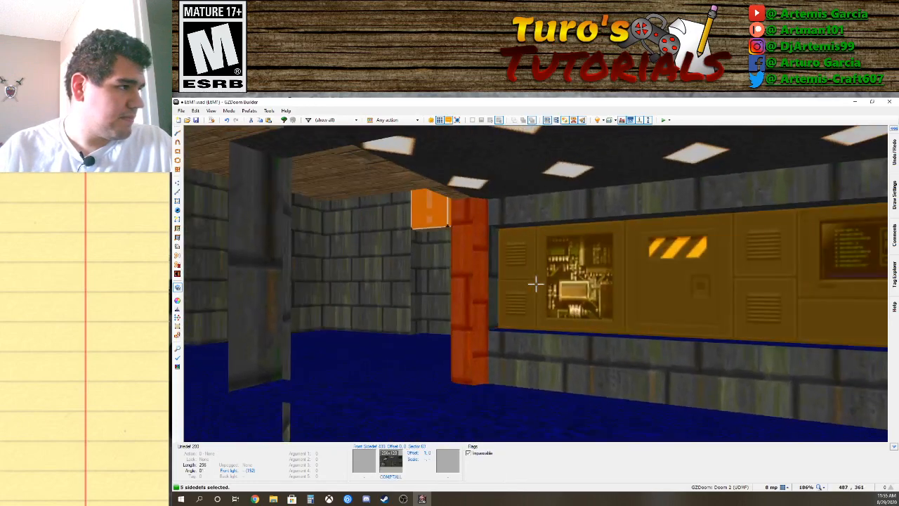
Add the five wall faces of the opposite rounded pillar at the hallway doorway to the selection.
{"action": "key", "text": "a"}
{"action": "key", "text": "w"}
{"action": "key", "text": "s"}
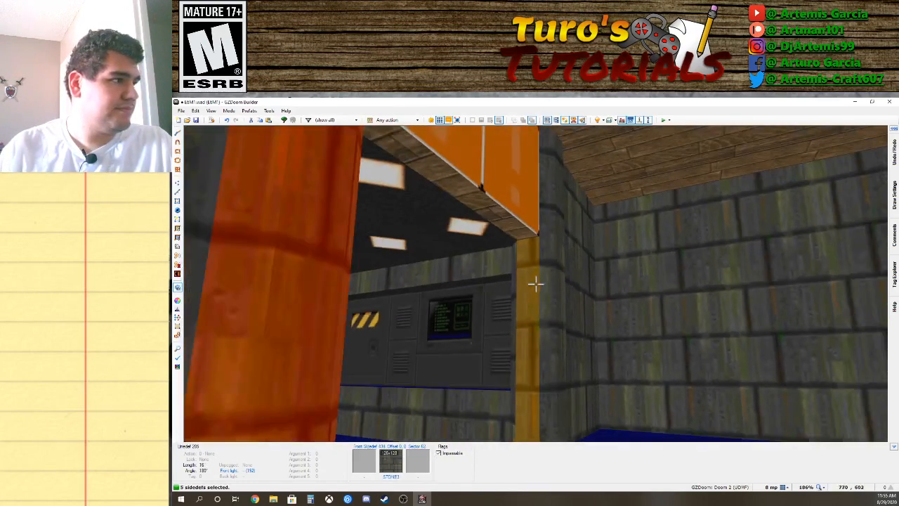
{"action": "left_click", "coordinate": [536, 283]}
{"action": "key", "text": "d"}
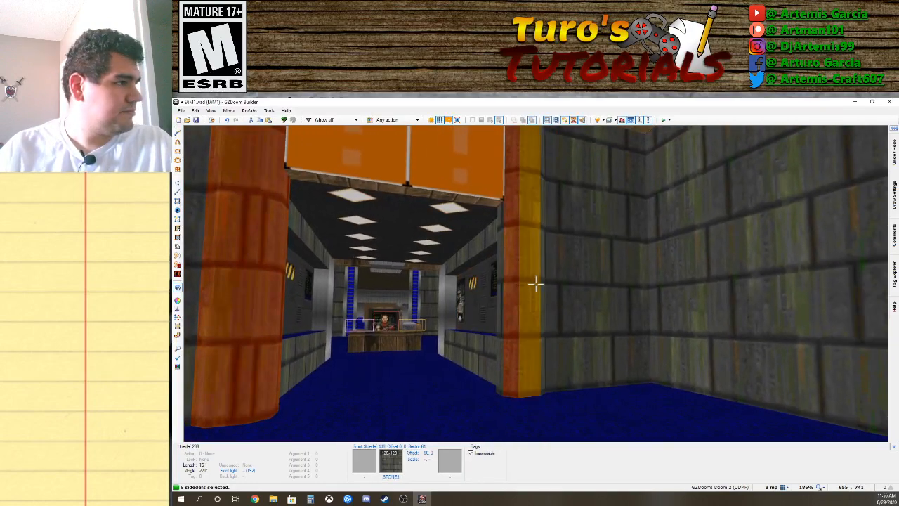
{"action": "left_click", "coordinate": [536, 284]}
{"action": "key", "text": "d"}
{"action": "left_click", "coordinate": [536, 284]}
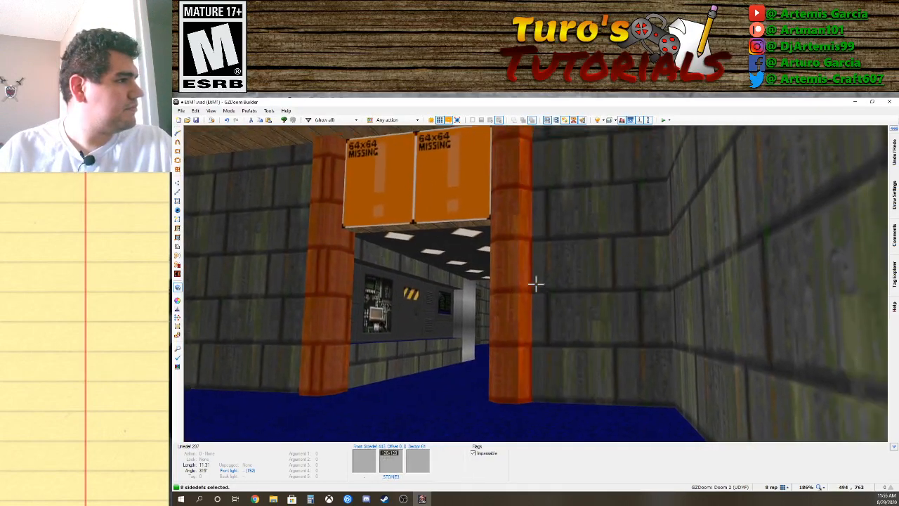
{"action": "key", "text": "a"}
{"action": "key", "text": "s"}
{"action": "left_click", "coordinate": [535, 283]}
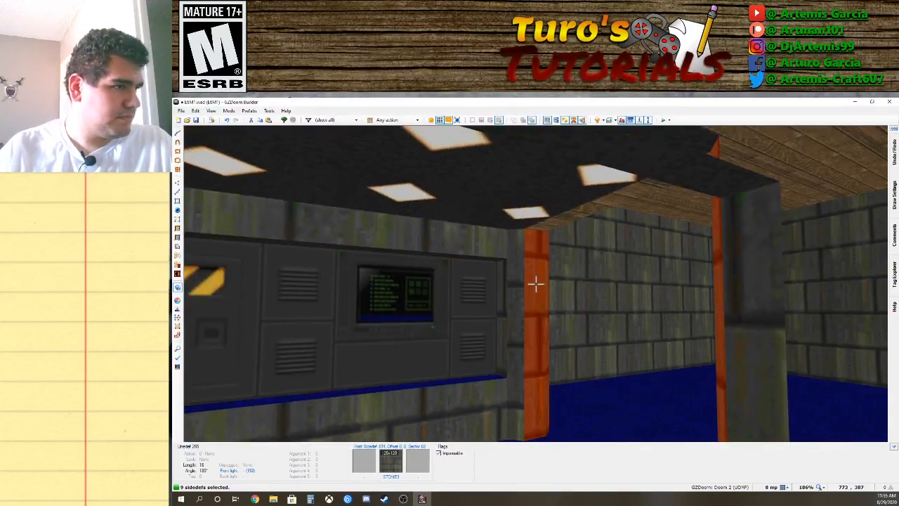
{"action": "key", "text": "a"}
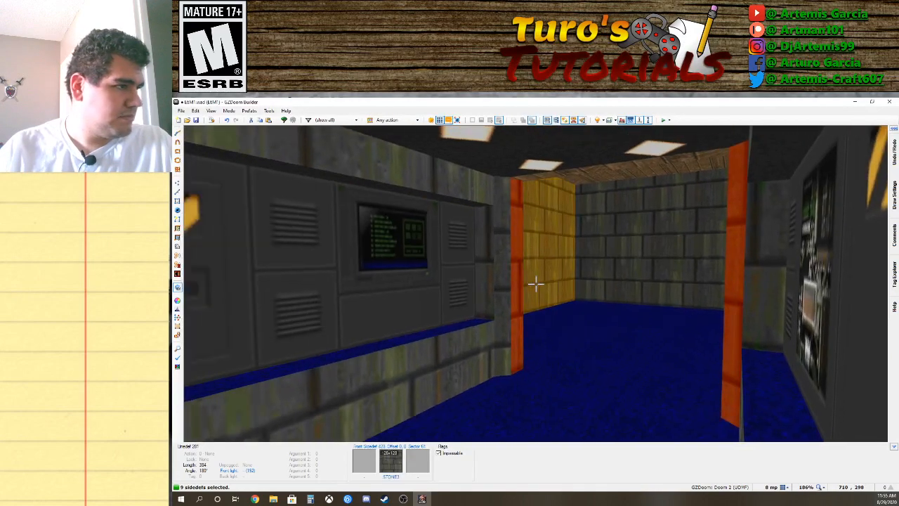
{"action": "left_click", "coordinate": [535, 283]}
Open the front middle texture choice for the selected pillar faces and look through the Base texture set.
{"action": "right_click", "coordinate": [535, 283]}
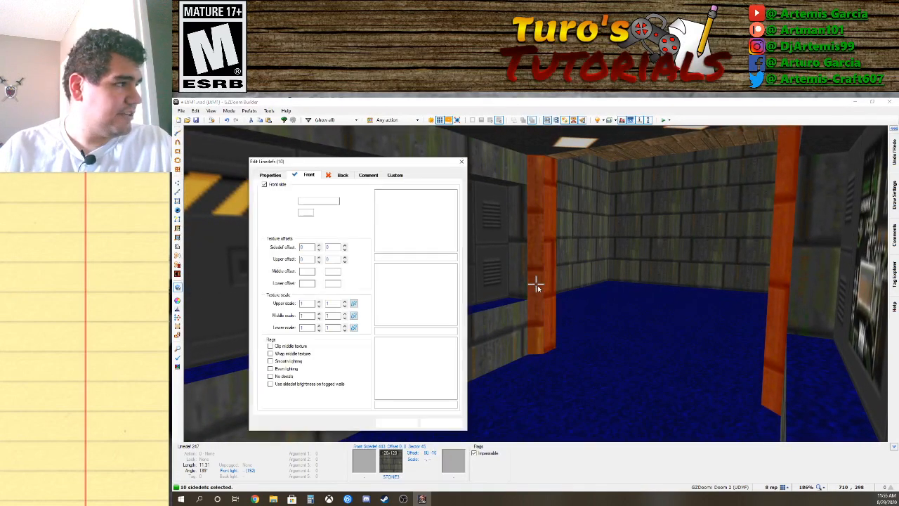
{"action": "left_click", "coordinate": [441, 302]}
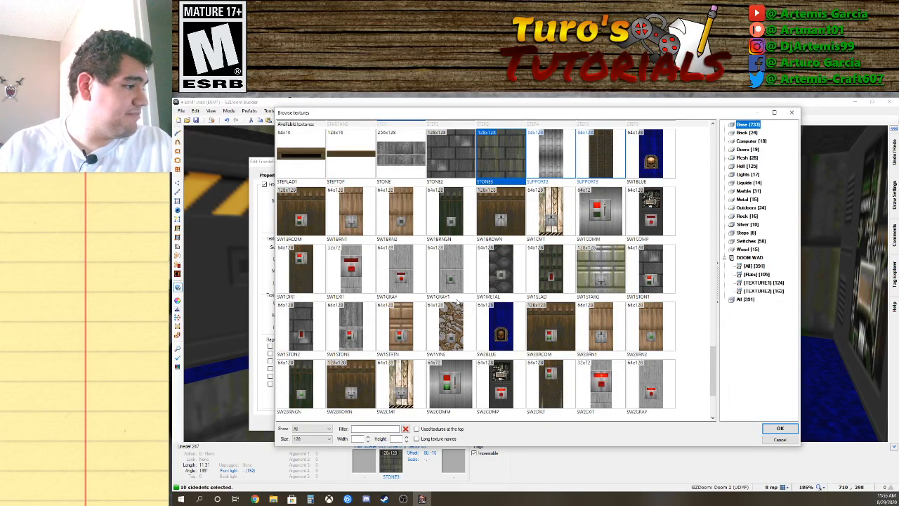
{"action": "scroll", "coordinate": [576, 304], "scroll_direction": "down", "scroll_amount": 3}
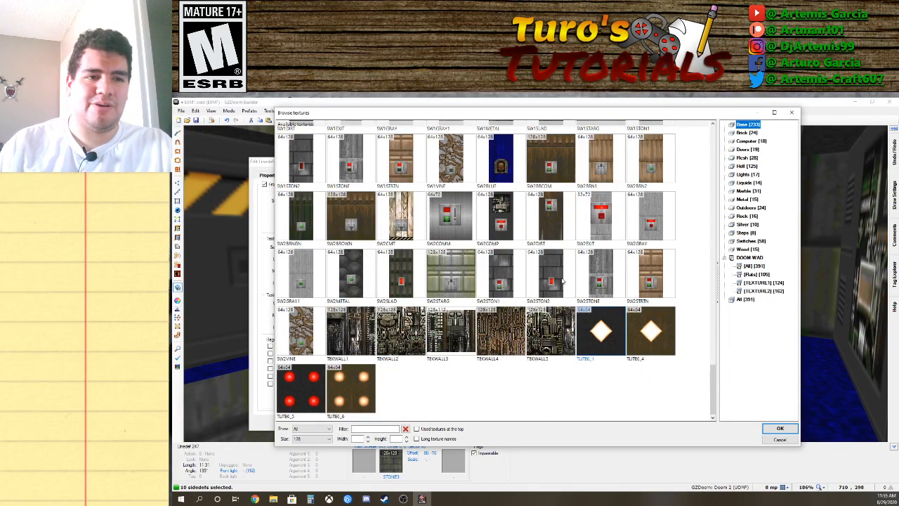
{"action": "scroll", "coordinate": [463, 312], "scroll_direction": "up", "scroll_amount": 1}
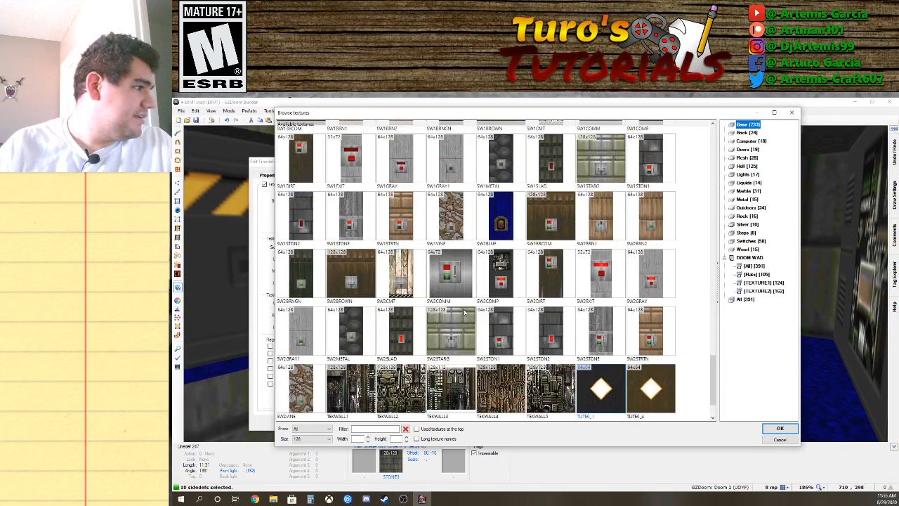
{"action": "scroll", "coordinate": [464, 312], "scroll_direction": "up", "scroll_amount": 3}
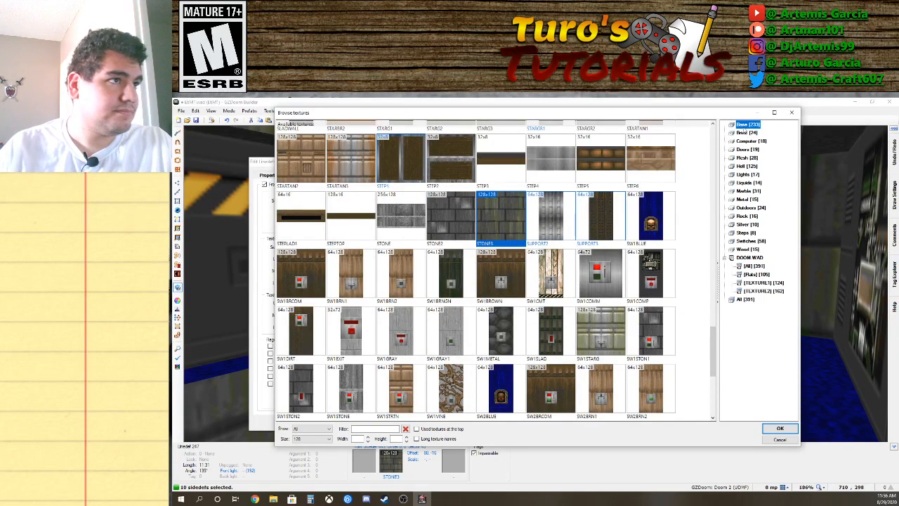
Look through the Brick, Doors, Computer and Flesh texture sets for a texture that suits the pillars.
{"action": "left_click", "coordinate": [747, 124]}
{"action": "left_click", "coordinate": [746, 133]}
{"action": "left_click", "coordinate": [748, 149]}
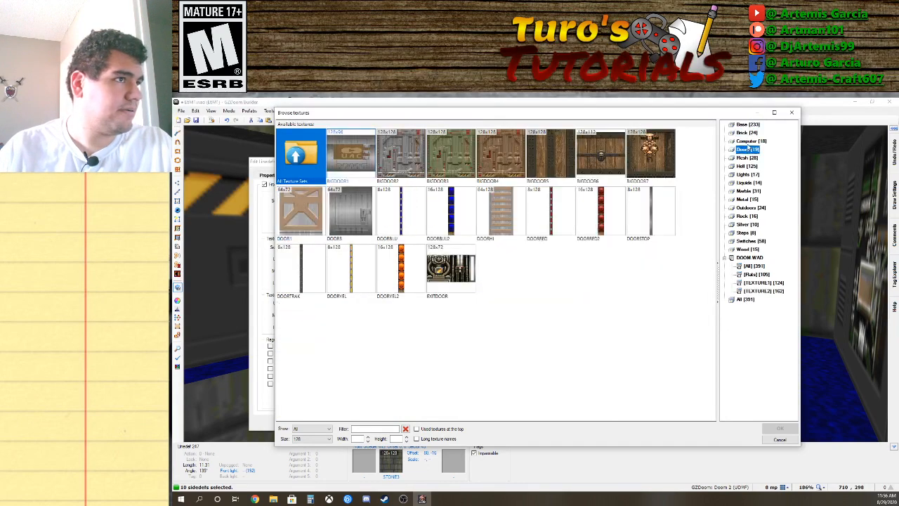
{"action": "left_click", "coordinate": [748, 141]}
{"action": "left_click", "coordinate": [749, 149]}
{"action": "left_click", "coordinate": [750, 142]}
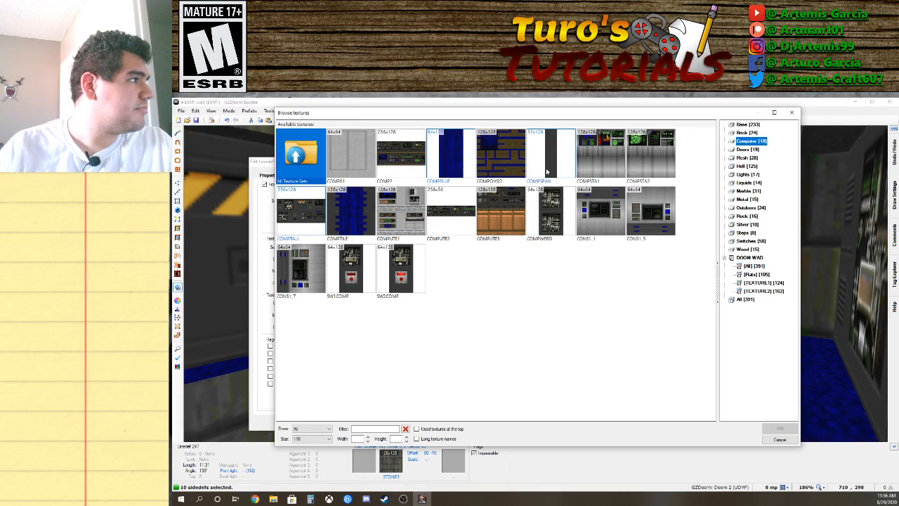
{"action": "left_click", "coordinate": [762, 158]}
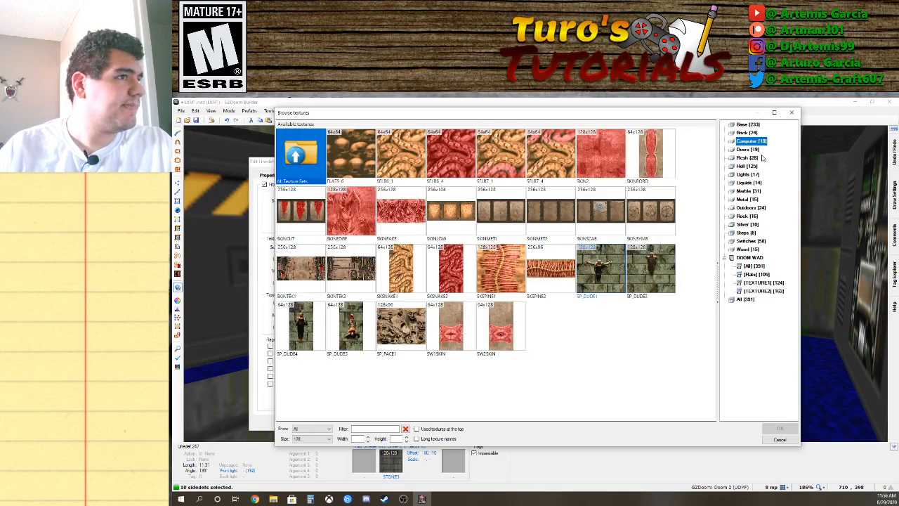
{"action": "left_click", "coordinate": [748, 148]}
Look through the DOOM.WAD textures, including the TEXTURE1 set, for a suitable pillar texture.
{"action": "left_click", "coordinate": [759, 266]}
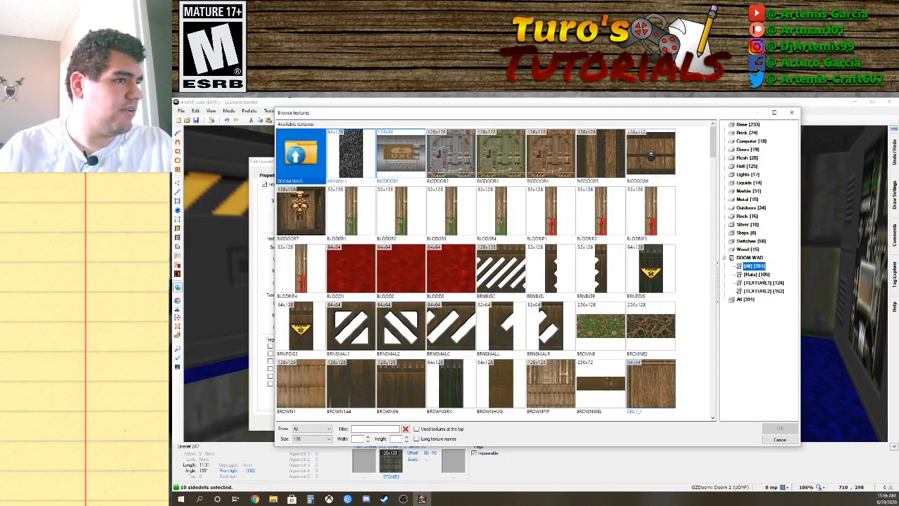
{"action": "left_click", "coordinate": [763, 282]}
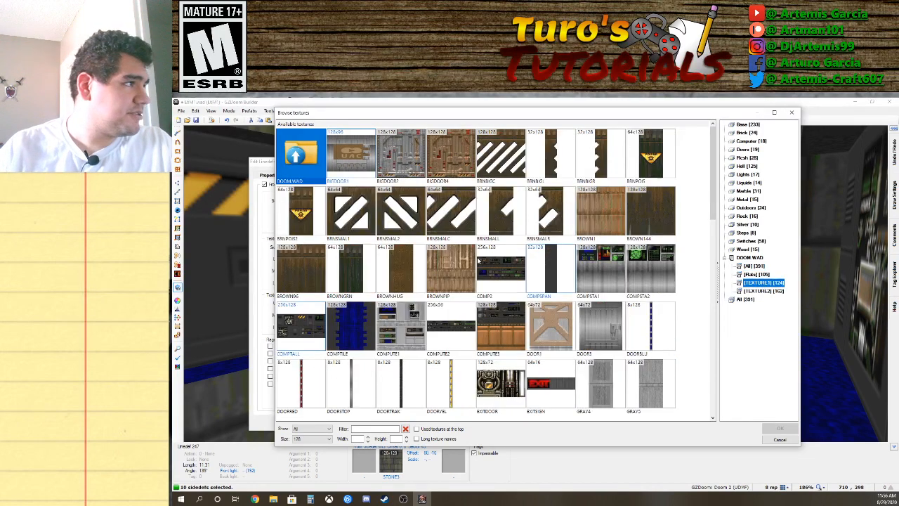
{"action": "scroll", "coordinate": [485, 260], "scroll_direction": "down", "scroll_amount": 2}
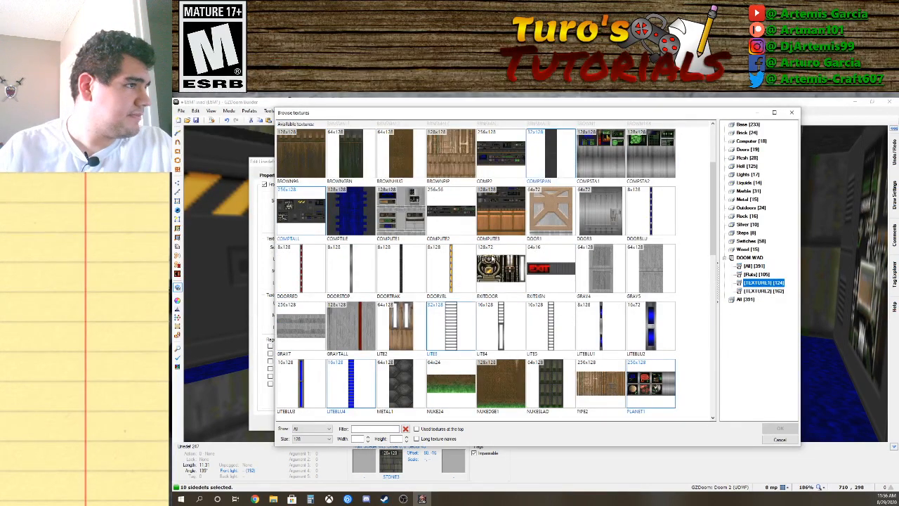
{"action": "scroll", "coordinate": [492, 259], "scroll_direction": "down", "scroll_amount": 2}
{"action": "scroll", "coordinate": [492, 259], "scroll_direction": "down", "scroll_amount": 2}
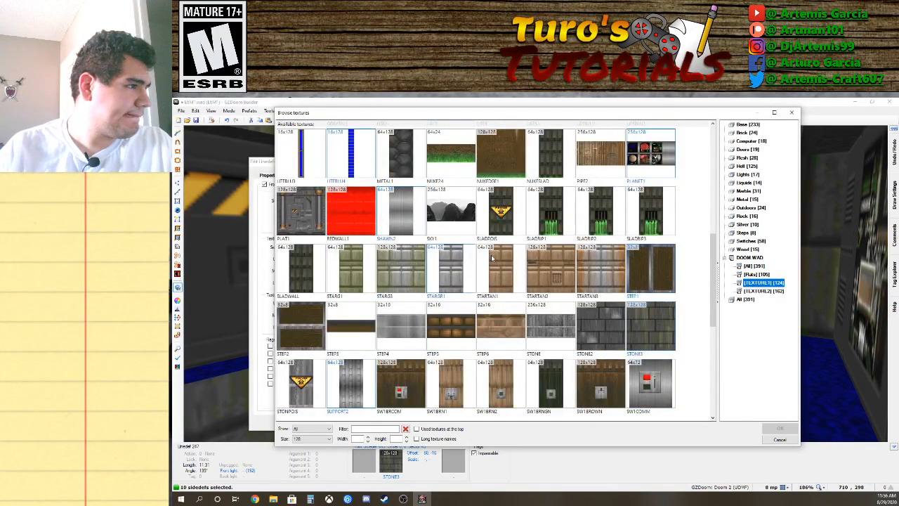
{"action": "scroll", "coordinate": [491, 259], "scroll_direction": "down", "scroll_amount": 2}
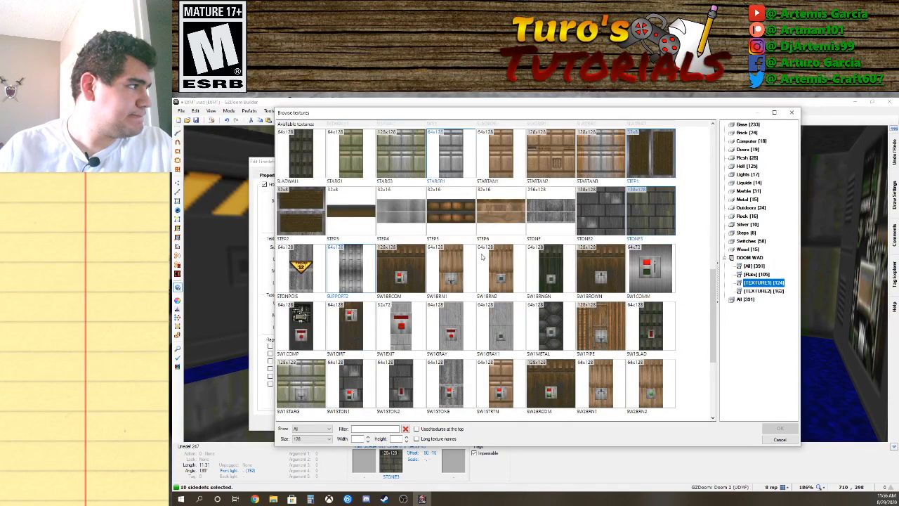
{"action": "scroll", "coordinate": [496, 274], "scroll_direction": "down", "scroll_amount": 3}
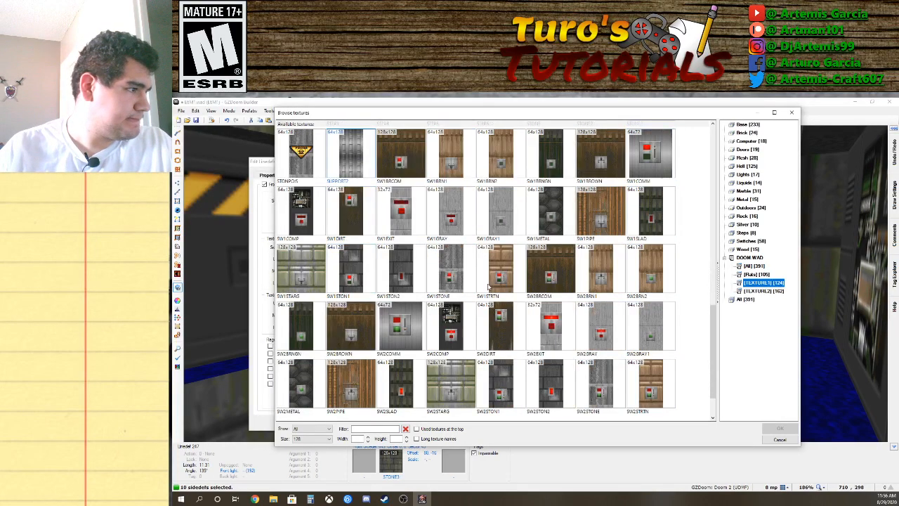
Examine the whole TEXTURE2 set of DOOM.WAD for a suitable pillar texture and return to its beginning.
{"action": "left_click", "coordinate": [762, 290]}
{"action": "scroll", "coordinate": [562, 282], "scroll_direction": "down", "scroll_amount": 3}
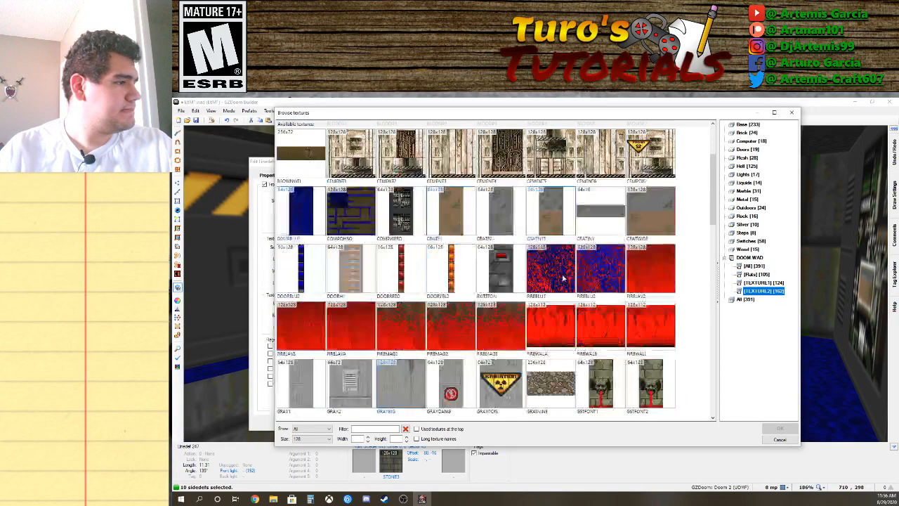
{"action": "scroll", "coordinate": [441, 274], "scroll_direction": "down", "scroll_amount": 2}
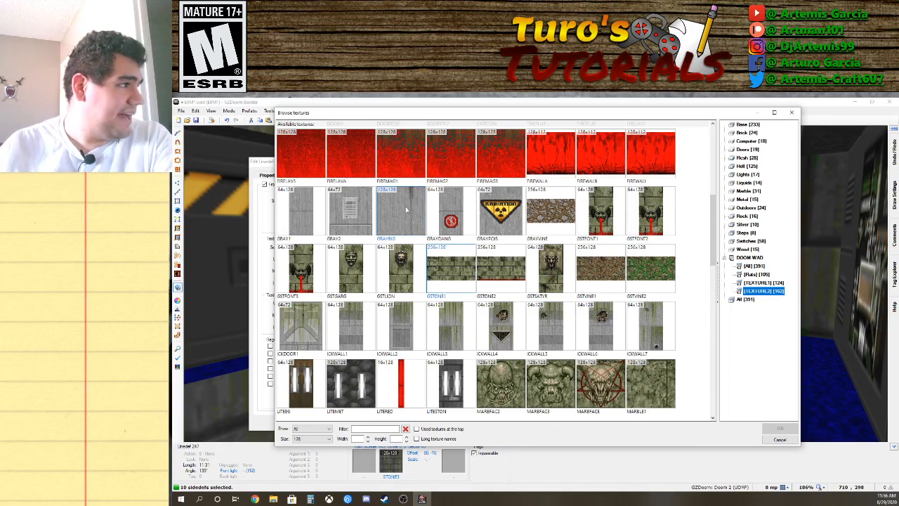
{"action": "scroll", "coordinate": [463, 274], "scroll_direction": "down", "scroll_amount": 5}
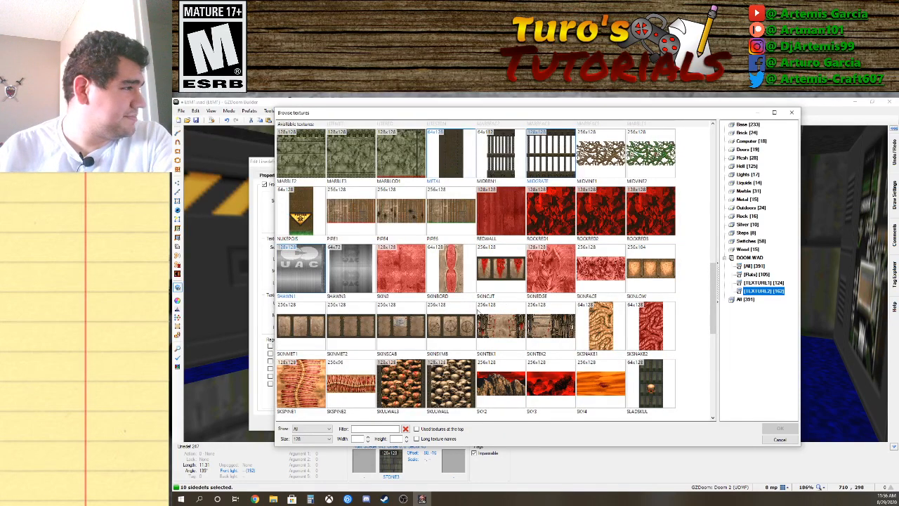
{"action": "scroll", "coordinate": [478, 274], "scroll_direction": "down", "scroll_amount": 2}
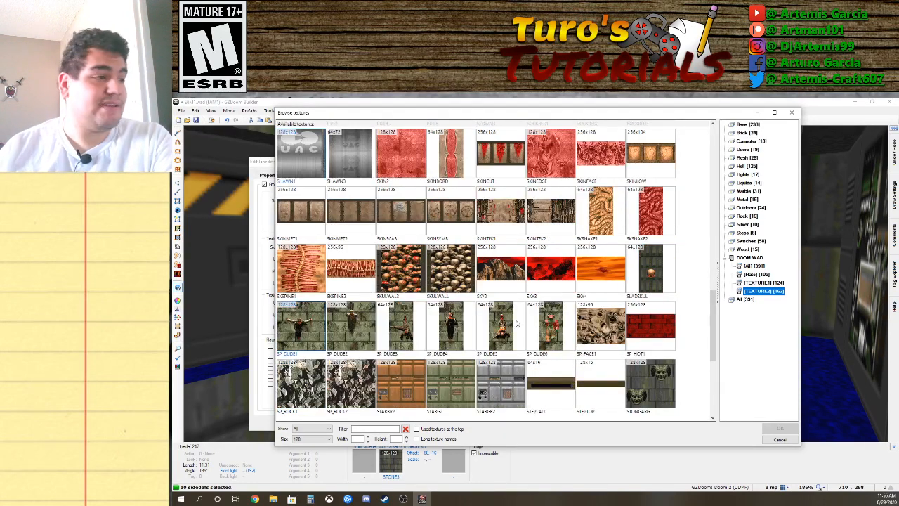
{"action": "scroll", "coordinate": [562, 341], "scroll_direction": "down", "scroll_amount": 2}
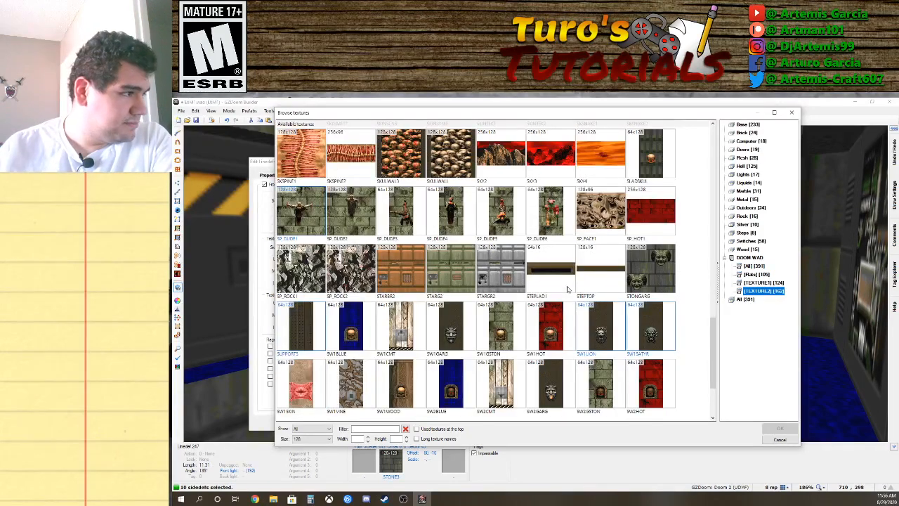
{"action": "scroll", "coordinate": [472, 342], "scroll_direction": "down", "scroll_amount": 1}
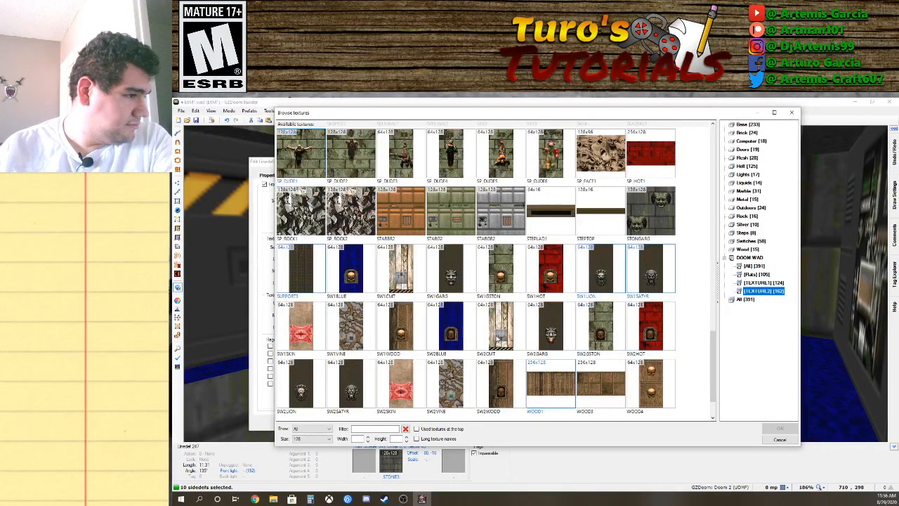
{"action": "scroll", "coordinate": [375, 318], "scroll_direction": "down", "scroll_amount": 1}
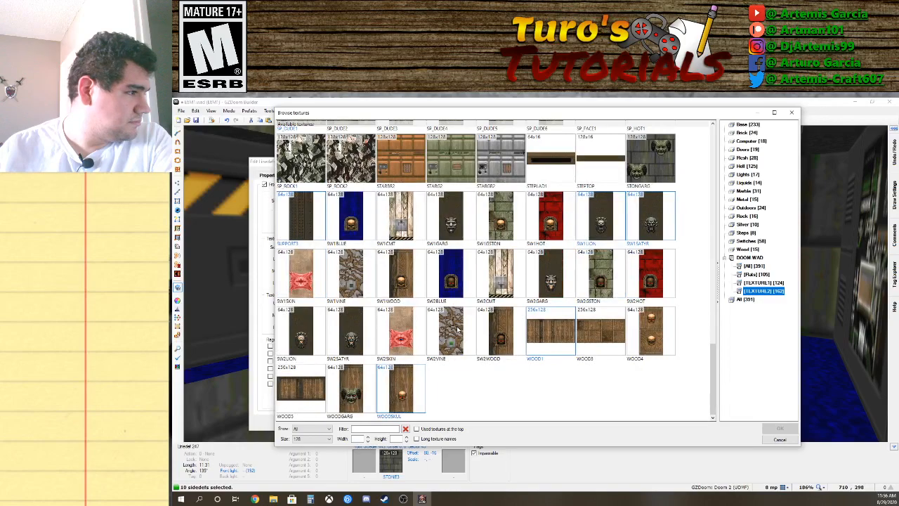
{"action": "scroll", "coordinate": [458, 328], "scroll_direction": "up", "scroll_amount": 10}
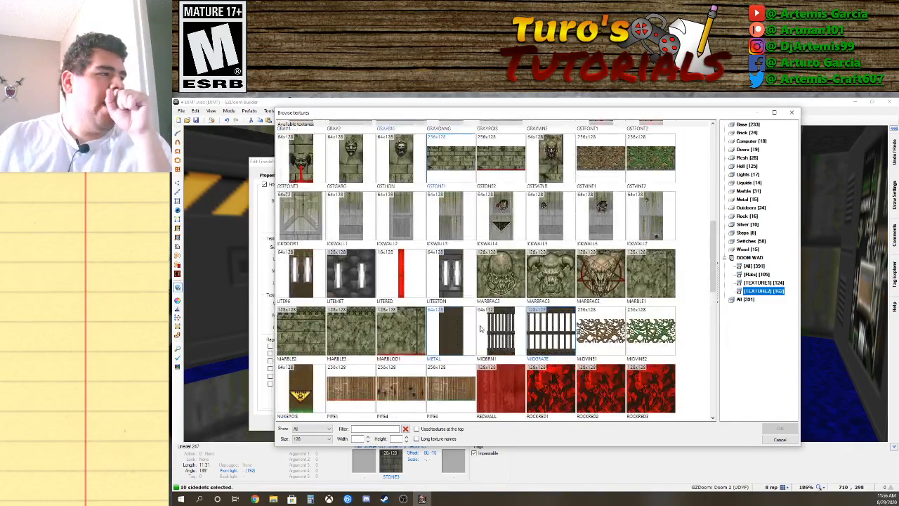
{"action": "scroll", "coordinate": [481, 329], "scroll_direction": "up", "scroll_amount": 10}
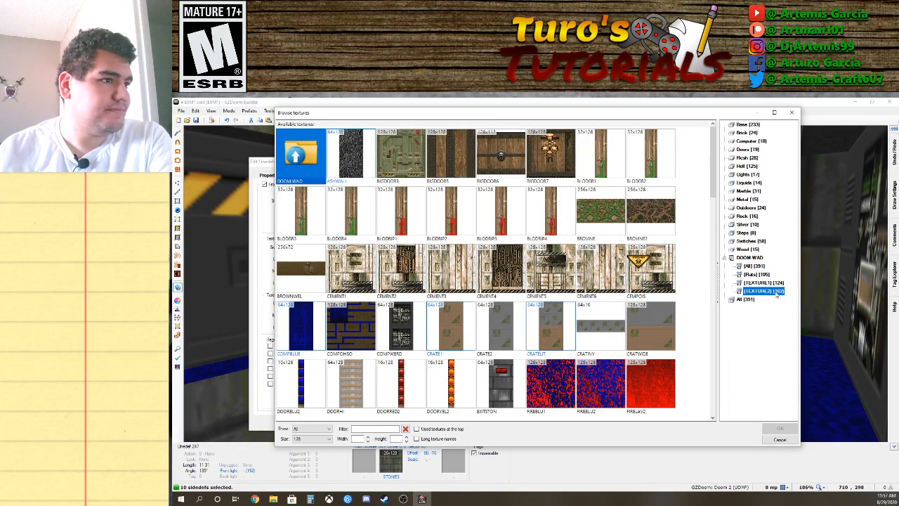
Apply the BROWNHUG texture from the full DOOM.WAD set to the selected pillar faces and clear the selection.
{"action": "left_click", "coordinate": [753, 266]}
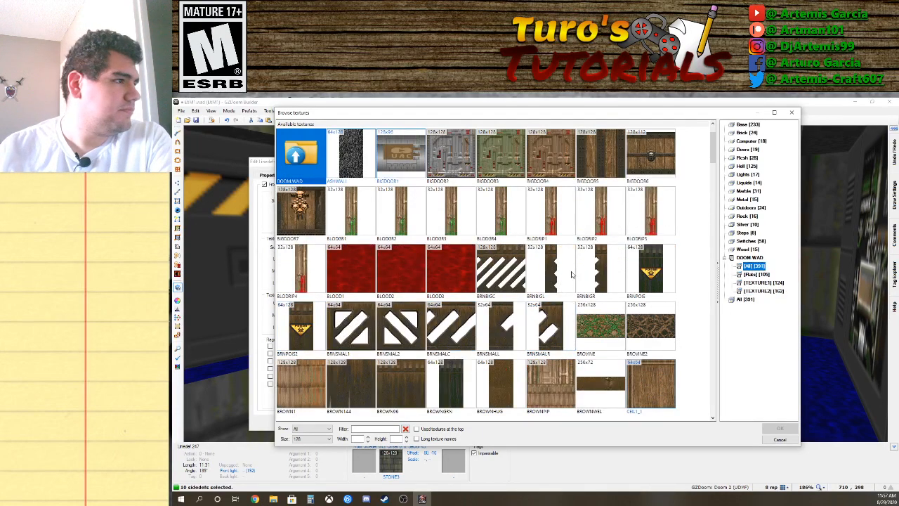
{"action": "scroll", "coordinate": [572, 275], "scroll_direction": "down", "scroll_amount": 3}
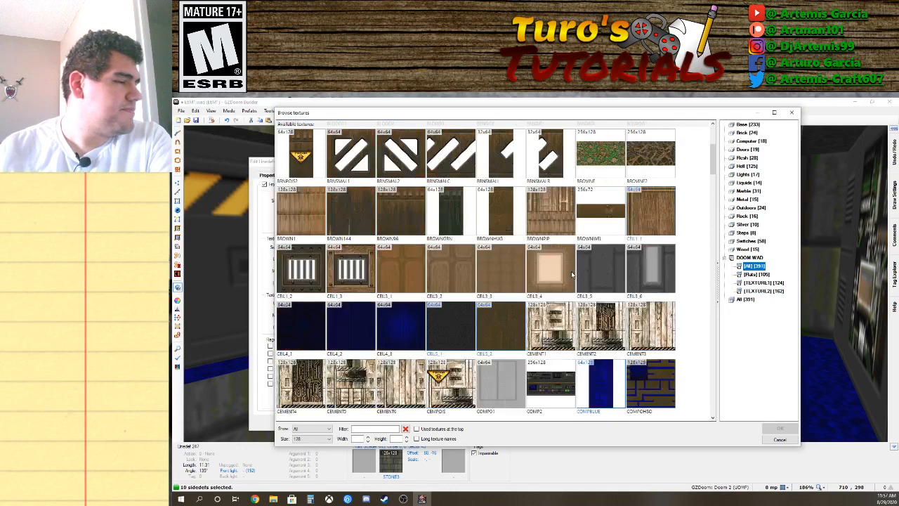
{"action": "left_click", "coordinate": [505, 222]}
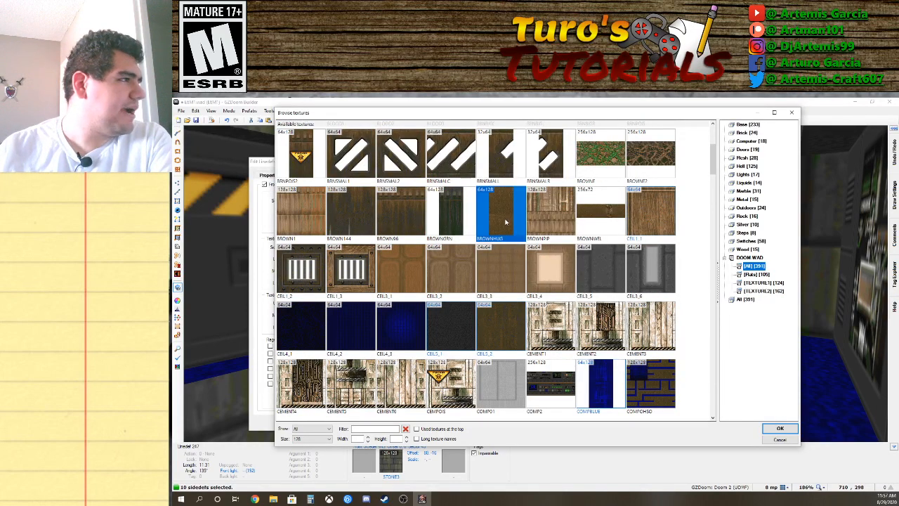
{"action": "double_click", "coordinate": [505, 223]}
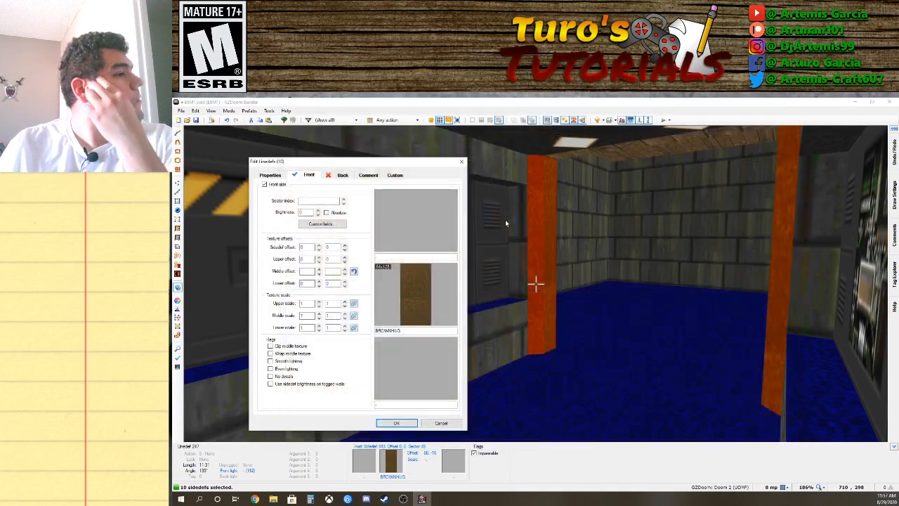
{"action": "left_click", "coordinate": [398, 422]}
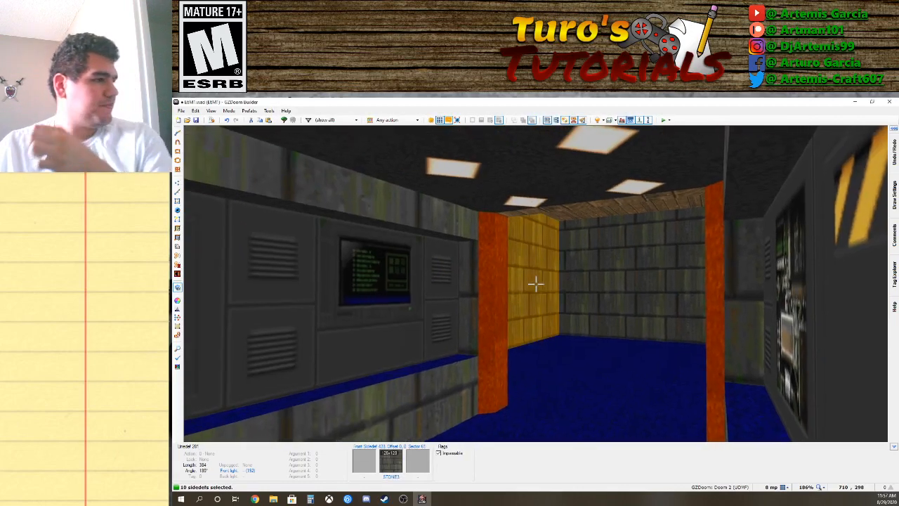
{"action": "key", "text": "c"}
Lower the ceiling of the doorway between the wooden pillars to a height of 96.
{"action": "key", "text": "d"}
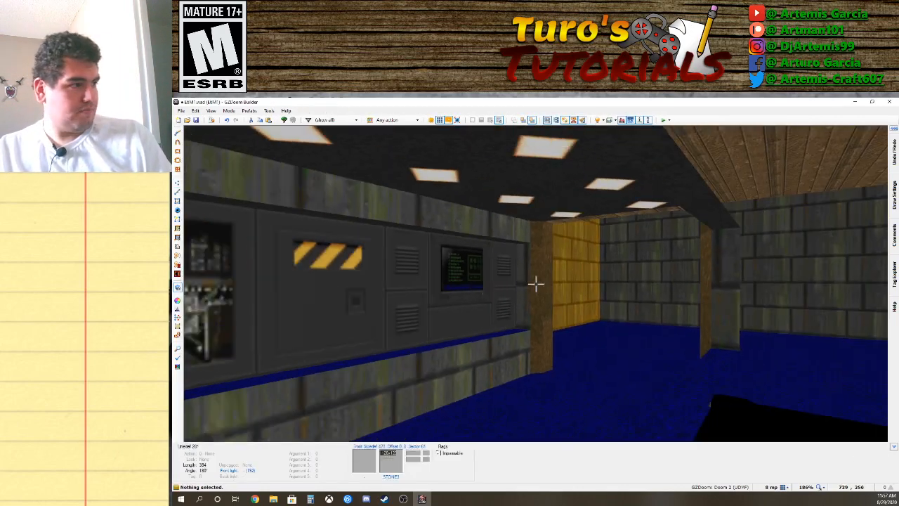
{"action": "key", "text": "f"}
{"action": "key", "text": "d"}
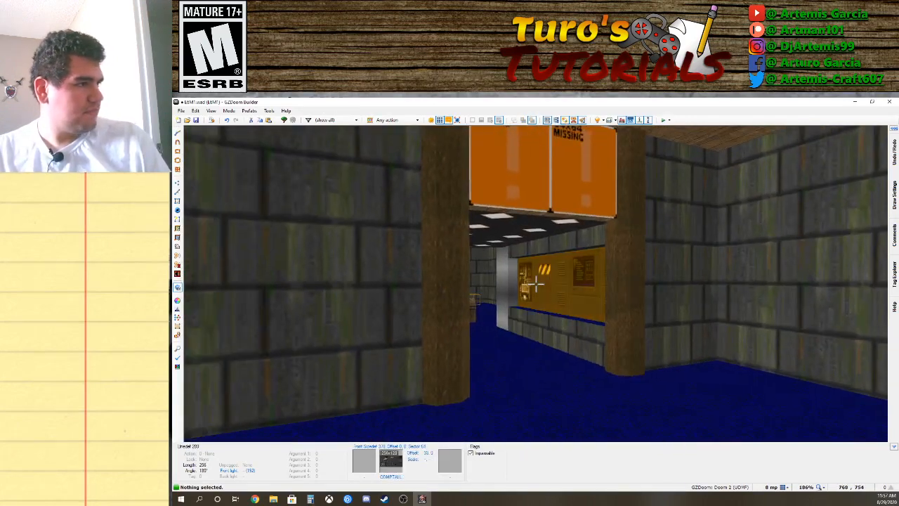
{"action": "key", "text": "f"}
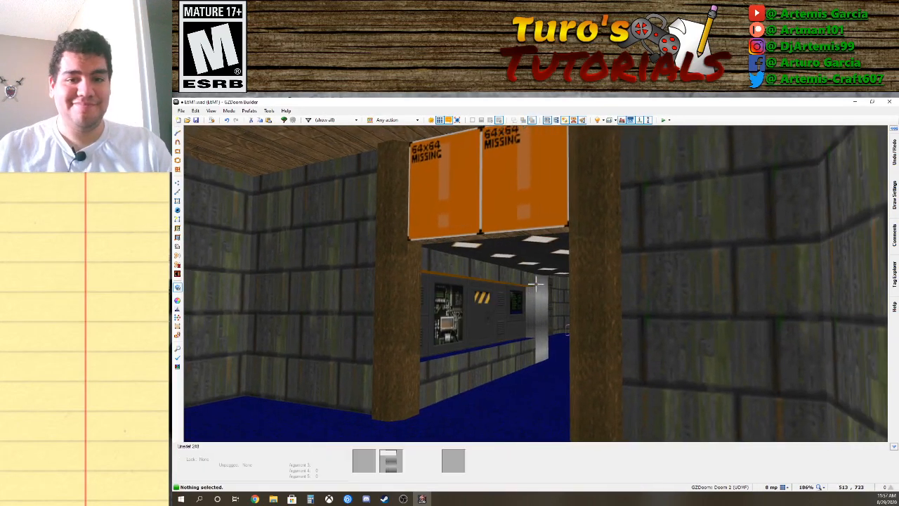
{"action": "key", "text": "s"}
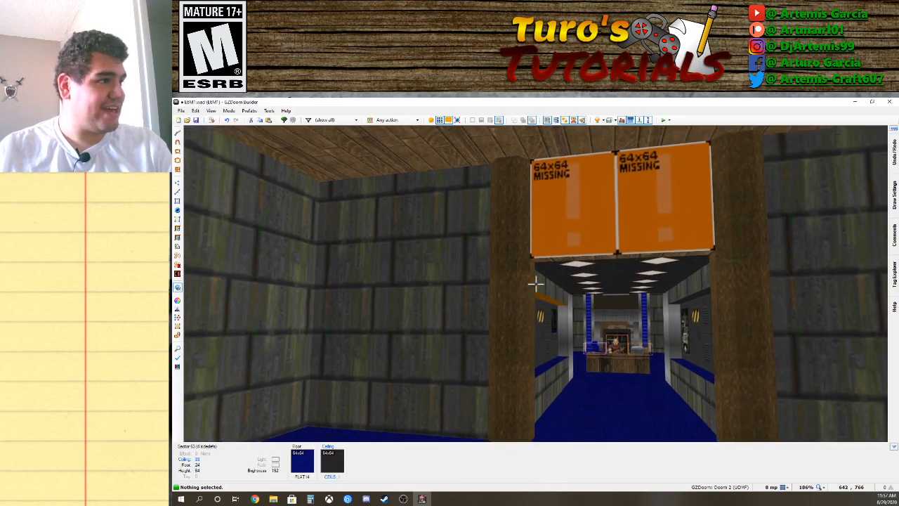
{"action": "key", "text": "s"}
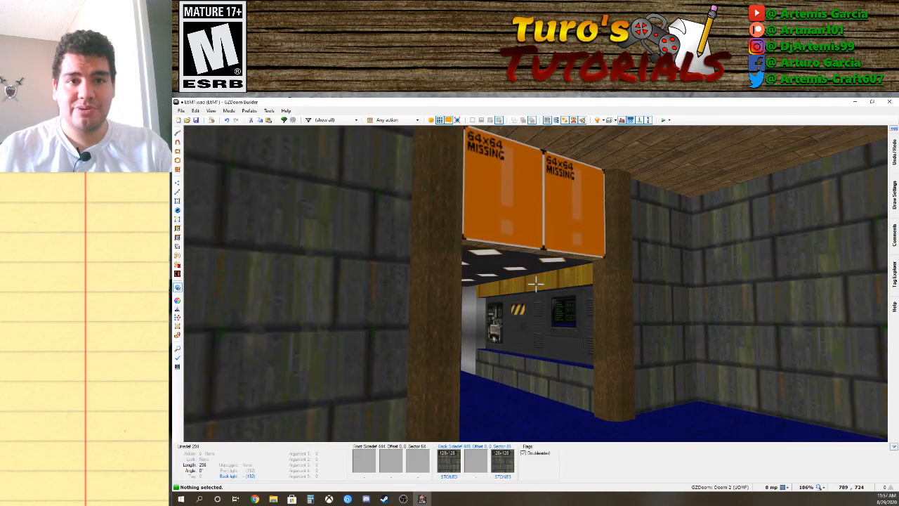
{"action": "key", "text": "e"}
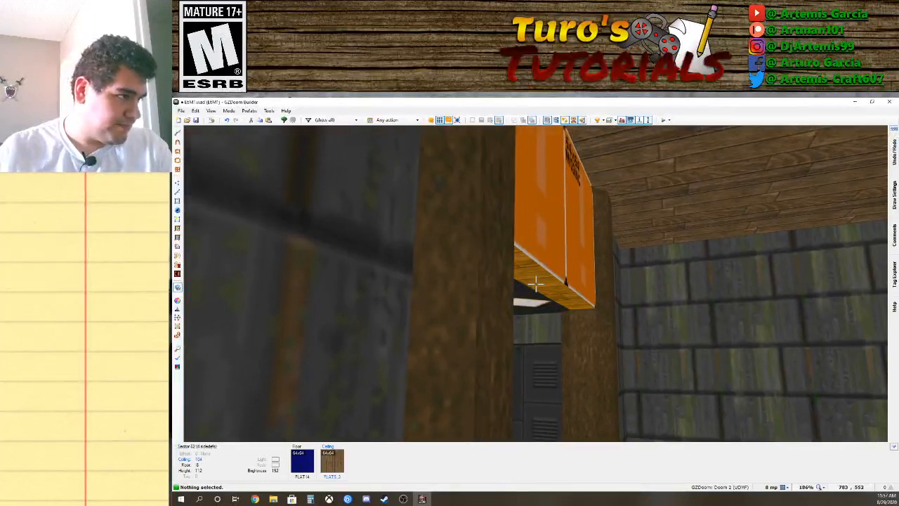
{"action": "left_click", "coordinate": [536, 284]}
{"action": "key", "text": "e"}
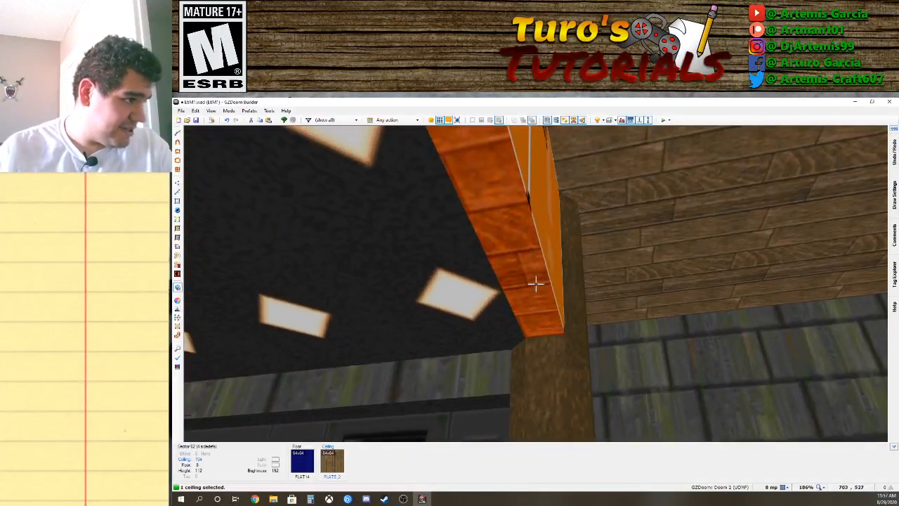
{"action": "key", "text": "s"}
{"action": "key", "text": "f"}
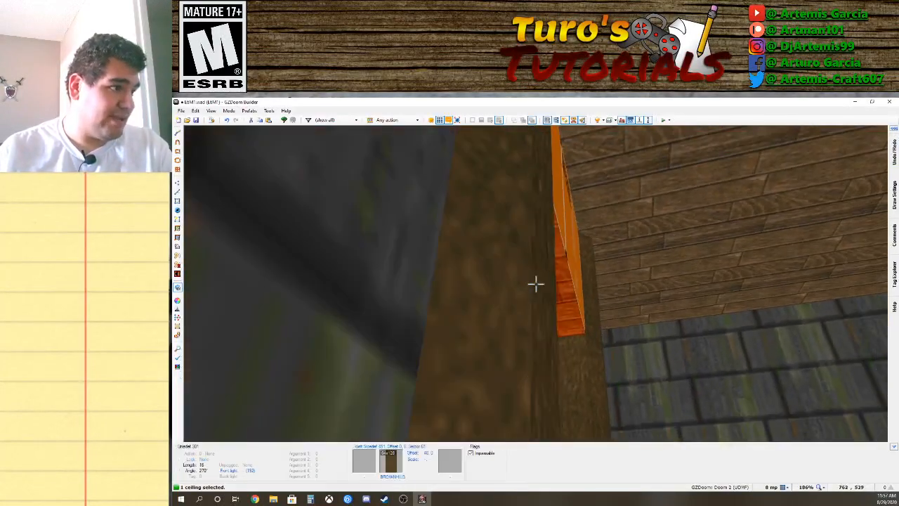
{"action": "scroll", "coordinate": [536, 283], "scroll_direction": "down", "scroll_amount": 1}
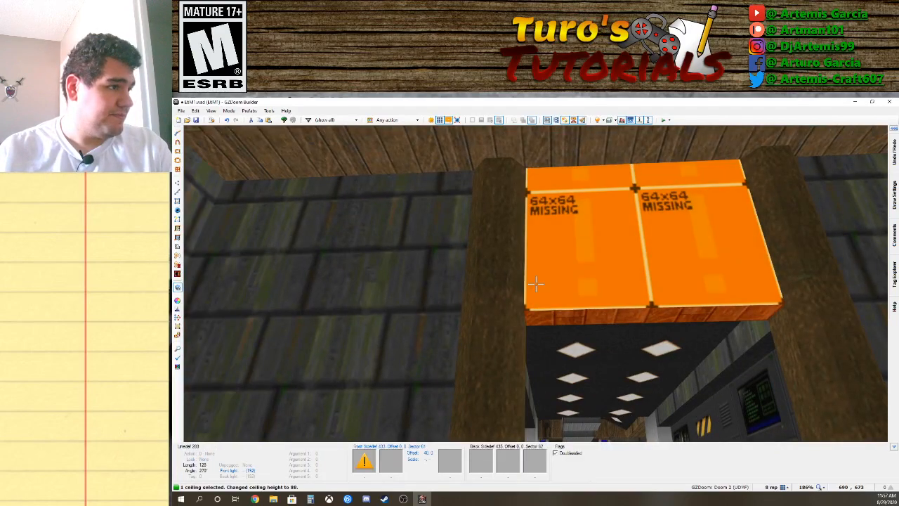
{"action": "key", "text": "s"}
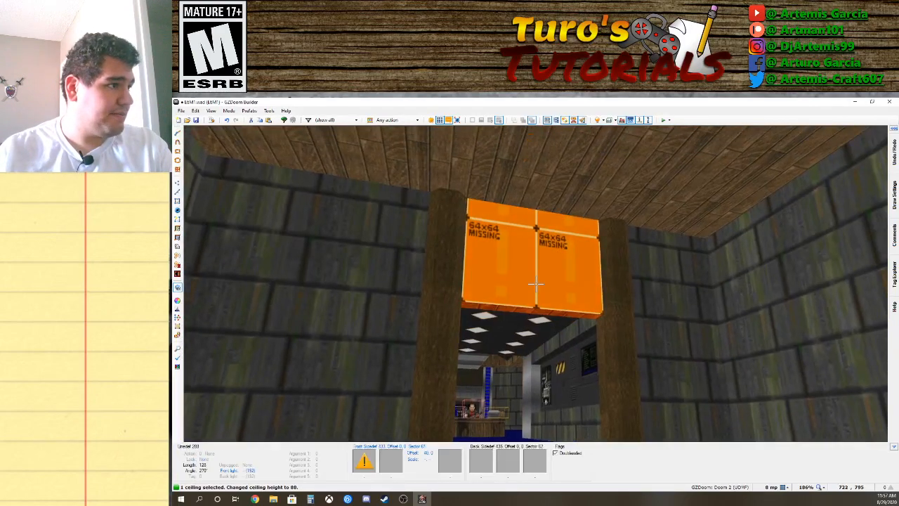
{"action": "key", "text": "w"}
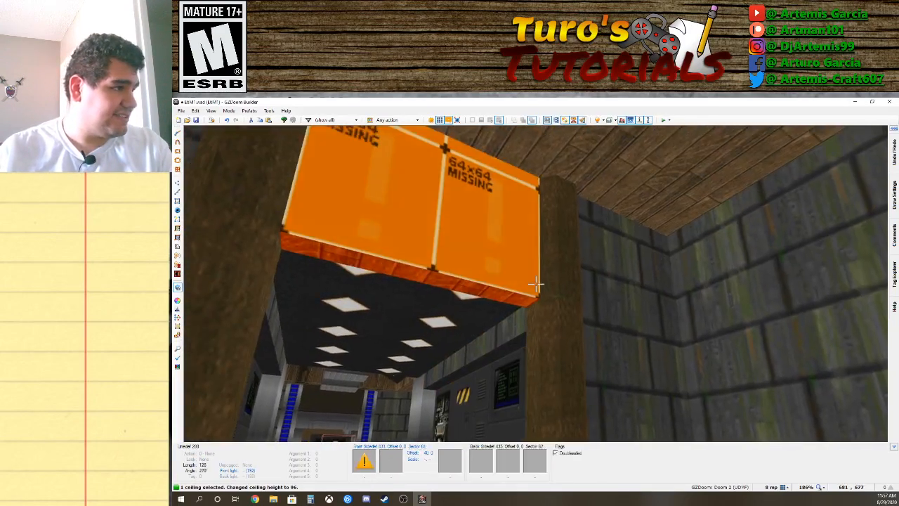
{"action": "key", "text": "s"}
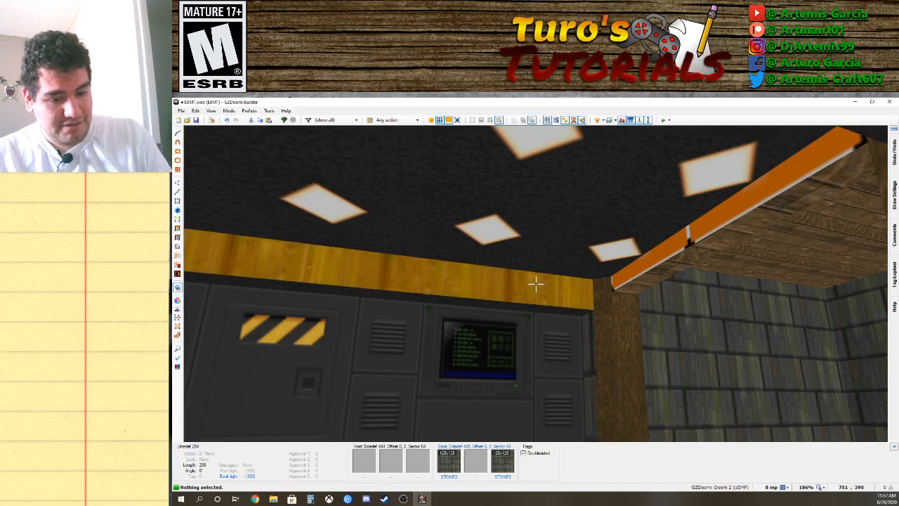
Copy the STONE3 texture from the corridor wall onto the untextured faces above both sides of the doorway.
{"action": "key", "text": "ctrl+c"}
{"action": "key", "text": "s"}
{"action": "key", "text": "w"}
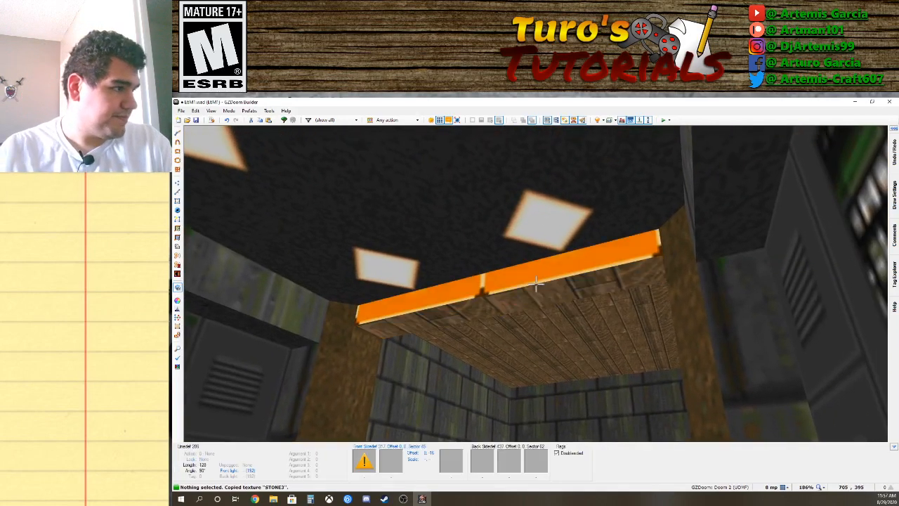
{"action": "key", "text": "ctrl+v"}
{"action": "key", "text": "w"}
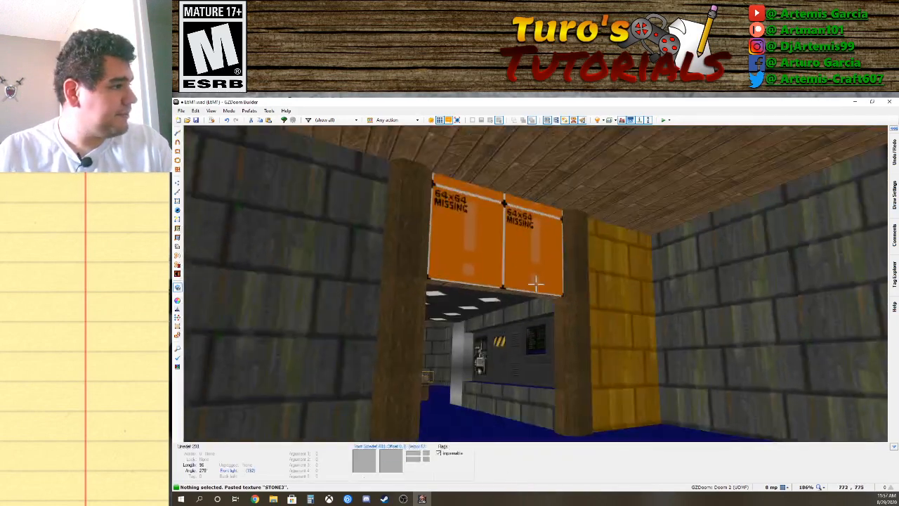
{"action": "key", "text": "ctrl+v"}
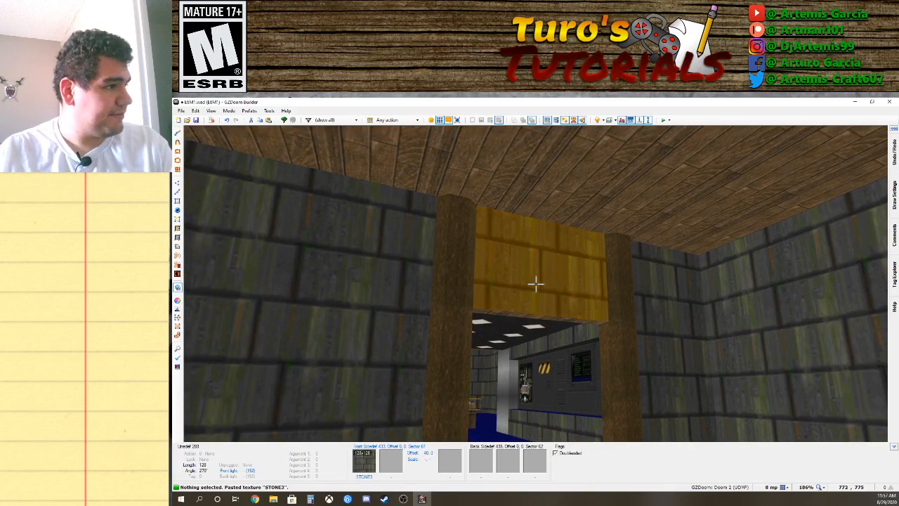
Shift the STONE3 texture above the doorway vertically to offset 0, 8 to line up its bricks with the neighbouring walls.
{"action": "key", "text": "Up"}
{"action": "key", "text": "Up"}
{"action": "key", "text": "Up"}
{"action": "key", "text": "Up"}
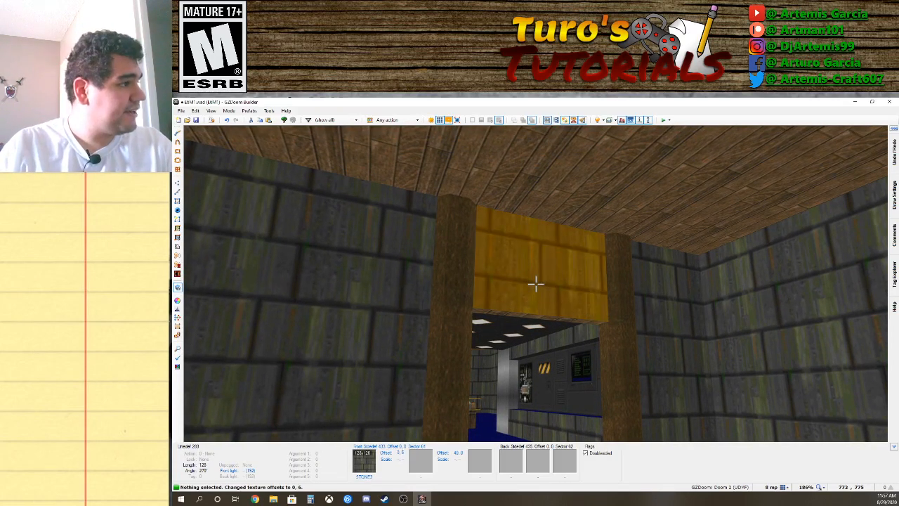
{"action": "key", "text": "Down"}
{"action": "key", "text": "Down"}
{"action": "key", "text": "Down"}
{"action": "key", "text": "Down"}
{"action": "key", "text": "Down"}
{"action": "key", "text": "Down"}
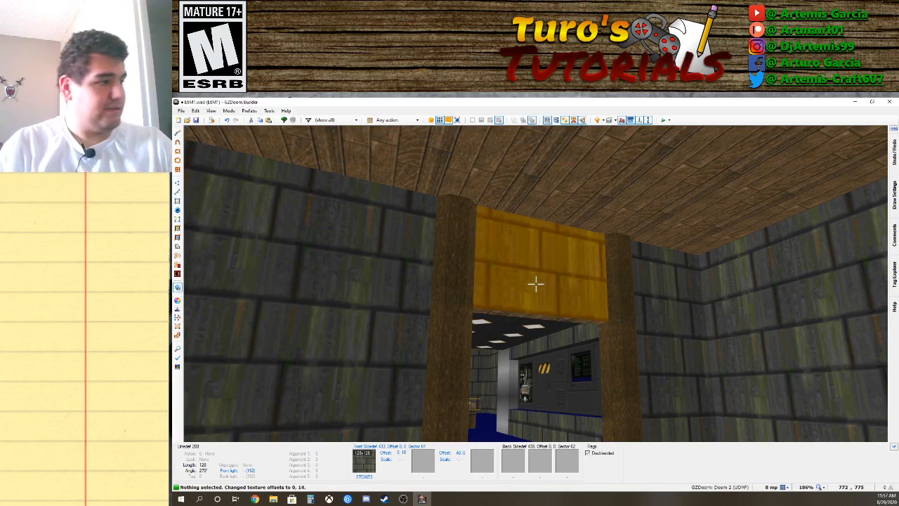
{"action": "key", "text": "Up"}
{"action": "key", "text": "Up"}
{"action": "key", "text": "Up"}
{"action": "key", "text": "Up"}
{"action": "key", "text": "Up"}
{"action": "key", "text": "Up"}
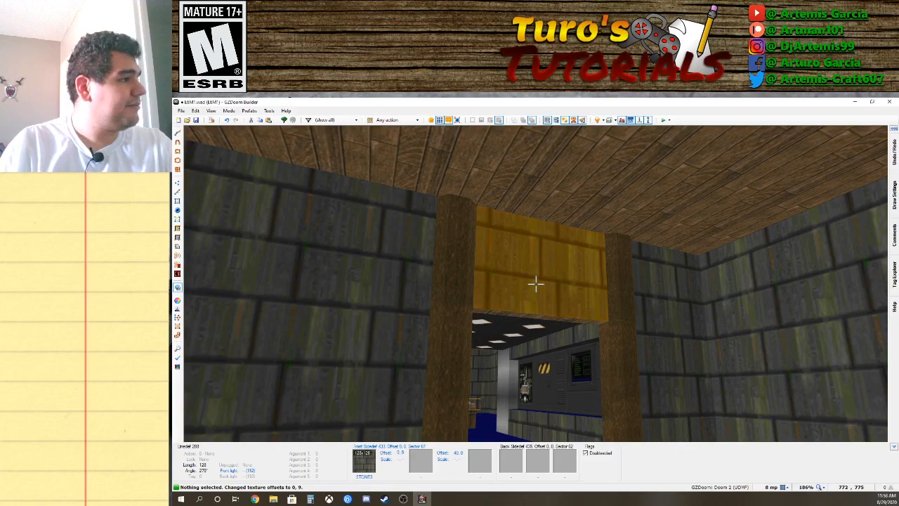
{"action": "key", "text": "Up"}
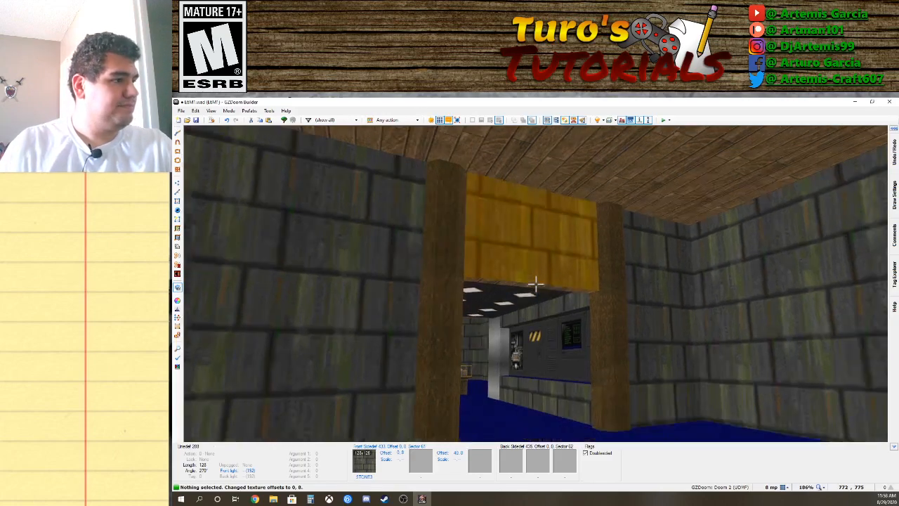
Open the front upper texture choice for the stone face above the doorway on the room side.
{"action": "key", "text": "e"}
{"action": "key", "text": "e"}
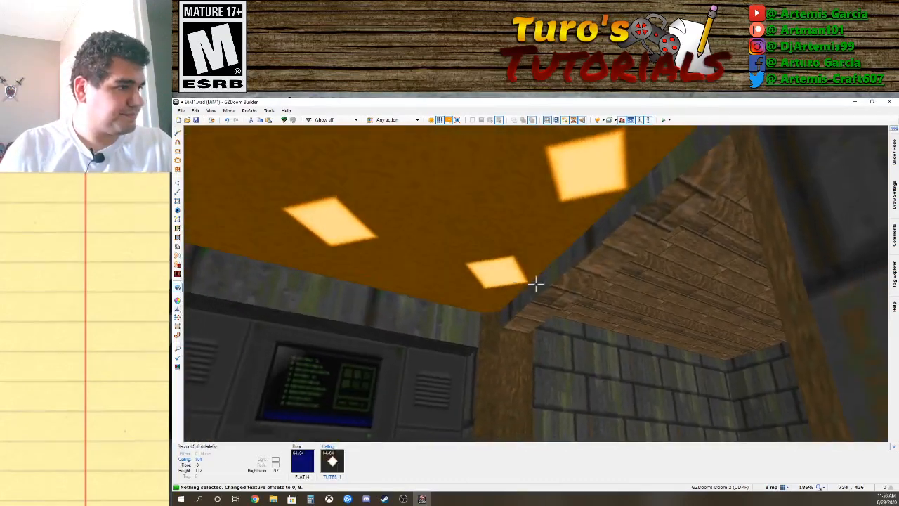
{"action": "key", "text": "e"}
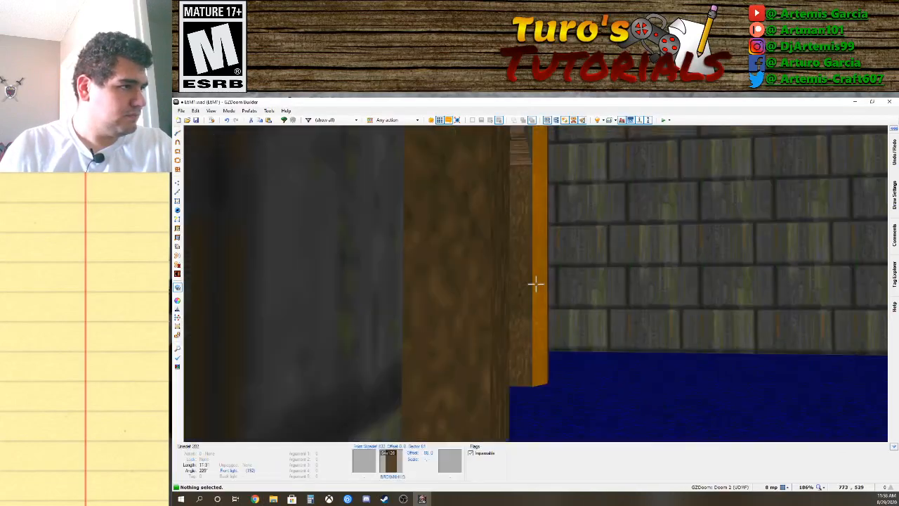
{"action": "key", "text": "d"}
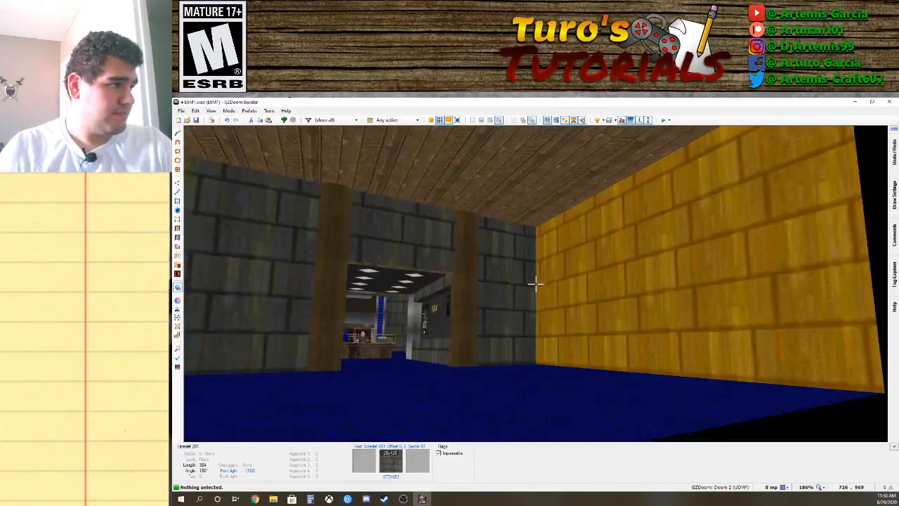
{"action": "key", "text": "w"}
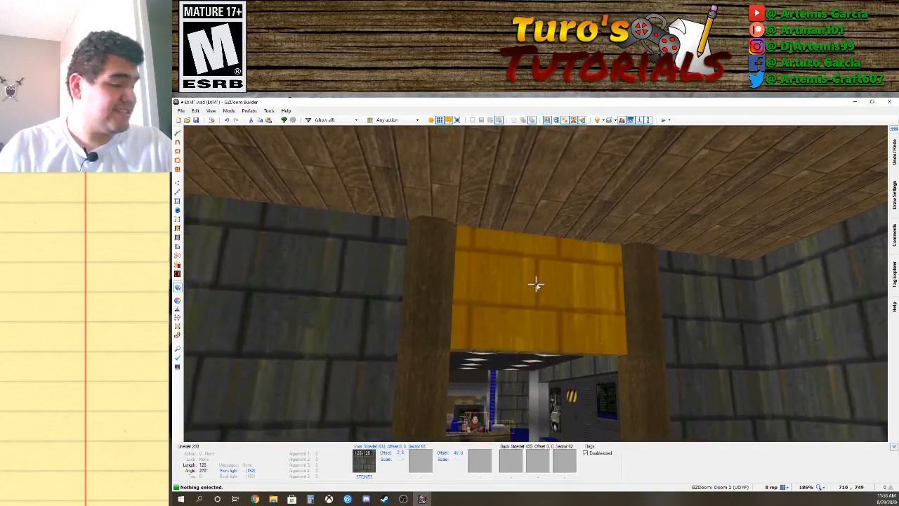
{"action": "right_click", "coordinate": [535, 283]}
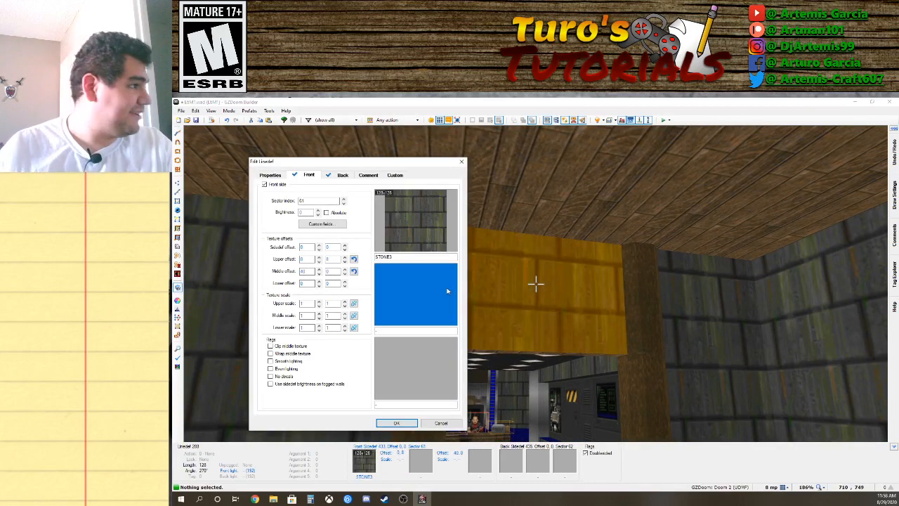
{"action": "left_click", "coordinate": [416, 232]}
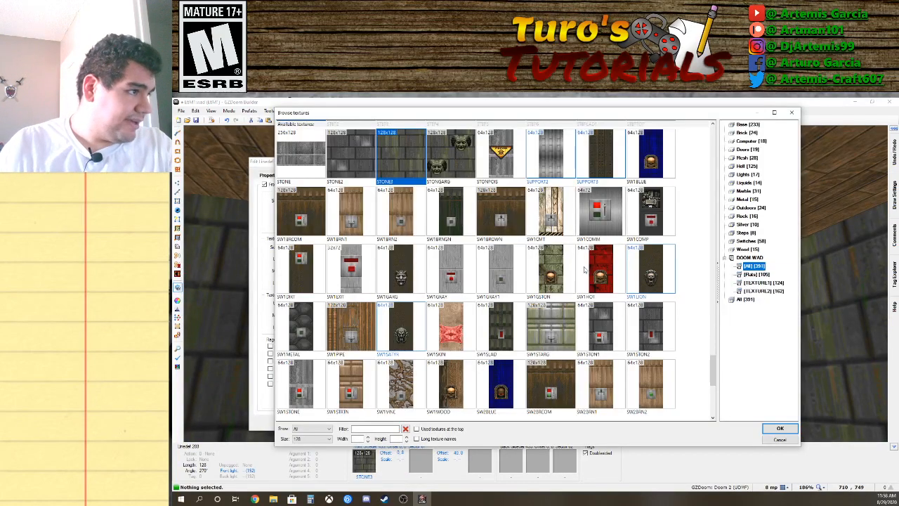
Set the front upper texture of the face above the doorway on the room side to the UAC logo texture SHAWN1.
{"action": "left_click", "coordinate": [756, 274]}
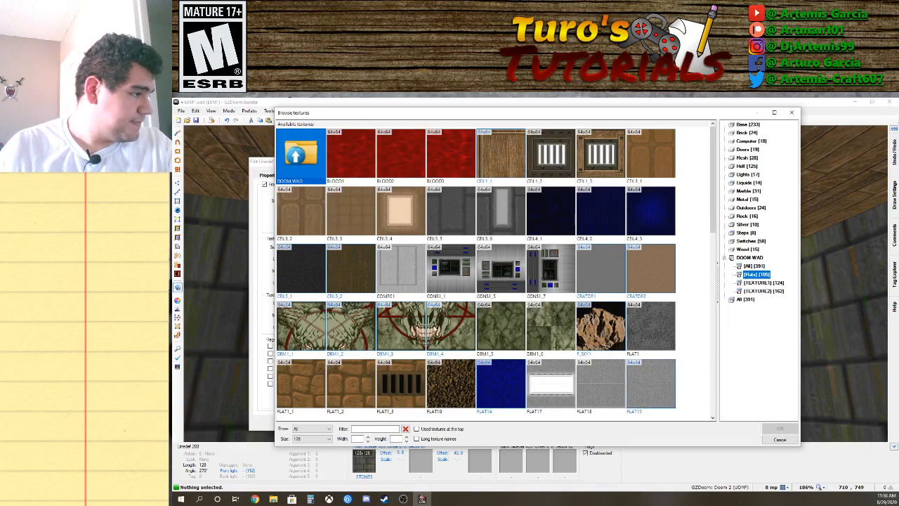
{"action": "scroll", "coordinate": [518, 345], "scroll_direction": "down", "scroll_amount": 3}
{"action": "scroll", "coordinate": [444, 330], "scroll_direction": "up", "scroll_amount": 3}
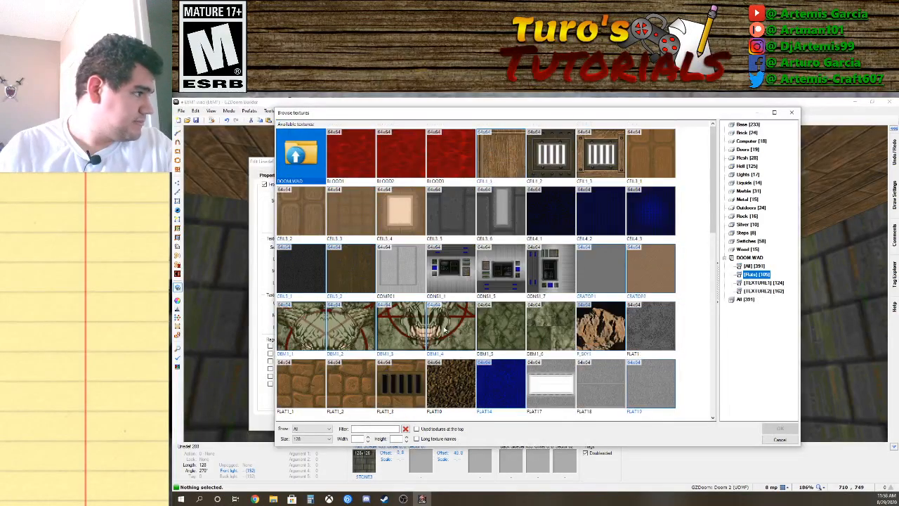
{"action": "scroll", "coordinate": [396, 325], "scroll_direction": "down", "scroll_amount": 3}
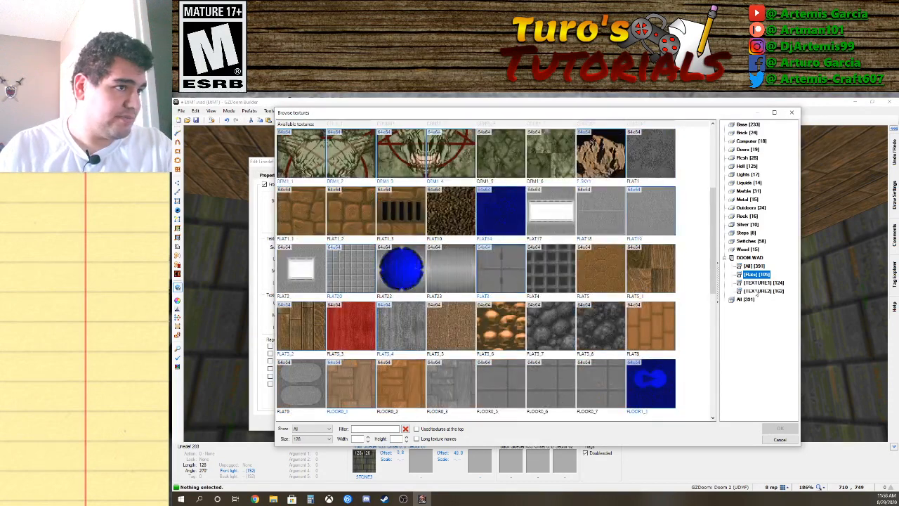
{"action": "left_click", "coordinate": [755, 283]}
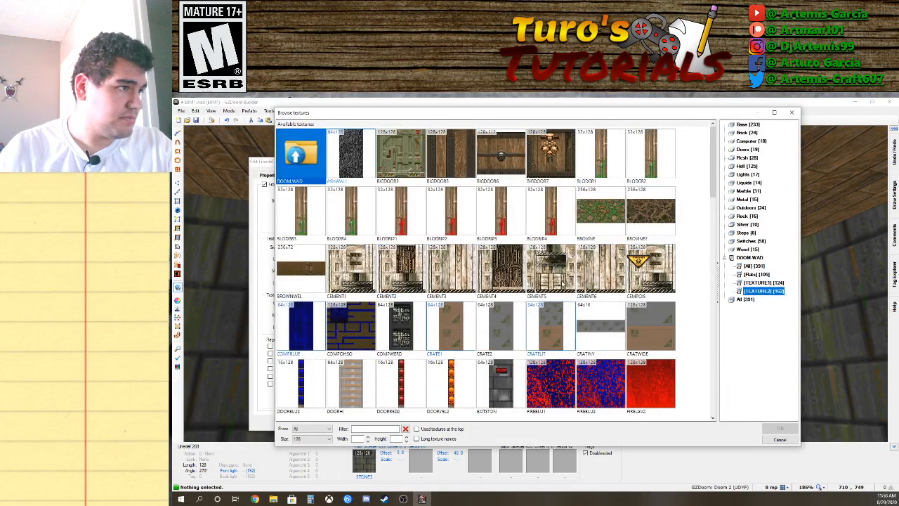
{"action": "scroll", "coordinate": [465, 281], "scroll_direction": "down", "scroll_amount": 5}
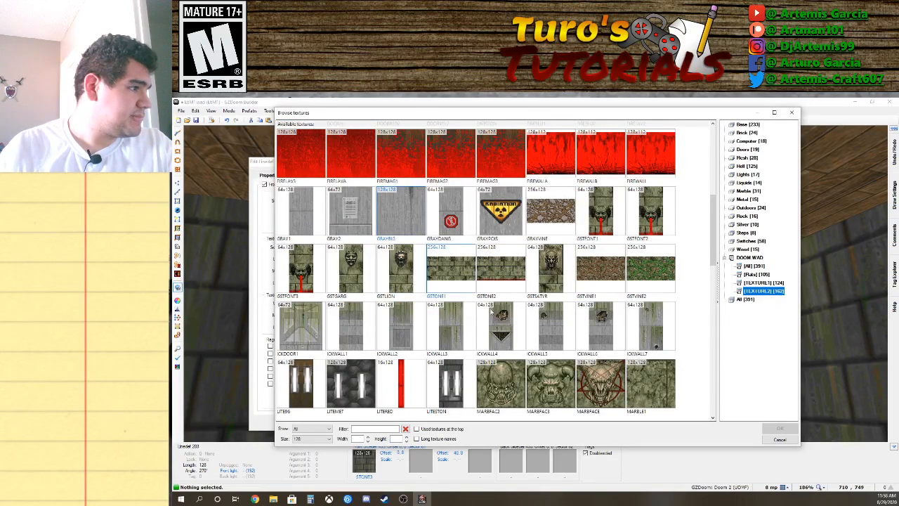
{"action": "scroll", "coordinate": [489, 321], "scroll_direction": "down", "scroll_amount": 3}
{"action": "scroll", "coordinate": [479, 327], "scroll_direction": "down", "scroll_amount": 2}
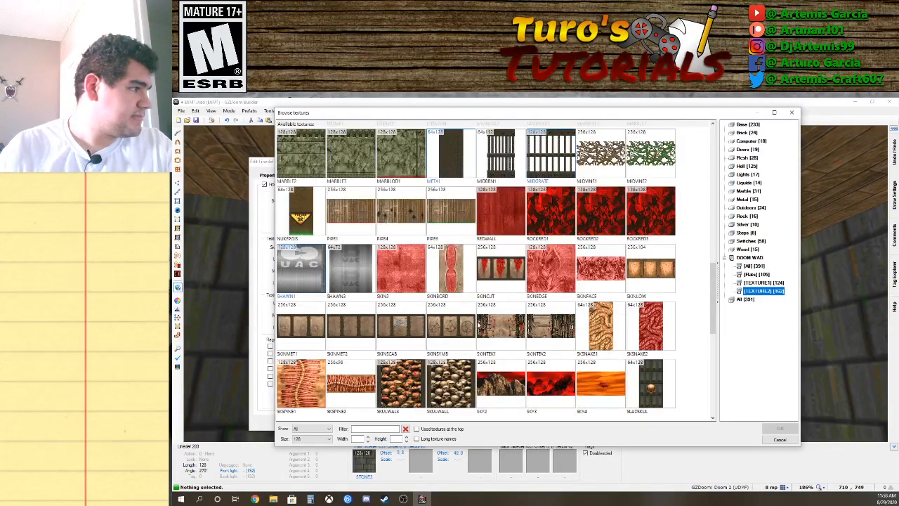
{"action": "double_click", "coordinate": [336, 279]}
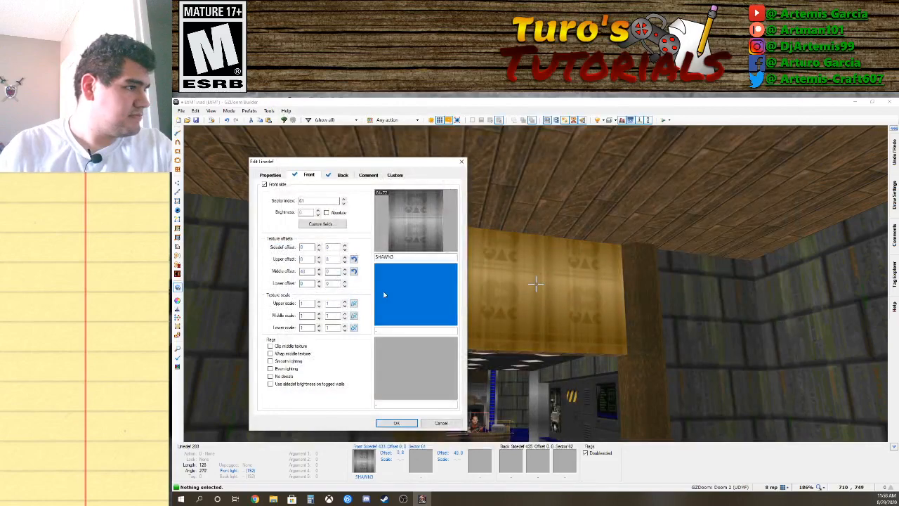
{"action": "left_click", "coordinate": [386, 276]}
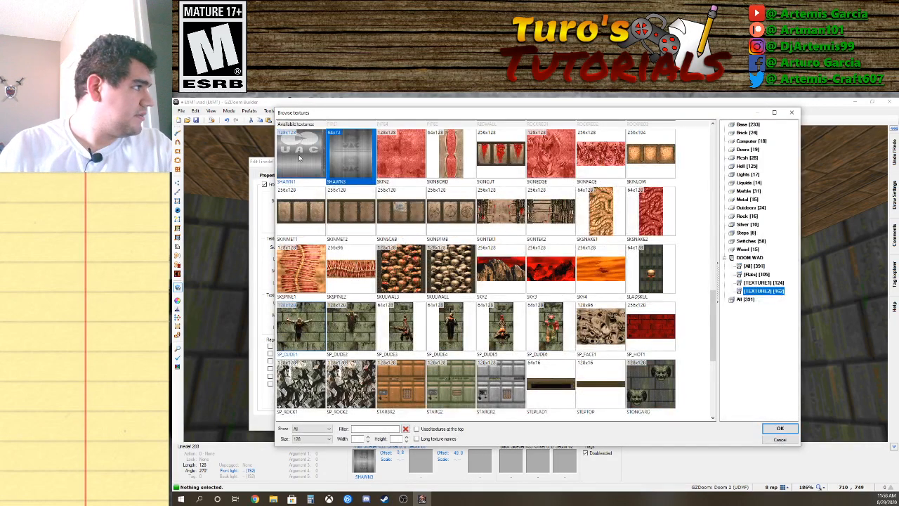
{"action": "double_click", "coordinate": [300, 158]}
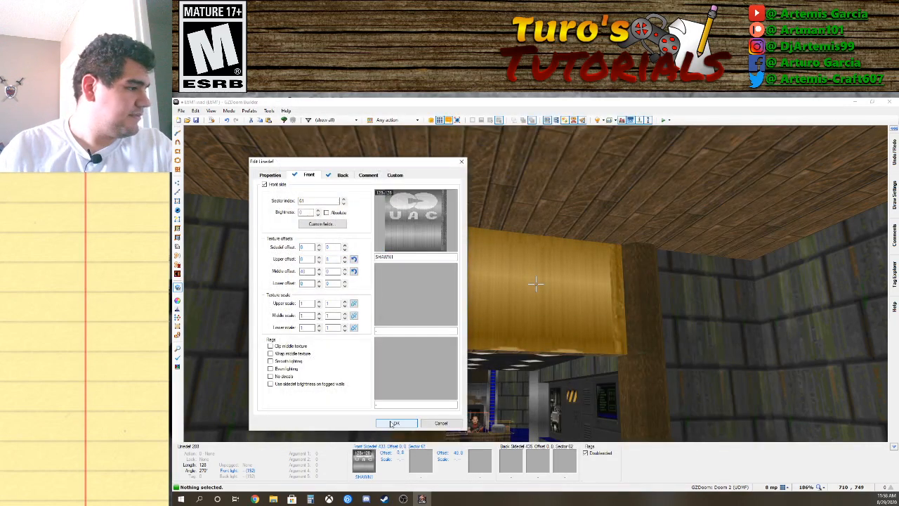
{"action": "left_click", "coordinate": [391, 424]}
Shift the SHAWN1 texture above the doorway to offset -4, 71 so the UAC logo sits centred between the pillars.
{"action": "left_click", "coordinate": [536, 283]}
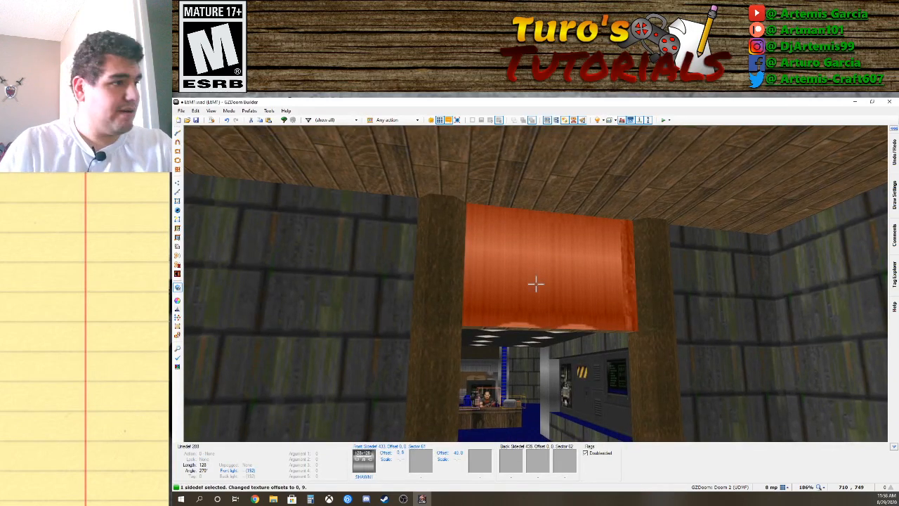
{"action": "key", "text": "Down"}
{"action": "key", "text": "Down"}
{"action": "key", "text": "Down"}
{"action": "key", "text": "shift+Down"}
{"action": "key", "text": "shift+Down"}
{"action": "key", "text": "shift+Down"}
{"action": "key", "text": "shift+Down"}
{"action": "key", "text": "shift+Down"}
{"action": "key", "text": "shift+Down"}
{"action": "key", "text": "shift+Down"}
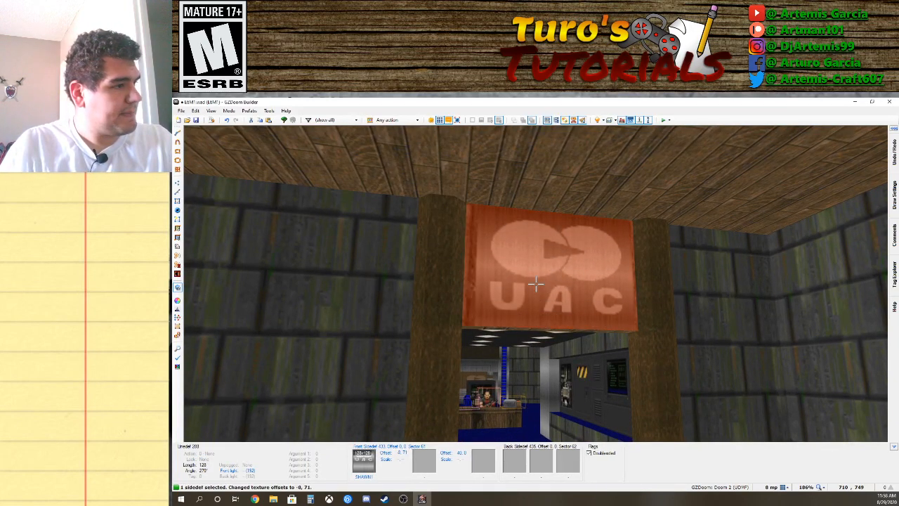
{"action": "key", "text": "Right"}
{"action": "key", "text": "Right"}
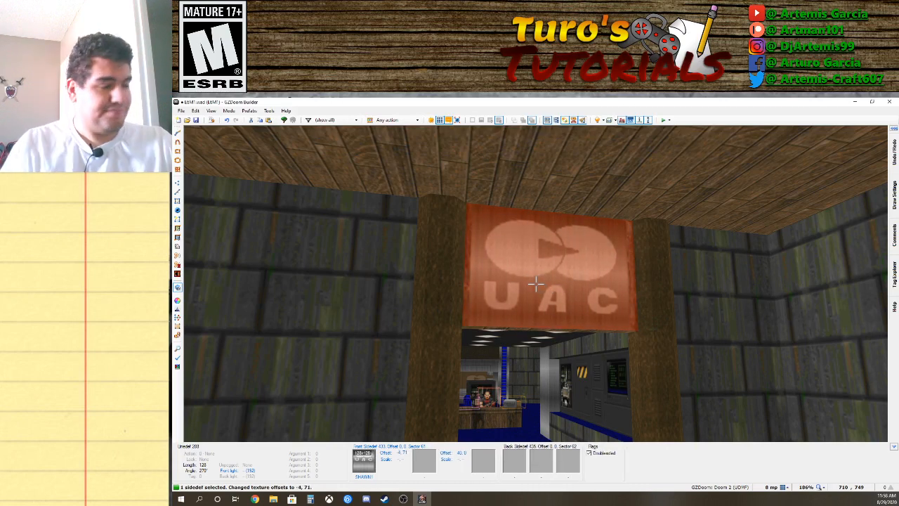
Copy the SHAWN1 texture from the room side onto the corridor-side face above the doorway.
{"action": "key", "text": "w"}
{"action": "key", "text": "w"}
{"action": "key", "text": "d"}
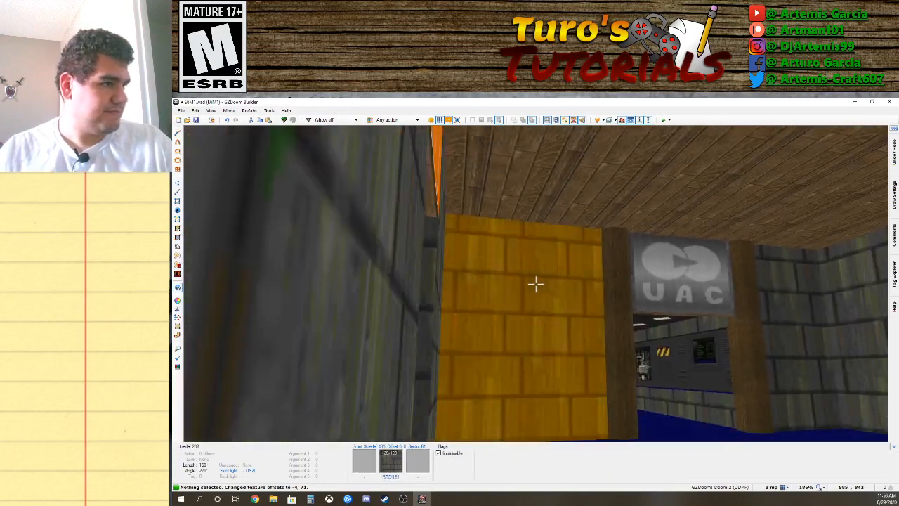
{"action": "key", "text": "f"}
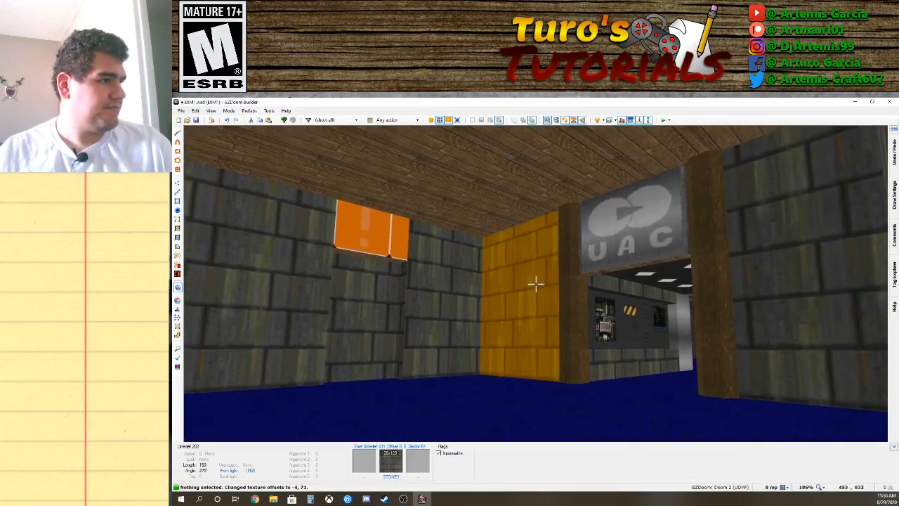
{"action": "key", "text": "w"}
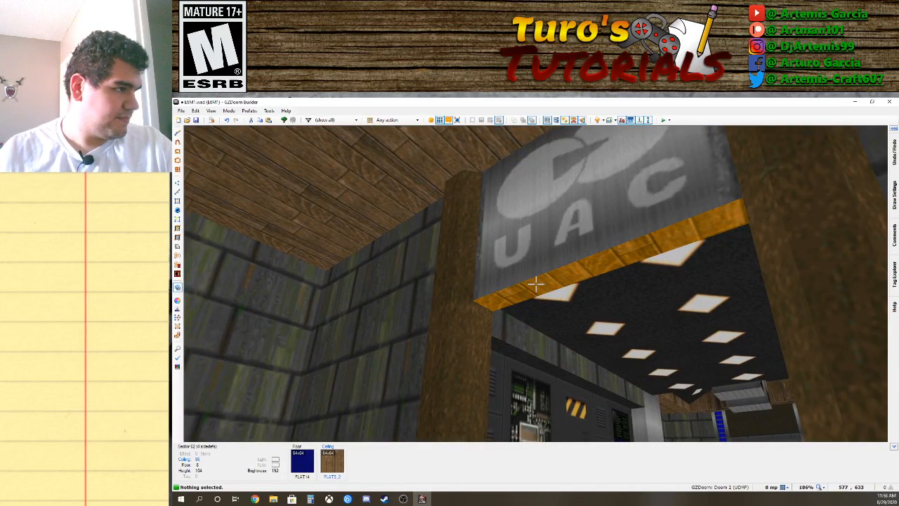
{"action": "key", "text": "s"}
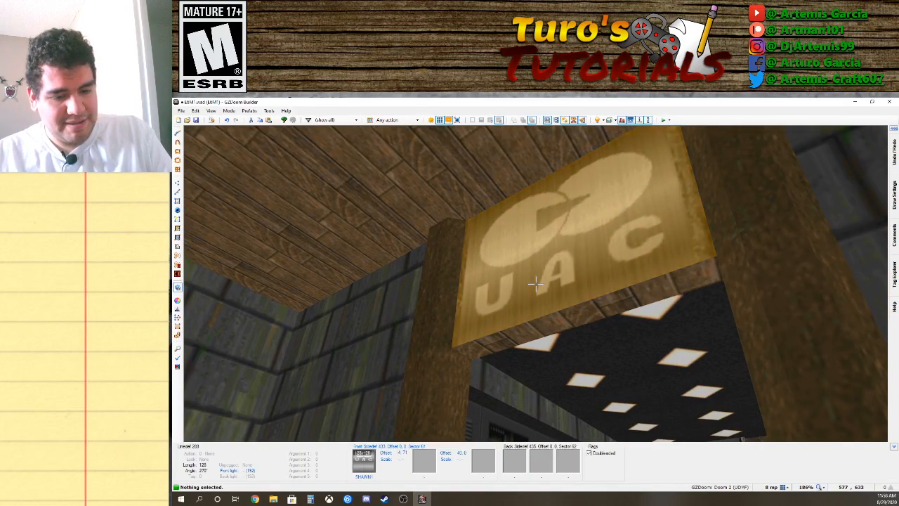
{"action": "key", "text": "ctrl+c"}
{"action": "key", "text": "w"}
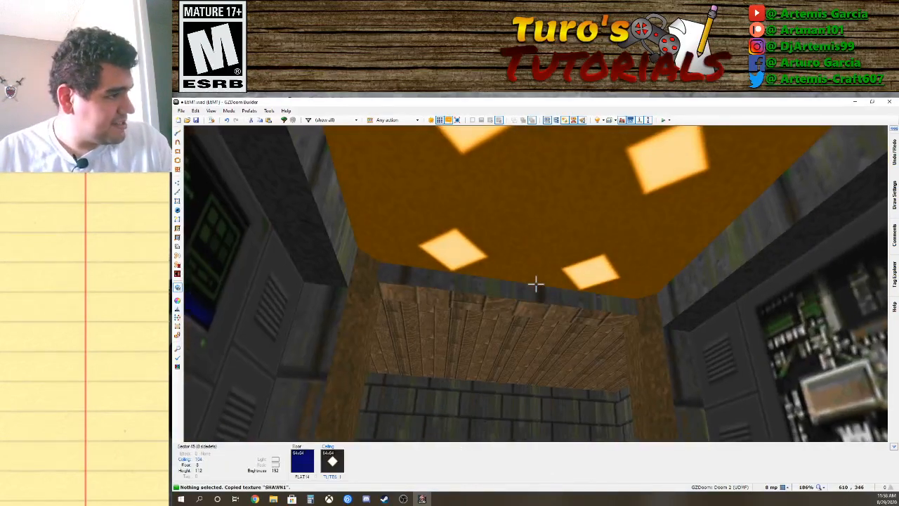
{"action": "key", "text": "w"}
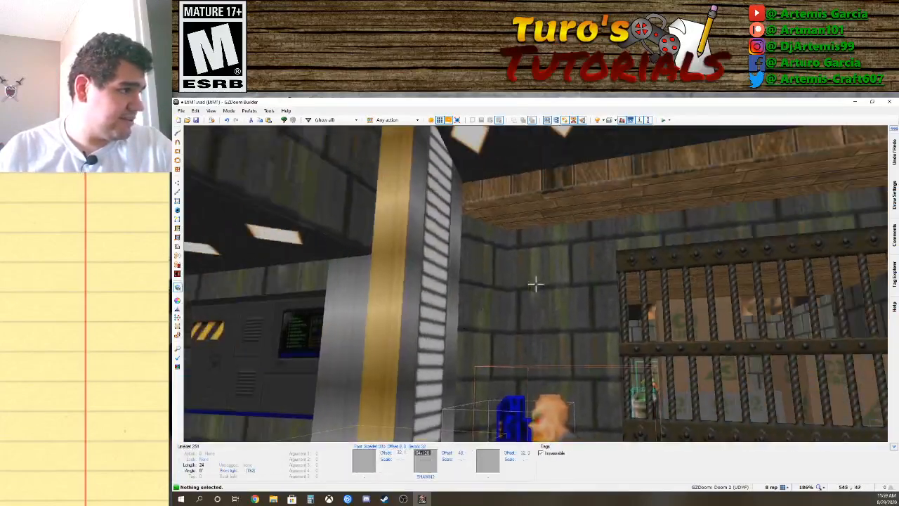
Copy the FLAT5_4 ceiling flat from the outdoor window opening onto the lowered ceiling between the doorway pillars.
{"action": "key", "text": "a"}
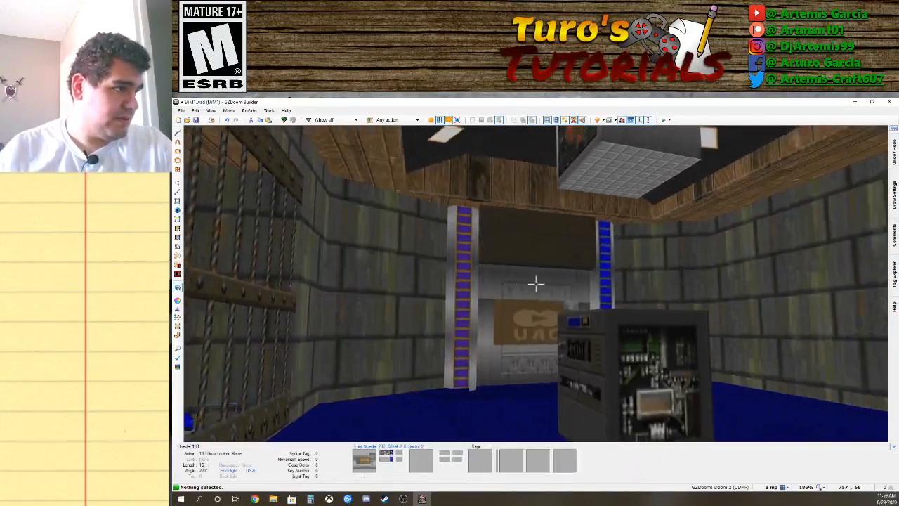
{"action": "key", "text": "w"}
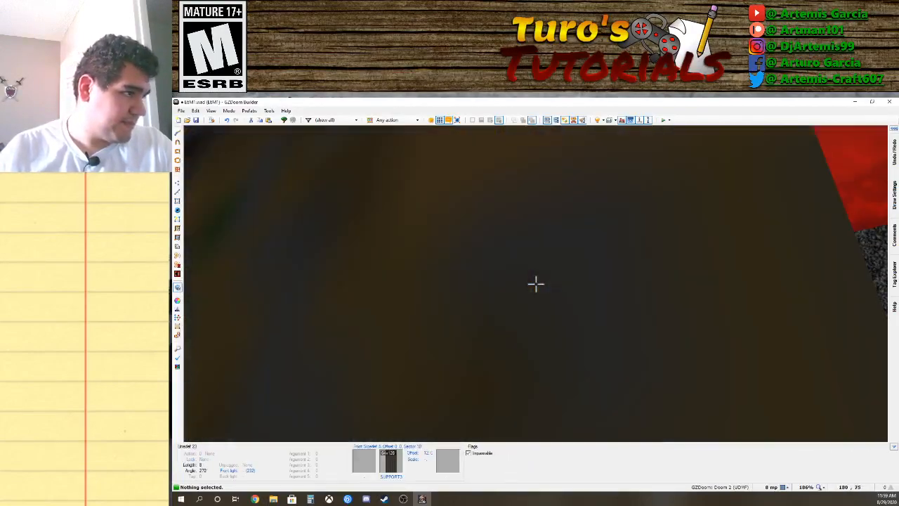
{"action": "key", "text": "w"}
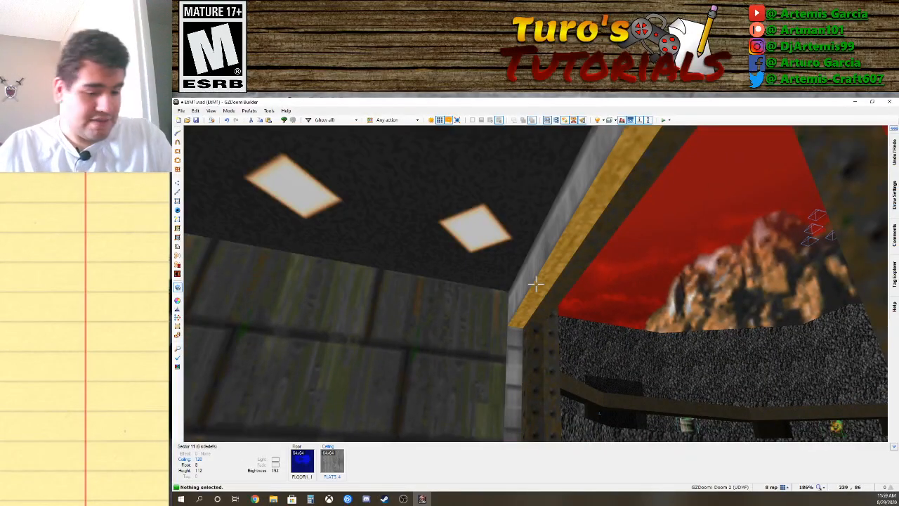
{"action": "key", "text": "w"}
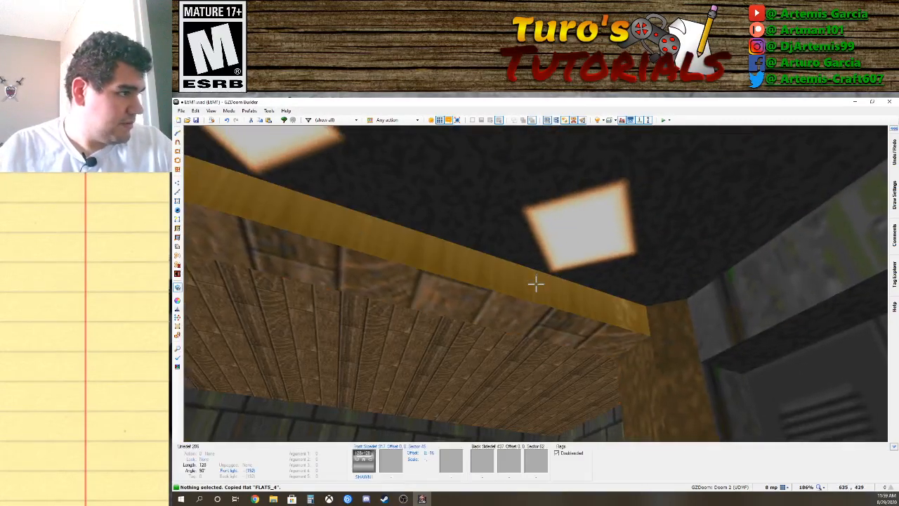
{"action": "key", "text": "ctrl+v"}
{"action": "key", "text": "w"}
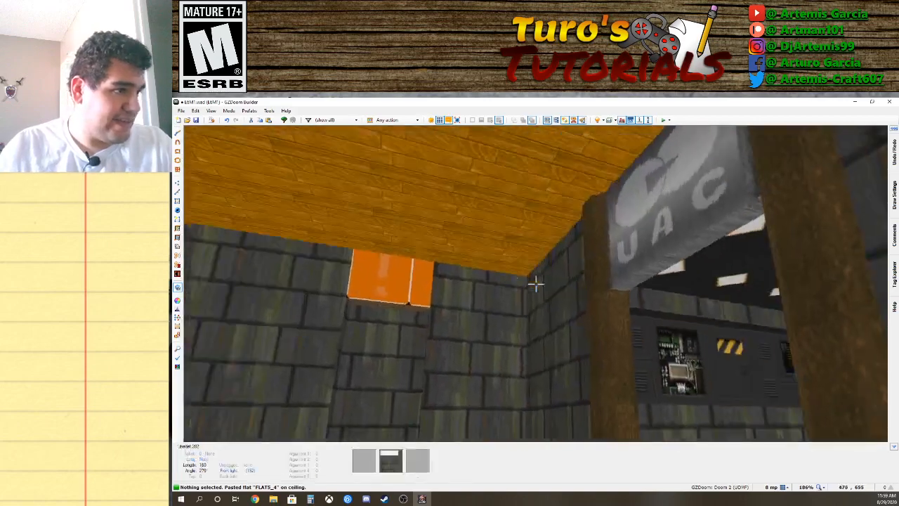
{"action": "key", "text": "s"}
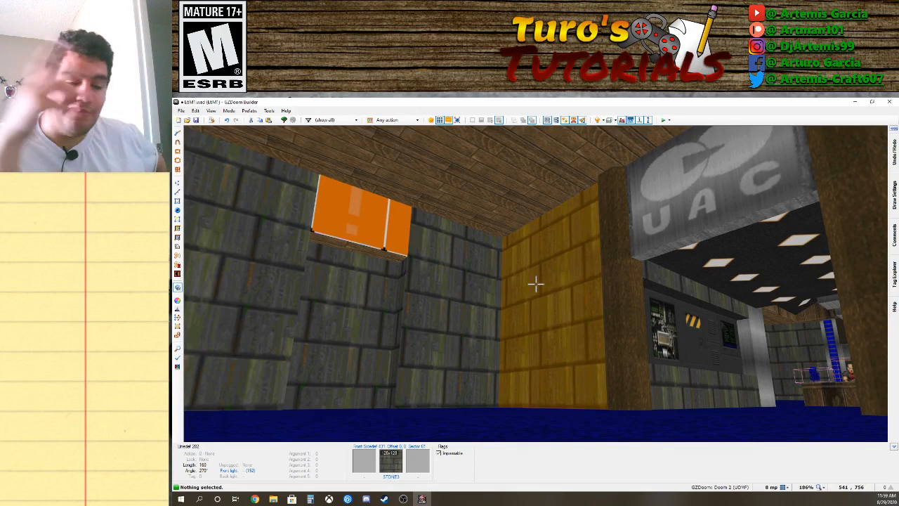
Draw a narrow rectangular sector about 32 by 256 units inside the room's west side in the 2D map, squaring up its upper-right corner.
{"action": "mouse_move", "coordinate": [535, 284]}
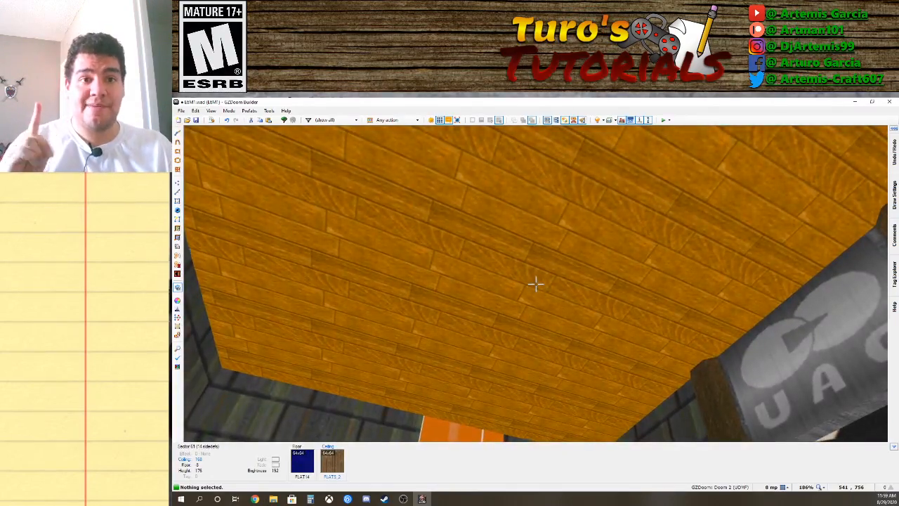
{"action": "key", "text": "v"}
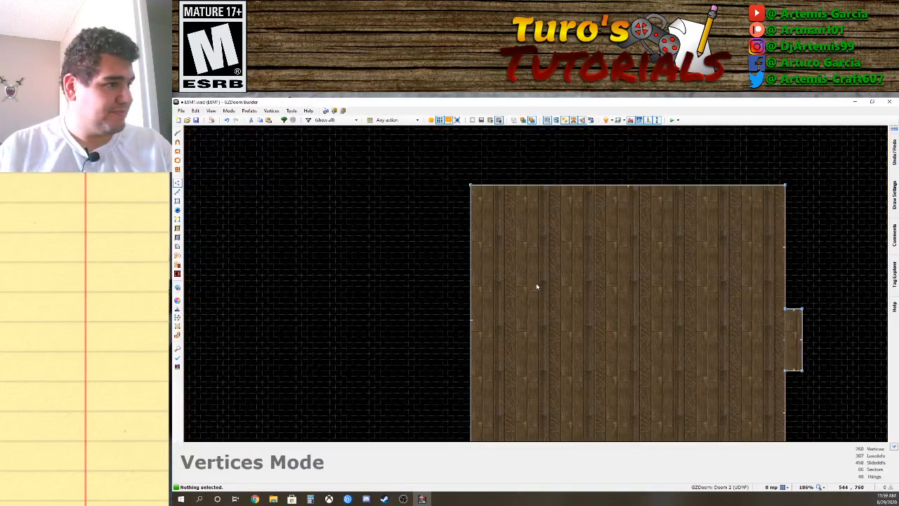
{"action": "scroll", "coordinate": [546, 283], "scroll_direction": "down", "scroll_amount": 3}
{"action": "scroll", "coordinate": [546, 284], "scroll_direction": "up", "scroll_amount": 3}
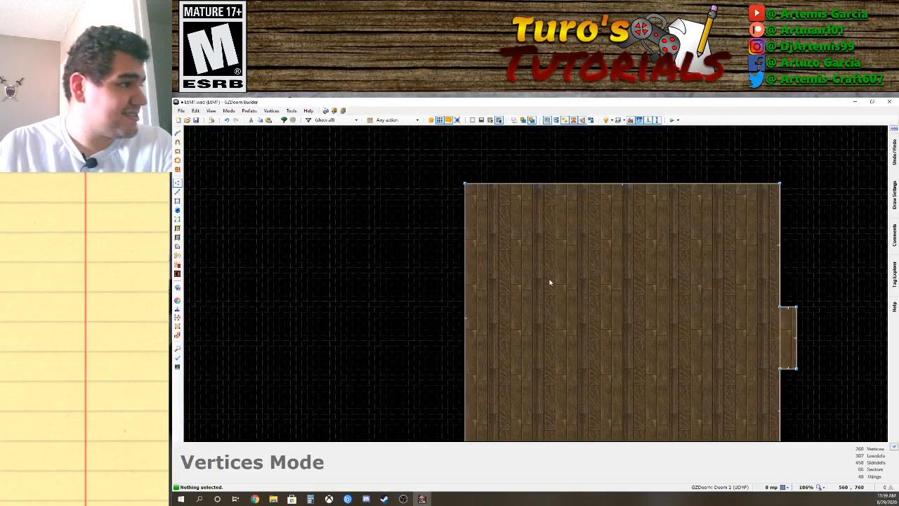
{"action": "key", "text": "Down"}
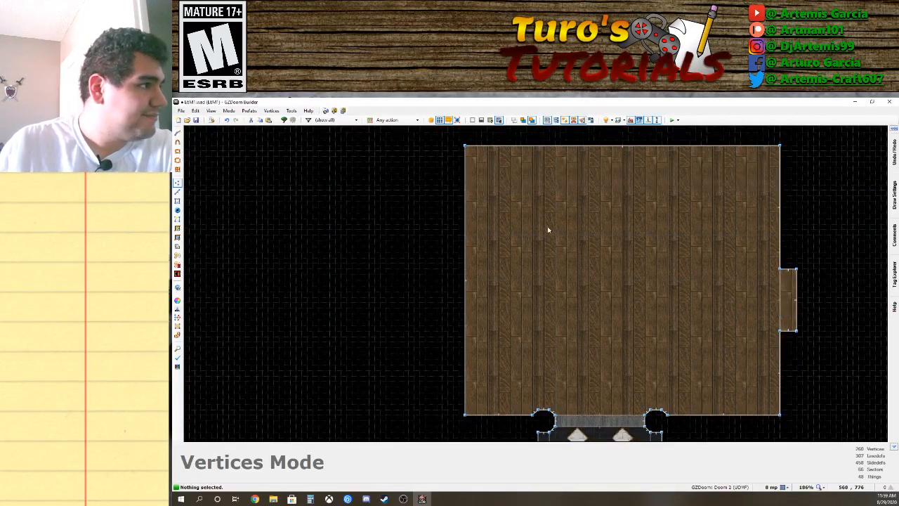
{"action": "key", "text": "d"}
{"action": "left_click", "coordinate": [510, 191]}
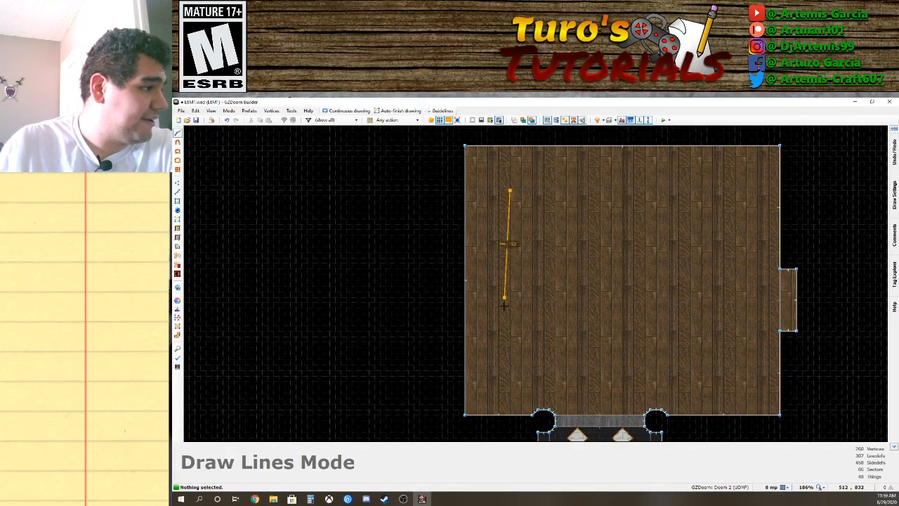
{"action": "left_click", "coordinate": [510, 370]}
{"action": "left_click", "coordinate": [533, 370]}
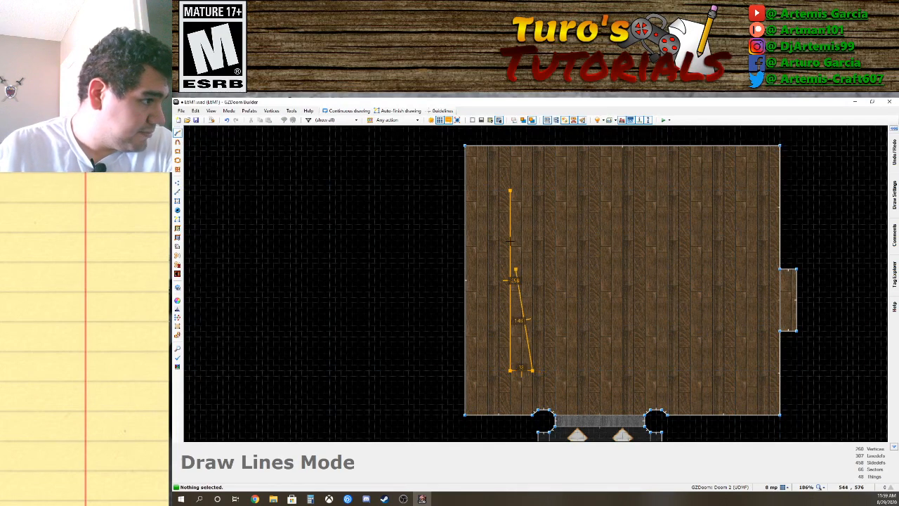
{"action": "left_click", "coordinate": [511, 191]}
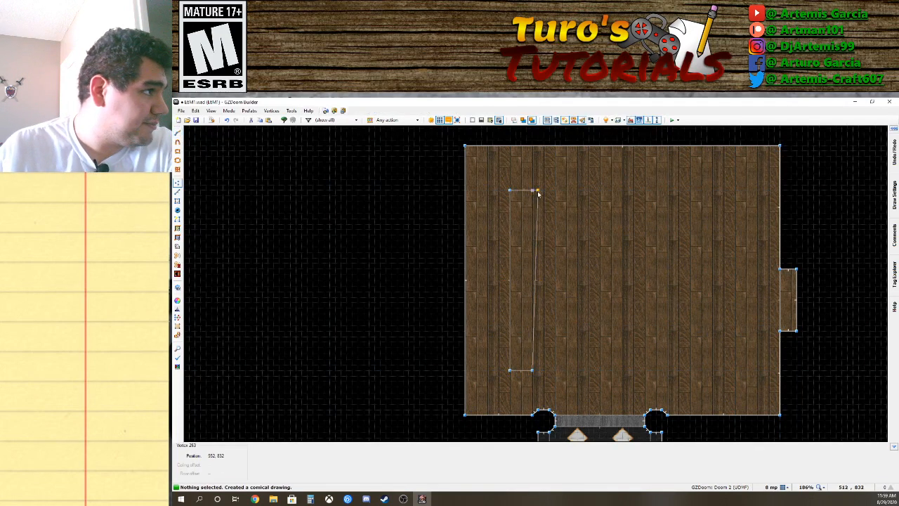
{"action": "right_click_drag", "start_coordinate": [538, 191], "coordinate": [532, 193]}
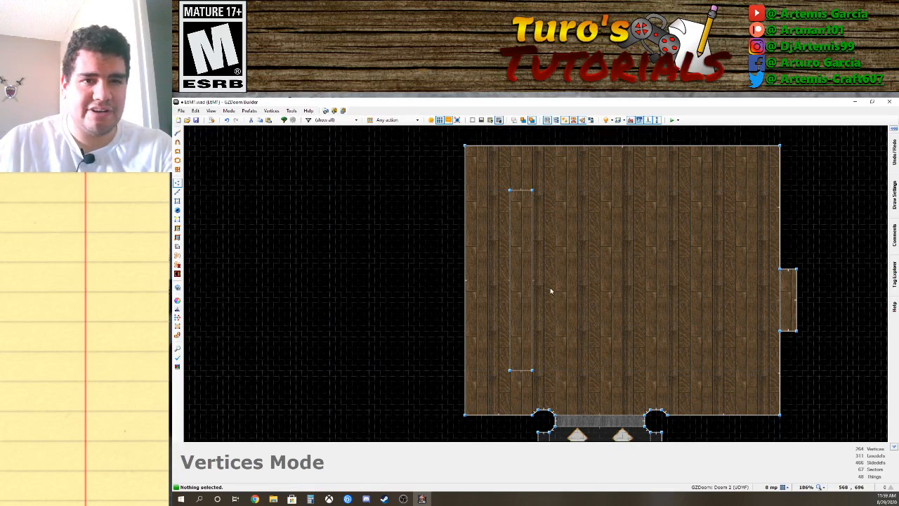
{"action": "left_click", "coordinate": [177, 201]}
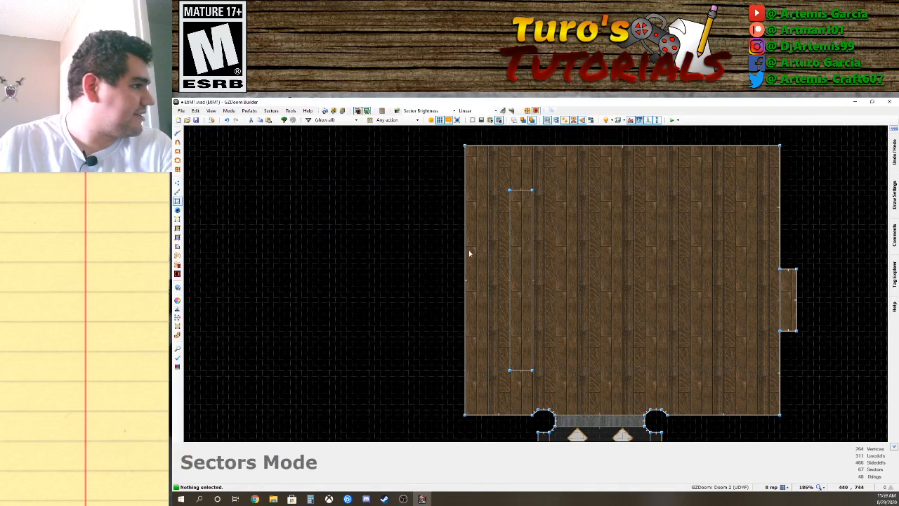
{"action": "left_click", "coordinate": [498, 293]}
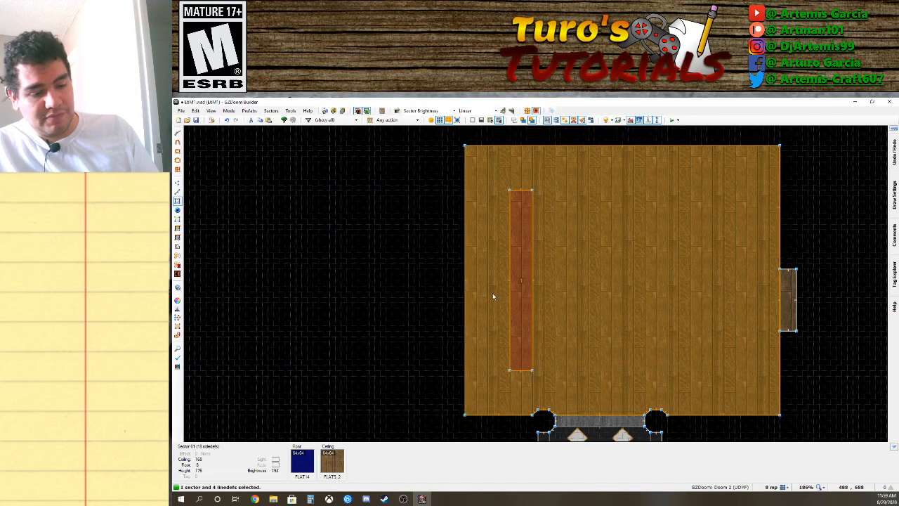
{"action": "key", "text": "ctrl+c"}
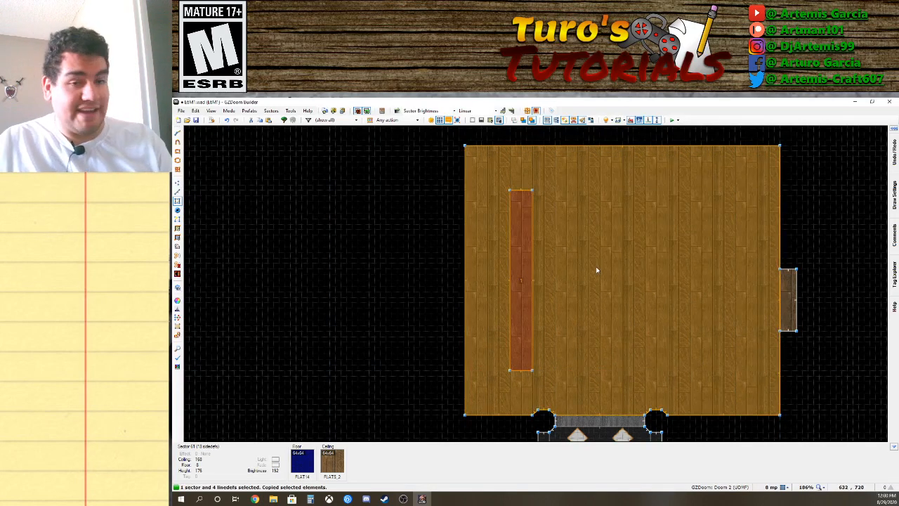
{"action": "key", "text": "ctrl+v"}
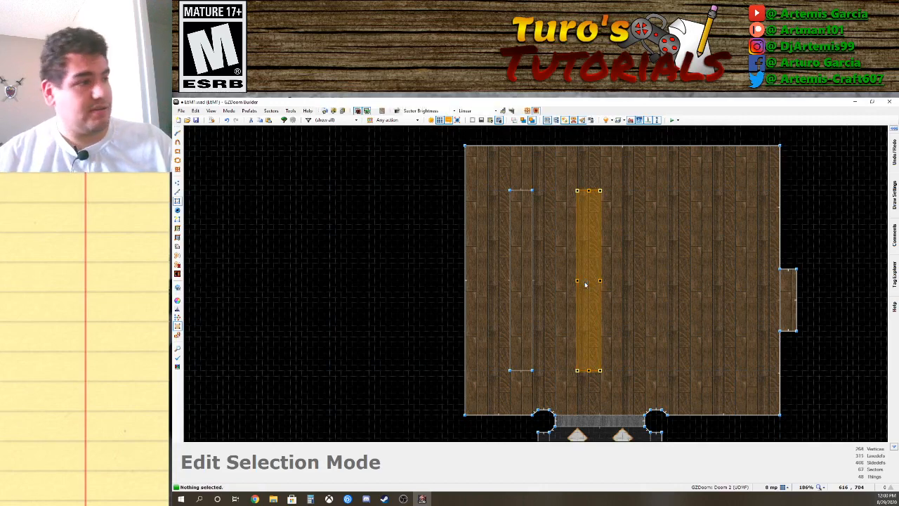
{"action": "key", "text": "Escape"}
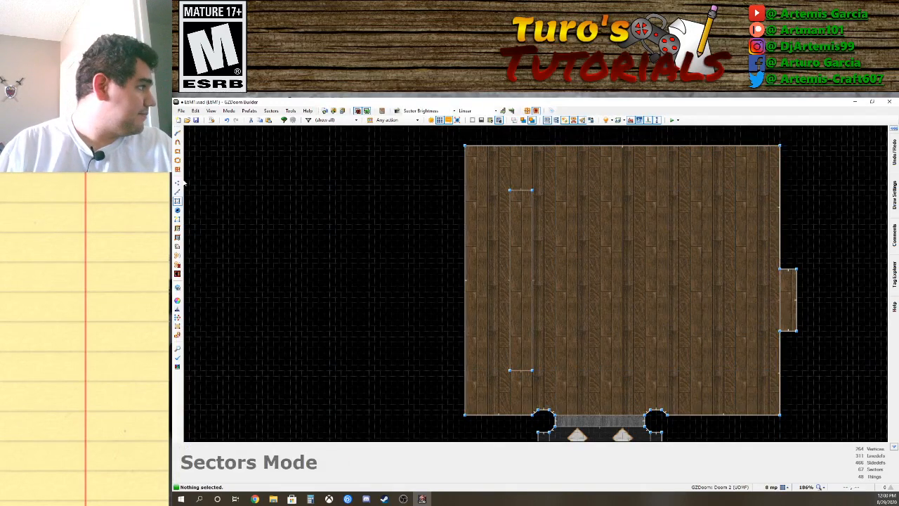
{"action": "left_click", "coordinate": [178, 183]}
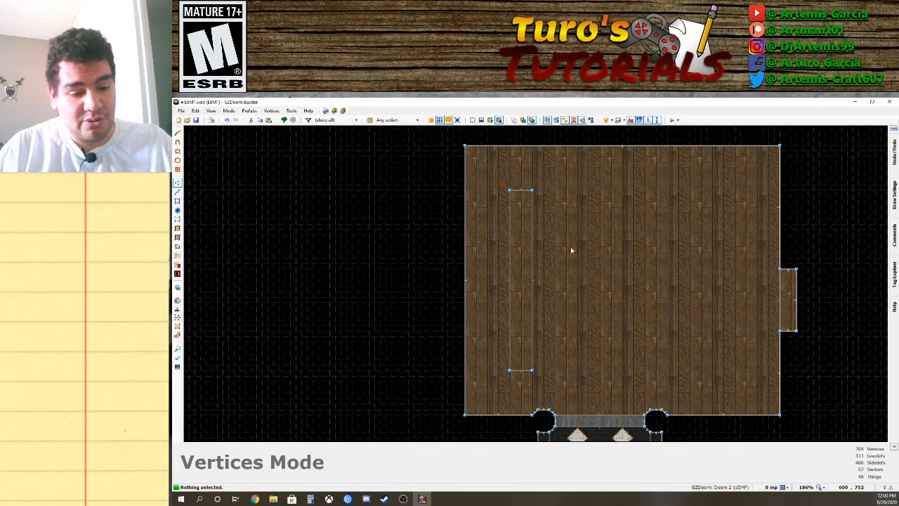
Raise the ceiling of the narrow rectangular sector inside the room to a height of 192.
{"action": "key", "text": "w"}
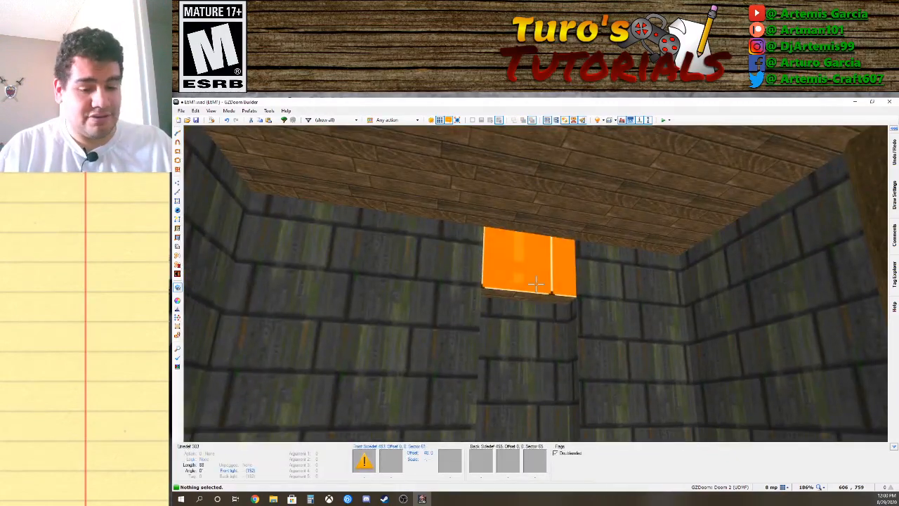
{"action": "key", "text": "d"}
{"action": "key", "text": "w"}
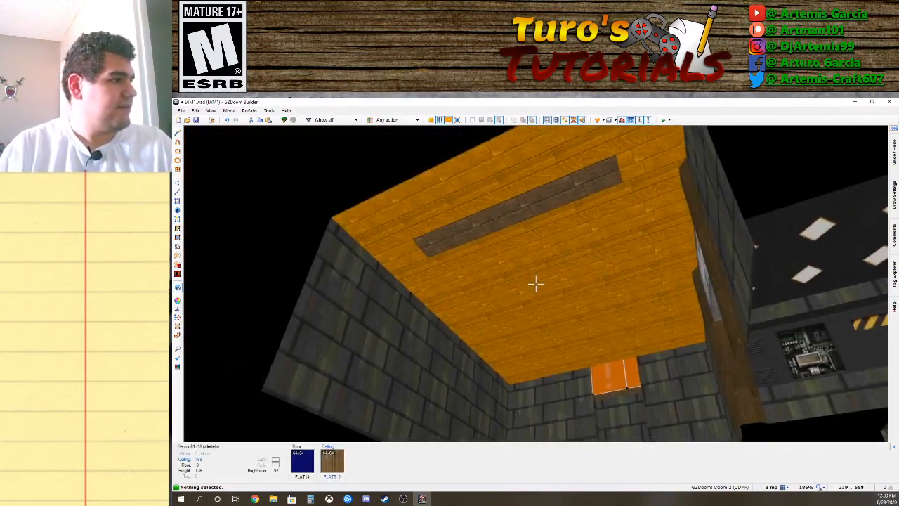
{"action": "left_click", "coordinate": [535, 284]}
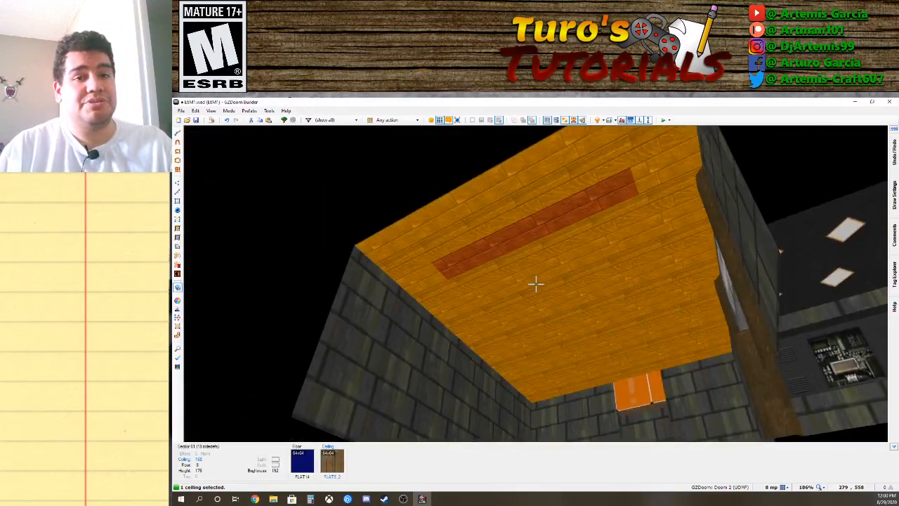
{"action": "key", "text": "f"}
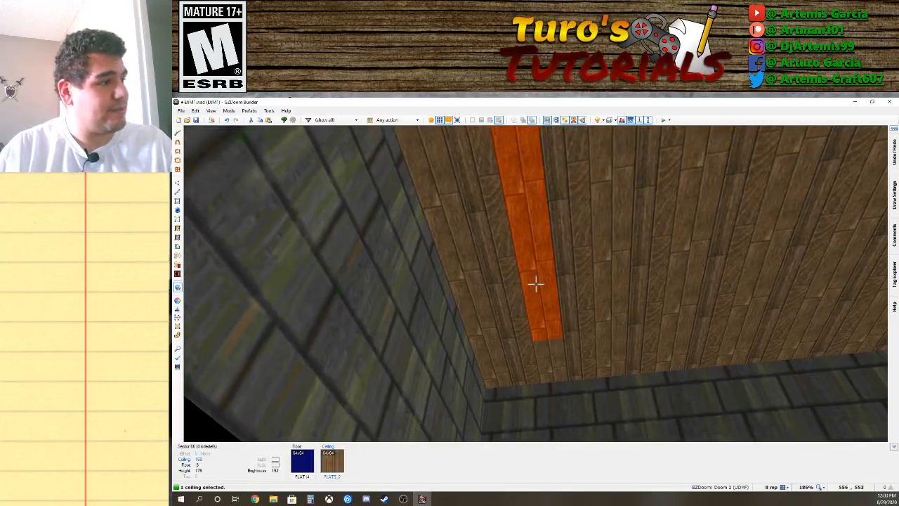
{"action": "scroll", "coordinate": [535, 283], "scroll_direction": "up", "scroll_amount": 2}
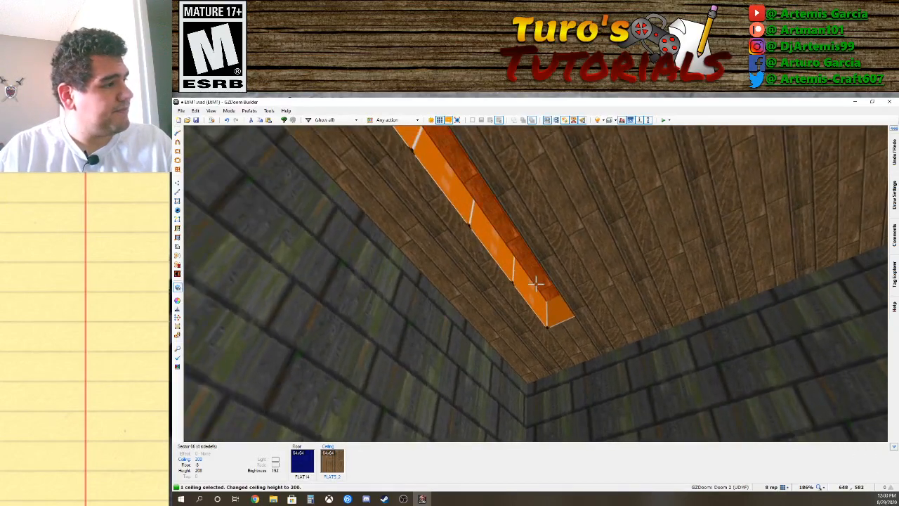
{"action": "scroll", "coordinate": [535, 284], "scroll_direction": "down", "scroll_amount": 1}
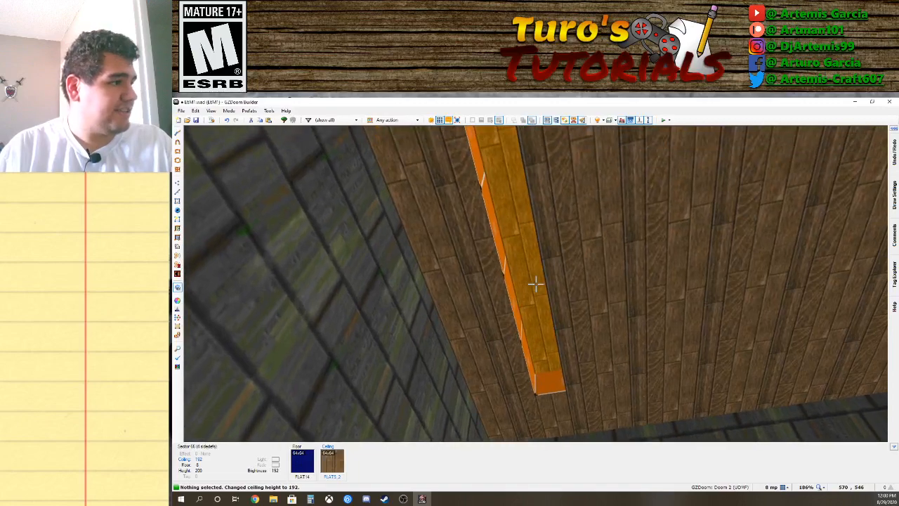
Apply the F_SKY1 flat to the raised ceiling of the narrow rectangular sector.
{"action": "right_click", "coordinate": [536, 284]}
{"action": "left_click", "coordinate": [570, 247]}
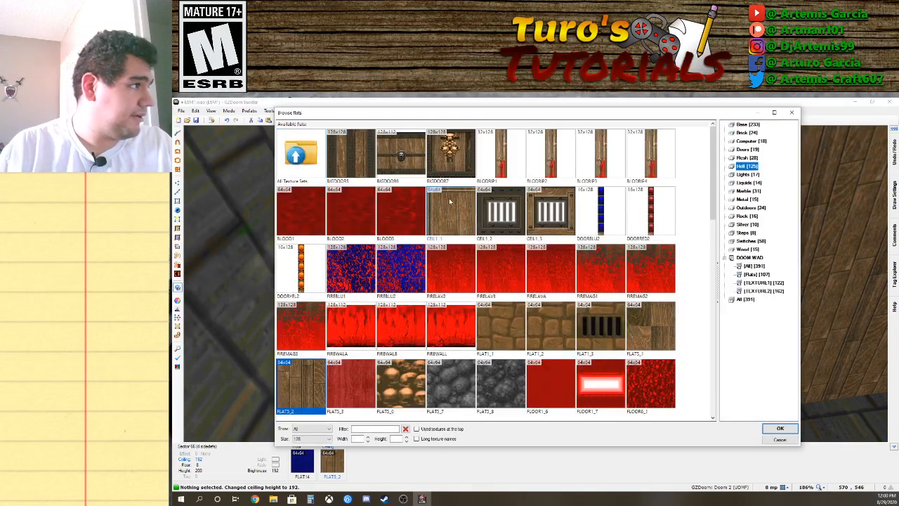
{"action": "scroll", "coordinate": [462, 302], "scroll_direction": "down", "scroll_amount": 5}
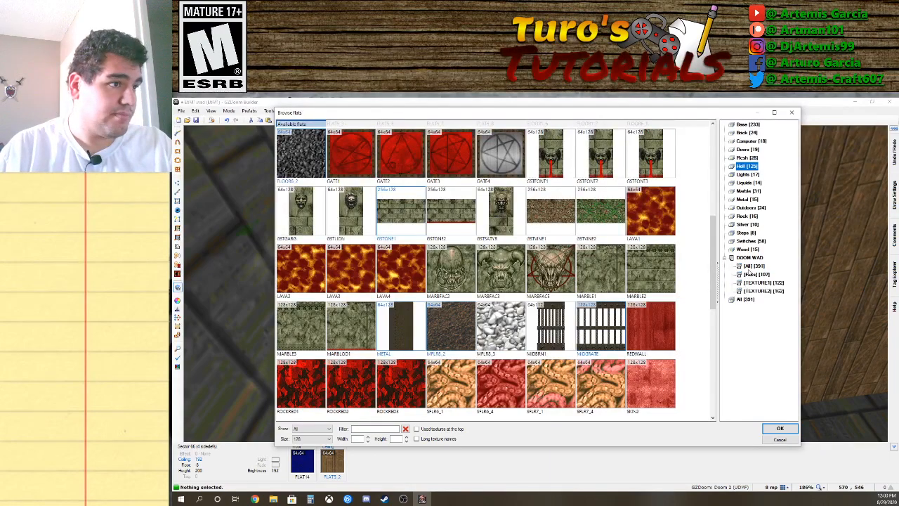
{"action": "left_click", "coordinate": [753, 266]}
{"action": "scroll", "coordinate": [500, 278], "scroll_direction": "down", "scroll_amount": 10}
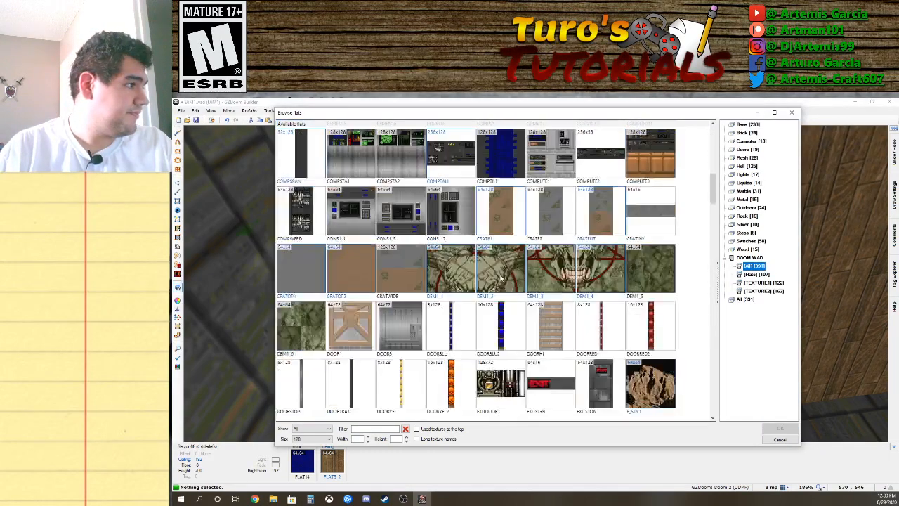
{"action": "scroll", "coordinate": [499, 277], "scroll_direction": "down", "scroll_amount": 5}
{"action": "left_click", "coordinate": [780, 429]}
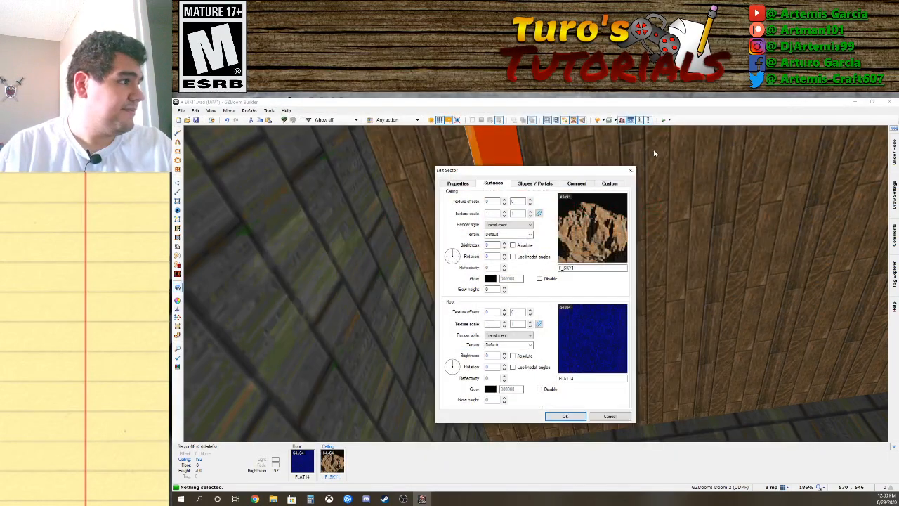
{"action": "left_click", "coordinate": [569, 416]}
{"action": "left_click", "coordinate": [536, 283]}
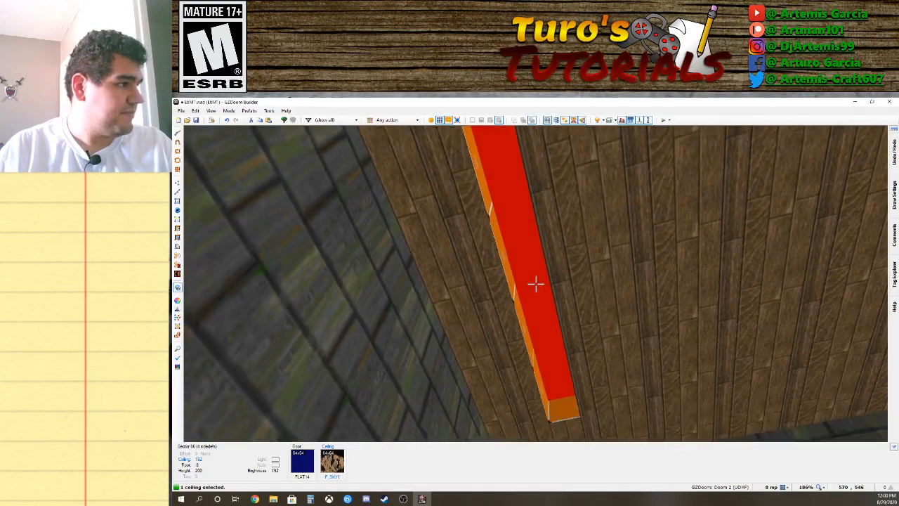
{"action": "key", "text": "d"}
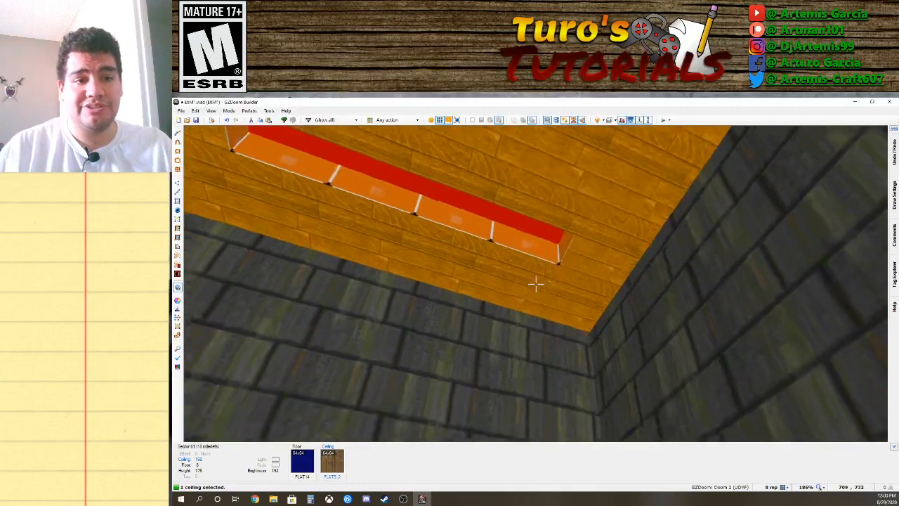
{"action": "key", "text": "d"}
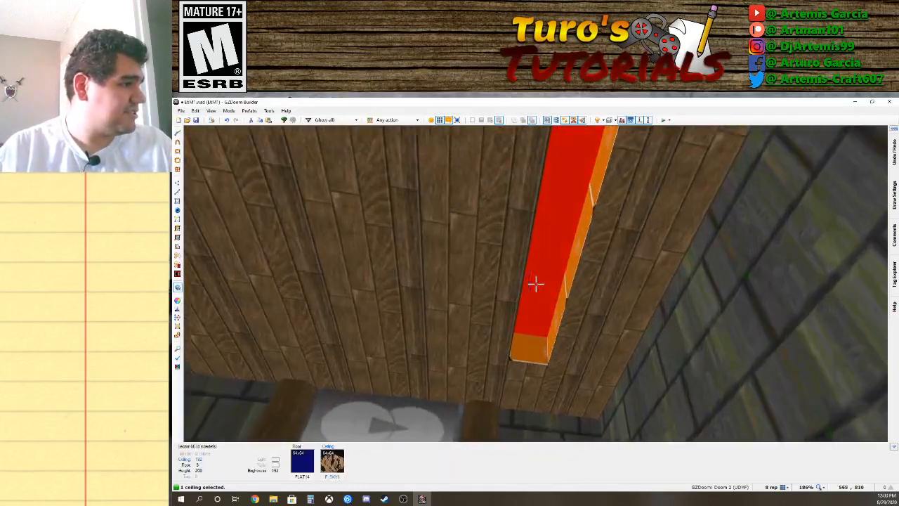
{"action": "key", "text": "w"}
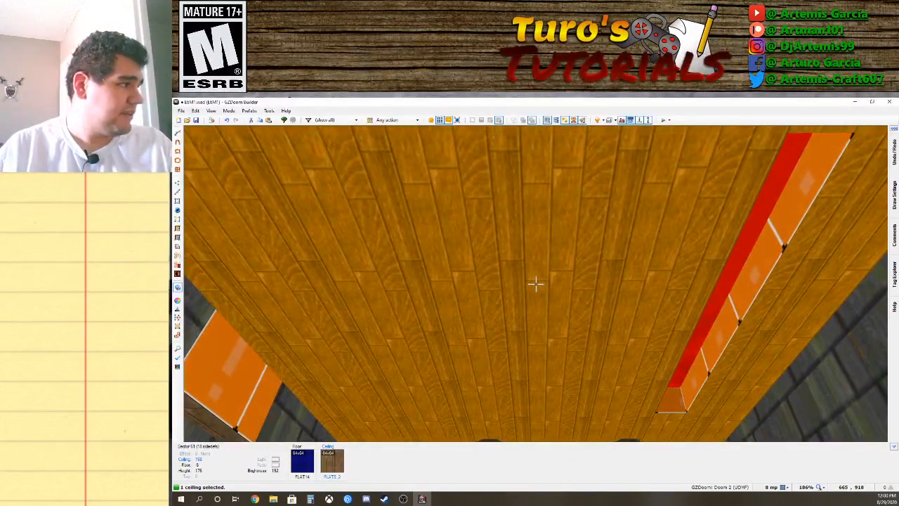
{"action": "right_click", "coordinate": [536, 284]}
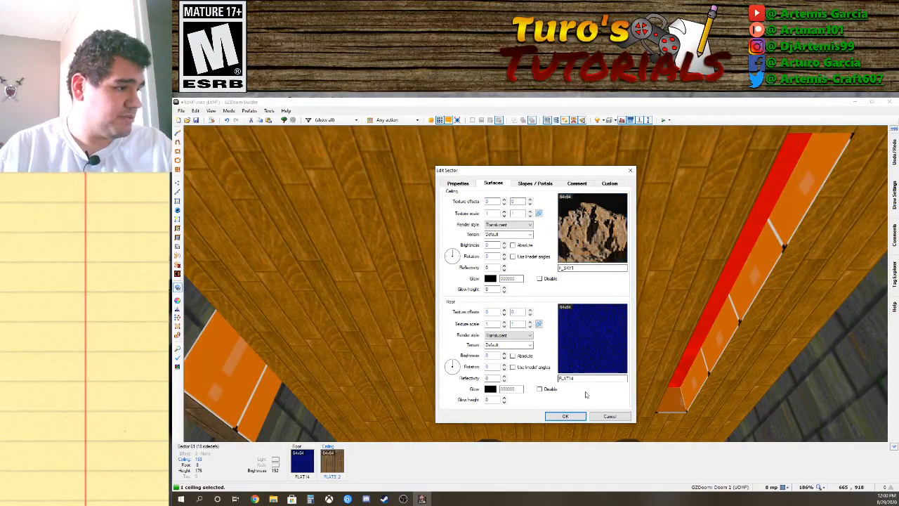
{"action": "left_click", "coordinate": [564, 416]}
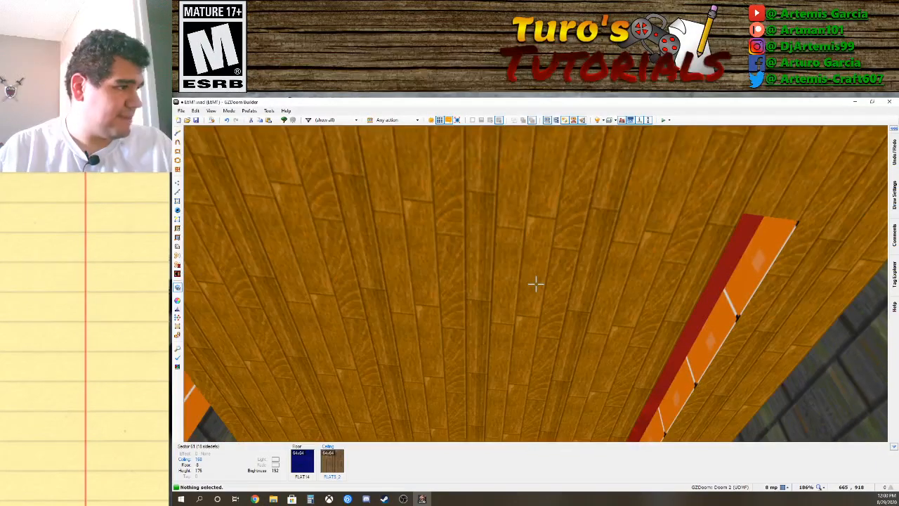
Change the room's main ceiling around the sky opening to the FLOOR3_3 flat.
{"action": "right_click", "coordinate": [536, 284]}
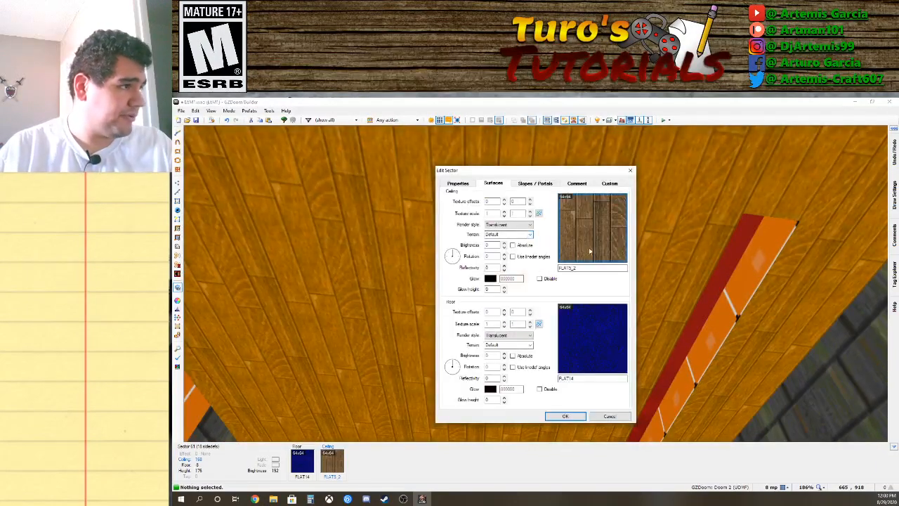
{"action": "left_click", "coordinate": [592, 247]}
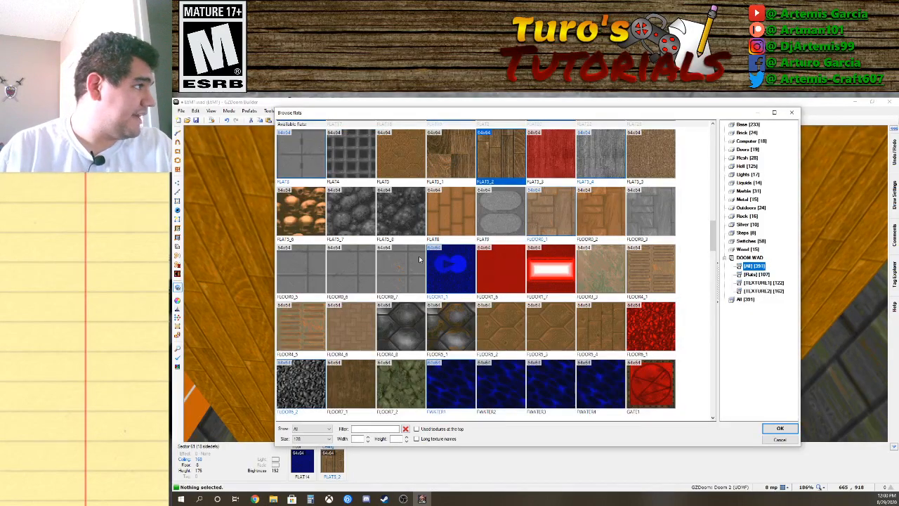
{"action": "scroll", "coordinate": [585, 266], "scroll_direction": "down", "scroll_amount": 2}
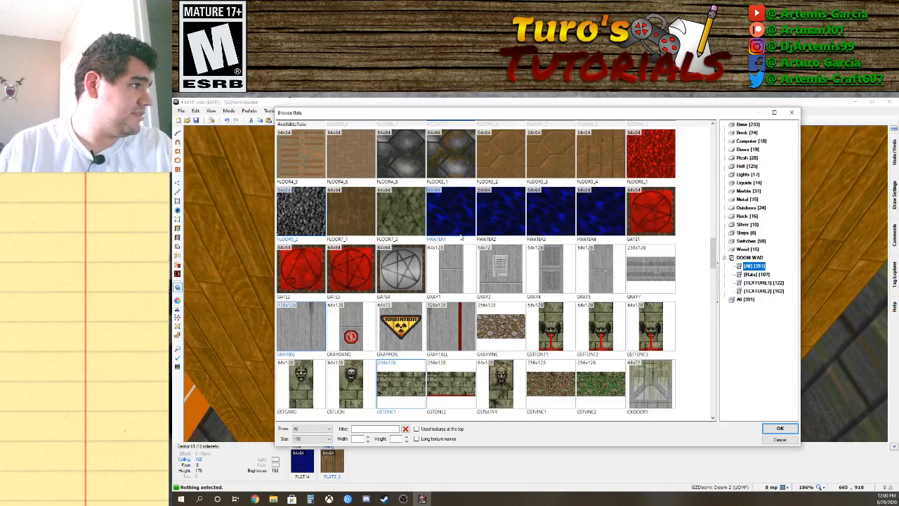
{"action": "scroll", "coordinate": [459, 350], "scroll_direction": "down", "scroll_amount": 3}
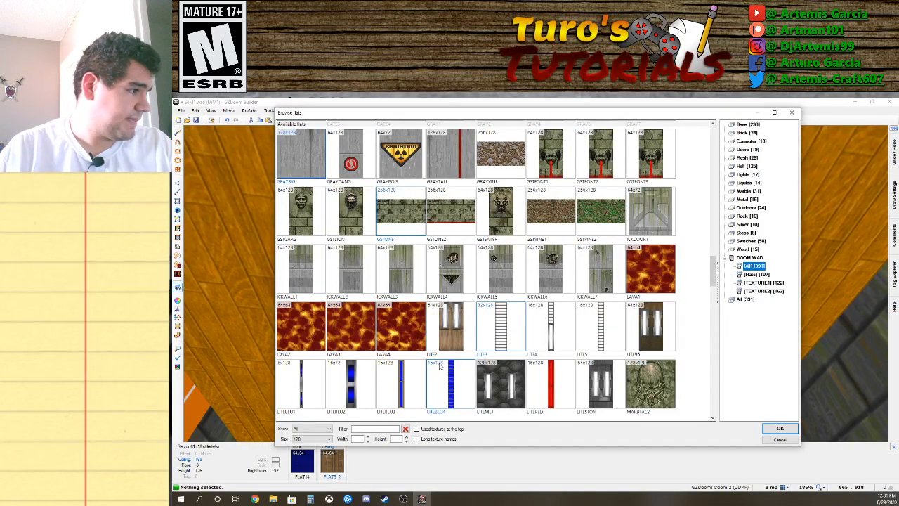
{"action": "scroll", "coordinate": [440, 366], "scroll_direction": "down", "scroll_amount": 3}
{"action": "left_click", "coordinate": [756, 274]}
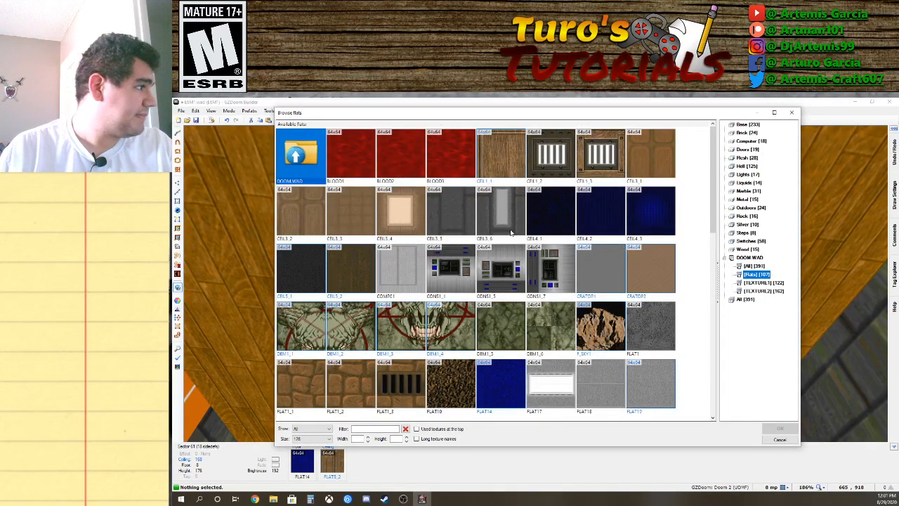
{"action": "scroll", "coordinate": [502, 277], "scroll_direction": "down", "scroll_amount": 2}
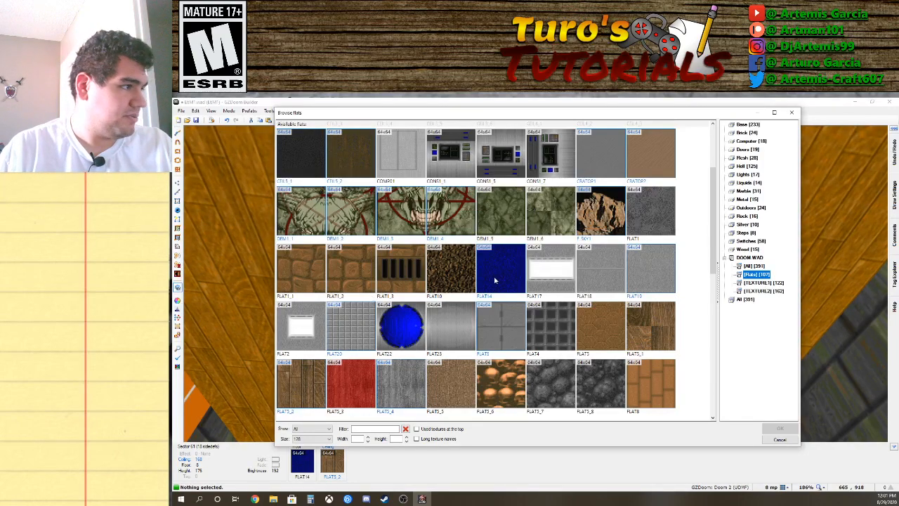
{"action": "scroll", "coordinate": [569, 281], "scroll_direction": "down", "scroll_amount": 2}
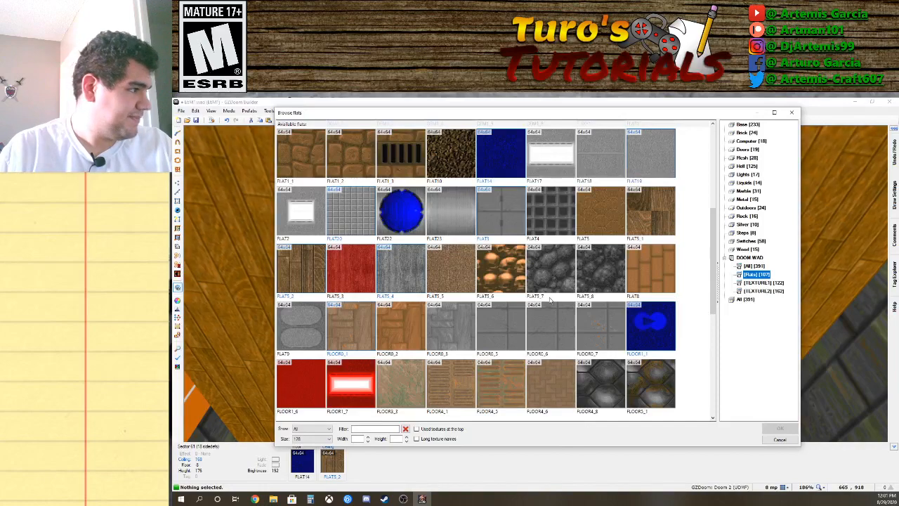
{"action": "scroll", "coordinate": [550, 299], "scroll_direction": "down", "scroll_amount": 2}
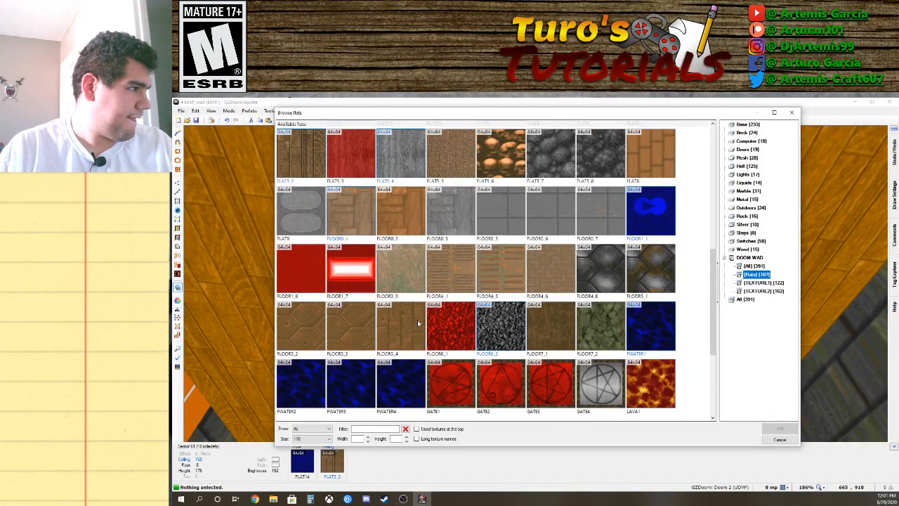
{"action": "double_click", "coordinate": [422, 280]}
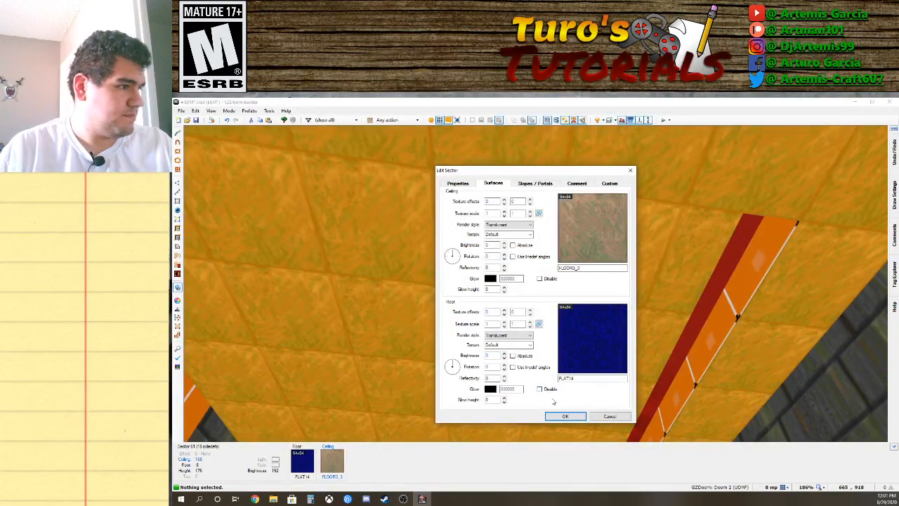
{"action": "left_click", "coordinate": [565, 416]}
Widen the sky opening to about 64 units in the 2D map by moving its two east corner vertices outward, keeping it rectangular.
{"action": "key", "text": "d"}
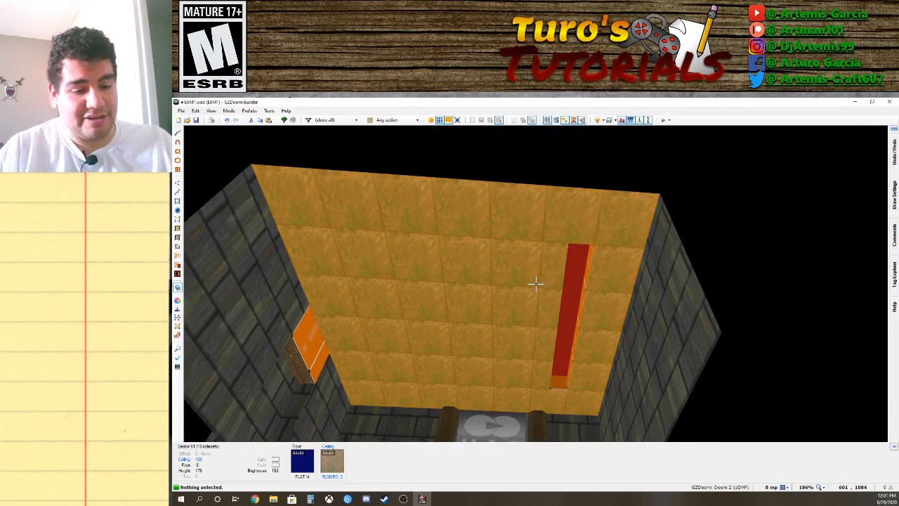
{"action": "key", "text": "w"}
{"action": "key", "text": "Down"}
{"action": "key", "text": "Down"}
{"action": "key", "text": "Down"}
{"action": "key", "text": "Down"}
{"action": "key", "text": "Down"}
{"action": "key", "text": "Down"}
{"action": "key", "text": "Down"}
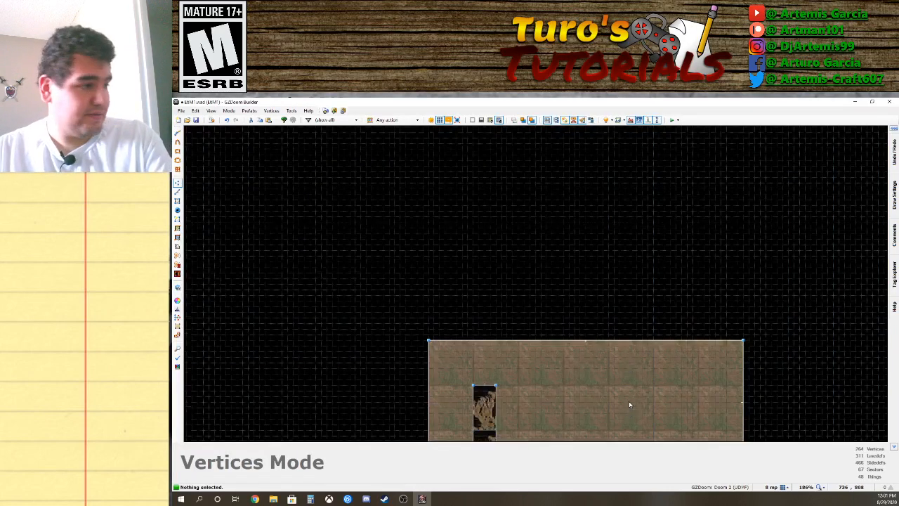
{"action": "left_click_drag", "start_coordinate": [496, 380], "coordinate": [517, 377]}
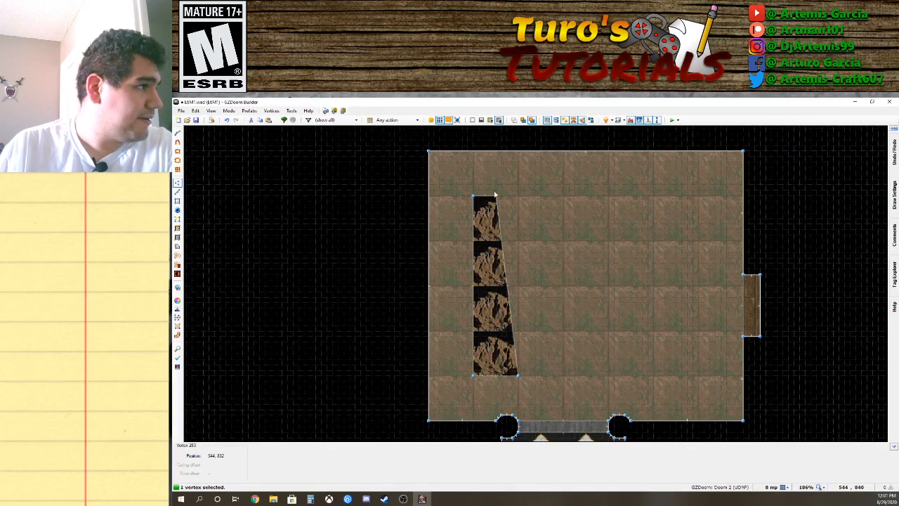
{"action": "left_click_drag", "start_coordinate": [495, 195], "coordinate": [517, 196]}
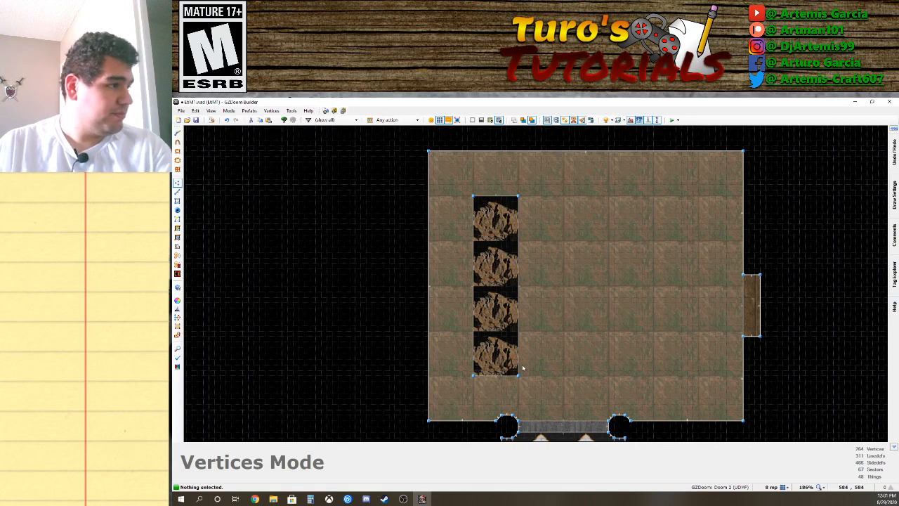
{"action": "left_click", "coordinate": [518, 197]}
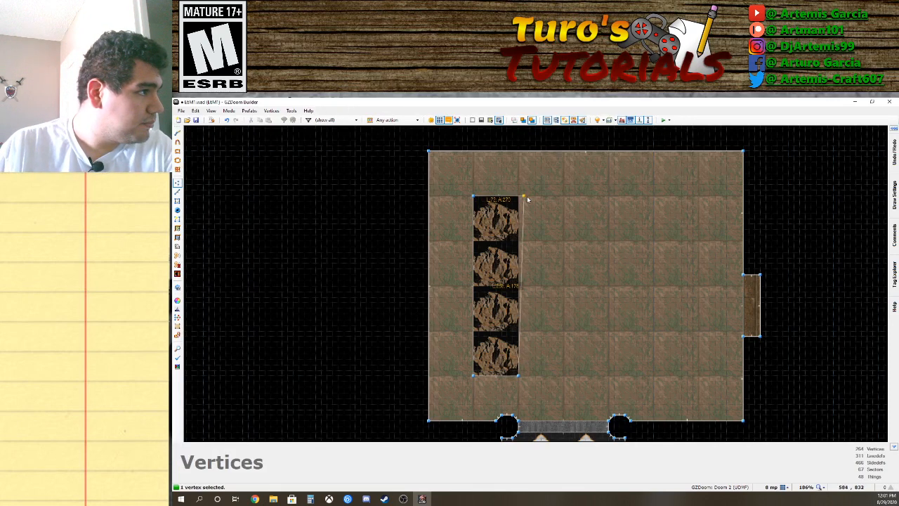
{"action": "left_click", "coordinate": [518, 376]}
{"action": "left_click", "coordinate": [521, 377]}
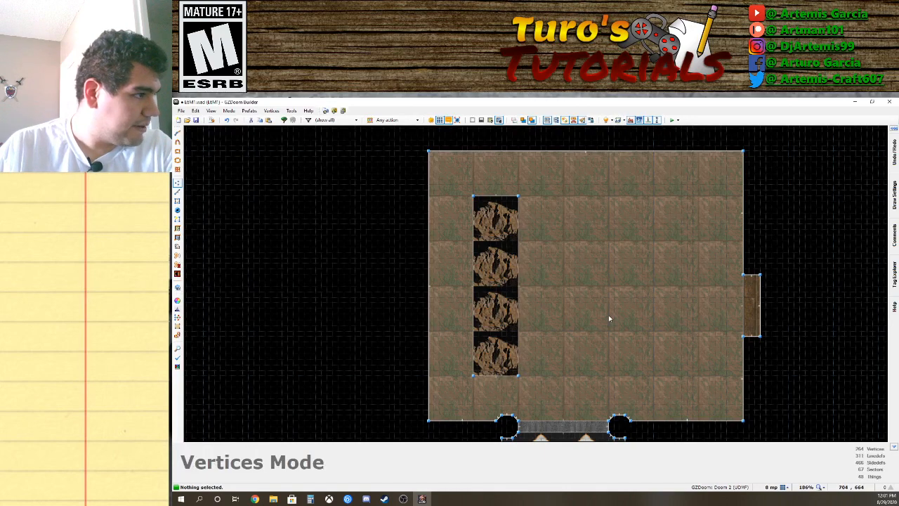
Open the texture browser for the missing upper back texture on the sky opening's short end wall, listing all DOOM.WAD textures.
{"action": "key", "text": "q"}
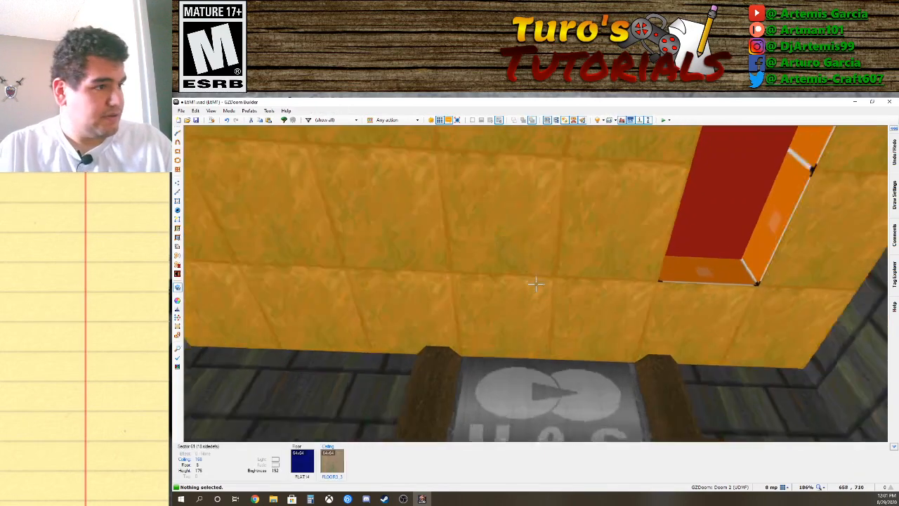
{"action": "key", "text": "e"}
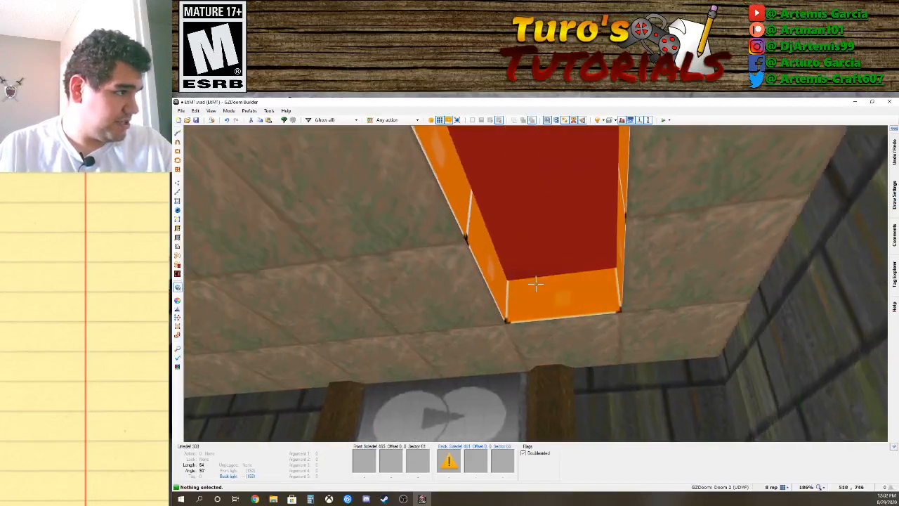
{"action": "right_click", "coordinate": [536, 283]}
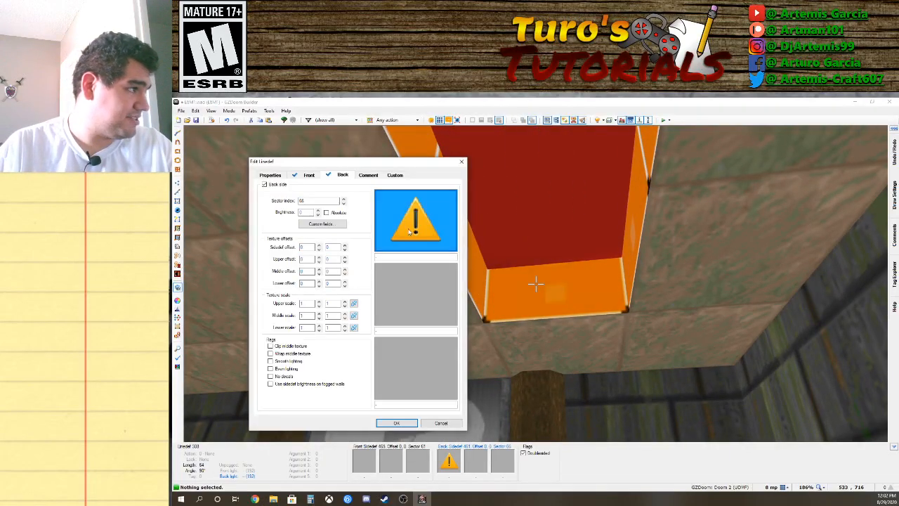
{"action": "left_click", "coordinate": [434, 246]}
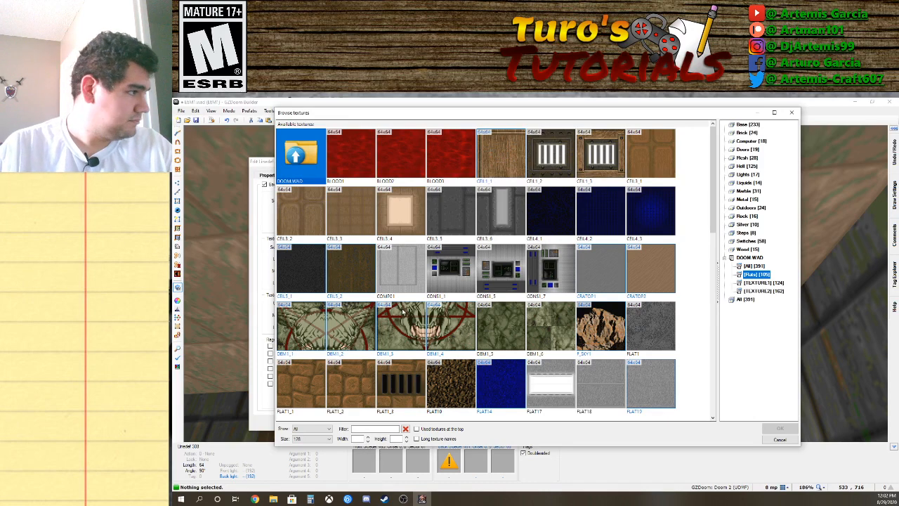
{"action": "scroll", "coordinate": [453, 276], "scroll_direction": "down", "scroll_amount": 5}
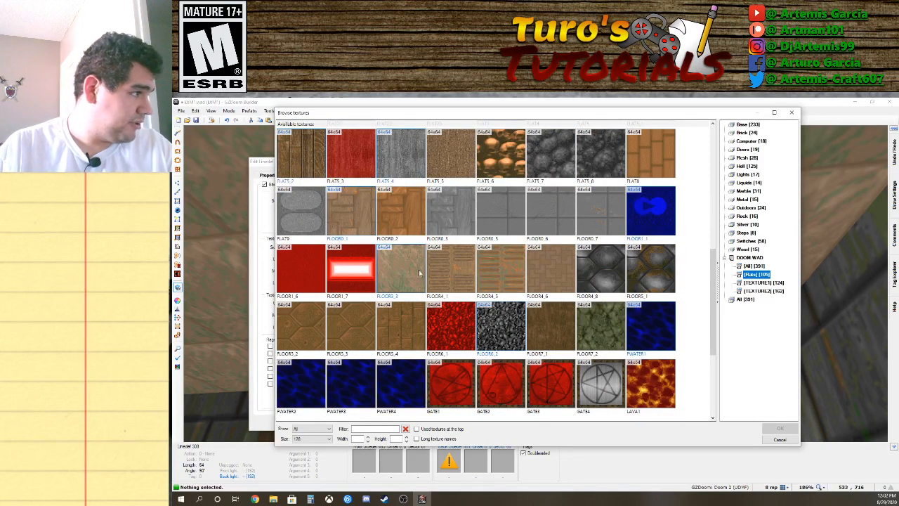
{"action": "left_click", "coordinate": [764, 282]}
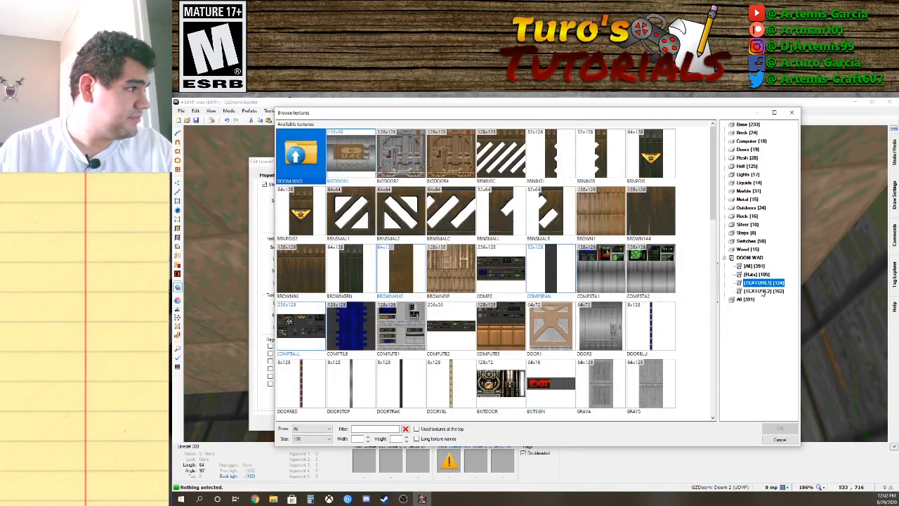
{"action": "left_click", "coordinate": [763, 291]}
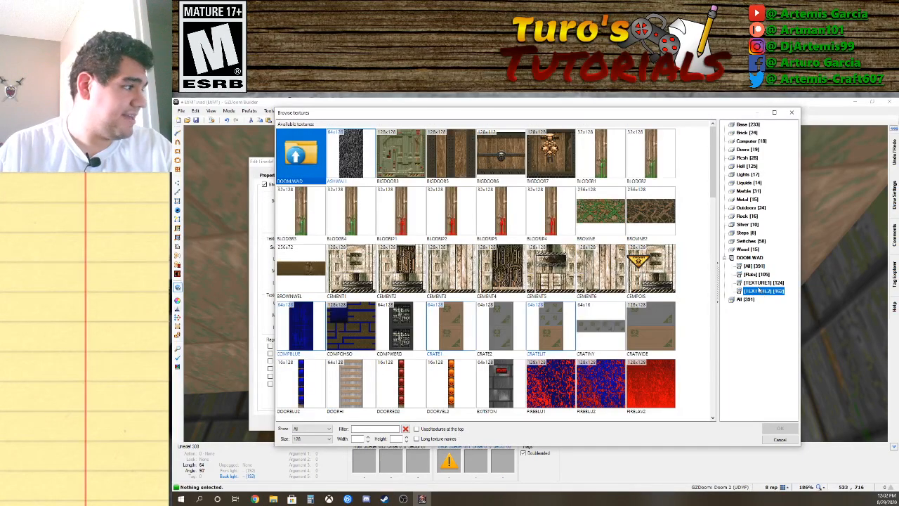
{"action": "left_click", "coordinate": [754, 266]}
Look through the whole DOOM.WAD texture list for a wall texture suited to the sky opening's inner sides.
{"action": "scroll", "coordinate": [515, 272], "scroll_direction": "down", "scroll_amount": 1}
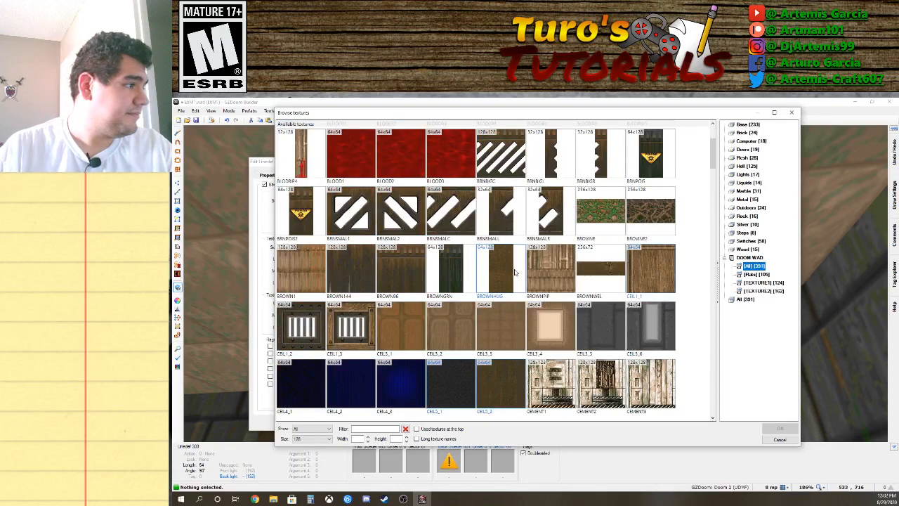
{"action": "scroll", "coordinate": [520, 274], "scroll_direction": "down", "scroll_amount": 4}
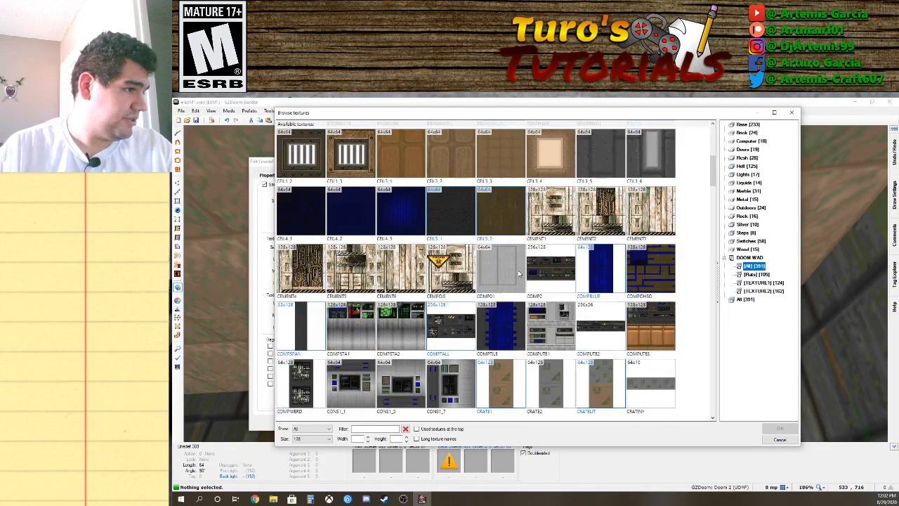
{"action": "scroll", "coordinate": [521, 274], "scroll_direction": "down", "scroll_amount": 1}
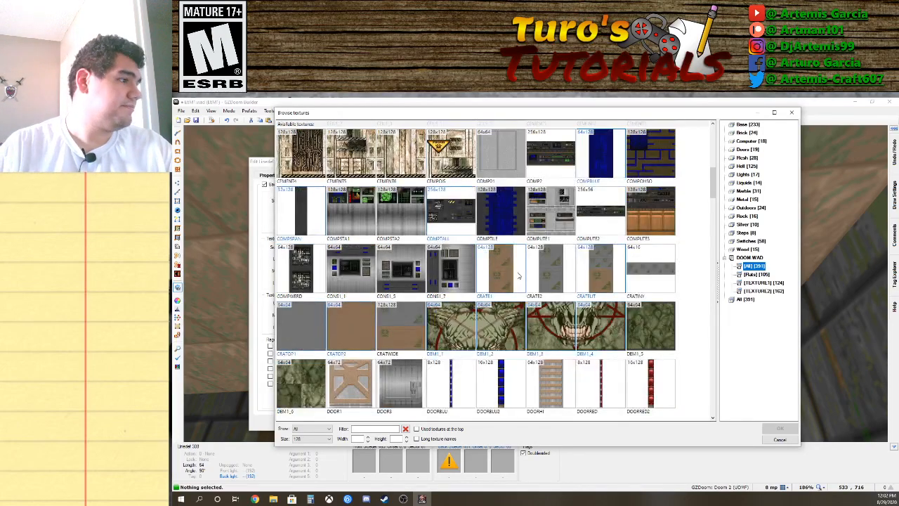
{"action": "scroll", "coordinate": [518, 271], "scroll_direction": "down", "scroll_amount": 5}
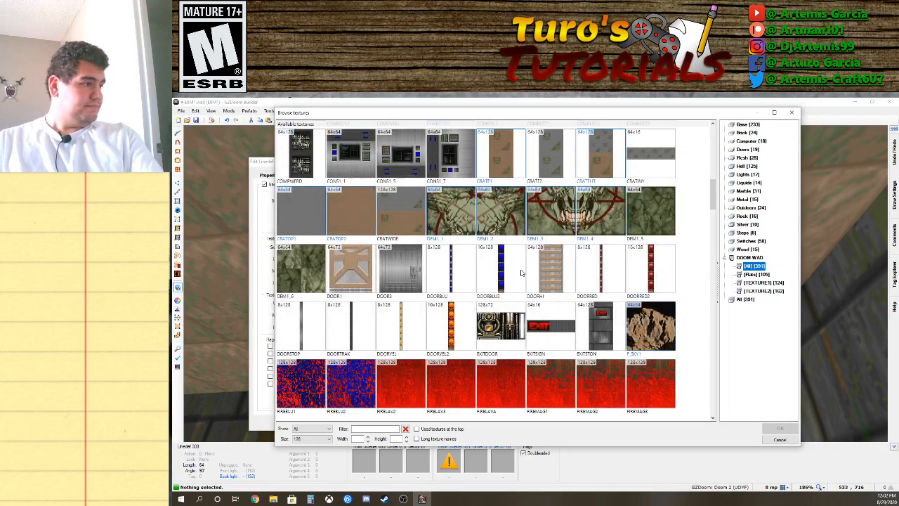
{"action": "scroll", "coordinate": [519, 275], "scroll_direction": "down", "scroll_amount": 4}
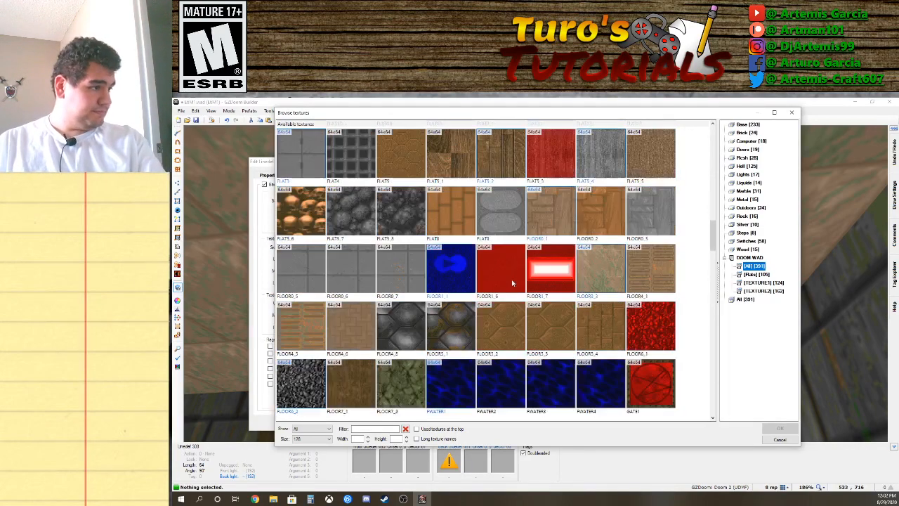
{"action": "scroll", "coordinate": [534, 274], "scroll_direction": "down", "scroll_amount": 9}
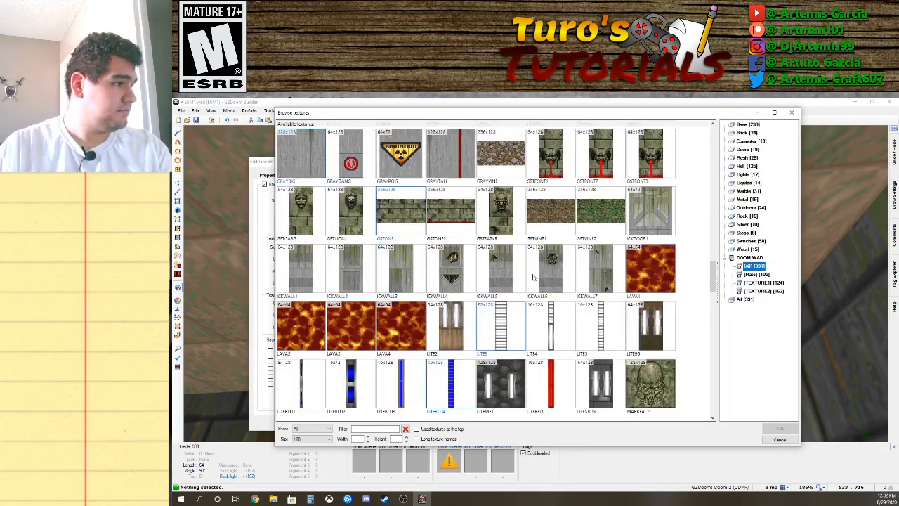
{"action": "scroll", "coordinate": [534, 276], "scroll_direction": "down", "scroll_amount": 3}
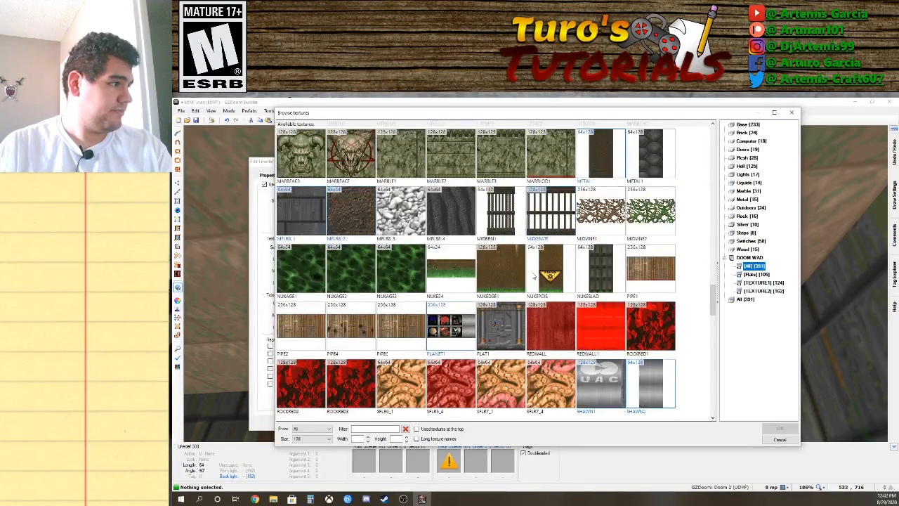
{"action": "scroll", "coordinate": [533, 277], "scroll_direction": "down", "scroll_amount": 2}
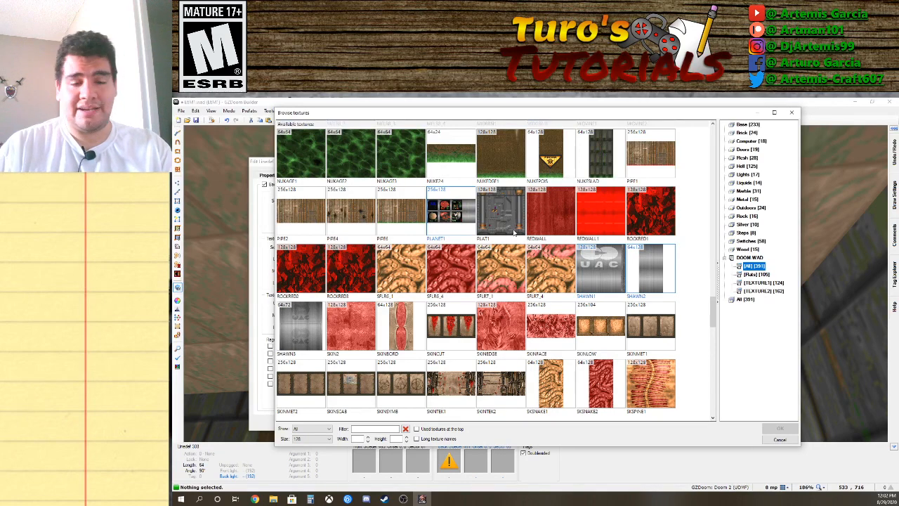
{"action": "scroll", "coordinate": [515, 237], "scroll_direction": "down", "scroll_amount": 3}
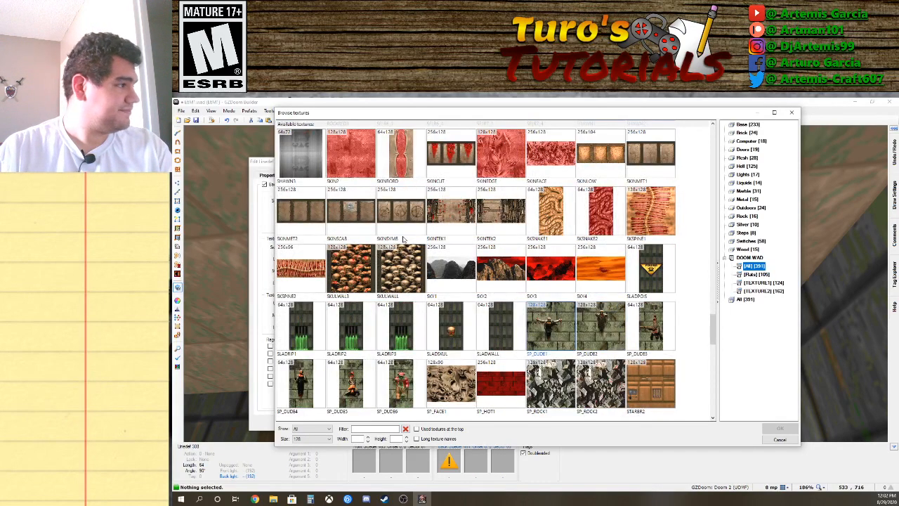
{"action": "scroll", "coordinate": [471, 257], "scroll_direction": "down", "scroll_amount": 3}
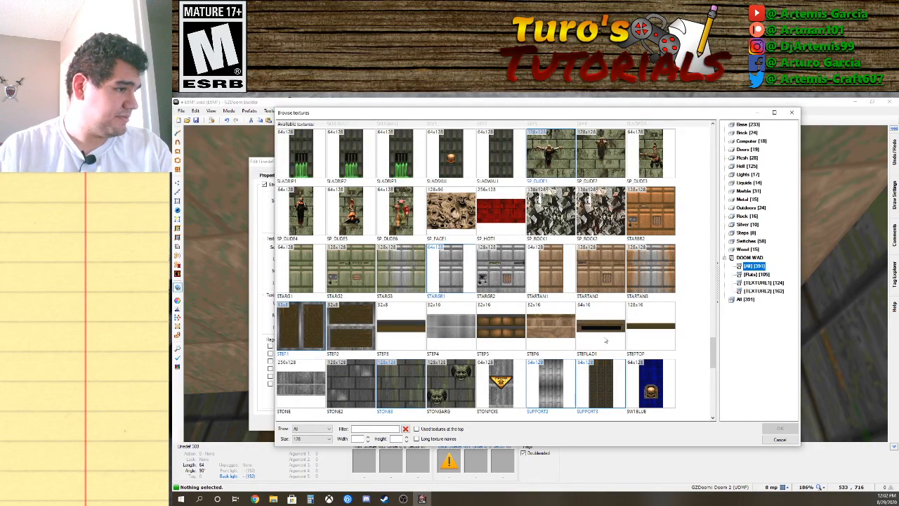
{"action": "scroll", "coordinate": [583, 340], "scroll_direction": "down", "scroll_amount": 3}
{"action": "scroll", "coordinate": [418, 305], "scroll_direction": "down", "scroll_amount": 3}
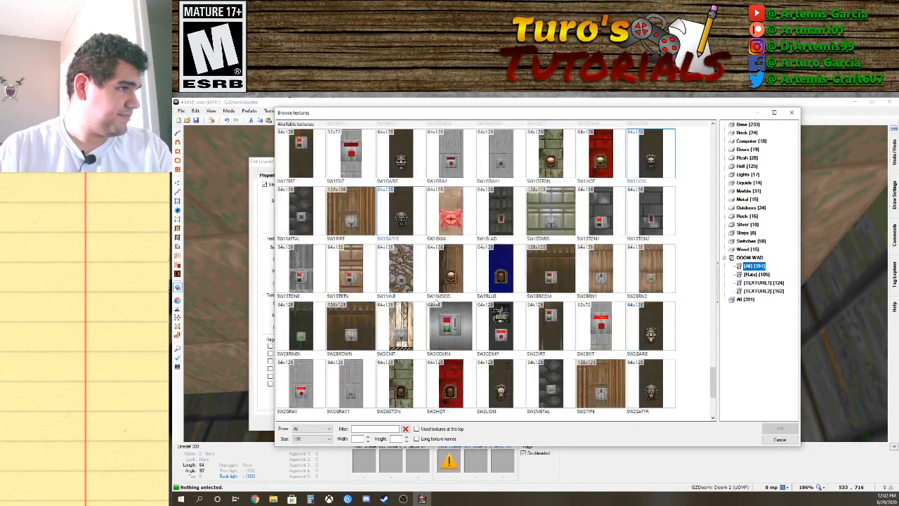
{"action": "scroll", "coordinate": [482, 329], "scroll_direction": "down", "scroll_amount": 3}
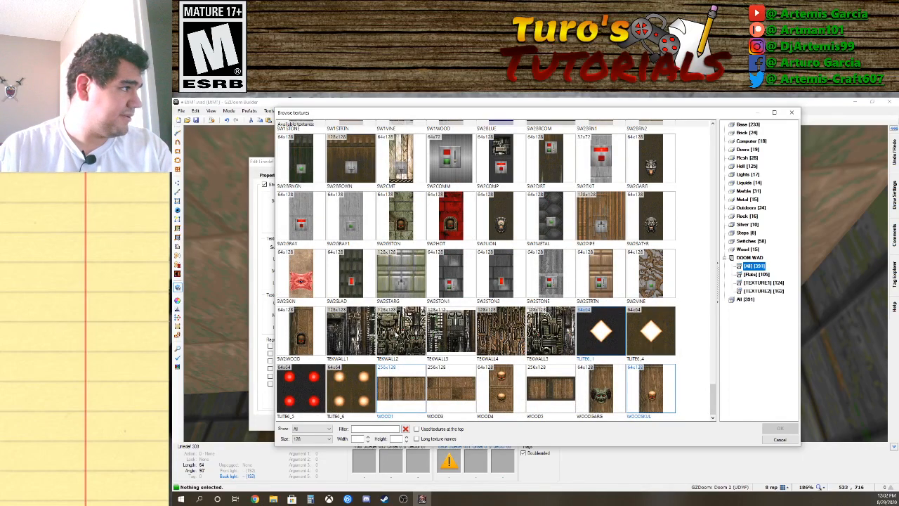
Assign the BROWN1 texture as the upper back texture of the sky opening's short end wall and apply it.
{"action": "scroll", "coordinate": [476, 274], "scroll_direction": "up", "scroll_amount": 18}
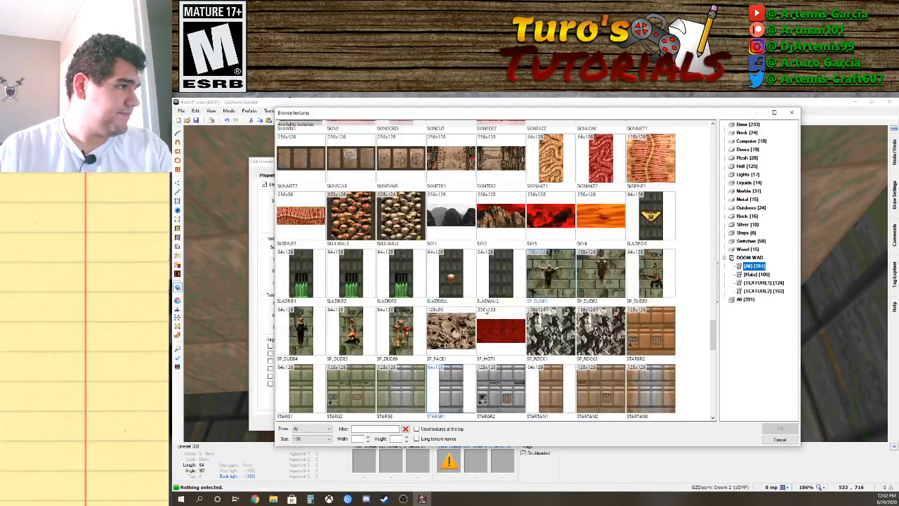
{"action": "scroll", "coordinate": [479, 309], "scroll_direction": "up", "scroll_amount": 15}
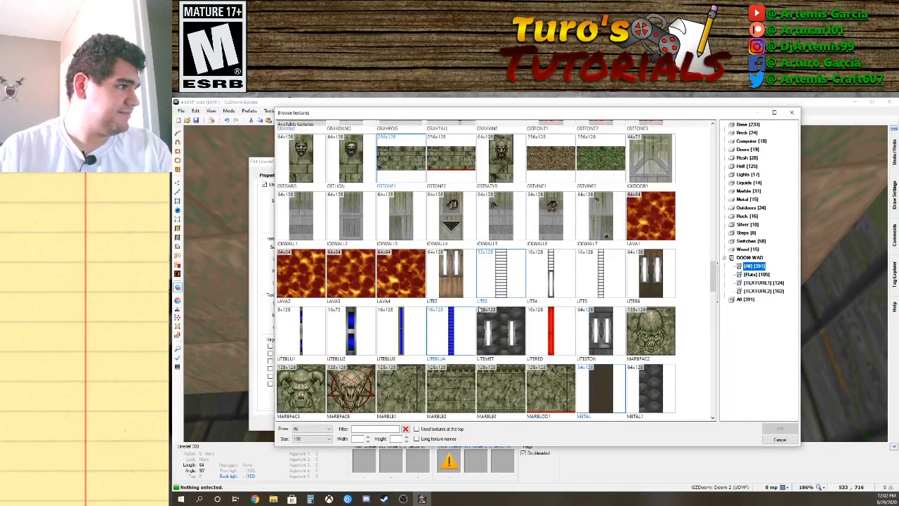
{"action": "scroll", "coordinate": [480, 309], "scroll_direction": "up", "scroll_amount": 3}
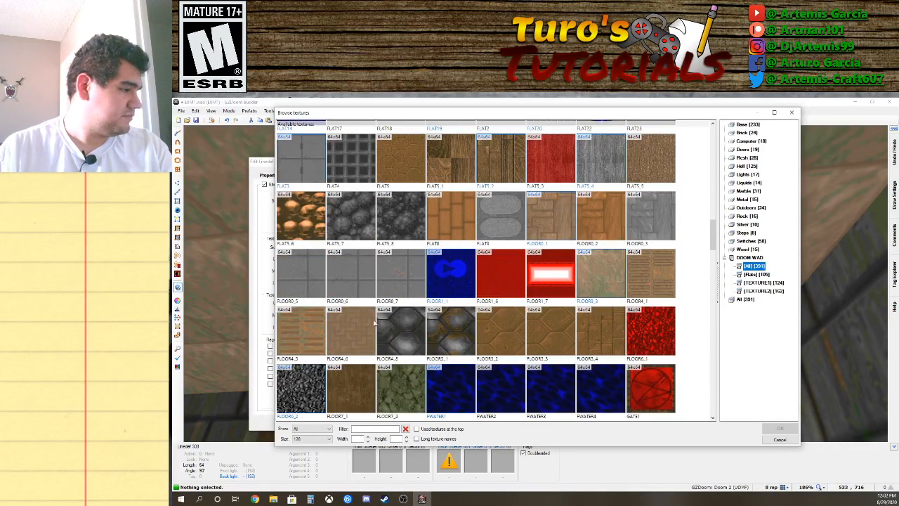
{"action": "scroll", "coordinate": [375, 322], "scroll_direction": "up", "scroll_amount": 9}
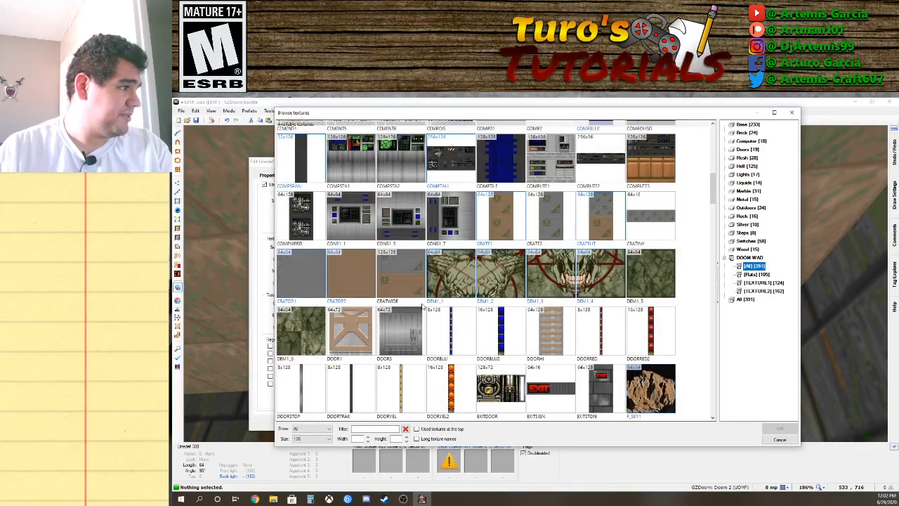
{"action": "scroll", "coordinate": [426, 297], "scroll_direction": "up", "scroll_amount": 2}
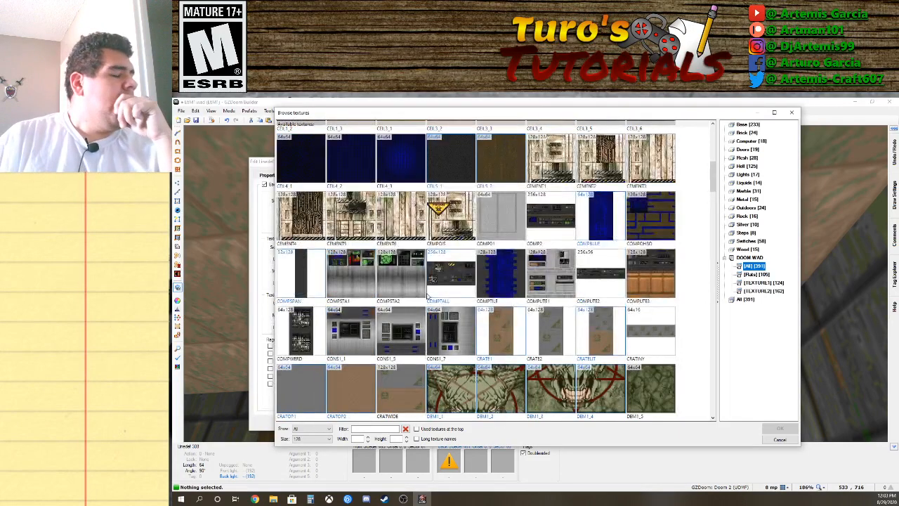
{"action": "scroll", "coordinate": [454, 304], "scroll_direction": "up", "scroll_amount": 3}
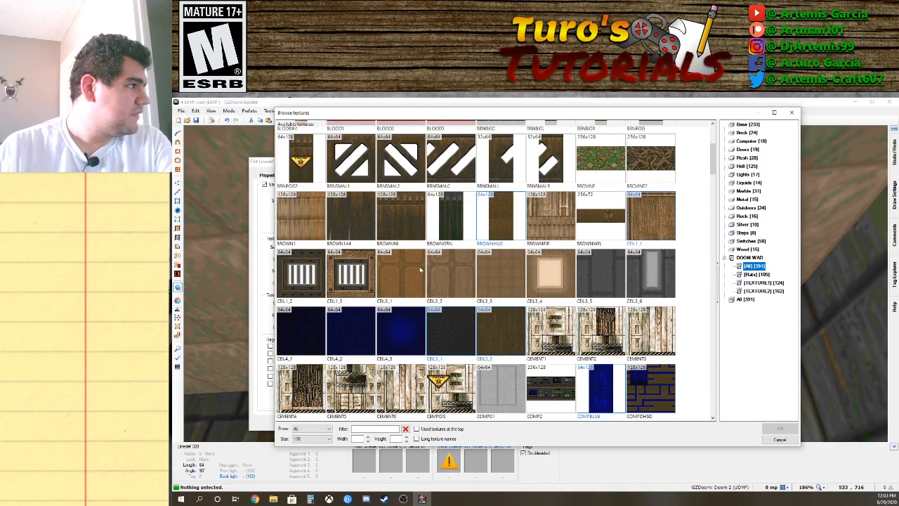
{"action": "double_click", "coordinate": [307, 217]}
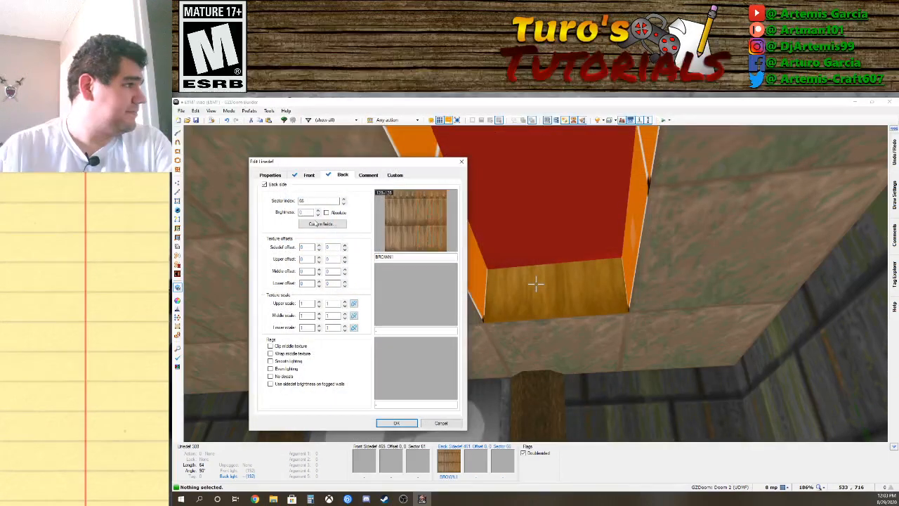
{"action": "left_click", "coordinate": [398, 422]}
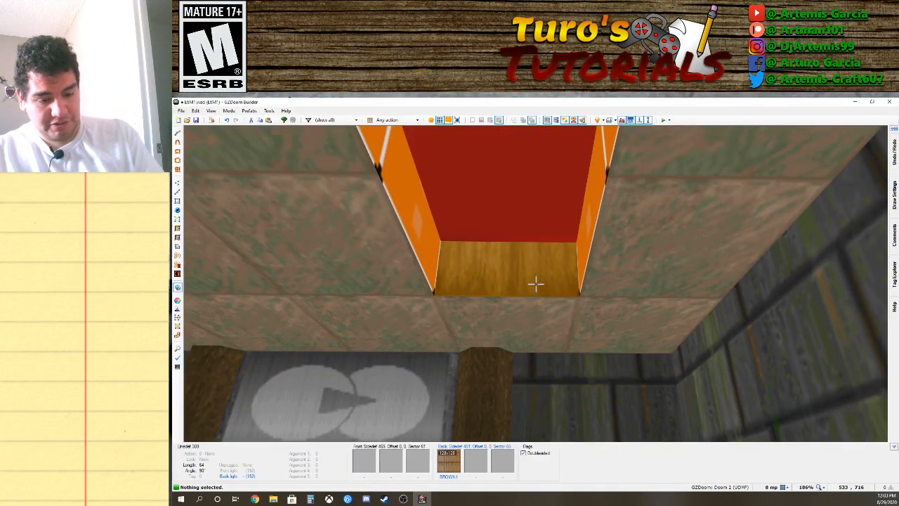
Paste the BROWN1 texture onto the remaining untextured inner walls of the sky opening, leaving the sector's properties unedited.
{"action": "key", "text": "ctrl+v"}
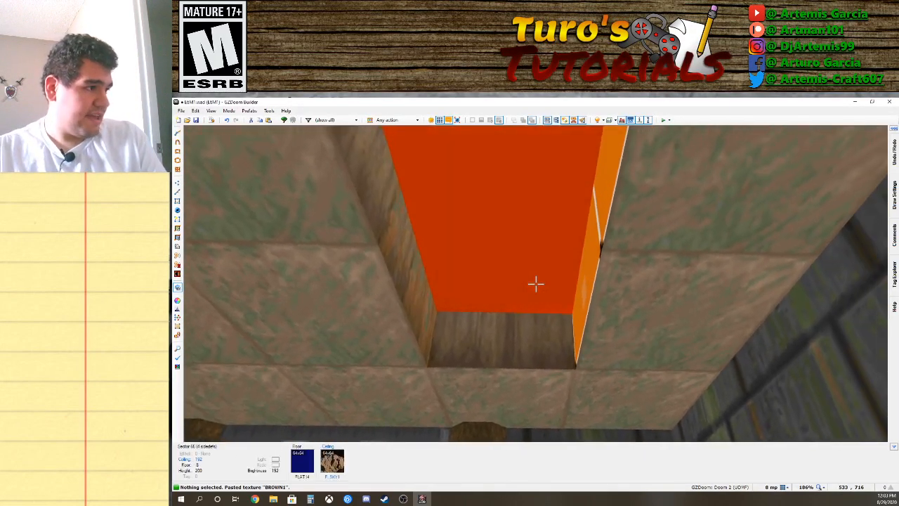
{"action": "key", "text": "ctrl+v"}
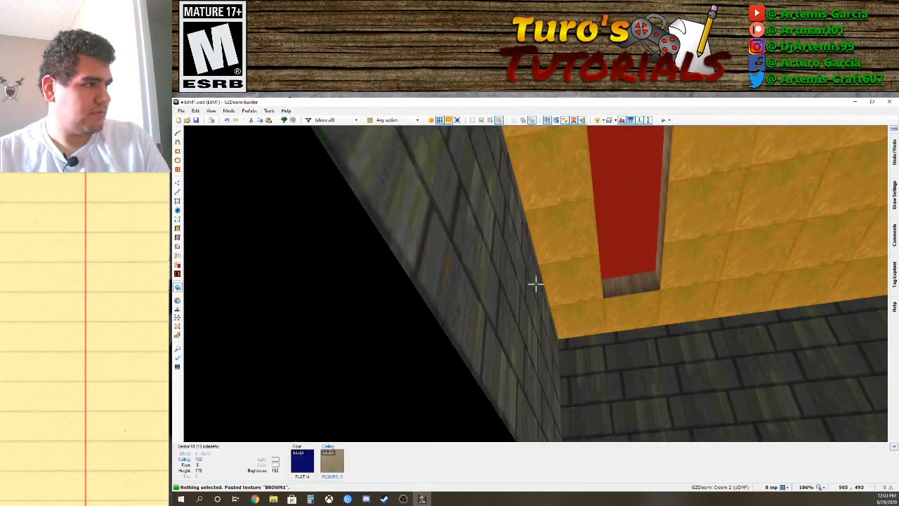
{"action": "right_click", "coordinate": [535, 283]}
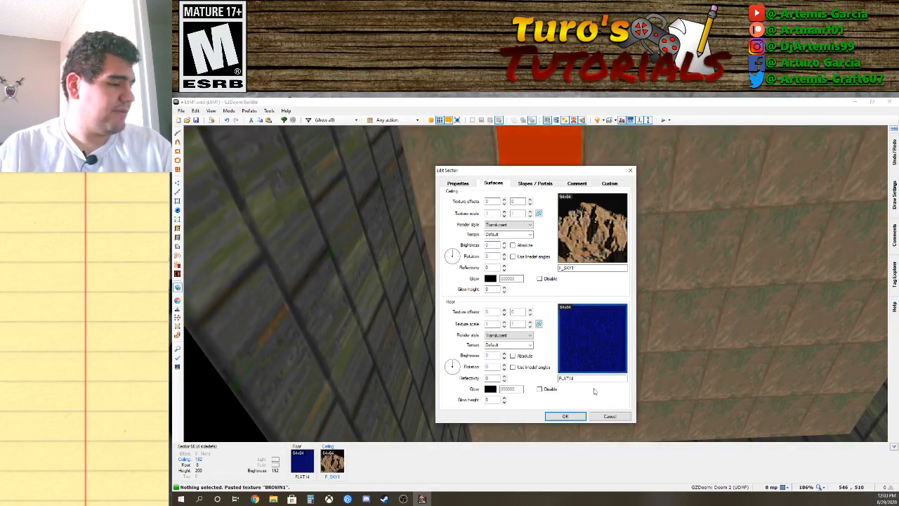
{"action": "left_click", "coordinate": [609, 416]}
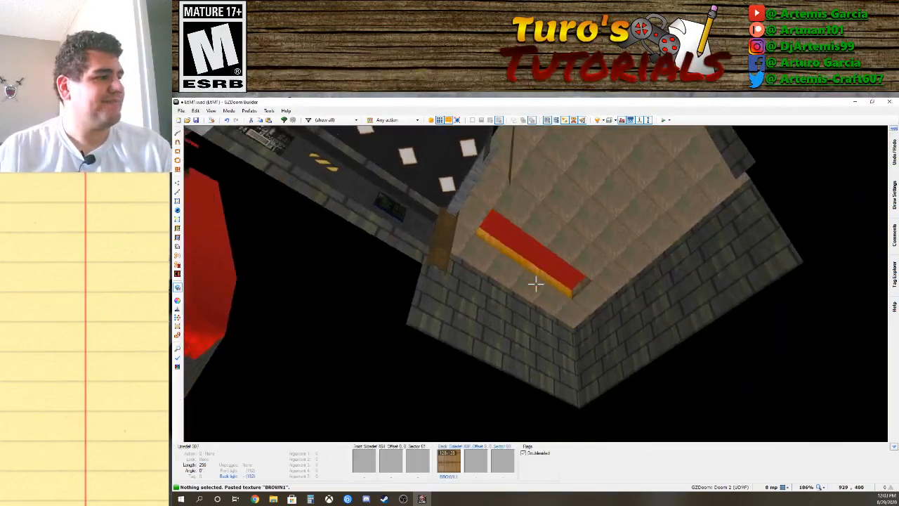
{"action": "key", "text": "f"}
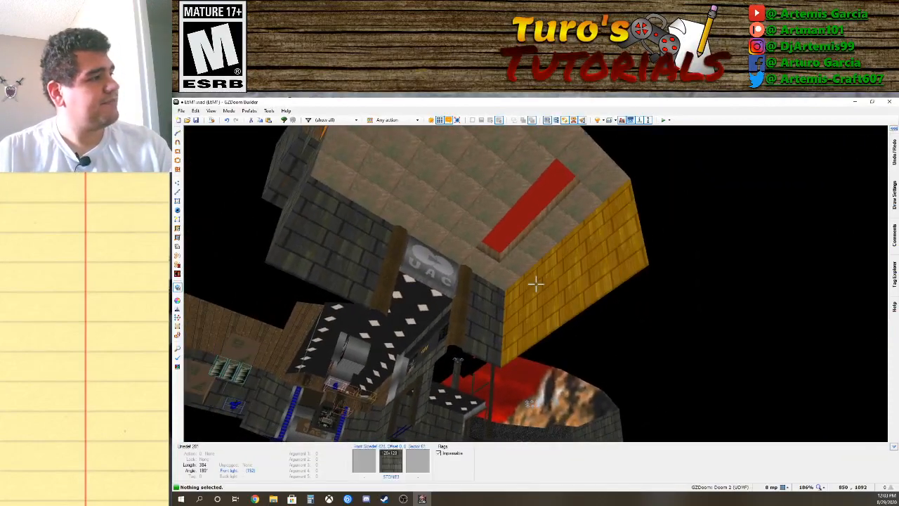
{"action": "key", "text": "e"}
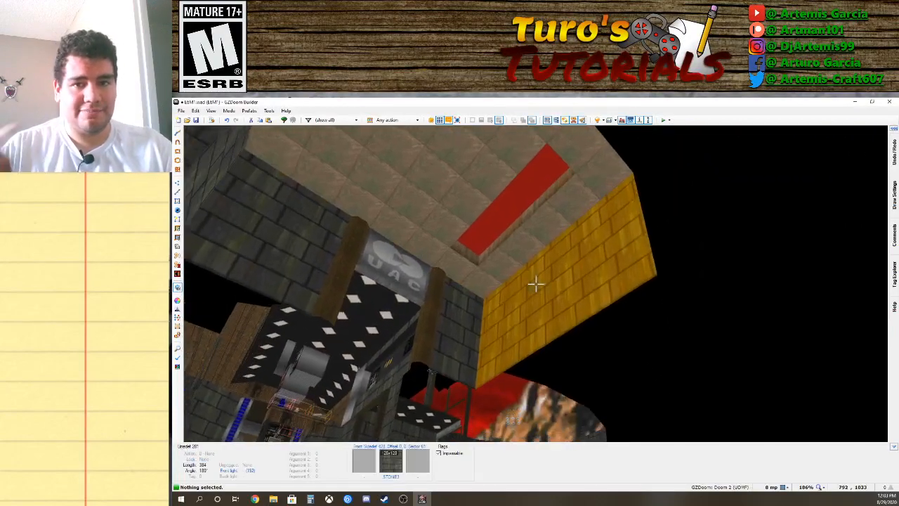
Narrow the sky opening to 32 units wide by moving each of its long sides inward by 16 units.
{"action": "key", "text": "v"}
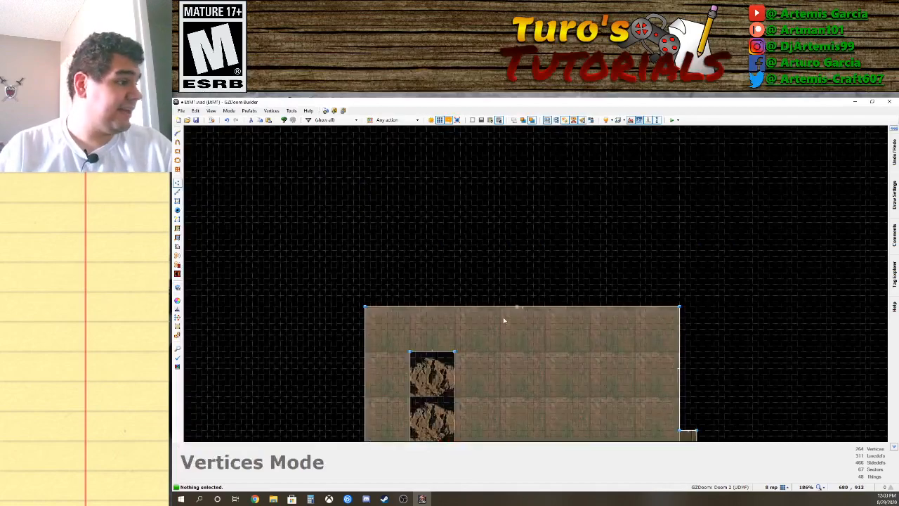
{"action": "scroll", "coordinate": [504, 321], "scroll_direction": "down", "scroll_amount": 4}
{"action": "key", "text": "Down"}
{"action": "key", "text": "Down"}
{"action": "key", "text": "Down"}
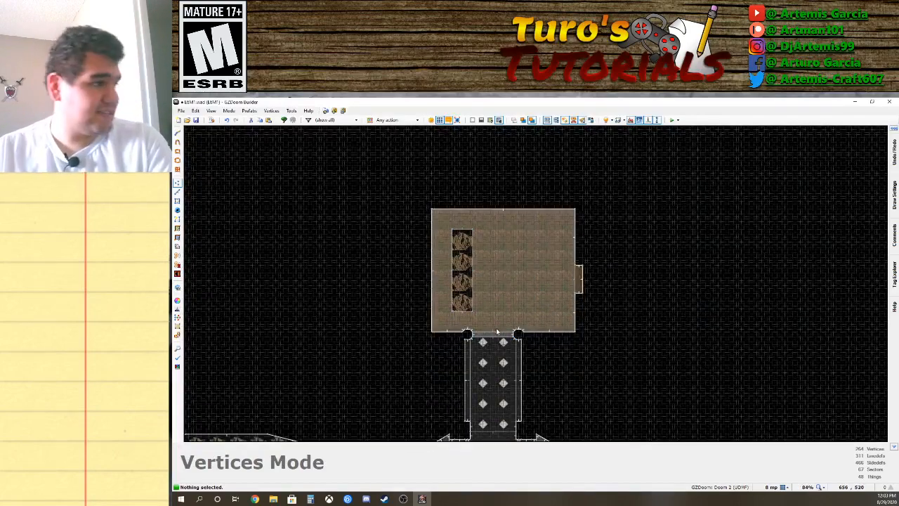
{"action": "scroll", "coordinate": [493, 265], "scroll_direction": "up", "scroll_amount": 4}
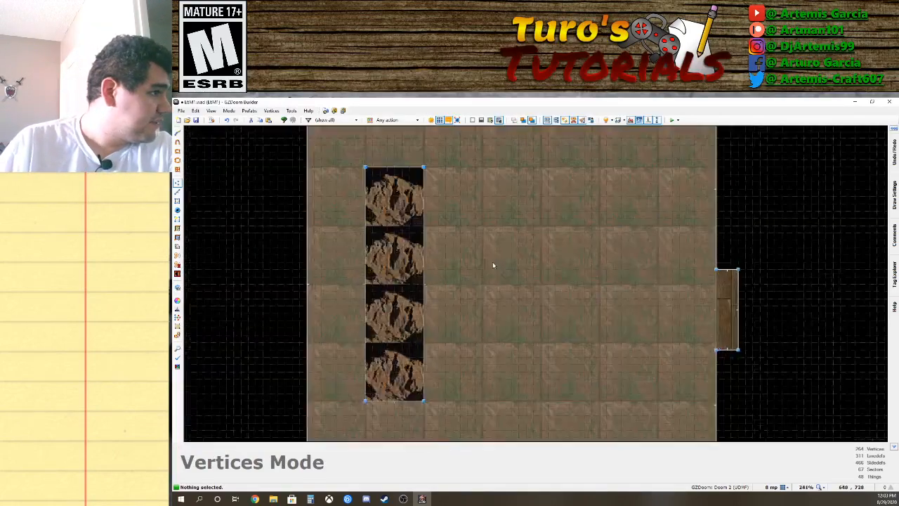
{"action": "left_click", "coordinate": [178, 201]}
{"action": "left_click", "coordinate": [178, 193]}
{"action": "right_click_drag", "start_coordinate": [422, 261], "coordinate": [407, 265]}
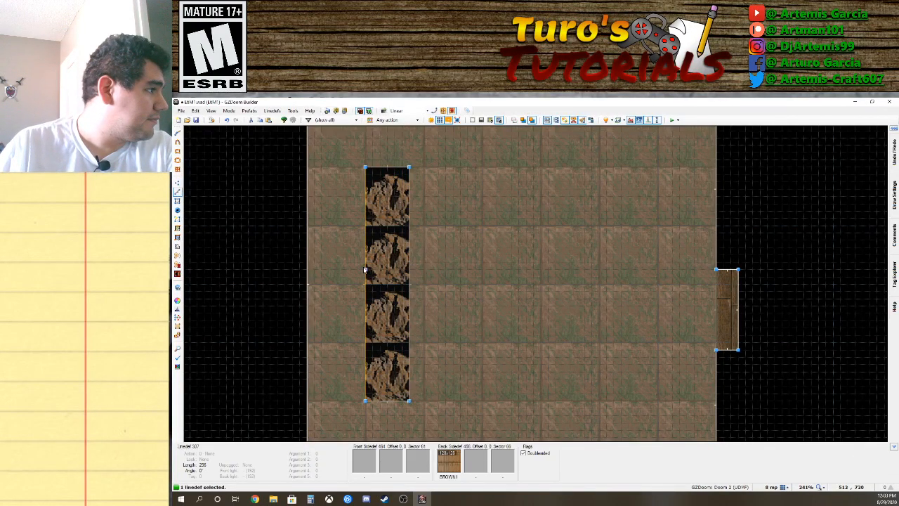
{"action": "left_click_drag", "start_coordinate": [365, 269], "coordinate": [380, 270]}
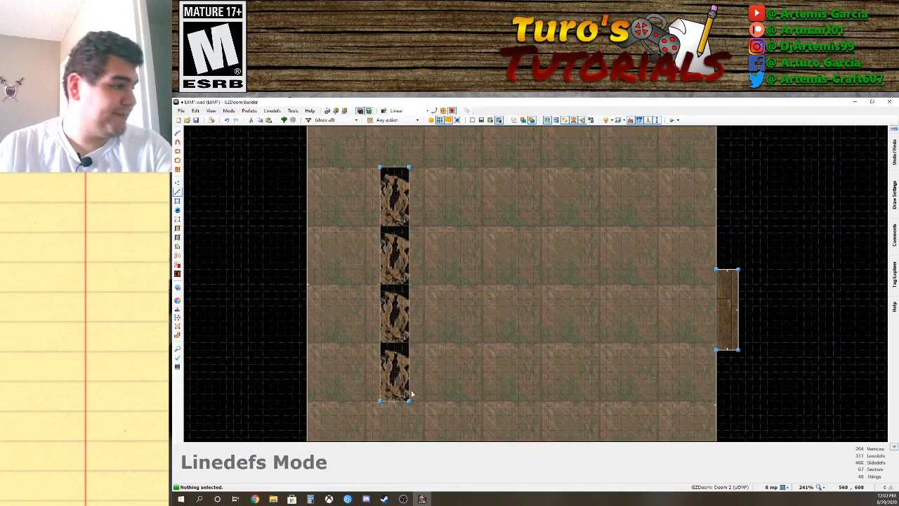
Copy the narrowed sky opening sector and place a duplicate parallel to it, leaving a 32-unit gap.
{"action": "left_click", "coordinate": [177, 202]}
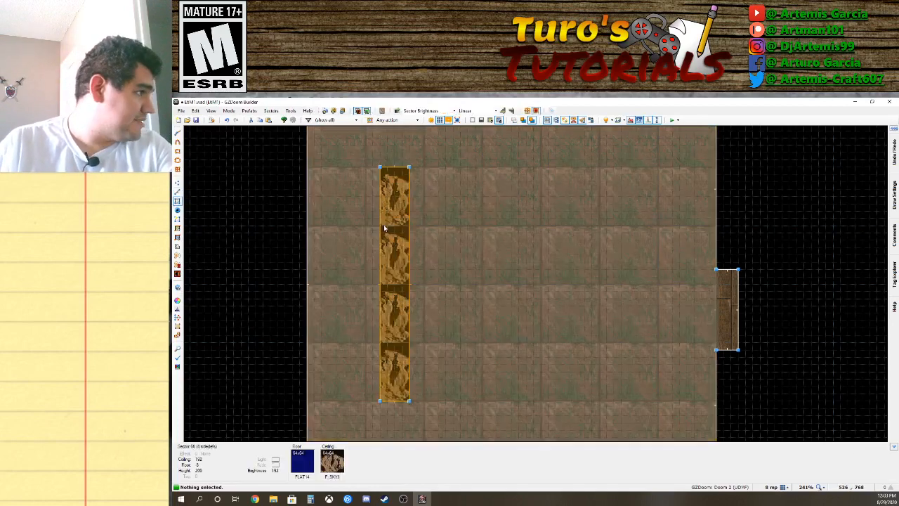
{"action": "key", "text": "ctrl+c"}
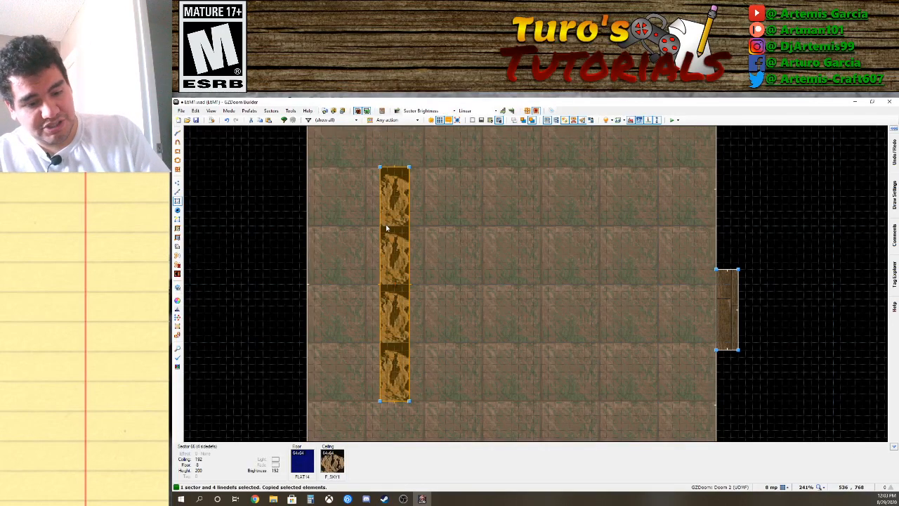
{"action": "key", "text": "v"}
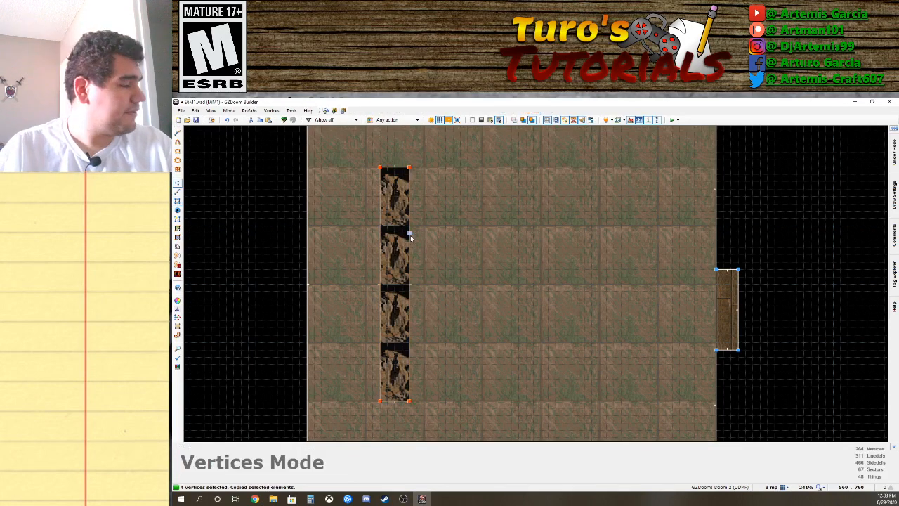
{"action": "key", "text": "ctrl+v"}
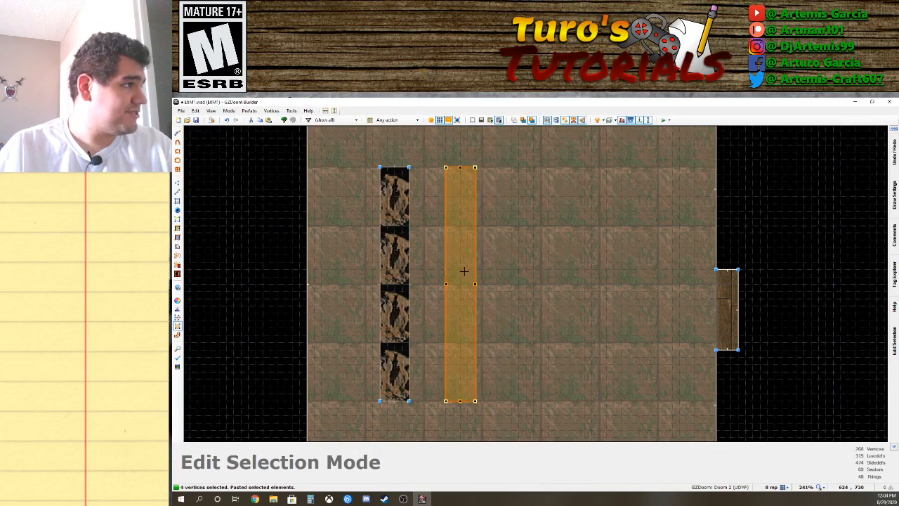
{"action": "left_click", "coordinate": [460, 272]}
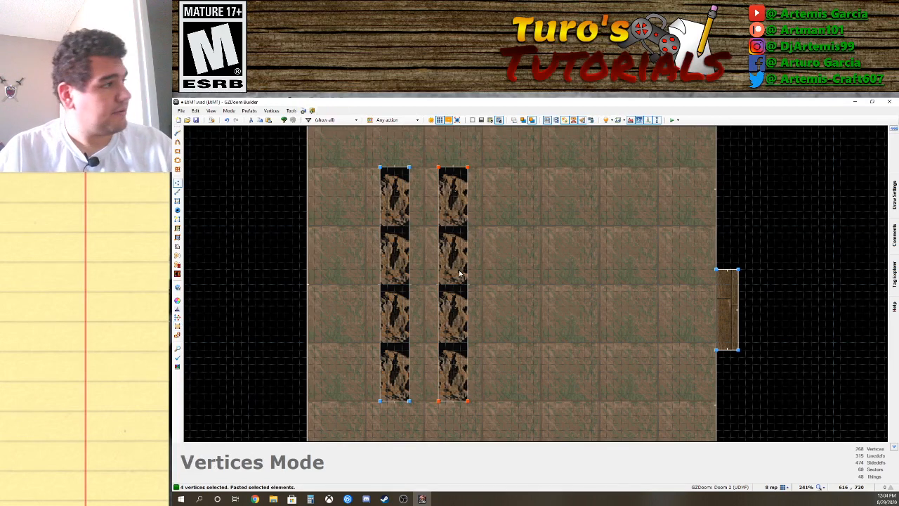
Paste three more sky opening strips across the room at the same 32-unit spacing, making a row of five.
{"action": "key", "text": "ctrl+v"}
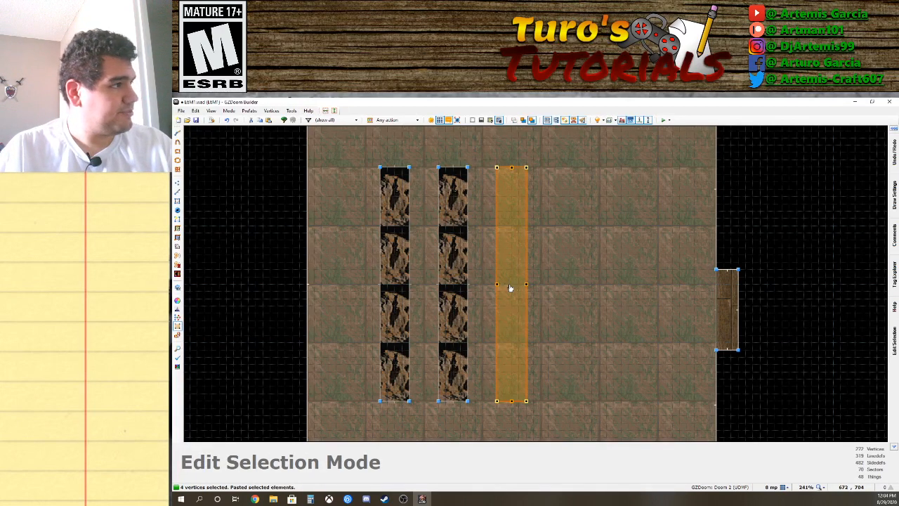
{"action": "left_click", "coordinate": [508, 284]}
{"action": "key", "text": "ctrl+v"}
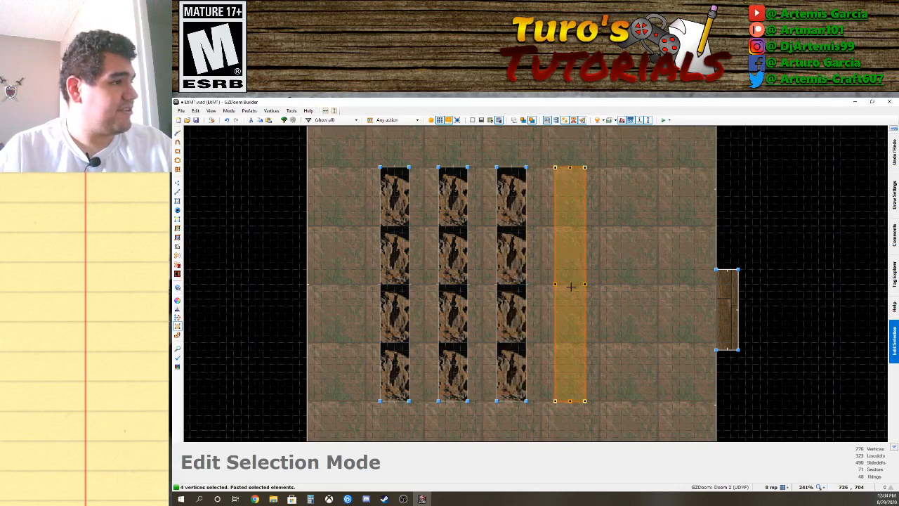
{"action": "left_click", "coordinate": [571, 287]}
{"action": "key", "text": "ctrl+v"}
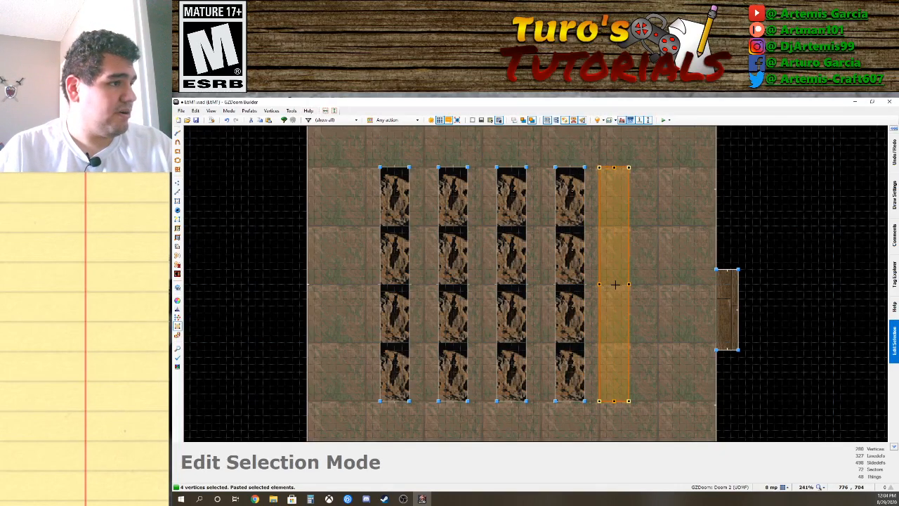
{"action": "left_click", "coordinate": [641, 285]}
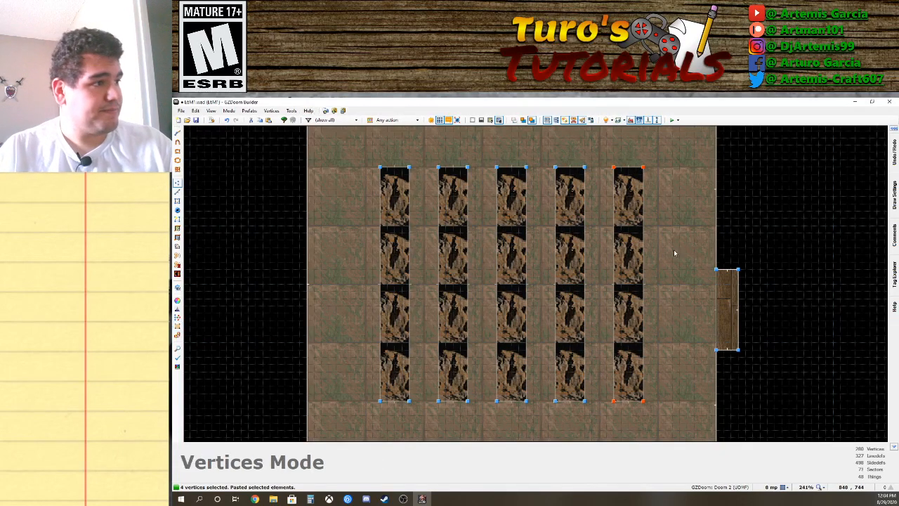
Inspect the slatted sky ceiling in the 3D view from outside and inside the room, including around the UAC doorway.
{"action": "key", "text": "q"}
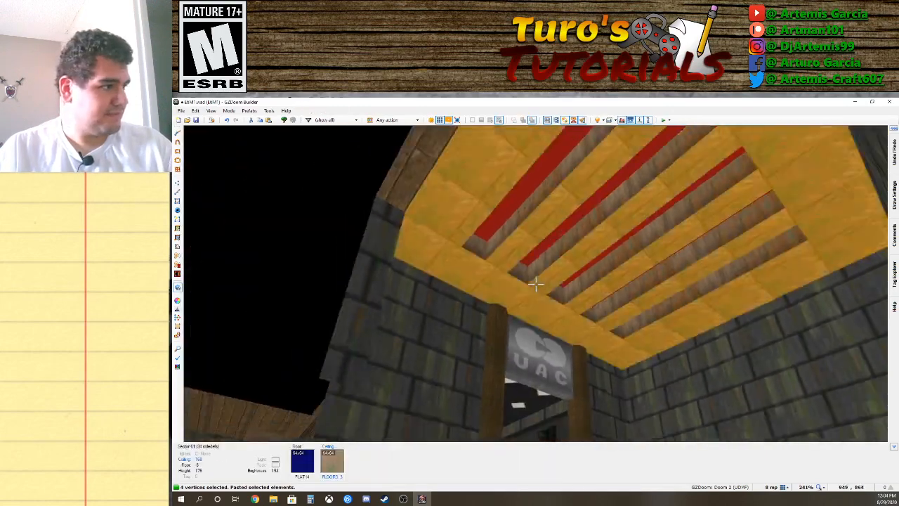
{"action": "key", "text": "d"}
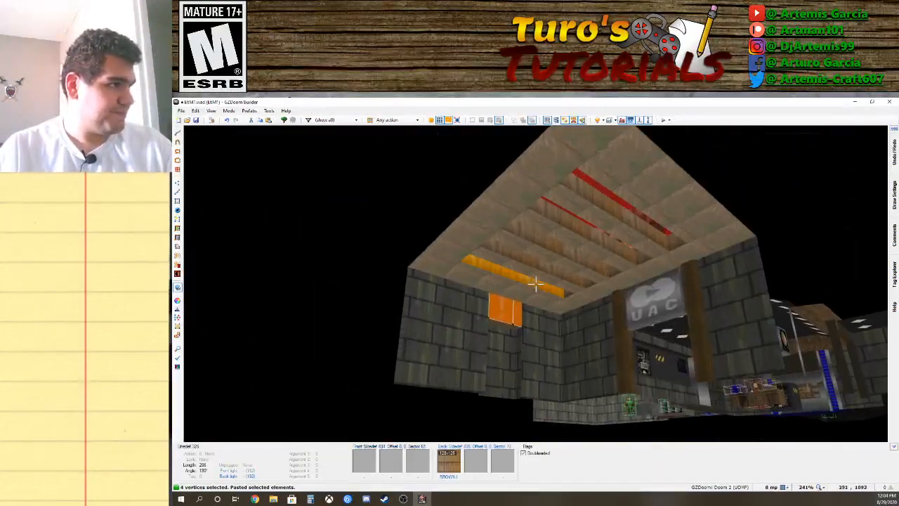
{"action": "key", "text": "e"}
{"action": "key", "text": "s"}
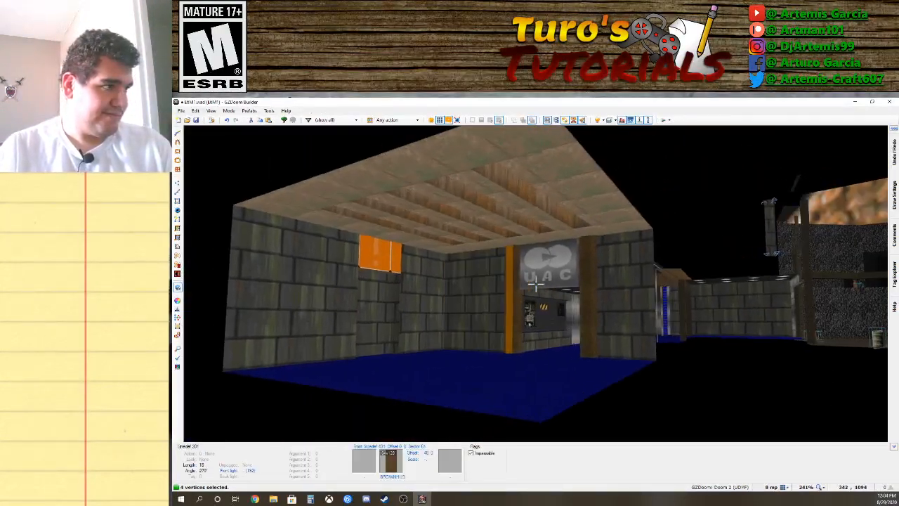
{"action": "key", "text": "w"}
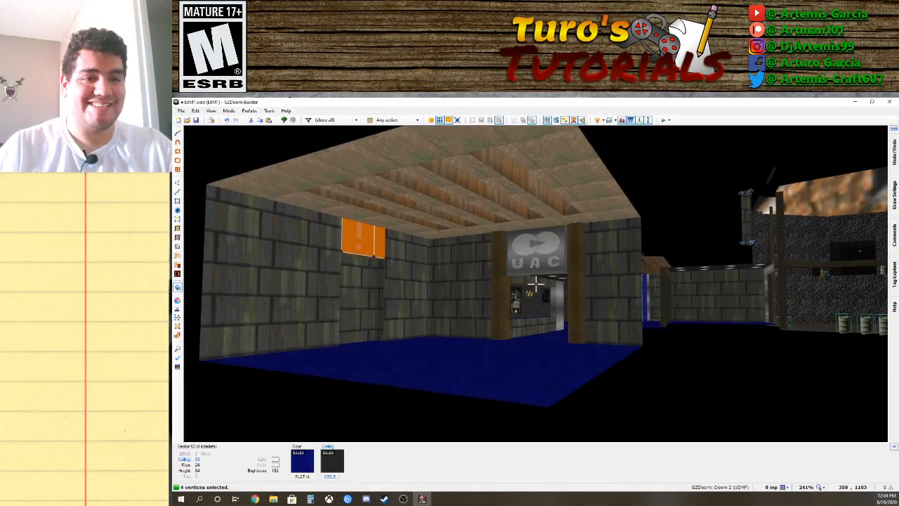
{"action": "key", "text": "e"}
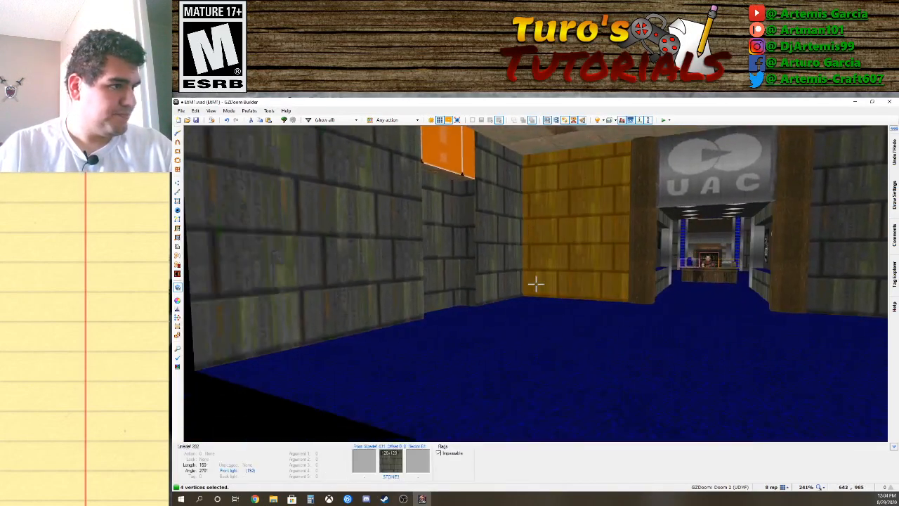
{"action": "key", "text": "d"}
{"action": "key", "text": "e"}
{"action": "key", "text": "d"}
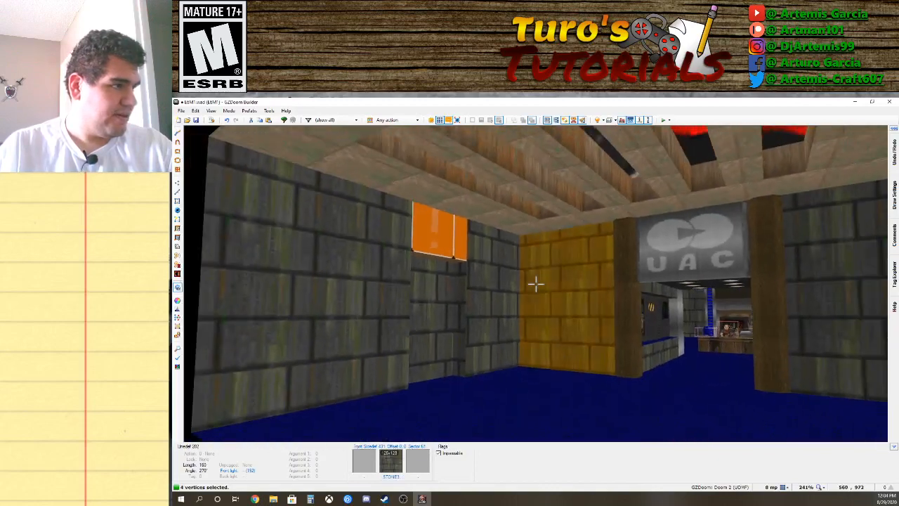
{"action": "key", "text": "w"}
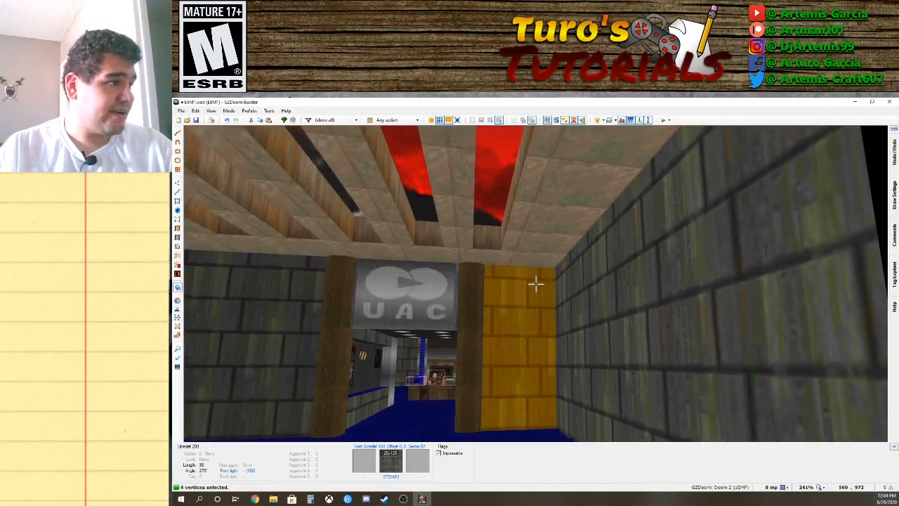
{"action": "key", "text": "d"}
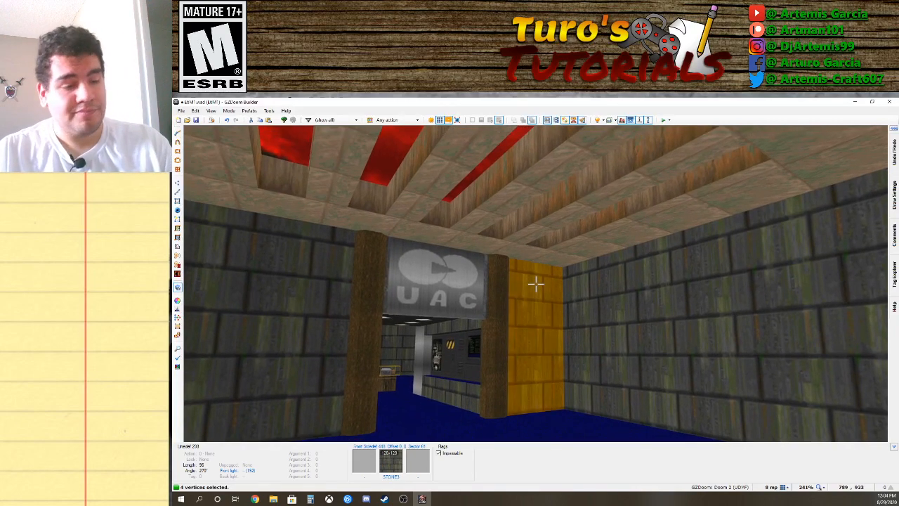
{"action": "key", "text": "w"}
{"action": "key", "text": "s"}
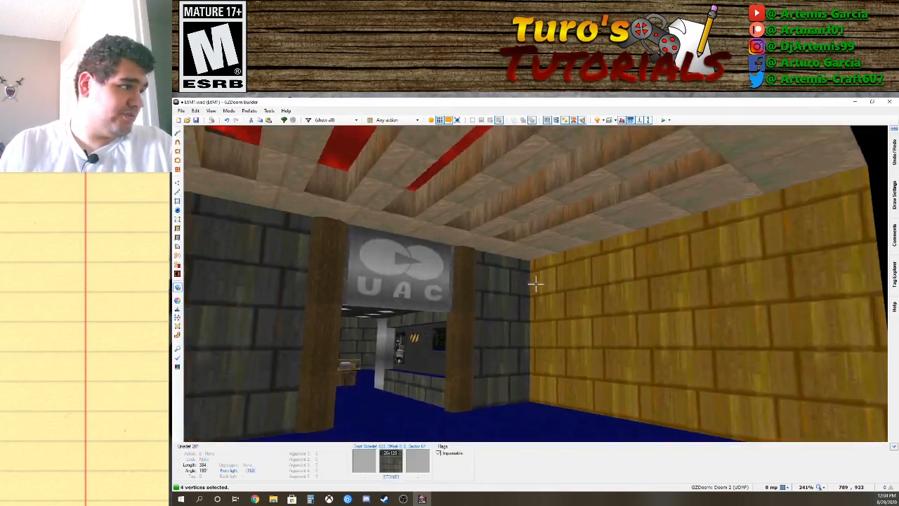
Draw a line 8 units inside the doorway-side wall, from corner to corner and through the inner vertices of both pillars.
{"action": "key", "text": "q"}
{"action": "key", "text": "Down"}
{"action": "key", "text": "Down"}
{"action": "key", "text": "Down"}
{"action": "key", "text": "Down"}
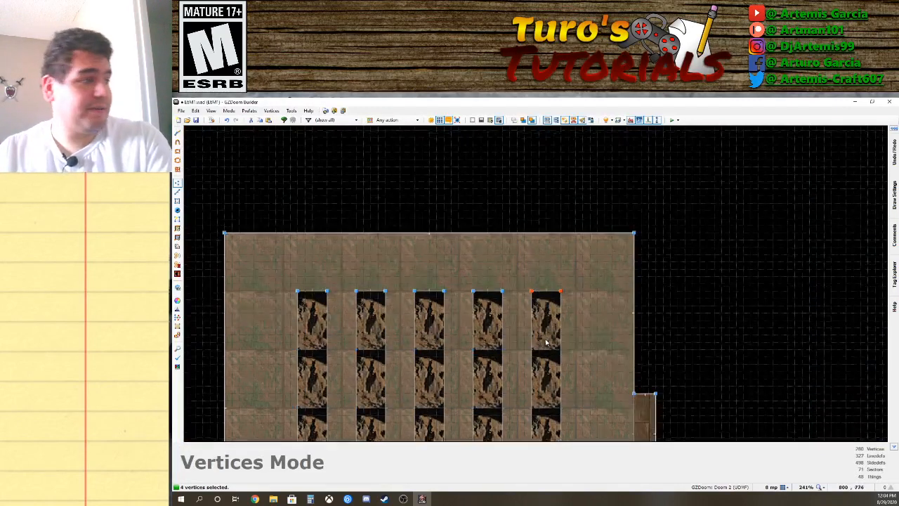
{"action": "key", "text": "Left"}
{"action": "key", "text": "Left"}
{"action": "key", "text": "Down"}
{"action": "key", "text": "Down"}
{"action": "key", "text": "Left"}
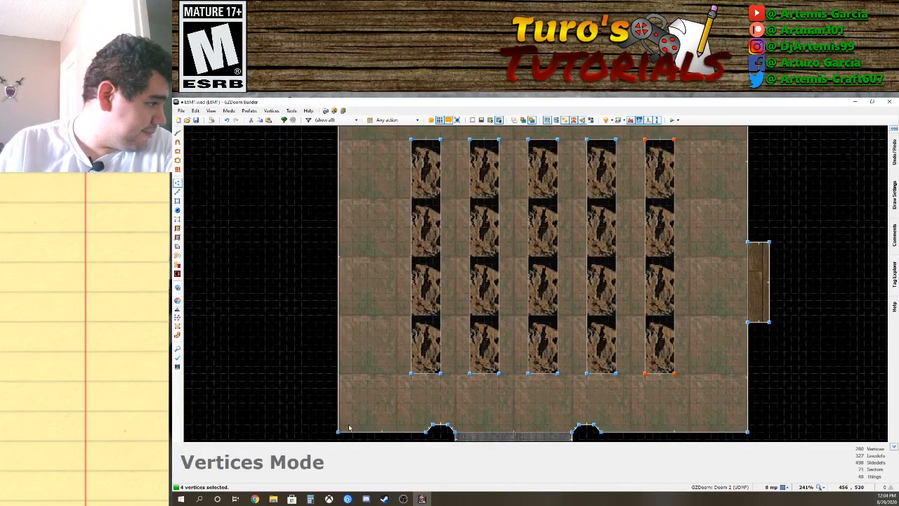
{"action": "key", "text": "d"}
{"action": "left_click", "coordinate": [348, 426]}
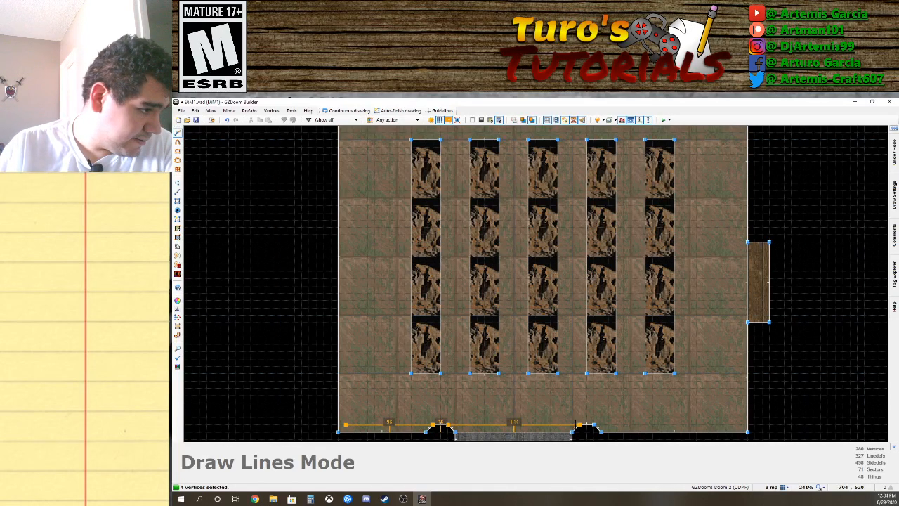
{"action": "left_click", "coordinate": [740, 424]}
Extend the inset outline along the wall with the wooden alcove, 8 units inside it, up to the far corner.
{"action": "scroll", "coordinate": [739, 213], "scroll_direction": "up", "scroll_amount": 1}
{"action": "scroll", "coordinate": [739, 213], "scroll_direction": "down", "scroll_amount": 2}
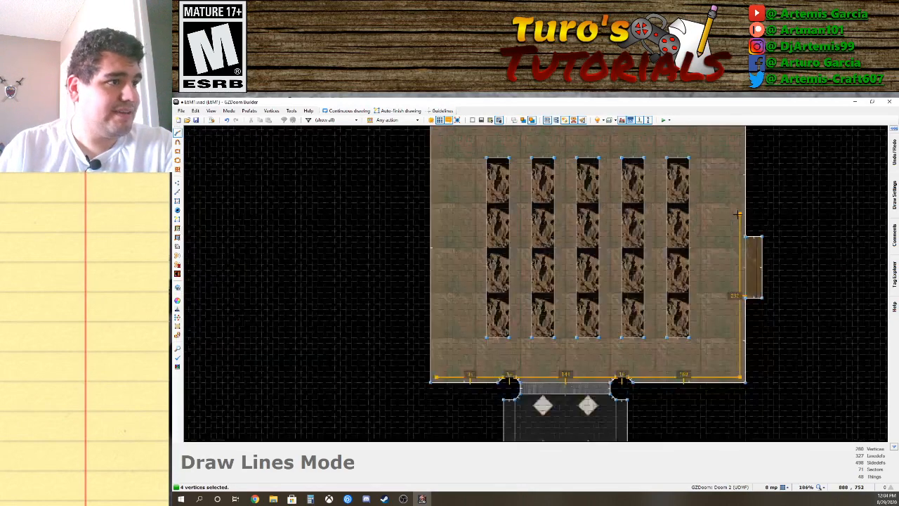
{"action": "key", "text": "Up"}
{"action": "key", "text": "Up"}
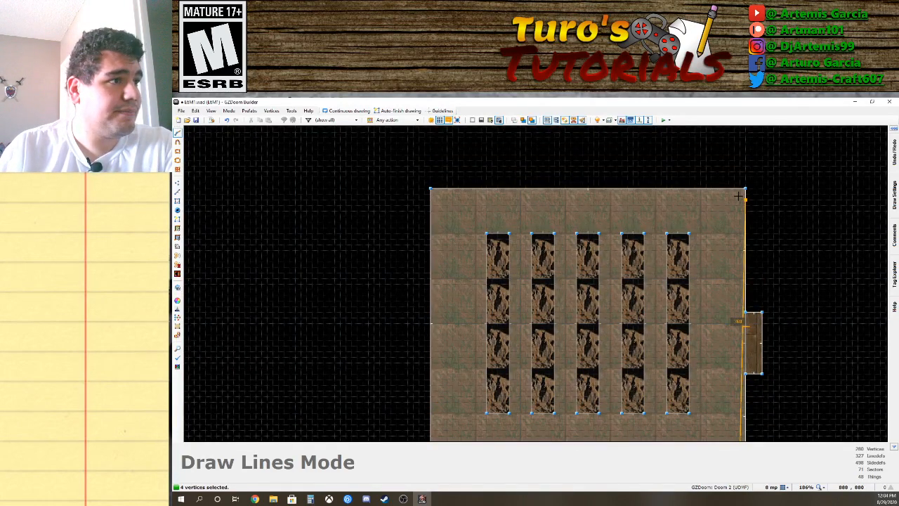
{"action": "left_click", "coordinate": [730, 197]}
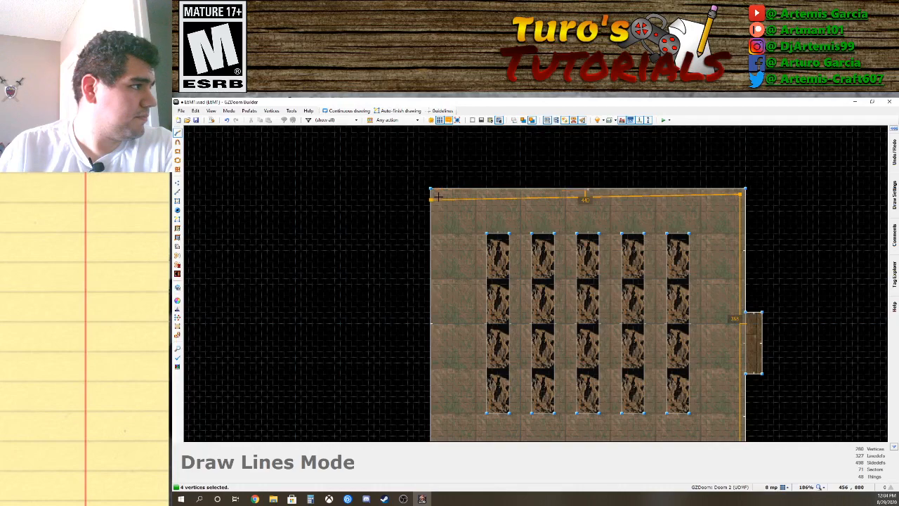
Continue the inset outline 8 units inside the far wall and the remaining side wall, closing it at its starting point.
{"action": "scroll", "coordinate": [437, 193], "scroll_direction": "up", "scroll_amount": 4}
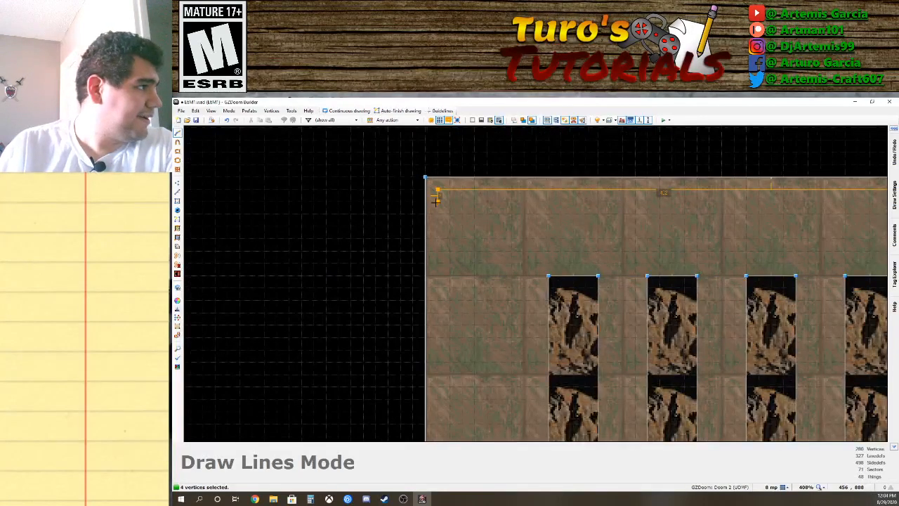
{"action": "key", "text": "Down"}
{"action": "key", "text": "Down"}
{"action": "key", "text": "Down"}
{"action": "key", "text": "Down"}
{"action": "key", "text": "Down"}
{"action": "key", "text": "Down"}
{"action": "key", "text": "Down"}
{"action": "key", "text": "Down"}
{"action": "key", "text": "Down"}
{"action": "key", "text": "Down"}
{"action": "key", "text": "Down"}
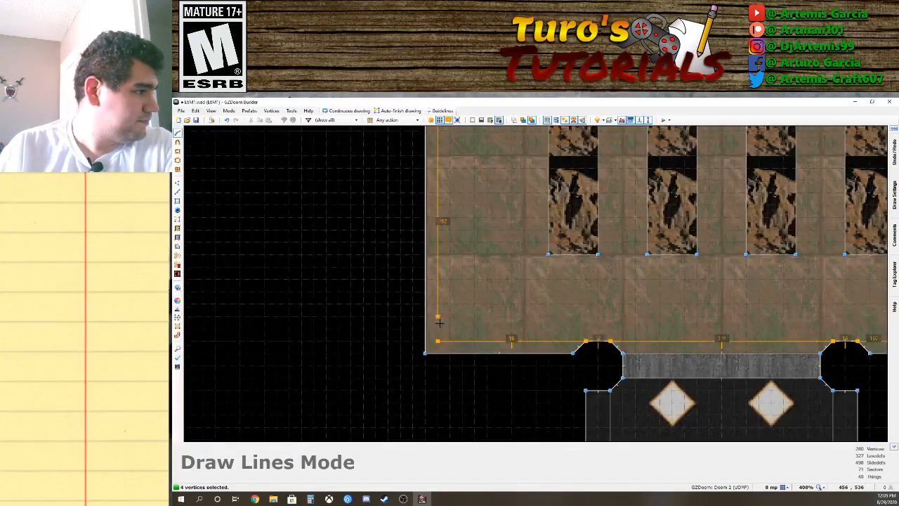
{"action": "left_click", "coordinate": [438, 341]}
Lower the ceiling of the narrow border sector around the room to a height of 152 and clear the selection.
{"action": "key", "text": "w"}
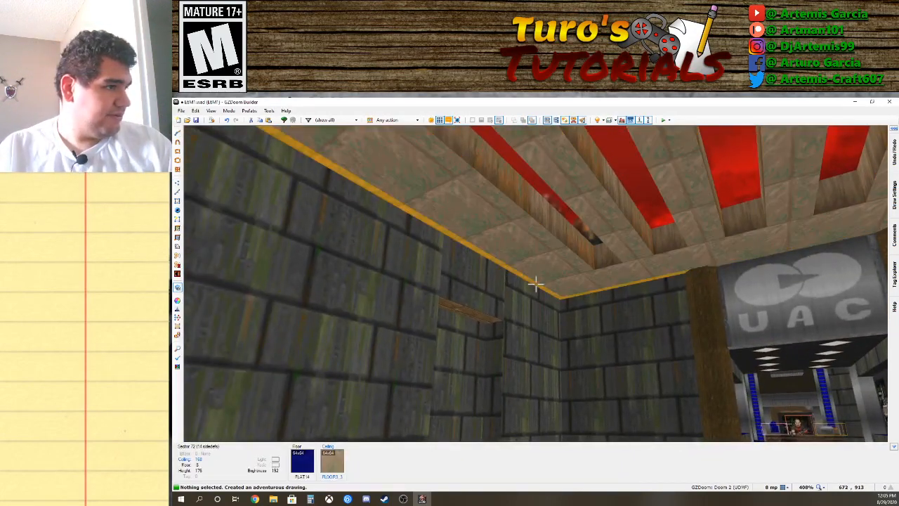
{"action": "left_click", "coordinate": [536, 284]}
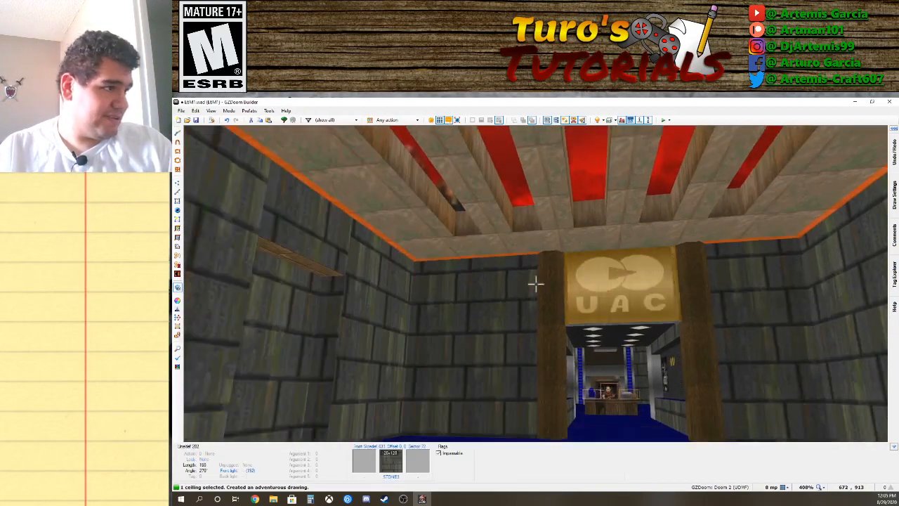
{"action": "scroll", "coordinate": [536, 284], "scroll_direction": "down", "scroll_amount": 2}
{"action": "scroll", "coordinate": [535, 283], "scroll_direction": "down", "scroll_amount": 1}
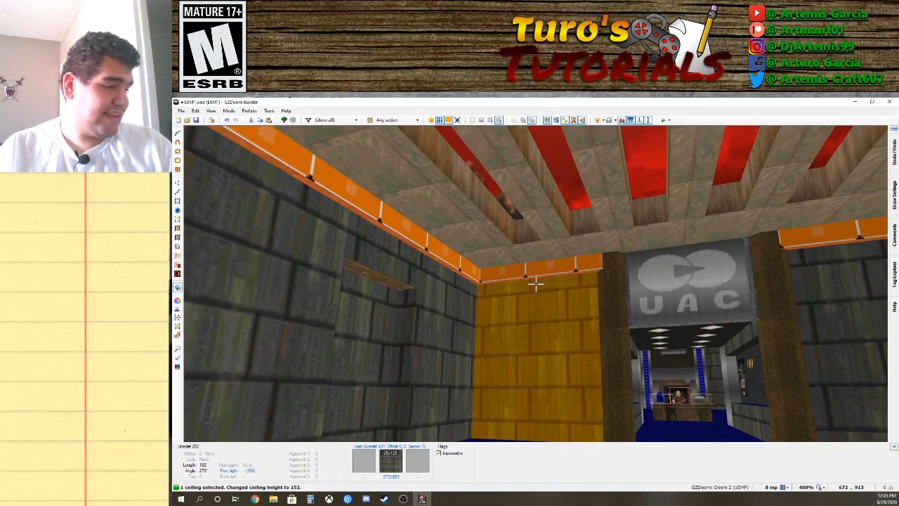
{"action": "key", "text": "c"}
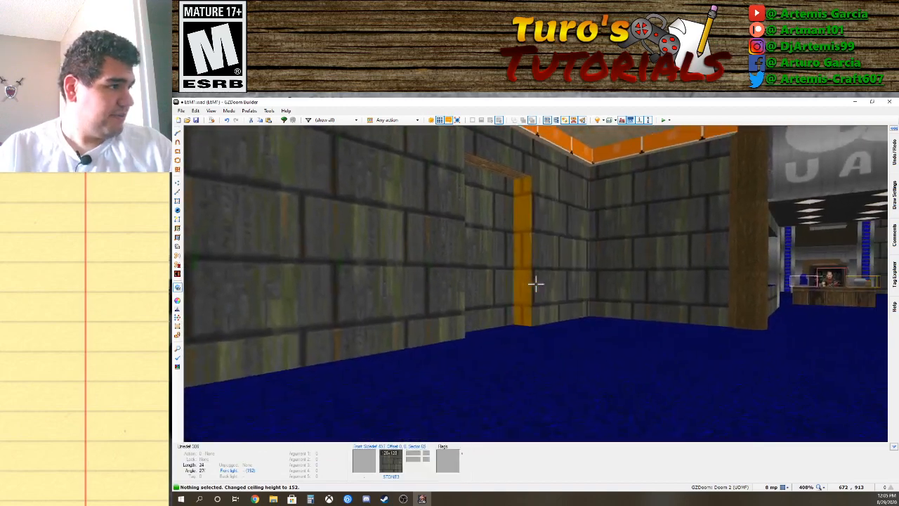
Try raising the main floor inside the border trim to a height of 8, and set it back to -8.
{"action": "key", "text": "s"}
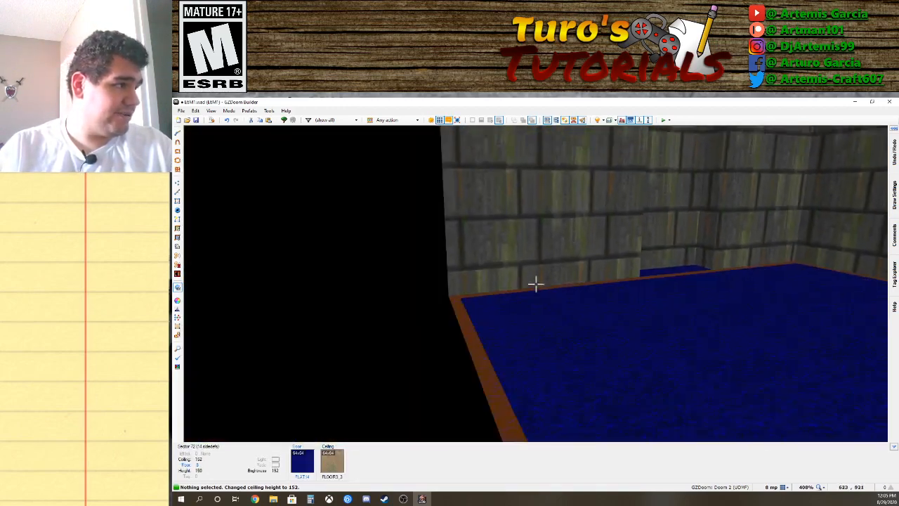
{"action": "left_click", "coordinate": [536, 284]}
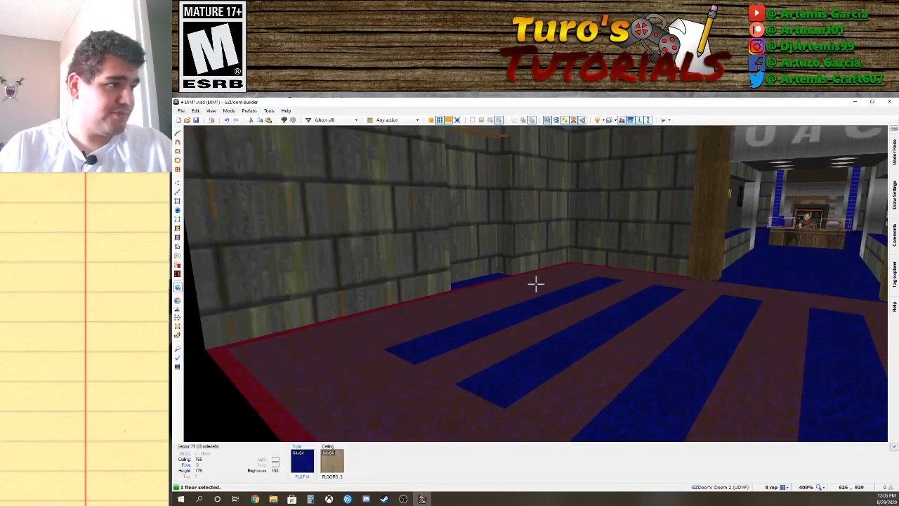
{"action": "scroll", "coordinate": [536, 284], "scroll_direction": "up", "scroll_amount": 2}
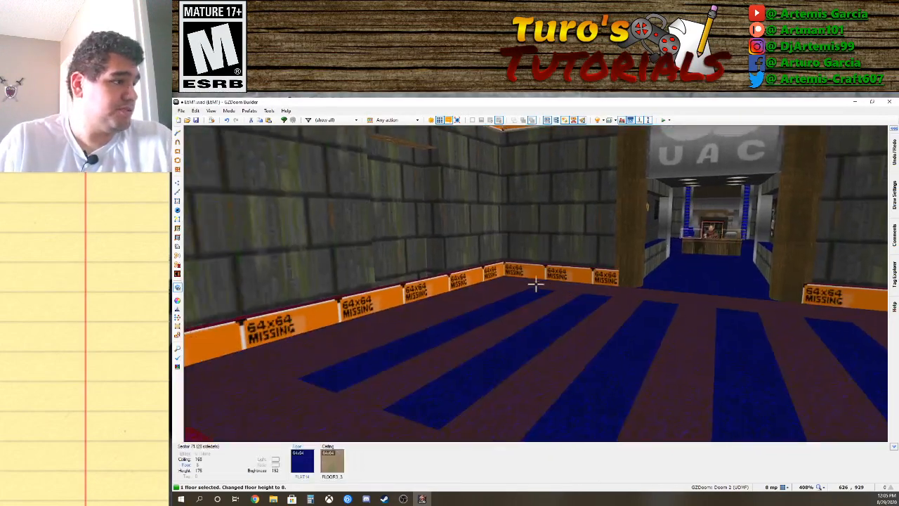
{"action": "key", "text": "w"}
{"action": "scroll", "coordinate": [536, 284], "scroll_direction": "down", "scroll_amount": 2}
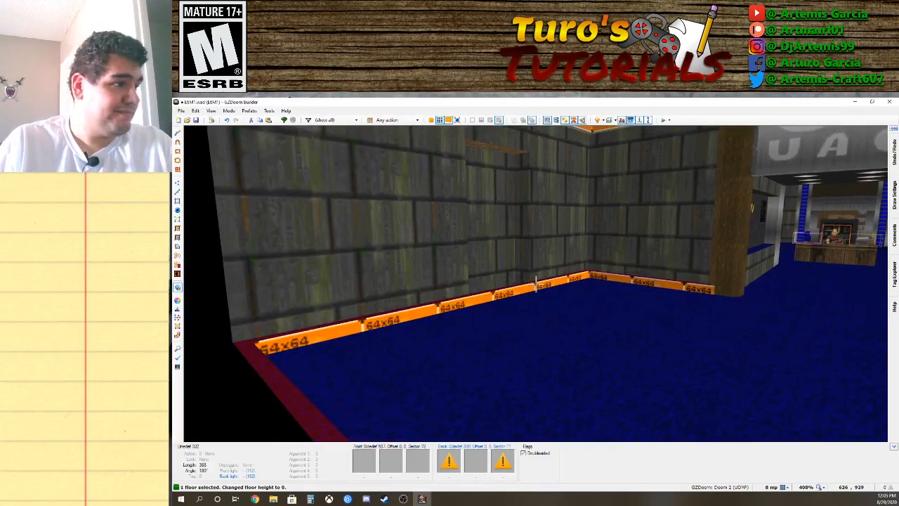
{"action": "key", "text": "w"}
{"action": "key", "text": "w"}
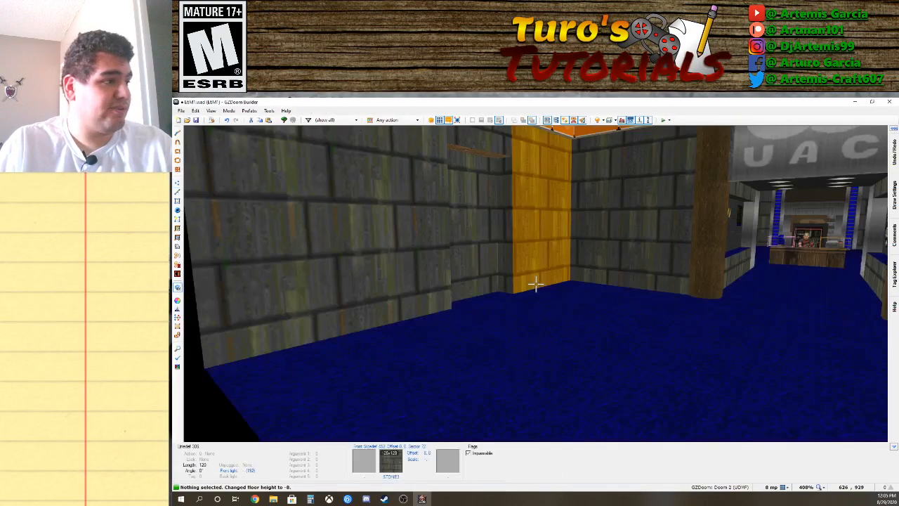
Apply the STEP6 texture from DOOM.WAD's TEXTURE1 set as the upper texture of the trim edge between the alcove-side corner and the doorway pillar.
{"action": "key", "text": "d"}
{"action": "key", "text": "s"}
{"action": "key", "text": "w"}
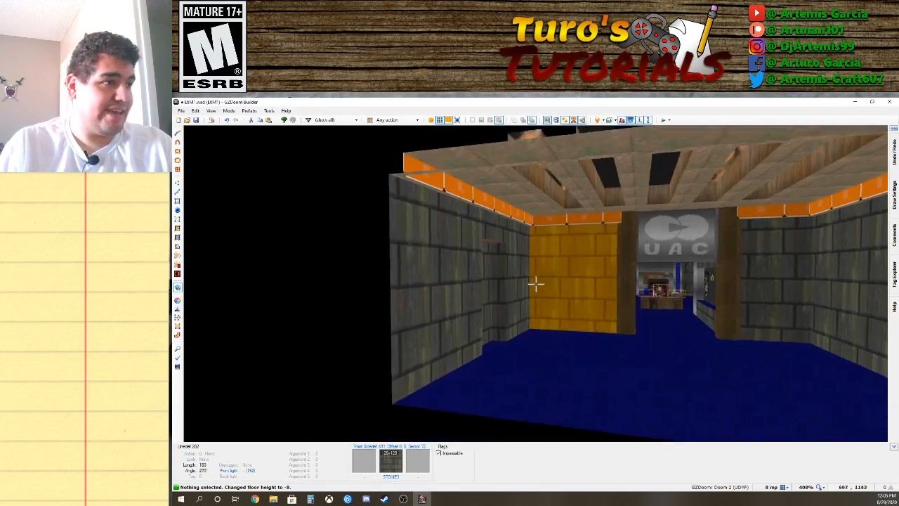
{"action": "right_click", "coordinate": [536, 283]}
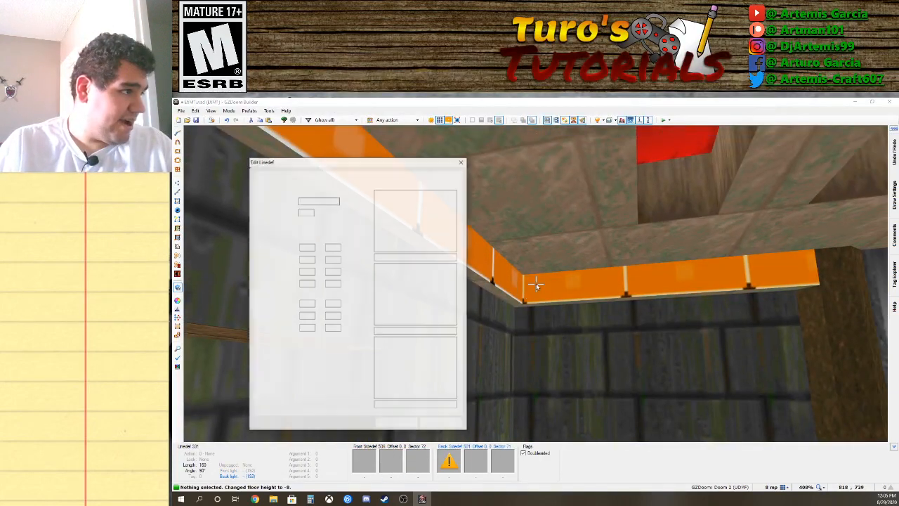
{"action": "left_click", "coordinate": [425, 239]}
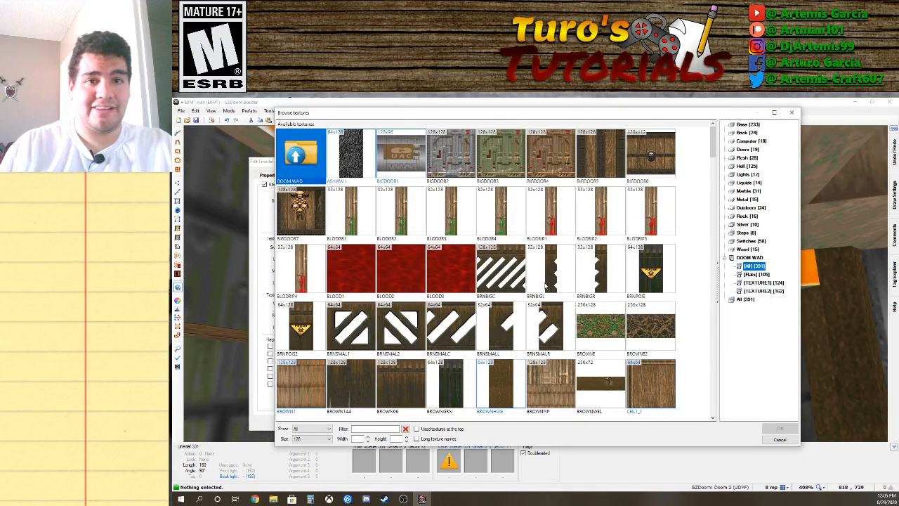
{"action": "scroll", "coordinate": [478, 298], "scroll_direction": "down", "scroll_amount": 2}
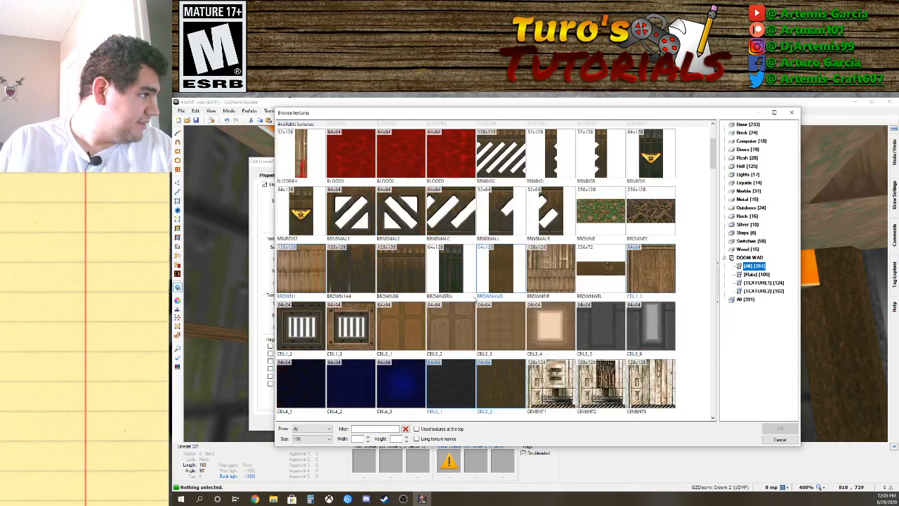
{"action": "scroll", "coordinate": [464, 287], "scroll_direction": "down", "scroll_amount": 2}
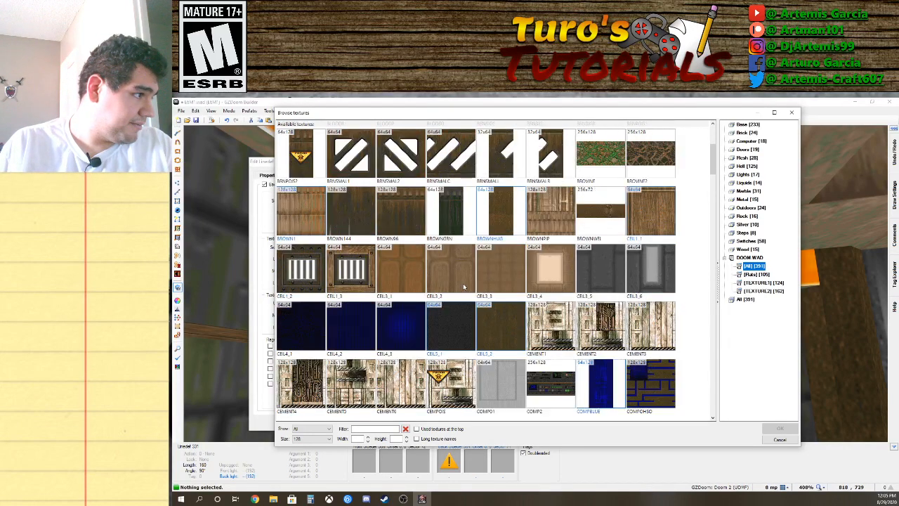
{"action": "scroll", "coordinate": [460, 284], "scroll_direction": "up", "scroll_amount": 1}
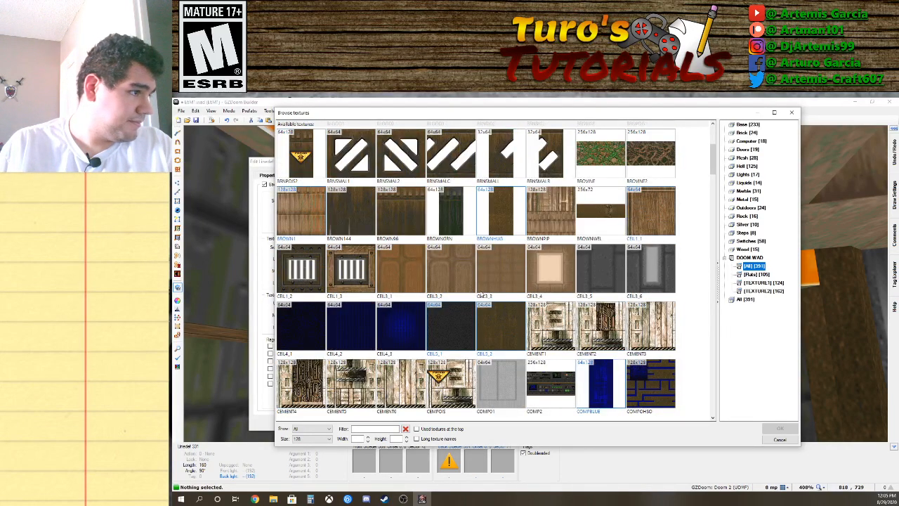
{"action": "scroll", "coordinate": [482, 295], "scroll_direction": "down", "scroll_amount": 1}
{"action": "left_click", "coordinate": [763, 282]}
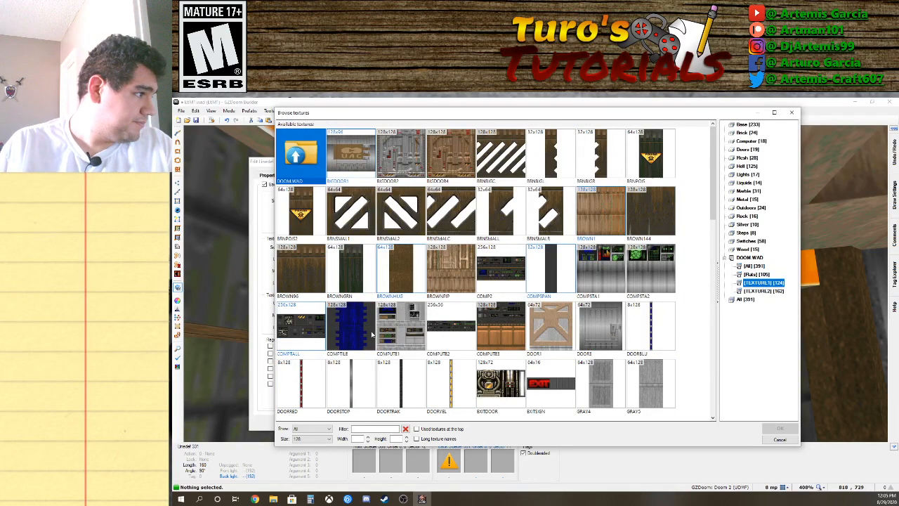
{"action": "scroll", "coordinate": [493, 376], "scroll_direction": "down", "scroll_amount": 2}
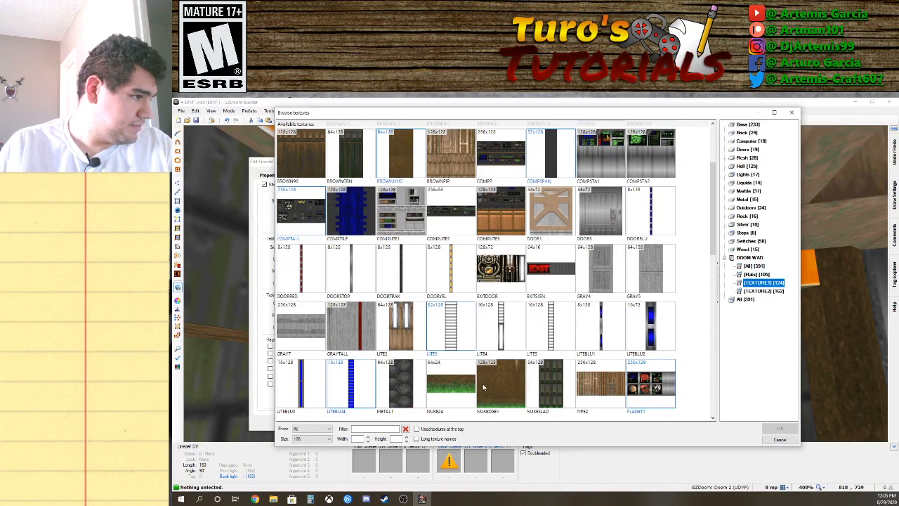
{"action": "scroll", "coordinate": [510, 382], "scroll_direction": "down", "scroll_amount": 3}
{"action": "scroll", "coordinate": [476, 372], "scroll_direction": "down", "scroll_amount": 1}
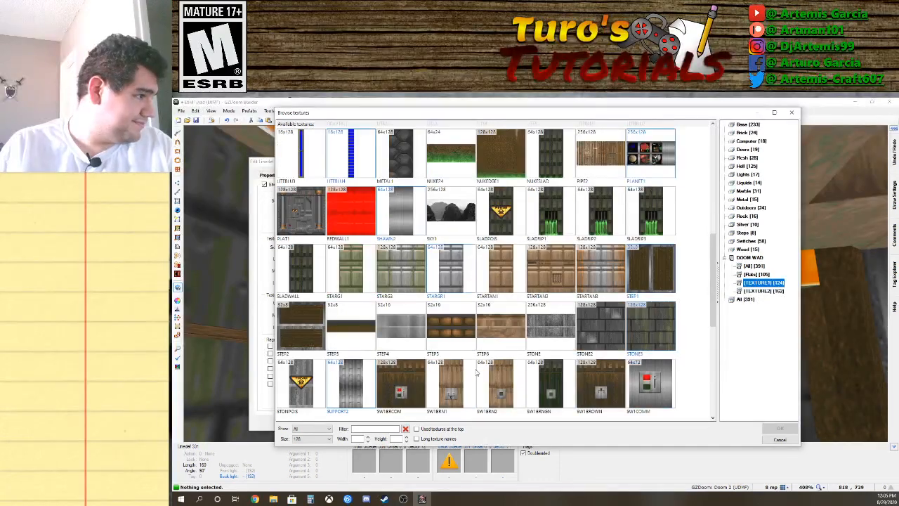
{"action": "scroll", "coordinate": [470, 372], "scroll_direction": "down", "scroll_amount": 1}
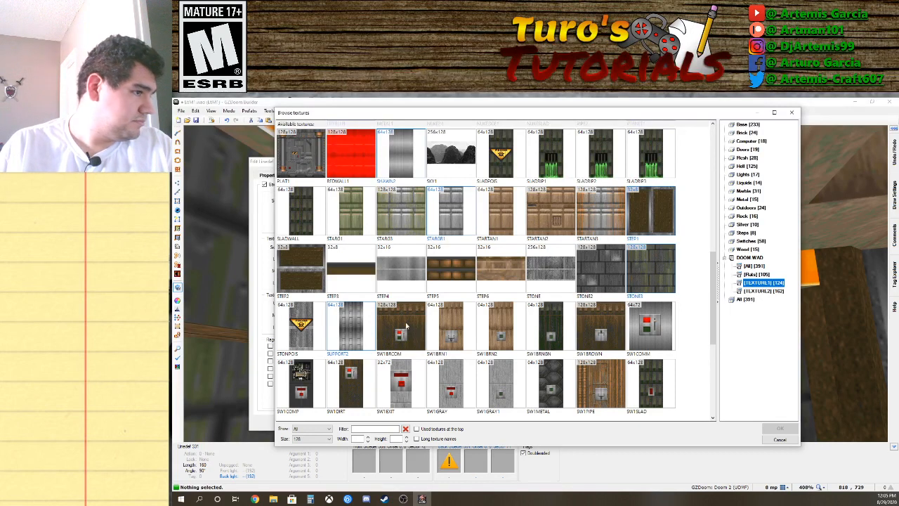
{"action": "double_click", "coordinate": [495, 265]}
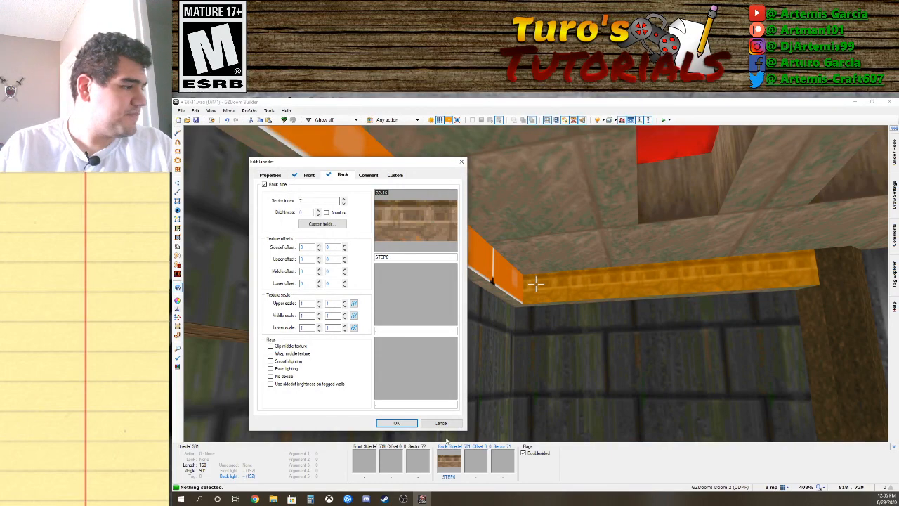
{"action": "left_click", "coordinate": [396, 422]}
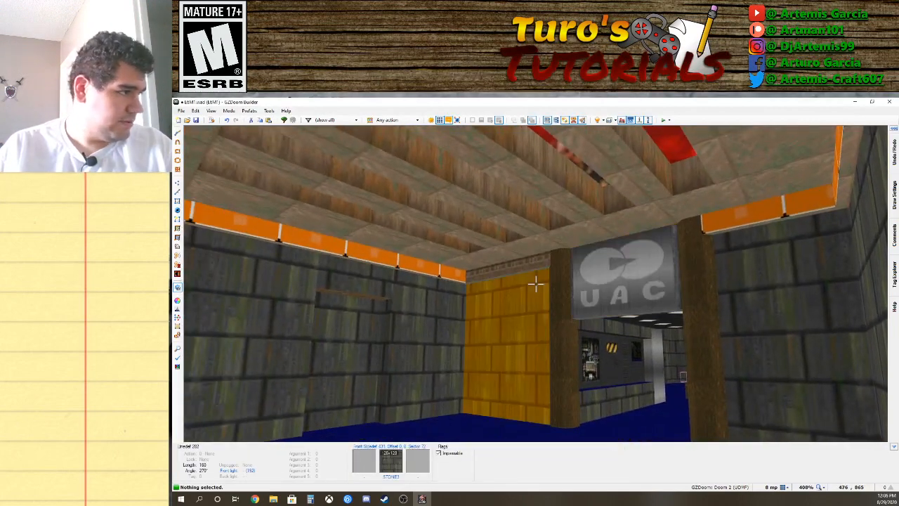
Replace the upper texture of the same trim edge beside the doorway with SW2SKIN from DOOM.WAD's TEXTURE2 set.
{"action": "right_click", "coordinate": [535, 284]}
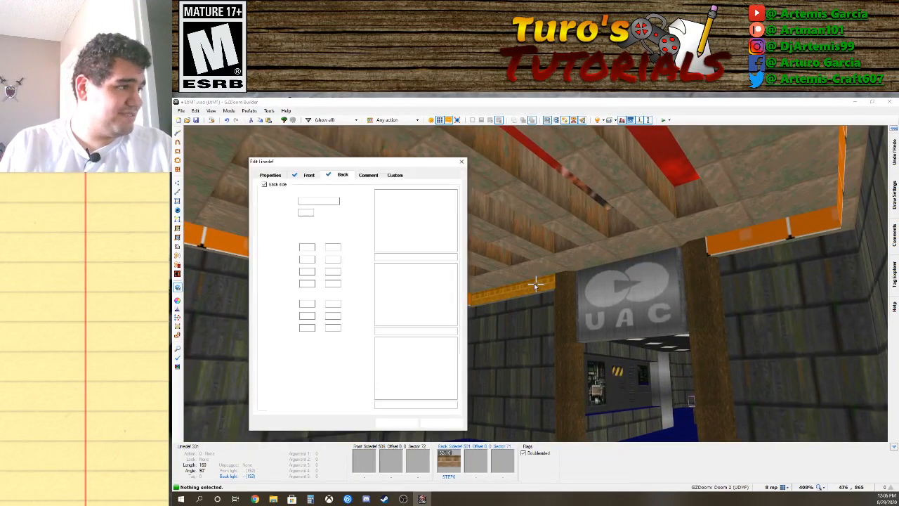
{"action": "left_click", "coordinate": [415, 220]}
{"action": "scroll", "coordinate": [604, 311], "scroll_direction": "down", "scroll_amount": 2}
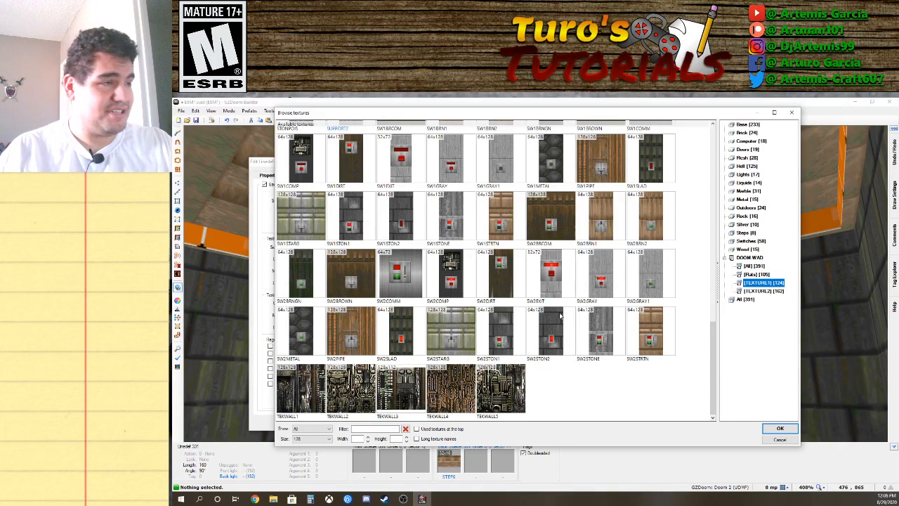
{"action": "scroll", "coordinate": [584, 284], "scroll_direction": "up", "scroll_amount": 5}
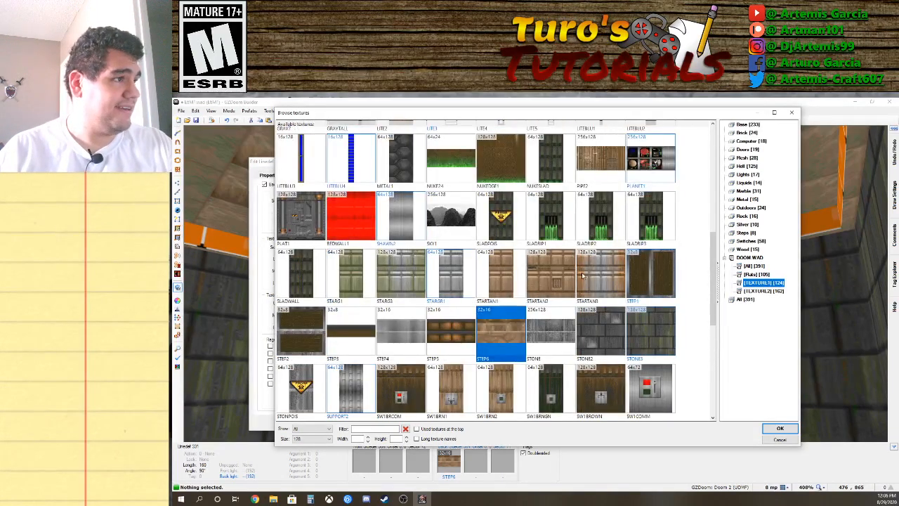
{"action": "scroll", "coordinate": [596, 284], "scroll_direction": "up", "scroll_amount": 1}
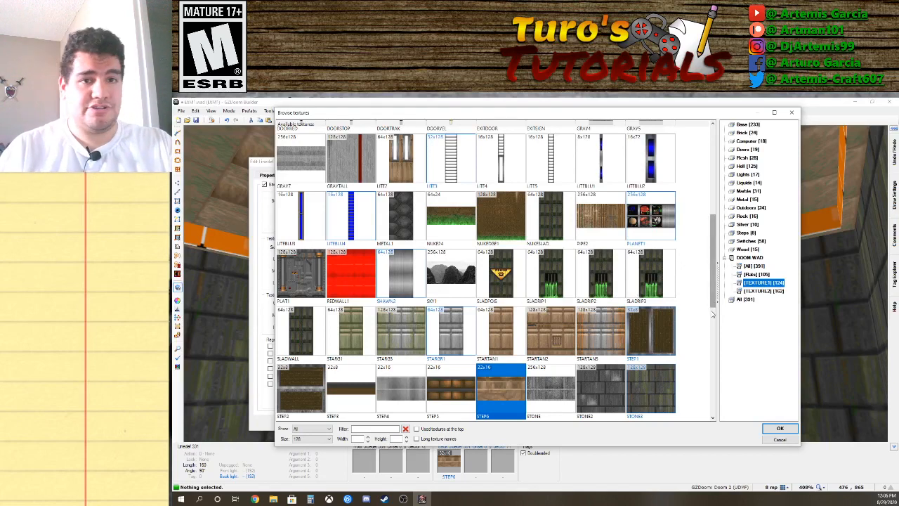
{"action": "scroll", "coordinate": [555, 295], "scroll_direction": "up", "scroll_amount": 5}
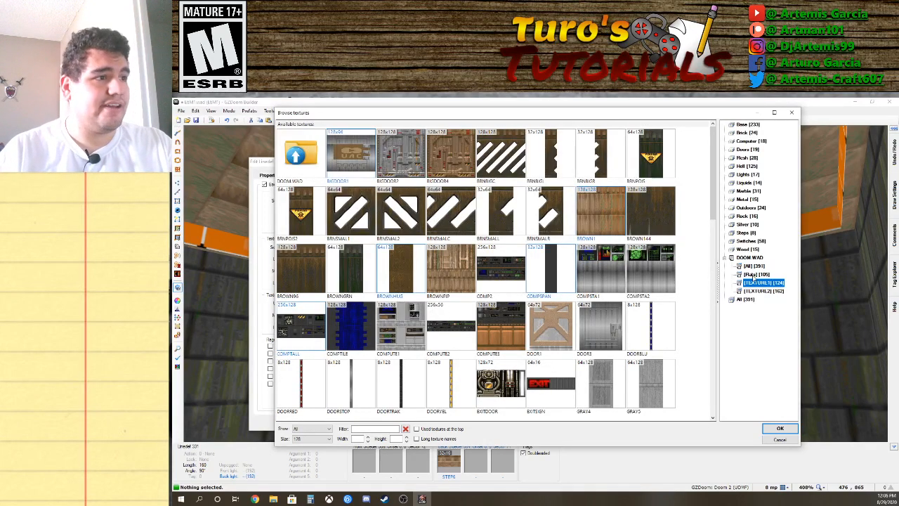
{"action": "left_click", "coordinate": [756, 290]}
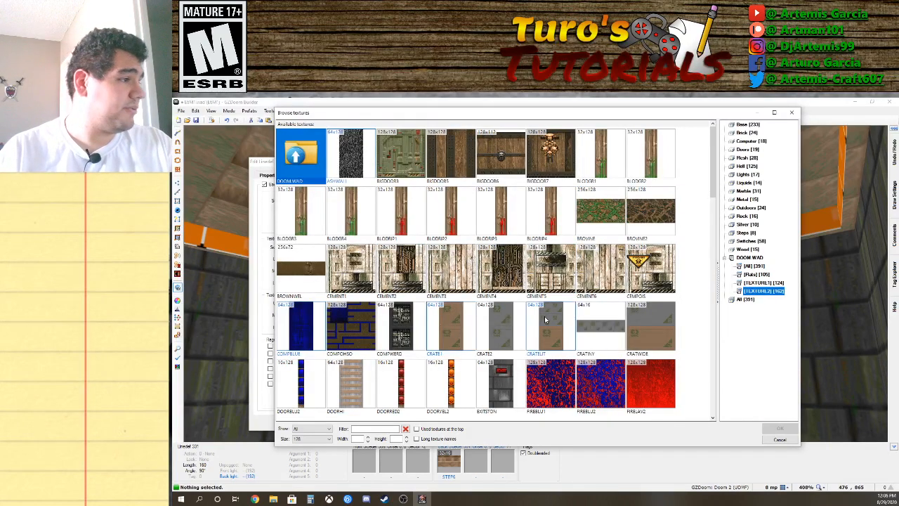
{"action": "scroll", "coordinate": [544, 320], "scroll_direction": "down", "scroll_amount": 2}
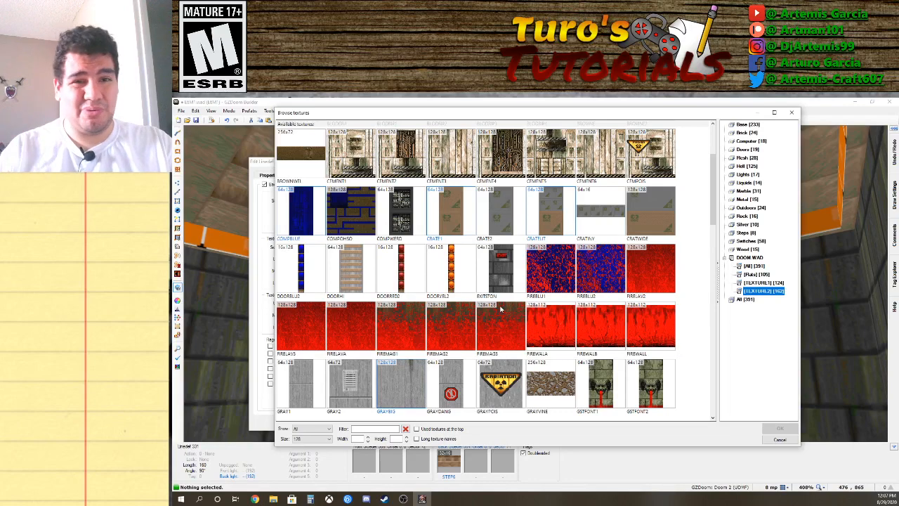
{"action": "scroll", "coordinate": [462, 319], "scroll_direction": "down", "scroll_amount": 5}
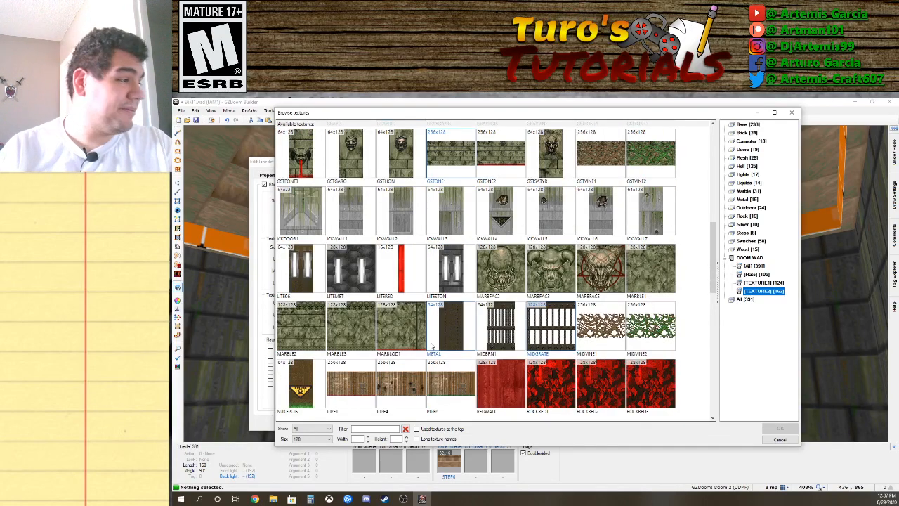
{"action": "scroll", "coordinate": [421, 345], "scroll_direction": "down", "scroll_amount": 2}
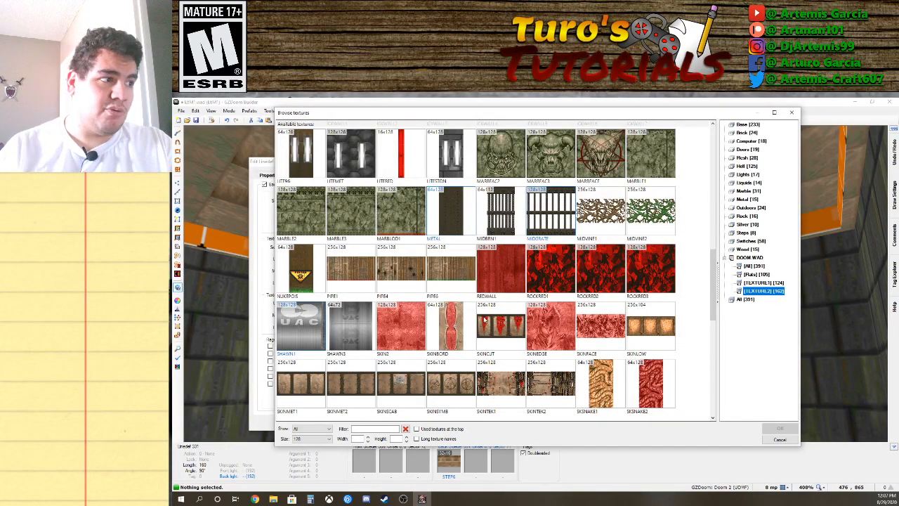
{"action": "scroll", "coordinate": [483, 320], "scroll_direction": "down", "scroll_amount": 4}
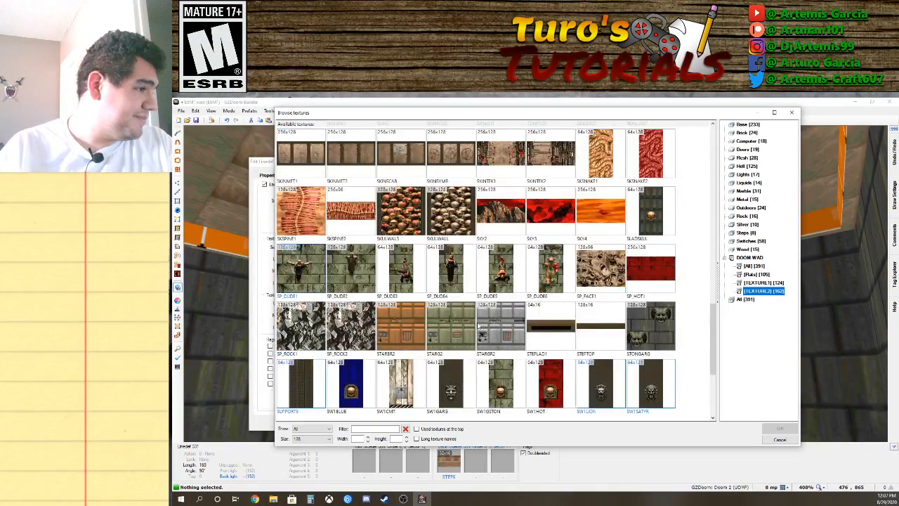
{"action": "scroll", "coordinate": [484, 338], "scroll_direction": "down", "scroll_amount": 1}
{"action": "scroll", "coordinate": [459, 335], "scroll_direction": "down", "scroll_amount": 1}
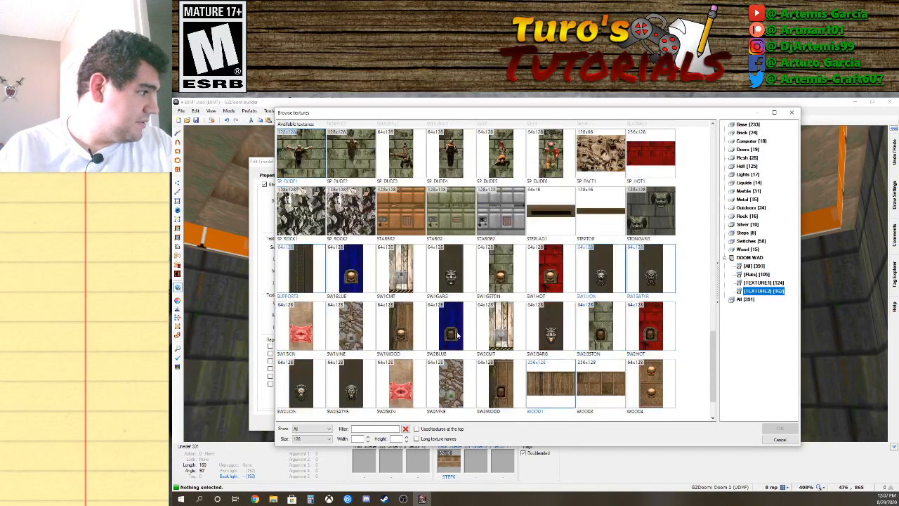
{"action": "scroll", "coordinate": [462, 336], "scroll_direction": "down", "scroll_amount": 1}
{"action": "scroll", "coordinate": [467, 338], "scroll_direction": "up", "scroll_amount": 1}
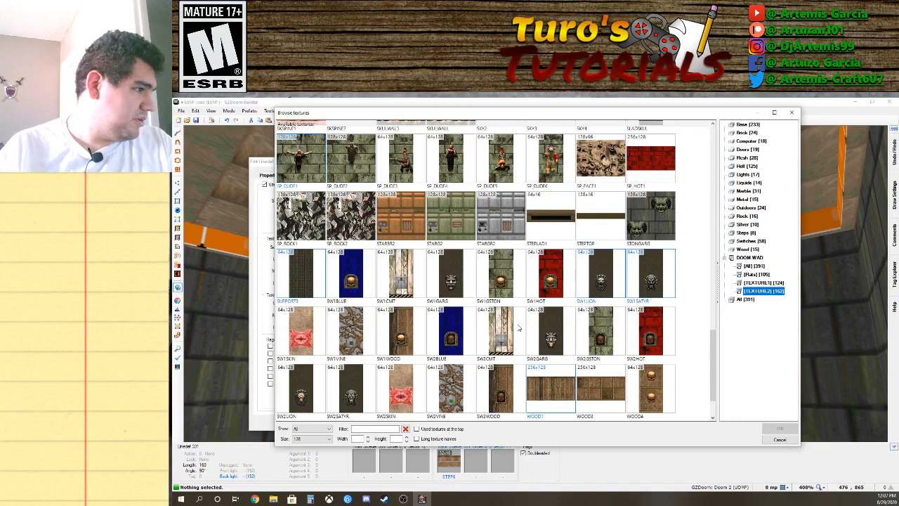
{"action": "double_click", "coordinate": [406, 390]}
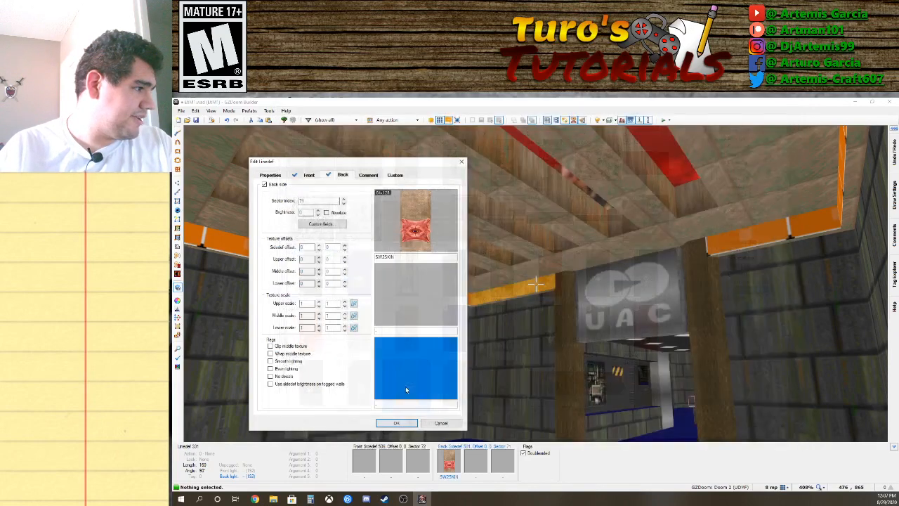
{"action": "left_click", "coordinate": [396, 422]}
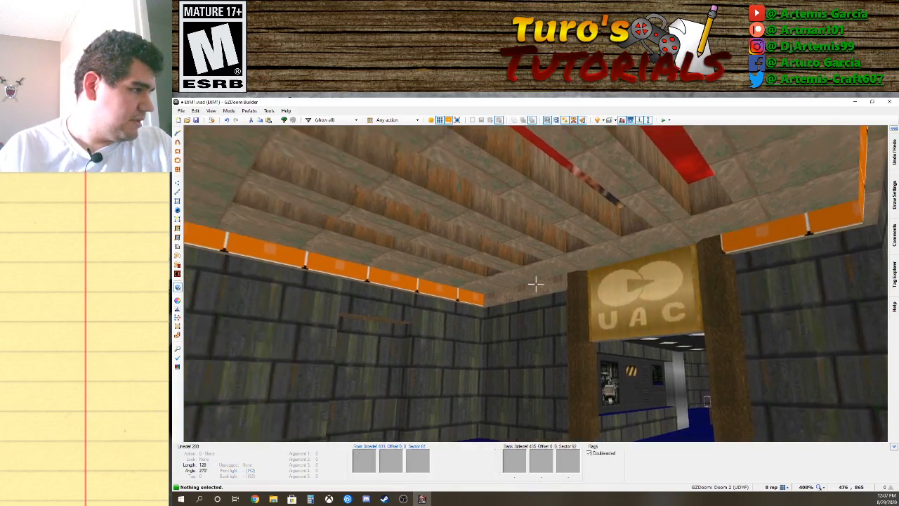
Replace the upper texture of the trim edge between the alcove-side corner and the doorway pillar with GRAYBIG from DOOM.WAD's TEXTURE2 set.
{"action": "left_click", "coordinate": [536, 283]}
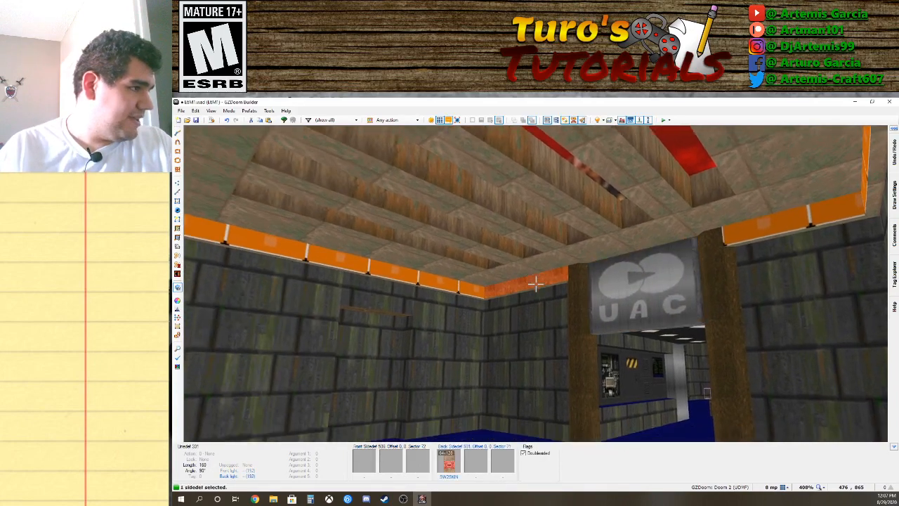
{"action": "right_click", "coordinate": [535, 281]}
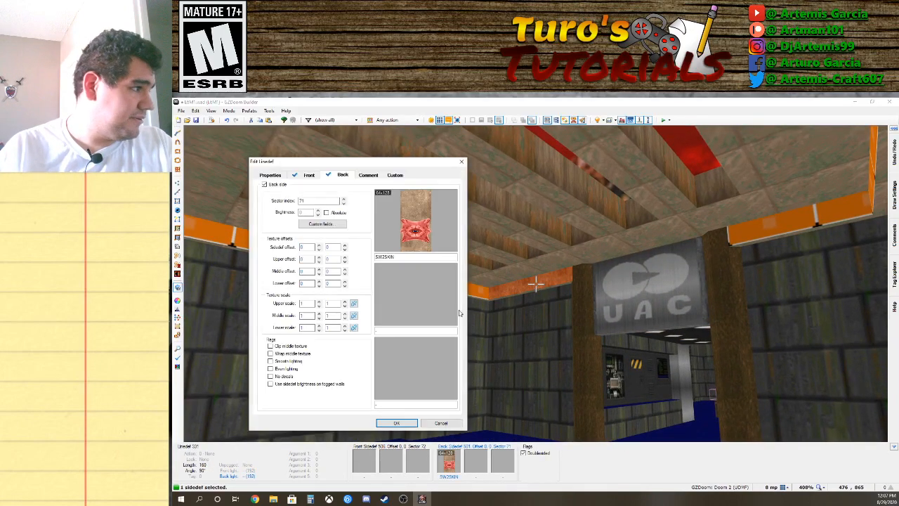
{"action": "left_click", "coordinate": [414, 252]}
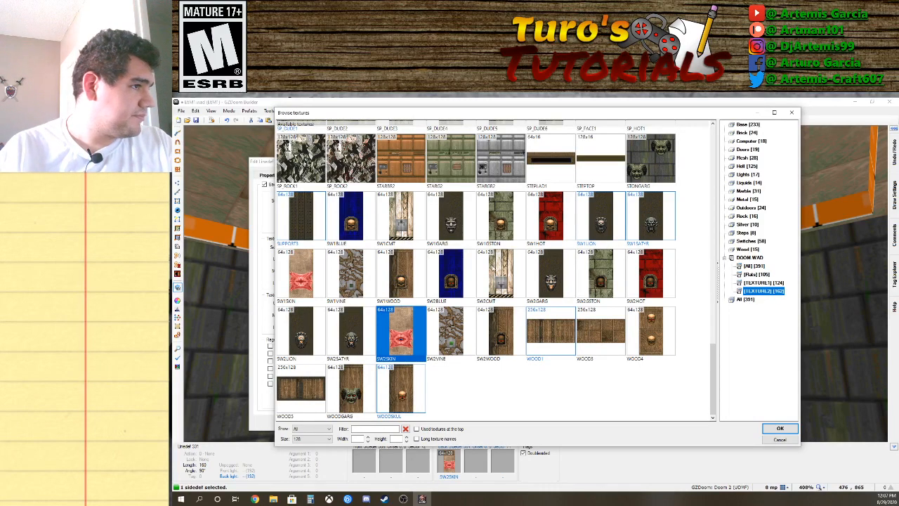
{"action": "scroll", "coordinate": [520, 278], "scroll_direction": "up", "scroll_amount": 3}
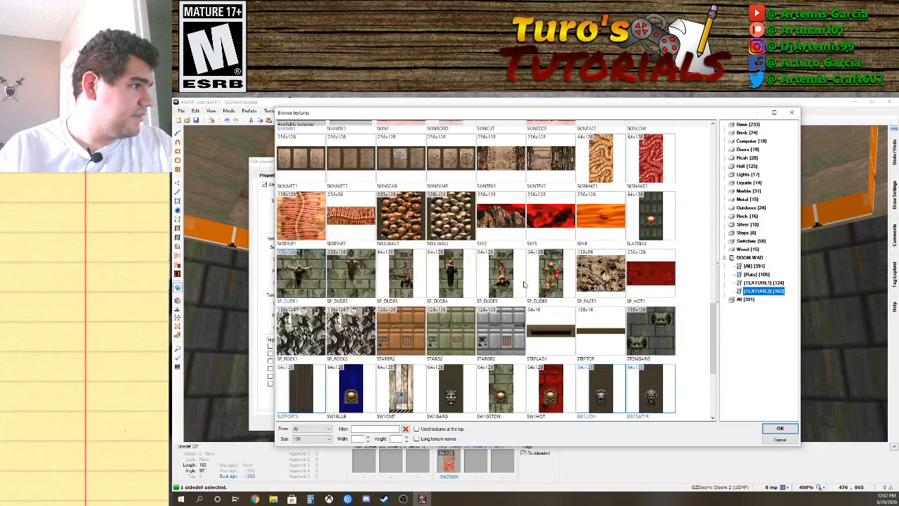
{"action": "scroll", "coordinate": [503, 328], "scroll_direction": "up", "scroll_amount": 5}
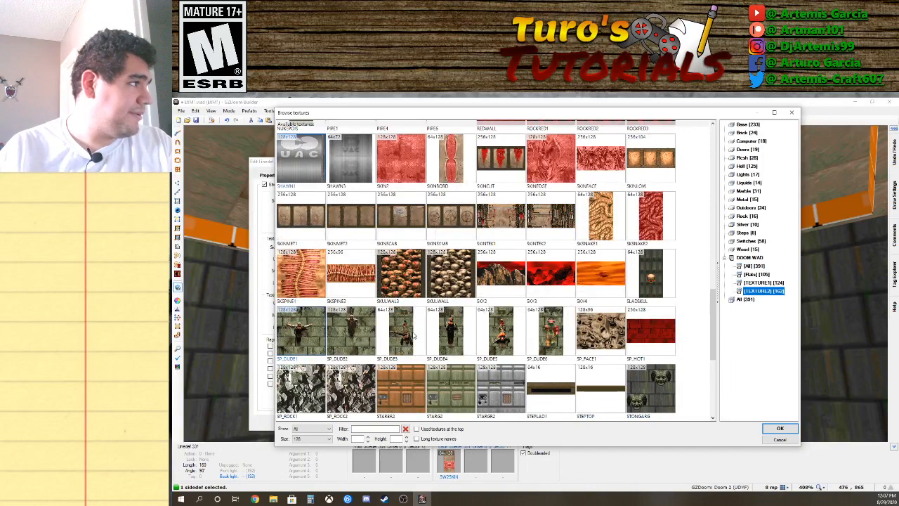
{"action": "scroll", "coordinate": [425, 338], "scroll_direction": "up", "scroll_amount": 2}
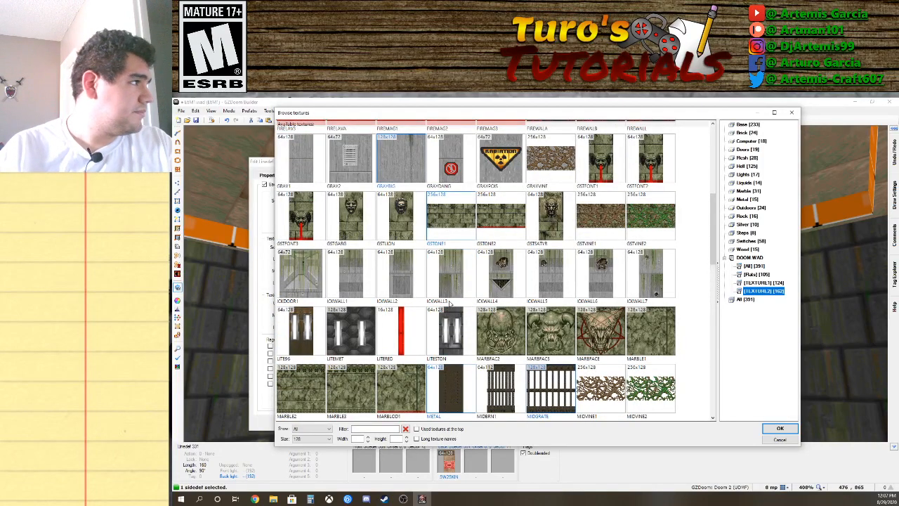
{"action": "scroll", "coordinate": [426, 279], "scroll_direction": "up", "scroll_amount": 1}
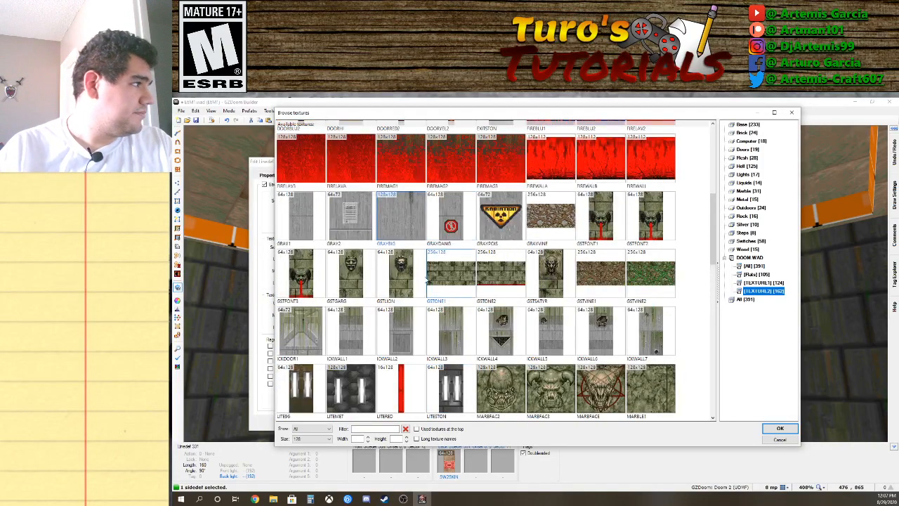
{"action": "double_click", "coordinate": [397, 226]}
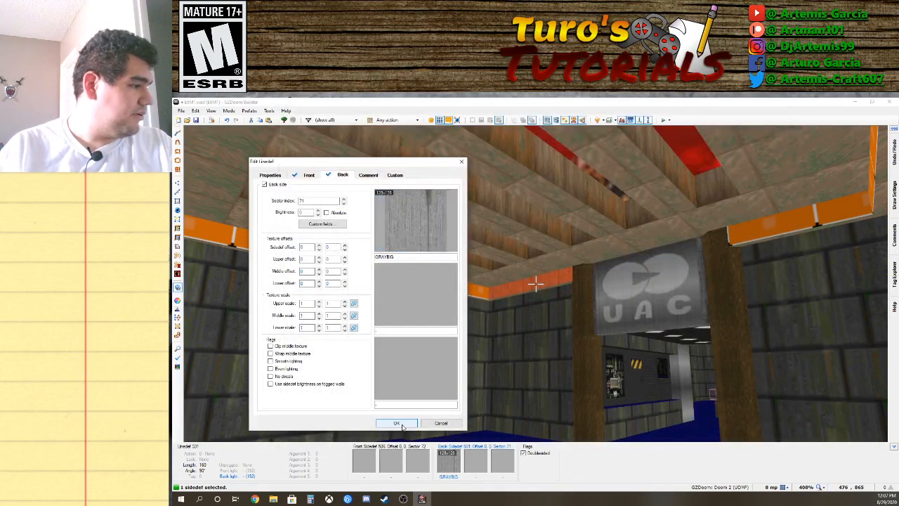
{"action": "left_click", "coordinate": [407, 423]}
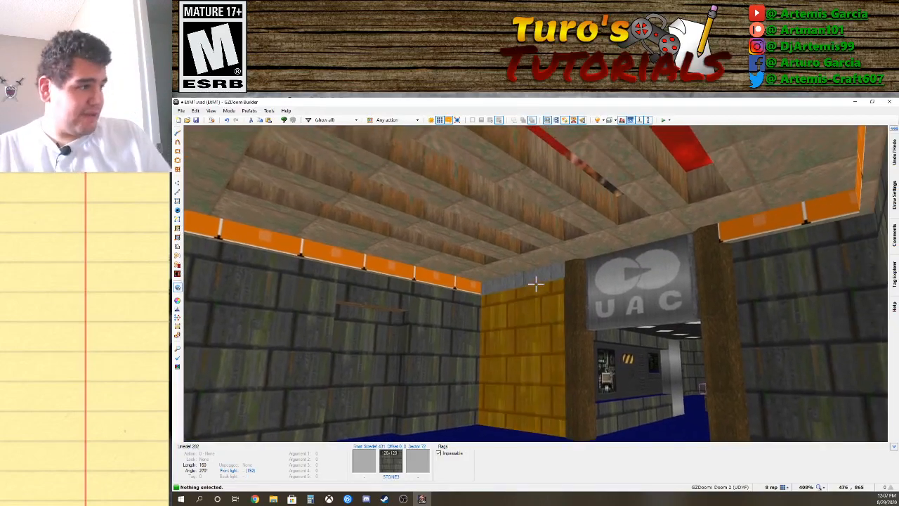
Copy the GRAYBIG texture from the finished trim edge and paste it onto the remaining untextured trim edges around the room.
{"action": "key", "text": "ctrl+c"}
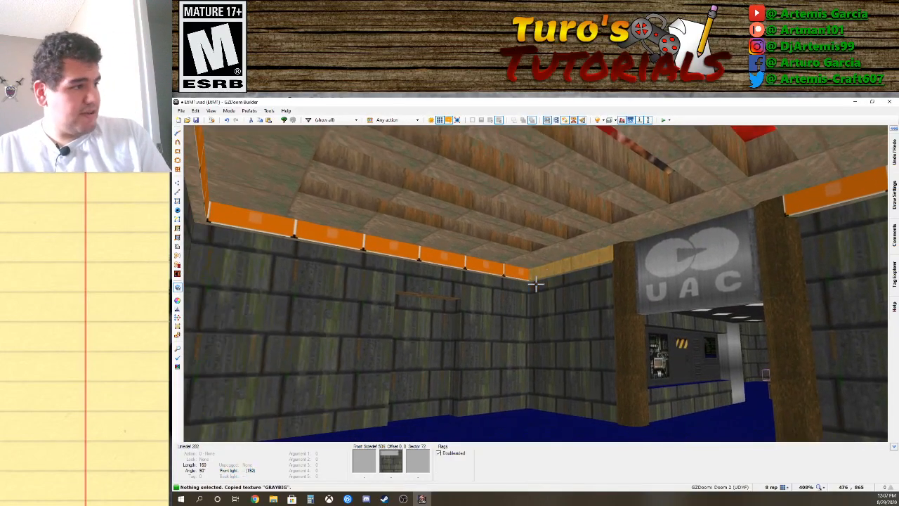
{"action": "key", "text": "ctrl+v"}
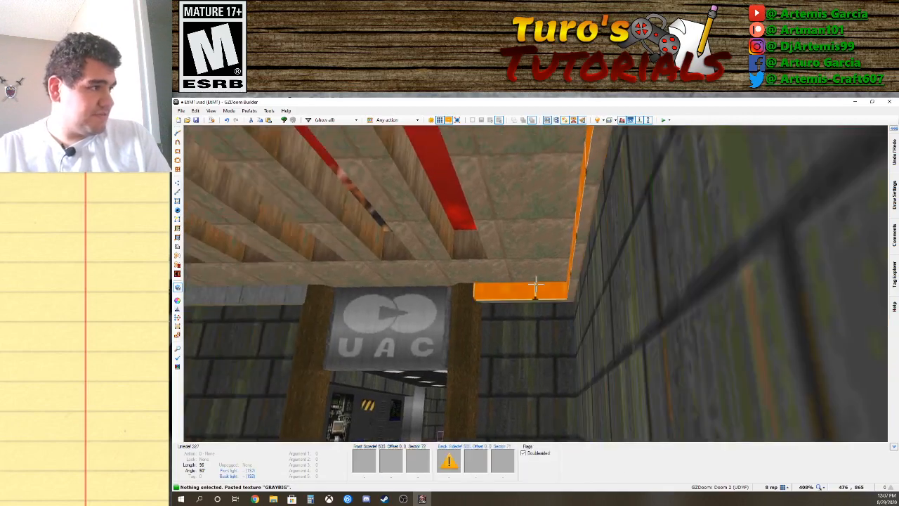
{"action": "key", "text": "ctrl+v"}
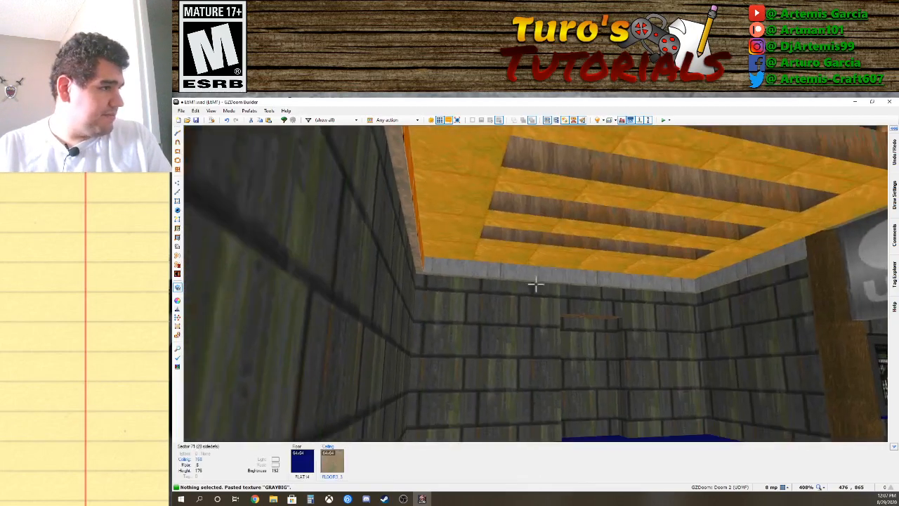
{"action": "key", "text": "ctrl+v"}
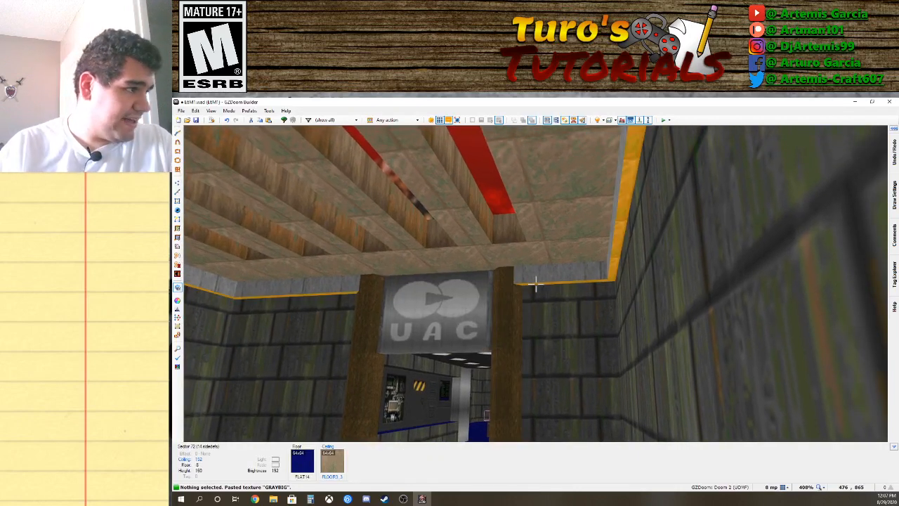
Change the ceiling flat of the narrow border sector around the room to FLAT19 from DOOM.WAD's Flats set.
{"action": "right_click", "coordinate": [535, 282]}
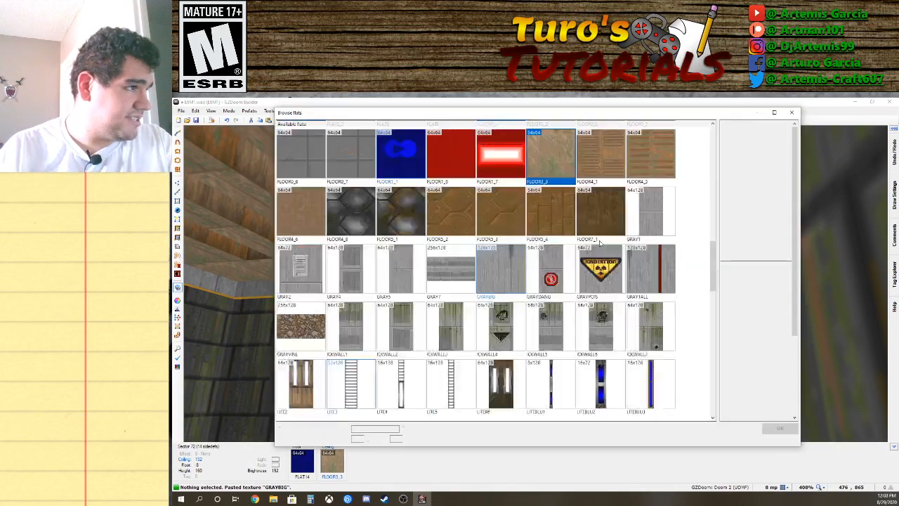
{"action": "left_click", "coordinate": [613, 252]}
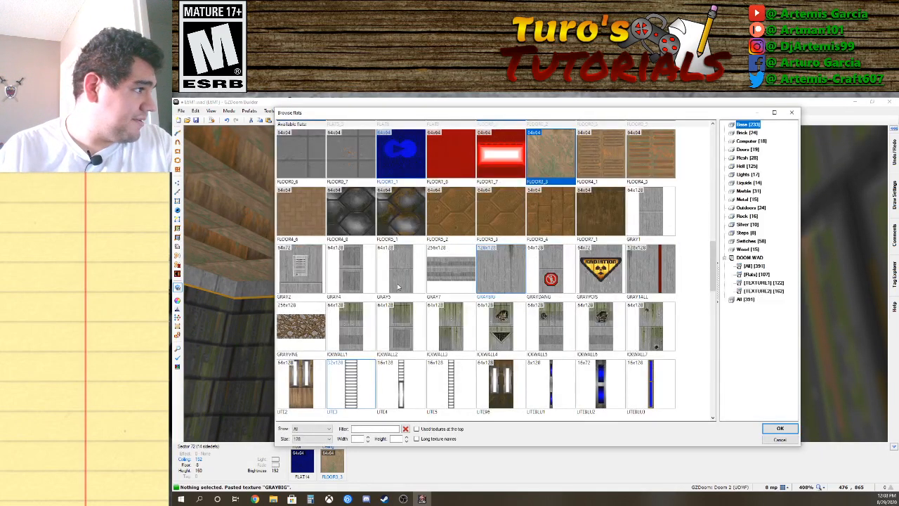
{"action": "left_click", "coordinate": [757, 274]}
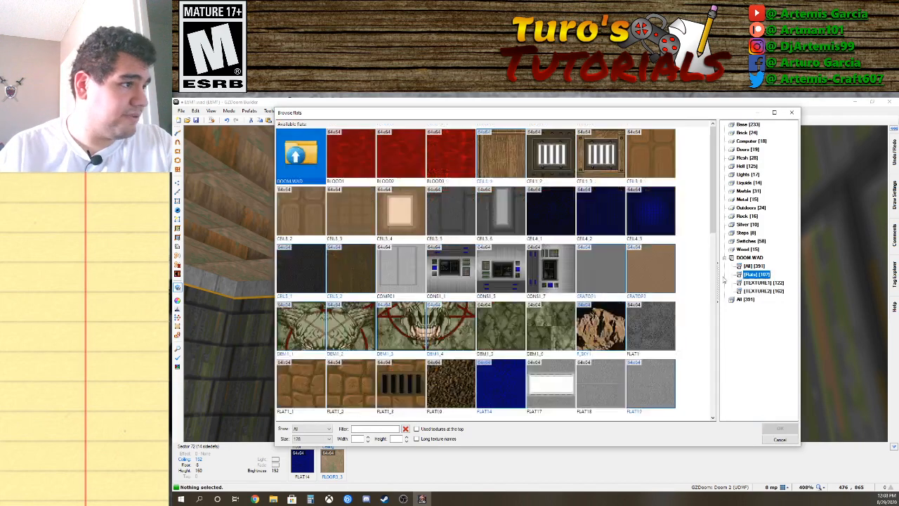
{"action": "scroll", "coordinate": [436, 280], "scroll_direction": "down", "scroll_amount": 3}
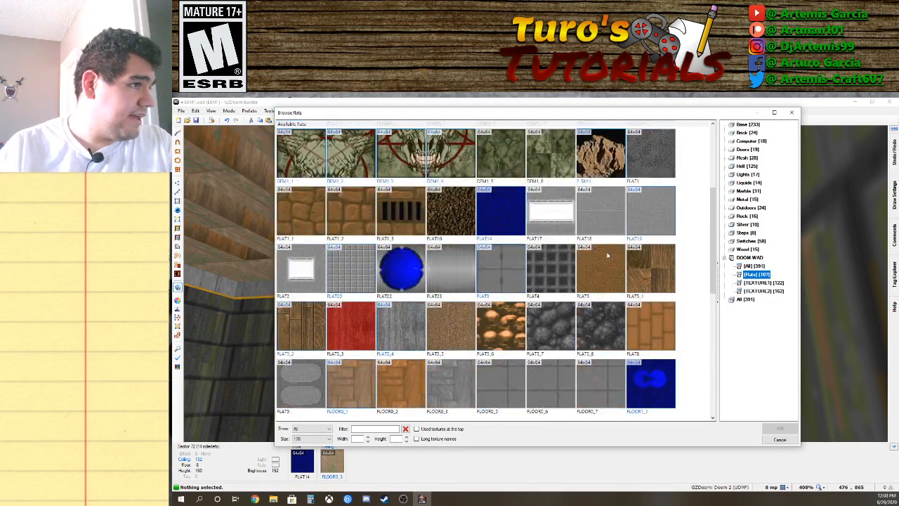
{"action": "double_click", "coordinate": [650, 211]}
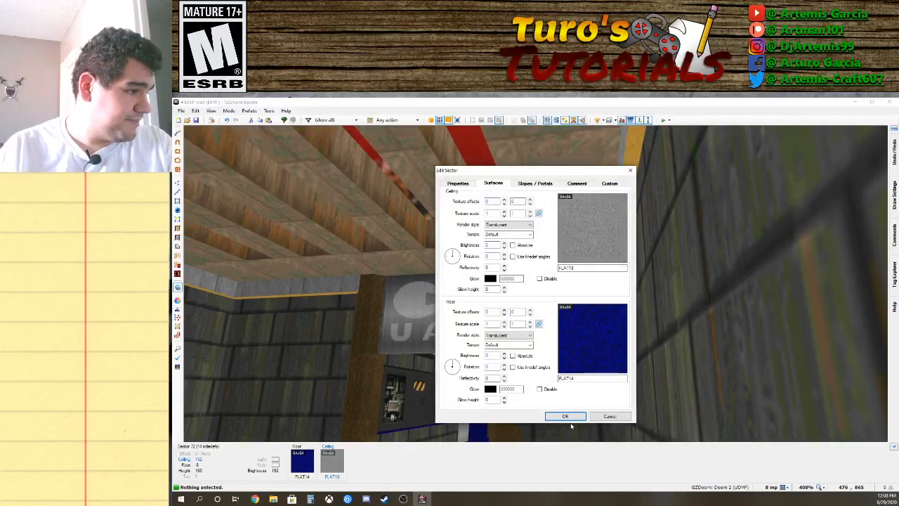
{"action": "left_click", "coordinate": [566, 416]}
Inspect the retextured trim and slitted ceiling from several viewpoints inside and outside the room.
{"action": "key", "text": "w"}
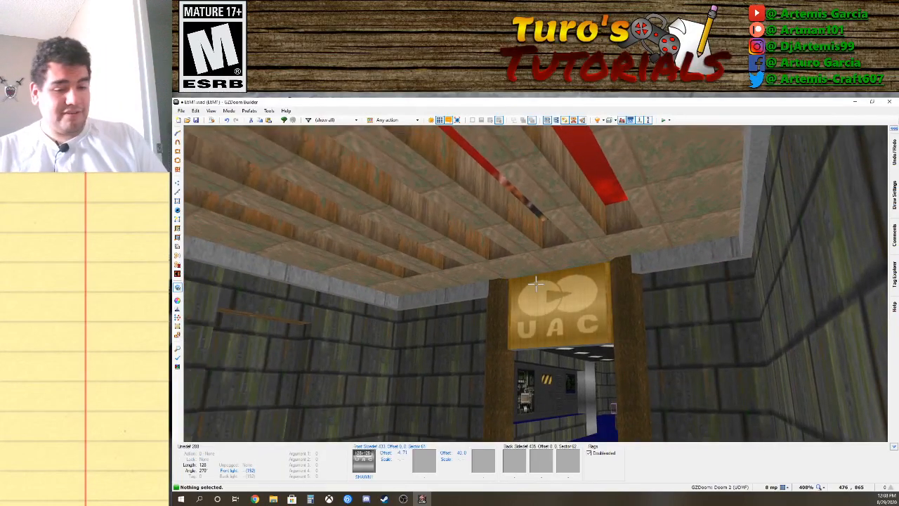
{"action": "key", "text": "s"}
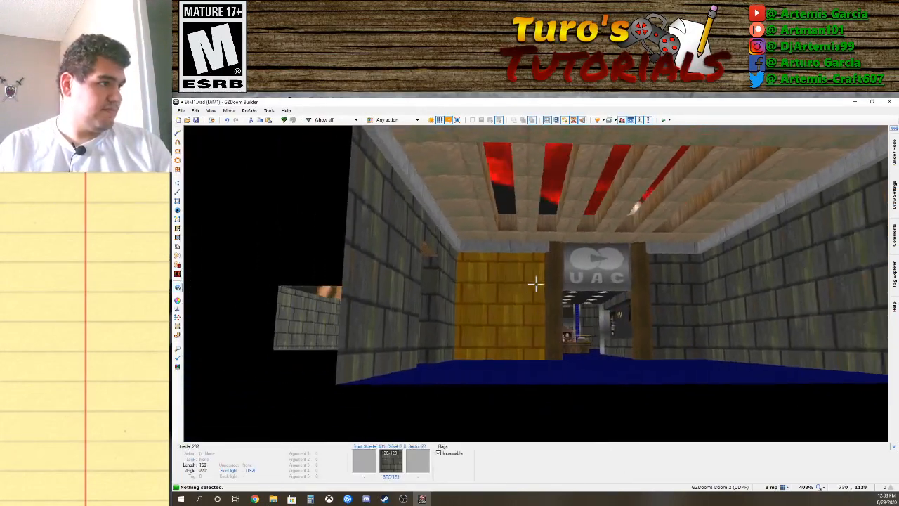
{"action": "key", "text": "s"}
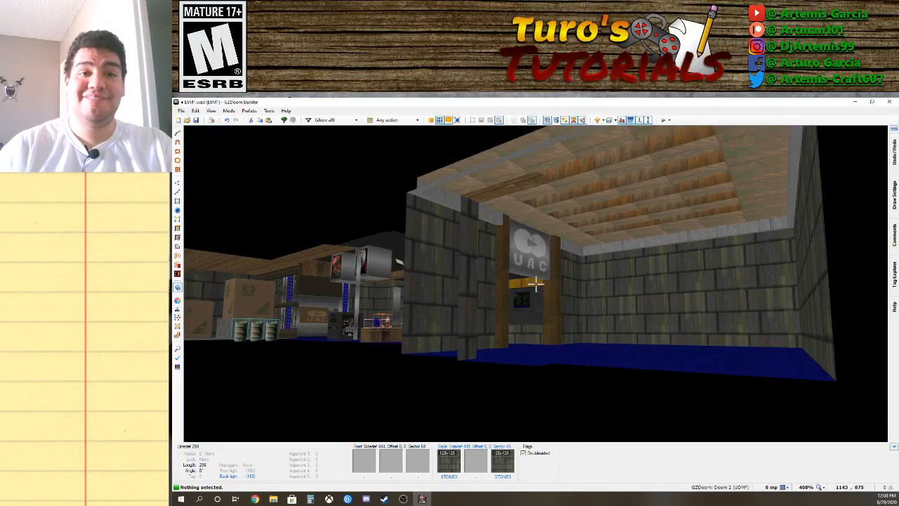
{"action": "key", "text": "w"}
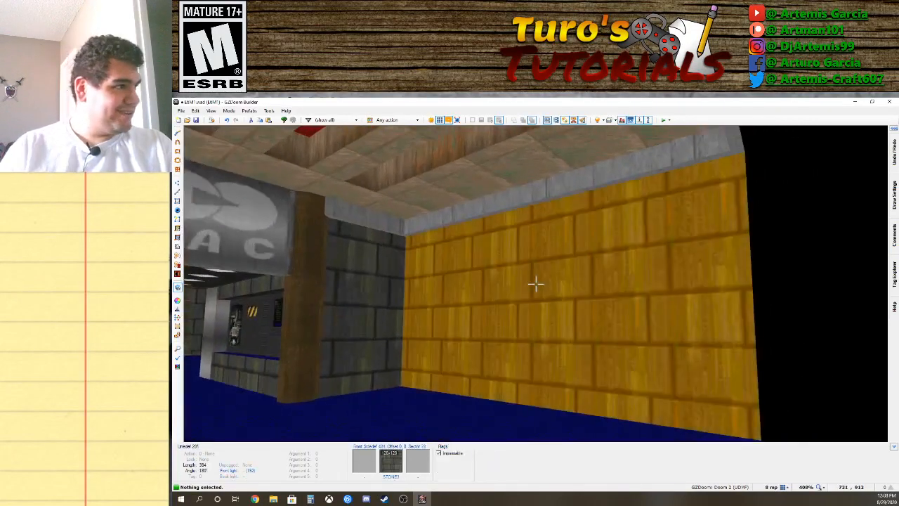
{"action": "key", "text": "d"}
{"action": "key", "text": "e"}
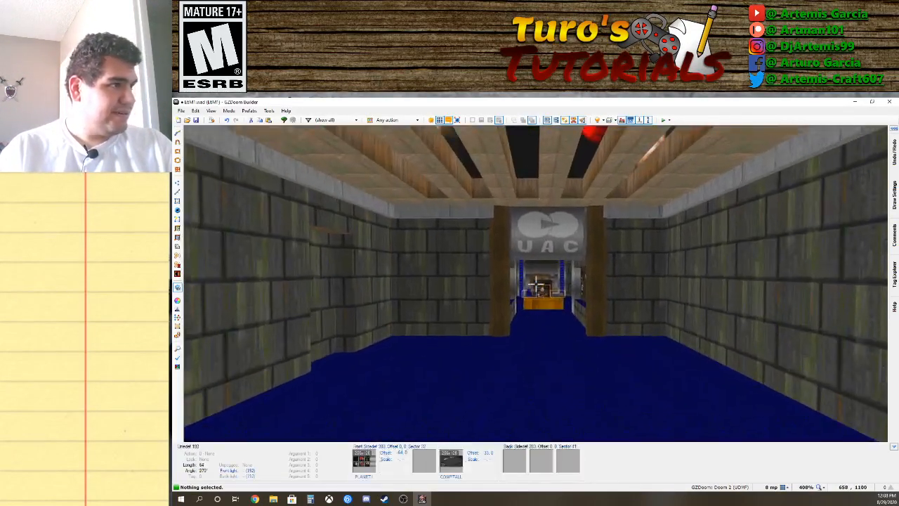
{"action": "key", "text": "d"}
{"action": "key", "text": "w"}
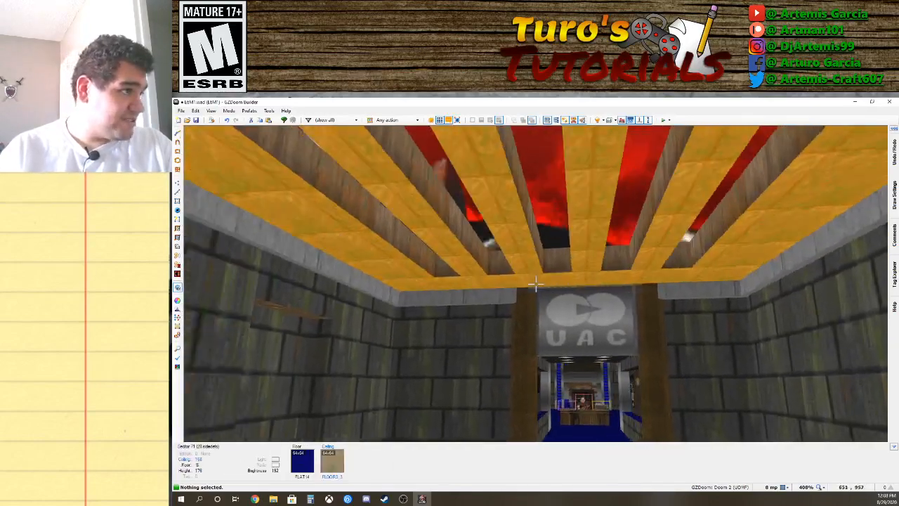
Raise the main FLOOR3_3 ceiling to a height of 184 together with the five sky slits.
{"action": "key", "text": "s"}
{"action": "key", "text": "f"}
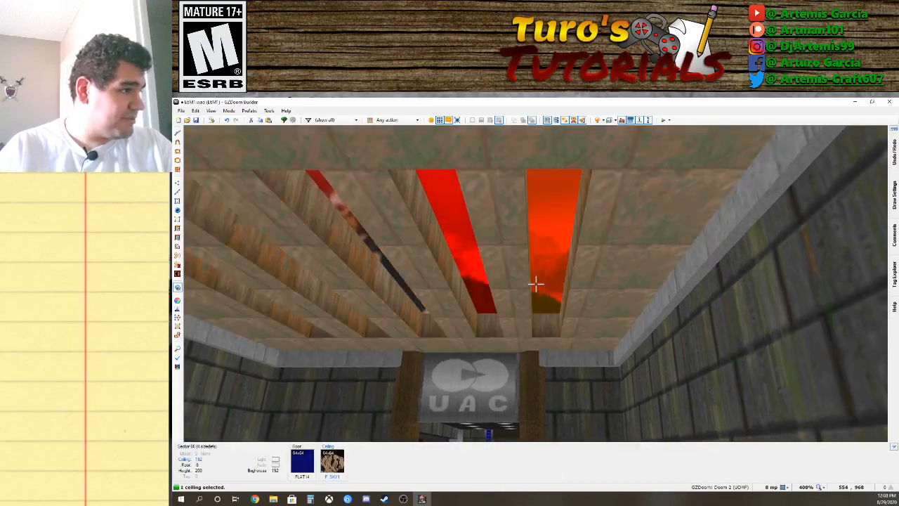
{"action": "left_click", "coordinate": [536, 284]}
{"action": "left_click", "coordinate": [536, 284]}
{"action": "left_click", "coordinate": [536, 283]}
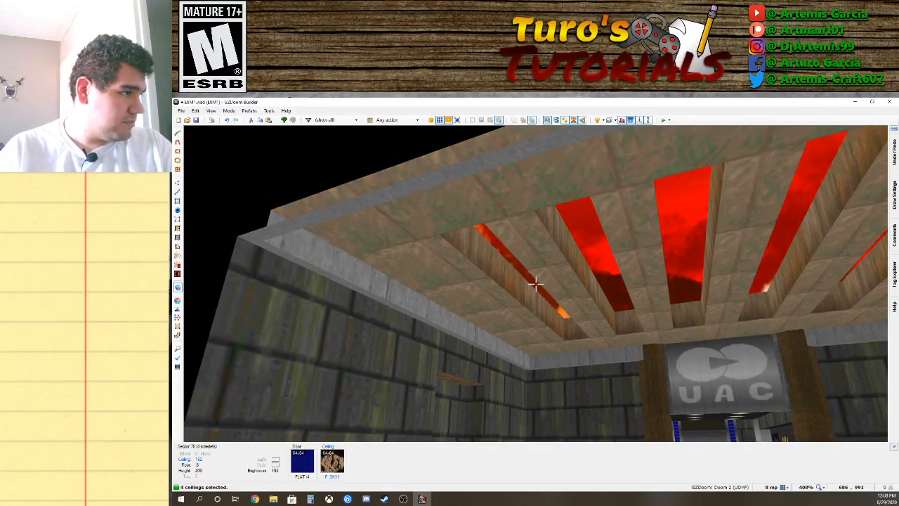
{"action": "left_click", "coordinate": [536, 284]}
{"action": "left_click", "coordinate": [536, 283]}
{"action": "key", "text": "d"}
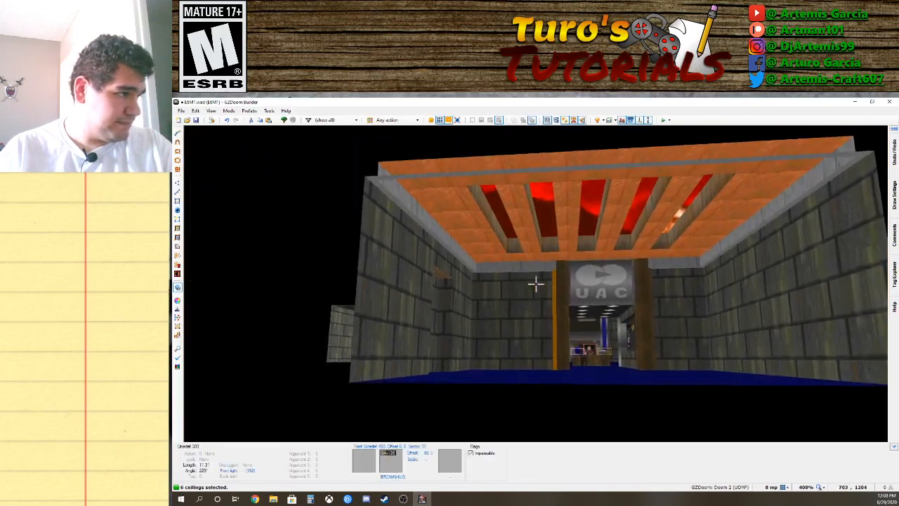
{"action": "key", "text": "w"}
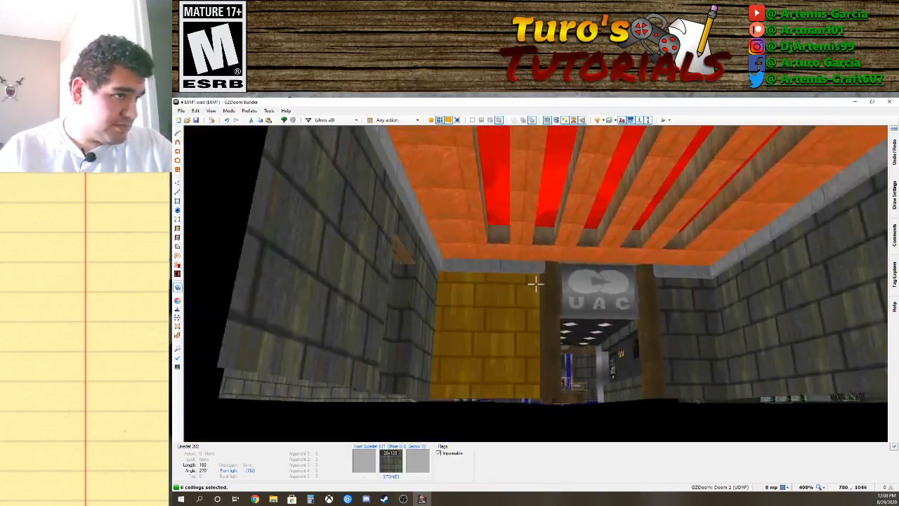
{"action": "scroll", "coordinate": [535, 283], "scroll_direction": "up", "scroll_amount": 1}
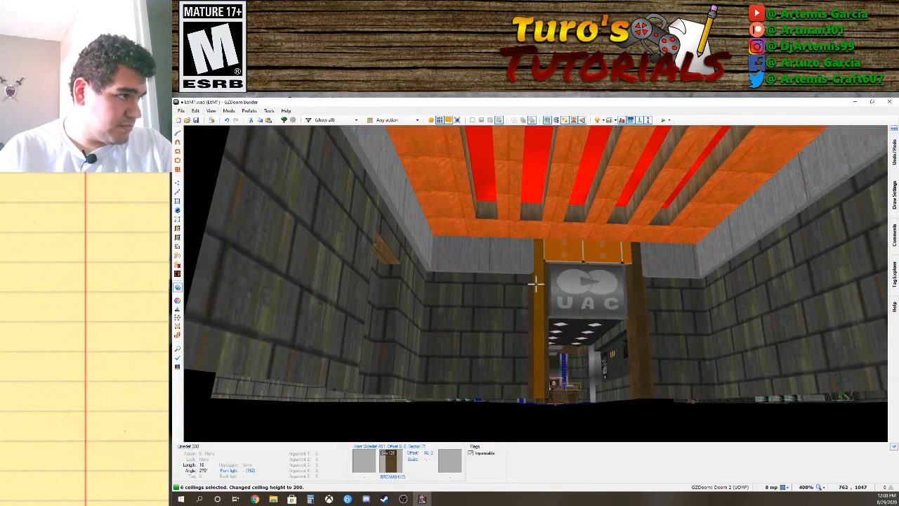
{"action": "key", "text": "w"}
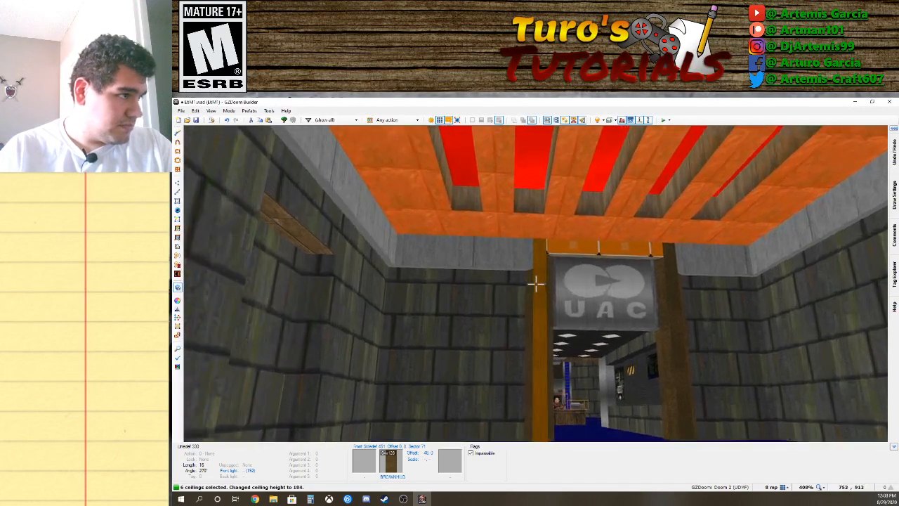
Try to paste the GRAYBIG texture onto the untextured strip above the UAC sign with the ceilings still selected, and undo it.
{"action": "key", "text": "w"}
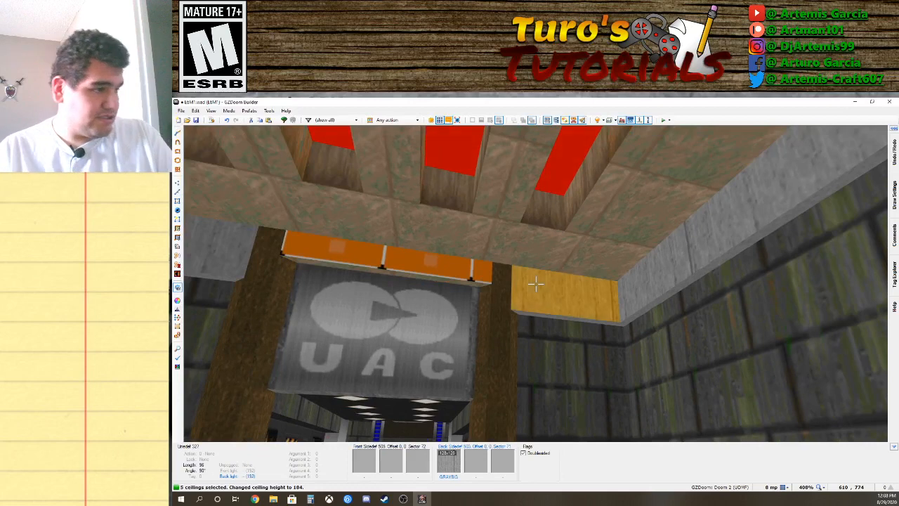
{"action": "key", "text": "ctrl+c"}
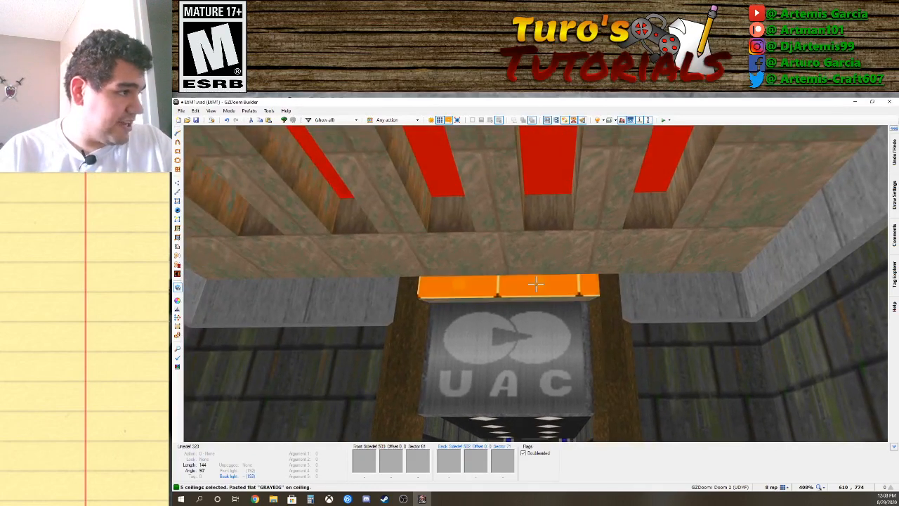
{"action": "key", "text": "ctrl+v"}
{"action": "key", "text": "ctrl+z"}
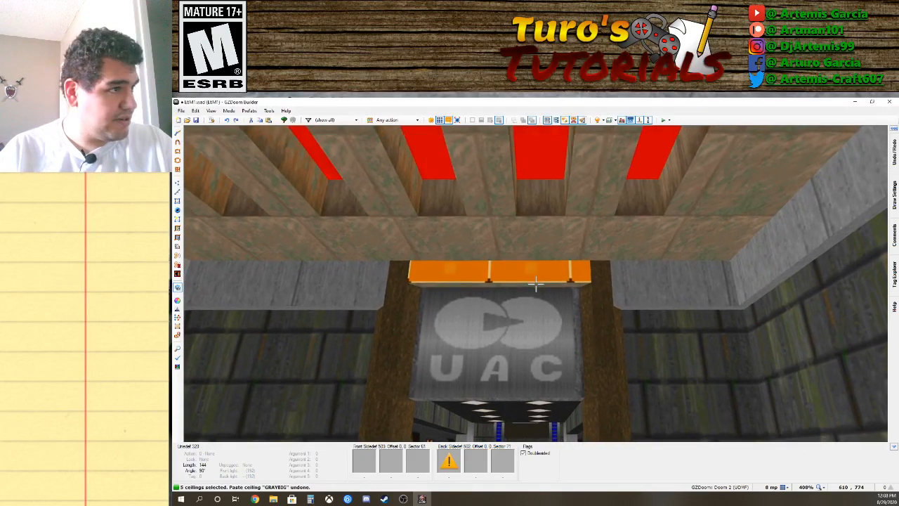
Texture the missing strip above the UAC sign with GRAYBIG and apply FLAT19 to the ceiling over the doorway.
{"action": "key", "text": "w"}
{"action": "key", "text": "w"}
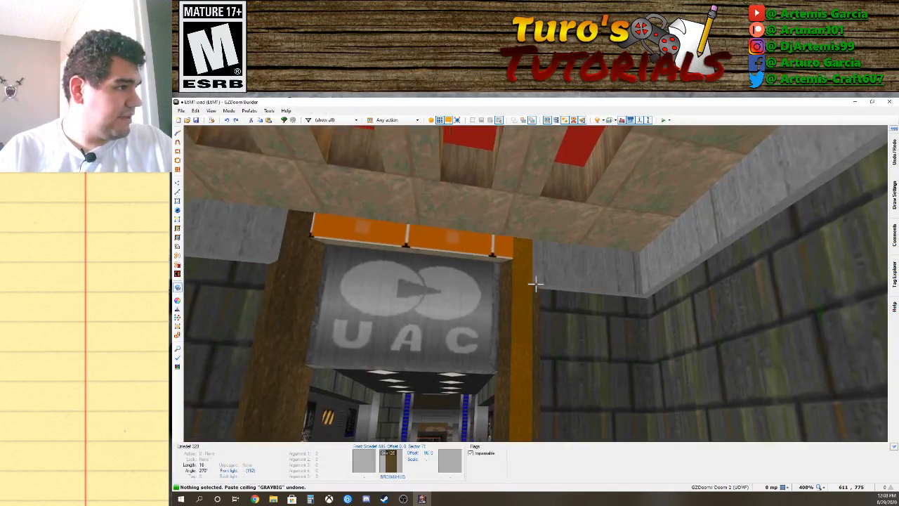
{"action": "key", "text": "ctrl+c"}
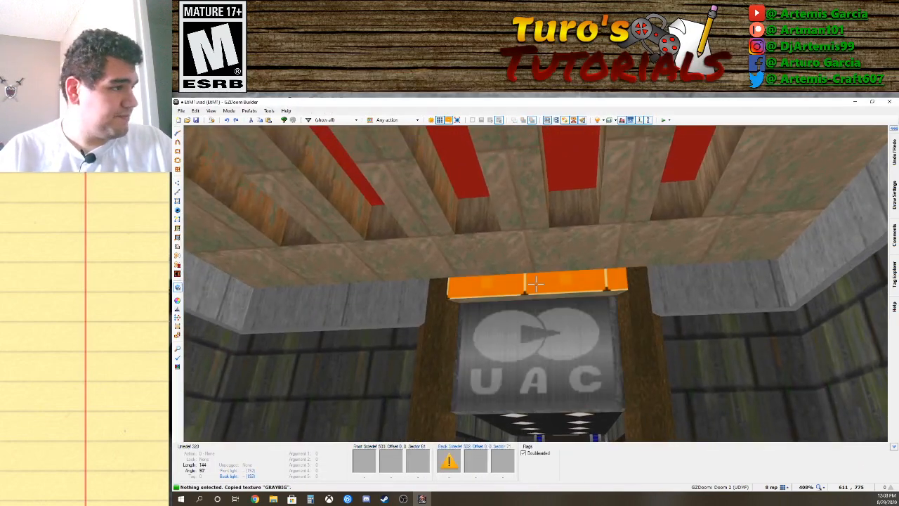
{"action": "key", "text": "ctrl+v"}
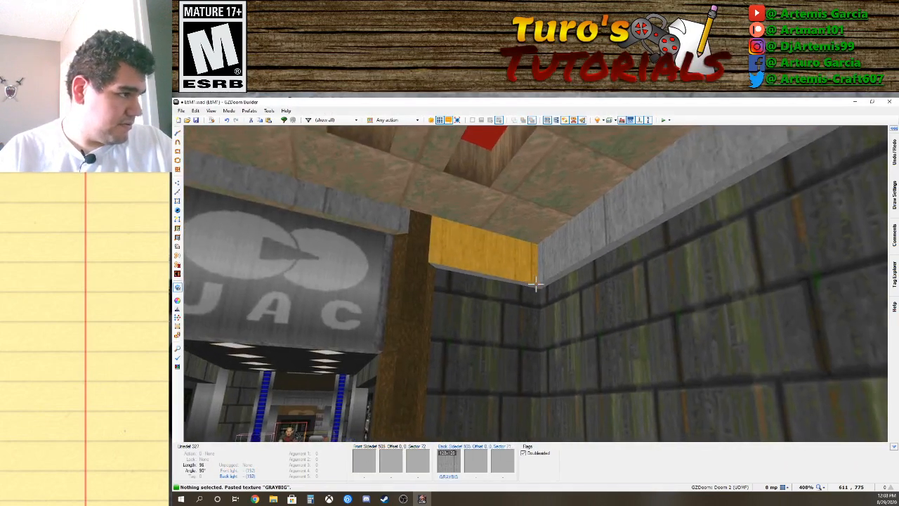
{"action": "key", "text": "ctrl+v"}
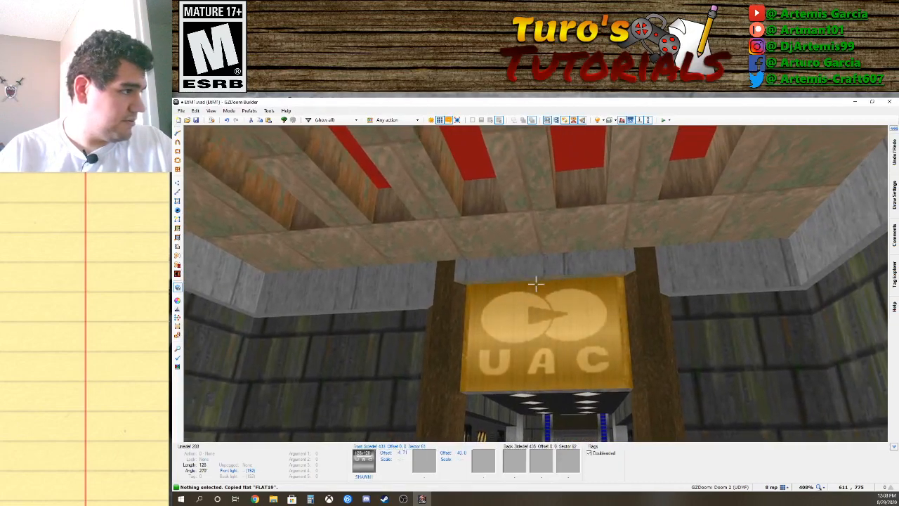
Inspect the doorway, gray border trim and slitted ceiling from viewpoints inside and outside the room.
{"action": "key", "text": "d"}
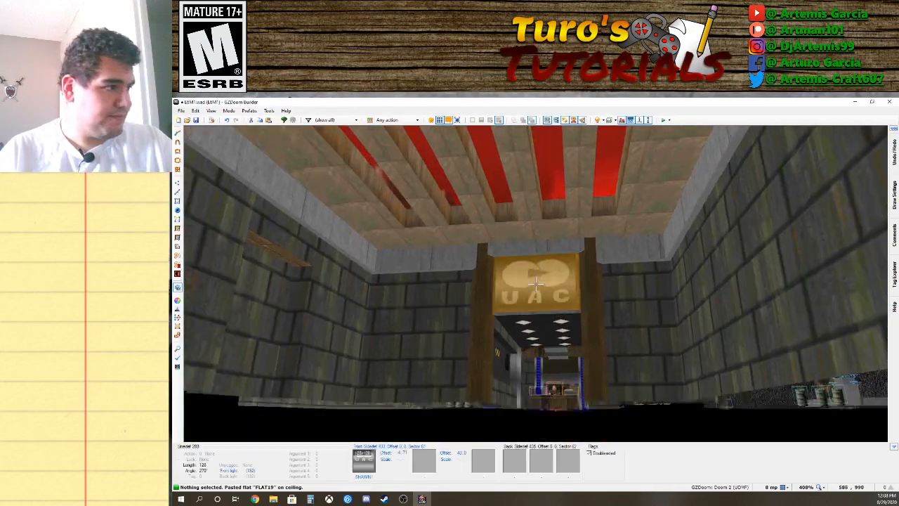
{"action": "key", "text": "d"}
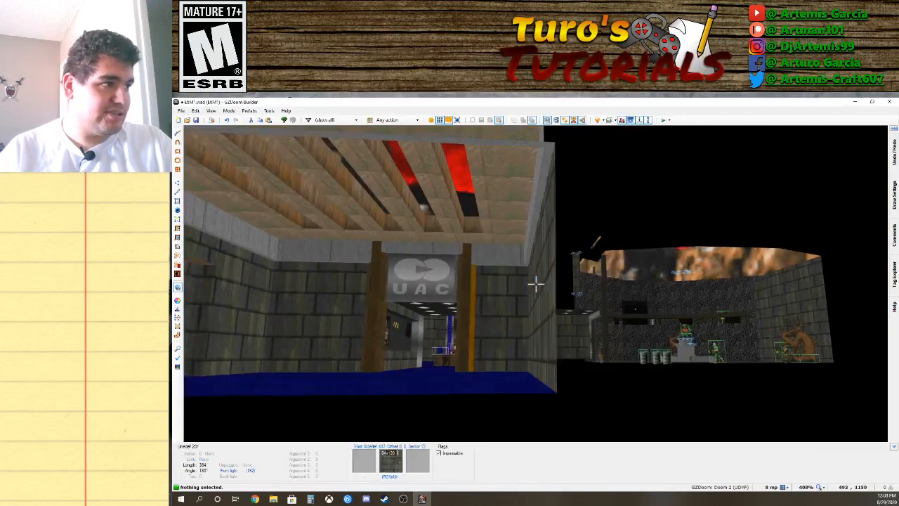
{"action": "key", "text": "w"}
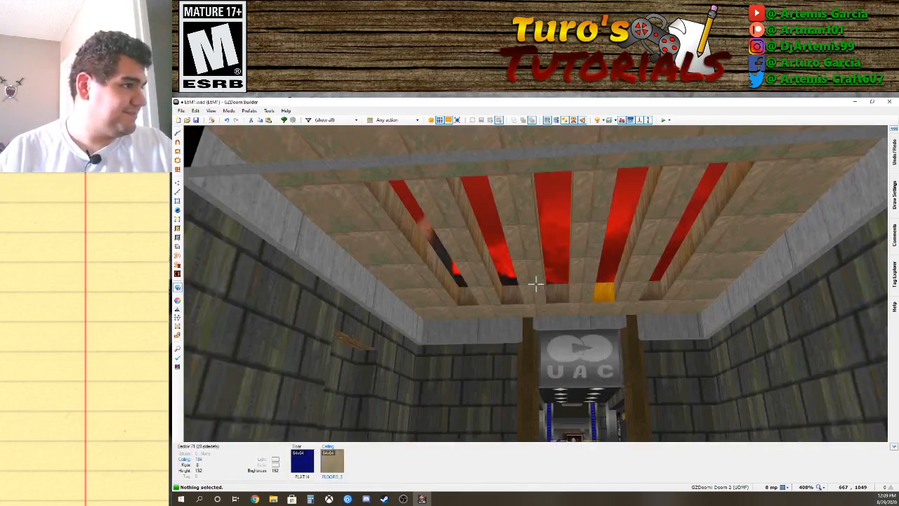
{"action": "key", "text": "s"}
{"action": "key", "text": "w"}
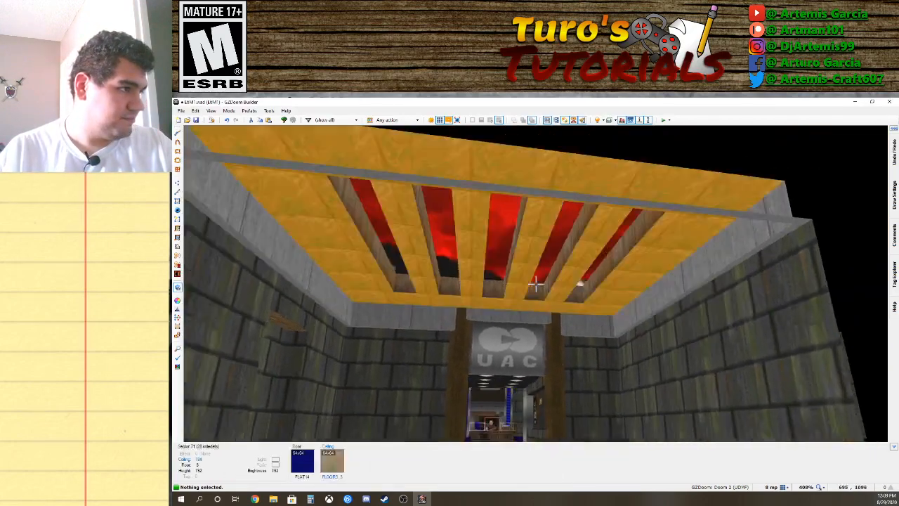
{"action": "key", "text": "s"}
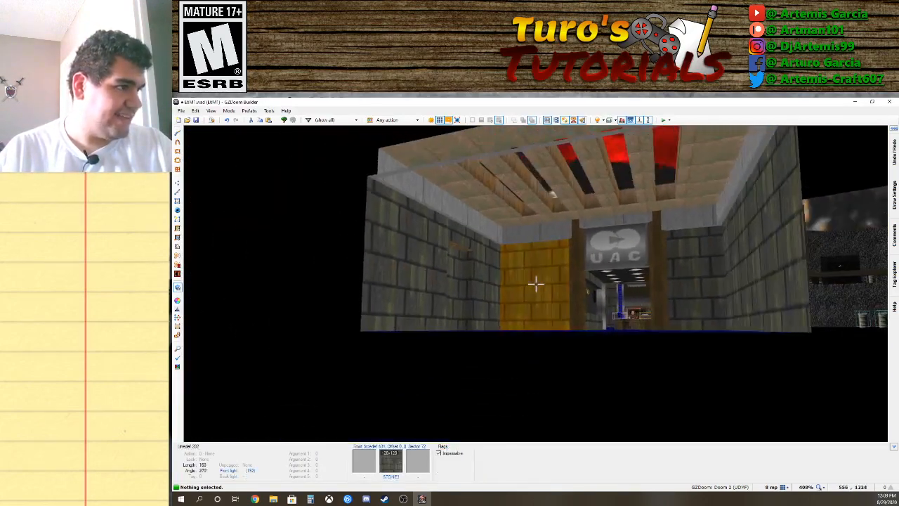
{"action": "key", "text": "w"}
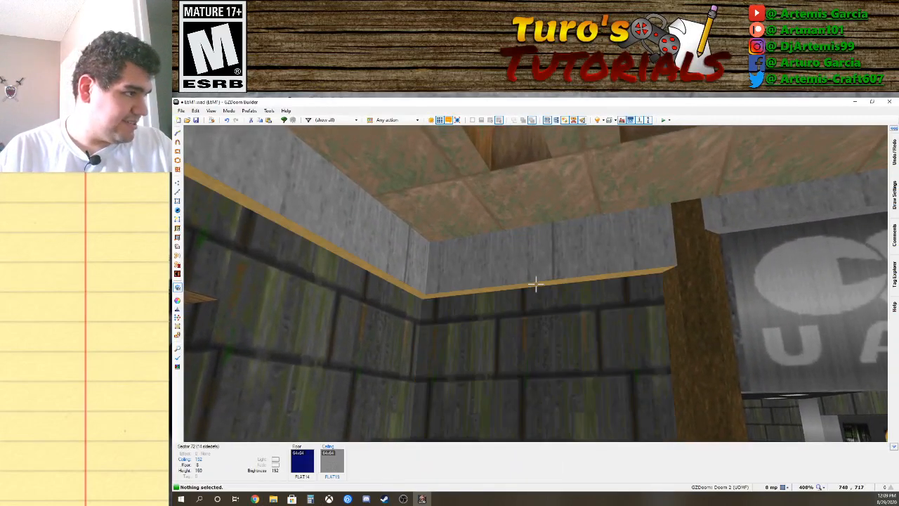
Raise the ceiling of the narrow FLAT19 border sector to a height of 168.
{"action": "left_click", "coordinate": [535, 283]}
{"action": "scroll", "coordinate": [536, 283], "scroll_direction": "up", "scroll_amount": 1}
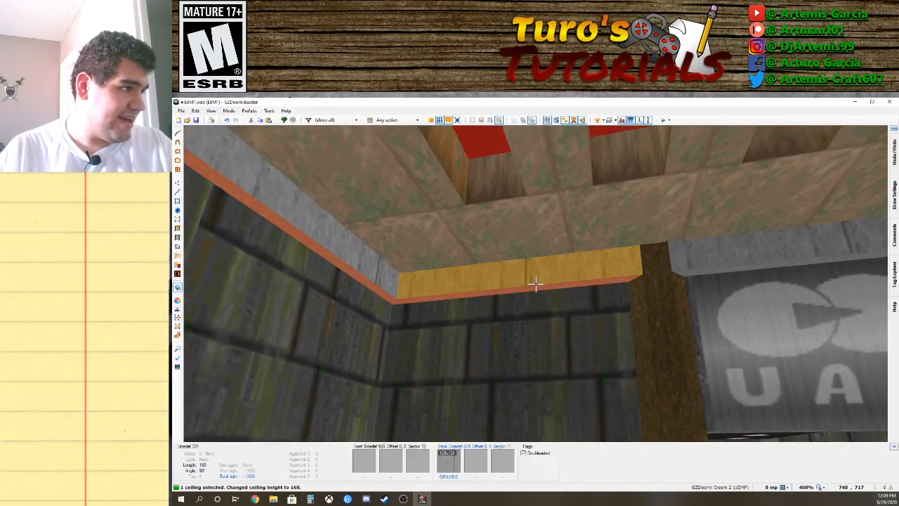
{"action": "left_click", "coordinate": [536, 283]}
{"action": "scroll", "coordinate": [536, 283], "scroll_direction": "up", "scroll_amount": 1}
{"action": "key", "text": "s"}
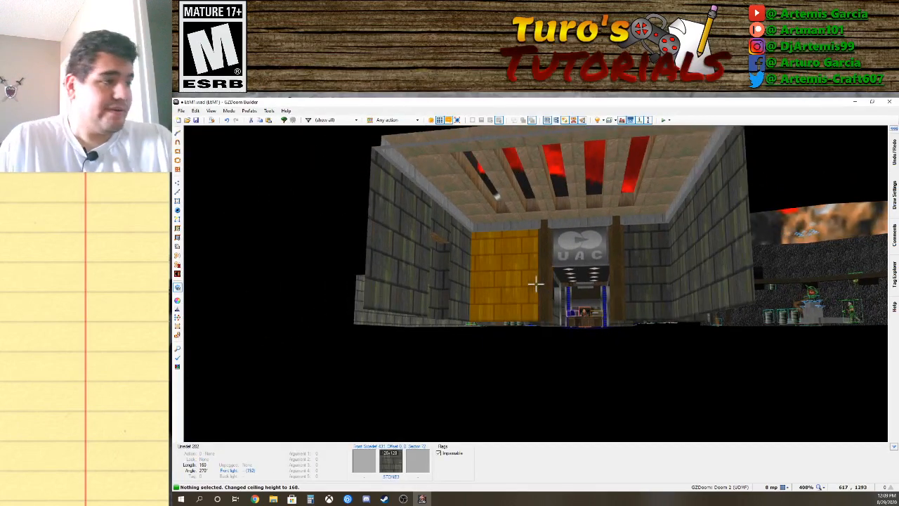
{"action": "key", "text": "w"}
{"action": "key", "text": "s"}
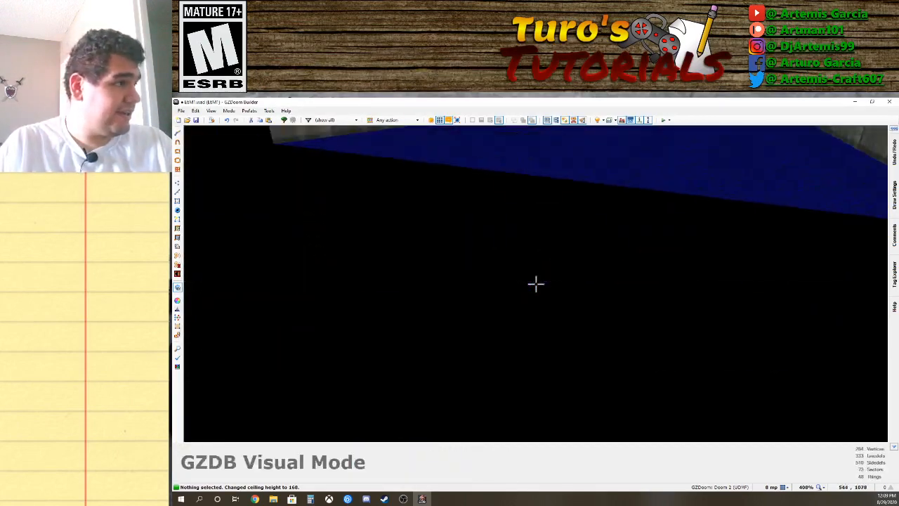
{"action": "key", "text": "w"}
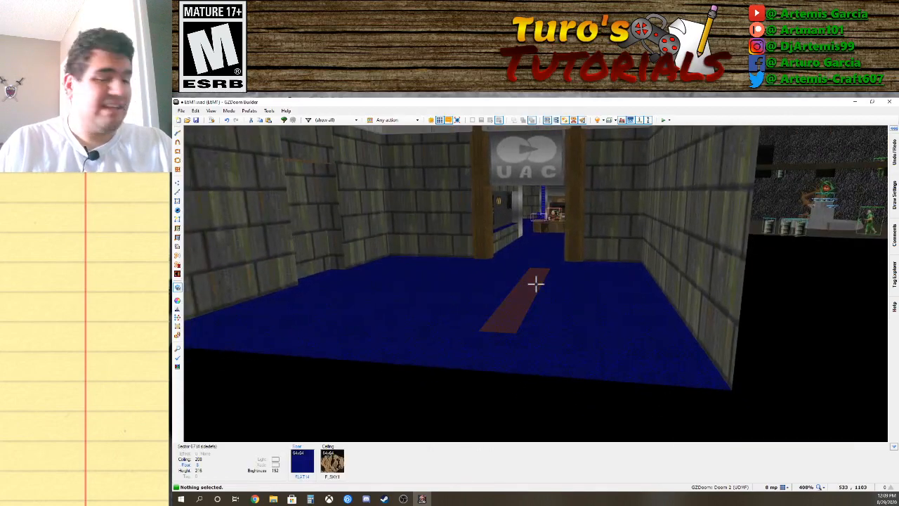
Return to the 2D map in Vertices Mode and examine the room's layout around its west wall.
{"action": "key", "text": "v"}
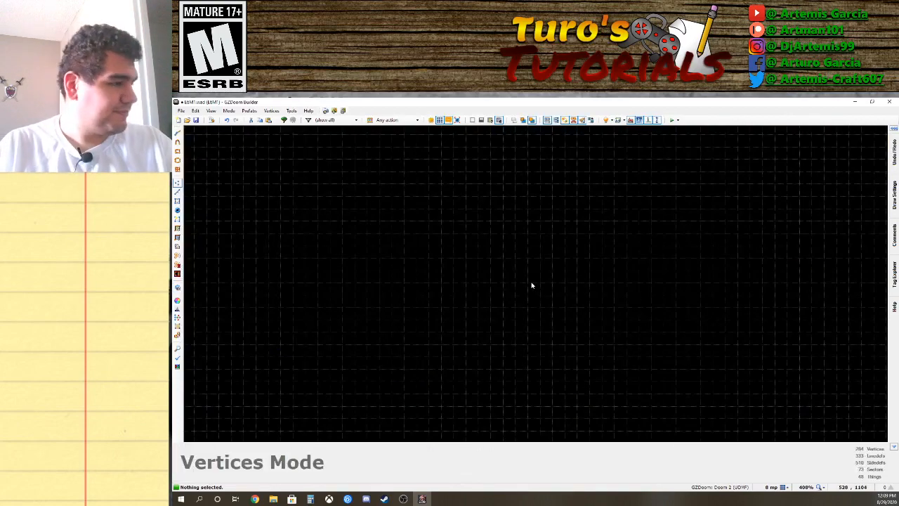
{"action": "scroll", "coordinate": [559, 286], "scroll_direction": "down", "scroll_amount": 5}
{"action": "key", "text": "Down"}
{"action": "key", "text": "Down"}
{"action": "key", "text": "Down"}
{"action": "key", "text": "Down"}
{"action": "key", "text": "Down"}
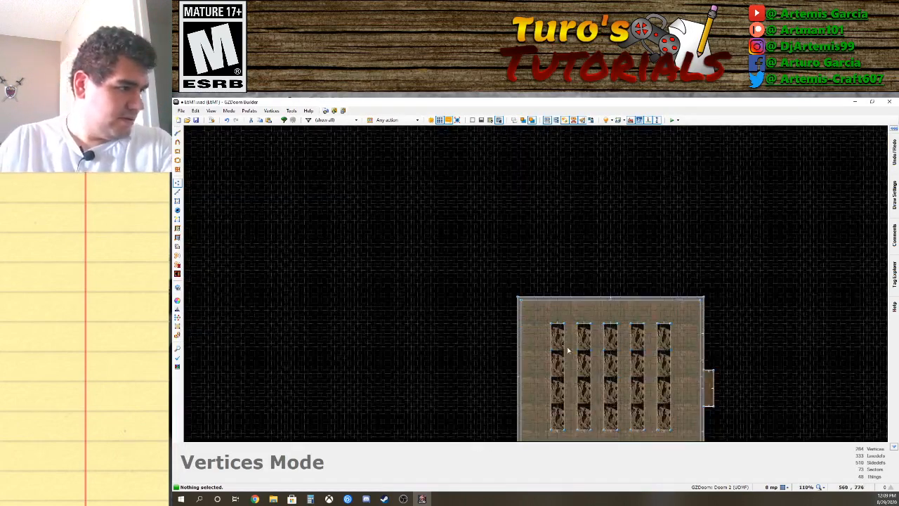
{"action": "scroll", "coordinate": [607, 336], "scroll_direction": "up", "scroll_amount": 4}
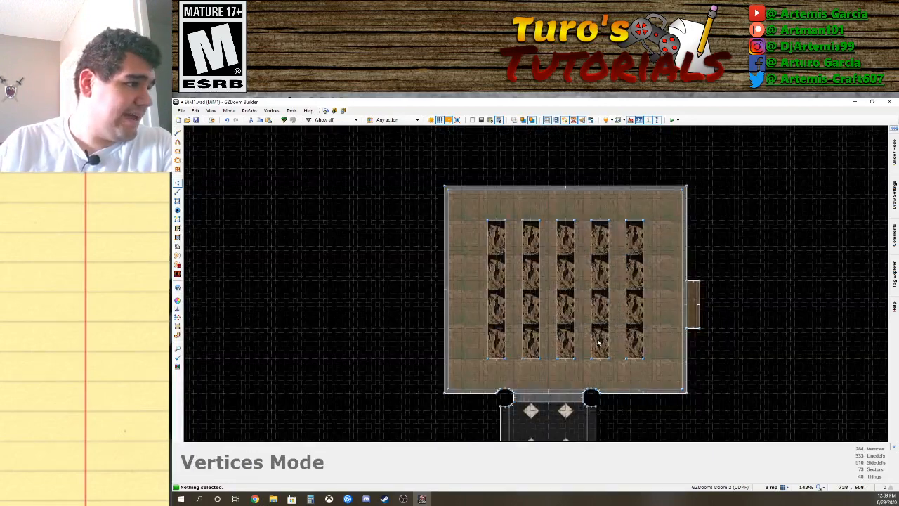
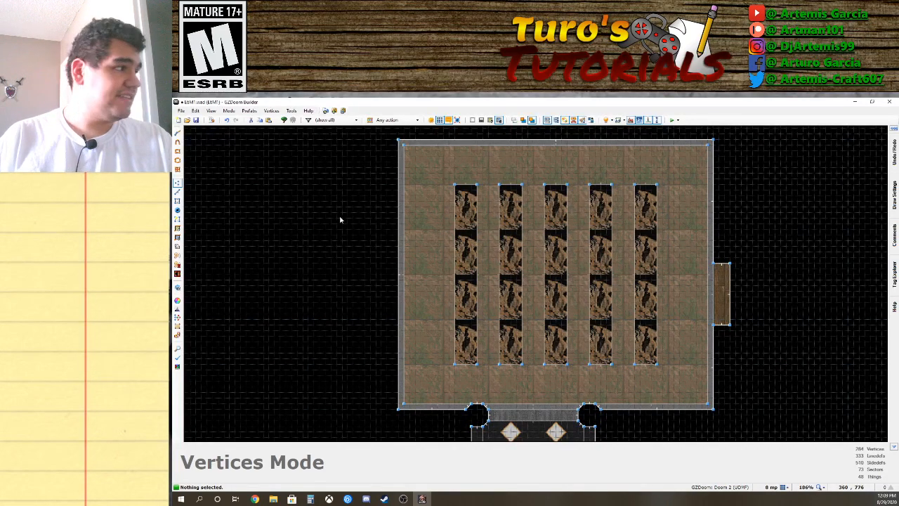
{"action": "scroll", "coordinate": [383, 204], "scroll_direction": "up", "scroll_amount": 3}
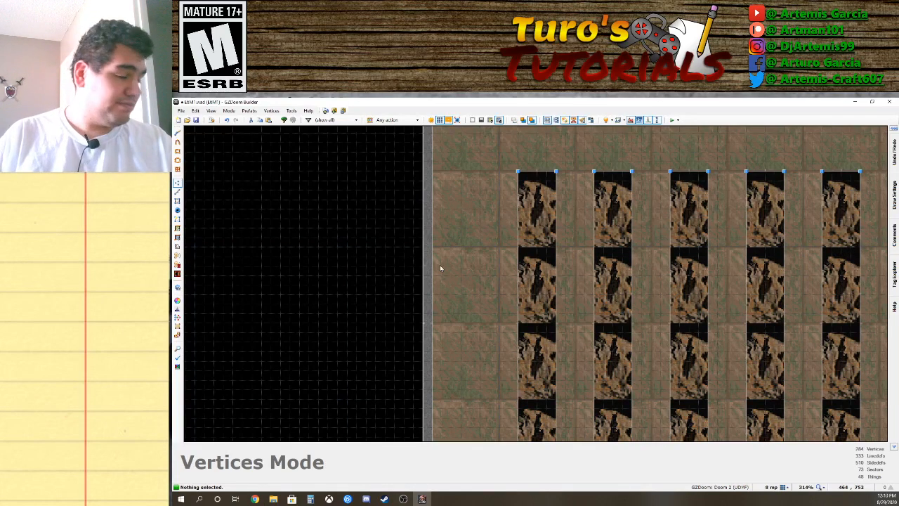
{"action": "left_click", "coordinate": [177, 194]}
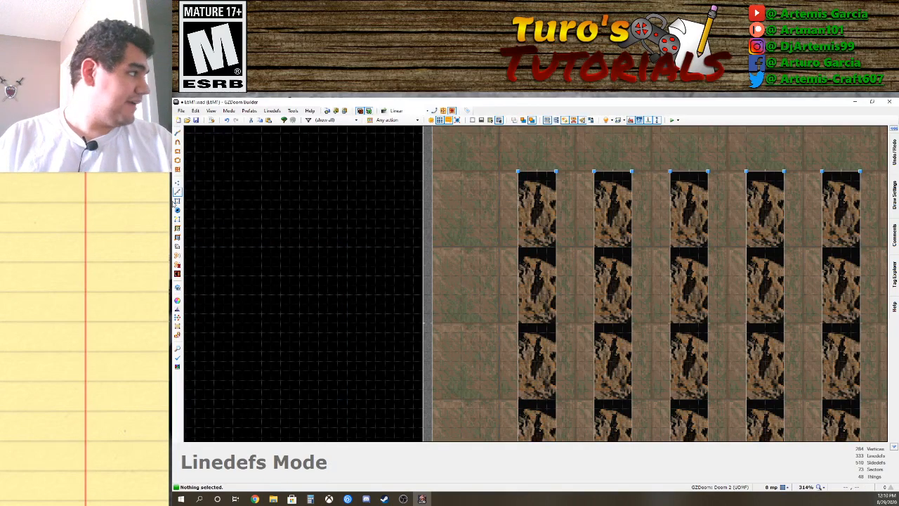
{"action": "left_click", "coordinate": [177, 184]}
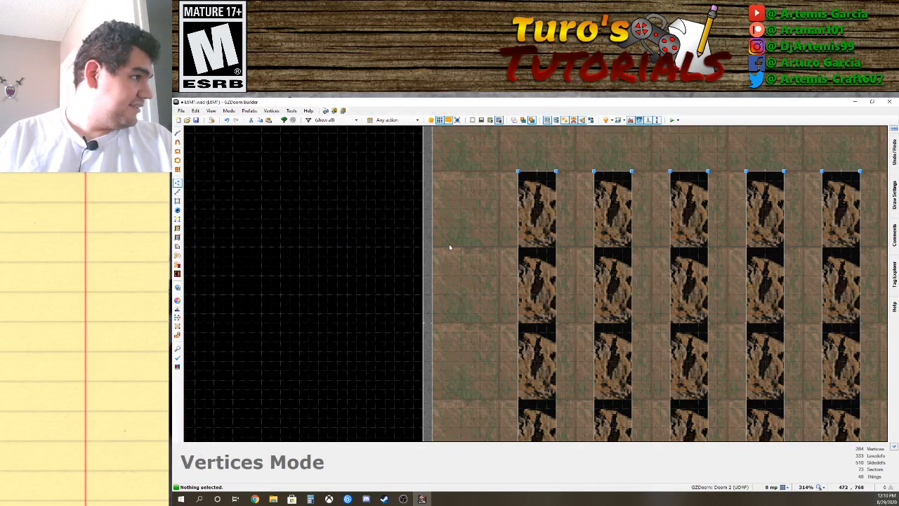
{"action": "scroll", "coordinate": [450, 246], "scroll_direction": "down", "scroll_amount": 3}
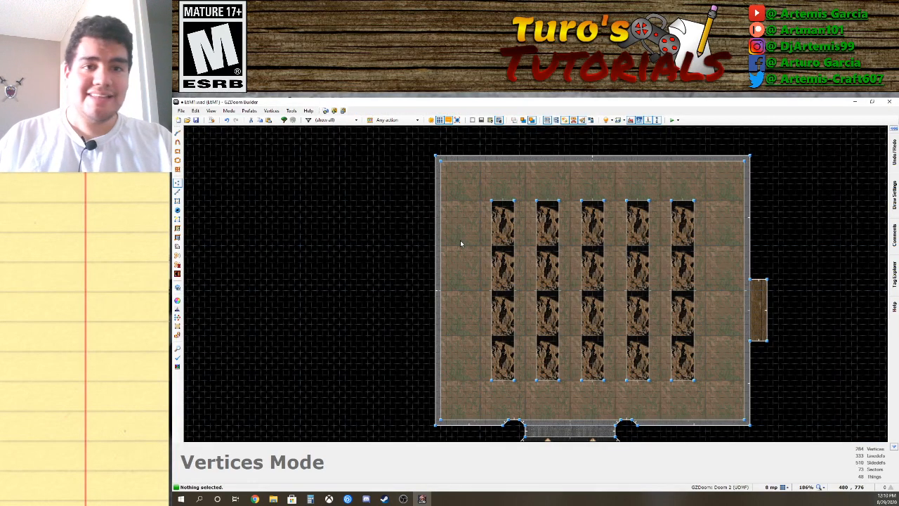
Draw three sides of a rectangle against the room's west wall, 32 units deep and 304 units long.
{"action": "scroll", "coordinate": [446, 213], "scroll_direction": "up", "scroll_amount": 5}
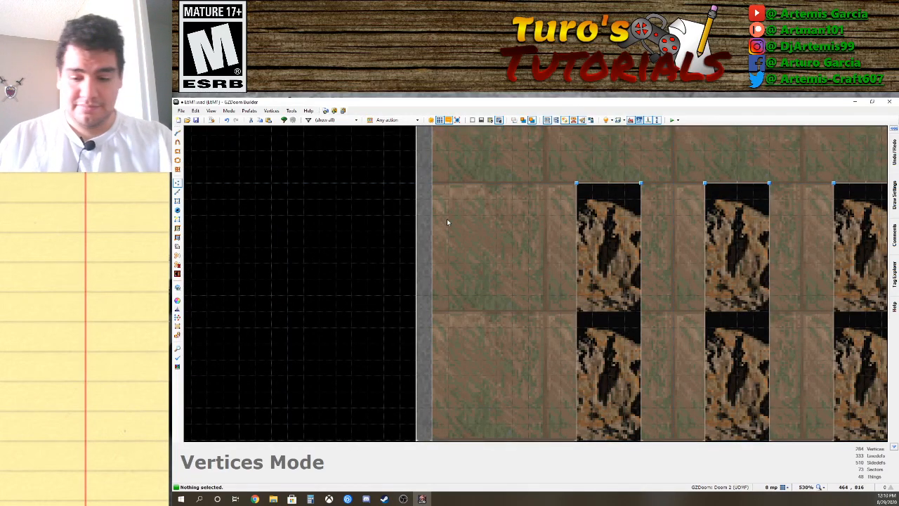
{"action": "key", "text": "Up"}
{"action": "key", "text": "Up"}
{"action": "key", "text": "Up"}
{"action": "key", "text": "Left"}
{"action": "key", "text": "Left"}
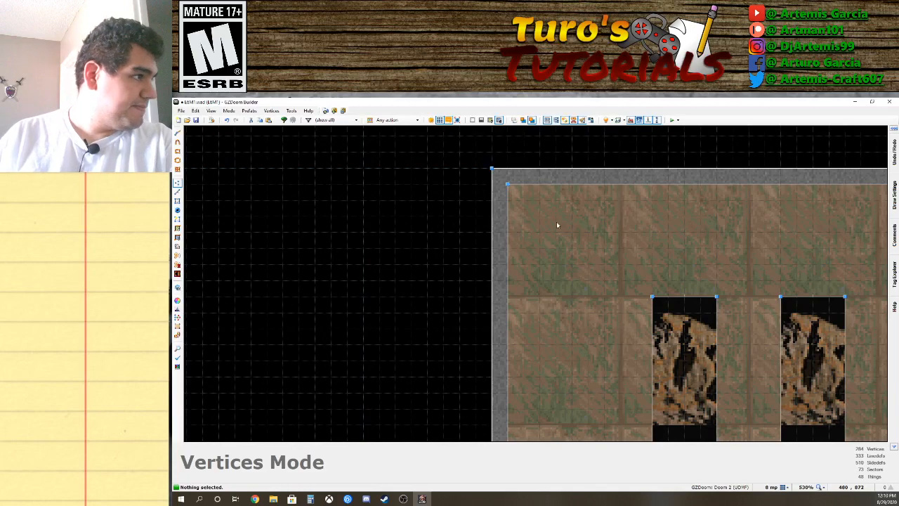
{"action": "key", "text": "Down"}
{"action": "key", "text": "Down"}
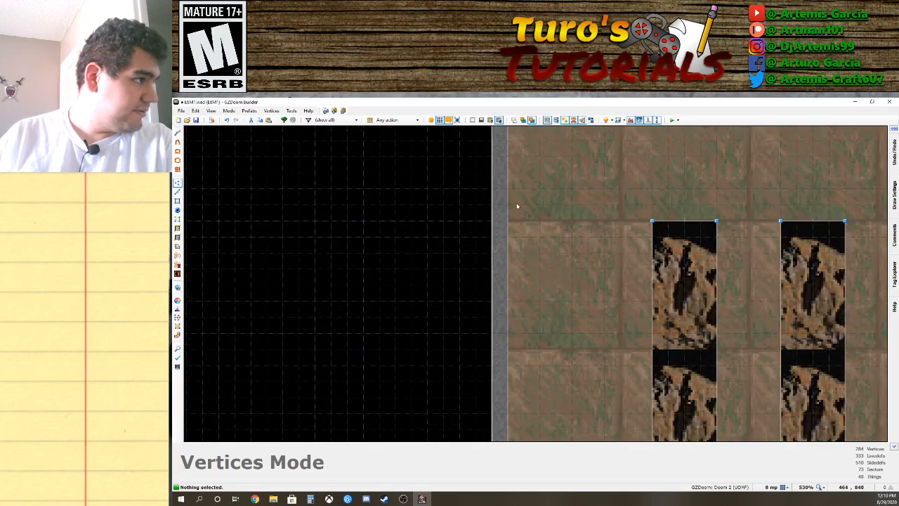
{"action": "key", "text": "d"}
{"action": "left_click", "coordinate": [498, 156]}
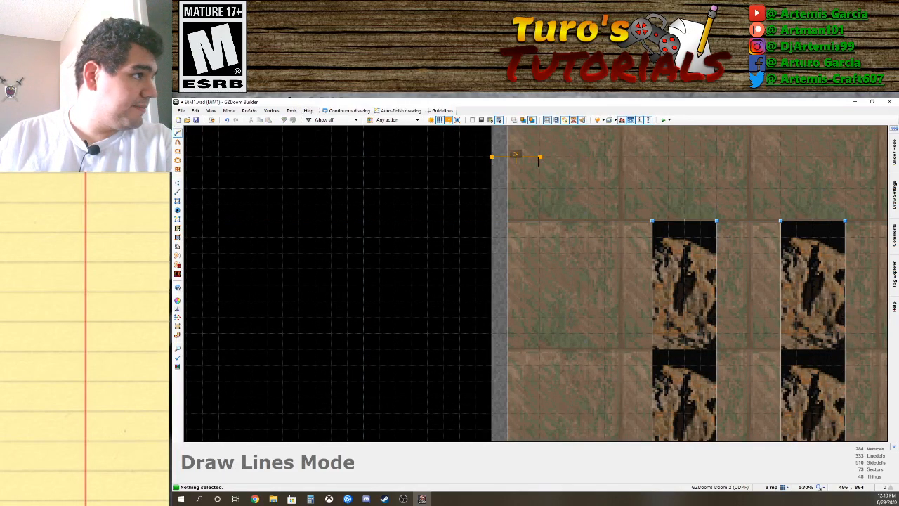
{"action": "key", "text": "Down"}
{"action": "key", "text": "Down"}
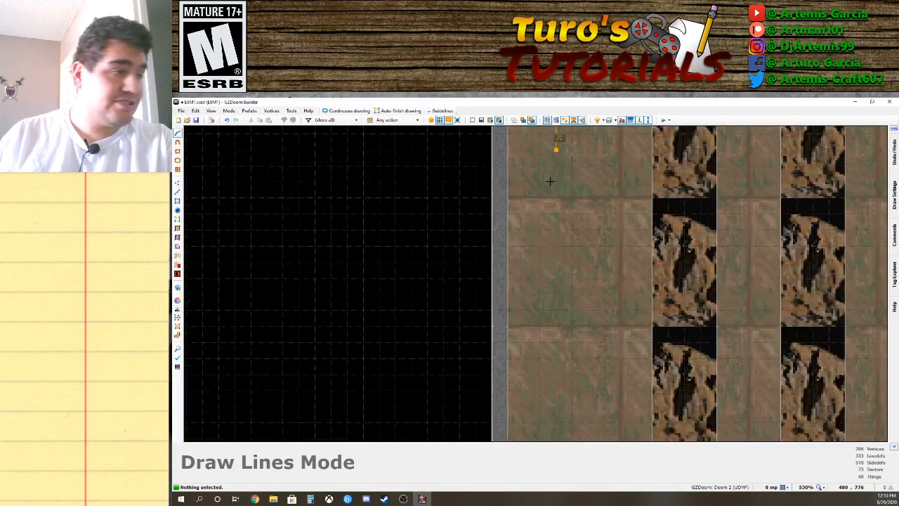
{"action": "key", "text": "Down"}
{"action": "key", "text": "Down"}
{"action": "key", "text": "Down"}
{"action": "key", "text": "Down"}
{"action": "key", "text": "Down"}
{"action": "key", "text": "Down"}
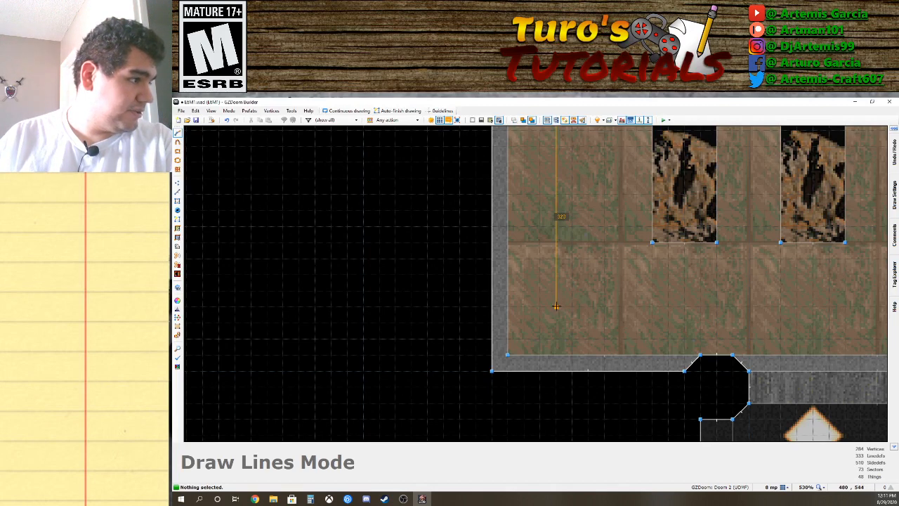
{"action": "left_click", "coordinate": [556, 275]}
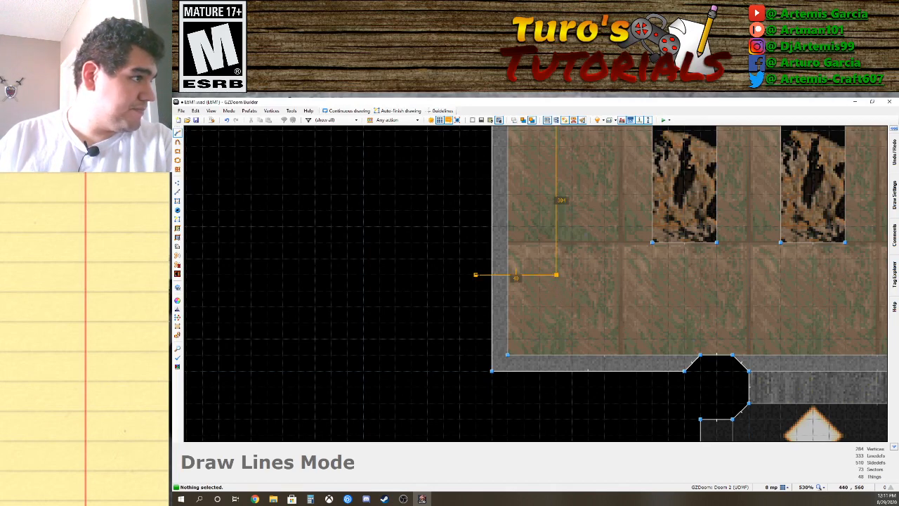
{"action": "left_click", "coordinate": [491, 275]}
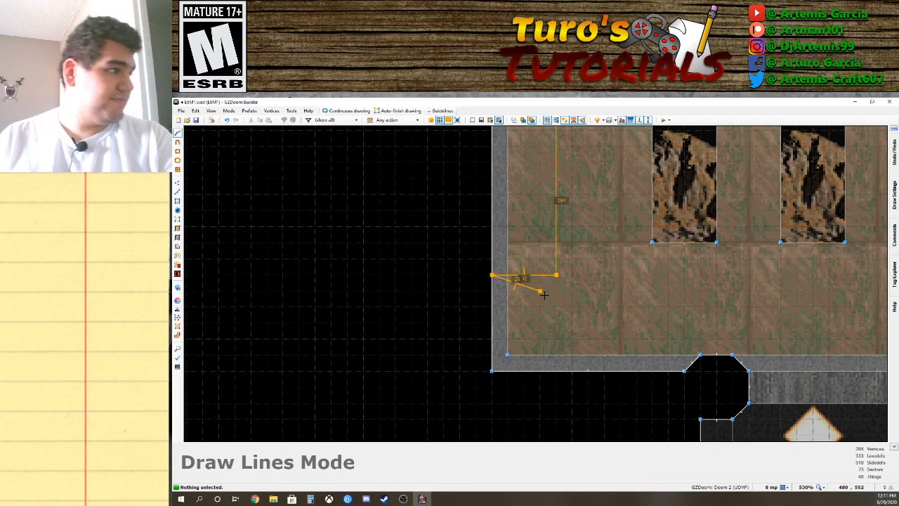
Close the rectangle's outline along the outer west wall line back at its starting vertex.
{"action": "key", "text": "Up"}
{"action": "key", "text": "Up"}
{"action": "key", "text": "Up"}
{"action": "key", "text": "Up"}
{"action": "key", "text": "Up"}
{"action": "key", "text": "Up"}
{"action": "key", "text": "Up"}
{"action": "key", "text": "Up"}
{"action": "key", "text": "Up"}
{"action": "key", "text": "Up"}
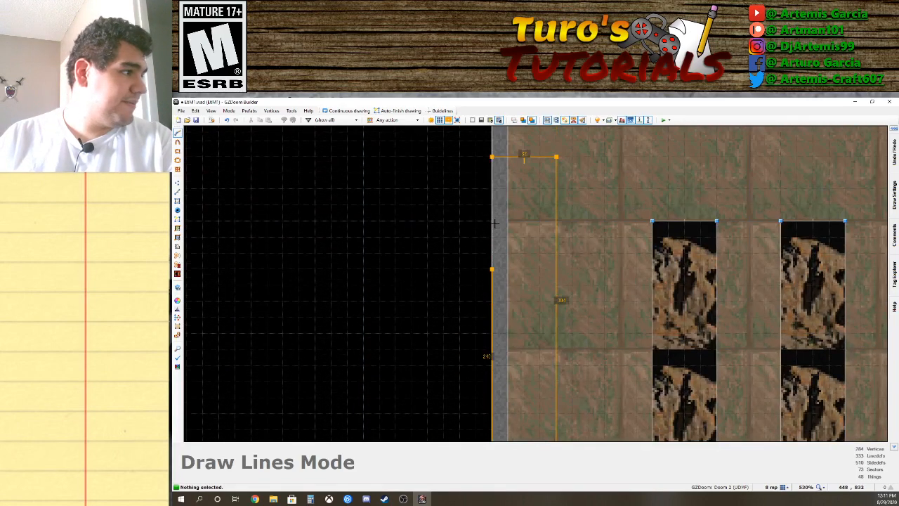
{"action": "left_click", "coordinate": [493, 157]}
In the 3D view, raise both floor strips of the new rectangle along the wall to a height of 120.
{"action": "key", "text": "q"}
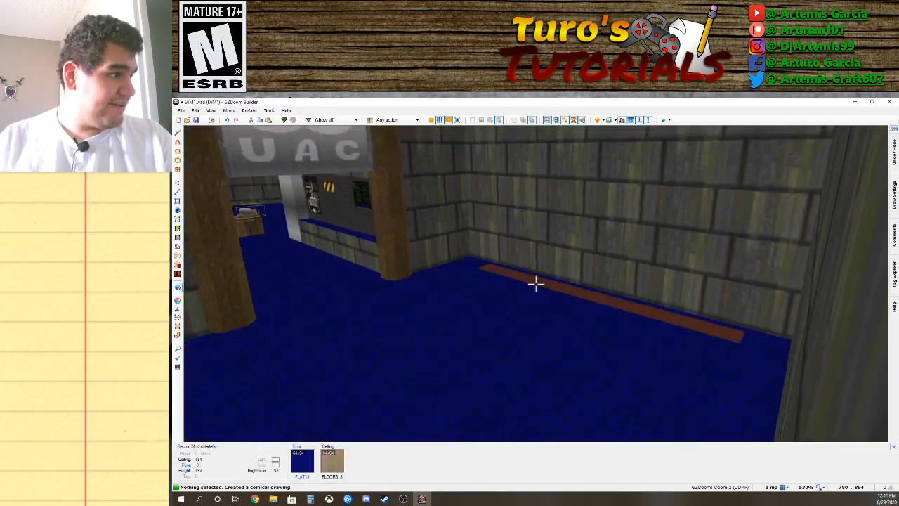
{"action": "left_click", "coordinate": [535, 284]}
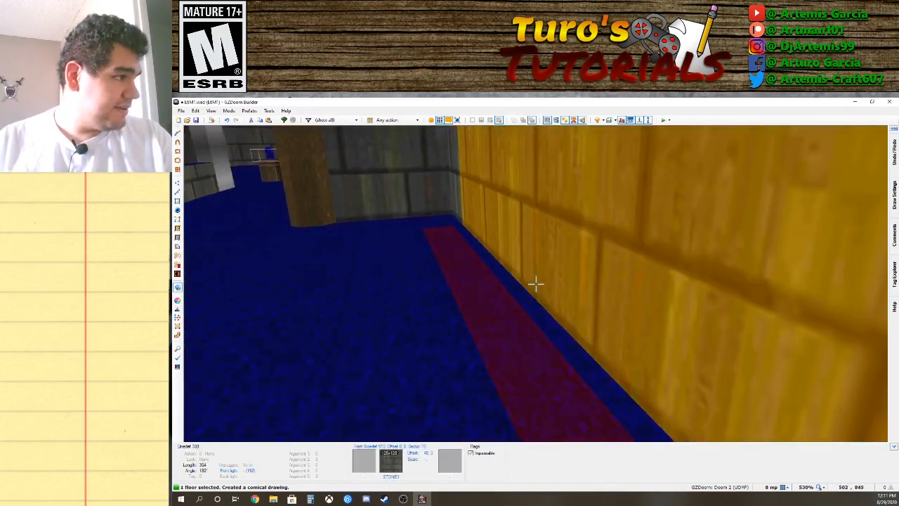
{"action": "left_click", "coordinate": [535, 284]}
{"action": "scroll", "coordinate": [535, 284], "scroll_direction": "up", "scroll_amount": 3}
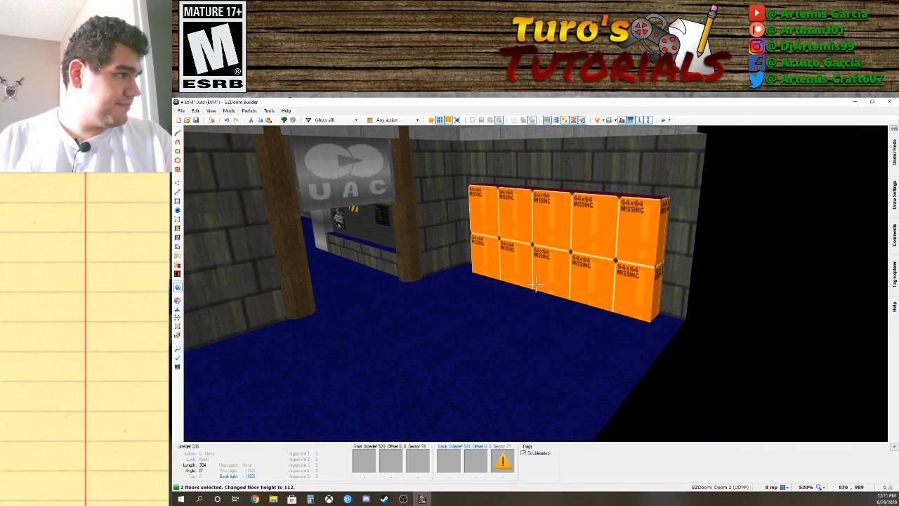
{"action": "key", "text": "d"}
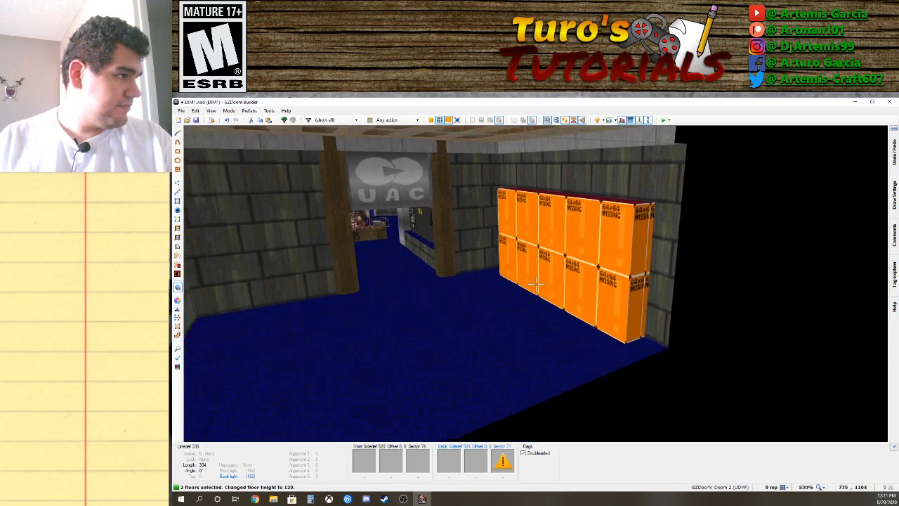
Deselect both floor strips on top of the raised block along the west wall.
{"action": "key", "text": "e"}
{"action": "key", "text": "e"}
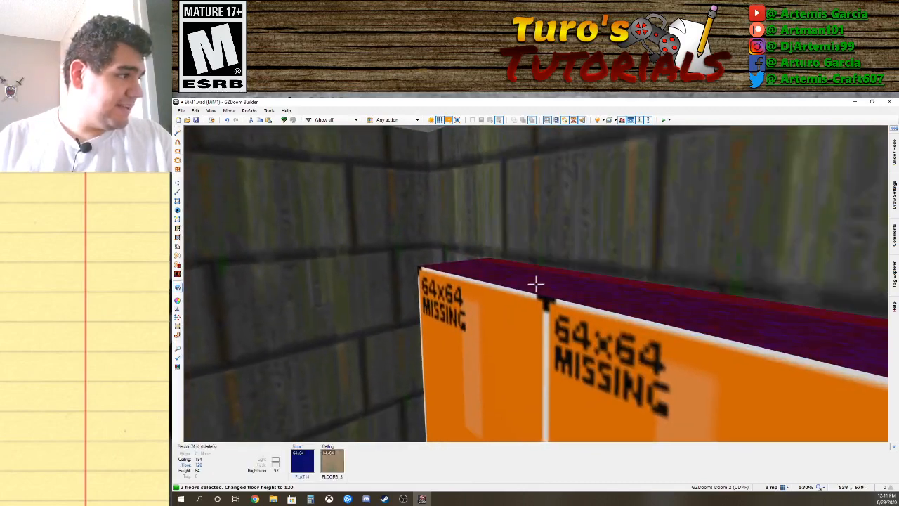
{"action": "left_click", "coordinate": [535, 284]}
{"action": "left_click", "coordinate": [535, 283]}
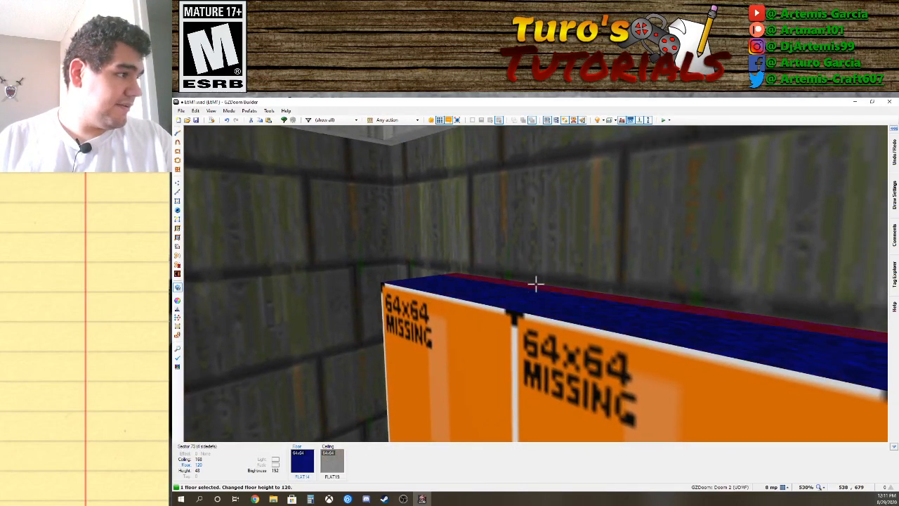
{"action": "key", "text": "d"}
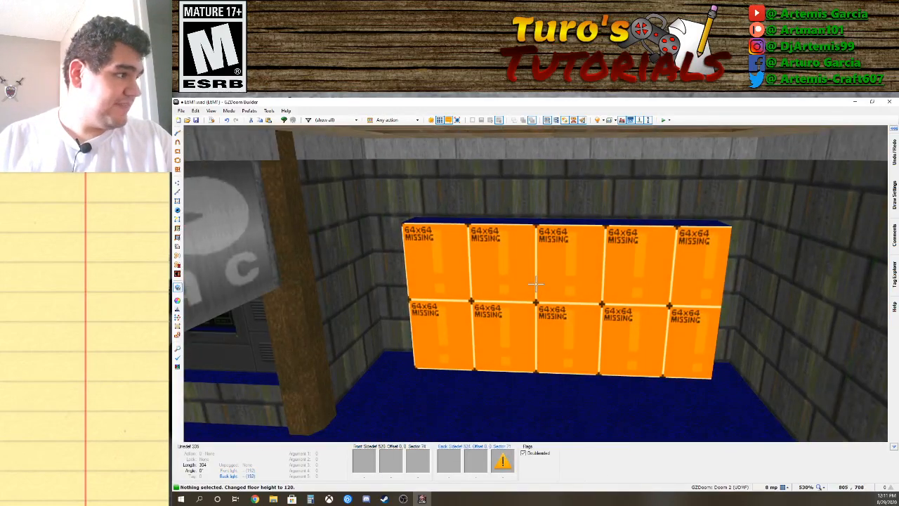
Open the lower texture choice for the block's front face and look through the Flats and TEXTURE1 sets.
{"action": "right_click", "coordinate": [535, 284]}
{"action": "left_click", "coordinate": [424, 363]}
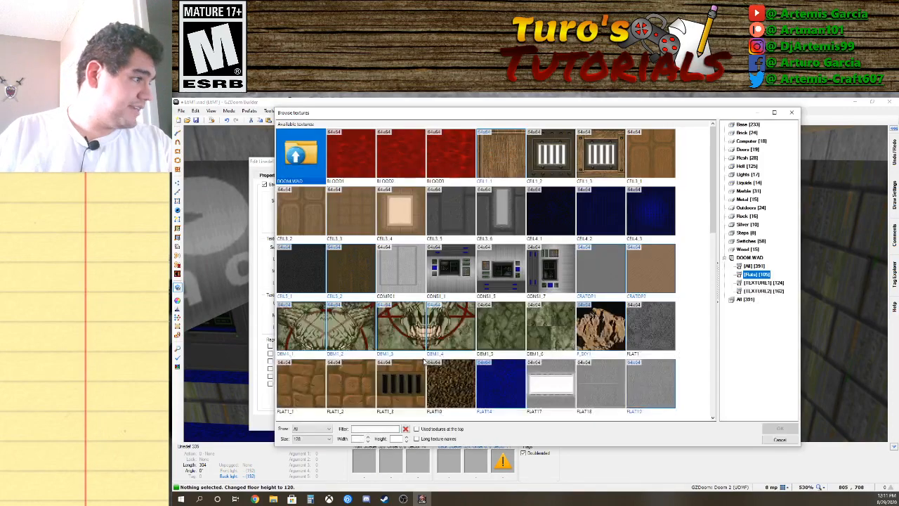
{"action": "scroll", "coordinate": [463, 347], "scroll_direction": "down", "scroll_amount": 5}
{"action": "scroll", "coordinate": [462, 347], "scroll_direction": "down", "scroll_amount": 5}
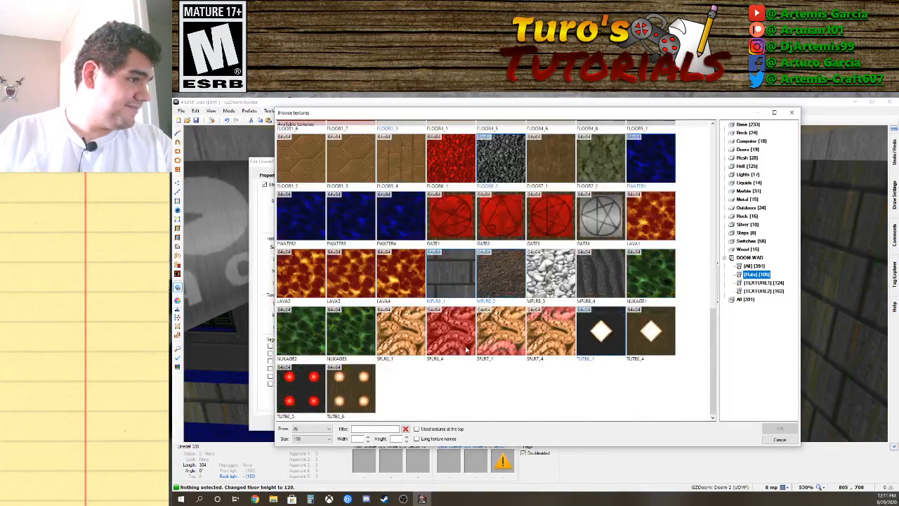
{"action": "left_click", "coordinate": [758, 283]}
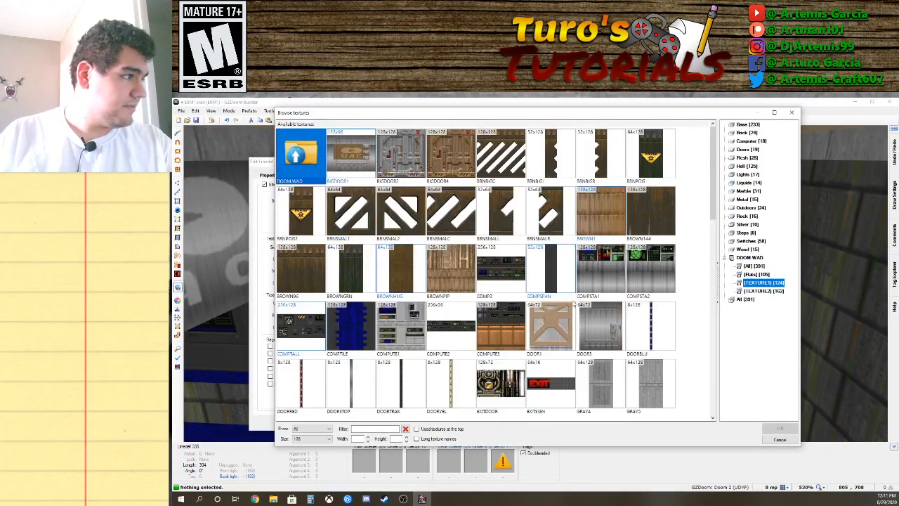
{"action": "scroll", "coordinate": [575, 305], "scroll_direction": "down", "scroll_amount": 10}
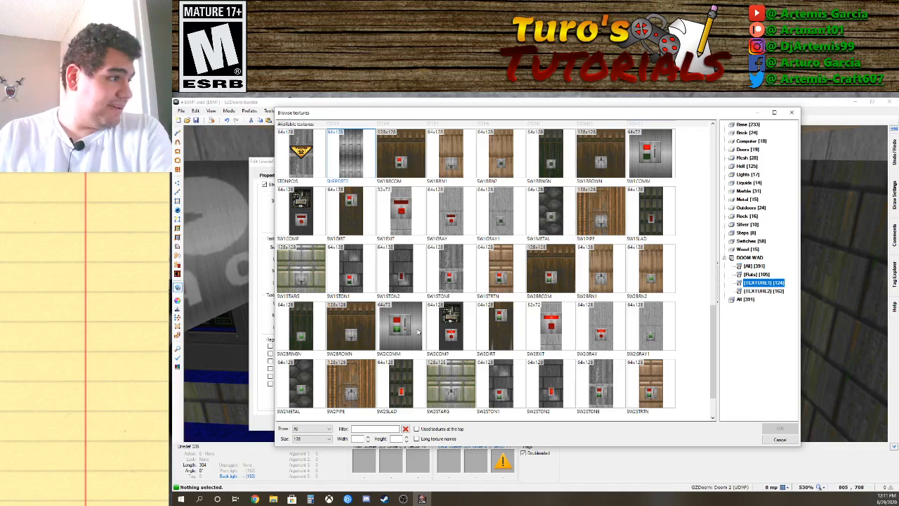
{"action": "scroll", "coordinate": [417, 332], "scroll_direction": "down", "scroll_amount": 1}
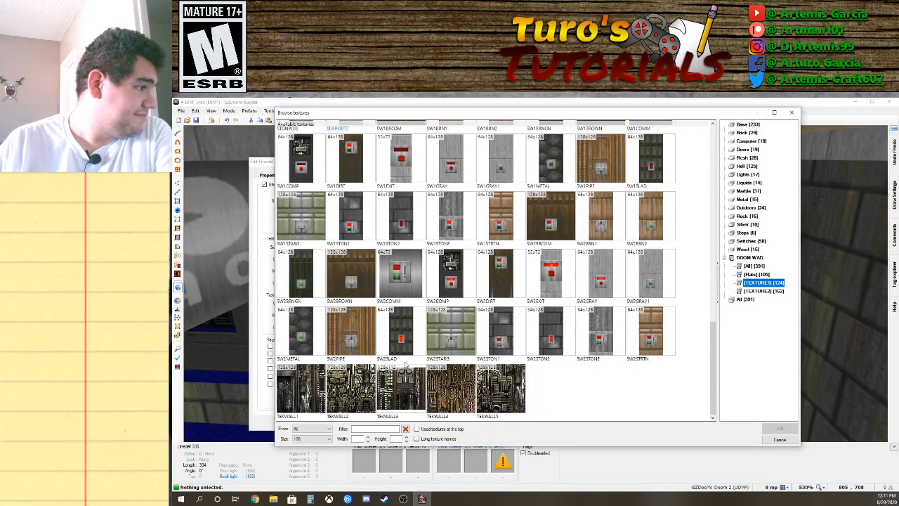
{"action": "scroll", "coordinate": [420, 312], "scroll_direction": "up", "scroll_amount": 5}
Look through the TEXTURE2 set for a texture suited to the block's front face.
{"action": "left_click", "coordinate": [764, 290]}
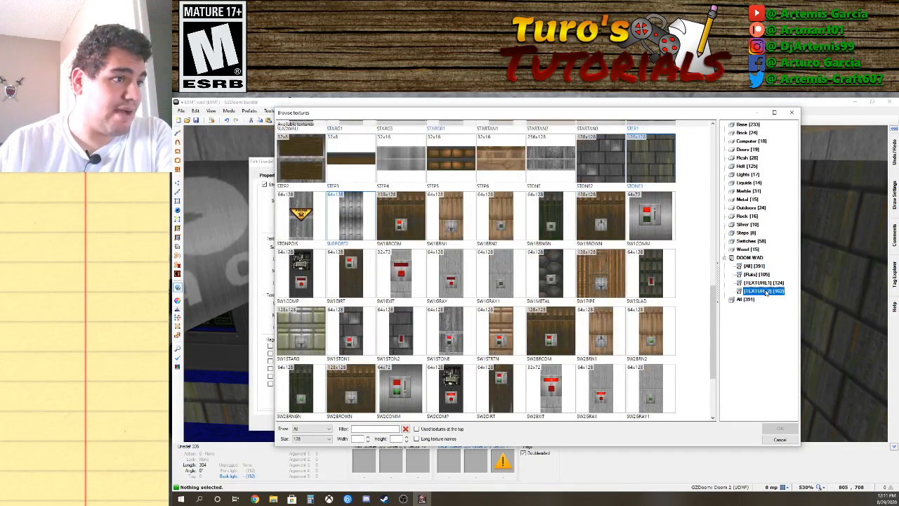
{"action": "scroll", "coordinate": [588, 309], "scroll_direction": "down", "scroll_amount": 15}
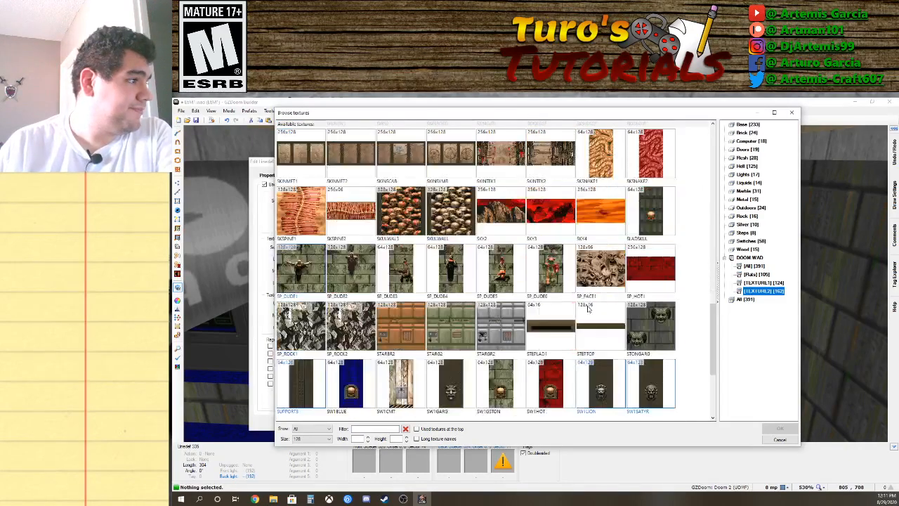
{"action": "scroll", "coordinate": [588, 309], "scroll_direction": "down", "scroll_amount": 2}
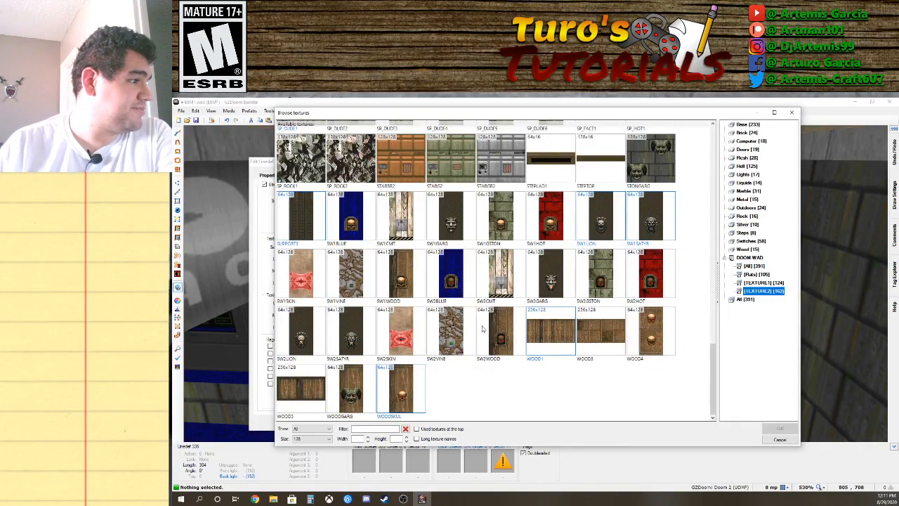
{"action": "scroll", "coordinate": [483, 328], "scroll_direction": "up", "scroll_amount": 4}
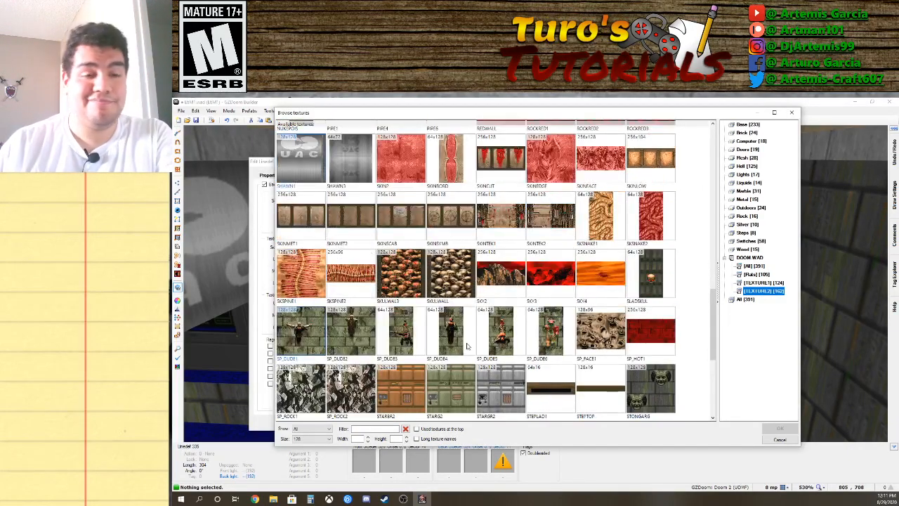
{"action": "scroll", "coordinate": [470, 346], "scroll_direction": "up", "scroll_amount": 2}
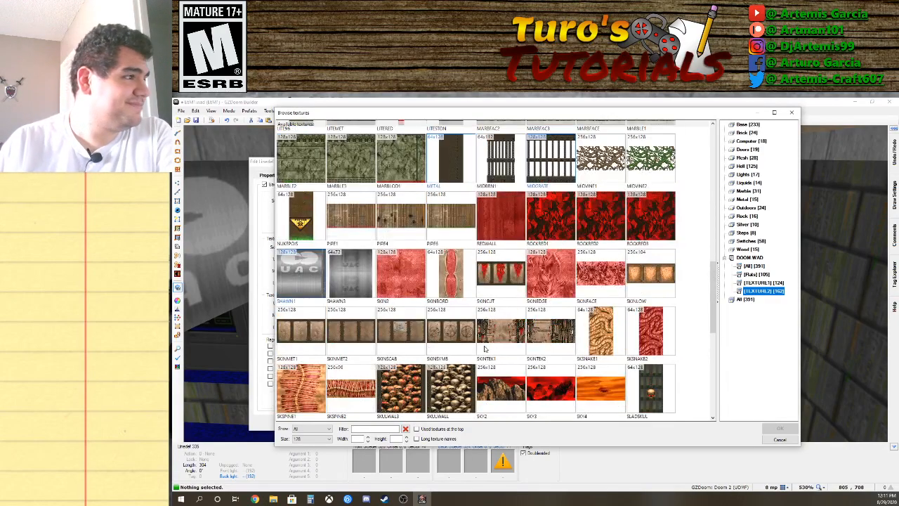
{"action": "scroll", "coordinate": [484, 345], "scroll_direction": "up", "scroll_amount": 4}
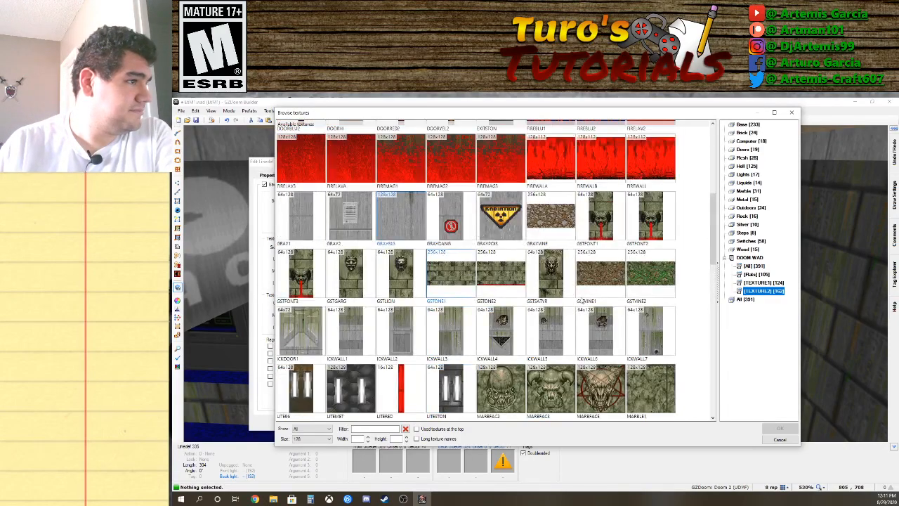
{"action": "scroll", "coordinate": [380, 276], "scroll_direction": "up", "scroll_amount": 4}
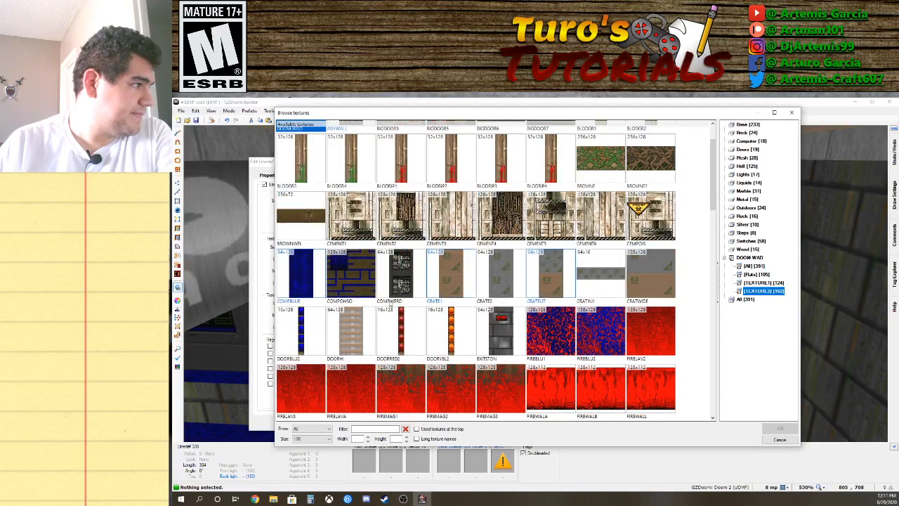
{"action": "scroll", "coordinate": [531, 288], "scroll_direction": "up", "scroll_amount": 1}
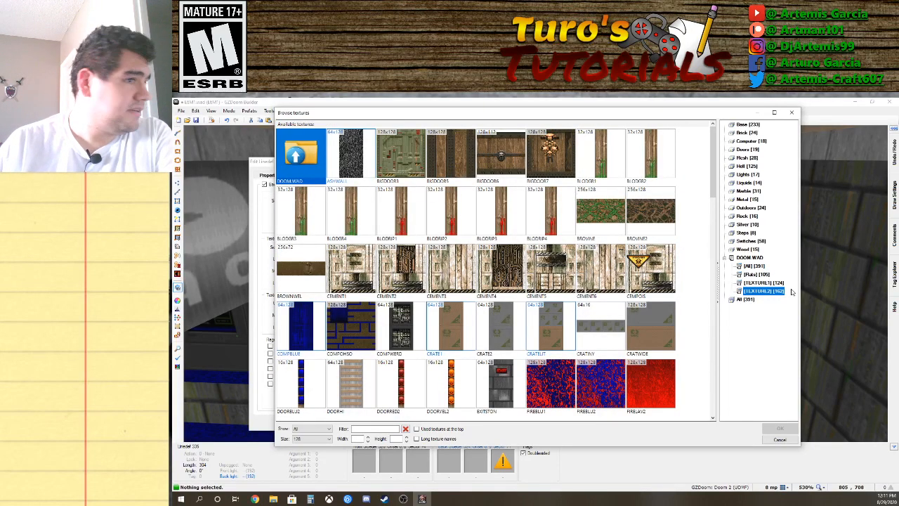
Examine the combined set of all textures for a suitable front for the block, including the gray and metal ones.
{"action": "left_click", "coordinate": [746, 300]}
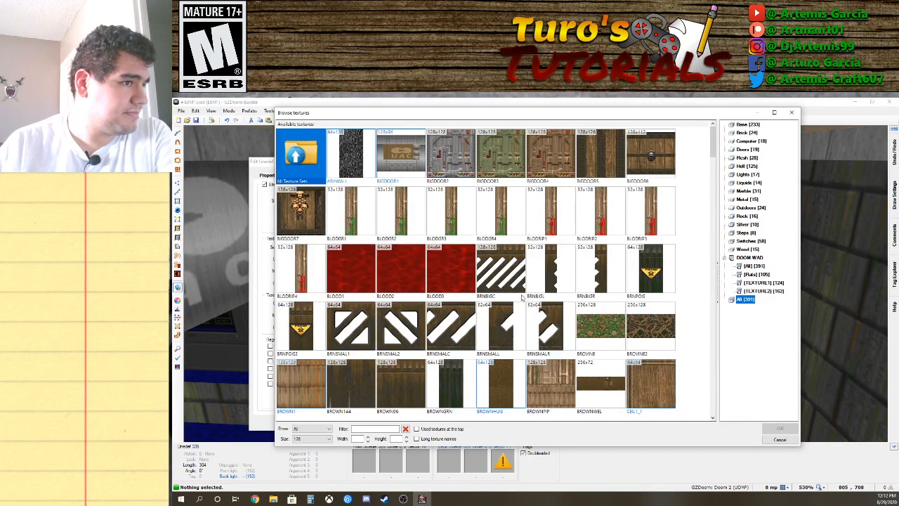
{"action": "scroll", "coordinate": [521, 299], "scroll_direction": "down", "scroll_amount": 8}
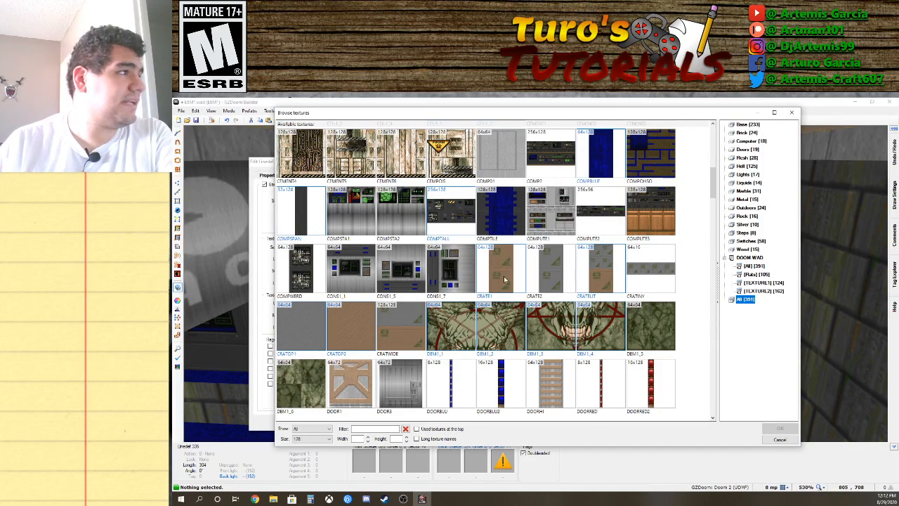
{"action": "scroll", "coordinate": [494, 305], "scroll_direction": "down", "scroll_amount": 2}
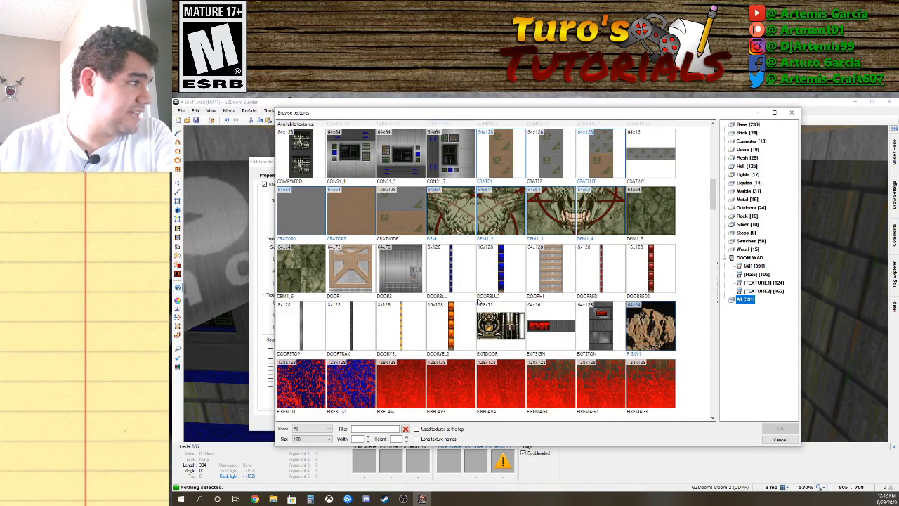
{"action": "scroll", "coordinate": [494, 304], "scroll_direction": "down", "scroll_amount": 10}
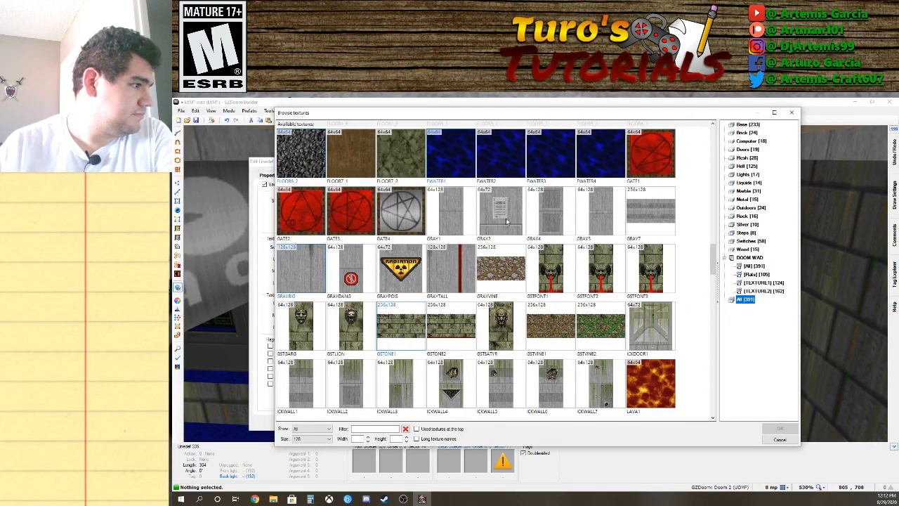
{"action": "scroll", "coordinate": [511, 314], "scroll_direction": "down", "scroll_amount": 4}
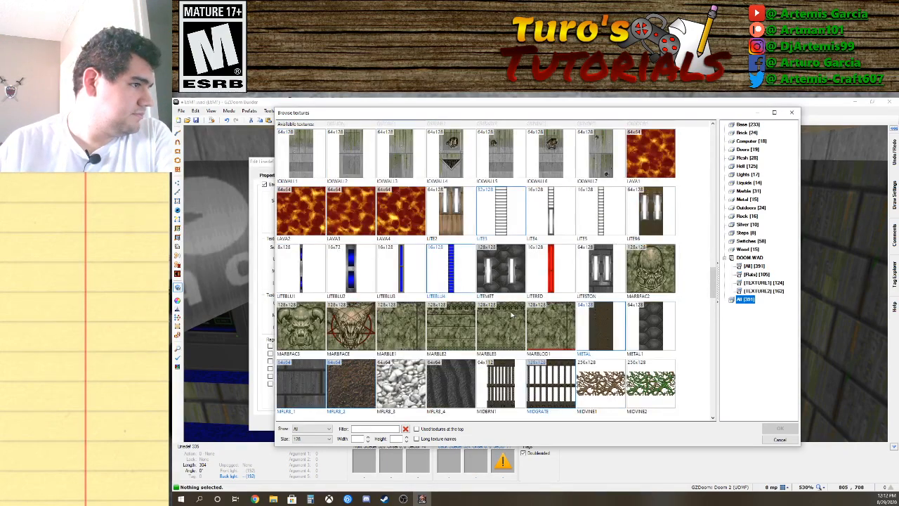
{"action": "scroll", "coordinate": [511, 314], "scroll_direction": "down", "scroll_amount": 3}
{"action": "scroll", "coordinate": [511, 315], "scroll_direction": "up", "scroll_amount": 7}
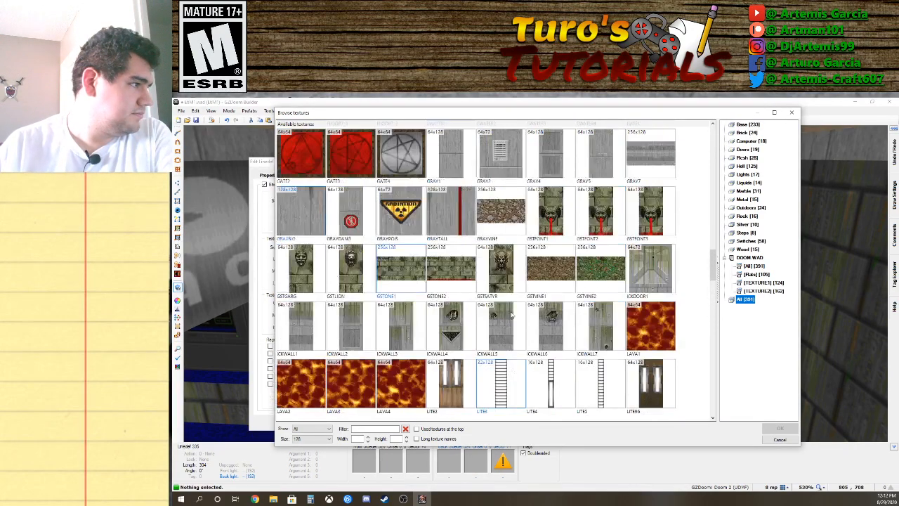
{"action": "scroll", "coordinate": [510, 311], "scroll_direction": "up", "scroll_amount": 2}
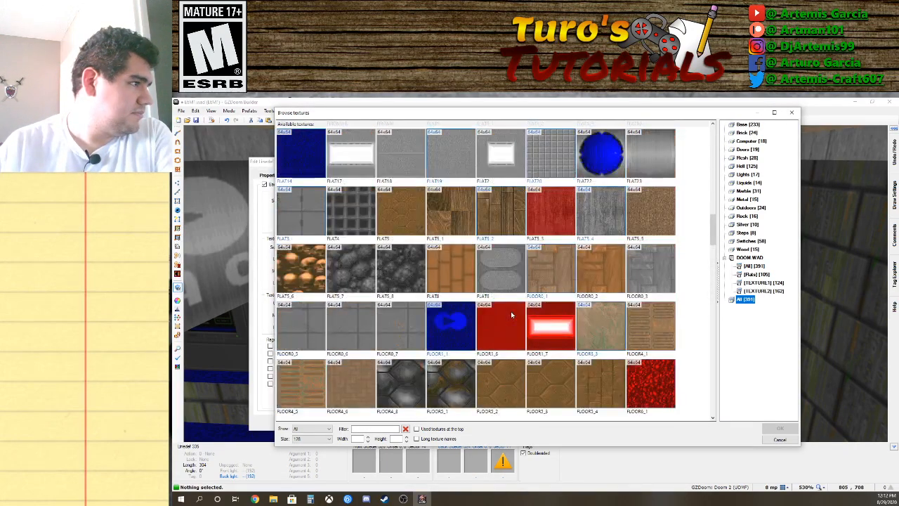
{"action": "scroll", "coordinate": [511, 311], "scroll_direction": "down", "scroll_amount": 6}
{"action": "scroll", "coordinate": [495, 295], "scroll_direction": "down", "scroll_amount": 1}
{"action": "scroll", "coordinate": [496, 295], "scroll_direction": "up", "scroll_amount": 1}
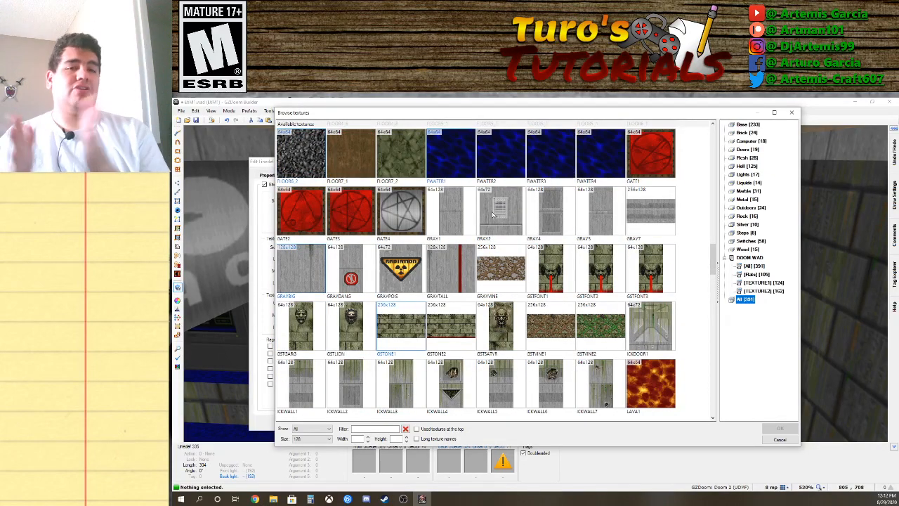
{"action": "scroll", "coordinate": [551, 315], "scroll_direction": "up", "scroll_amount": 2}
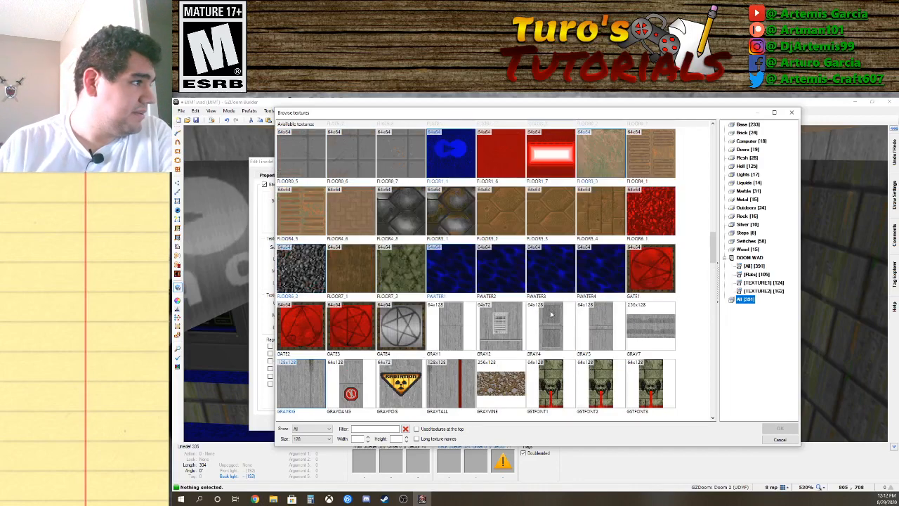
Apply the CONS1_1 console texture as the back-side lower texture of the block's front face.
{"action": "scroll", "coordinate": [541, 316], "scroll_direction": "up", "scroll_amount": 10}
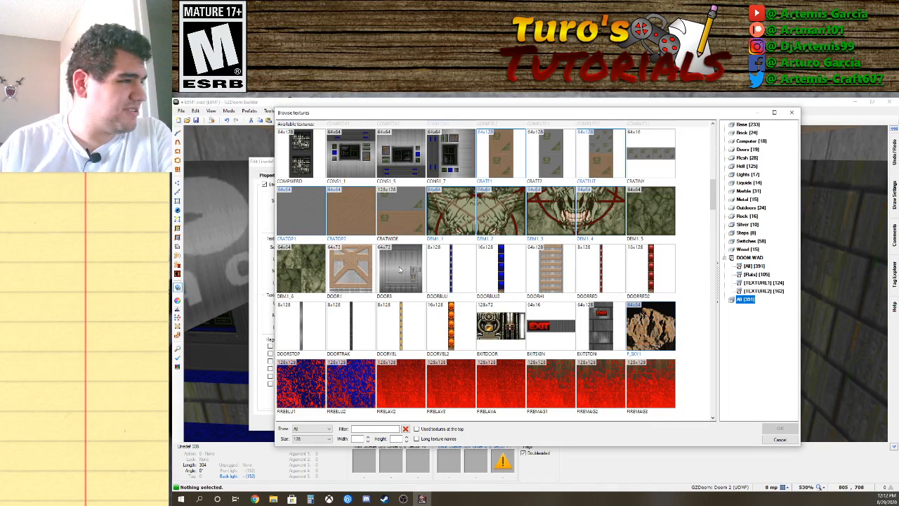
{"action": "scroll", "coordinate": [408, 278], "scroll_direction": "up", "scroll_amount": 1}
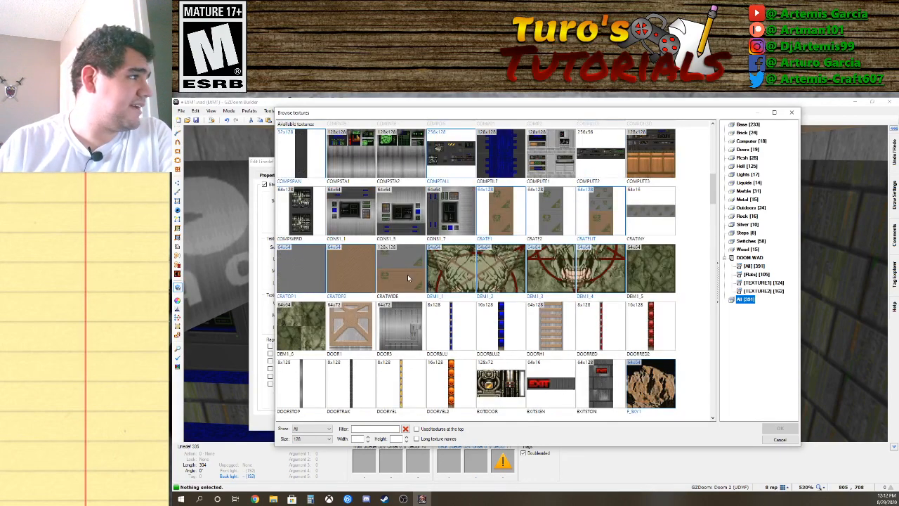
{"action": "scroll", "coordinate": [406, 260], "scroll_direction": "up", "scroll_amount": 1}
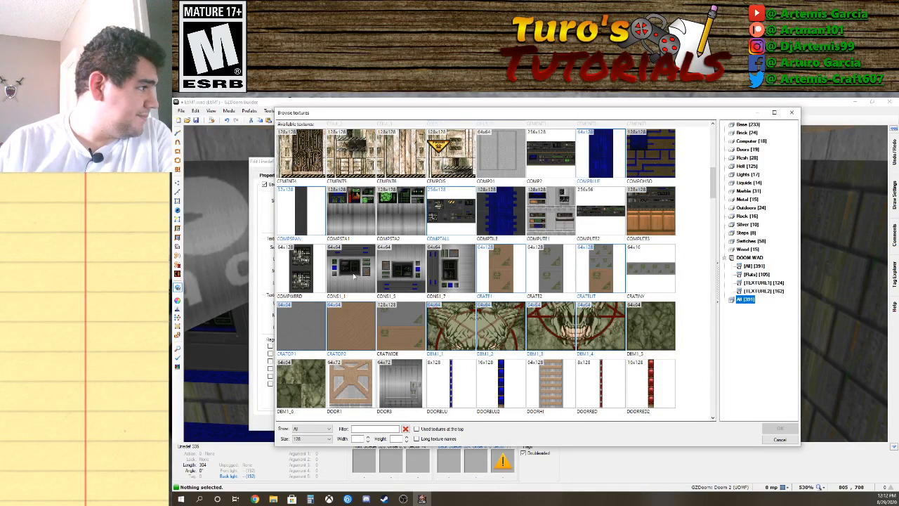
{"action": "double_click", "coordinate": [354, 275]}
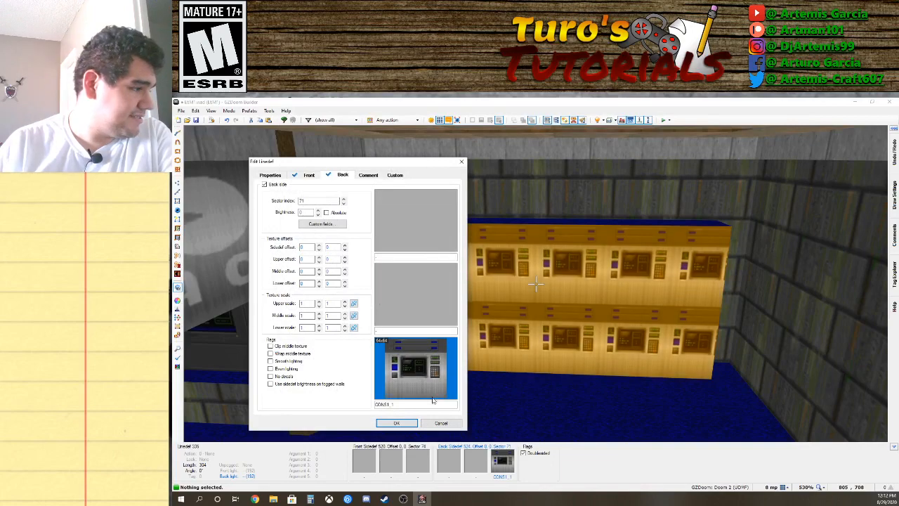
{"action": "left_click", "coordinate": [414, 424]}
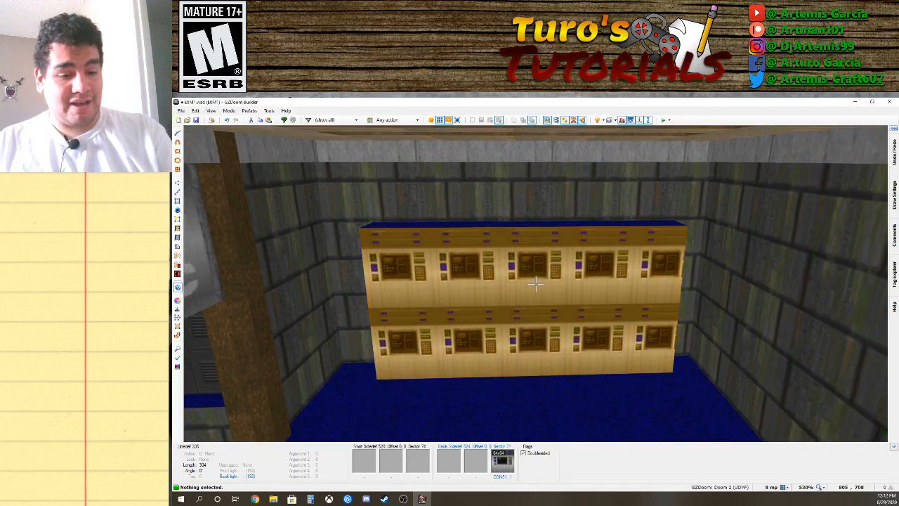
Select both floor strips on top of the console block and lower them to a height of 56.
{"action": "key", "text": "d"}
{"action": "key", "text": "w"}
{"action": "left_click", "coordinate": [536, 283]}
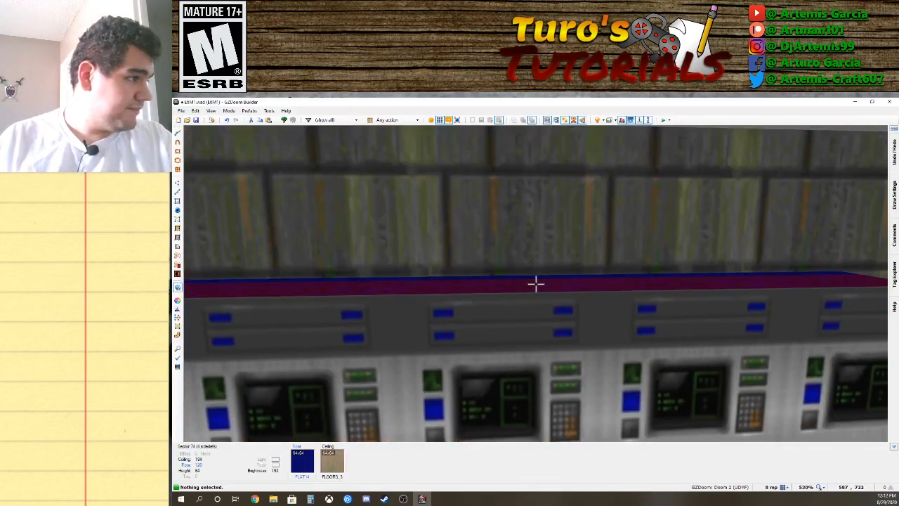
{"action": "left_click", "coordinate": [536, 283]}
{"action": "key", "text": "d"}
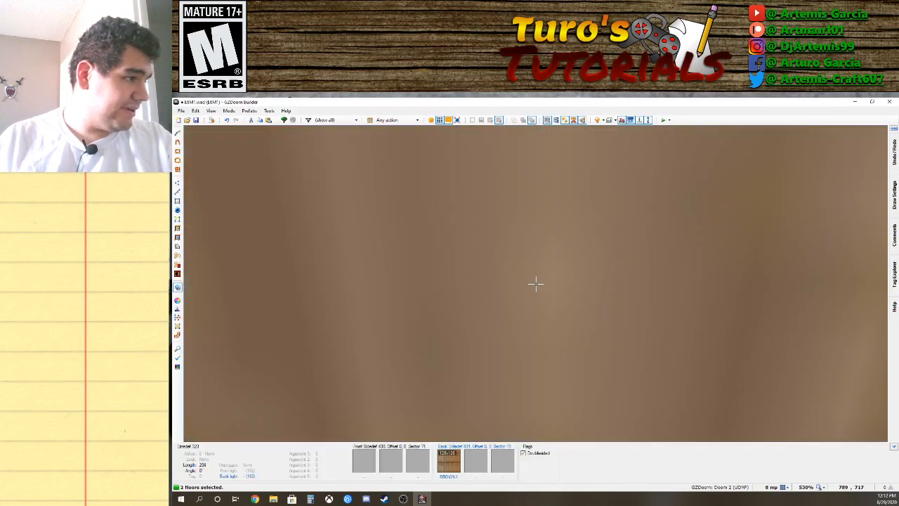
{"action": "key", "text": "d"}
{"action": "scroll", "coordinate": [535, 284], "scroll_direction": "down", "scroll_amount": 5}
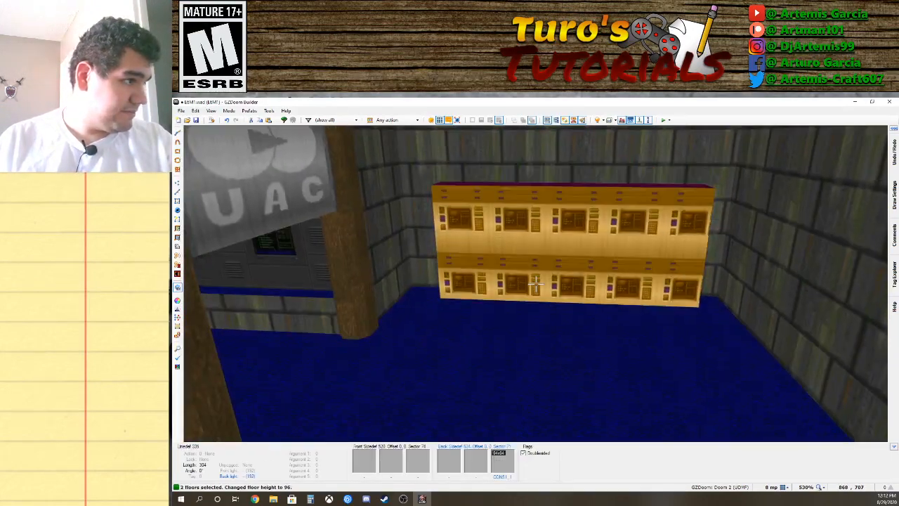
{"action": "scroll", "coordinate": [535, 284], "scroll_direction": "down", "scroll_amount": 2}
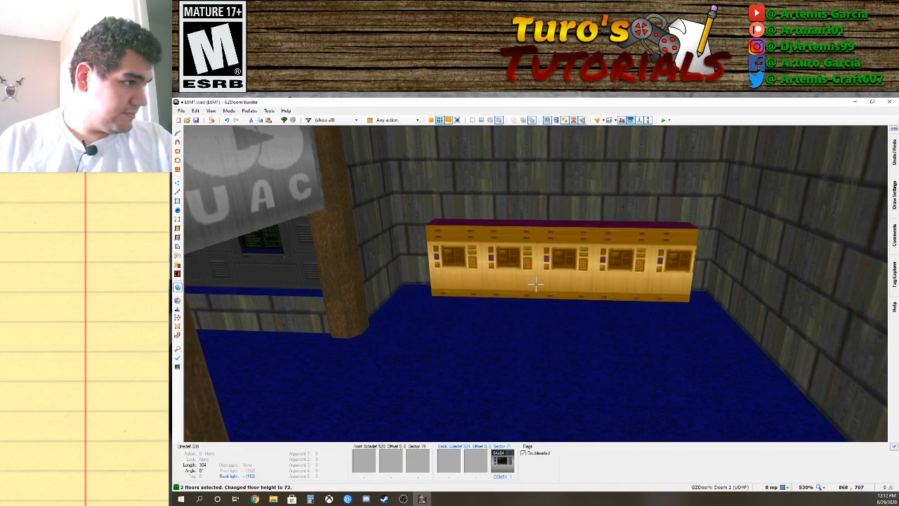
{"action": "key", "text": "w"}
{"action": "scroll", "coordinate": [535, 284], "scroll_direction": "down", "scroll_amount": 1}
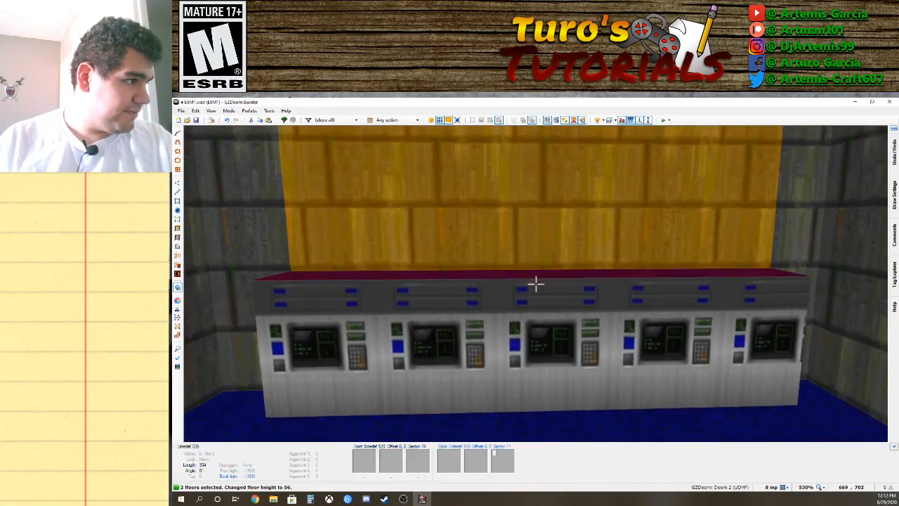
Clear the floor selection and inspect the finished console block from the doorway and from across the room.
{"action": "key", "text": "c"}
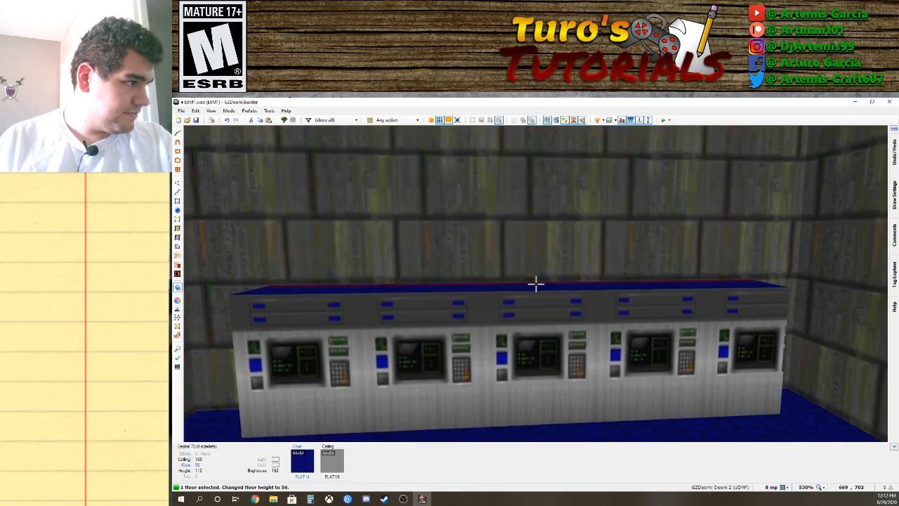
{"action": "key", "text": "d"}
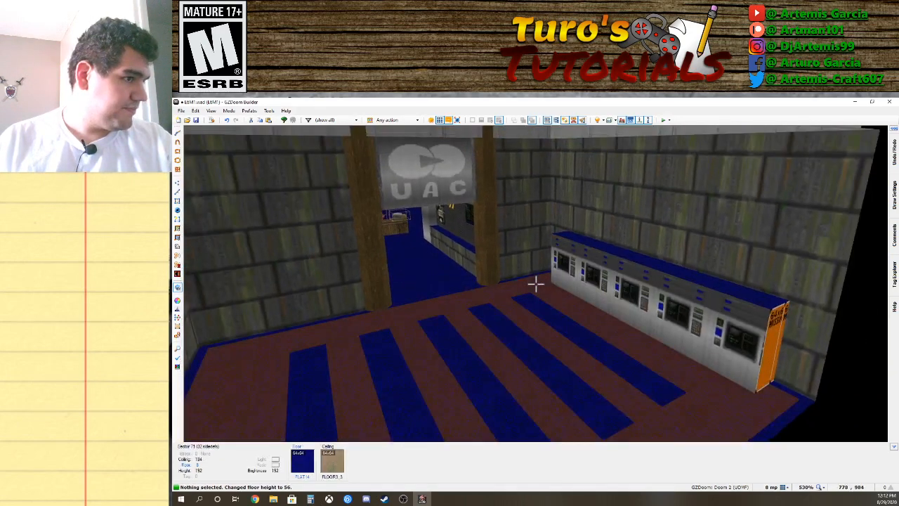
{"action": "key", "text": "w"}
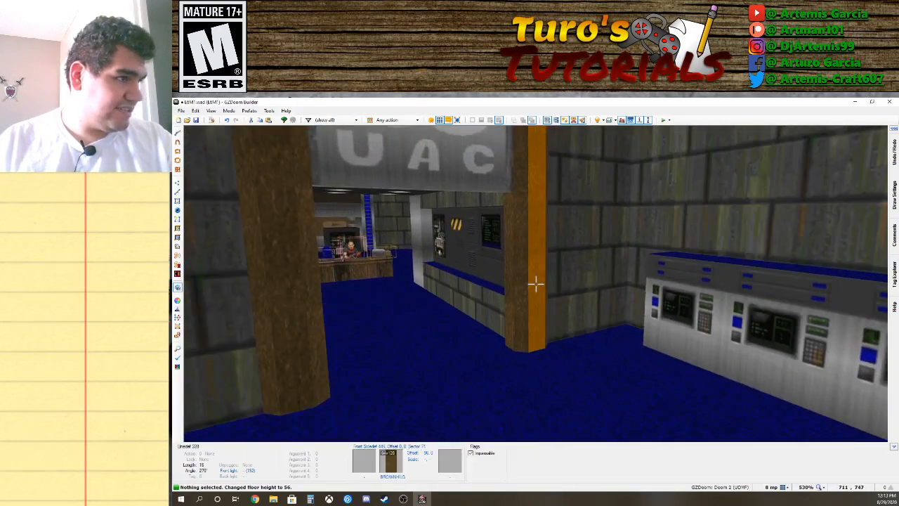
{"action": "key", "text": "w"}
{"action": "key", "text": "s"}
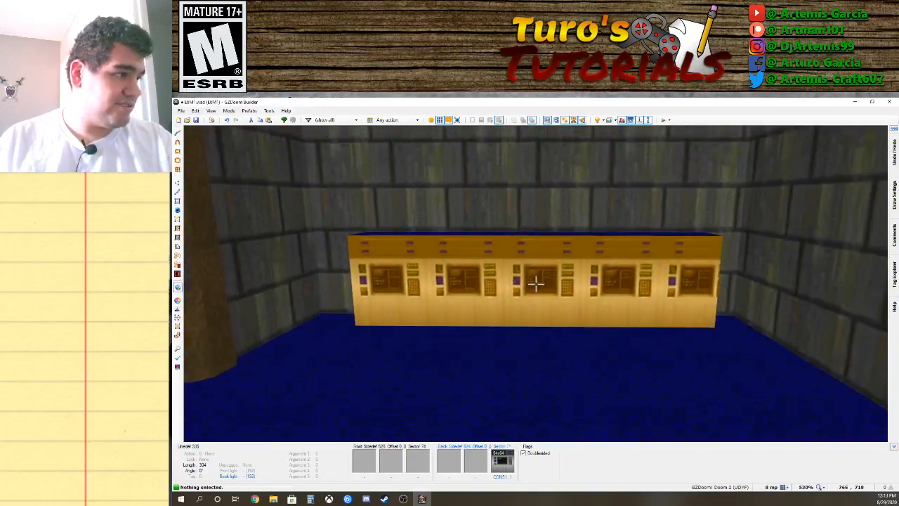
In the 2D map, insert two vertices 64 units apart on the console block's long front line to split off a middle segment.
{"action": "key", "text": "q"}
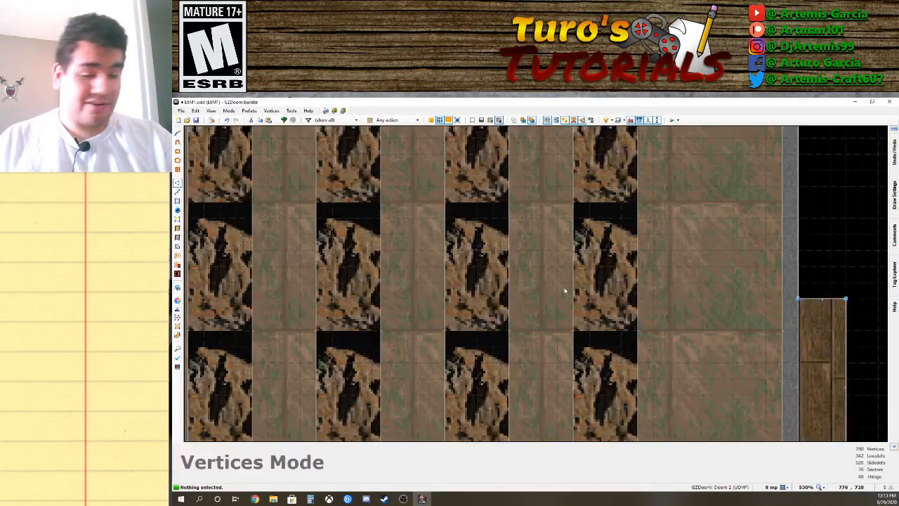
{"action": "key", "text": "Down"}
{"action": "key", "text": "Down"}
{"action": "key", "text": "Left"}
{"action": "key", "text": "Left"}
{"action": "key", "text": "Left"}
{"action": "key", "text": "Left"}
{"action": "key", "text": "Left"}
{"action": "key", "text": "Left"}
{"action": "key", "text": "Left"}
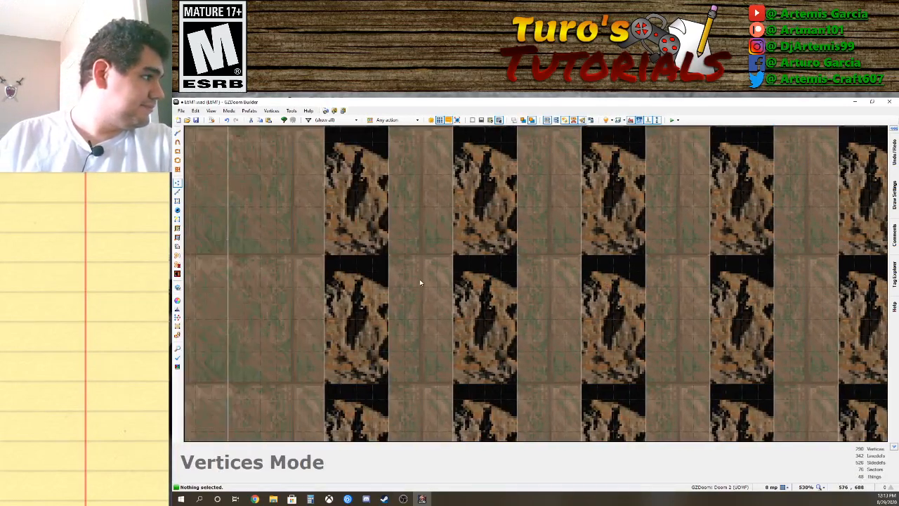
{"action": "scroll", "coordinate": [420, 279], "scroll_direction": "down", "scroll_amount": 4}
{"action": "key", "text": "Left"}
{"action": "scroll", "coordinate": [395, 254], "scroll_direction": "up", "scroll_amount": 4}
{"action": "key", "text": "Down"}
{"action": "scroll", "coordinate": [393, 255], "scroll_direction": "down", "scroll_amount": 1}
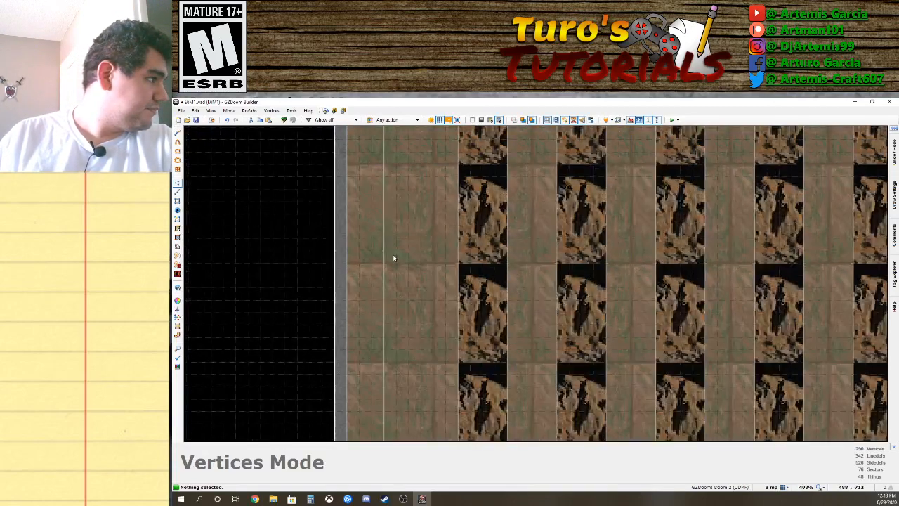
{"action": "scroll", "coordinate": [394, 258], "scroll_direction": "down", "scroll_amount": 3}
{"action": "key", "text": "Left"}
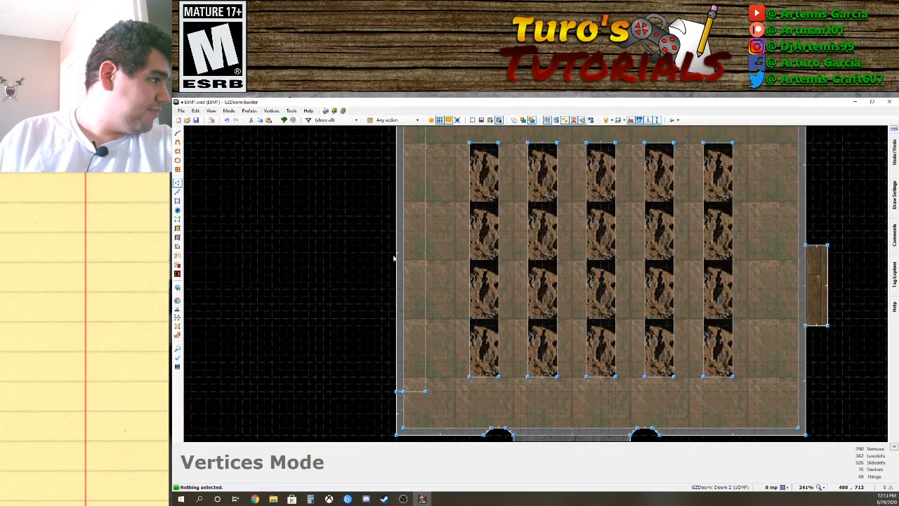
{"action": "right_click", "coordinate": [425, 231]}
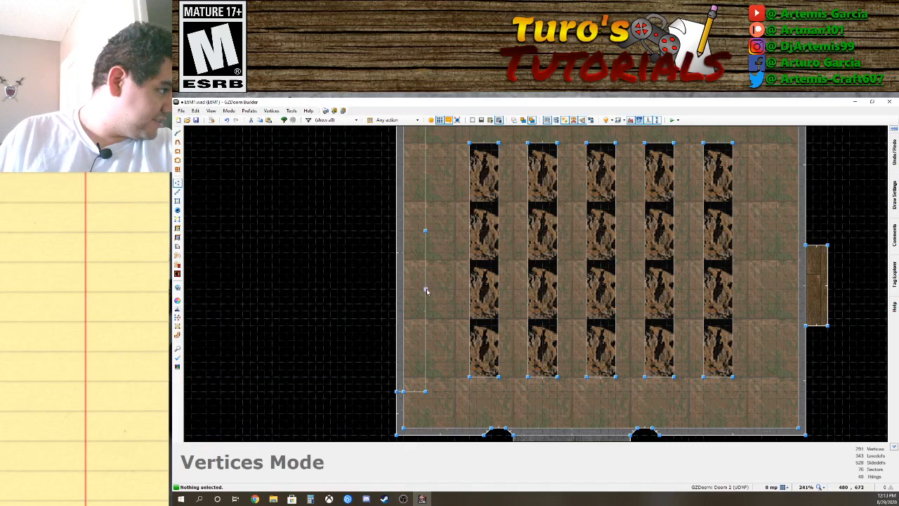
{"action": "right_click", "coordinate": [426, 289]}
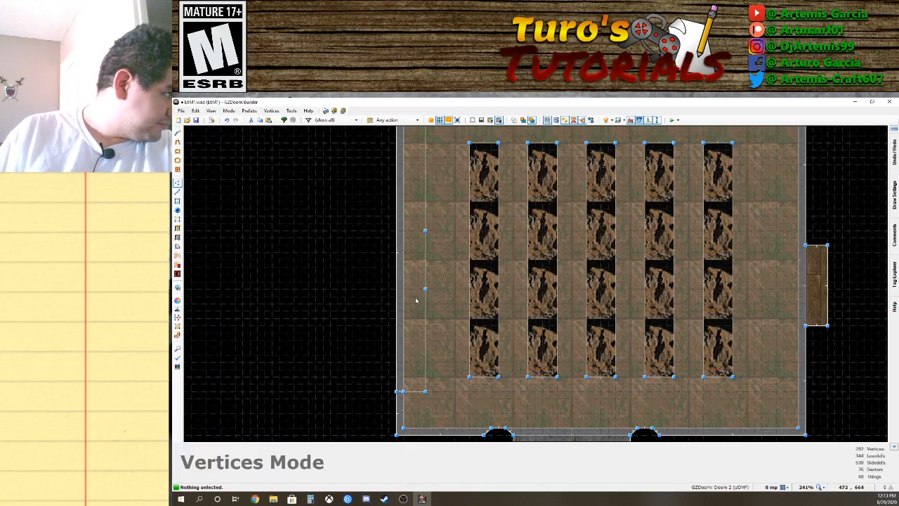
Try shifting the middle and lower segments of the console block's front line by 8 units as linedefs.
{"action": "left_click", "coordinate": [178, 191]}
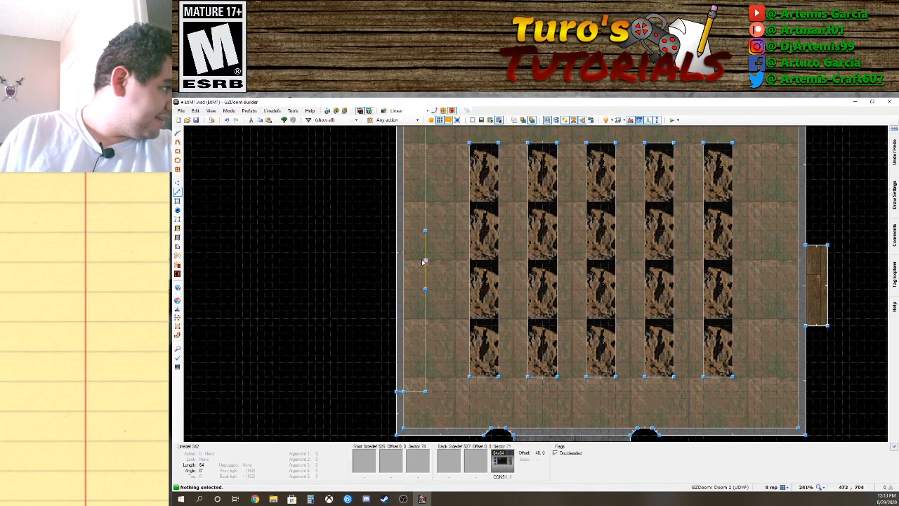
{"action": "left_click_drag", "start_coordinate": [423, 262], "coordinate": [428, 263]}
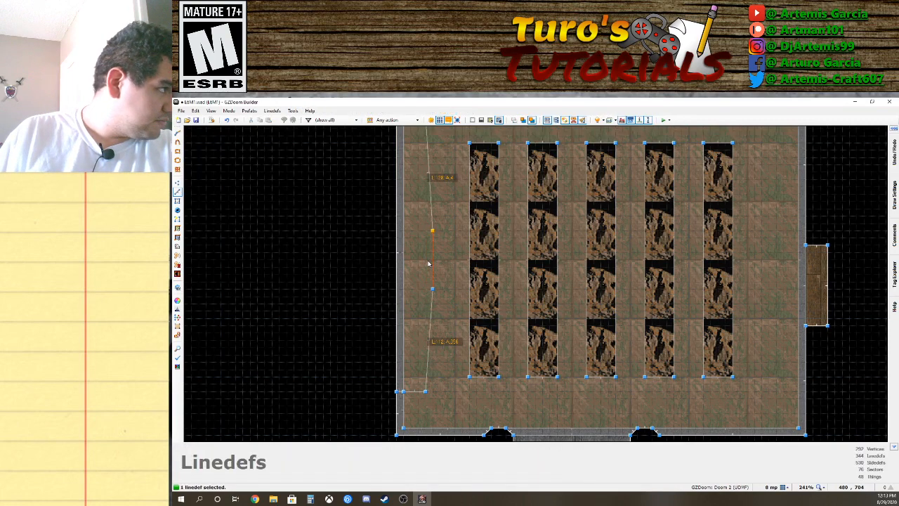
{"action": "right_click_drag", "start_coordinate": [427, 263], "coordinate": [423, 267]}
{"action": "right_click_drag", "start_coordinate": [424, 321], "coordinate": [425, 317]}
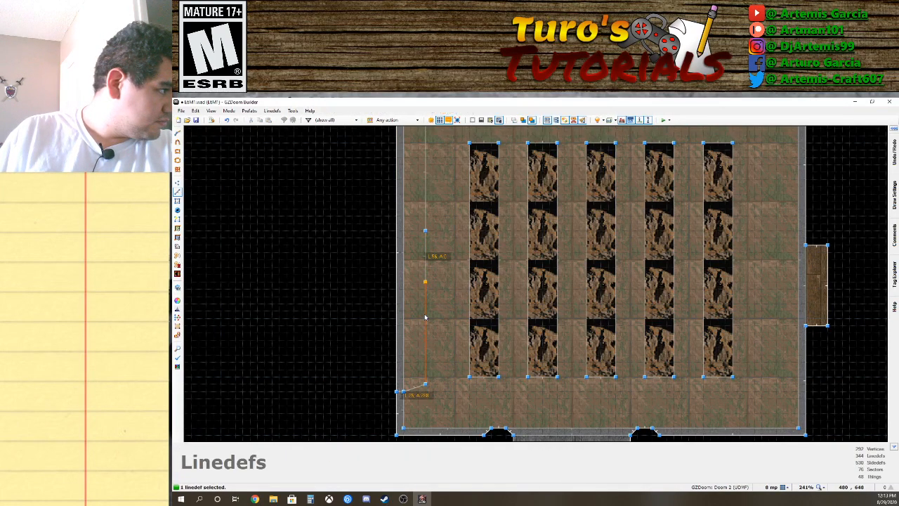
Examine the row of computer console panels along the wall in the 3D view and compare it with the map layout.
{"action": "left_click_drag", "start_coordinate": [425, 318], "coordinate": [426, 313]}
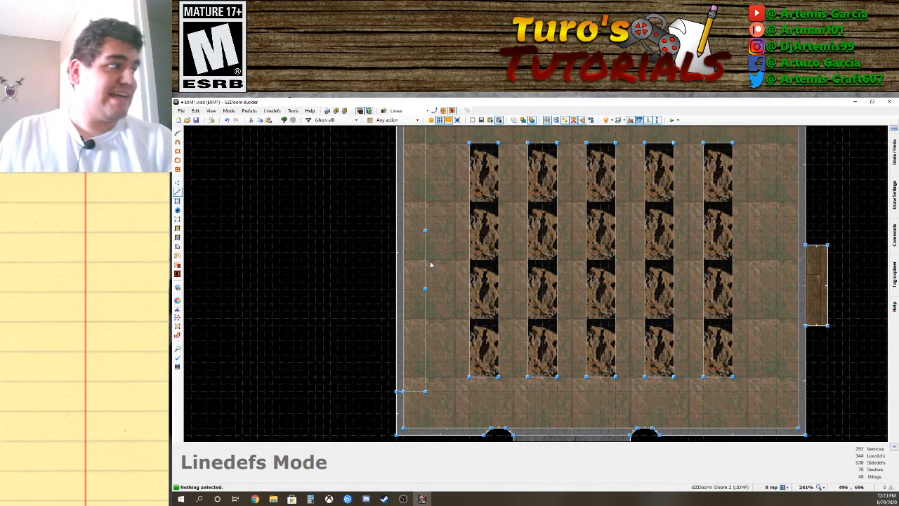
{"action": "key", "text": "w"}
{"action": "key", "text": "s"}
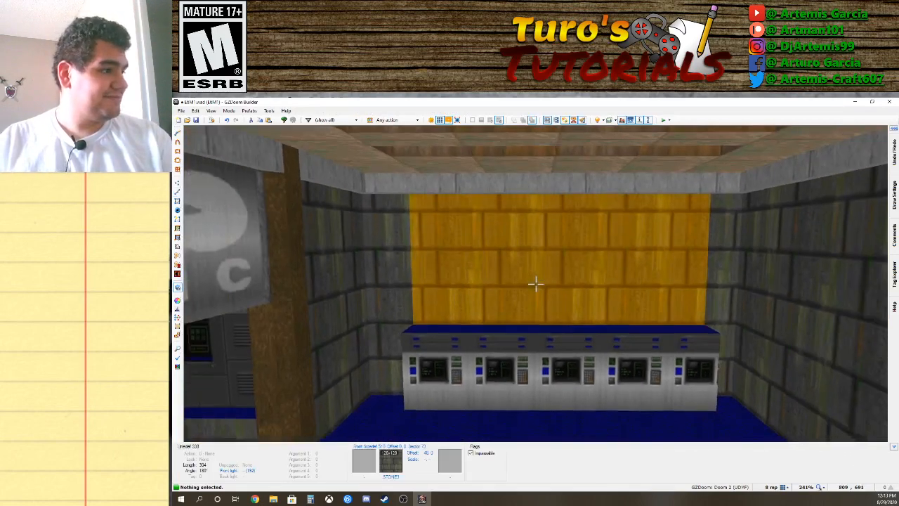
{"action": "key", "text": "w"}
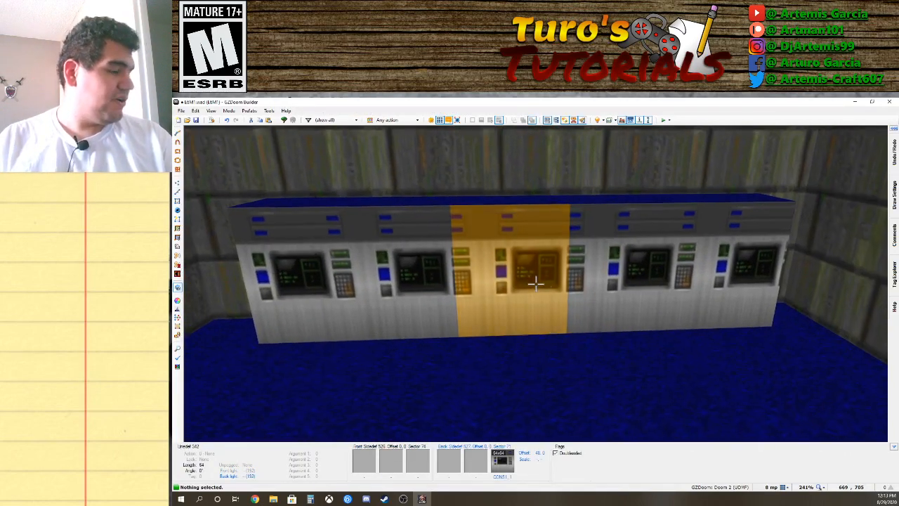
{"action": "key", "text": "s"}
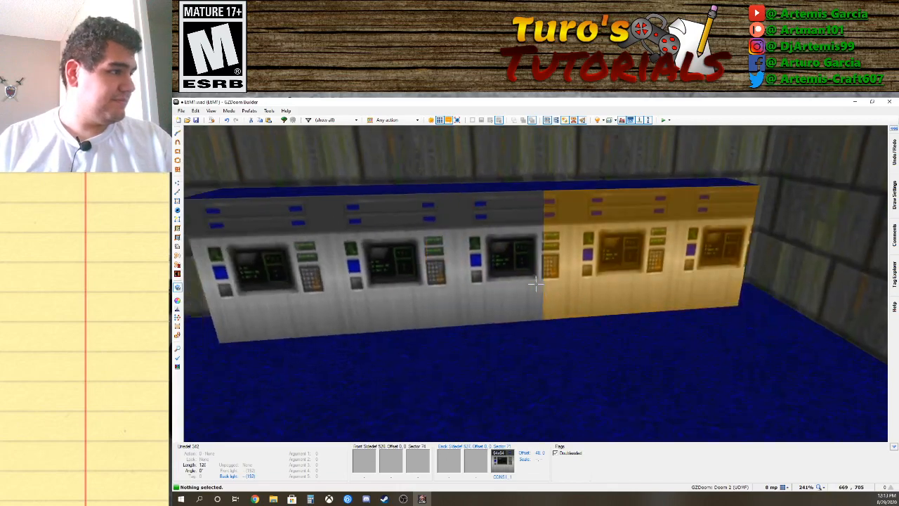
{"action": "key", "text": "w"}
{"action": "key", "text": "s"}
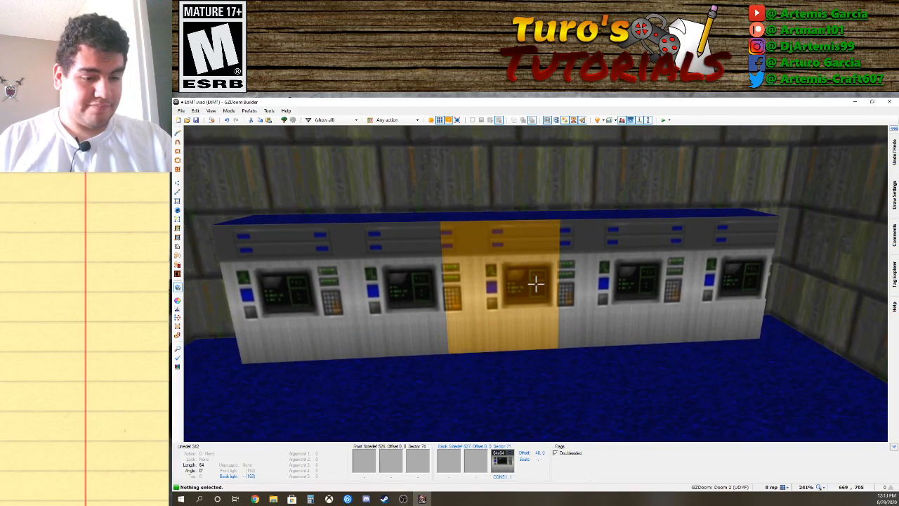
{"action": "key", "text": "q"}
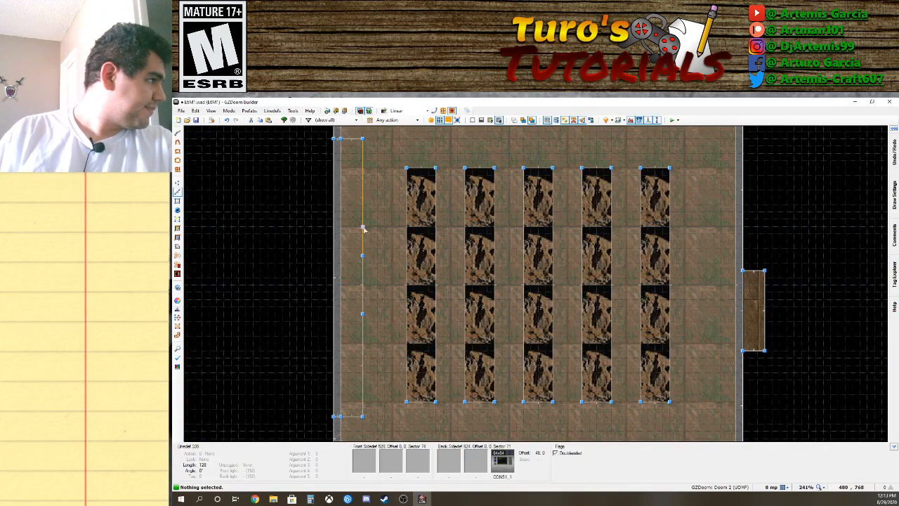
{"action": "left_click_drag", "start_coordinate": [359, 276], "coordinate": [360, 273]}
{"action": "key", "text": "q"}
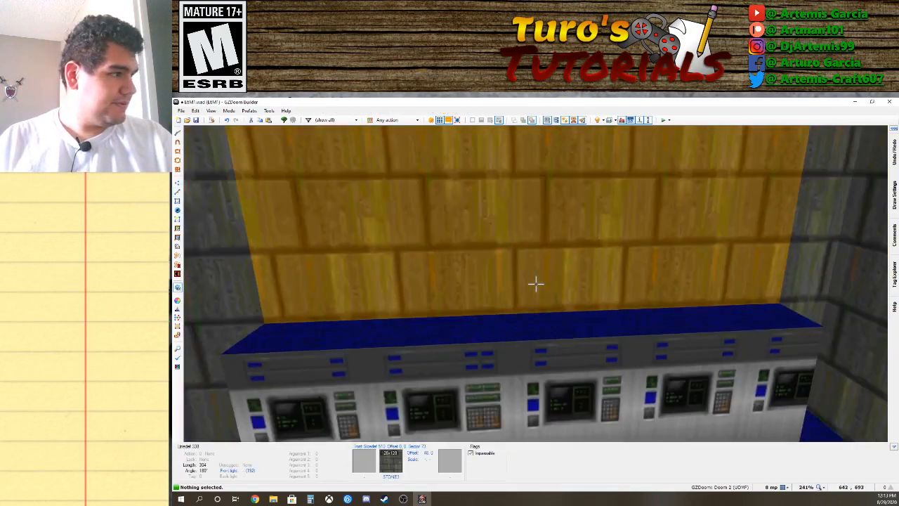
Shift the texture on the middle console panel horizontally to an offset of 1, 0.
{"action": "key", "text": "d"}
{"action": "key", "text": "e"}
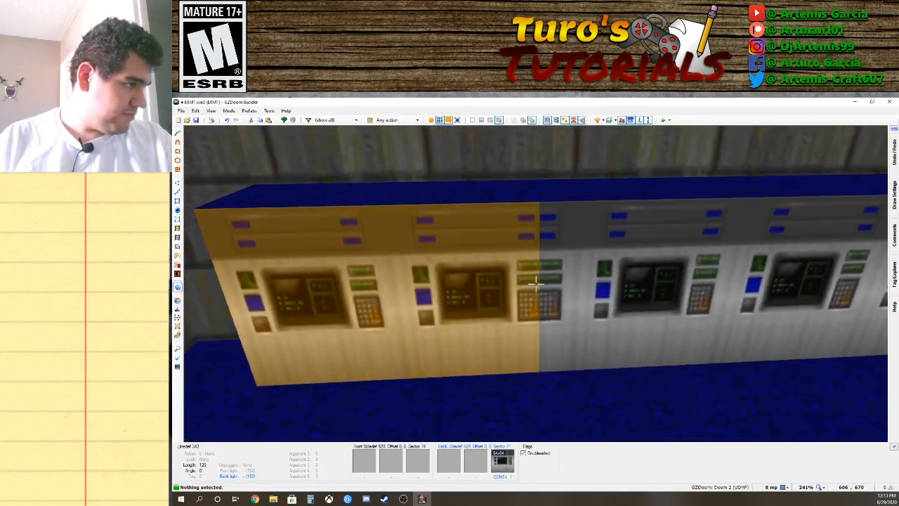
{"action": "key", "text": "d"}
{"action": "key", "text": "Left"}
{"action": "key", "text": "Left"}
{"action": "key", "text": "Left"}
{"action": "key", "text": "Left"}
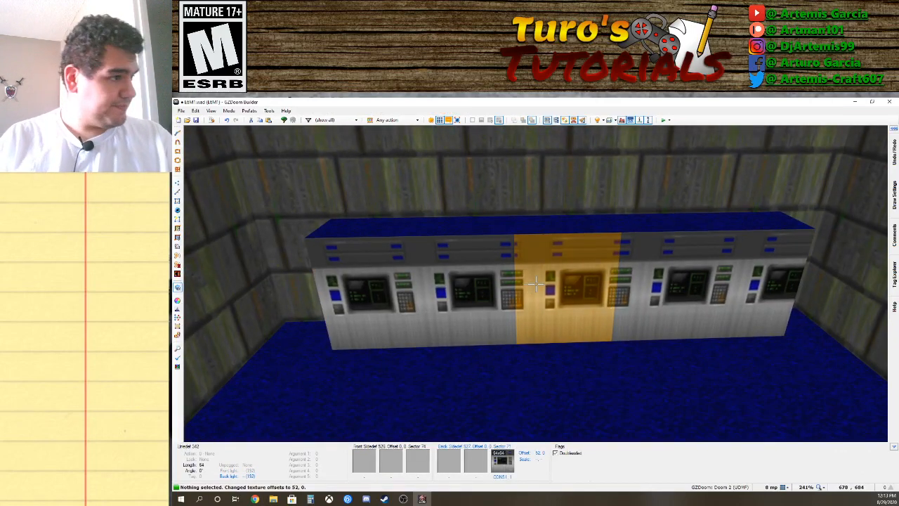
{"action": "key", "text": "Left"}
{"action": "key", "text": "Left"}
{"action": "key", "text": "Left"}
{"action": "key", "text": "Left"}
{"action": "key", "text": "Left"}
{"action": "key", "text": "Left"}
{"action": "key", "text": "Left"}
{"action": "key", "text": "Left"}
{"action": "key", "text": "Left"}
{"action": "key", "text": "Left"}
{"action": "key", "text": "Left"}
{"action": "key", "text": "Left"}
{"action": "key", "text": "Left"}
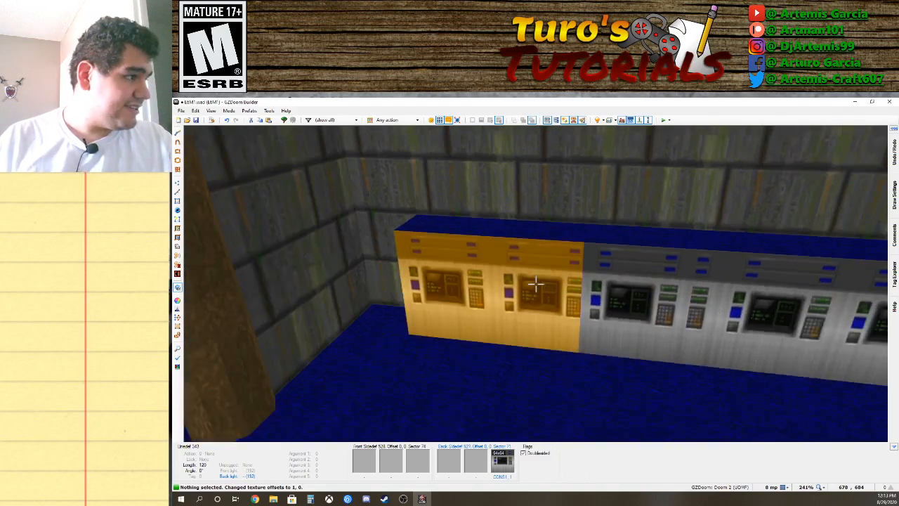
Set the back side's lower texture of the console section left of the middle panel to COMPWERD.
{"action": "right_click", "coordinate": [536, 283]}
{"action": "left_click", "coordinate": [437, 349]}
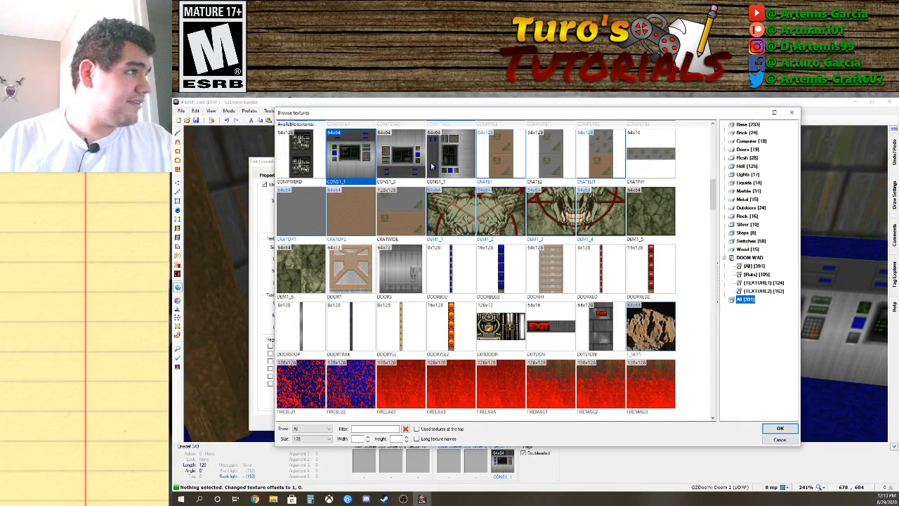
{"action": "double_click", "coordinate": [300, 151]}
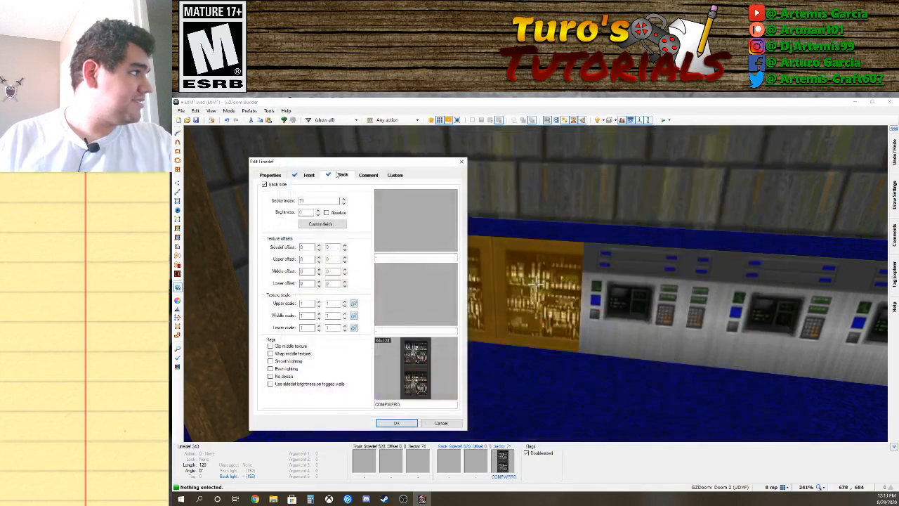
{"action": "left_click", "coordinate": [396, 422]}
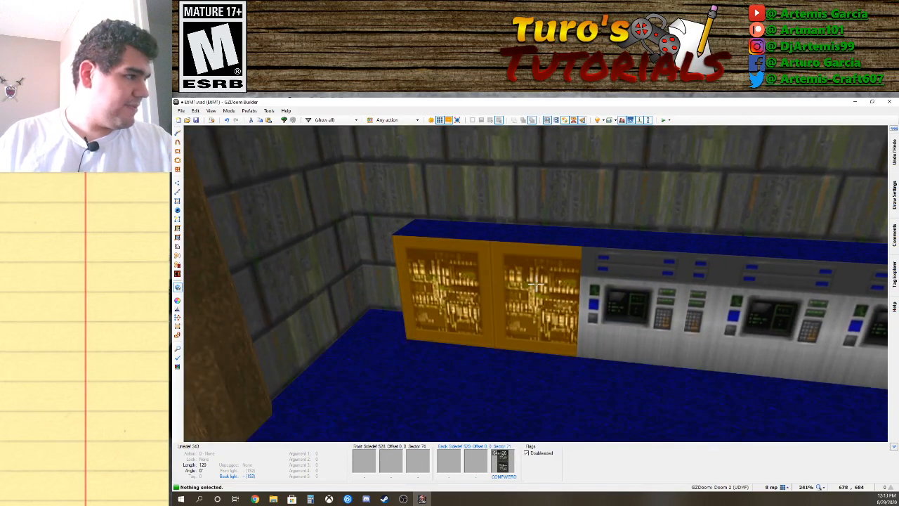
Set the left console section's lower back texture to COMPTALL from the Computer texture set.
{"action": "right_click", "coordinate": [536, 283]}
{"action": "left_click", "coordinate": [430, 347]}
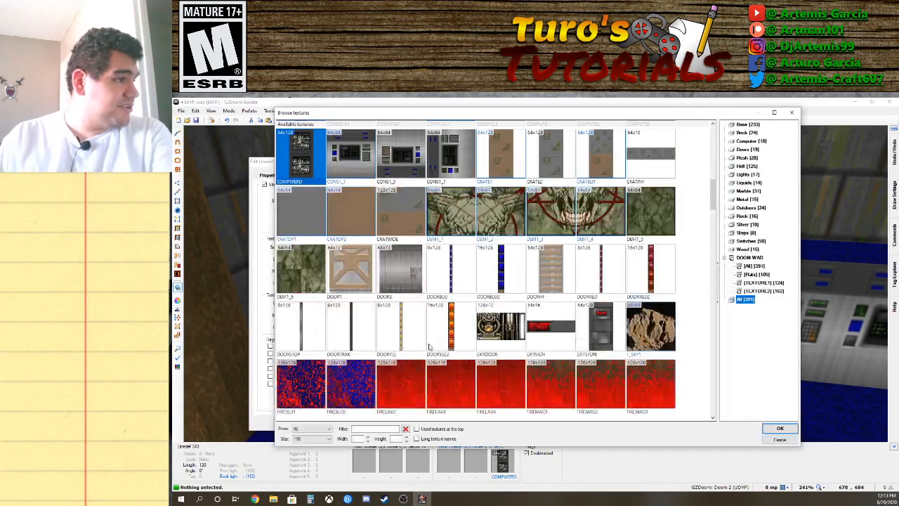
{"action": "scroll", "coordinate": [402, 318], "scroll_direction": "down", "scroll_amount": 5}
{"action": "scroll", "coordinate": [420, 315], "scroll_direction": "up", "scroll_amount": 3}
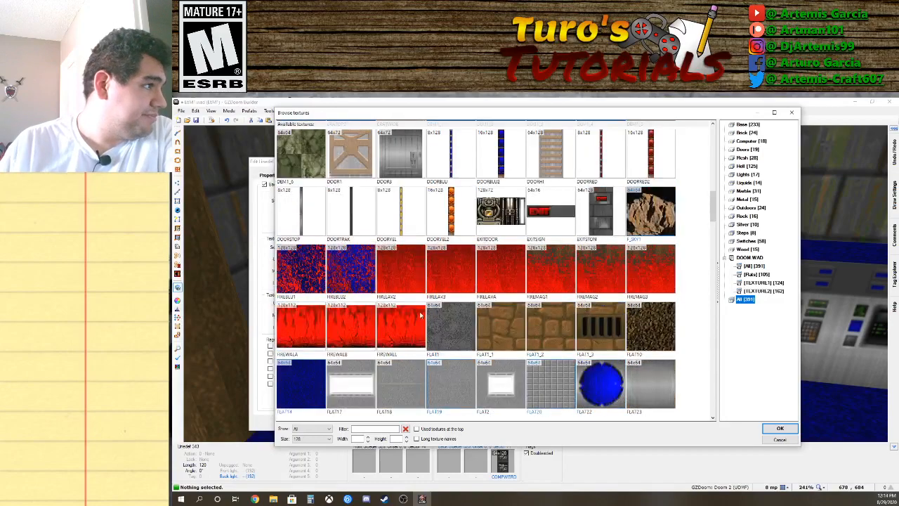
{"action": "scroll", "coordinate": [447, 299], "scroll_direction": "down", "scroll_amount": 10}
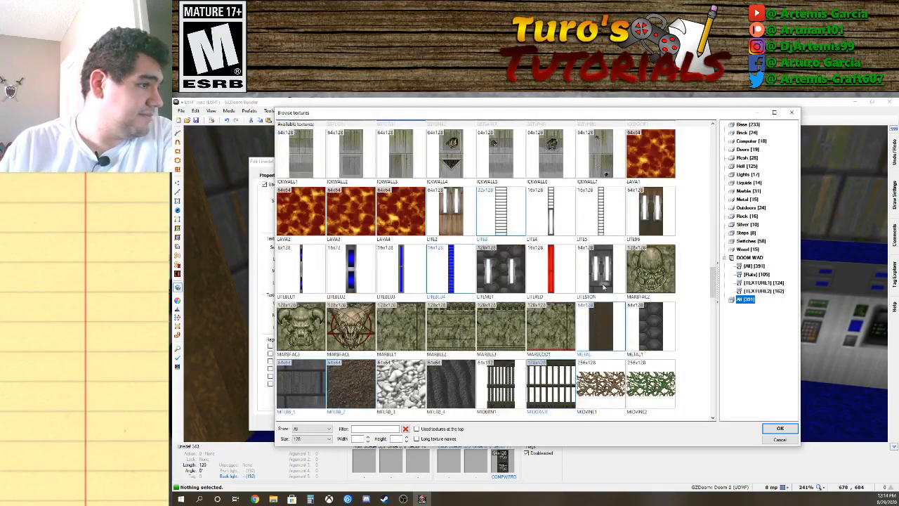
{"action": "left_click", "coordinate": [749, 141]}
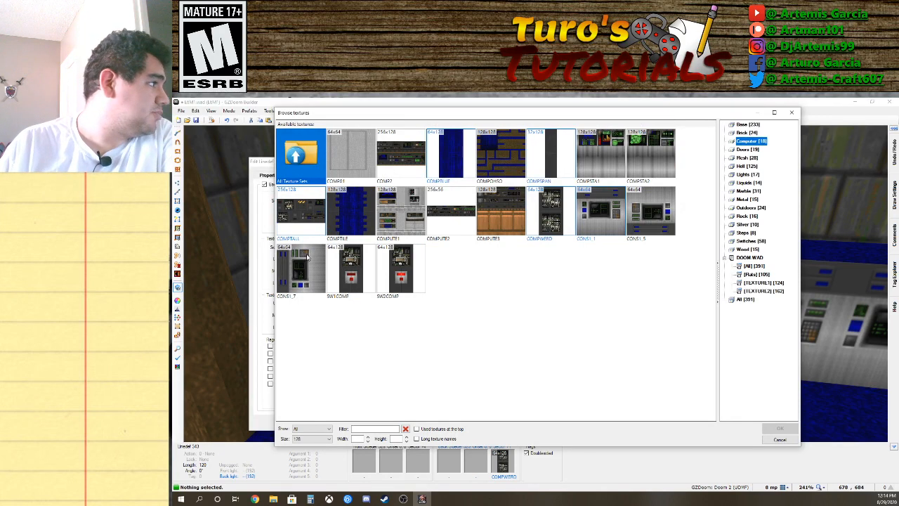
{"action": "double_click", "coordinate": [307, 221]}
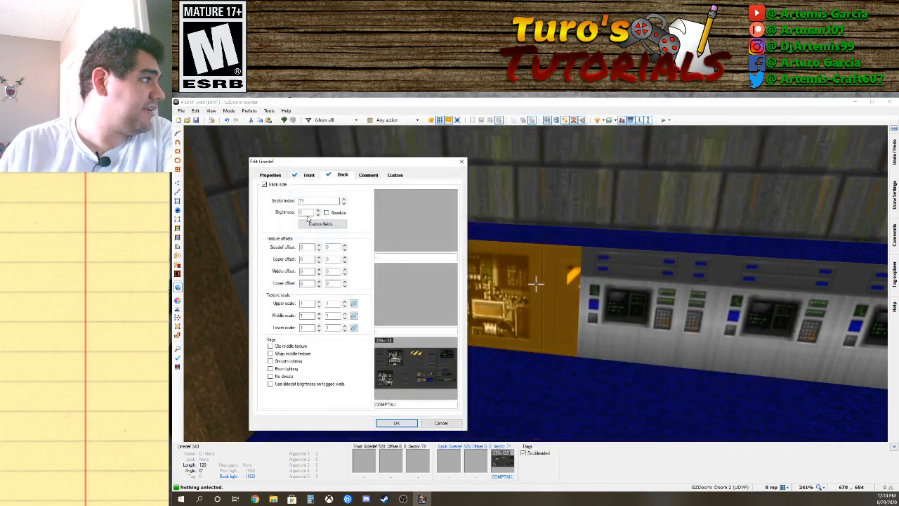
{"action": "left_click", "coordinate": [396, 423]}
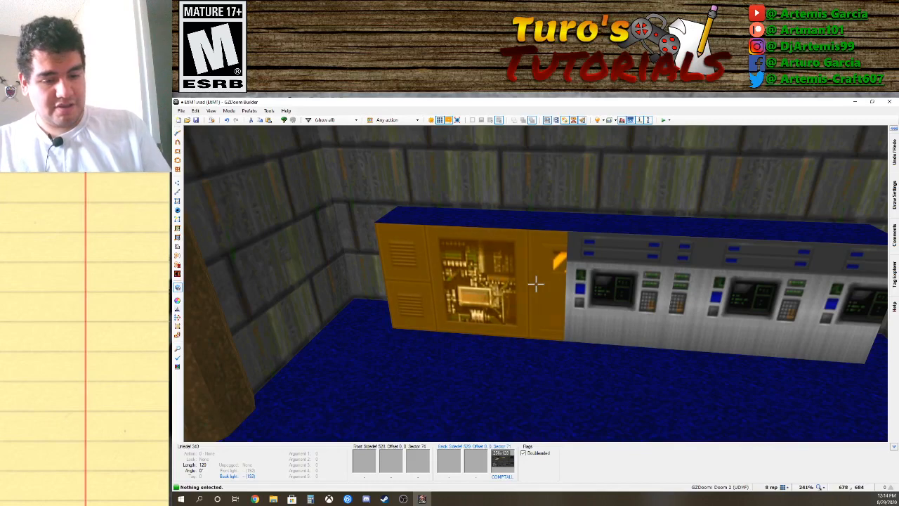
Copy the COMPTALL texture from the left console section and paste it onto the right console section.
{"action": "key", "text": "ctrl+v"}
{"action": "key", "text": "ctrl+z"}
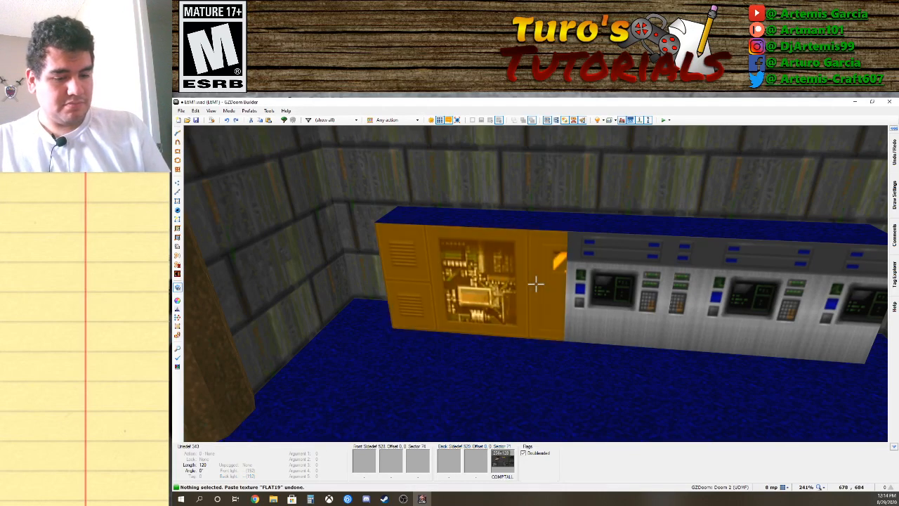
{"action": "key", "text": "ctrl+c"}
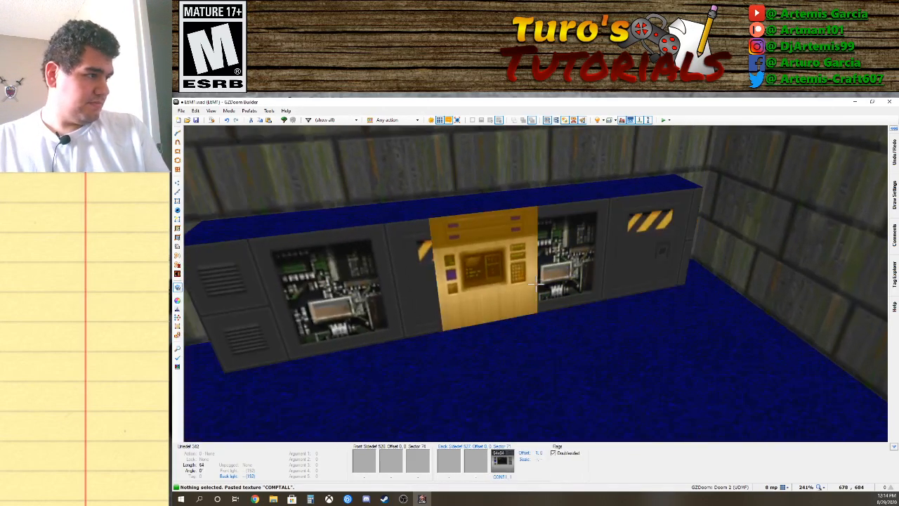
{"action": "key", "text": "ctrl+v"}
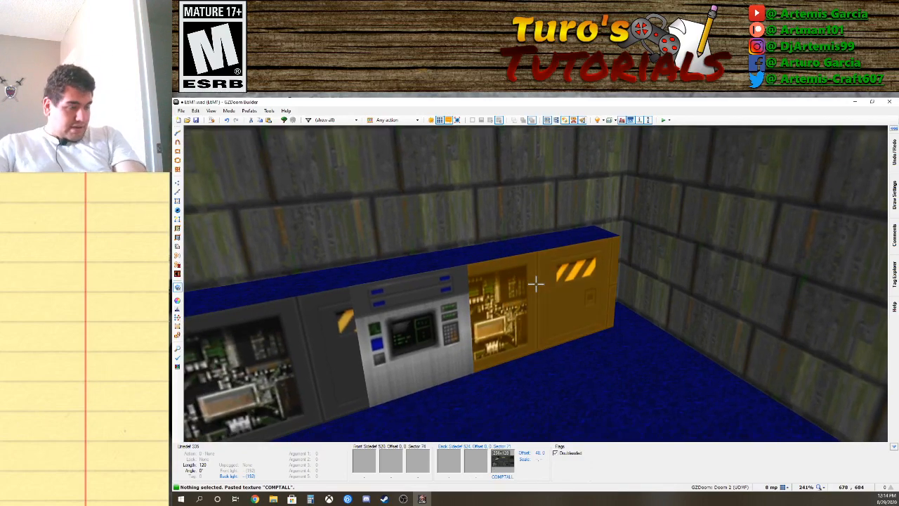
Draw a closed 24 by 120 outline around the lower console section, between the inner wall line and the console front.
{"action": "key", "text": "q"}
{"action": "key", "text": "q"}
{"action": "scroll", "coordinate": [389, 288], "scroll_direction": "down", "scroll_amount": 3}
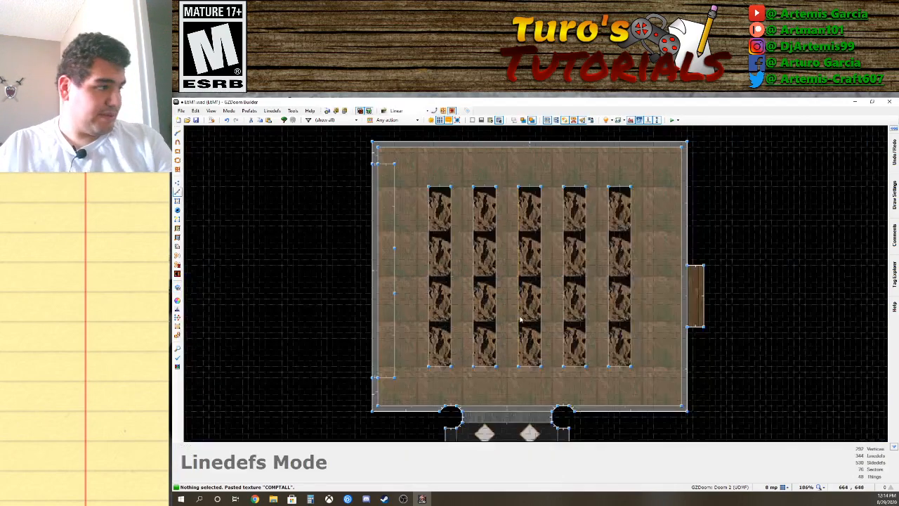
{"action": "scroll", "coordinate": [380, 302], "scroll_direction": "up", "scroll_amount": 4}
{"action": "key", "text": "d"}
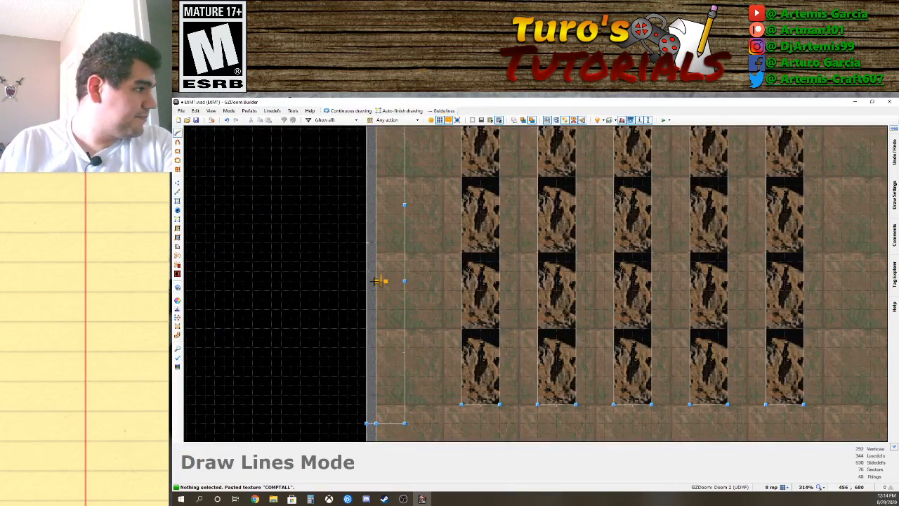
{"action": "left_click", "coordinate": [377, 281]}
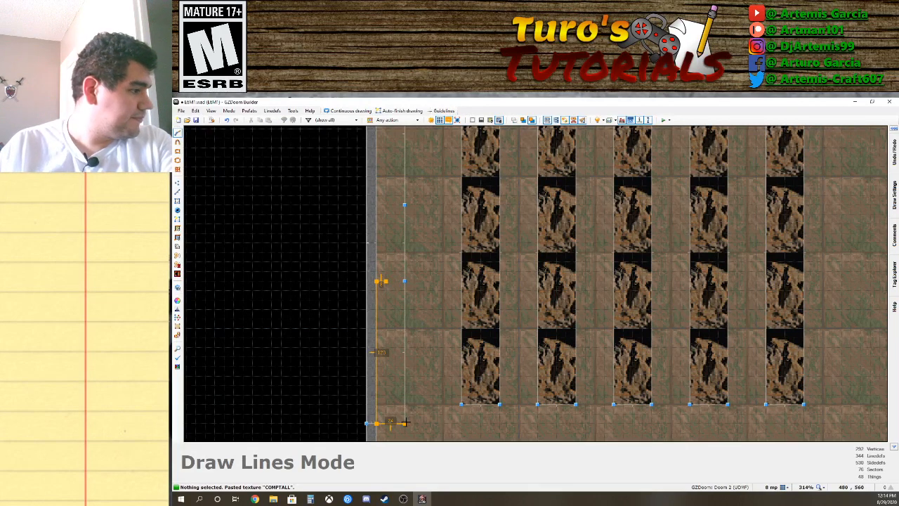
{"action": "left_click", "coordinate": [405, 423]}
{"action": "left_click", "coordinate": [378, 282]}
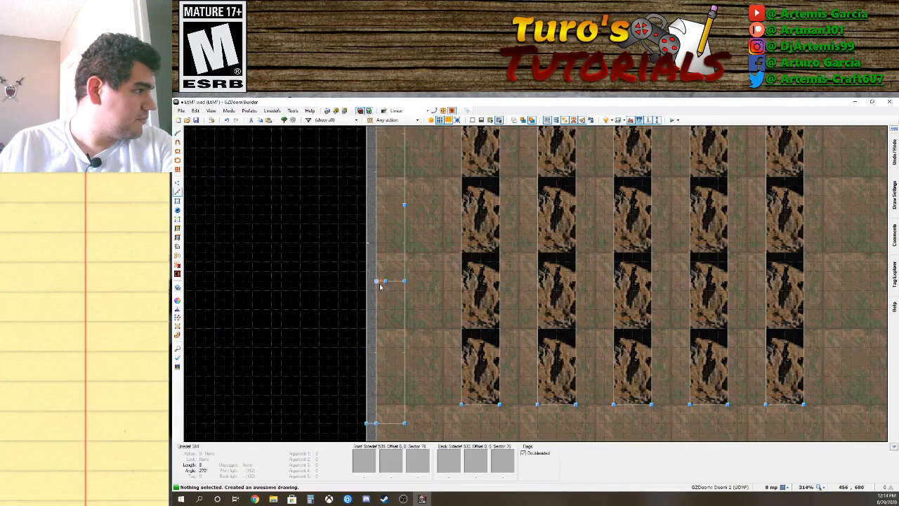
{"action": "key", "text": "l"}
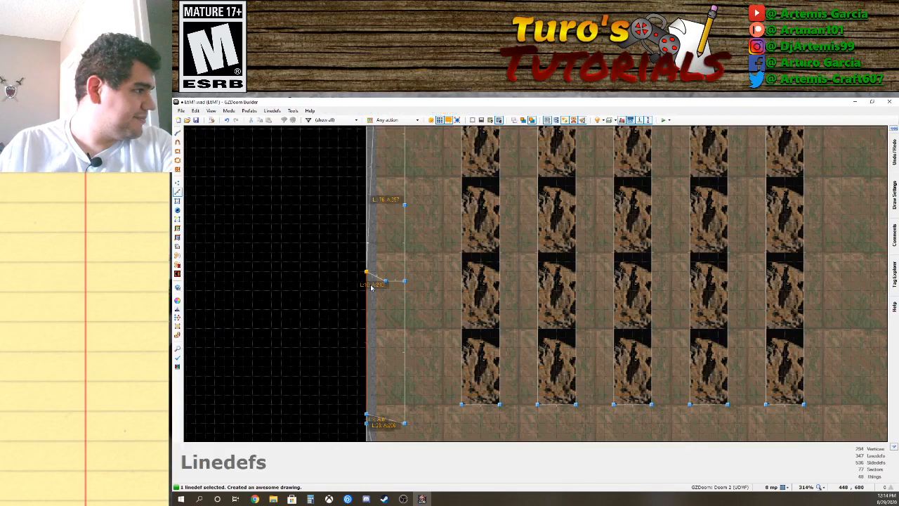
{"action": "right_click_drag", "start_coordinate": [379, 295], "coordinate": [379, 295]}
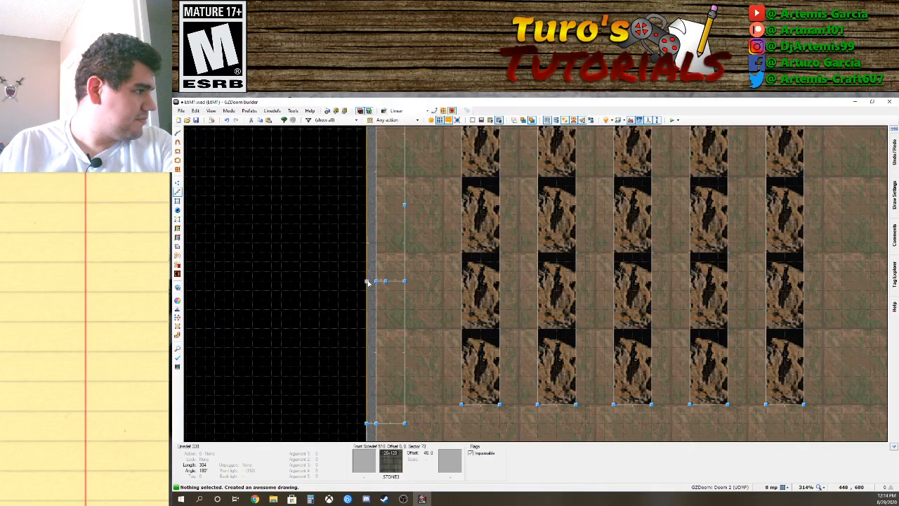
{"action": "right_click", "coordinate": [369, 283]}
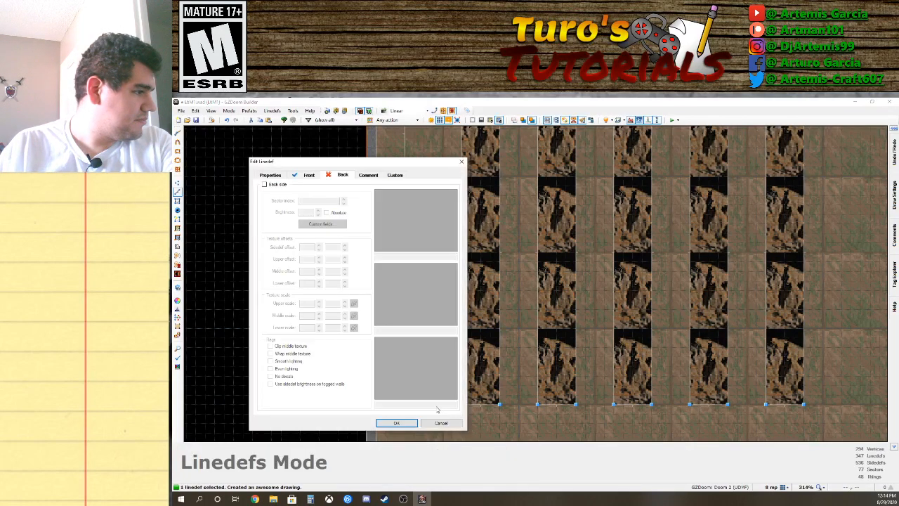
{"action": "left_click", "coordinate": [440, 421]}
Draw a closed 32 by 120 outline around the lower console section, extending it to the room's outer wall line.
{"action": "scroll", "coordinate": [368, 328], "scroll_direction": "up", "scroll_amount": 5}
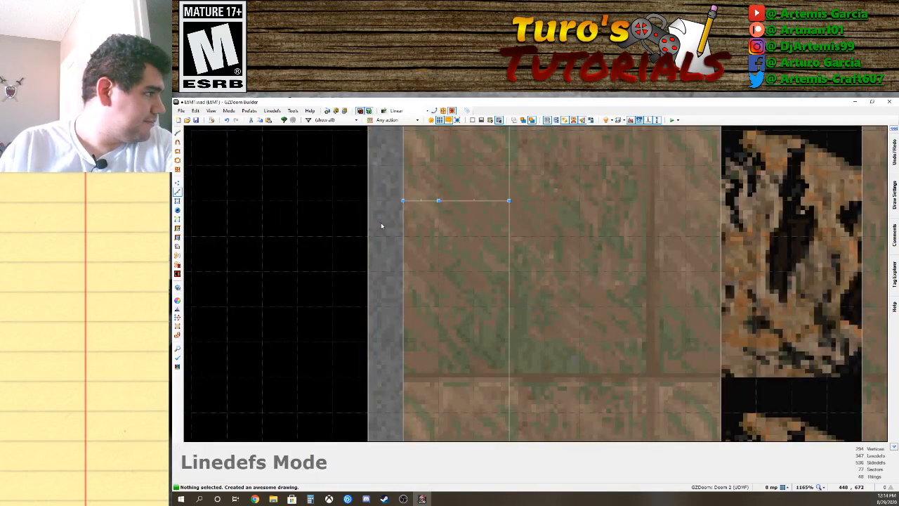
{"action": "right_click", "coordinate": [384, 213]}
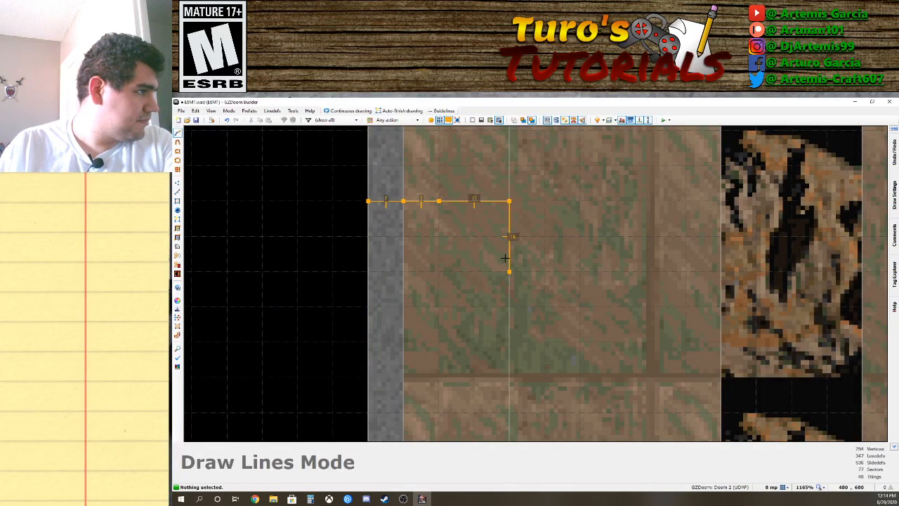
{"action": "scroll", "coordinate": [504, 257], "scroll_direction": "down", "scroll_amount": 6}
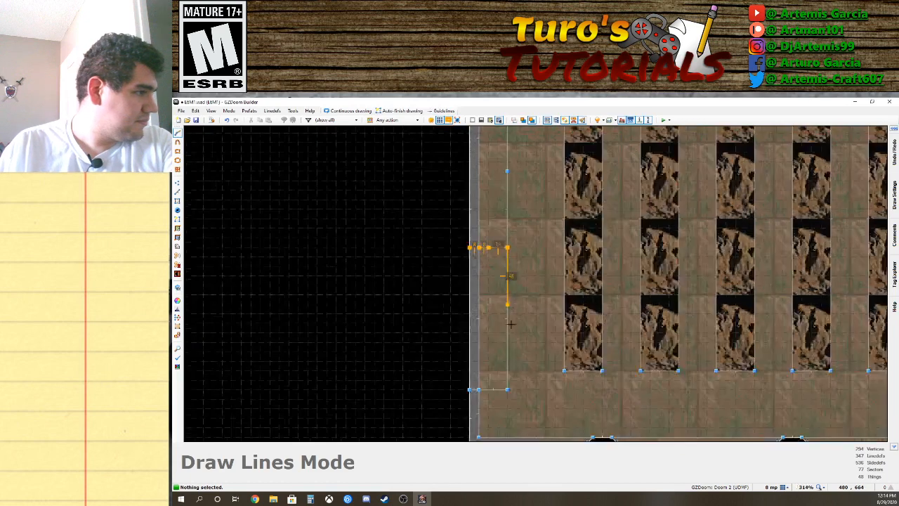
{"action": "left_click", "coordinate": [471, 389]}
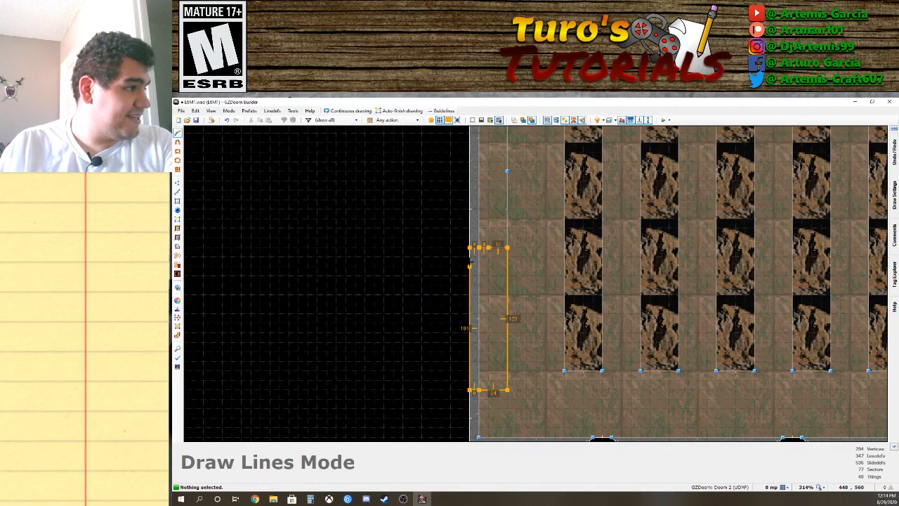
{"action": "left_click", "coordinate": [471, 249]}
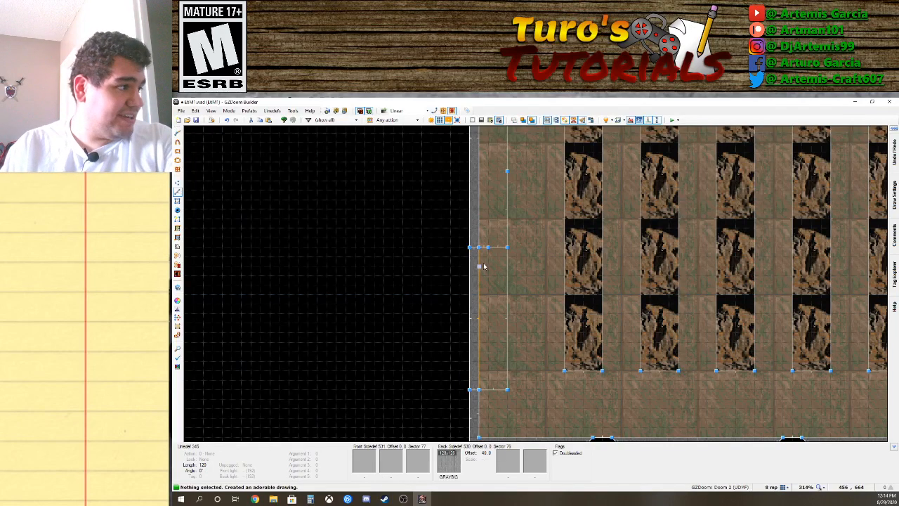
{"action": "left_click", "coordinate": [478, 281]}
{"action": "right_click_drag", "start_coordinate": [482, 250], "coordinate": [487, 250]}
{"action": "scroll", "coordinate": [444, 267], "scroll_direction": "up", "scroll_amount": 3}
{"action": "scroll", "coordinate": [563, 259], "scroll_direction": "down", "scroll_amount": 2}
{"action": "scroll", "coordinate": [563, 259], "scroll_direction": "down", "scroll_amount": 3}
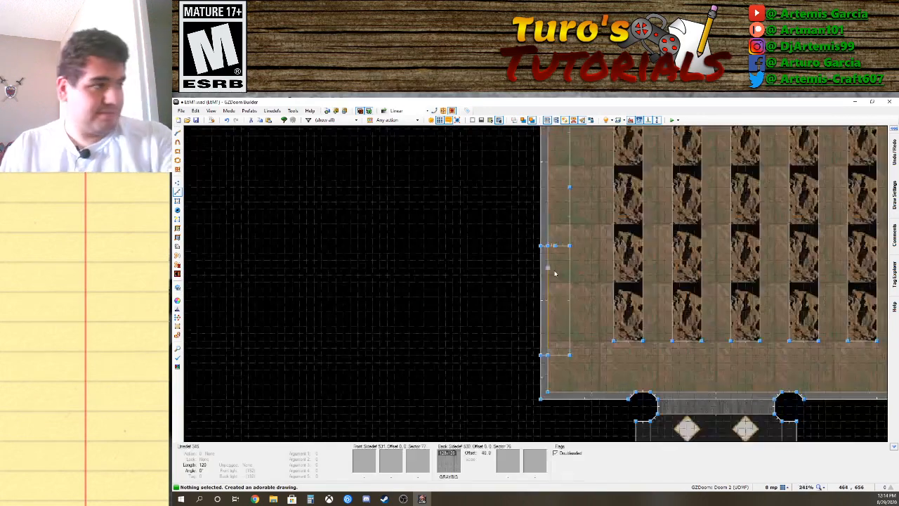
Draw a closed 32 by 120 outline around the upper console section, extending it to the room's outer wall line.
{"action": "scroll", "coordinate": [557, 274], "scroll_direction": "up", "scroll_amount": 1}
{"action": "scroll", "coordinate": [557, 285], "scroll_direction": "up", "scroll_amount": 1}
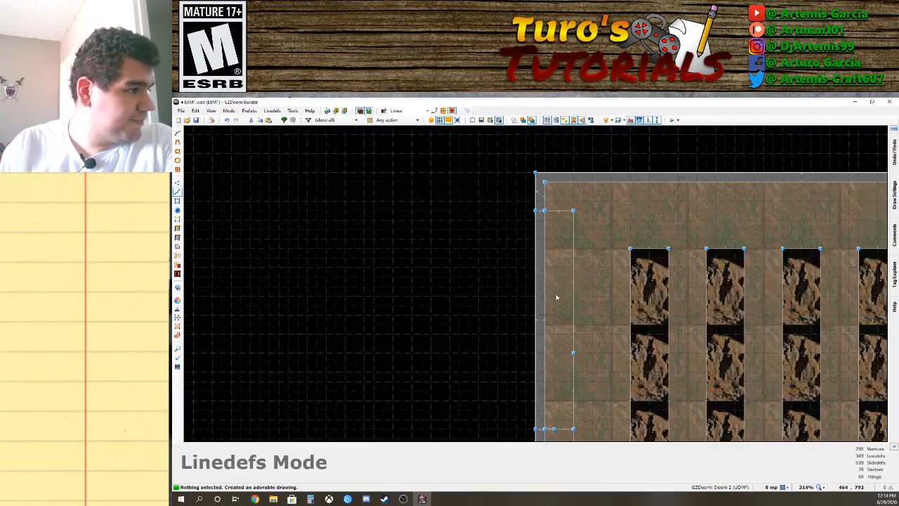
{"action": "key", "text": "d"}
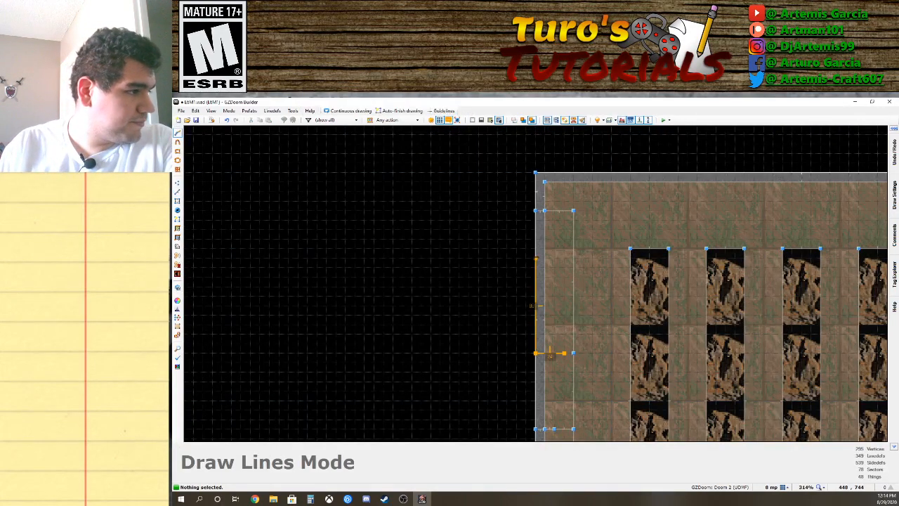
{"action": "left_click", "coordinate": [573, 352]}
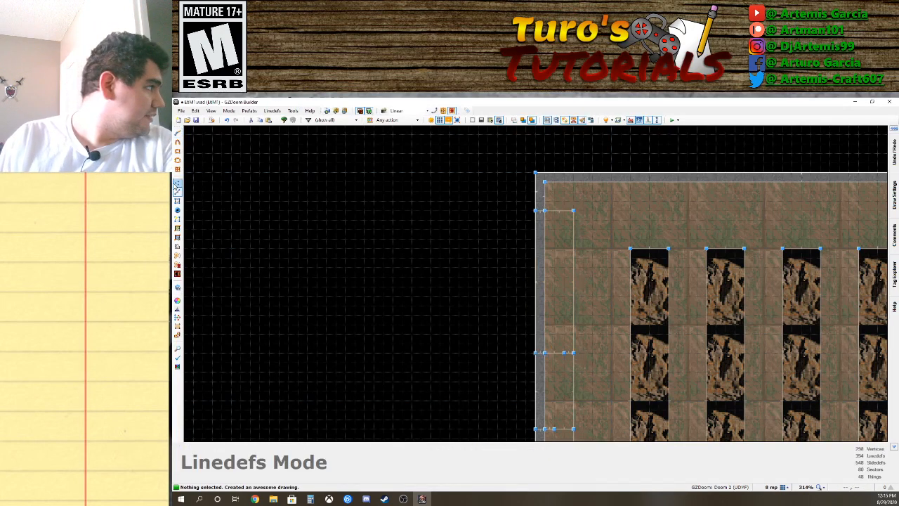
Merge the stray vertices on the console sections' dividing lines into the neighbouring corner vertices on the console front.
{"action": "left_click", "coordinate": [177, 184]}
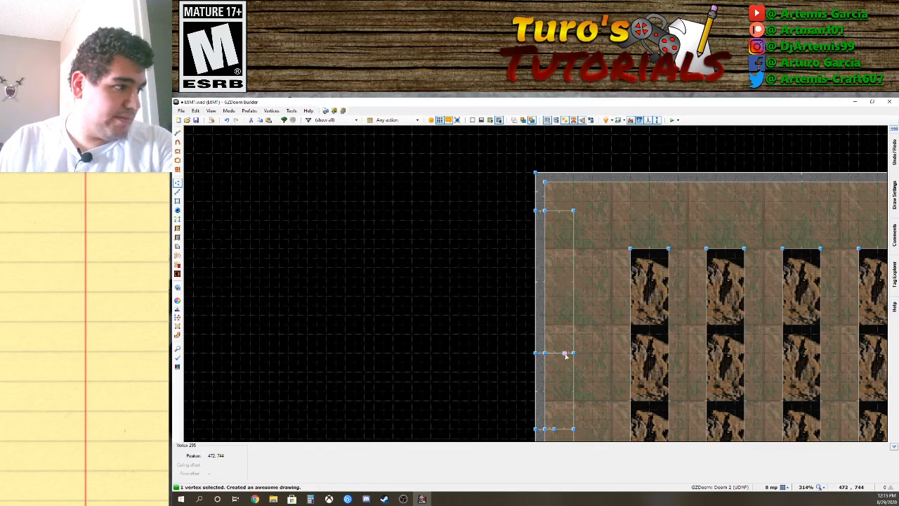
{"action": "right_click_drag", "start_coordinate": [565, 356], "coordinate": [574, 356]}
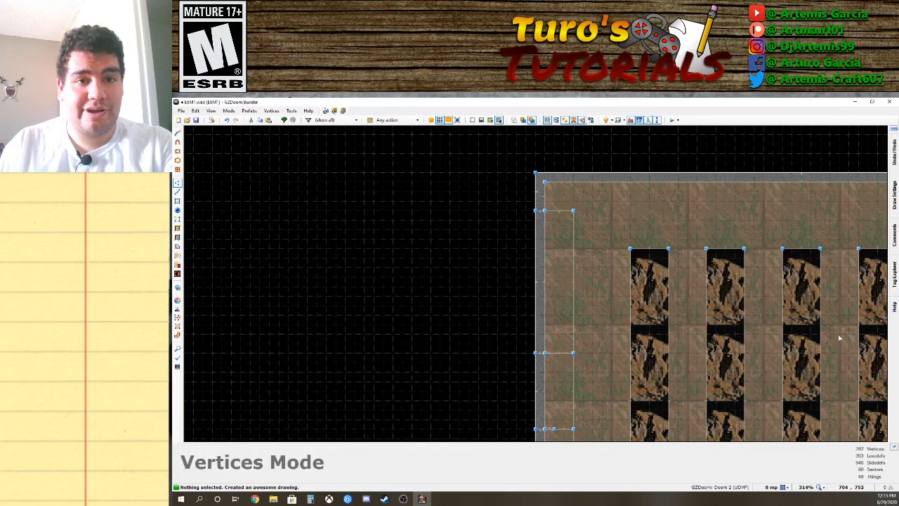
{"action": "key", "text": "Down"}
{"action": "key", "text": "Down"}
{"action": "key", "text": "Down"}
{"action": "key", "text": "Down"}
{"action": "key", "text": "Down"}
{"action": "key", "text": "Down"}
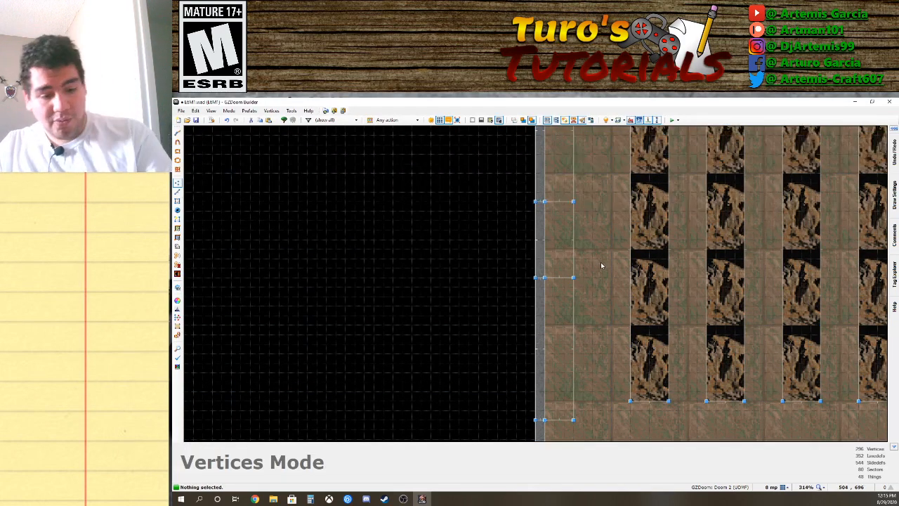
Raise the four floor pieces on top of the two outer console sections to height 120 in the 3D view.
{"action": "key", "text": "w"}
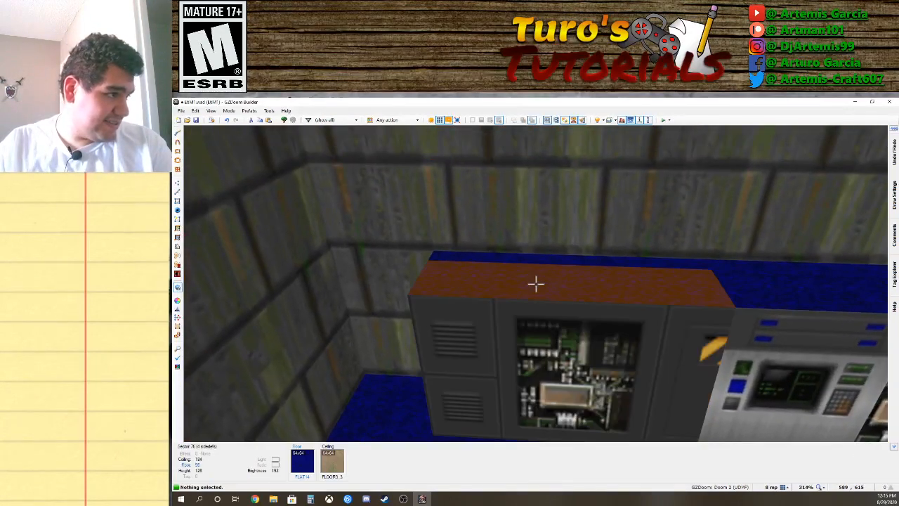
{"action": "left_click", "coordinate": [536, 284]}
{"action": "left_click", "coordinate": [536, 284]}
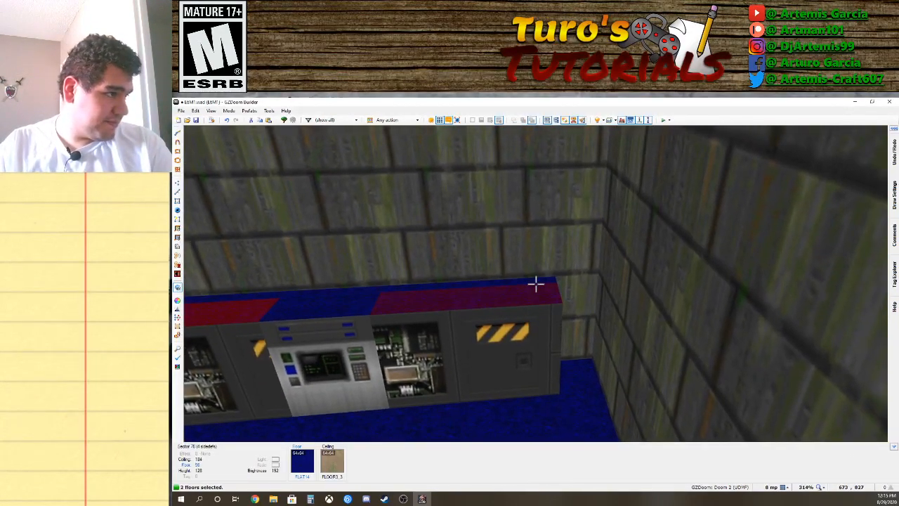
{"action": "left_click", "coordinate": [536, 284]}
{"action": "left_click", "coordinate": [535, 284]}
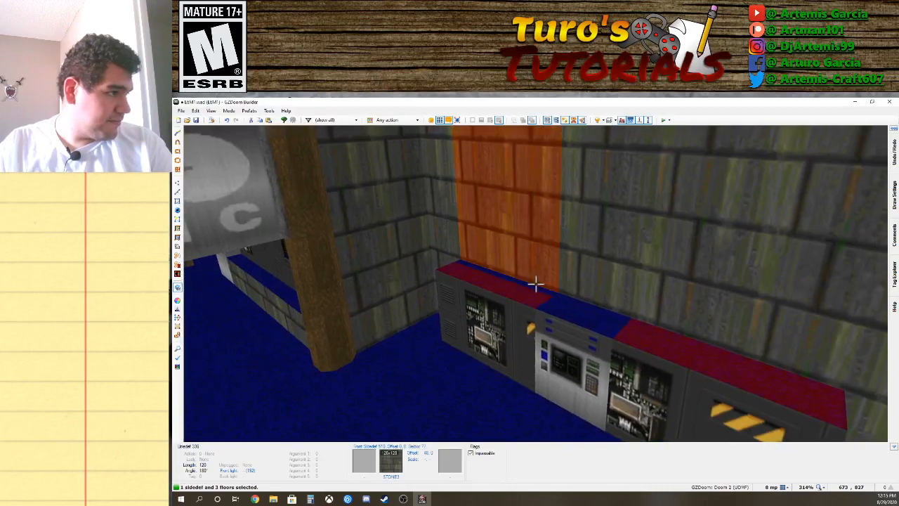
{"action": "left_click", "coordinate": [536, 284]}
{"action": "left_click", "coordinate": [536, 284]}
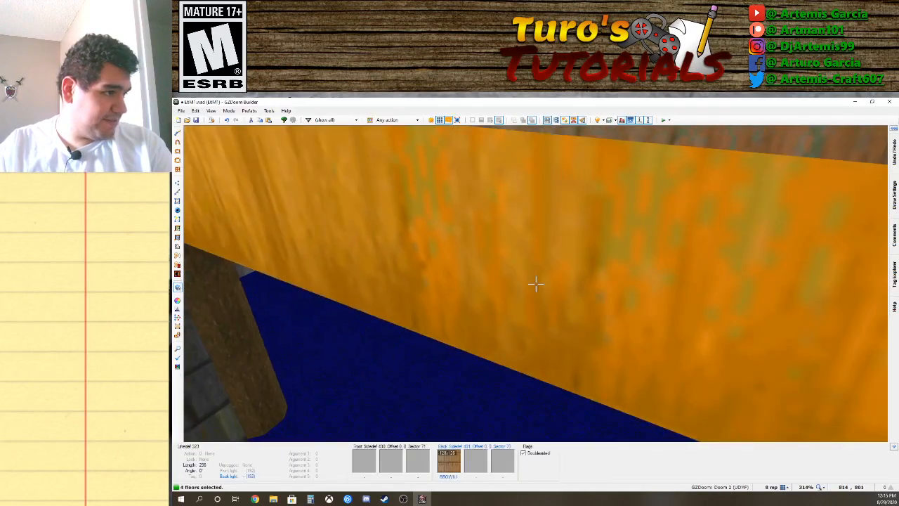
{"action": "scroll", "coordinate": [535, 284], "scroll_direction": "up", "scroll_amount": 2}
{"action": "scroll", "coordinate": [535, 283], "scroll_direction": "up", "scroll_amount": 7}
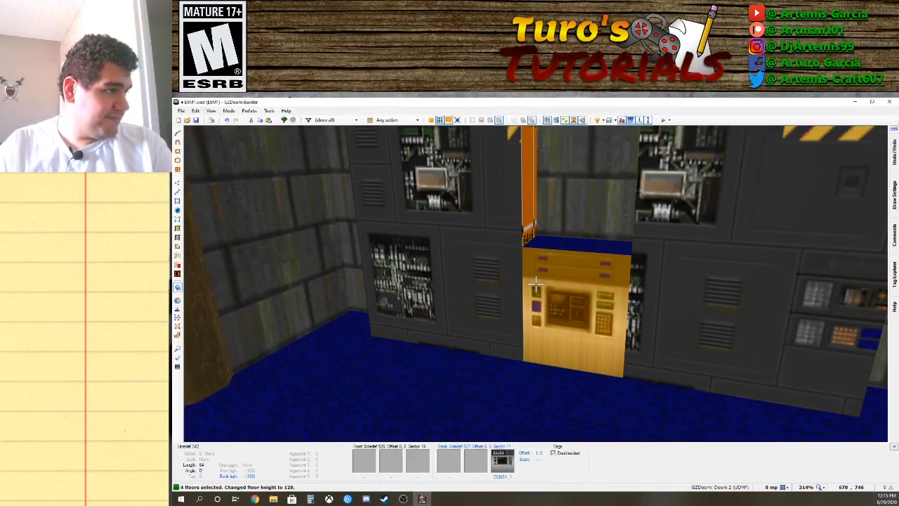
{"action": "scroll", "coordinate": [535, 283], "scroll_direction": "down", "scroll_amount": 1}
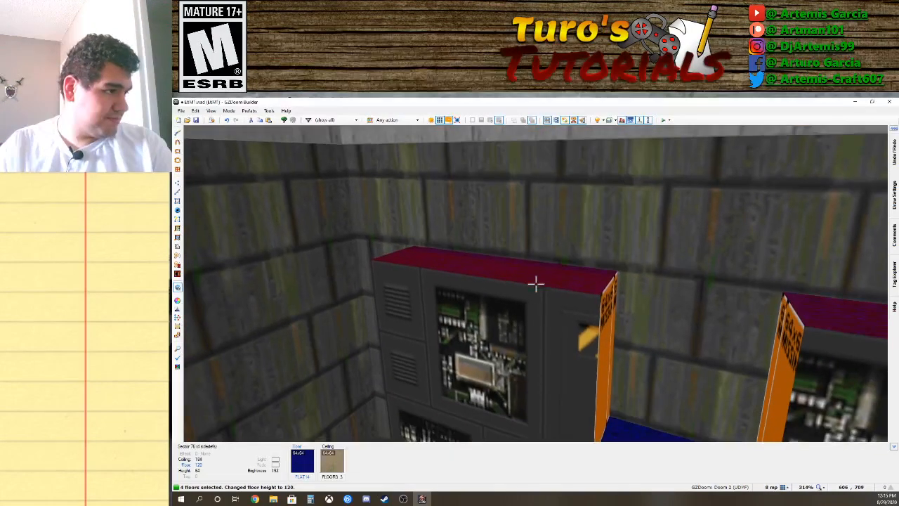
{"action": "left_click", "coordinate": [536, 283]}
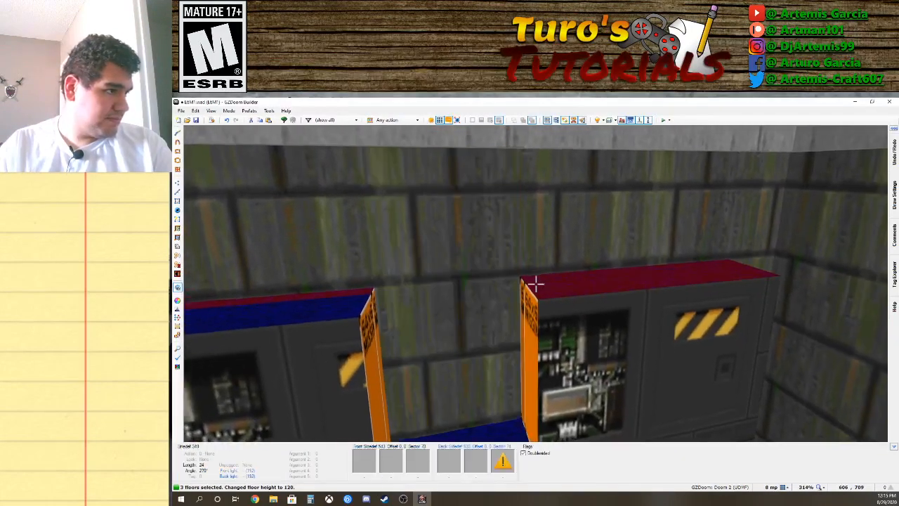
{"action": "left_click", "coordinate": [536, 284]}
{"action": "left_click", "coordinate": [536, 283]}
{"action": "left_click", "coordinate": [536, 284]}
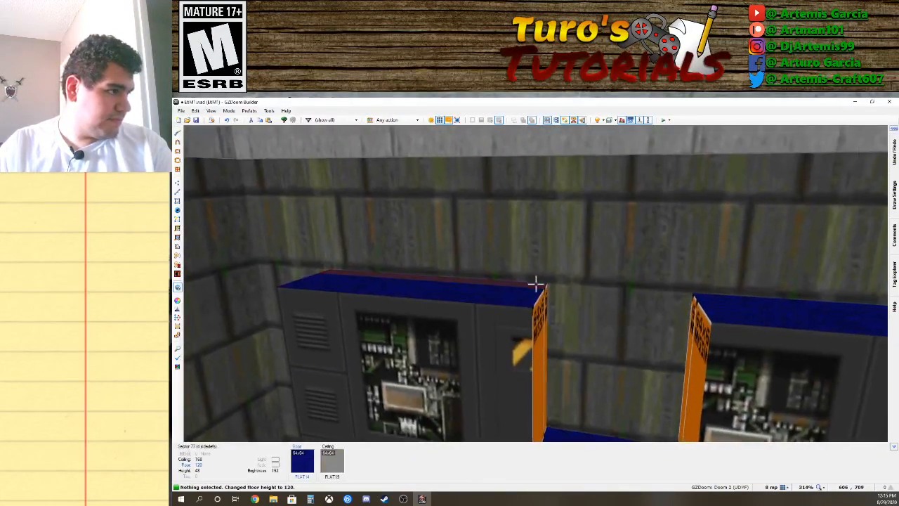
{"action": "key", "text": "s"}
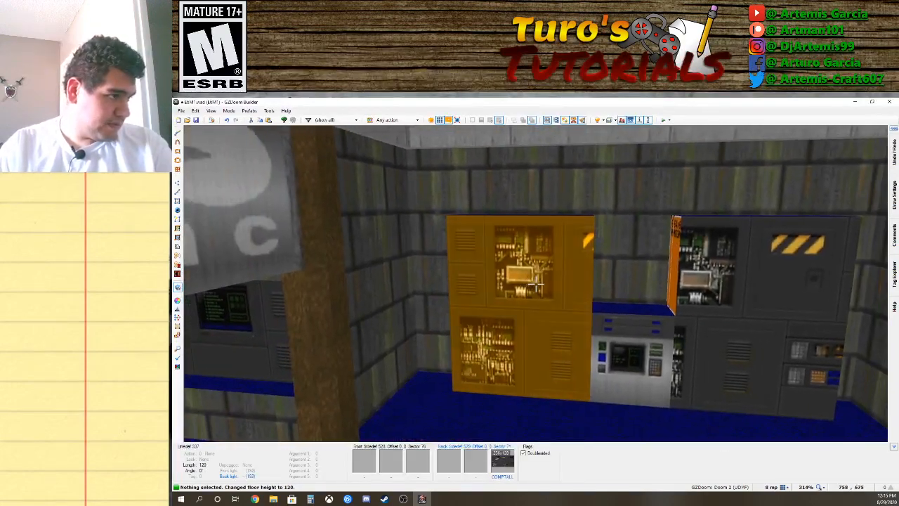
Move the lower console section's outer end lines 8 units toward the room corner, making the section 128 long.
{"action": "key", "text": "w"}
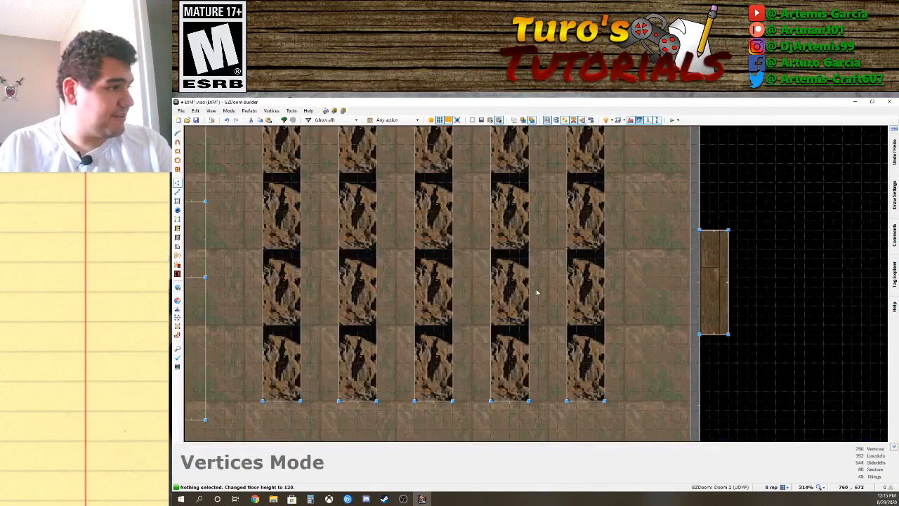
{"action": "scroll", "coordinate": [536, 299], "scroll_direction": "down", "scroll_amount": 5}
{"action": "scroll", "coordinate": [535, 306], "scroll_direction": "up", "scroll_amount": 4}
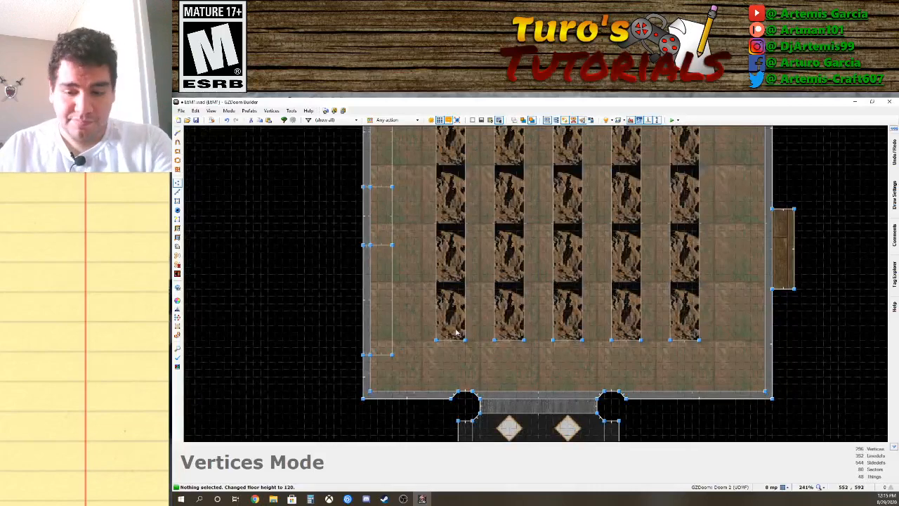
{"action": "key", "text": "Left"}
{"action": "key", "text": "Left"}
{"action": "key", "text": "Left"}
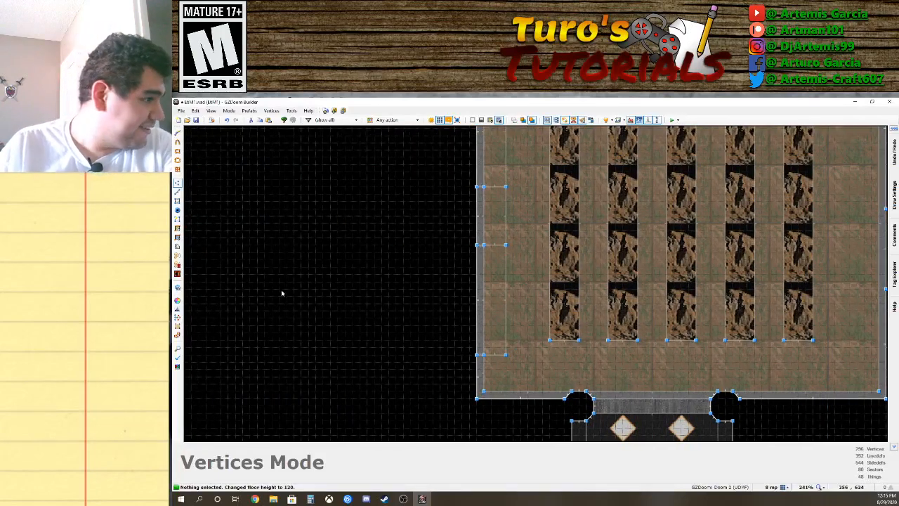
{"action": "left_click", "coordinate": [179, 193]}
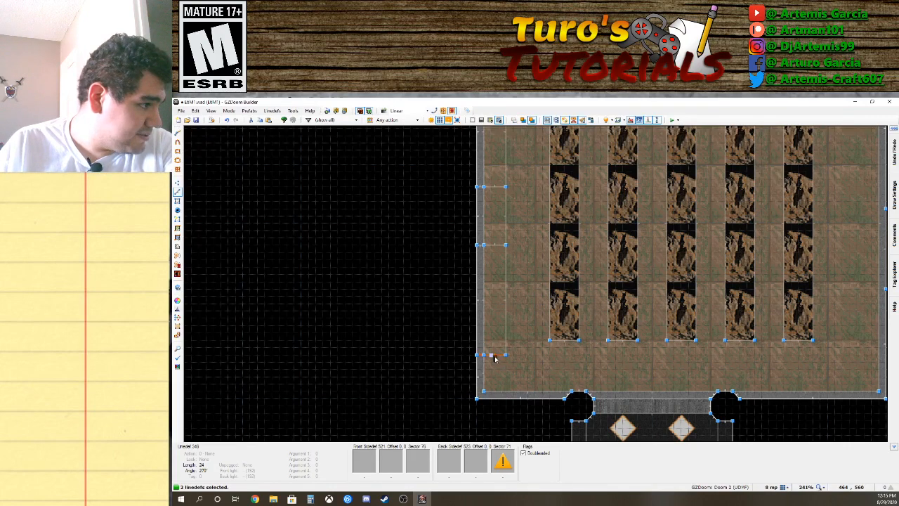
{"action": "left_click_drag", "start_coordinate": [495, 358], "coordinate": [496, 363]}
{"action": "key", "text": "Up"}
{"action": "key", "text": "Up"}
{"action": "key", "text": "Up"}
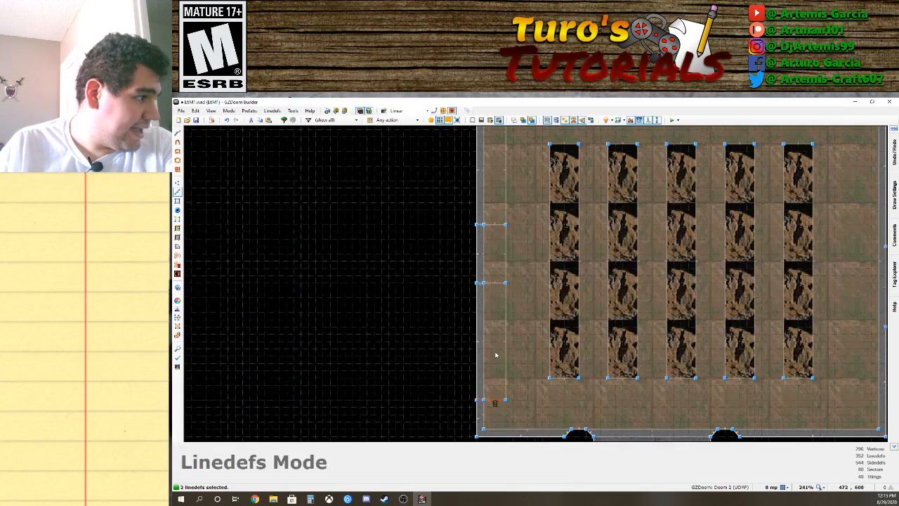
{"action": "scroll", "coordinate": [497, 411], "scroll_direction": "down", "scroll_amount": 3}
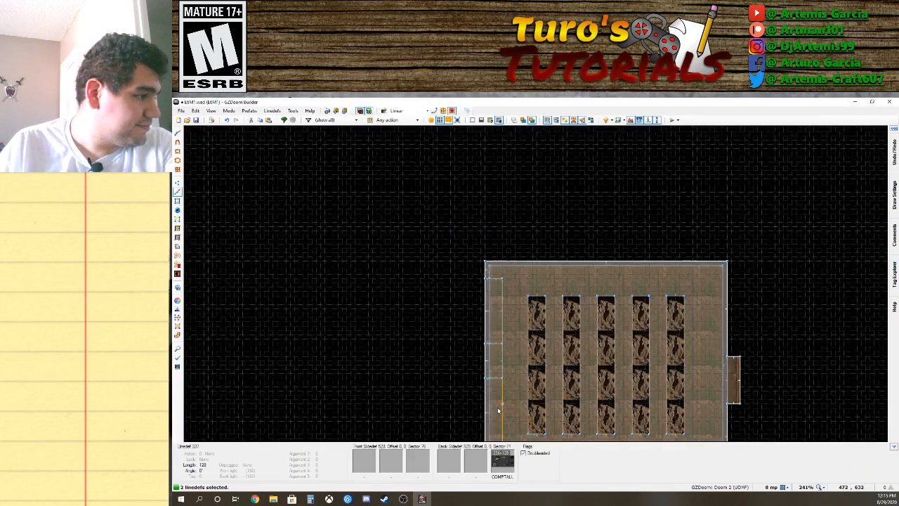
{"action": "scroll", "coordinate": [498, 412], "scroll_direction": "up", "scroll_amount": 4}
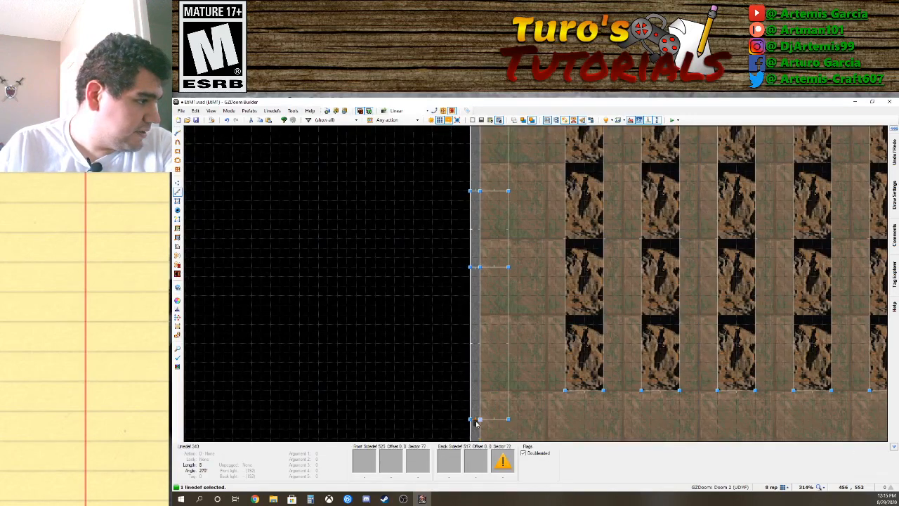
{"action": "key", "text": "Delete"}
Move the upper console section's outer end lines 8 units toward the room corner, making the section 128 long.
{"action": "key", "text": "Up"}
{"action": "key", "text": "Up"}
{"action": "key", "text": "Up"}
{"action": "key", "text": "Up"}
{"action": "key", "text": "Up"}
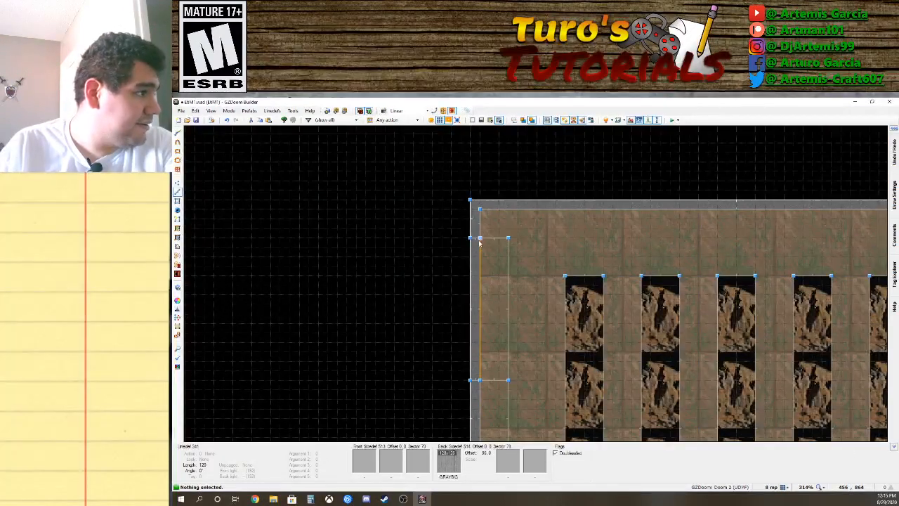
{"action": "left_click_drag", "start_coordinate": [493, 241], "coordinate": [496, 231]}
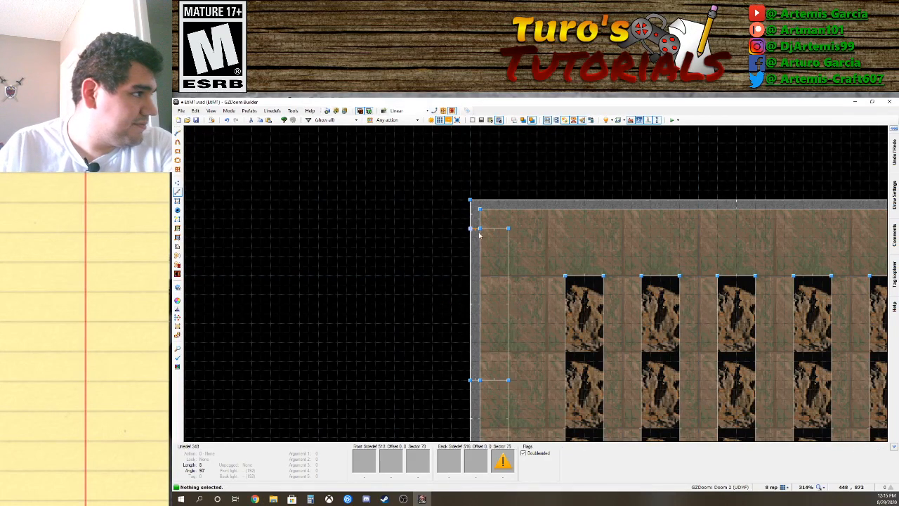
Shift the COMPTALL texture on the right console section sideways to a texture offset of 194, 0.
{"action": "key", "text": "q"}
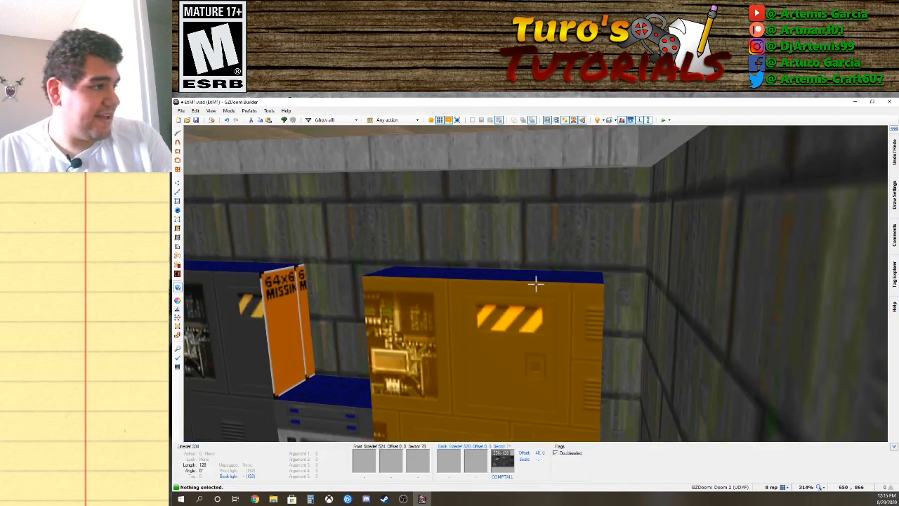
{"action": "key", "text": "d"}
{"action": "key", "text": "s"}
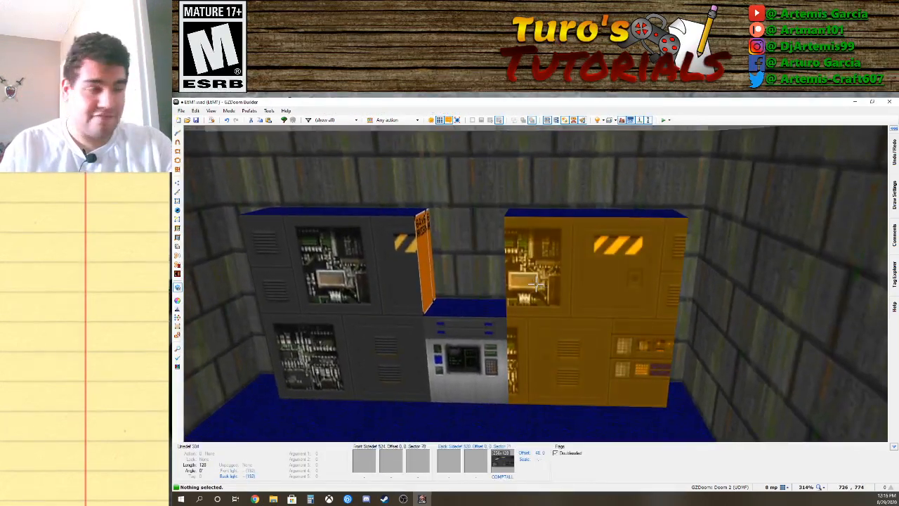
{"action": "key", "text": "Left"}
{"action": "key", "text": "Left"}
{"action": "key", "text": "Left"}
{"action": "key", "text": "Left"}
{"action": "key", "text": "Left"}
{"action": "key", "text": "Left"}
{"action": "key", "text": "Left"}
{"action": "key", "text": "Left"}
{"action": "key", "text": "Left"}
{"action": "key", "text": "Left"}
{"action": "key", "text": "Left"}
{"action": "key", "text": "Left"}
{"action": "key", "text": "Left"}
{"action": "key", "text": "Left"}
{"action": "key", "text": "Left"}
{"action": "key", "text": "Left"}
{"action": "key", "text": "Left"}
{"action": "key", "text": "Left"}
{"action": "key", "text": "Left"}
{"action": "key", "text": "Left"}
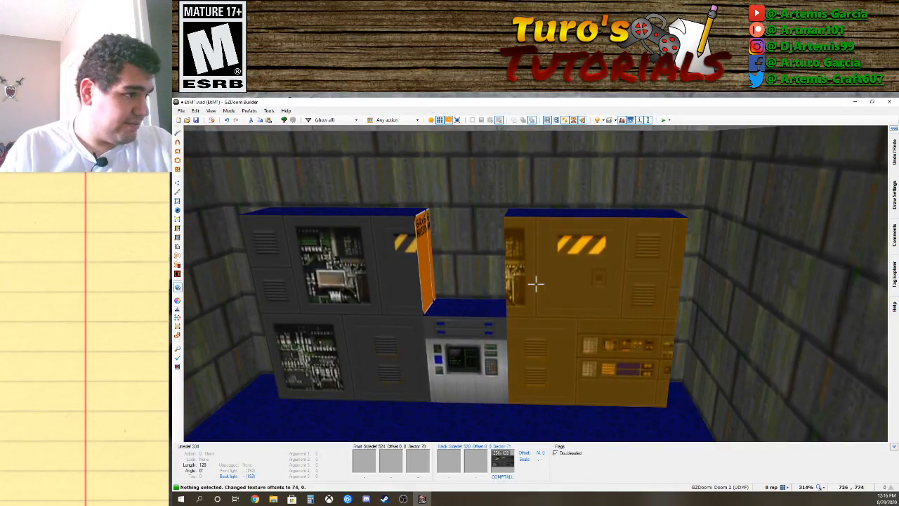
{"action": "key", "text": "Left"}
{"action": "key", "text": "Left"}
{"action": "key", "text": "Left"}
{"action": "key", "text": "Left"}
{"action": "key", "text": "Left"}
{"action": "key", "text": "Left"}
{"action": "key", "text": "Left"}
{"action": "key", "text": "Left"}
{"action": "key", "text": "Left"}
{"action": "key", "text": "Left"}
{"action": "key", "text": "Left"}
{"action": "key", "text": "Left"}
{"action": "key", "text": "Left"}
{"action": "key", "text": "Left"}
{"action": "key", "text": "Left"}
{"action": "key", "text": "Left"}
{"action": "key", "text": "Left"}
{"action": "key", "text": "Left"}
{"action": "key", "text": "Left"}
{"action": "key", "text": "Left"}
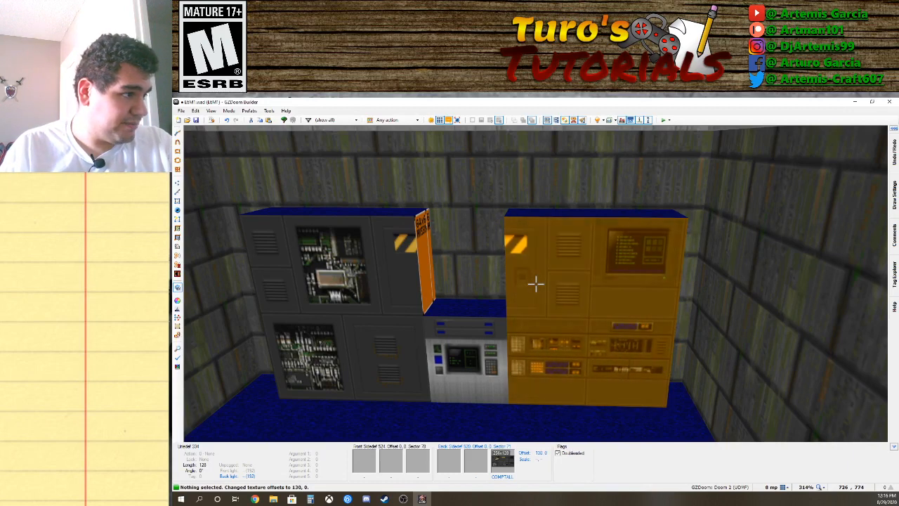
{"action": "key", "text": "Left"}
{"action": "key", "text": "Left"}
{"action": "key", "text": "Left"}
{"action": "key", "text": "Left"}
{"action": "key", "text": "Left"}
{"action": "key", "text": "Left"}
{"action": "key", "text": "Left"}
{"action": "key", "text": "Left"}
{"action": "key", "text": "Left"}
{"action": "key", "text": "Left"}
{"action": "key", "text": "Left"}
{"action": "key", "text": "Left"}
{"action": "key", "text": "Left"}
{"action": "key", "text": "Left"}
{"action": "key", "text": "Left"}
{"action": "key", "text": "Left"}
{"action": "key", "text": "Left"}
{"action": "key", "text": "Left"}
{"action": "key", "text": "Left"}
{"action": "key", "text": "Left"}
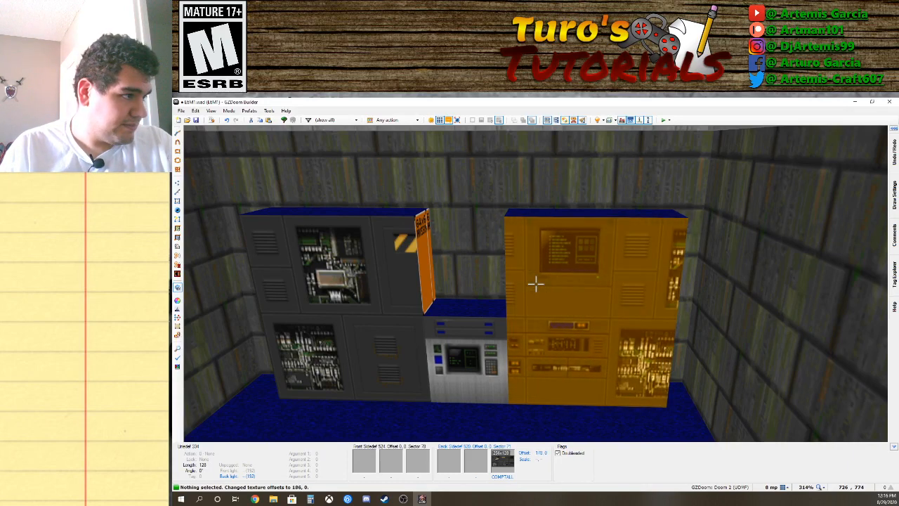
{"action": "key", "text": "Left"}
{"action": "key", "text": "Left"}
{"action": "key", "text": "Left"}
{"action": "key", "text": "Left"}
{"action": "key", "text": "Left"}
{"action": "key", "text": "Left"}
{"action": "key", "text": "Left"}
{"action": "key", "text": "Left"}
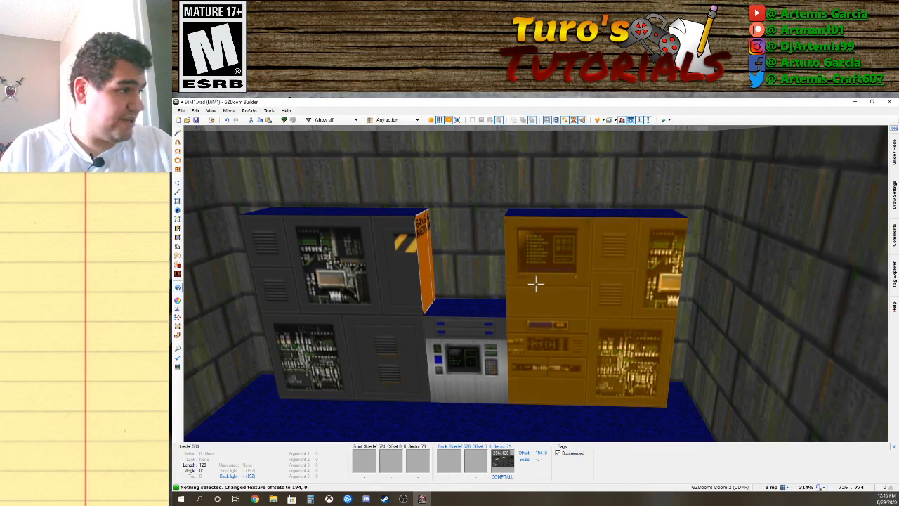
Replace the right console section's lower back texture with COMPUTE1 from the Computer texture set.
{"action": "right_click", "coordinate": [535, 283]}
{"action": "left_click", "coordinate": [410, 364]}
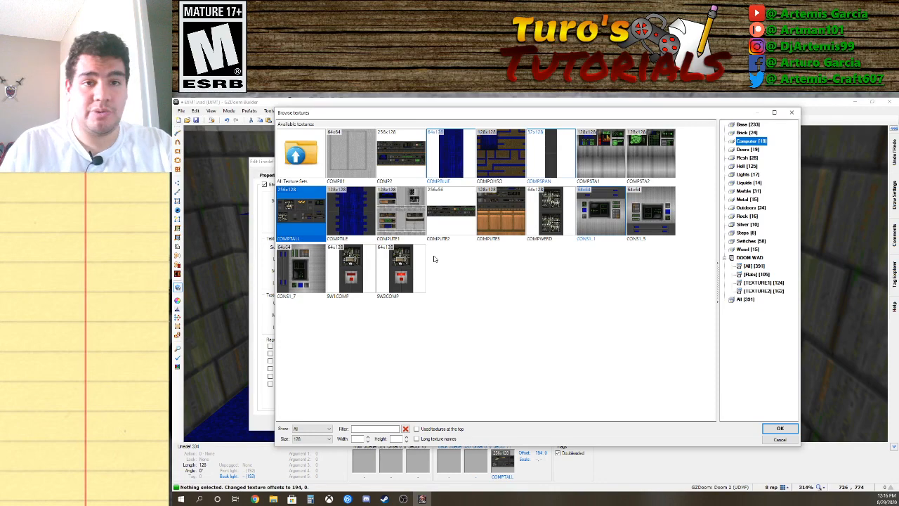
{"action": "double_click", "coordinate": [398, 220]}
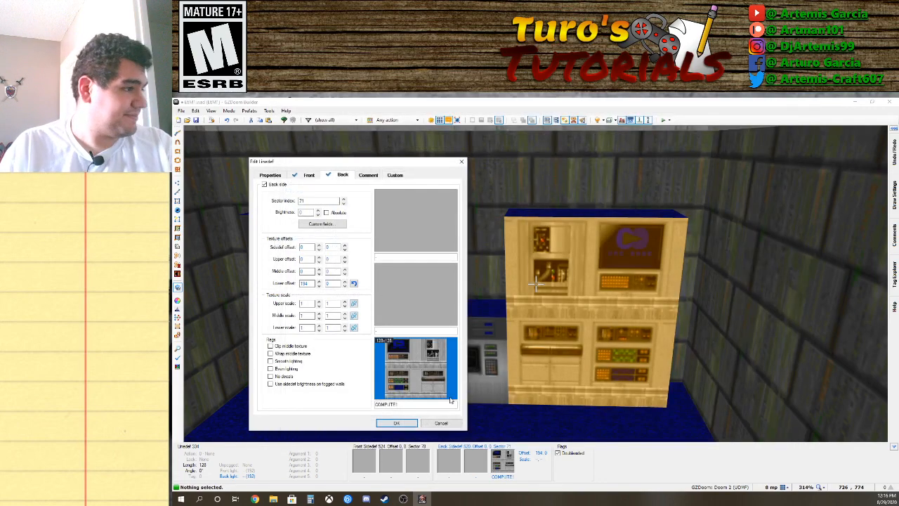
{"action": "left_click", "coordinate": [406, 426]}
Align the COMPUTE1 texture on the right console section by setting its texture offsets to 64, -11.
{"action": "key", "text": "s"}
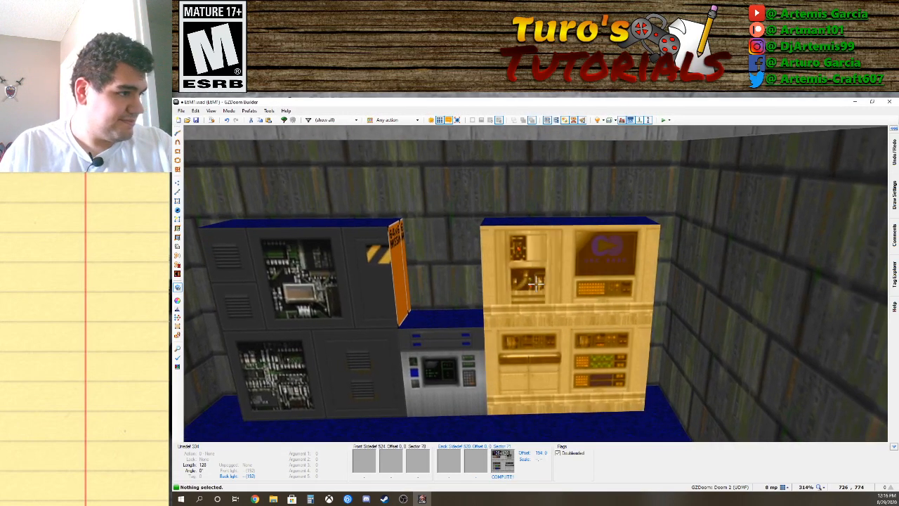
{"action": "key", "text": "Right"}
{"action": "key", "text": "Down"}
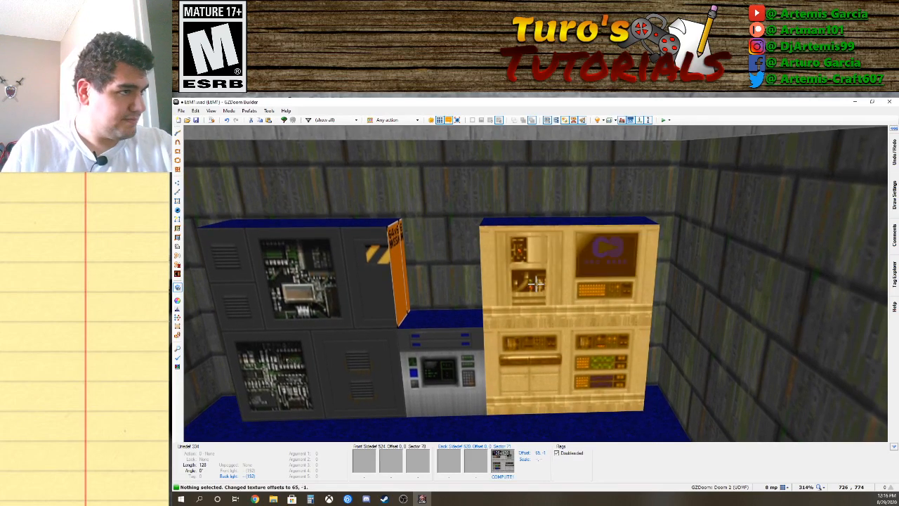
{"action": "key", "text": "Down"}
{"action": "key", "text": "Down"}
{"action": "key", "text": "Down"}
{"action": "key", "text": "Down"}
{"action": "key", "text": "Down"}
{"action": "key", "text": "Down"}
{"action": "key", "text": "Down"}
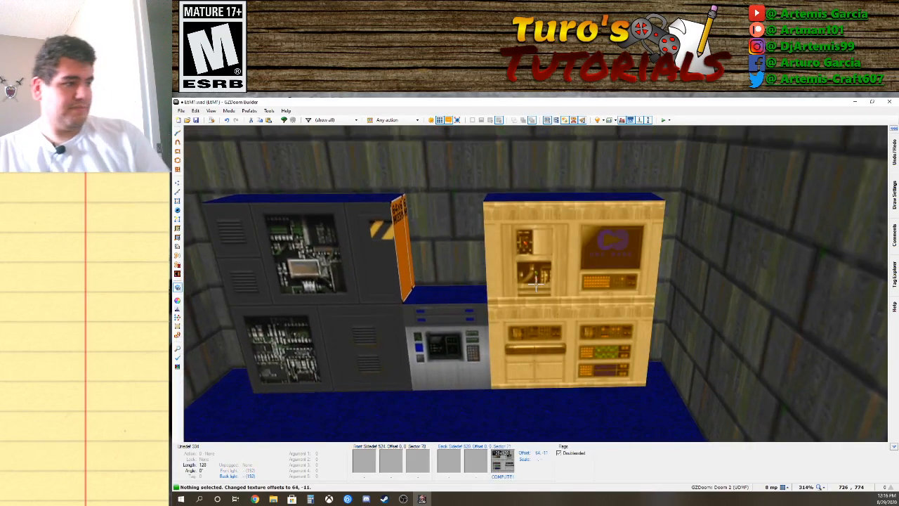
Copy the COMPUTE1 texture onto the left console section with offsets 0, -10, and set the right section's texture offsets to 64, -10.
{"action": "key", "text": "ctrl+c"}
{"action": "key", "text": "ctrl+v"}
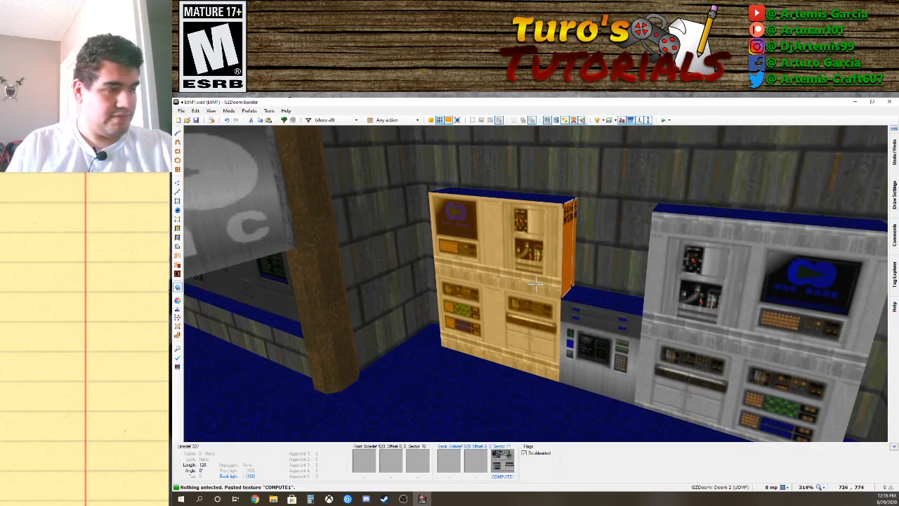
{"action": "key", "text": "Down"}
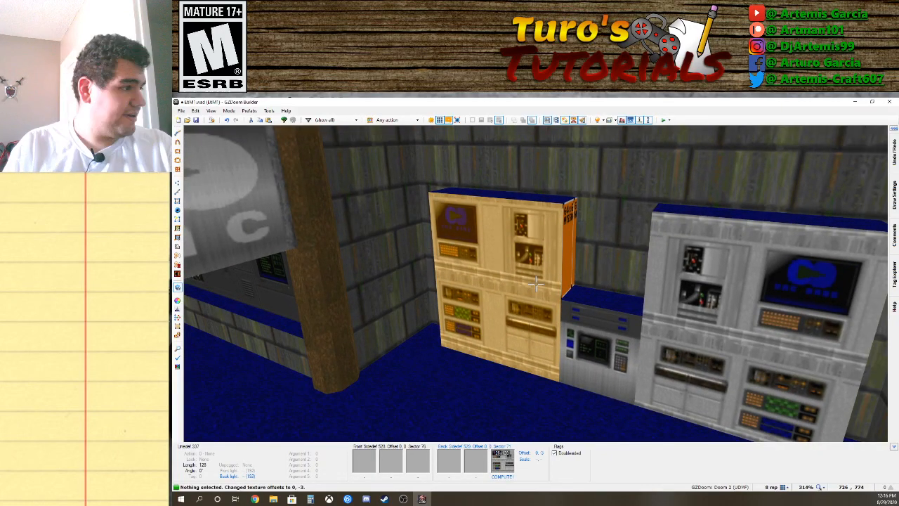
{"action": "key", "text": "Down"}
{"action": "key", "text": "Down"}
{"action": "key", "text": "Down"}
{"action": "key", "text": "Down"}
{"action": "key", "text": "Down"}
{"action": "key", "text": "Down"}
{"action": "key", "text": "Down"}
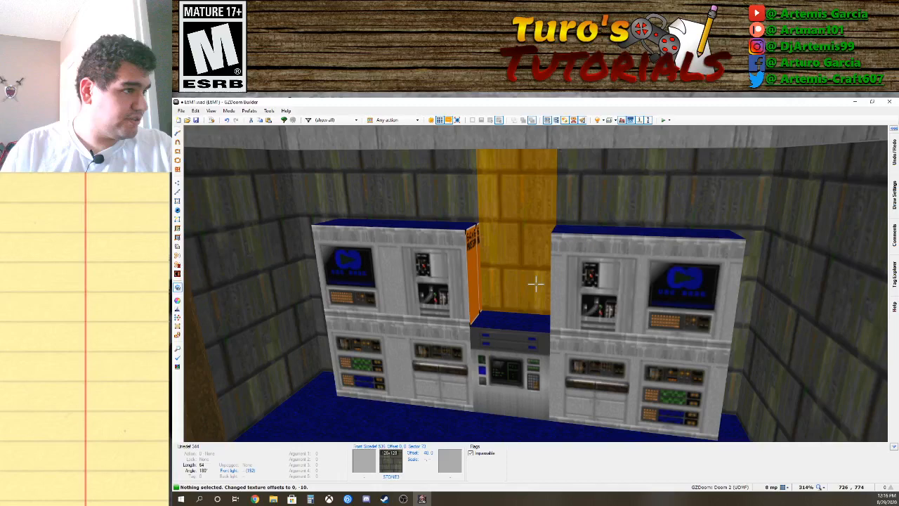
{"action": "key", "text": "Up"}
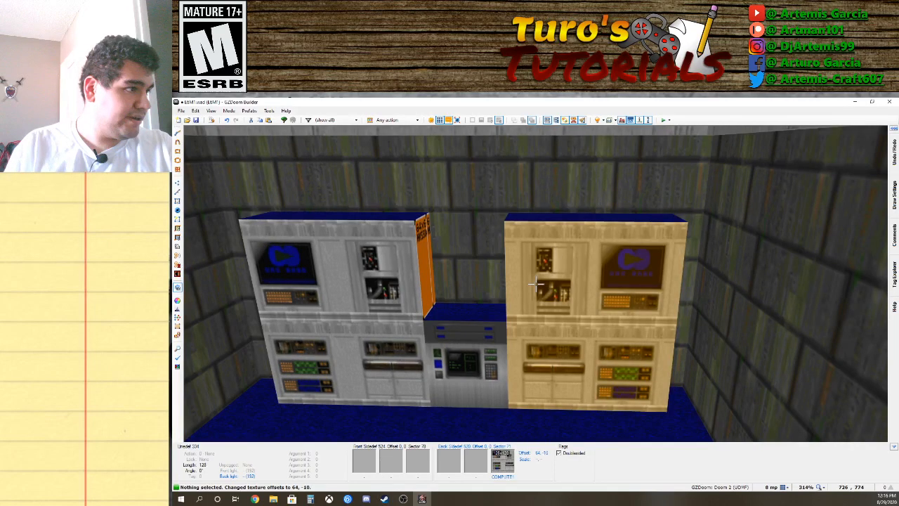
Inspect the three consoles in the 3D view for texture alignment and for how the central console sits between the tall sections.
{"action": "key", "text": "d"}
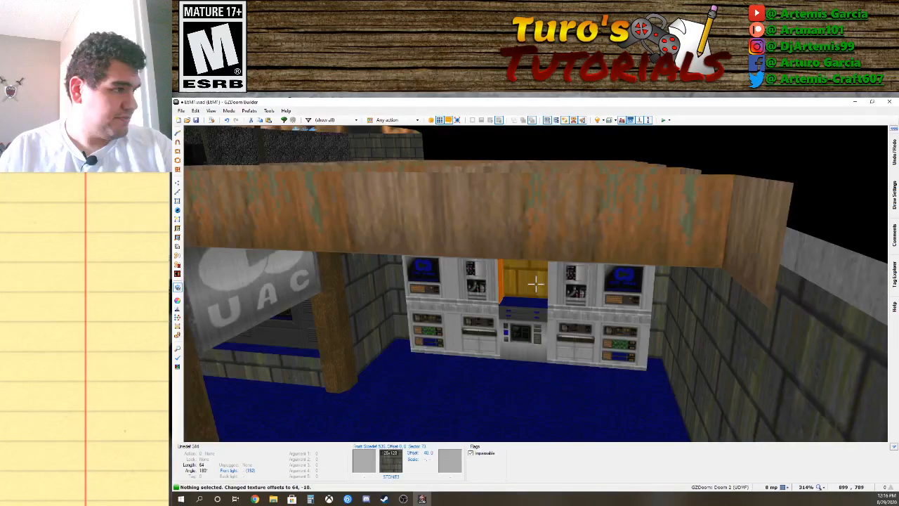
{"action": "key", "text": "e"}
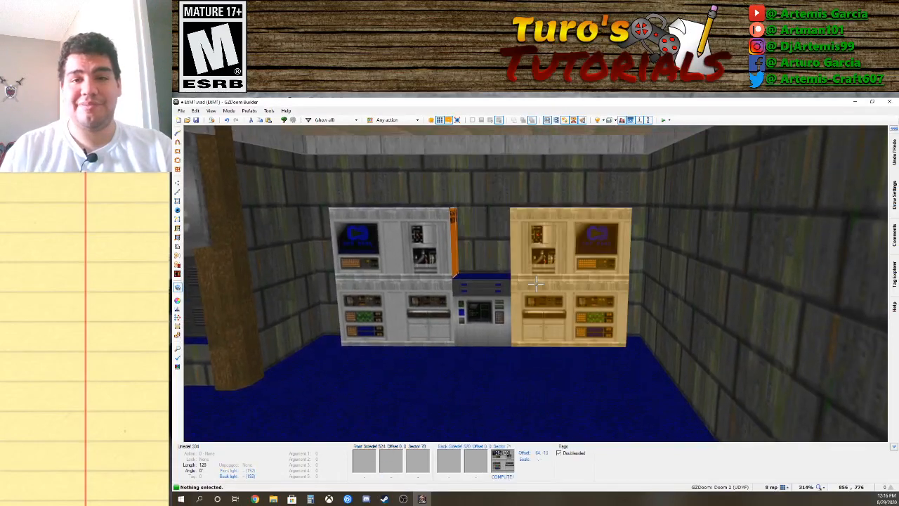
{"action": "key", "text": "d"}
{"action": "key", "text": "e"}
{"action": "key", "text": "f"}
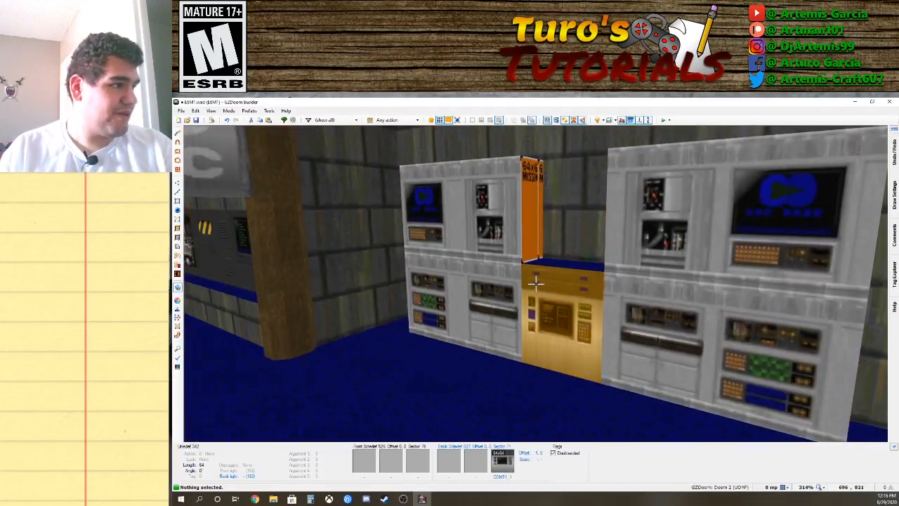
{"action": "key", "text": "q"}
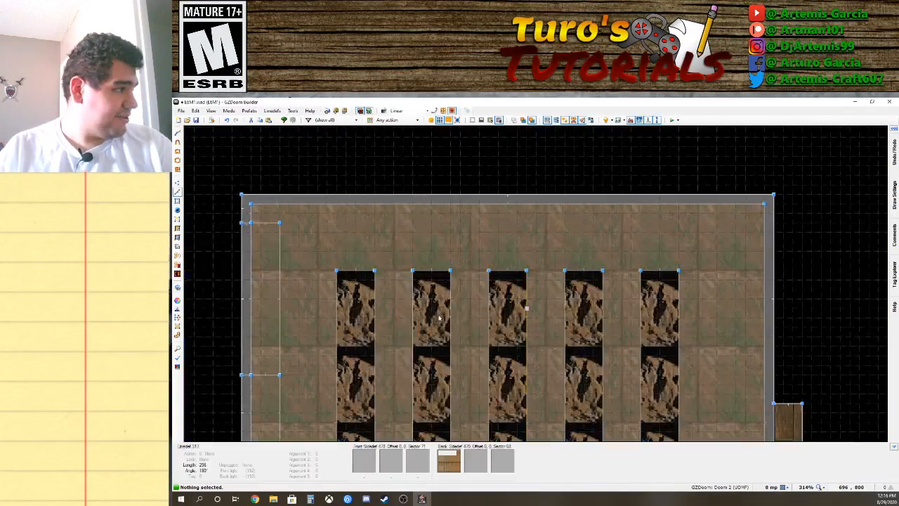
{"action": "scroll", "coordinate": [342, 362], "scroll_direction": "down", "scroll_amount": 1}
{"action": "scroll", "coordinate": [342, 361], "scroll_direction": "up", "scroll_amount": 1}
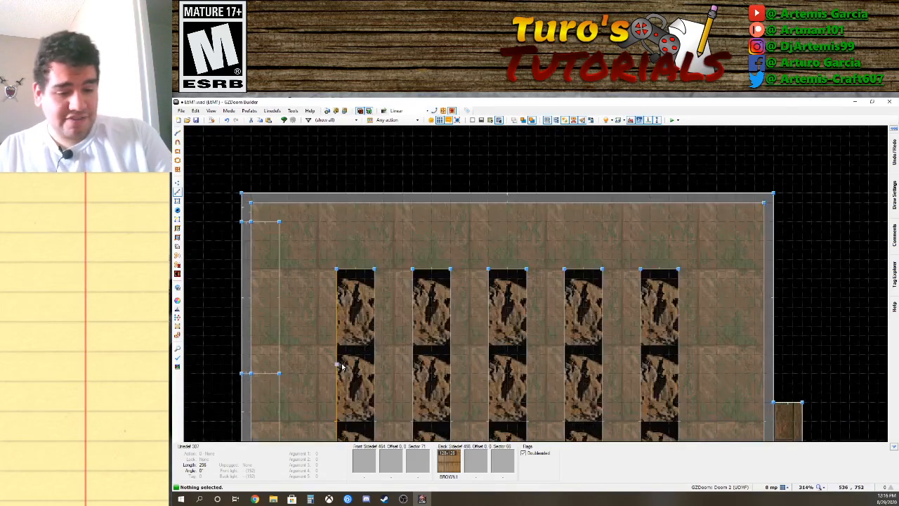
{"action": "key", "text": "q"}
{"action": "key", "text": "d"}
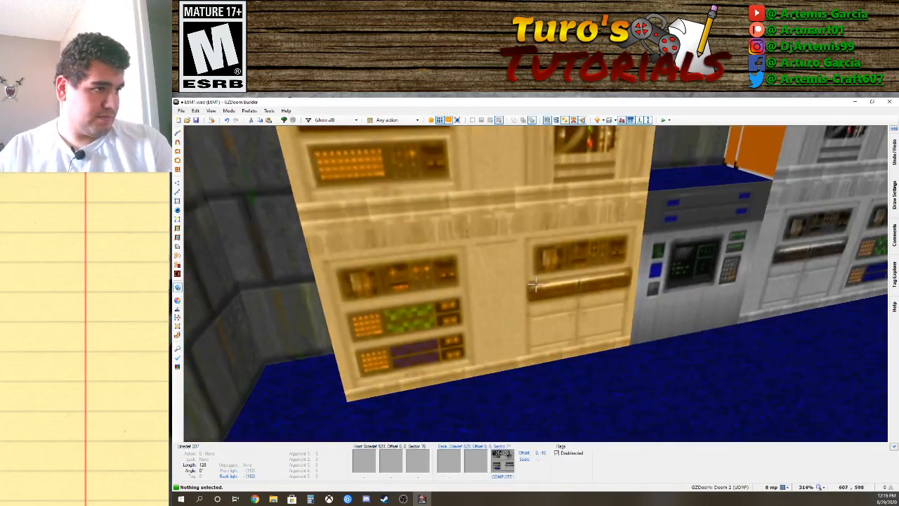
{"action": "key", "text": "f"}
{"action": "key", "text": "a"}
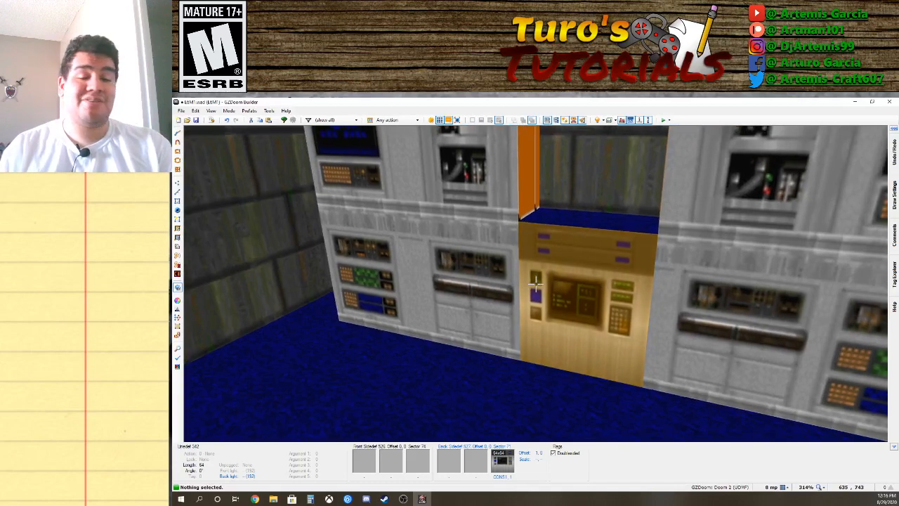
{"action": "key", "text": "q"}
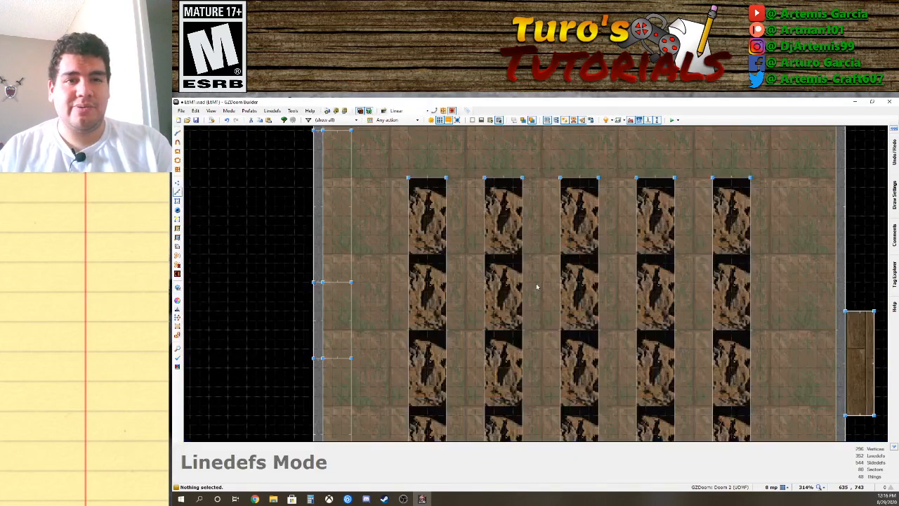
{"action": "scroll", "coordinate": [416, 355], "scroll_direction": "up", "scroll_amount": 4}
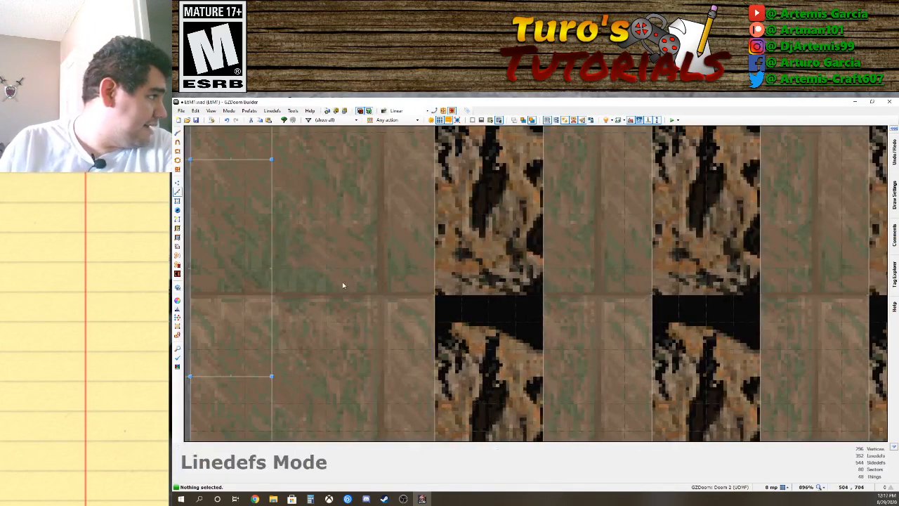
{"action": "key", "text": "Left"}
{"action": "key", "text": "Left"}
{"action": "key", "text": "Left"}
{"action": "left_click_drag", "start_coordinate": [381, 187], "coordinate": [365, 187]}
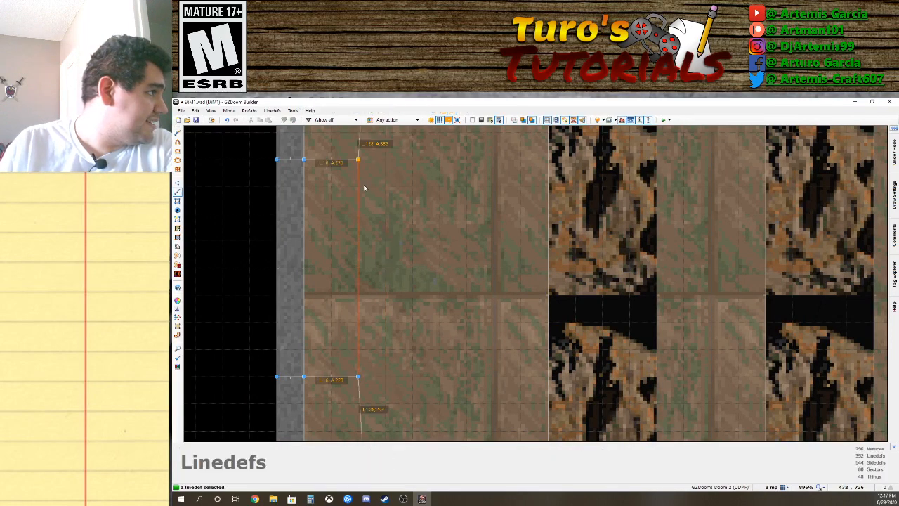
{"action": "left_click", "coordinate": [277, 211]}
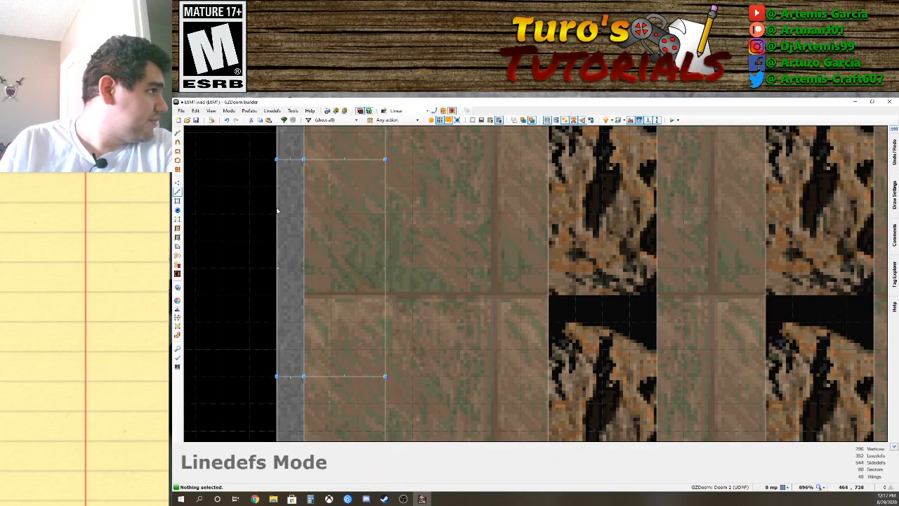
Add two vertices to the central console's outline and recess its front line 8 units toward the wall between the tall sections.
{"action": "left_click", "coordinate": [177, 182]}
{"action": "key", "text": "d"}
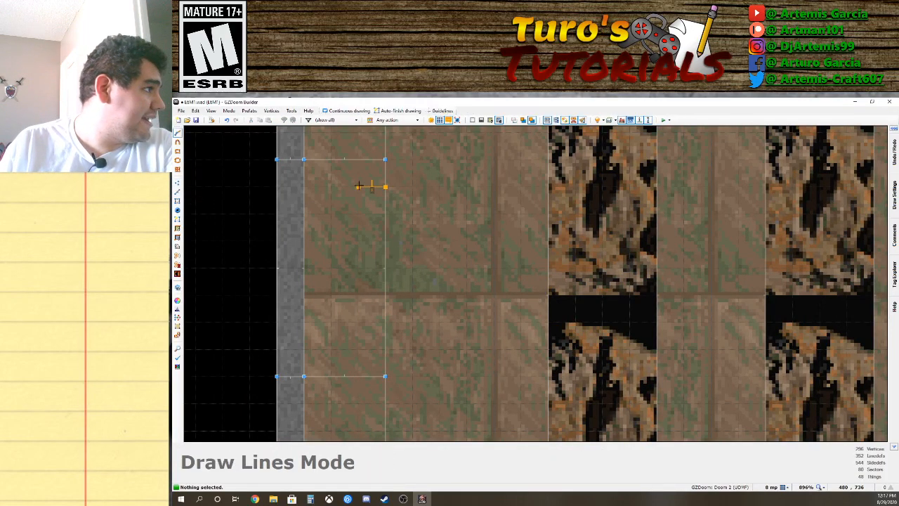
{"action": "right_click", "coordinate": [368, 226]}
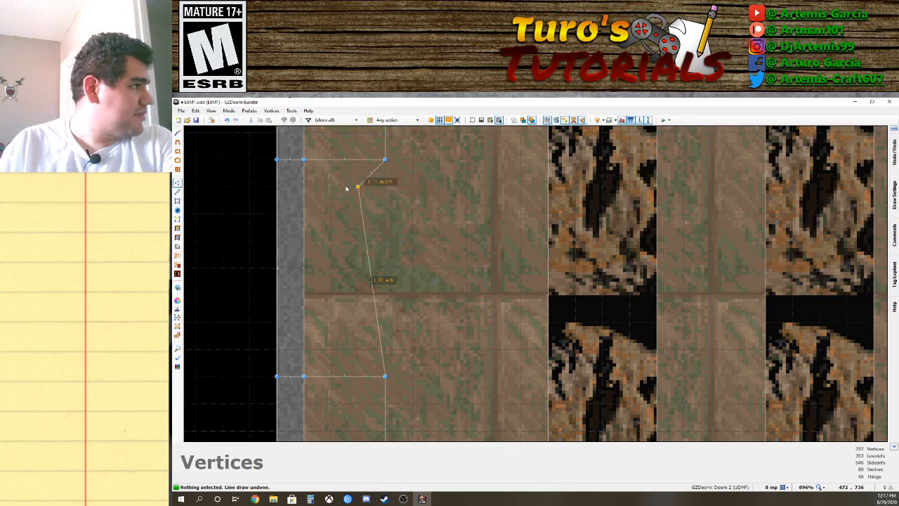
{"action": "right_click", "coordinate": [371, 353]}
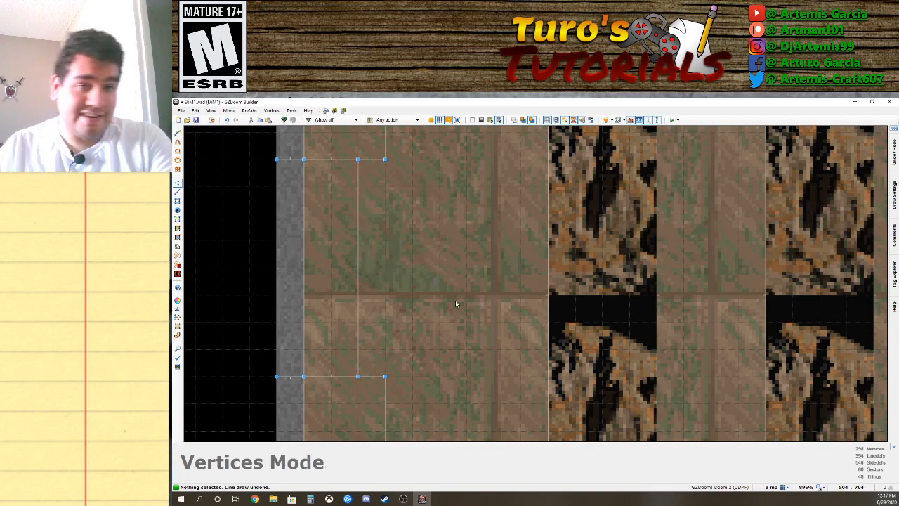
Apply the GRAYBIG texture to the left console section's untextured inner side face and copy it to the narrow face in front of it.
{"action": "key", "text": "q"}
{"action": "key", "text": "s"}
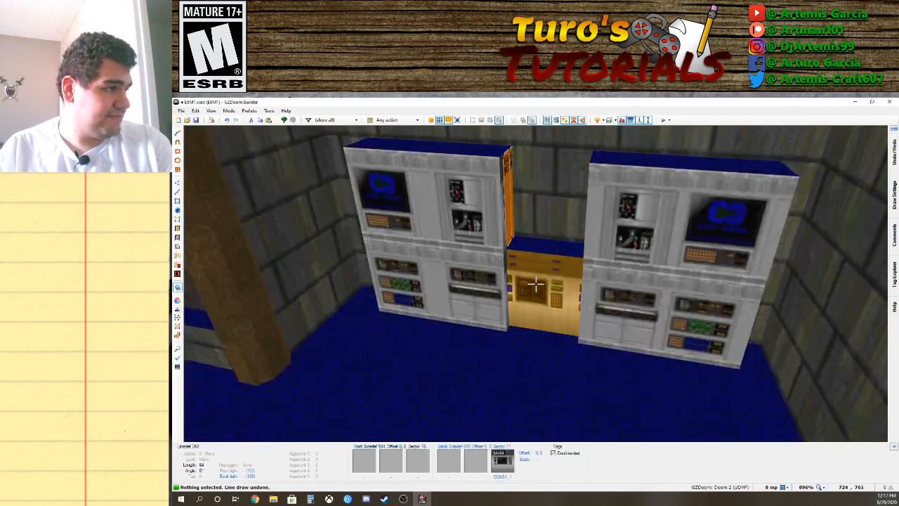
{"action": "key", "text": "w"}
{"action": "key", "text": "d"}
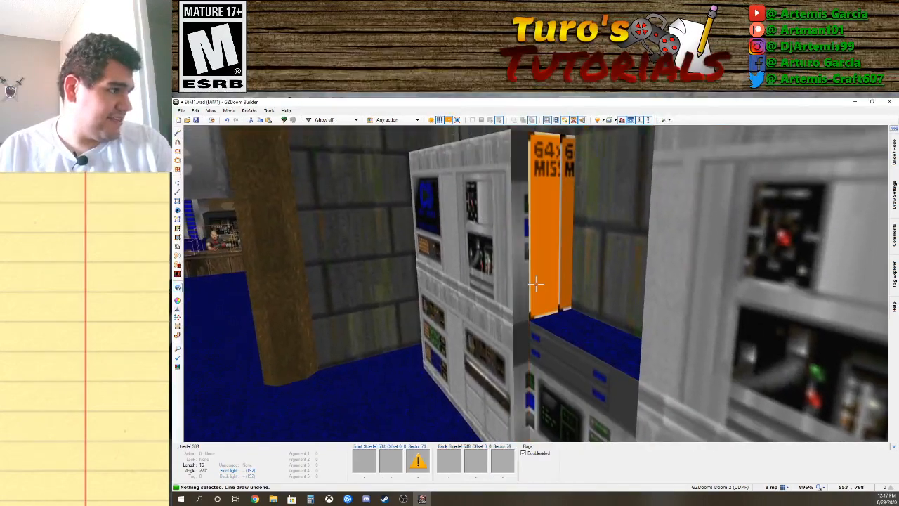
{"action": "key", "text": "s"}
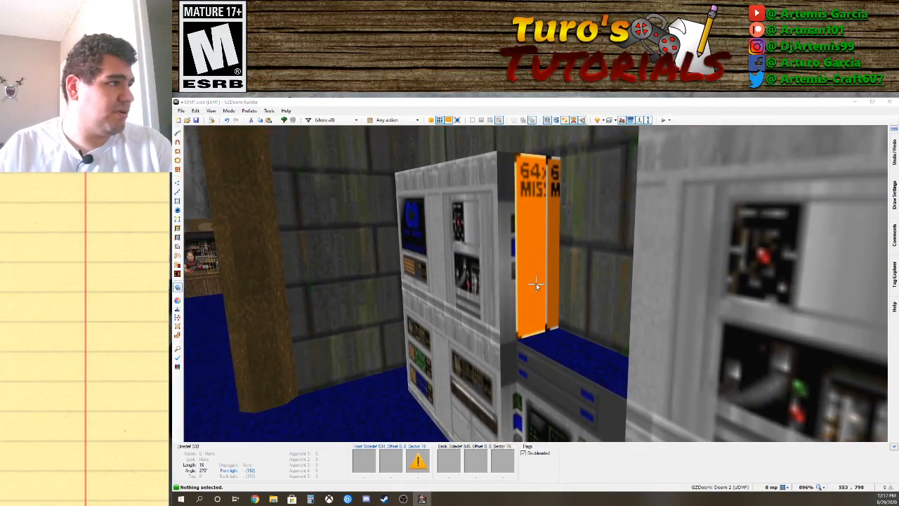
{"action": "right_click", "coordinate": [535, 284]}
{"action": "left_click", "coordinate": [411, 362]}
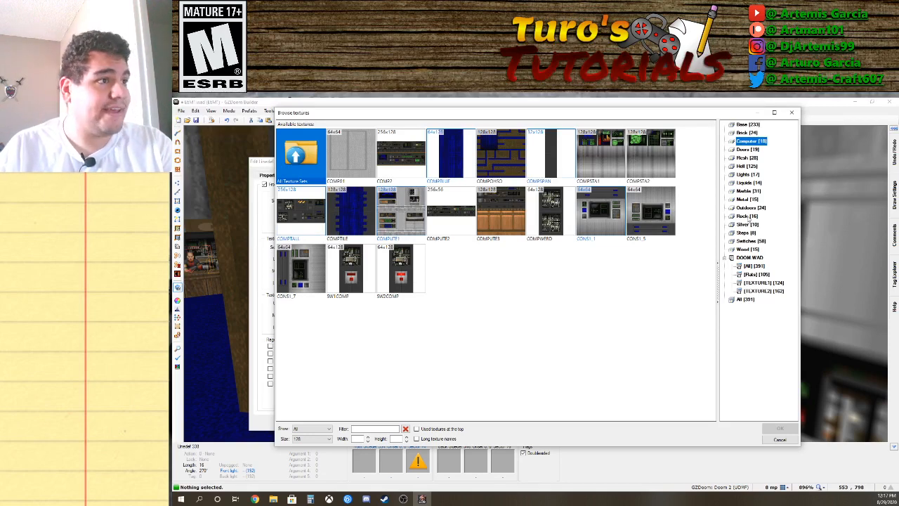
{"action": "left_click", "coordinate": [757, 290]}
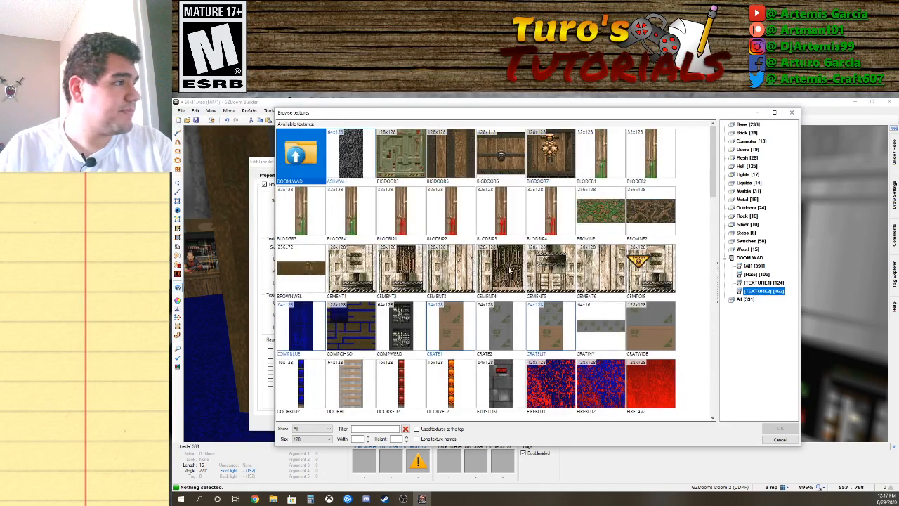
{"action": "scroll", "coordinate": [511, 270], "scroll_direction": "down", "scroll_amount": 5}
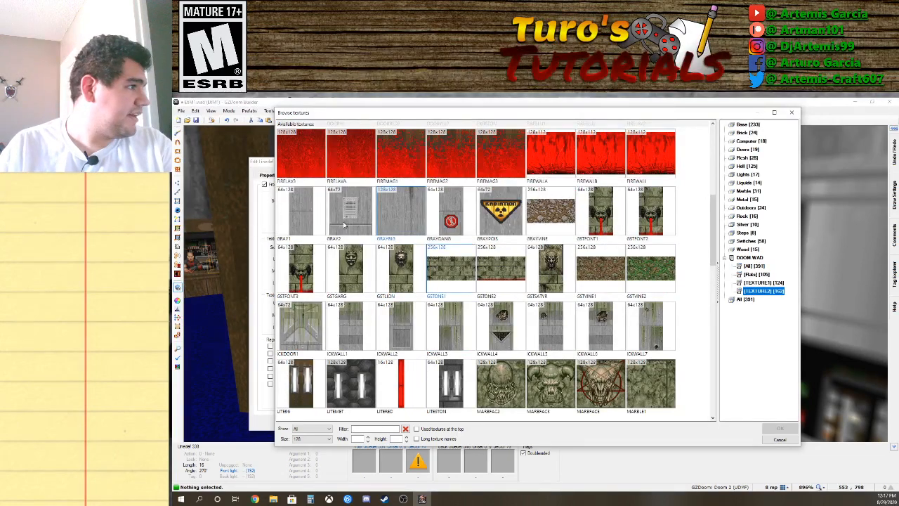
{"action": "double_click", "coordinate": [412, 224]}
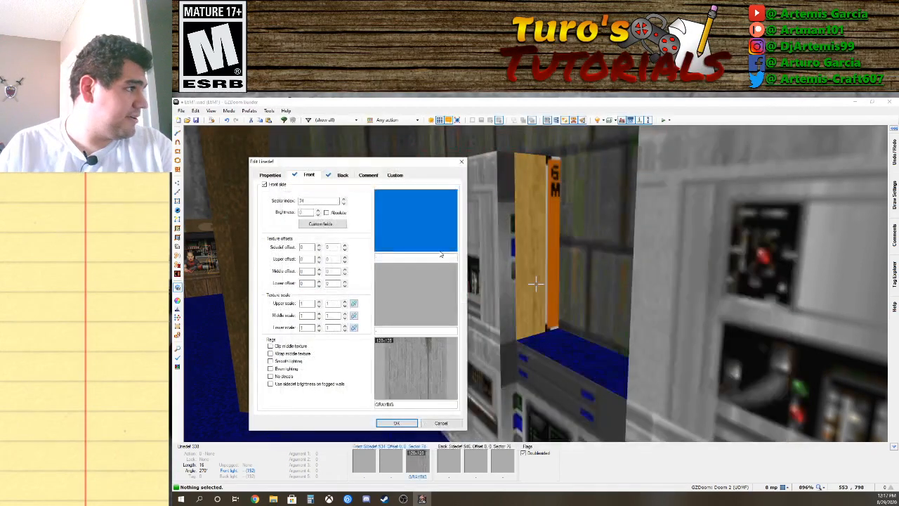
{"action": "left_click", "coordinate": [398, 423]}
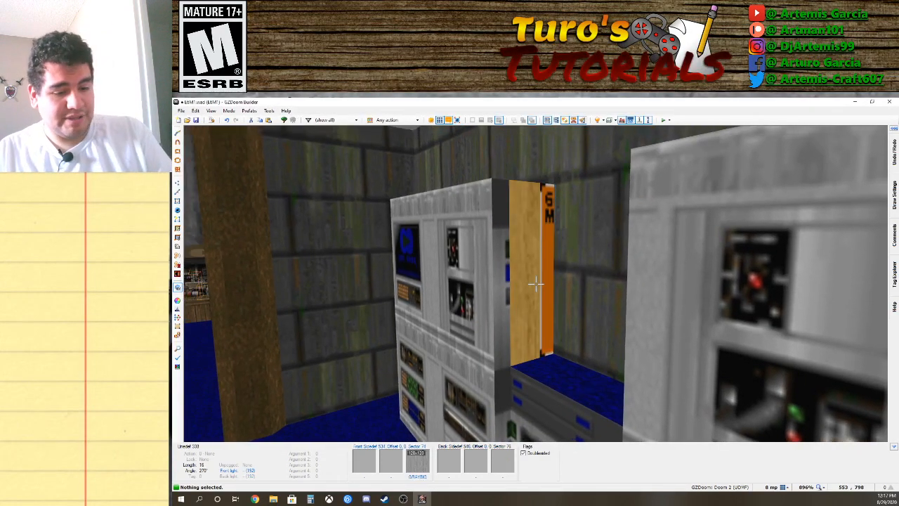
{"action": "key", "text": "ctrl+c"}
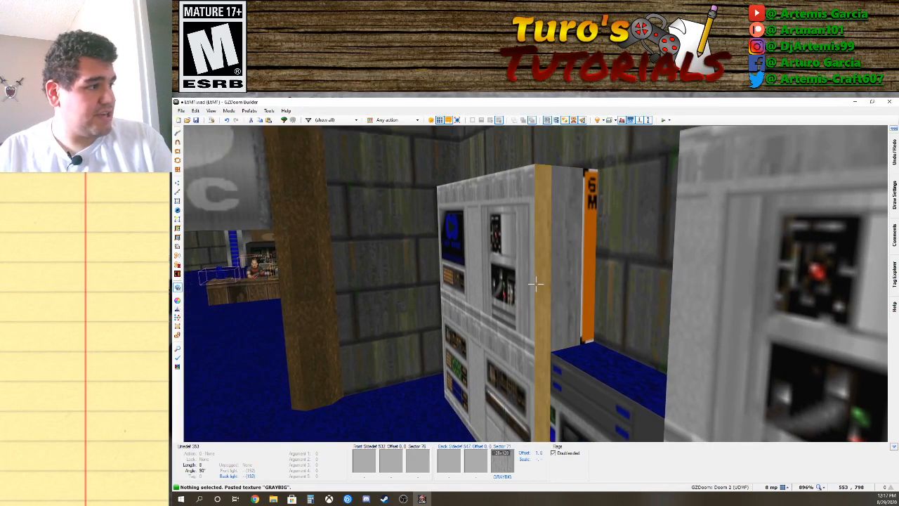
Shift the CONS1_1 texture on the central console's front vertically to a texture offset of 0, 16.
{"action": "key", "text": "s"}
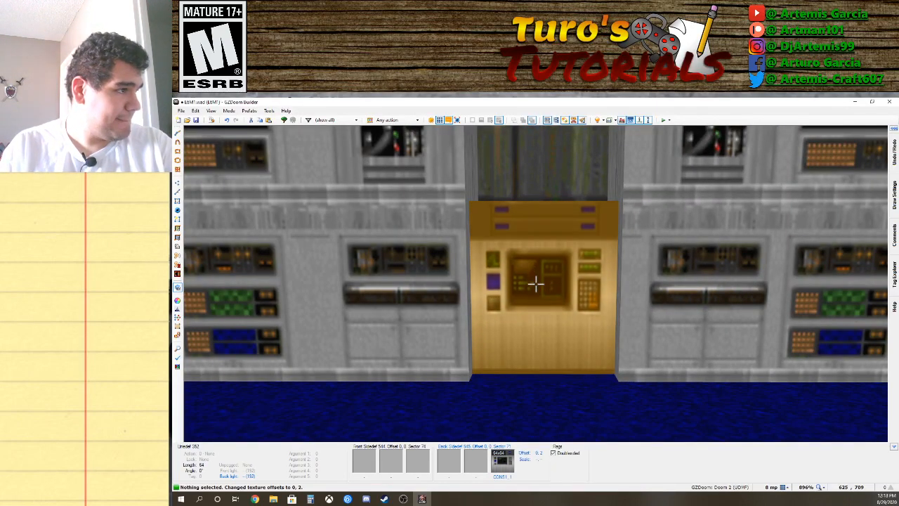
{"action": "key", "text": "Up"}
{"action": "key", "text": "Up"}
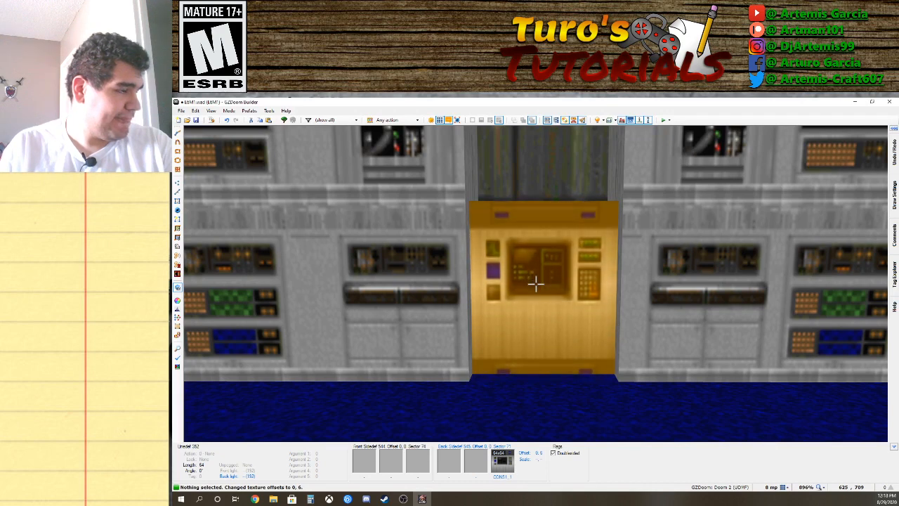
{"action": "key", "text": "Up"}
{"action": "key", "text": "Up"}
{"action": "key", "text": "Up"}
{"action": "key", "text": "Up"}
{"action": "key", "text": "Up"}
{"action": "key", "text": "Up"}
{"action": "key", "text": "Up"}
{"action": "key", "text": "Up"}
{"action": "key", "text": "Up"}
{"action": "key", "text": "Up"}
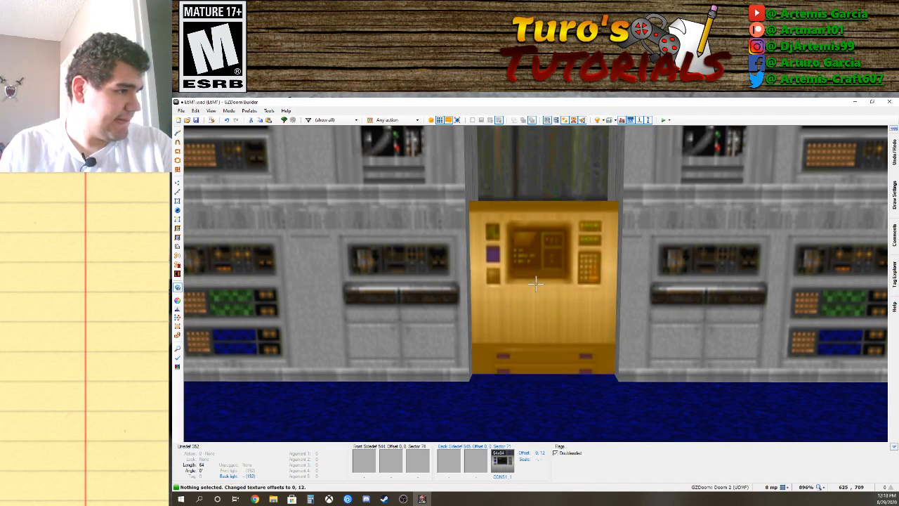
{"action": "key", "text": "Down"}
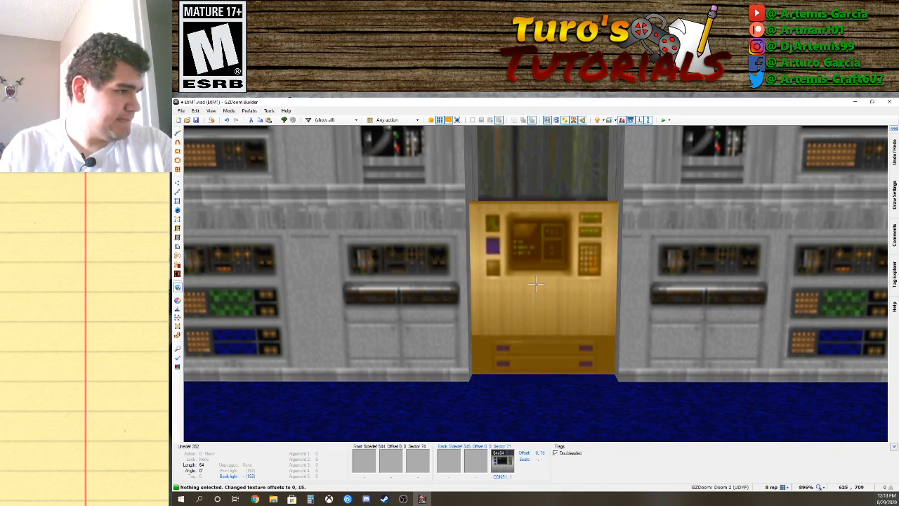
{"action": "key", "text": "Up"}
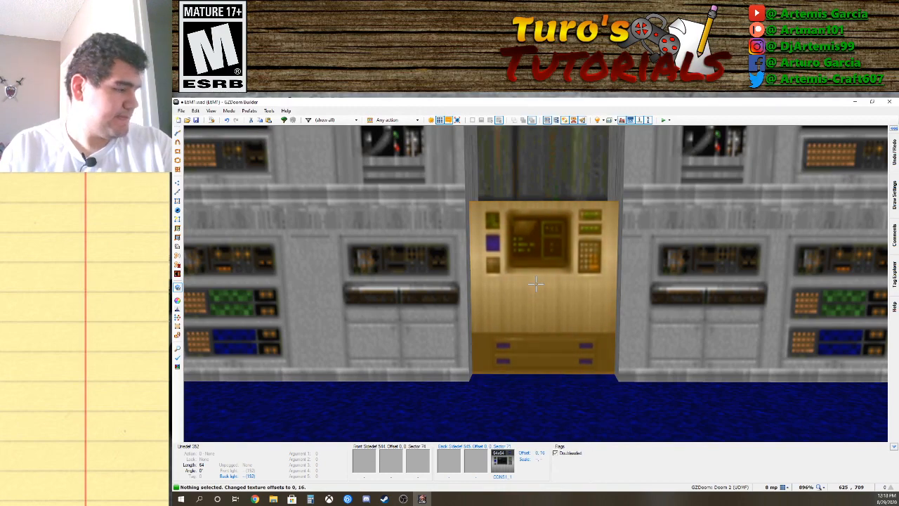
Review the recessed central console and its neighbouring sections from across the room, and return to the 2D map view.
{"action": "key", "text": "d"}
{"action": "key", "text": "f"}
{"action": "key", "text": "w"}
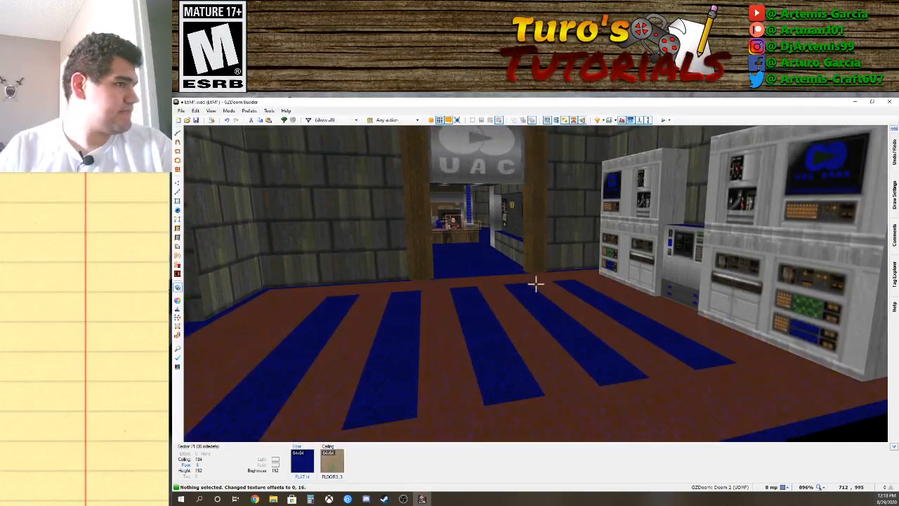
{"action": "key", "text": "w"}
{"action": "key", "text": "w"}
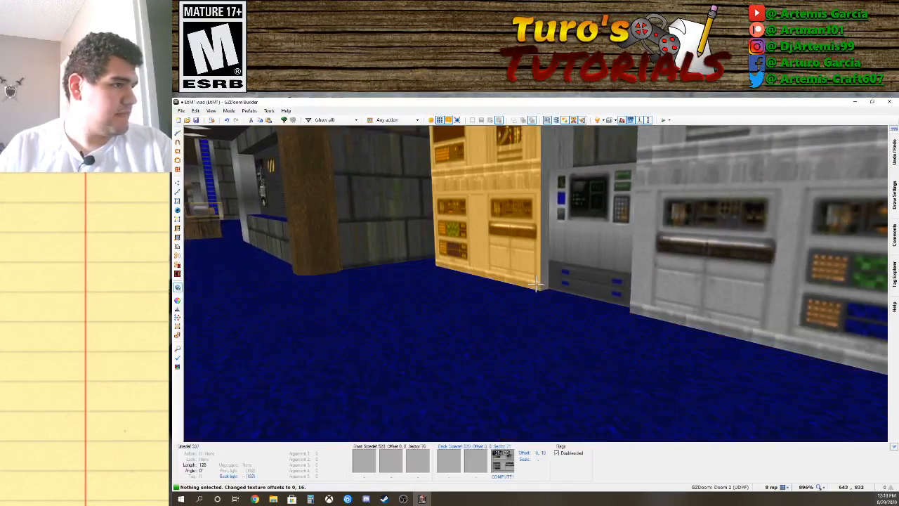
{"action": "key", "text": "q"}
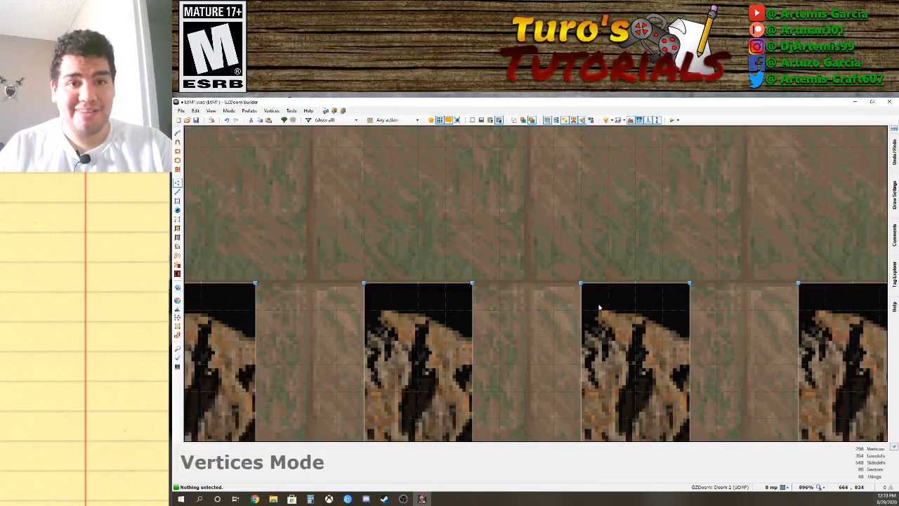
Draw a small triangular control sector in the empty space outside the room wall behind the central console.
{"action": "scroll", "coordinate": [660, 342], "scroll_direction": "down", "scroll_amount": 2}
{"action": "key", "text": "Left"}
{"action": "key", "text": "Left"}
{"action": "key", "text": "Left"}
{"action": "key", "text": "Left"}
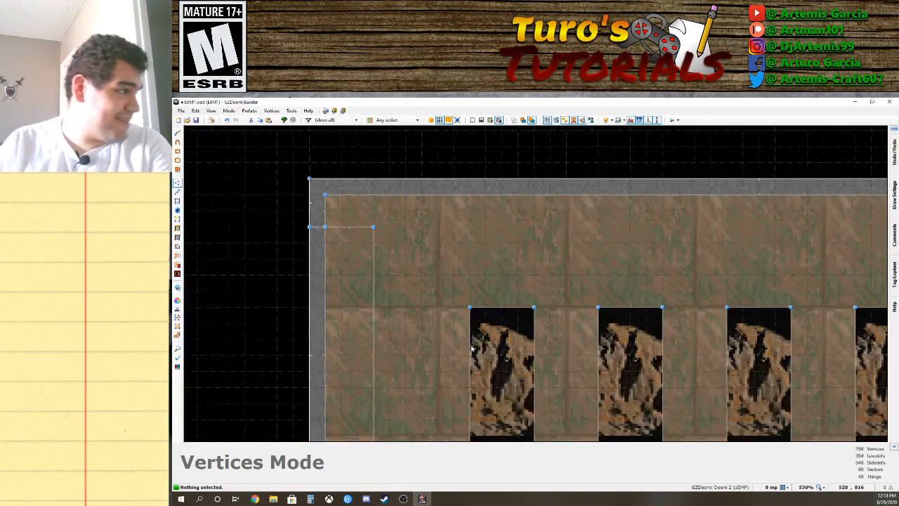
{"action": "key", "text": "Down"}
{"action": "key", "text": "Down"}
{"action": "key", "text": "Left"}
{"action": "key", "text": "Left"}
{"action": "key", "text": "Left"}
{"action": "key", "text": "Down"}
{"action": "key", "text": "Down"}
{"action": "key", "text": "Left"}
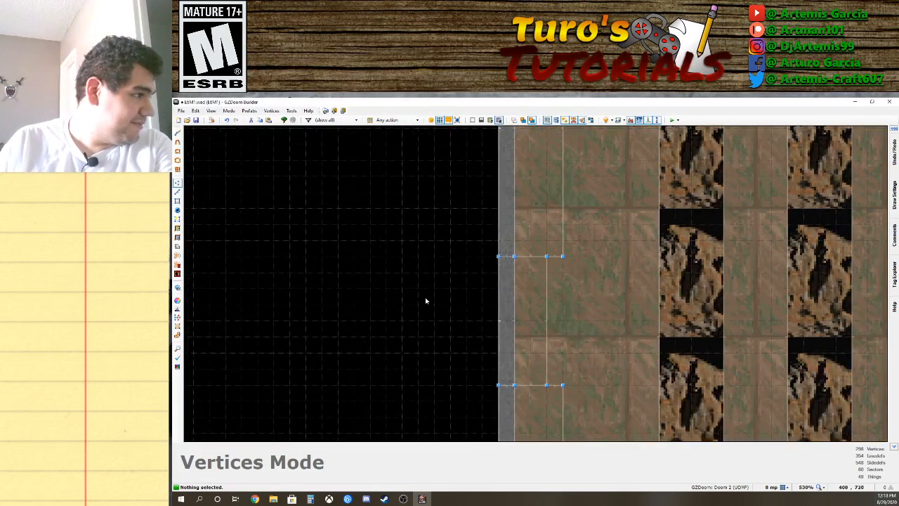
{"action": "key", "text": "d"}
{"action": "left_click", "coordinate": [467, 321]}
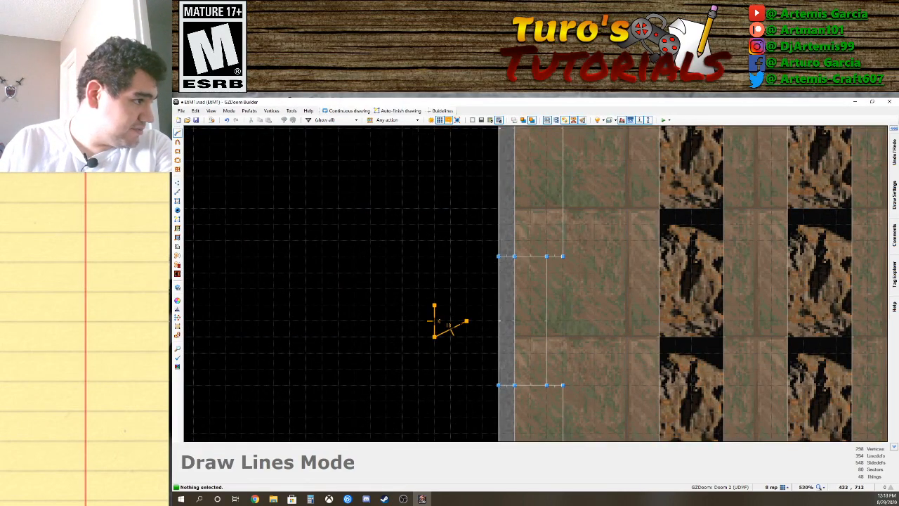
{"action": "left_click", "coordinate": [434, 306]}
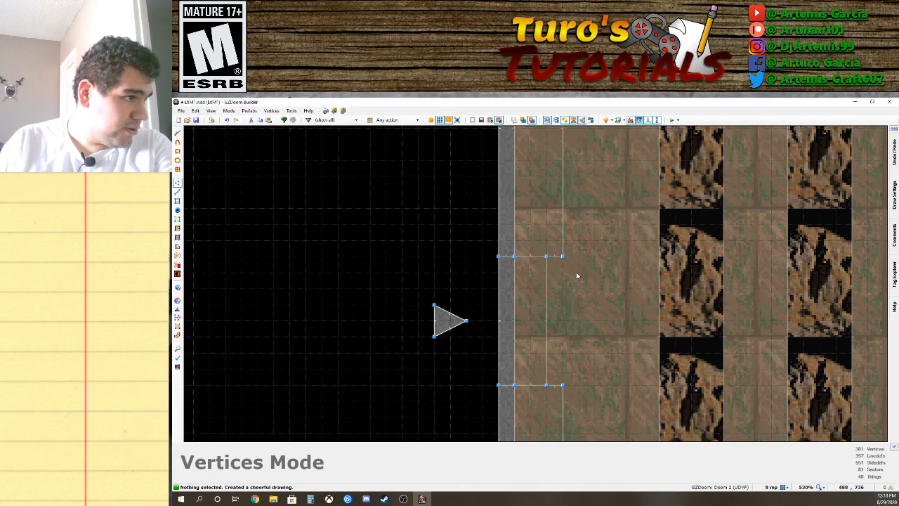
Draw a 16 by 48 unit rectangular sector along the front of the central console and delete the extra vertex on its short edge.
{"action": "key", "text": "d"}
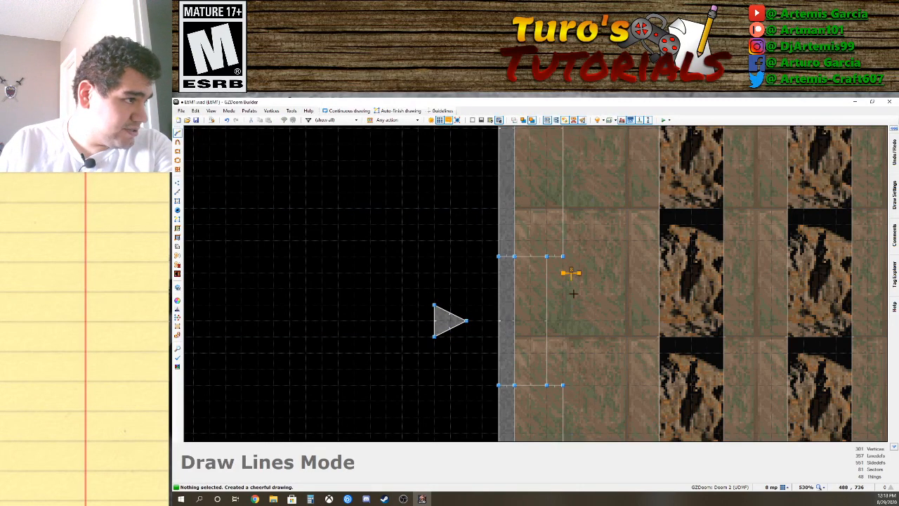
{"action": "left_click", "coordinate": [580, 272]}
{"action": "left_click", "coordinate": [579, 369]}
{"action": "left_click", "coordinate": [547, 369]}
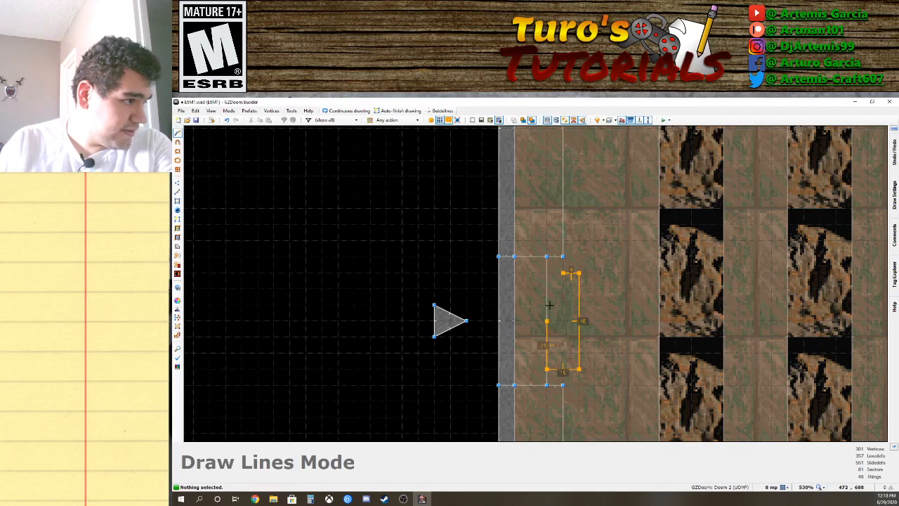
{"action": "left_click", "coordinate": [547, 273]}
{"action": "left_click", "coordinate": [562, 272]}
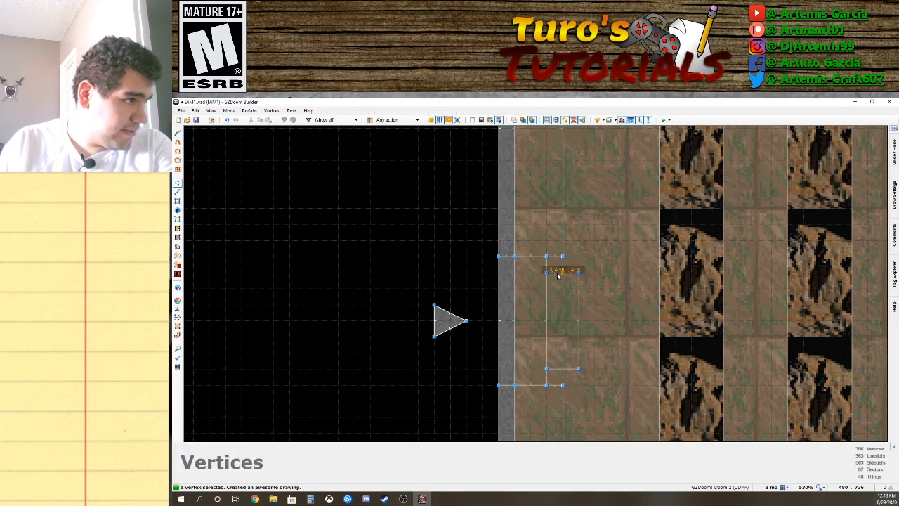
{"action": "key", "text": "Delete"}
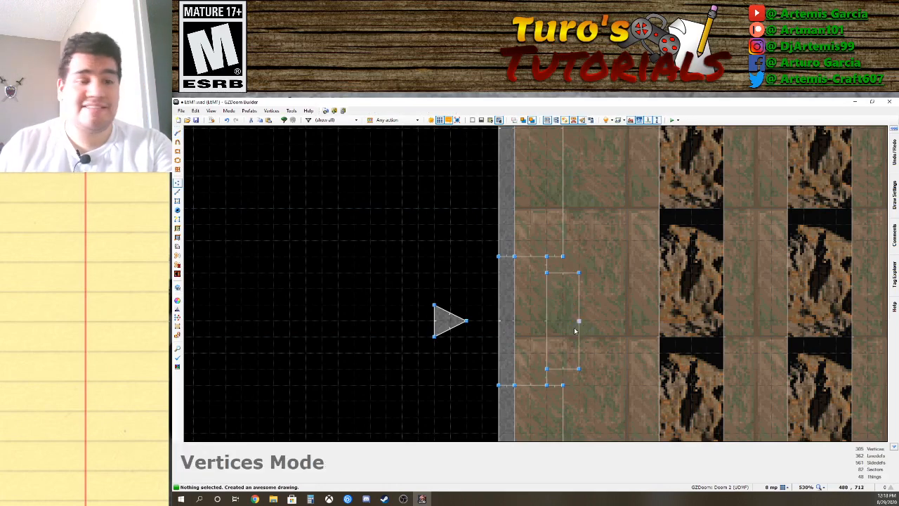
Assign the new sector tag 5 to the rectangular sector in front of the central console.
{"action": "key", "text": "s"}
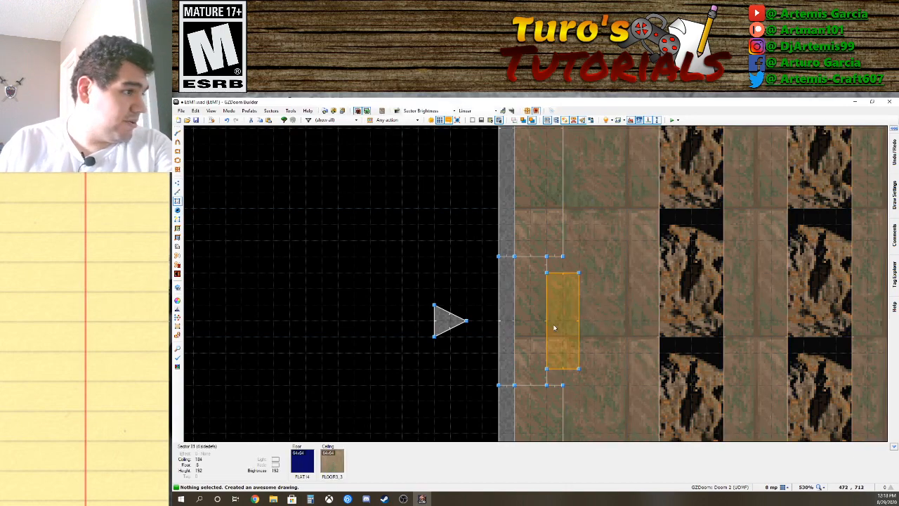
{"action": "right_click", "coordinate": [563, 322]}
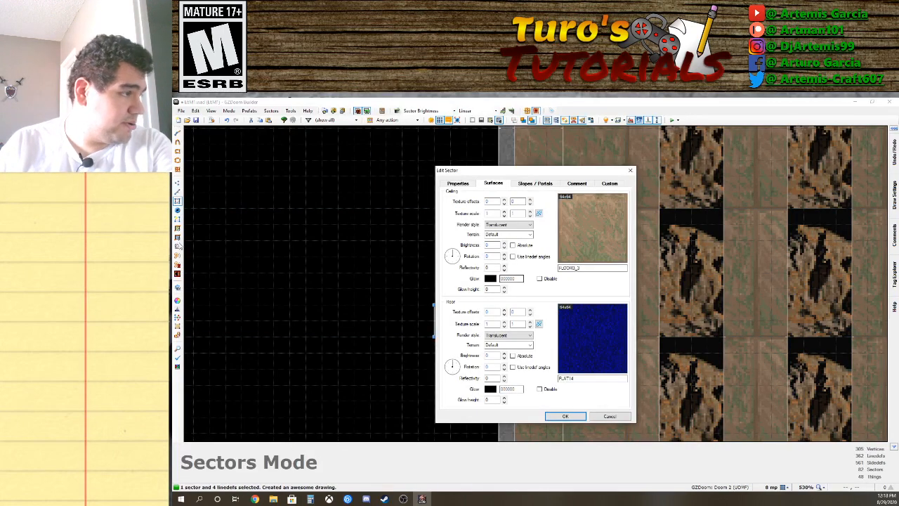
{"action": "left_click", "coordinate": [612, 416]}
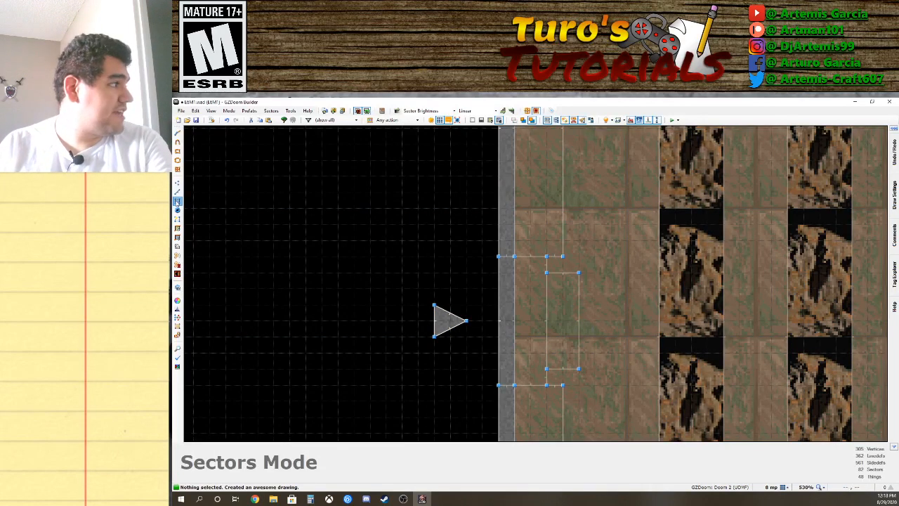
{"action": "right_click", "coordinate": [557, 307]}
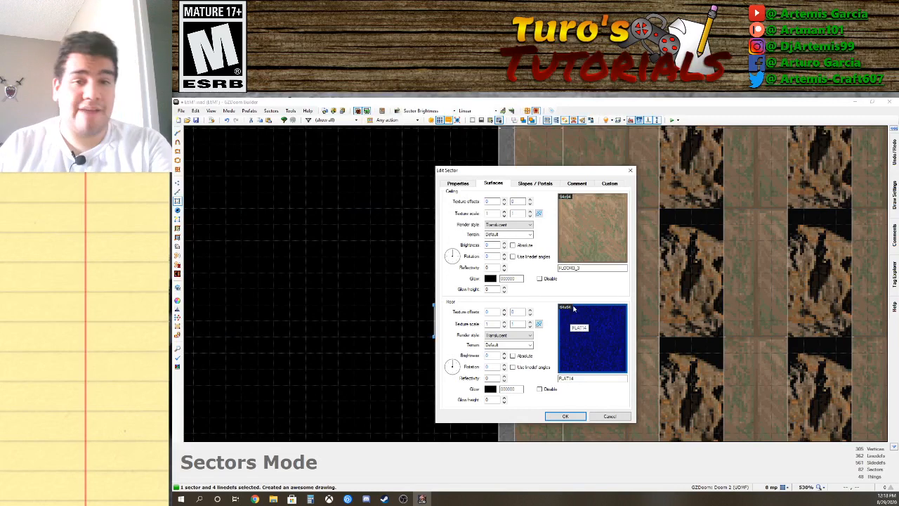
{"action": "left_click", "coordinate": [457, 183]}
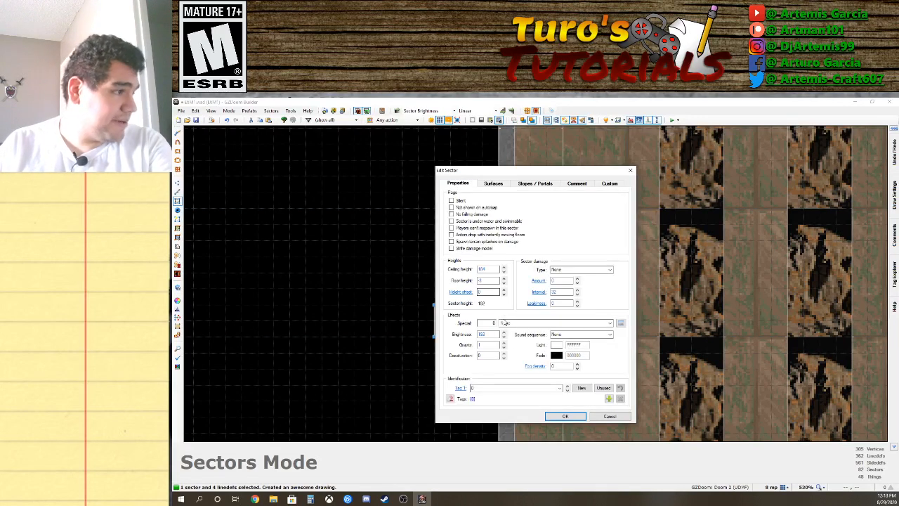
{"action": "left_click", "coordinate": [579, 390]}
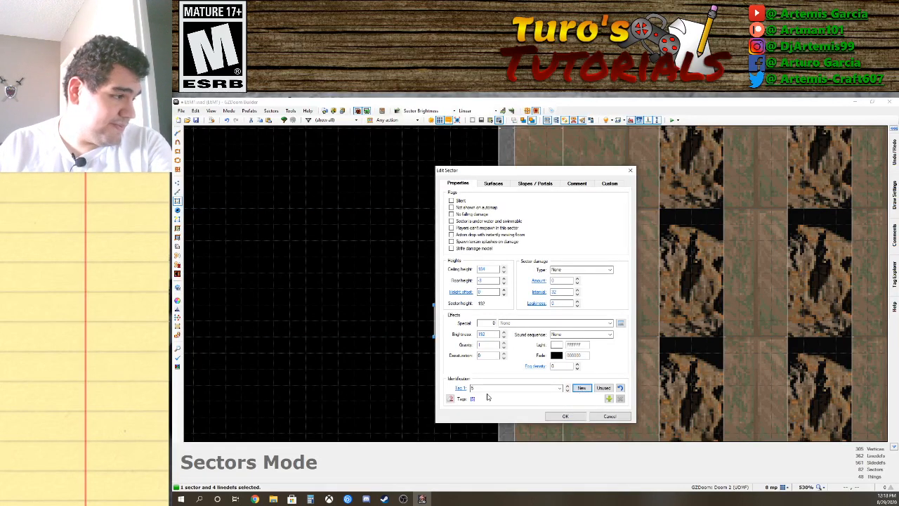
{"action": "left_click", "coordinate": [564, 416]}
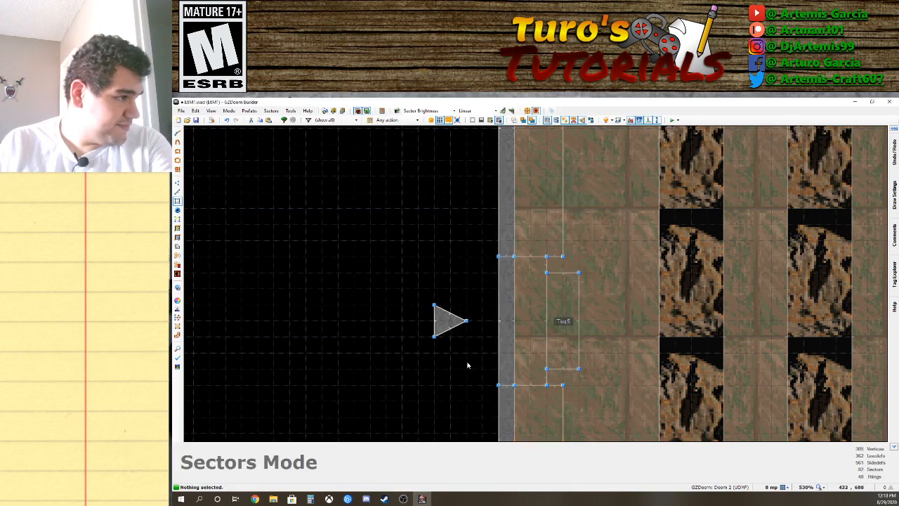
Give the control triangle's vertical line action 160 Sector Set 3D Floor, with sector tag 5 and type 1 Solid.
{"action": "left_click", "coordinate": [179, 191]}
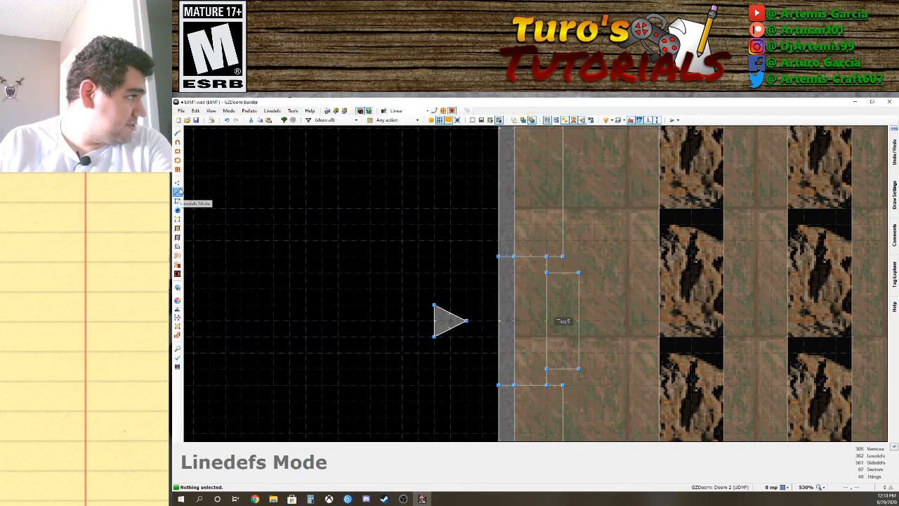
{"action": "right_click", "coordinate": [435, 323]}
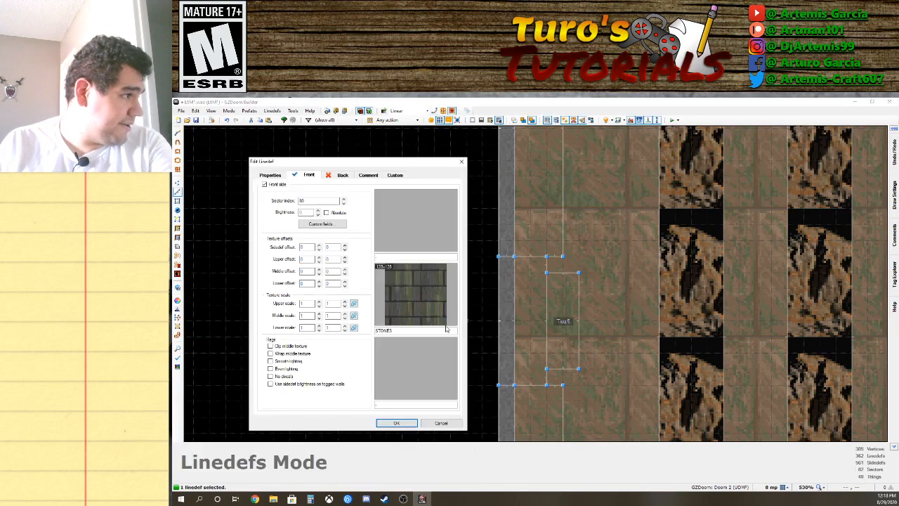
{"action": "left_click", "coordinate": [270, 175]}
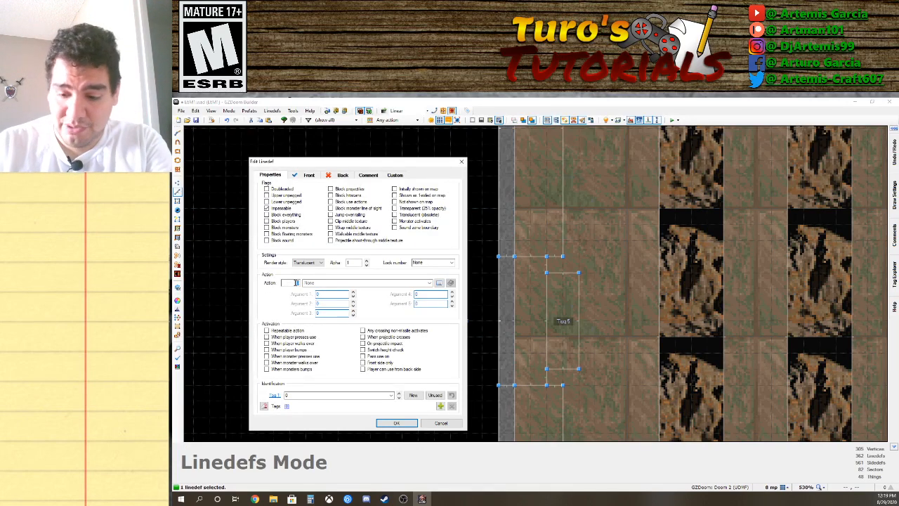
{"action": "type", "text": "181"}
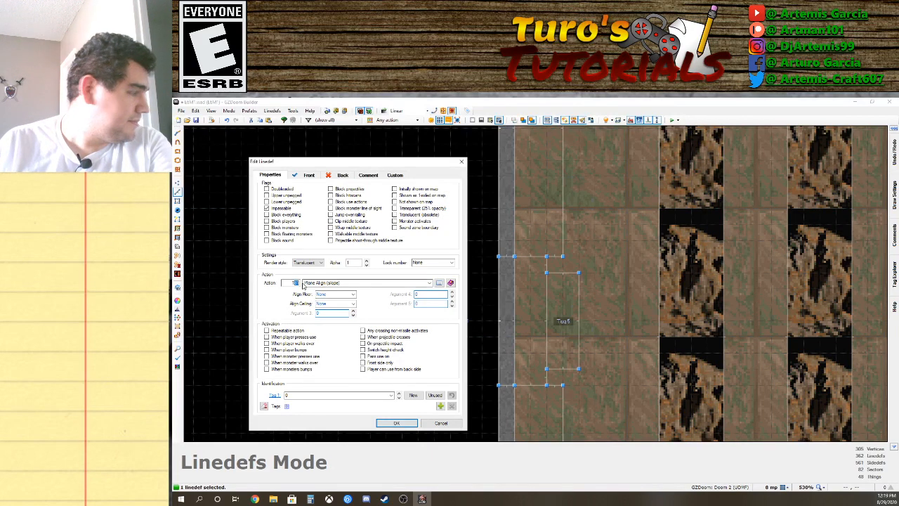
{"action": "type", "text": "160"}
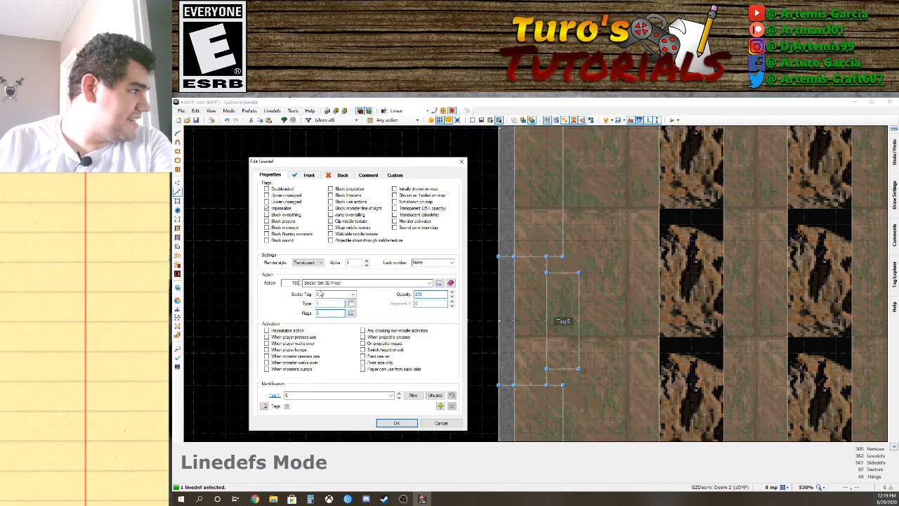
{"action": "left_click", "coordinate": [349, 295]}
{"action": "left_click", "coordinate": [316, 308]}
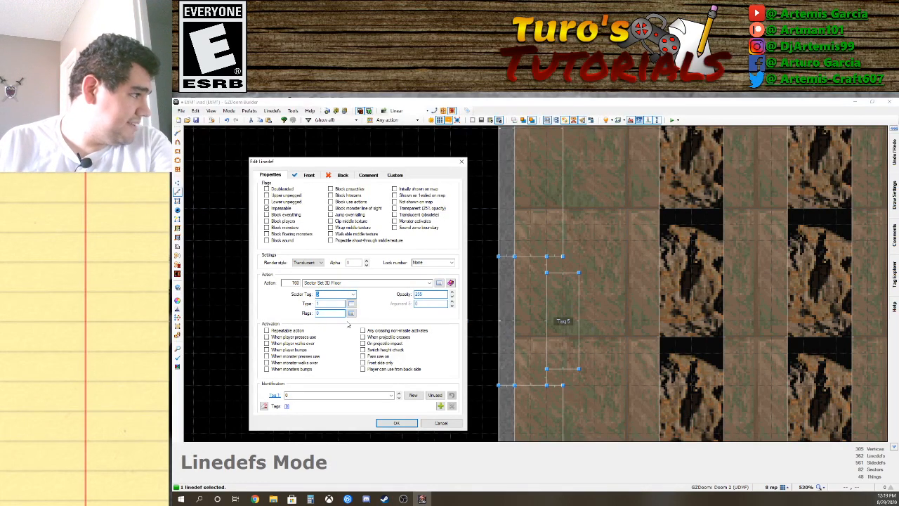
{"action": "left_click", "coordinate": [351, 304]}
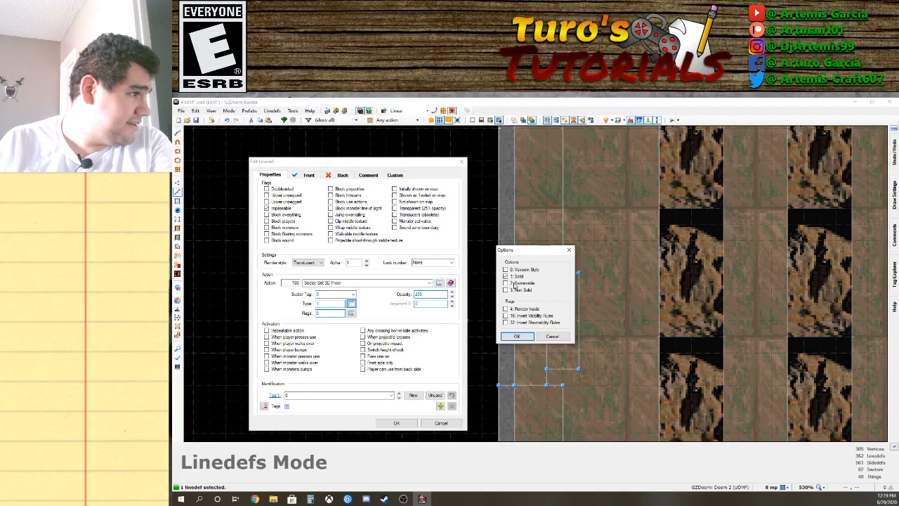
{"action": "left_click", "coordinate": [516, 336]}
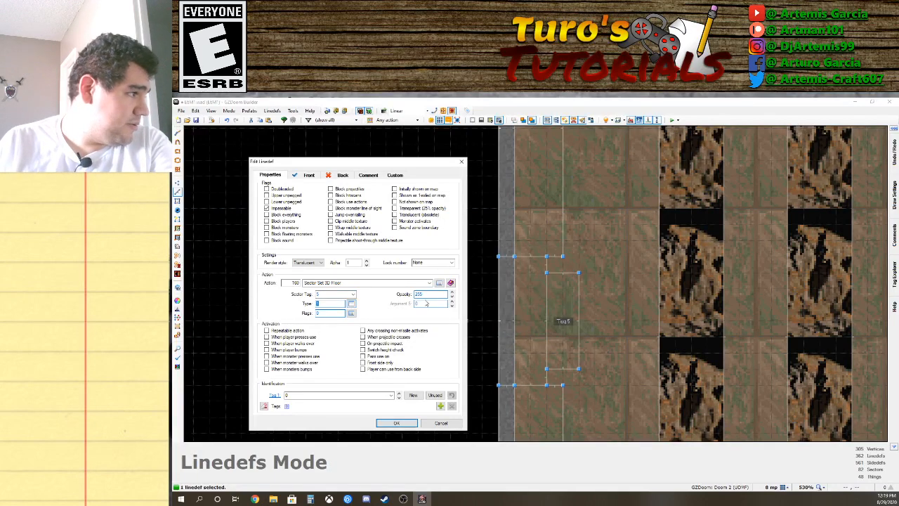
{"action": "left_click", "coordinate": [394, 423]}
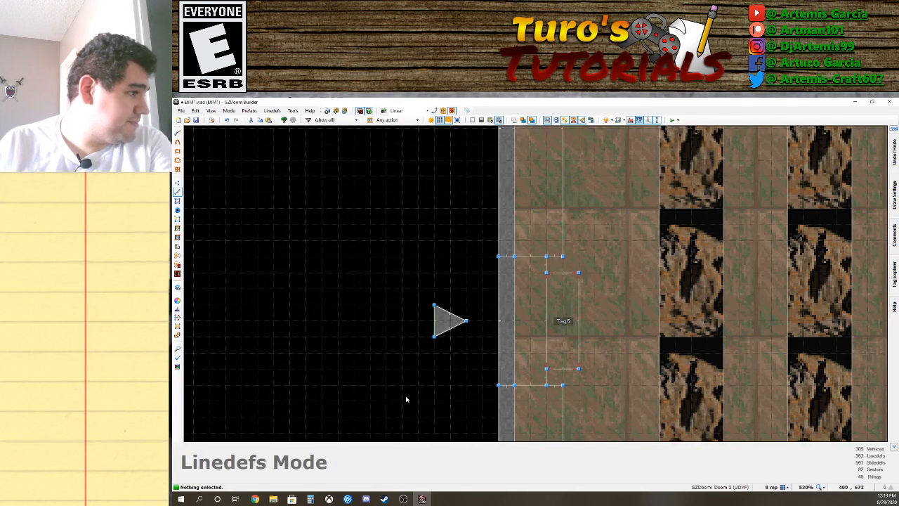
In the 3D view, lower the triangular control sector's ceiling to a height of 59.
{"action": "key", "text": "q"}
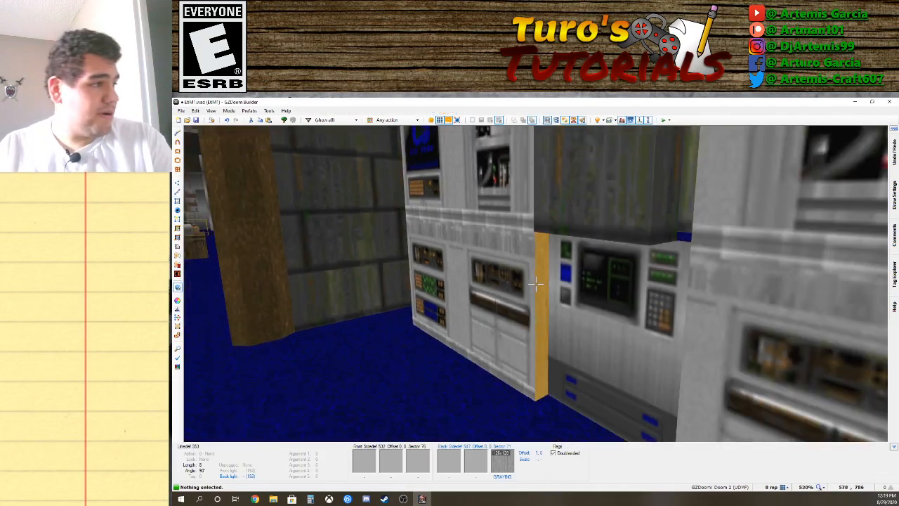
{"action": "key", "text": "d"}
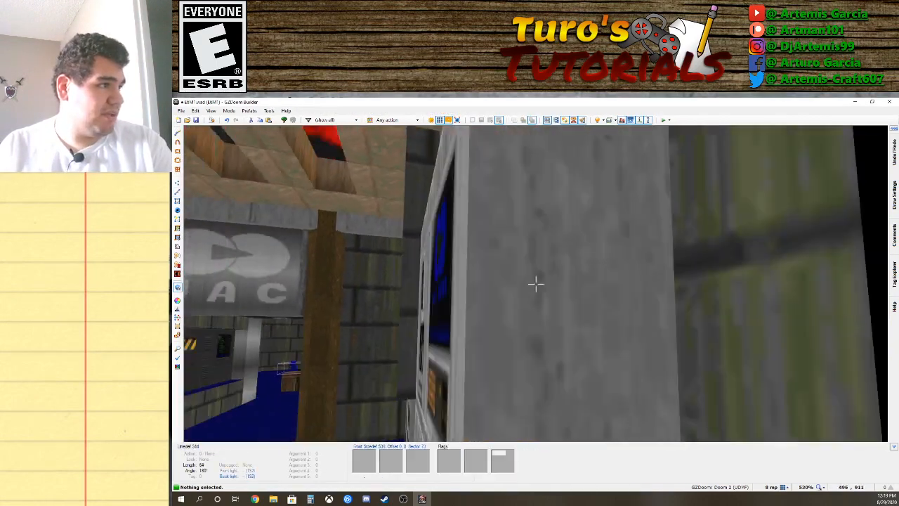
{"action": "key", "text": "w"}
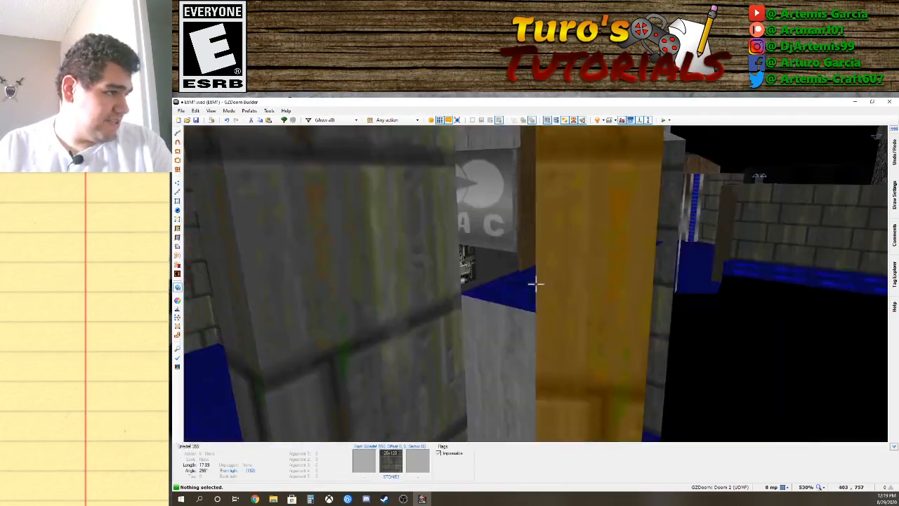
{"action": "key", "text": "s"}
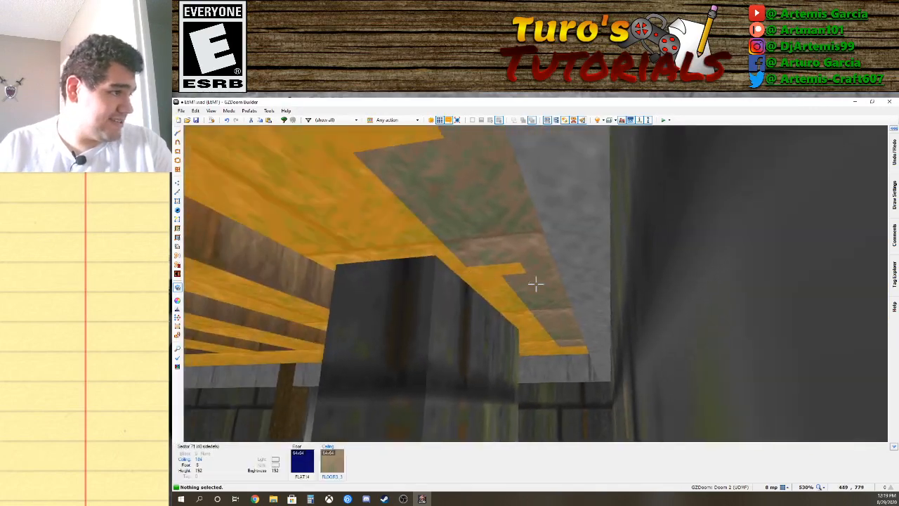
{"action": "key", "text": "w"}
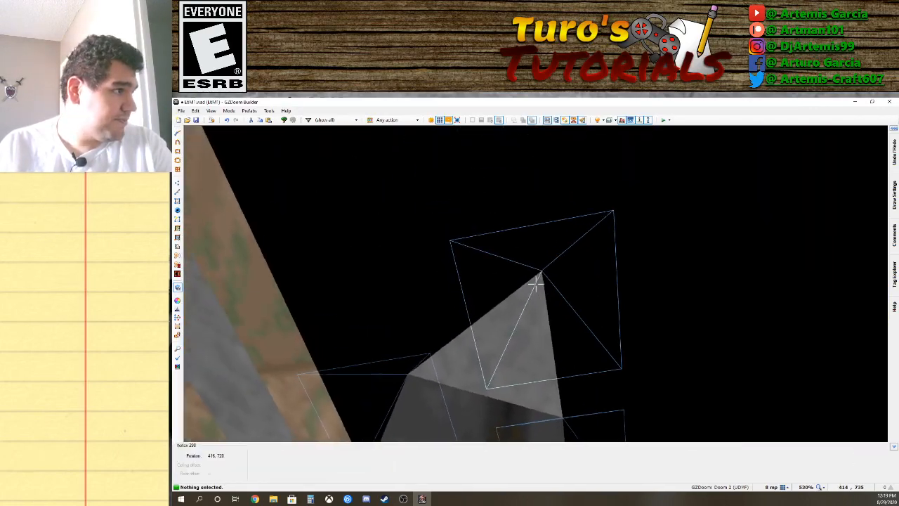
{"action": "left_click", "coordinate": [536, 284]}
{"action": "key", "text": "s"}
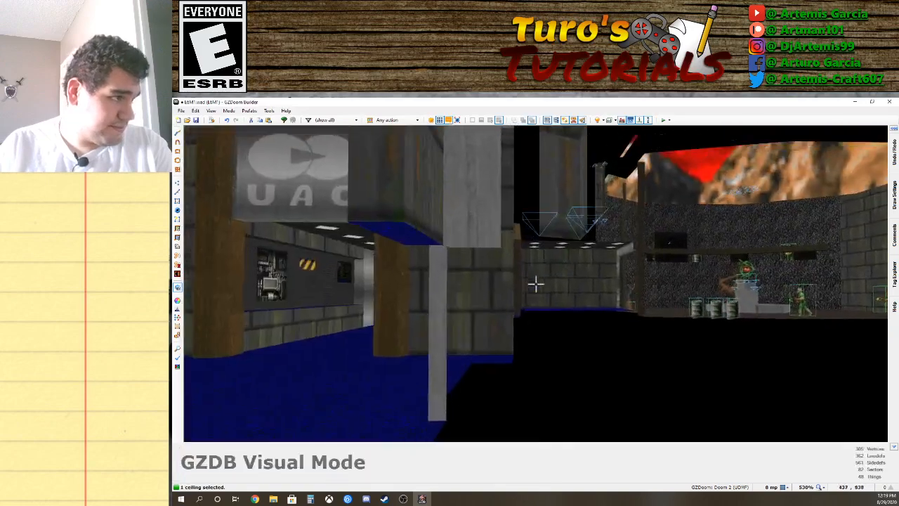
{"action": "key", "text": "w"}
{"action": "key", "text": "w"}
{"action": "key", "text": "s"}
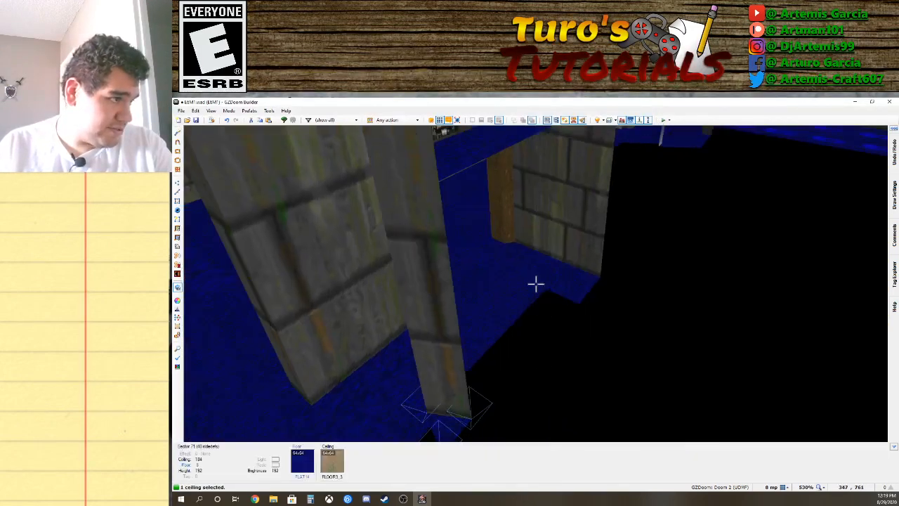
{"action": "key", "text": "w"}
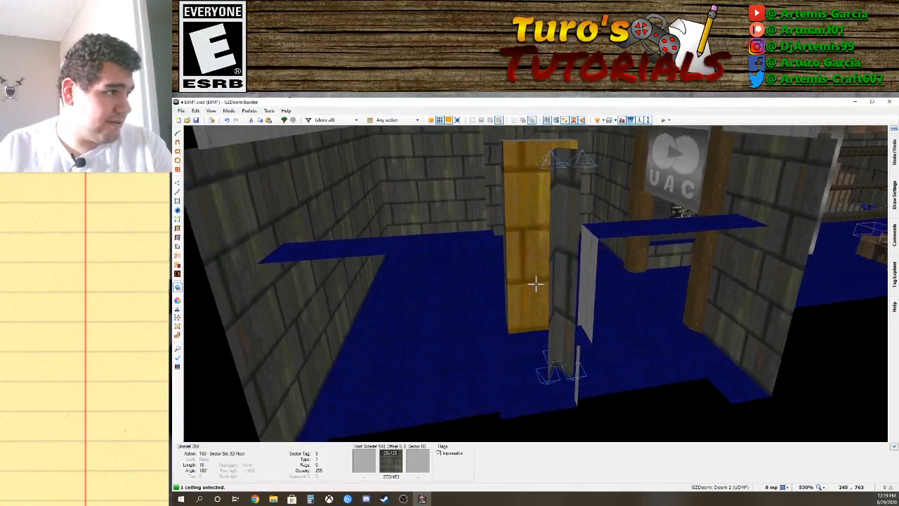
{"action": "scroll", "coordinate": [535, 283], "scroll_direction": "down", "scroll_amount": 6}
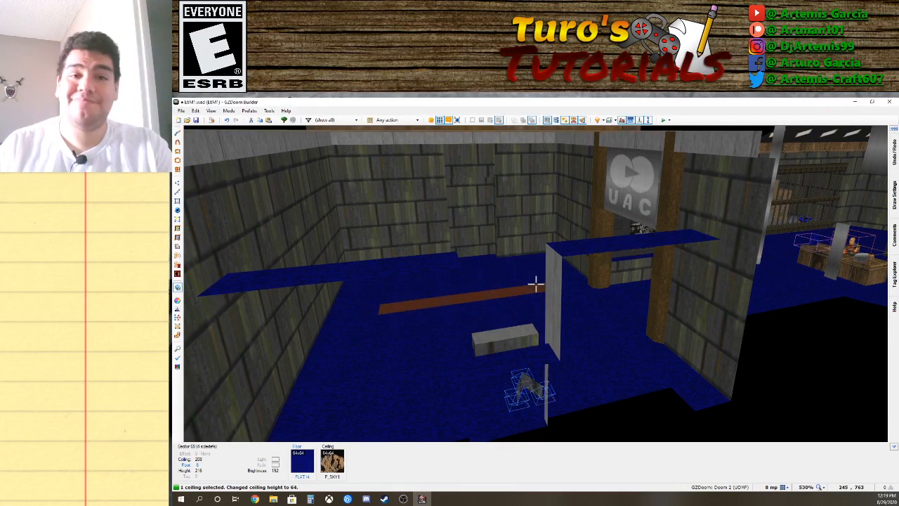
{"action": "key", "text": "w"}
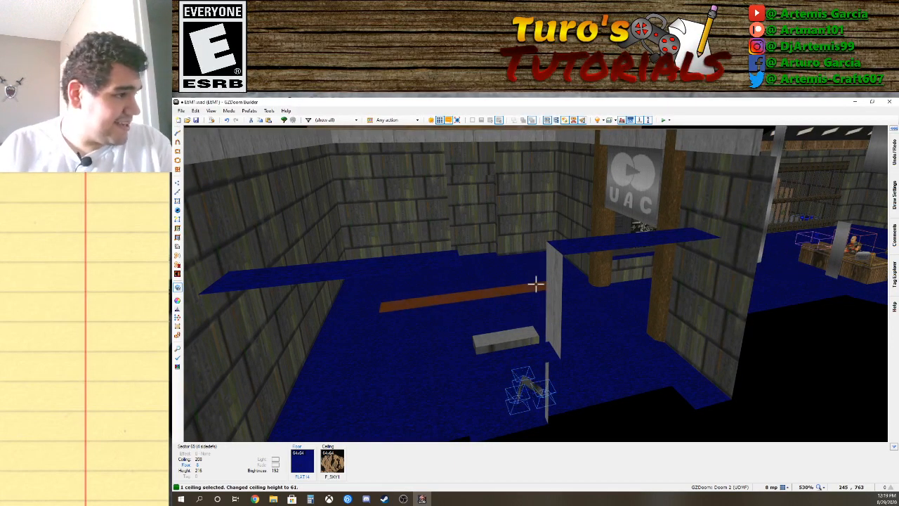
{"action": "scroll", "coordinate": [535, 283], "scroll_direction": "down", "scroll_amount": 1}
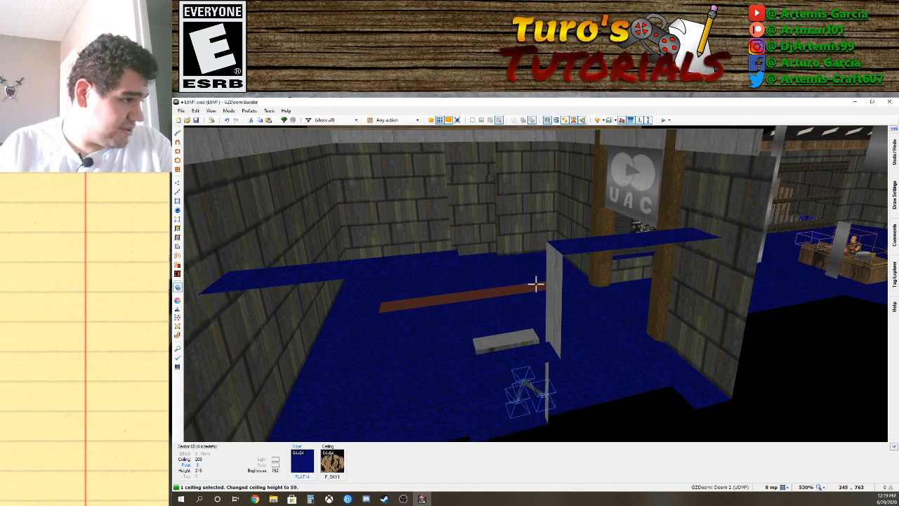
Select the triangular control sector's floor and ceiling together and raise them, bringing the floor to a height of 16.
{"action": "mouse_move", "coordinate": [535, 283]}
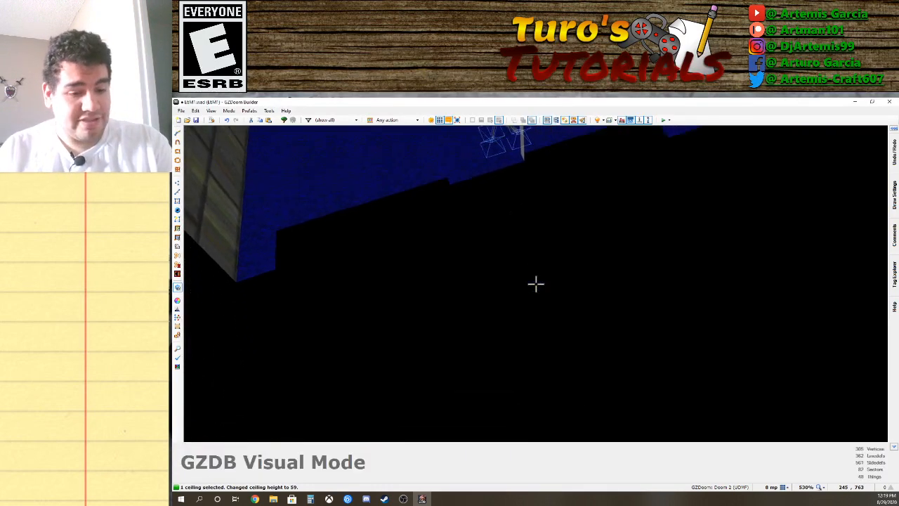
{"action": "key", "text": "e"}
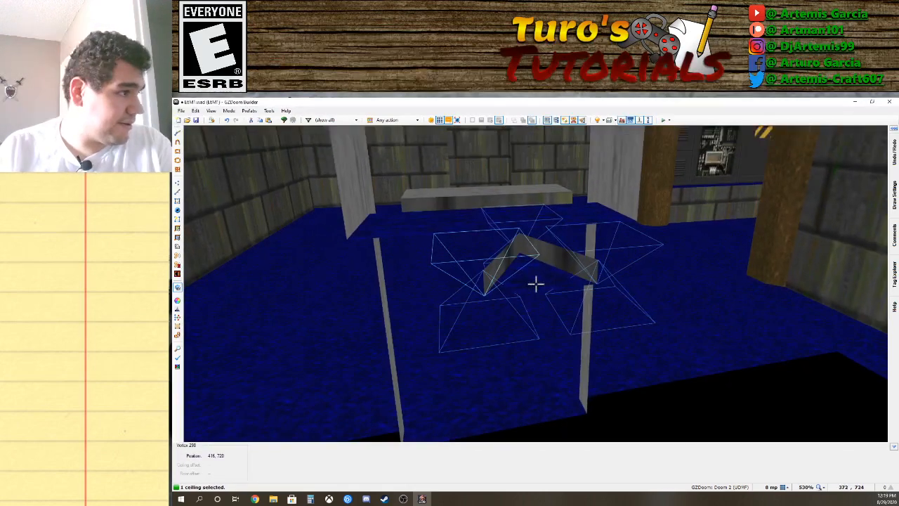
{"action": "left_click", "coordinate": [536, 283]}
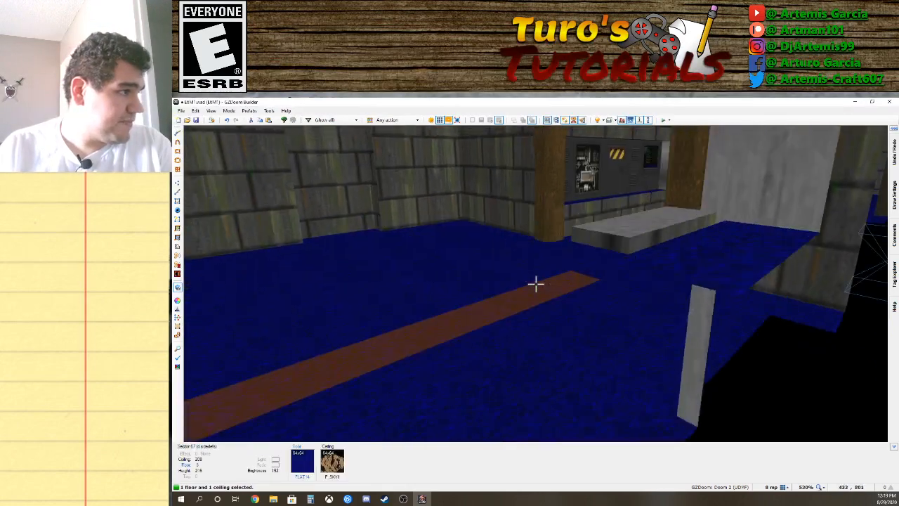
{"action": "scroll", "coordinate": [535, 283], "scroll_direction": "up", "scroll_amount": 1}
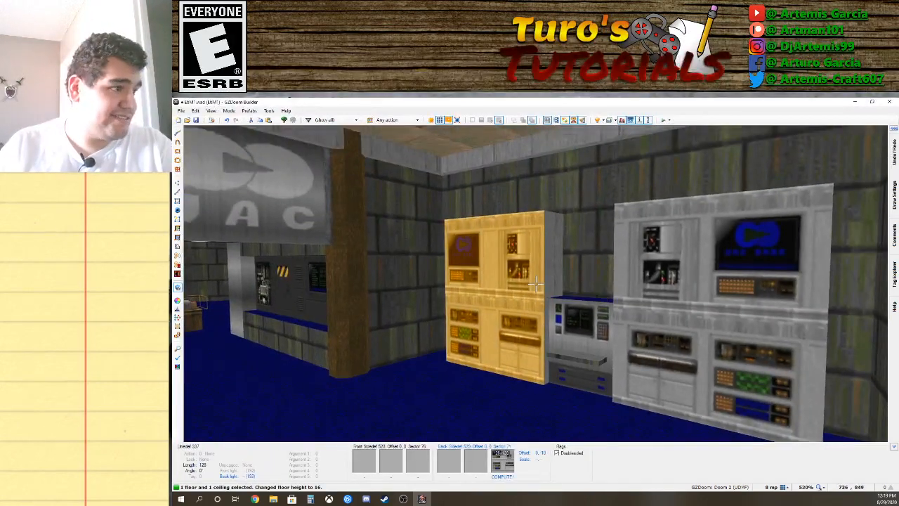
{"action": "scroll", "coordinate": [535, 283], "scroll_direction": "up", "scroll_amount": 6}
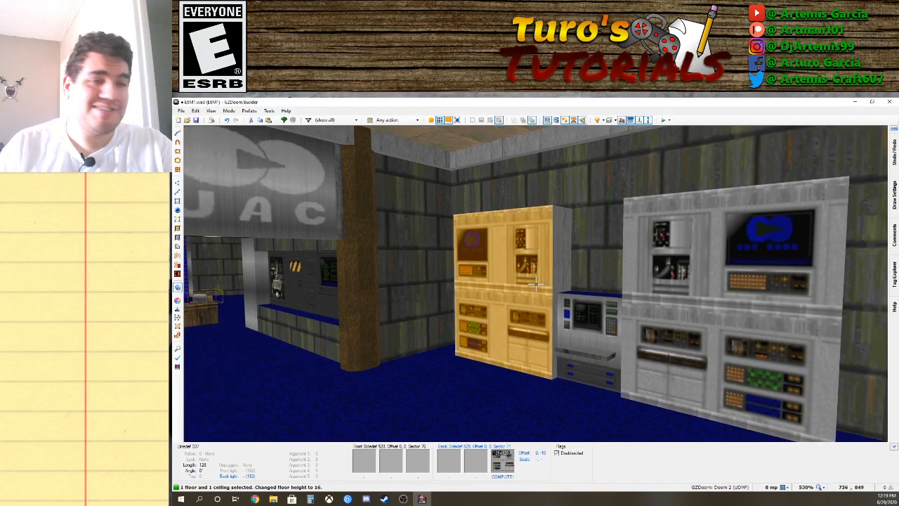
{"action": "scroll", "coordinate": [535, 283], "scroll_direction": "up", "scroll_amount": 2}
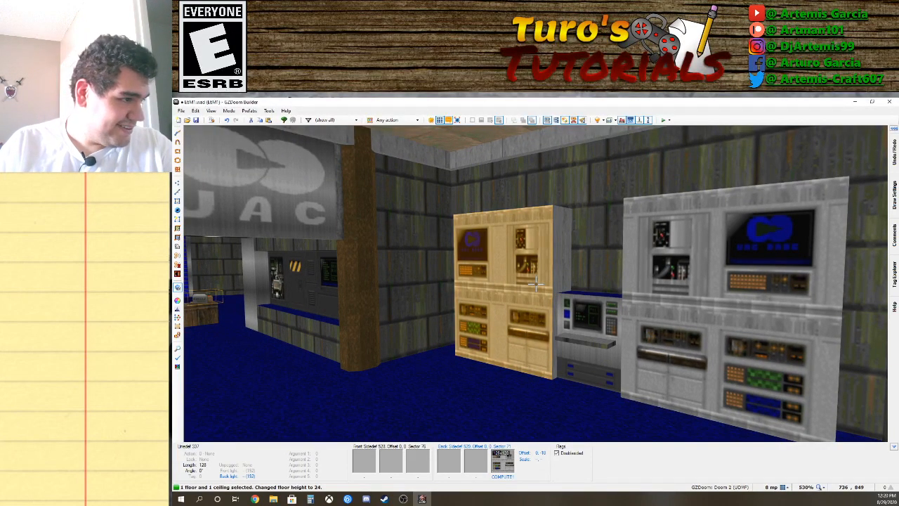
{"action": "scroll", "coordinate": [535, 283], "scroll_direction": "down", "scroll_amount": 1}
{"action": "key", "text": "w"}
{"action": "key", "text": "s"}
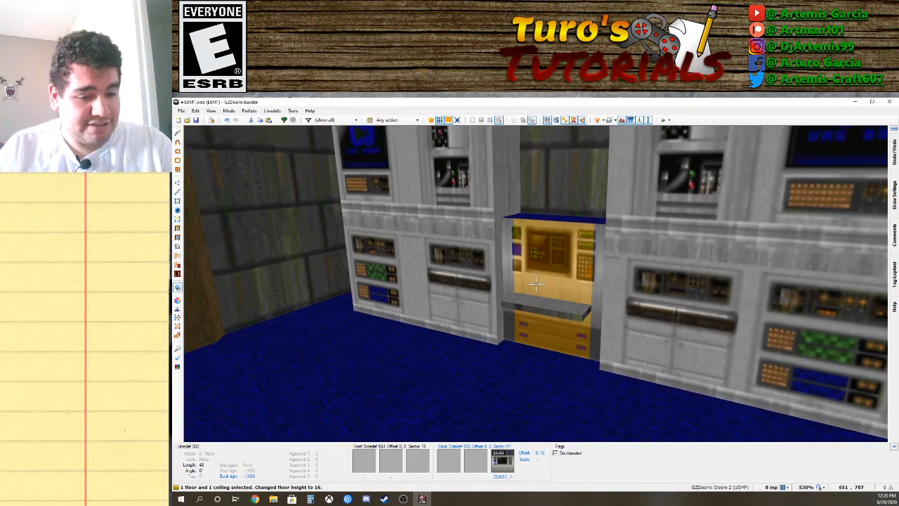
Clear the old selection, select the console's three wall faces and shift their CONS1_1 texture down to a vertical offset of 8.
{"action": "key", "text": "q"}
{"action": "key", "text": "q"}
{"action": "key", "text": "s"}
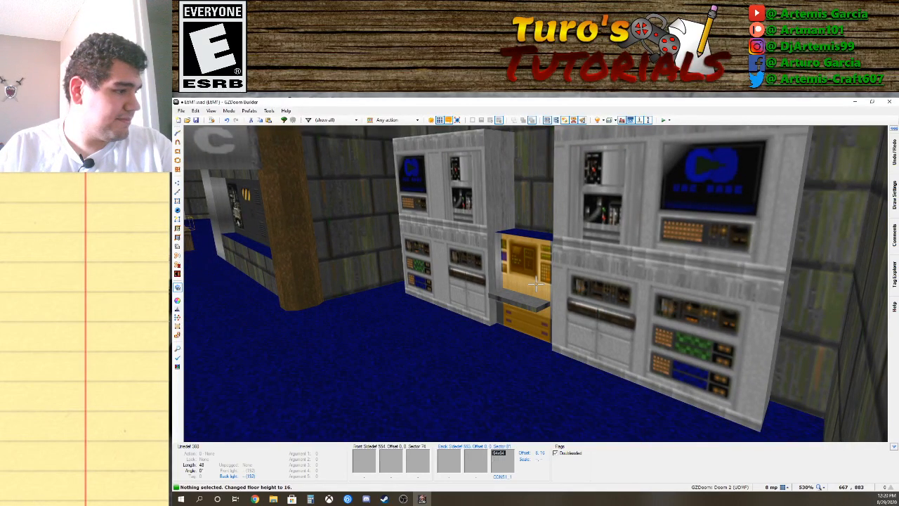
{"action": "key", "text": "w"}
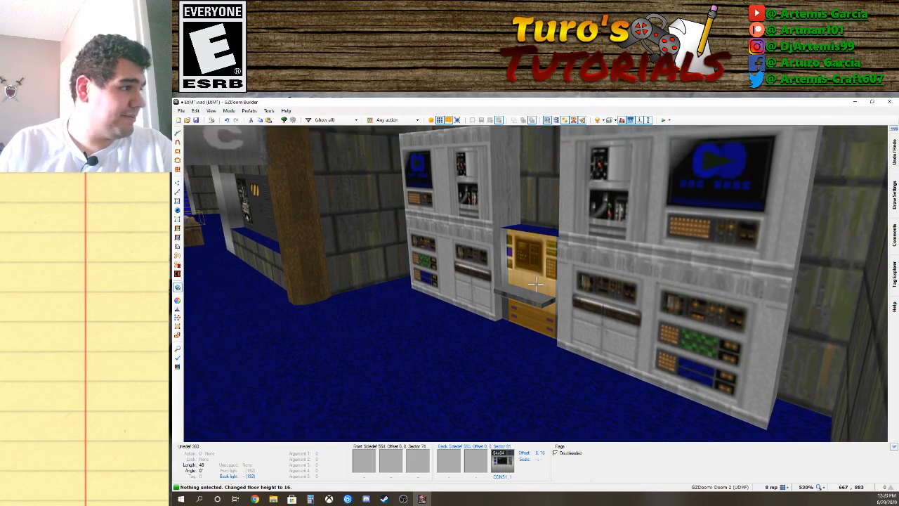
{"action": "left_click", "coordinate": [535, 283]}
{"action": "key", "text": "w"}
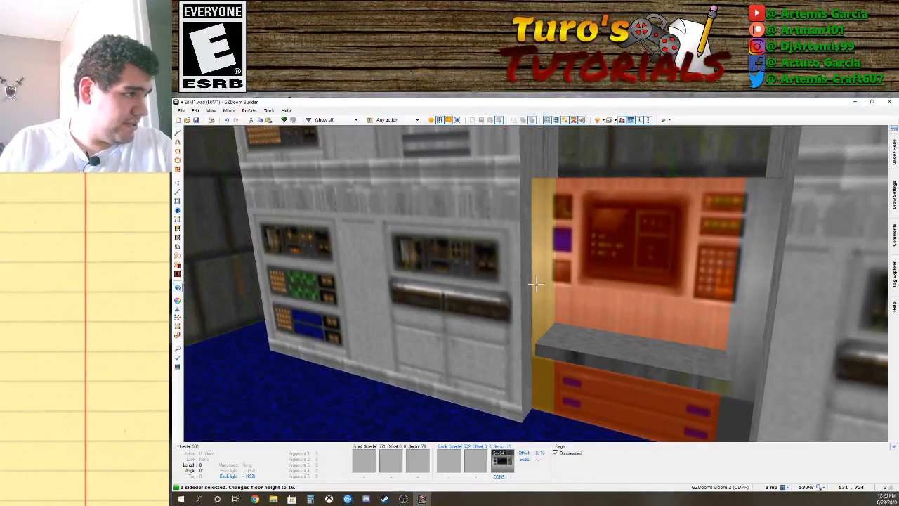
{"action": "left_click", "coordinate": [535, 283]}
{"action": "left_click", "coordinate": [535, 283]}
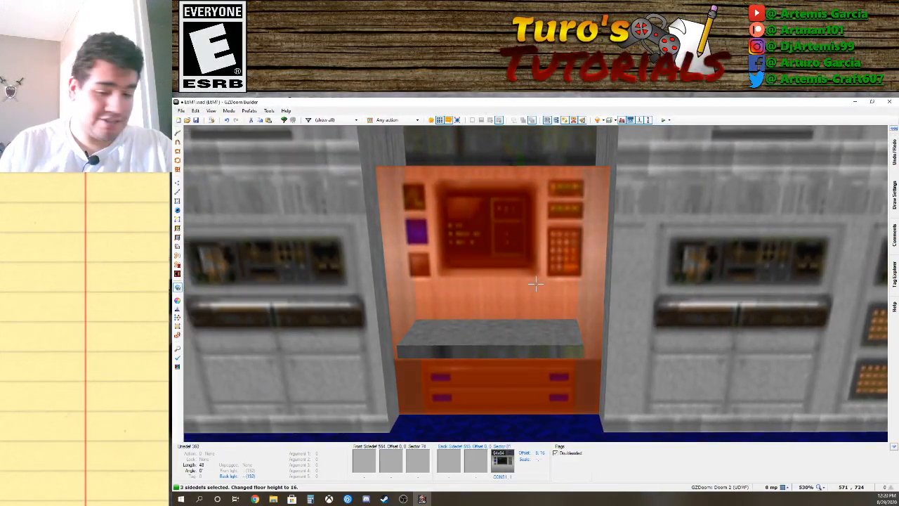
{"action": "key", "text": "Down"}
{"action": "key", "text": "Down"}
{"action": "key", "text": "Down"}
{"action": "key", "text": "Down"}
{"action": "key", "text": "Down"}
{"action": "key", "text": "Down"}
{"action": "key", "text": "Down"}
{"action": "key", "text": "Down"}
{"action": "key", "text": "Down"}
{"action": "key", "text": "Down"}
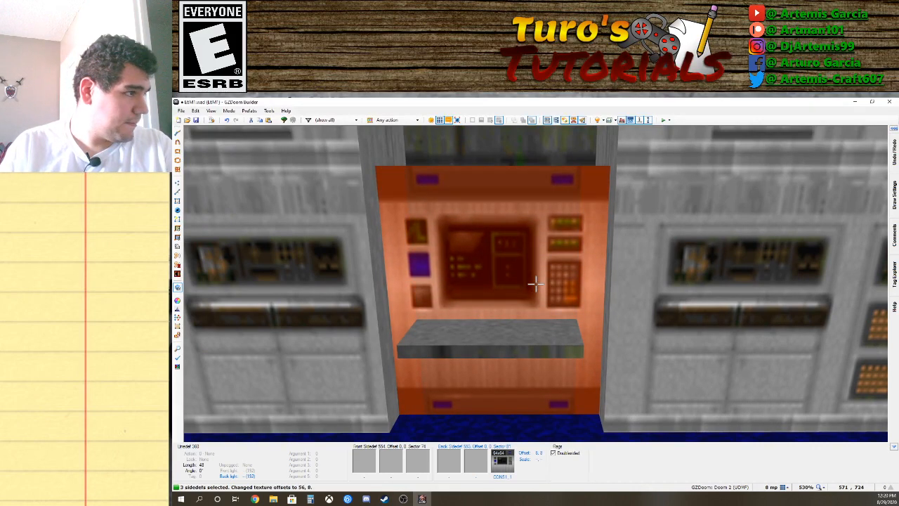
{"action": "key", "text": "c"}
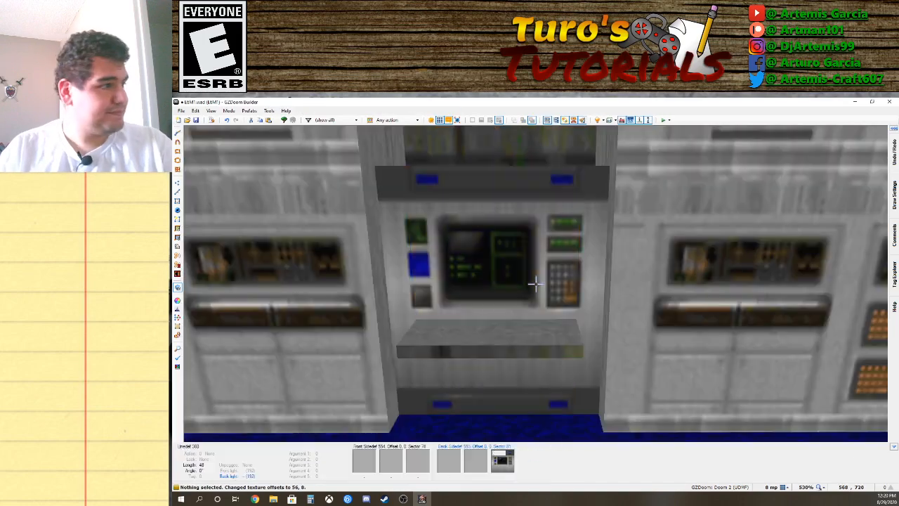
Turn on gravity and examine the console and its ledge from several angles in the 3D view.
{"action": "key", "text": "d"}
{"action": "key", "text": "g"}
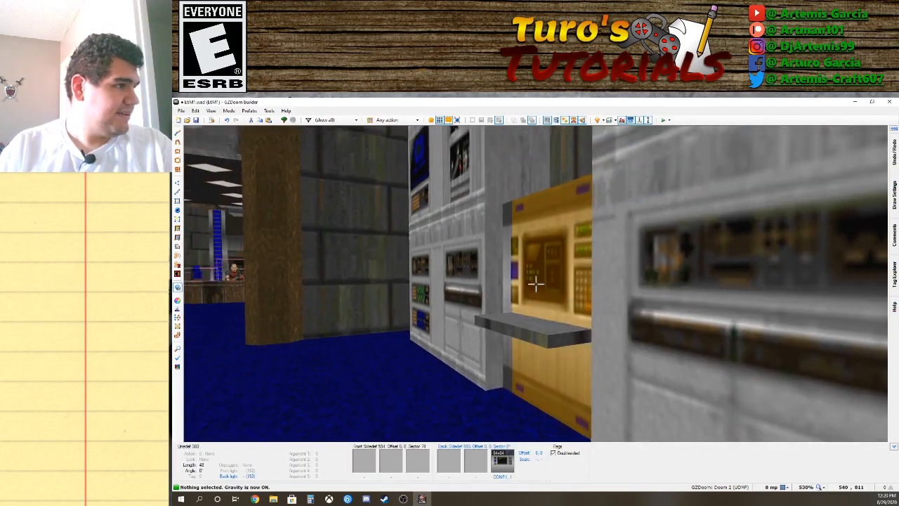
{"action": "key", "text": "e"}
{"action": "key", "text": "d"}
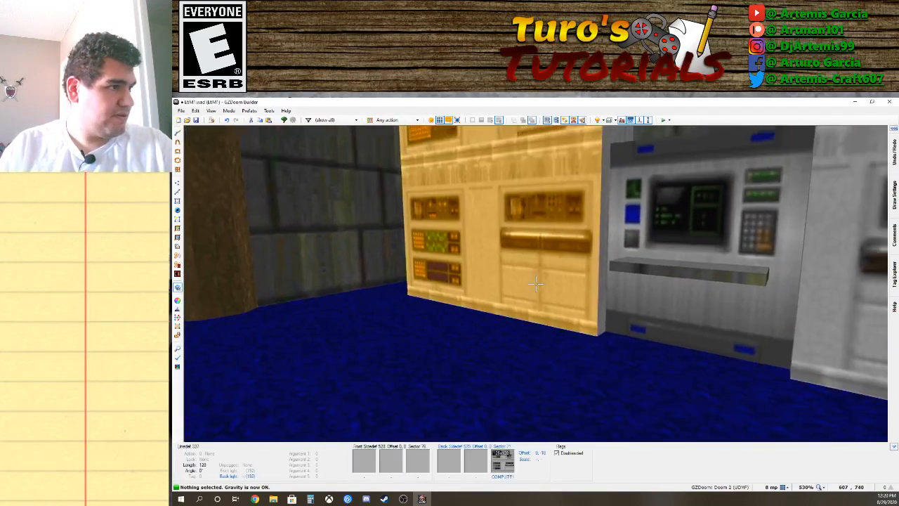
{"action": "key", "text": "e"}
{"action": "key", "text": "e"}
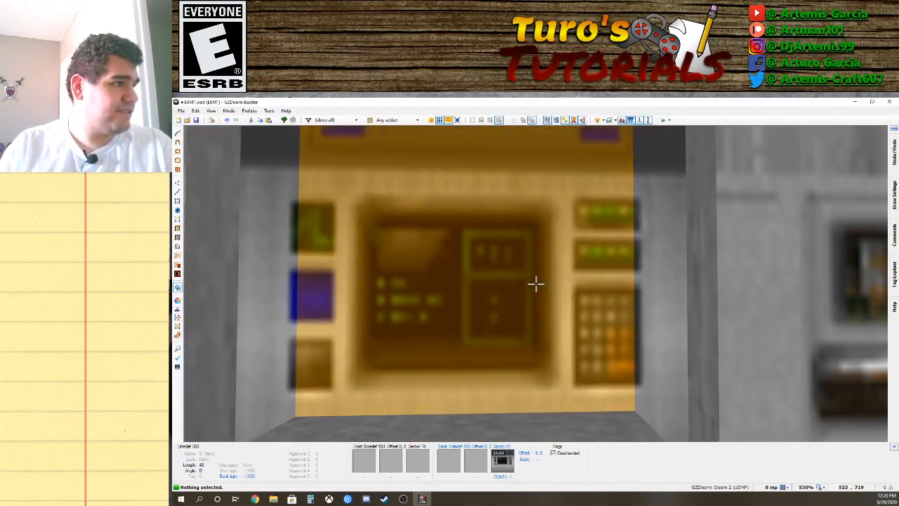
{"action": "key", "text": "d"}
{"action": "key", "text": "e"}
{"action": "key", "text": "s"}
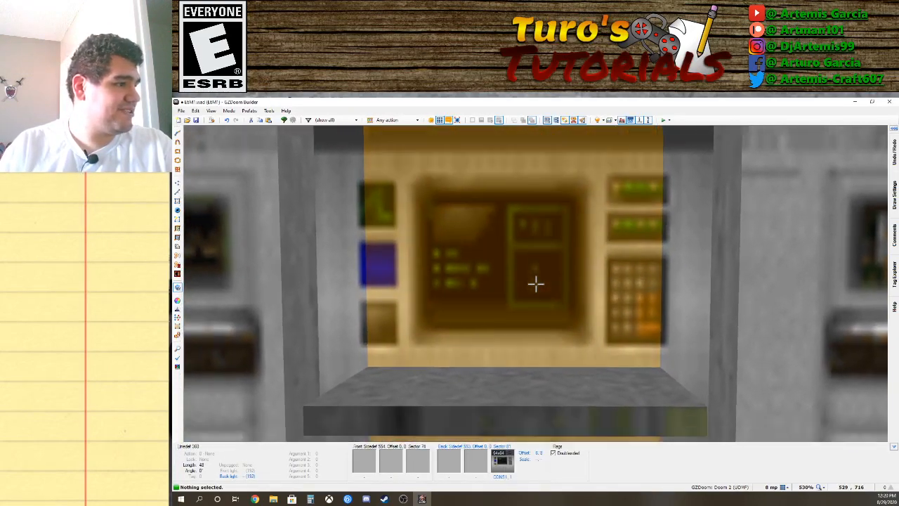
Change the ceiling flat of the ledge's control sector to FLAT20 to retexture the ledge top.
{"action": "right_click", "coordinate": [535, 283]}
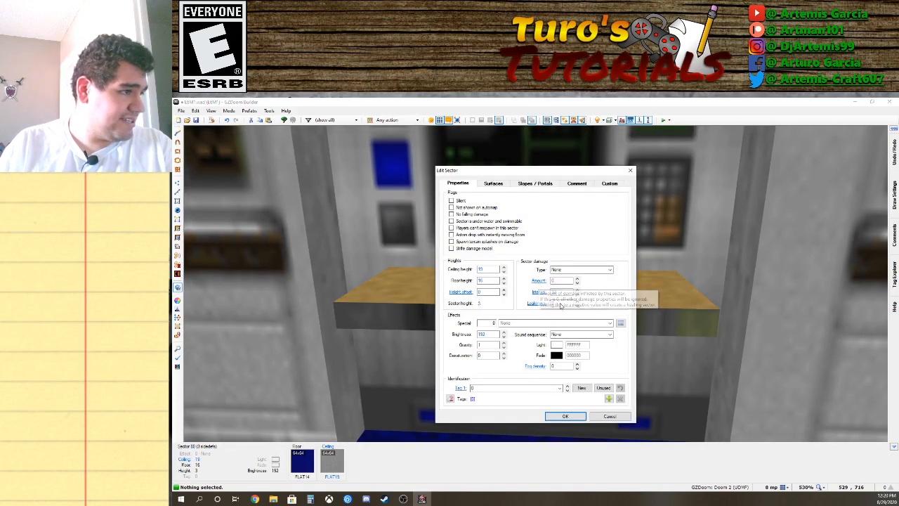
{"action": "left_click", "coordinate": [493, 183]}
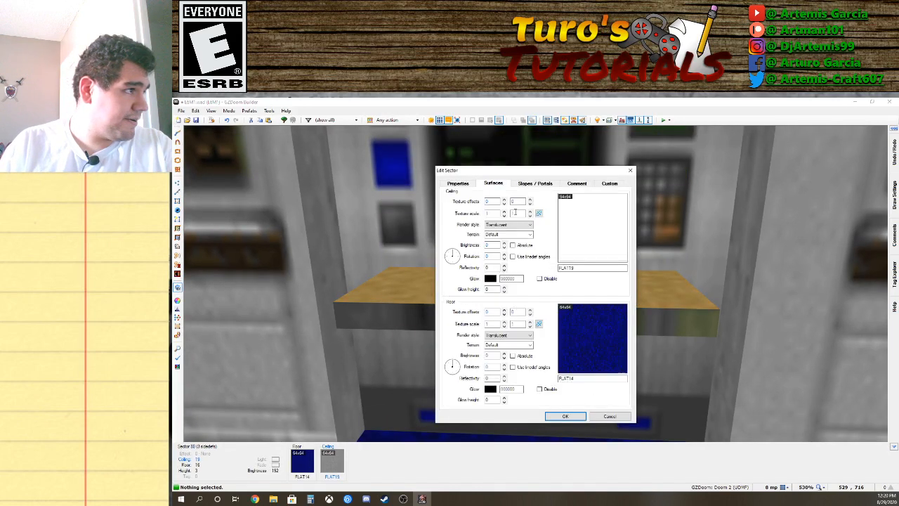
{"action": "left_click", "coordinate": [586, 241]}
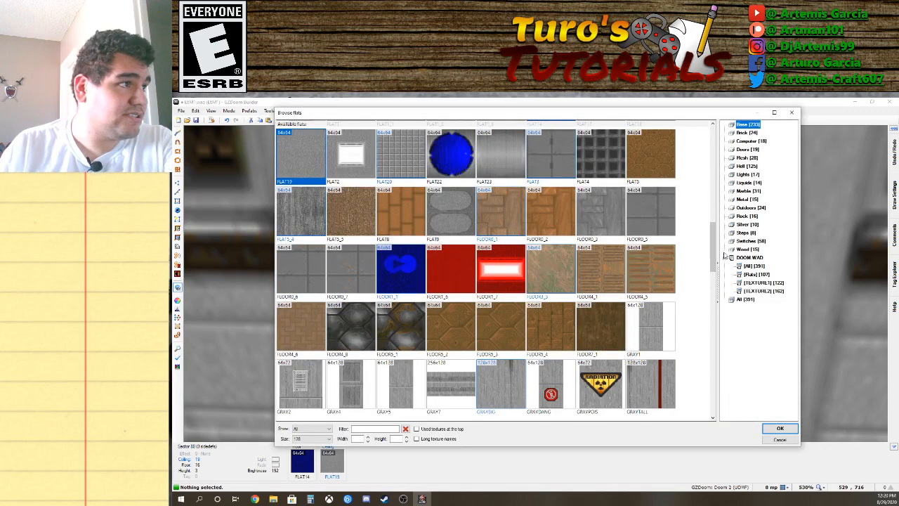
{"action": "scroll", "coordinate": [715, 249], "scroll_direction": "up", "scroll_amount": 2}
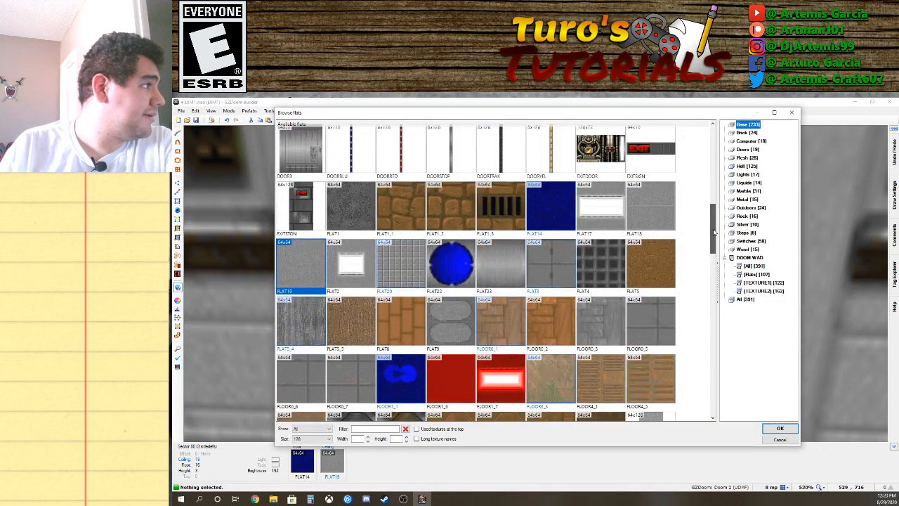
{"action": "double_click", "coordinate": [399, 268]}
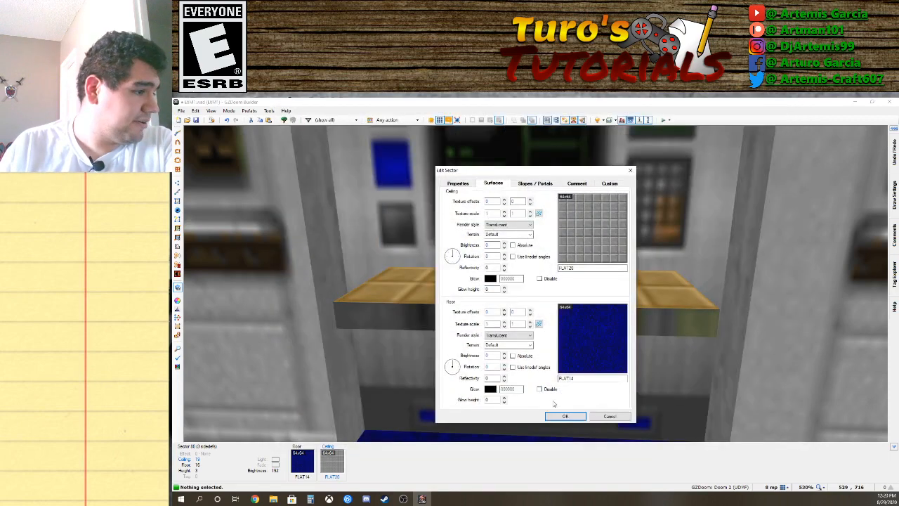
{"action": "left_click", "coordinate": [562, 410]}
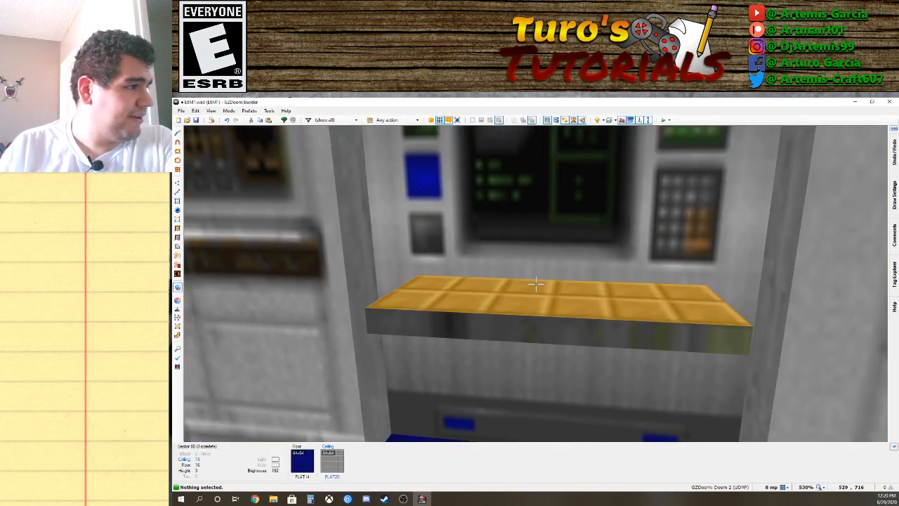
Try the CONS1_7 flat from the DOOM.WAD flats as the ceiling of the ledge's control sector.
{"action": "right_click", "coordinate": [535, 283]}
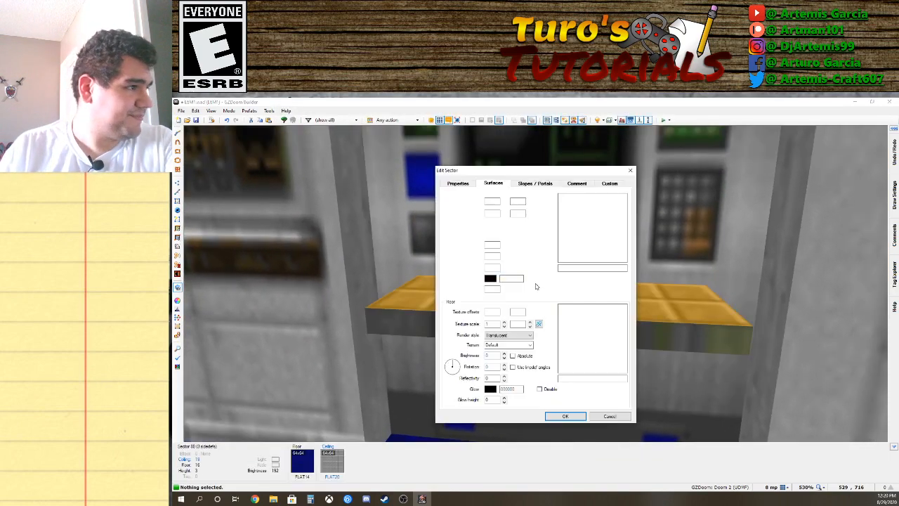
{"action": "left_click", "coordinate": [594, 249]}
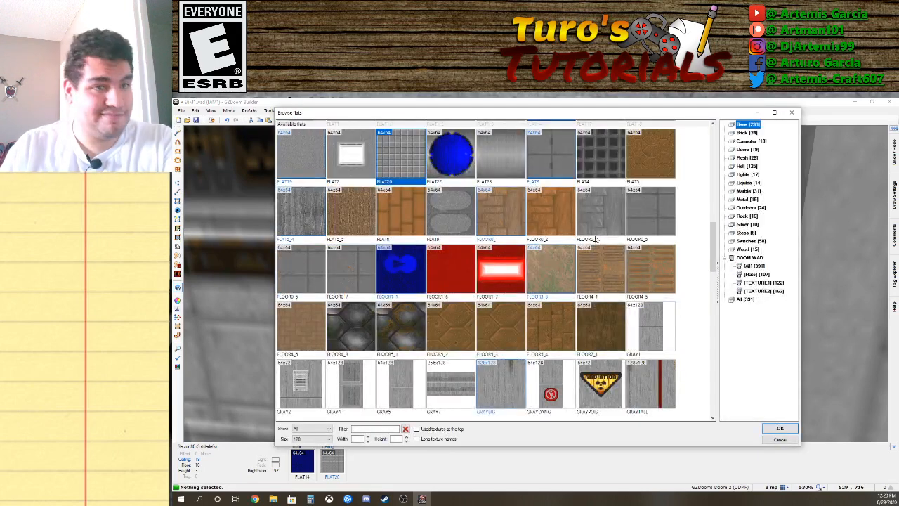
{"action": "left_click", "coordinate": [755, 274]}
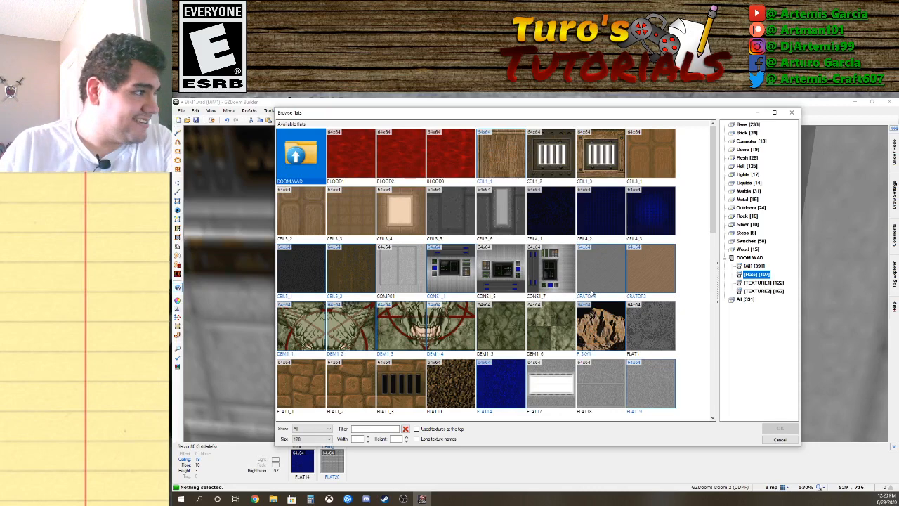
{"action": "left_click", "coordinate": [762, 282]}
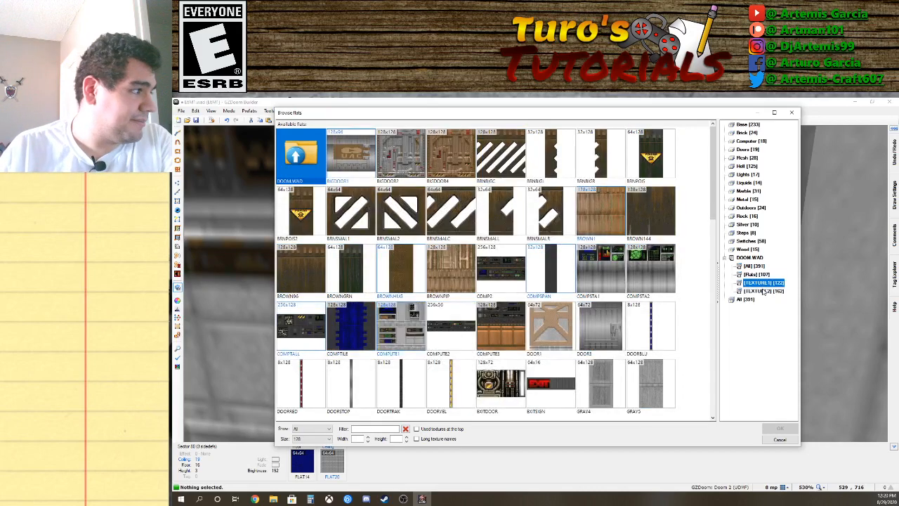
{"action": "left_click", "coordinate": [746, 141]}
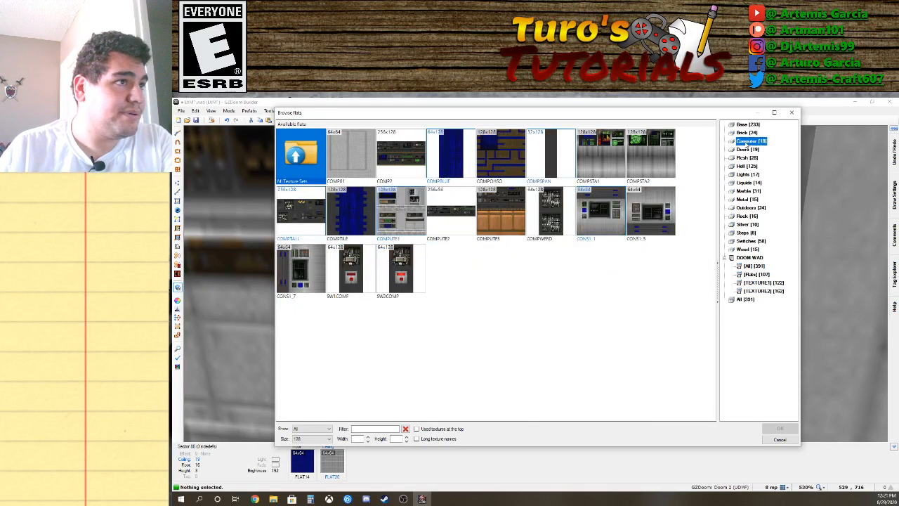
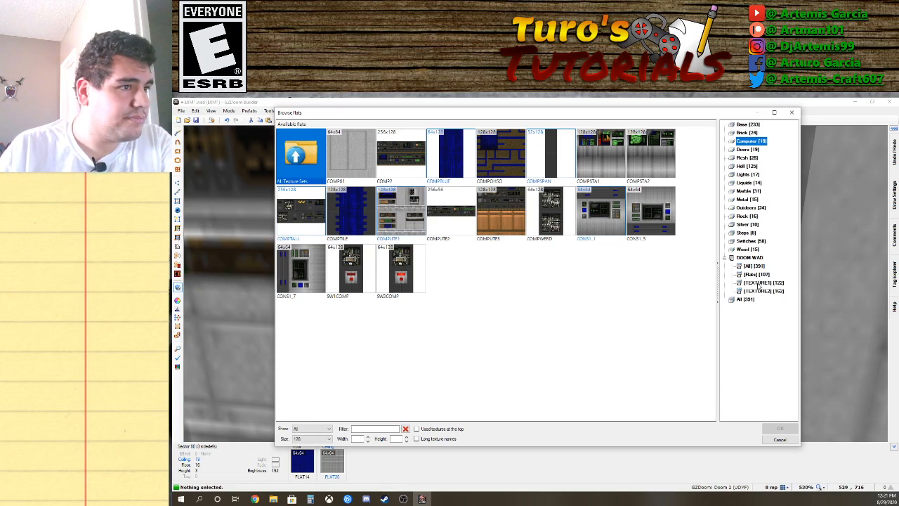
{"action": "left_click", "coordinate": [758, 283]}
{"action": "left_click", "coordinate": [758, 267]}
{"action": "left_click", "coordinate": [759, 276]}
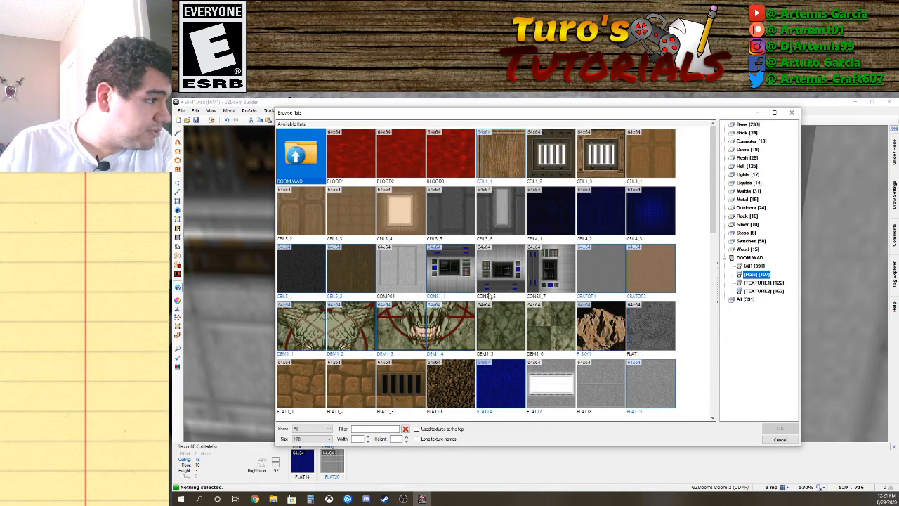
{"action": "scroll", "coordinate": [490, 296], "scroll_direction": "down", "scroll_amount": 9}
{"action": "scroll", "coordinate": [451, 318], "scroll_direction": "up", "scroll_amount": 3}
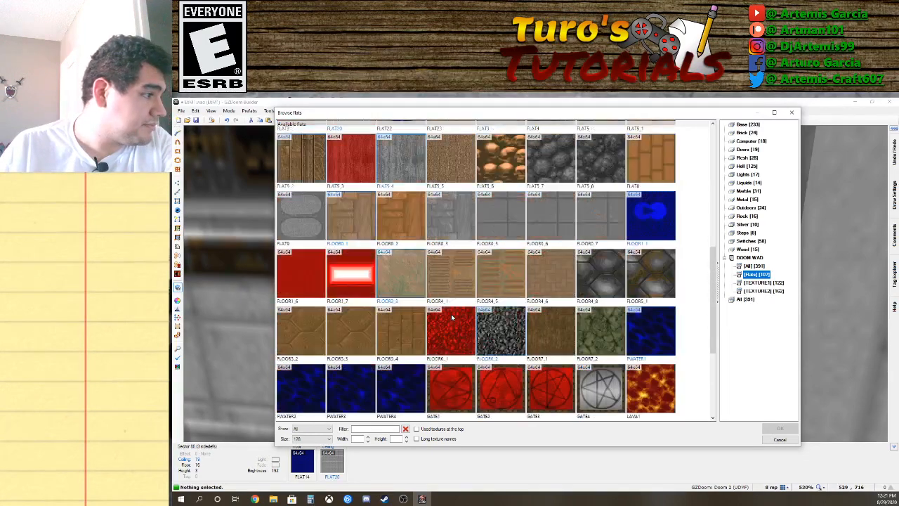
{"action": "scroll", "coordinate": [452, 318], "scroll_direction": "up", "scroll_amount": 6}
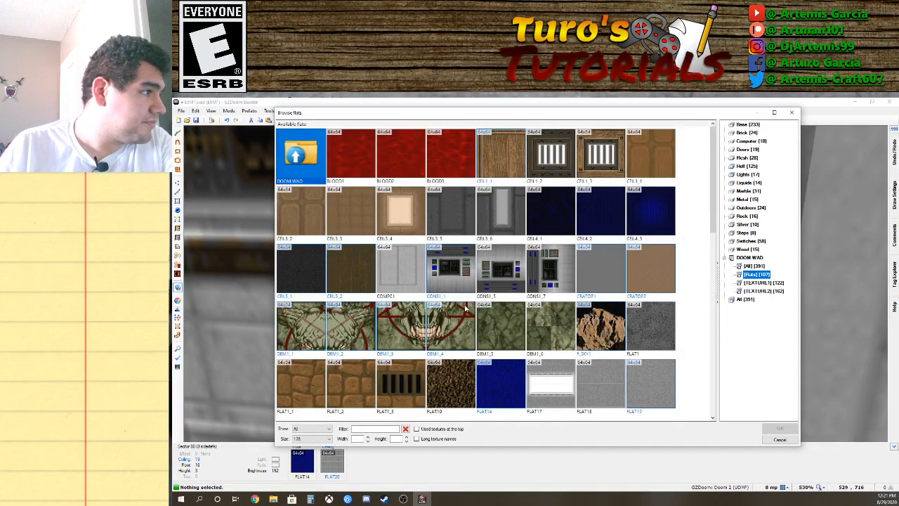
{"action": "left_click", "coordinate": [751, 266]}
{"action": "scroll", "coordinate": [502, 295], "scroll_direction": "down", "scroll_amount": 5}
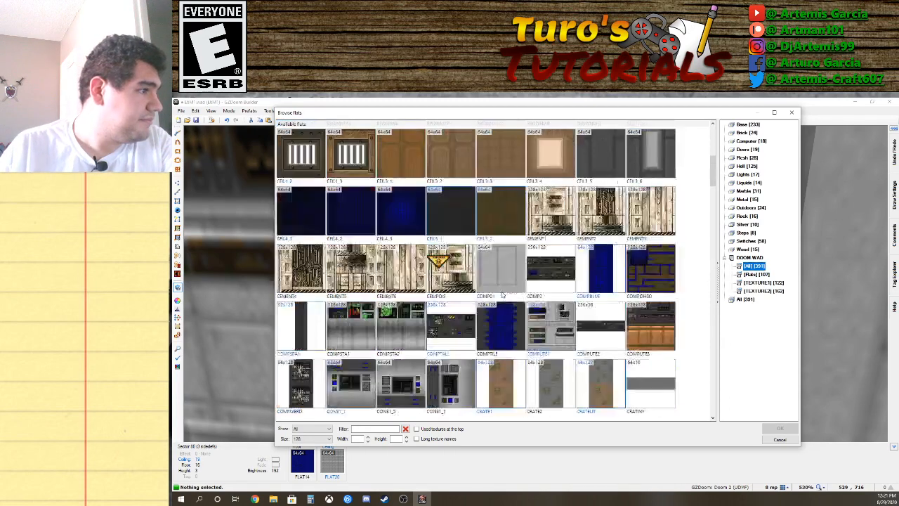
{"action": "left_click", "coordinate": [755, 275]}
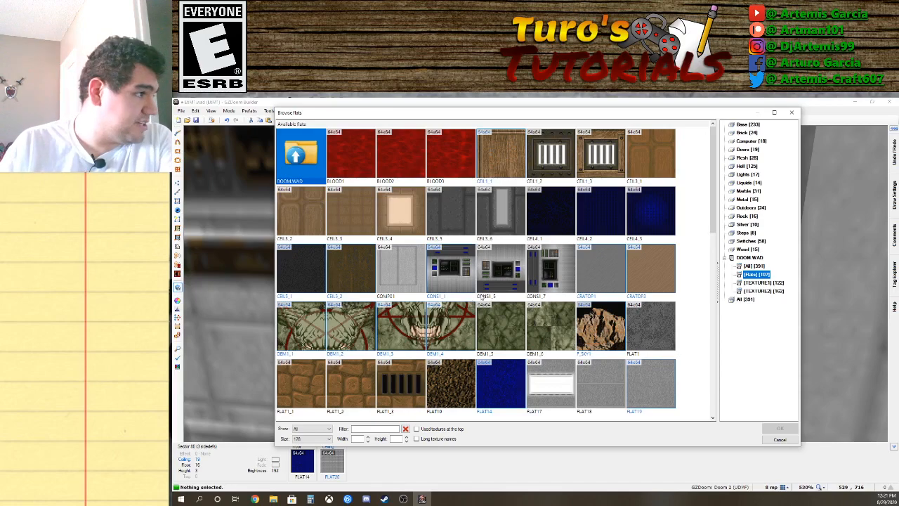
{"action": "scroll", "coordinate": [482, 295], "scroll_direction": "down", "scroll_amount": 10}
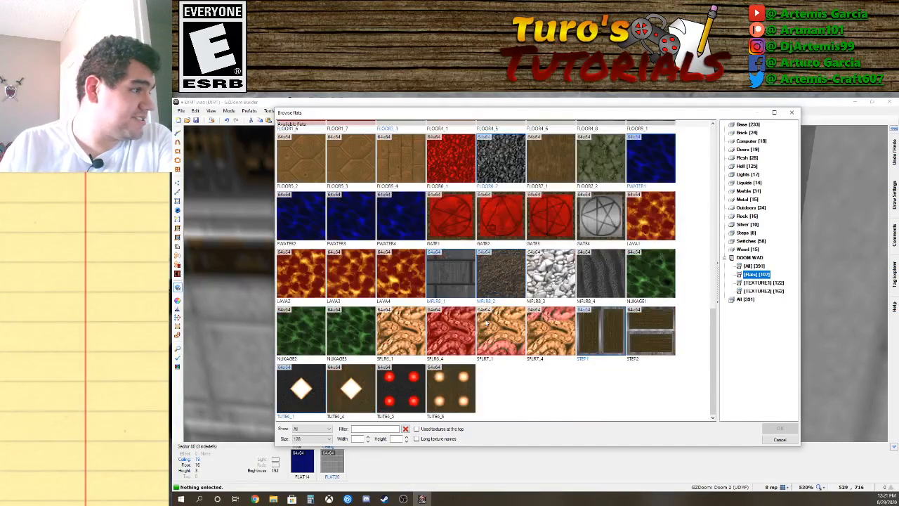
{"action": "scroll", "coordinate": [484, 323], "scroll_direction": "up", "scroll_amount": 8}
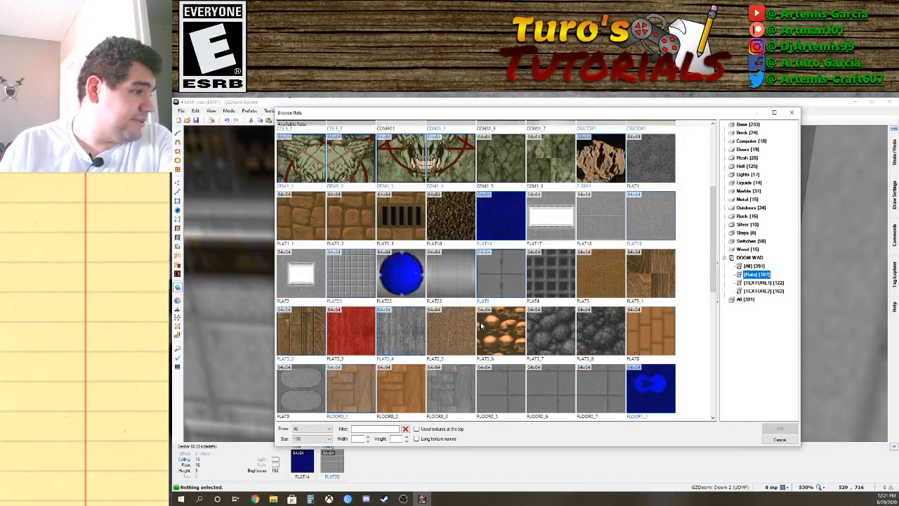
{"action": "scroll", "coordinate": [480, 325], "scroll_direction": "up", "scroll_amount": 3}
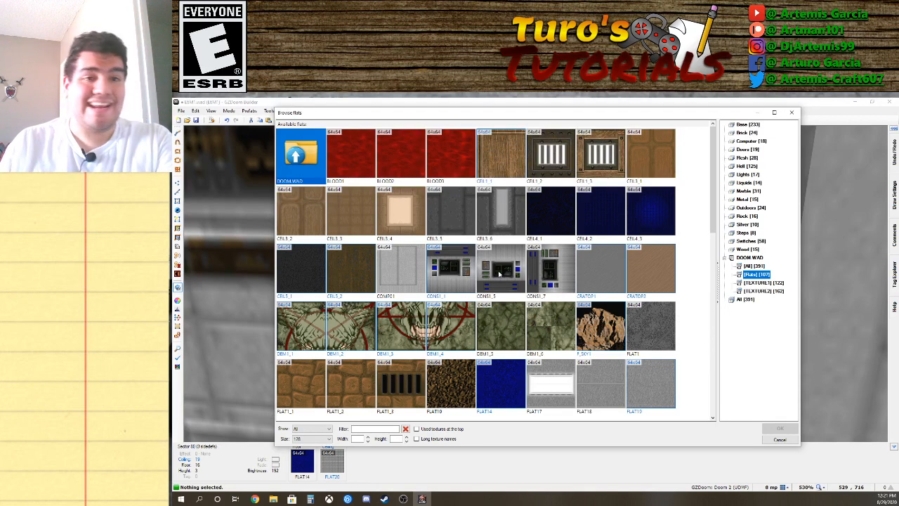
{"action": "double_click", "coordinate": [547, 272]}
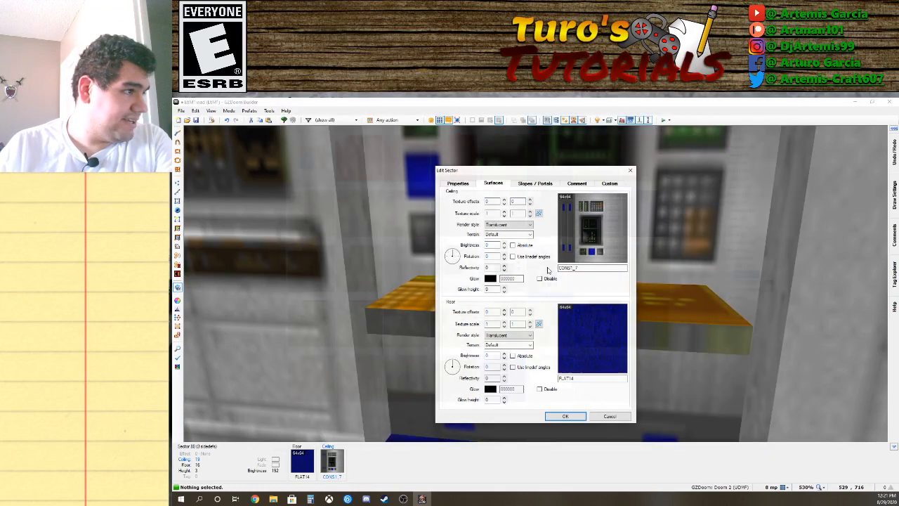
{"action": "left_click", "coordinate": [565, 416]}
Turn off gravity and shift the ledge top's ceiling texture to offsets 3, 22.
{"action": "key", "text": "w"}
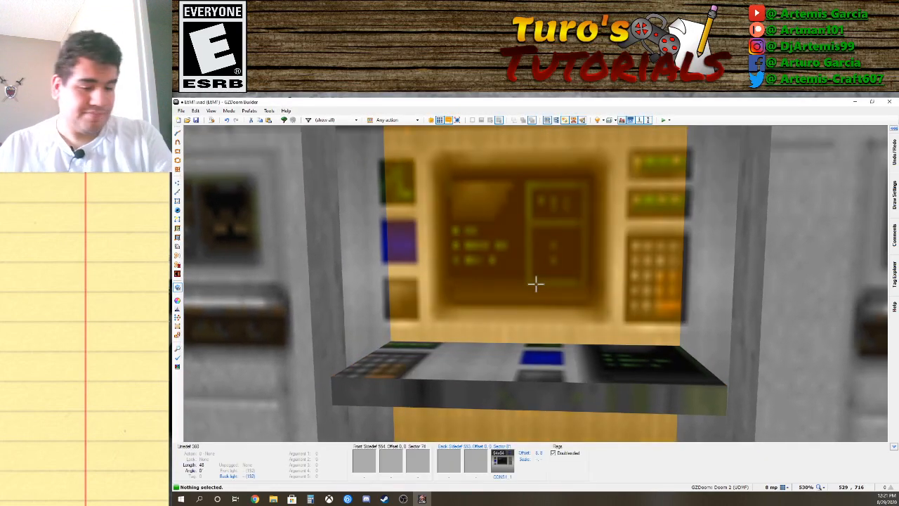
{"action": "key", "text": "s"}
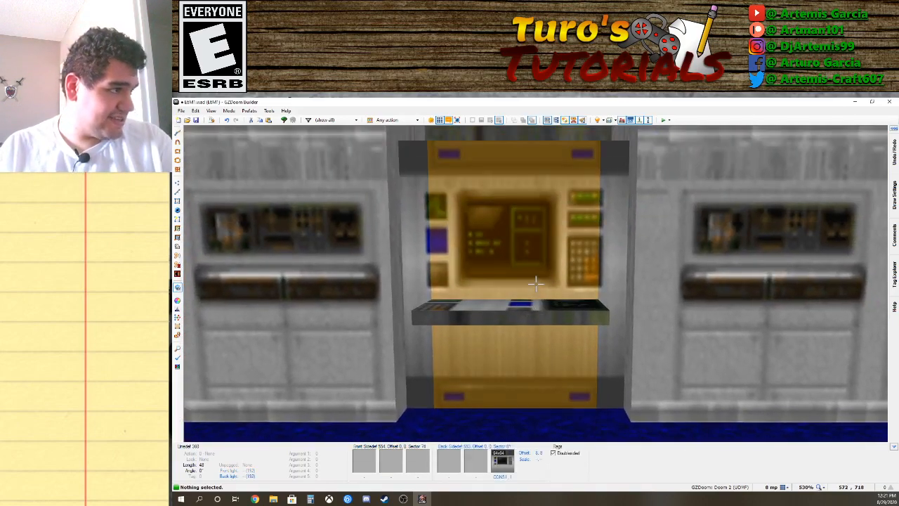
{"action": "key", "text": "g"}
{"action": "key", "text": "d"}
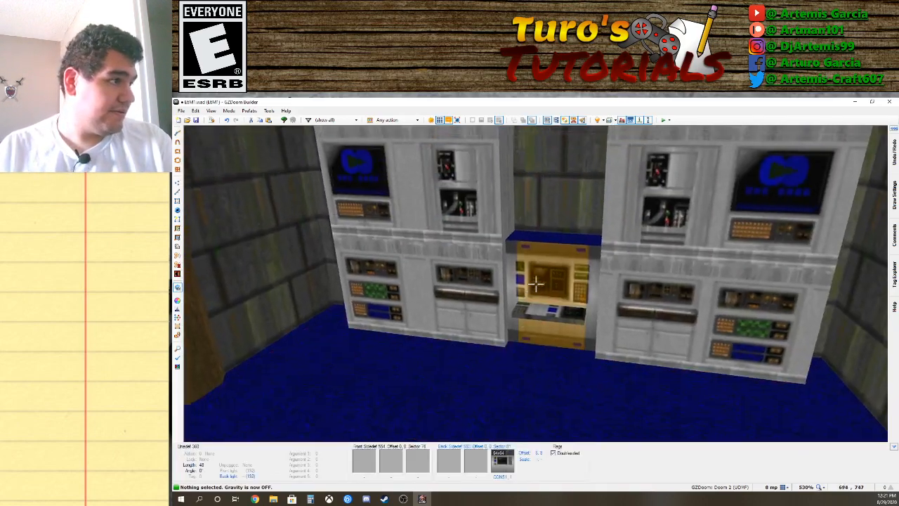
{"action": "key", "text": "e"}
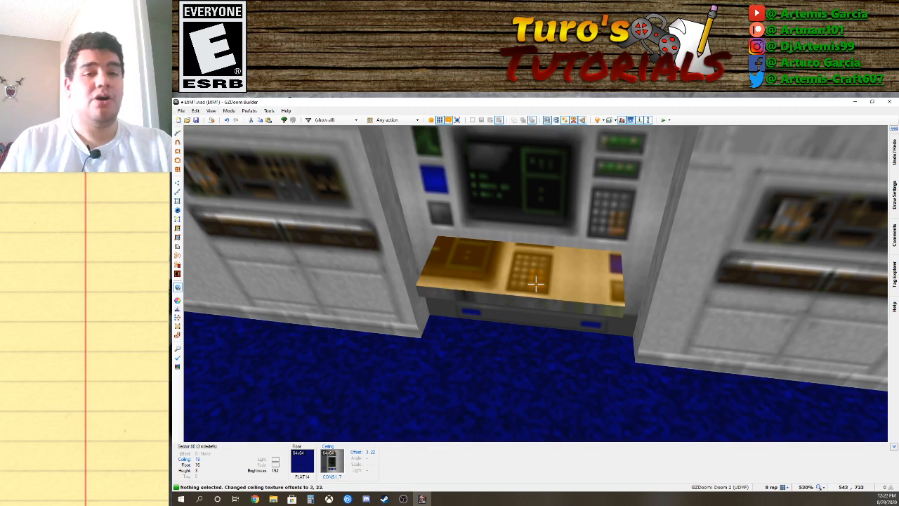
Reapply the CONS1_7 flat to the ceiling of the ledge's control sector.
{"action": "right_click", "coordinate": [536, 283]}
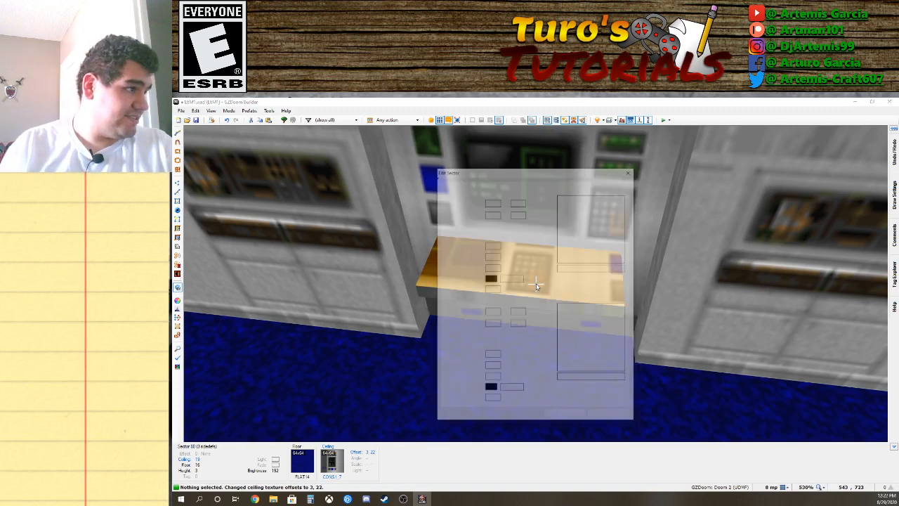
{"action": "left_click", "coordinate": [588, 245]}
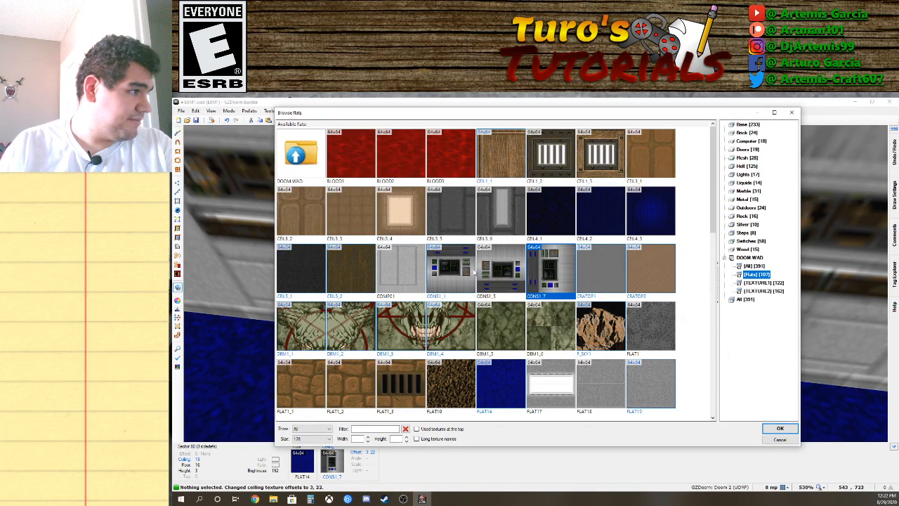
{"action": "double_click", "coordinate": [557, 267]}
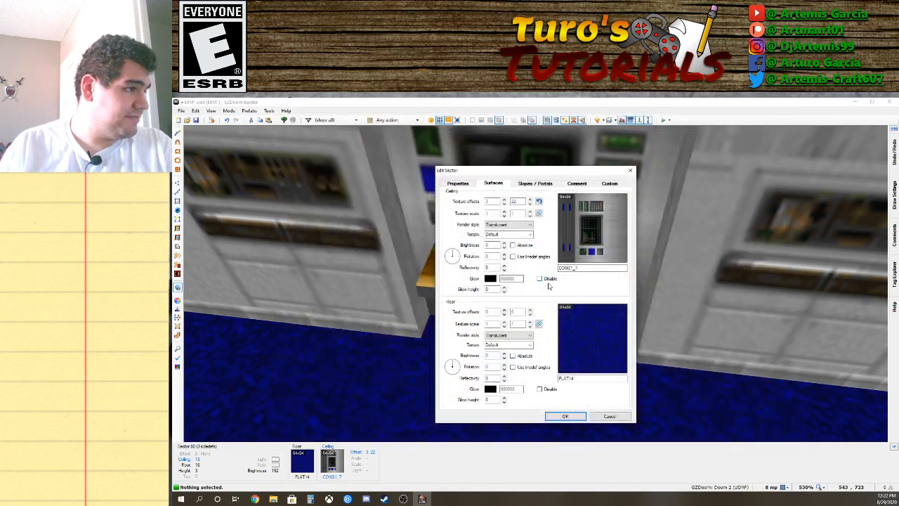
{"action": "left_click", "coordinate": [566, 416]}
Change the ceiling flat of the ledge's control sector to CONS1_5.
{"action": "right_click", "coordinate": [535, 283]}
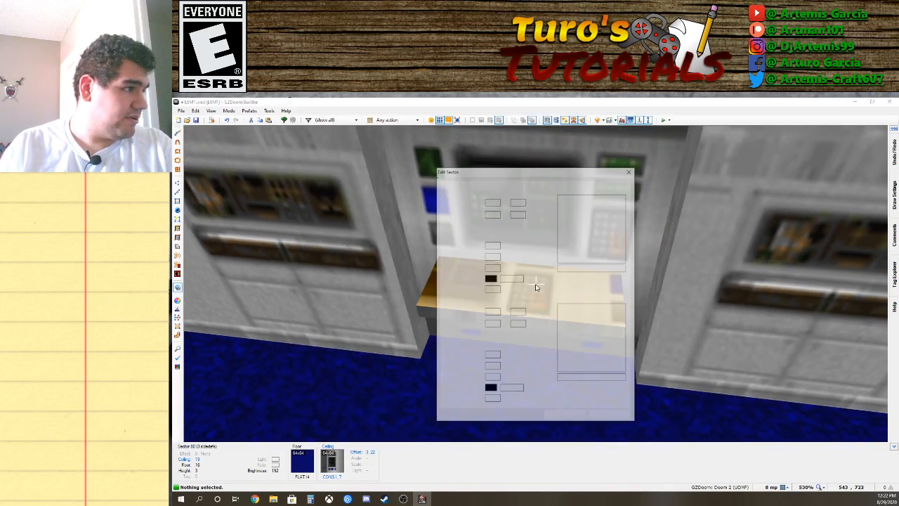
{"action": "left_click", "coordinate": [587, 229]}
{"action": "double_click", "coordinate": [493, 266]}
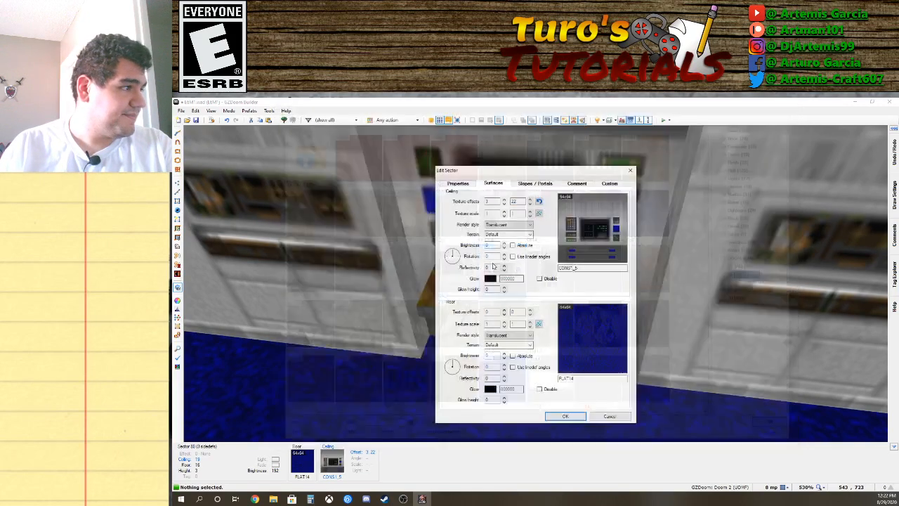
{"action": "left_click", "coordinate": [565, 417]}
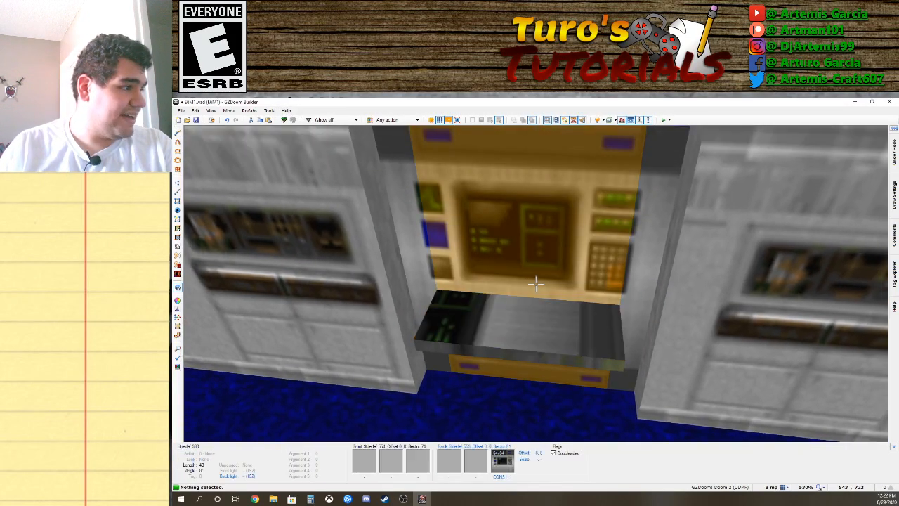
Shift the ledge top's CONS1_5 texture to ceiling offsets 43, 32 and return to the 2D map.
{"action": "key", "text": "Up"}
{"action": "key", "text": "Left"}
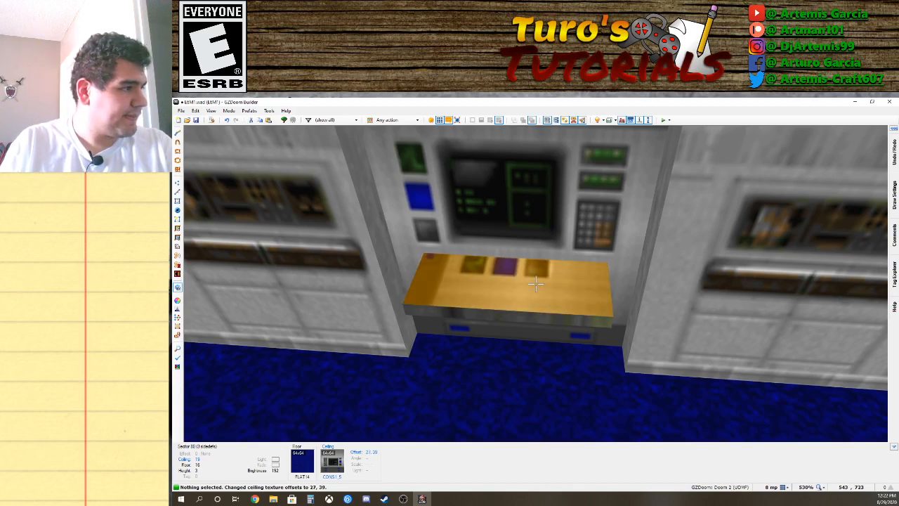
{"action": "key", "text": "Down"}
{"action": "key", "text": "Down"}
{"action": "key", "text": "shift+Right"}
{"action": "key", "text": "shift+Right"}
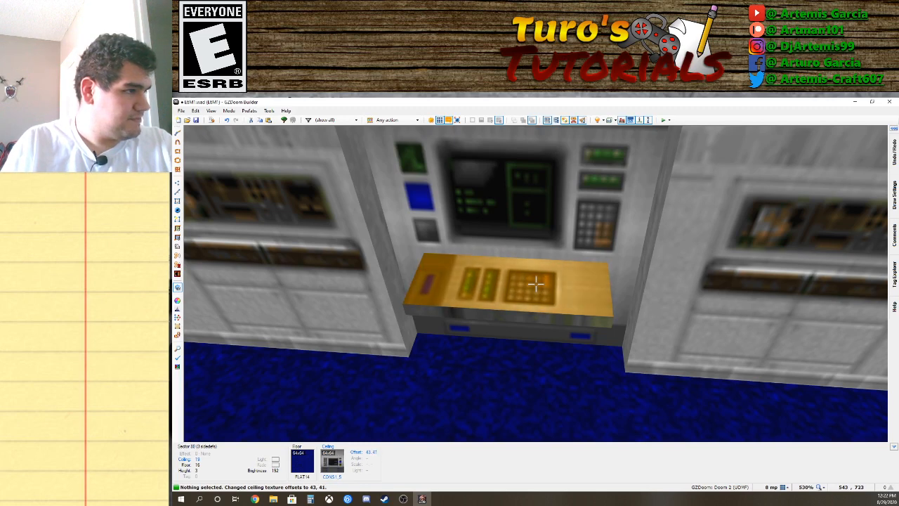
{"action": "key", "text": "Up"}
{"action": "key", "text": "Up"}
{"action": "key", "text": "Up"}
{"action": "key", "text": "Up"}
{"action": "key", "text": "Left"}
{"action": "key", "text": "Left"}
{"action": "key", "text": "Left"}
{"action": "key", "text": "Left"}
{"action": "key", "text": "Left"}
{"action": "key", "text": "Left"}
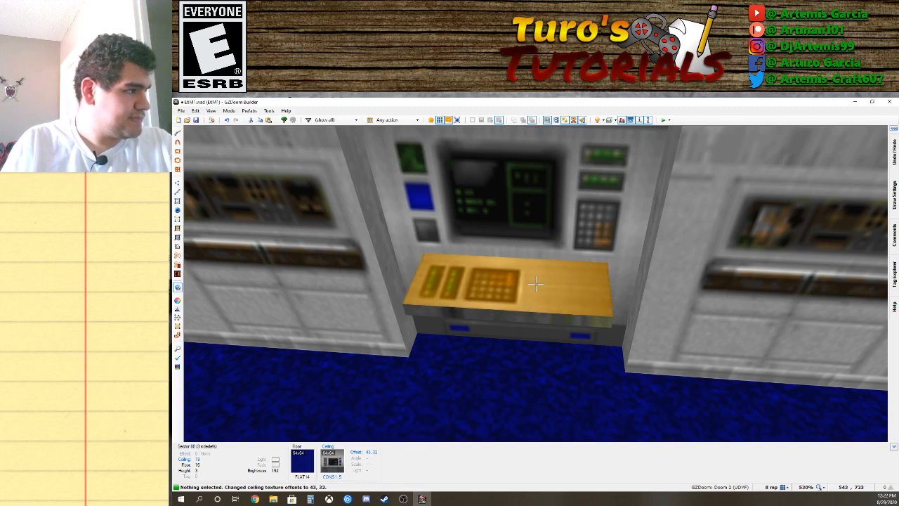
{"action": "key", "text": "Up"}
{"action": "key", "text": "Right"}
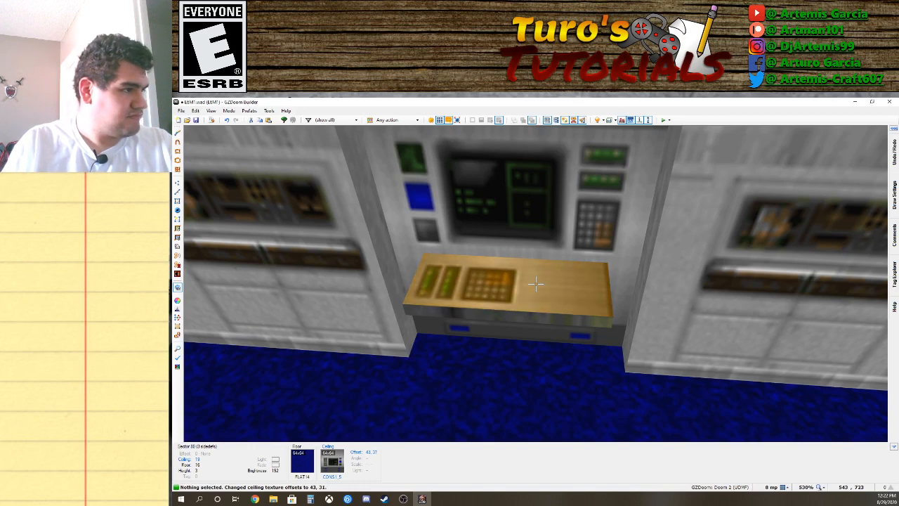
{"action": "key", "text": "Down"}
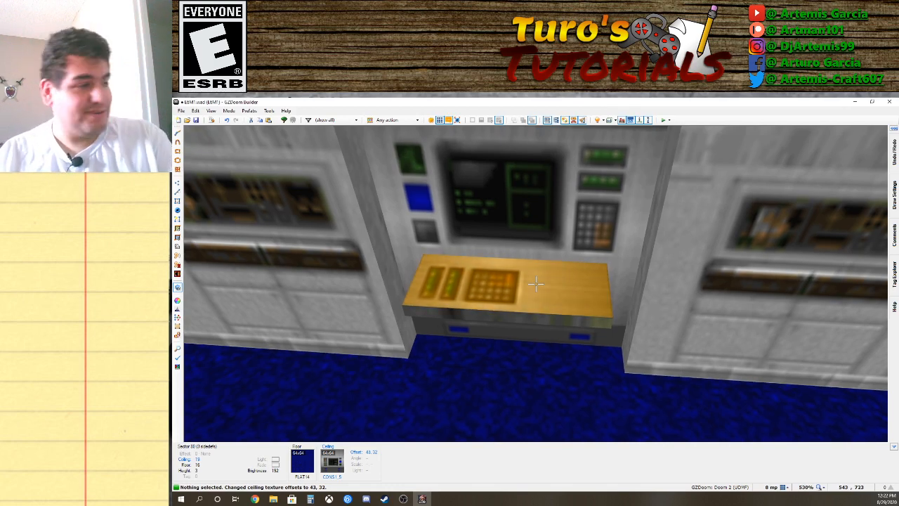
{"action": "key", "text": "w"}
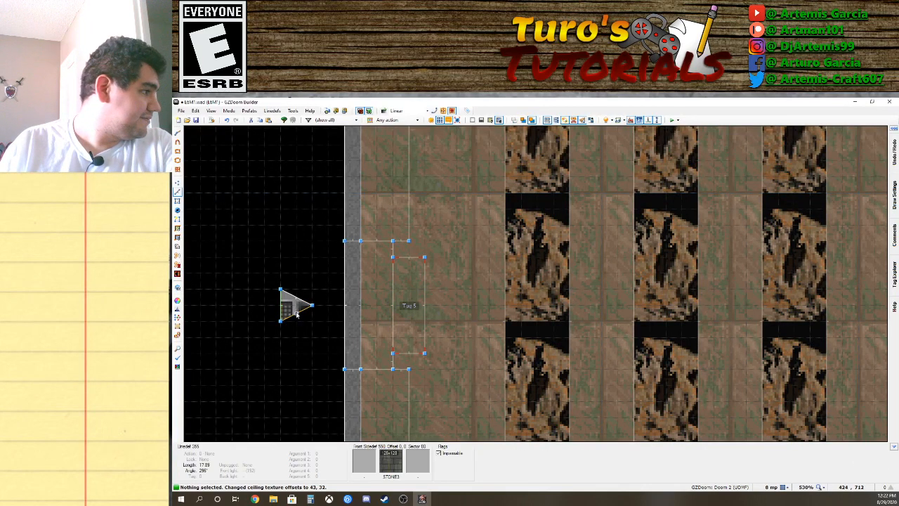
{"action": "left_click", "coordinate": [396, 288]}
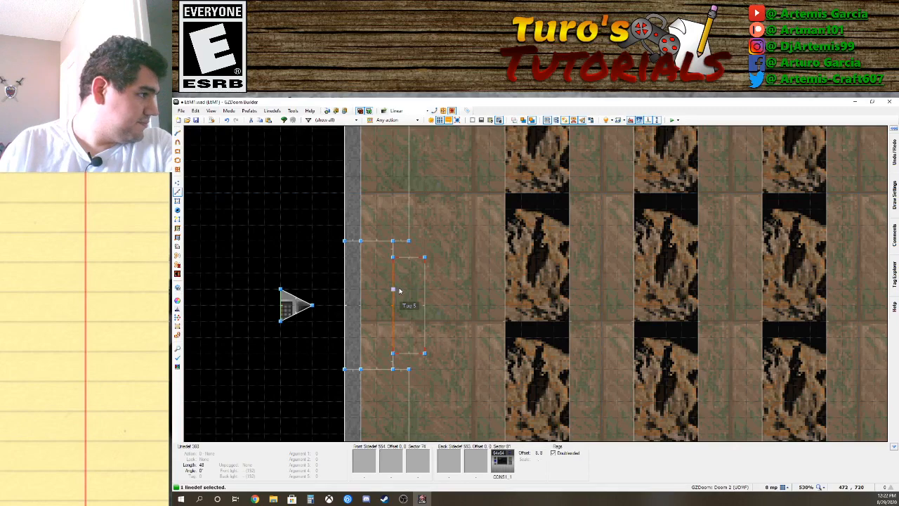
{"action": "right_click", "coordinate": [399, 290]}
{"action": "left_click", "coordinate": [433, 421]}
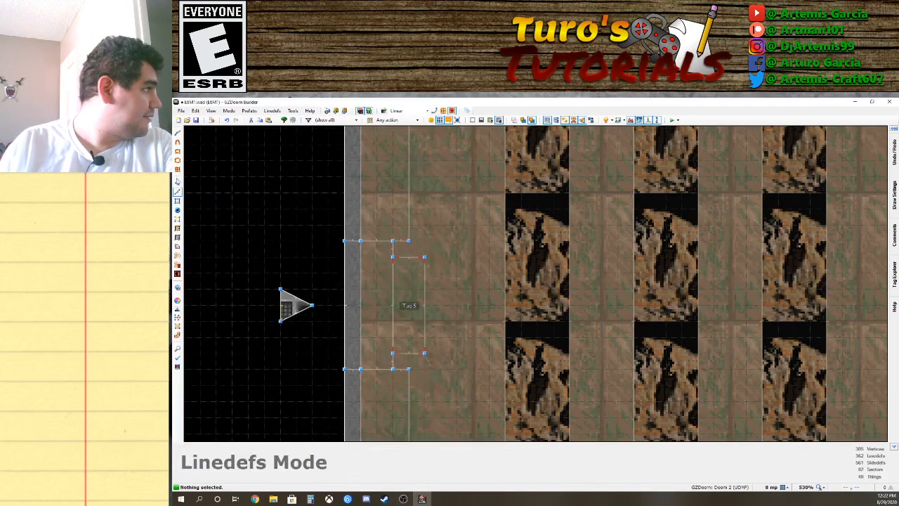
Draw a 16 by 16 square inside the upper end of the tag 5 ledge sector to divide it.
{"action": "key", "text": "v"}
{"action": "key", "text": "d"}
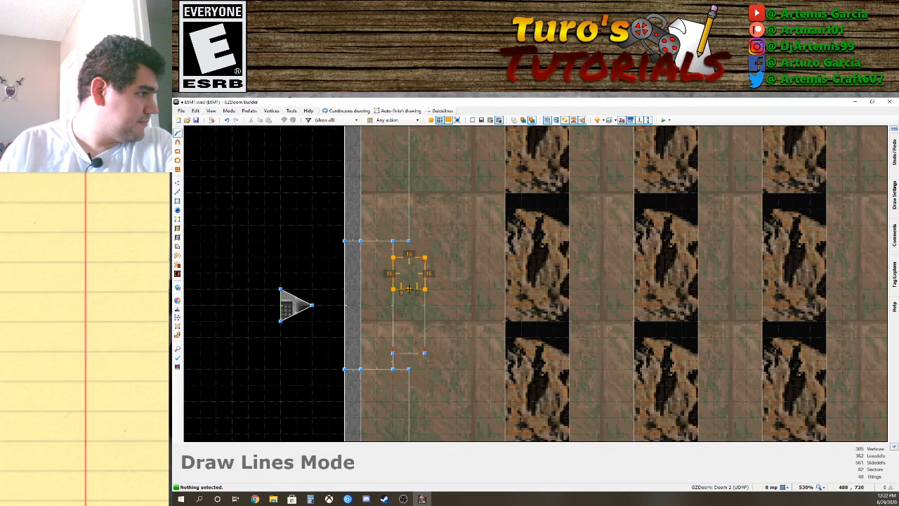
{"action": "left_click", "coordinate": [395, 289]}
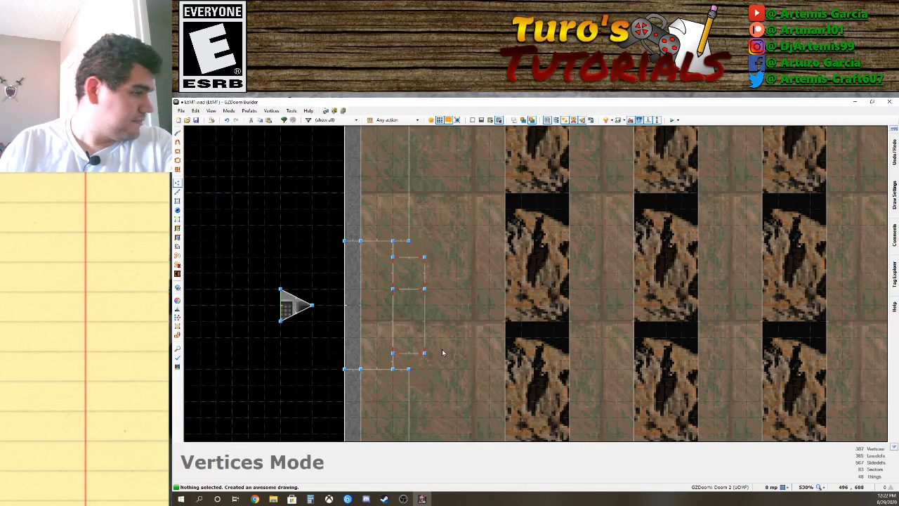
Try shifting the ledge top's CONS1_5 texture to ceiling offsets 43, 38, and restore it to 43, 32.
{"action": "key", "text": "w"}
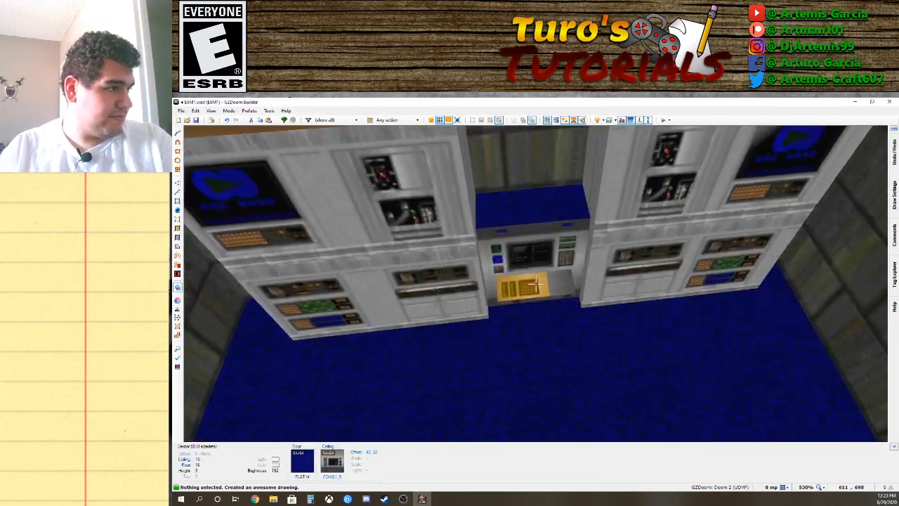
{"action": "key", "text": "e"}
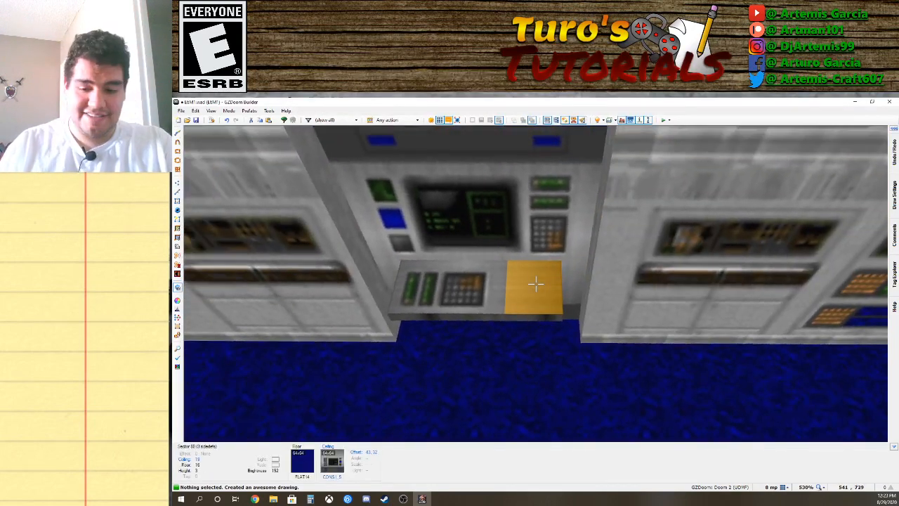
{"action": "key", "text": "Down"}
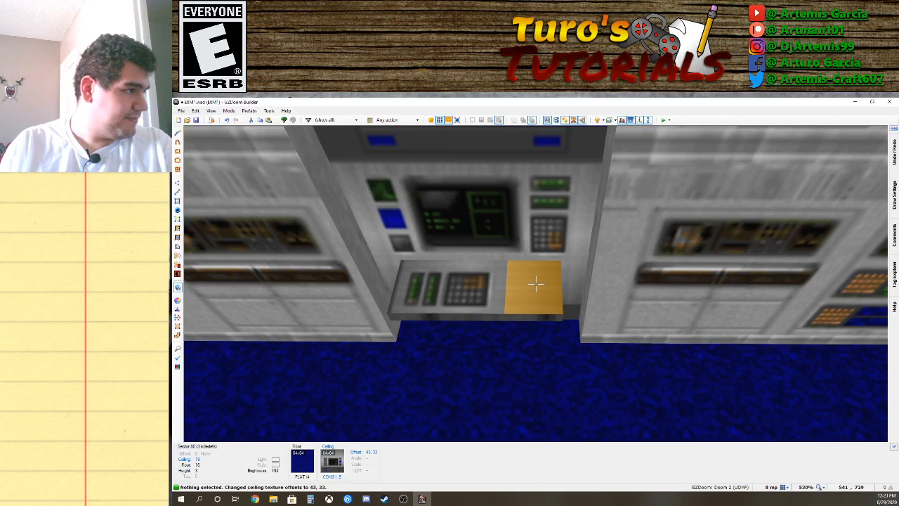
{"action": "key", "text": "Down"}
{"action": "key", "text": "Down"}
{"action": "key", "text": "Down"}
{"action": "key", "text": "Down"}
{"action": "key", "text": "Down"}
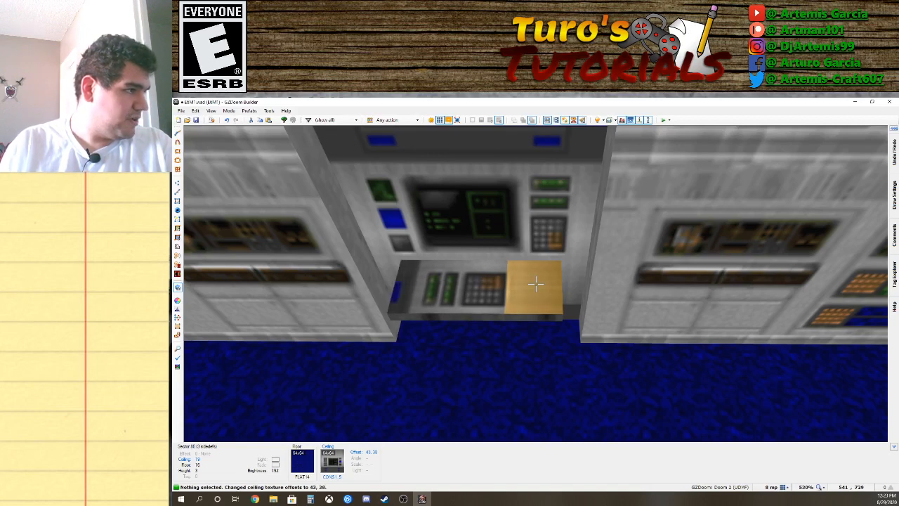
{"action": "key", "text": "Up"}
{"action": "key", "text": "Up"}
{"action": "key", "text": "Up"}
{"action": "key", "text": "Up"}
{"action": "key", "text": "Up"}
{"action": "key", "text": "Up"}
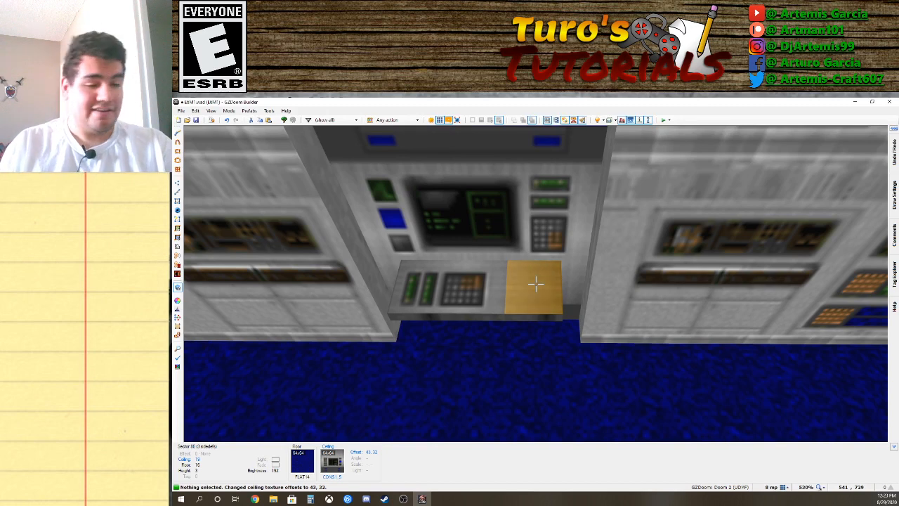
Delete the ledge's upper 16 by 16 section on the 2D map and move the remaining tag 5 sector 8 units up.
{"action": "key", "text": "q"}
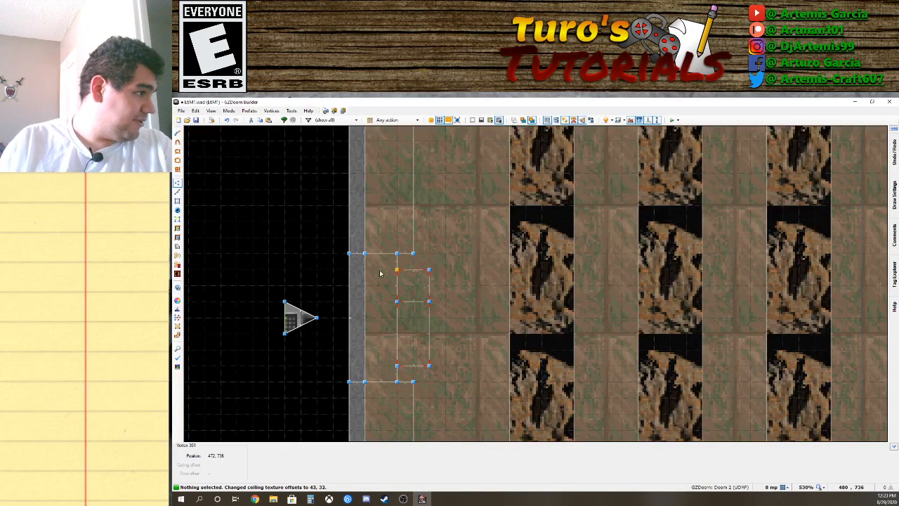
{"action": "key", "text": "l"}
{"action": "left_click", "coordinate": [415, 301]}
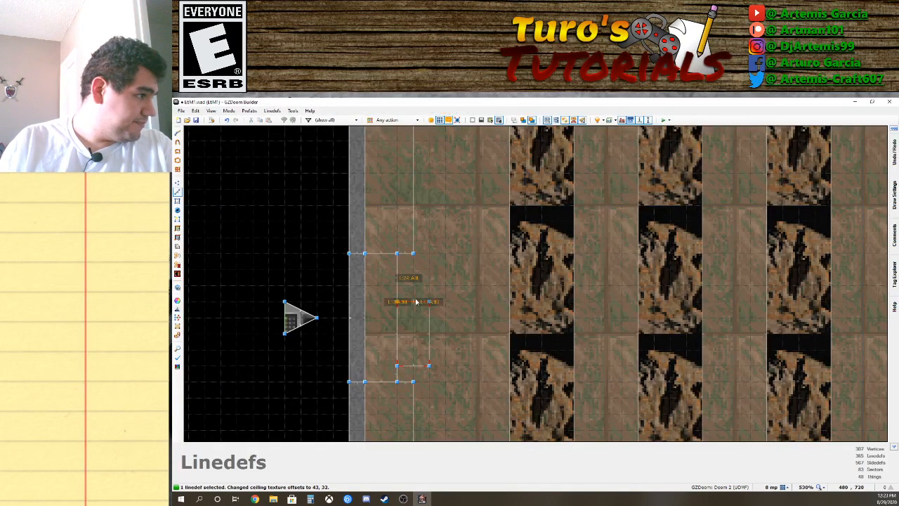
{"action": "key", "text": "s"}
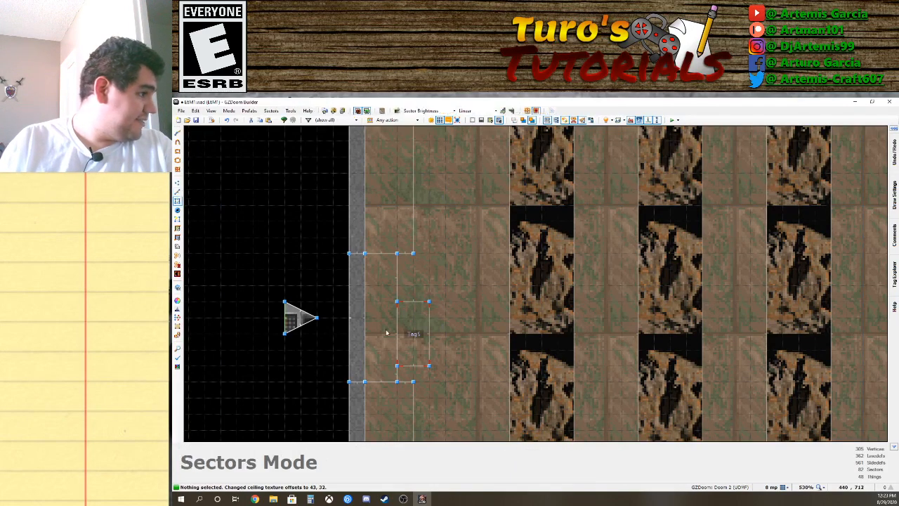
{"action": "left_click_drag", "start_coordinate": [413, 330], "coordinate": [414, 313]}
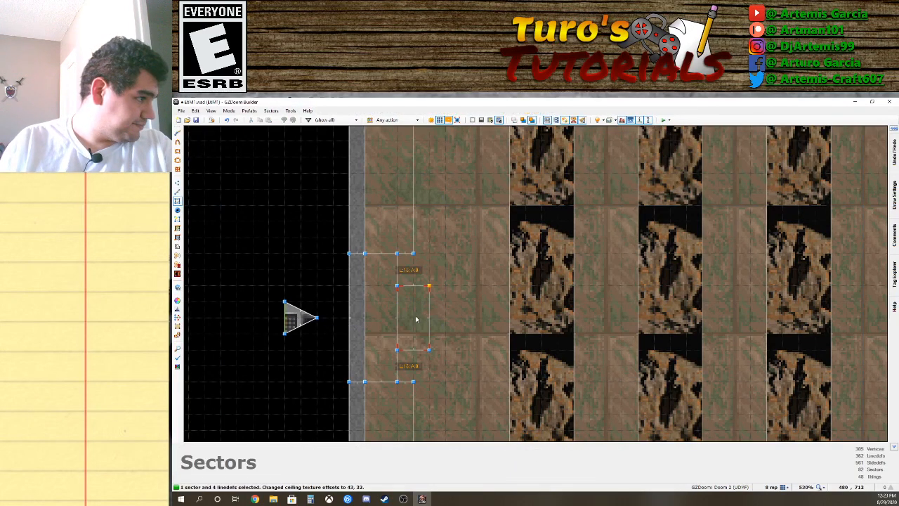
In the 3D view, shift the CONS1_1 texture on the console's middle wall section to offsets 14, 8.
{"action": "key", "text": "w"}
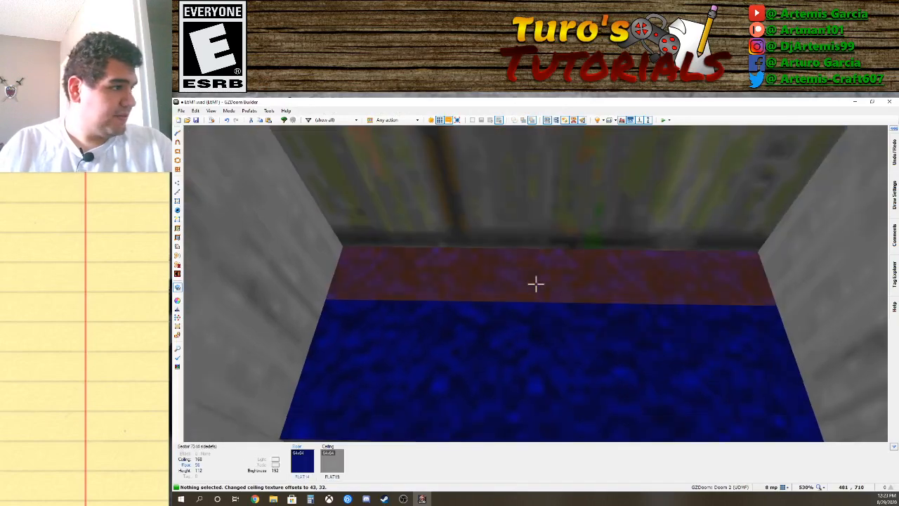
{"action": "key", "text": "d"}
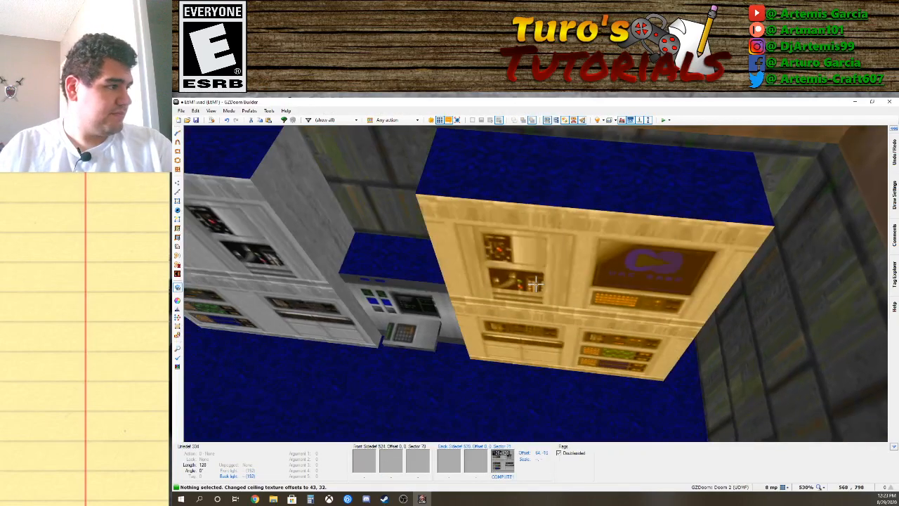
{"action": "key", "text": "e"}
{"action": "key", "text": "d"}
{"action": "key", "text": "e"}
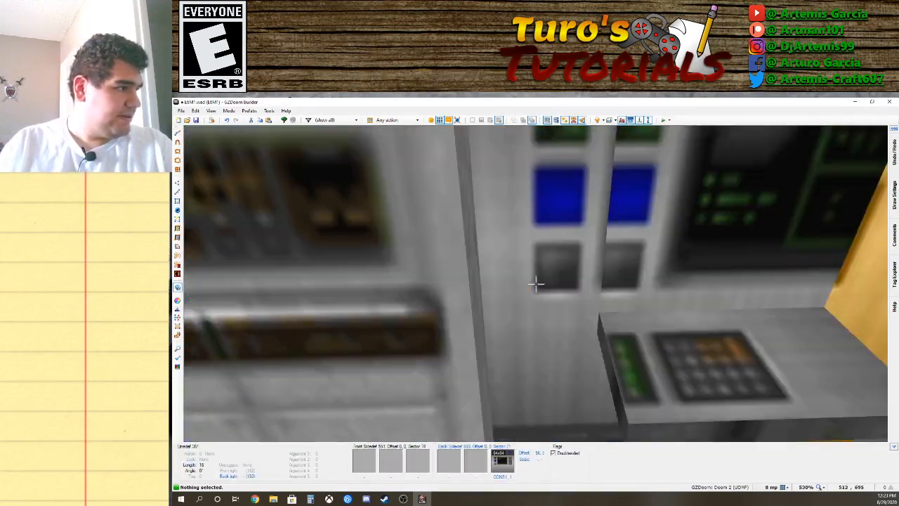
{"action": "key", "text": "s"}
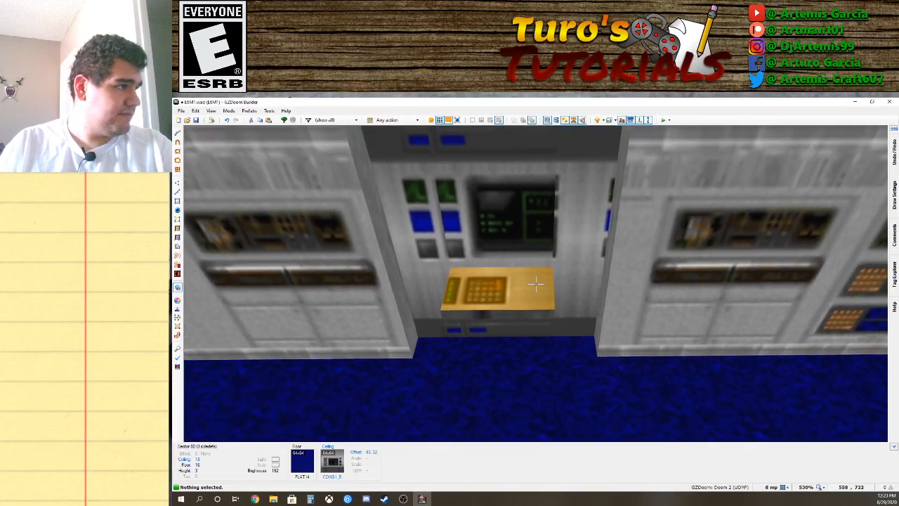
{"action": "key", "text": "w"}
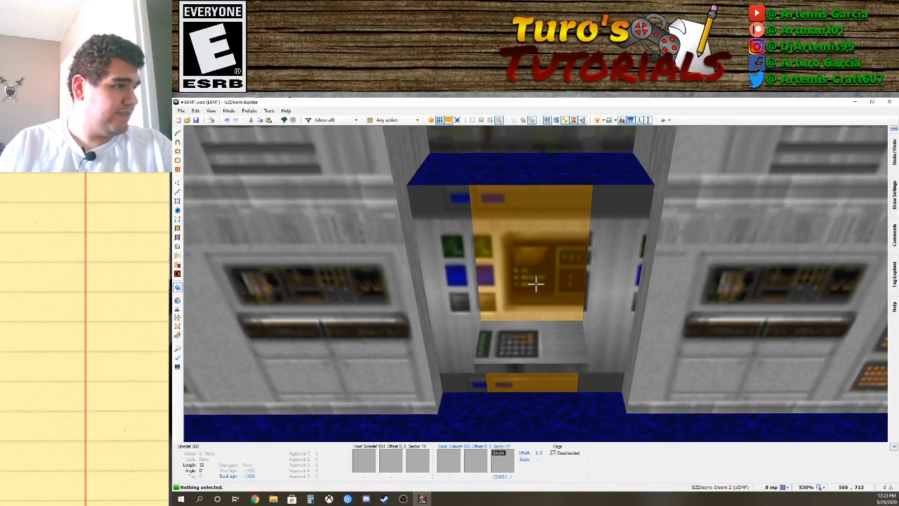
{"action": "left_click", "coordinate": [536, 283]}
{"action": "key", "text": "Left"}
{"action": "key", "text": "Left"}
{"action": "key", "text": "Left"}
{"action": "key", "text": "Left"}
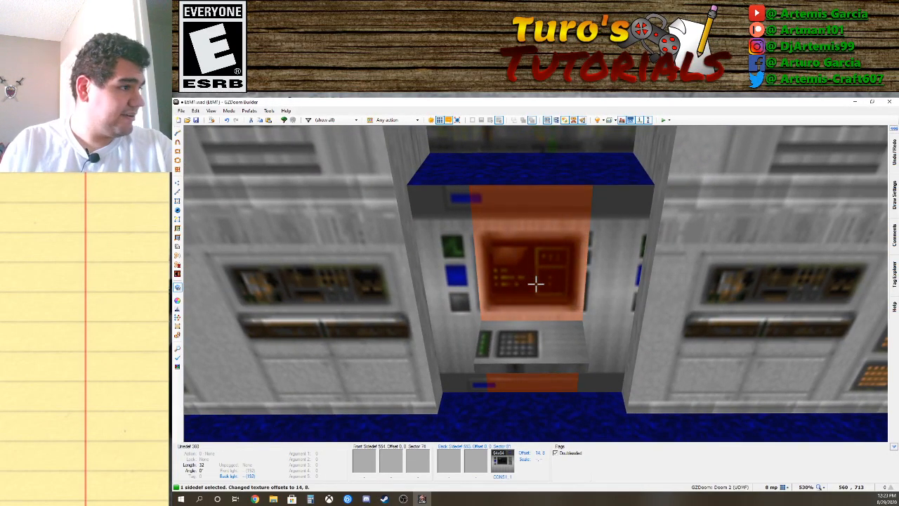
{"action": "key", "text": "Right"}
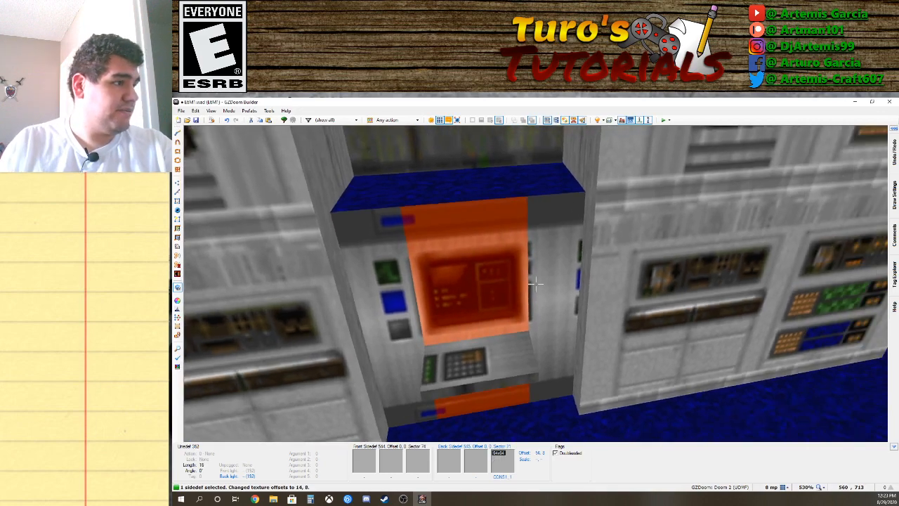
Shift the textures of both wall sections flanking the console screen together, bringing the left section's offsets to -2, 8.
{"action": "left_click", "coordinate": [536, 283]}
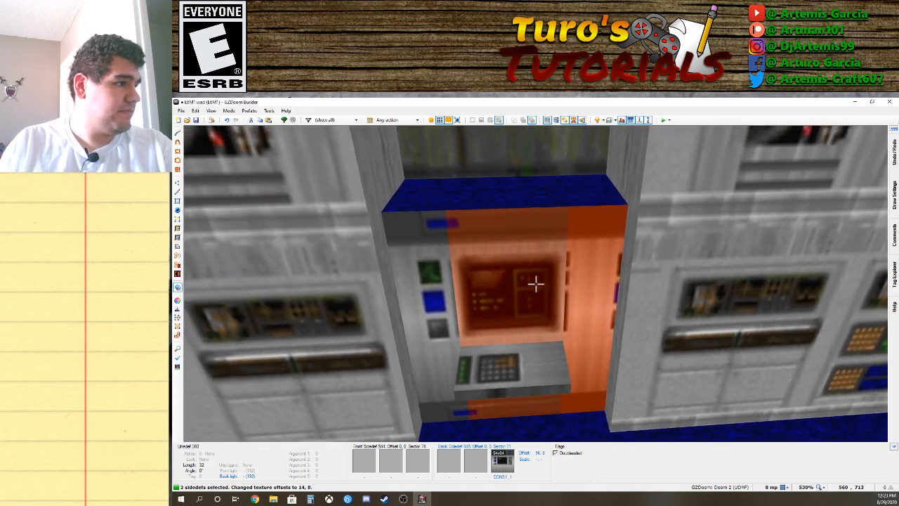
{"action": "left_click", "coordinate": [535, 283]}
{"action": "left_click", "coordinate": [535, 283]}
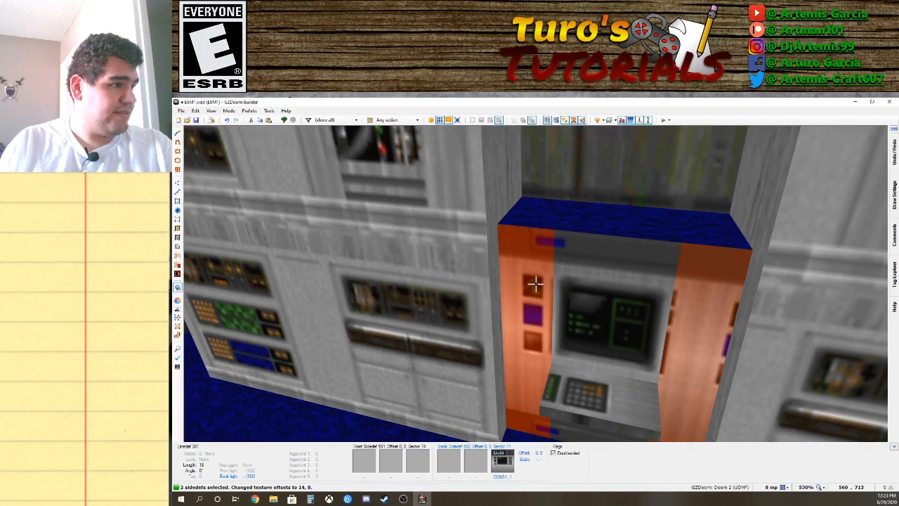
{"action": "key", "text": "Left"}
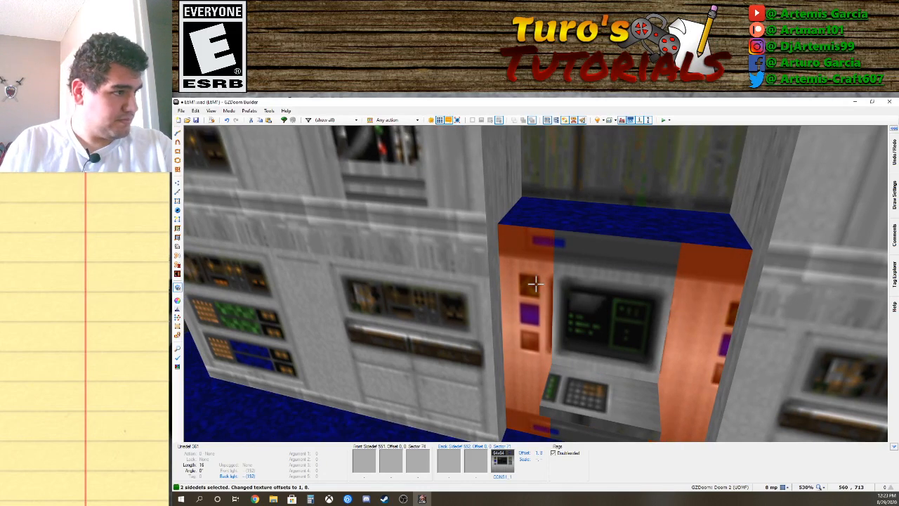
{"action": "key", "text": "Left"}
{"action": "key", "text": "Left"}
{"action": "key", "text": "Left"}
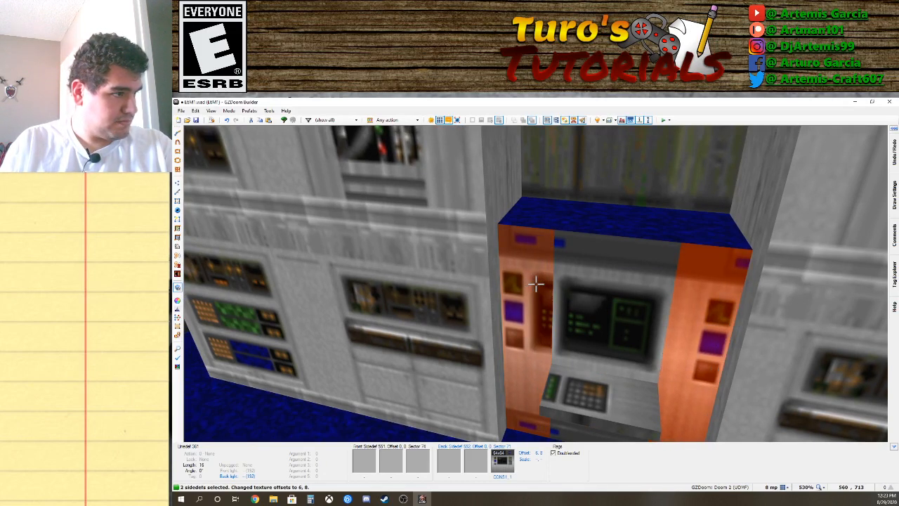
{"action": "key", "text": "Right"}
{"action": "key", "text": "Right"}
{"action": "key", "text": "Right"}
{"action": "key", "text": "Right"}
{"action": "key", "text": "Right"}
{"action": "key", "text": "Right"}
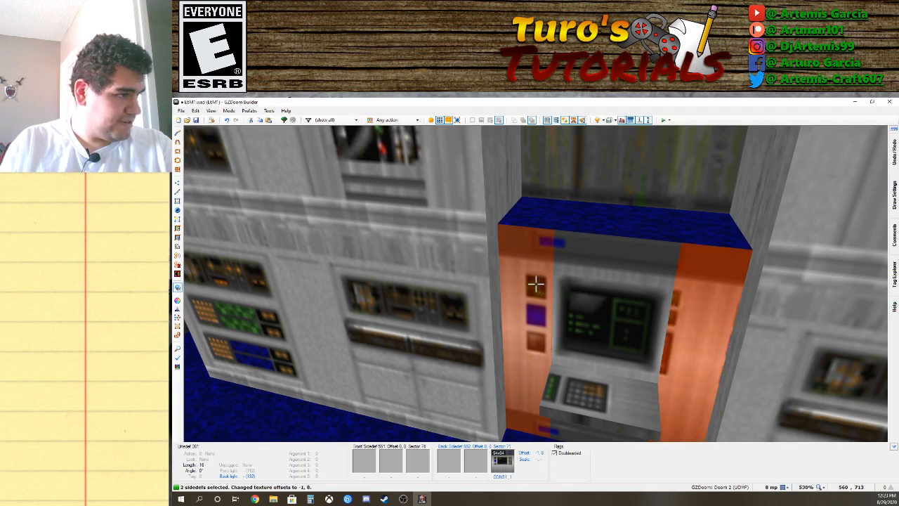
Shift only the console's right wall section texture to offsets 45, 8 so its keypad borders the screen.
{"action": "left_click", "coordinate": [536, 284]}
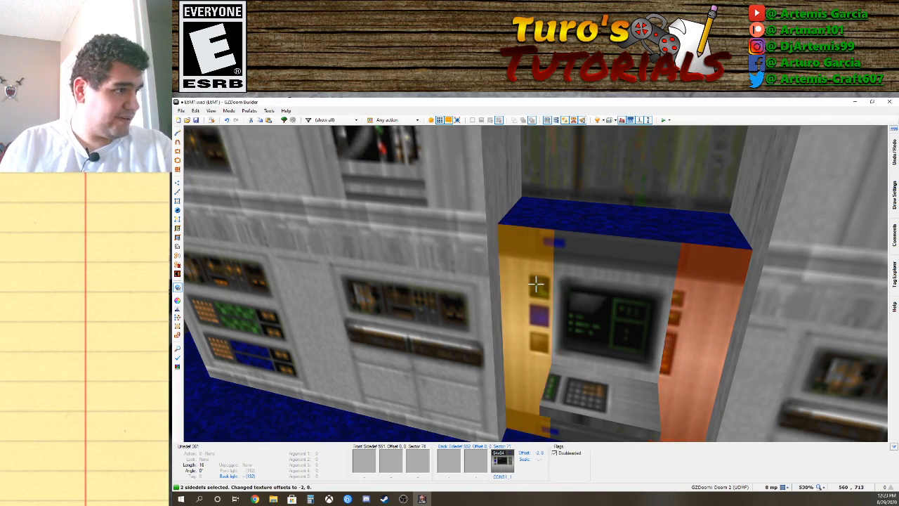
{"action": "key", "text": "Right"}
{"action": "key", "text": "Right"}
{"action": "key", "text": "Right"}
{"action": "key", "text": "Right"}
{"action": "key", "text": "Right"}
{"action": "key", "text": "Right"}
{"action": "key", "text": "Right"}
{"action": "key", "text": "Right"}
{"action": "key", "text": "Right"}
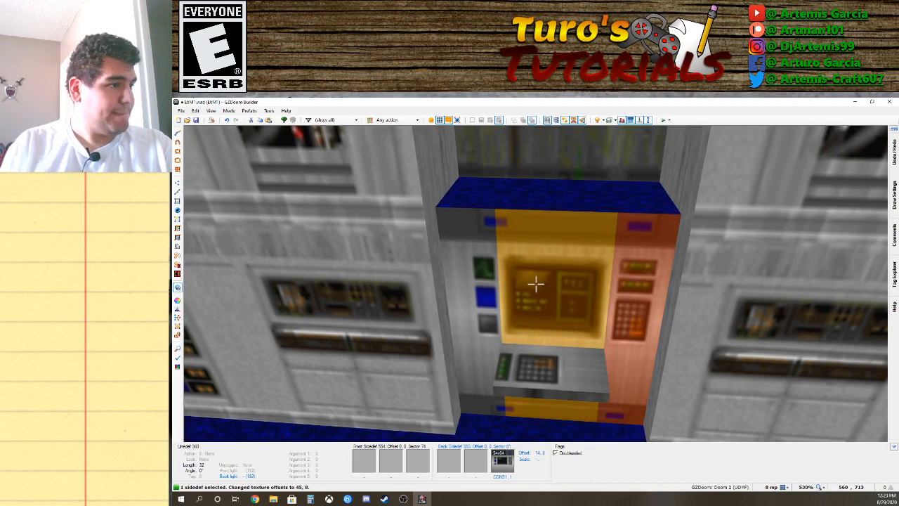
{"action": "key", "text": "d"}
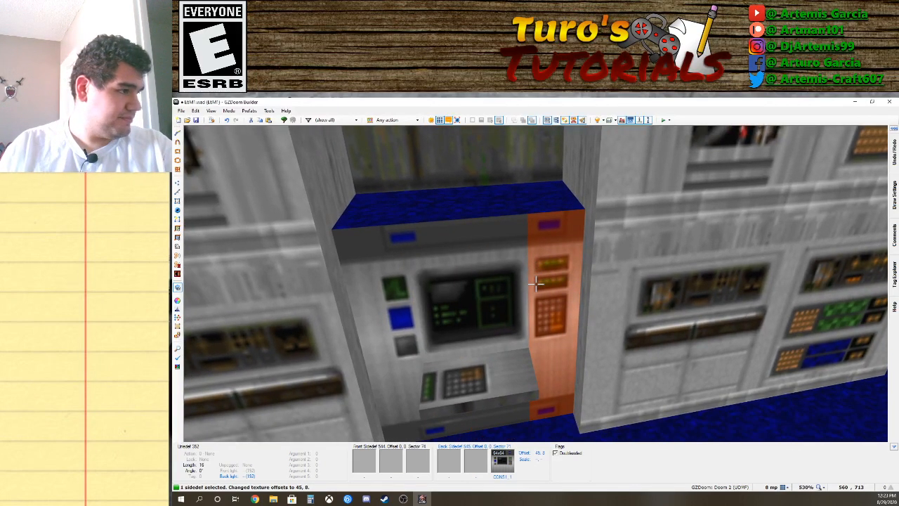
{"action": "key", "text": "a"}
{"action": "left_click", "coordinate": [536, 283]}
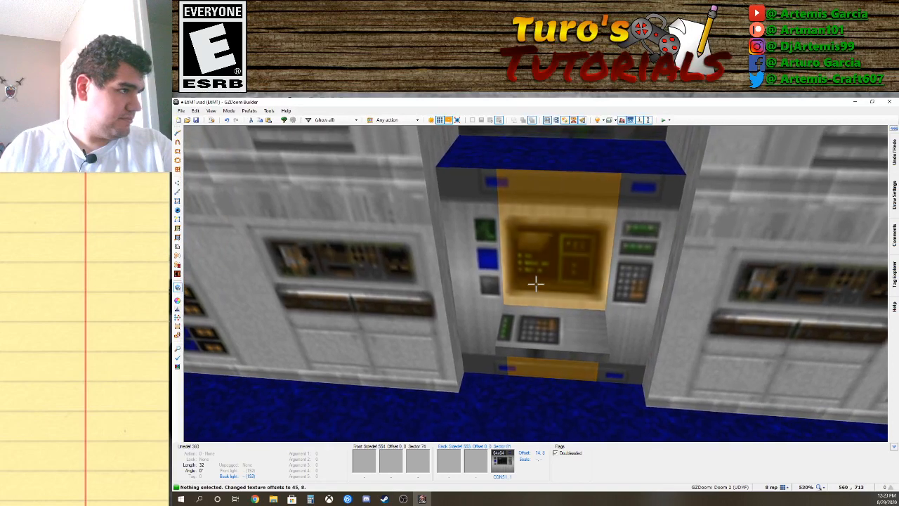
Set the texture offsets of the console's left wall section to -1, 8 and clear the selection.
{"action": "key", "text": "a"}
{"action": "key", "text": "s"}
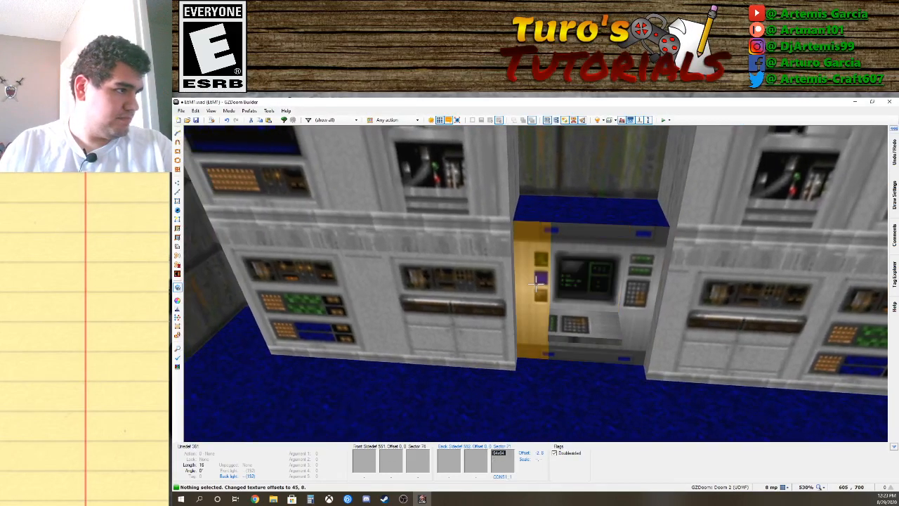
{"action": "left_click", "coordinate": [536, 283]}
{"action": "key", "text": "Left"}
{"action": "key", "text": "Left"}
{"action": "key", "text": "Left"}
{"action": "key", "text": "Left"}
{"action": "key", "text": "Left"}
{"action": "key", "text": "Left"}
{"action": "key", "text": "Left"}
{"action": "key", "text": "Left"}
{"action": "key", "text": "Left"}
{"action": "key", "text": "Left"}
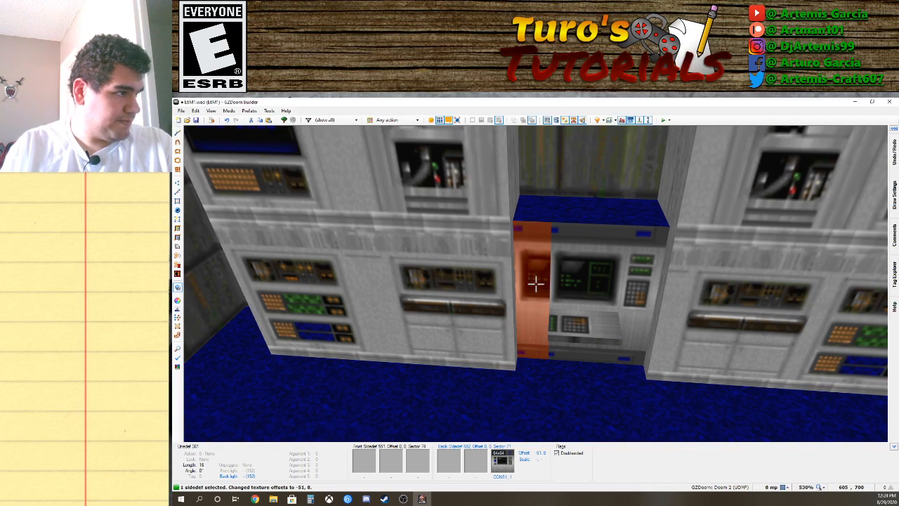
{"action": "key", "text": "Right"}
{"action": "key", "text": "Right"}
{"action": "key", "text": "Right"}
{"action": "key", "text": "Right"}
{"action": "key", "text": "Right"}
{"action": "key", "text": "Right"}
{"action": "key", "text": "Right"}
{"action": "key", "text": "Right"}
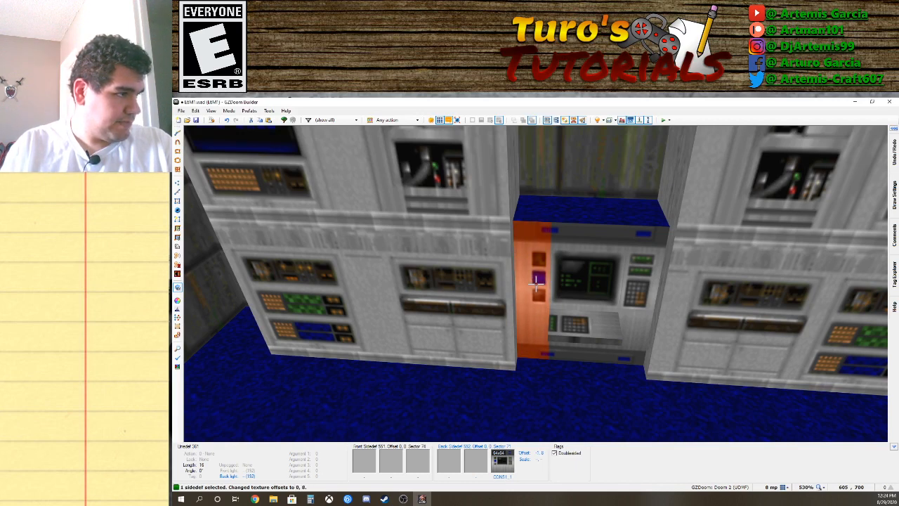
{"action": "key", "text": "Left"}
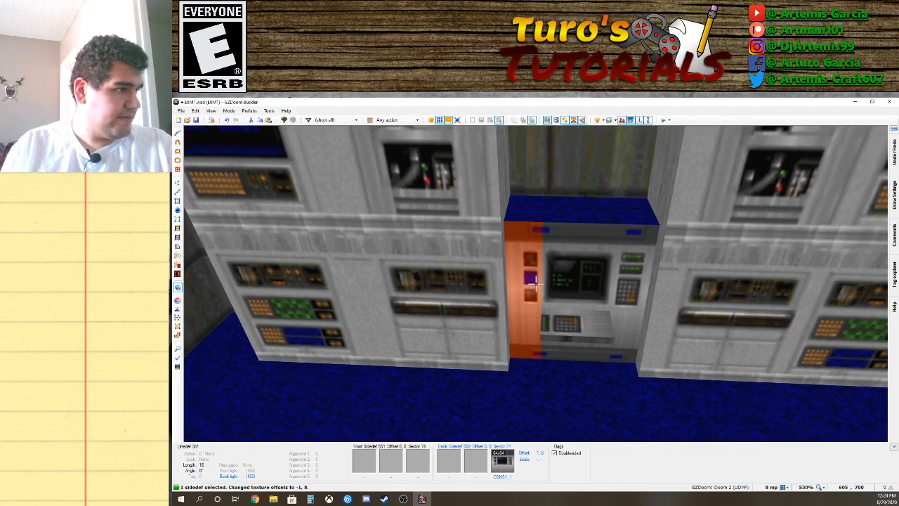
{"action": "left_click", "coordinate": [536, 283]}
{"action": "left_click", "coordinate": [536, 283]}
{"action": "key", "text": "c"}
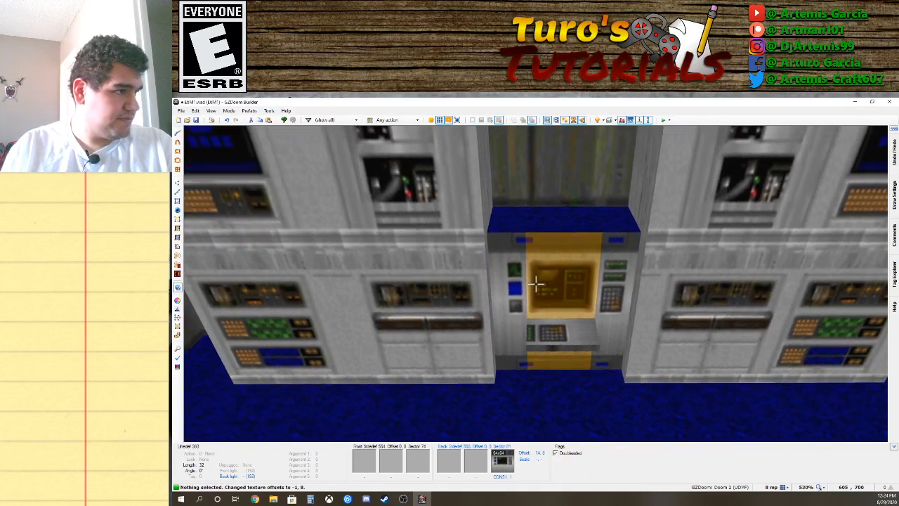
Shift the textures of all three console wall sections together by one unit, bringing the middle to 15, 8 and the right to 46, 8.
{"action": "left_click", "coordinate": [536, 283]}
{"action": "left_click", "coordinate": [536, 283]}
{"action": "left_click", "coordinate": [536, 283]}
{"action": "key", "text": "a"}
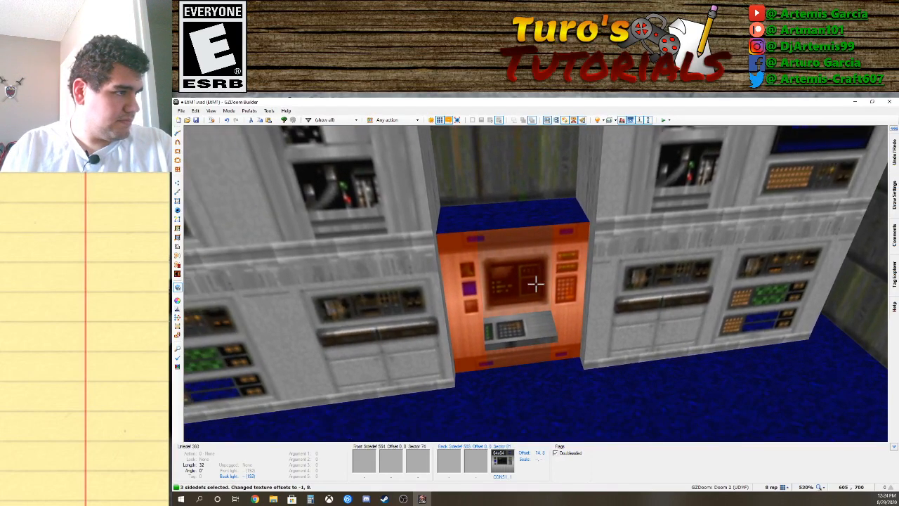
{"action": "key", "text": "Left"}
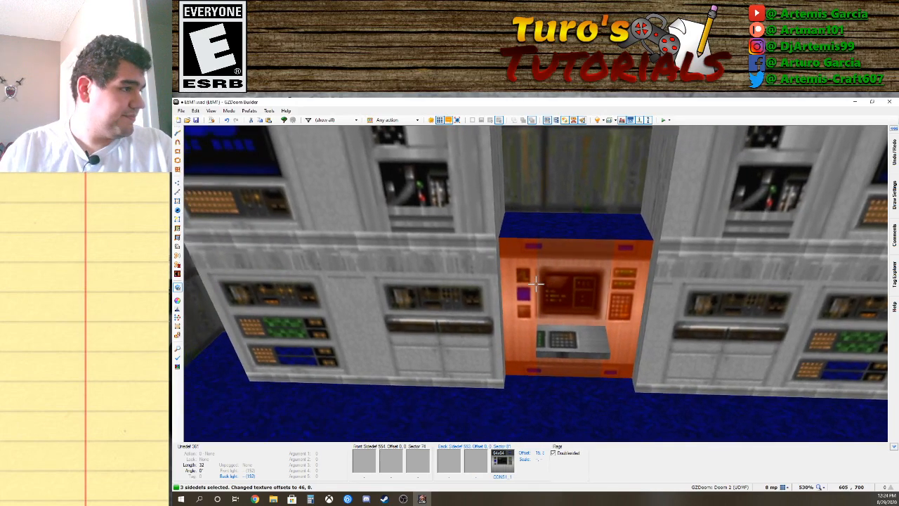
{"action": "left_click", "coordinate": [536, 283]}
{"action": "left_click", "coordinate": [536, 283]}
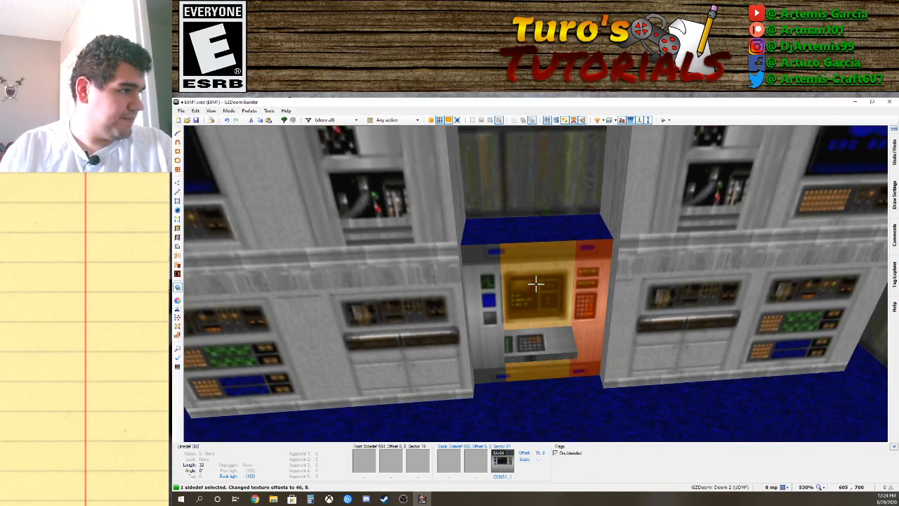
{"action": "left_click", "coordinate": [536, 283]}
Shift the ledge top's CONS1_5 texture to ceiling offsets 44, 40 to center the keypad on it.
{"action": "key", "text": "s"}
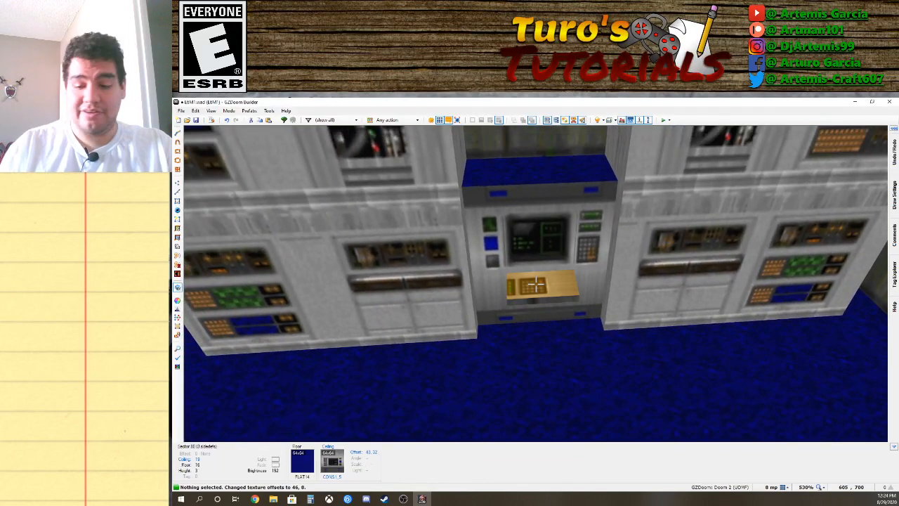
{"action": "key", "text": "Up"}
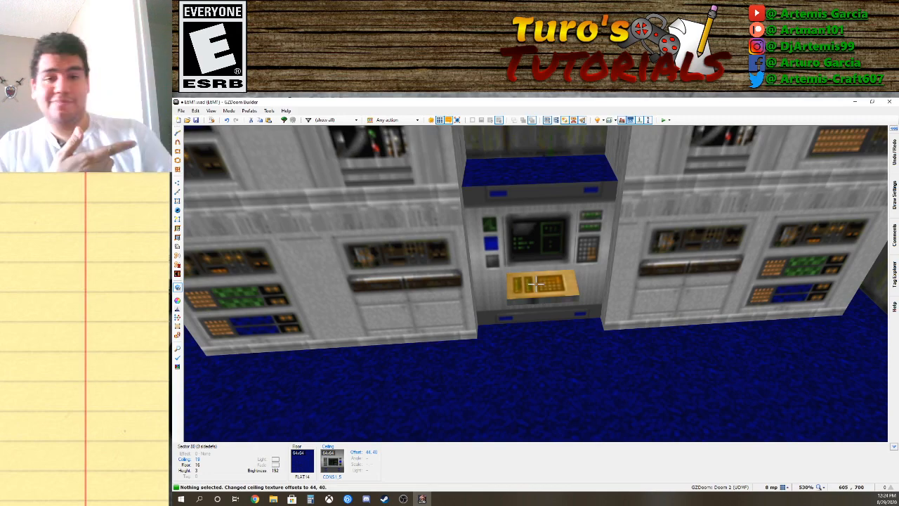
Examine the keypad ledge, console and computer sections from several angles around the room.
{"action": "key", "text": "s"}
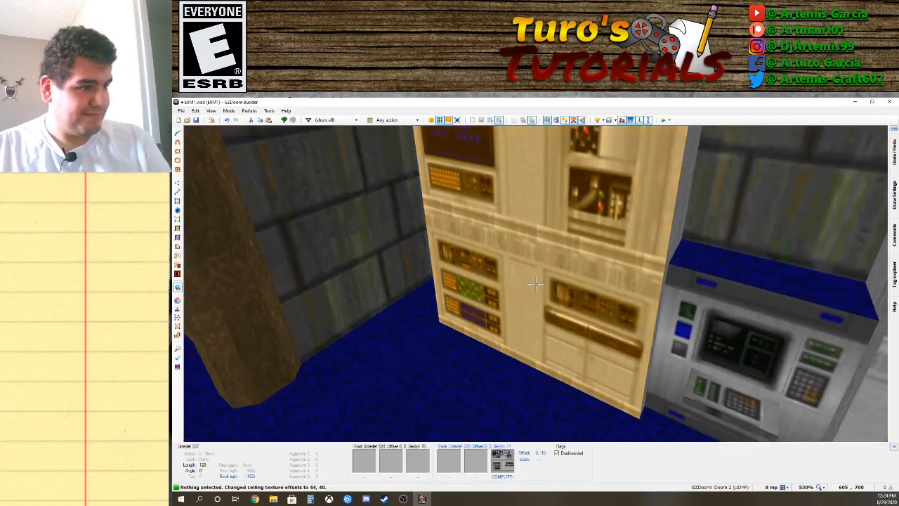
{"action": "key", "text": "s"}
{"action": "key", "text": "w"}
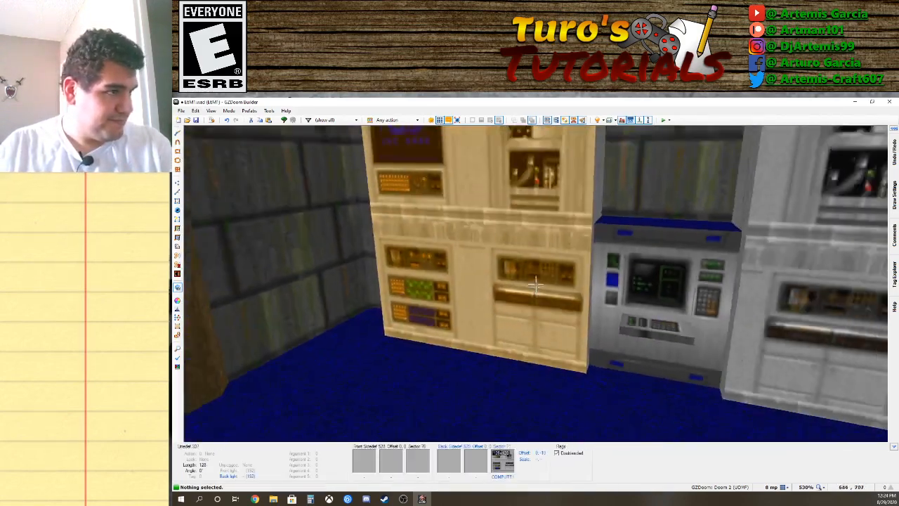
{"action": "key", "text": "d"}
{"action": "key", "text": "d"}
{"action": "key", "text": "a"}
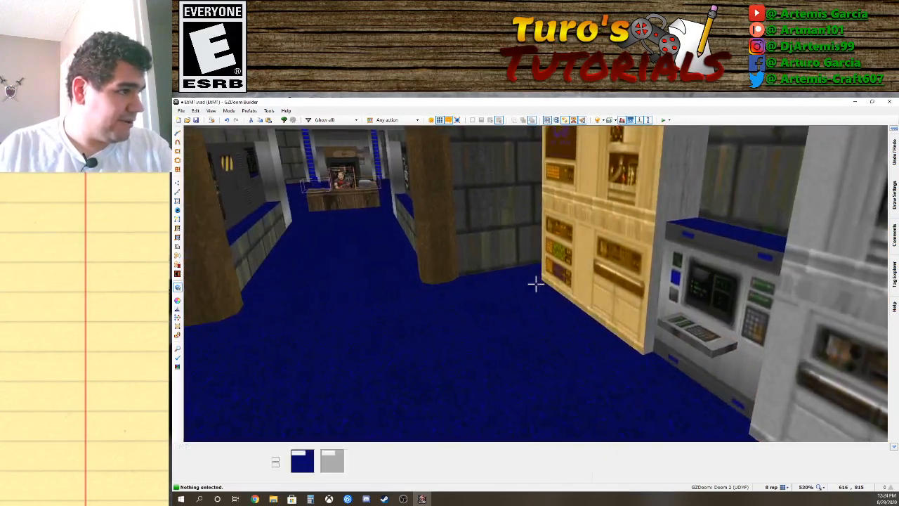
{"action": "key", "text": "w"}
{"action": "key", "text": "s"}
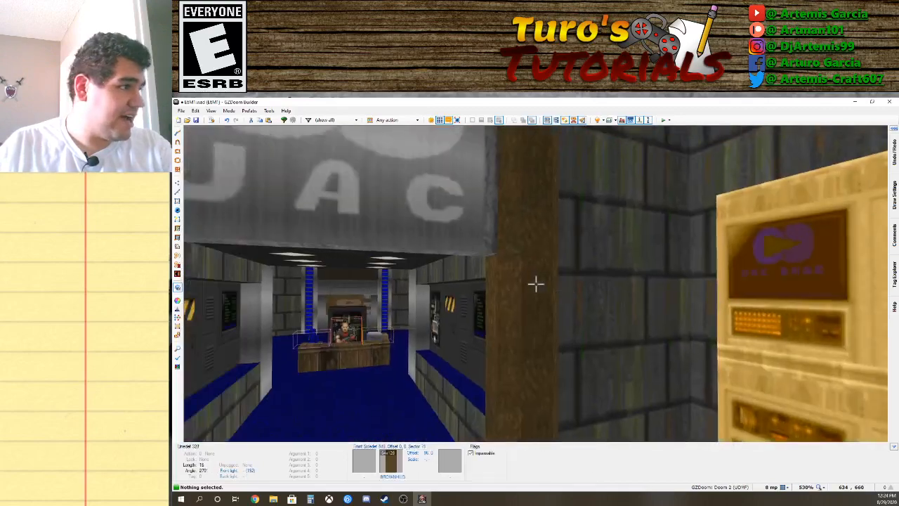
Copy the GRAYBIG texture from the side wall above the console and paste it onto the keypad ledge's underside.
{"action": "key", "text": "w"}
{"action": "key", "text": "s"}
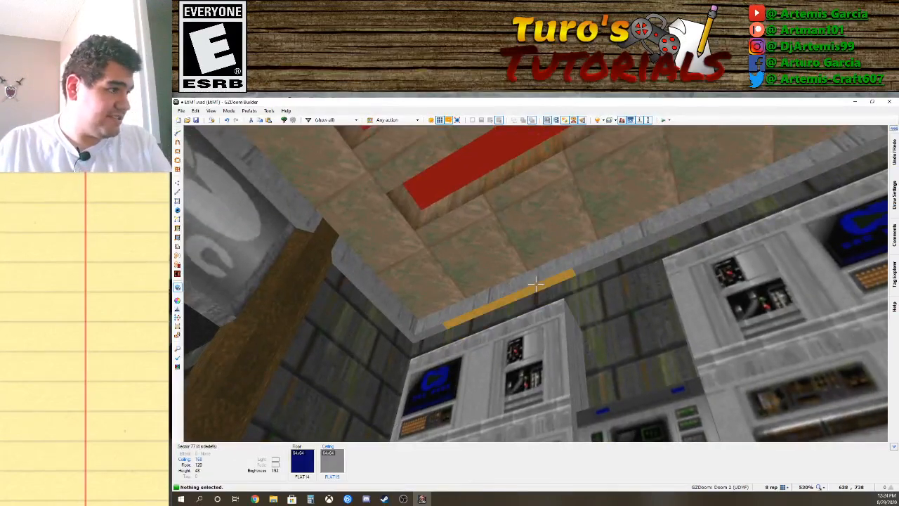
{"action": "key", "text": "s"}
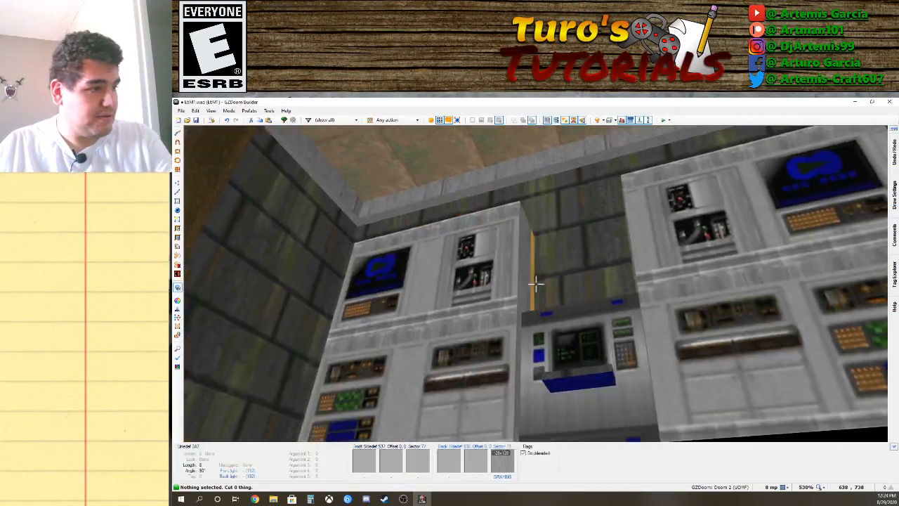
{"action": "key", "text": "s"}
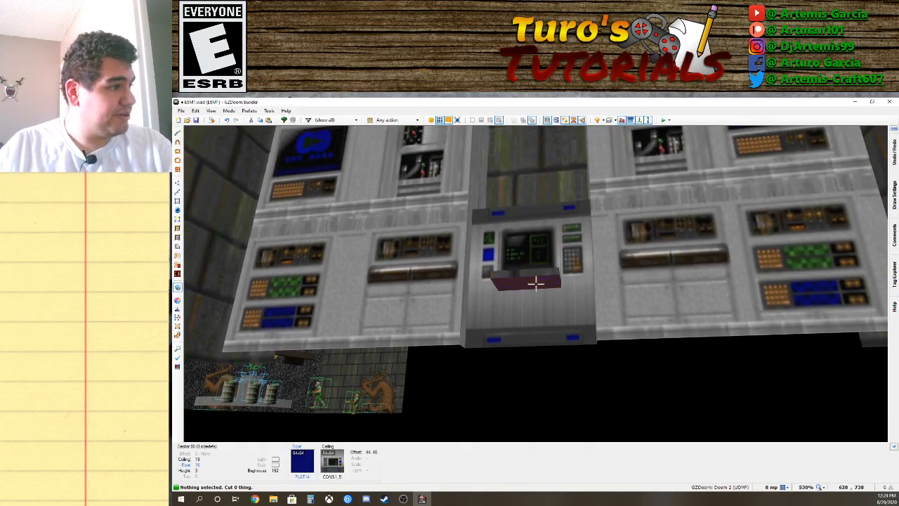
{"action": "key", "text": "ctrl+v"}
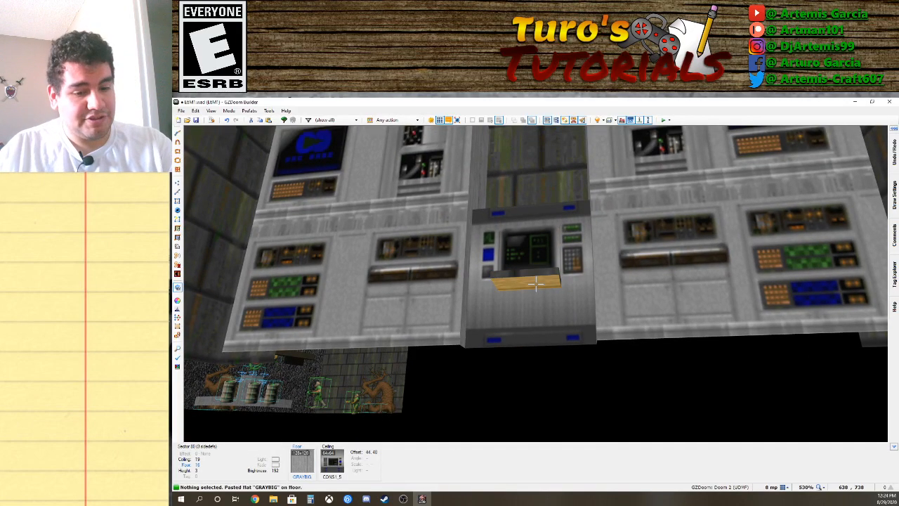
Paste the GRAYBIG flat onto the top surface of the recessed console.
{"action": "key", "text": "w"}
{"action": "key", "text": "s"}
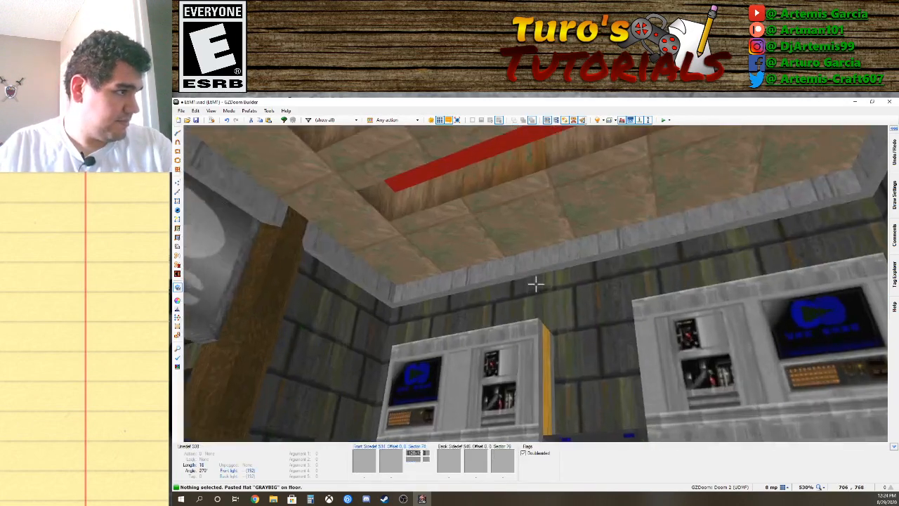
{"action": "key", "text": "w"}
{"action": "key", "text": "s"}
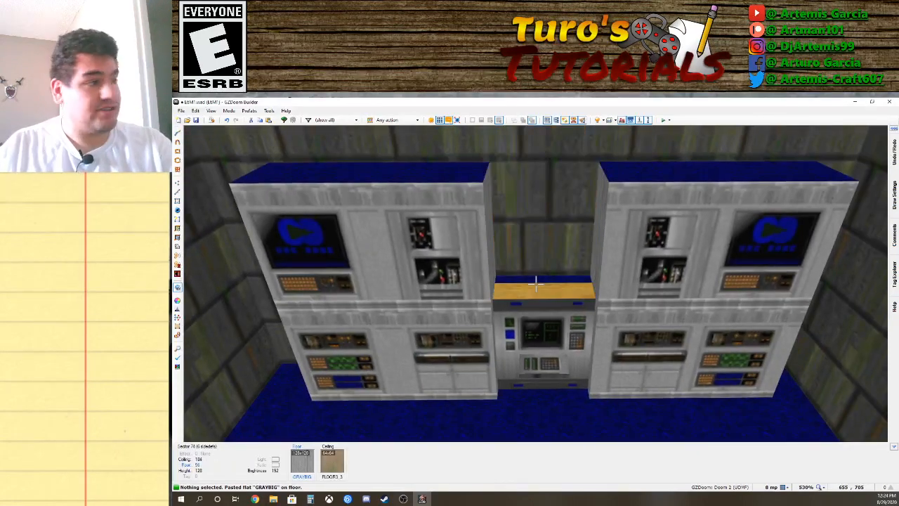
{"action": "key", "text": "ctrl+v"}
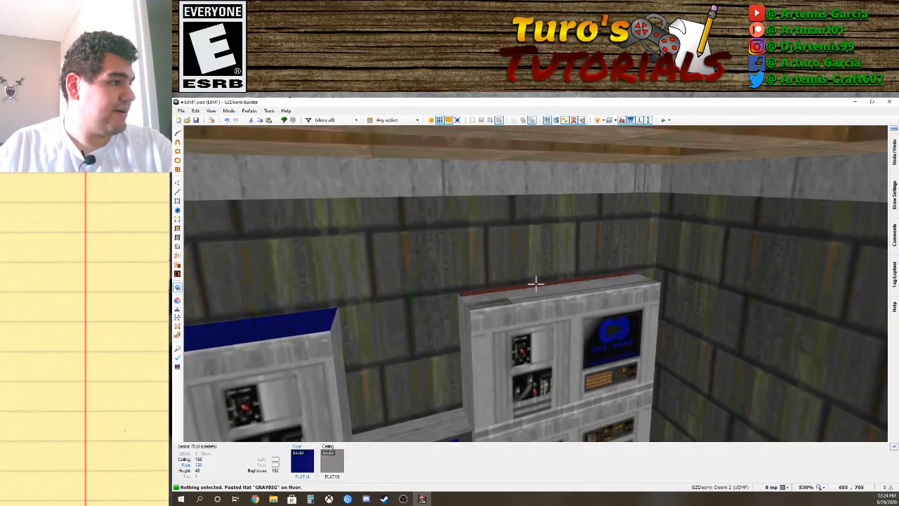
Paste the GRAYBIG flat onto the tops of the tall computer sections on both sides of the console.
{"action": "key", "text": "w"}
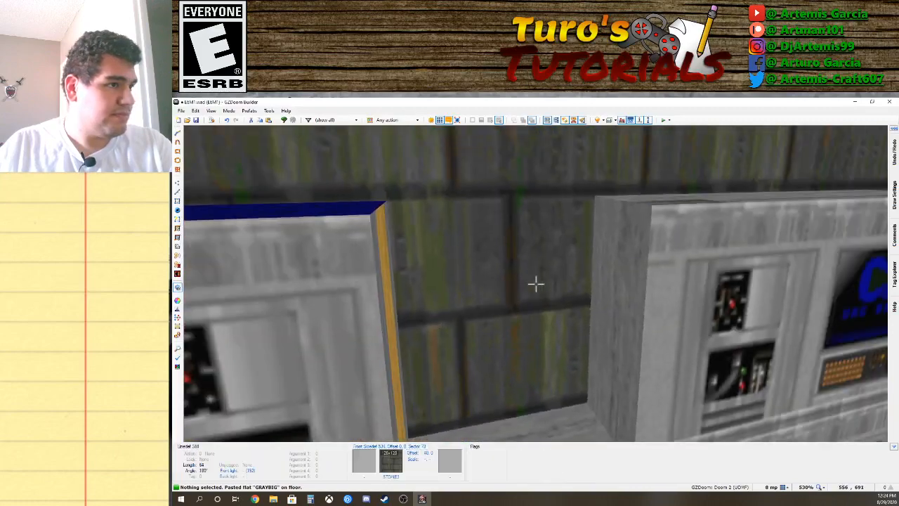
{"action": "key", "text": "s"}
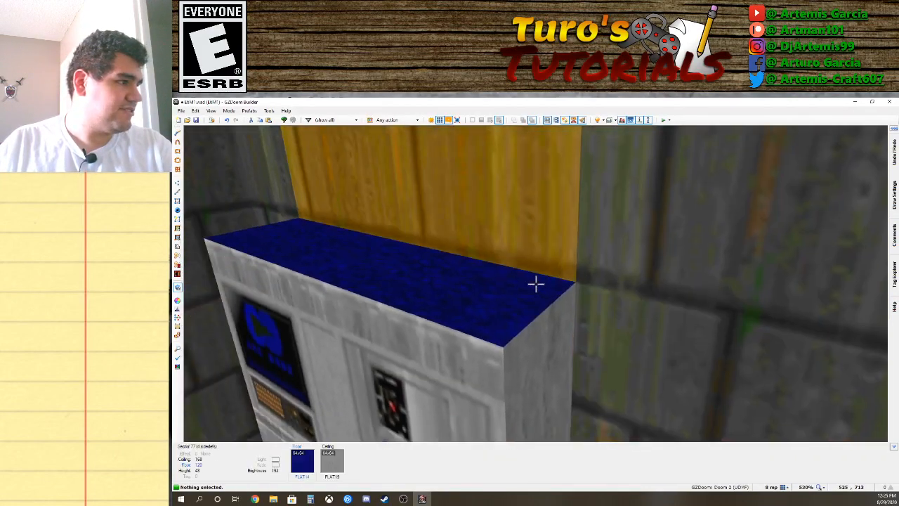
{"action": "key", "text": "ctrl+v"}
{"action": "key", "text": "s"}
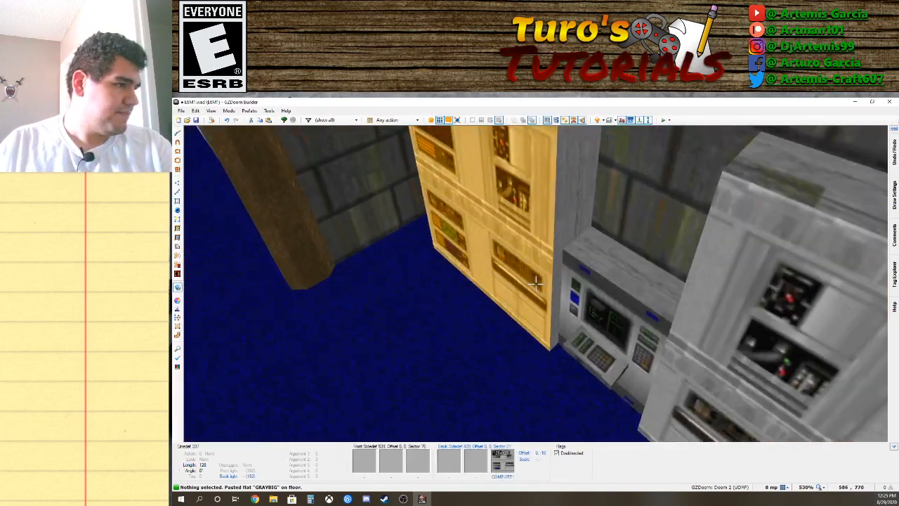
Change the floor flat of the console's top to CEIL5_1 and paste it onto the narrow strip behind it.
{"action": "key", "text": "e"}
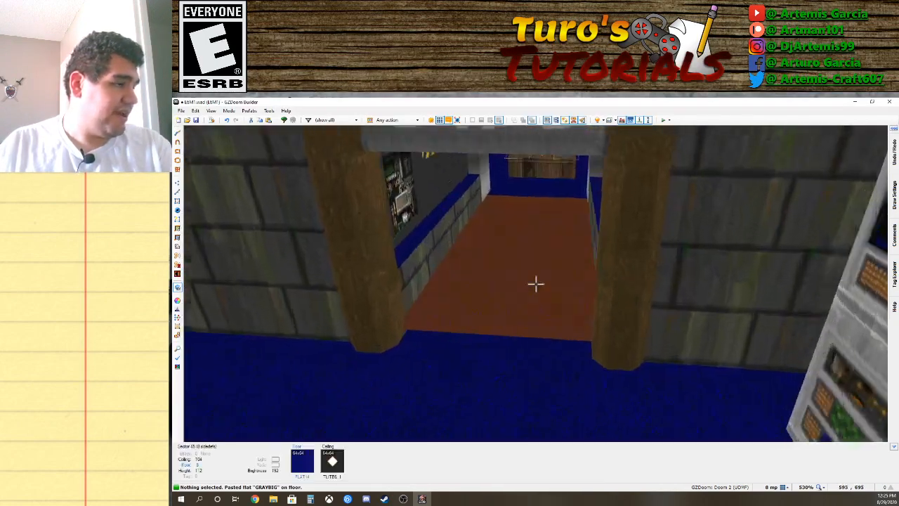
{"action": "key", "text": "w"}
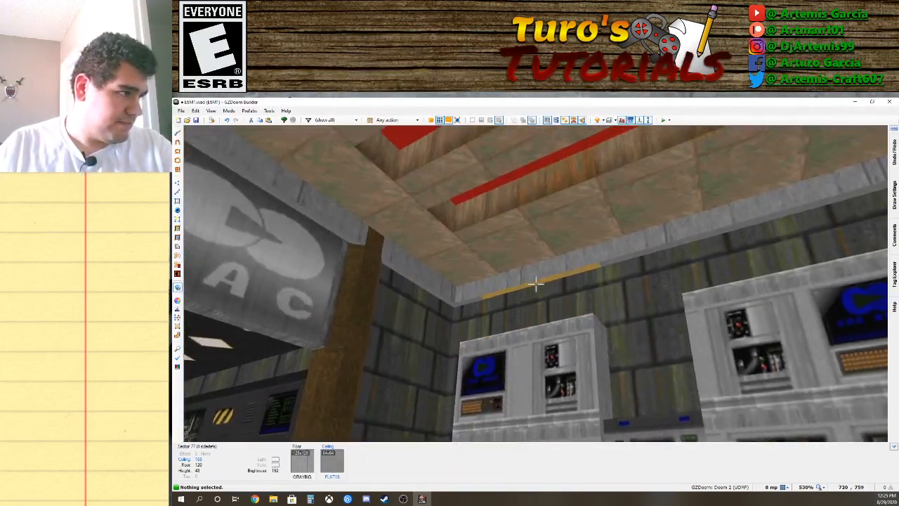
{"action": "key", "text": "s"}
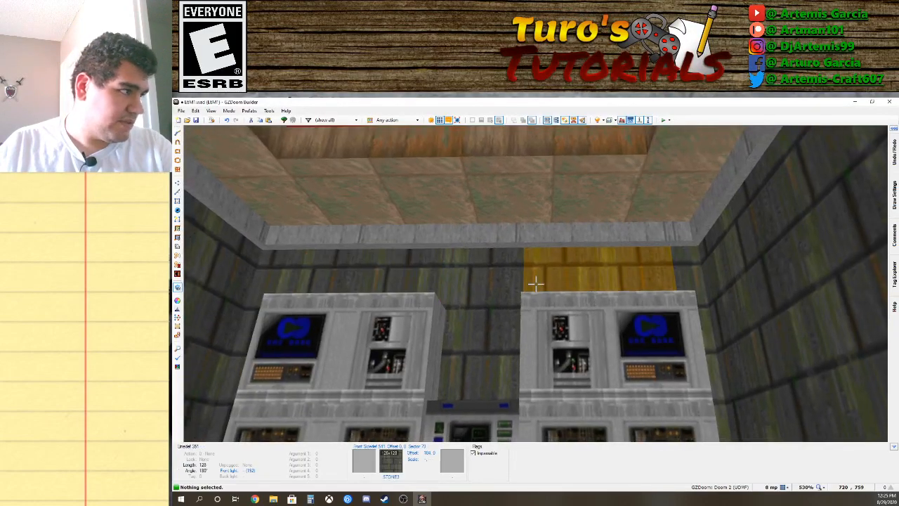
{"action": "key", "text": "w"}
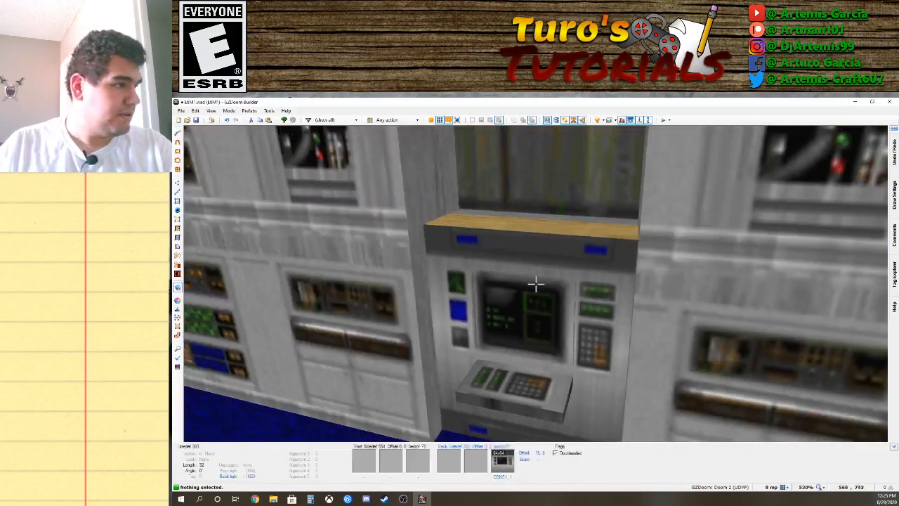
{"action": "key", "text": "d"}
{"action": "key", "text": "a"}
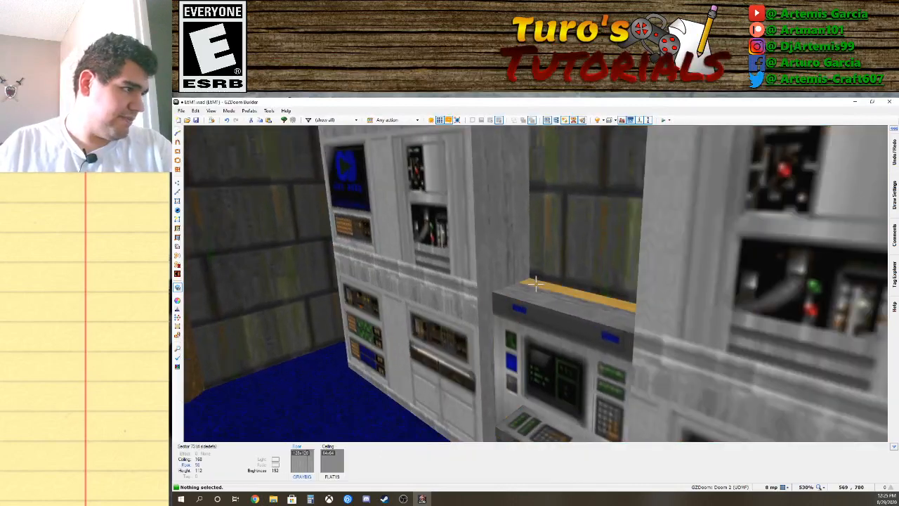
{"action": "right_click", "coordinate": [535, 283]}
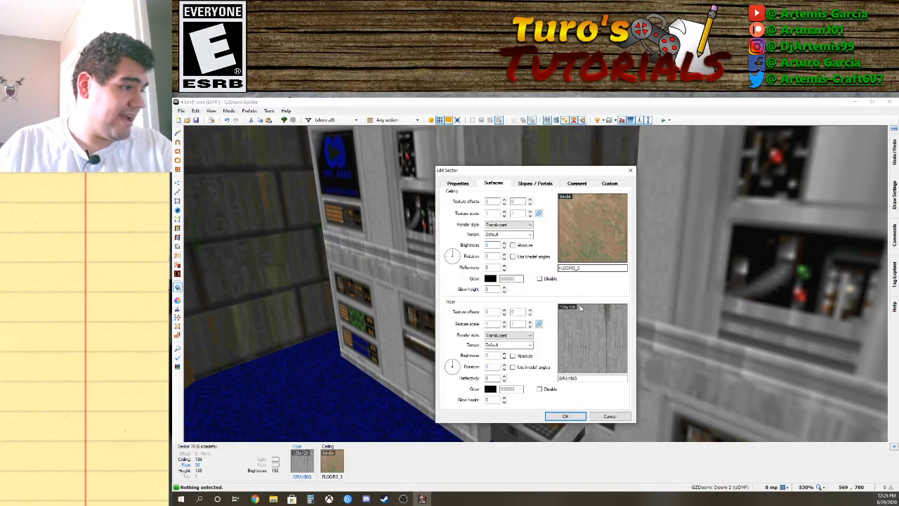
{"action": "left_click", "coordinate": [579, 324]}
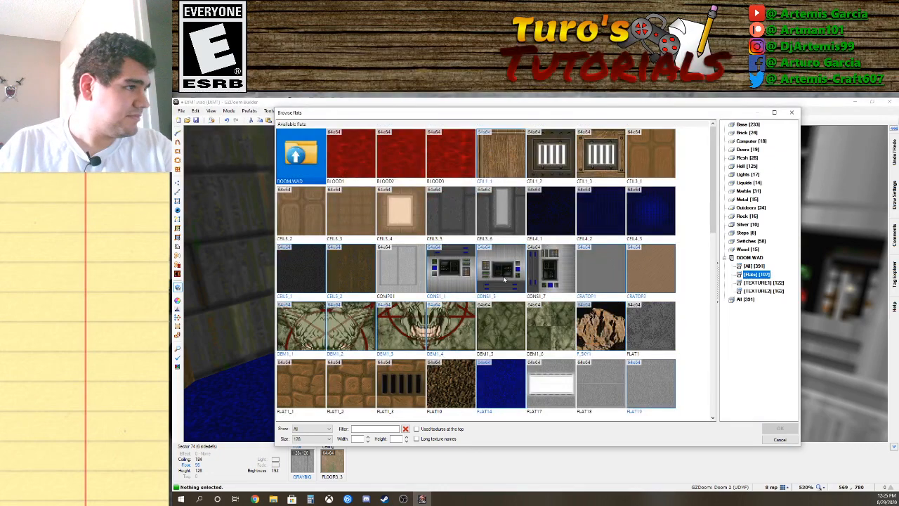
{"action": "double_click", "coordinate": [309, 278]}
{"action": "left_click", "coordinate": [581, 416]}
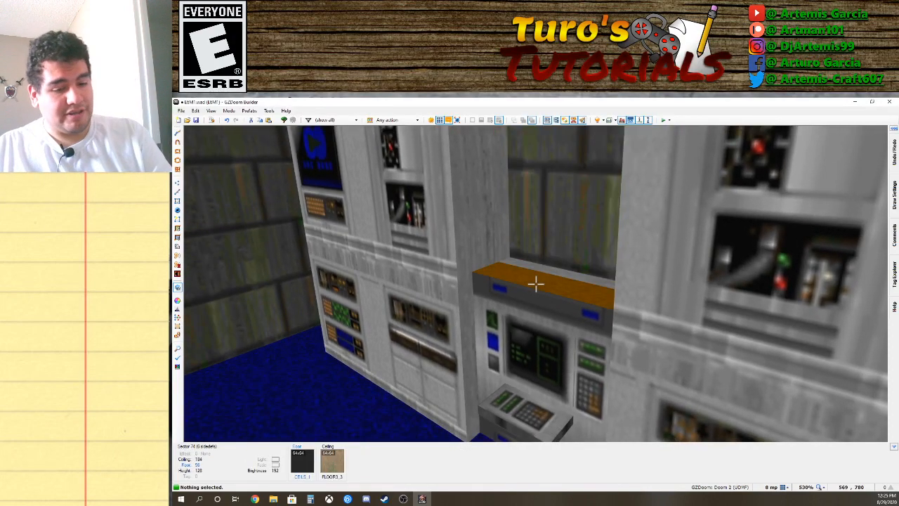
{"action": "key", "text": "ctrl+c"}
{"action": "key", "text": "ctrl+v"}
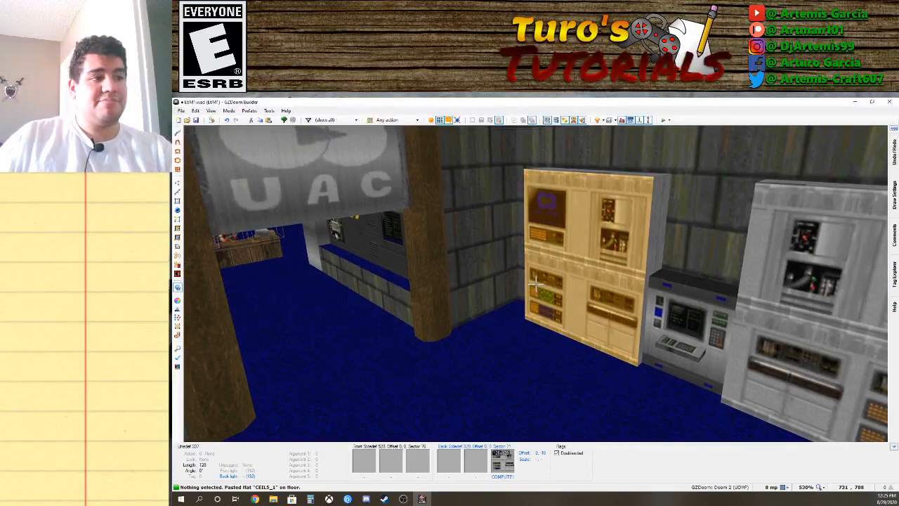
Examine the finished console wall up close, and the whole room with its neighbouring areas from outside the map.
{"action": "key", "text": "w"}
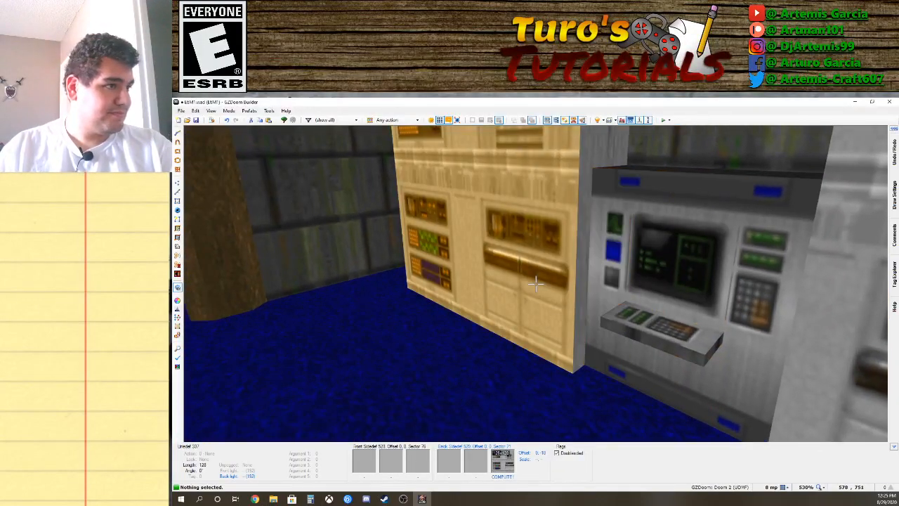
{"action": "key", "text": "s"}
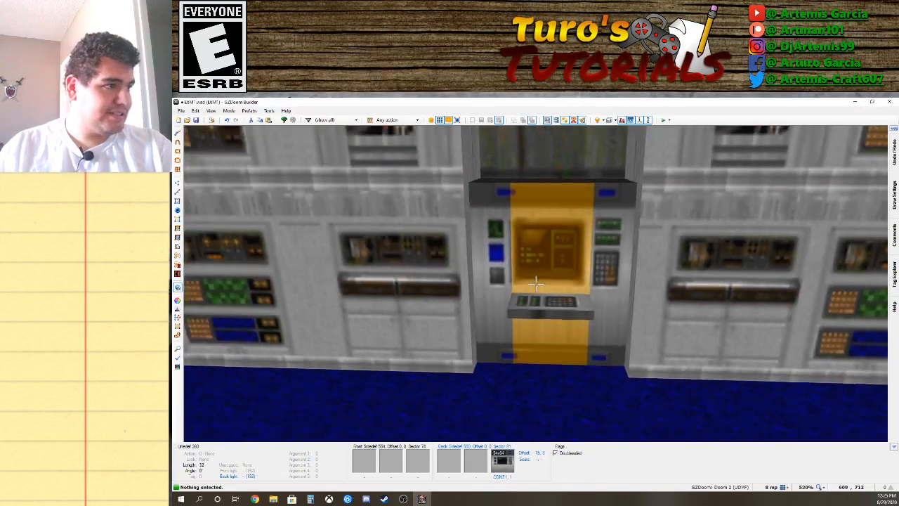
{"action": "key", "text": "s"}
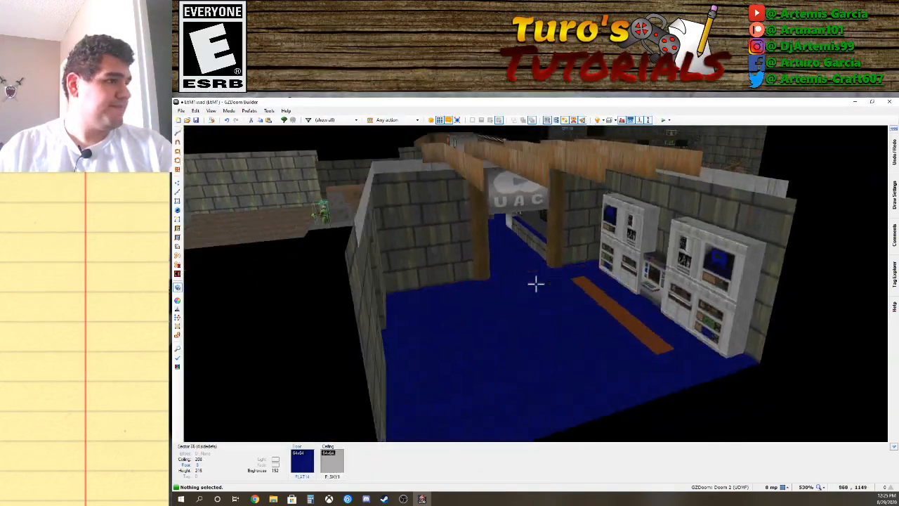
{"action": "key", "text": "a"}
{"action": "key", "text": "d"}
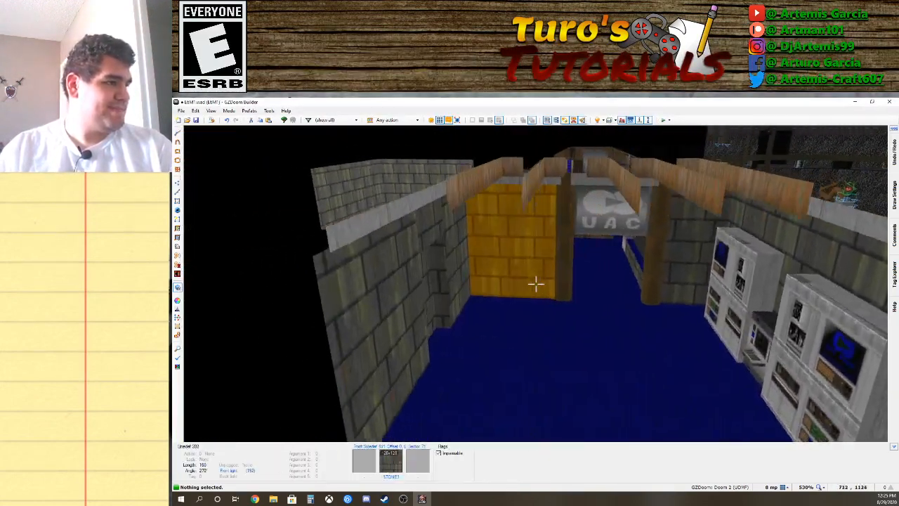
{"action": "key", "text": "w"}
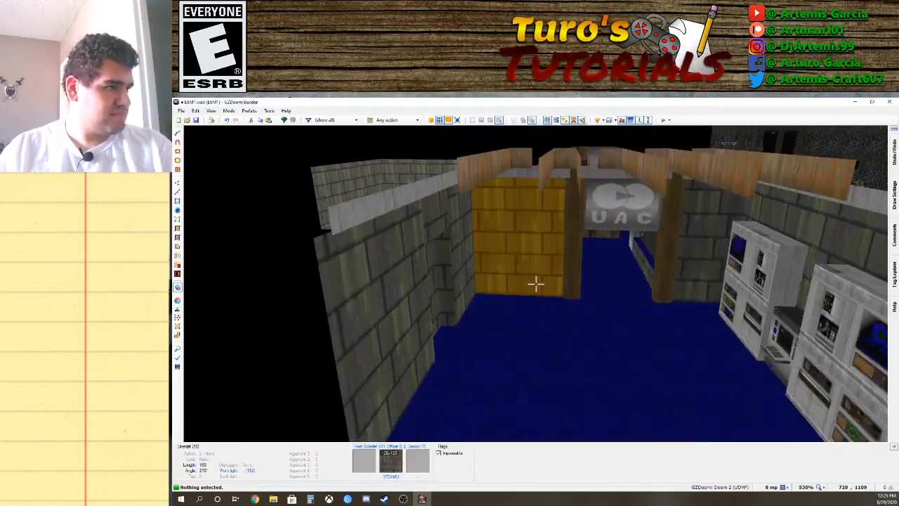
{"action": "key", "text": "d"}
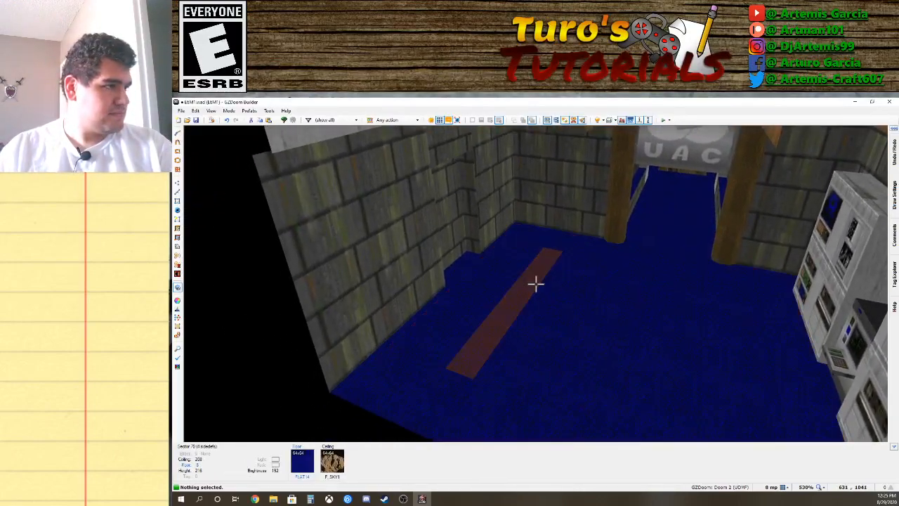
{"action": "key", "text": "s"}
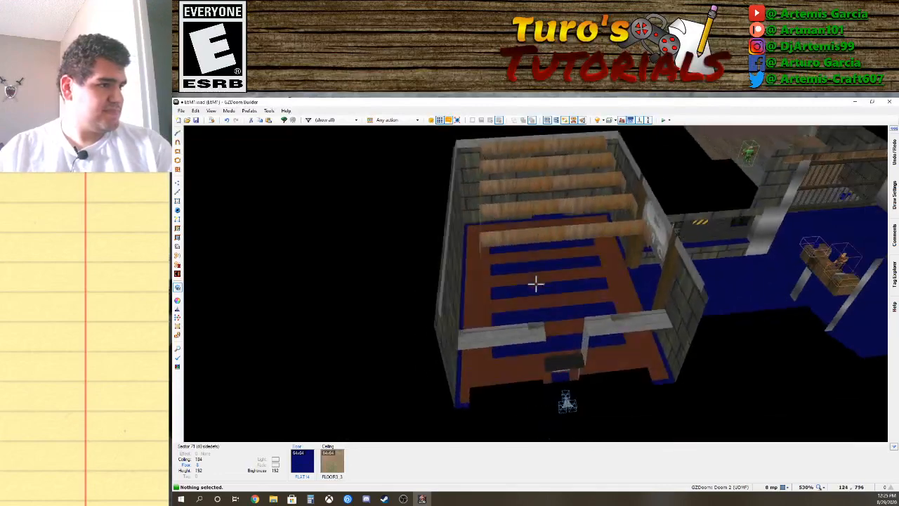
{"action": "key", "text": "s"}
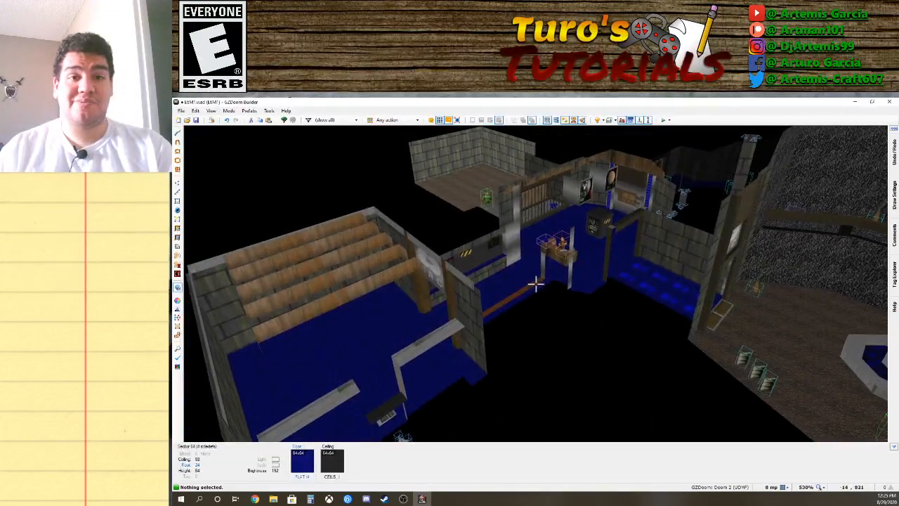
{"action": "key", "text": "w"}
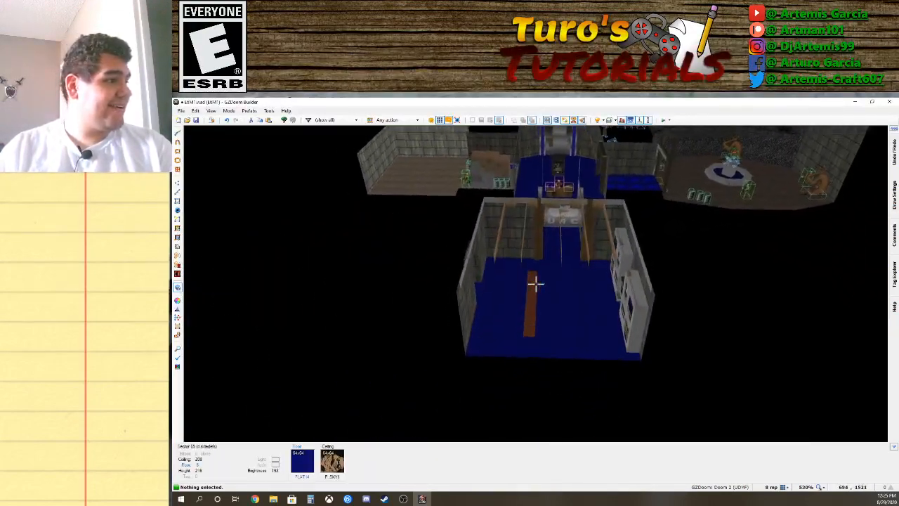
{"action": "key", "text": "s"}
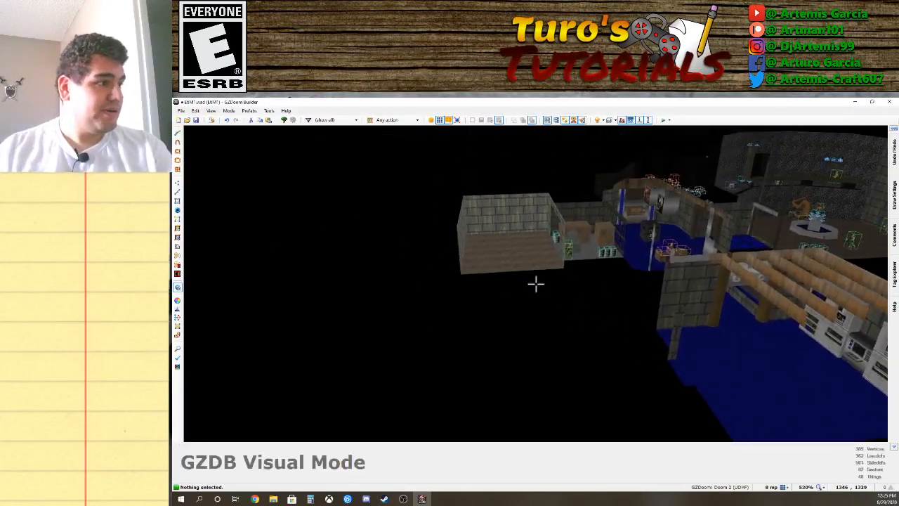
{"action": "key", "text": "s"}
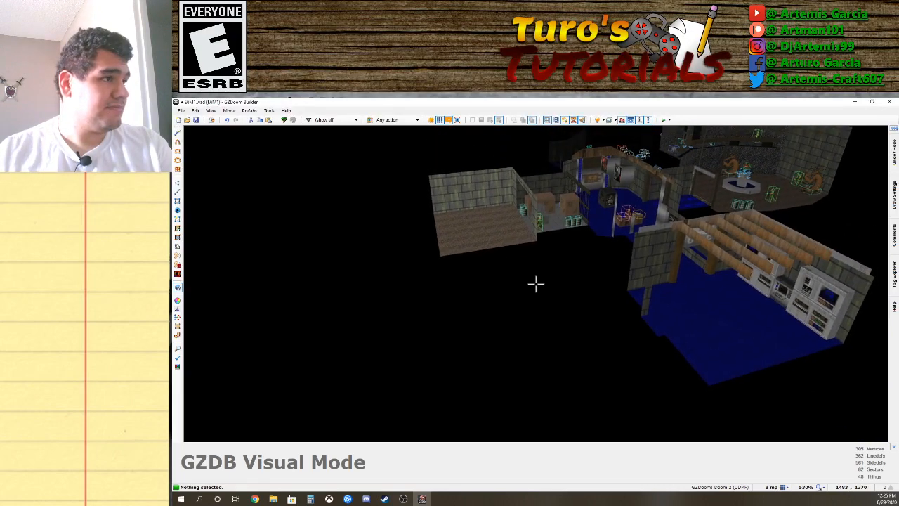
{"action": "key", "text": "s"}
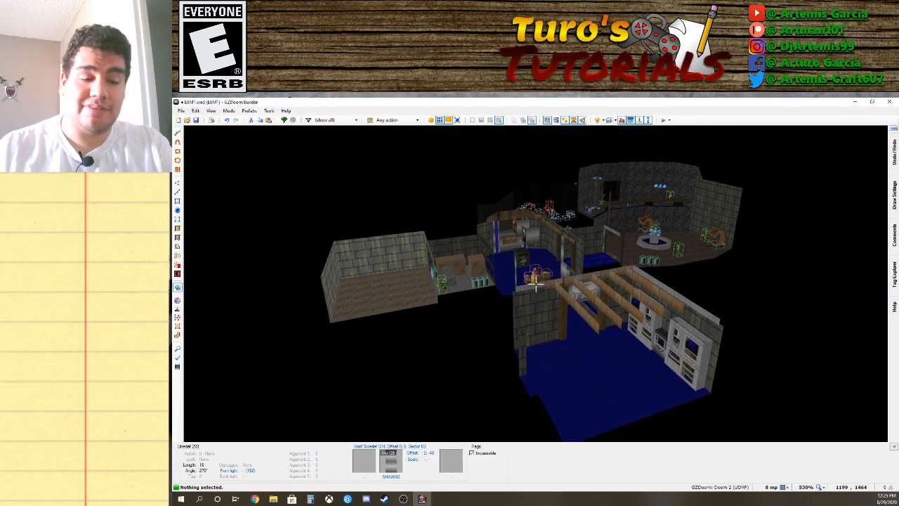
Examine the computer room and the neighbouring rooms from several angles outside the map.
{"action": "key", "text": "a"}
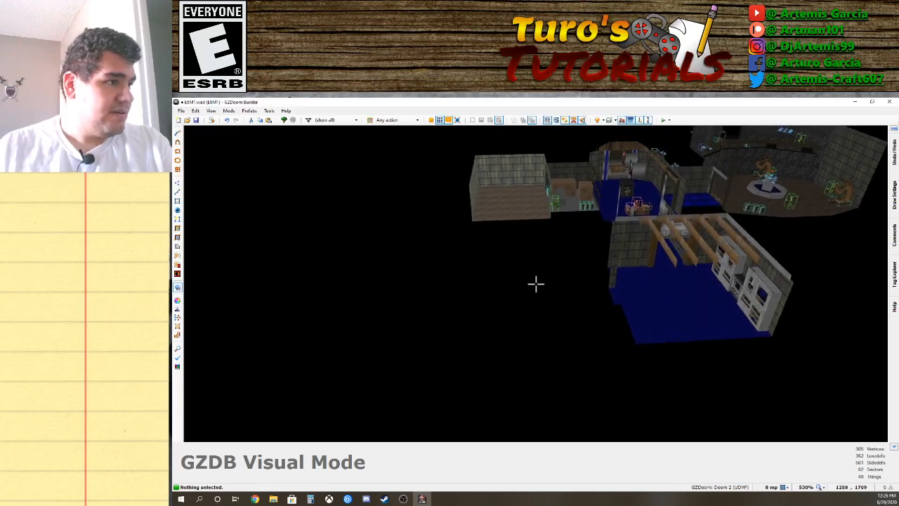
{"action": "key", "text": "s"}
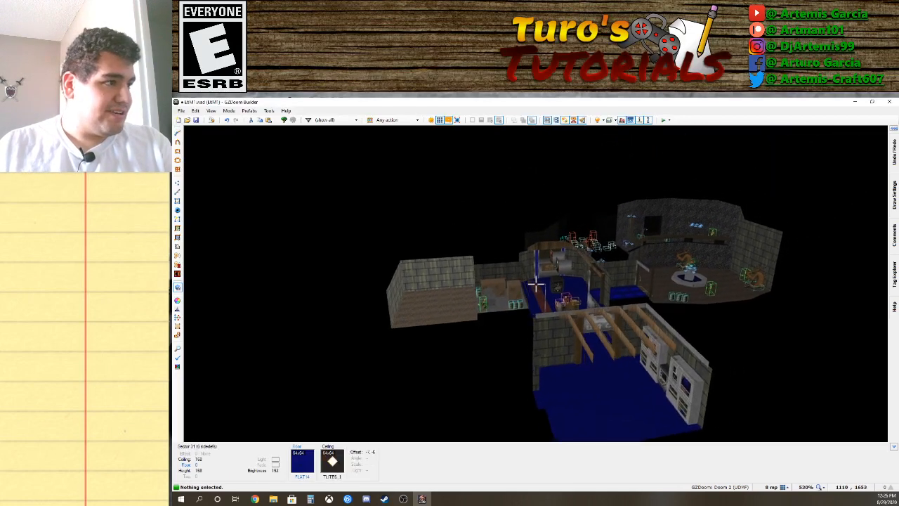
{"action": "key", "text": "d"}
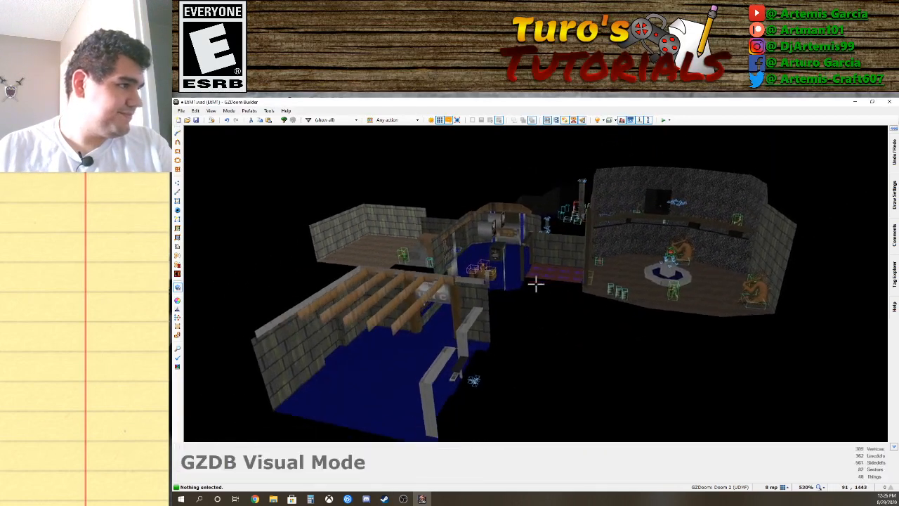
{"action": "key", "text": "d"}
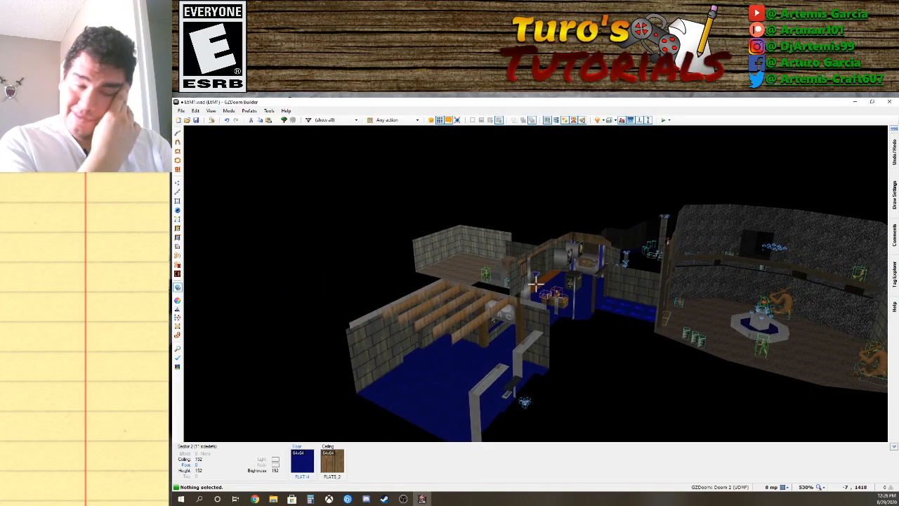
{"action": "key", "text": "d"}
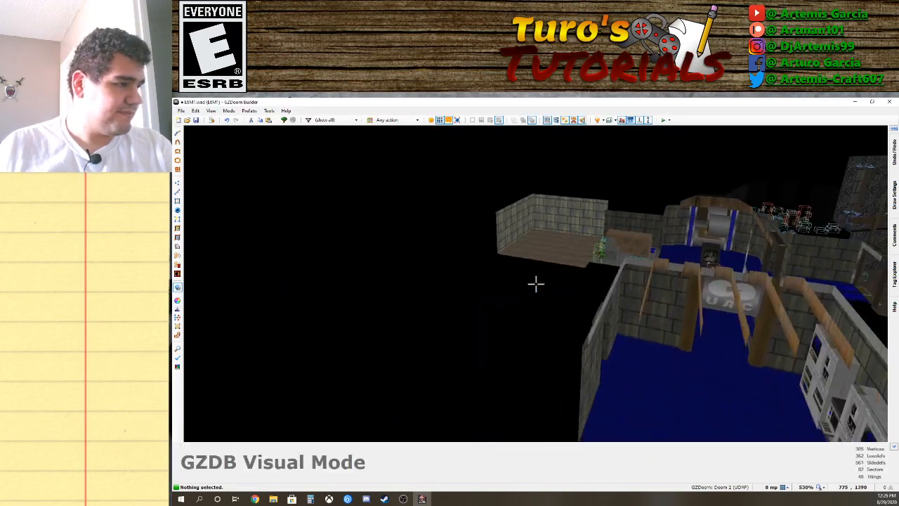
{"action": "key", "text": "w"}
Draw a large rectangular sector about 640 by 776 units for a new room east of the computer room.
{"action": "scroll", "coordinate": [539, 288], "scroll_direction": "down", "scroll_amount": 8}
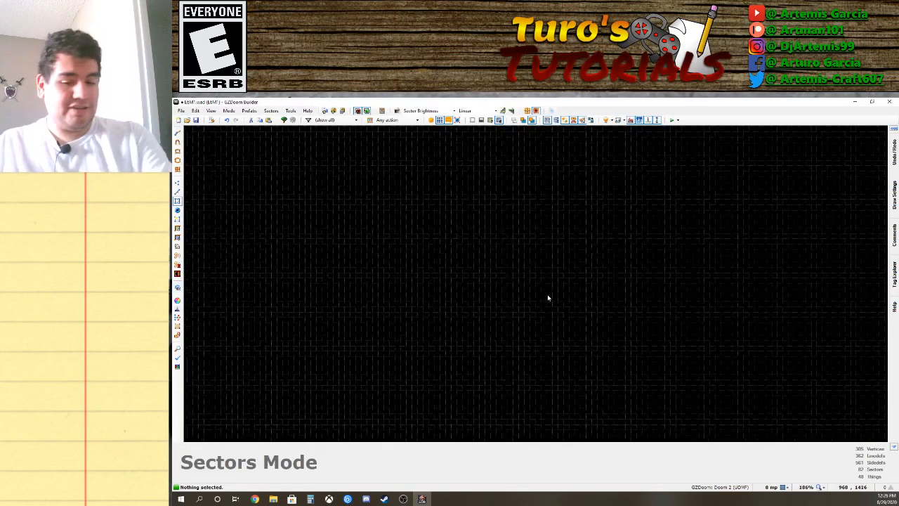
{"action": "scroll", "coordinate": [559, 311], "scroll_direction": "down", "scroll_amount": 3}
{"action": "key", "text": "Down"}
{"action": "key", "text": "Down"}
{"action": "key", "text": "Down"}
{"action": "key", "text": "Down"}
{"action": "scroll", "coordinate": [544, 323], "scroll_direction": "up", "scroll_amount": 2}
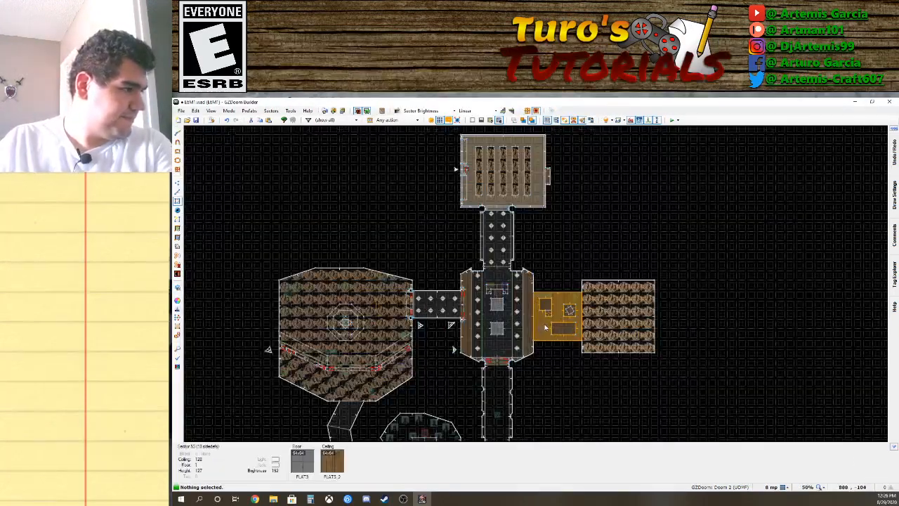
{"action": "key", "text": "Up"}
{"action": "scroll", "coordinate": [565, 278], "scroll_direction": "up", "scroll_amount": 3}
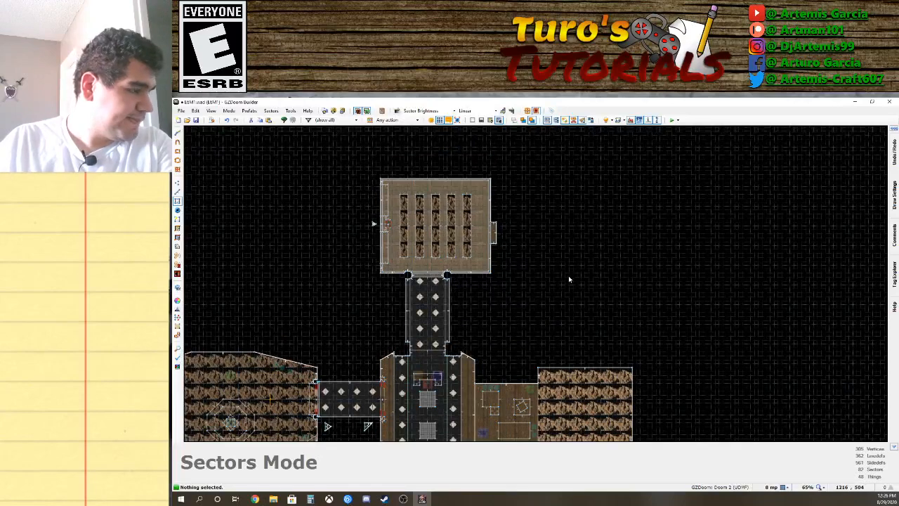
{"action": "key", "text": "d"}
{"action": "left_click", "coordinate": [522, 166]}
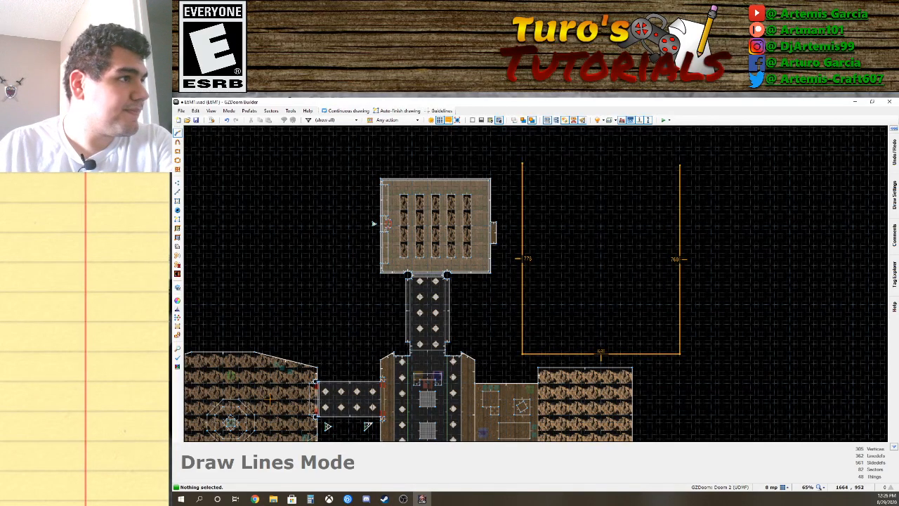
{"action": "left_click", "coordinate": [522, 163]}
{"action": "key", "text": "s"}
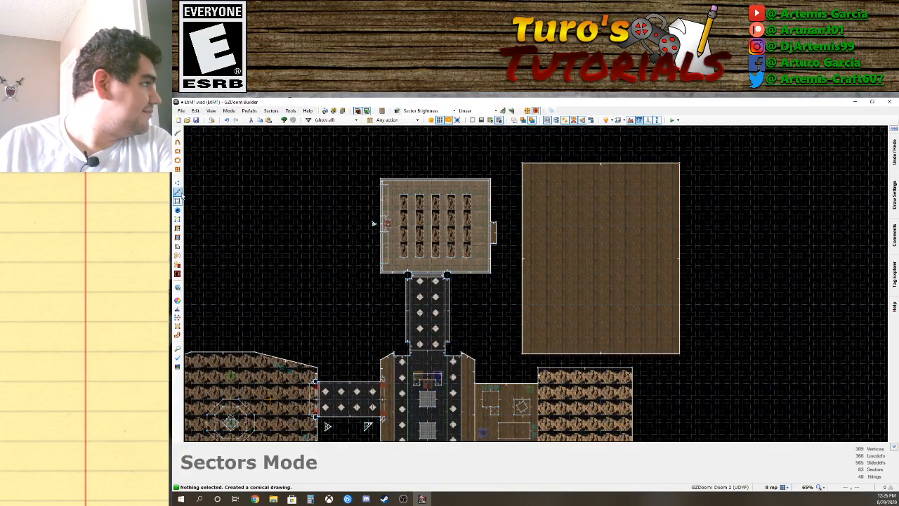
Extend the alcove in the computer room's east wall into a passage by moving its two outer vertices to the new room's west wall.
{"action": "left_click", "coordinate": [177, 182]}
{"action": "scroll", "coordinate": [496, 236], "scroll_direction": "up", "scroll_amount": 5}
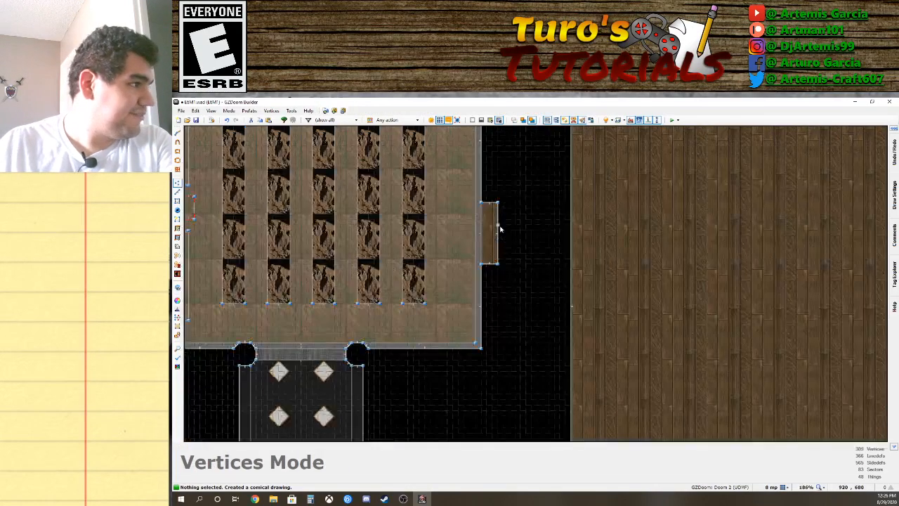
{"action": "left_click_drag", "start_coordinate": [496, 222], "coordinate": [564, 209]}
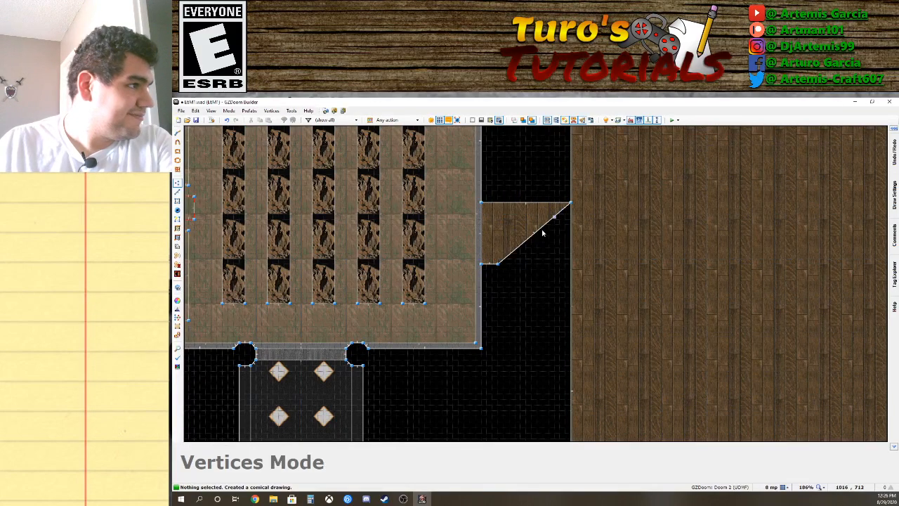
{"action": "left_click_drag", "start_coordinate": [497, 263], "coordinate": [570, 266]}
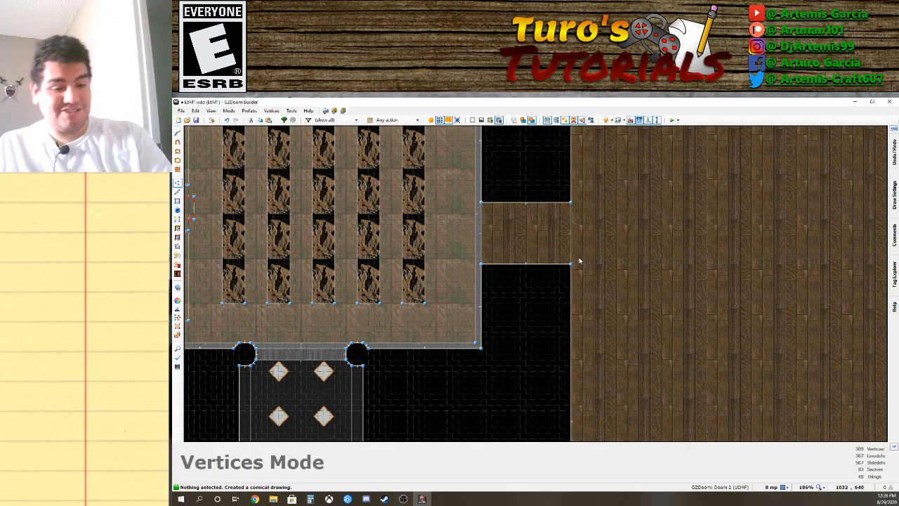
{"action": "key", "text": "d"}
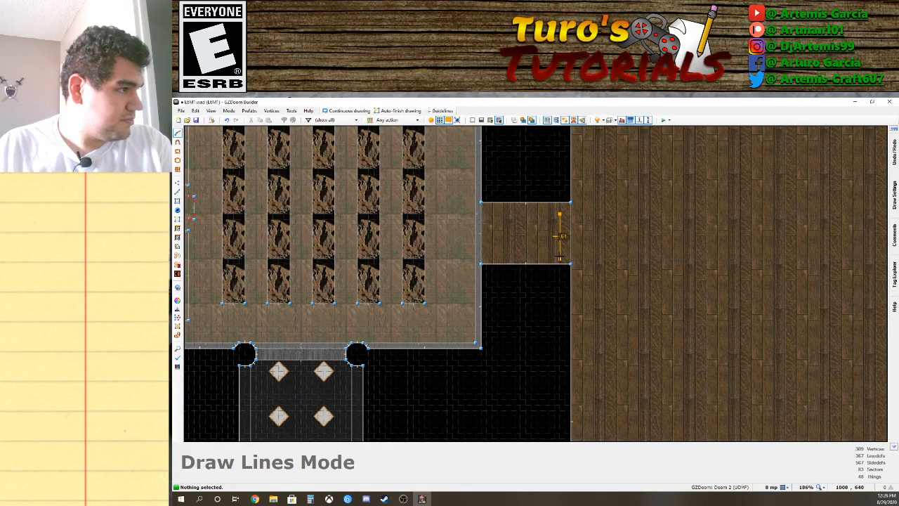
{"action": "scroll", "coordinate": [550, 257], "scroll_direction": "up", "scroll_amount": 8}
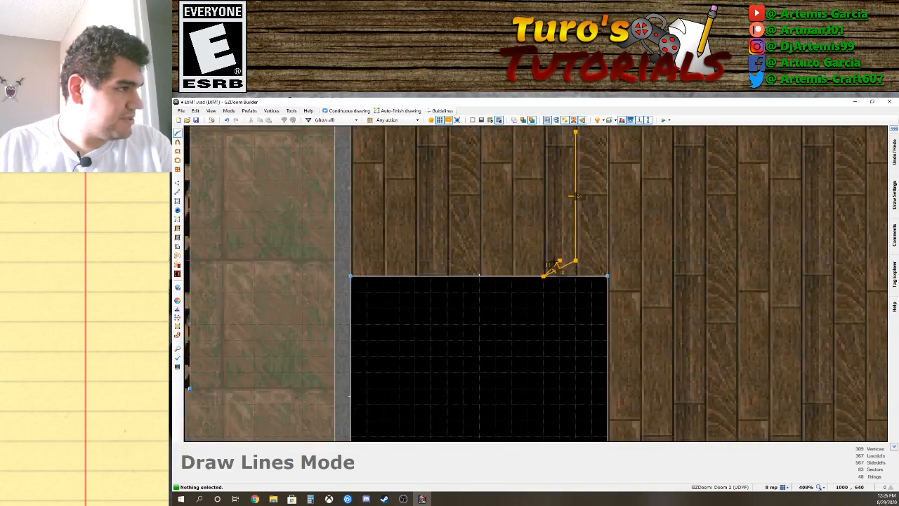
{"action": "key", "text": "Escape"}
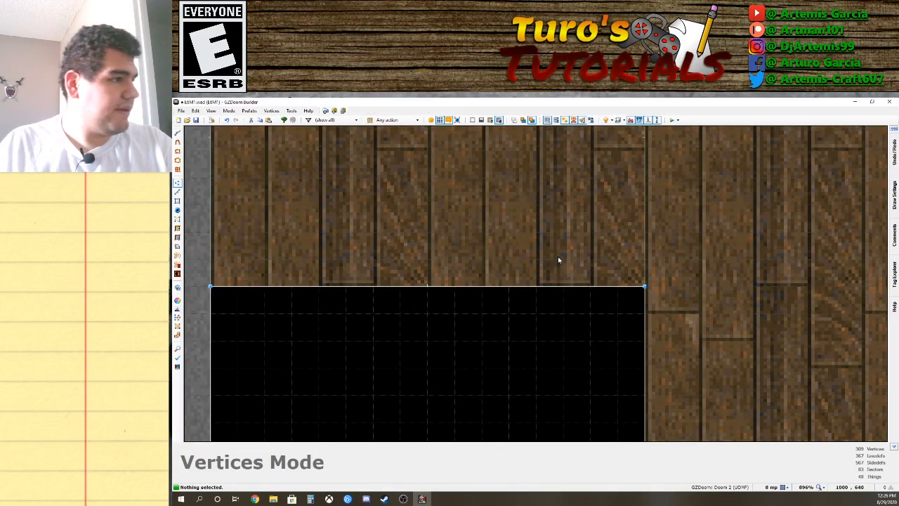
Draw a narrow rectangular sector about 16 by 64 units inside the connecting passage near its east end.
{"action": "key", "text": "Up"}
{"action": "key", "text": "Up"}
{"action": "key", "text": "Up"}
{"action": "key", "text": "Up"}
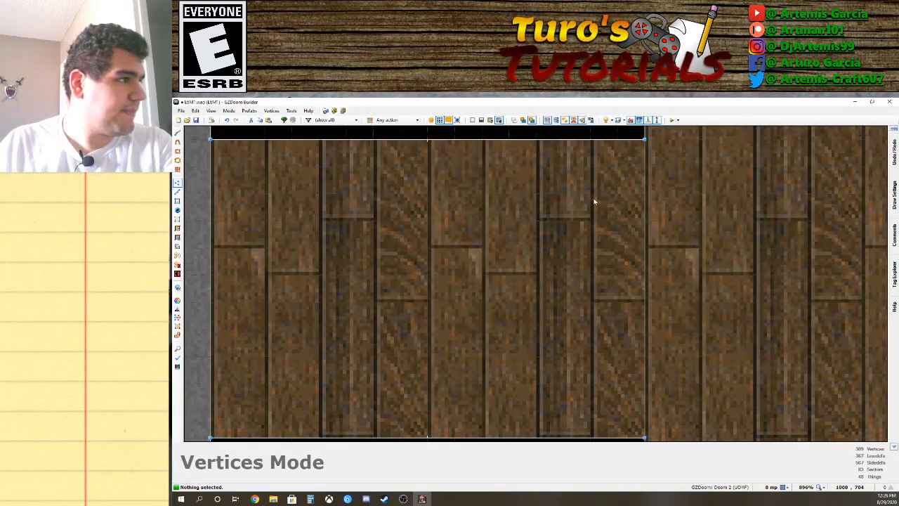
{"action": "right_click", "coordinate": [592, 175]}
{"action": "key", "text": "Down"}
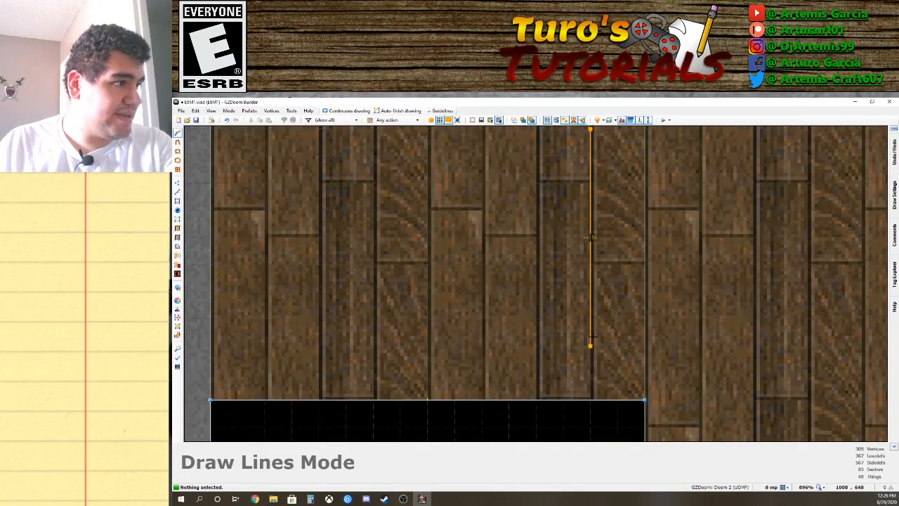
{"action": "key", "text": "Up"}
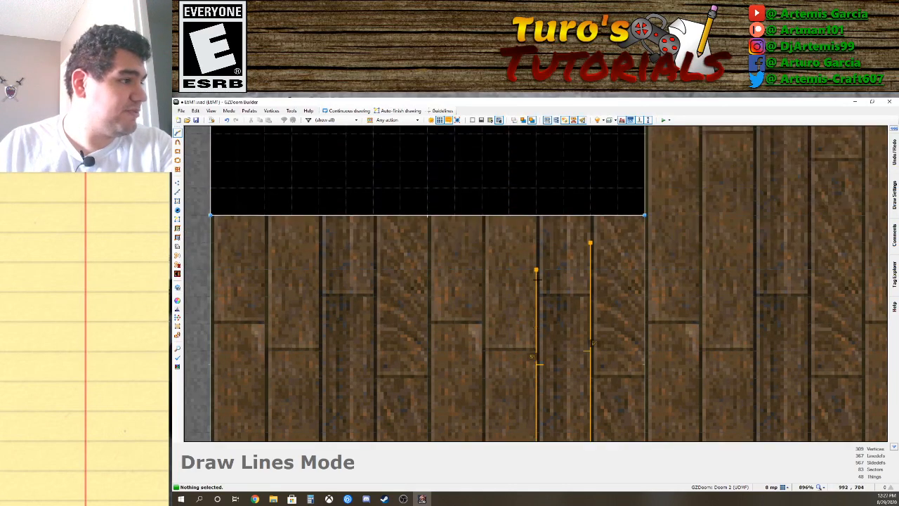
{"action": "left_click", "coordinate": [585, 249]}
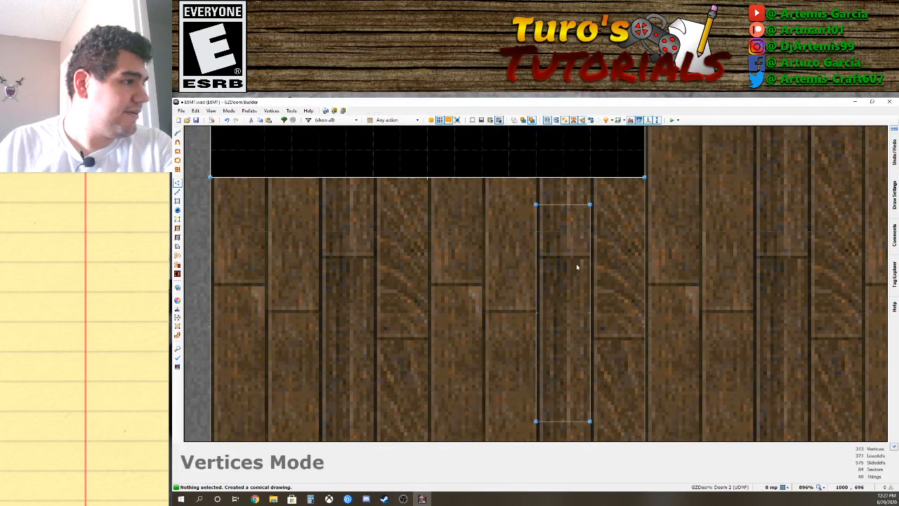
{"action": "scroll", "coordinate": [576, 263], "scroll_direction": "down", "scroll_amount": 2}
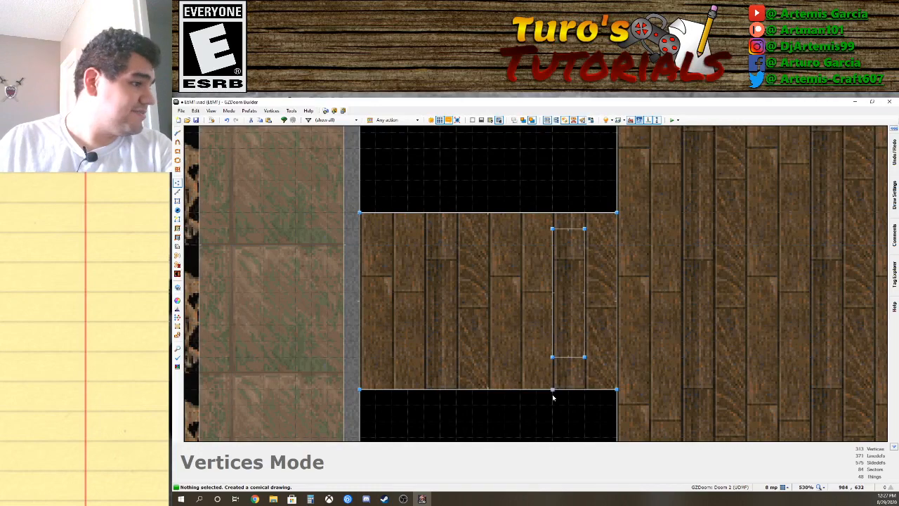
Move the connecting passage's south wall 8 units north to even out the gaps around the narrow sector.
{"action": "left_click", "coordinate": [177, 192]}
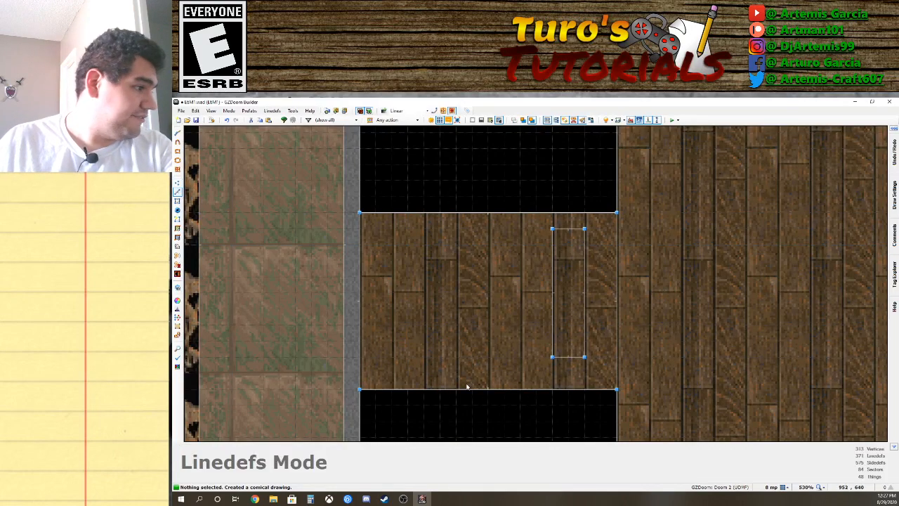
{"action": "left_click_drag", "start_coordinate": [468, 387], "coordinate": [466, 377]}
{"action": "scroll", "coordinate": [583, 317], "scroll_direction": "down", "scroll_amount": 3}
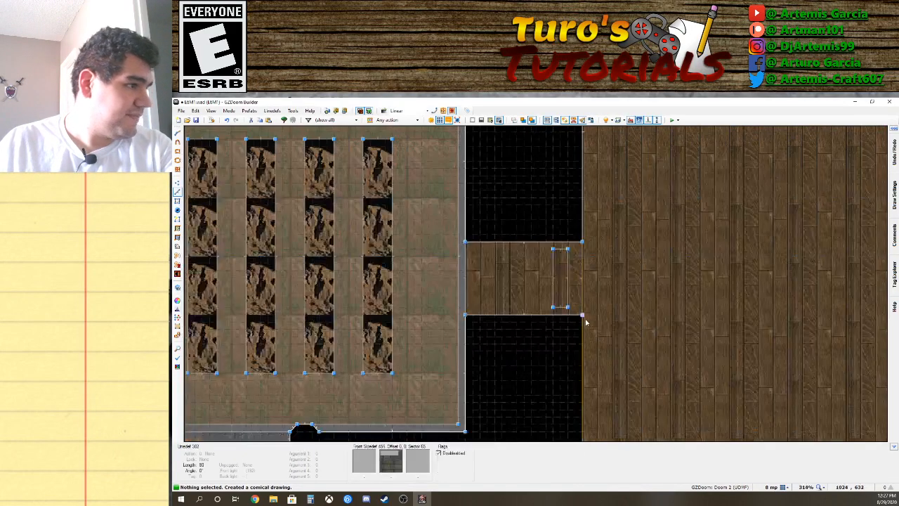
{"action": "scroll", "coordinate": [529, 307], "scroll_direction": "down", "scroll_amount": 2}
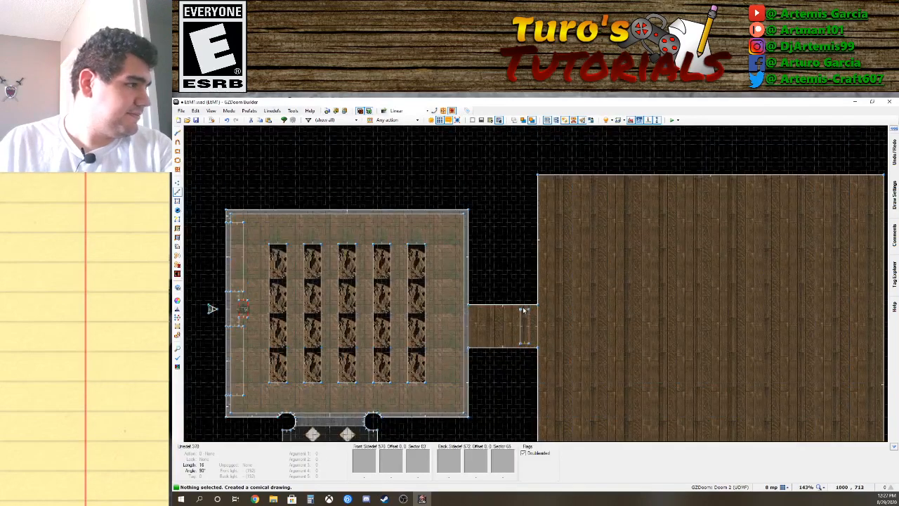
{"action": "scroll", "coordinate": [526, 324], "scroll_direction": "up", "scroll_amount": 1}
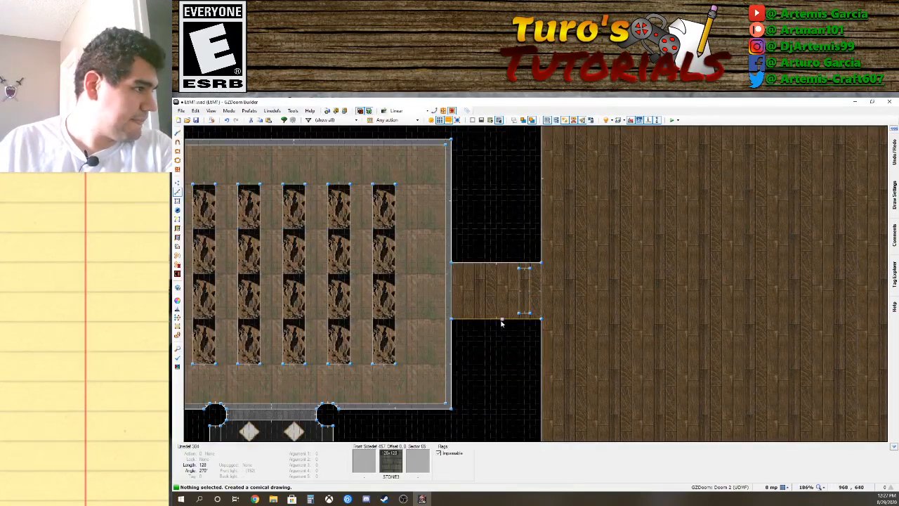
{"action": "key", "text": "Up"}
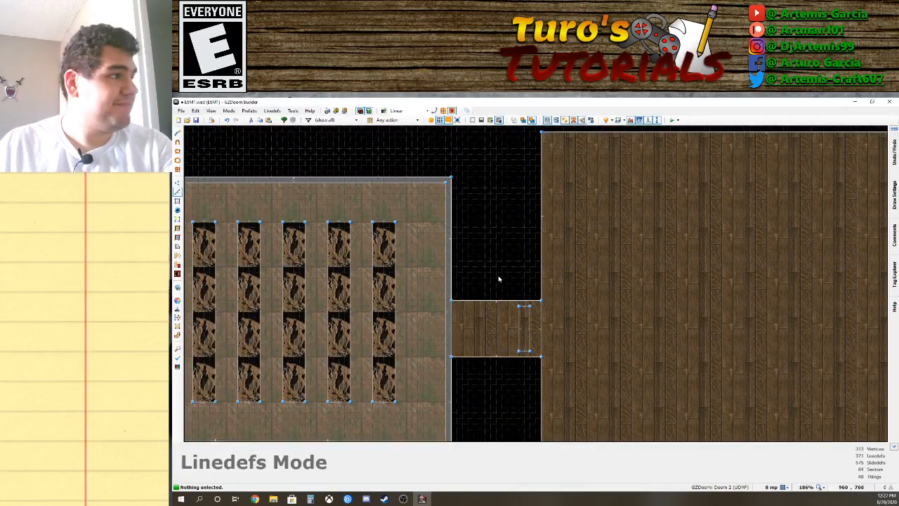
{"action": "key", "text": "Down"}
{"action": "key", "text": "Up"}
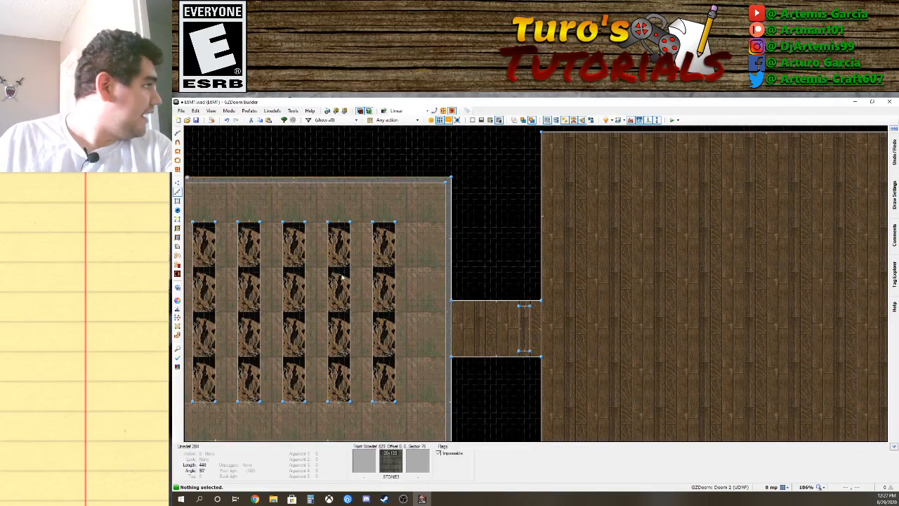
Select the connecting passage and its narrow inner sector and move both north along the walls of the two rooms.
{"action": "key", "text": "l"}
{"action": "key", "text": "l"}
{"action": "key", "text": "t"}
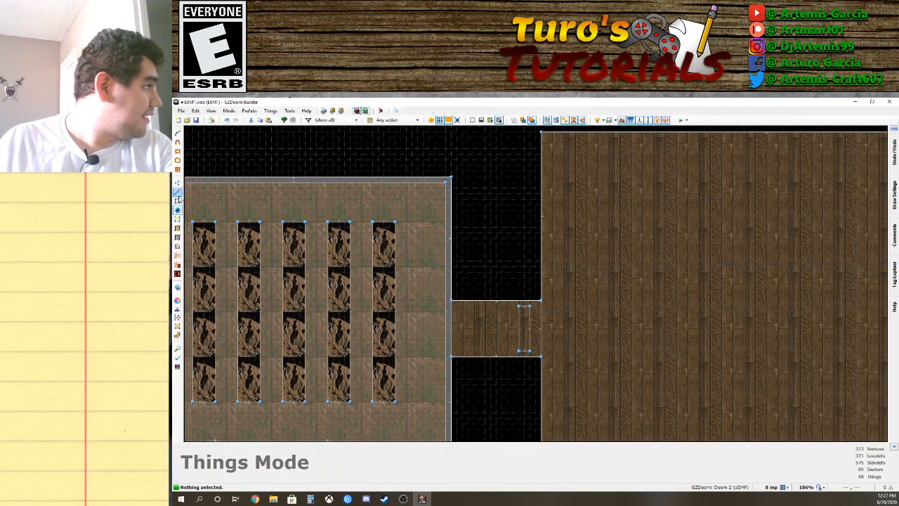
{"action": "key", "text": "l"}
{"action": "key", "text": "s"}
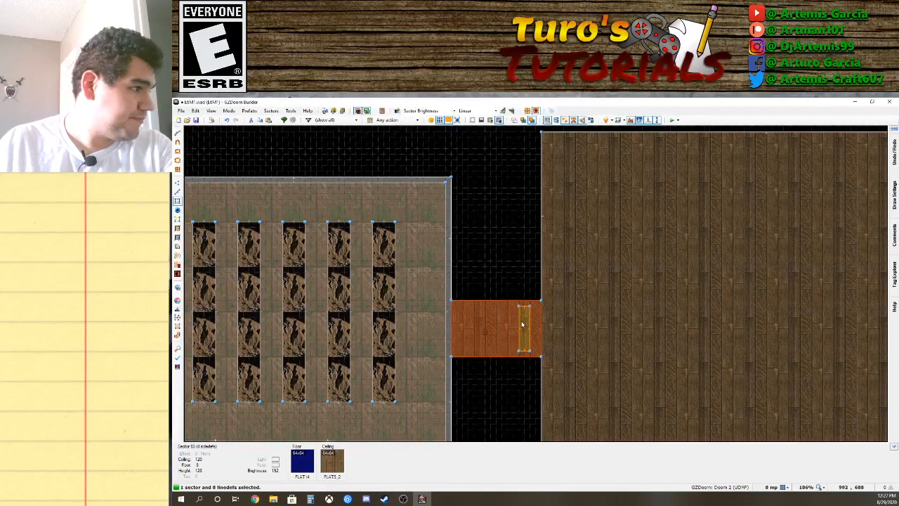
{"action": "left_click_drag", "start_coordinate": [506, 317], "coordinate": [507, 231]}
{"action": "right_click_drag", "start_coordinate": [506, 228], "coordinate": [509, 225]}
{"action": "key", "text": "Up"}
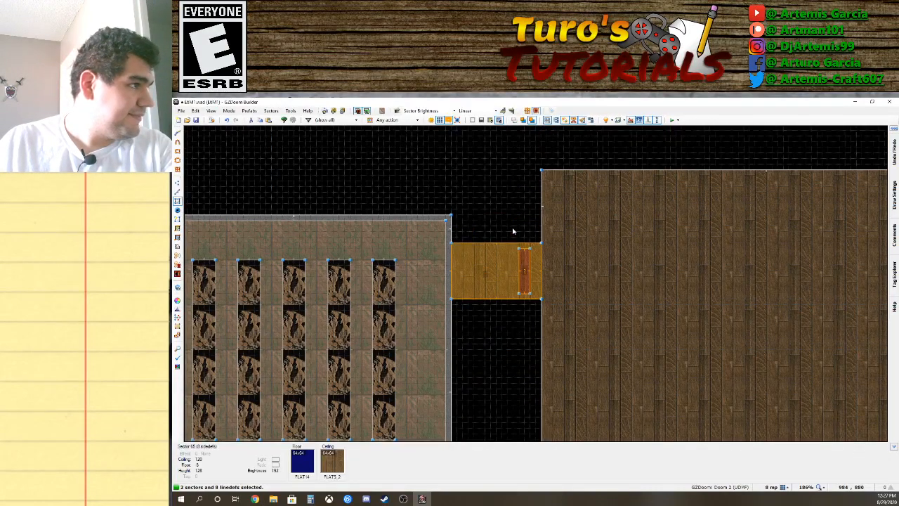
Draw a rectangular sector about 224 by 248 units in the empty space between the north hallway and the large new room.
{"action": "key", "text": "Down"}
{"action": "key", "text": "Down"}
{"action": "key", "text": "Down"}
{"action": "key", "text": "Down"}
{"action": "key", "text": "Down"}
{"action": "key", "text": "Down"}
{"action": "key", "text": "Down"}
{"action": "key", "text": "Down"}
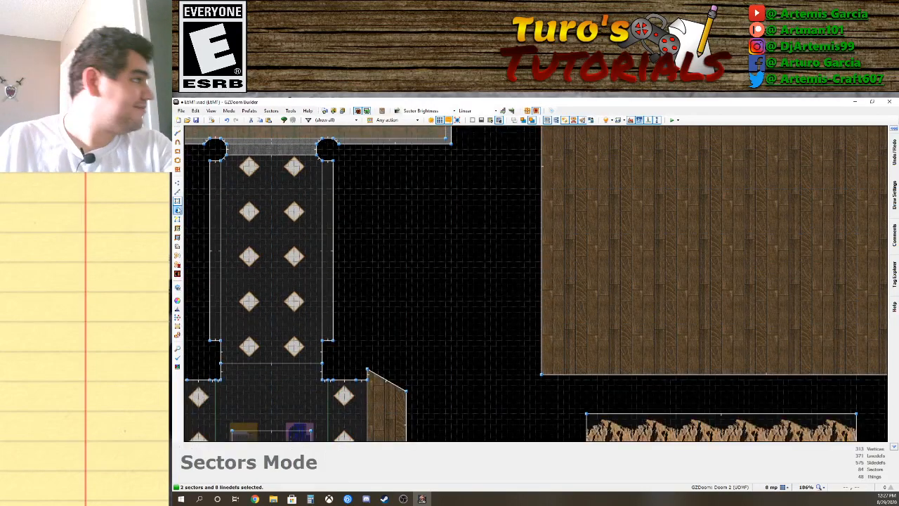
{"action": "left_click", "coordinate": [178, 181]}
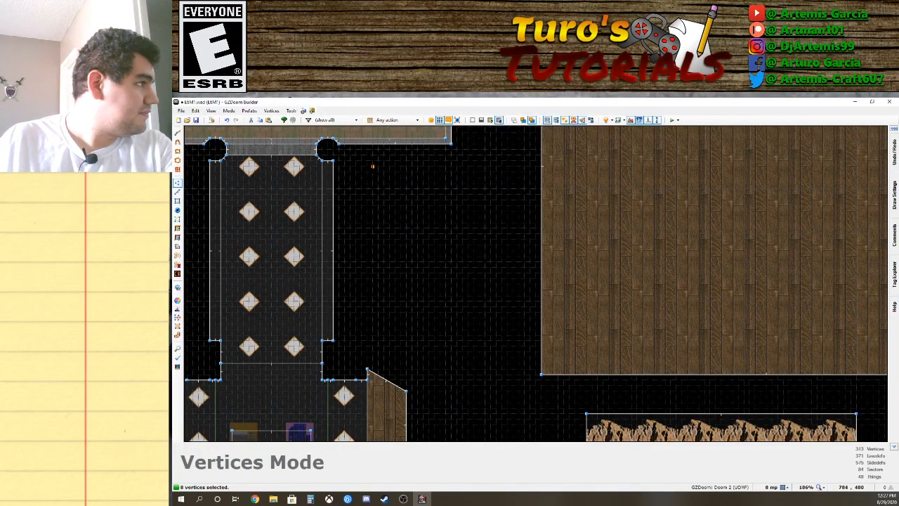
{"action": "right_click", "coordinate": [373, 166]}
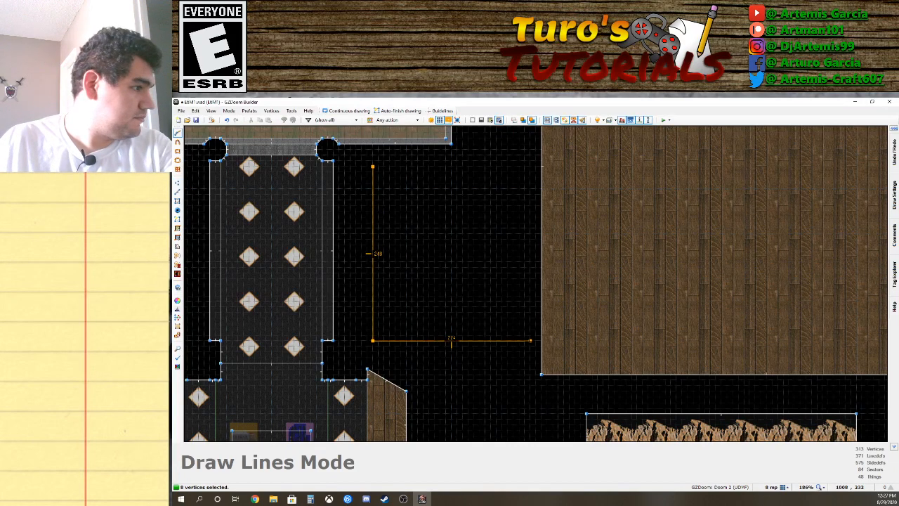
{"action": "left_click", "coordinate": [530, 166]}
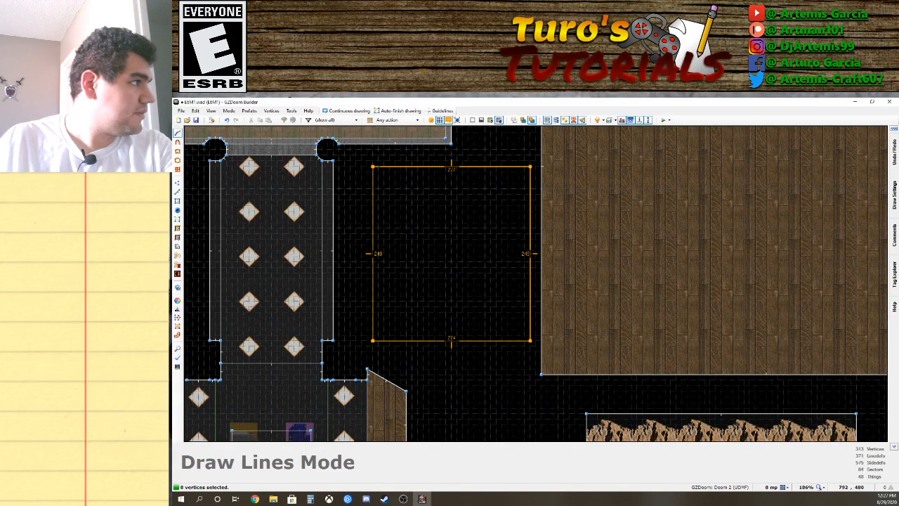
{"action": "left_click", "coordinate": [373, 166]}
{"action": "key", "text": "Up"}
{"action": "key", "text": "Up"}
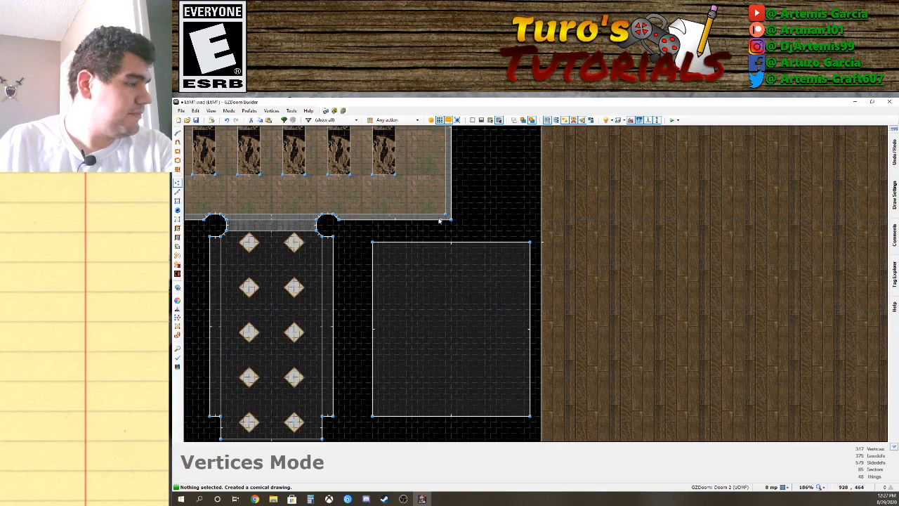
Copy the narrow inner sector at the connecting passage's east end and clear the selection.
{"action": "key", "text": "Up"}
{"action": "key", "text": "Up"}
{"action": "key", "text": "Up"}
{"action": "key", "text": "Up"}
{"action": "key", "text": "Up"}
{"action": "key", "text": "Up"}
{"action": "key", "text": "Up"}
{"action": "key", "text": "Up"}
{"action": "key", "text": "Up"}
{"action": "key", "text": "Up"}
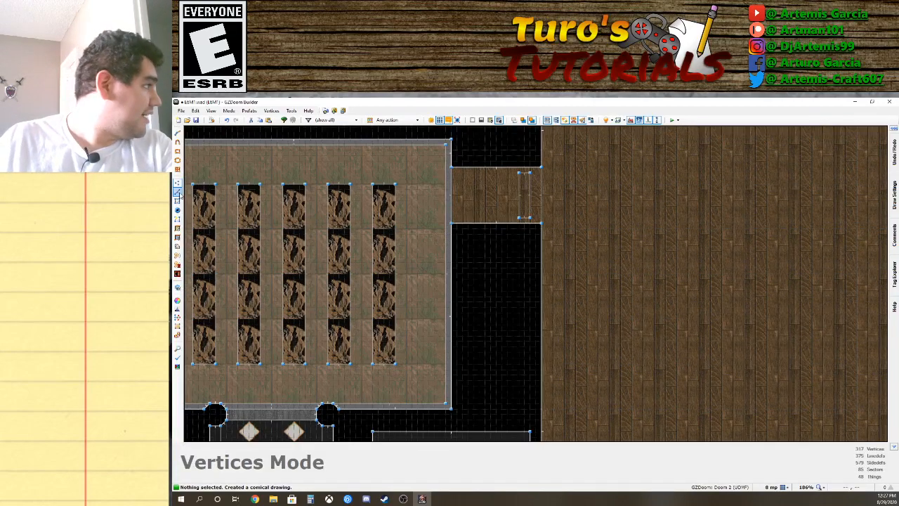
{"action": "left_click", "coordinate": [176, 201]}
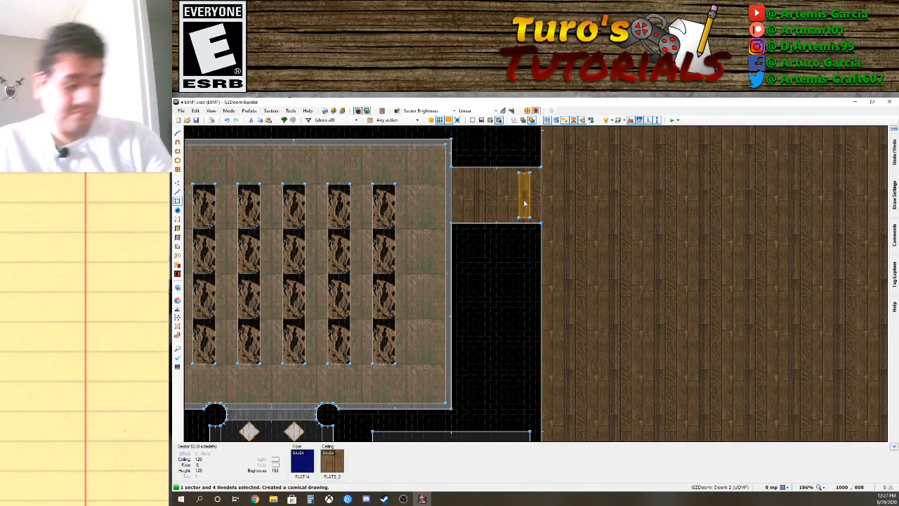
{"action": "key", "text": "ctrl+c"}
{"action": "scroll", "coordinate": [534, 210], "scroll_direction": "down", "scroll_amount": 3}
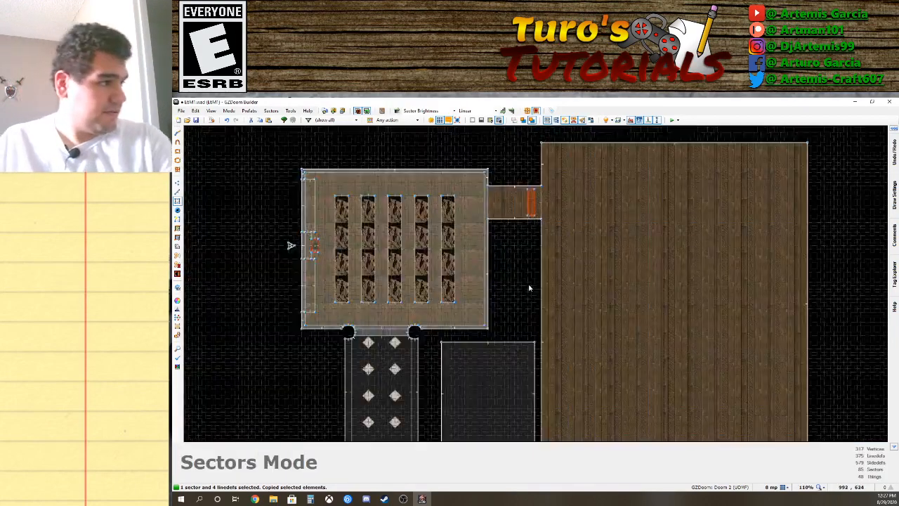
{"action": "scroll", "coordinate": [530, 287], "scroll_direction": "up", "scroll_amount": 3}
{"action": "left_click", "coordinate": [549, 209]}
Move the east wall of the rectangular side room 16 units west to widen the gap beside the large room.
{"action": "key", "text": "Down"}
{"action": "key", "text": "Down"}
{"action": "key", "text": "Down"}
{"action": "key", "text": "Down"}
{"action": "key", "text": "Down"}
{"action": "key", "text": "Down"}
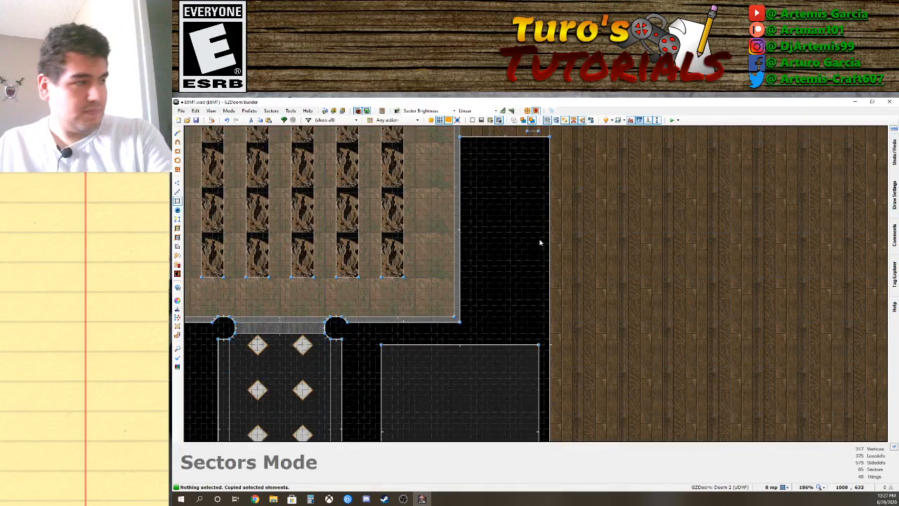
{"action": "key", "text": "s"}
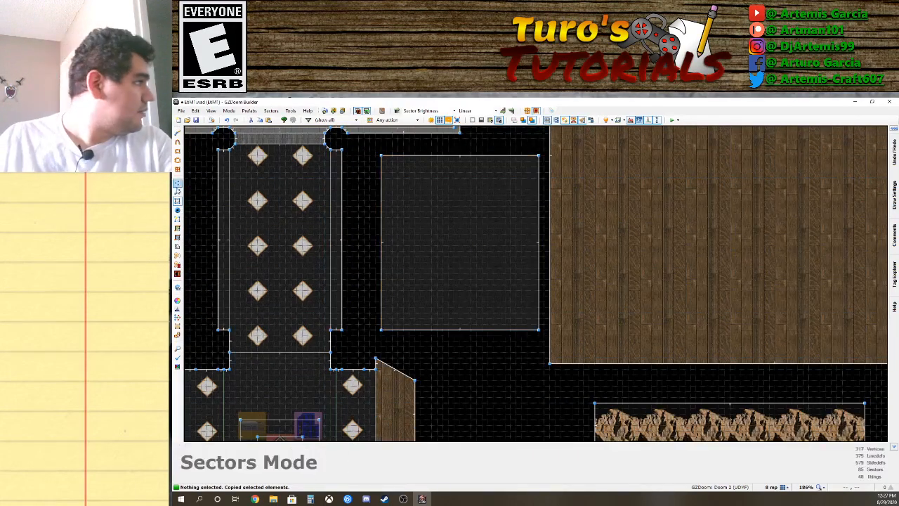
{"action": "key", "text": "l"}
{"action": "left_click", "coordinate": [538, 241]}
{"action": "left_click_drag", "start_coordinate": [524, 244], "coordinate": [523, 242]}
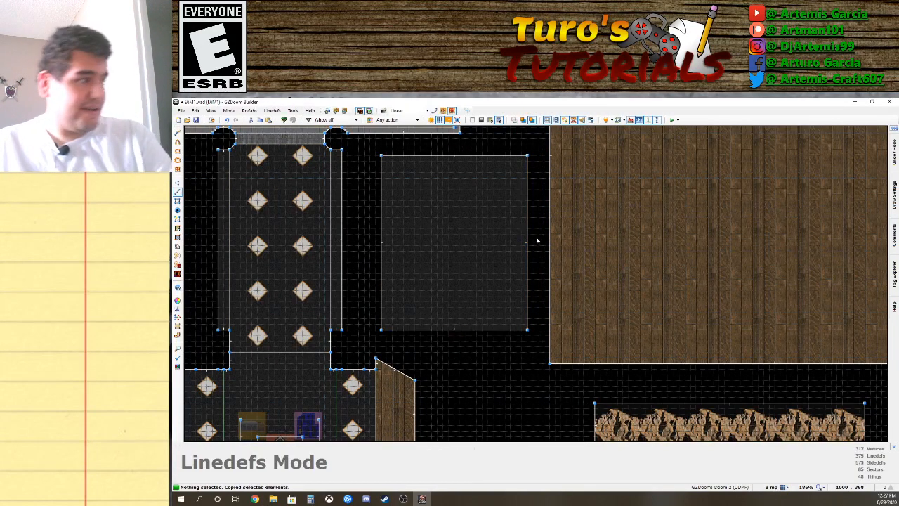
Paste the copied narrow sector into the gap between the side room and the large room, positioning it near the side room's north end.
{"action": "key", "text": "ctrl+v"}
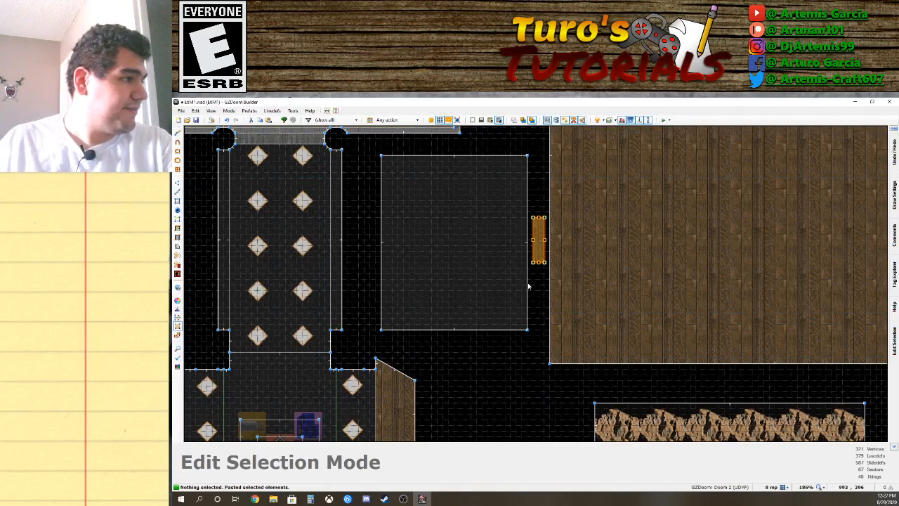
{"action": "key", "text": "Return"}
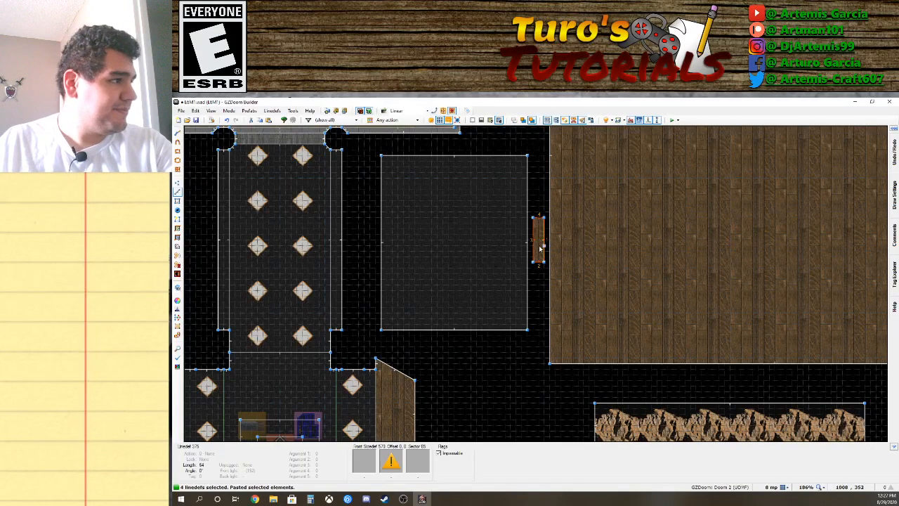
{"action": "left_click", "coordinate": [177, 201]}
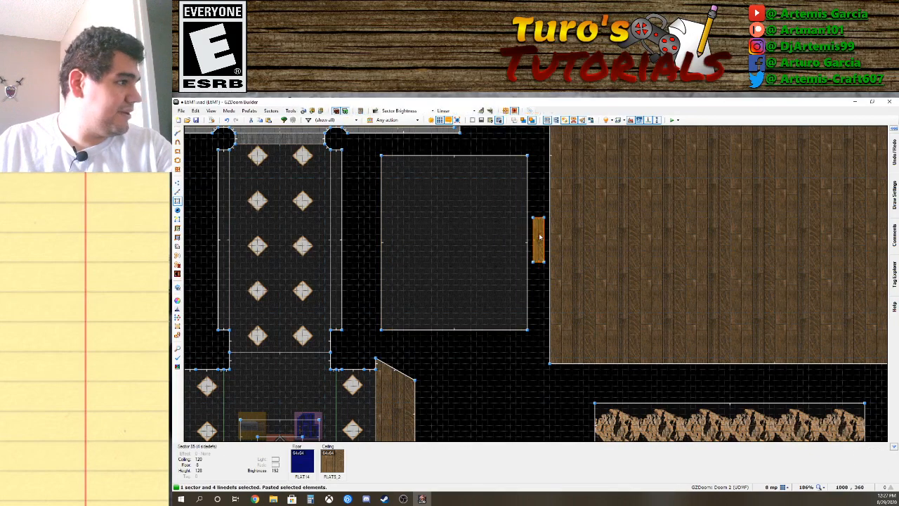
{"action": "left_click_drag", "start_coordinate": [531, 241], "coordinate": [536, 201]}
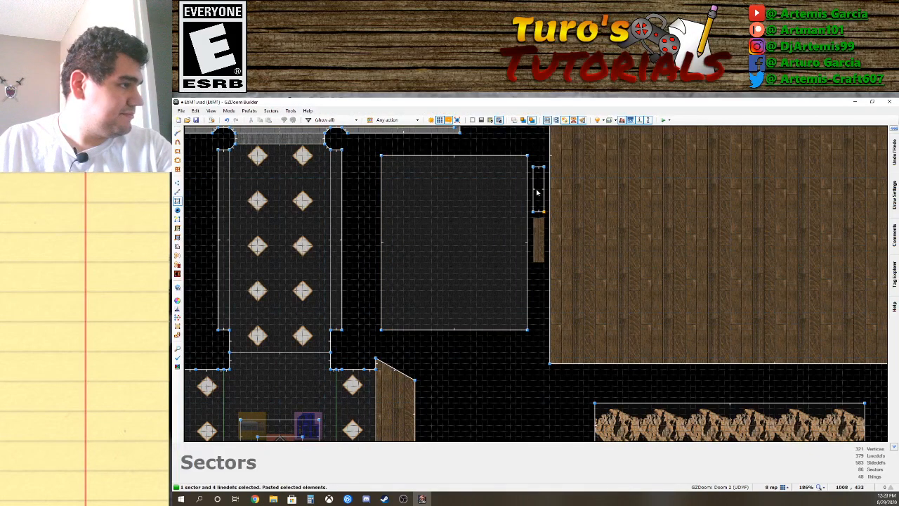
{"action": "left_click", "coordinate": [537, 192]}
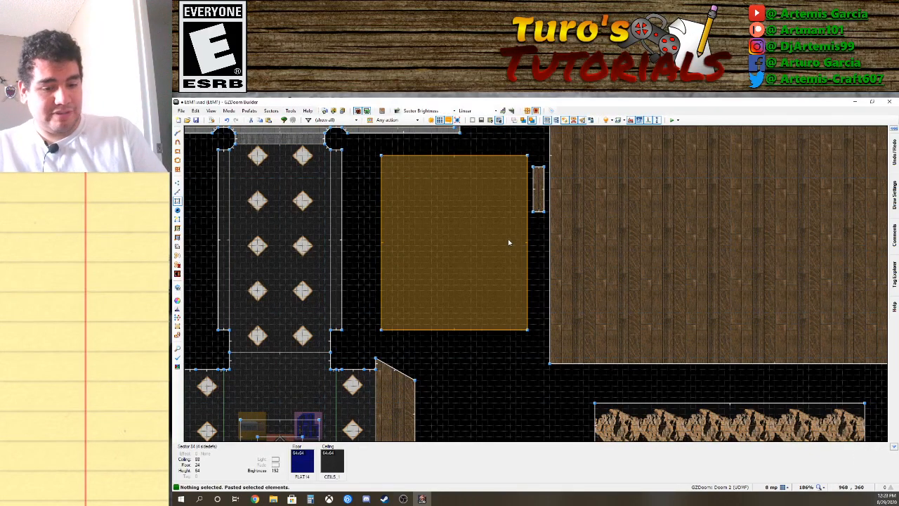
Paste another narrow sector south of the first one in the gap and stretch its south edge to a length of 128 units.
{"action": "key", "text": "ctrl+v"}
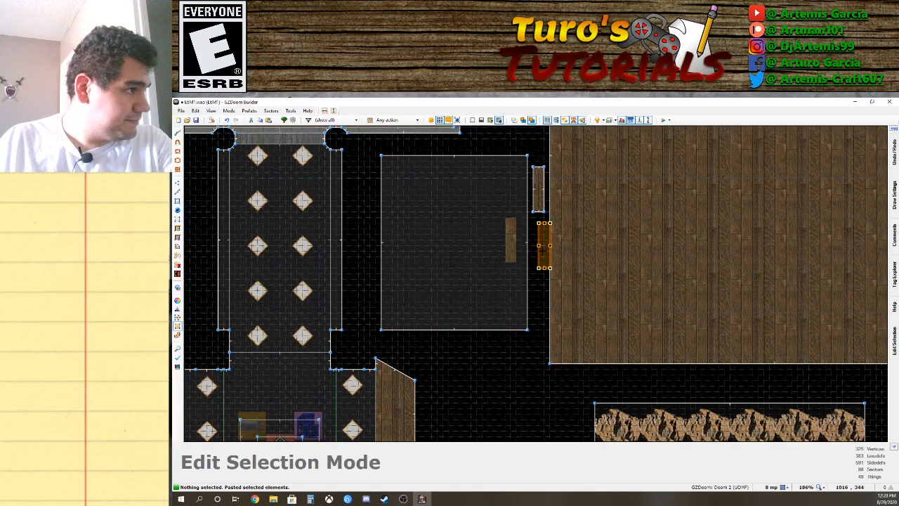
{"action": "left_click", "coordinate": [538, 255]}
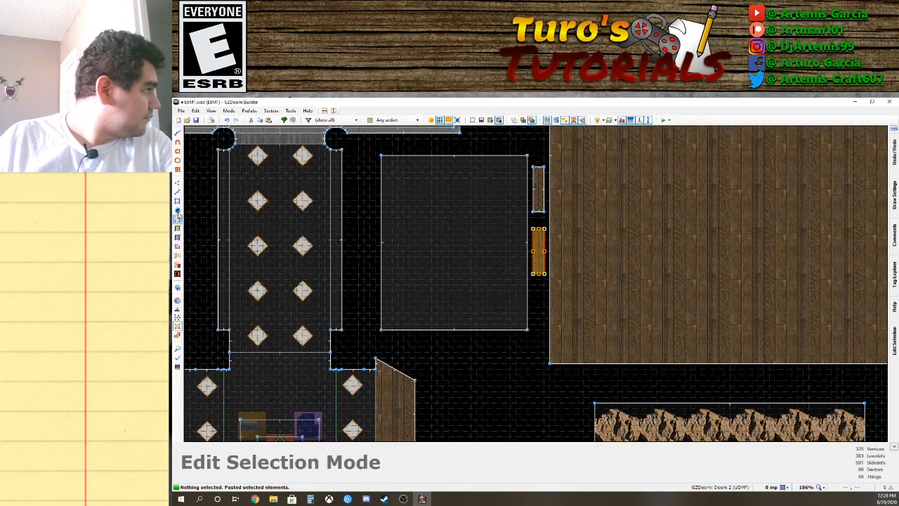
{"action": "left_click", "coordinate": [179, 191]}
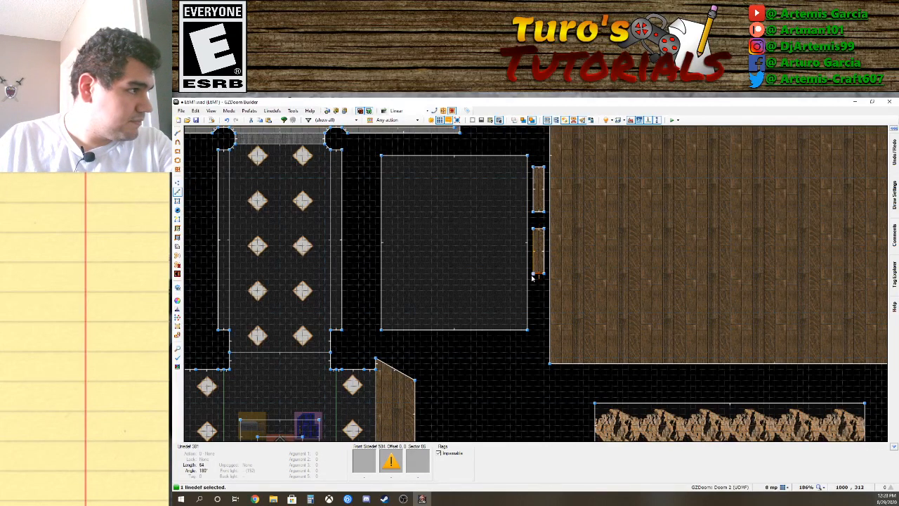
{"action": "left_click_drag", "start_coordinate": [540, 277], "coordinate": [537, 320]}
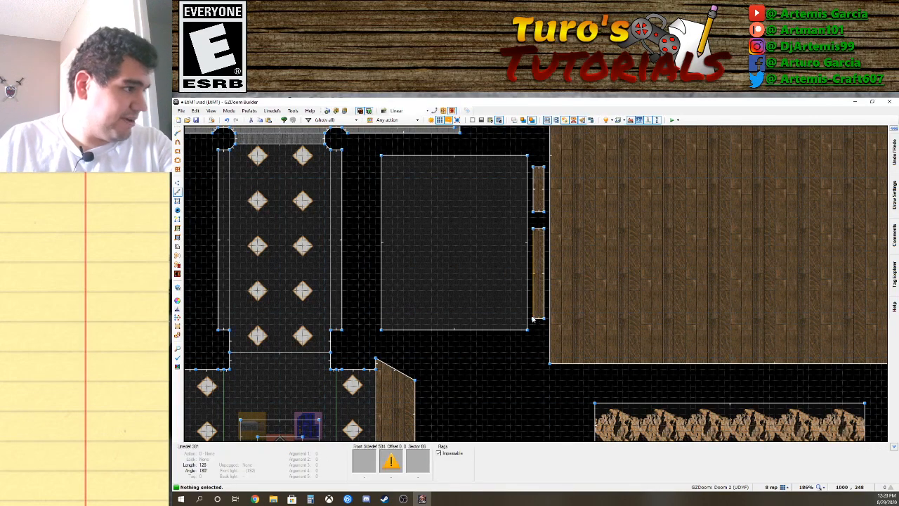
Move the connecting passage's south wall about 104 units south to enlarge the passage.
{"action": "key", "text": "Up"}
{"action": "key", "text": "Up"}
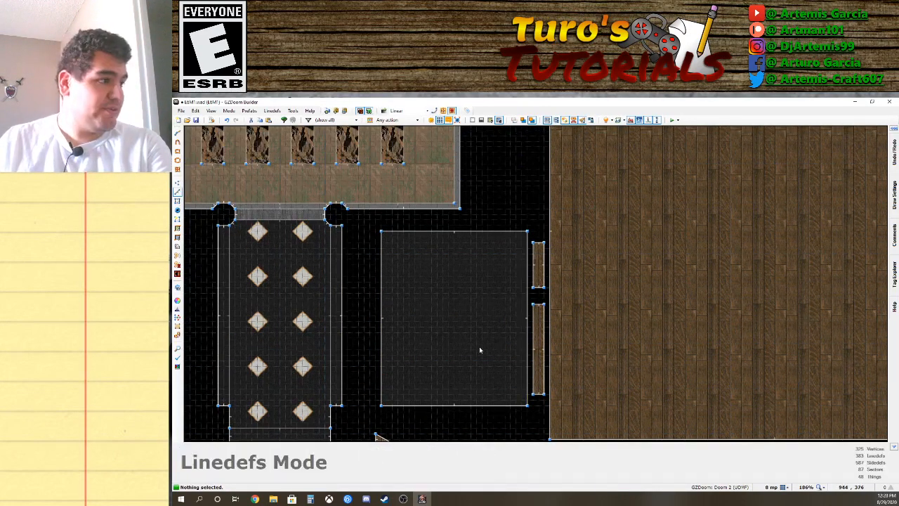
{"action": "key", "text": "Up"}
{"action": "key", "text": "Up"}
{"action": "key", "text": "Up"}
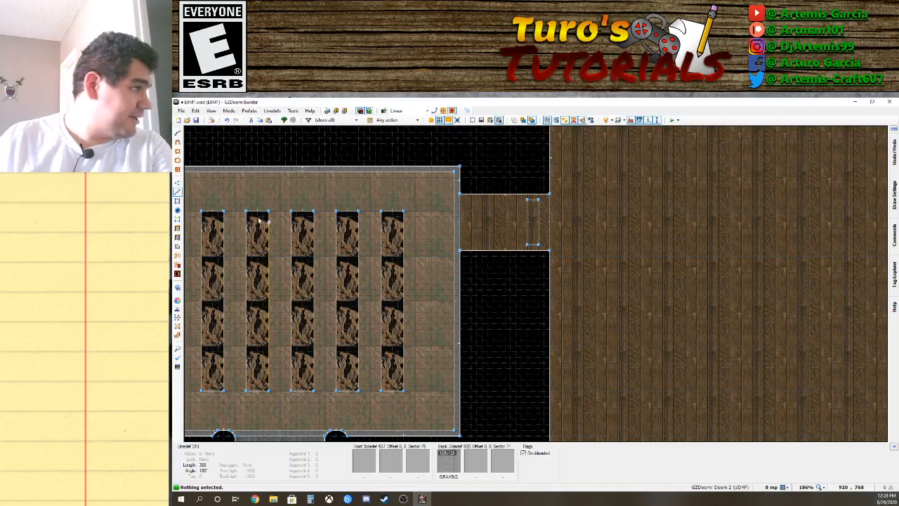
{"action": "key", "text": "l"}
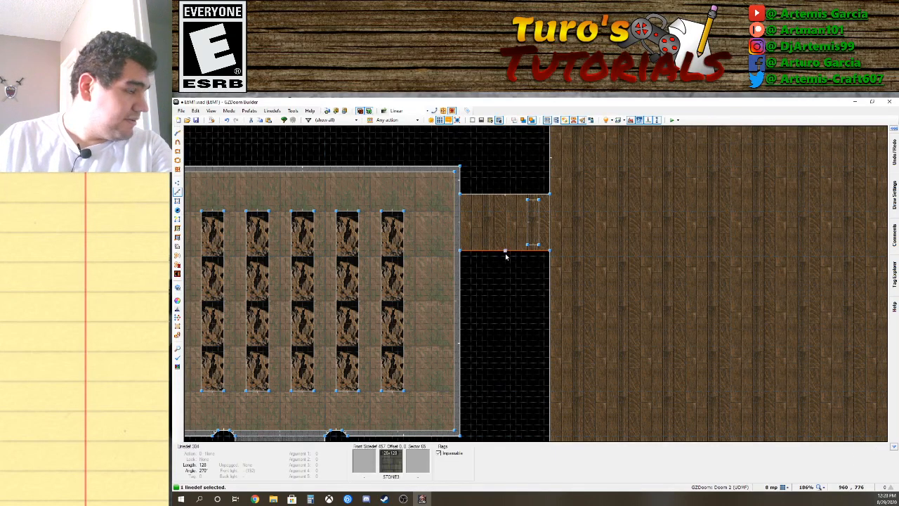
{"action": "left_click_drag", "start_coordinate": [505, 253], "coordinate": [504, 304]}
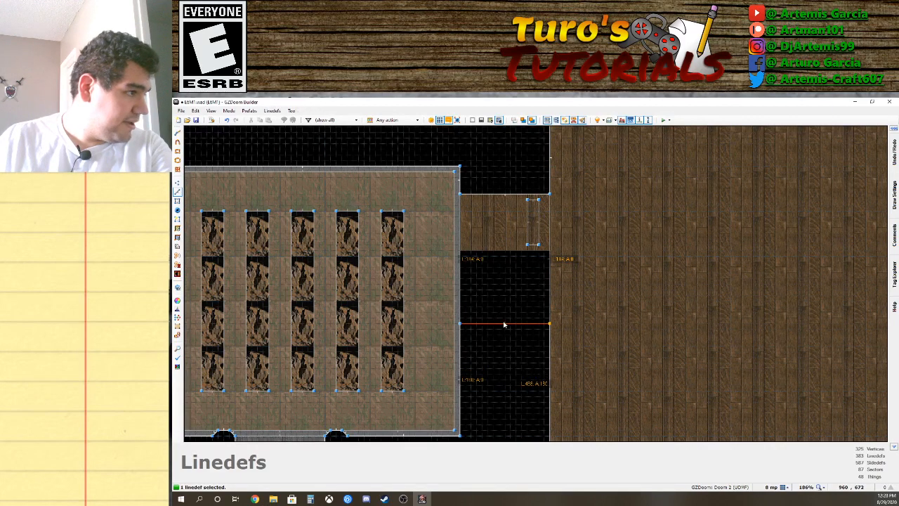
{"action": "left_click_drag", "start_coordinate": [503, 324], "coordinate": [503, 325]}
Paste a second narrow sector directly south of the passage's existing one and move the passage's south wall 40 units north, just below it.
{"action": "left_click", "coordinate": [177, 201]}
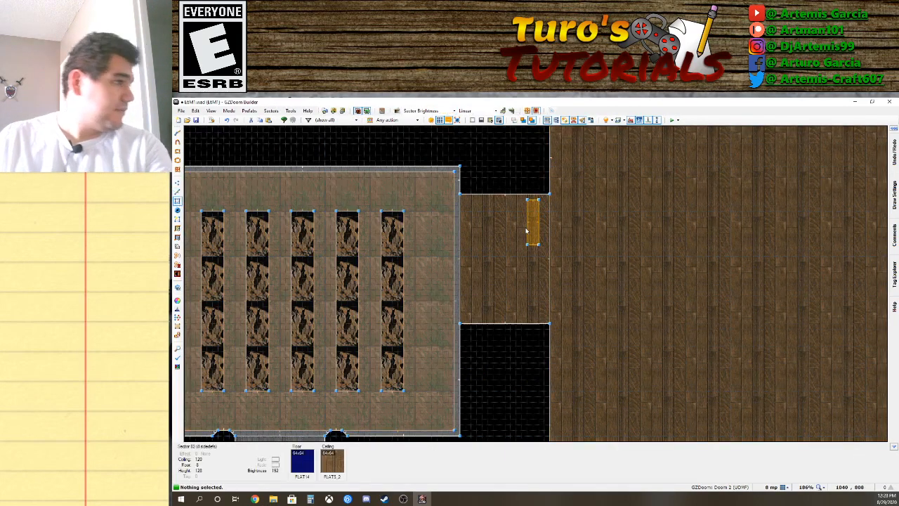
{"action": "key", "text": "ctrl+v"}
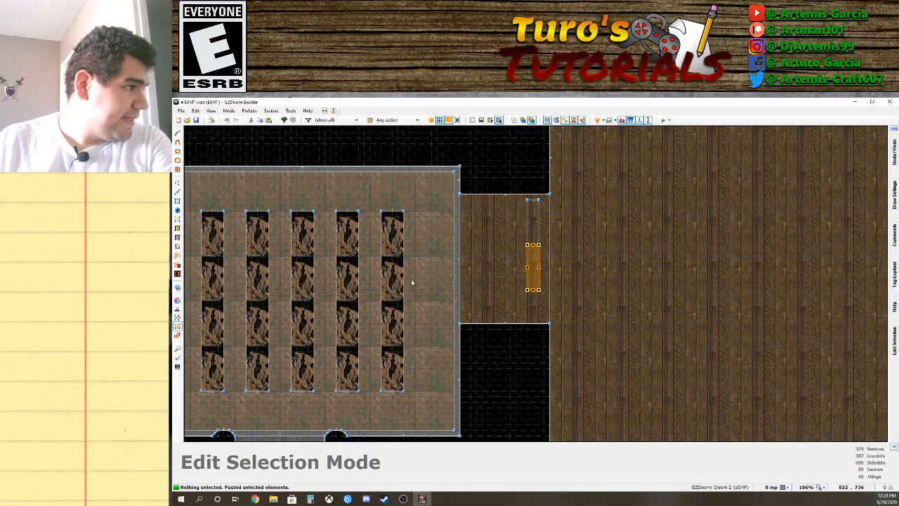
{"action": "key", "text": "Return"}
{"action": "left_click", "coordinate": [177, 183]}
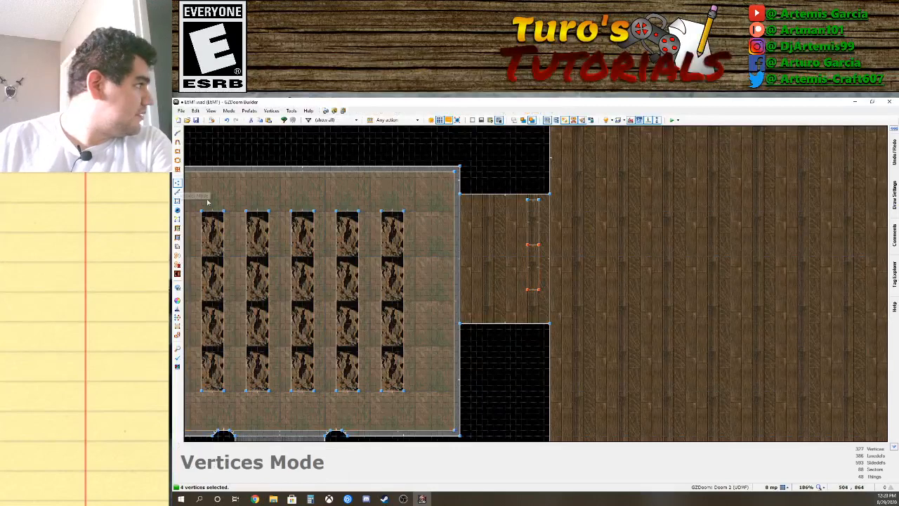
{"action": "key", "text": "l"}
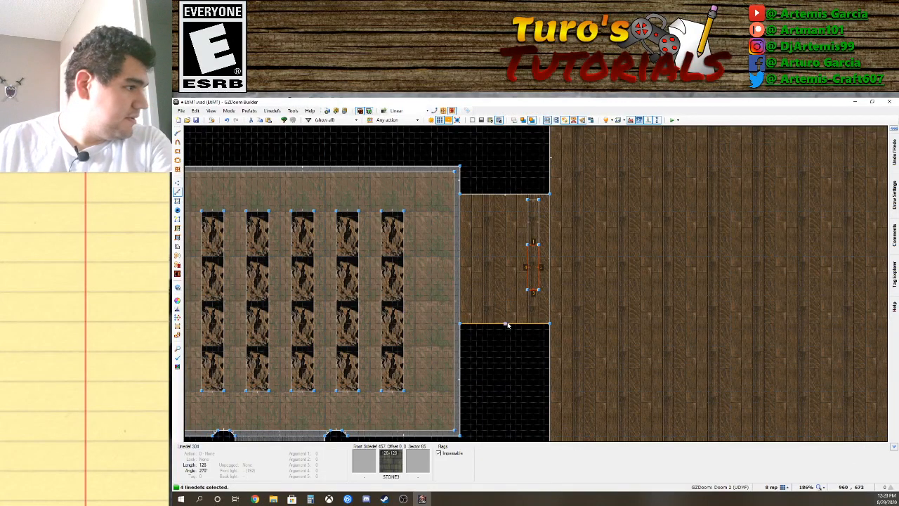
{"action": "left_click", "coordinate": [531, 286]}
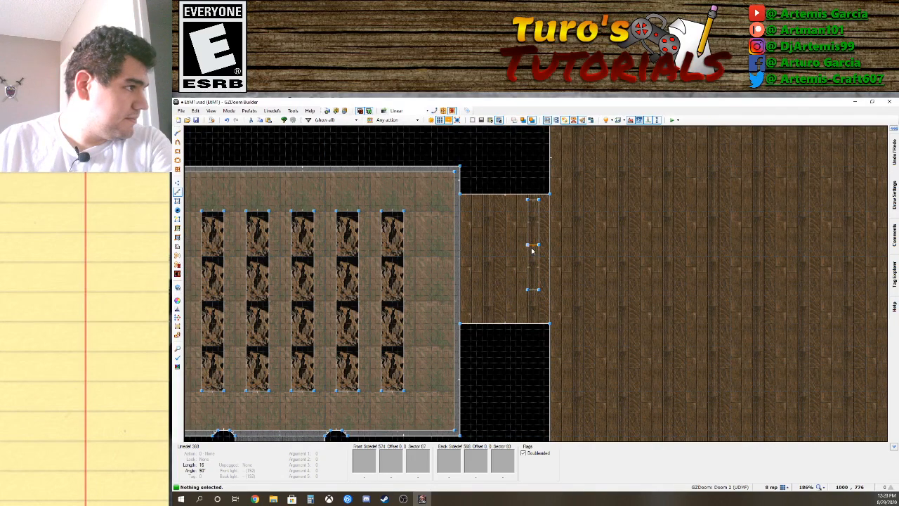
{"action": "right_click_drag", "start_coordinate": [510, 322], "coordinate": [514, 296]}
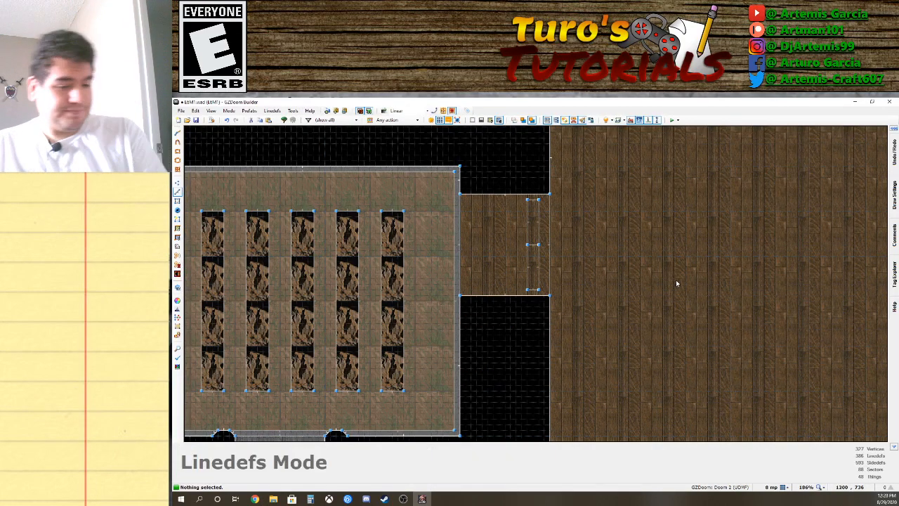
{"action": "key", "text": "q"}
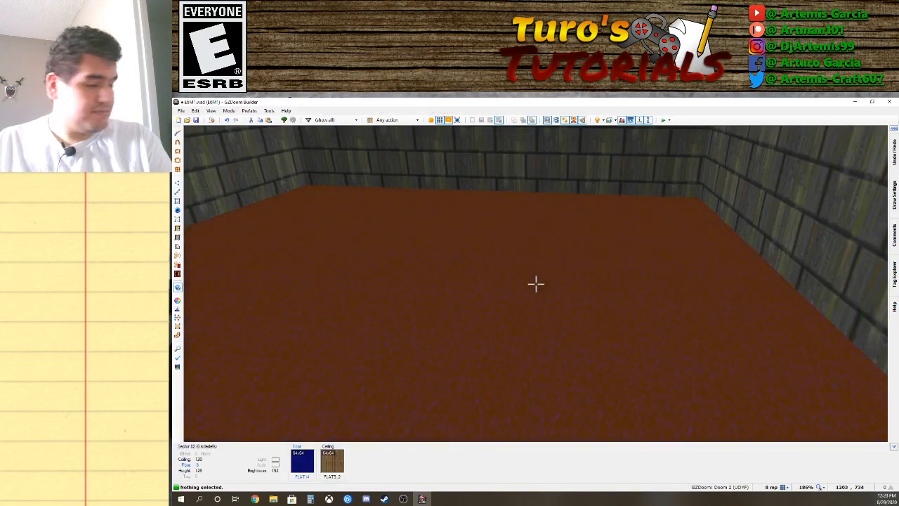
{"action": "key", "text": "q"}
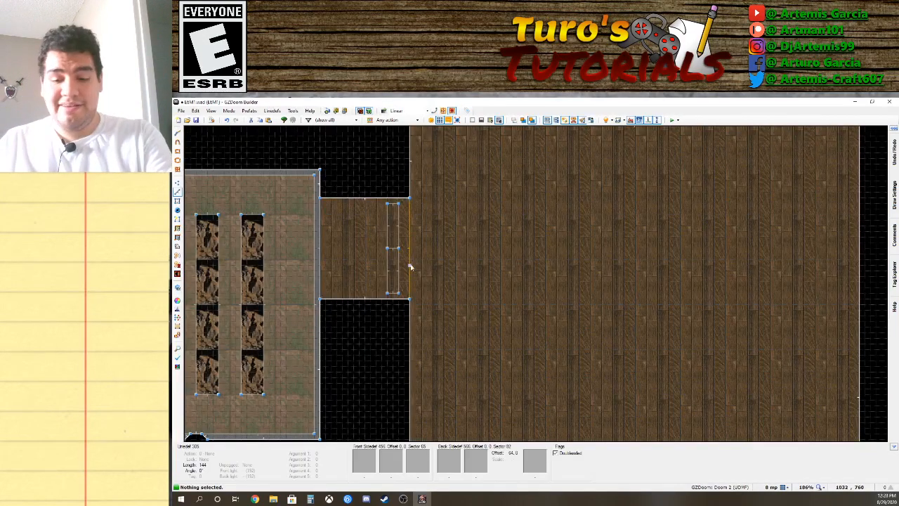
Move the connecting passage's north and south walls 8 units inward to meet the ends of the narrow sectors.
{"action": "scroll", "coordinate": [369, 231], "scroll_direction": "up", "scroll_amount": 6}
{"action": "key", "text": "Up"}
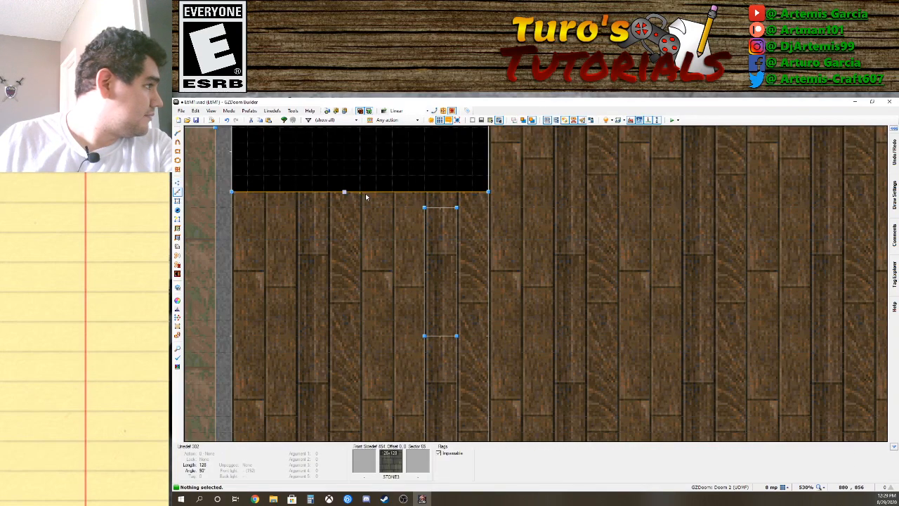
{"action": "key", "text": "Down"}
{"action": "key", "text": "Down"}
{"action": "key", "text": "Down"}
{"action": "key", "text": "Down"}
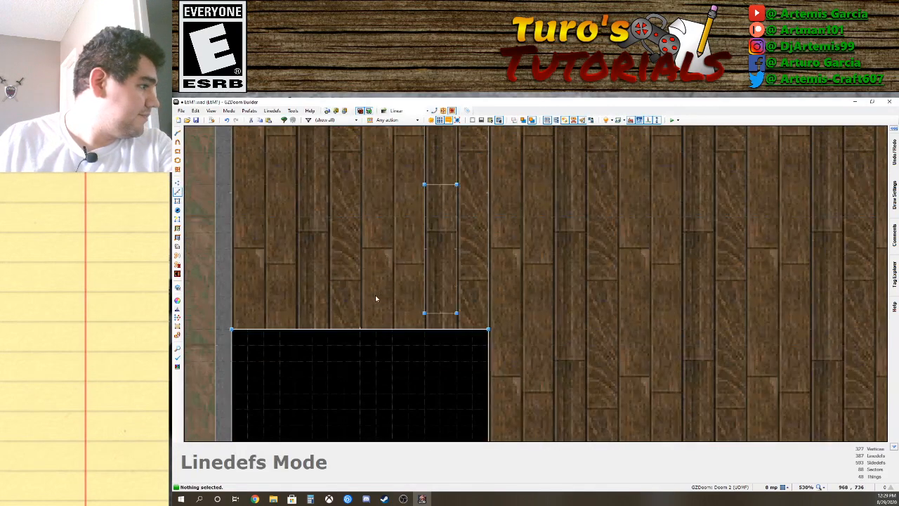
Draw a 32 by 232 unit rectangular sector around the narrow sectors, filling the gap between the dark side room and the large eastern room.
{"action": "scroll", "coordinate": [415, 356], "scroll_direction": "down", "scroll_amount": 4}
{"action": "key", "text": "Down"}
{"action": "key", "text": "Down"}
{"action": "key", "text": "Down"}
{"action": "key", "text": "Down"}
{"action": "key", "text": "Down"}
{"action": "key", "text": "Down"}
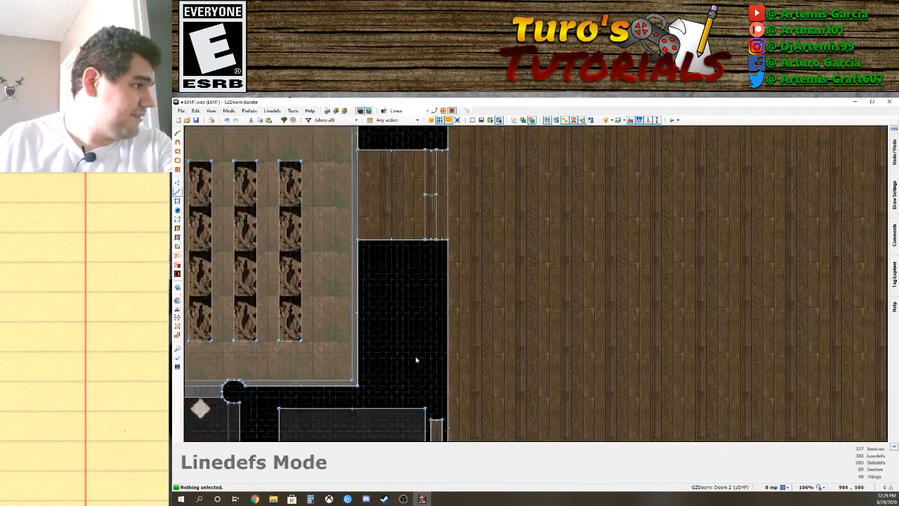
{"action": "scroll", "coordinate": [433, 318], "scroll_direction": "up", "scroll_amount": 2}
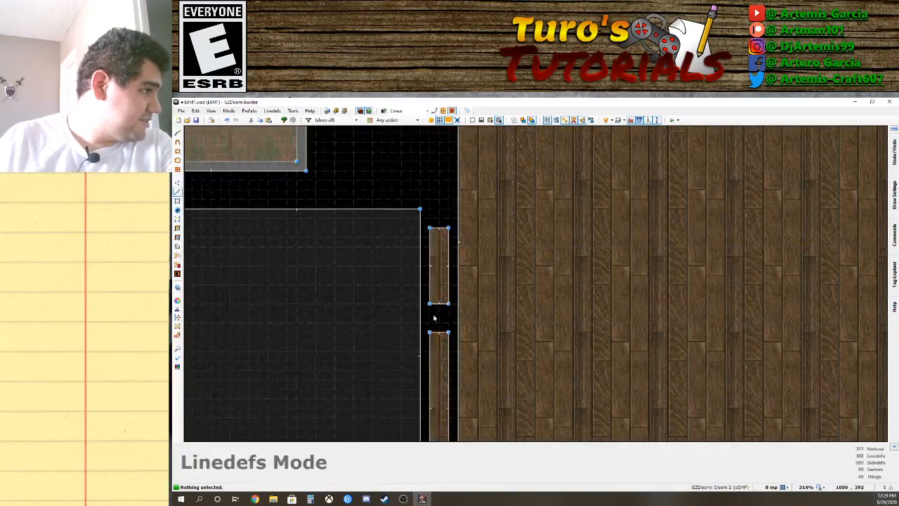
{"action": "right_click", "coordinate": [421, 229]}
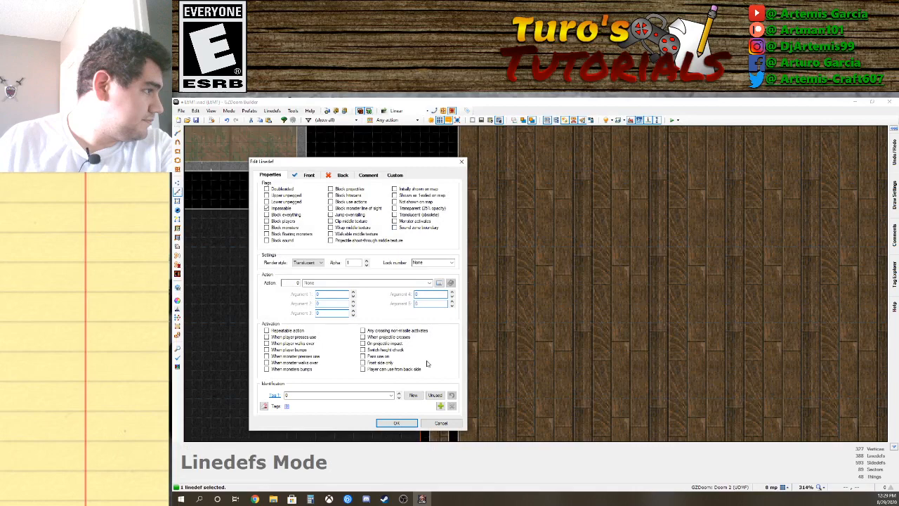
{"action": "left_click", "coordinate": [441, 423]}
{"action": "scroll", "coordinate": [424, 265], "scroll_direction": "up", "scroll_amount": 2}
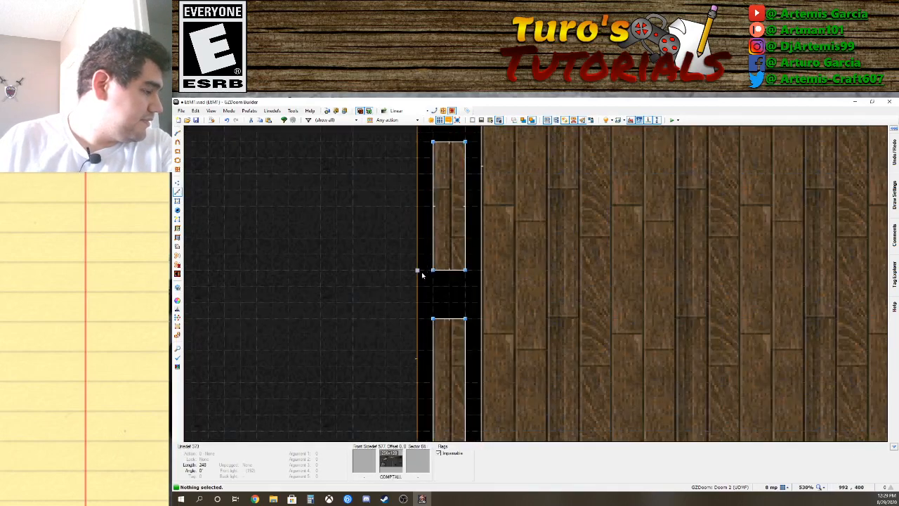
{"action": "scroll", "coordinate": [422, 275], "scroll_direction": "down", "scroll_amount": 3}
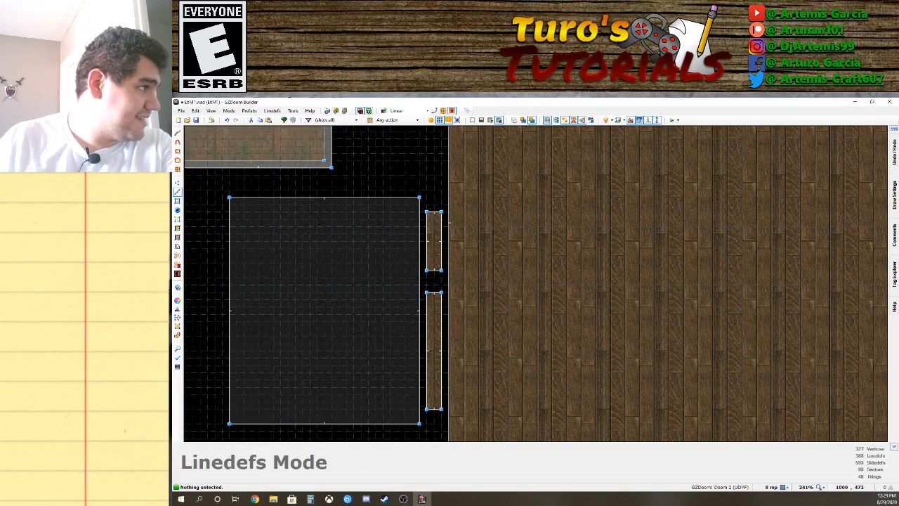
{"action": "key", "text": "space"}
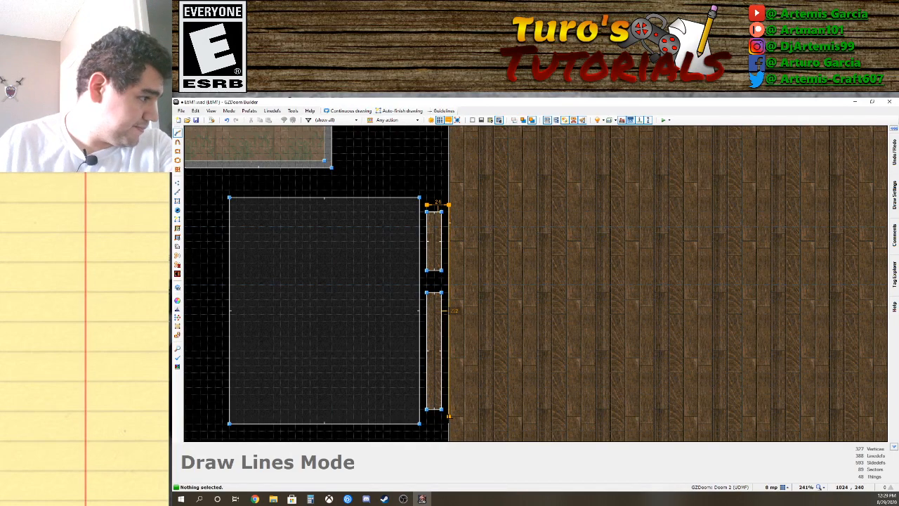
{"action": "scroll", "coordinate": [419, 423], "scroll_direction": "up", "scroll_amount": 5}
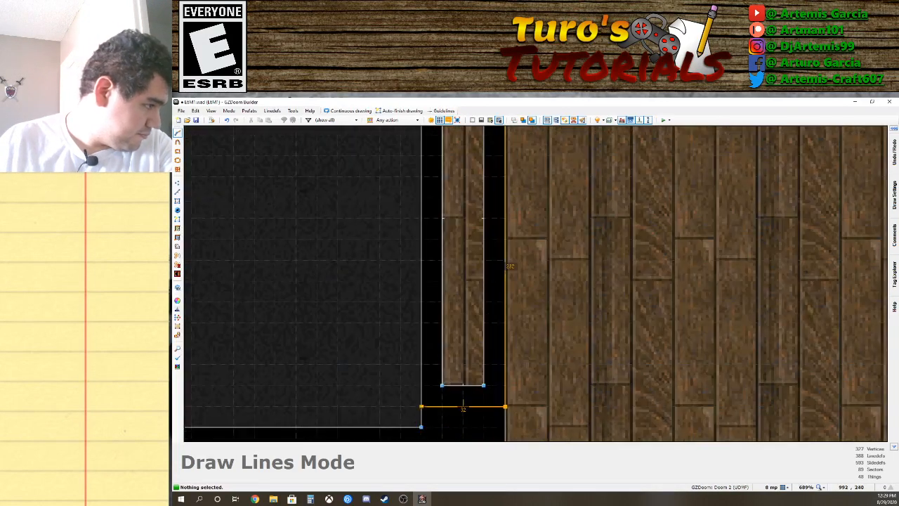
{"action": "scroll", "coordinate": [405, 378], "scroll_direction": "down", "scroll_amount": 4}
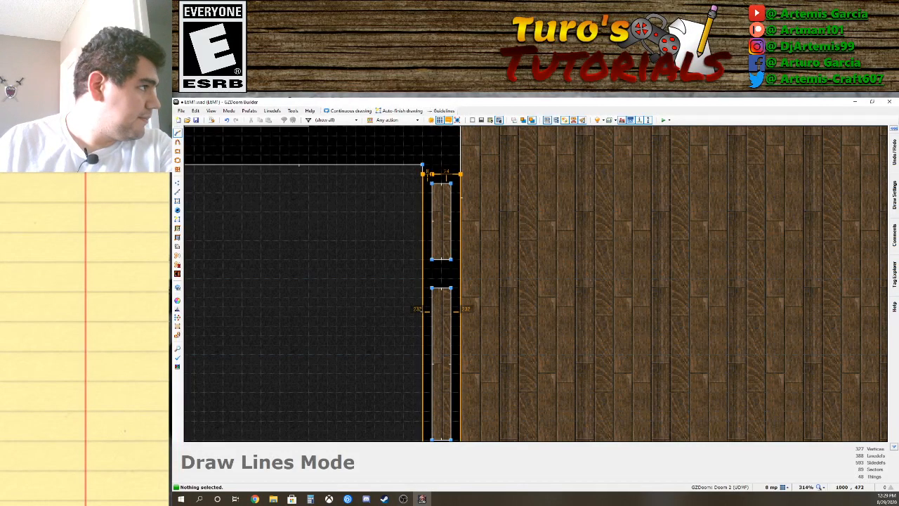
{"action": "left_click", "coordinate": [422, 174]}
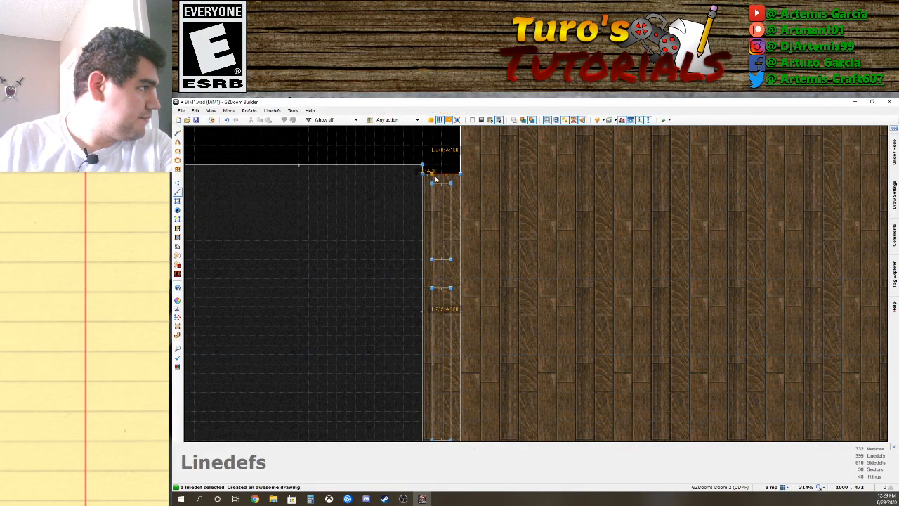
Delete the extra vertex on the north edge of the new connecting sector.
{"action": "left_click", "coordinate": [226, 190]}
{"action": "key", "text": "v"}
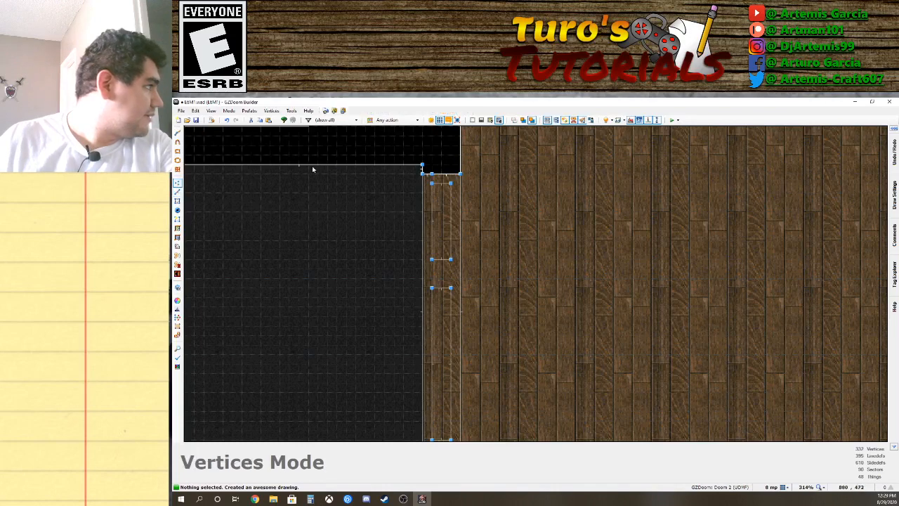
{"action": "key", "text": "Down"}
{"action": "key", "text": "Down"}
{"action": "key", "text": "Down"}
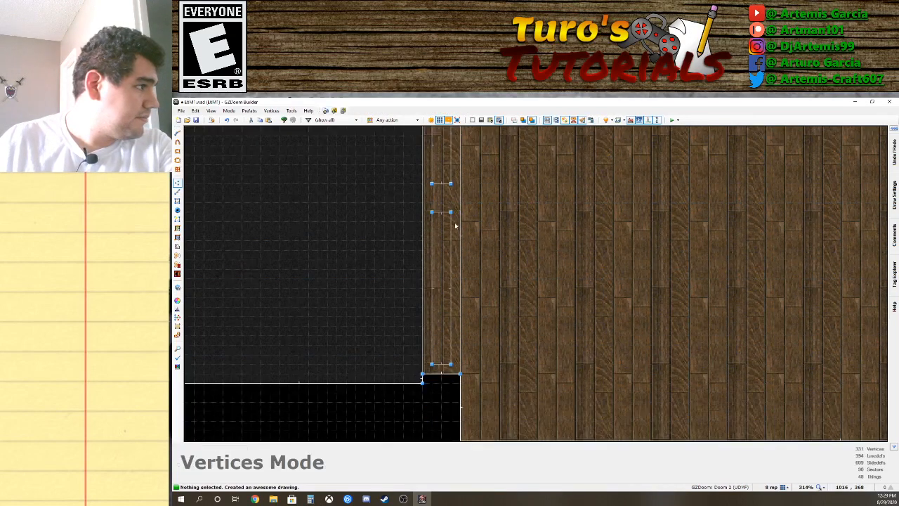
{"action": "key", "text": "Up"}
{"action": "key", "text": "Up"}
{"action": "key", "text": "Up"}
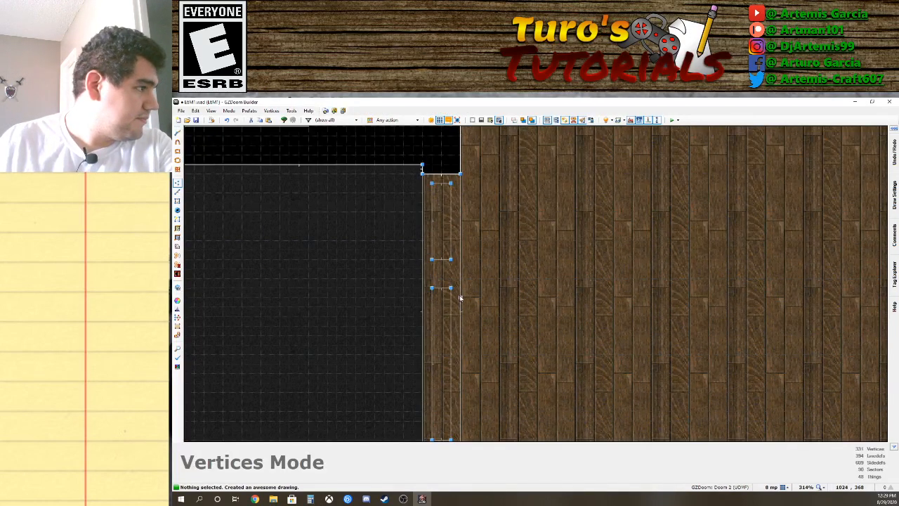
{"action": "key", "text": "Down"}
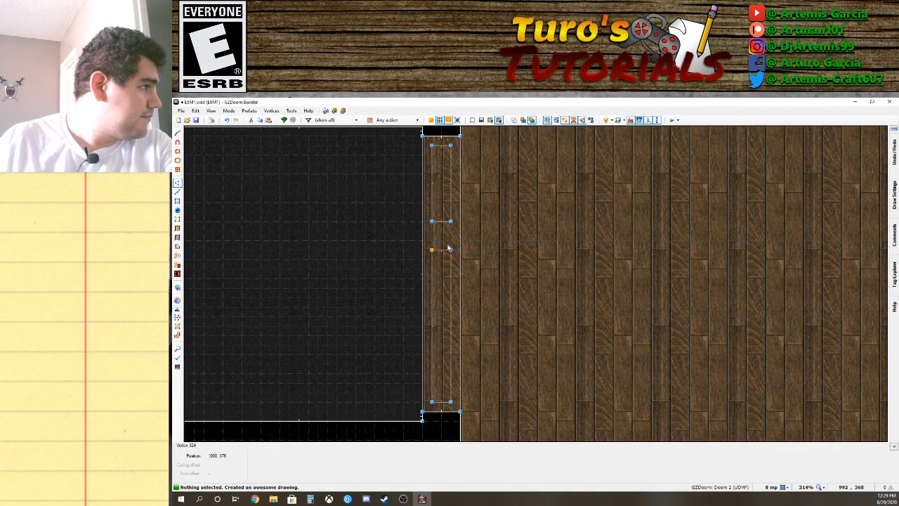
Move the side room's full east wall 8 units east to meet the west edges of the narrow sectors.
{"action": "key", "text": "l"}
{"action": "key", "text": "Up"}
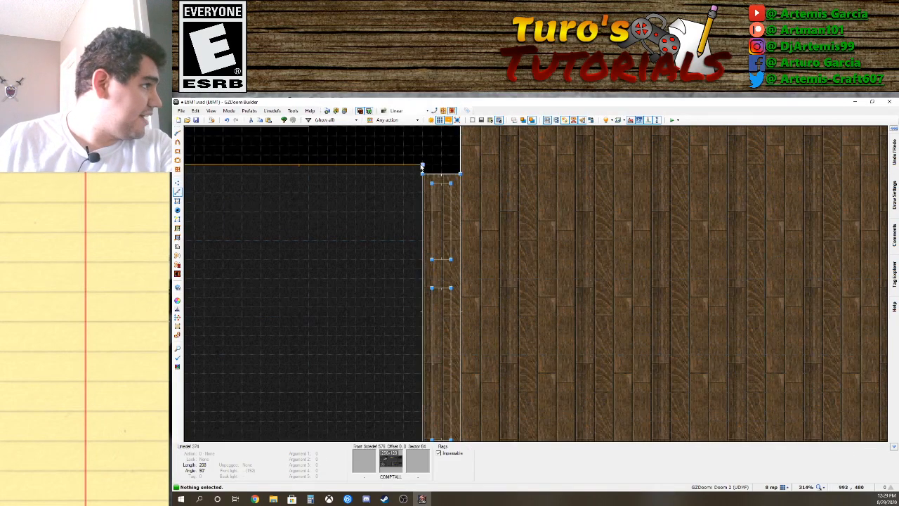
{"action": "left_click", "coordinate": [422, 188]}
{"action": "key", "text": "Down"}
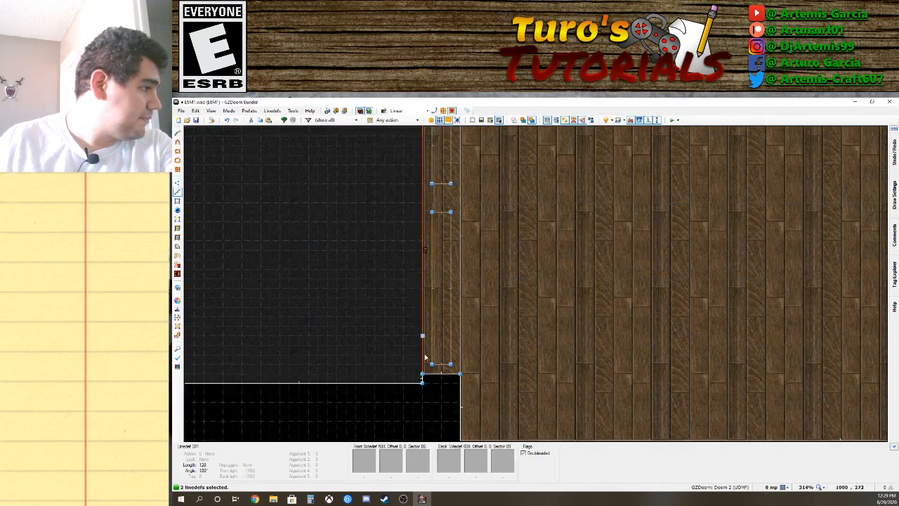
{"action": "left_click", "coordinate": [422, 344]}
{"action": "right_click_drag", "start_coordinate": [422, 345], "coordinate": [431, 341]}
{"action": "key", "text": "Up"}
{"action": "key", "text": "Up"}
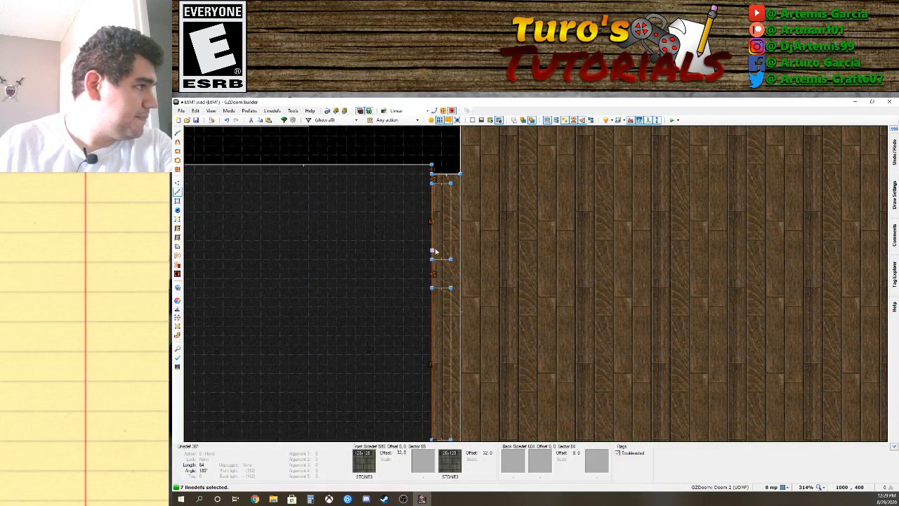
Deselect the linedefs along the side room's east wall one by one, from north to south.
{"action": "left_click", "coordinate": [431, 249]}
{"action": "left_click", "coordinate": [433, 175]}
{"action": "left_click", "coordinate": [433, 174]}
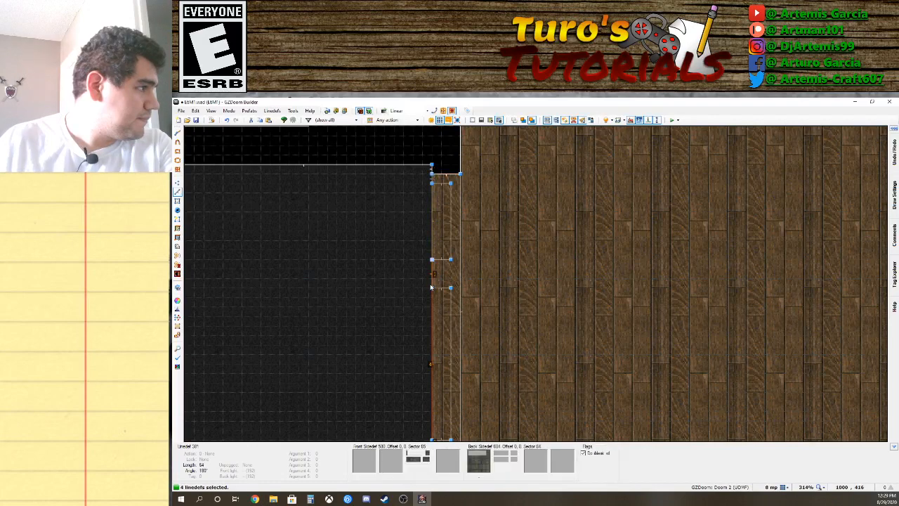
{"action": "left_click", "coordinate": [436, 274]}
{"action": "left_click", "coordinate": [438, 306]}
{"action": "key", "text": "Down"}
{"action": "key", "text": "Down"}
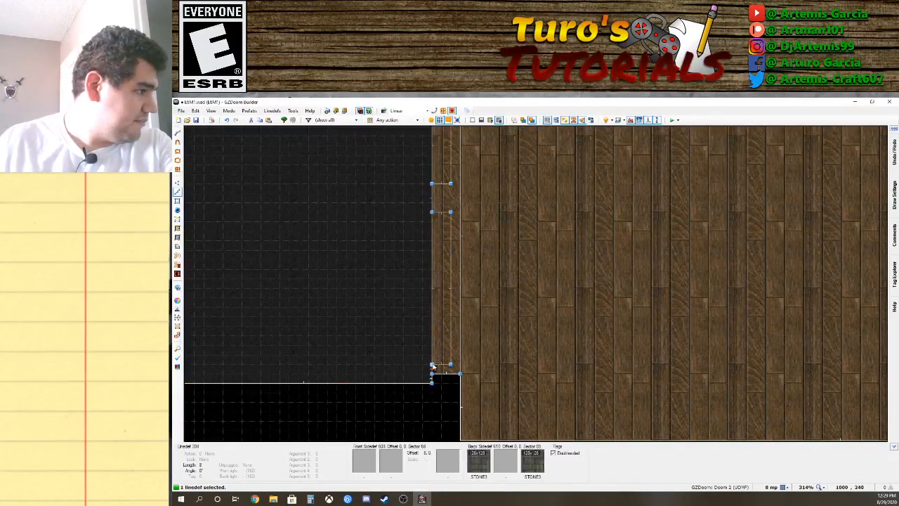
Move the opening's long room-side line 8 units toward the dark room so it aligns with the divider strip.
{"action": "key", "text": "c"}
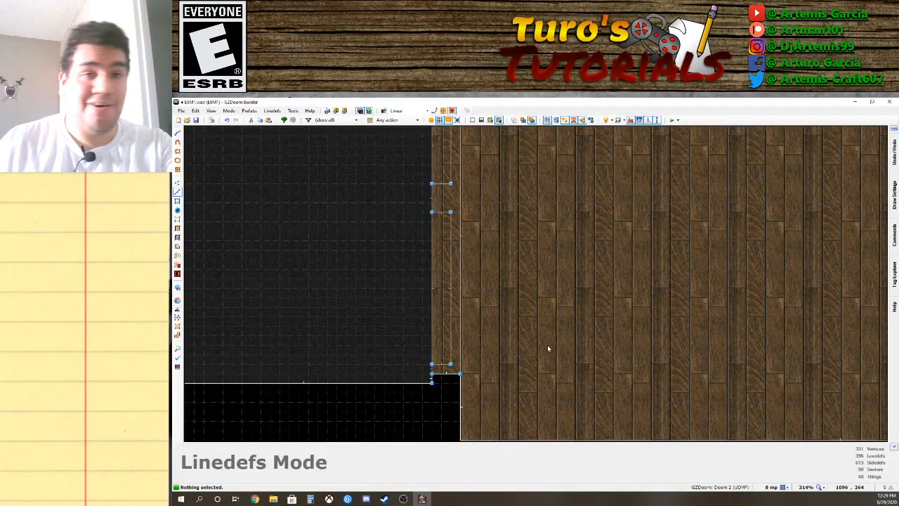
{"action": "left_click", "coordinate": [460, 359]}
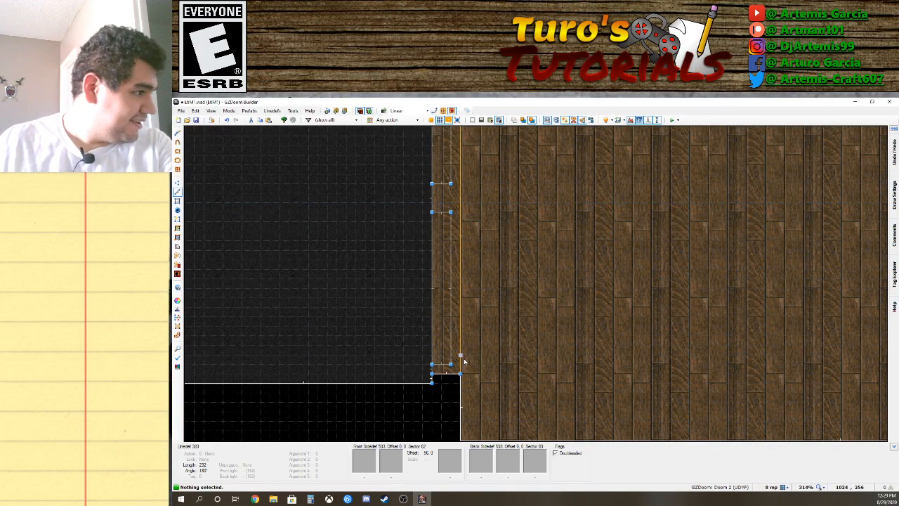
{"action": "right_click_drag", "start_coordinate": [462, 363], "coordinate": [453, 352]}
{"action": "left_click_drag", "start_coordinate": [453, 354], "coordinate": [453, 354]}
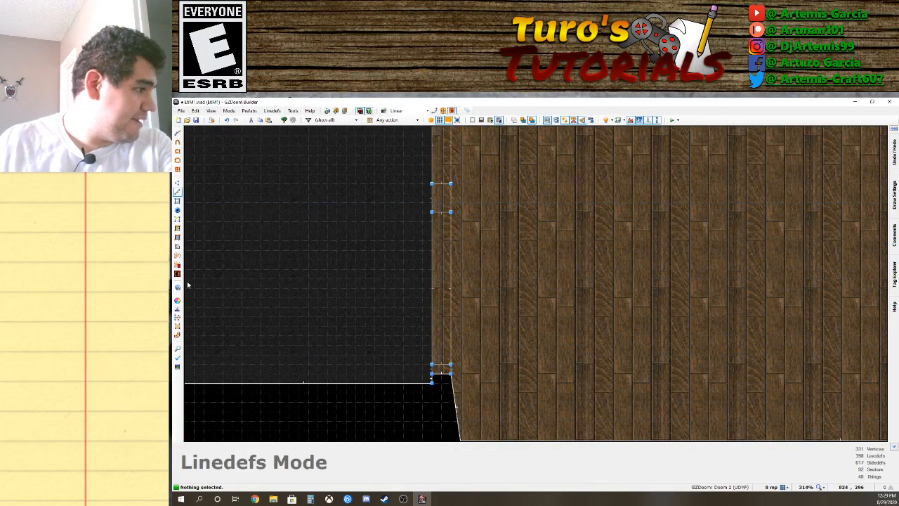
Bevel the corners at both ends of the opening by adding a vertex to each slanted wall line, the lower at 1024, 232.
{"action": "key", "text": "v"}
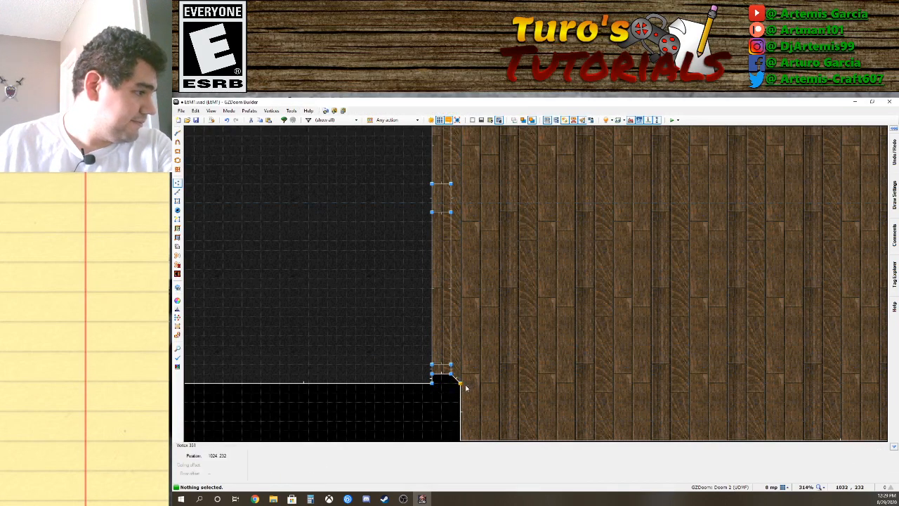
{"action": "left_click", "coordinate": [461, 380]}
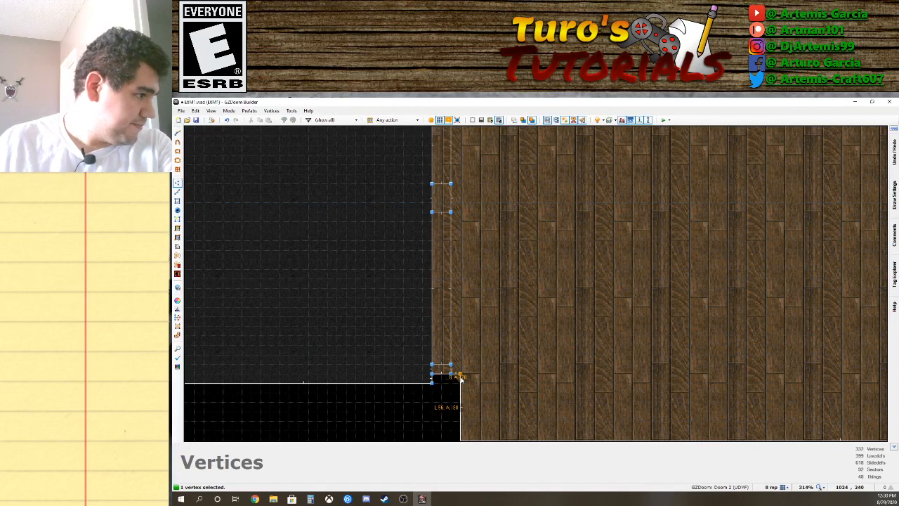
{"action": "right_click_drag", "start_coordinate": [461, 385], "coordinate": [461, 383]}
{"action": "key", "text": "Up"}
{"action": "key", "text": "Up"}
{"action": "key", "text": "Up"}
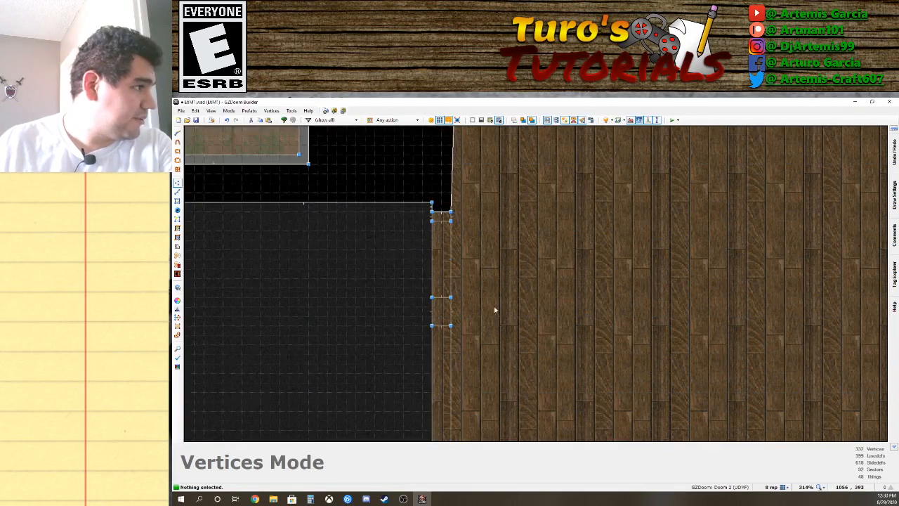
{"action": "right_click_drag", "start_coordinate": [459, 201], "coordinate": [460, 203]}
{"action": "key", "text": "Down"}
{"action": "key", "text": "Down"}
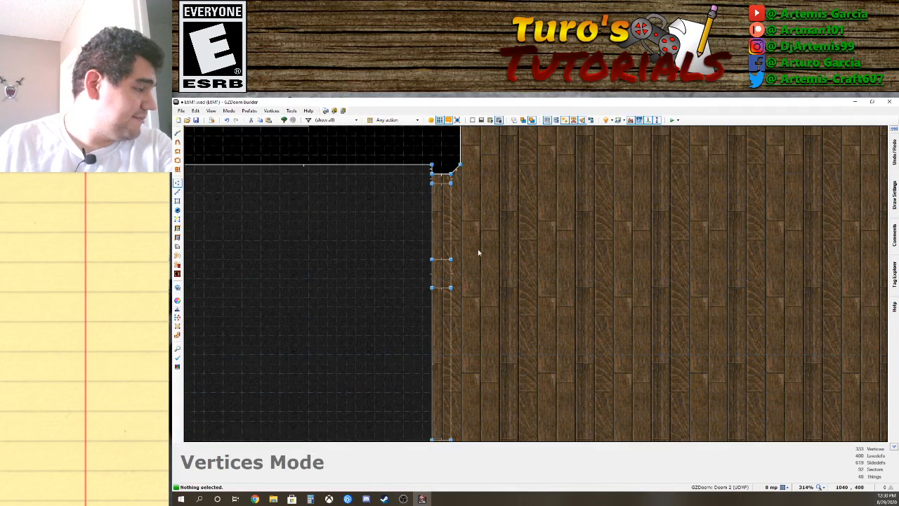
Examine the large room and its opening to the computer room in the 3D view.
{"action": "scroll", "coordinate": [475, 253], "scroll_direction": "down", "scroll_amount": 1}
{"action": "scroll", "coordinate": [475, 253], "scroll_direction": "down", "scroll_amount": 1}
{"action": "key", "text": "Up"}
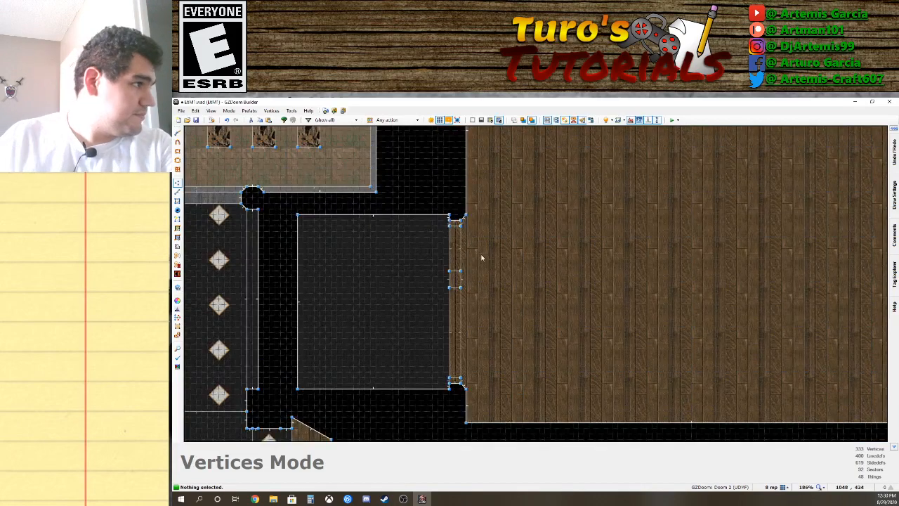
{"action": "key", "text": "q"}
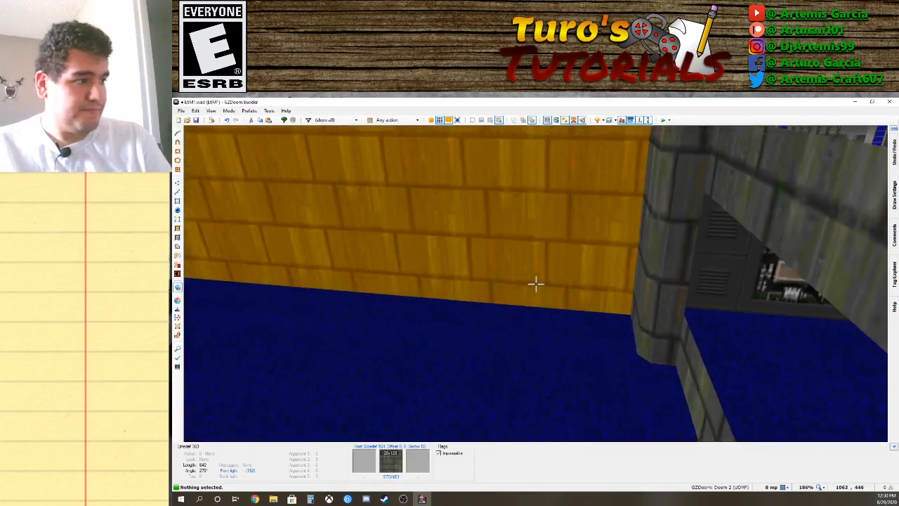
{"action": "key", "text": "g"}
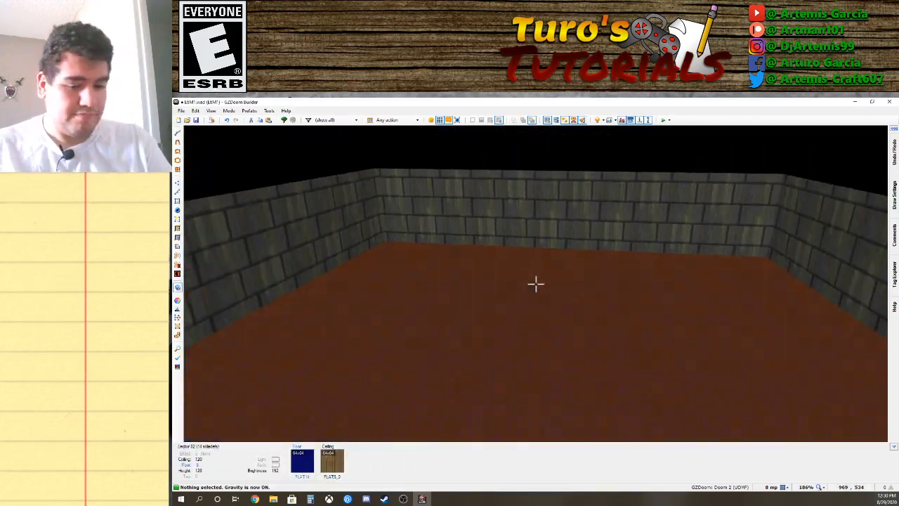
{"action": "key", "text": "e"}
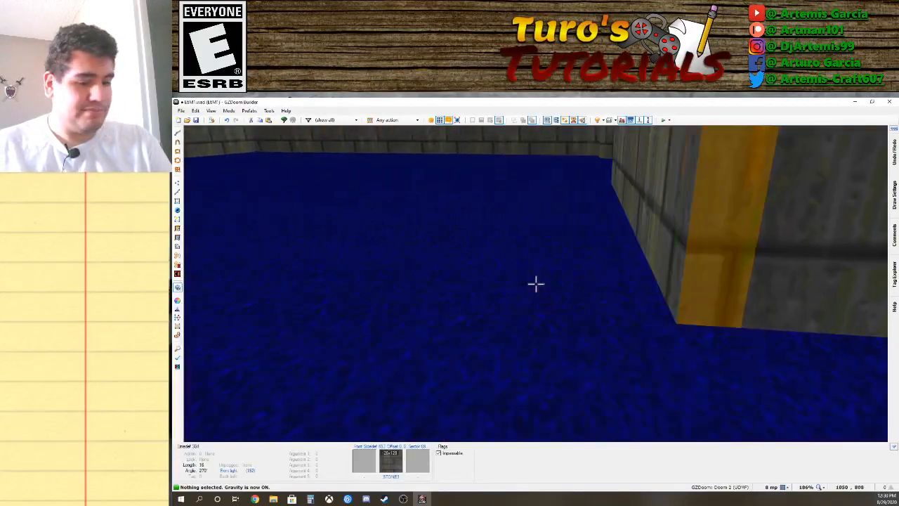
{"action": "key", "text": "g"}
{"action": "key", "text": "d"}
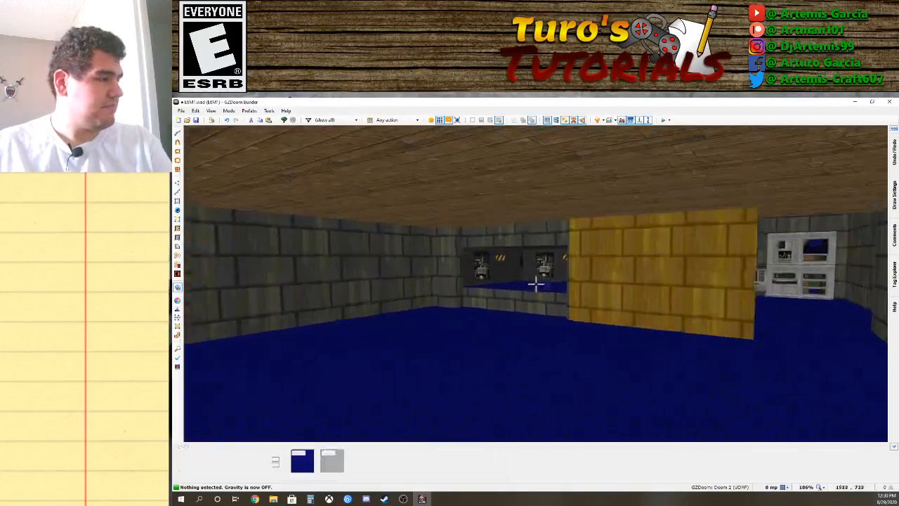
{"action": "key", "text": "w"}
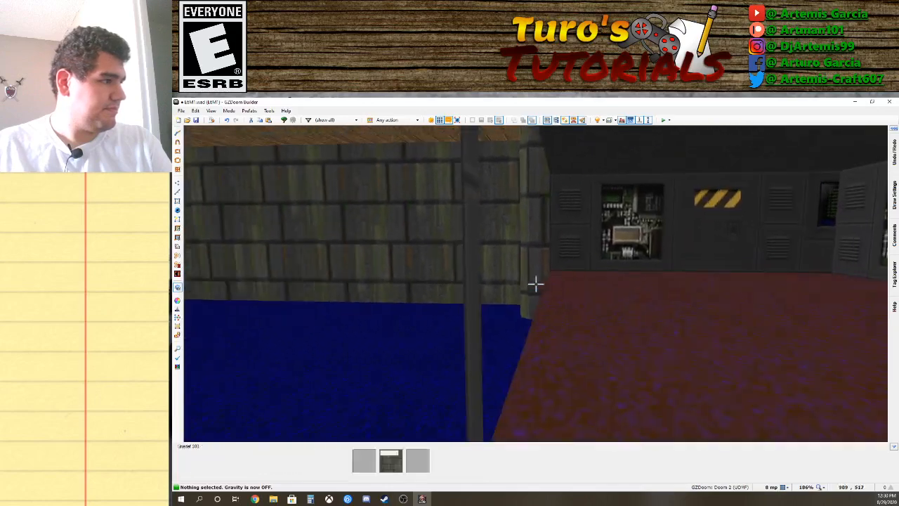
{"action": "key", "text": "s"}
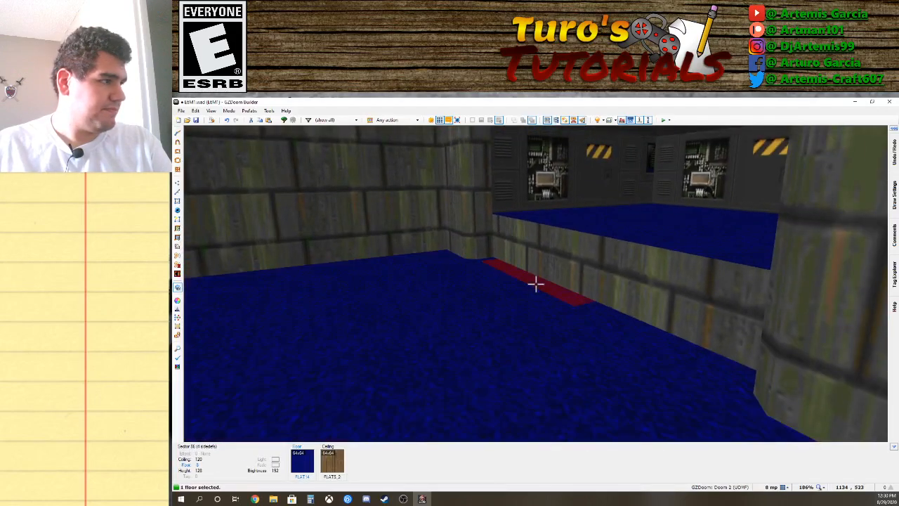
{"action": "key", "text": "w"}
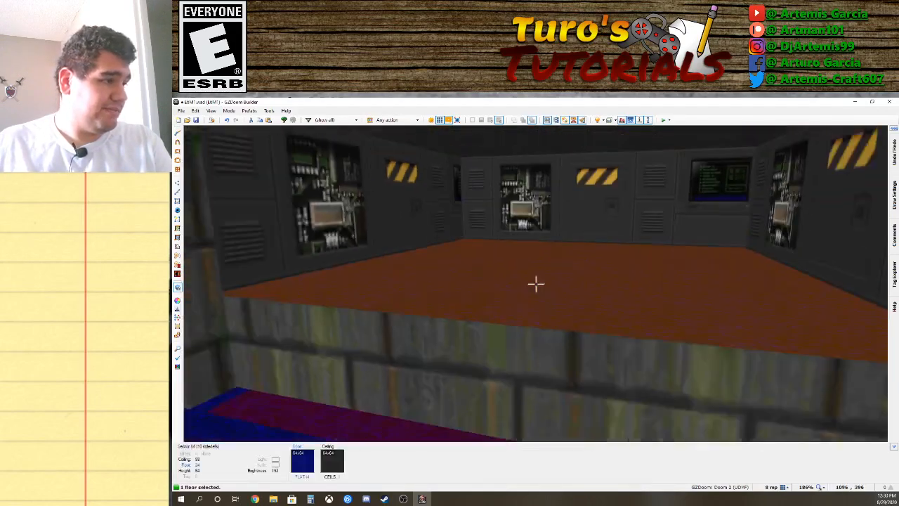
Lower the computer room's floor to a height of -8.
{"action": "key", "text": "s"}
{"action": "left_click", "coordinate": [536, 284]}
{"action": "left_click", "coordinate": [536, 283]}
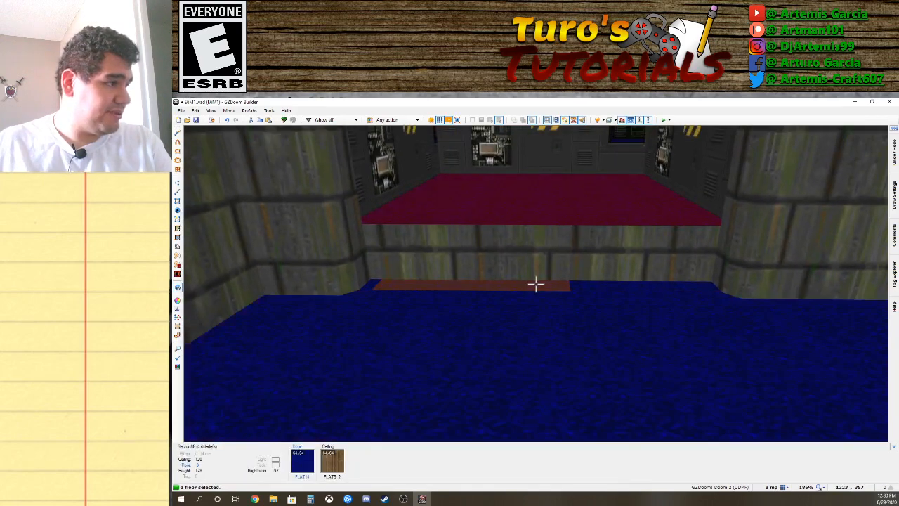
{"action": "key", "text": "w"}
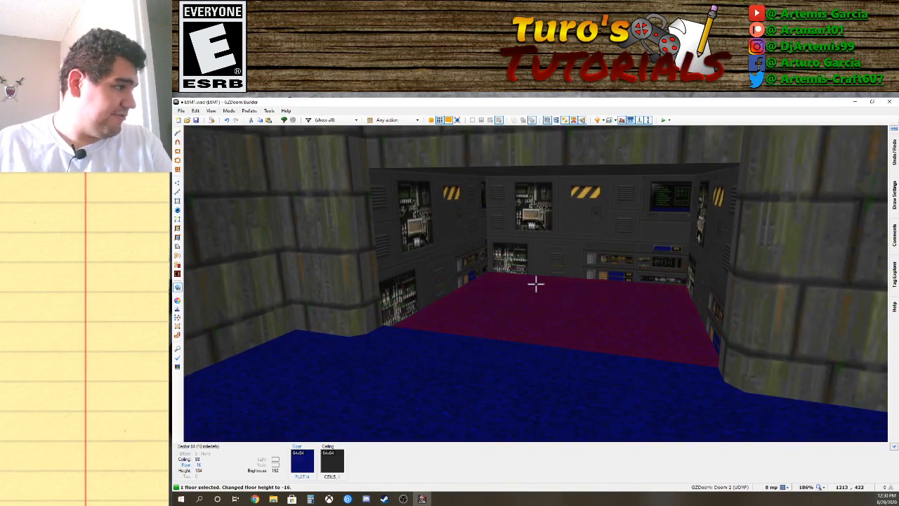
{"action": "key", "text": "w"}
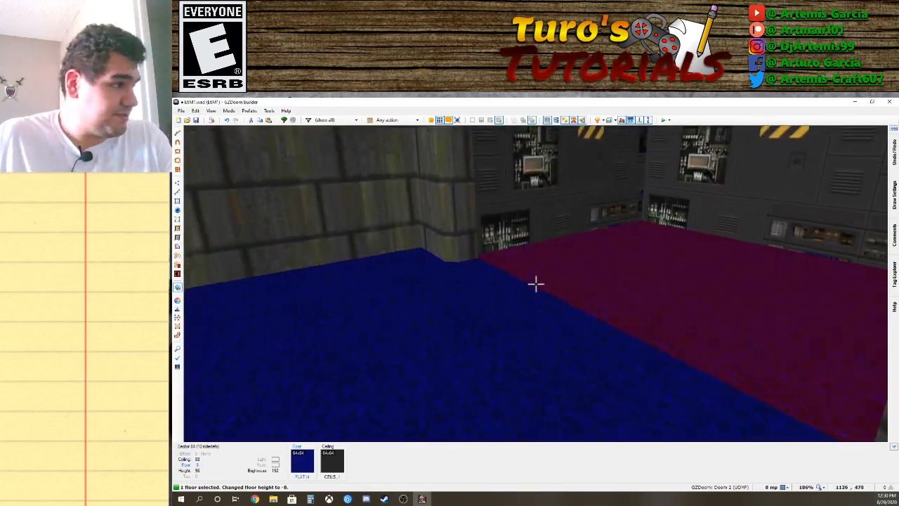
Raise the floors of the corner, window and middle segments of the divider strip to 24, and clear the selection.
{"action": "left_click", "coordinate": [536, 284]}
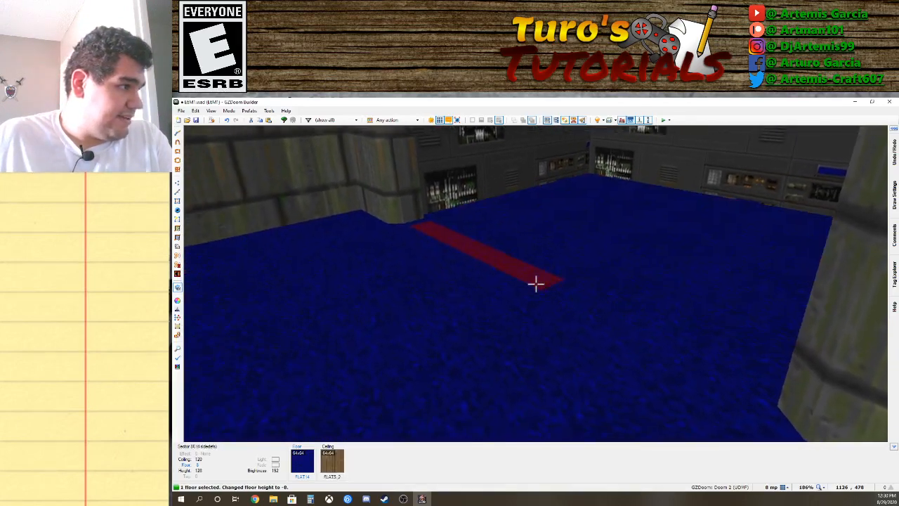
{"action": "left_click", "coordinate": [536, 284]}
{"action": "key", "text": "a"}
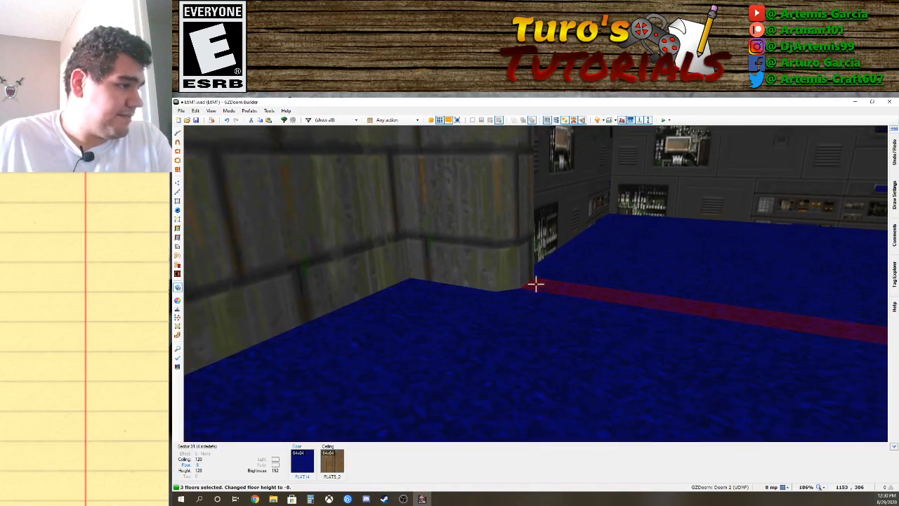
{"action": "scroll", "coordinate": [536, 283], "scroll_direction": "up", "scroll_amount": 2}
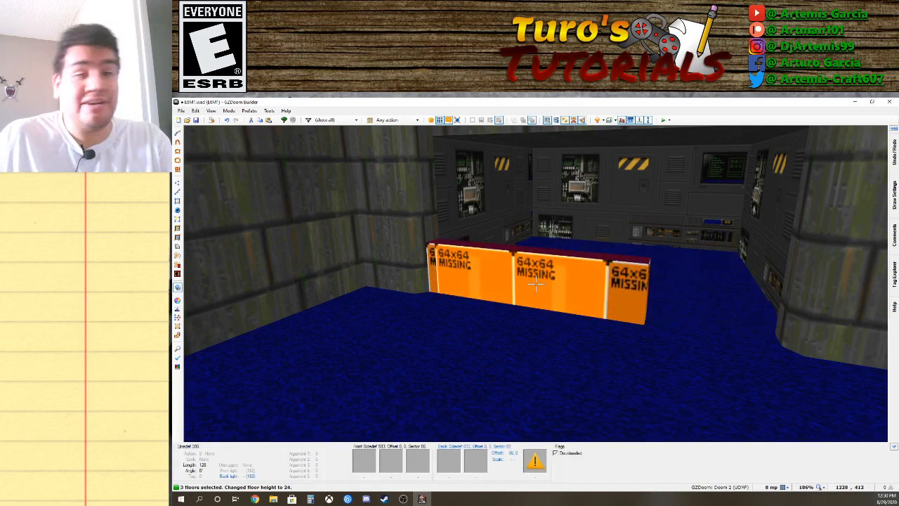
{"action": "key", "text": "e"}
{"action": "left_click", "coordinate": [536, 284]}
{"action": "key", "text": "d"}
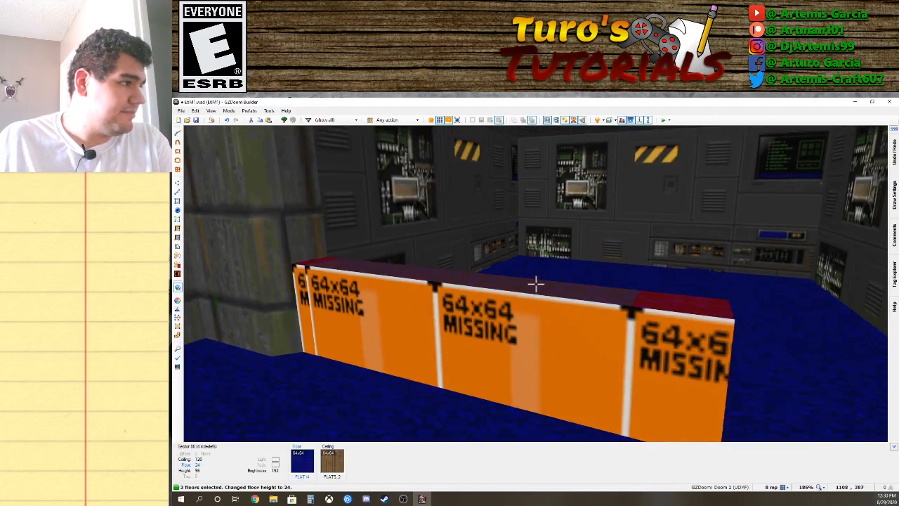
{"action": "left_click", "coordinate": [536, 281]}
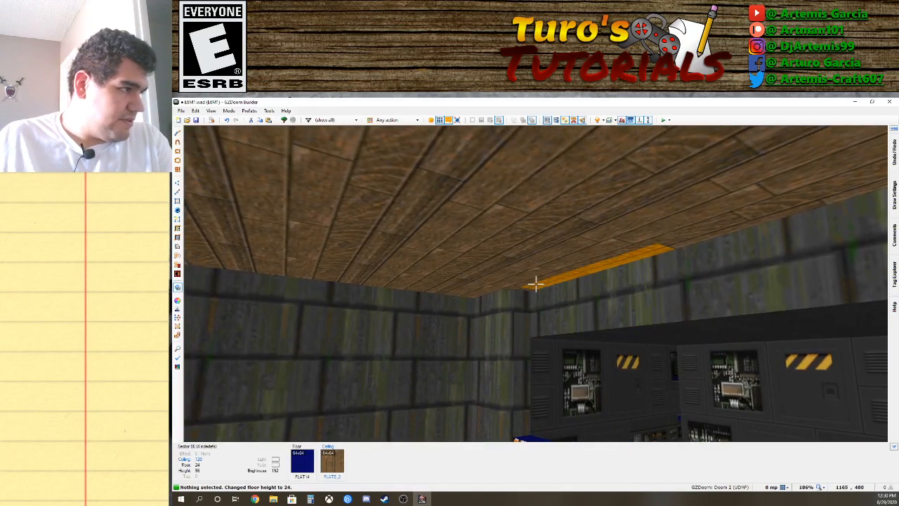
Lower the ceilings of the same three divider segments to 56, deselect them and return to the 2D map.
{"action": "left_click", "coordinate": [536, 284]}
{"action": "left_click", "coordinate": [536, 284]}
{"action": "left_click", "coordinate": [535, 284]}
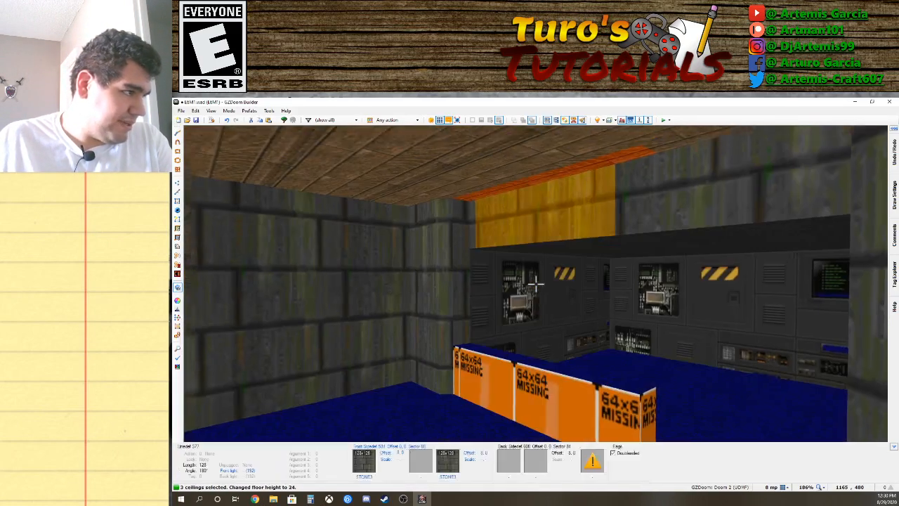
{"action": "key", "text": "d"}
{"action": "scroll", "coordinate": [536, 284], "scroll_direction": "down", "scroll_amount": 6}
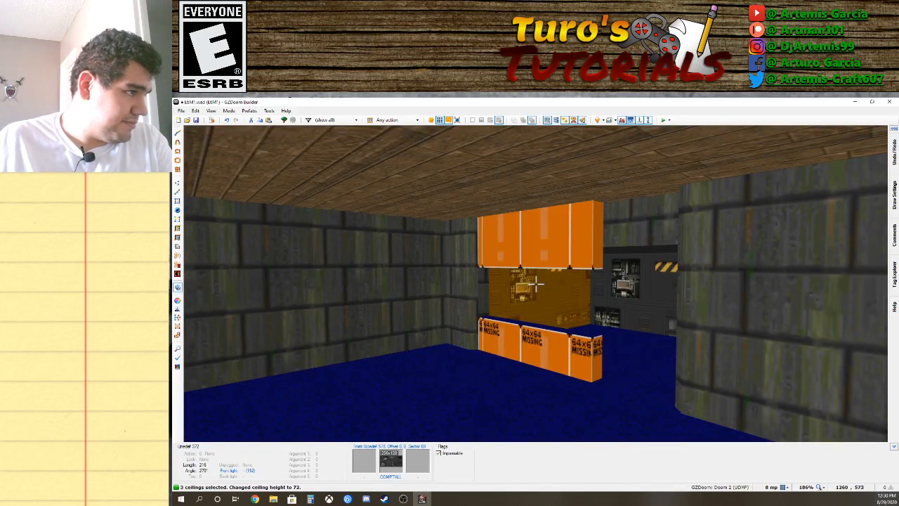
{"action": "scroll", "coordinate": [536, 282], "scroll_direction": "down", "scroll_amount": 2}
{"action": "key", "text": "e"}
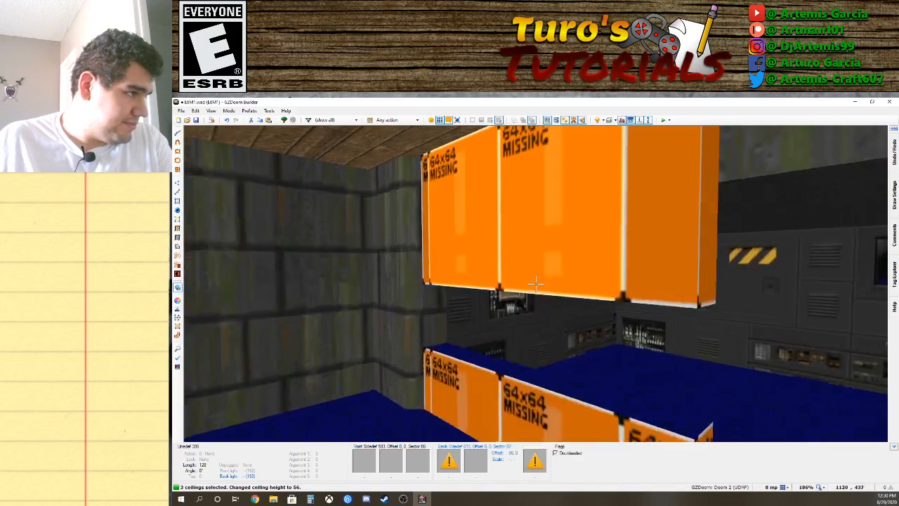
{"action": "key", "text": "d"}
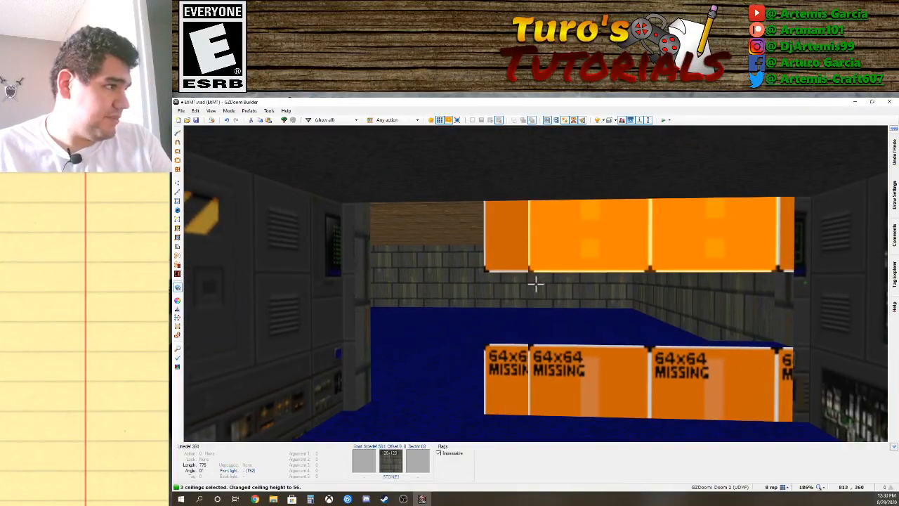
{"action": "key", "text": "e"}
{"action": "left_click", "coordinate": [536, 283]}
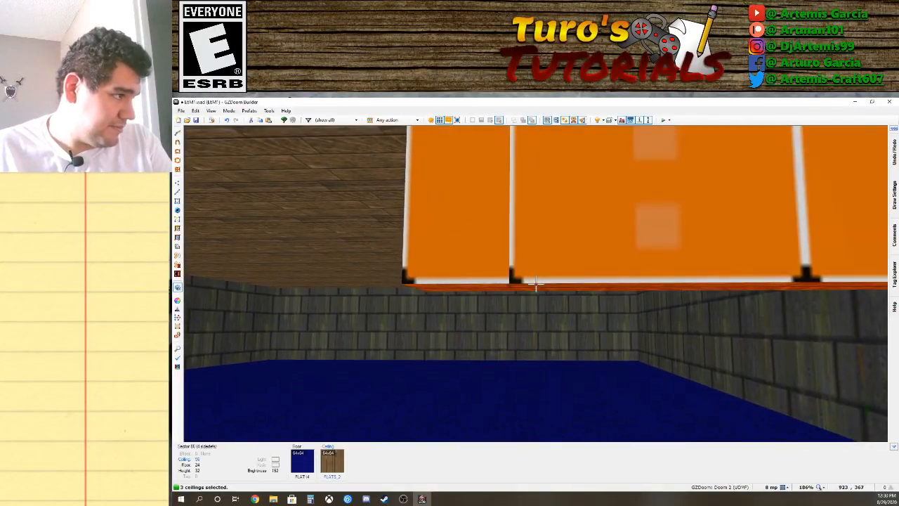
{"action": "key", "text": "w"}
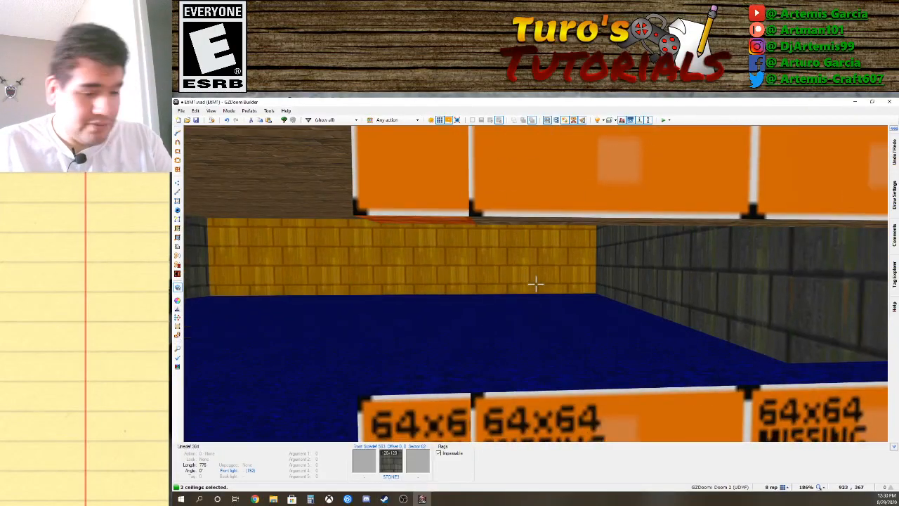
{"action": "key", "text": "q"}
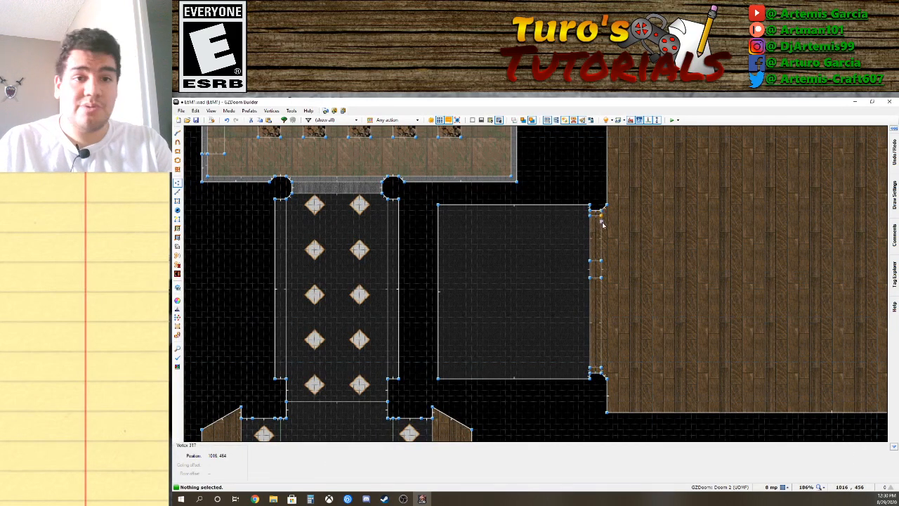
Delete the two end sectors and the middle sector of the divider strip, and check the opening in the 3D view.
{"action": "left_click", "coordinate": [179, 201]}
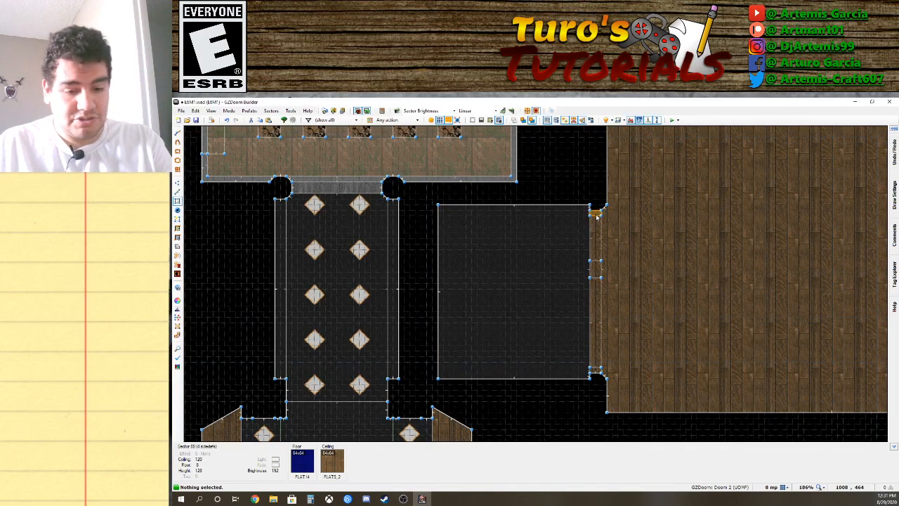
{"action": "key", "text": "Delete"}
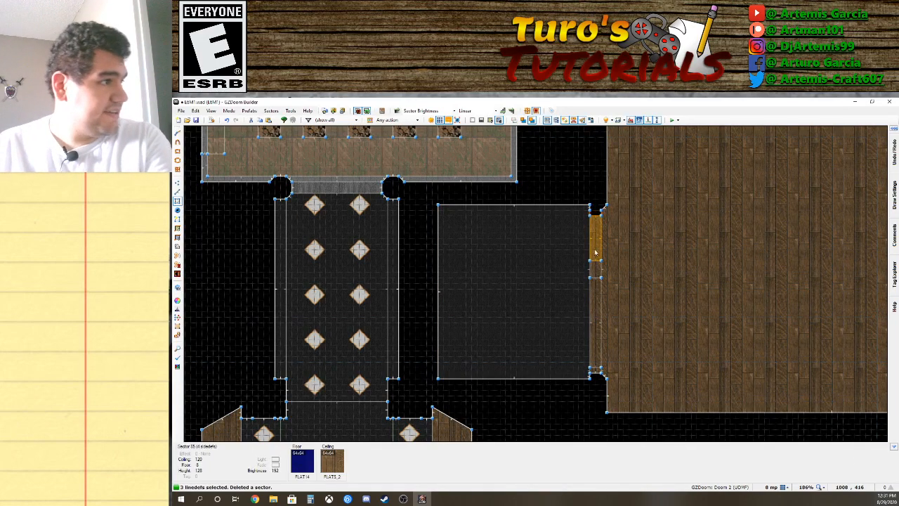
{"action": "key", "text": "Delete"}
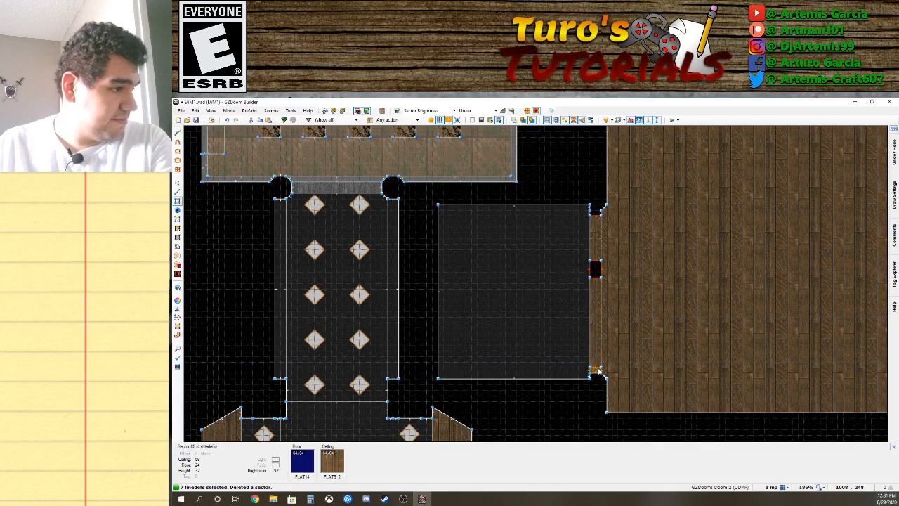
{"action": "key", "text": "Delete"}
{"action": "key", "text": "q"}
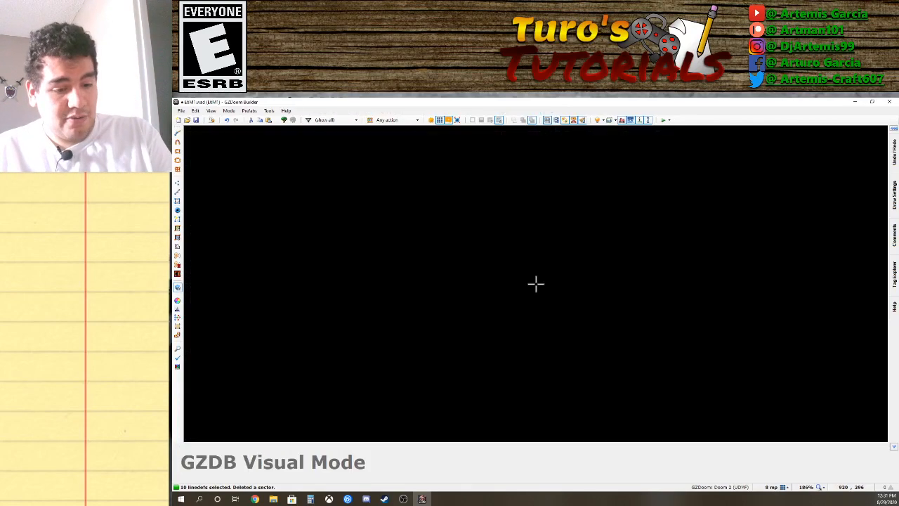
{"action": "key", "text": "e"}
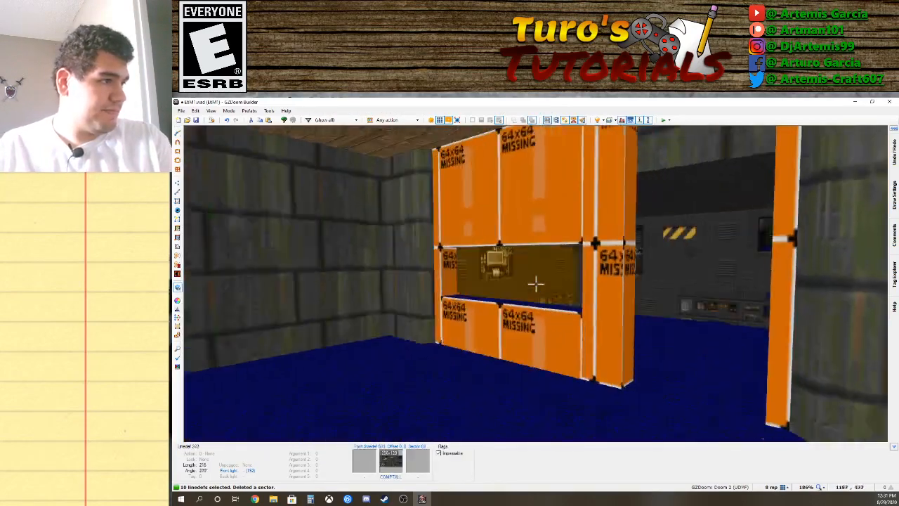
Select the ceiling of the open doorway segment beside the pillar and lower it to 80.
{"action": "key", "text": "d"}
{"action": "key", "text": "e"}
{"action": "key", "text": "s"}
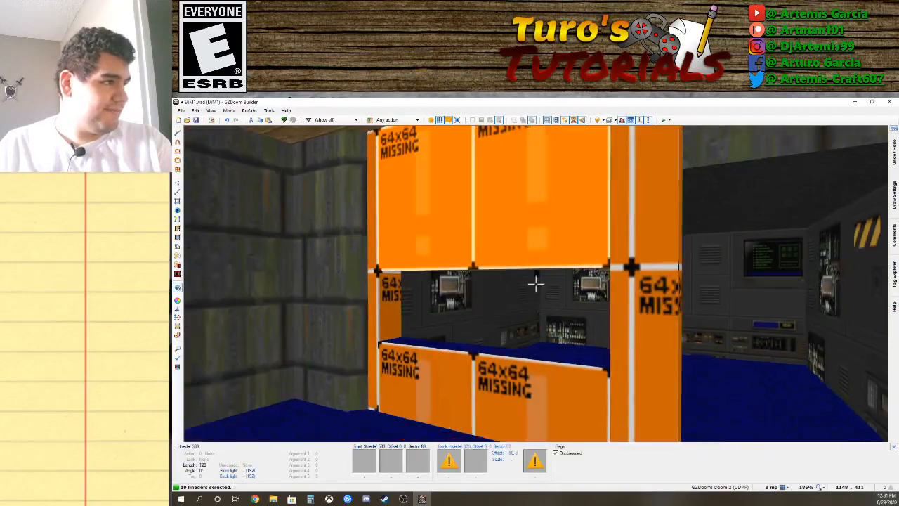
{"action": "key", "text": "e"}
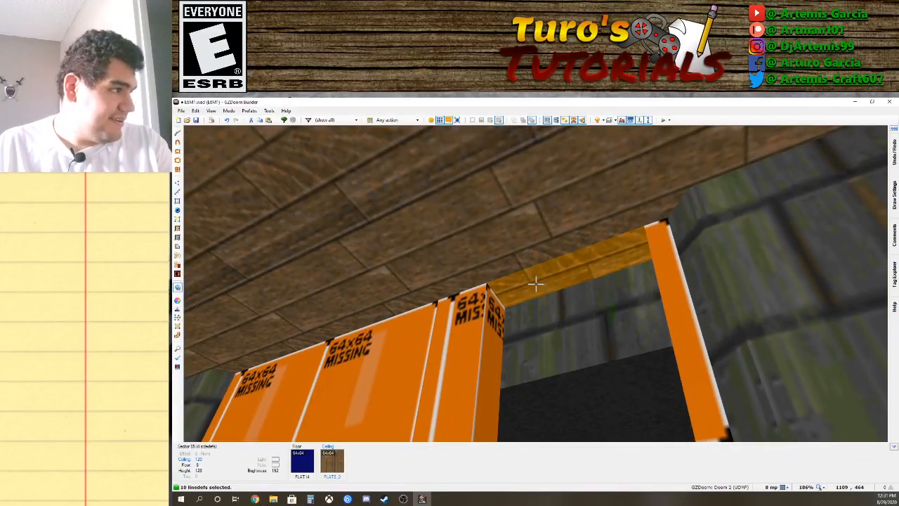
{"action": "left_click", "coordinate": [536, 284]}
{"action": "key", "text": "d"}
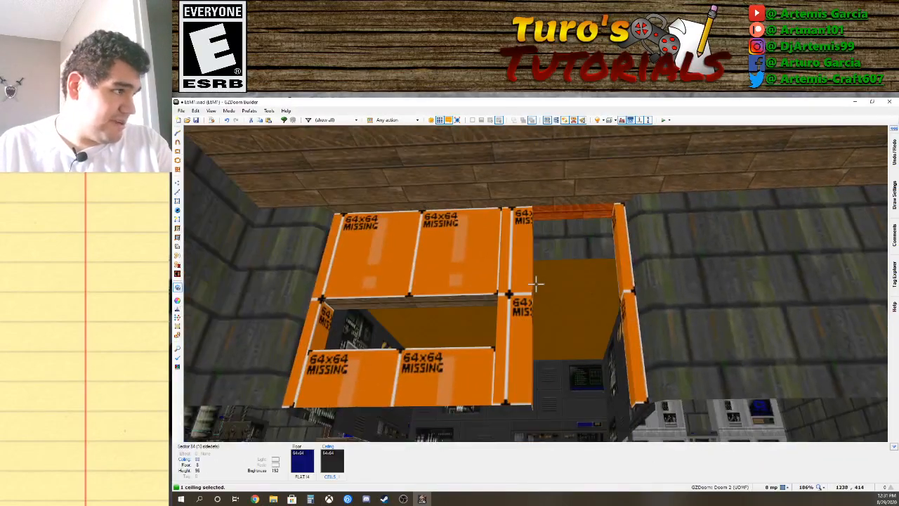
{"action": "scroll", "coordinate": [536, 284], "scroll_direction": "down", "scroll_amount": 6}
{"action": "key", "text": "e"}
{"action": "key", "text": "d"}
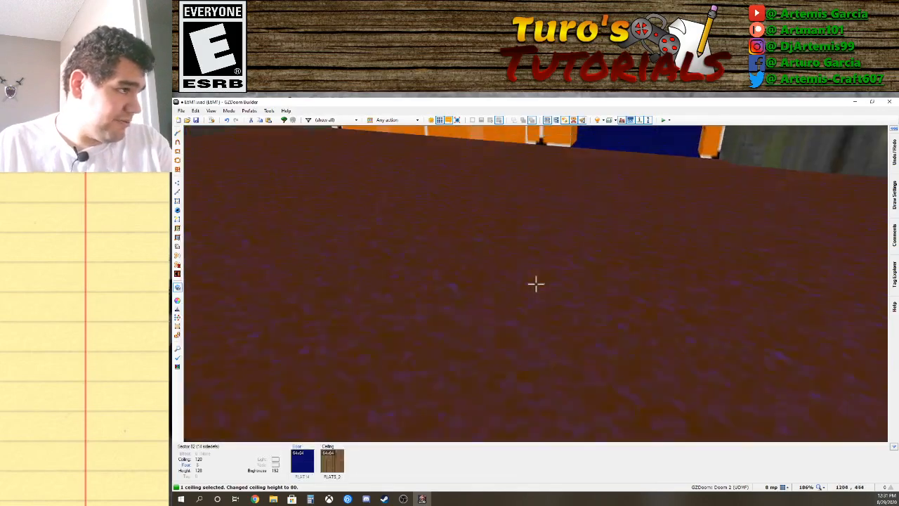
{"action": "key", "text": "d"}
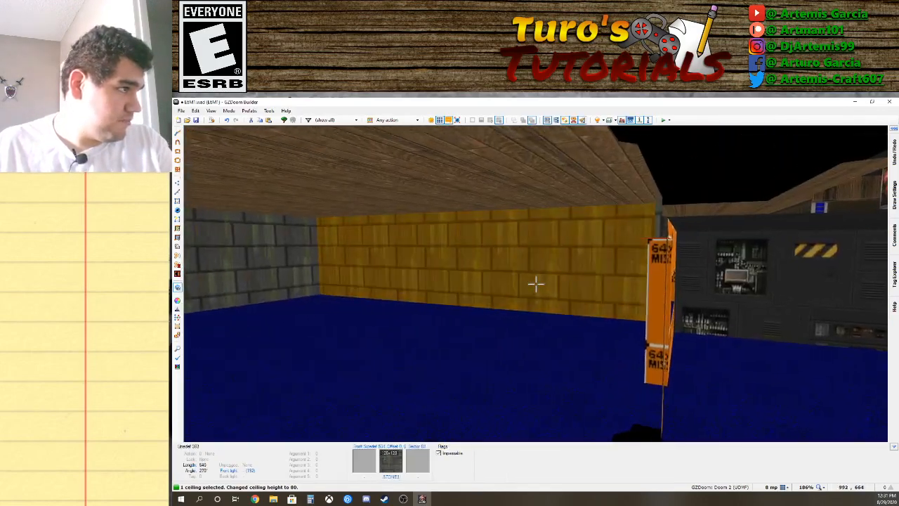
{"action": "key", "text": "e"}
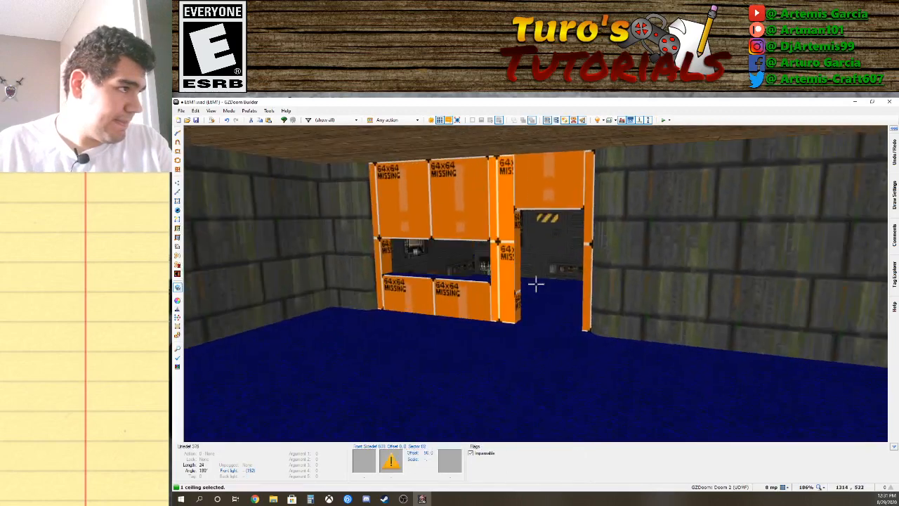
Lower the doorway segment's ceiling to -8 to close the opening like a door, and clear the selection.
{"action": "scroll", "coordinate": [536, 284], "scroll_direction": "down", "scroll_amount": 10}
{"action": "scroll", "coordinate": [535, 283], "scroll_direction": "down", "scroll_amount": 1}
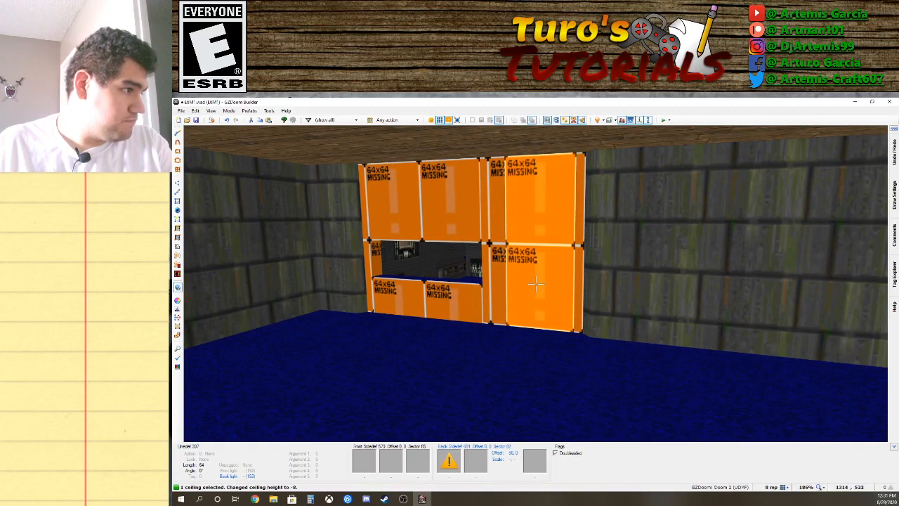
{"action": "key", "text": "s"}
{"action": "key", "text": "s"}
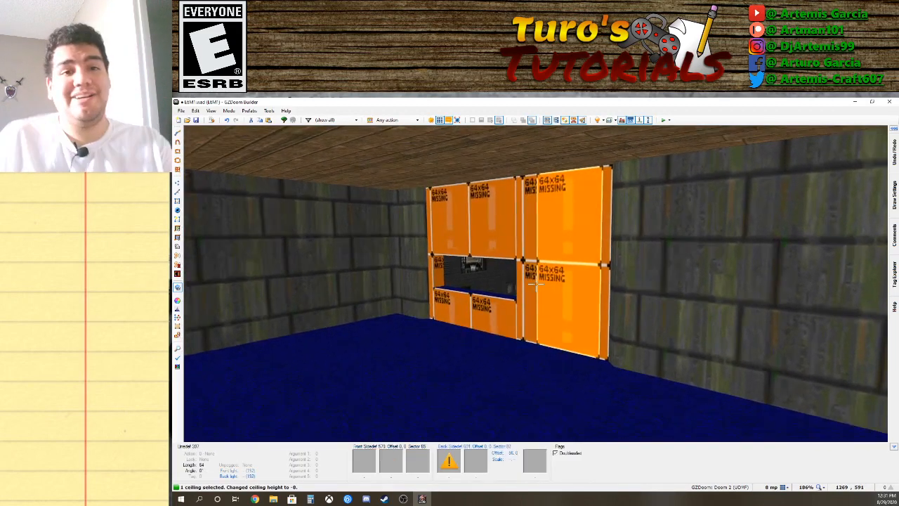
{"action": "key", "text": "w"}
{"action": "key", "text": "w"}
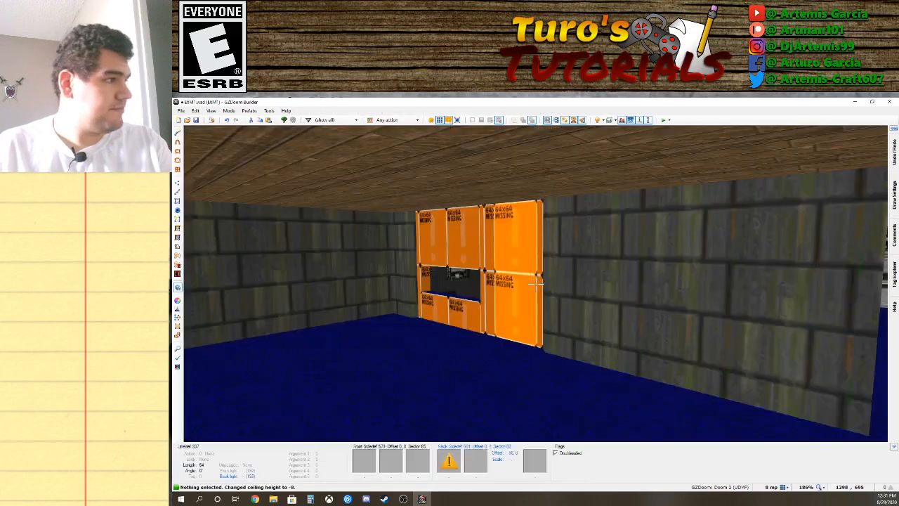
{"action": "key", "text": "e"}
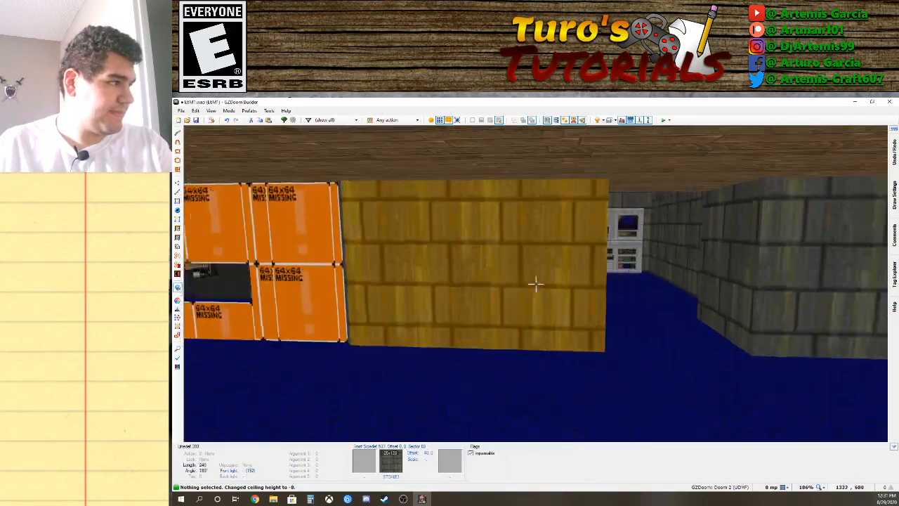
{"action": "key", "text": "e"}
{"action": "right_click", "coordinate": [538, 285]}
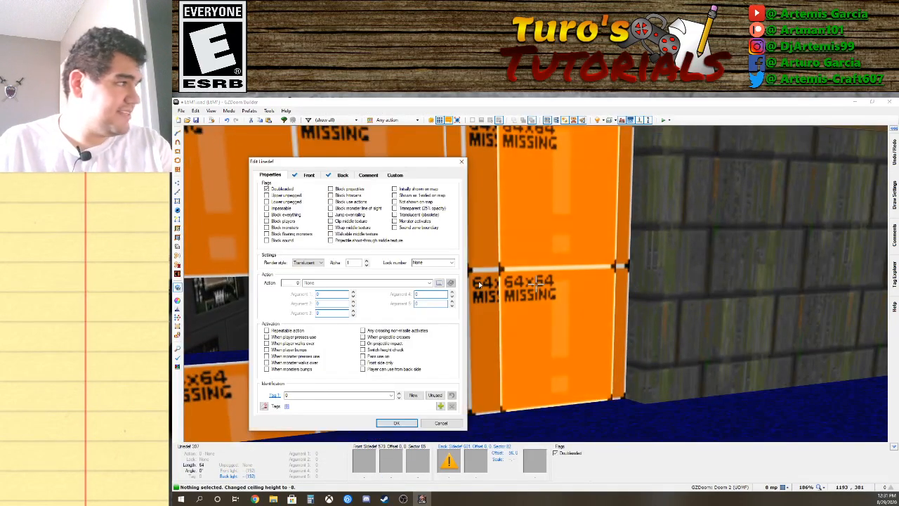
{"action": "left_click", "coordinate": [310, 177]}
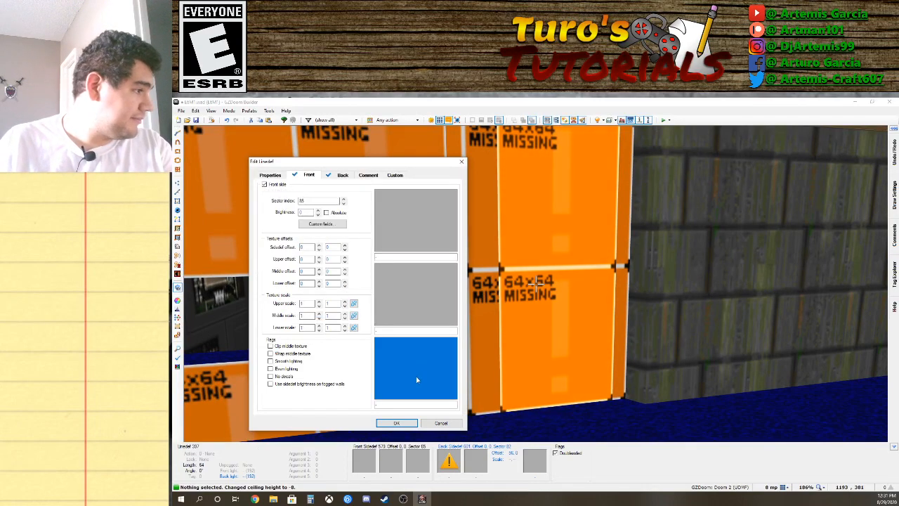
{"action": "left_click", "coordinate": [430, 423]}
{"action": "key", "text": "q"}
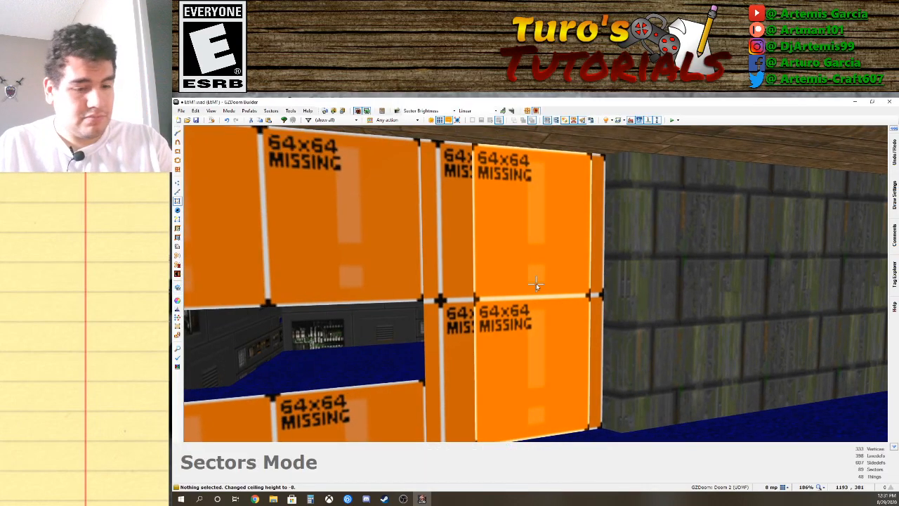
{"action": "key", "text": "q"}
Apply the DOOR1 texture to the upper back side of the door linedef, deselect it and turn gravity on.
{"action": "left_click", "coordinate": [536, 283]}
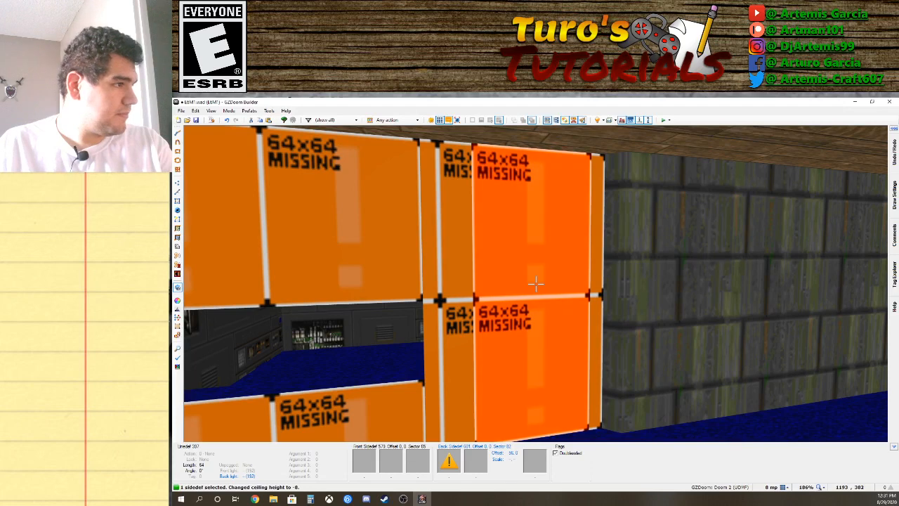
{"action": "right_click", "coordinate": [536, 283]}
{"action": "left_click", "coordinate": [412, 223]}
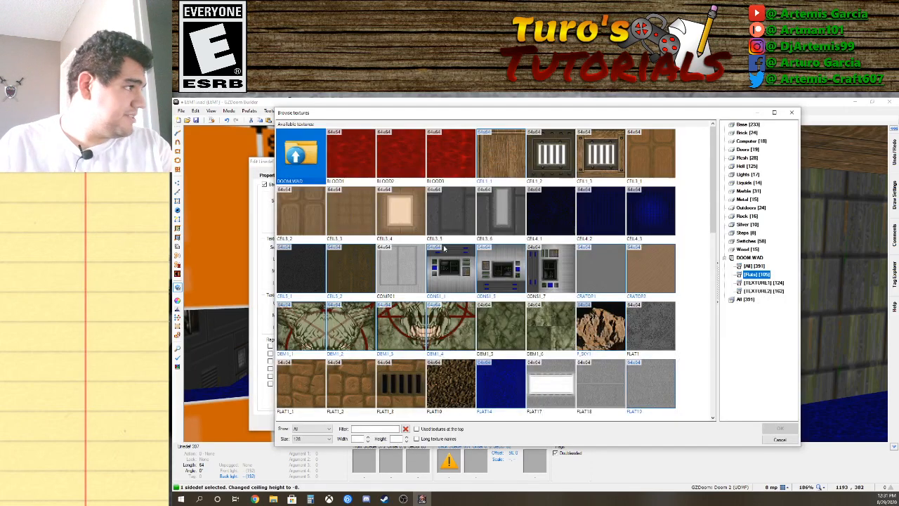
{"action": "left_click", "coordinate": [748, 149]}
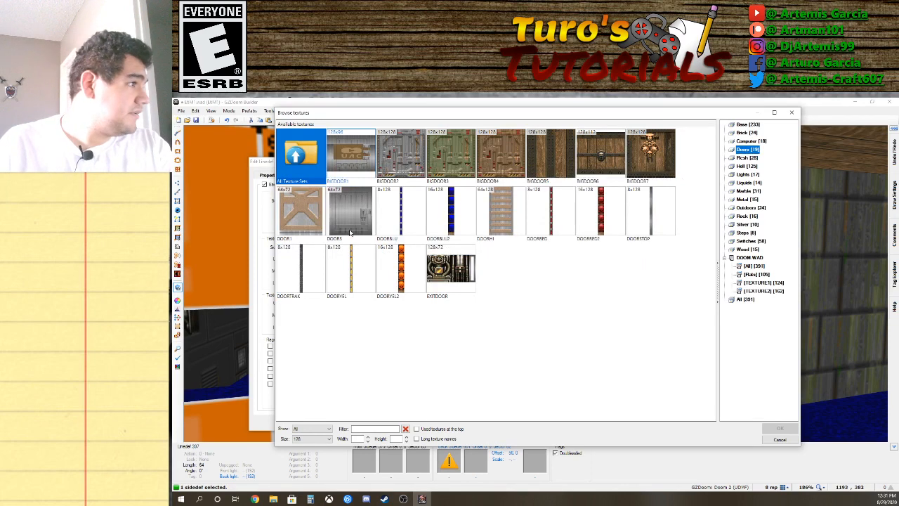
{"action": "double_click", "coordinate": [296, 215]}
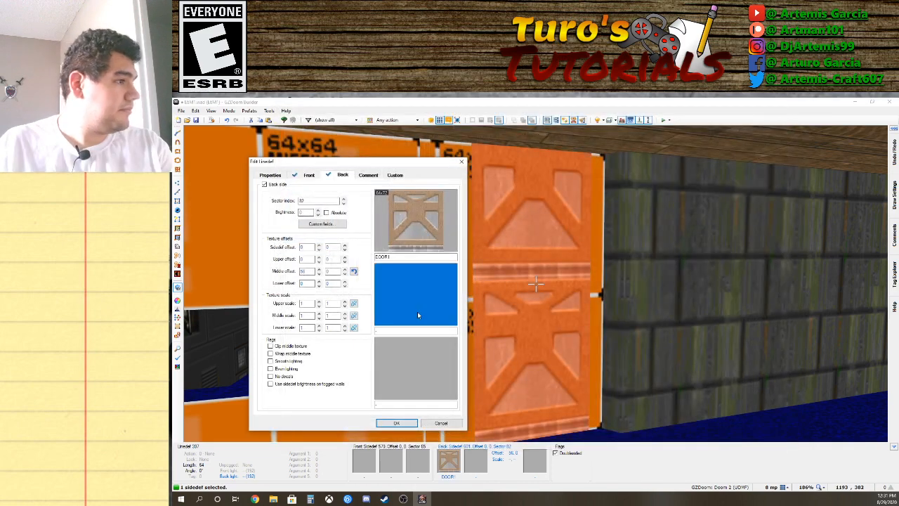
{"action": "left_click", "coordinate": [396, 422]}
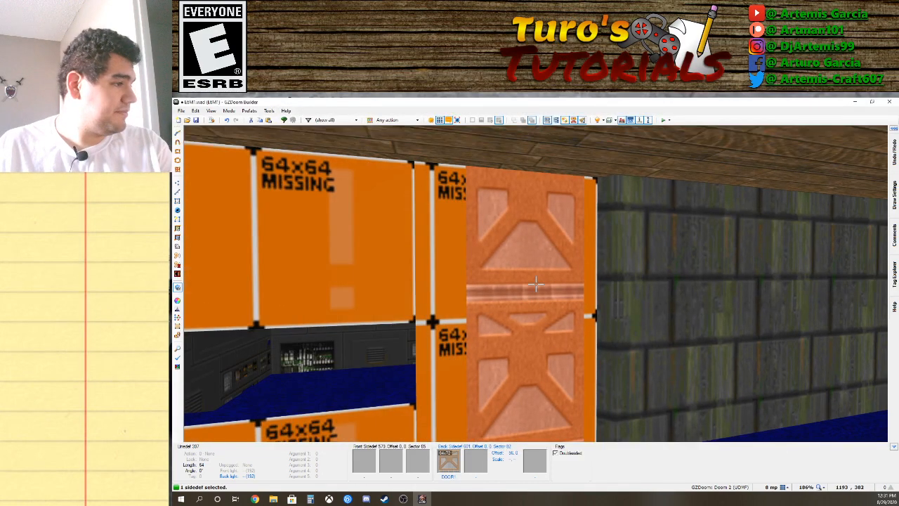
{"action": "key", "text": "w"}
{"action": "key", "text": "w"}
{"action": "key", "text": "d"}
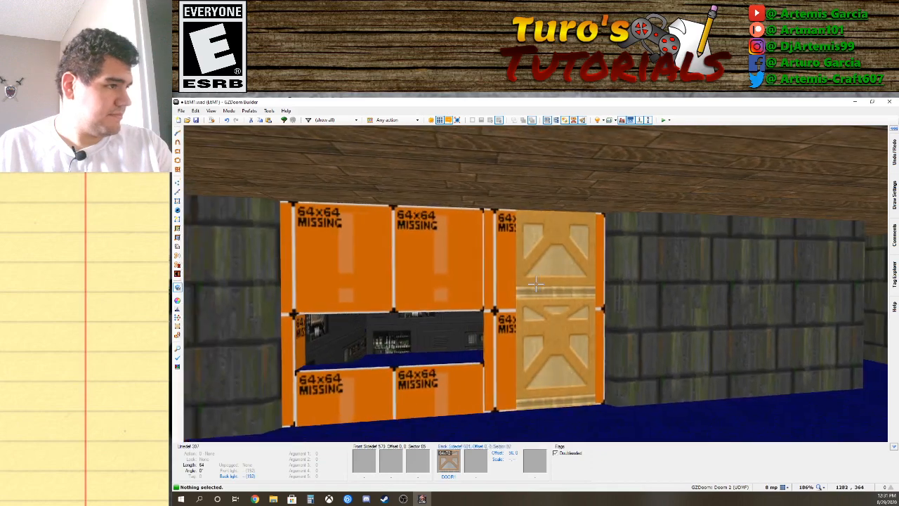
{"action": "key", "text": "g"}
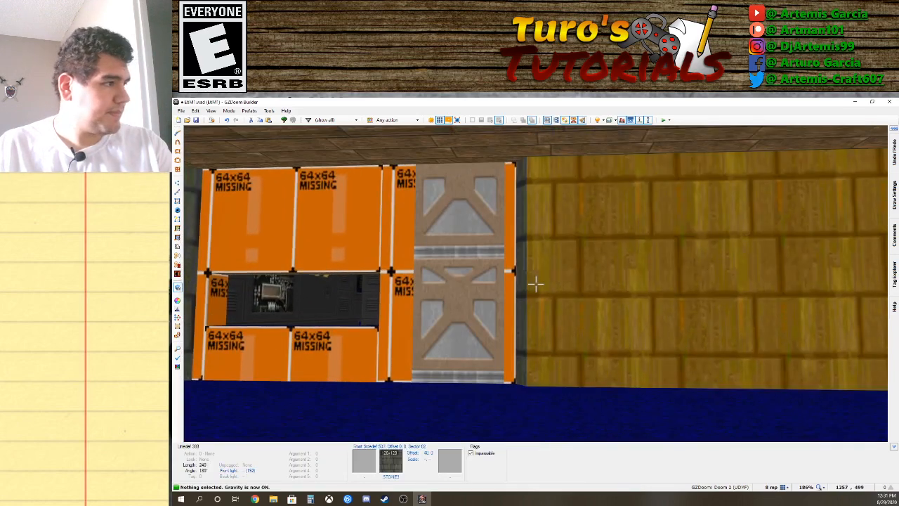
{"action": "key", "text": "s"}
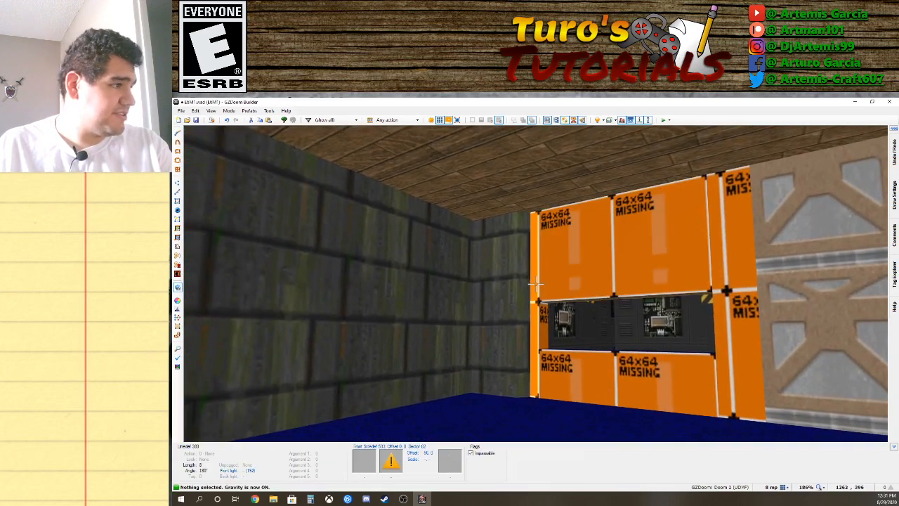
{"action": "left_click", "coordinate": [536, 284]}
{"action": "left_click", "coordinate": [536, 283]}
{"action": "left_click", "coordinate": [536, 283]}
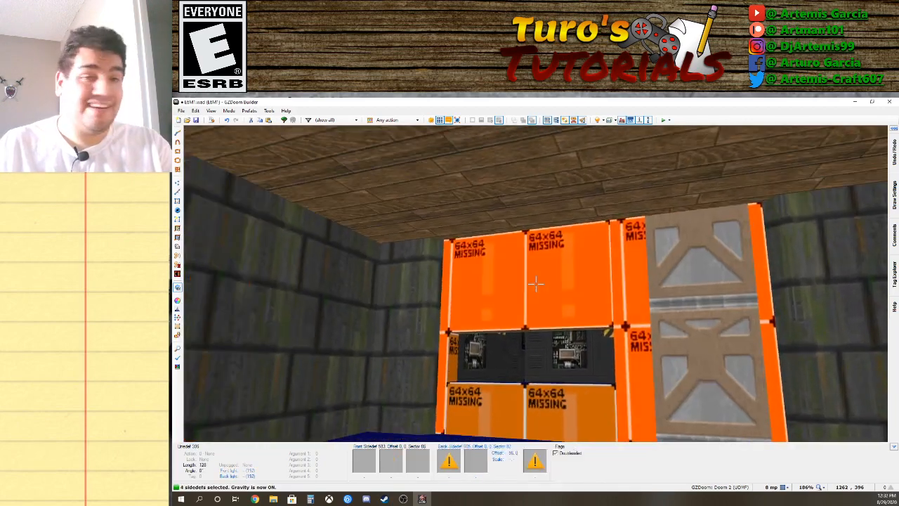
{"action": "right_click", "coordinate": [536, 283]}
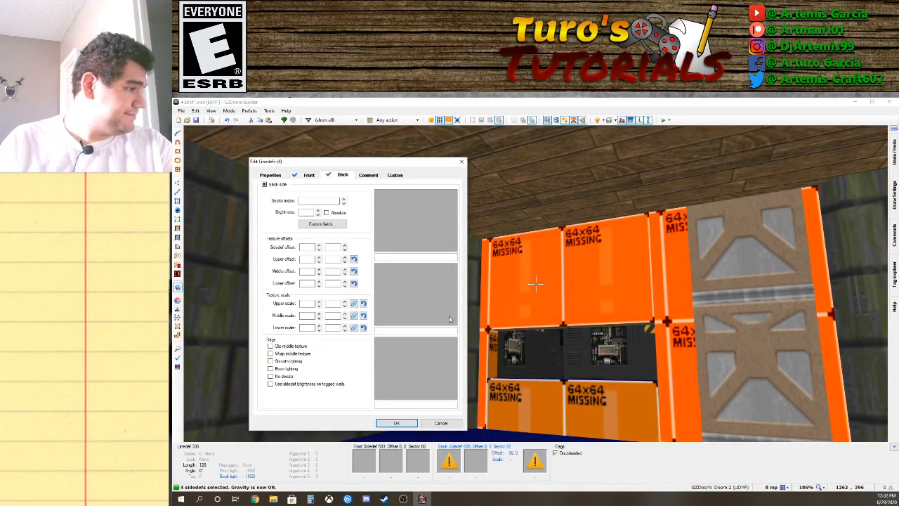
{"action": "key", "text": "Escape"}
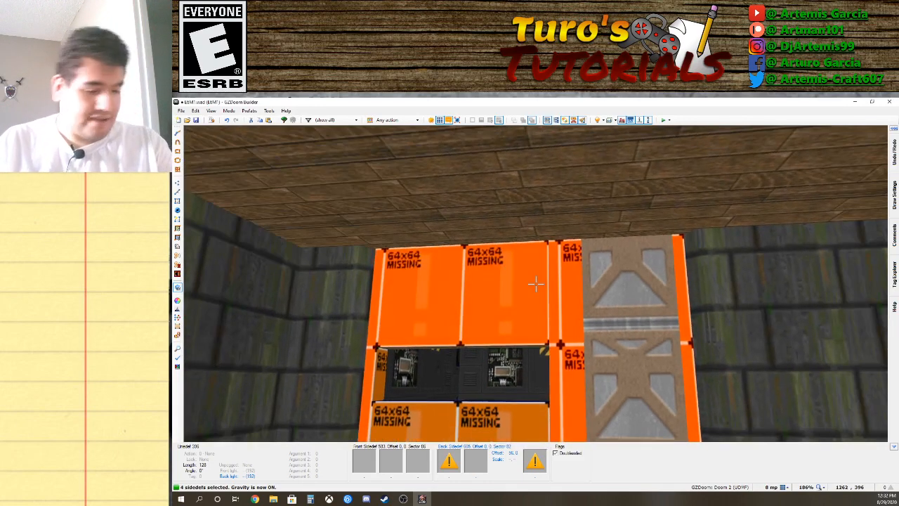
{"action": "key", "text": "q"}
{"action": "key", "text": "q"}
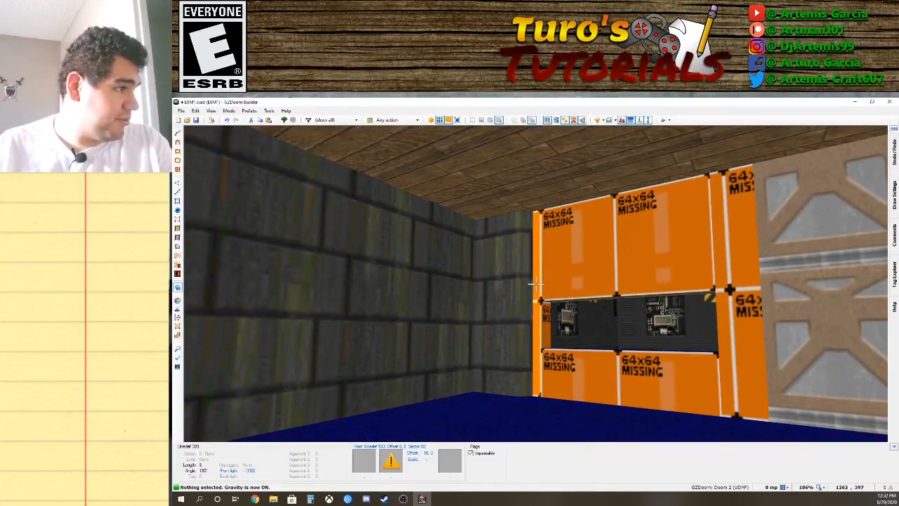
Select the untextured faces of the pillar and the two narrow end strips of the divider, leaving out the window faces.
{"action": "left_click", "coordinate": [536, 283]}
{"action": "left_click", "coordinate": [536, 283]}
{"action": "left_click", "coordinate": [536, 284]}
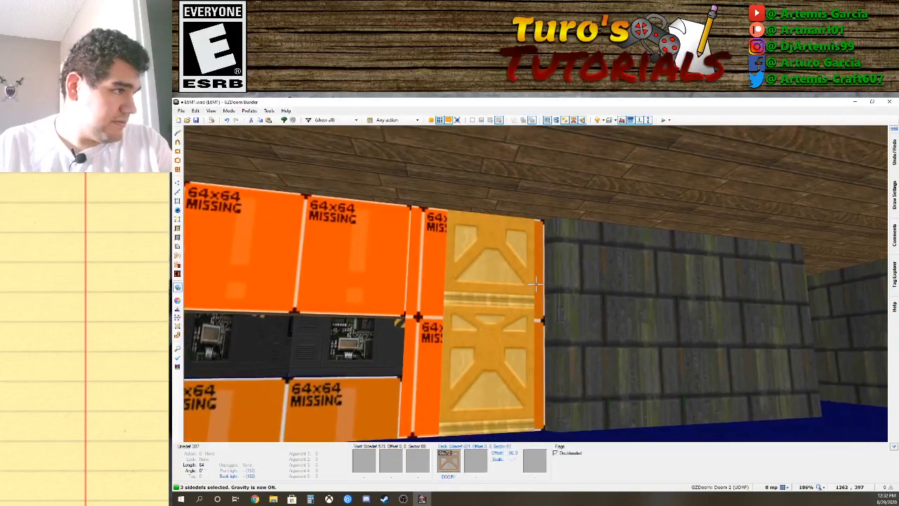
{"action": "left_click", "coordinate": [536, 283]}
{"action": "left_click", "coordinate": [536, 283]}
{"action": "right_click", "coordinate": [536, 283]}
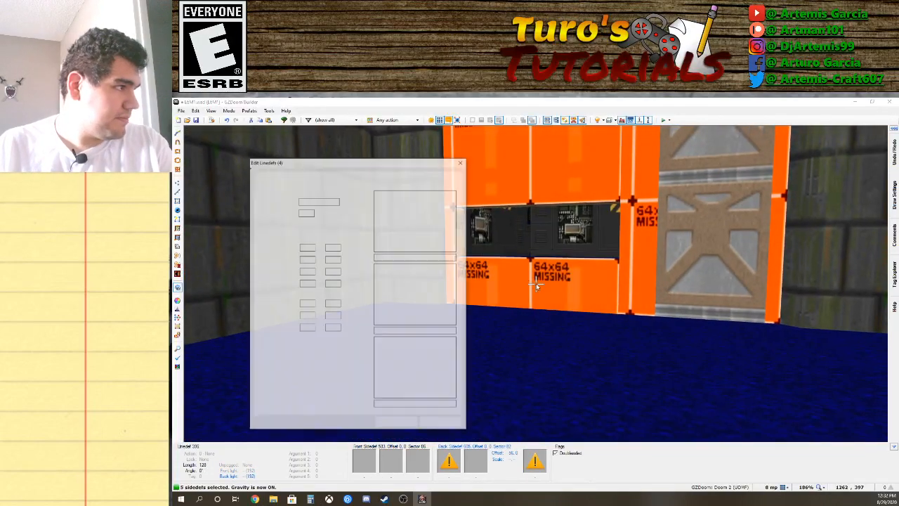
{"action": "left_click", "coordinate": [440, 423]}
{"action": "key", "text": "s"}
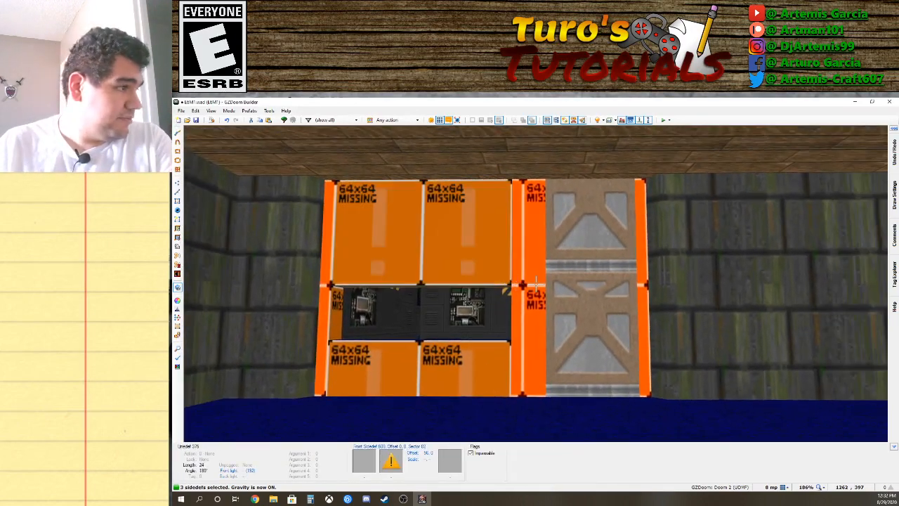
Open the texture browser for the selected faces' middle texture and look through the Brick and TEXTURE2 sets for a wall texture.
{"action": "right_click", "coordinate": [536, 282]}
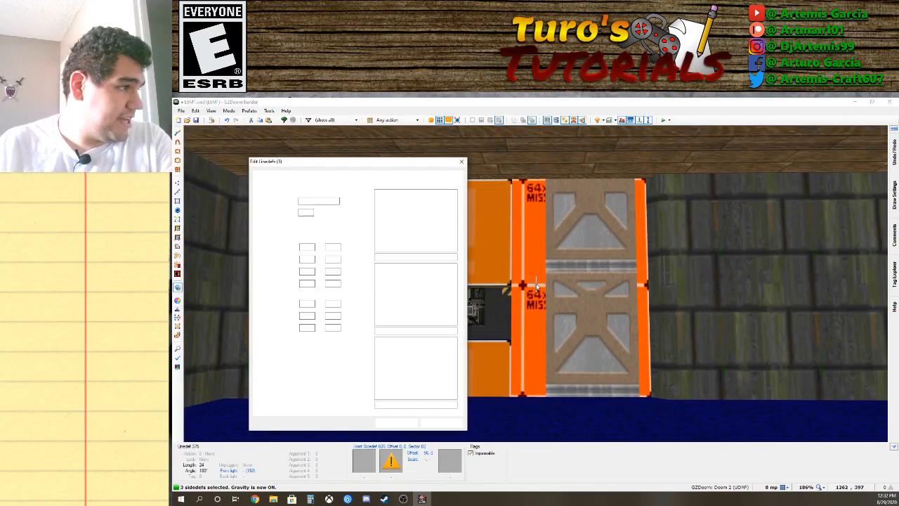
{"action": "left_click", "coordinate": [436, 293]}
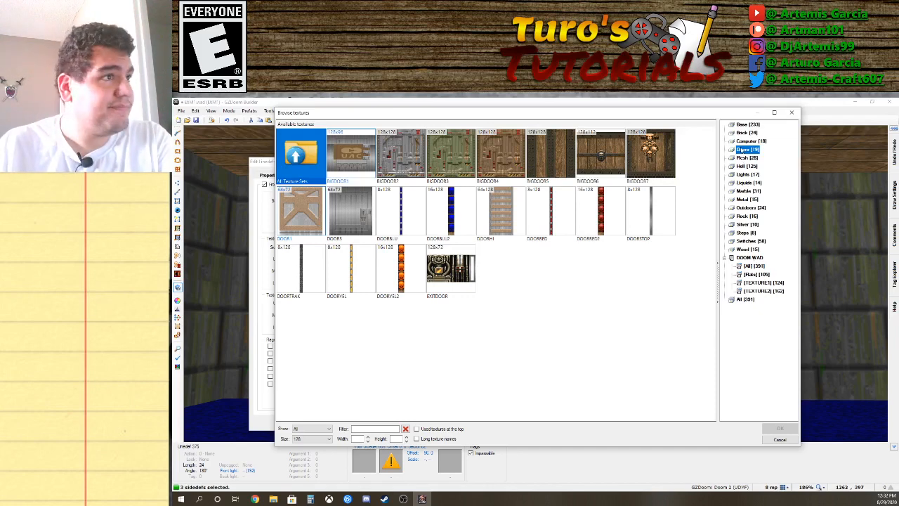
{"action": "left_click", "coordinate": [746, 133]}
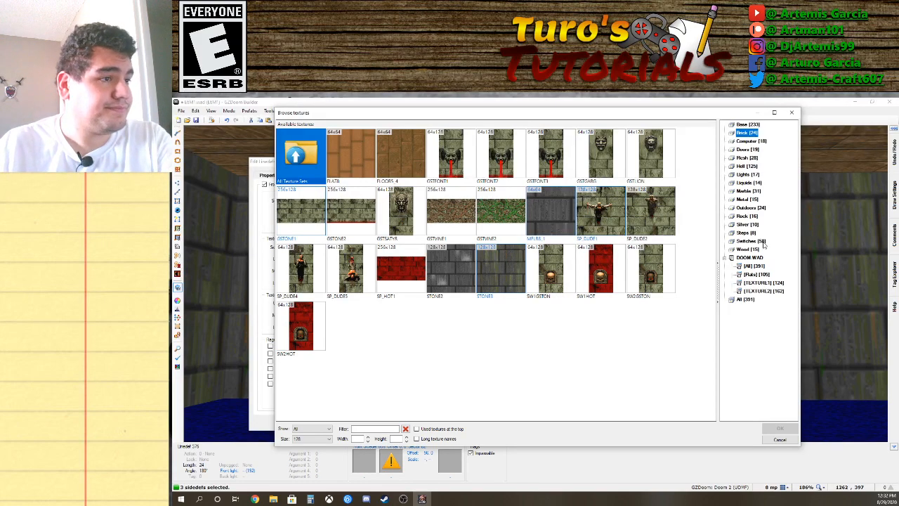
{"action": "left_click", "coordinate": [764, 290]}
{"action": "scroll", "coordinate": [549, 284], "scroll_direction": "down", "scroll_amount": 5}
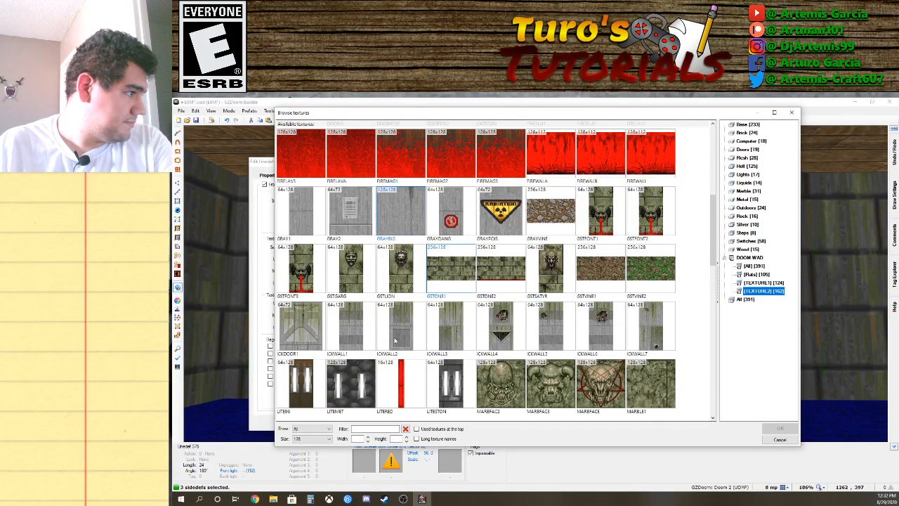
{"action": "scroll", "coordinate": [395, 341], "scroll_direction": "down", "scroll_amount": 10}
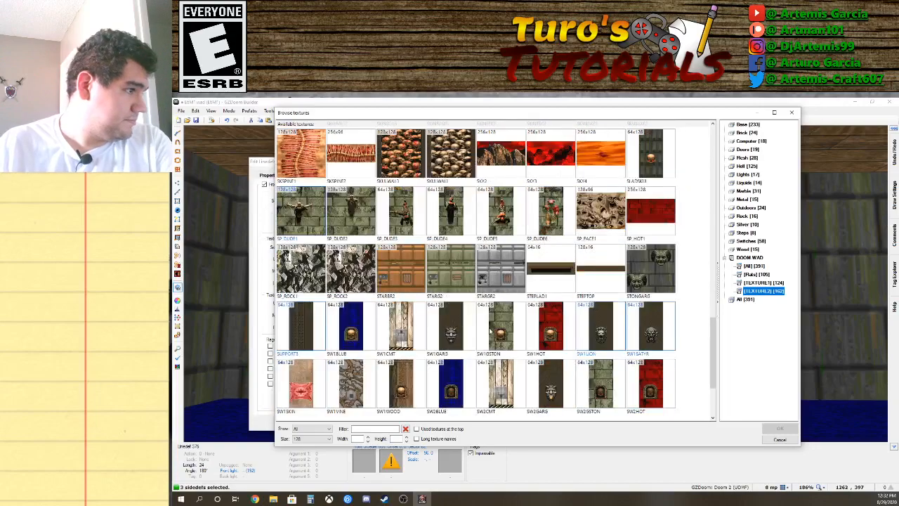
{"action": "scroll", "coordinate": [491, 332], "scroll_direction": "down", "scroll_amount": 2}
{"action": "scroll", "coordinate": [492, 333], "scroll_direction": "up", "scroll_amount": 12}
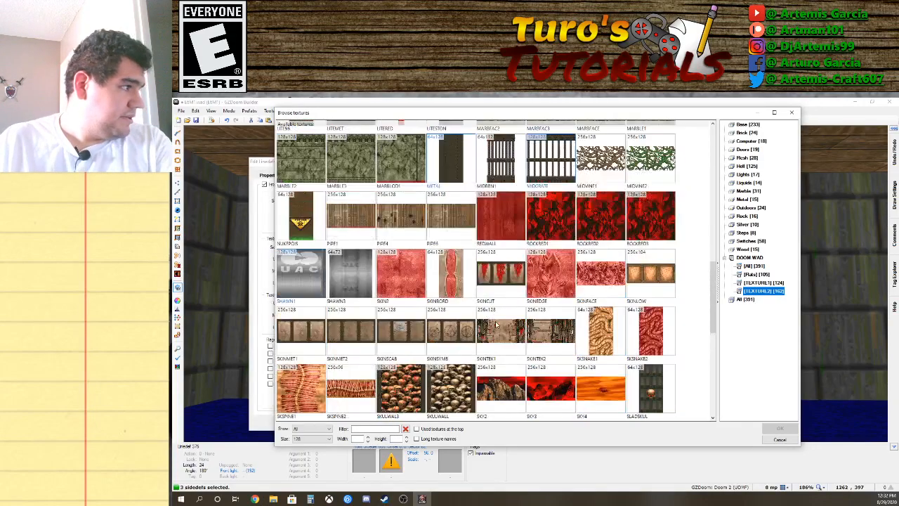
{"action": "scroll", "coordinate": [494, 335], "scroll_direction": "up", "scroll_amount": 1}
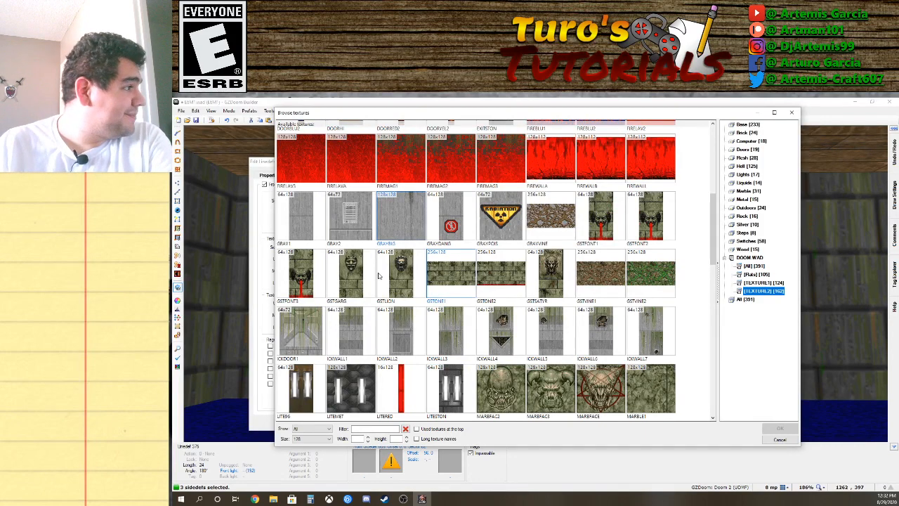
{"action": "scroll", "coordinate": [378, 275], "scroll_direction": "up", "scroll_amount": 2}
{"action": "scroll", "coordinate": [344, 281], "scroll_direction": "down", "scroll_amount": 2}
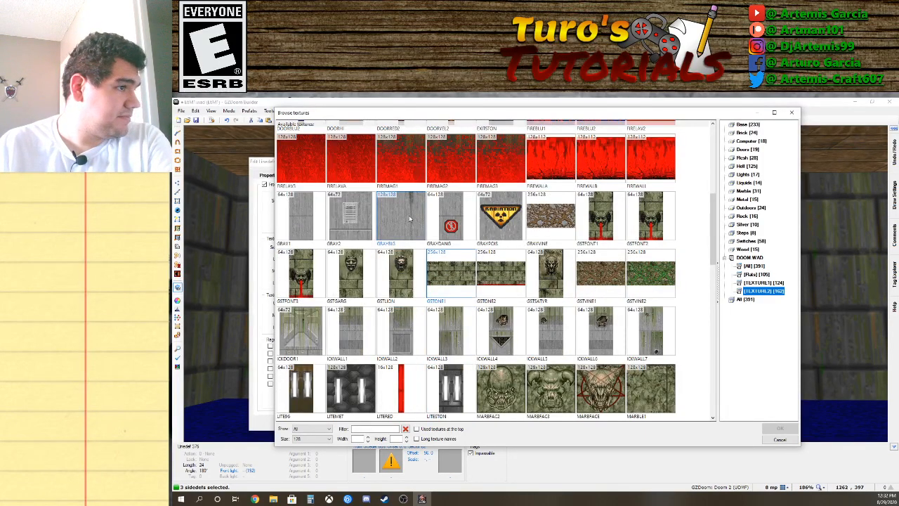
{"action": "scroll", "coordinate": [449, 267], "scroll_direction": "up", "scroll_amount": 5}
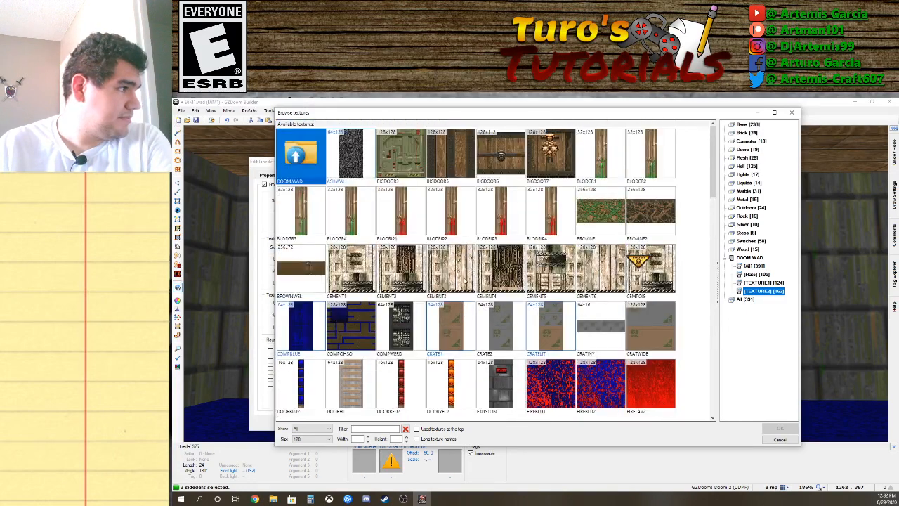
Pick GRAY7 from the TEXTURE1 set as the middle texture of the selected pillar face and end strips.
{"action": "left_click", "coordinate": [757, 284]}
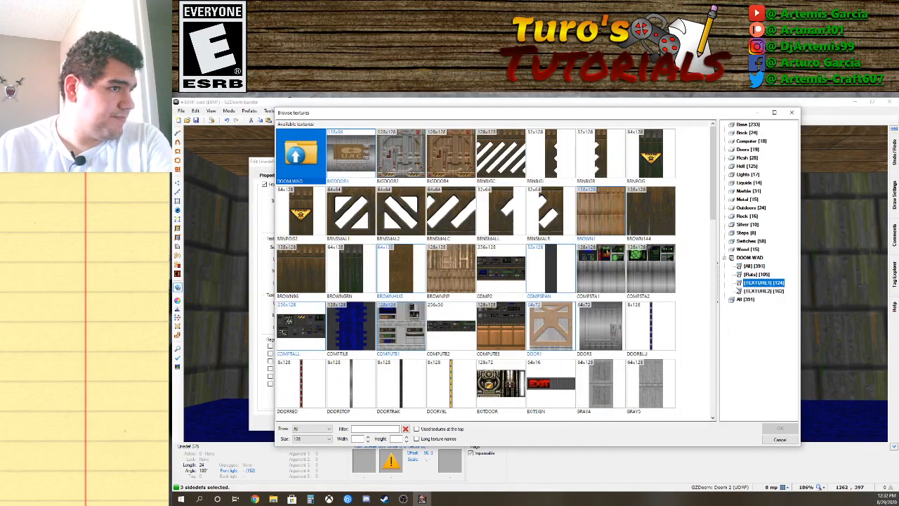
{"action": "scroll", "coordinate": [523, 284], "scroll_direction": "down", "scroll_amount": 5}
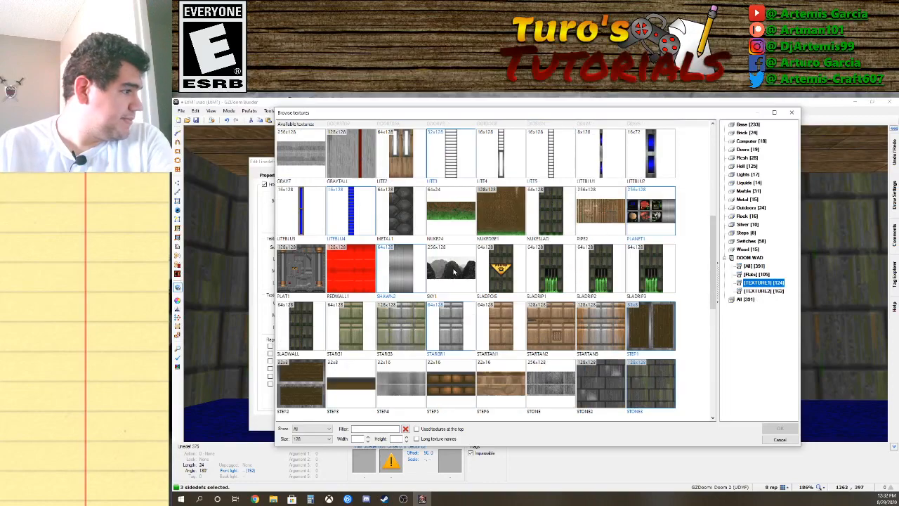
{"action": "scroll", "coordinate": [453, 320], "scroll_direction": "down", "scroll_amount": 2}
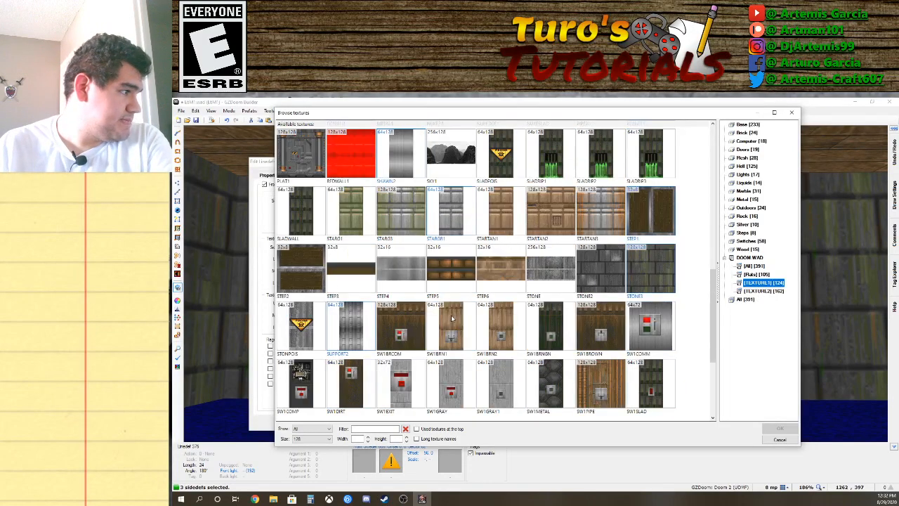
{"action": "scroll", "coordinate": [451, 318], "scroll_direction": "down", "scroll_amount": 4}
{"action": "scroll", "coordinate": [436, 318], "scroll_direction": "up", "scroll_amount": 5}
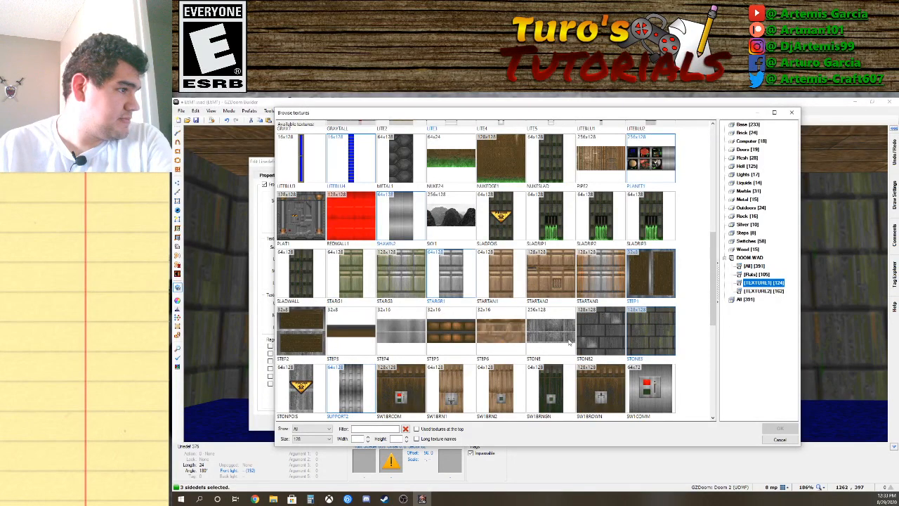
{"action": "scroll", "coordinate": [362, 298], "scroll_direction": "up", "scroll_amount": 2}
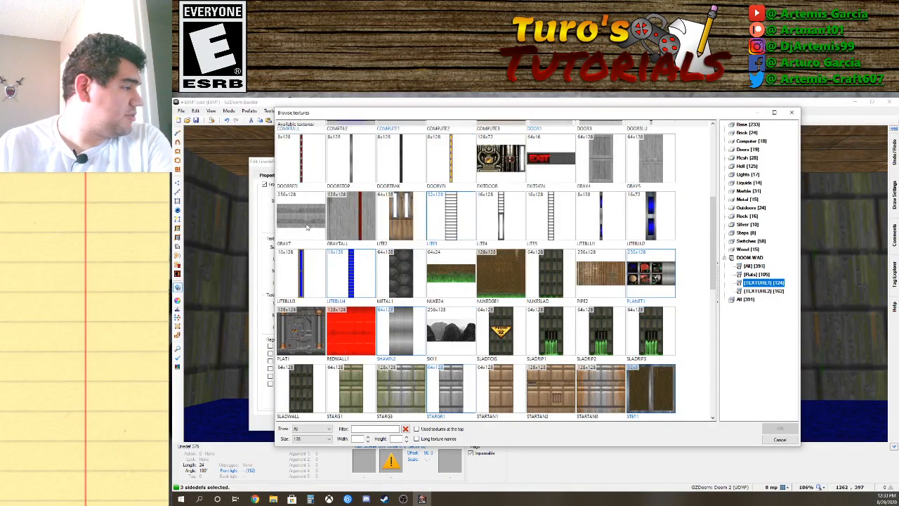
{"action": "double_click", "coordinate": [302, 216]}
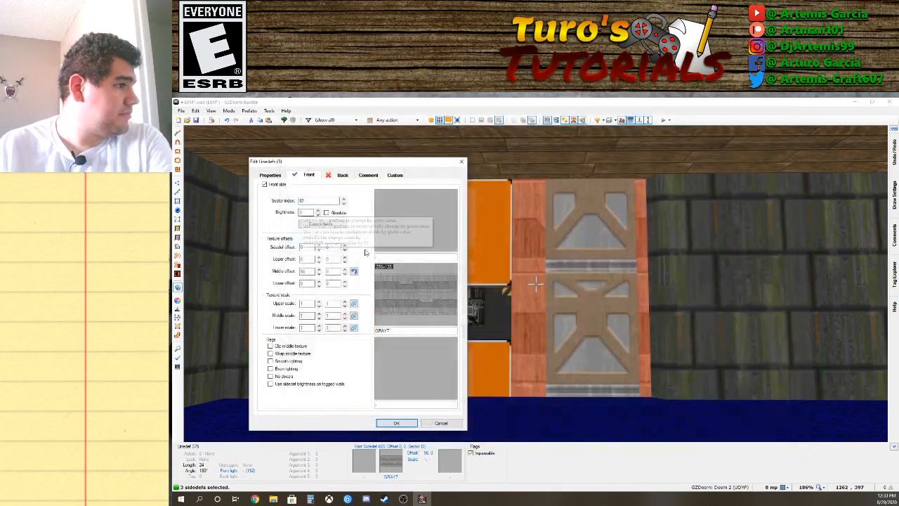
{"action": "left_click", "coordinate": [396, 422]}
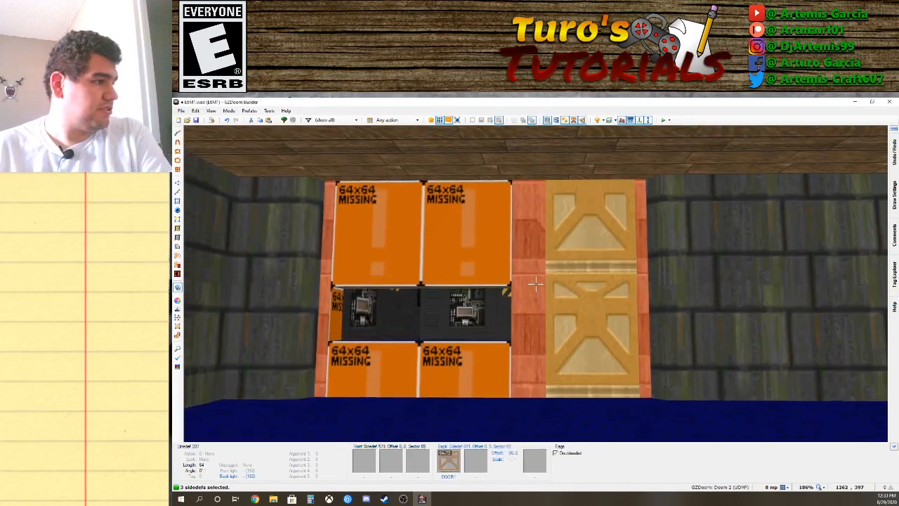
Copy GRAY7 from the pillar and paste it onto the faces above and below the window and the room's STONE3 walls.
{"action": "left_click", "coordinate": [535, 283]}
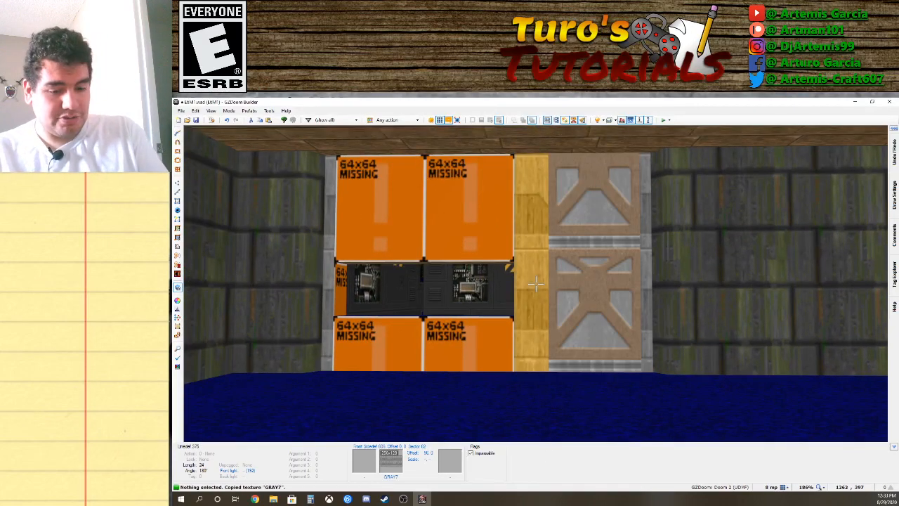
{"action": "key", "text": "ctrl+v"}
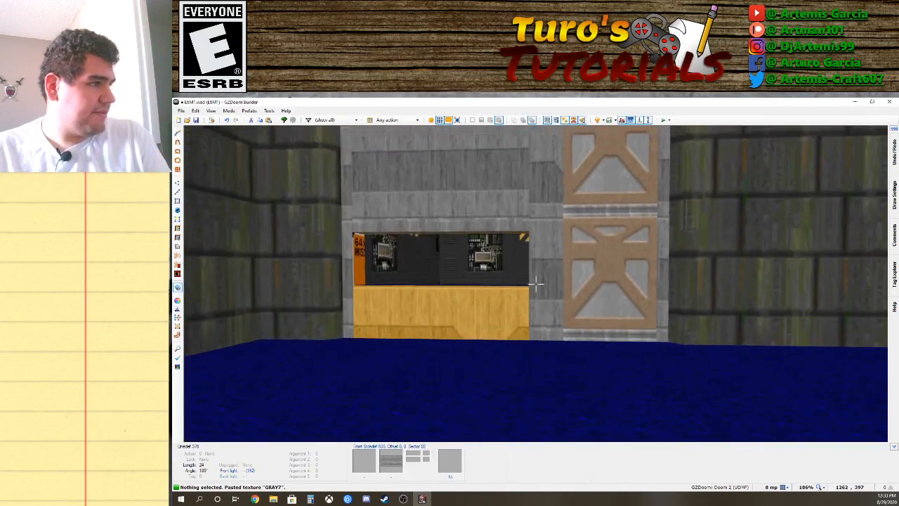
{"action": "key", "text": "ctrl+v"}
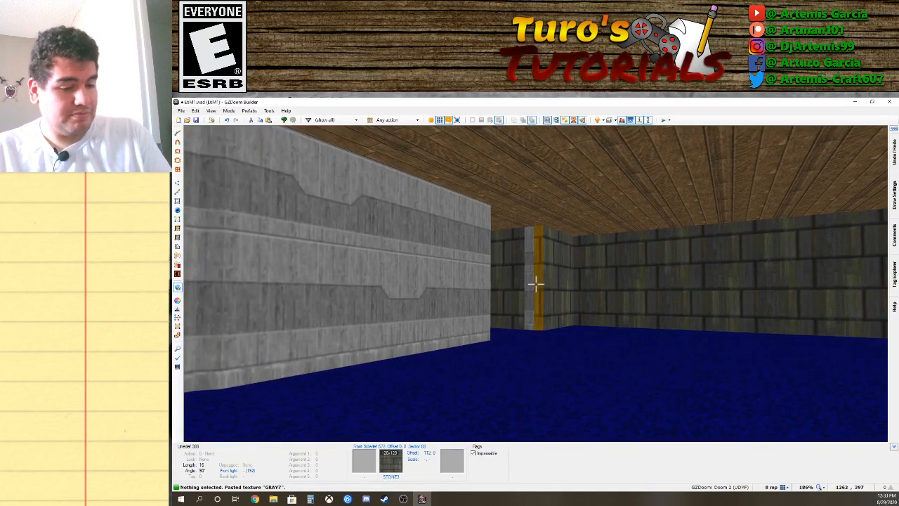
{"action": "key", "text": "ctrl+z"}
{"action": "key", "text": "ctrl+v"}
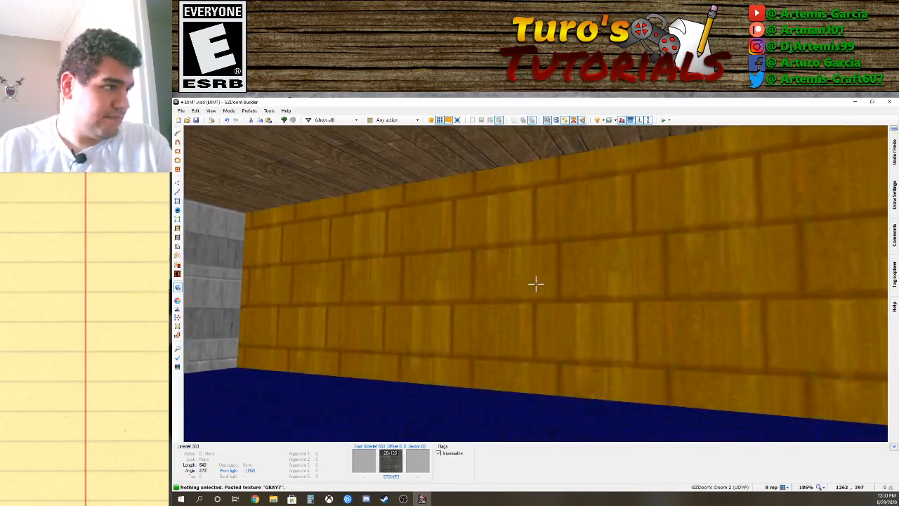
{"action": "key", "text": "ctrl+v"}
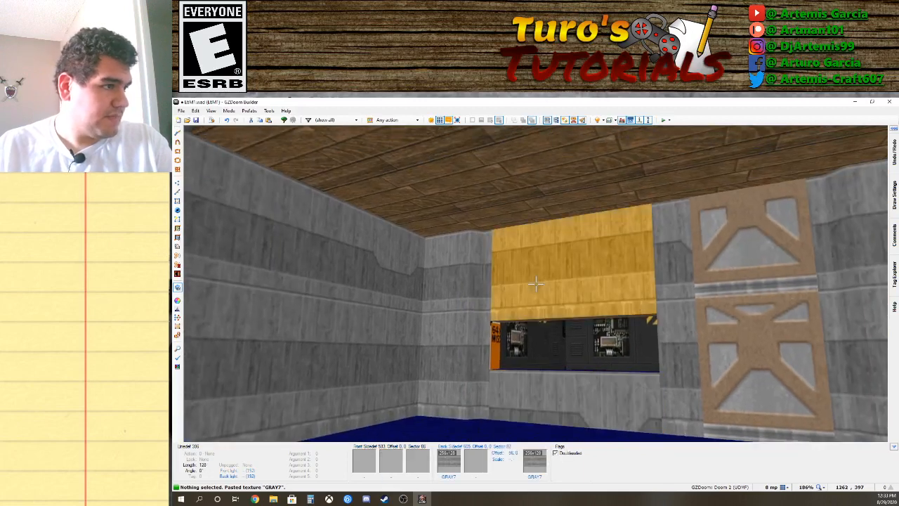
Select the face above the window and set its vertical texture offset to 64, lining GRAY7 up with the neighbouring walls.
{"action": "left_click", "coordinate": [535, 283]}
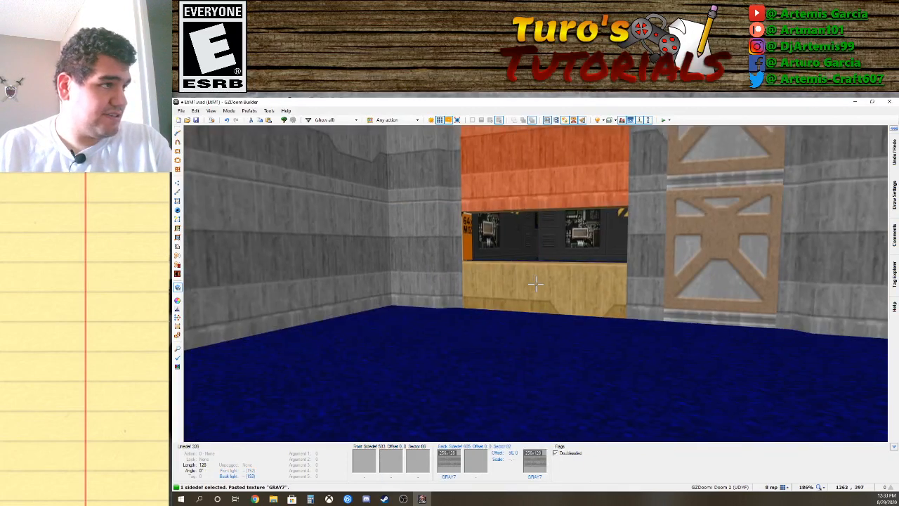
{"action": "key", "text": "s"}
{"action": "key", "text": "Down"}
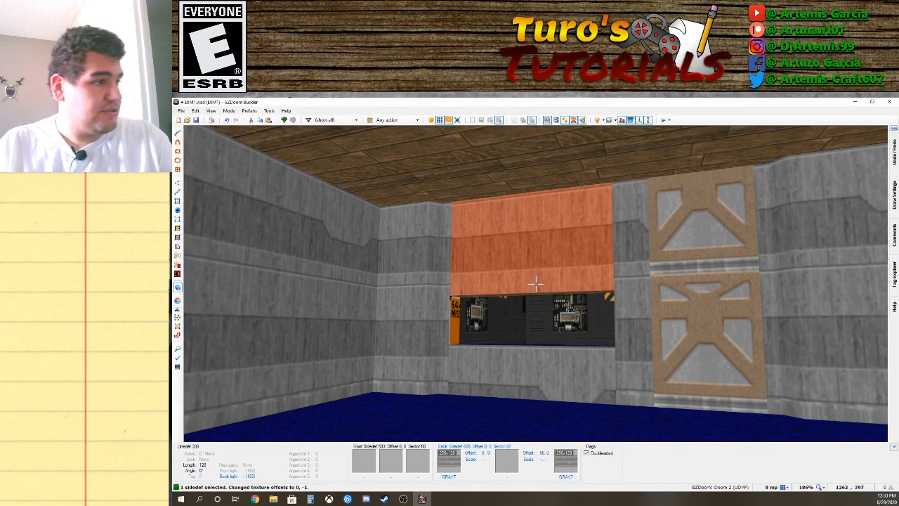
{"action": "key", "text": "shift+Up"}
{"action": "key", "text": "shift+Up"}
{"action": "key", "text": "shift+Up"}
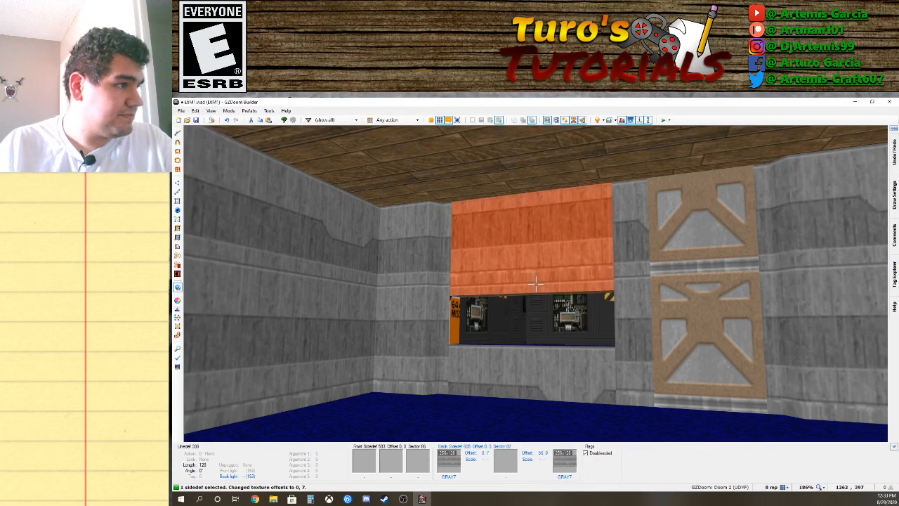
{"action": "key", "text": "ctrl+Up"}
{"action": "key", "text": "ctrl+Up"}
{"action": "key", "text": "ctrl+Up"}
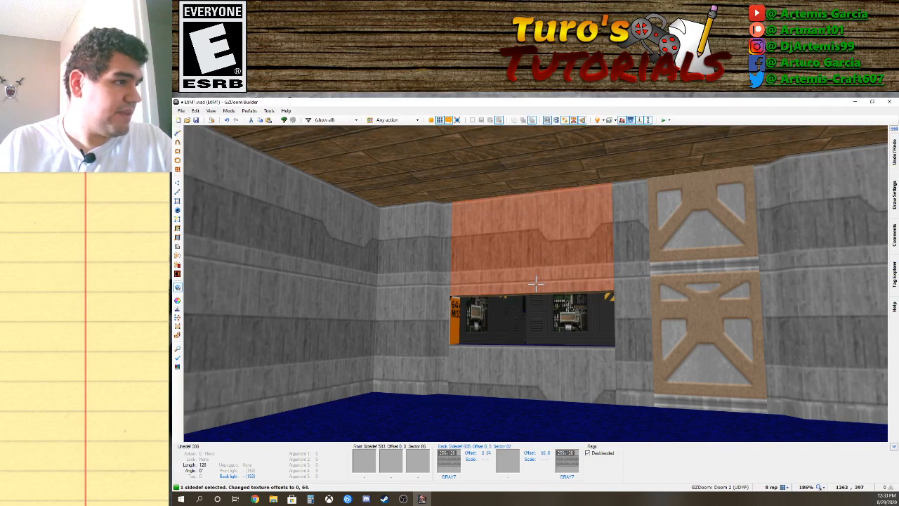
Align the texture below the window with a vertical offset of 96 and clear the selection.
{"action": "left_click", "coordinate": [535, 283]}
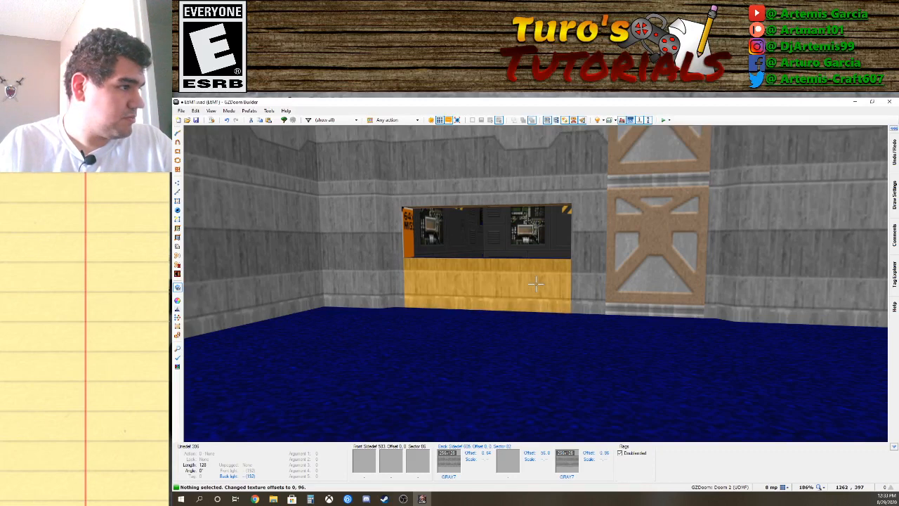
{"action": "left_click", "coordinate": [535, 283]}
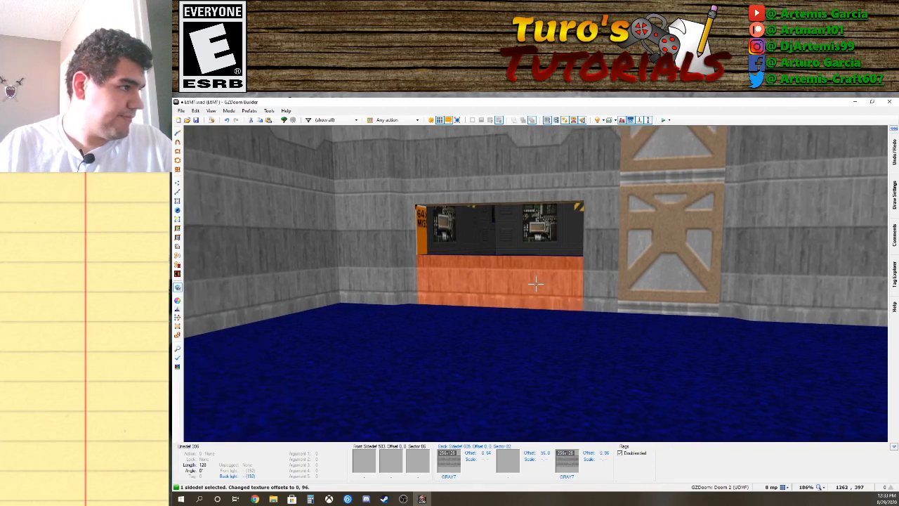
{"action": "key", "text": "s"}
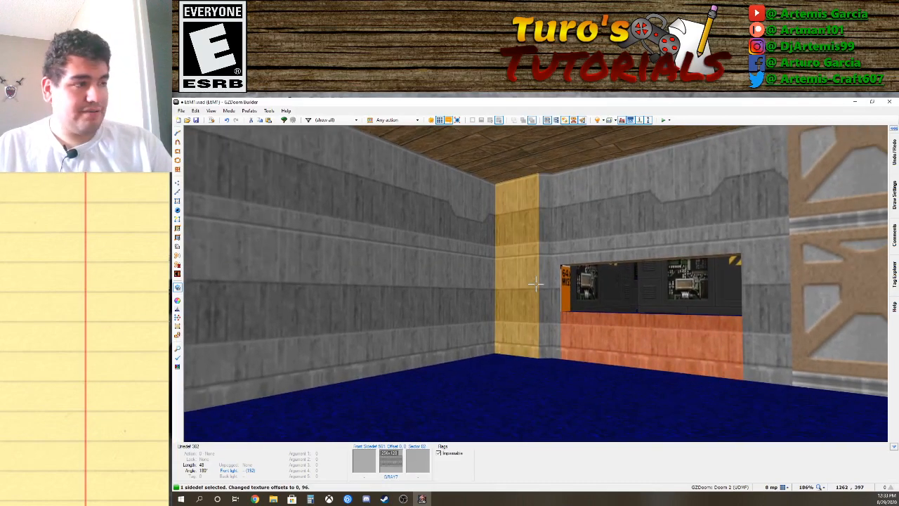
{"action": "left_click", "coordinate": [535, 284]}
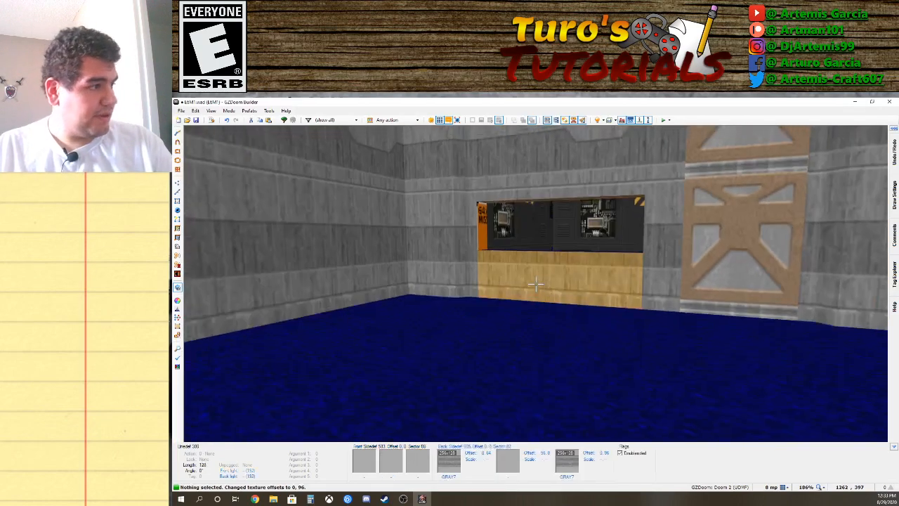
Copy GRAY7 from the adjacent wall and paste it onto both inner side faces of the window opening.
{"action": "key", "text": "w"}
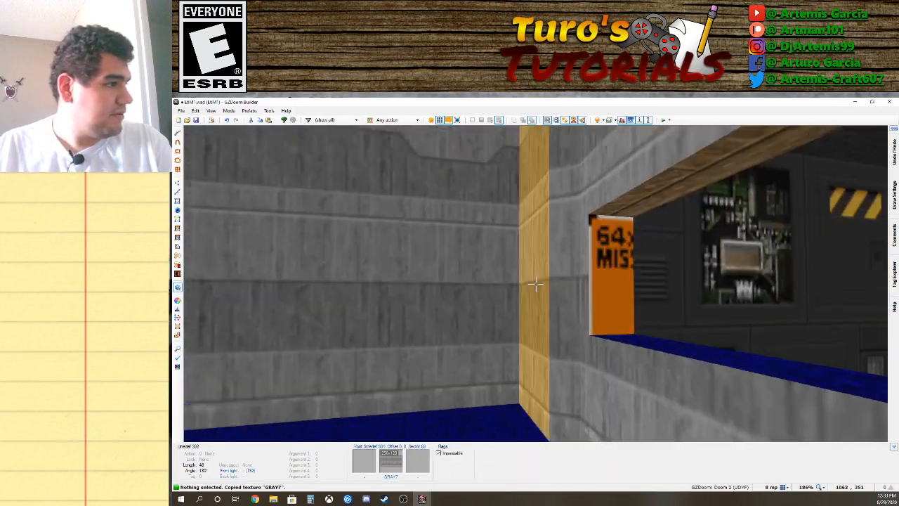
{"action": "key", "text": "ctrl+v"}
{"action": "key", "text": "w"}
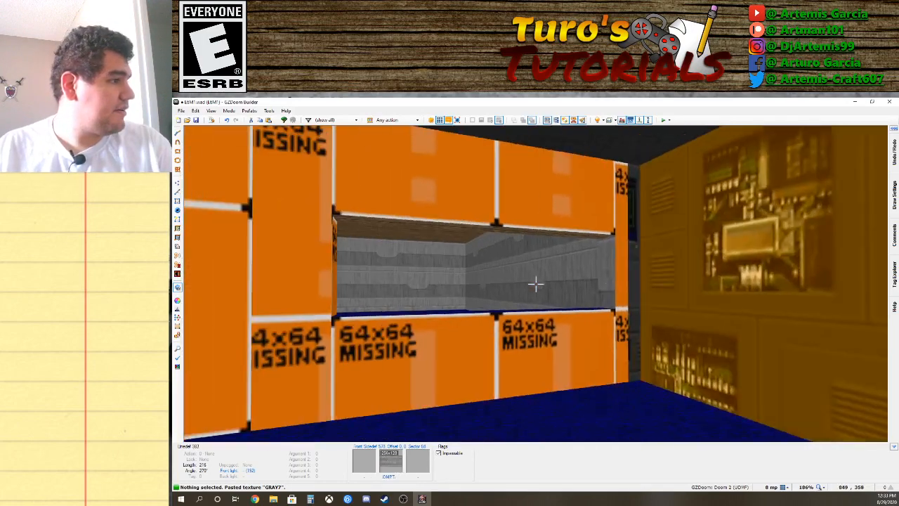
{"action": "key", "text": "ctrl+v"}
Paste GRAY7 onto the computer-room side of the pillar and the narrow strip at the window's opposite end.
{"action": "key", "text": "ctrl+v"}
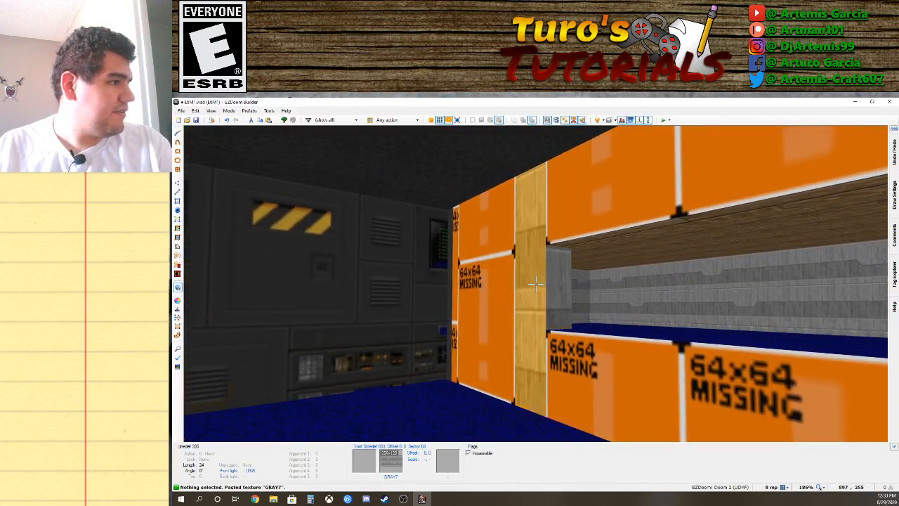
{"action": "key", "text": "w"}
{"action": "key", "text": "ctrl+v"}
{"action": "key", "text": "s"}
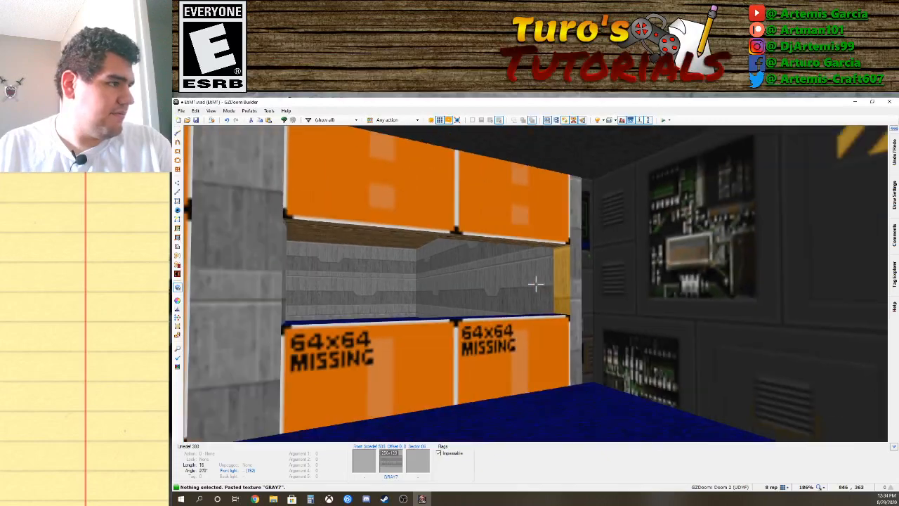
{"action": "key", "text": "w"}
{"action": "key", "text": "s"}
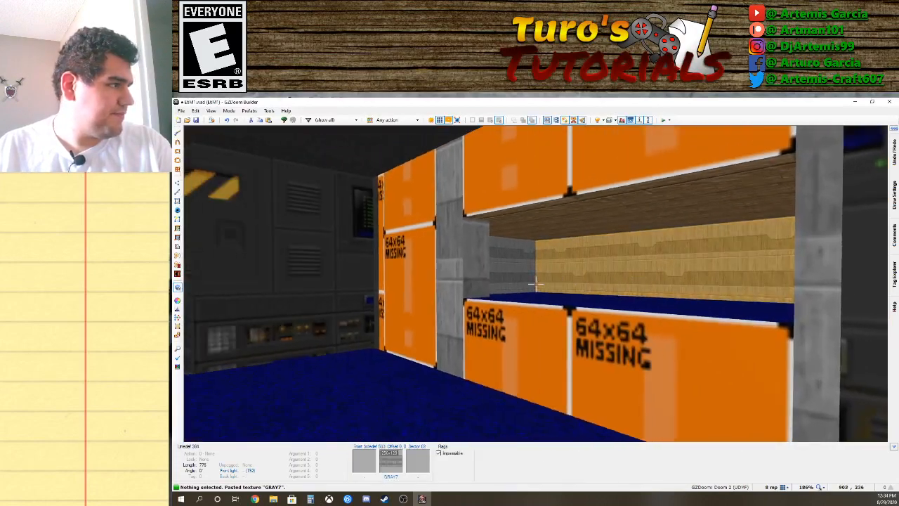
{"action": "left_click", "coordinate": [536, 284]}
{"action": "key", "text": "a"}
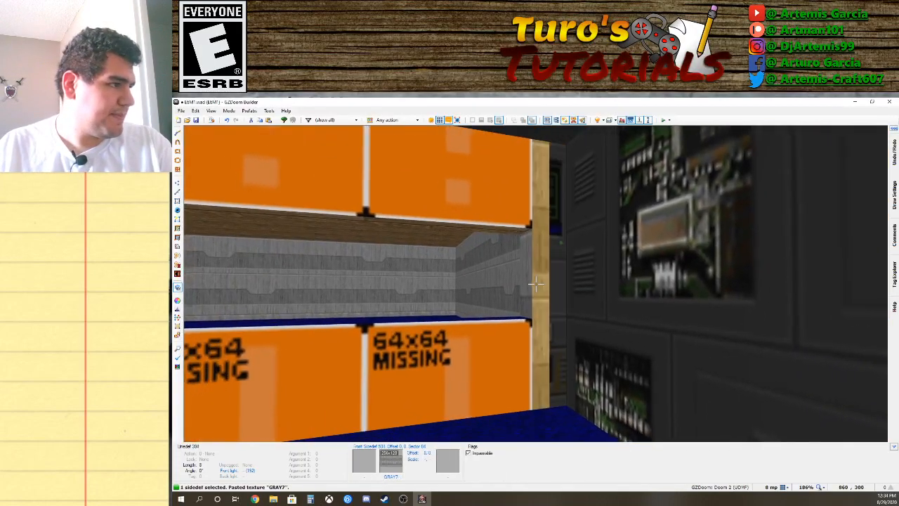
Set the vertical GRAY7 offset to 96 on the pillar and narrow end strip facing the computer room, and clear the selection.
{"action": "left_click", "coordinate": [536, 284]}
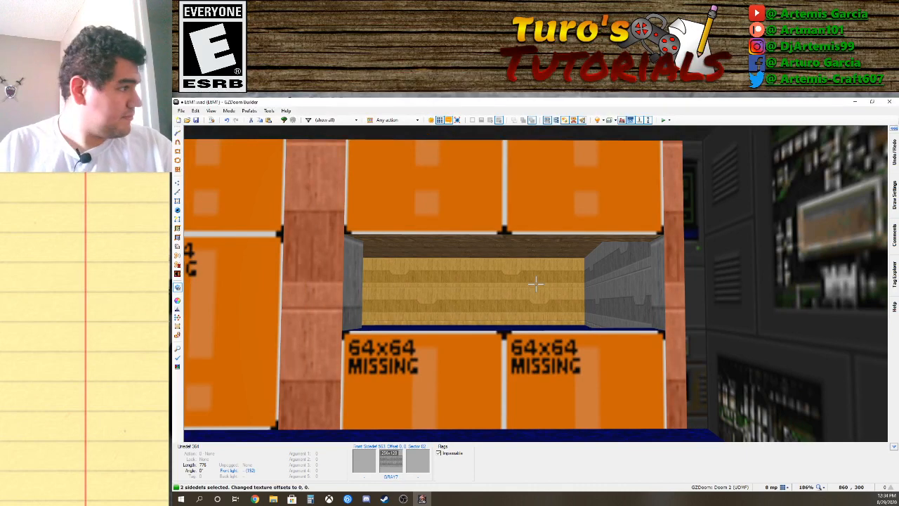
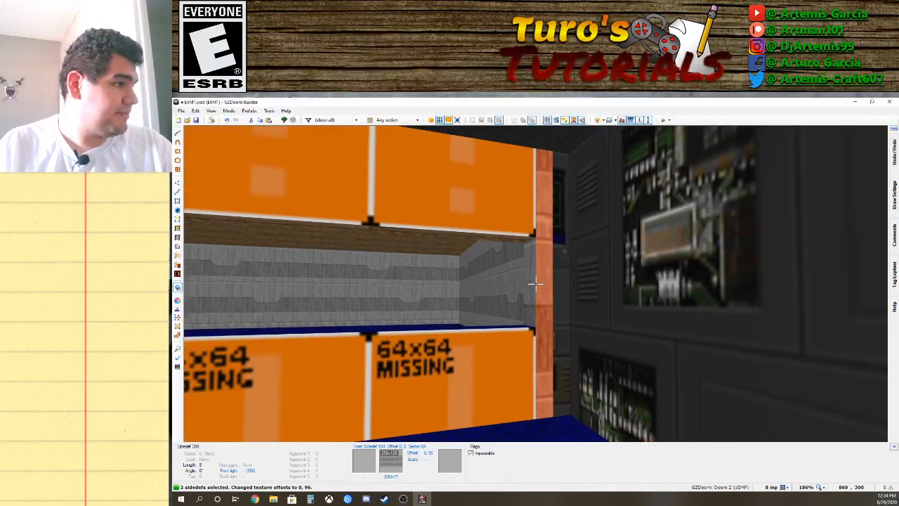
{"action": "left_click", "coordinate": [535, 284]}
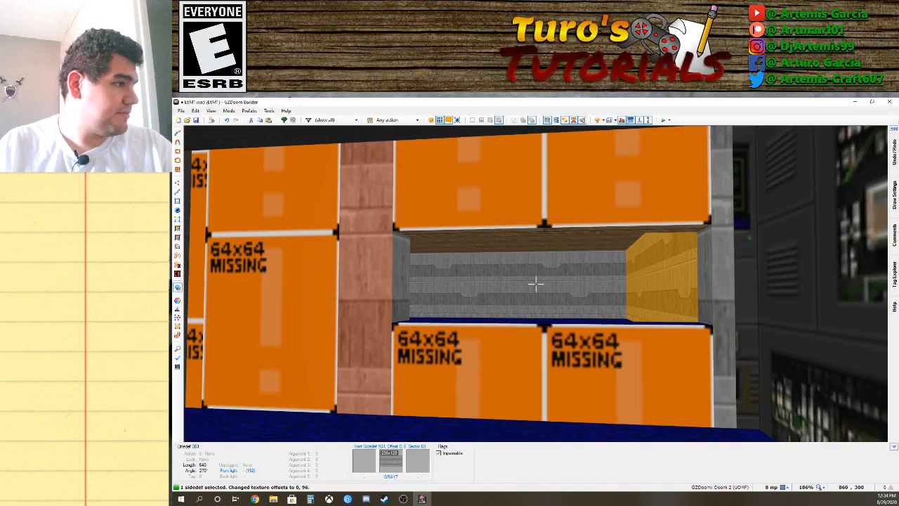
{"action": "left_click", "coordinate": [536, 284]}
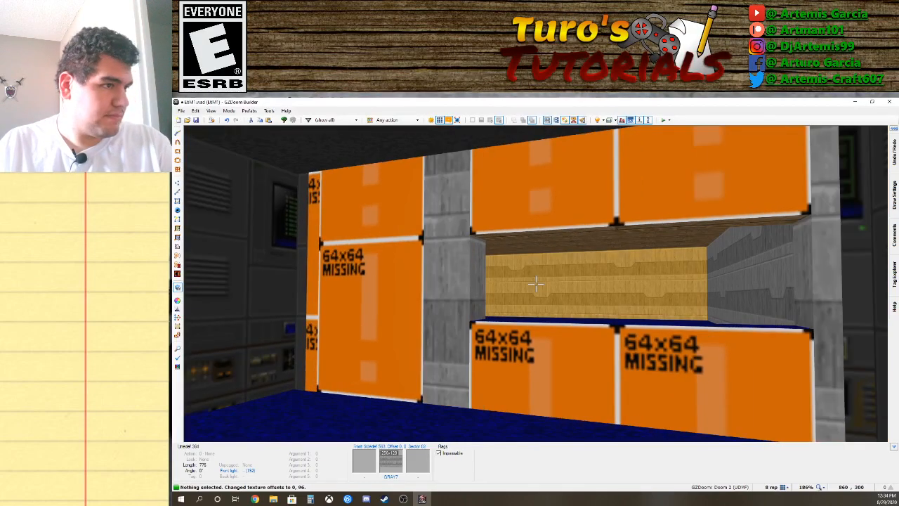
Select both inner side faces of the window and the pillar's computer-room face, shift their vertical texture offset to 104, and deselect them.
{"action": "key", "text": "d"}
{"action": "key", "text": "s"}
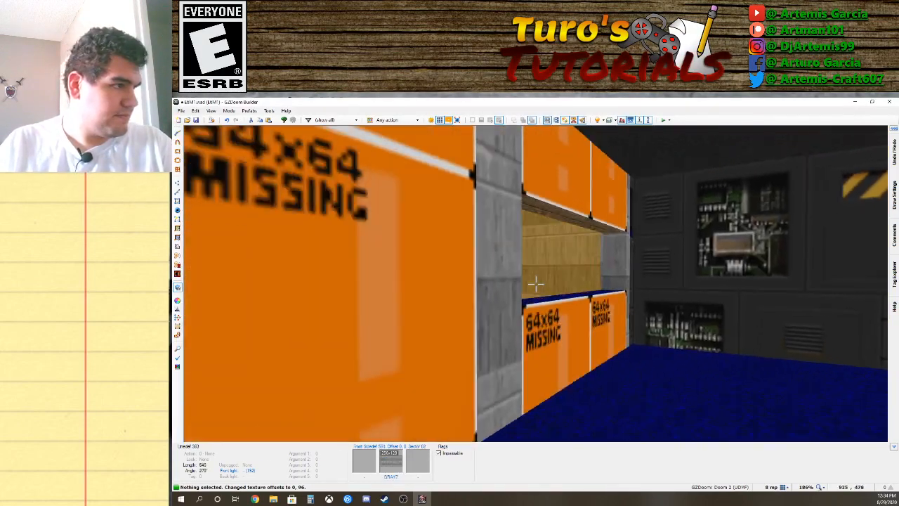
{"action": "key", "text": "f"}
{"action": "key", "text": "e"}
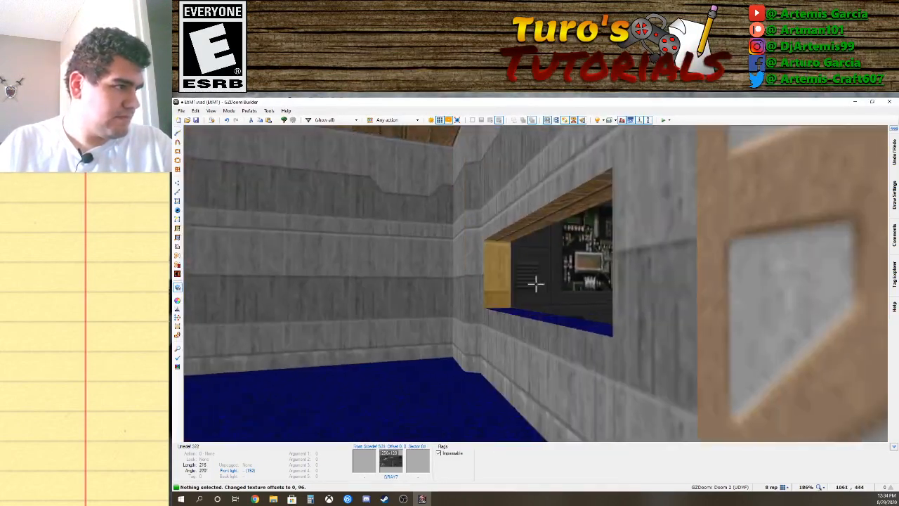
{"action": "left_click", "coordinate": [536, 283]}
{"action": "key", "text": "e"}
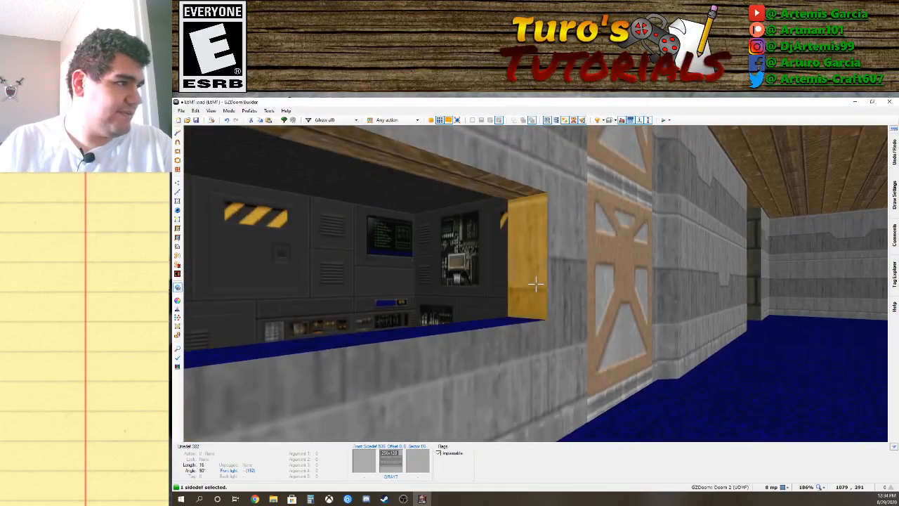
{"action": "left_click", "coordinate": [536, 284]}
{"action": "key", "text": "e"}
{"action": "key", "text": "d"}
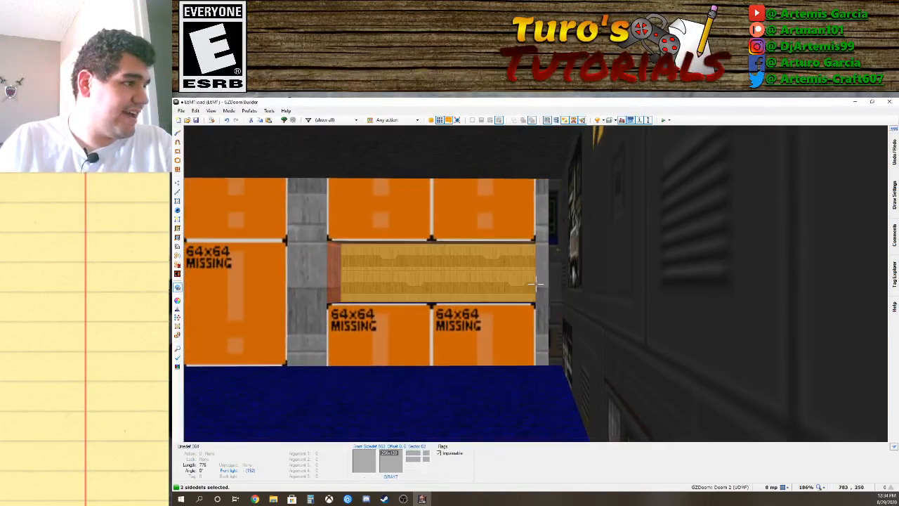
{"action": "left_click", "coordinate": [536, 284]}
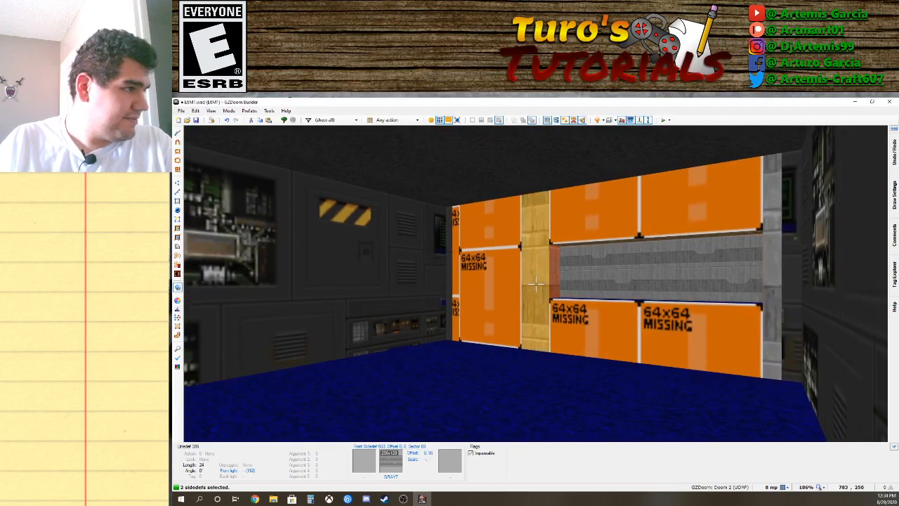
{"action": "key", "text": "f"}
{"action": "key", "text": "f"}
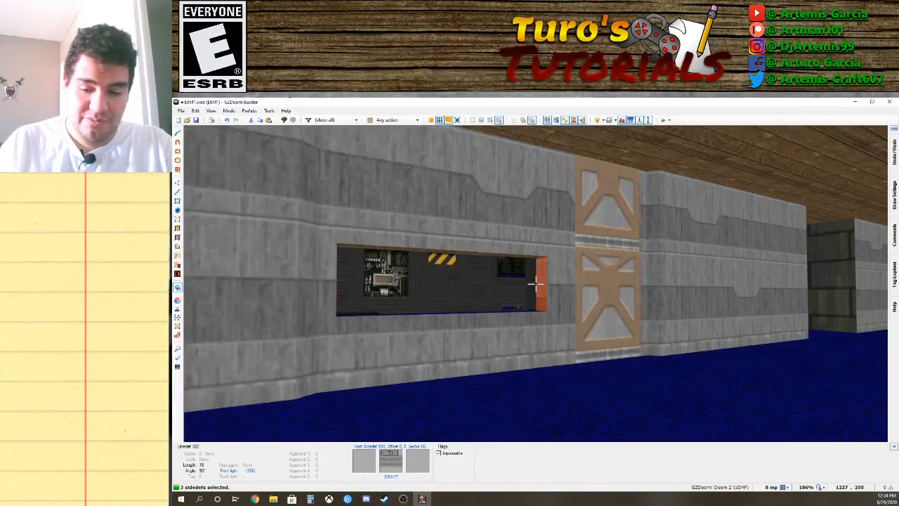
{"action": "key", "text": "Up"}
{"action": "key", "text": "Up"}
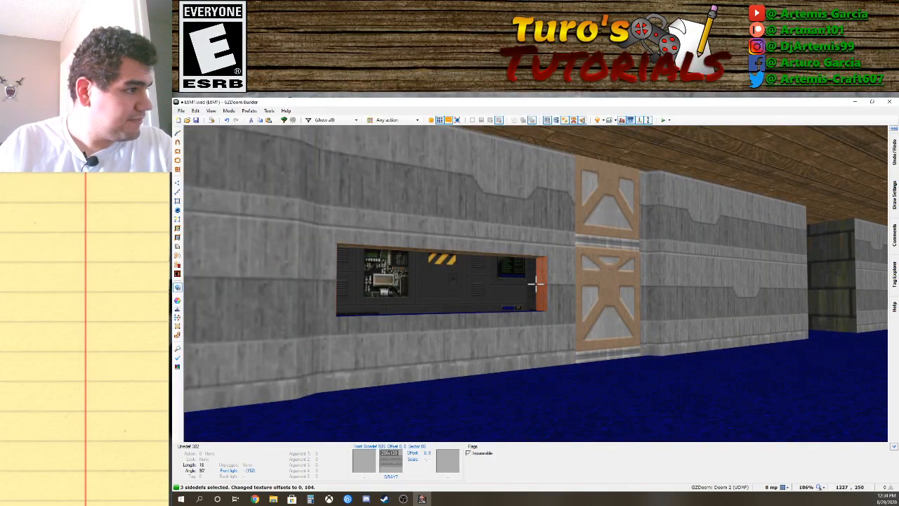
{"action": "key", "text": "q"}
{"action": "key", "text": "q"}
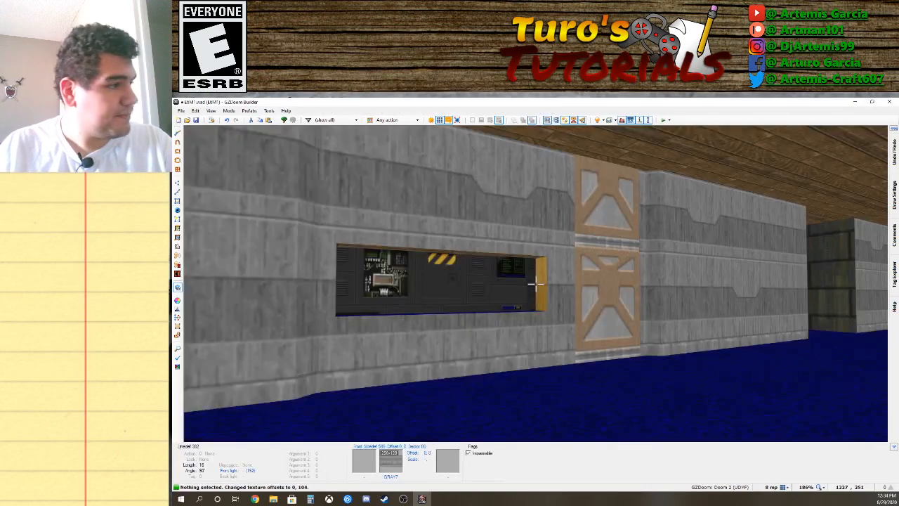
Raise the vertical texture offset of the narrow strip at the window's far end to 104 and deselect it.
{"action": "key", "text": "e"}
{"action": "key", "text": "f"}
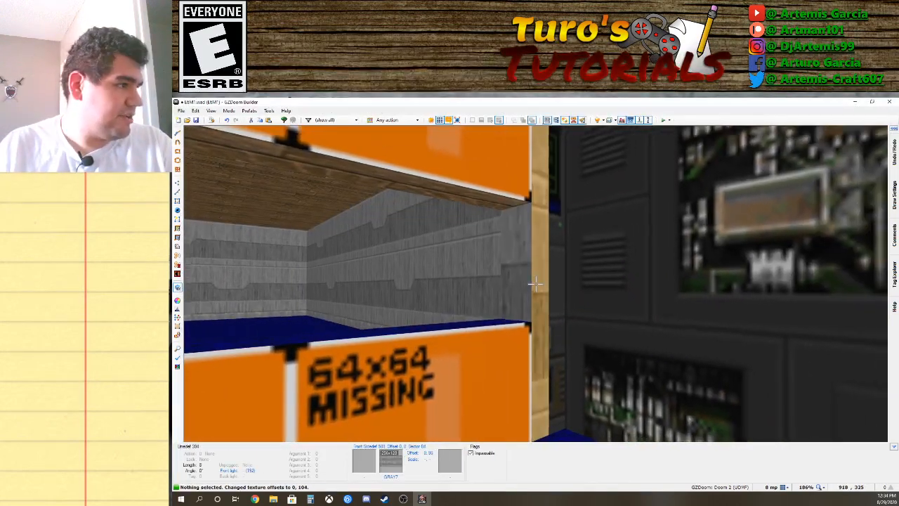
{"action": "left_click", "coordinate": [535, 283]}
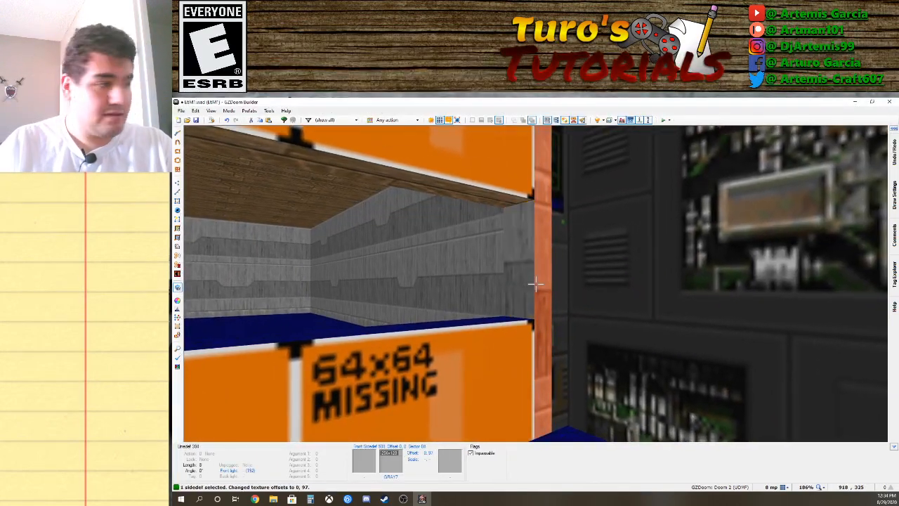
{"action": "key", "text": "Up"}
{"action": "key", "text": "Up"}
{"action": "key", "text": "Up"}
{"action": "key", "text": "Up"}
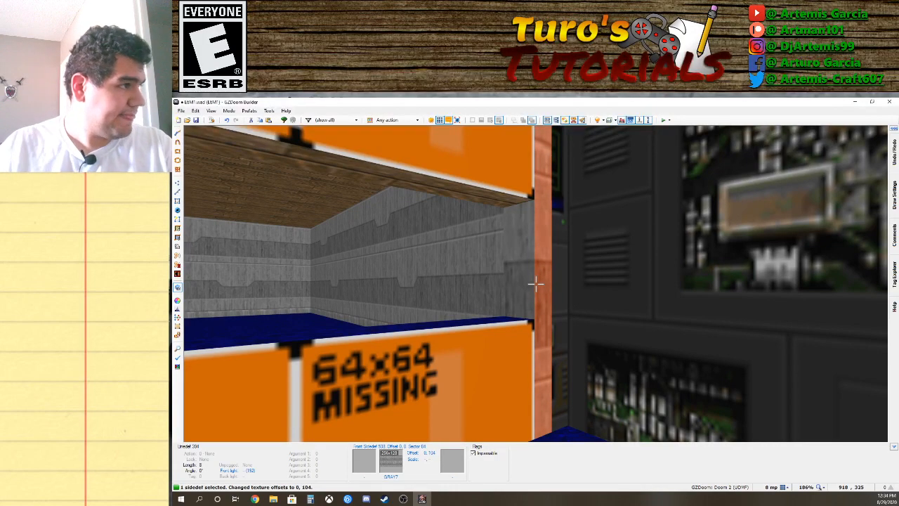
{"action": "left_click", "coordinate": [535, 283]}
{"action": "left_click", "coordinate": [535, 284]}
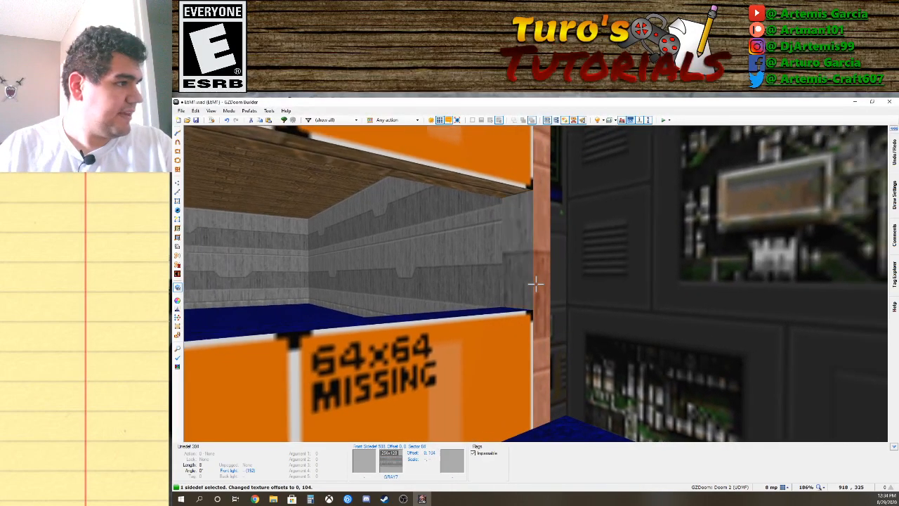
{"action": "left_click", "coordinate": [535, 283]}
Paste GRAY7 over the computer room's remaining walls, its corner strips and the room-side face of the door.
{"action": "key", "text": "d"}
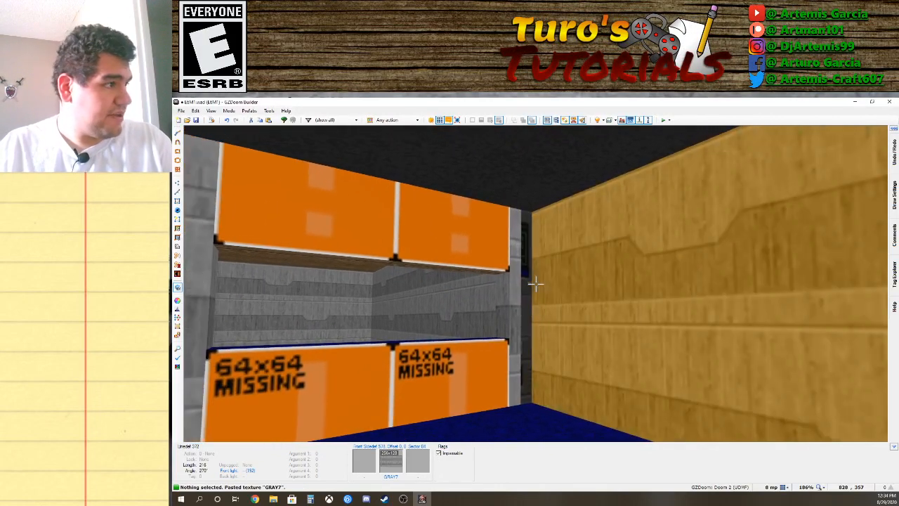
{"action": "key", "text": "ctrl+v"}
{"action": "key", "text": "ctrl+v"}
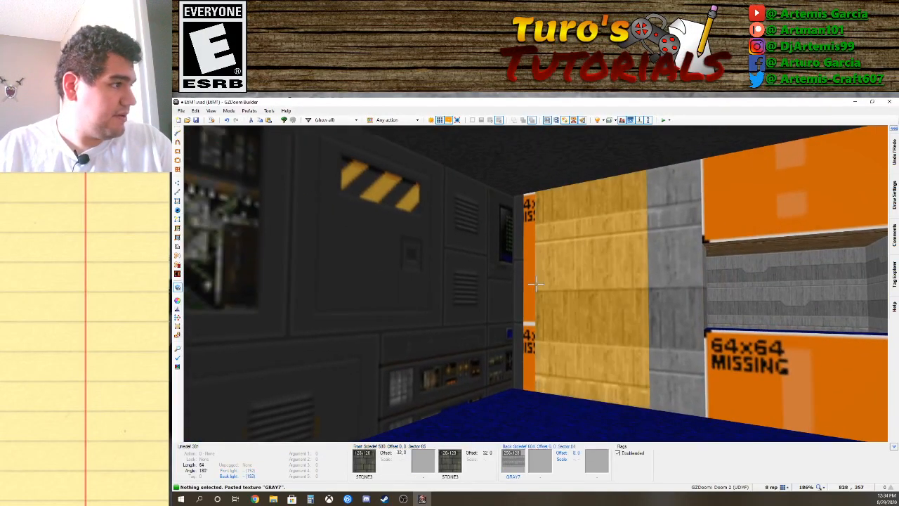
{"action": "key", "text": "ctrl+v"}
{"action": "key", "text": "ctrl+v"}
{"action": "key", "text": "ctrl+v"}
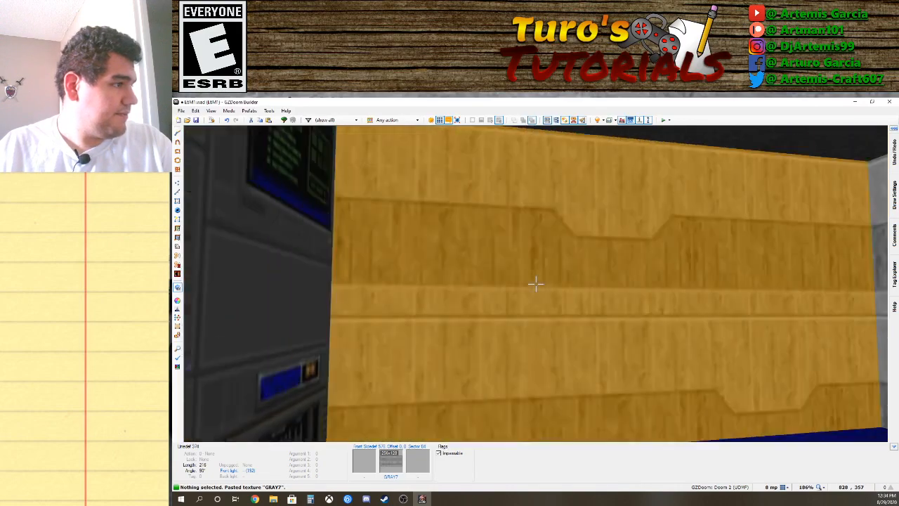
{"action": "key", "text": "ctrl+v"}
{"action": "key", "text": "d"}
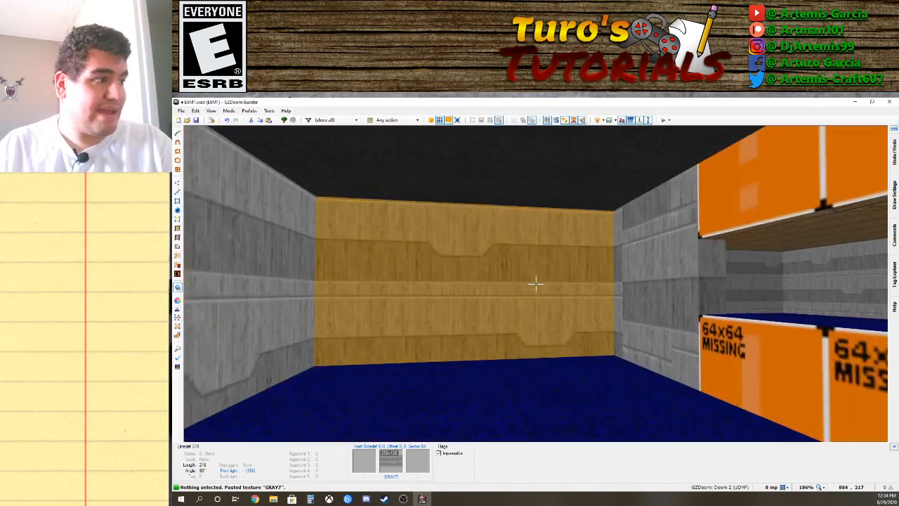
Change the door's computer-room face to the DOOR1 texture from the doors category and deselect it.
{"action": "key", "text": "s"}
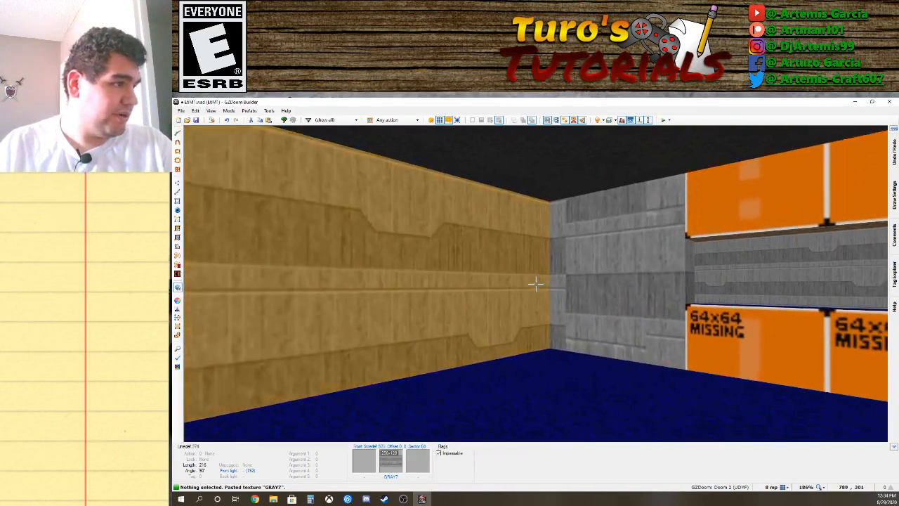
{"action": "right_click", "coordinate": [535, 283]}
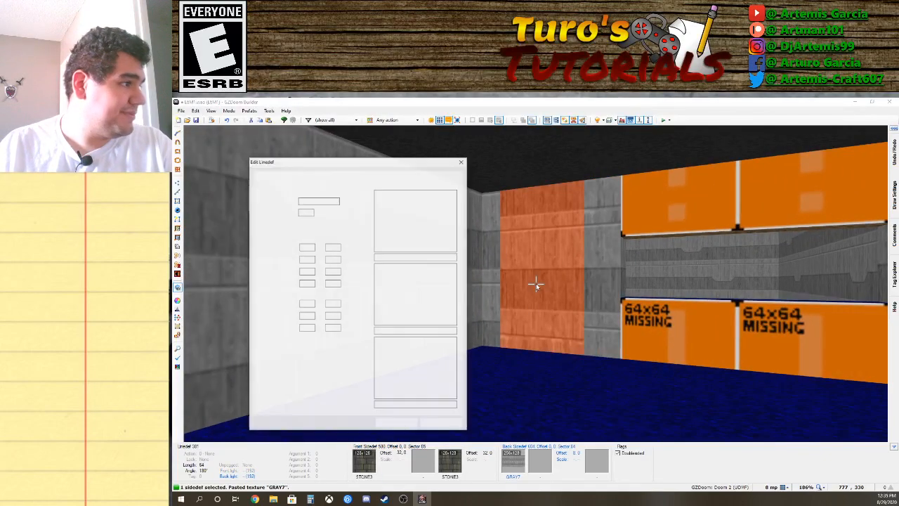
{"action": "left_click", "coordinate": [413, 235]}
{"action": "scroll", "coordinate": [518, 311], "scroll_direction": "down", "scroll_amount": 8}
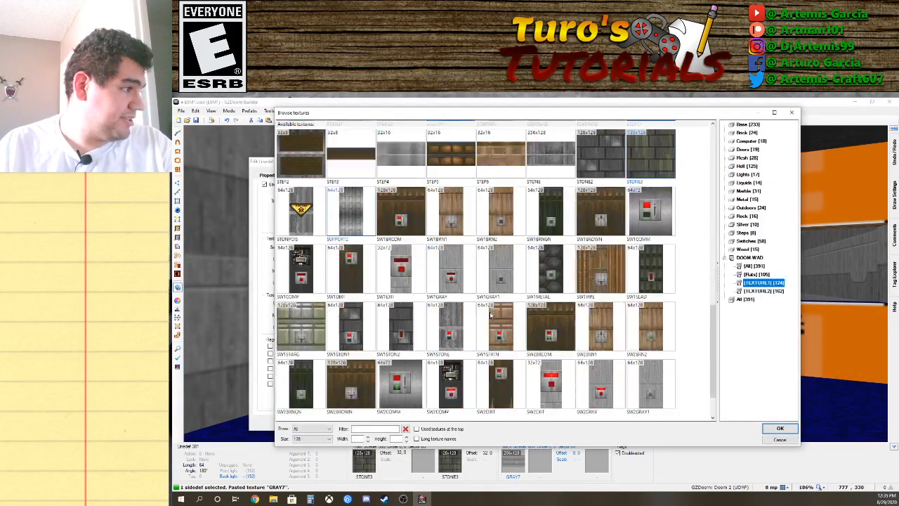
{"action": "scroll", "coordinate": [518, 311], "scroll_direction": "up", "scroll_amount": 5}
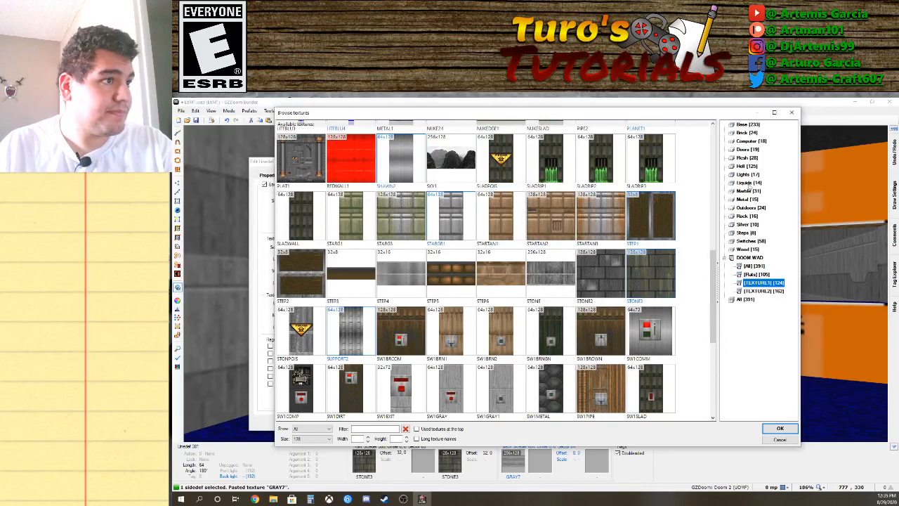
{"action": "left_click", "coordinate": [748, 150]}
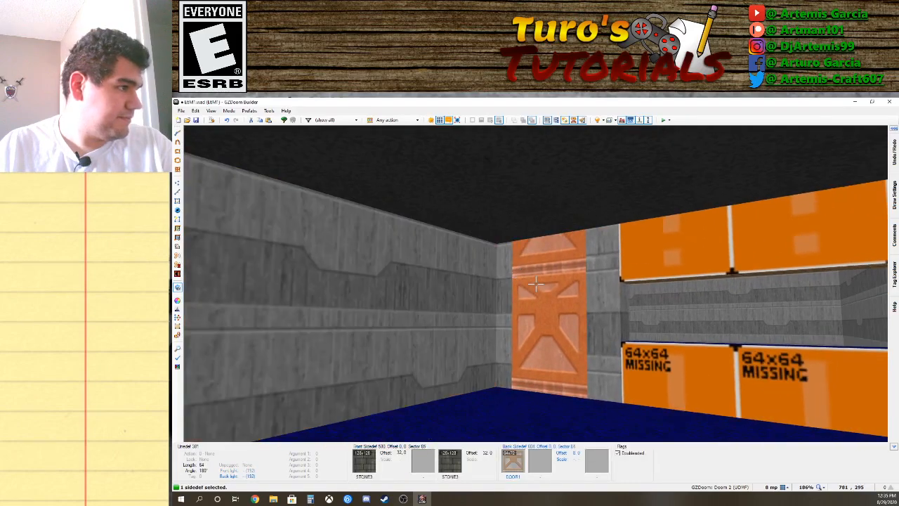
{"action": "left_click", "coordinate": [535, 284]}
Select the computer room's GRAY7 side walls, back wall and adjoining strips, shift their vertical texture offset to -24, and deselect them.
{"action": "key", "text": "f"}
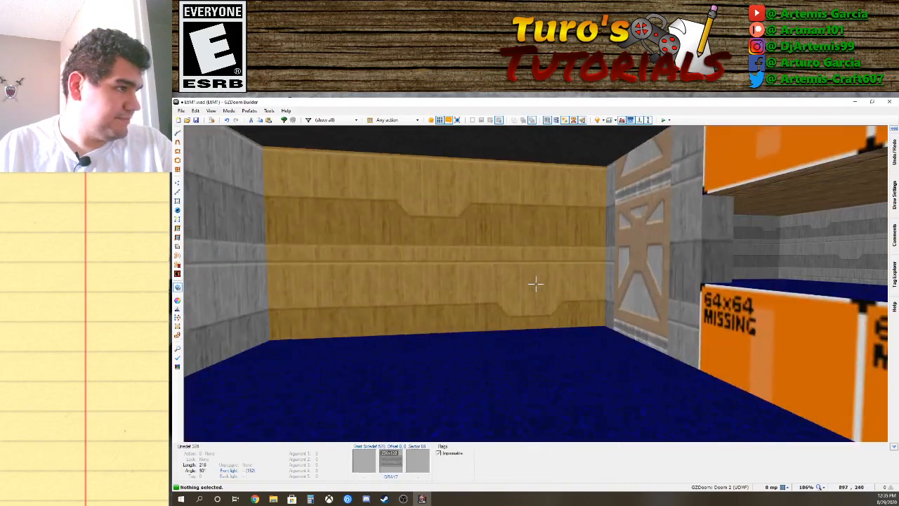
{"action": "key", "text": "f"}
{"action": "key", "text": "e"}
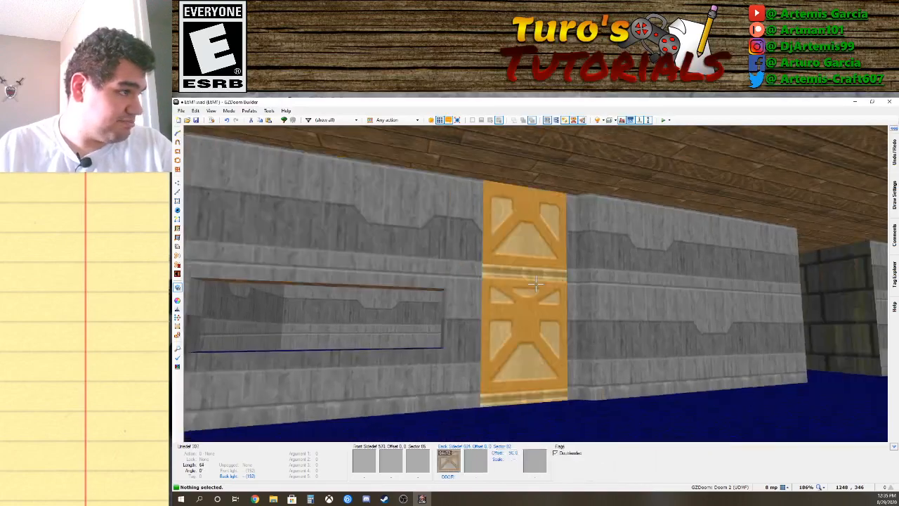
{"action": "key", "text": "e"}
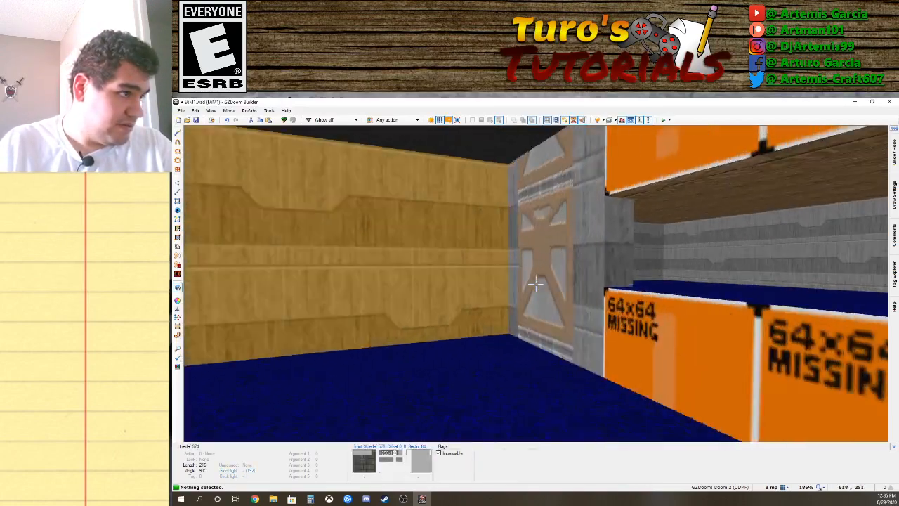
{"action": "key", "text": "s"}
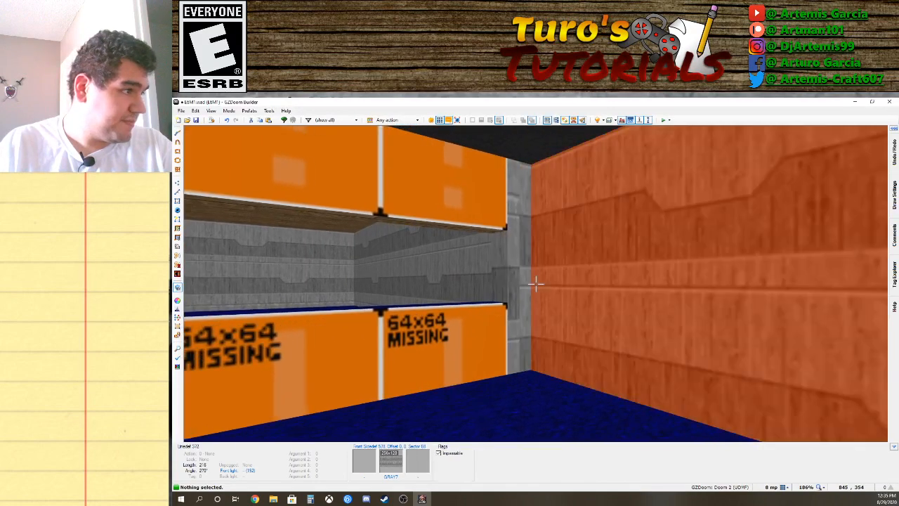
{"action": "left_click", "coordinate": [535, 283]}
{"action": "left_click", "coordinate": [536, 284]}
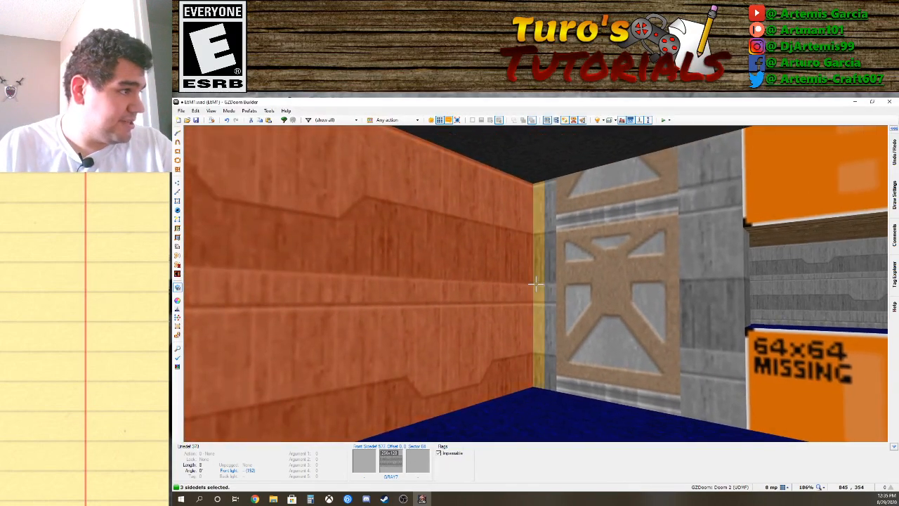
{"action": "left_click", "coordinate": [536, 283]}
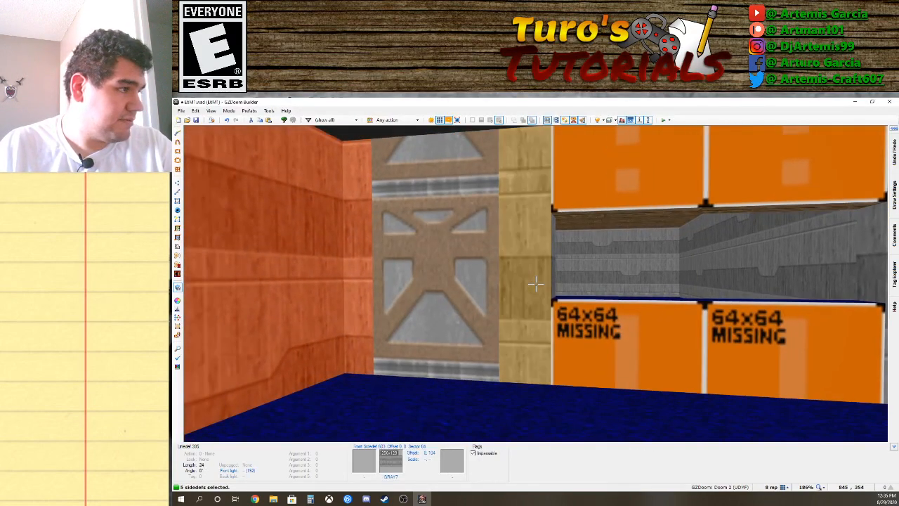
{"action": "left_click", "coordinate": [535, 283]}
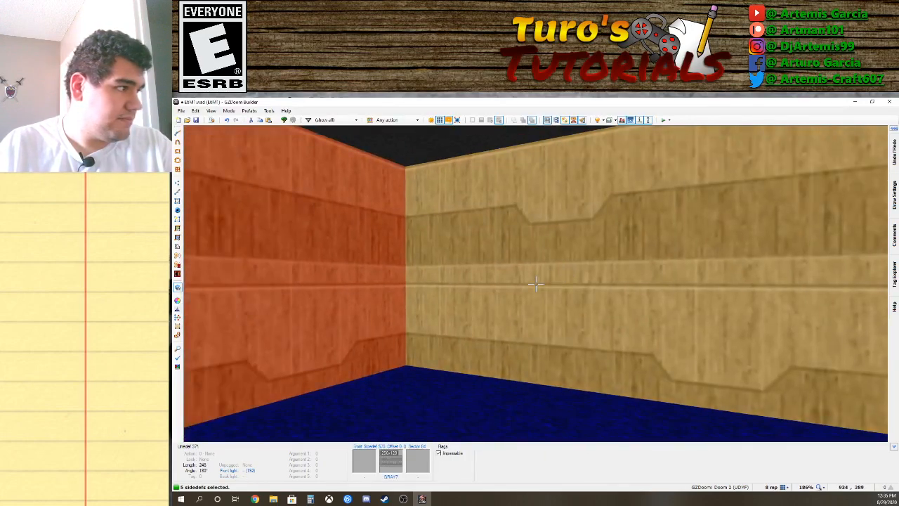
{"action": "left_click", "coordinate": [535, 283]}
{"action": "key", "text": "e"}
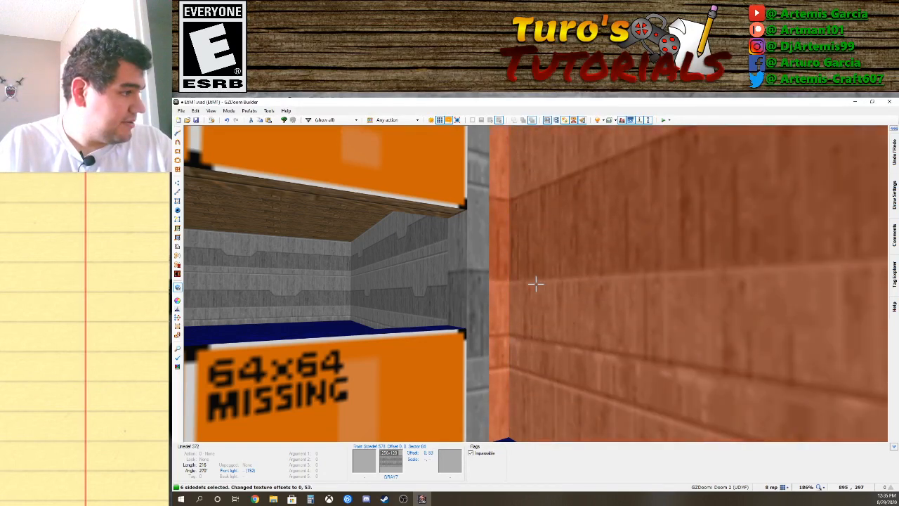
{"action": "key", "text": "Down"}
{"action": "key", "text": "Down"}
{"action": "key", "text": "Down"}
{"action": "key", "text": "Down"}
{"action": "key", "text": "Down"}
{"action": "key", "text": "Down"}
{"action": "key", "text": "Down"}
{"action": "key", "text": "Down"}
{"action": "key", "text": "Down"}
{"action": "key", "text": "Down"}
{"action": "key", "text": "Down"}
{"action": "key", "text": "Down"}
{"action": "key", "text": "Down"}
{"action": "key", "text": "Down"}
{"action": "key", "text": "Down"}
{"action": "key", "text": "Down"}
{"action": "key", "text": "Down"}
{"action": "key", "text": "Down"}
{"action": "key", "text": "Down"}
{"action": "key", "text": "Down"}
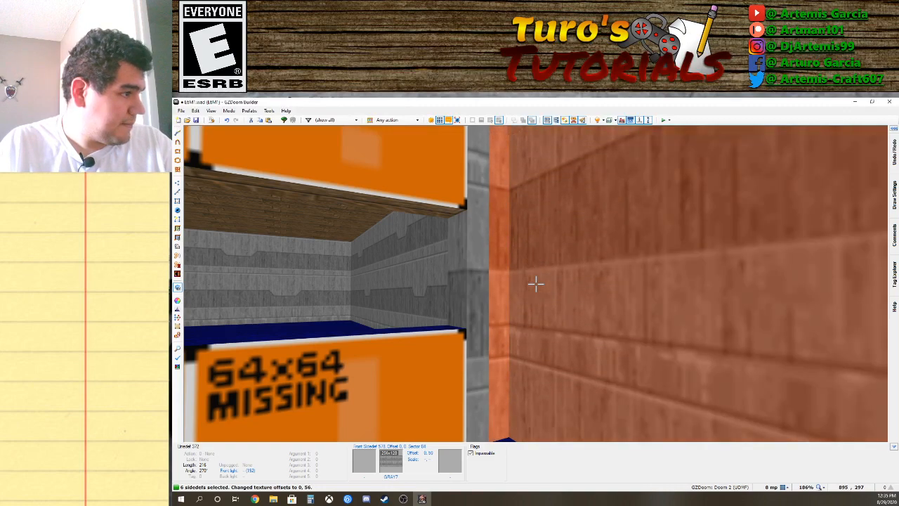
{"action": "key", "text": "Down"}
{"action": "key", "text": "Down"}
{"action": "key", "text": "Down"}
{"action": "key", "text": "Down"}
{"action": "key", "text": "Down"}
{"action": "key", "text": "Down"}
{"action": "key", "text": "Down"}
{"action": "key", "text": "Down"}
{"action": "key", "text": "Down"}
{"action": "key", "text": "Down"}
{"action": "key", "text": "Down"}
{"action": "key", "text": "Down"}
{"action": "key", "text": "Down"}
{"action": "key", "text": "Down"}
{"action": "key", "text": "Down"}
{"action": "key", "text": "Down"}
{"action": "key", "text": "Down"}
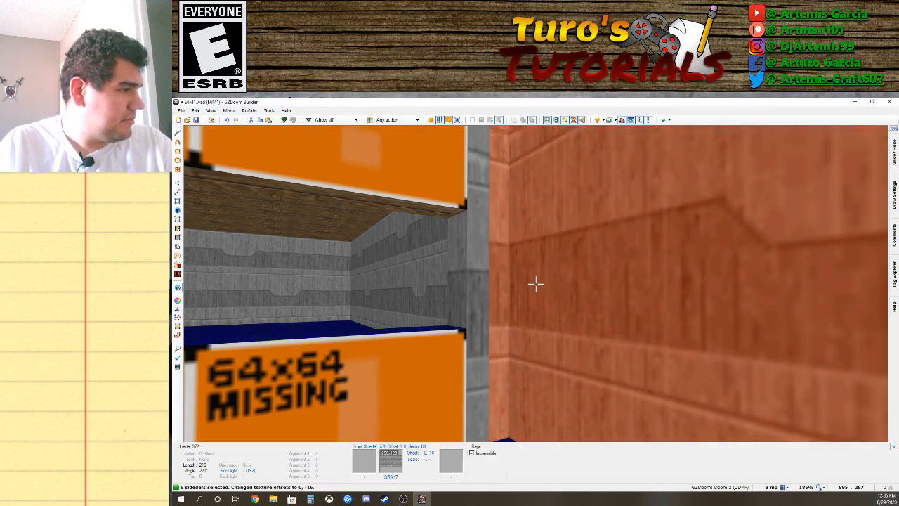
{"action": "key", "text": "Down"}
{"action": "key", "text": "Down"}
{"action": "key", "text": "Down"}
{"action": "key", "text": "Down"}
{"action": "key", "text": "Down"}
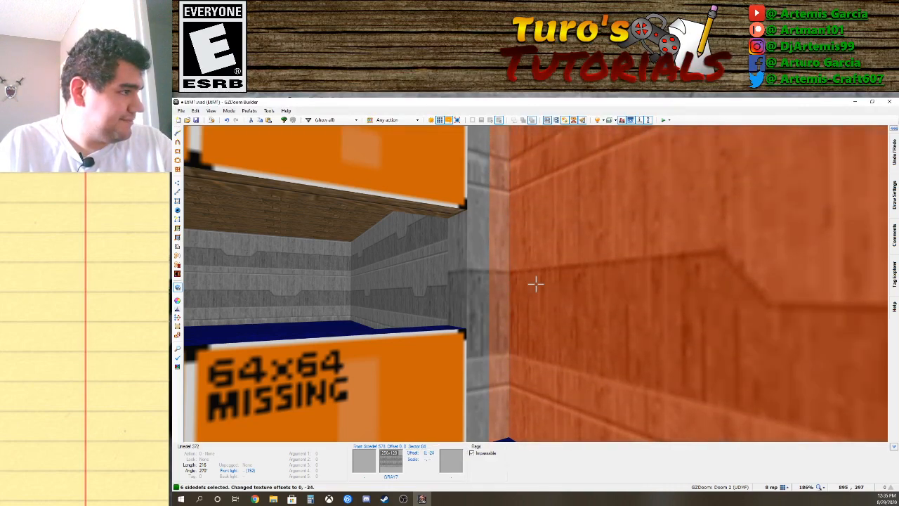
{"action": "key", "text": "c"}
Inspect the divider's window, pillars and door from the large room.
{"action": "key", "text": "e"}
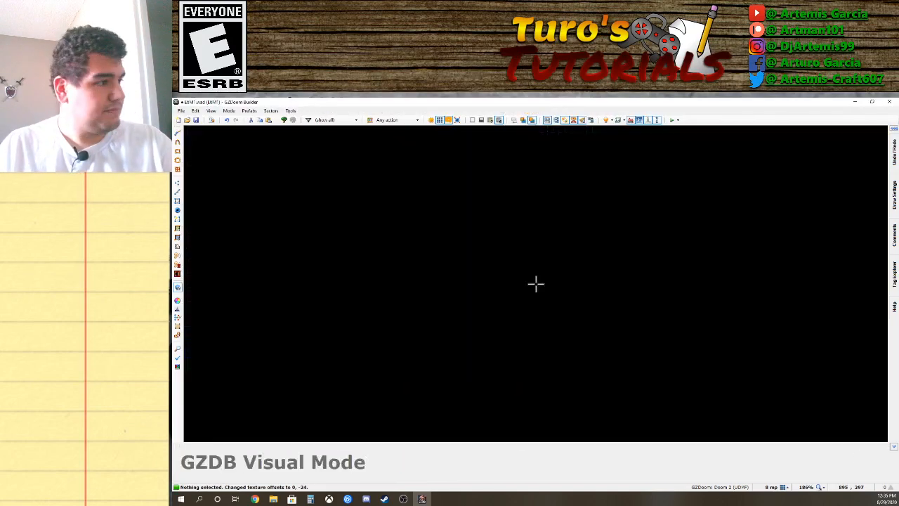
{"action": "key", "text": "d"}
{"action": "key", "text": "e"}
{"action": "key", "text": "e"}
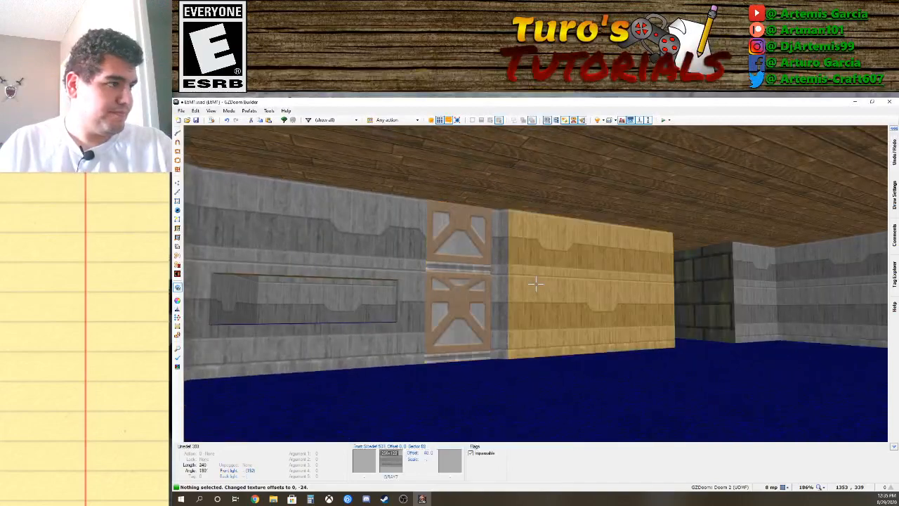
{"action": "key", "text": "e"}
{"action": "key", "text": "f"}
{"action": "key", "text": "f"}
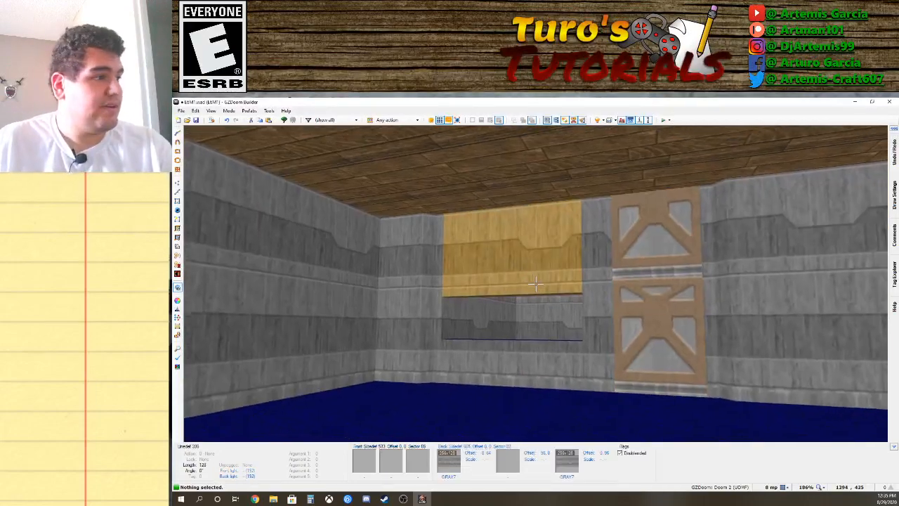
{"action": "key", "text": "e"}
Draw a strip sector about 8 units wide and 248 long along the divider's large-room side, merging its end vertex with the upper corner vertex.
{"action": "key", "text": "q"}
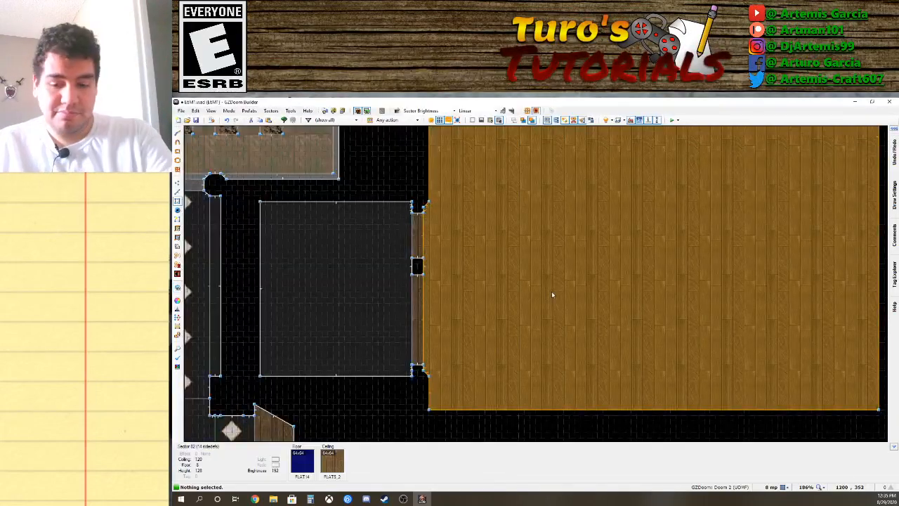
{"action": "scroll", "coordinate": [552, 291], "scroll_direction": "down", "scroll_amount": 4}
{"action": "scroll", "coordinate": [565, 295], "scroll_direction": "up", "scroll_amount": 7}
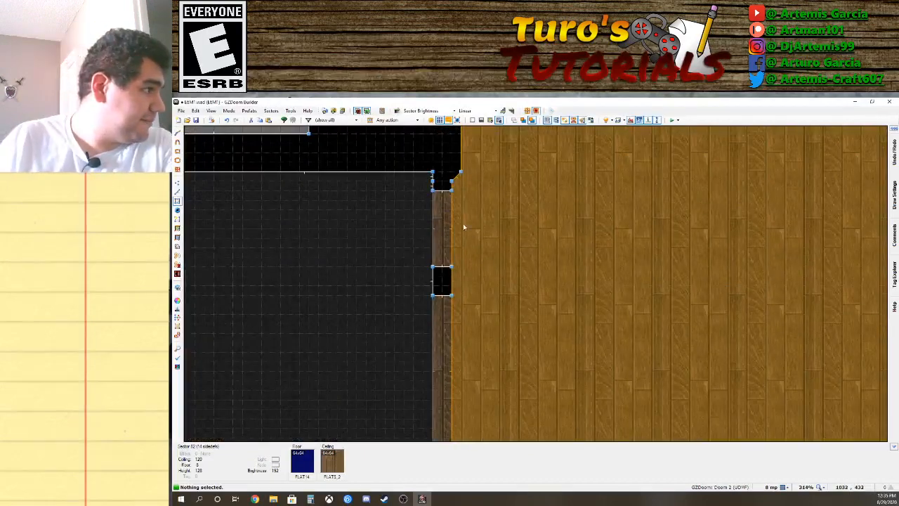
{"action": "key", "text": "s"}
{"action": "key", "text": "v"}
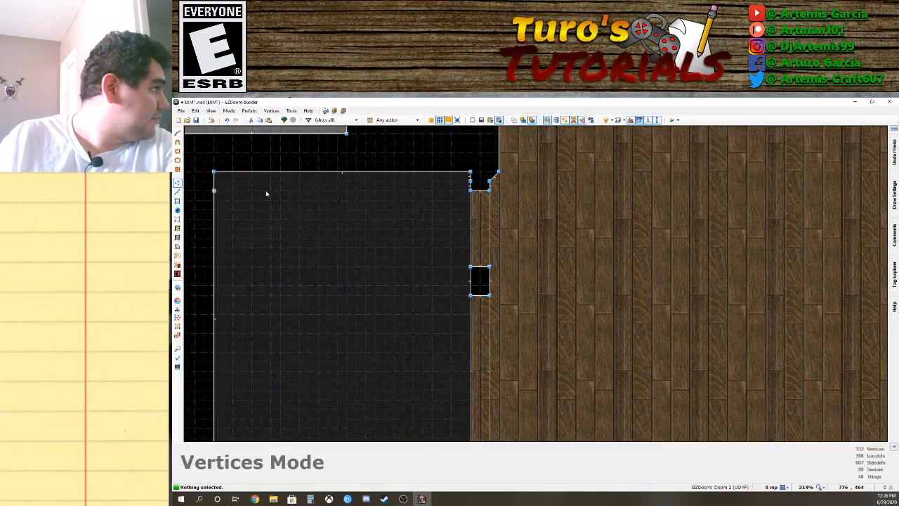
{"action": "right_click", "coordinate": [499, 191]}
{"action": "key", "text": "Down"}
{"action": "key", "text": "Down"}
{"action": "key", "text": "Down"}
{"action": "key", "text": "Down"}
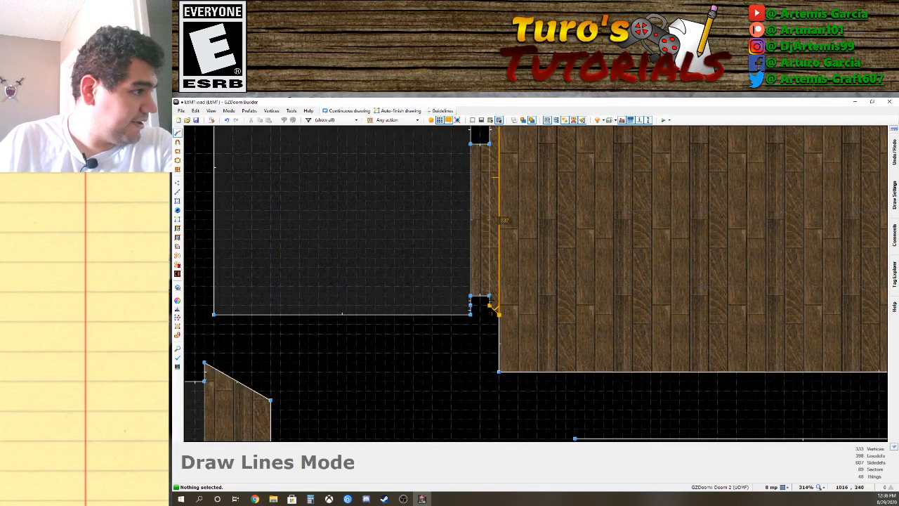
{"action": "key", "text": "Up"}
{"action": "key", "text": "Up"}
{"action": "key", "text": "Up"}
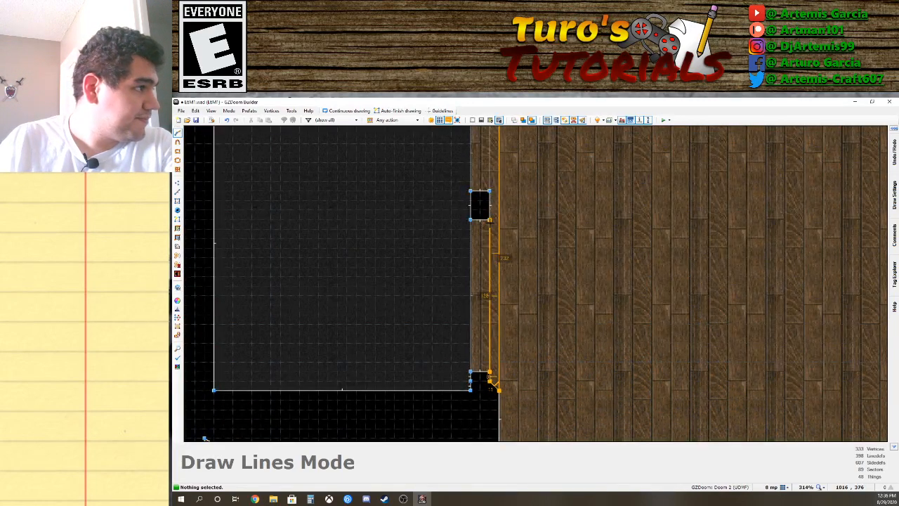
{"action": "key", "text": "Up"}
{"action": "key", "text": "Up"}
{"action": "key", "text": "Up"}
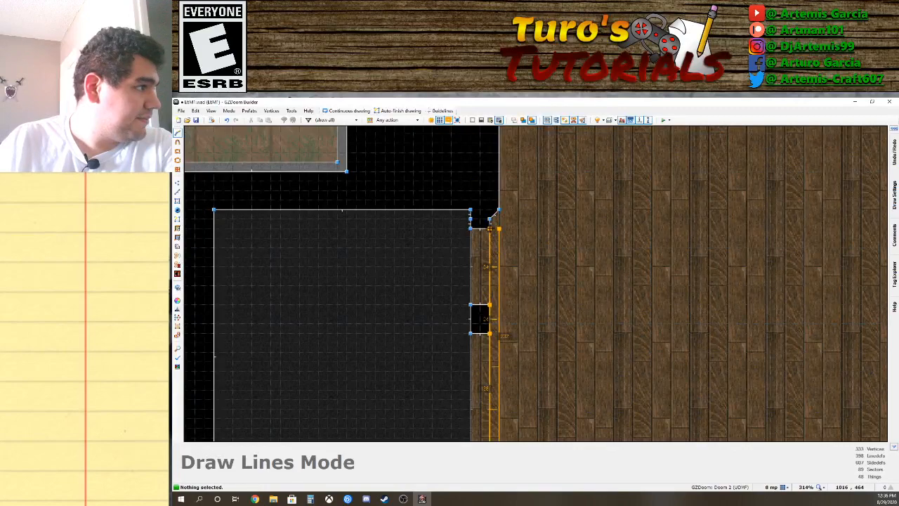
{"action": "left_click", "coordinate": [496, 219]}
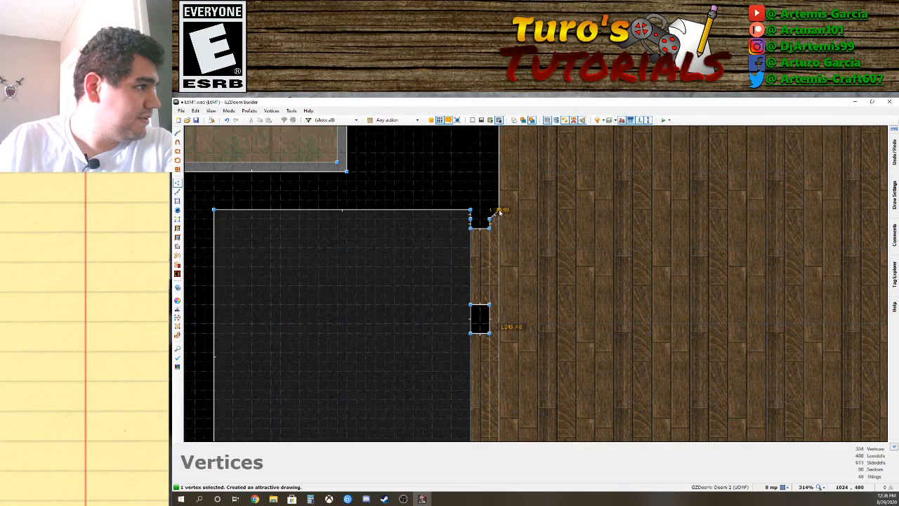
{"action": "scroll", "coordinate": [506, 224], "scroll_direction": "down", "scroll_amount": 2}
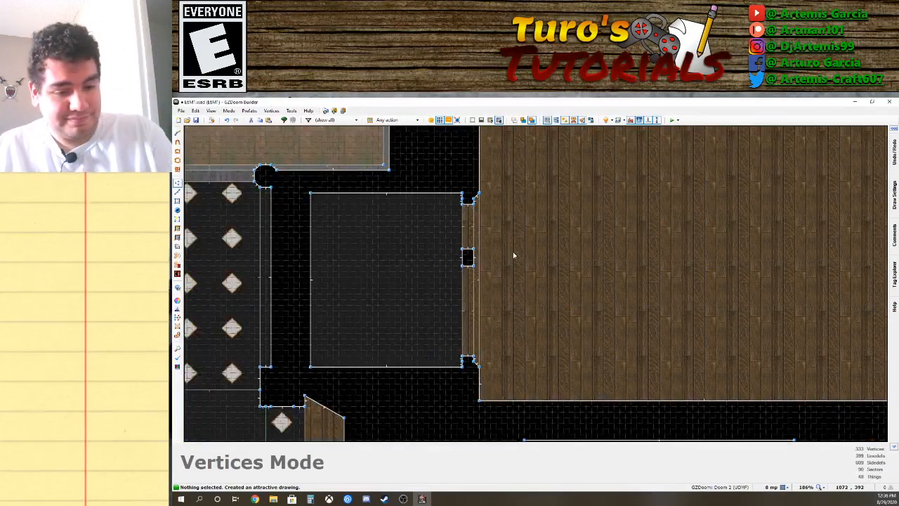
Lower the new strip's ceiling in front of the window and door to a height of 64 and deselect it.
{"action": "key", "text": "q"}
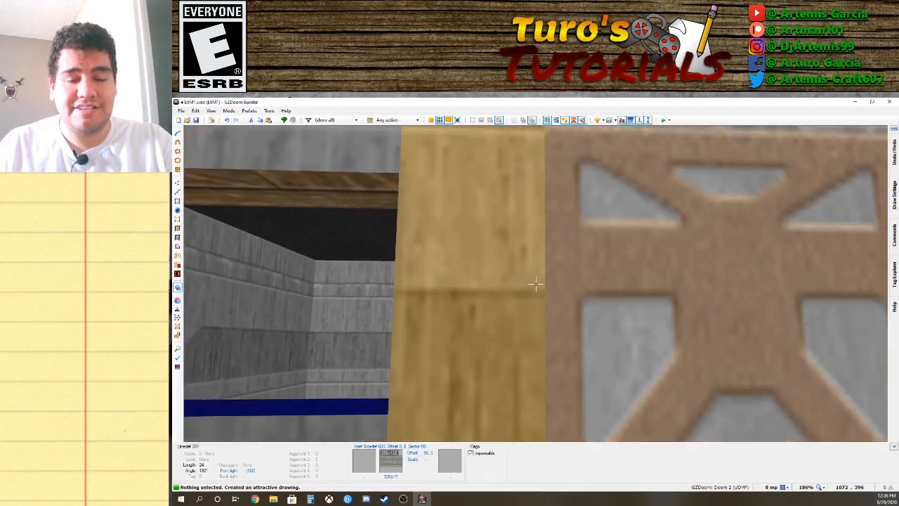
{"action": "key", "text": "d"}
{"action": "key", "text": "d"}
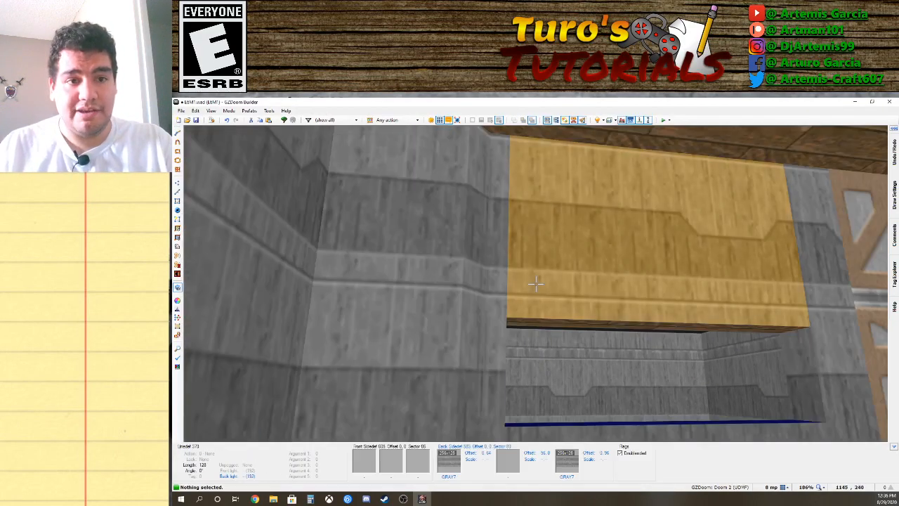
{"action": "key", "text": "f"}
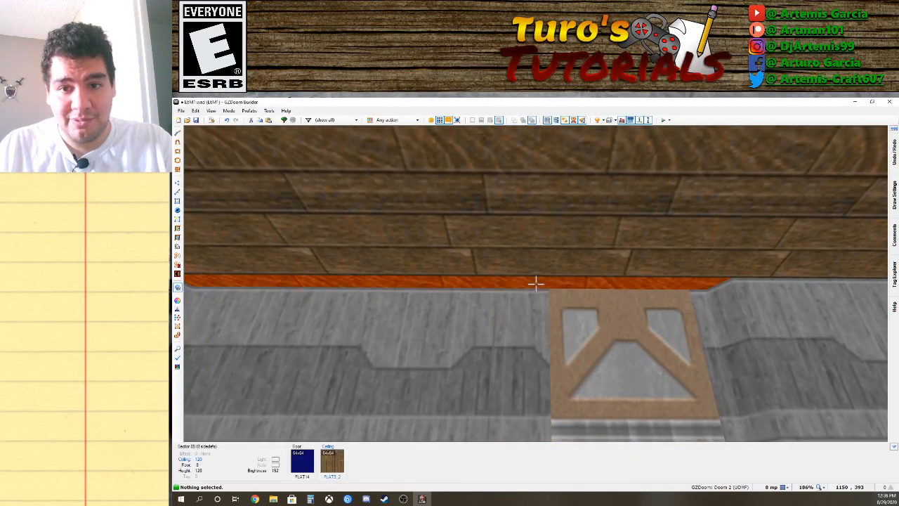
{"action": "left_click", "coordinate": [536, 284]}
{"action": "key", "text": "d"}
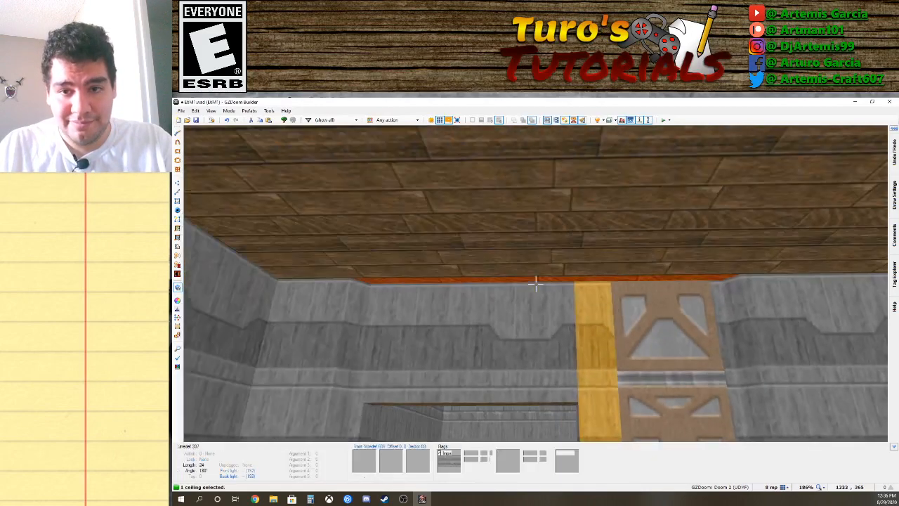
{"action": "scroll", "coordinate": [536, 284], "scroll_direction": "down", "scroll_amount": 6}
{"action": "scroll", "coordinate": [536, 283], "scroll_direction": "down", "scroll_amount": 1}
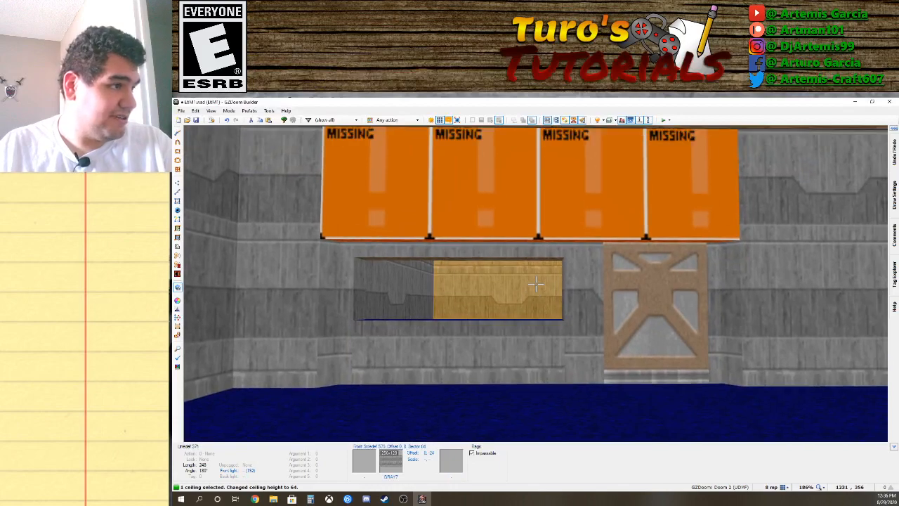
{"action": "scroll", "coordinate": [536, 284], "scroll_direction": "up", "scroll_amount": 1}
{"action": "scroll", "coordinate": [535, 284], "scroll_direction": "down", "scroll_amount": 1}
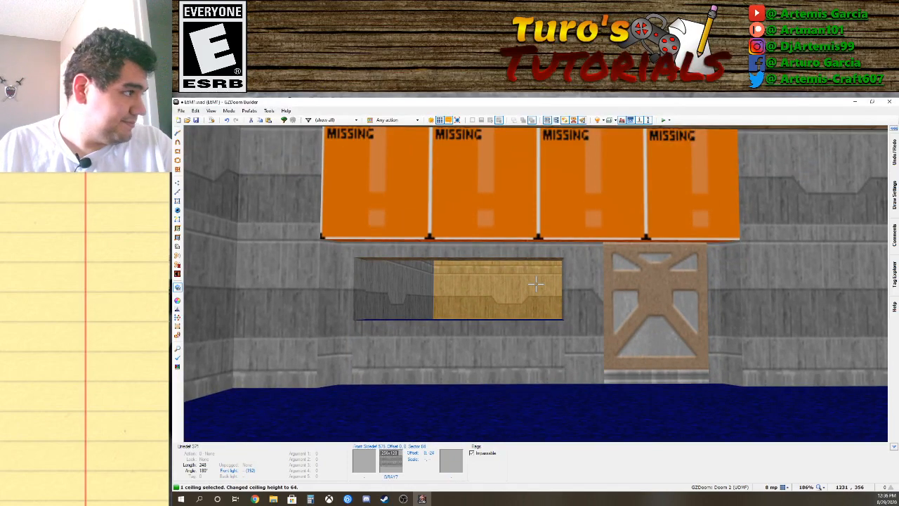
{"action": "key", "text": "e"}
{"action": "left_click", "coordinate": [536, 284]}
Copy GRAY7 from the adjacent wall and paste it onto the untextured face above the window and door.
{"action": "key", "text": "d"}
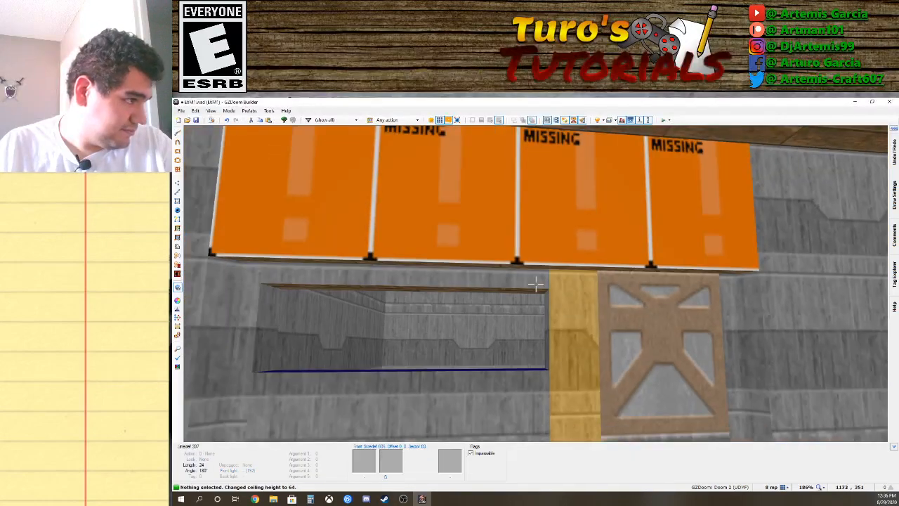
{"action": "key", "text": "d"}
{"action": "key", "text": "e"}
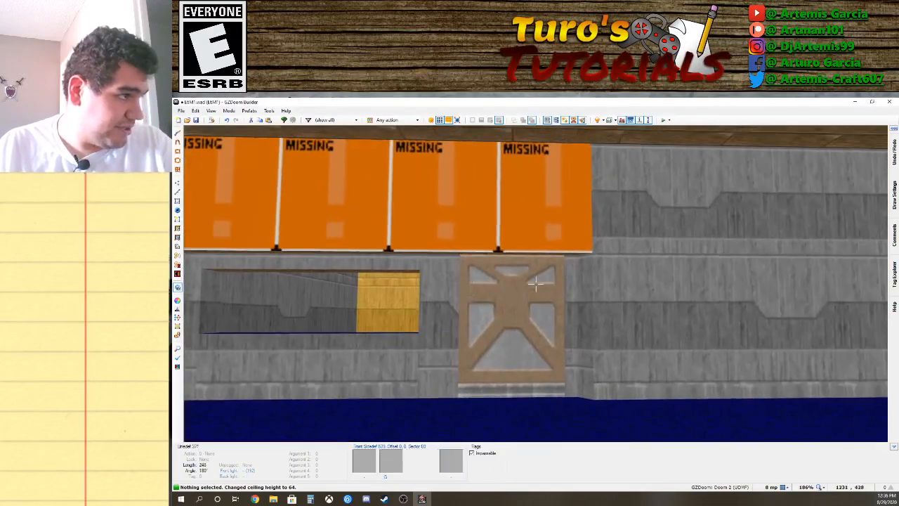
{"action": "key", "text": "d"}
{"action": "key", "text": "e"}
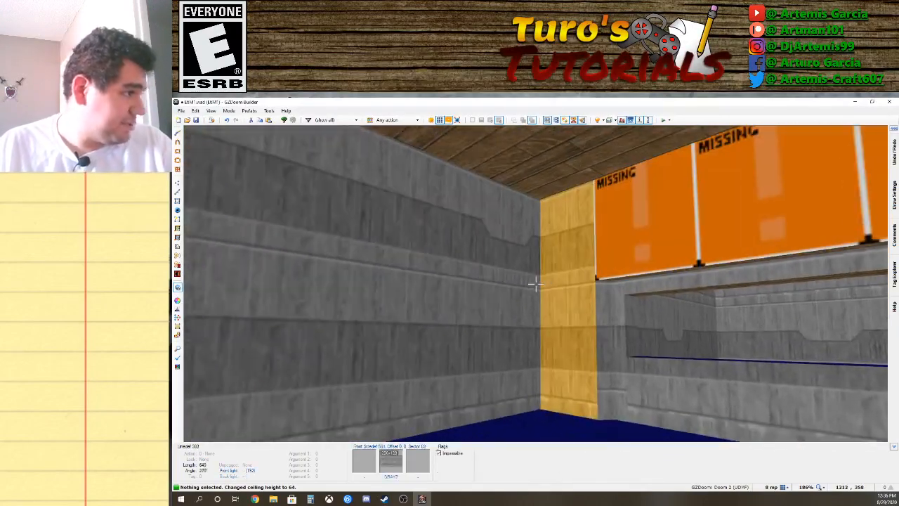
{"action": "key", "text": "s"}
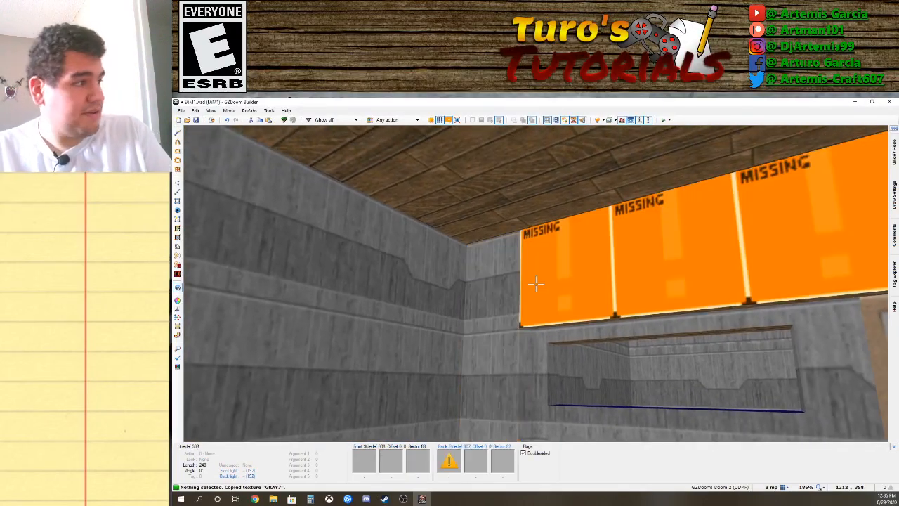
{"action": "key", "text": "ctrl+v"}
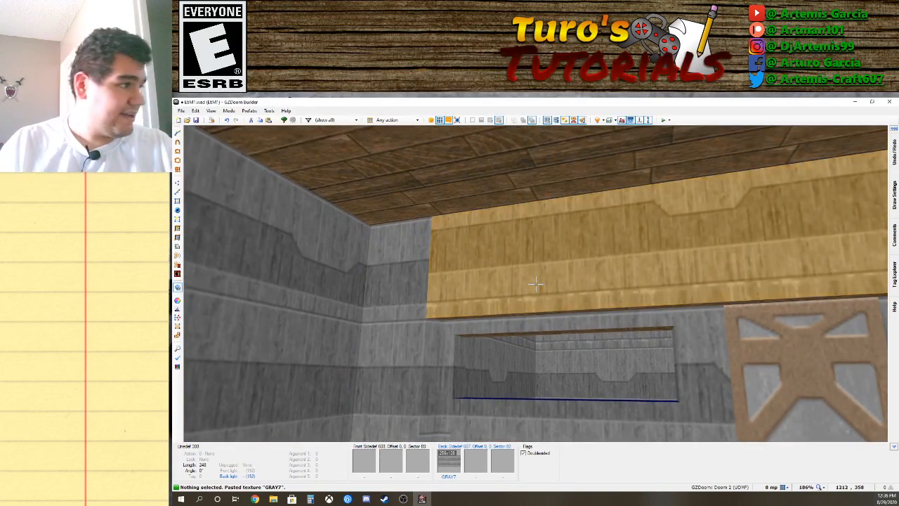
Shift the vertical texture offset of the face above the window and door to 56 and deselect it.
{"action": "key", "text": "Up"}
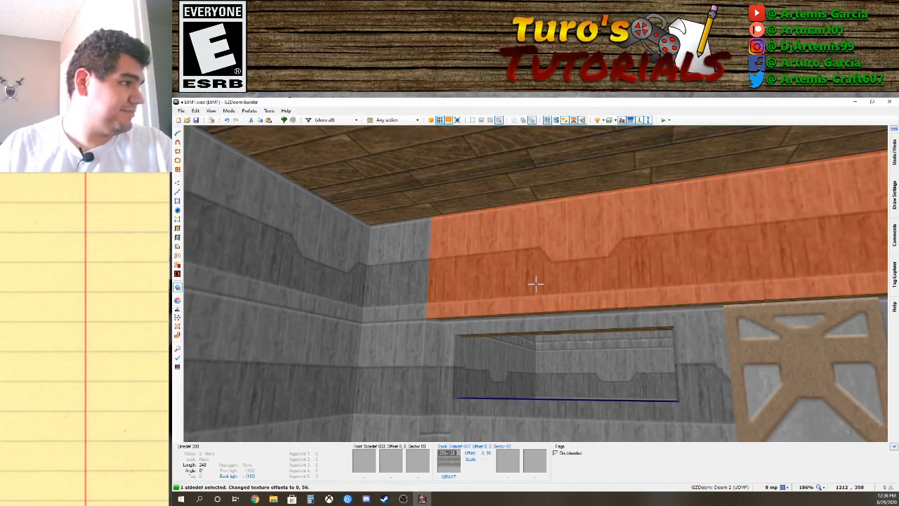
{"action": "mouse_move", "coordinate": [535, 283]}
{"action": "key", "text": "d"}
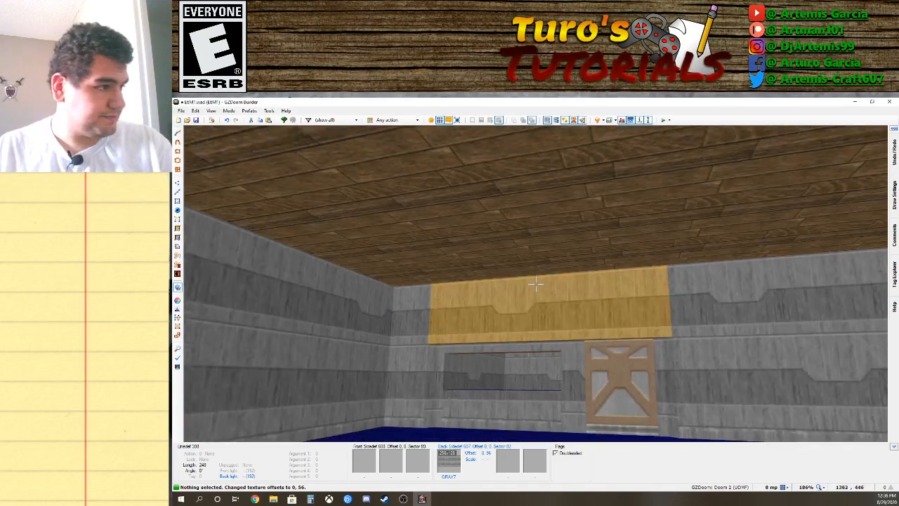
Paste GRAY7 onto the untextured faces above and below the window on the computer-room side of the divider.
{"action": "key", "text": "d"}
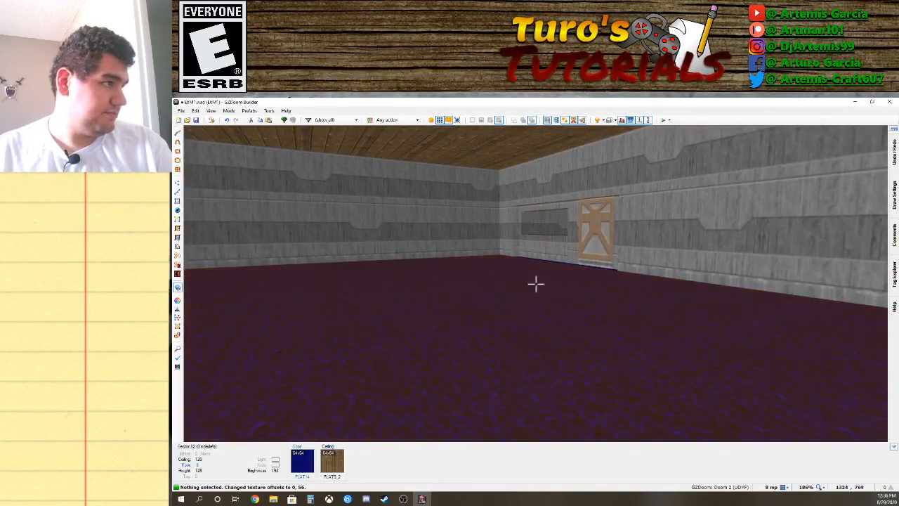
{"action": "key", "text": "s"}
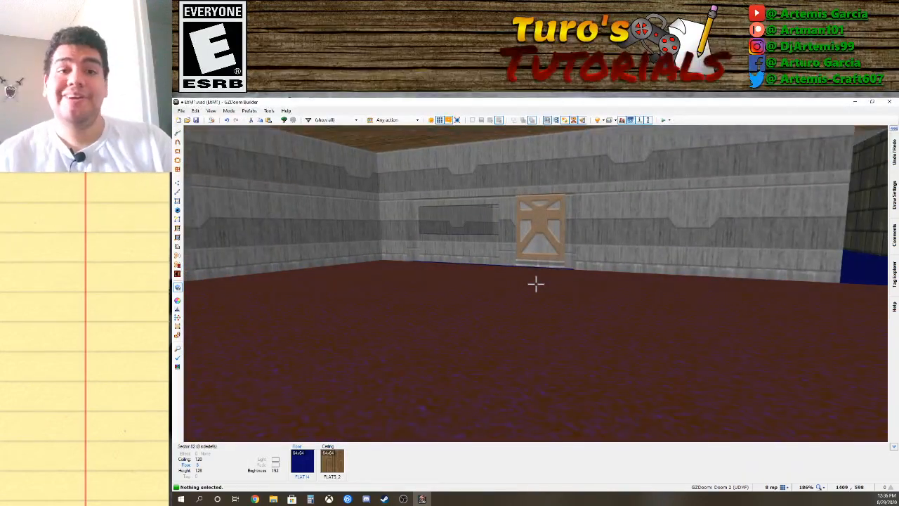
{"action": "key", "text": "e"}
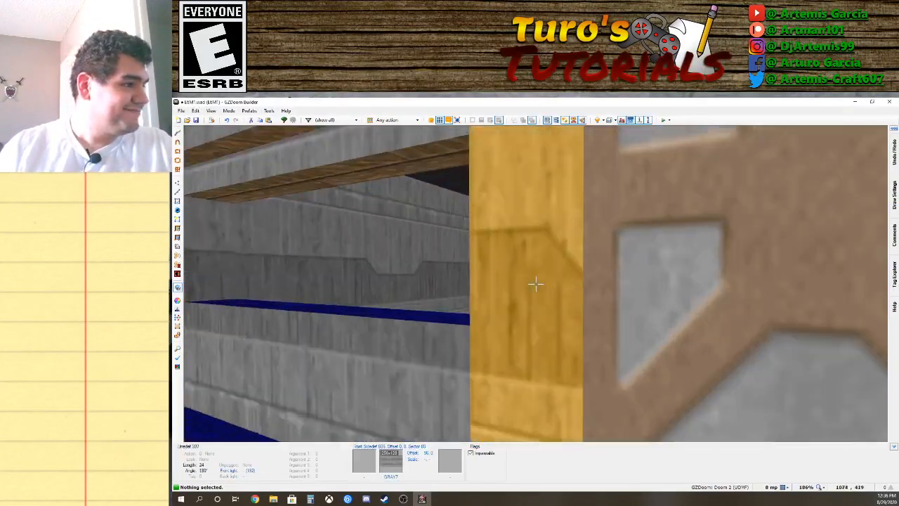
{"action": "key", "text": "d"}
{"action": "key", "text": "e"}
{"action": "key", "text": "e"}
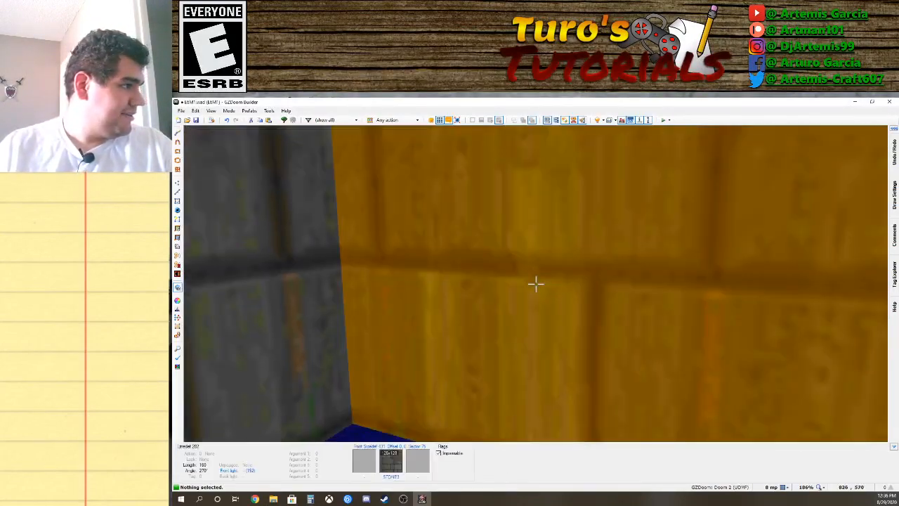
{"action": "key", "text": "d"}
{"action": "key", "text": "d"}
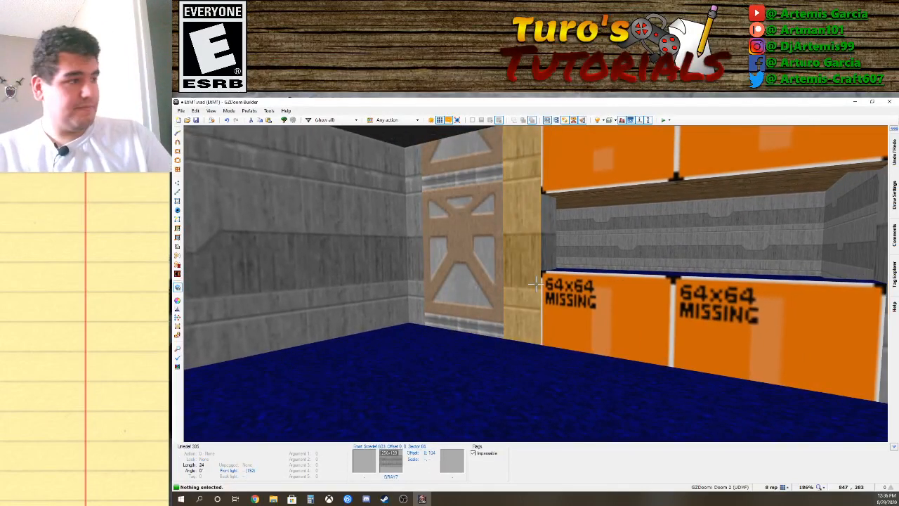
{"action": "key", "text": "ctrl+v"}
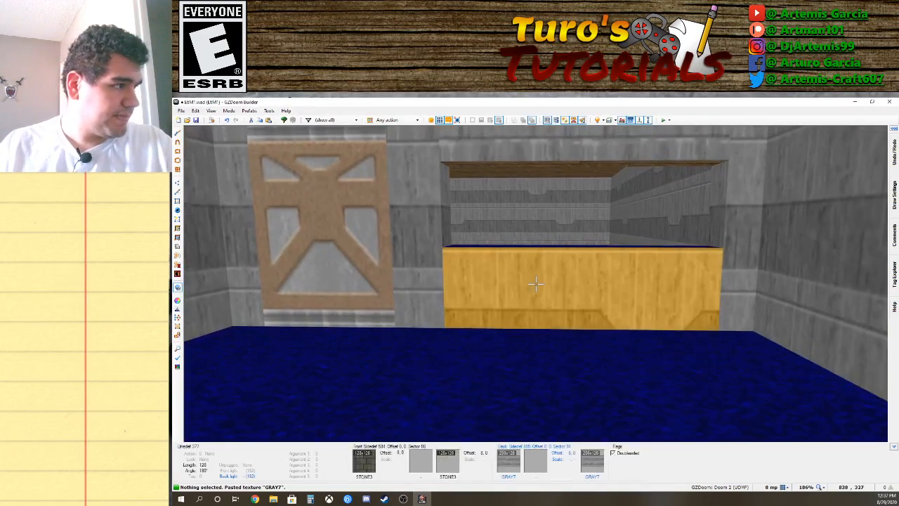
Shift the vertical texture offset of the face above the window to 8 and deselect that face.
{"action": "left_click", "coordinate": [536, 283]}
{"action": "left_click", "coordinate": [536, 283]}
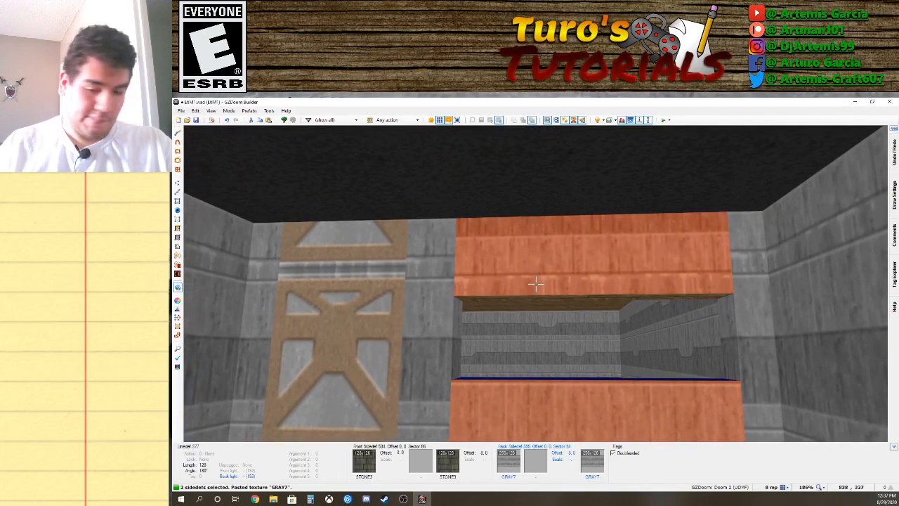
{"action": "key", "text": "Down"}
{"action": "key", "text": "Down"}
{"action": "key", "text": "Down"}
{"action": "key", "text": "Down"}
{"action": "key", "text": "Down"}
{"action": "key", "text": "Down"}
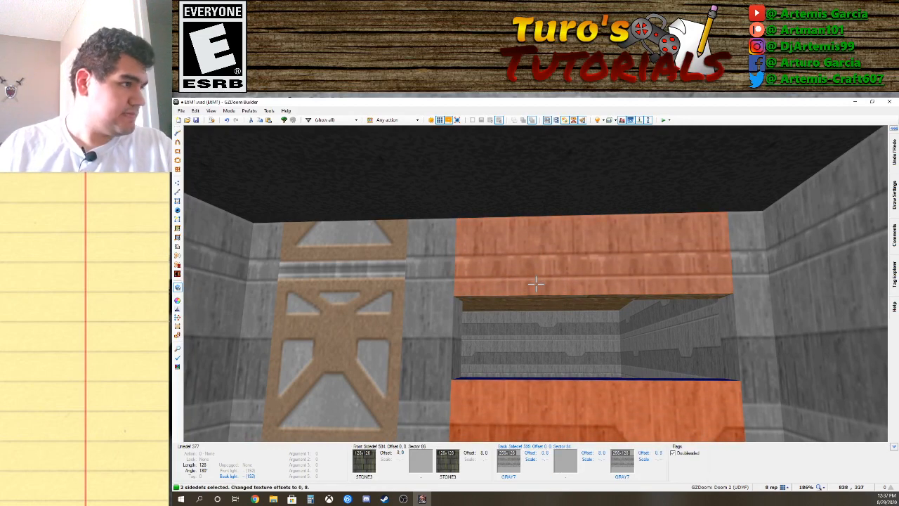
{"action": "left_click", "coordinate": [536, 283]}
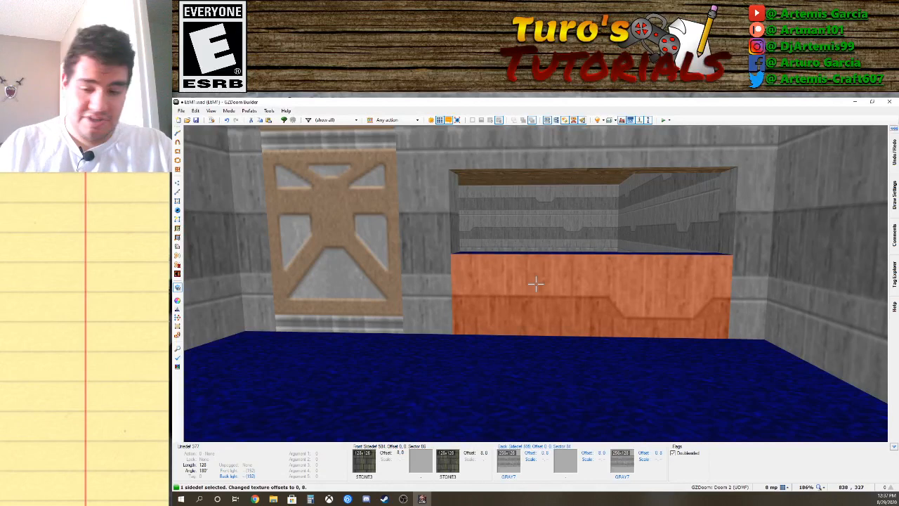
Shift the vertical texture offset of the face below the window to 40 and deselect it.
{"action": "key", "text": "shift+Up"}
{"action": "key", "text": "shift+Up"}
{"action": "key", "text": "shift+Up"}
{"action": "key", "text": "shift+Up"}
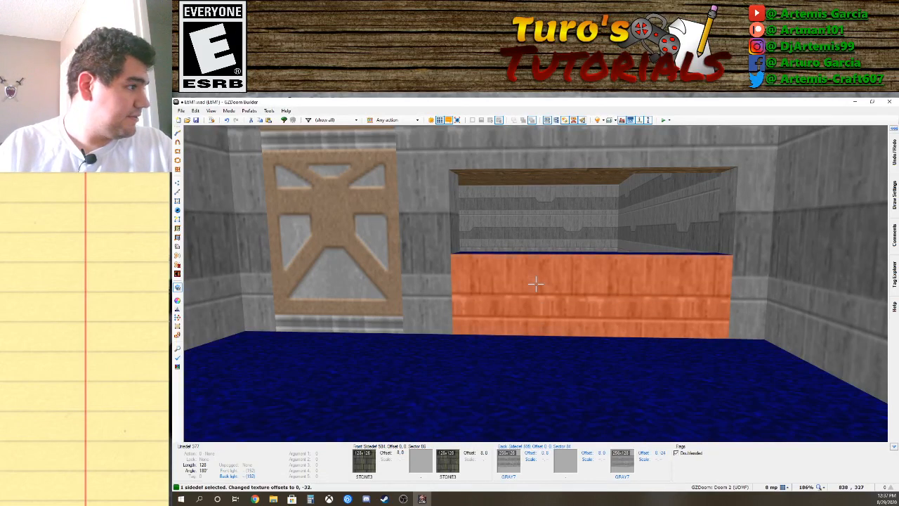
{"action": "key", "text": "shift+Up"}
{"action": "key", "text": "shift+Up"}
{"action": "key", "text": "shift+Up"}
{"action": "key", "text": "shift+Up"}
{"action": "key", "text": "shift+Up"}
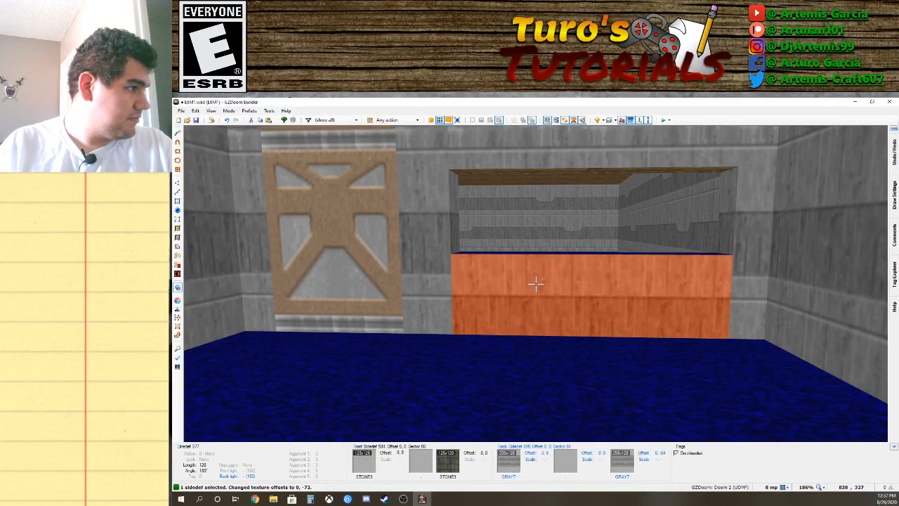
{"action": "key", "text": "shift+Down"}
{"action": "key", "text": "shift+Down"}
{"action": "key", "text": "shift+Down"}
{"action": "key", "text": "shift+Down"}
{"action": "key", "text": "shift+Down"}
{"action": "key", "text": "shift+Down"}
{"action": "key", "text": "shift+Down"}
{"action": "key", "text": "shift+Down"}
{"action": "key", "text": "shift+Down"}
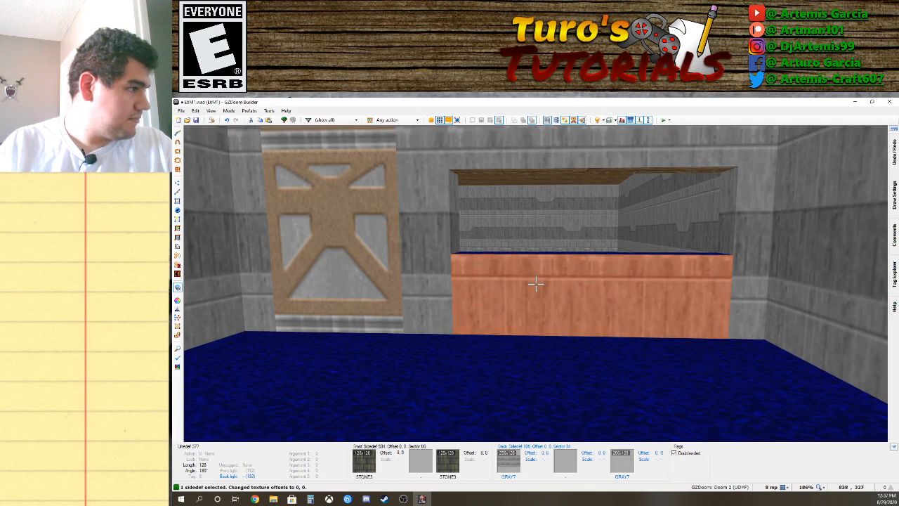
{"action": "key", "text": "shift+Down"}
{"action": "key", "text": "shift+Down"}
{"action": "key", "text": "shift+Down"}
{"action": "key", "text": "shift+Down"}
{"action": "key", "text": "shift+Down"}
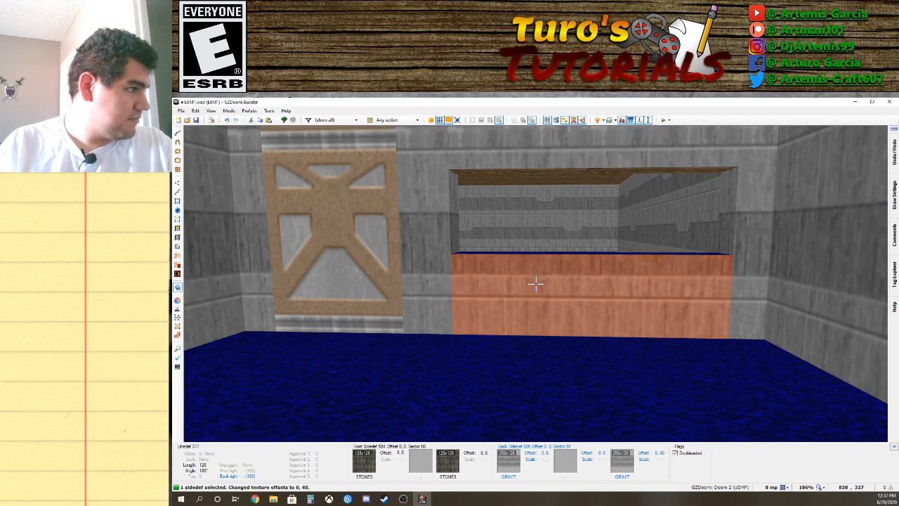
{"action": "left_click", "coordinate": [536, 284]}
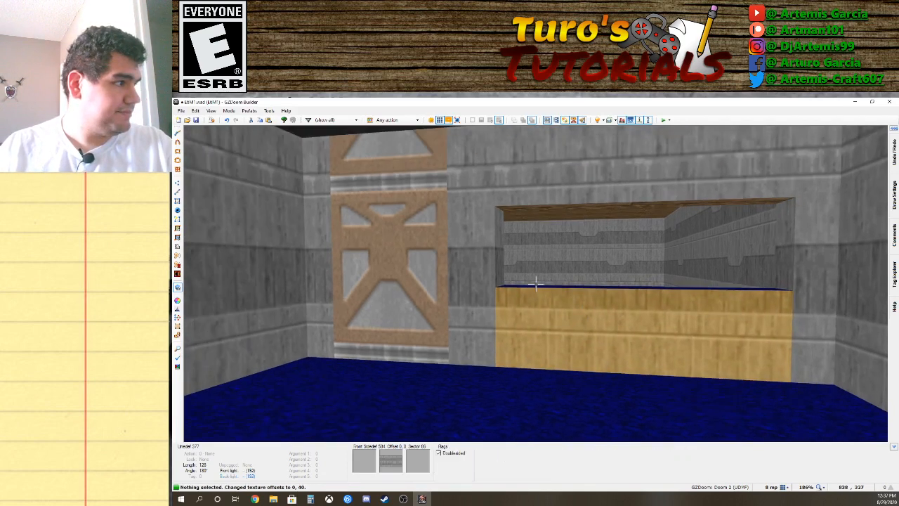
Draw a trapezoidal sector about 8 units deep with a 64-unit front edge before the door on the computer-room side.
{"action": "key", "text": "d"}
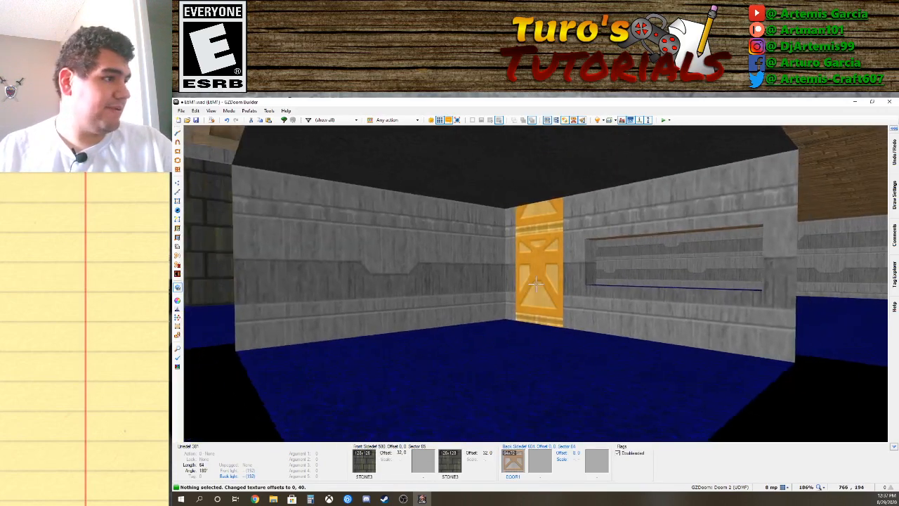
{"action": "key", "text": "e"}
{"action": "key", "text": "s"}
{"action": "key", "text": "d"}
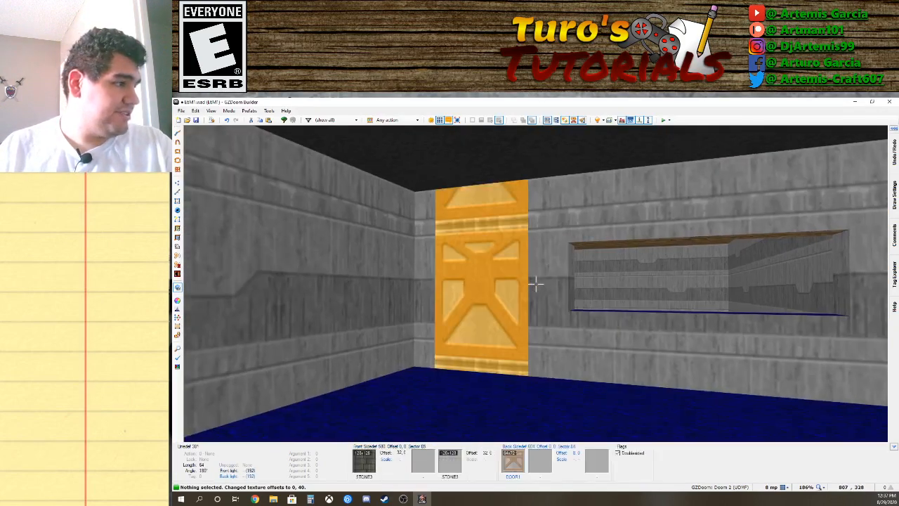
{"action": "key", "text": "w"}
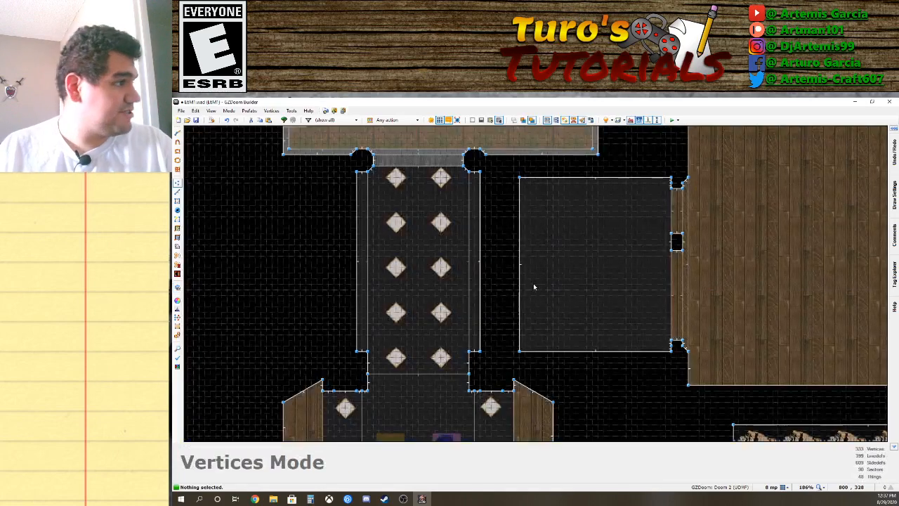
{"action": "scroll", "coordinate": [642, 243], "scroll_direction": "up", "scroll_amount": 4}
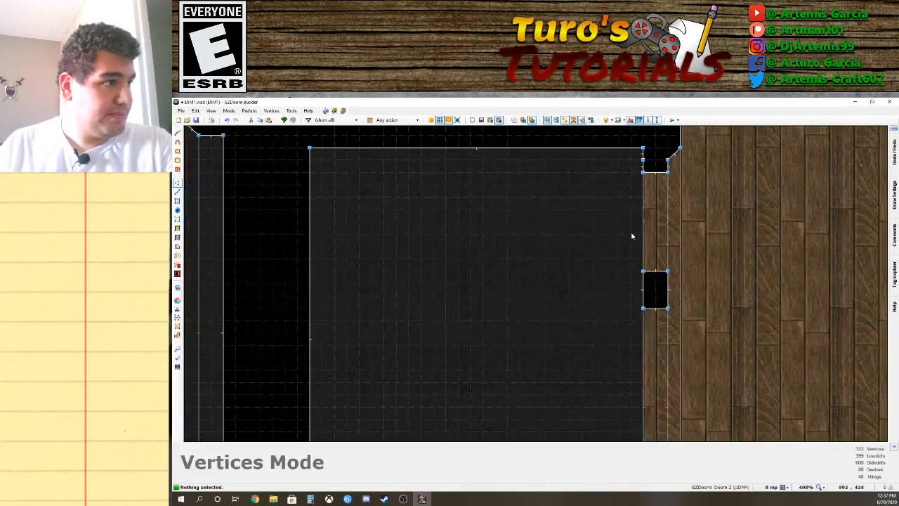
{"action": "scroll", "coordinate": [631, 236], "scroll_direction": "up", "scroll_amount": 2}
{"action": "key", "text": "space"}
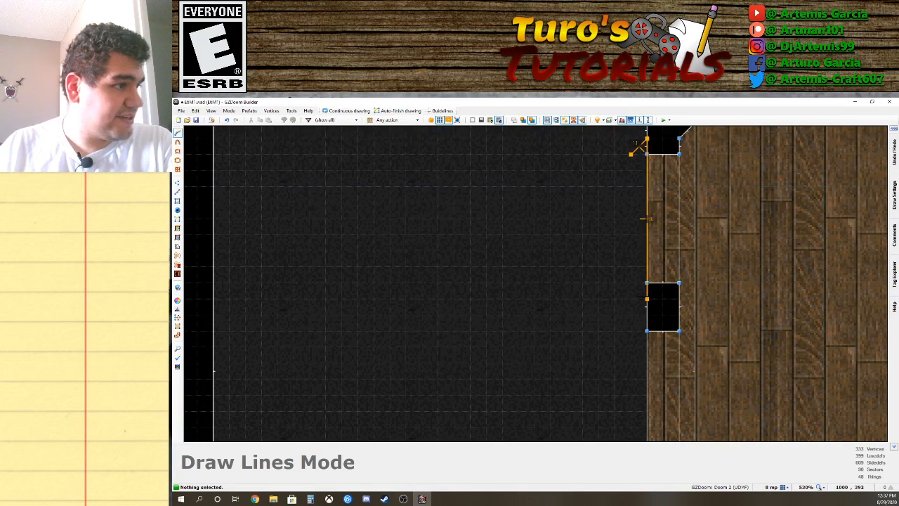
{"action": "right_click", "coordinate": [635, 162]}
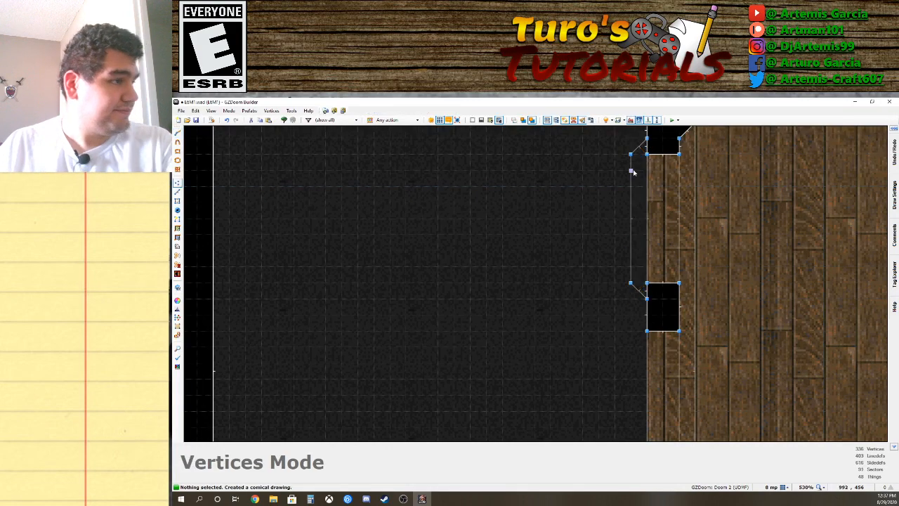
Lower the ceiling of the new sector in front of the door to a height of 64 and deselect it.
{"action": "key", "text": "q"}
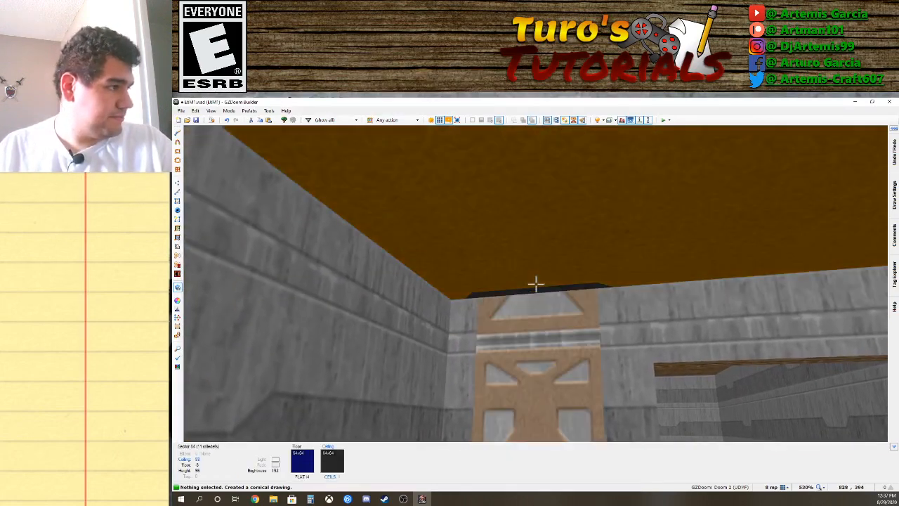
{"action": "left_click", "coordinate": [536, 283]}
{"action": "left_click", "coordinate": [536, 283]}
{"action": "left_click", "coordinate": [536, 284]}
{"action": "scroll", "coordinate": [536, 284], "scroll_direction": "down", "scroll_amount": 3}
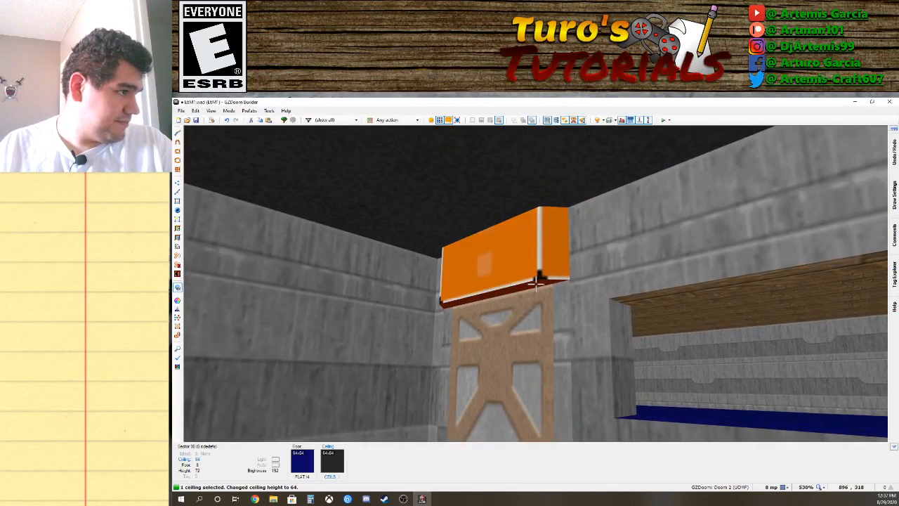
{"action": "left_click", "coordinate": [536, 283]}
Try LITE5 as the middle texture of the two narrow wall strips flanking the door and clear it.
{"action": "key", "text": "e"}
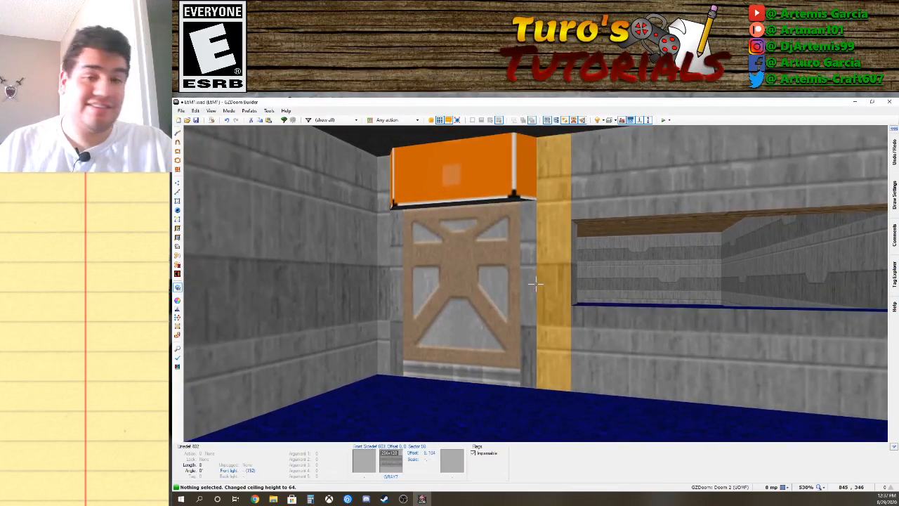
{"action": "left_click", "coordinate": [536, 283]}
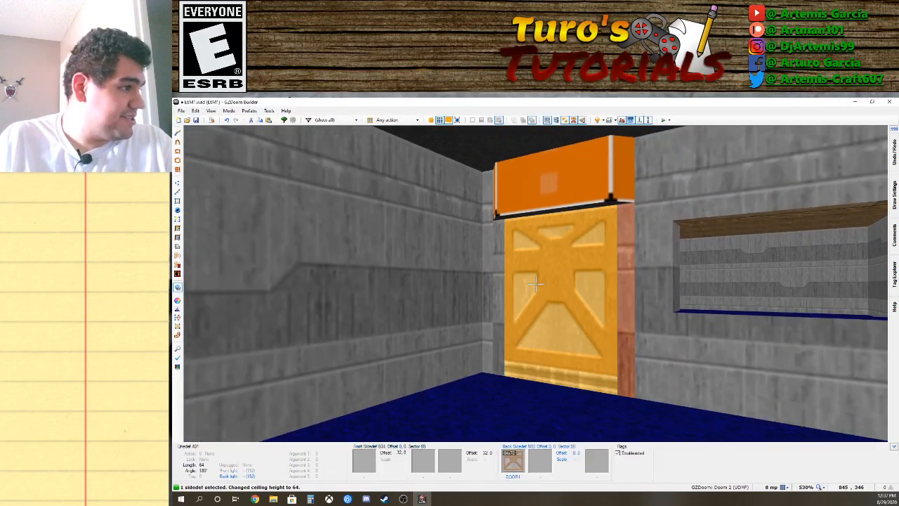
{"action": "left_click", "coordinate": [536, 283]}
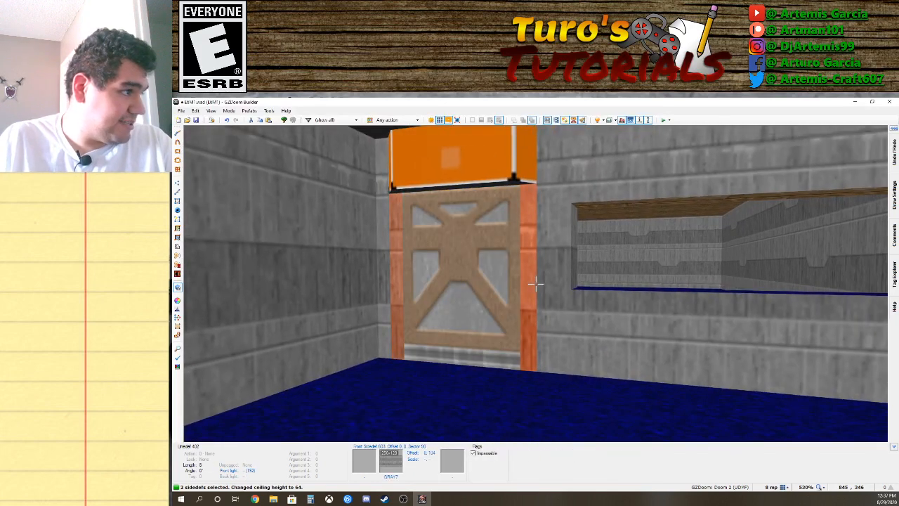
{"action": "right_click", "coordinate": [536, 283]}
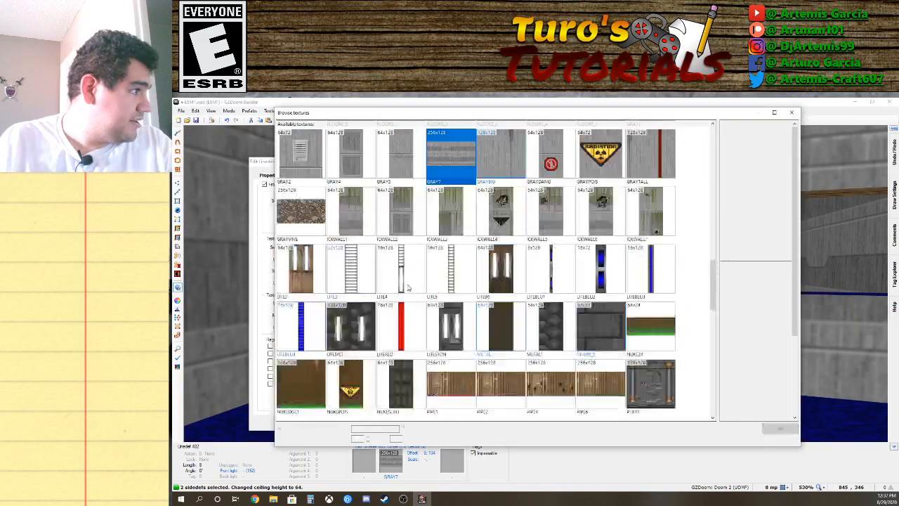
{"action": "left_click", "coordinate": [403, 284]}
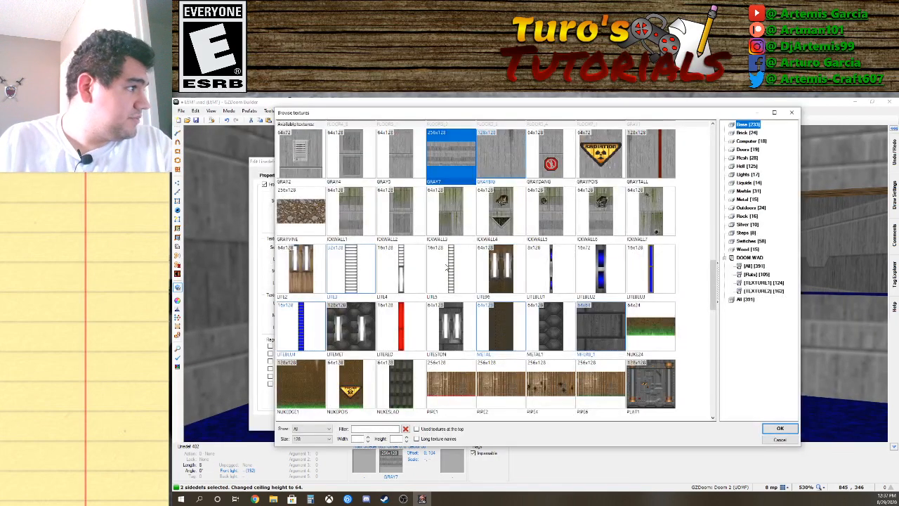
{"action": "double_click", "coordinate": [443, 268]}
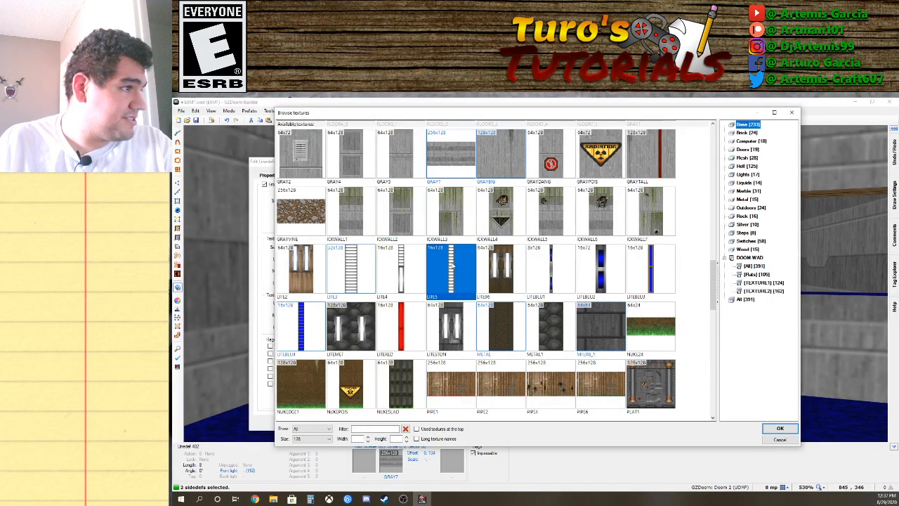
{"action": "right_click", "coordinate": [428, 282]}
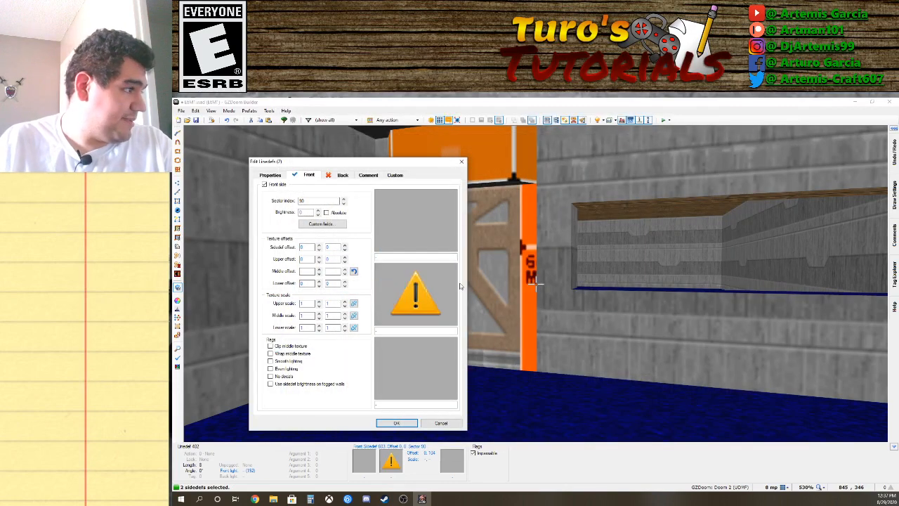
Apply LITEBLU1 from the Lights textures as the middle texture of the two wall strips flanking the door.
{"action": "left_click", "coordinate": [415, 296]}
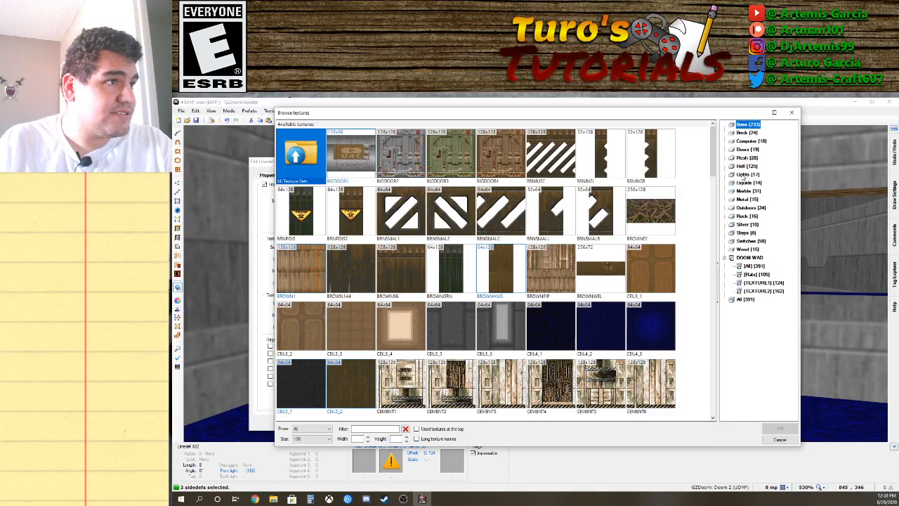
{"action": "left_click", "coordinate": [747, 174]}
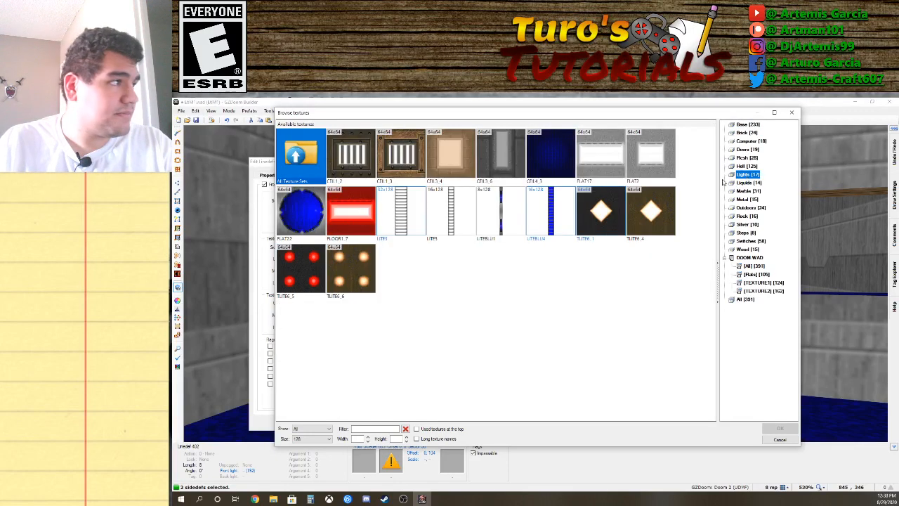
{"action": "double_click", "coordinate": [510, 227]}
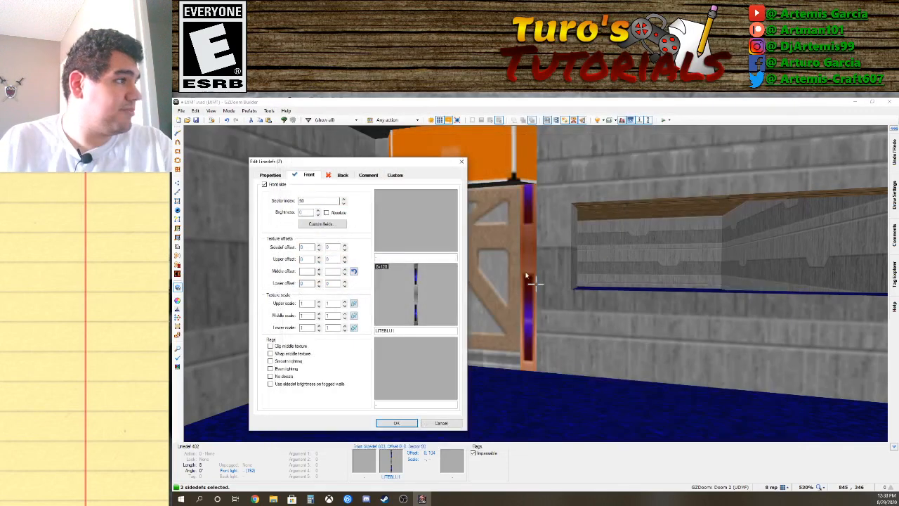
{"action": "left_click", "coordinate": [396, 423]}
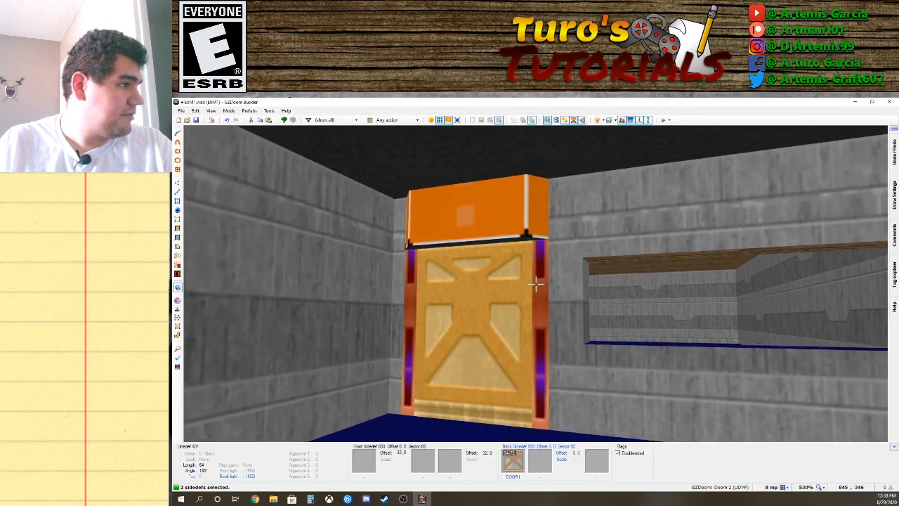
Try DOORTRAK from the full texture list as the middle texture of the two wall strips flanking the door.
{"action": "right_click", "coordinate": [535, 284]}
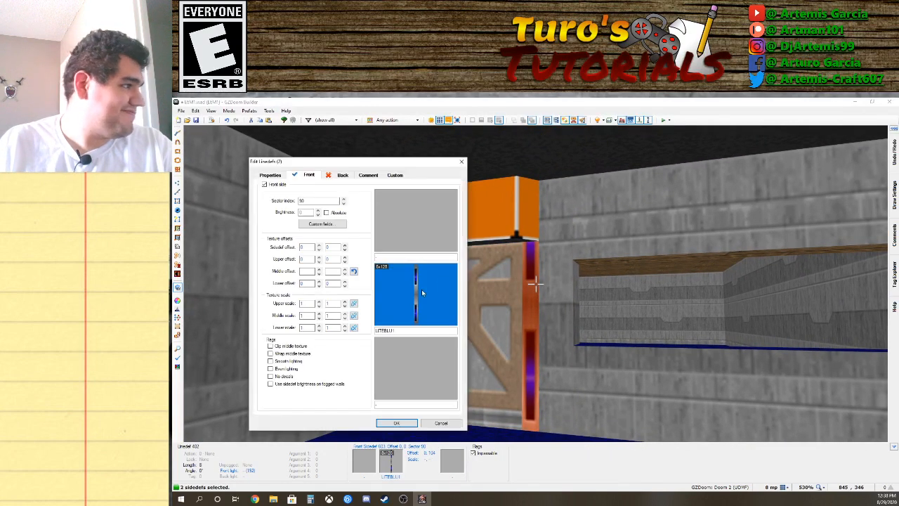
{"action": "left_click", "coordinate": [421, 289]}
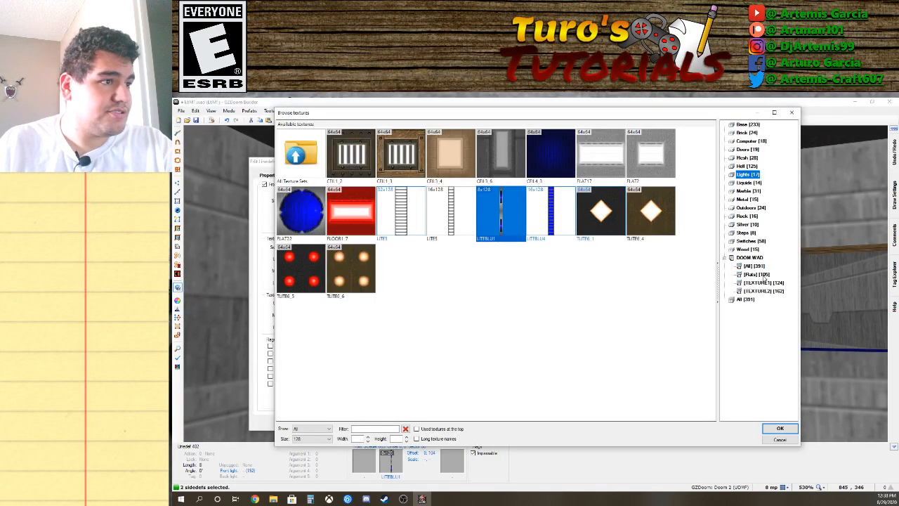
{"action": "left_click", "coordinate": [758, 274]}
{"action": "left_click", "coordinate": [757, 267]}
{"action": "scroll", "coordinate": [506, 265], "scroll_direction": "down", "scroll_amount": 10}
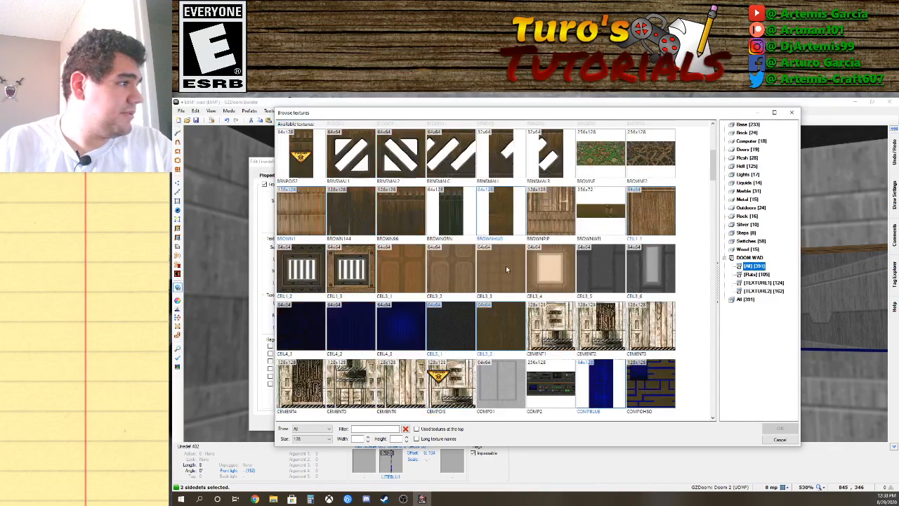
{"action": "scroll", "coordinate": [507, 270], "scroll_direction": "down", "scroll_amount": 6}
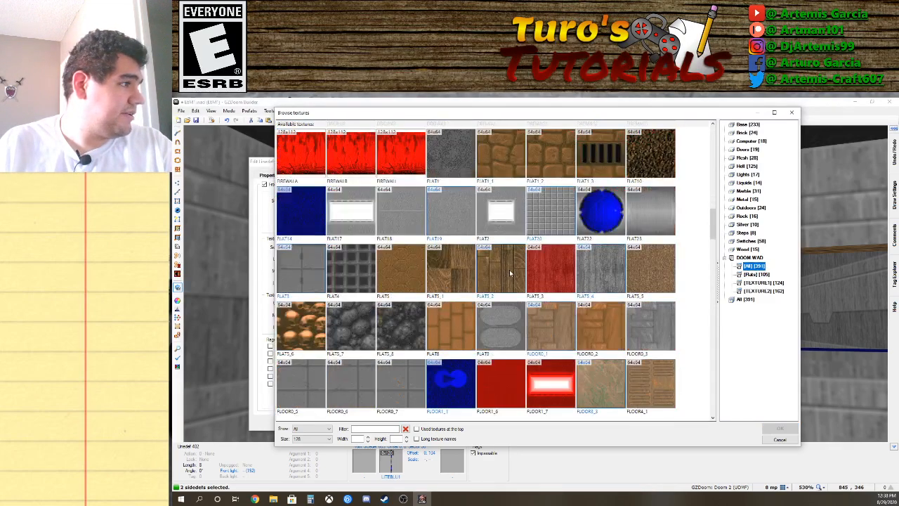
{"action": "scroll", "coordinate": [509, 268], "scroll_direction": "up", "scroll_amount": 3}
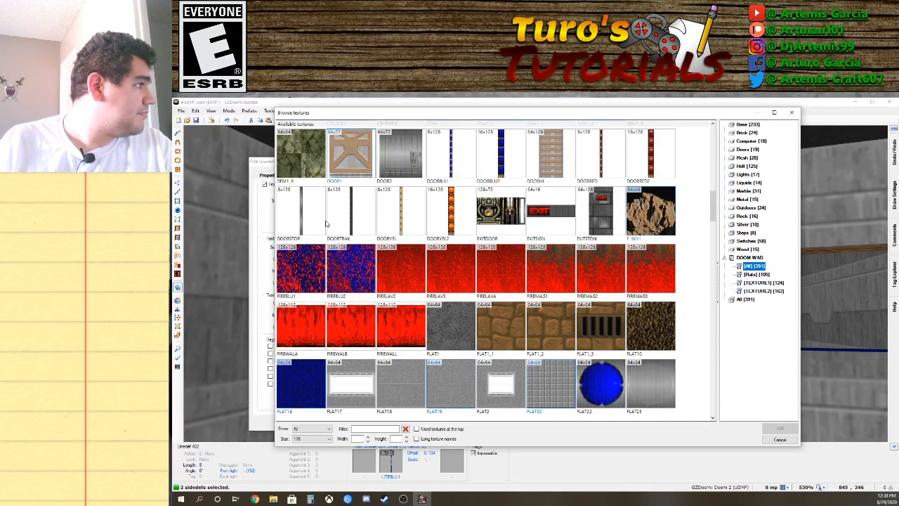
{"action": "double_click", "coordinate": [354, 212]}
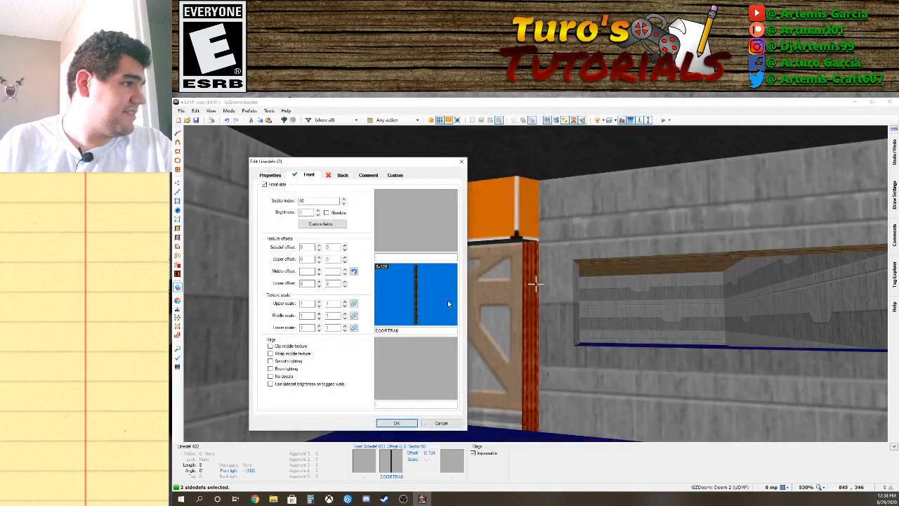
Set the middle texture of the two strips flanking the door to SHAWN2 and deselect them.
{"action": "left_click", "coordinate": [397, 295]}
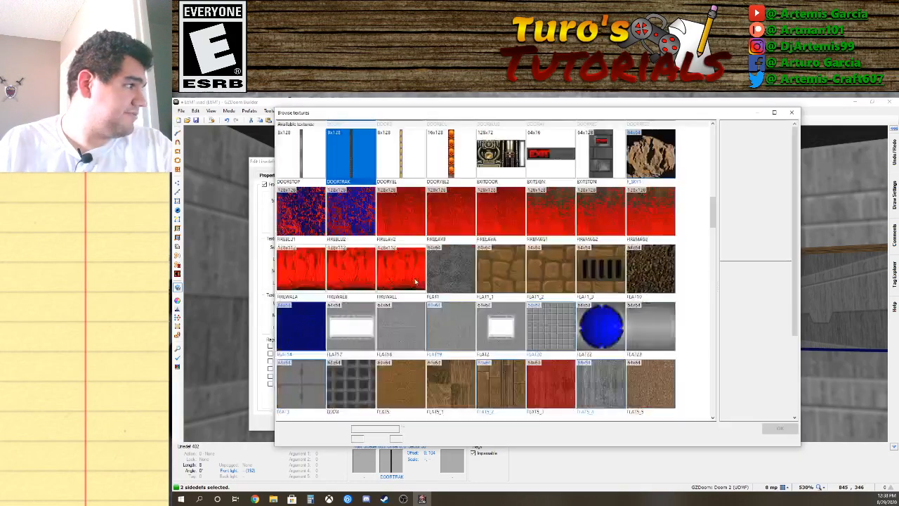
{"action": "scroll", "coordinate": [430, 263], "scroll_direction": "up", "scroll_amount": 1}
{"action": "scroll", "coordinate": [431, 263], "scroll_direction": "up", "scroll_amount": 1}
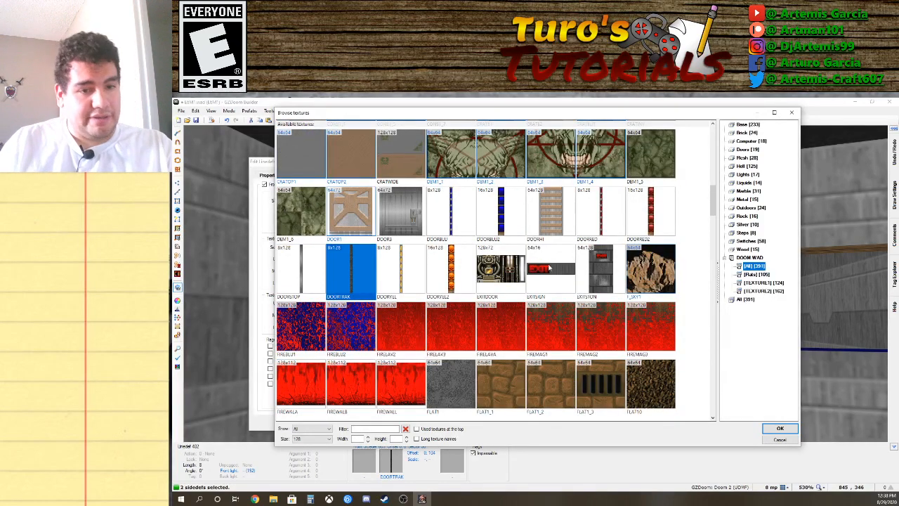
{"action": "scroll", "coordinate": [547, 258], "scroll_direction": "down", "scroll_amount": 10}
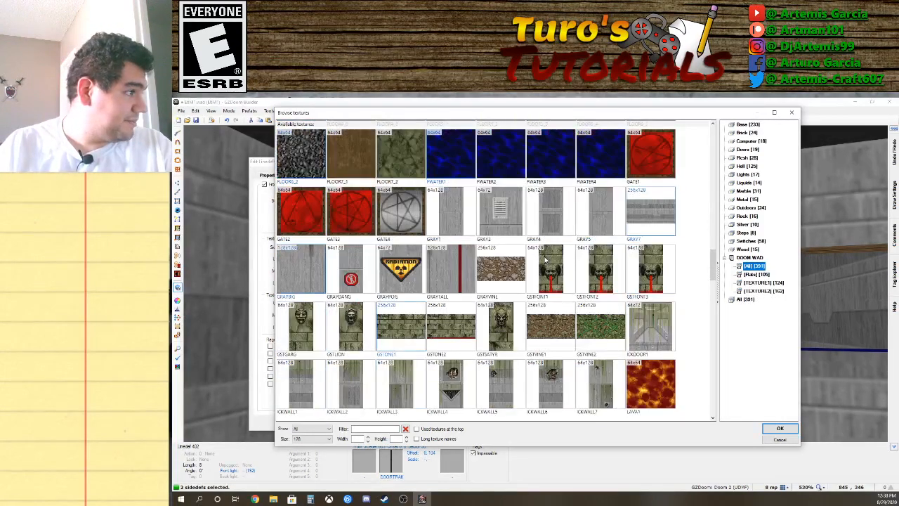
{"action": "scroll", "coordinate": [548, 259], "scroll_direction": "down", "scroll_amount": 1}
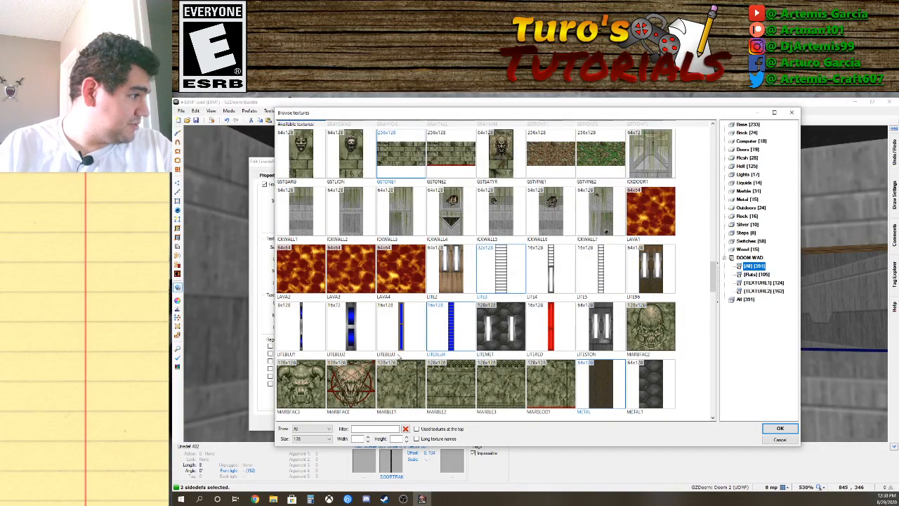
{"action": "scroll", "coordinate": [432, 336], "scroll_direction": "down", "scroll_amount": 15}
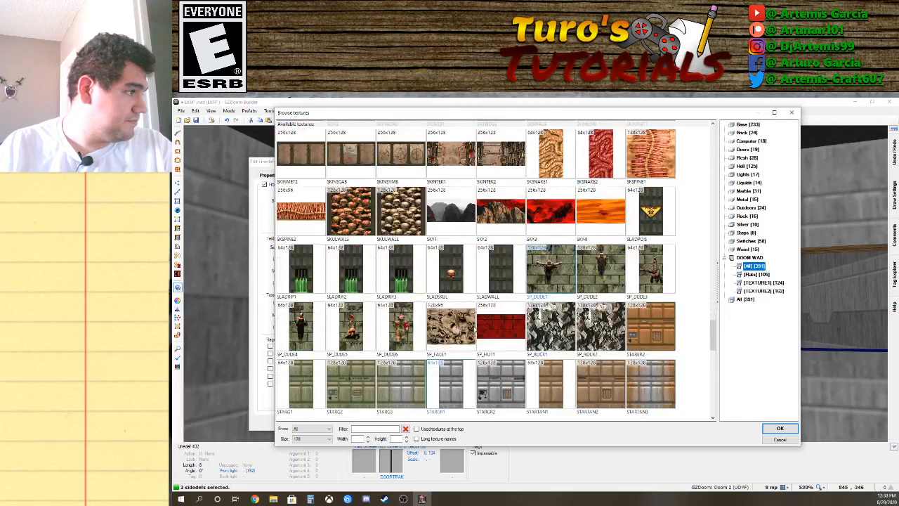
{"action": "scroll", "coordinate": [475, 335], "scroll_direction": "up", "scroll_amount": 4}
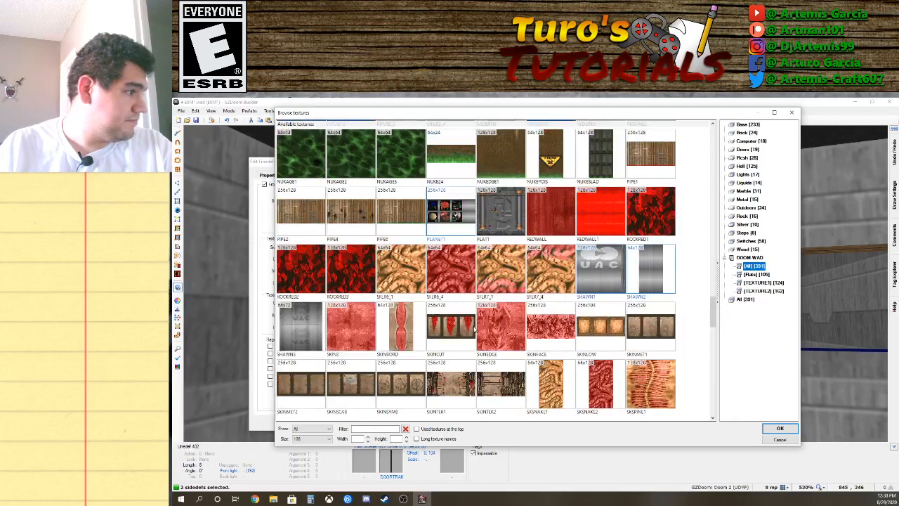
{"action": "double_click", "coordinate": [669, 262]}
{"action": "left_click", "coordinate": [397, 422]}
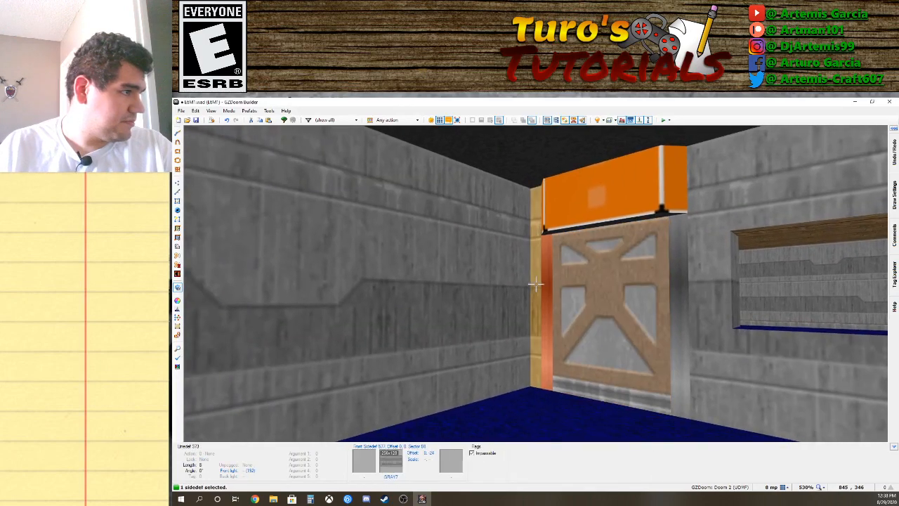
{"action": "left_click", "coordinate": [536, 283]}
{"action": "key", "text": "s"}
{"action": "key", "text": "s"}
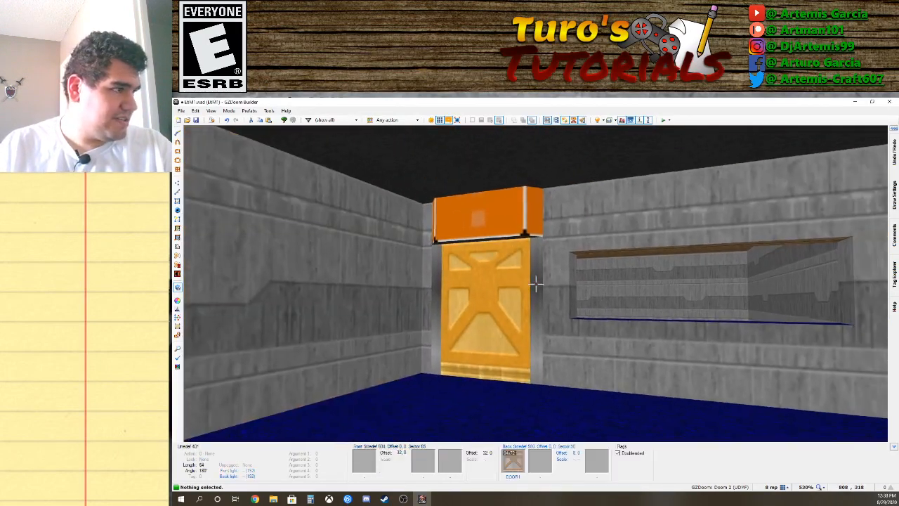
Apply DOORTRAK as the middle texture of both strips flanking the door, offset it to 8, -31 and deselect them.
{"action": "left_click", "coordinate": [536, 284]}
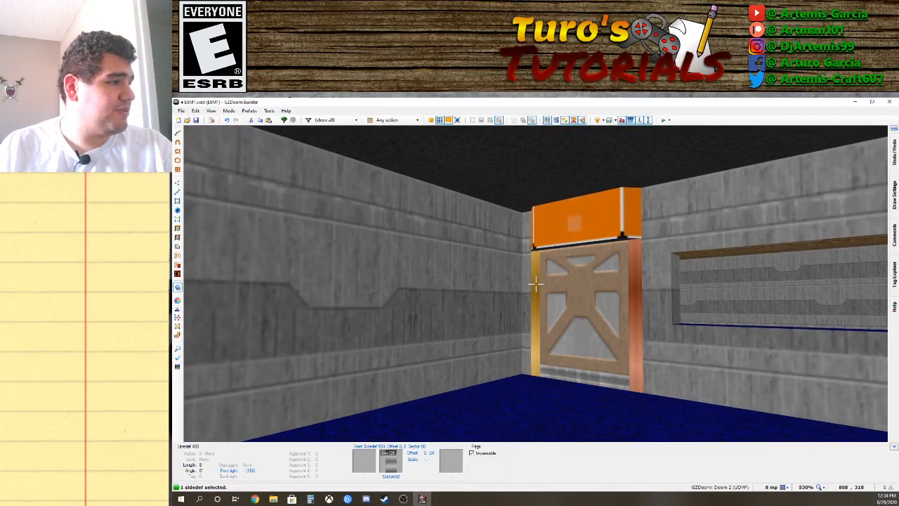
{"action": "right_click", "coordinate": [535, 283]}
{"action": "left_click", "coordinate": [425, 263]}
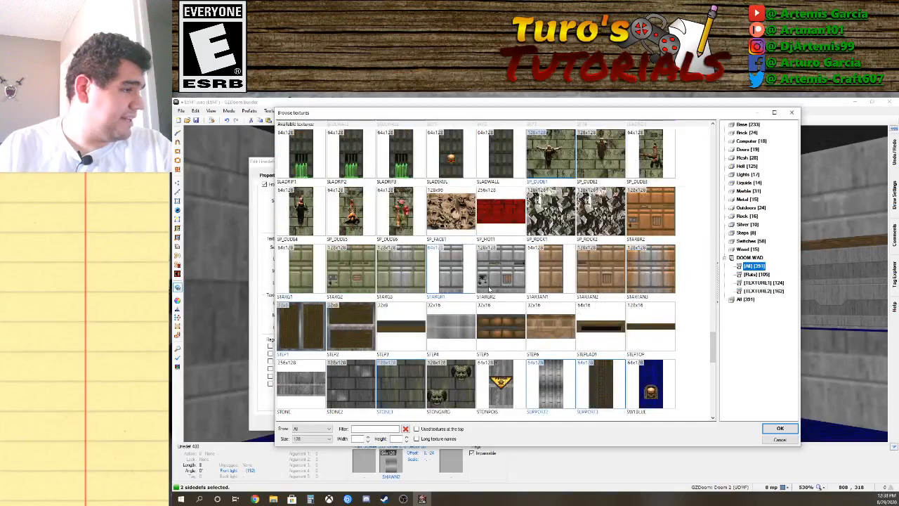
{"action": "scroll", "coordinate": [490, 289], "scroll_direction": "up", "scroll_amount": 1}
{"action": "scroll", "coordinate": [480, 310], "scroll_direction": "up", "scroll_amount": 18}
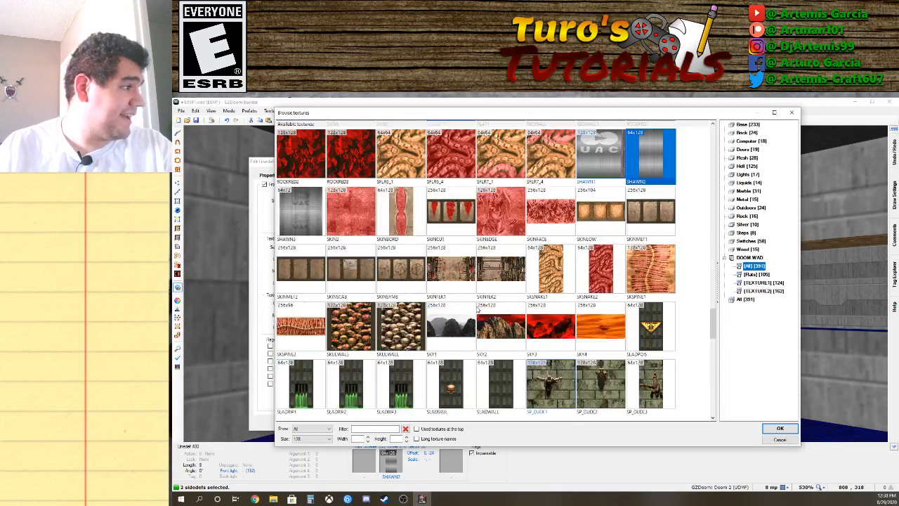
{"action": "scroll", "coordinate": [475, 309], "scroll_direction": "up", "scroll_amount": 20}
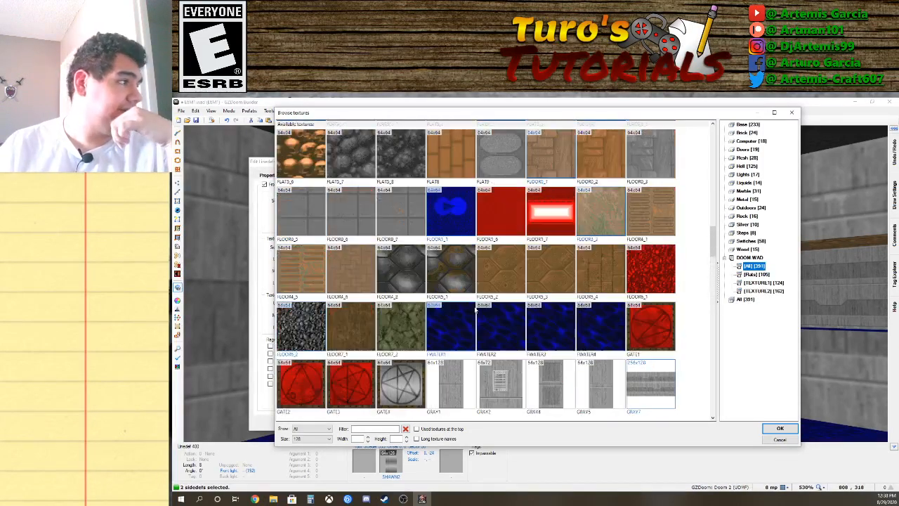
{"action": "scroll", "coordinate": [475, 309], "scroll_direction": "up", "scroll_amount": 2}
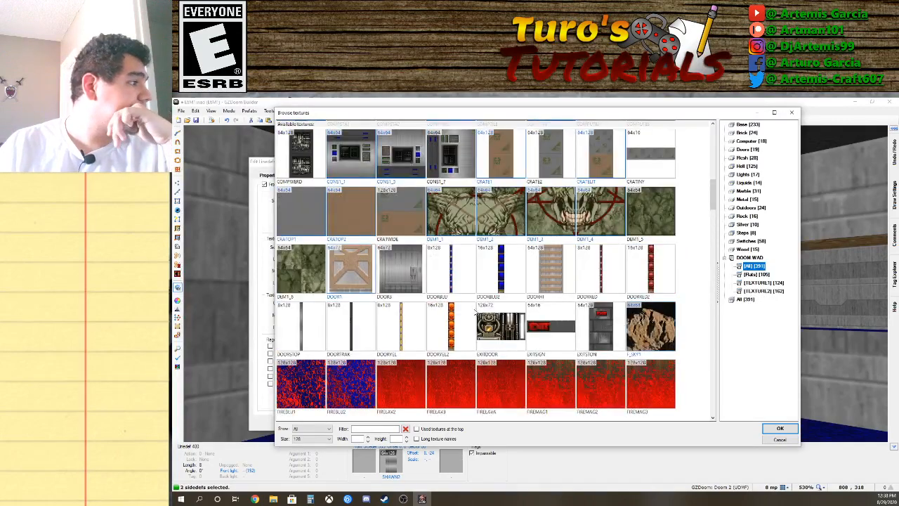
{"action": "double_click", "coordinate": [355, 322]}
{"action": "left_click", "coordinate": [398, 422]}
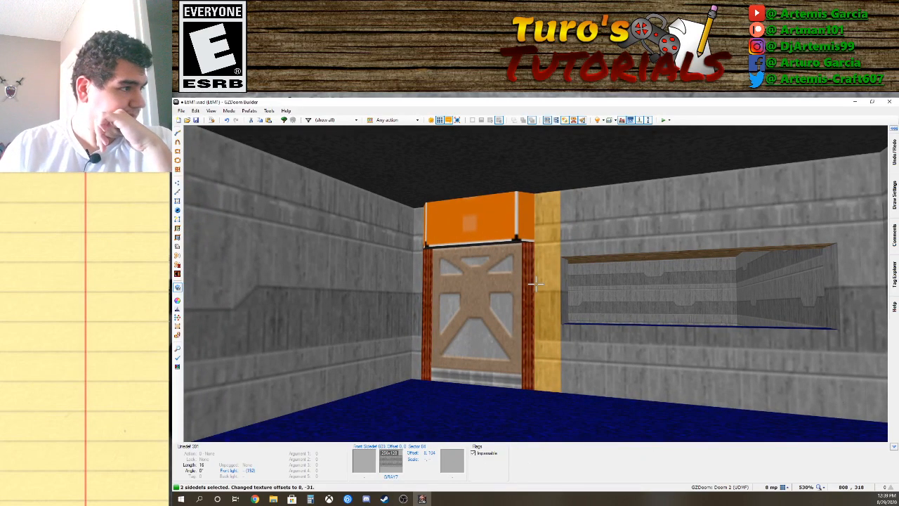
{"action": "left_click", "coordinate": [536, 283]}
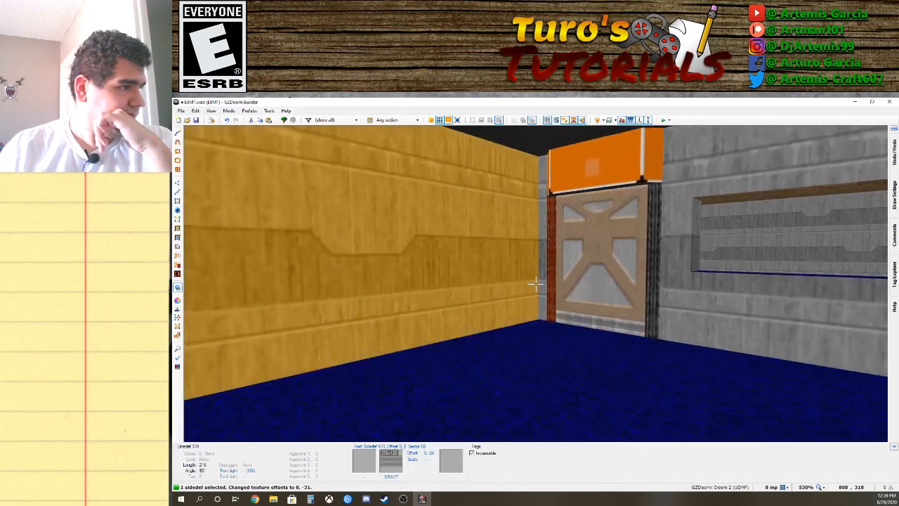
{"action": "left_click", "coordinate": [536, 284]}
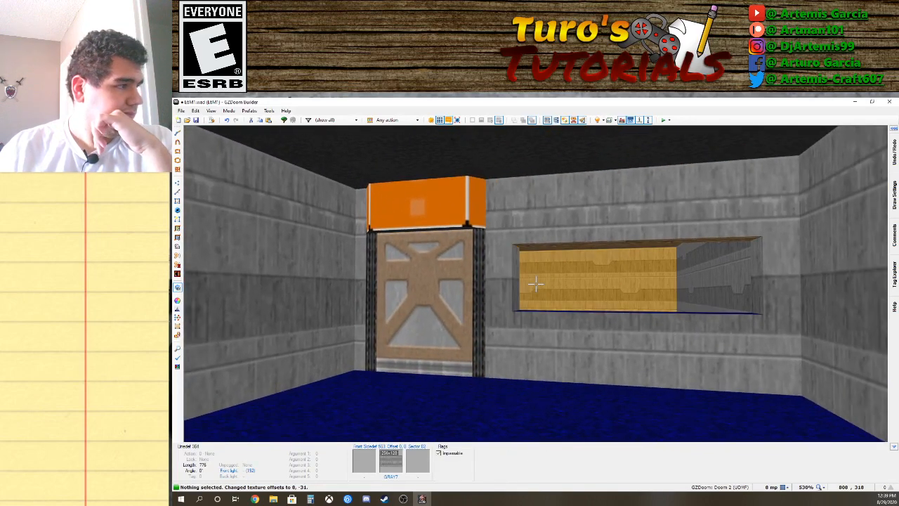
Copy DOORTRAK from the computer-room strips onto the existing 8-unit strip beside the door on the large-room side.
{"action": "key", "text": "a"}
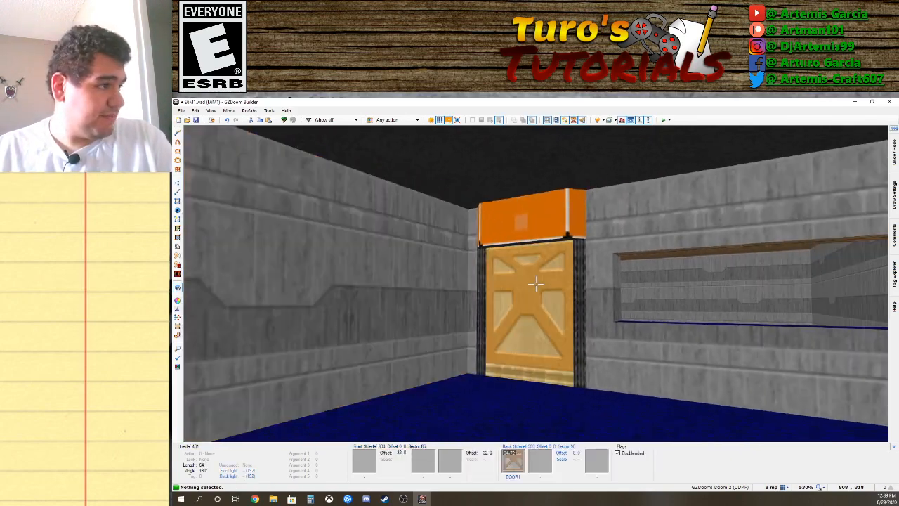
{"action": "key", "text": "d"}
{"action": "key", "text": "ctrl+c"}
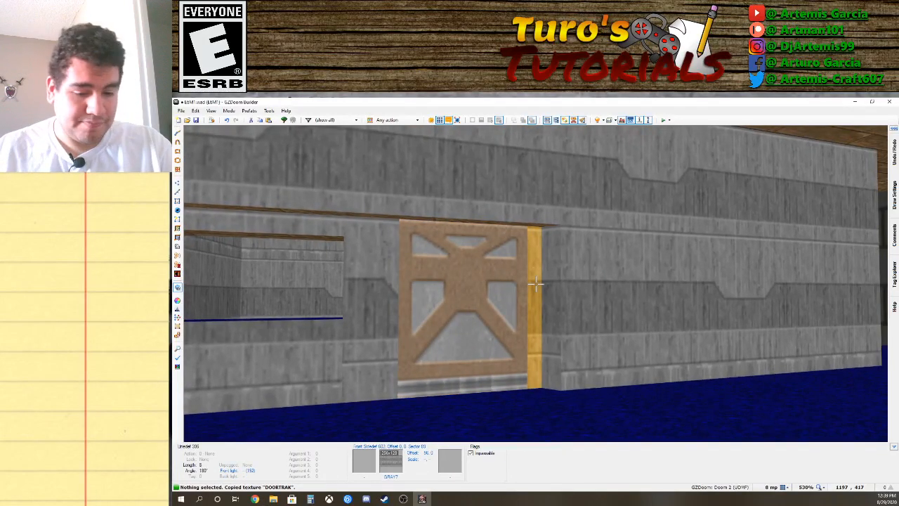
{"action": "key", "text": "a"}
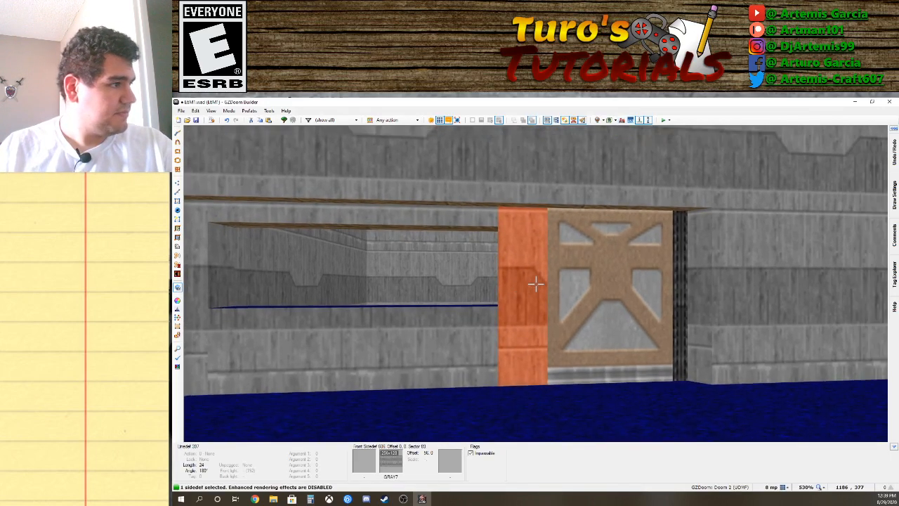
Insert a vertex 8 units from the door corner to split the 24-unit wall between door and window on the large-room side.
{"action": "key", "text": "q"}
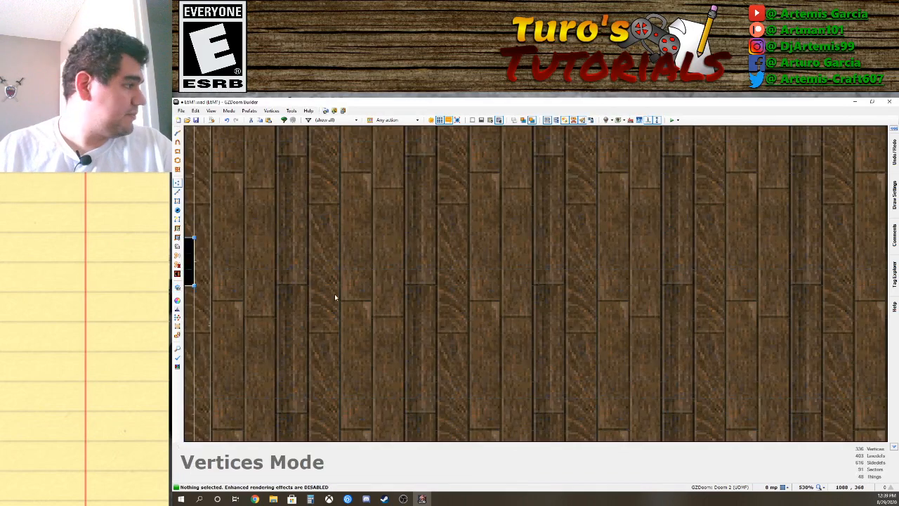
{"action": "scroll", "coordinate": [351, 295], "scroll_direction": "down", "scroll_amount": 3}
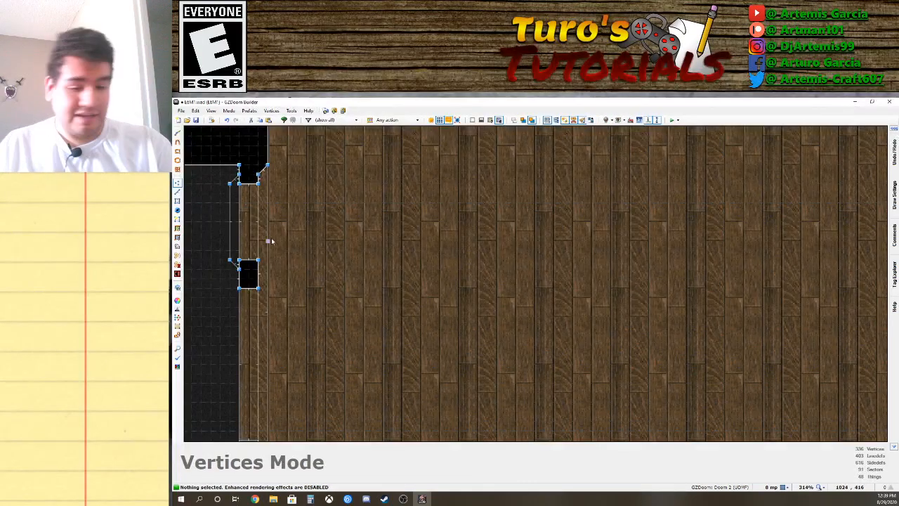
{"action": "key", "text": "Left"}
{"action": "key", "text": "Left"}
{"action": "key", "text": "Left"}
{"action": "scroll", "coordinate": [354, 274], "scroll_direction": "up", "scroll_amount": 4}
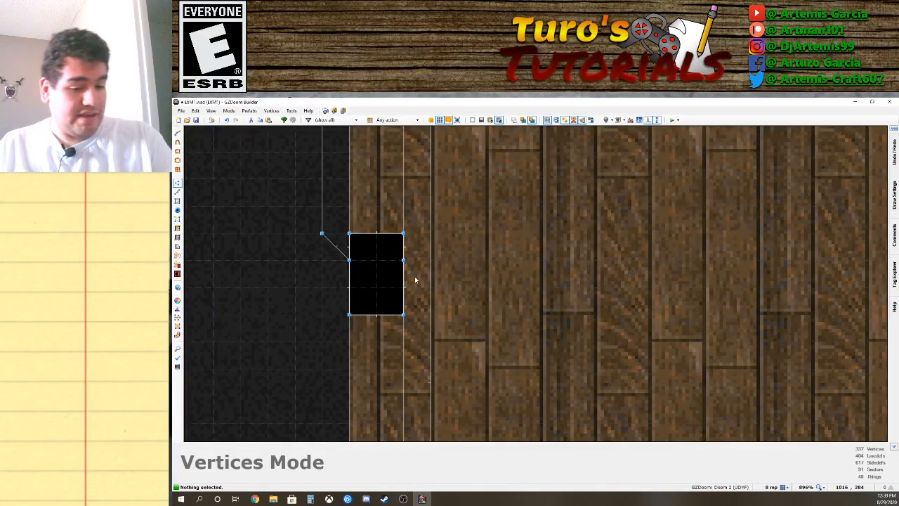
Paste DOORTRAK onto the new 8-unit wall strip between the door and the window.
{"action": "key", "text": "q"}
{"action": "key", "text": "s"}
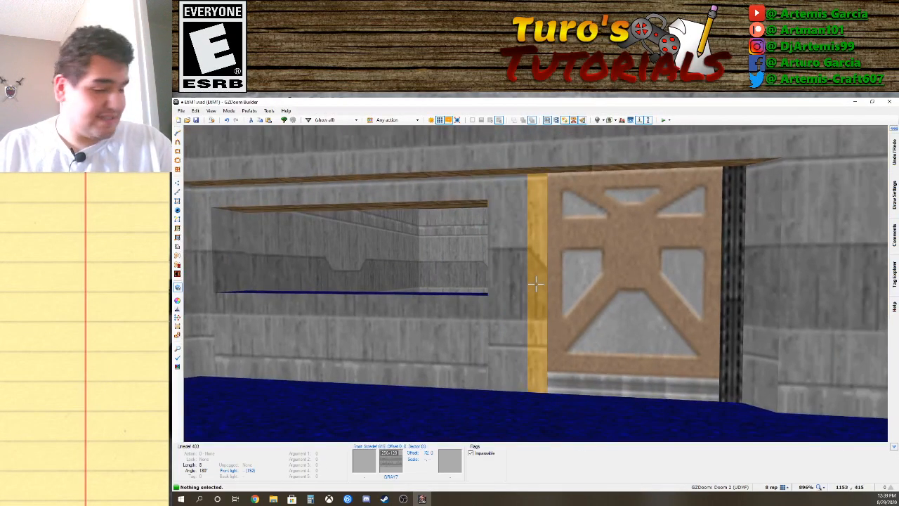
{"action": "key", "text": "ctrl+v"}
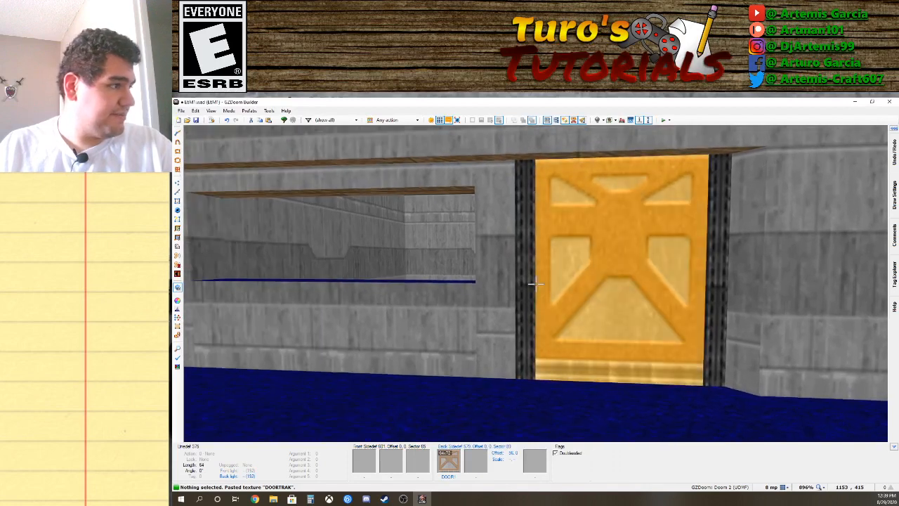
Shift the DOORTRAK texture on both large-room strips flanking the door to a vertical offset of -33 and deselect them.
{"action": "left_click", "coordinate": [536, 283]}
{"action": "key", "text": "ctrl+v"}
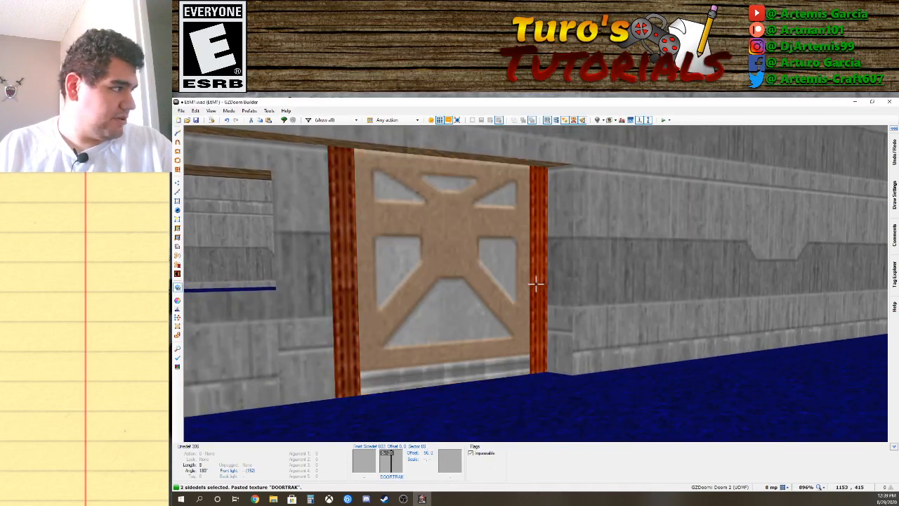
{"action": "key", "text": "Down"}
{"action": "key", "text": "Down"}
{"action": "key", "text": "Down"}
{"action": "key", "text": "Down"}
{"action": "key", "text": "Down"}
{"action": "key", "text": "Down"}
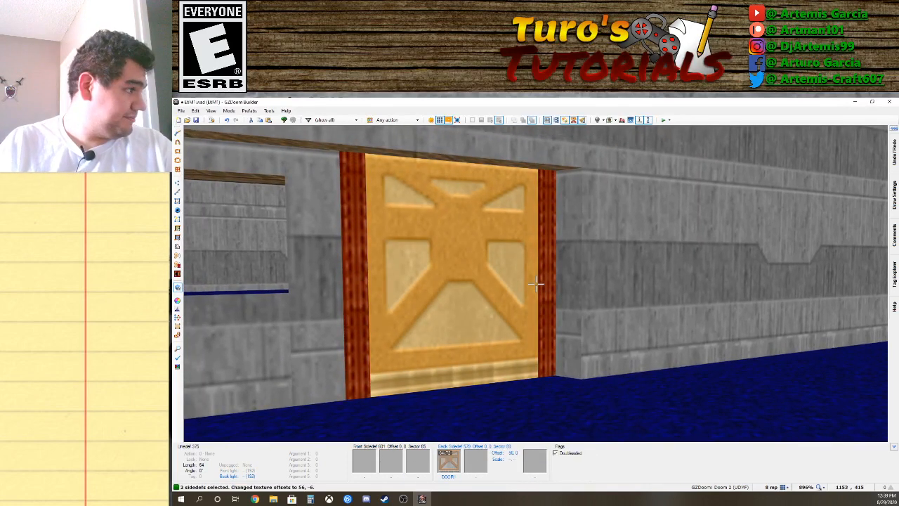
{"action": "key", "text": "Down"}
{"action": "key", "text": "Down"}
{"action": "key", "text": "Down"}
{"action": "key", "text": "Down"}
{"action": "key", "text": "Down"}
{"action": "key", "text": "Down"}
{"action": "key", "text": "Down"}
{"action": "key", "text": "Down"}
{"action": "key", "text": "Down"}
{"action": "key", "text": "Down"}
{"action": "key", "text": "Down"}
{"action": "key", "text": "Down"}
{"action": "key", "text": "Down"}
{"action": "key", "text": "Down"}
{"action": "key", "text": "Down"}
{"action": "key", "text": "Down"}
{"action": "key", "text": "Down"}
{"action": "key", "text": "Down"}
{"action": "key", "text": "Down"}
{"action": "key", "text": "Down"}
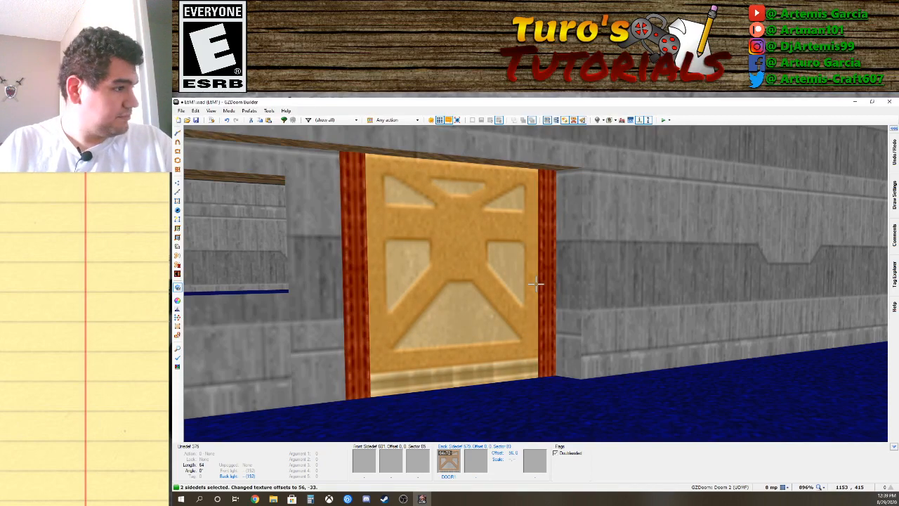
{"action": "left_click", "coordinate": [536, 283]}
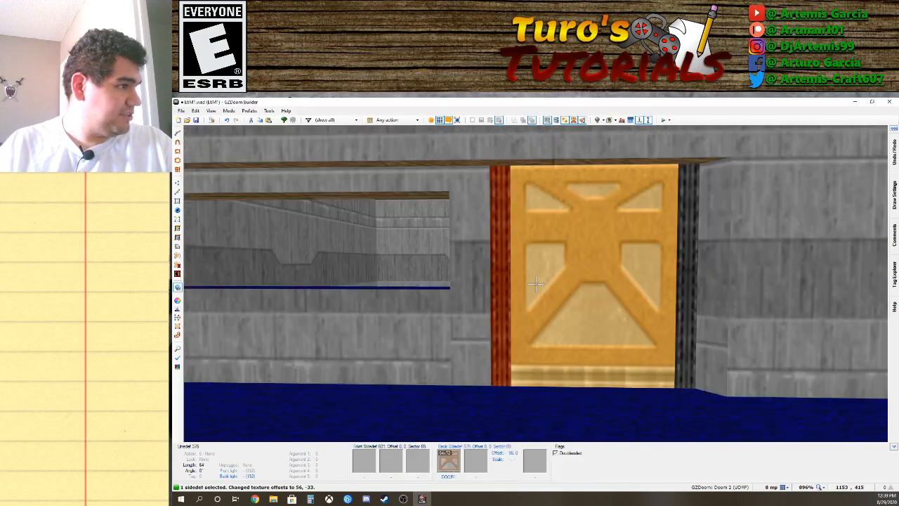
{"action": "left_click", "coordinate": [536, 283]}
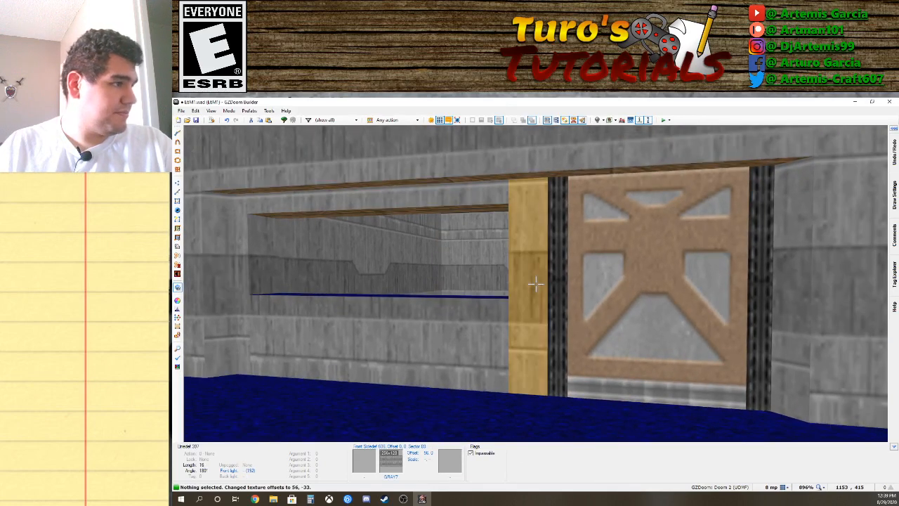
Align GRAY7 on the 16-unit strip between window and door on the large-room side with a vertical offset of 56, and deselect it.
{"action": "left_click", "coordinate": [536, 283]}
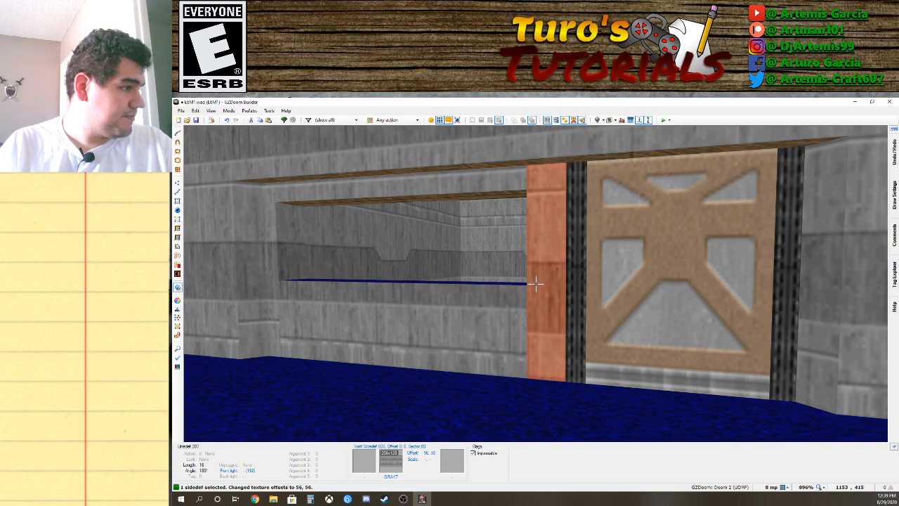
{"action": "left_click", "coordinate": [536, 283]}
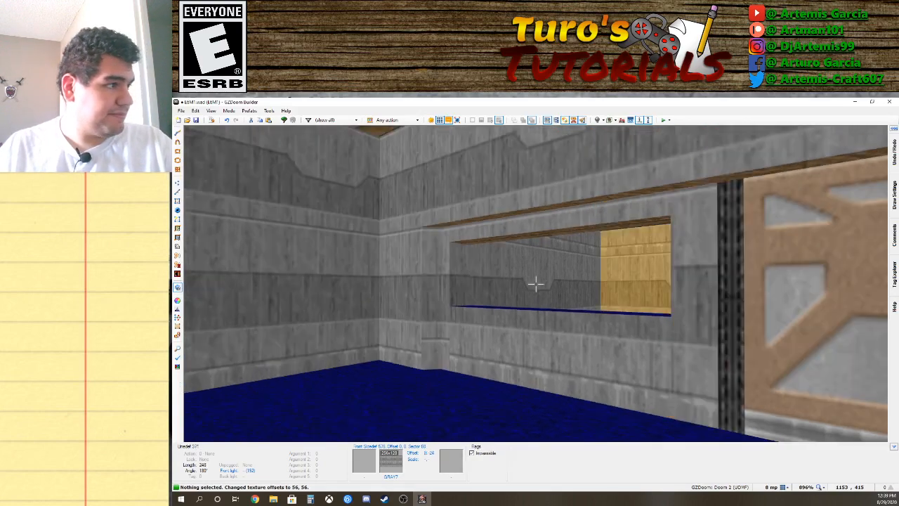
{"action": "key", "text": "d"}
{"action": "key", "text": "s"}
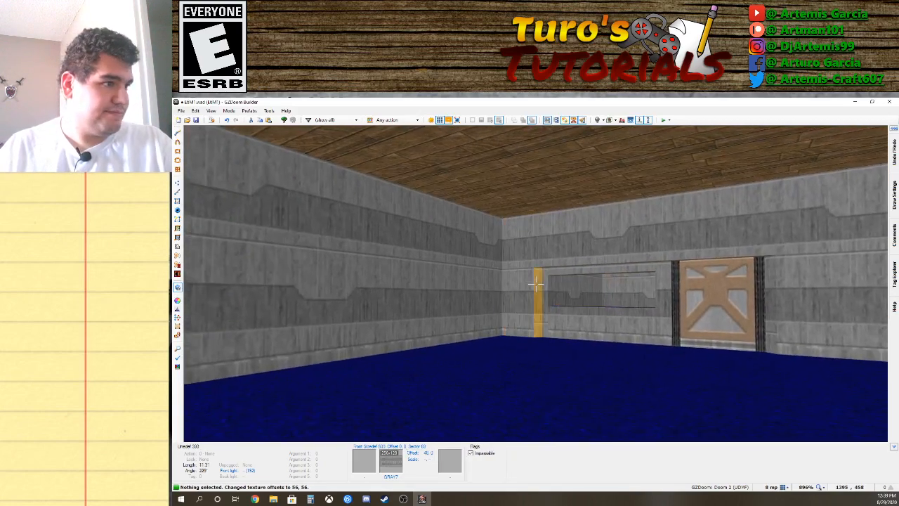
{"action": "key", "text": "e"}
{"action": "key", "text": "s"}
{"action": "key", "text": "e"}
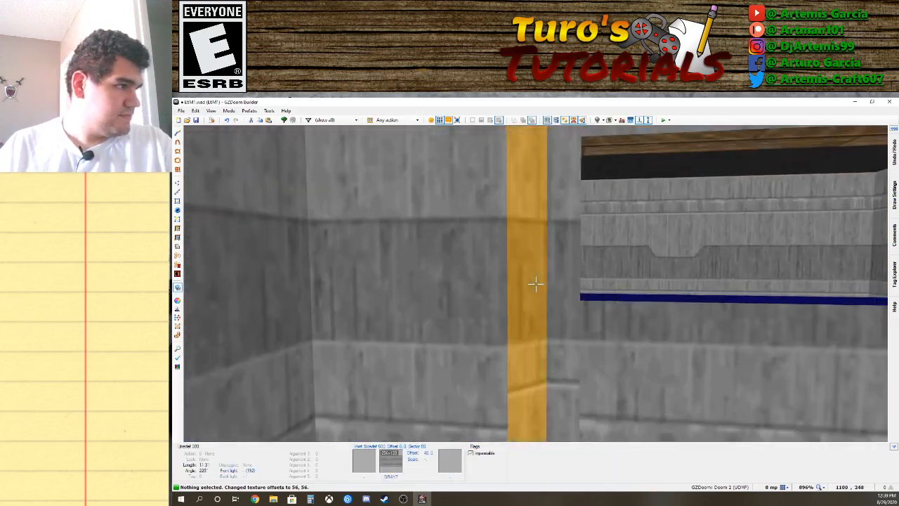
{"action": "key", "text": "d"}
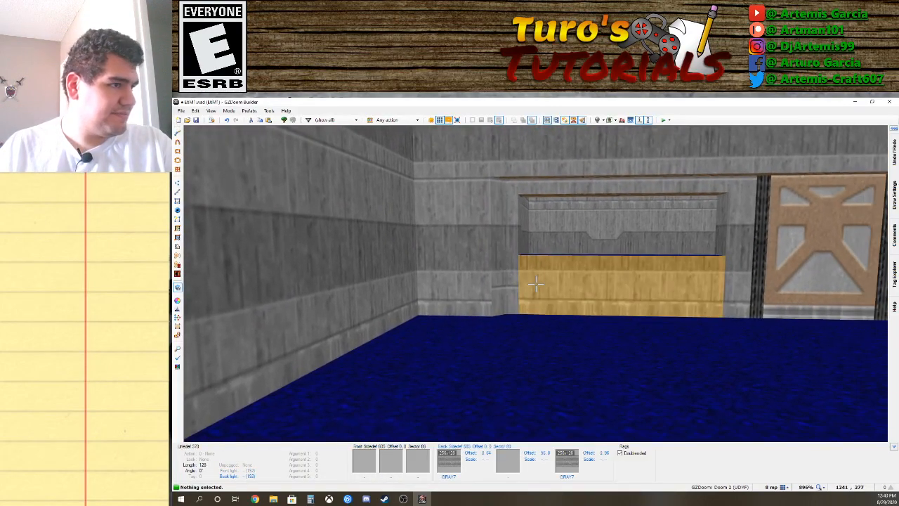
{"action": "left_click", "coordinate": [536, 284]}
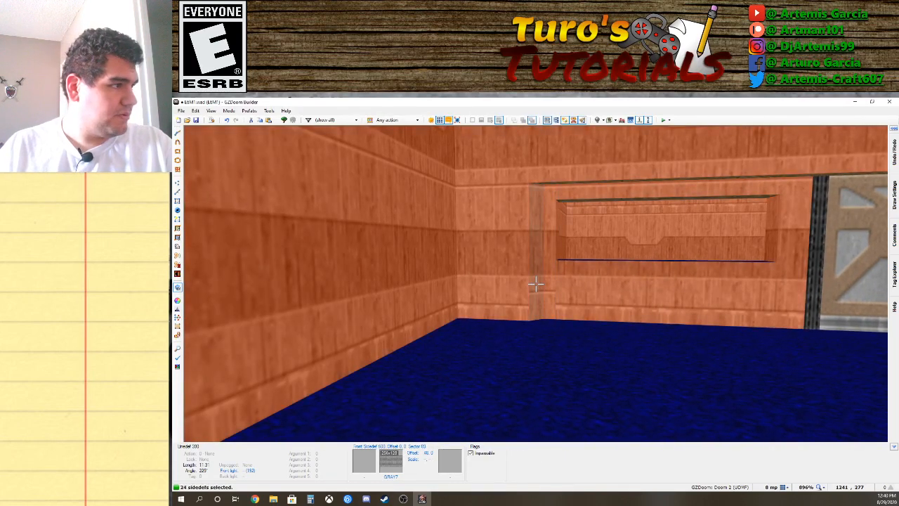
{"action": "left_click", "coordinate": [536, 285]}
{"action": "key", "text": "q"}
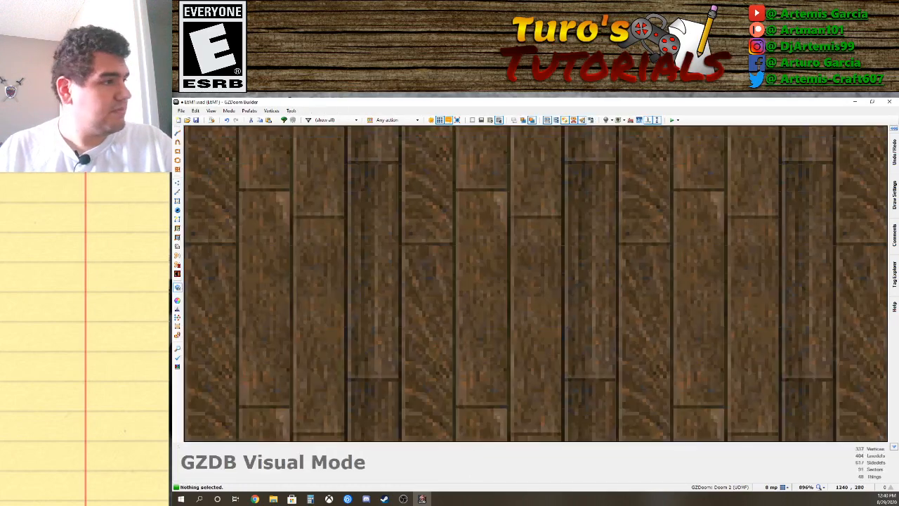
{"action": "key", "text": "q"}
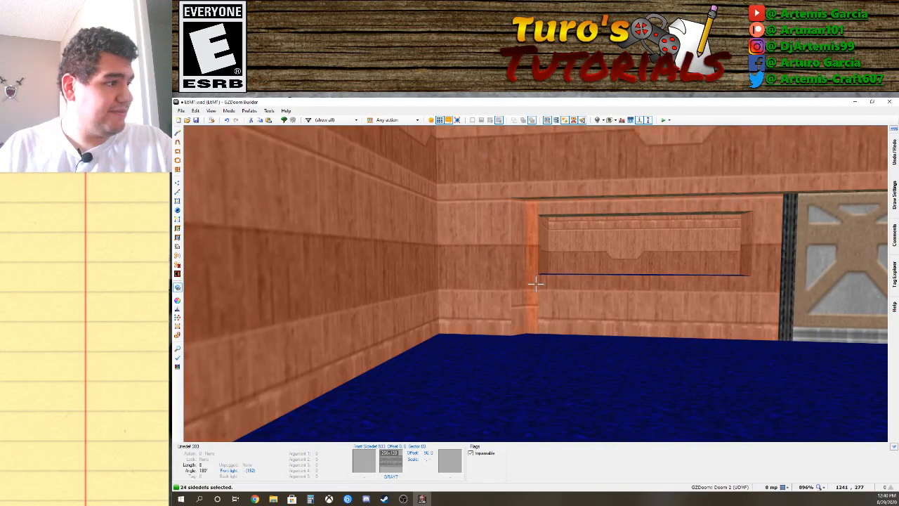
{"action": "key", "text": "q"}
{"action": "key", "text": "q"}
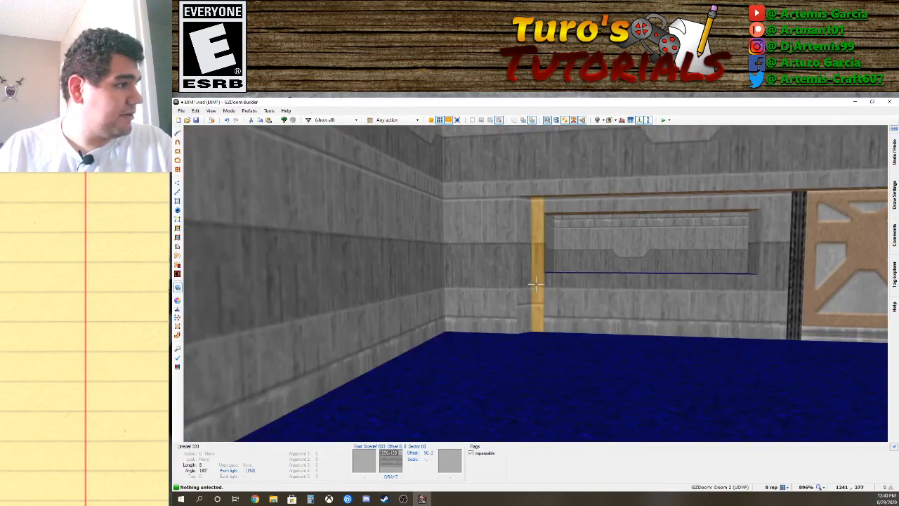
Shift GRAY7 on the diagonal and 8-unit wall pieces at the window's far side from the door to a vertical offset of -72, and deselect them.
{"action": "left_click", "coordinate": [536, 284]}
{"action": "left_click", "coordinate": [536, 284]}
{"action": "left_click", "coordinate": [536, 284]}
{"action": "left_click", "coordinate": [536, 284]}
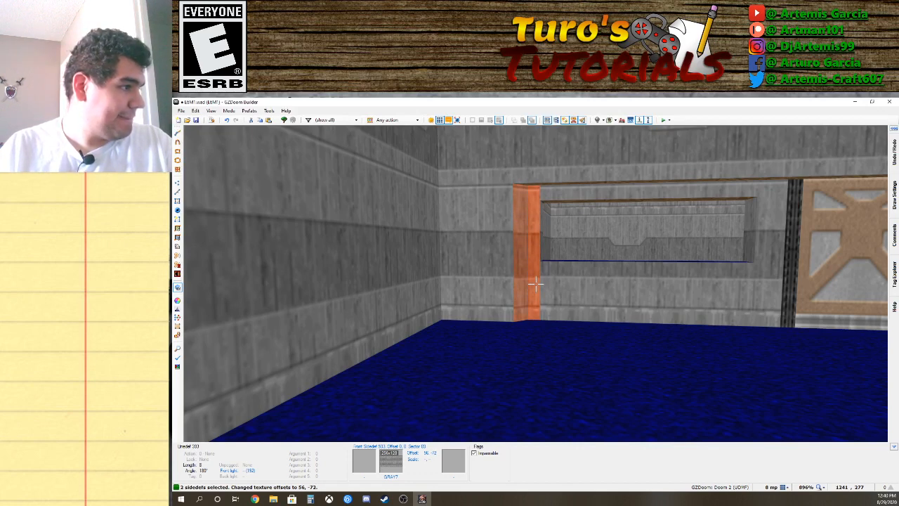
{"action": "left_click", "coordinate": [536, 284]}
{"action": "left_click", "coordinate": [536, 284]}
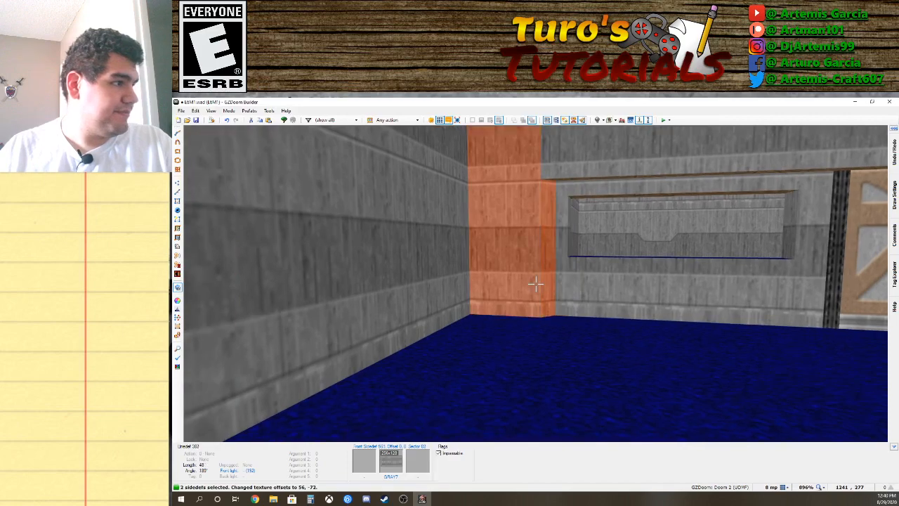
{"action": "left_click", "coordinate": [536, 284]}
{"action": "left_click", "coordinate": [536, 284]}
Select only the 8-unit and 16-unit strips flanking the window on the large-room side, leaving out the sections above and below it.
{"action": "key", "text": "s"}
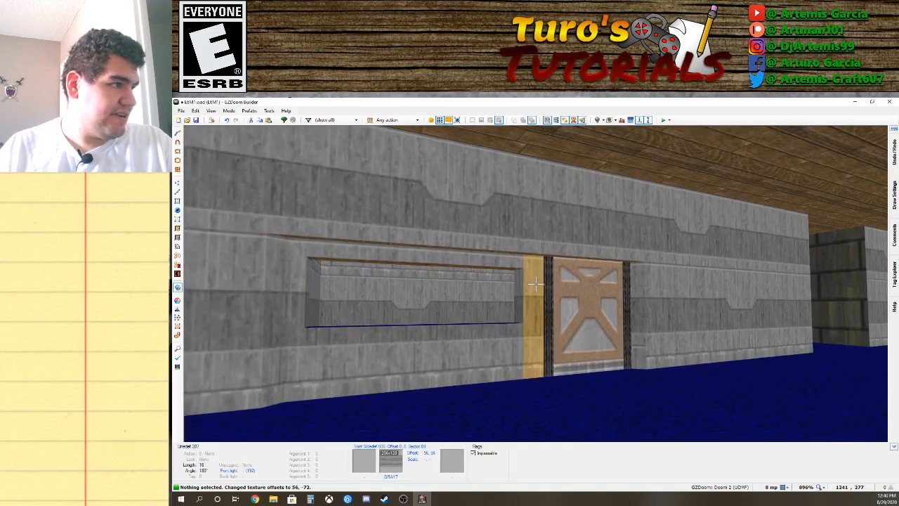
{"action": "key", "text": "w"}
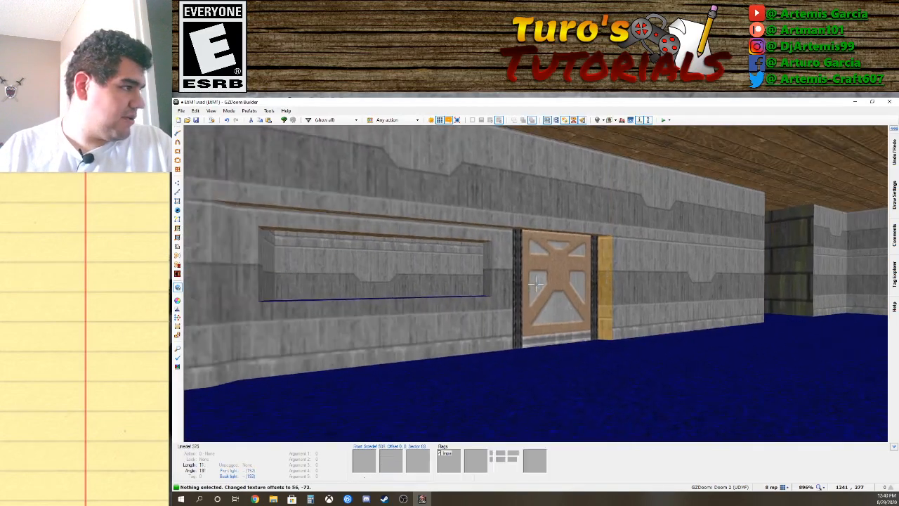
{"action": "left_click", "coordinate": [536, 284]}
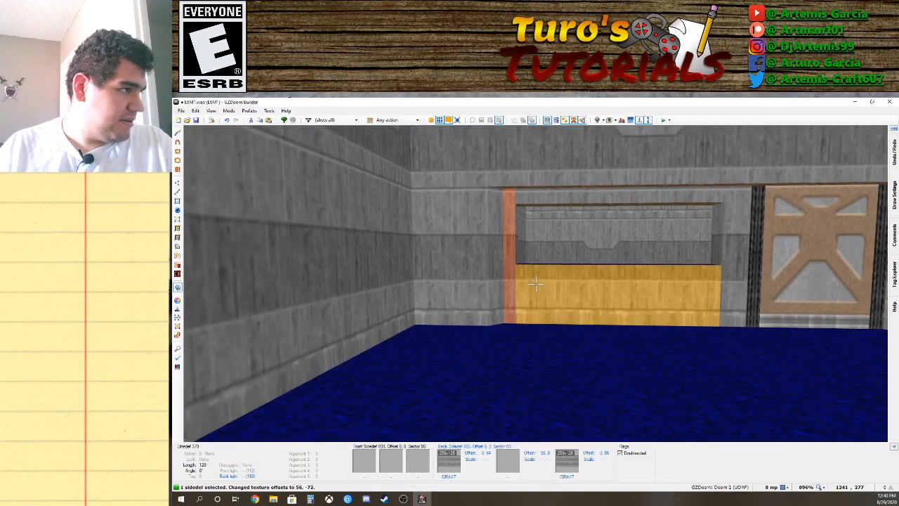
{"action": "left_click", "coordinate": [536, 283]}
{"action": "left_click", "coordinate": [536, 284]}
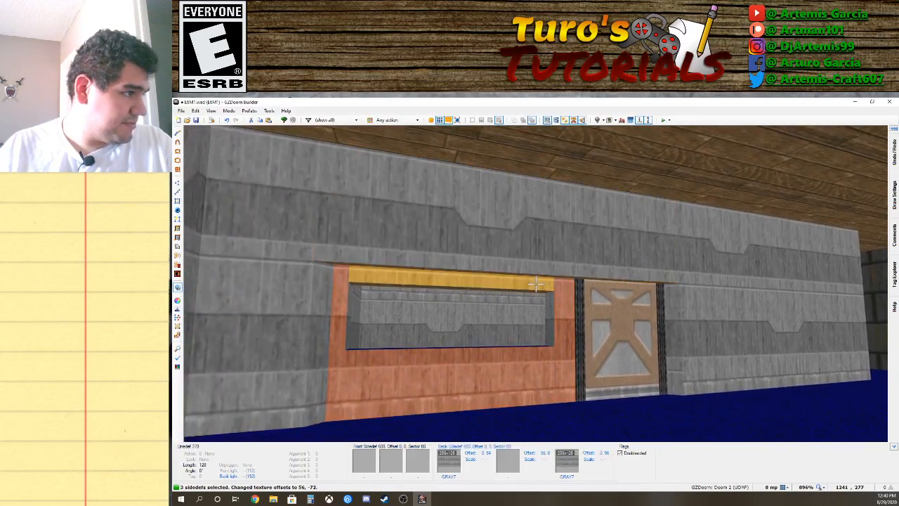
{"action": "left_click", "coordinate": [536, 284]}
{"action": "right_click", "coordinate": [535, 283]}
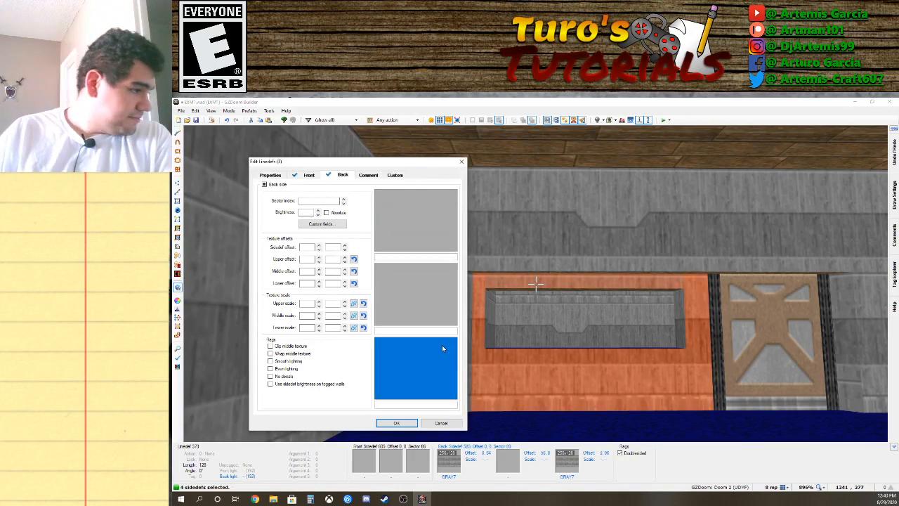
{"action": "left_click", "coordinate": [440, 422]}
{"action": "key", "text": "s"}
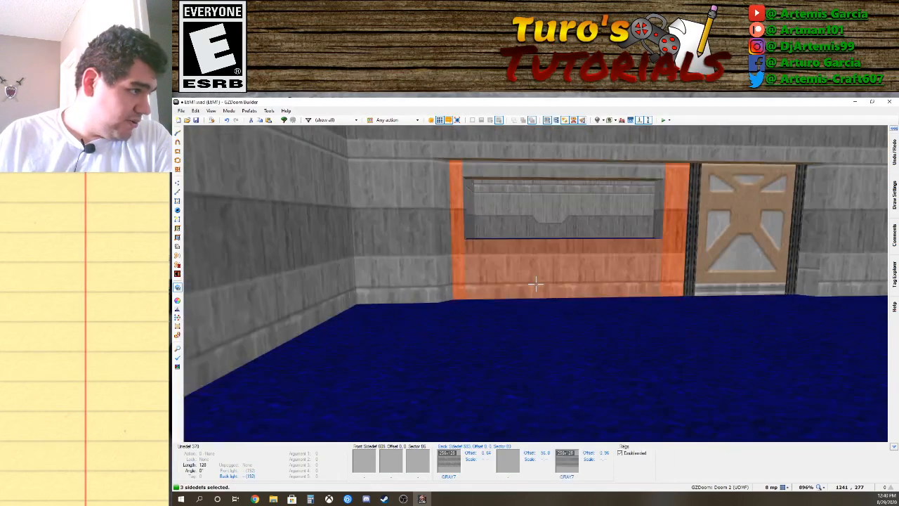
{"action": "left_click", "coordinate": [536, 284]}
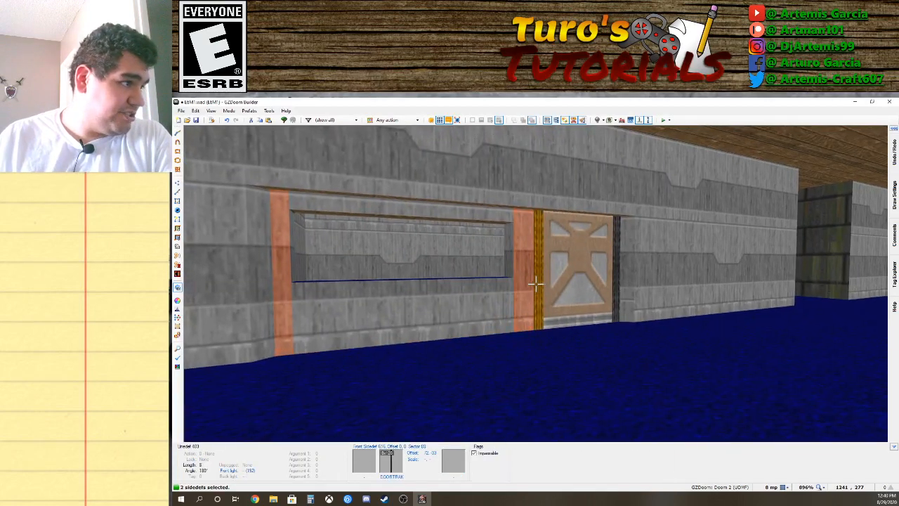
Apply the WOOD1 texture from the Wood set to the two selected strips flanking the window, and clear the selection.
{"action": "right_click", "coordinate": [535, 284]}
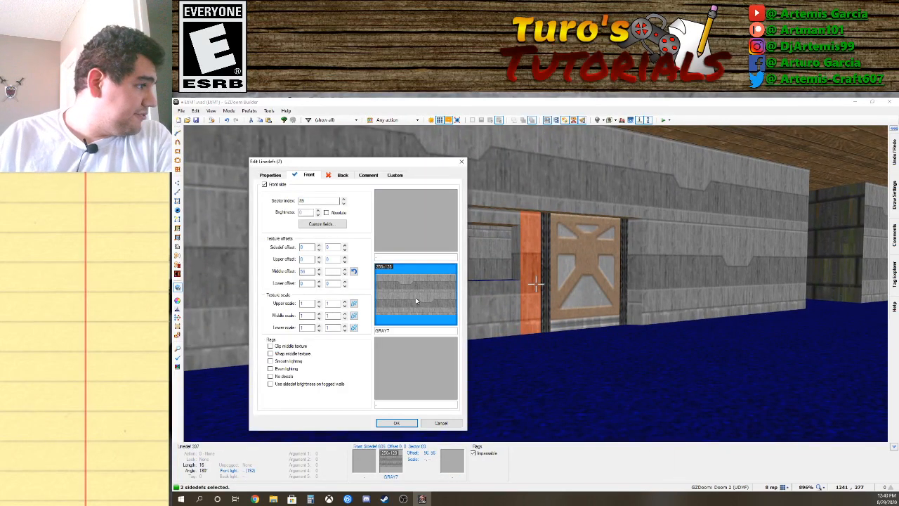
{"action": "left_click", "coordinate": [420, 300]}
{"action": "scroll", "coordinate": [422, 261], "scroll_direction": "down", "scroll_amount": 4}
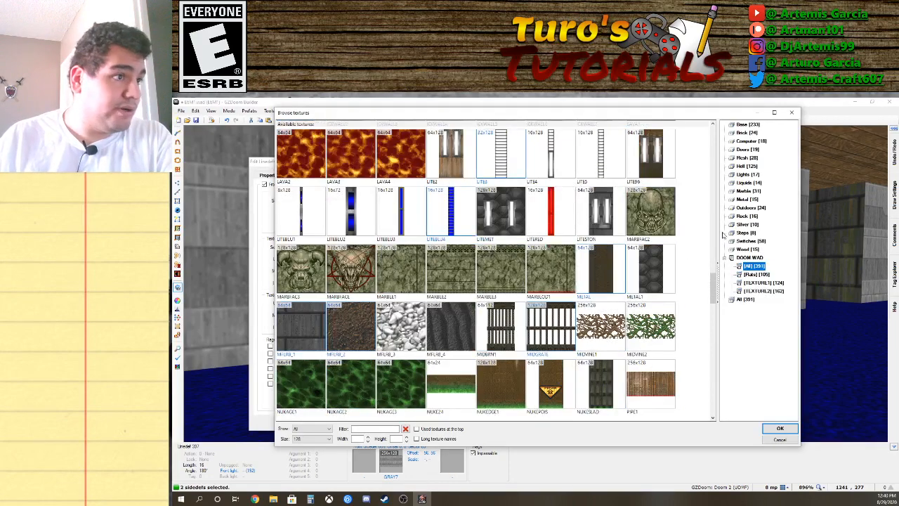
{"action": "left_click", "coordinate": [748, 249]}
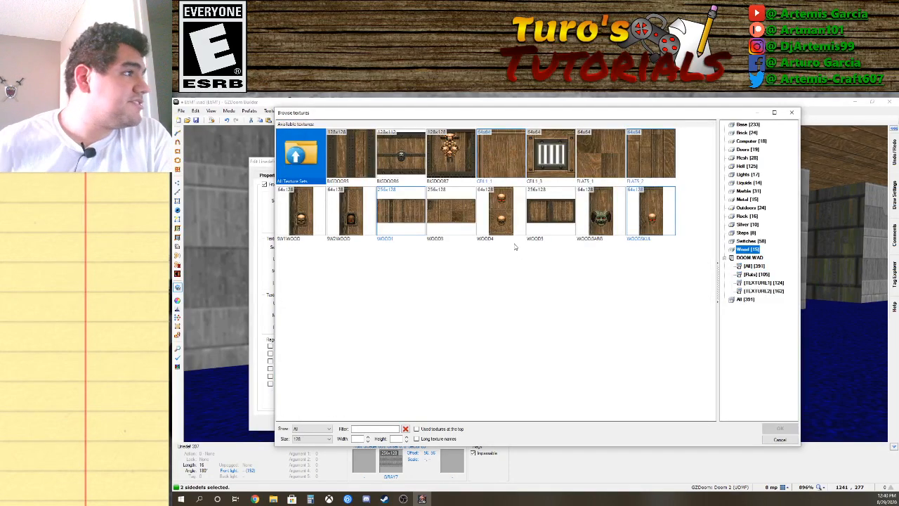
{"action": "double_click", "coordinate": [407, 214]}
{"action": "left_click", "coordinate": [396, 422]}
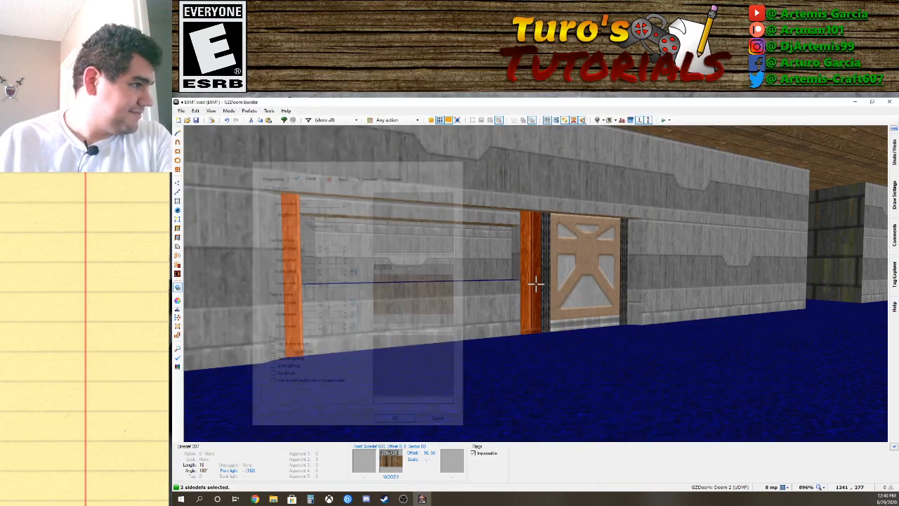
{"action": "left_click", "coordinate": [536, 283]}
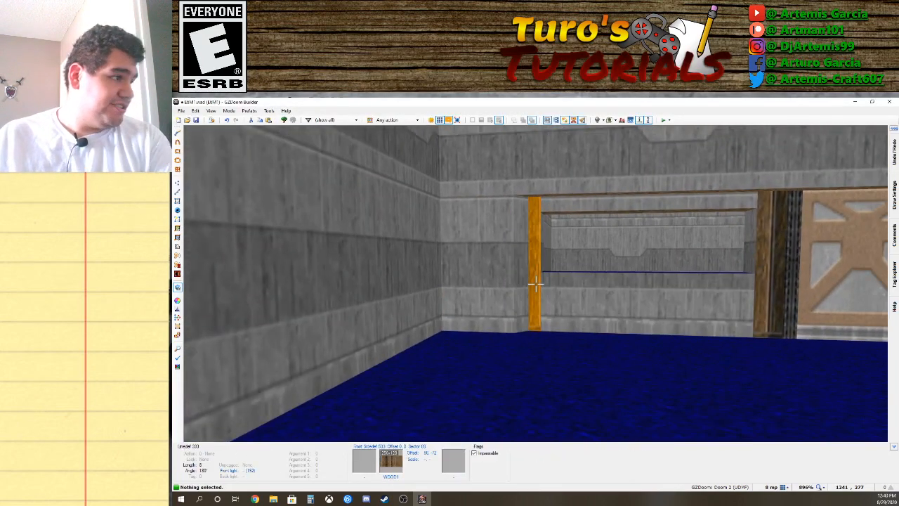
Paste WOOD1 onto the wall sections below and above the window on the large-room side.
{"action": "key", "text": "ctrl+v"}
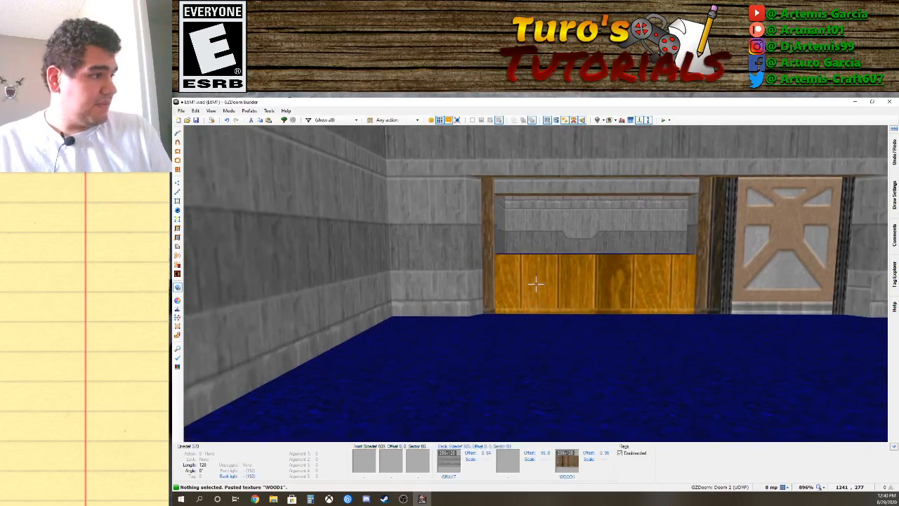
{"action": "key", "text": "w"}
{"action": "key", "text": "ctrl+v"}
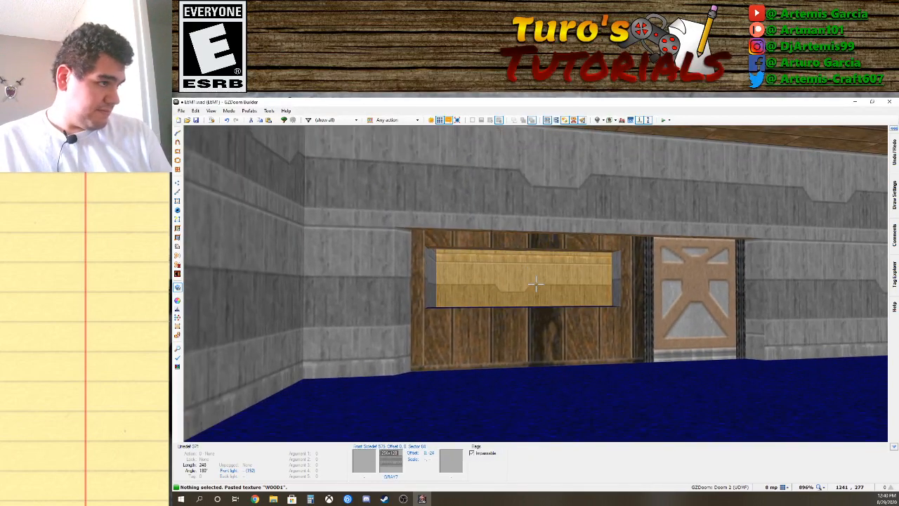
Paste WOOD1 onto the computer-room side of the divider, covering the sections above and below the window and the strips beside it.
{"action": "key", "text": "d"}
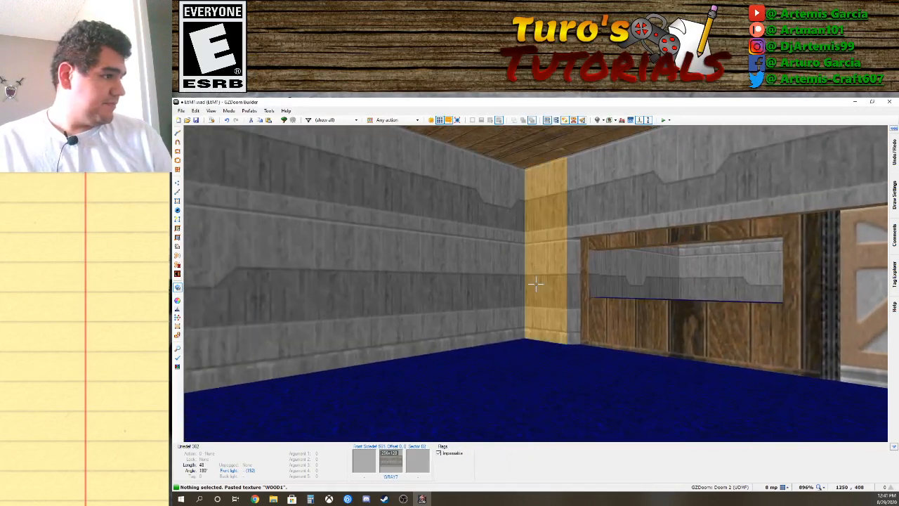
{"action": "key", "text": "s"}
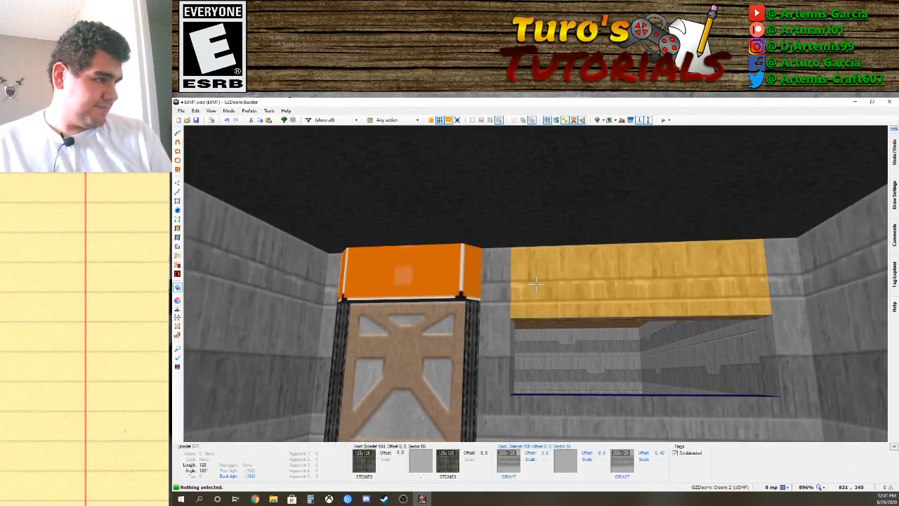
{"action": "key", "text": "ctrl+v"}
{"action": "key", "text": "ctrl+v"}
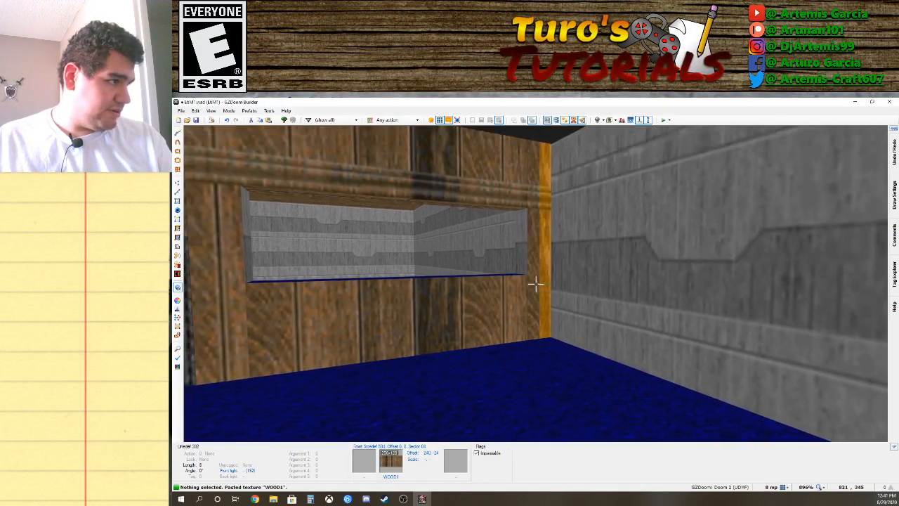
Examine the wood texturing around the window and door from both the computer room and the large room.
{"action": "key", "text": "d"}
{"action": "key", "text": "s"}
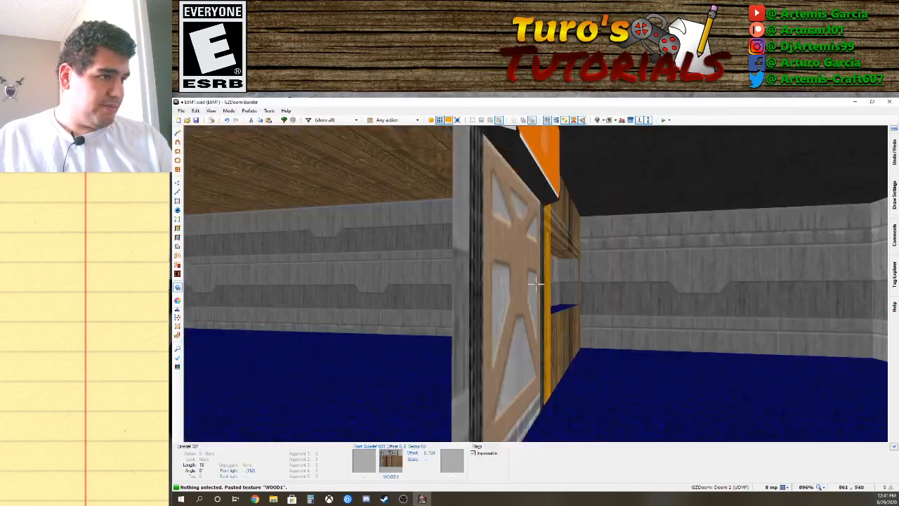
{"action": "key", "text": "s"}
{"action": "key", "text": "f"}
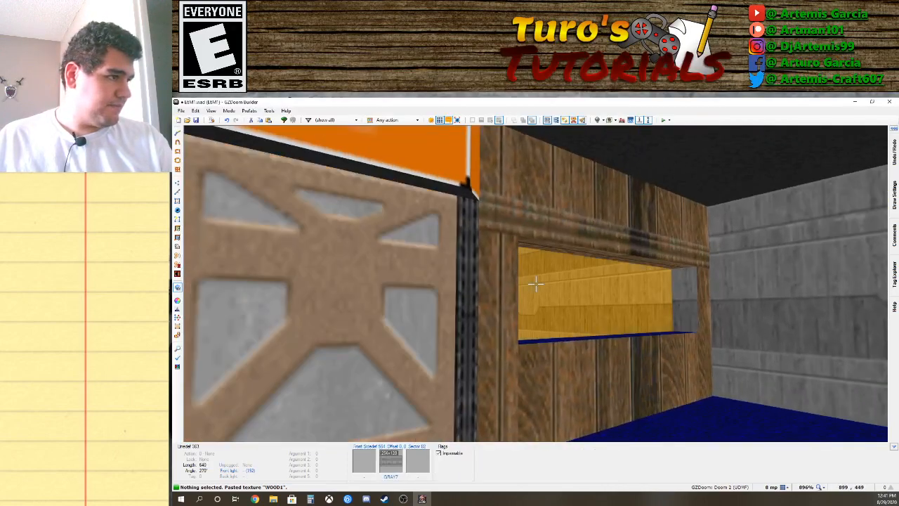
{"action": "key", "text": "d"}
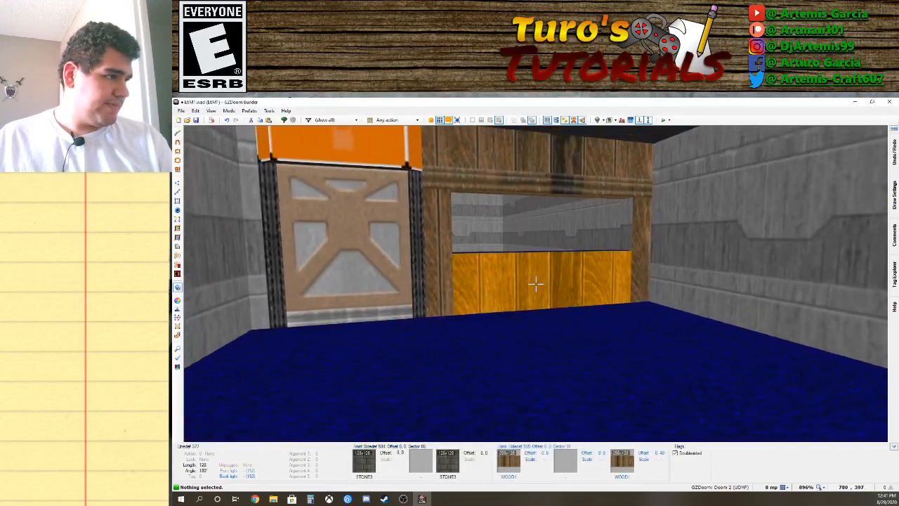
{"action": "key", "text": "s"}
{"action": "key", "text": "e"}
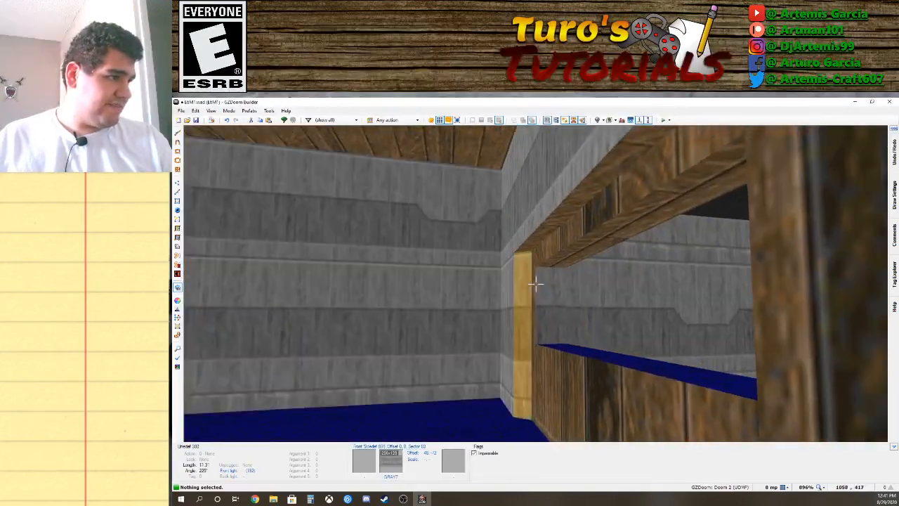
Apply the FLAT5_2 flat from the Wood set to the window sill's floor, and clear the selection.
{"action": "key", "text": "w"}
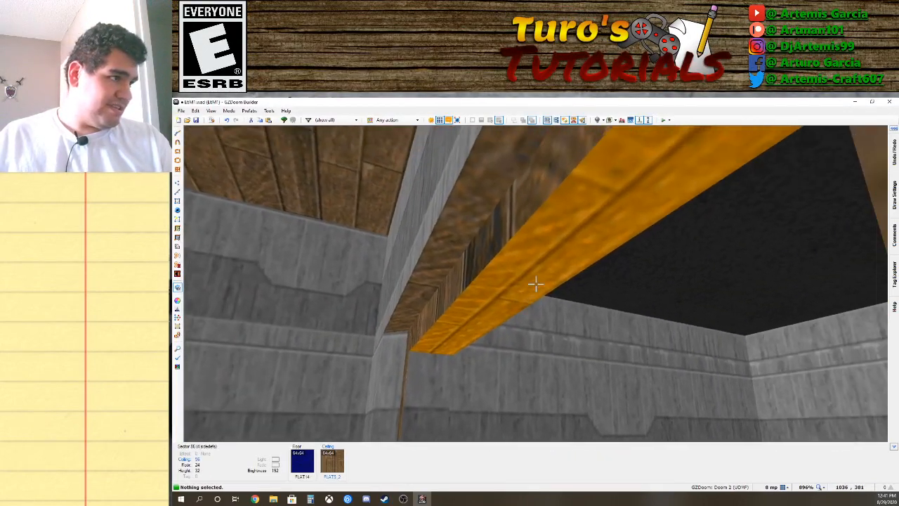
{"action": "left_click", "coordinate": [536, 284]}
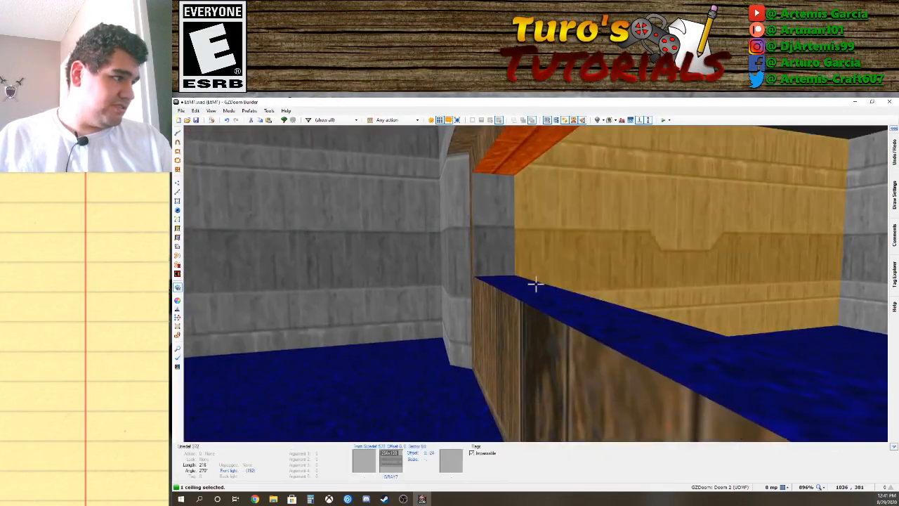
{"action": "left_click", "coordinate": [535, 284]}
{"action": "right_click", "coordinate": [535, 283]}
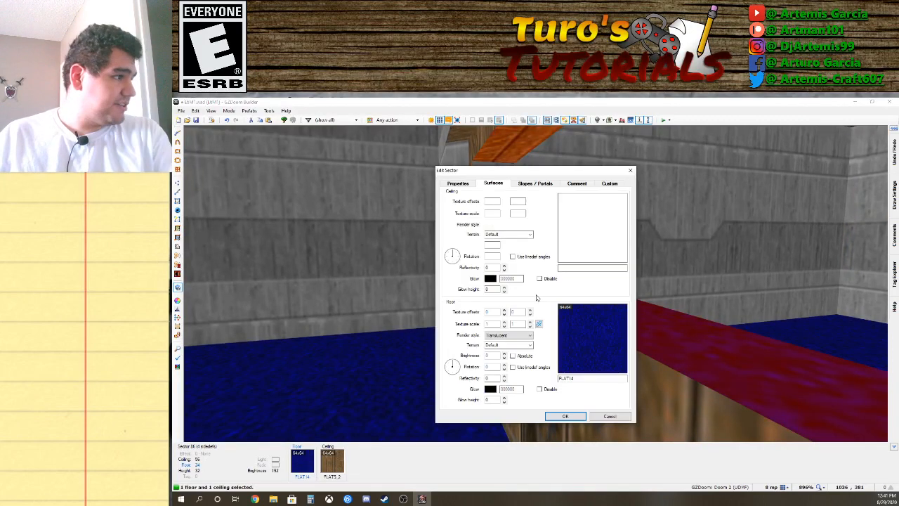
{"action": "left_click", "coordinate": [600, 330]}
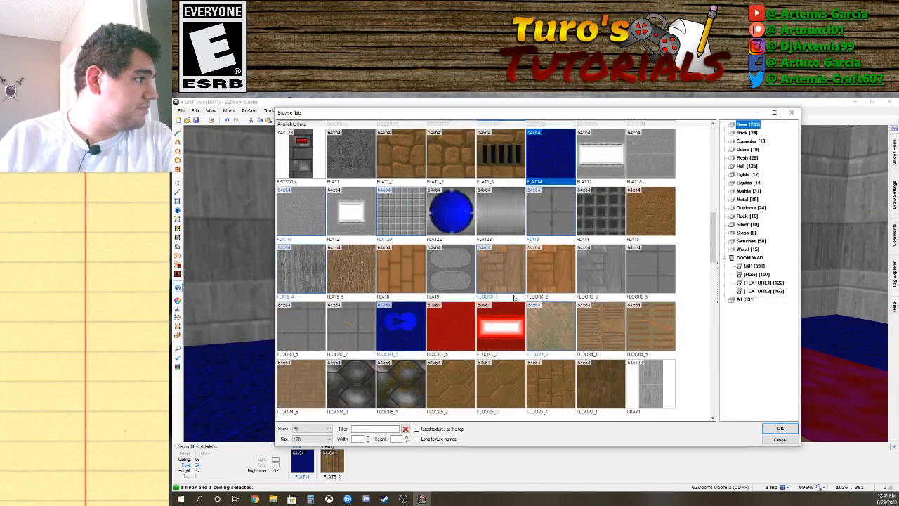
{"action": "scroll", "coordinate": [505, 362], "scroll_direction": "down", "scroll_amount": 15}
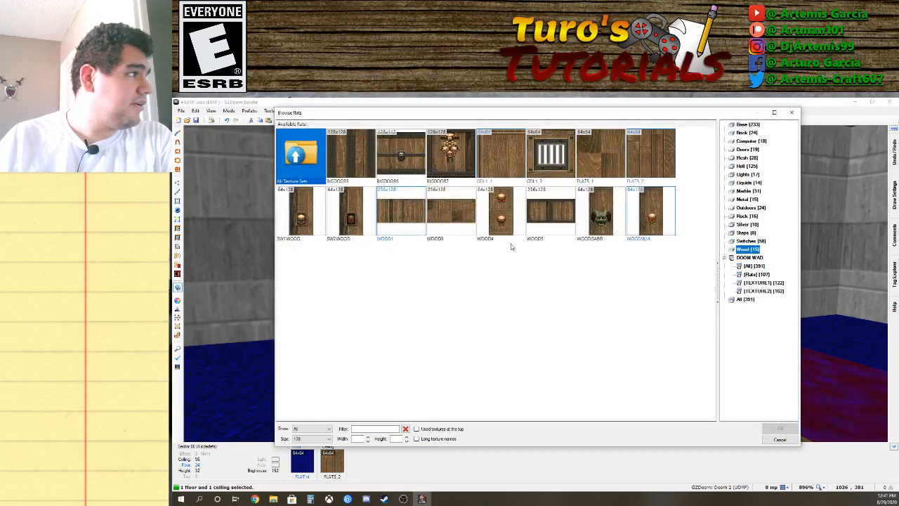
{"action": "double_click", "coordinate": [633, 158]}
{"action": "left_click", "coordinate": [567, 416]}
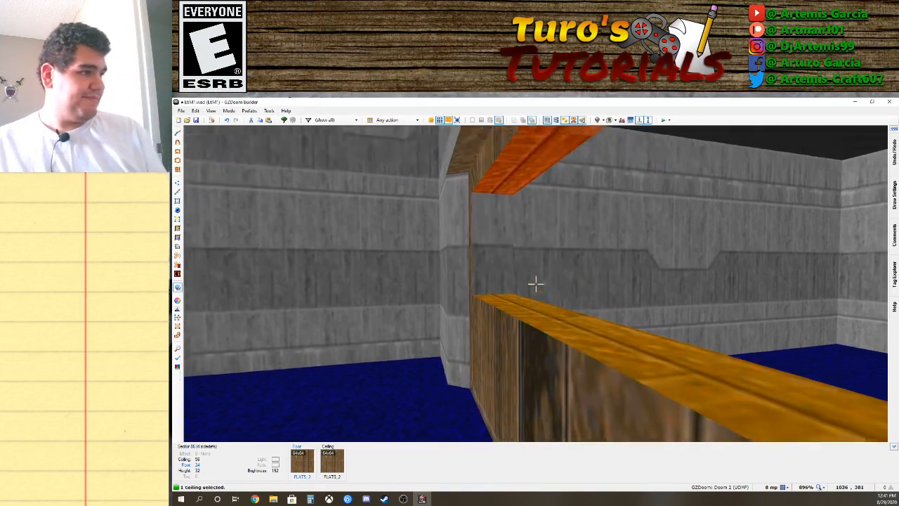
{"action": "key", "text": "w"}
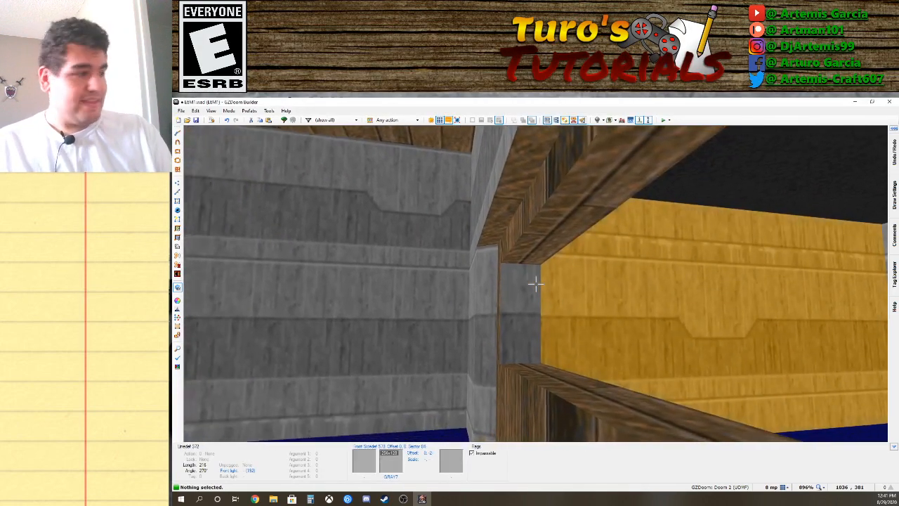
Copy WOOD1 from the wall below the window and paste it onto both inner side faces of the window opening.
{"action": "key", "text": "s"}
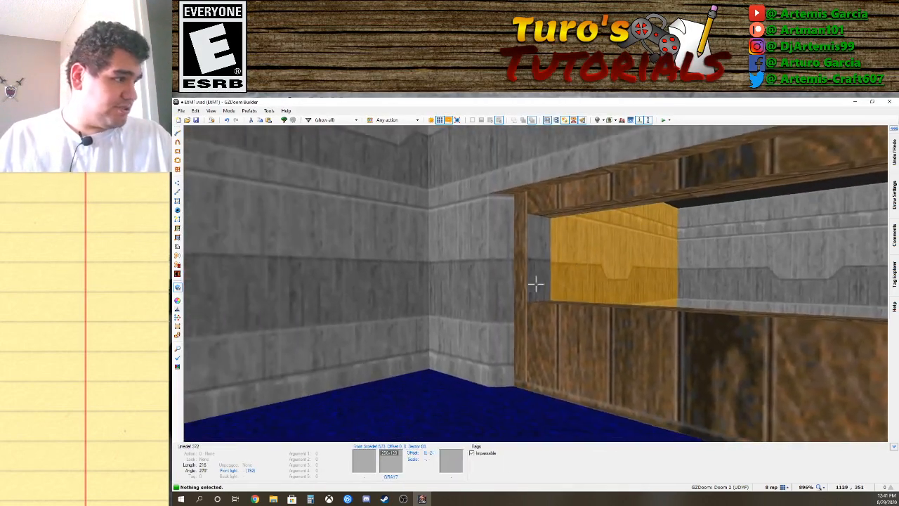
{"action": "key", "text": "ctrl+c"}
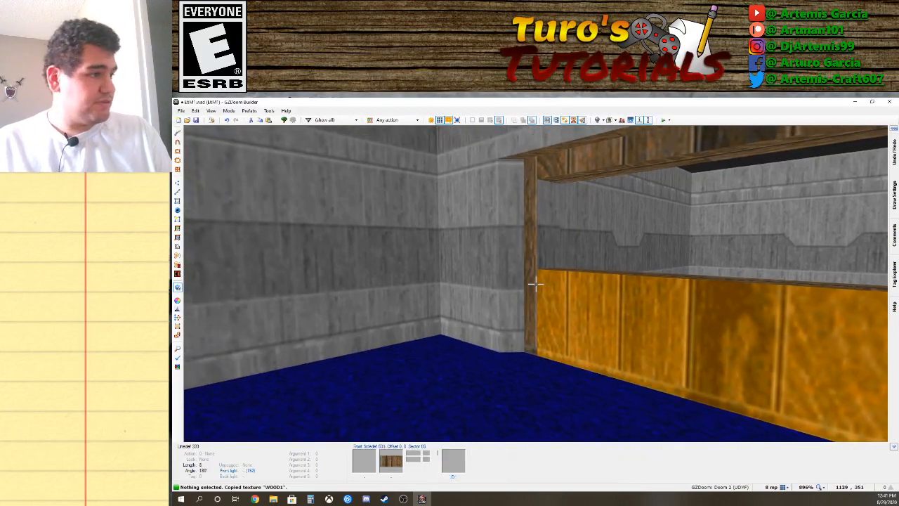
{"action": "key", "text": "ctrl+v"}
{"action": "key", "text": "d"}
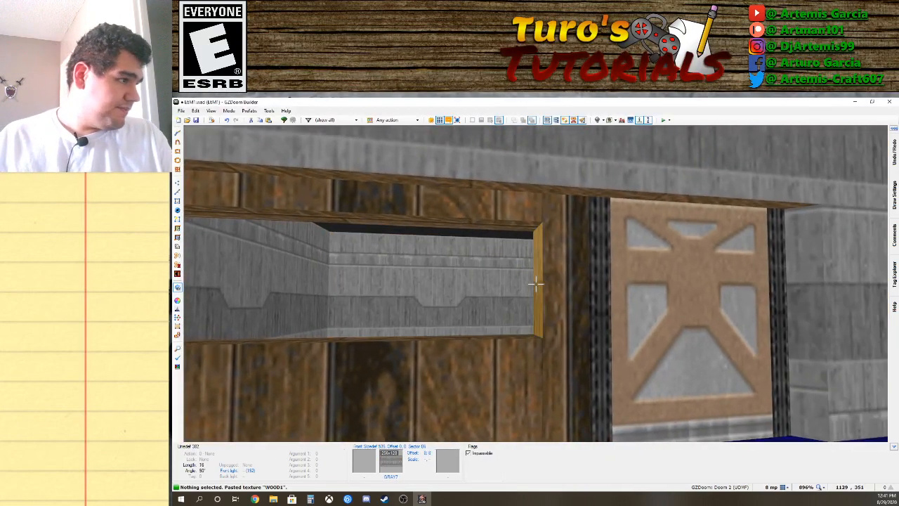
{"action": "key", "text": "a"}
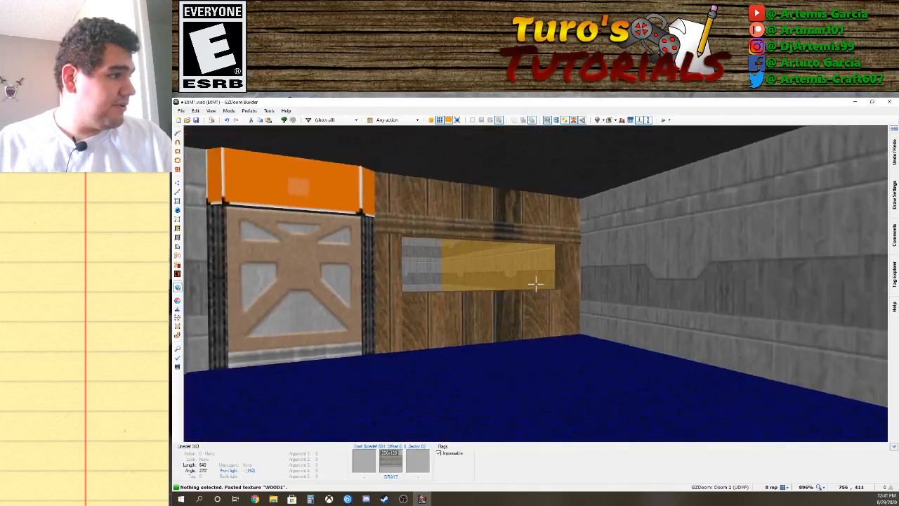
Select the WOOD1 wall sections and strips around the window on the computer-room side and shift their texture to horizontal offset 9.
{"action": "key", "text": "e"}
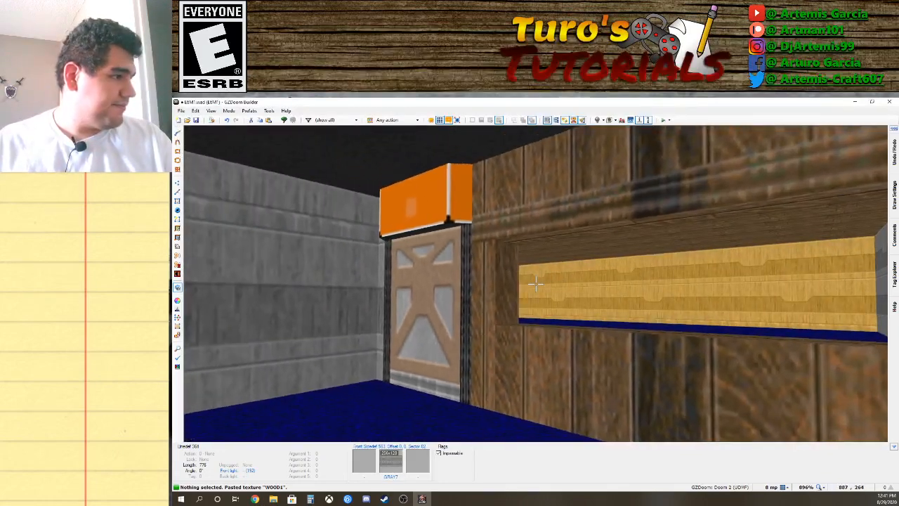
{"action": "key", "text": "w"}
{"action": "key", "text": "s"}
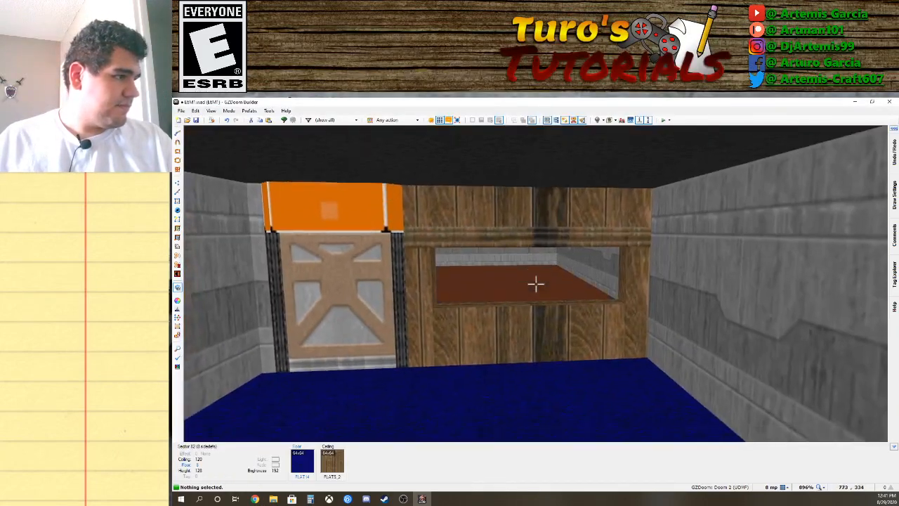
{"action": "left_click", "coordinate": [536, 284]}
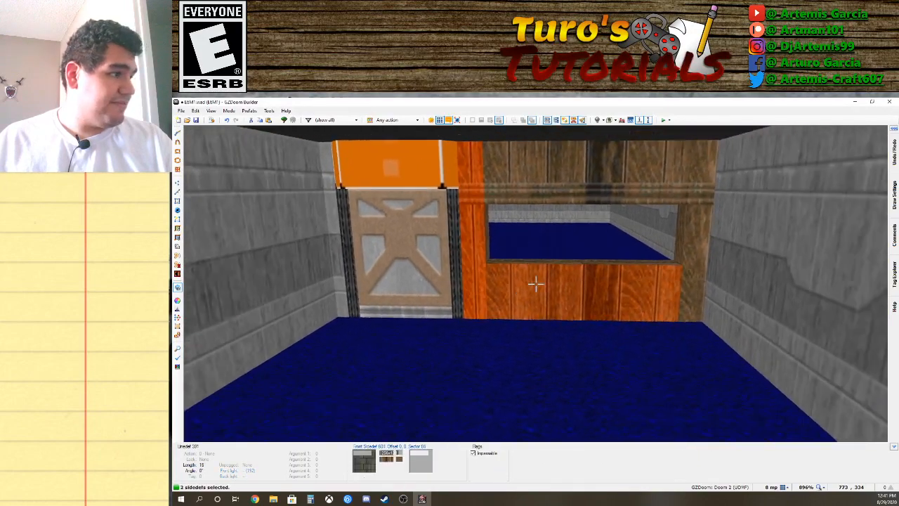
{"action": "left_click", "coordinate": [536, 284]}
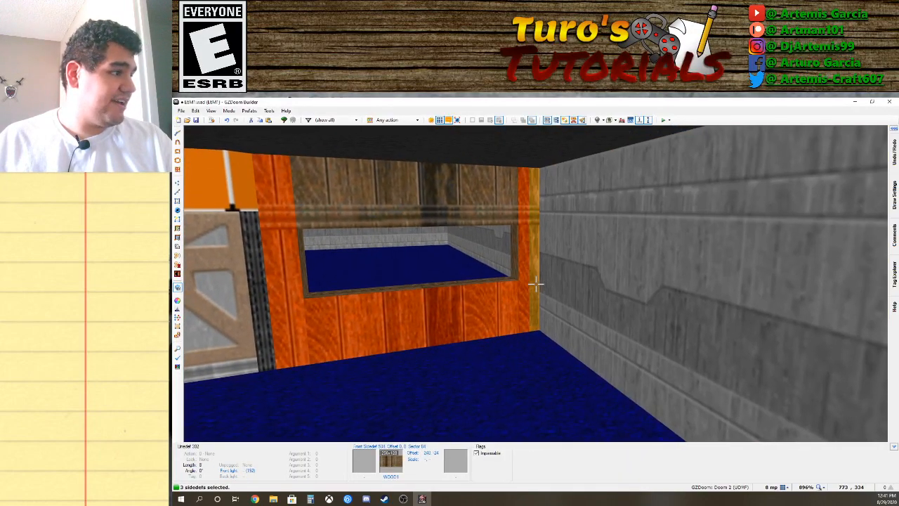
{"action": "left_click", "coordinate": [536, 284]}
{"action": "left_click", "coordinate": [536, 284]}
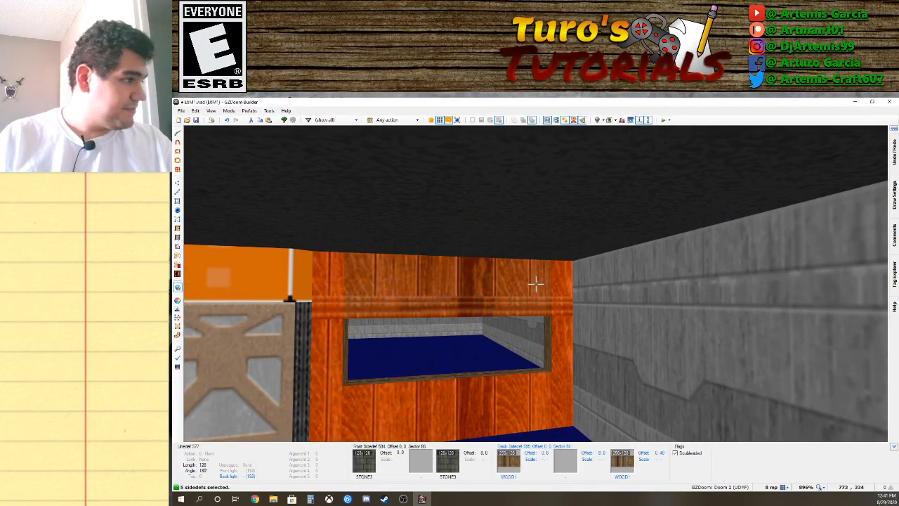
{"action": "key", "text": "Left"}
{"action": "key", "text": "Left"}
{"action": "key", "text": "Left"}
{"action": "key", "text": "Left"}
{"action": "key", "text": "Left"}
{"action": "key", "text": "Left"}
{"action": "key", "text": "Left"}
{"action": "key", "text": "Left"}
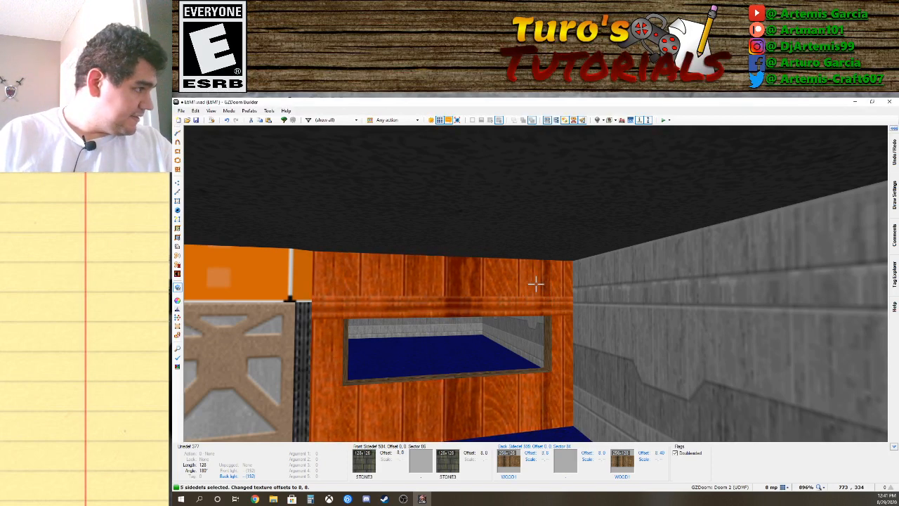
{"action": "key", "text": "Left"}
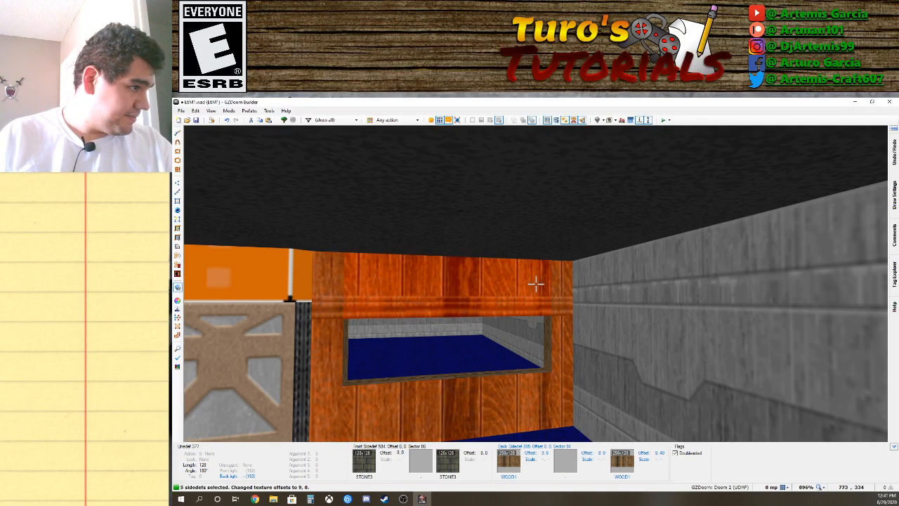
Shift the selected computer-room wood sections to vertical texture offset 29, and clear the selection.
{"action": "key", "text": "Up"}
{"action": "key", "text": "Up"}
{"action": "key", "text": "Up"}
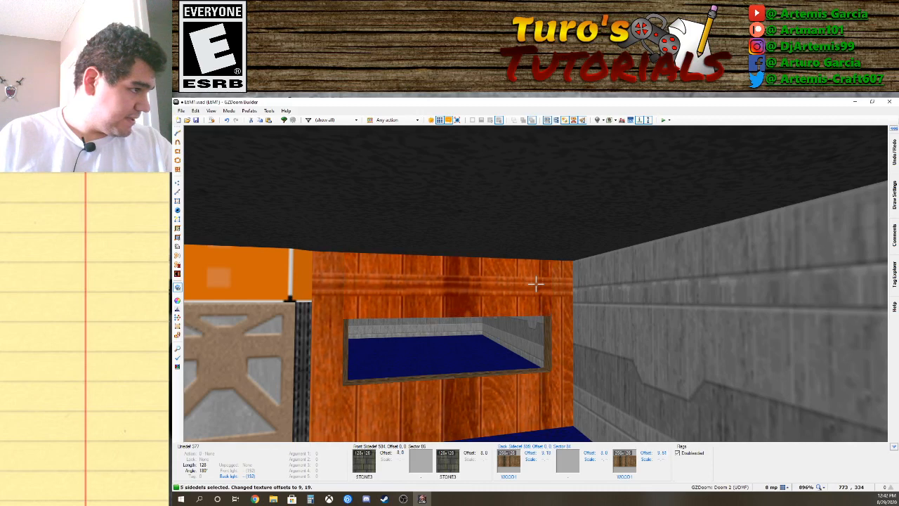
{"action": "key", "text": "Up"}
{"action": "key", "text": "Up"}
{"action": "key", "text": "Up"}
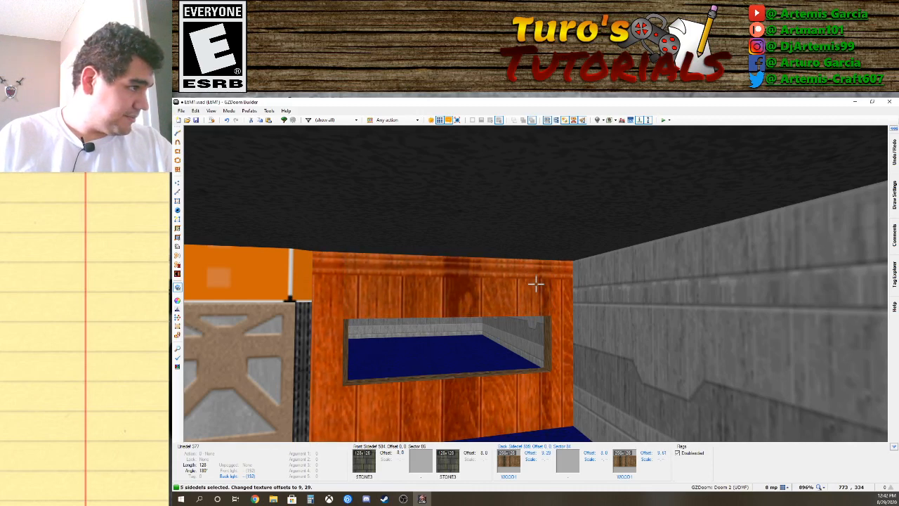
{"action": "left_click", "coordinate": [535, 283]}
{"action": "left_click", "coordinate": [536, 283]}
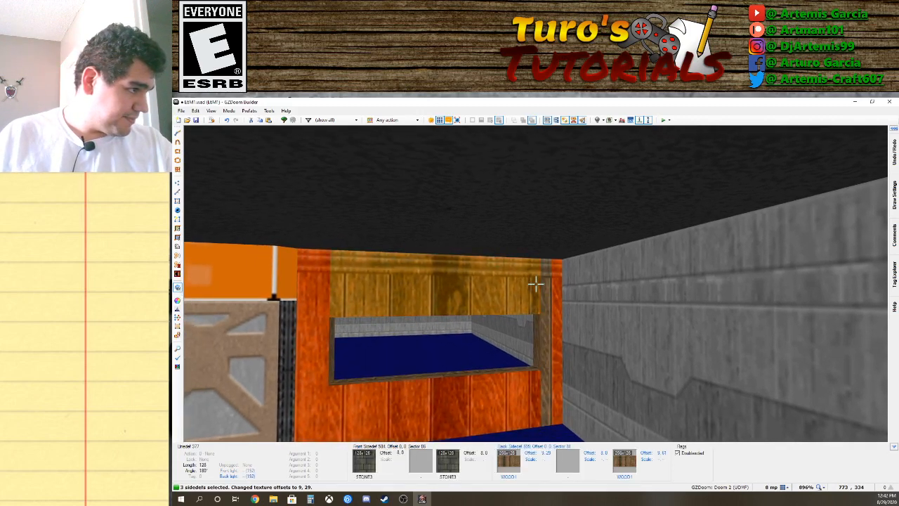
{"action": "left_click", "coordinate": [535, 284]}
{"action": "left_click", "coordinate": [536, 284]}
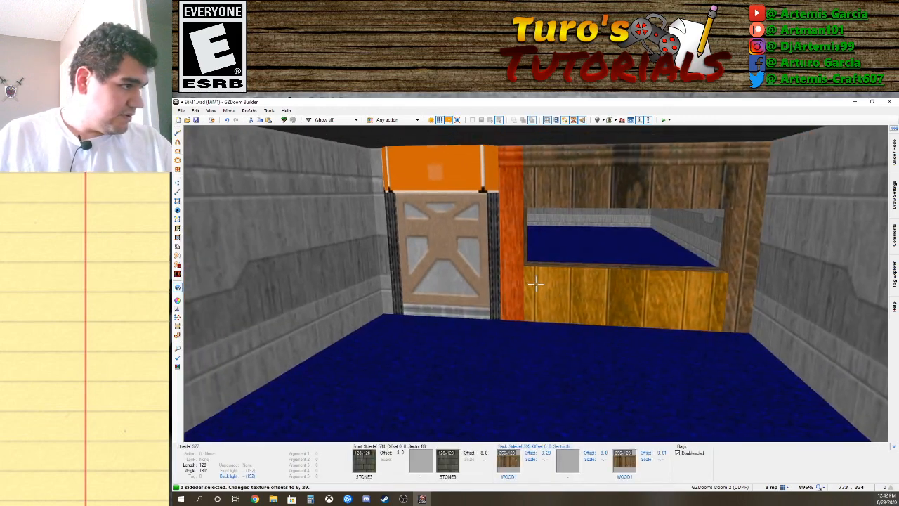
{"action": "left_click", "coordinate": [536, 284]}
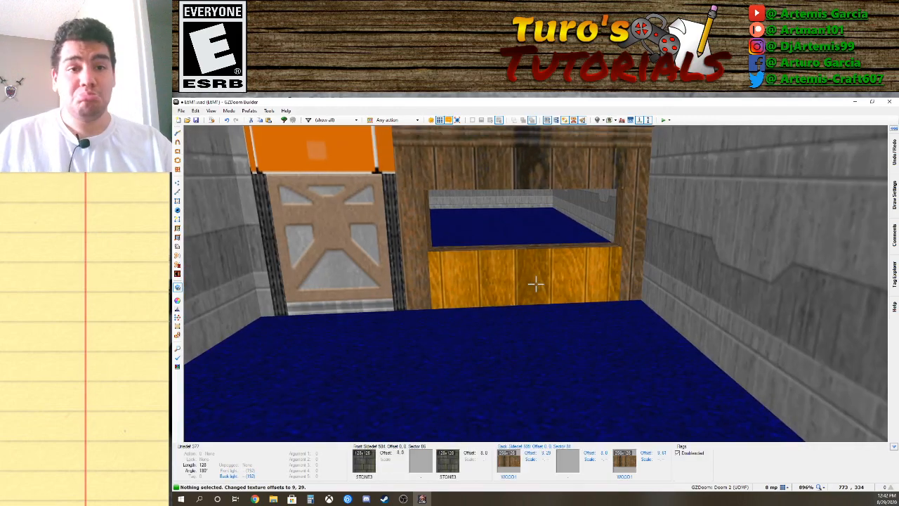
Select the four WOOD1 sections around the window on the large-room side and set their vertical texture offset to 0.
{"action": "key", "text": "e"}
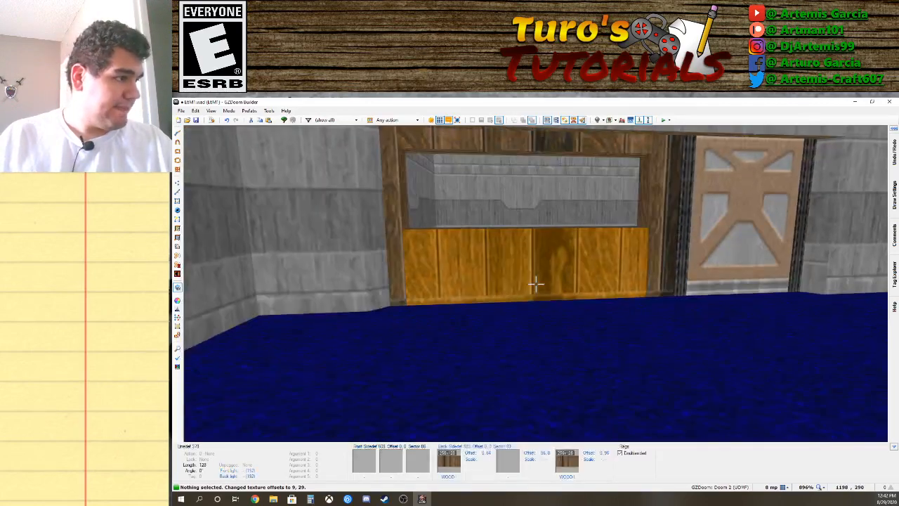
{"action": "left_click", "coordinate": [535, 283]}
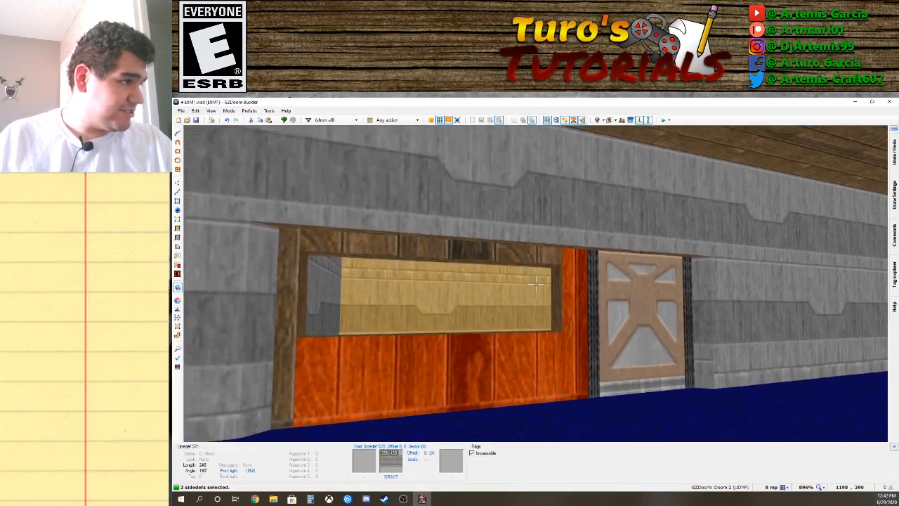
{"action": "left_click", "coordinate": [535, 283]}
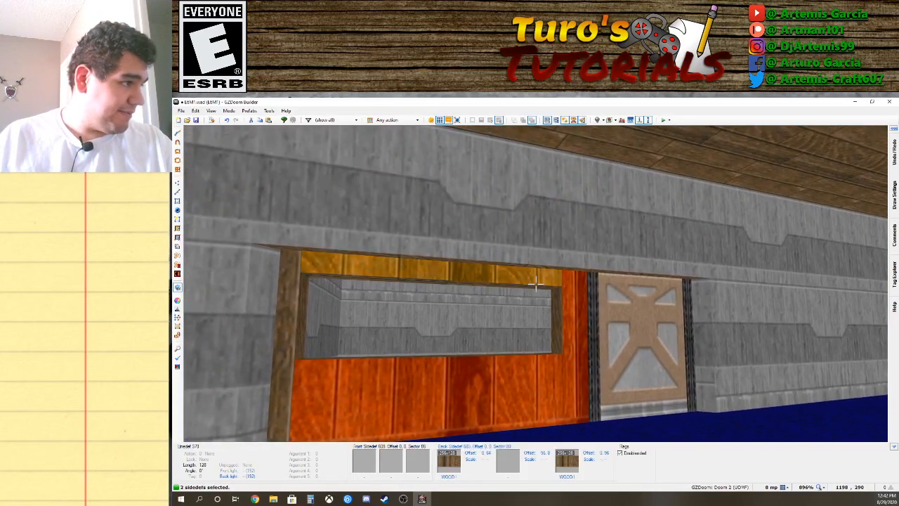
{"action": "left_click", "coordinate": [536, 283]}
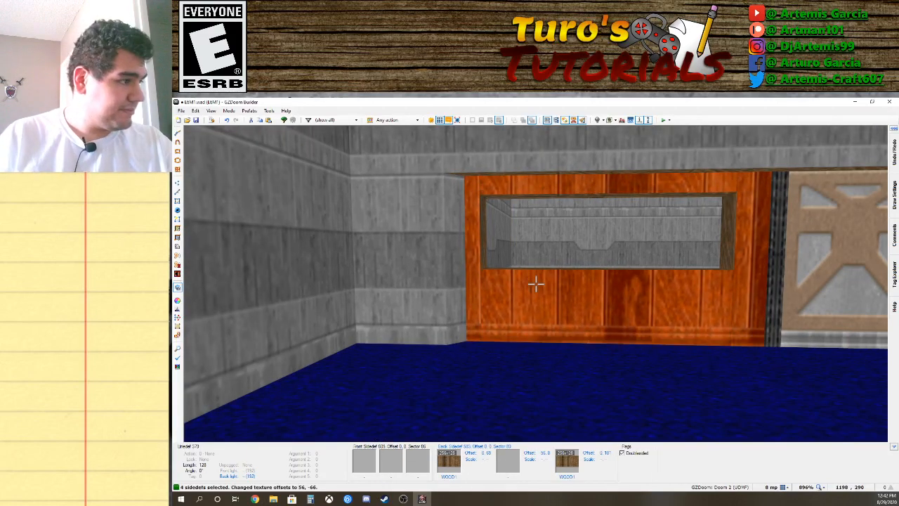
{"action": "key", "text": "Up"}
{"action": "key", "text": "Up"}
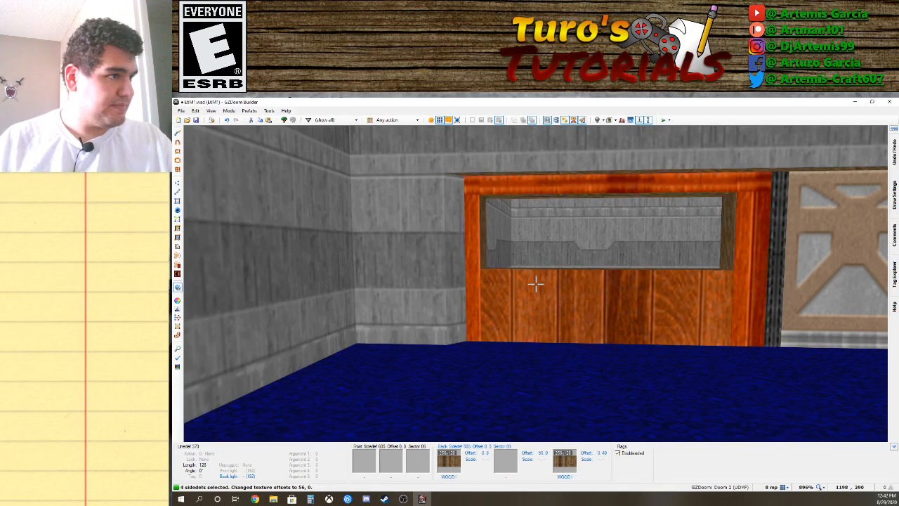
Shift only the two large-room strips flanking the window to horizontal texture offset 46, clear the selection, and refine the door-side strip to 45.
{"action": "left_click", "coordinate": [536, 284]}
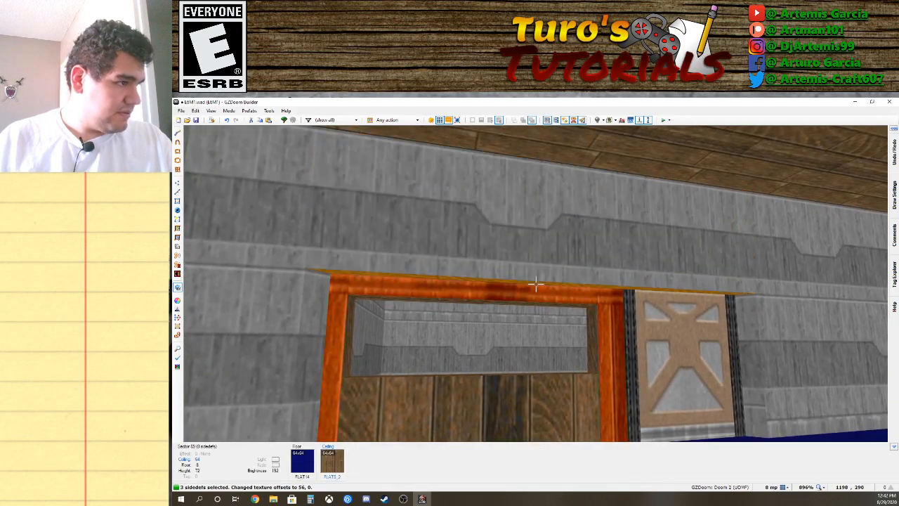
{"action": "left_click", "coordinate": [535, 285]}
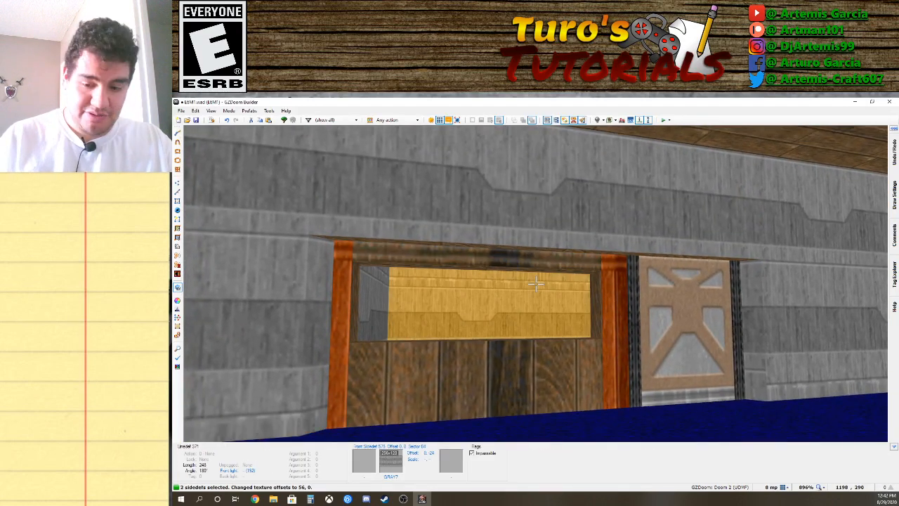
{"action": "key", "text": "Right"}
{"action": "key", "text": "Right"}
{"action": "key", "text": "Right"}
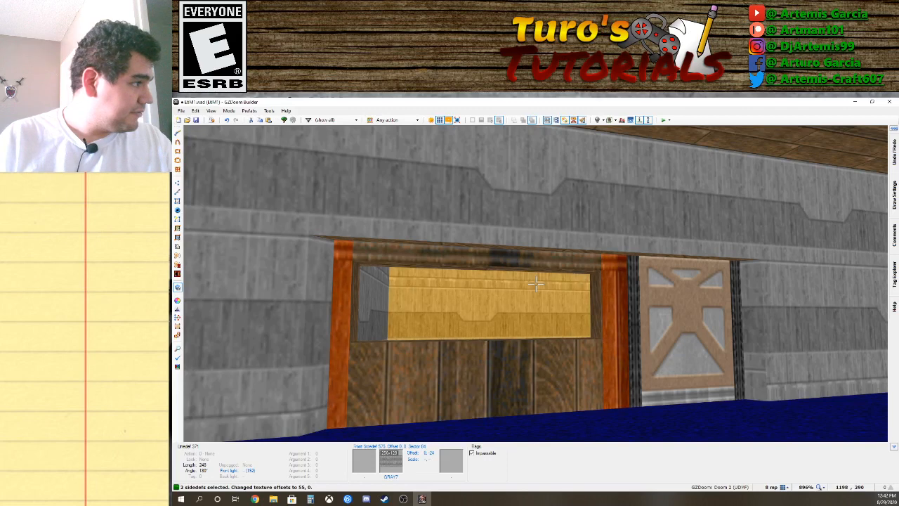
{"action": "key", "text": "Right"}
{"action": "key", "text": "Right"}
{"action": "key", "text": "Right"}
{"action": "key", "text": "Right"}
{"action": "key", "text": "Right"}
{"action": "key", "text": "Right"}
{"action": "key", "text": "Right"}
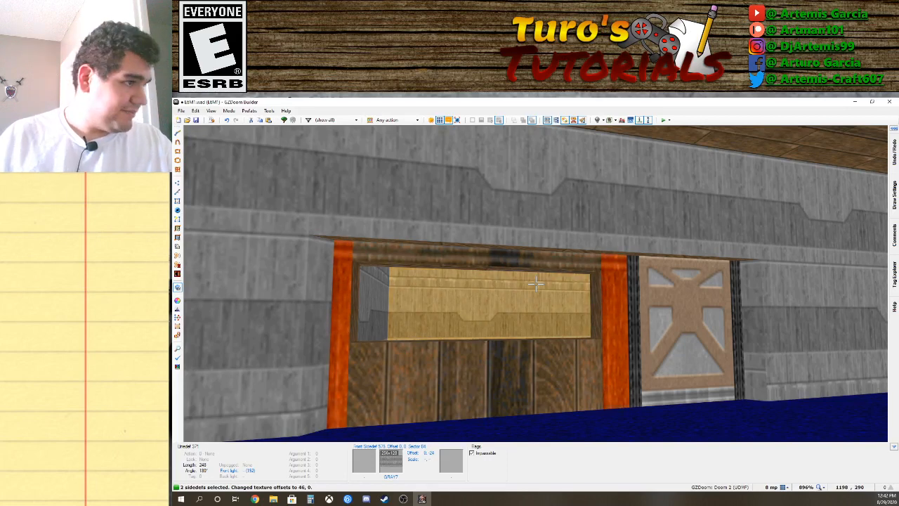
{"action": "key", "text": "a"}
{"action": "left_click", "coordinate": [536, 283]}
{"action": "left_click", "coordinate": [536, 283]}
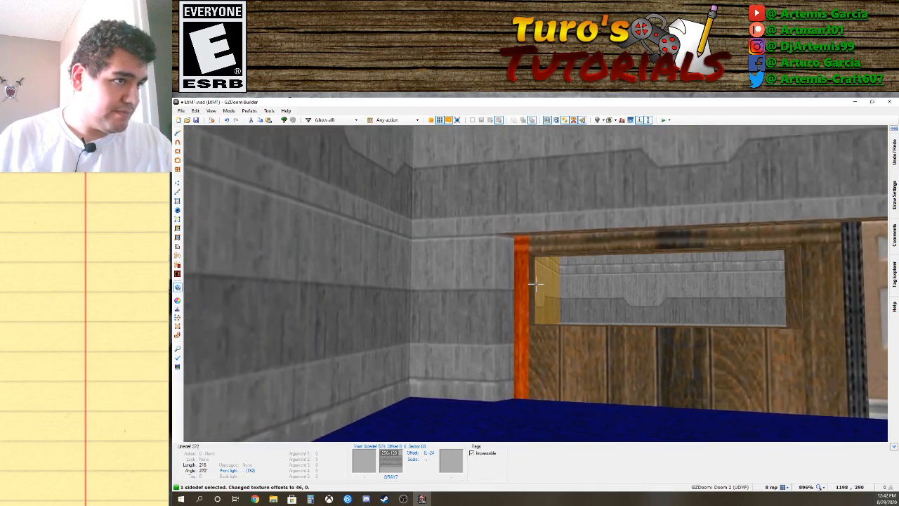
{"action": "key", "text": "d"}
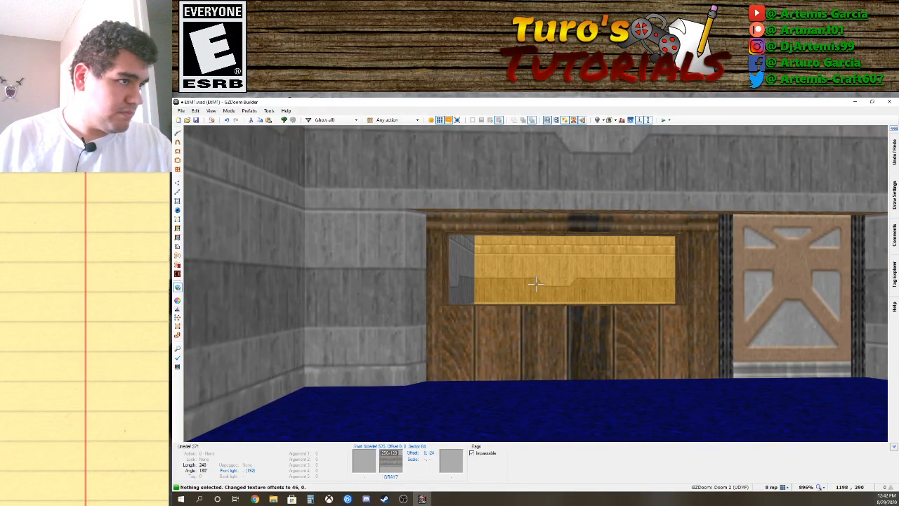
{"action": "key", "text": "d"}
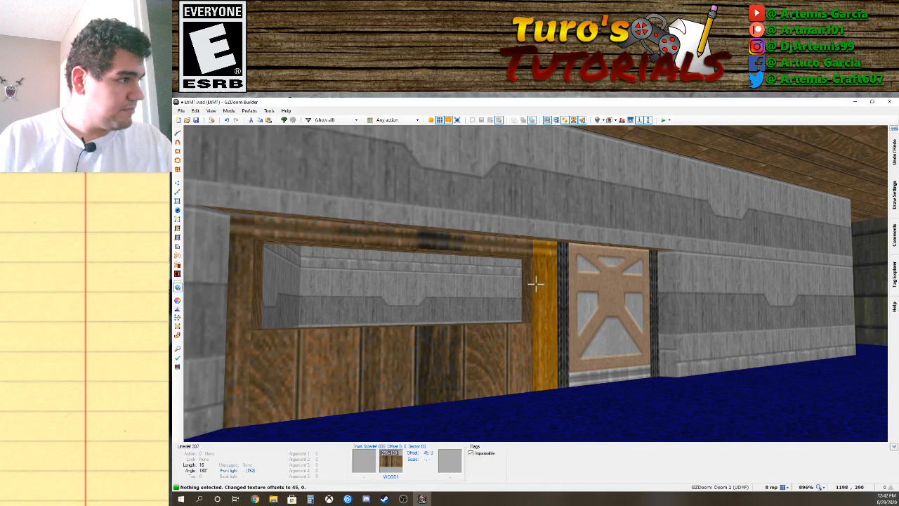
Refine the horizontal texture offset of the WOOD1 strip beside the door on the large-room side to 43.
{"action": "key", "text": "Right"}
{"action": "key", "text": "Right"}
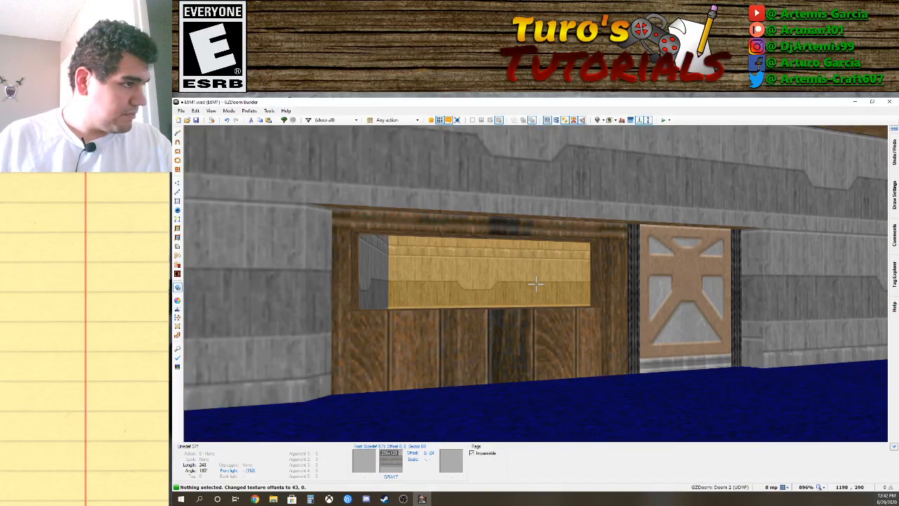
{"action": "key", "text": "a"}
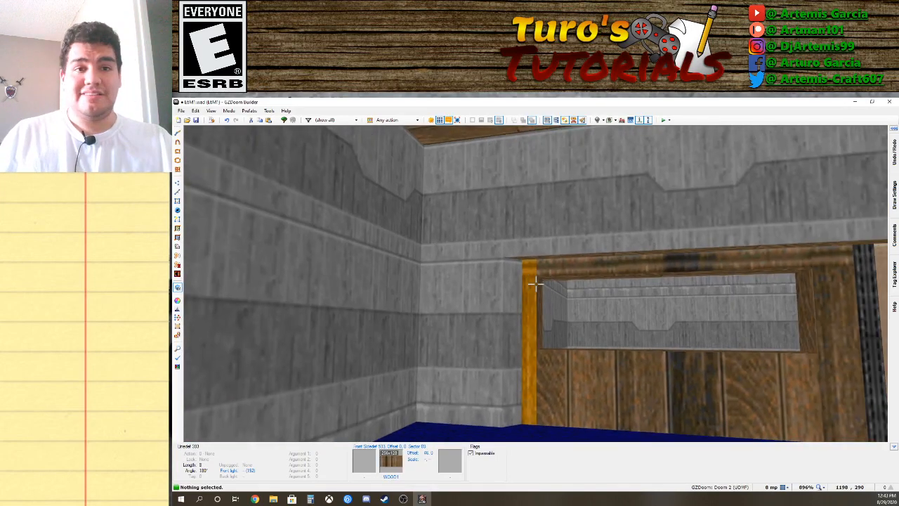
Examine the door, window and wood alignment of the divider from both the large room and the computer room.
{"action": "key", "text": "d"}
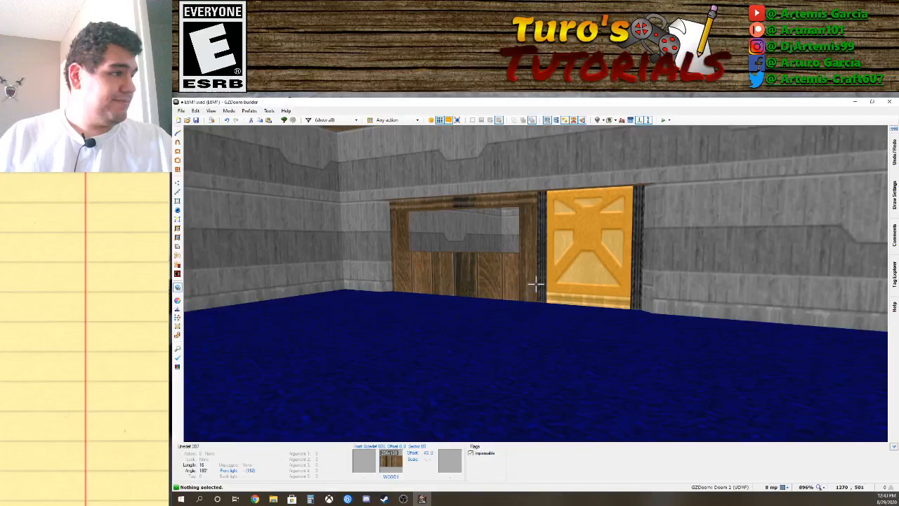
{"action": "key", "text": "w"}
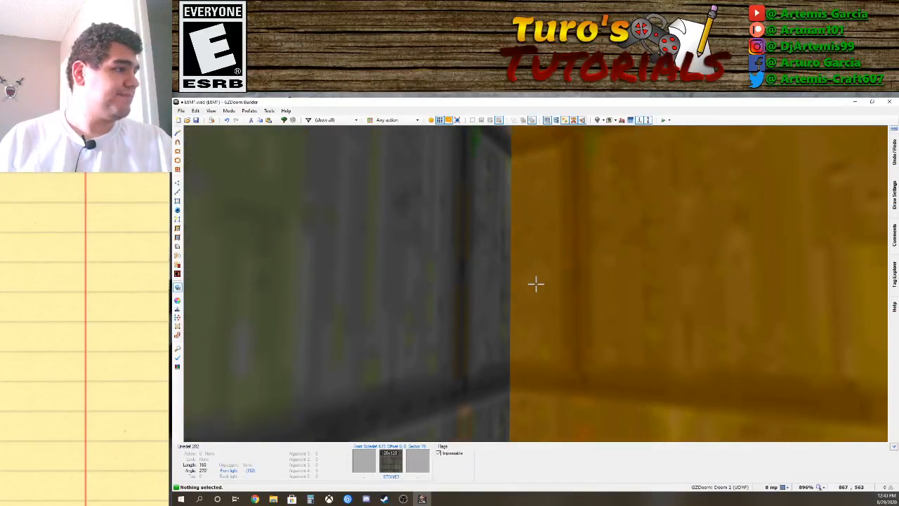
{"action": "key", "text": "s"}
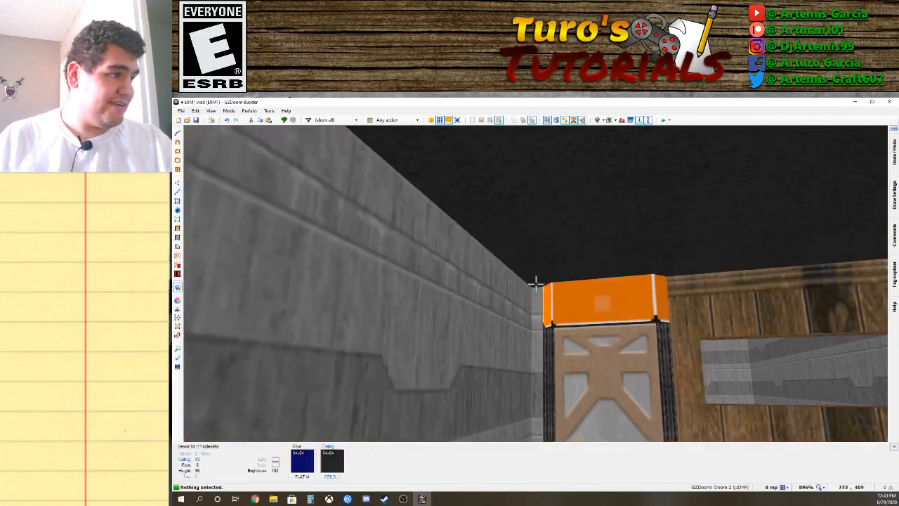
{"action": "key", "text": "w"}
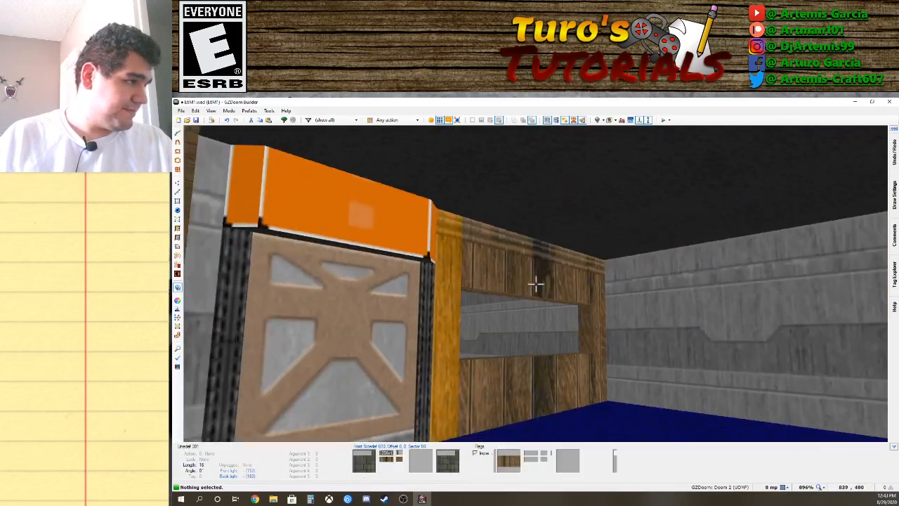
{"action": "key", "text": "w"}
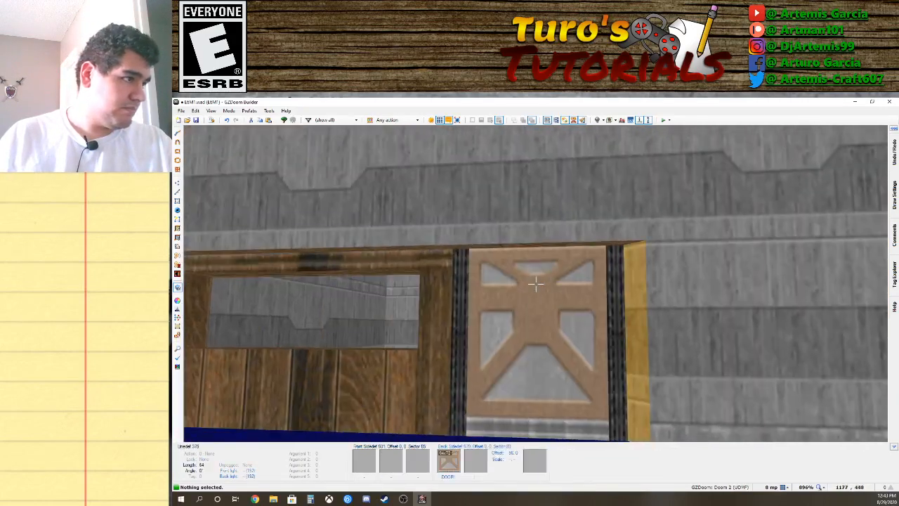
{"action": "key", "text": "s"}
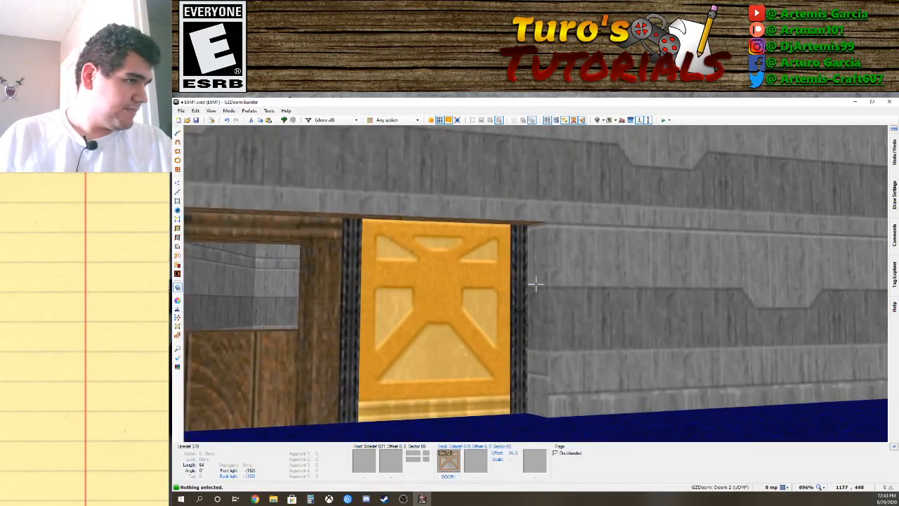
{"action": "key", "text": "w"}
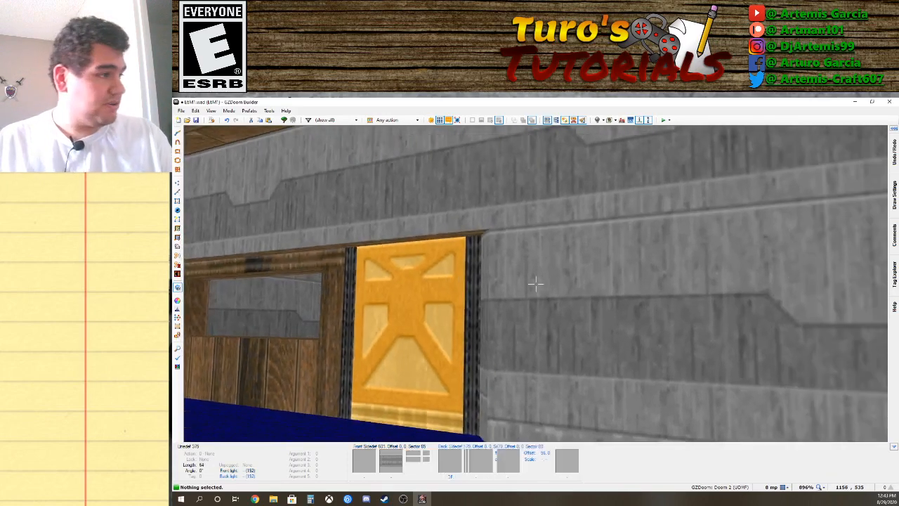
{"action": "key", "text": "w"}
{"action": "key", "text": "s"}
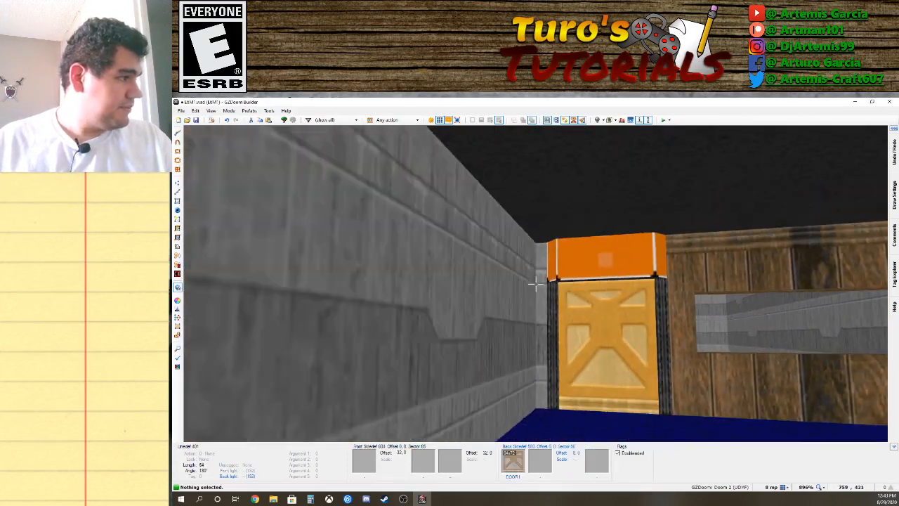
{"action": "key", "text": "w"}
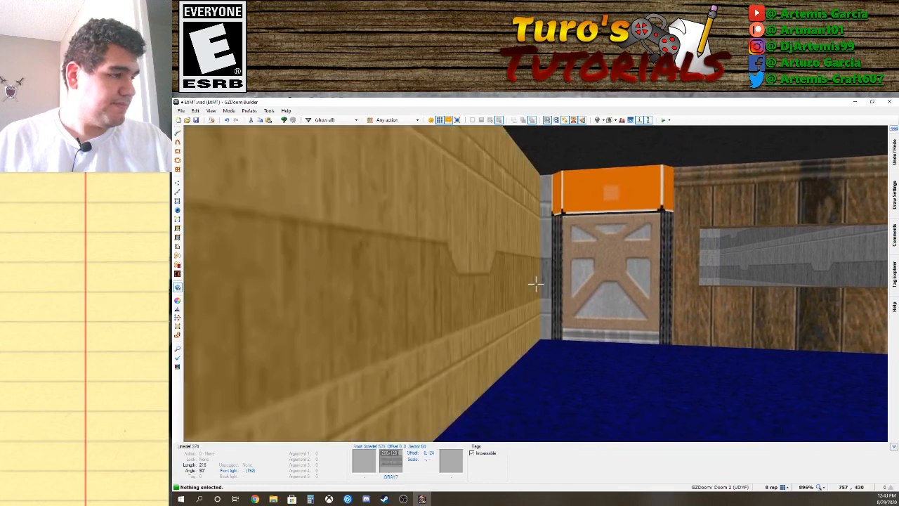
Apply the COMPUTE2 texture to the untextured upper wall section directly above the door on the computer-room side.
{"action": "key", "text": "d"}
{"action": "key", "text": "a"}
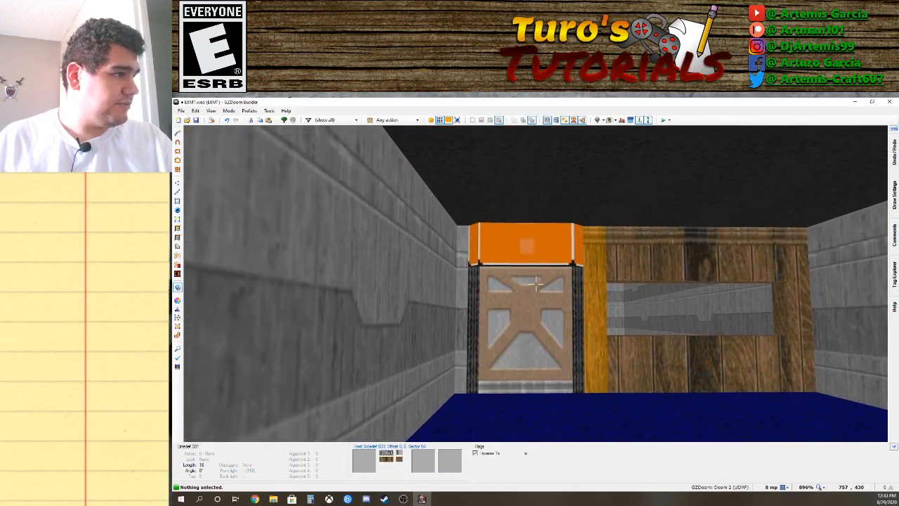
{"action": "key", "text": "d"}
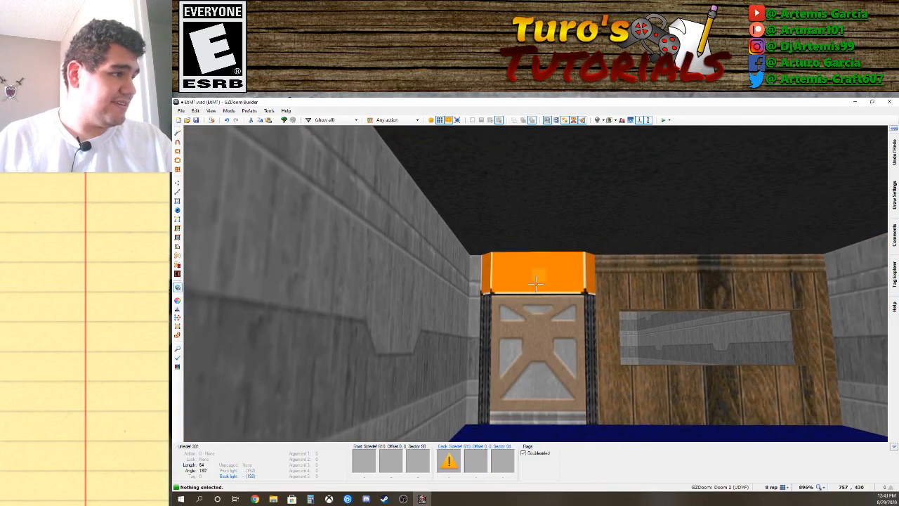
{"action": "right_click", "coordinate": [536, 282]}
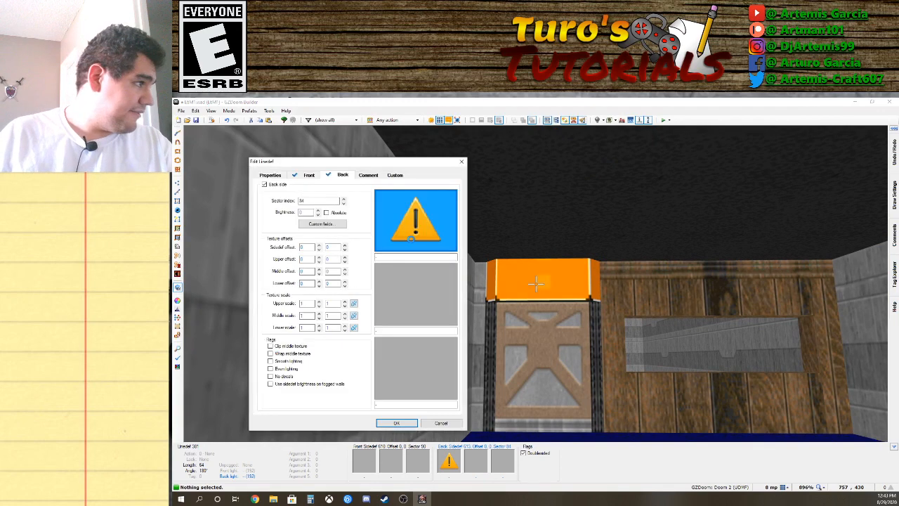
{"action": "left_click", "coordinate": [424, 243]}
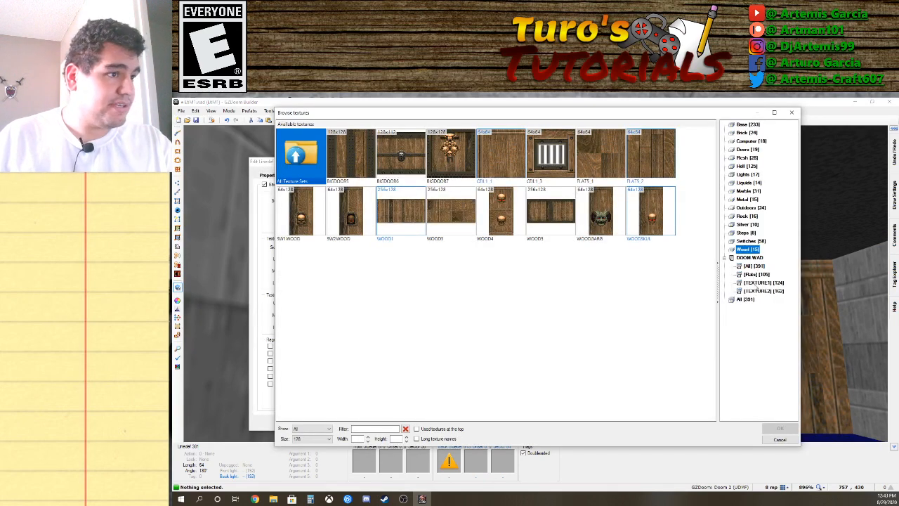
{"action": "left_click", "coordinate": [760, 282]}
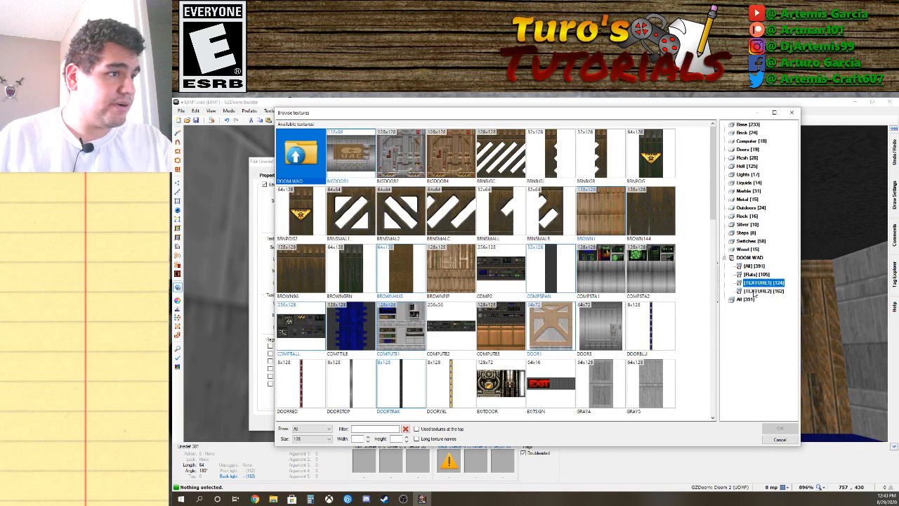
{"action": "double_click", "coordinate": [442, 329]}
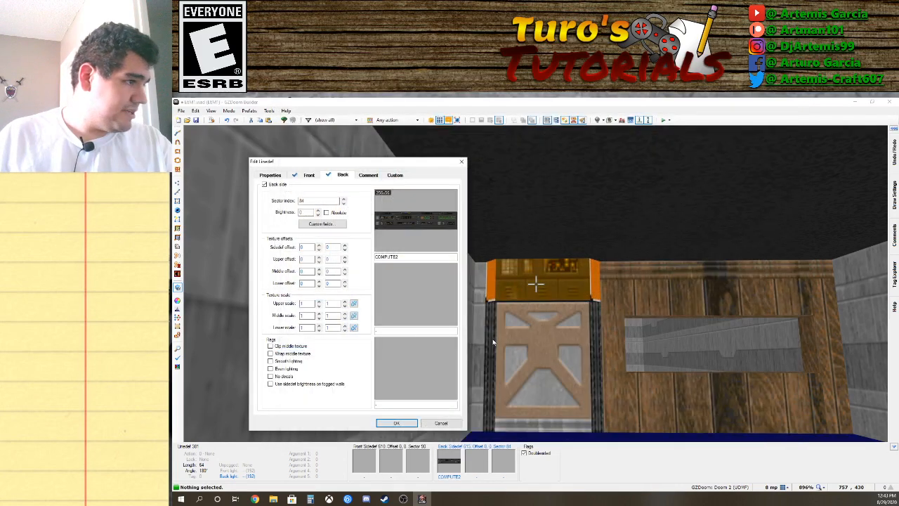
{"action": "key", "text": "Return"}
Copy the COMPUTE2 texture onto the angled upper sections on both sides of the panel above the door.
{"action": "key", "text": "s"}
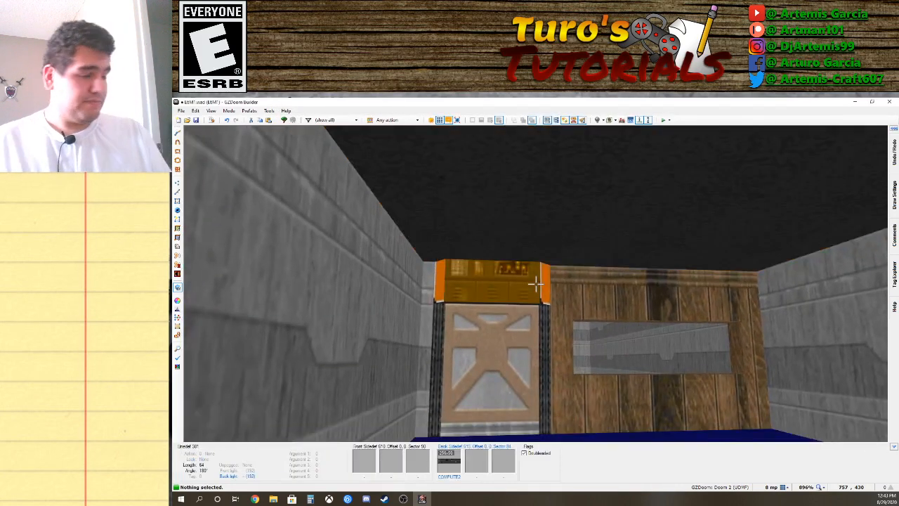
{"action": "key", "text": "ctrl+c"}
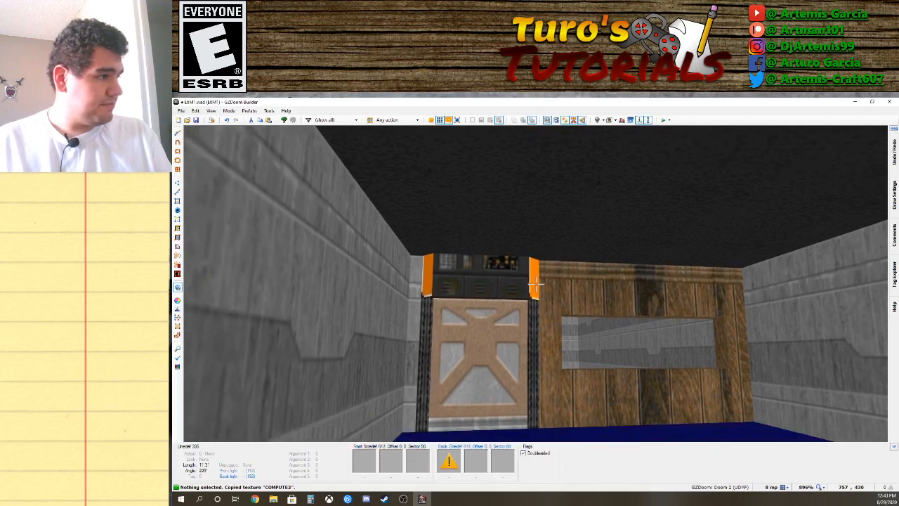
{"action": "key", "text": "ctrl+v"}
Select the three COMPUTE2 sections above the door and set their vertical texture offset to 11.
{"action": "left_click", "coordinate": [536, 283]}
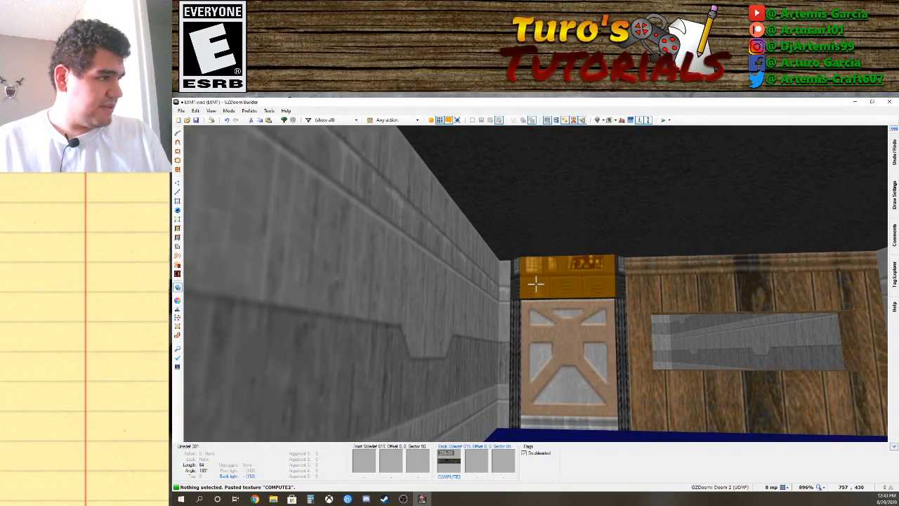
{"action": "left_click", "coordinate": [536, 283]}
{"action": "left_click", "coordinate": [536, 283]}
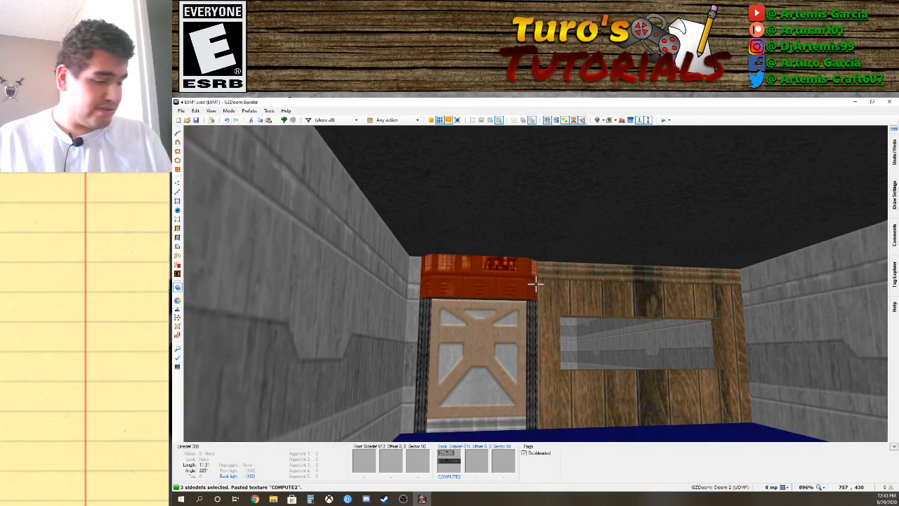
{"action": "key", "text": "Down"}
{"action": "key", "text": "Down"}
{"action": "key", "text": "Down"}
{"action": "key", "text": "Down"}
{"action": "key", "text": "Down"}
{"action": "key", "text": "Down"}
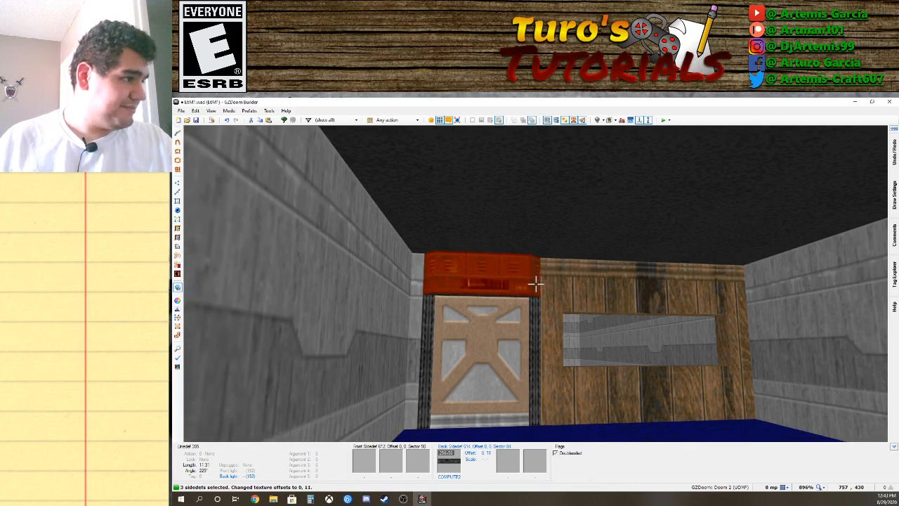
Shift only the angled COMPUTE2 section next to the gray side wall to horizontal offset 4, and clear the selection.
{"action": "left_click", "coordinate": [536, 284]}
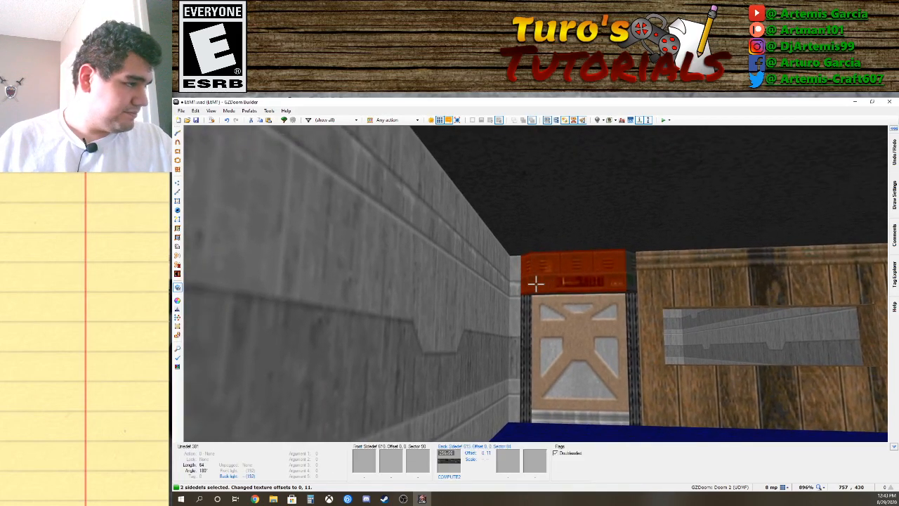
{"action": "left_click", "coordinate": [536, 283]}
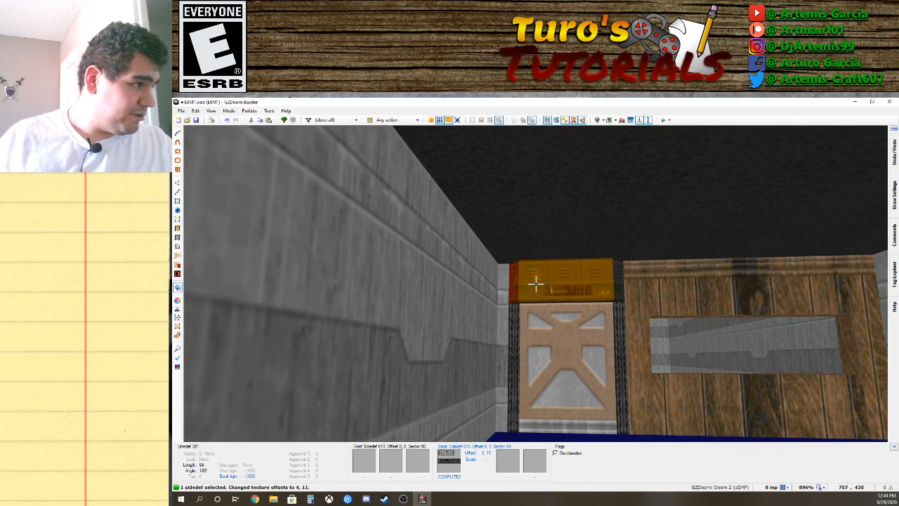
{"action": "left_click", "coordinate": [536, 284]}
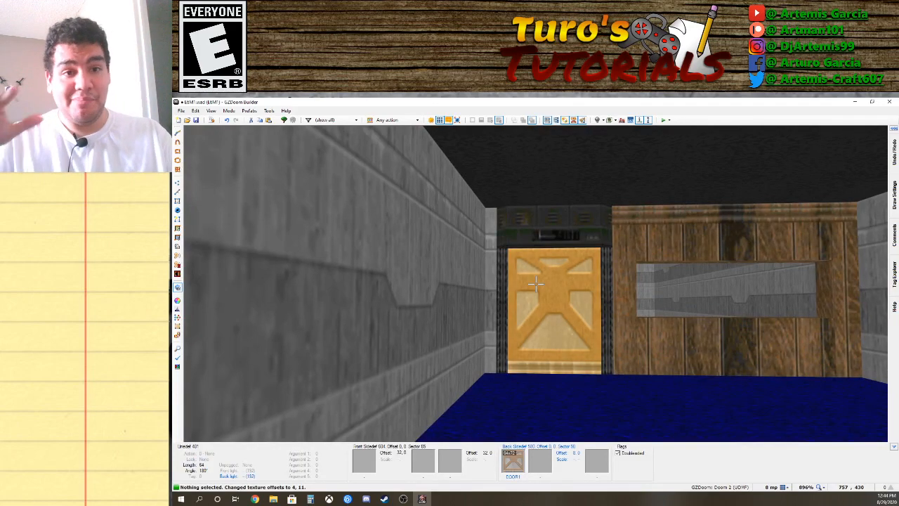
Turn gravity off in the 3D view and go beneath the computer-room floor to reach the underside of the door.
{"action": "key", "text": "f"}
{"action": "key", "text": "e"}
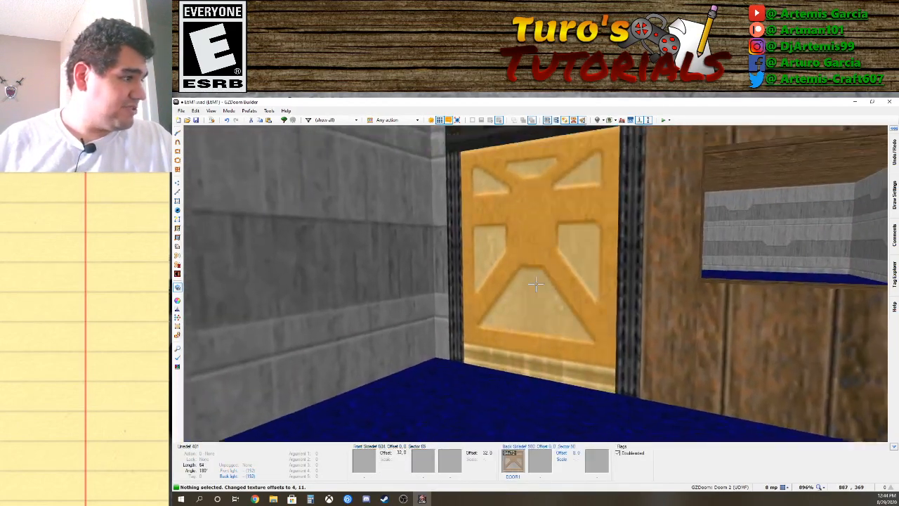
{"action": "key", "text": "w"}
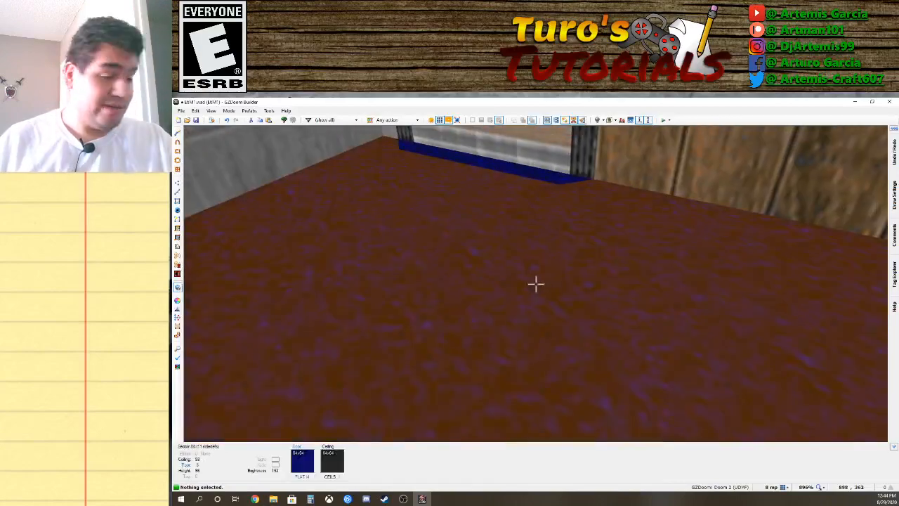
{"action": "key", "text": "g"}
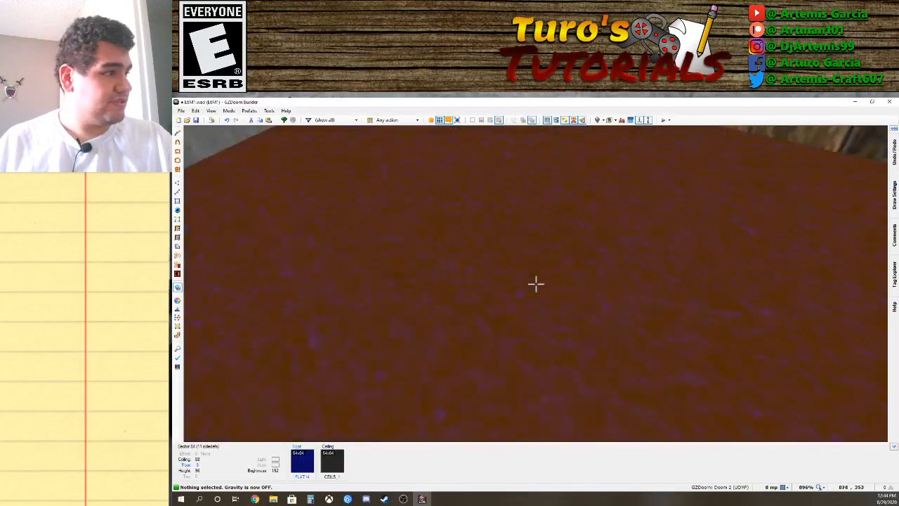
{"action": "key", "text": "d"}
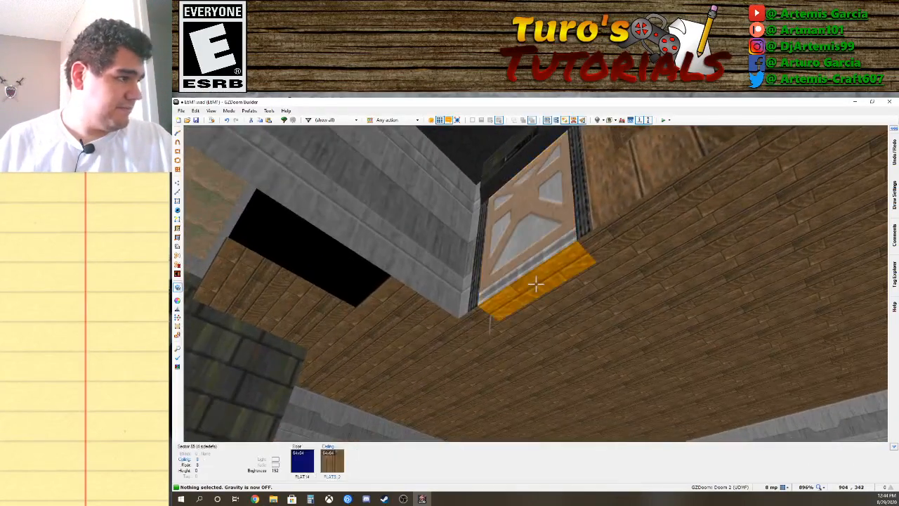
Select the door's underside and replace its ceiling texture with the dark gray CEIL5_1 flat.
{"action": "left_click", "coordinate": [536, 284]}
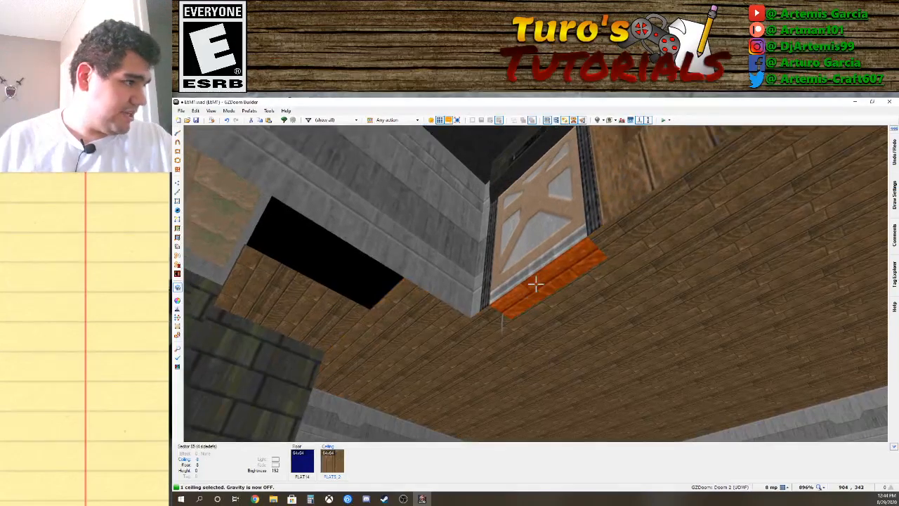
{"action": "right_click", "coordinate": [536, 283]}
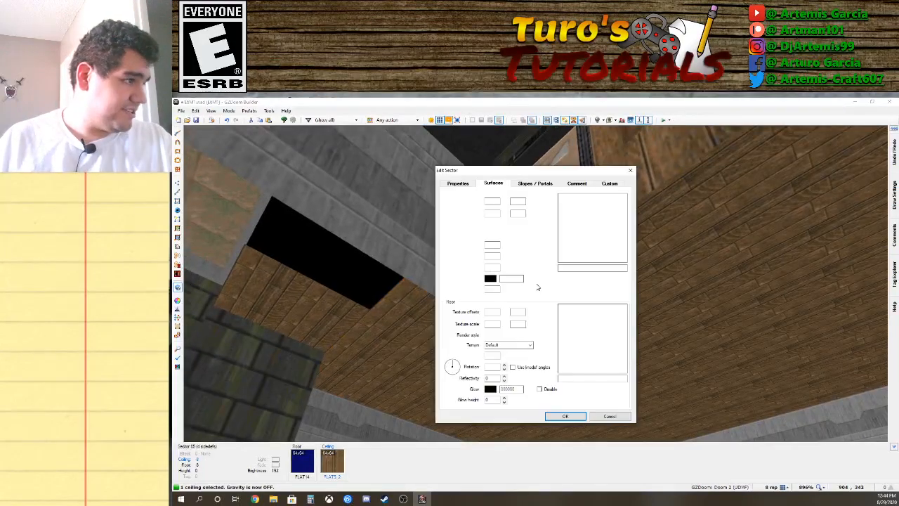
{"action": "left_click", "coordinate": [589, 257]}
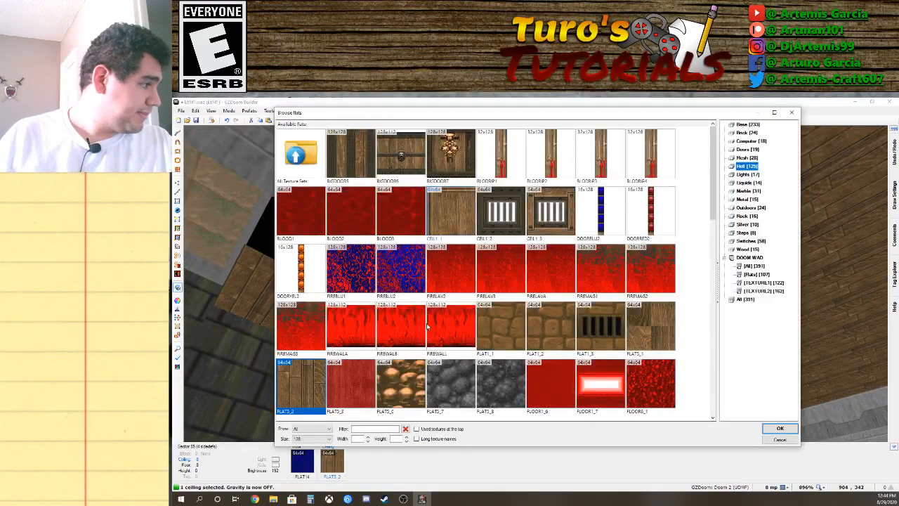
{"action": "scroll", "coordinate": [550, 370], "scroll_direction": "down", "scroll_amount": 5}
{"action": "scroll", "coordinate": [550, 370], "scroll_direction": "down", "scroll_amount": 4}
{"action": "scroll", "coordinate": [630, 281], "scroll_direction": "up", "scroll_amount": 5}
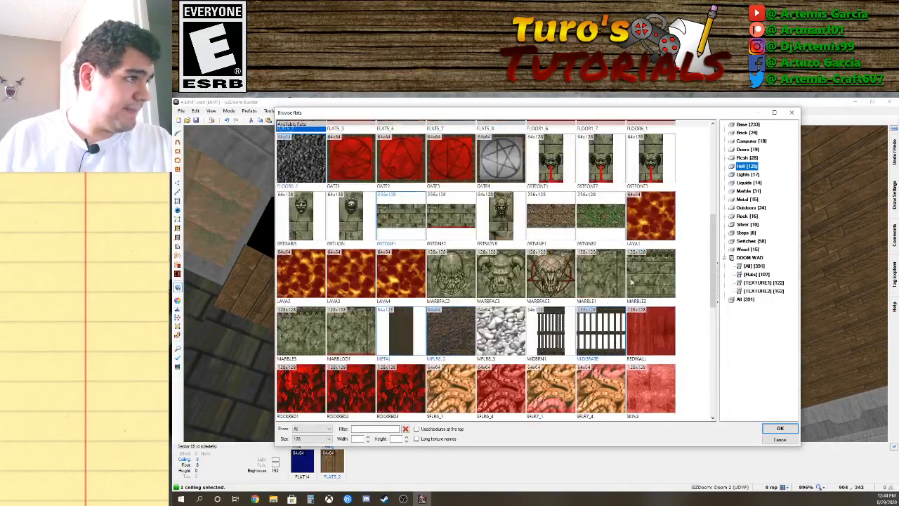
{"action": "left_click", "coordinate": [749, 257]}
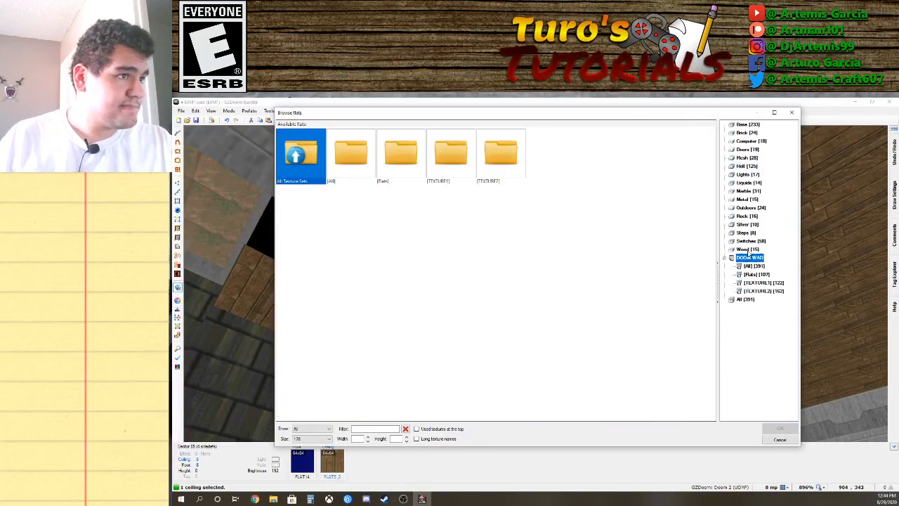
{"action": "scroll", "coordinate": [422, 257], "scroll_direction": "down", "scroll_amount": 3}
{"action": "scroll", "coordinate": [421, 257], "scroll_direction": "up", "scroll_amount": 3}
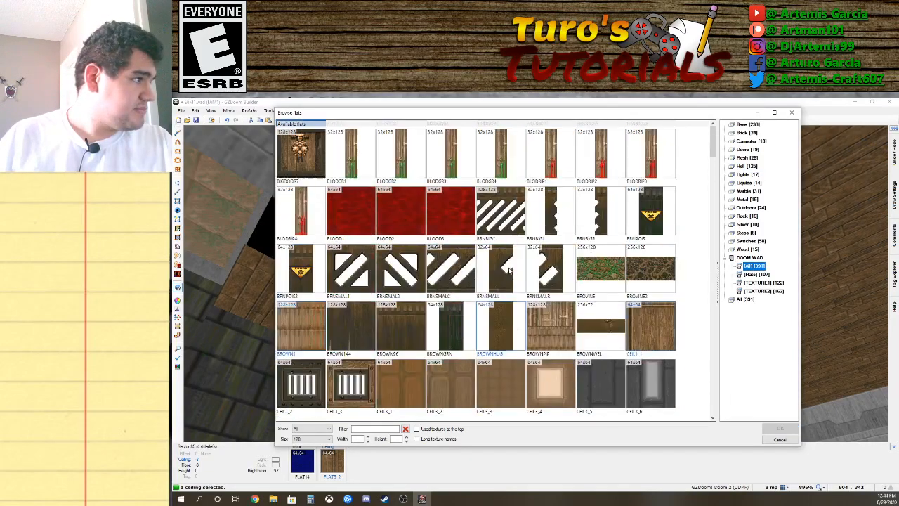
{"action": "scroll", "coordinate": [422, 257], "scroll_direction": "down", "scroll_amount": 6}
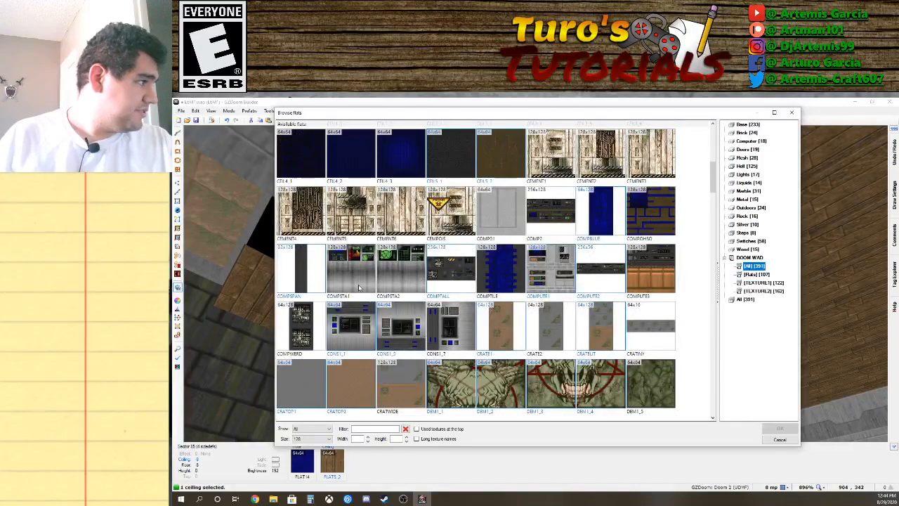
{"action": "scroll", "coordinate": [358, 287], "scroll_direction": "down", "scroll_amount": 10}
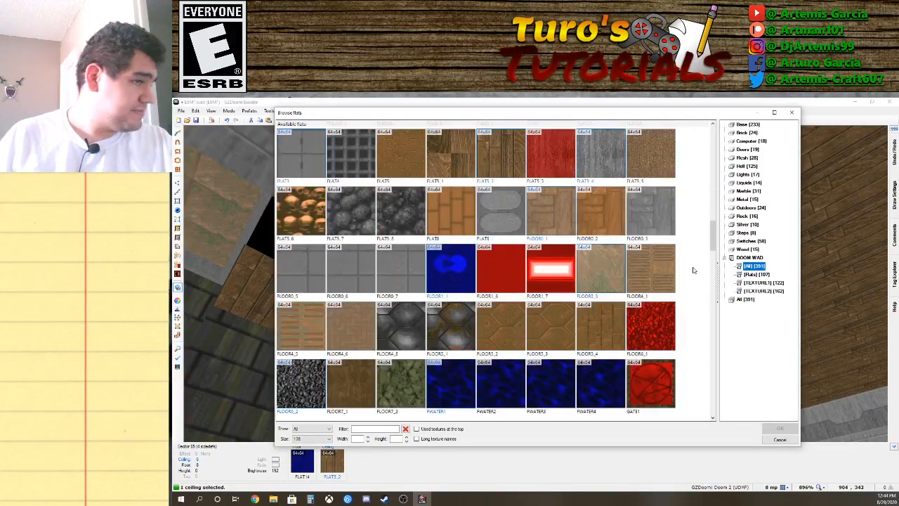
{"action": "left_click", "coordinate": [755, 274]}
{"action": "scroll", "coordinate": [484, 281], "scroll_direction": "down", "scroll_amount": 3}
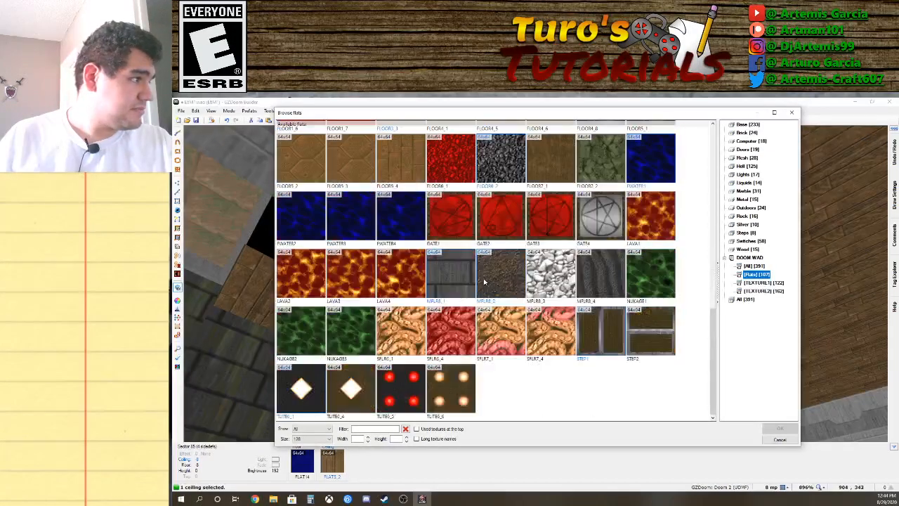
{"action": "scroll", "coordinate": [480, 288], "scroll_direction": "up", "scroll_amount": 9}
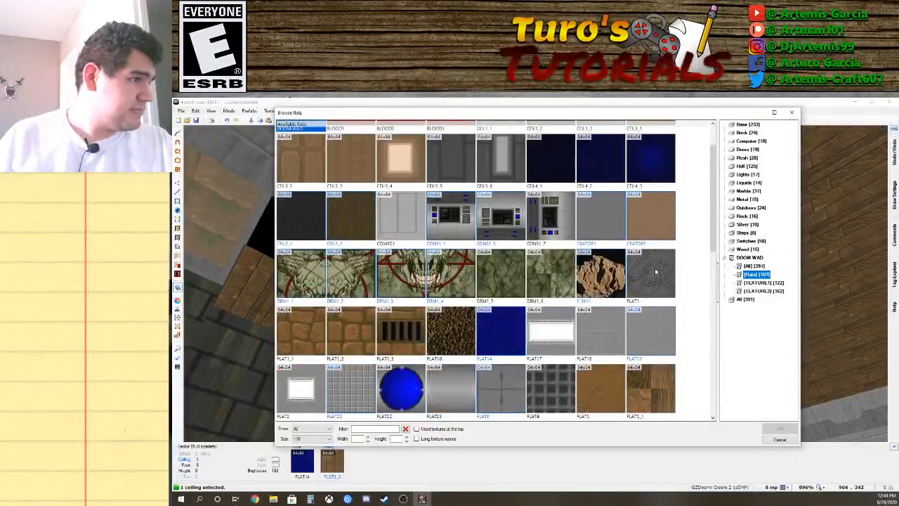
{"action": "double_click", "coordinate": [307, 224]}
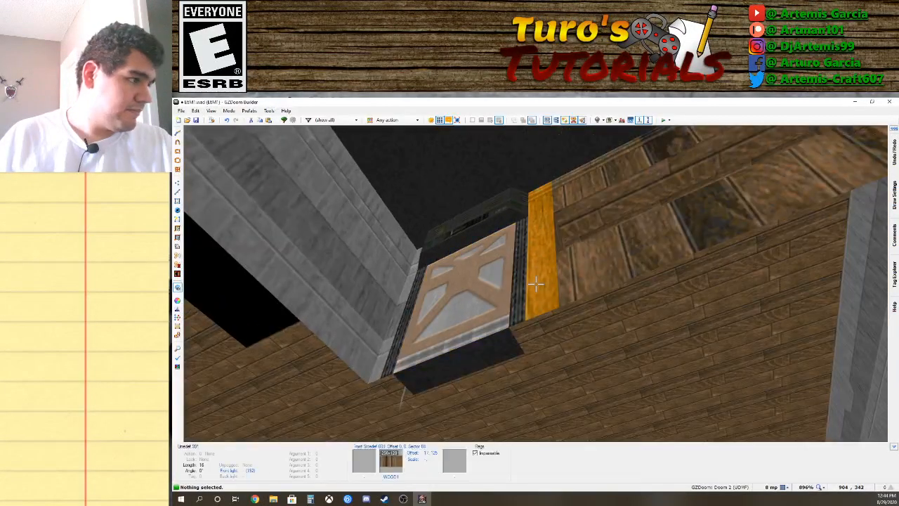
Raise the door's ceiling to height 48 to expose the inner sides of the doorway, and deselect it.
{"action": "key", "text": "d"}
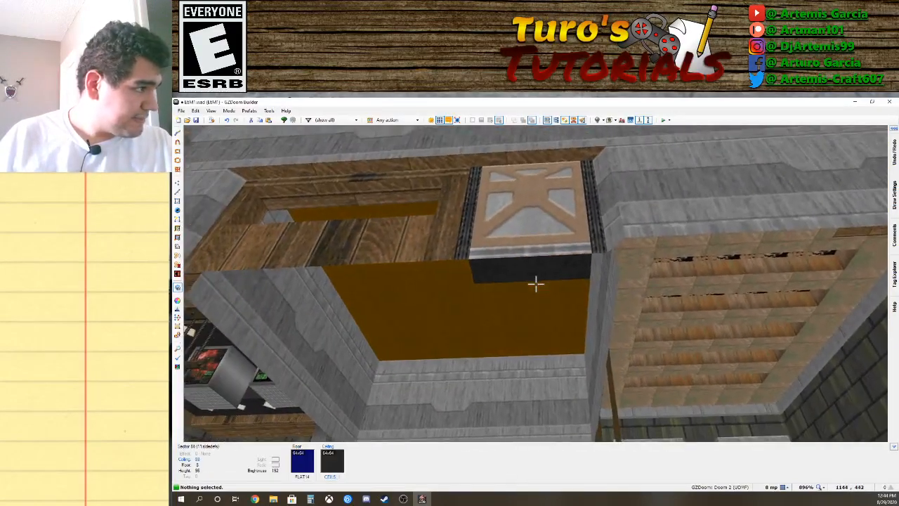
{"action": "left_click", "coordinate": [535, 283]}
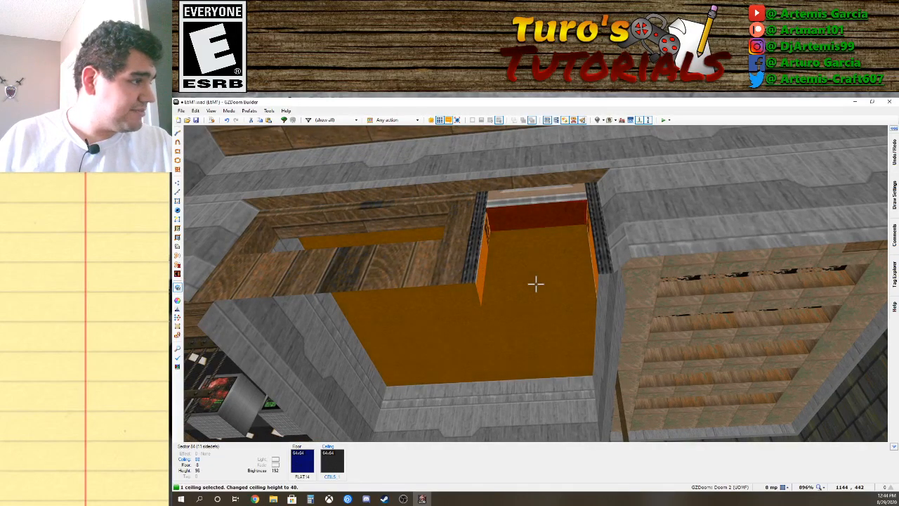
{"action": "key", "text": "e"}
{"action": "key", "text": "d"}
{"action": "key", "text": "e"}
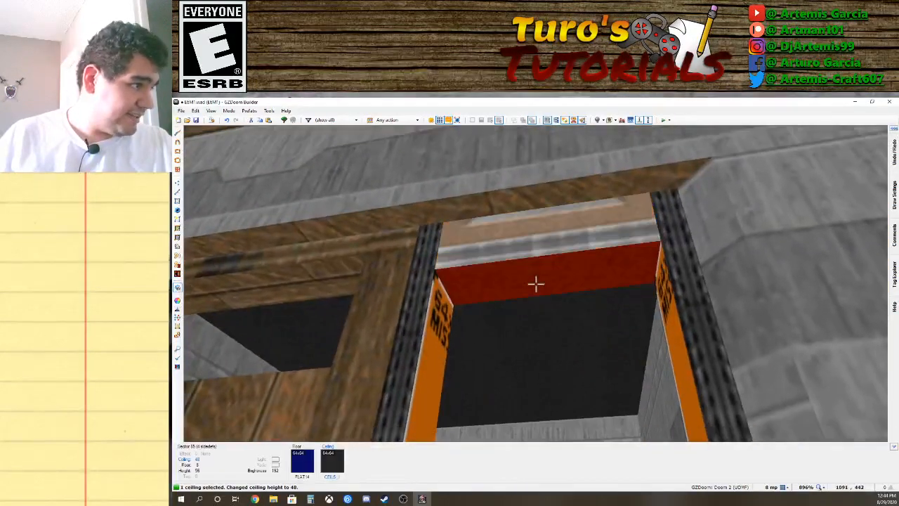
{"action": "left_click", "coordinate": [535, 283]}
Select both untextured inner sides of the doorway and enable Upper unpegged and Lower unpegged for their linedefs.
{"action": "key", "text": "d"}
{"action": "key", "text": "e"}
{"action": "key", "text": "d"}
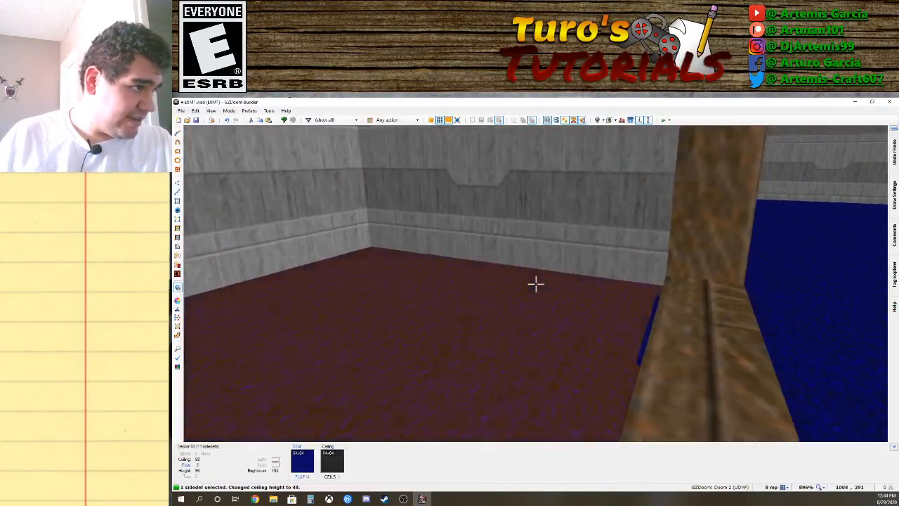
{"action": "left_click", "coordinate": [535, 283]}
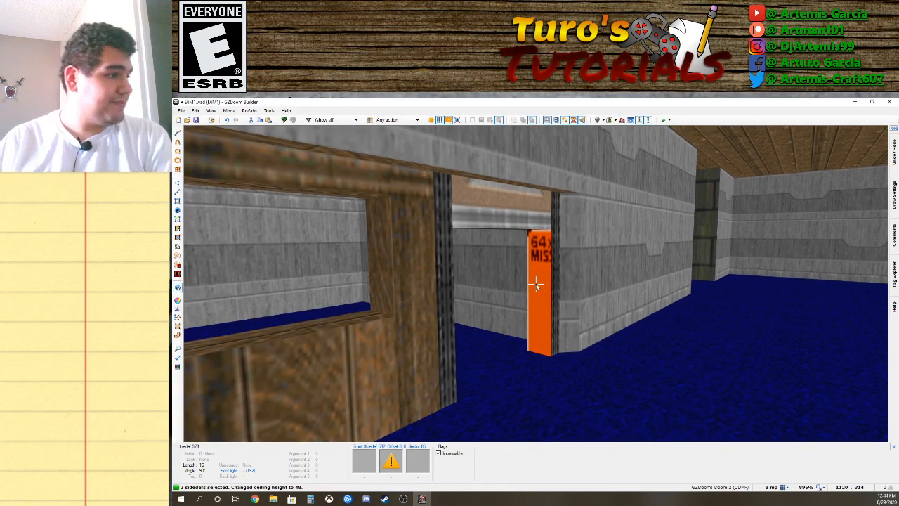
{"action": "right_click", "coordinate": [535, 284]}
{"action": "left_click", "coordinate": [268, 176]}
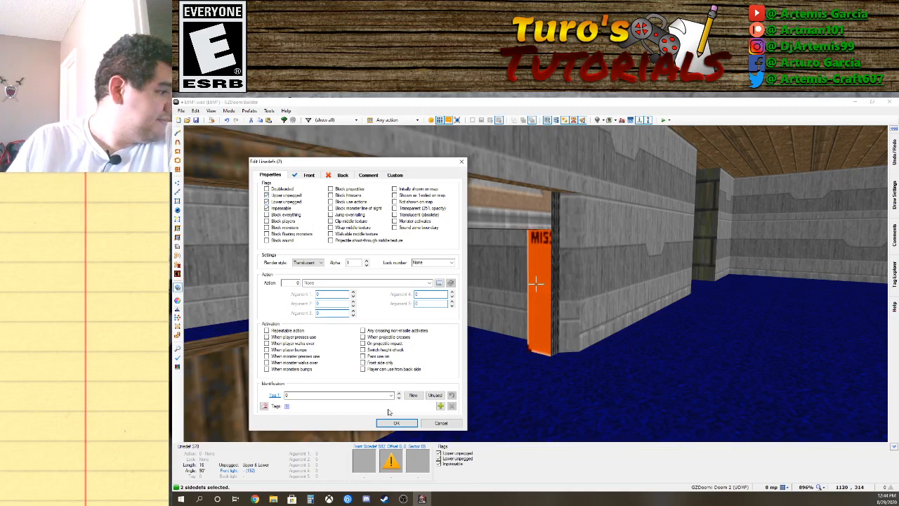
Apply DOORTRAK as the front middle texture of both selected doorway sides, and clear the selection.
{"action": "left_click", "coordinate": [307, 177]}
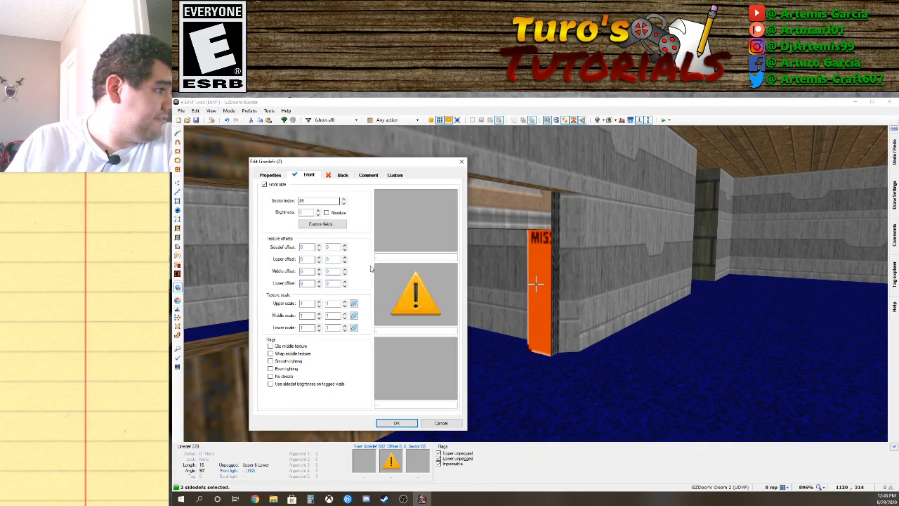
{"action": "left_click", "coordinate": [401, 296]}
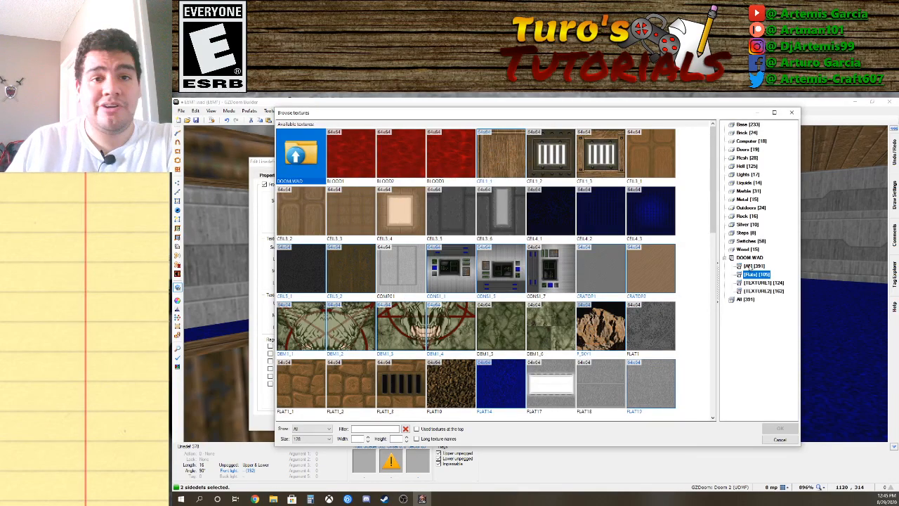
{"action": "scroll", "coordinate": [619, 262], "scroll_direction": "down", "scroll_amount": 10}
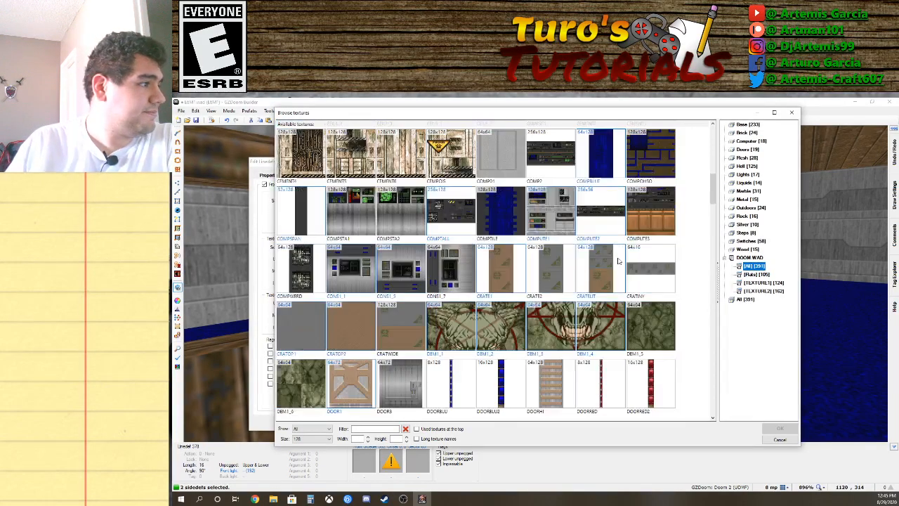
{"action": "scroll", "coordinate": [485, 253], "scroll_direction": "up", "scroll_amount": 1}
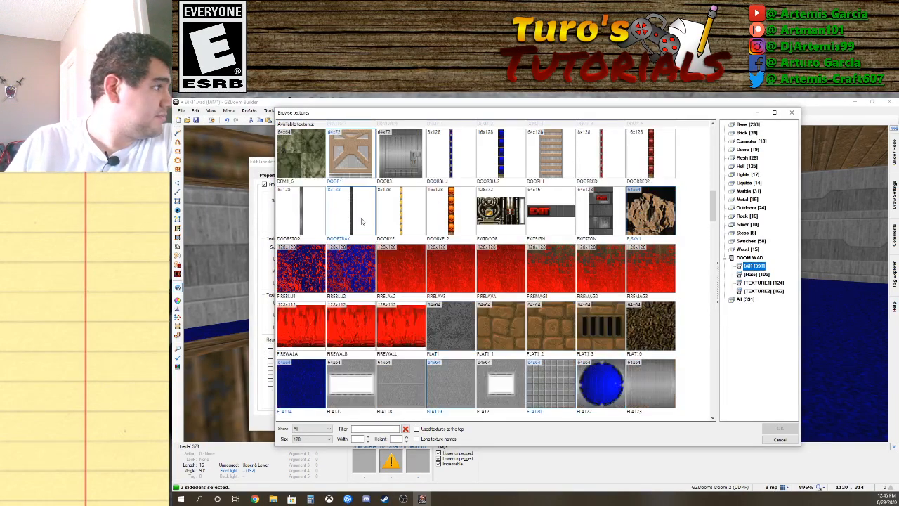
{"action": "double_click", "coordinate": [361, 222]}
{"action": "left_click", "coordinate": [396, 421]}
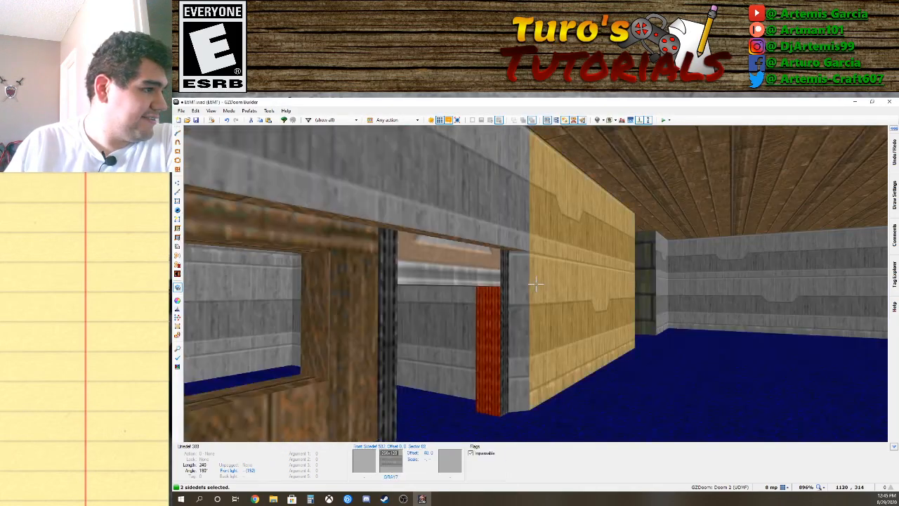
{"action": "key", "text": "d"}
{"action": "left_click", "coordinate": [536, 283]}
{"action": "key", "text": "f"}
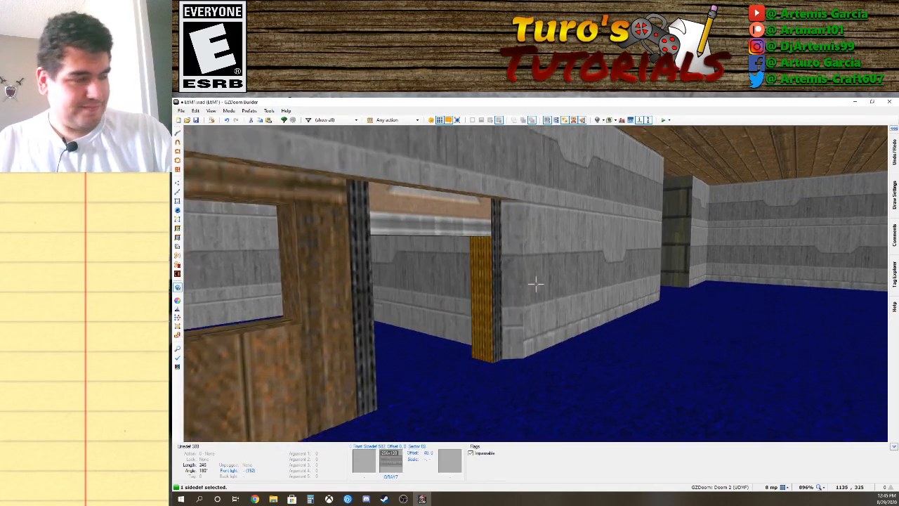
{"action": "left_click", "coordinate": [536, 284]}
Select the door's ceiling, move it up and down to check the door's motion, and close it at ceiling height -8.
{"action": "key", "text": "s"}
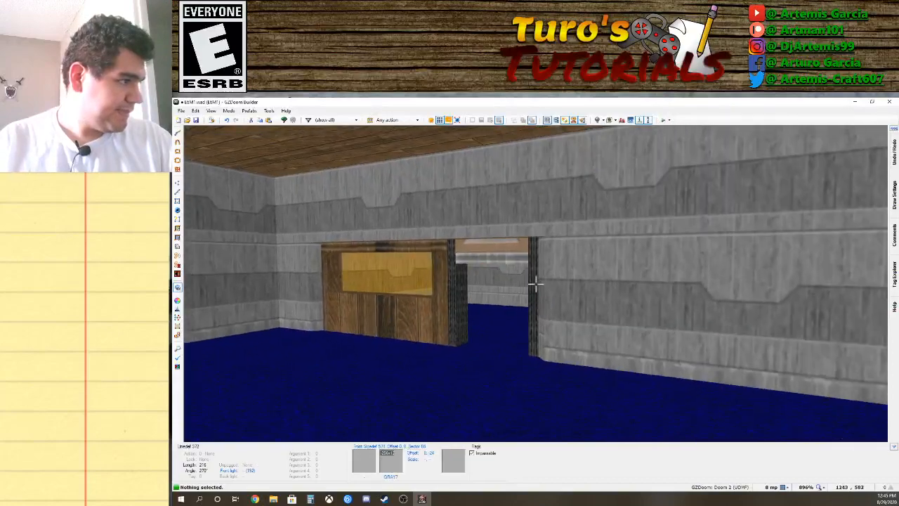
{"action": "key", "text": "s"}
{"action": "key", "text": "e"}
{"action": "left_click", "coordinate": [536, 284]}
{"action": "key", "text": "d"}
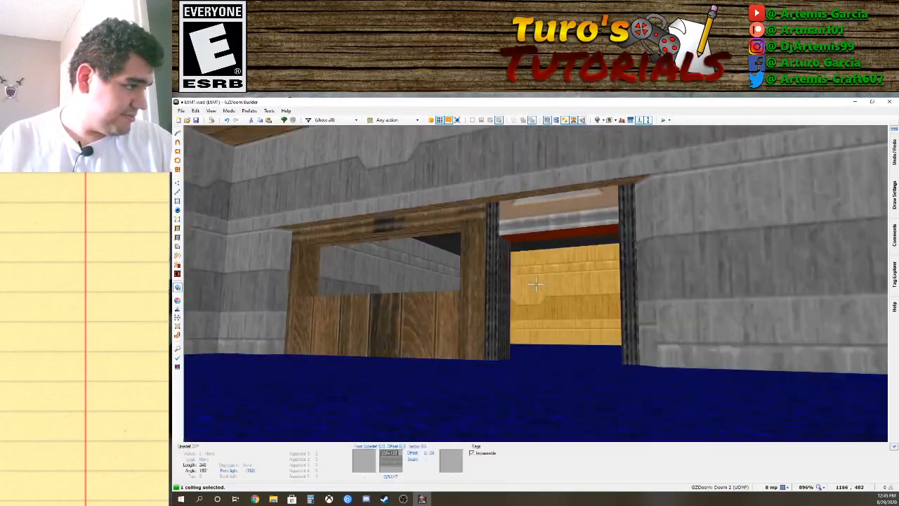
{"action": "key", "text": "s"}
{"action": "scroll", "coordinate": [535, 284], "scroll_direction": "down", "scroll_amount": 4}
{"action": "scroll", "coordinate": [535, 284], "scroll_direction": "up", "scroll_amount": 4}
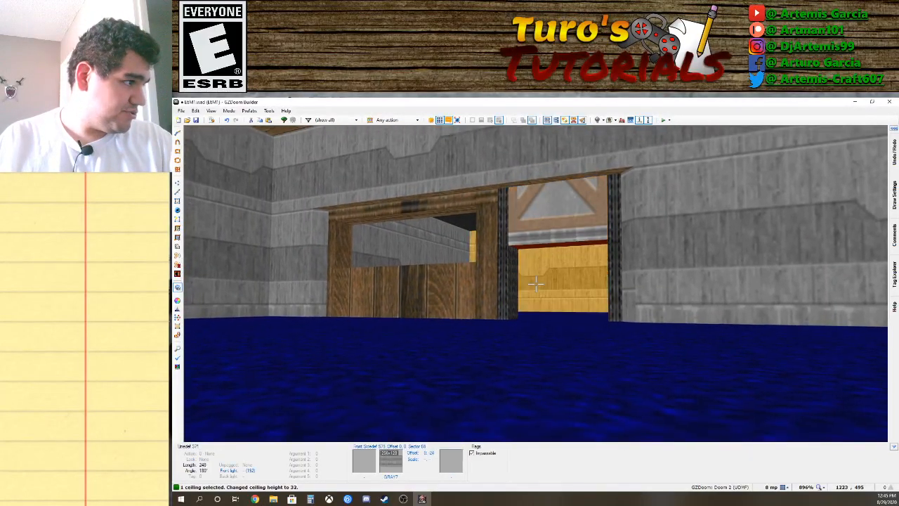
{"action": "scroll", "coordinate": [536, 284], "scroll_direction": "up", "scroll_amount": 1}
{"action": "scroll", "coordinate": [536, 284], "scroll_direction": "down", "scroll_amount": 6}
{"action": "scroll", "coordinate": [536, 283], "scroll_direction": "up", "scroll_amount": 4}
{"action": "scroll", "coordinate": [536, 284], "scroll_direction": "down", "scroll_amount": 4}
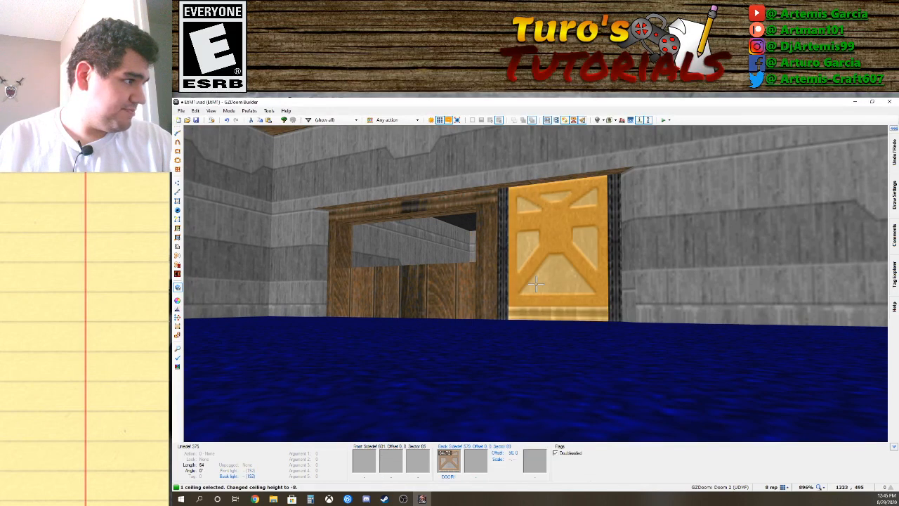
{"action": "scroll", "coordinate": [535, 284], "scroll_direction": "up", "scroll_amount": 5}
{"action": "scroll", "coordinate": [535, 283], "scroll_direction": "down", "scroll_amount": 5}
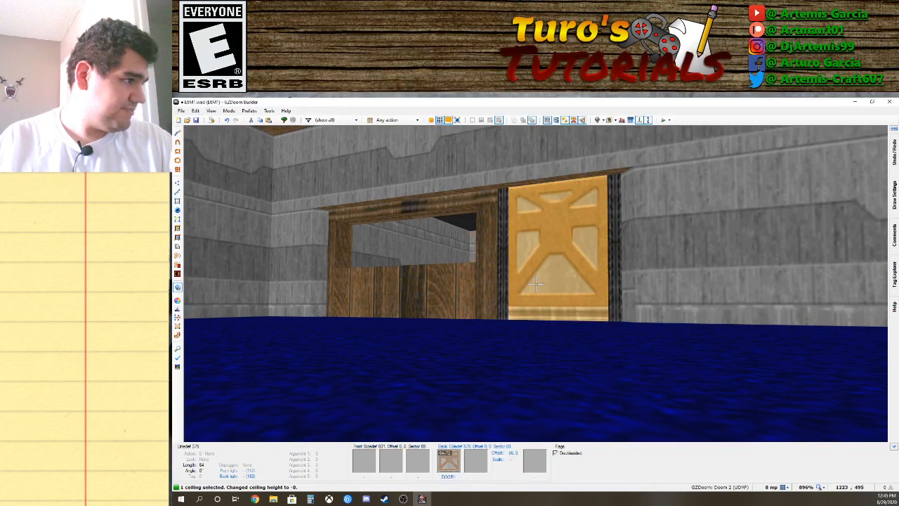
Leave the 3D view and remake the narrow strip sector along the wooden-floor side of the door in Make Sectors Mode, accepting its existing properties.
{"action": "key", "text": "v"}
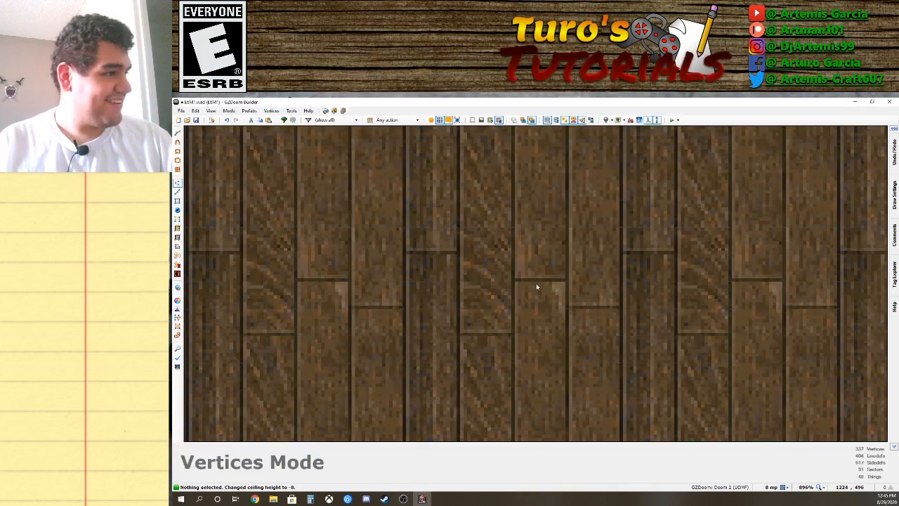
{"action": "key", "text": "w"}
{"action": "key", "text": "w"}
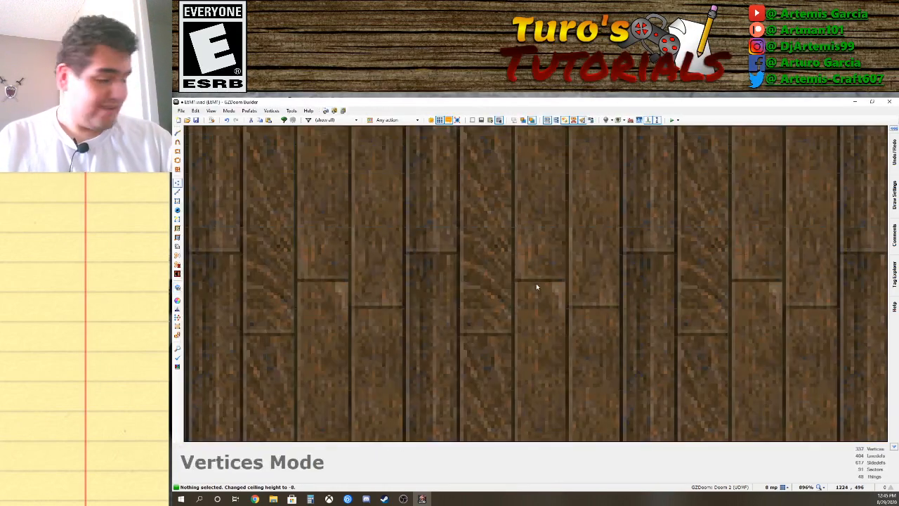
{"action": "scroll", "coordinate": [536, 283], "scroll_direction": "down", "scroll_amount": 7}
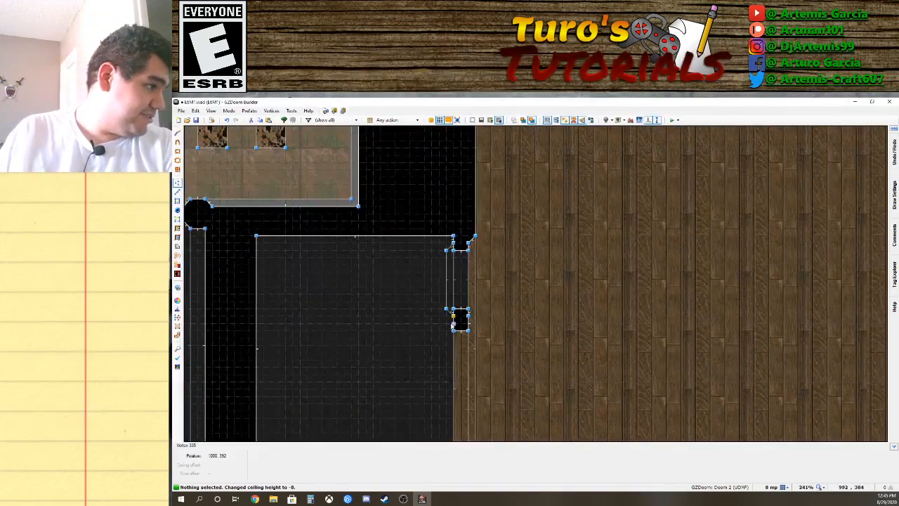
{"action": "key", "text": "m"}
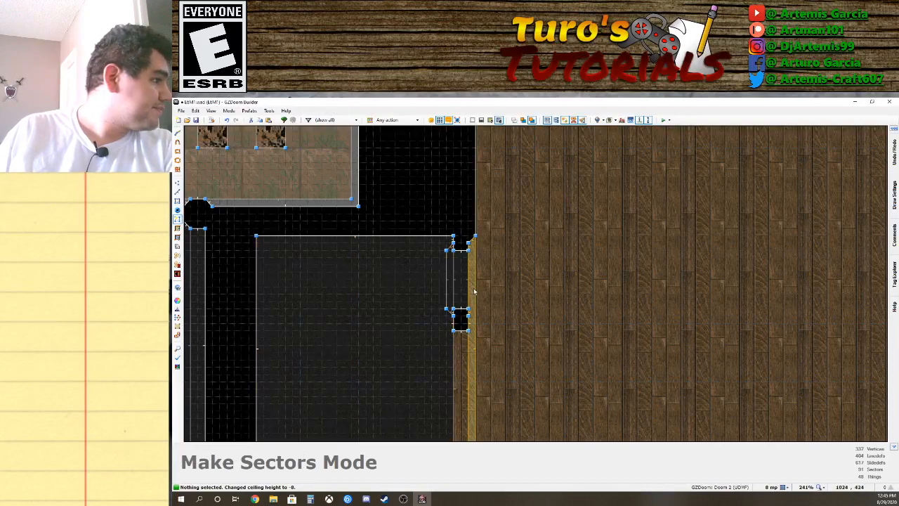
{"action": "double_click", "coordinate": [474, 292]}
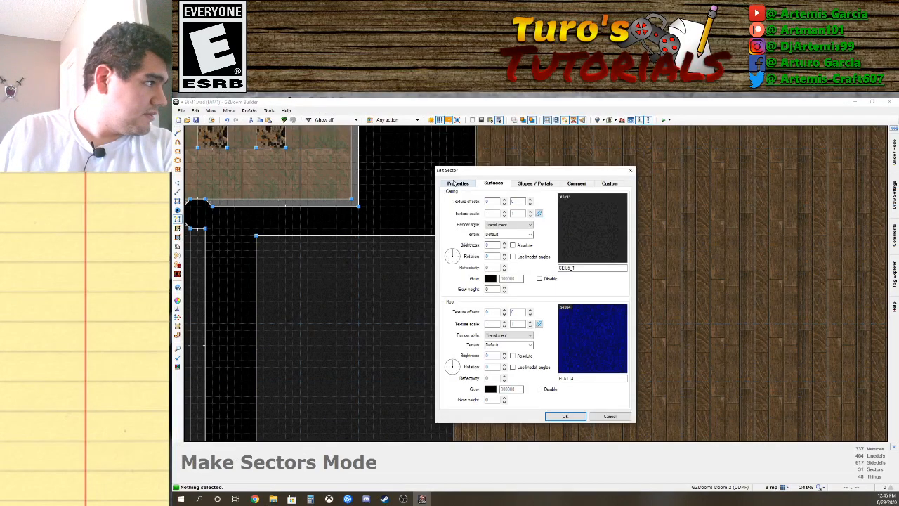
{"action": "left_click", "coordinate": [456, 183]}
{"action": "left_click", "coordinate": [488, 184]}
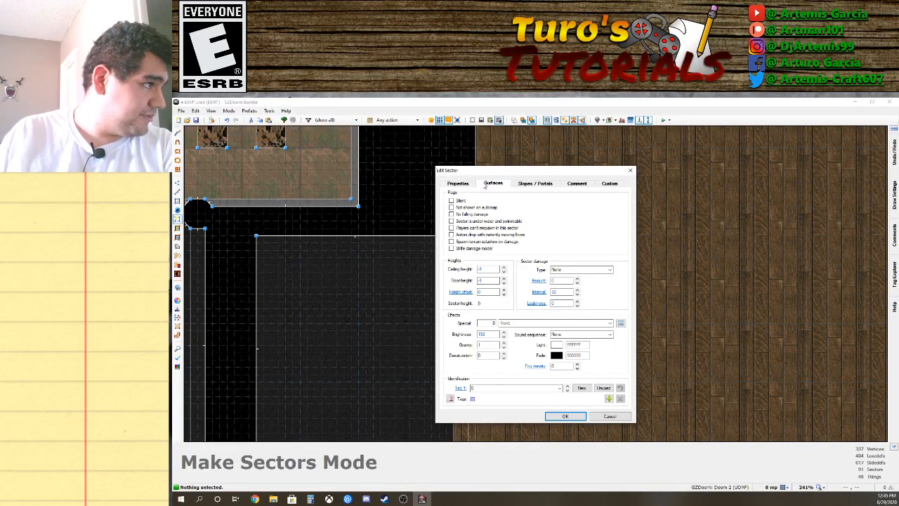
{"action": "left_click", "coordinate": [461, 186]}
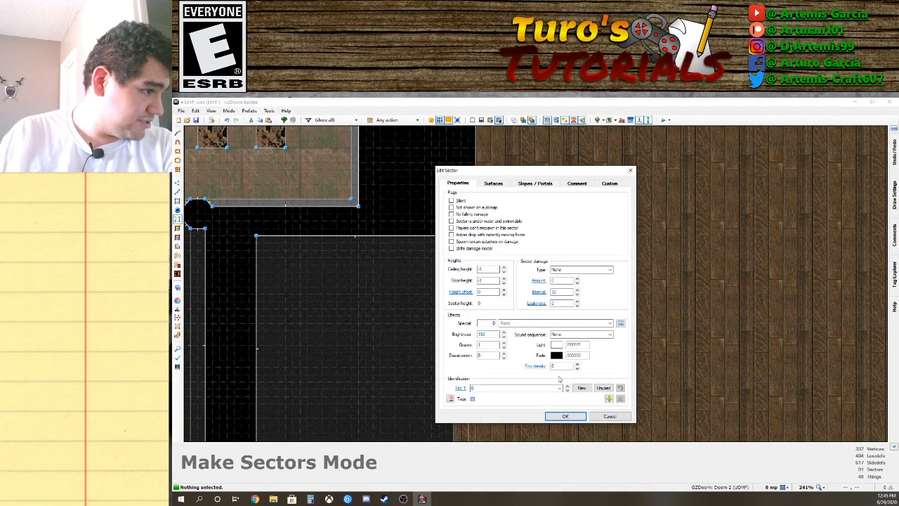
{"action": "left_click", "coordinate": [565, 416]}
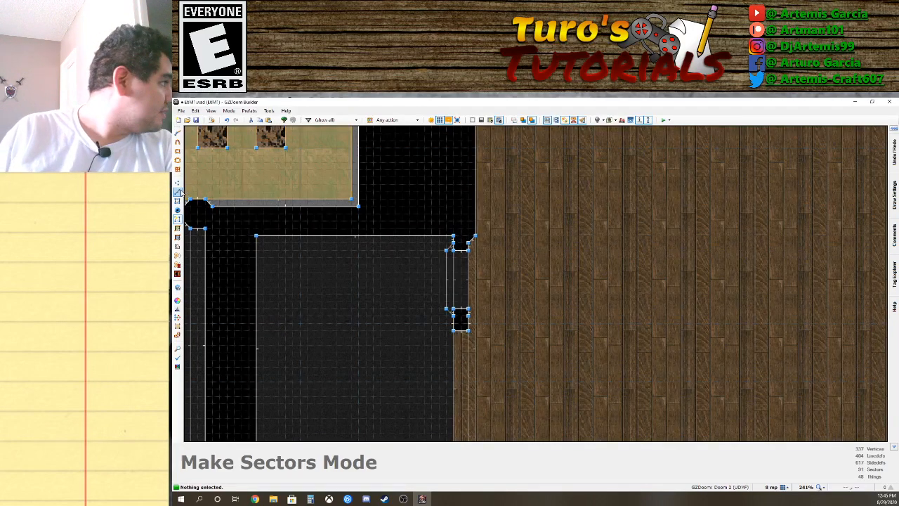
In Linedefs Mode, flip the door linedef on the wooden-floor side so its DOOR1 texture lies on the front side.
{"action": "left_click", "coordinate": [177, 192]}
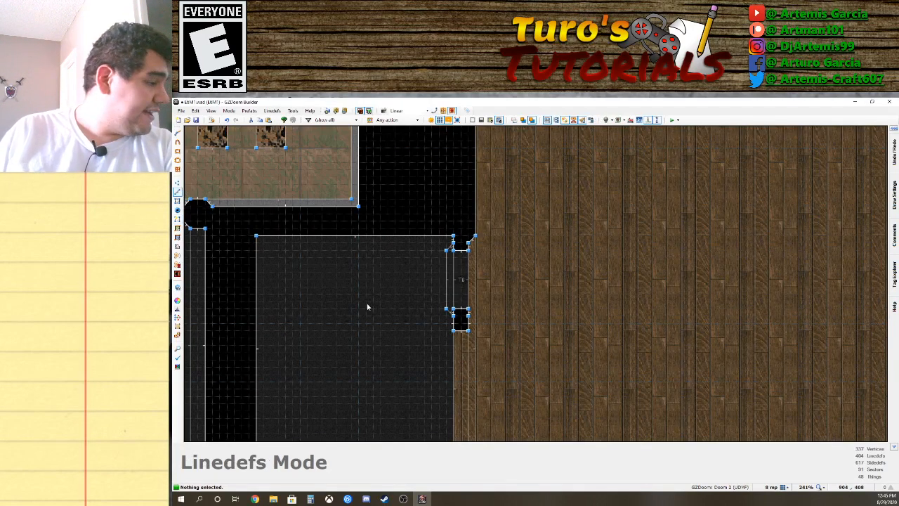
{"action": "scroll", "coordinate": [417, 304], "scroll_direction": "up", "scroll_amount": 3}
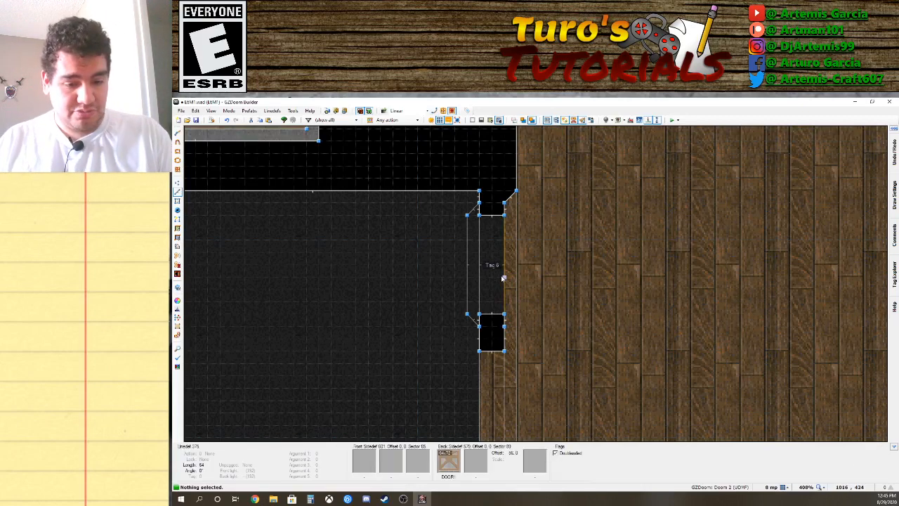
{"action": "key", "text": "f"}
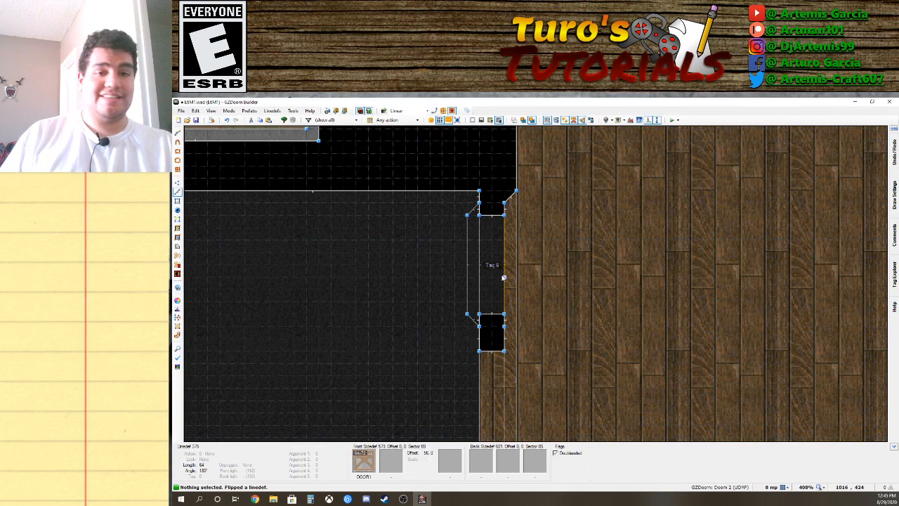
{"action": "key", "text": "f"}
{"action": "key", "text": "f"}
{"action": "key", "text": "f"}
{"action": "key", "text": "f"}
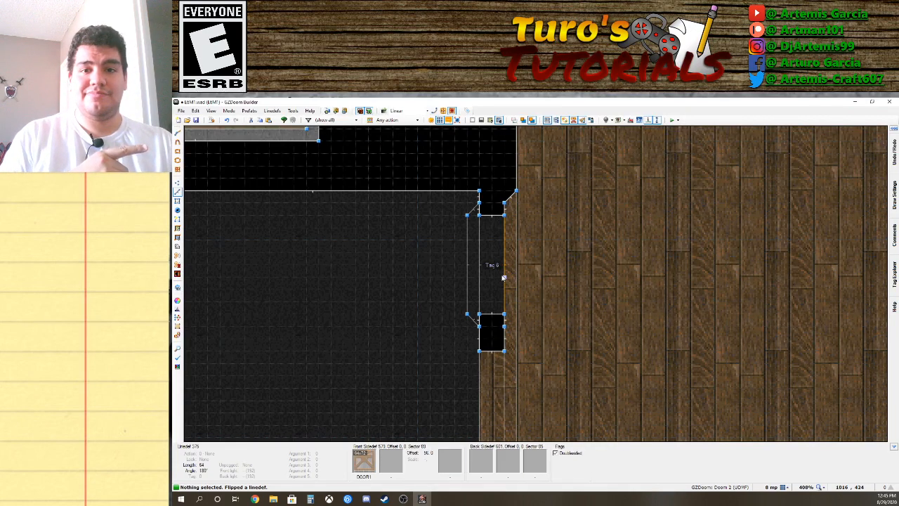
{"action": "key", "text": "f"}
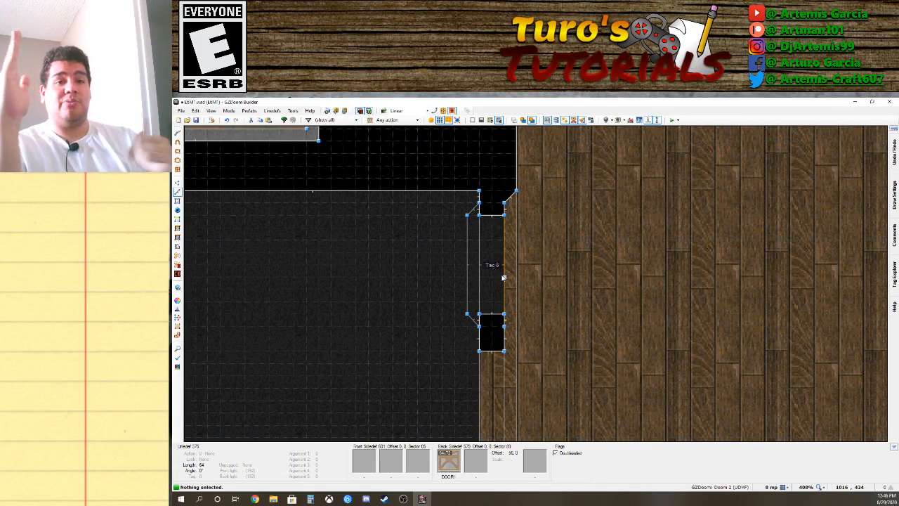
{"action": "key", "text": "f"}
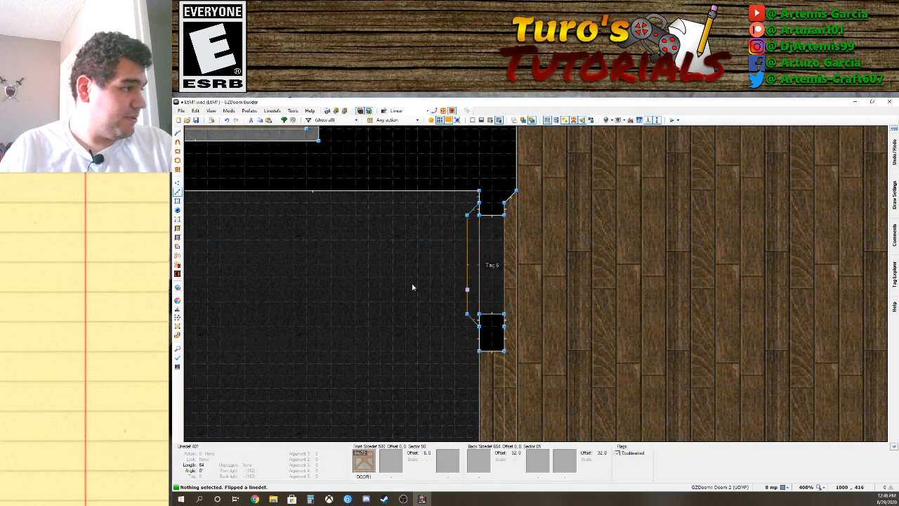
Assign the Door Locked Raise action to the two long linedefs of the door sector with tag 6.
{"action": "left_click", "coordinate": [480, 273]}
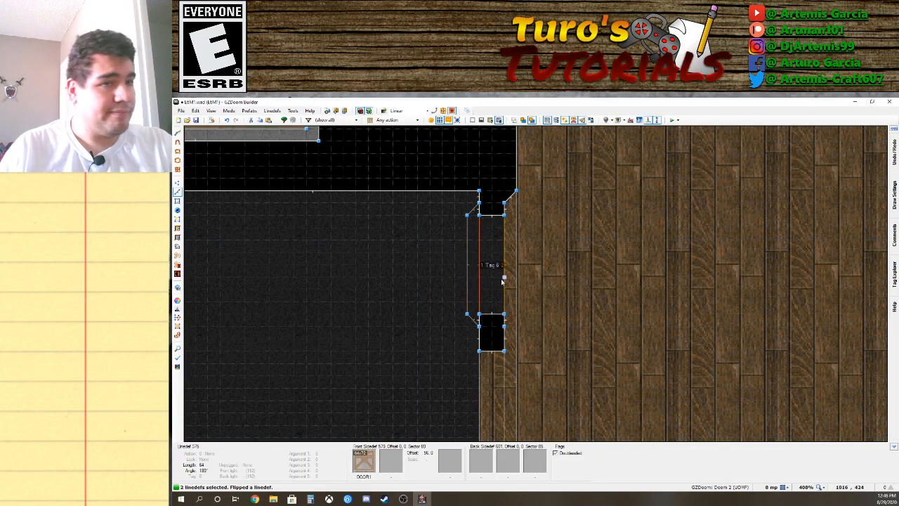
{"action": "left_click", "coordinate": [503, 280]}
{"action": "right_click", "coordinate": [501, 281]}
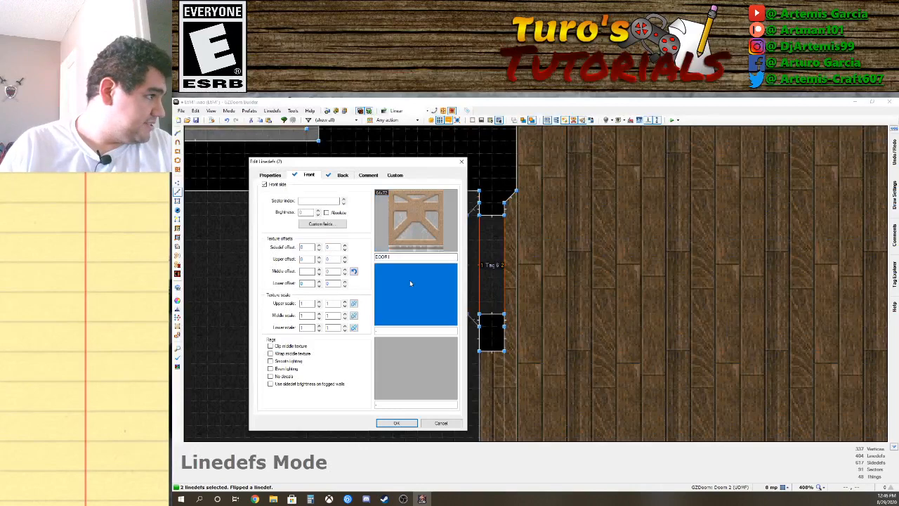
{"action": "left_click", "coordinate": [269, 175]}
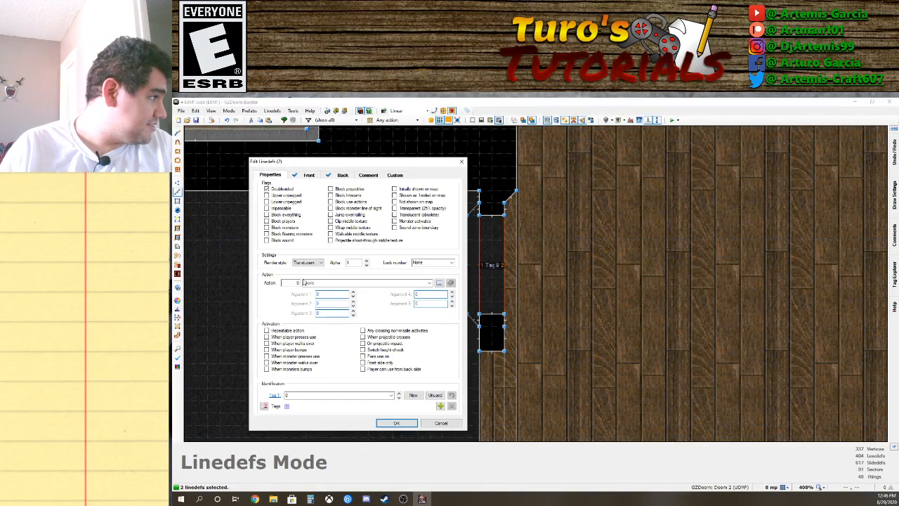
{"action": "left_click", "coordinate": [439, 282]}
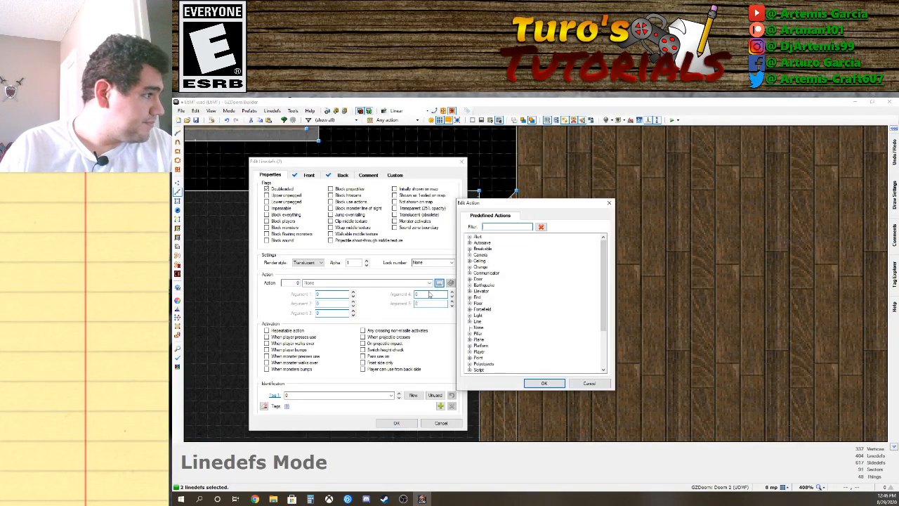
{"action": "left_click", "coordinate": [480, 280]}
{"action": "left_click", "coordinate": [469, 280]}
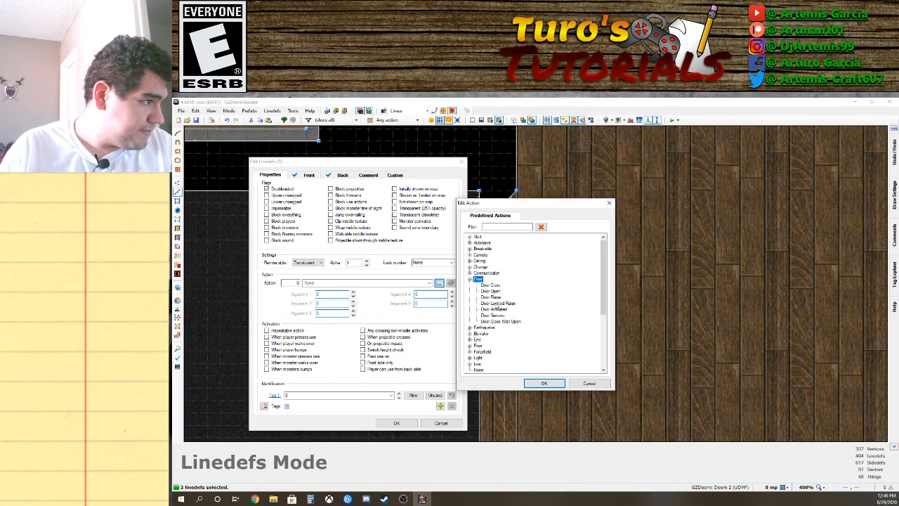
{"action": "left_click", "coordinate": [496, 303]}
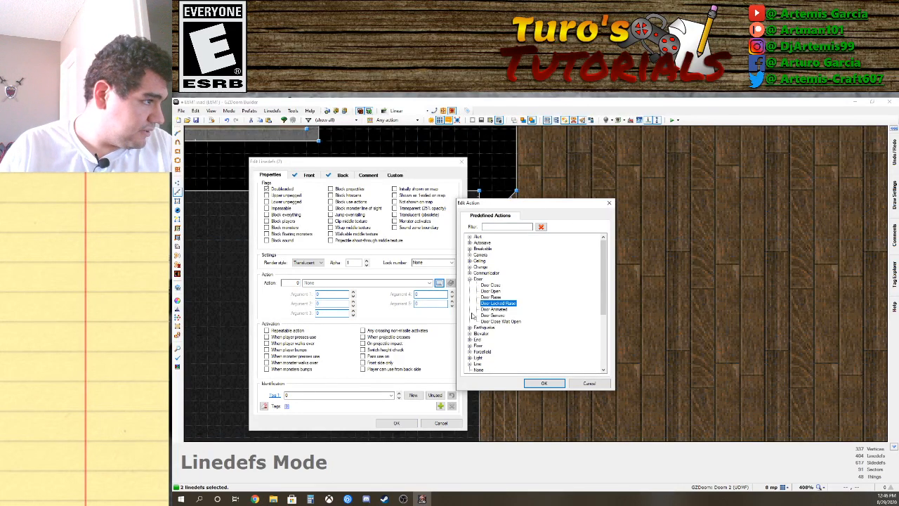
{"action": "left_click", "coordinate": [541, 384]}
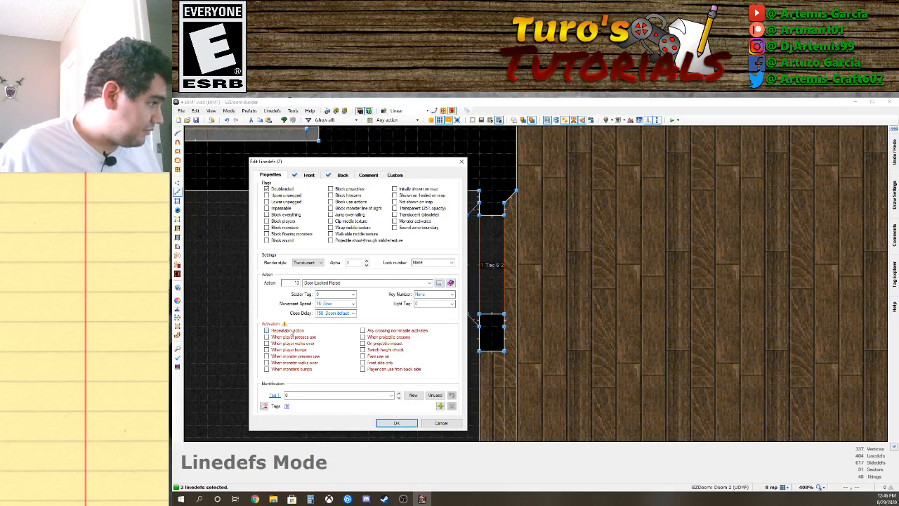
Make the door action repeatable and set its close delay to 6 seconds (210).
{"action": "left_click", "coordinate": [292, 331]}
{"action": "left_click", "coordinate": [354, 313]}
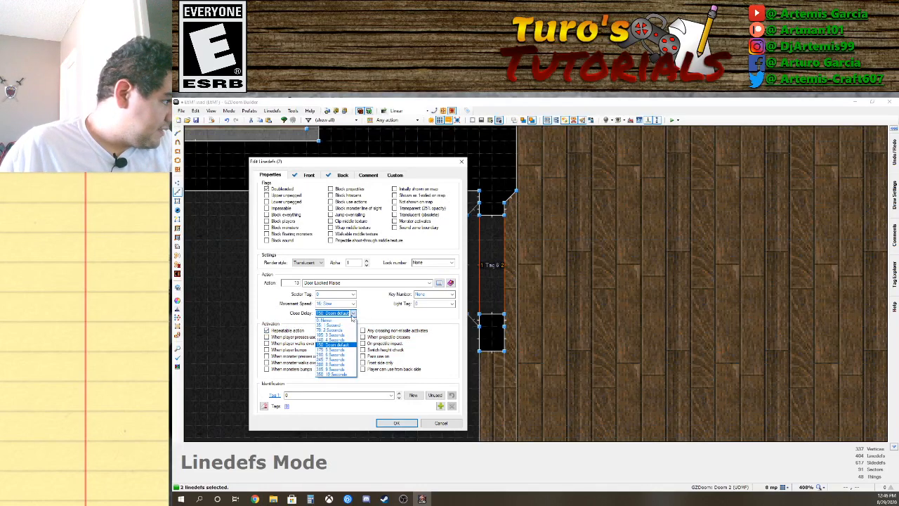
{"action": "left_click", "coordinate": [342, 356]}
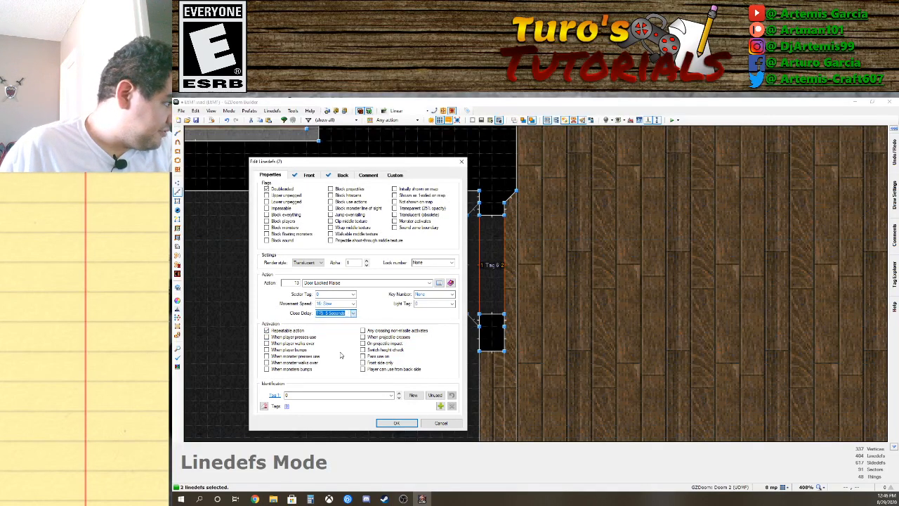
{"action": "left_click", "coordinate": [352, 313]}
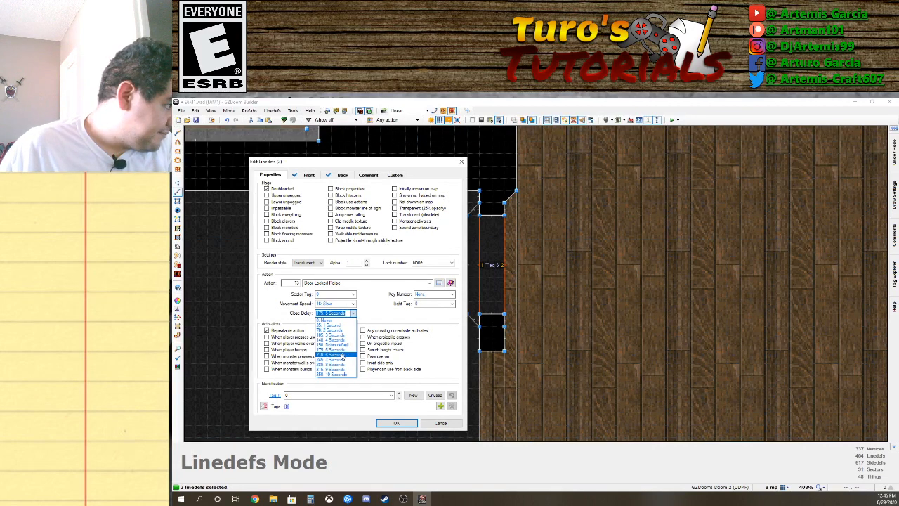
{"action": "left_click", "coordinate": [344, 354]}
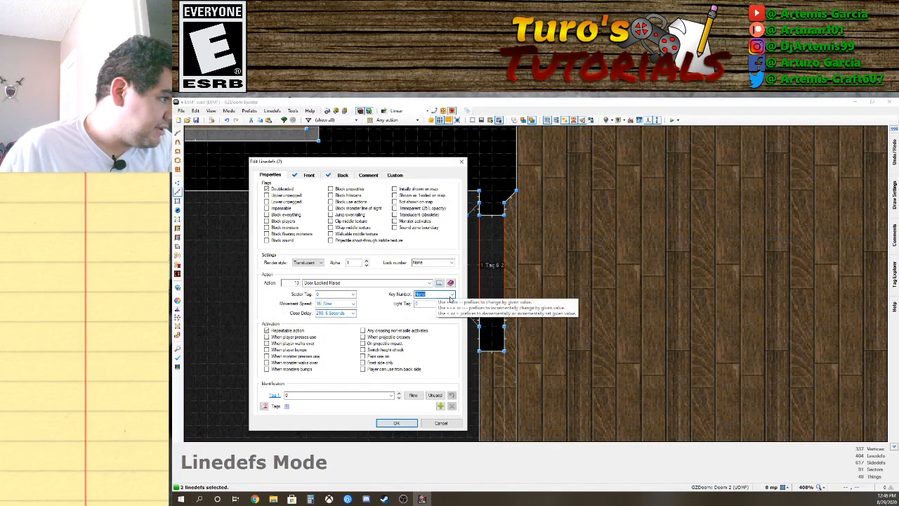
Require the yellow key card for the door and trigger it when the player presses use.
{"action": "left_click", "coordinate": [451, 294]}
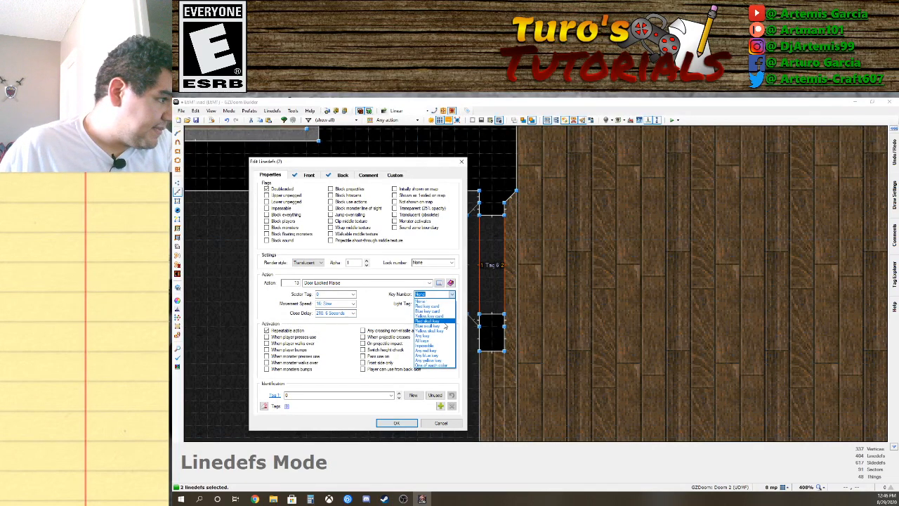
{"action": "left_click", "coordinate": [437, 316]}
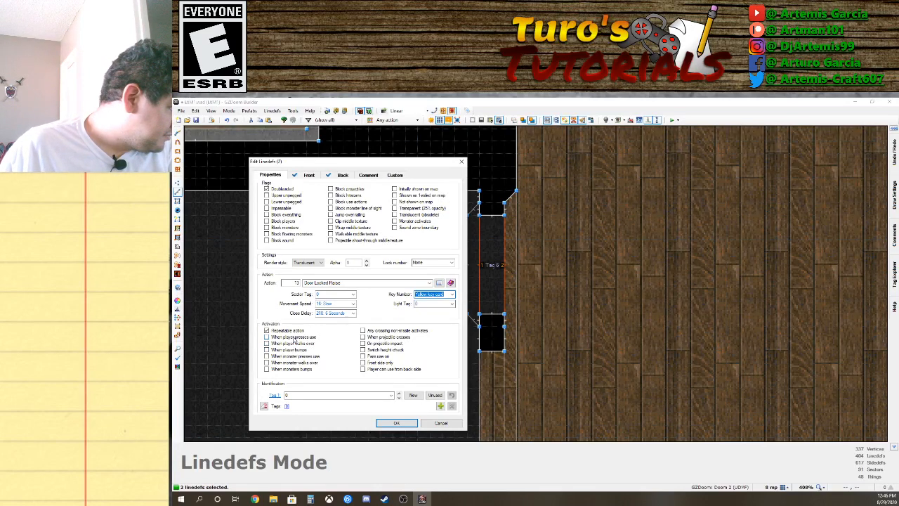
{"action": "left_click", "coordinate": [294, 338]}
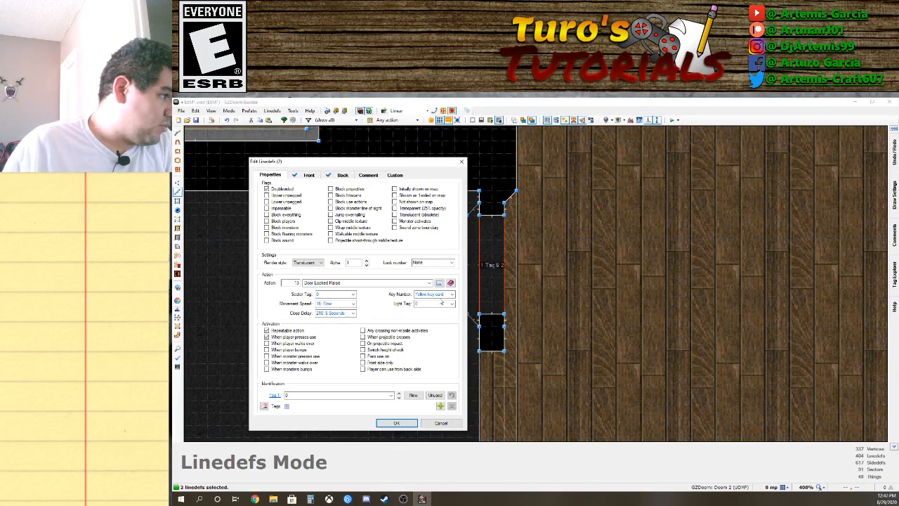
Set the door action's sector tag to 6, keeping the 6-second close delay and leaving monster use activation off.
{"action": "left_click", "coordinate": [353, 293]}
{"action": "left_click", "coordinate": [337, 306]}
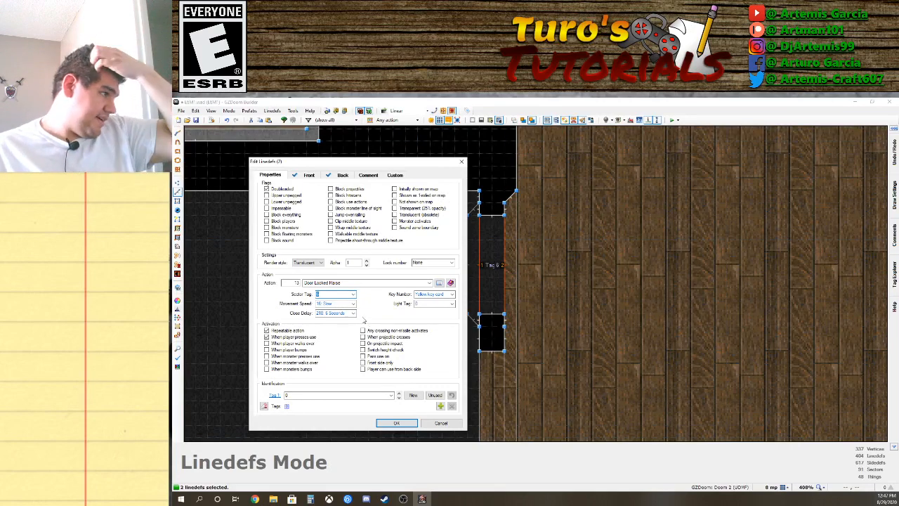
{"action": "left_click", "coordinate": [353, 313]}
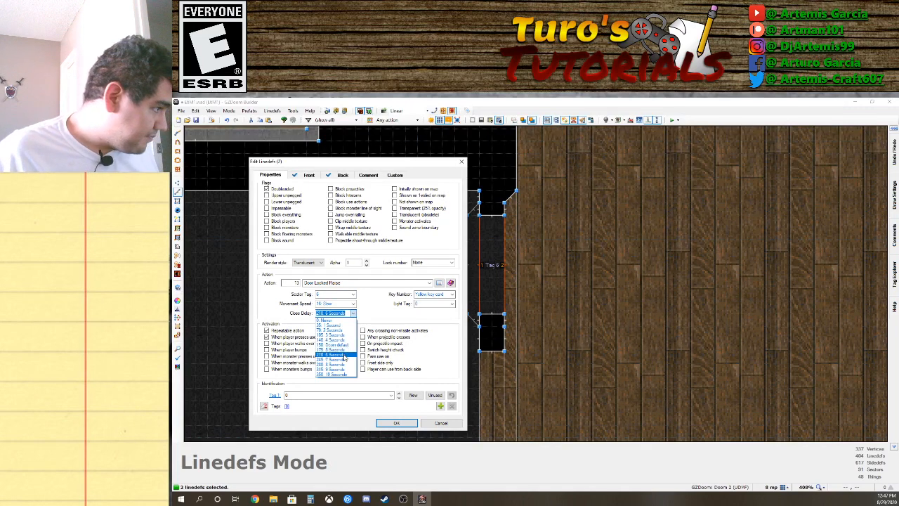
{"action": "left_click", "coordinate": [344, 356]}
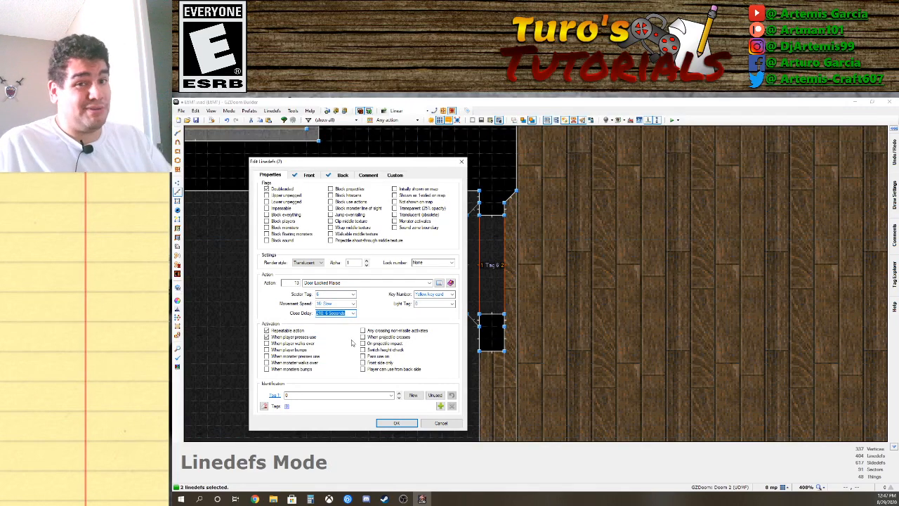
{"action": "left_click", "coordinate": [311, 356]}
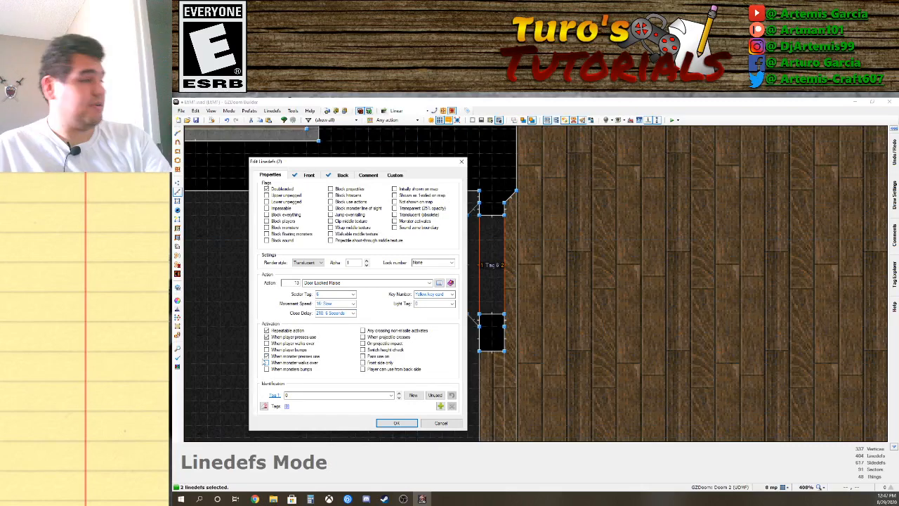
{"action": "left_click", "coordinate": [280, 357]}
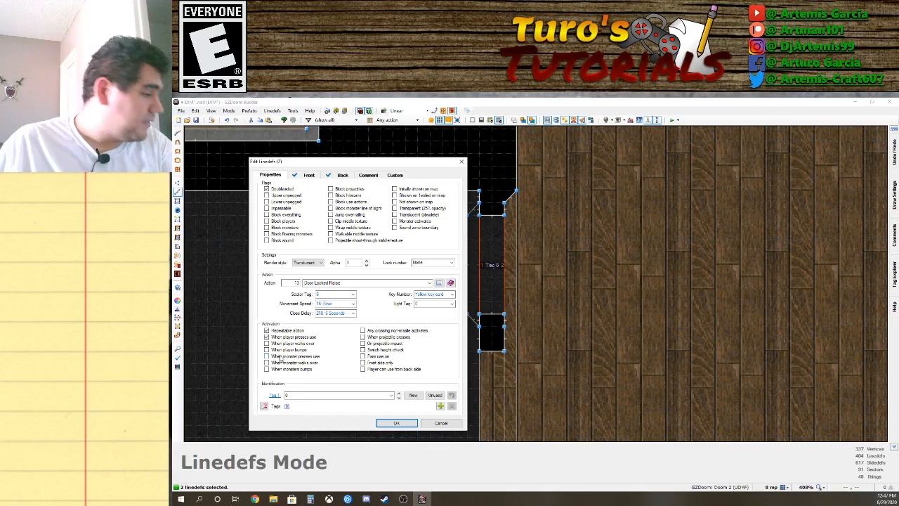
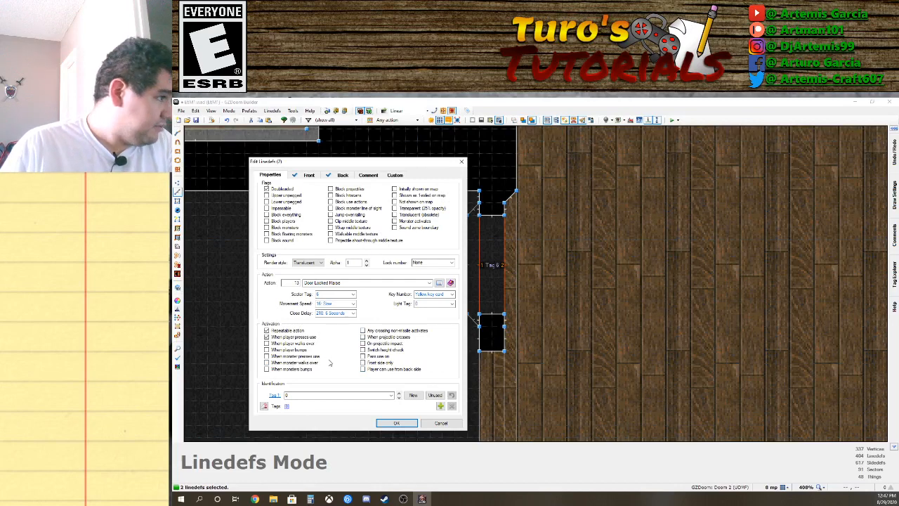
Confirm the door's linedef settings and place a yellow keycard thing on the wooden floor just beside the door.
{"action": "left_click", "coordinate": [395, 423]}
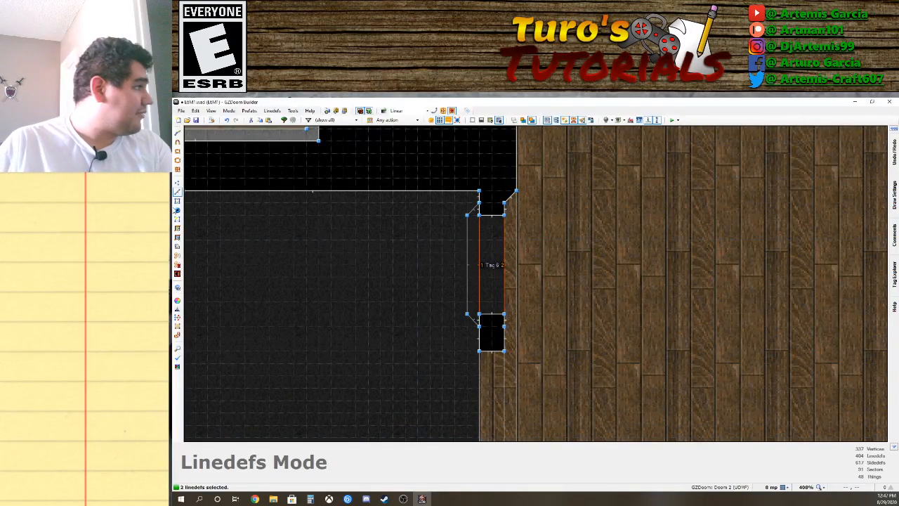
{"action": "key", "text": "t"}
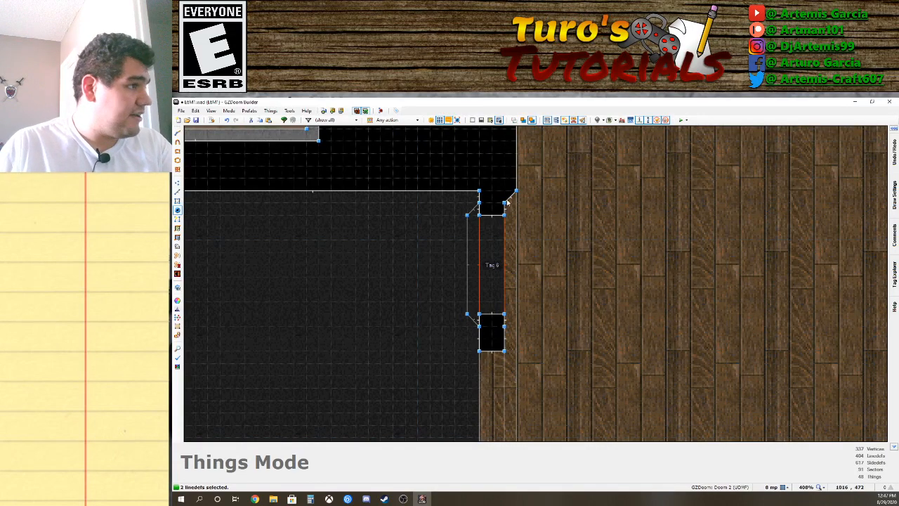
{"action": "right_click", "coordinate": [538, 182]}
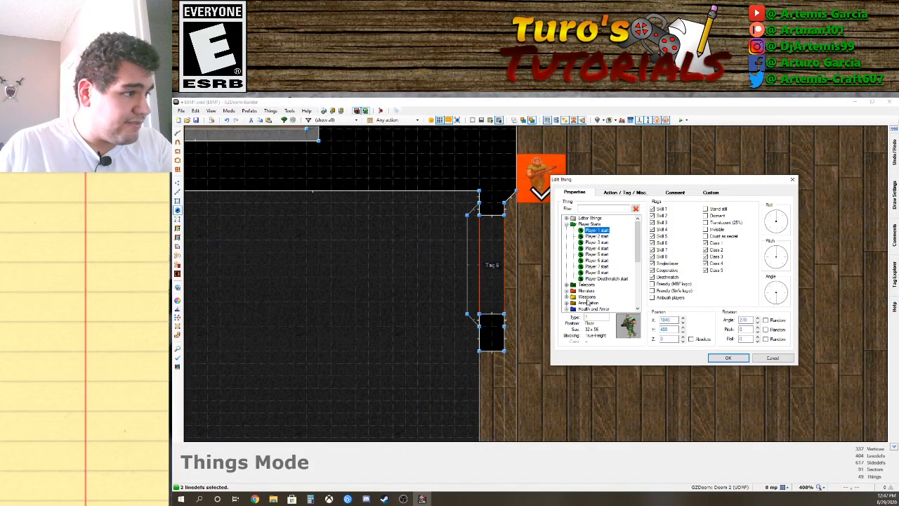
{"action": "left_click", "coordinate": [587, 297]}
{"action": "left_click_drag", "start_coordinate": [637, 254], "coordinate": [636, 268]}
{"action": "left_click", "coordinate": [567, 290]}
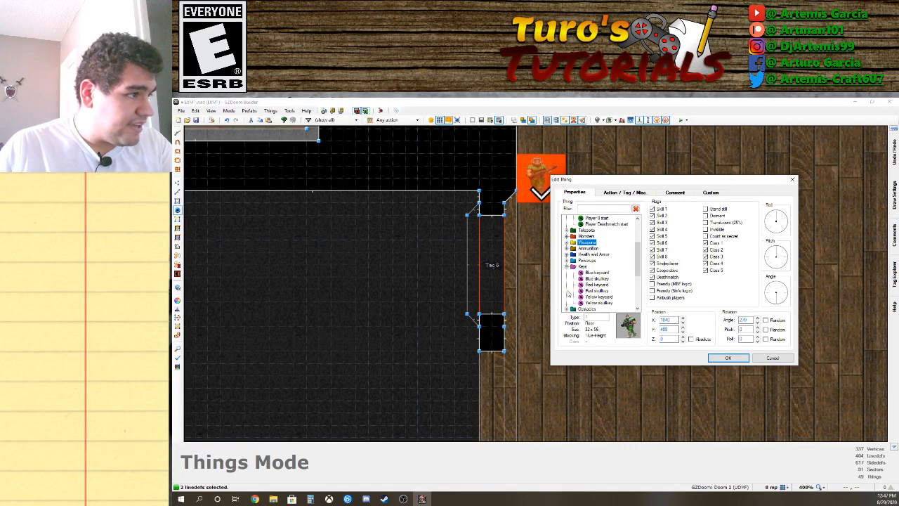
{"action": "left_click", "coordinate": [596, 285]}
{"action": "left_click", "coordinate": [599, 297]}
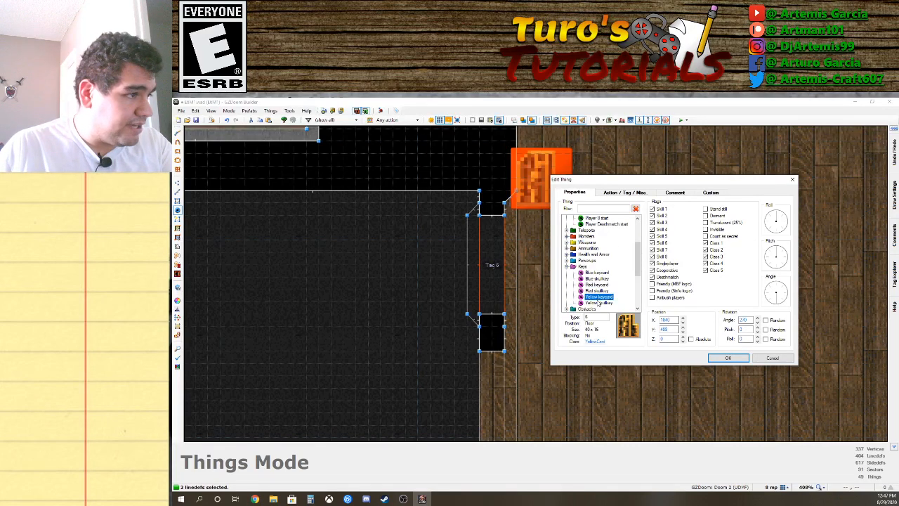
{"action": "left_click", "coordinate": [728, 358]}
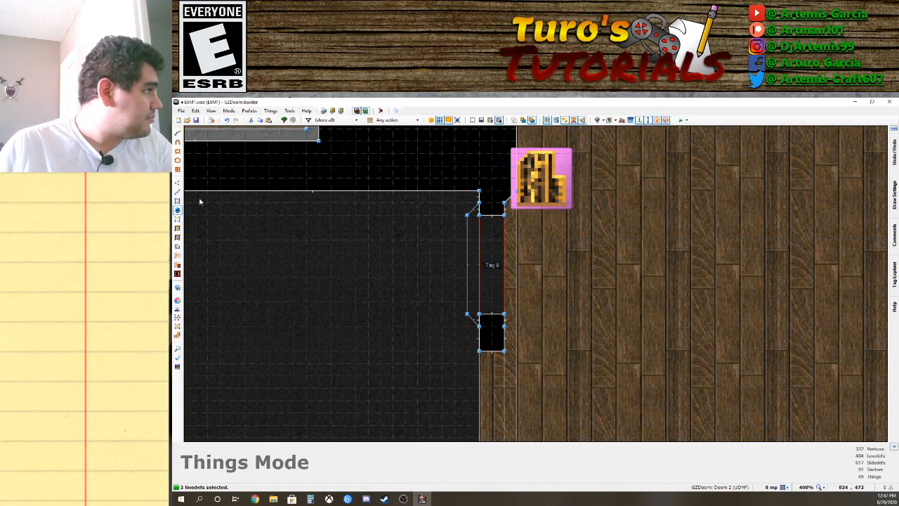
Review the action settings of the two door linedefs, including the key number, and deselect both linedefs.
{"action": "key", "text": "l"}
{"action": "right_click", "coordinate": [479, 270]}
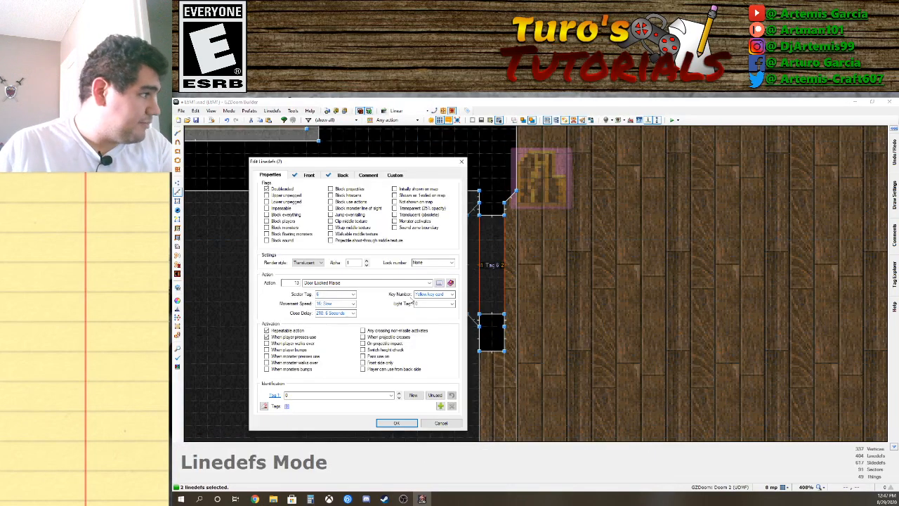
{"action": "left_click", "coordinate": [397, 423]}
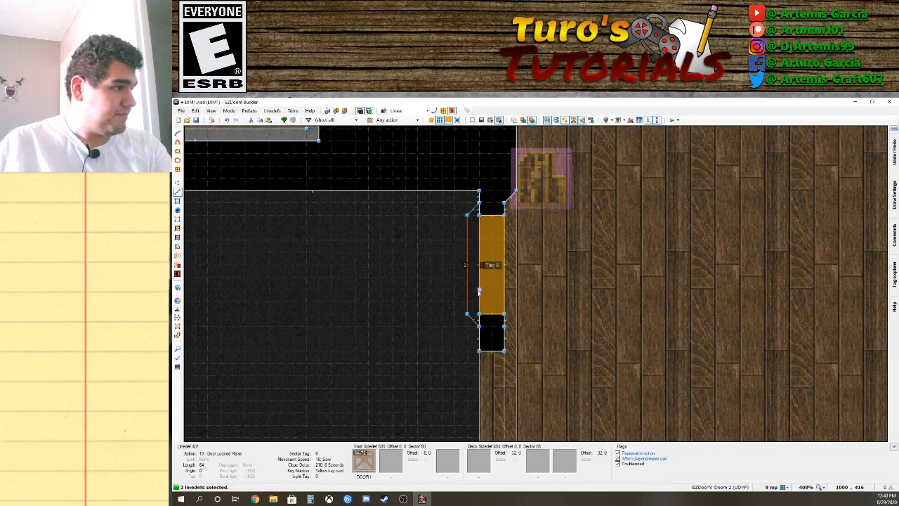
{"action": "left_click", "coordinate": [478, 291]}
{"action": "left_click", "coordinate": [469, 291]}
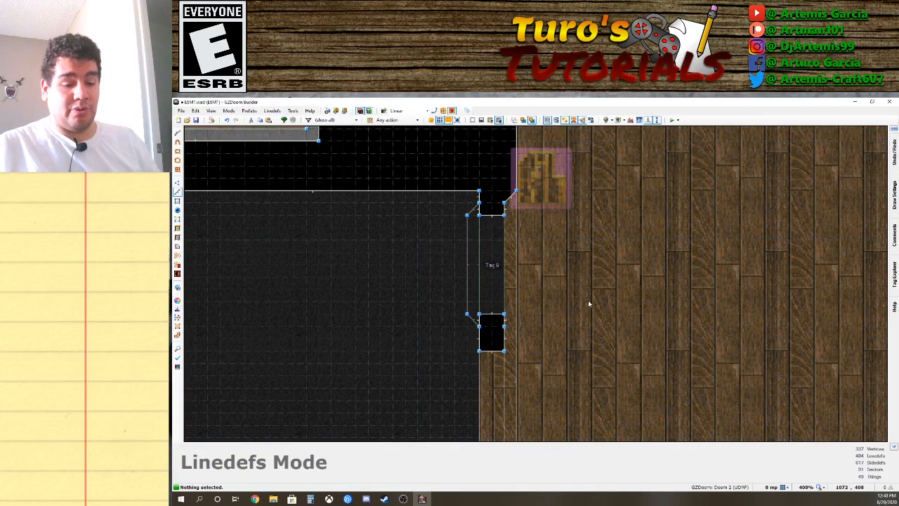
In the 3D view, select both faces of the door, change their texture offsets to 0, -3, and deselect them.
{"action": "key", "text": "w"}
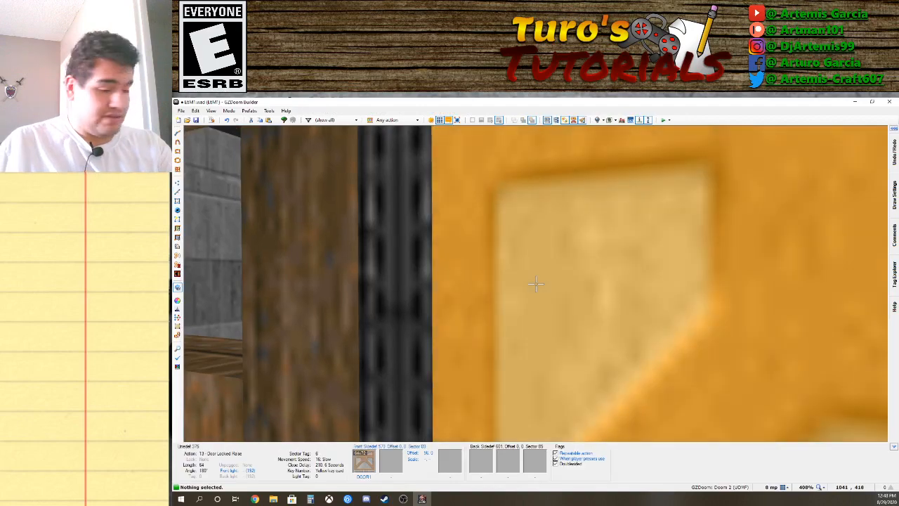
{"action": "key", "text": "d"}
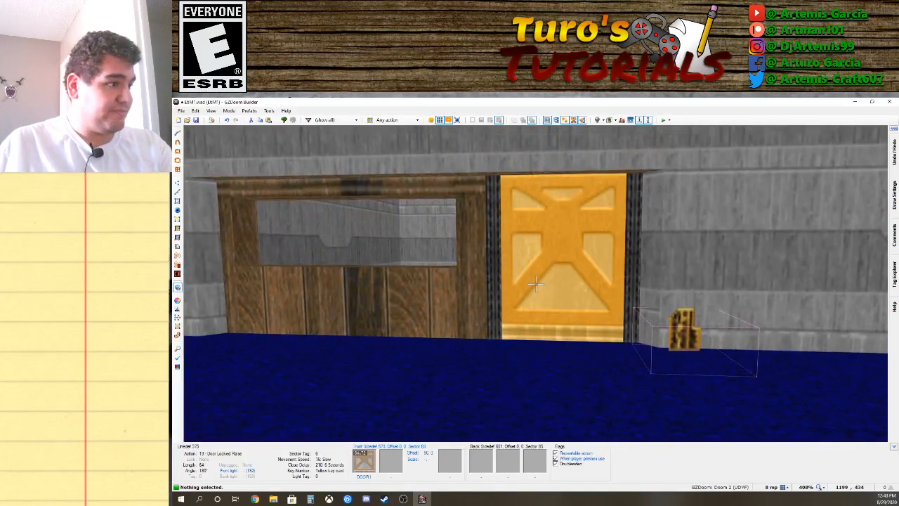
{"action": "key", "text": "w"}
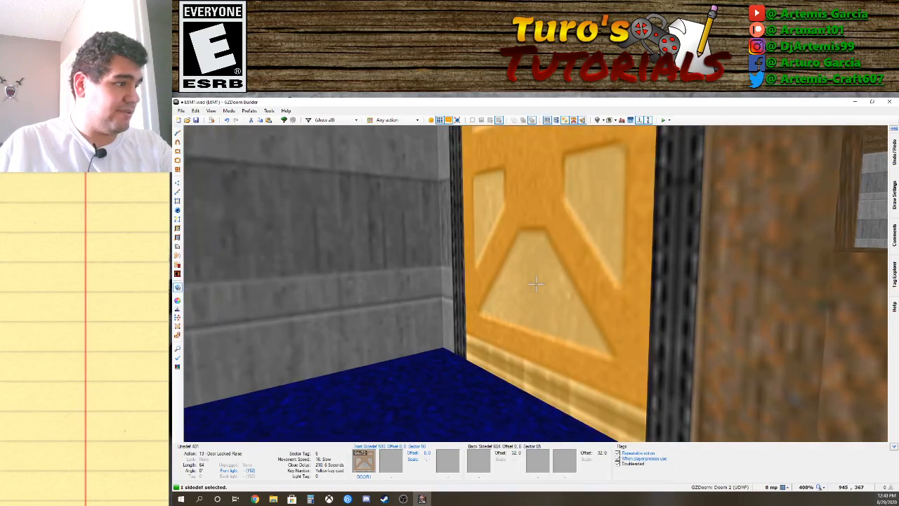
{"action": "left_click", "coordinate": [535, 283]}
{"action": "key", "text": "w"}
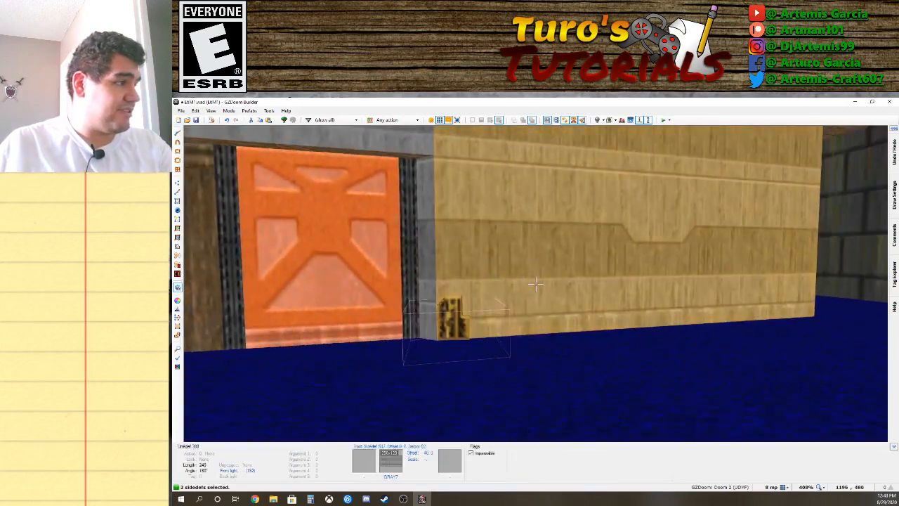
{"action": "key", "text": "s"}
{"action": "key", "text": "Down"}
{"action": "key", "text": "Down"}
{"action": "key", "text": "Down"}
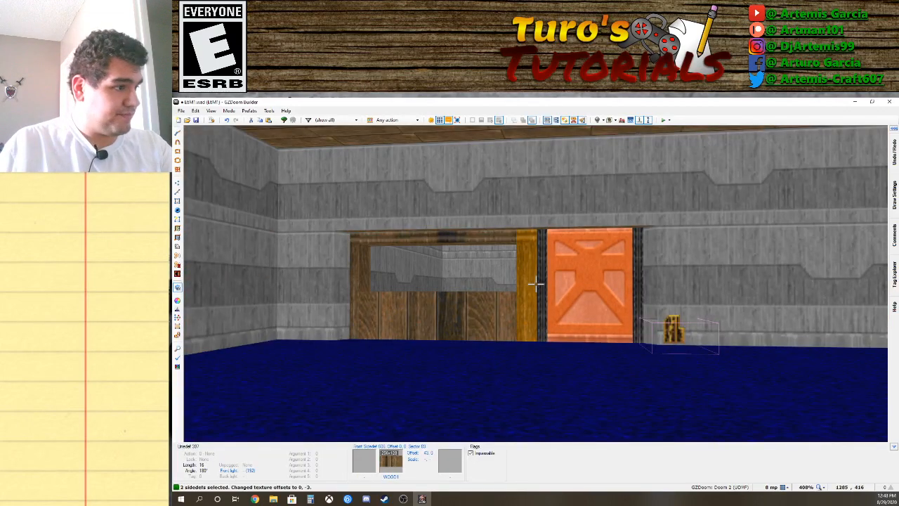
{"action": "left_click", "coordinate": [536, 284]}
{"action": "key", "text": "w"}
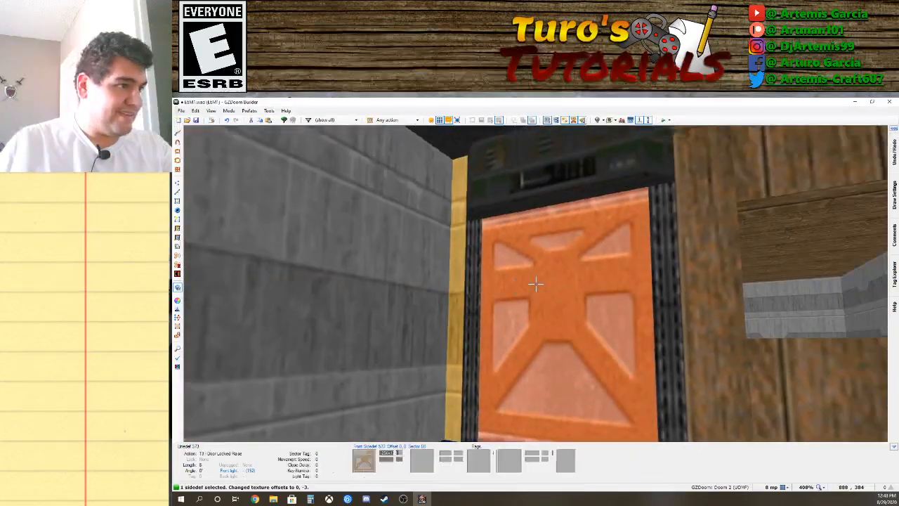
{"action": "left_click", "coordinate": [536, 284]}
{"action": "key", "text": "s"}
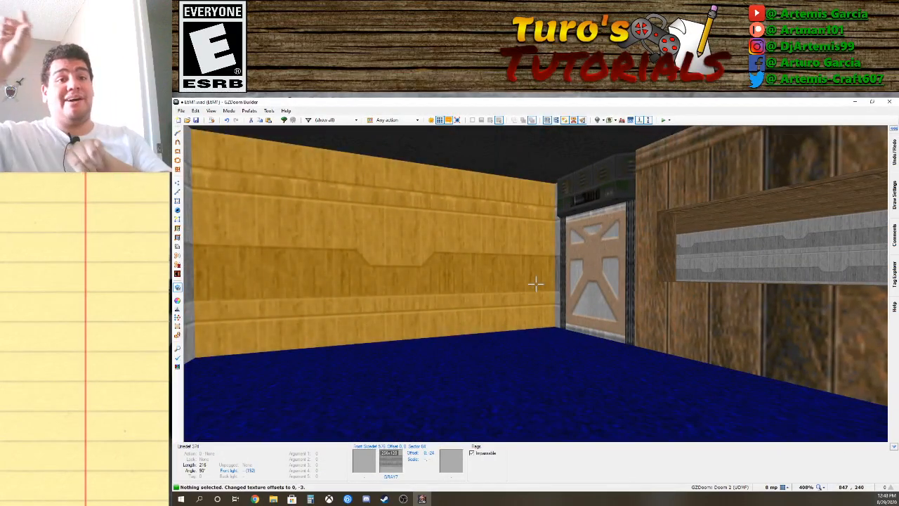
Inspect the door room, the UAC entrance and the neighbouring rooms in the 3D view from inside and outside.
{"action": "key", "text": "d"}
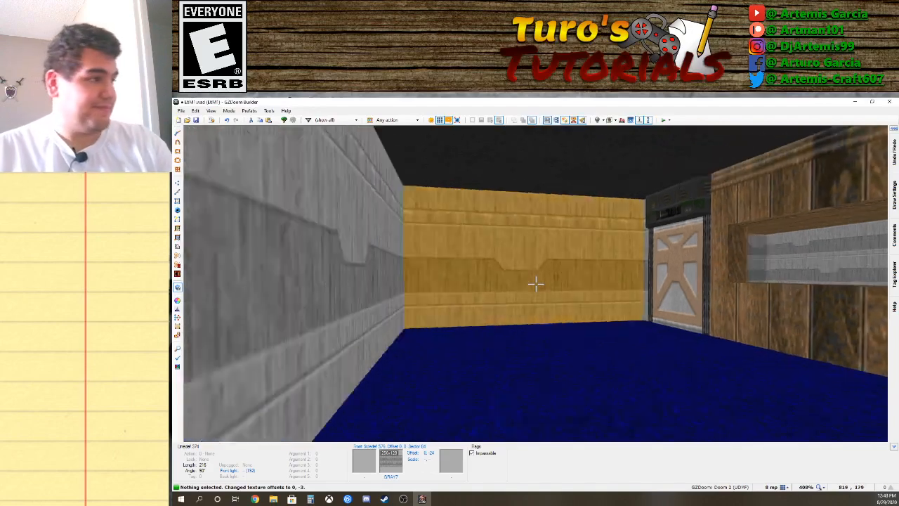
{"action": "key", "text": "f"}
{"action": "key", "text": "d"}
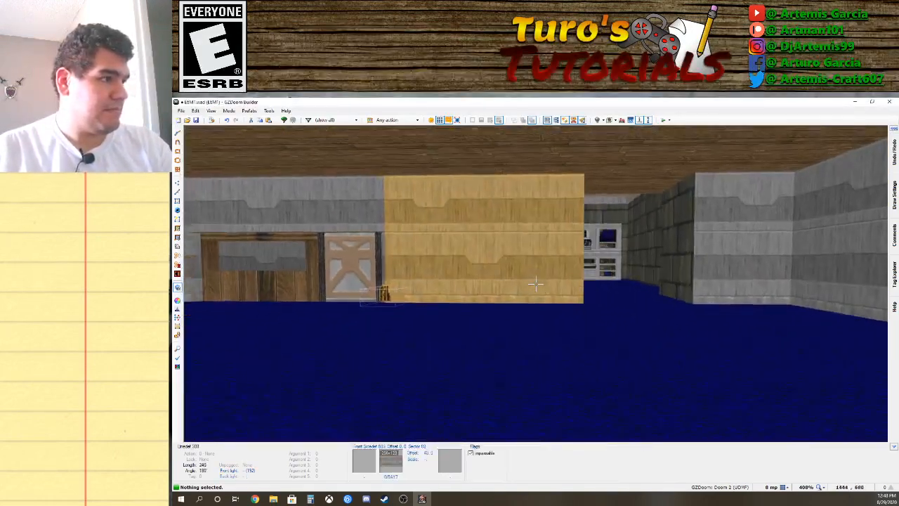
{"action": "key", "text": "f"}
{"action": "key", "text": "e"}
{"action": "key", "text": "f"}
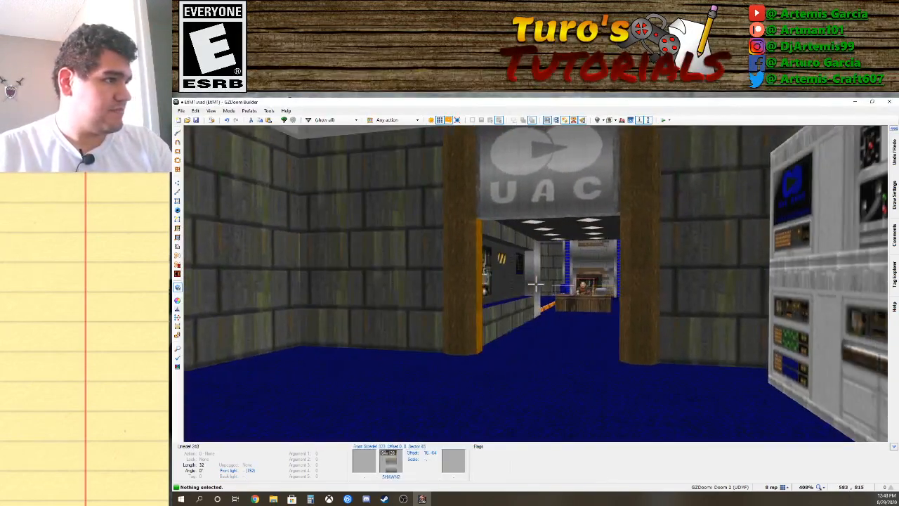
{"action": "key", "text": "d"}
{"action": "key", "text": "s"}
{"action": "key", "text": "s"}
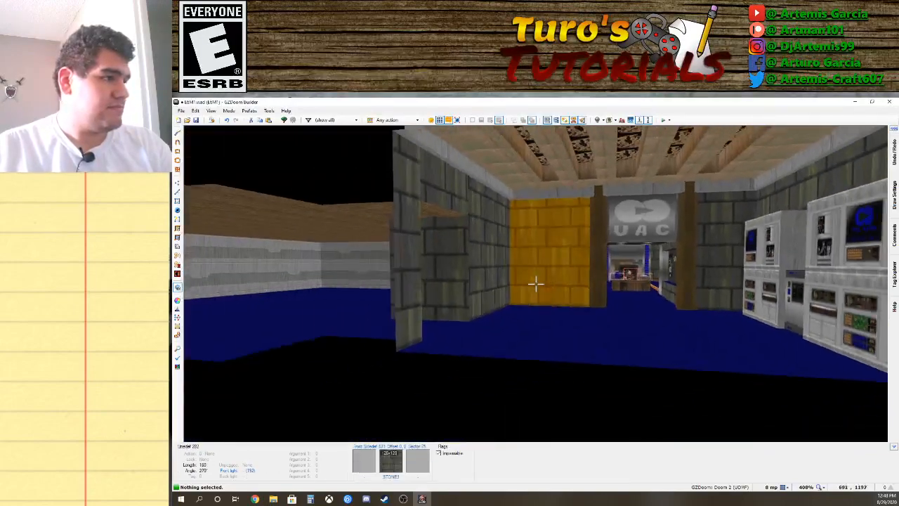
{"action": "key", "text": "s"}
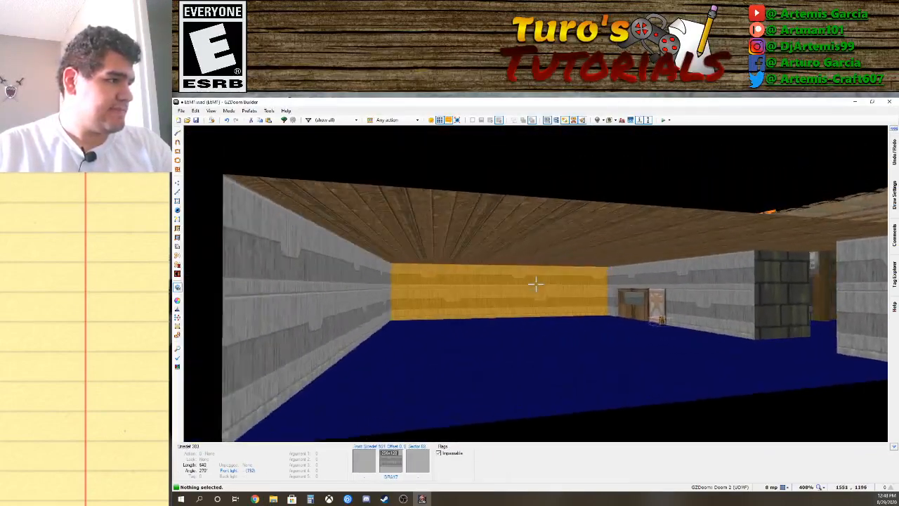
{"action": "key", "text": "s"}
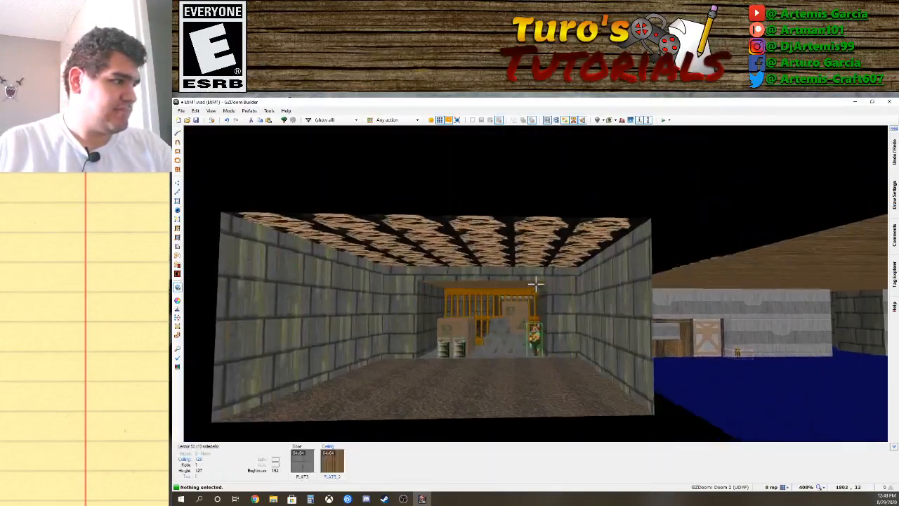
{"action": "key", "text": "e"}
{"action": "key", "text": "d"}
{"action": "key", "text": "f"}
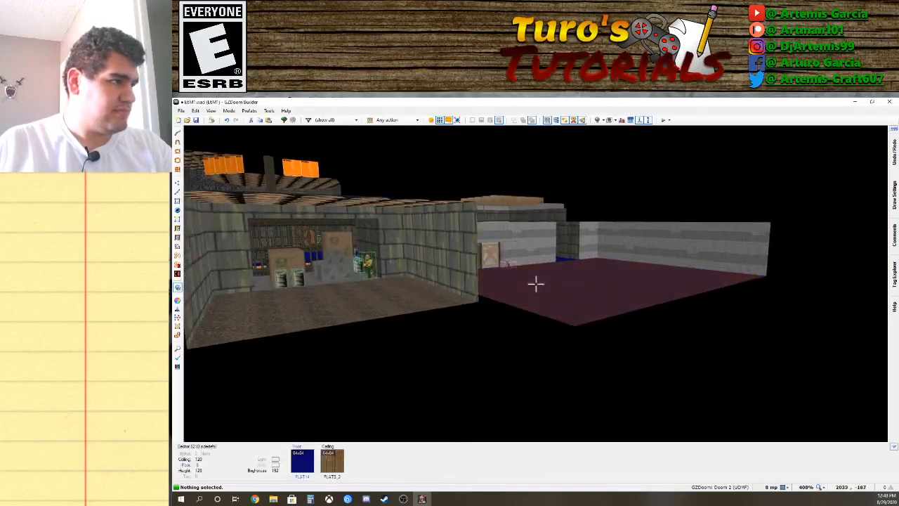
{"action": "key", "text": "e"}
{"action": "key", "text": "w"}
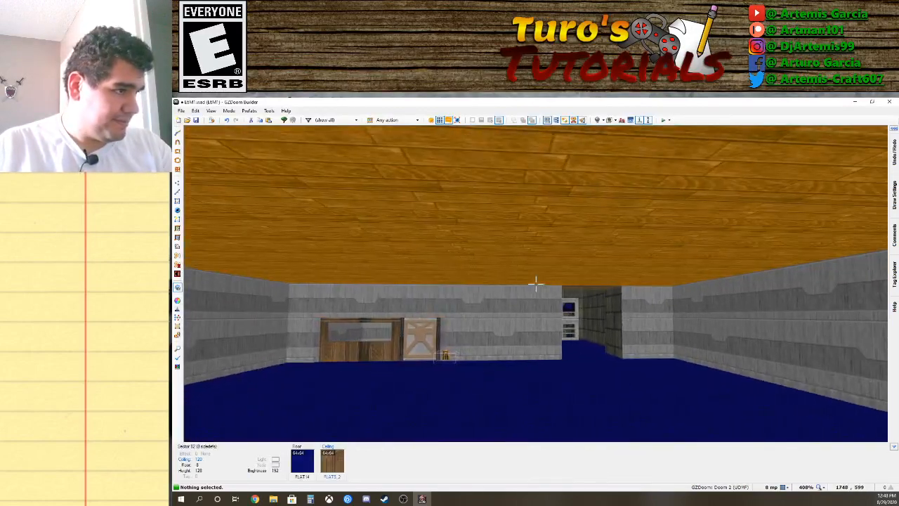
{"action": "scroll", "coordinate": [535, 283], "scroll_direction": "up", "scroll_amount": 3}
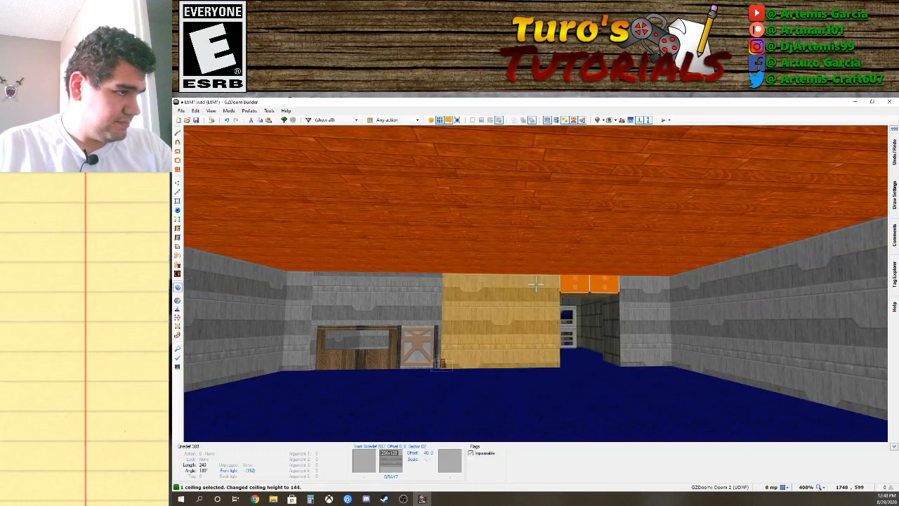
{"action": "scroll", "coordinate": [535, 283], "scroll_direction": "down", "scroll_amount": 2}
{"action": "right_click", "coordinate": [535, 283]}
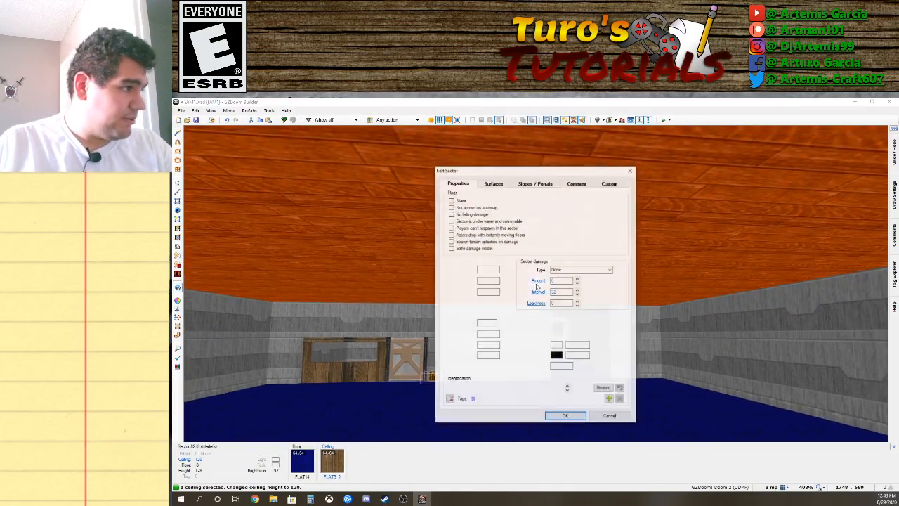
{"action": "left_click", "coordinate": [578, 417]}
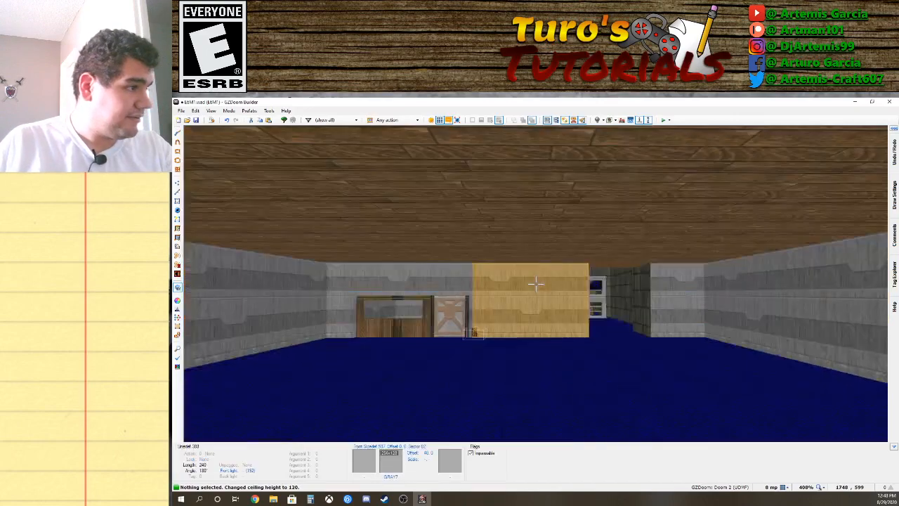
Select the seven grey wall sidedefs around the blue-floored room and make their linedefs upper and lower unpegged.
{"action": "left_click", "coordinate": [536, 283]}
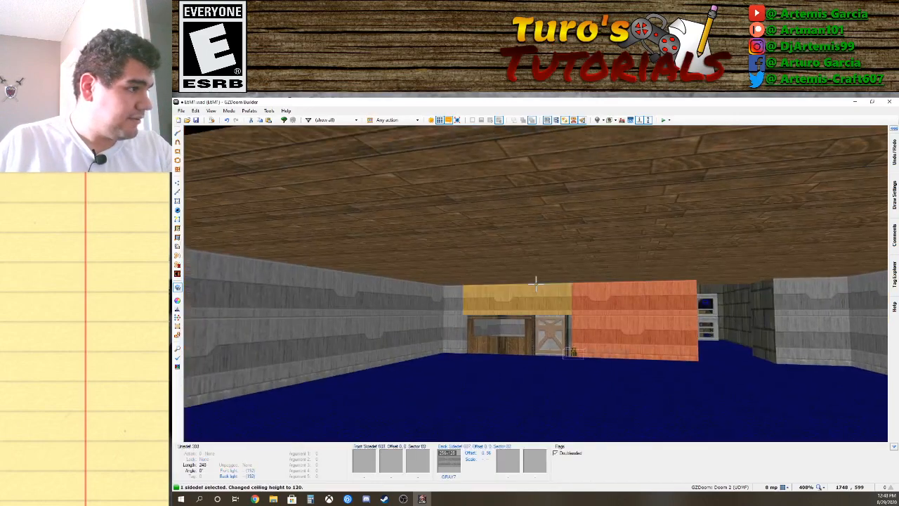
{"action": "left_click", "coordinate": [535, 283]}
{"action": "left_click", "coordinate": [535, 283]}
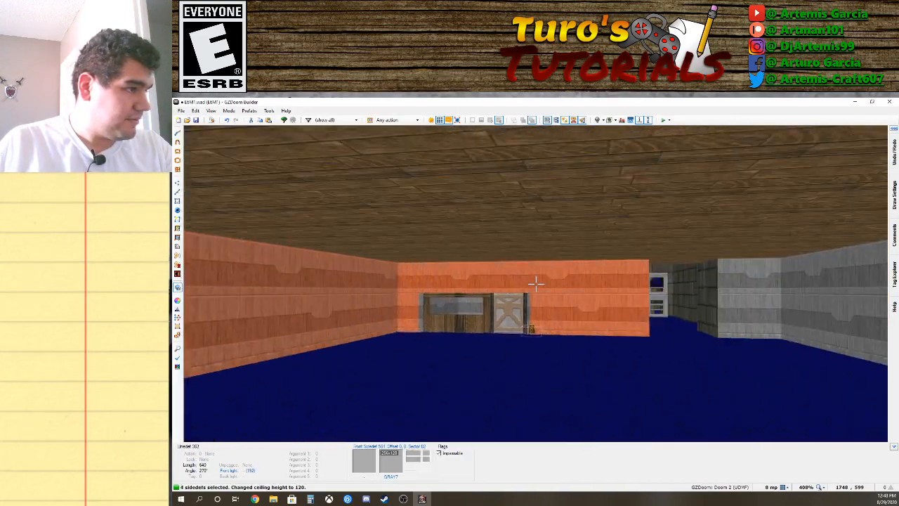
{"action": "left_click", "coordinate": [535, 283]}
{"action": "left_click", "coordinate": [535, 283]}
{"action": "left_click", "coordinate": [535, 283]}
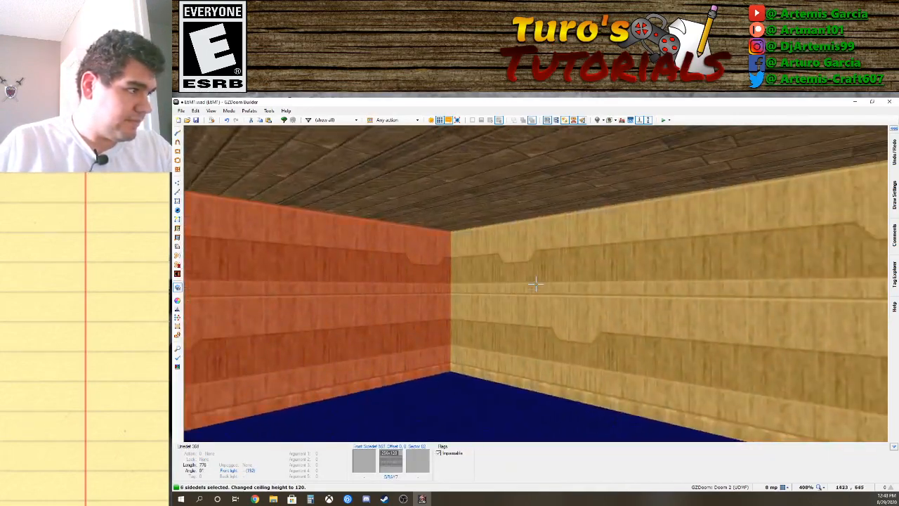
{"action": "left_click", "coordinate": [535, 283]}
{"action": "right_click", "coordinate": [536, 283]}
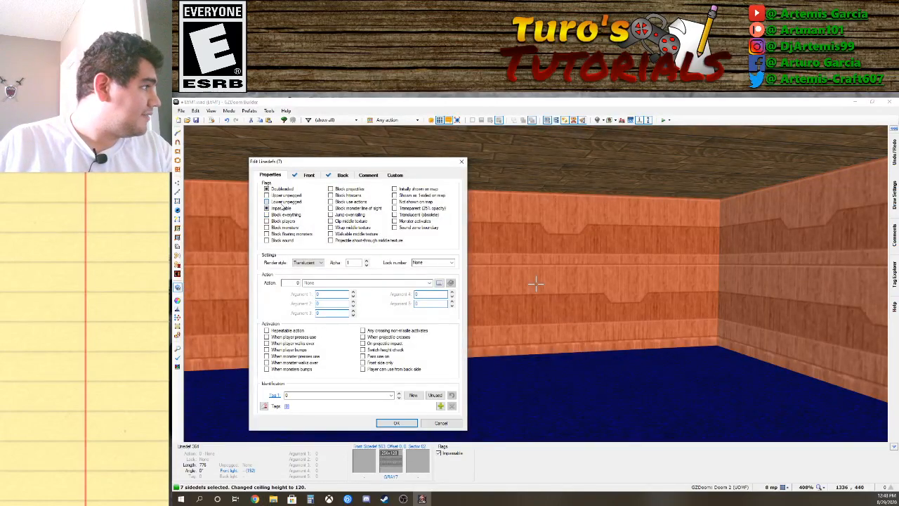
{"action": "left_click", "coordinate": [397, 423]}
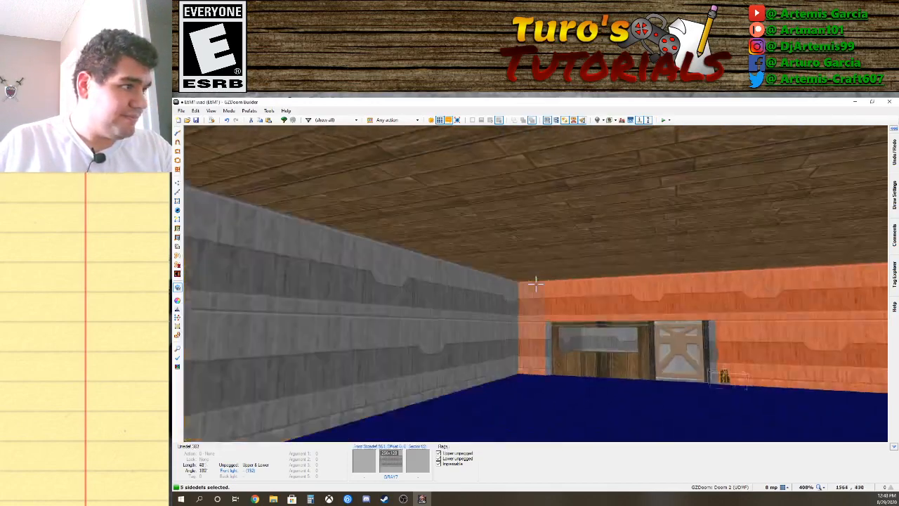
Deselect the walls and raise the blue-floored room's ceiling to a height of 176.
{"action": "left_click", "coordinate": [535, 283]}
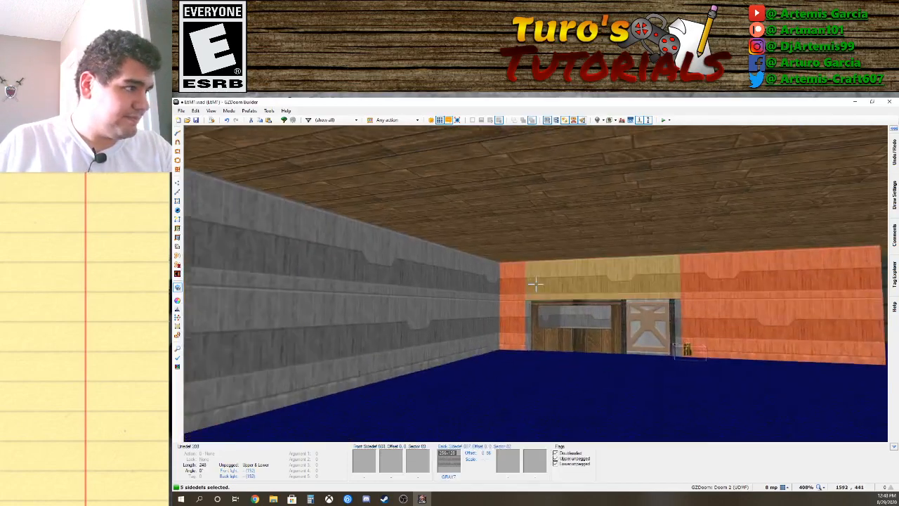
{"action": "left_click", "coordinate": [535, 283]}
{"action": "left_click", "coordinate": [535, 283]}
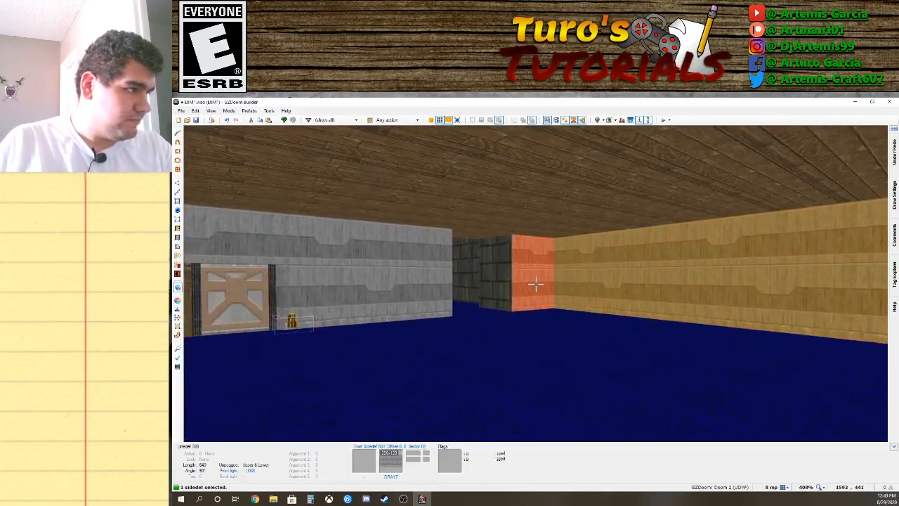
{"action": "left_click", "coordinate": [535, 283]}
{"action": "scroll", "coordinate": [535, 283], "scroll_direction": "up", "scroll_amount": 8}
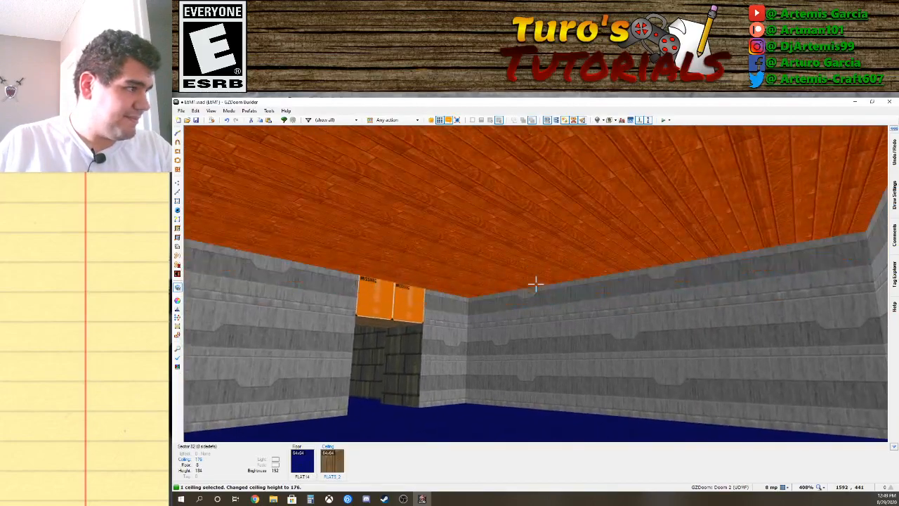
Raise the blue-floored room's ceiling to a height of 248, checking the linedef properties of the wall above the door without changing them.
{"action": "scroll", "coordinate": [535, 283], "scroll_direction": "up", "scroll_amount": 6}
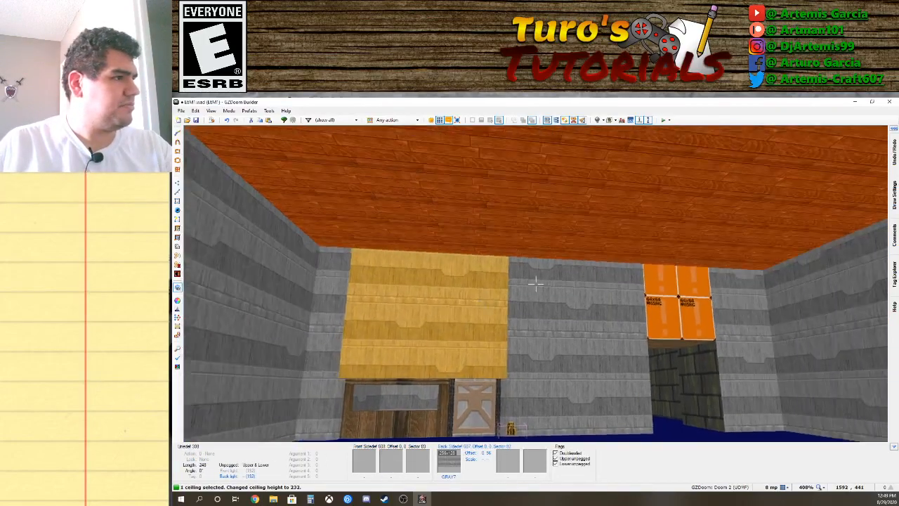
{"action": "scroll", "coordinate": [535, 283], "scroll_direction": "down", "scroll_amount": 1}
{"action": "right_click", "coordinate": [535, 283]}
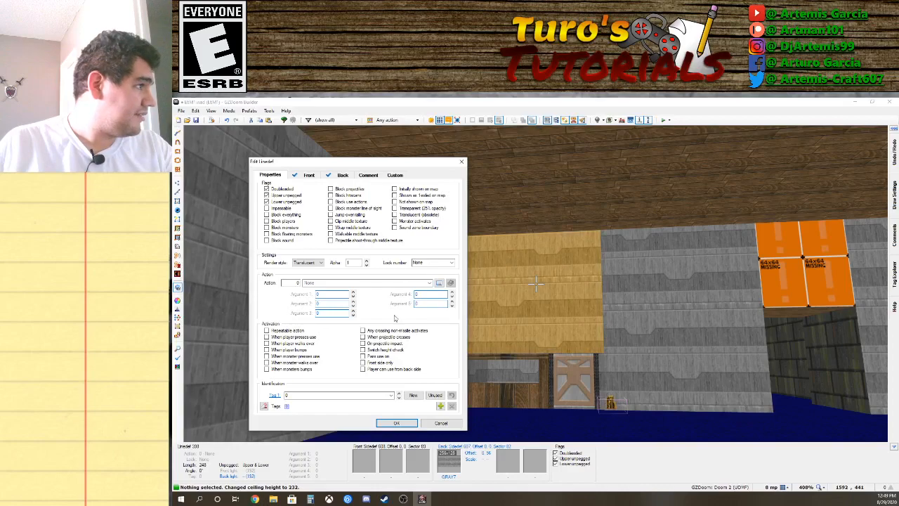
{"action": "left_click", "coordinate": [437, 424]}
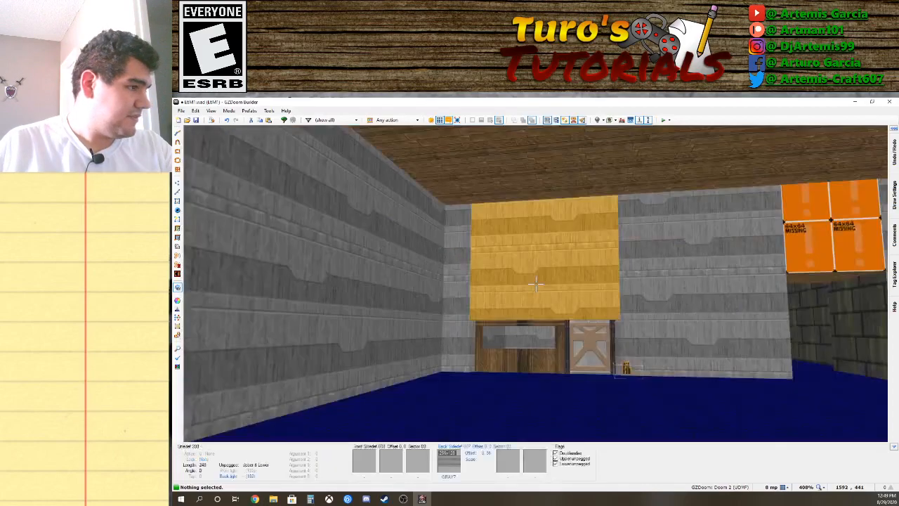
{"action": "scroll", "coordinate": [535, 283], "scroll_direction": "down", "scroll_amount": 1}
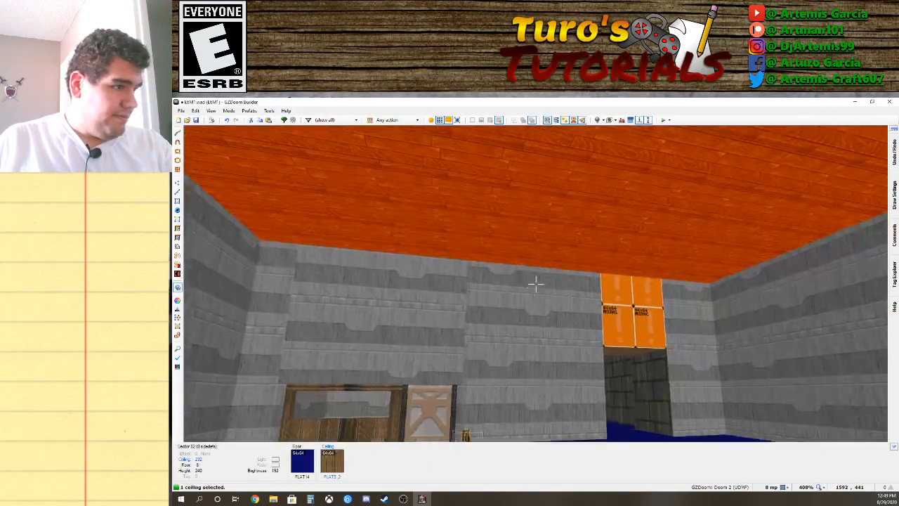
{"action": "scroll", "coordinate": [535, 283], "scroll_direction": "up", "scroll_amount": 3}
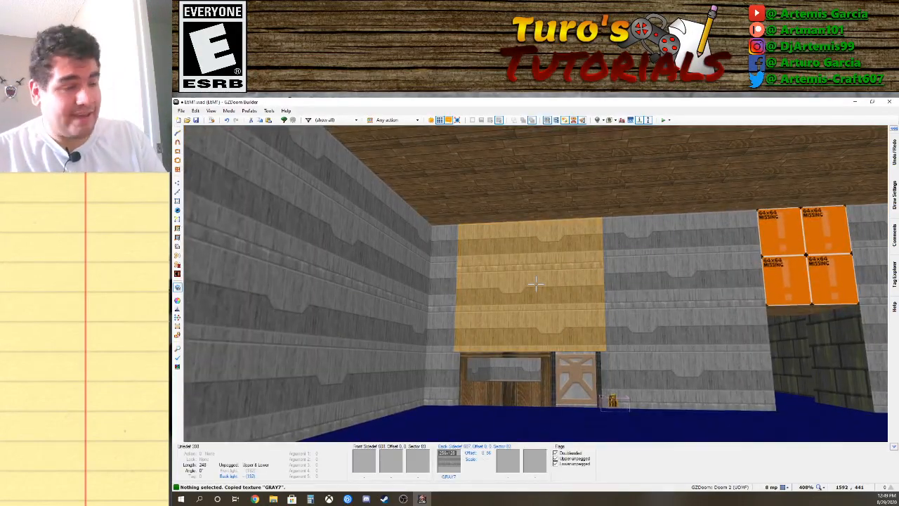
Apply the GRAY7 texture to the missing wall above the neighbouring doorway and set the door's upper wall texture offsets to 0, 0.
{"action": "key", "text": "ctrl+v"}
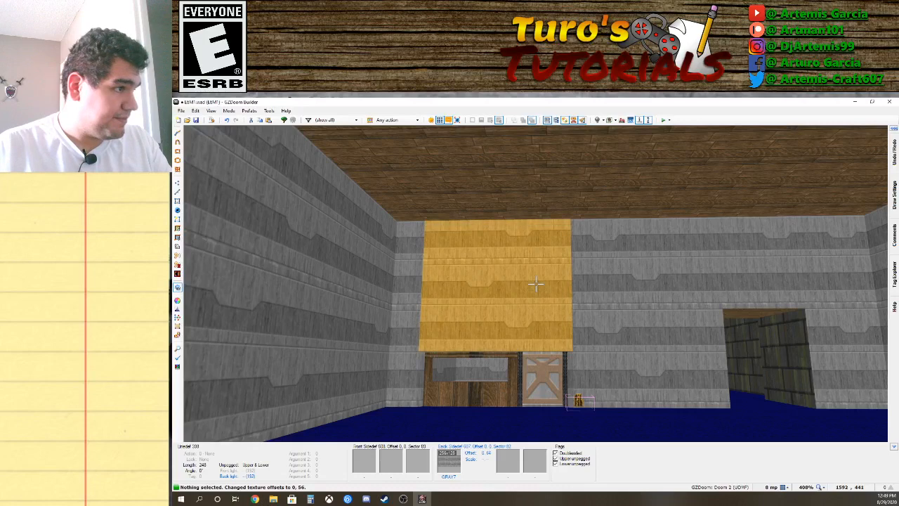
{"action": "key", "text": "Down"}
{"action": "key", "text": "Down"}
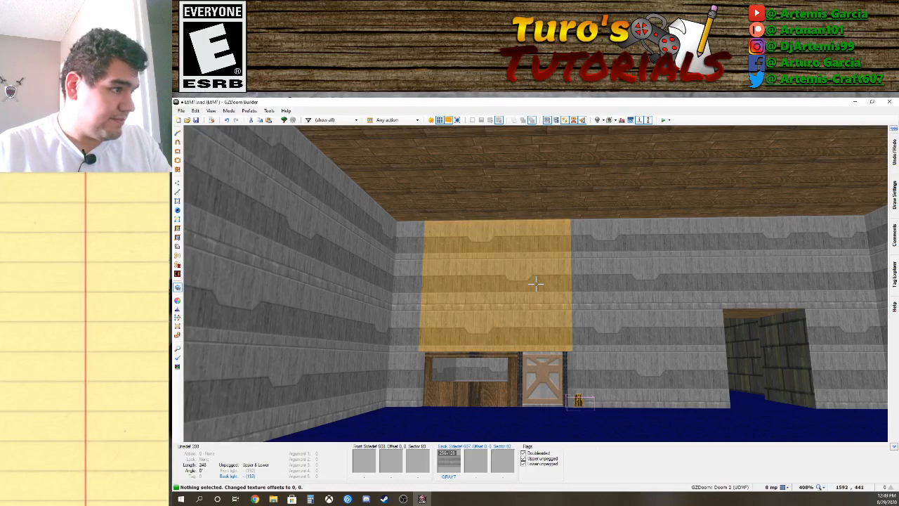
Inspect the grey wall alignment of the blue-floored room in the 3D view from inside and outside.
{"action": "key", "text": "f"}
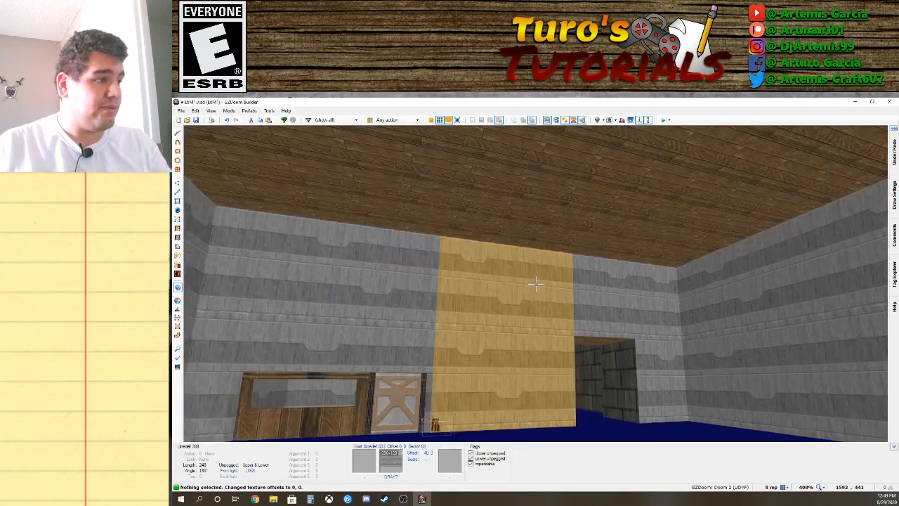
{"action": "key", "text": "d"}
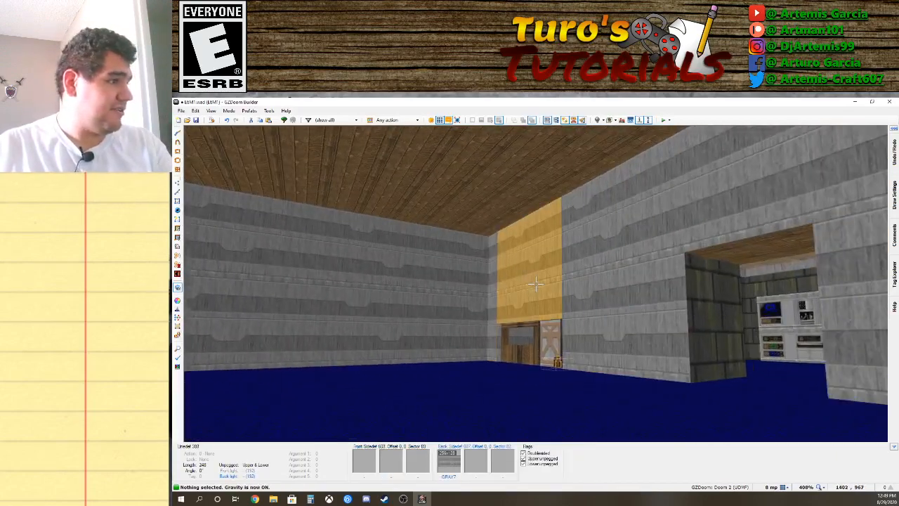
{"action": "key", "text": "g"}
{"action": "key", "text": "d"}
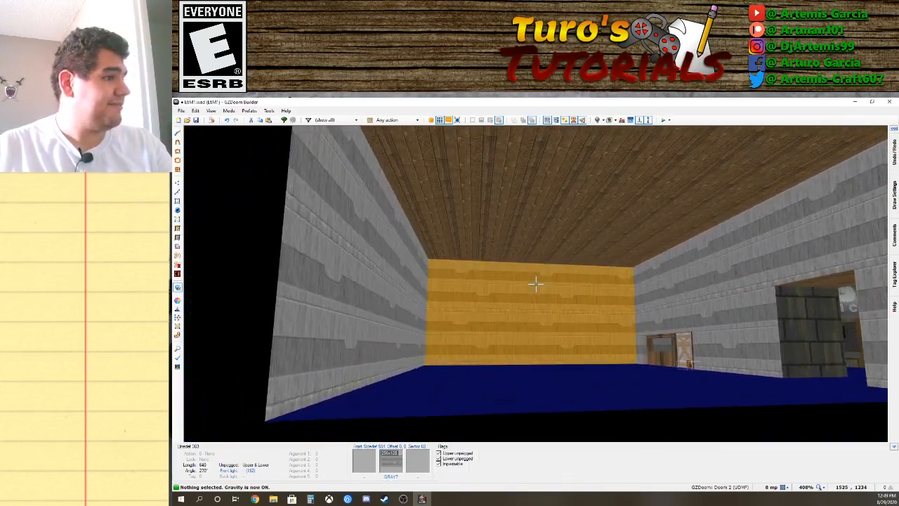
{"action": "key", "text": "w"}
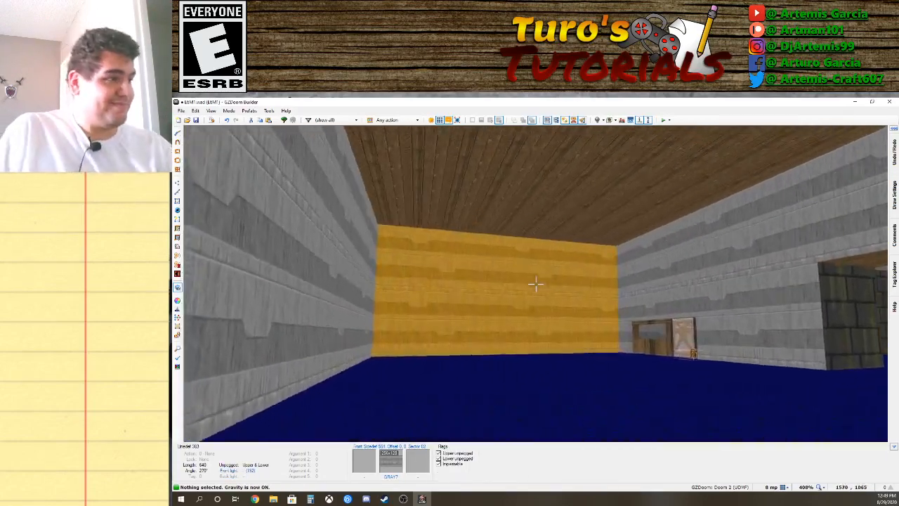
{"action": "key", "text": "e"}
{"action": "key", "text": "d"}
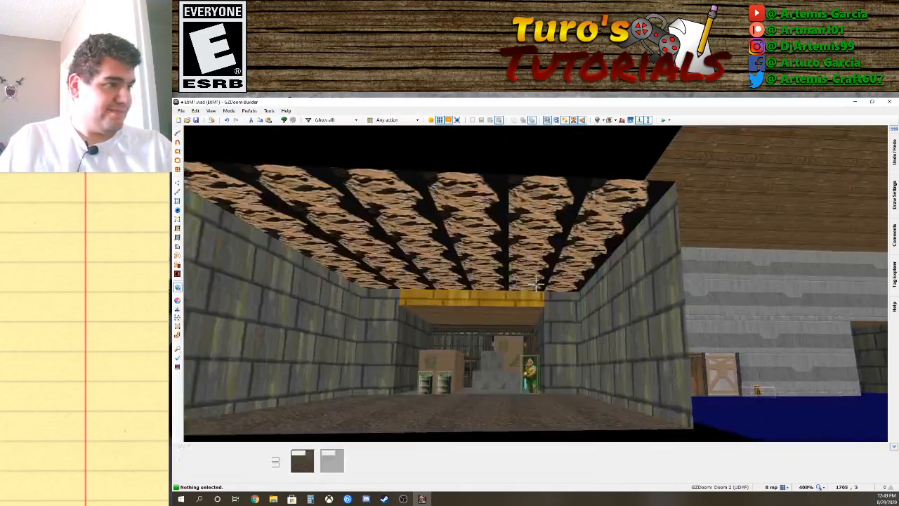
Raise the sky ceiling of the stone-walled outdoor area to a height of 312 and deselect it.
{"action": "key", "text": "e"}
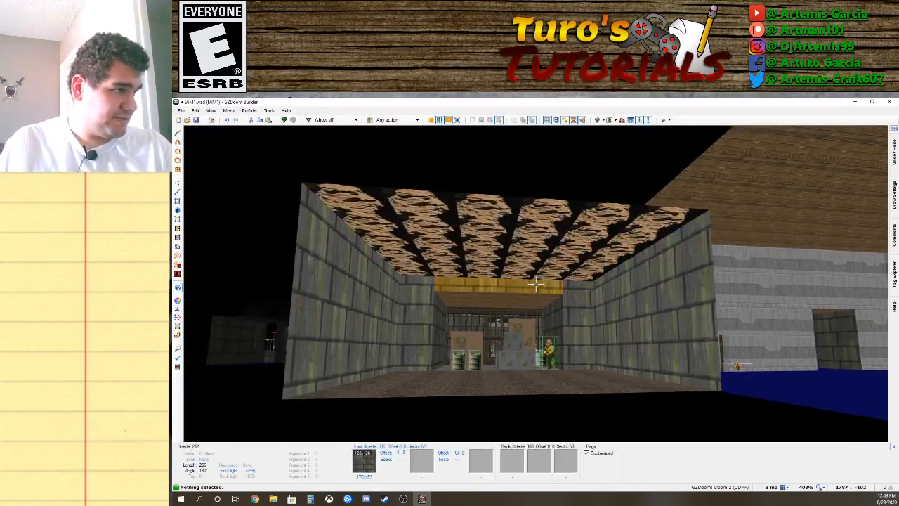
{"action": "key", "text": "d"}
{"action": "key", "text": "e"}
{"action": "key", "text": "d"}
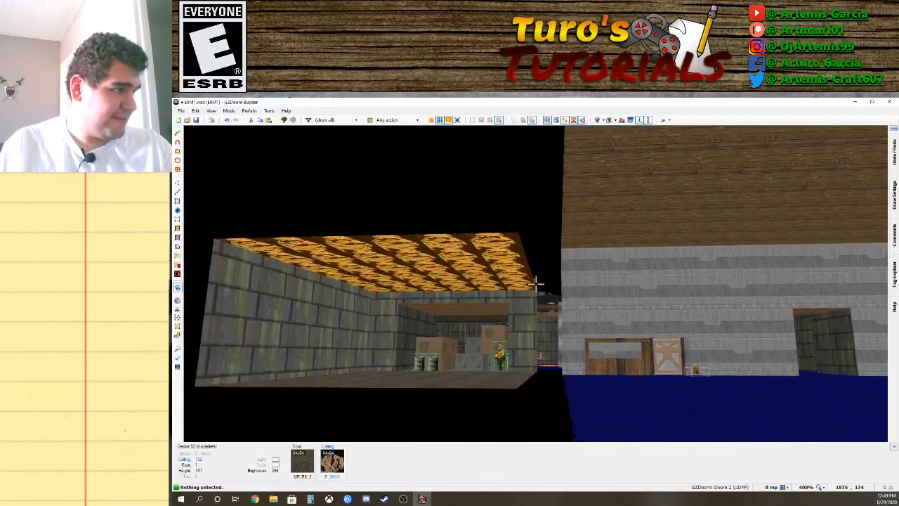
{"action": "key", "text": "s"}
{"action": "left_click", "coordinate": [536, 283]}
{"action": "scroll", "coordinate": [535, 283], "scroll_direction": "up", "scroll_amount": 13}
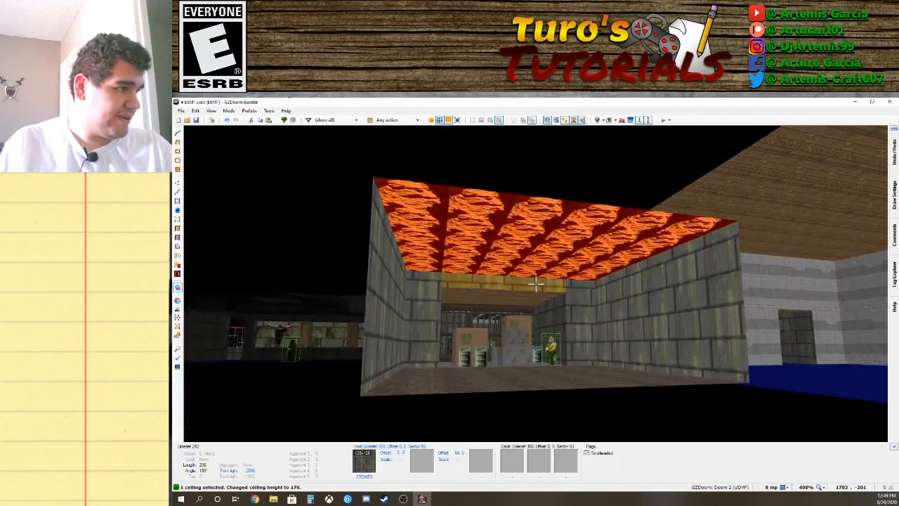
{"action": "scroll", "coordinate": [535, 283], "scroll_direction": "up", "scroll_amount": 7}
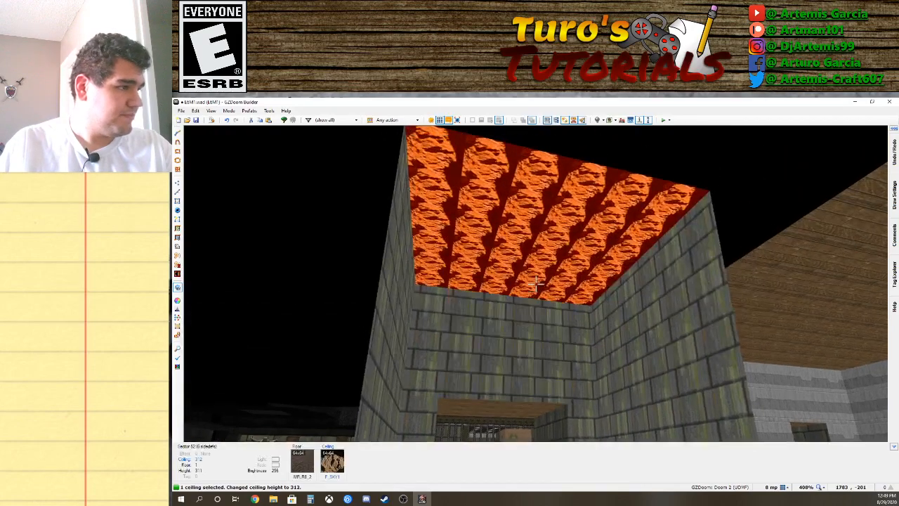
{"action": "left_click", "coordinate": [535, 283]}
In the 2D map, enlarge the outdoor area by moving its south wall about 240 units down and its east wall about 128 units outward.
{"action": "key", "text": "d"}
{"action": "key", "text": "f"}
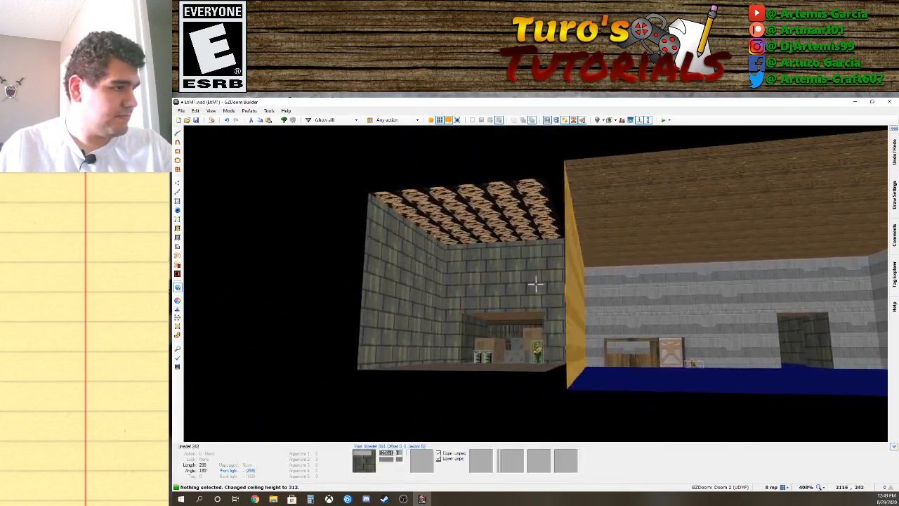
{"action": "key", "text": "s"}
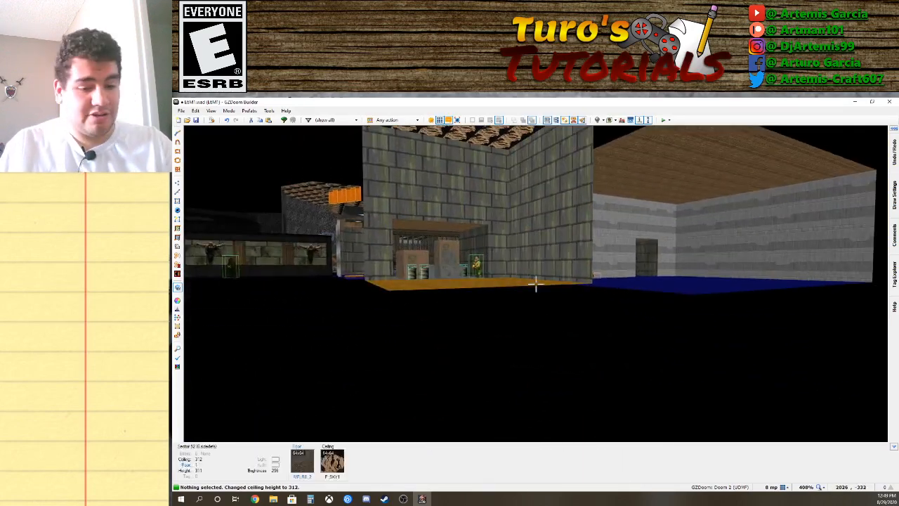
{"action": "key", "text": "w"}
{"action": "scroll", "coordinate": [593, 290], "scroll_direction": "down", "scroll_amount": 8}
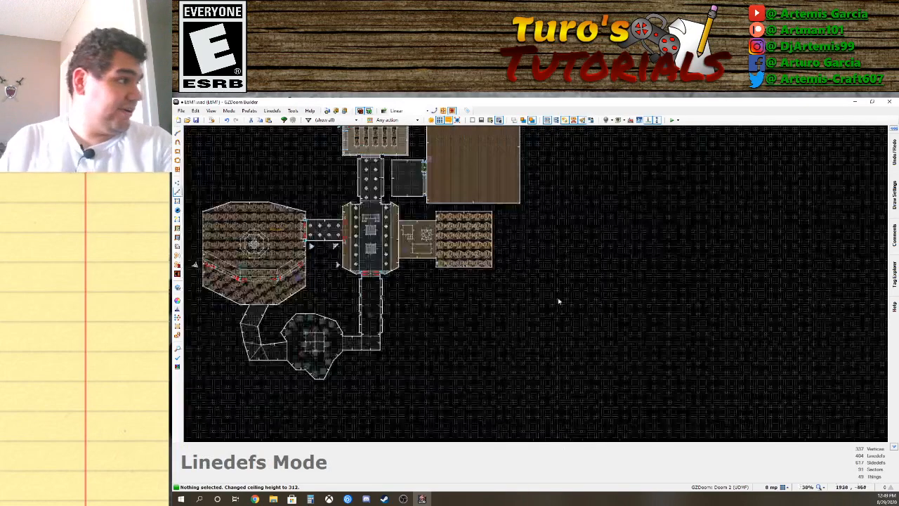
{"action": "scroll", "coordinate": [460, 258], "scroll_direction": "up", "scroll_amount": 5}
{"action": "scroll", "coordinate": [460, 258], "scroll_direction": "down", "scroll_amount": 3}
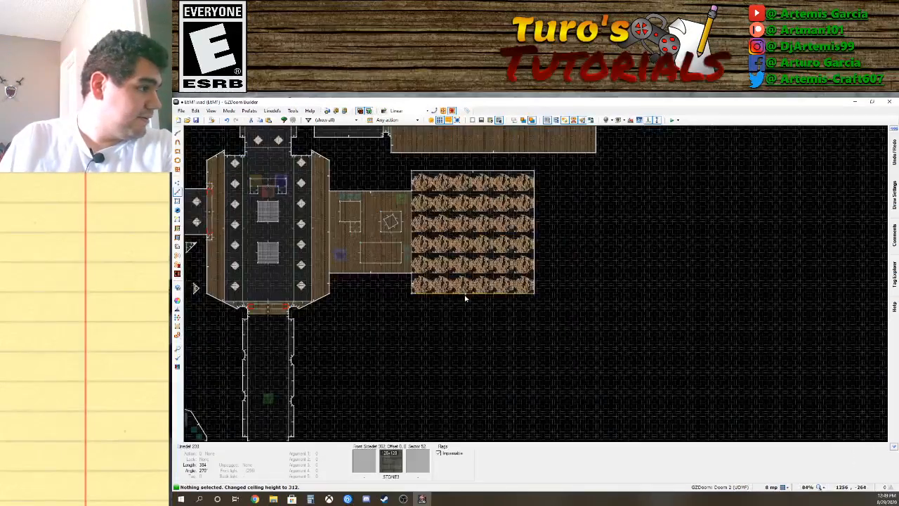
{"action": "left_click_drag", "start_coordinate": [463, 296], "coordinate": [467, 374]}
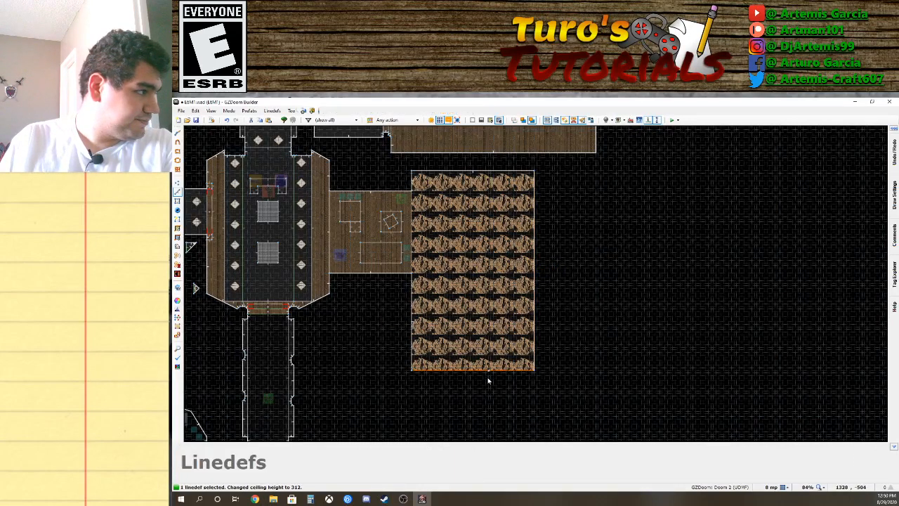
{"action": "left_click_drag", "start_coordinate": [535, 315], "coordinate": [575, 317]}
Draw two passages, each 128 wide and 56 deep, side by side between the large wood-ceilinged room and the outdoor area.
{"action": "key", "text": "Up"}
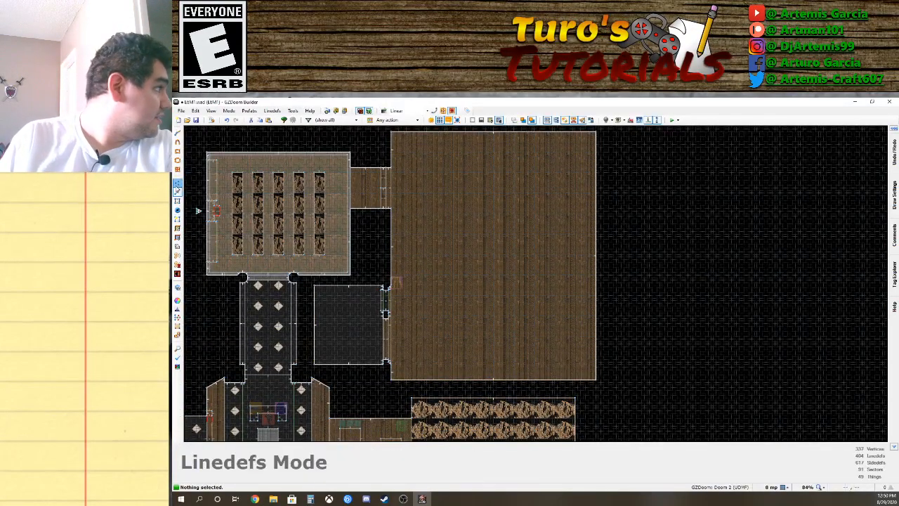
{"action": "left_click", "coordinate": [177, 186]}
{"action": "key", "text": "Down"}
{"action": "scroll", "coordinate": [472, 366], "scroll_direction": "up", "scroll_amount": 3}
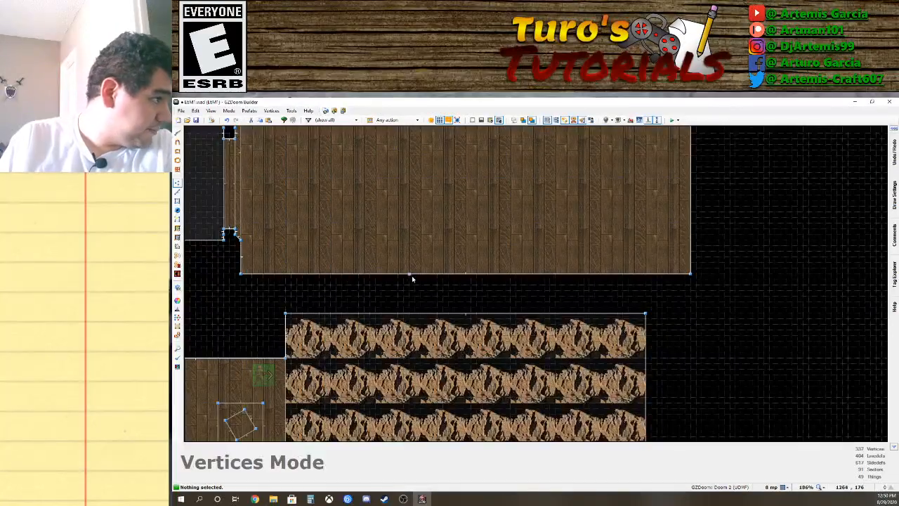
{"action": "key", "text": "d"}
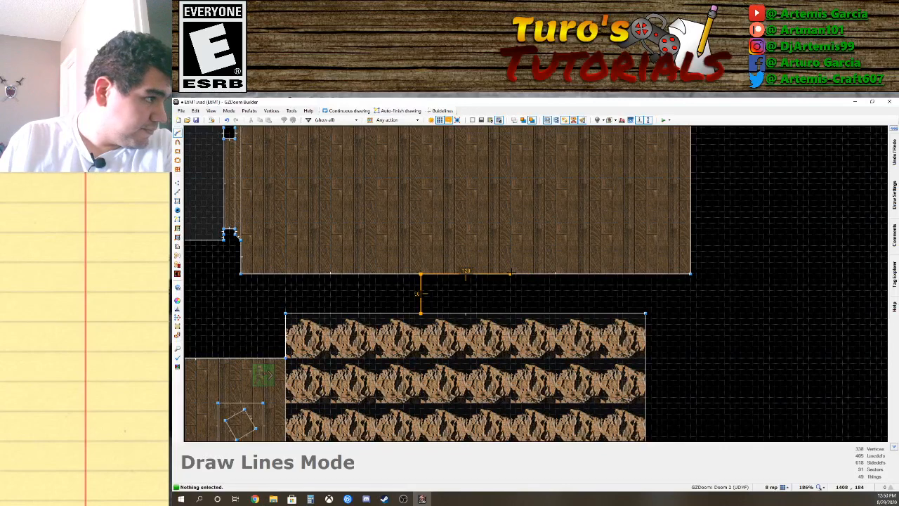
{"action": "left_click", "coordinate": [422, 316]}
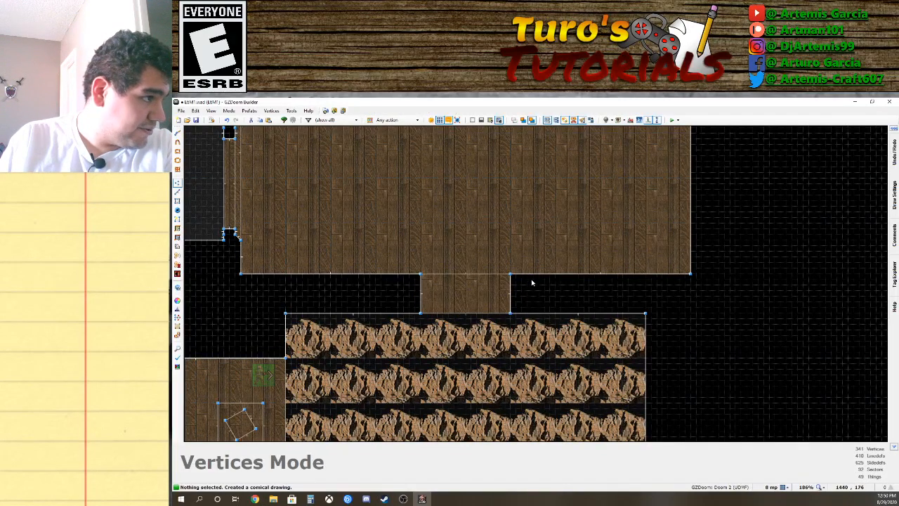
{"action": "key", "text": "d"}
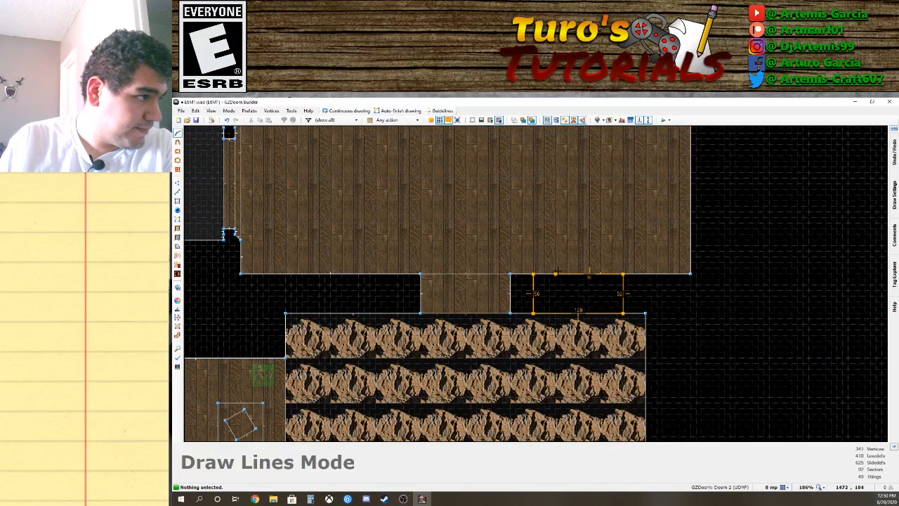
{"action": "left_click", "coordinate": [528, 273]}
{"action": "scroll", "coordinate": [552, 305], "scroll_direction": "down", "scroll_amount": 4}
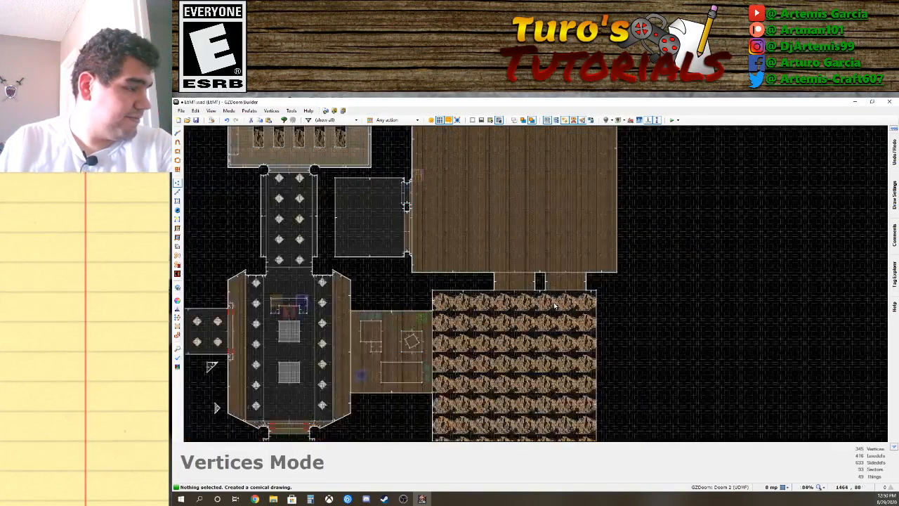
In the 3D view, lower the ceilings of both new passages to a height of 152 and deselect them.
{"action": "key", "text": "w"}
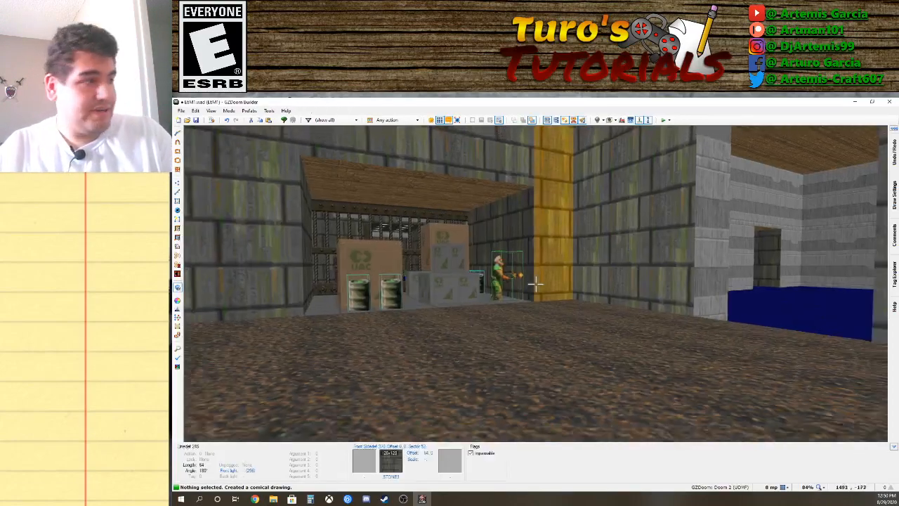
{"action": "key", "text": "d"}
{"action": "key", "text": "g"}
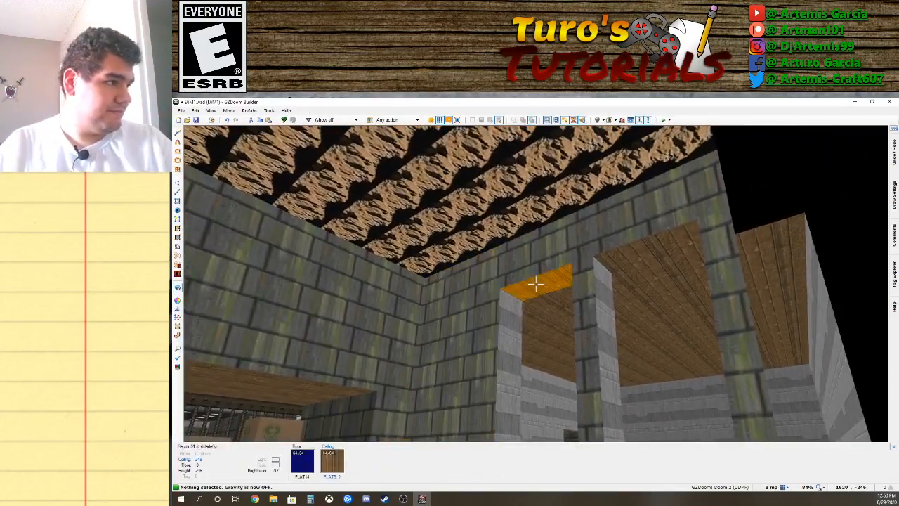
{"action": "left_click", "coordinate": [536, 283]}
{"action": "left_click", "coordinate": [535, 283]}
{"action": "key", "text": "d"}
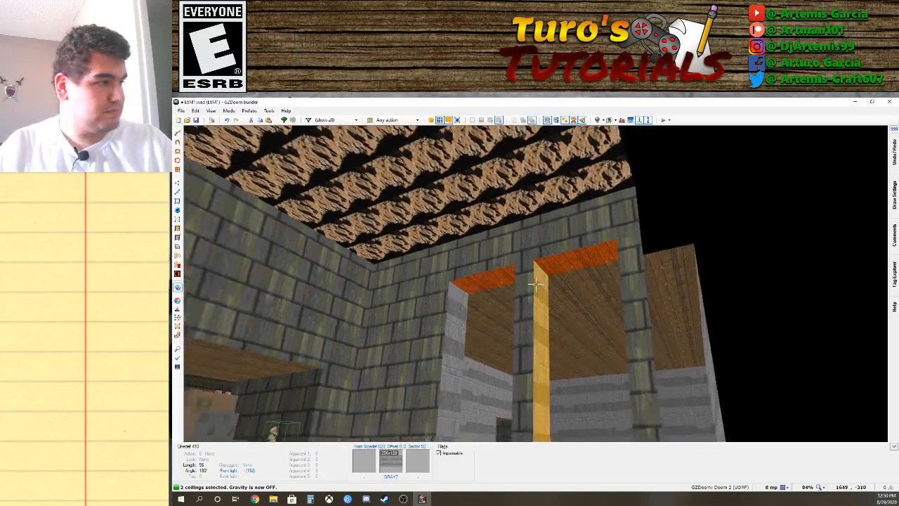
{"action": "key", "text": "s"}
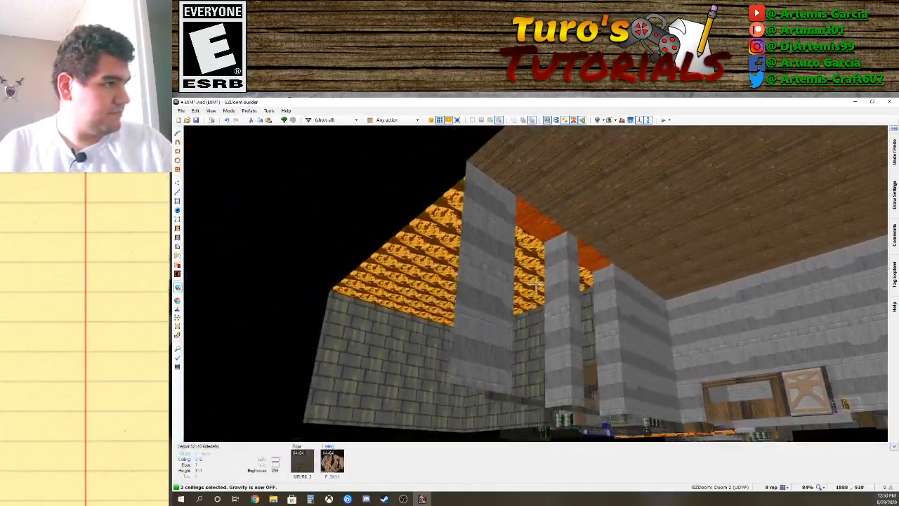
{"action": "key", "text": "a"}
{"action": "scroll", "coordinate": [536, 283], "scroll_direction": "down", "scroll_amount": 1}
{"action": "key", "text": "a"}
{"action": "scroll", "coordinate": [536, 283], "scroll_direction": "down", "scroll_amount": 5}
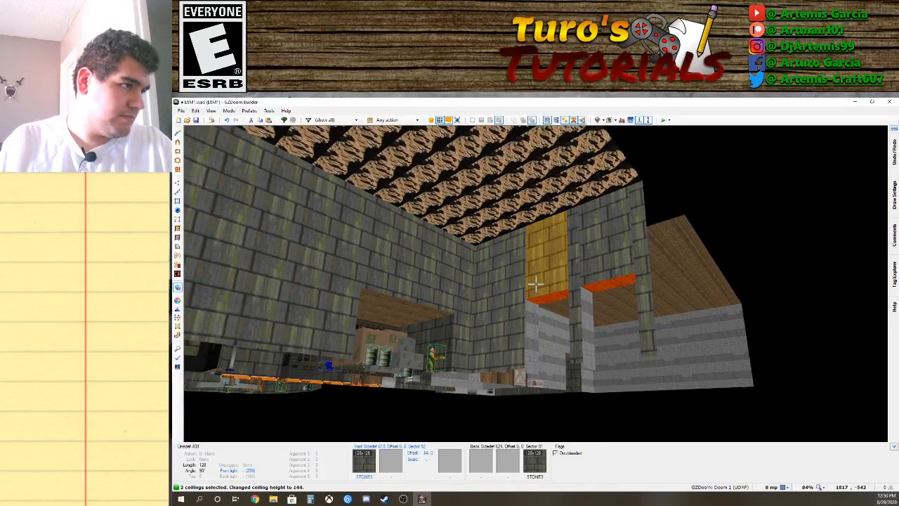
{"action": "left_click", "coordinate": [536, 283]}
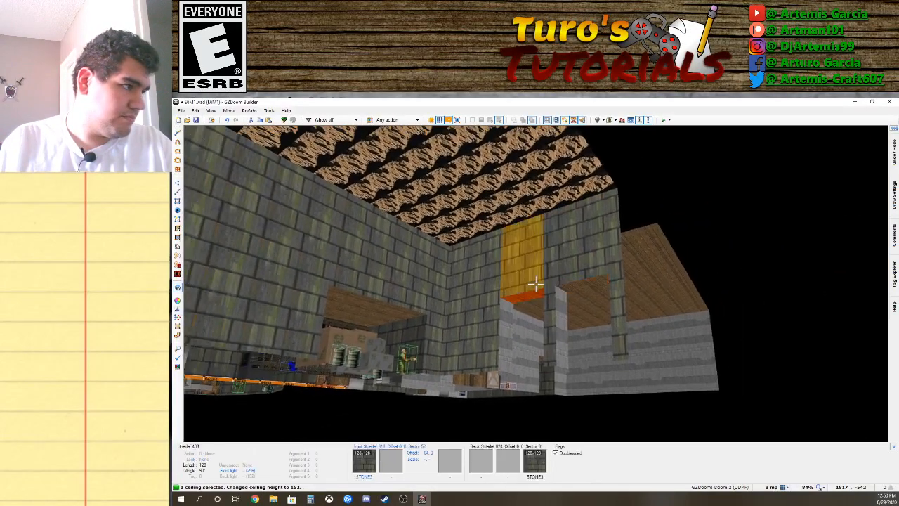
{"action": "left_click", "coordinate": [535, 283]}
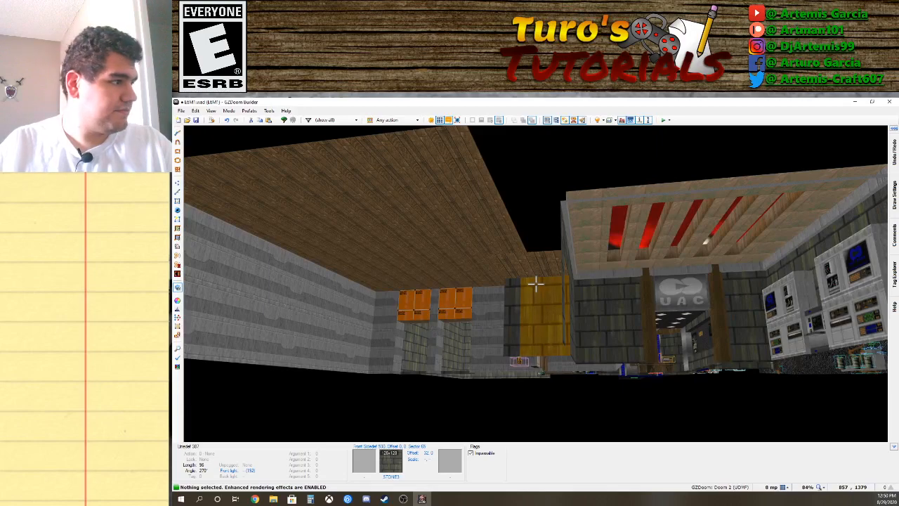
{"action": "key", "text": "e"}
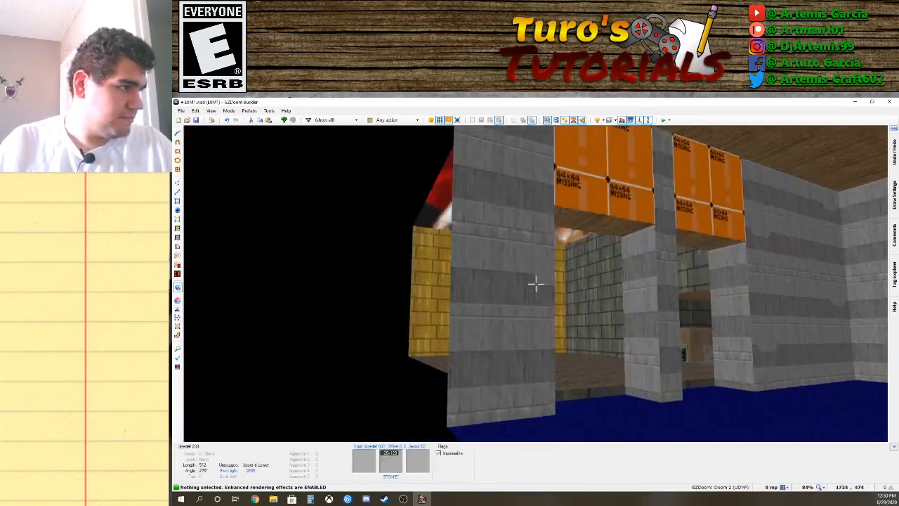
Lower the ceilings of both passages between the wood-ceilinged room and the outdoor area to a height of 120 and deselect them.
{"action": "key", "text": "d"}
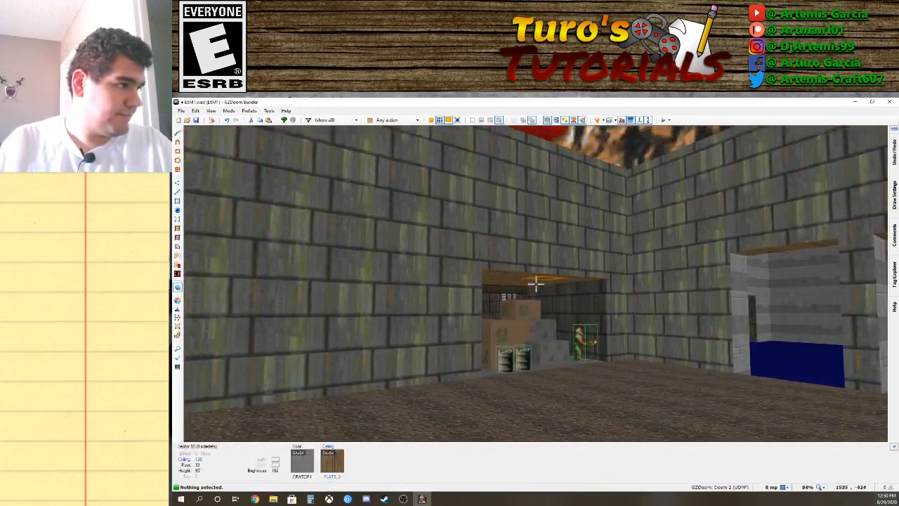
{"action": "key", "text": "f"}
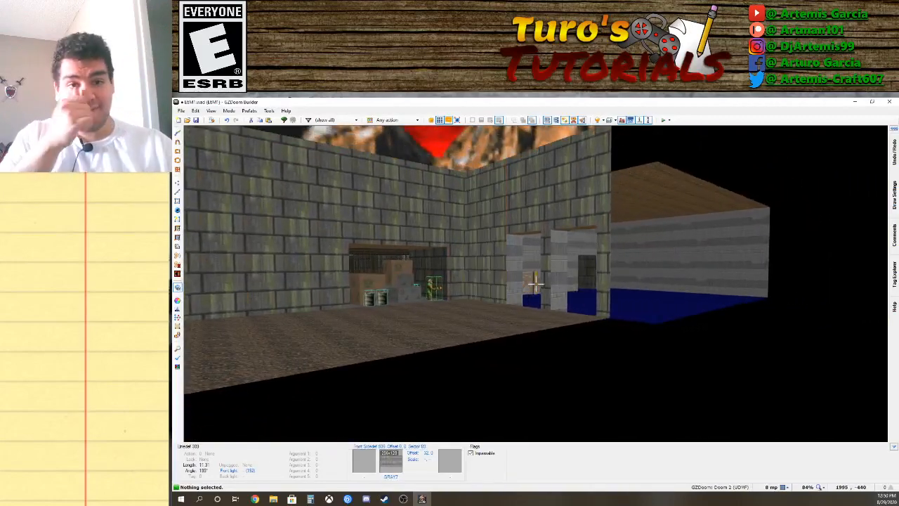
{"action": "key", "text": "d"}
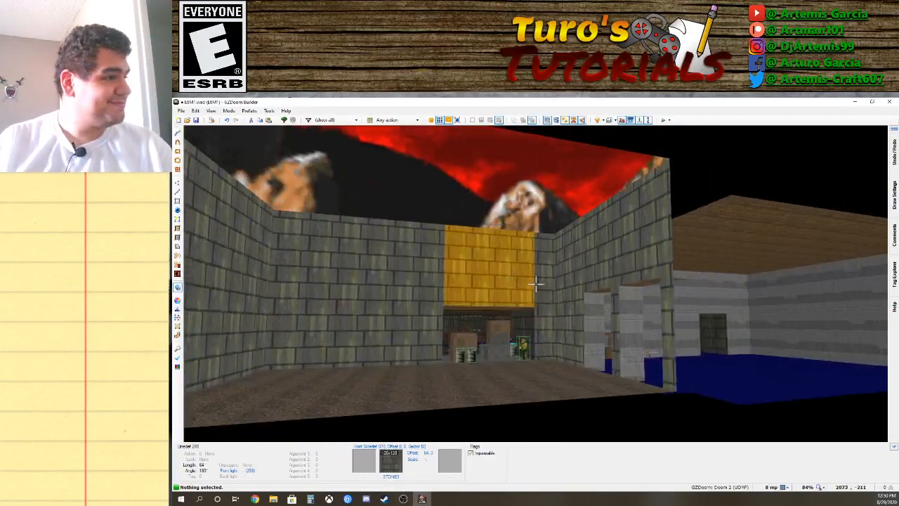
{"action": "key", "text": "f"}
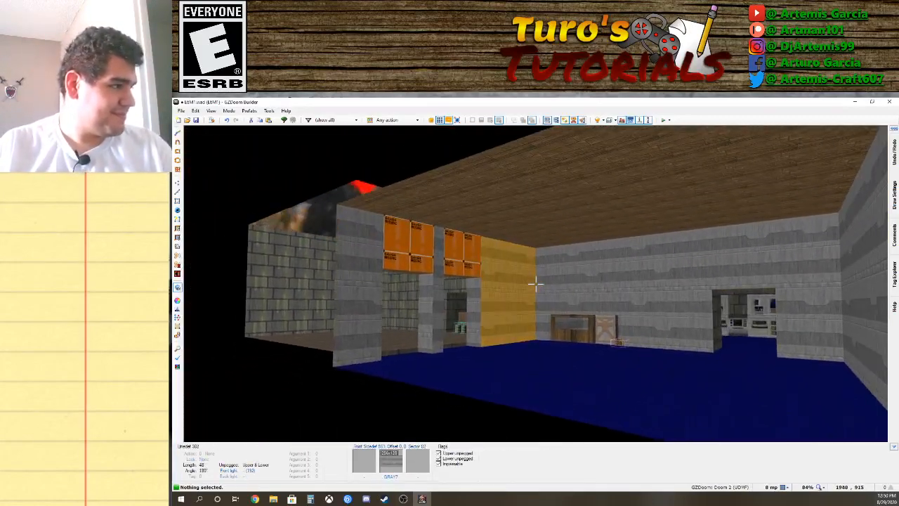
{"action": "key", "text": "f"}
{"action": "key", "text": "w"}
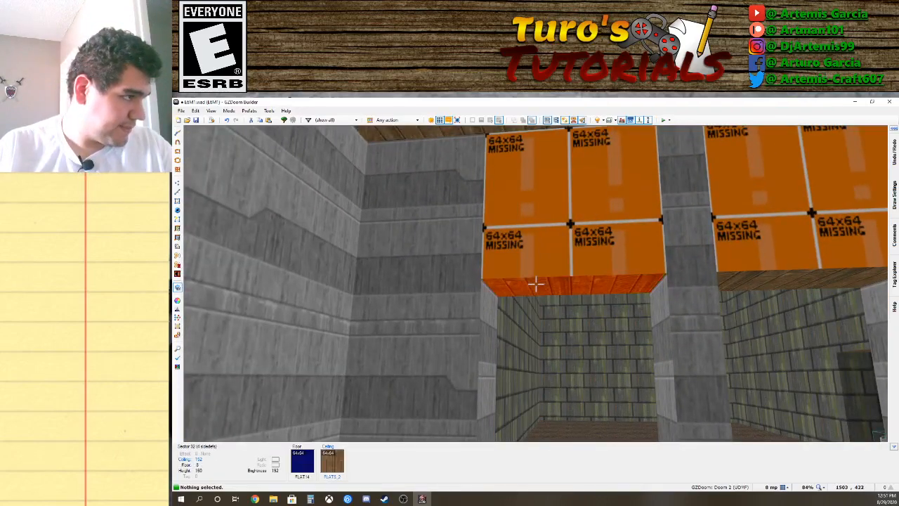
{"action": "left_click", "coordinate": [536, 284]}
{"action": "left_click", "coordinate": [536, 283]}
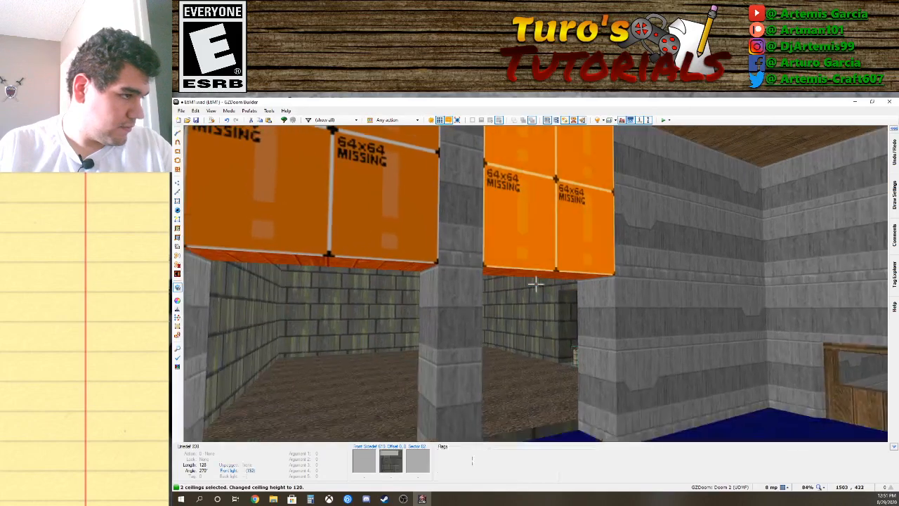
{"action": "key", "text": "e"}
{"action": "left_click", "coordinate": [535, 284]}
{"action": "key", "text": "d"}
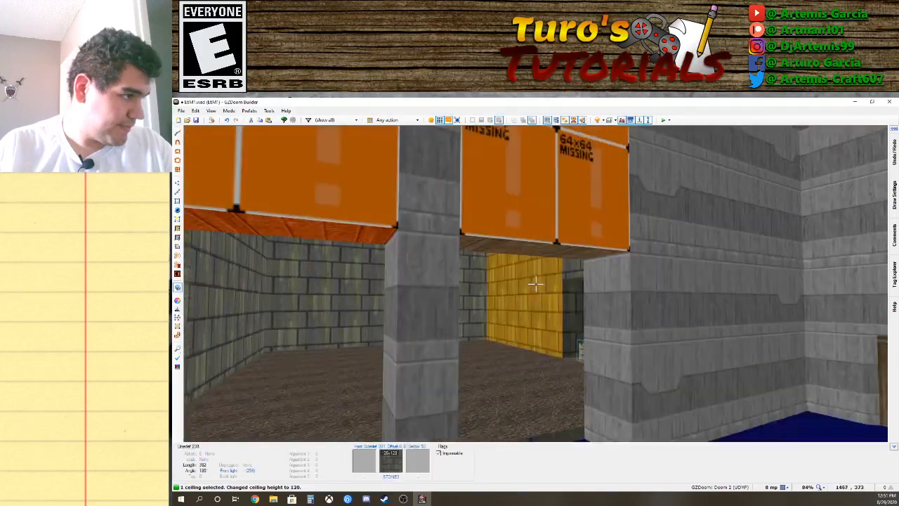
{"action": "key", "text": "w"}
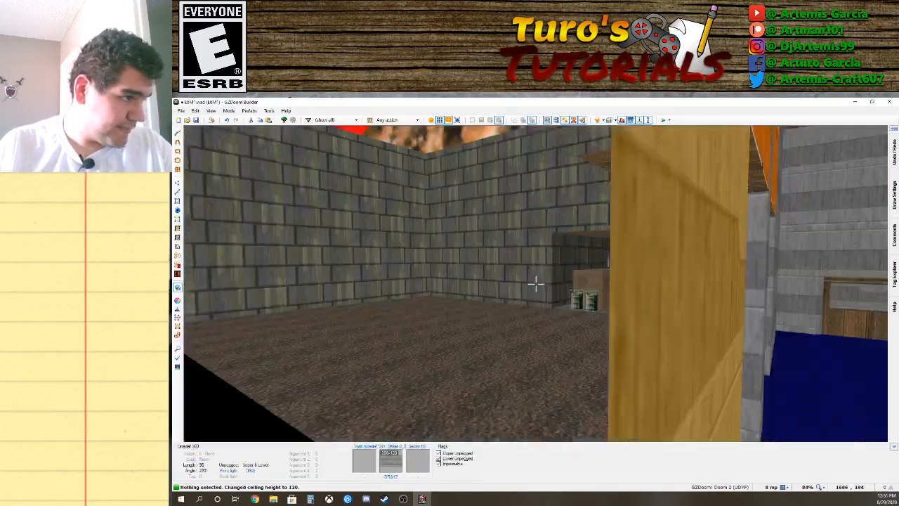
Lower the floor of the stone-walled outdoor area to a height of -8.
{"action": "key", "text": "f"}
{"action": "scroll", "coordinate": [536, 284], "scroll_direction": "down", "scroll_amount": 1}
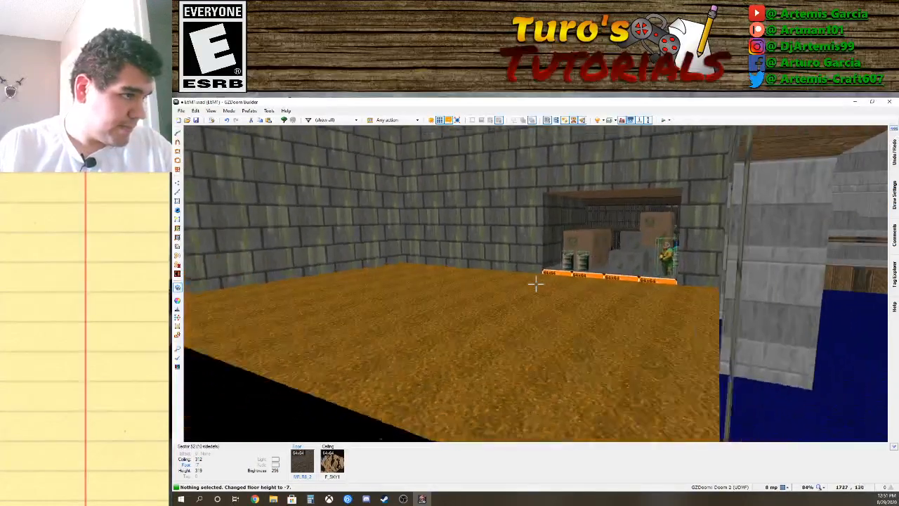
{"action": "key", "text": "d"}
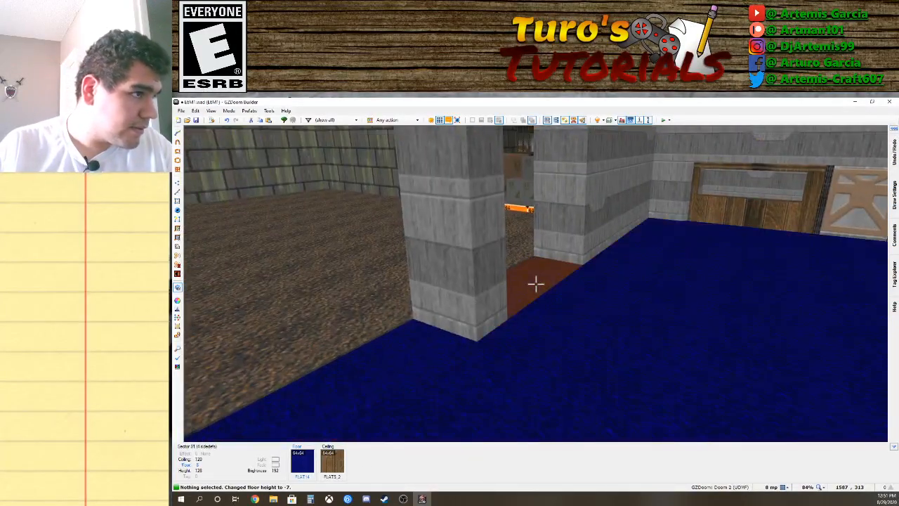
{"action": "scroll", "coordinate": [535, 284], "scroll_direction": "up", "scroll_amount": 1}
{"action": "scroll", "coordinate": [536, 283], "scroll_direction": "down", "scroll_amount": 1}
{"action": "key", "text": "e"}
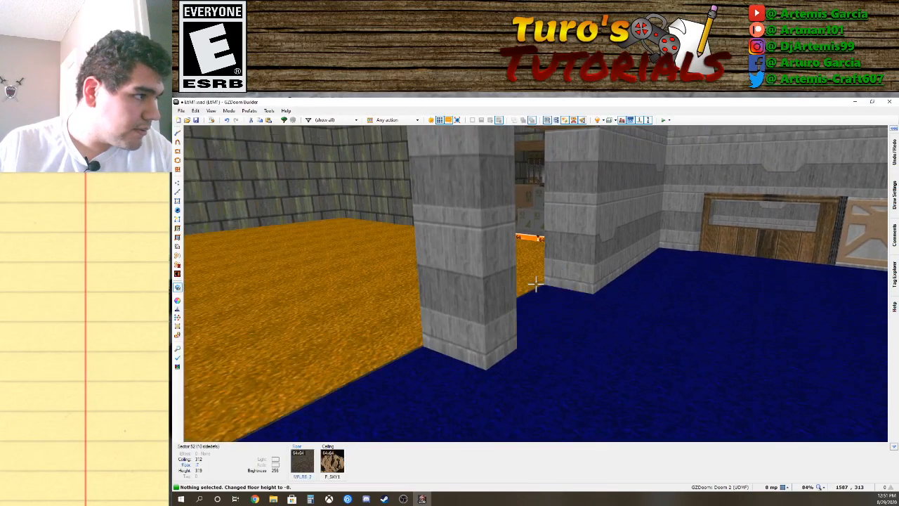
{"action": "key", "text": "e"}
{"action": "key", "text": "d"}
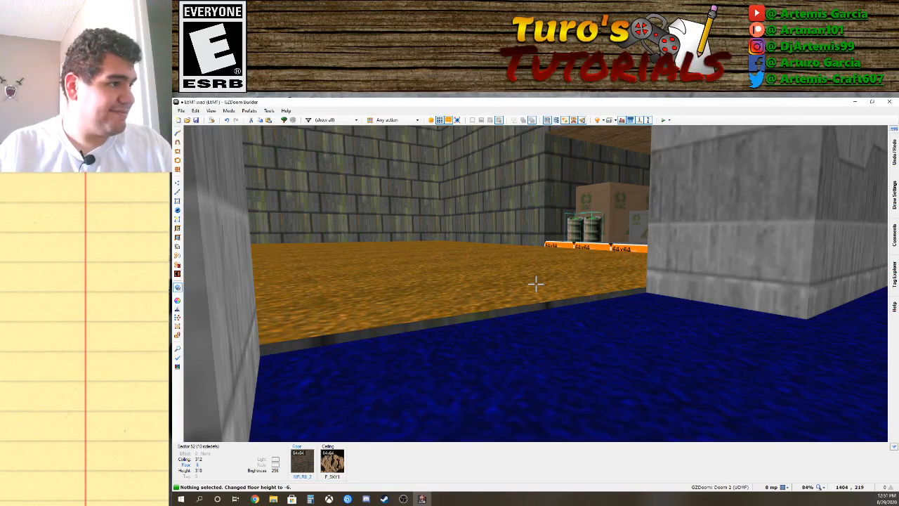
{"action": "key", "text": "w"}
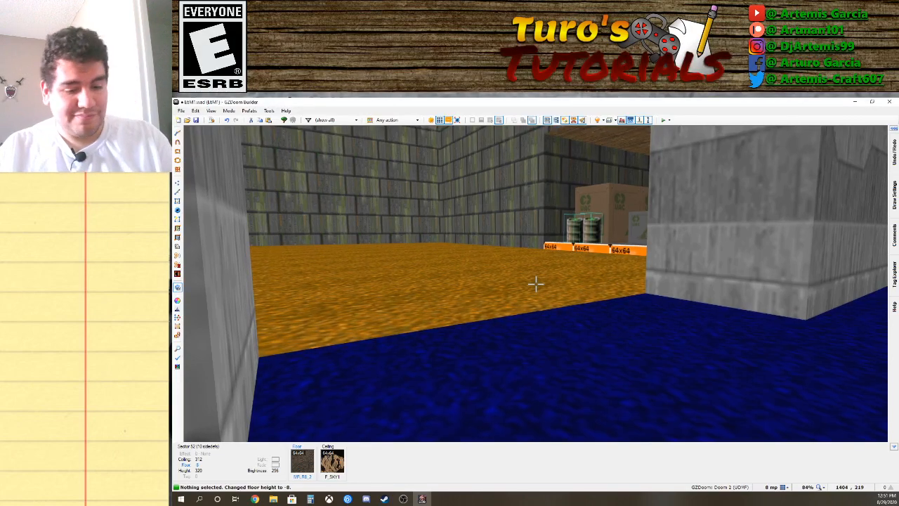
Save the map from the 2D view and launch it in Zandronum for a test play.
{"action": "key", "text": "w"}
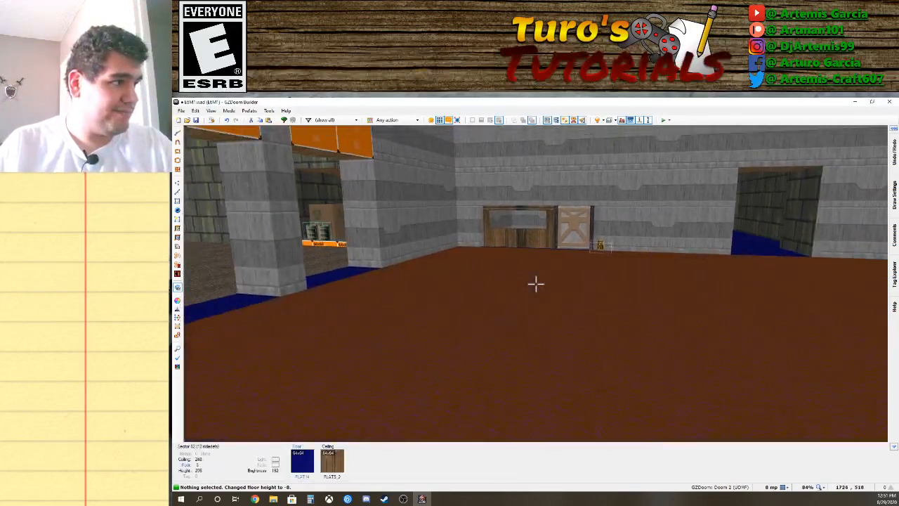
{"action": "key", "text": "s"}
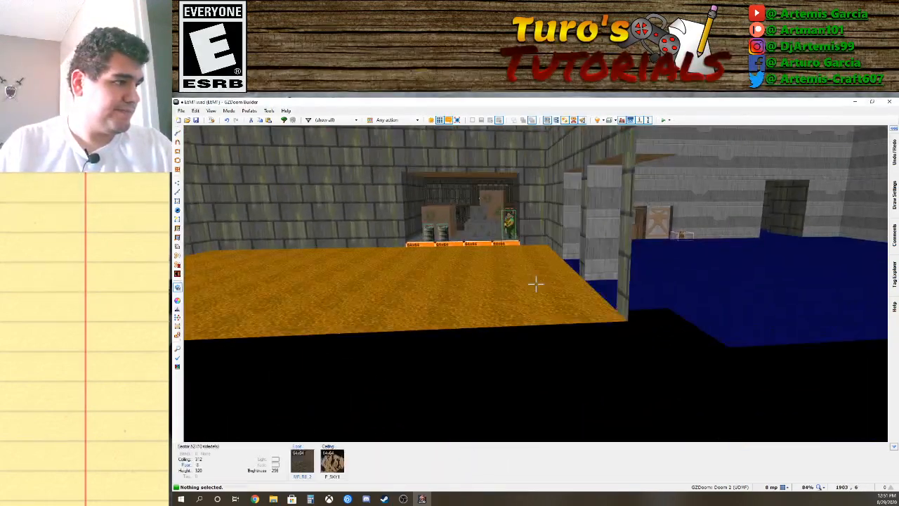
{"action": "key", "text": "d"}
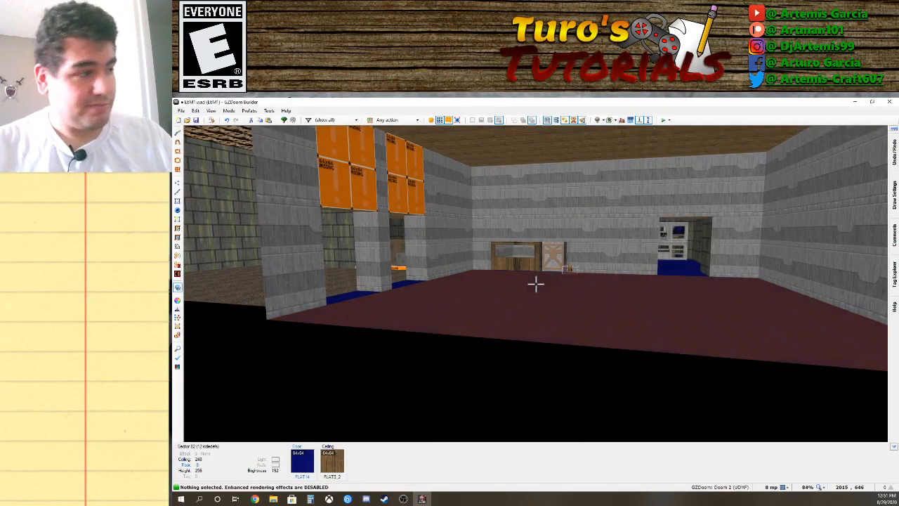
{"action": "key", "text": "Tab"}
{"action": "key", "text": "q"}
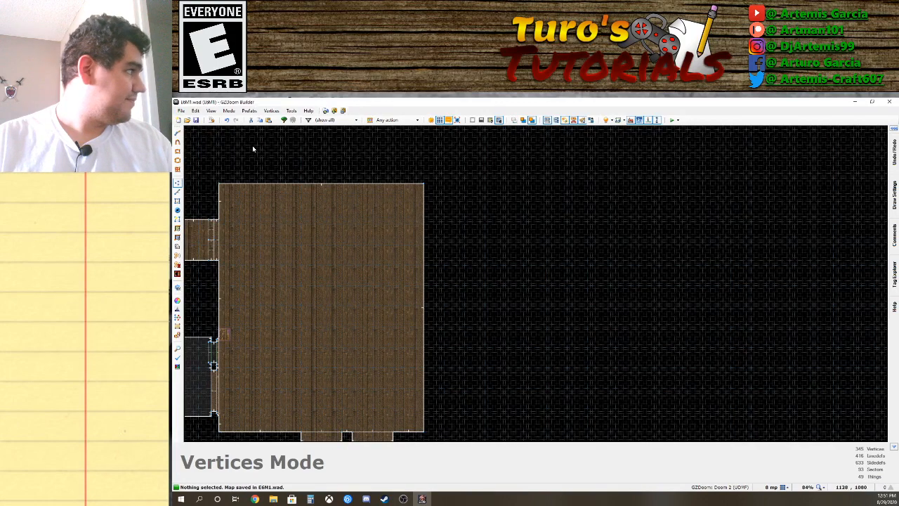
{"action": "left_click", "coordinate": [672, 120]}
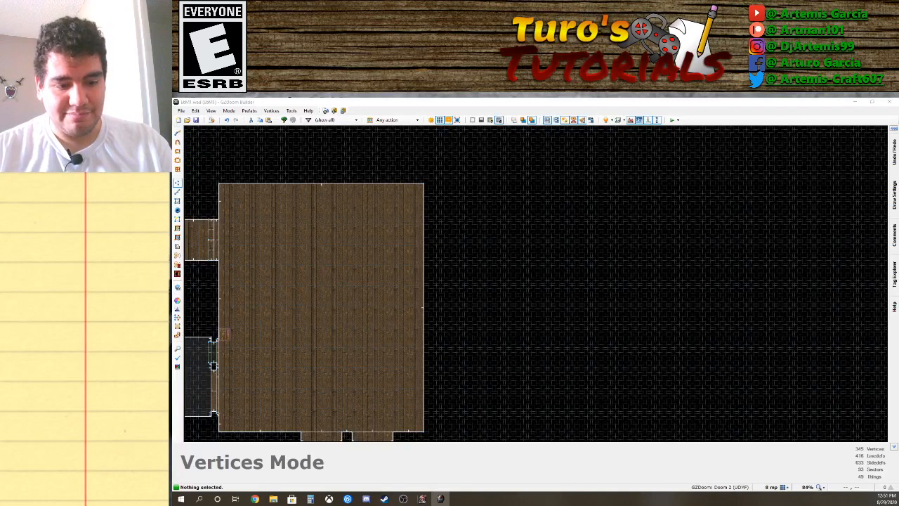
{"action": "left_click_drag", "start_coordinate": [898, 109], "coordinate": [435, 118]}
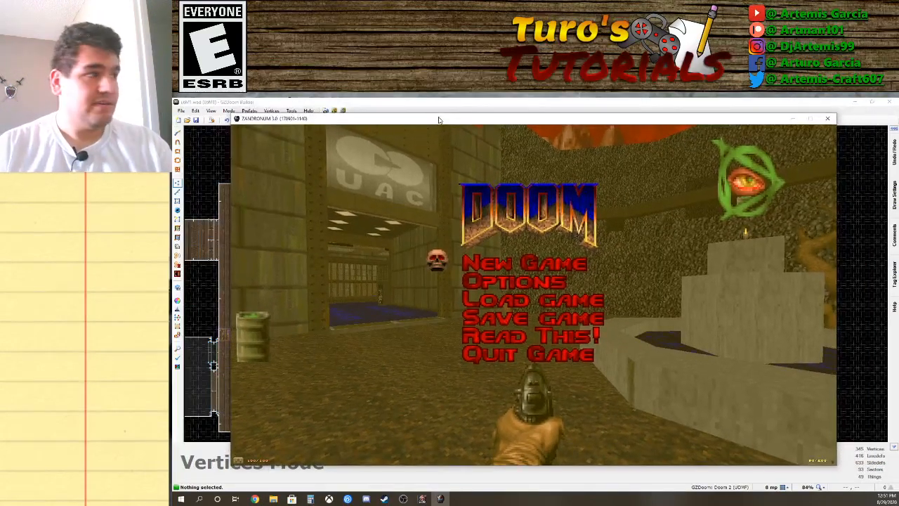
{"action": "key", "text": "Escape"}
Play-test the route from the fountain courtyard through the UAC entrance and blue-floored corridor, shooting along the way.
{"action": "key", "text": "Right"}
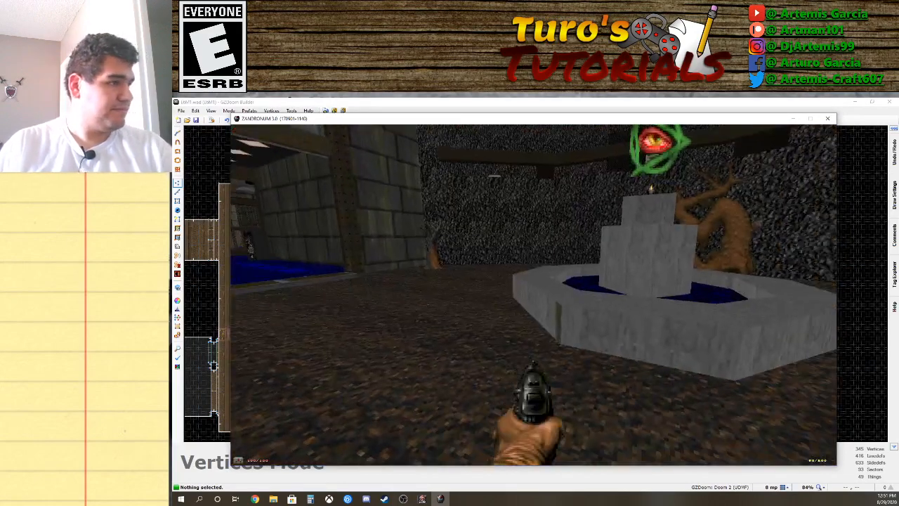
{"action": "key", "text": "Left"}
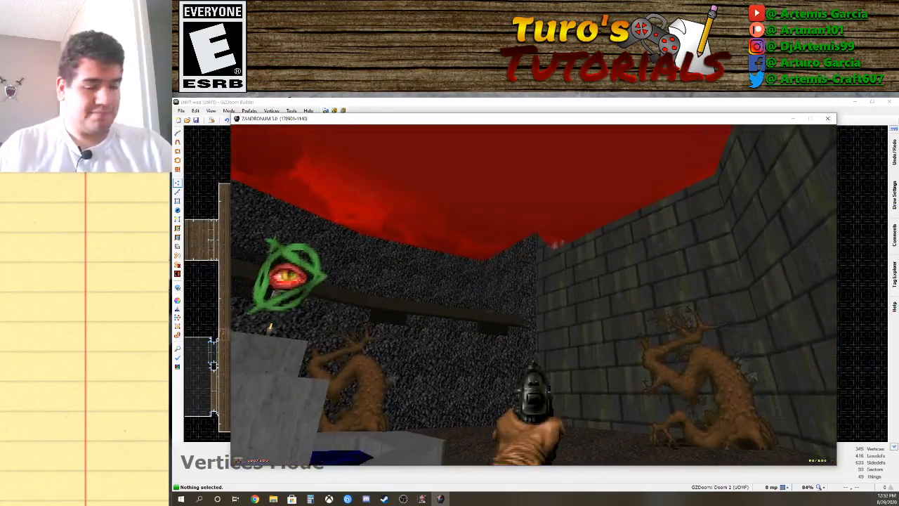
{"action": "key", "text": "s"}
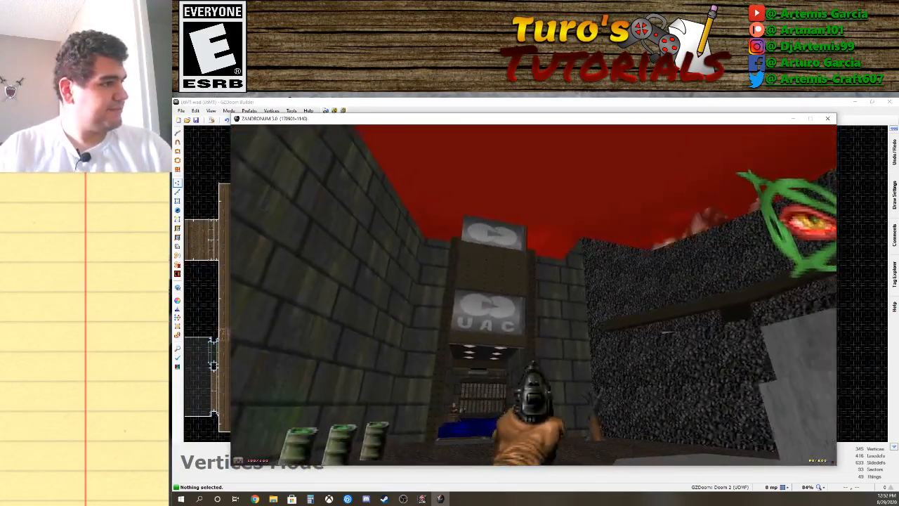
{"action": "key", "text": "w"}
{"action": "key", "text": "Up"}
{"action": "key", "text": "ctrl"}
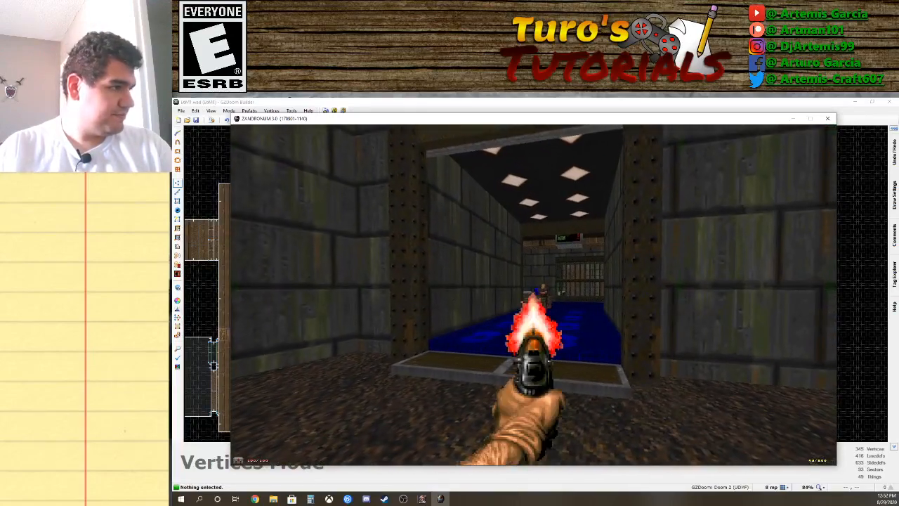
{"action": "key", "text": "Up"}
{"action": "key", "text": "ctrl"}
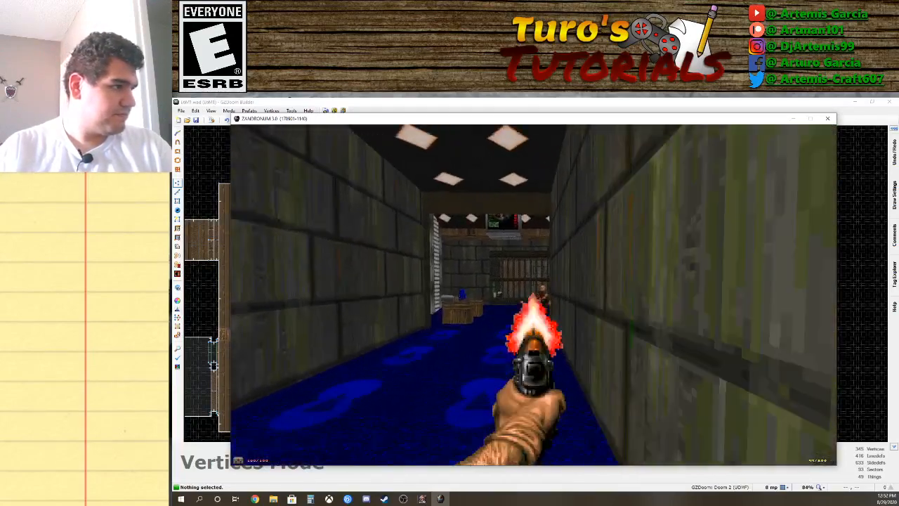
{"action": "key", "text": "Right"}
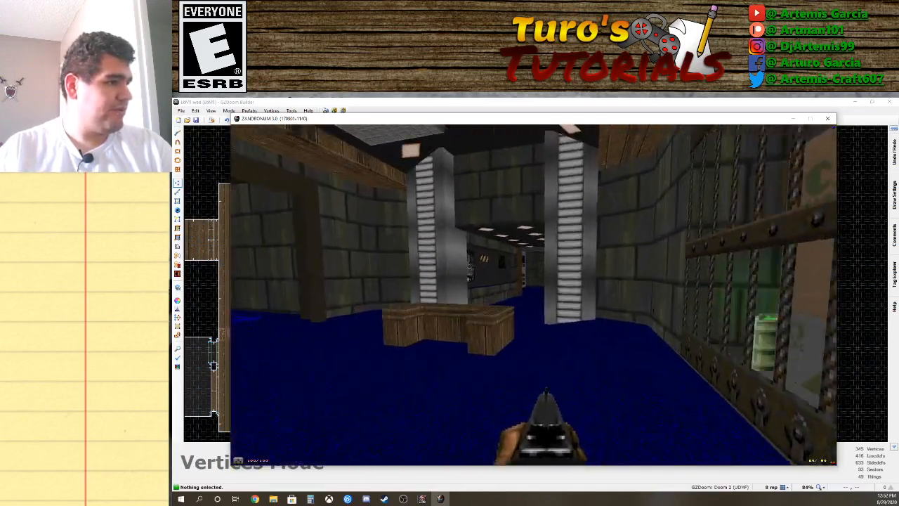
Inspect the computer bank and surroundings of the stone-walled computer room in the running game.
{"action": "key", "text": "w"}
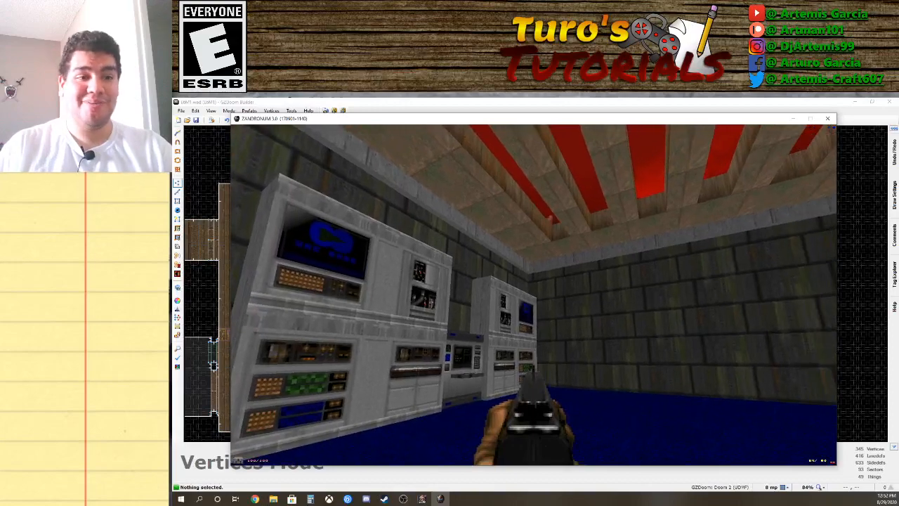
{"action": "key", "text": "Right"}
{"action": "key", "text": "Up"}
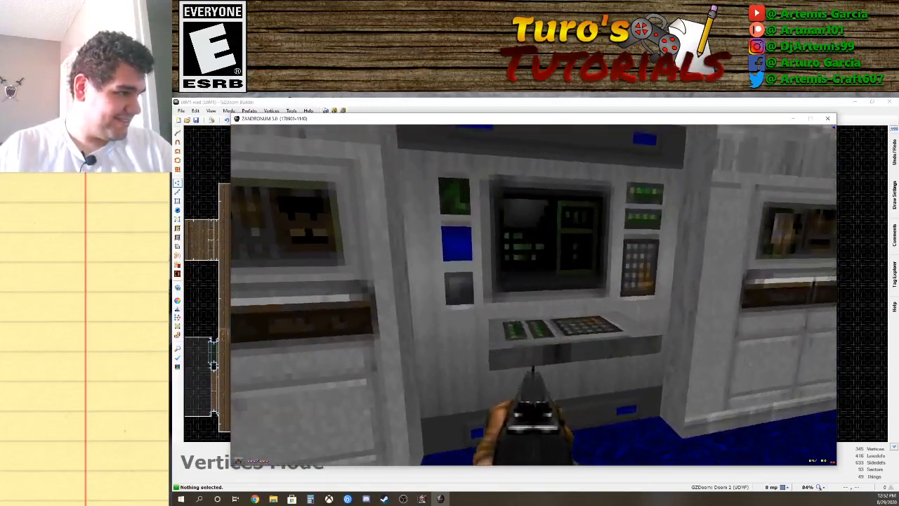
{"action": "key", "text": "Left"}
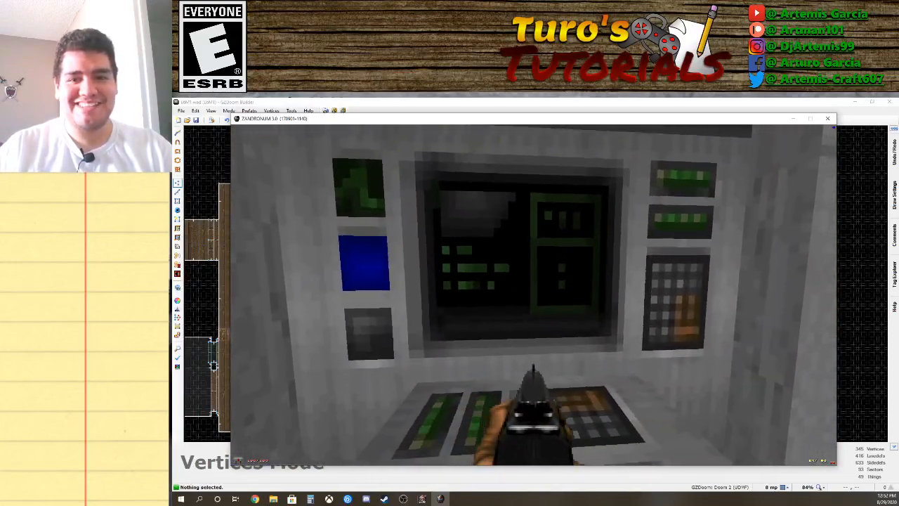
{"action": "key", "text": "s"}
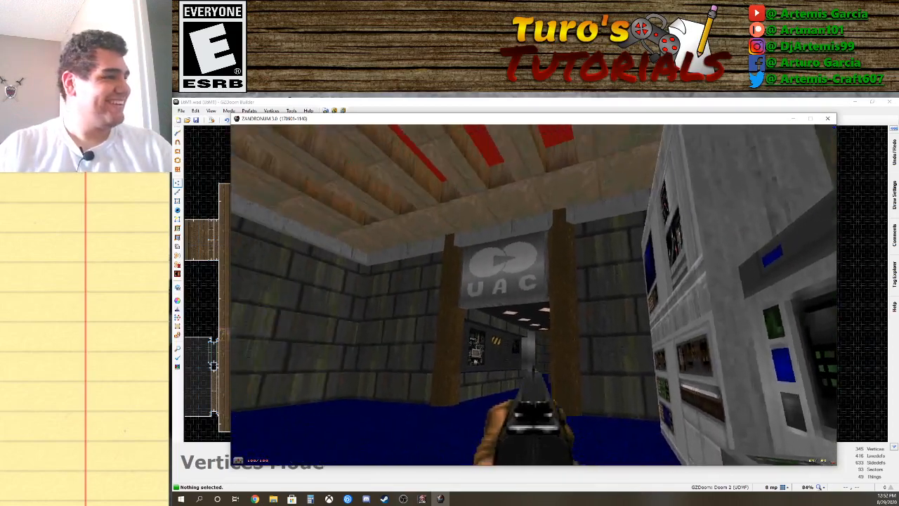
{"action": "key", "text": "w"}
Walk into the large wood-ceilinged room and examine the two passages to the outdoor area in the running game.
{"action": "key", "text": "w"}
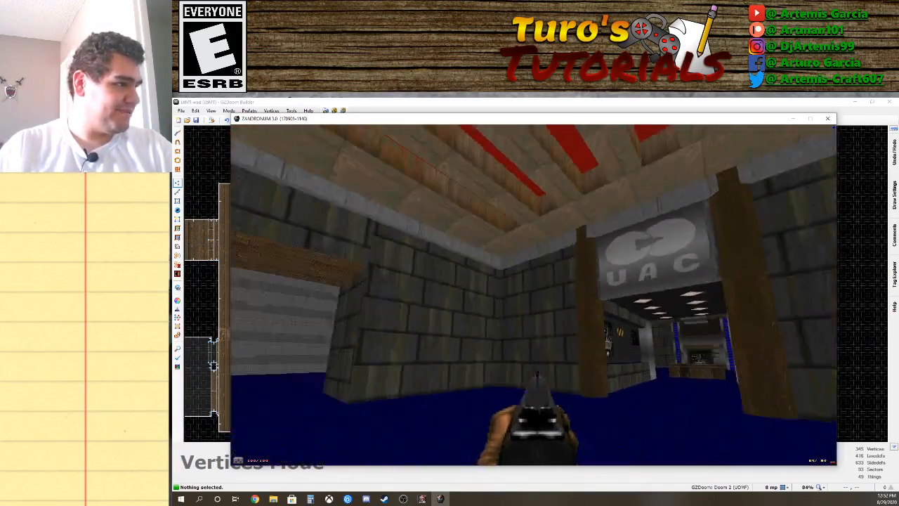
{"action": "key", "text": "w"}
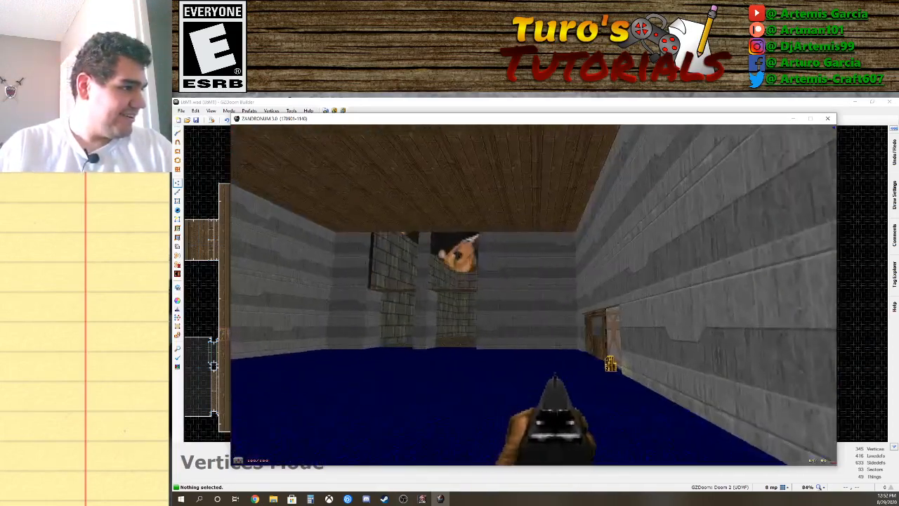
{"action": "key", "text": "Left"}
{"action": "key", "text": "Up"}
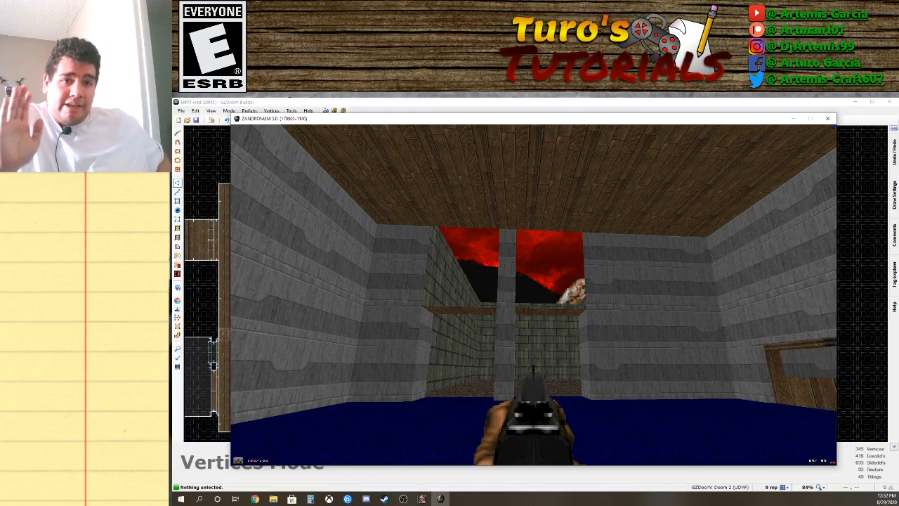
{"action": "key", "text": "Left"}
{"action": "key", "text": "Up"}
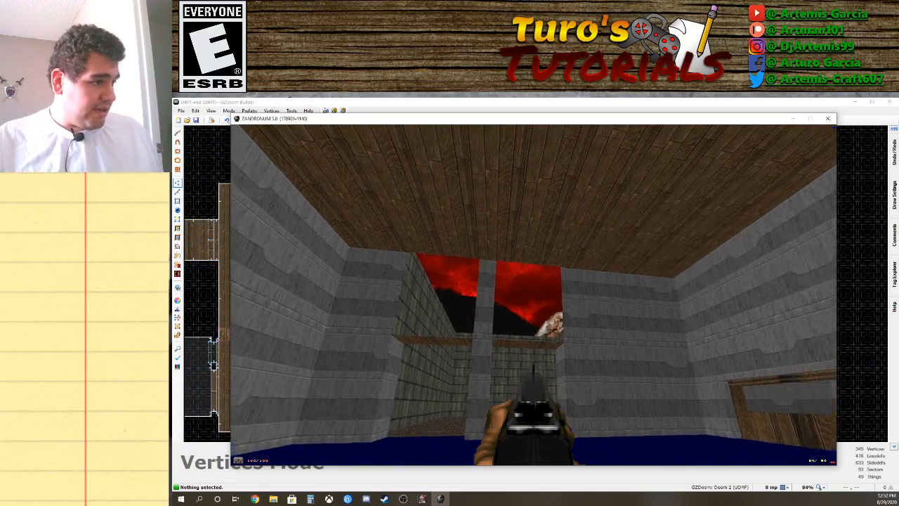
{"action": "key", "text": "Right"}
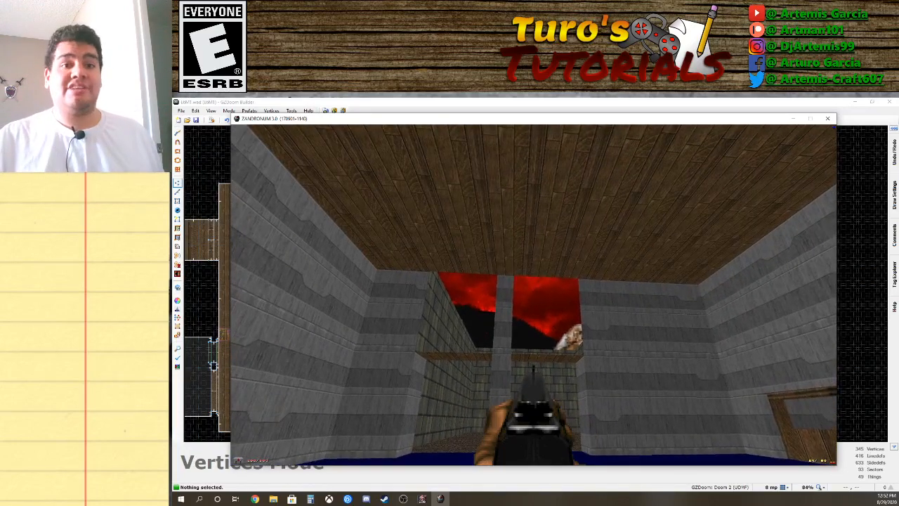
{"action": "key", "text": "Left"}
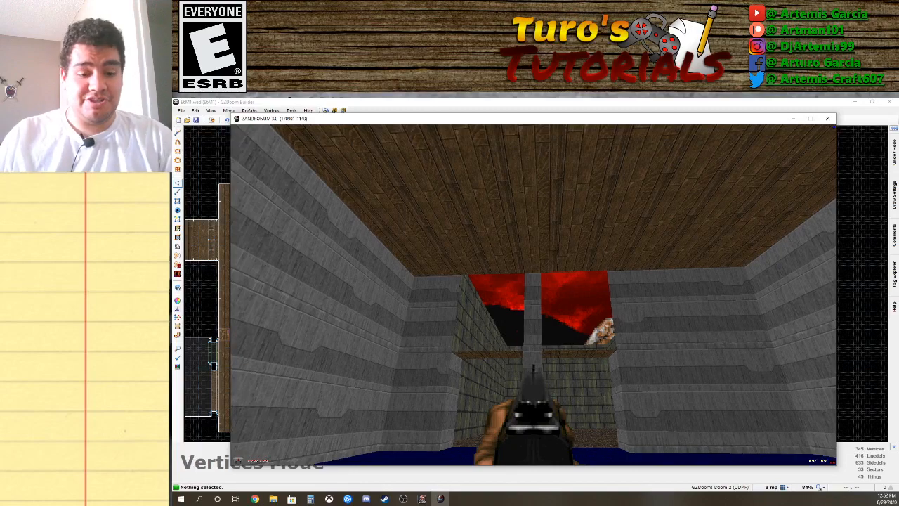
Approach the pillar between the two outdoor passages in the running game and look back across the blue-floored room.
{"action": "key", "text": "Left"}
{"action": "key", "text": "w"}
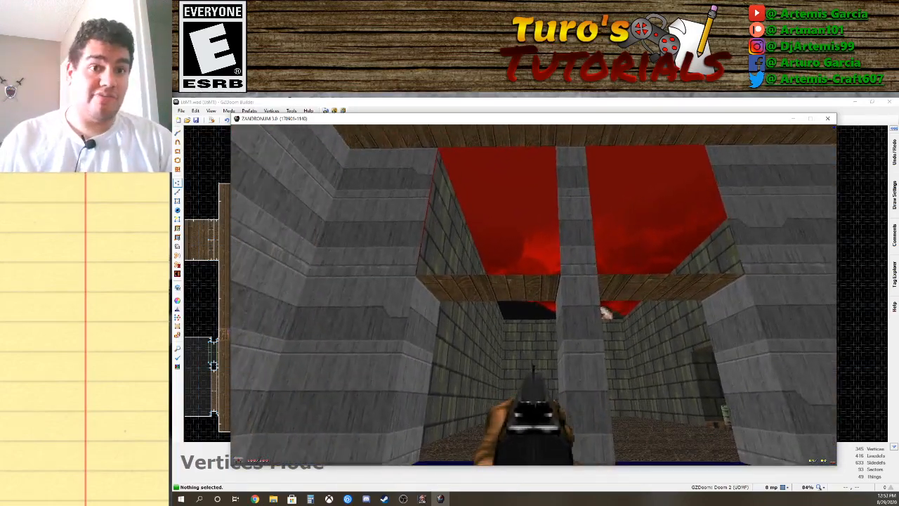
{"action": "key", "text": "w"}
{"action": "key", "text": "Right"}
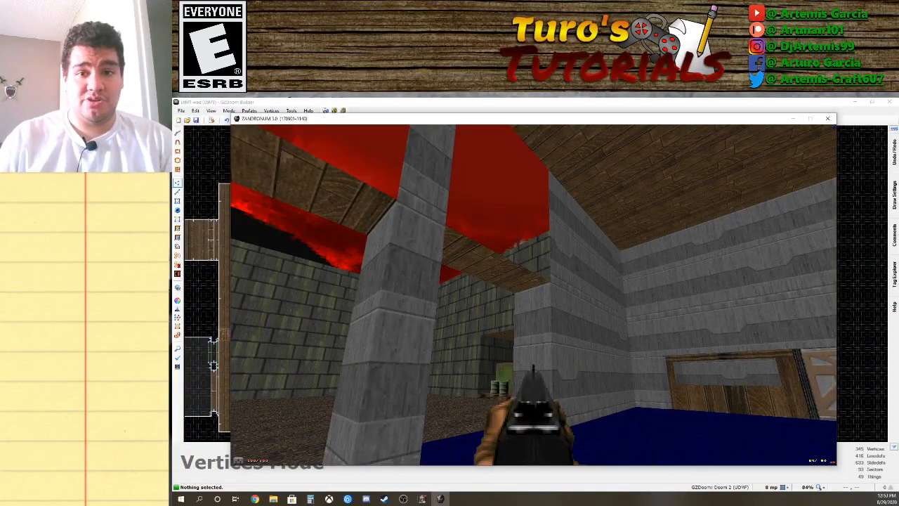
{"action": "key", "text": "w"}
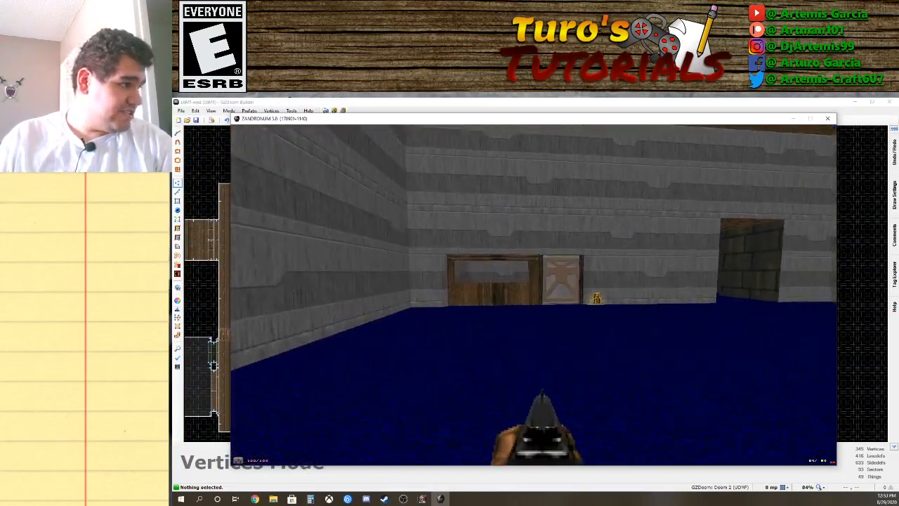
Walk through the door beside the wooden window wall into the small room and test reopening the door from inside.
{"action": "key", "text": "Left"}
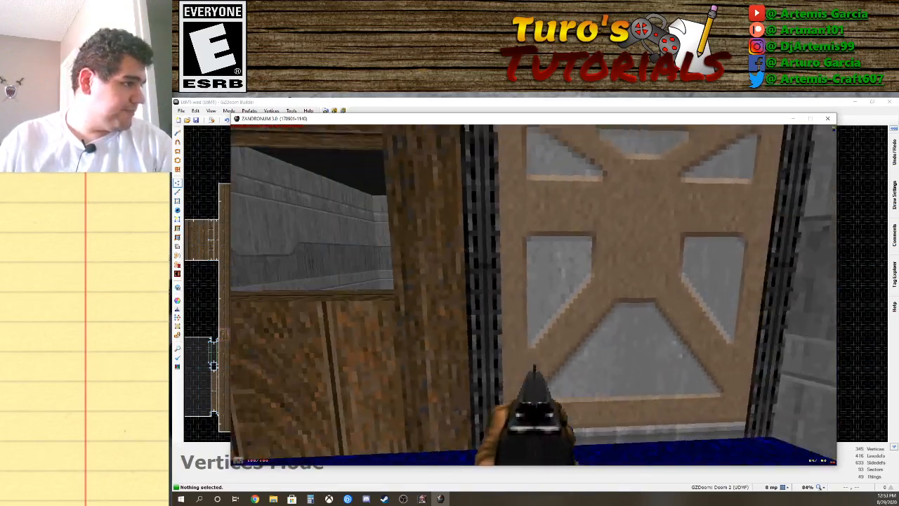
{"action": "key", "text": "Up"}
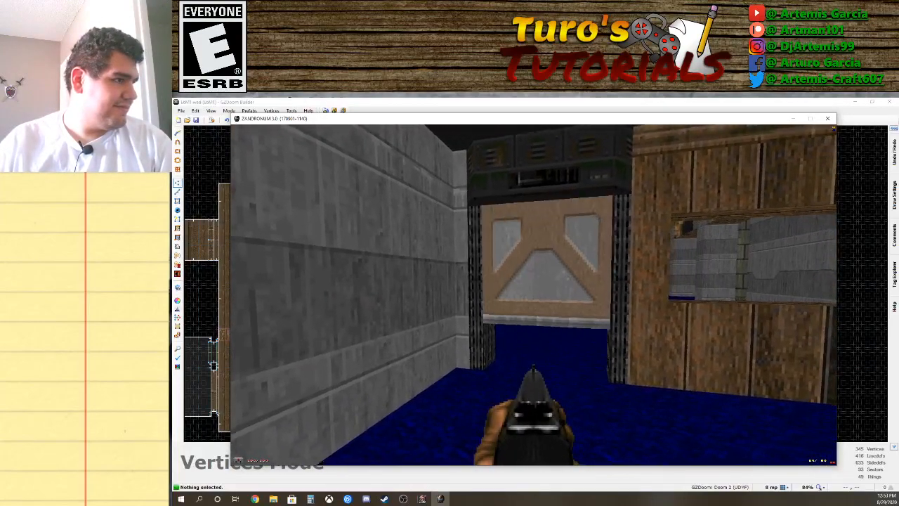
{"action": "key", "text": "Up"}
{"action": "key", "text": "space"}
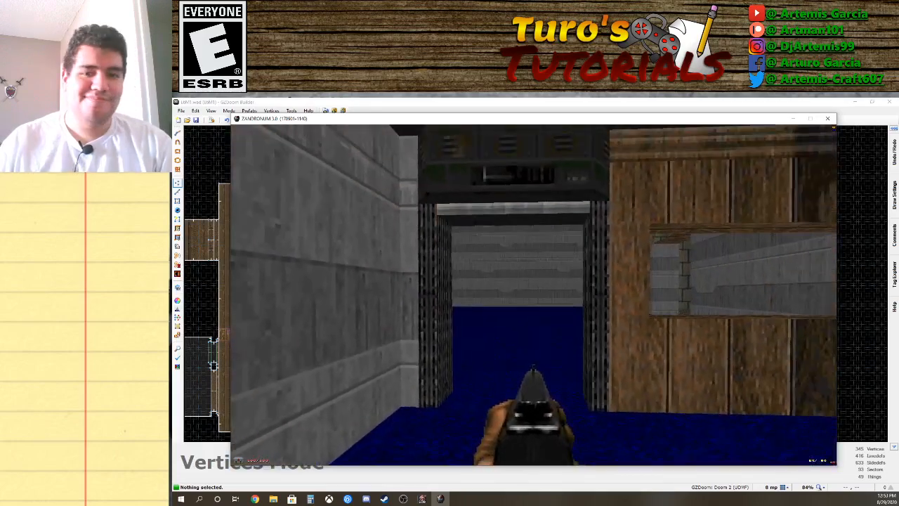
{"action": "key", "text": "w"}
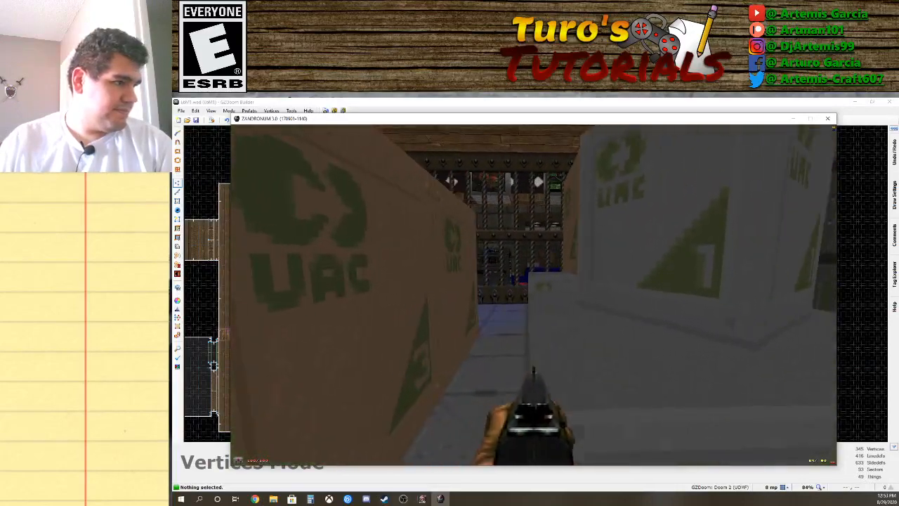
Inspect the UAC crate alcove and the barred opening by the blue armor in the running game, and quit the test play.
{"action": "key", "text": "w"}
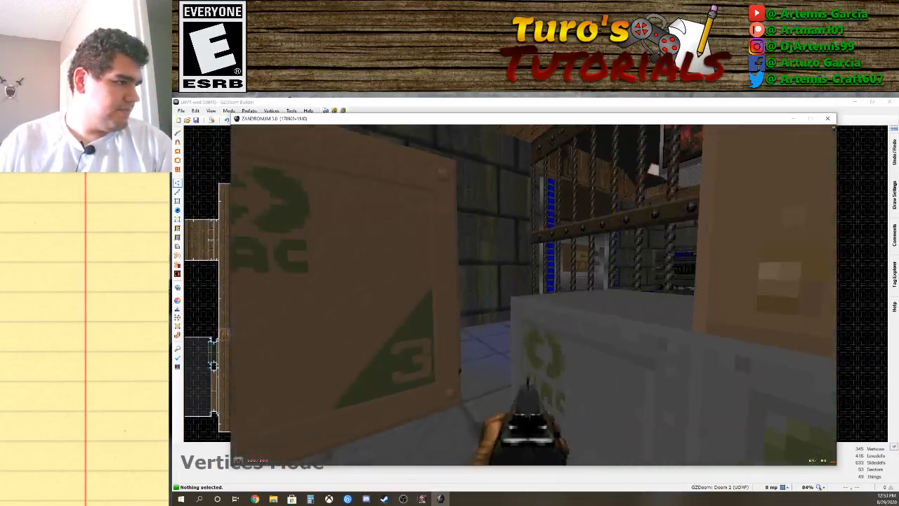
{"action": "key", "text": "s"}
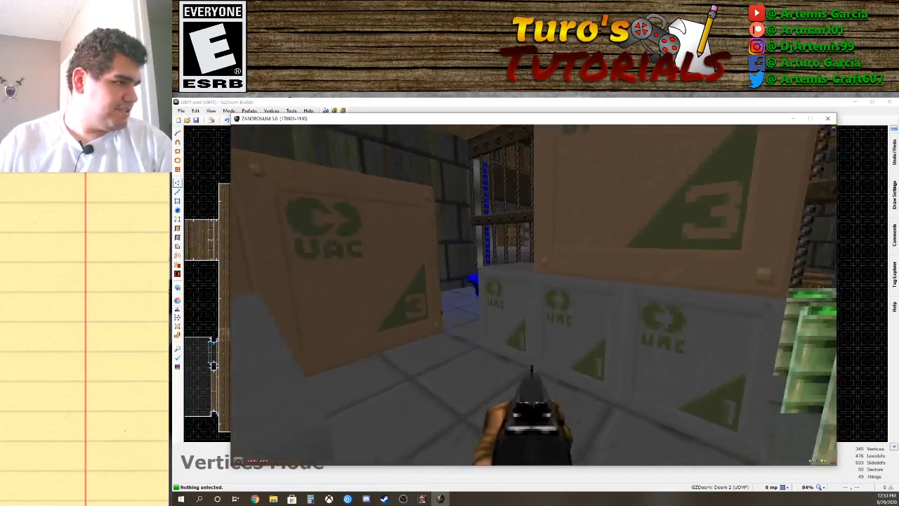
{"action": "key", "text": "w"}
{"action": "key", "text": "w"}
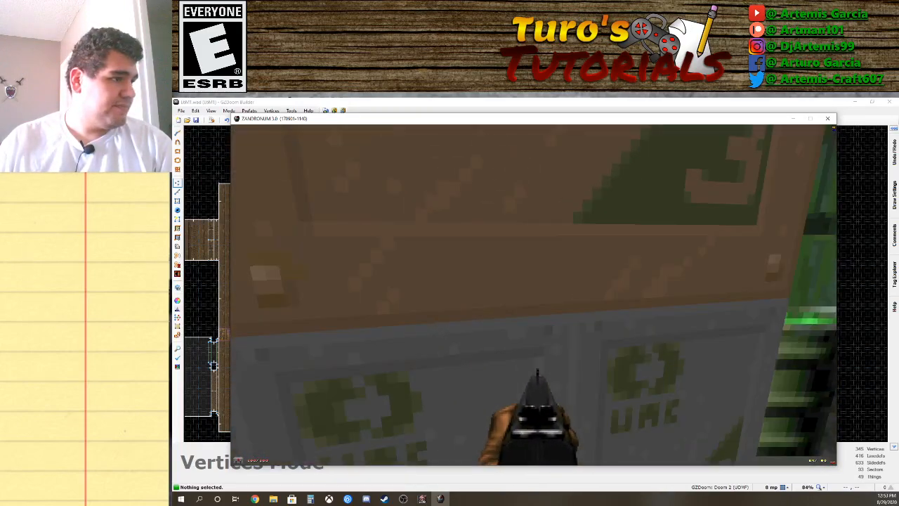
{"action": "key", "text": "w"}
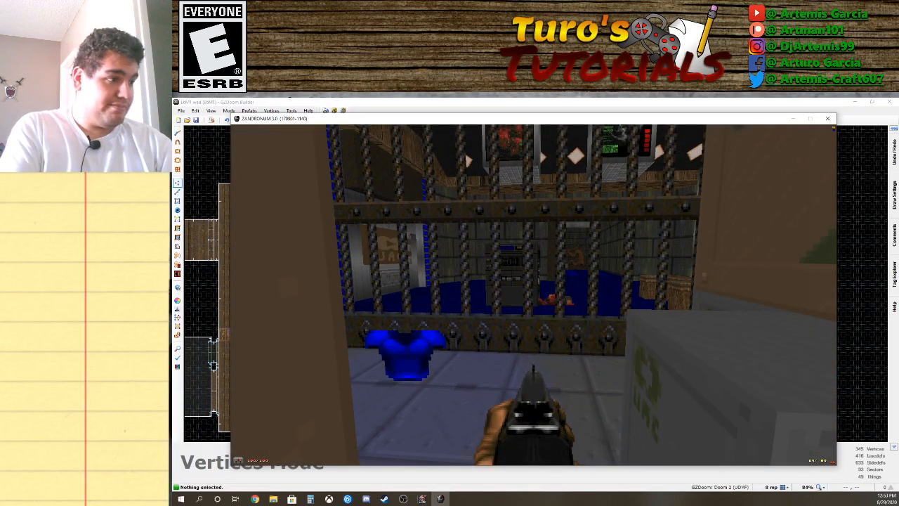
{"action": "key", "text": "Escape"}
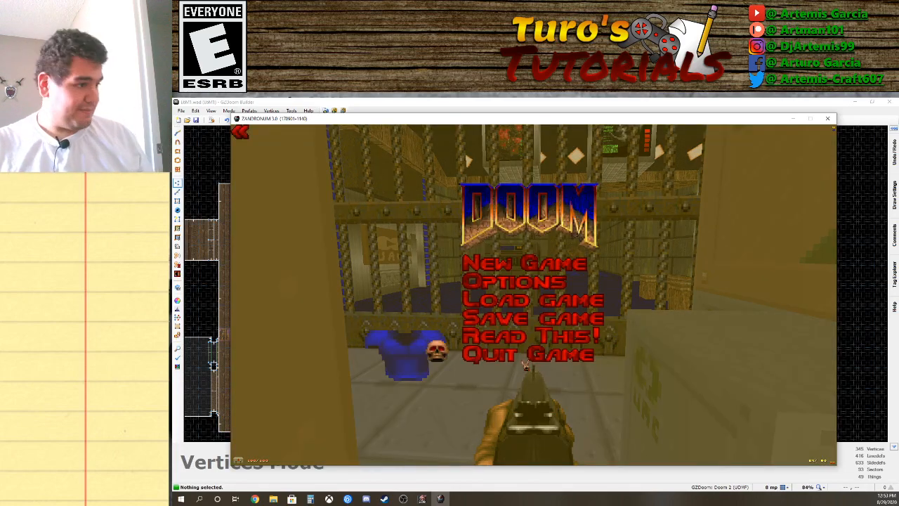
{"action": "left_click", "coordinate": [526, 356]}
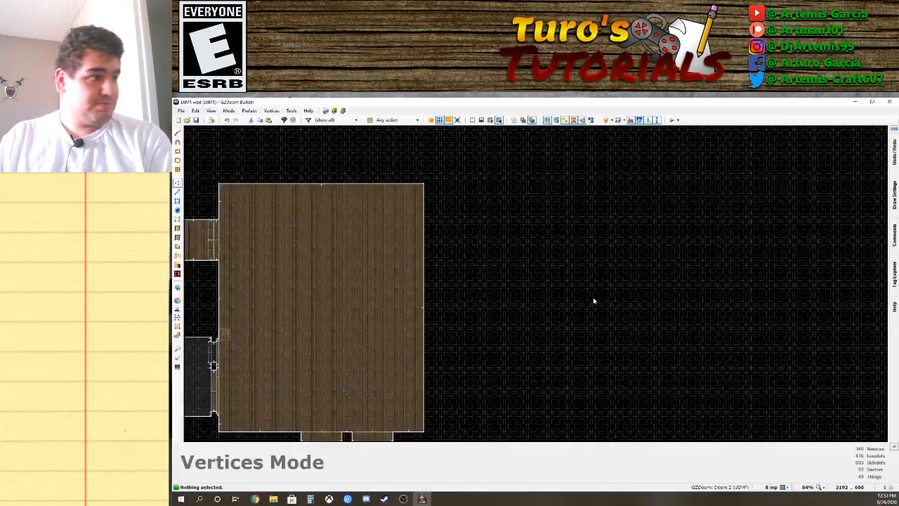
Examine the 2D map layout around the large wood-floored room, the small side room, the outdoor area and the crate alcove.
{"action": "key", "text": "Down"}
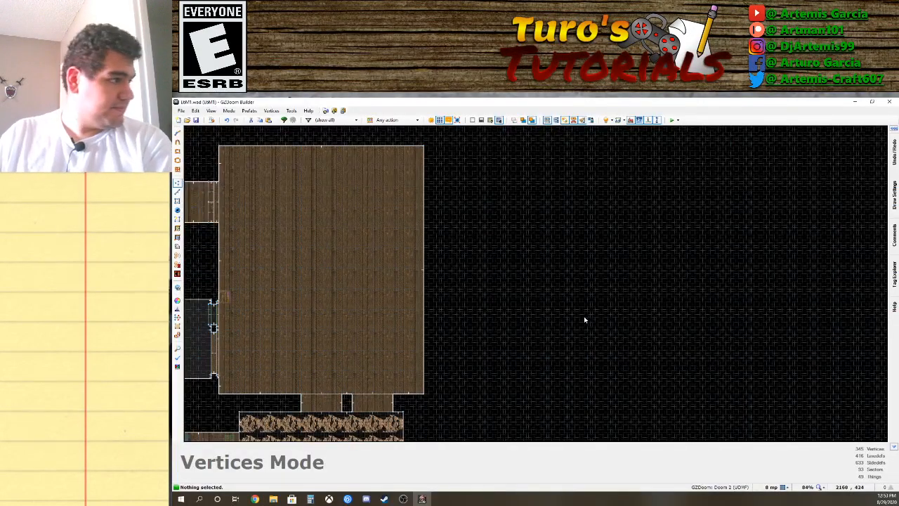
{"action": "key", "text": "Left"}
{"action": "key", "text": "Left"}
{"action": "key", "text": "Down"}
{"action": "key", "text": "Left"}
{"action": "key", "text": "Left"}
{"action": "key", "text": "Left"}
{"action": "key", "text": "Down"}
{"action": "key", "text": "Down"}
{"action": "key", "text": "Down"}
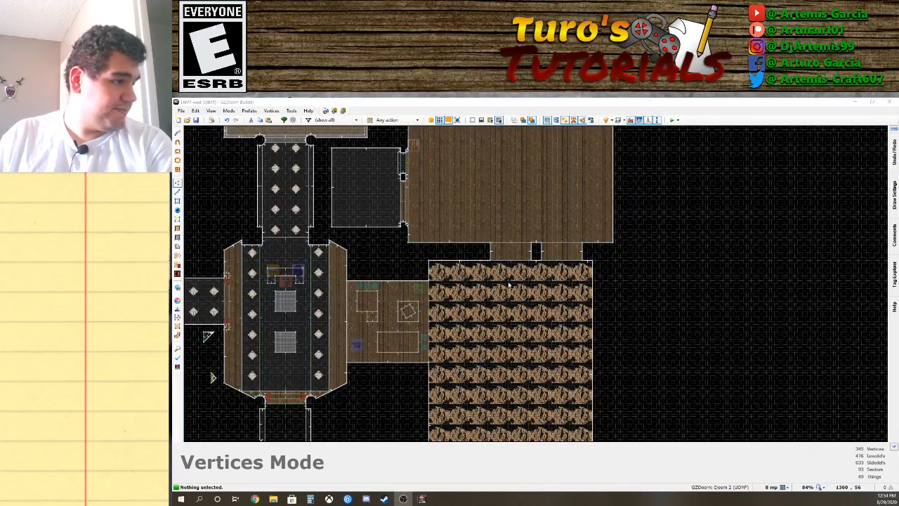
{"action": "key", "text": "Up"}
{"action": "key", "text": "Up"}
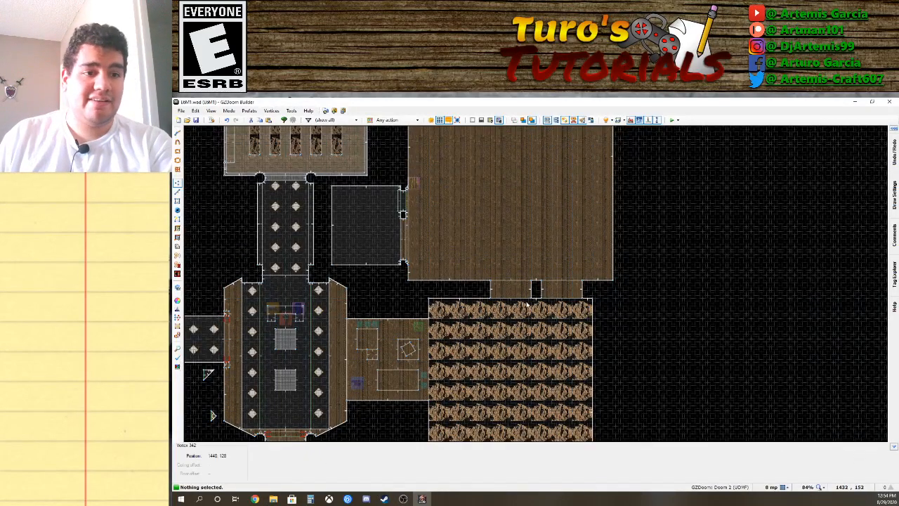
{"action": "key", "text": "Left"}
{"action": "key", "text": "Left"}
{"action": "key", "text": "Left"}
{"action": "key", "text": "Up"}
{"action": "key", "text": "Up"}
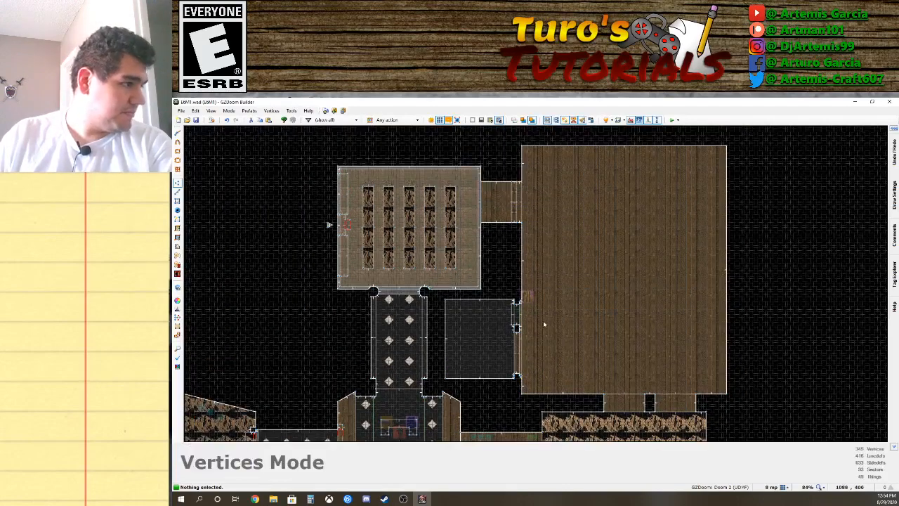
{"action": "scroll", "coordinate": [543, 320], "scroll_direction": "up", "scroll_amount": 5}
{"action": "key", "text": "Down"}
{"action": "key", "text": "Down"}
{"action": "key", "text": "Down"}
{"action": "key", "text": "Down"}
{"action": "key", "text": "Down"}
{"action": "key", "text": "Down"}
{"action": "key", "text": "Down"}
{"action": "key", "text": "Down"}
{"action": "key", "text": "Down"}
{"action": "key", "text": "Down"}
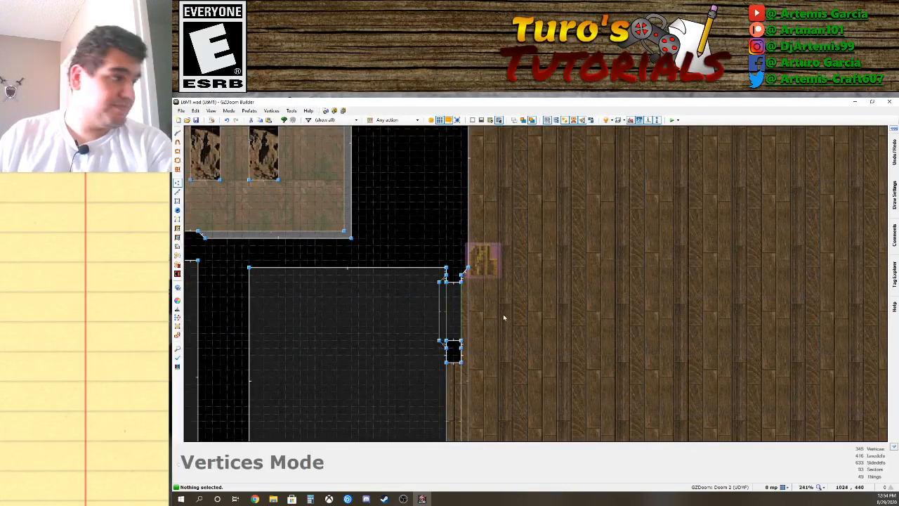
{"action": "scroll", "coordinate": [535, 307], "scroll_direction": "down", "scroll_amount": 3}
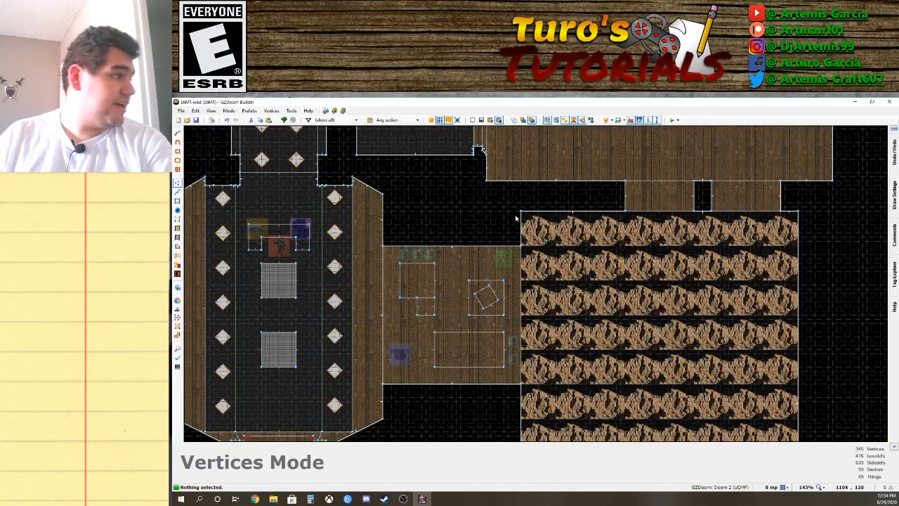
In the 3D view, apply the GRAYBIG texture to the missing lower front side of the crate alcove's entrance ledge.
{"action": "key", "text": "q"}
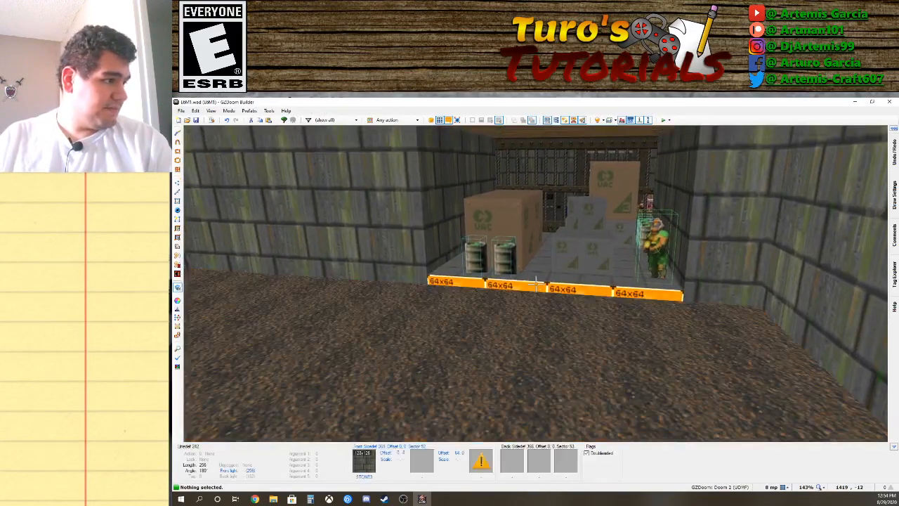
{"action": "right_click", "coordinate": [537, 286]}
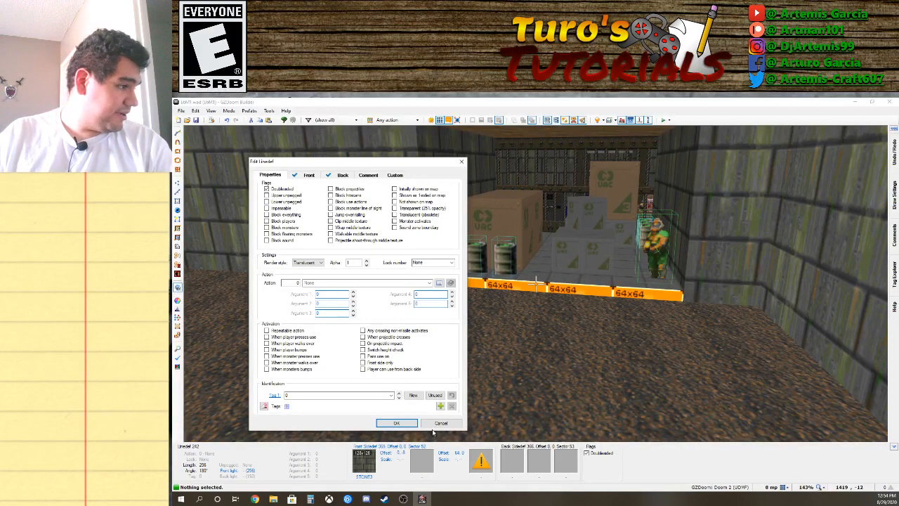
{"action": "left_click", "coordinate": [441, 422]}
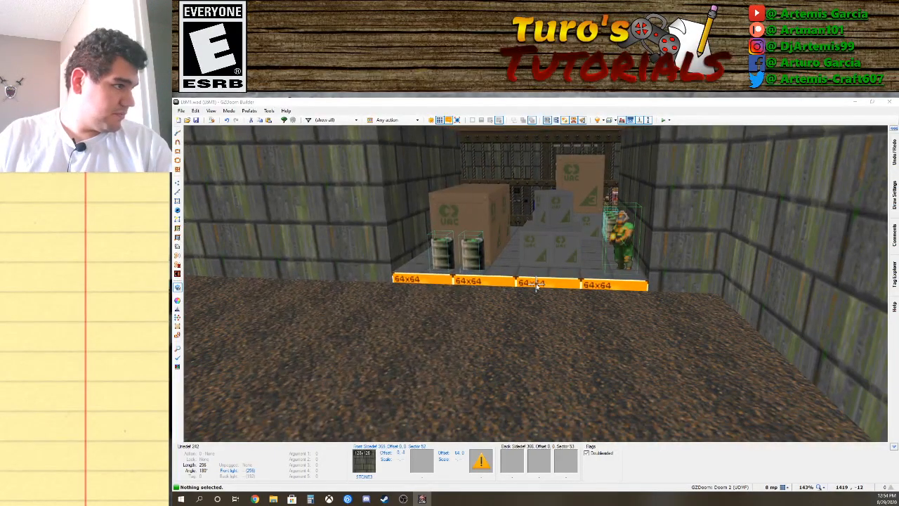
{"action": "right_click", "coordinate": [536, 284]}
{"action": "left_click", "coordinate": [310, 176]}
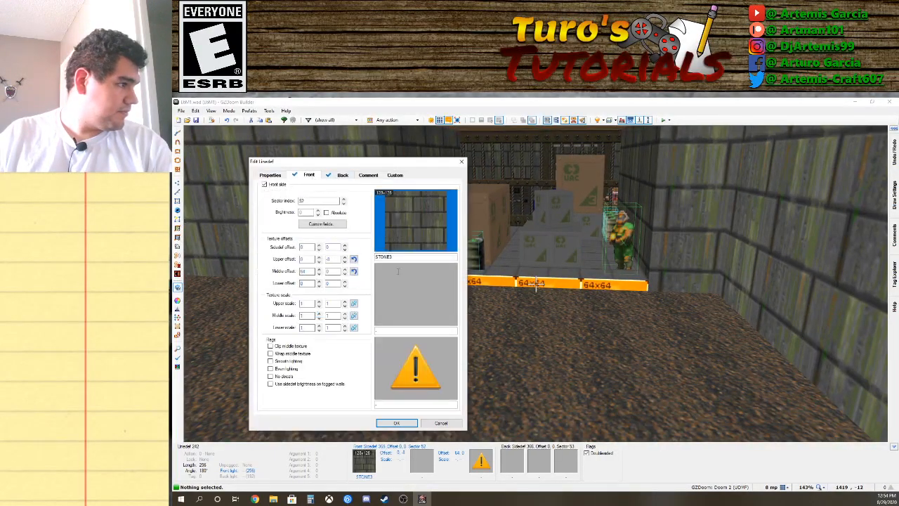
{"action": "left_click", "coordinate": [421, 370]}
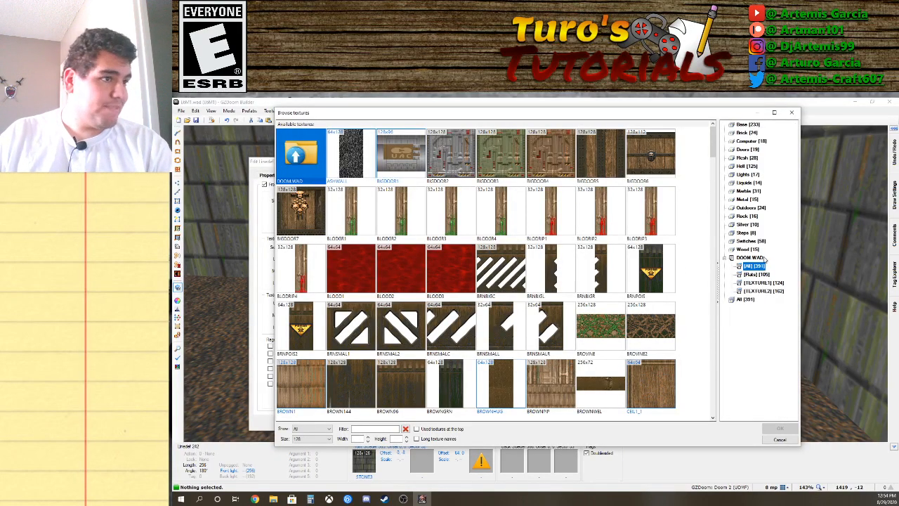
{"action": "left_click", "coordinate": [763, 290]}
{"action": "scroll", "coordinate": [560, 295], "scroll_direction": "down", "scroll_amount": 3}
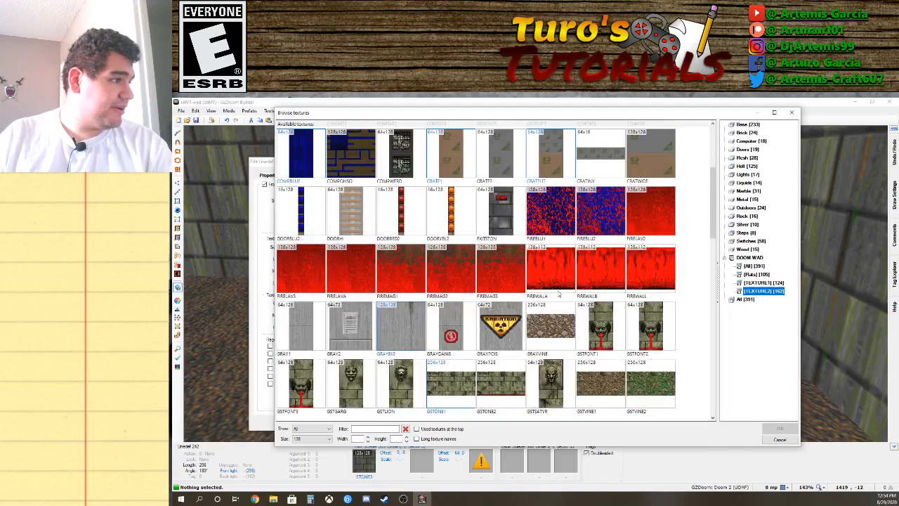
{"action": "scroll", "coordinate": [559, 295], "scroll_direction": "down", "scroll_amount": 2}
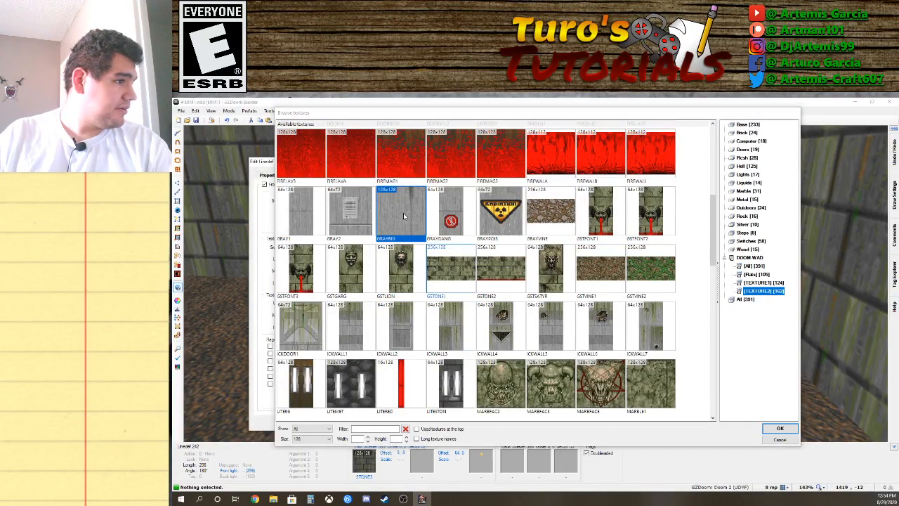
{"action": "double_click", "coordinate": [414, 225]}
{"action": "left_click", "coordinate": [396, 423]}
Set the crate alcove's floor height to -4.
{"action": "key", "text": "w"}
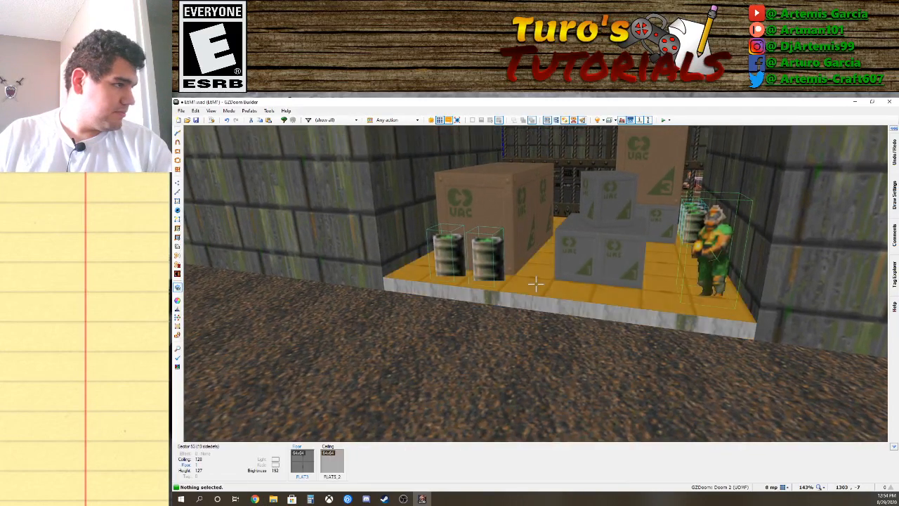
{"action": "scroll", "coordinate": [535, 283], "scroll_direction": "down", "scroll_amount": 1}
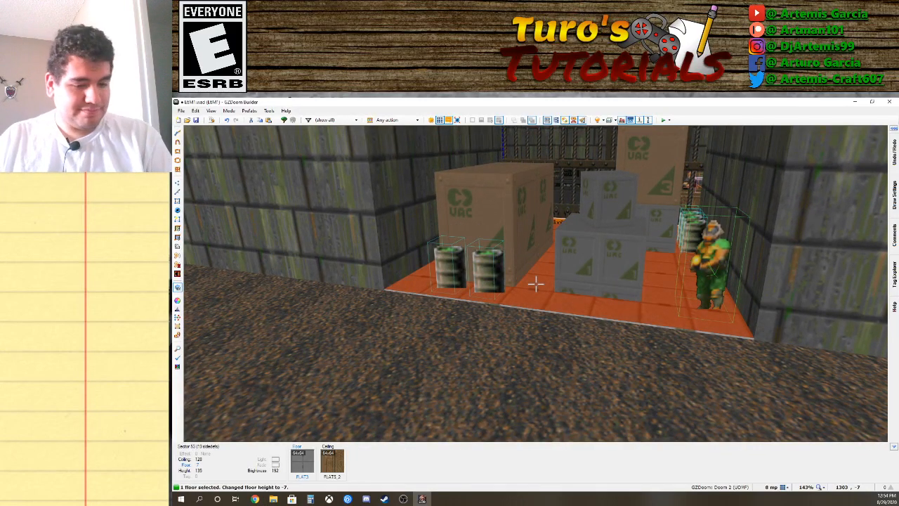
{"action": "scroll", "coordinate": [535, 283], "scroll_direction": "down", "scroll_amount": 1}
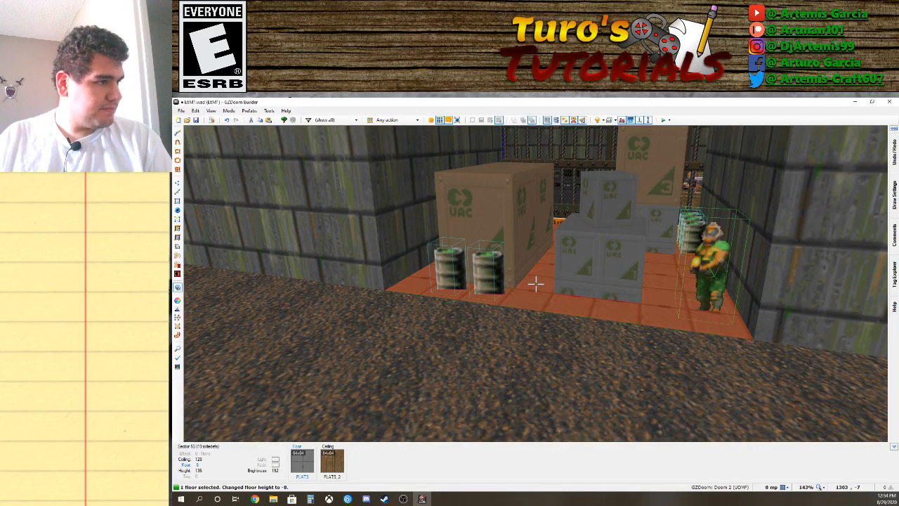
{"action": "scroll", "coordinate": [535, 283], "scroll_direction": "up", "scroll_amount": 4}
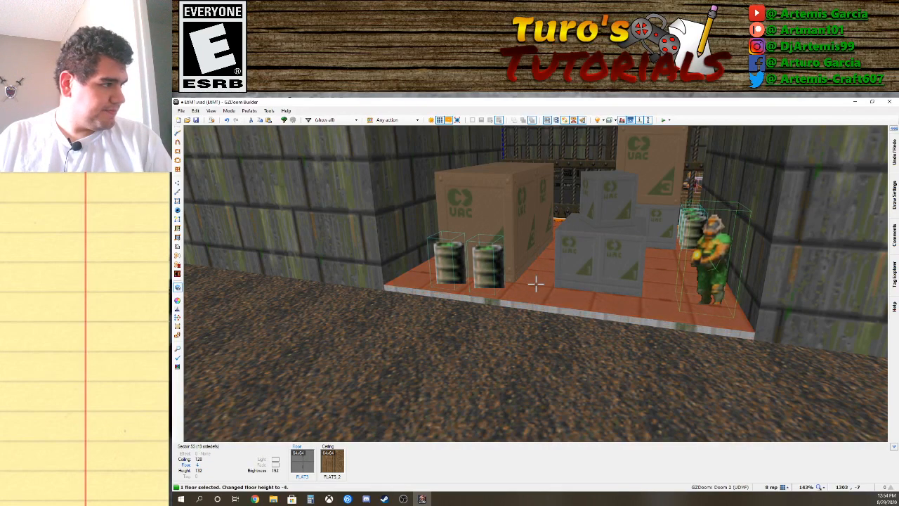
{"action": "left_click", "coordinate": [535, 284]}
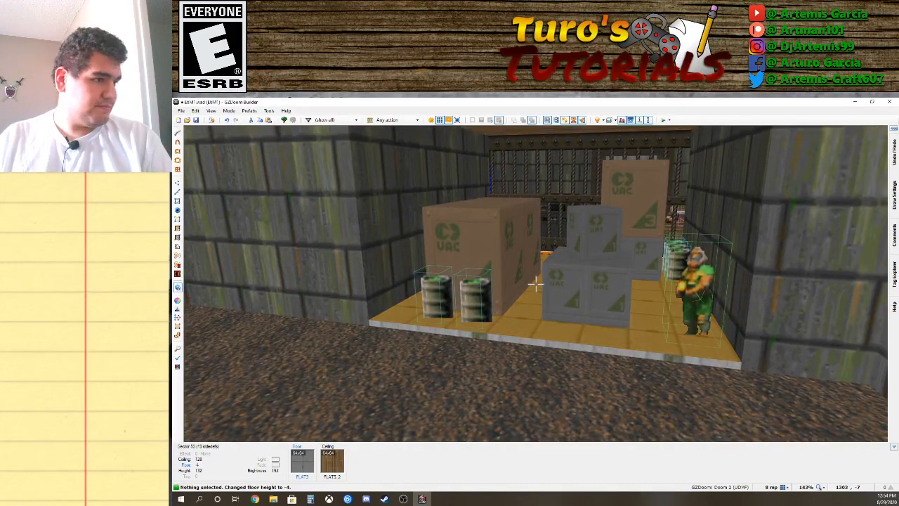
Copy the GRAYBIG texture from the alcove's front ledge onto the lower wall strip beneath the barred opening.
{"action": "key", "text": "w"}
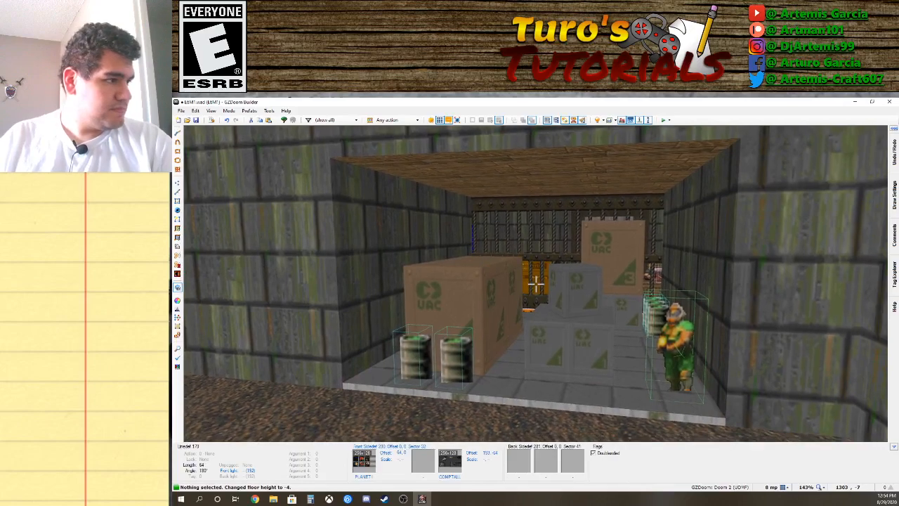
{"action": "key", "text": "w"}
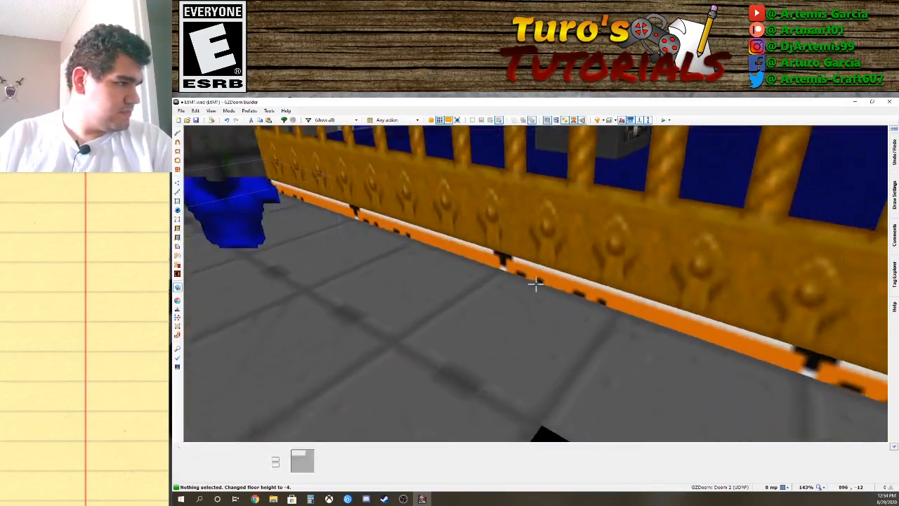
{"action": "key", "text": "w"}
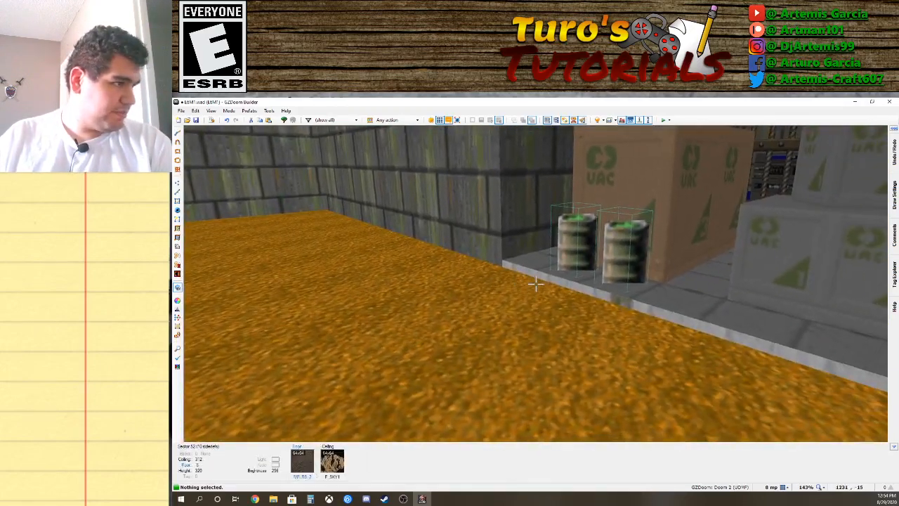
{"action": "key", "text": "ctrl+c"}
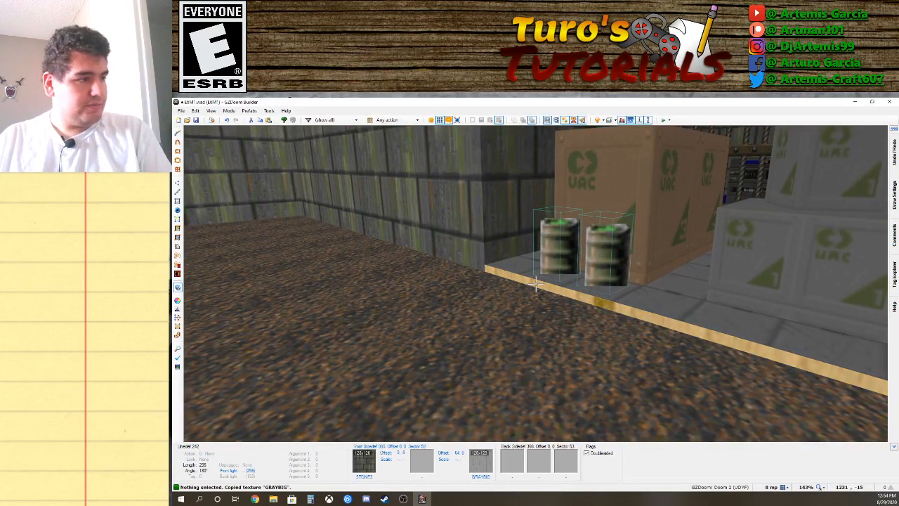
{"action": "key", "text": "a"}
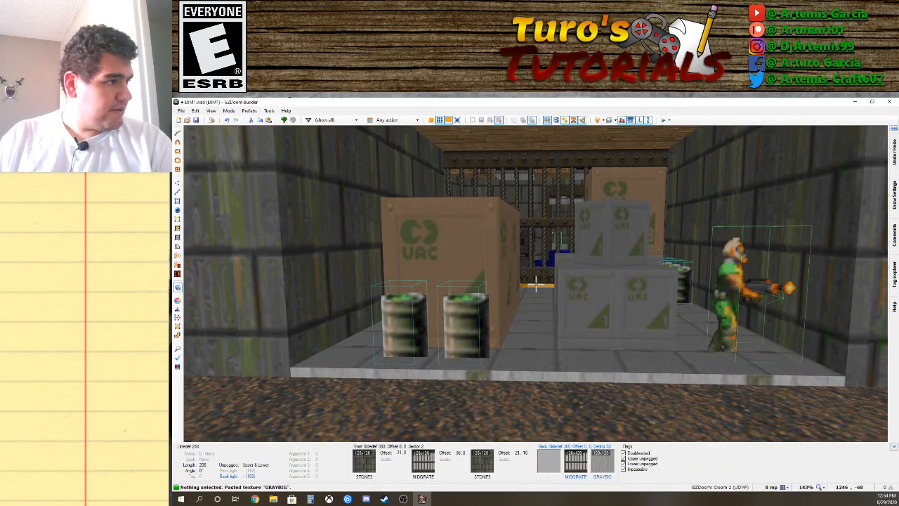
Select the five crate-top floors in the alcove and lower them together, bringing the low crates to height 27.
{"action": "key", "text": "w"}
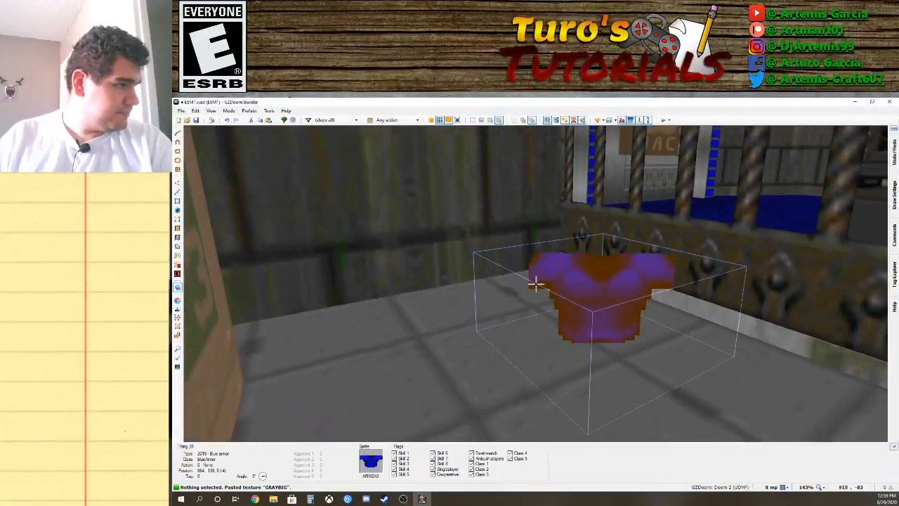
{"action": "key", "text": "s"}
{"action": "key", "text": "a"}
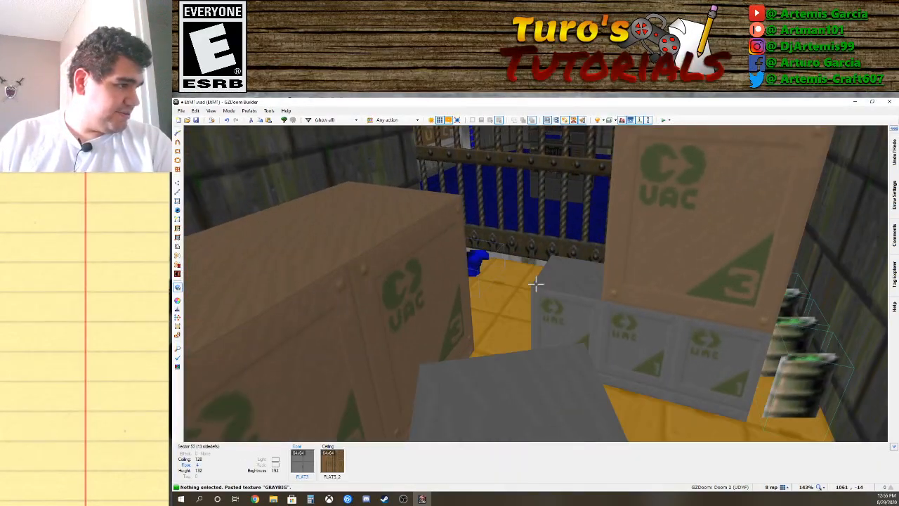
{"action": "left_click", "coordinate": [535, 283]}
{"action": "left_click", "coordinate": [536, 284]}
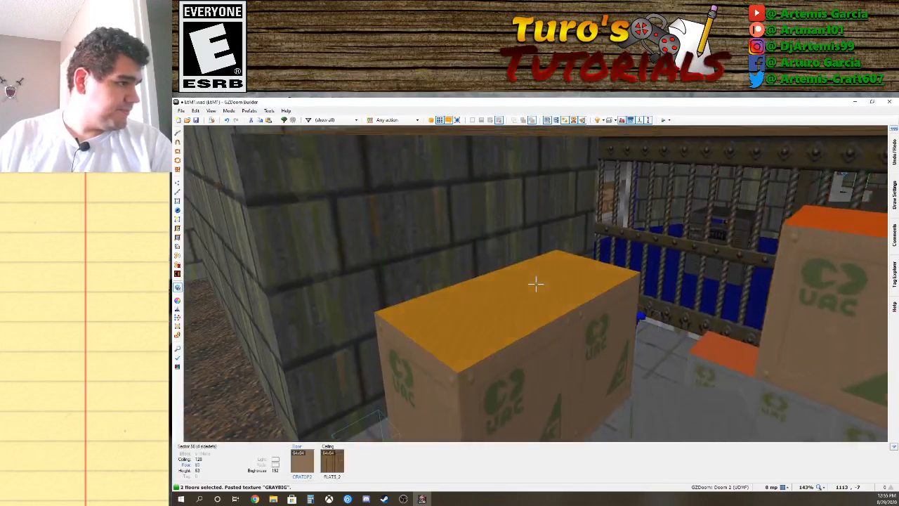
{"action": "left_click", "coordinate": [536, 284]}
{"action": "key", "text": "d"}
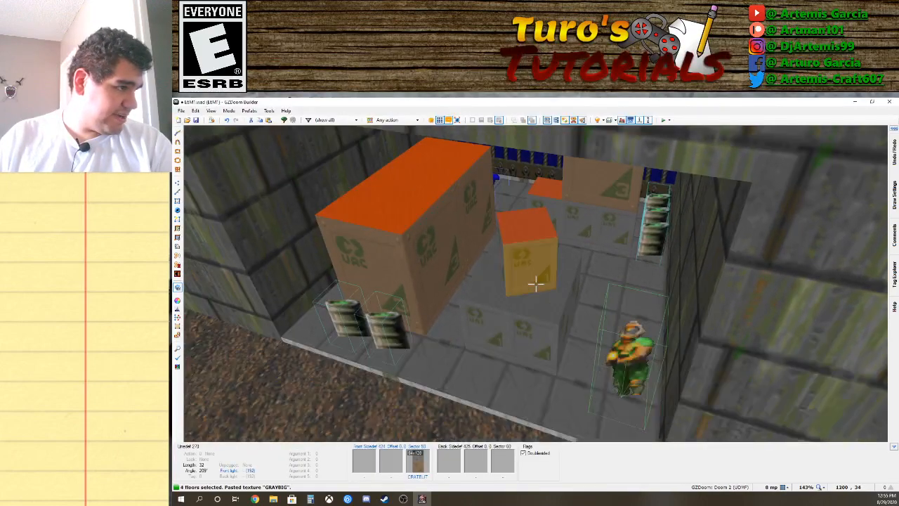
{"action": "left_click", "coordinate": [536, 283]}
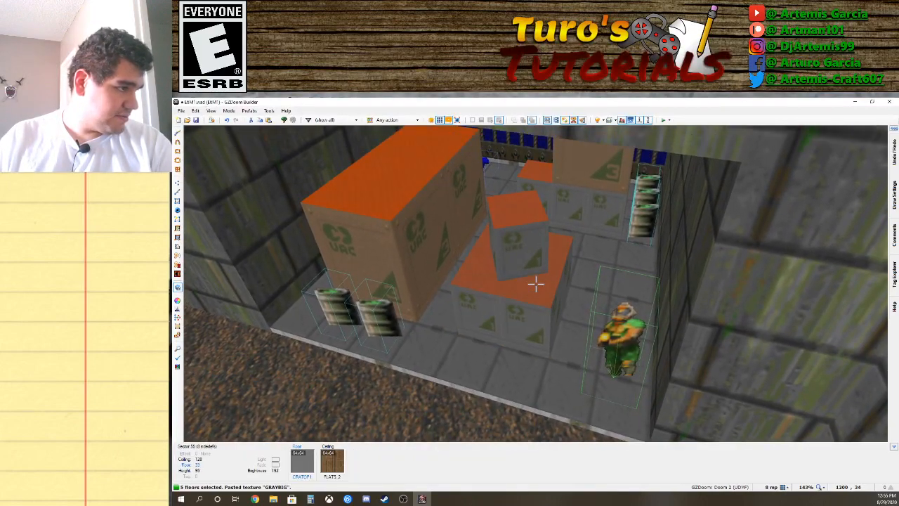
{"action": "scroll", "coordinate": [536, 284], "scroll_direction": "down", "scroll_amount": 1}
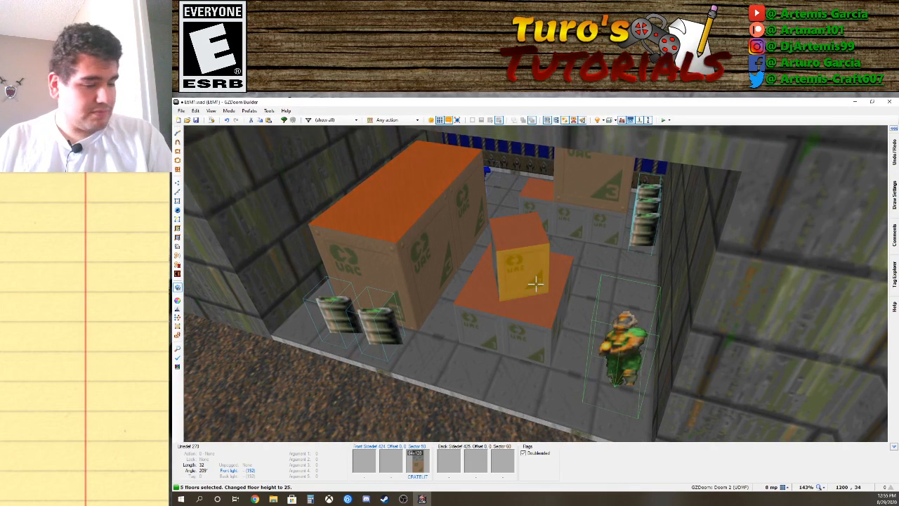
{"action": "scroll", "coordinate": [536, 283], "scroll_direction": "up", "scroll_amount": 2}
{"action": "scroll", "coordinate": [536, 283], "scroll_direction": "up", "scroll_amount": 1}
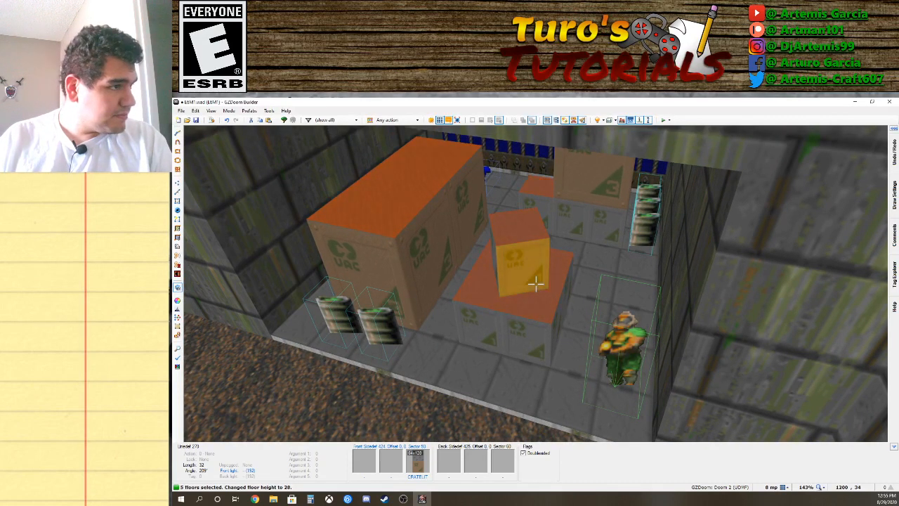
{"action": "scroll", "coordinate": [536, 284], "scroll_direction": "down", "scroll_amount": 1}
Narrow the selection to the single small crate beside the tall rear crate and set its floor height to -4.
{"action": "left_click", "coordinate": [536, 284]}
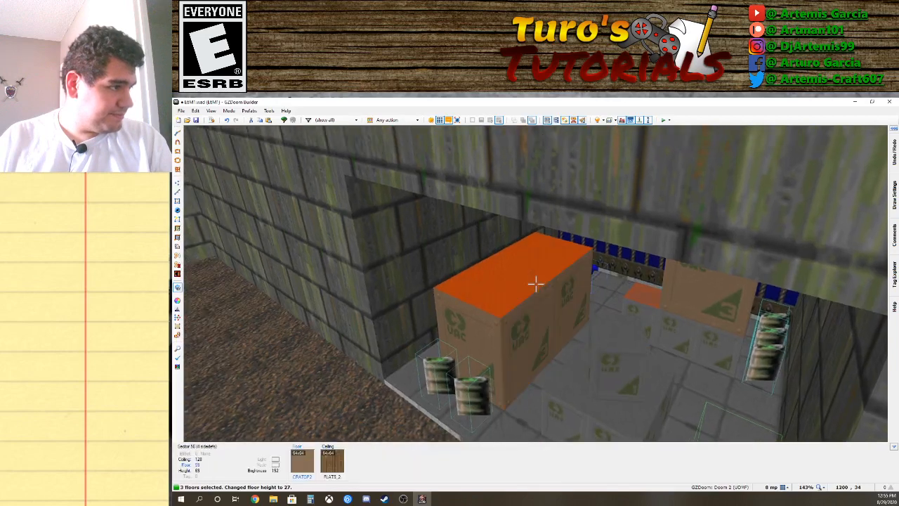
{"action": "left_click", "coordinate": [536, 284]}
{"action": "left_click", "coordinate": [536, 283]}
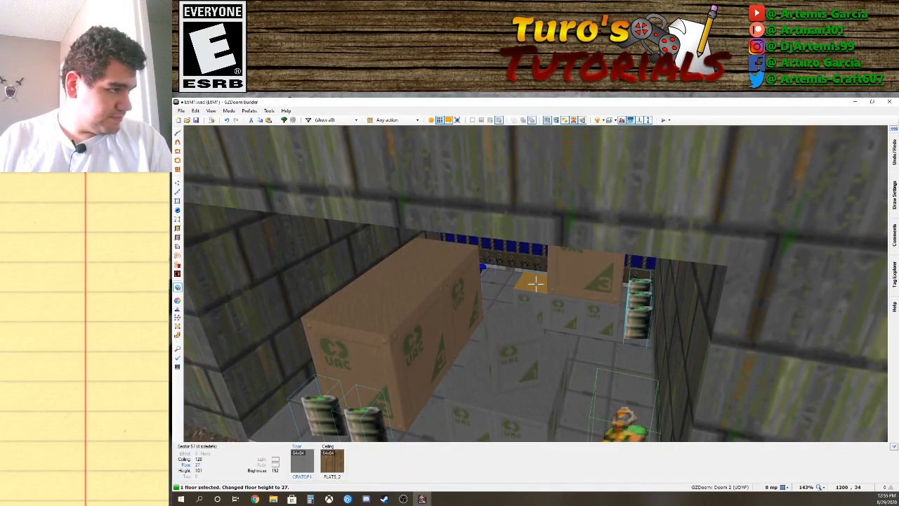
{"action": "left_click", "coordinate": [536, 283]}
{"action": "scroll", "coordinate": [536, 283], "scroll_direction": "down", "scroll_amount": 2}
{"action": "scroll", "coordinate": [536, 284], "scroll_direction": "up", "scroll_amount": 3}
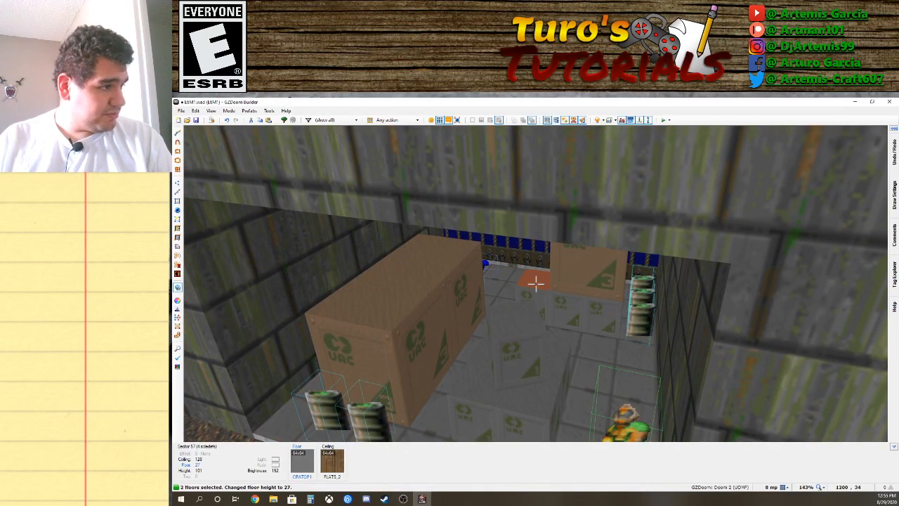
{"action": "scroll", "coordinate": [536, 283], "scroll_direction": "down", "scroll_amount": 1}
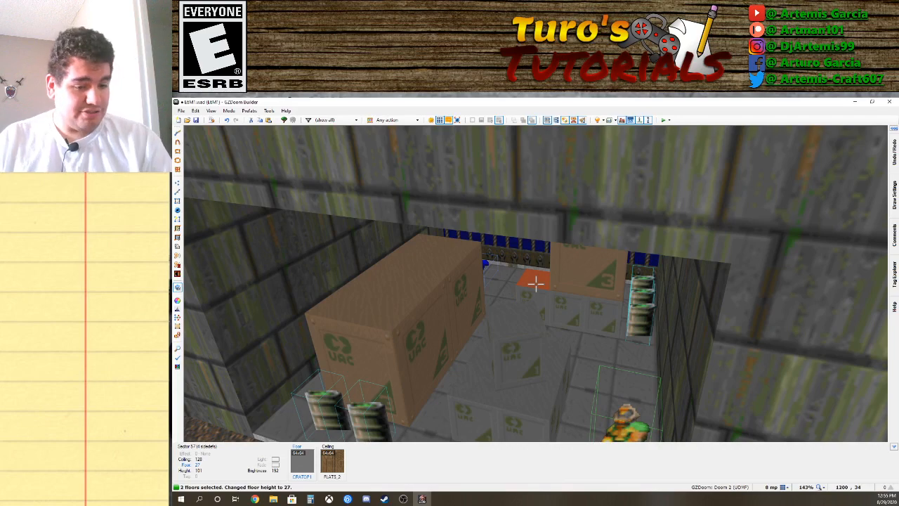
{"action": "key", "text": "w"}
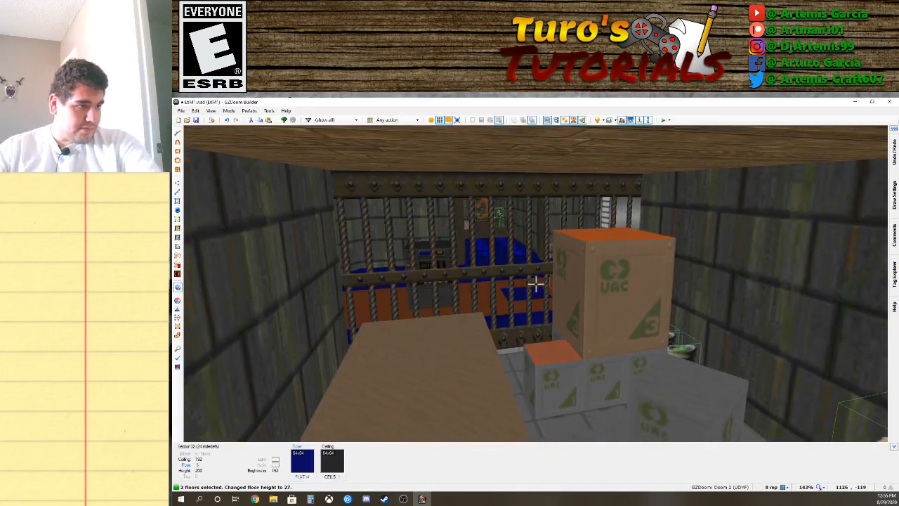
{"action": "left_click", "coordinate": [536, 284]}
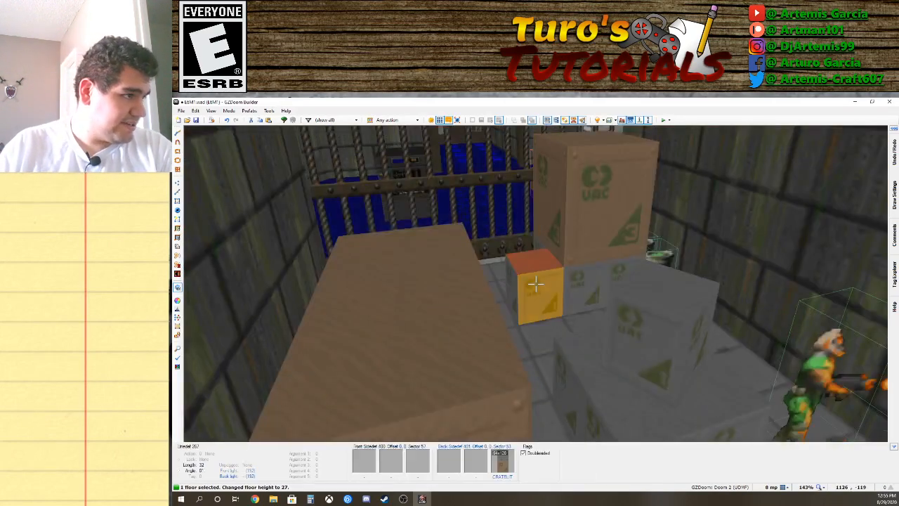
{"action": "scroll", "coordinate": [536, 283], "scroll_direction": "down", "scroll_amount": 4}
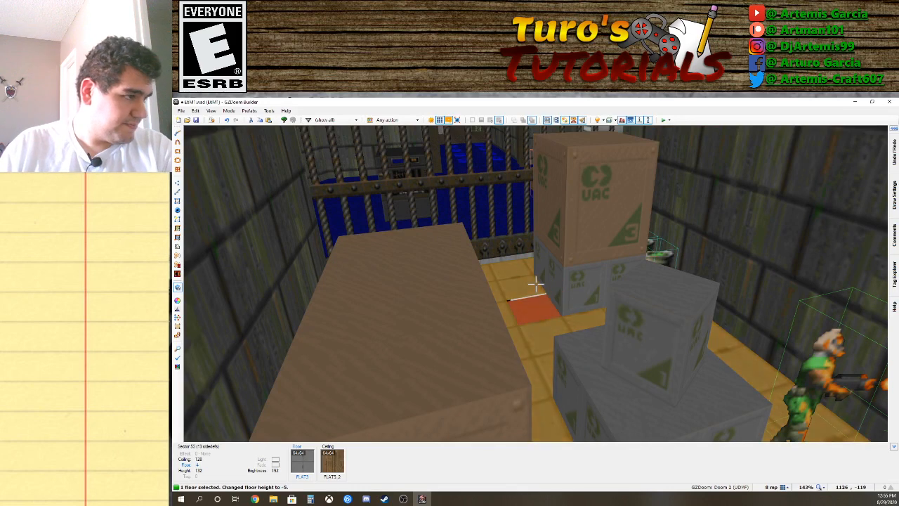
{"action": "scroll", "coordinate": [536, 283], "scroll_direction": "up", "scroll_amount": 1, "text": "shift"}
{"action": "left_click", "coordinate": [536, 284]}
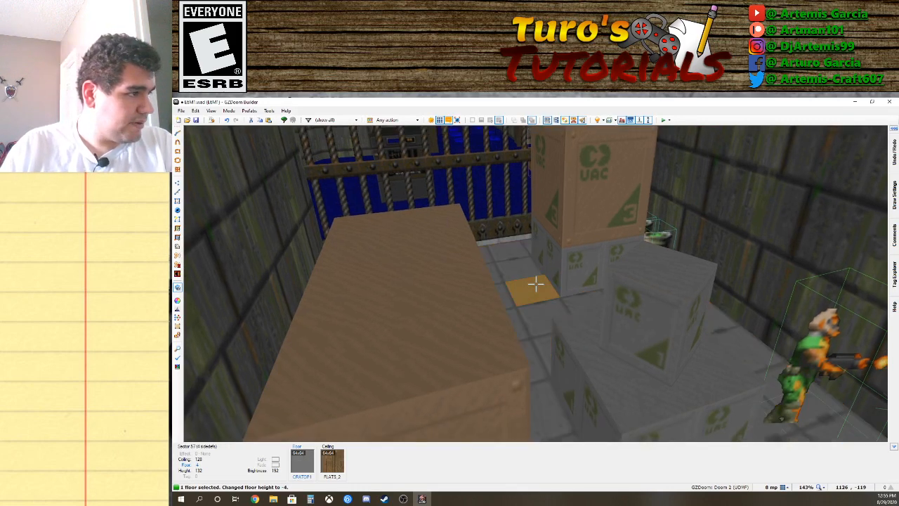
On the 2D map, assign tag 7 to the lowered small crate's sector.
{"action": "key", "text": "q"}
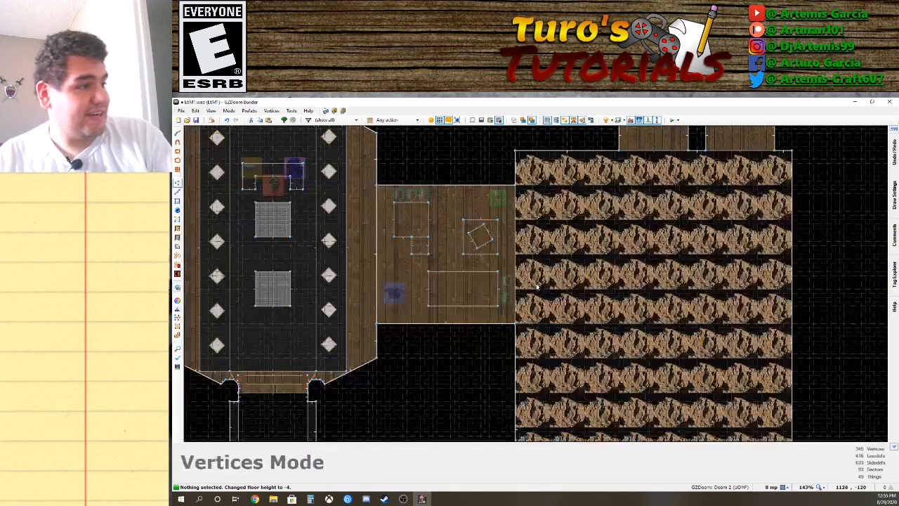
{"action": "scroll", "coordinate": [418, 255], "scroll_direction": "up", "scroll_amount": 6}
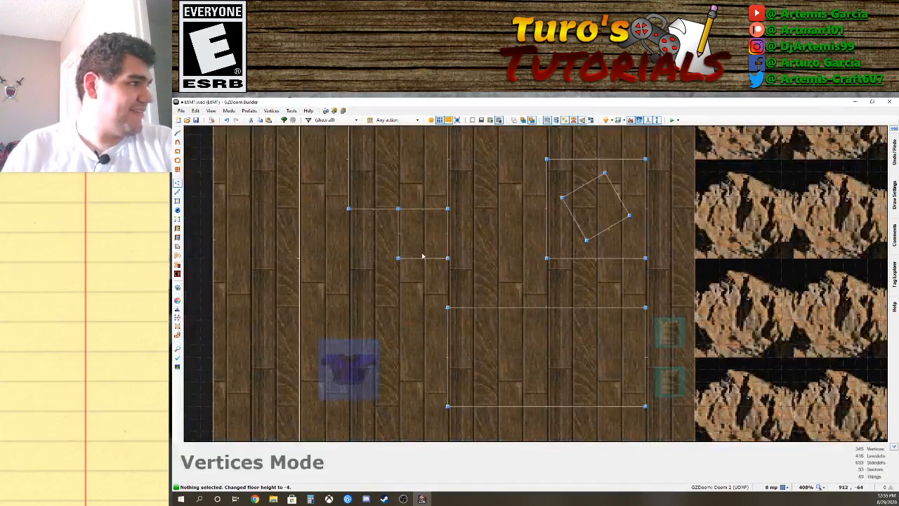
{"action": "left_click", "coordinate": [177, 200]}
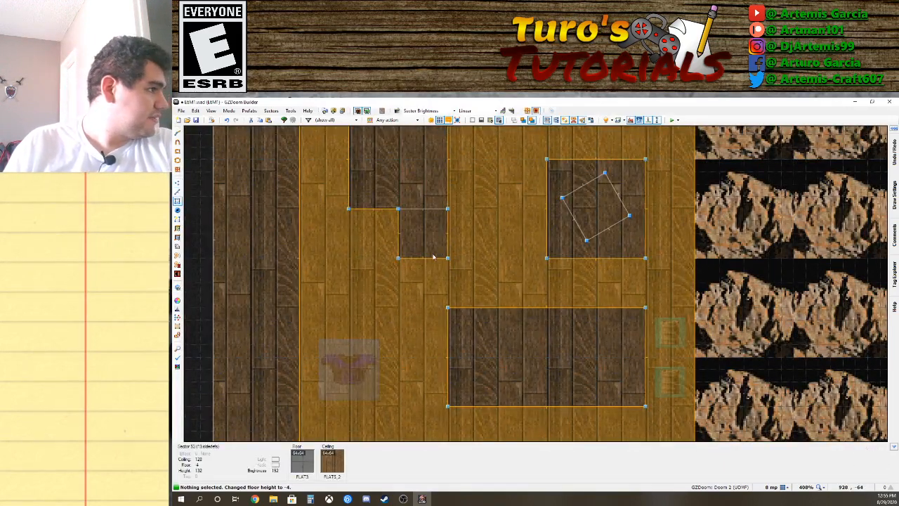
{"action": "left_click", "coordinate": [408, 240]}
{"action": "right_click", "coordinate": [409, 240]}
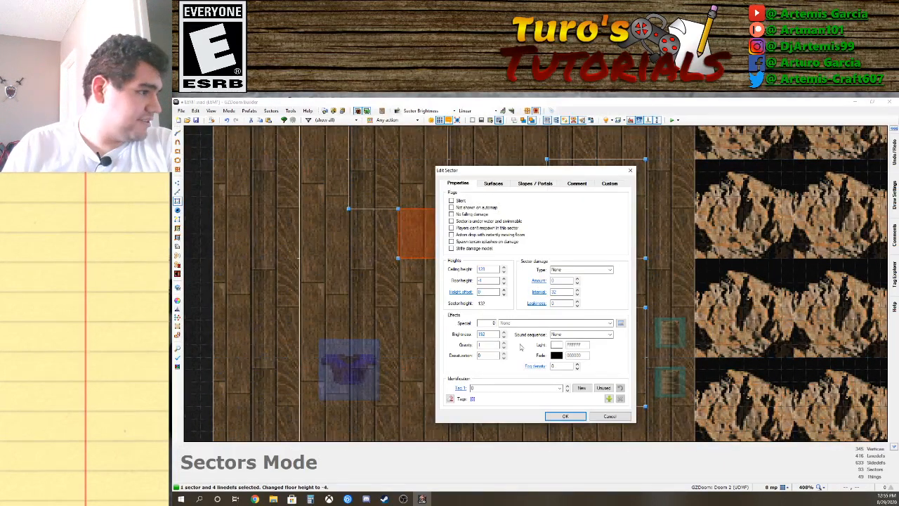
{"action": "left_click", "coordinate": [566, 417]}
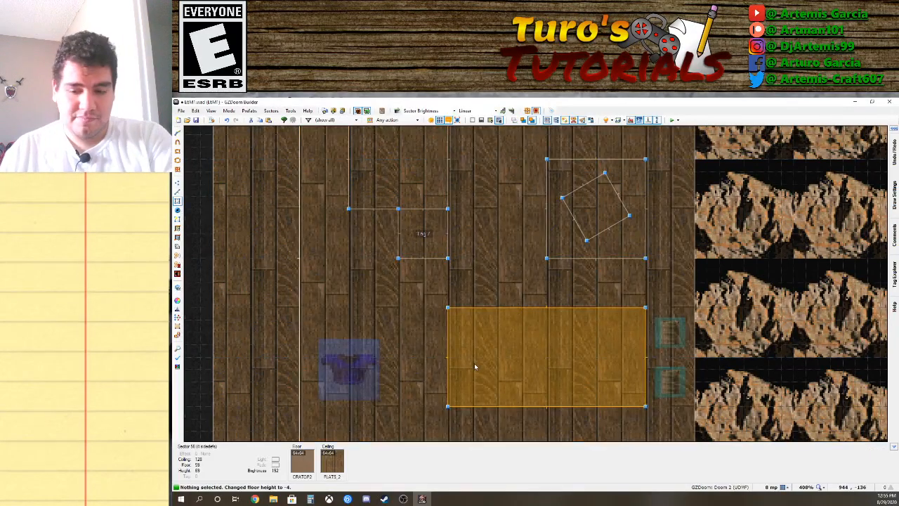
Draw a triangular sector about 32 units wide and 32 units tall in the empty space below the crate alcove.
{"action": "key", "text": "Down"}
{"action": "key", "text": "Down"}
{"action": "key", "text": "Down"}
{"action": "key", "text": "Down"}
{"action": "right_click", "coordinate": [413, 331]}
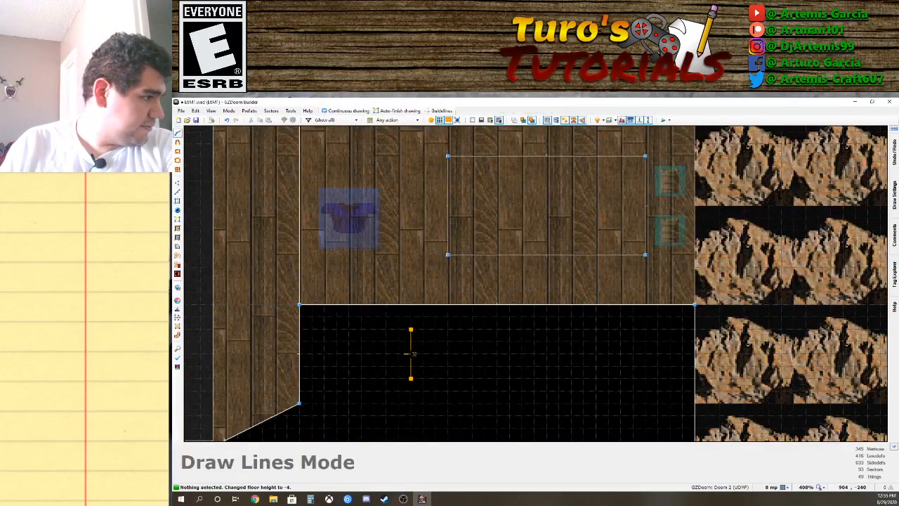
{"action": "left_click", "coordinate": [459, 353]}
{"action": "left_click", "coordinate": [413, 331]}
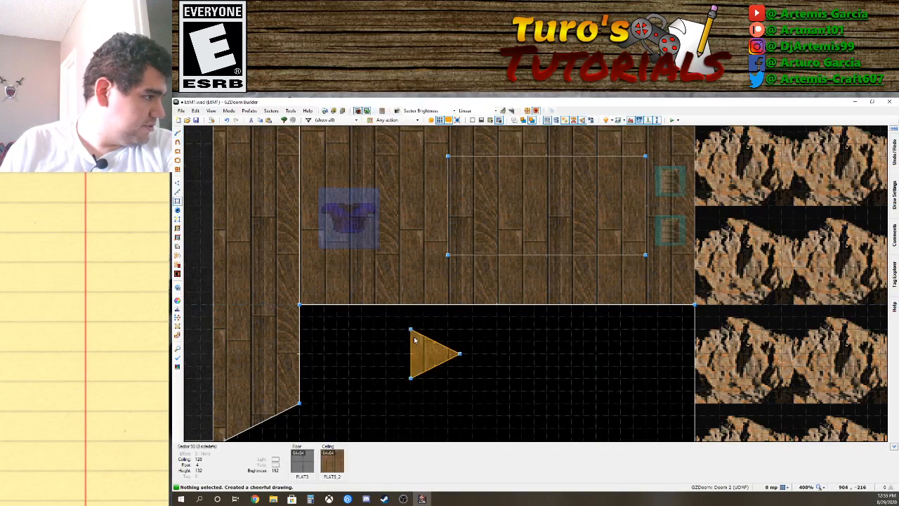
Open the general properties of the triangular sector's vertical linedef for editing.
{"action": "key", "text": "l"}
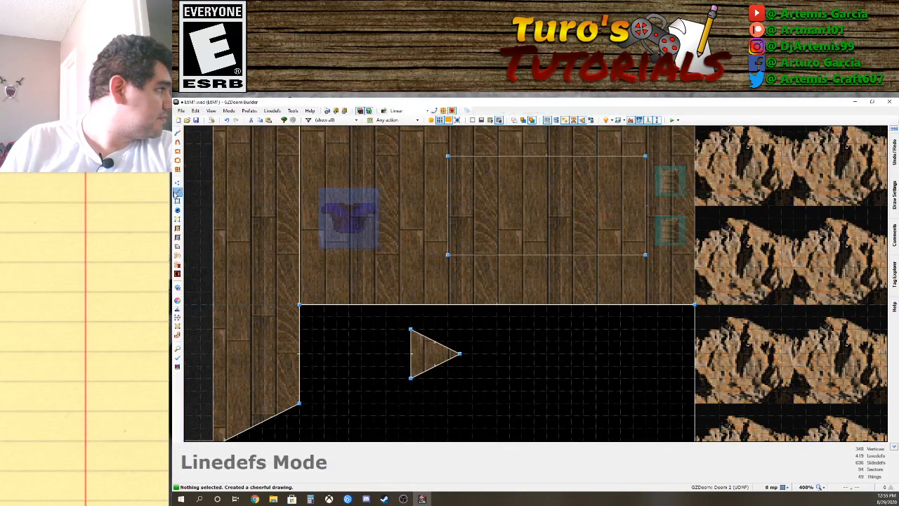
{"action": "right_click", "coordinate": [410, 352]}
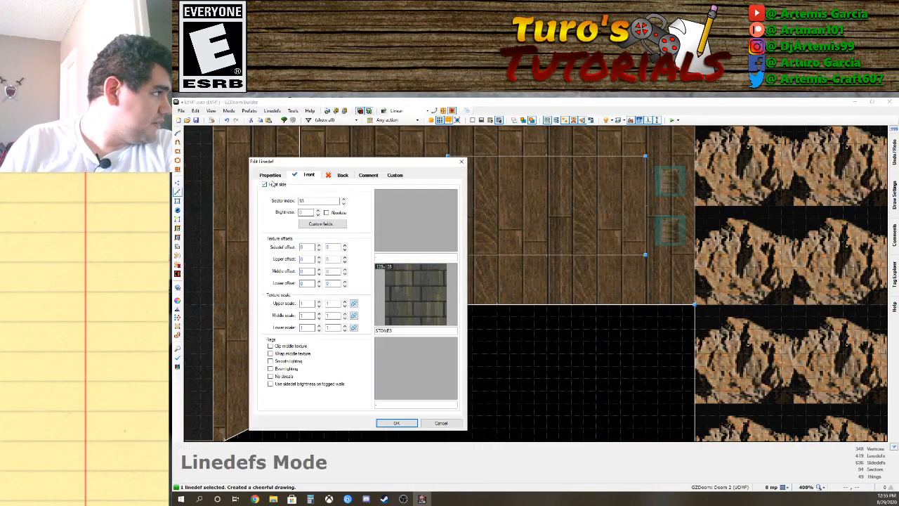
{"action": "left_click", "coordinate": [271, 175]}
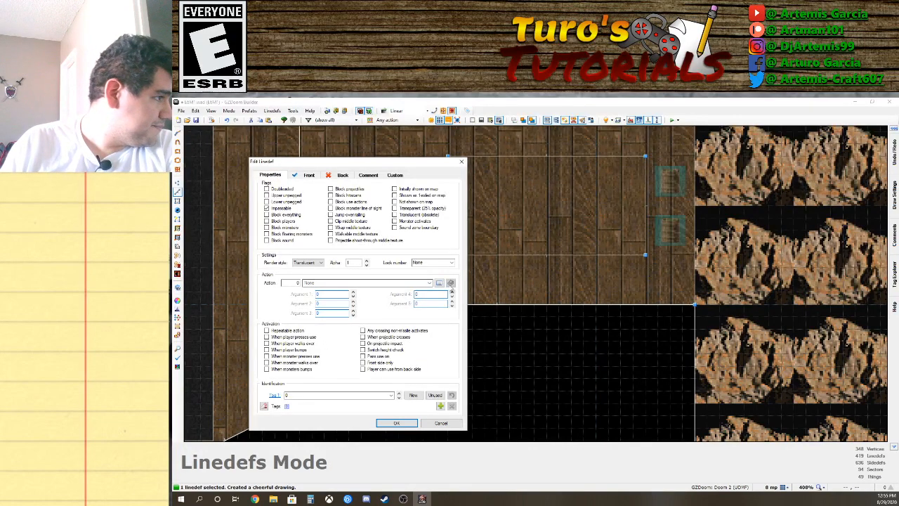
{"action": "left_click", "coordinate": [439, 282]}
{"action": "scroll", "coordinate": [494, 351], "scroll_direction": "down", "scroll_amount": 3}
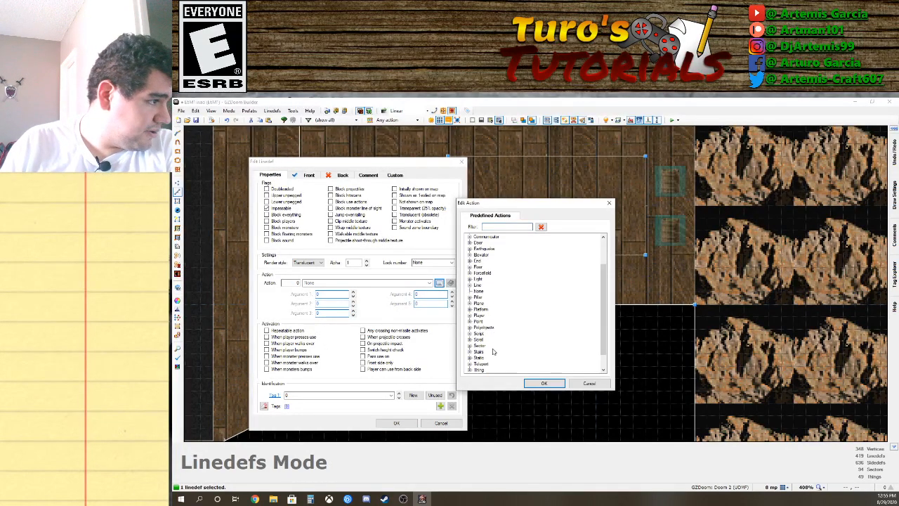
{"action": "scroll", "coordinate": [493, 351], "scroll_direction": "down", "scroll_amount": 1}
{"action": "left_click", "coordinate": [493, 227]}
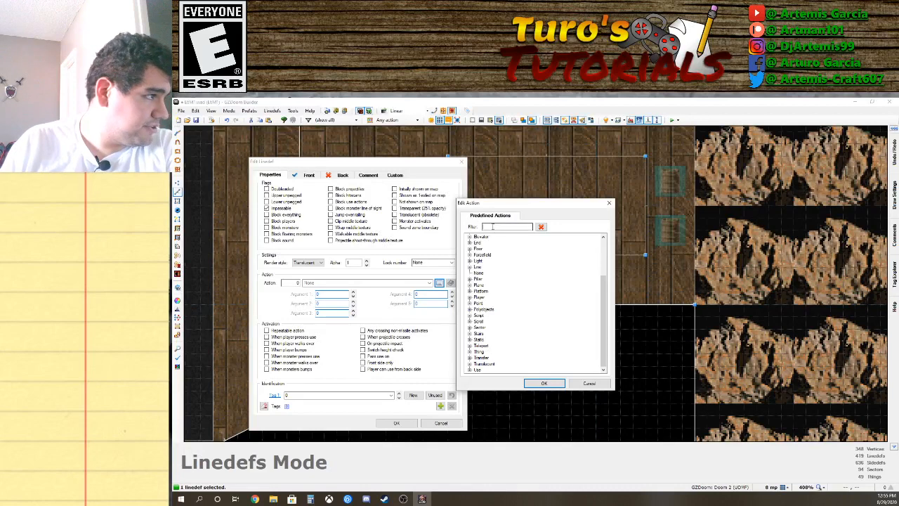
{"action": "type", "text": "poly"}
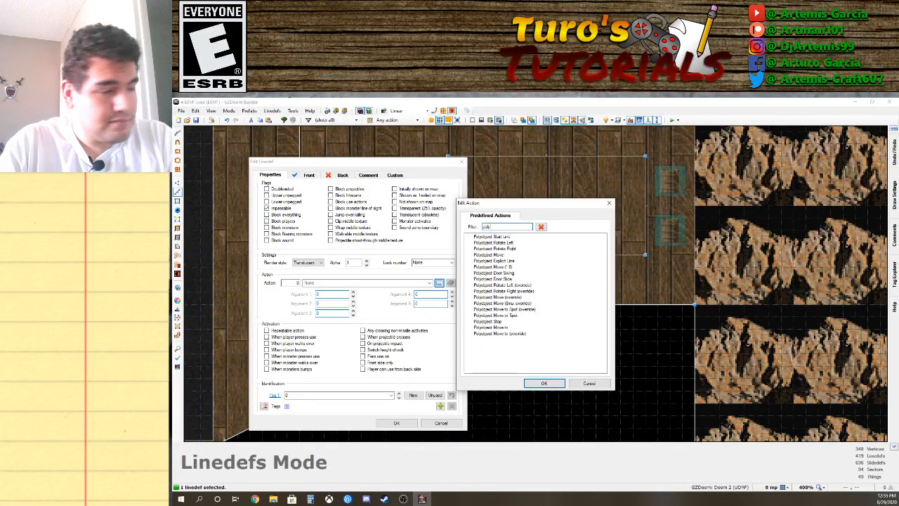
{"action": "left_click", "coordinate": [498, 237]}
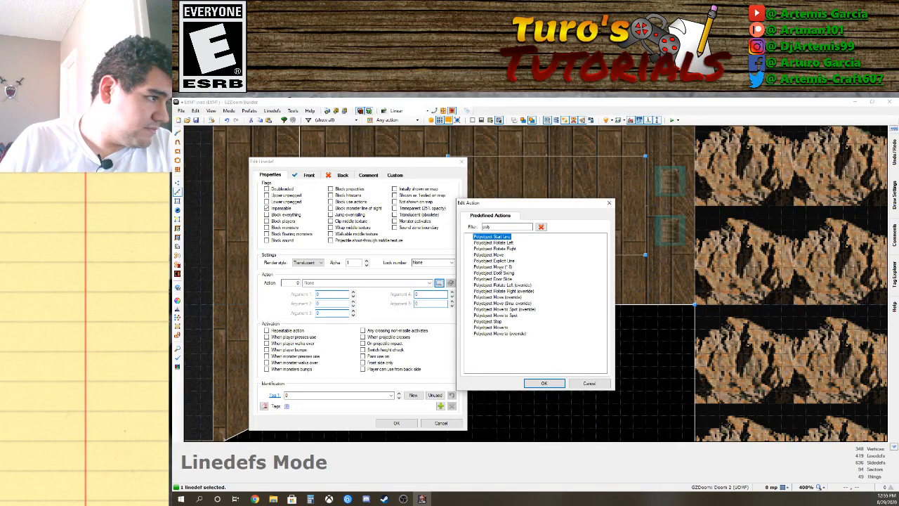
{"action": "left_click", "coordinate": [549, 383]}
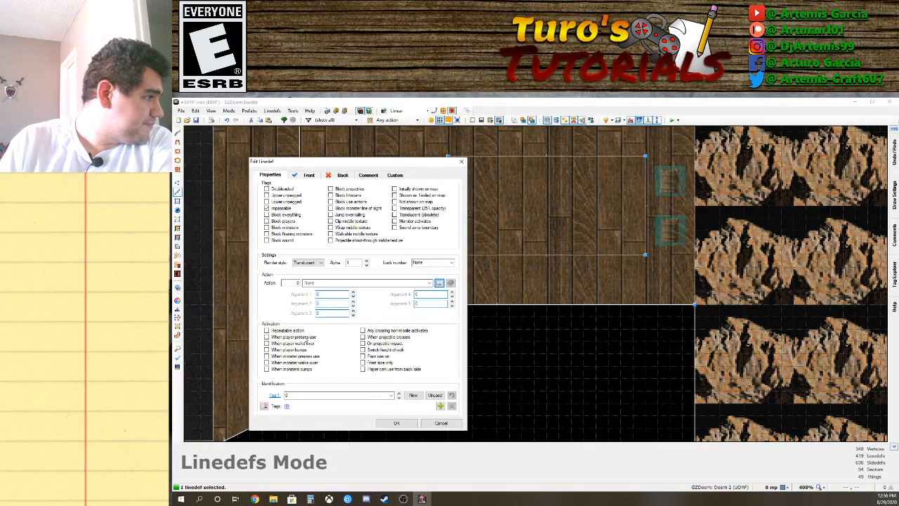
{"action": "left_click", "coordinate": [441, 423]}
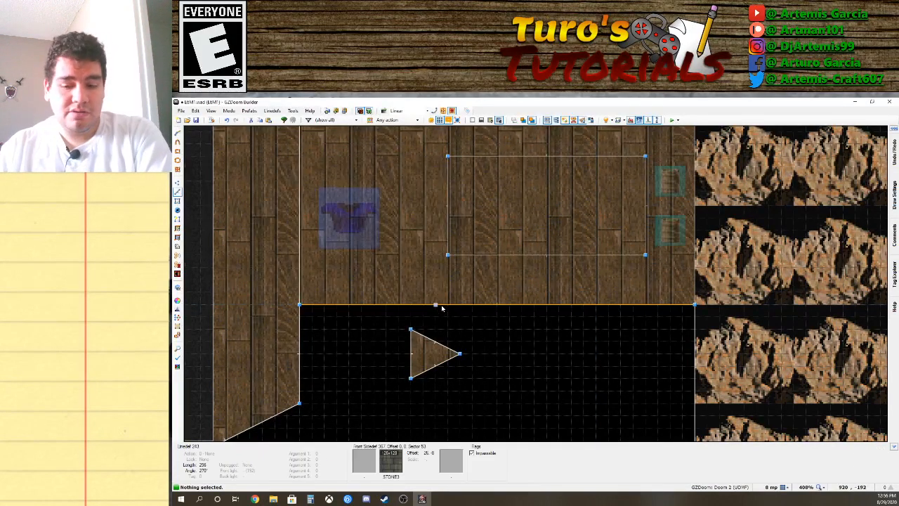
Open the properties of the east linedef of the small crate sector carrying tag 7.
{"action": "key", "text": "Up"}
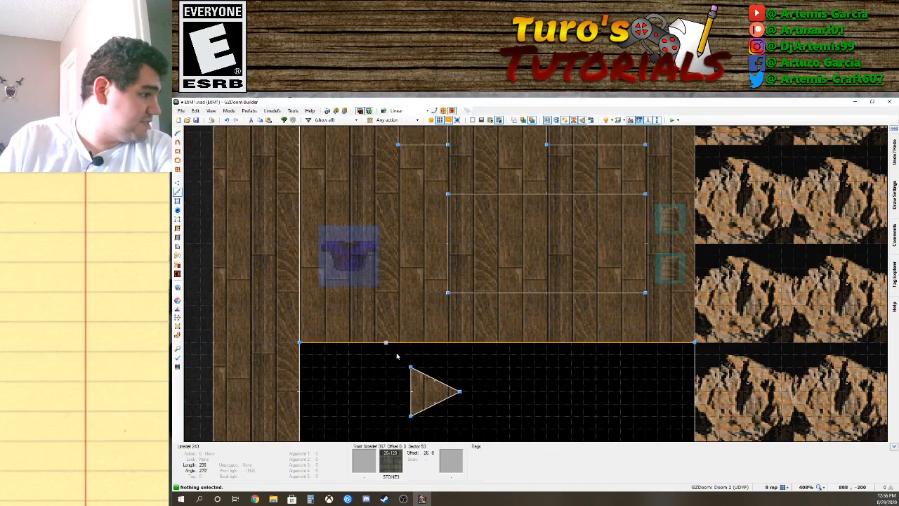
{"action": "key", "text": "Up"}
{"action": "key", "text": "Up"}
{"action": "key", "text": "Up"}
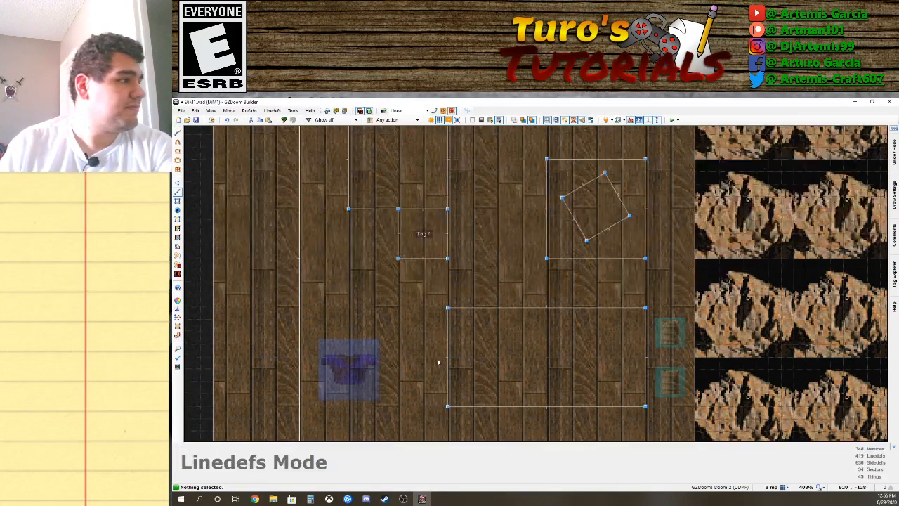
{"action": "key", "text": "Up"}
{"action": "key", "text": "Left"}
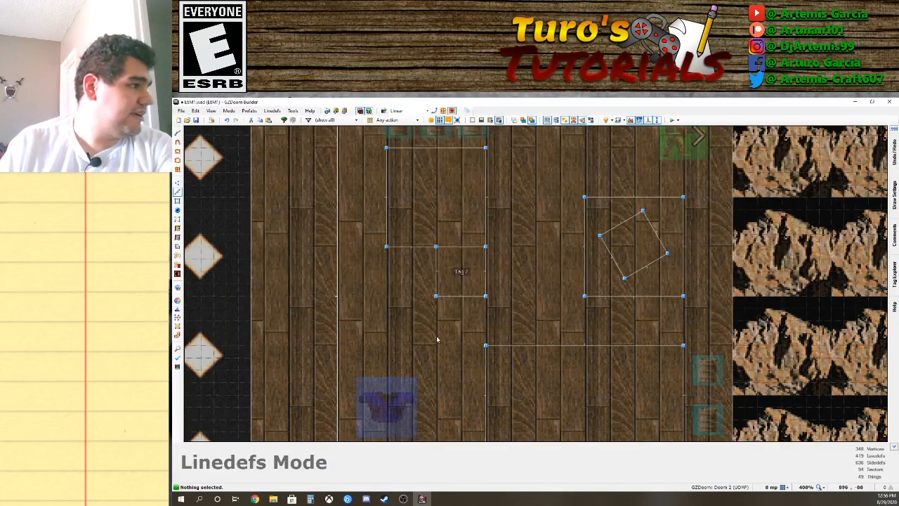
{"action": "left_click", "coordinate": [177, 201]}
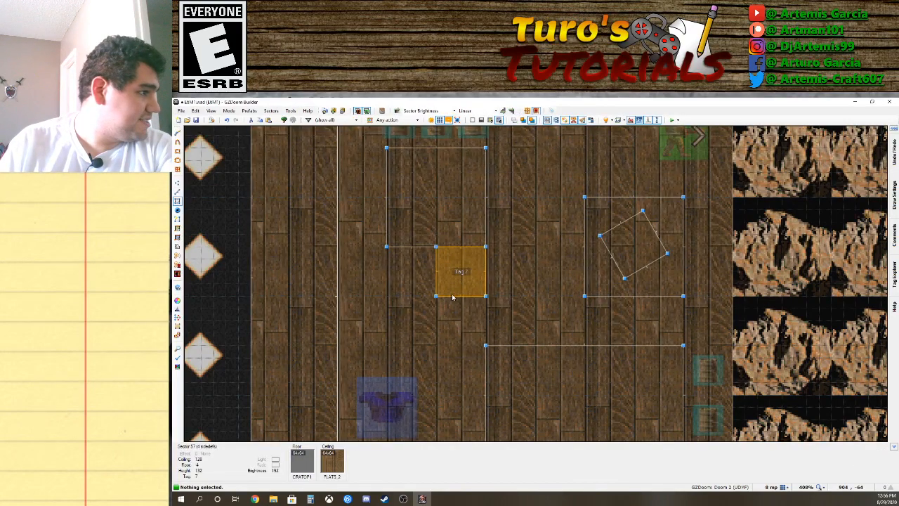
{"action": "key", "text": "l"}
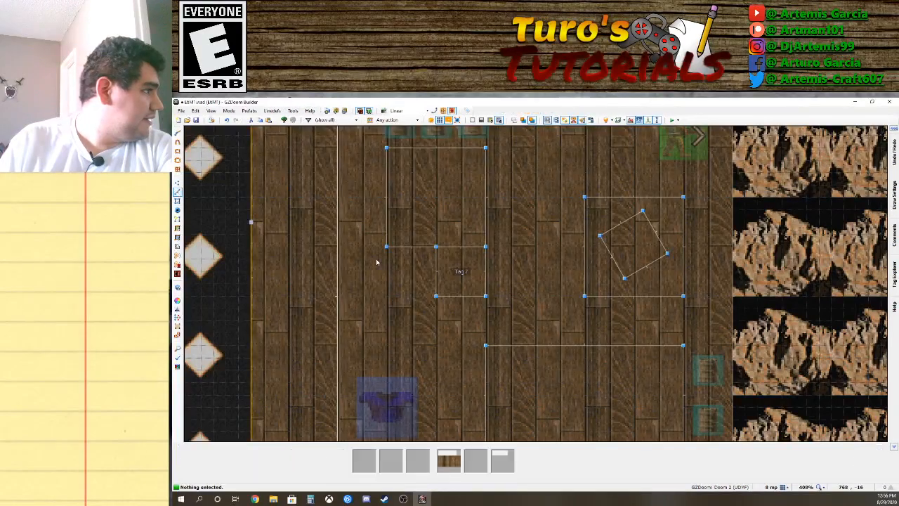
{"action": "right_click", "coordinate": [486, 271]}
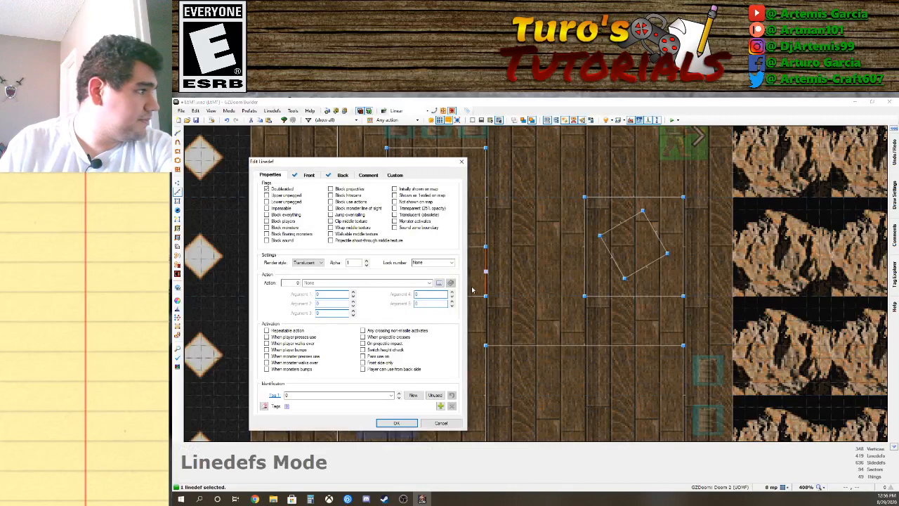
Filter the predefined linedef actions by "lower" and assign Floor Lower to Nearest Floor to the crate's east linedef.
{"action": "left_click", "coordinate": [307, 283]}
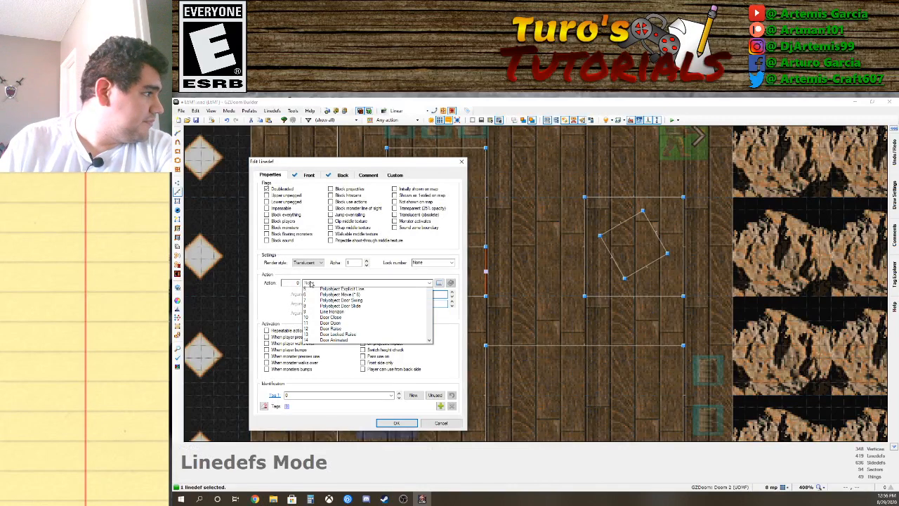
{"action": "left_click", "coordinate": [447, 283]}
{"action": "left_click", "coordinate": [441, 283]}
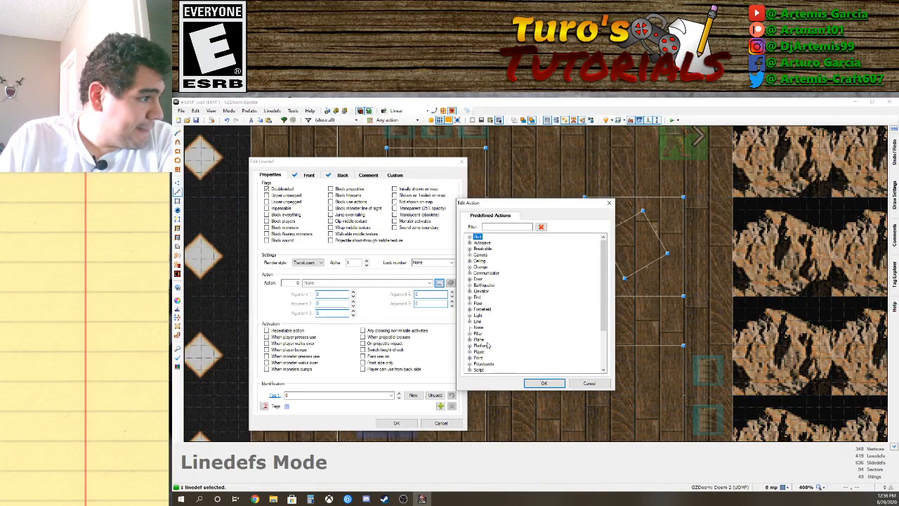
{"action": "scroll", "coordinate": [489, 321], "scroll_direction": "down", "scroll_amount": 3}
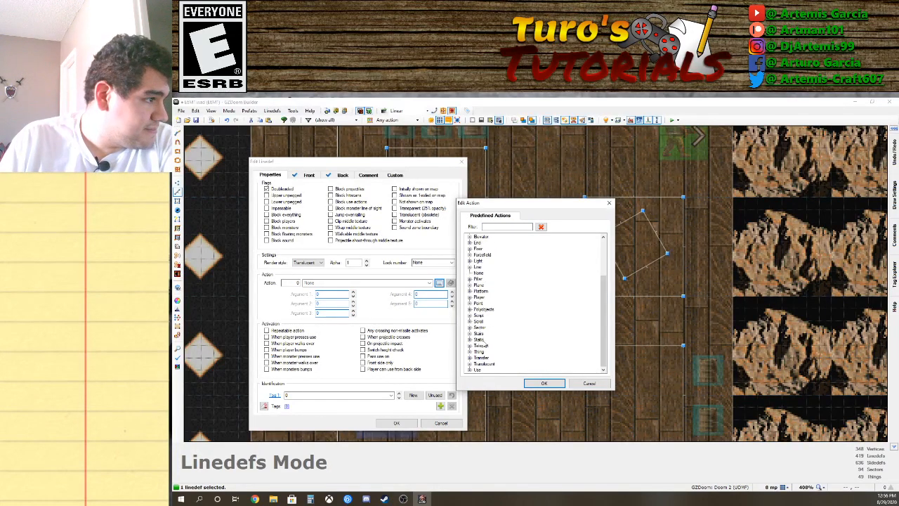
{"action": "scroll", "coordinate": [481, 303], "scroll_direction": "up", "scroll_amount": 1}
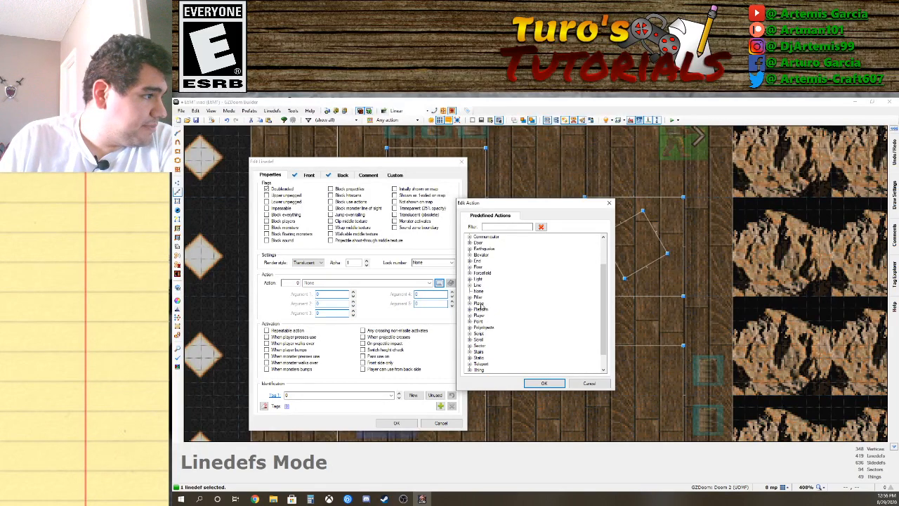
{"action": "left_click", "coordinate": [500, 227]}
{"action": "type", "text": "lin"}
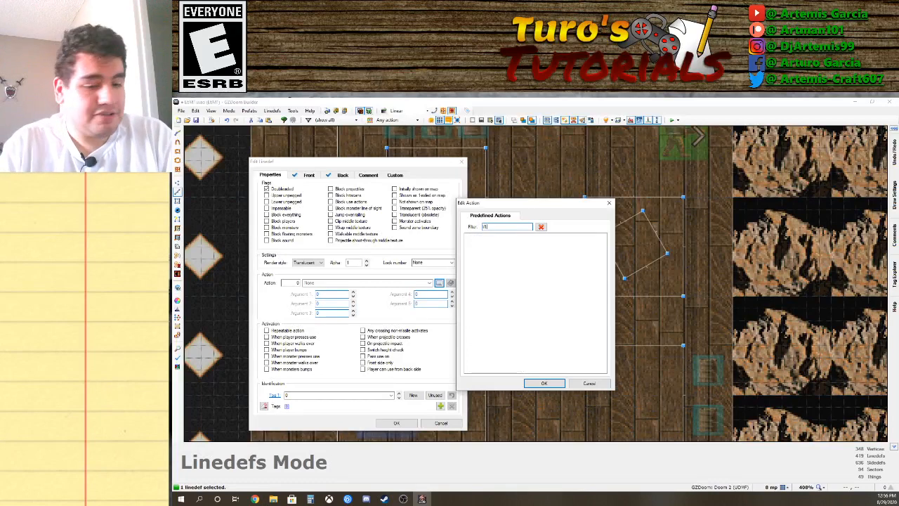
{"action": "key", "text": "BackSpace"}
{"action": "key", "text": "BackSpace"}
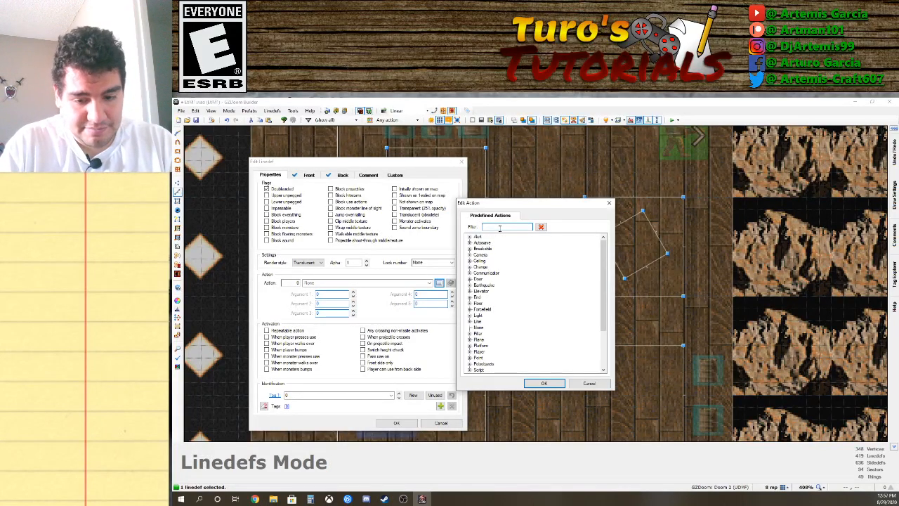
{"action": "type", "text": "l"}
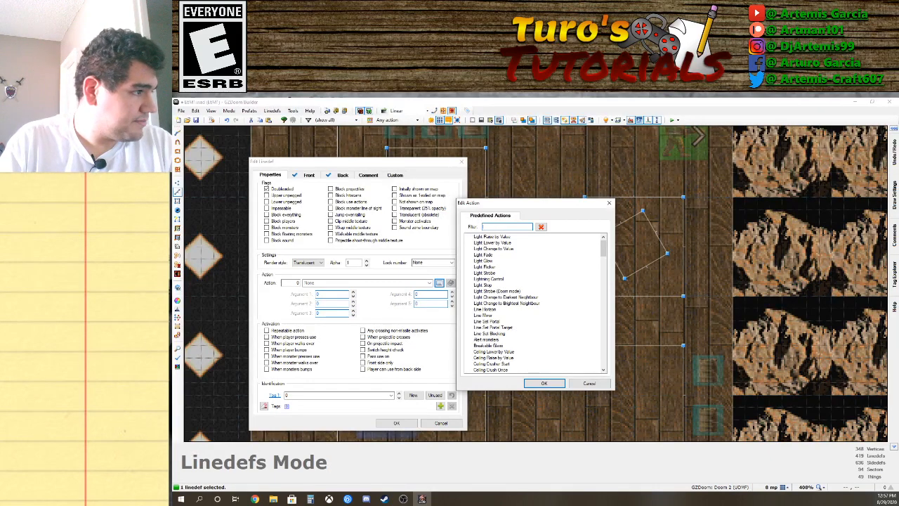
{"action": "type", "text": "li"}
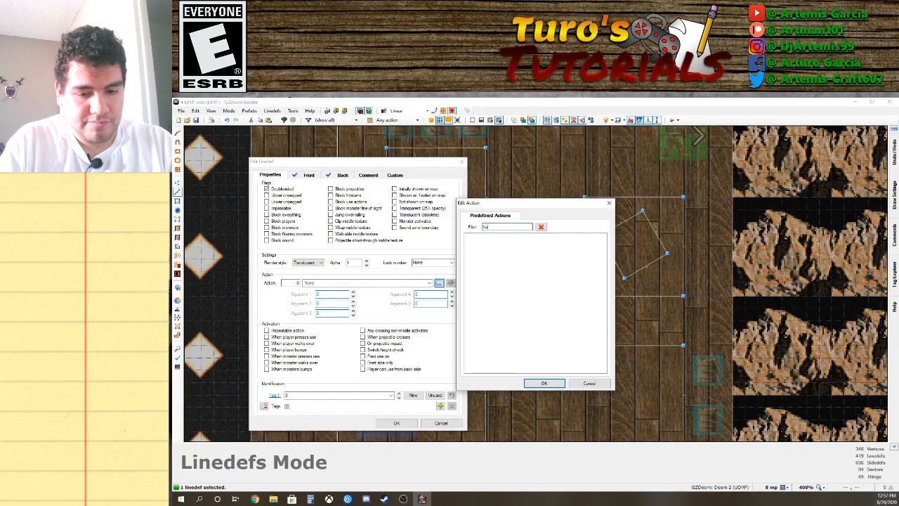
{"action": "key", "text": "BackSpace"}
{"action": "key", "text": "BackSpace"}
{"action": "key", "text": "BackSpace"}
{"action": "key", "text": "BackSpace"}
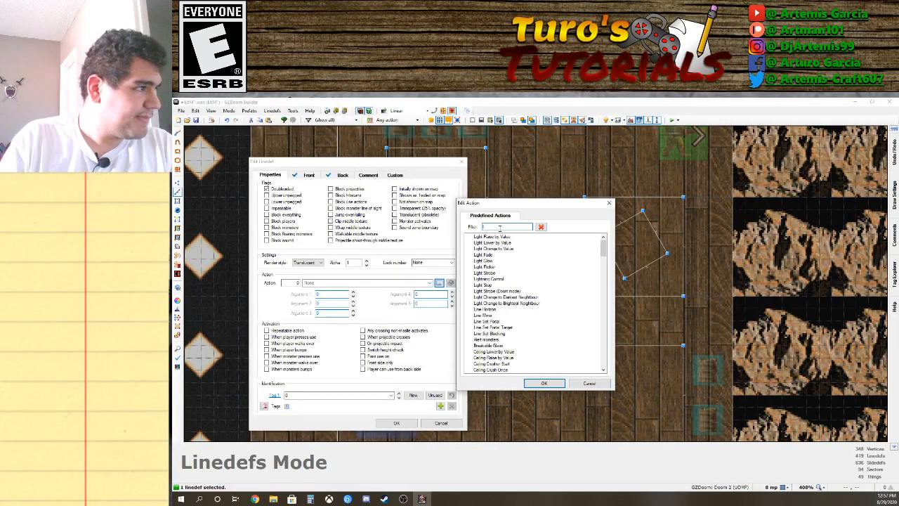
{"action": "type", "text": "lower"}
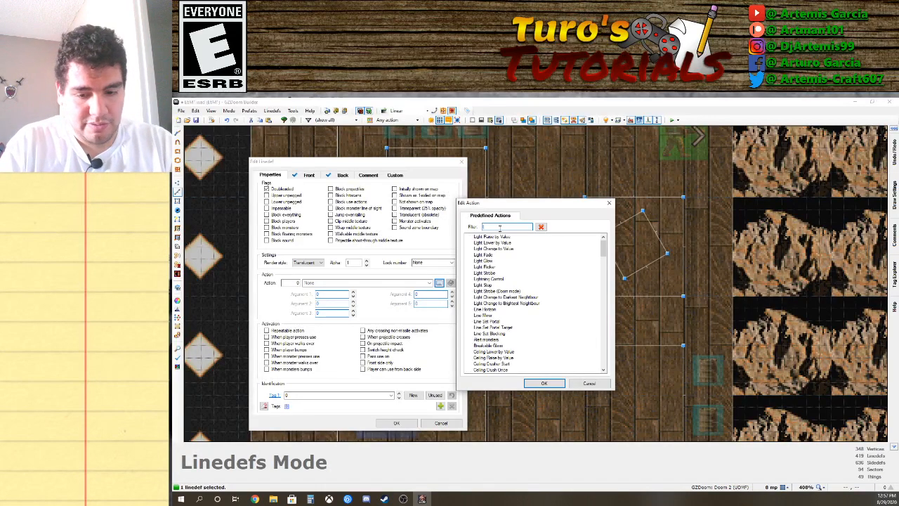
{"action": "key", "text": "Down"}
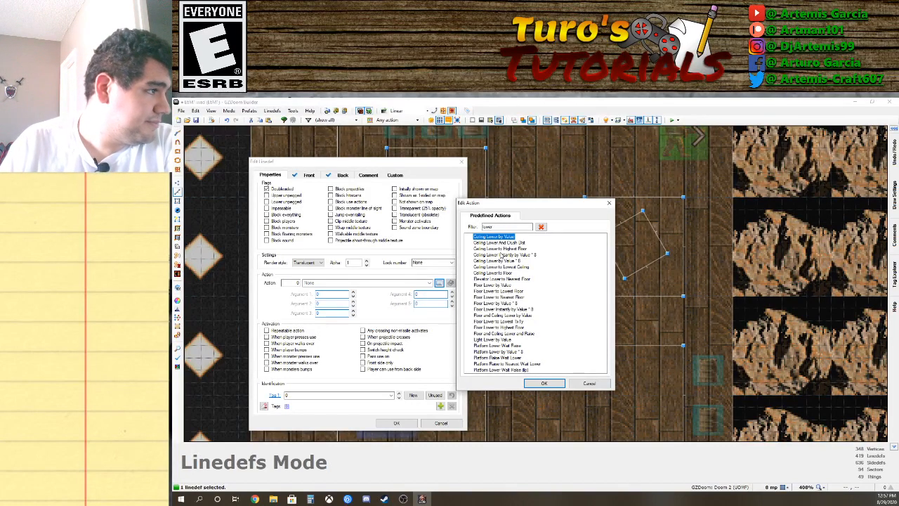
{"action": "double_click", "coordinate": [509, 298]}
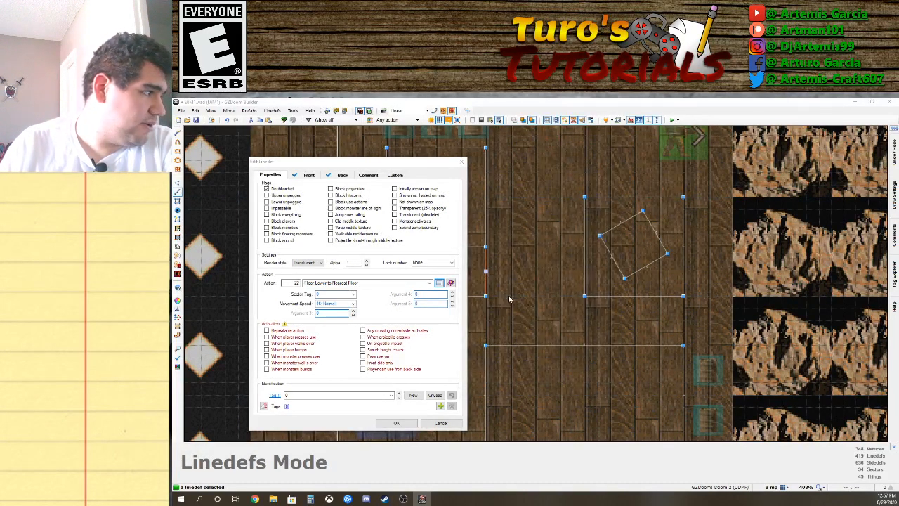
Target the action at sector tag 7 with movement speed 32: Fast, and activate it when the player presses use.
{"action": "left_click", "coordinate": [353, 294]}
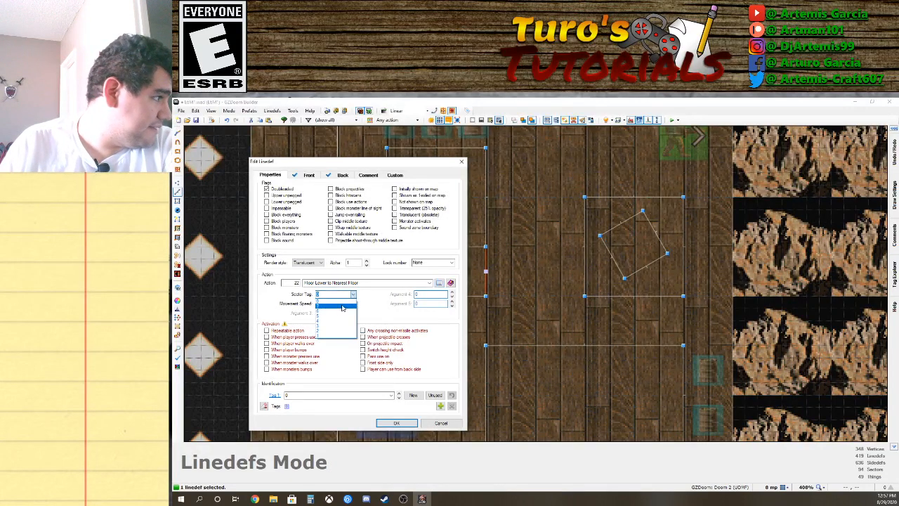
{"action": "left_click", "coordinate": [318, 307]}
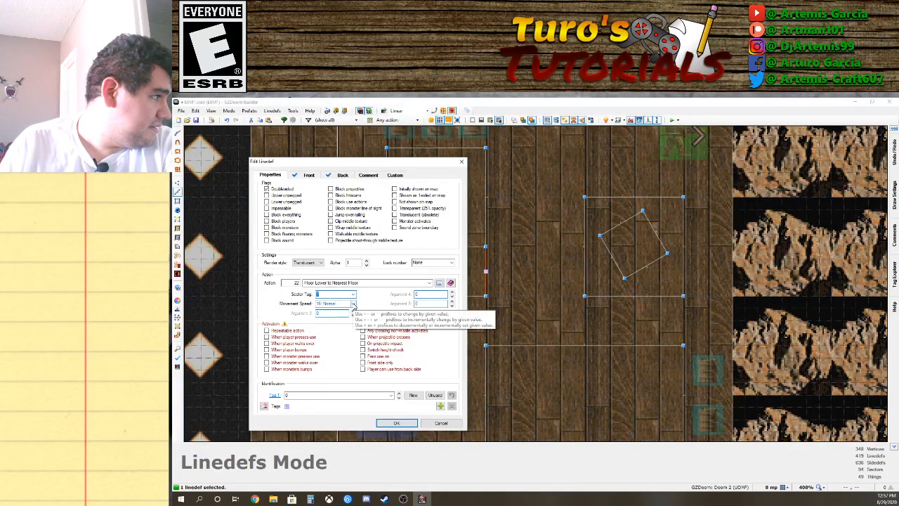
{"action": "left_click", "coordinate": [353, 303]}
{"action": "left_click", "coordinate": [334, 321]}
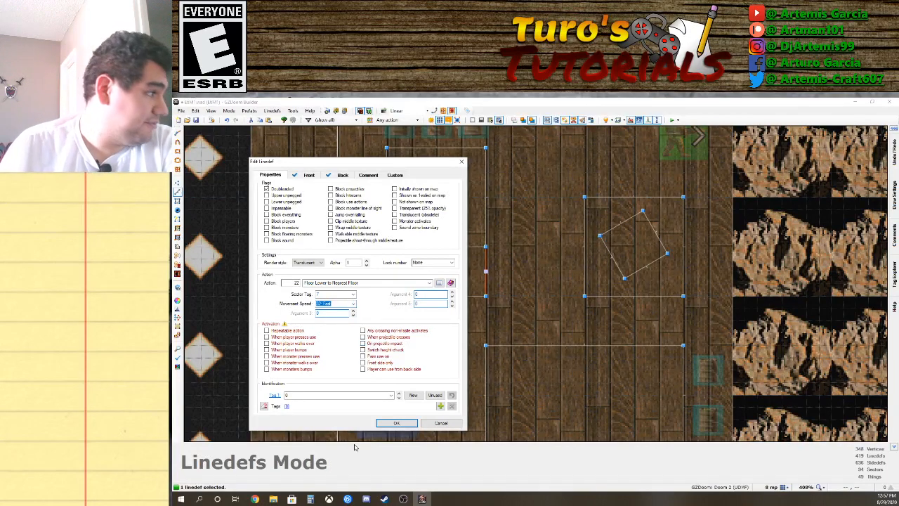
{"action": "left_click", "coordinate": [267, 337]}
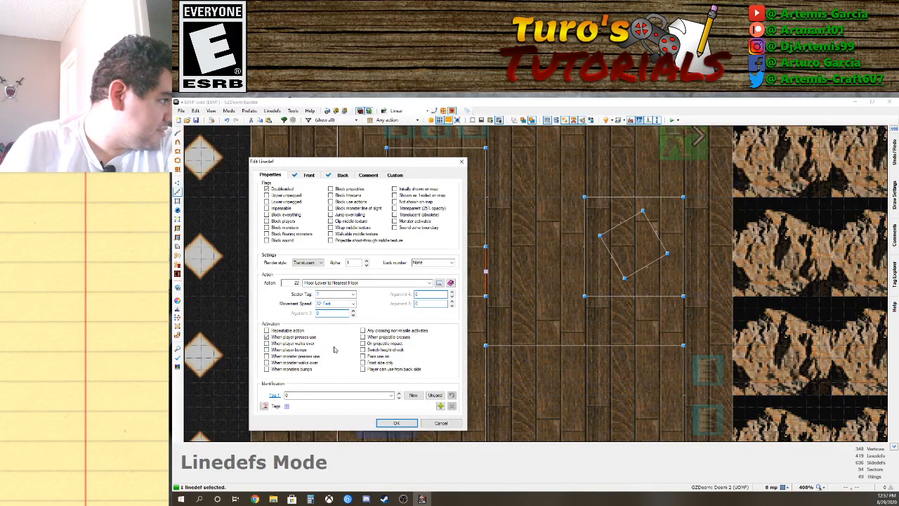
{"action": "left_click", "coordinate": [405, 424]}
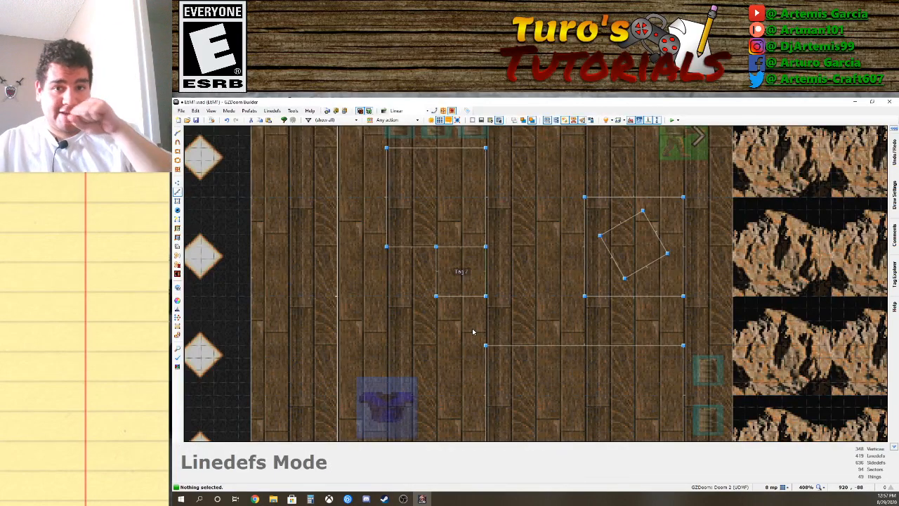
Flip the crate's east linedef so its front side faces outward, and save the map.
{"action": "scroll", "coordinate": [473, 331], "scroll_direction": "up", "scroll_amount": 3}
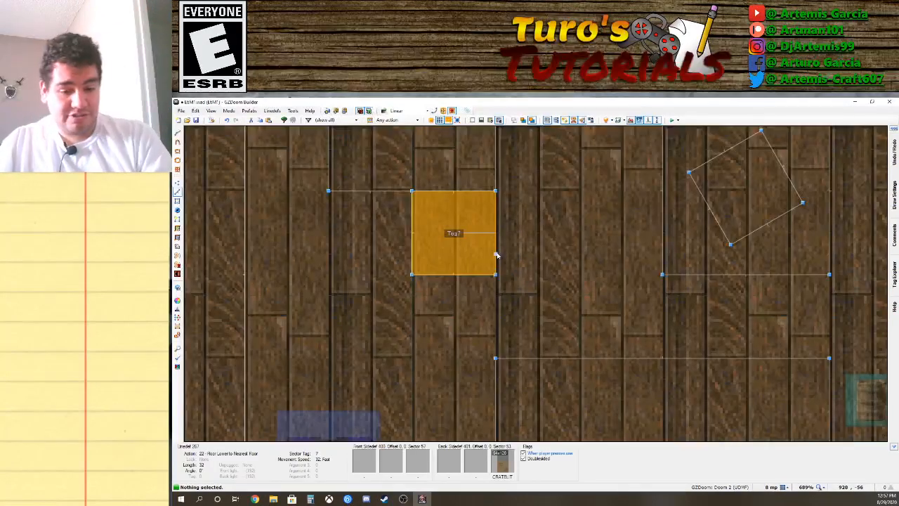
{"action": "key", "text": "f"}
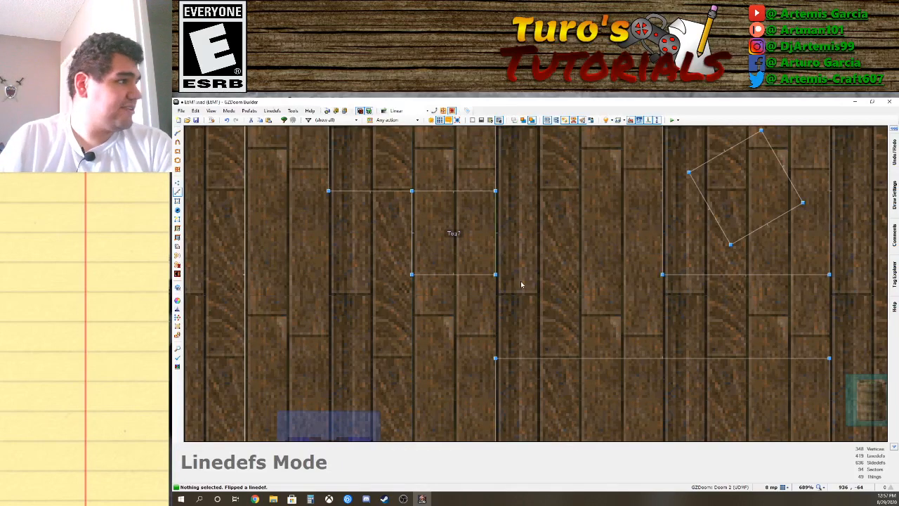
{"action": "key", "text": "ctrl+s"}
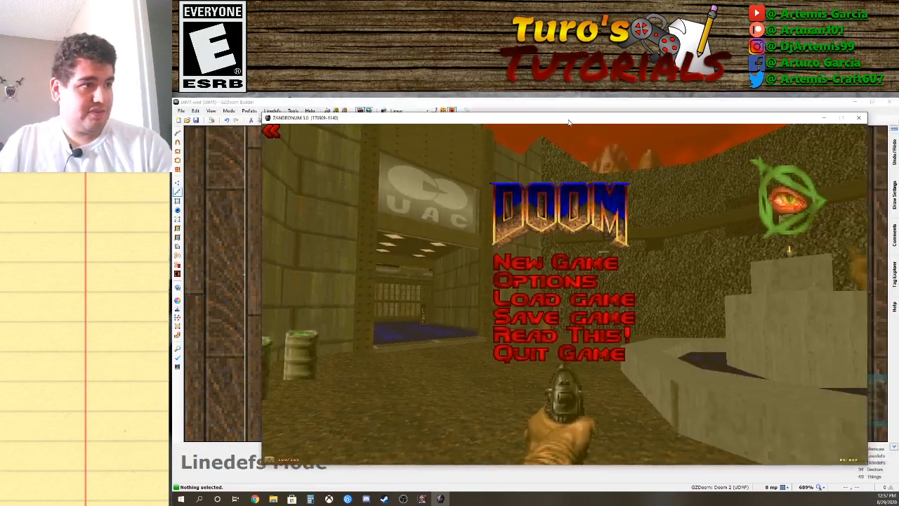
Resume the playtest, enter the UAC building and shoot the zombie guarding the wooden desk.
{"action": "key", "text": "Escape"}
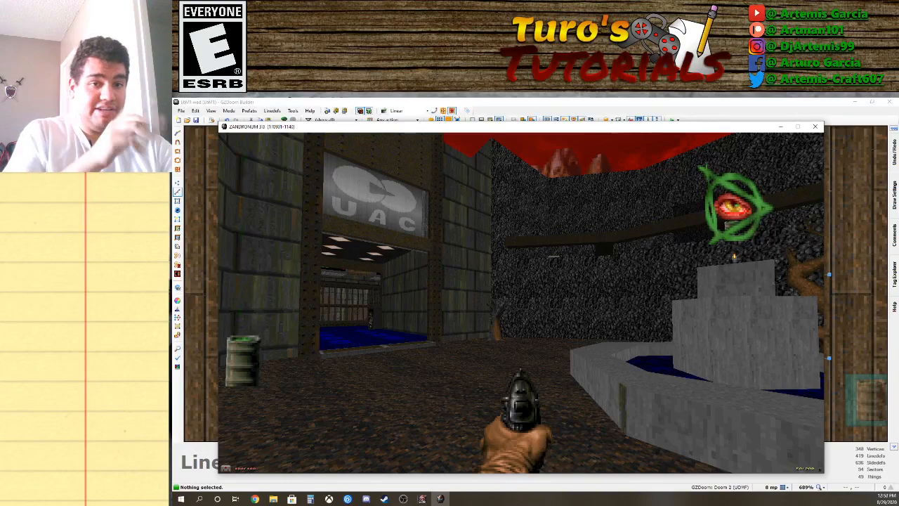
{"action": "key", "text": "w"}
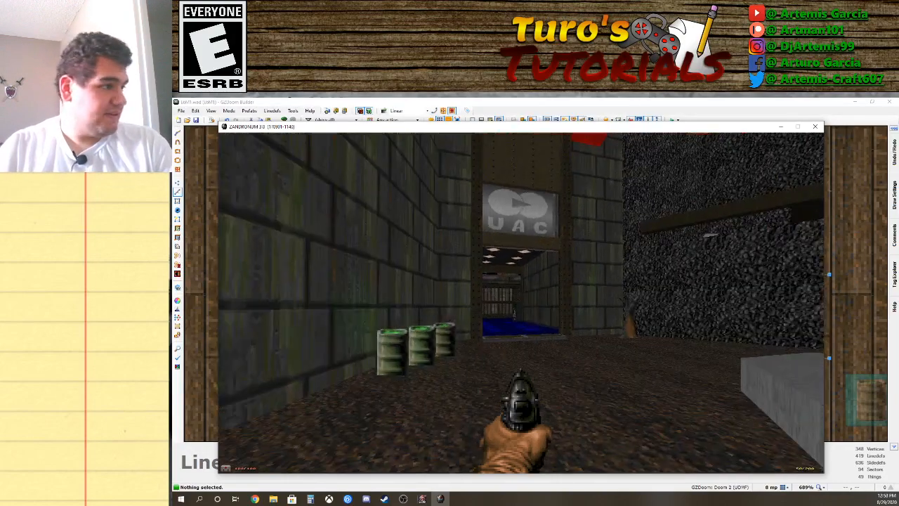
{"action": "key", "text": "Up"}
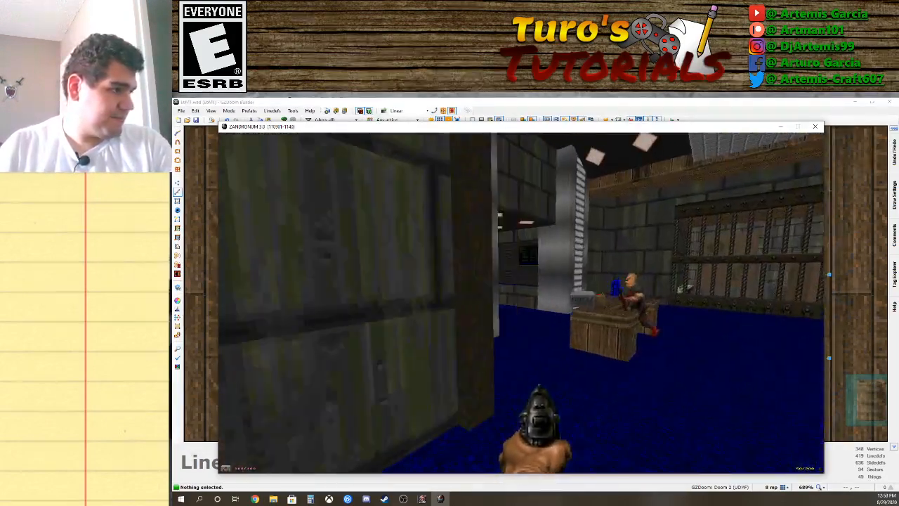
{"action": "left_click", "coordinate": [521, 303]}
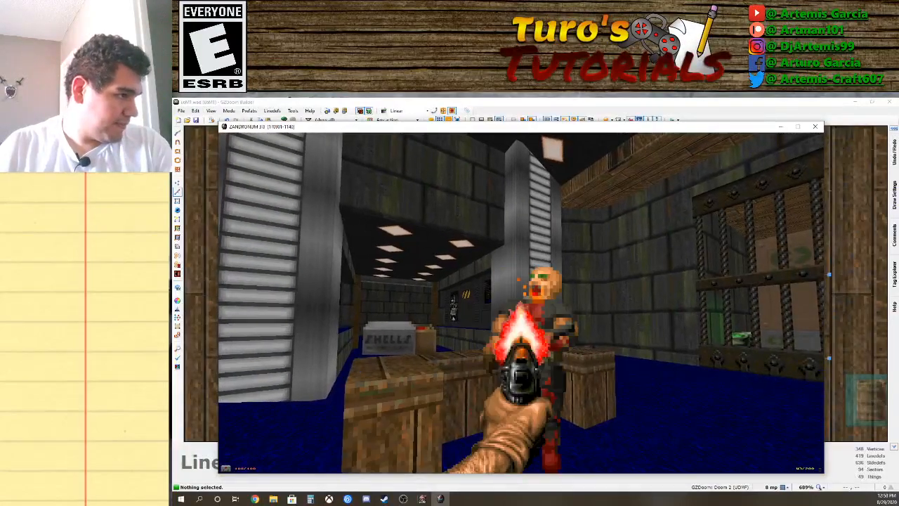
{"action": "key", "text": "w"}
{"action": "left_click", "coordinate": [521, 303]}
{"action": "key", "text": "Left"}
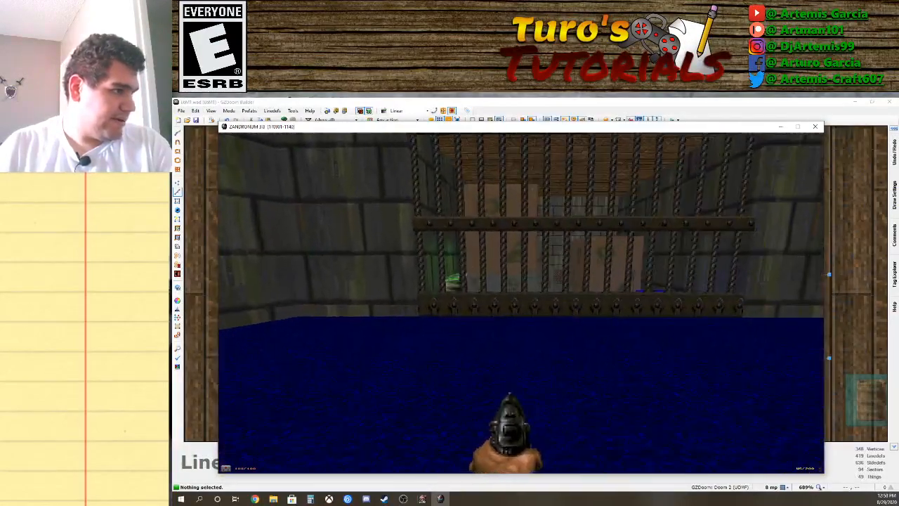
Walk past the lobby desk into the computer room and inspect its wall consoles in the playtest.
{"action": "key", "text": "s"}
{"action": "key", "text": "w"}
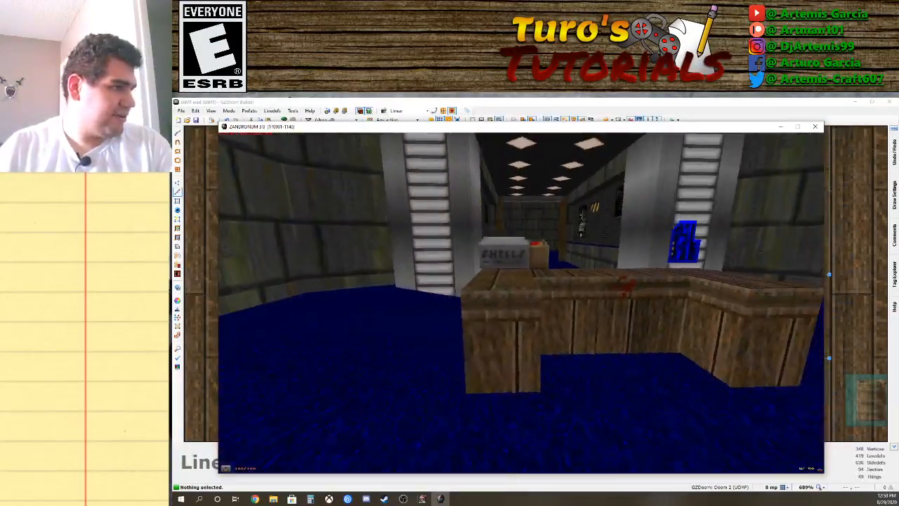
{"action": "key", "text": "a"}
{"action": "key", "text": "w"}
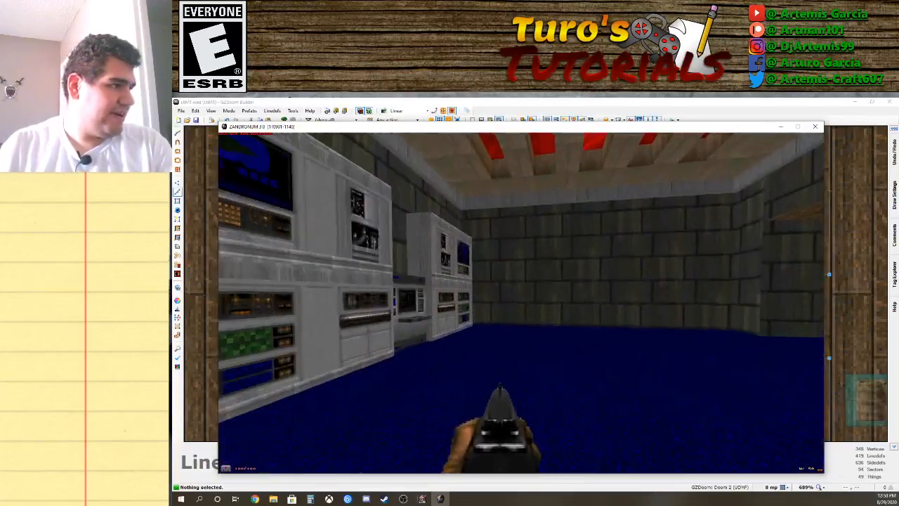
{"action": "key", "text": "Right"}
{"action": "key", "text": "w"}
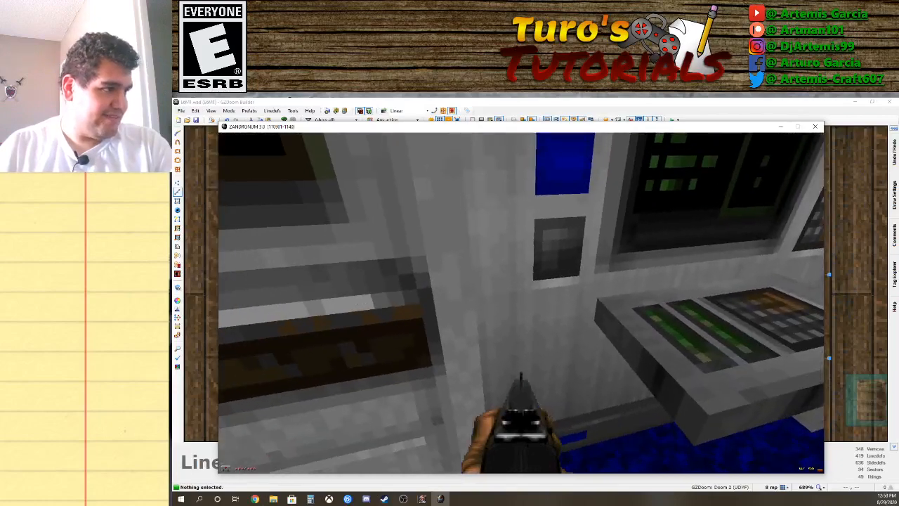
{"action": "key", "text": "s"}
{"action": "key", "text": "w"}
{"action": "key", "text": "Right"}
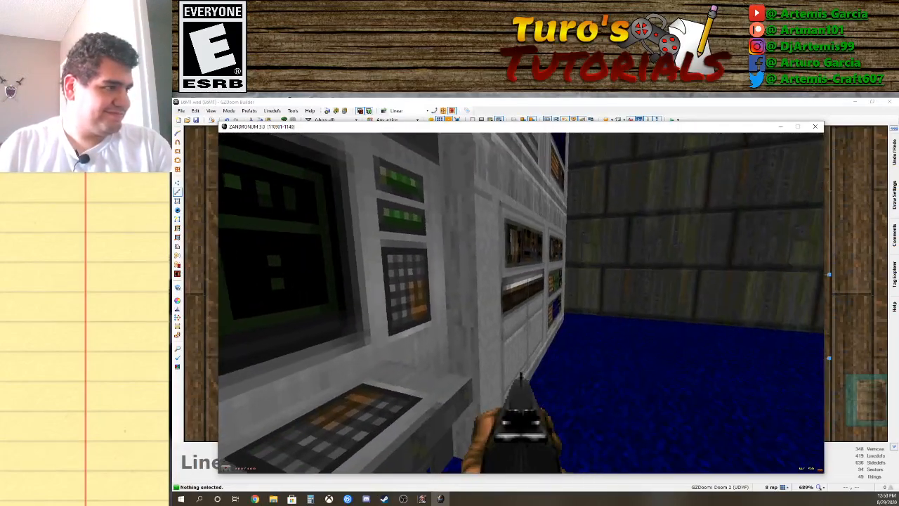
{"action": "key", "text": "s"}
{"action": "key", "text": "w"}
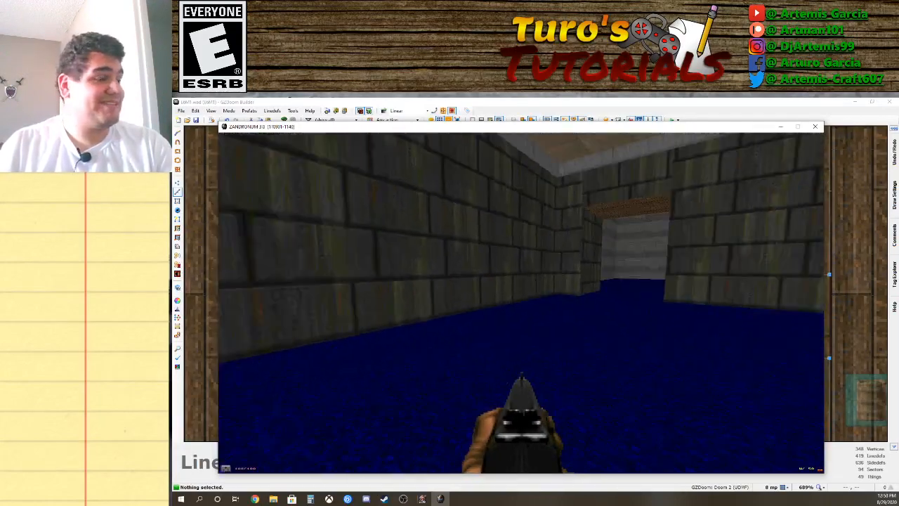
Walk through the gray room to the crate storage, pick up the blue armor, check the crates and leave the playtest.
{"action": "key", "text": "w"}
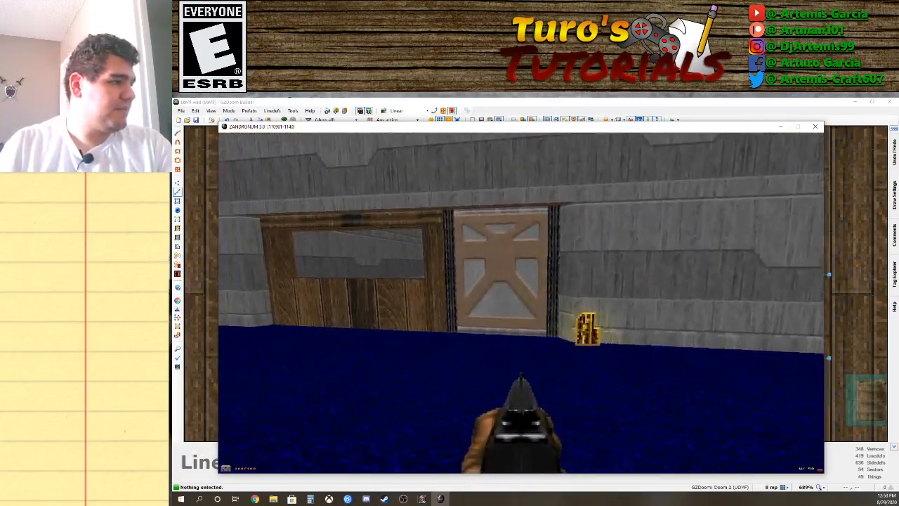
{"action": "key", "text": "w"}
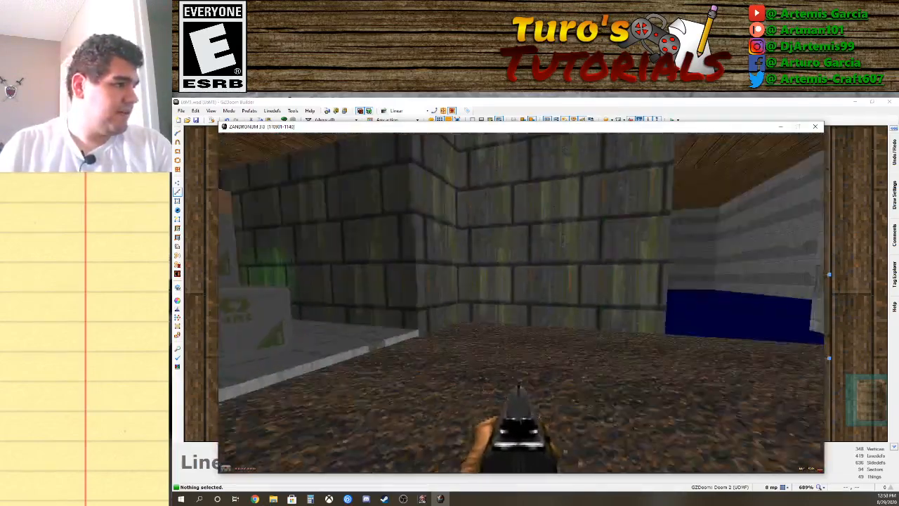
{"action": "key", "text": "d"}
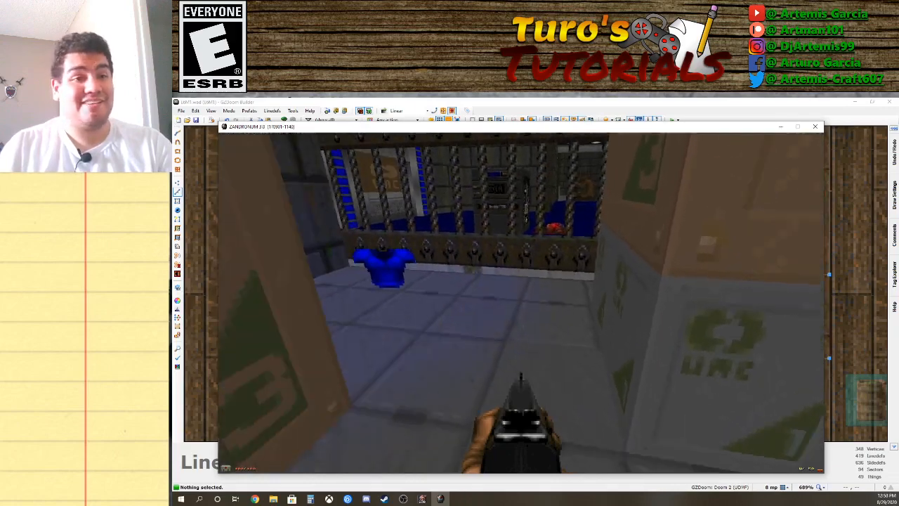
{"action": "key", "text": "w"}
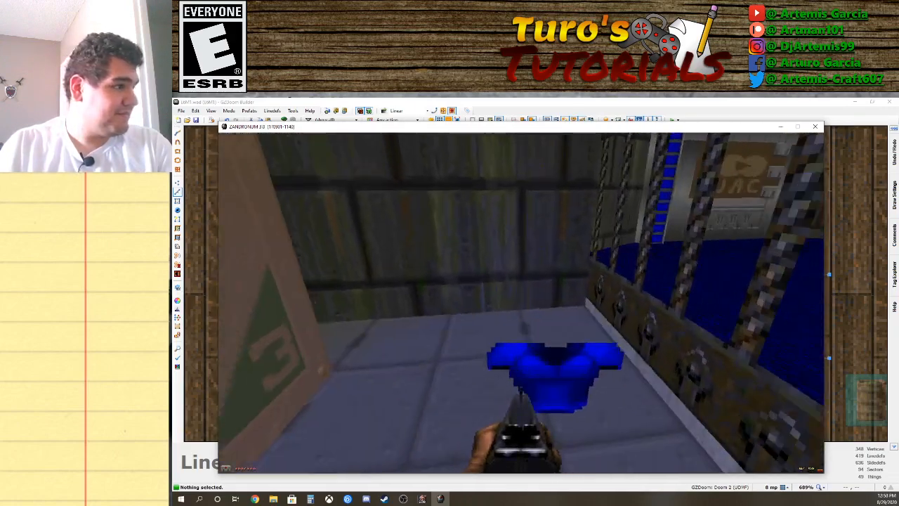
{"action": "key", "text": "w"}
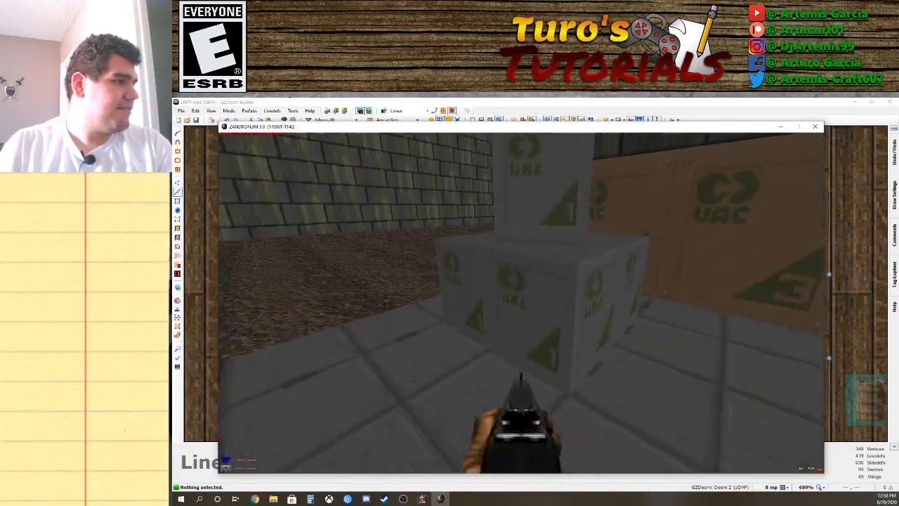
{"action": "key", "text": "s"}
{"action": "key", "text": "Escape"}
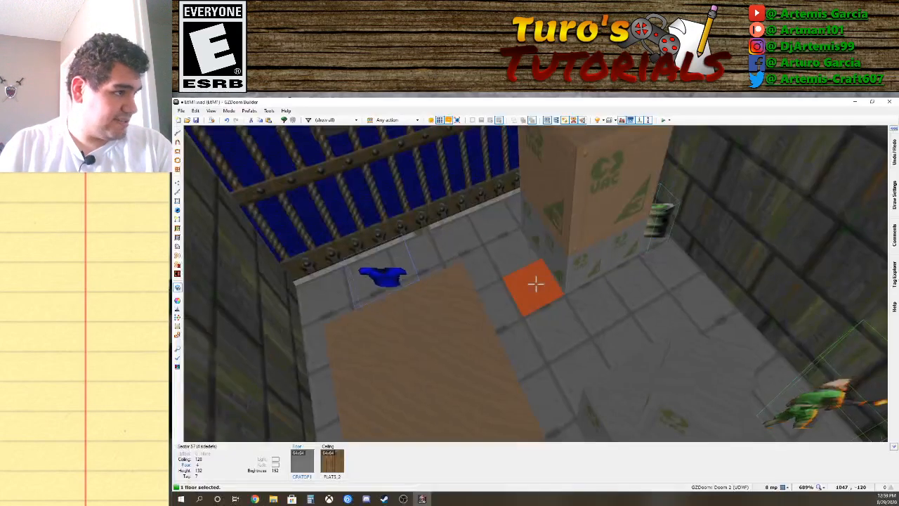
Raise the floor of the small crate sector with tag 7 to a height of 28.
{"action": "scroll", "coordinate": [536, 284], "scroll_direction": "up", "scroll_amount": 3}
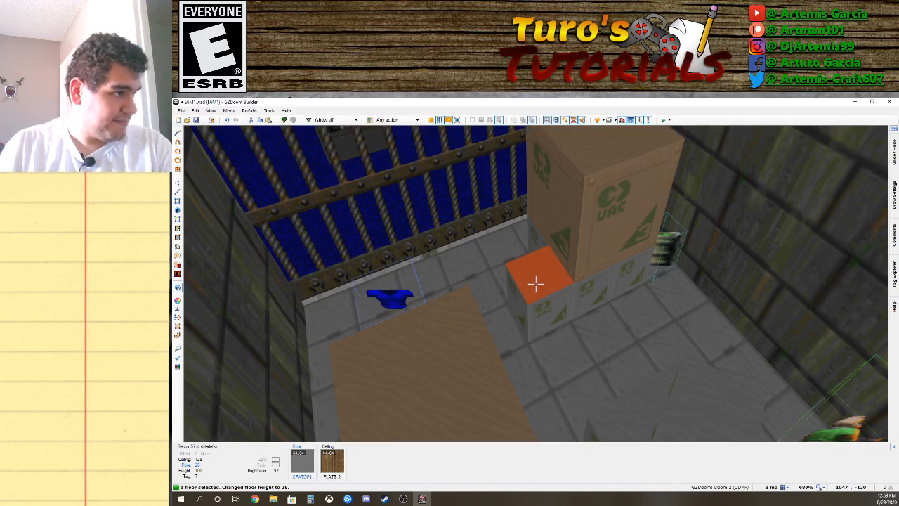
{"action": "left_click", "coordinate": [535, 284]}
{"action": "key", "text": "a"}
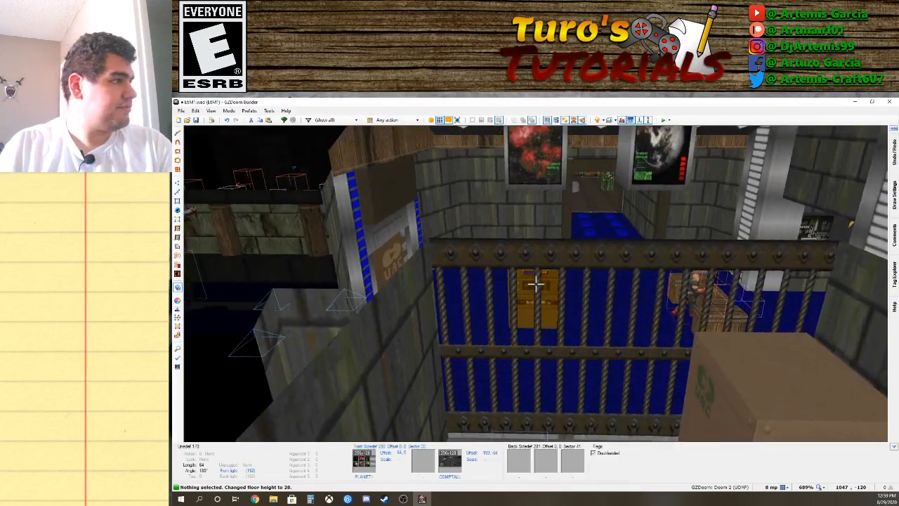
Paste the GRAY7 texture onto the missing upper walls above the window openings in the gray room.
{"action": "key", "text": "e"}
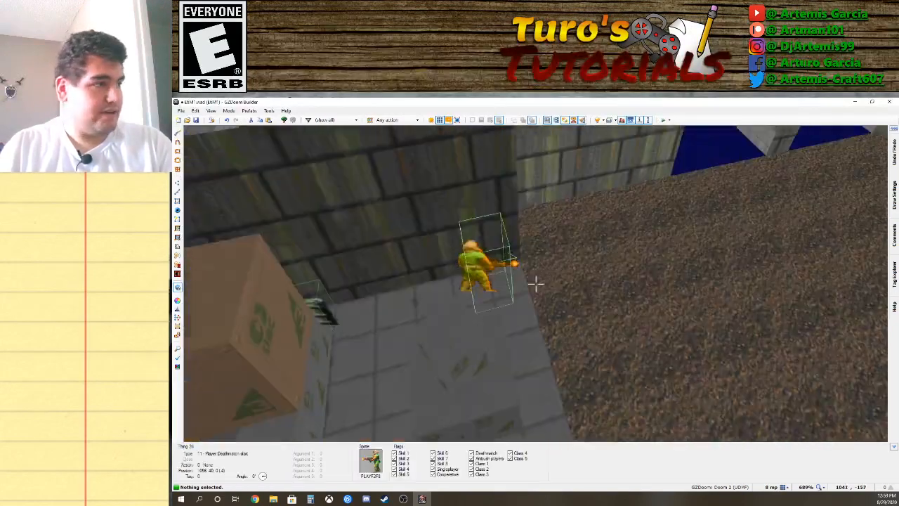
{"action": "key", "text": "e"}
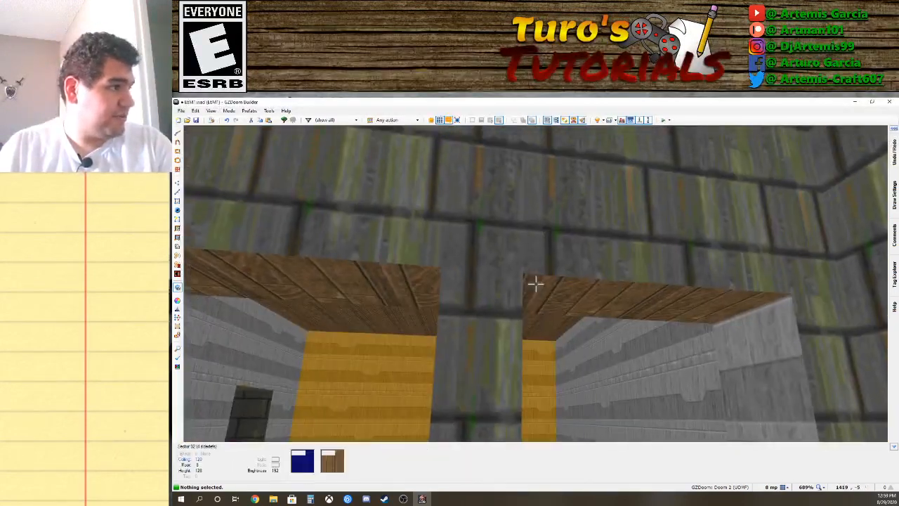
{"action": "key", "text": "e"}
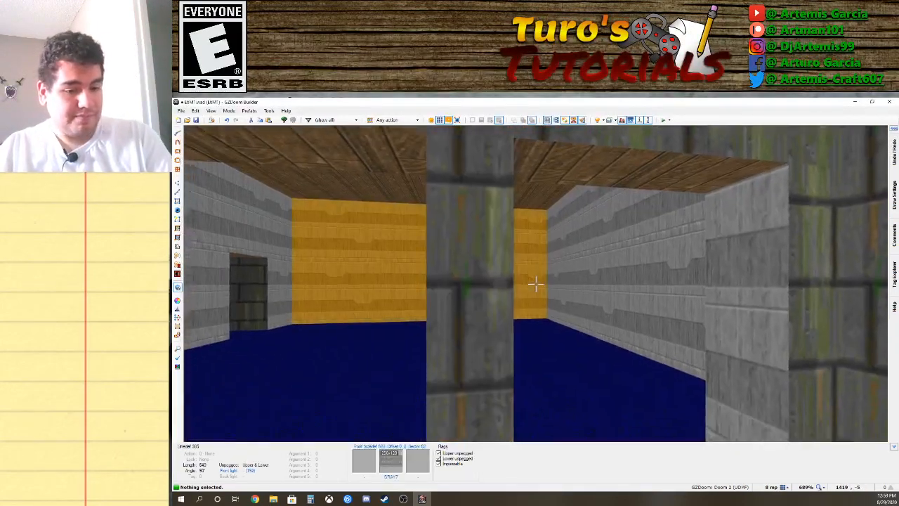
{"action": "key", "text": "w"}
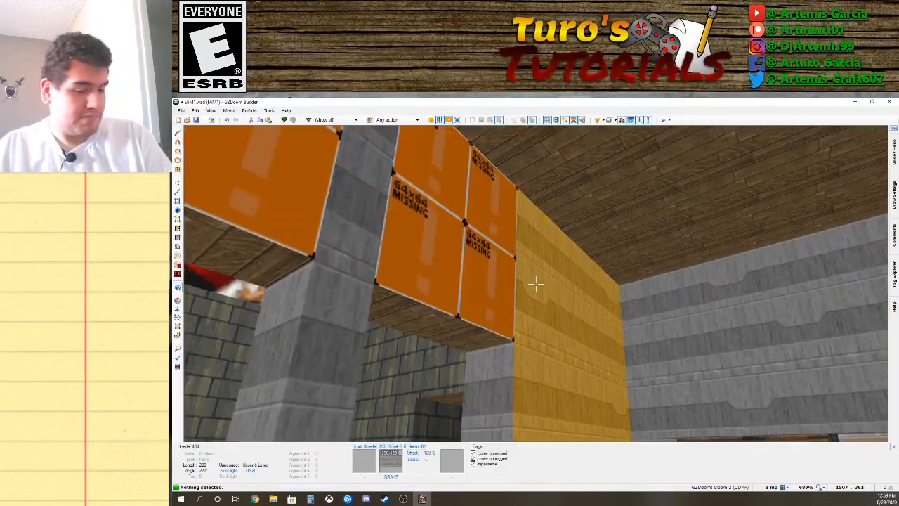
{"action": "key", "text": "ctrl+v"}
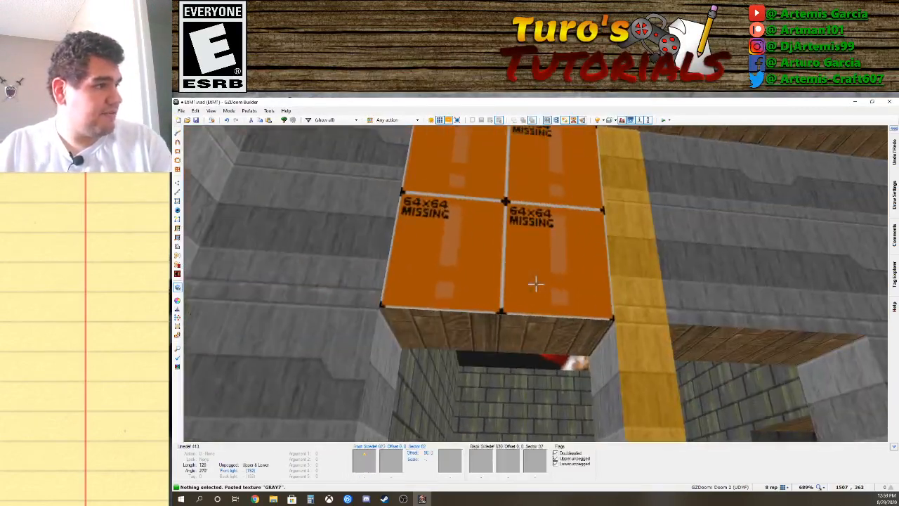
{"action": "key", "text": "d"}
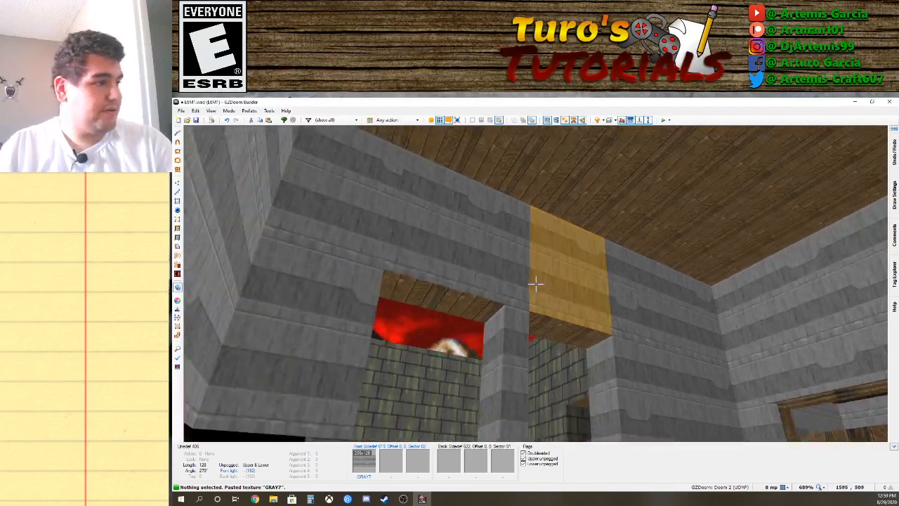
{"action": "key", "text": "w"}
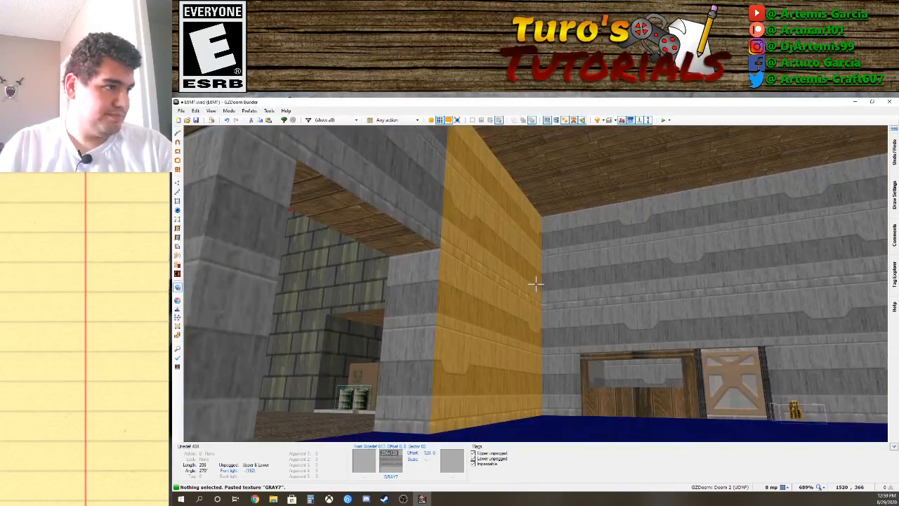
Change the ceiling flat of the low sector by the gray room's wooden counter and door to FLAT19.
{"action": "key", "text": "s"}
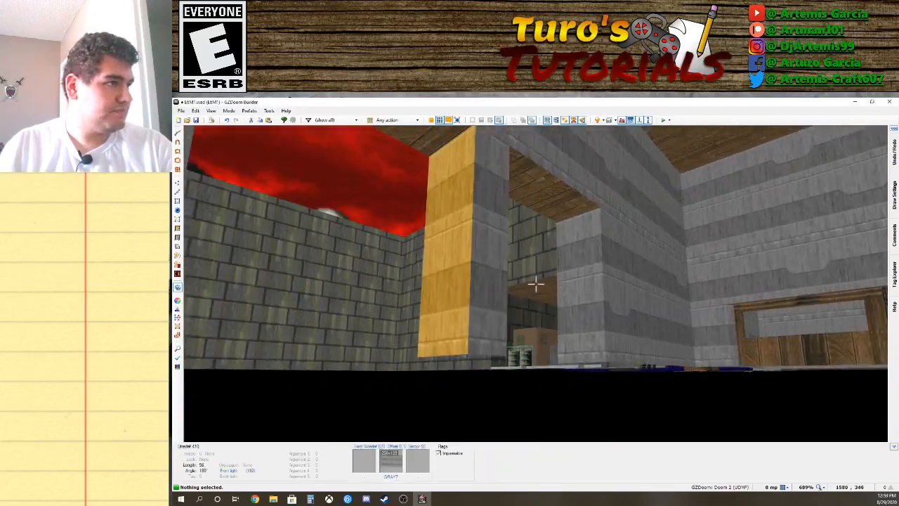
{"action": "key", "text": "w"}
{"action": "key", "text": "s"}
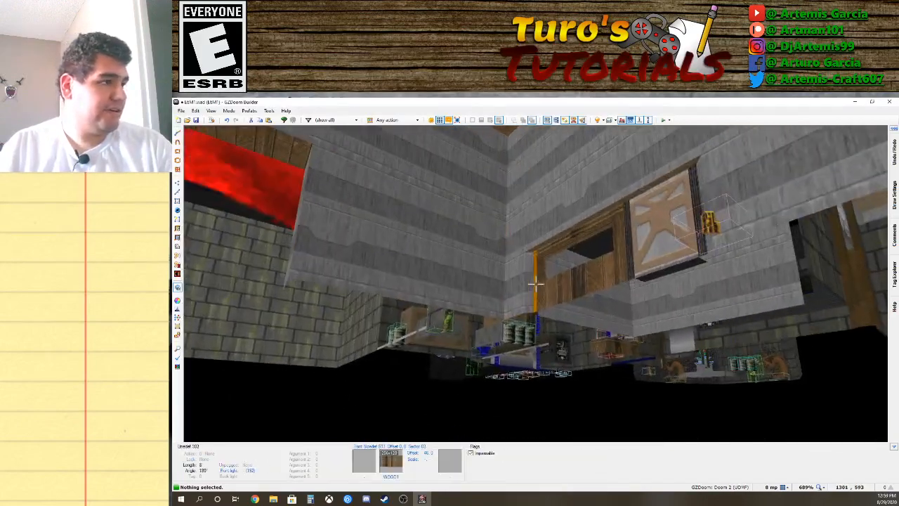
{"action": "key", "text": "w"}
{"action": "key", "text": "w"}
{"action": "right_click", "coordinate": [535, 284]}
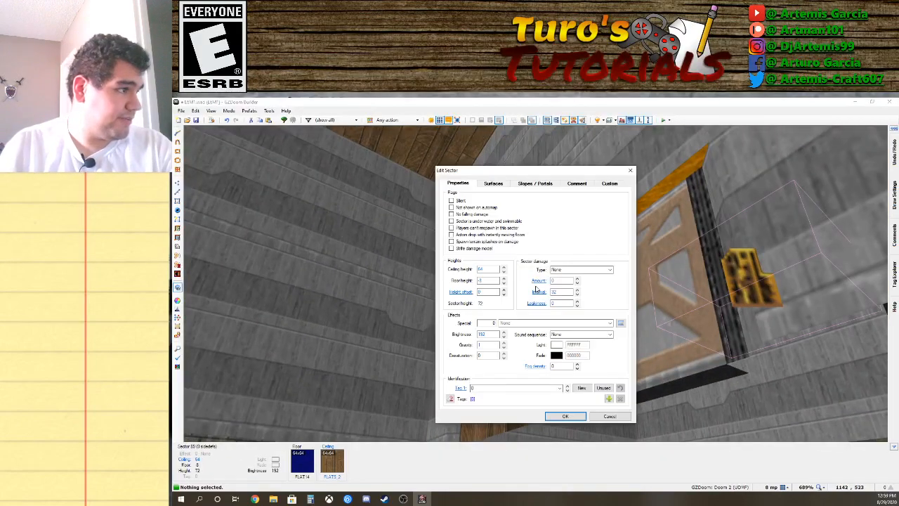
{"action": "left_click", "coordinate": [492, 184]}
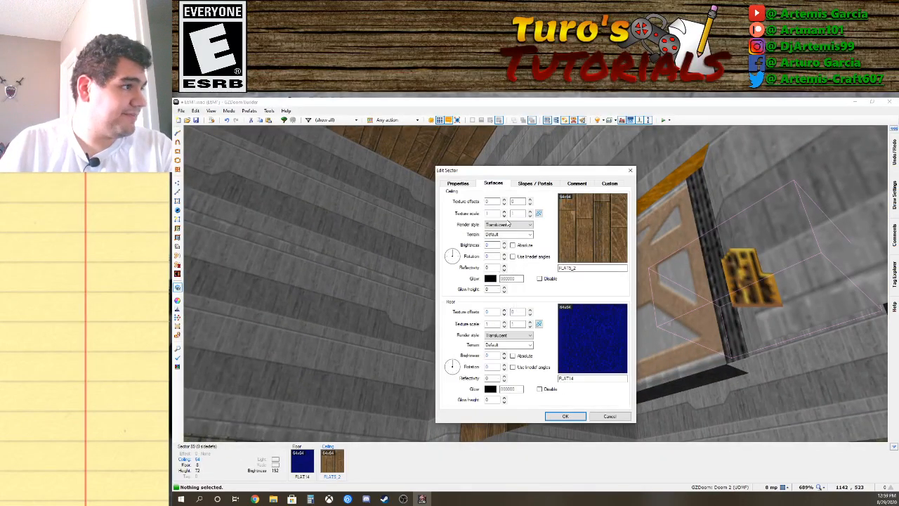
{"action": "left_click", "coordinate": [579, 246]}
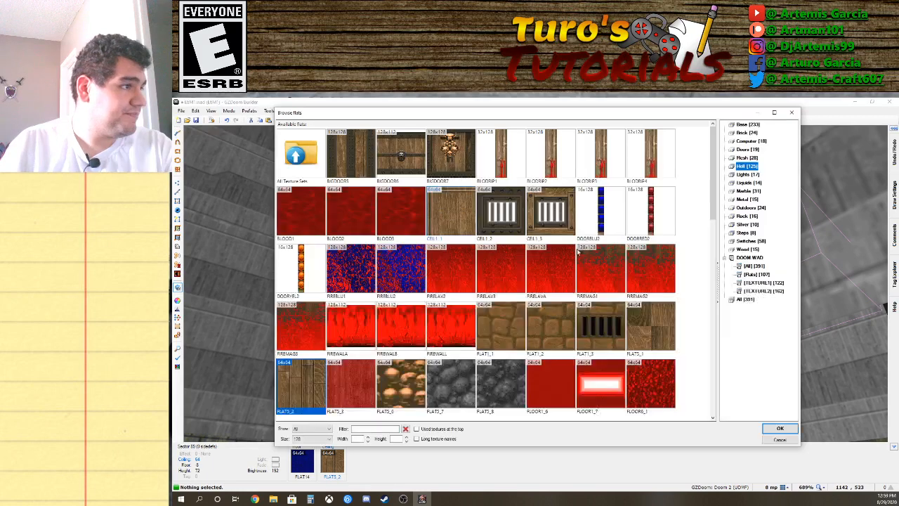
{"action": "left_click", "coordinate": [755, 274]}
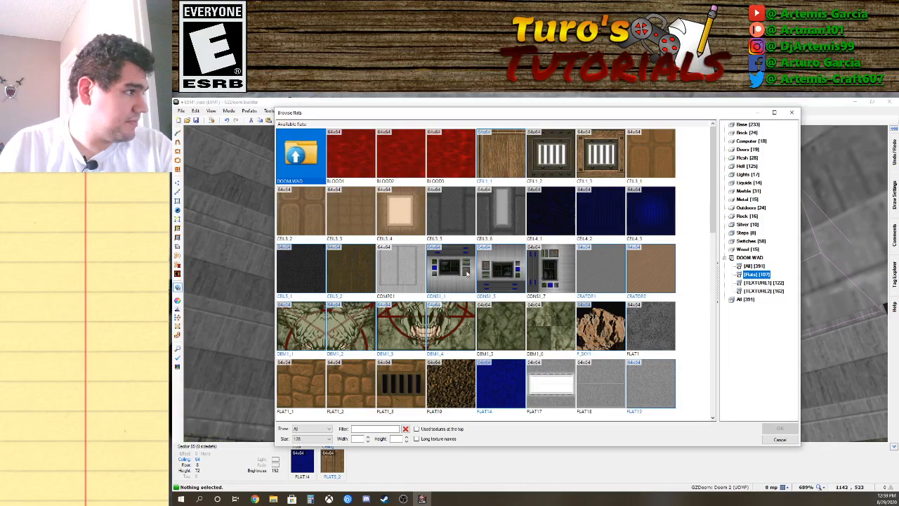
{"action": "scroll", "coordinate": [632, 323], "scroll_direction": "down", "scroll_amount": 1}
{"action": "double_click", "coordinate": [647, 331]}
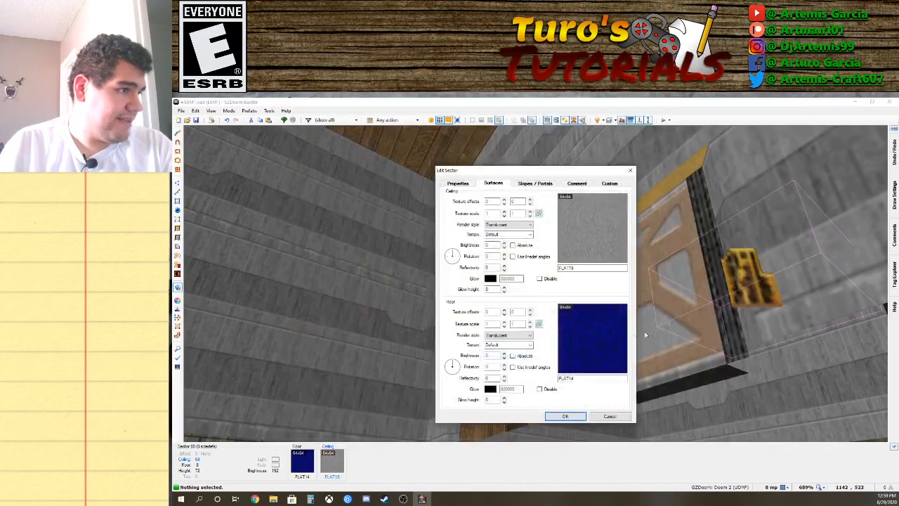
{"action": "left_click", "coordinate": [564, 416]}
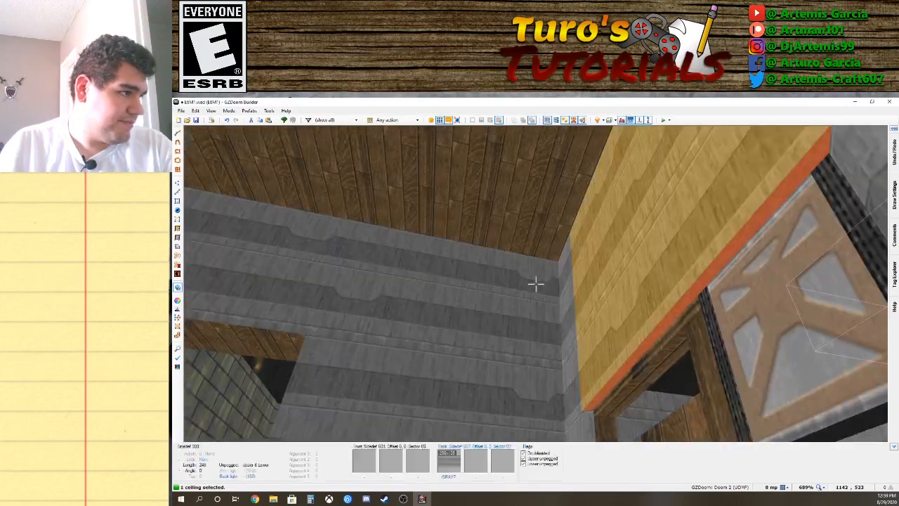
{"action": "left_click", "coordinate": [536, 283]}
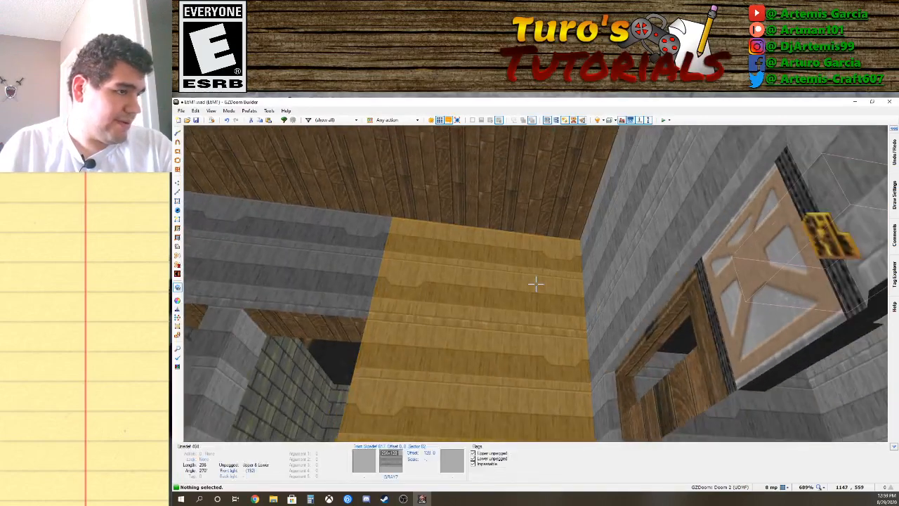
{"action": "key", "text": "d"}
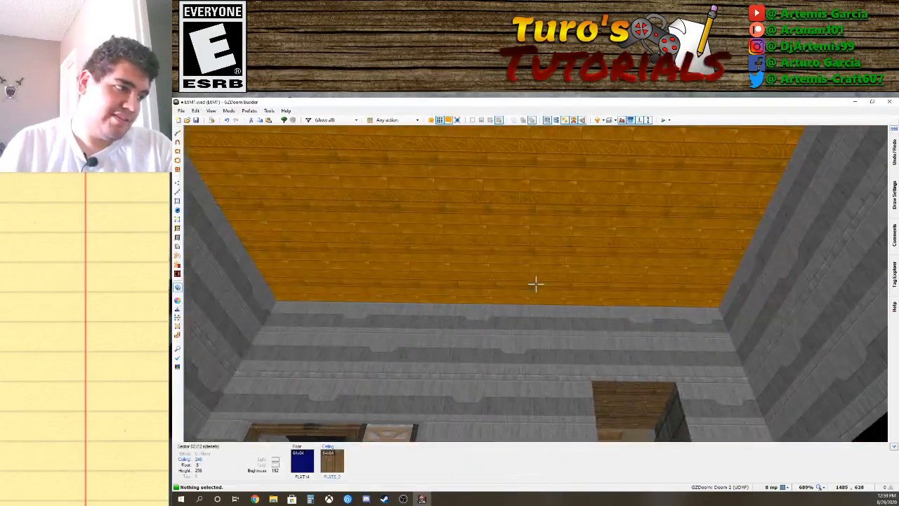
Inspect the gray room's walls, wooden ceiling and window openings, and the stone corridor beside it, in the 3D view.
{"action": "key", "text": "e"}
{"action": "key", "text": "d"}
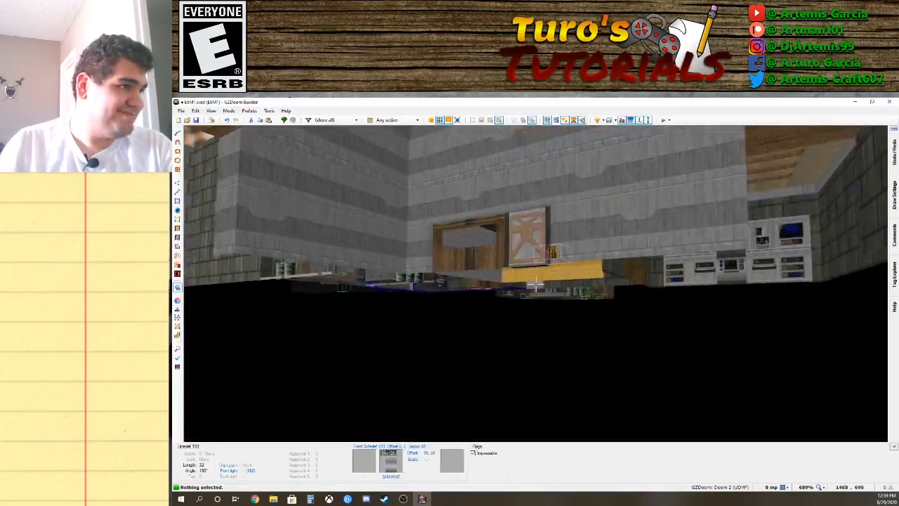
{"action": "key", "text": "f"}
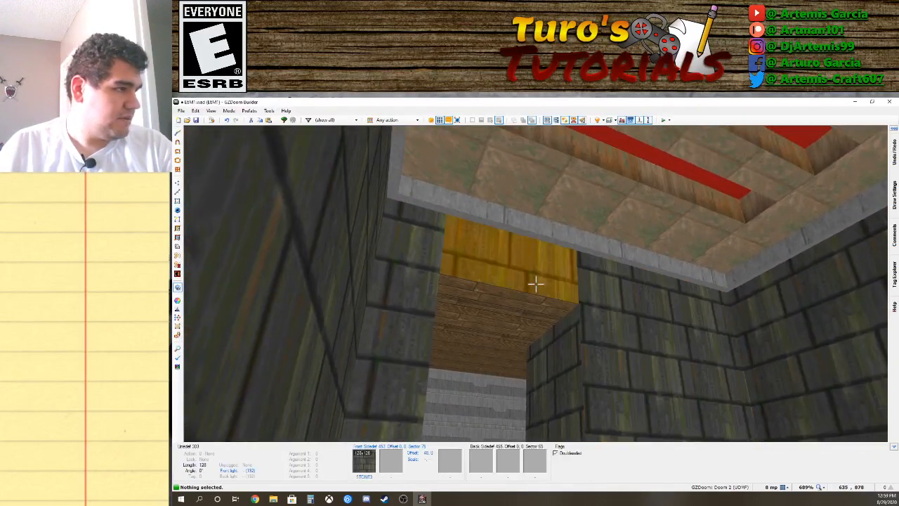
{"action": "key", "text": "w"}
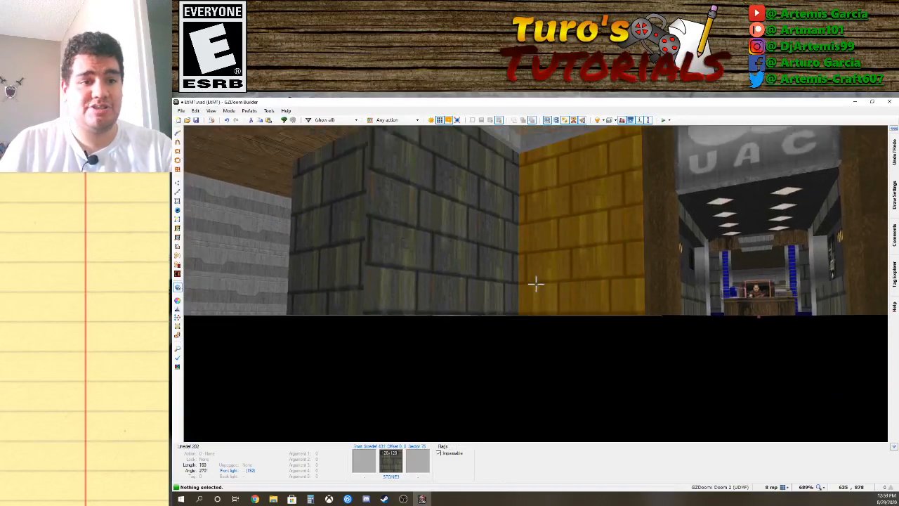
{"action": "key", "text": "w"}
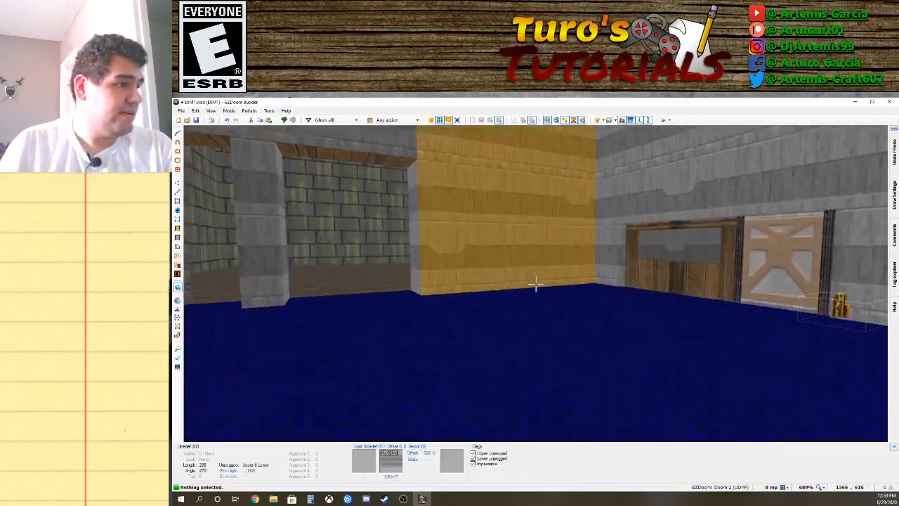
{"action": "key", "text": "w"}
{"action": "key", "text": "s"}
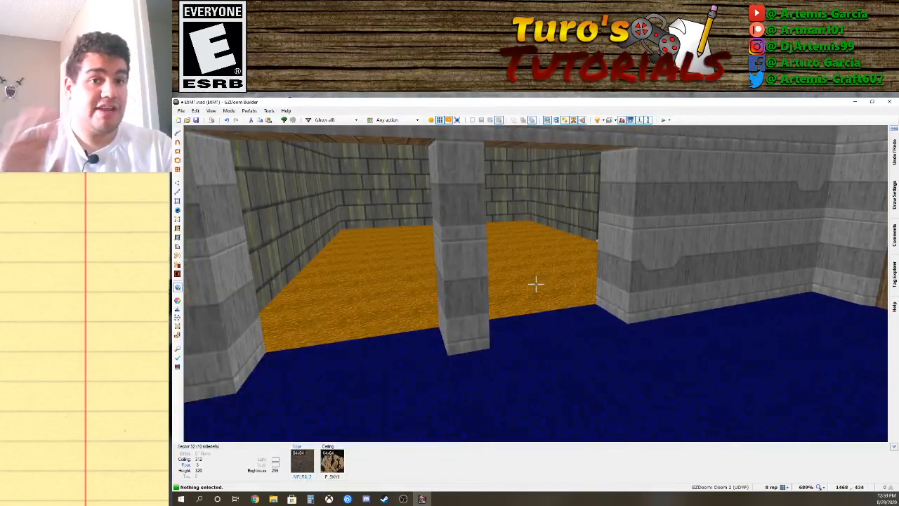
Examine the dirt yard, its crate storage opening and the windows into the gray room from several viewpoints in the 3D view.
{"action": "key", "text": "w"}
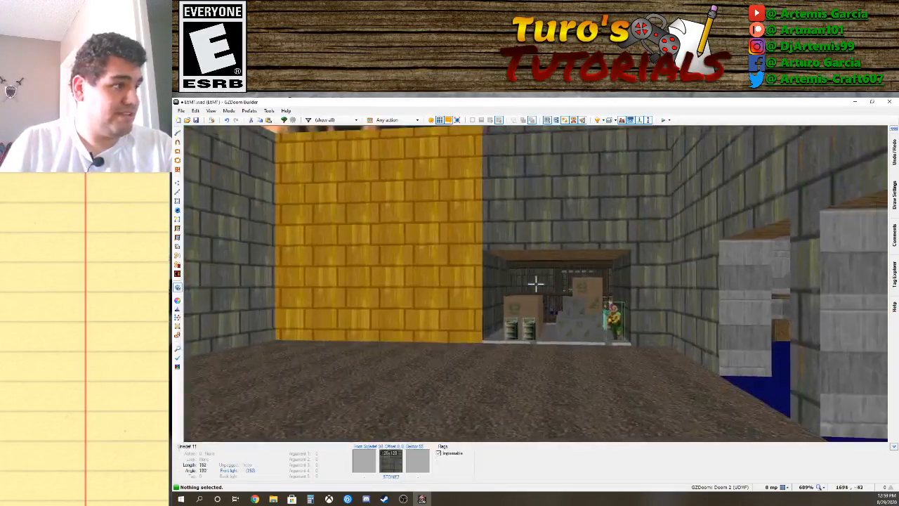
{"action": "key", "text": "s"}
{"action": "key", "text": "d"}
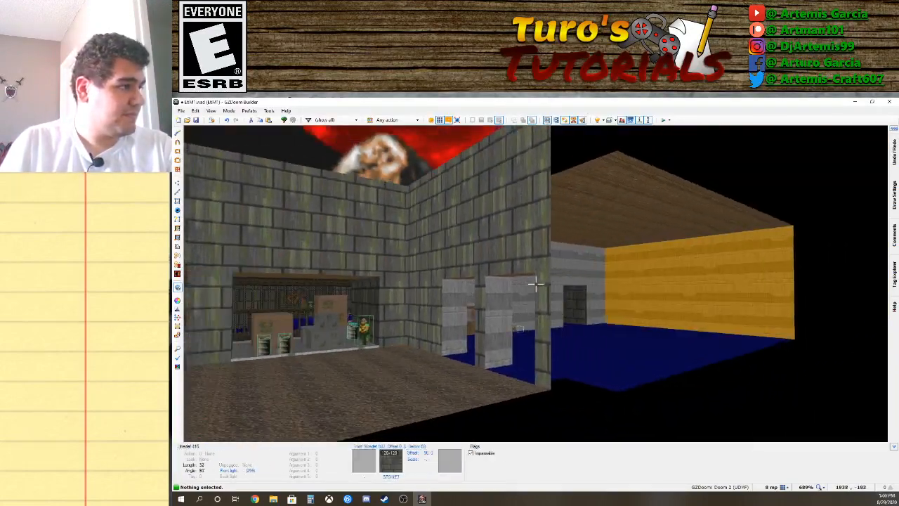
{"action": "key", "text": "d"}
{"action": "key", "text": "s"}
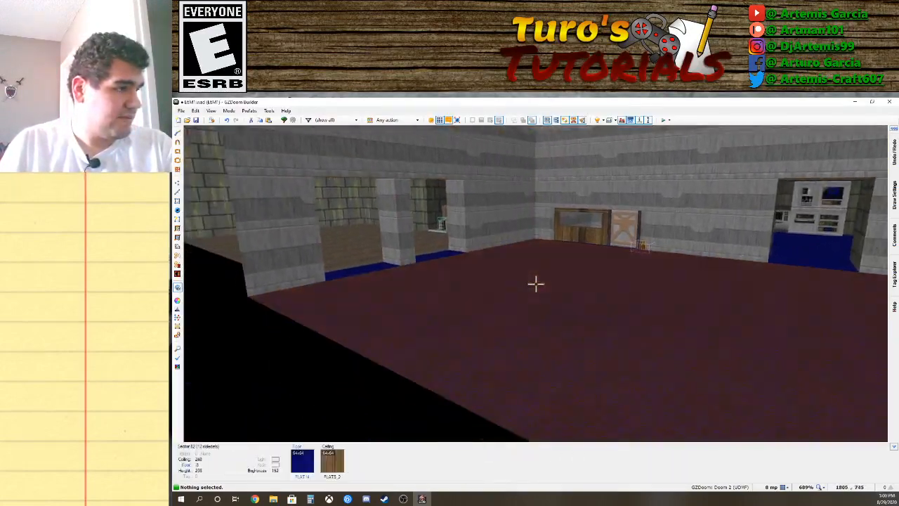
{"action": "key", "text": "a"}
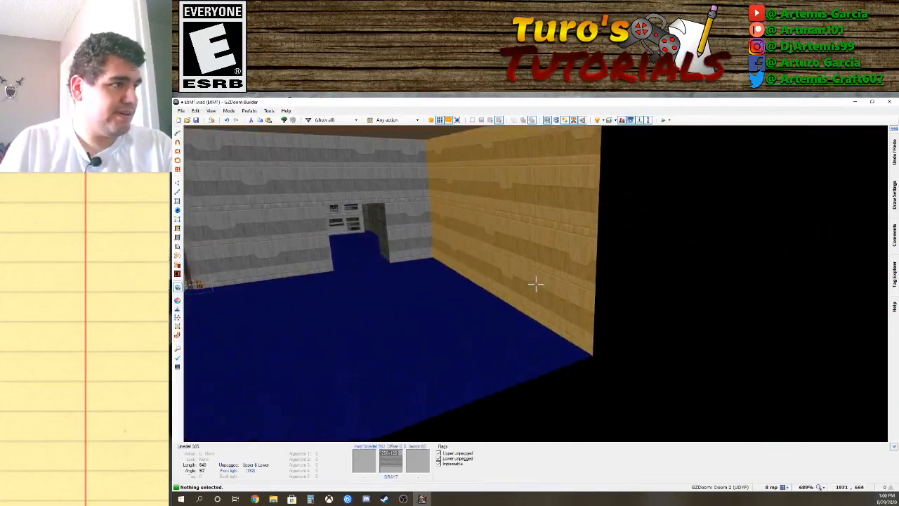
{"action": "key", "text": "w"}
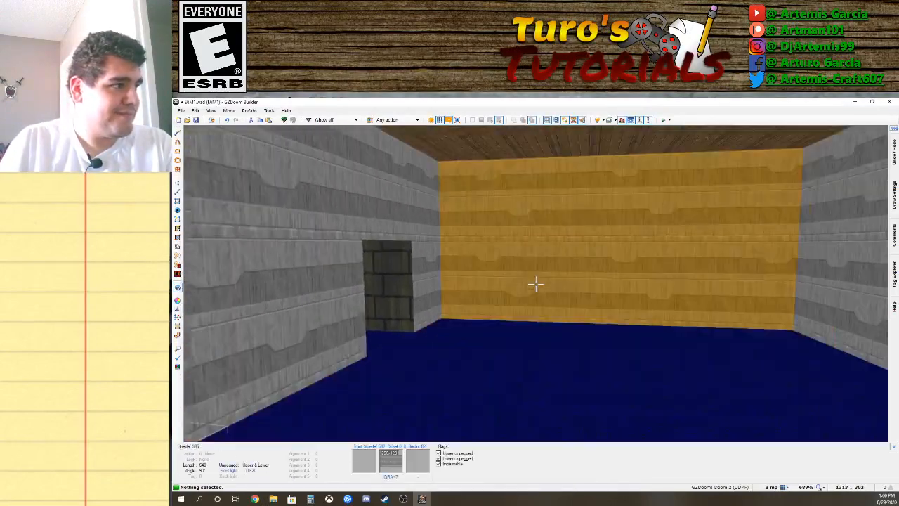
{"action": "key", "text": "w"}
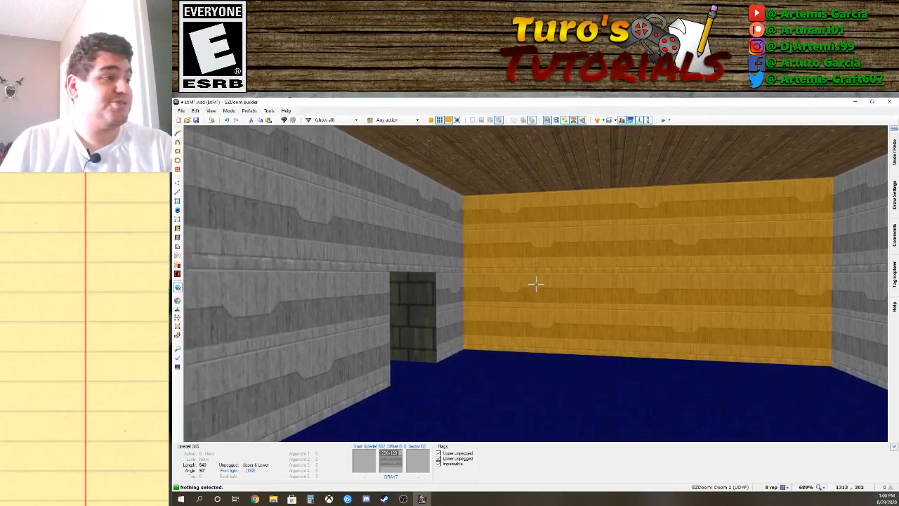
{"action": "key", "text": "w"}
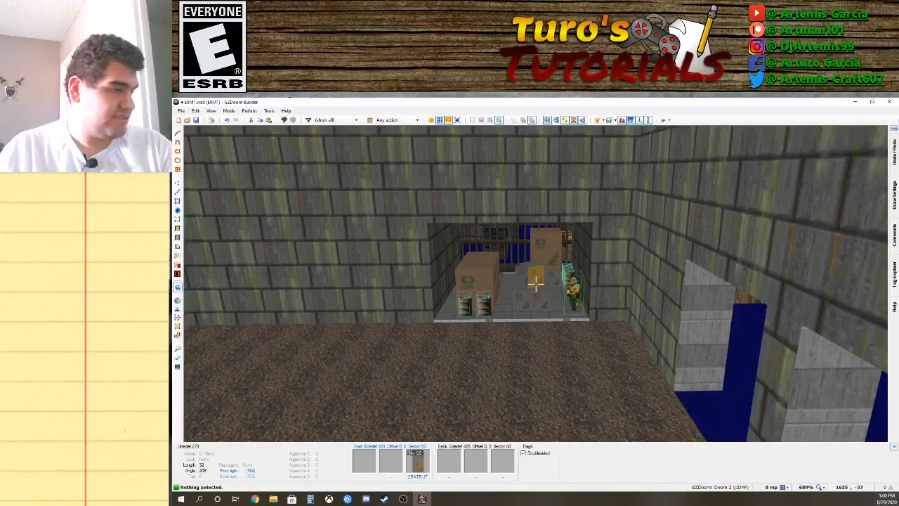
{"action": "key", "text": "w"}
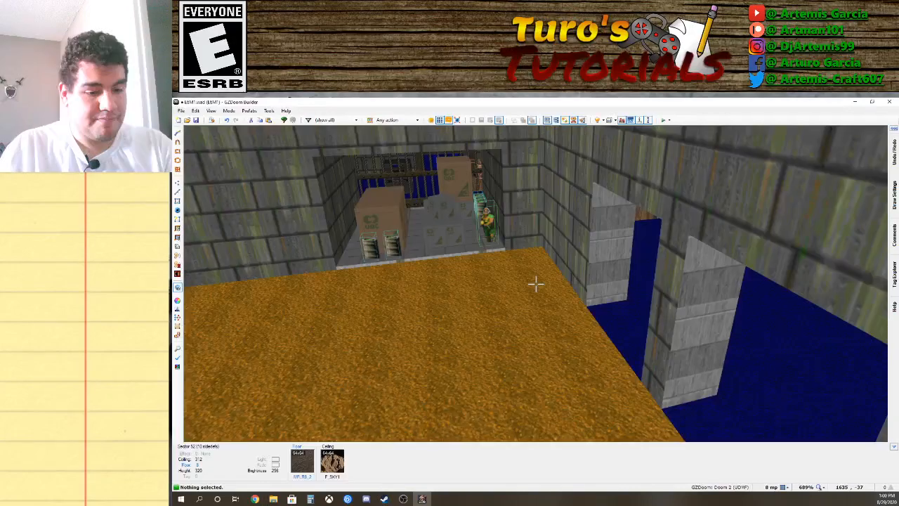
Return from the 3D view to the 2D map and save the map.
{"action": "key", "text": "q"}
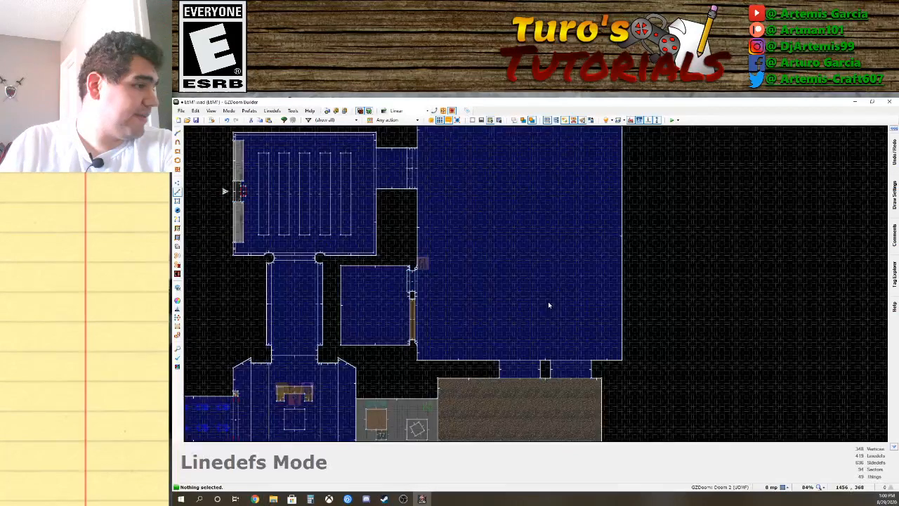
{"action": "key", "text": "Down"}
{"action": "key", "text": "Down"}
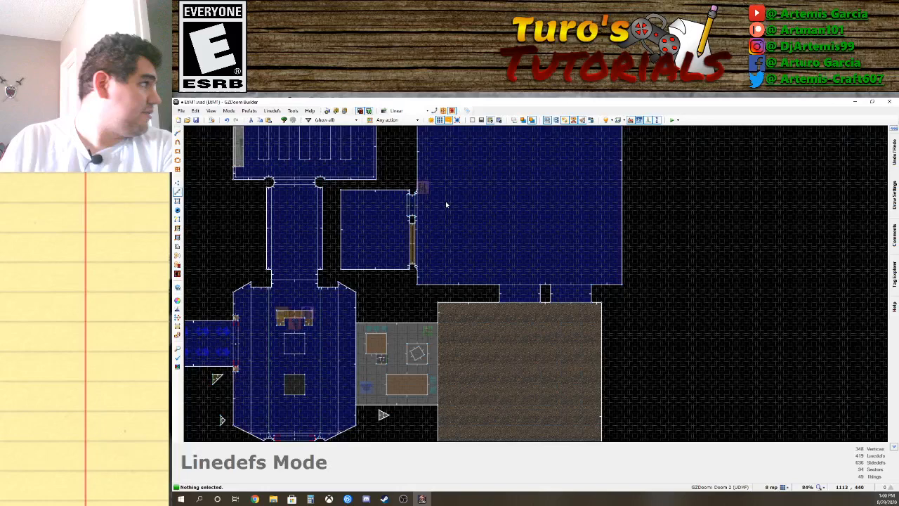
{"action": "key", "text": "ctrl+s"}
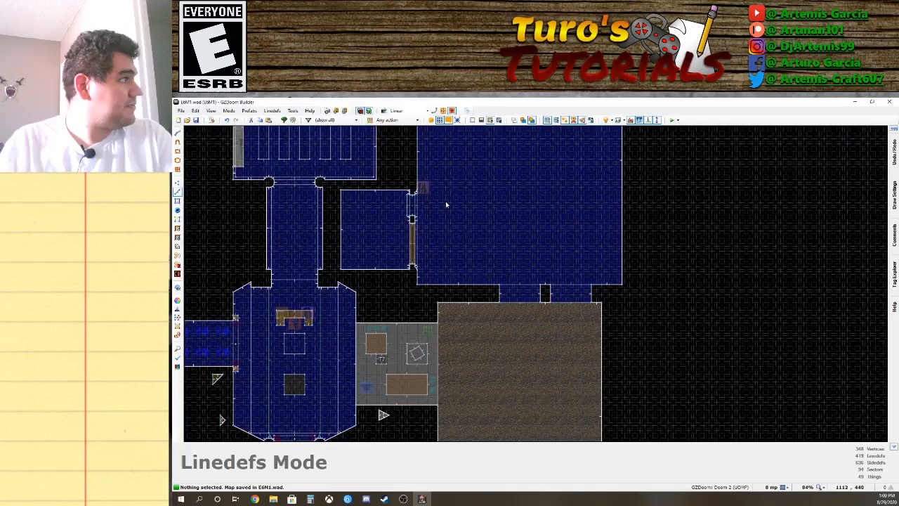
Playtest the map, walking past the gray room's wooden counter into the dirt yard and shooting the barrels beside the crates.
{"action": "key", "text": "F9"}
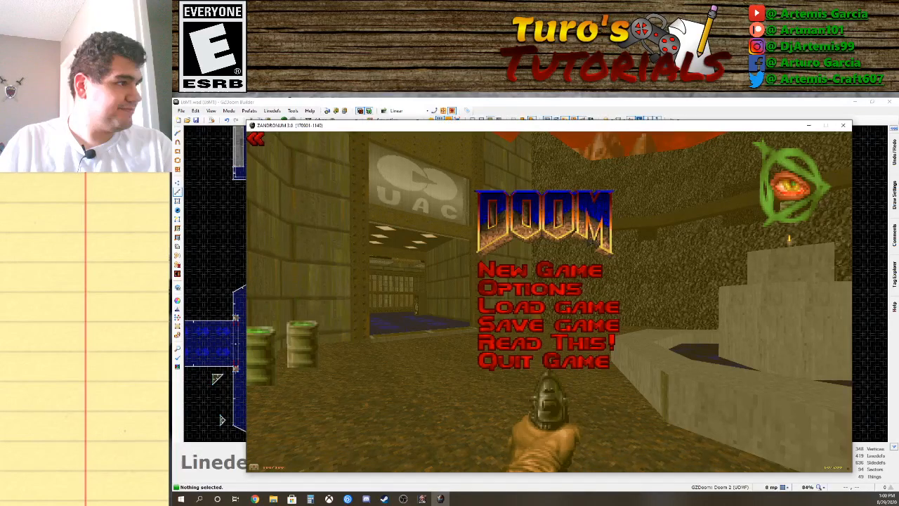
{"action": "key", "text": "Escape"}
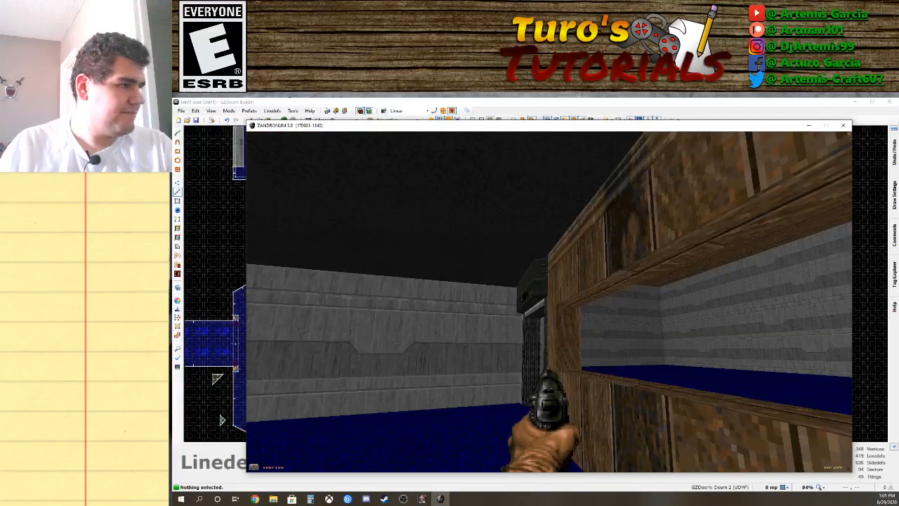
{"action": "key", "text": "a"}
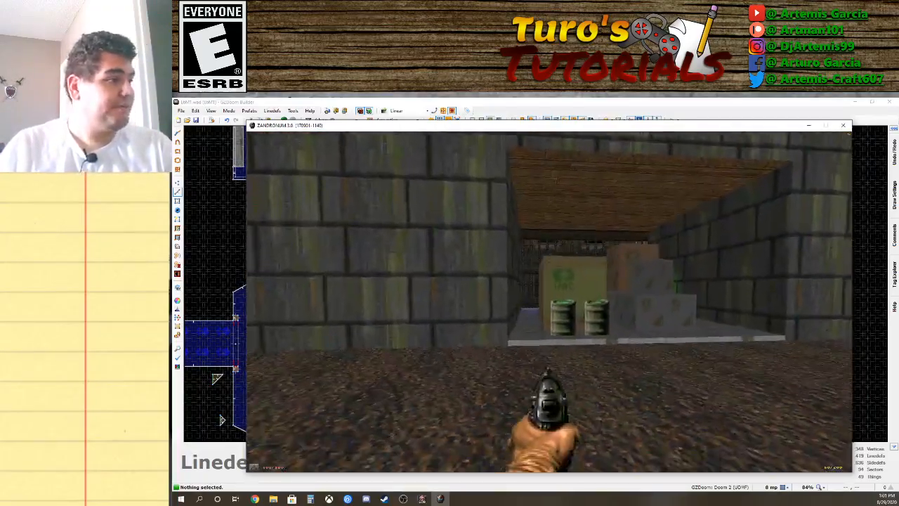
{"action": "key", "text": "s"}
{"action": "left_click", "coordinate": [549, 302]}
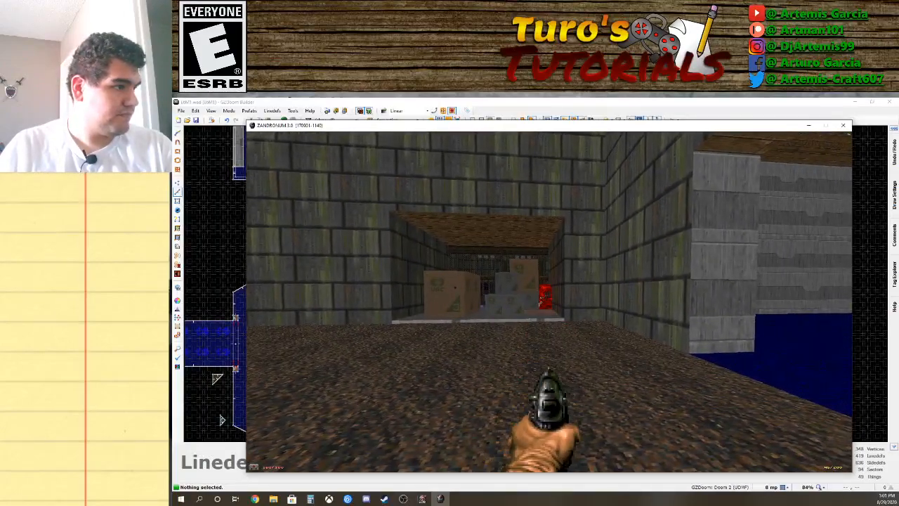
Enter the crate storage in the playtest, fire along the stacked UAC crates and pick up the armor.
{"action": "key", "text": "w"}
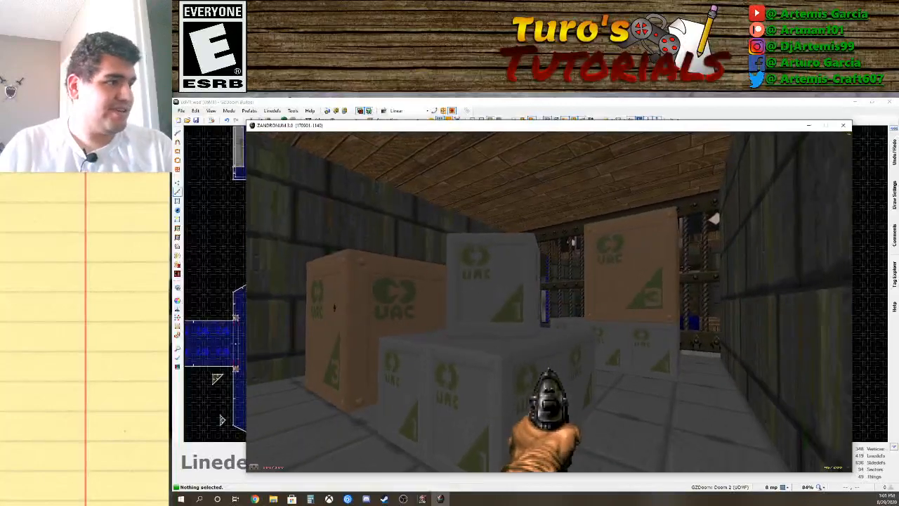
{"action": "left_click", "coordinate": [549, 302]}
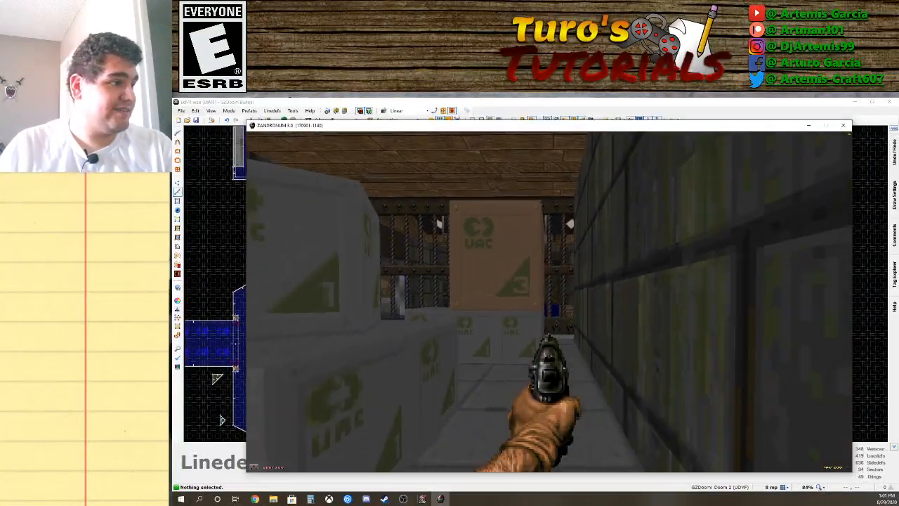
{"action": "key", "text": "w"}
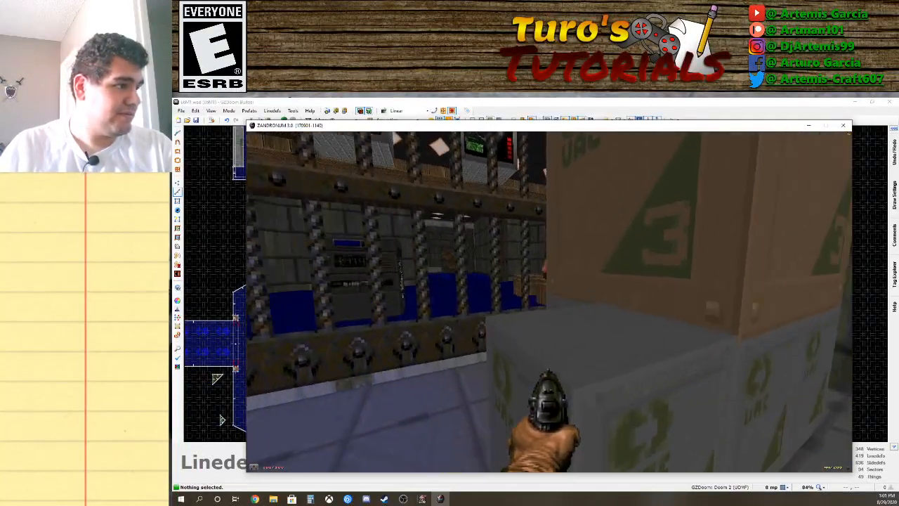
{"action": "key", "text": "w"}
{"action": "left_click", "coordinate": [549, 302]}
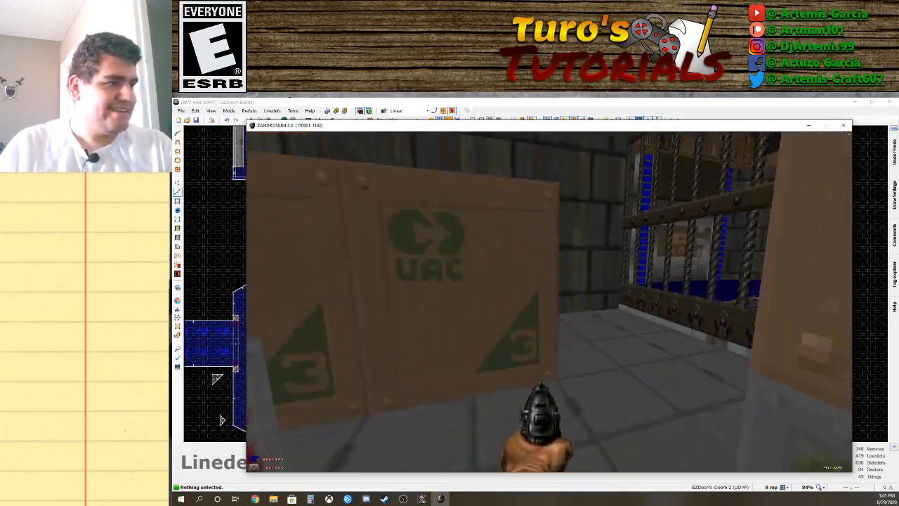
{"action": "key", "text": "w"}
{"action": "key", "text": "s"}
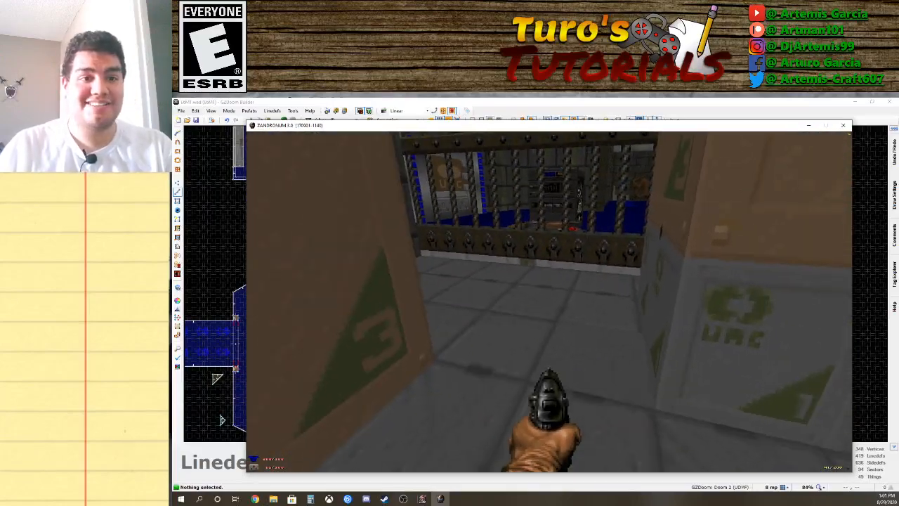
Leave the crate storage and cross the dirt yard and computer room to the dark stone corridor in the playtest.
{"action": "key", "text": "w"}
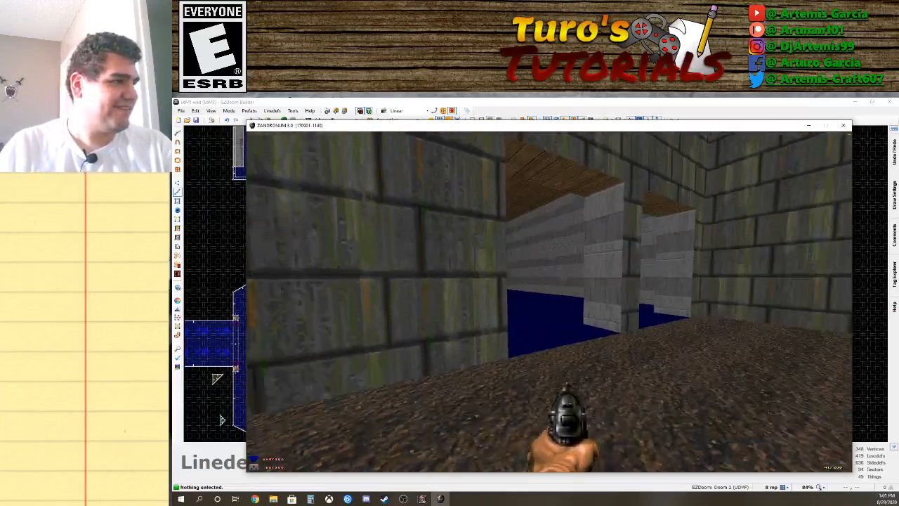
{"action": "key", "text": "w"}
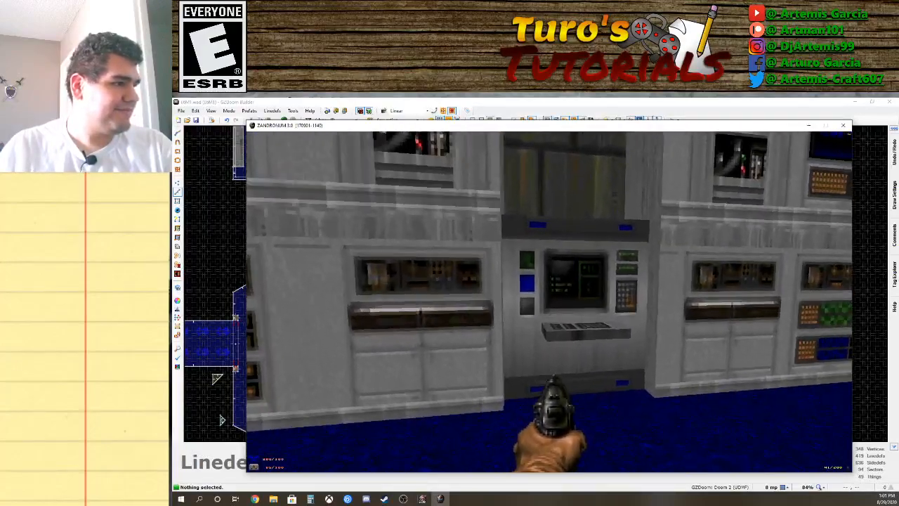
{"action": "key", "text": "Up"}
{"action": "key", "text": "w"}
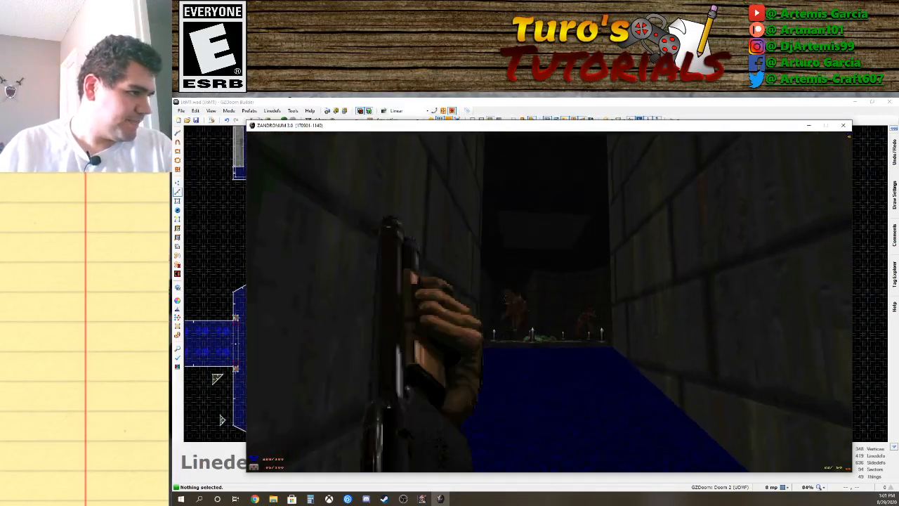
Walk into the dark chamber and look around its candlelit pentagram, corpses and barrels.
{"action": "key", "text": "w"}
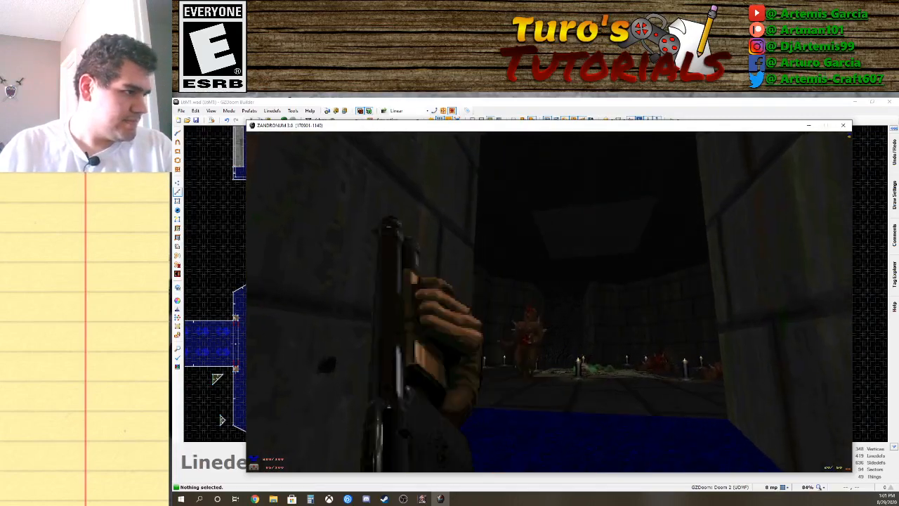
{"action": "key", "text": "s"}
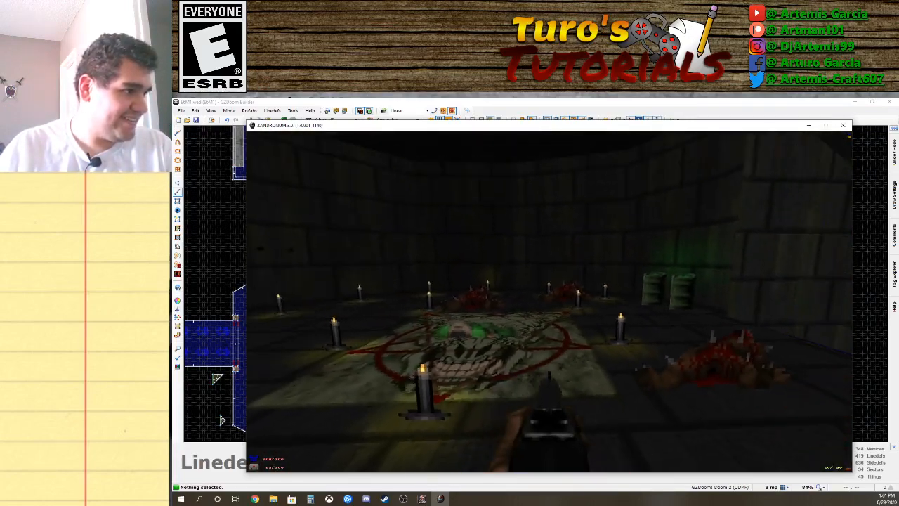
{"action": "key", "text": "s"}
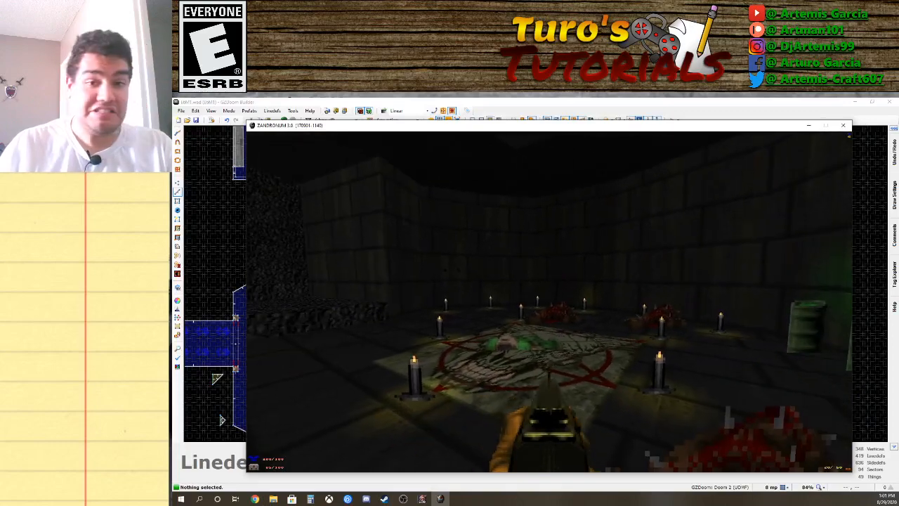
{"action": "key", "text": "w"}
{"action": "key", "text": "w"}
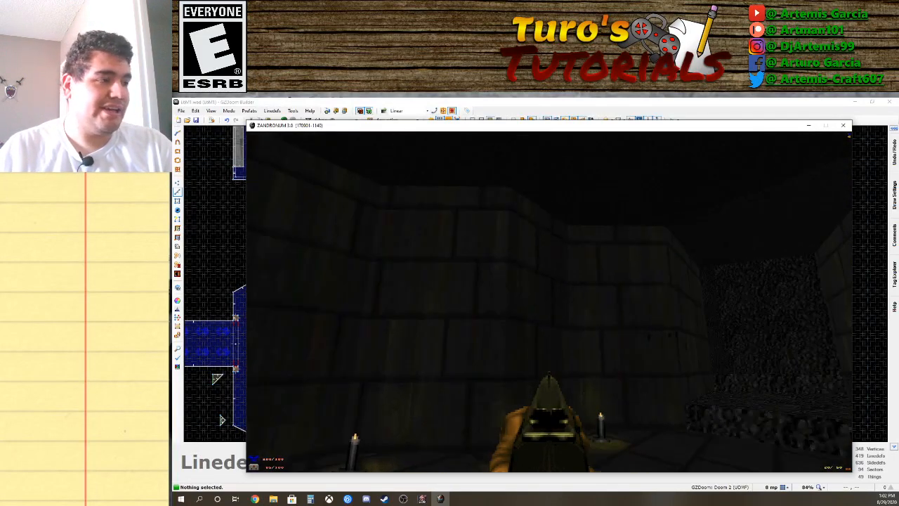
Follow the rocky tunnel from the dark chamber out to the open-air area with the red sky.
{"action": "key", "text": "w"}
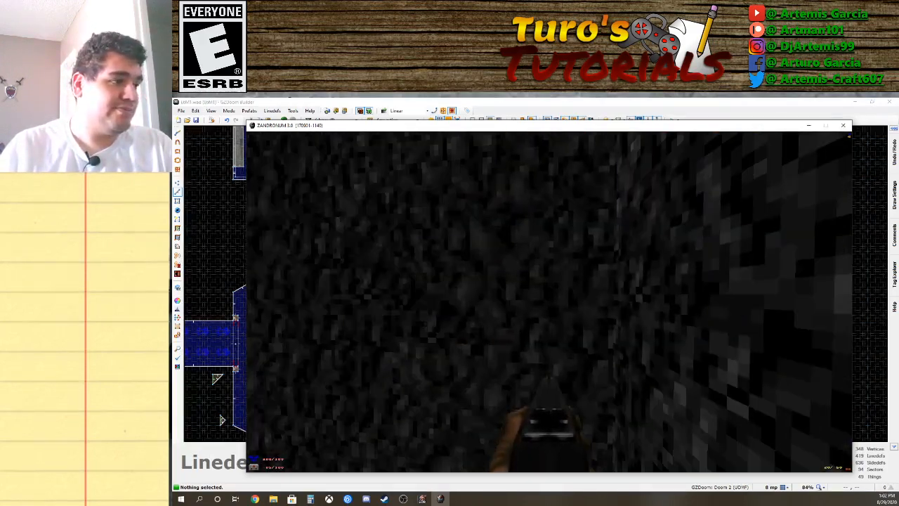
{"action": "key", "text": "w"}
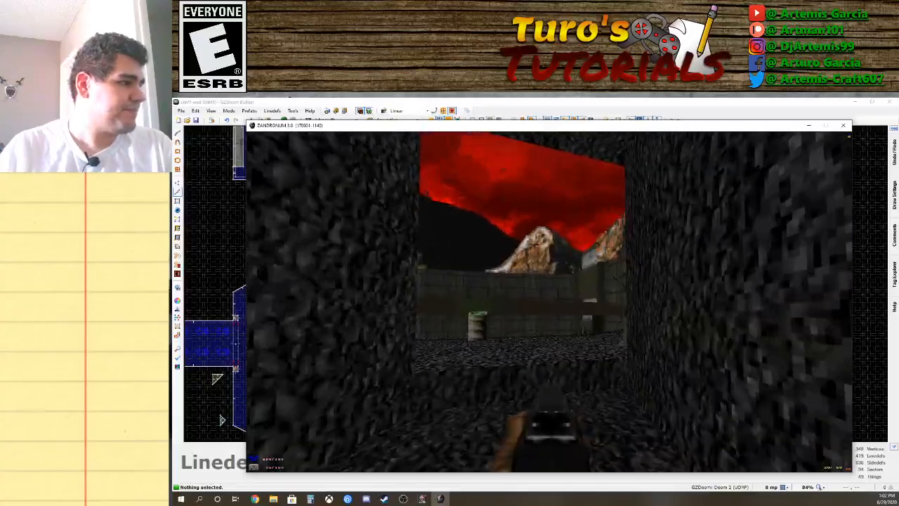
{"action": "key", "text": "Up"}
{"action": "key", "text": "Left"}
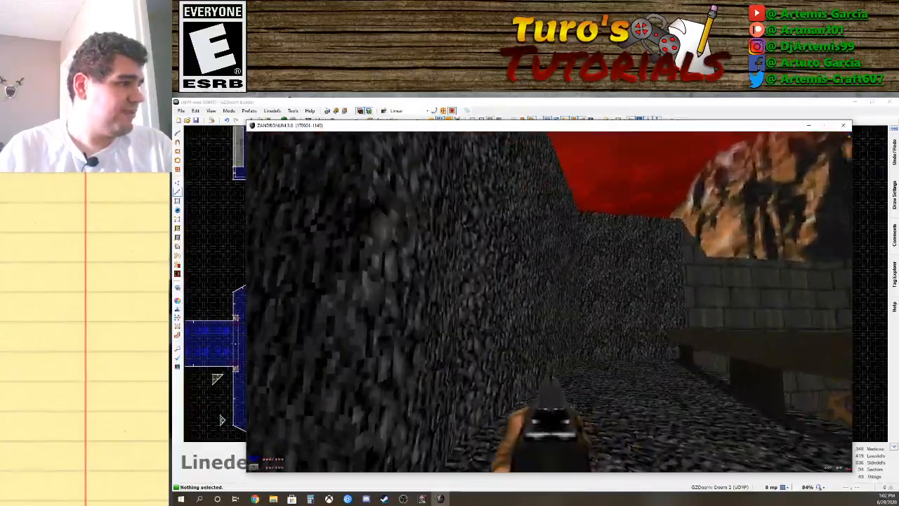
Return from the open-air area through the dark rocky tunnel to the candlelit chamber in the playtest.
{"action": "key", "text": "Left"}
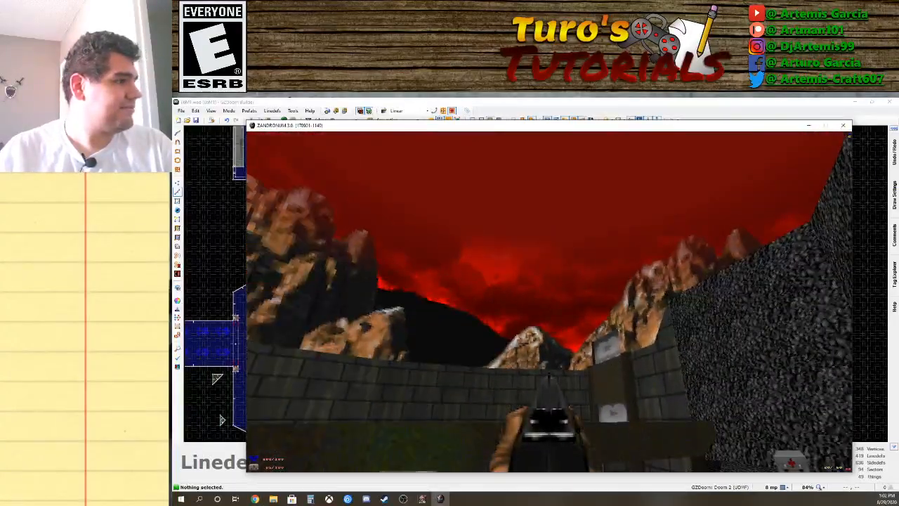
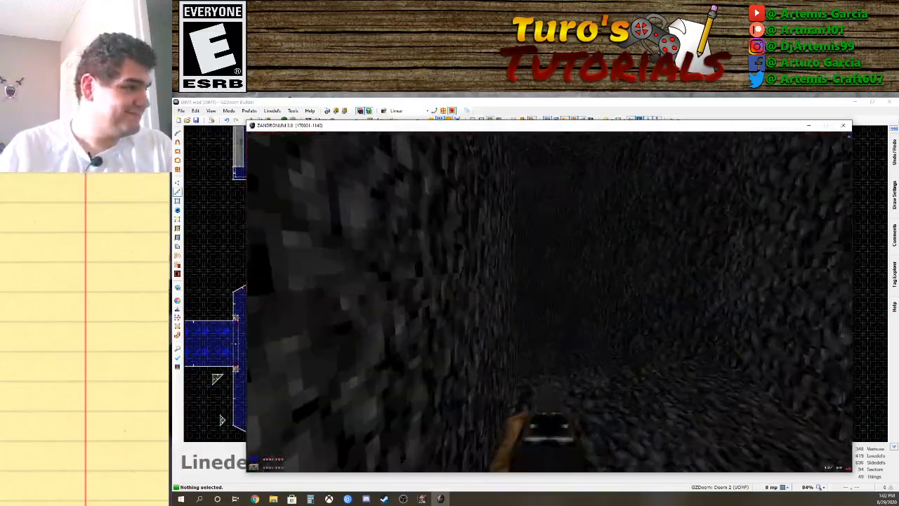
{"action": "key", "text": "w"}
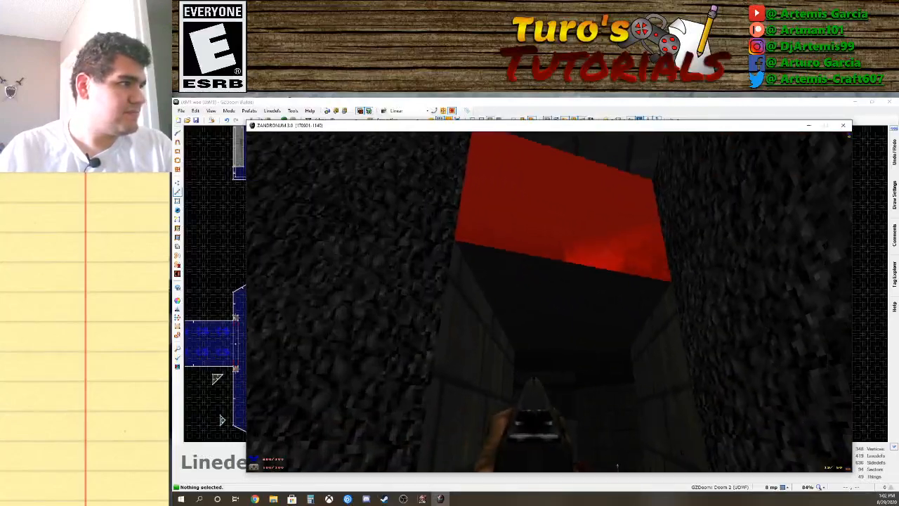
{"action": "key", "text": "s"}
{"action": "key", "text": "d"}
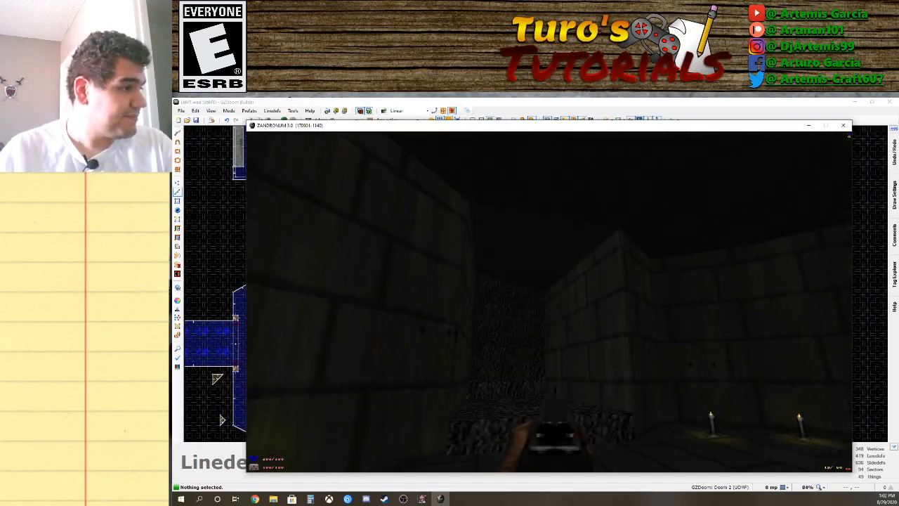
Examine the upper walls and ceiling of the rocky tunnel bend, and look over the pentagram chamber again.
{"action": "key", "text": "w"}
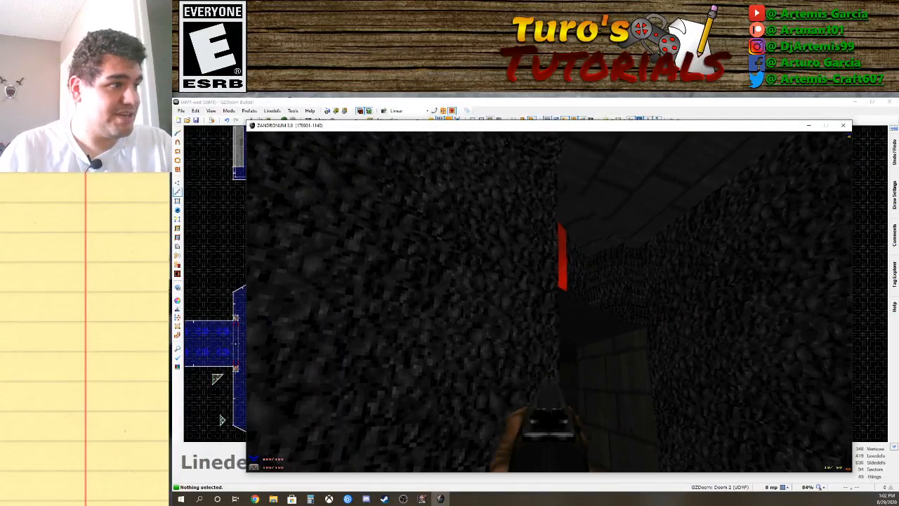
{"action": "key", "text": "w"}
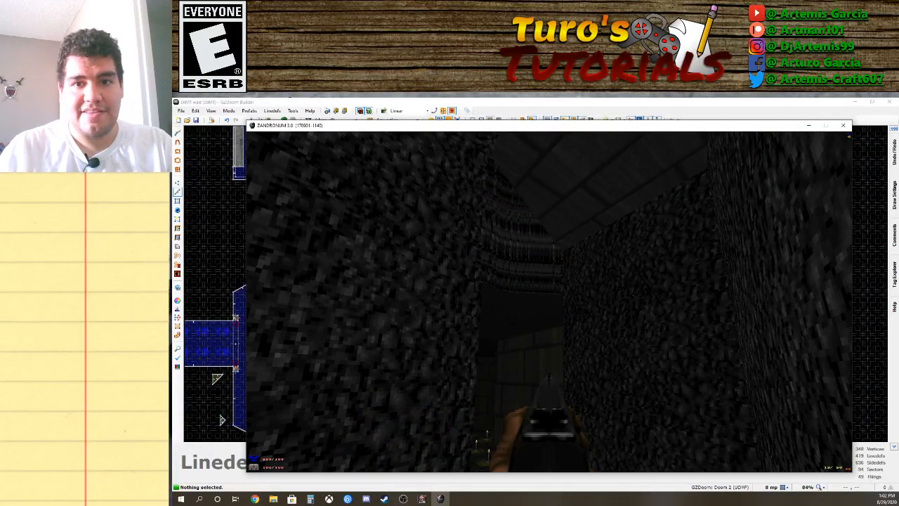
{"action": "key", "text": "w"}
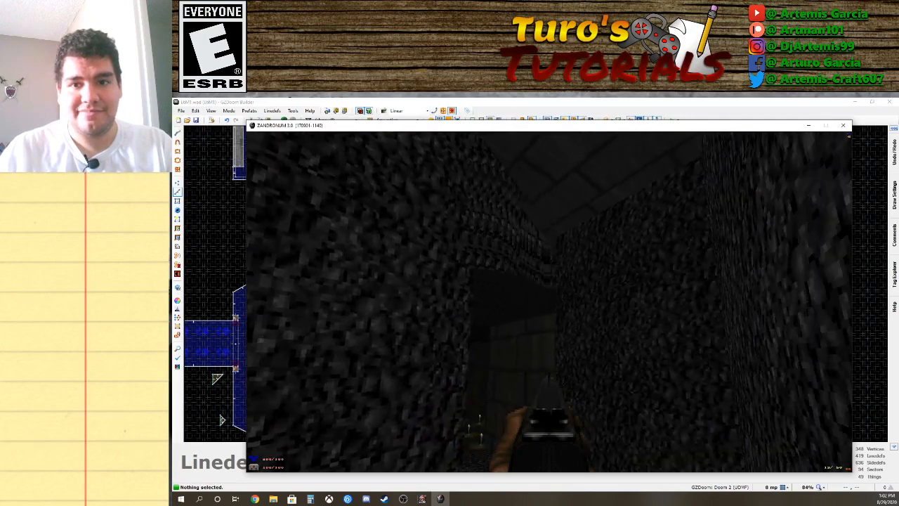
{"action": "key", "text": "w"}
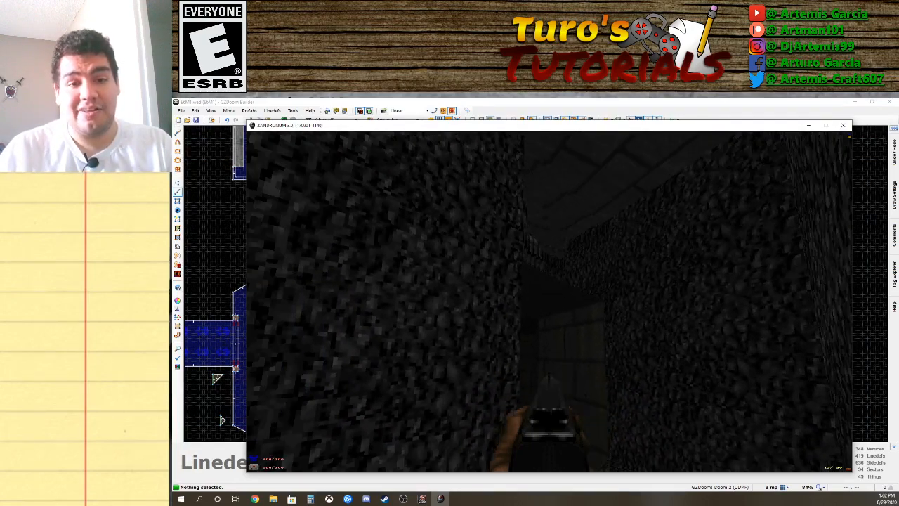
{"action": "key", "text": "w"}
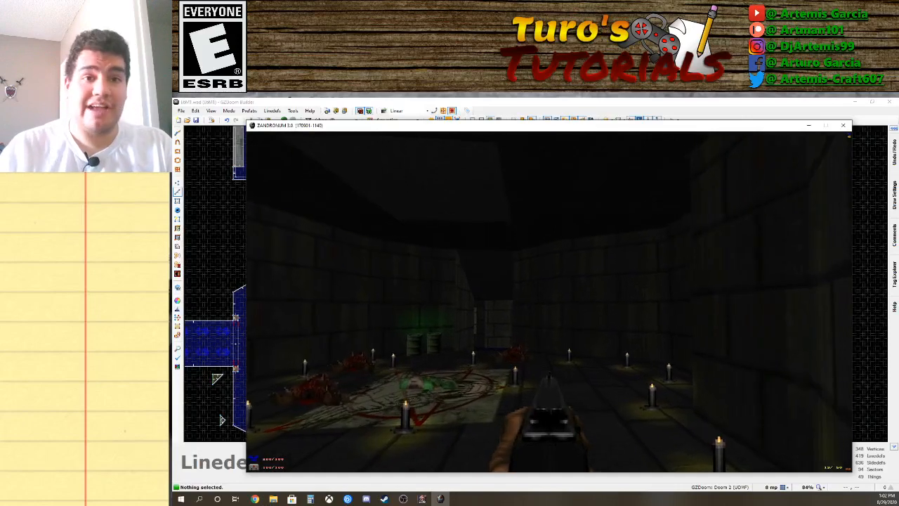
{"action": "key", "text": "Up"}
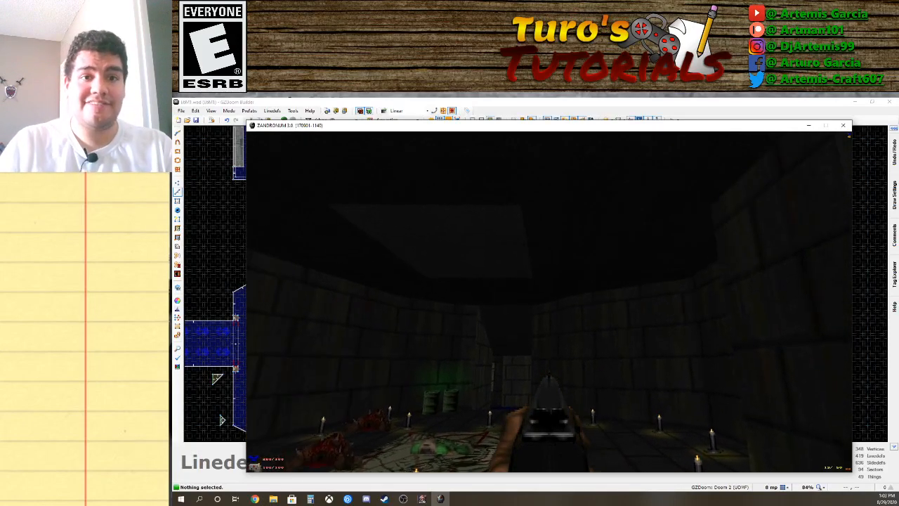
{"action": "key", "text": "s"}
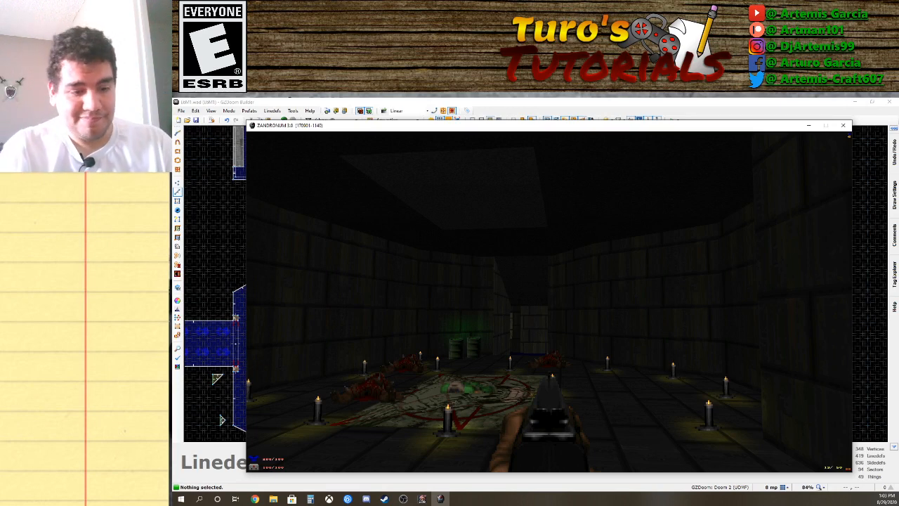
Quit the playtest and open the front side properties of the linedef between the tunnel bend and its last section before the chamber.
{"action": "key", "text": "Escape"}
{"action": "left_click", "coordinate": [562, 358]}
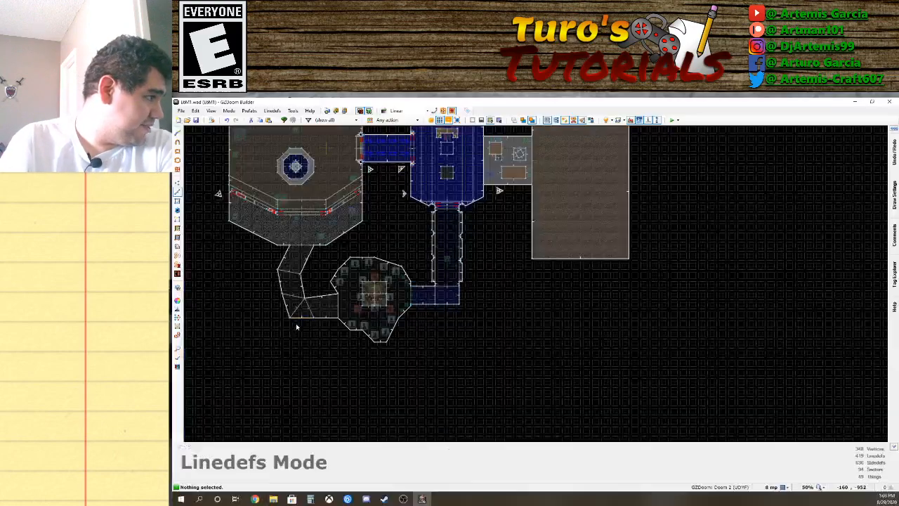
{"action": "scroll", "coordinate": [295, 323], "scroll_direction": "up", "scroll_amount": 5}
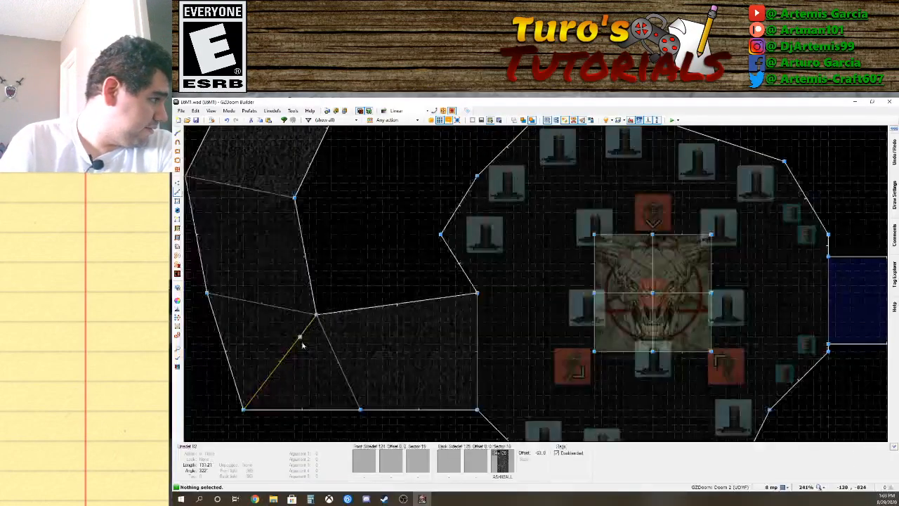
{"action": "key", "text": "Left"}
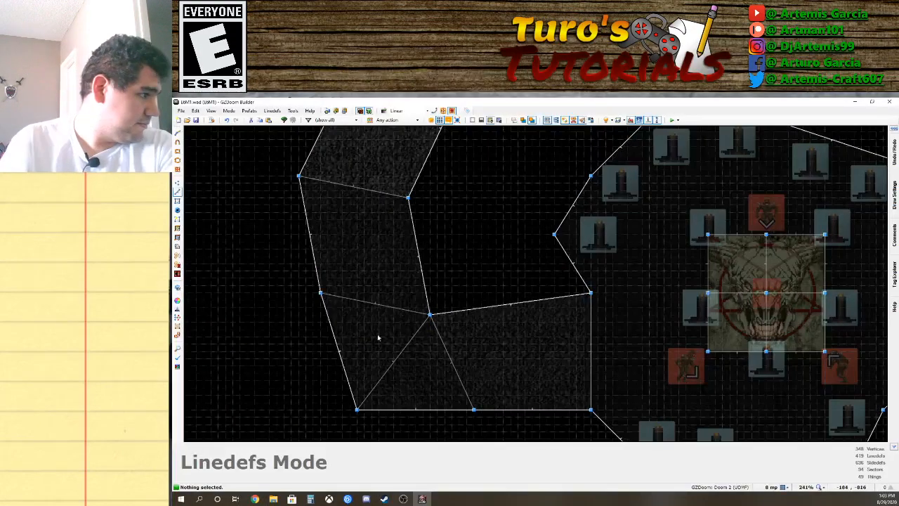
{"action": "right_click", "coordinate": [450, 354]}
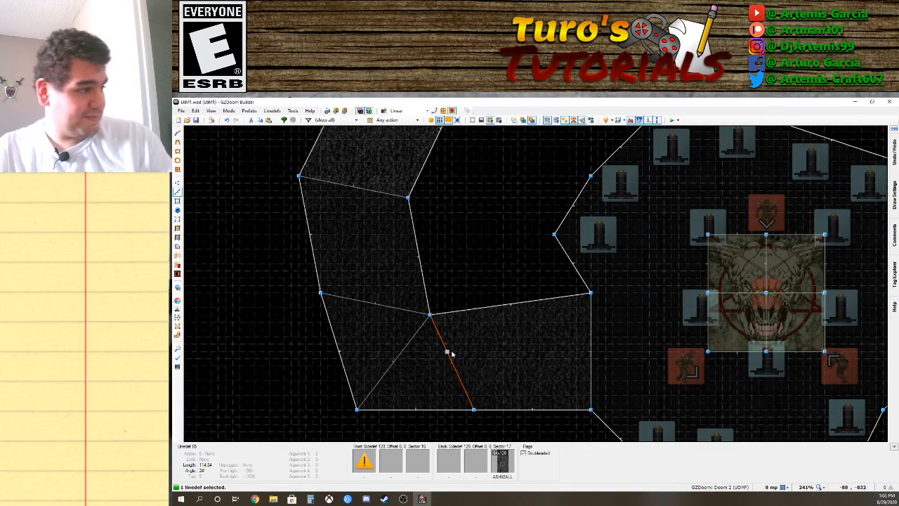
{"action": "left_click", "coordinate": [314, 176]}
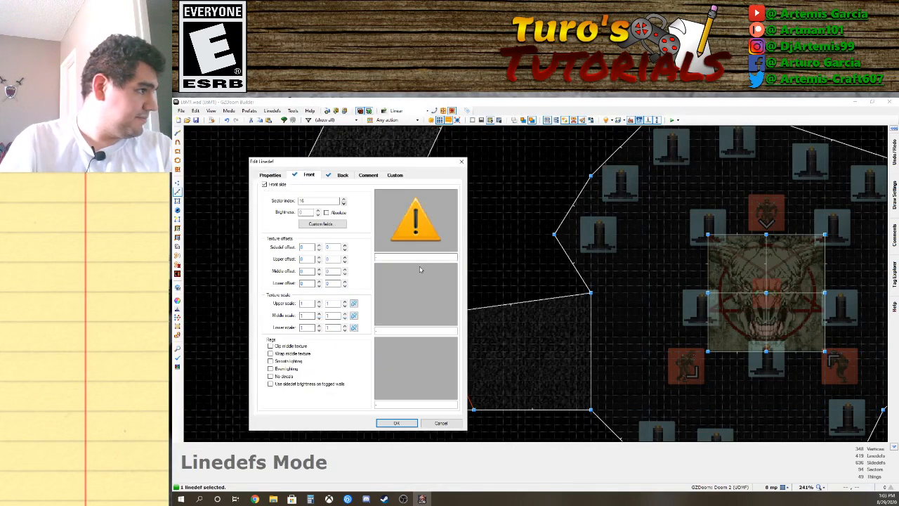
Assign the ASHWALL texture to the upper front side of the tunnel linedef.
{"action": "left_click", "coordinate": [433, 230]}
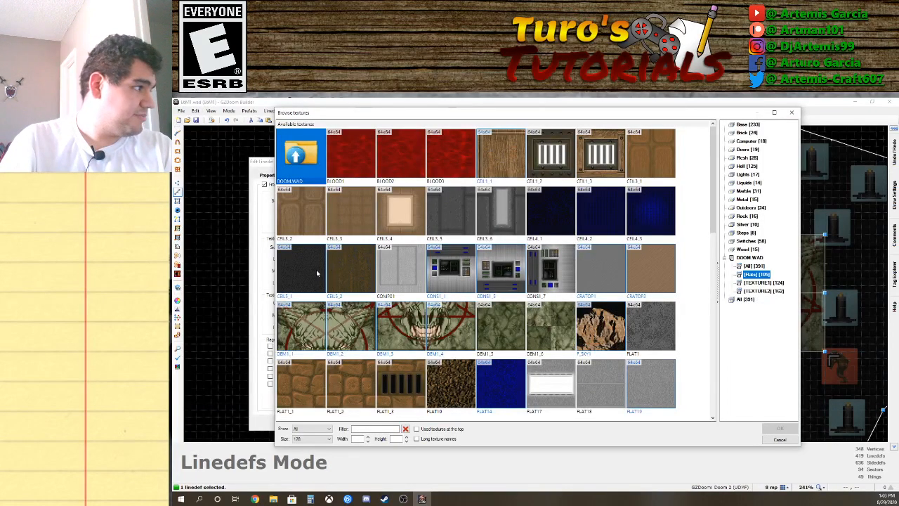
{"action": "left_click", "coordinate": [762, 282]}
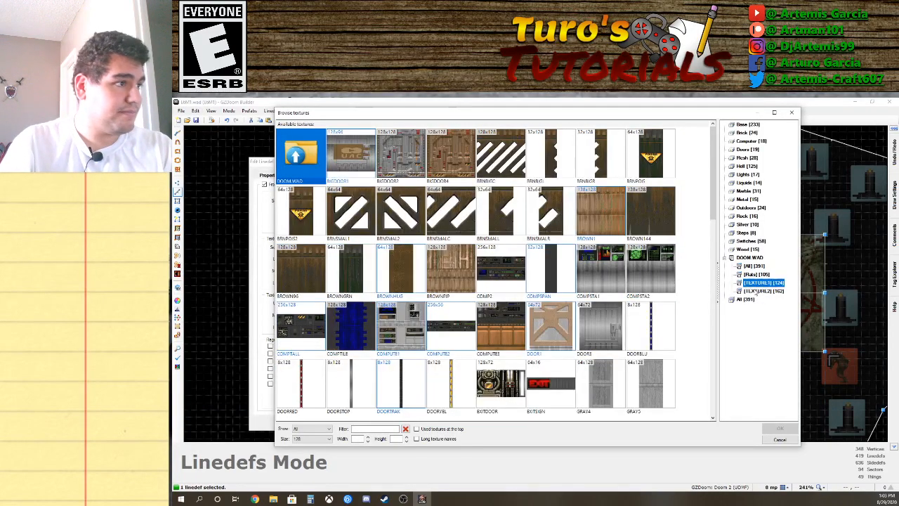
{"action": "left_click", "coordinate": [756, 274]}
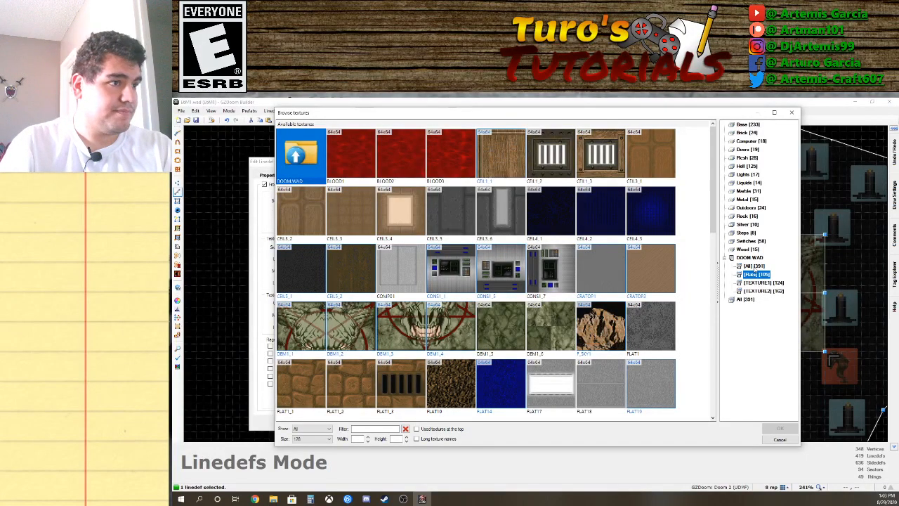
{"action": "left_click", "coordinate": [755, 292]}
{"action": "scroll", "coordinate": [493, 327], "scroll_direction": "down", "scroll_amount": 7}
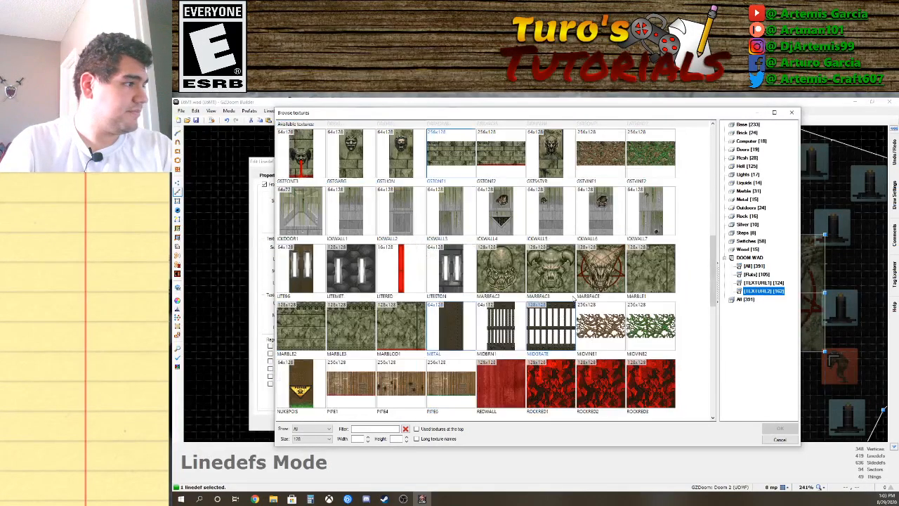
{"action": "scroll", "coordinate": [493, 327], "scroll_direction": "up", "scroll_amount": 4}
{"action": "scroll", "coordinate": [492, 327], "scroll_direction": "up", "scroll_amount": 3}
{"action": "double_click", "coordinate": [362, 173]}
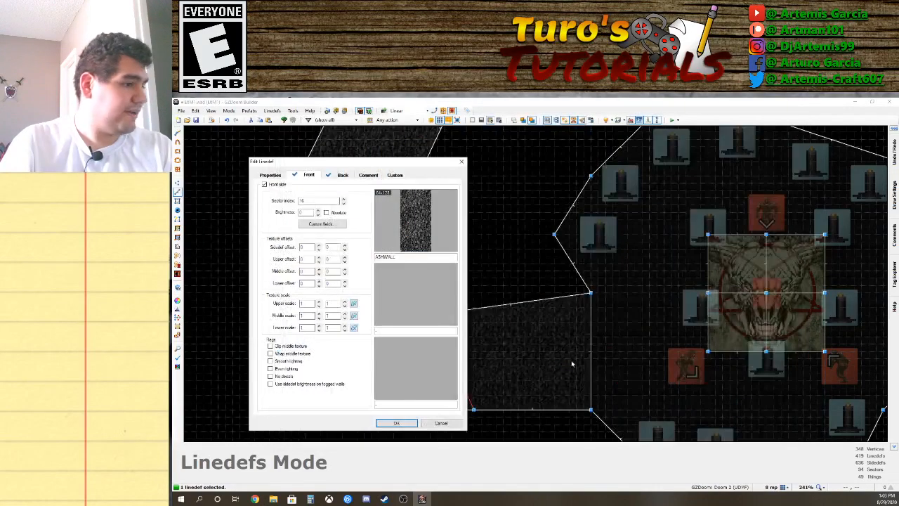
{"action": "left_click", "coordinate": [398, 423]}
Inspect the rocky tunnel's walls, floor and connection to the dark chamber in visual mode.
{"action": "key", "text": "w"}
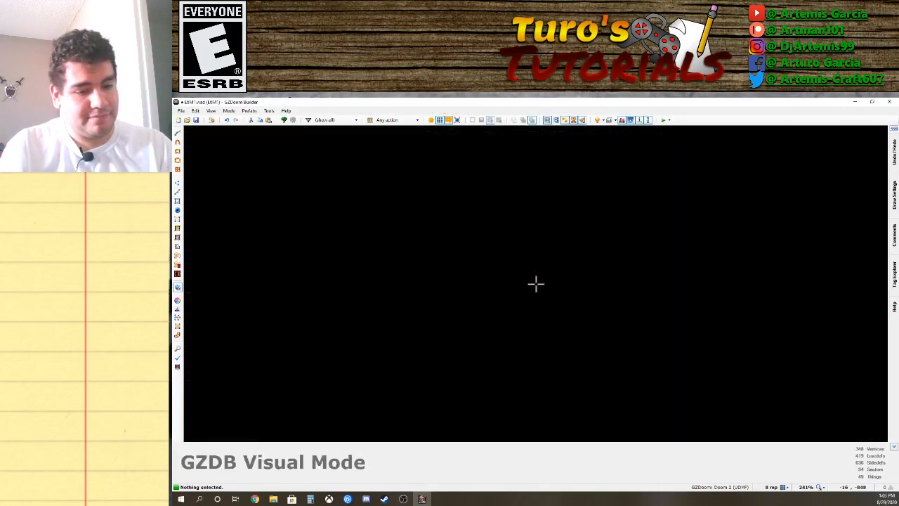
{"action": "key", "text": "d"}
{"action": "key", "text": "s"}
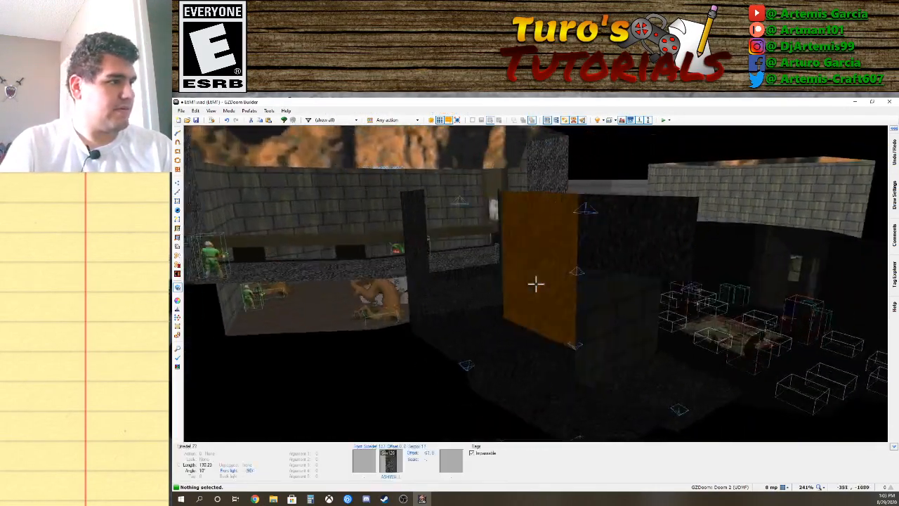
{"action": "key", "text": "w"}
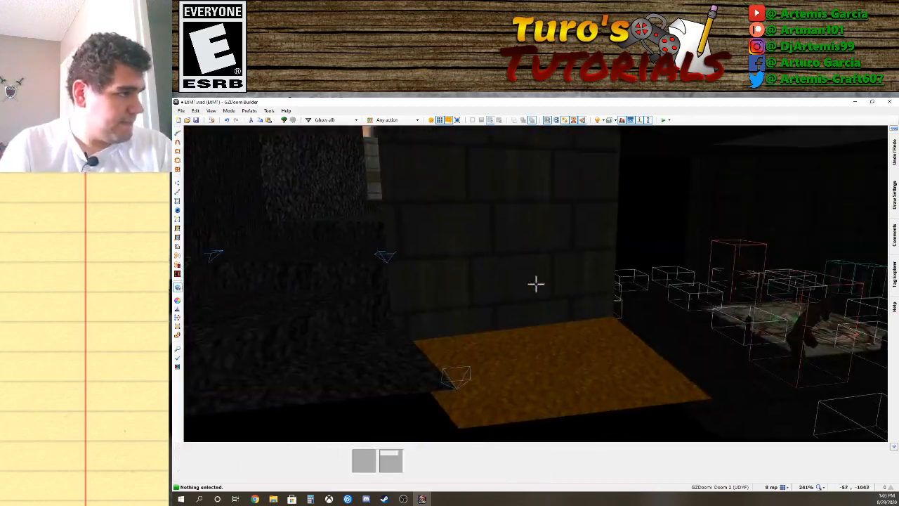
{"action": "key", "text": "d"}
{"action": "key", "text": "s"}
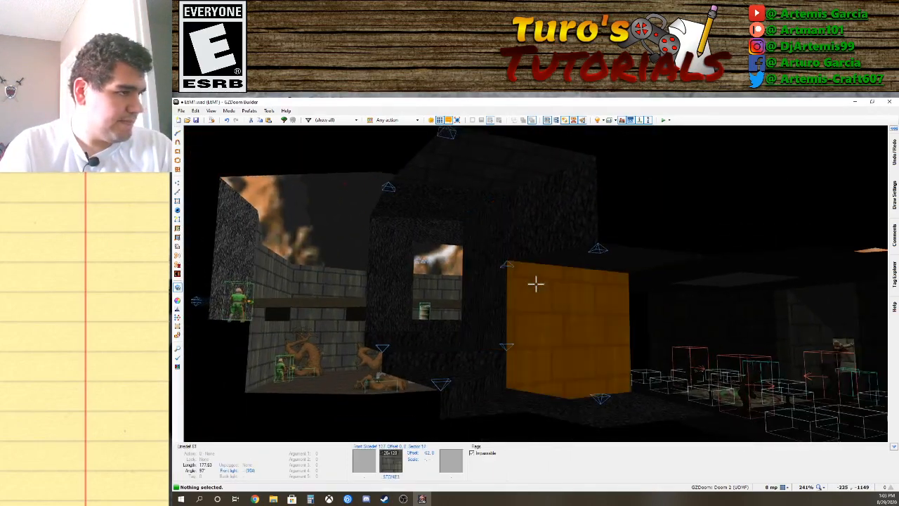
Fly to the UAC doorway in the open-air area and select the metal wall section above its sign.
{"action": "key", "text": "w"}
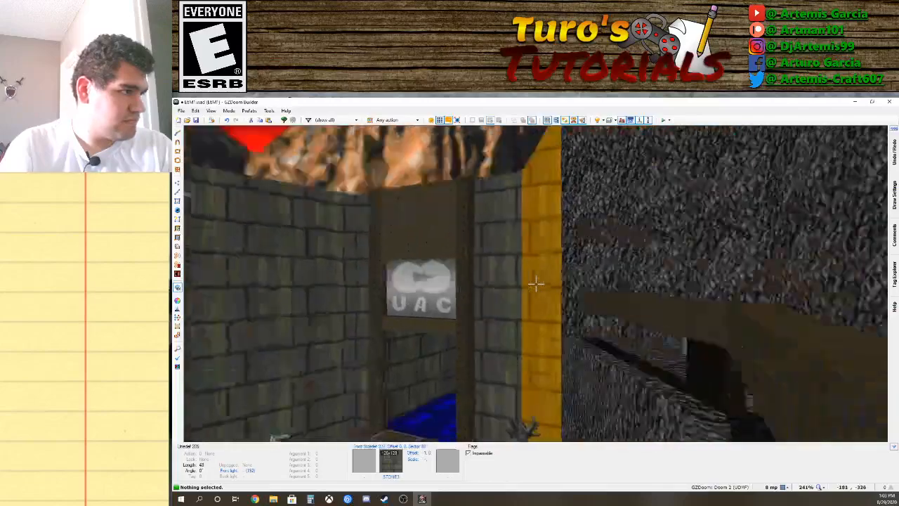
{"action": "key", "text": "w"}
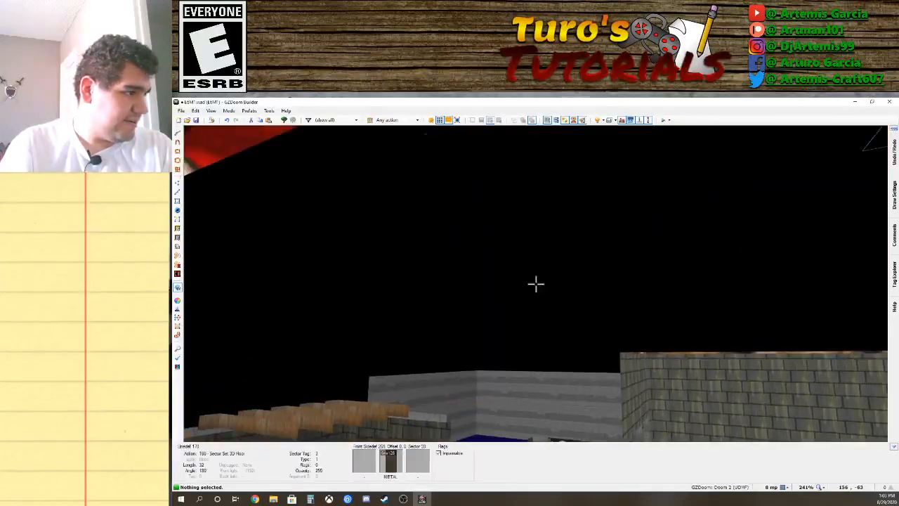
{"action": "key", "text": "w"}
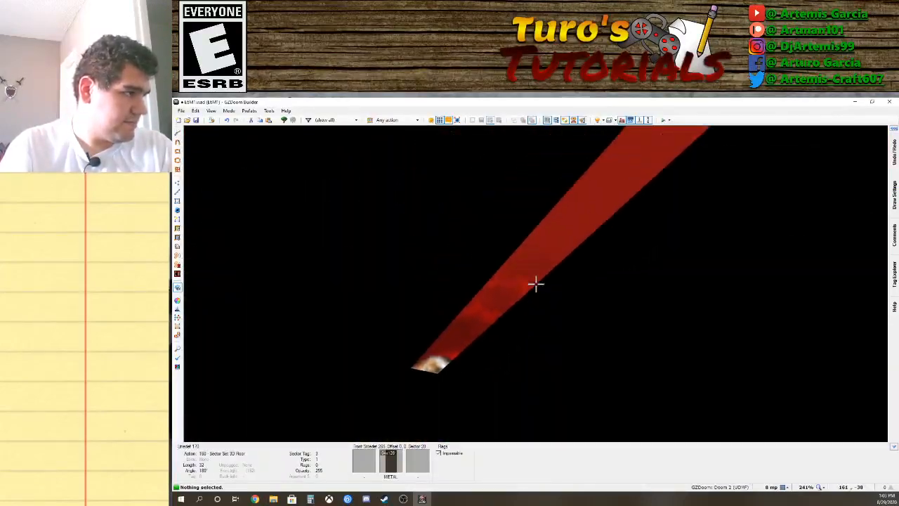
{"action": "key", "text": "w"}
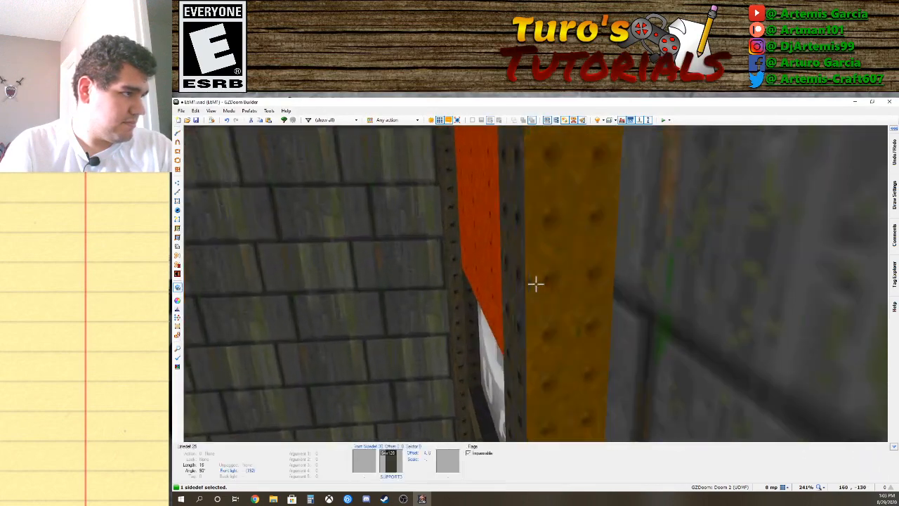
{"action": "left_click", "coordinate": [536, 284]}
{"action": "key", "text": "s"}
{"action": "key", "text": "w"}
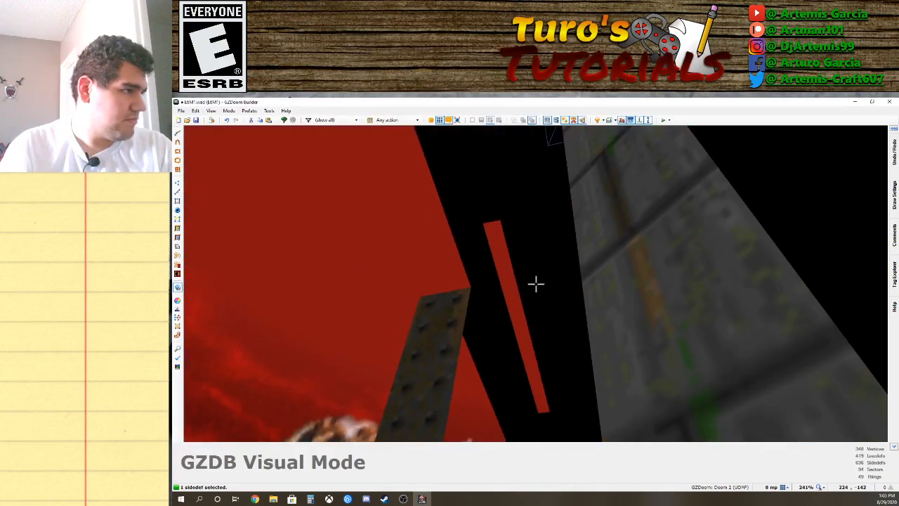
Adjust the sky ceilings at the UAC doorway to a height of 280 and check the gap above the metal panel.
{"action": "left_click", "coordinate": [536, 284]}
{"action": "key", "text": "s"}
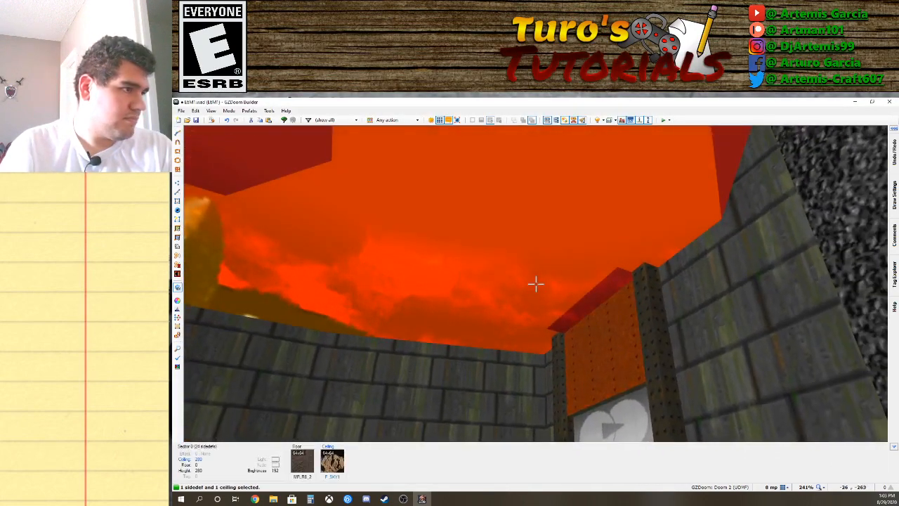
{"action": "scroll", "coordinate": [535, 283], "scroll_direction": "down", "scroll_amount": 1}
{"action": "scroll", "coordinate": [536, 283], "scroll_direction": "down", "scroll_amount": 7}
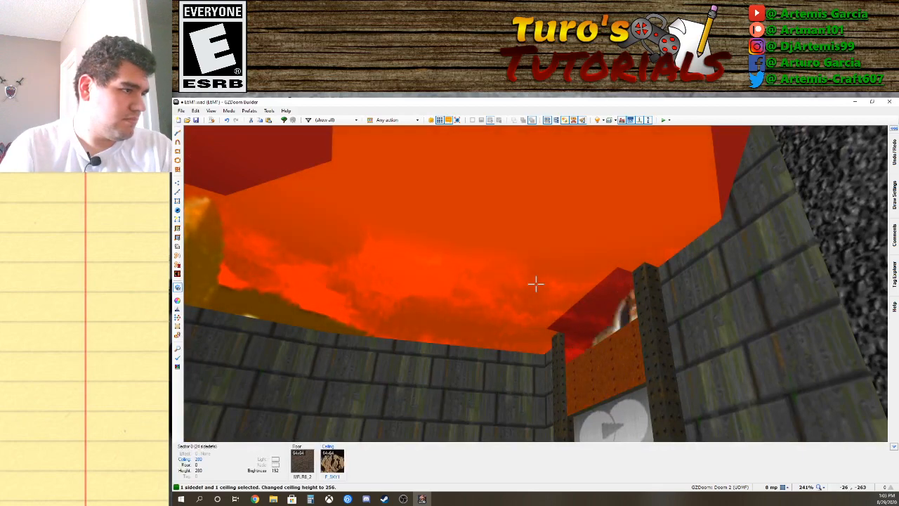
{"action": "left_click", "coordinate": [536, 283]}
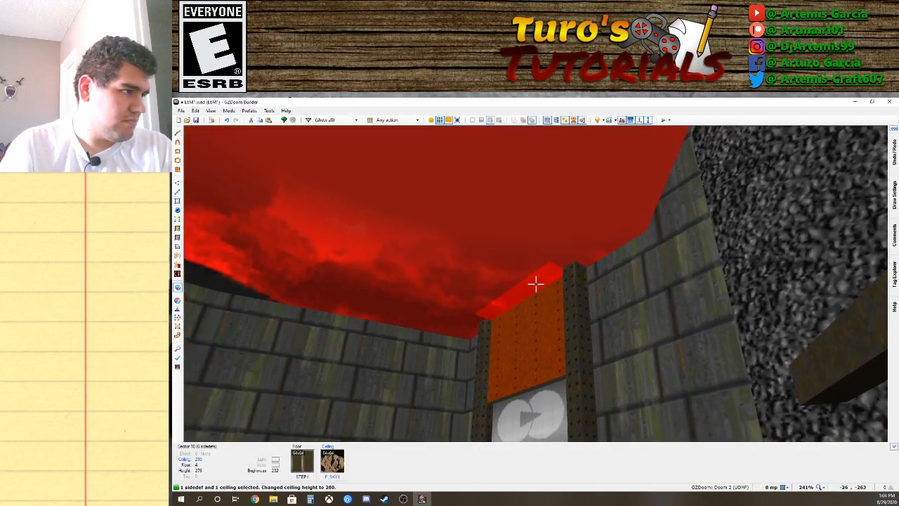
{"action": "scroll", "coordinate": [536, 283], "scroll_direction": "up", "scroll_amount": 1}
{"action": "key", "text": "w"}
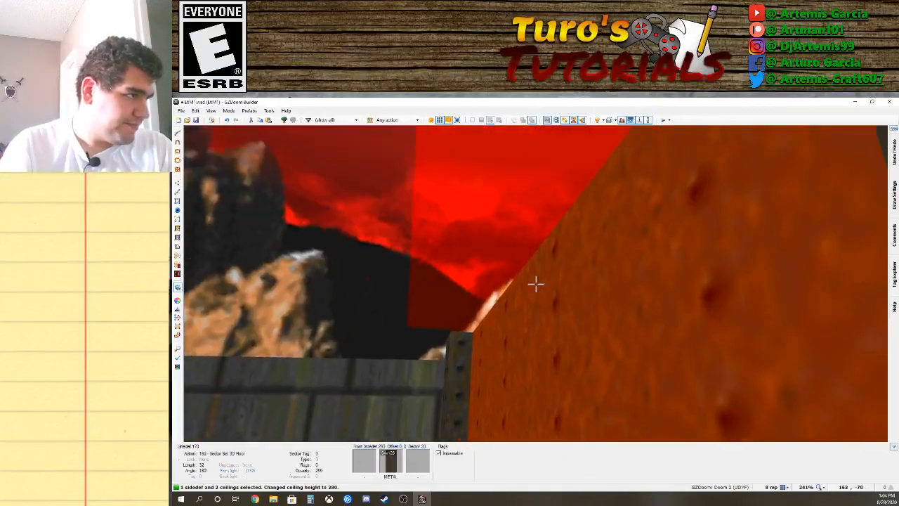
{"action": "key", "text": "s"}
{"action": "left_click", "coordinate": [536, 284]}
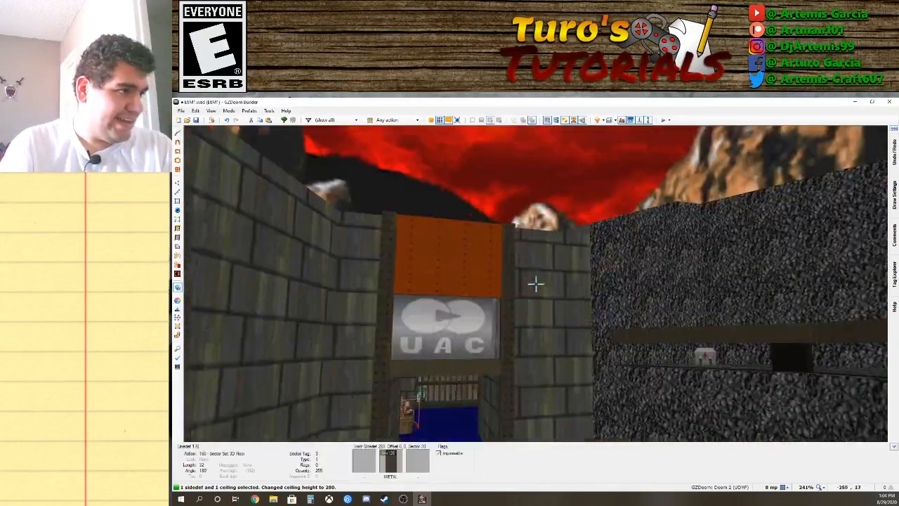
Inspect the open-air courtyard around the UAC doorway, including its walls, ledge, fountain and sky ceilings, in visual mode.
{"action": "key", "text": "s"}
{"action": "key", "text": "a"}
{"action": "key", "text": "d"}
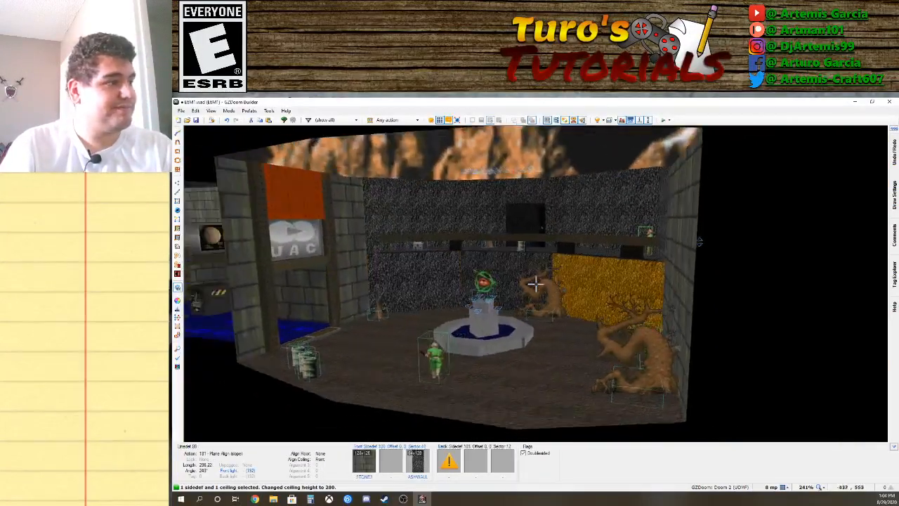
{"action": "key", "text": "a"}
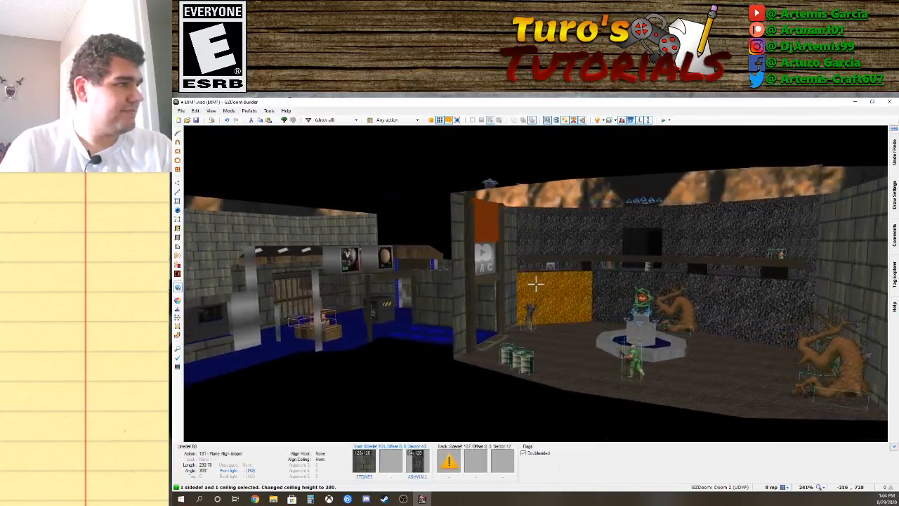
{"action": "key", "text": "d"}
{"action": "key", "text": "w"}
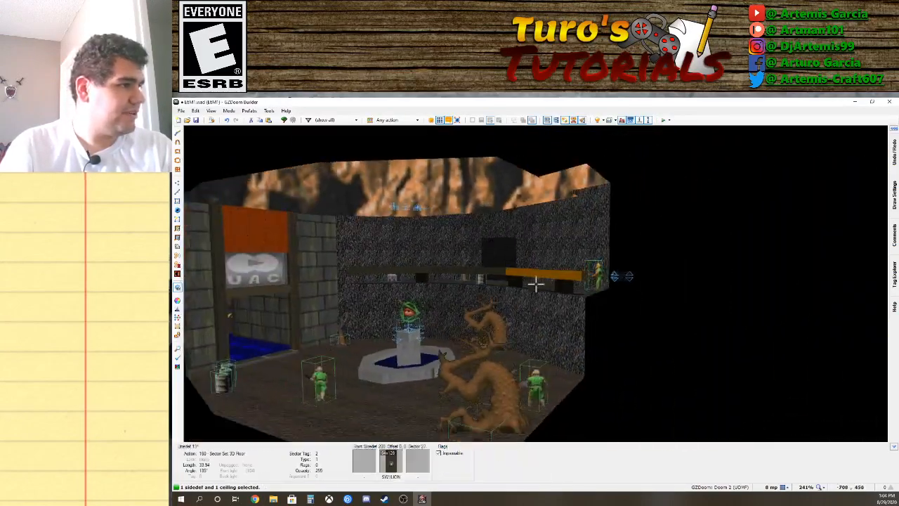
{"action": "key", "text": "d"}
{"action": "key", "text": "w"}
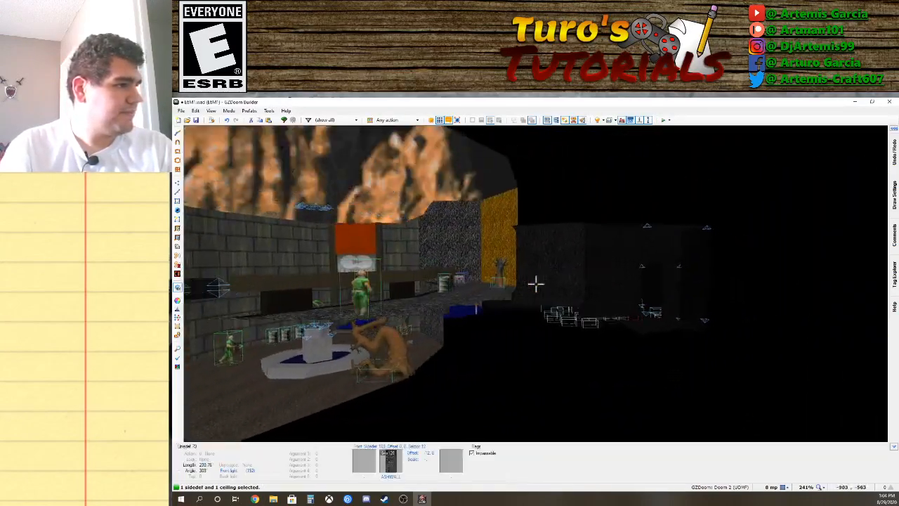
Fly to the pillared openings between the brick yard and the grey-walled room with the blue floor.
{"action": "key", "text": "w"}
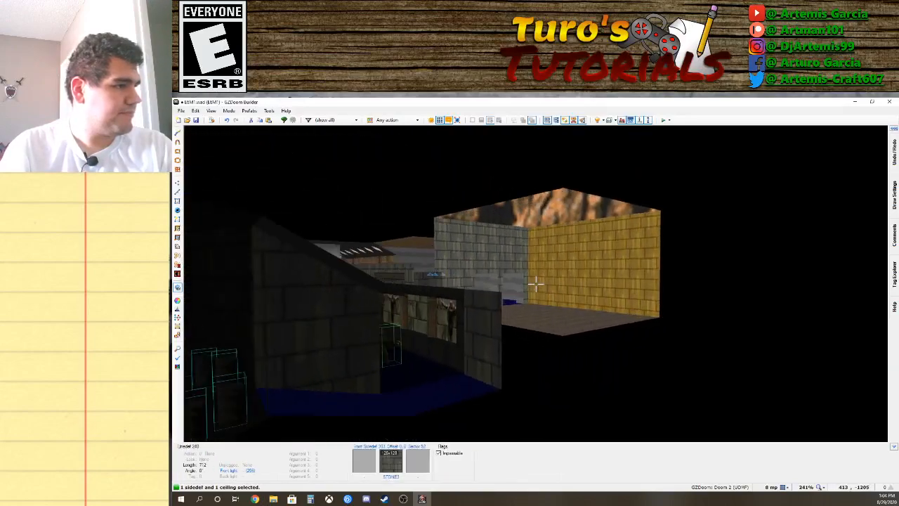
{"action": "key", "text": "w"}
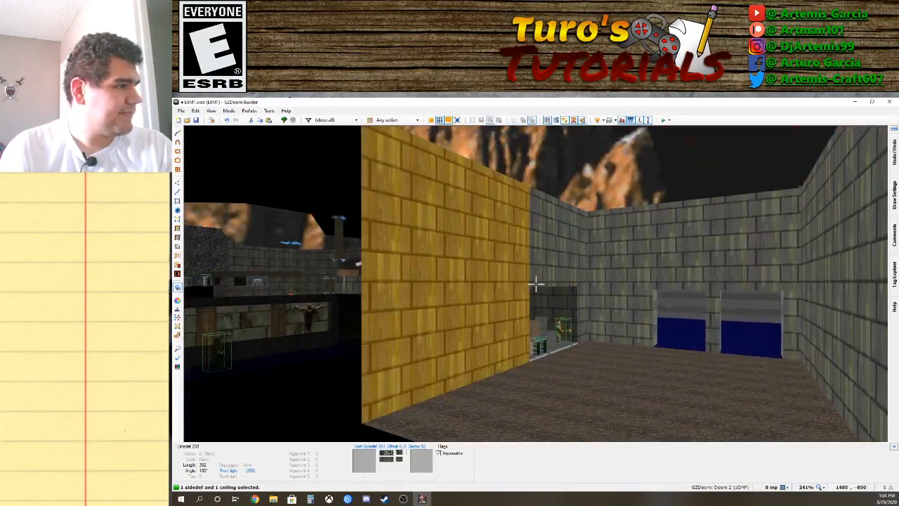
{"action": "key", "text": "w"}
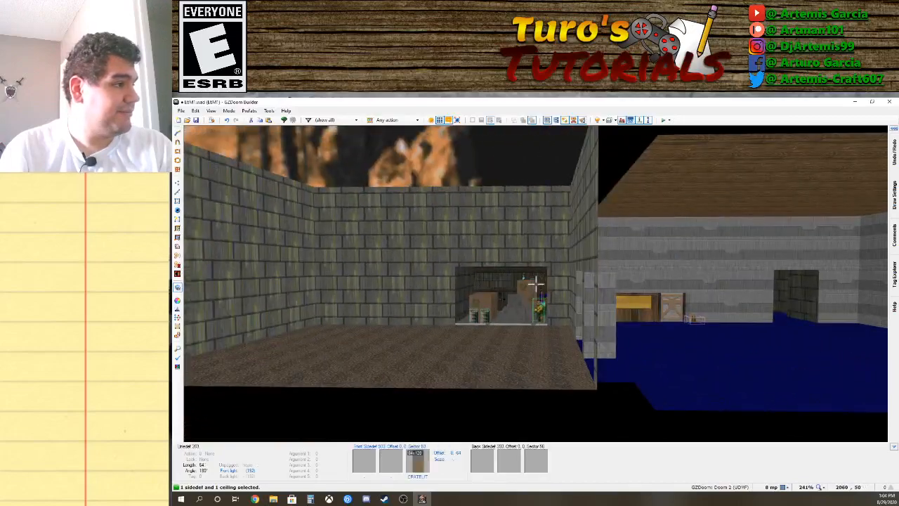
{"action": "key", "text": "w"}
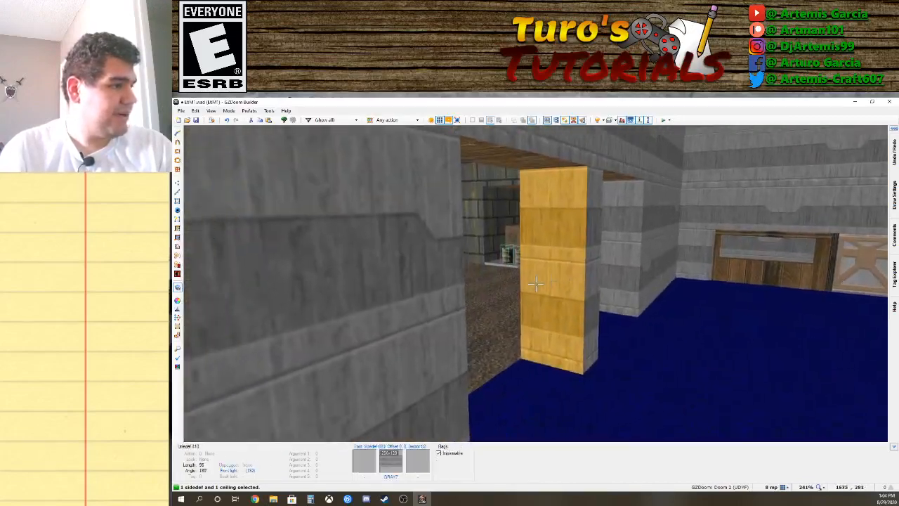
Try to copy the GRAY7 texture from the pillar's side and paste it at the opening, and undo the paste.
{"action": "key", "text": "ctrl+c"}
{"action": "key", "text": "a"}
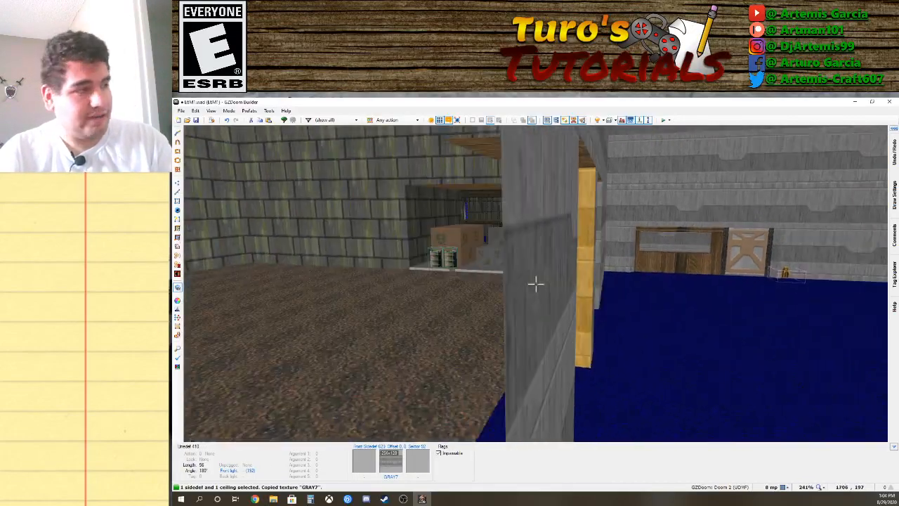
{"action": "key", "text": "ctrl+v"}
{"action": "key", "text": "a"}
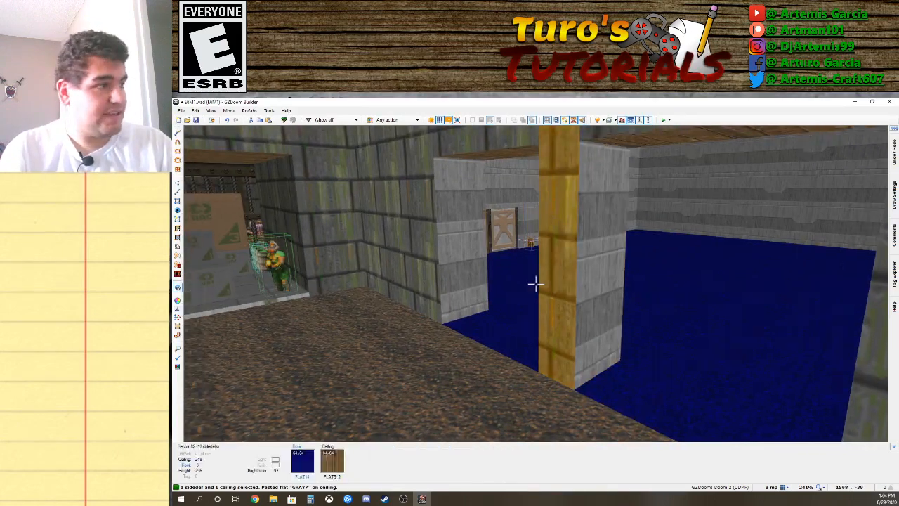
{"action": "key", "text": "s"}
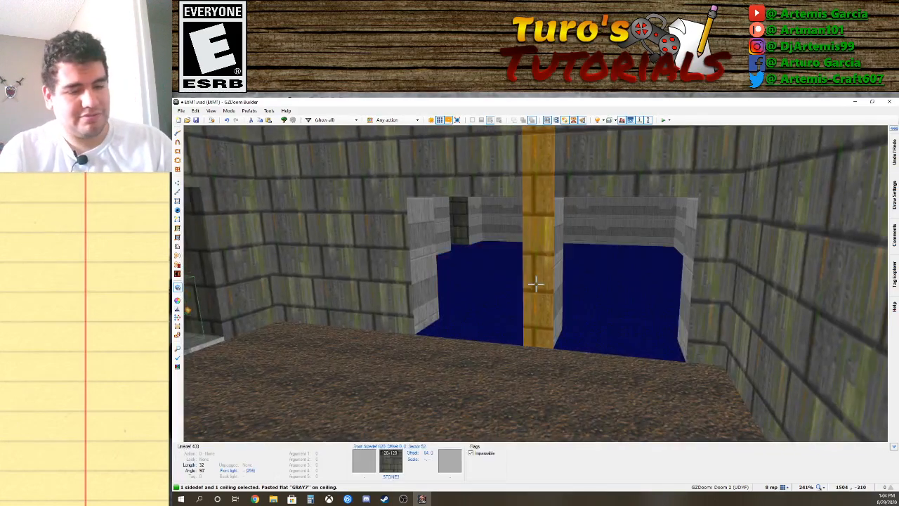
{"action": "key", "text": "ctrl+z"}
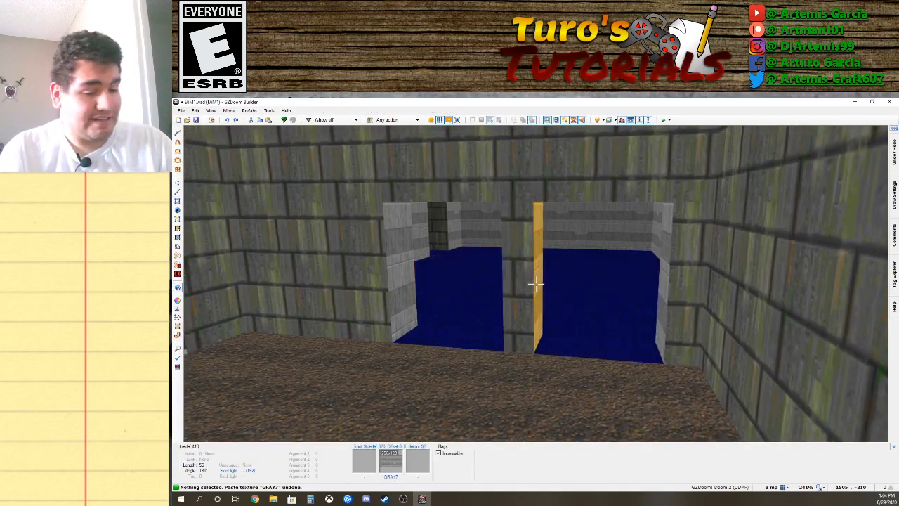
Copy the GRAY7 texture and apply it to the central pillar's front and the wall sections flanking the two openings.
{"action": "key", "text": "ctrl+c"}
{"action": "key", "text": "w"}
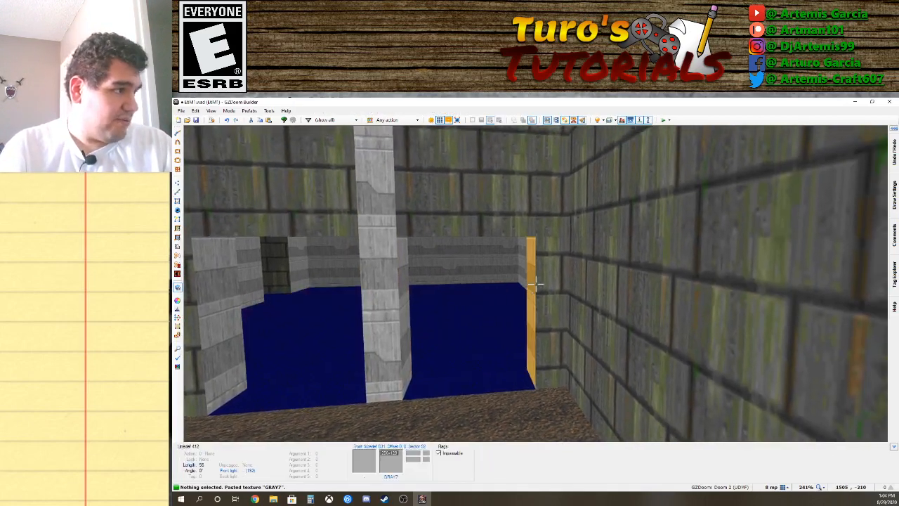
{"action": "key", "text": "ctrl+v"}
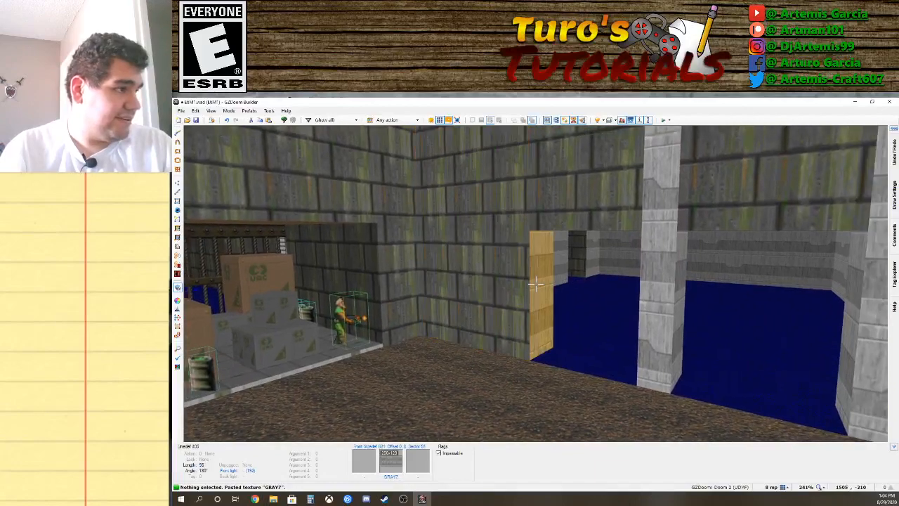
{"action": "key", "text": "ctrl+v"}
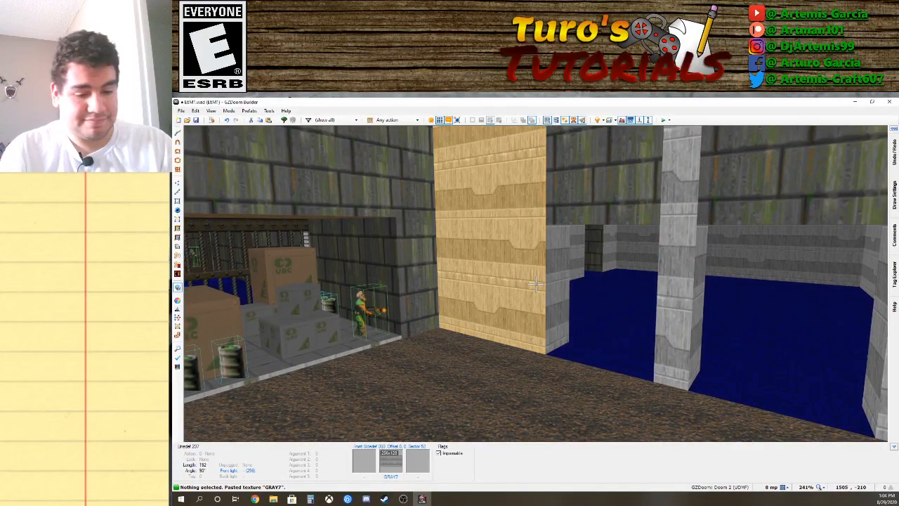
Set the three GRAY7 front surfaces beside the openings to Upper unpegged and Lower unpegged.
{"action": "left_click", "coordinate": [535, 283]}
{"action": "left_click", "coordinate": [535, 283]}
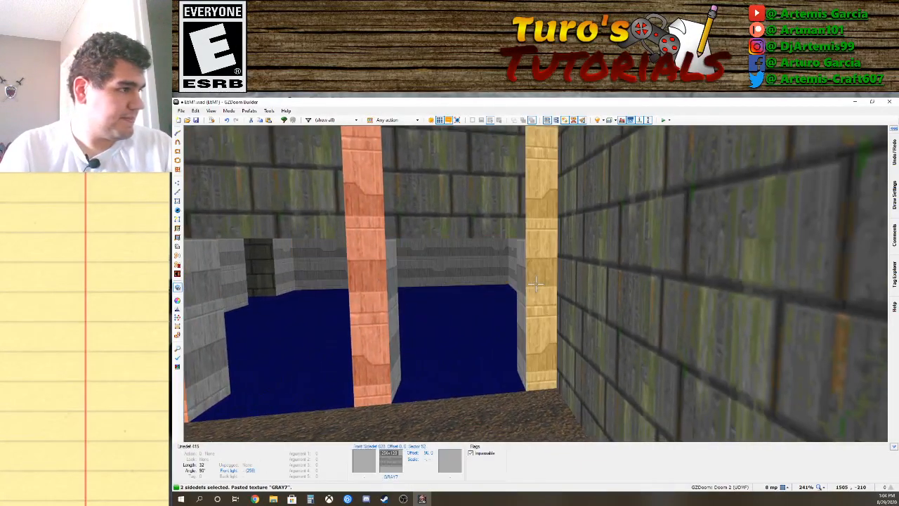
{"action": "left_click", "coordinate": [535, 283]}
{"action": "right_click", "coordinate": [535, 283]}
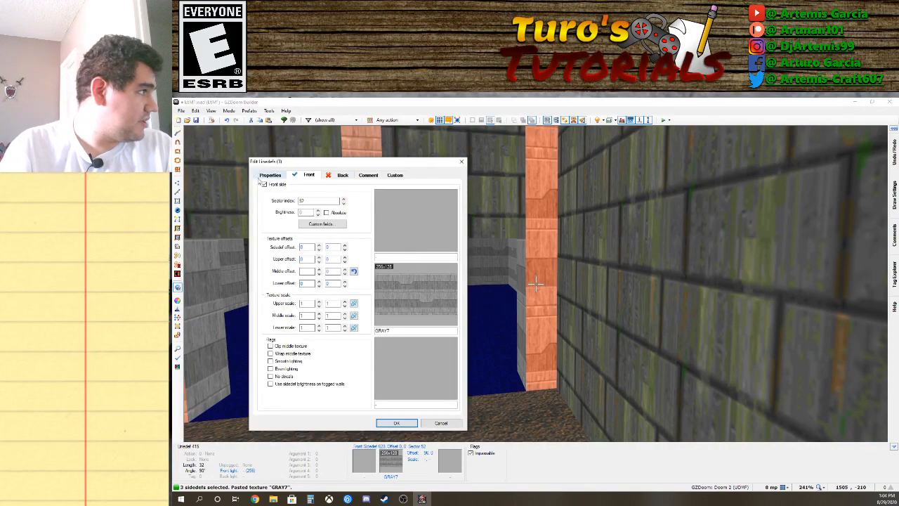
{"action": "left_click", "coordinate": [268, 175]}
{"action": "left_click", "coordinate": [276, 202]}
{"action": "left_click", "coordinate": [278, 195]}
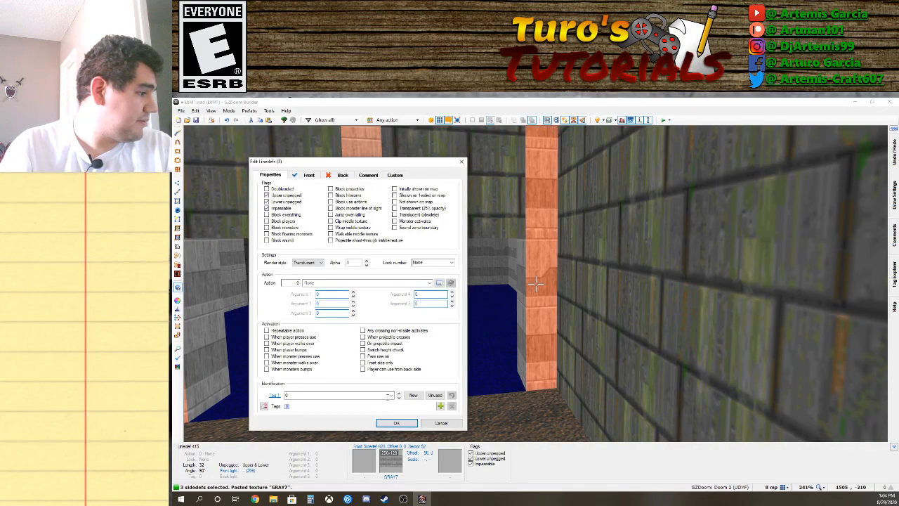
{"action": "left_click", "coordinate": [396, 422]}
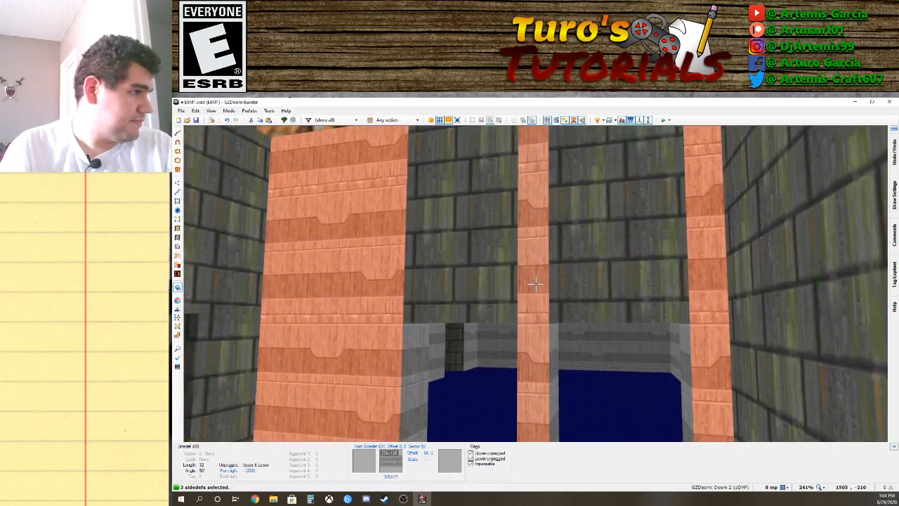
Shift the texture offsets of the three GRAY7 front surfaces to -64, 0 and clear the selection.
{"action": "left_click", "coordinate": [536, 283]}
{"action": "left_click", "coordinate": [536, 284]}
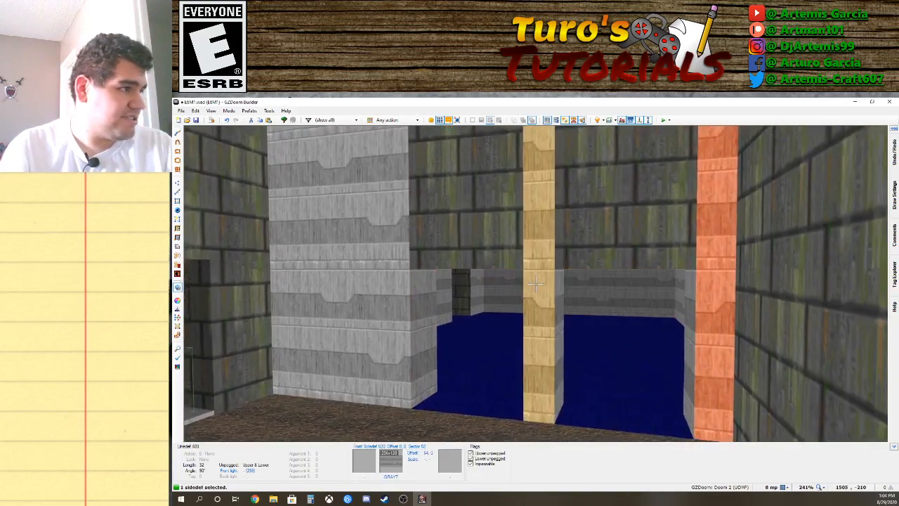
{"action": "left_click", "coordinate": [536, 283]}
{"action": "left_click", "coordinate": [536, 284]}
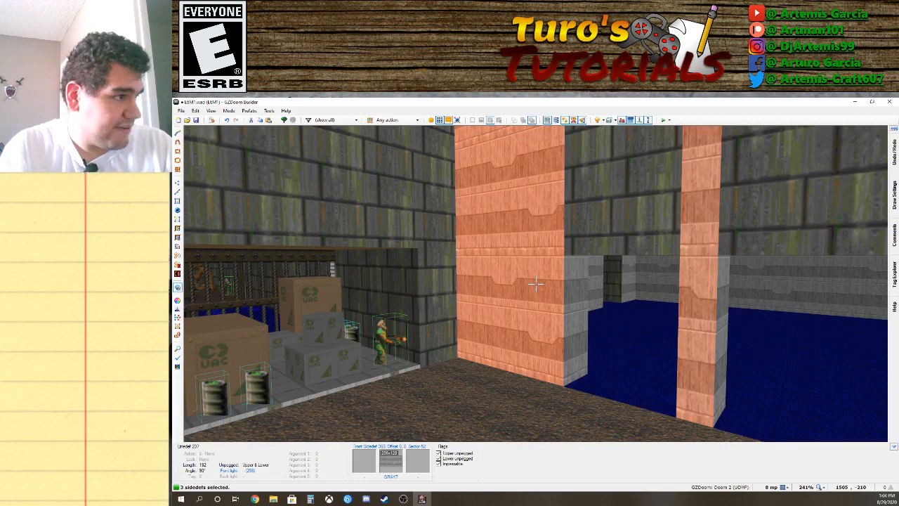
{"action": "key", "text": "w"}
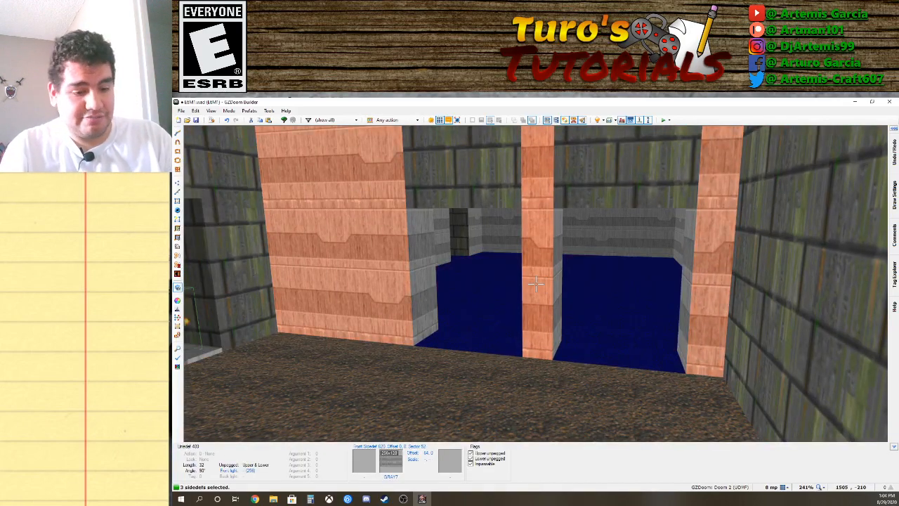
{"action": "key", "text": "Right"}
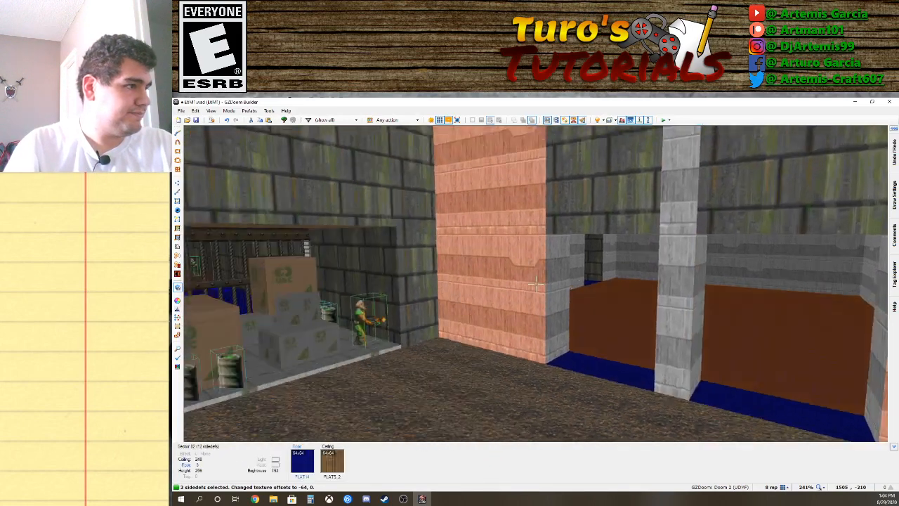
{"action": "left_click", "coordinate": [536, 284]}
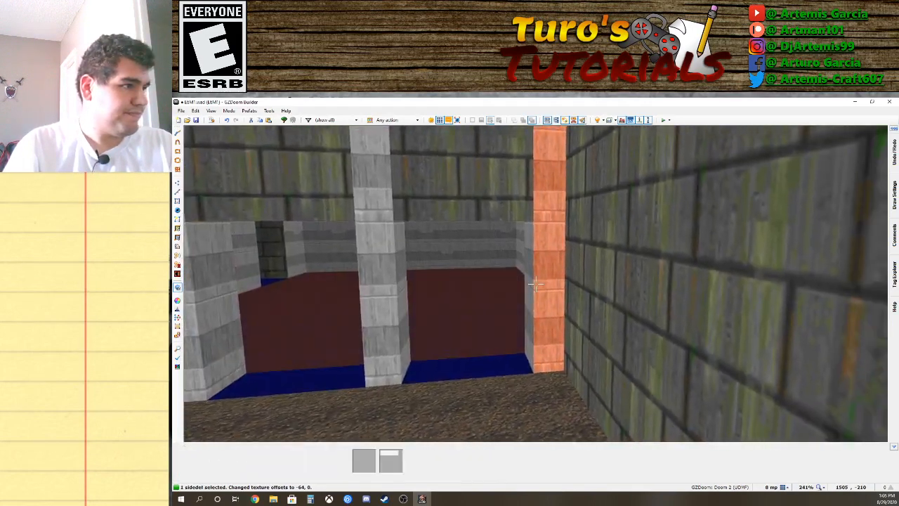
{"action": "left_click", "coordinate": [536, 284]}
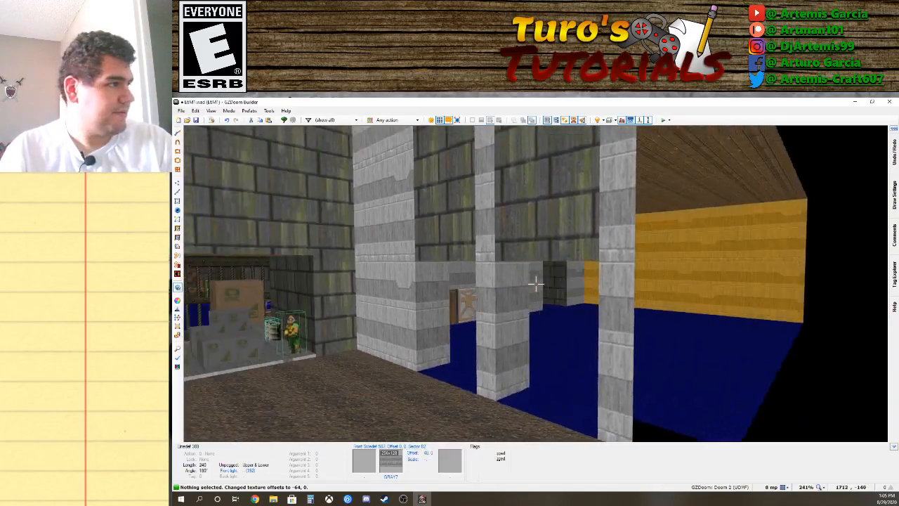
Copy the STONE3 texture from above the openings outside and apply it to both upper walls on the water room side.
{"action": "key", "text": "f"}
{"action": "key", "text": "s"}
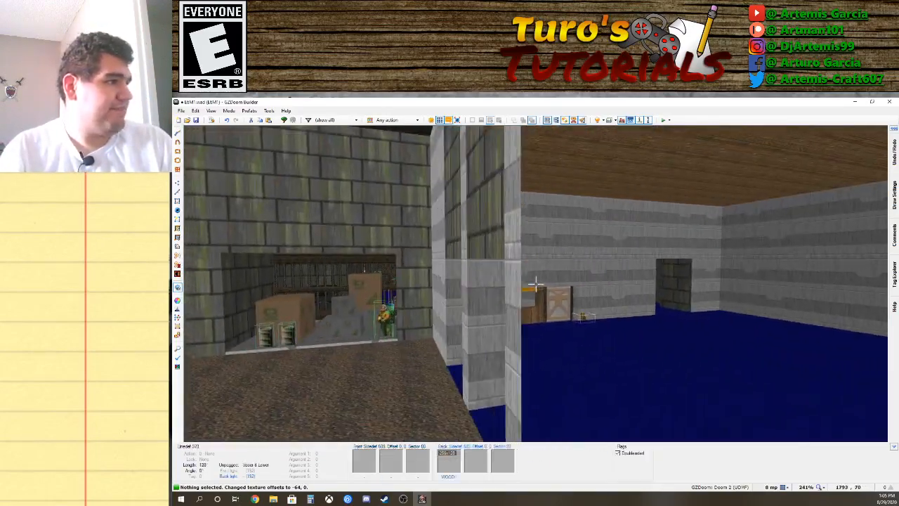
{"action": "key", "text": "s"}
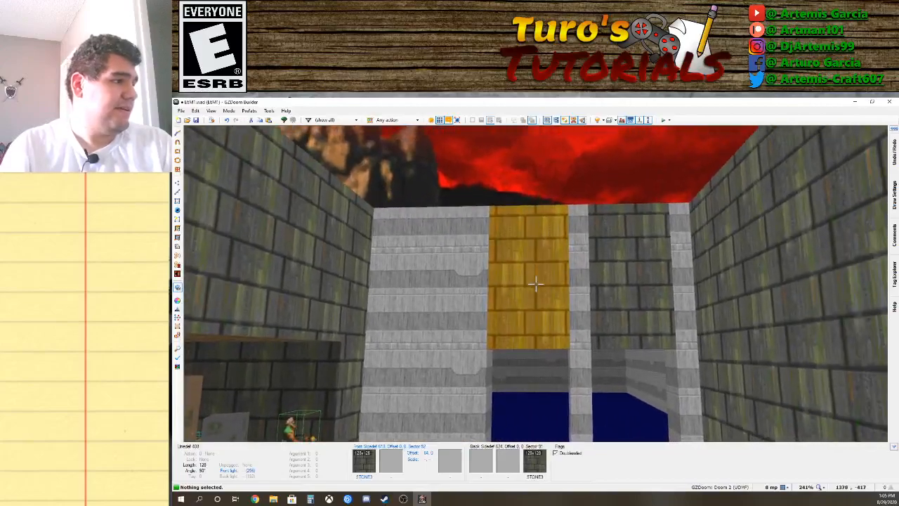
{"action": "key", "text": "e"}
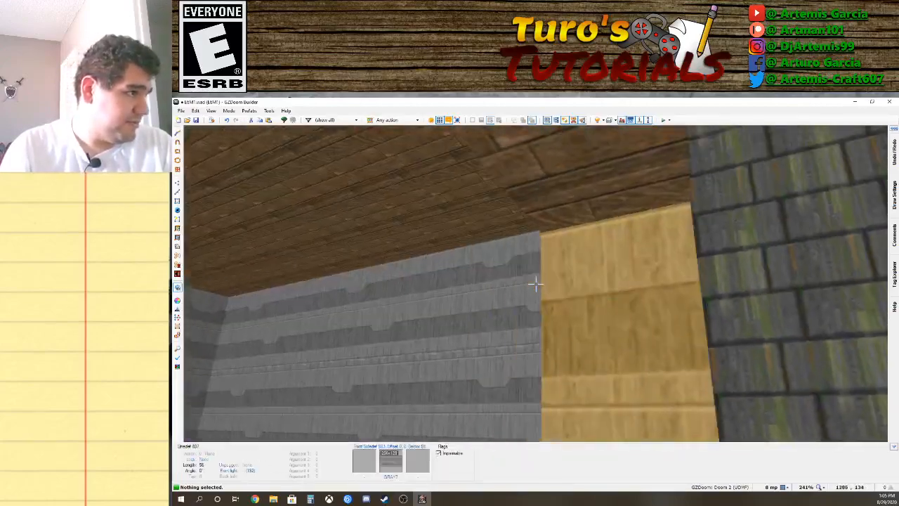
{"action": "key", "text": "e"}
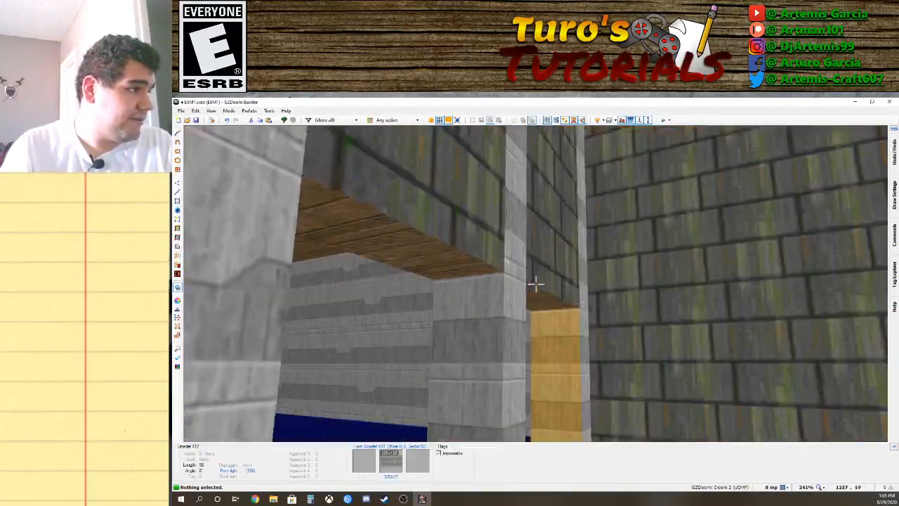
{"action": "key", "text": "d"}
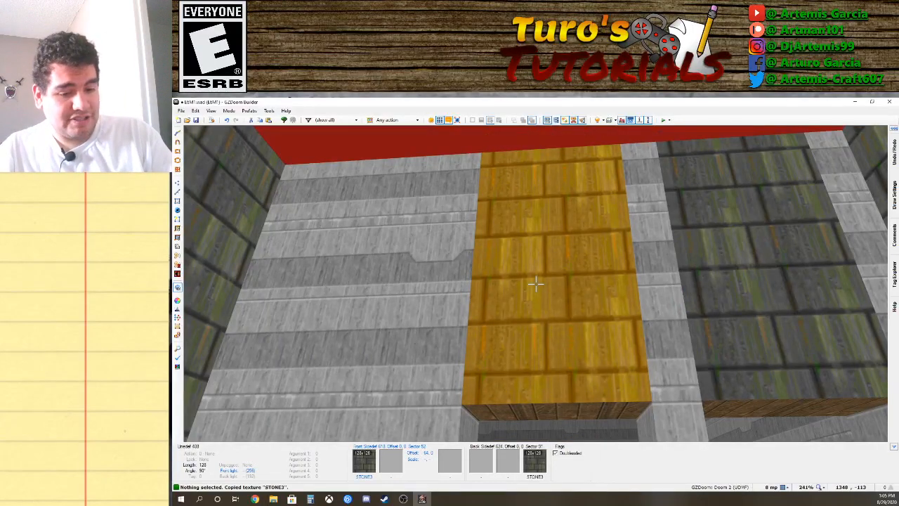
{"action": "key", "text": "e"}
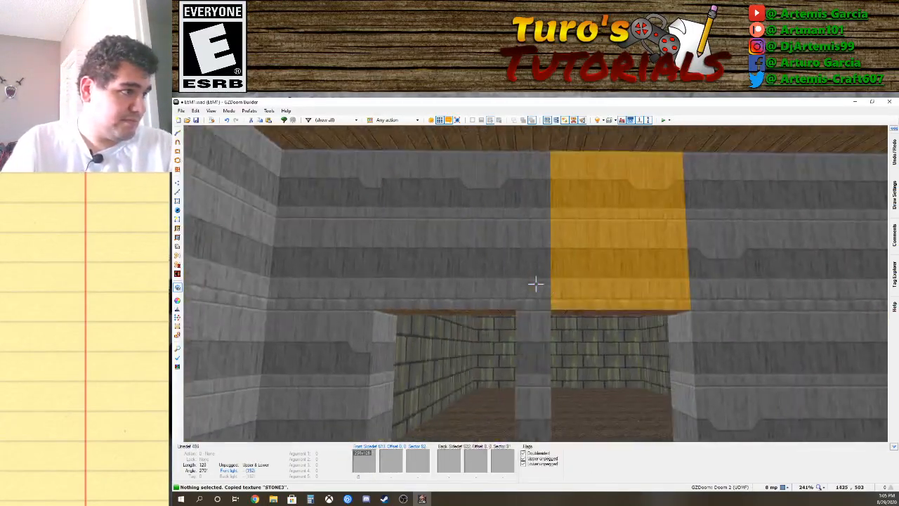
{"action": "key", "text": "ctrl+v"}
{"action": "key", "text": "ctrl+v"}
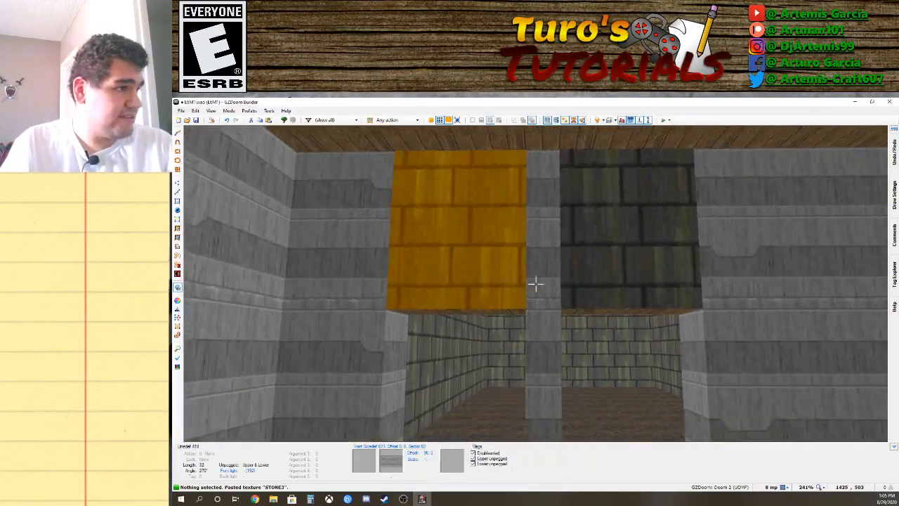
{"action": "key", "text": "d"}
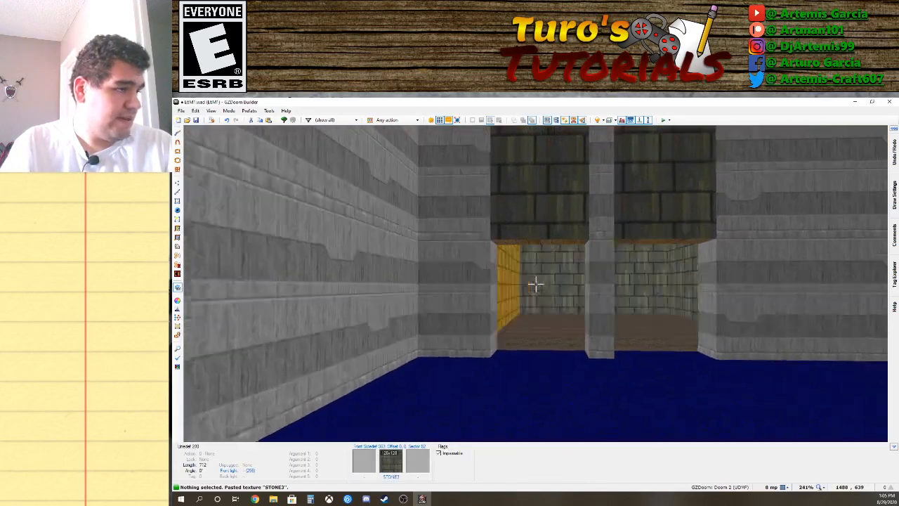
{"action": "key", "text": "f"}
{"action": "key", "text": "w"}
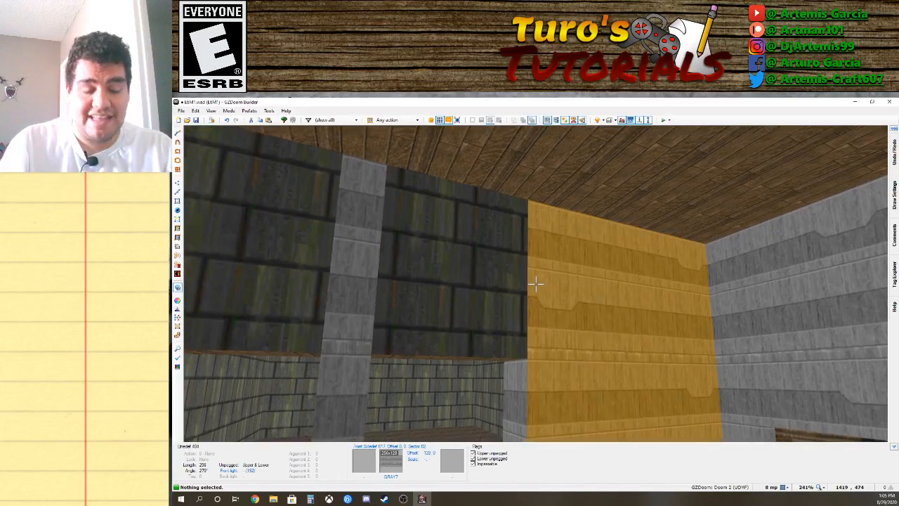
In the 2D Vertices Mode, bevel all four wall corners of the western opening by 8 map units using added vertices.
{"action": "key", "text": "q"}
{"action": "scroll", "coordinate": [675, 307], "scroll_direction": "down", "scroll_amount": 6}
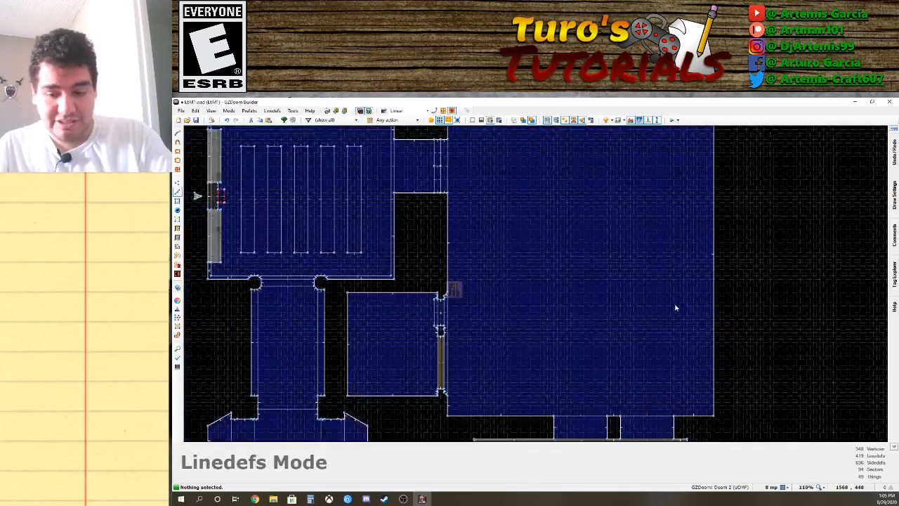
{"action": "scroll", "coordinate": [583, 357], "scroll_direction": "up", "scroll_amount": 4}
{"action": "scroll", "coordinate": [587, 289], "scroll_direction": "up", "scroll_amount": 8}
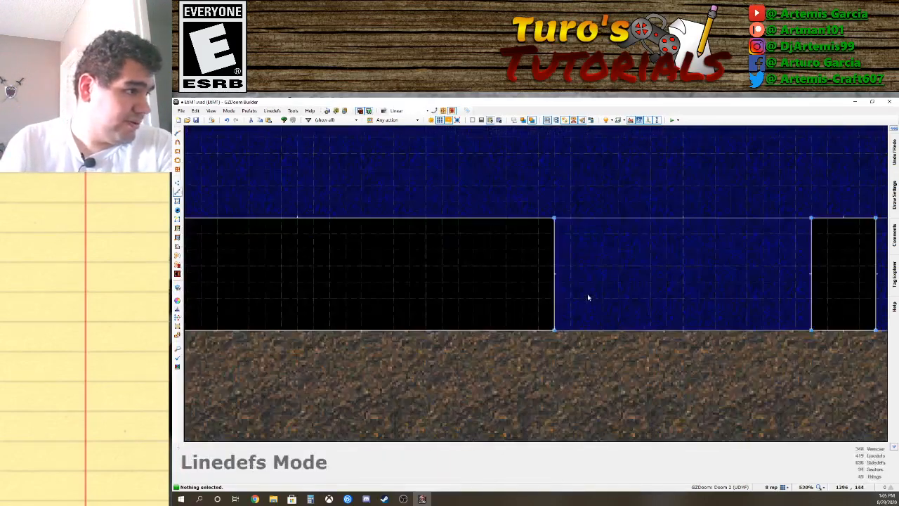
{"action": "right_click", "coordinate": [544, 336]}
{"action": "left_click", "coordinate": [439, 423]}
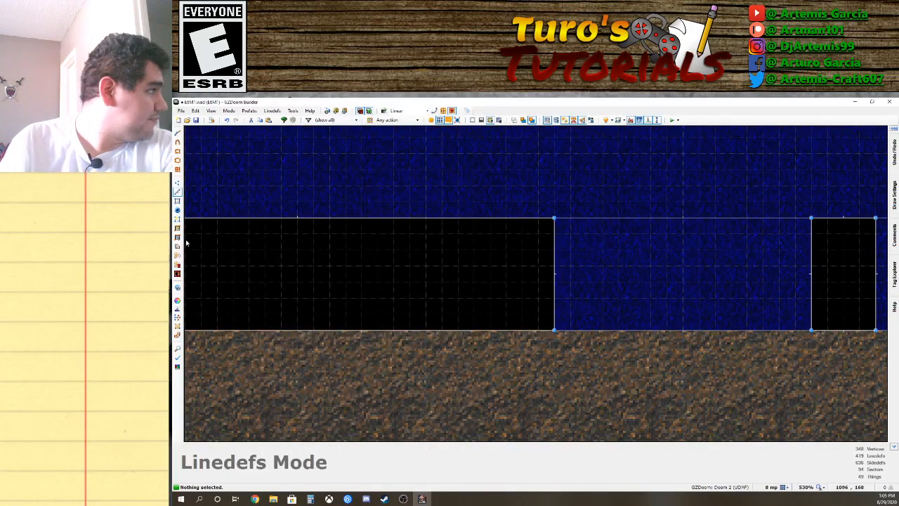
{"action": "key", "text": "v"}
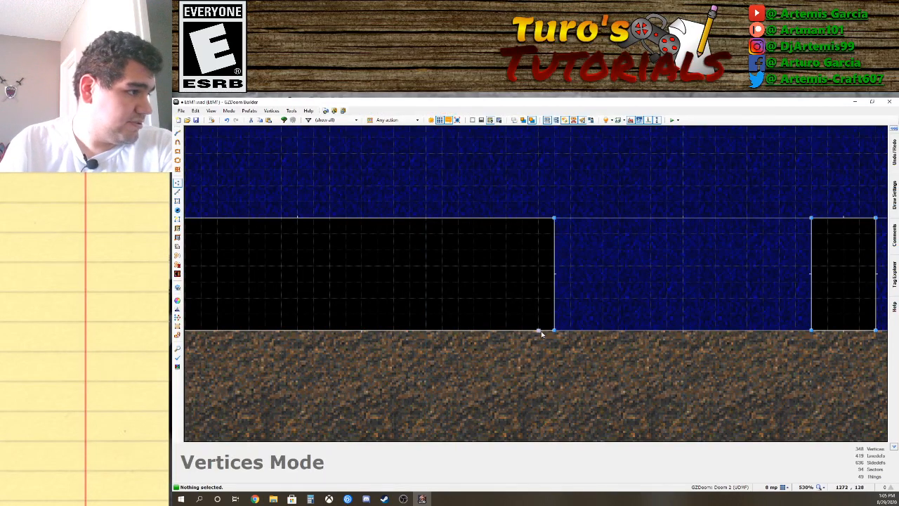
{"action": "left_click_drag", "start_coordinate": [555, 331], "coordinate": [554, 315]}
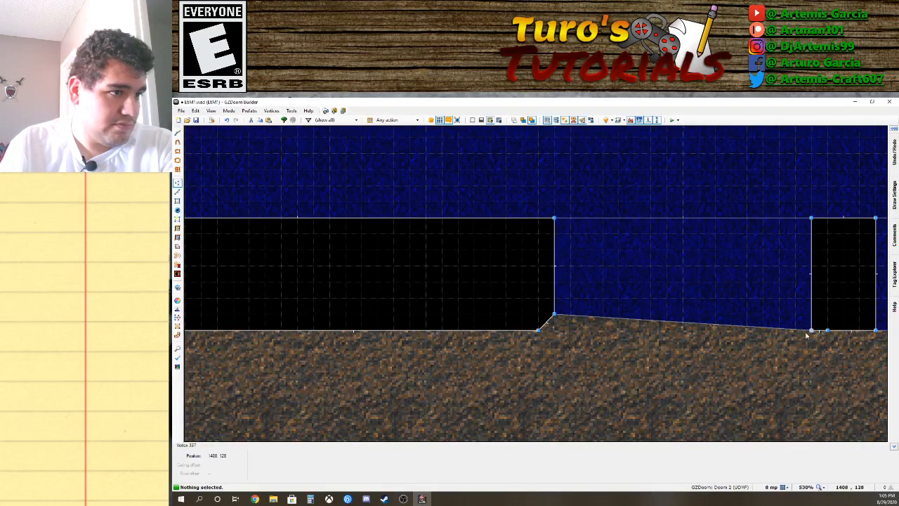
{"action": "left_click_drag", "start_coordinate": [812, 329], "coordinate": [811, 315]}
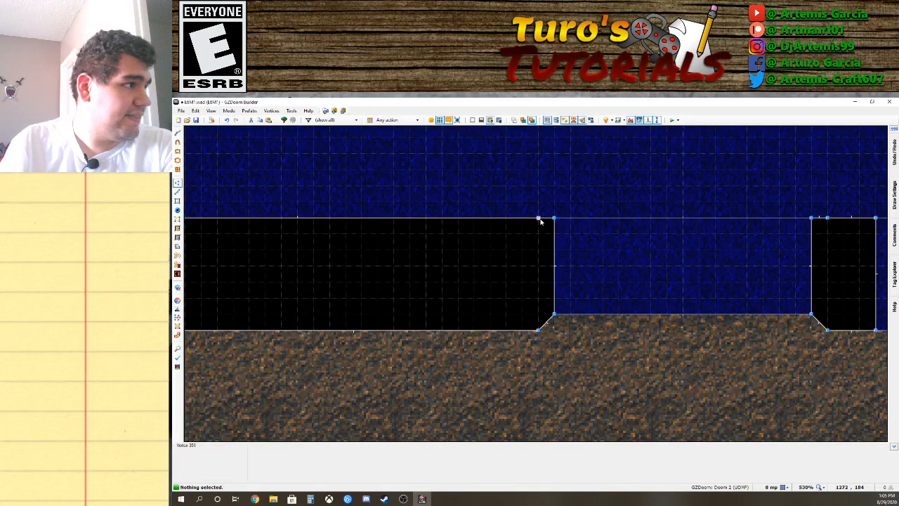
{"action": "left_click_drag", "start_coordinate": [554, 219], "coordinate": [554, 234]}
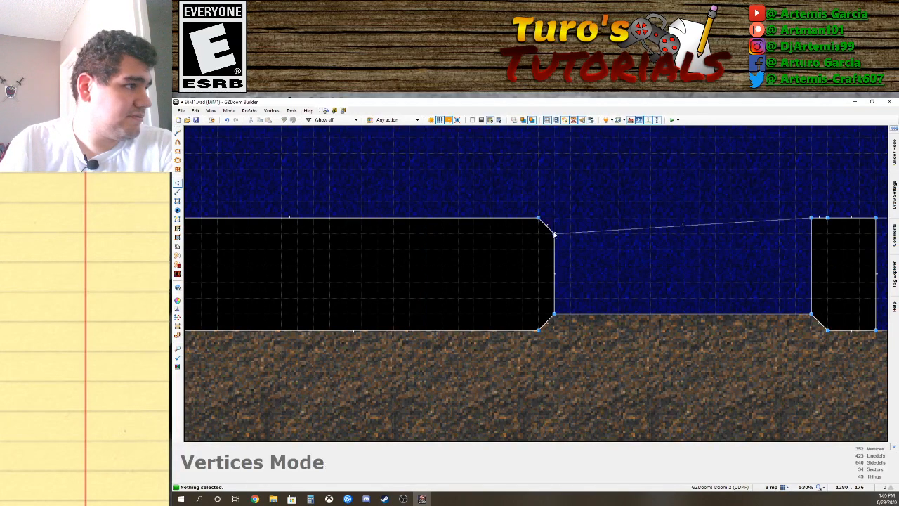
{"action": "right_click_drag", "start_coordinate": [810, 219], "coordinate": [812, 235]}
Bevel the two eastern corners of the pillar between the openings by 8 map units.
{"action": "key", "text": "Right"}
{"action": "key", "text": "Right"}
{"action": "key", "text": "Right"}
{"action": "key", "text": "Right"}
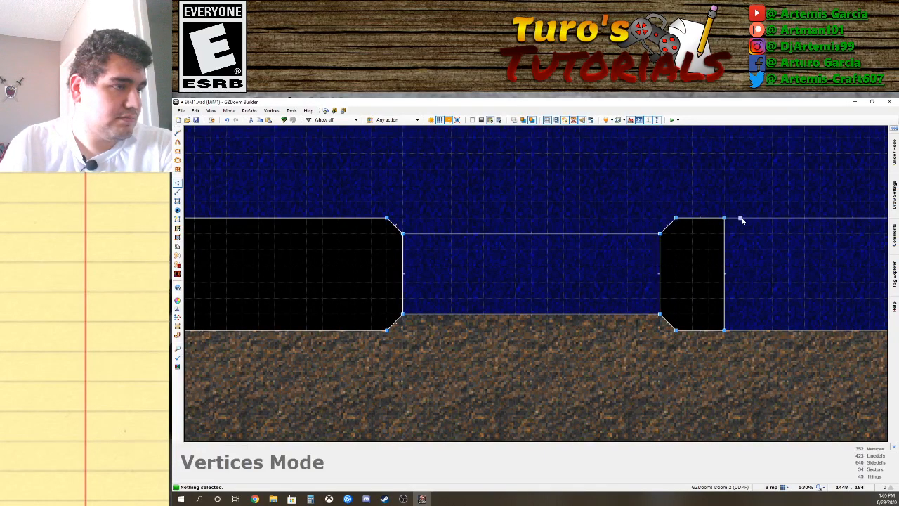
{"action": "right_click", "coordinate": [707, 218]}
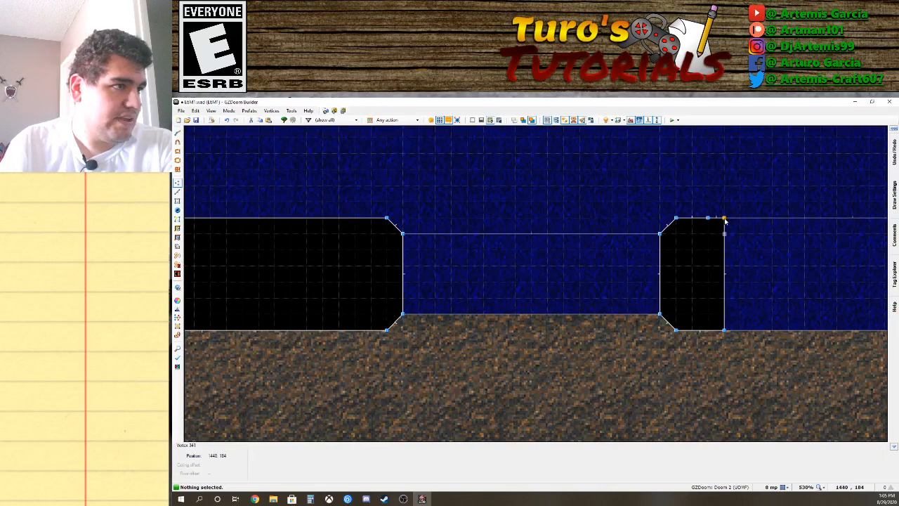
{"action": "right_click_drag", "start_coordinate": [724, 218], "coordinate": [725, 234]}
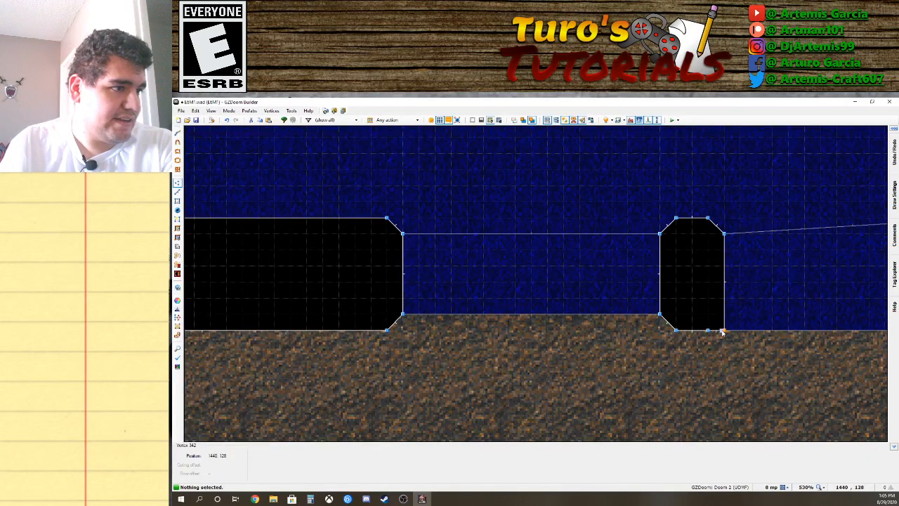
{"action": "left_click_drag", "start_coordinate": [723, 333], "coordinate": [724, 316]}
Bevel the water-side corner of the wall at the eastern opening's far end by 8 map units.
{"action": "key", "text": "Right"}
{"action": "key", "text": "Right"}
{"action": "key", "text": "Right"}
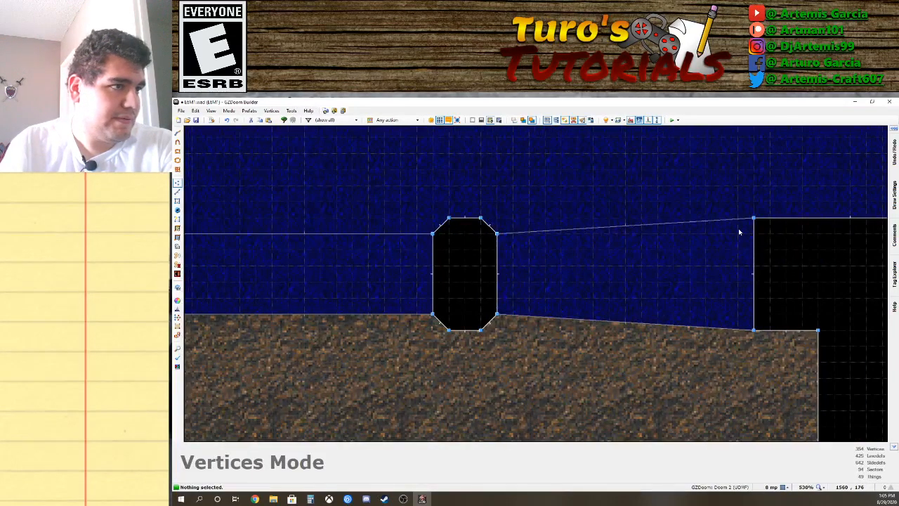
{"action": "key", "text": "Insert"}
{"action": "left_click_drag", "start_coordinate": [752, 217], "coordinate": [754, 234]}
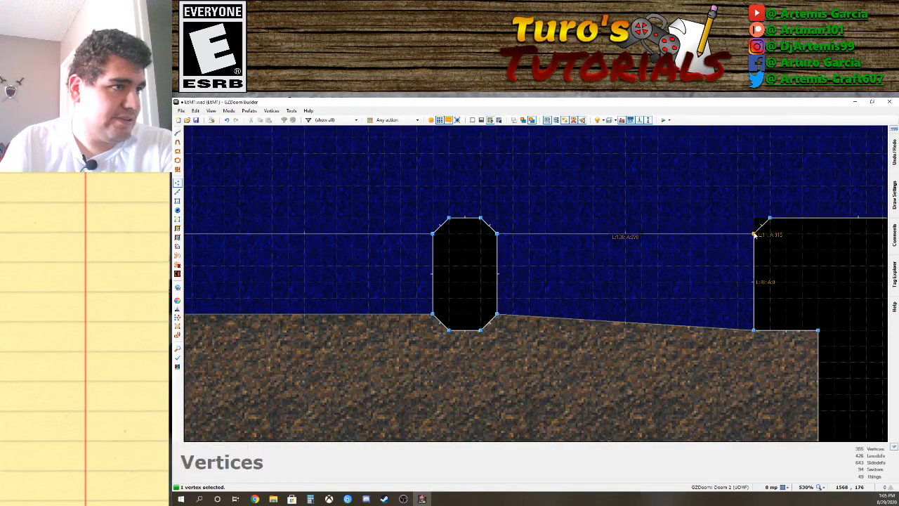
{"action": "right_click", "coordinate": [750, 343]}
{"action": "left_click", "coordinate": [608, 347]}
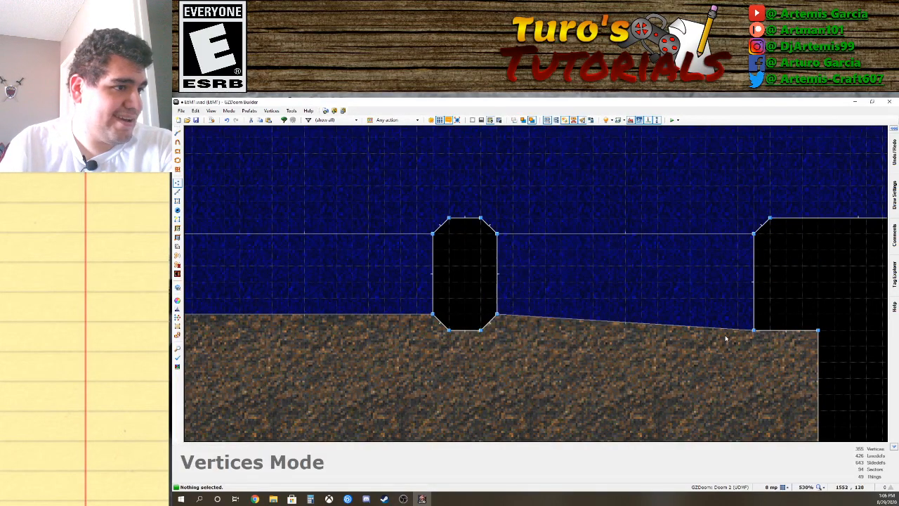
Bevel the outdoor-side corner of the wall at the eastern opening's far end by 8 map units.
{"action": "mouse_move", "coordinate": [754, 330]}
{"action": "left_mouse_down"}
{"action": "mouse_move", "coordinate": [769, 320]}
{"action": "mouse_move", "coordinate": [770, 329]}
{"action": "left_mouse_up"}
{"action": "key", "text": "w"}
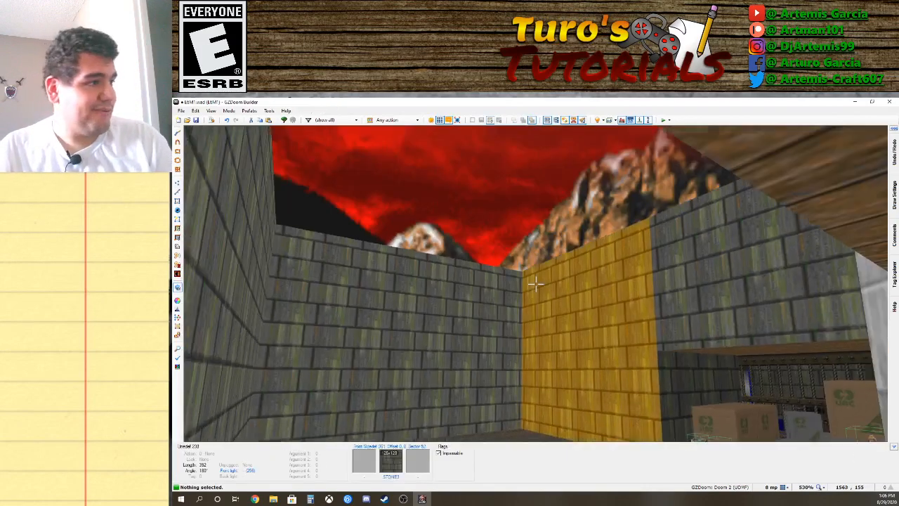
Inspect the bevelled openings, the pillar and the water room walls in 3D from both sides.
{"action": "key", "text": "e"}
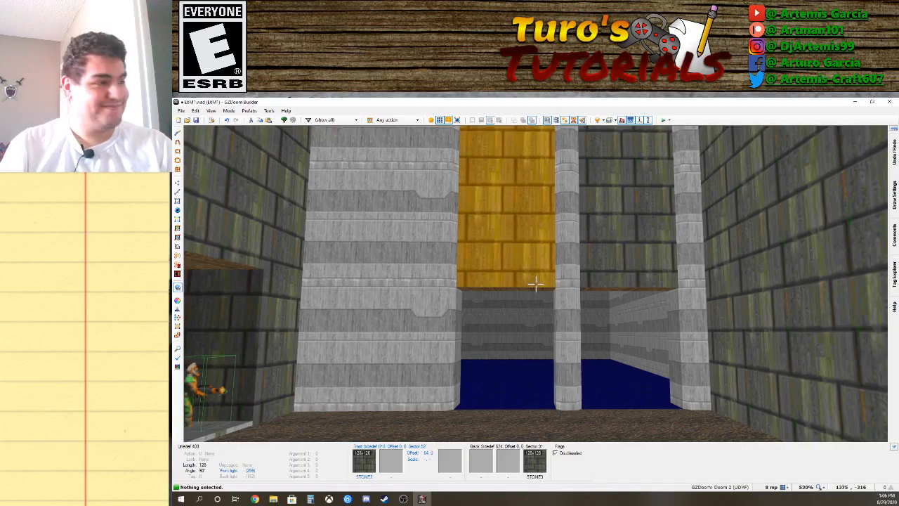
{"action": "key", "text": "f"}
{"action": "key", "text": "d"}
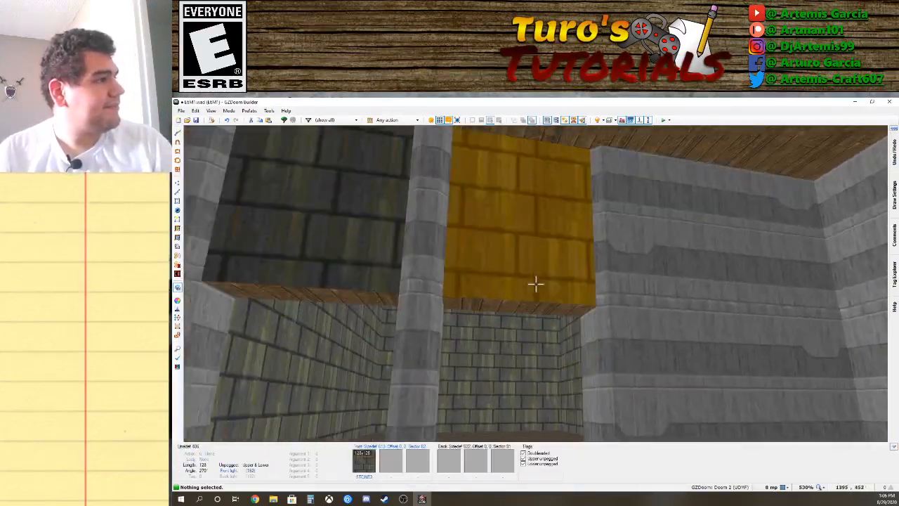
{"action": "key", "text": "e"}
{"action": "key", "text": "s"}
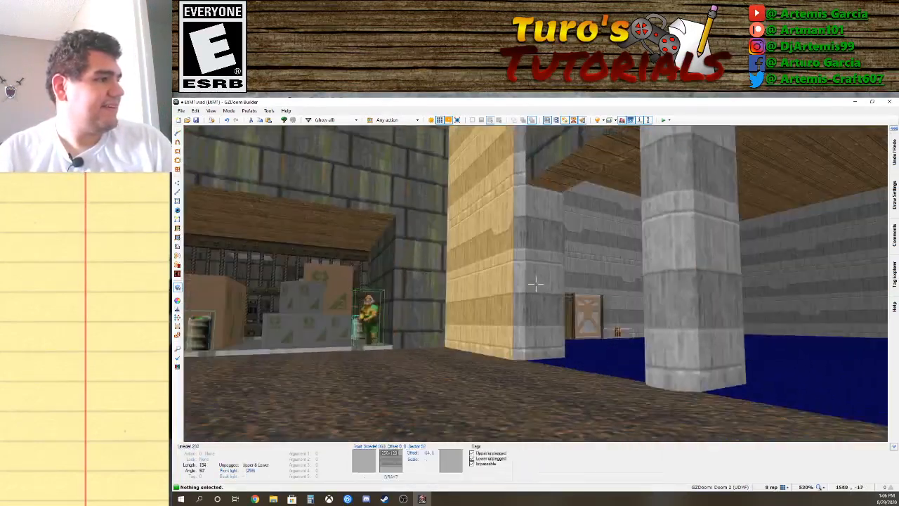
{"action": "key", "text": "d"}
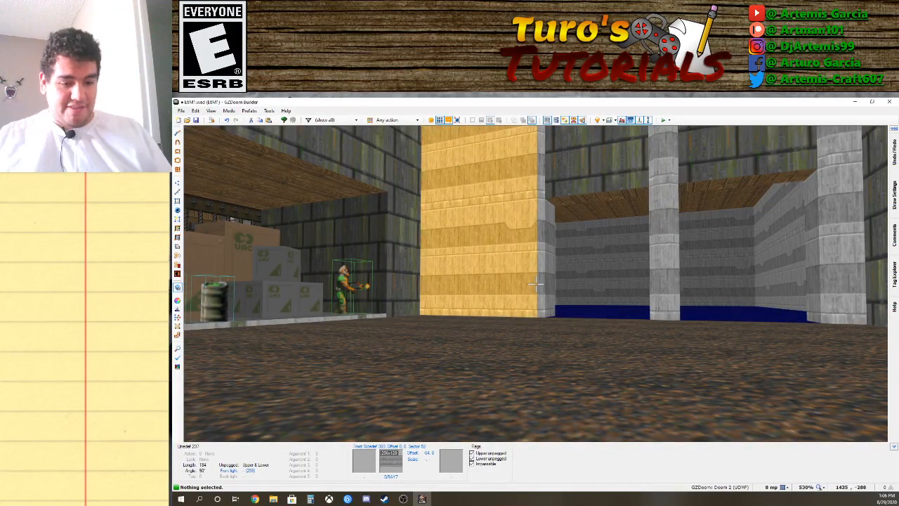
{"action": "key", "text": "f"}
{"action": "key", "text": "d"}
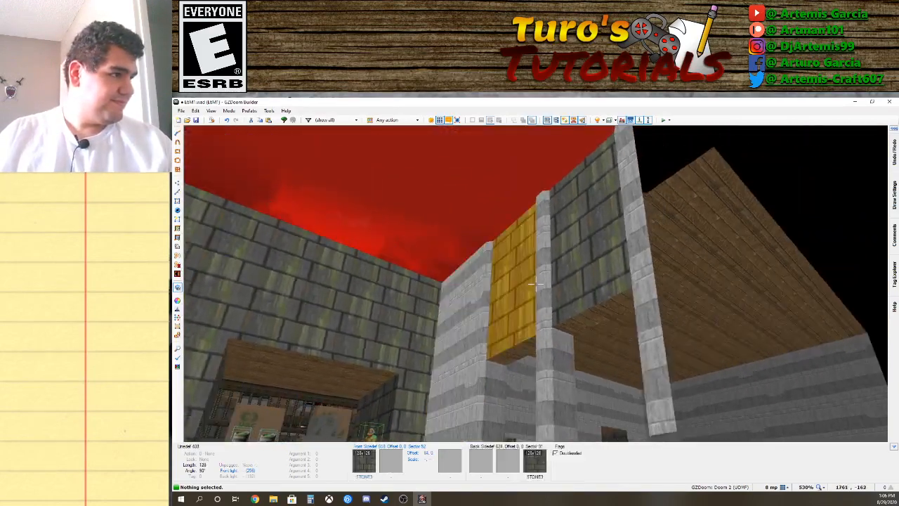
{"action": "key", "text": "f"}
{"action": "key", "text": "e"}
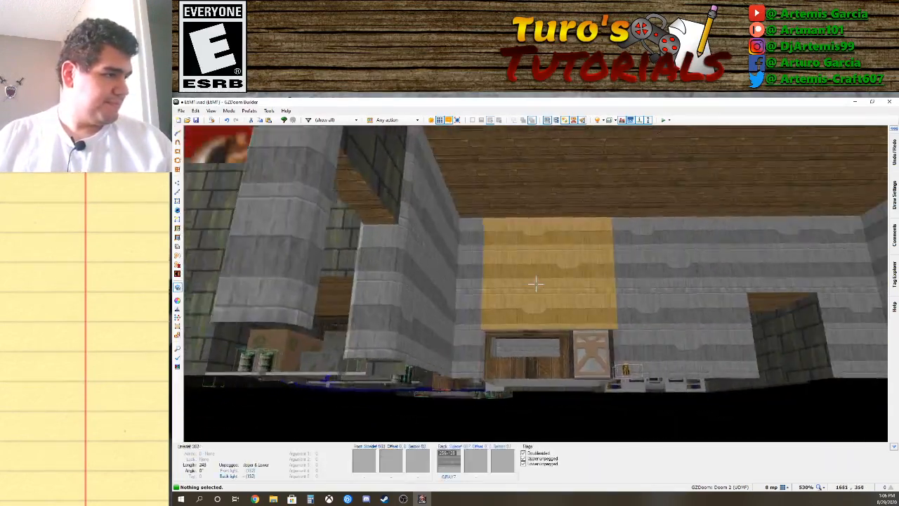
{"action": "key", "text": "s"}
{"action": "key", "text": "s"}
{"action": "key", "text": "f"}
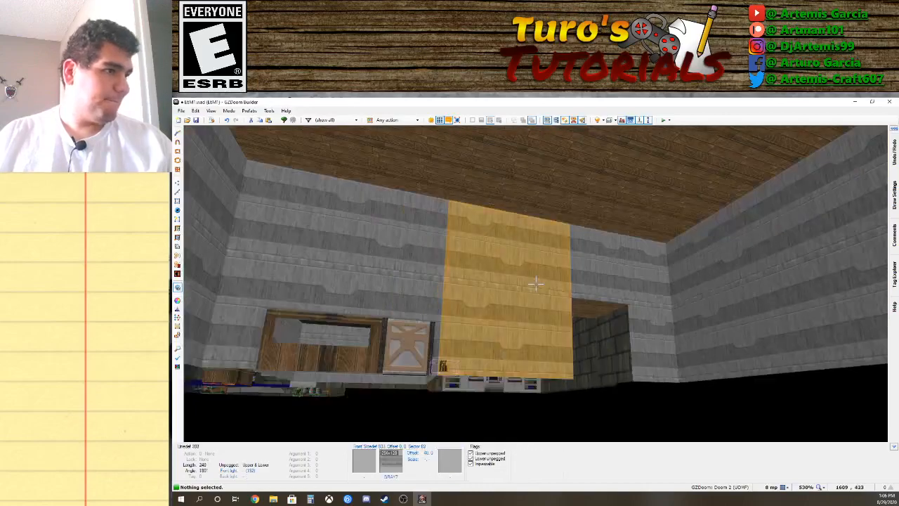
{"action": "key", "text": "s"}
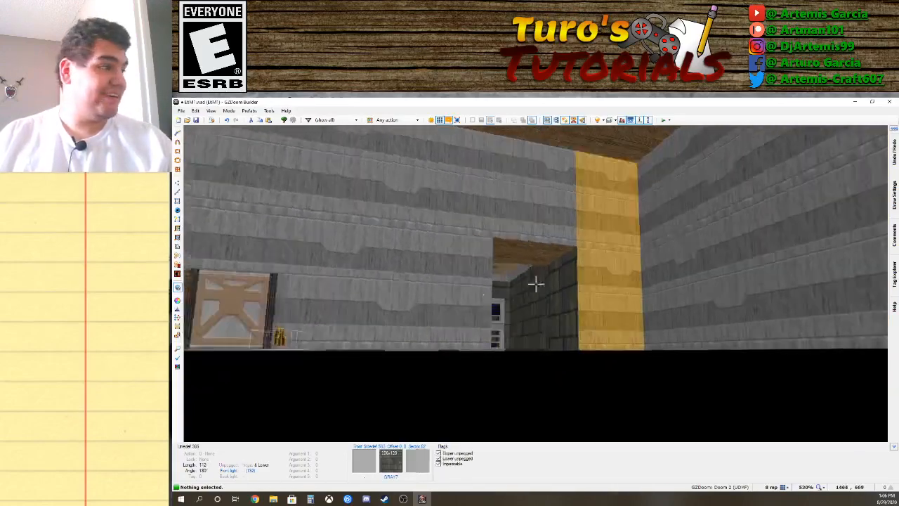
{"action": "key", "text": "f"}
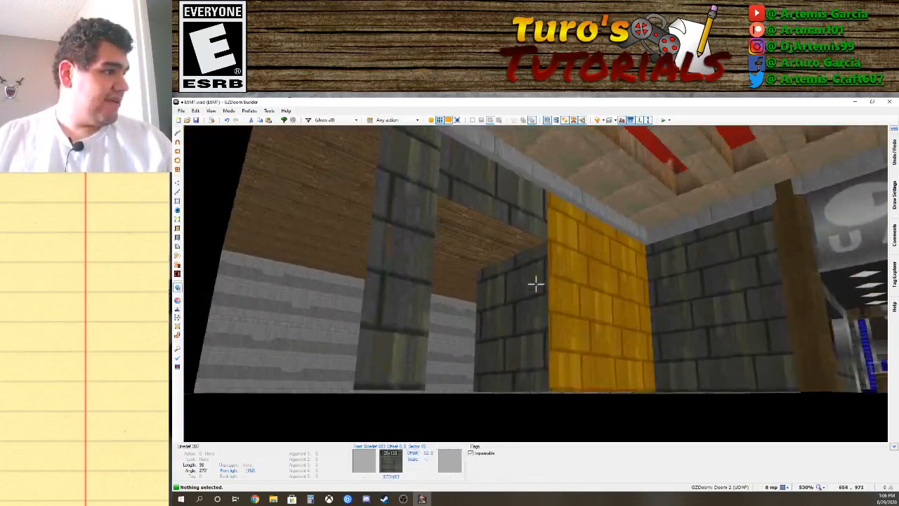
Make the upper texture unpegged on the wall above the passage between the UAC room and the water room.
{"action": "key", "text": "w"}
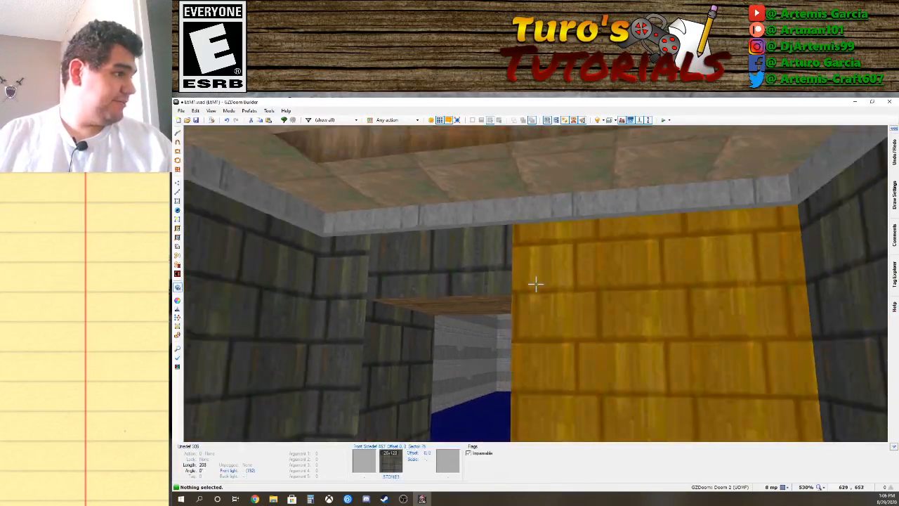
{"action": "key", "text": "s"}
{"action": "right_click", "coordinate": [535, 283]}
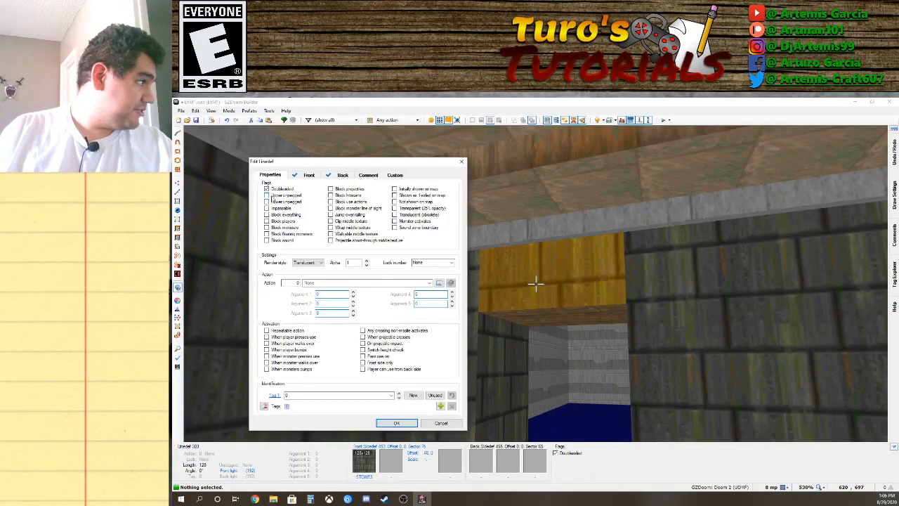
{"action": "left_click", "coordinate": [396, 423]}
Auto-align the floor textures of the narrow strip sectors beneath the ceiling slots in the UAC room.
{"action": "key", "text": "s"}
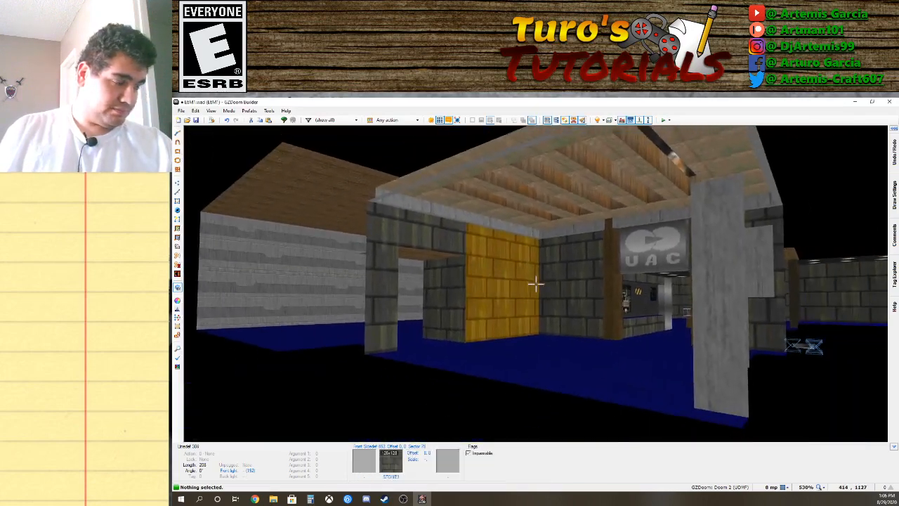
{"action": "key", "text": "a"}
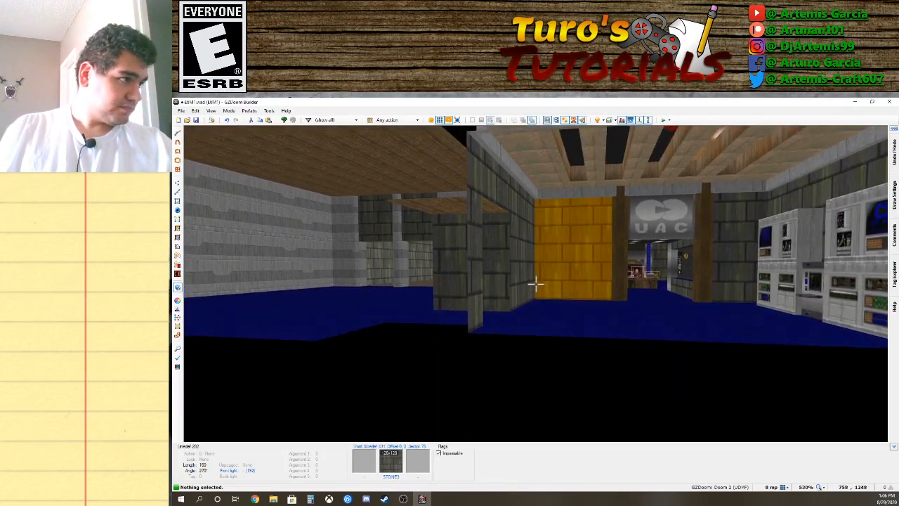
{"action": "key", "text": "w"}
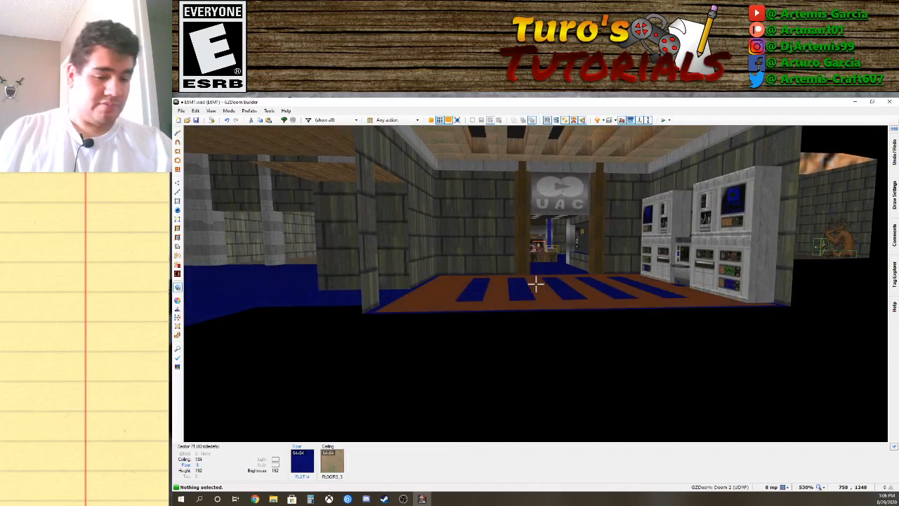
{"action": "key", "text": "w"}
{"action": "key", "text": "a"}
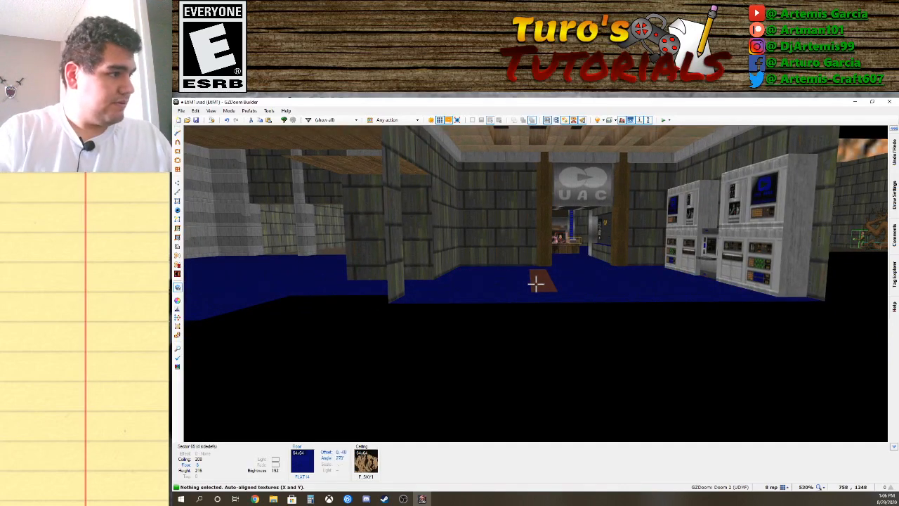
{"action": "key", "text": "s"}
{"action": "key", "text": "a"}
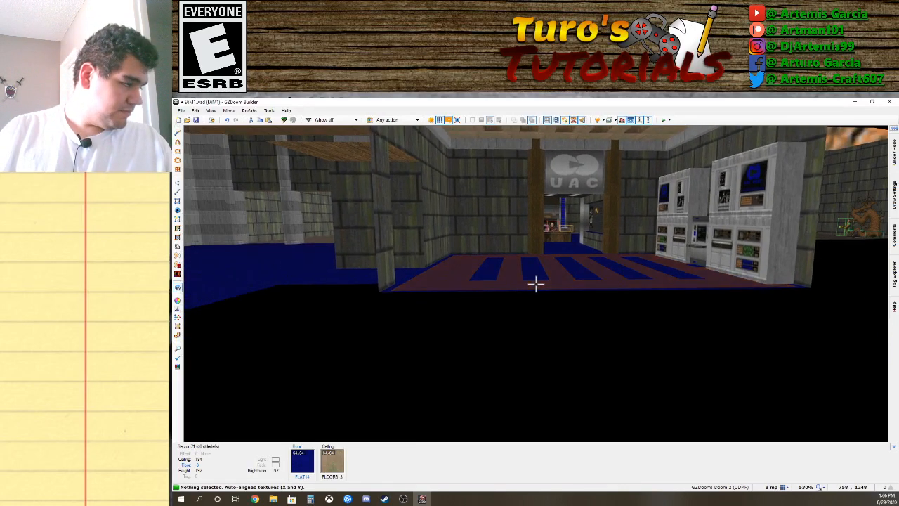
{"action": "key", "text": "w"}
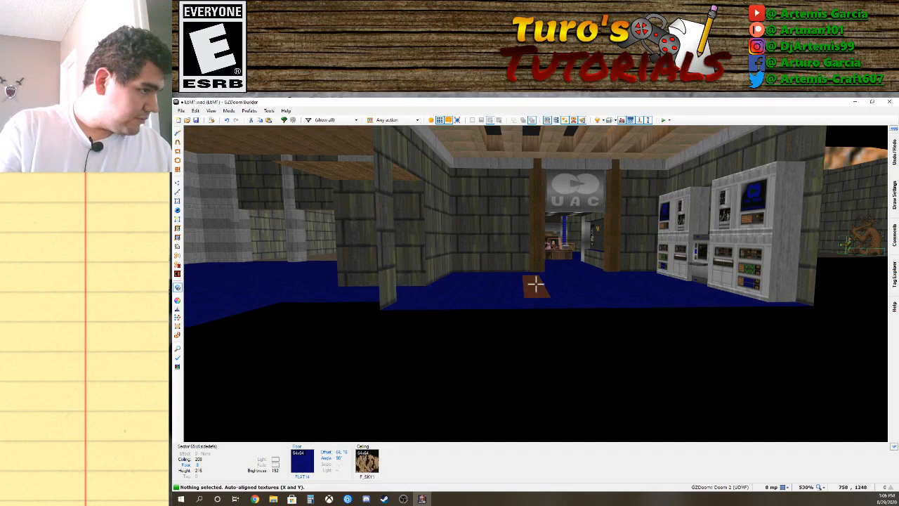
{"action": "key", "text": "s"}
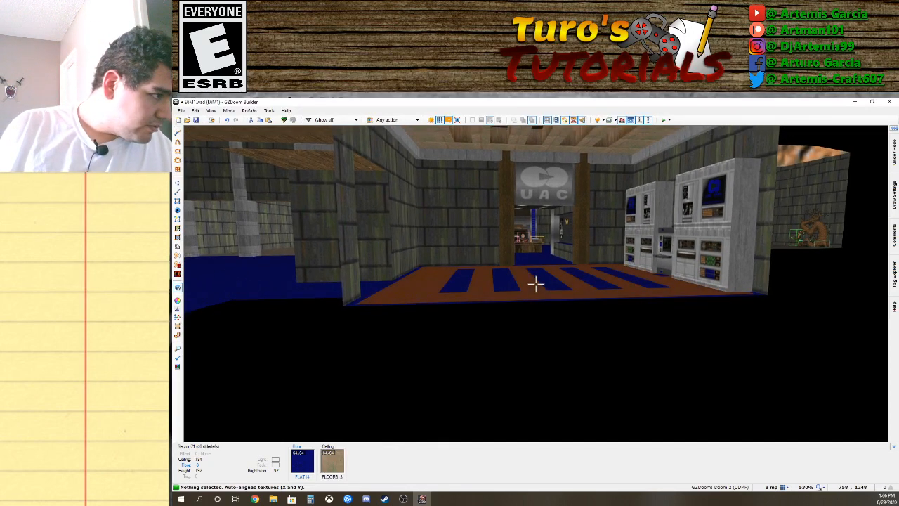
{"action": "key", "text": "w"}
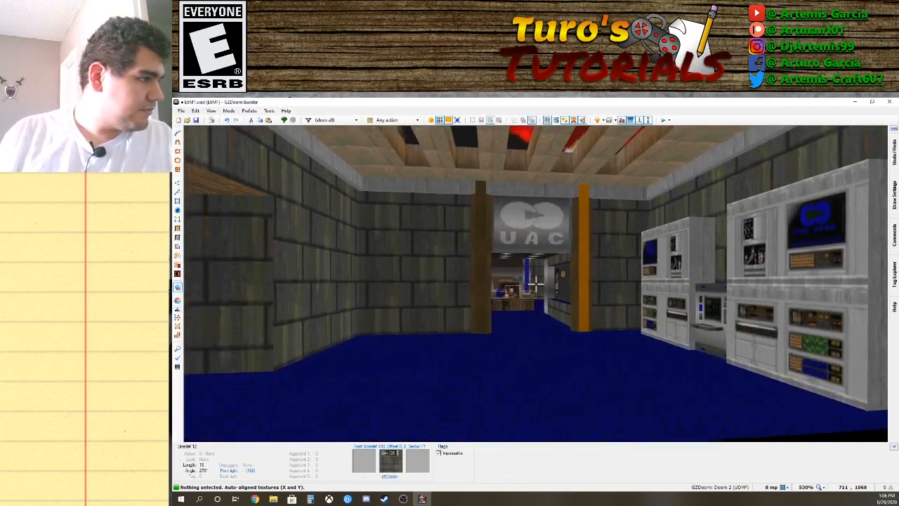
{"action": "key", "text": "s"}
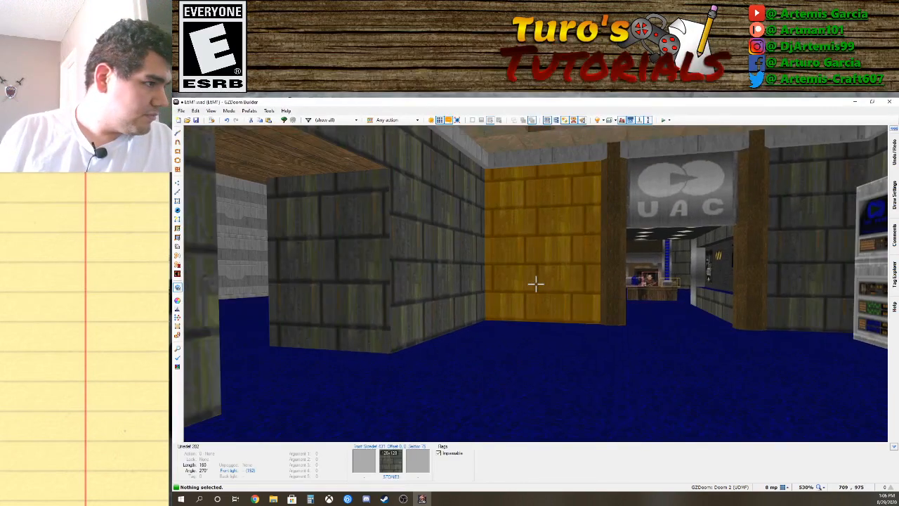
{"action": "key", "text": "s"}
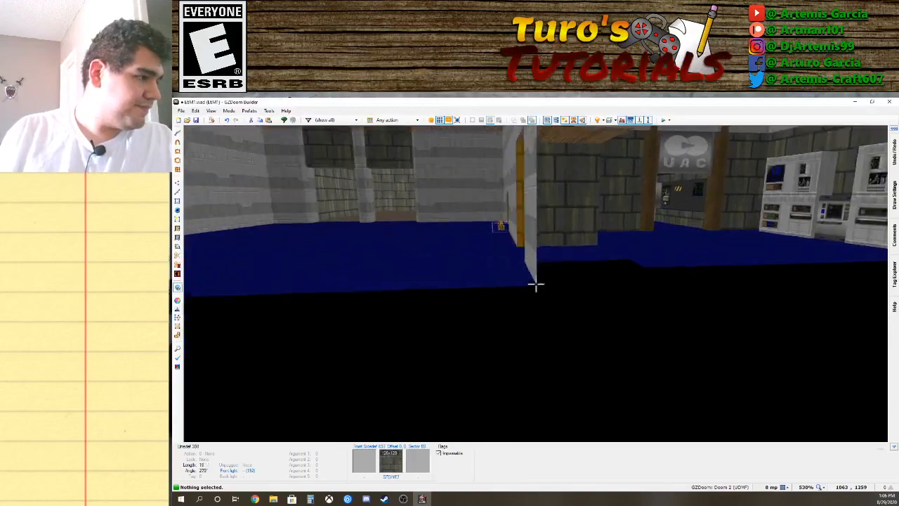
{"action": "key", "text": "w"}
{"action": "key", "text": "a"}
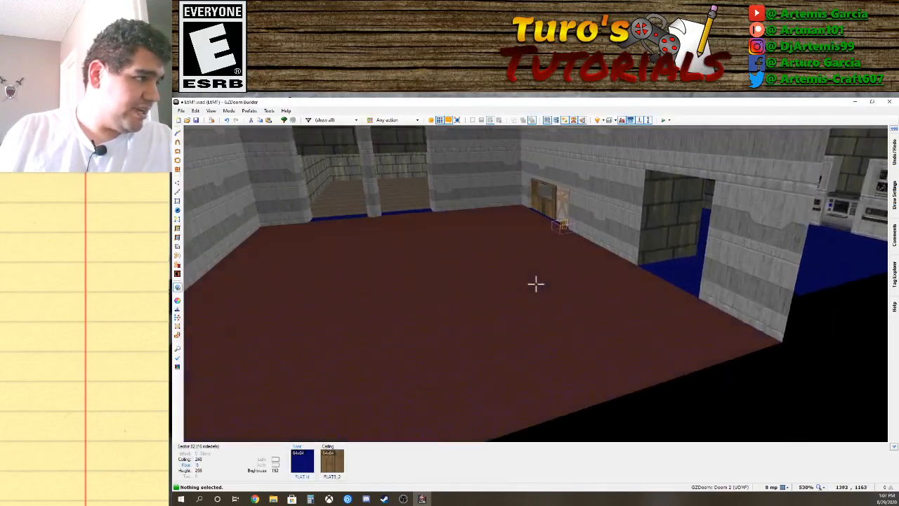
In 2D, draw a 32 by 128 map unit rectangular sector in the water room directly in front of the passage from the UAC room.
{"action": "key", "text": "q"}
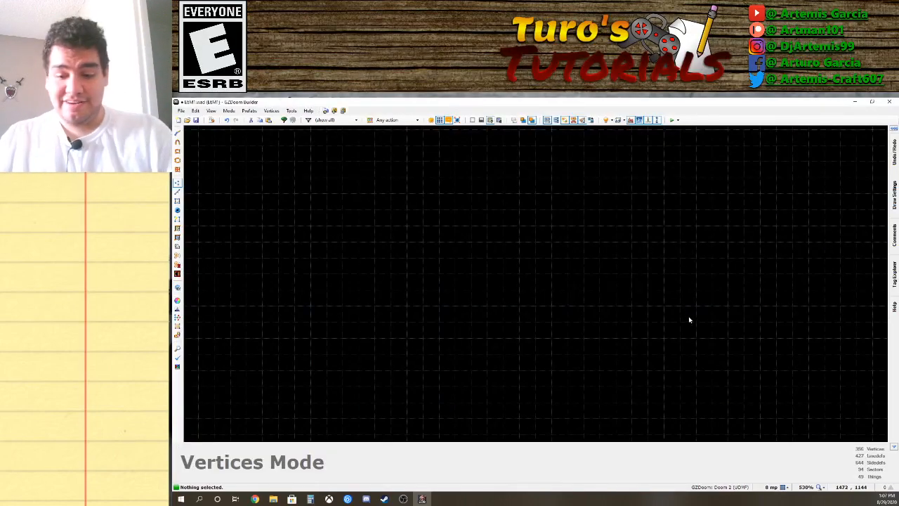
{"action": "scroll", "coordinate": [688, 319], "scroll_direction": "down", "scroll_amount": 10}
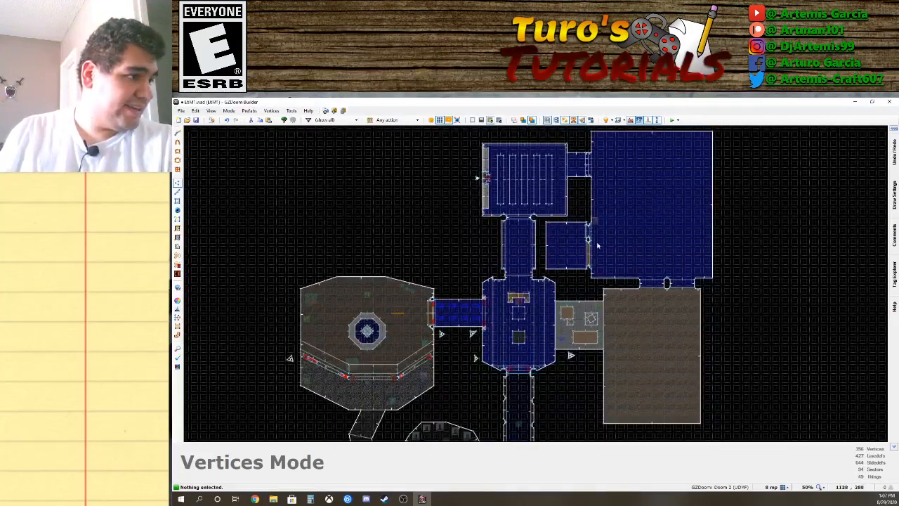
{"action": "scroll", "coordinate": [598, 246], "scroll_direction": "up", "scroll_amount": 10}
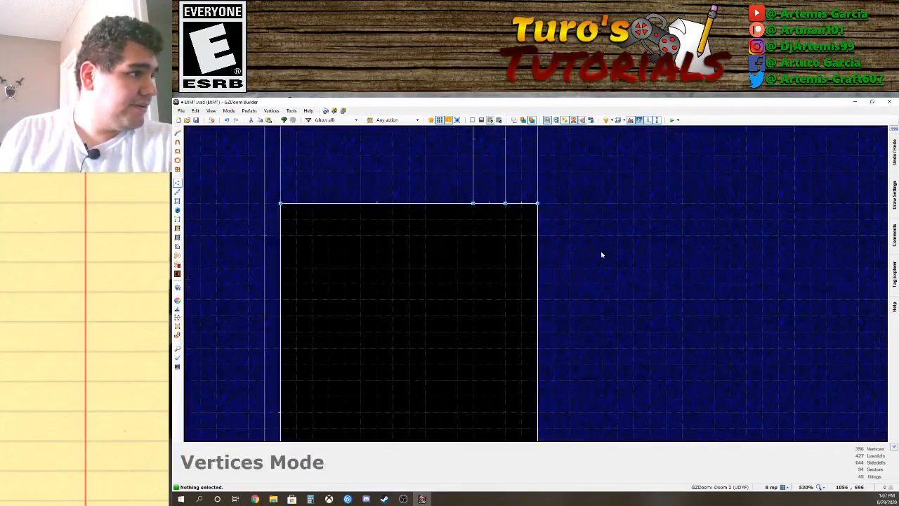
{"action": "key", "text": "Up"}
{"action": "key", "text": "Up"}
{"action": "key", "text": "Up"}
{"action": "key", "text": "space"}
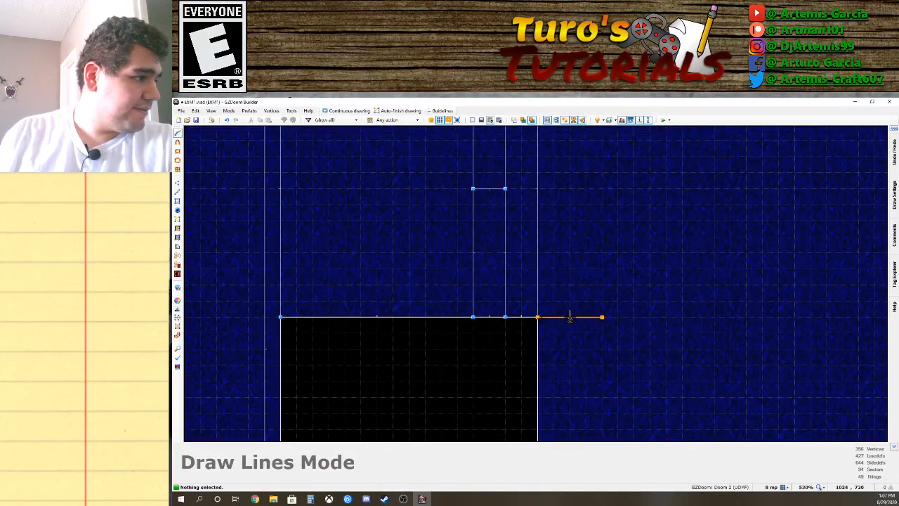
{"action": "left_click", "coordinate": [537, 317]}
{"action": "key", "text": "Up"}
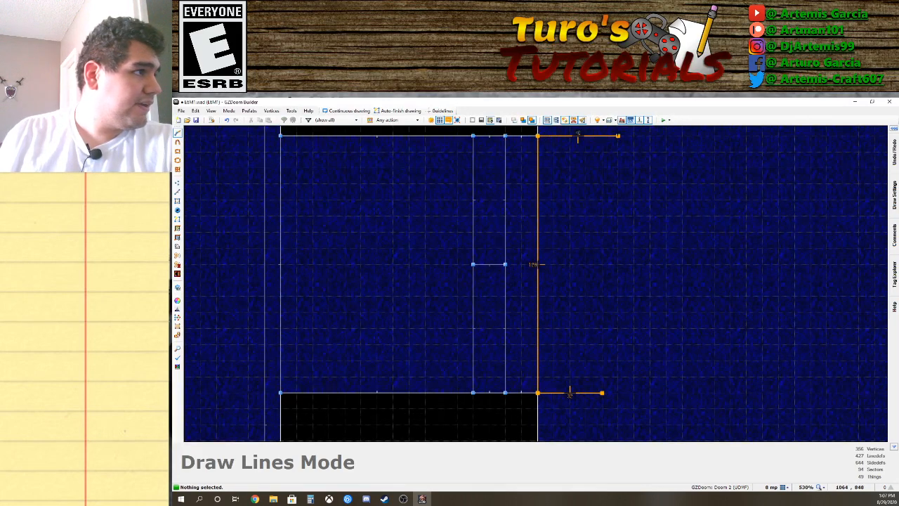
{"action": "left_click", "coordinate": [602, 391]}
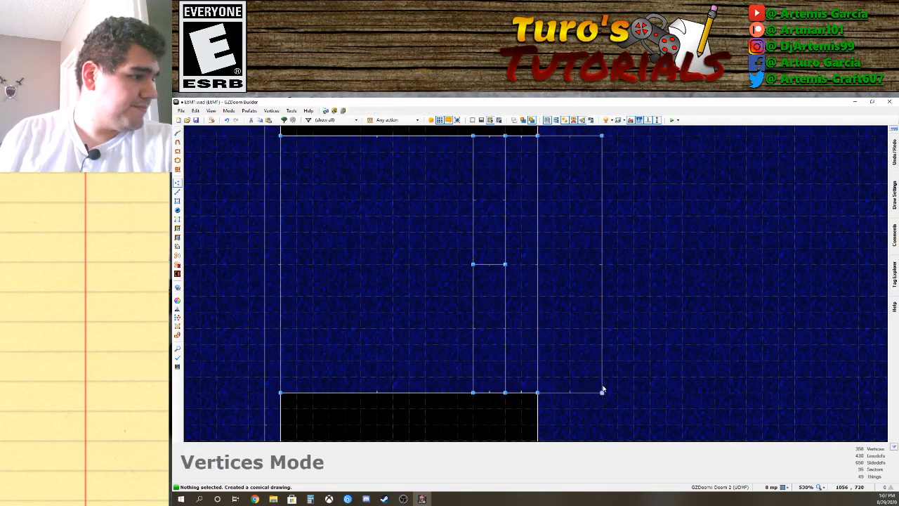
Set the water room's floor texture to FLAT19 and paste it onto the floors of the two openings to the outdoor area.
{"action": "key", "text": "w"}
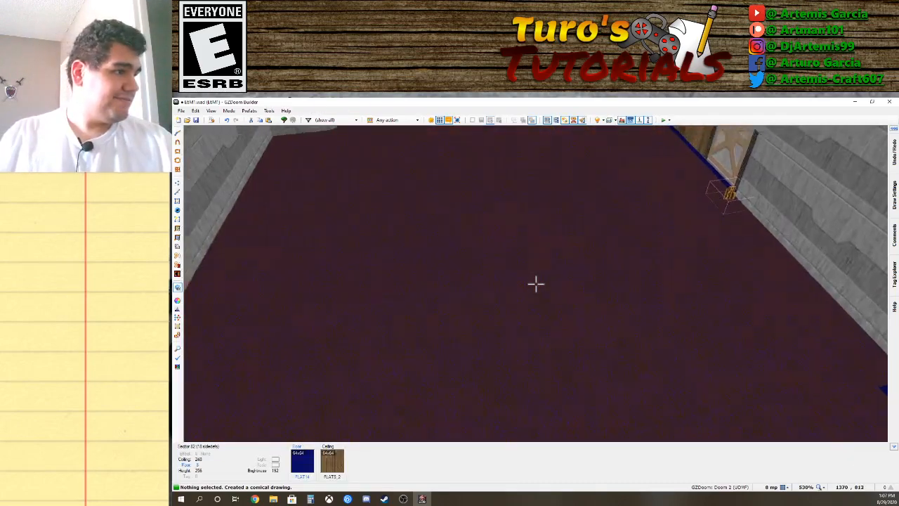
{"action": "right_click", "coordinate": [536, 284]}
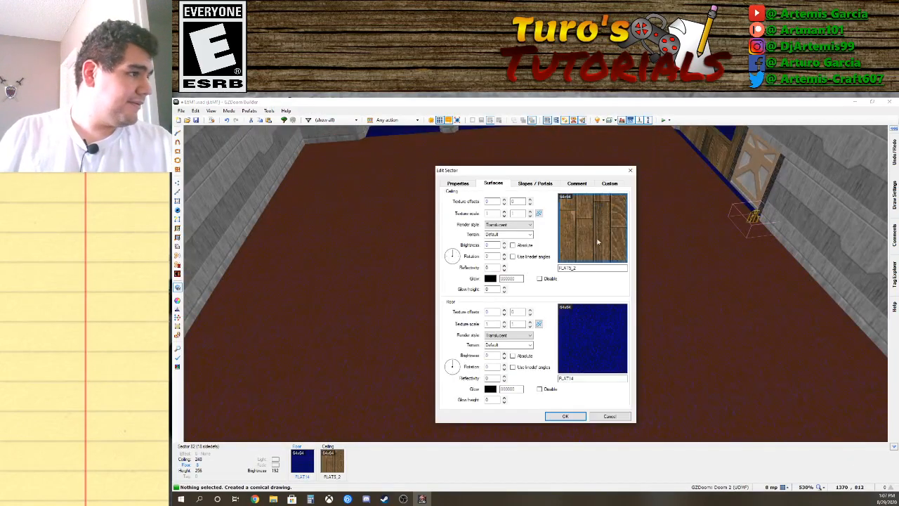
{"action": "left_click", "coordinate": [582, 340]}
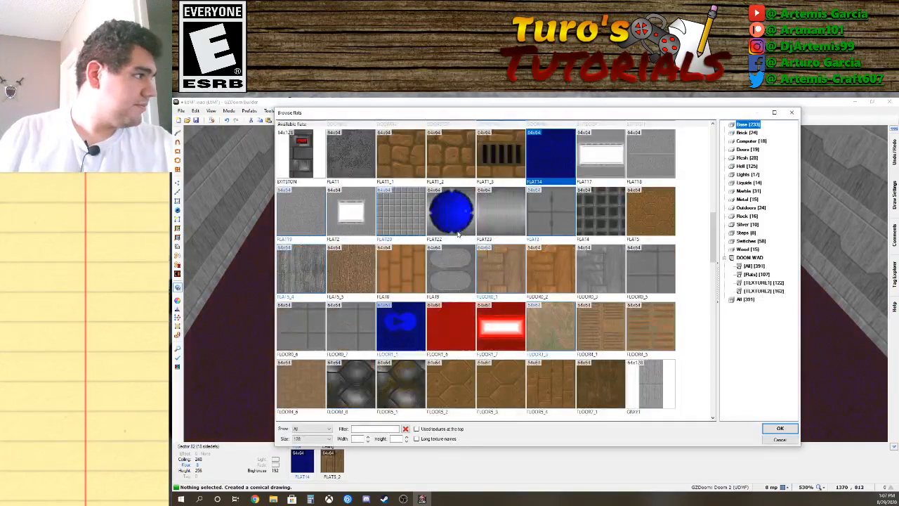
{"action": "double_click", "coordinate": [300, 210]}
{"action": "key", "text": "Return"}
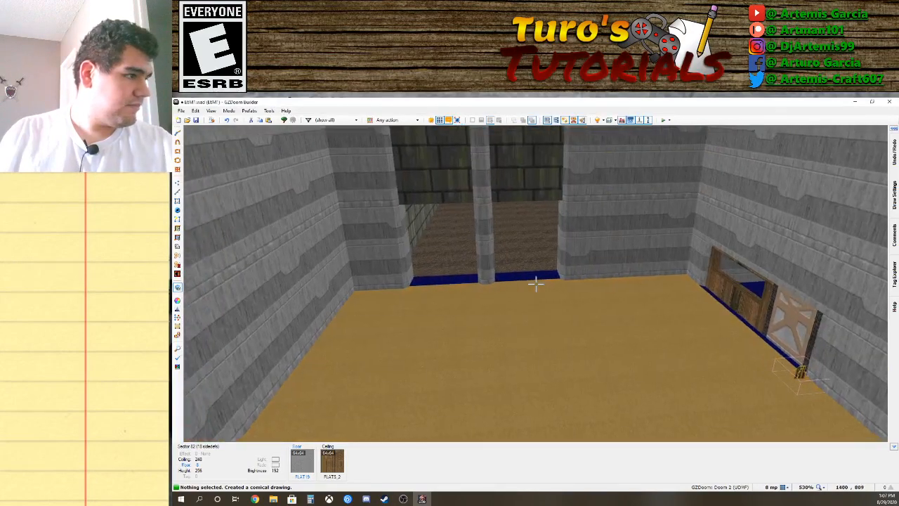
{"action": "key", "text": "s"}
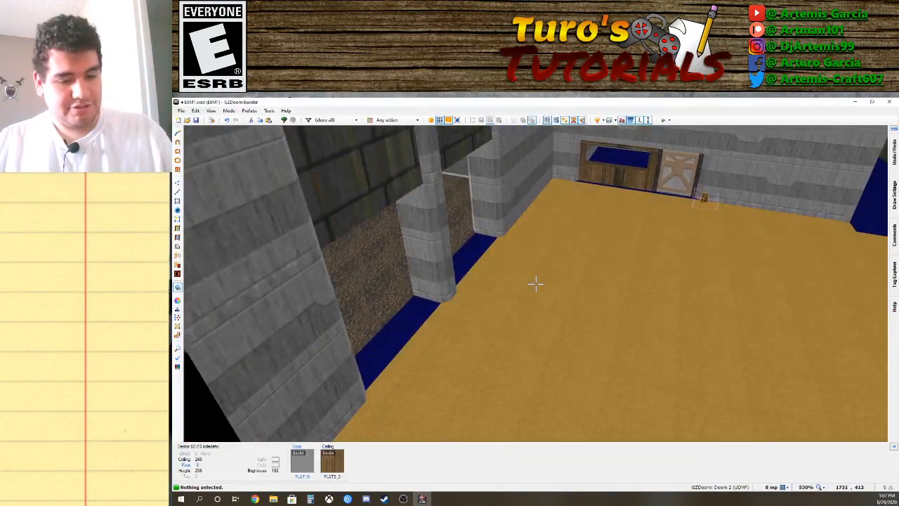
{"action": "key", "text": "ctrl+v"}
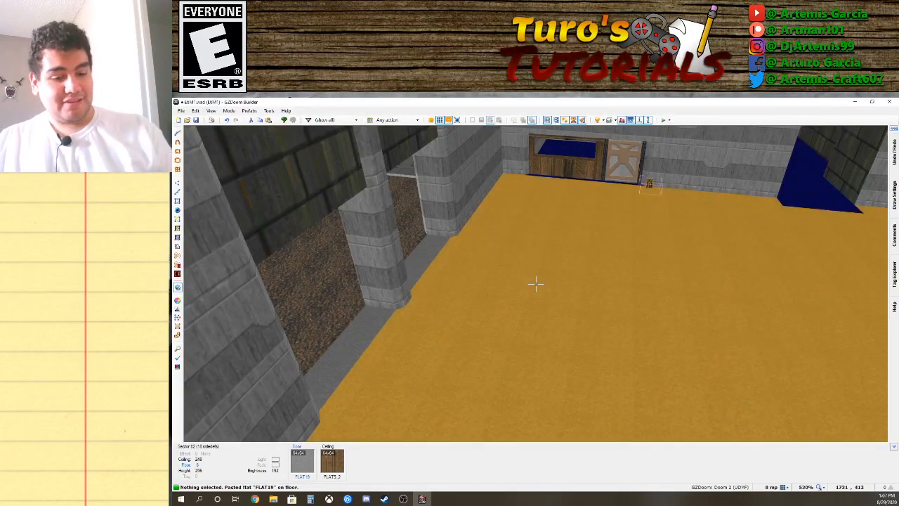
Lower the outdoor area's floor to a height of -16.
{"action": "key", "text": "d"}
{"action": "key", "text": "s"}
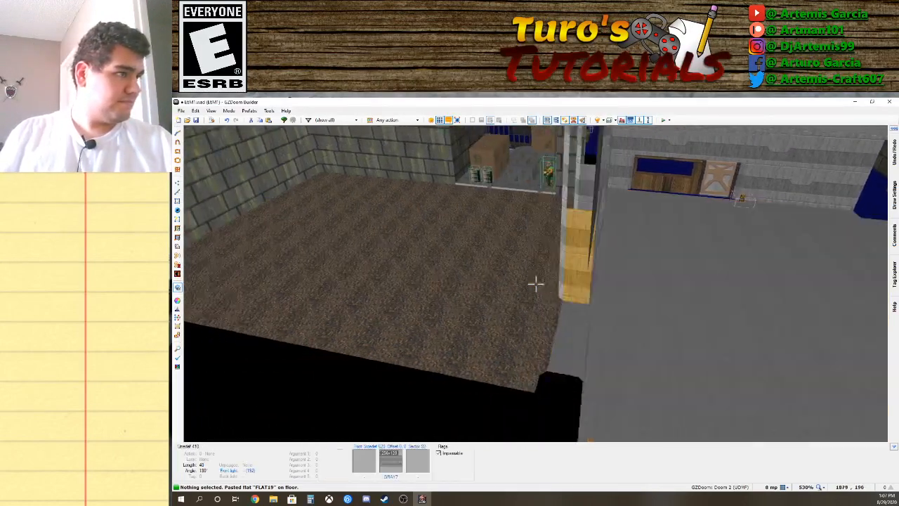
{"action": "key", "text": "s"}
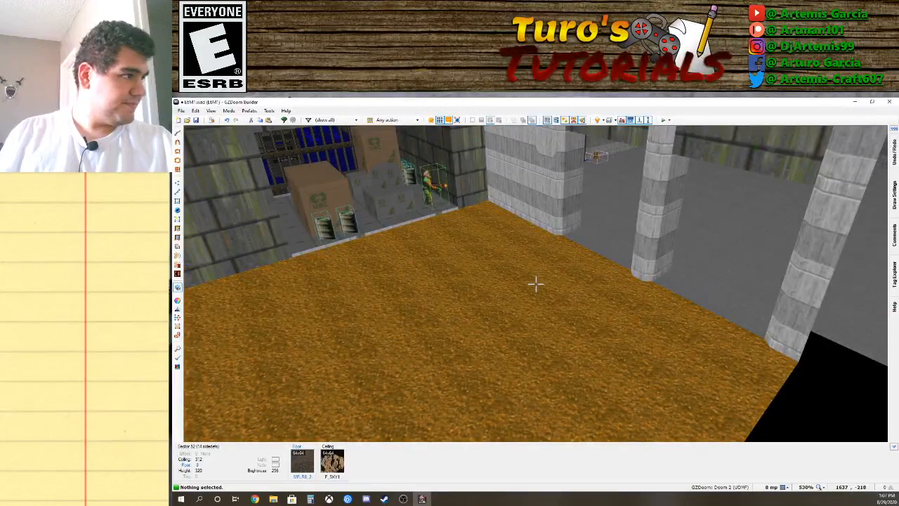
{"action": "key", "text": "w"}
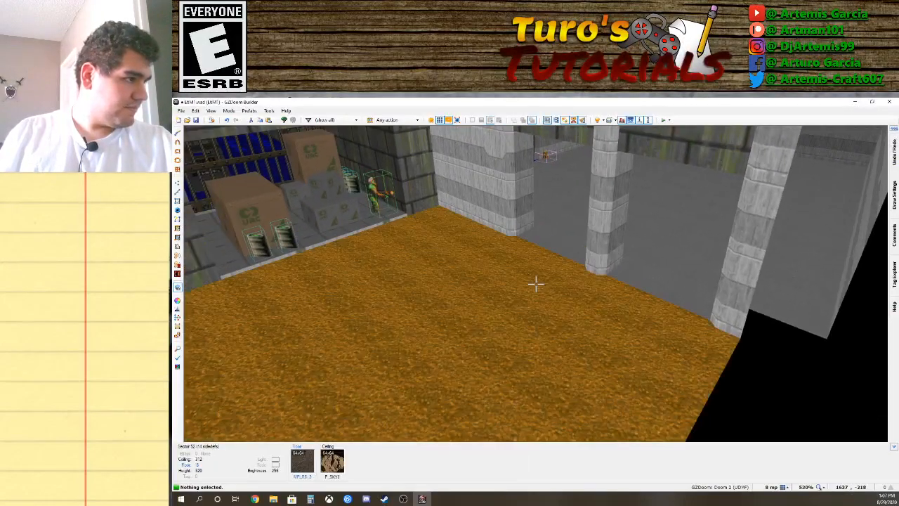
{"action": "scroll", "coordinate": [535, 283], "scroll_direction": "up", "scroll_amount": 2}
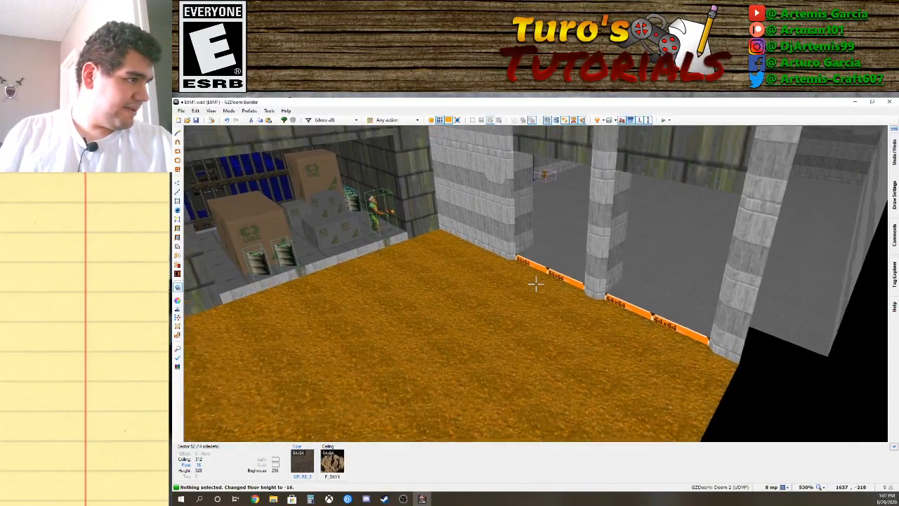
Copy GRAYBIG from the ledge below the crate alcove and paste it onto the missing lower textures of the water room's two outdoor openings.
{"action": "key", "text": "w"}
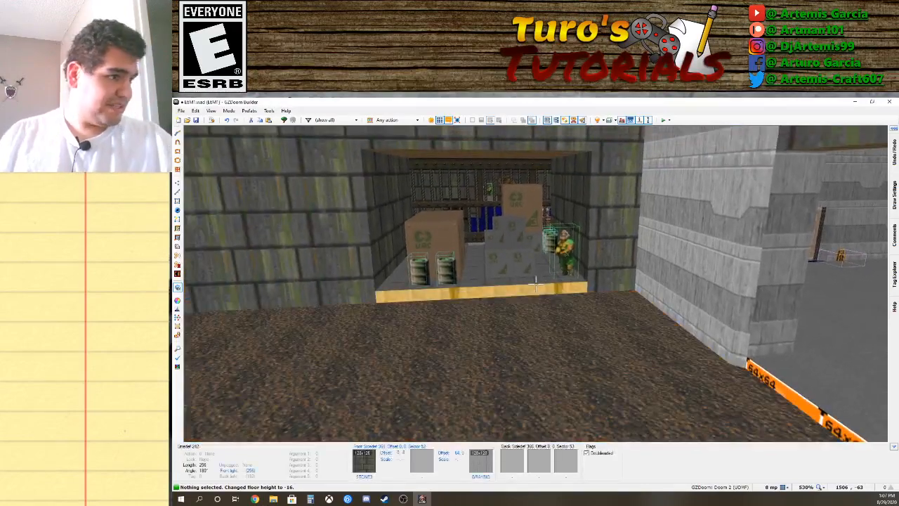
{"action": "key", "text": "ctrl+v"}
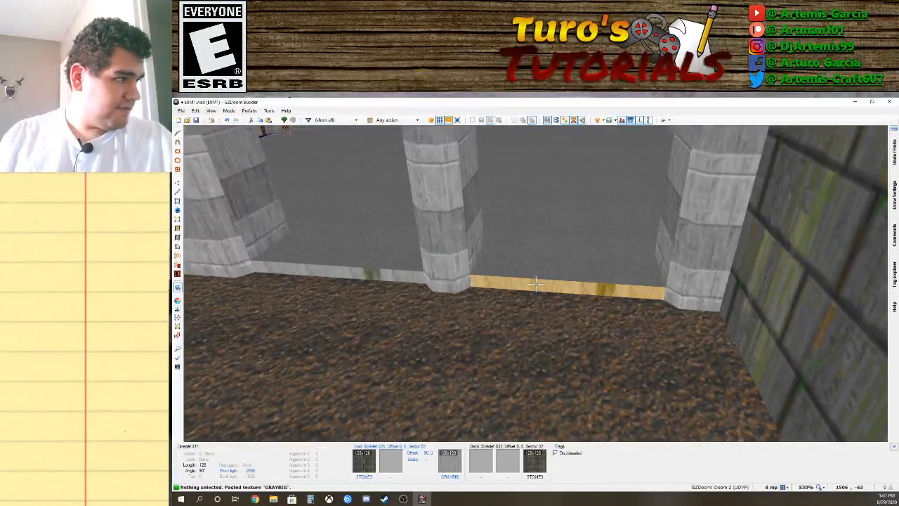
{"action": "key", "text": "s"}
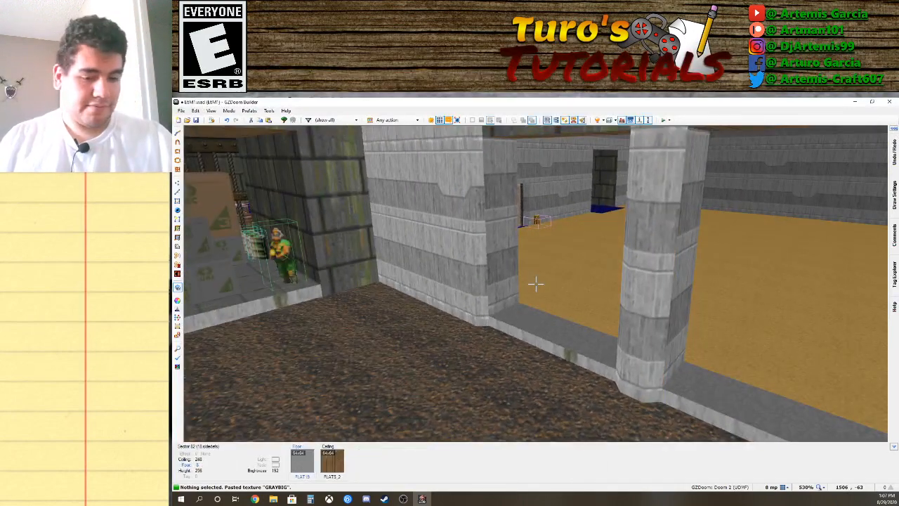
Select the gray wall and pillar faces on the outdoor side, shift their vertical texture offset to 8, and clear the selection.
{"action": "left_click", "coordinate": [535, 283]}
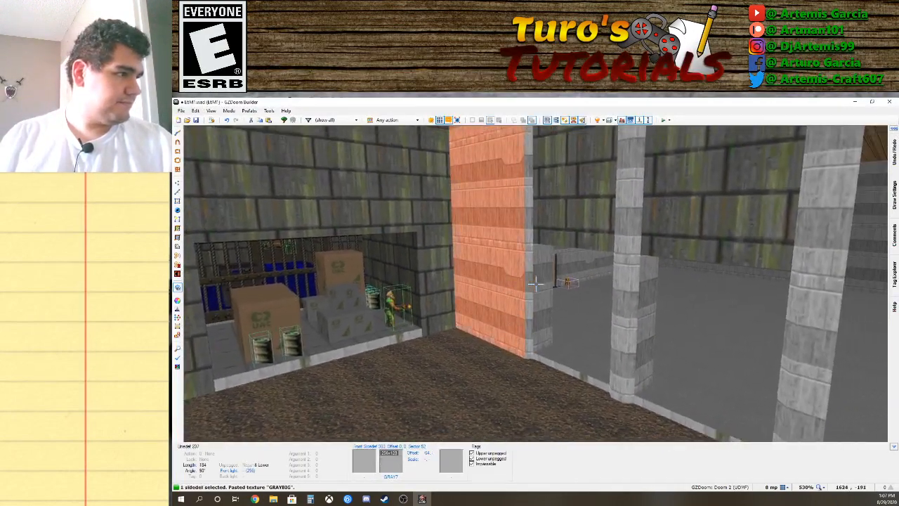
{"action": "key", "text": "w"}
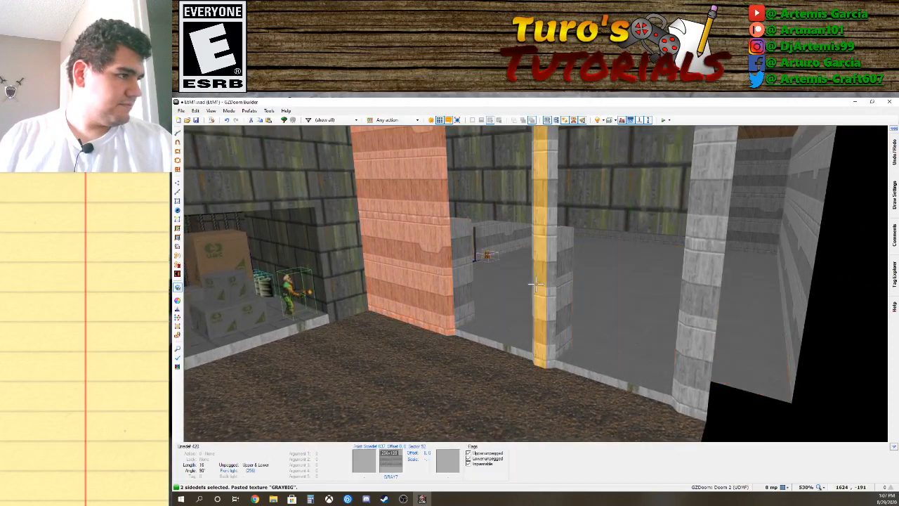
{"action": "left_click", "coordinate": [536, 283]}
{"action": "key", "text": "a"}
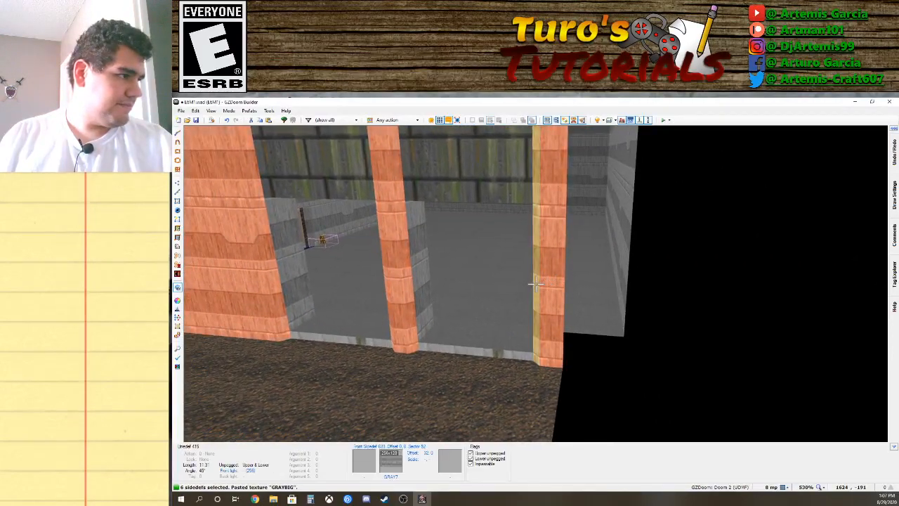
{"action": "left_click", "coordinate": [535, 284]}
{"action": "key", "text": "a"}
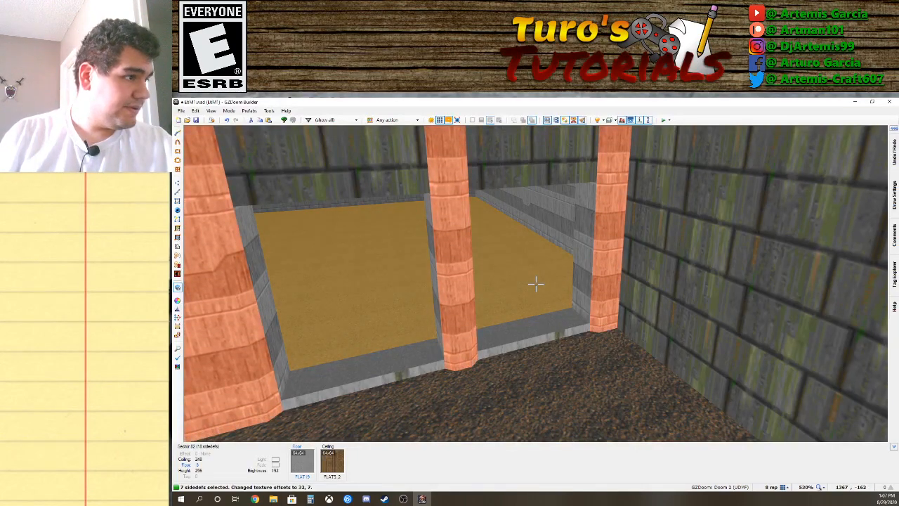
{"action": "key", "text": "c"}
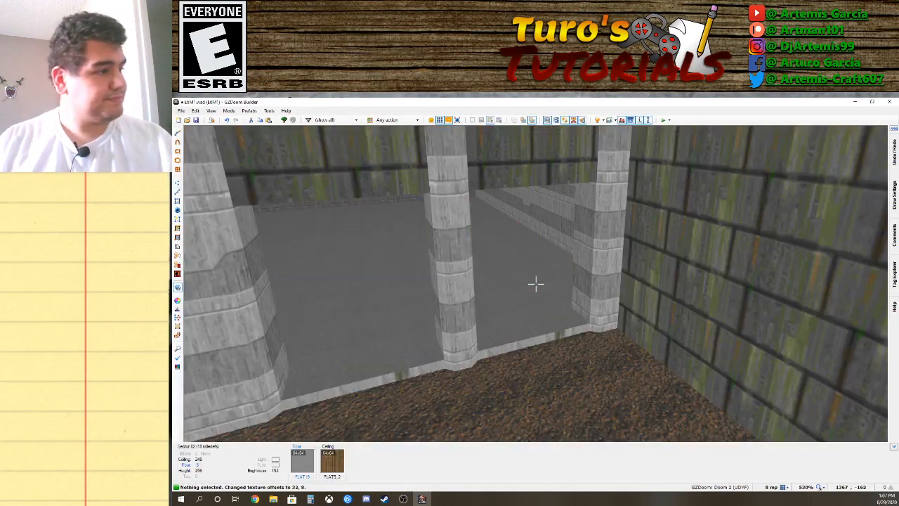
Turn on gravity and walk through the outdoor area to check the lowered floor and its openings at player height.
{"action": "key", "text": "d"}
{"action": "key", "text": "g"}
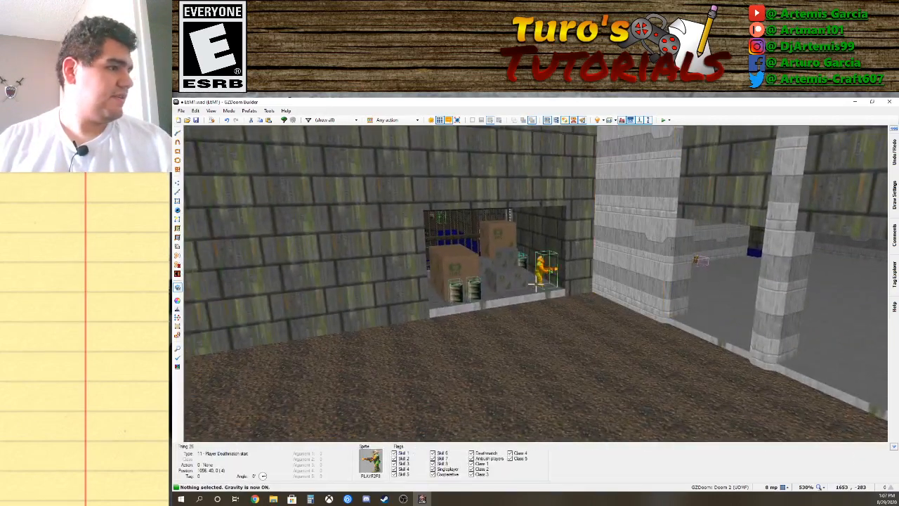
{"action": "key", "text": "s"}
{"action": "key", "text": "d"}
{"action": "key", "text": "w"}
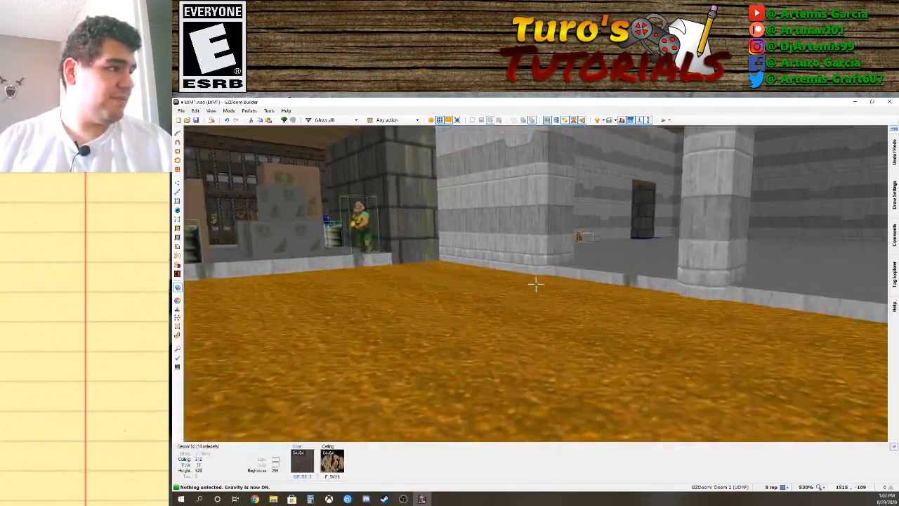
{"action": "mouse_move", "coordinate": [535, 284]}
Copy the water room's FLAT19 floor and paste it onto the blue floor strip in front of the wooden window and door.
{"action": "key", "text": "s"}
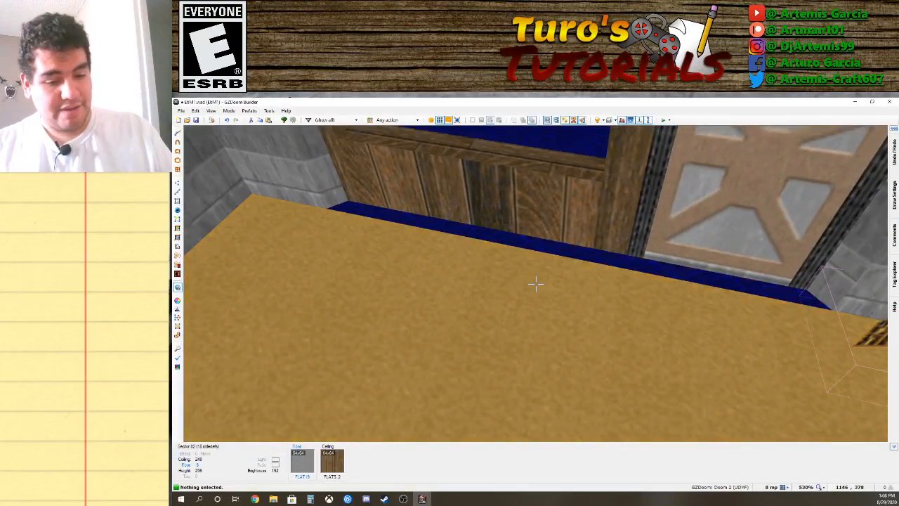
{"action": "key", "text": "w"}
{"action": "key", "text": "ctrl+c"}
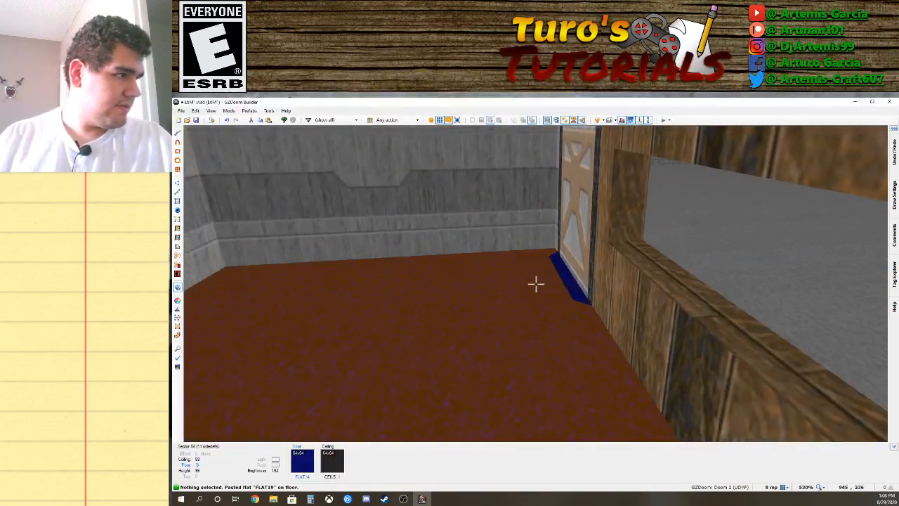
In 2D, draw a 24 by 144 map unit sector inside the small office along its wooden window wall.
{"action": "key", "text": "d"}
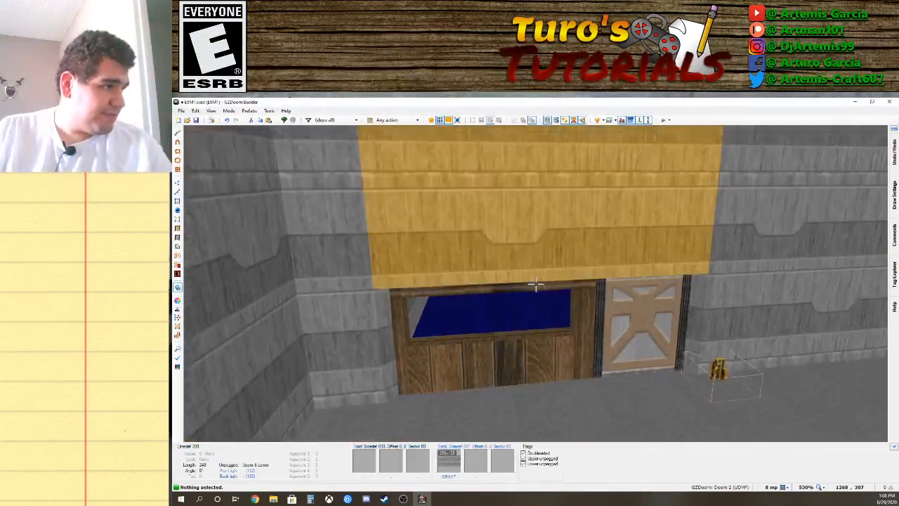
{"action": "key", "text": "e"}
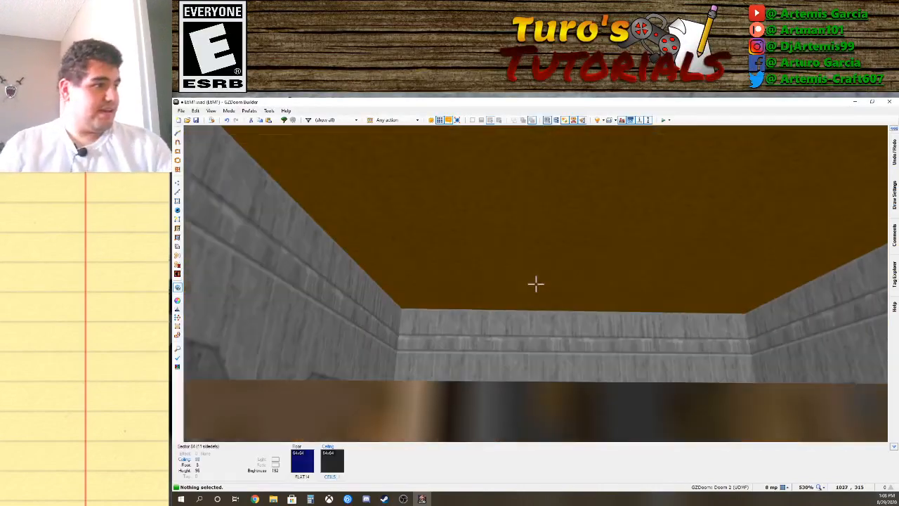
{"action": "key", "text": "q"}
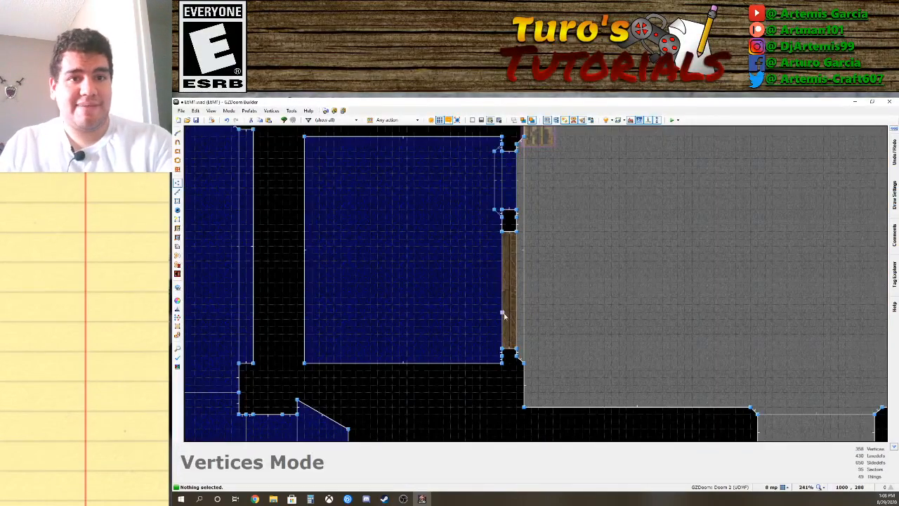
{"action": "key", "text": "Left"}
{"action": "key", "text": "Up"}
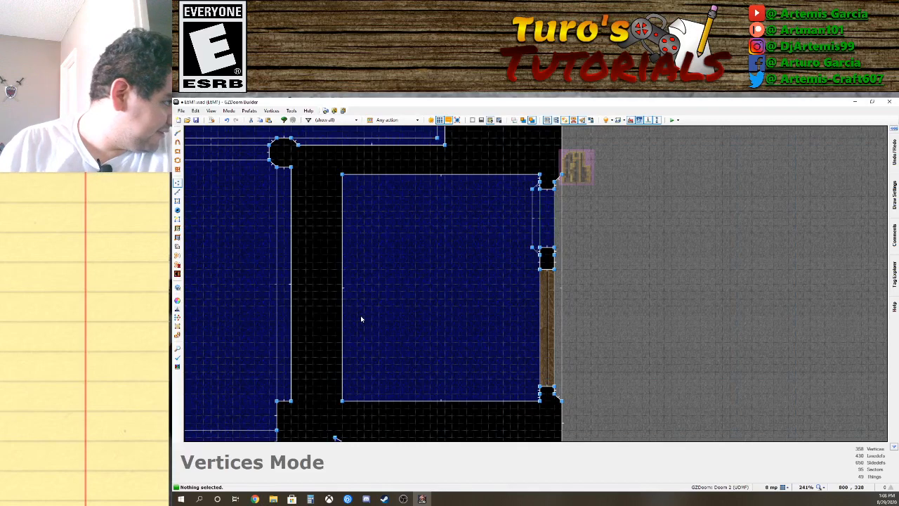
{"action": "key", "text": "space"}
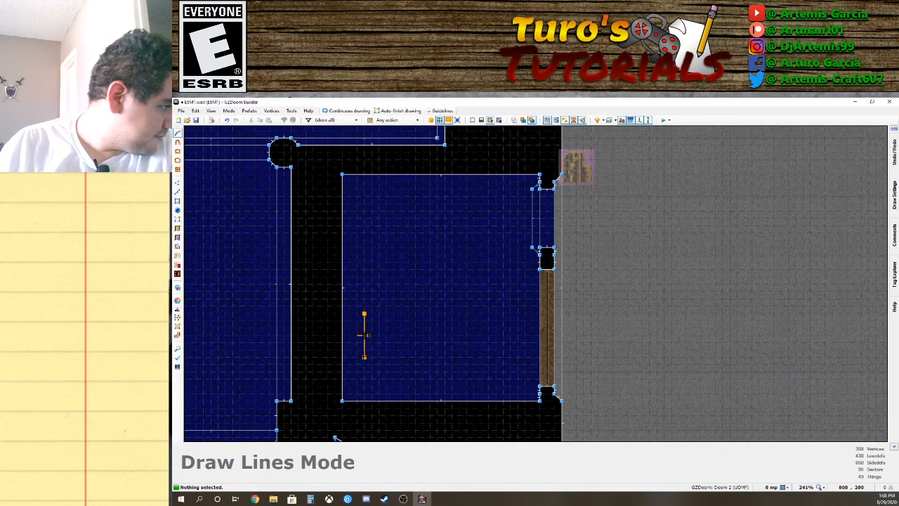
{"action": "key", "text": "Escape"}
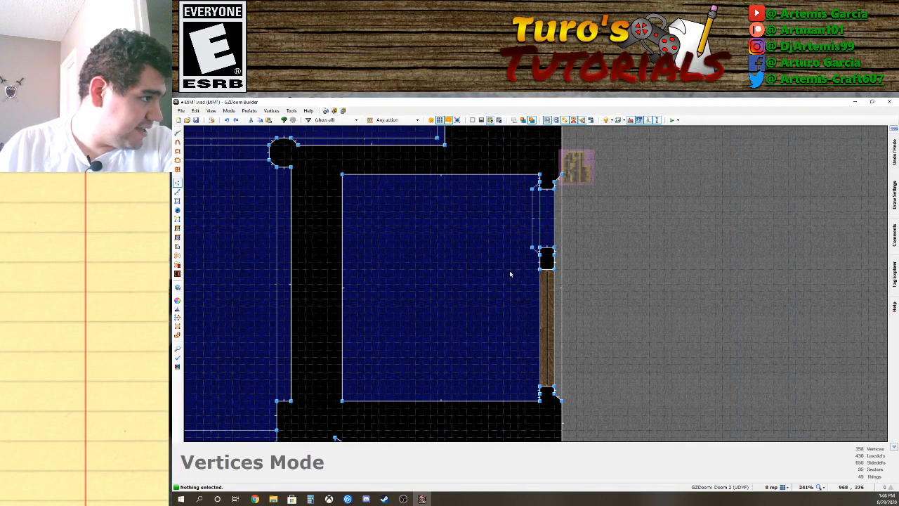
{"action": "key", "text": "space"}
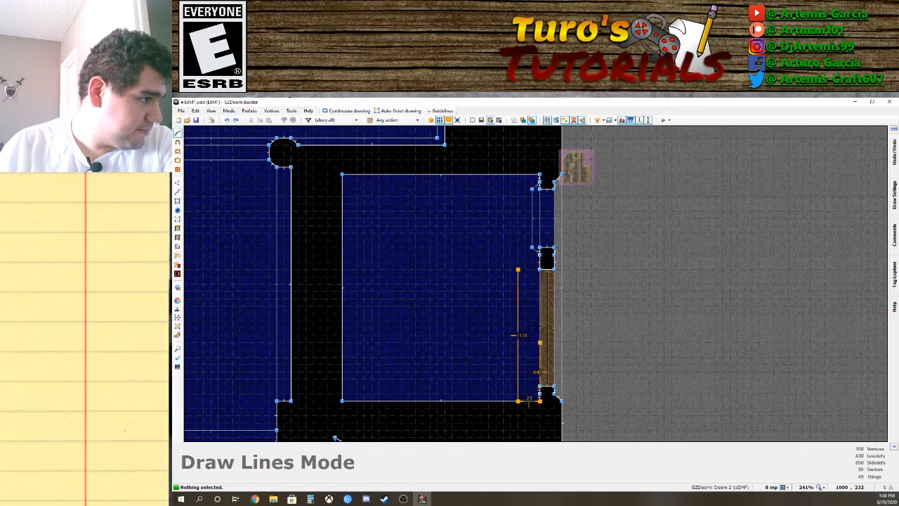
{"action": "left_click", "coordinate": [517, 270]}
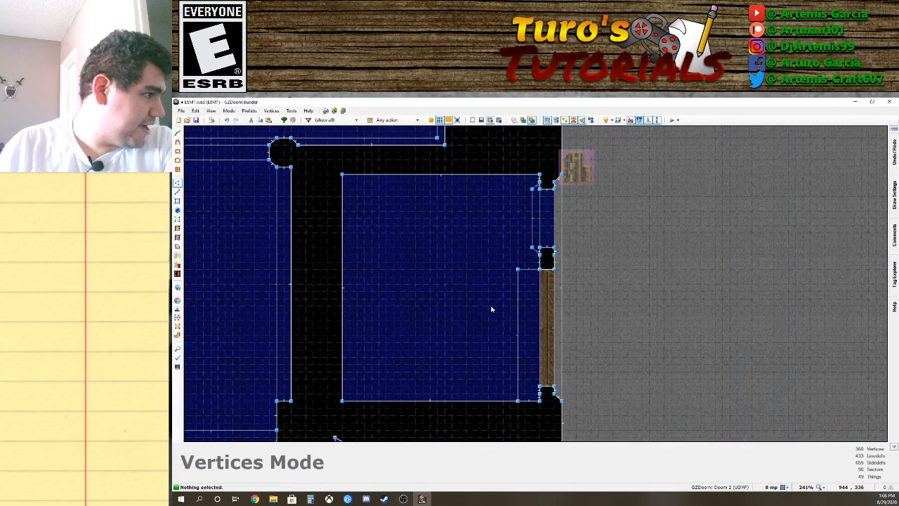
Draw a 24 by 40 map unit rectangular sector in the office, just behind the strip along the window.
{"action": "key", "text": "d"}
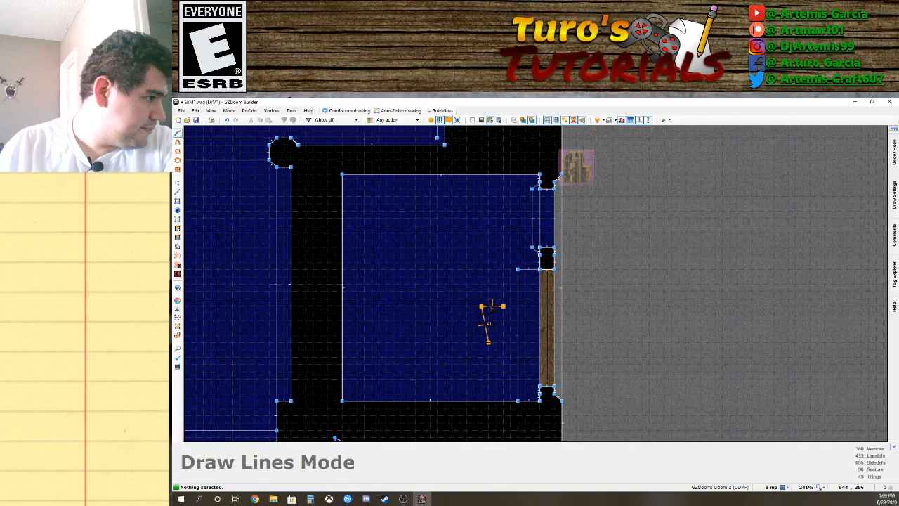
{"action": "left_click", "coordinate": [481, 342]}
{"action": "left_click", "coordinate": [504, 343]}
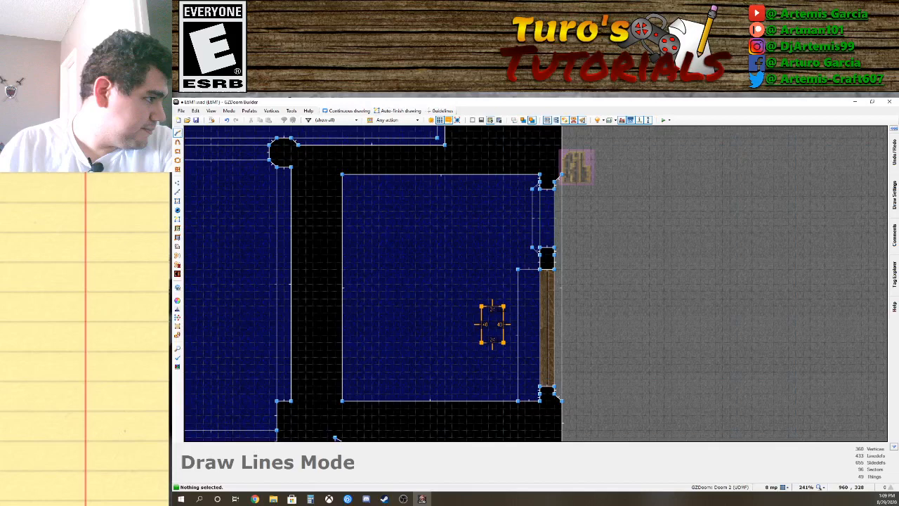
{"action": "left_click", "coordinate": [504, 308]}
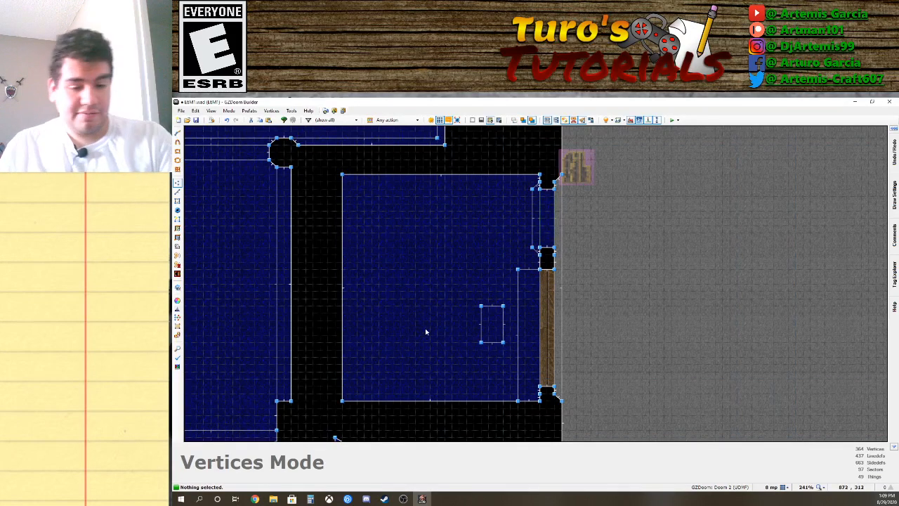
Try raising the floor of the strip along the office window to 24, and return it to -8.
{"action": "key", "text": "w"}
{"action": "key", "text": "d"}
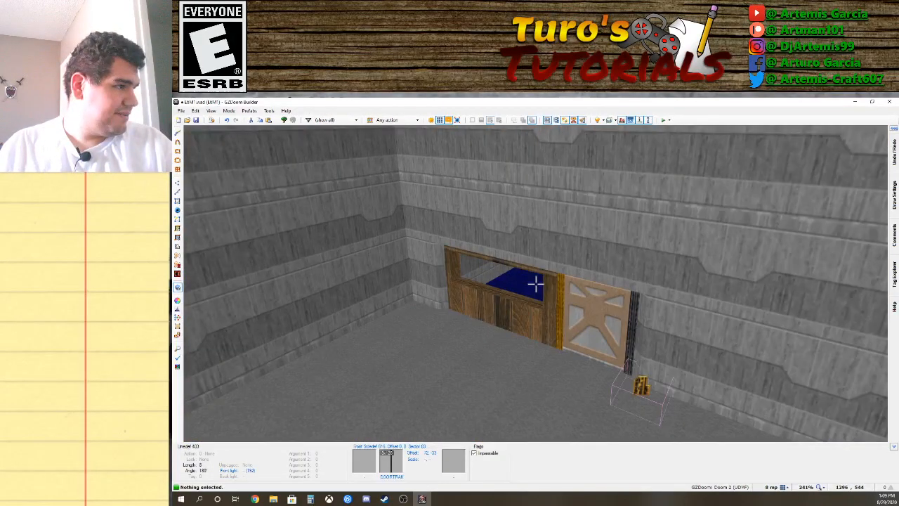
{"action": "key", "text": "e"}
{"action": "left_click", "coordinate": [536, 284]}
{"action": "key", "text": "e"}
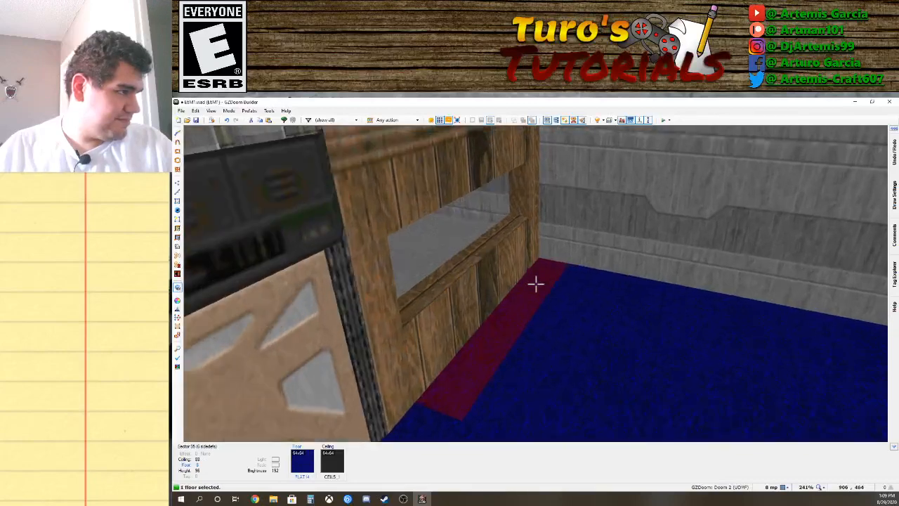
{"action": "scroll", "coordinate": [535, 283], "scroll_direction": "down", "scroll_amount": 1}
{"action": "scroll", "coordinate": [536, 283], "scroll_direction": "up", "scroll_amount": 3}
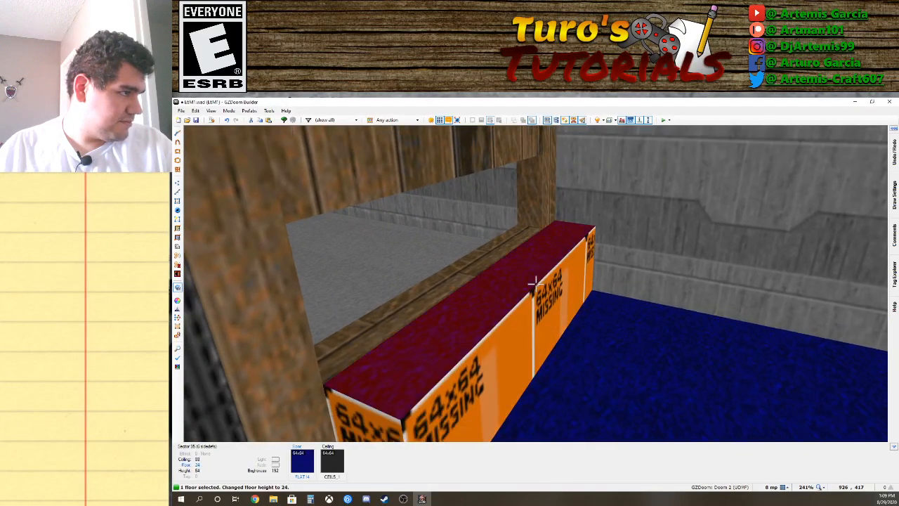
{"action": "scroll", "coordinate": [536, 283], "scroll_direction": "down", "scroll_amount": 4}
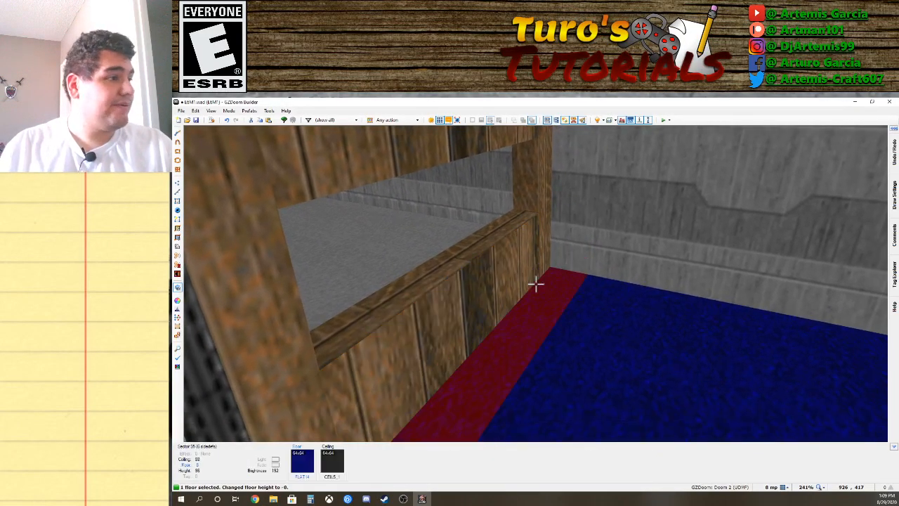
{"action": "left_click", "coordinate": [536, 284]}
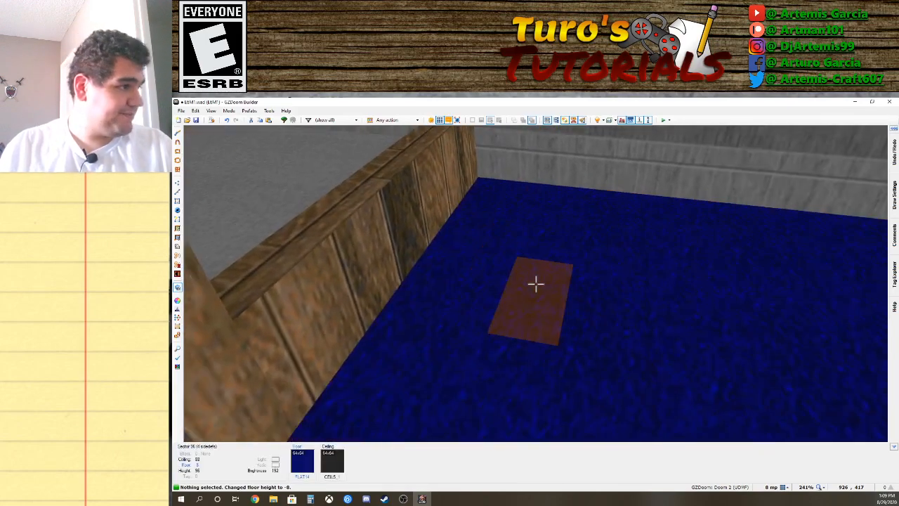
Raise the floor of the small rectangular sector in the office to 8 and deselect it.
{"action": "left_click", "coordinate": [536, 284]}
{"action": "key", "text": "e"}
{"action": "key", "text": "d"}
{"action": "scroll", "coordinate": [536, 283], "scroll_direction": "up", "scroll_amount": 2}
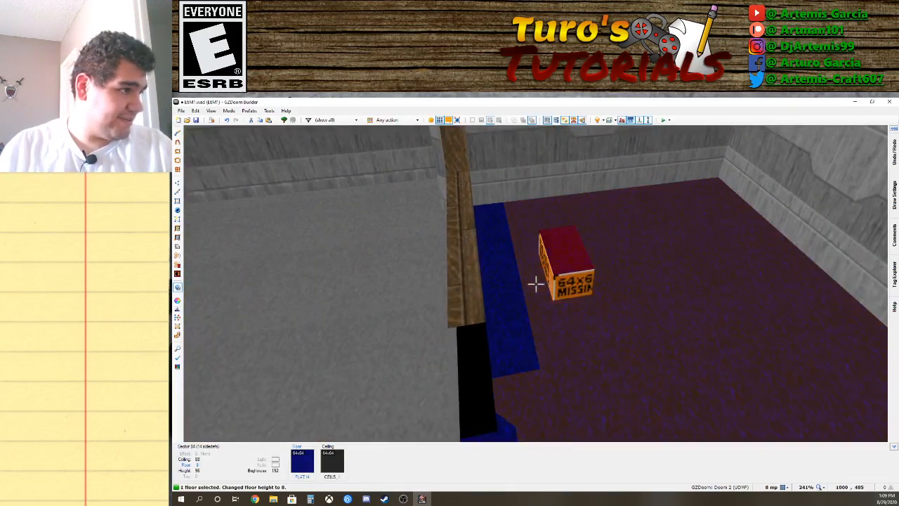
{"action": "key", "text": "f"}
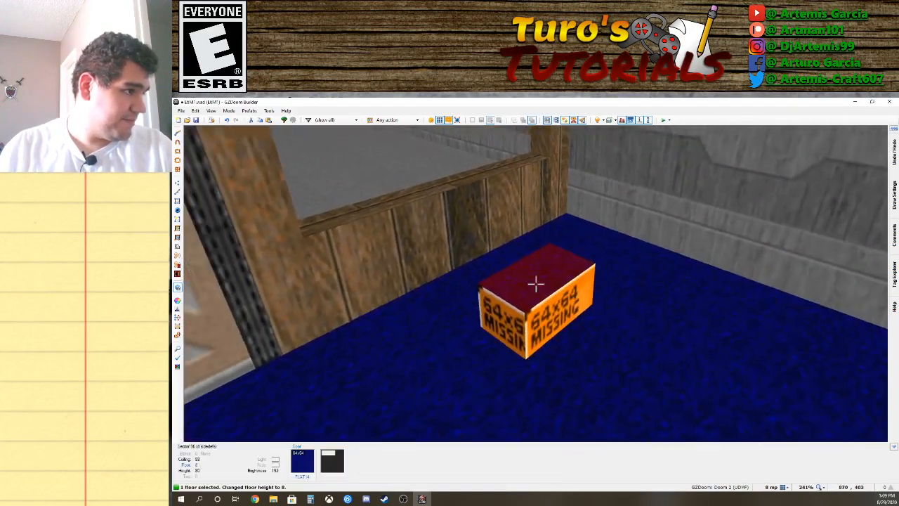
{"action": "left_click", "coordinate": [536, 284]}
{"action": "key", "text": "d"}
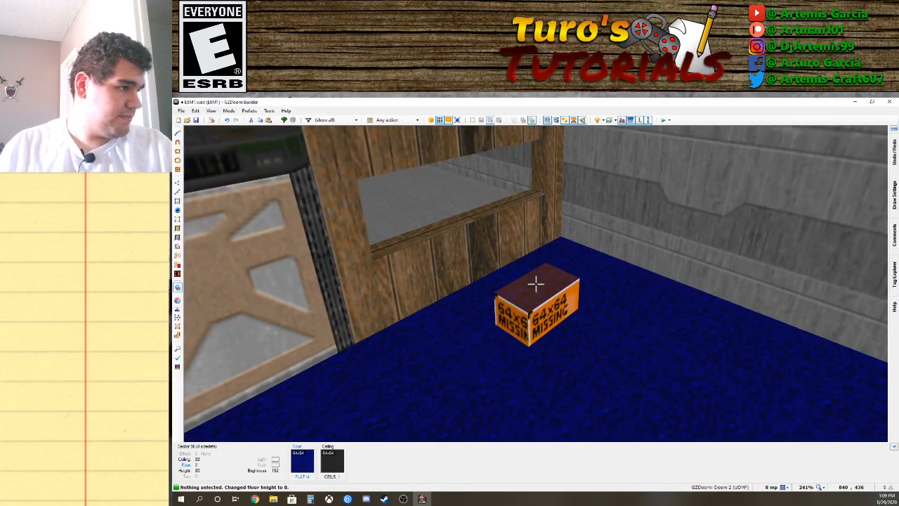
Examine the raised block in the office from several angles, along with the view through the window opening.
{"action": "scroll", "coordinate": [536, 284], "scroll_direction": "down", "scroll_amount": 1}
{"action": "scroll", "coordinate": [536, 284], "scroll_direction": "up", "scroll_amount": 1}
{"action": "key", "text": "e"}
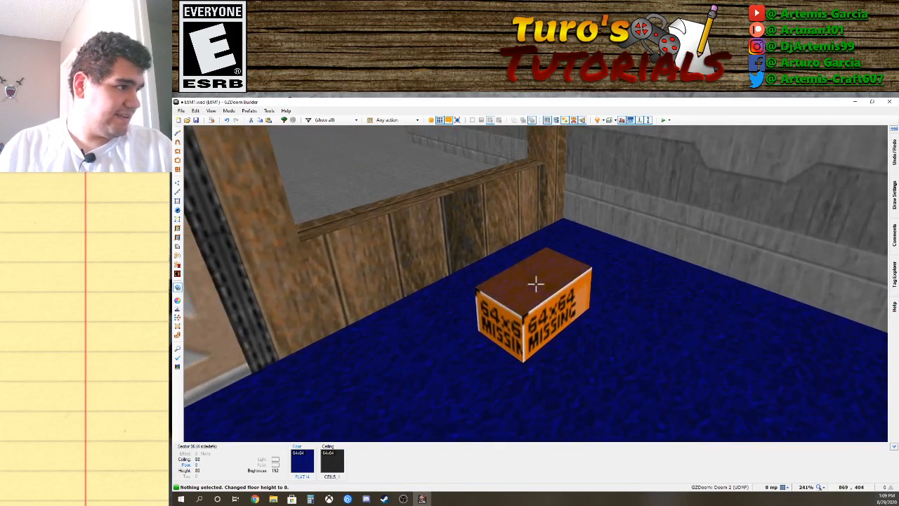
{"action": "key", "text": "g"}
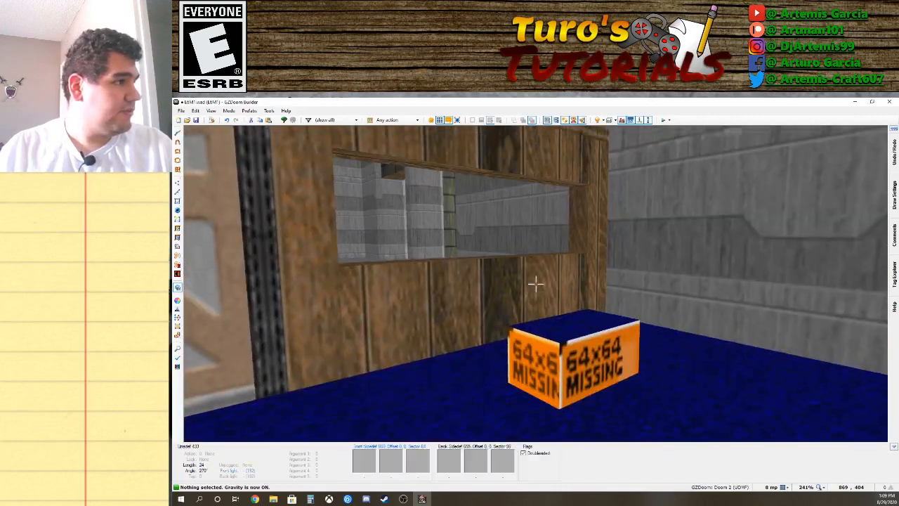
{"action": "key", "text": "e"}
{"action": "key", "text": "f"}
{"action": "key", "text": "s"}
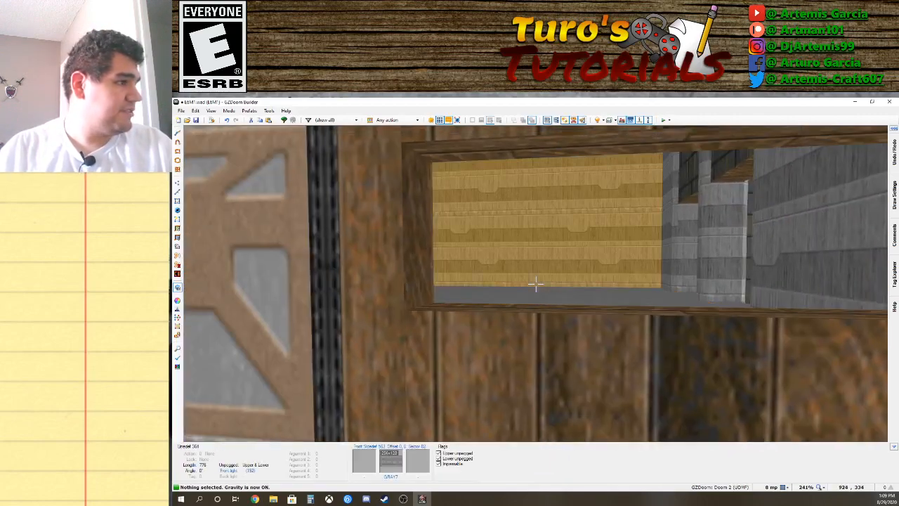
{"action": "key", "text": "f"}
{"action": "key", "text": "d"}
{"action": "key", "text": "e"}
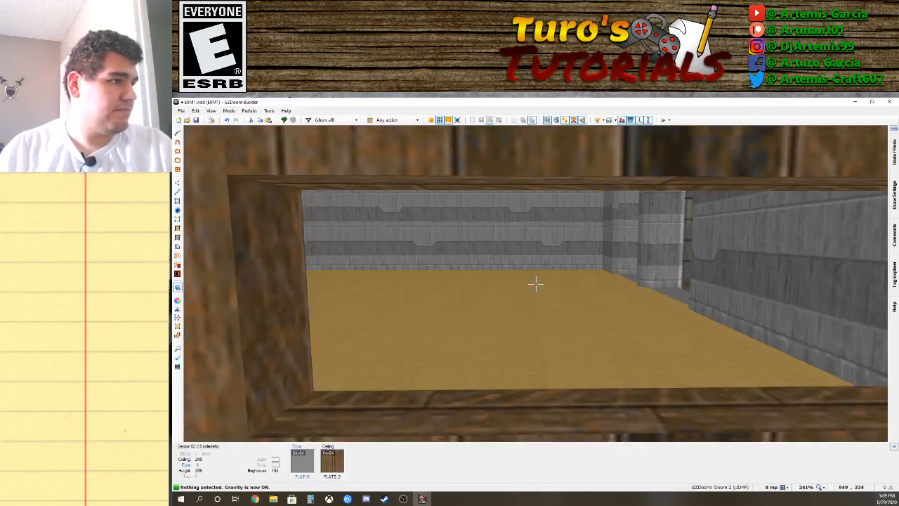
{"action": "key", "text": "d"}
{"action": "key", "text": "s"}
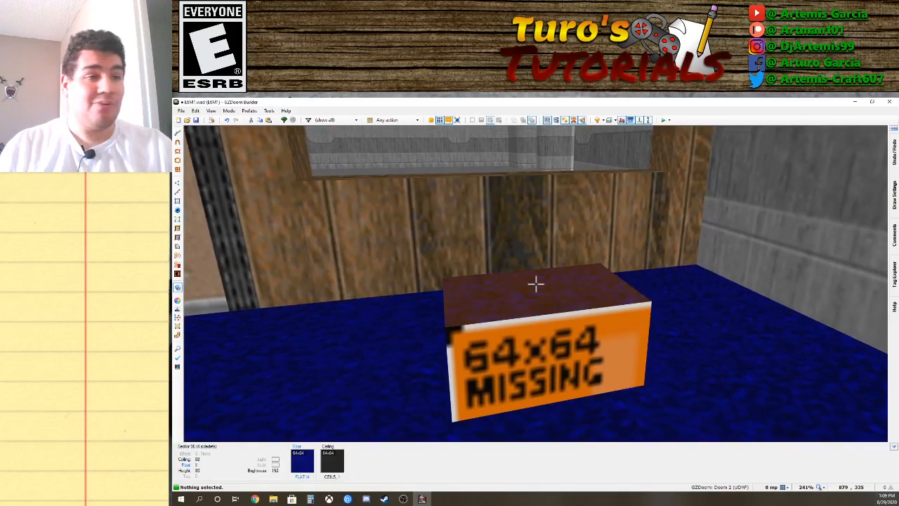
Lower the floor of the small rectangular office sector to -8 and deselect it.
{"action": "left_click", "coordinate": [536, 283]}
{"action": "scroll", "coordinate": [536, 284], "scroll_direction": "down", "scroll_amount": 2}
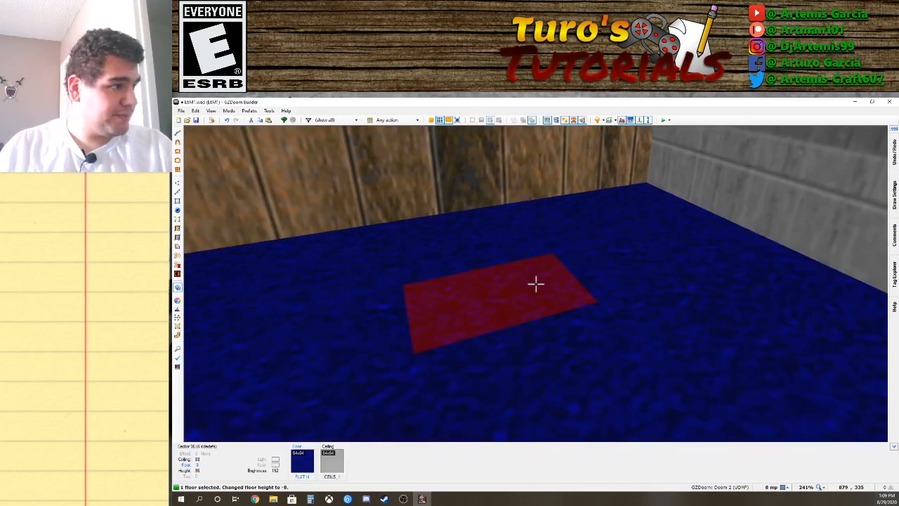
{"action": "left_click", "coordinate": [536, 284]}
In 2D, assign a new tag, 8, to the small rectangular sector in the office.
{"action": "key", "text": "q"}
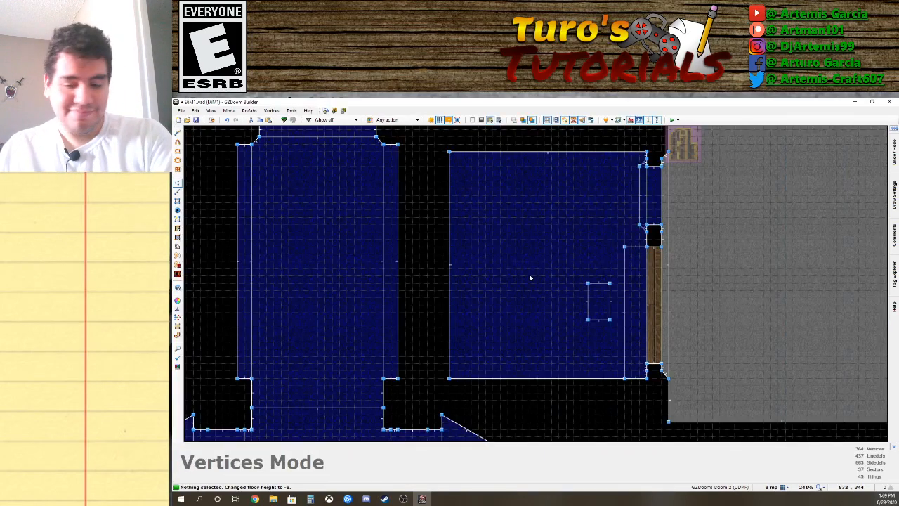
{"action": "left_click", "coordinate": [178, 201]}
{"action": "left_click", "coordinate": [598, 300]}
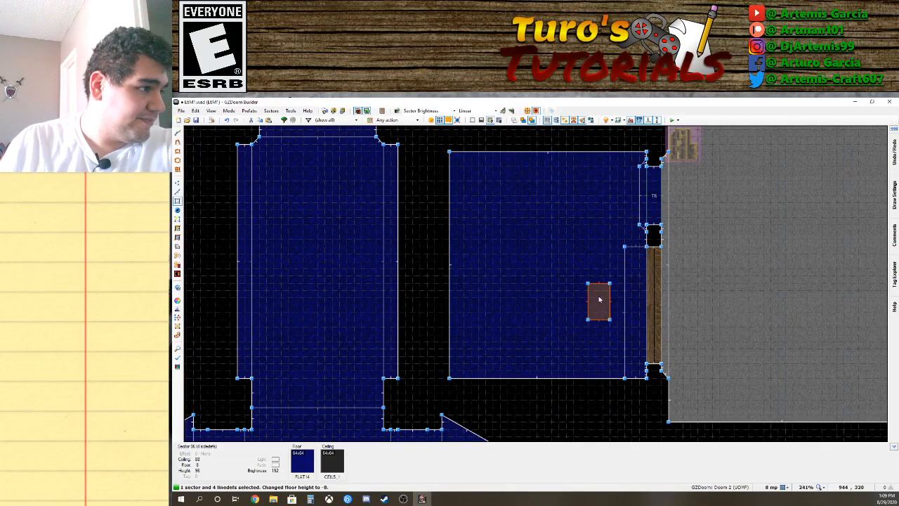
{"action": "right_click", "coordinate": [598, 301]}
{"action": "left_click", "coordinate": [458, 183]}
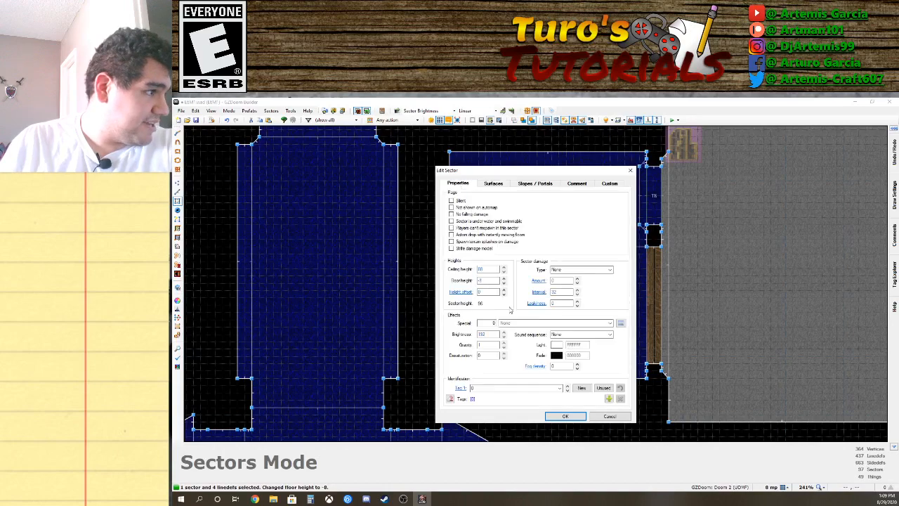
{"action": "left_click", "coordinate": [565, 416]}
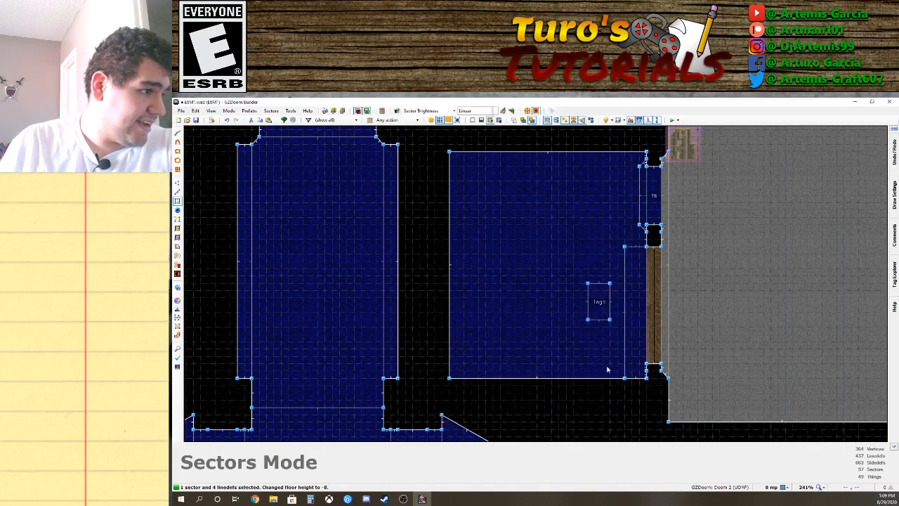
Assign a new tag to the strip sector along the office window wall.
{"action": "right_click", "coordinate": [626, 345]}
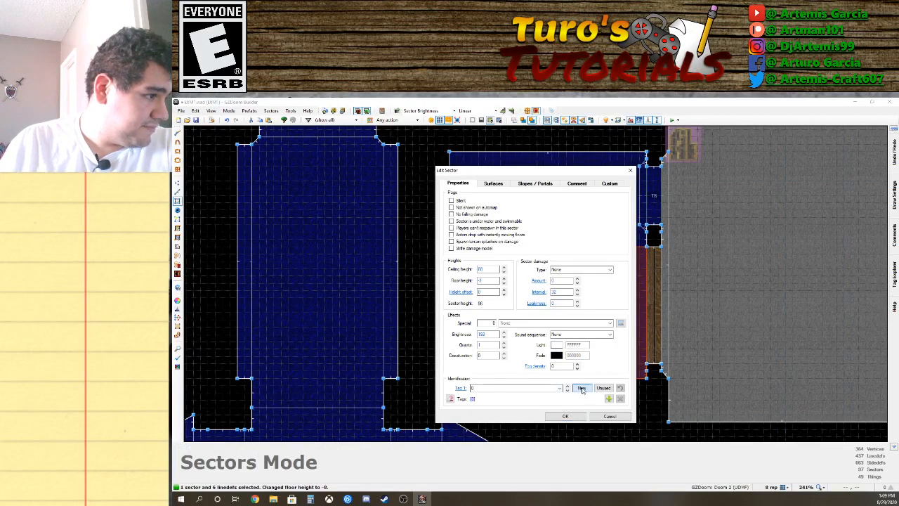
{"action": "left_click", "coordinate": [582, 389]}
{"action": "left_click", "coordinate": [570, 415]}
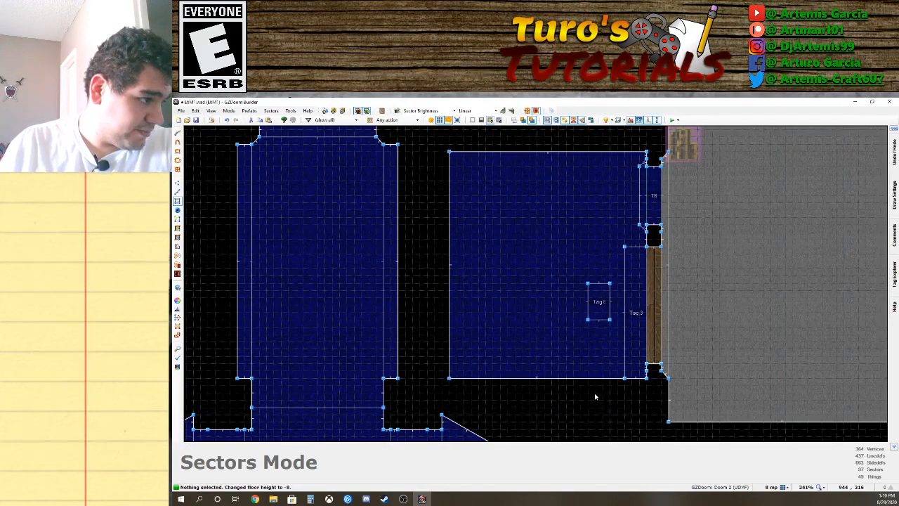
Draw a small triangular control sector in the void beside the office, with a vertical side of 32 map units.
{"action": "key", "text": "d"}
{"action": "left_click", "coordinate": [596, 393]}
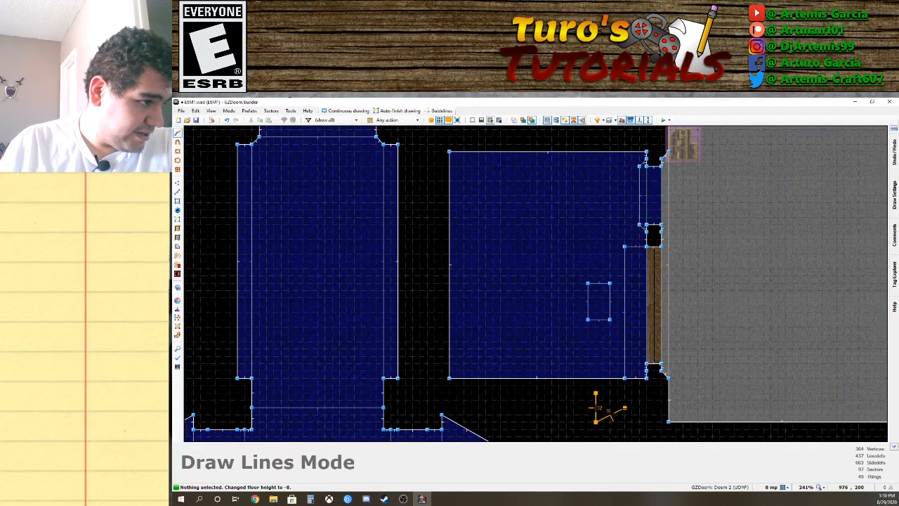
{"action": "left_click", "coordinate": [596, 393]}
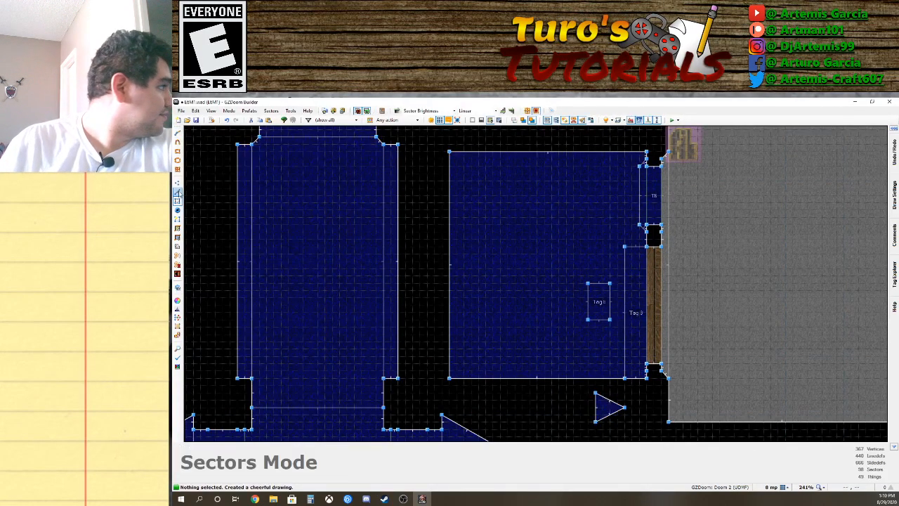
Give the triangle's vertical linedef action 160, Sector Set 3D Floor, and confirm its type options.
{"action": "left_click", "coordinate": [177, 192]}
{"action": "right_click", "coordinate": [596, 409]}
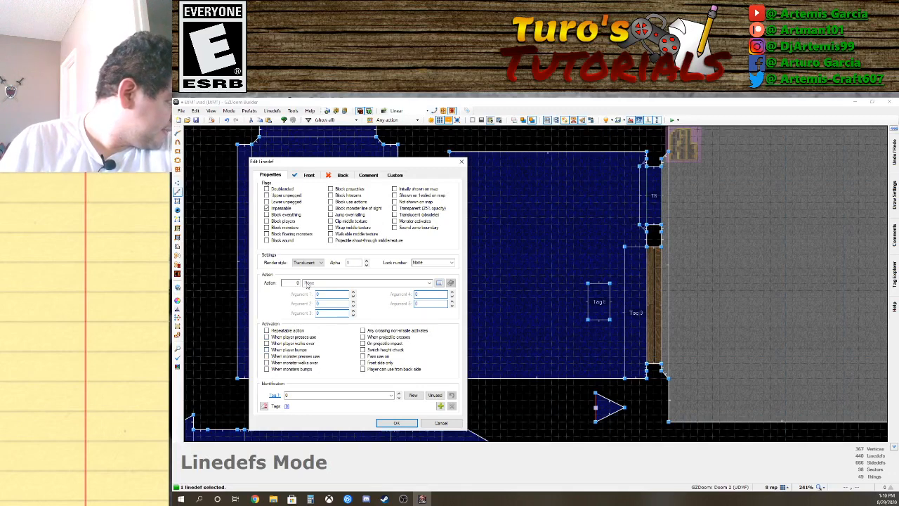
{"action": "type", "text": "181"}
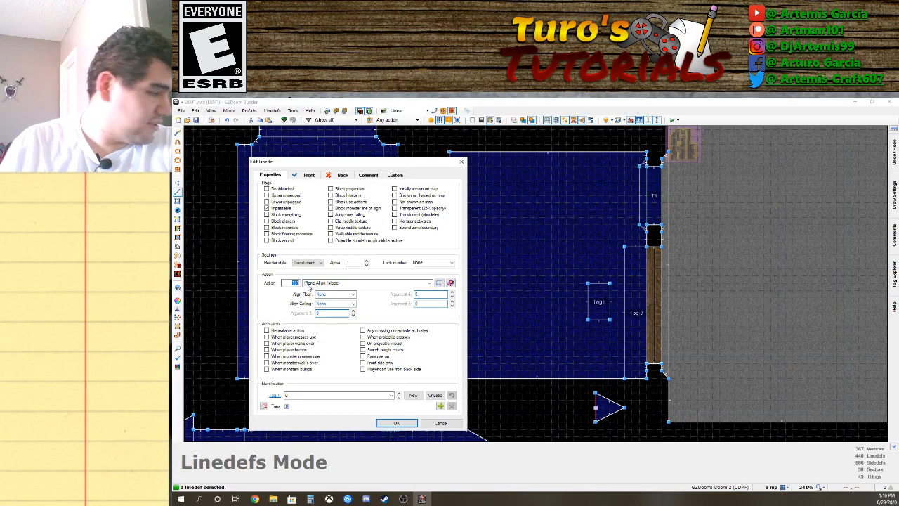
{"action": "type", "text": "9"}
{"action": "key", "text": "BackSpace"}
{"action": "type", "text": "60"}
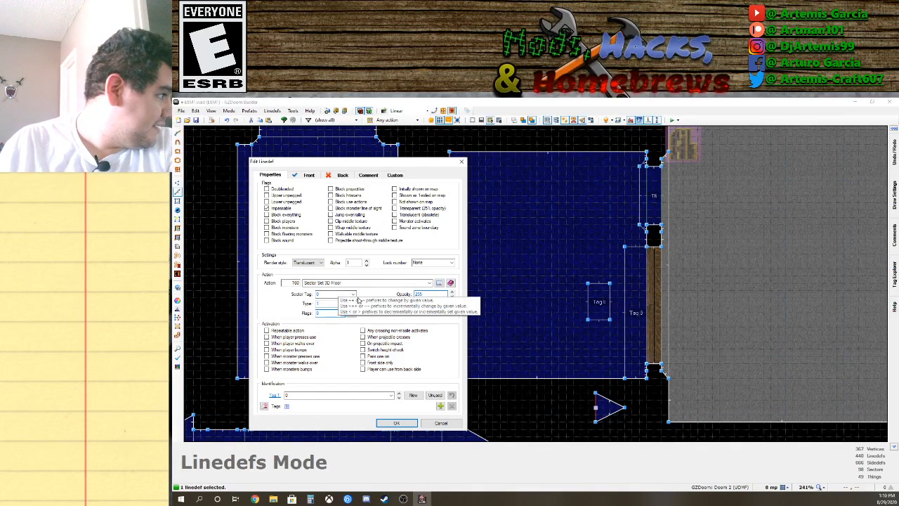
{"action": "left_click", "coordinate": [351, 304]}
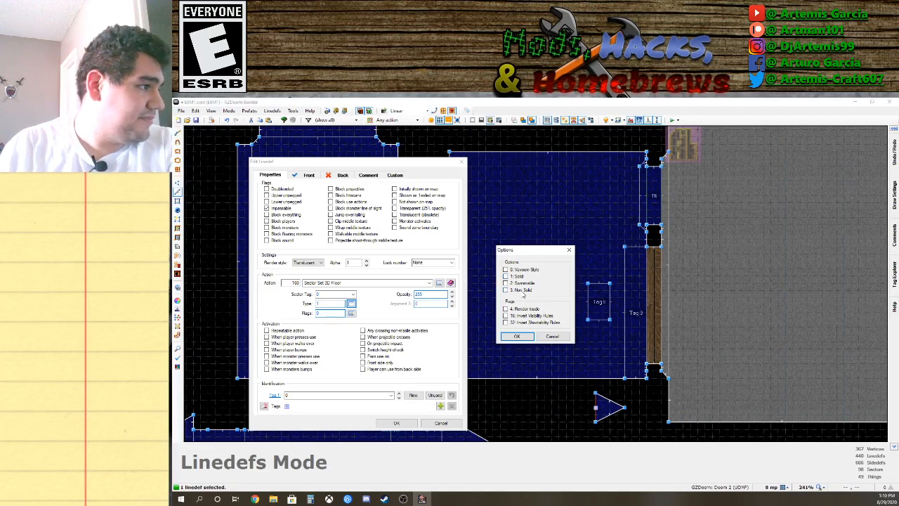
{"action": "left_click", "coordinate": [516, 337]}
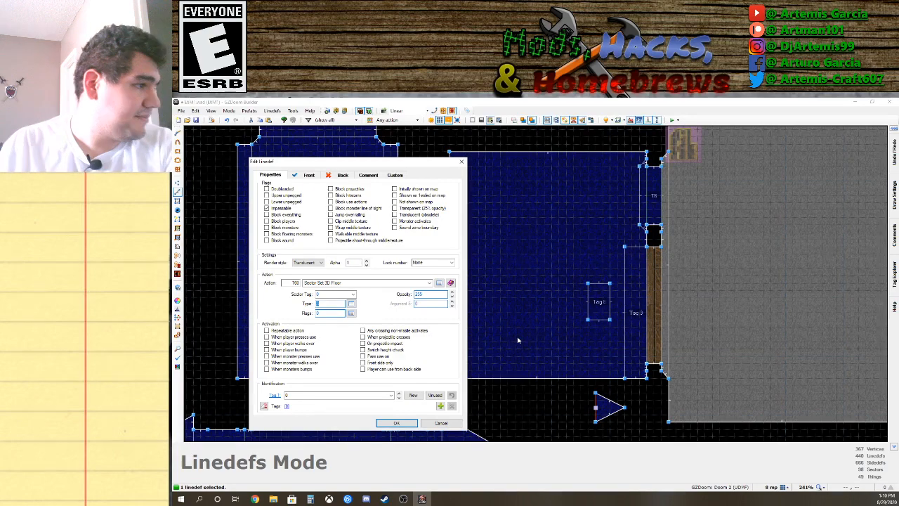
{"action": "left_click", "coordinate": [398, 424]}
Set the sector tag of the triangle's 3D floor action to 8, targeting the small office rectangle.
{"action": "key", "text": "w"}
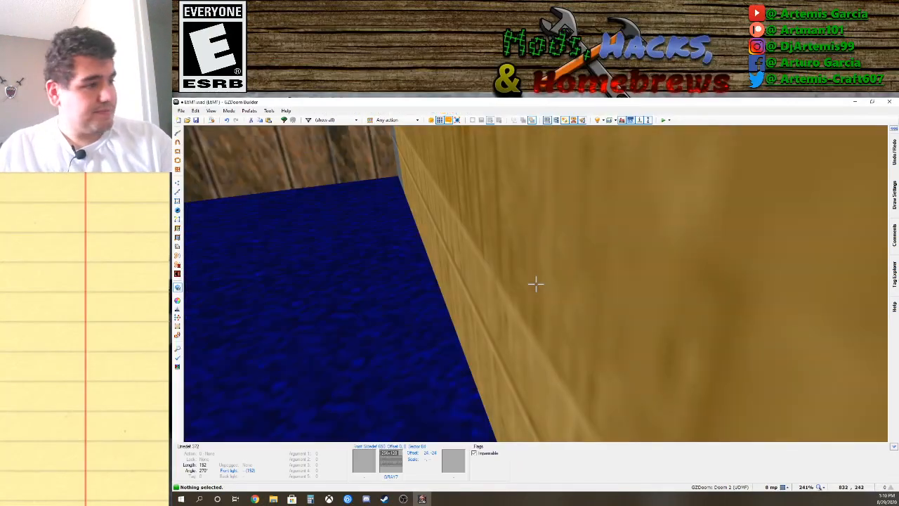
{"action": "key", "text": "w"}
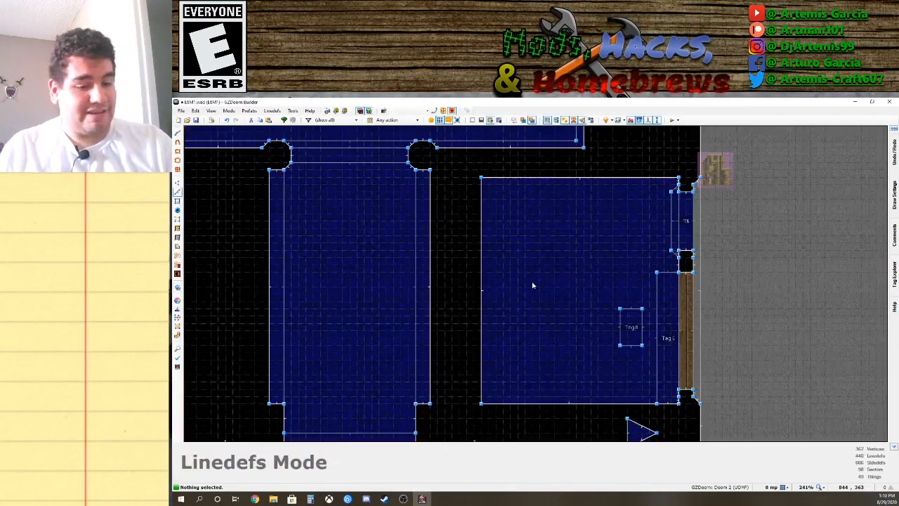
{"action": "right_click", "coordinate": [628, 434]}
{"action": "left_click", "coordinate": [353, 296]}
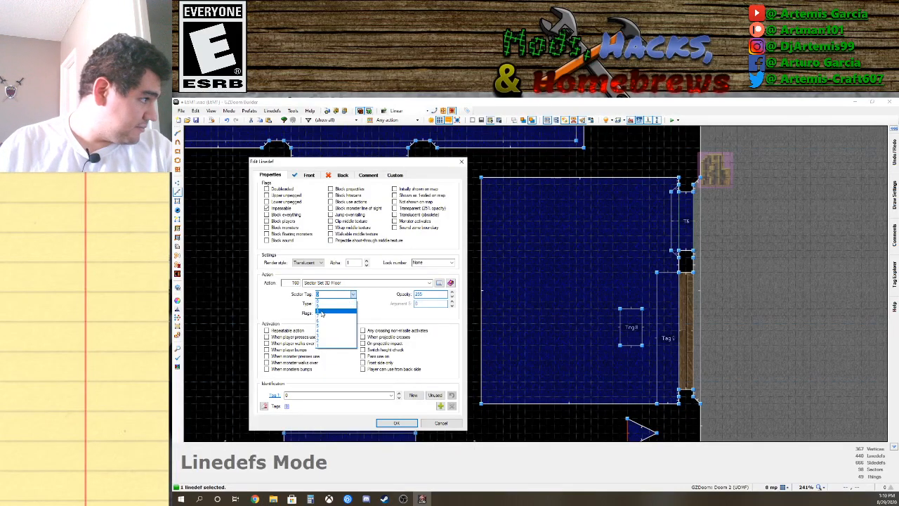
{"action": "left_click", "coordinate": [323, 314]}
{"action": "left_click", "coordinate": [395, 423]}
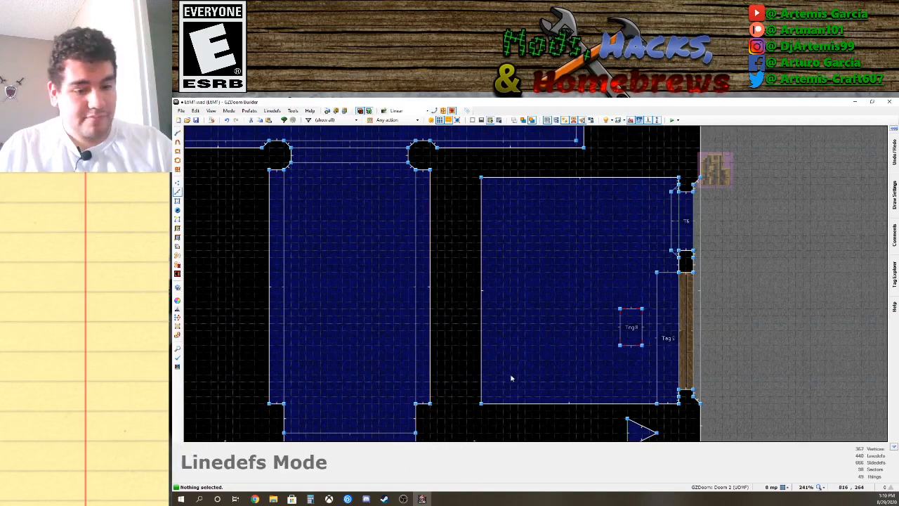
In 3D, lower the ceiling of the triangular control sector to 8 so the office block becomes desk-low.
{"action": "key", "text": "w"}
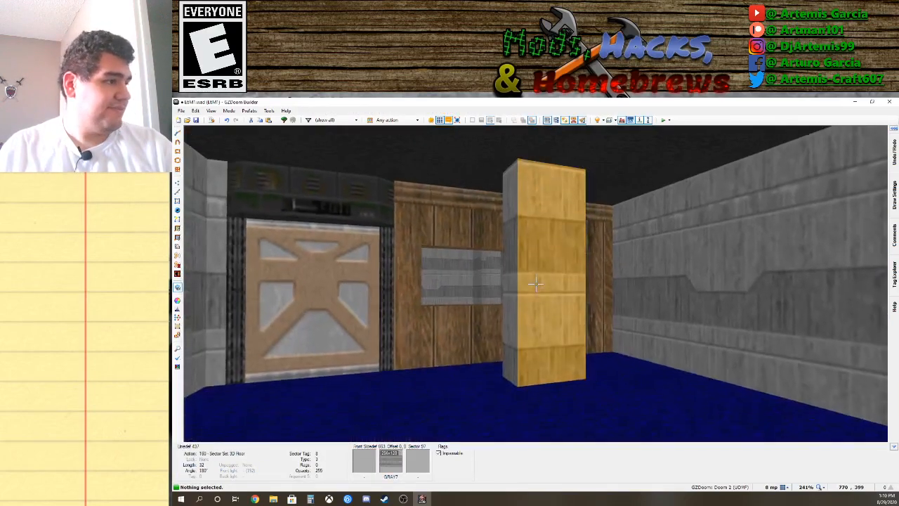
{"action": "key", "text": "e"}
{"action": "key", "text": "e"}
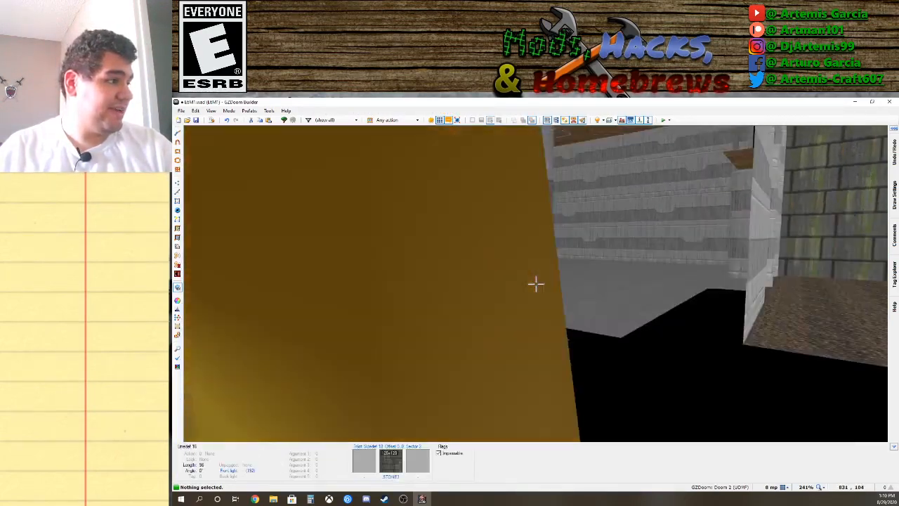
{"action": "key", "text": "d"}
{"action": "left_click", "coordinate": [536, 284]}
{"action": "key", "text": "d"}
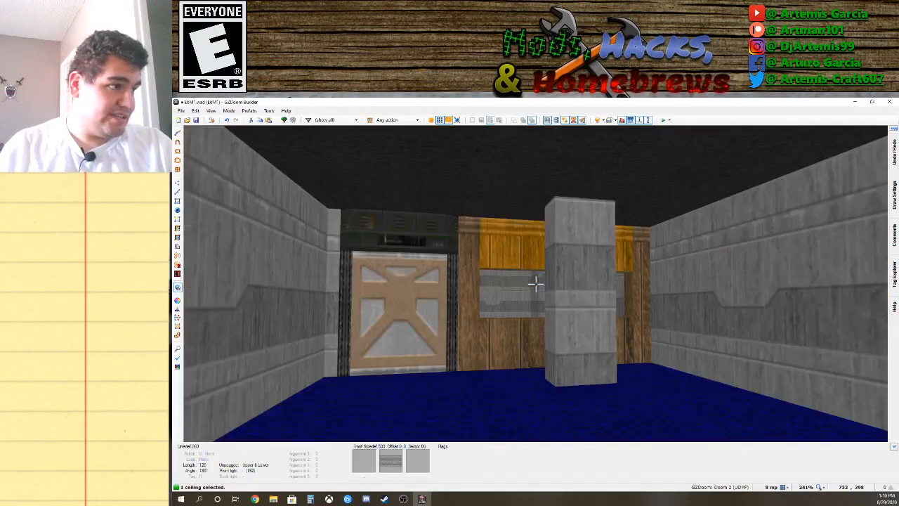
{"action": "scroll", "coordinate": [536, 284], "scroll_direction": "down", "scroll_amount": 5}
{"action": "scroll", "coordinate": [535, 283], "scroll_direction": "down", "scroll_amount": 5}
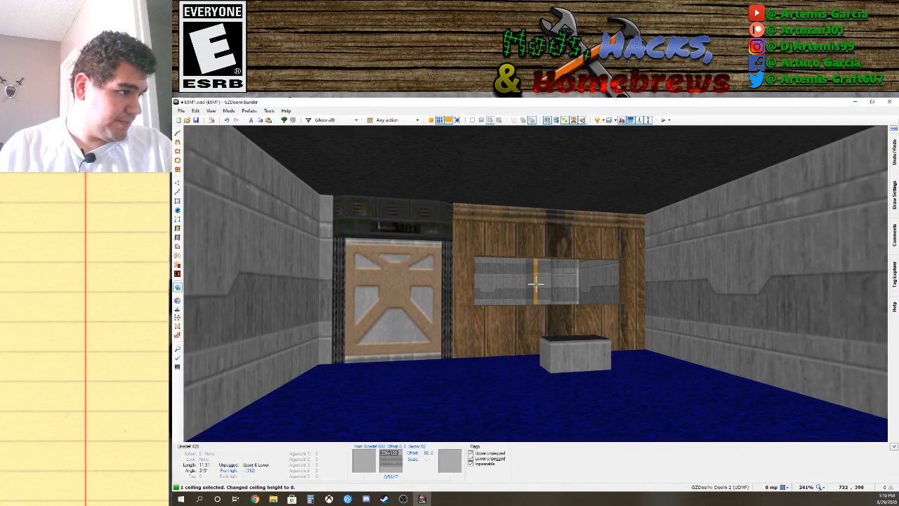
Inspect the lowered block in the office and the triangular control sector outside it.
{"action": "key", "text": "w"}
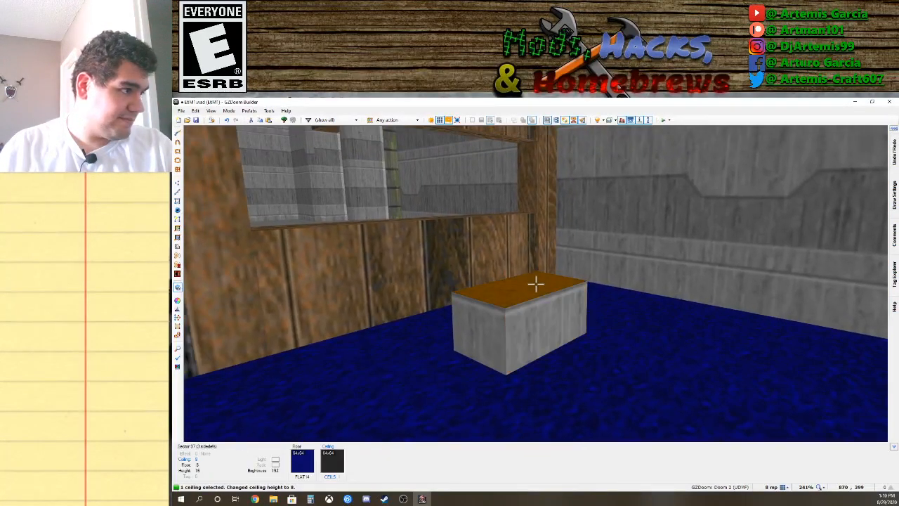
{"action": "key", "text": "f"}
{"action": "key", "text": "d"}
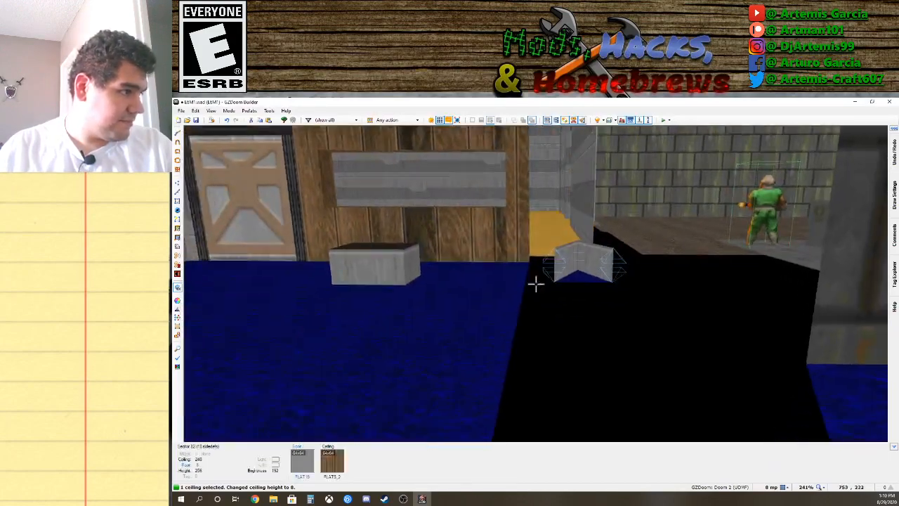
{"action": "key", "text": "e"}
{"action": "key", "text": "d"}
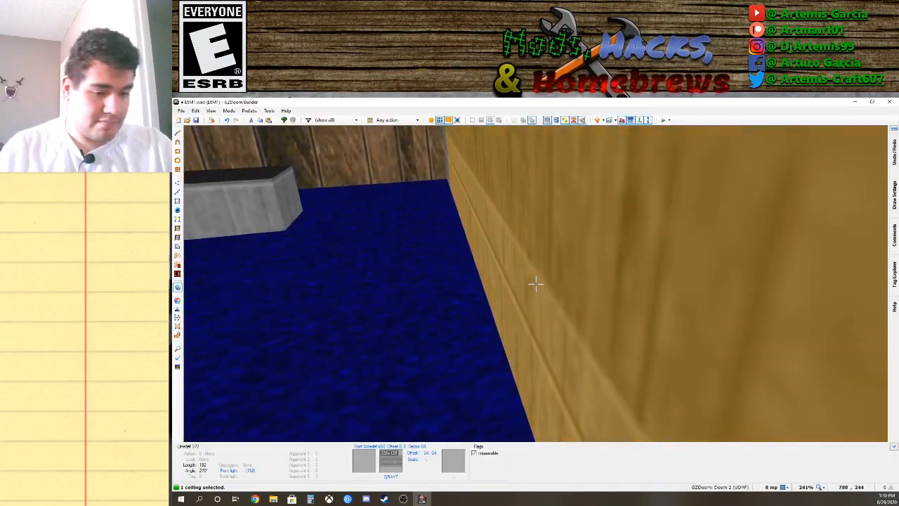
Turn off gravity in the 3D view and examine the office block and the triangular control sector from several angles.
{"action": "key", "text": "w"}
{"action": "key", "text": "q"}
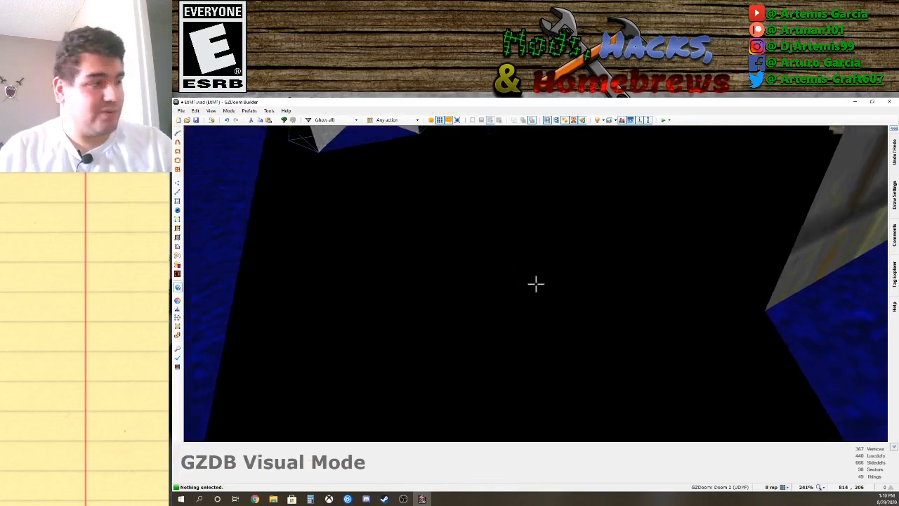
{"action": "key", "text": "w"}
{"action": "key", "text": "e"}
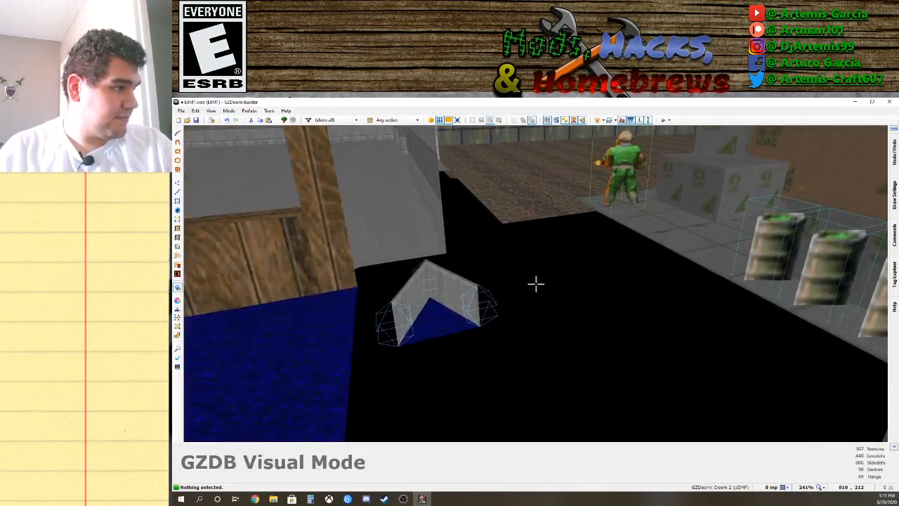
{"action": "key", "text": "q"}
{"action": "key", "text": "q"}
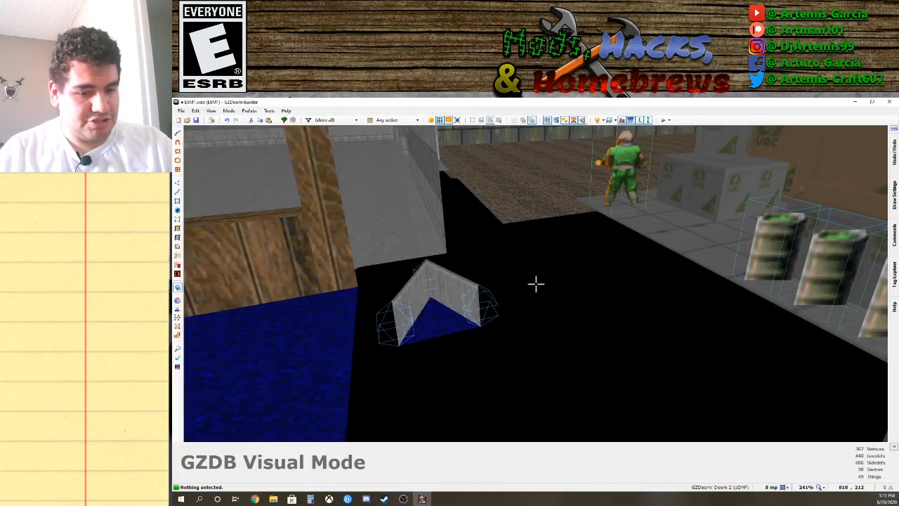
{"action": "key", "text": "g"}
{"action": "key", "text": "e"}
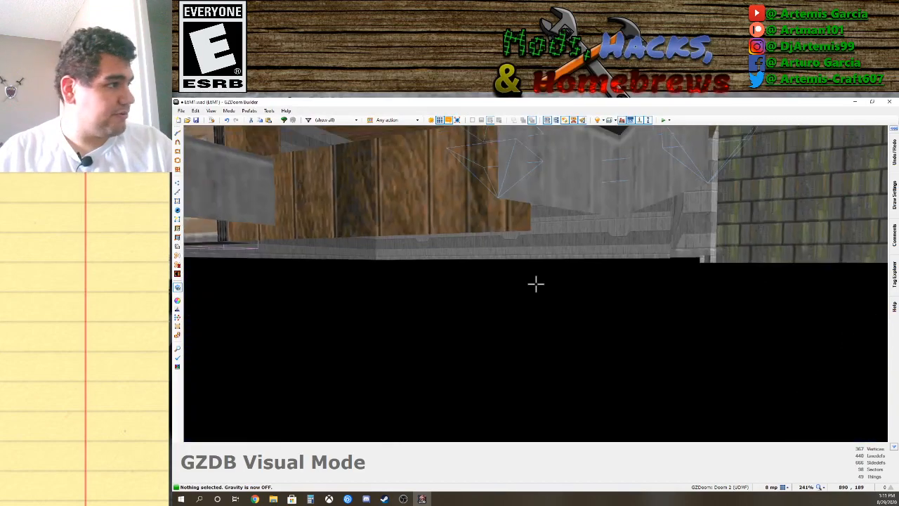
{"action": "key", "text": "d"}
{"action": "key", "text": "e"}
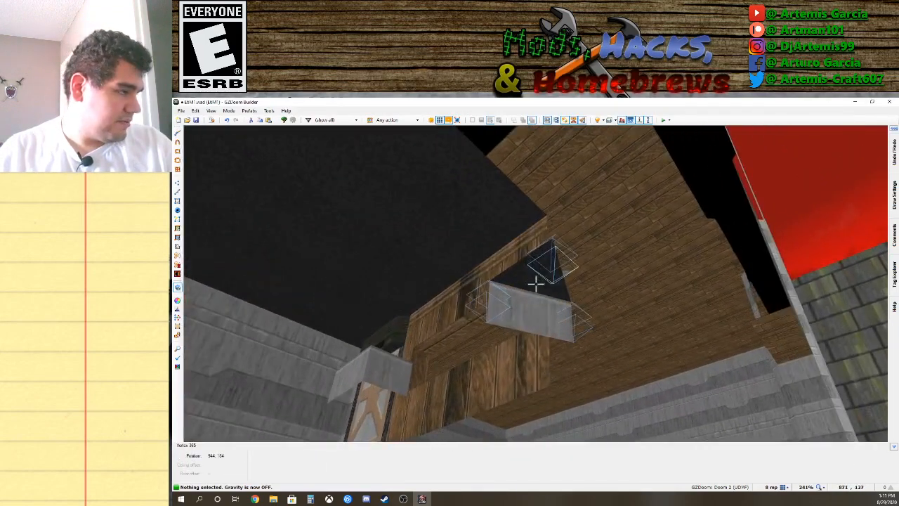
{"action": "key", "text": "e"}
{"action": "key", "text": "d"}
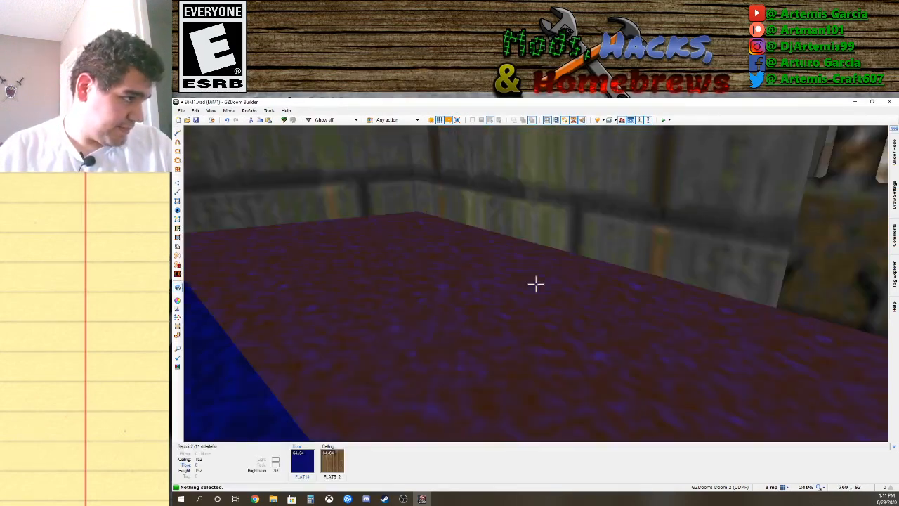
{"action": "key", "text": "d"}
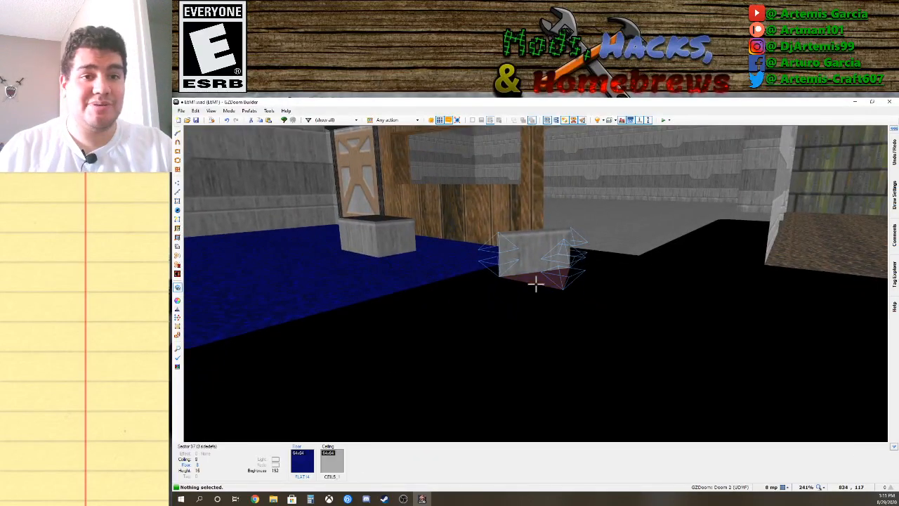
Raise the floor of the blue triangular control sector to 0, then deselect it.
{"action": "left_click", "coordinate": [535, 283]}
{"action": "key", "text": "e"}
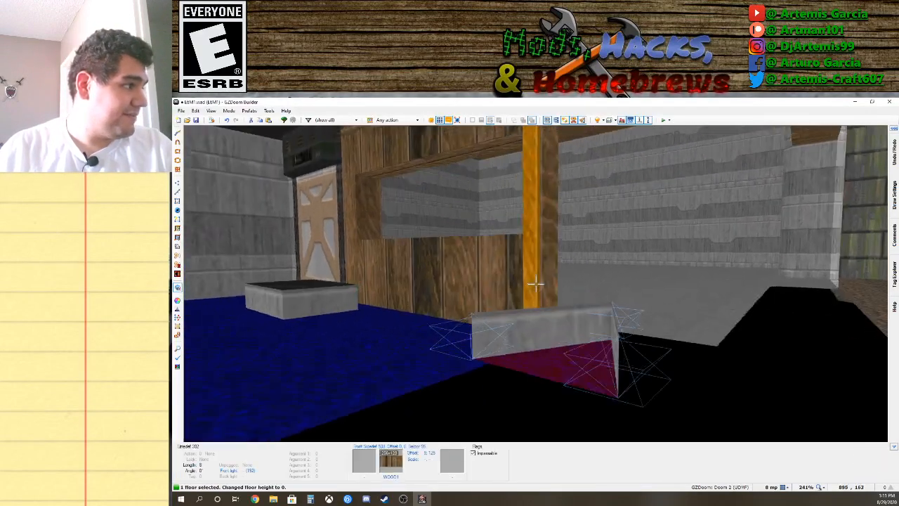
{"action": "key", "text": "d"}
{"action": "left_click", "coordinate": [536, 284]}
{"action": "key", "text": "s"}
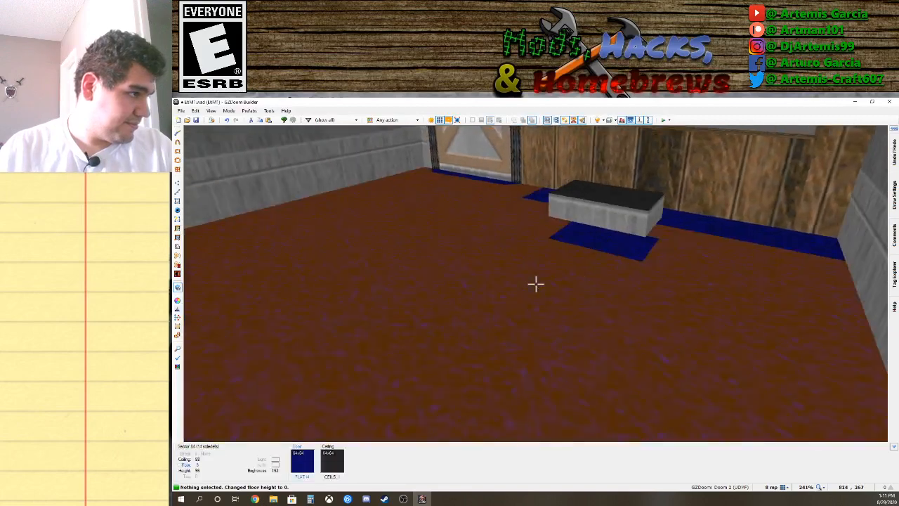
{"action": "key", "text": "f"}
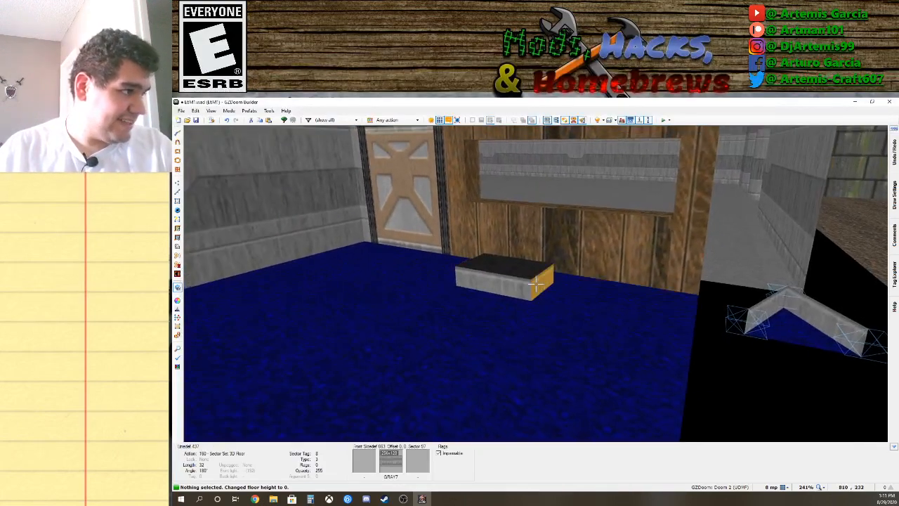
Raise the blue control triangle's floor to 3 so the office block becomes a thinner slab, and check it beneath the window.
{"action": "key", "text": "e"}
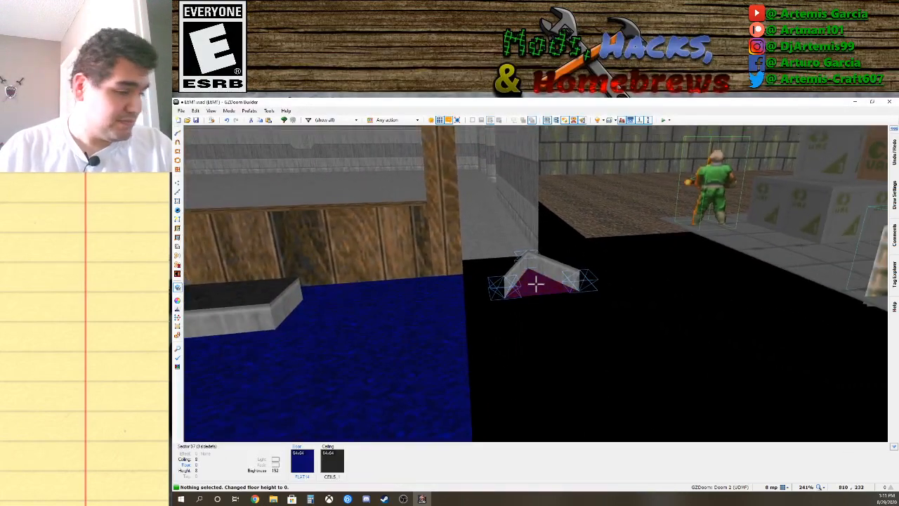
{"action": "left_click", "coordinate": [536, 284]}
{"action": "scroll", "coordinate": [535, 283], "scroll_direction": "up", "scroll_amount": 2, "text": "shift"}
{"action": "scroll", "coordinate": [535, 284], "scroll_direction": "up", "scroll_amount": 1, "text": "shift"}
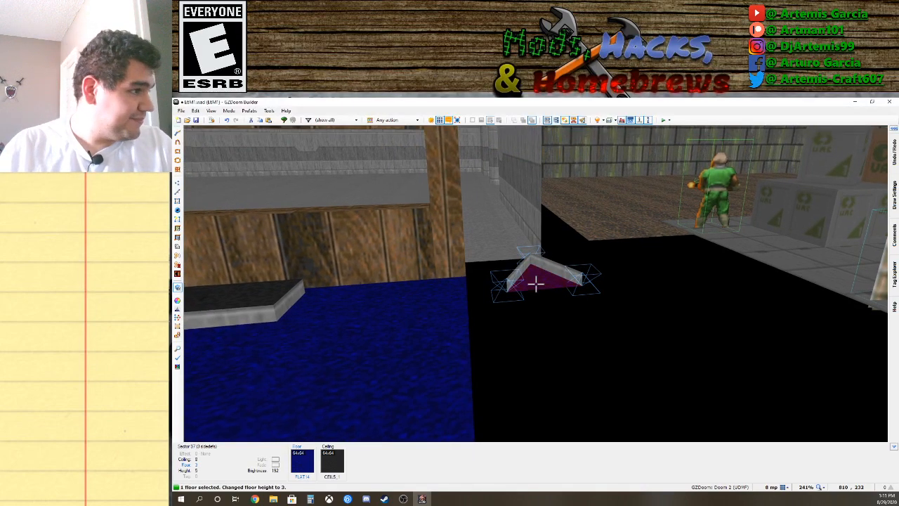
{"action": "left_click", "coordinate": [536, 284]}
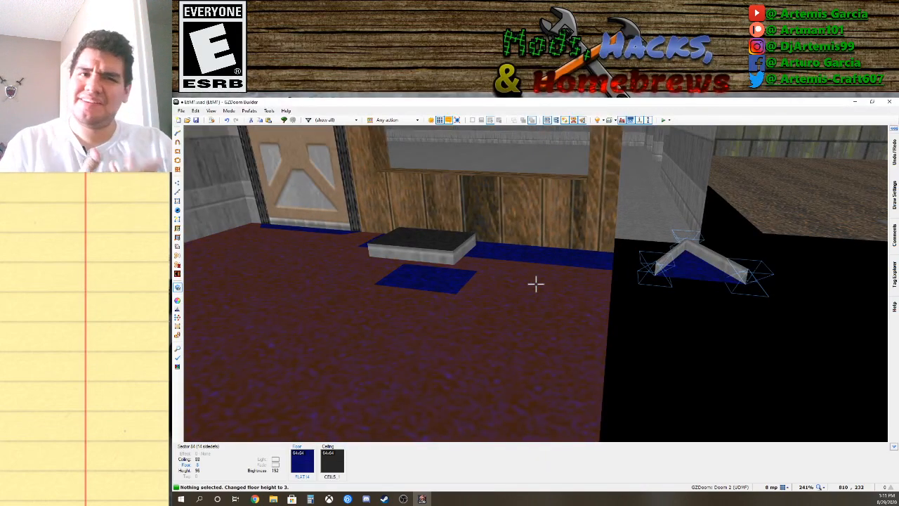
{"action": "key", "text": "w"}
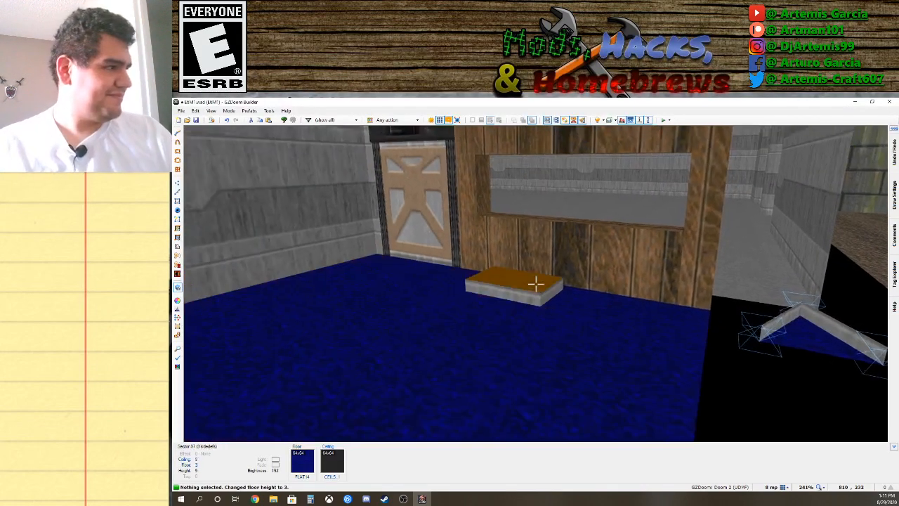
{"action": "key", "text": "s"}
{"action": "key", "text": "s"}
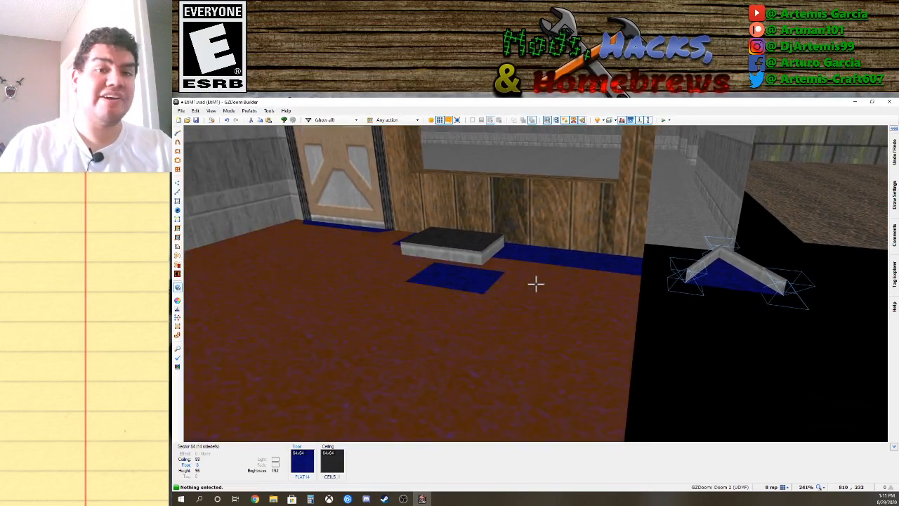
{"action": "key", "text": "w"}
In the 2D map, move the grey triangular sector from below the crate room up beside the blue control triangle.
{"action": "key", "text": "q"}
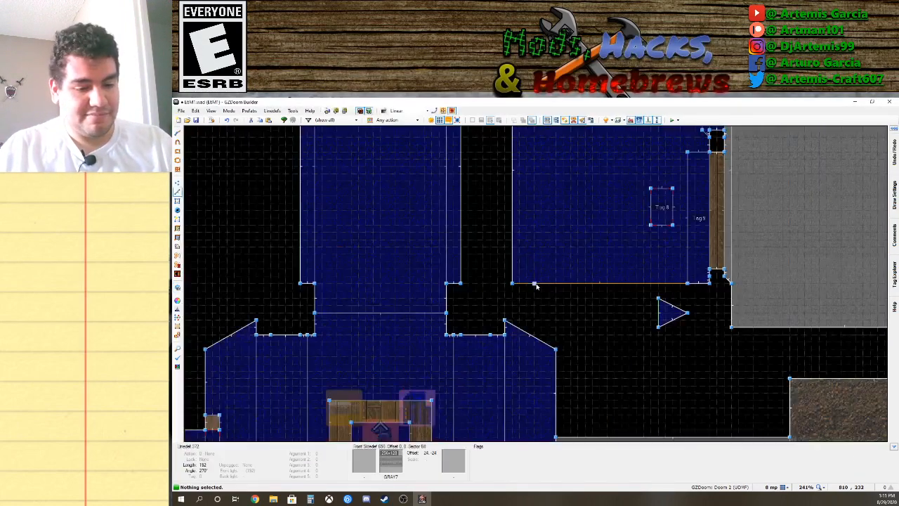
{"action": "key", "text": "Down"}
{"action": "key", "text": "Down"}
{"action": "key", "text": "Down"}
{"action": "key", "text": "Down"}
{"action": "key", "text": "Down"}
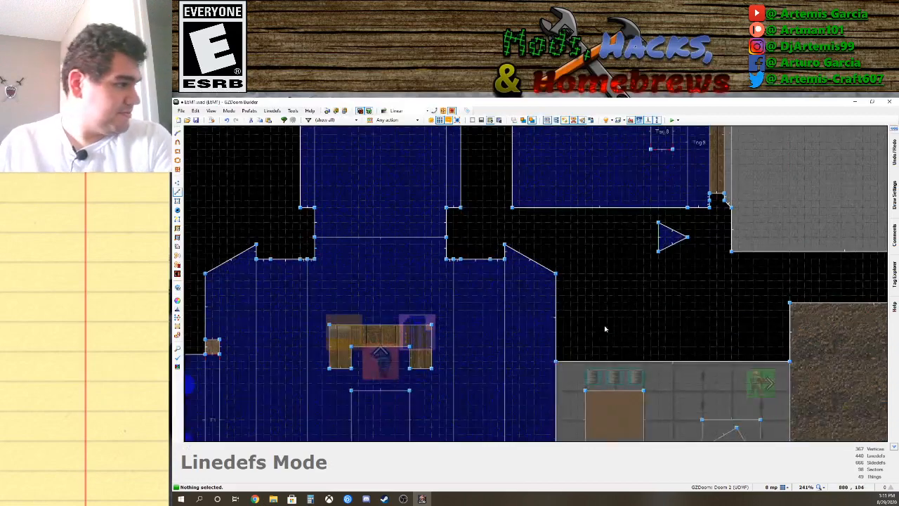
{"action": "key", "text": "Down"}
{"action": "key", "text": "Down"}
{"action": "key", "text": "Up"}
{"action": "key", "text": "Up"}
{"action": "key", "text": "Up"}
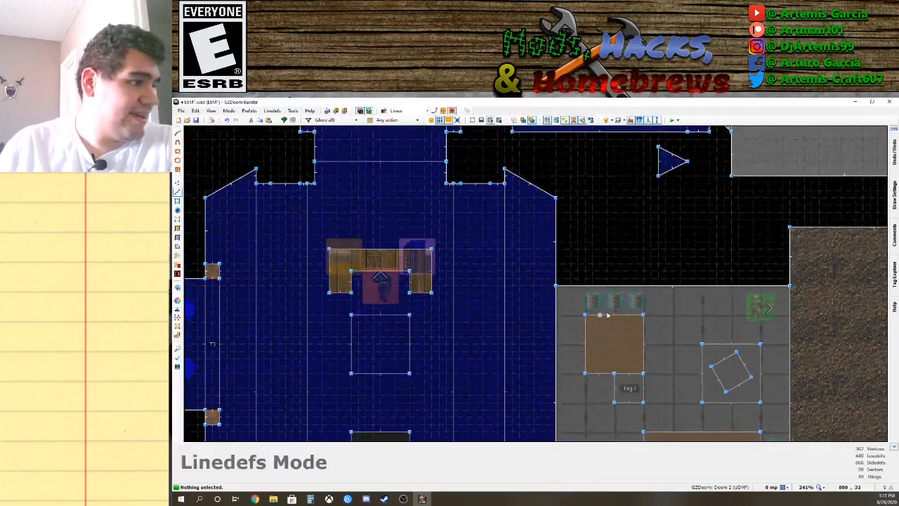
{"action": "key", "text": "Down"}
{"action": "key", "text": "Down"}
{"action": "key", "text": "Down"}
{"action": "key", "text": "Down"}
{"action": "key", "text": "Down"}
{"action": "key", "text": "l"}
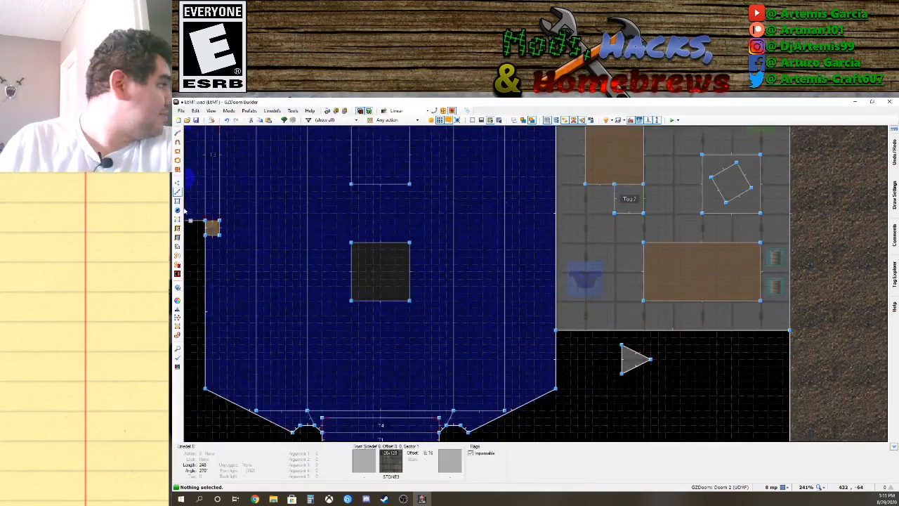
{"action": "key", "text": "s"}
{"action": "right_click_drag", "start_coordinate": [625, 361], "coordinate": [638, 192]}
{"action": "key", "text": "Up"}
{"action": "key", "text": "Up"}
{"action": "key", "text": "Up"}
{"action": "key", "text": "Up"}
{"action": "key", "text": "Up"}
{"action": "key", "text": "Up"}
{"action": "left_click_drag", "start_coordinate": [638, 191], "coordinate": [616, 207]}
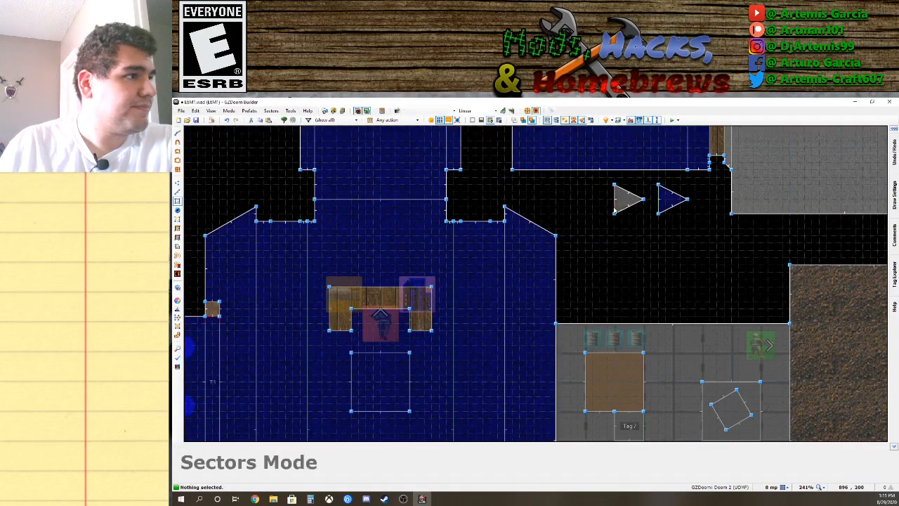
{"action": "key", "text": "Up"}
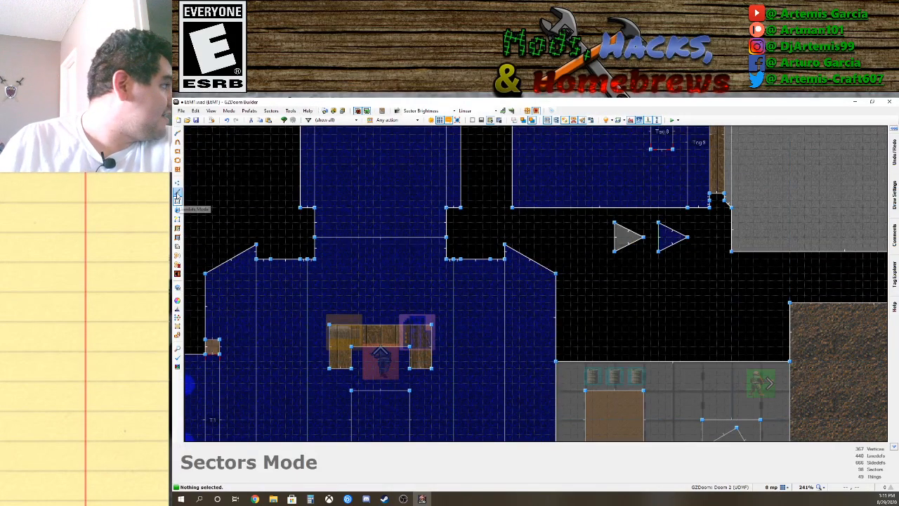
Give the grey triangle's vertical linedef action 160, Sector Set 3D Floor, with sector tag 9.
{"action": "key", "text": "l"}
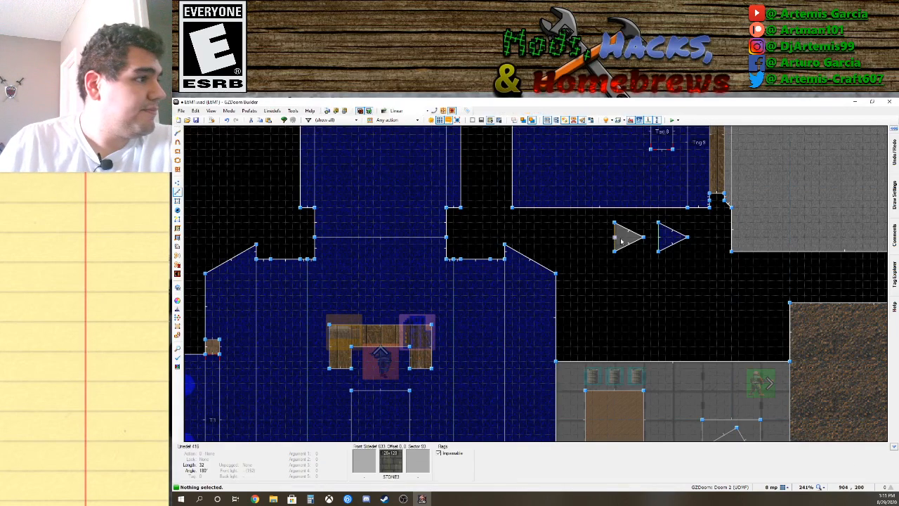
{"action": "right_click", "coordinate": [626, 238]}
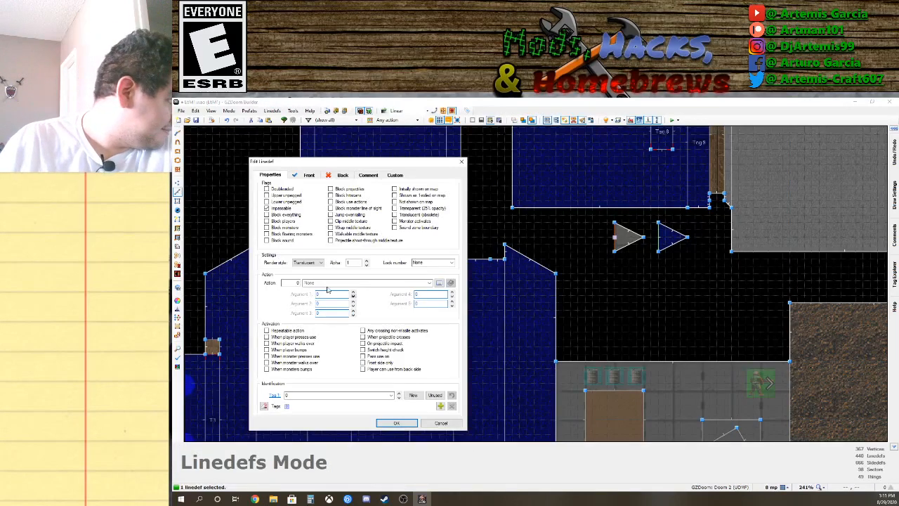
{"action": "type", "text": "160"}
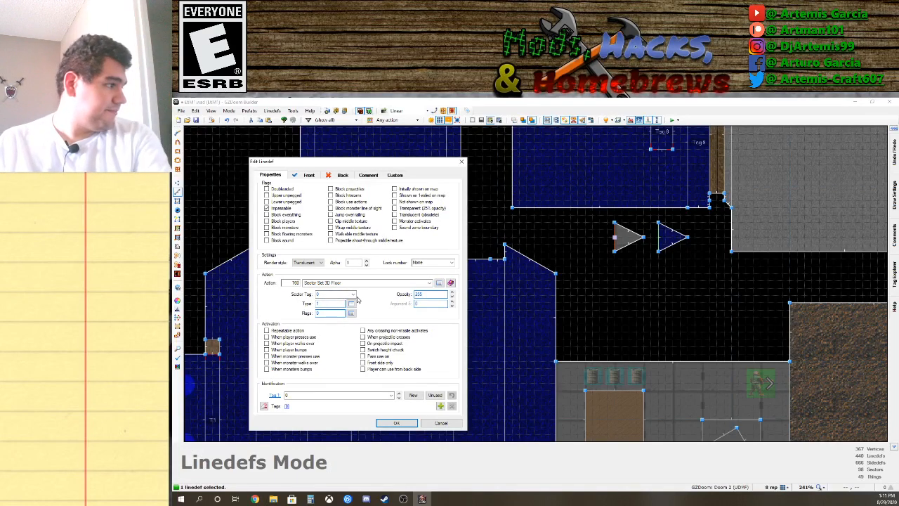
{"action": "left_click", "coordinate": [353, 294]}
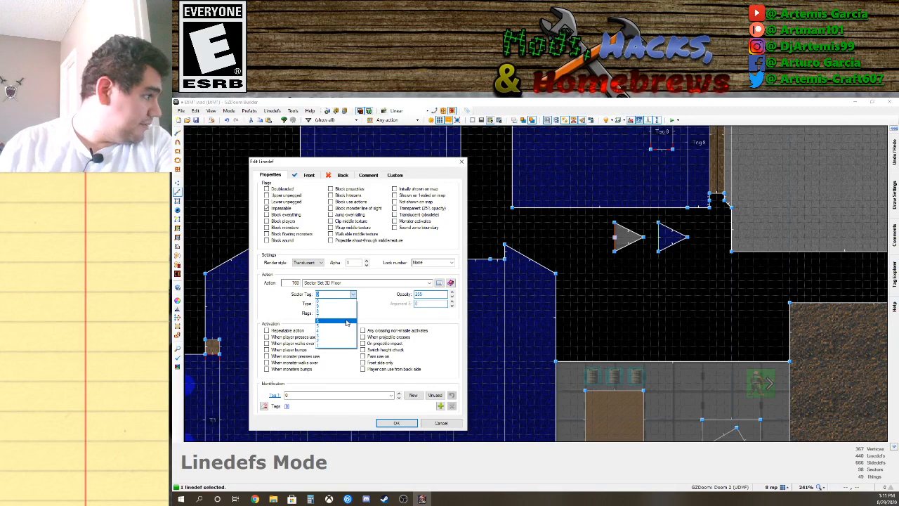
{"action": "left_click", "coordinate": [322, 304]}
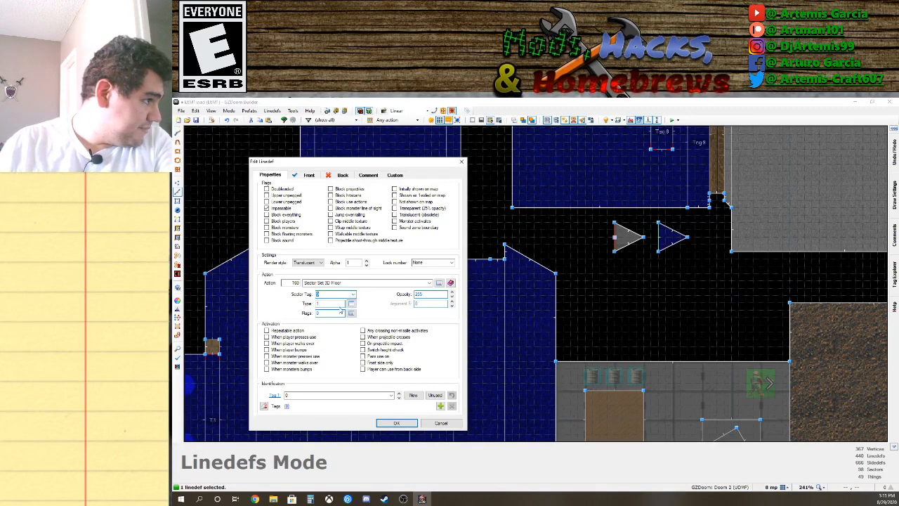
{"action": "left_click", "coordinate": [395, 422]}
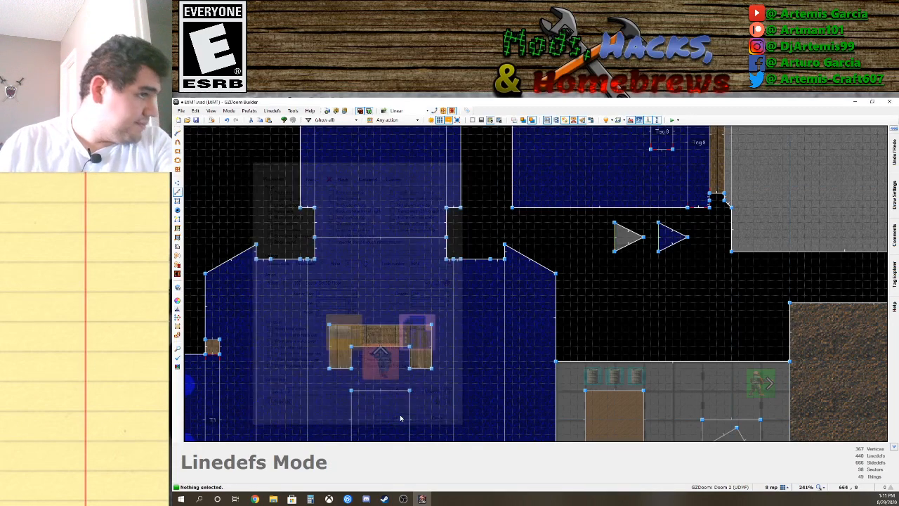
In 3D, lower the grey control triangle's ceiling to 19 to form a counter under the office window, and turn gravity back on.
{"action": "key", "text": "w"}
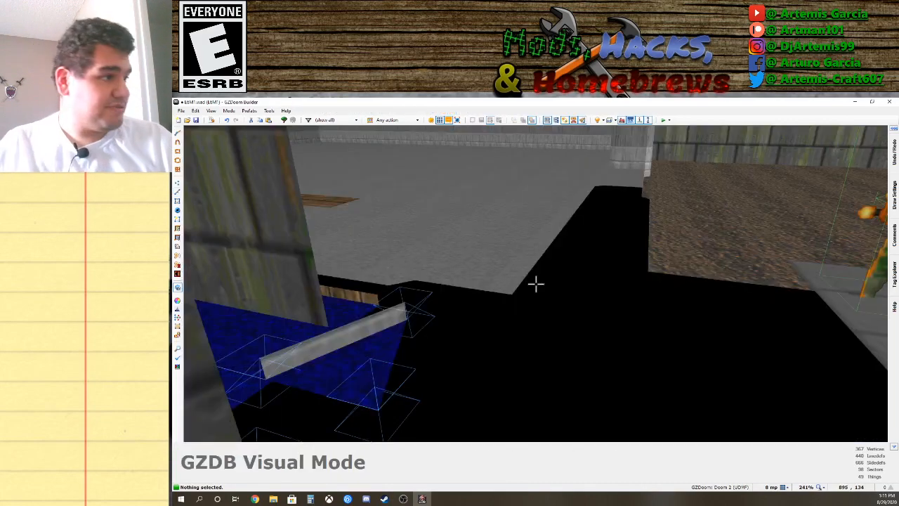
{"action": "key", "text": "e"}
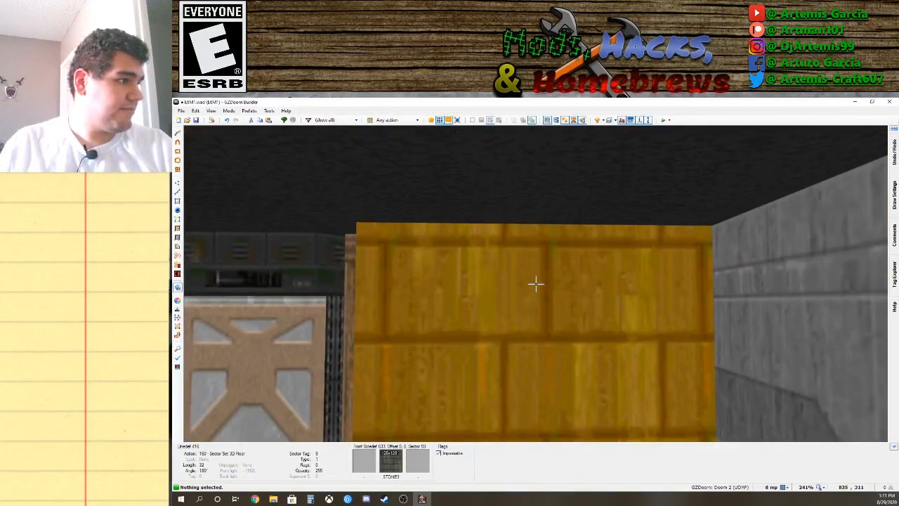
{"action": "key", "text": "e"}
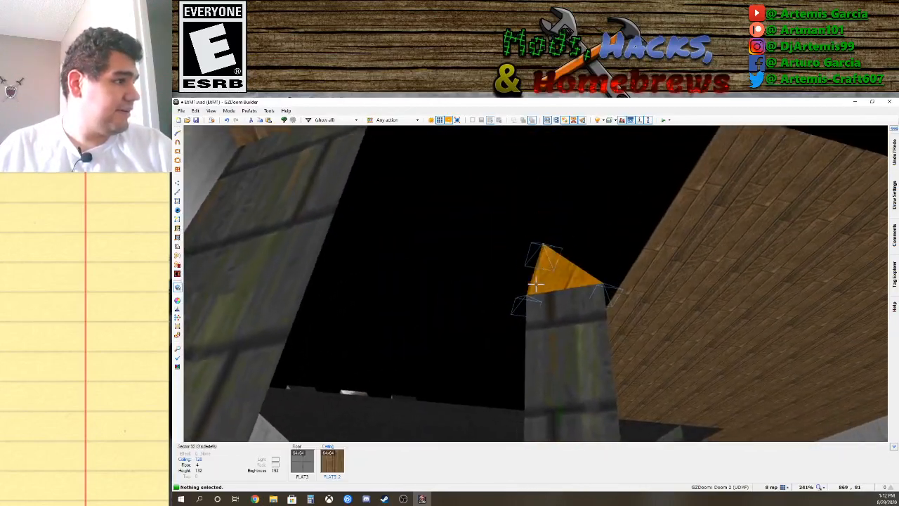
{"action": "left_click", "coordinate": [536, 284]}
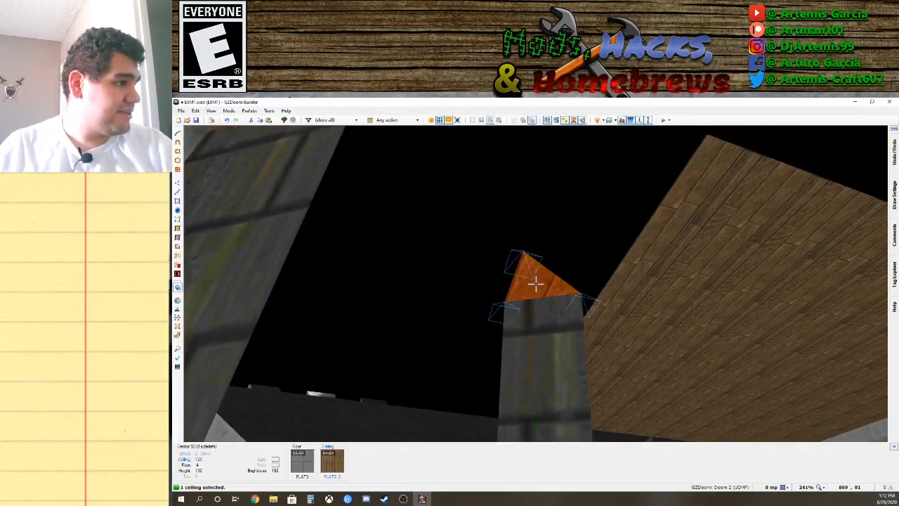
{"action": "key", "text": "e"}
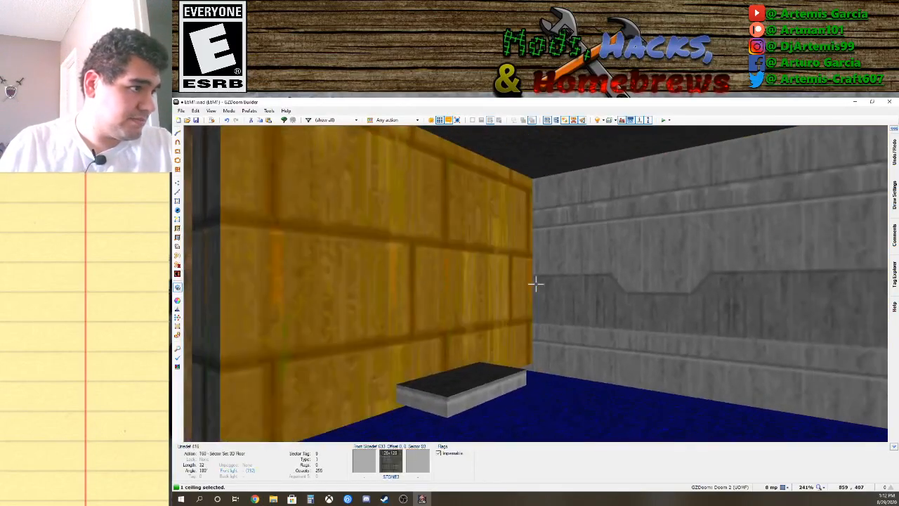
{"action": "scroll", "coordinate": [536, 284], "scroll_direction": "up", "scroll_amount": 4}
{"action": "scroll", "coordinate": [535, 284], "scroll_direction": "down", "scroll_amount": 3}
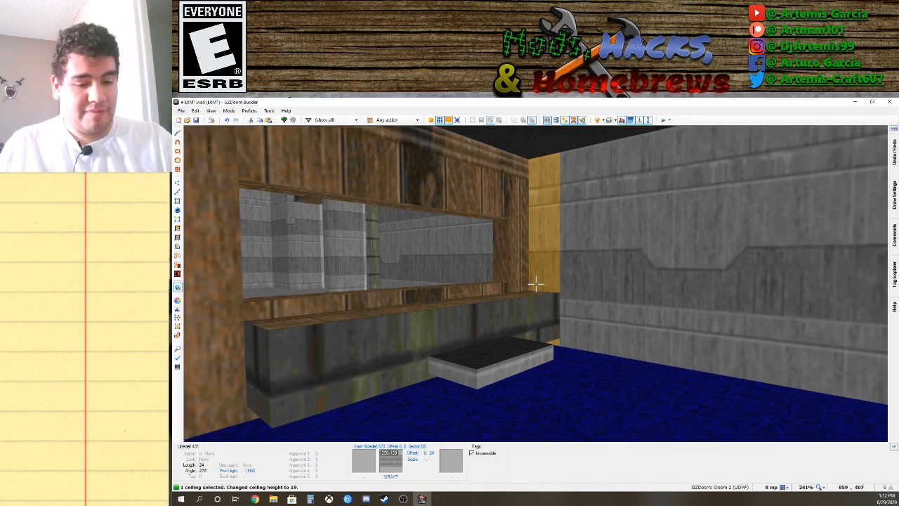
{"action": "key", "text": "g"}
{"action": "key", "text": "w"}
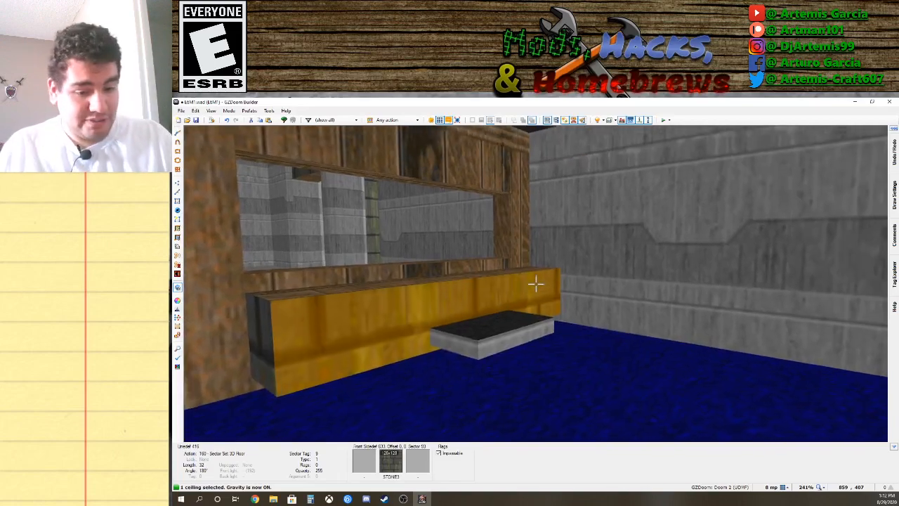
{"action": "key", "text": "w"}
{"action": "key", "text": "w"}
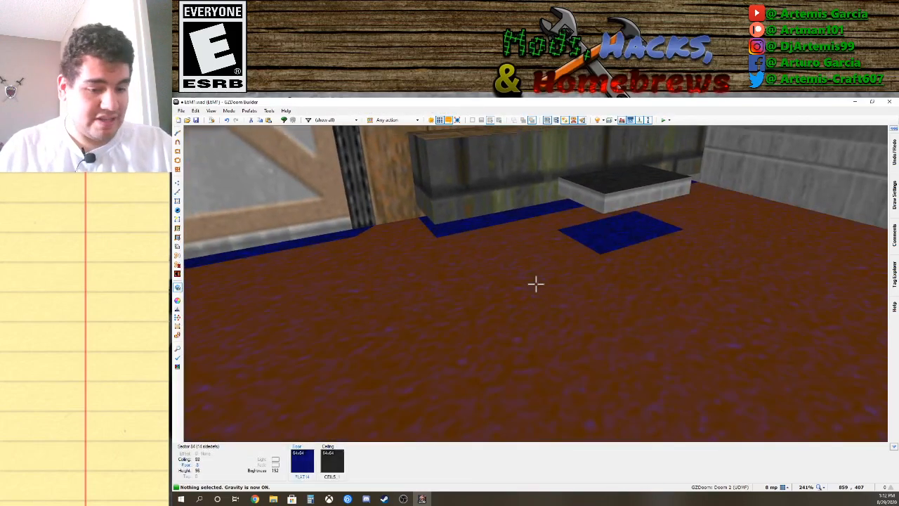
With gravity off, raise the grey control triangle's floor to 14 so the office window counter becomes a thin shelf.
{"action": "key", "text": "w"}
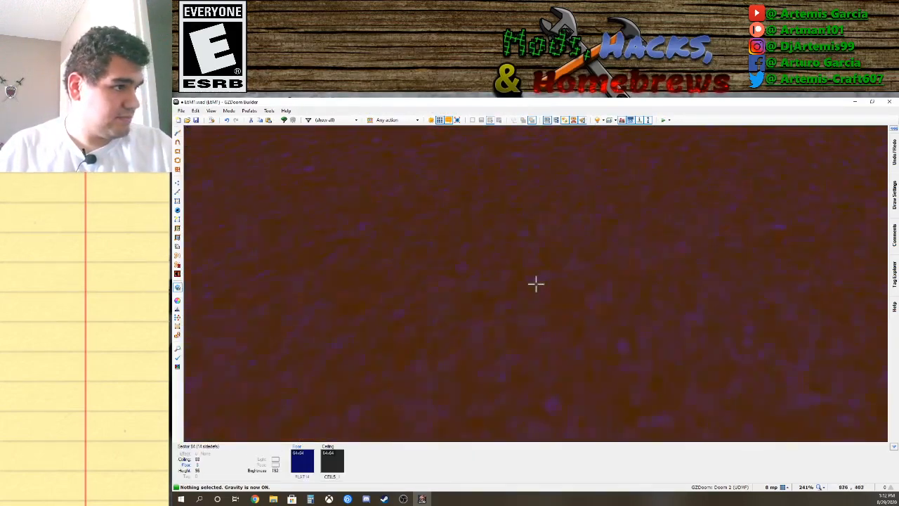
{"action": "key", "text": "g"}
{"action": "key", "text": "e"}
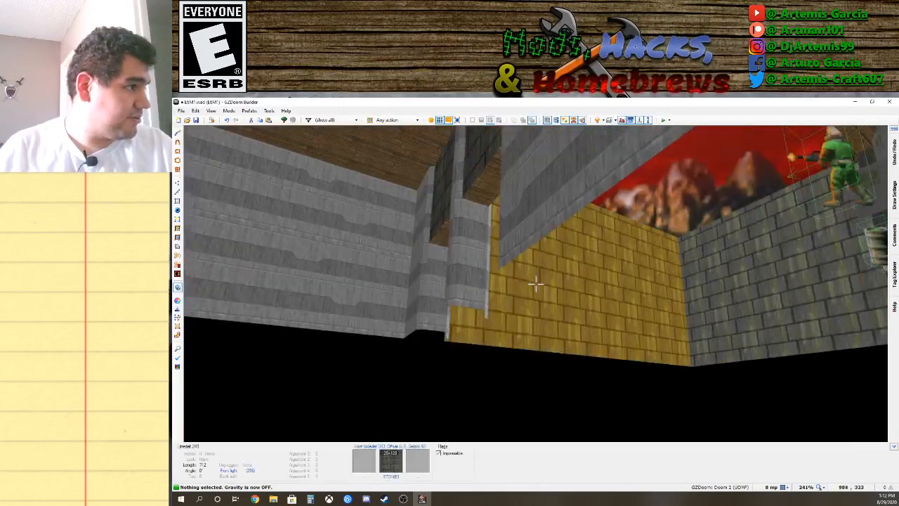
{"action": "key", "text": "d"}
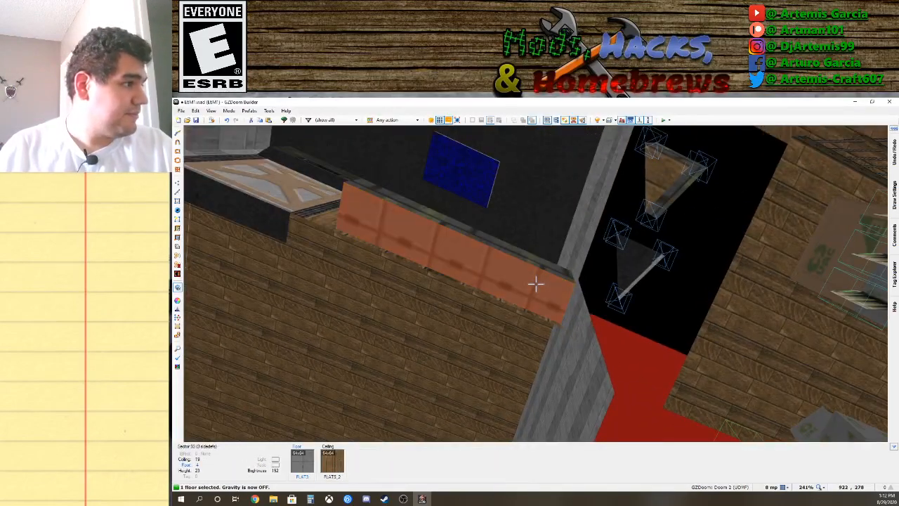
{"action": "key", "text": "d"}
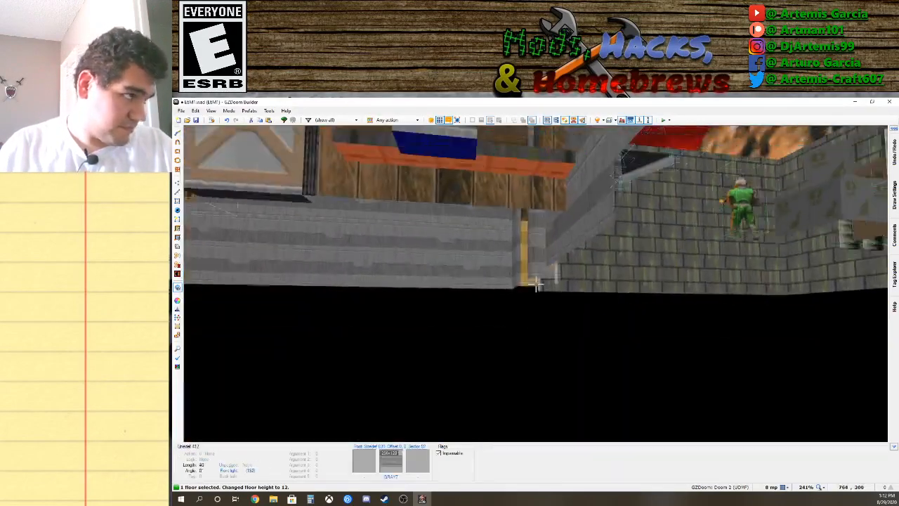
{"action": "key", "text": "e"}
{"action": "key", "text": "e"}
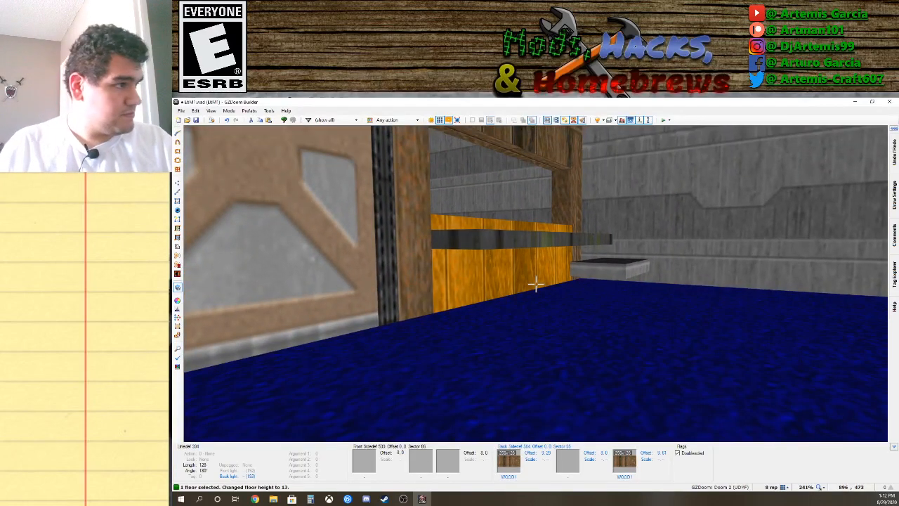
{"action": "key", "text": "w"}
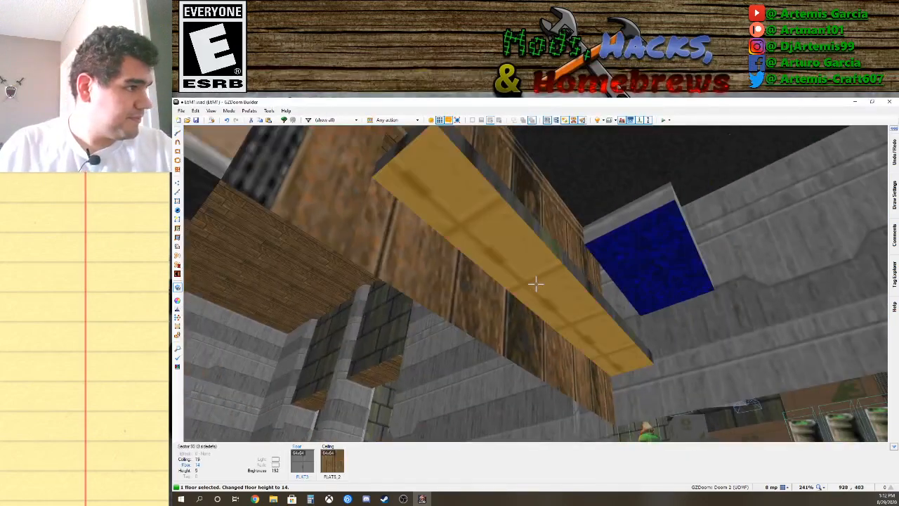
{"action": "left_click", "coordinate": [536, 284]}
Examine the thinned counter and the chair slab beneath the office window from several sides.
{"action": "key", "text": "d"}
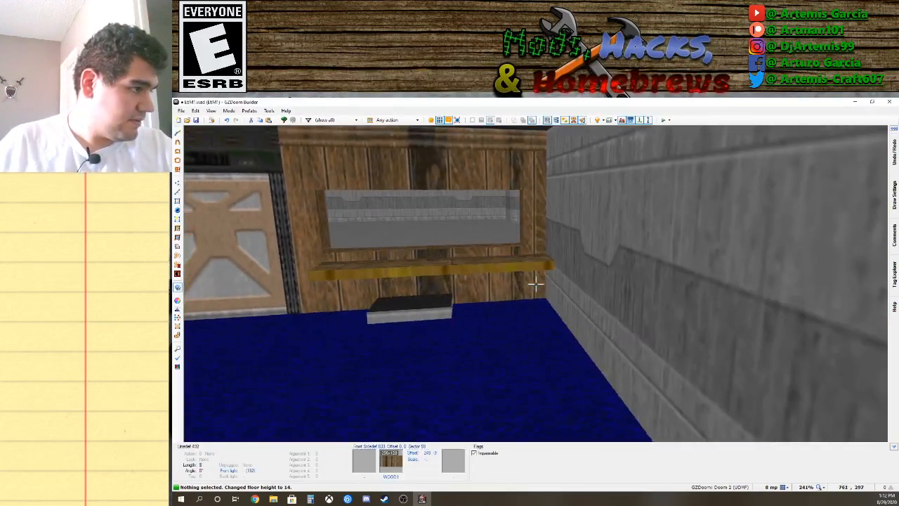
{"action": "key", "text": "e"}
{"action": "key", "text": "d"}
{"action": "key", "text": "f"}
{"action": "key", "text": "f"}
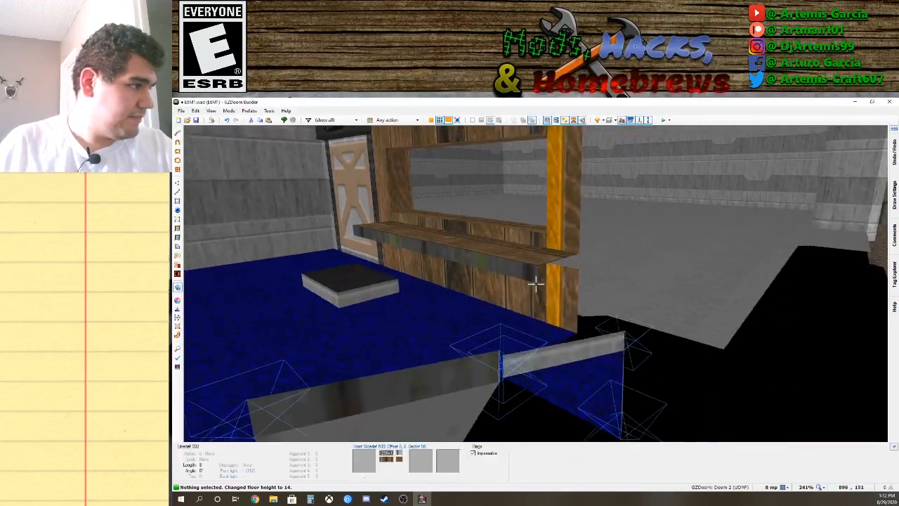
{"action": "key", "text": "s"}
{"action": "key", "text": "e"}
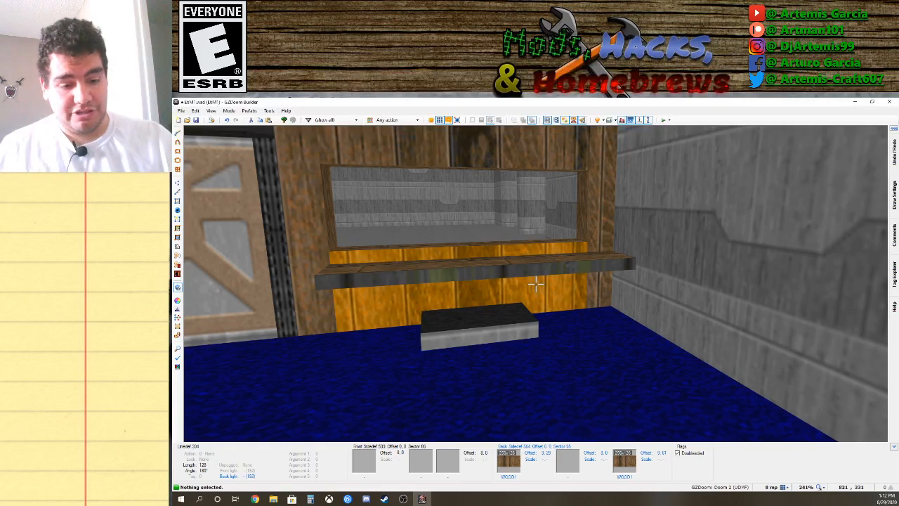
In the 2D map, draw a 24 by 8 rectangle against each short end of the chair's tag 8 sector.
{"action": "key", "text": "q"}
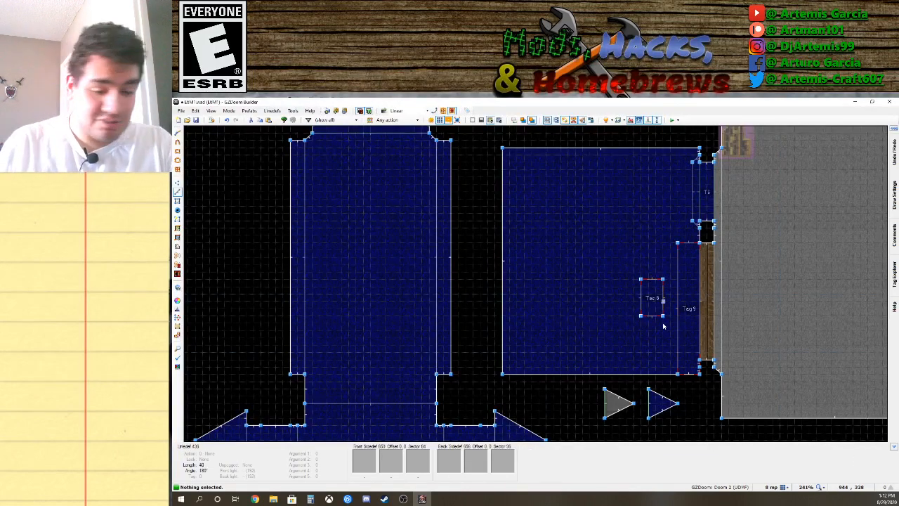
{"action": "key", "text": "l"}
{"action": "scroll", "coordinate": [663, 326], "scroll_direction": "up", "scroll_amount": 6}
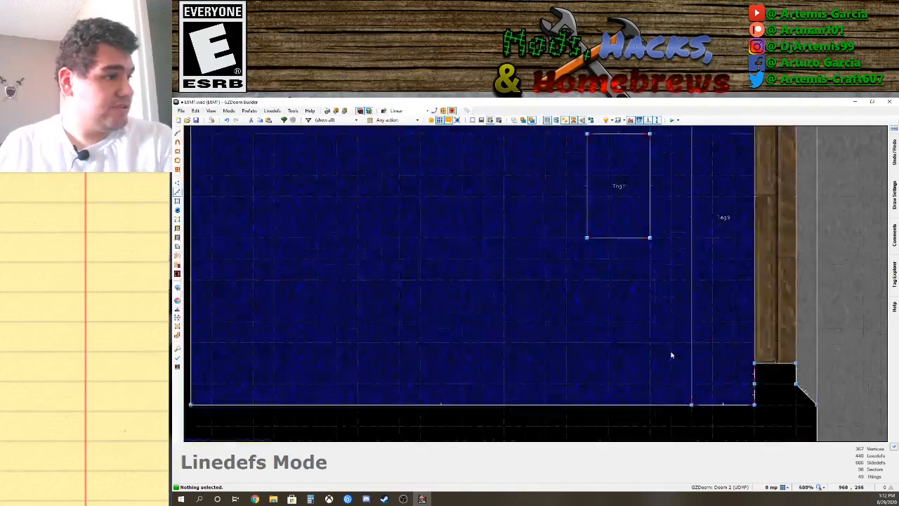
{"action": "right_click", "coordinate": [587, 263]}
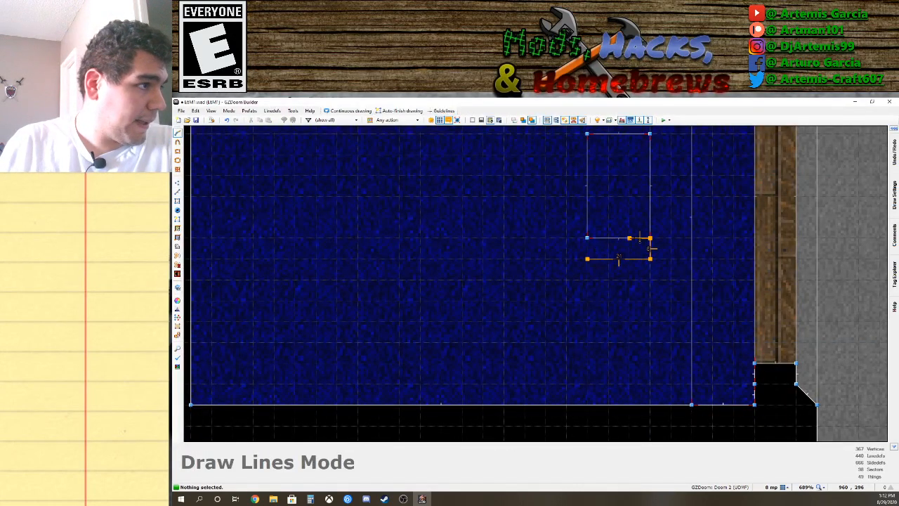
{"action": "left_click", "coordinate": [649, 238]}
{"action": "key", "text": "Up"}
{"action": "key", "text": "Up"}
{"action": "key", "text": "Up"}
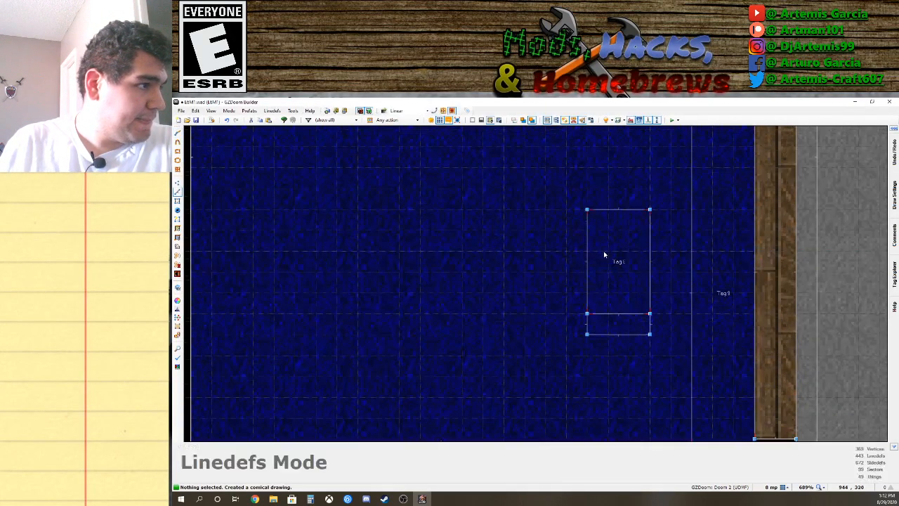
{"action": "key", "text": "d"}
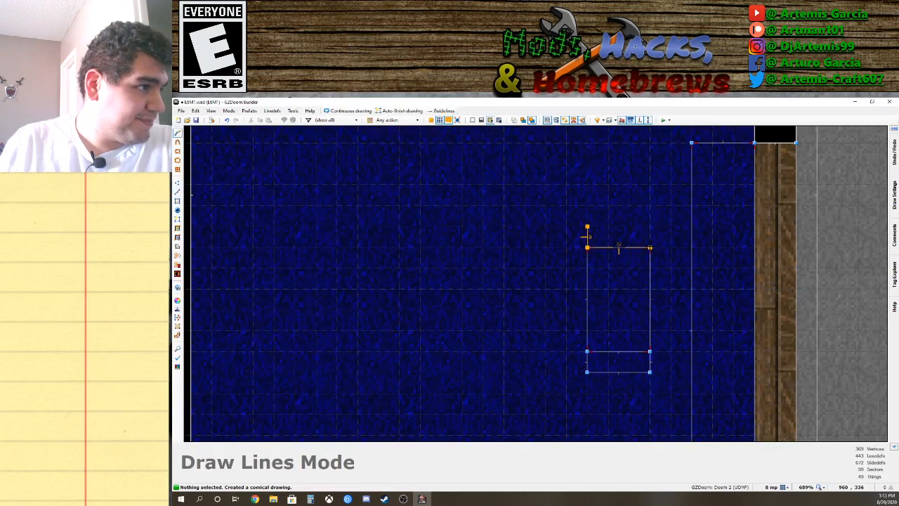
{"action": "left_click", "coordinate": [587, 227]}
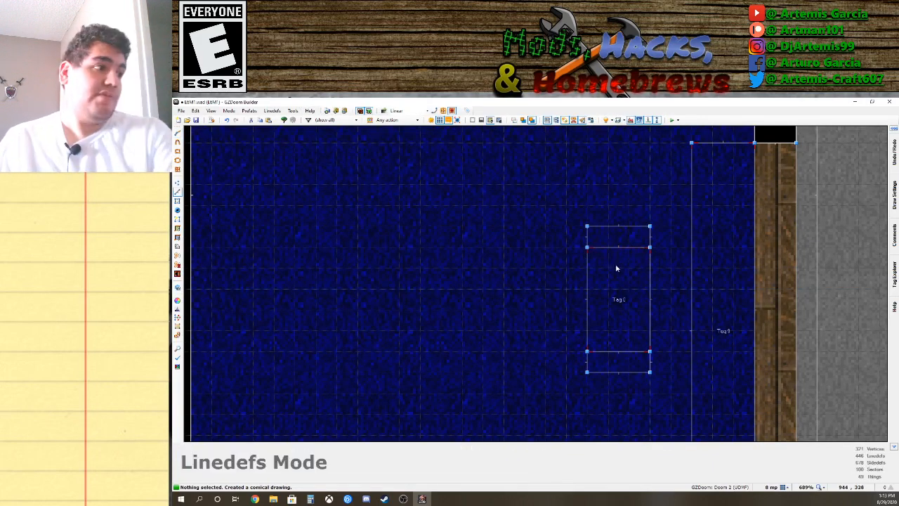
In 3D, raise the floors of both end strips beside the chair slab to 10 as solid armrests.
{"action": "key", "text": "q"}
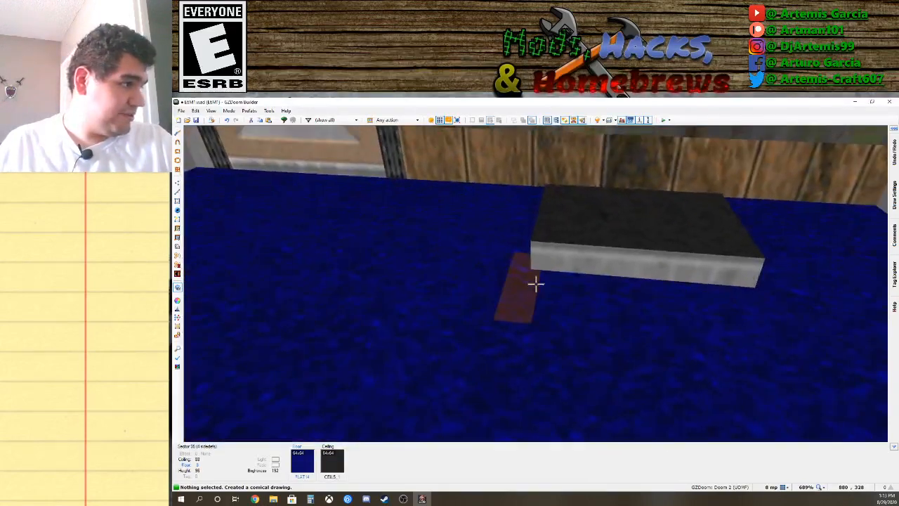
{"action": "left_click", "coordinate": [535, 283]}
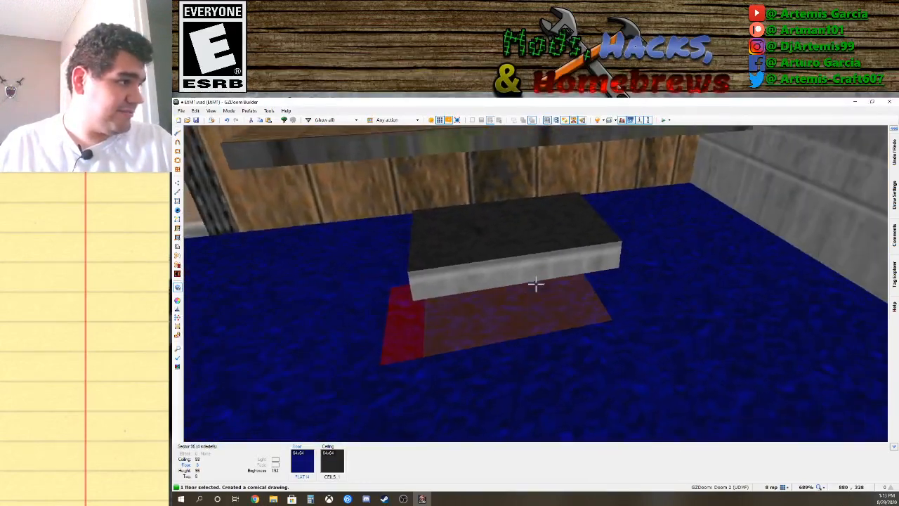
{"action": "left_click", "coordinate": [536, 283]}
{"action": "key", "text": "d"}
{"action": "scroll", "coordinate": [535, 283], "scroll_direction": "up", "scroll_amount": 2}
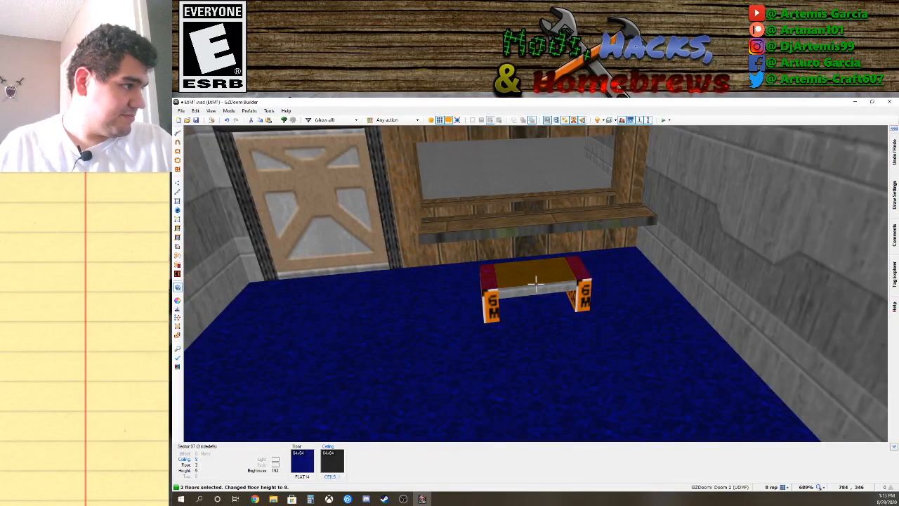
{"action": "scroll", "coordinate": [535, 283], "scroll_direction": "up", "scroll_amount": 1}
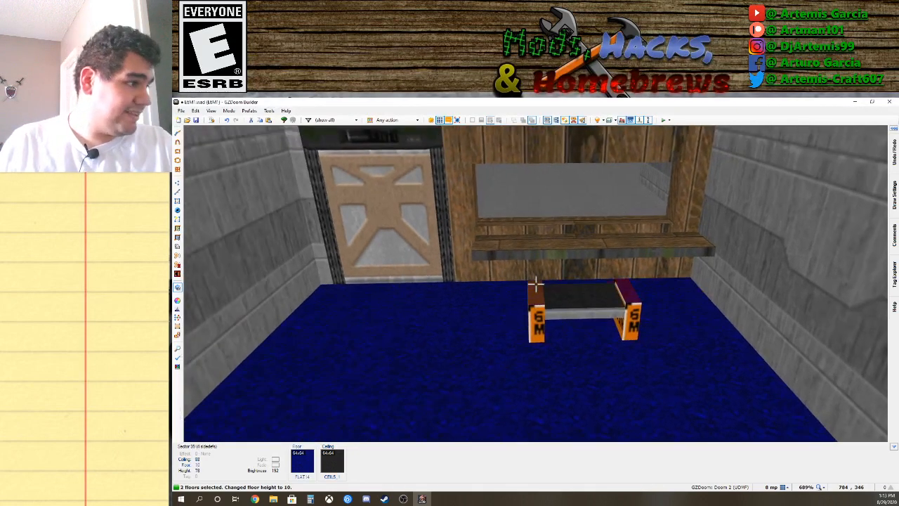
{"action": "left_click", "coordinate": [536, 284]}
{"action": "left_click", "coordinate": [536, 283]}
{"action": "key", "text": "s"}
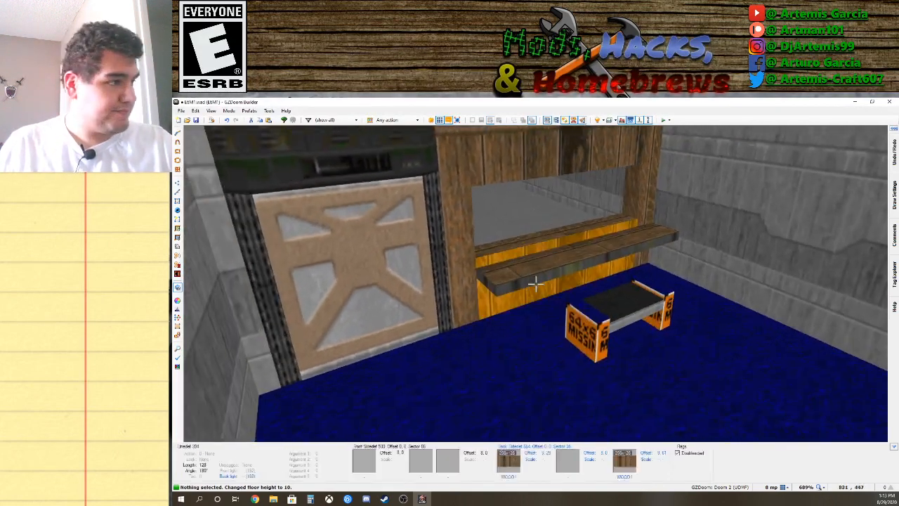
Try the two armrest floors at -14 and 2, and undo the floor height changes.
{"action": "key", "text": "e"}
{"action": "key", "text": "f"}
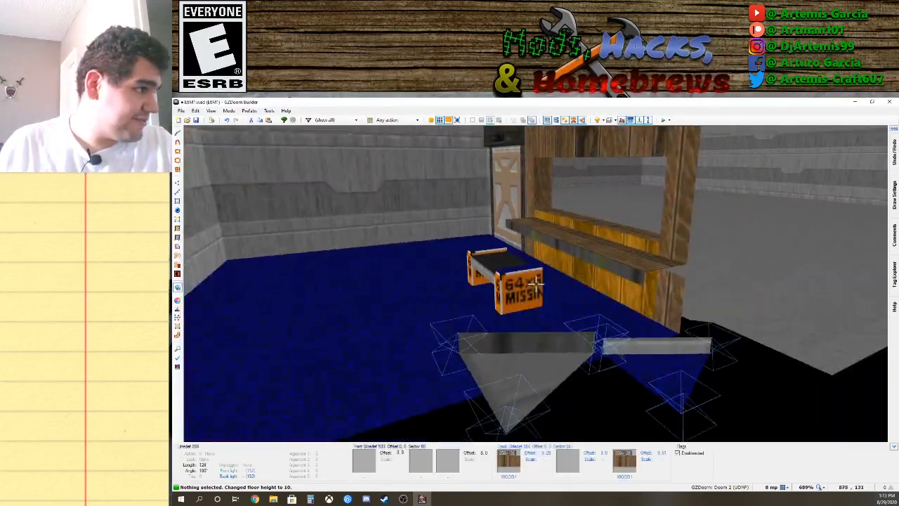
{"action": "key", "text": "s"}
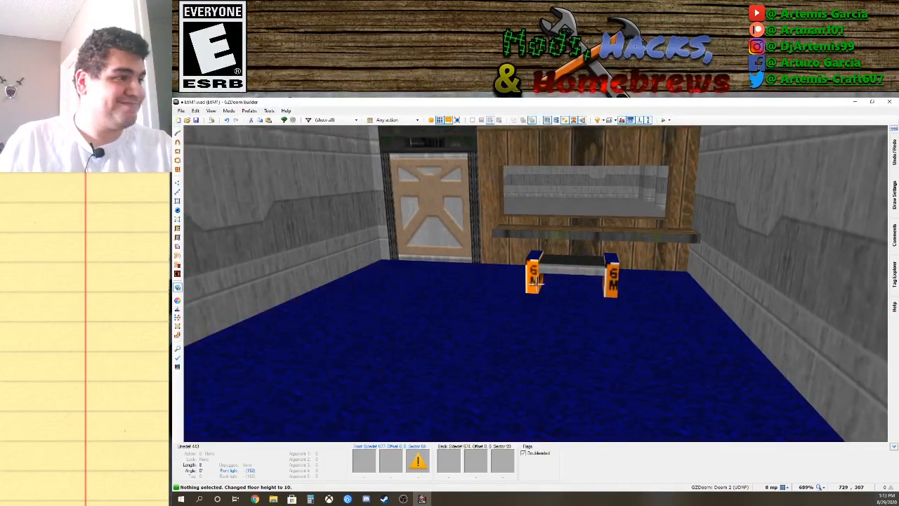
{"action": "key", "text": "w"}
{"action": "key", "text": "a"}
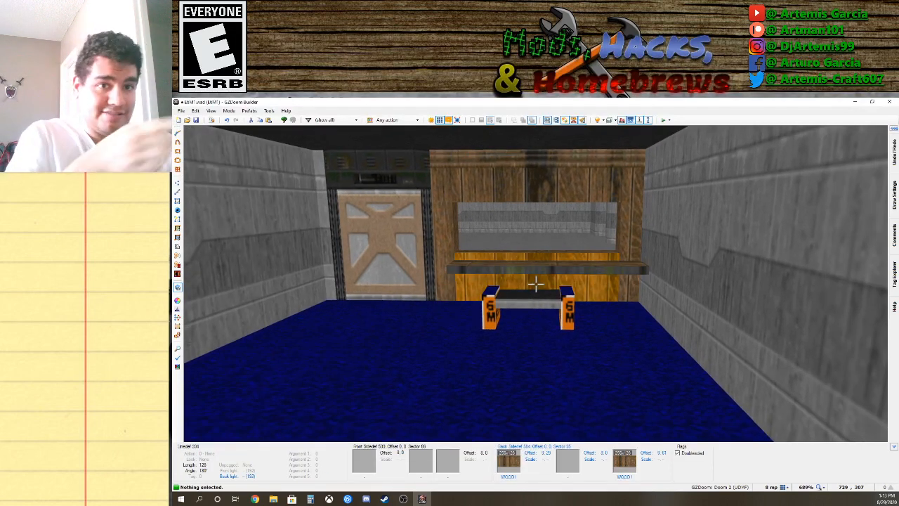
{"action": "key", "text": "w"}
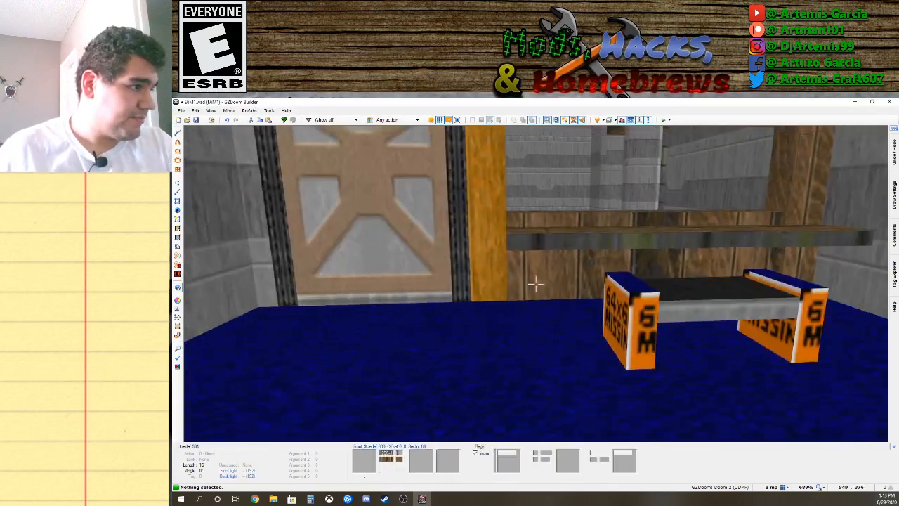
{"action": "left_click", "coordinate": [535, 283]}
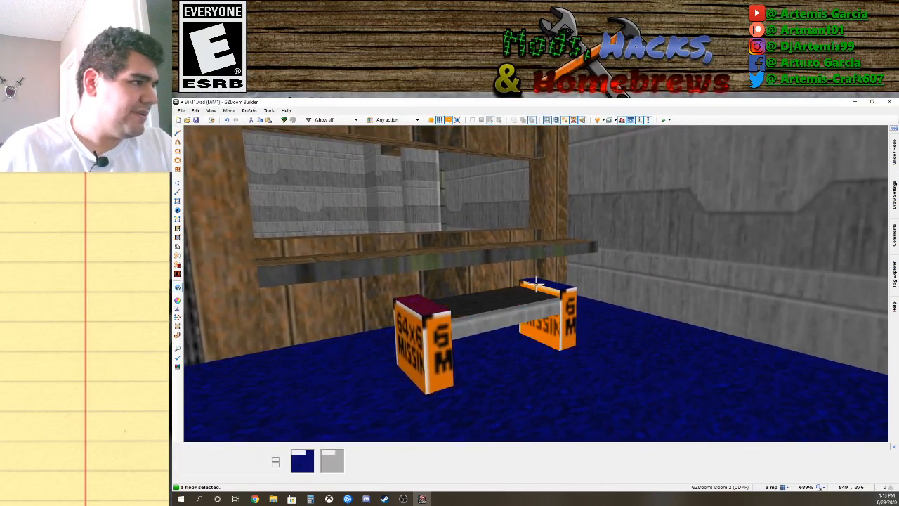
{"action": "left_click", "coordinate": [536, 283]}
{"action": "scroll", "coordinate": [536, 284], "scroll_direction": "down", "scroll_amount": 3}
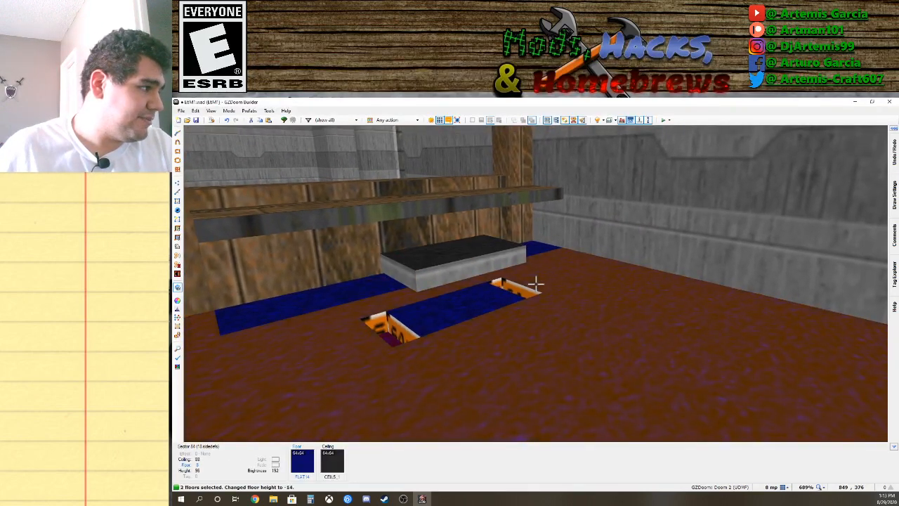
{"action": "scroll", "coordinate": [536, 283], "scroll_direction": "up", "scroll_amount": 2}
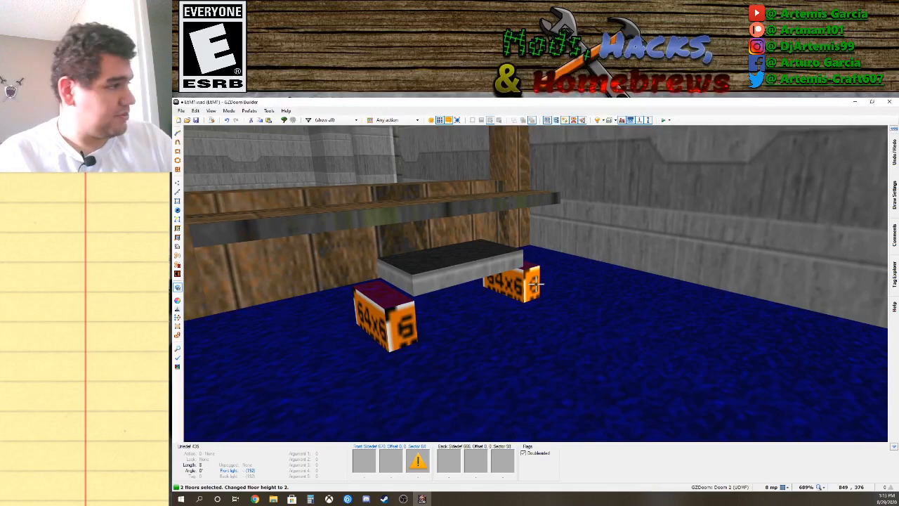
{"action": "key", "text": "ctrl+z"}
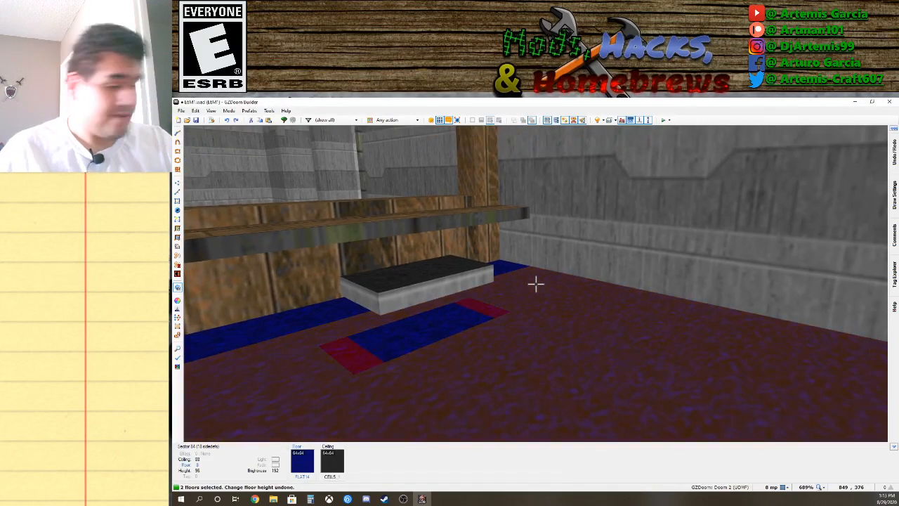
In the 2D map, give both end strips of the chair the shared sector tag 10.
{"action": "key", "text": "w"}
{"action": "scroll", "coordinate": [536, 285], "scroll_direction": "down", "scroll_amount": 5}
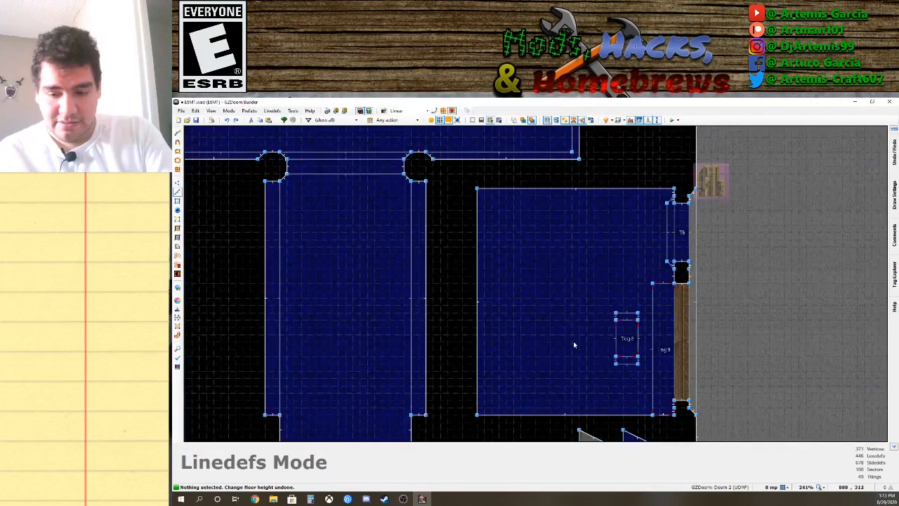
{"action": "key", "text": "Down"}
{"action": "key", "text": "Down"}
{"action": "key", "text": "Down"}
{"action": "scroll", "coordinate": [562, 345], "scroll_direction": "up", "scroll_amount": 1}
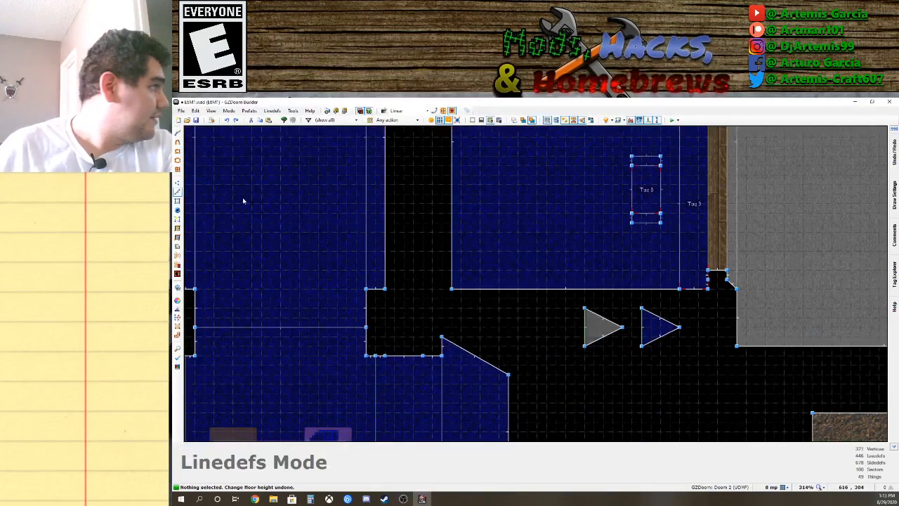
{"action": "key", "text": "s"}
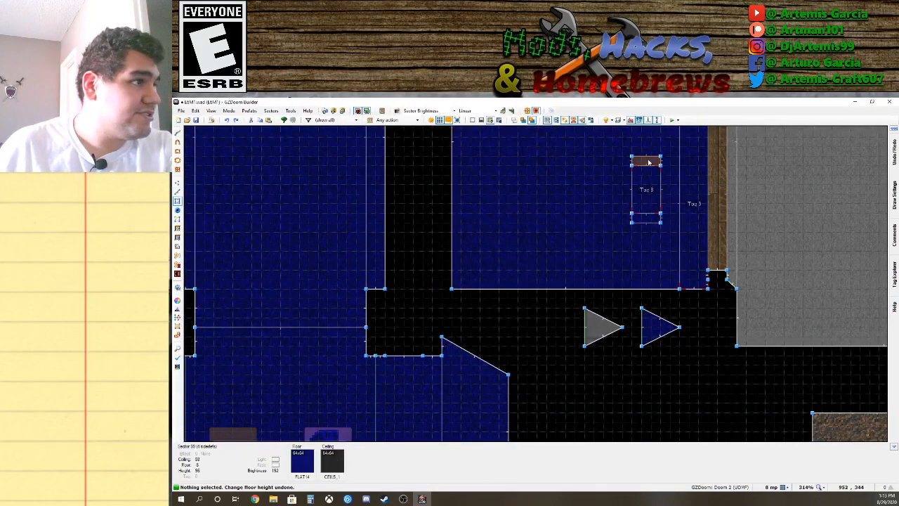
{"action": "left_click", "coordinate": [646, 161]}
{"action": "left_click", "coordinate": [647, 218]}
{"action": "right_click", "coordinate": [647, 219]}
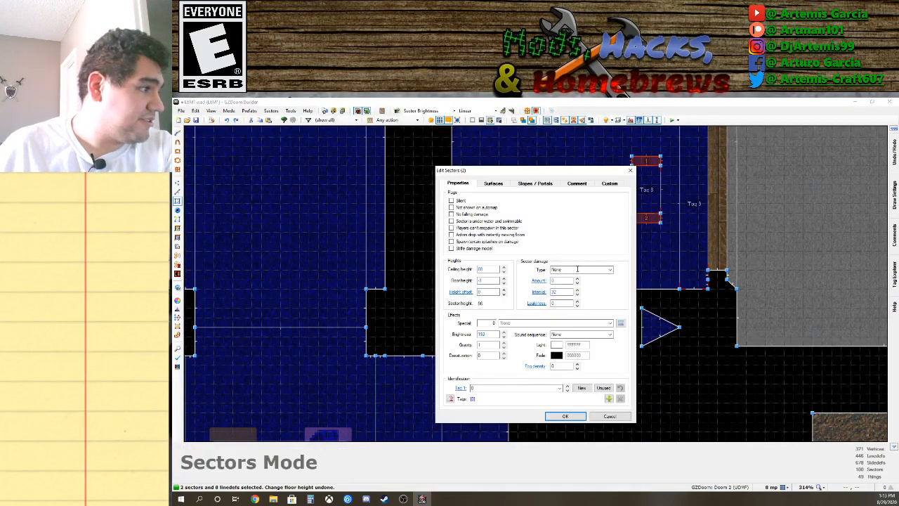
{"action": "left_click", "coordinate": [566, 416]}
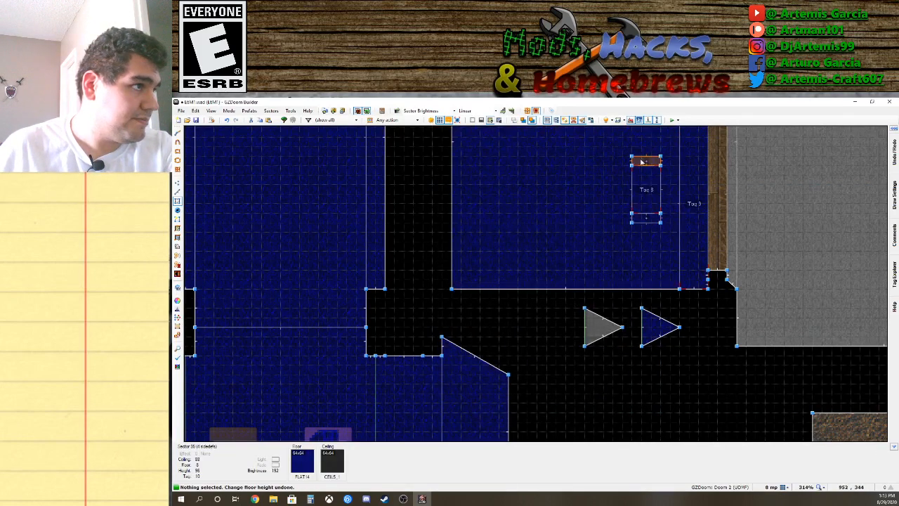
In the 2D map, draw a third triangular control sector with a 32-unit vertical side in the void beside the two existing triangles.
{"action": "left_click", "coordinate": [178, 191]}
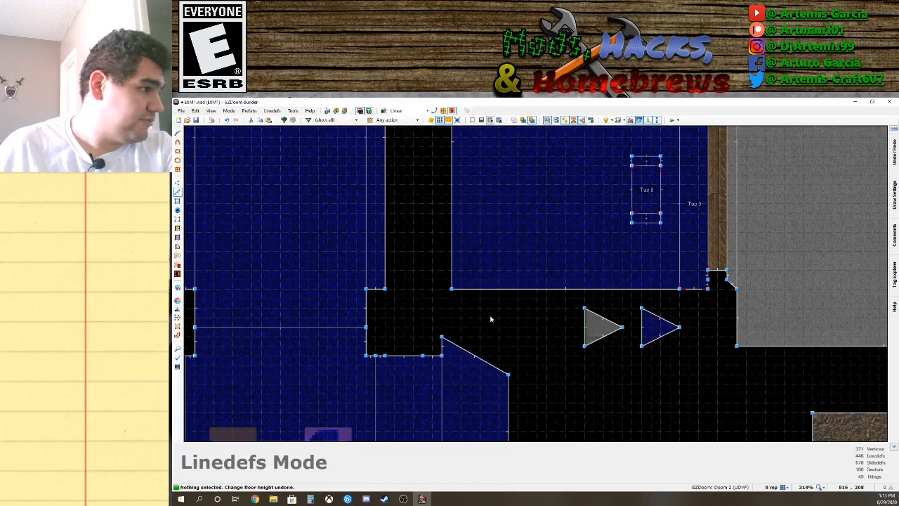
{"action": "key", "text": "d"}
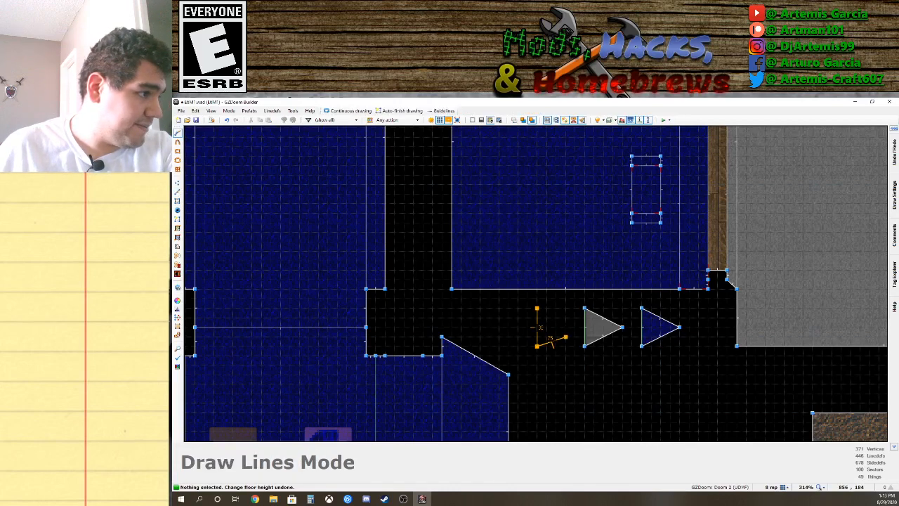
{"action": "left_click", "coordinate": [538, 309]}
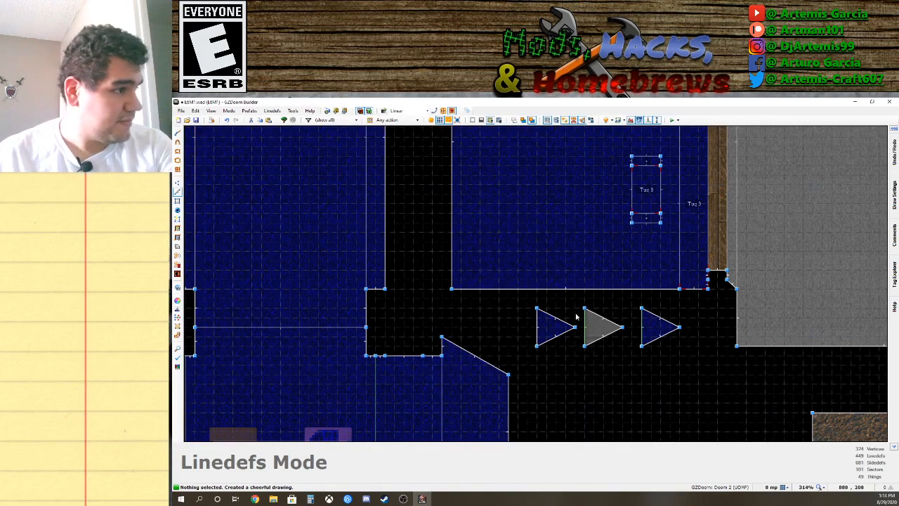
Assign action 160, Sector Set 3D Floor, with sector tag 10 to the new triangle's vertical line.
{"action": "double_click", "coordinate": [542, 331]}
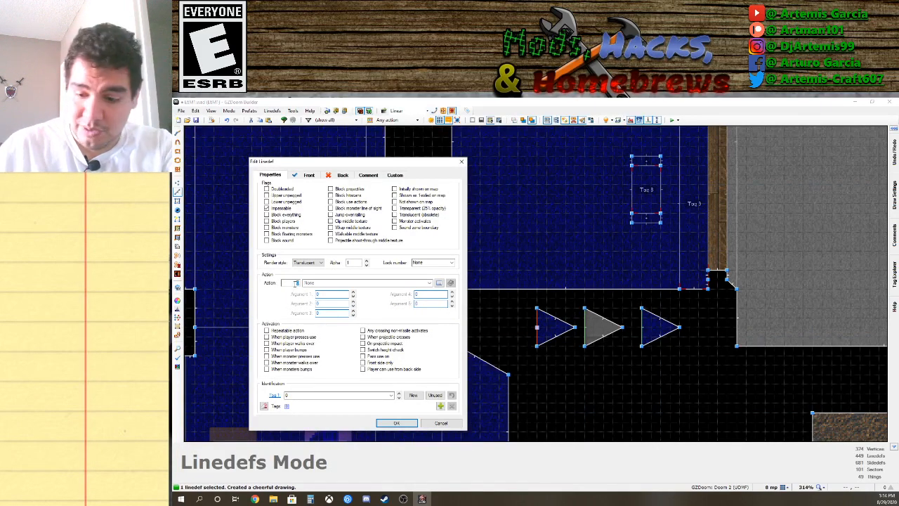
{"action": "type", "text": "160"}
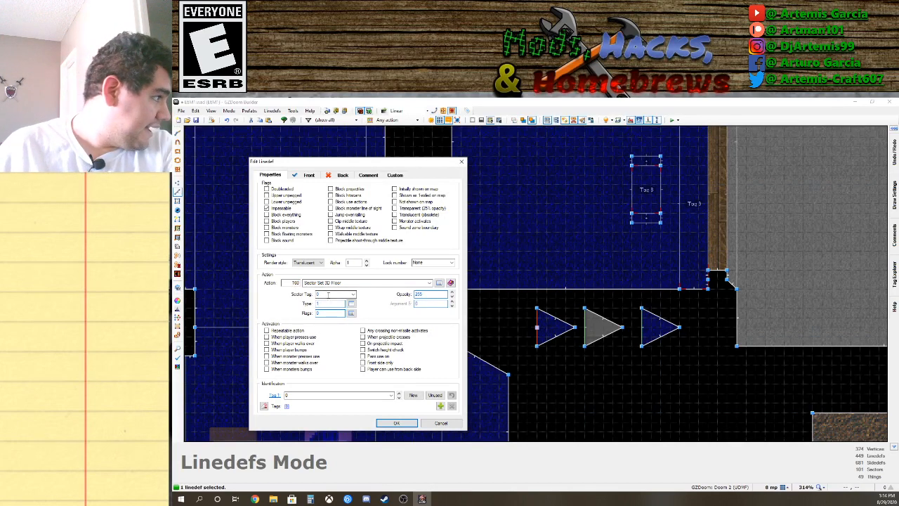
{"action": "left_click", "coordinate": [351, 303]}
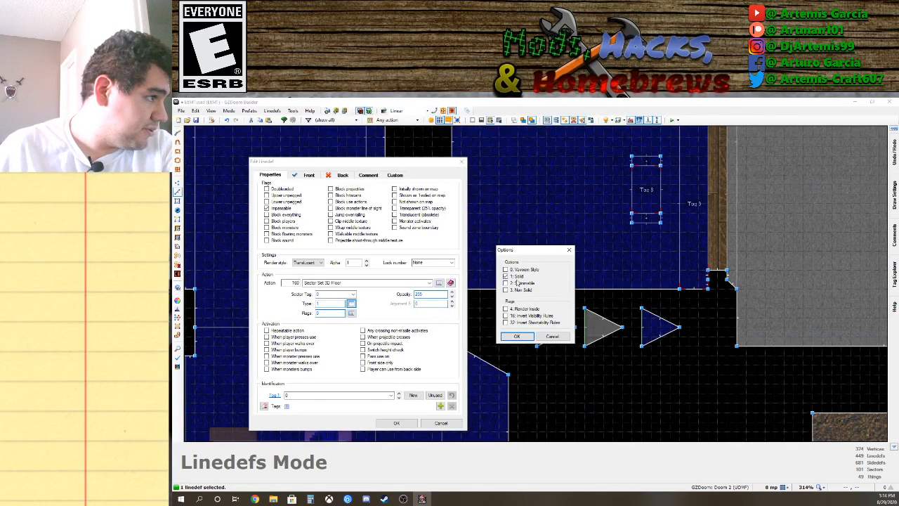
{"action": "left_click", "coordinate": [518, 337]}
{"action": "left_click", "coordinate": [353, 294]}
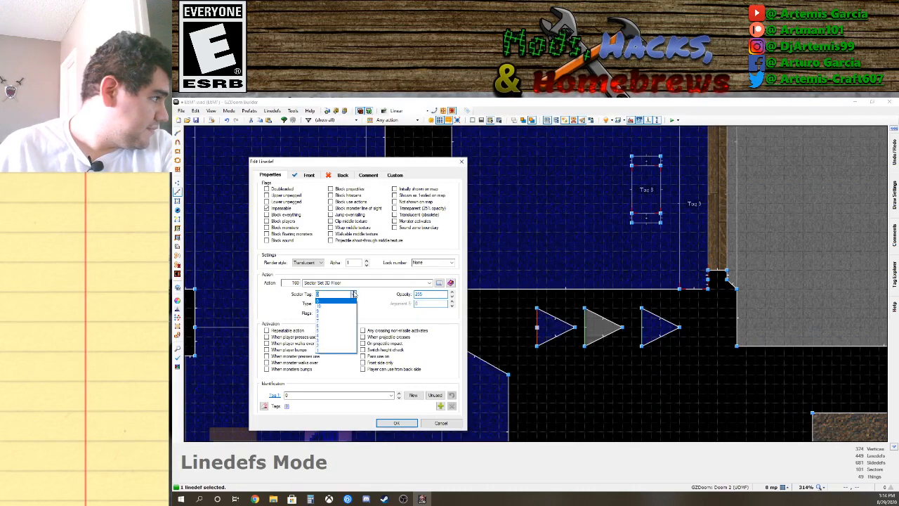
{"action": "left_click", "coordinate": [346, 294]}
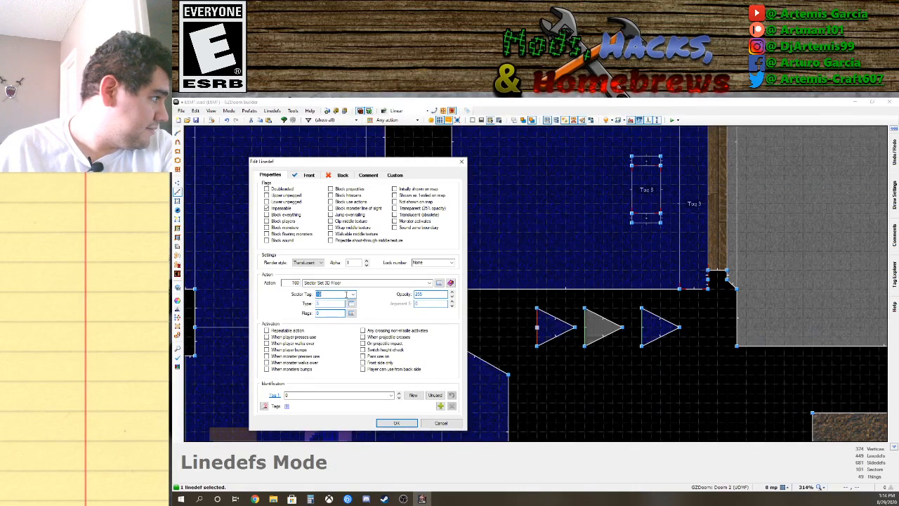
{"action": "left_click", "coordinate": [353, 295]}
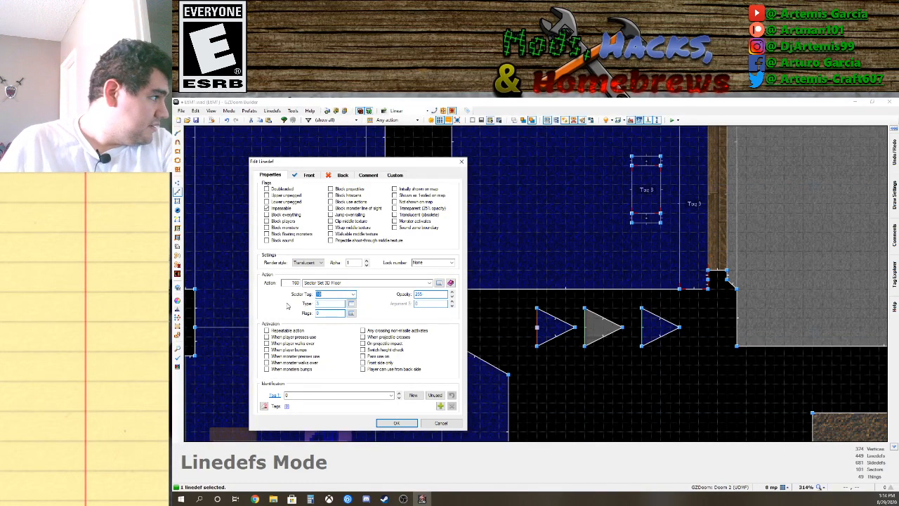
{"action": "left_click", "coordinate": [396, 423]}
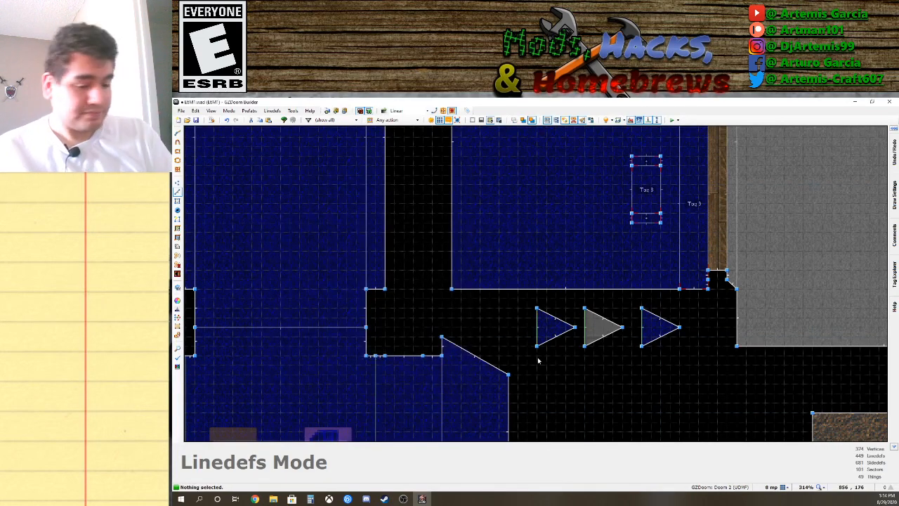
In 3D, lower the ceiling of the new armrest control sector to 10 so the armrests stand just above the chair seat.
{"action": "key", "text": "q"}
{"action": "key", "text": "e"}
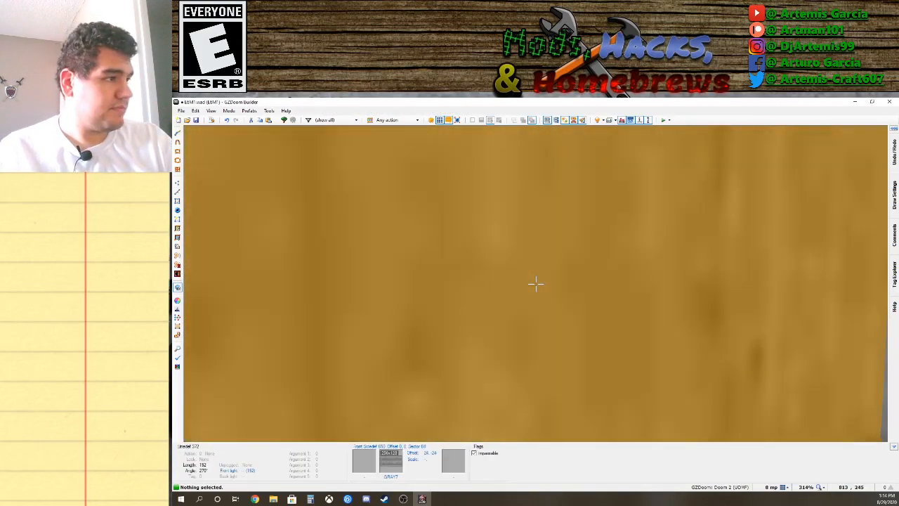
{"action": "key", "text": "f"}
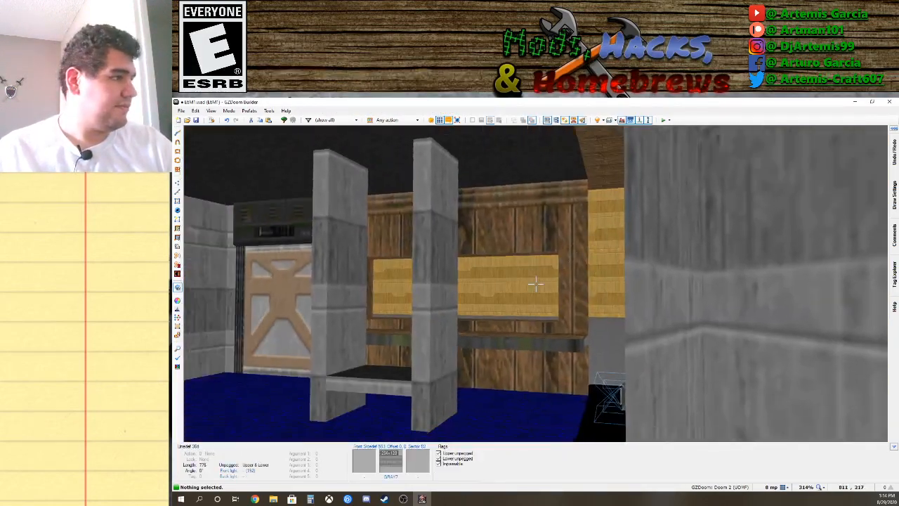
{"action": "key", "text": "w"}
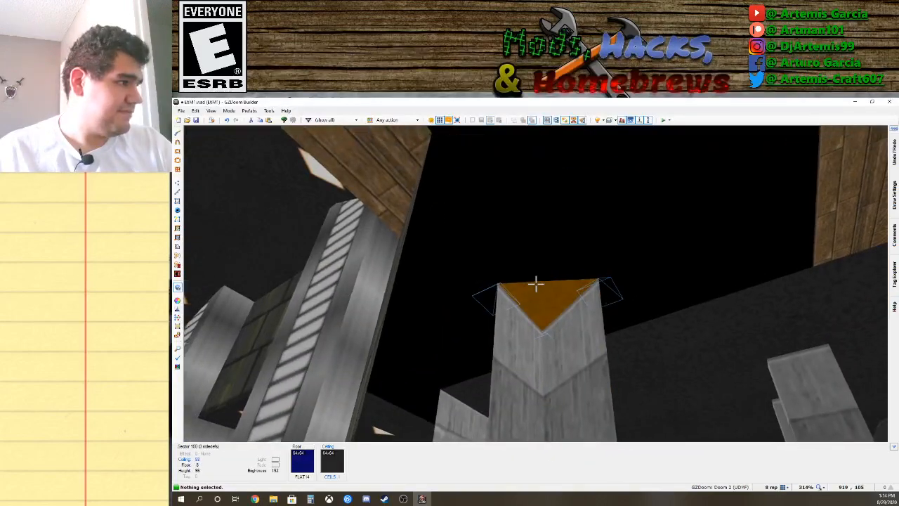
{"action": "left_click", "coordinate": [535, 283]}
{"action": "key", "text": "w"}
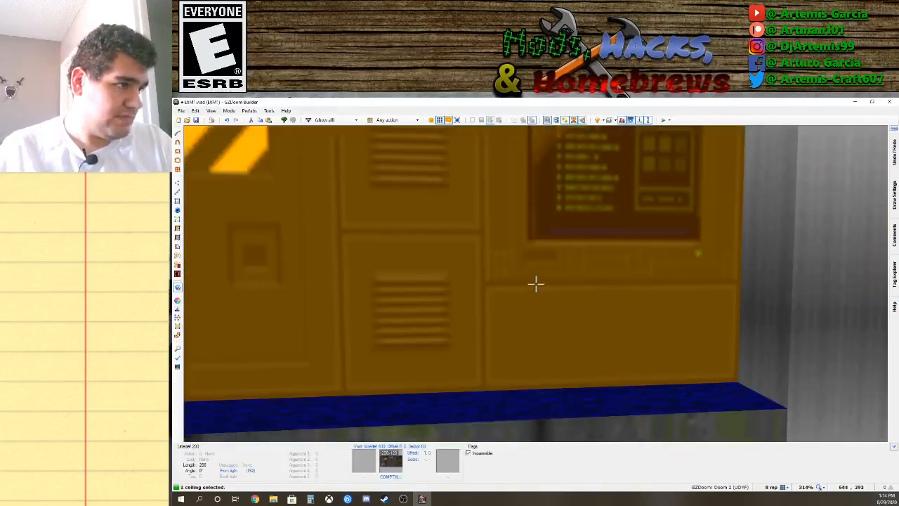
{"action": "scroll", "coordinate": [536, 283], "scroll_direction": "down", "scroll_amount": 5}
{"action": "key", "text": "s"}
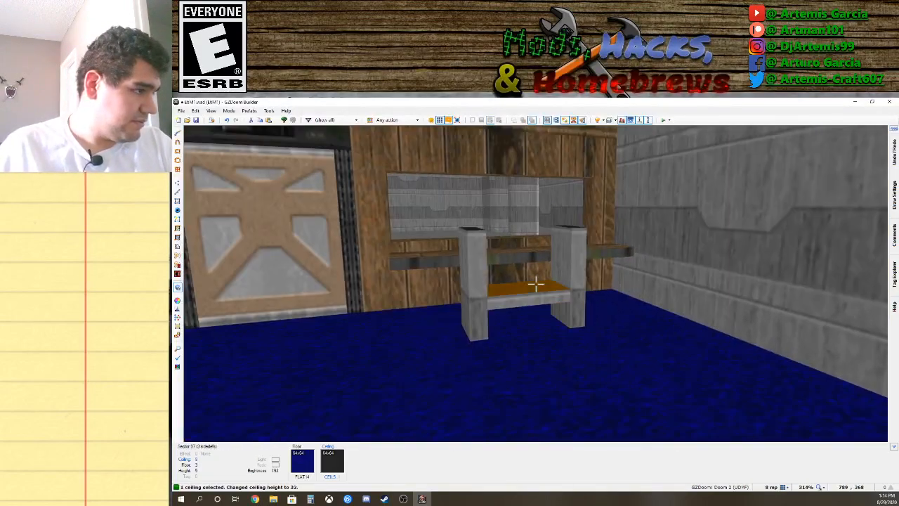
{"action": "scroll", "coordinate": [535, 283], "scroll_direction": "down", "scroll_amount": 3}
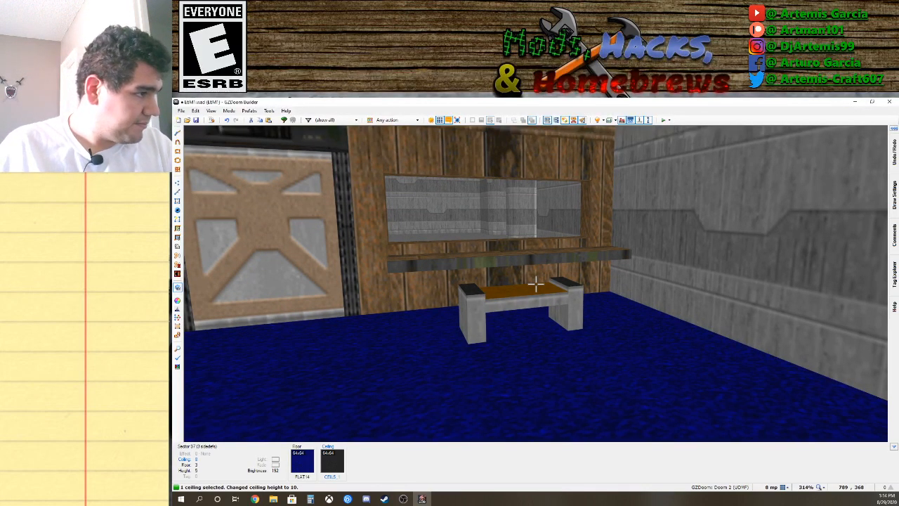
In 3D at the chair, set the floor flat of the armrests' control sector to FLAT19.
{"action": "key", "text": "q"}
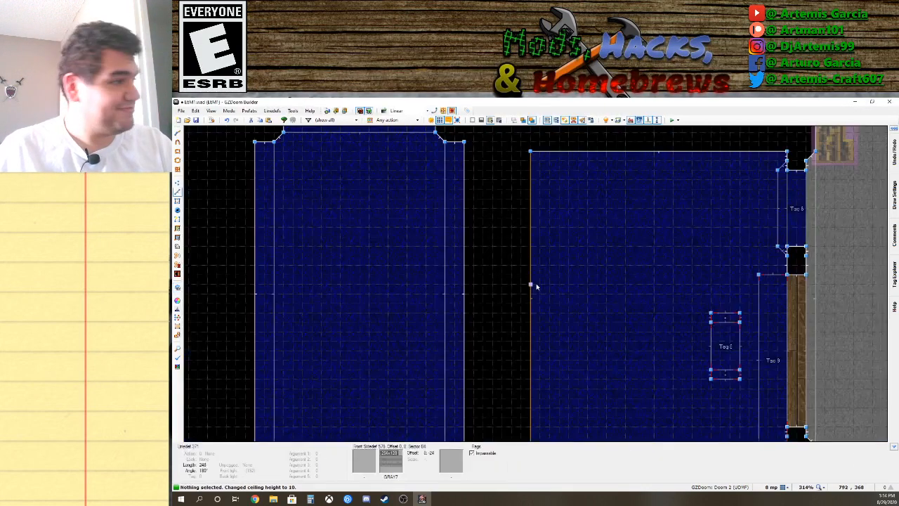
{"action": "key", "text": "q"}
{"action": "key", "text": "e"}
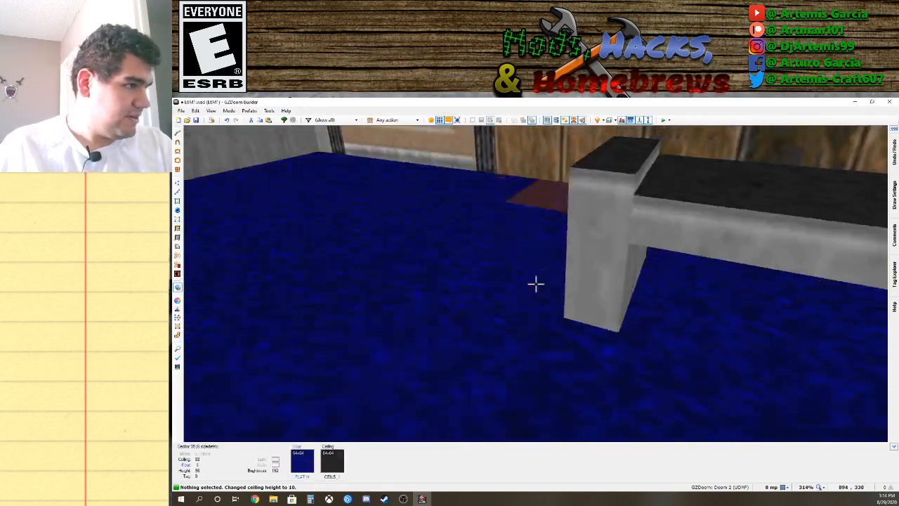
{"action": "key", "text": "d"}
{"action": "key", "text": "e"}
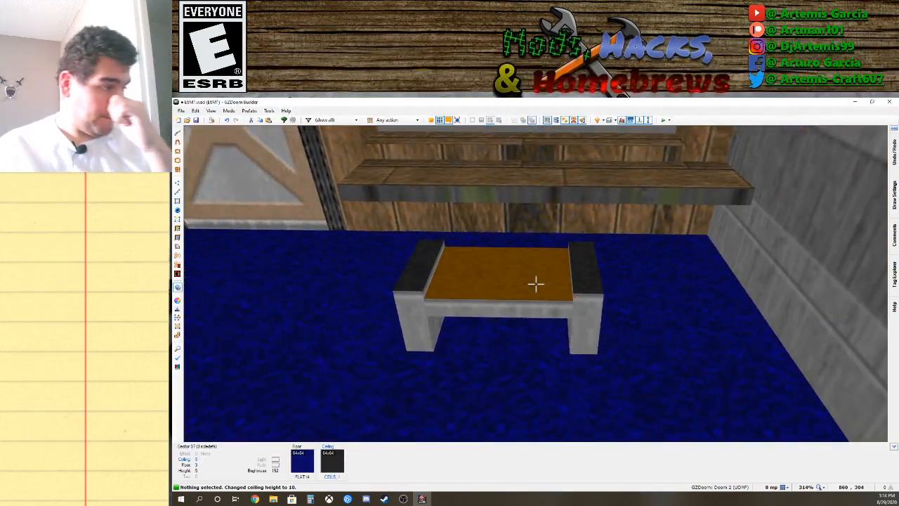
{"action": "key", "text": "a"}
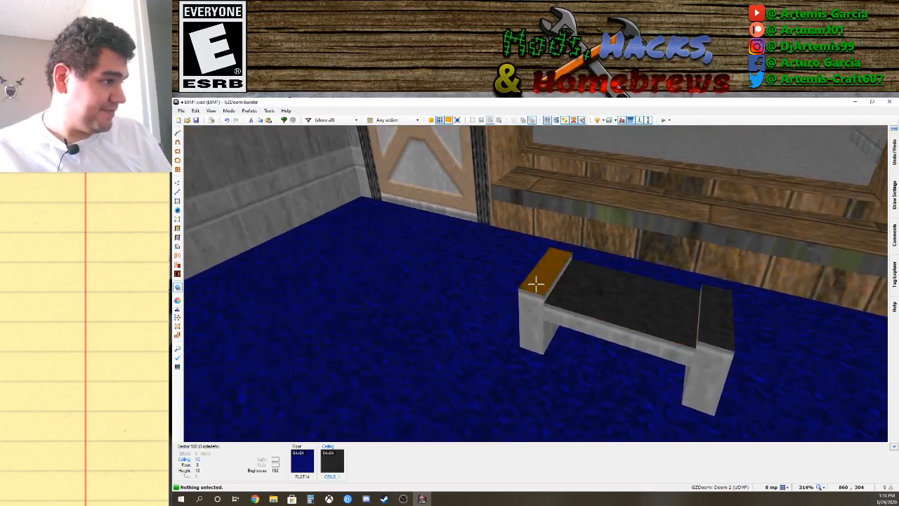
{"action": "left_click", "coordinate": [535, 283]}
{"action": "left_click", "coordinate": [536, 283]}
{"action": "right_click", "coordinate": [536, 283]}
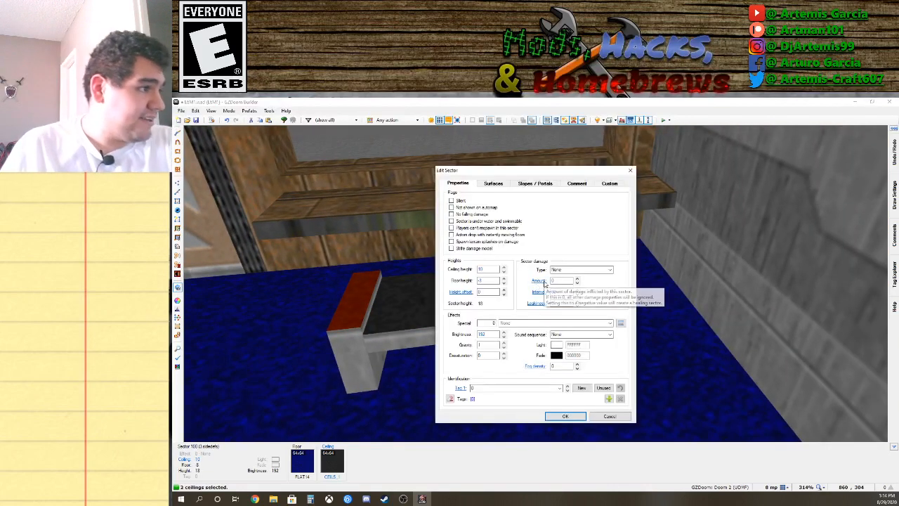
{"action": "left_click", "coordinate": [493, 183]}
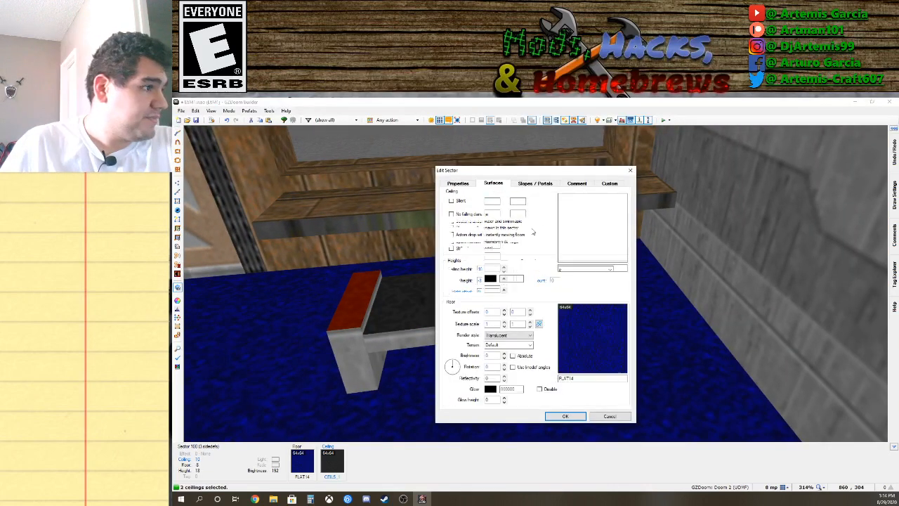
{"action": "left_click", "coordinate": [603, 338]}
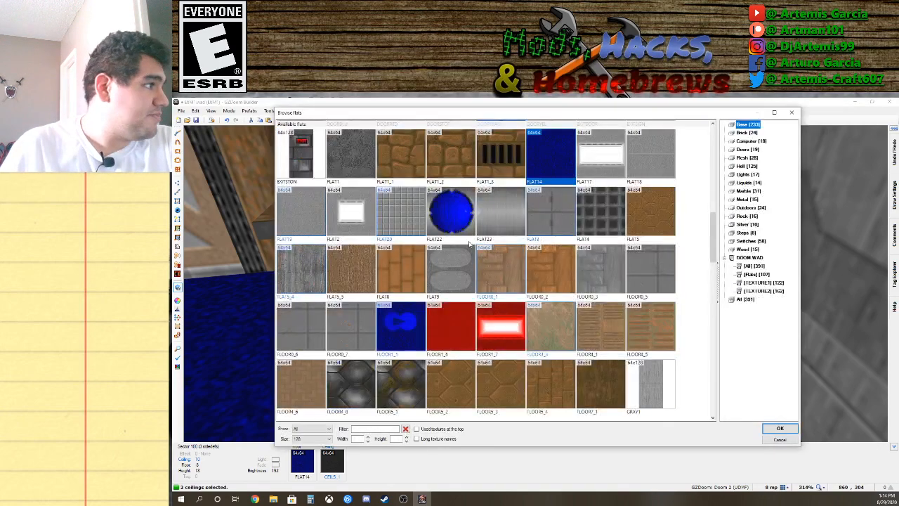
{"action": "double_click", "coordinate": [310, 224]}
{"action": "left_click", "coordinate": [565, 416]}
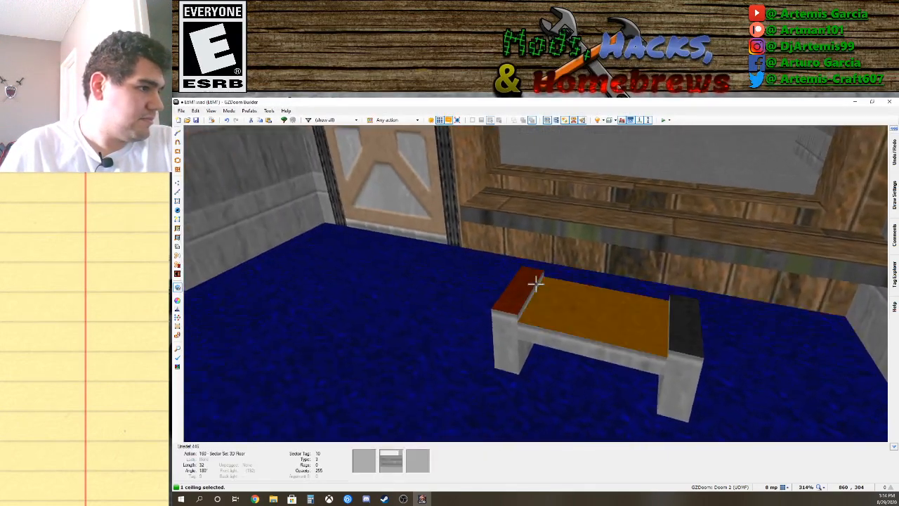
Set the ceiling flat of the armrests' control sector to FLAT19 to cover the armrest tops.
{"action": "left_click", "coordinate": [536, 284]}
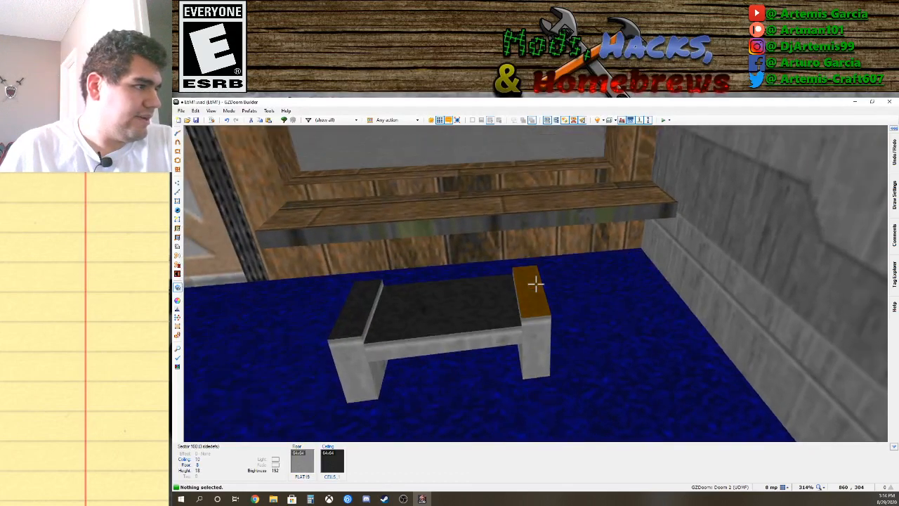
{"action": "right_click", "coordinate": [535, 284]}
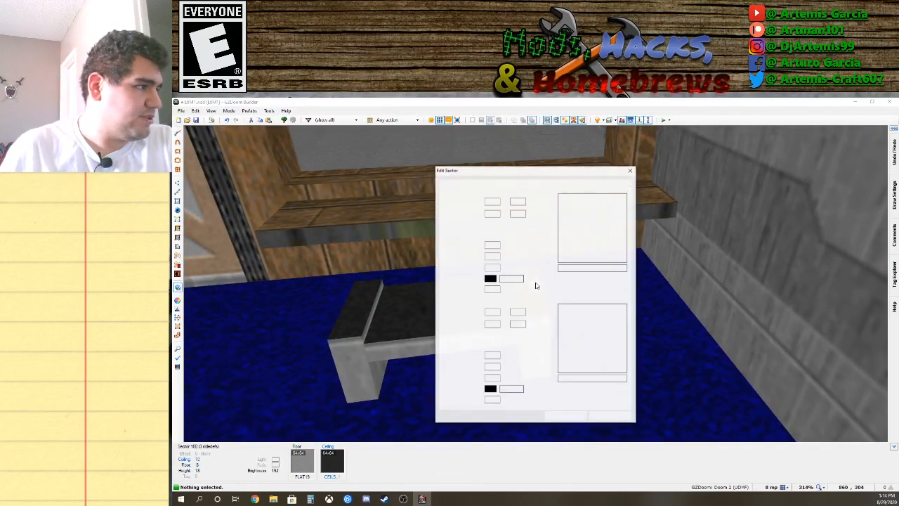
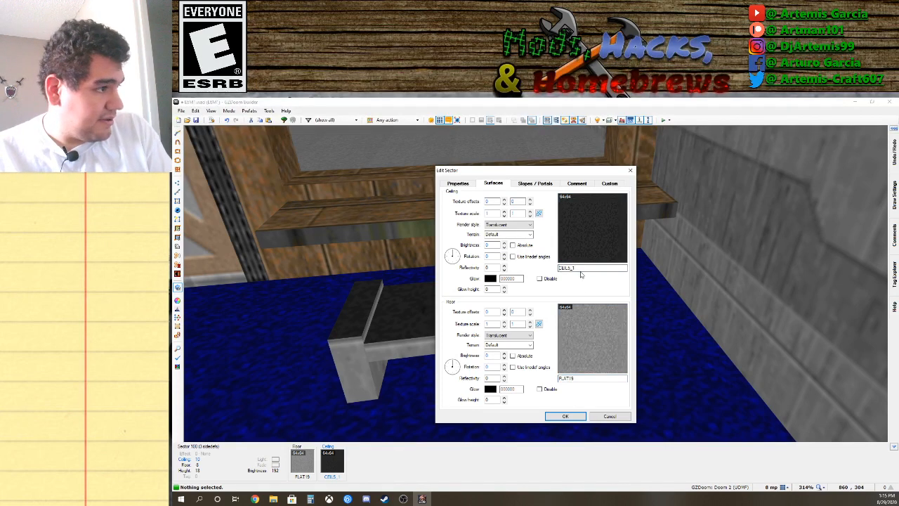
{"action": "type", "text": "V"}
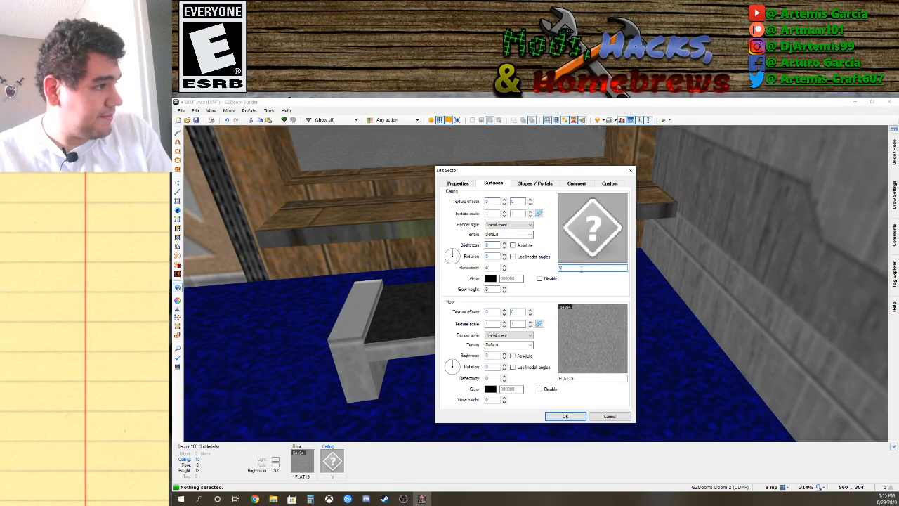
{"action": "key", "text": "BackSpace"}
{"action": "type", "text": "FLAT19"}
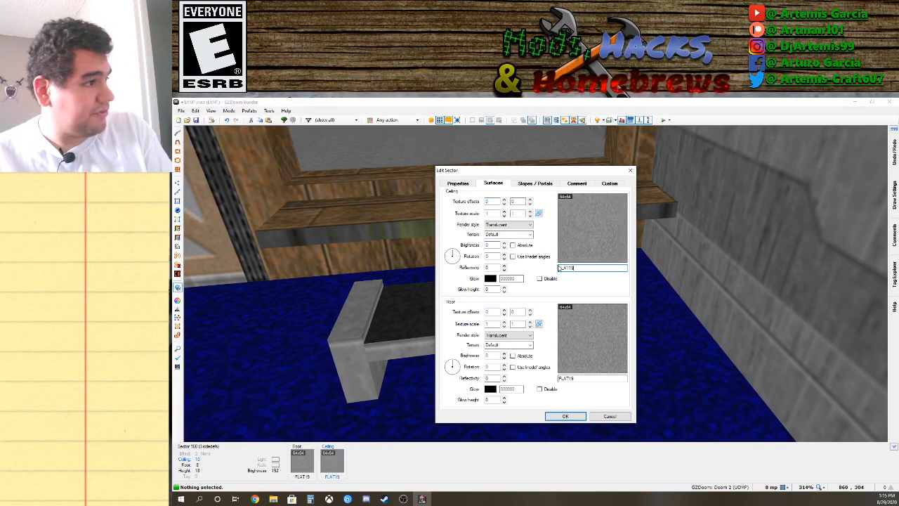
{"action": "left_click", "coordinate": [578, 416]}
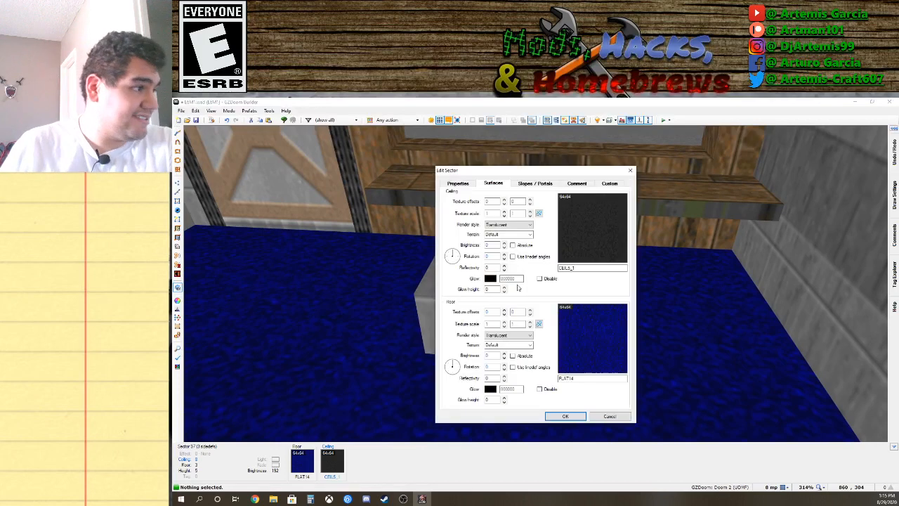
Set the ceiling flat of the seat's control sector to the red FLOOR1_6, and copy that flat from the seat top.
{"action": "left_click", "coordinate": [585, 231]}
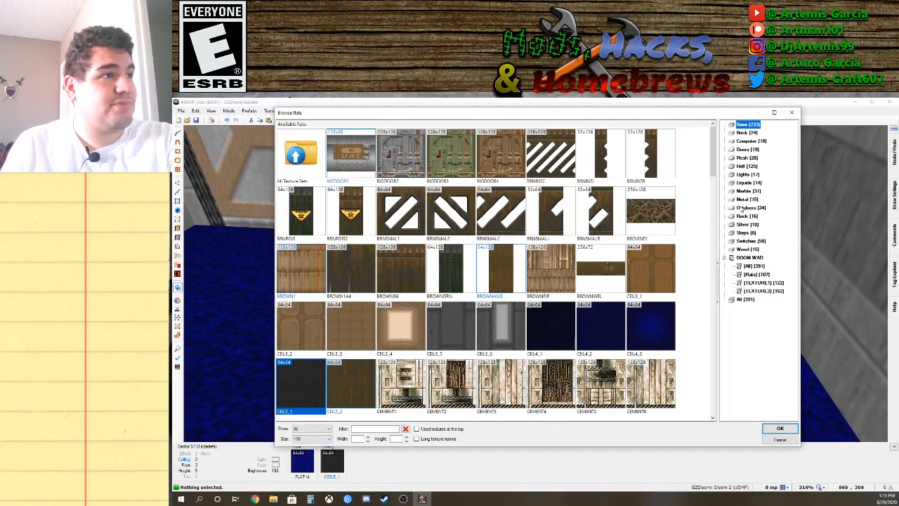
{"action": "left_click", "coordinate": [757, 274]}
{"action": "scroll", "coordinate": [498, 278], "scroll_direction": "down", "scroll_amount": 6}
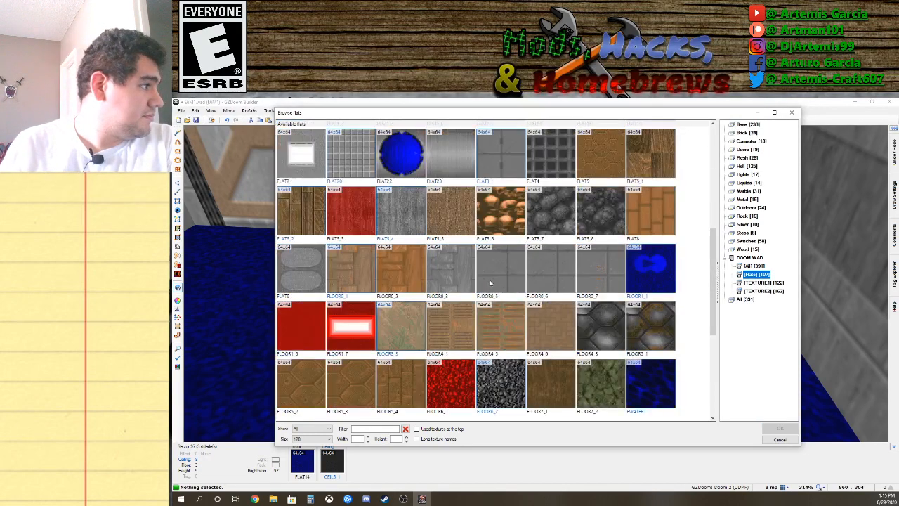
{"action": "scroll", "coordinate": [466, 285], "scroll_direction": "down", "scroll_amount": 1}
{"action": "double_click", "coordinate": [308, 272]}
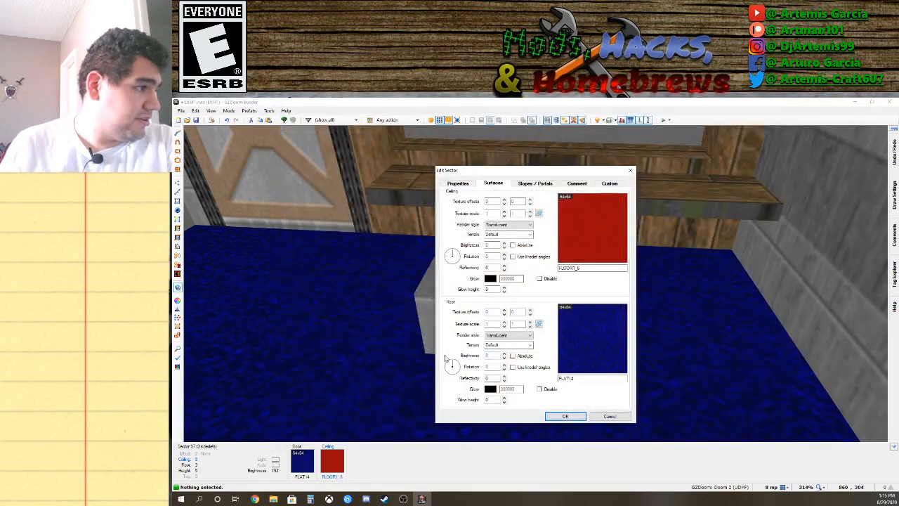
{"action": "left_click", "coordinate": [566, 417]}
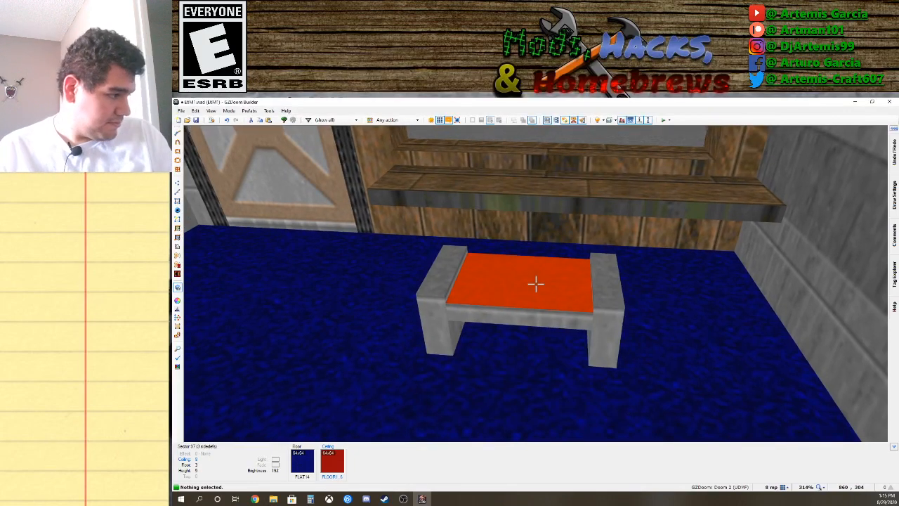
{"action": "key", "text": "ctrl+c"}
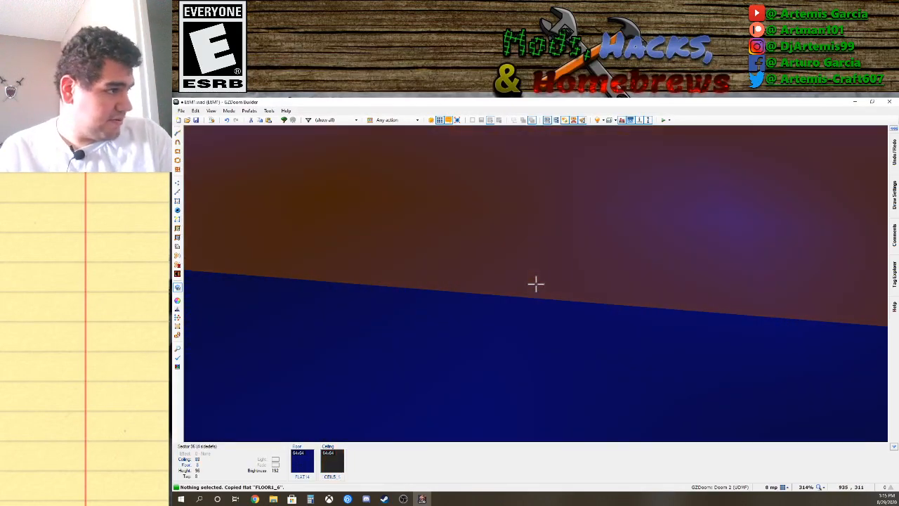
Paste the copied red FLOOR1_6 flat onto the underside of the chair seat.
{"action": "key", "text": "ctrl+v"}
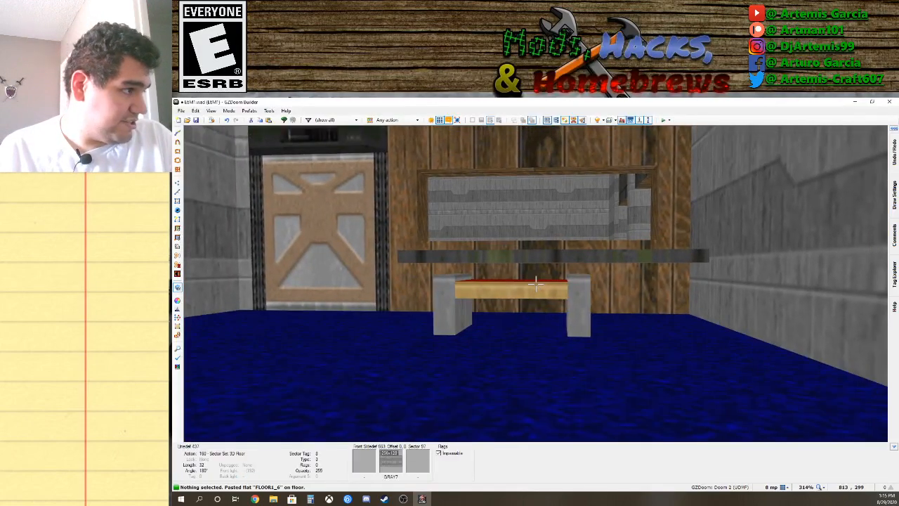
{"action": "right_click", "coordinate": [536, 283]}
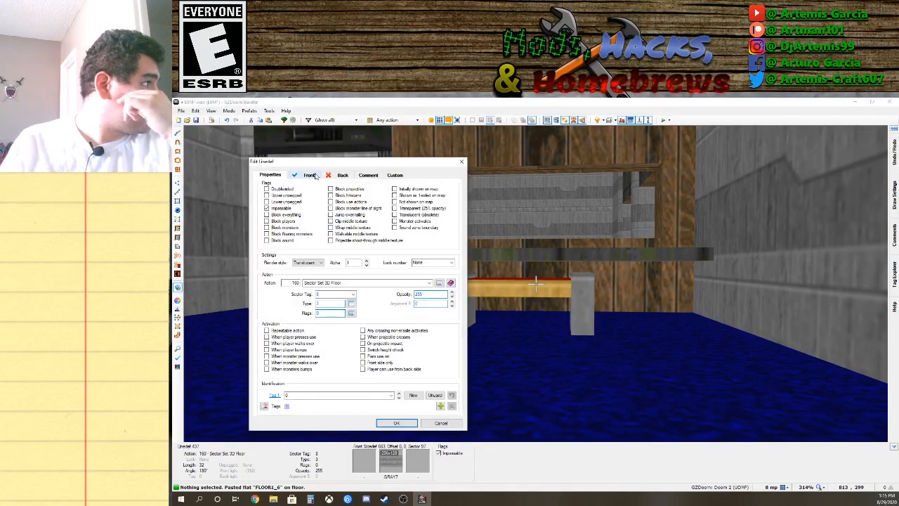
{"action": "left_click", "coordinate": [441, 423]}
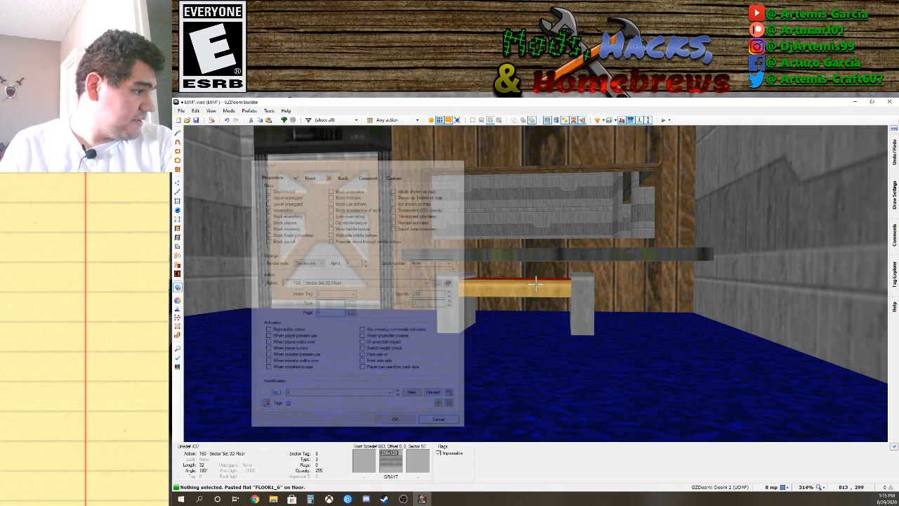
{"action": "key", "text": "w"}
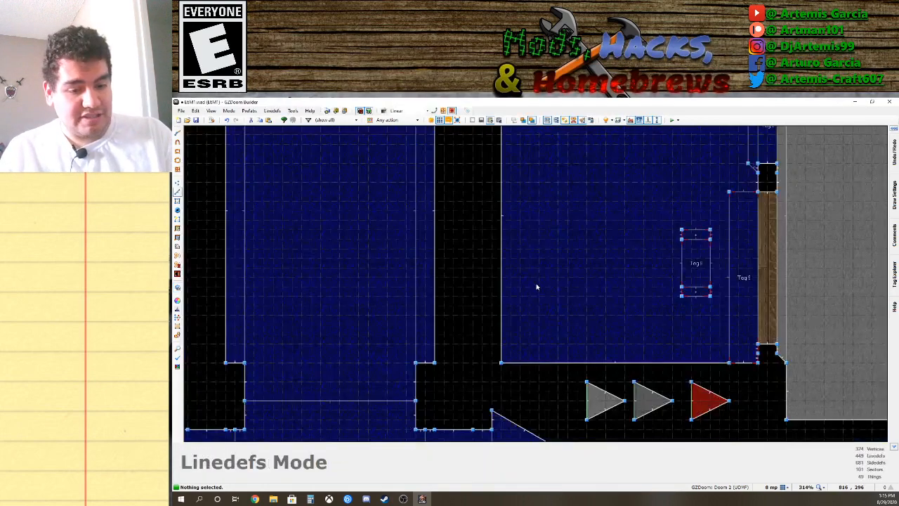
{"action": "key", "text": "w"}
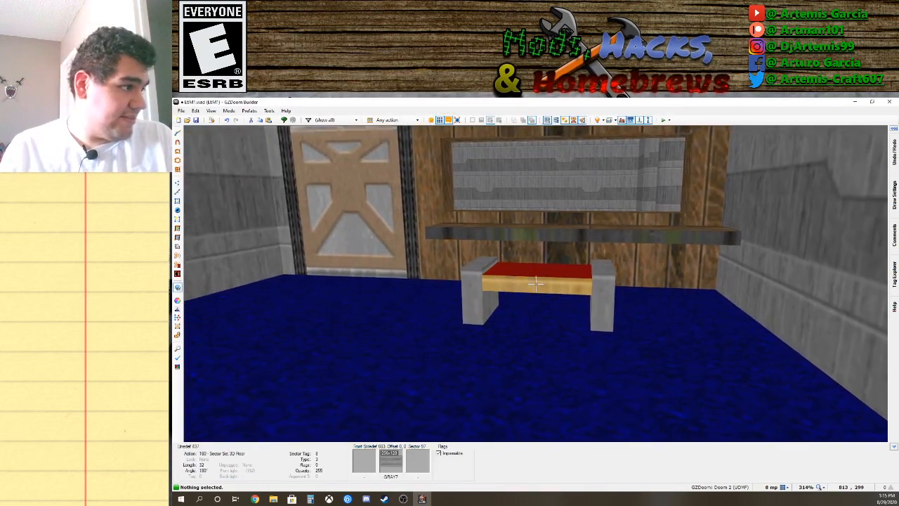
Set the front middle texture of the seat's 3D-floor control linedef to REDWALL1 so the seat edges are red.
{"action": "right_click", "coordinate": [536, 283]}
{"action": "left_click", "coordinate": [308, 175]}
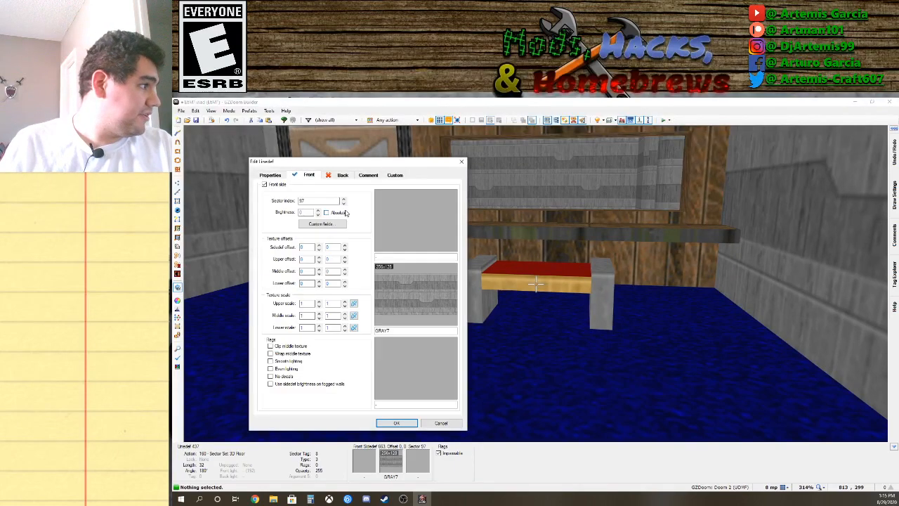
{"action": "left_click", "coordinate": [408, 285]}
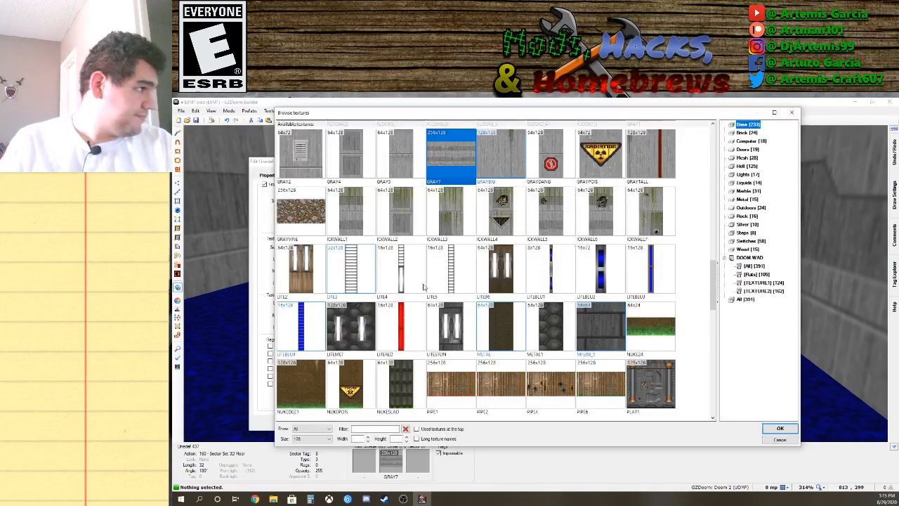
{"action": "left_click", "coordinate": [754, 273]}
{"action": "left_click", "coordinate": [768, 283]}
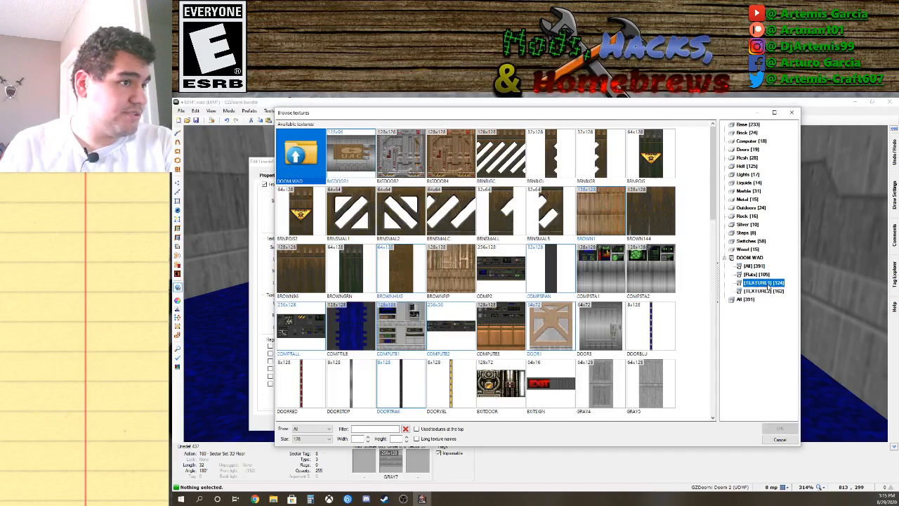
{"action": "scroll", "coordinate": [576, 285], "scroll_direction": "down", "scroll_amount": 10}
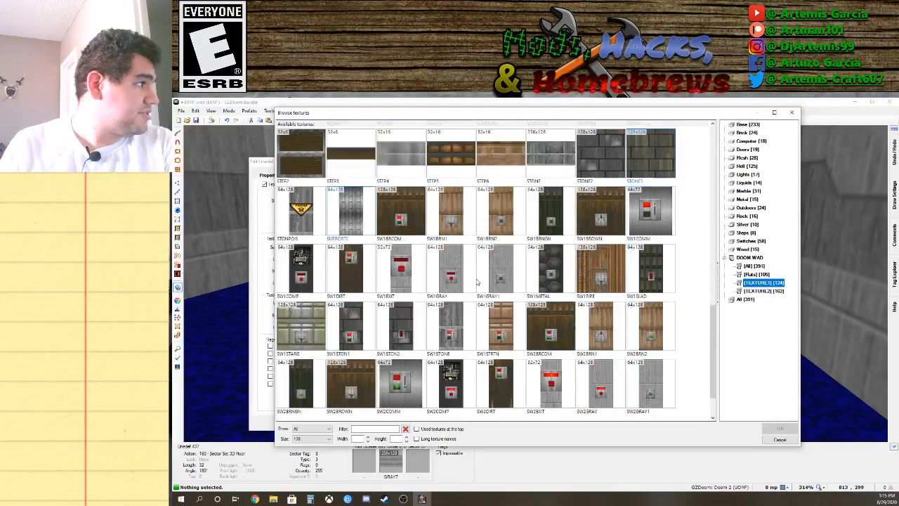
{"action": "scroll", "coordinate": [480, 278], "scroll_direction": "up", "scroll_amount": 3}
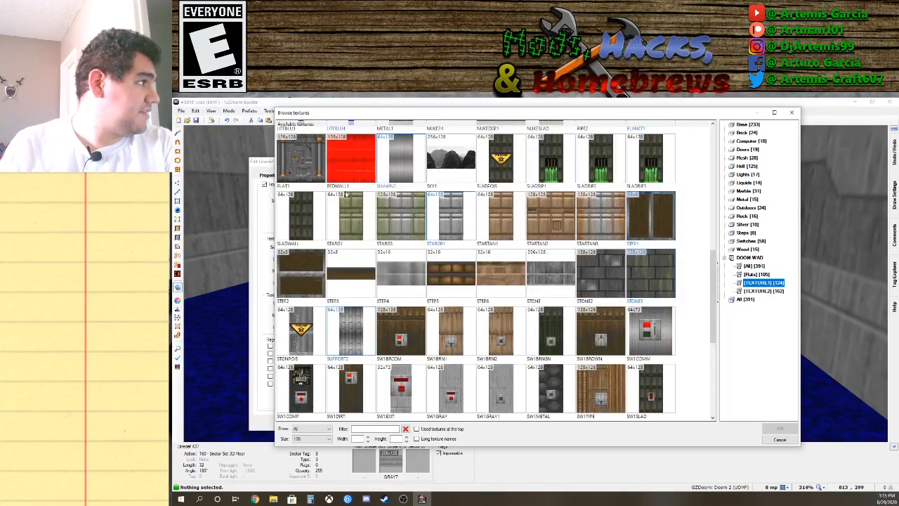
{"action": "double_click", "coordinate": [352, 181]}
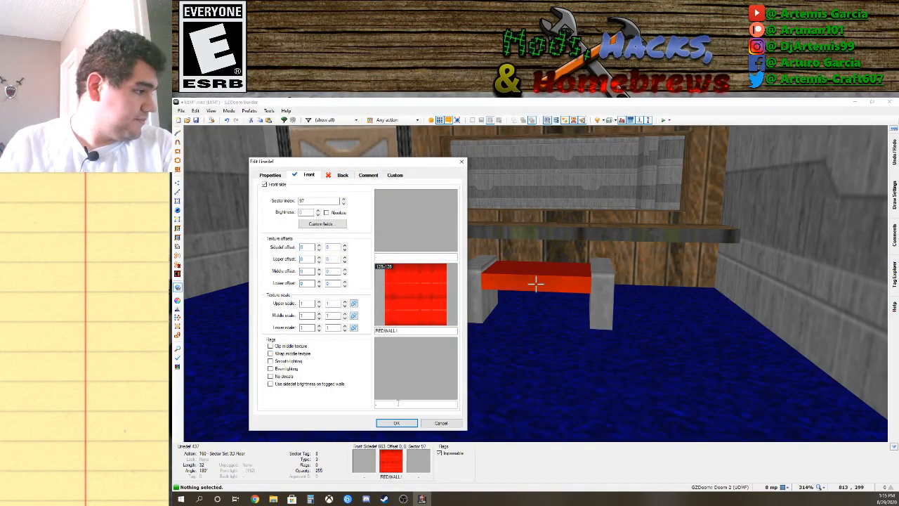
{"action": "left_click", "coordinate": [397, 423]}
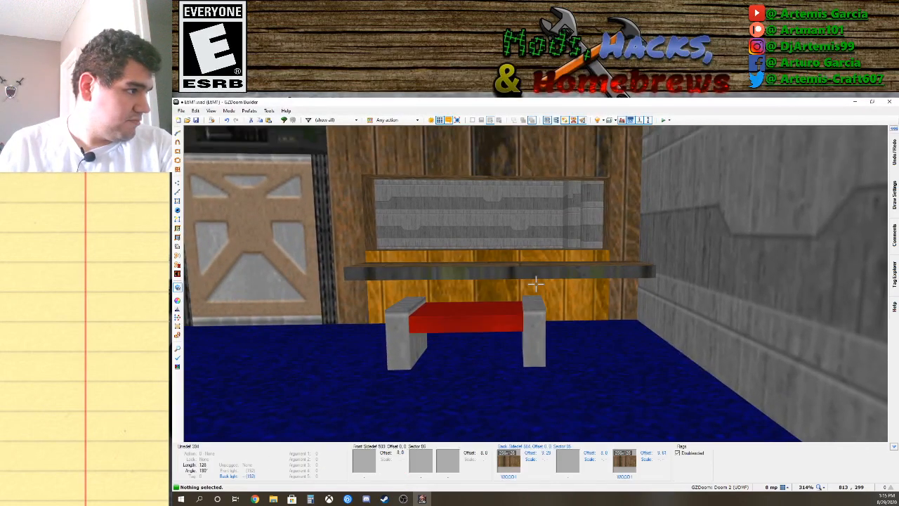
Copy the REDWALL1 texture from the seat edge and inspect the chair from the window side and from behind.
{"action": "key", "text": "s"}
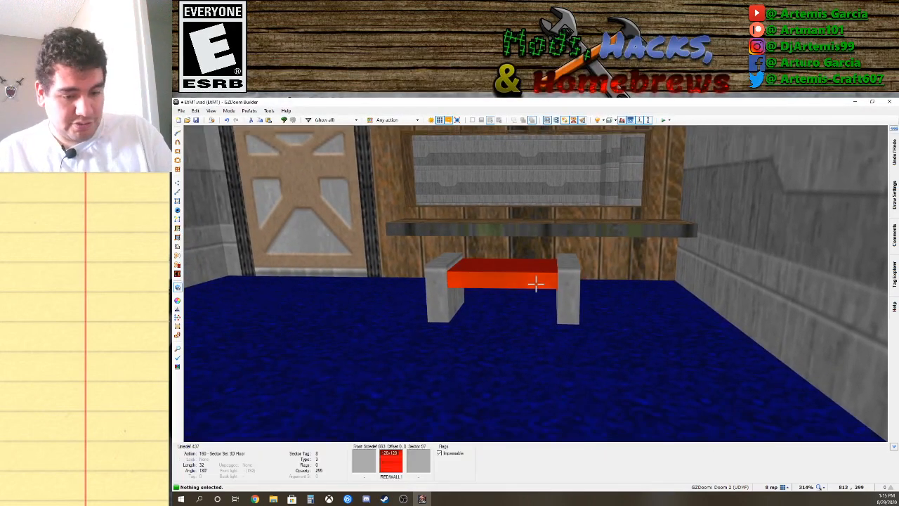
{"action": "key", "text": "d"}
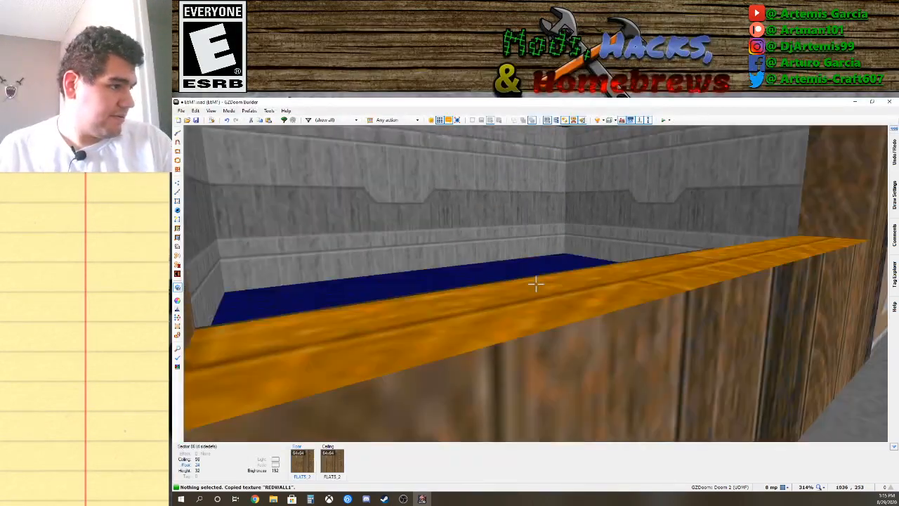
{"action": "key", "text": "w"}
{"action": "key", "text": "w"}
{"action": "key", "text": "w"}
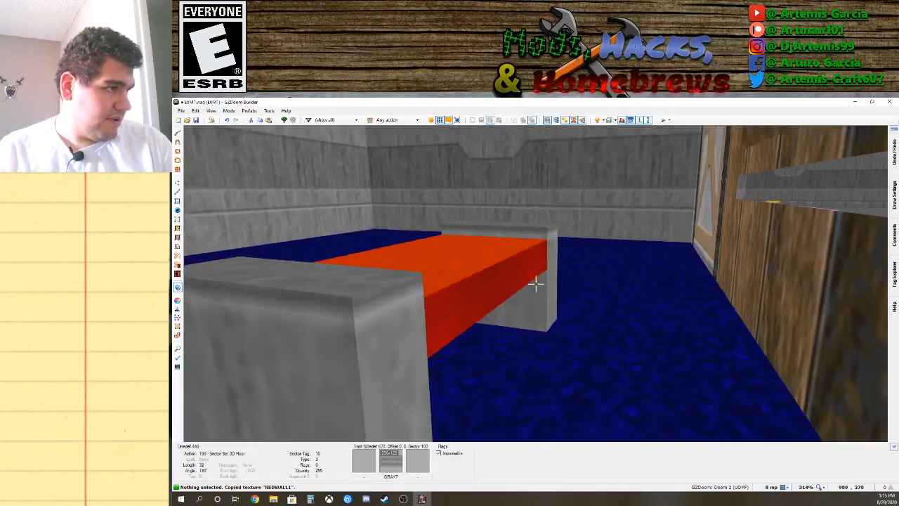
{"action": "key", "text": "w"}
{"action": "key", "text": "a"}
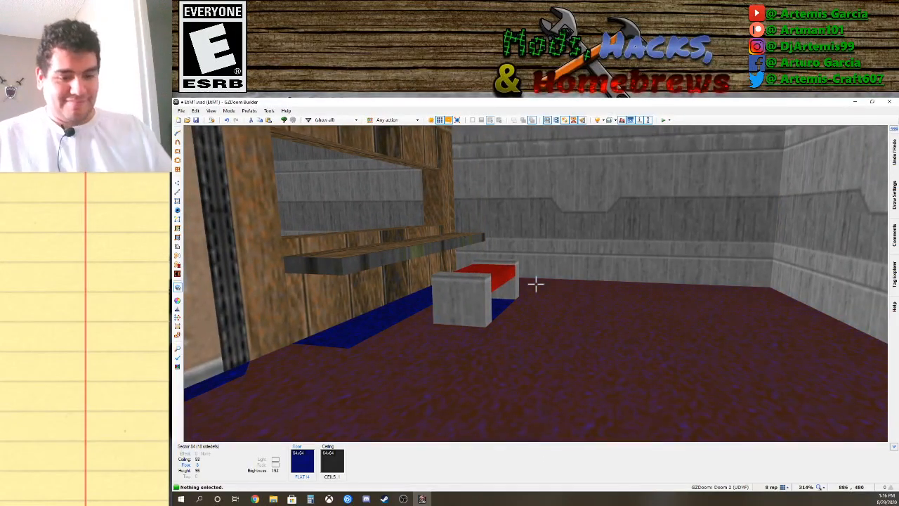
Set the ceiling flat of the window counter's control sector to CRATOP1 to give the counter a plain gray top.
{"action": "key", "text": "w"}
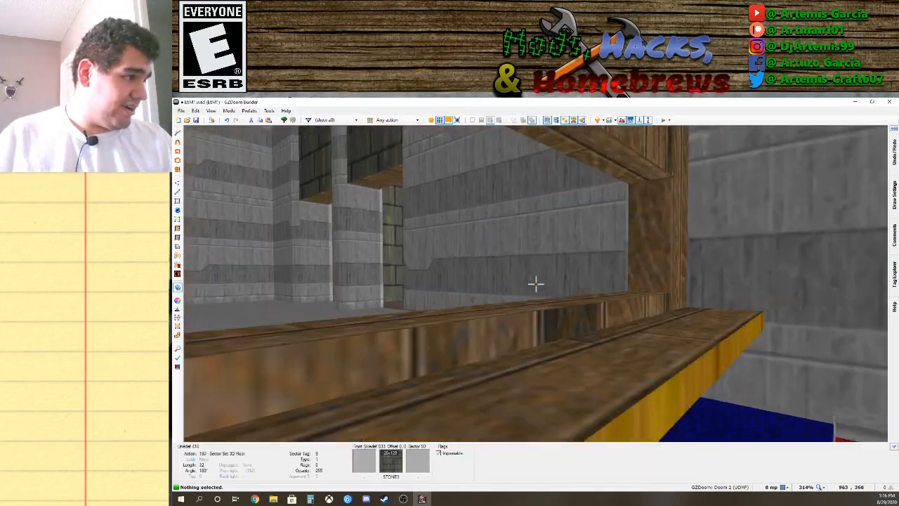
{"action": "key", "text": "s"}
{"action": "right_click", "coordinate": [536, 283]}
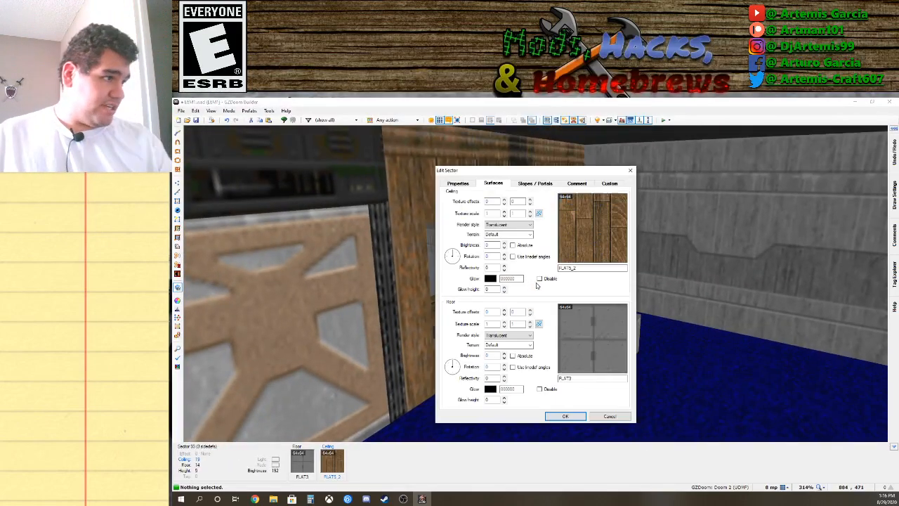
{"action": "left_click", "coordinate": [593, 232]}
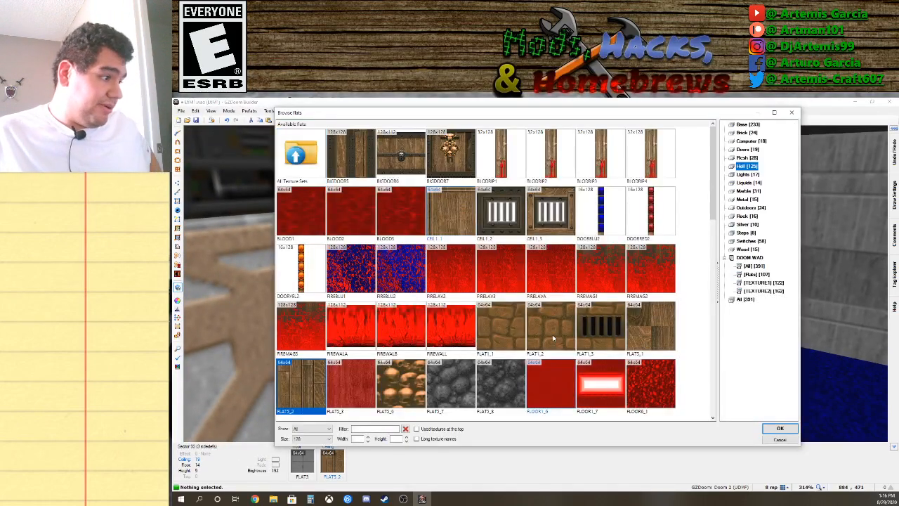
{"action": "scroll", "coordinate": [553, 339], "scroll_direction": "down", "scroll_amount": 4}
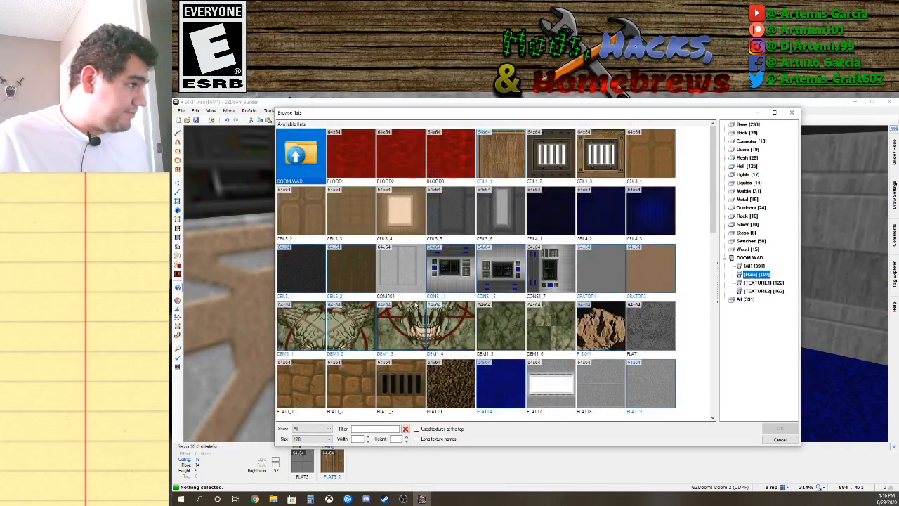
{"action": "double_click", "coordinate": [585, 287]}
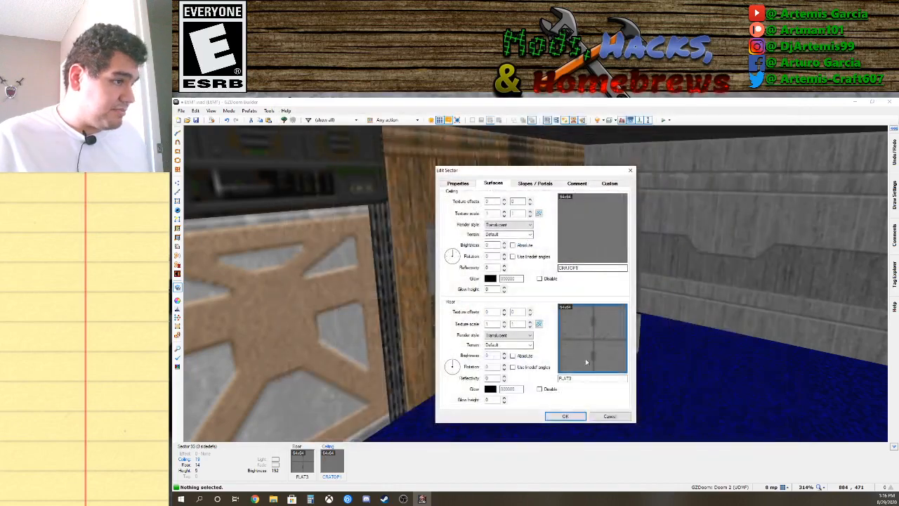
{"action": "left_click", "coordinate": [565, 416]}
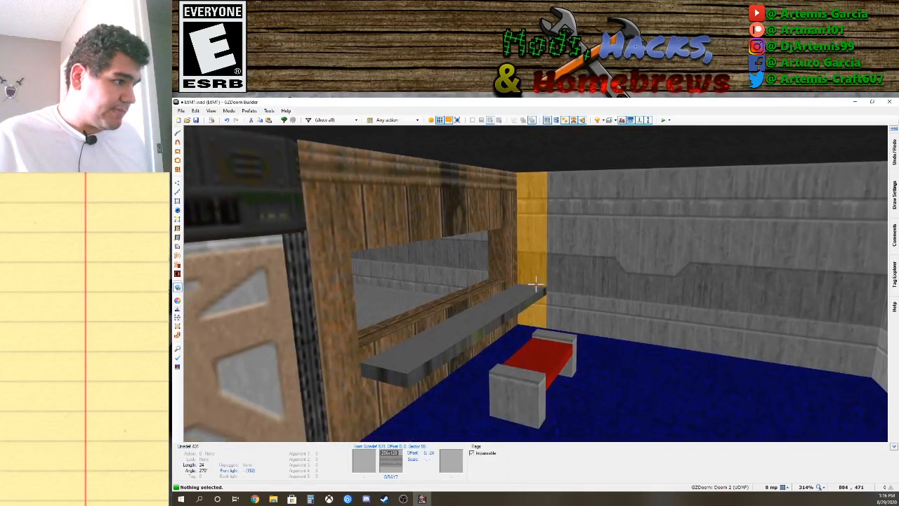
Set the front middle texture of the counter's control linedef to STONE for the counter edges.
{"action": "key", "text": "a"}
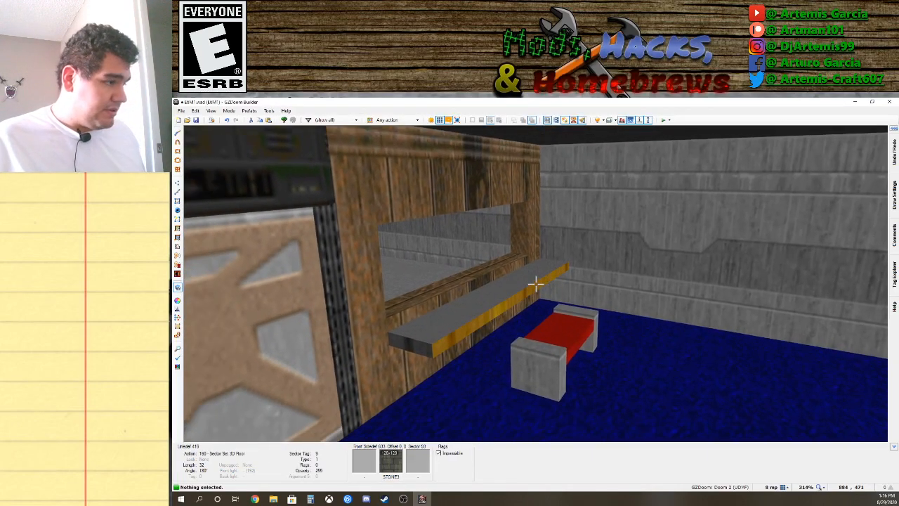
{"action": "right_click", "coordinate": [536, 283]}
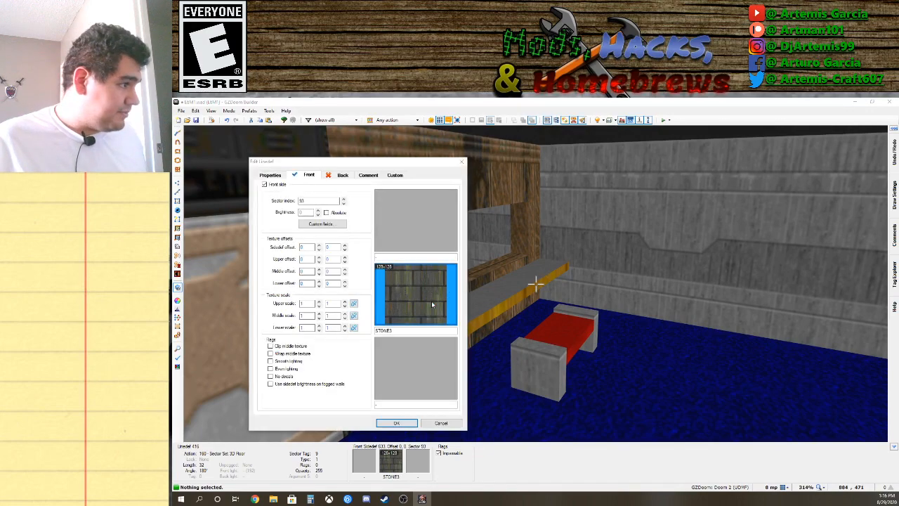
{"action": "left_click", "coordinate": [432, 300]}
{"action": "double_click", "coordinate": [452, 275]}
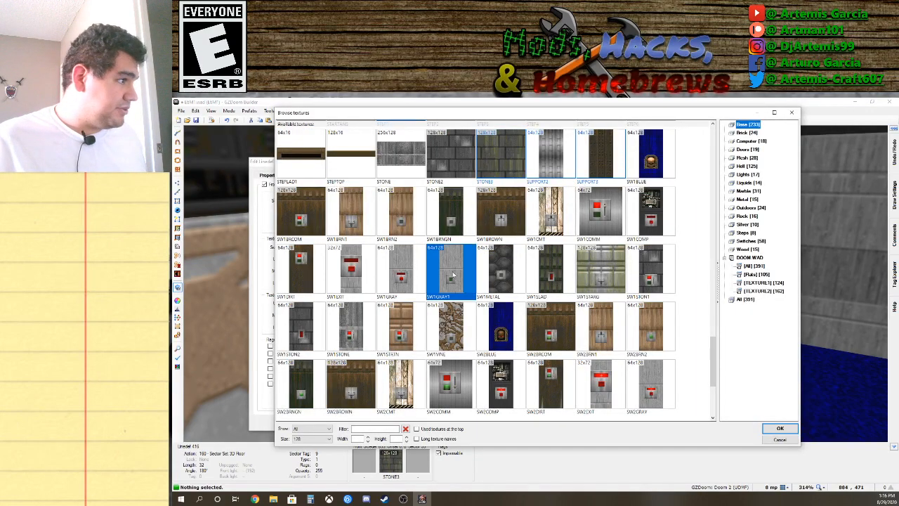
{"action": "left_click", "coordinate": [437, 281]}
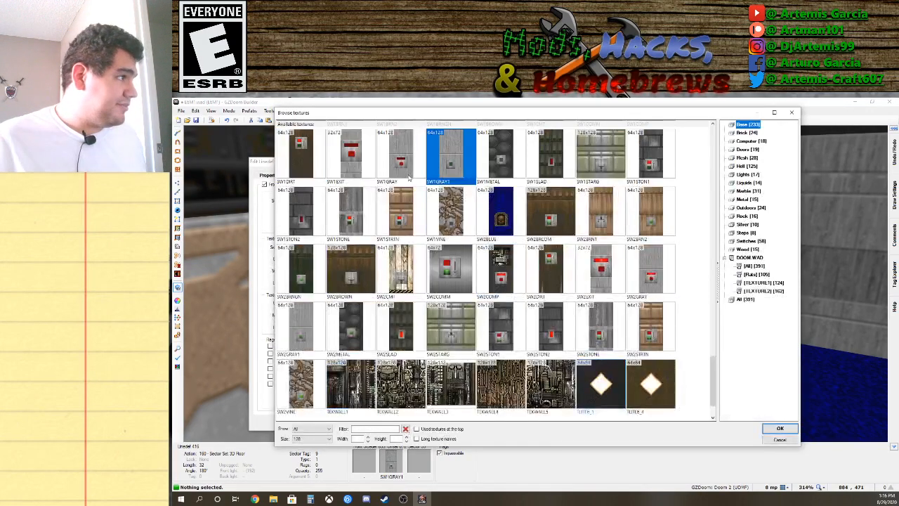
{"action": "scroll", "coordinate": [432, 239], "scroll_direction": "up", "scroll_amount": 2}
{"action": "double_click", "coordinate": [400, 157]}
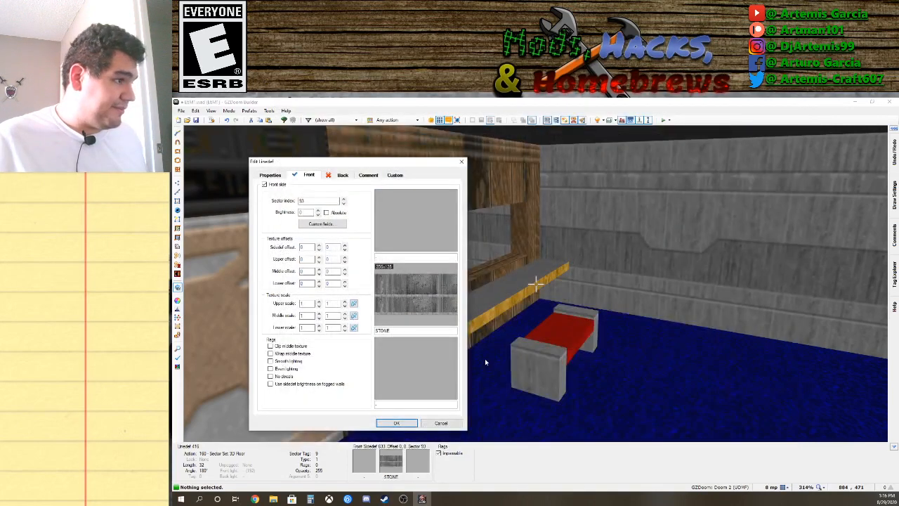
{"action": "left_click", "coordinate": [406, 422]}
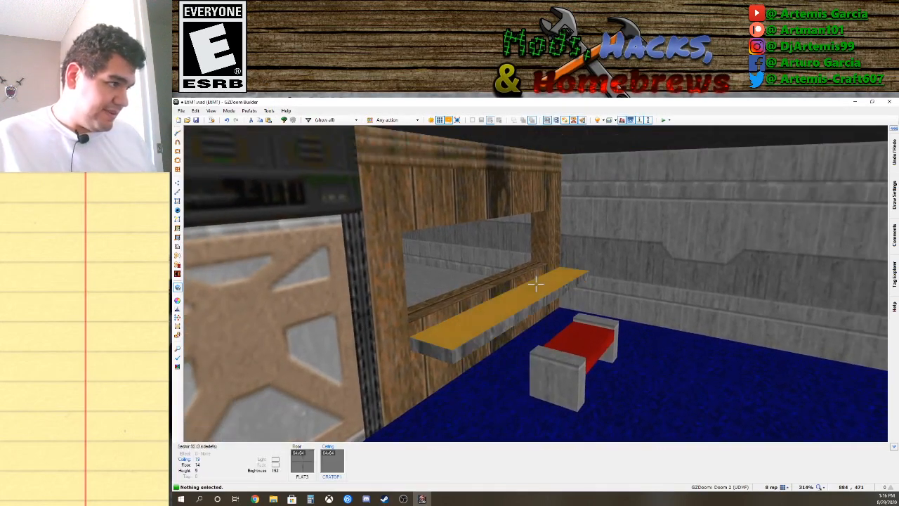
Adjust the brightness of the window counter's control sector to 176.
{"action": "key", "text": "d"}
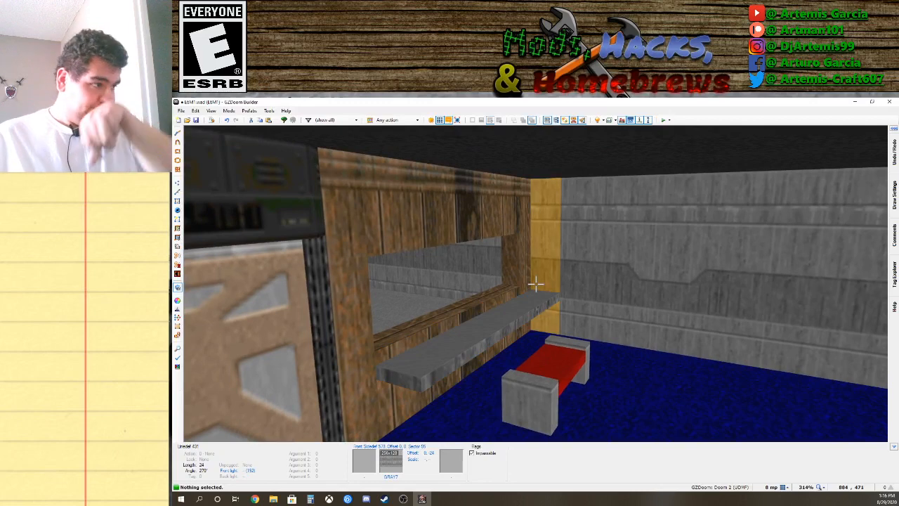
{"action": "key", "text": "f"}
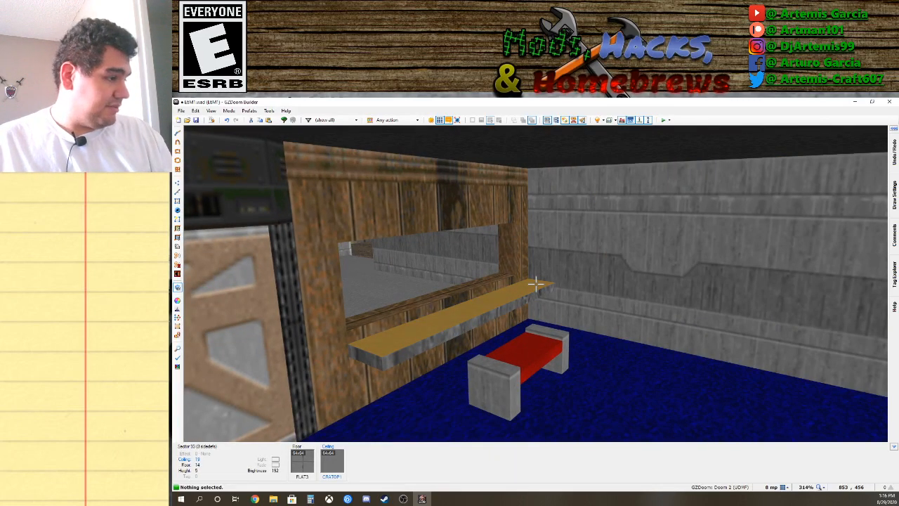
{"action": "scroll", "coordinate": [536, 283], "scroll_direction": "up", "scroll_amount": 2, "text": "shift"}
{"action": "scroll", "coordinate": [536, 284], "scroll_direction": "down", "scroll_amount": 2, "text": "shift"}
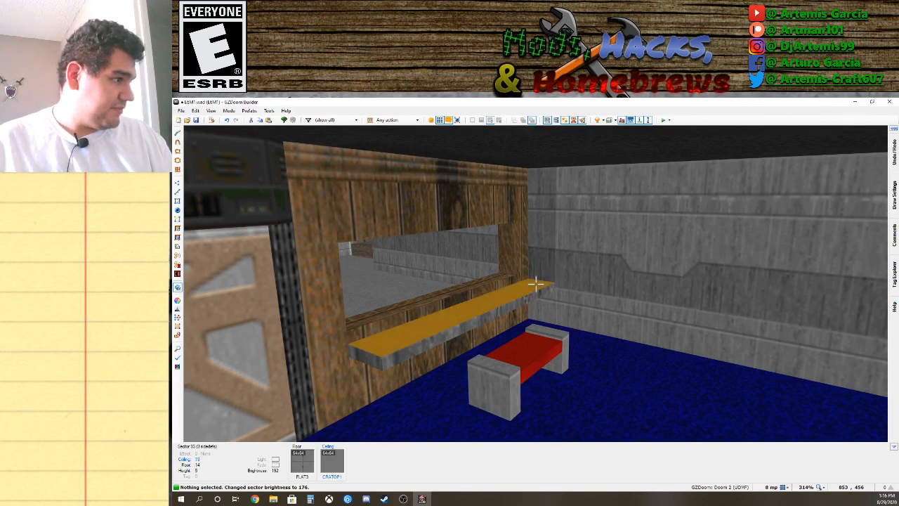
Try raising the office room sector's brightness to 256, and bring it back down to 192.
{"action": "scroll", "coordinate": [536, 283], "scroll_direction": "up", "scroll_amount": 9, "text": "ctrl"}
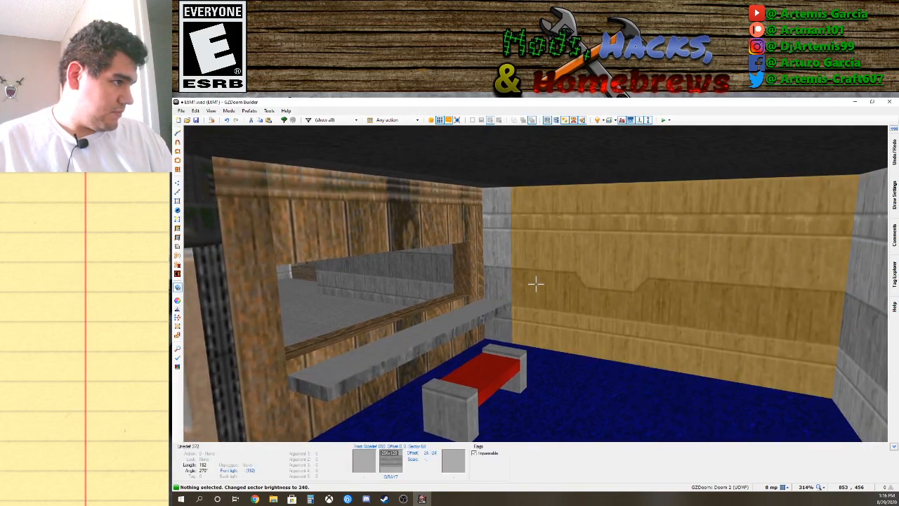
{"action": "scroll", "coordinate": [536, 284], "scroll_direction": "up", "scroll_amount": 2, "text": "ctrl"}
{"action": "scroll", "coordinate": [536, 284], "scroll_direction": "up", "scroll_amount": 4, "text": "shift"}
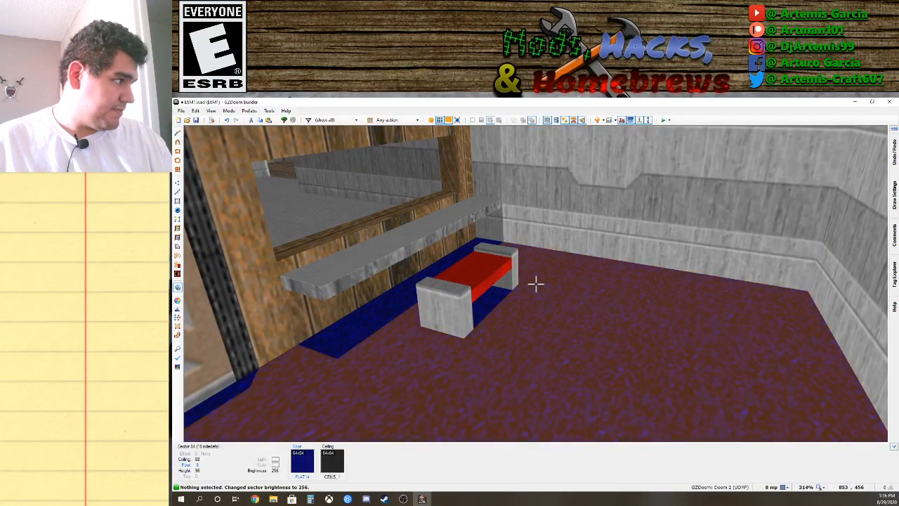
{"action": "scroll", "coordinate": [536, 283], "scroll_direction": "down", "scroll_amount": 2, "text": "shift"}
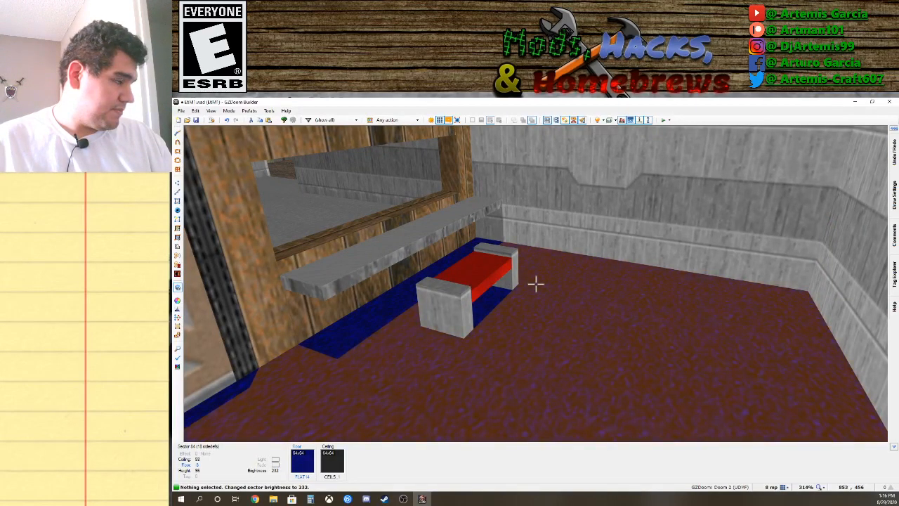
{"action": "scroll", "coordinate": [536, 284], "scroll_direction": "down", "scroll_amount": 3, "text": "shift"}
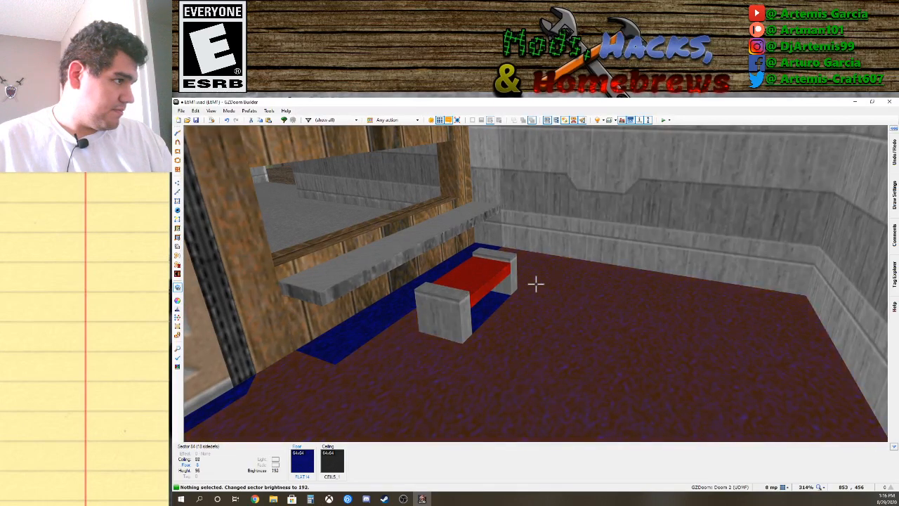
Adjust the brightness around the office, setting the office room to 176 and the gray hall outside its window to 216.
{"action": "mouse_move", "coordinate": [536, 284]}
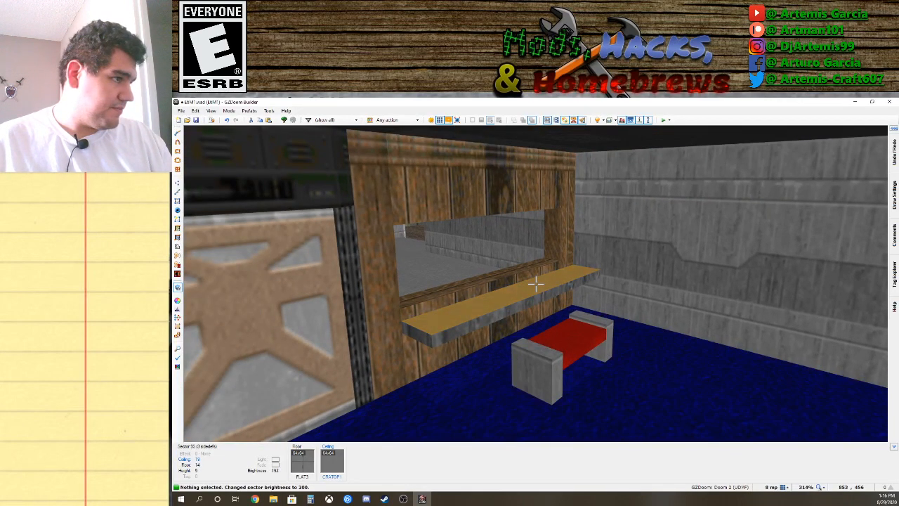
{"action": "key", "text": "a"}
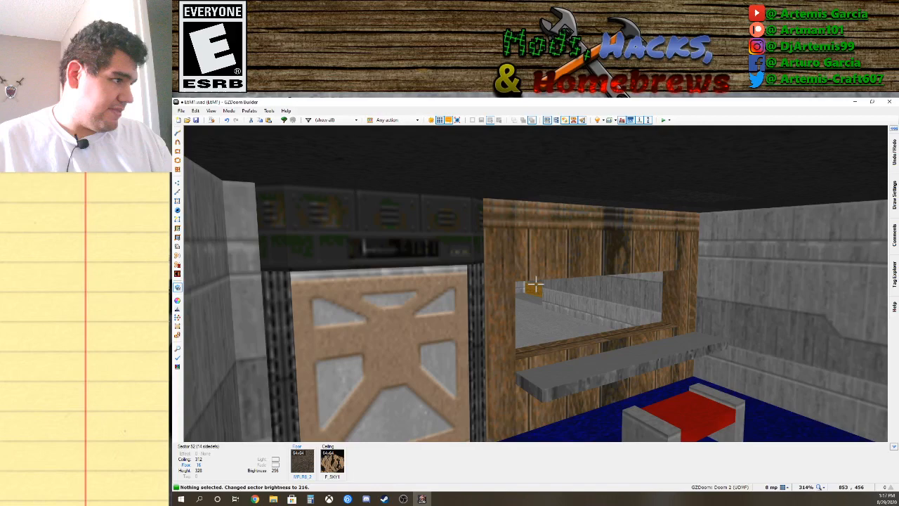
{"action": "key", "text": "w"}
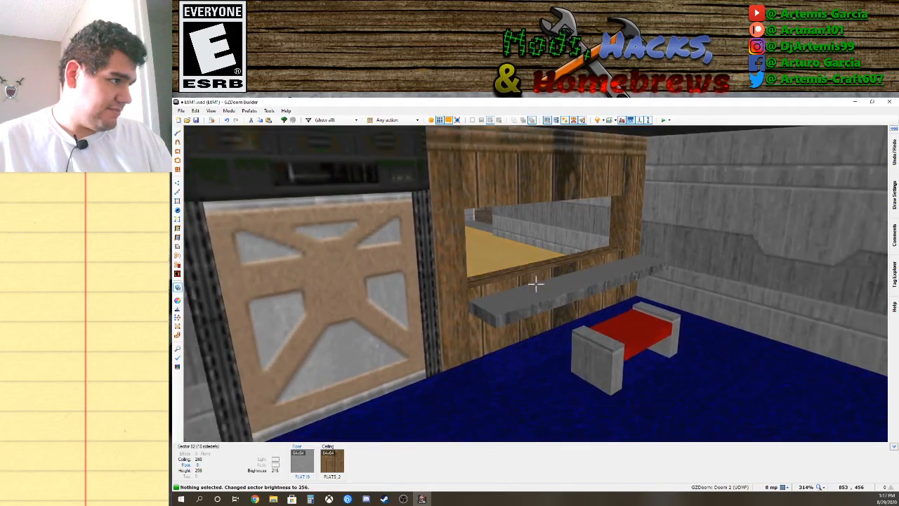
{"action": "key", "text": "s"}
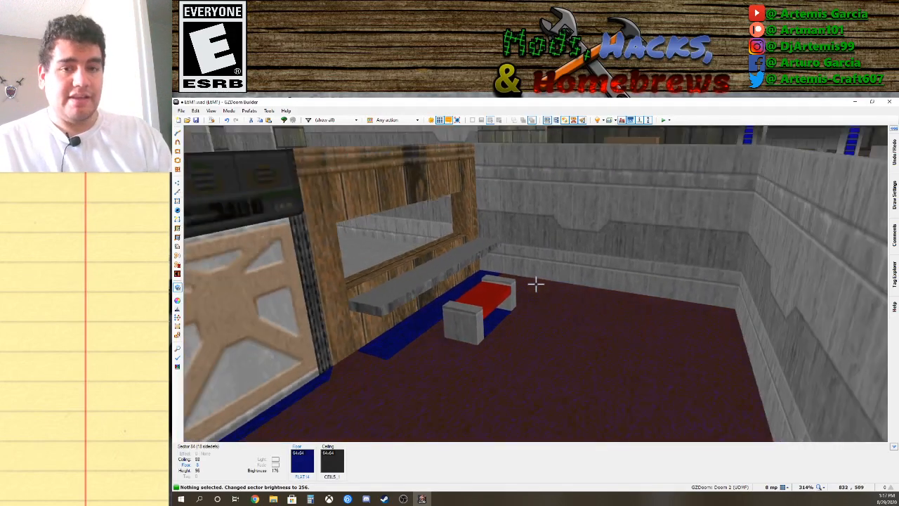
Lower the wooden ceilings of the gray hall and its adjoining doorway together to a height of 176.
{"action": "key", "text": "e"}
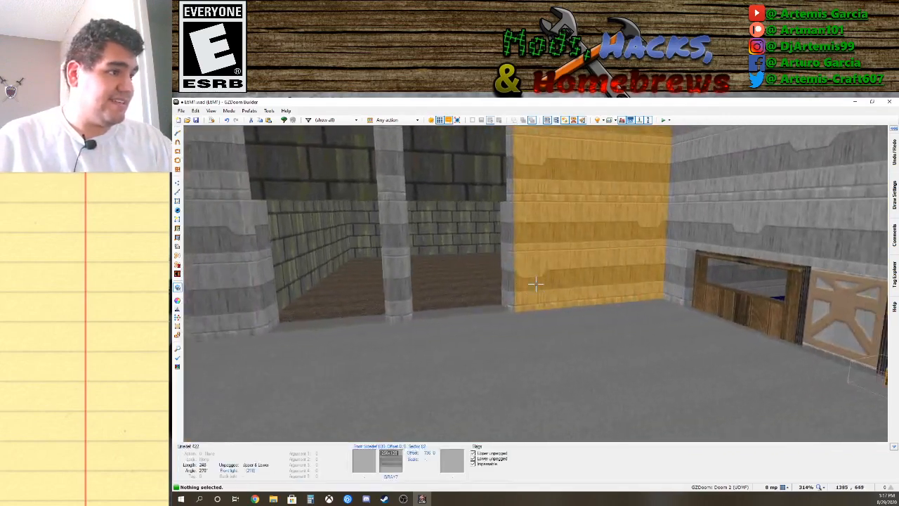
{"action": "key", "text": "d"}
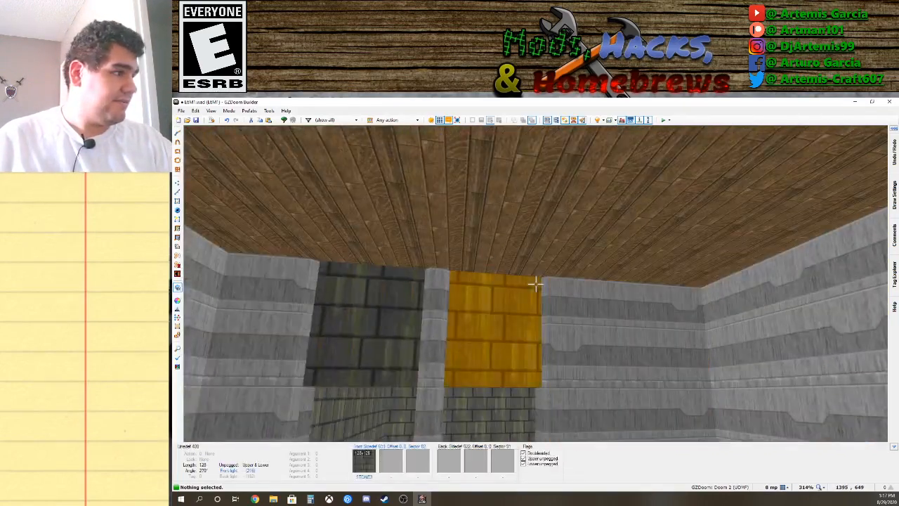
{"action": "key", "text": "e"}
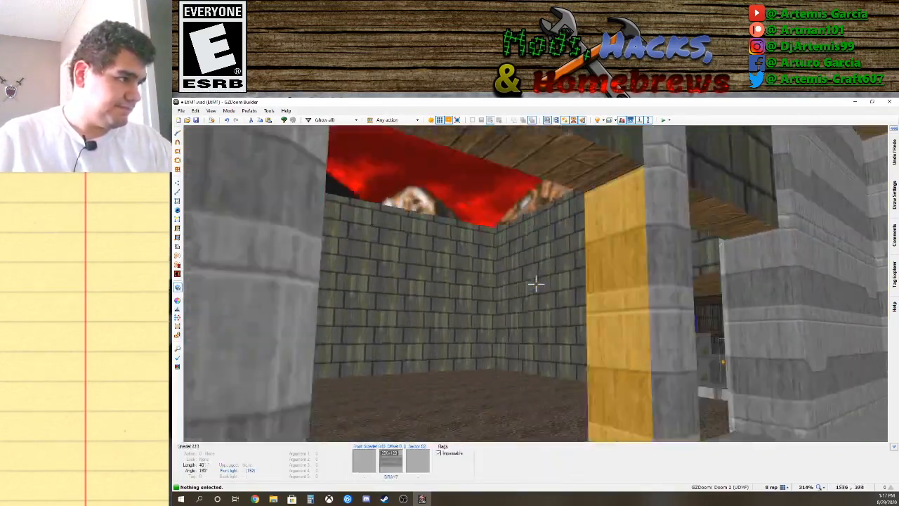
{"action": "key", "text": "d"}
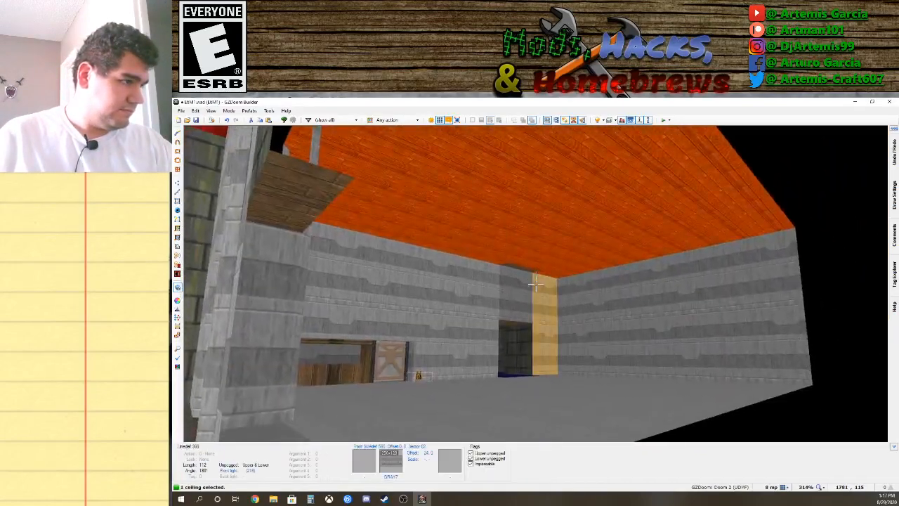
{"action": "left_click", "coordinate": [536, 284]}
{"action": "key", "text": "f"}
{"action": "key", "text": "f"}
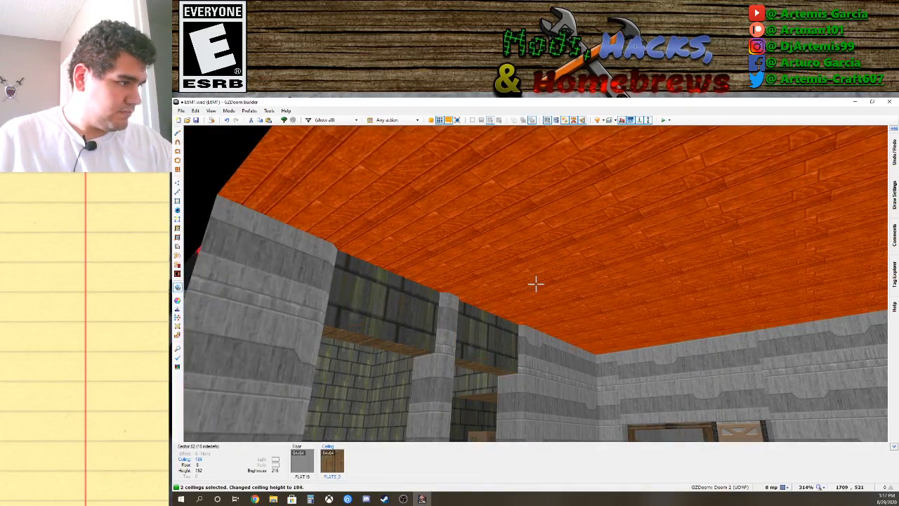
{"action": "scroll", "coordinate": [536, 284], "scroll_direction": "down", "scroll_amount": 1}
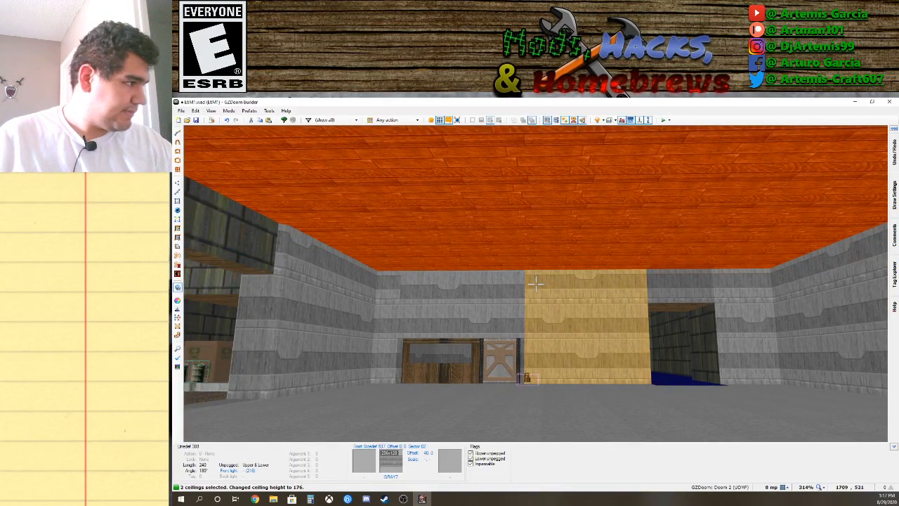
{"action": "left_click", "coordinate": [536, 284]}
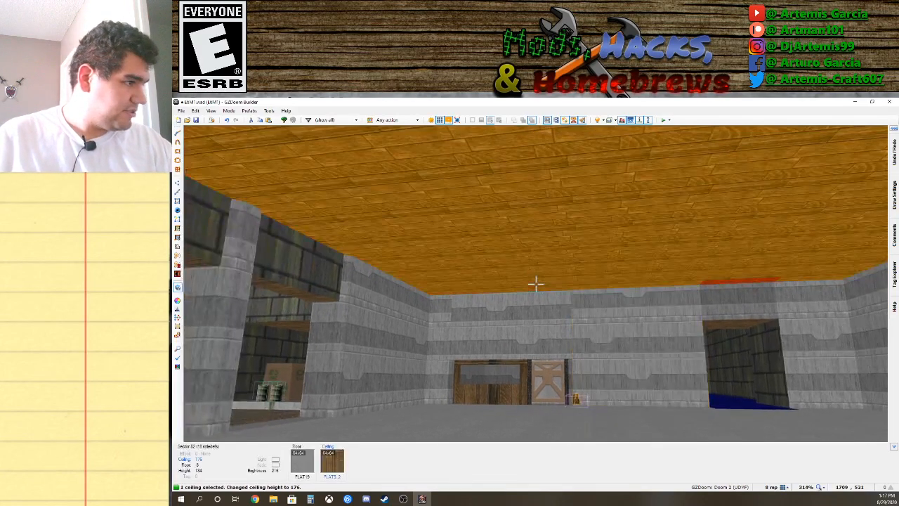
Set the vertical texture offset to 72 on the wall above the office window and the two stone walls above the hall openings.
{"action": "left_click", "coordinate": [536, 283]}
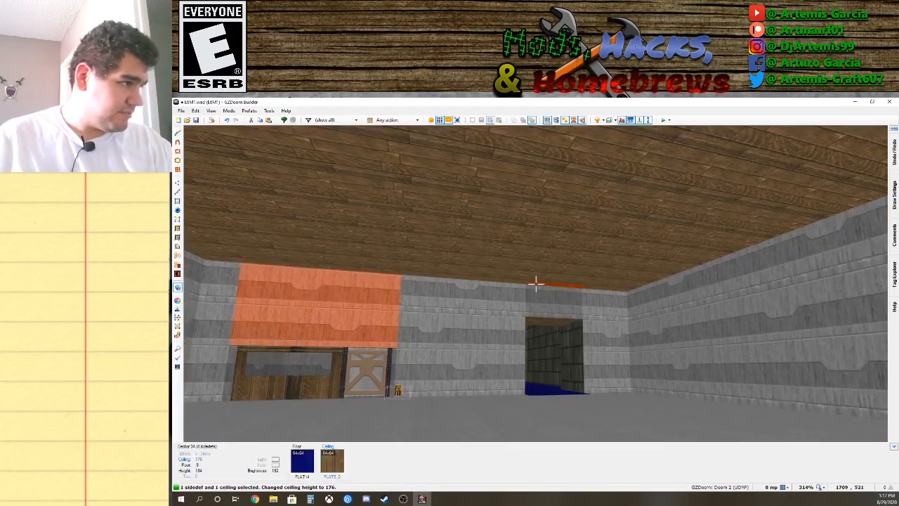
{"action": "left_click", "coordinate": [536, 283]}
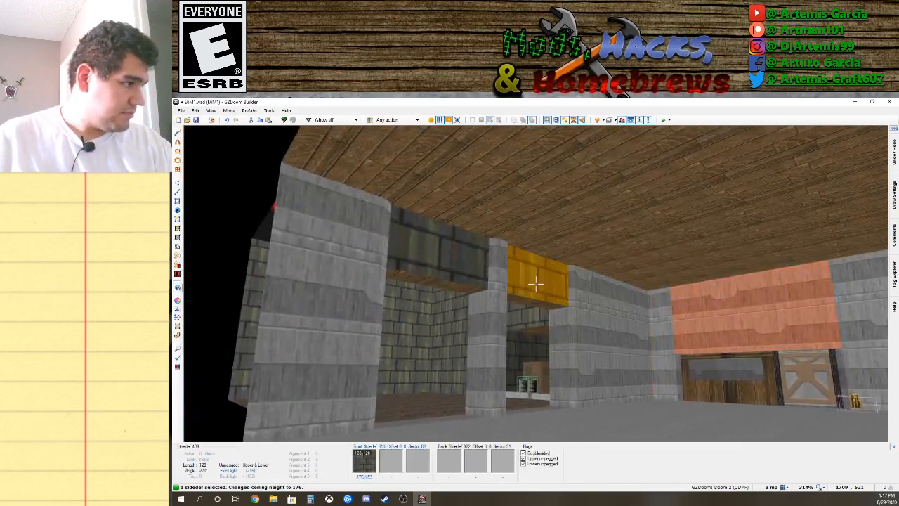
{"action": "left_click", "coordinate": [536, 284]}
{"action": "left_click", "coordinate": [535, 283]}
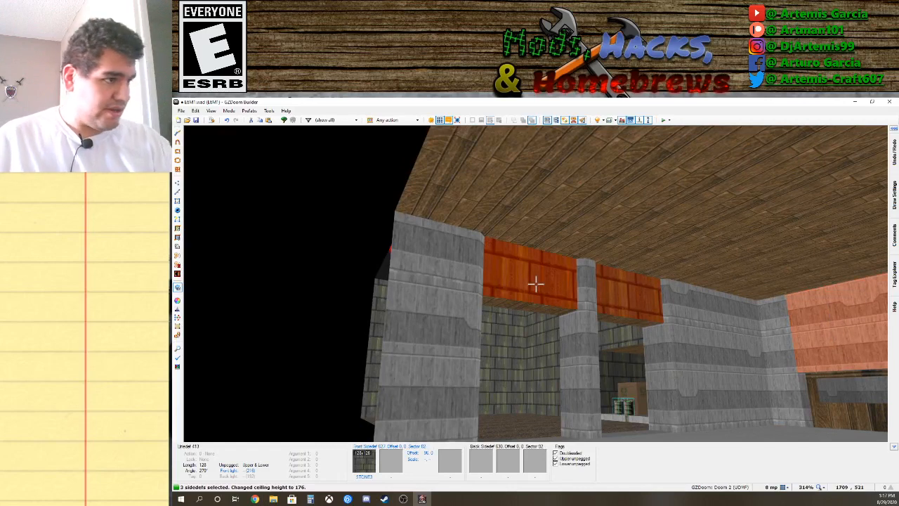
{"action": "key", "text": "Up"}
{"action": "key", "text": "Up"}
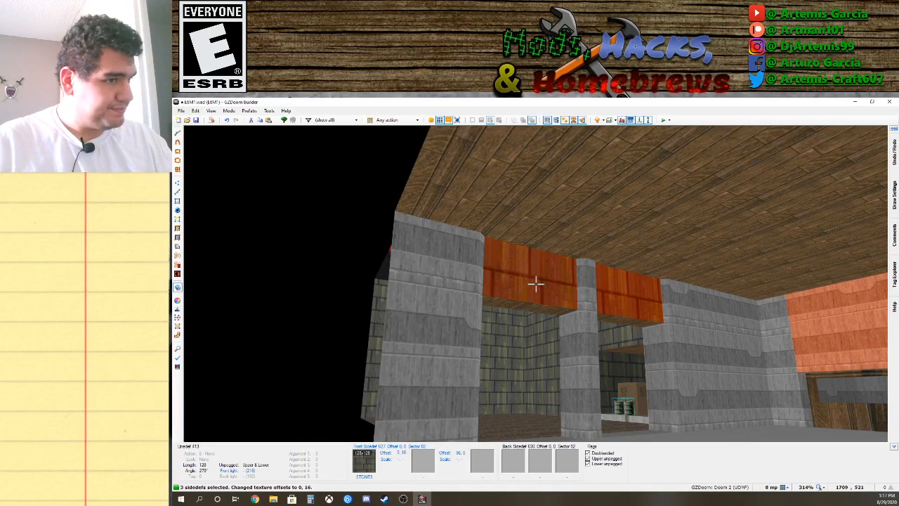
{"action": "key", "text": "Up"}
{"action": "key", "text": "Up"}
{"action": "key", "text": "Up"}
{"action": "key", "text": "Up"}
{"action": "key", "text": "Up"}
{"action": "key", "text": "Up"}
{"action": "key", "text": "Up"}
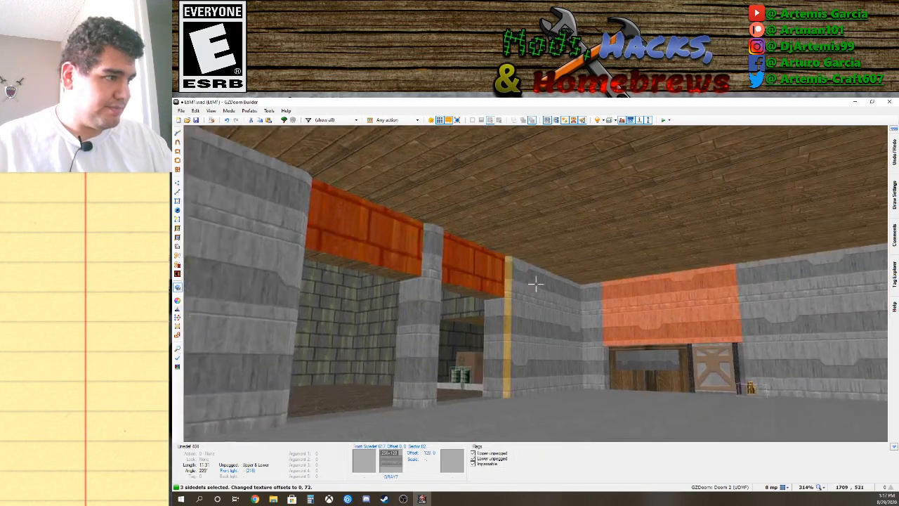
Fine-tune the texture offsets of the two stone walls above the hall openings to -5, 86.
{"action": "left_click", "coordinate": [535, 284]}
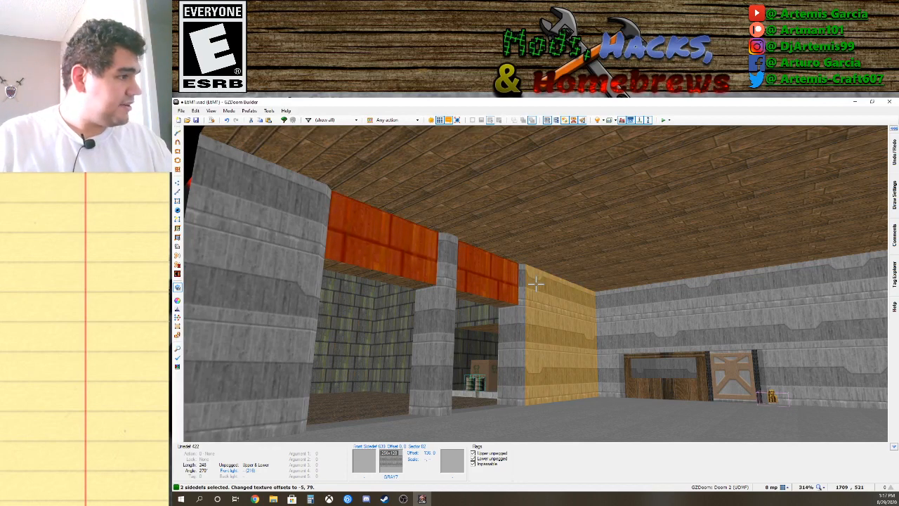
{"action": "key", "text": "Down"}
{"action": "key", "text": "Down"}
{"action": "key", "text": "Down"}
{"action": "key", "text": "Down"}
{"action": "key", "text": "Down"}
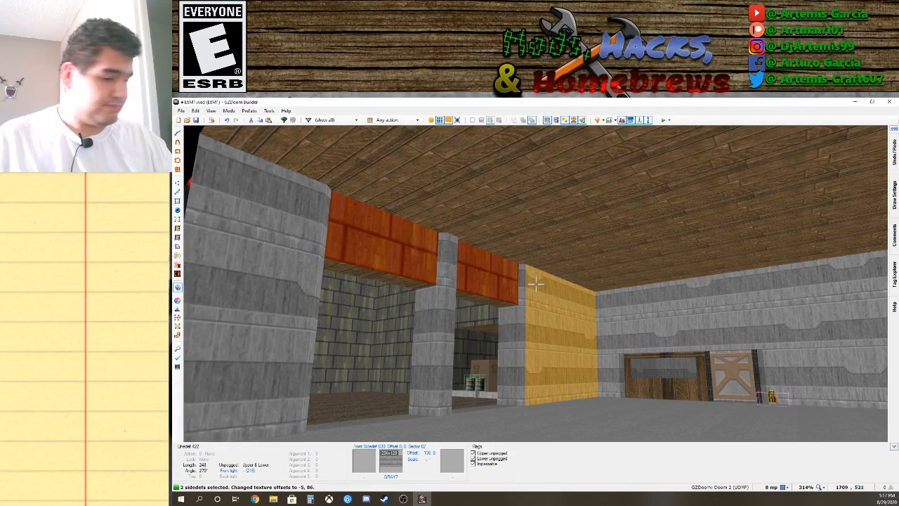
{"action": "key", "text": "q"}
{"action": "key", "text": "q"}
Examine the office interior and its floor space from above, around the chair and window counter.
{"action": "key", "text": "w"}
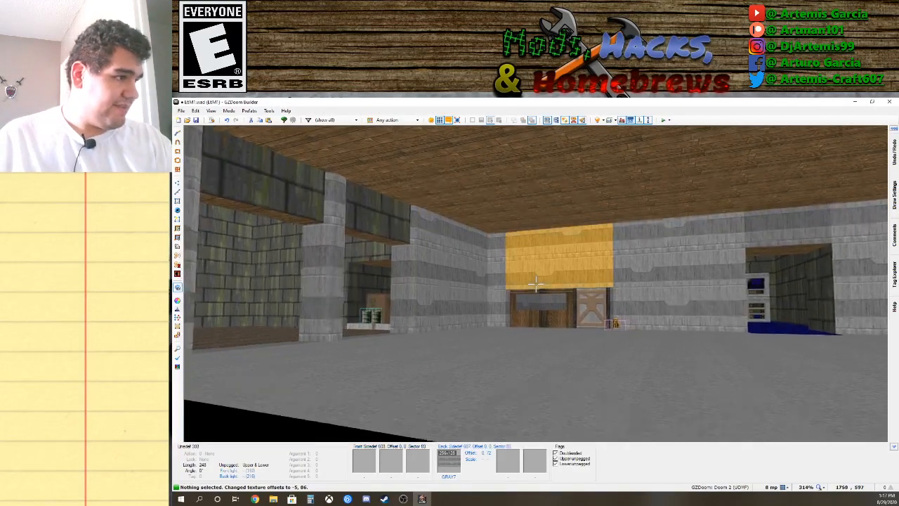
{"action": "key", "text": "e"}
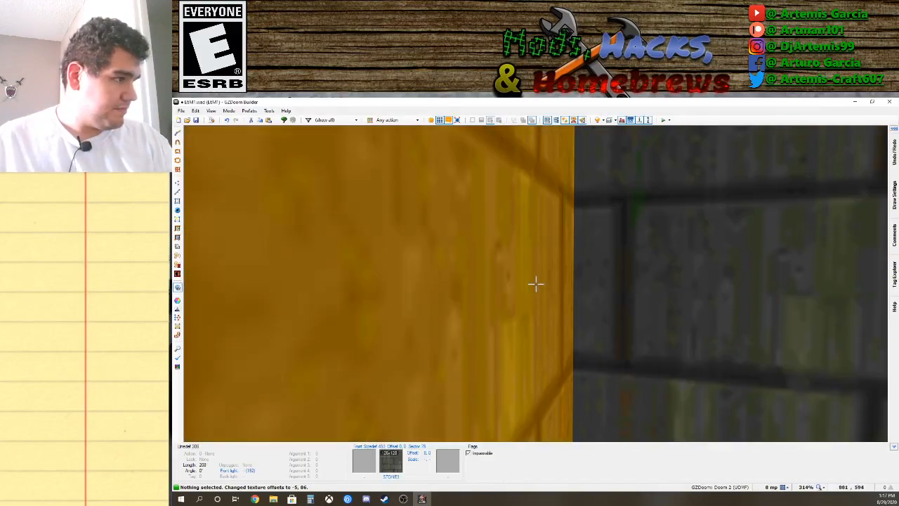
{"action": "key", "text": "e"}
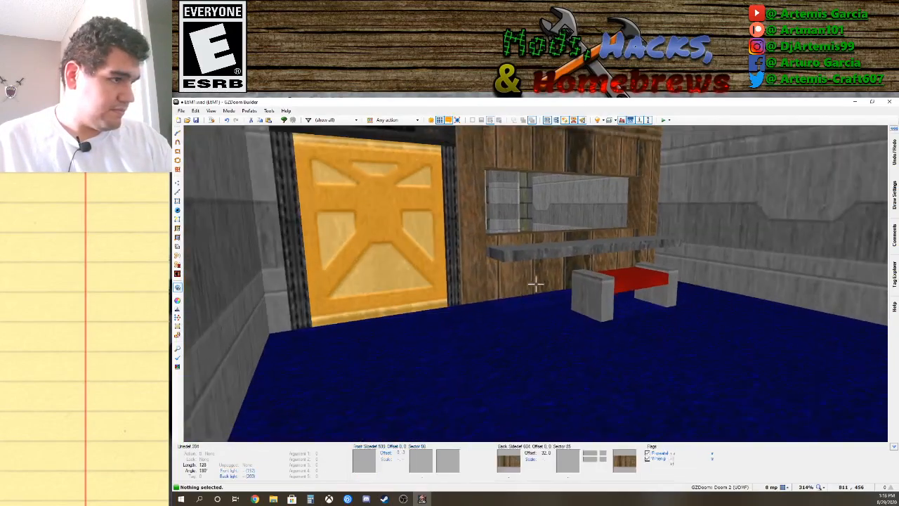
{"action": "key", "text": "d"}
{"action": "key", "text": "f"}
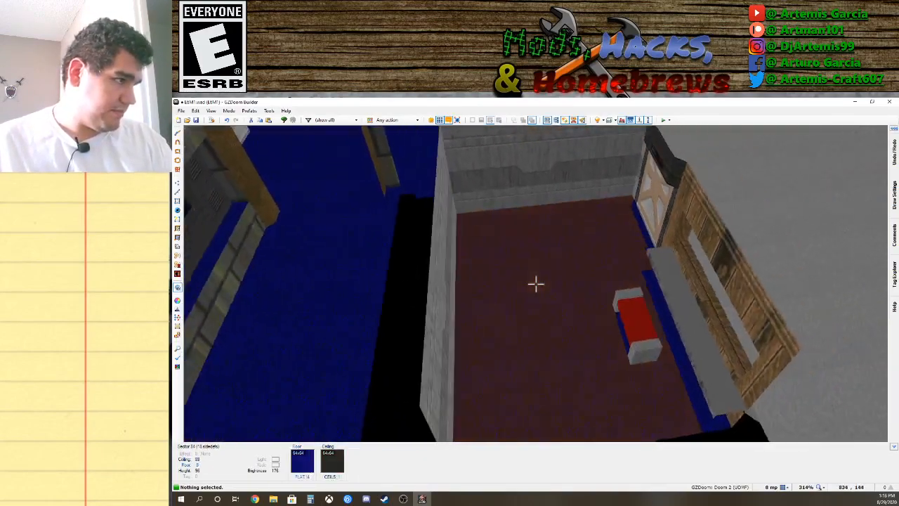
{"action": "key", "text": "s"}
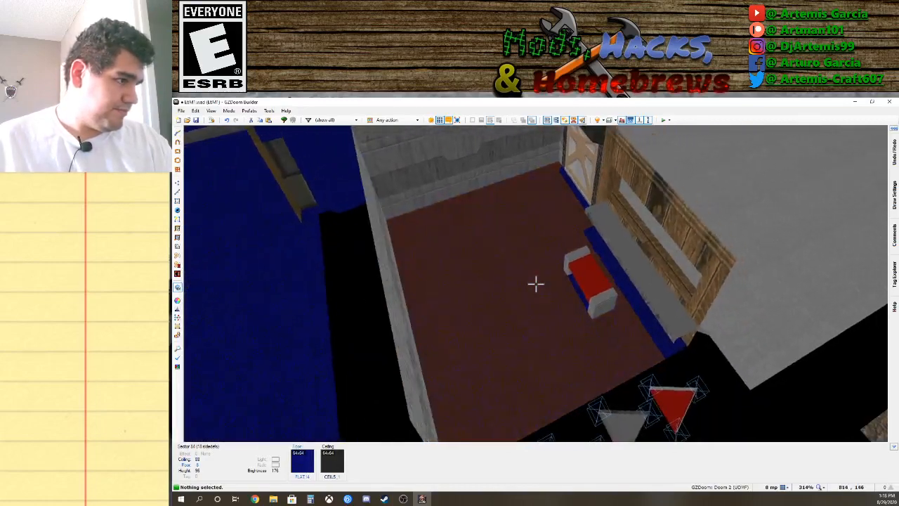
{"action": "key", "text": "f"}
{"action": "key", "text": "s"}
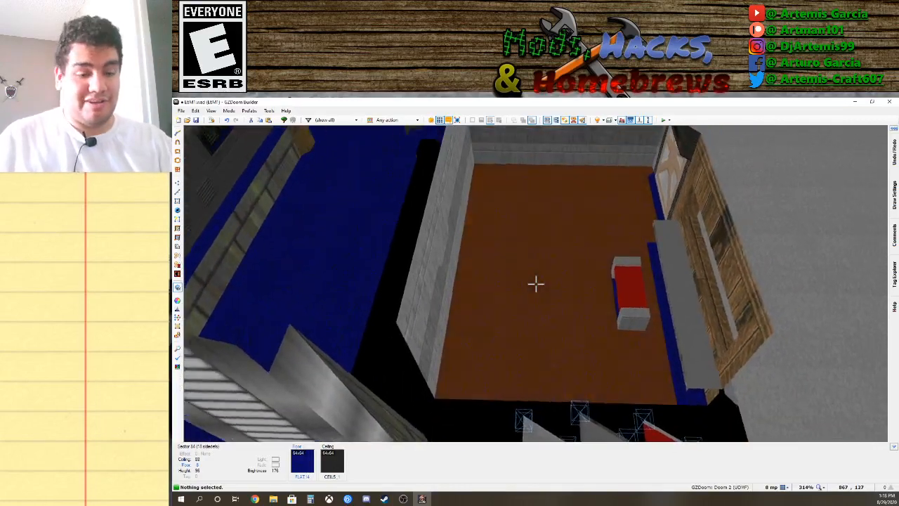
Draw a sector 40 units wide and 160 long in the office corner against the wall opposite the window, squaring its free corner.
{"action": "key", "text": "q"}
{"action": "scroll", "coordinate": [531, 224], "scroll_direction": "up", "scroll_amount": 2}
{"action": "key", "text": "Up"}
{"action": "key", "text": "Up"}
{"action": "key", "text": "Up"}
{"action": "key", "text": "Up"}
{"action": "key", "text": "Up"}
{"action": "key", "text": "Up"}
{"action": "key", "text": "Up"}
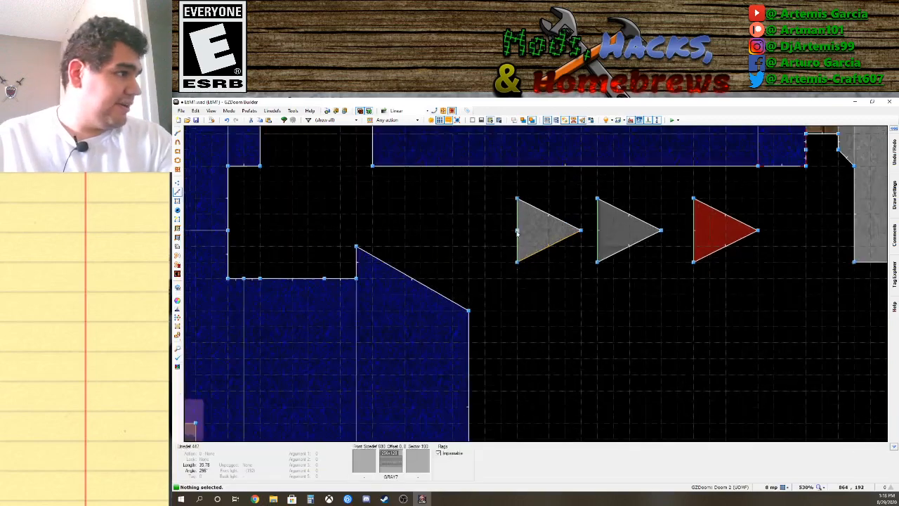
{"action": "key", "text": "Up"}
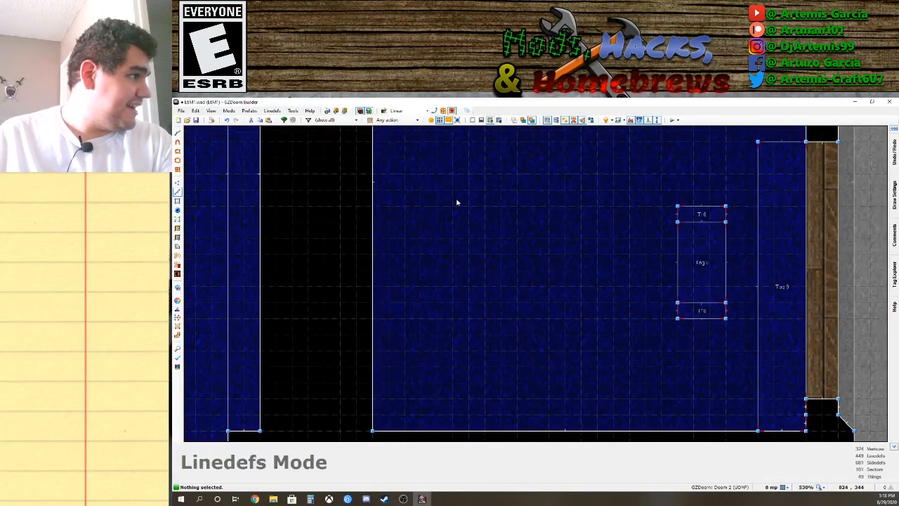
{"action": "key", "text": "d"}
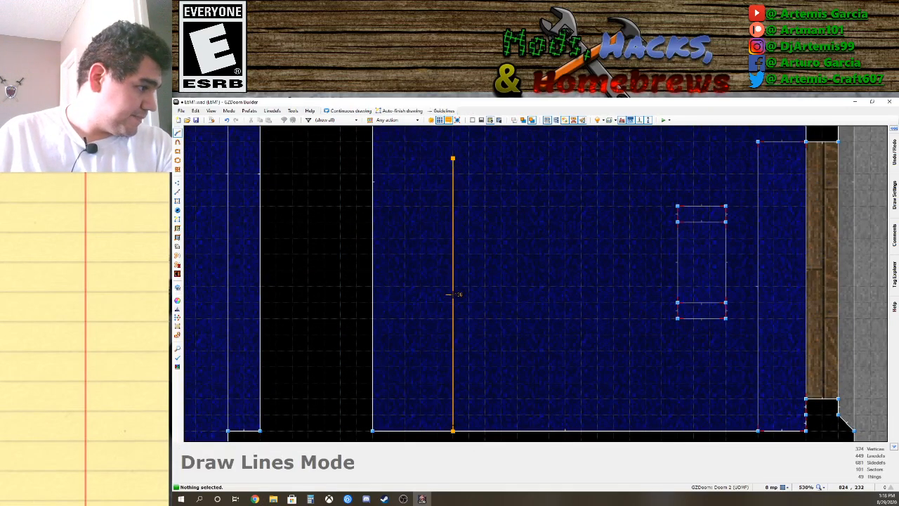
{"action": "key", "text": "Up"}
{"action": "key", "text": "Up"}
{"action": "key", "text": "Up"}
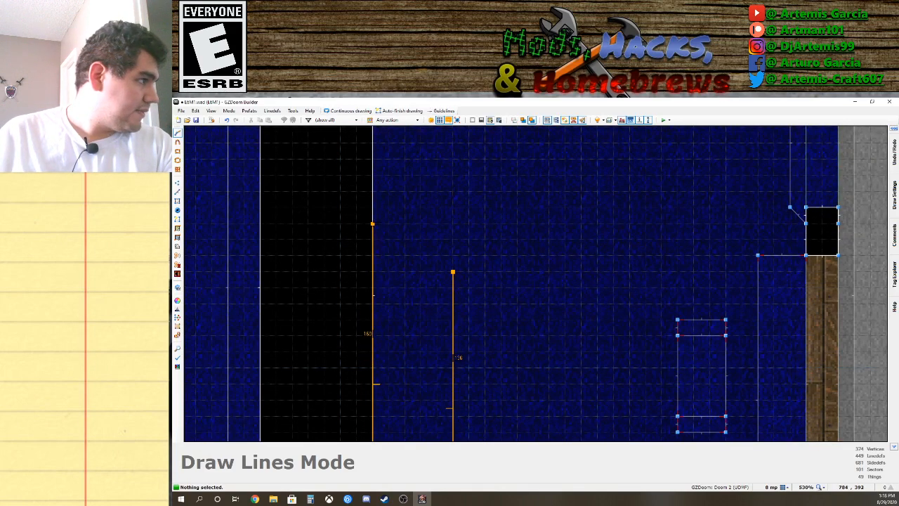
{"action": "left_click", "coordinate": [453, 271]}
{"action": "right_click_drag", "start_coordinate": [453, 268], "coordinate": [451, 230]}
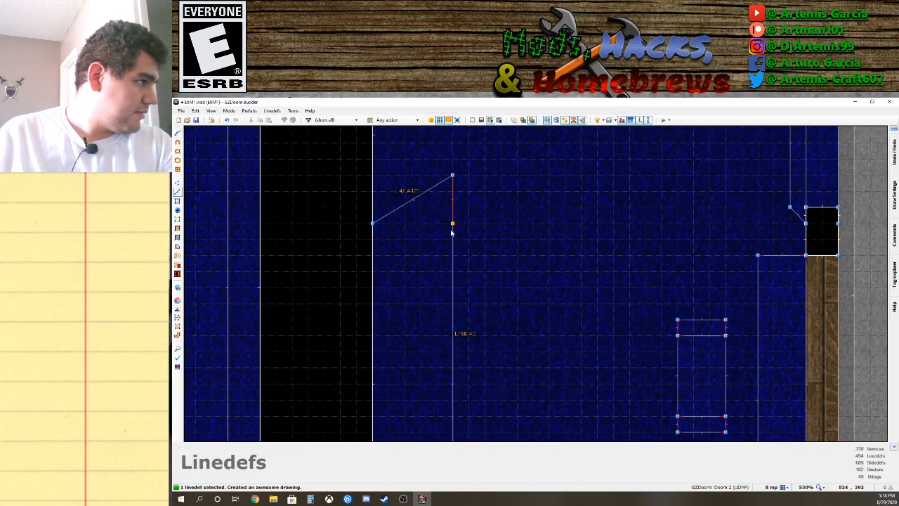
{"action": "right_click_drag", "start_coordinate": [451, 272], "coordinate": [452, 271]}
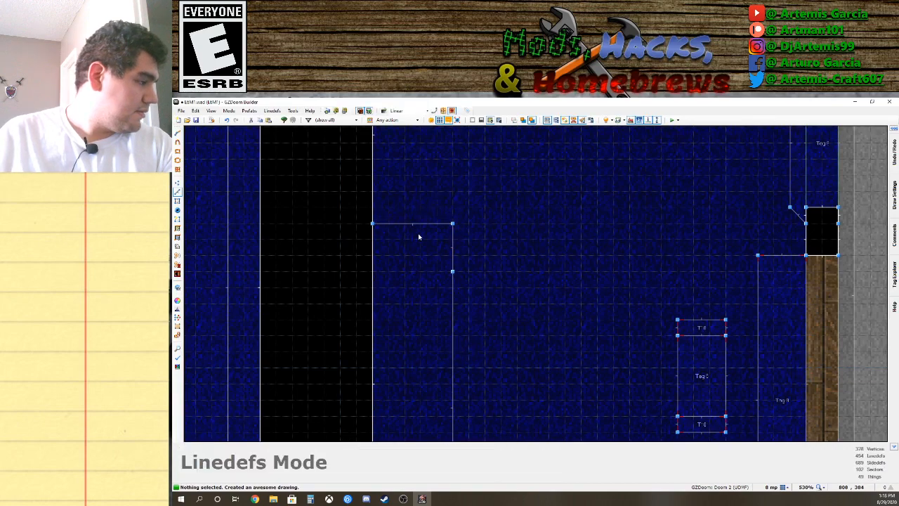
Draw a 32 by 32 square sector beyond the long corner sector and move it flush against the same office wall.
{"action": "key", "text": "Up"}
{"action": "key", "text": "Up"}
{"action": "key", "text": "Up"}
{"action": "key", "text": "Up"}
{"action": "key", "text": "d"}
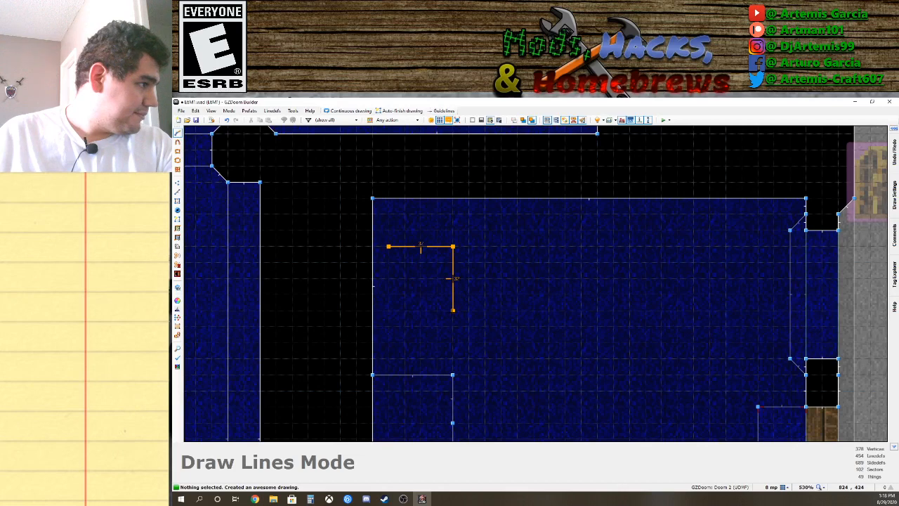
{"action": "left_click", "coordinate": [393, 249]}
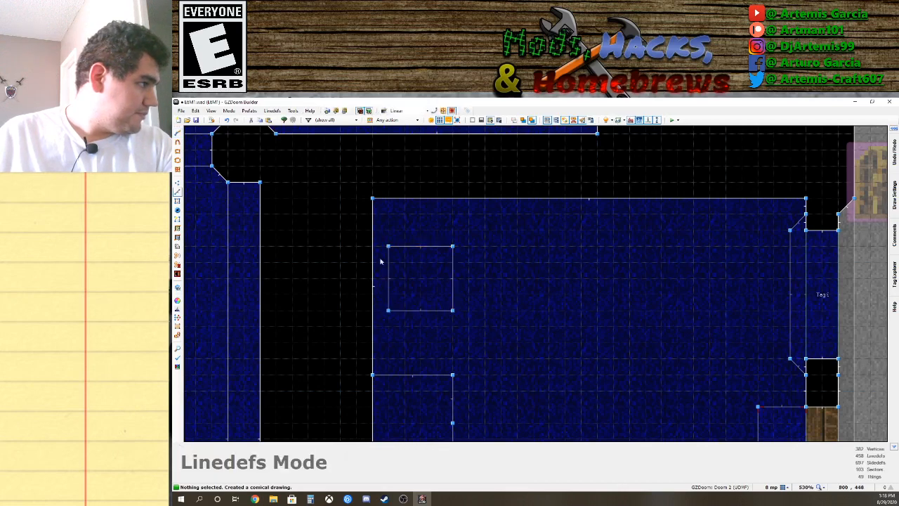
{"action": "key", "text": "s"}
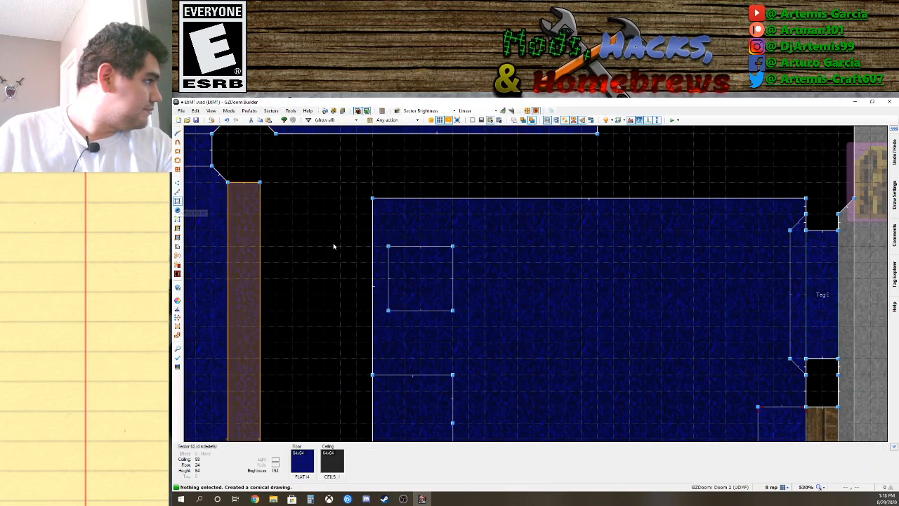
{"action": "left_click_drag", "start_coordinate": [431, 280], "coordinate": [412, 282]}
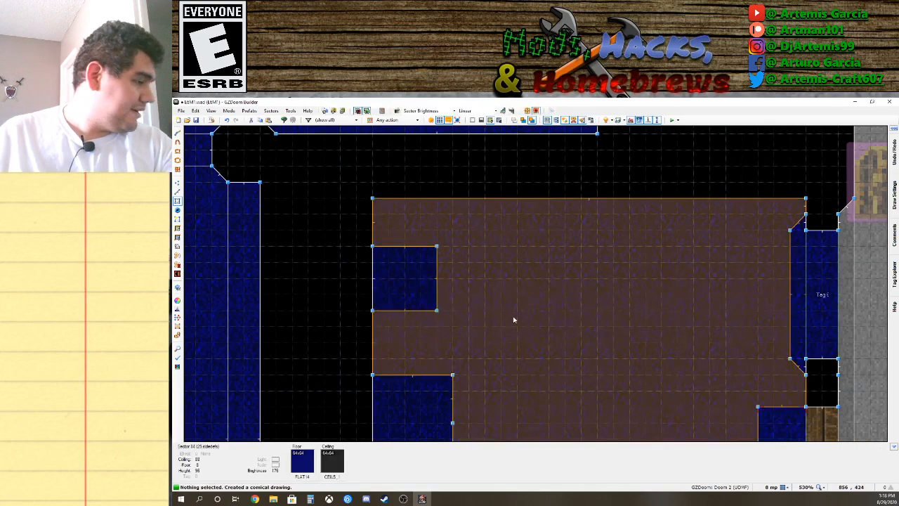
{"action": "key", "text": "Down"}
{"action": "key", "text": "Down"}
{"action": "key", "text": "Down"}
{"action": "key", "text": "Down"}
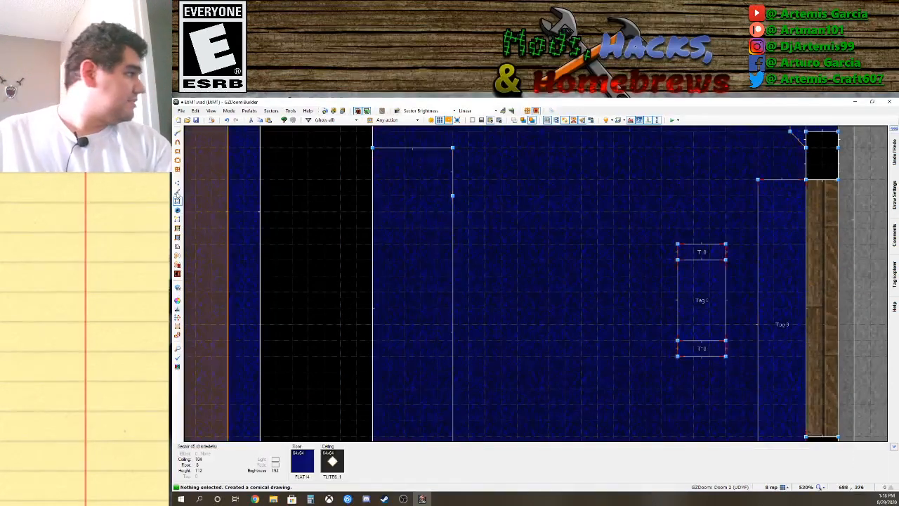
Merge the stray vertex on the long sector's inner edge into that sector's free corner.
{"action": "key", "text": "s"}
{"action": "key", "text": "v"}
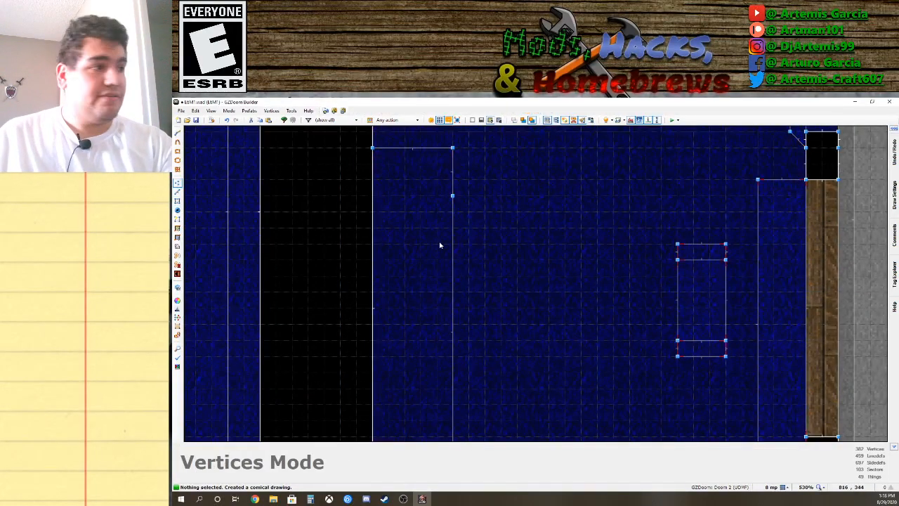
{"action": "left_click", "coordinate": [451, 194]}
{"action": "left_click_drag", "start_coordinate": [451, 194], "coordinate": [443, 161]}
{"action": "right_click_drag", "start_coordinate": [444, 161], "coordinate": [446, 154]}
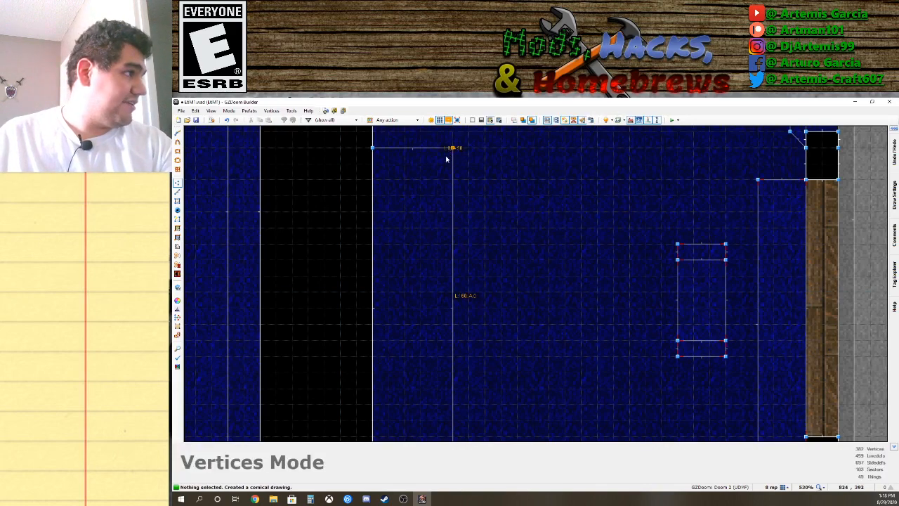
Draw a line across the long sector 16 units from its free end, splitting off a 40 by 16 strip.
{"action": "key", "text": "Down"}
{"action": "key", "text": "Down"}
{"action": "key", "text": "Down"}
{"action": "scroll", "coordinate": [523, 251], "scroll_direction": "down", "scroll_amount": 1}
{"action": "key", "text": "Up"}
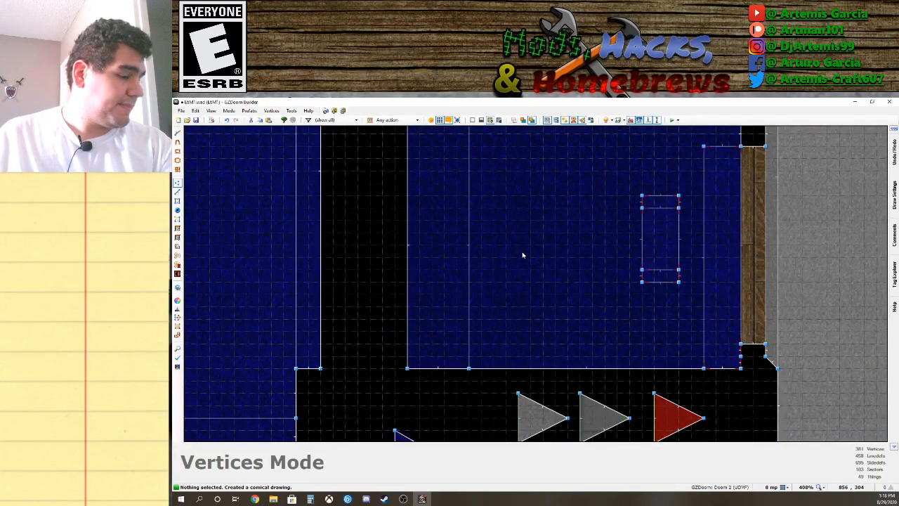
{"action": "key", "text": "Down"}
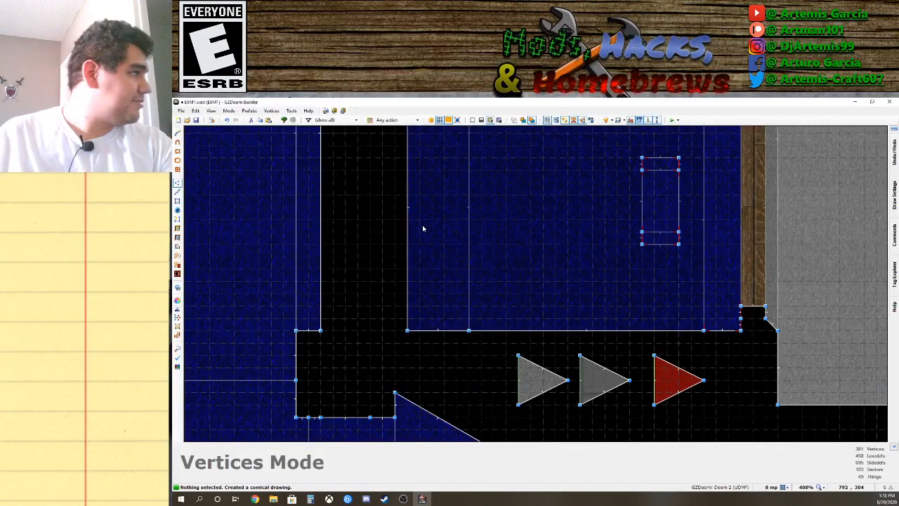
{"action": "key", "text": "Up"}
{"action": "key", "text": "Up"}
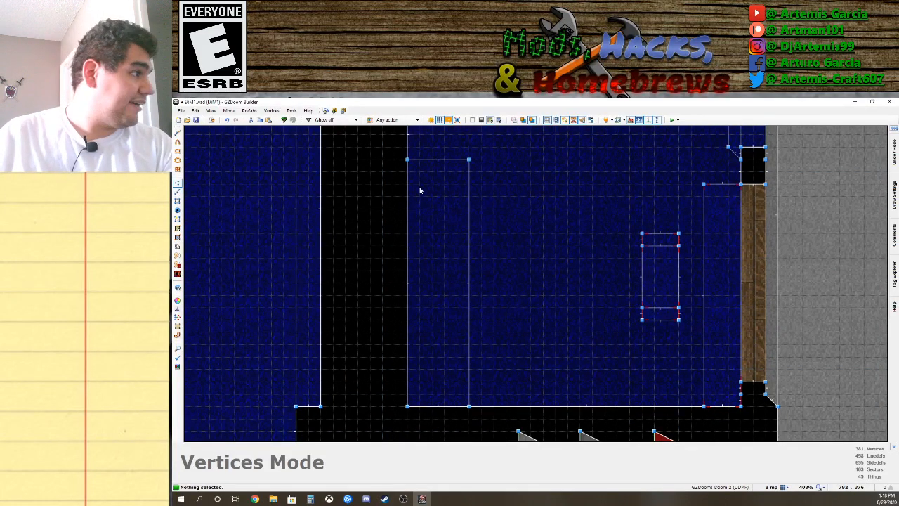
{"action": "key", "text": "space"}
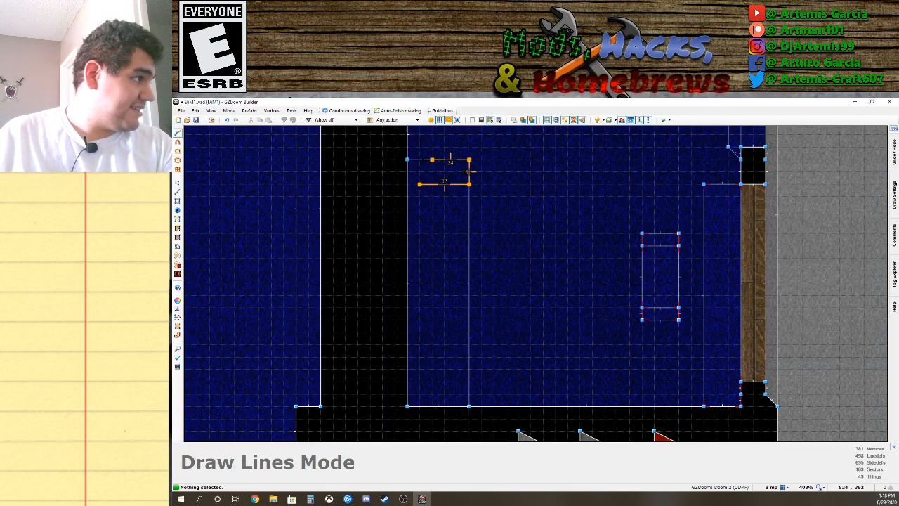
{"action": "left_click", "coordinate": [419, 185]}
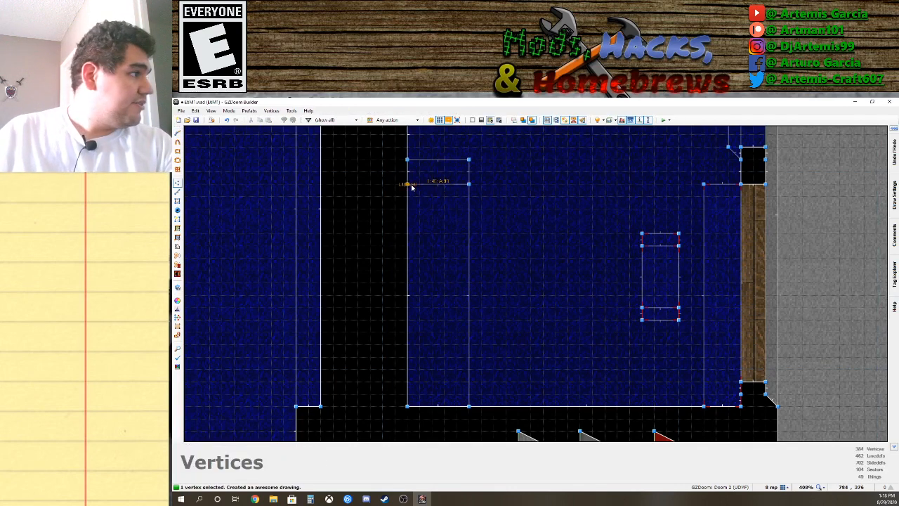
Split off a matching 40 by 16 strip at the long sector's other end, in the office corner.
{"action": "key", "text": "space"}
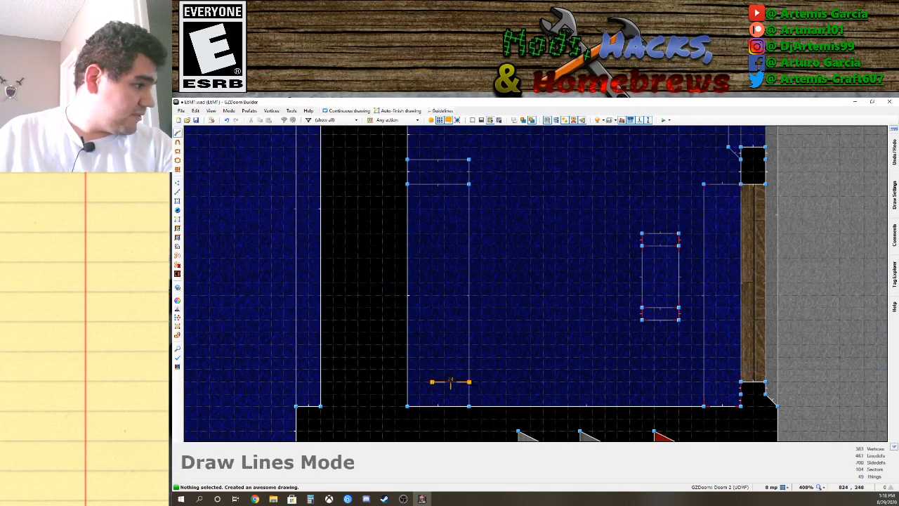
{"action": "left_click", "coordinate": [412, 383]}
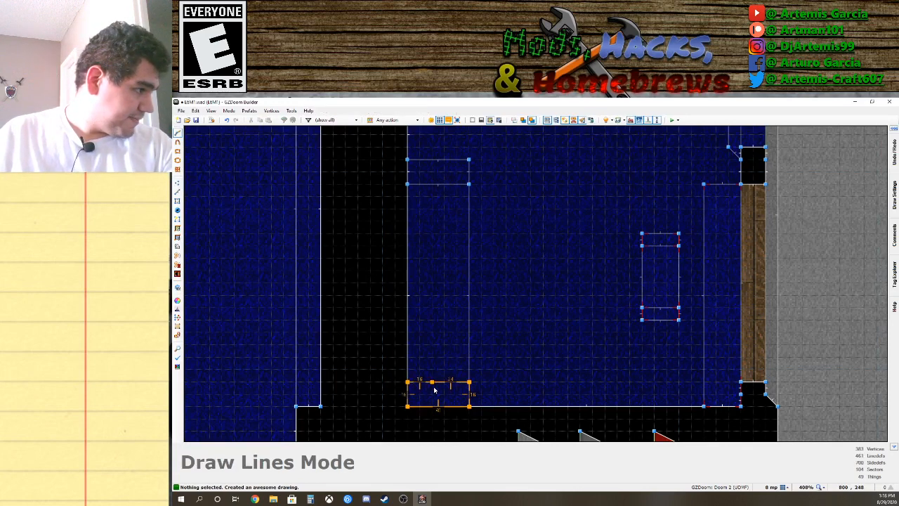
{"action": "right_click", "coordinate": [424, 384]}
{"action": "key", "text": "Delete"}
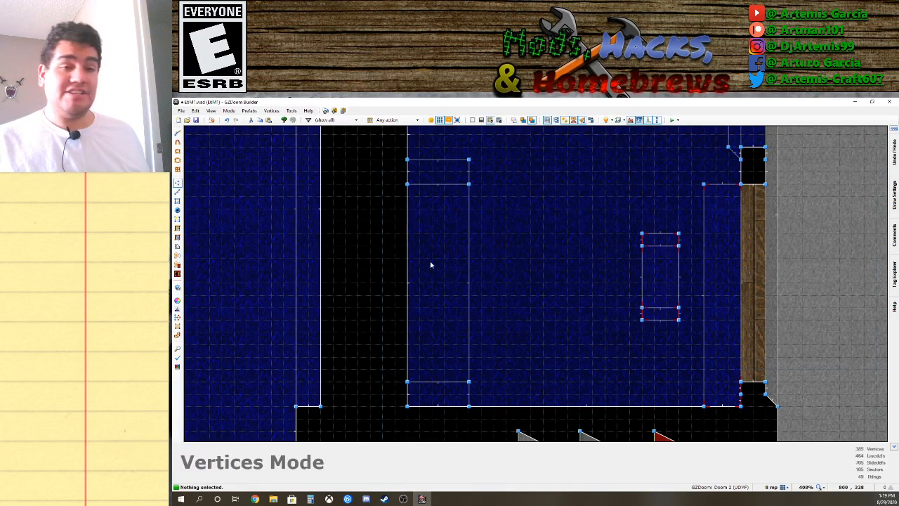
Draw a triangular control sector with a 32-unit base in the void beside the long wall sector.
{"action": "left_click", "coordinate": [177, 202]}
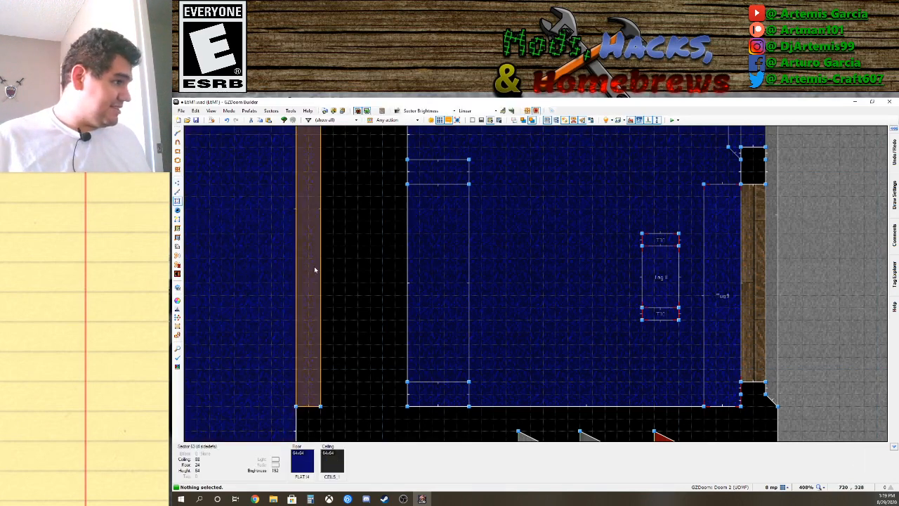
{"action": "key", "text": "l"}
{"action": "key", "text": "d"}
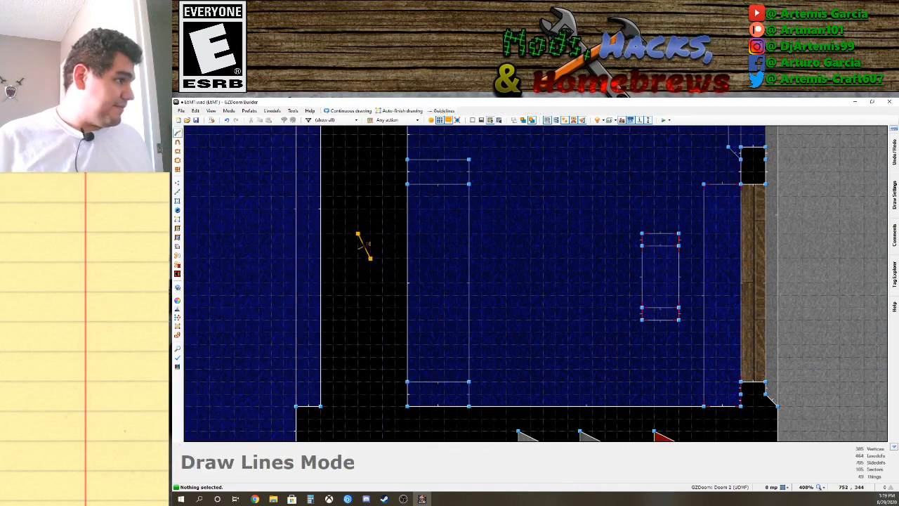
{"action": "left_click", "coordinate": [357, 234]}
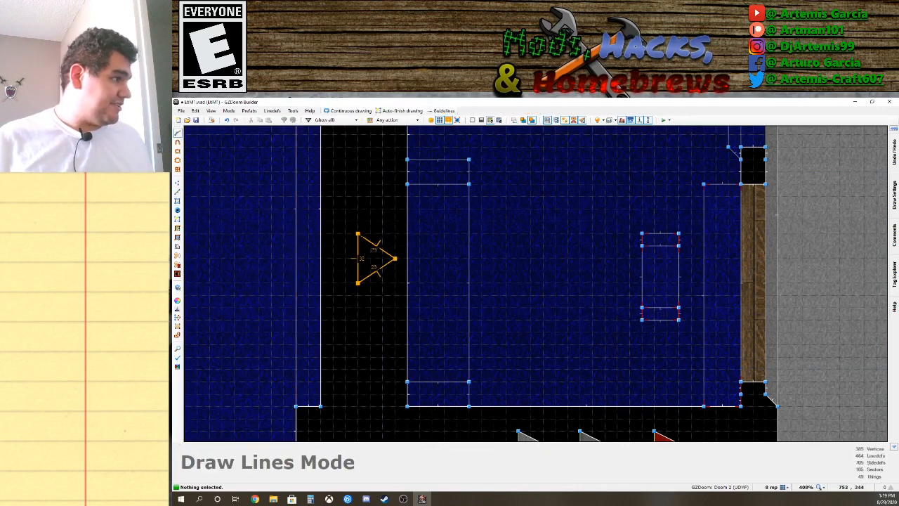
{"action": "left_click", "coordinate": [357, 234]}
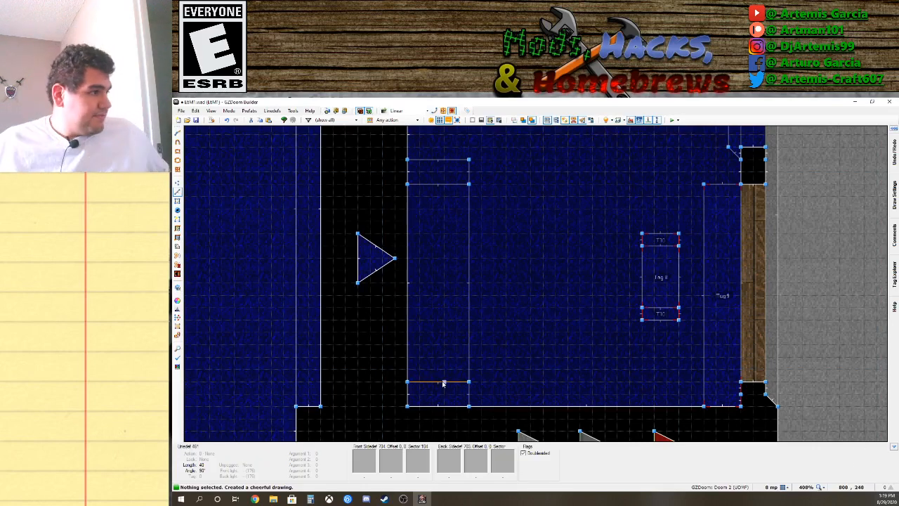
Assign the new tag 11 to the long sector between the two end strips.
{"action": "key", "text": "l"}
{"action": "key", "text": "s"}
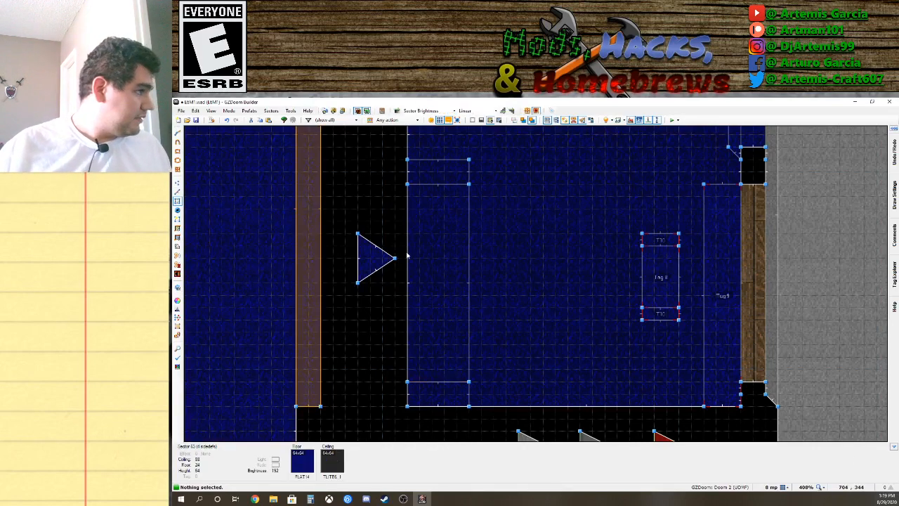
{"action": "left_click", "coordinate": [420, 250]}
{"action": "right_click", "coordinate": [420, 256]}
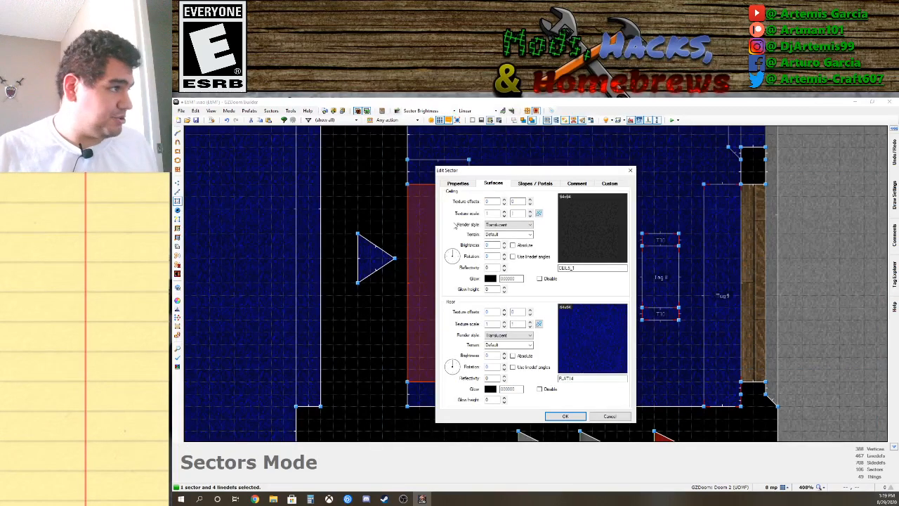
{"action": "left_click", "coordinate": [460, 184]}
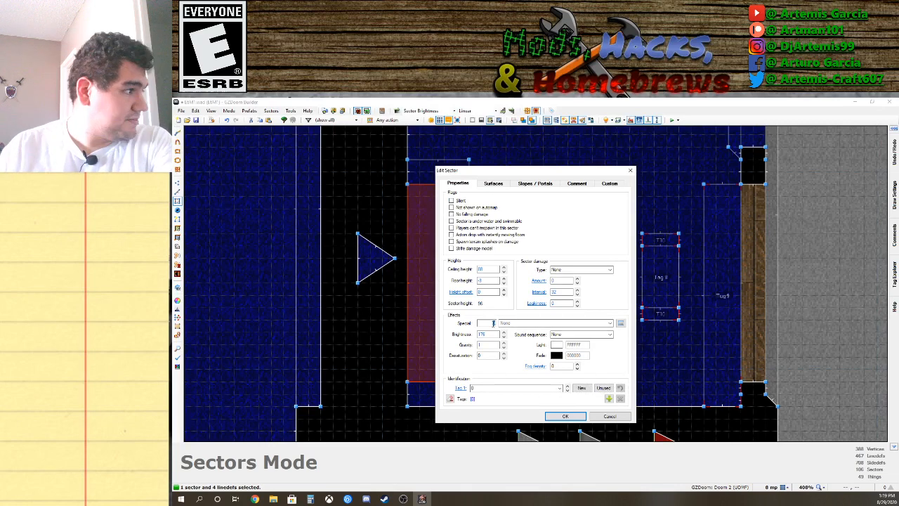
{"action": "key", "text": "Return"}
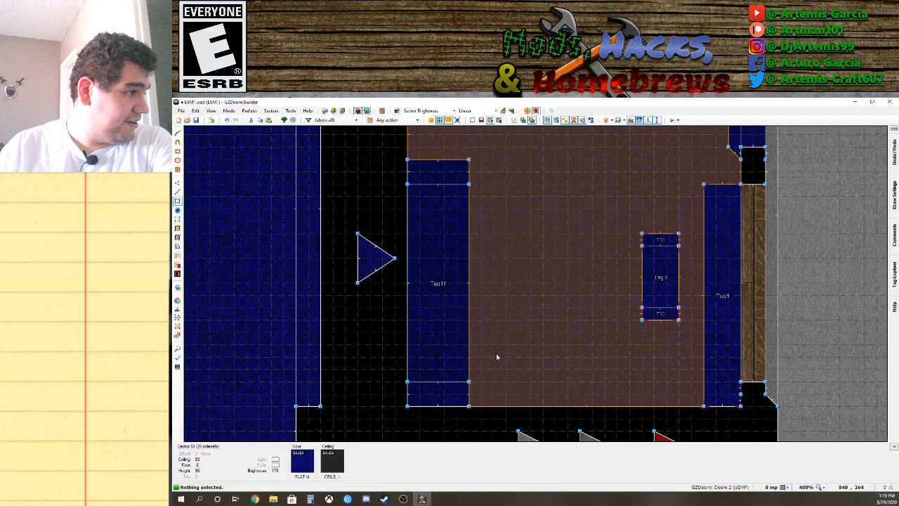
Give the triangle's 32-unit line action 160 Sector Set 3D Floor with sector tag 11 and type 1.
{"action": "key", "text": "l"}
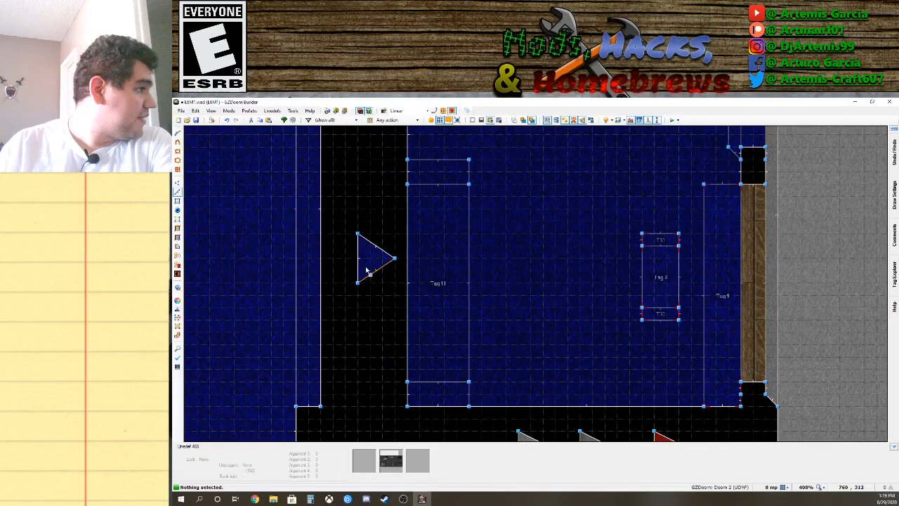
{"action": "right_click", "coordinate": [366, 271]}
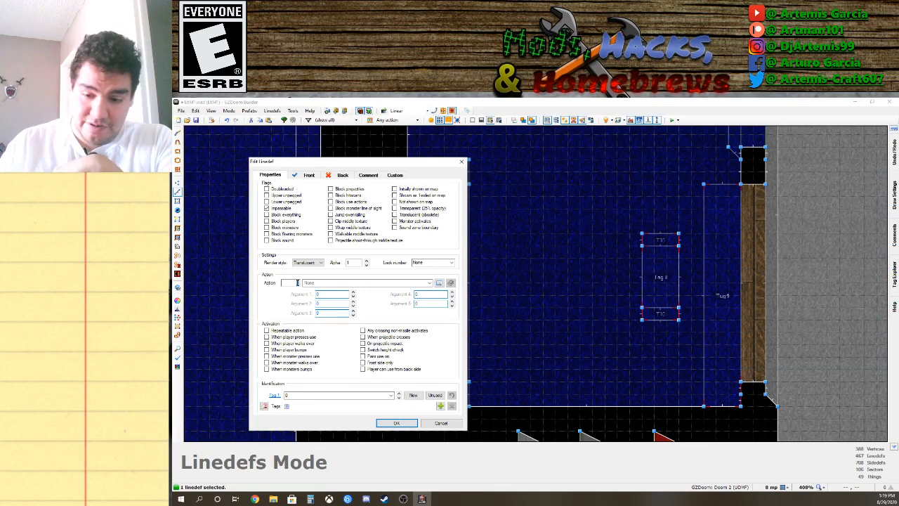
{"action": "type", "text": "160"}
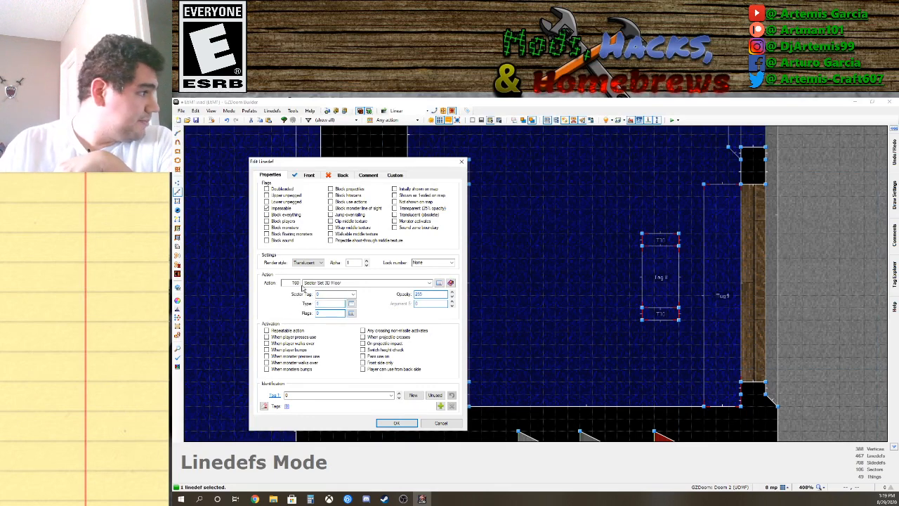
{"action": "left_click", "coordinate": [351, 295]}
{"action": "left_click", "coordinate": [330, 310]}
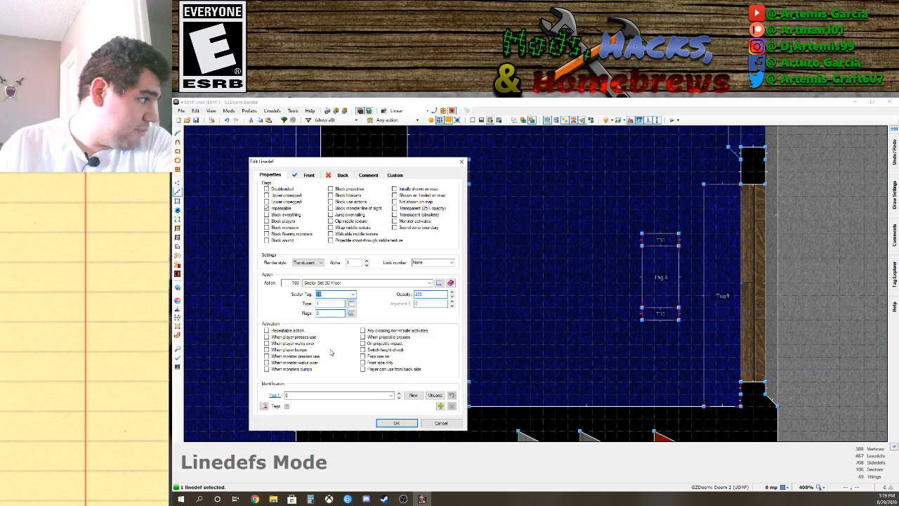
{"action": "left_click", "coordinate": [396, 422]}
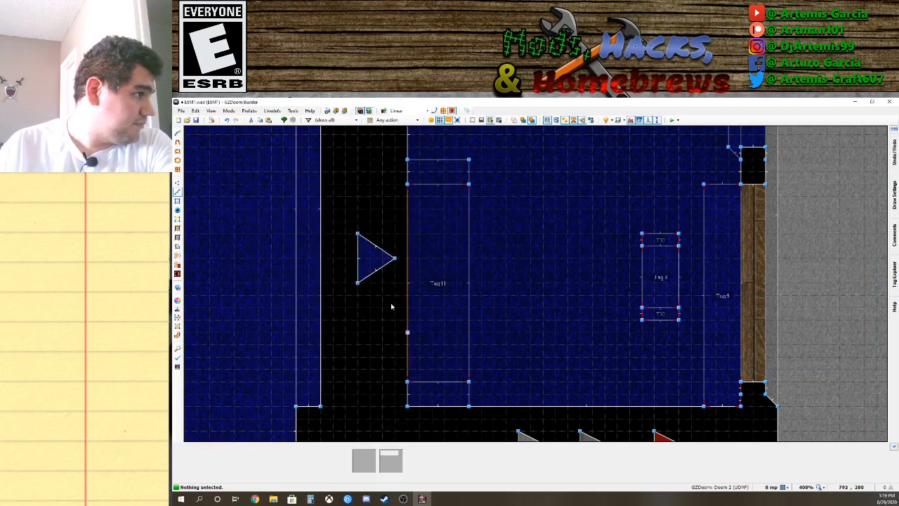
Examine the new 3D floor block along the office wall in the 3D view, from the front, side and below.
{"action": "left_click", "coordinate": [177, 202]}
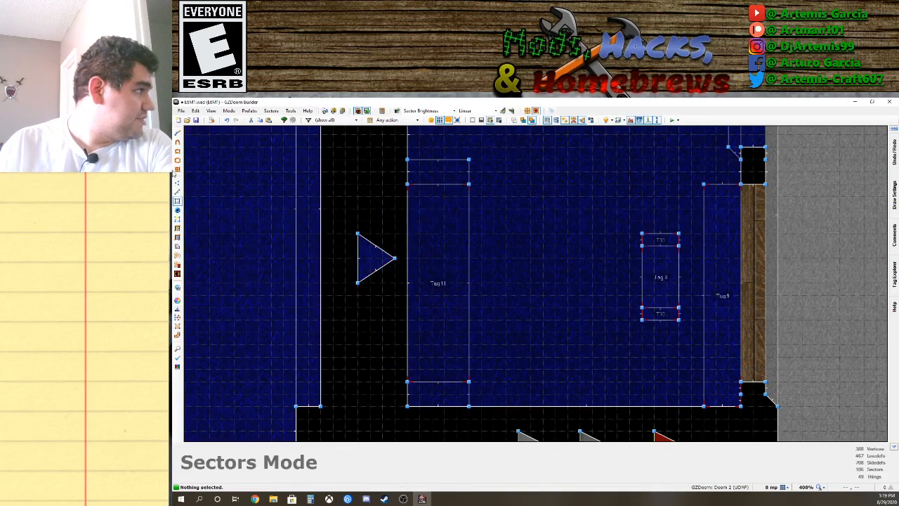
{"action": "left_click", "coordinate": [177, 183]}
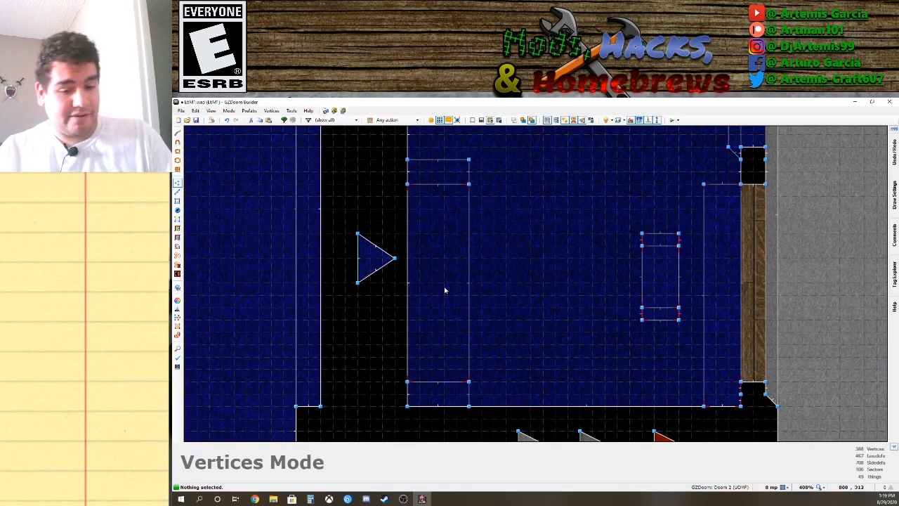
{"action": "key", "text": "q"}
{"action": "key", "text": "d"}
{"action": "key", "text": "g"}
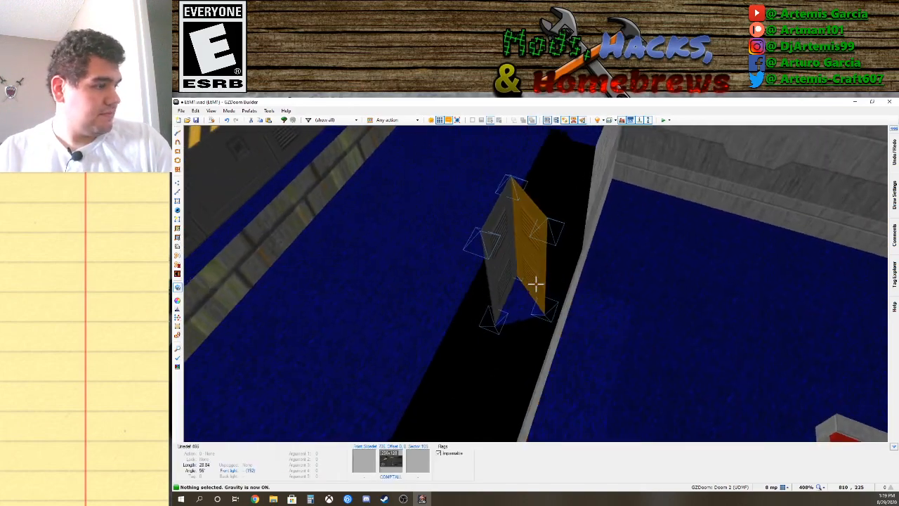
{"action": "key", "text": "e"}
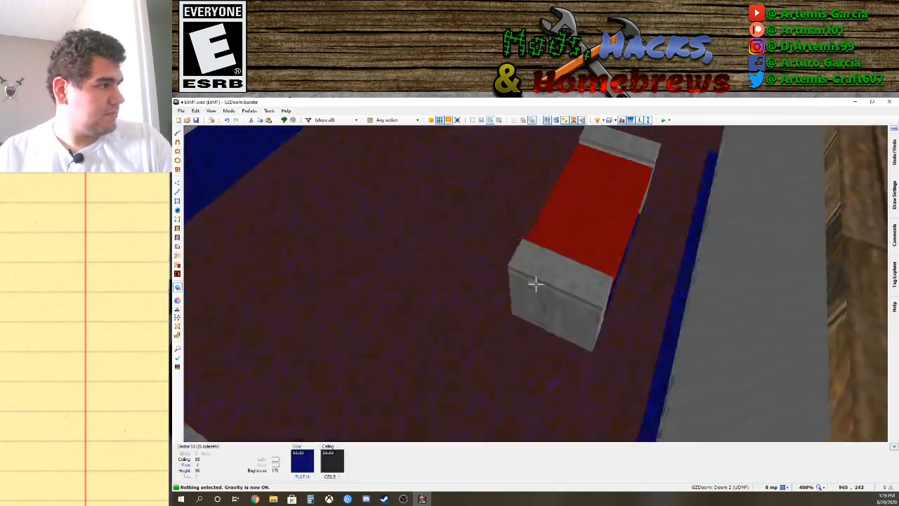
{"action": "key", "text": "e"}
{"action": "key", "text": "d"}
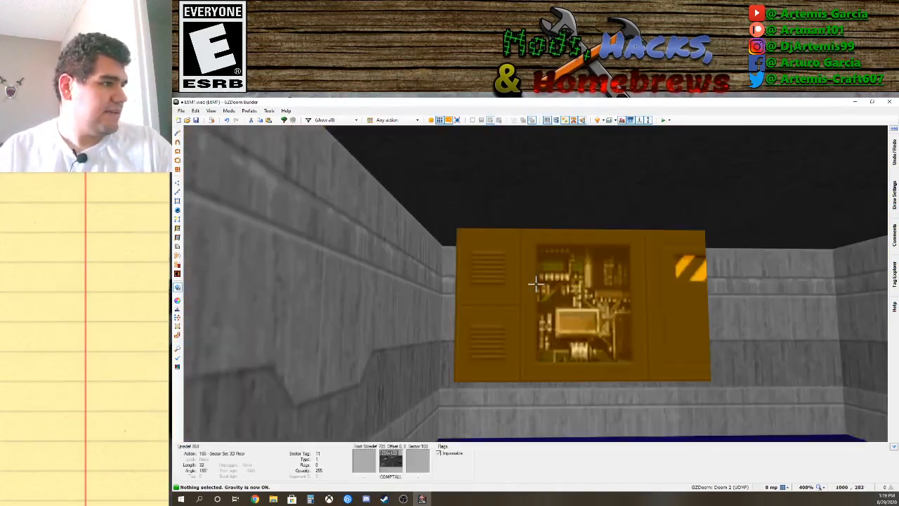
{"action": "key", "text": "e"}
{"action": "key", "text": "d"}
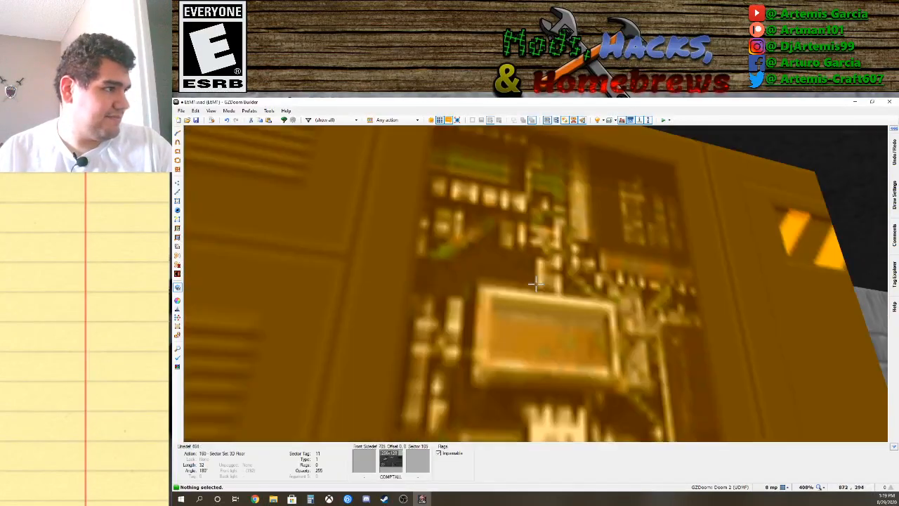
{"action": "key", "text": "g"}
{"action": "key", "text": "s"}
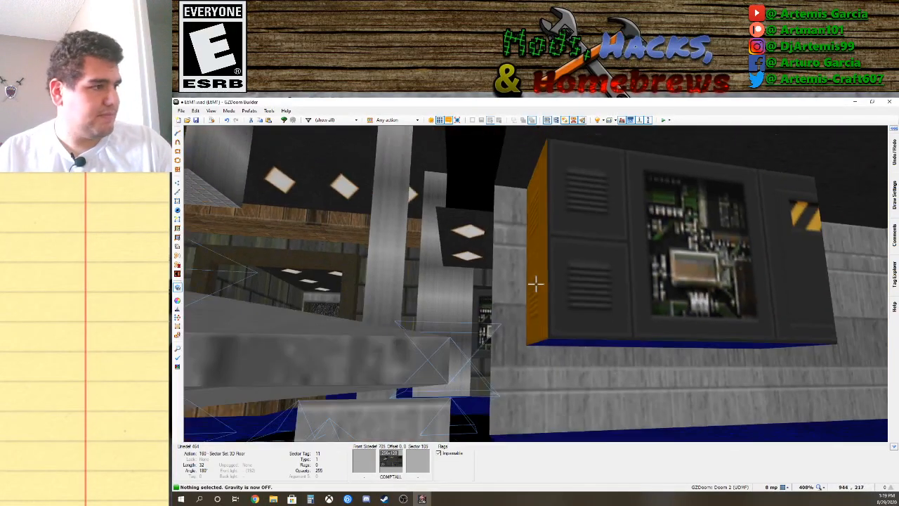
{"action": "key", "text": "e"}
{"action": "key", "text": "d"}
{"action": "key", "text": "e"}
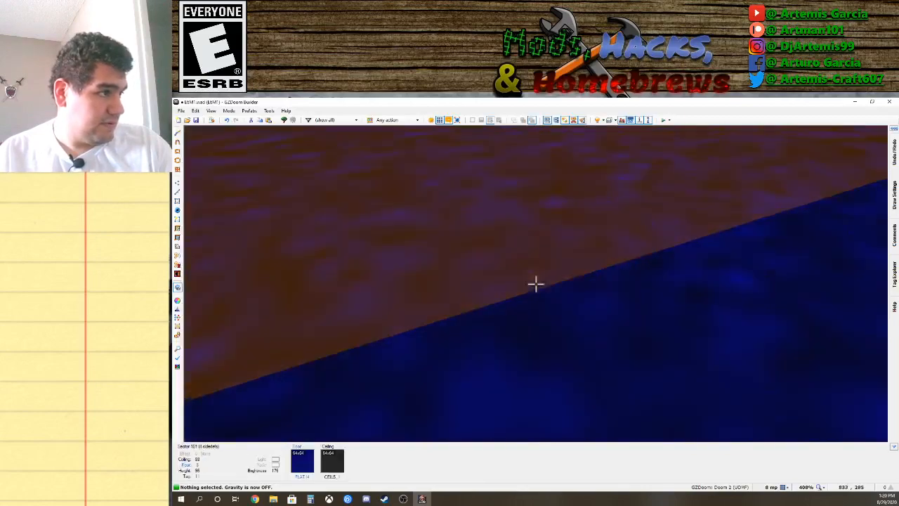
Set the underside of the 3D floor block along the office wall to floor height 8 and clear the selection.
{"action": "key", "text": "d"}
{"action": "left_click", "coordinate": [536, 284]}
{"action": "scroll", "coordinate": [535, 284], "scroll_direction": "down", "scroll_amount": 1}
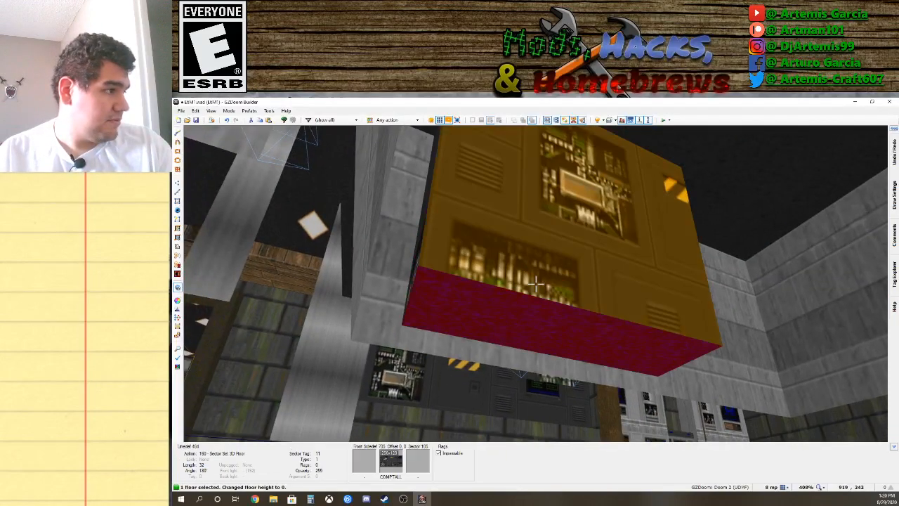
{"action": "scroll", "coordinate": [536, 283], "scroll_direction": "up", "scroll_amount": 1}
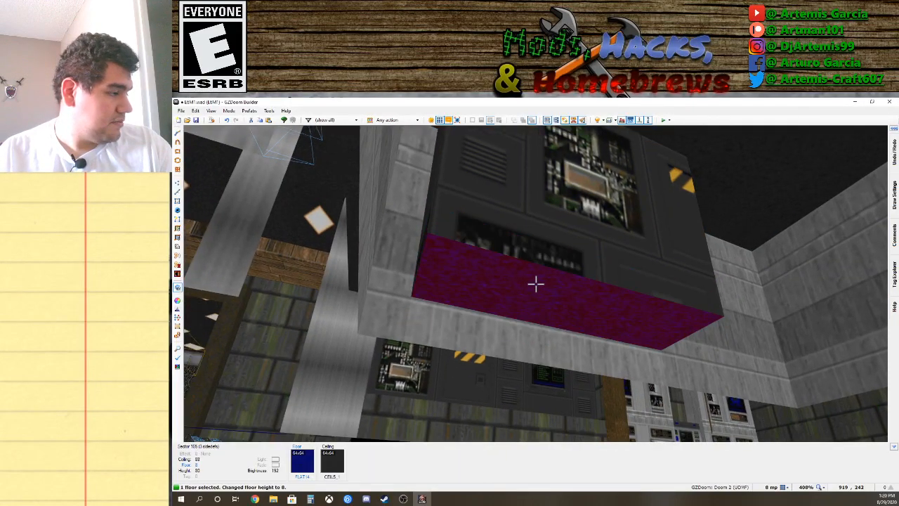
{"action": "key", "text": "e"}
{"action": "key", "text": "d"}
{"action": "left_click", "coordinate": [536, 283]}
{"action": "key", "text": "e"}
{"action": "key", "text": "d"}
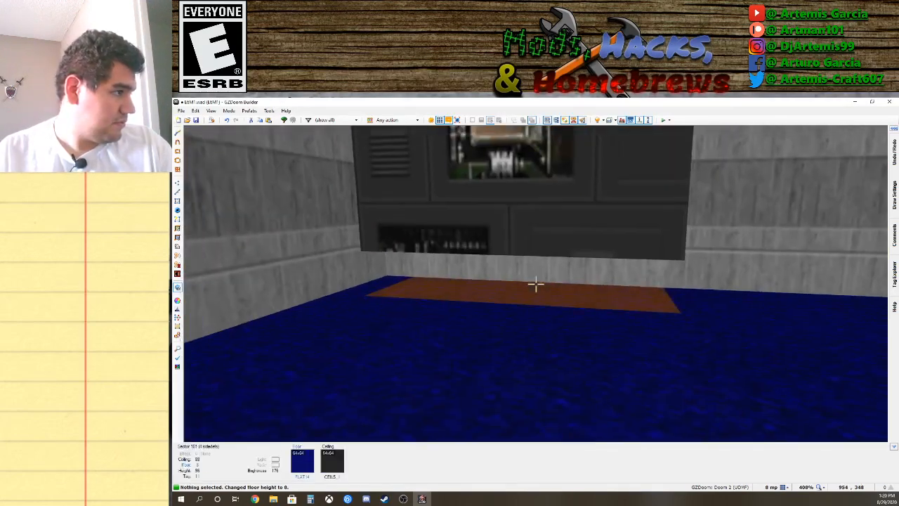
{"action": "key", "text": "d"}
{"action": "key", "text": "e"}
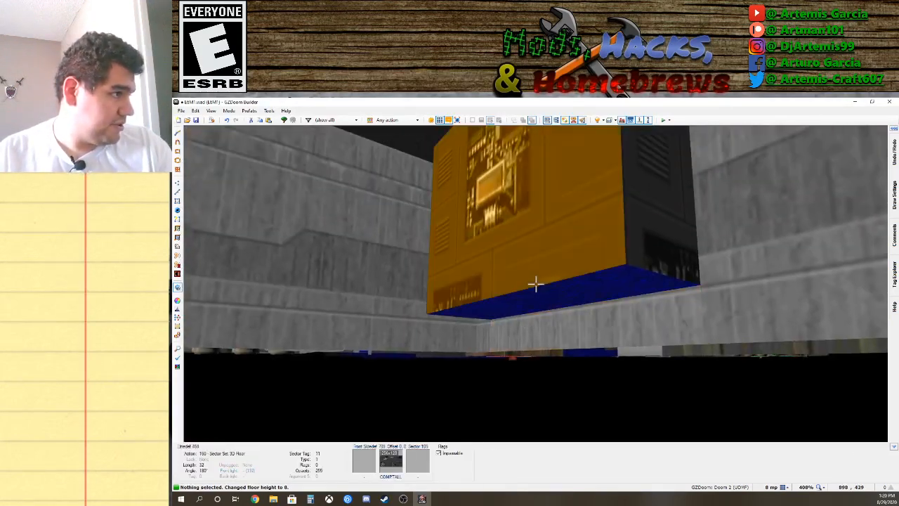
Raise the underside of the 3D floor block along the office wall to floor height 13 and clear the selection.
{"action": "left_click", "coordinate": [536, 283]}
{"action": "key", "text": "e"}
{"action": "key", "text": "d"}
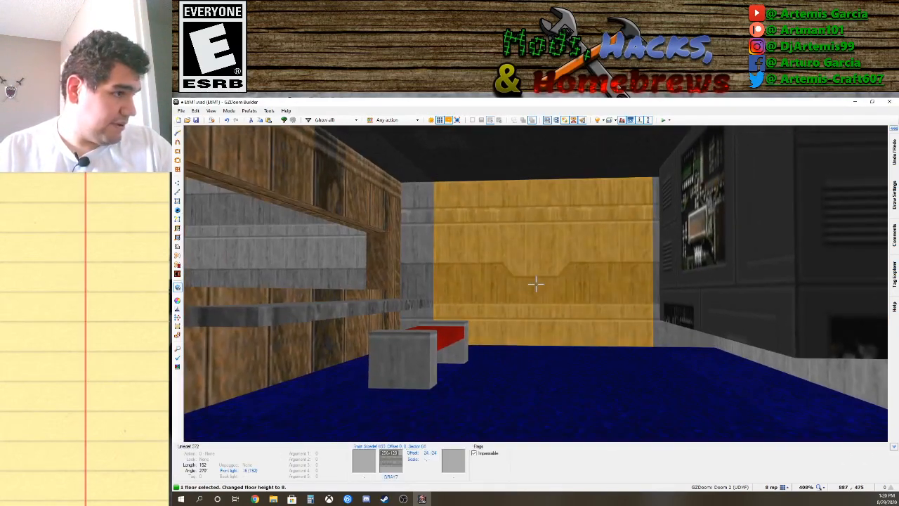
{"action": "scroll", "coordinate": [535, 283], "scroll_direction": "up", "scroll_amount": 1}
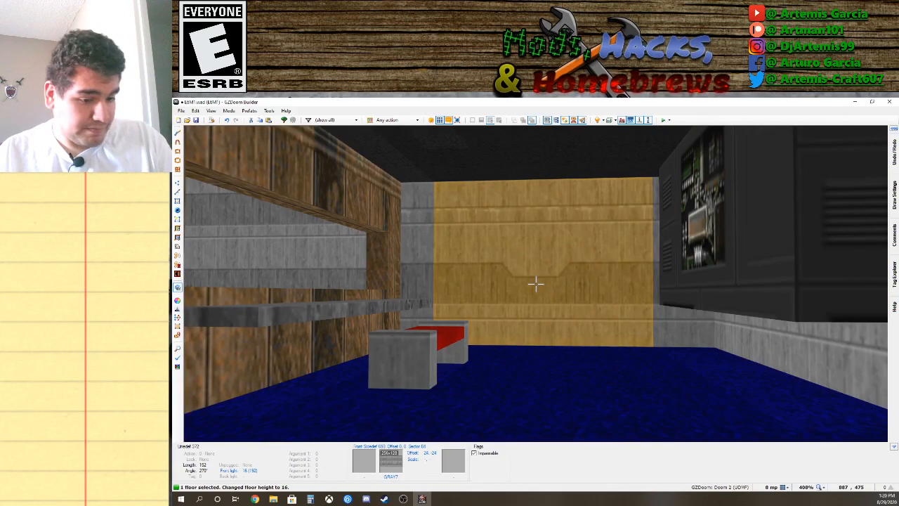
{"action": "scroll", "coordinate": [536, 283], "scroll_direction": "down", "scroll_amount": 1, "text": "ctrl"}
{"action": "scroll", "coordinate": [535, 283], "scroll_direction": "down", "scroll_amount": 1, "text": "ctrl"}
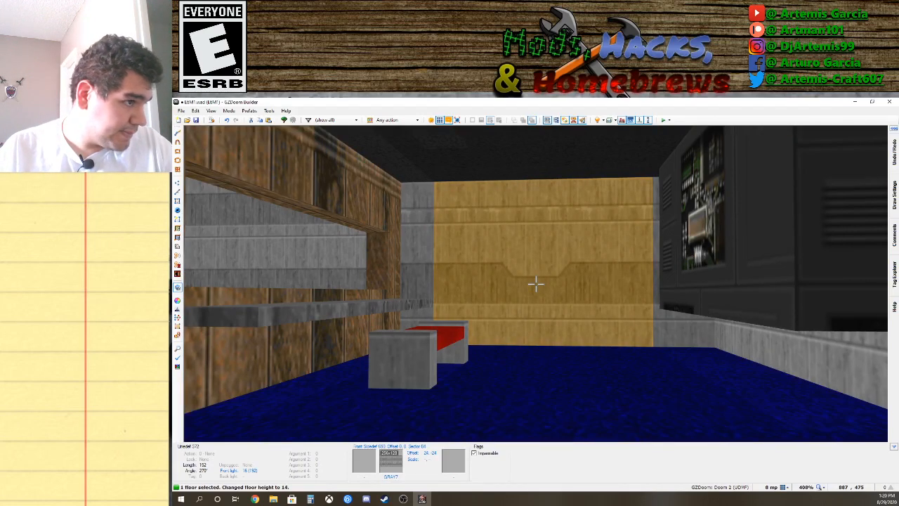
{"action": "scroll", "coordinate": [535, 283], "scroll_direction": "down", "scroll_amount": 1, "text": "ctrl"}
{"action": "key", "text": "e"}
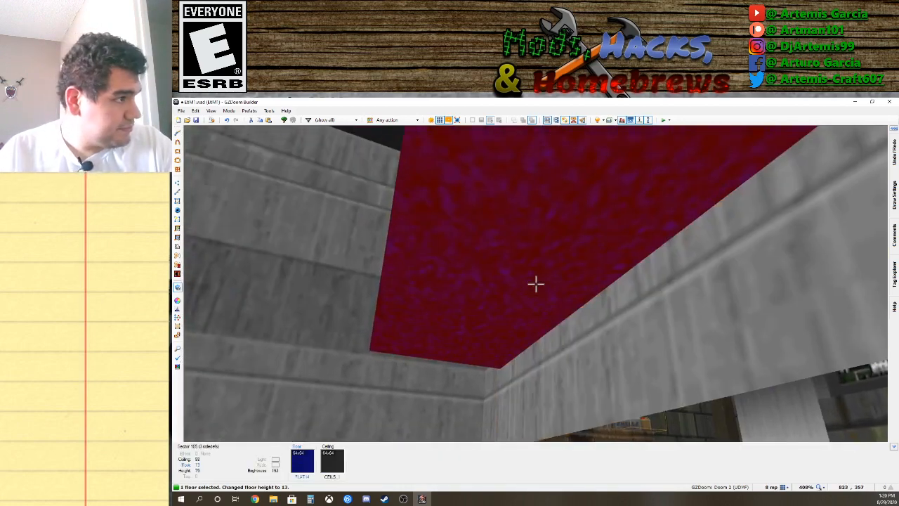
{"action": "left_click", "coordinate": [535, 284]}
Select the ceiling surface of the 3D floor block along the office wall.
{"action": "key", "text": "e"}
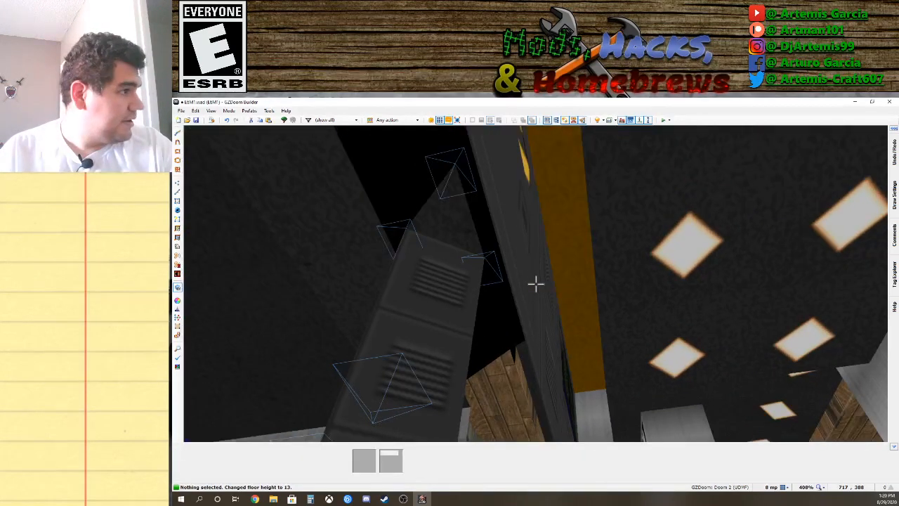
{"action": "left_click", "coordinate": [535, 283]}
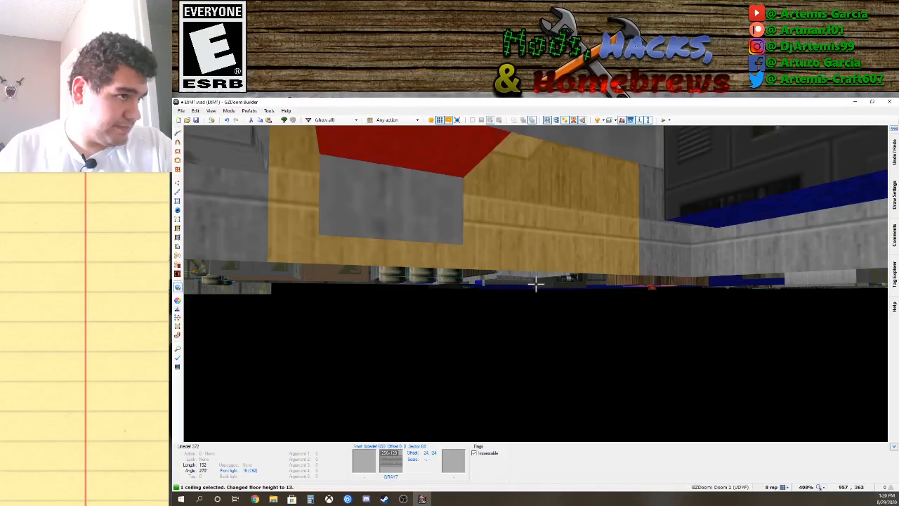
Set the ceiling height of the desk slab's 3D floor control sector to 20.
{"action": "scroll", "coordinate": [535, 283], "scroll_direction": "up", "scroll_amount": 3}
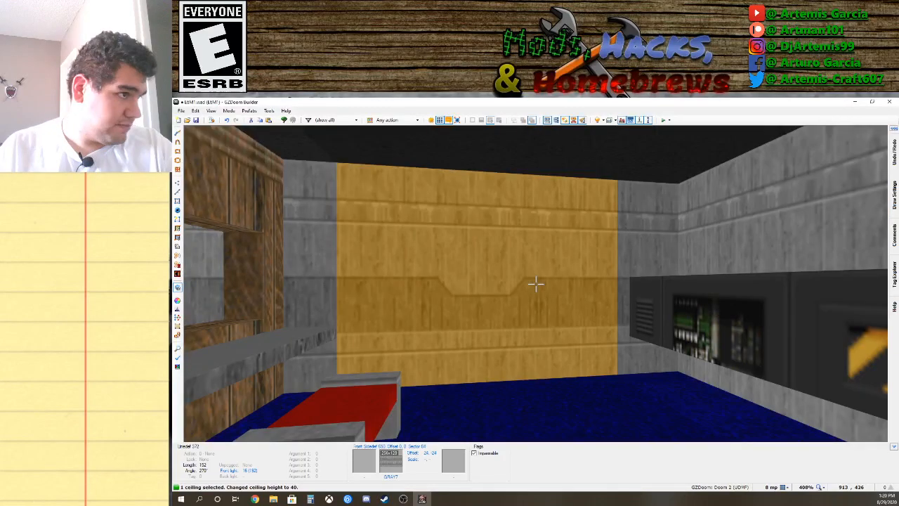
{"action": "scroll", "coordinate": [535, 283], "scroll_direction": "down", "scroll_amount": 2}
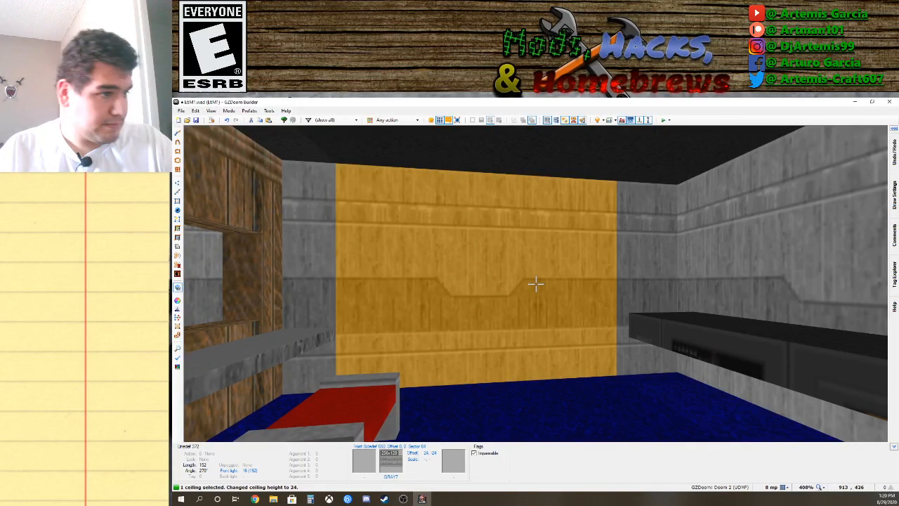
{"action": "scroll", "coordinate": [535, 283], "scroll_direction": "down", "scroll_amount": 1}
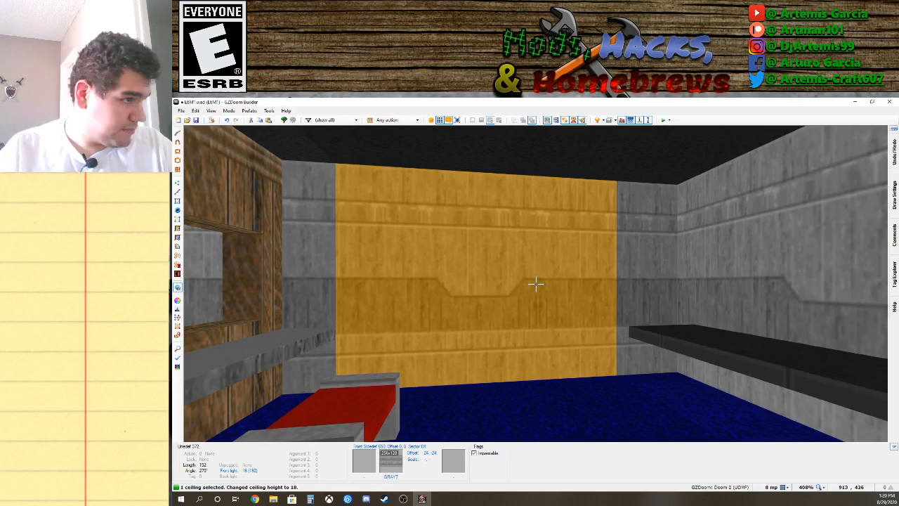
{"action": "scroll", "coordinate": [535, 283], "scroll_direction": "up", "scroll_amount": 1}
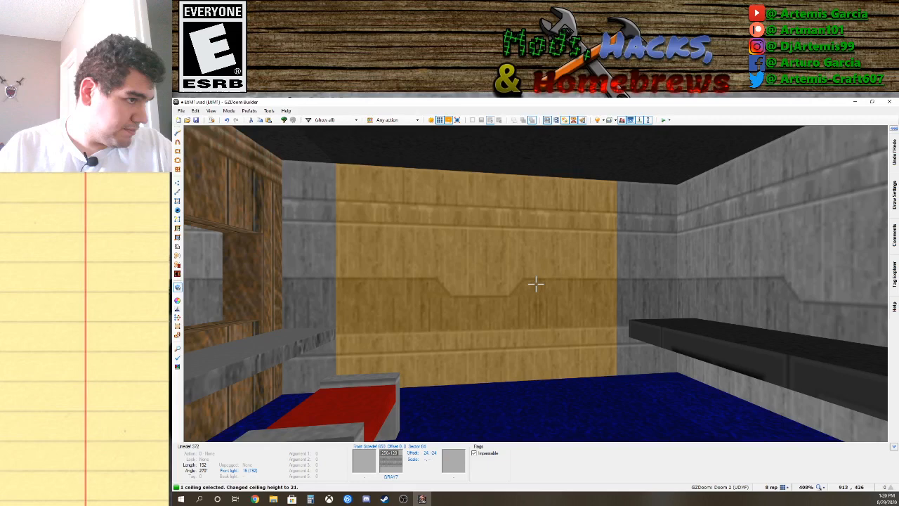
{"action": "scroll", "coordinate": [536, 283], "scroll_direction": "down", "scroll_amount": 1}
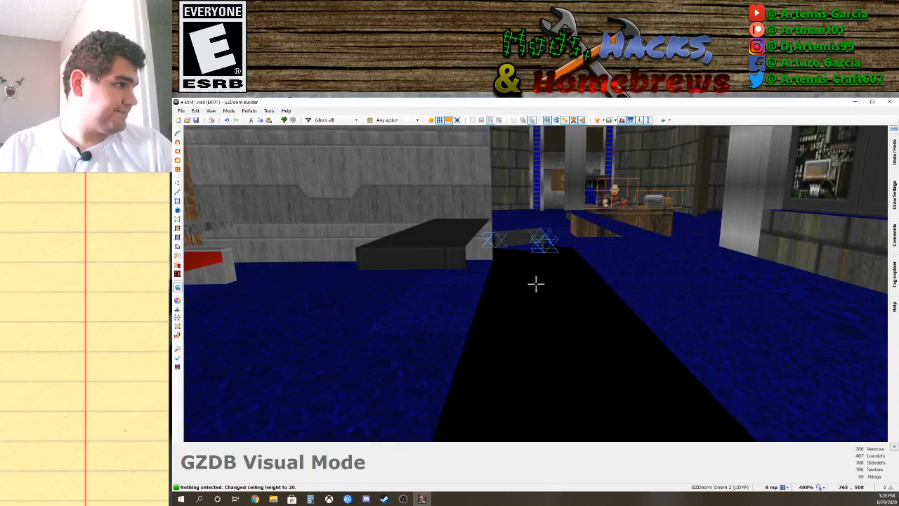
Select the floors of the two small sectors at the ends of the floating slab and raise both to height 20.
{"action": "key", "text": "e"}
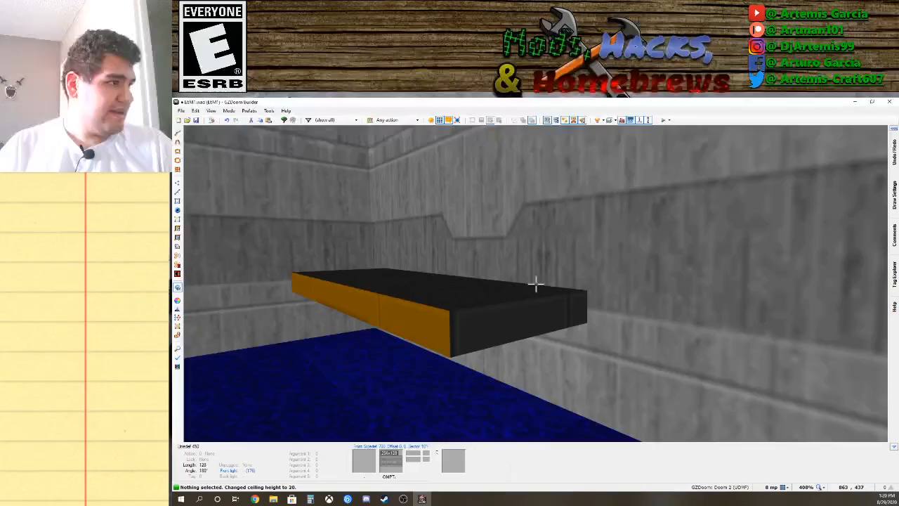
{"action": "key", "text": "s"}
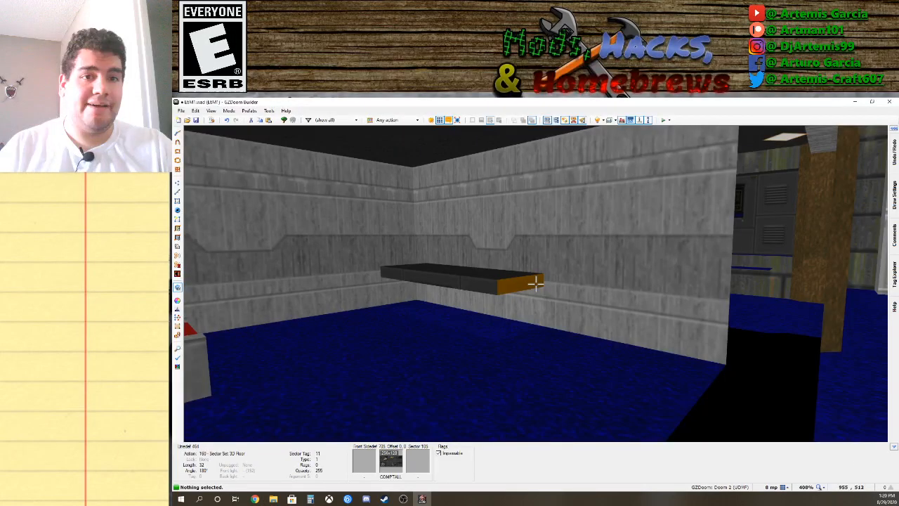
{"action": "key", "text": "e"}
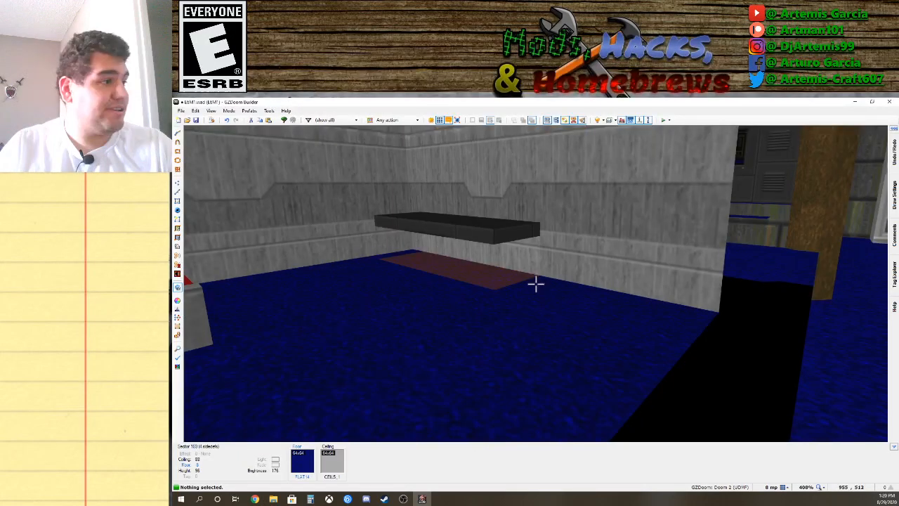
{"action": "left_click", "coordinate": [536, 284]}
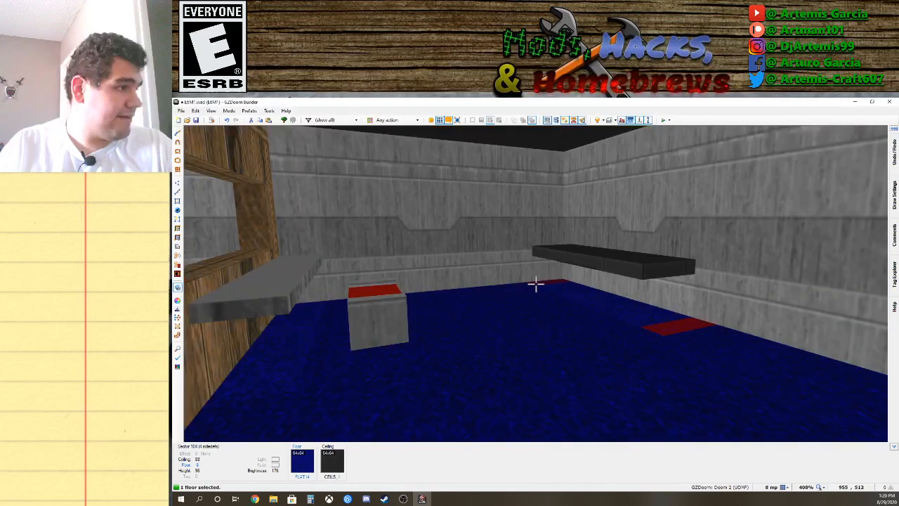
{"action": "scroll", "coordinate": [535, 284], "scroll_direction": "up", "scroll_amount": 3}
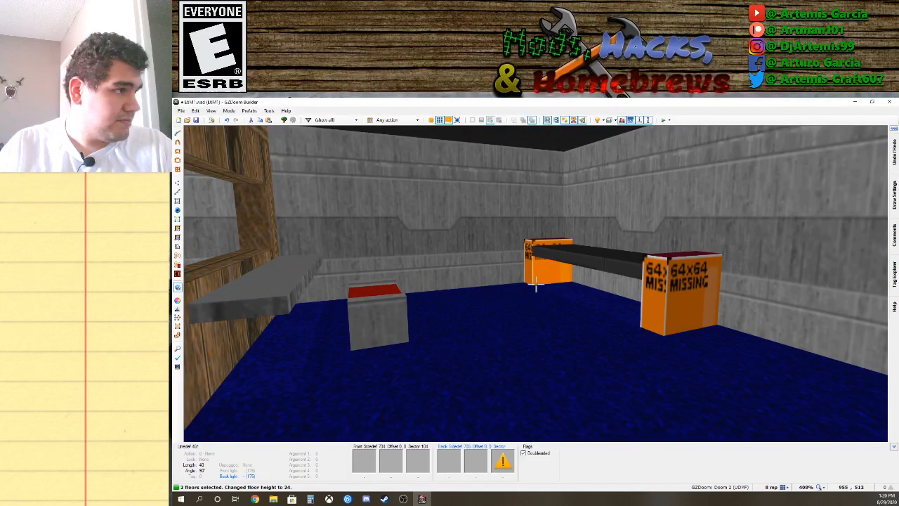
{"action": "scroll", "coordinate": [536, 284], "scroll_direction": "down", "scroll_amount": 1}
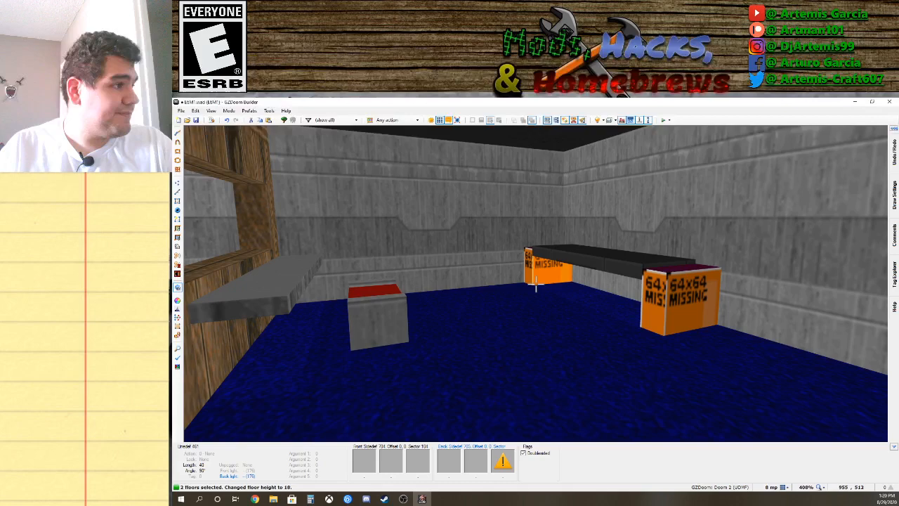
{"action": "scroll", "coordinate": [536, 284], "scroll_direction": "up", "scroll_amount": 2, "text": "shift"}
{"action": "key", "text": "w"}
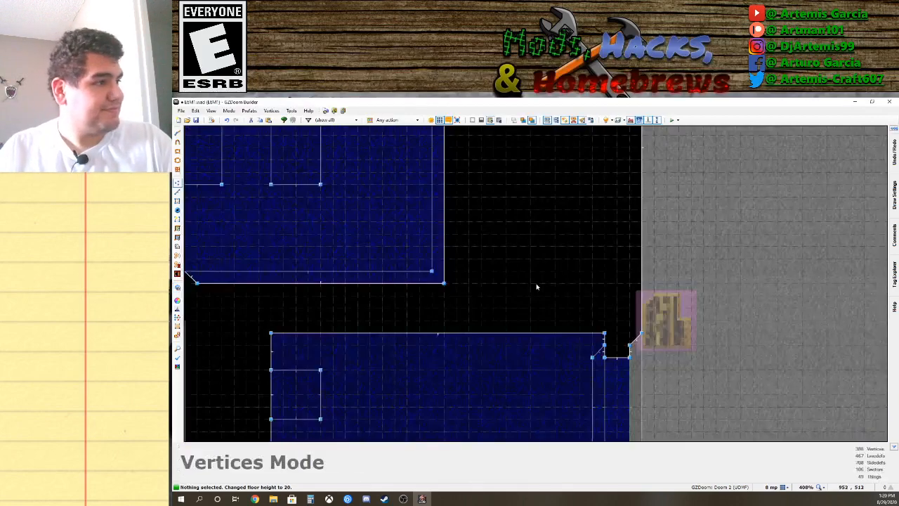
Raise the floor of the small square sector in the room's corner beside the desk to height 56.
{"action": "key", "text": "w"}
{"action": "key", "text": "w"}
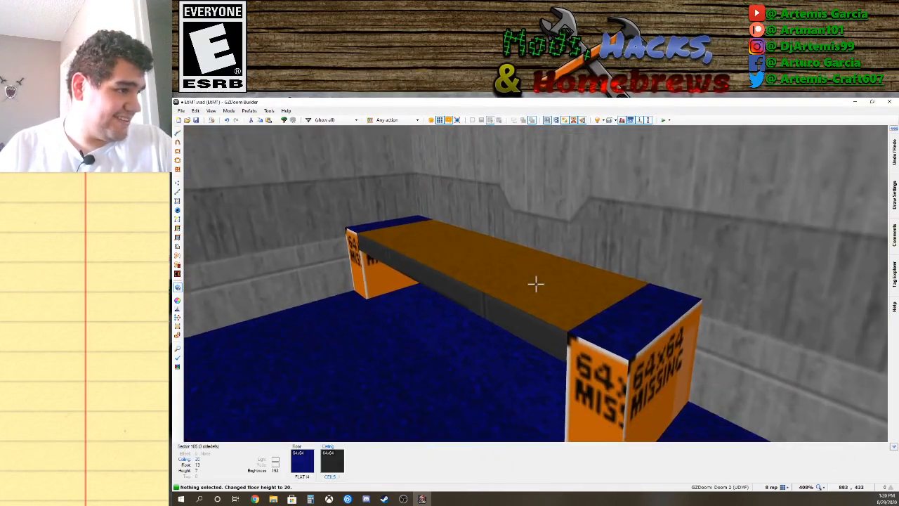
{"action": "key", "text": "d"}
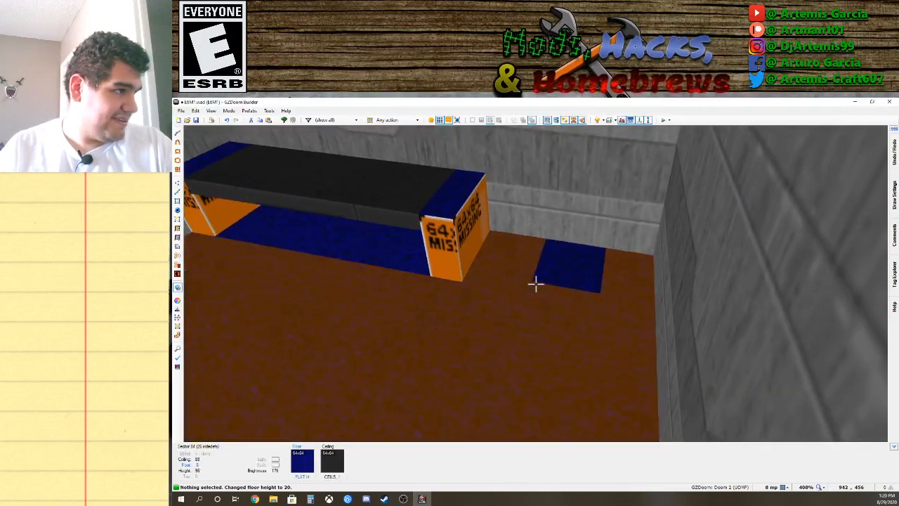
{"action": "left_click", "coordinate": [535, 283]}
{"action": "scroll", "coordinate": [536, 283], "scroll_direction": "up", "scroll_amount": 5}
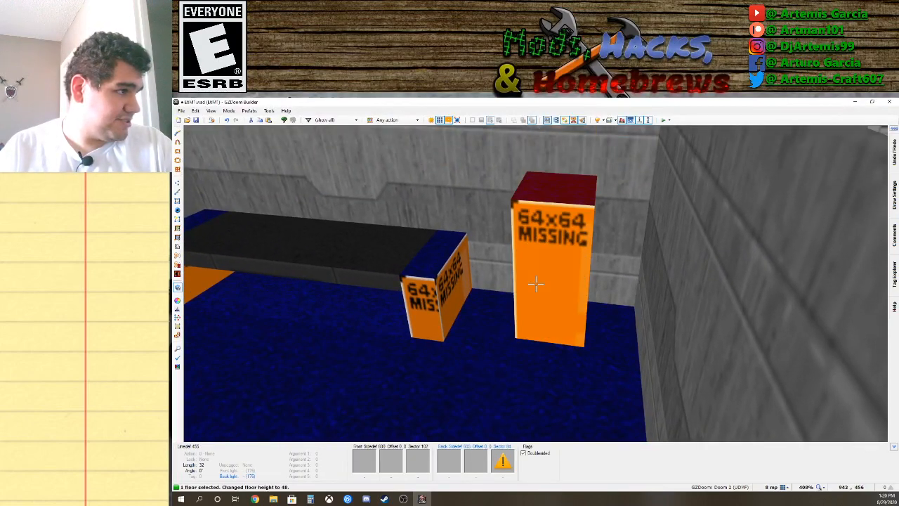
{"action": "key", "text": "s"}
{"action": "scroll", "coordinate": [535, 283], "scroll_direction": "up", "scroll_amount": 1}
{"action": "key", "text": "a"}
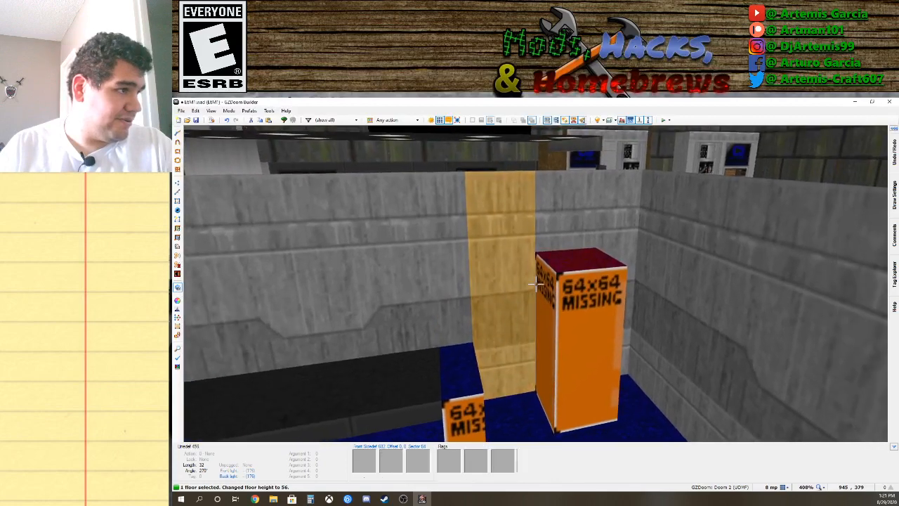
{"action": "left_click", "coordinate": [535, 284]}
{"action": "key", "text": "s"}
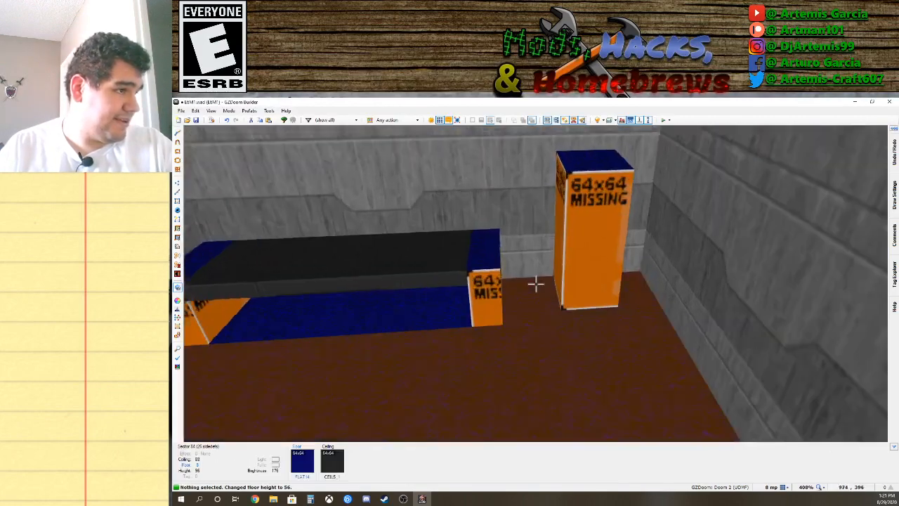
Apply the FLOOR7_1 flat to the floors of both desk end sectors and clear the selection.
{"action": "key", "text": "w"}
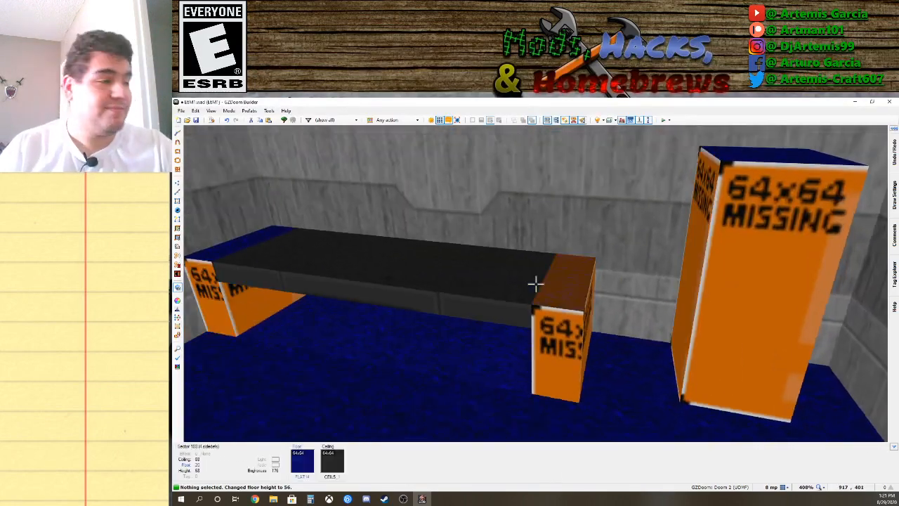
{"action": "left_click", "coordinate": [535, 283]}
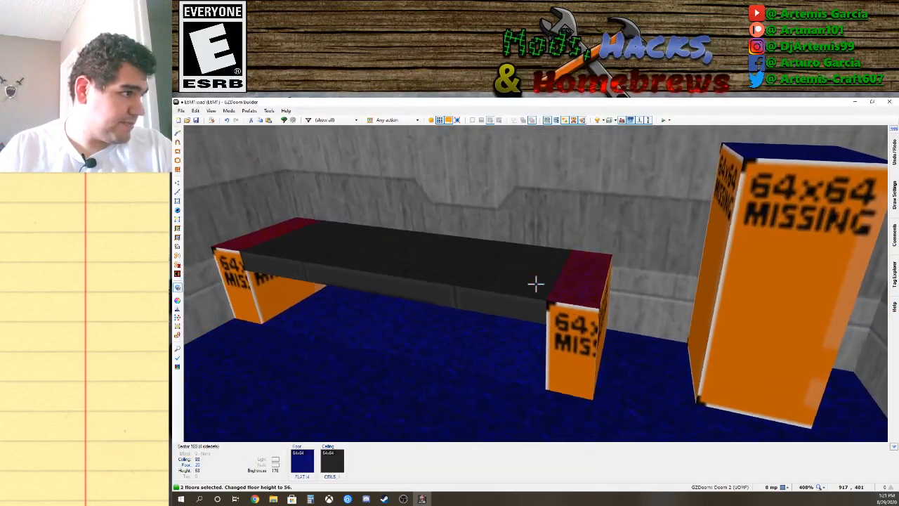
{"action": "left_click", "coordinate": [535, 283]}
{"action": "left_click", "coordinate": [536, 284]}
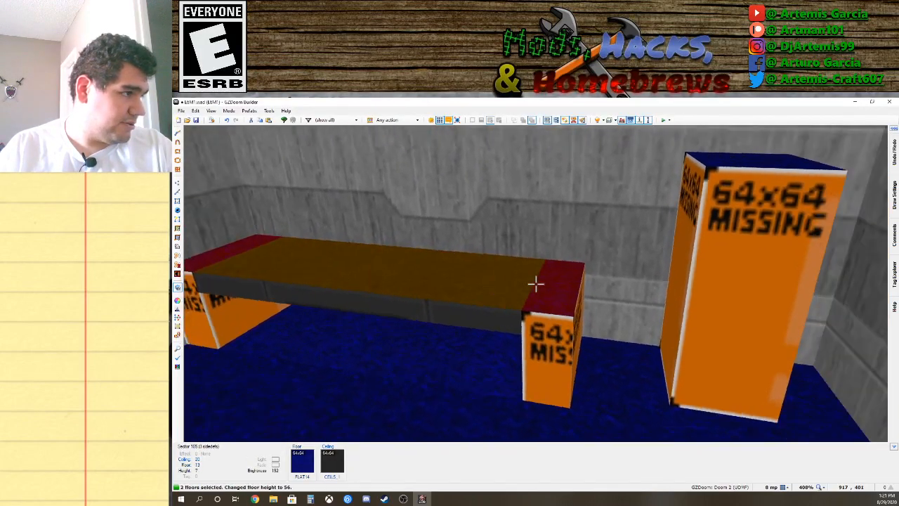
{"action": "right_click", "coordinate": [535, 283]}
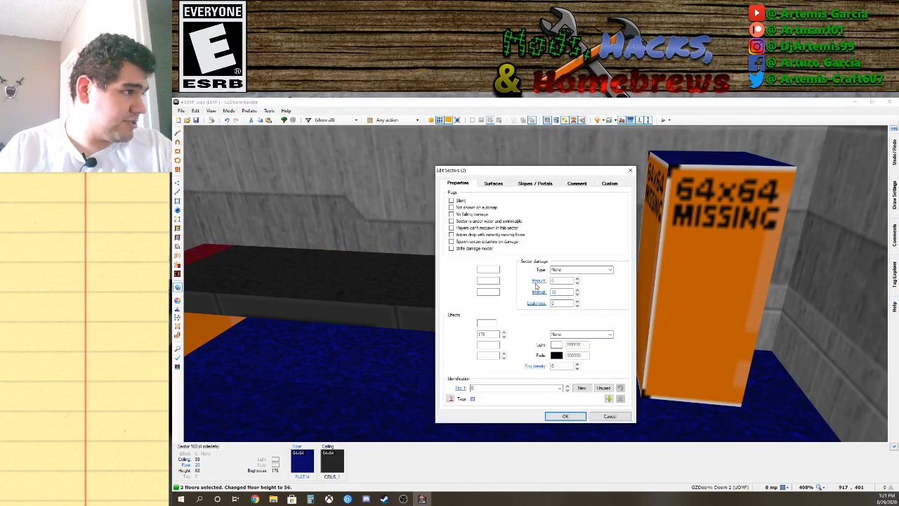
{"action": "left_click", "coordinate": [494, 183]}
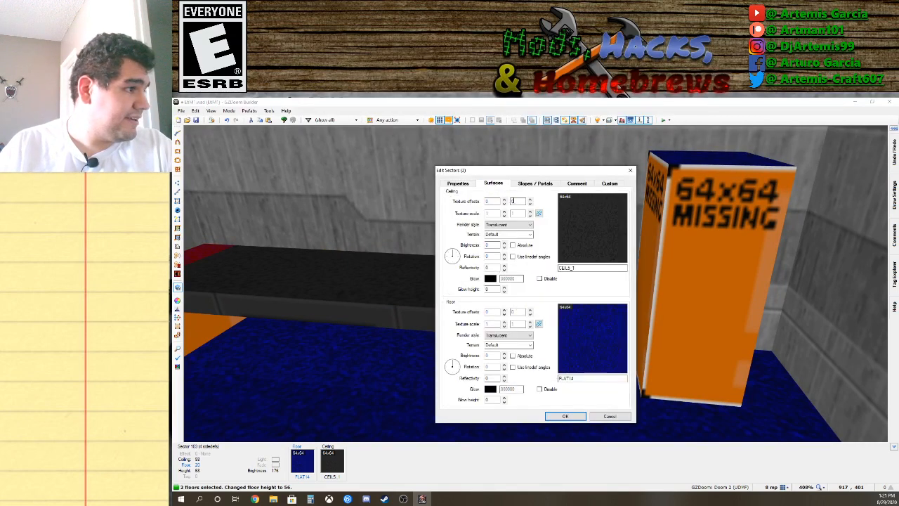
{"action": "left_click", "coordinate": [588, 320]}
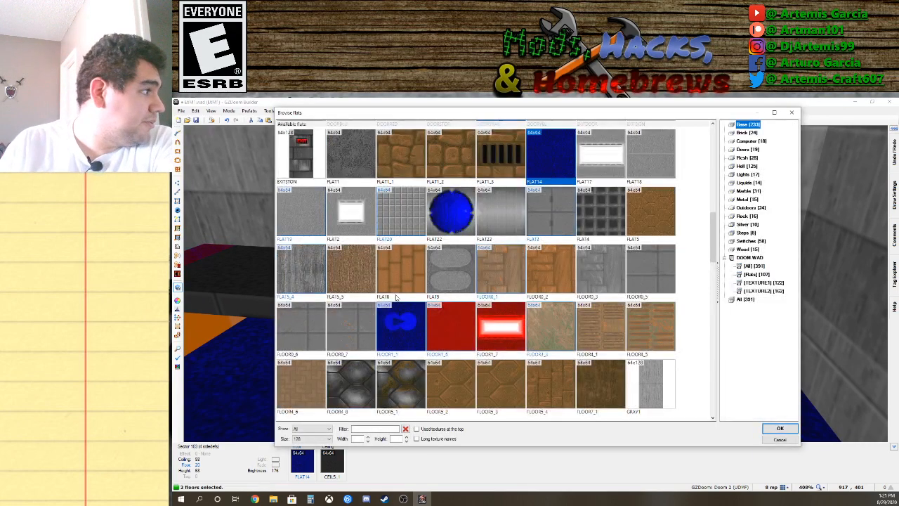
{"action": "scroll", "coordinate": [559, 317], "scroll_direction": "down", "scroll_amount": 2}
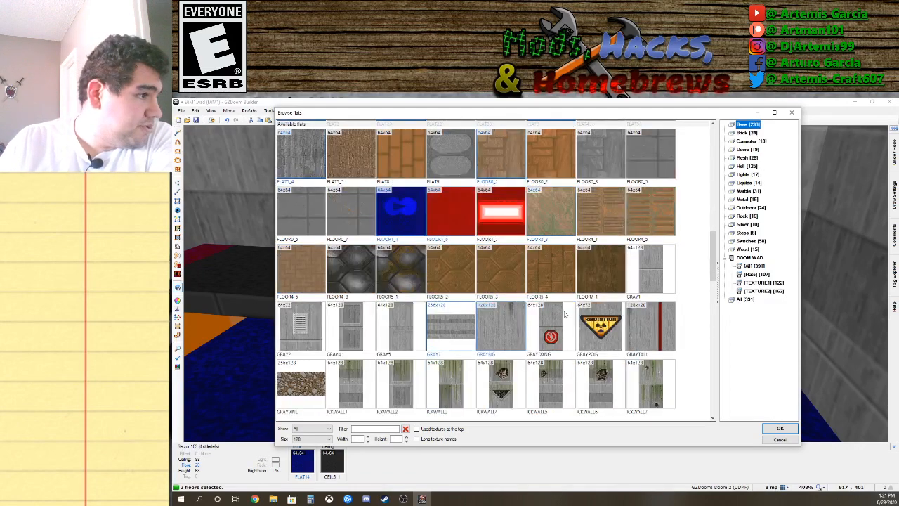
{"action": "double_click", "coordinate": [604, 281]}
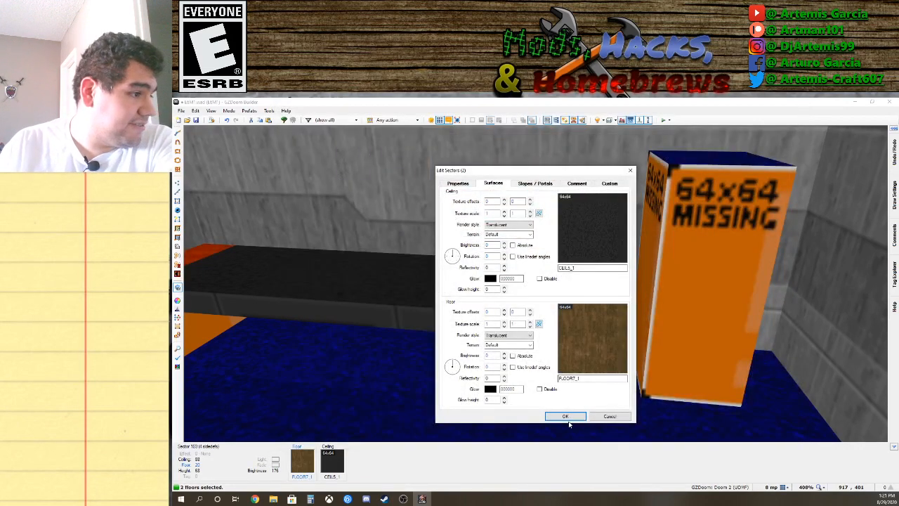
{"action": "left_click", "coordinate": [565, 415]}
{"action": "left_click", "coordinate": [536, 284]}
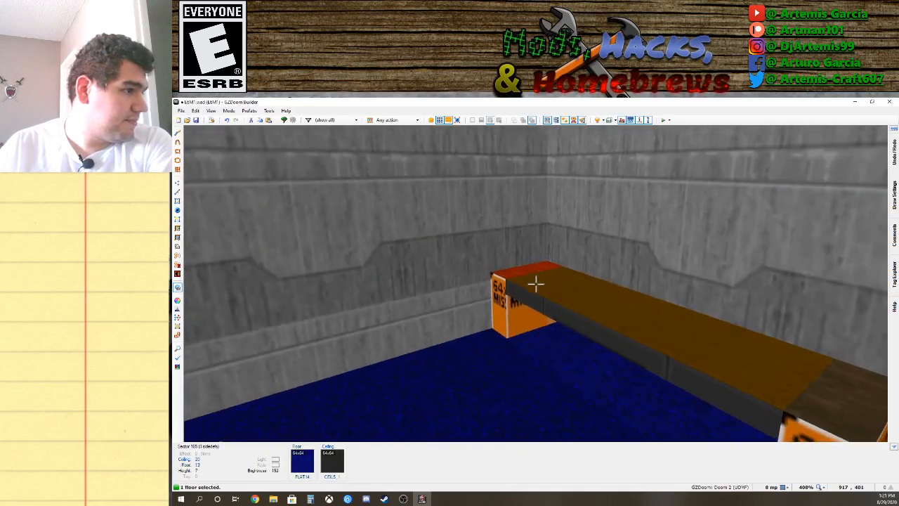
{"action": "left_click", "coordinate": [536, 284]}
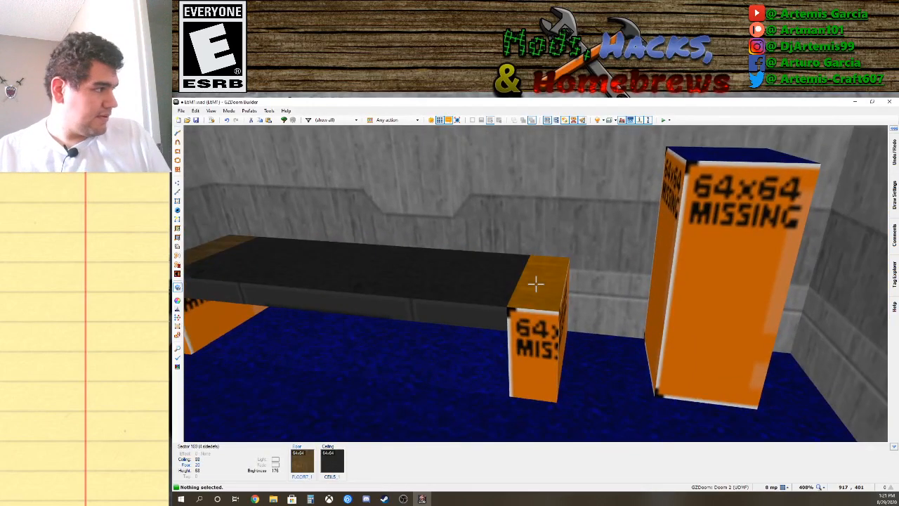
Copy the FLOOR7_1 flat from a desk end onto the top and underside of the middle slab.
{"action": "key", "text": "ctrl+c"}
{"action": "key", "text": "ctrl+v"}
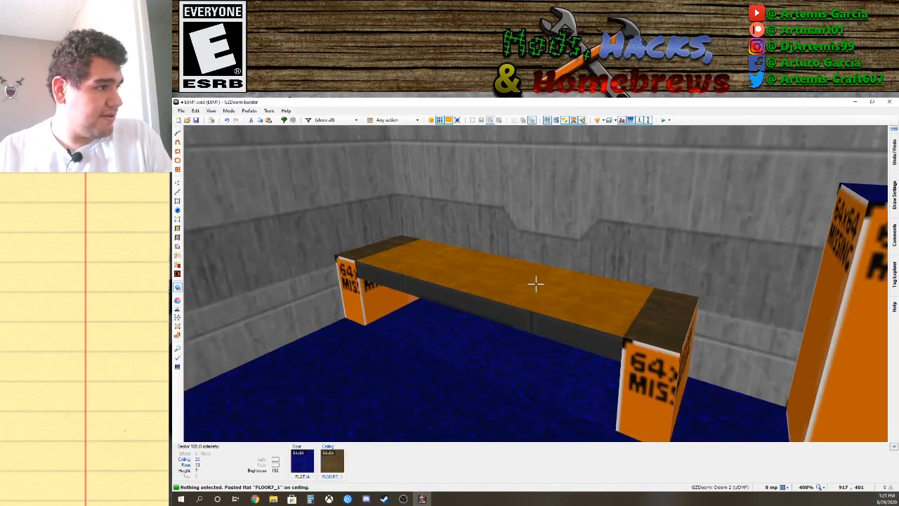
{"action": "key", "text": "s"}
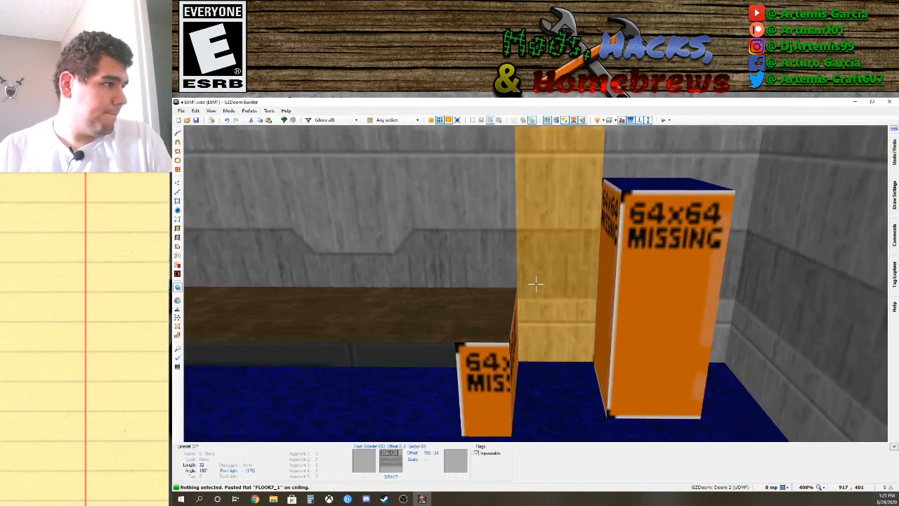
{"action": "key", "text": "w"}
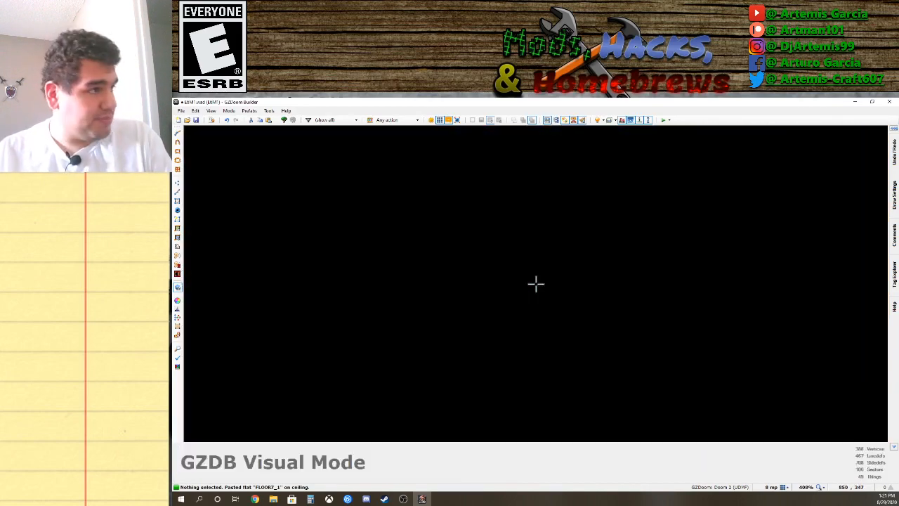
{"action": "key", "text": "w"}
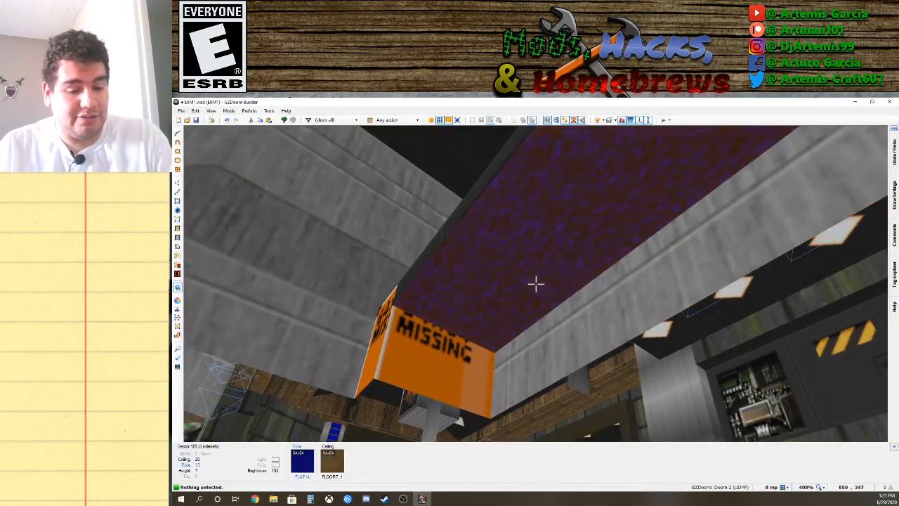
{"action": "key", "text": "ctrl+v"}
{"action": "key", "text": "s"}
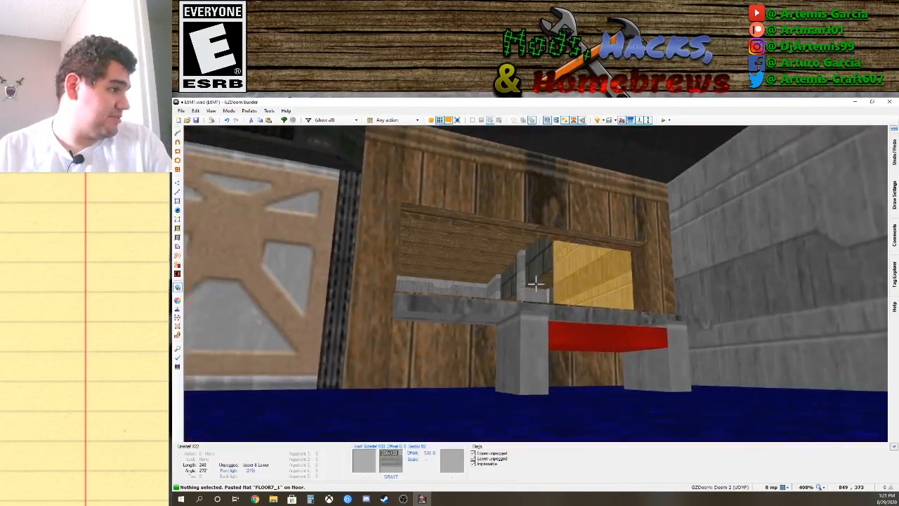
{"action": "key", "text": "w"}
{"action": "key", "text": "s"}
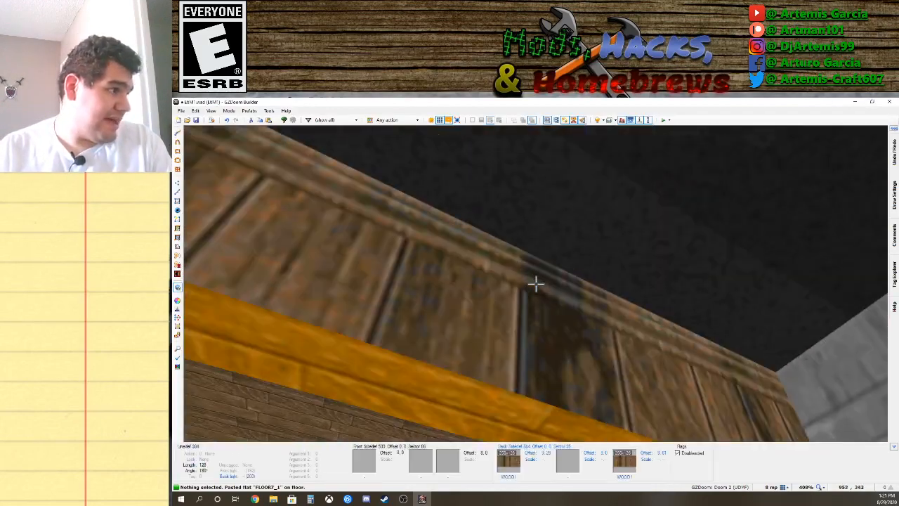
{"action": "key", "text": "w"}
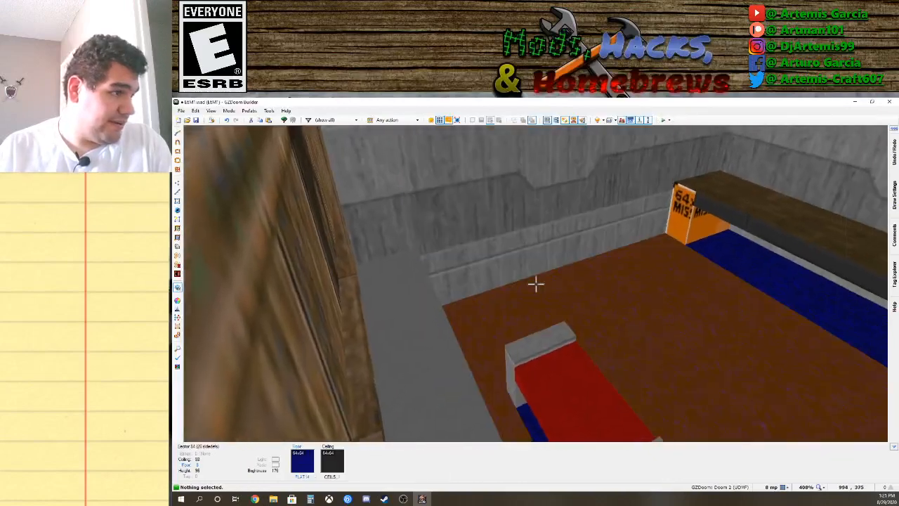
{"action": "key", "text": "s"}
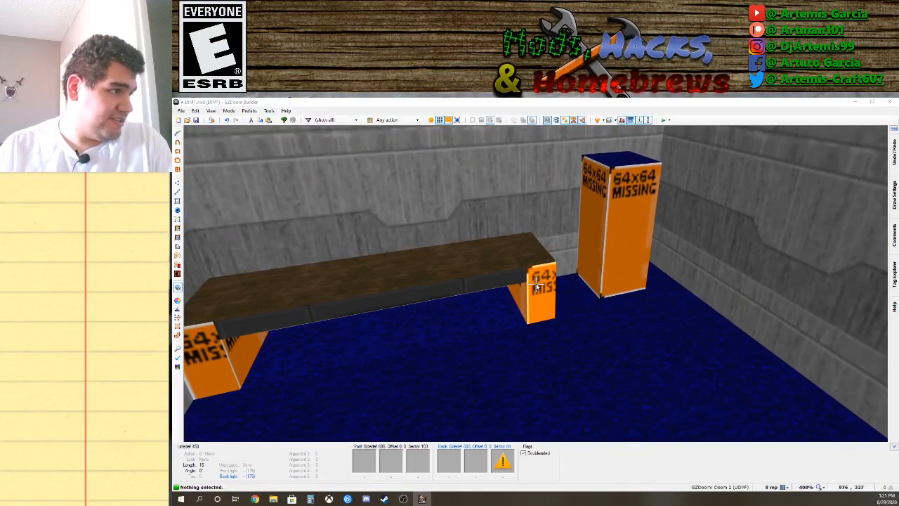
{"action": "right_click", "coordinate": [537, 285]}
{"action": "left_click", "coordinate": [309, 175]}
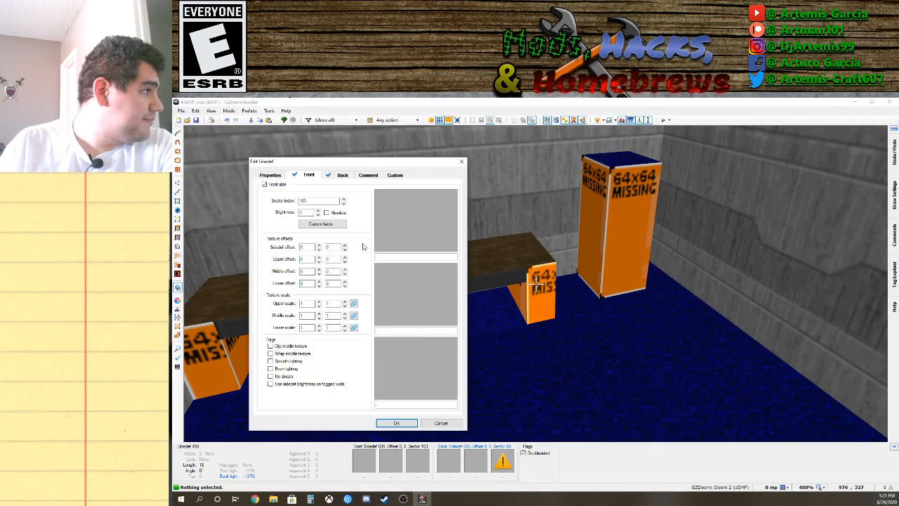
{"action": "left_click", "coordinate": [441, 423]}
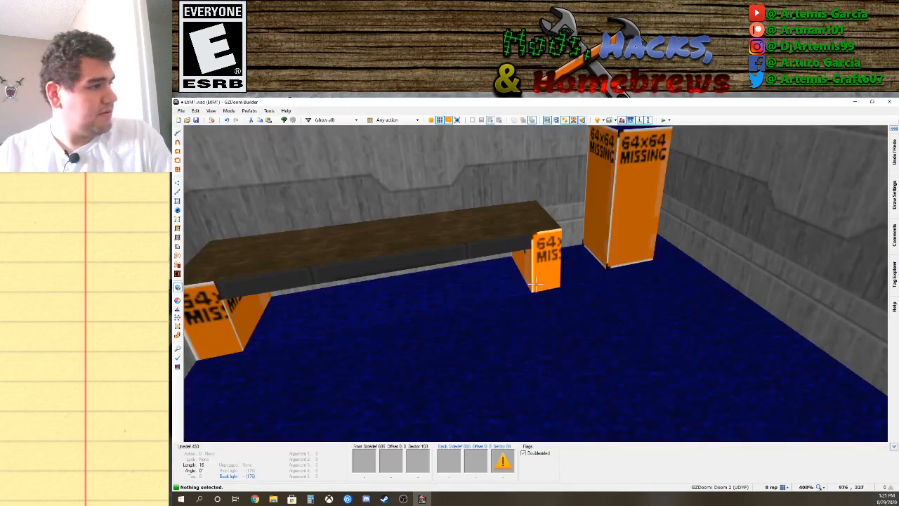
Apply the CEIL5_2 texture to the back side's lower part on the front face of the desk end support nearest the tall block.
{"action": "right_click", "coordinate": [536, 284]}
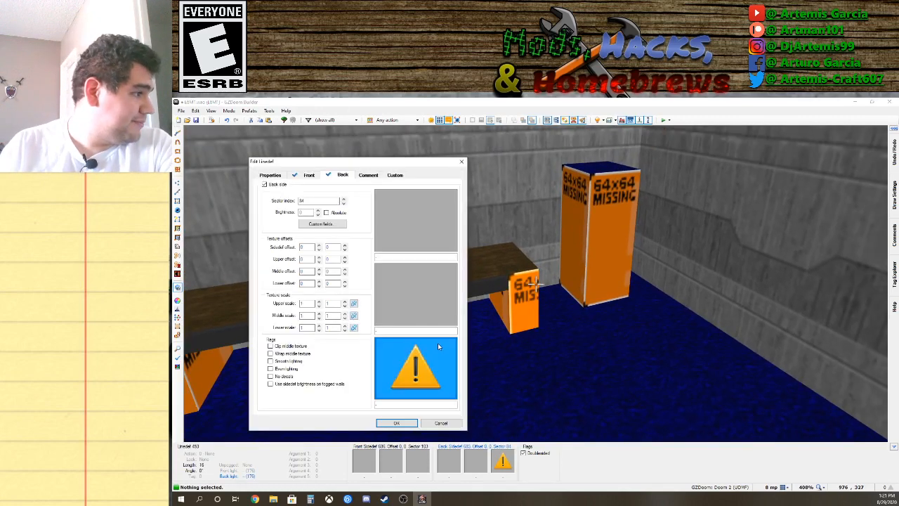
{"action": "left_click", "coordinate": [442, 339]}
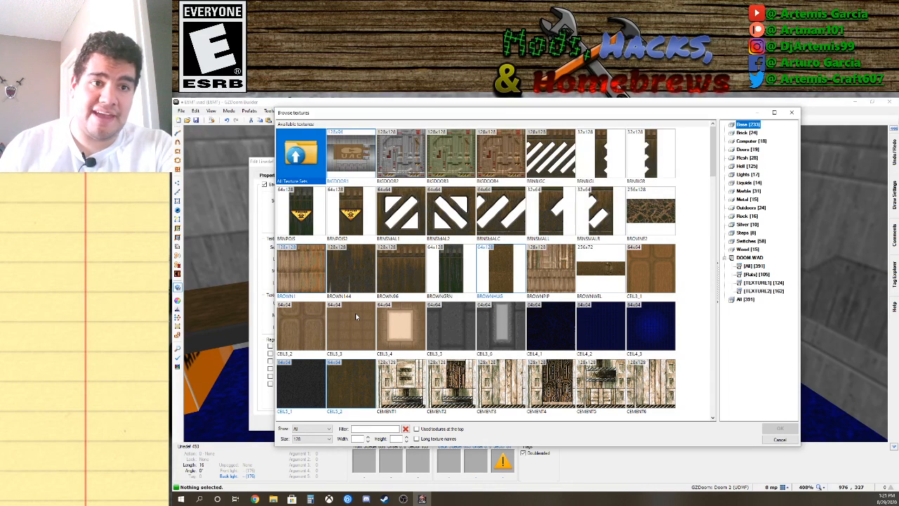
{"action": "double_click", "coordinate": [362, 387]}
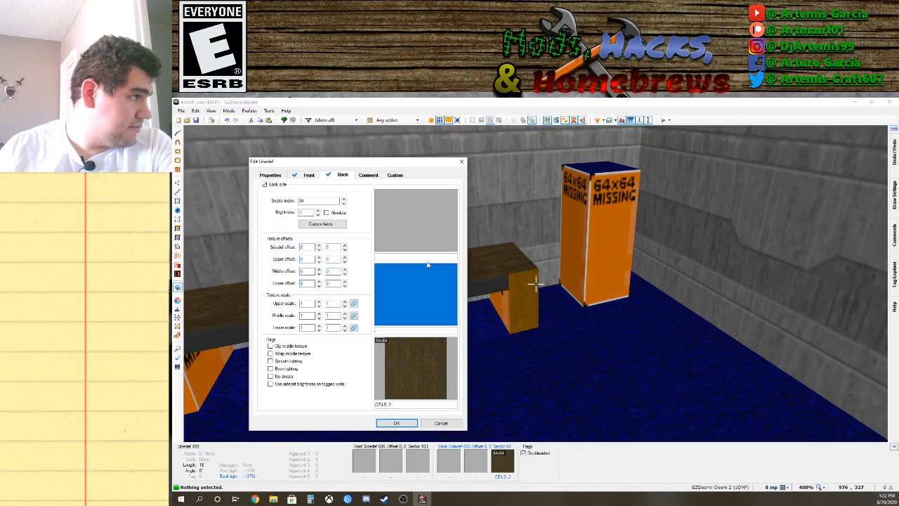
{"action": "left_click", "coordinate": [396, 422]}
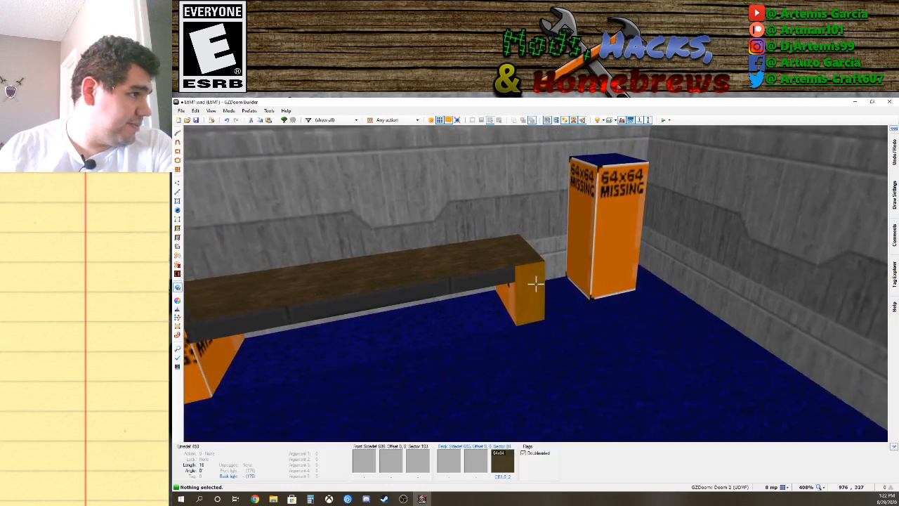
Set the lower back texture on the front of the desk end support nearest the tall block to BROWNHUG.
{"action": "right_click", "coordinate": [536, 283]}
{"action": "left_click", "coordinate": [427, 366]}
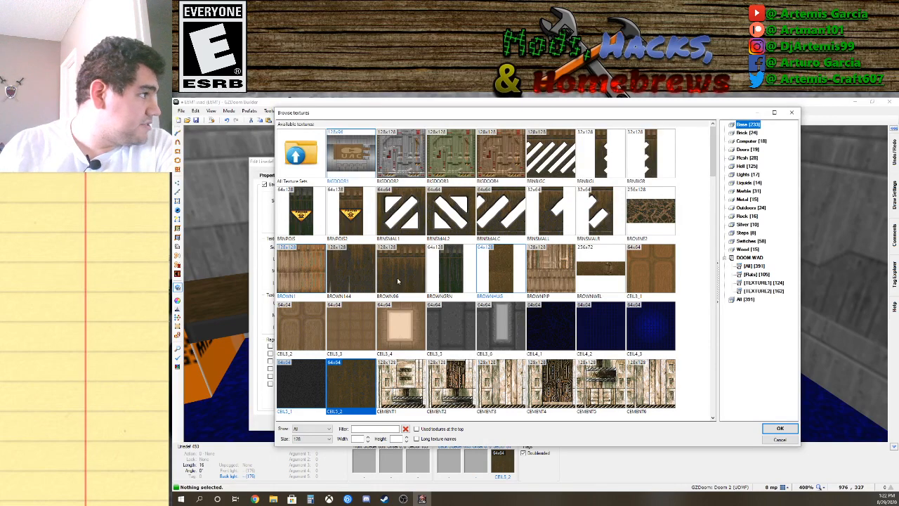
{"action": "double_click", "coordinate": [507, 283]}
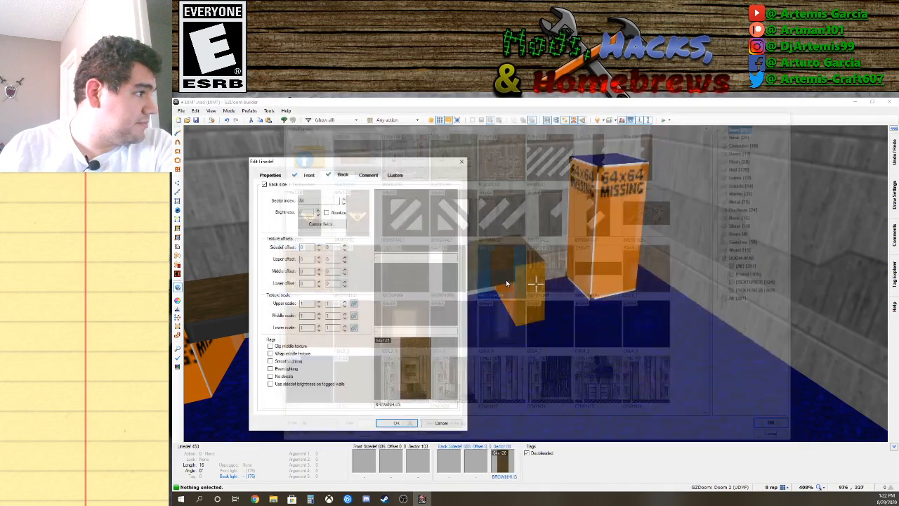
{"action": "key", "text": "Return"}
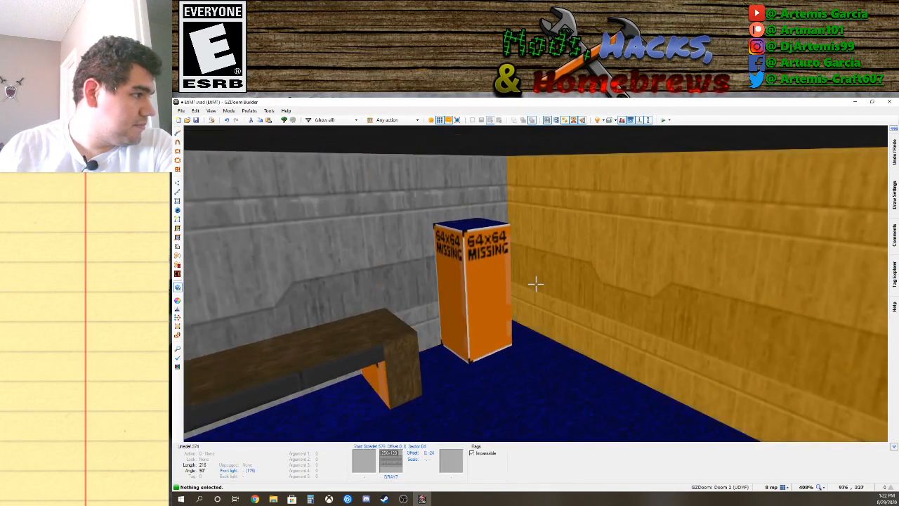
Copy the BROWNHUG texture from that support onto the slab's front edge, the other support's faces and the supports' inner sides.
{"action": "key", "text": "s"}
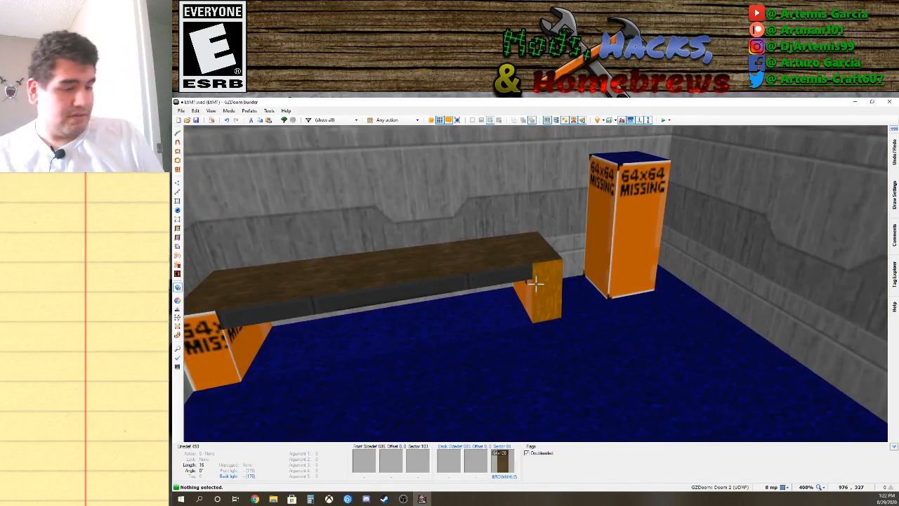
{"action": "key", "text": "ctrl+c"}
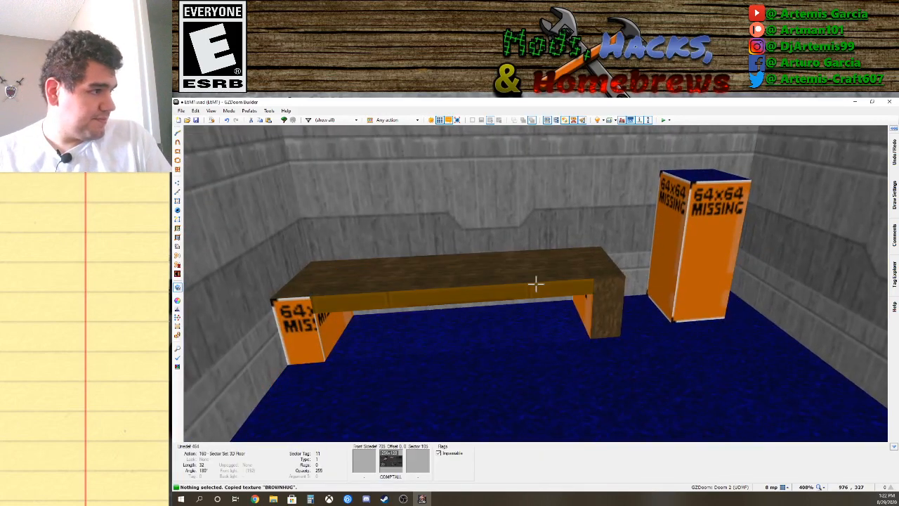
{"action": "key", "text": "w"}
{"action": "key", "text": "ctrl+v"}
{"action": "key", "text": "s"}
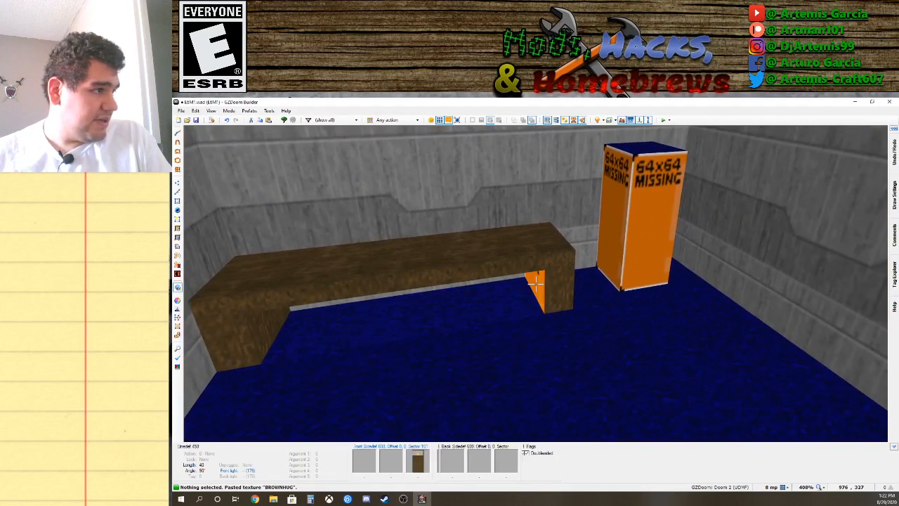
{"action": "key", "text": "ctrl+v"}
{"action": "key", "text": "d"}
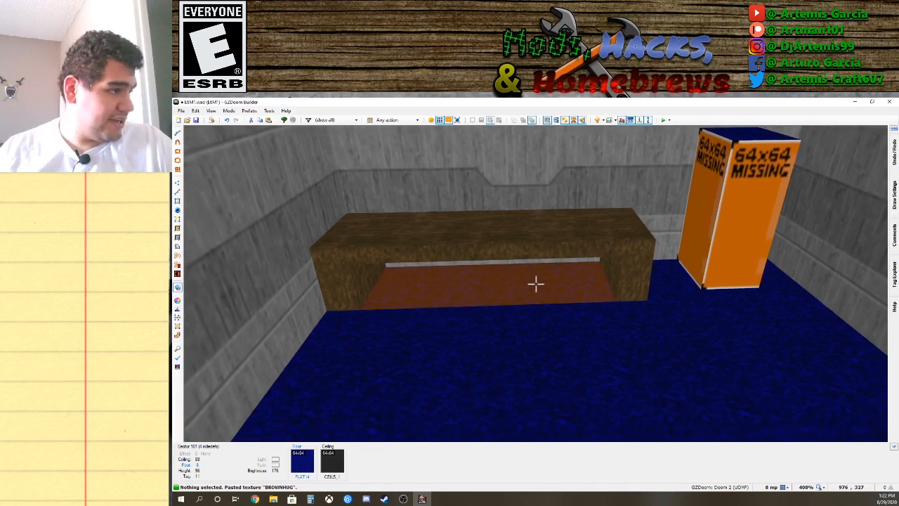
Lower the brightness of the sector beneath the desk slab to 112.
{"action": "scroll", "coordinate": [536, 284], "scroll_direction": "down", "scroll_amount": 5, "text": "shift"}
{"action": "scroll", "coordinate": [535, 283], "scroll_direction": "up", "scroll_amount": 6, "text": "ctrl"}
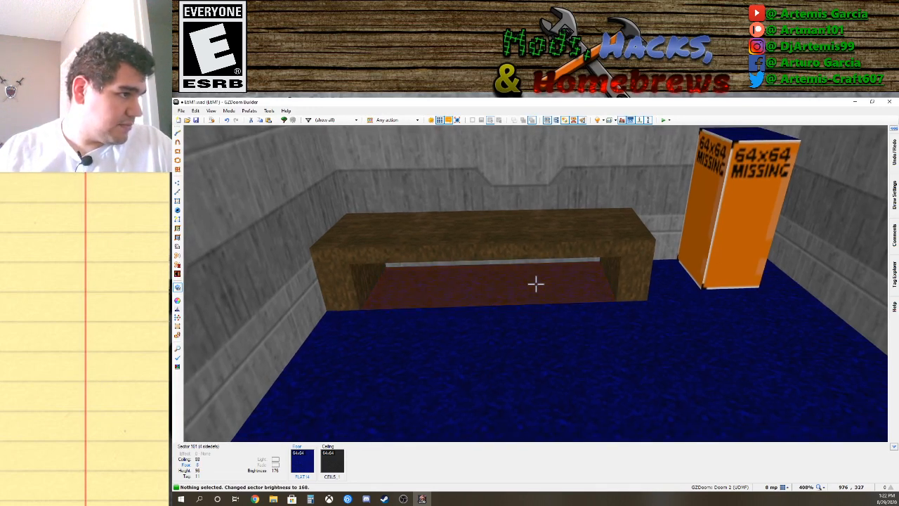
{"action": "mouse_move", "coordinate": [535, 283]}
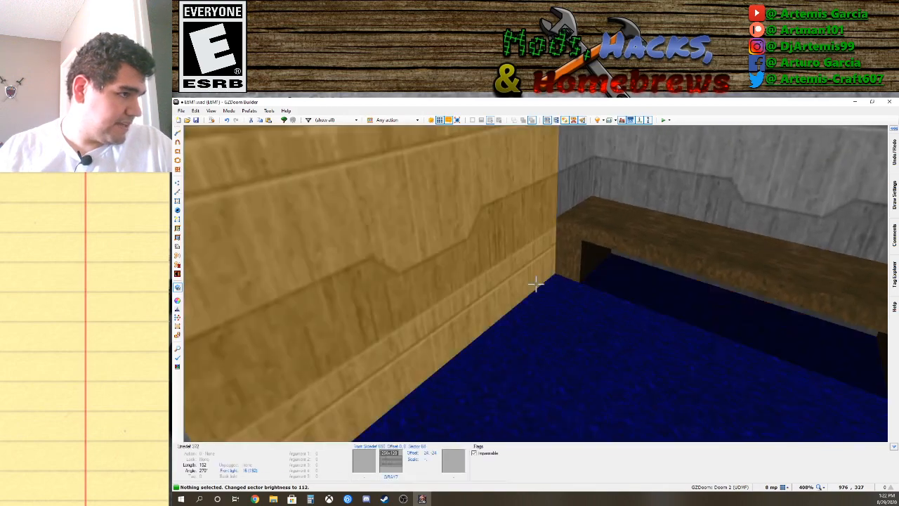
Turn gravity off and paste the BROWNHUG texture onto the outer side of the desk support facing the tall block.
{"action": "key", "text": "g"}
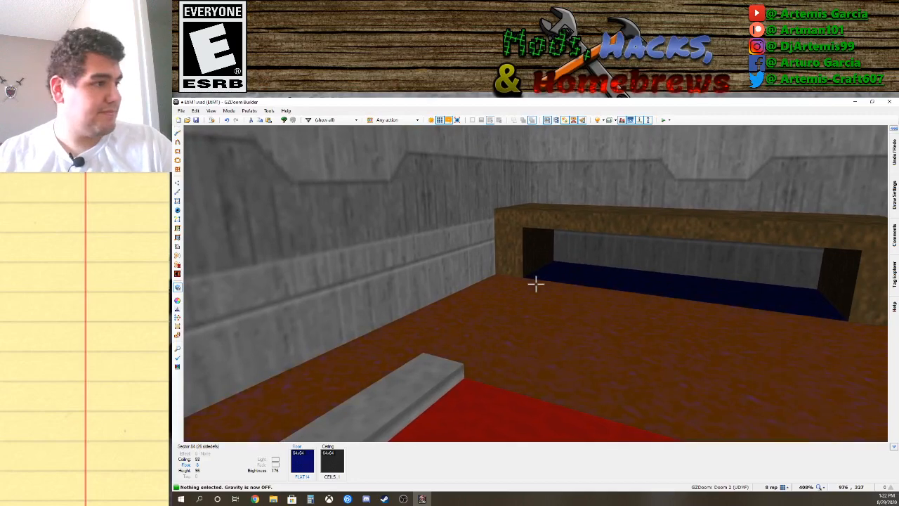
{"action": "key", "text": "d"}
{"action": "key", "text": "w"}
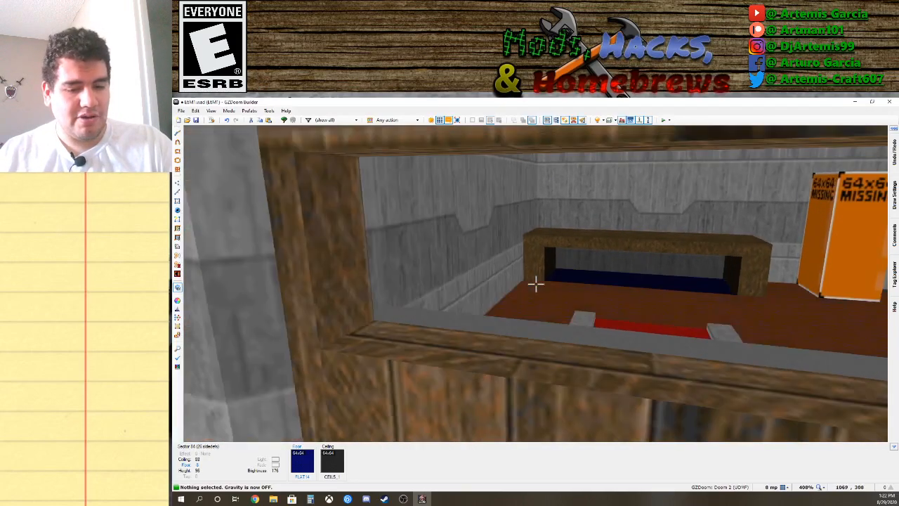
{"action": "key", "text": "w"}
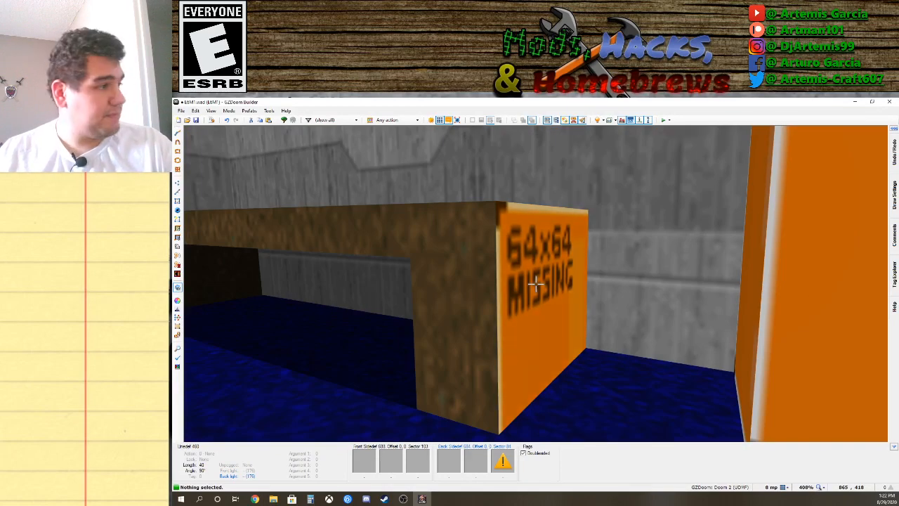
{"action": "key", "text": "ctrl+v"}
Examine the room's desk, seat and shelf from several angles with enhanced rendering effects disabled and enabled.
{"action": "key", "text": "s"}
{"action": "key", "text": "d"}
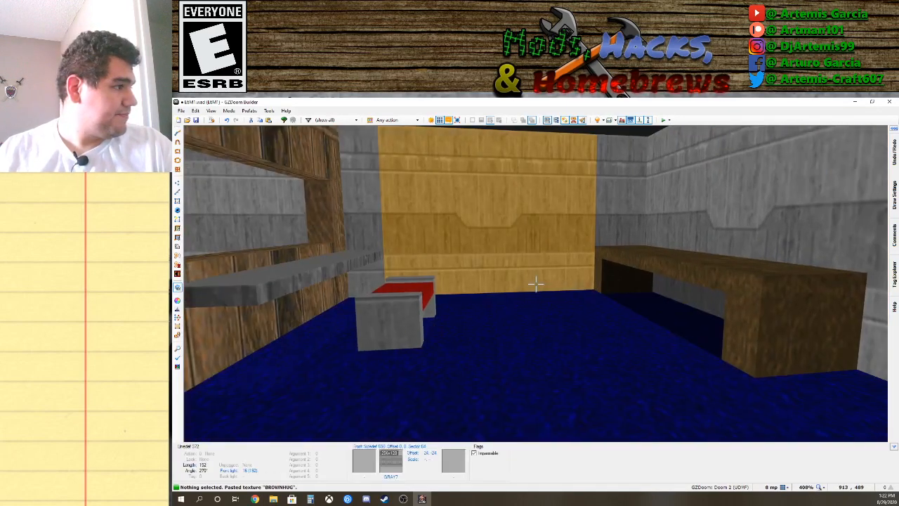
{"action": "key", "text": "s"}
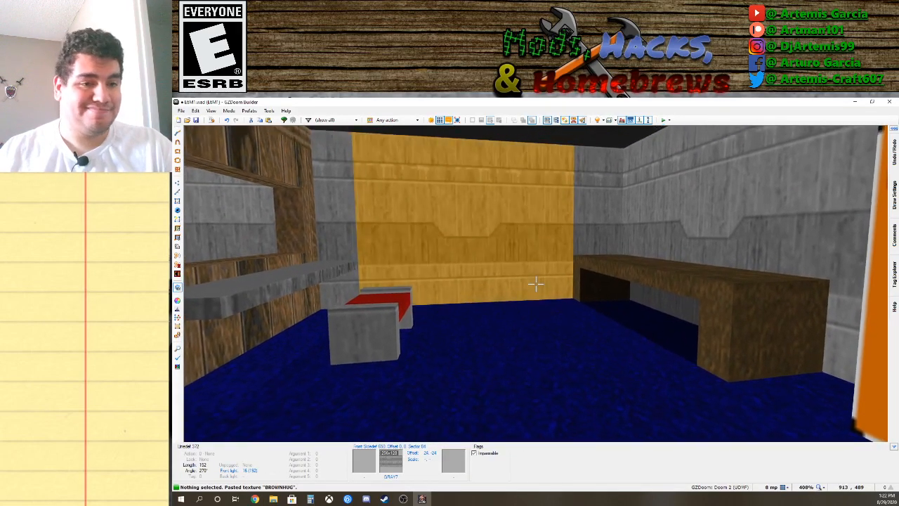
{"action": "key", "text": "w"}
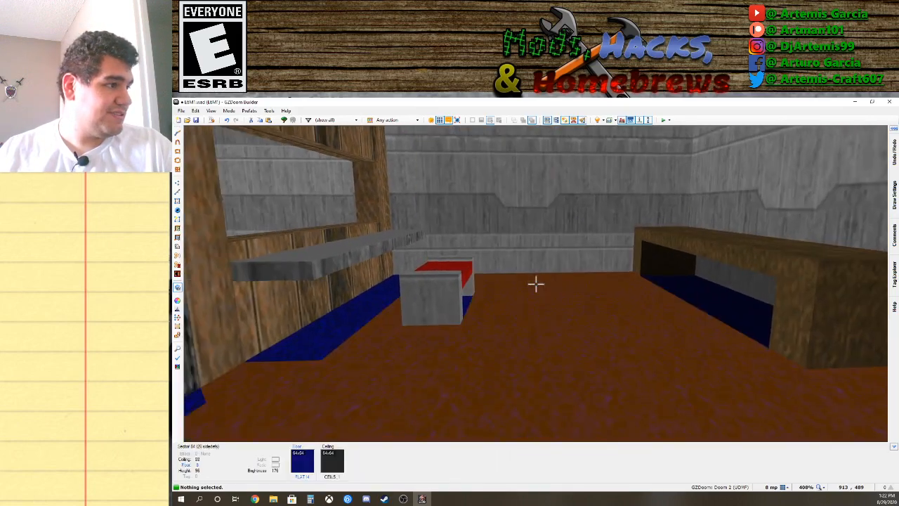
{"action": "key", "text": "w"}
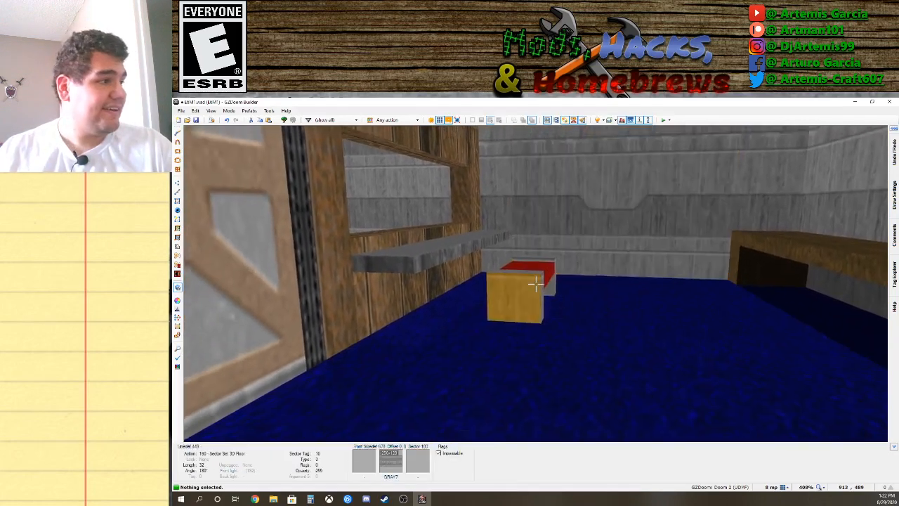
{"action": "key", "text": "d"}
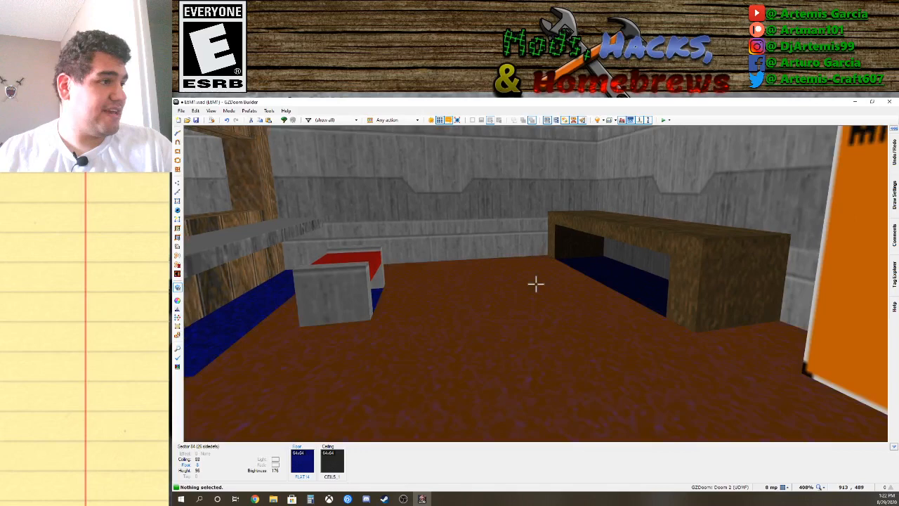
{"action": "key", "text": "Tab"}
{"action": "key", "text": "Tab"}
{"action": "key", "text": "Tab"}
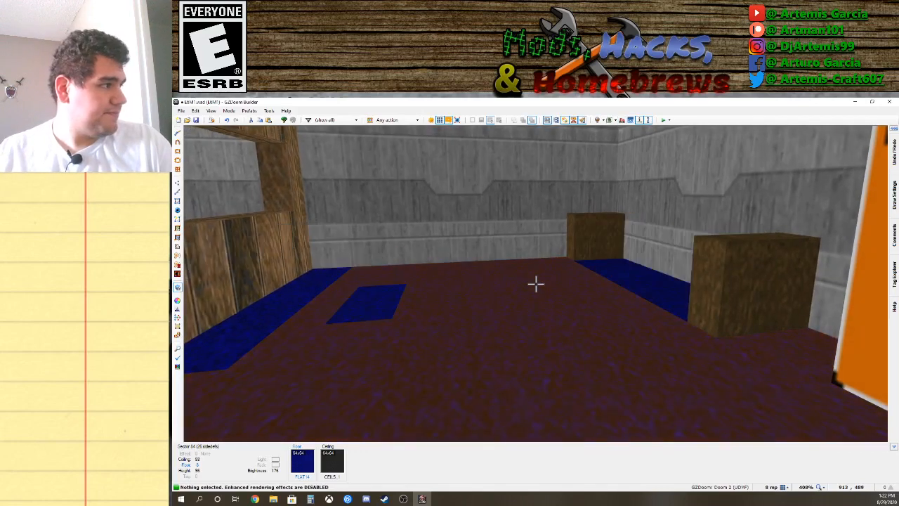
{"action": "key", "text": "s"}
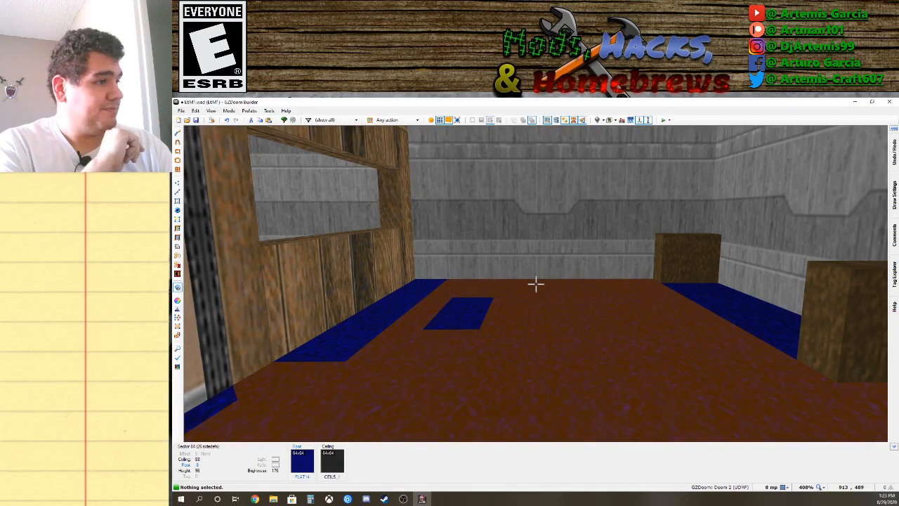
{"action": "key", "text": "Tab"}
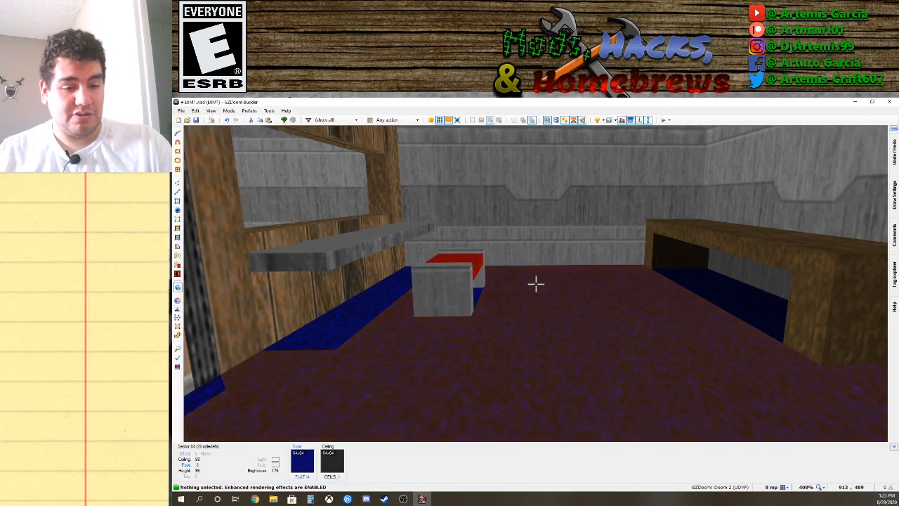
{"action": "key", "text": "w"}
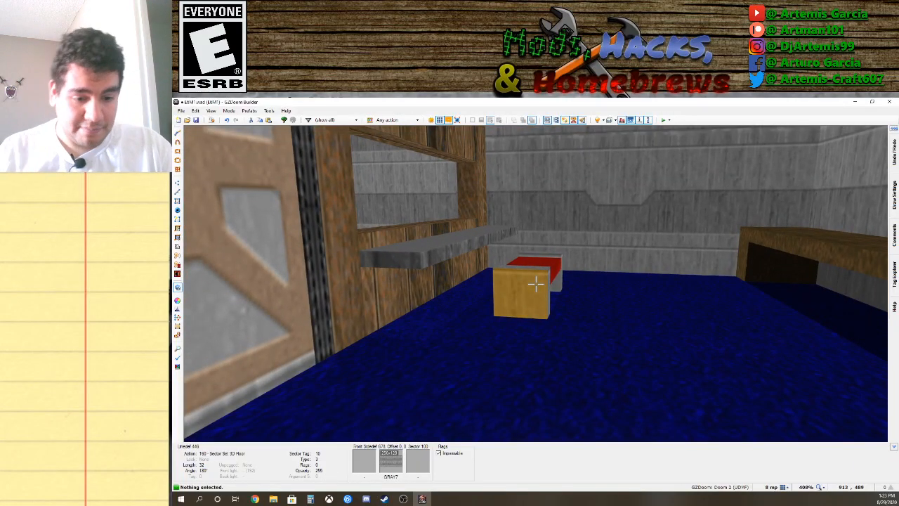
Return to the 2D map and copy the three sectors that form the small red-and-grey seat.
{"action": "key", "text": "q"}
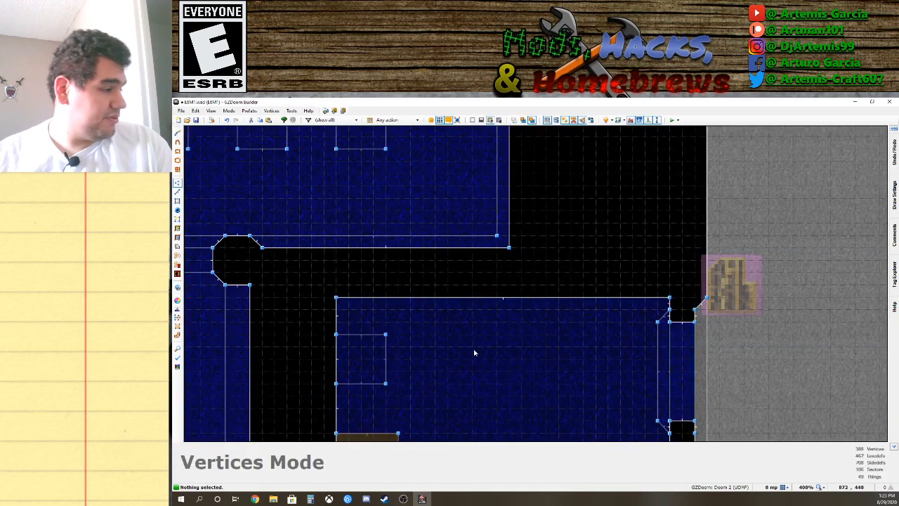
{"action": "scroll", "coordinate": [475, 353], "scroll_direction": "down", "scroll_amount": 2}
{"action": "key", "text": "Down"}
{"action": "key", "text": "Down"}
{"action": "key", "text": "Down"}
{"action": "key", "text": "Down"}
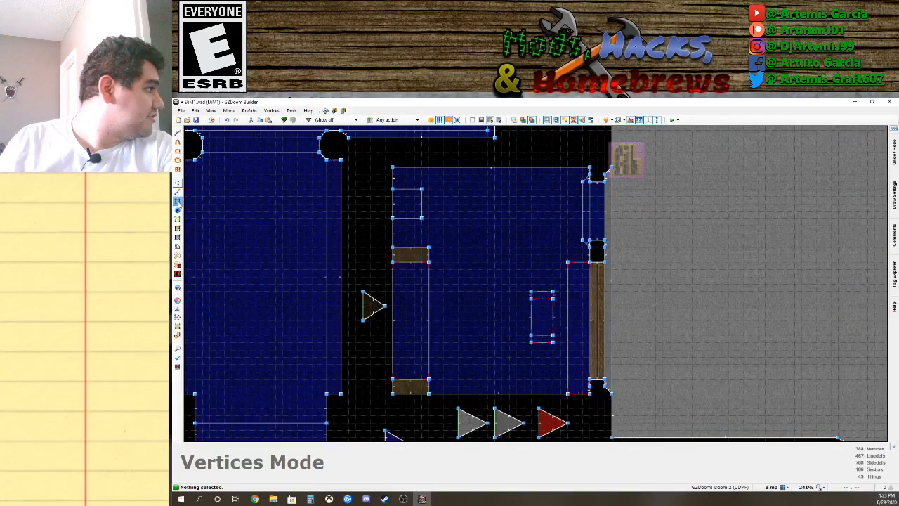
{"action": "left_click", "coordinate": [177, 202]}
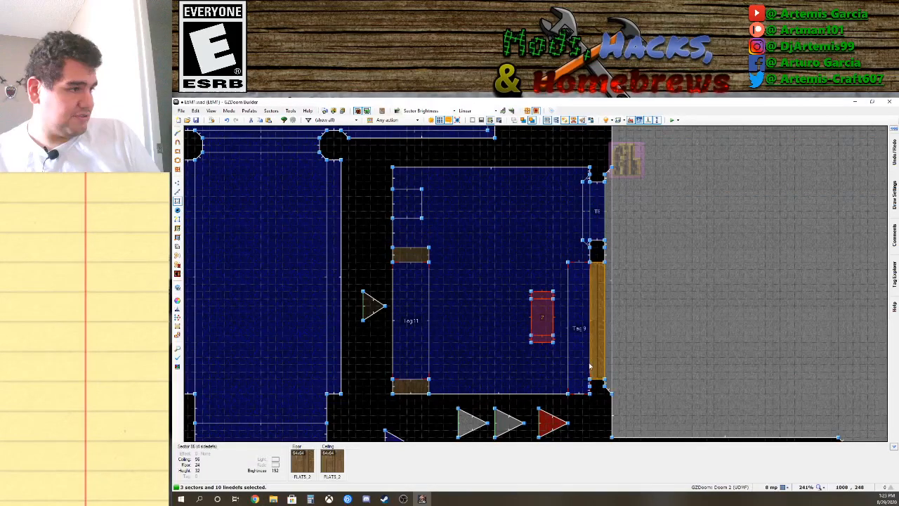
{"action": "key", "text": "ctrl+c"}
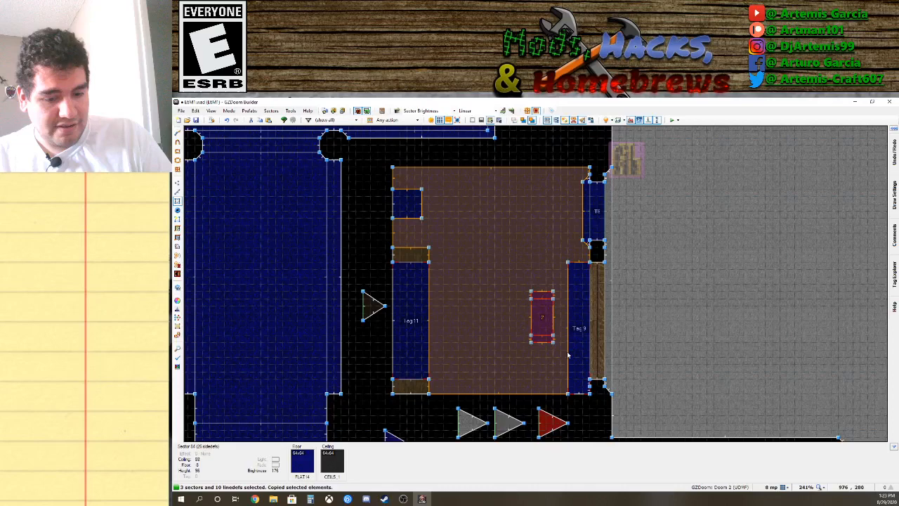
Reselect all three sectors of the small red-and-grey seat and copy them again.
{"action": "key", "text": "v"}
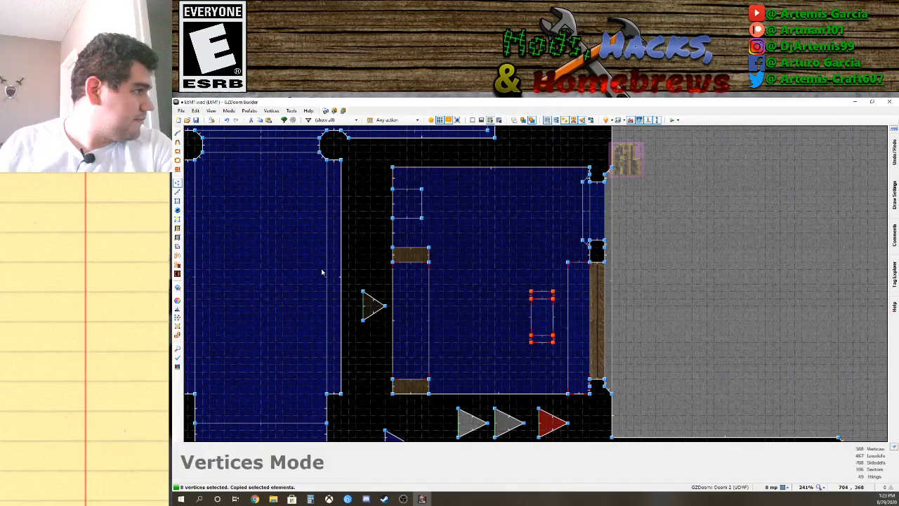
{"action": "left_click", "coordinate": [179, 201]}
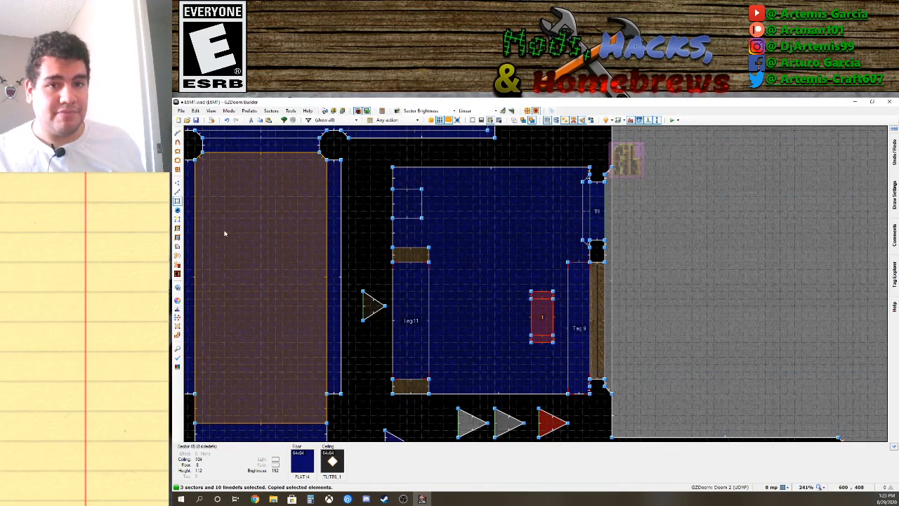
{"action": "left_click", "coordinate": [177, 237]}
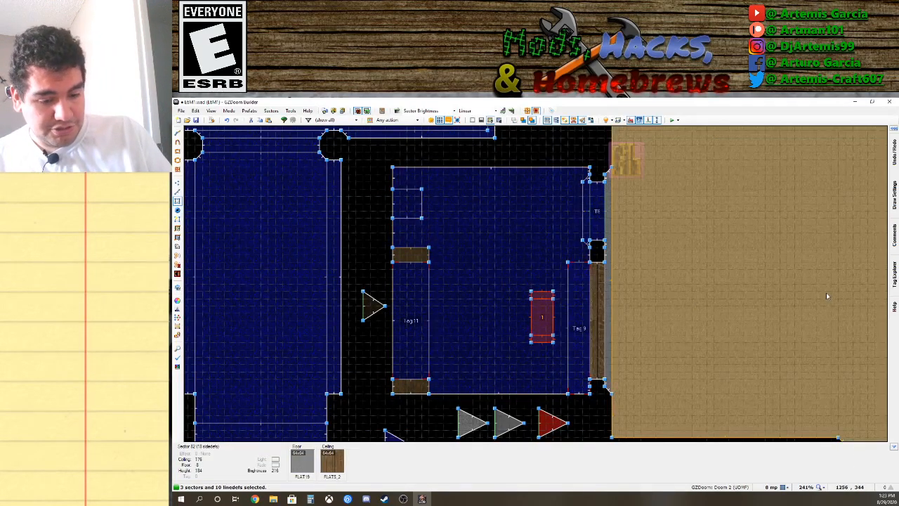
{"action": "key", "text": "ctrl+c"}
{"action": "key", "text": "v"}
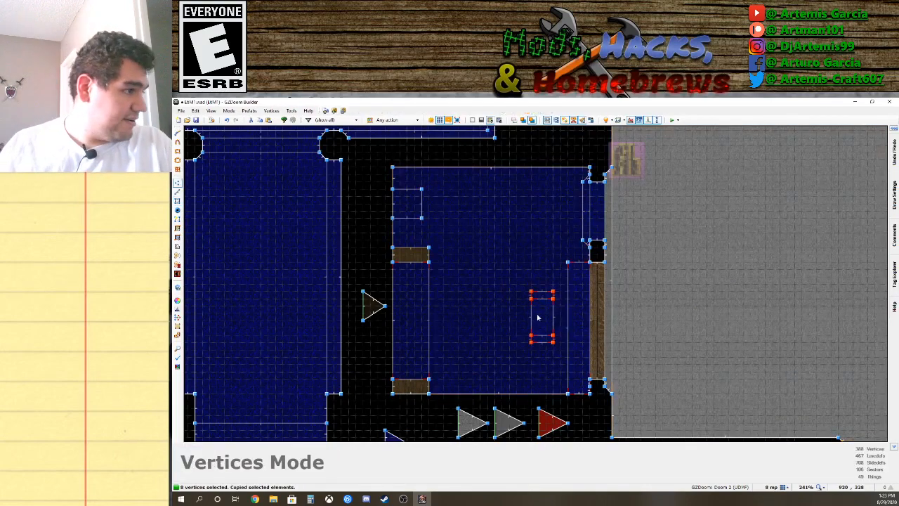
{"action": "left_click", "coordinate": [177, 201]}
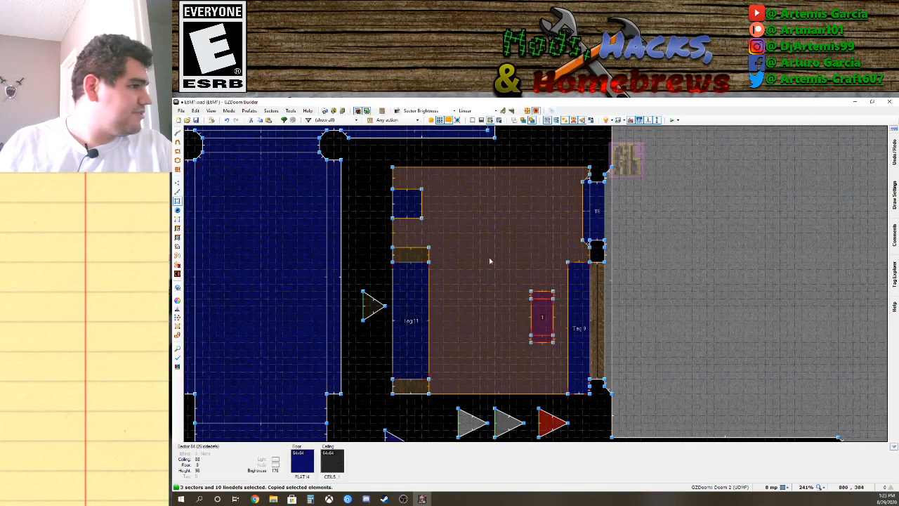
{"action": "left_click", "coordinate": [558, 317]}
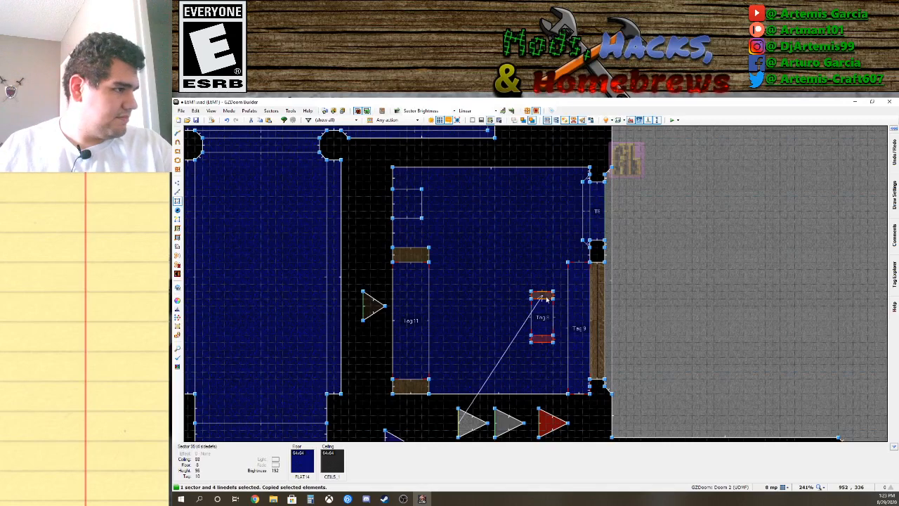
{"action": "left_click", "coordinate": [546, 299]}
{"action": "left_click", "coordinate": [547, 316]}
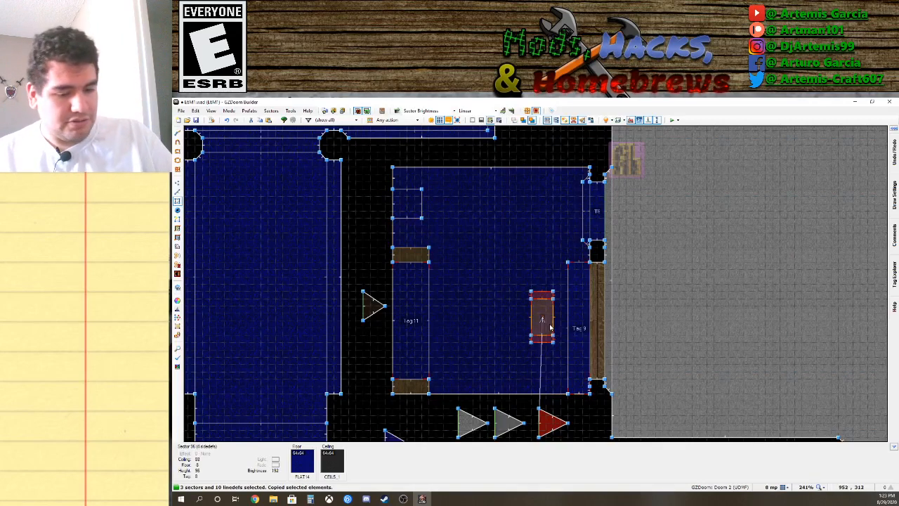
Paste the copied seat into the floor space in front of the desk and stretch it lengthwise to run along most of the desk.
{"action": "left_click", "coordinate": [177, 183]}
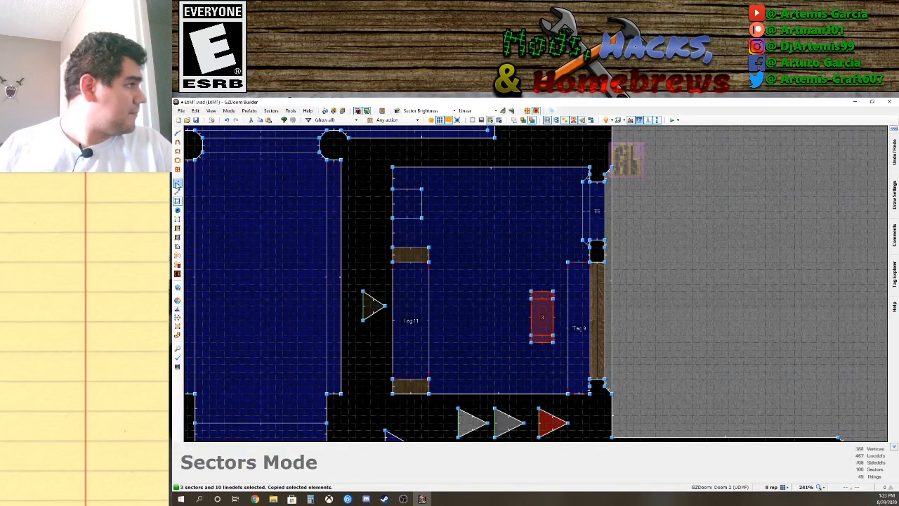
{"action": "key", "text": "v"}
{"action": "key", "text": "ctrl+v"}
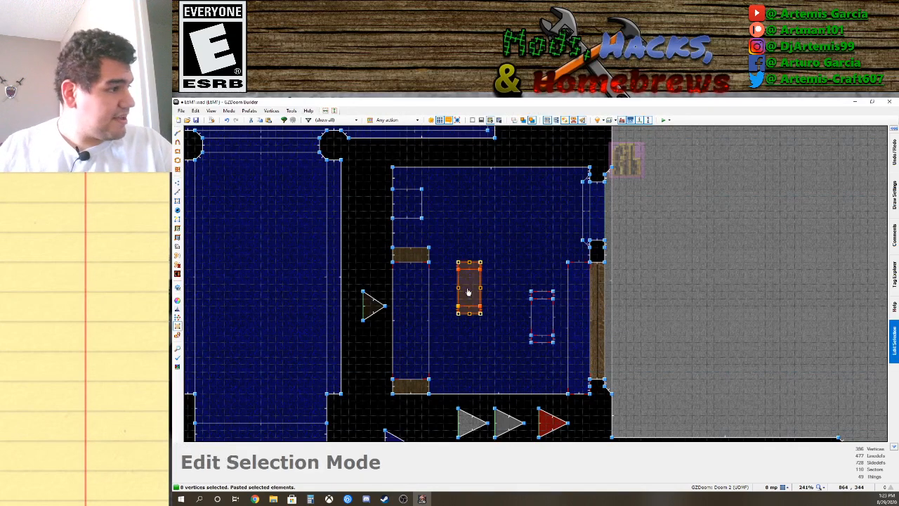
{"action": "left_click_drag", "start_coordinate": [473, 291], "coordinate": [457, 301]}
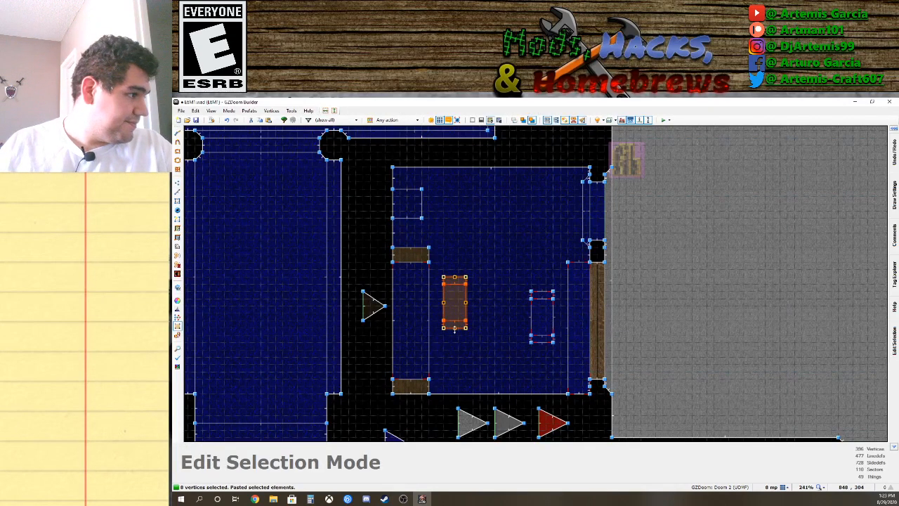
{"action": "left_click_drag", "start_coordinate": [455, 328], "coordinate": [455, 356]}
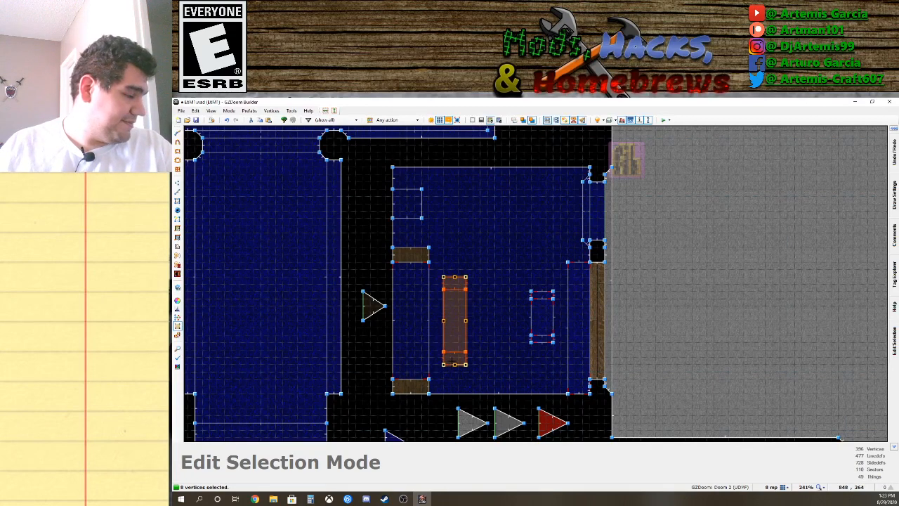
Move the inner lines of the stretched seat's two end pieces so each end piece is one 8-unit grid square thick.
{"action": "left_click", "coordinate": [177, 191]}
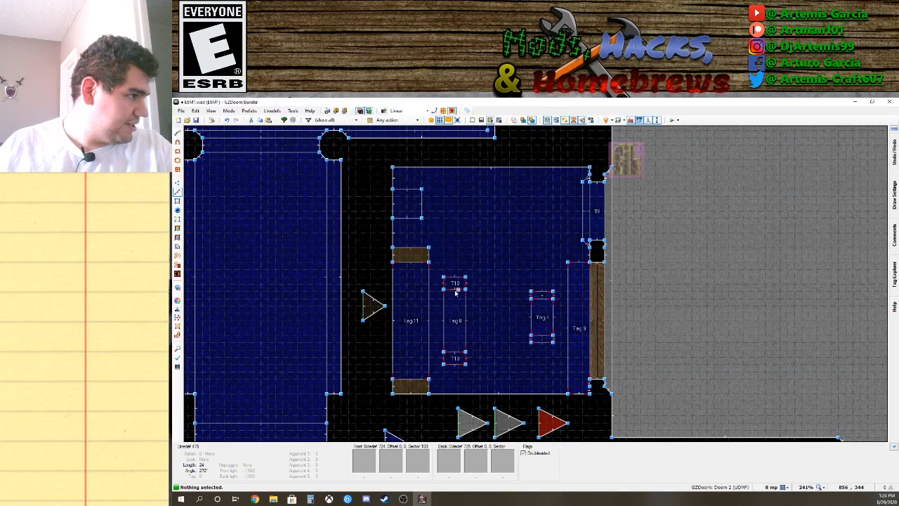
{"action": "scroll", "coordinate": [455, 293], "scroll_direction": "up", "scroll_amount": 5}
{"action": "left_click", "coordinate": [442, 318]}
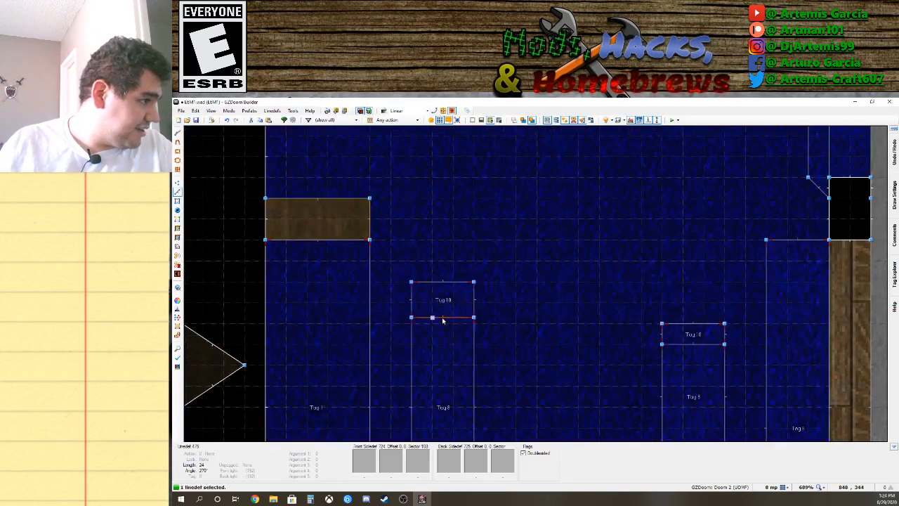
{"action": "right_click_drag", "start_coordinate": [443, 320], "coordinate": [445, 307]}
{"action": "scroll", "coordinate": [444, 344], "scroll_direction": "down", "scroll_amount": 5}
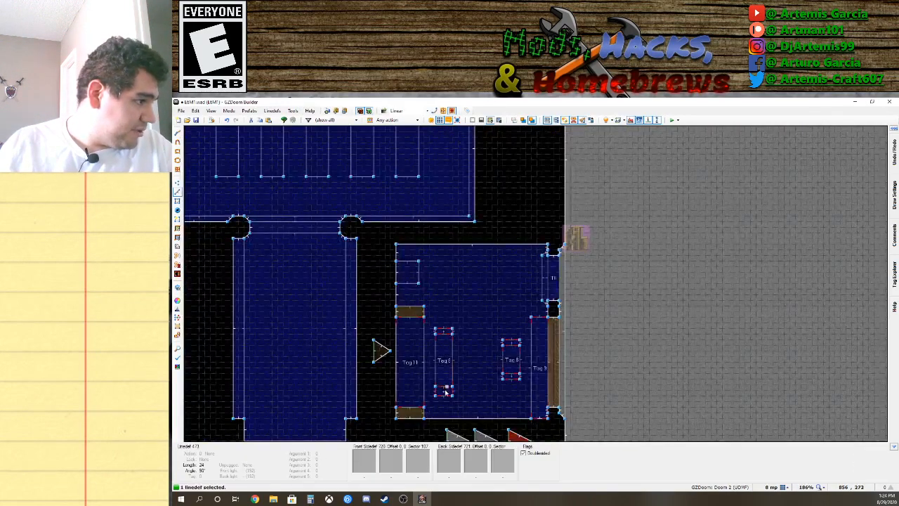
{"action": "left_click_drag", "start_coordinate": [444, 391], "coordinate": [449, 404]}
{"action": "scroll", "coordinate": [447, 391], "scroll_direction": "up", "scroll_amount": 9}
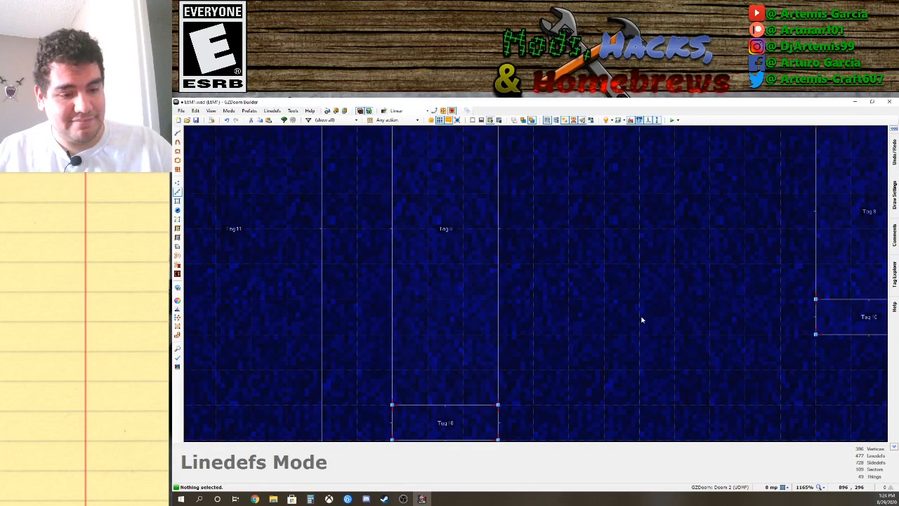
Examine the lengthened seat, the desk and the wall behind it in the 3D view.
{"action": "key", "text": "q"}
{"action": "key", "text": "d"}
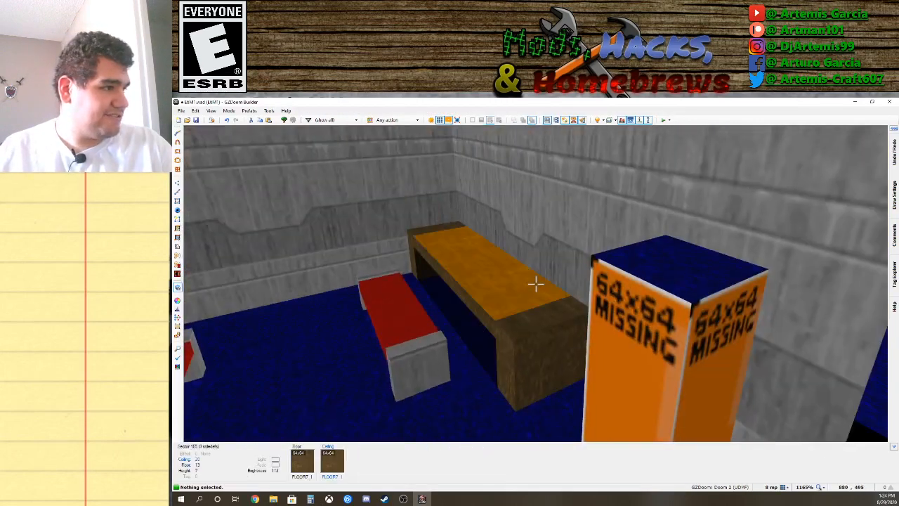
{"action": "key", "text": "s"}
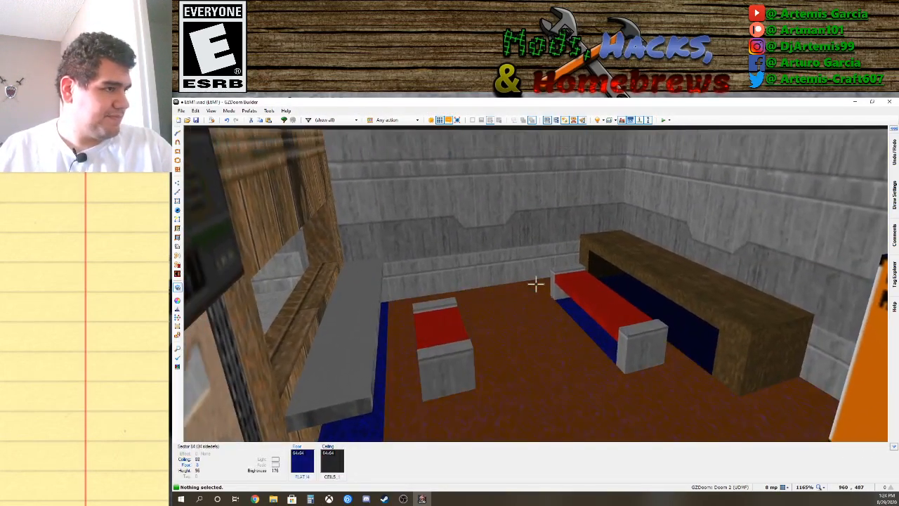
{"action": "key", "text": "e"}
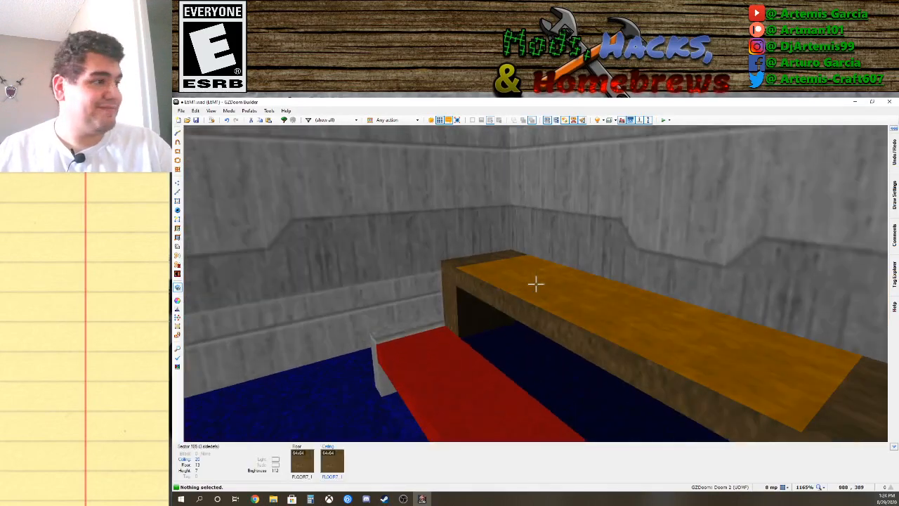
{"action": "key", "text": "s"}
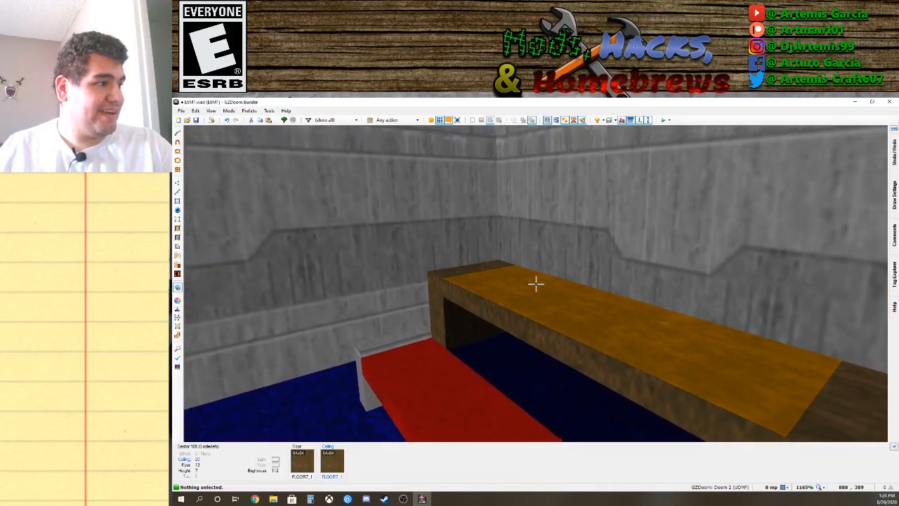
{"action": "key", "text": "w"}
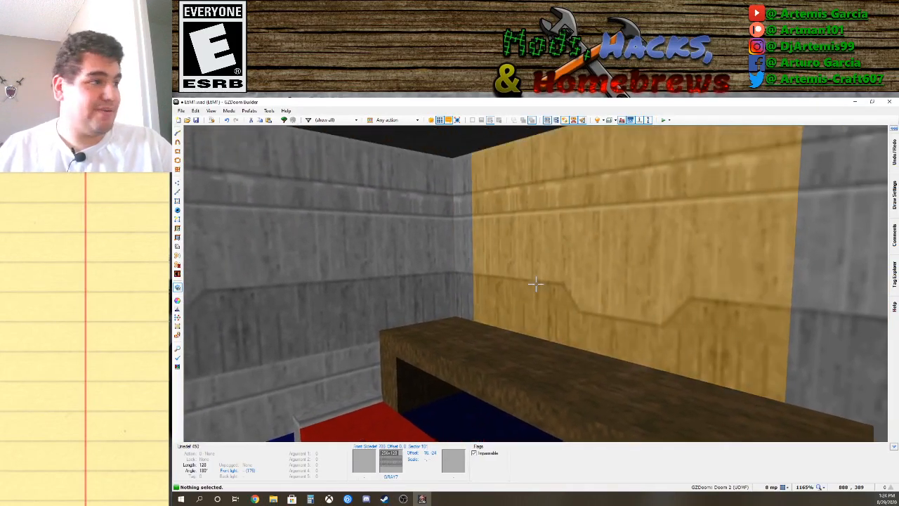
Return to the 2D map and shift the lower slanted line of the desk's triangular control sector to narrow the triangle.
{"action": "key", "text": "q"}
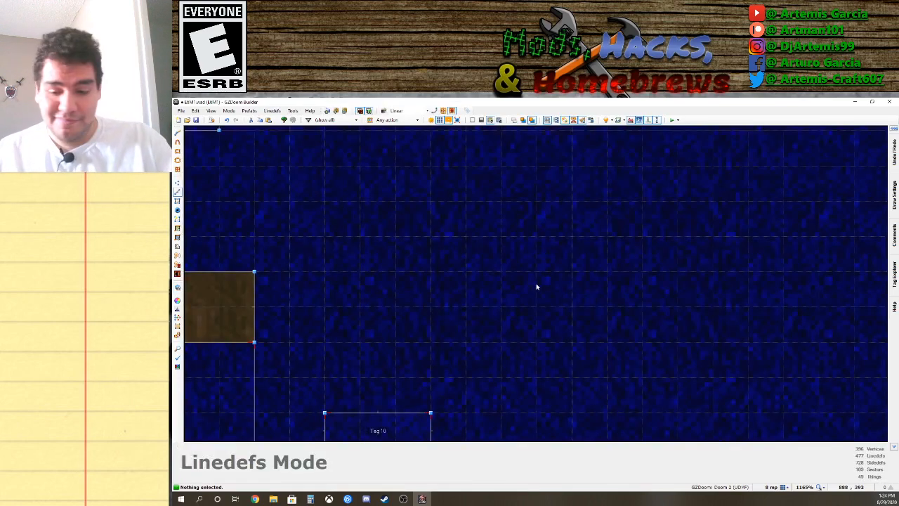
{"action": "key", "text": "Up"}
{"action": "scroll", "coordinate": [497, 310], "scroll_direction": "down", "scroll_amount": 4}
{"action": "key", "text": "Down"}
{"action": "key", "text": "Down"}
{"action": "key", "text": "Left"}
{"action": "key", "text": "Left"}
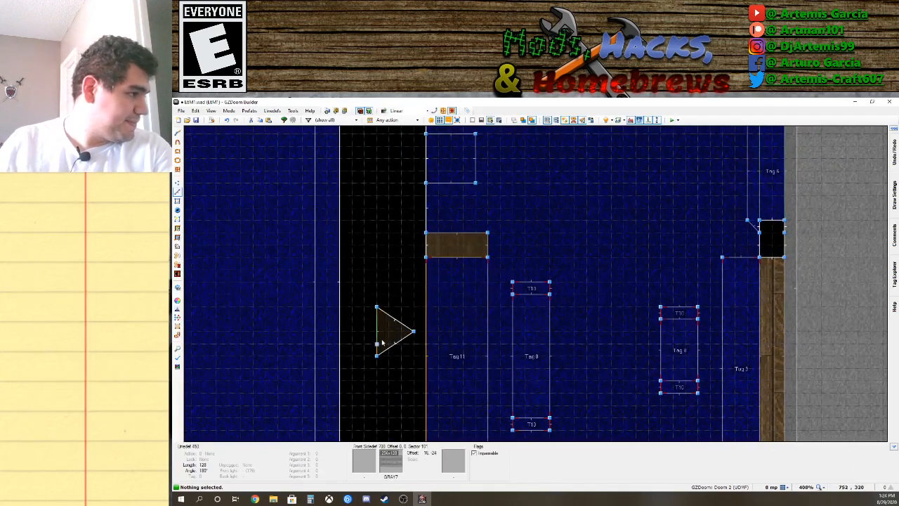
{"action": "scroll", "coordinate": [387, 362], "scroll_direction": "up", "scroll_amount": 2}
{"action": "left_click", "coordinate": [408, 314]}
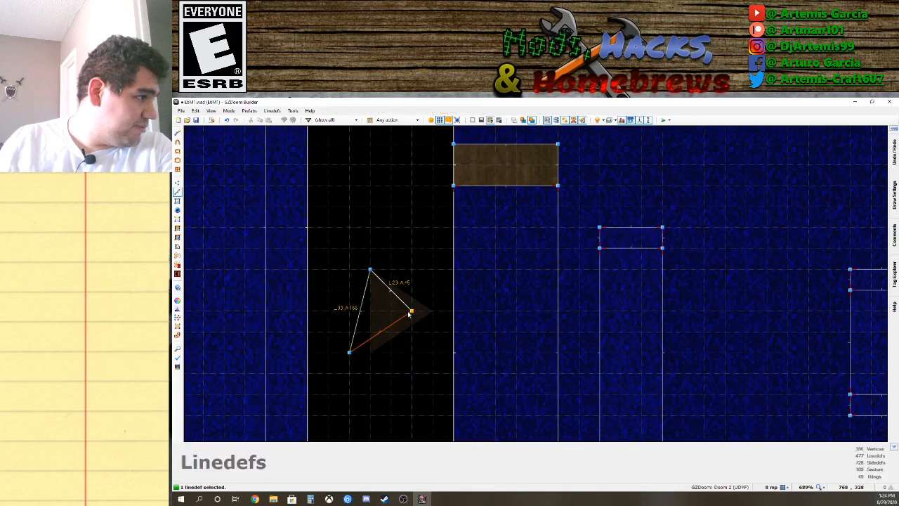
{"action": "left_click_drag", "start_coordinate": [417, 316], "coordinate": [428, 316]}
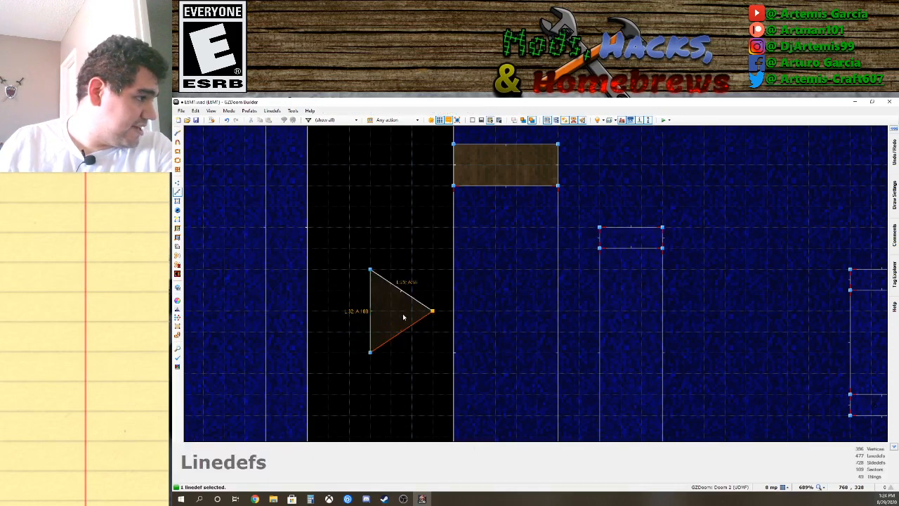
{"action": "key", "text": "ctrl+z"}
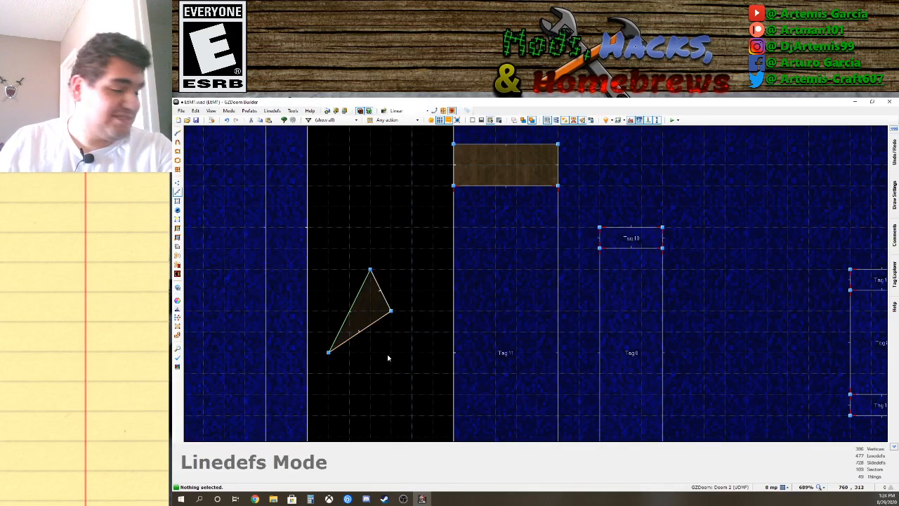
Draw an 8 by 32 unit rectangular recess into the wall behind the desk, near its lower support.
{"action": "left_click", "coordinate": [177, 184]}
{"action": "key", "text": "Down"}
{"action": "key", "text": "Down"}
{"action": "key", "text": "Down"}
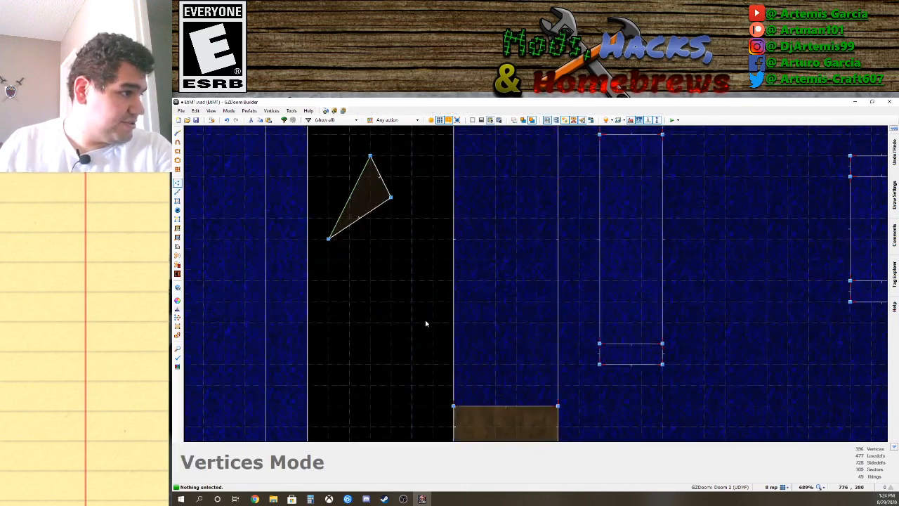
{"action": "right_click", "coordinate": [433, 270]}
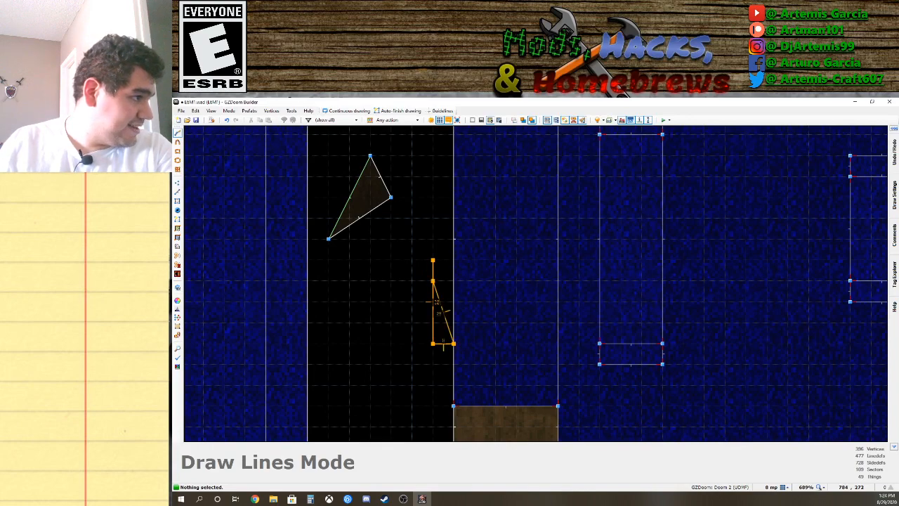
{"action": "left_click", "coordinate": [434, 263]}
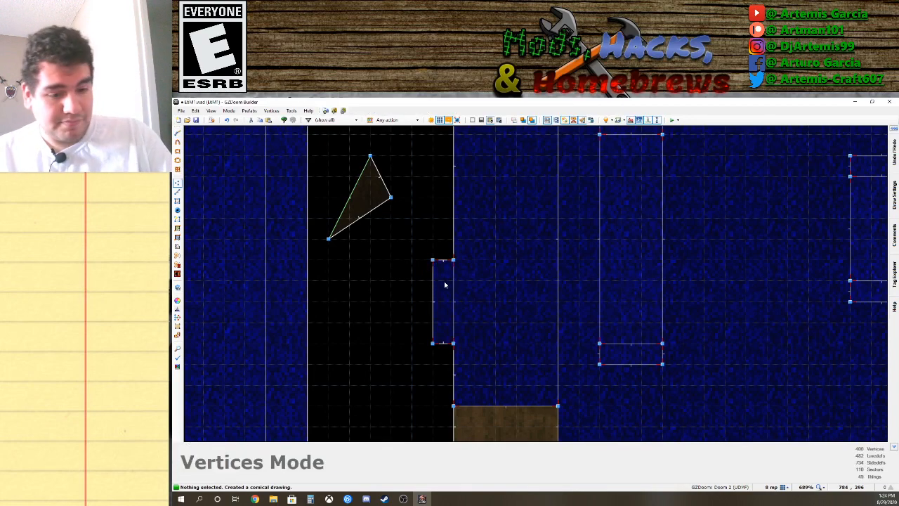
Try raising the slab surface inside the new wall recess to height 28 in the 3D view, and set it back to 20.
{"action": "key", "text": "q"}
{"action": "key", "text": "s"}
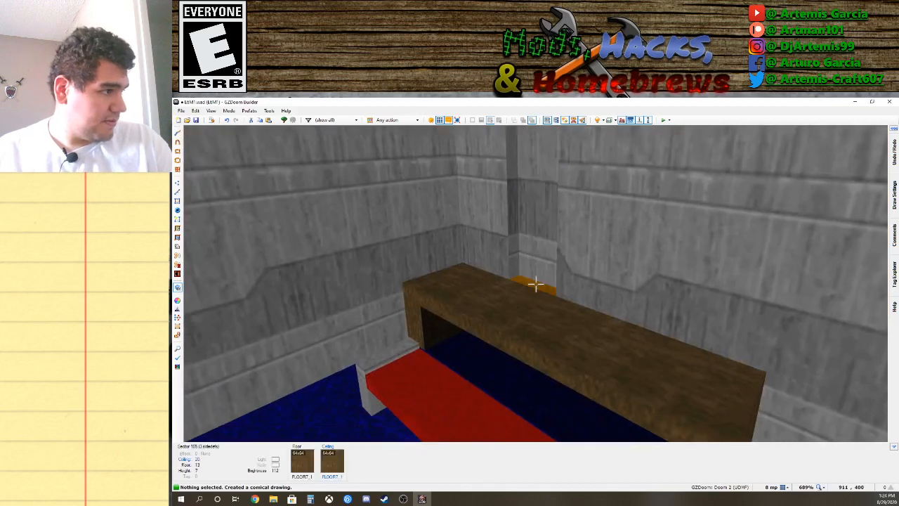
{"action": "left_click", "coordinate": [536, 284]}
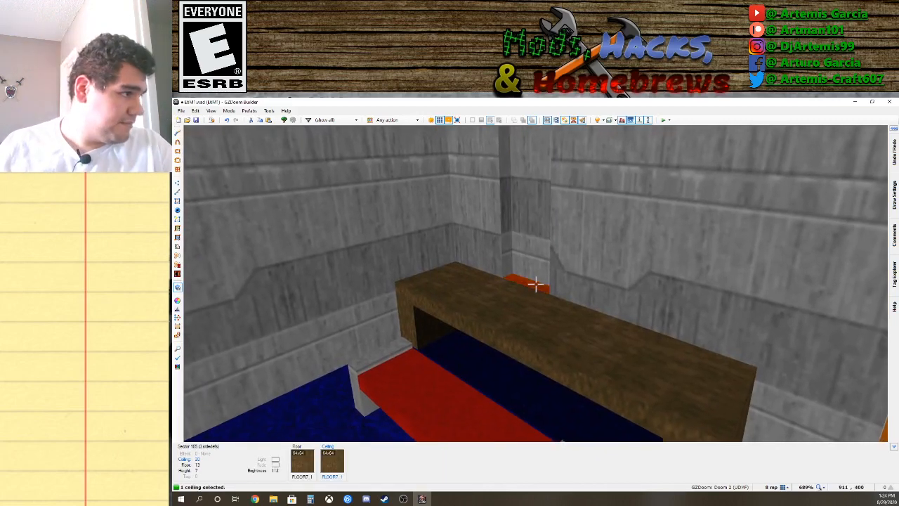
{"action": "key", "text": "w"}
{"action": "scroll", "coordinate": [536, 284], "scroll_direction": "up", "scroll_amount": 1}
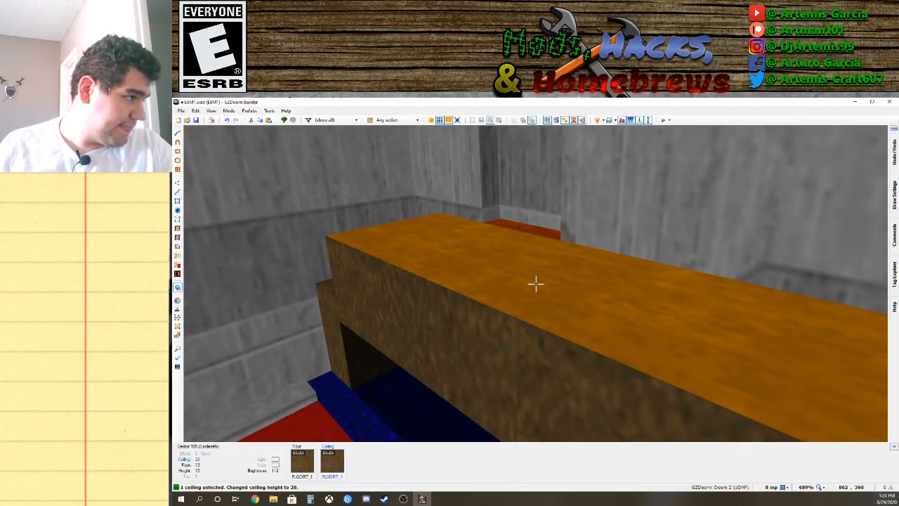
{"action": "scroll", "coordinate": [536, 284], "scroll_direction": "down", "scroll_amount": 2}
{"action": "scroll", "coordinate": [535, 284], "scroll_direction": "up", "scroll_amount": 1}
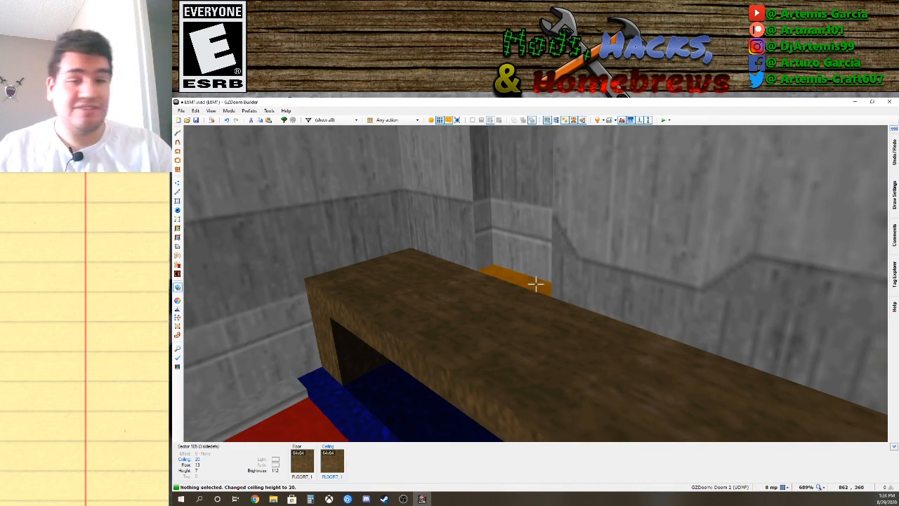
Return to the 2D map and reset the wall recess sector's tag to 0.
{"action": "key", "text": "q"}
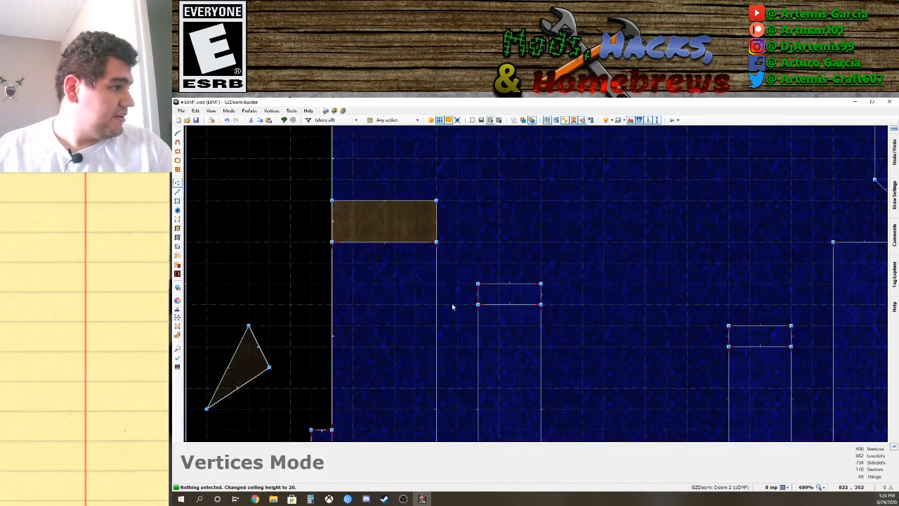
{"action": "scroll", "coordinate": [472, 328], "scroll_direction": "down", "scroll_amount": 1}
{"action": "key", "text": "Down"}
{"action": "key", "text": "Down"}
{"action": "key", "text": "Down"}
{"action": "key", "text": "Down"}
{"action": "key", "text": "Left"}
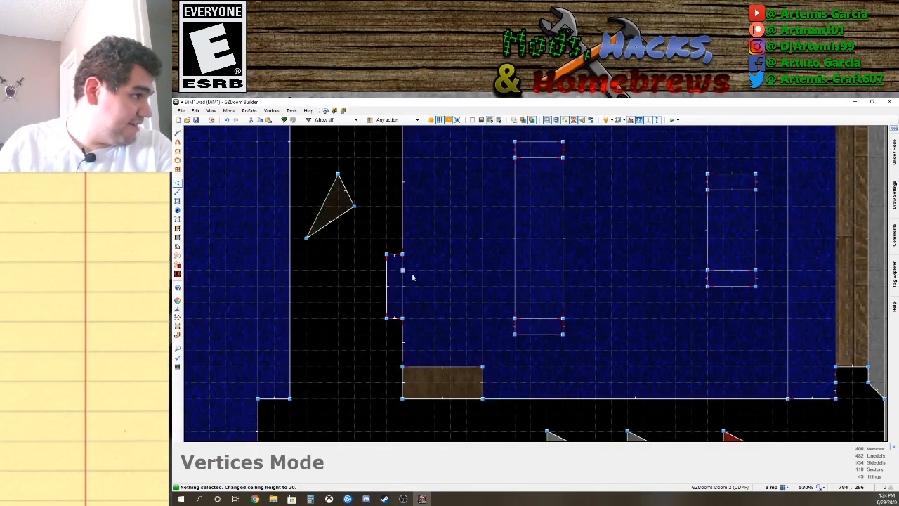
{"action": "left_click", "coordinate": [178, 200]}
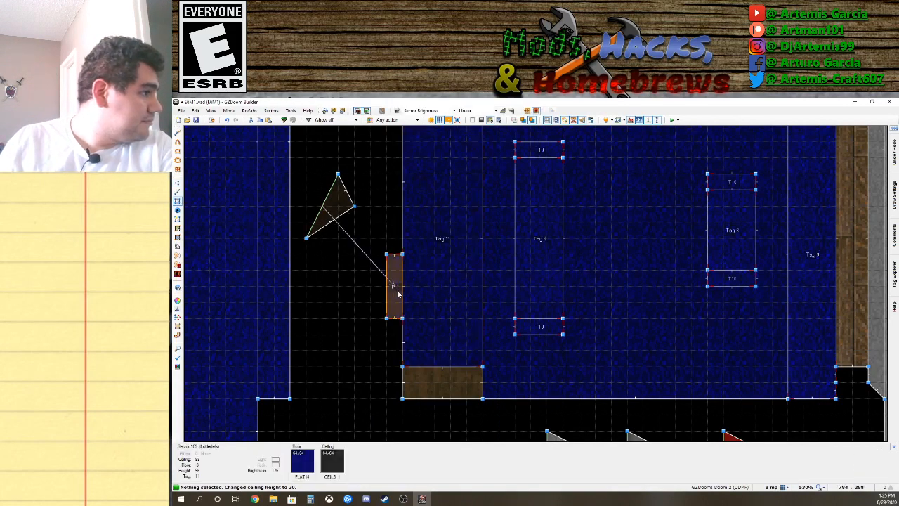
{"action": "right_click", "coordinate": [397, 295]}
{"action": "left_click", "coordinate": [458, 183]}
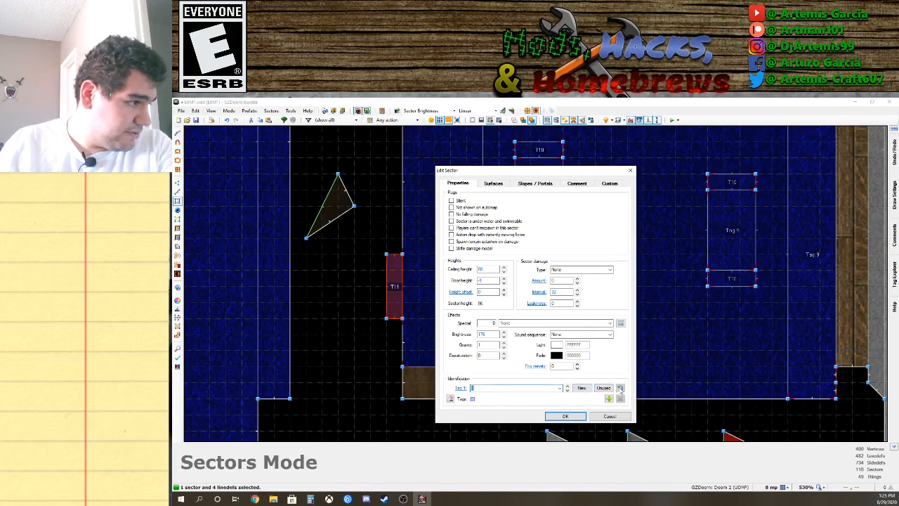
{"action": "left_click", "coordinate": [570, 416]}
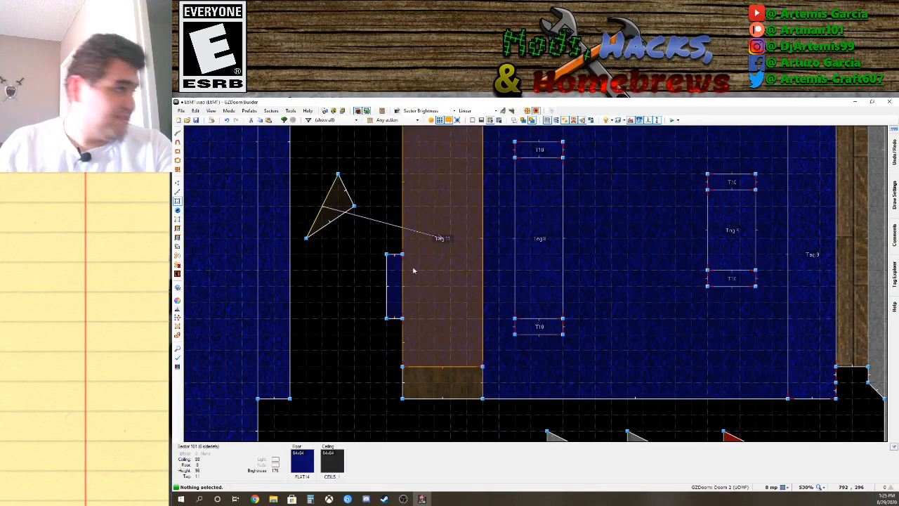
Raise the floor of the wall recess behind the desk to height 32 in the 3D view.
{"action": "key", "text": "w"}
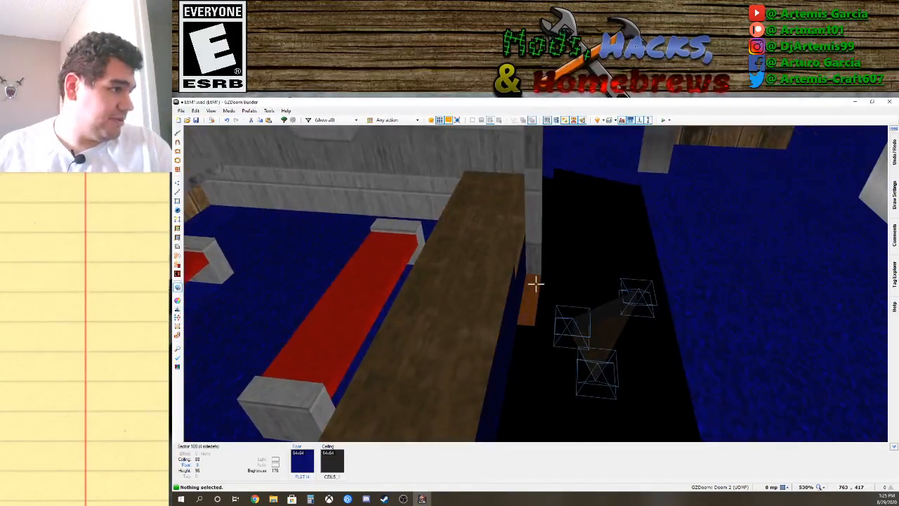
{"action": "left_click", "coordinate": [536, 284]}
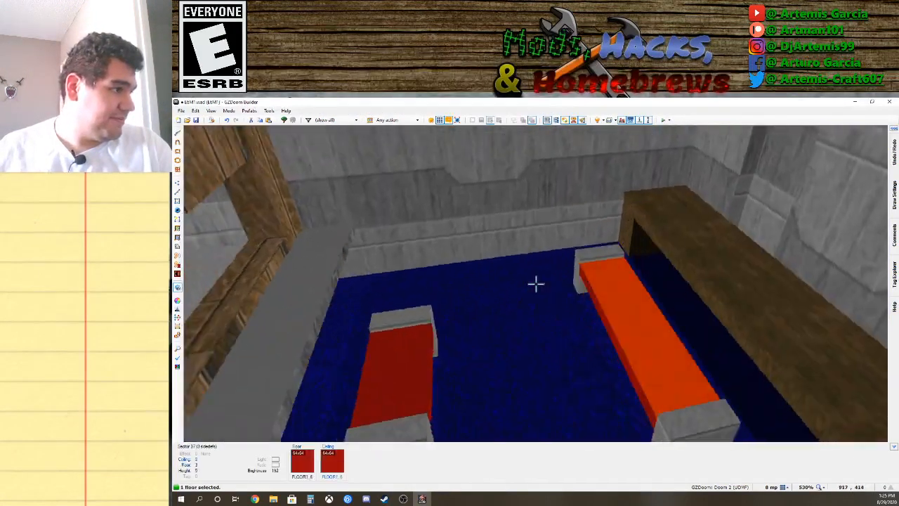
{"action": "scroll", "coordinate": [536, 283], "scroll_direction": "up", "scroll_amount": 4}
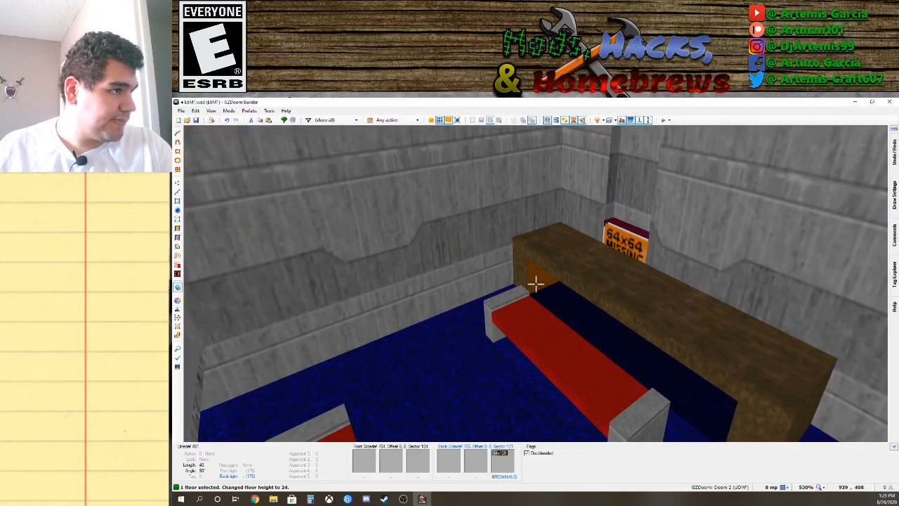
{"action": "key", "text": "w"}
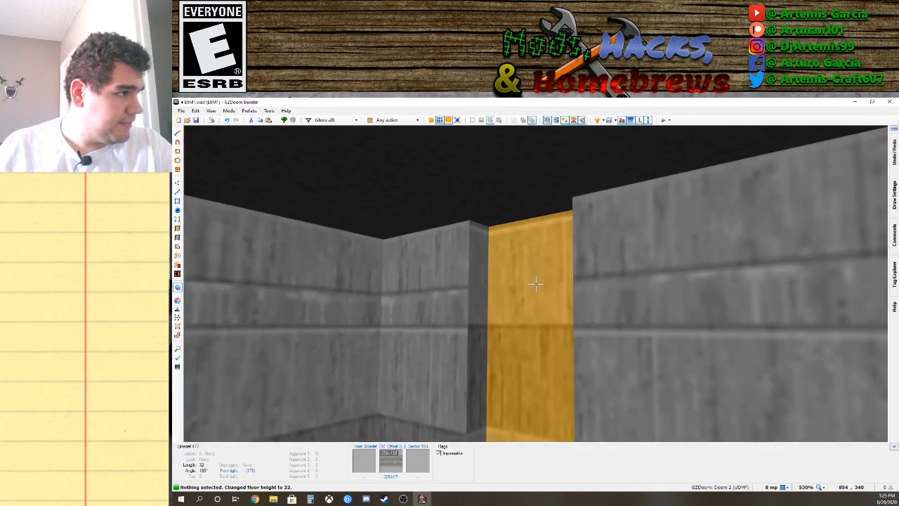
Lower the ceiling of the wall recess to height 56.
{"action": "left_click", "coordinate": [536, 283]}
{"action": "key", "text": "s"}
{"action": "scroll", "coordinate": [536, 284], "scroll_direction": "down", "scroll_amount": 5}
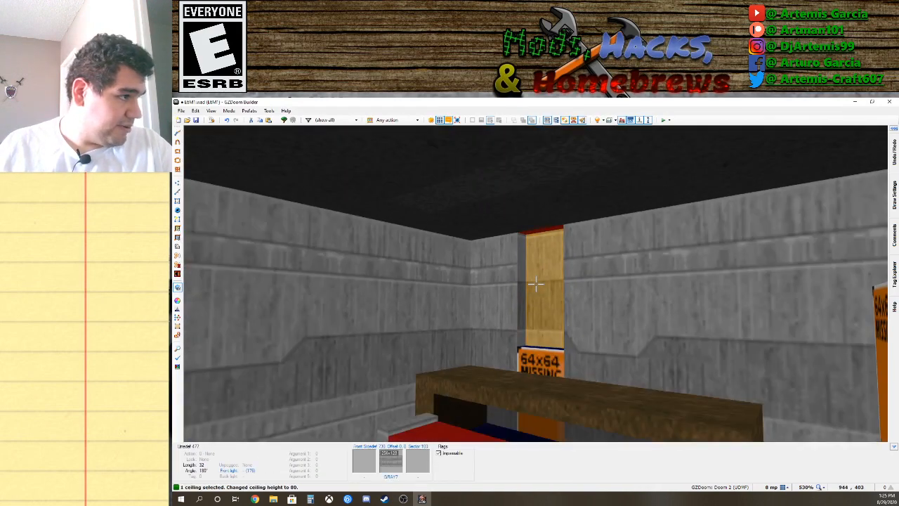
{"action": "left_click", "coordinate": [536, 283]}
{"action": "key", "text": "w"}
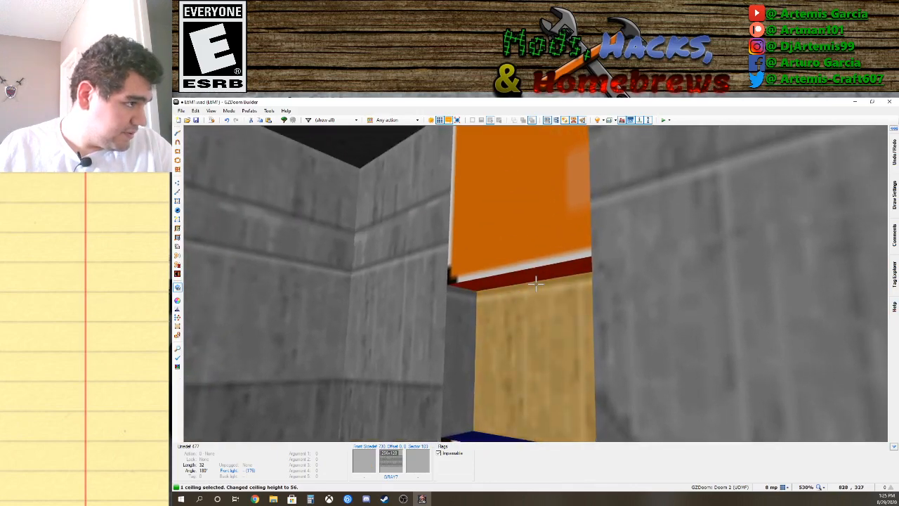
{"action": "key", "text": "s"}
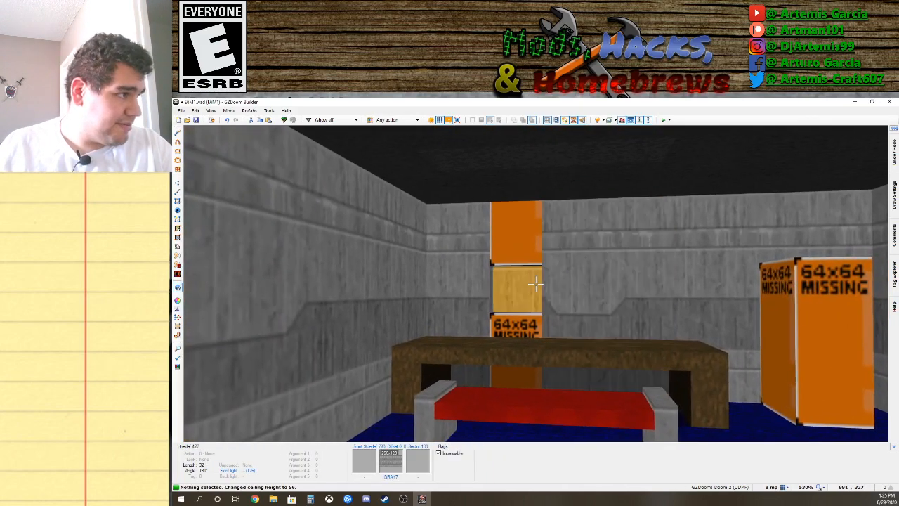
Try SKY1 from the TEXTURE1 set as the middle texture of the recess's back wall.
{"action": "right_click", "coordinate": [536, 284]}
{"action": "right_click", "coordinate": [536, 283]}
{"action": "left_click", "coordinate": [452, 273]}
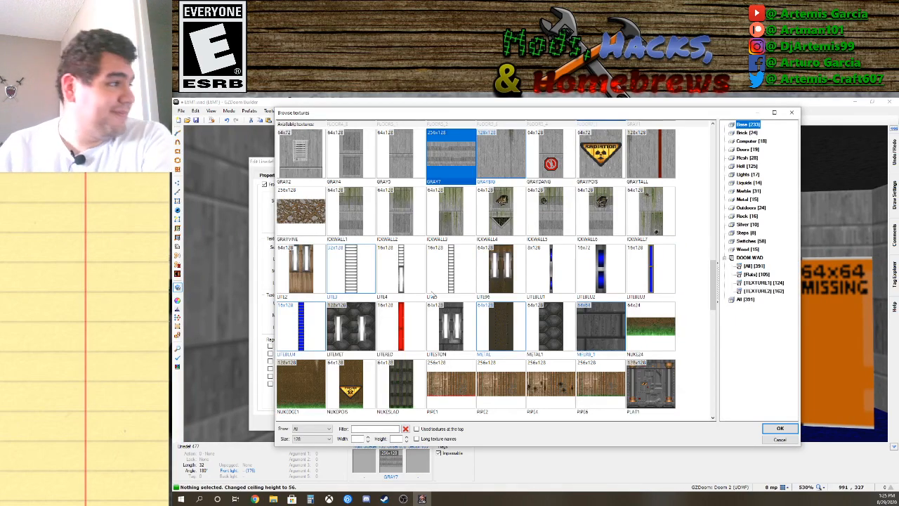
{"action": "scroll", "coordinate": [457, 309], "scroll_direction": "down", "scroll_amount": 6}
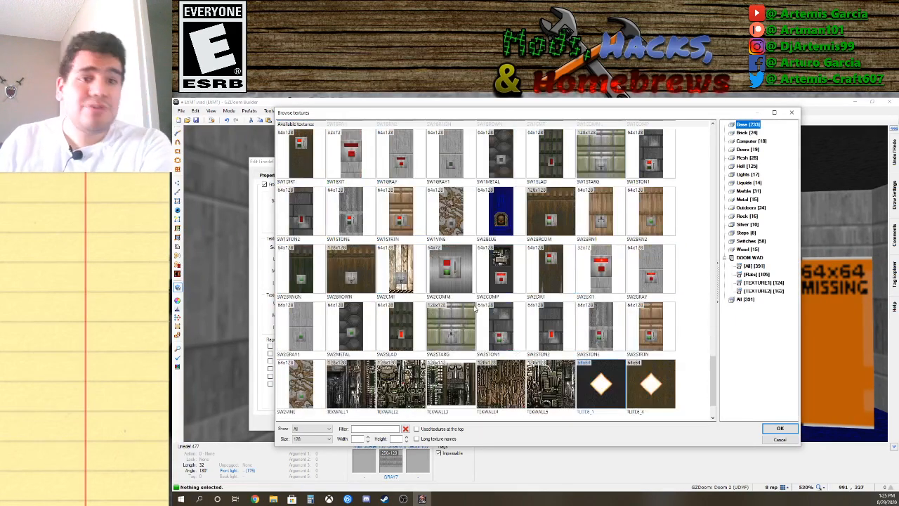
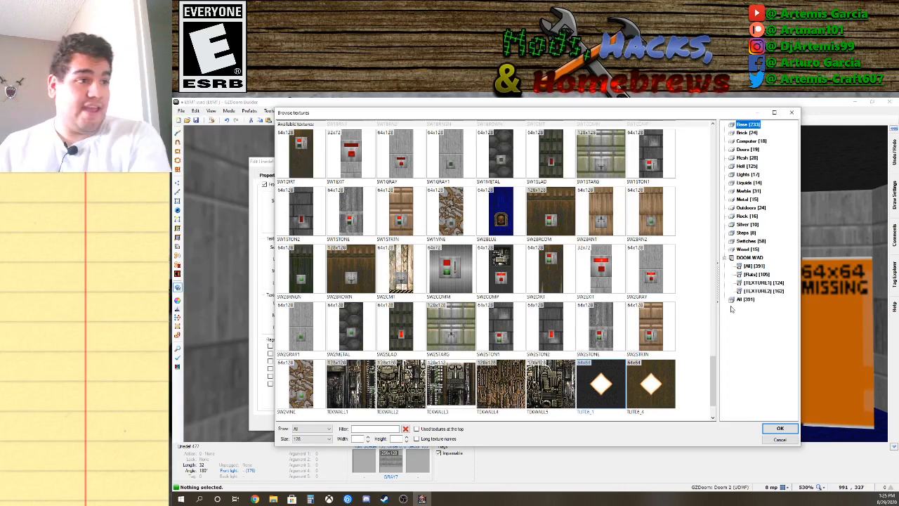
{"action": "left_click", "coordinate": [752, 282]}
{"action": "scroll", "coordinate": [641, 307], "scroll_direction": "down", "scroll_amount": 10}
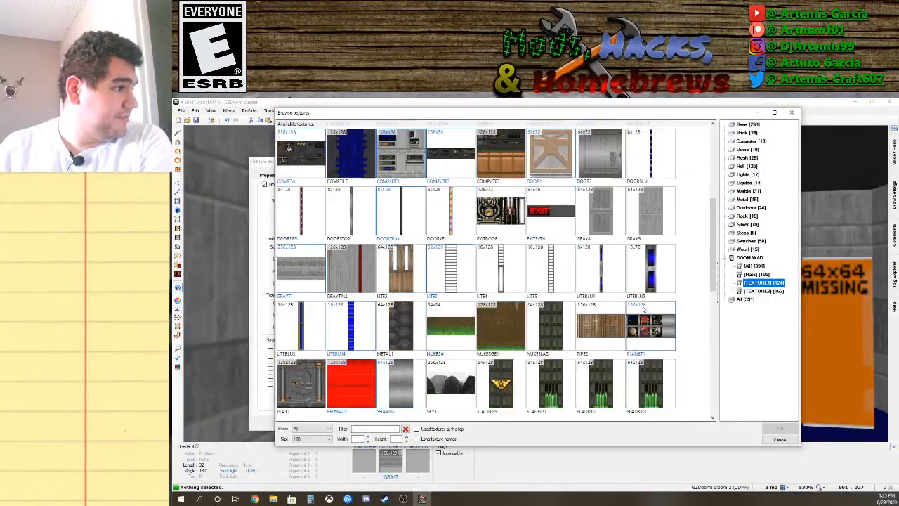
{"action": "scroll", "coordinate": [642, 307], "scroll_direction": "down", "scroll_amount": 1}
{"action": "scroll", "coordinate": [632, 307], "scroll_direction": "up", "scroll_amount": 2}
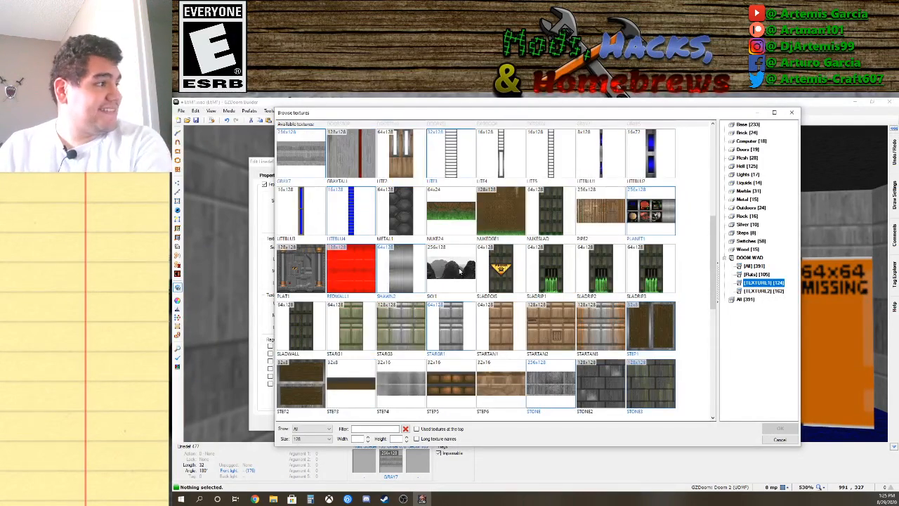
{"action": "left_click", "coordinate": [452, 273]}
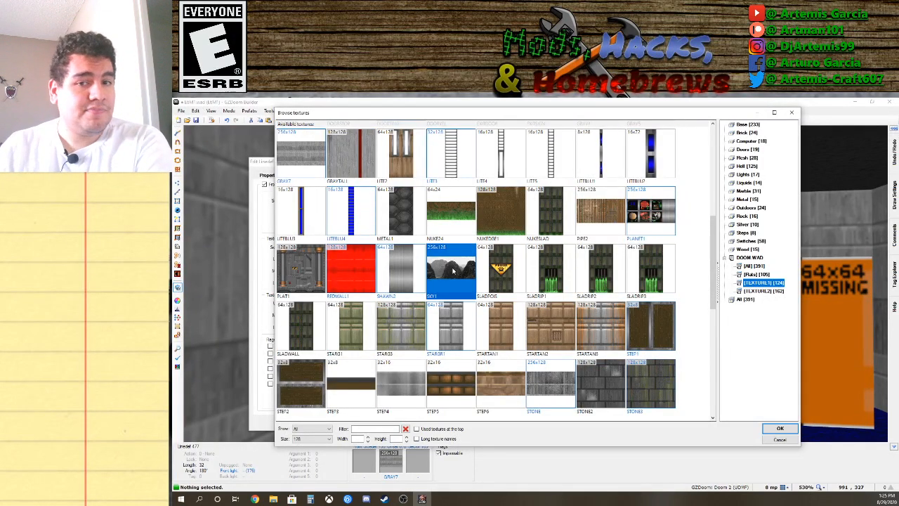
{"action": "left_click", "coordinate": [780, 430]}
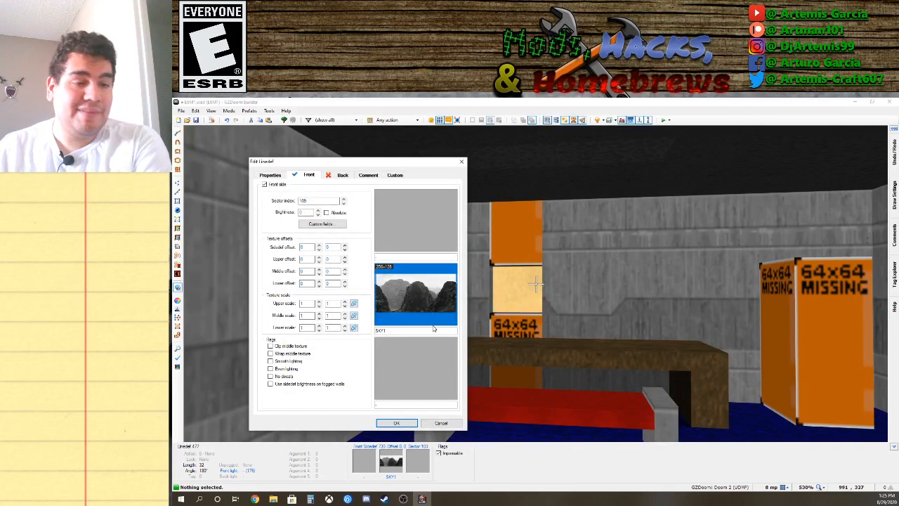
Browse the flats and the TEXTURE2 set, and apply SKY4 as the middle texture of the recess's back wall.
{"action": "left_click", "coordinate": [416, 293]}
{"action": "scroll", "coordinate": [558, 327], "scroll_direction": "down", "scroll_amount": 4}
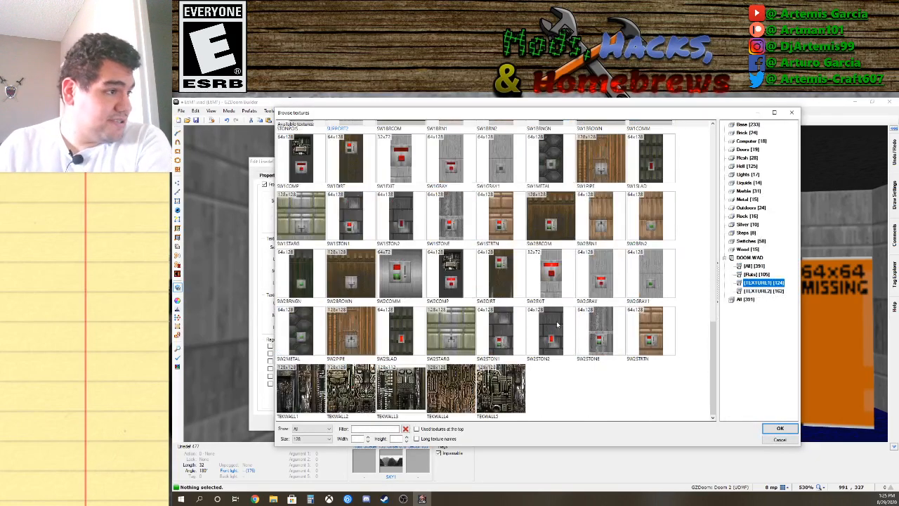
{"action": "left_click", "coordinate": [755, 274]}
{"action": "scroll", "coordinate": [572, 296], "scroll_direction": "up", "scroll_amount": 6}
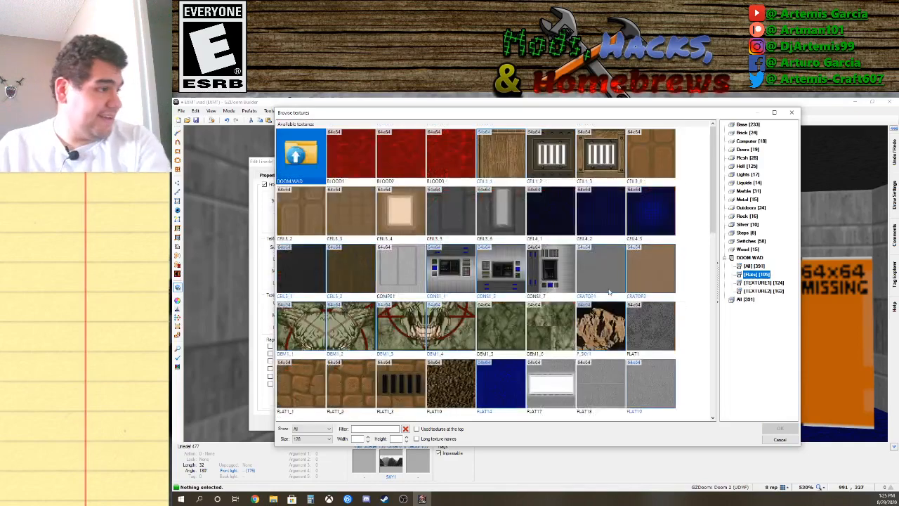
{"action": "scroll", "coordinate": [562, 298], "scroll_direction": "down", "scroll_amount": 5}
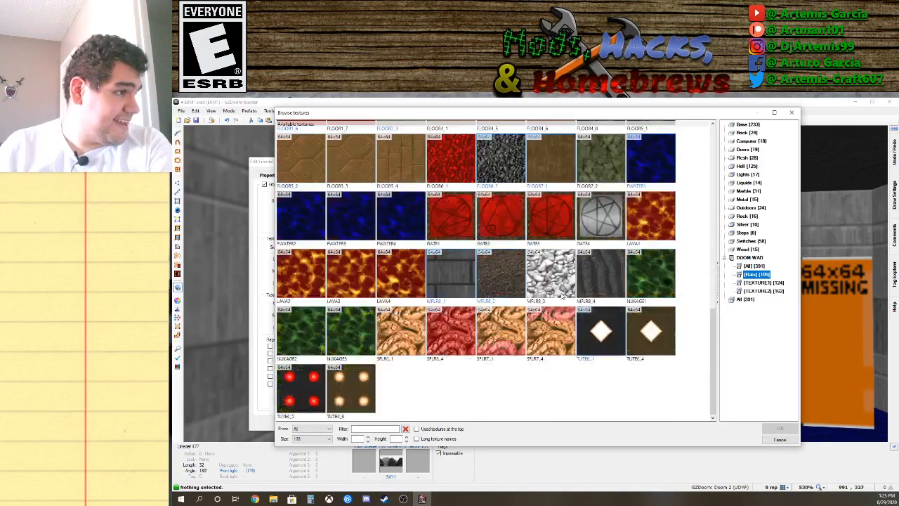
{"action": "scroll", "coordinate": [519, 282], "scroll_direction": "up", "scroll_amount": 7}
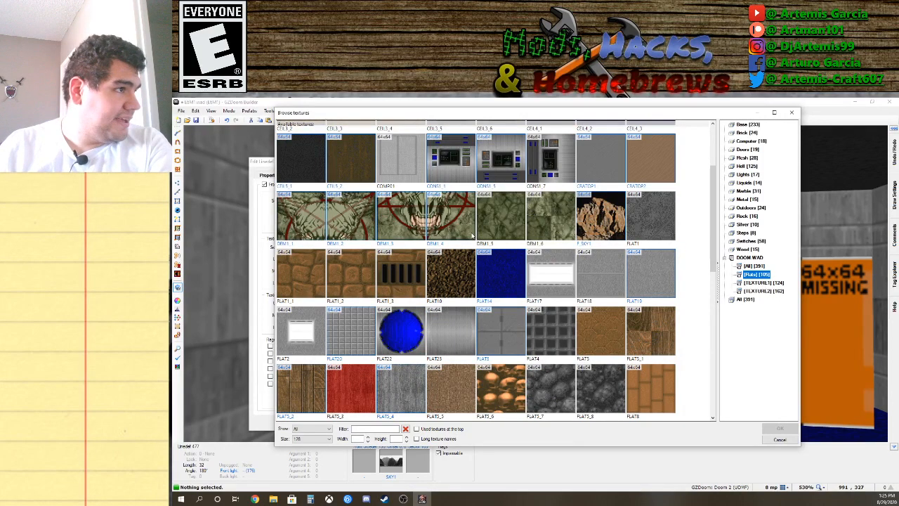
{"action": "scroll", "coordinate": [427, 268], "scroll_direction": "up", "scroll_amount": 2}
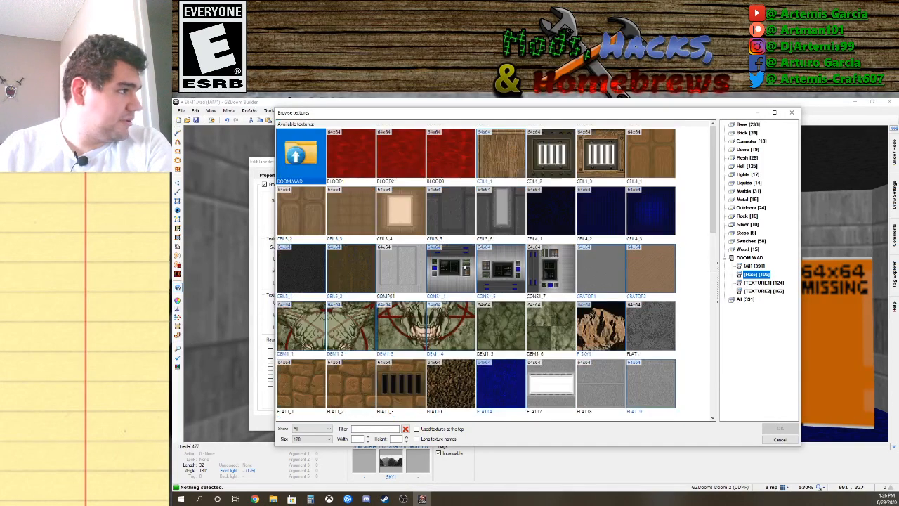
{"action": "left_click", "coordinate": [762, 282]}
{"action": "left_click", "coordinate": [763, 291]}
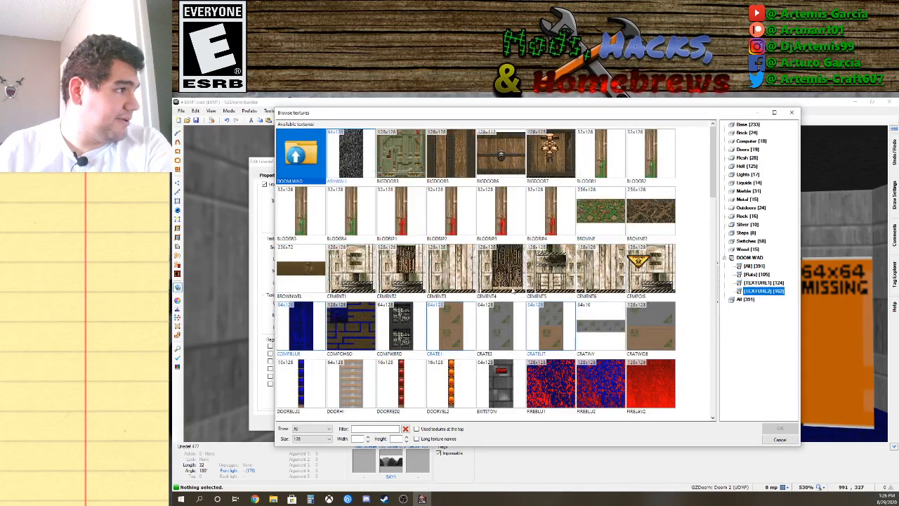
{"action": "scroll", "coordinate": [512, 284], "scroll_direction": "down", "scroll_amount": 1}
{"action": "scroll", "coordinate": [513, 284], "scroll_direction": "down", "scroll_amount": 6}
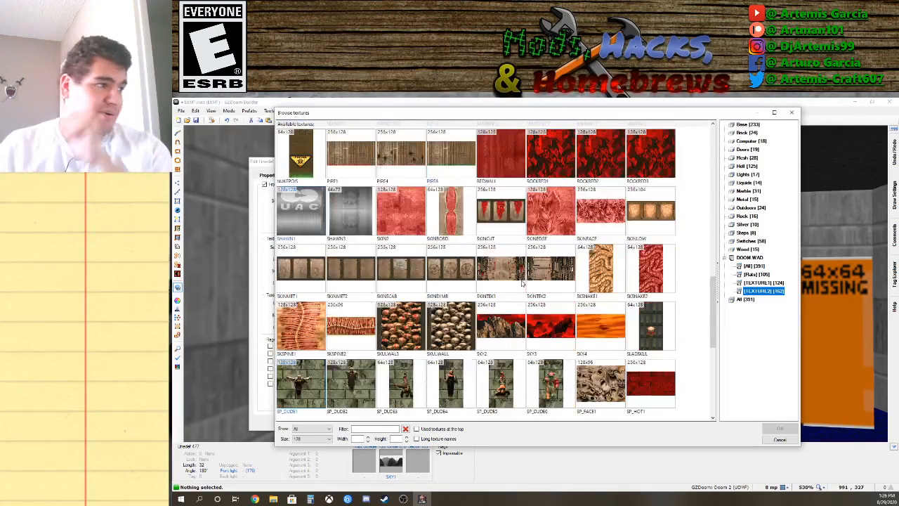
{"action": "left_click", "coordinate": [510, 334]}
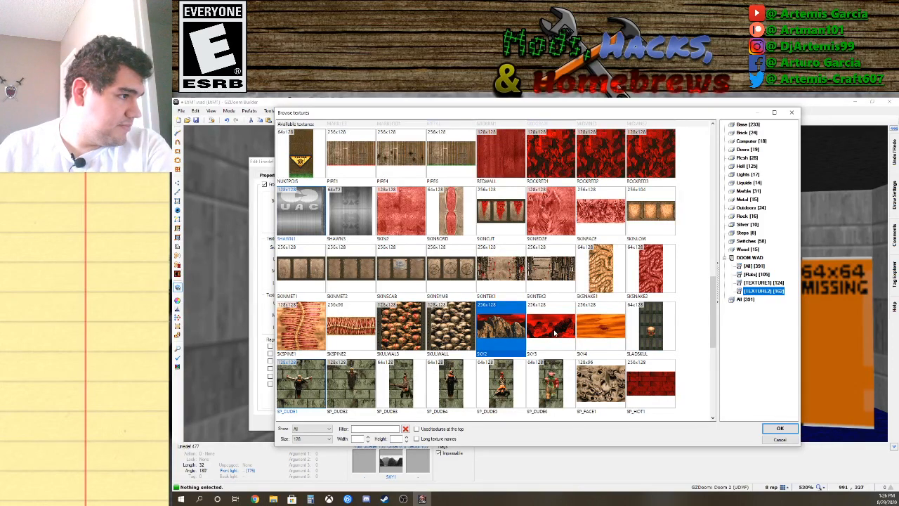
{"action": "double_click", "coordinate": [590, 331]}
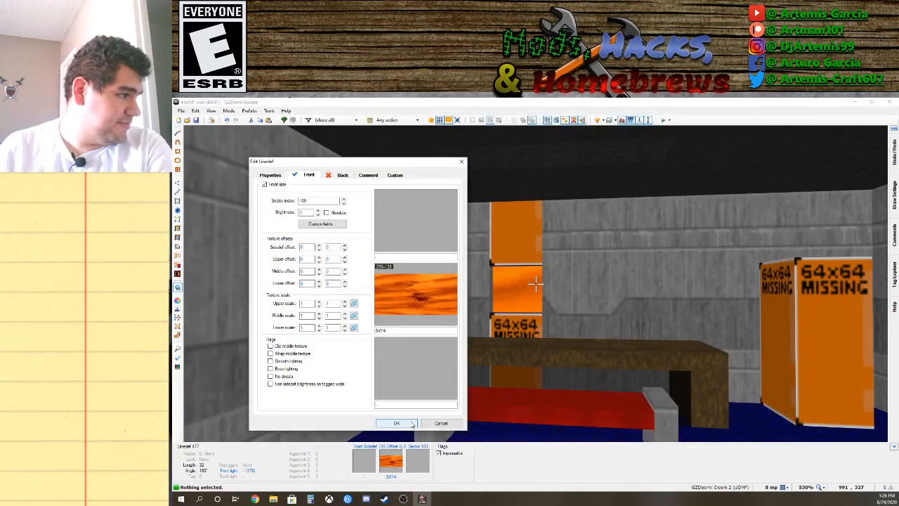
{"action": "left_click", "coordinate": [398, 424]}
{"action": "key", "text": "s"}
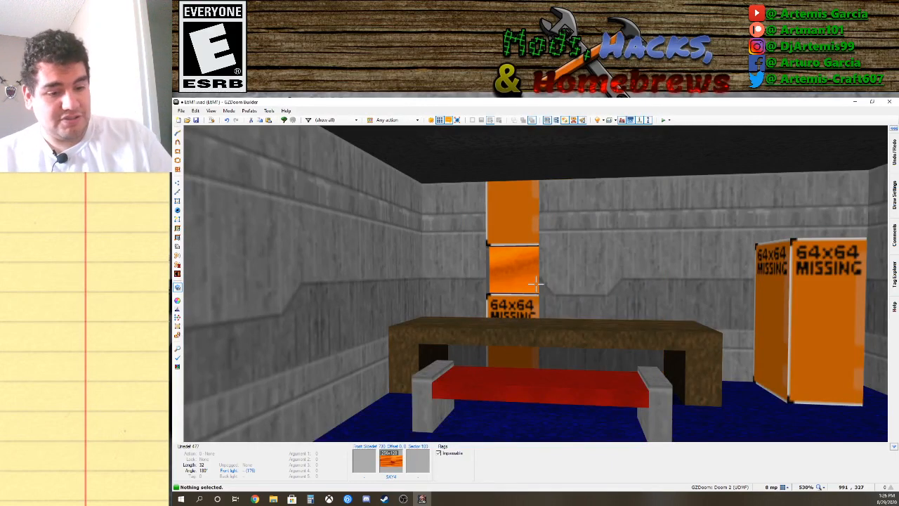
Lengthen the recess to about 112 units on the 2D map by moving both short ends toward the desk supports, and return to the 3D view.
{"action": "key", "text": "q"}
{"action": "scroll", "coordinate": [422, 295], "scroll_direction": "down", "scroll_amount": 2}
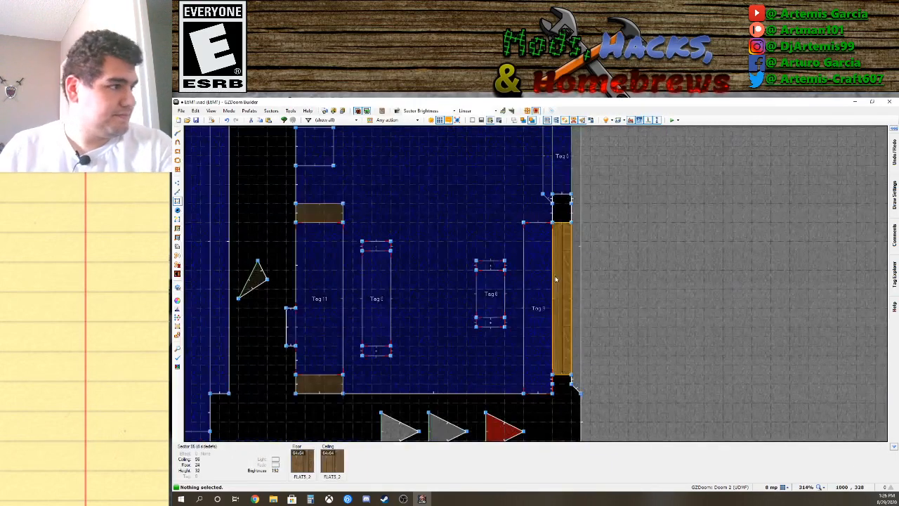
{"action": "key", "text": "s"}
{"action": "scroll", "coordinate": [307, 318], "scroll_direction": "up", "scroll_amount": 3}
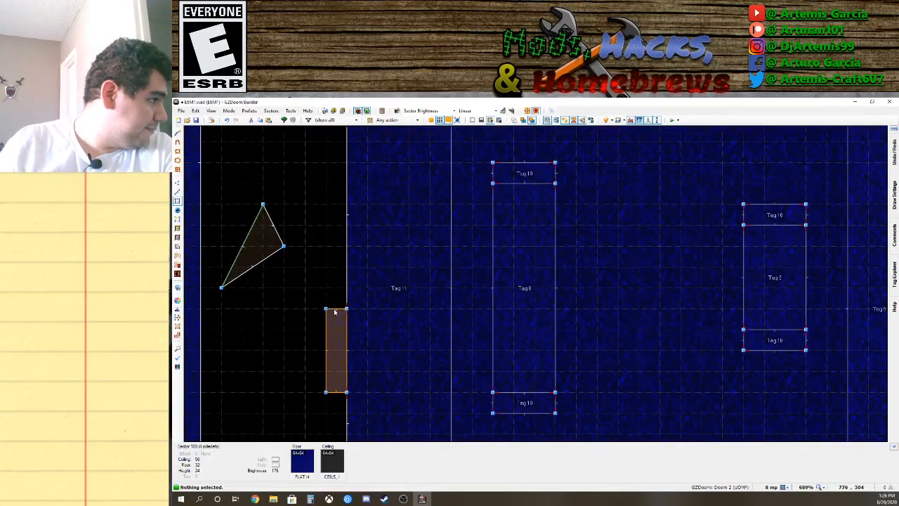
{"action": "left_click", "coordinate": [177, 200]}
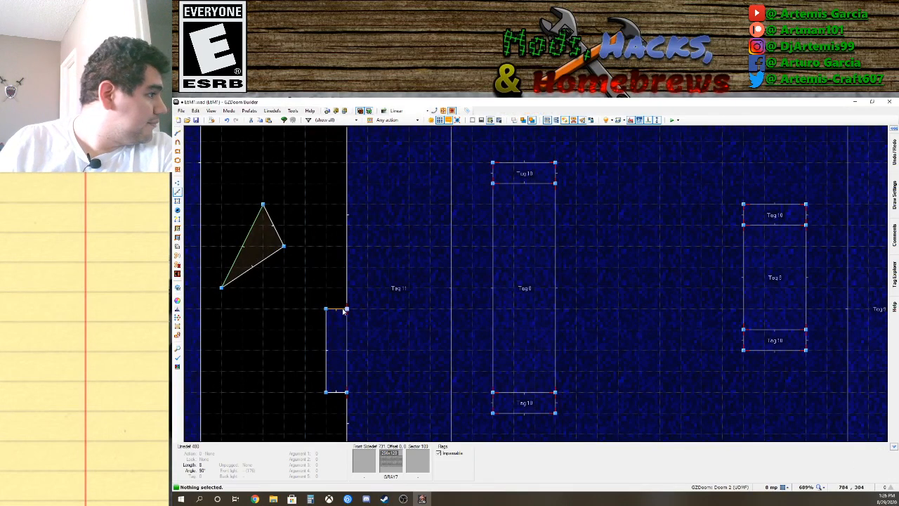
{"action": "left_click_drag", "start_coordinate": [345, 309], "coordinate": [330, 141]}
{"action": "scroll", "coordinate": [328, 186], "scroll_direction": "down", "scroll_amount": 2}
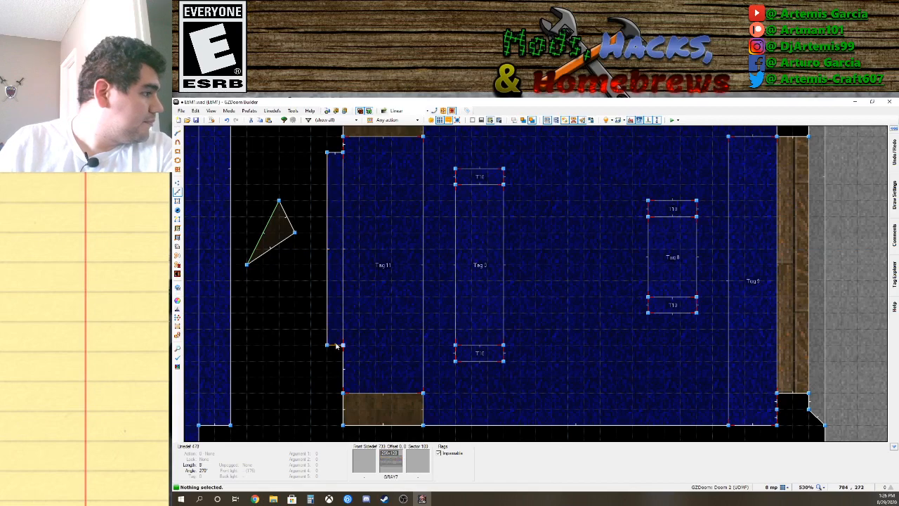
{"action": "left_click_drag", "start_coordinate": [335, 344], "coordinate": [335, 376]}
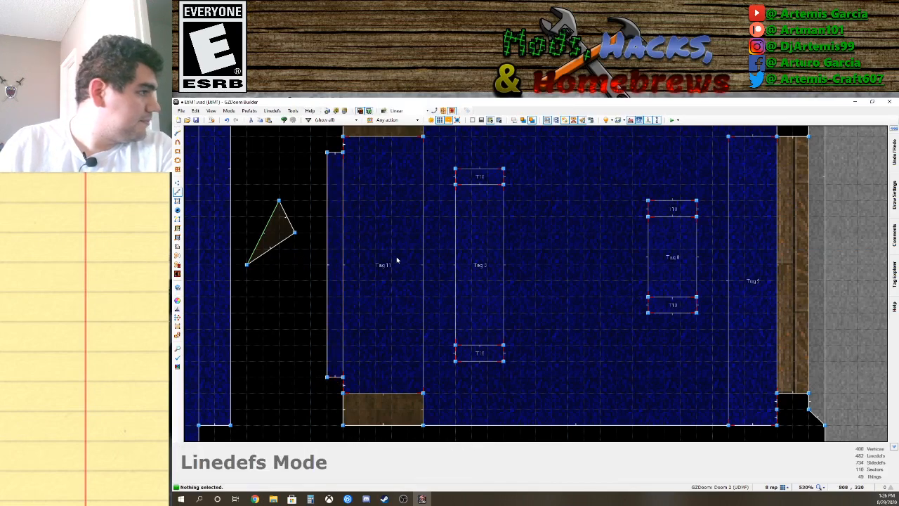
{"action": "key", "text": "w"}
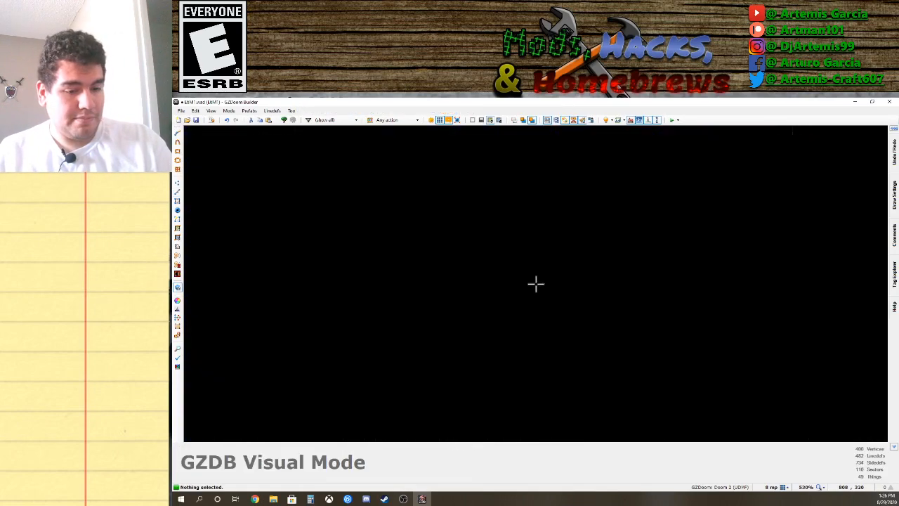
Lower the floor of the wall recess behind the desk to height 24.
{"action": "key", "text": "d"}
{"action": "key", "text": "e"}
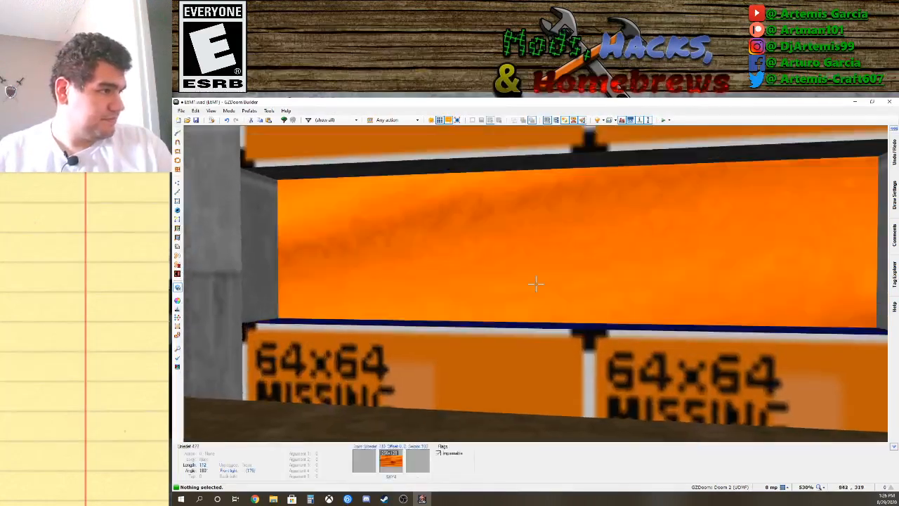
{"action": "left_click", "coordinate": [536, 283]}
{"action": "key", "text": "d"}
{"action": "scroll", "coordinate": [536, 284], "scroll_direction": "down", "scroll_amount": 1}
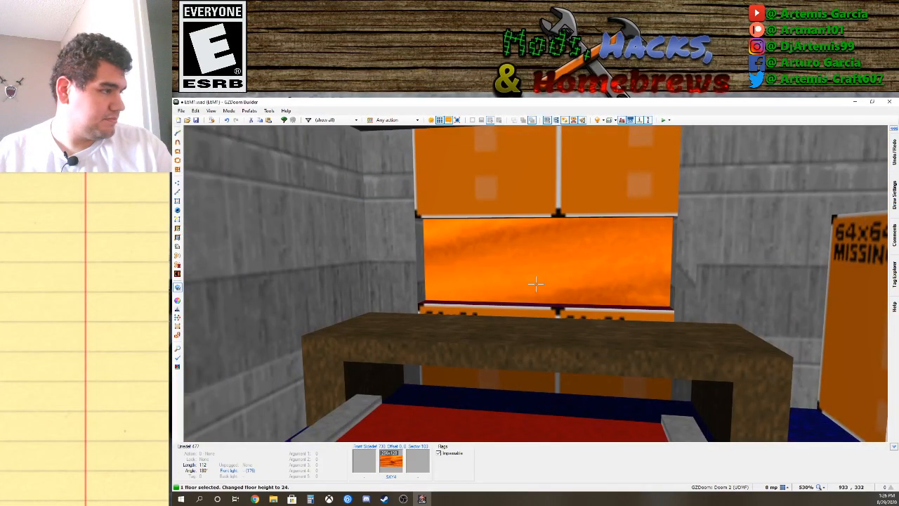
Raise the ceiling of the wall recess to height 72.
{"action": "key", "text": "e"}
{"action": "key", "text": "d"}
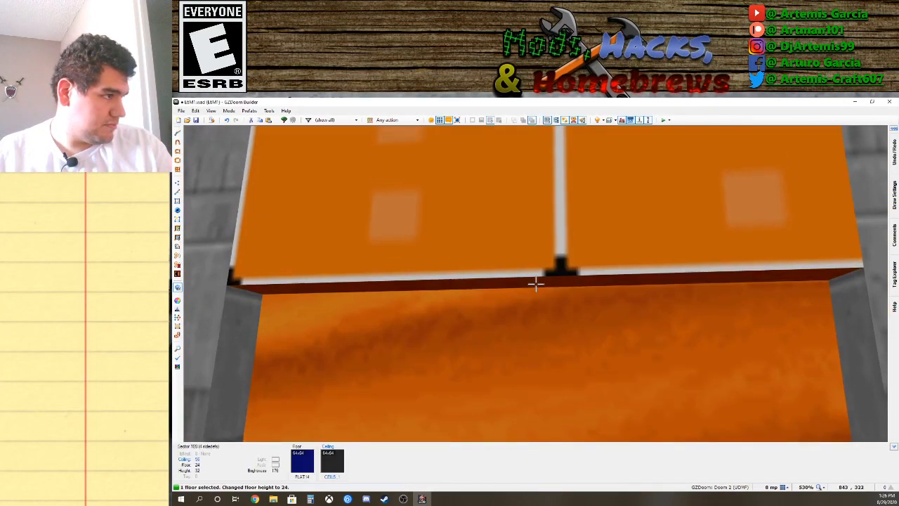
{"action": "left_click", "coordinate": [535, 284]}
{"action": "key", "text": "d"}
{"action": "scroll", "coordinate": [536, 284], "scroll_direction": "up", "scroll_amount": 2}
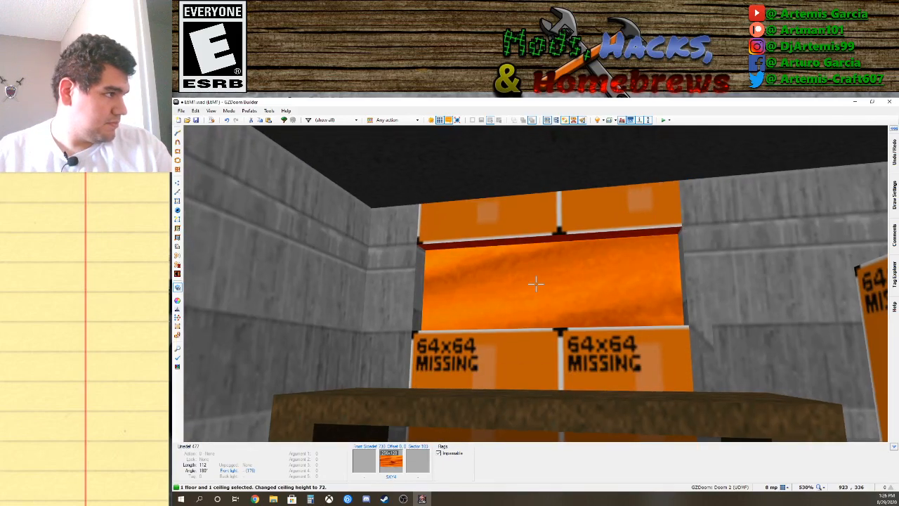
Bring the recess's floor back to height 24 and clear the floor selection.
{"action": "left_click", "coordinate": [536, 284]}
{"action": "scroll", "coordinate": [536, 284], "scroll_direction": "down", "scroll_amount": 2}
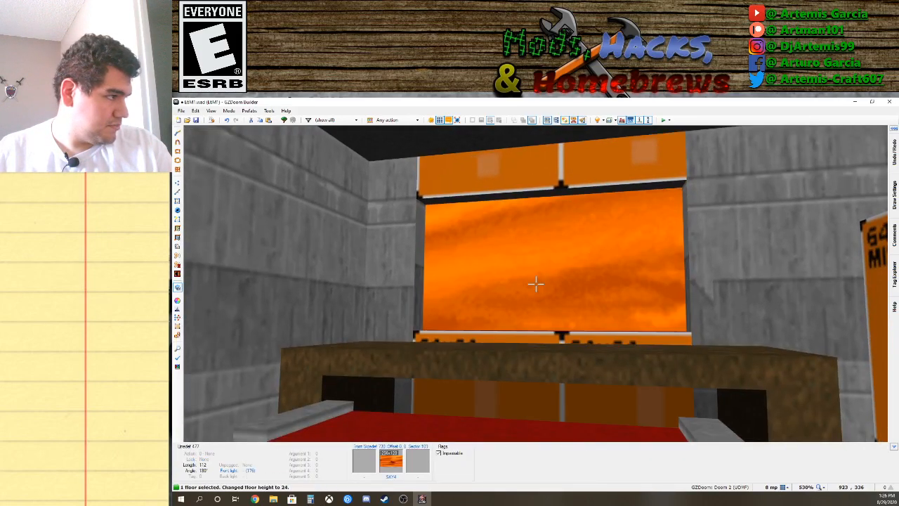
{"action": "key", "text": "e"}
{"action": "key", "text": "f"}
{"action": "left_click", "coordinate": [536, 284]}
{"action": "key", "text": "d"}
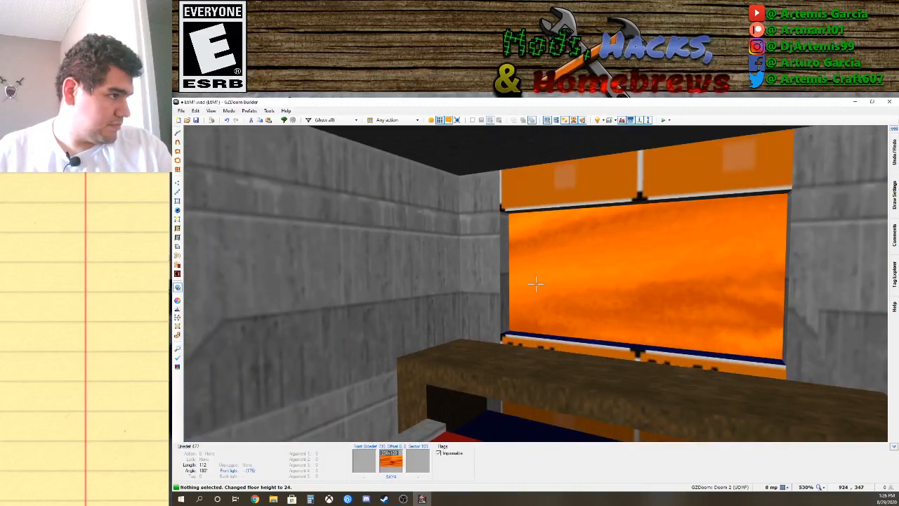
Try shifting the SKY4 texture on the recess's back wall, ending at offsets 32, 26.
{"action": "key", "text": "s"}
{"action": "left_click", "coordinate": [536, 284]}
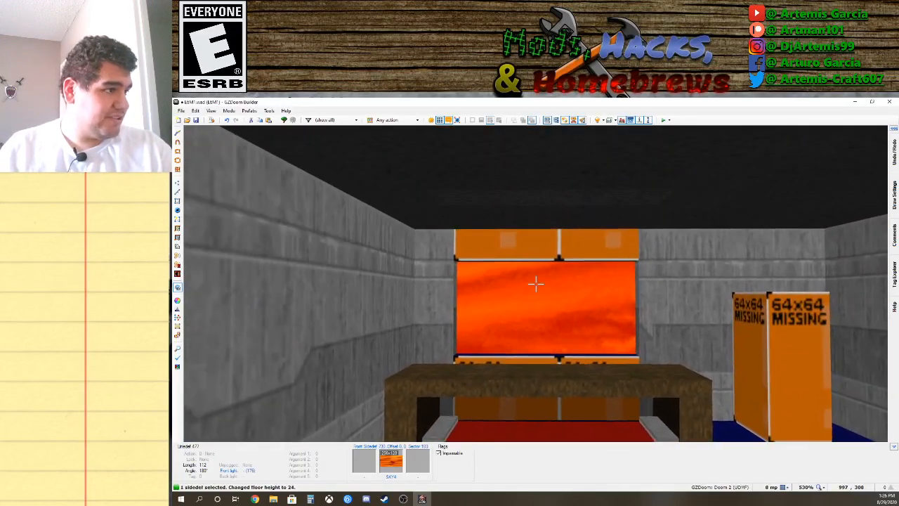
{"action": "right_click", "coordinate": [536, 283]}
{"action": "left_click", "coordinate": [441, 422]}
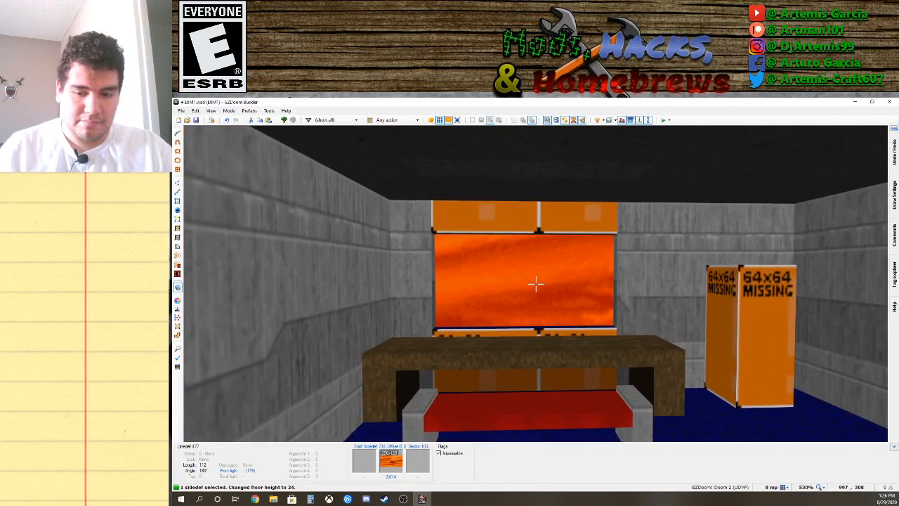
{"action": "key", "text": "Left"}
{"action": "key", "text": "Up"}
{"action": "key", "text": "Left"}
{"action": "key", "text": "Up"}
{"action": "key", "text": "Up"}
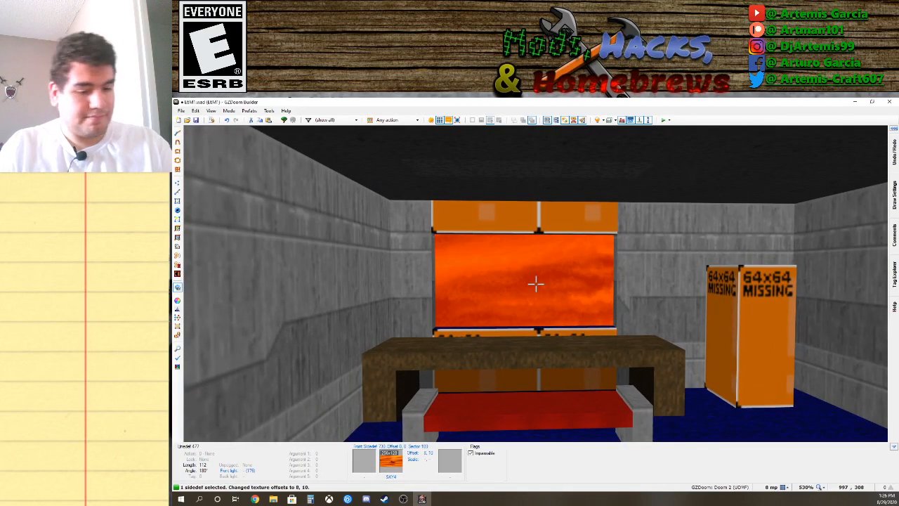
{"action": "key", "text": "ctrl+Left"}
{"action": "key", "text": "ctrl+Left"}
{"action": "key", "text": "ctrl+Left"}
{"action": "key", "text": "ctrl+Left"}
{"action": "key", "text": "ctrl+Left"}
{"action": "key", "text": "ctrl+Left"}
{"action": "key", "text": "ctrl+Left"}
{"action": "key", "text": "ctrl+Left"}
{"action": "key", "text": "ctrl+Left"}
{"action": "key", "text": "ctrl+Left"}
{"action": "key", "text": "ctrl+Left"}
{"action": "key", "text": "ctrl+Left"}
{"action": "key", "text": "ctrl+Left"}
{"action": "key", "text": "ctrl+Left"}
{"action": "key", "text": "ctrl+Up"}
{"action": "key", "text": "ctrl+Up"}
{"action": "key", "text": "ctrl+Up"}
{"action": "key", "text": "ctrl+Up"}
{"action": "key", "text": "ctrl+Up"}
{"action": "key", "text": "ctrl+Up"}
{"action": "key", "text": "ctrl+Up"}
{"action": "key", "text": "ctrl+Up"}
{"action": "key", "text": "ctrl+Up"}
{"action": "key", "text": "ctrl+Up"}
{"action": "key", "text": "ctrl+Up"}
{"action": "key", "text": "ctrl+Up"}
{"action": "key", "text": "ctrl+Up"}
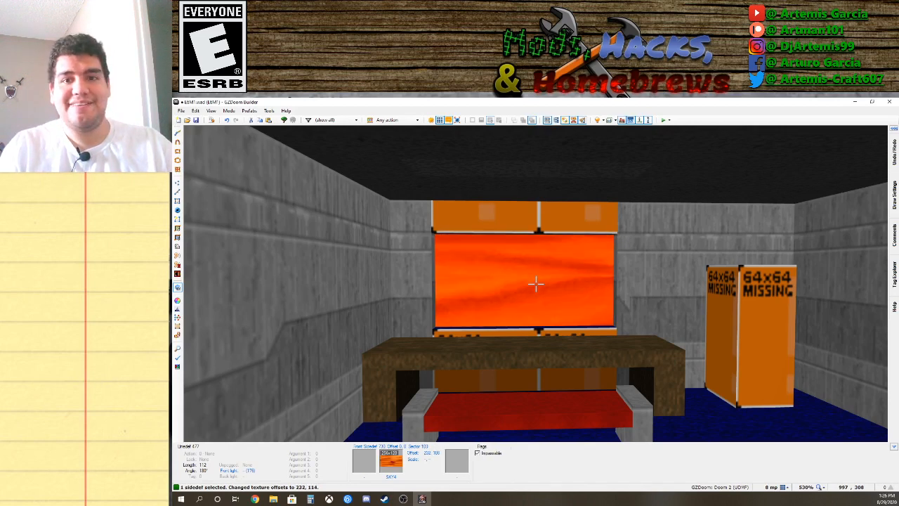
{"action": "key", "text": "ctrl+Left"}
{"action": "key", "text": "ctrl+Left"}
{"action": "key", "text": "ctrl+Left"}
{"action": "key", "text": "ctrl+Left"}
{"action": "key", "text": "ctrl+Left"}
{"action": "key", "text": "ctrl+Up"}
{"action": "key", "text": "ctrl+Up"}
{"action": "key", "text": "ctrl+Up"}
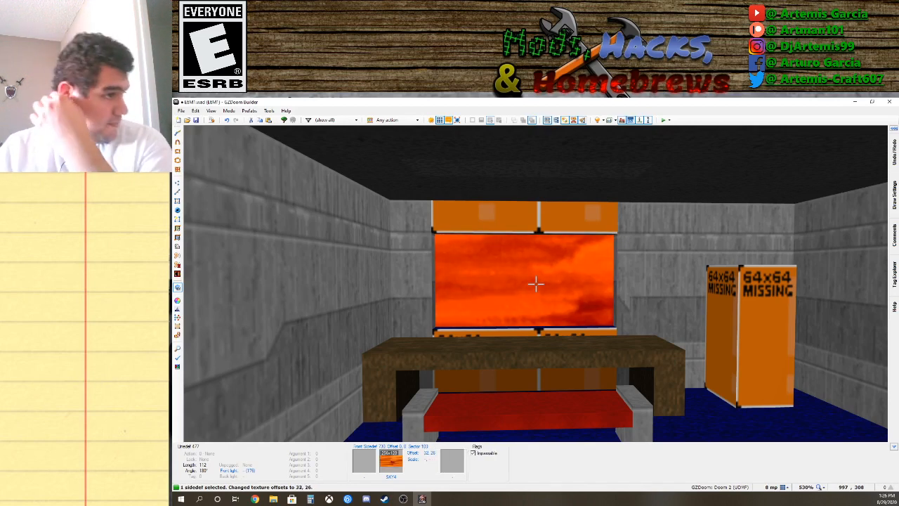
Apply COMPSTA1 from the TEXTURE1 set as the middle texture of the recess's back wall.
{"action": "right_click", "coordinate": [536, 283]}
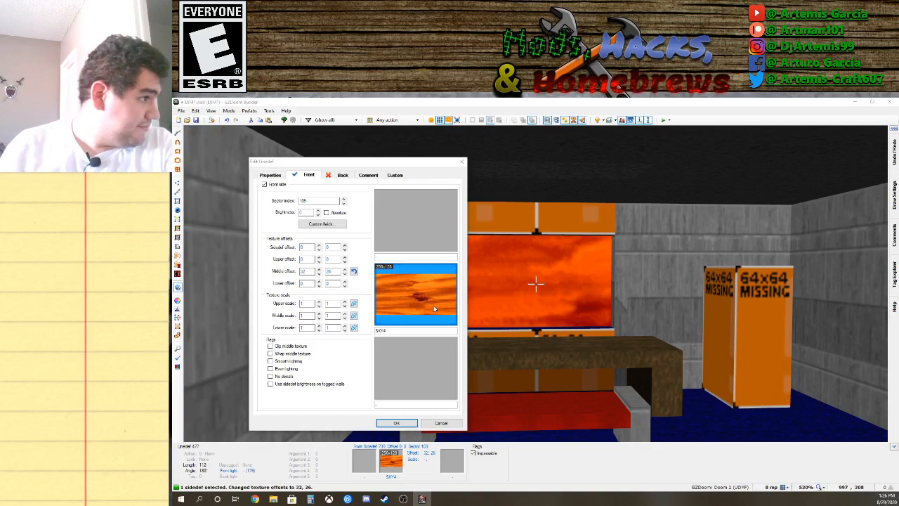
{"action": "left_click", "coordinate": [435, 309]}
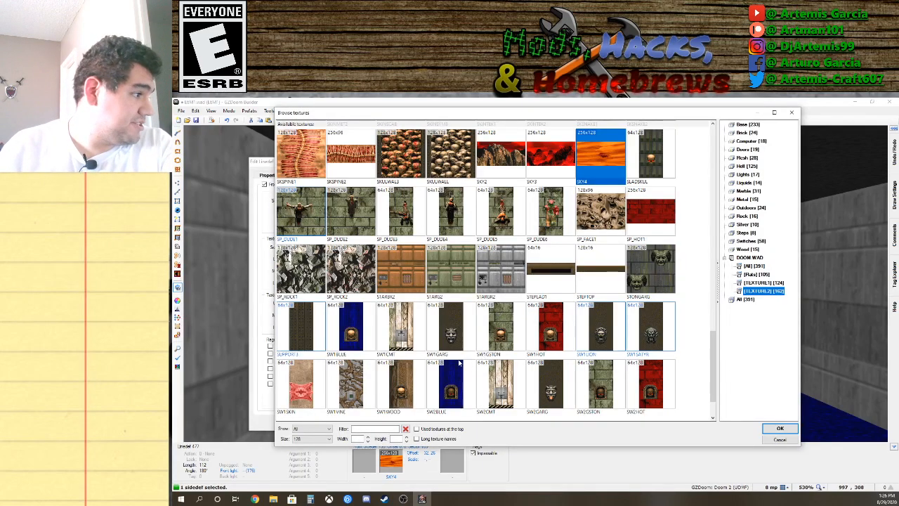
{"action": "scroll", "coordinate": [458, 363], "scroll_direction": "down", "scroll_amount": 2}
{"action": "scroll", "coordinate": [406, 321], "scroll_direction": "up", "scroll_amount": 15}
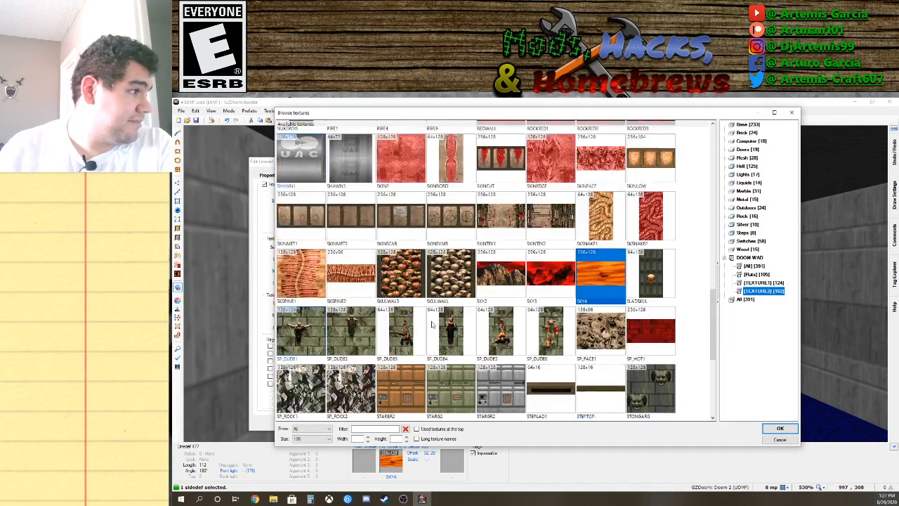
{"action": "left_click", "coordinate": [764, 282]}
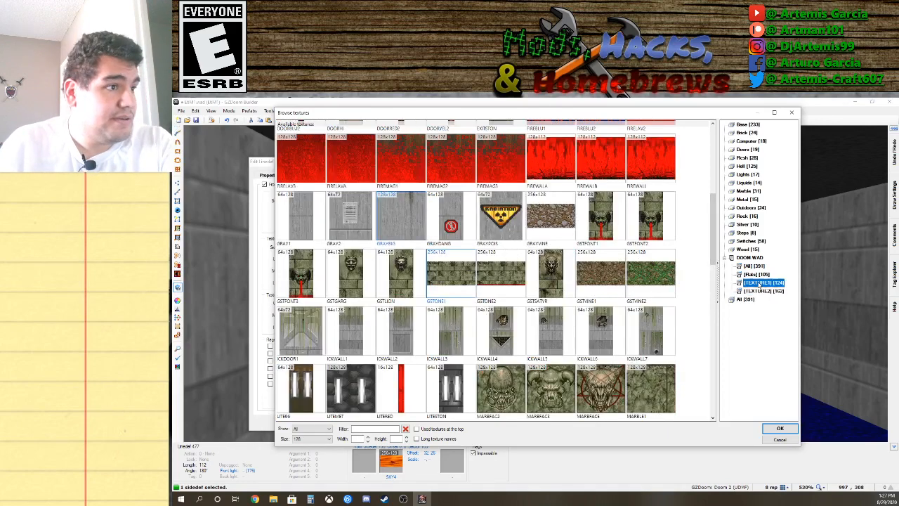
{"action": "double_click", "coordinate": [609, 279]}
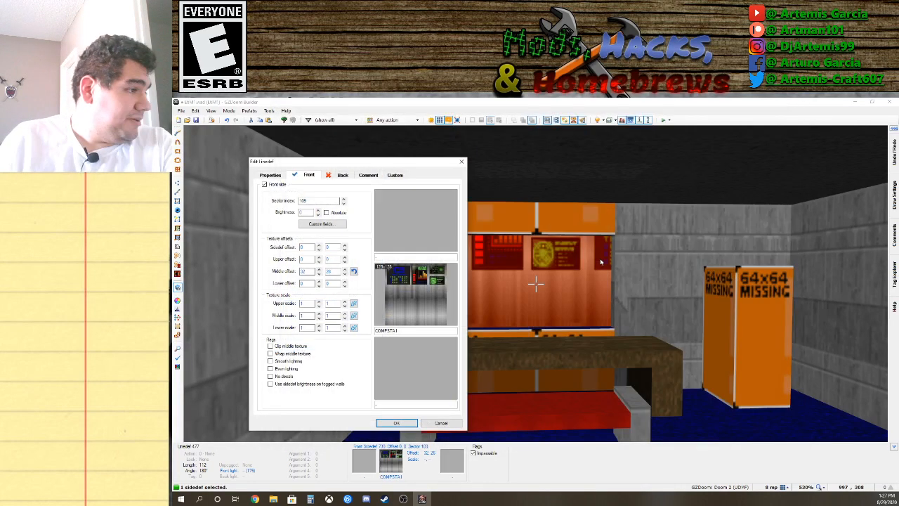
{"action": "left_click", "coordinate": [410, 423]}
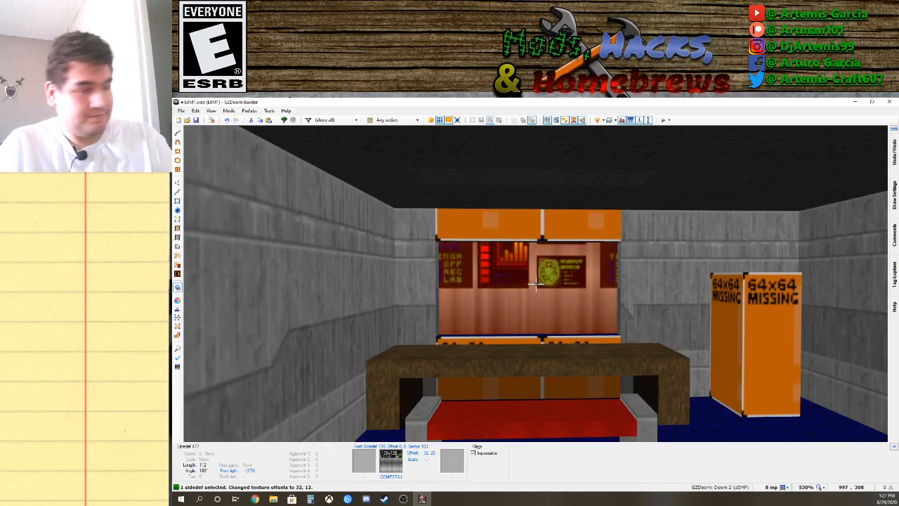
Shift the computer panel texture on the recess's back wall to a vertical offset of 0.
{"action": "key", "text": "Down"}
{"action": "key", "text": "Down"}
{"action": "key", "text": "Down"}
{"action": "key", "text": "Up"}
{"action": "key", "text": "Up"}
{"action": "key", "text": "shift+Down"}
{"action": "key", "text": "shift+Down"}
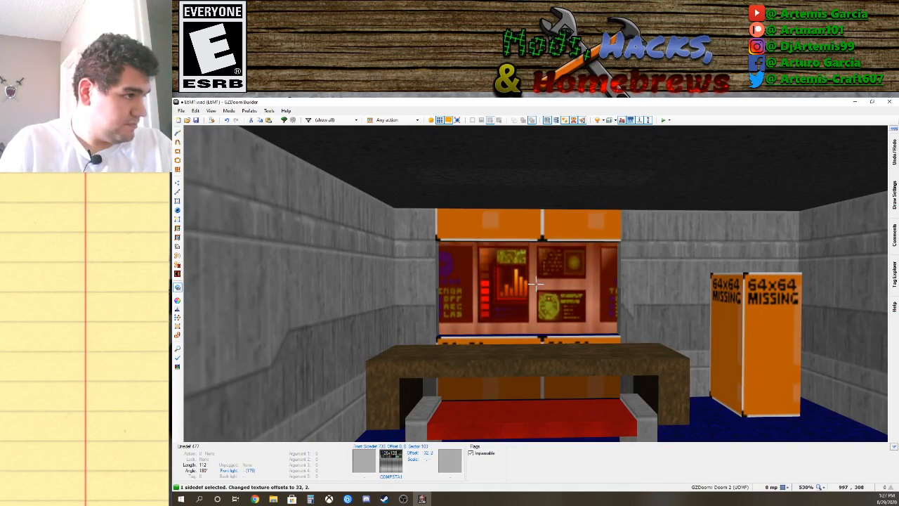
{"action": "key", "text": "Down"}
Shift the computer panel texture horizontally through its different screens and settle on a horizontal offset of -1.
{"action": "key", "text": "Right"}
{"action": "key", "text": "Right"}
{"action": "key", "text": "Right"}
{"action": "key", "text": "Right"}
{"action": "key", "text": "Right"}
{"action": "key", "text": "Right"}
{"action": "key", "text": "Right"}
{"action": "key", "text": "Right"}
{"action": "key", "text": "Right"}
{"action": "key", "text": "Right"}
{"action": "key", "text": "Right"}
{"action": "key", "text": "Right"}
{"action": "key", "text": "Right"}
{"action": "key", "text": "Right"}
{"action": "key", "text": "Right"}
{"action": "key", "text": "Right"}
{"action": "key", "text": "Right"}
{"action": "key", "text": "Right"}
{"action": "key", "text": "Right"}
{"action": "key", "text": "Right"}
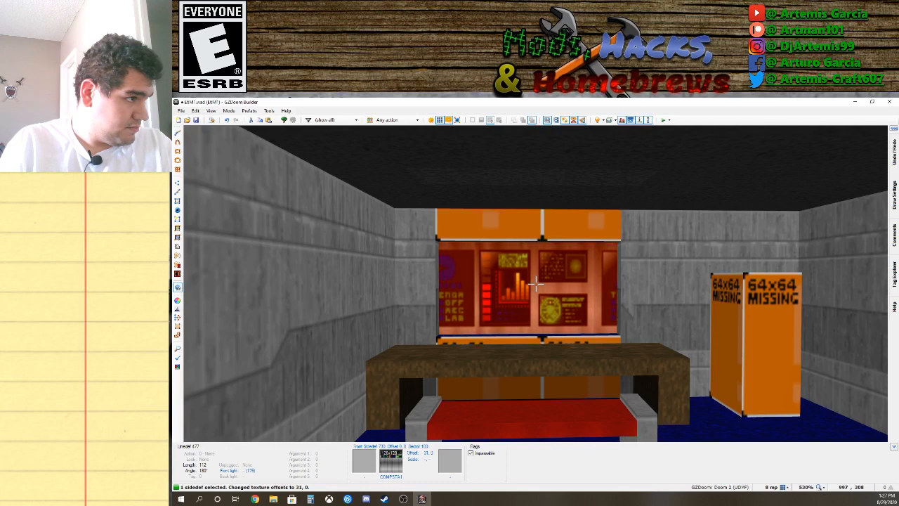
{"action": "key", "text": "Right"}
{"action": "key", "text": "Right"}
{"action": "key", "text": "Right"}
{"action": "key", "text": "Right"}
{"action": "key", "text": "Right"}
{"action": "key", "text": "Right"}
{"action": "key", "text": "Right"}
{"action": "key", "text": "Right"}
{"action": "key", "text": "Right"}
{"action": "key", "text": "Right"}
{"action": "key", "text": "Right"}
{"action": "key", "text": "Right"}
{"action": "key", "text": "Right"}
{"action": "key", "text": "Right"}
{"action": "key", "text": "Right"}
{"action": "key", "text": "Right"}
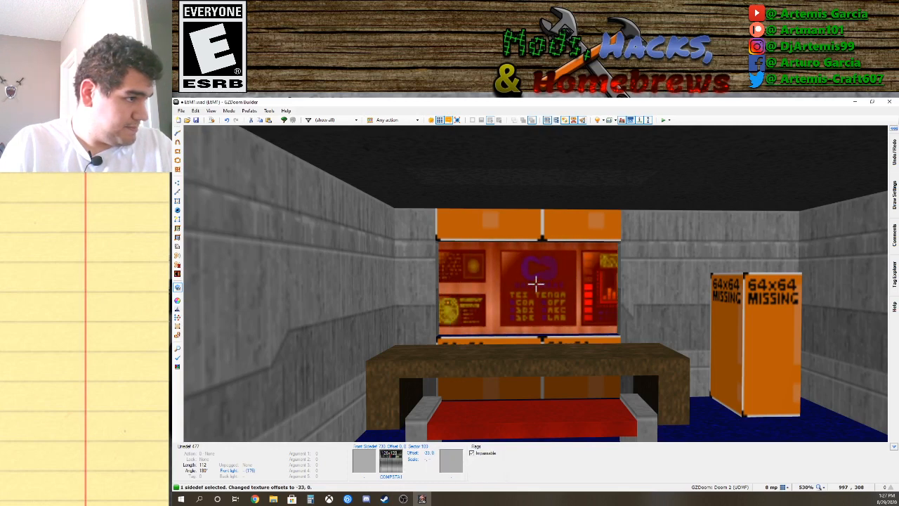
{"action": "key", "text": "Left"}
{"action": "key", "text": "Left"}
{"action": "key", "text": "Left"}
{"action": "key", "text": "Left"}
{"action": "key", "text": "Left"}
{"action": "key", "text": "Left"}
{"action": "key", "text": "Left"}
{"action": "key", "text": "Left"}
{"action": "key", "text": "Left"}
{"action": "key", "text": "Left"}
{"action": "key", "text": "Left"}
{"action": "key", "text": "Left"}
{"action": "key", "text": "Left"}
{"action": "key", "text": "Left"}
{"action": "key", "text": "Left"}
{"action": "key", "text": "Left"}
{"action": "key", "text": "Left"}
{"action": "key", "text": "Left"}
{"action": "key", "text": "Left"}
{"action": "key", "text": "Left"}
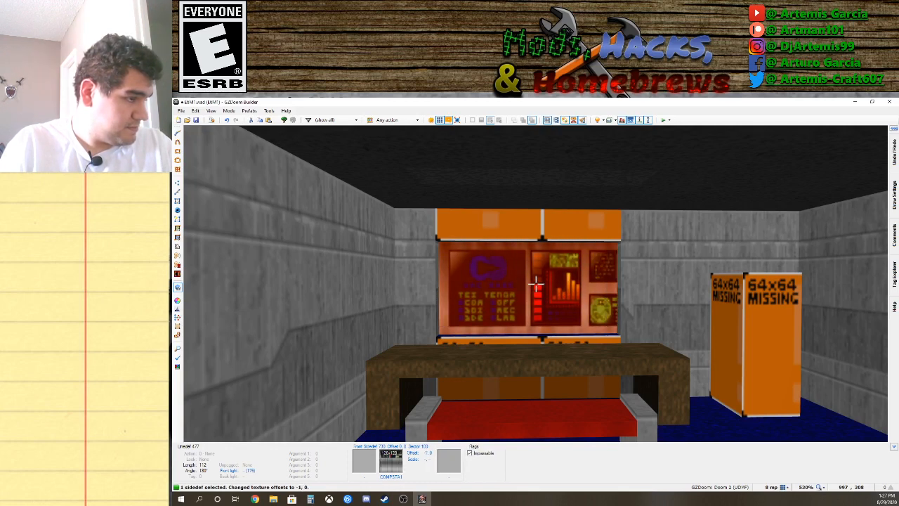
Copy the GRAY7 texture from the wall beside the recess and paste it onto the wall sections above and below the recess.
{"action": "key", "text": "d"}
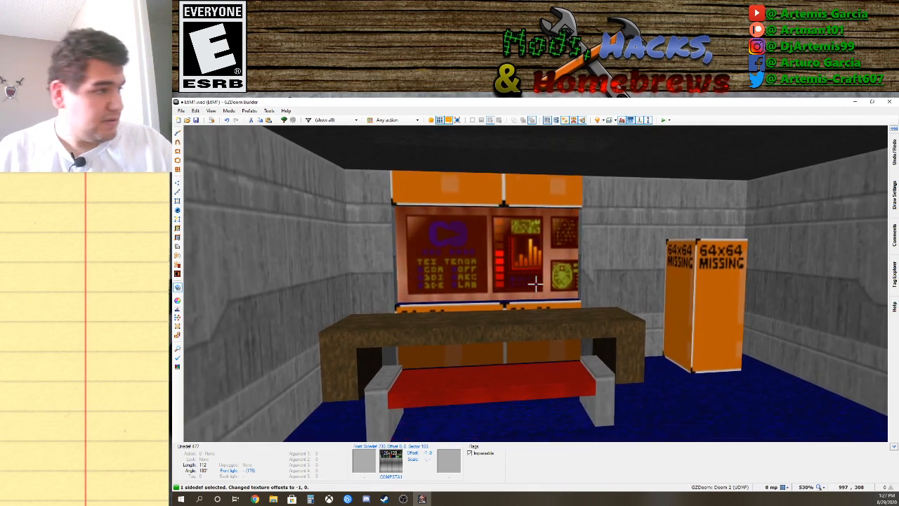
{"action": "key", "text": "ctrl+c"}
{"action": "key", "text": "w"}
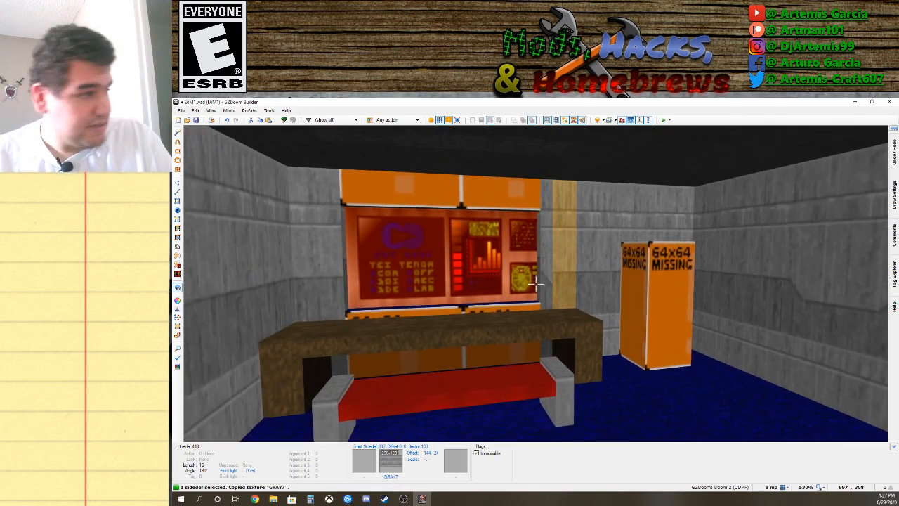
{"action": "key", "text": "a"}
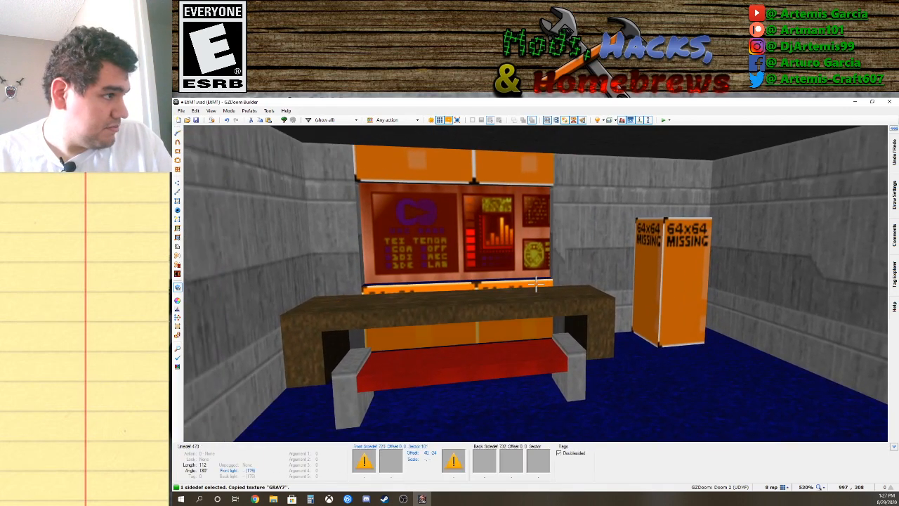
{"action": "key", "text": "ctrl+v"}
{"action": "key", "text": "ctrl+z"}
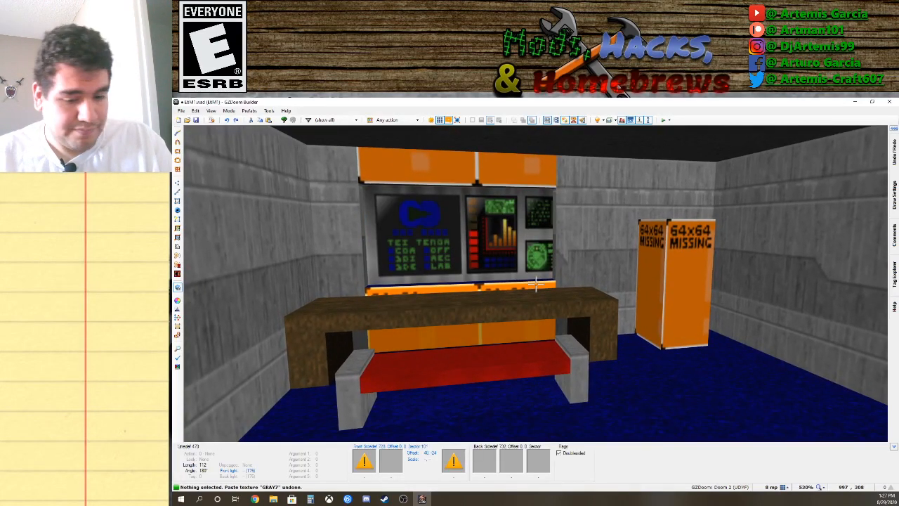
{"action": "key", "text": "ctrl+v"}
{"action": "key", "text": "s"}
{"action": "key", "text": "ctrl+v"}
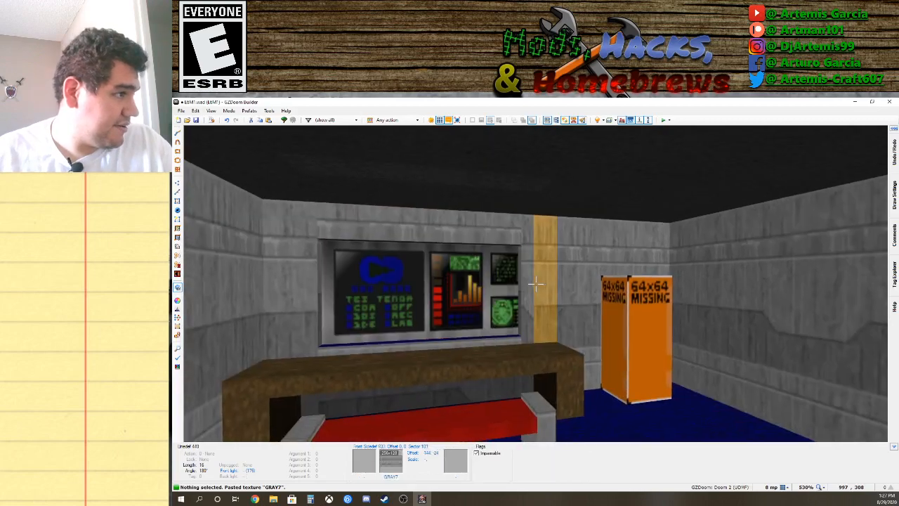
Select the wall strip beside the recess and the sections above and below it, and auto-align their textures horizontally.
{"action": "left_click", "coordinate": [535, 284]}
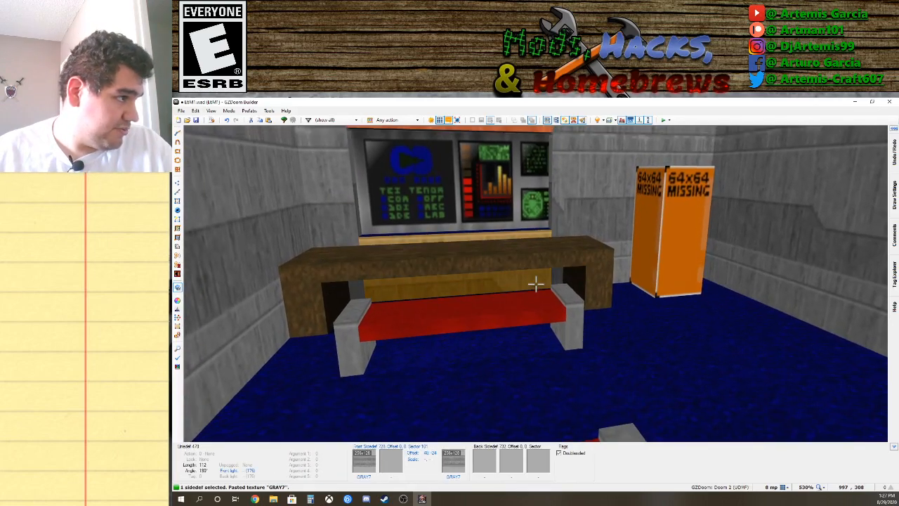
{"action": "left_click", "coordinate": [536, 284]}
{"action": "left_click", "coordinate": [536, 284]}
{"action": "key", "text": "s"}
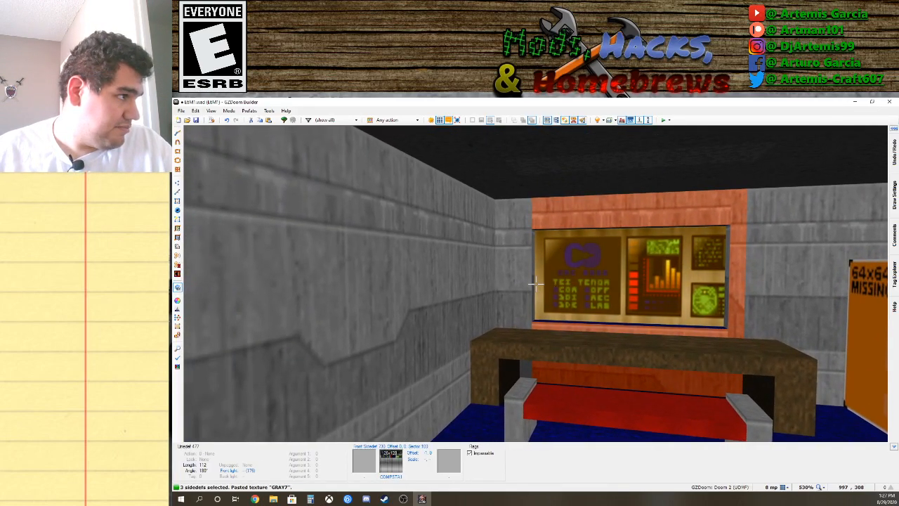
{"action": "key", "text": "shift+a"}
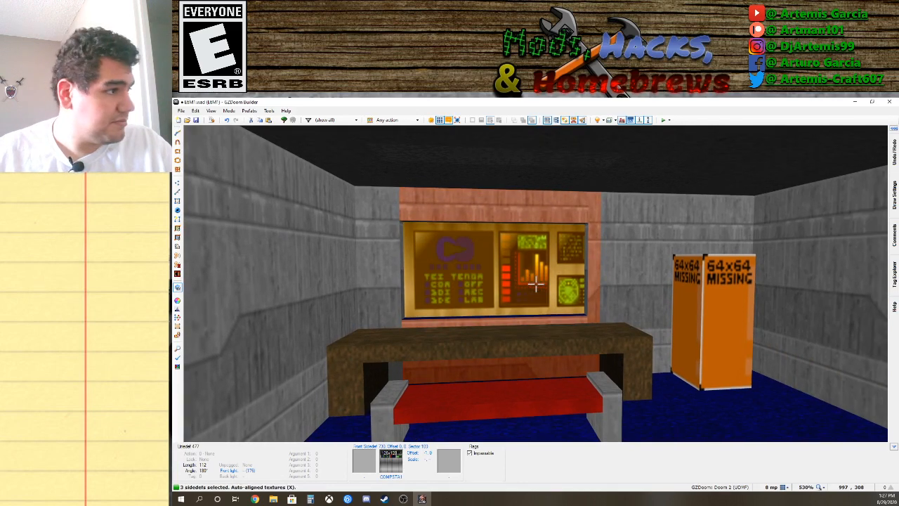
Deselect the wall strip, shift the GRAY7 textures above and below the recess to a vertical offset of -79, and clear the selection.
{"action": "key", "text": "s"}
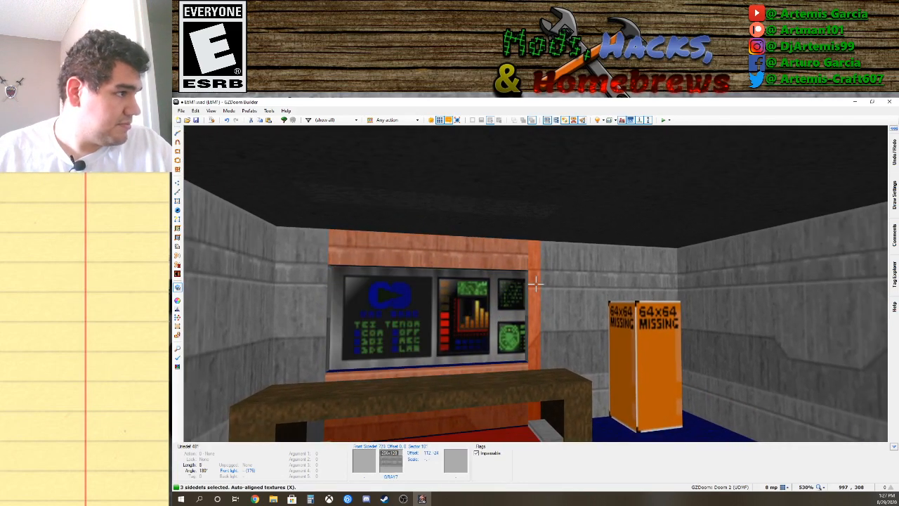
{"action": "left_click", "coordinate": [535, 283]}
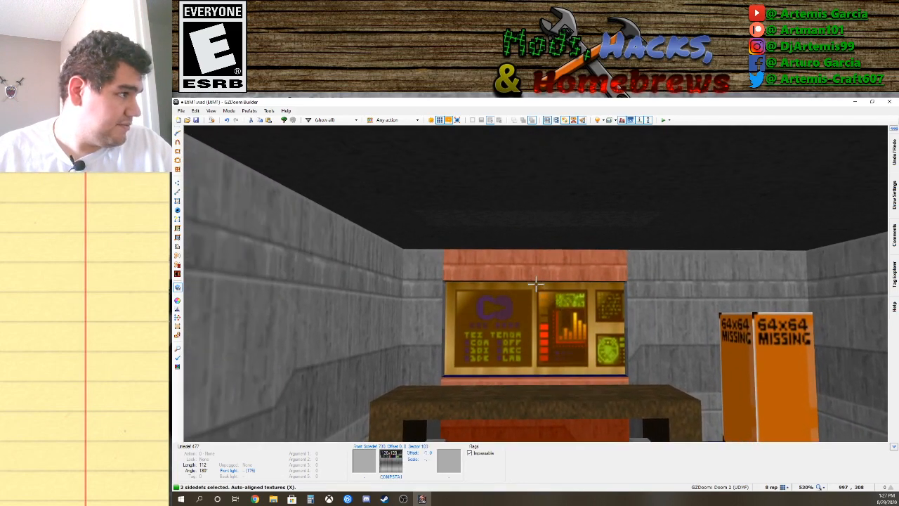
{"action": "key", "text": "Down"}
{"action": "key", "text": "Down"}
{"action": "key", "text": "Down"}
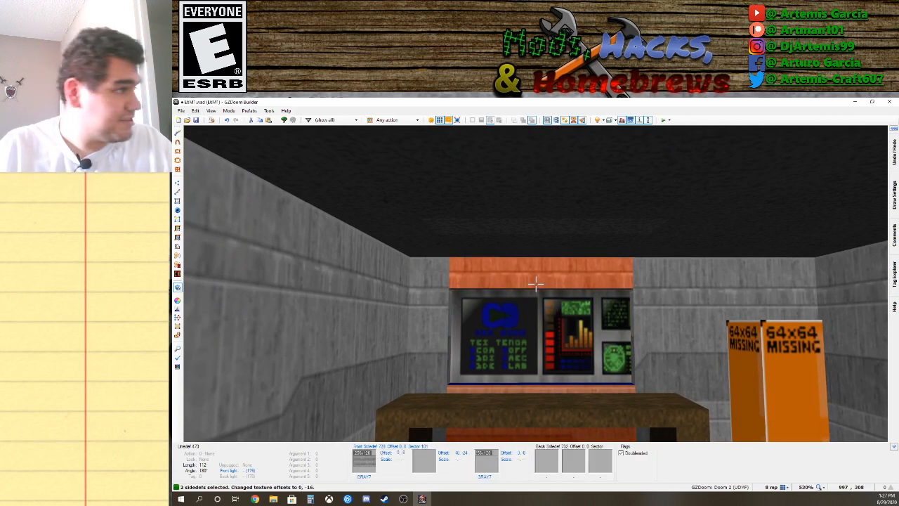
{"action": "key", "text": "shift+Up"}
{"action": "key", "text": "Down"}
{"action": "key", "text": "Down"}
{"action": "key", "text": "Down"}
{"action": "key", "text": "Down"}
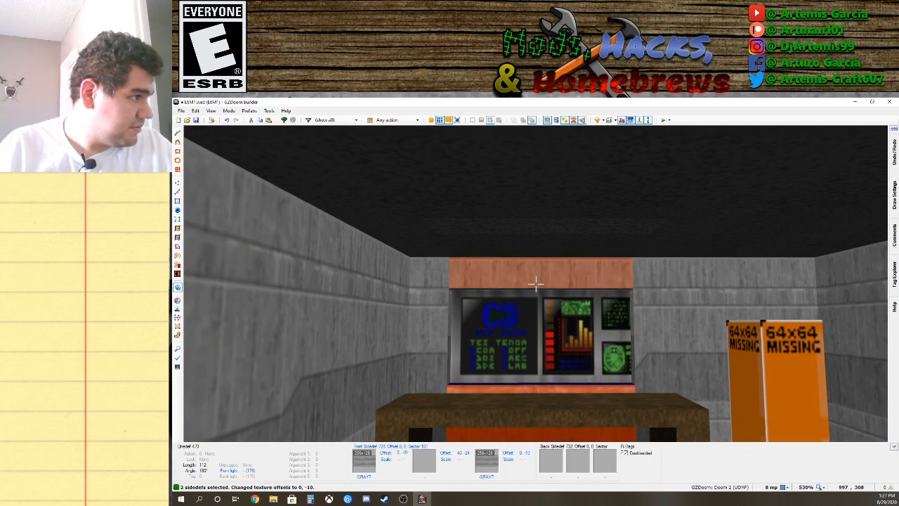
{"action": "key", "text": "ctrl+Up"}
{"action": "key", "text": "ctrl+Up"}
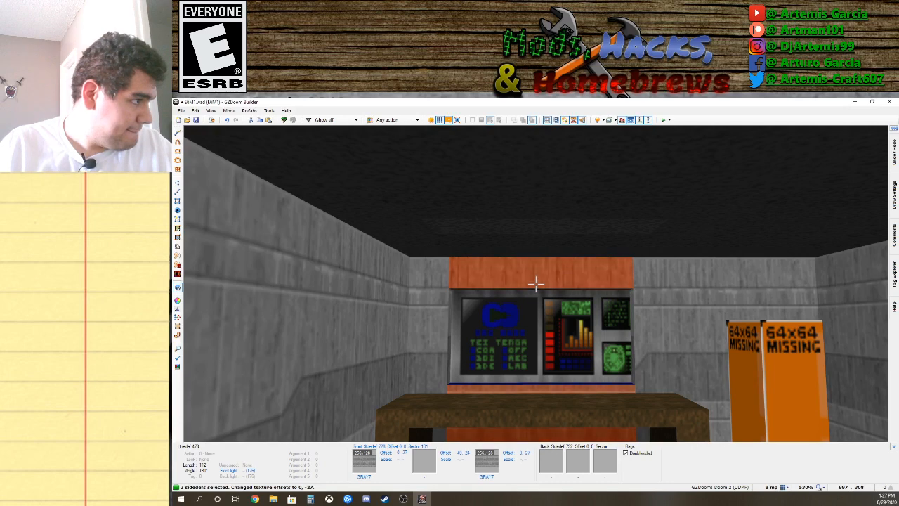
{"action": "key", "text": "ctrl+Down"}
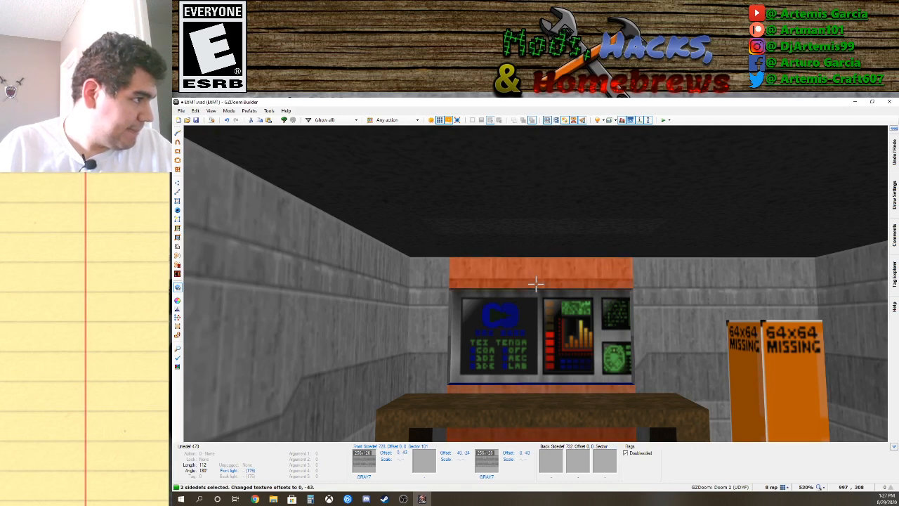
{"action": "key", "text": "ctrl+Up"}
{"action": "key", "text": "ctrl+Up"}
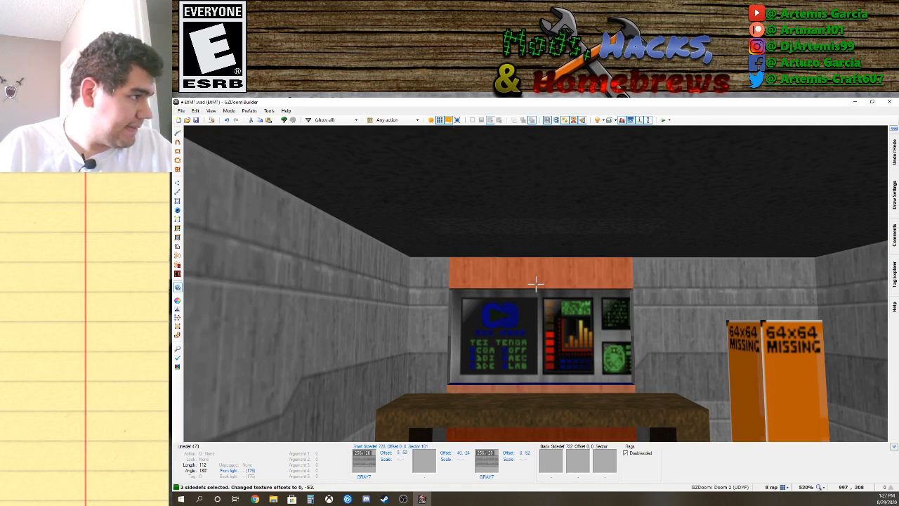
{"action": "key", "text": "Down"}
{"action": "key", "text": "Down"}
{"action": "key", "text": "Down"}
{"action": "key", "text": "Down"}
{"action": "key", "text": "Down"}
{"action": "key", "text": "Down"}
{"action": "key", "text": "Down"}
{"action": "key", "text": "Down"}
{"action": "key", "text": "Down"}
{"action": "key", "text": "Down"}
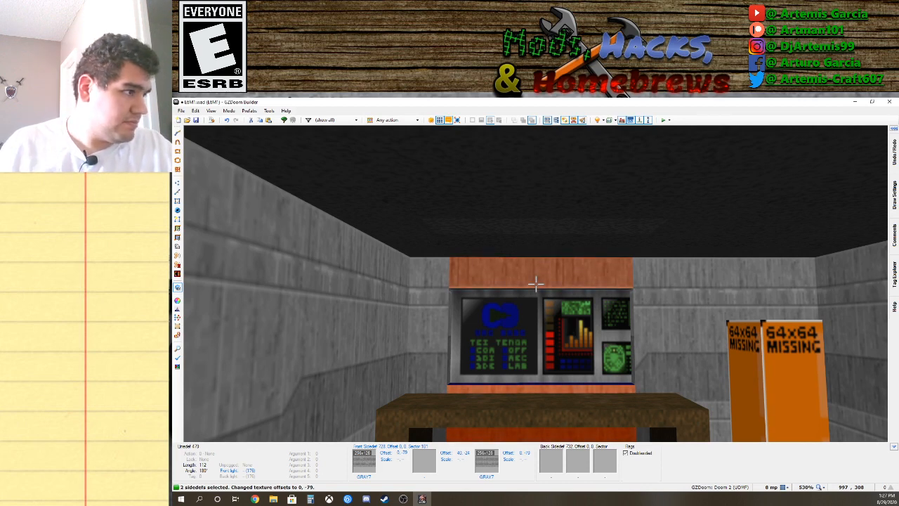
{"action": "left_click", "coordinate": [536, 283]}
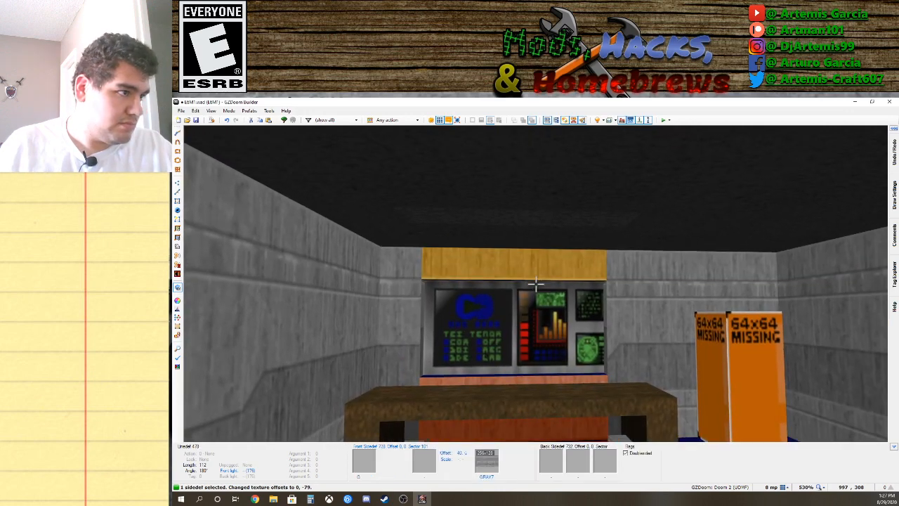
{"action": "key", "text": "s"}
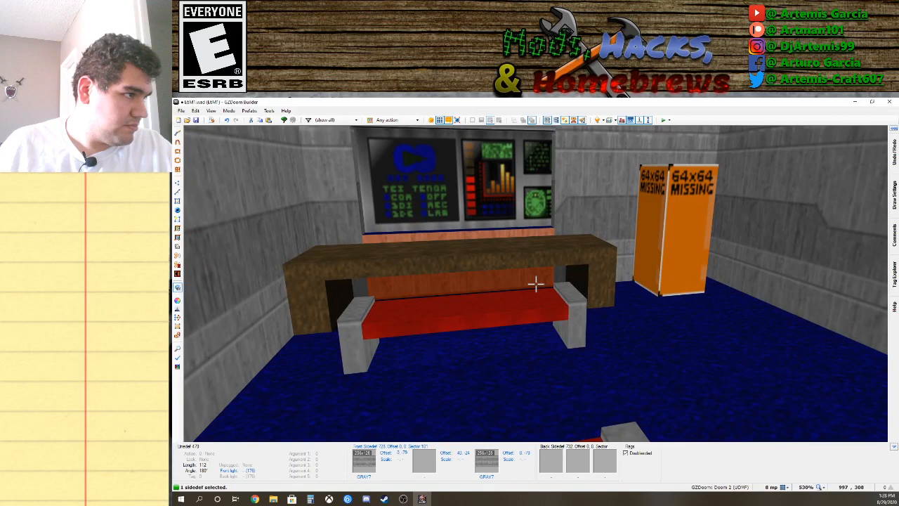
{"action": "left_click", "coordinate": [536, 284]}
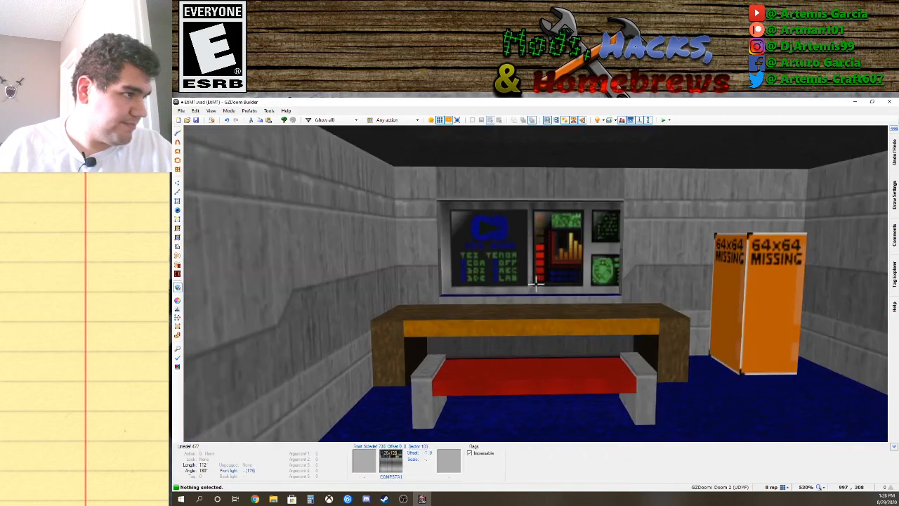
Select both inner side walls of the recess, shift their GRAY7 textures to offsets of -168, -8, and deselect them.
{"action": "key", "text": "a"}
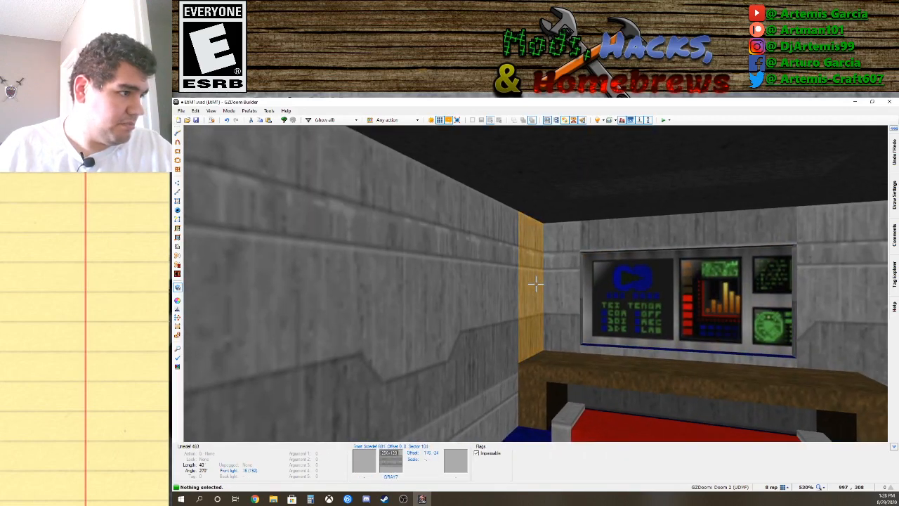
{"action": "key", "text": "d"}
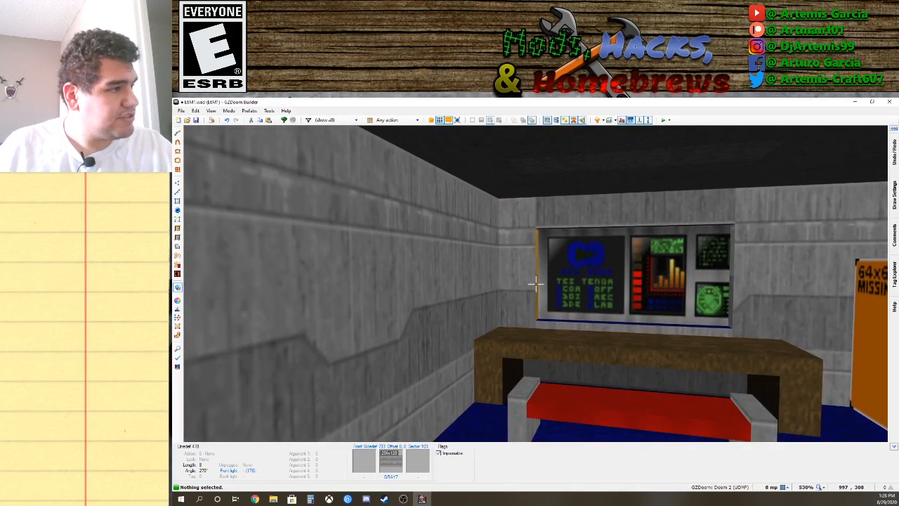
{"action": "left_click", "coordinate": [536, 284]}
{"action": "left_click", "coordinate": [536, 284]}
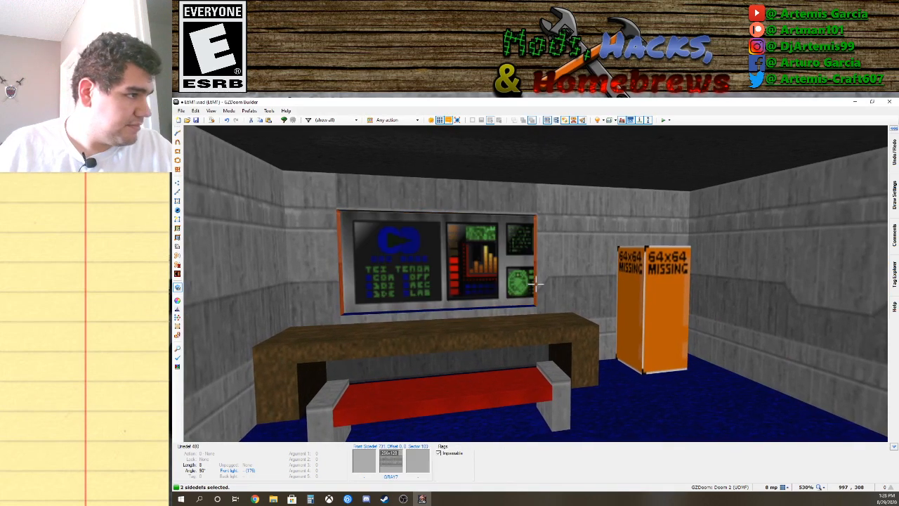
{"action": "key", "text": "shift+Down"}
{"action": "key", "text": "shift+Down"}
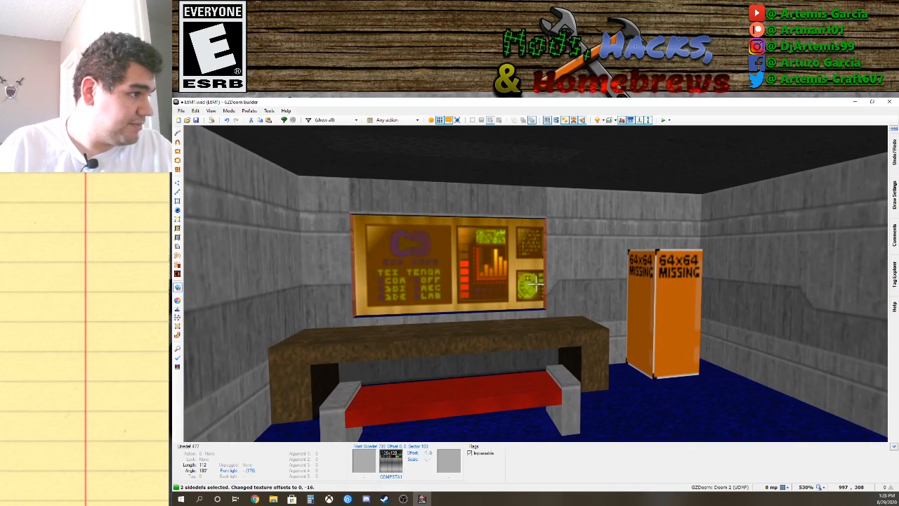
{"action": "key", "text": "Down"}
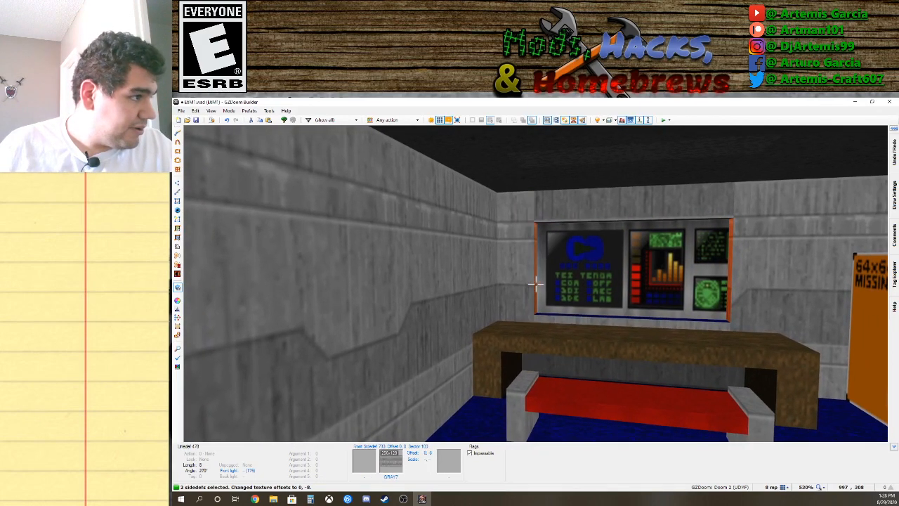
{"action": "left_click", "coordinate": [536, 283]}
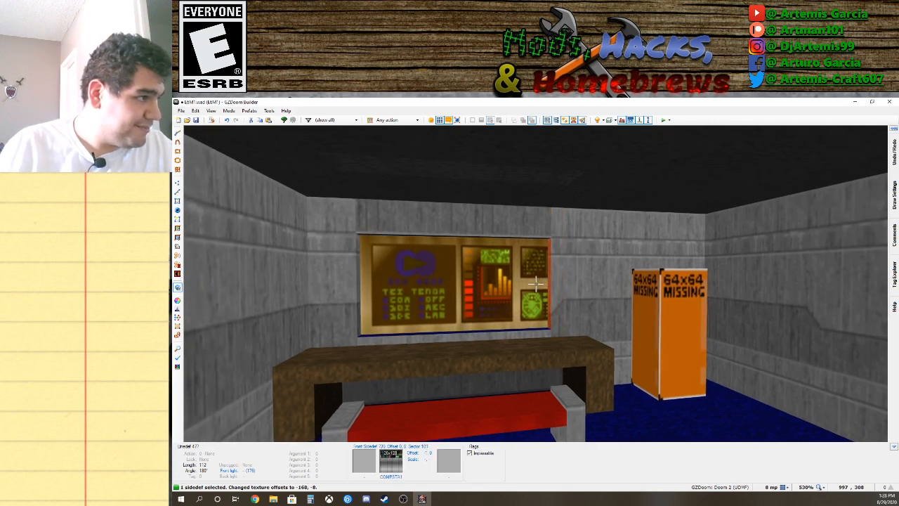
{"action": "left_click", "coordinate": [536, 283]}
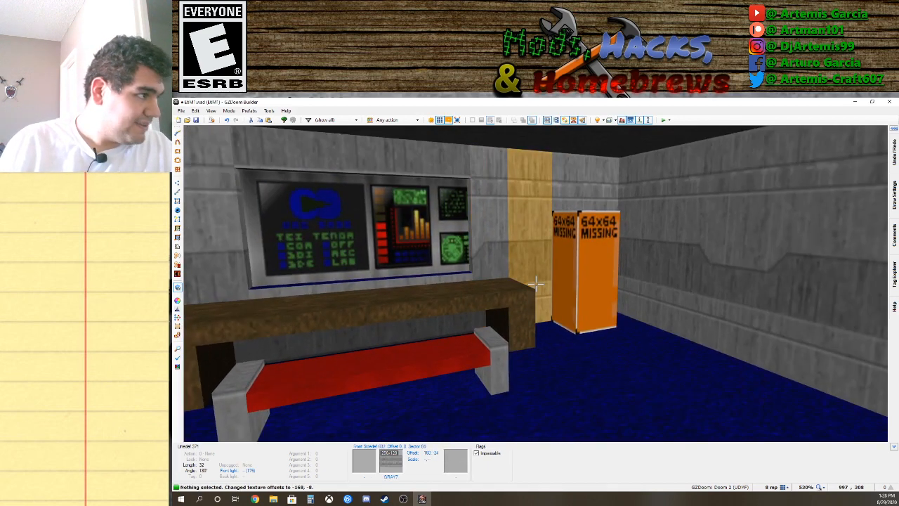
Return to the 2D map in Linedefs mode and move the recess's north end line outward one 8-unit grid step, level with the desk's inner edge.
{"action": "key", "text": "a"}
{"action": "key", "text": "w"}
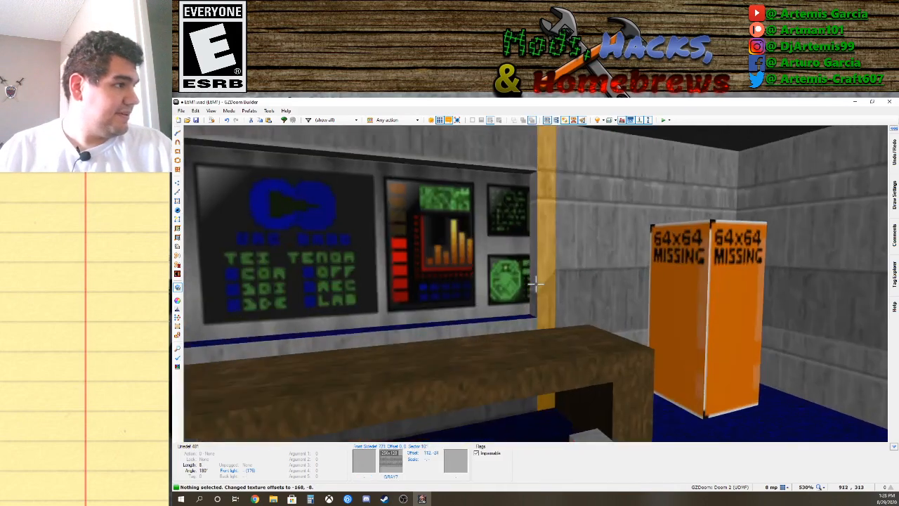
{"action": "key", "text": "s"}
{"action": "key", "text": "q"}
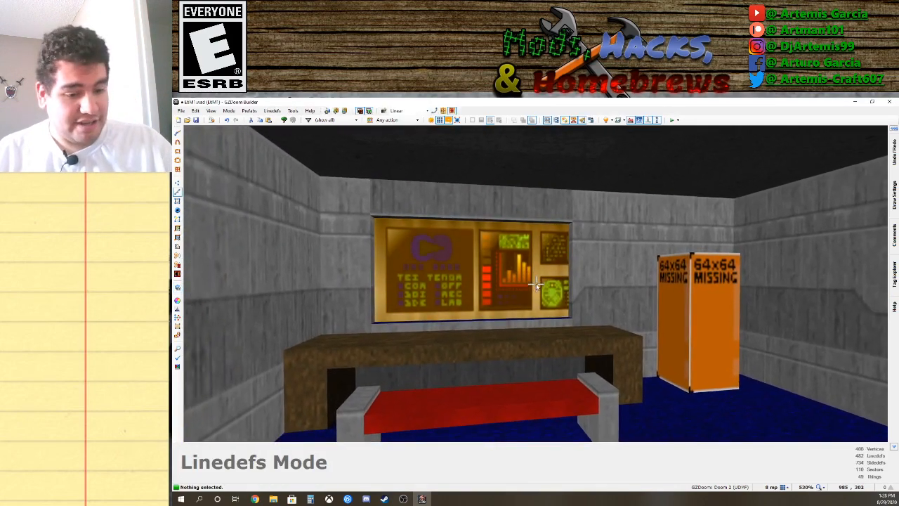
{"action": "key", "text": "Left"}
{"action": "key", "text": "Left"}
{"action": "key", "text": "Left"}
{"action": "key", "text": "Left"}
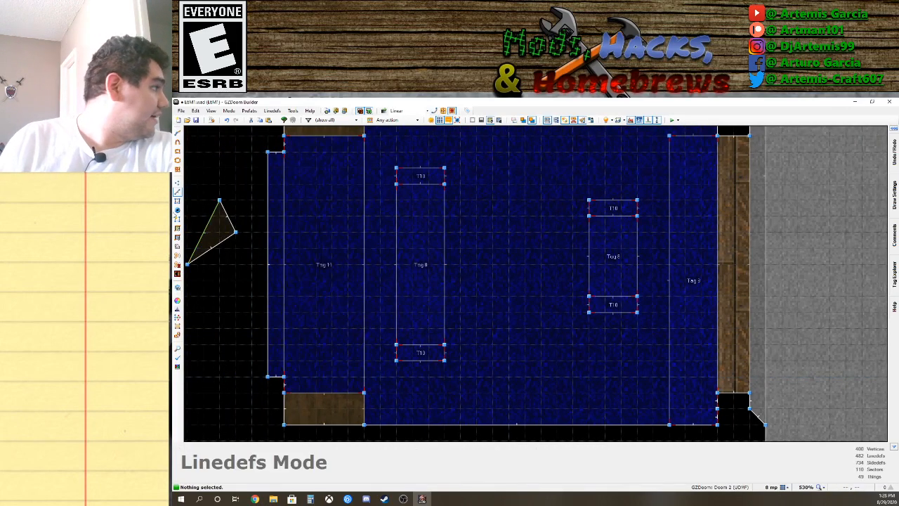
{"action": "left_click", "coordinate": [178, 183]}
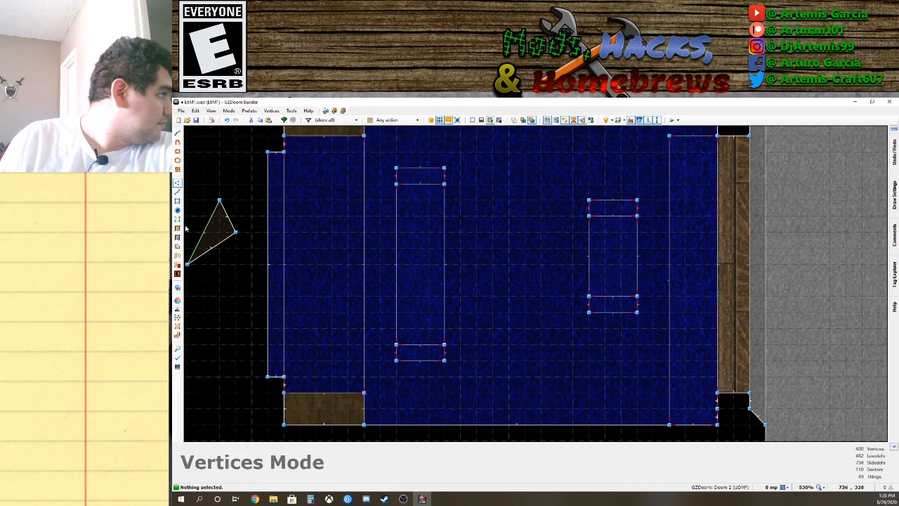
{"action": "key", "text": "l"}
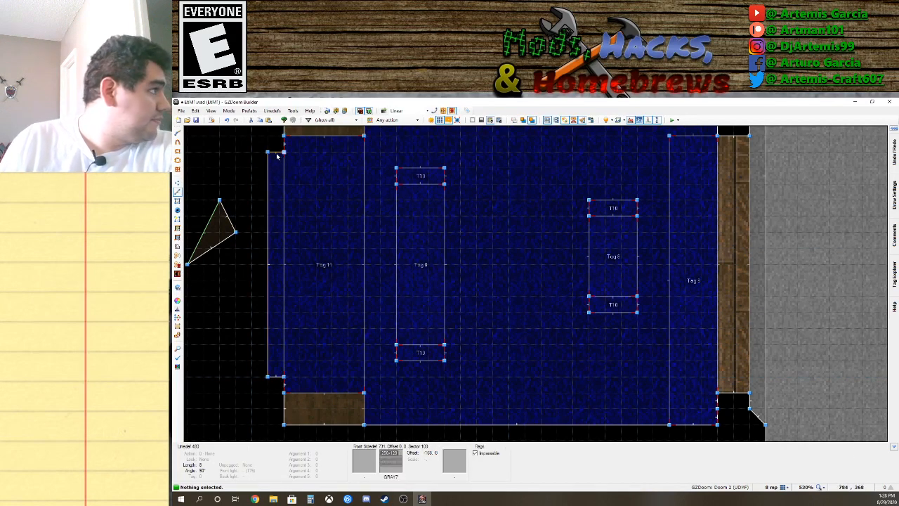
{"action": "right_click_drag", "start_coordinate": [278, 153], "coordinate": [276, 142]}
{"action": "left_click_drag", "start_coordinate": [278, 144], "coordinate": [277, 144]}
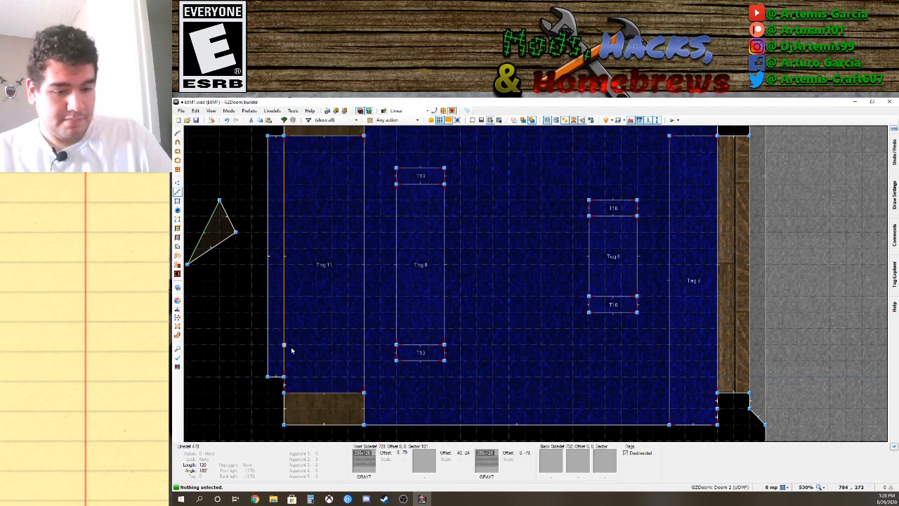
Move the recess's south end line outward 8 units to widen the recess to 128, and check the room in 3D.
{"action": "key", "text": "w"}
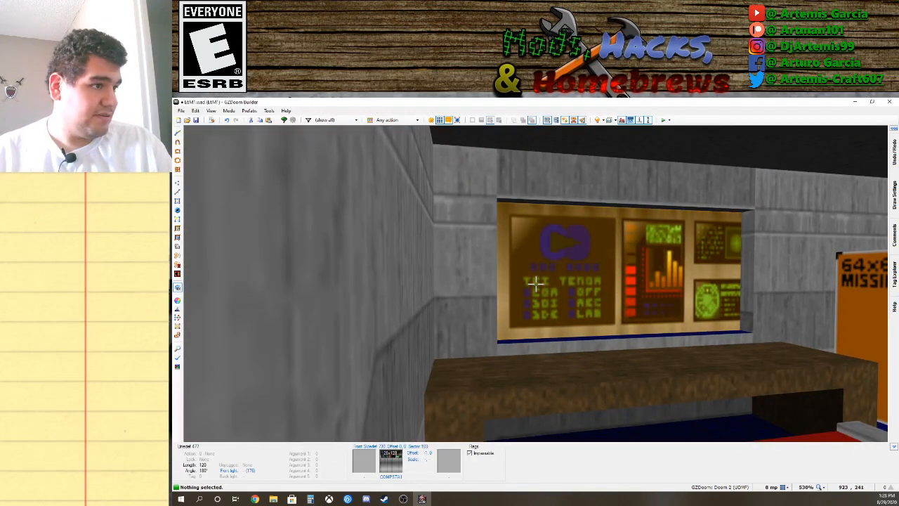
{"action": "key", "text": "w"}
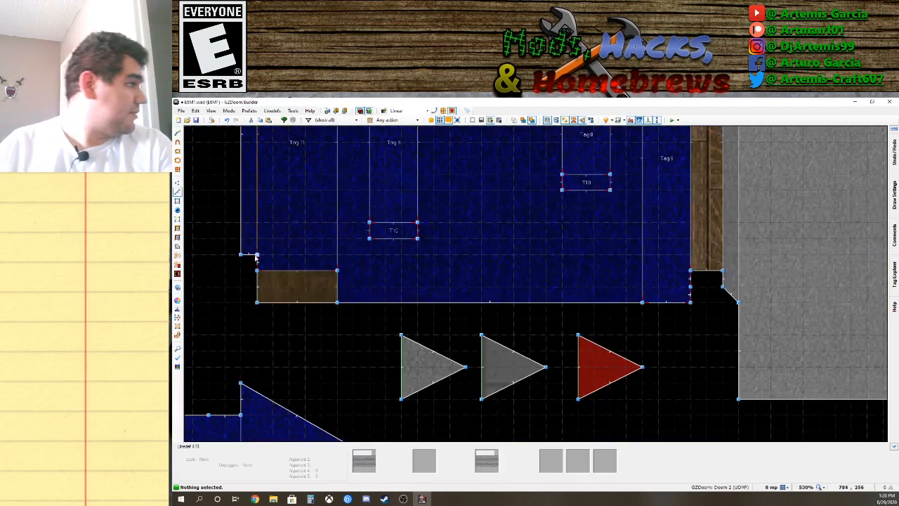
{"action": "right_click_drag", "start_coordinate": [254, 255], "coordinate": [254, 269]}
{"action": "left_click_drag", "start_coordinate": [254, 269], "coordinate": [254, 270]}
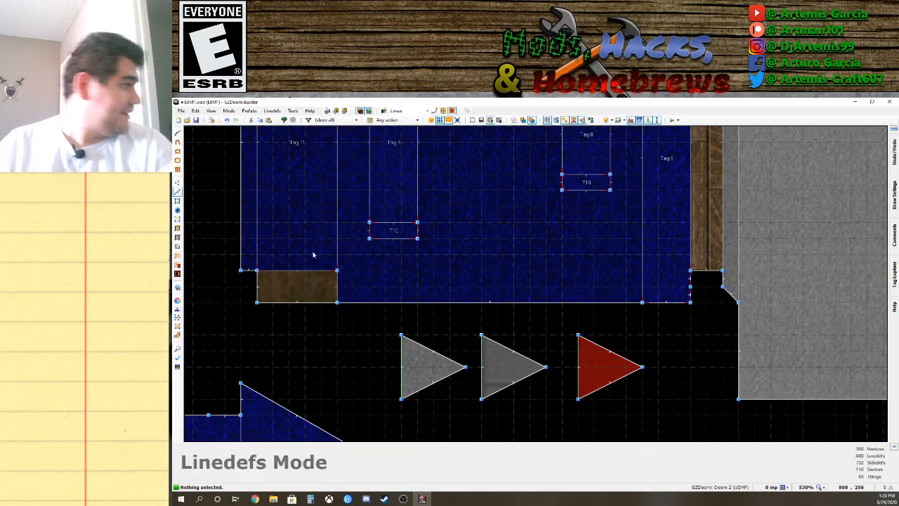
{"action": "key", "text": "w"}
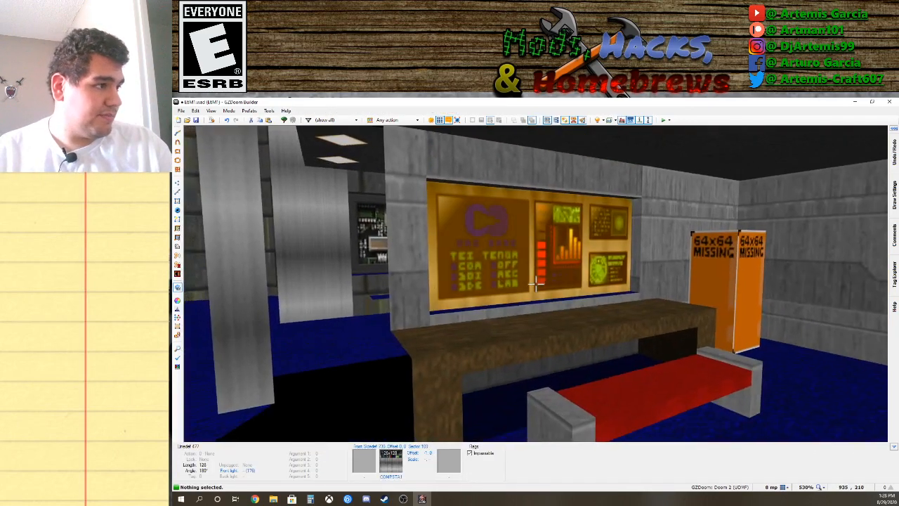
{"action": "key", "text": "f"}
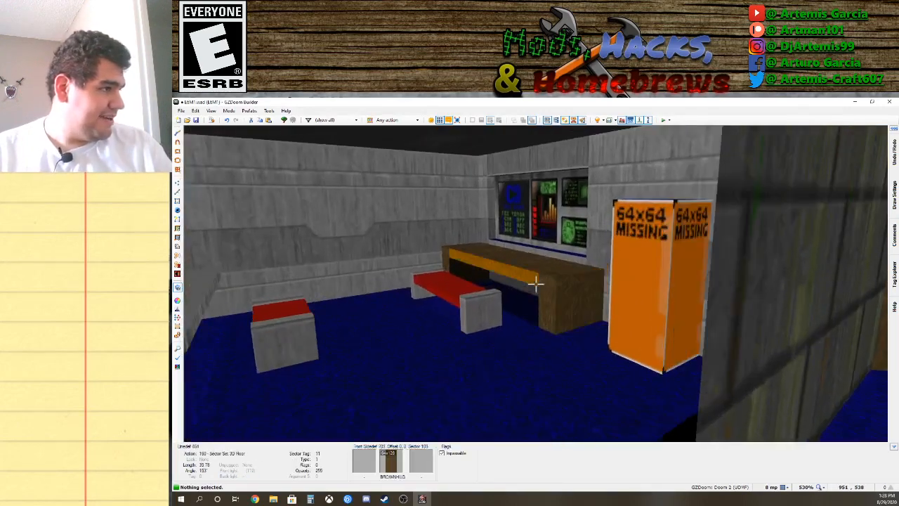
{"action": "key", "text": "s"}
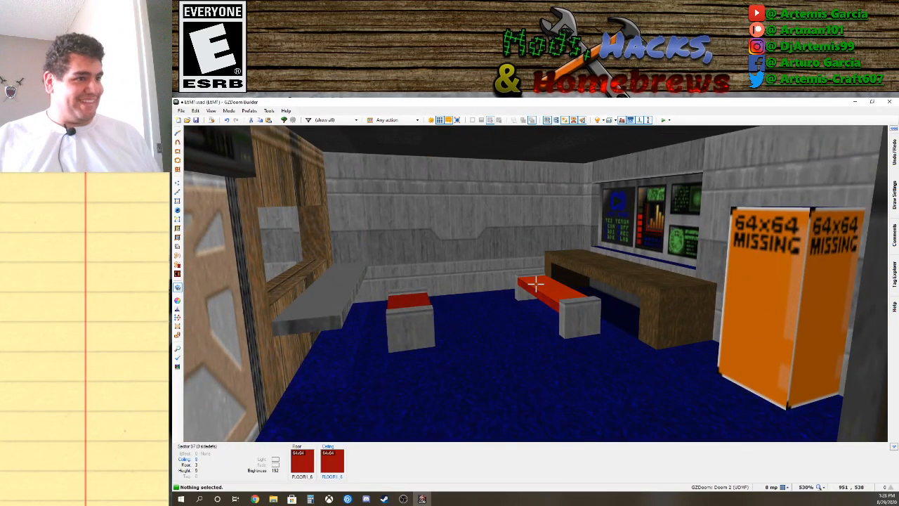
Open the texture browser for the missing lower texture on the orange column's front face and look through the TEXTURE1 set.
{"action": "key", "text": "w"}
{"action": "key", "text": "w"}
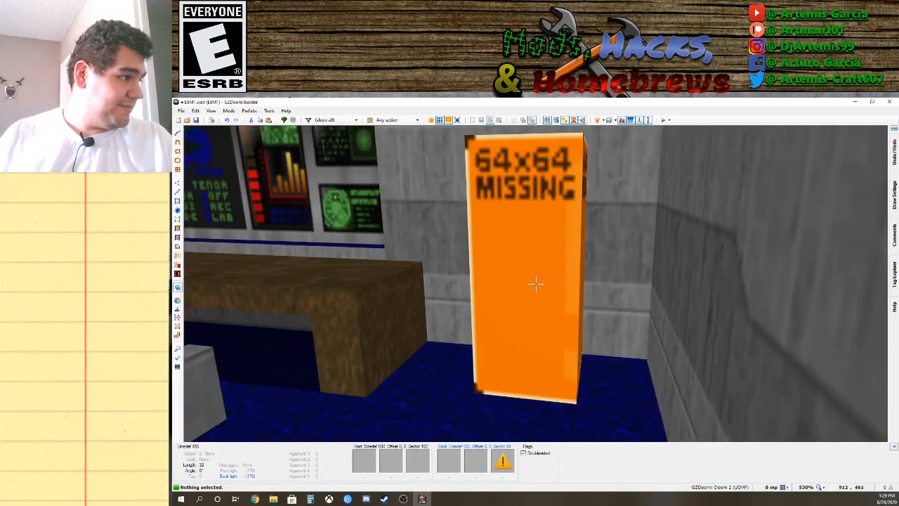
{"action": "right_click", "coordinate": [536, 283]}
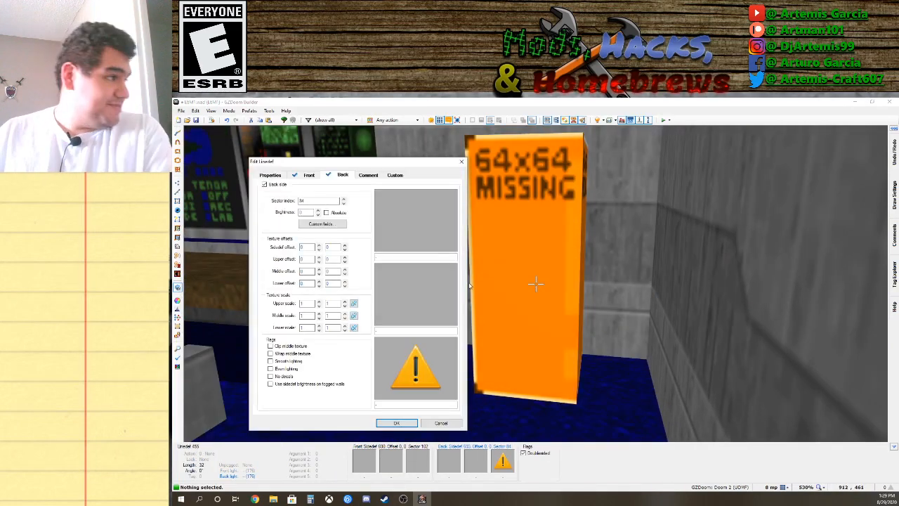
{"action": "left_click", "coordinate": [404, 356]}
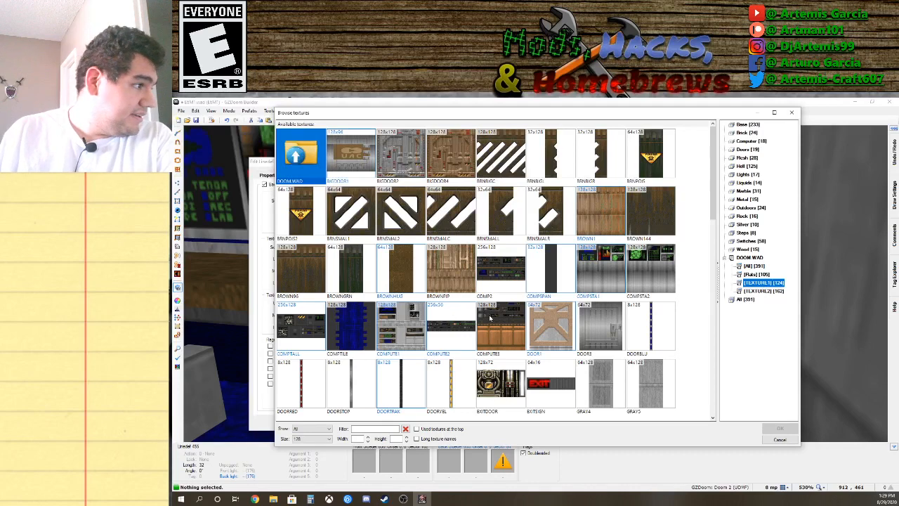
{"action": "scroll", "coordinate": [540, 326], "scroll_direction": "down", "scroll_amount": 3}
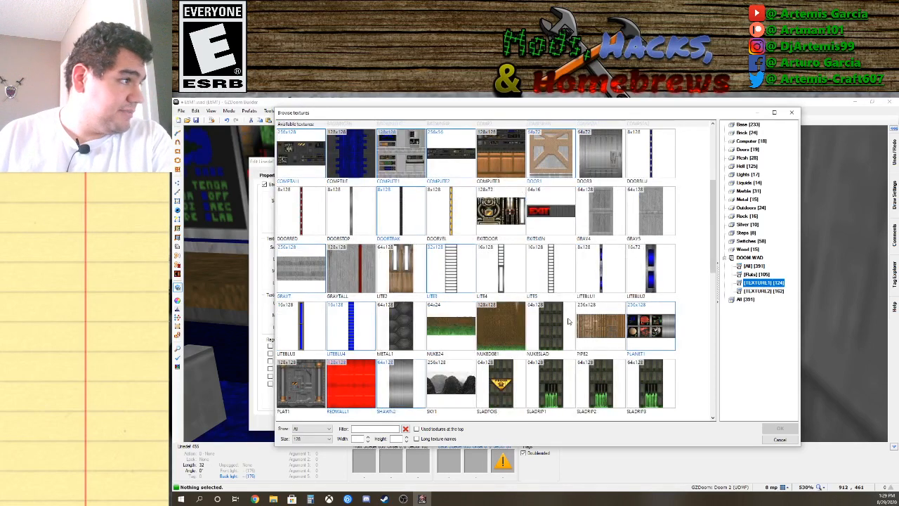
{"action": "scroll", "coordinate": [570, 321], "scroll_direction": "up", "scroll_amount": 1}
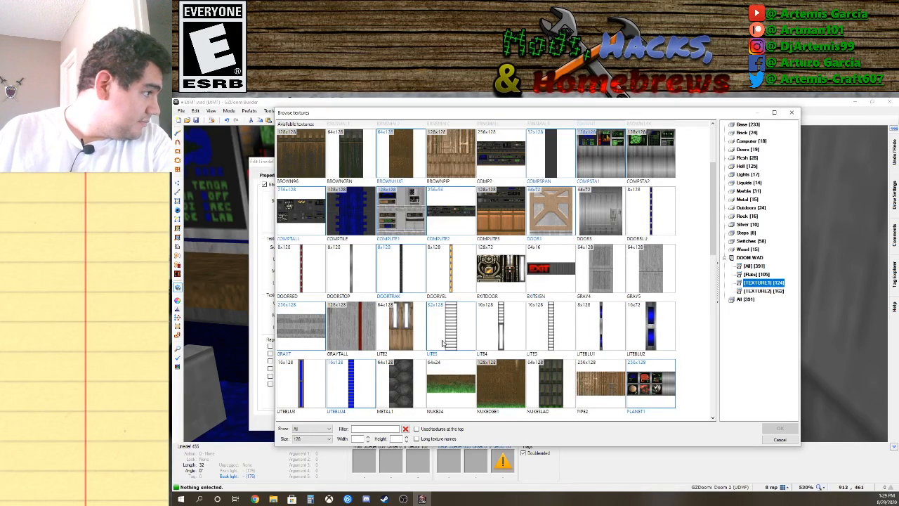
{"action": "scroll", "coordinate": [453, 349], "scroll_direction": "down", "scroll_amount": 4}
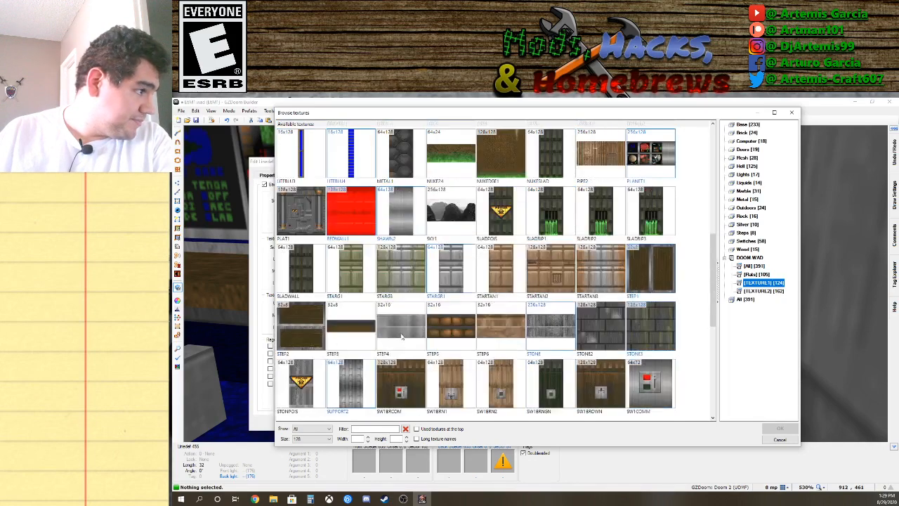
{"action": "scroll", "coordinate": [450, 345], "scroll_direction": "down", "scroll_amount": 4}
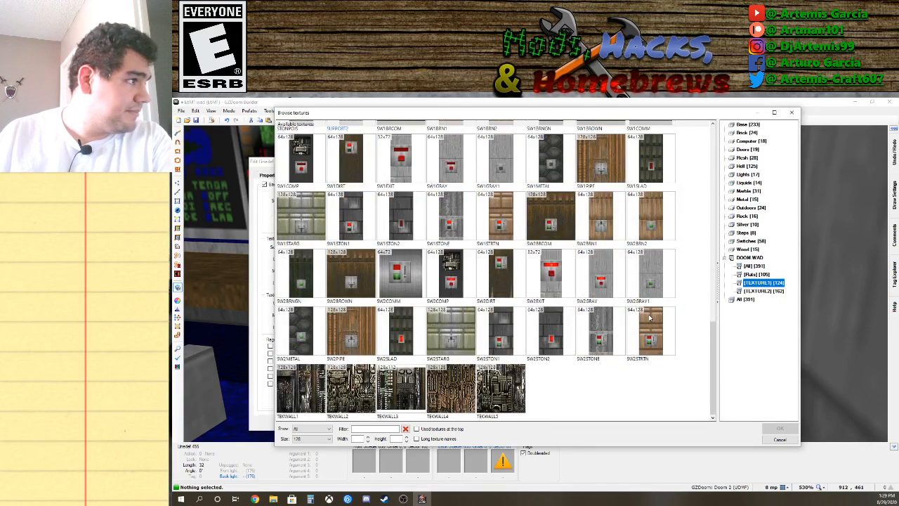
{"action": "scroll", "coordinate": [650, 317], "scroll_direction": "up", "scroll_amount": 3}
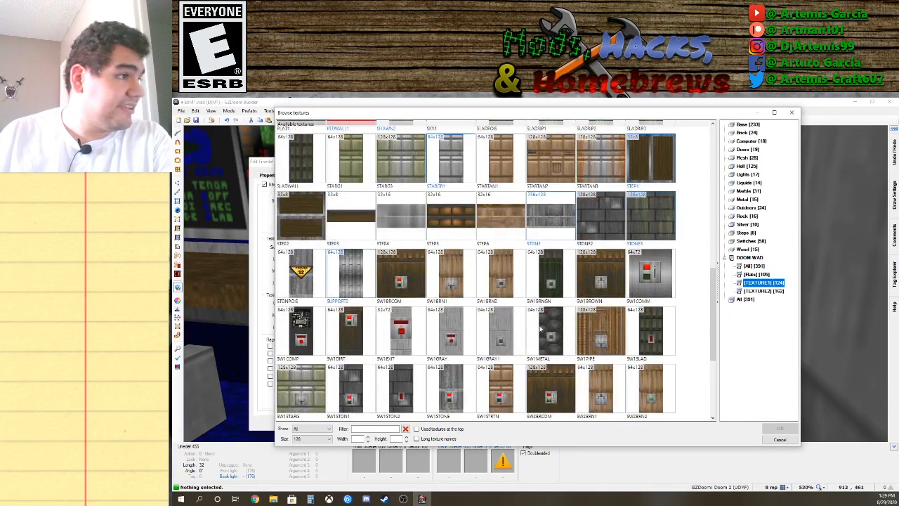
Look through the TEXTURE2 set for a texture that suits the column.
{"action": "left_click", "coordinate": [756, 292]}
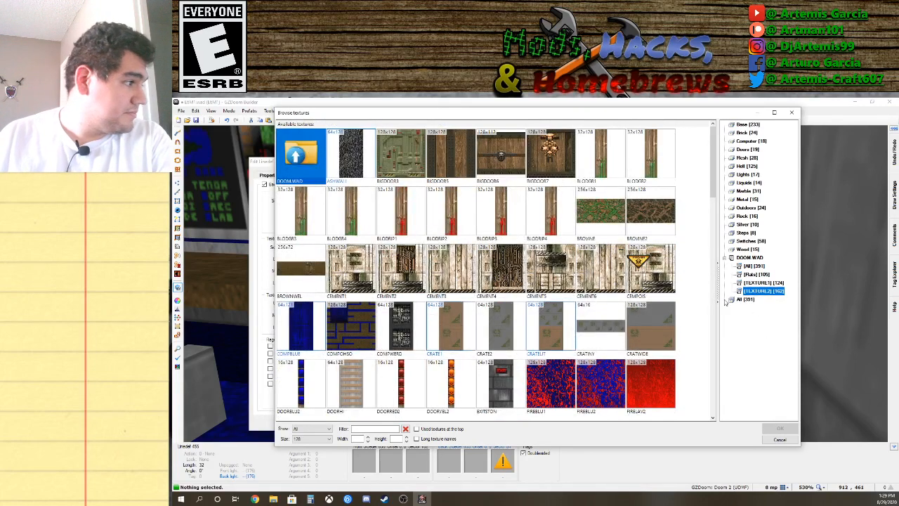
{"action": "scroll", "coordinate": [502, 361], "scroll_direction": "down", "scroll_amount": 1}
{"action": "scroll", "coordinate": [500, 355], "scroll_direction": "down", "scroll_amount": 7}
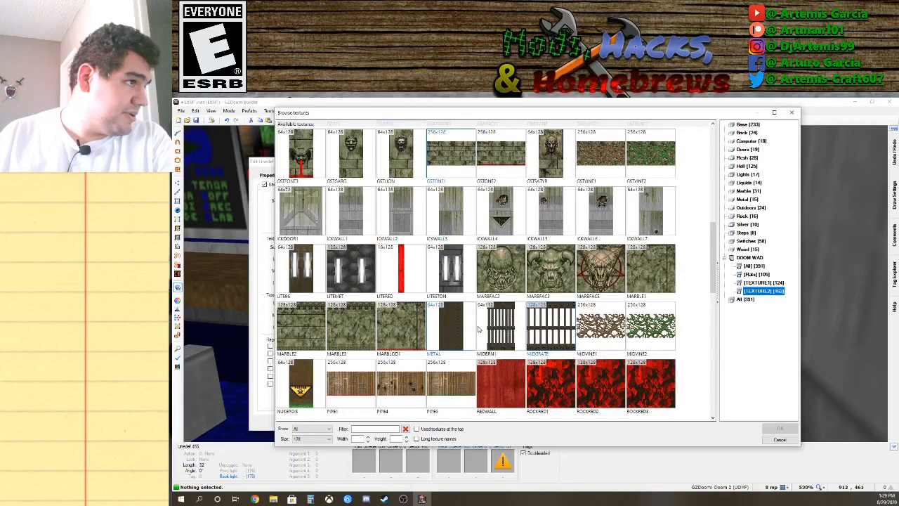
{"action": "scroll", "coordinate": [479, 328], "scroll_direction": "down", "scroll_amount": 9}
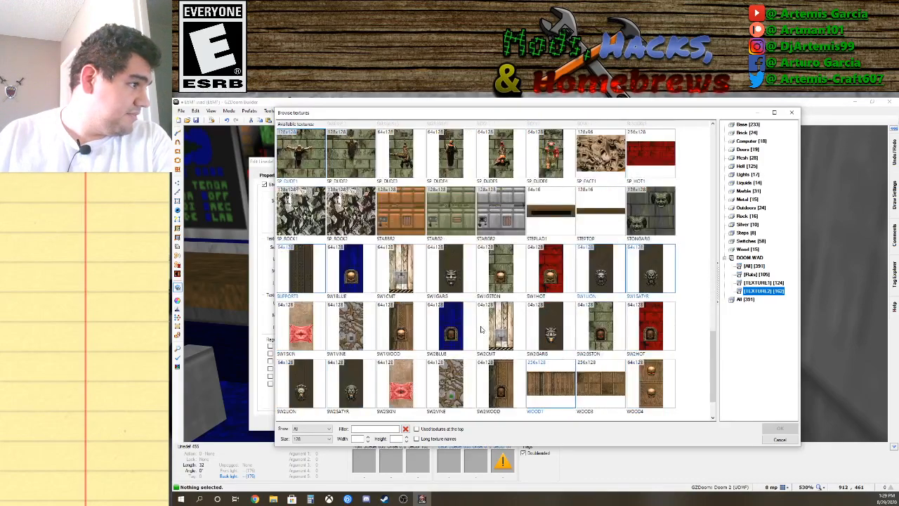
{"action": "scroll", "coordinate": [481, 329], "scroll_direction": "down", "scroll_amount": 1}
{"action": "scroll", "coordinate": [481, 329], "scroll_direction": "up", "scroll_amount": 10}
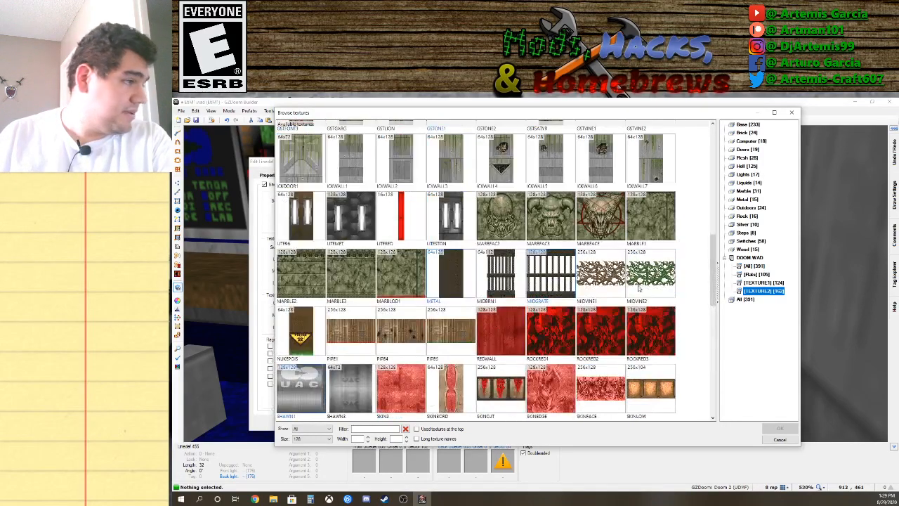
Compare the Outdoors, Metal, Marble, Doors, Computer and Brick texture categories for a column texture.
{"action": "left_click", "coordinate": [750, 207]}
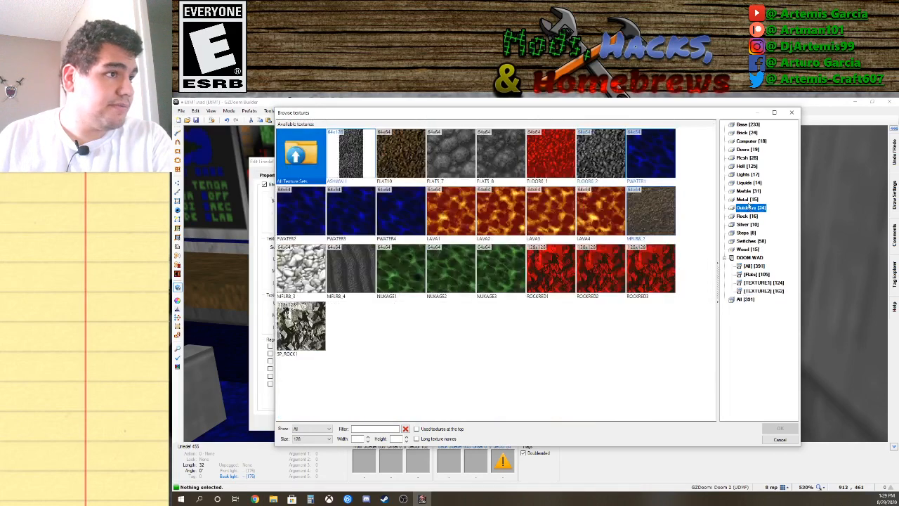
{"action": "left_click", "coordinate": [748, 200]}
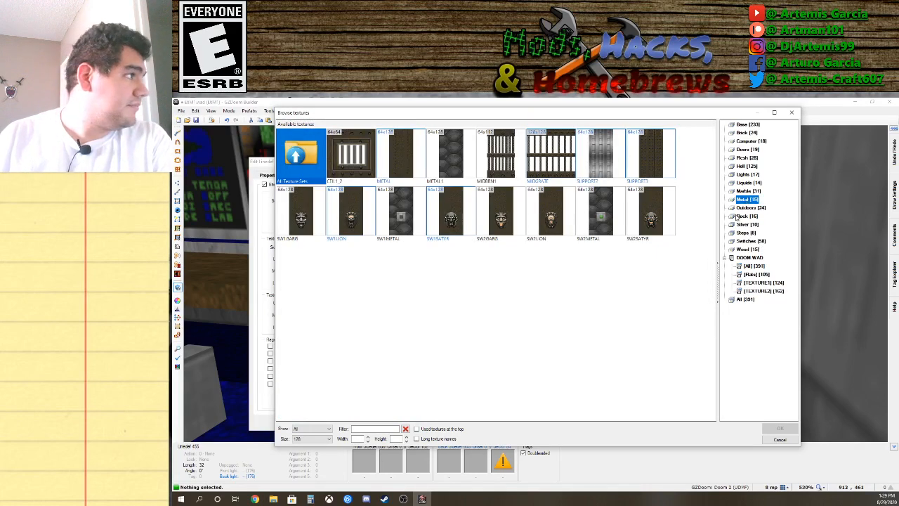
{"action": "left_click", "coordinate": [746, 191]}
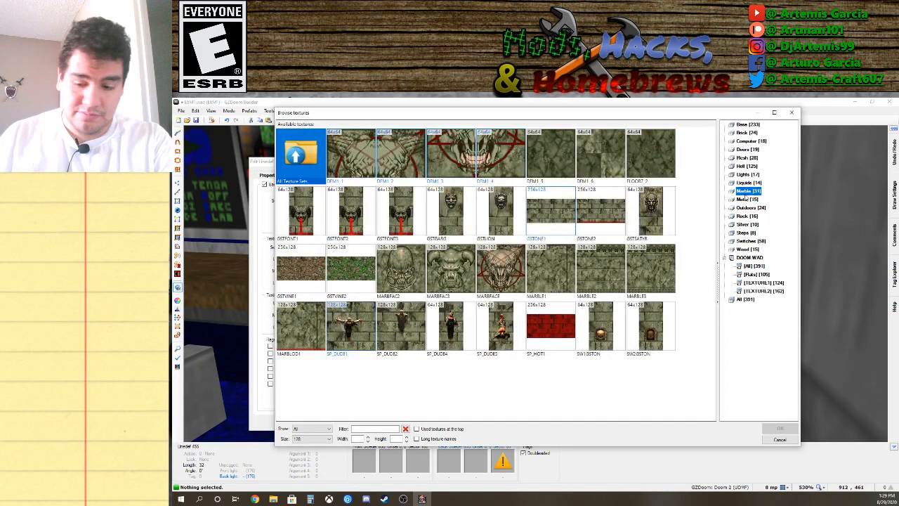
{"action": "left_click", "coordinate": [747, 149]}
{"action": "left_click", "coordinate": [748, 142]}
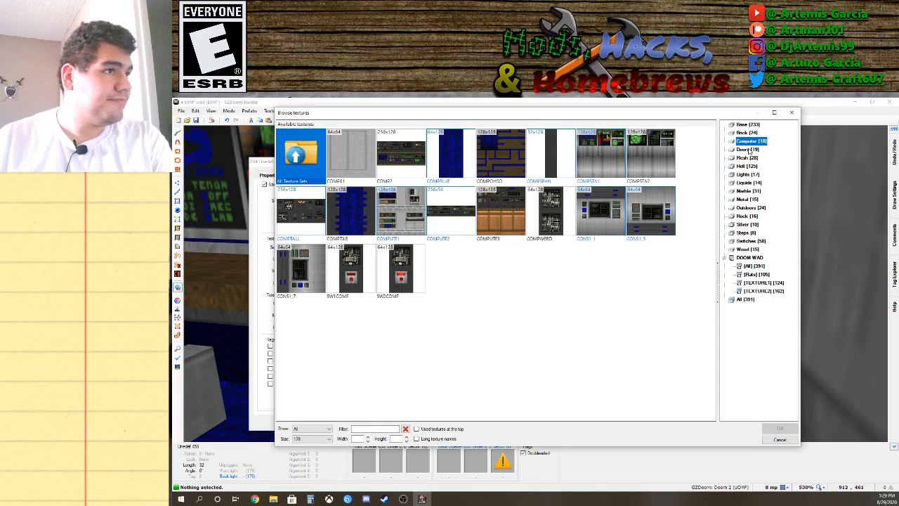
{"action": "left_click", "coordinate": [748, 149]}
{"action": "left_click", "coordinate": [747, 133]}
Choose GRAY2 from the Base category as the column face's lower texture and apply it.
{"action": "left_click", "coordinate": [748, 125]}
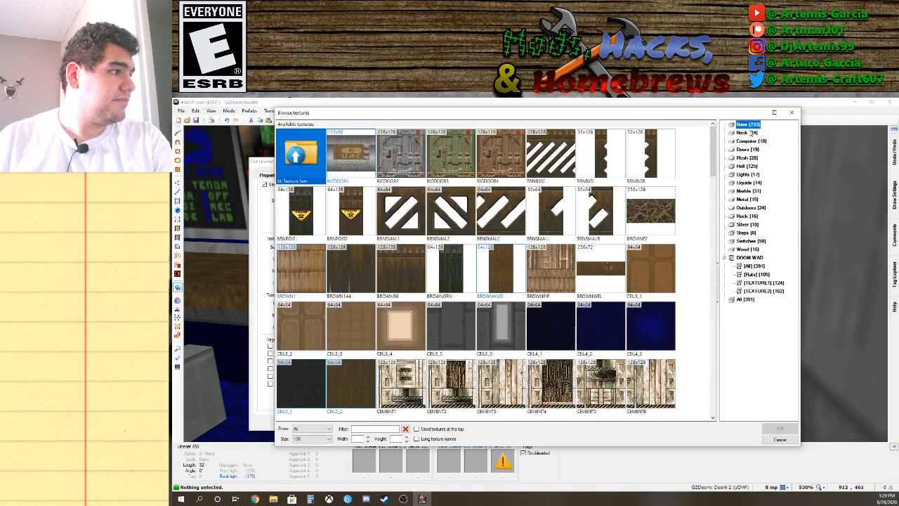
{"action": "scroll", "coordinate": [698, 203], "scroll_direction": "down", "scroll_amount": 6}
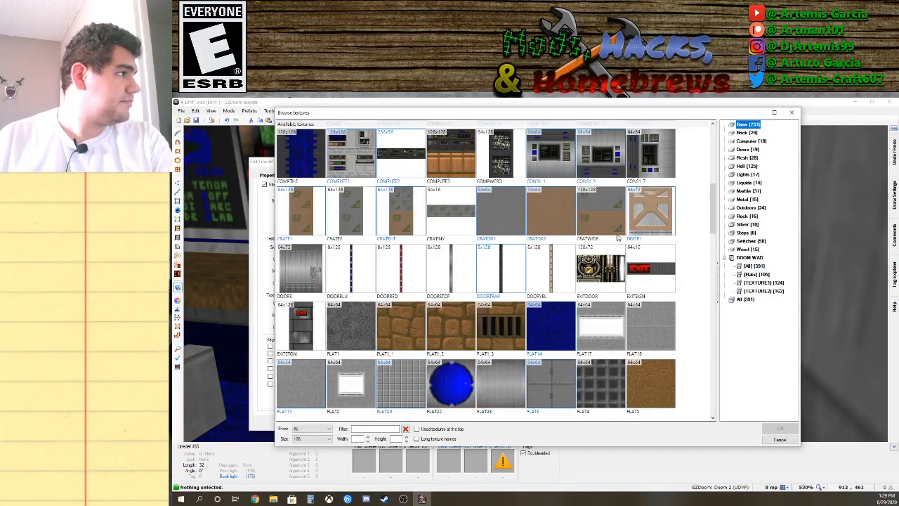
{"action": "scroll", "coordinate": [609, 242], "scroll_direction": "down", "scroll_amount": 10}
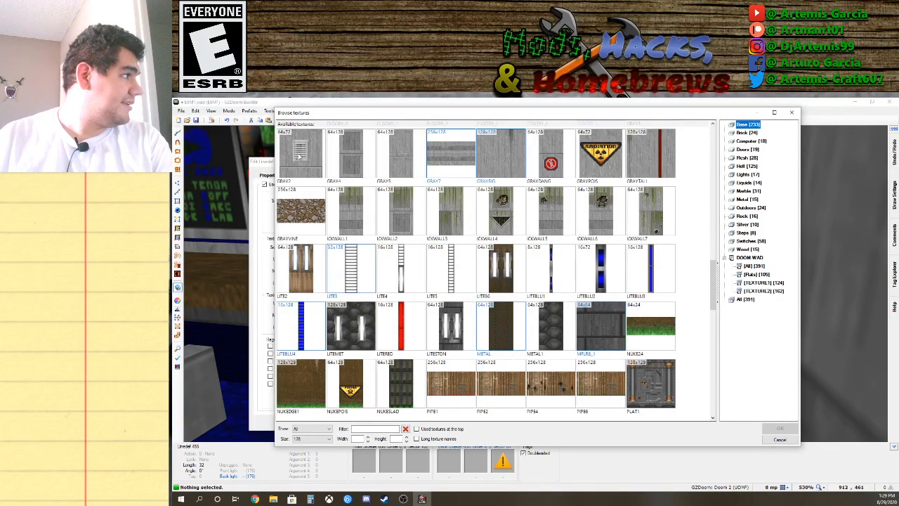
{"action": "double_click", "coordinate": [300, 156]}
{"action": "left_click", "coordinate": [398, 423]}
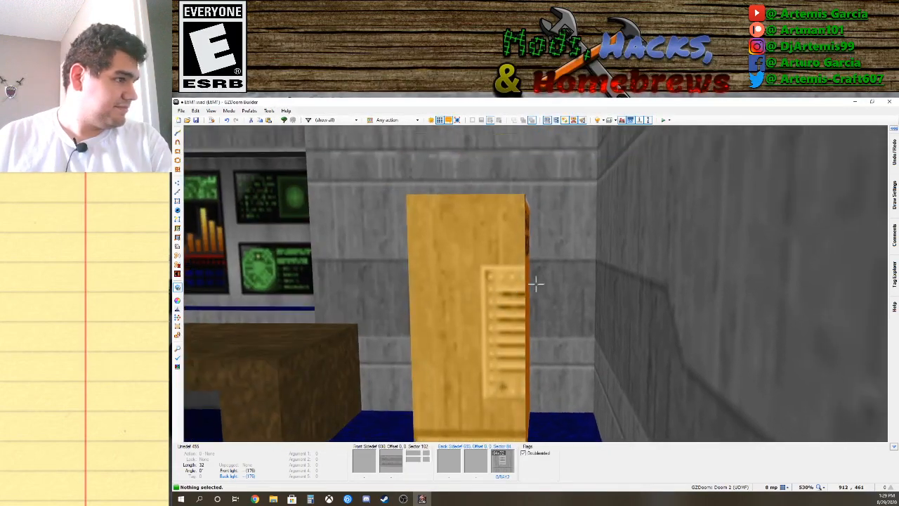
Select the column's front face and shift its GRAY2 texture horizontally to offsets of 16, 0 to center the vent.
{"action": "key", "text": "w"}
{"action": "left_click", "coordinate": [536, 283]}
{"action": "key", "text": "Left"}
{"action": "key", "text": "Left"}
{"action": "key", "text": "Left"}
{"action": "key", "text": "Left"}
{"action": "key", "text": "Left"}
{"action": "key", "text": "Left"}
{"action": "key", "text": "Left"}
{"action": "key", "text": "Left"}
{"action": "key", "text": "Left"}
{"action": "key", "text": "Left"}
{"action": "key", "text": "Left"}
{"action": "key", "text": "Left"}
{"action": "key", "text": "Left"}
{"action": "key", "text": "Left"}
{"action": "key", "text": "Left"}
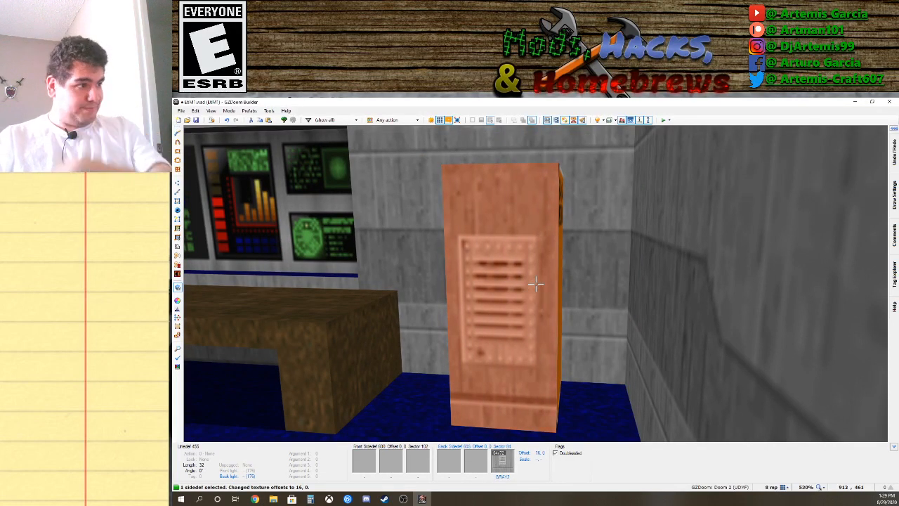
Raise the vent on the column's front face by adjusting the texture offsets to 15, 11.
{"action": "key", "text": "Up"}
{"action": "key", "text": "Up"}
{"action": "key", "text": "Up"}
{"action": "key", "text": "Up"}
{"action": "key", "text": "Up"}
{"action": "key", "text": "Up"}
{"action": "key", "text": "Up"}
{"action": "key", "text": "Up"}
{"action": "key", "text": "Up"}
{"action": "key", "text": "Up"}
{"action": "key", "text": "Up"}
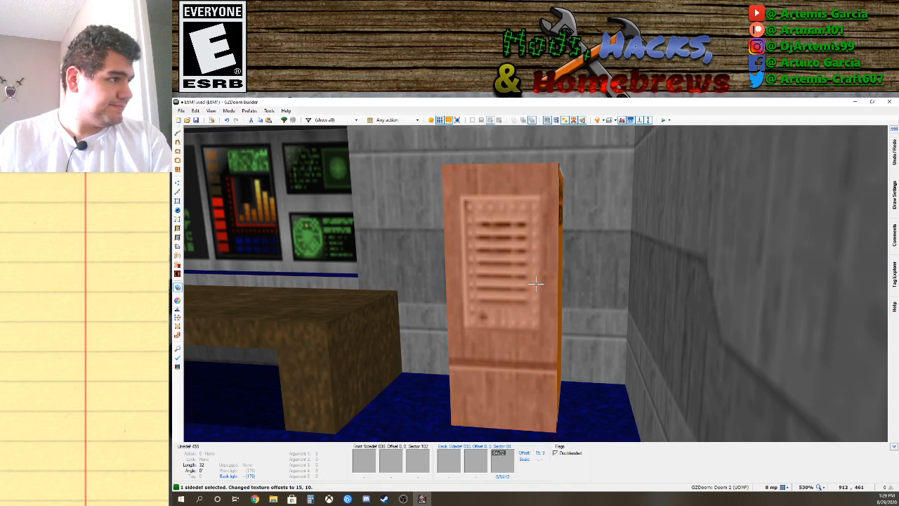
{"action": "key", "text": "s"}
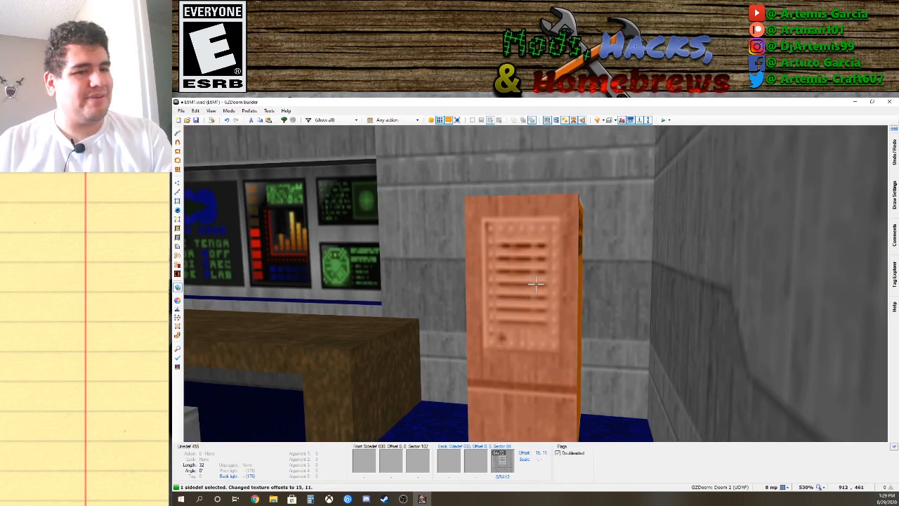
Replace the lower texture of the column's front face with CRATINY from the Base category.
{"action": "right_click", "coordinate": [535, 283]}
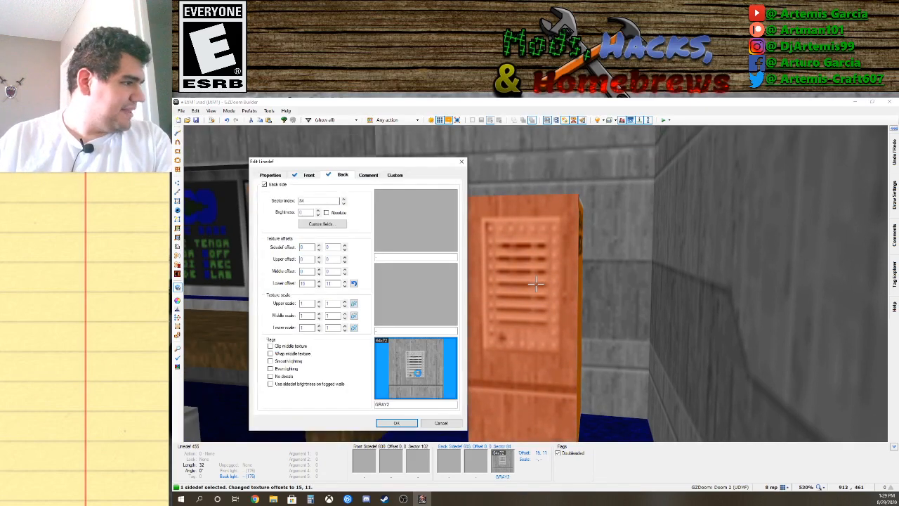
{"action": "left_click", "coordinate": [419, 368]}
{"action": "scroll", "coordinate": [471, 348], "scroll_direction": "down", "scroll_amount": 3}
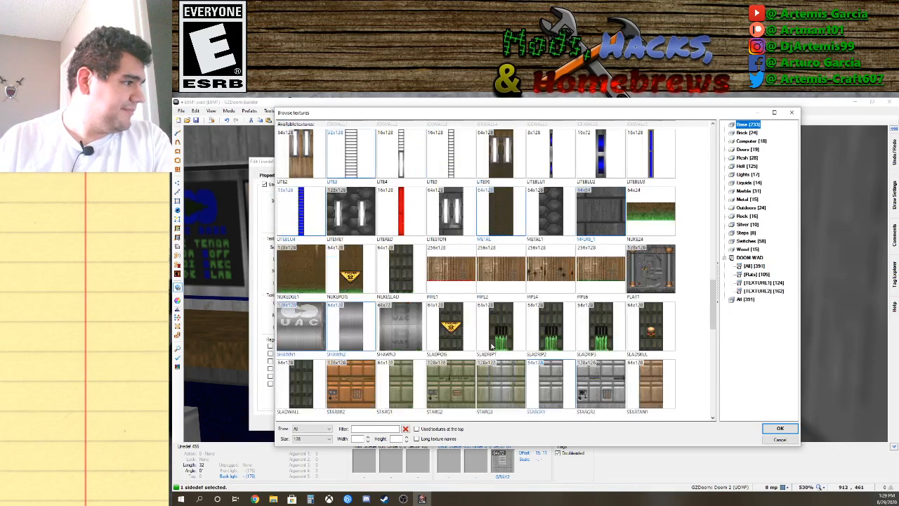
{"action": "scroll", "coordinate": [492, 344], "scroll_direction": "down", "scroll_amount": 4}
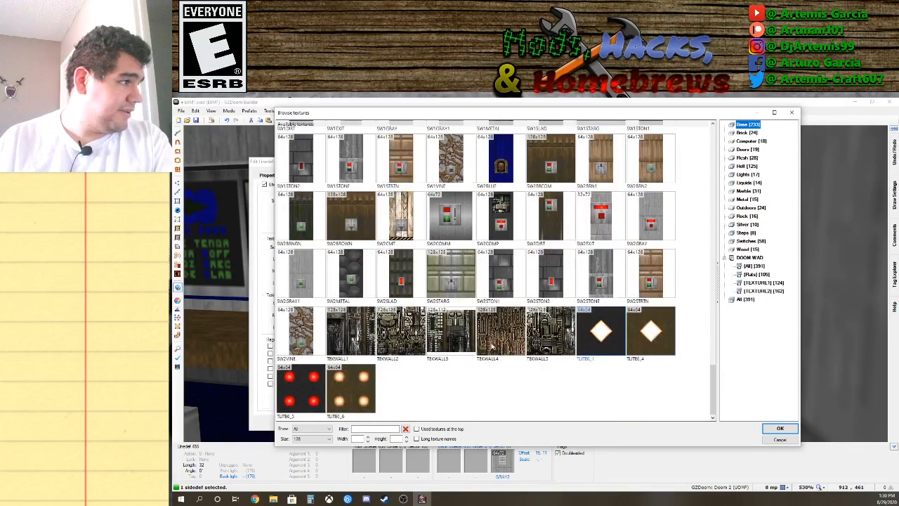
{"action": "scroll", "coordinate": [494, 342], "scroll_direction": "up", "scroll_amount": 4}
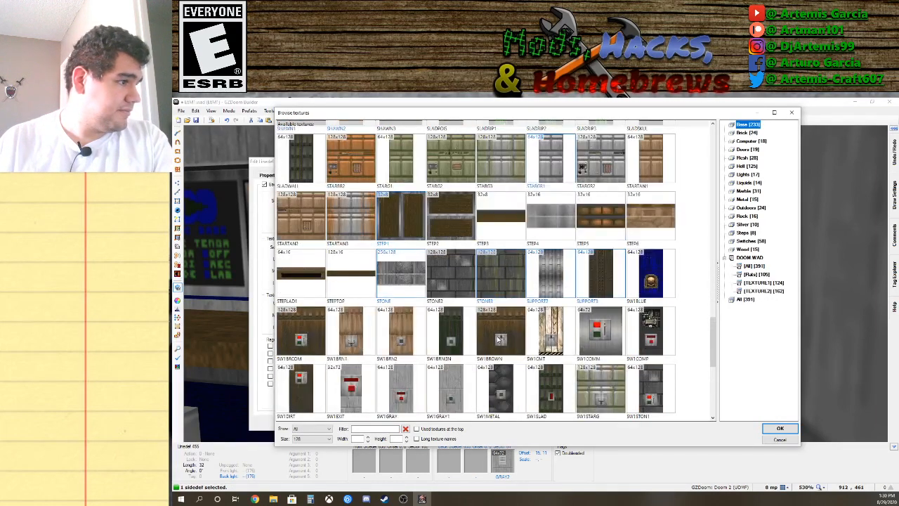
{"action": "scroll", "coordinate": [500, 340], "scroll_direction": "up", "scroll_amount": 10}
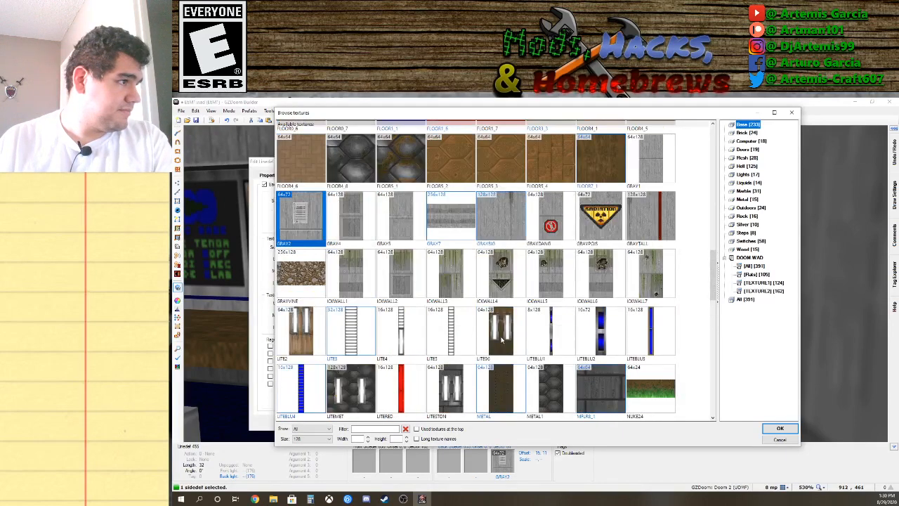
{"action": "scroll", "coordinate": [501, 340], "scroll_direction": "up", "scroll_amount": 1}
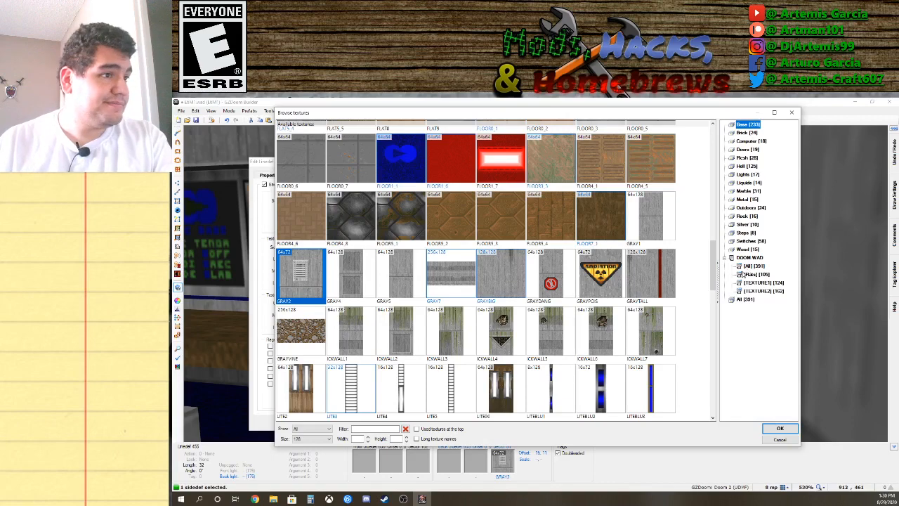
{"action": "scroll", "coordinate": [646, 297], "scroll_direction": "up", "scroll_amount": 5}
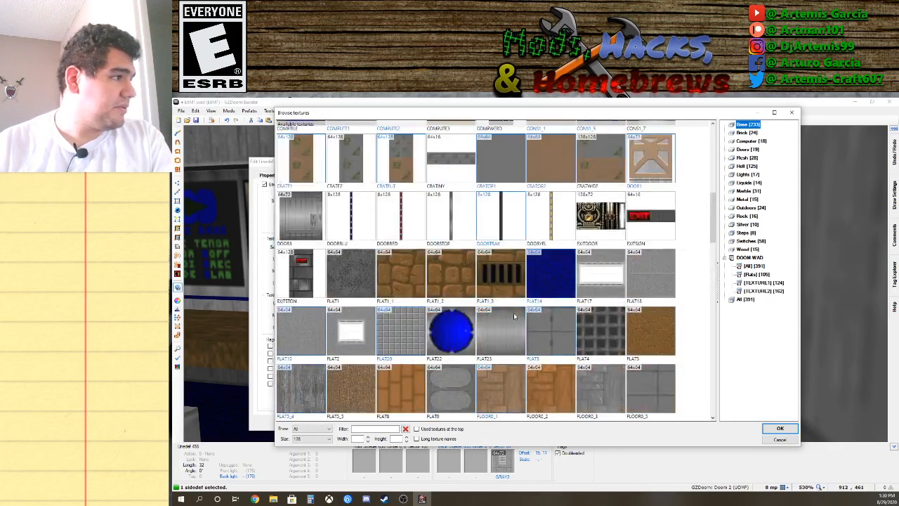
{"action": "scroll", "coordinate": [359, 296], "scroll_direction": "up", "scroll_amount": 2}
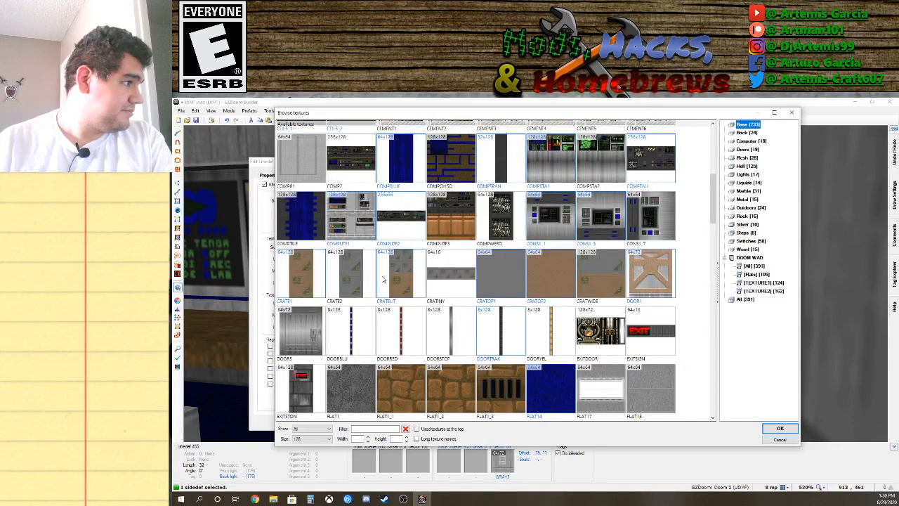
{"action": "double_click", "coordinate": [448, 280]}
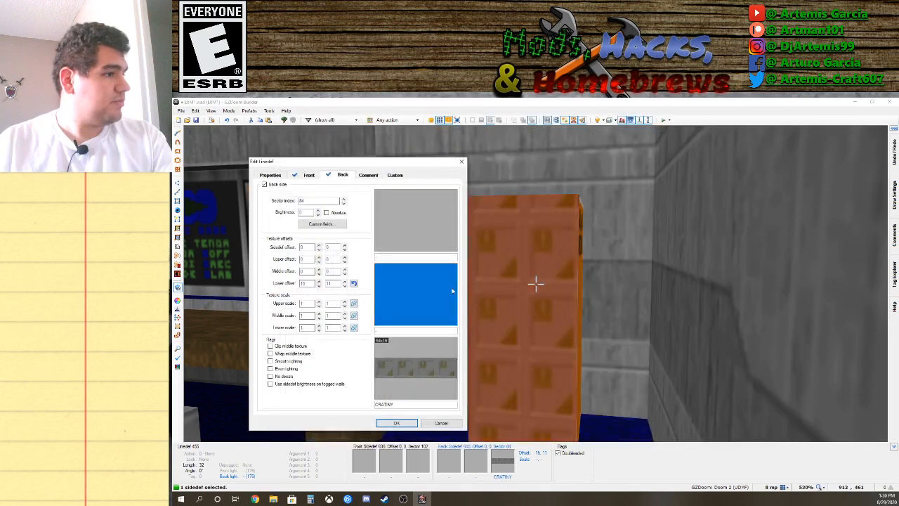
{"action": "left_click", "coordinate": [397, 423]}
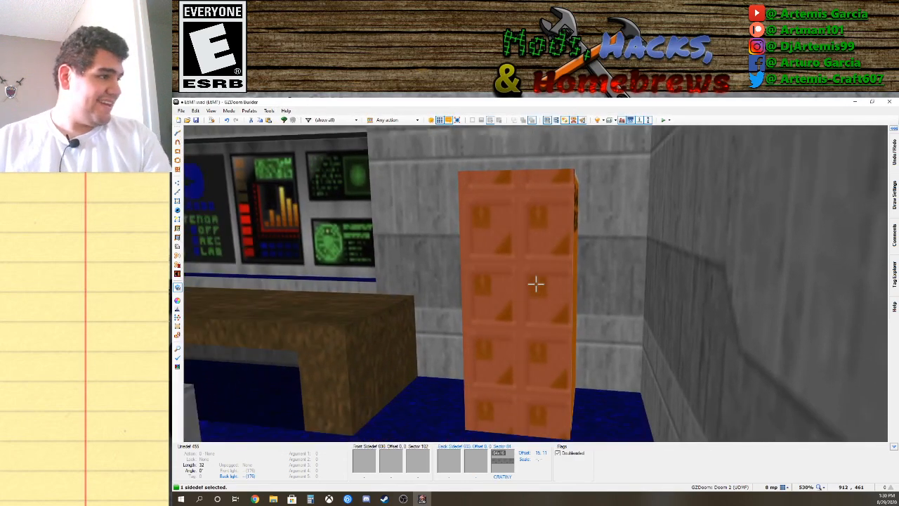
Align the CRATINY texture on the column's front face to offsets of 16, 0 and deselect the face.
{"action": "key", "text": "Left"}
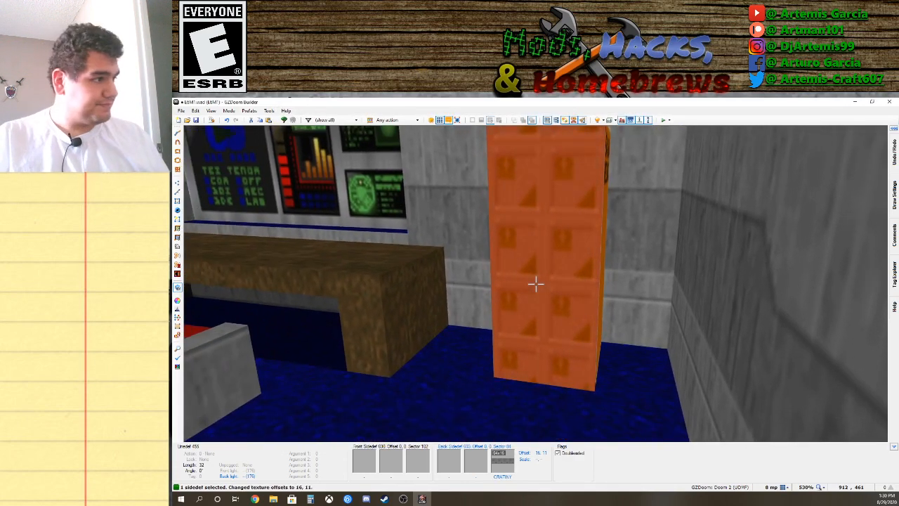
{"action": "key", "text": "Down"}
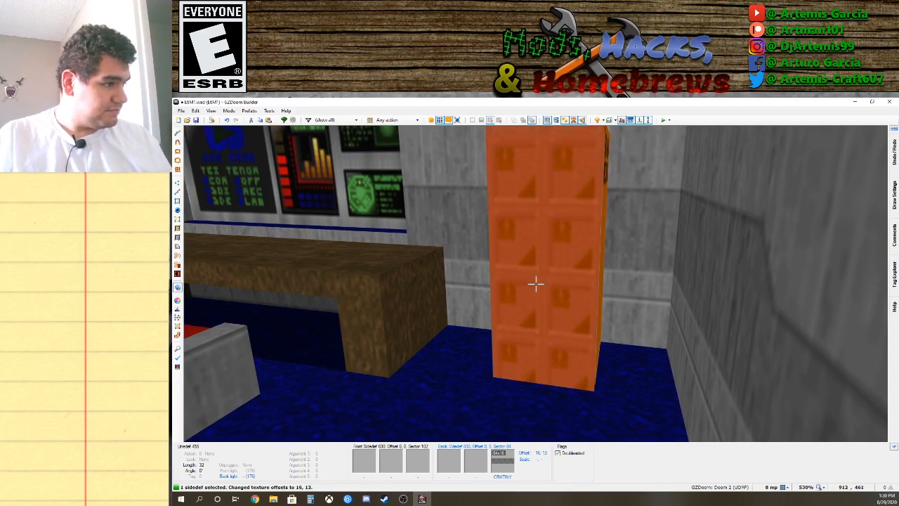
{"action": "key", "text": "s"}
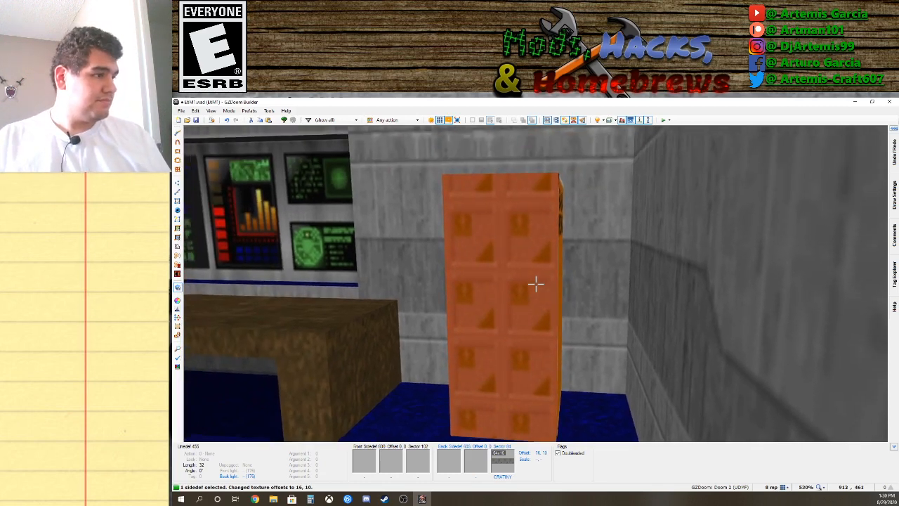
{"action": "key", "text": "Down"}
{"action": "key", "text": "Down"}
{"action": "key", "text": "Down"}
{"action": "key", "text": "Down"}
{"action": "key", "text": "Down"}
{"action": "key", "text": "Down"}
{"action": "key", "text": "Down"}
{"action": "key", "text": "Down"}
{"action": "key", "text": "Down"}
{"action": "key", "text": "Down"}
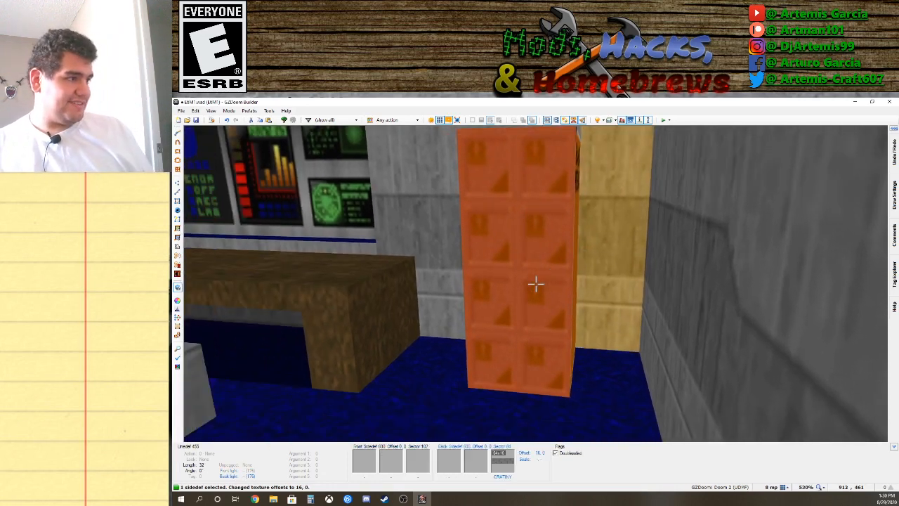
{"action": "left_click", "coordinate": [536, 284]}
Open the lower texture selection for the column's untextured side face beside the desk and browse the Base and TEXTURE1 sets.
{"action": "key", "text": "a"}
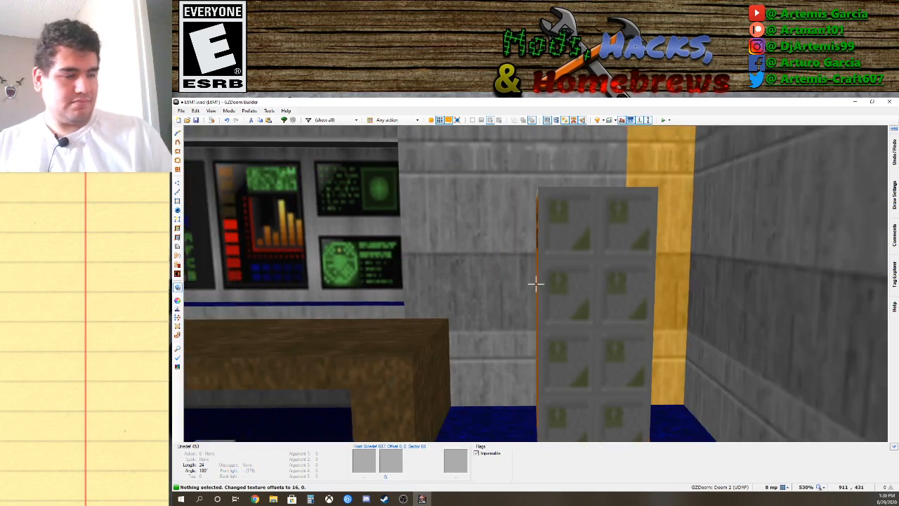
{"action": "key", "text": "a"}
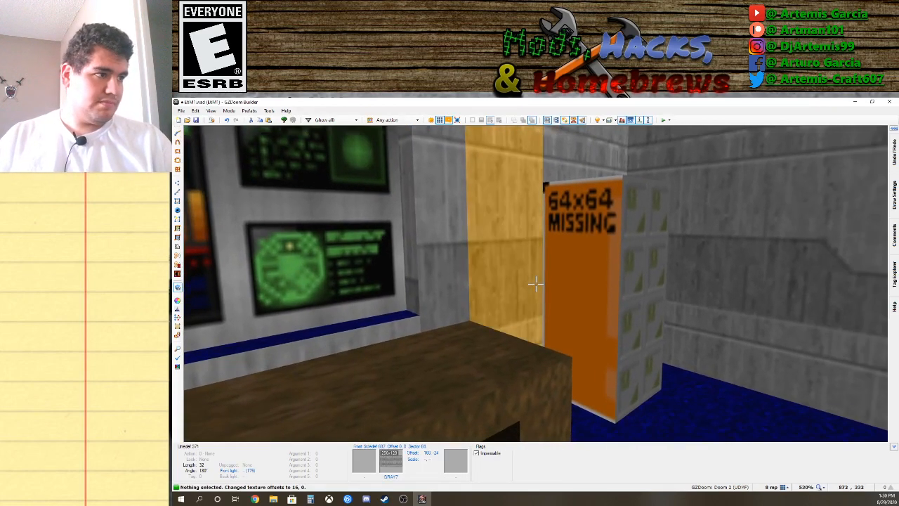
{"action": "right_click", "coordinate": [536, 283]}
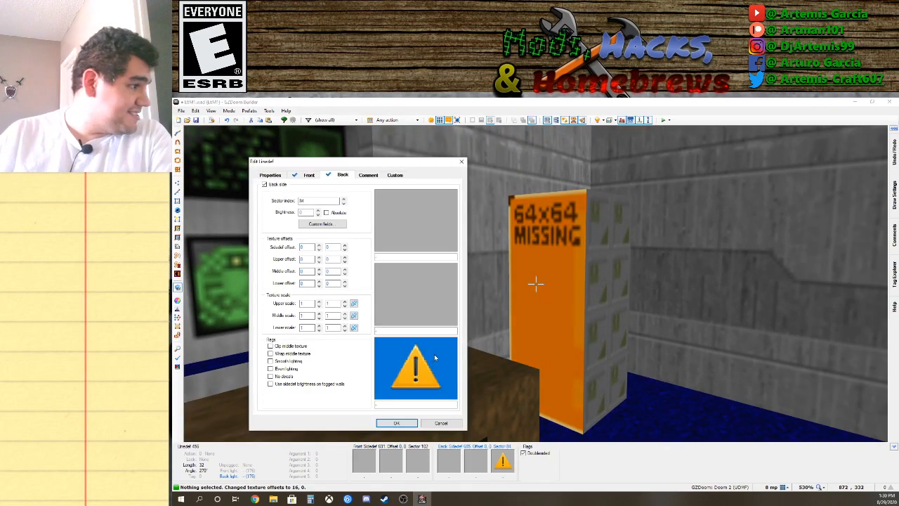
{"action": "left_click", "coordinate": [448, 349]}
{"action": "scroll", "coordinate": [467, 314], "scroll_direction": "down", "scroll_amount": 5}
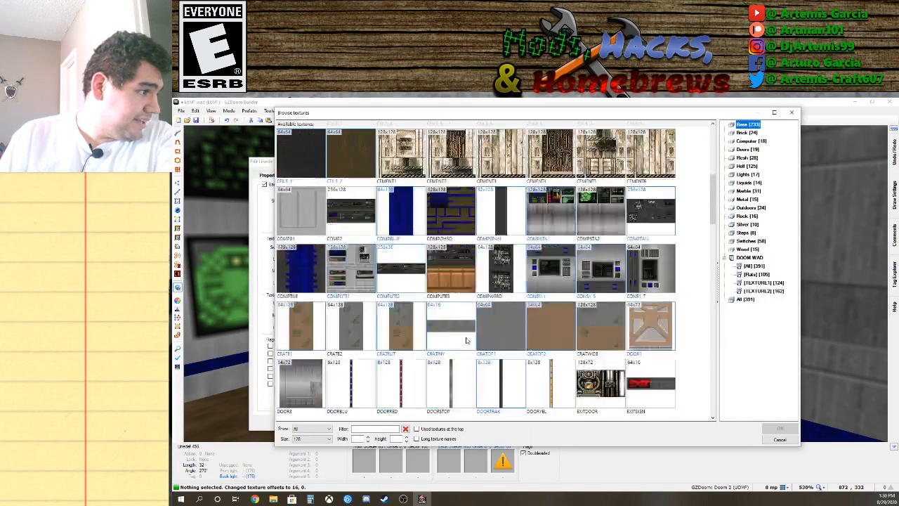
{"action": "left_click", "coordinate": [496, 278]}
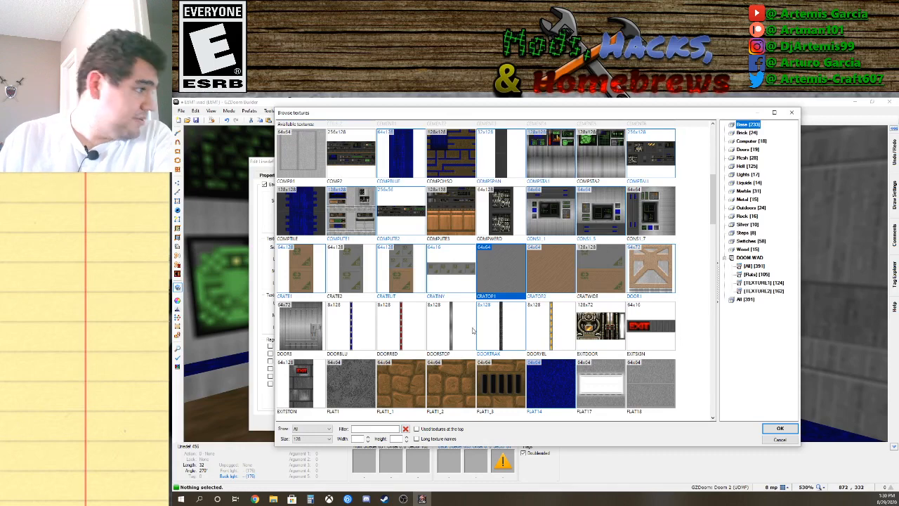
{"action": "left_click", "coordinate": [758, 282]}
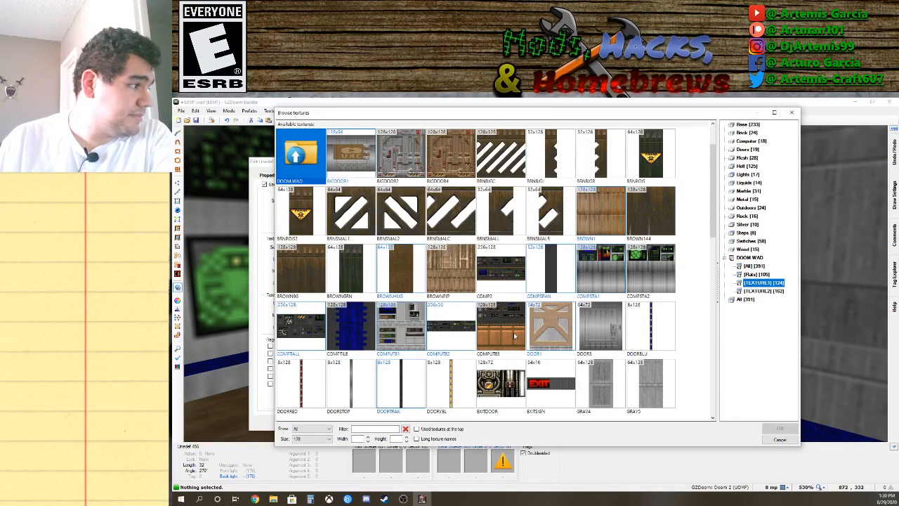
{"action": "scroll", "coordinate": [516, 334], "scroll_direction": "down", "scroll_amount": 2}
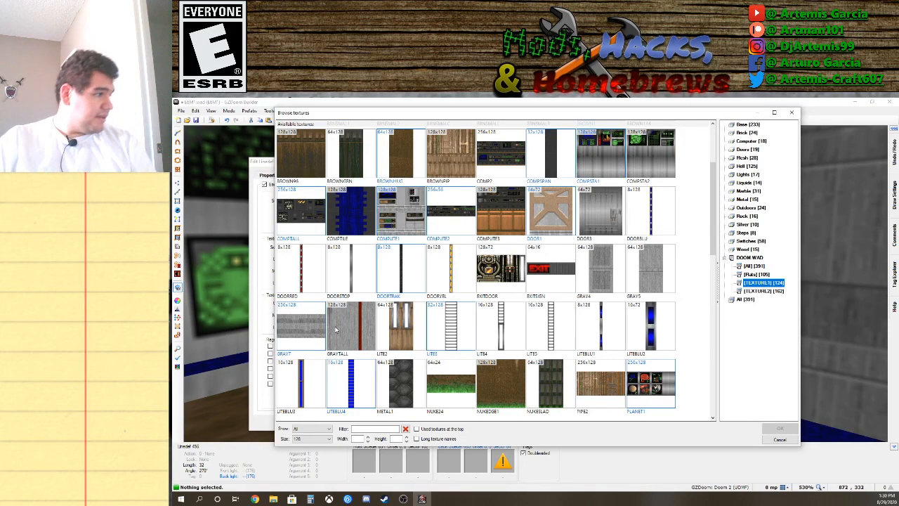
{"action": "scroll", "coordinate": [653, 277], "scroll_direction": "down", "scroll_amount": 2}
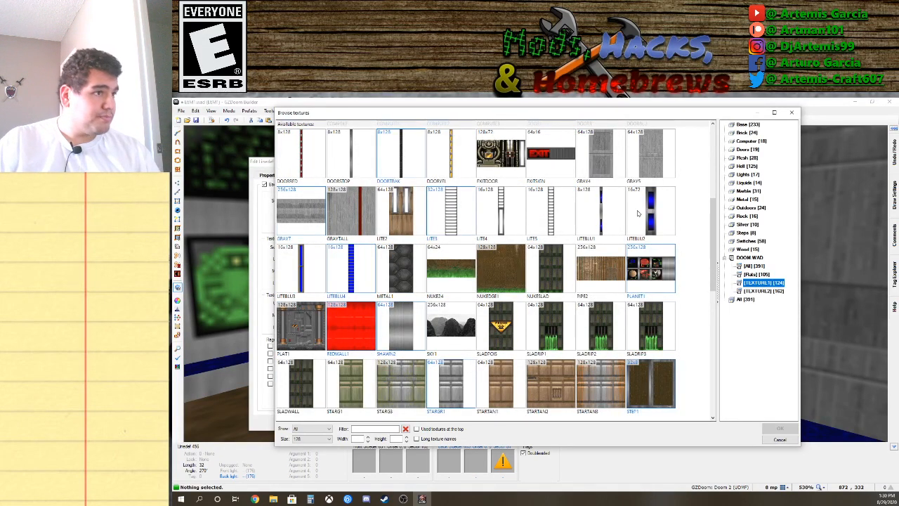
{"action": "scroll", "coordinate": [588, 206], "scroll_direction": "up", "scroll_amount": 1}
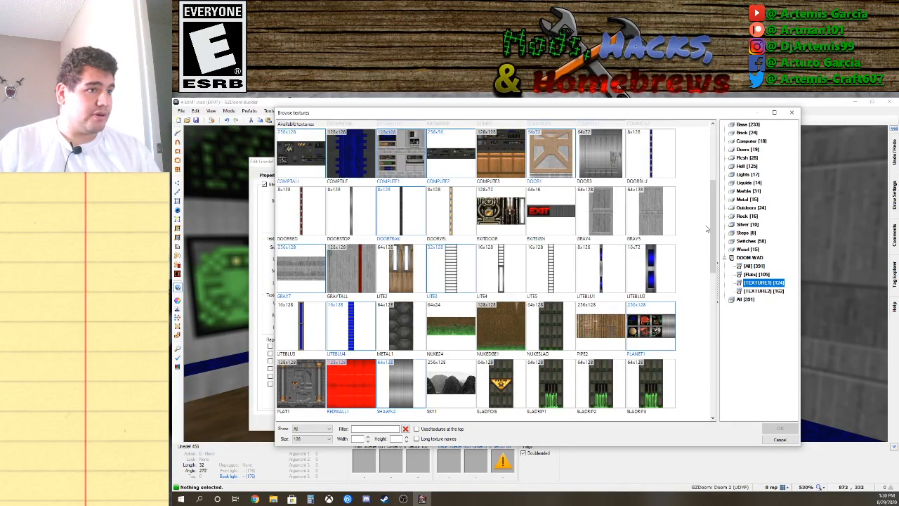
Look through the texture categories from Computer to Rock for a texture suited to the column's side face.
{"action": "left_click", "coordinate": [750, 141]}
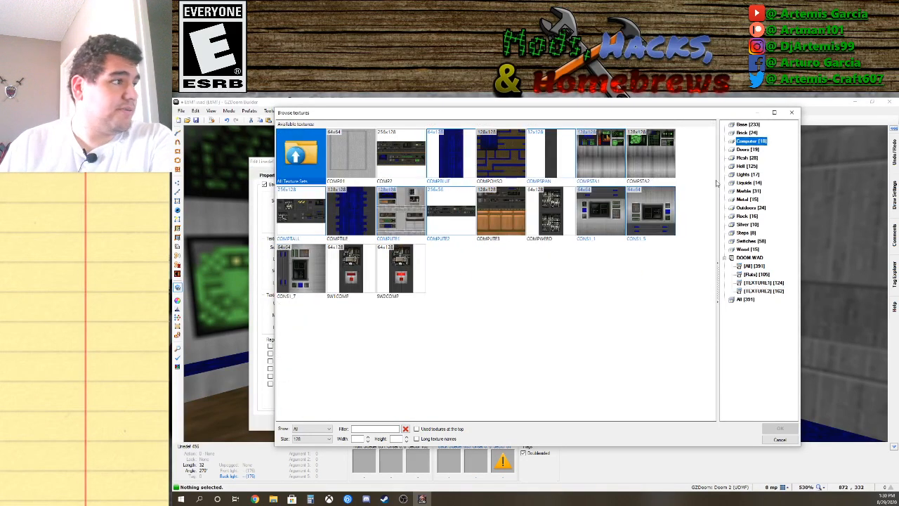
{"action": "left_click", "coordinate": [746, 149]}
{"action": "left_click", "coordinate": [747, 157]}
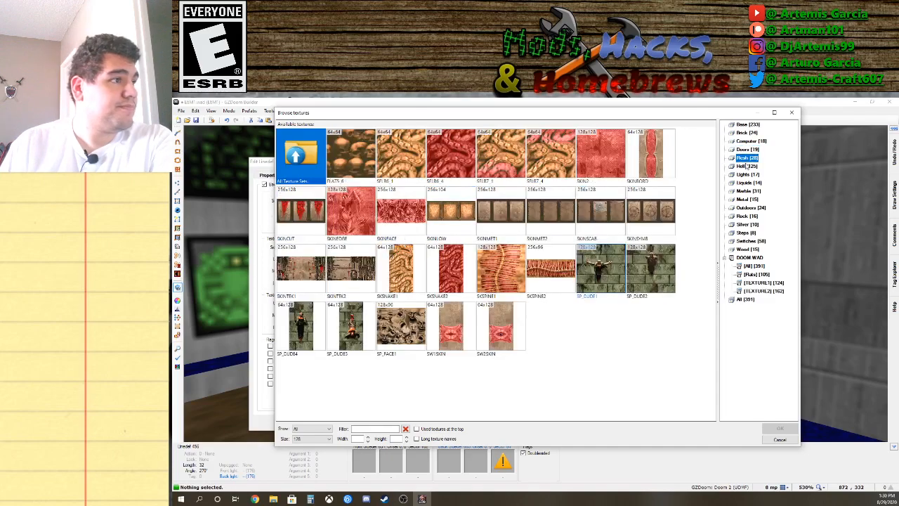
{"action": "left_click", "coordinate": [747, 166]}
{"action": "left_click_drag", "start_coordinate": [719, 207], "coordinate": [704, 404]}
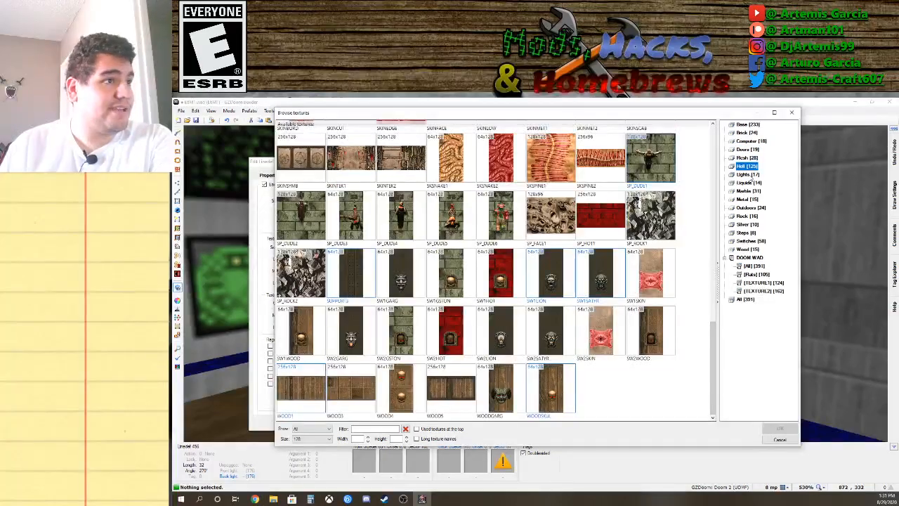
{"action": "left_click", "coordinate": [746, 174]}
{"action": "left_click", "coordinate": [748, 182]}
{"action": "left_click", "coordinate": [748, 191]}
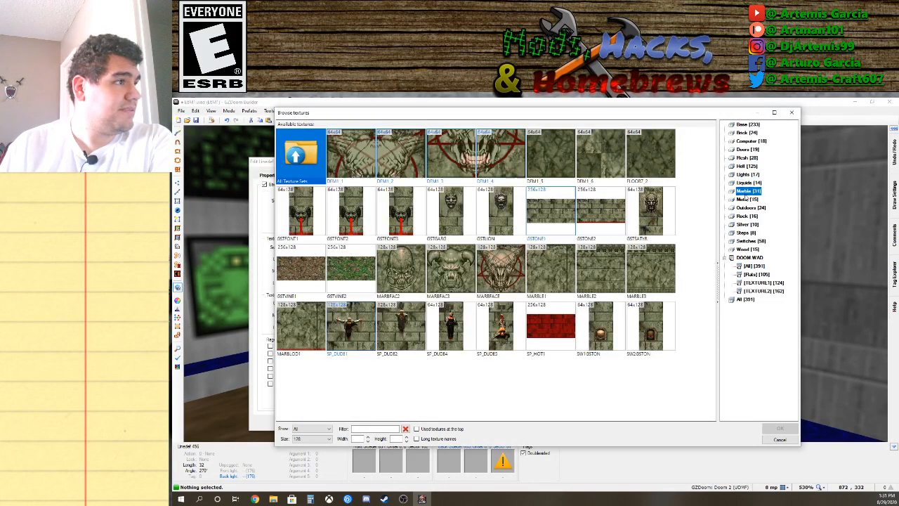
{"action": "left_click", "coordinate": [748, 199]}
{"action": "left_click", "coordinate": [749, 208]}
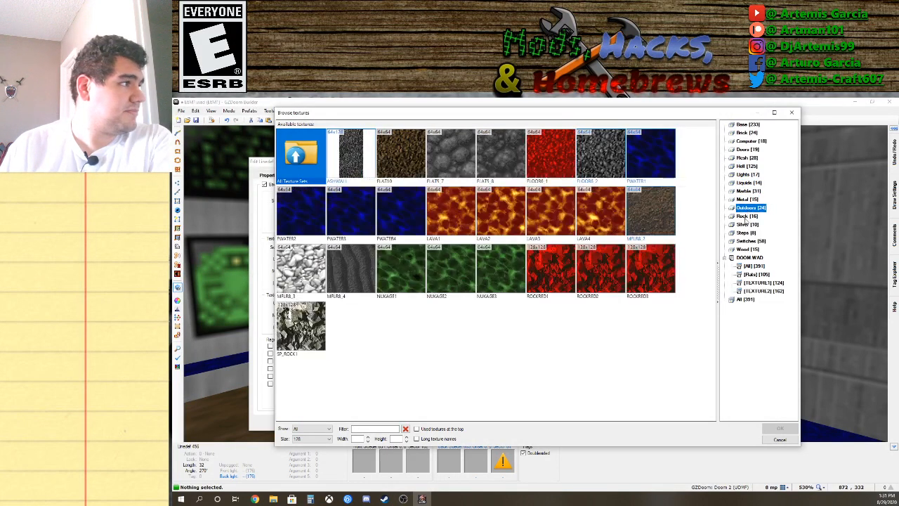
{"action": "left_click", "coordinate": [747, 217]}
Choose SUPPORT2 from the Silver category as the side face's lower texture and apply it.
{"action": "left_click", "coordinate": [749, 225]}
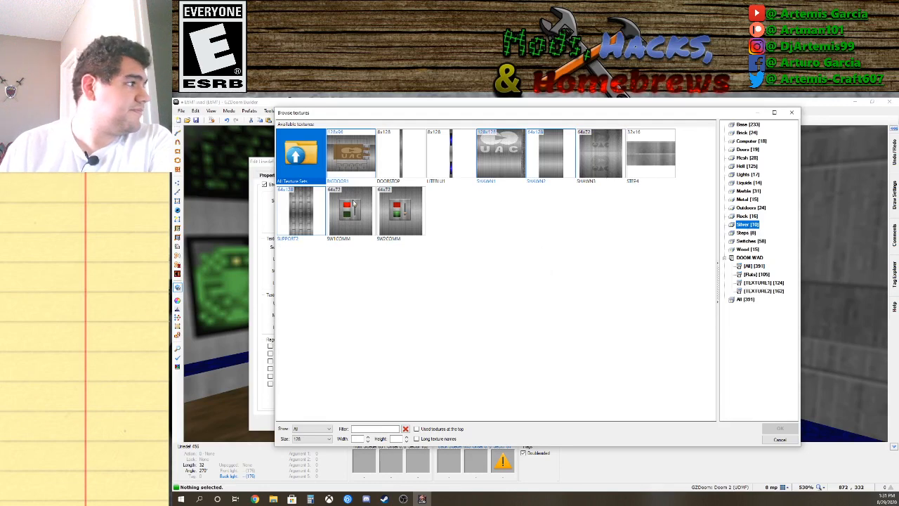
{"action": "double_click", "coordinate": [302, 214]}
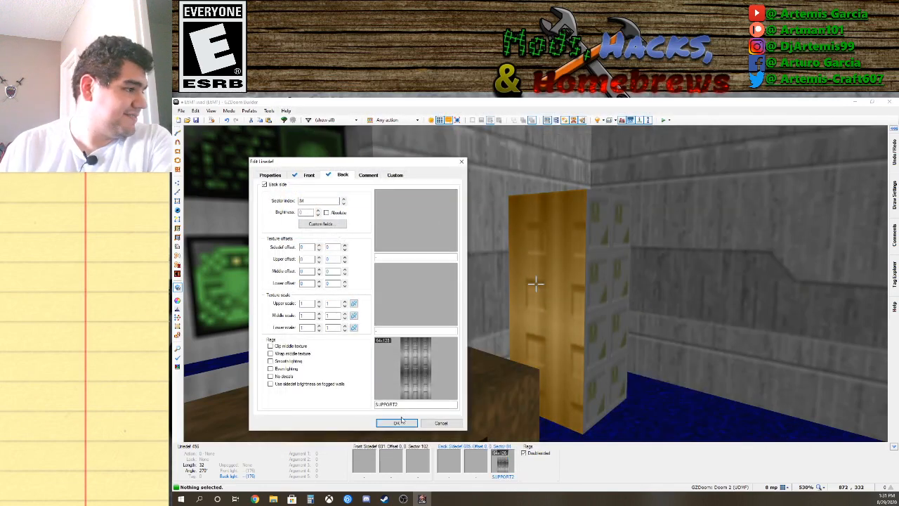
{"action": "left_click", "coordinate": [398, 422]}
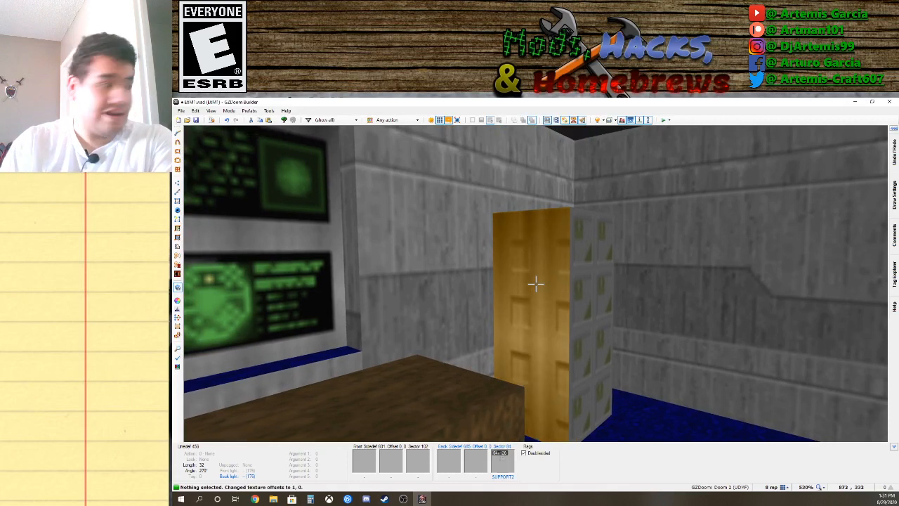
Shift the SUPPORT2 texture on the column's side face to offsets of 6, 4.
{"action": "key", "text": "Left"}
{"action": "key", "text": "Left"}
{"action": "key", "text": "Left"}
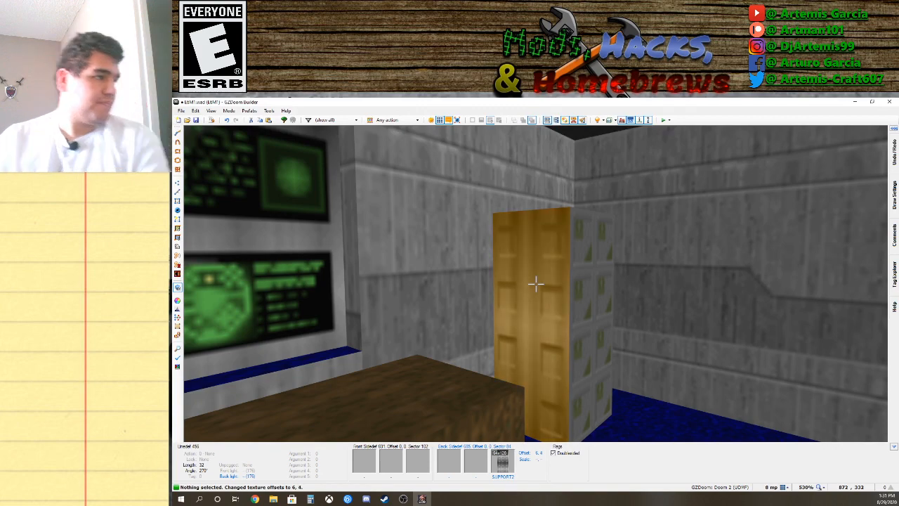
Copy SUPPORT2 onto the column's opposite, untextured side face and shift its offsets to 7, 5.
{"action": "key", "text": "ctrl+c"}
{"action": "key", "text": "f"}
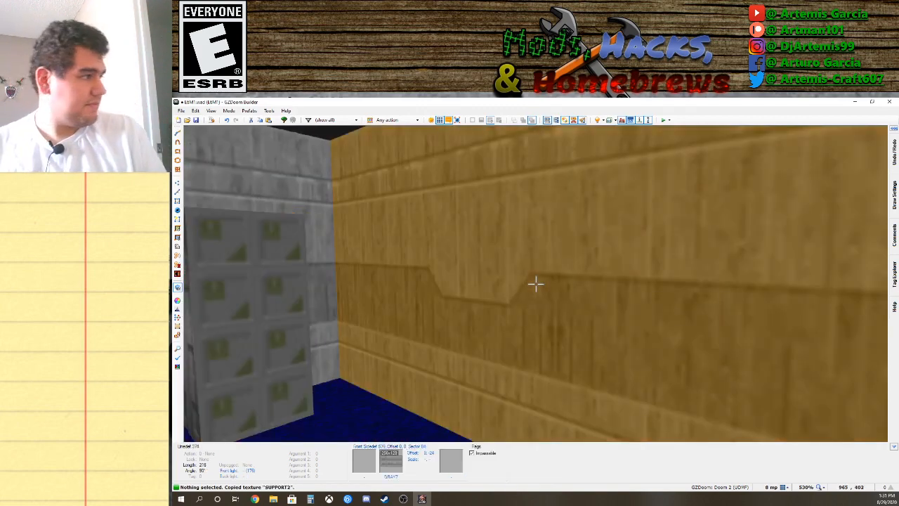
{"action": "key", "text": "d"}
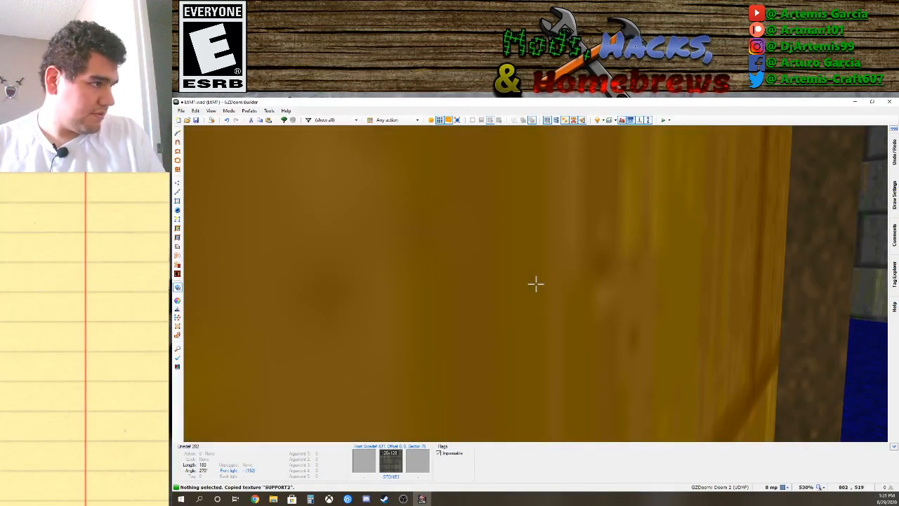
{"action": "key", "text": "d"}
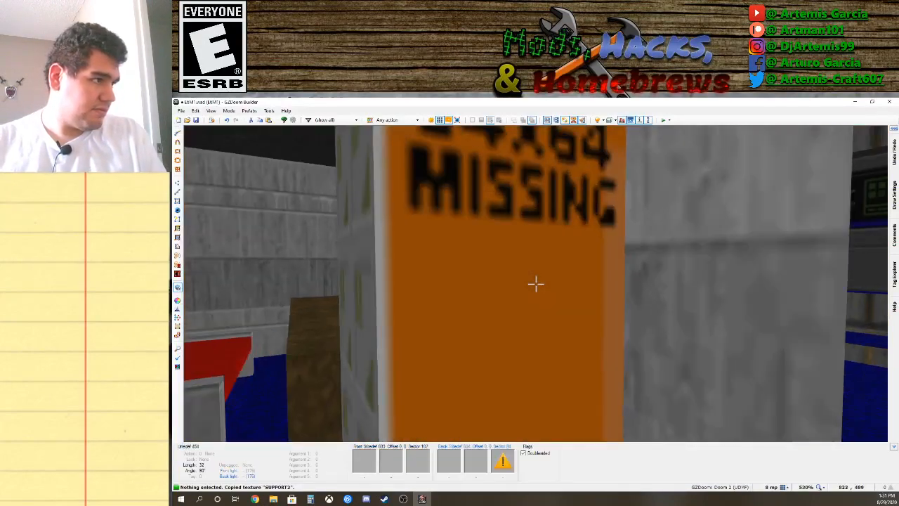
{"action": "key", "text": "d"}
{"action": "key", "text": "f"}
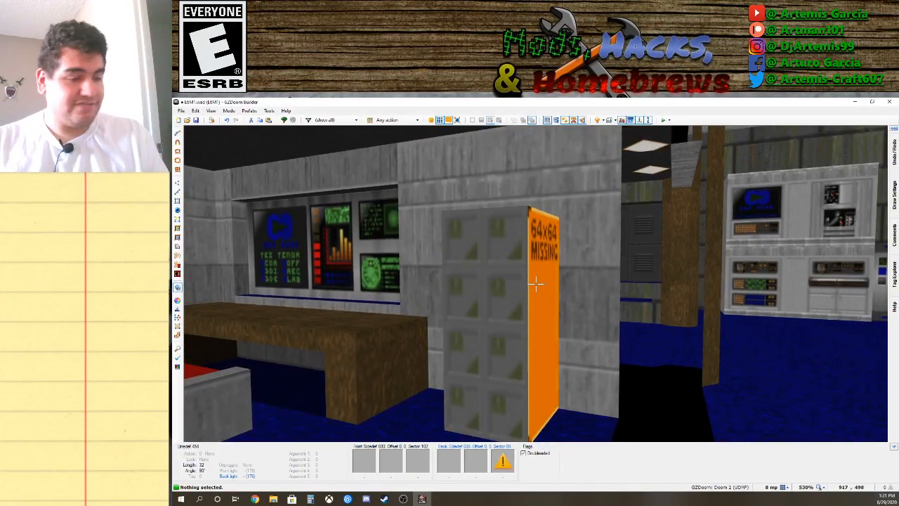
{"action": "key", "text": "ctrl+v"}
{"action": "key", "text": "Left"}
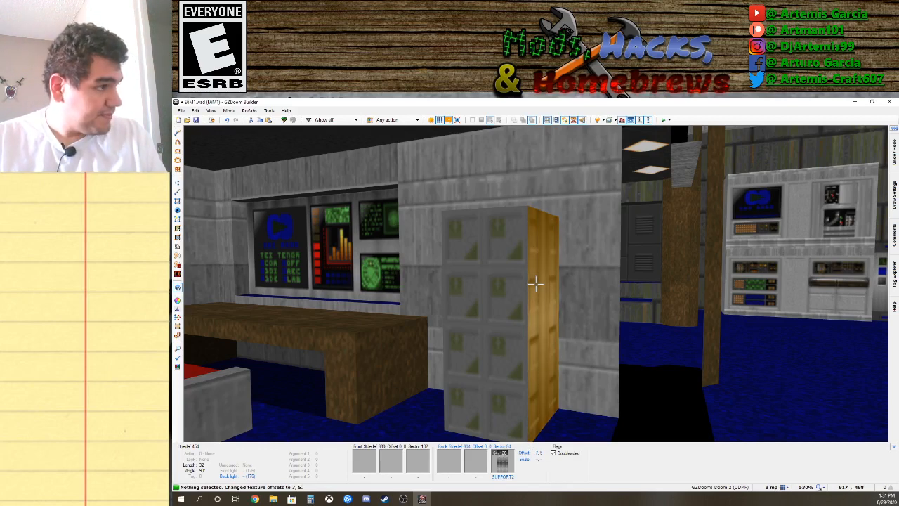
Move the column's two end lines outward in the 2D map to widen its front face to 72 units, and inspect it in 3D.
{"action": "key", "text": "s"}
{"action": "key", "text": "d"}
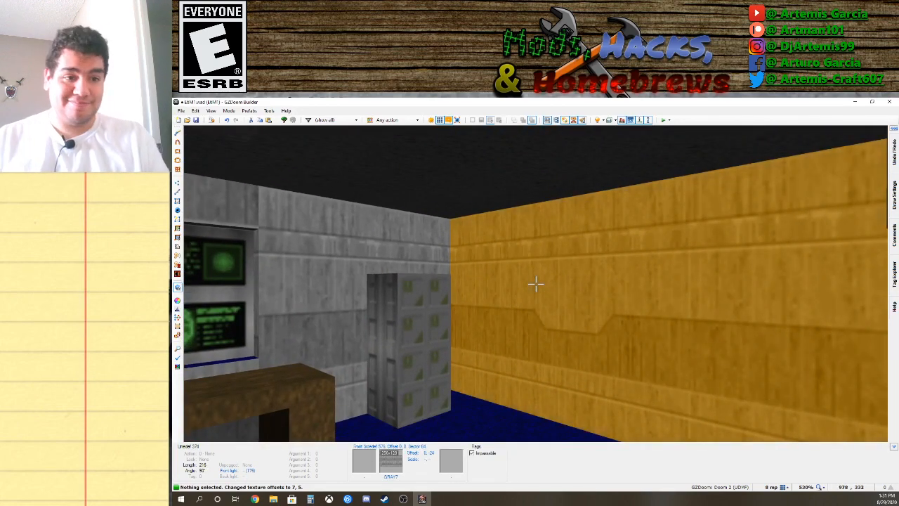
{"action": "key", "text": "q"}
{"action": "scroll", "coordinate": [518, 297], "scroll_direction": "down", "scroll_amount": 1}
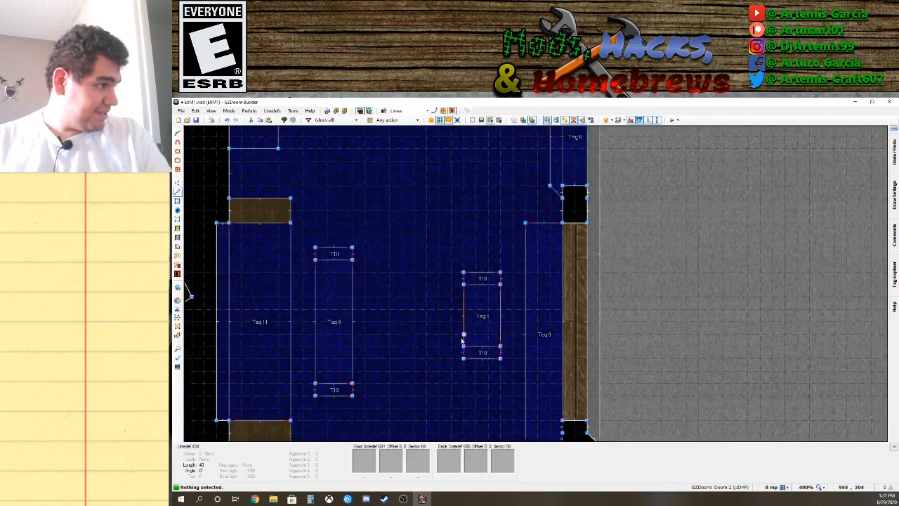
{"action": "key", "text": "Up"}
{"action": "key", "text": "Up"}
{"action": "key", "text": "Up"}
{"action": "key", "text": "Left"}
{"action": "key", "text": "Left"}
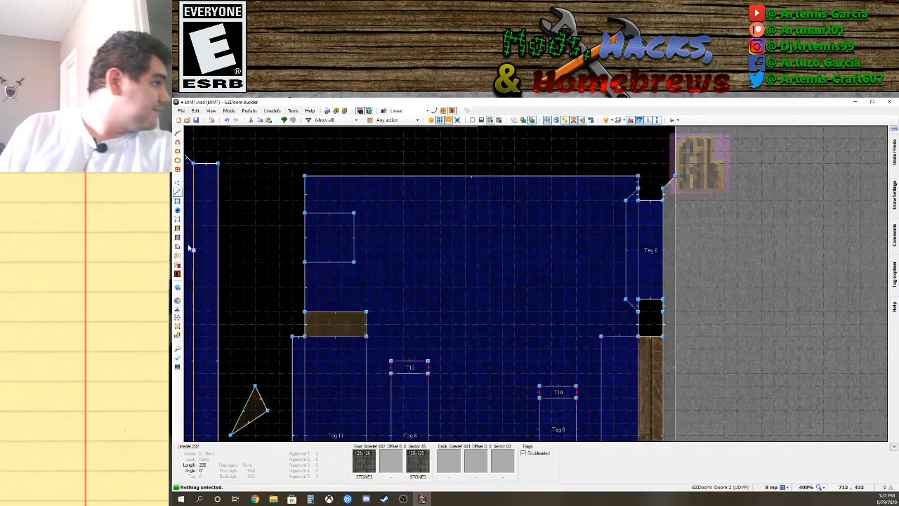
{"action": "left_click_drag", "start_coordinate": [331, 262], "coordinate": [331, 303]}
{"action": "right_click_drag", "start_coordinate": [330, 303], "coordinate": [331, 302]}
{"action": "right_click_drag", "start_coordinate": [335, 210], "coordinate": [336, 192]}
{"action": "key", "text": "l"}
{"action": "key", "text": "w"}
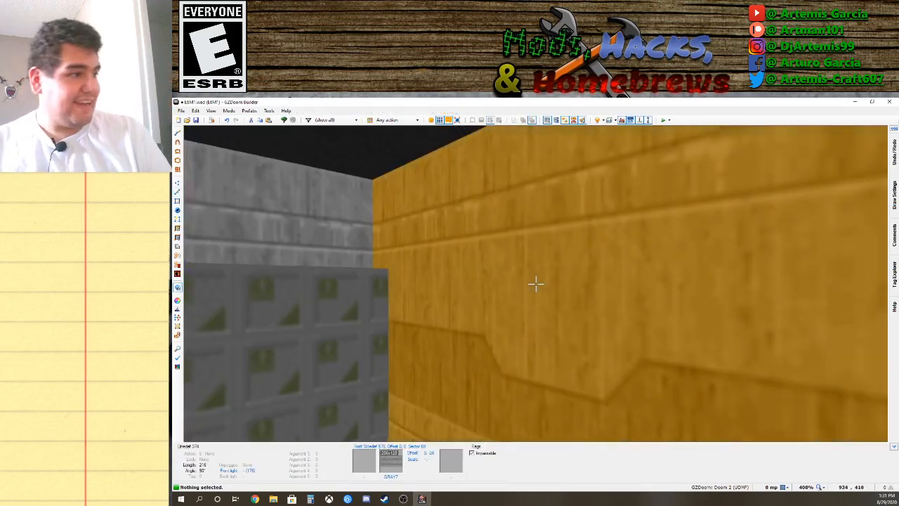
{"action": "key", "text": "e"}
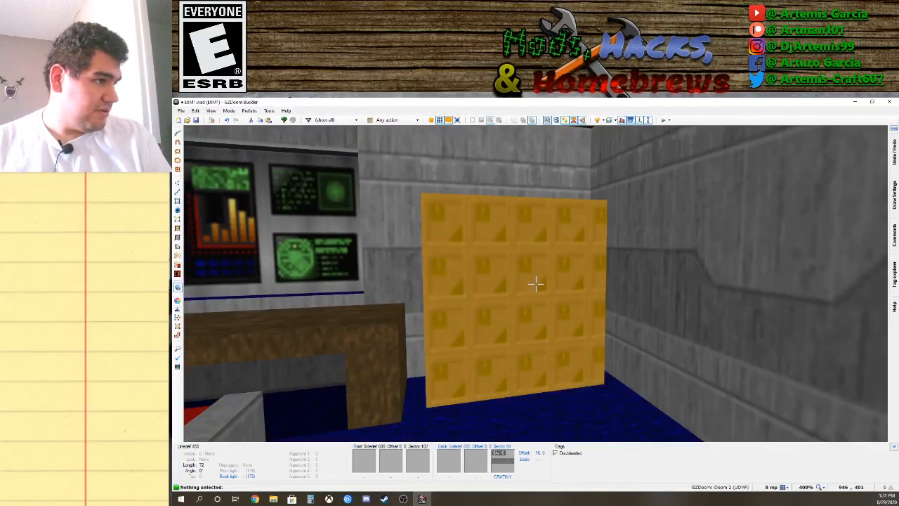
Move the column's upper end line inward on the 2D map to make the front face 64 units wide, and check it in 3D.
{"action": "key", "text": "l"}
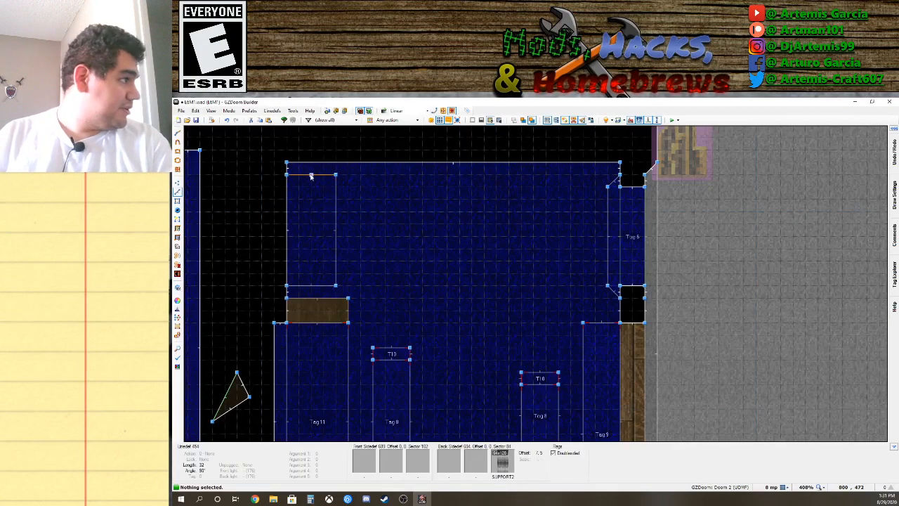
{"action": "right_click_drag", "start_coordinate": [309, 175], "coordinate": [311, 187]}
{"action": "key", "text": "q"}
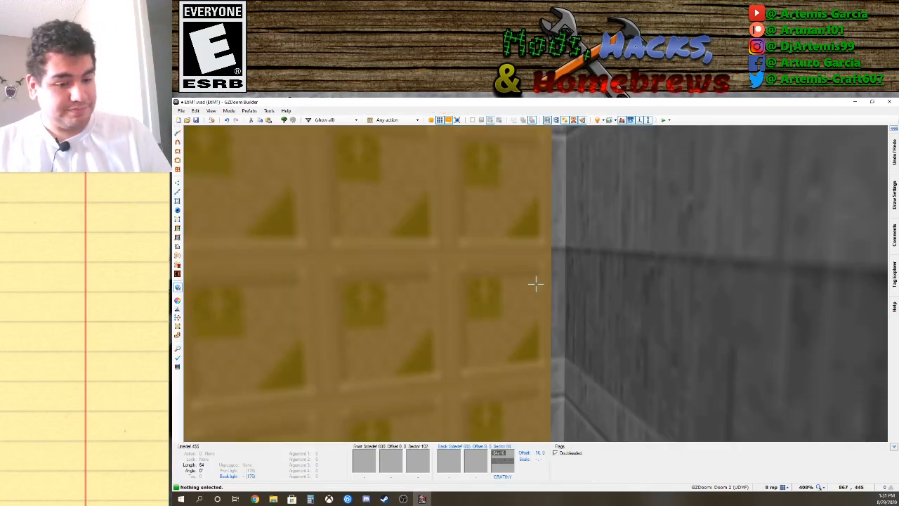
{"action": "key", "text": "s"}
{"action": "key", "text": "w"}
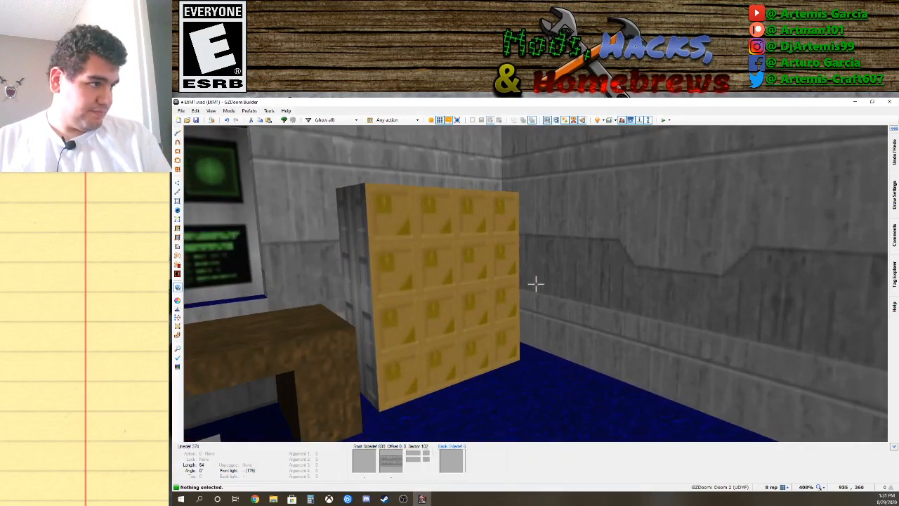
Copy the CRATOP1 flat from the shelf under the window and paste it onto the top of the cabinet.
{"action": "key", "text": "s"}
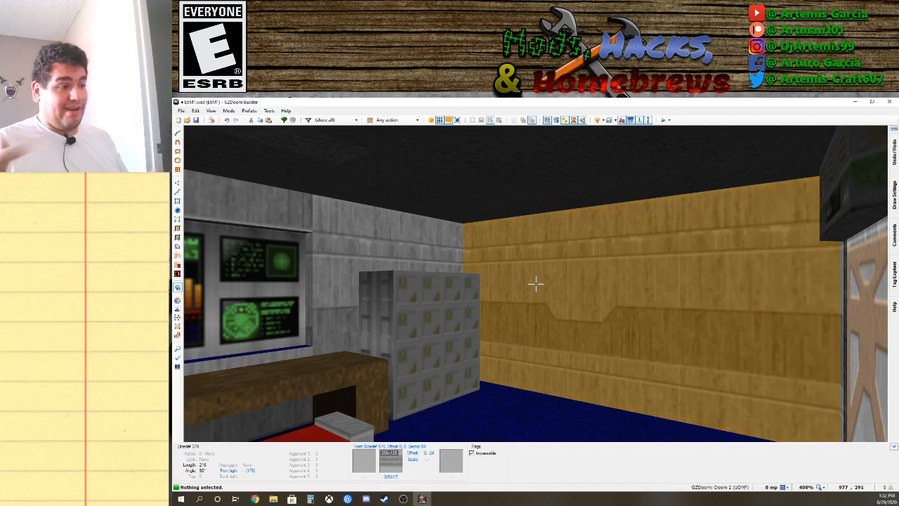
{"action": "key", "text": "s"}
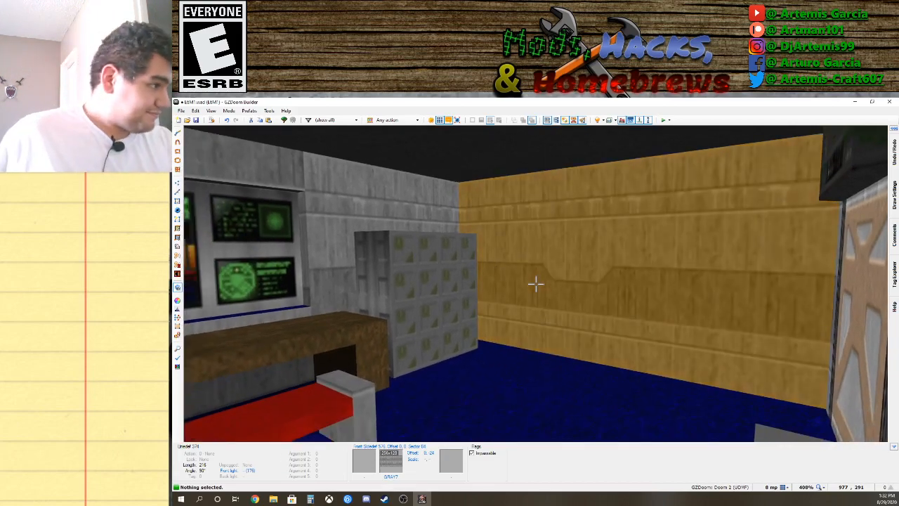
{"action": "key", "text": "d"}
{"action": "key", "text": "e"}
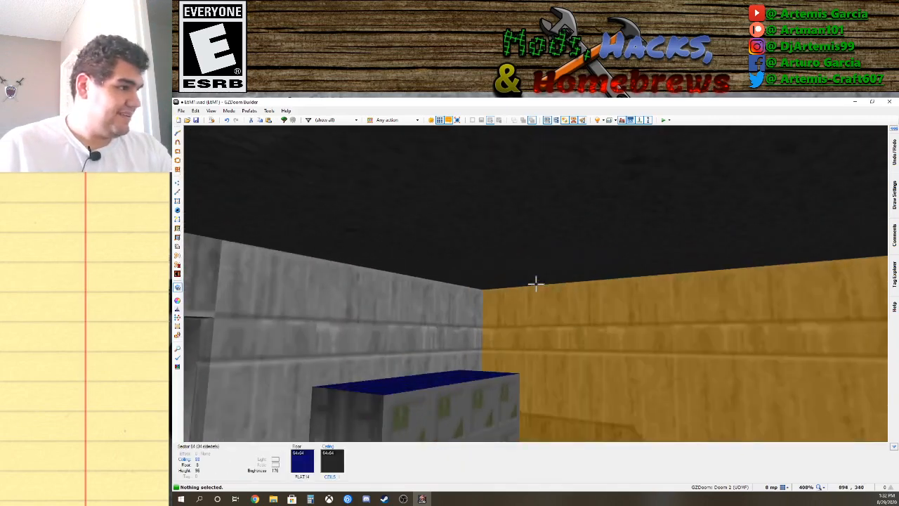
{"action": "key", "text": "w"}
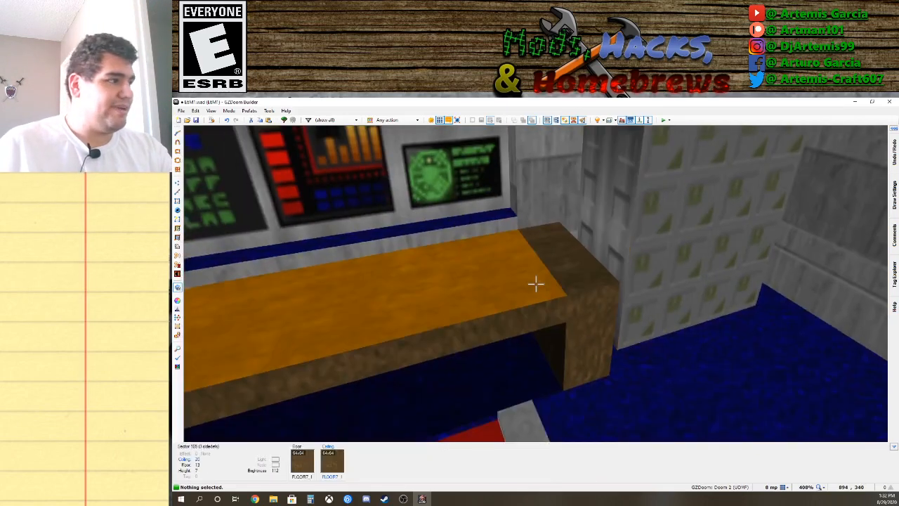
{"action": "key", "text": "w"}
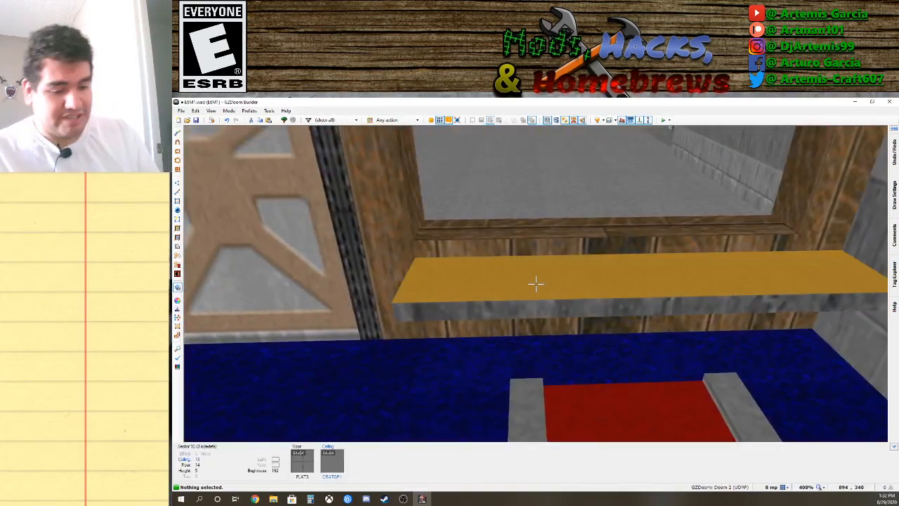
{"action": "key", "text": "ctrl+c"}
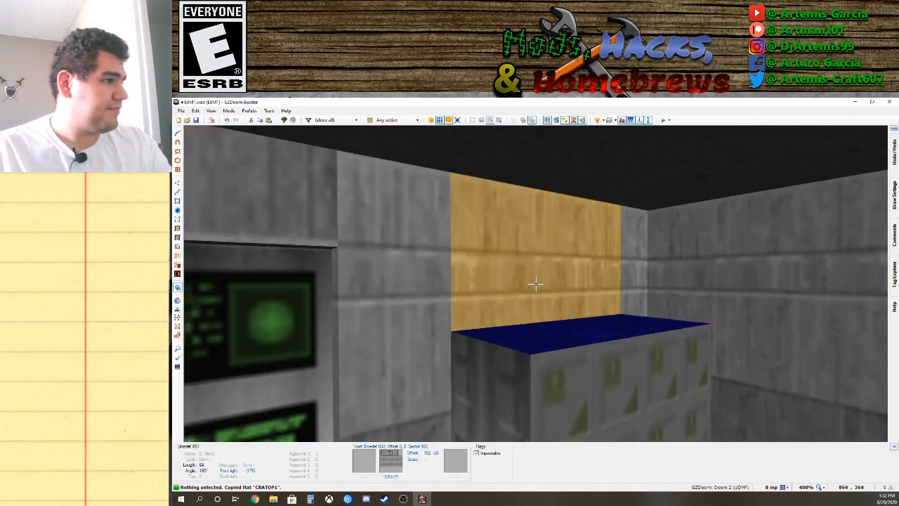
{"action": "key", "text": "ctrl+v"}
{"action": "key", "text": "s"}
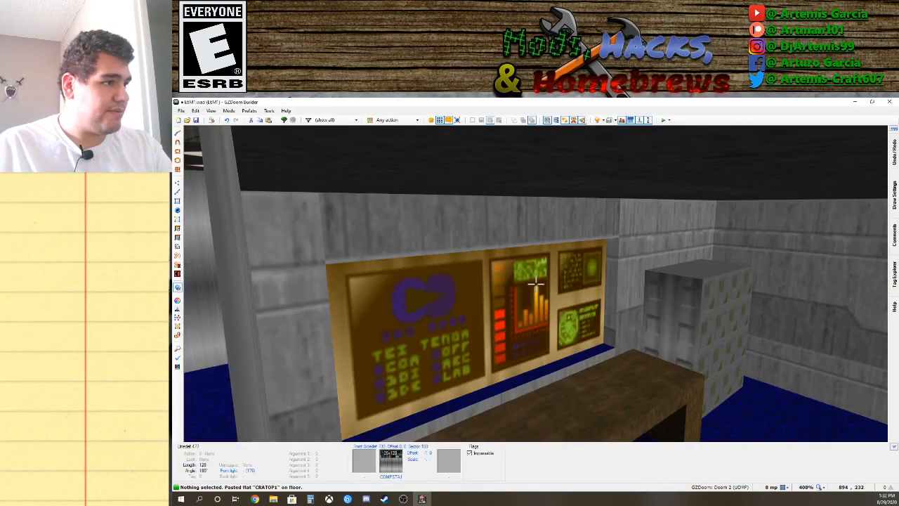
Change the texture on the cabinet's side face next to the desk to SHAWN2.
{"action": "key", "text": "d"}
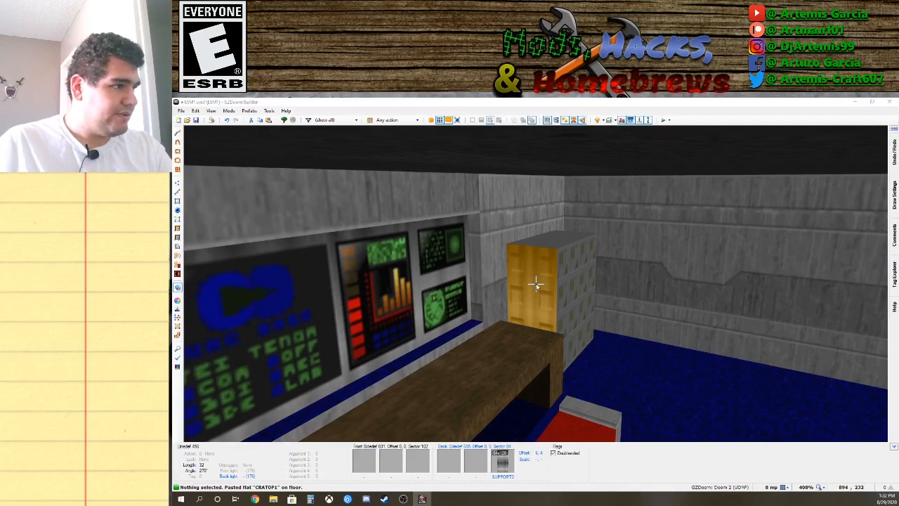
{"action": "right_click", "coordinate": [535, 283]}
{"action": "left_click", "coordinate": [447, 358]}
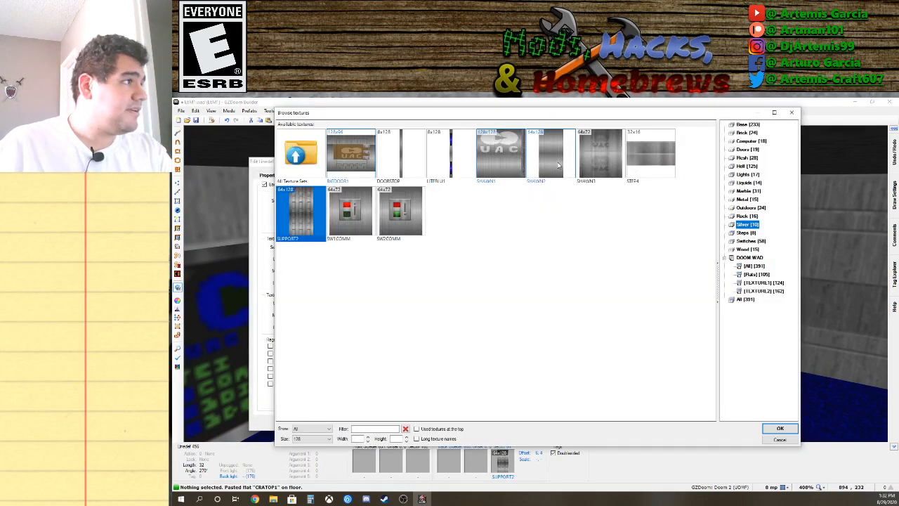
{"action": "double_click", "coordinate": [558, 165]}
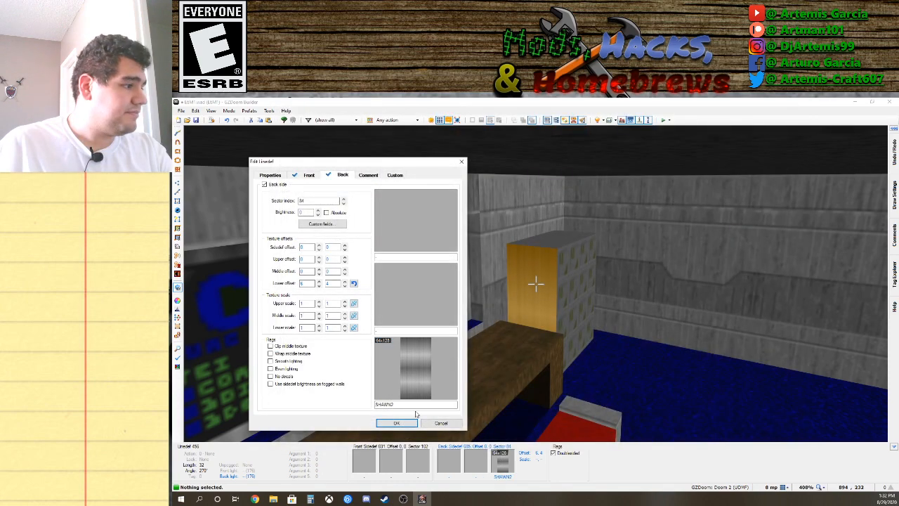
{"action": "left_click", "coordinate": [397, 419]}
Copy the SHAWN2 texture from that side face and paste it onto the cabinet's opposite side face.
{"action": "key", "text": "d"}
{"action": "key", "text": "s"}
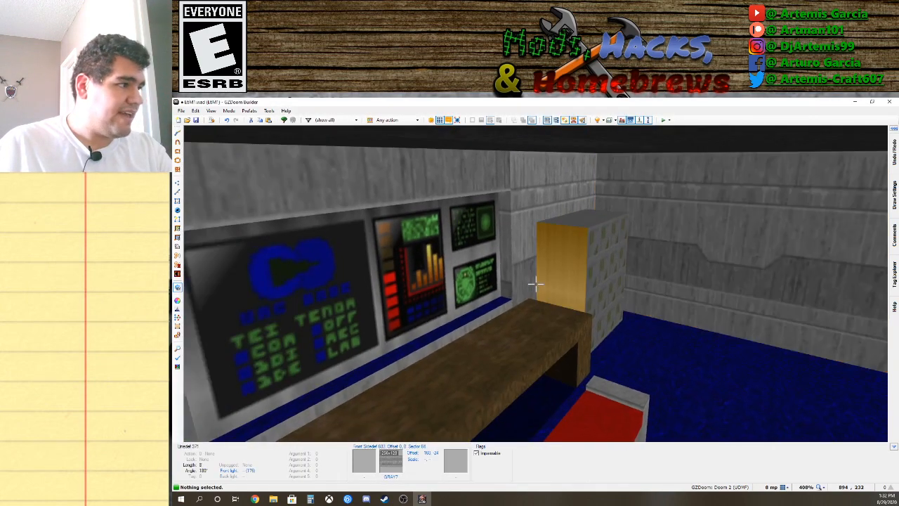
{"action": "key", "text": "ctrl+c"}
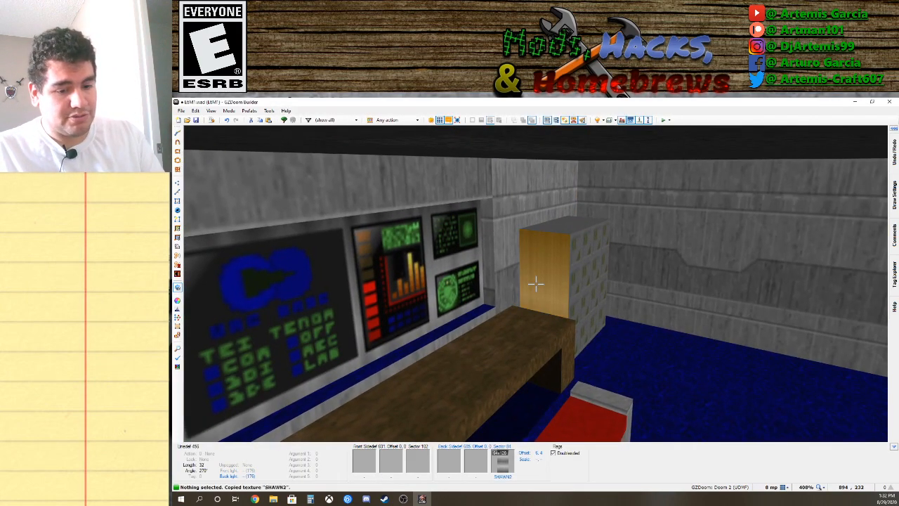
{"action": "key", "text": "w"}
{"action": "key", "text": "w"}
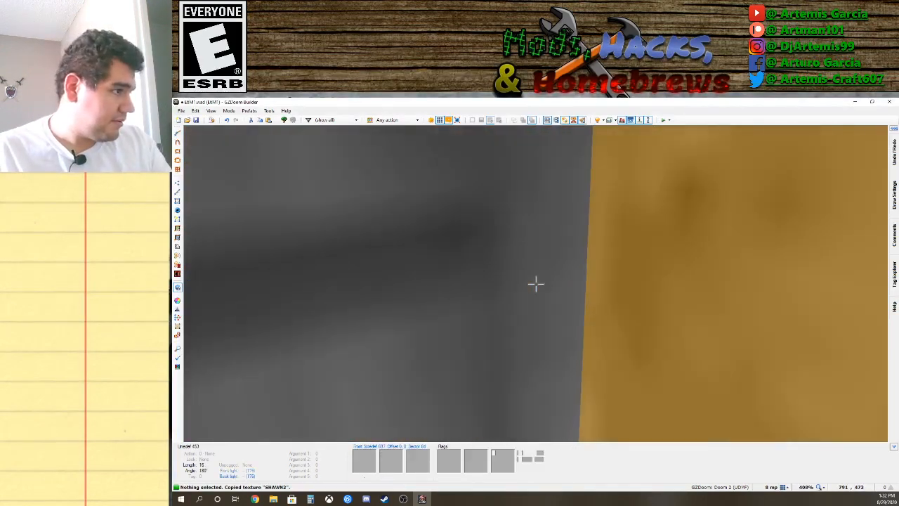
{"action": "key", "text": "ctrl+v"}
{"action": "key", "text": "w"}
{"action": "key", "text": "s"}
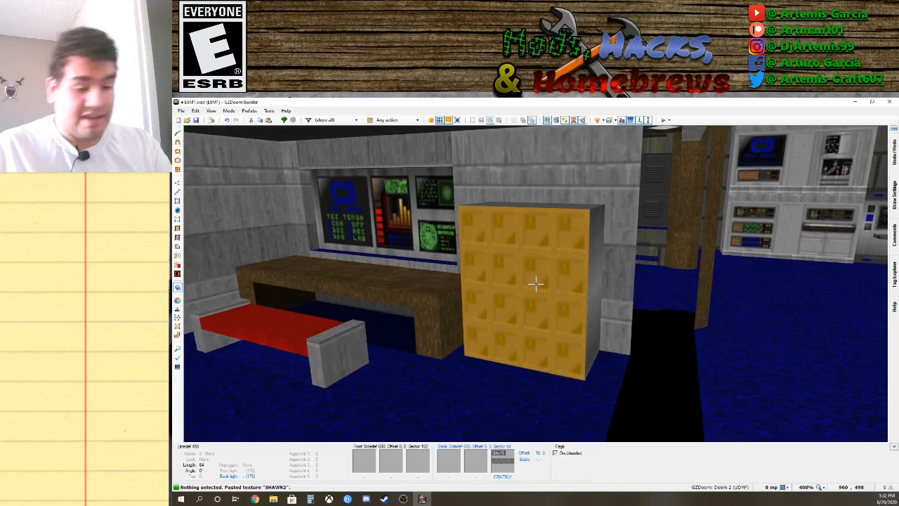
Insert two vertices on the cabinet's front line in the 2D map, 16 units from each end.
{"action": "key", "text": "q"}
{"action": "scroll", "coordinate": [515, 303], "scroll_direction": "down", "scroll_amount": 2}
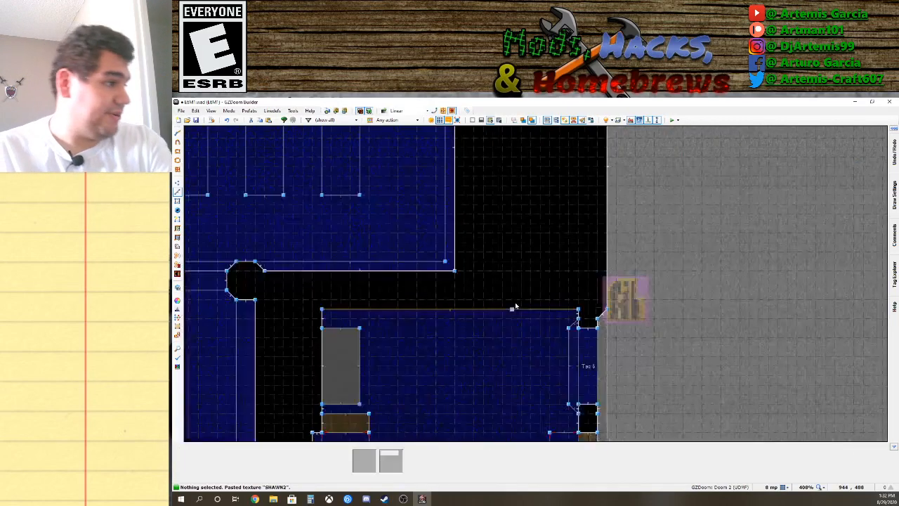
{"action": "scroll", "coordinate": [378, 349], "scroll_direction": "up", "scroll_amount": 3}
{"action": "right_click", "coordinate": [403, 328]}
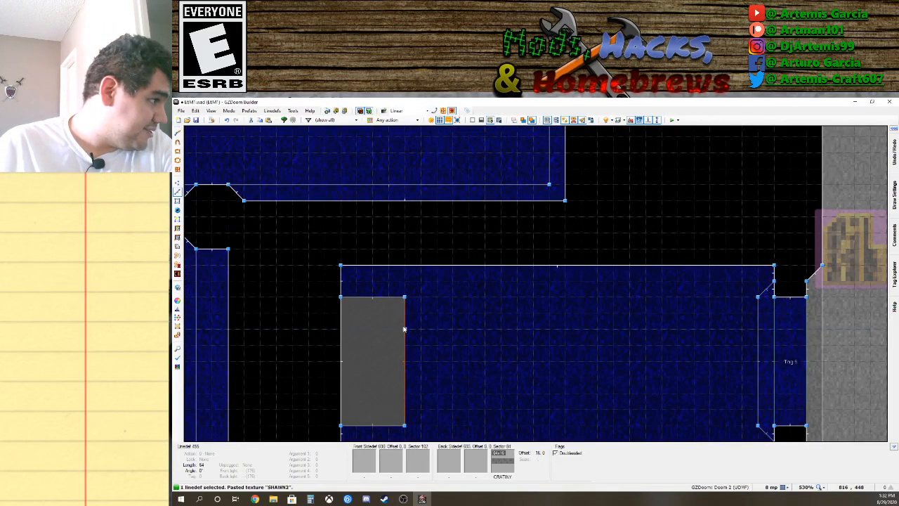
{"action": "left_click", "coordinate": [441, 425]}
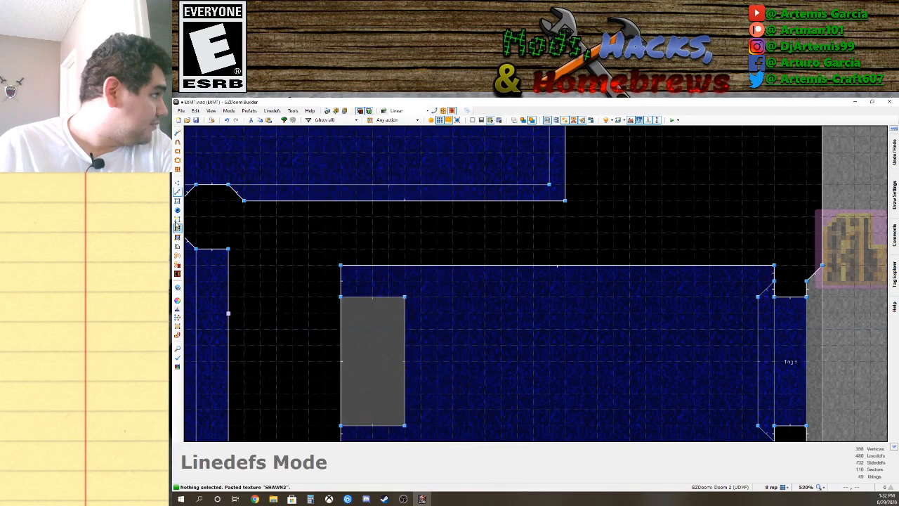
{"action": "key", "text": "v"}
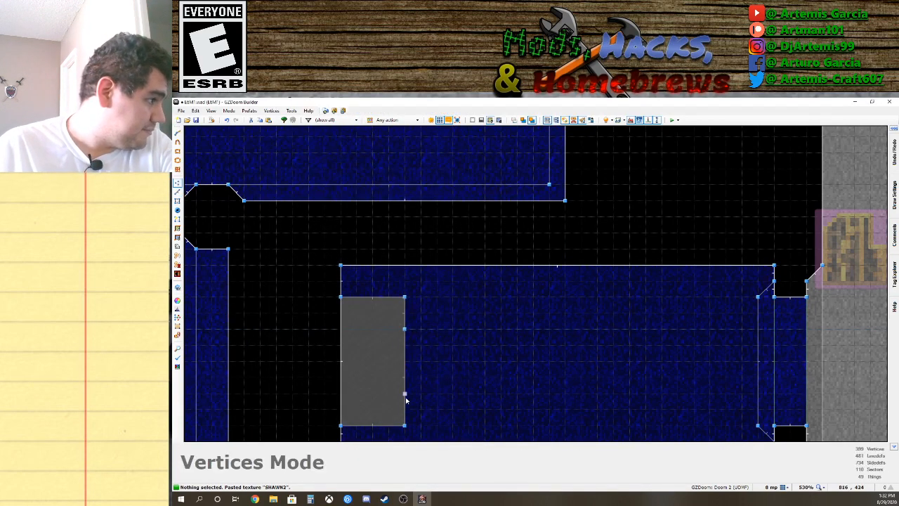
{"action": "right_click", "coordinate": [404, 395]}
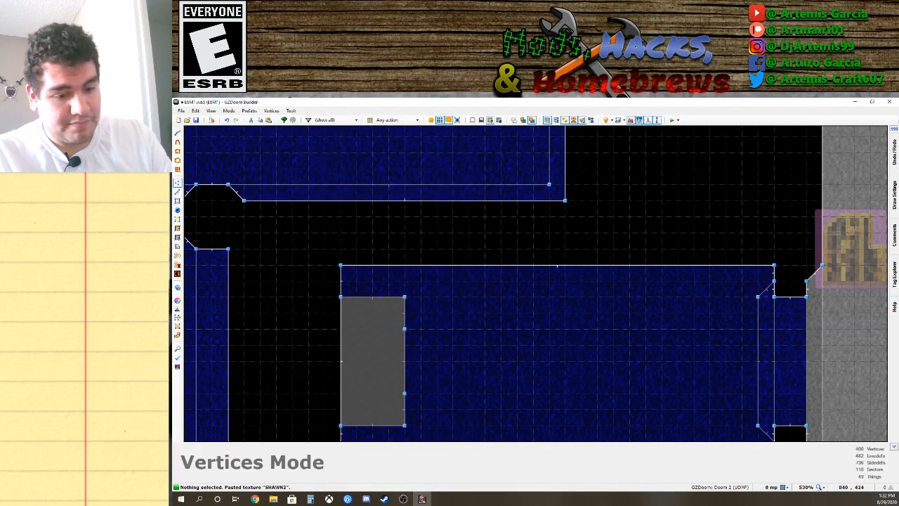
Paste SHAWN2 onto the two outer strips of the cabinet's front face in 3D, leaving CRATINY in the middle.
{"action": "key", "text": "w"}
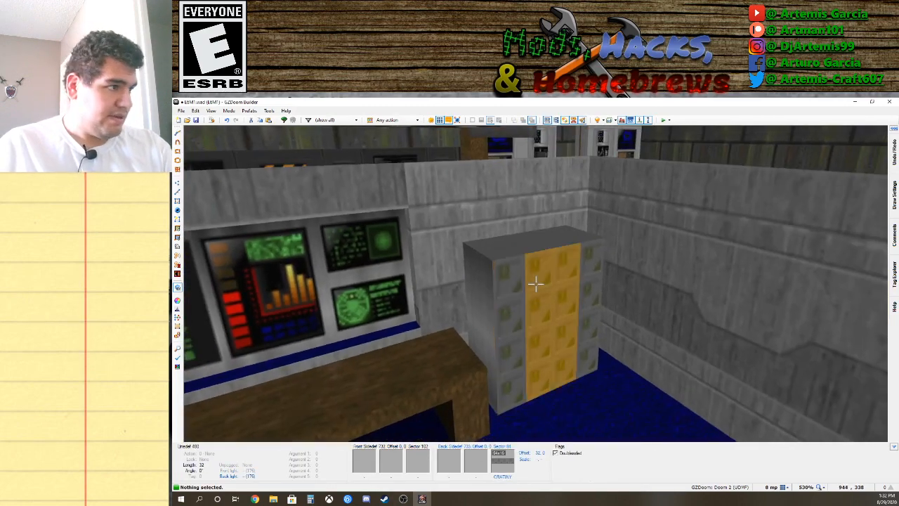
{"action": "key", "text": "a"}
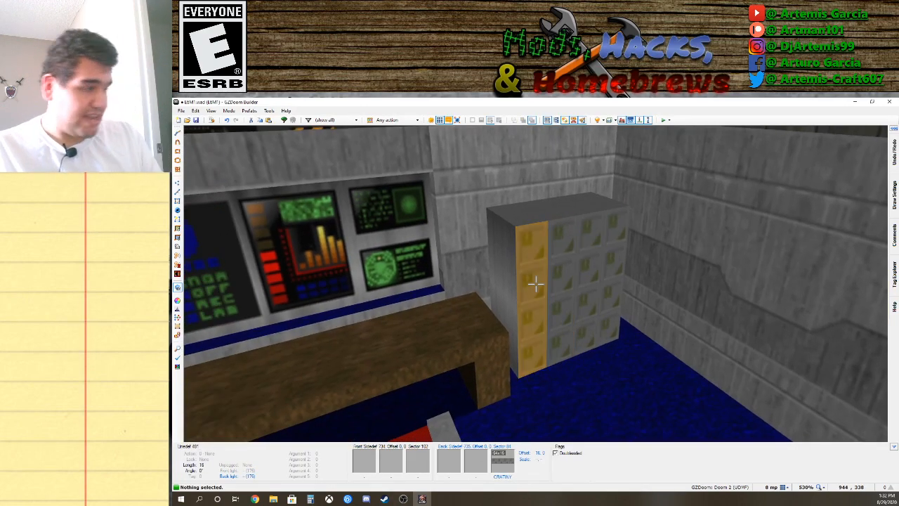
{"action": "key", "text": "ctrl+v"}
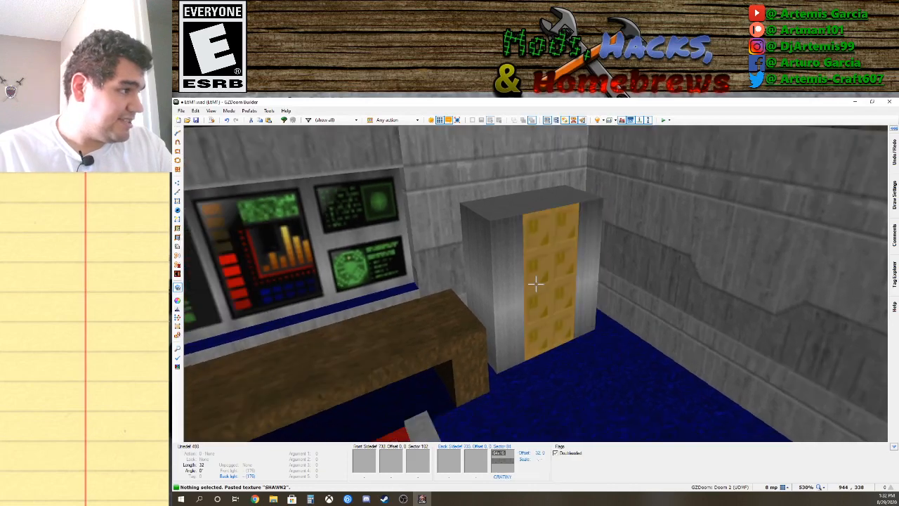
{"action": "key", "text": "a"}
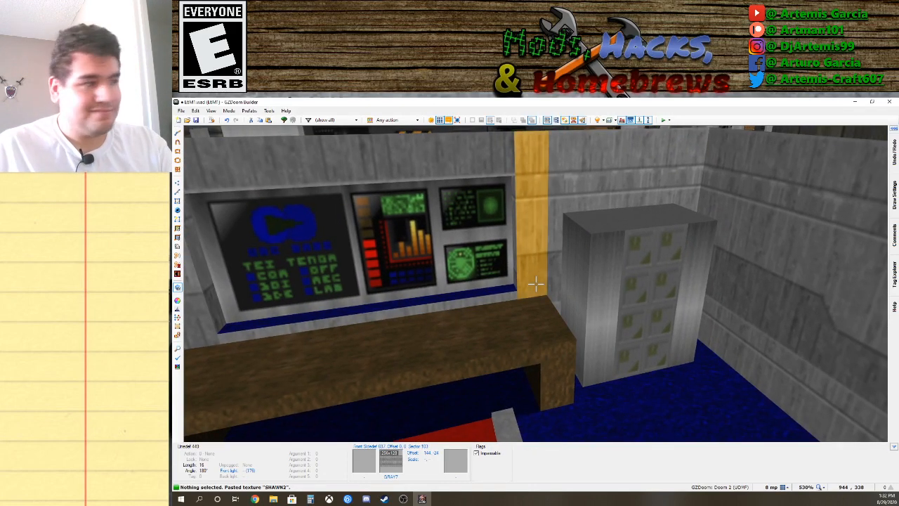
Move both inner vertices on the cabinet's front line outward to make each edge strip 8 units wide, and check it in 3D.
{"action": "key", "text": "v"}
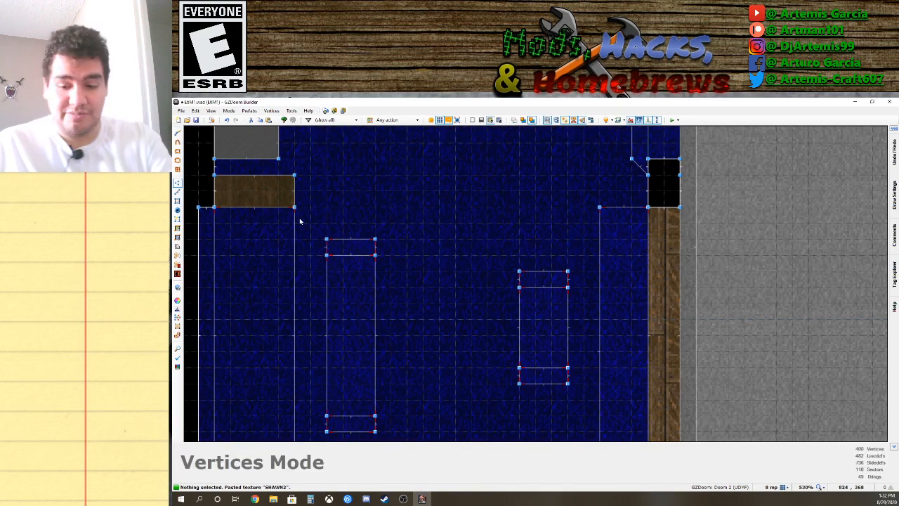
{"action": "key", "text": "Up"}
{"action": "key", "text": "Up"}
{"action": "key", "text": "Up"}
{"action": "key", "text": "Up"}
{"action": "right_click_drag", "start_coordinate": [279, 214], "coordinate": [279, 201]}
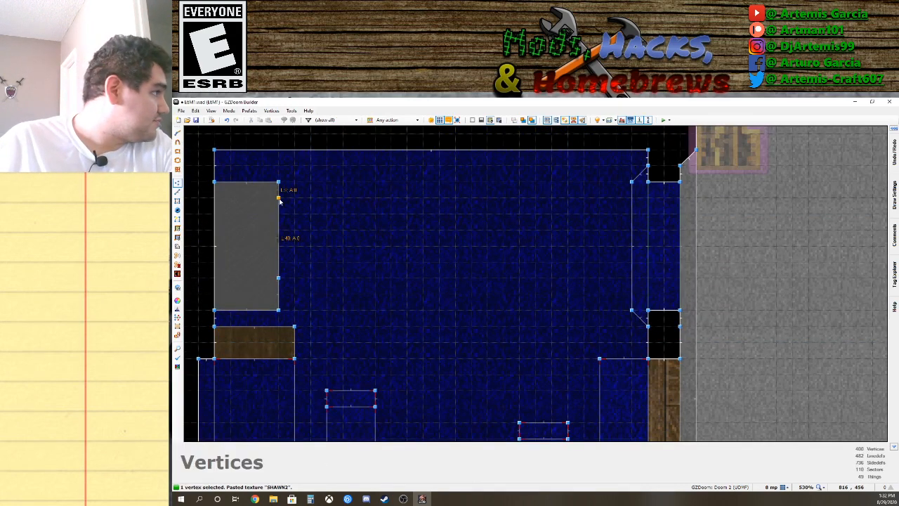
{"action": "right_click_drag", "start_coordinate": [279, 280], "coordinate": [280, 296]}
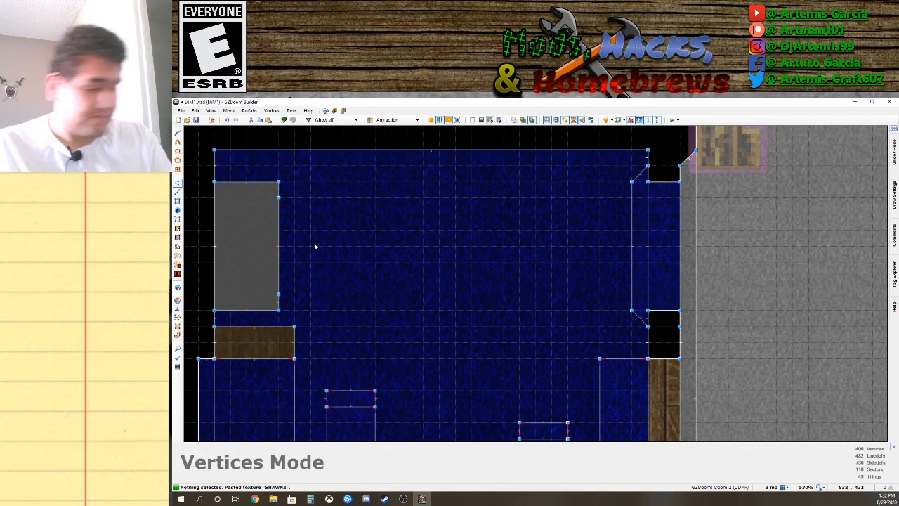
{"action": "key", "text": "w"}
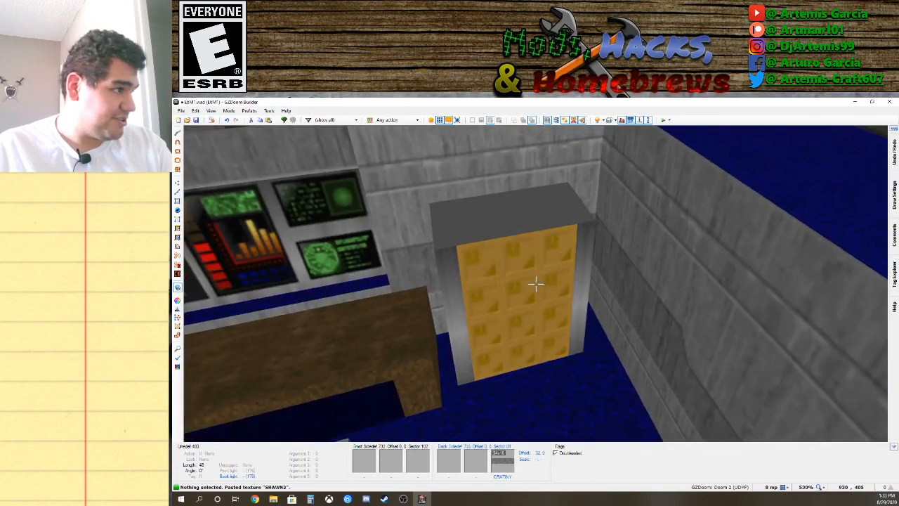
{"action": "key", "text": "d"}
{"action": "key", "text": "e"}
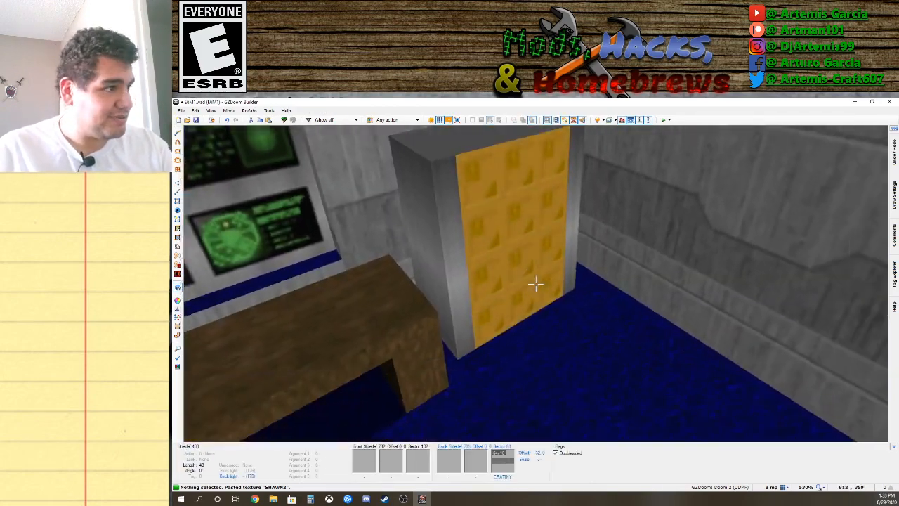
Examine the furnished room from several angles in 3D, along with the larger area outside its window and door.
{"action": "key", "text": "d"}
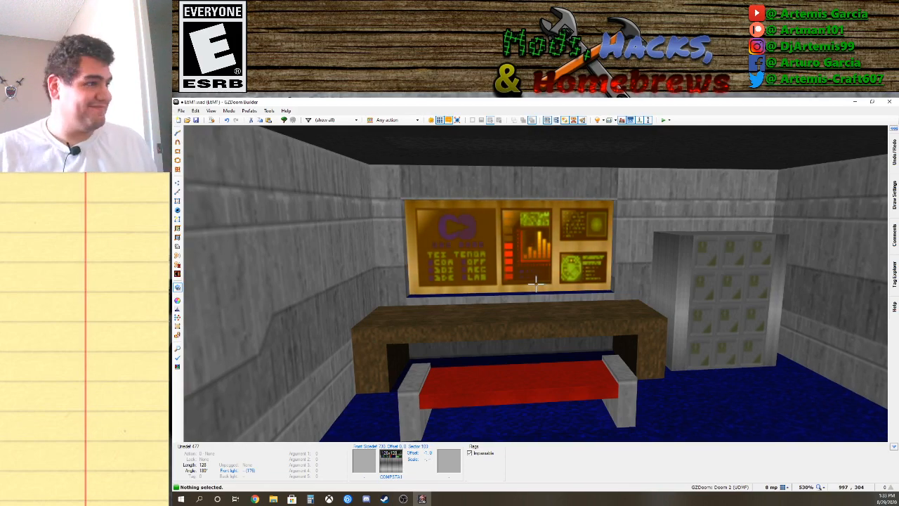
{"action": "key", "text": "f"}
{"action": "key", "text": "s"}
{"action": "key", "text": "d"}
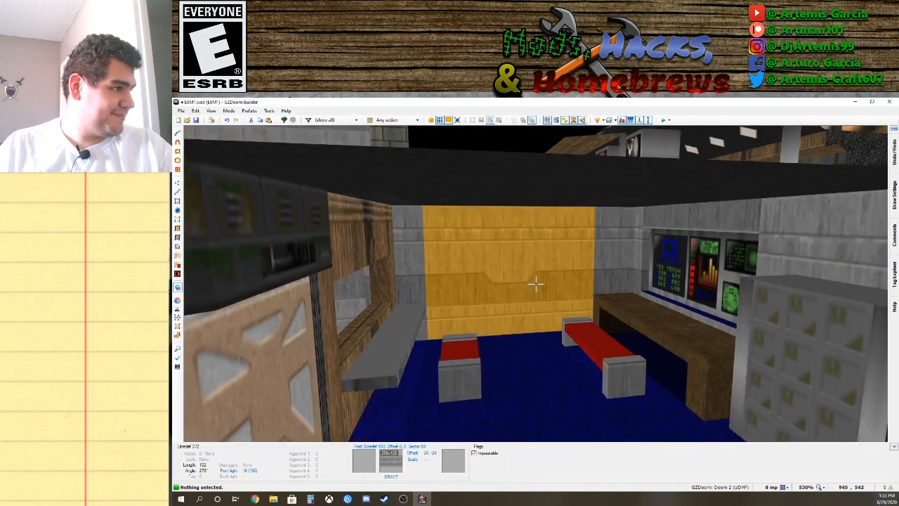
{"action": "key", "text": "e"}
{"action": "key", "text": "d"}
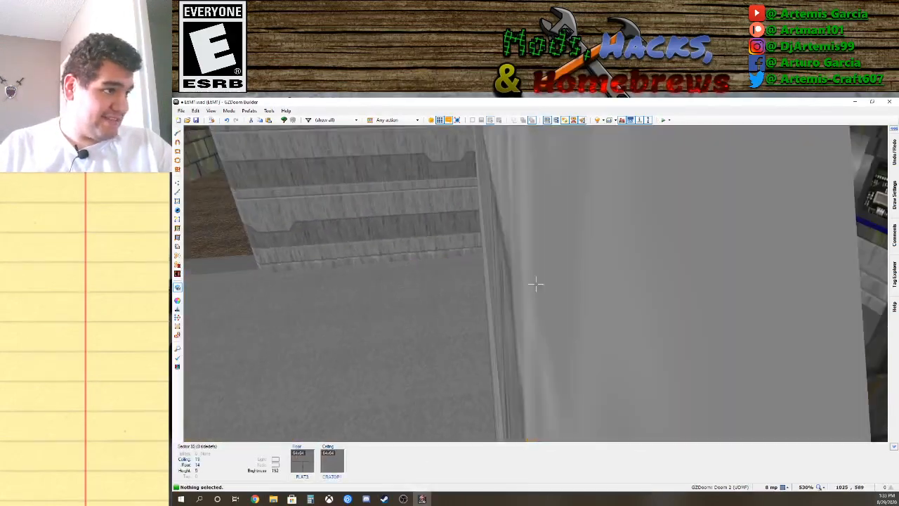
{"action": "key", "text": "e"}
{"action": "key", "text": "e"}
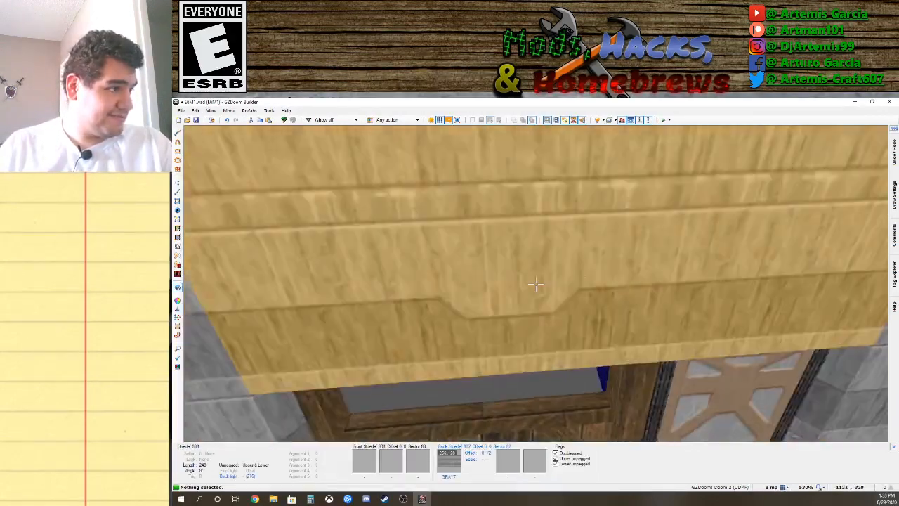
{"action": "key", "text": "d"}
{"action": "key", "text": "f"}
{"action": "key", "text": "d"}
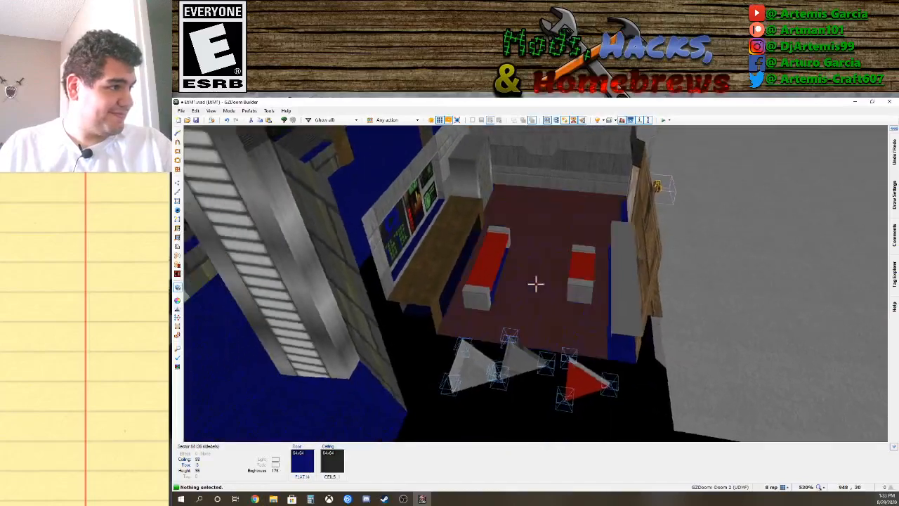
{"action": "key", "text": "e"}
{"action": "key", "text": "w"}
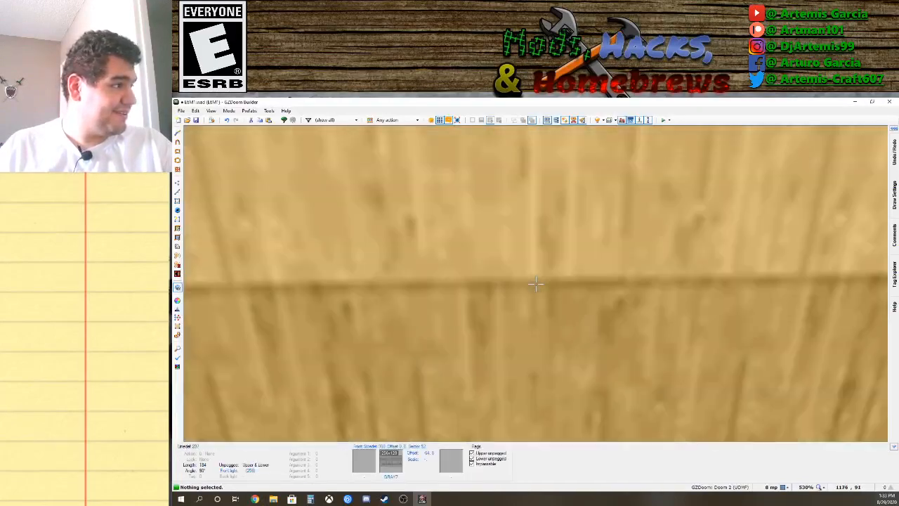
{"action": "key", "text": "d"}
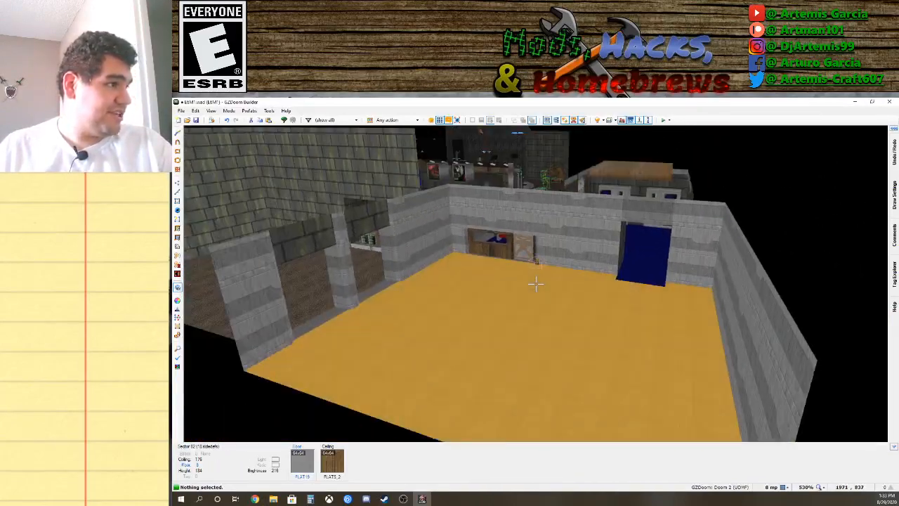
Examine the overall map layout from above in 3D, from the large outdoor sector across to the fountain area.
{"action": "key", "text": "f"}
{"action": "key", "text": "d"}
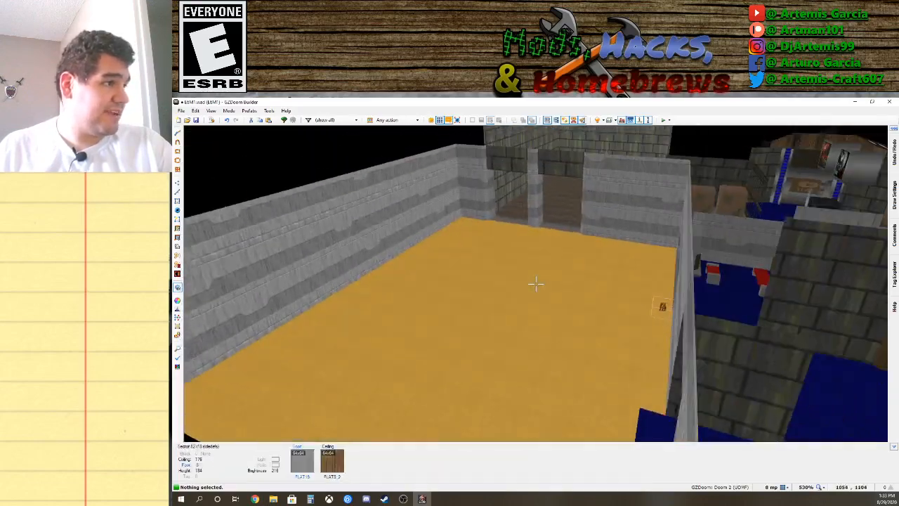
{"action": "key", "text": "e"}
{"action": "key", "text": "f"}
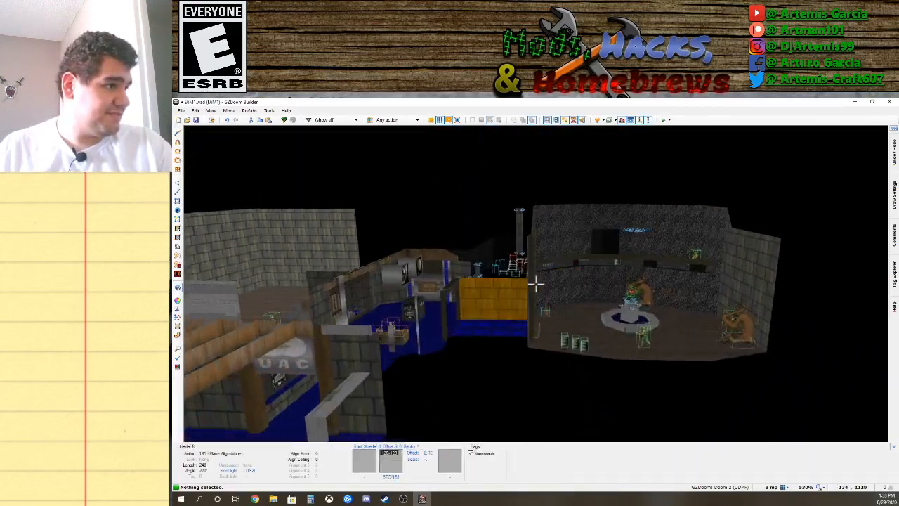
{"action": "key", "text": "s"}
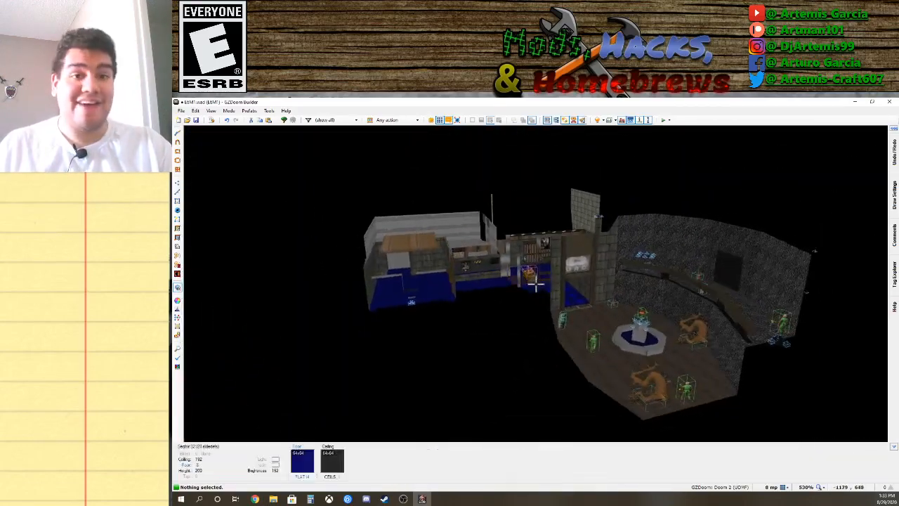
{"action": "key", "text": "e"}
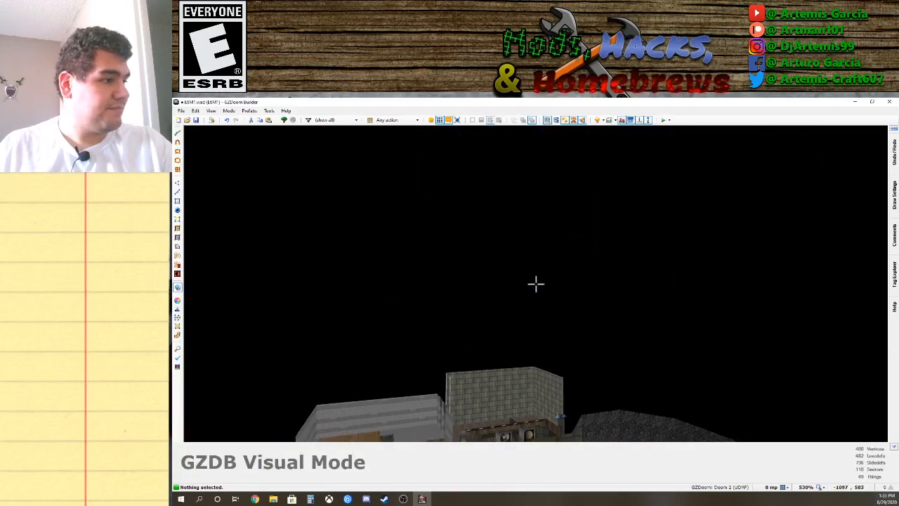
{"action": "key", "text": "q"}
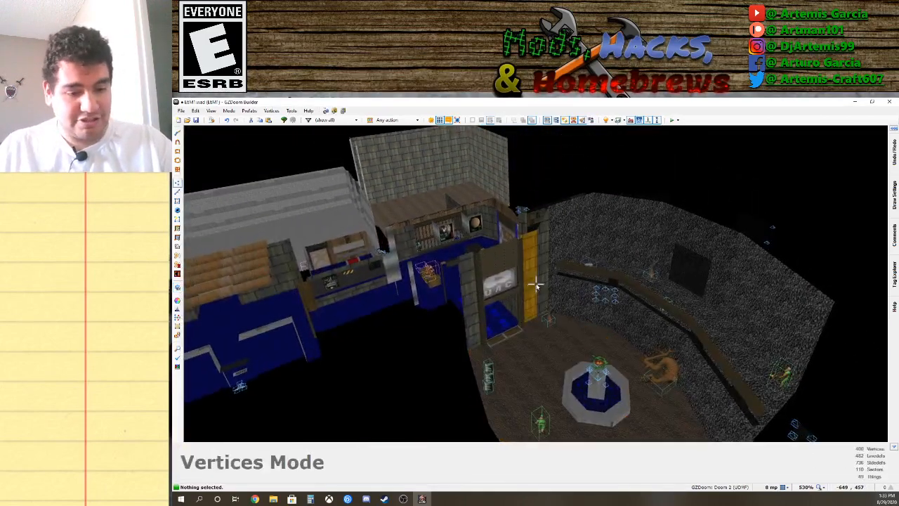
Draw a large, irregular cave-like sector in the 2D map, attached to the west edge of the fountain area.
{"action": "scroll", "coordinate": [548, 330], "scroll_direction": "down", "scroll_amount": 5}
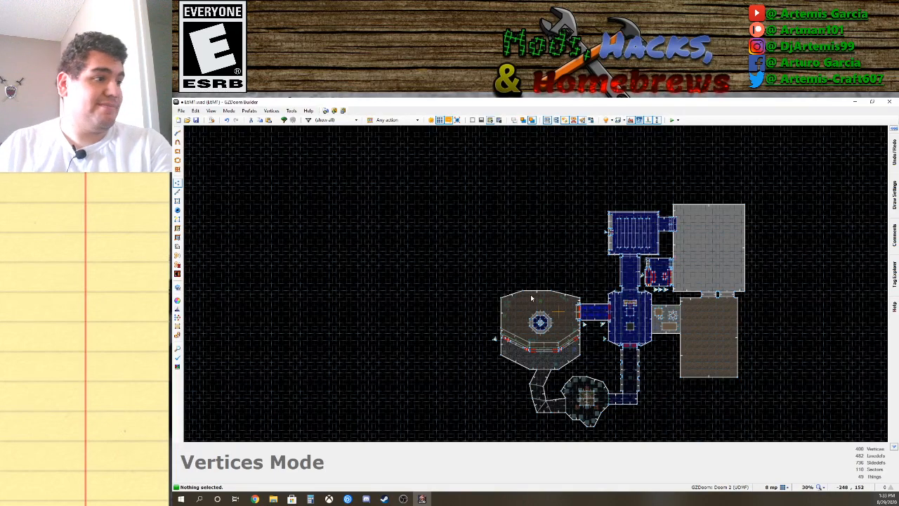
{"action": "key", "text": "Down"}
{"action": "key", "text": "Down"}
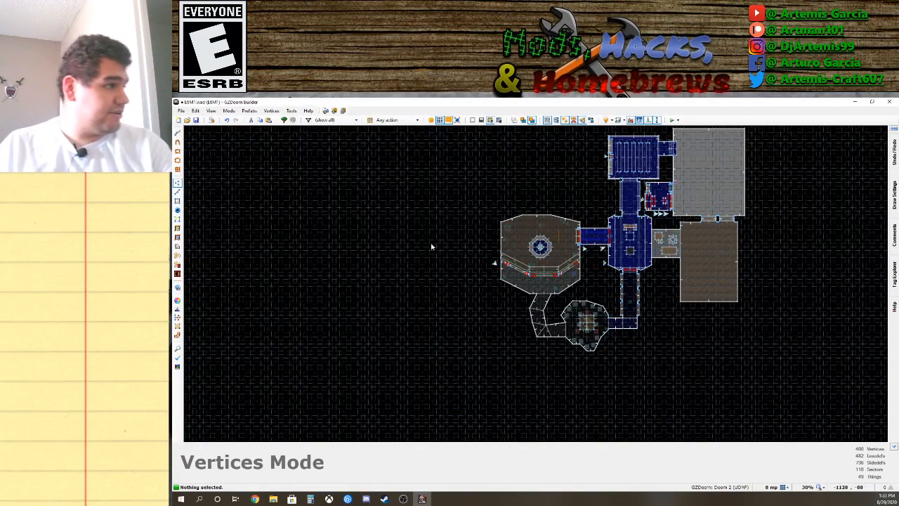
{"action": "key", "text": "d"}
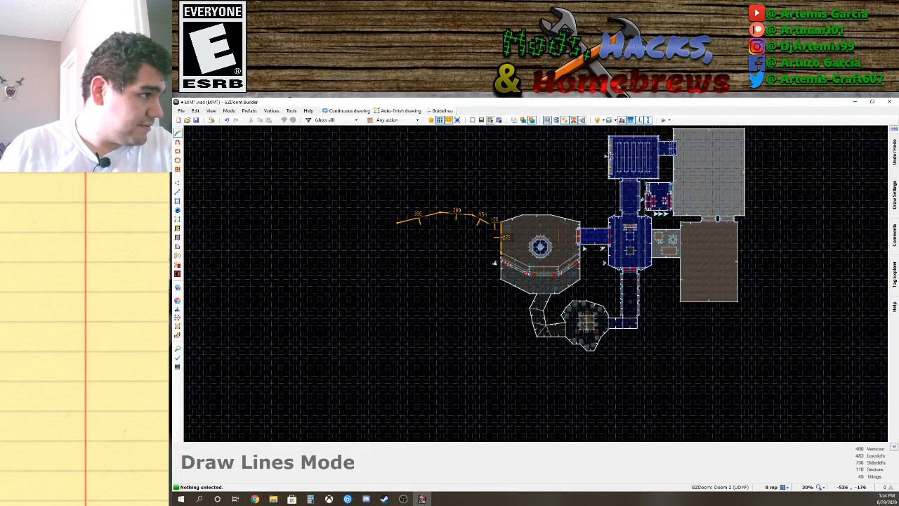
{"action": "scroll", "coordinate": [495, 256], "scroll_direction": "up", "scroll_amount": 5}
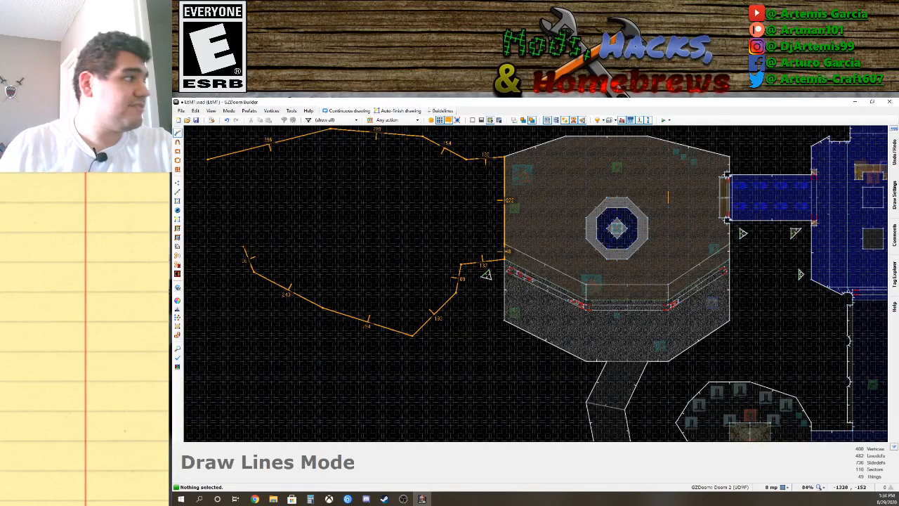
{"action": "left_click", "coordinate": [208, 160]}
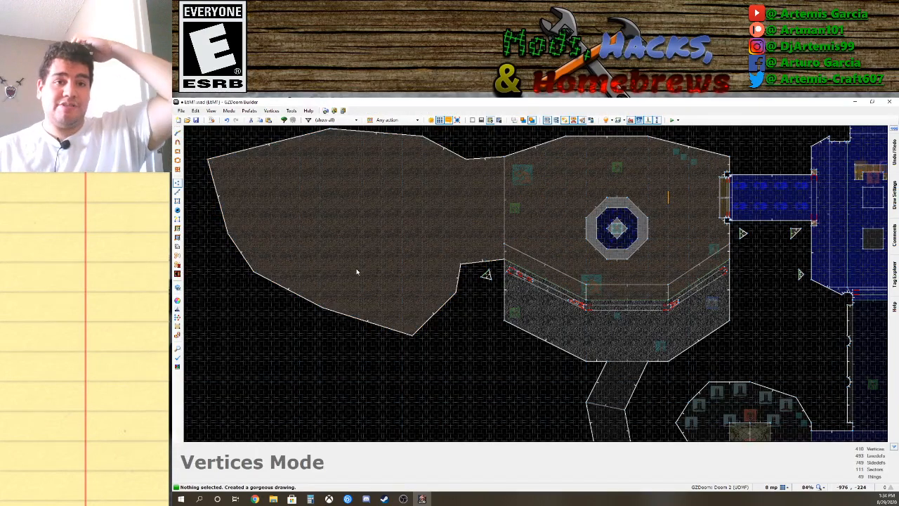
Reposition vertices along the new sector's west and south outline to give it a rounder shape.
{"action": "scroll", "coordinate": [386, 273], "scroll_direction": "down", "scroll_amount": 3}
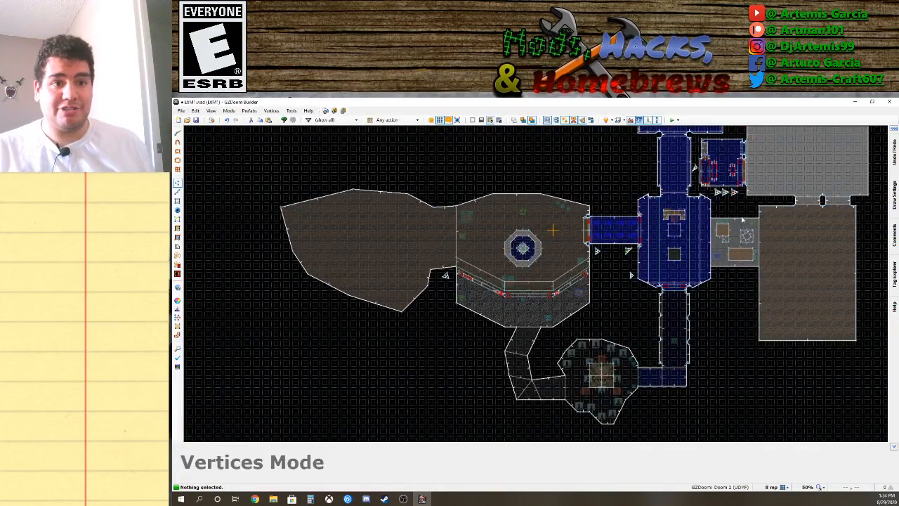
{"action": "scroll", "coordinate": [743, 222], "scroll_direction": "down", "scroll_amount": 3}
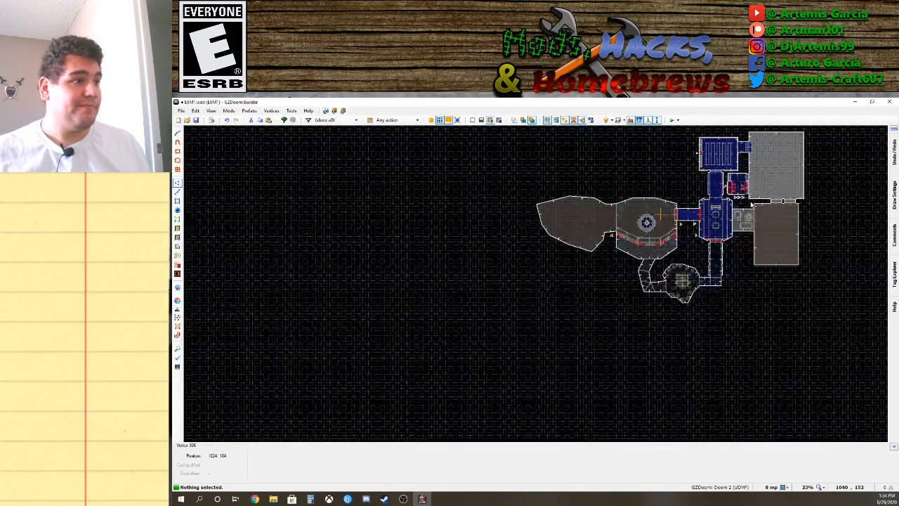
{"action": "scroll", "coordinate": [750, 211], "scroll_direction": "up", "scroll_amount": 2}
{"action": "key", "text": "Up"}
{"action": "key", "text": "Up"}
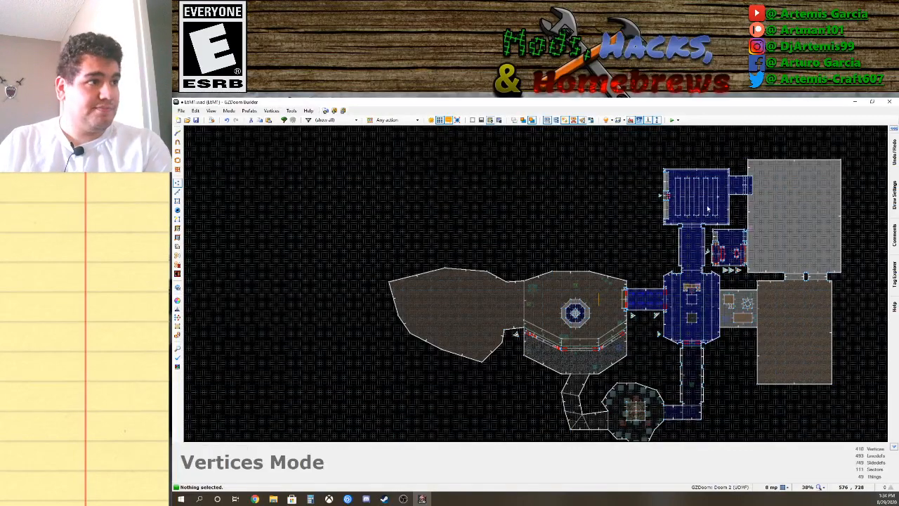
{"action": "key", "text": "Down"}
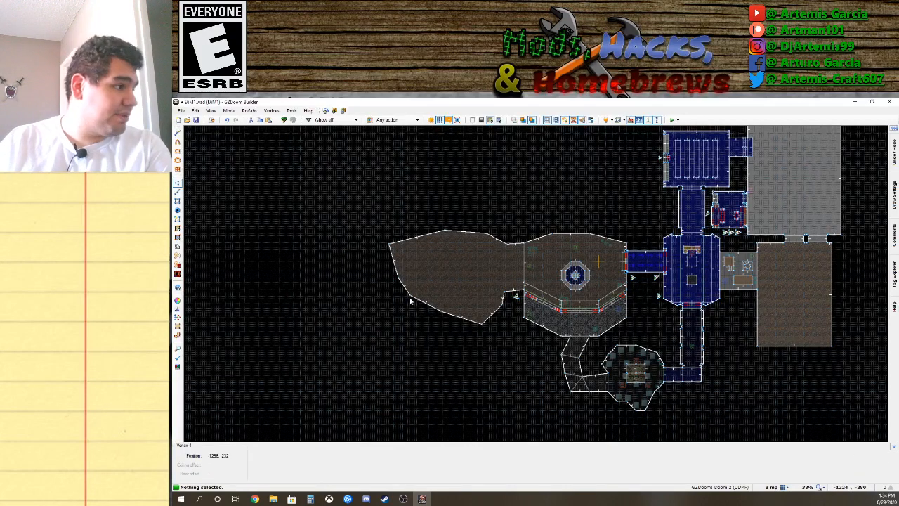
{"action": "right_click_drag", "start_coordinate": [410, 297], "coordinate": [400, 315]}
{"action": "left_click_drag", "start_coordinate": [402, 281], "coordinate": [384, 284]}
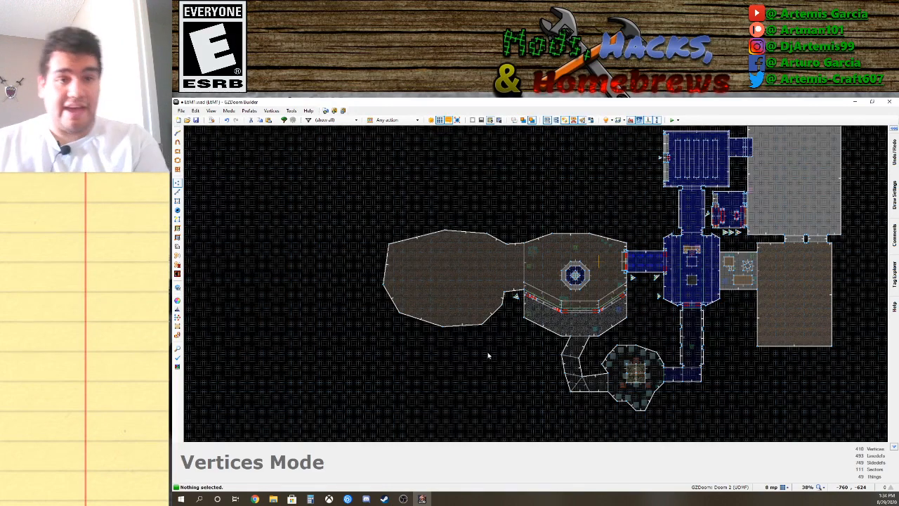
Copy ASHWALL from the fountain area's rock wall in 3D and paste it onto the new sector's adjoining and far walls.
{"action": "key", "text": "w"}
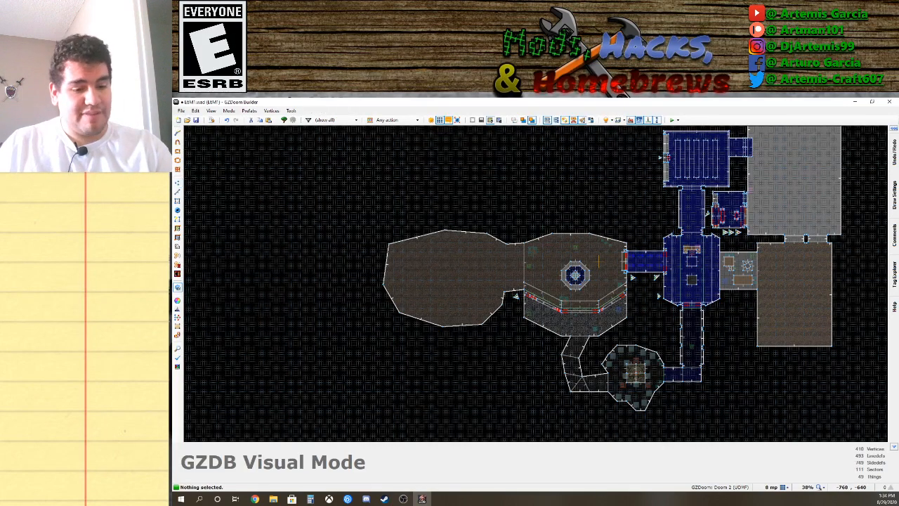
{"action": "key", "text": "e"}
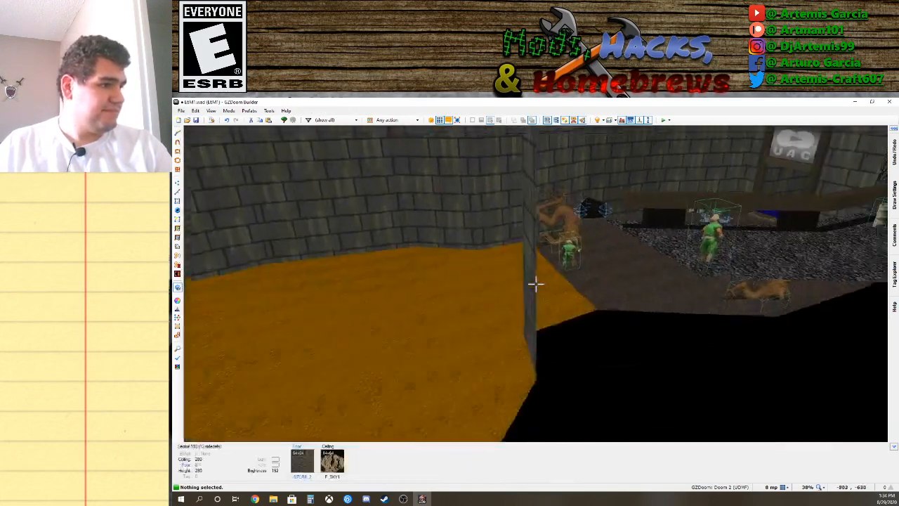
{"action": "key", "text": "e"}
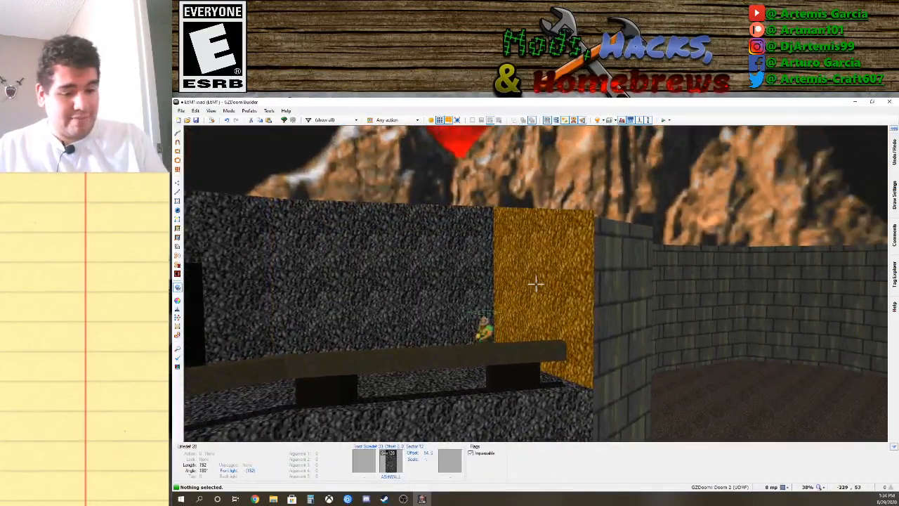
{"action": "key", "text": "w"}
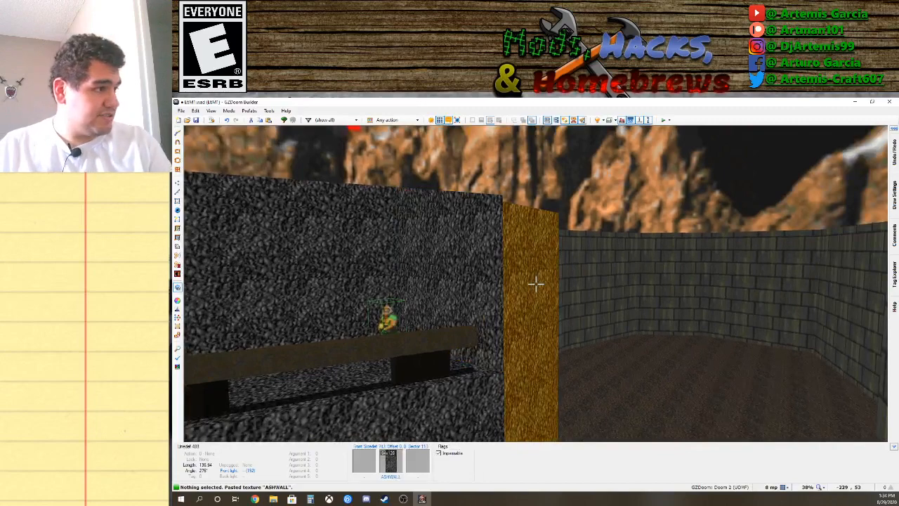
{"action": "key", "text": "ctrl+v"}
{"action": "key", "text": "ctrl+v"}
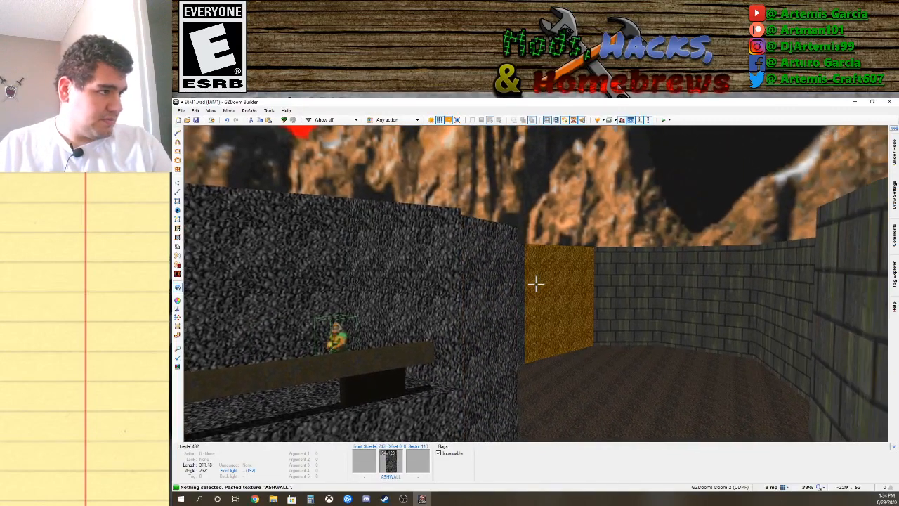
{"action": "key", "text": "ctrl+v"}
{"action": "key", "text": "ctrl+v"}
{"action": "key", "text": "ctrl+v"}
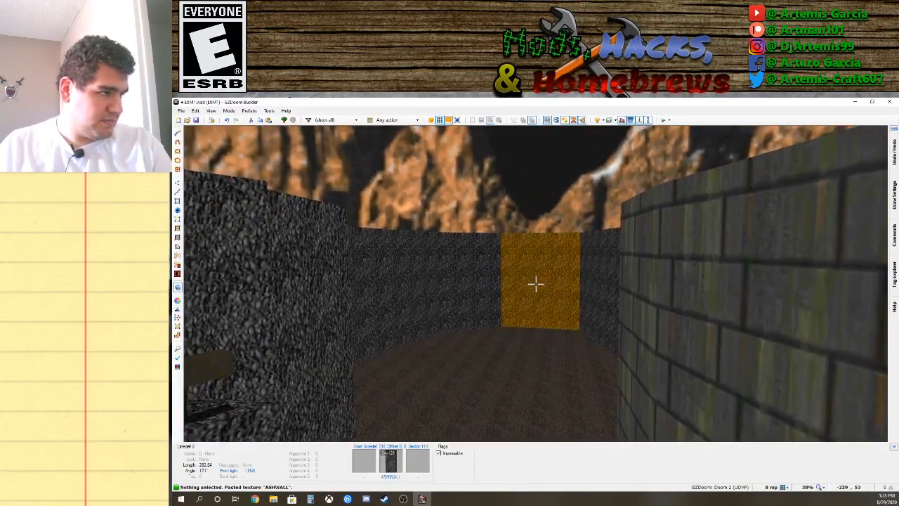
Paste ASHWALL onto the new sector's remaining brick walls and check the result in 3D.
{"action": "key", "text": "s"}
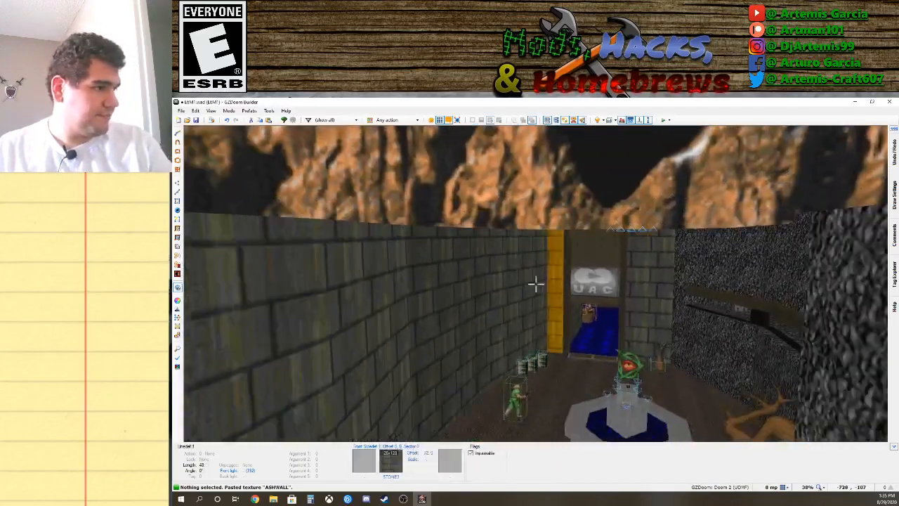
{"action": "key", "text": "s"}
{"action": "key", "text": "w"}
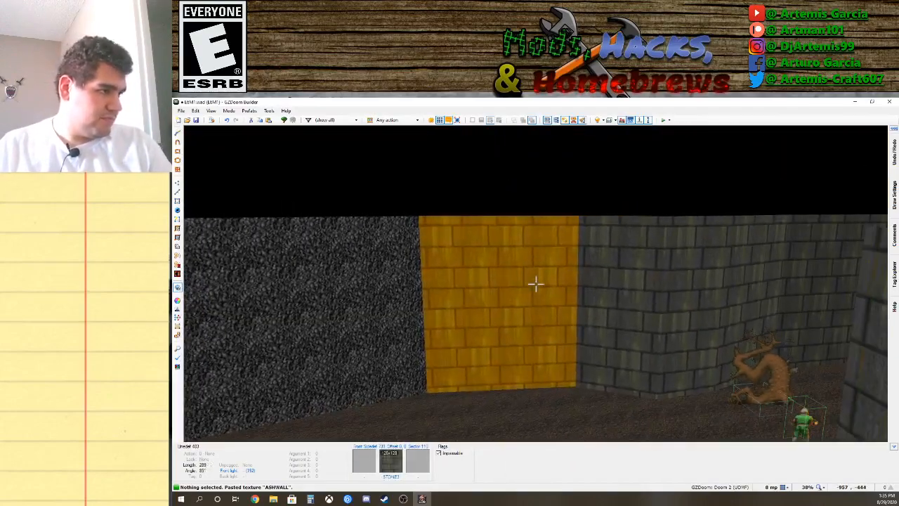
{"action": "key", "text": "ctrl+v"}
{"action": "key", "text": "w"}
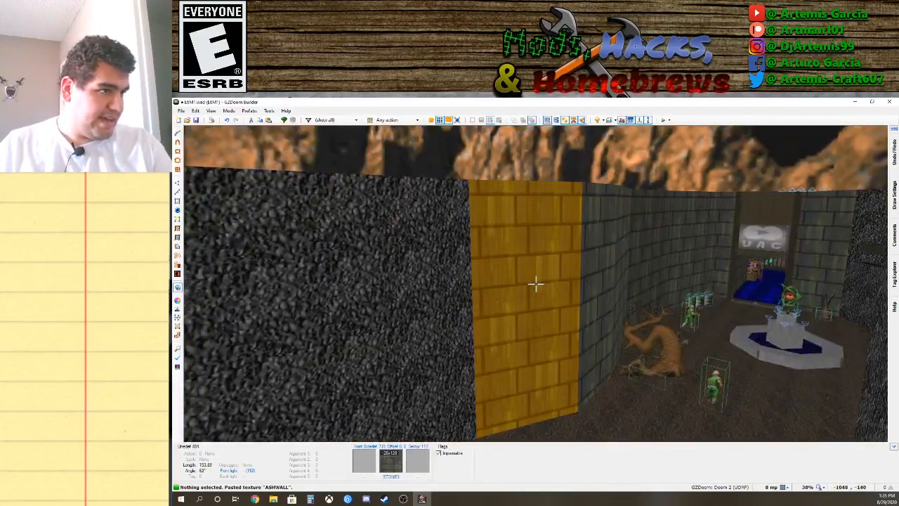
{"action": "key", "text": "w"}
{"action": "key", "text": "ctrl+v"}
{"action": "key", "text": "ctrl+v"}
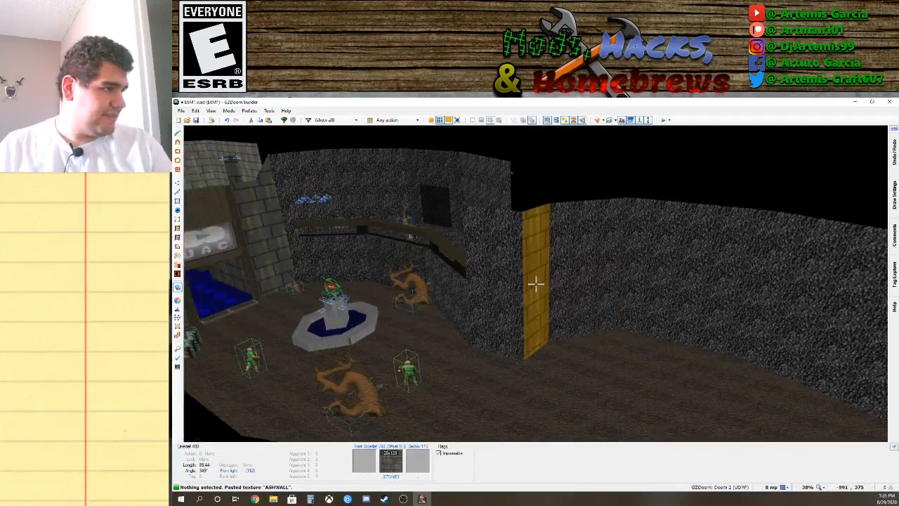
{"action": "key", "text": "ctrl+v"}
{"action": "key", "text": "d"}
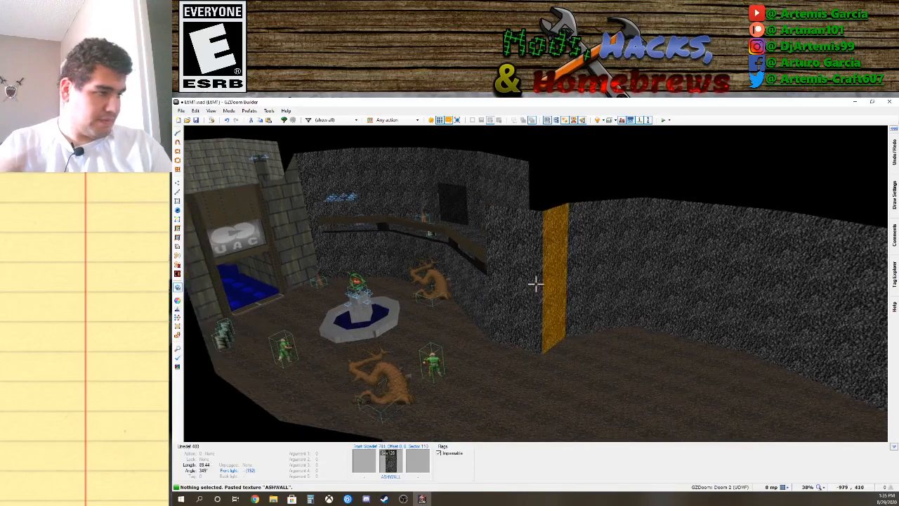
{"action": "key", "text": "e"}
{"action": "key", "text": "e"}
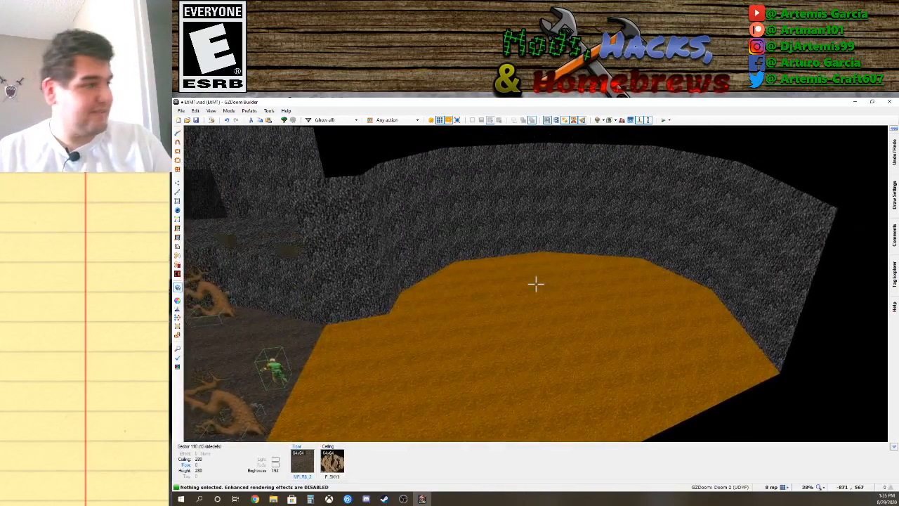
{"action": "key", "text": "Tab"}
{"action": "key", "text": "q"}
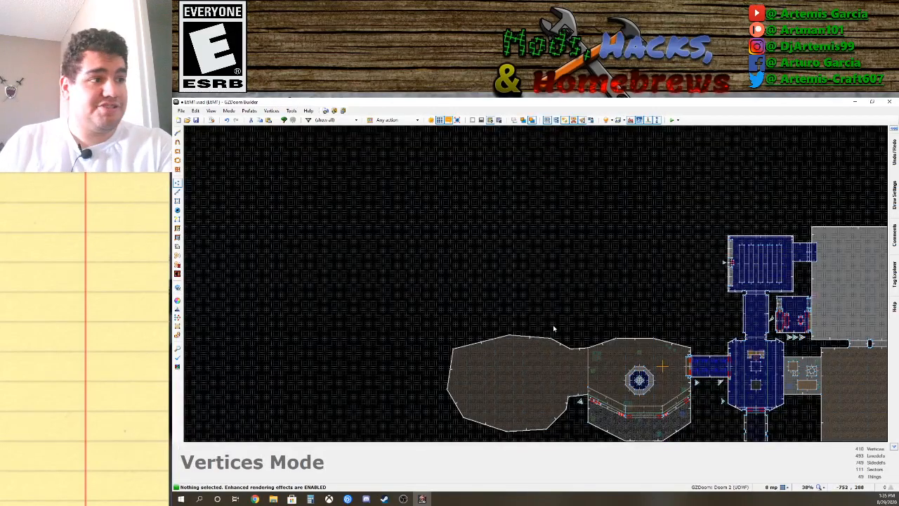
Draw a narrow winding strip from the north edge of the new cave sector across it and out past its south edge.
{"action": "scroll", "coordinate": [560, 325], "scroll_direction": "down", "scroll_amount": 2}
{"action": "scroll", "coordinate": [543, 357], "scroll_direction": "up", "scroll_amount": 4}
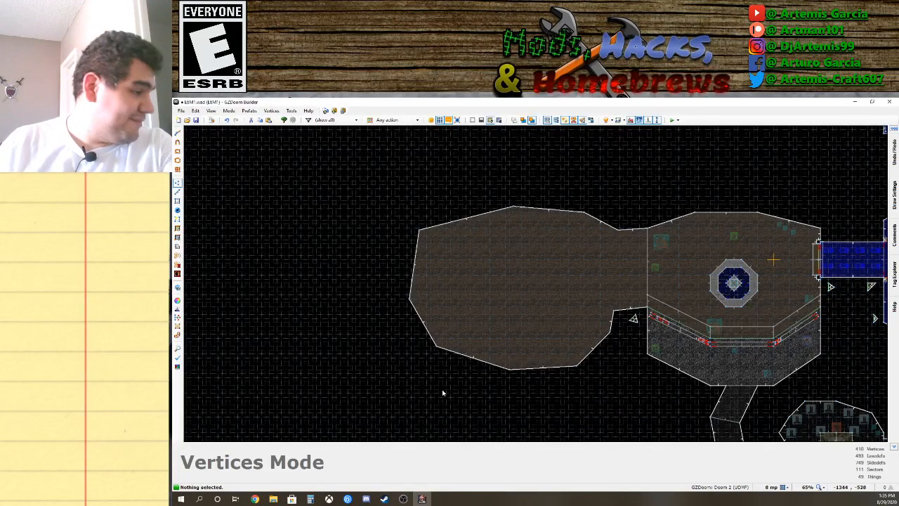
{"action": "scroll", "coordinate": [596, 340], "scroll_direction": "down", "scroll_amount": 2}
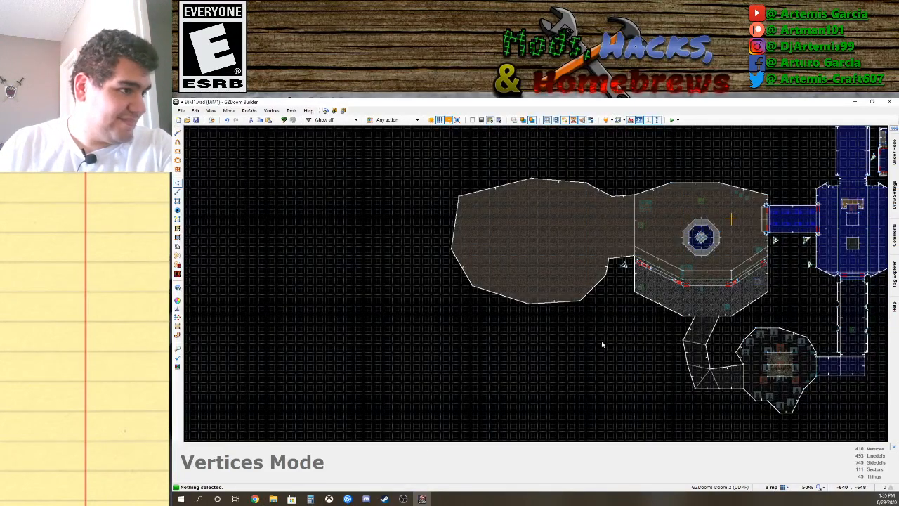
{"action": "key", "text": "space"}
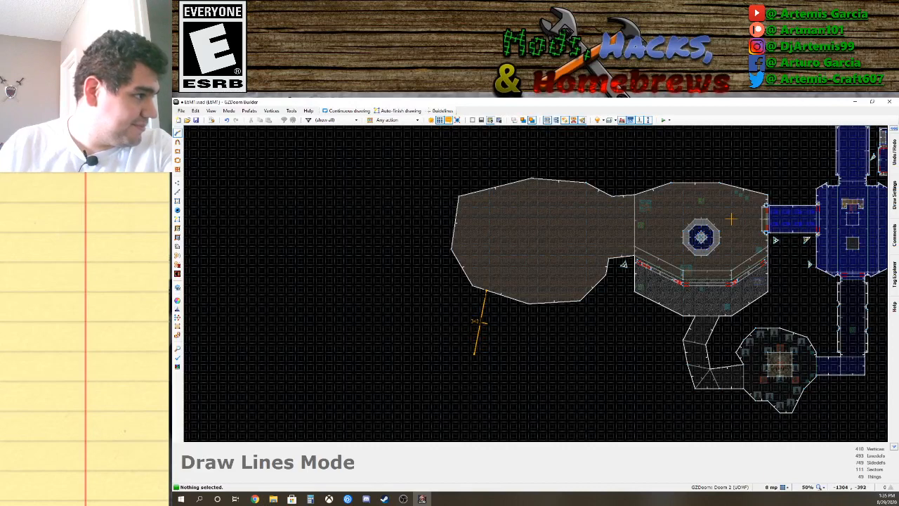
{"action": "left_click", "coordinate": [488, 282]}
{"action": "left_click", "coordinate": [500, 249]}
{"action": "left_click", "coordinate": [515, 221]}
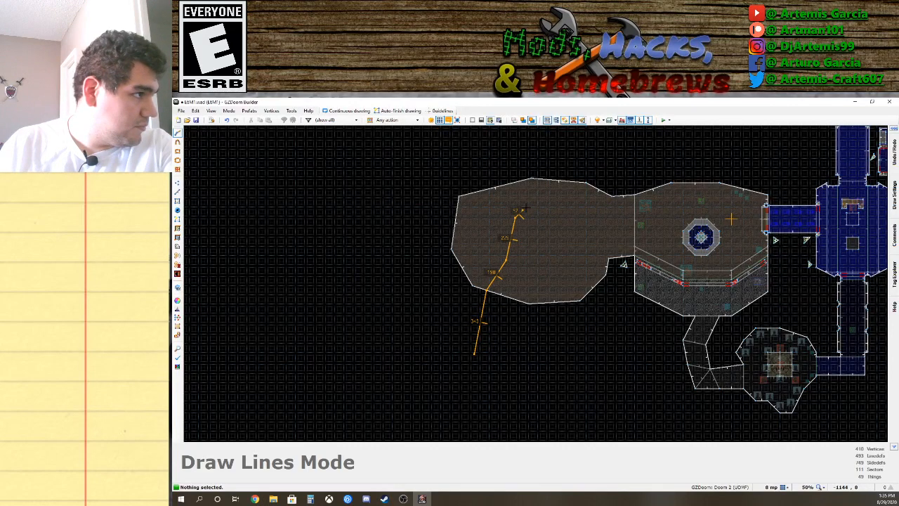
{"action": "left_click", "coordinate": [532, 202]}
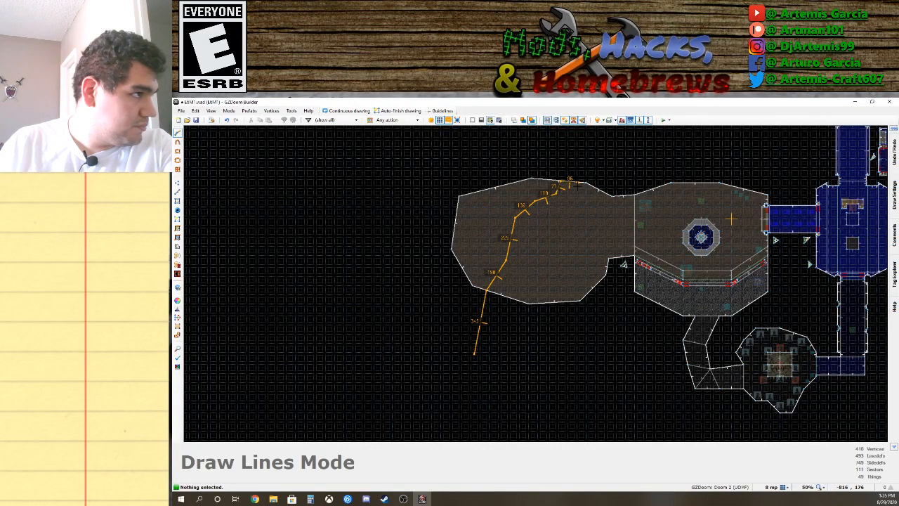
{"action": "left_click", "coordinate": [570, 184]}
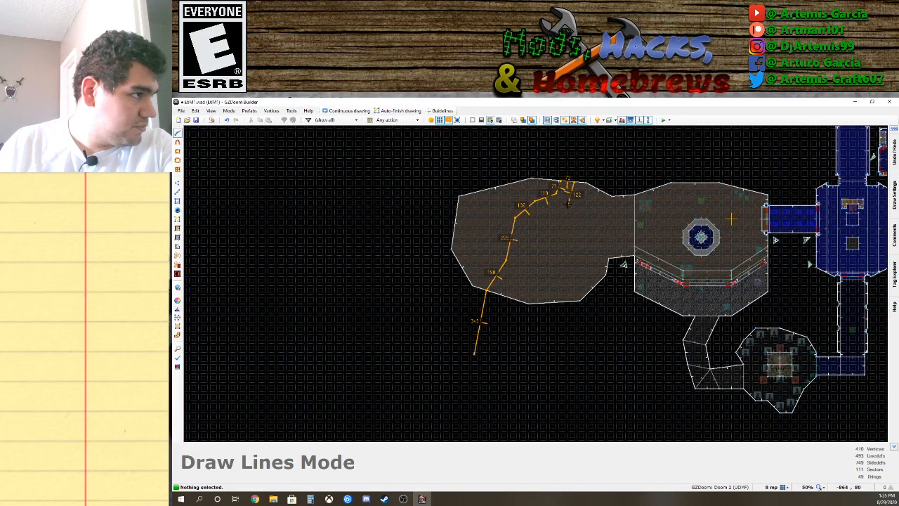
{"action": "left_click", "coordinate": [526, 241]}
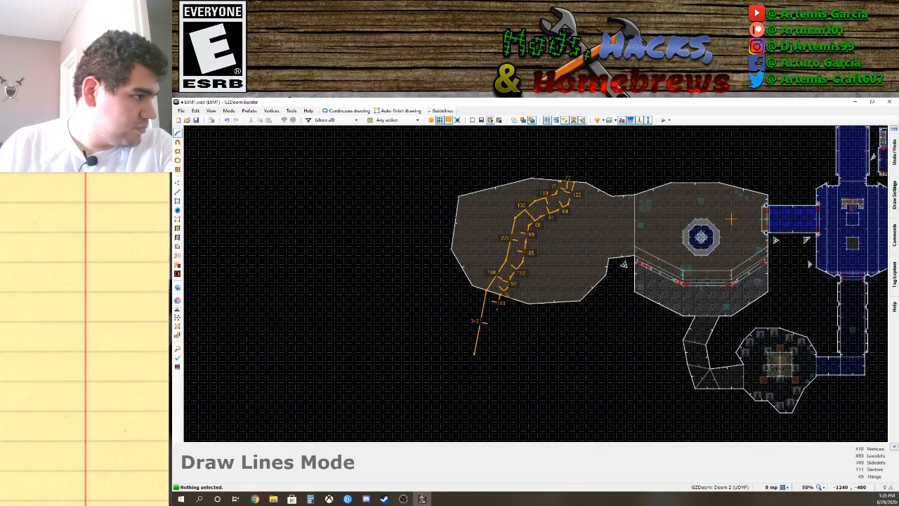
{"action": "left_click", "coordinate": [486, 354]}
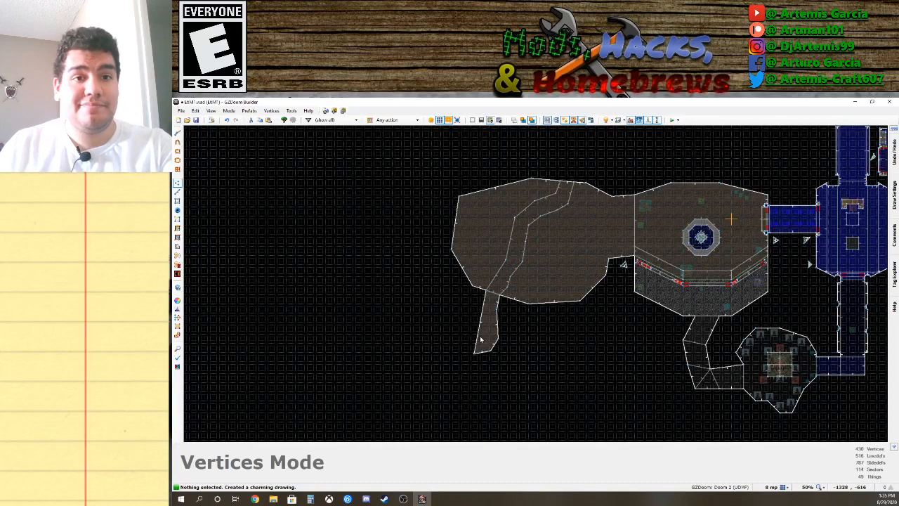
Lower the floors of the winding strip and its southern extension to -128 in 3D to form a sunken channel.
{"action": "key", "text": "q"}
{"action": "key", "text": "d"}
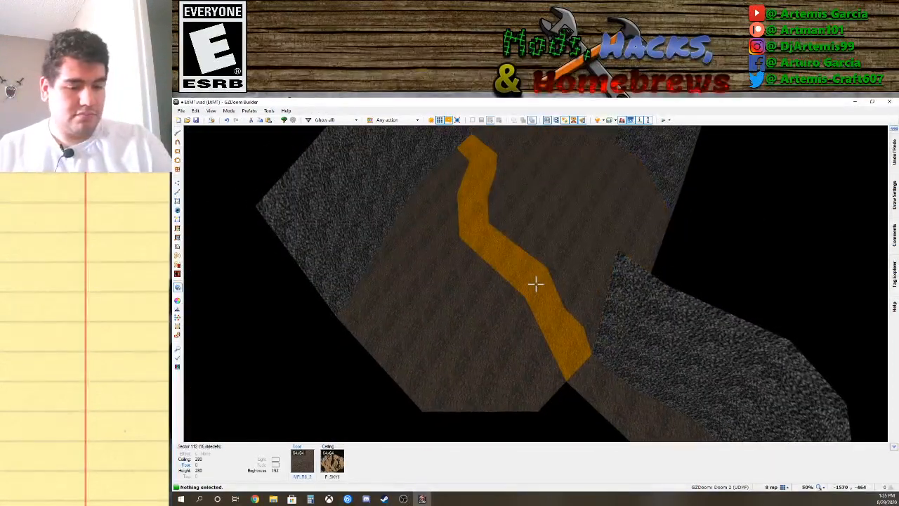
{"action": "key", "text": "e"}
{"action": "key", "text": "e"}
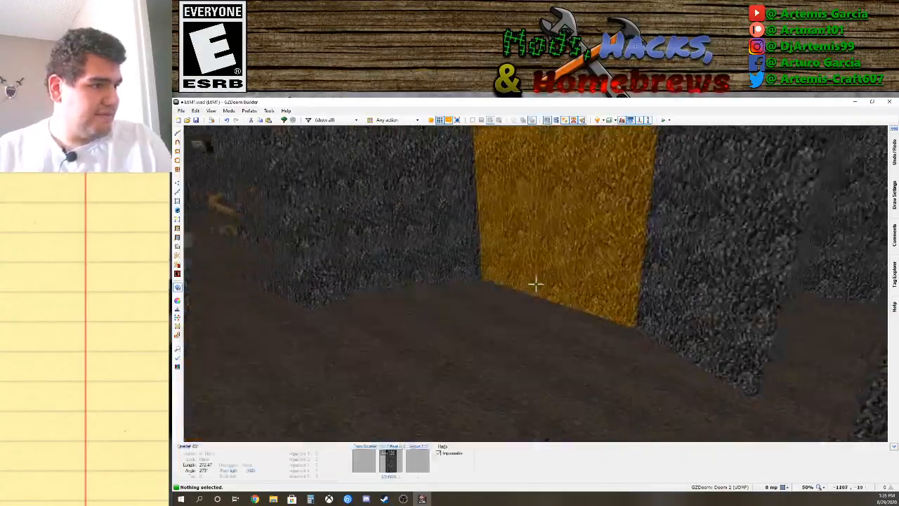
{"action": "left_click", "coordinate": [536, 284]}
{"action": "left_click", "coordinate": [536, 284]}
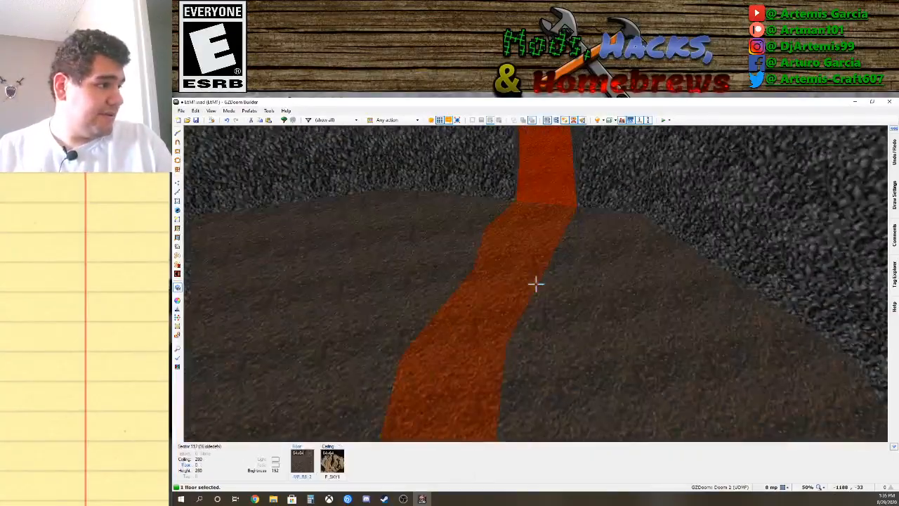
{"action": "key", "text": "e"}
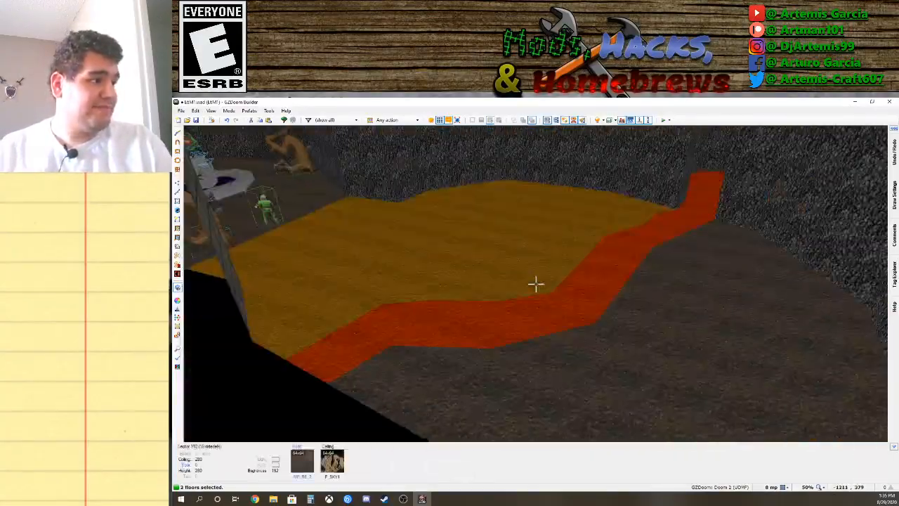
{"action": "scroll", "coordinate": [535, 284], "scroll_direction": "down", "scroll_amount": 1}
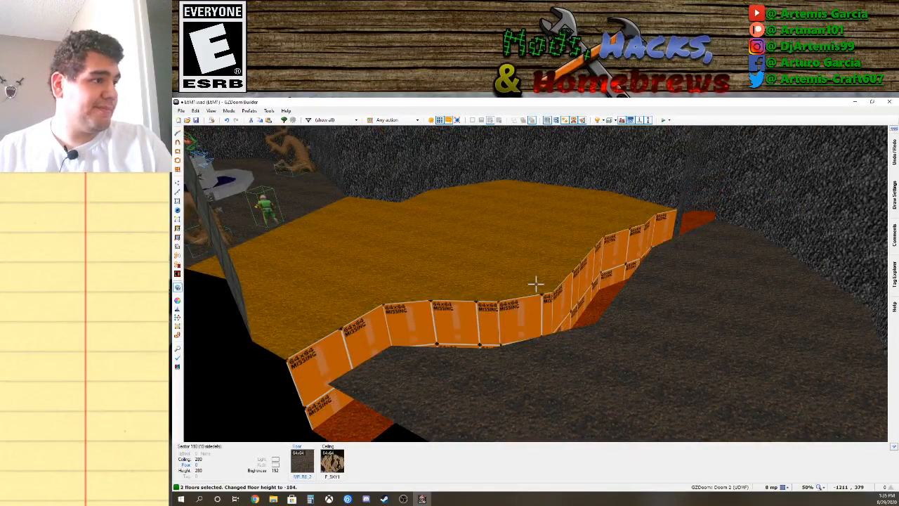
{"action": "key", "text": "e"}
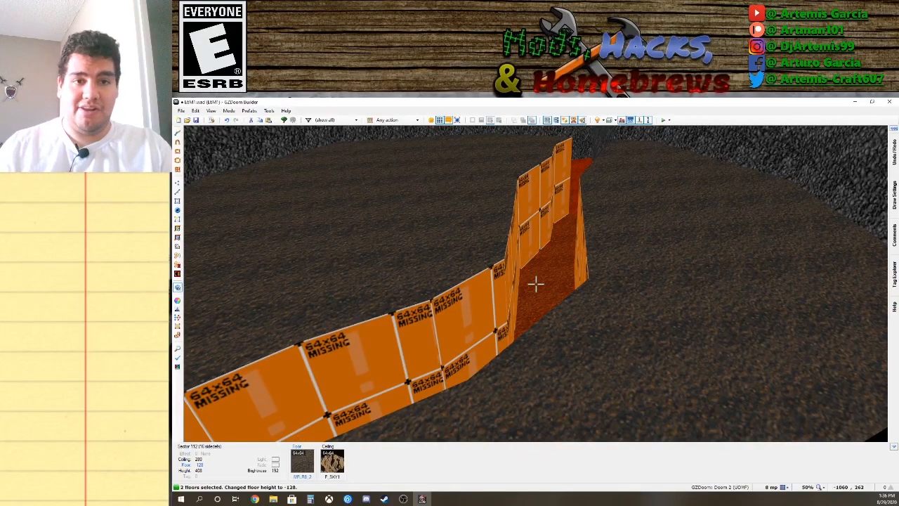
{"action": "mouse_move", "coordinate": [535, 283]}
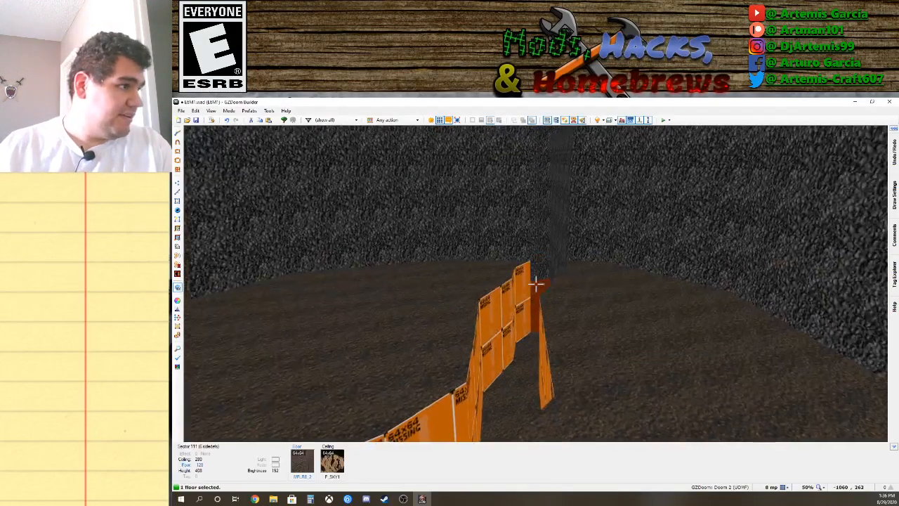
Copy the FLOOR6_2 flat from the ceiling of the rock tunnel opening beside the fountain area.
{"action": "key", "text": "d"}
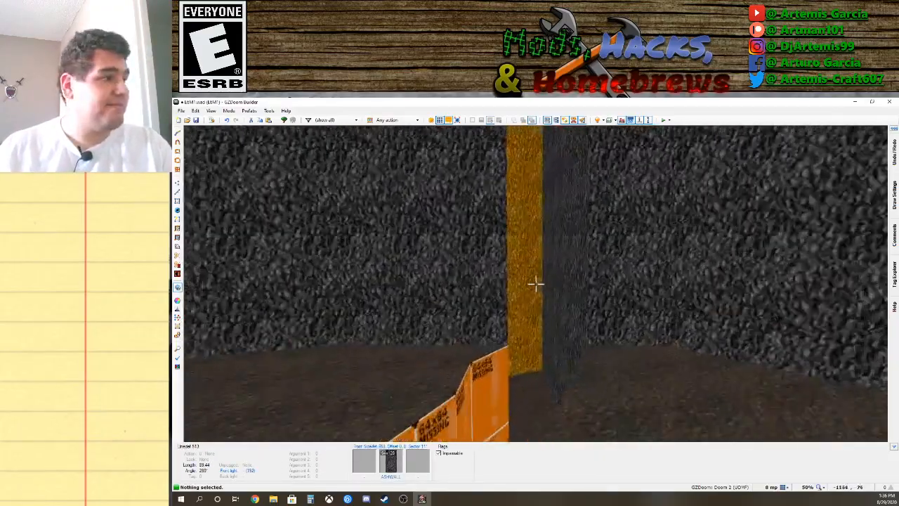
{"action": "key", "text": "e"}
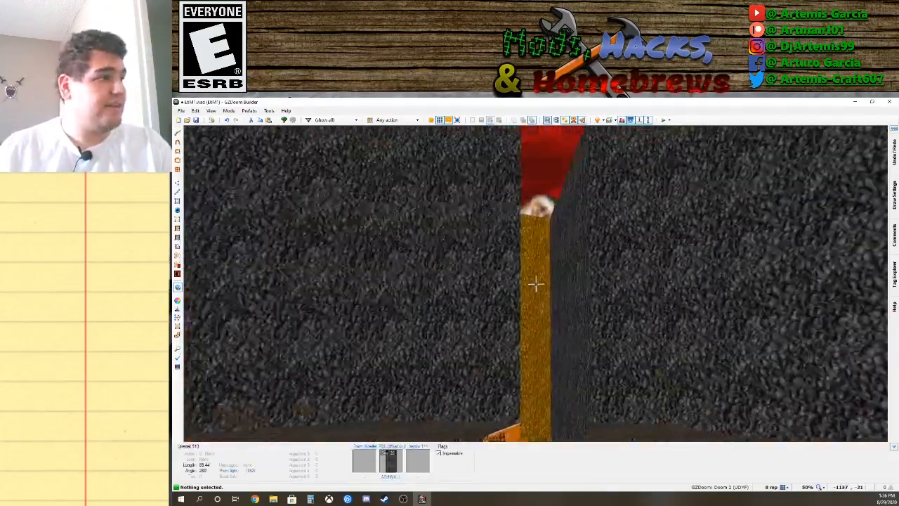
{"action": "key", "text": "s"}
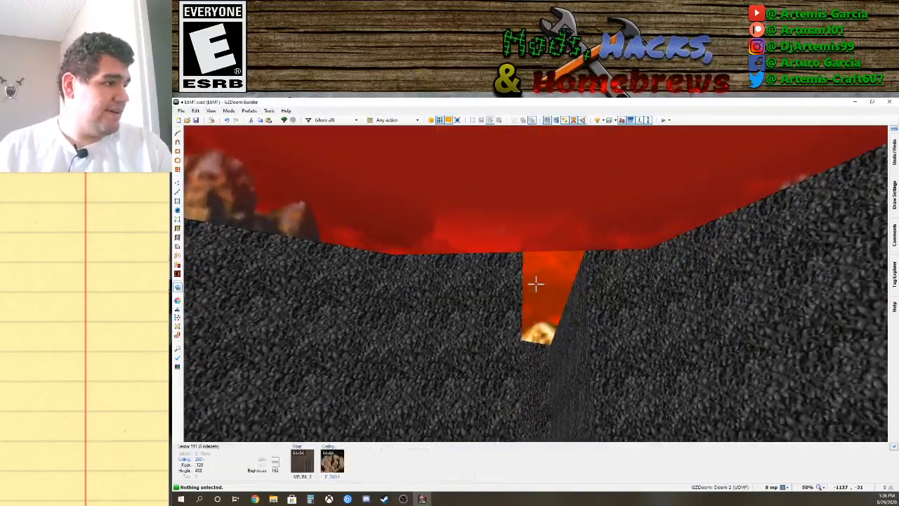
{"action": "key", "text": "w"}
{"action": "key", "text": "e"}
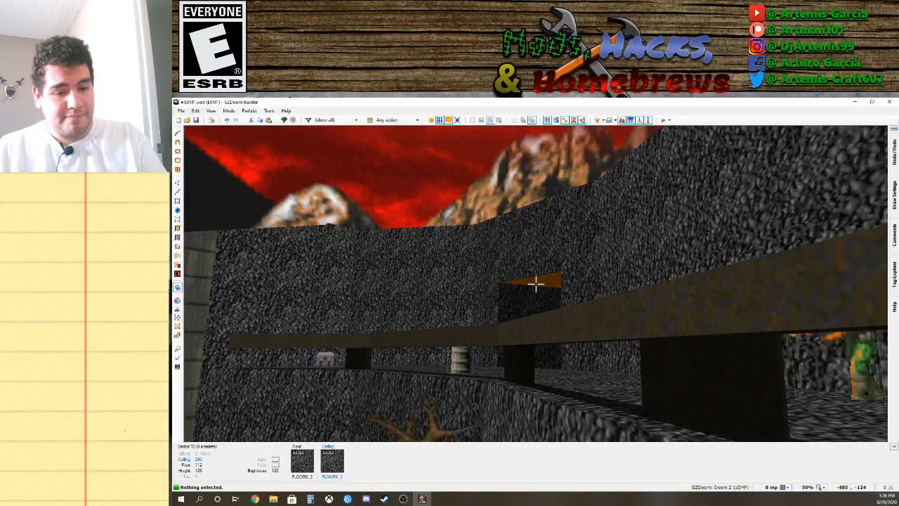
{"action": "key", "text": "d"}
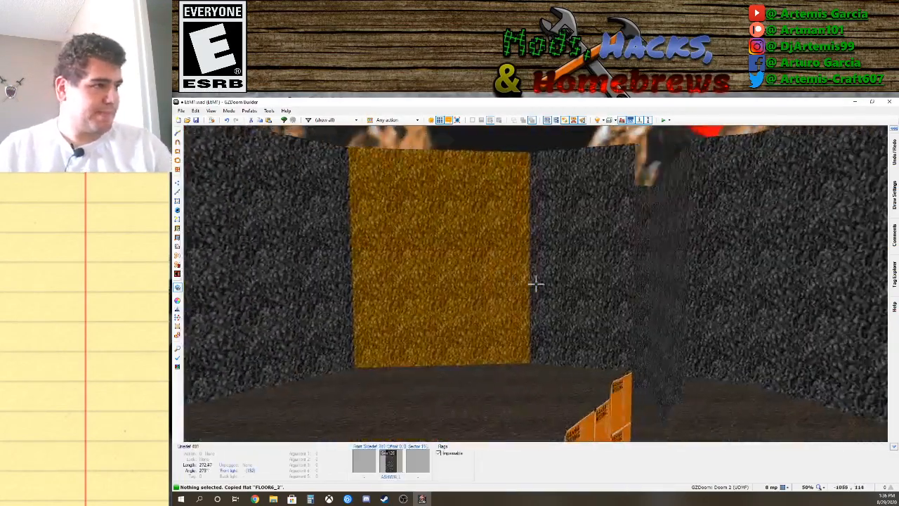
Paste FLOOR6_2 onto the ceiling of the channel's southern extension and lower that ceiling to a height of 16.
{"action": "key", "text": "w"}
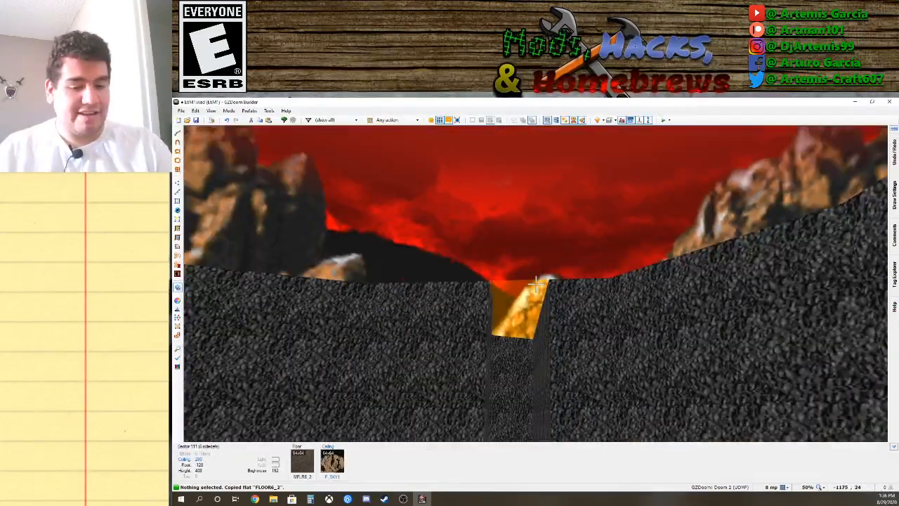
{"action": "key", "text": "ctrl+v"}
{"action": "left_click", "coordinate": [535, 284]}
{"action": "key", "text": "d"}
{"action": "scroll", "coordinate": [536, 283], "scroll_direction": "down", "scroll_amount": 3}
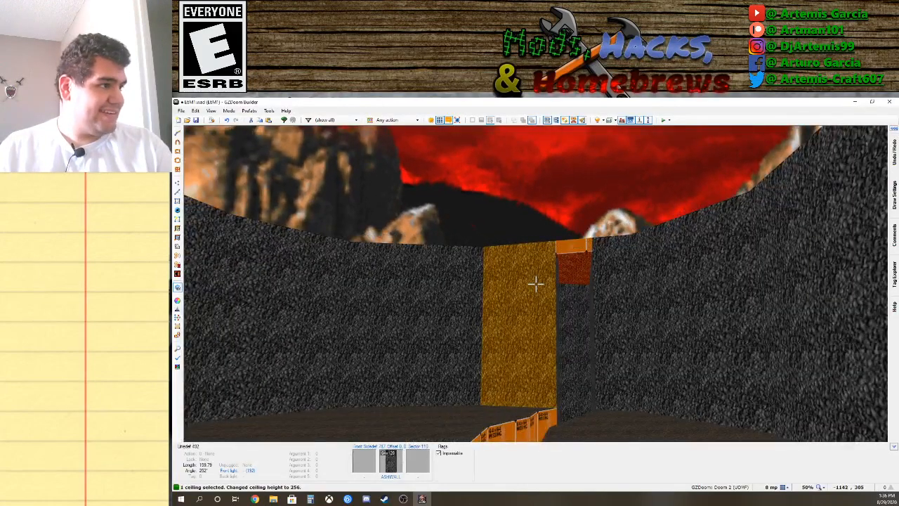
{"action": "scroll", "coordinate": [536, 283], "scroll_direction": "down", "scroll_amount": 16}
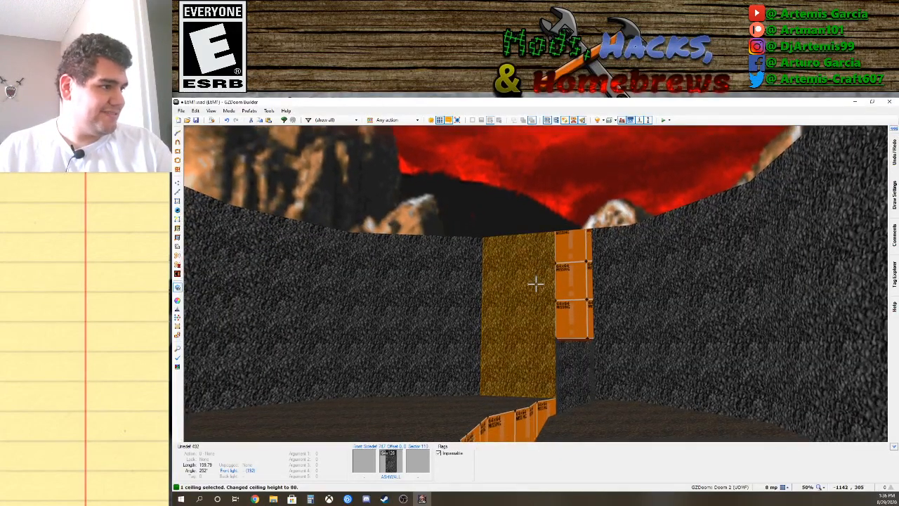
{"action": "scroll", "coordinate": [536, 283], "scroll_direction": "down", "scroll_amount": 3}
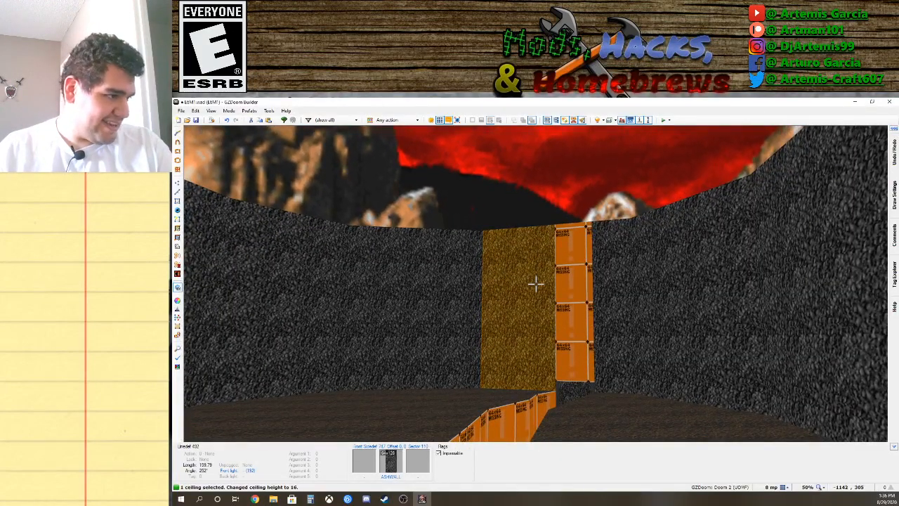
{"action": "key", "text": "w"}
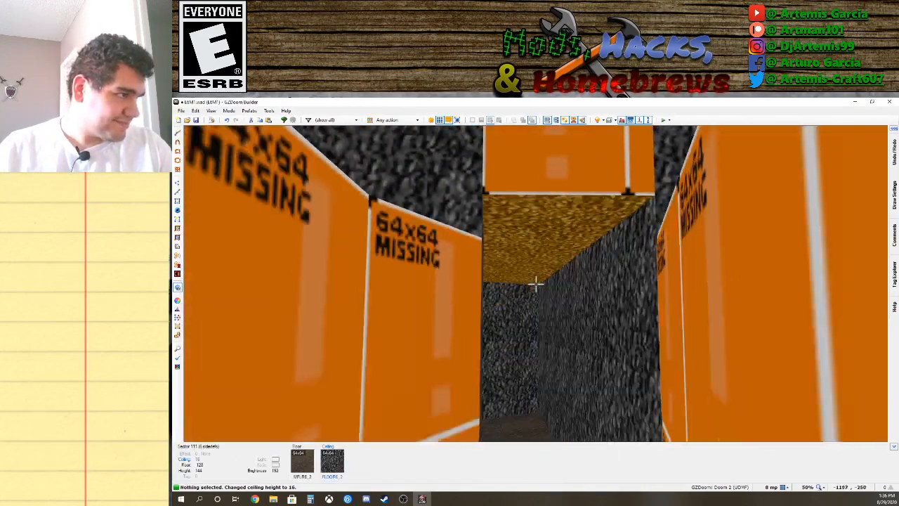
{"action": "key", "text": "s"}
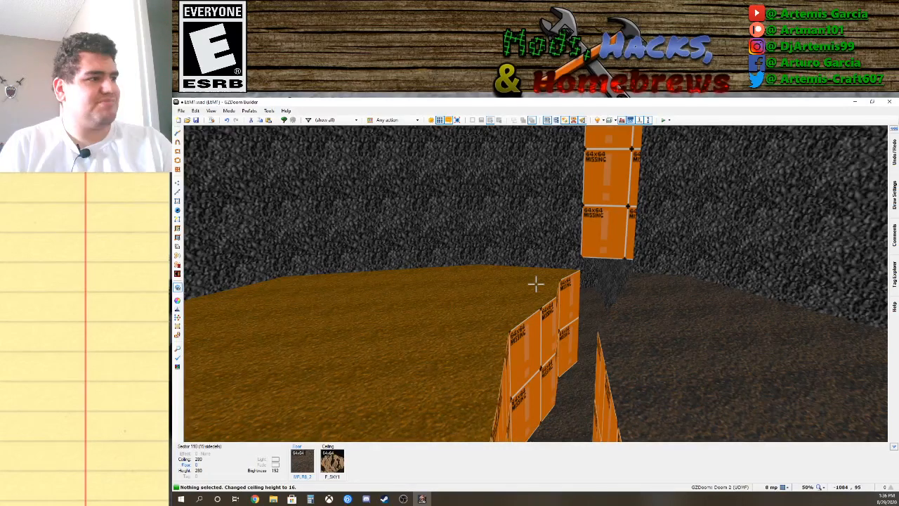
{"action": "key", "text": "s"}
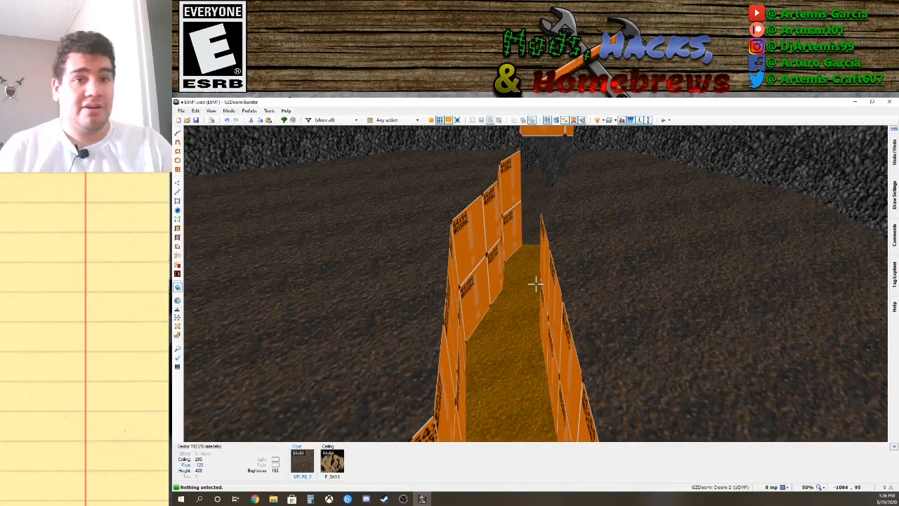
Copy the ASHWALL texture from the rock wall and paste it onto the untextured upper wall above the sunken passage.
{"action": "key", "text": "e"}
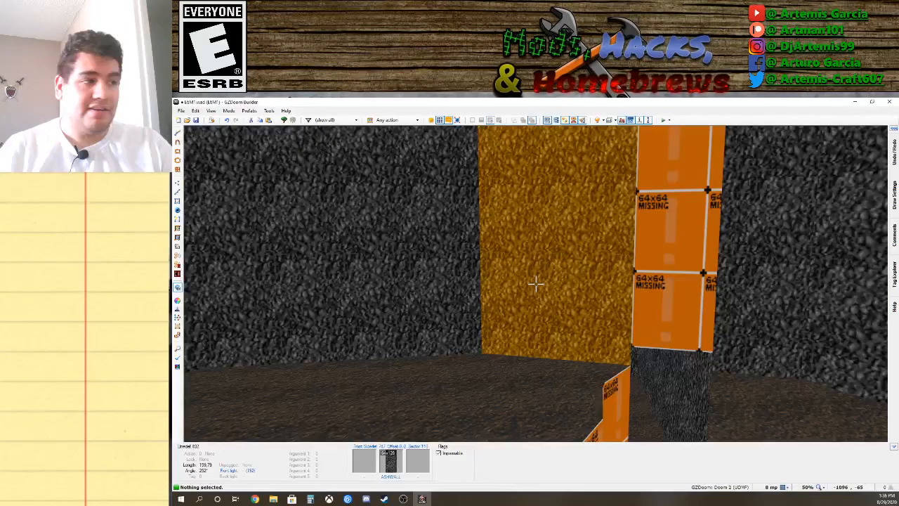
{"action": "key", "text": "e"}
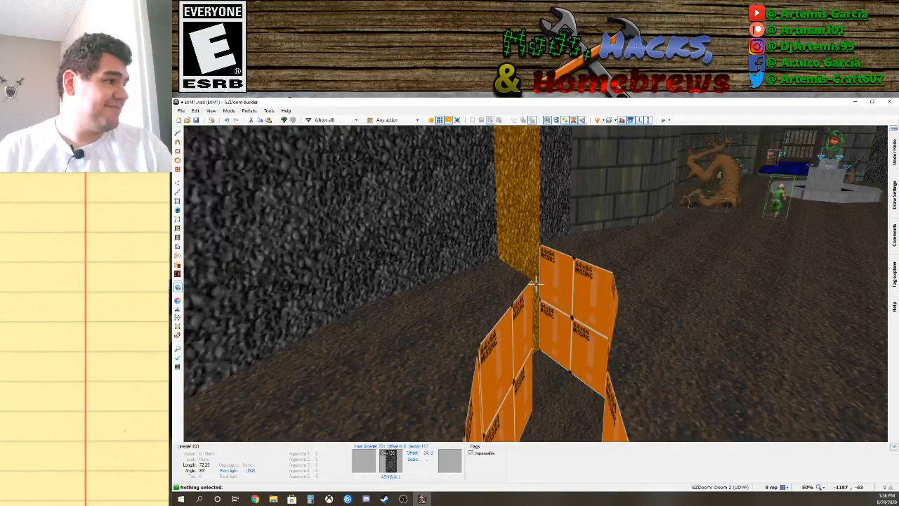
{"action": "key", "text": "s"}
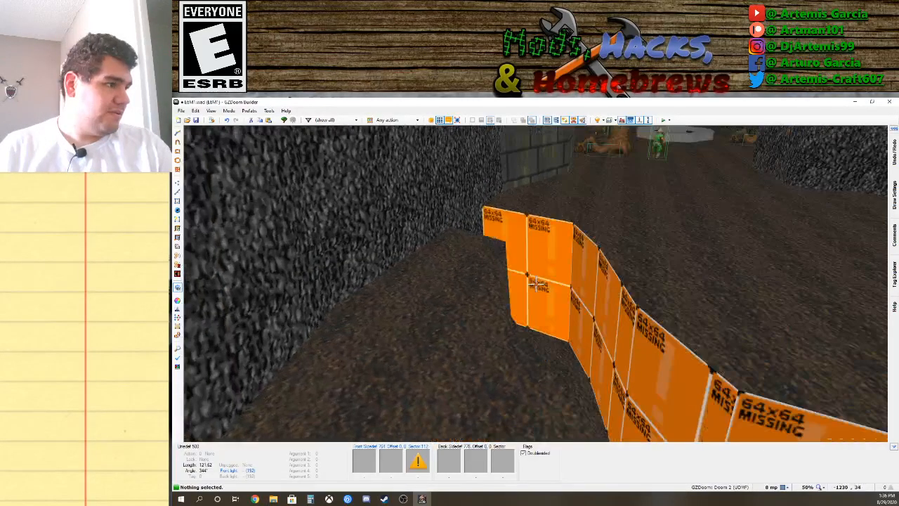
{"action": "key", "text": "w"}
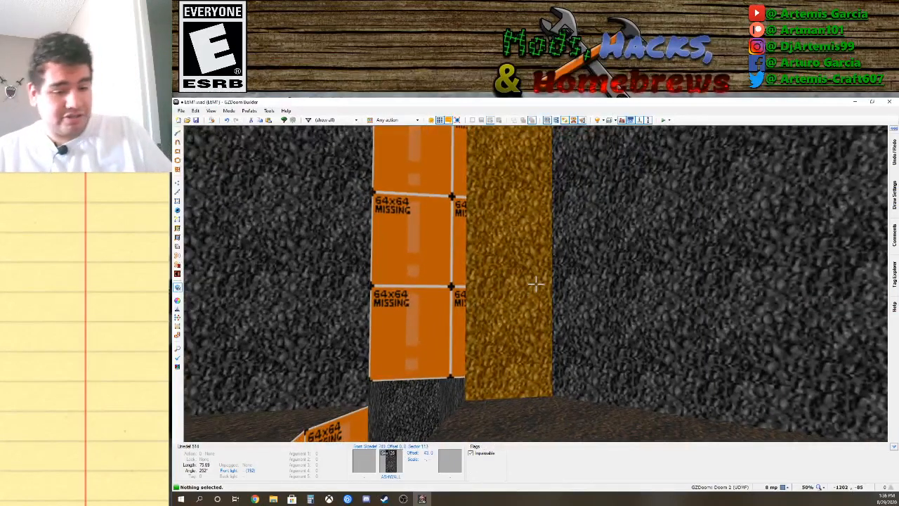
{"action": "key", "text": "ctrl+c"}
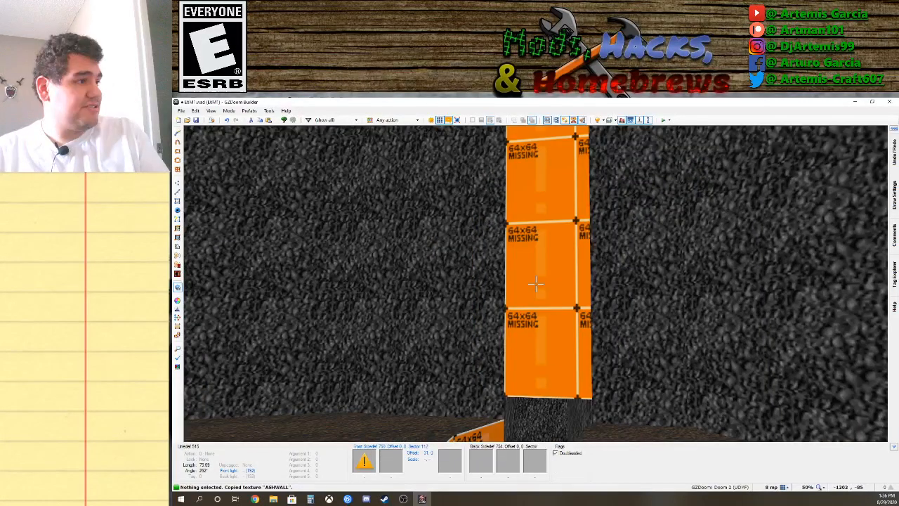
{"action": "key", "text": "ctrl+v"}
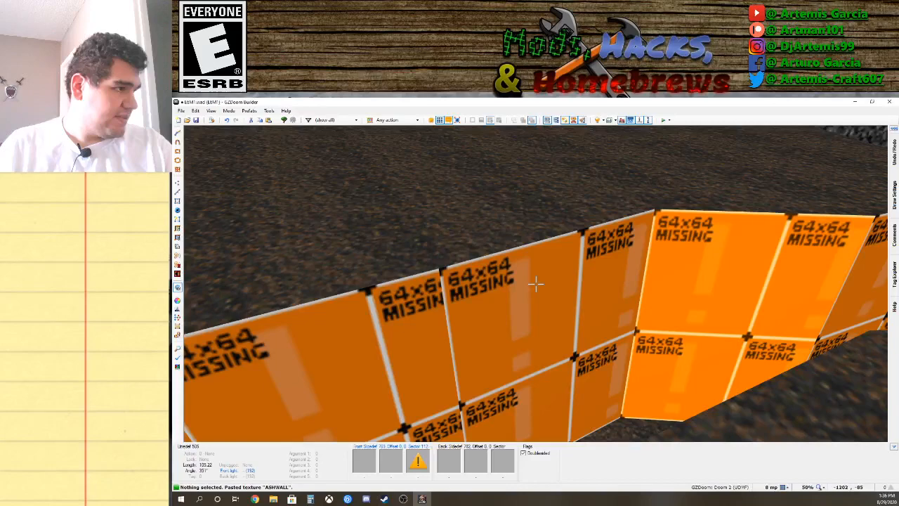
Browse the Outdoors, TEXTURE1, TEXTURE2 and All texture sets for a lower texture for the untextured passage wall.
{"action": "right_click", "coordinate": [536, 284]}
{"action": "left_click", "coordinate": [419, 348]}
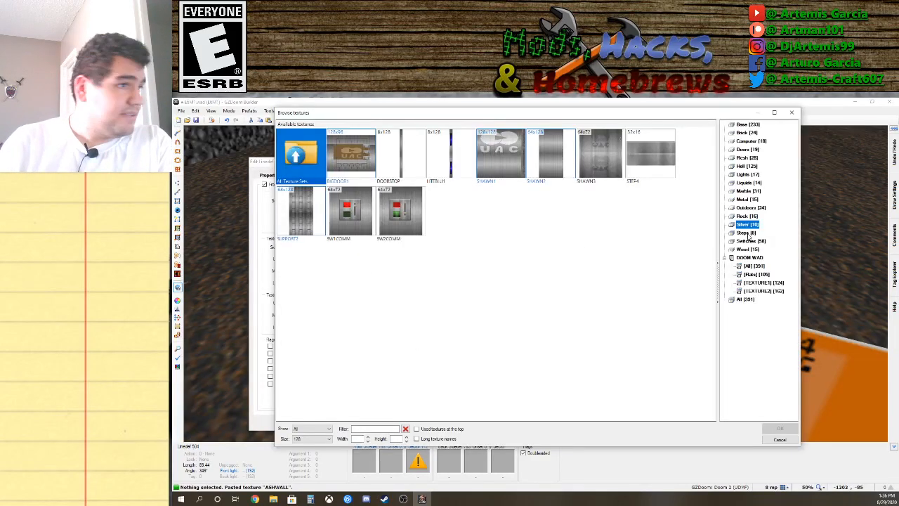
{"action": "left_click", "coordinate": [749, 207]}
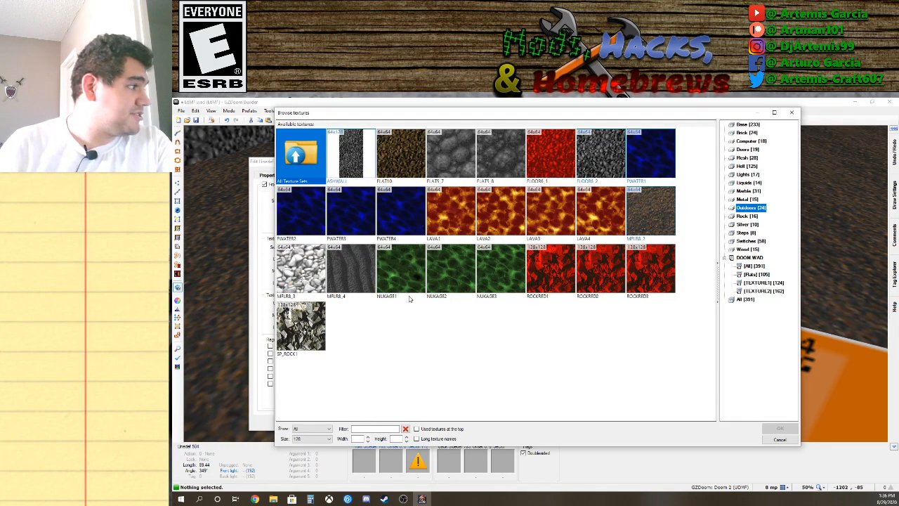
{"action": "left_click", "coordinate": [762, 282]}
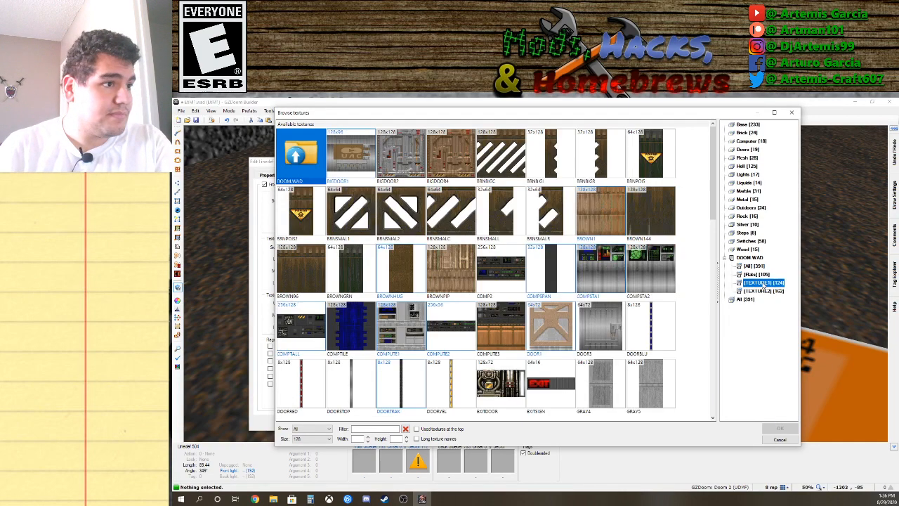
{"action": "left_click", "coordinate": [763, 290]}
{"action": "left_click", "coordinate": [744, 299]}
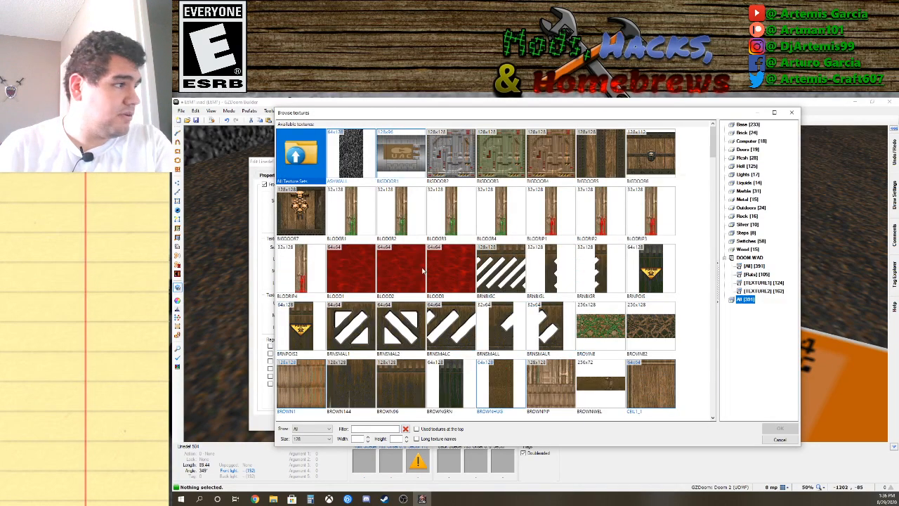
{"action": "scroll", "coordinate": [441, 274], "scroll_direction": "down", "scroll_amount": 5}
{"action": "scroll", "coordinate": [441, 274], "scroll_direction": "down", "scroll_amount": 10}
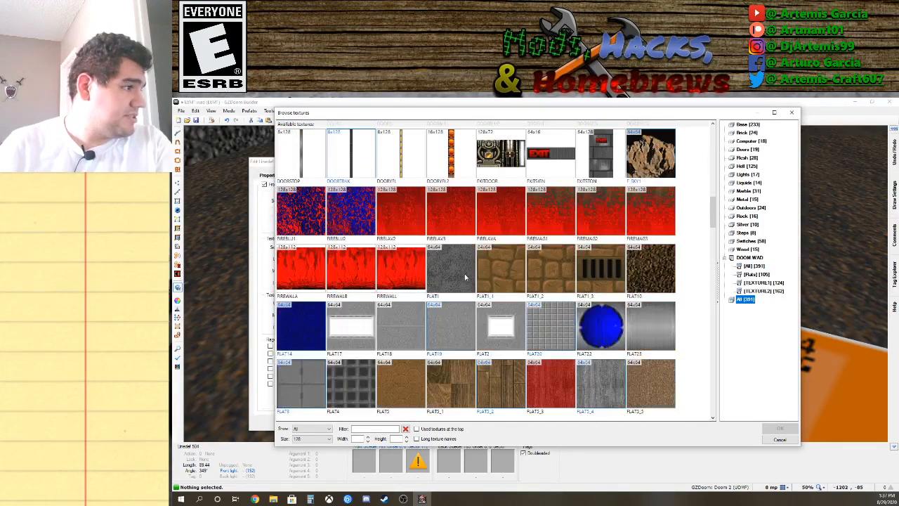
{"action": "scroll", "coordinate": [467, 278], "scroll_direction": "down", "scroll_amount": 6}
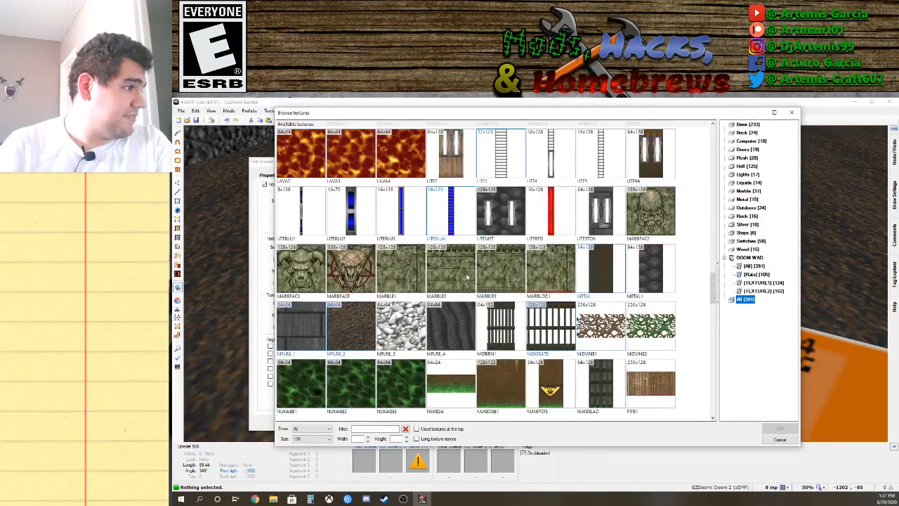
{"action": "scroll", "coordinate": [469, 276], "scroll_direction": "down", "scroll_amount": 8}
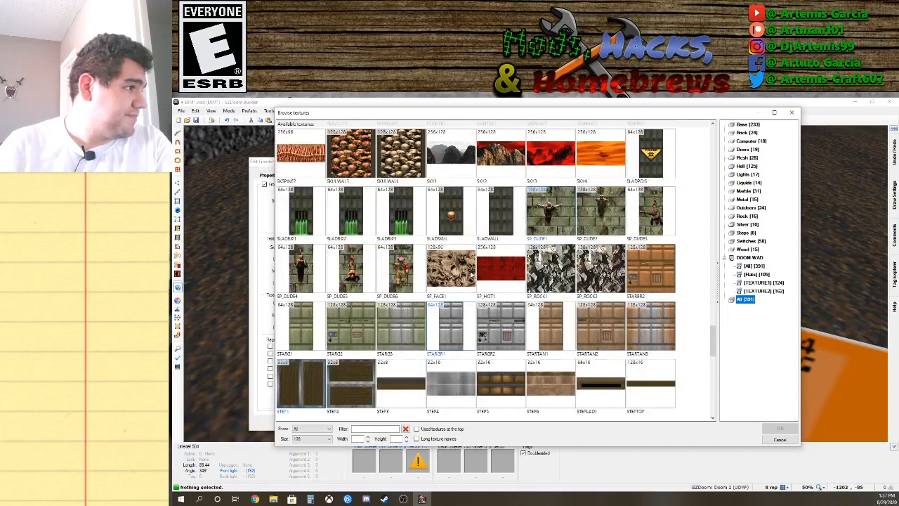
{"action": "scroll", "coordinate": [472, 275], "scroll_direction": "down", "scroll_amount": 3}
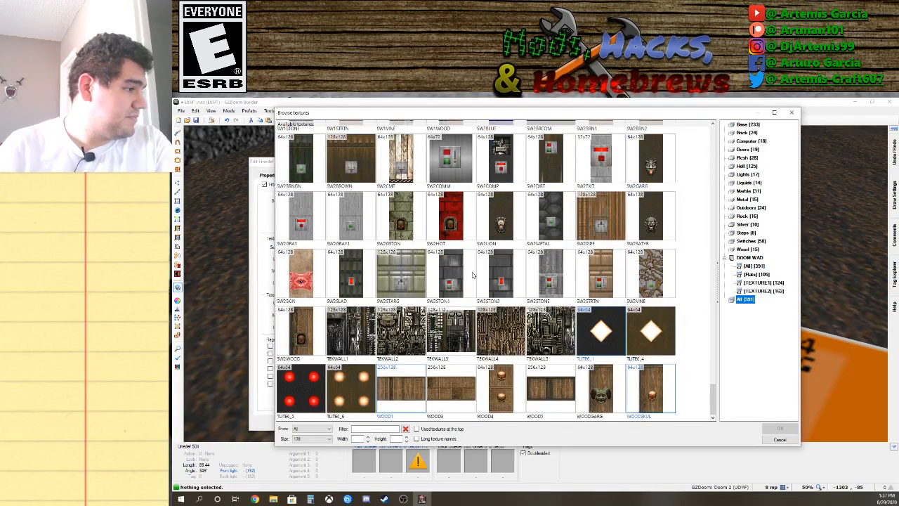
{"action": "scroll", "coordinate": [478, 270], "scroll_direction": "up", "scroll_amount": 6}
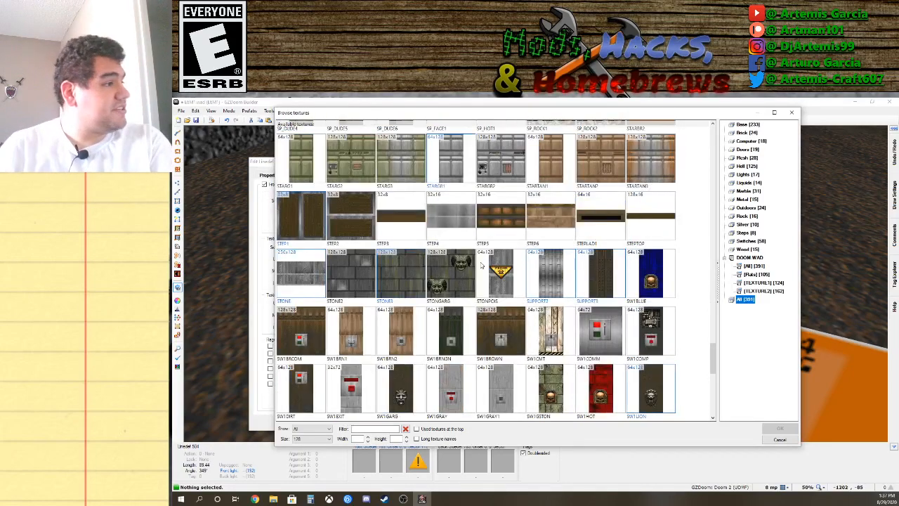
{"action": "scroll", "coordinate": [482, 265], "scroll_direction": "up", "scroll_amount": 4}
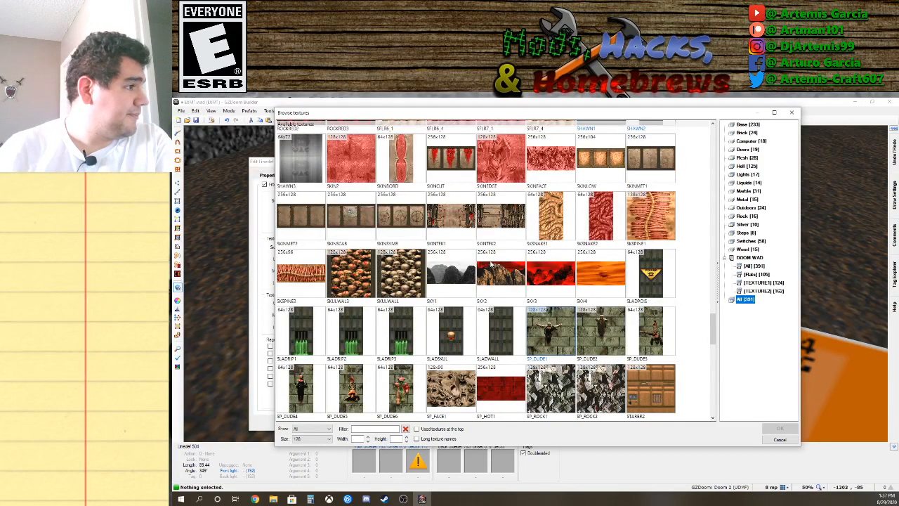
{"action": "scroll", "coordinate": [491, 264], "scroll_direction": "up", "scroll_amount": 4}
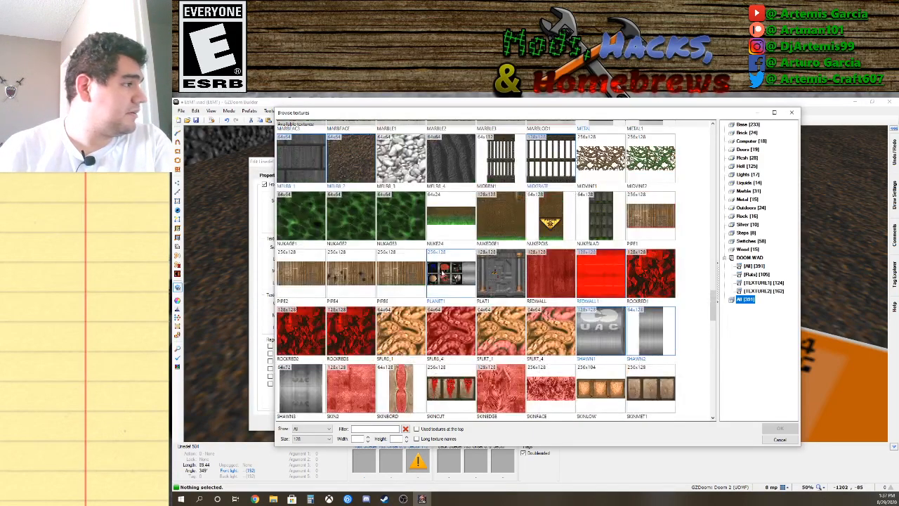
{"action": "scroll", "coordinate": [458, 271], "scroll_direction": "up", "scroll_amount": 1}
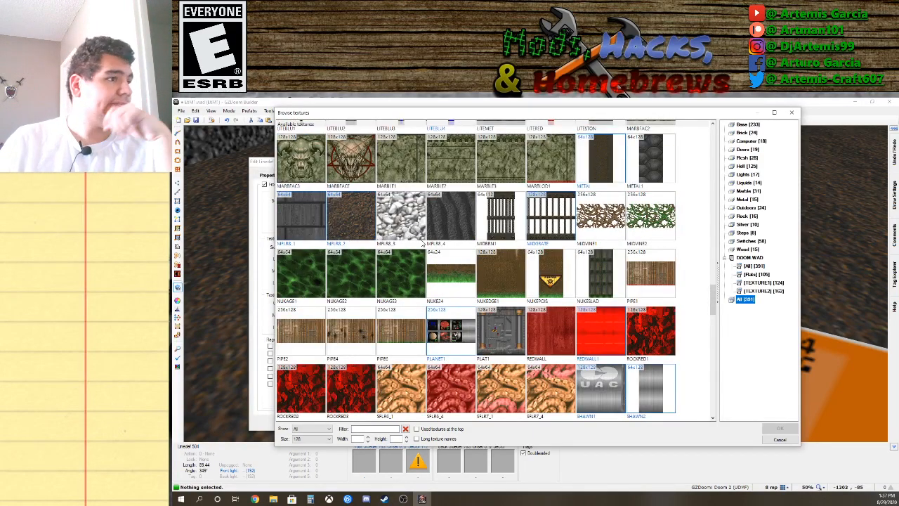
{"action": "scroll", "coordinate": [423, 246], "scroll_direction": "up", "scroll_amount": 8}
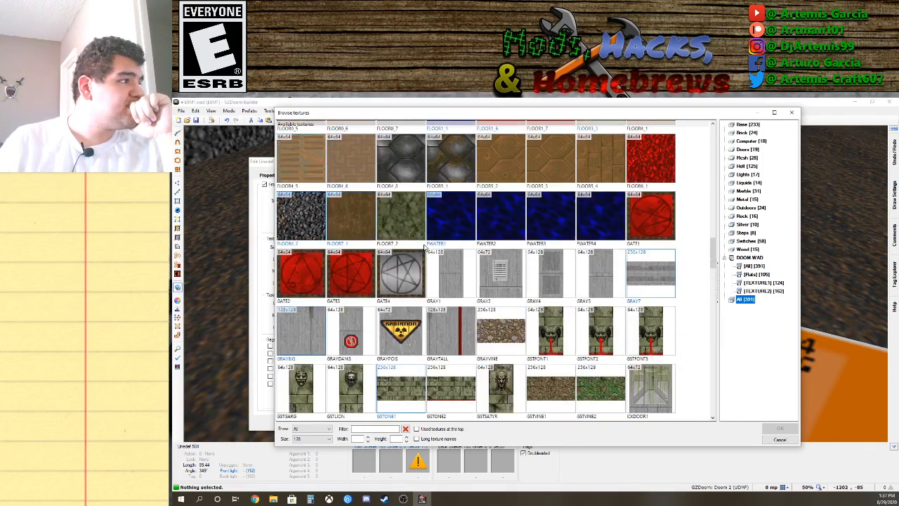
{"action": "scroll", "coordinate": [424, 246], "scroll_direction": "up", "scroll_amount": 1}
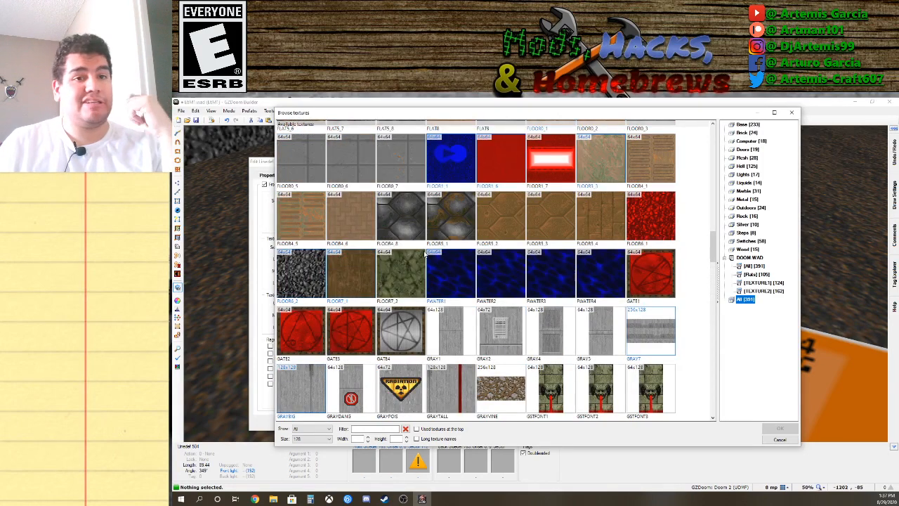
{"action": "scroll", "coordinate": [423, 257], "scroll_direction": "up", "scroll_amount": 4}
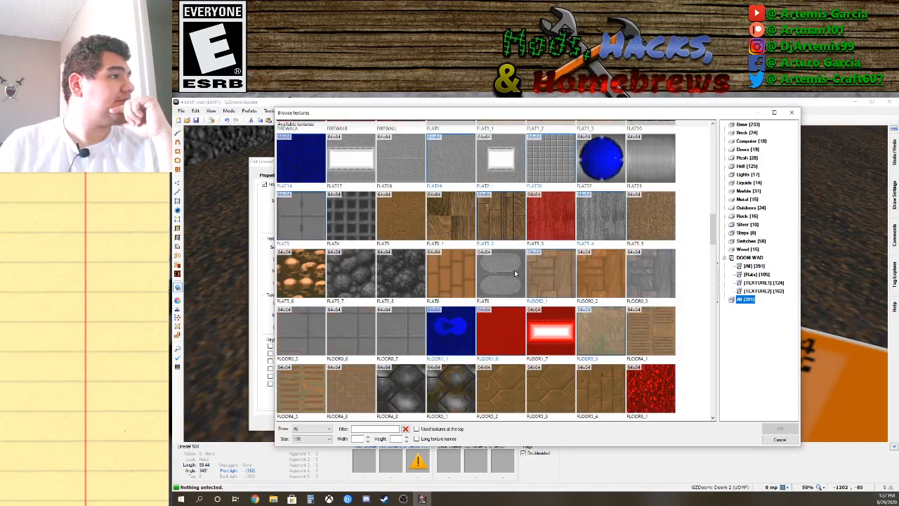
{"action": "scroll", "coordinate": [514, 273], "scroll_direction": "up", "scroll_amount": 3}
{"action": "scroll", "coordinate": [552, 272], "scroll_direction": "up", "scroll_amount": 8}
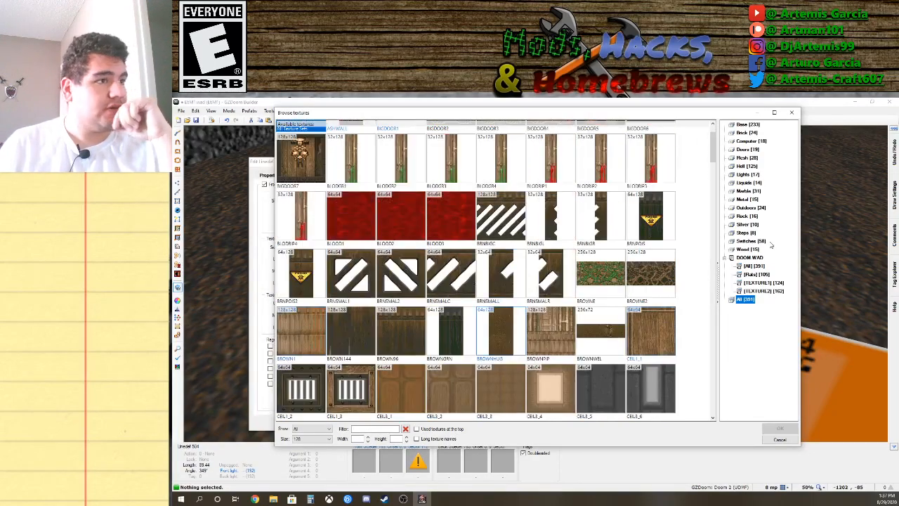
Set the passage wall's lower texture to ASHWALL from the Rock set and apply the linedef properties.
{"action": "left_click", "coordinate": [747, 225]}
{"action": "left_click", "coordinate": [747, 217]}
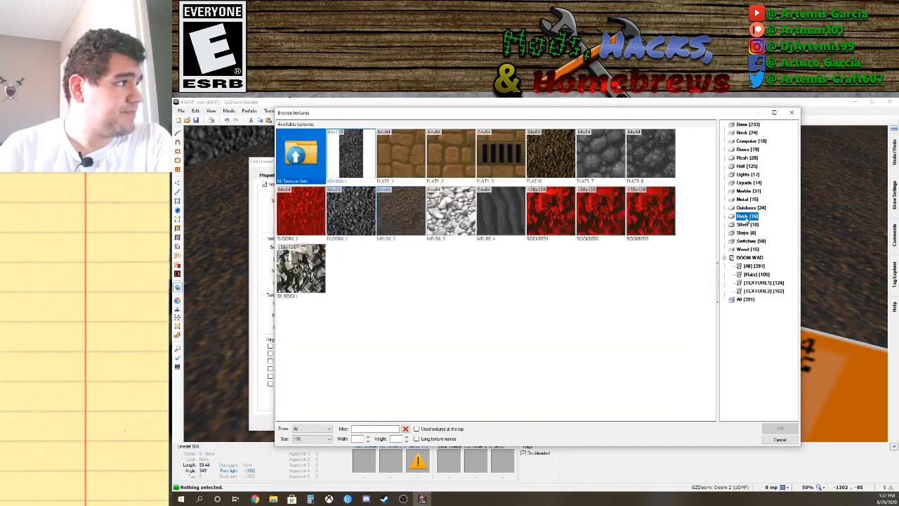
{"action": "double_click", "coordinate": [362, 163]}
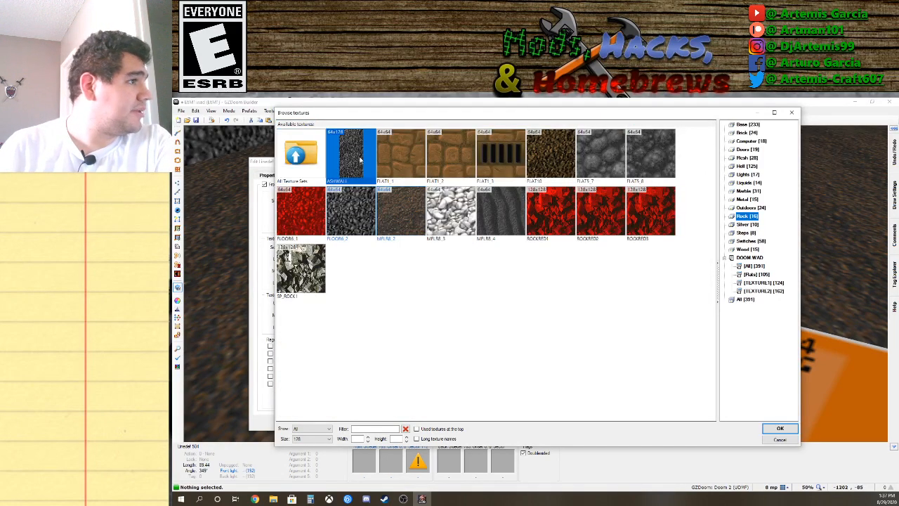
{"action": "left_click", "coordinate": [398, 422]}
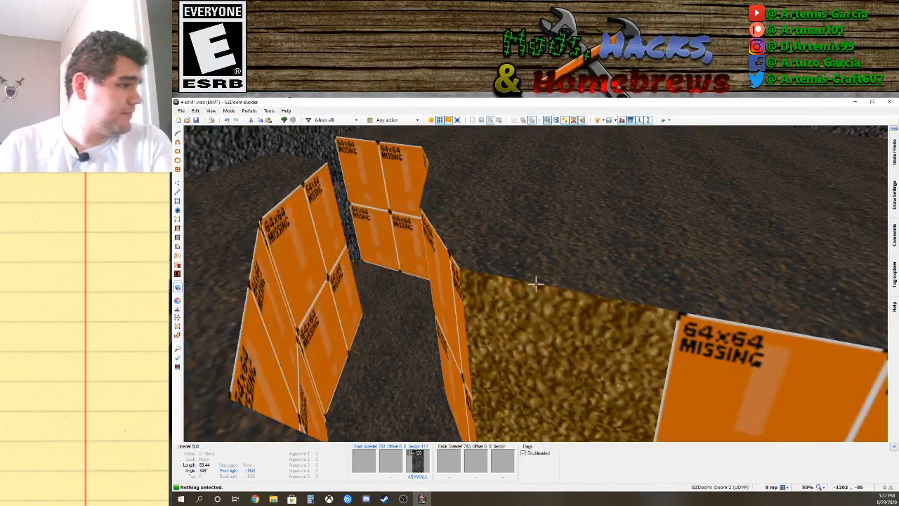
Copy ASHWALL from the textured passage wall, paste it onto the adjoining missing lower walls, and auto-align the textures horizontally.
{"action": "key", "text": "ctrl+v"}
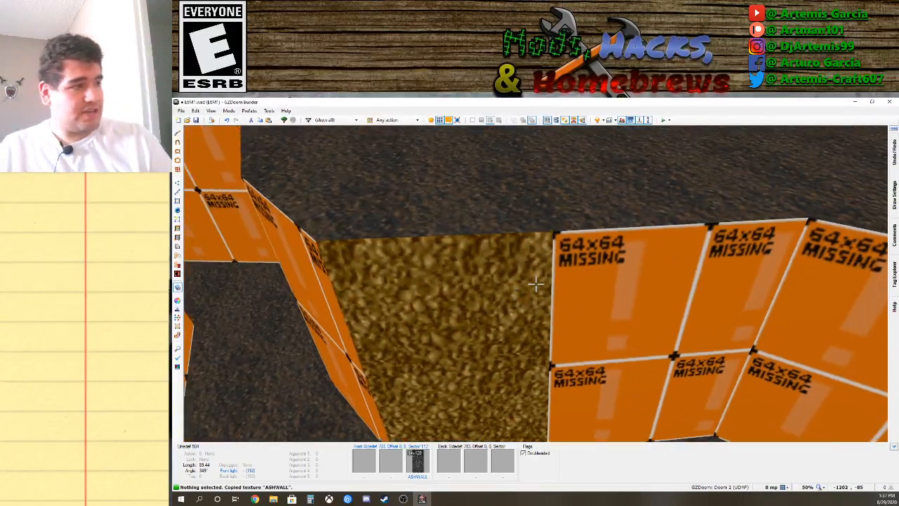
{"action": "key", "text": "ctrl+v"}
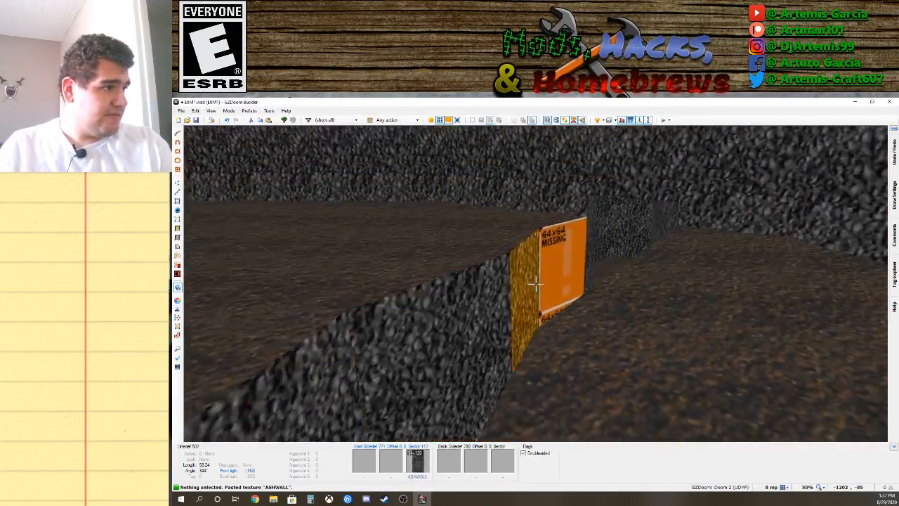
{"action": "key", "text": "ctrl+v"}
{"action": "key", "text": "ctrl+v"}
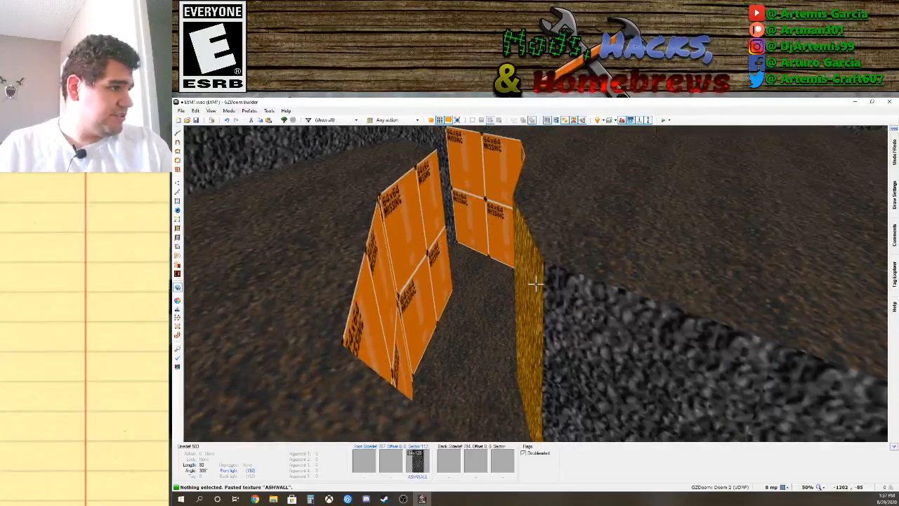
{"action": "key", "text": "ctrl+v"}
{"action": "key", "text": "ctrl+v"}
{"action": "key", "text": "ctrl+v"}
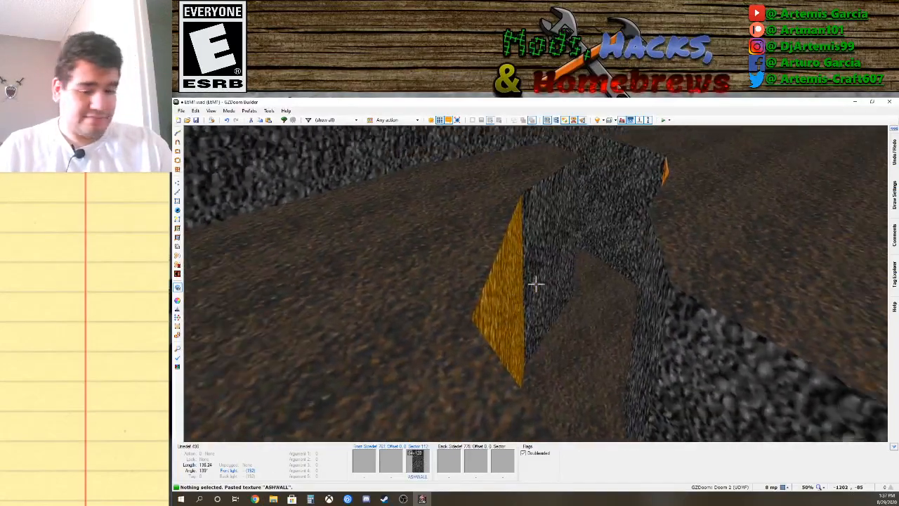
{"action": "key", "text": "a"}
Paste the ASHWALL texture onto the remaining missing lower walls along the sunken passage.
{"action": "key", "text": "s"}
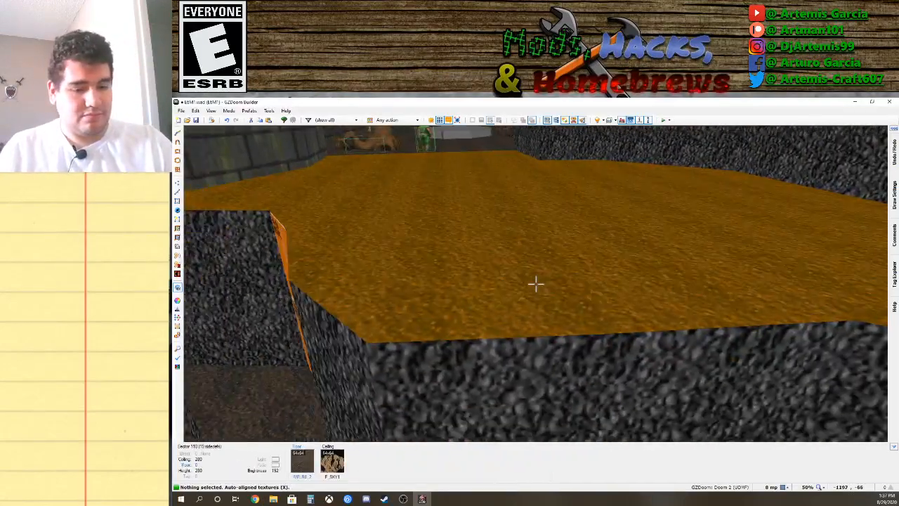
{"action": "key", "text": "ctrl+v"}
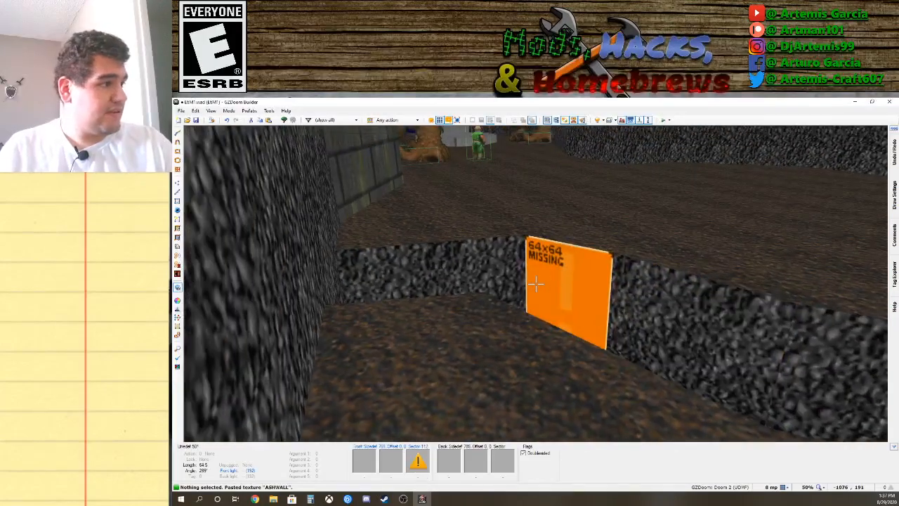
{"action": "key", "text": "ctrl+v"}
{"action": "key", "text": "ctrl+v"}
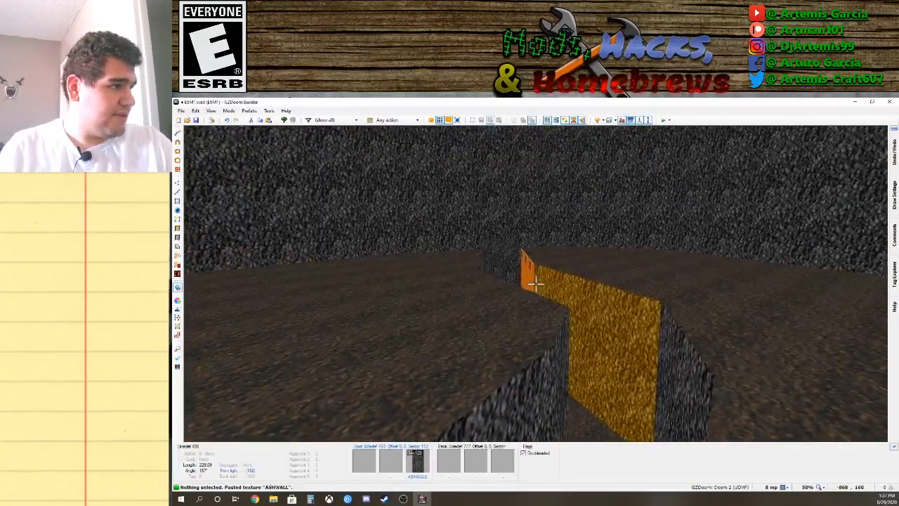
{"action": "key", "text": "ctrl+v"}
{"action": "key", "text": "e"}
{"action": "key", "text": "e"}
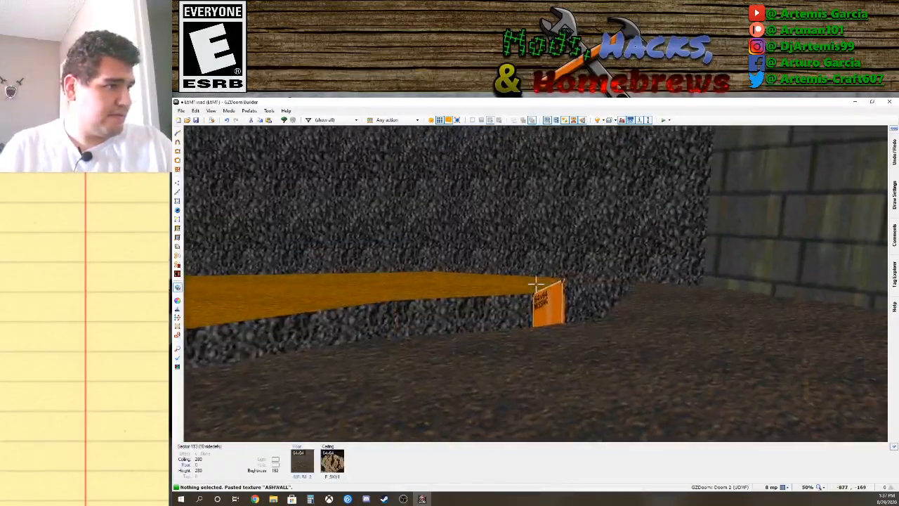
{"action": "key", "text": "ctrl+v"}
{"action": "key", "text": "e"}
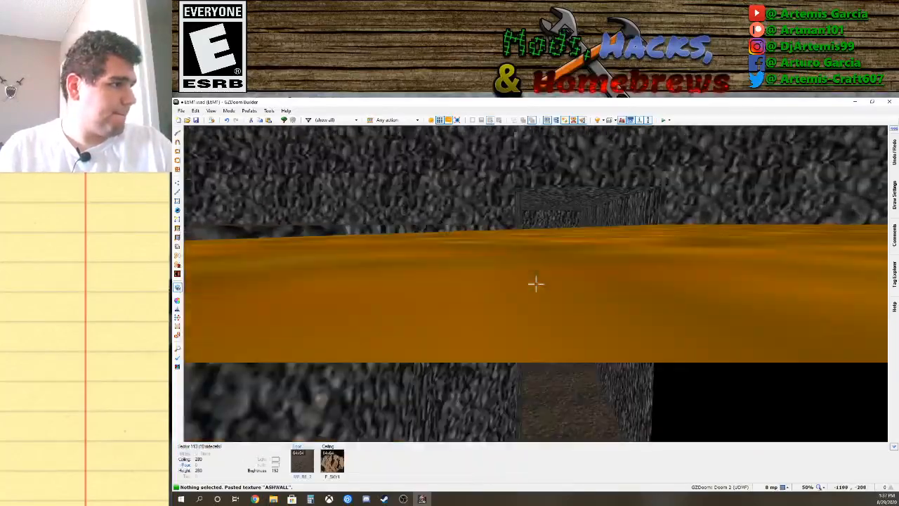
{"action": "key", "text": "d"}
{"action": "key", "text": "s"}
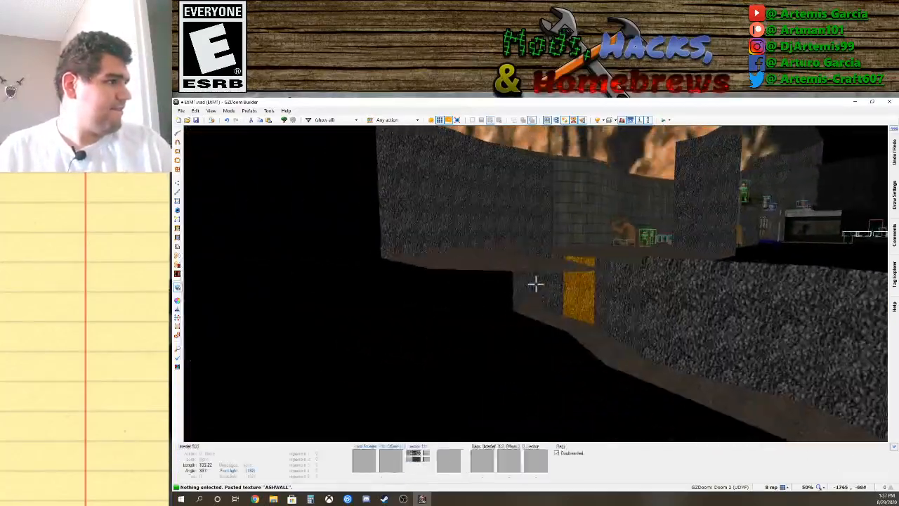
Draw a small triangular control sector in the void just outside the outdoor area's northwest wall, its west side about 51 units long.
{"action": "key", "text": "w"}
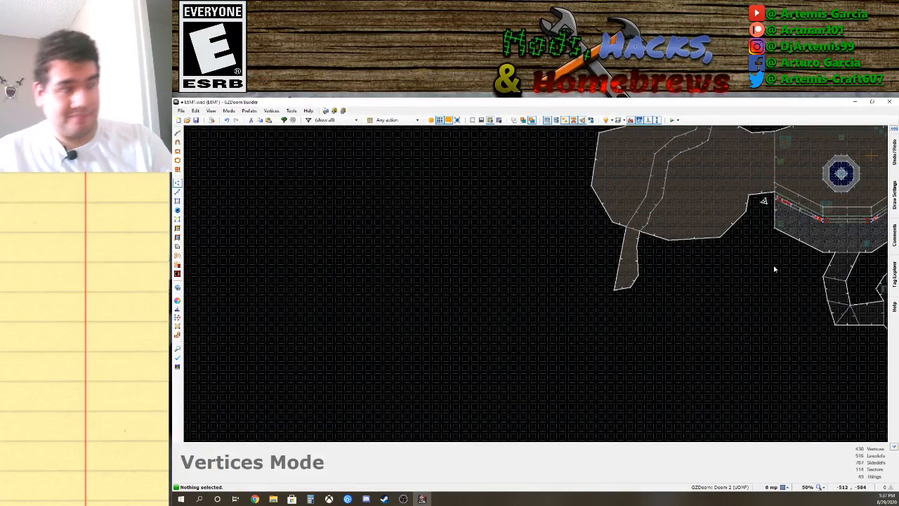
{"action": "key", "text": "Up"}
{"action": "key", "text": "Up"}
{"action": "key", "text": "Up"}
{"action": "scroll", "coordinate": [621, 225], "scroll_direction": "up", "scroll_amount": 4}
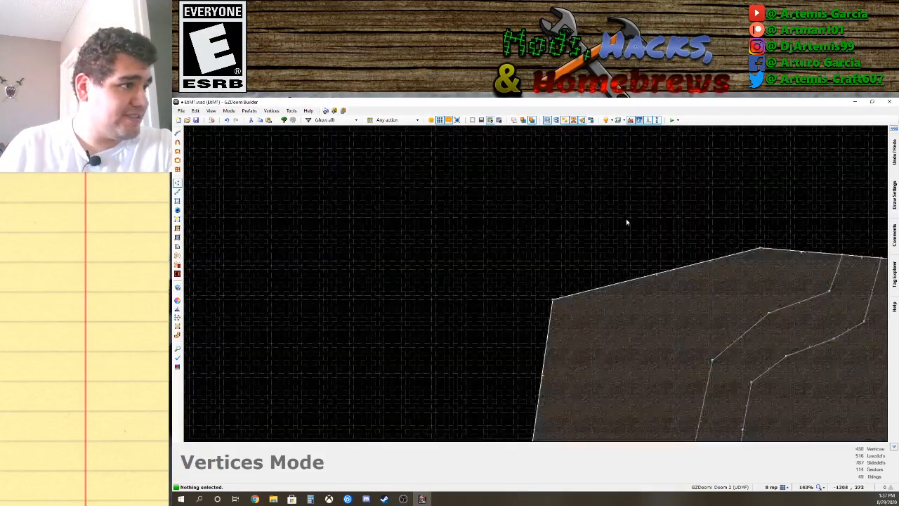
{"action": "key", "text": "d"}
{"action": "left_click", "coordinate": [626, 251]}
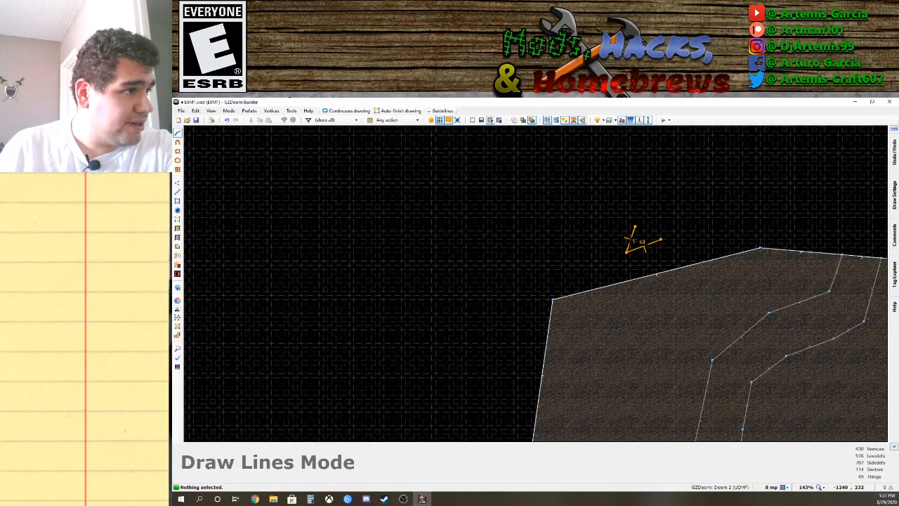
{"action": "left_click", "coordinate": [666, 243]}
{"action": "left_click", "coordinate": [648, 227]}
{"action": "left_click", "coordinate": [634, 226]}
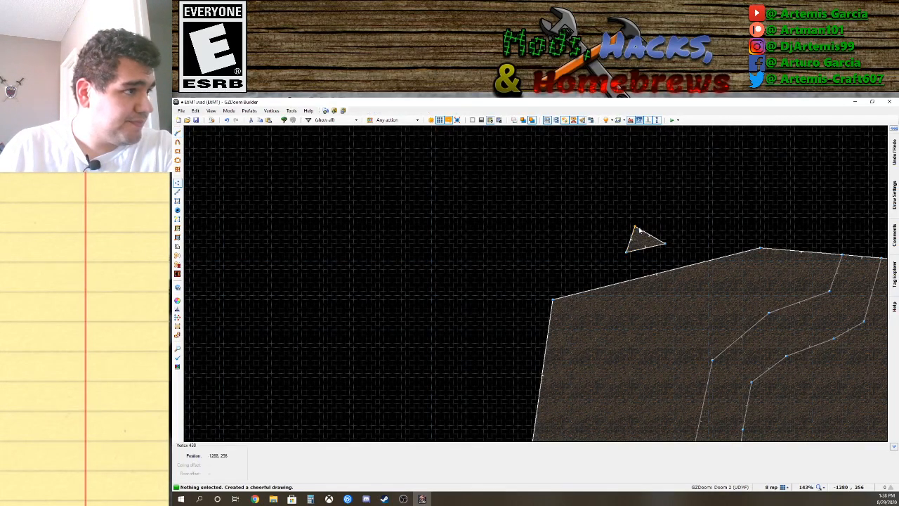
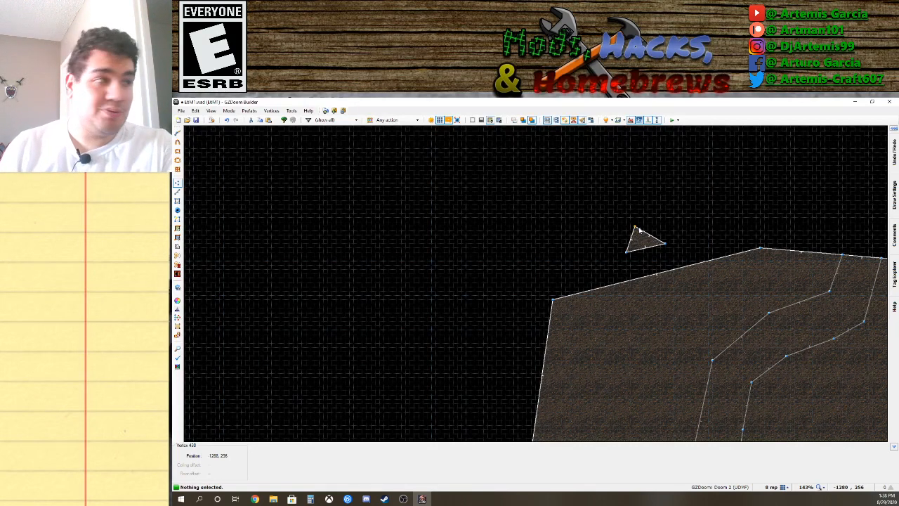
Select the sunken passage's winding sector and its adjoining southern sector, and assign both the new tag 12.
{"action": "left_click", "coordinate": [178, 192]}
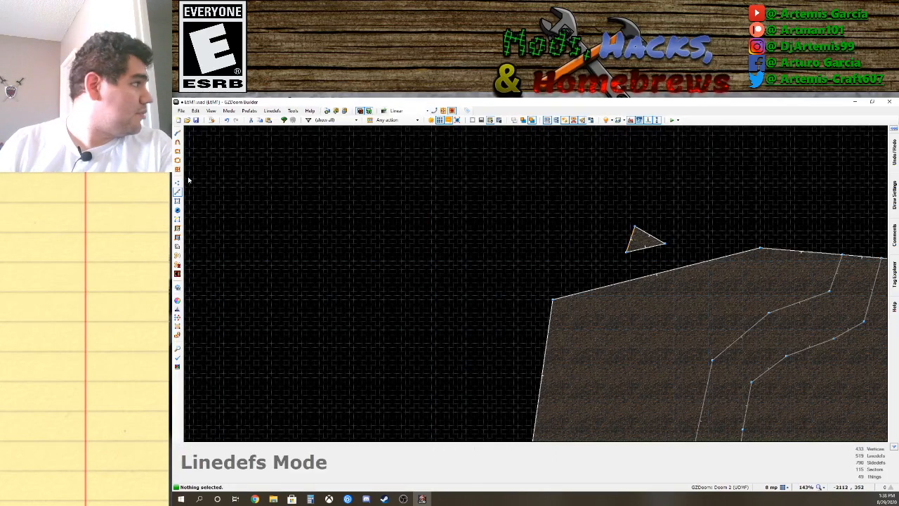
{"action": "left_click", "coordinate": [177, 203]}
{"action": "key", "text": "Down"}
{"action": "key", "text": "Down"}
{"action": "key", "text": "Down"}
{"action": "key", "text": "Down"}
{"action": "key", "text": "Down"}
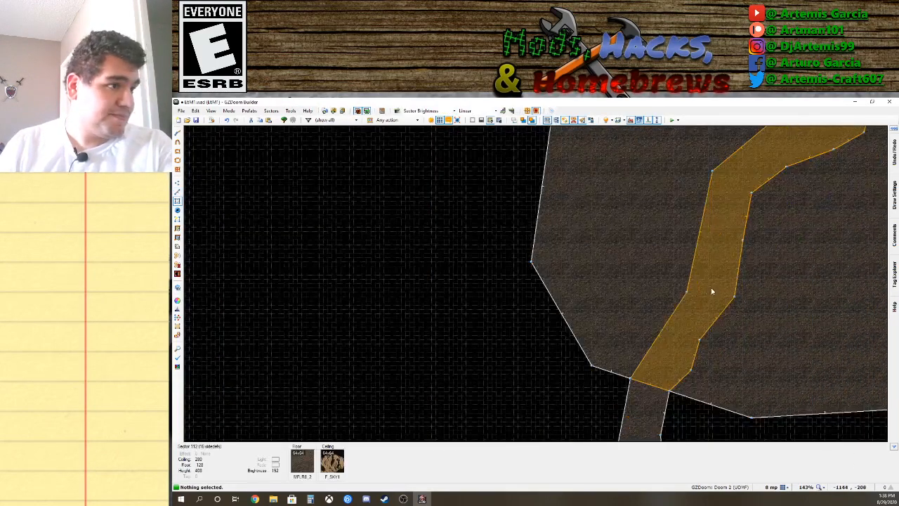
{"action": "left_click", "coordinate": [711, 291]}
{"action": "left_click", "coordinate": [643, 411]}
{"action": "right_click", "coordinate": [645, 411]}
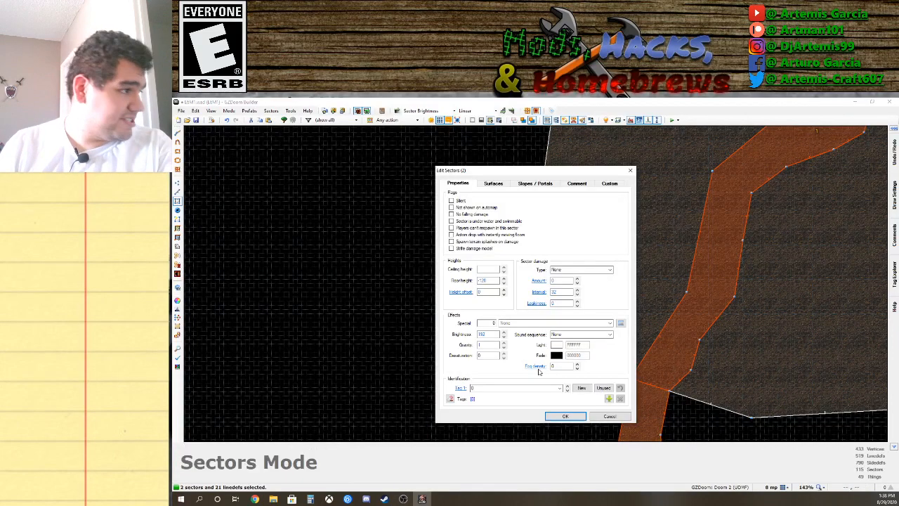
{"action": "left_click", "coordinate": [581, 388]}
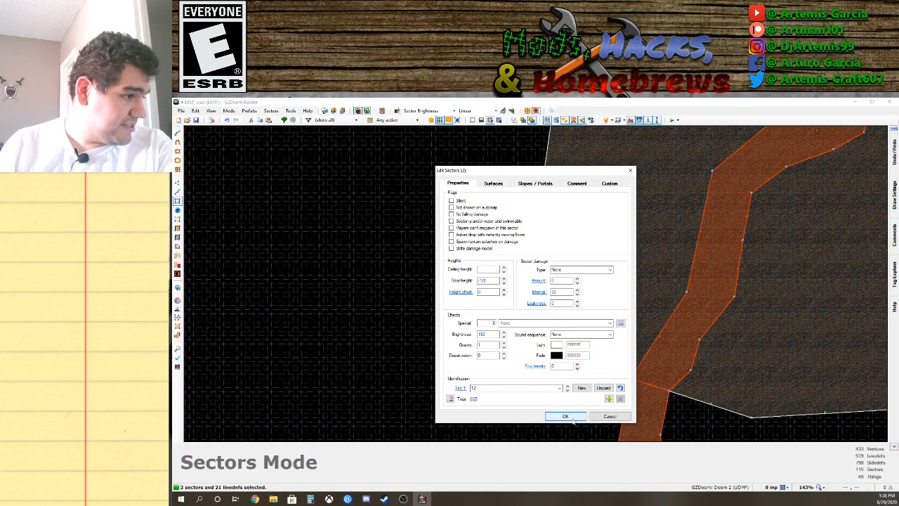
{"action": "left_click", "coordinate": [565, 416]}
Deselect both sunken passage sectors.
{"action": "key", "text": "Up"}
{"action": "key", "text": "Up"}
{"action": "key", "text": "Up"}
{"action": "left_click", "coordinate": [725, 313]}
{"action": "key", "text": "Down"}
{"action": "key", "text": "Down"}
{"action": "key", "text": "Down"}
{"action": "key", "text": "Down"}
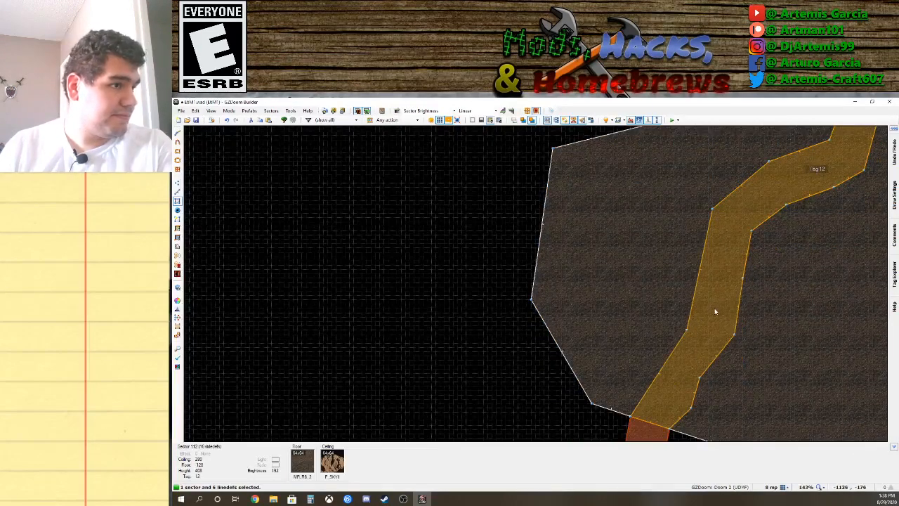
{"action": "left_click", "coordinate": [648, 377]}
Give the triangle's west linedef action 160 Sector Set 3D Floor, with type 2 Swimmable and opacity 60.
{"action": "key", "text": "Up"}
{"action": "key", "text": "Up"}
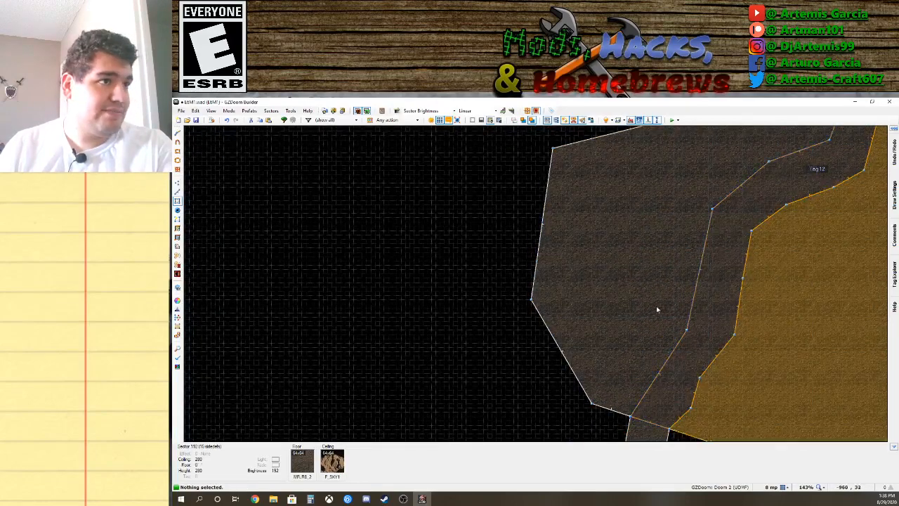
{"action": "scroll", "coordinate": [656, 309], "scroll_direction": "down", "scroll_amount": 5}
{"action": "scroll", "coordinate": [650, 248], "scroll_direction": "up", "scroll_amount": 10}
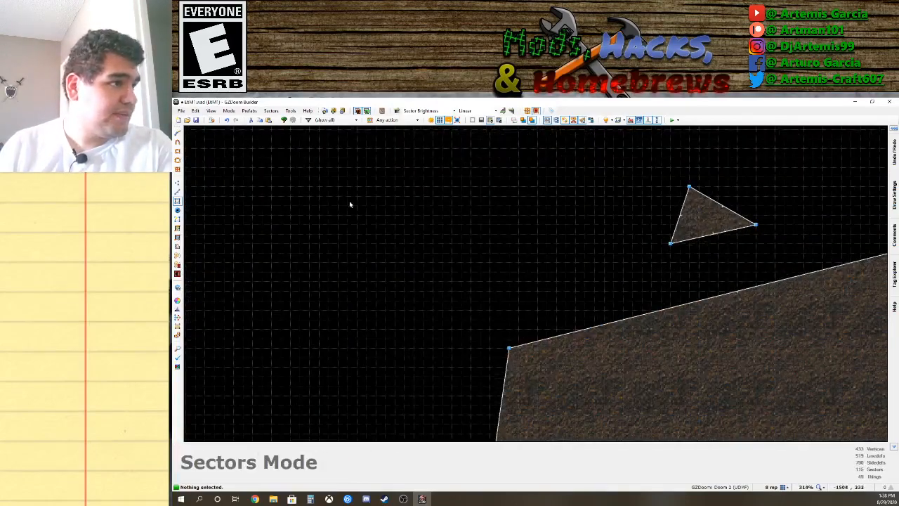
{"action": "left_click", "coordinate": [178, 191]}
{"action": "right_click", "coordinate": [680, 211]}
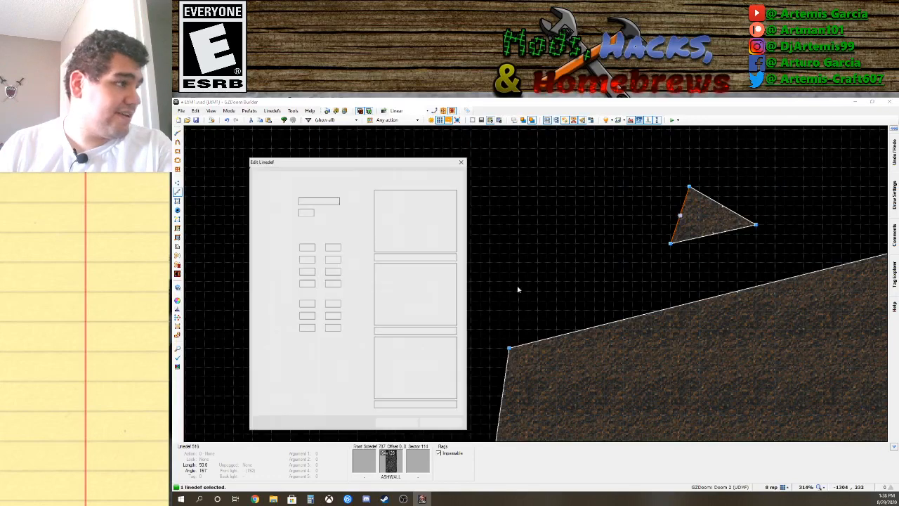
{"action": "left_click", "coordinate": [271, 175]}
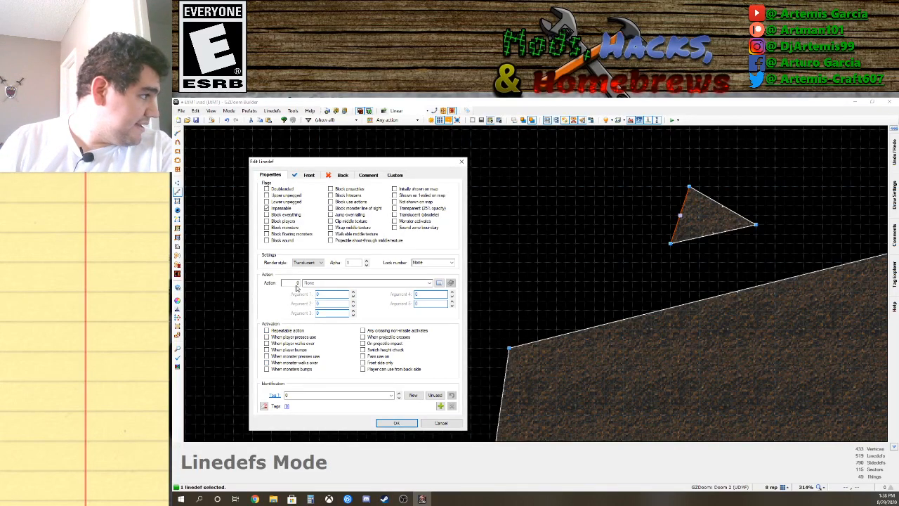
{"action": "type", "text": "160"}
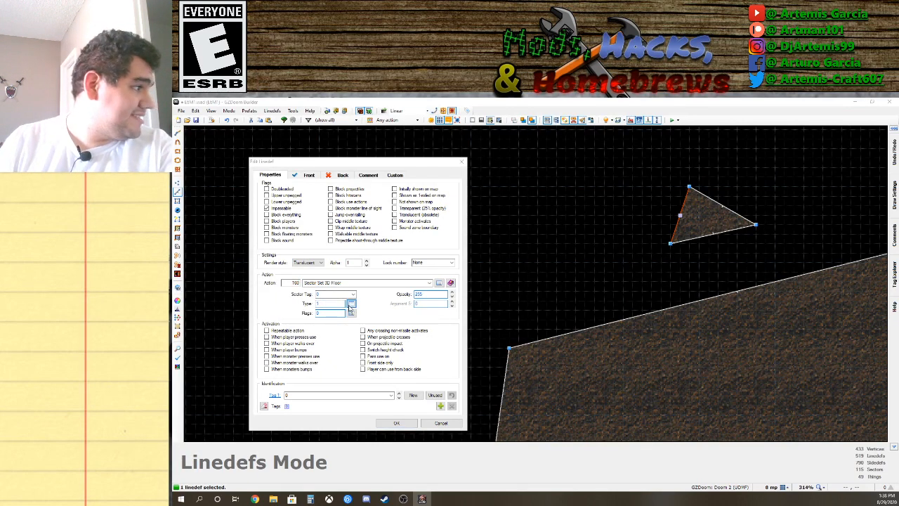
{"action": "left_click", "coordinate": [351, 304]}
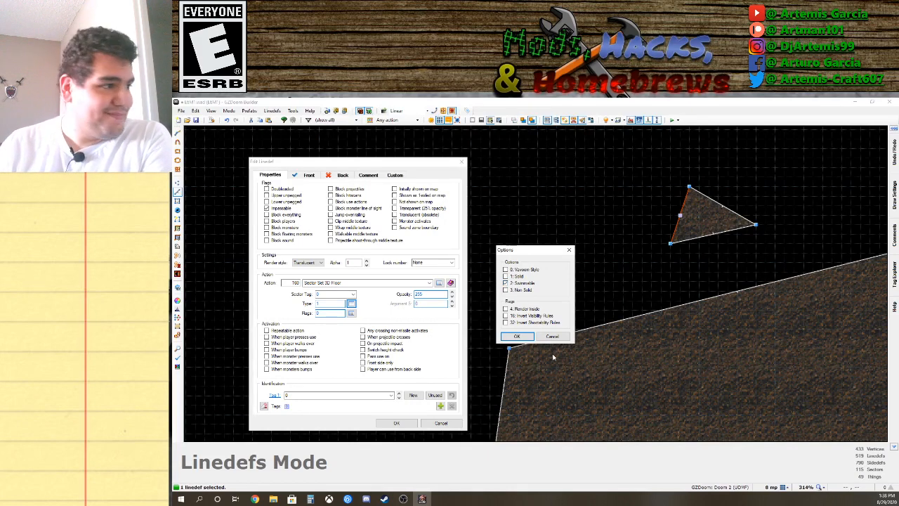
{"action": "left_click", "coordinate": [517, 337]}
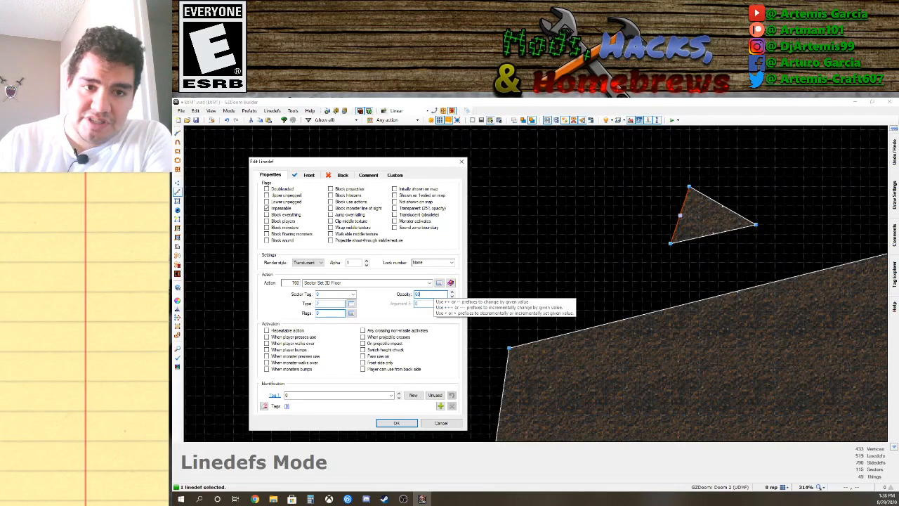
{"action": "left_click", "coordinate": [396, 423]}
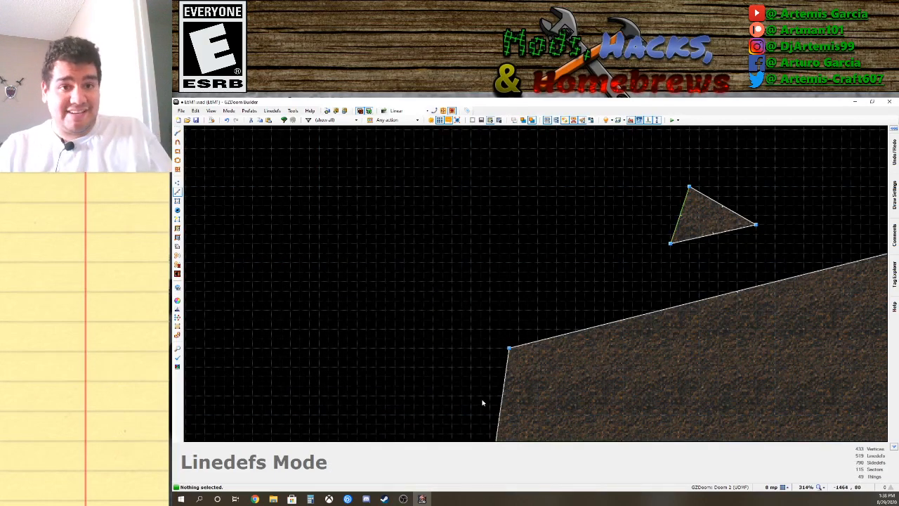
Lower the triangular control sector's ceiling height to 72 in the 3D view.
{"action": "key", "text": "q"}
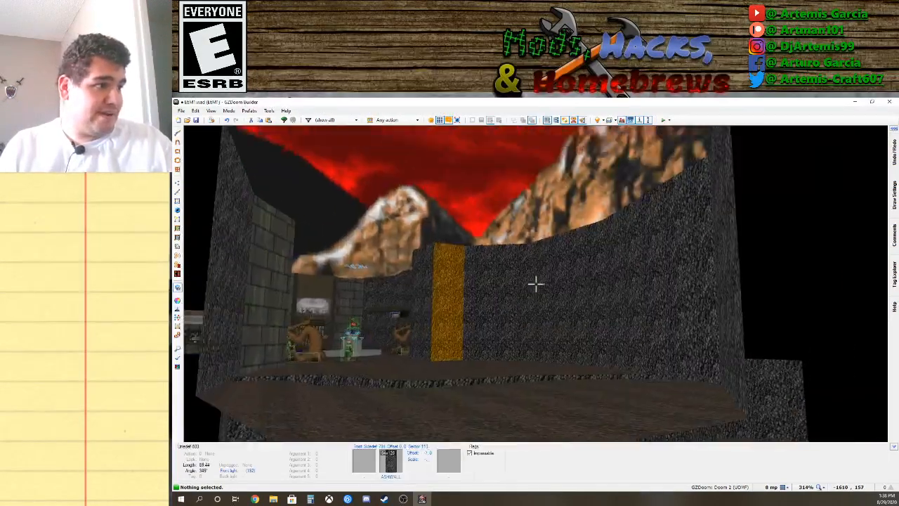
{"action": "key", "text": "e"}
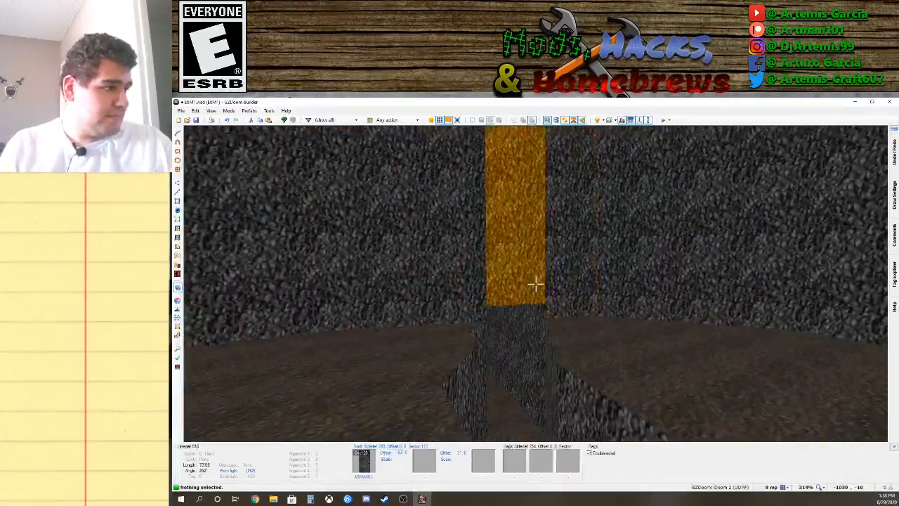
{"action": "key", "text": "e"}
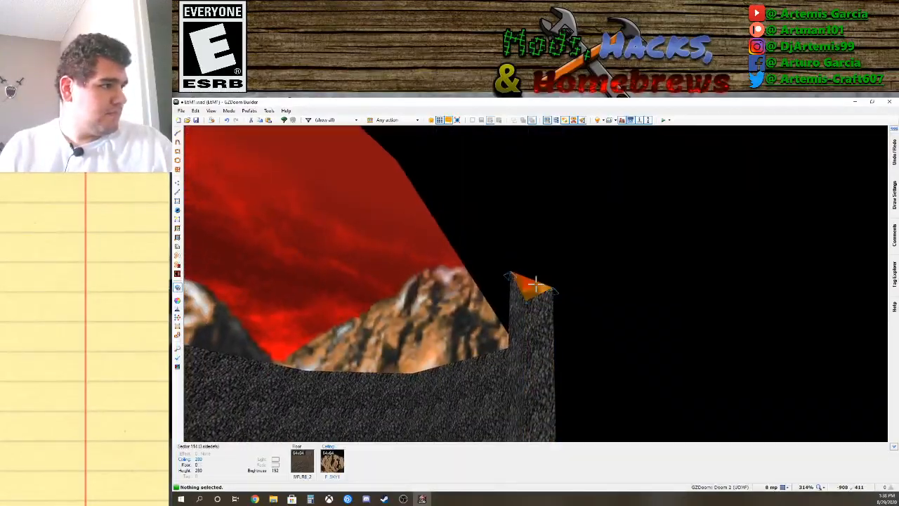
{"action": "left_click", "coordinate": [536, 283]}
{"action": "key", "text": "d"}
{"action": "scroll", "coordinate": [536, 283], "scroll_direction": "down", "scroll_amount": 4}
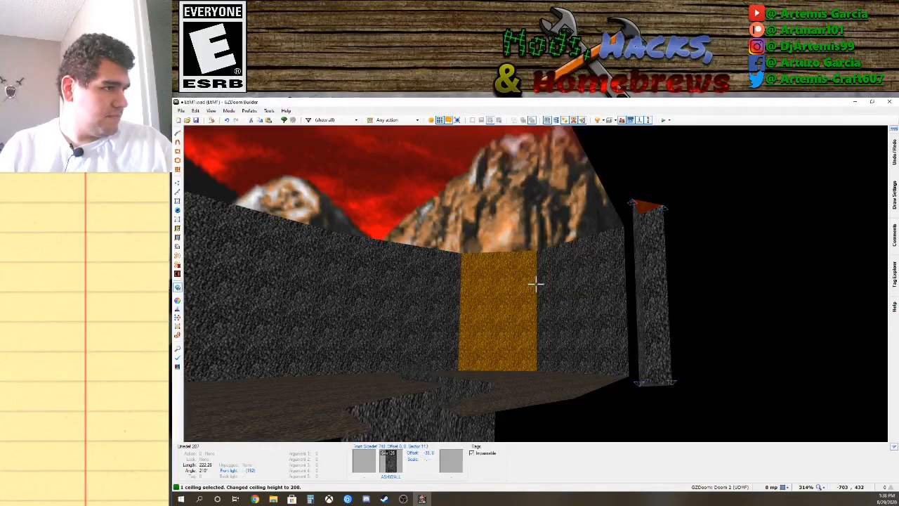
{"action": "scroll", "coordinate": [536, 284], "scroll_direction": "down", "scroll_amount": 7}
{"action": "scroll", "coordinate": [534, 284], "scroll_direction": "down", "scroll_amount": 14}
{"action": "key", "text": "w"}
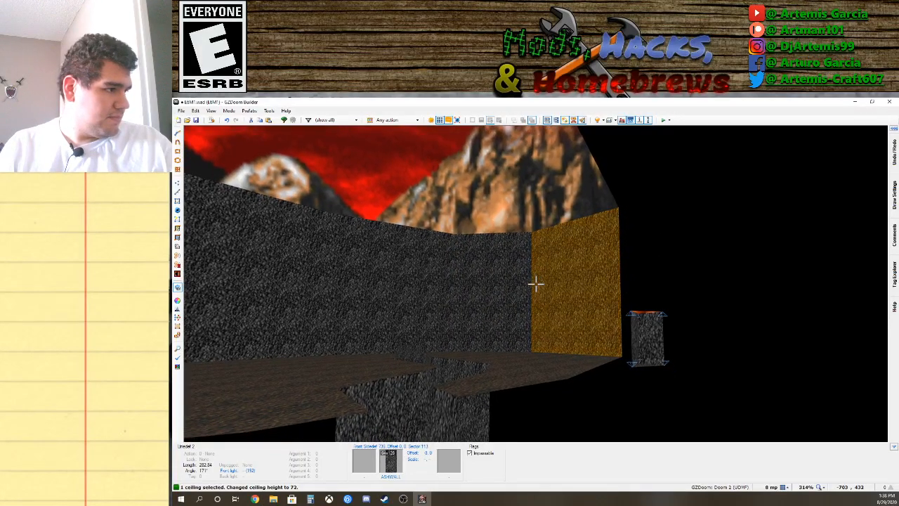
Set the control sector's ceiling and floor textures to FWATER1 from the Liquids set, apply them and clear the ceiling selection.
{"action": "key", "text": "e"}
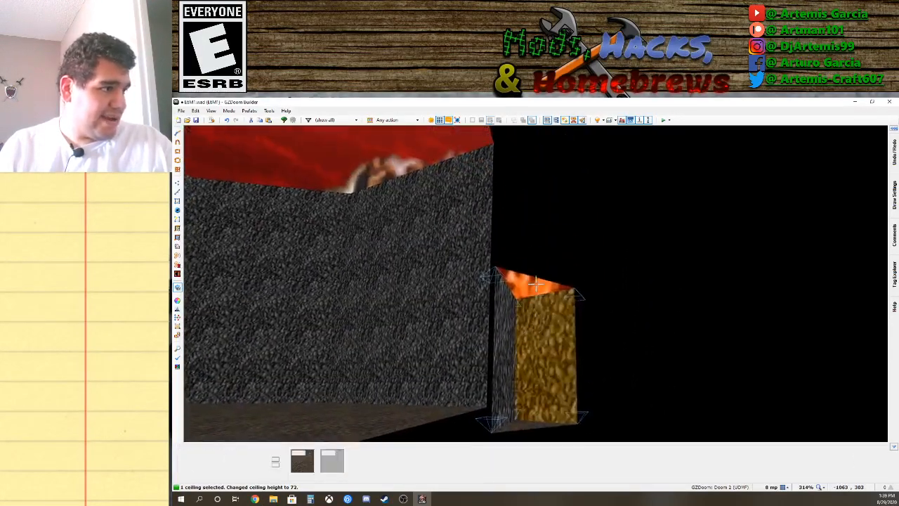
{"action": "right_click", "coordinate": [535, 284]}
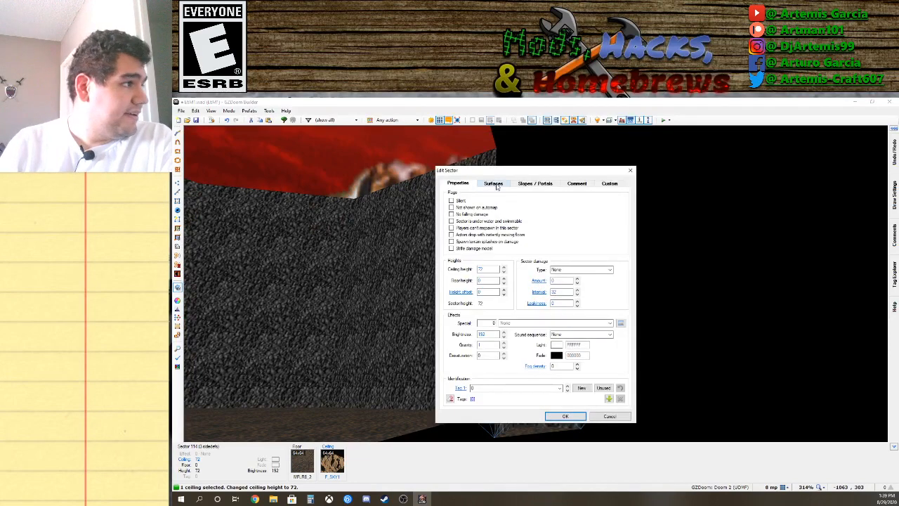
{"action": "left_click", "coordinate": [495, 184]}
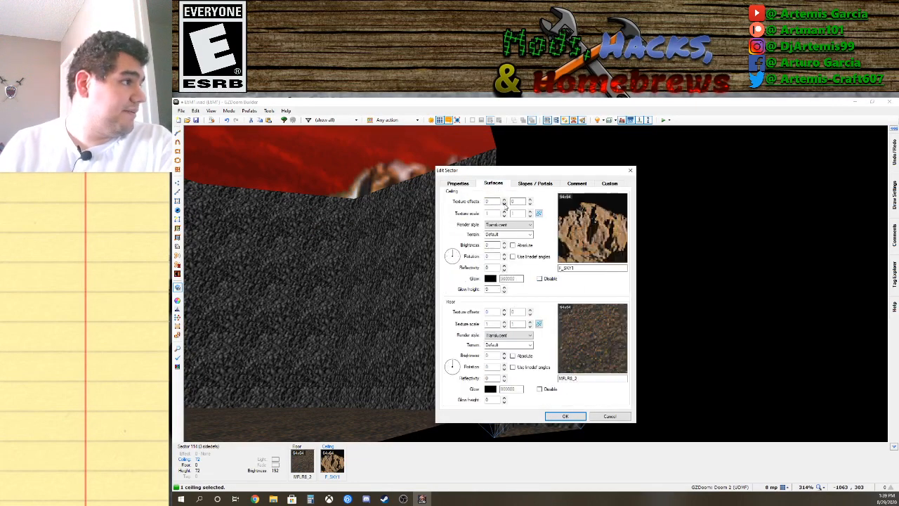
{"action": "left_click", "coordinate": [614, 241]}
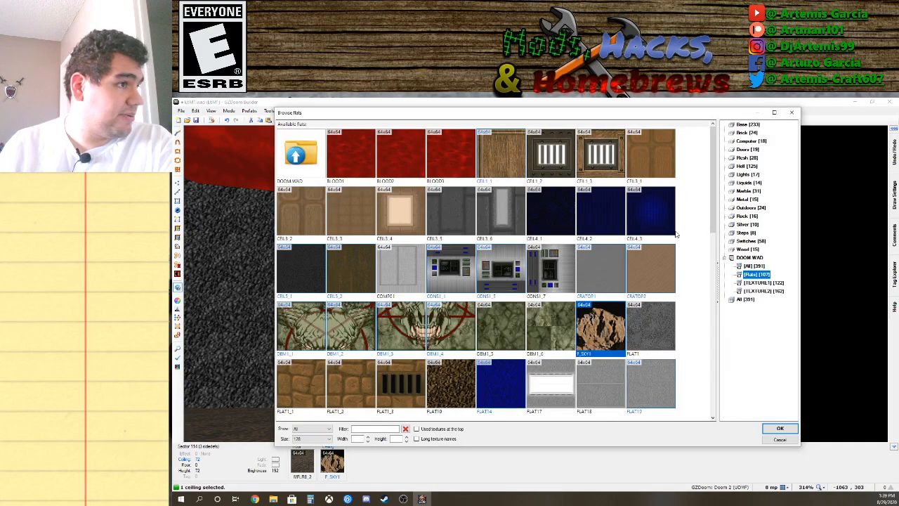
{"action": "left_click", "coordinate": [747, 183]}
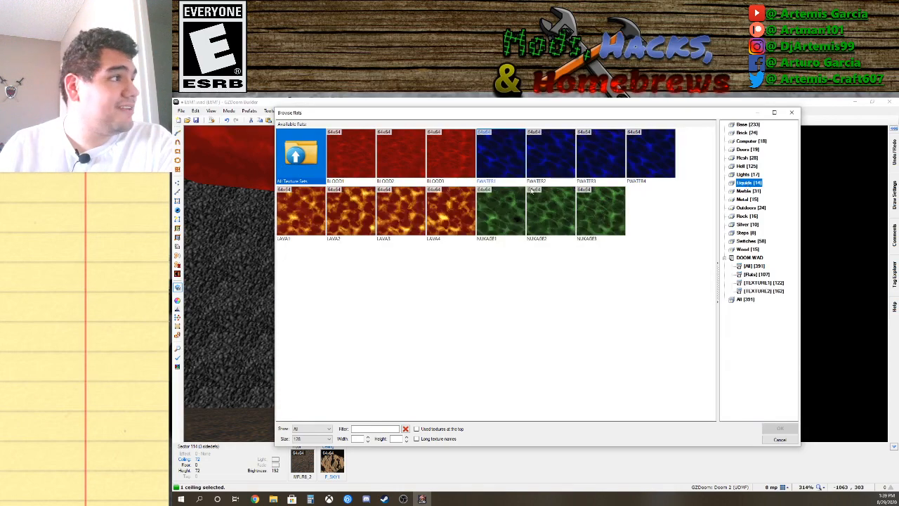
{"action": "double_click", "coordinate": [500, 159]}
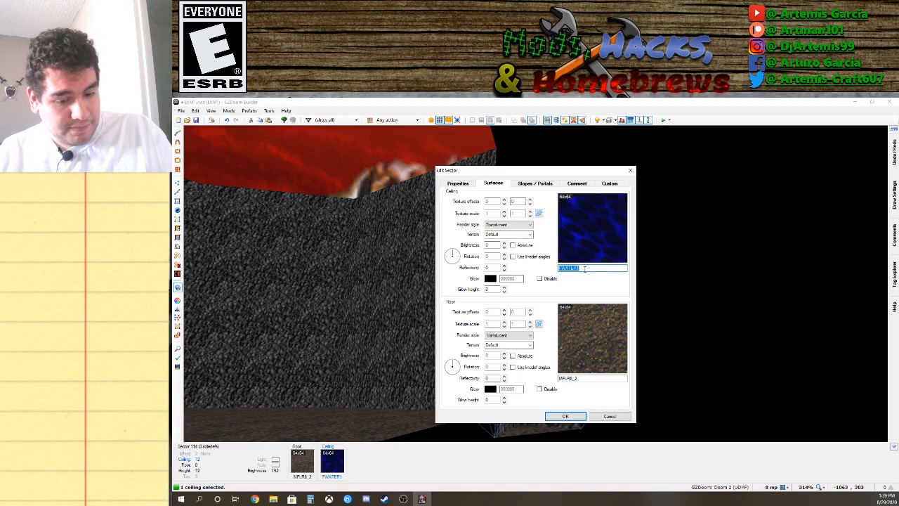
{"action": "double_click", "coordinate": [583, 379]}
{"action": "type", "text": "FWATER1"}
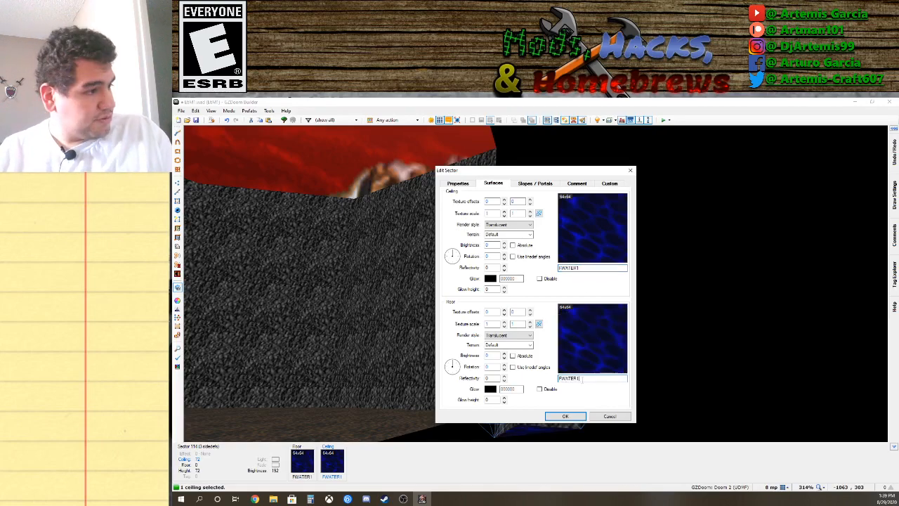
{"action": "left_click", "coordinate": [561, 417]}
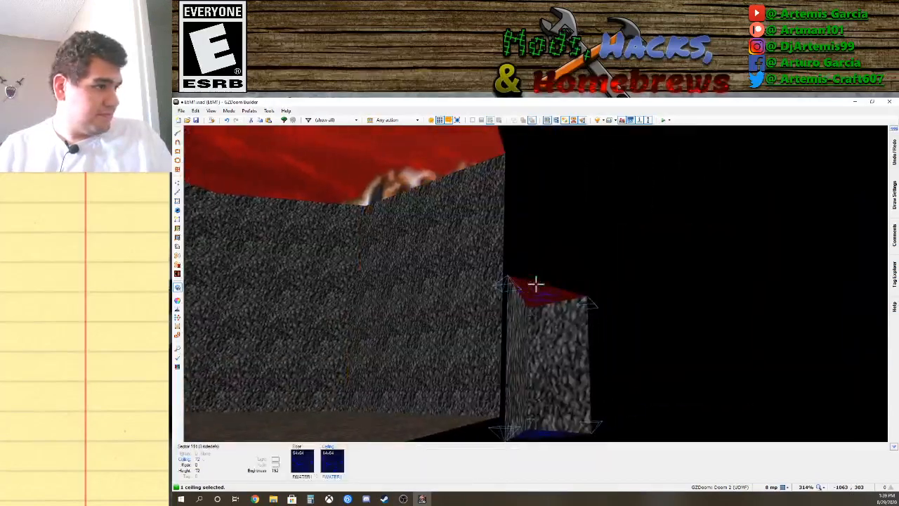
{"action": "left_click", "coordinate": [536, 284]}
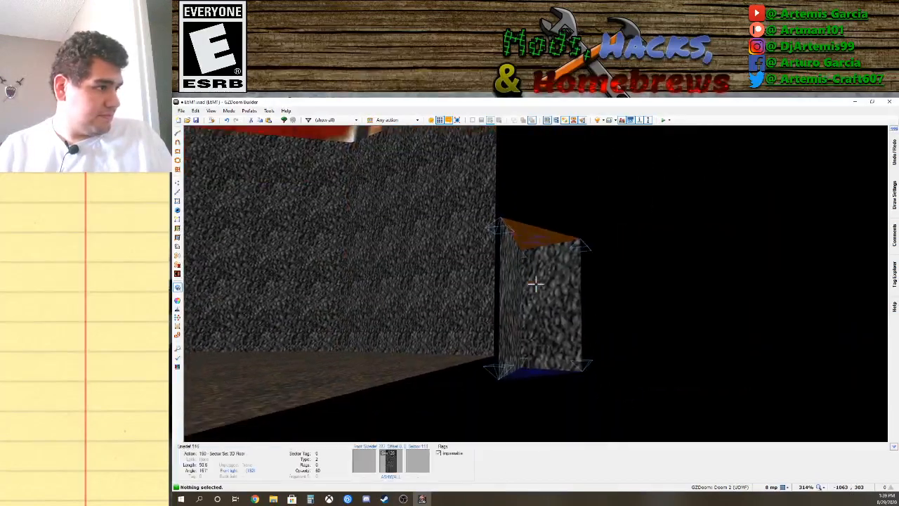
Set the sector tag of the triangle's west linedef 3D-floor action to 12 and apply the change.
{"action": "key", "text": "w"}
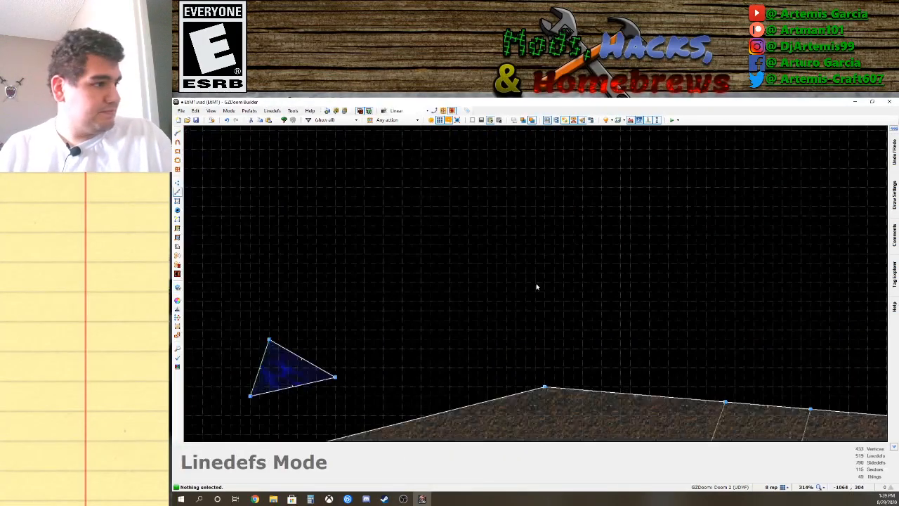
{"action": "key", "text": "s"}
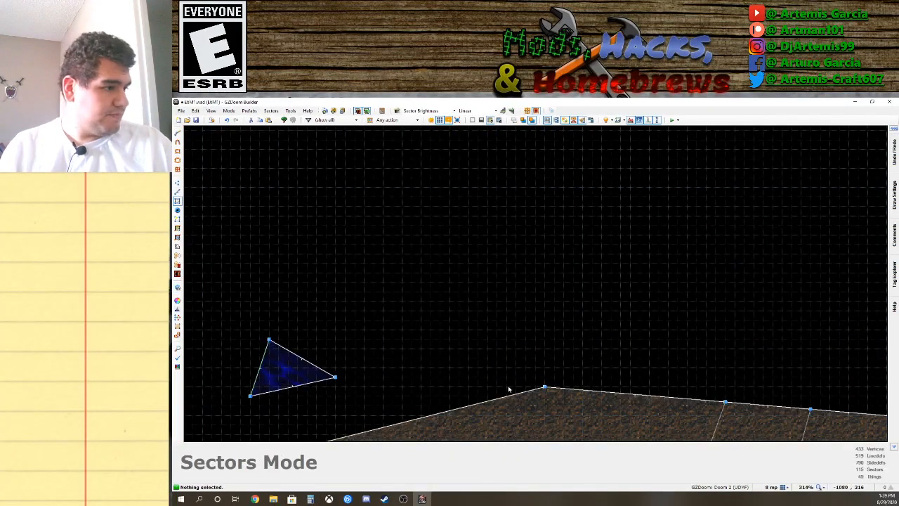
{"action": "left_click", "coordinate": [177, 195]}
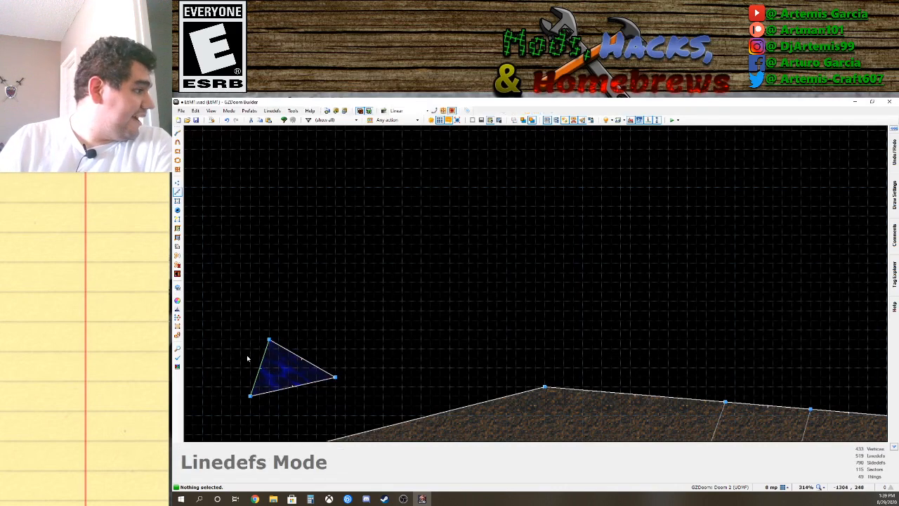
{"action": "right_click", "coordinate": [258, 366]}
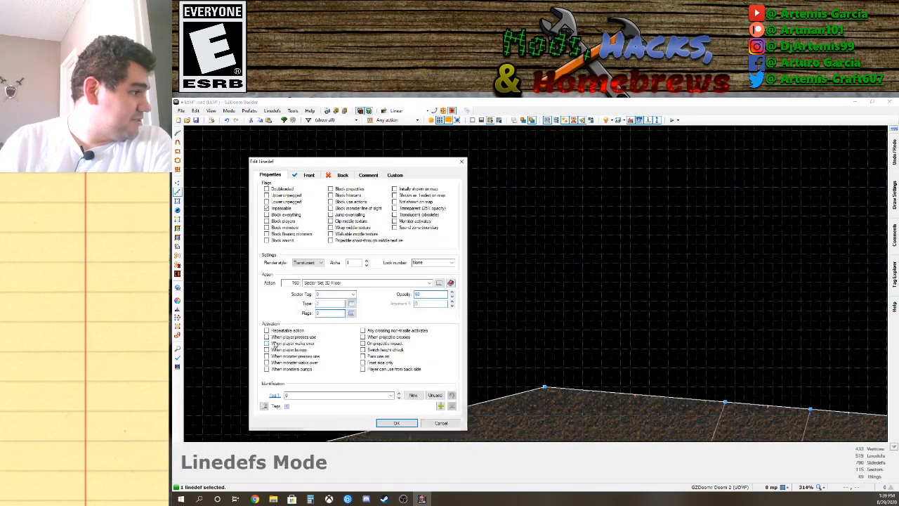
{"action": "left_click", "coordinate": [353, 295]}
{"action": "left_click", "coordinate": [326, 307]}
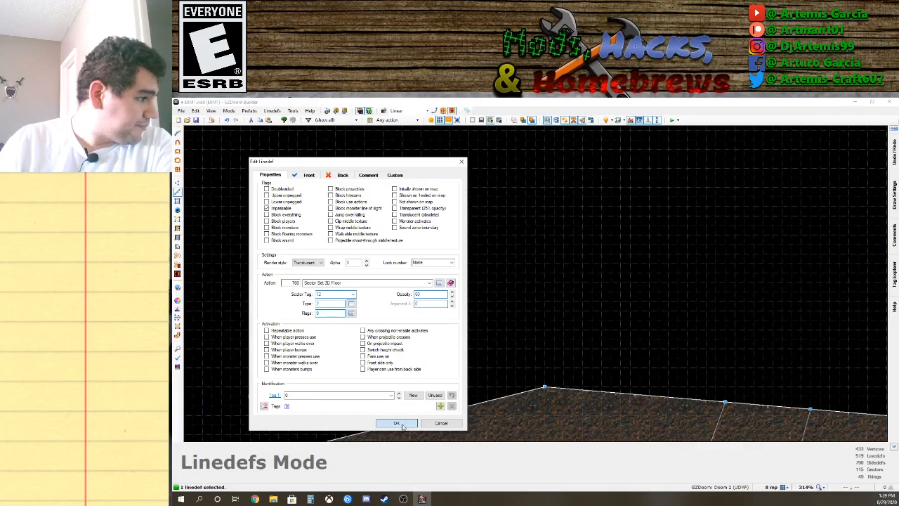
{"action": "left_click", "coordinate": [397, 424]}
Set the front middle texture of the control sector's 3D-floor linedef to FWATER1 from the 3D view and apply it.
{"action": "key", "text": "w"}
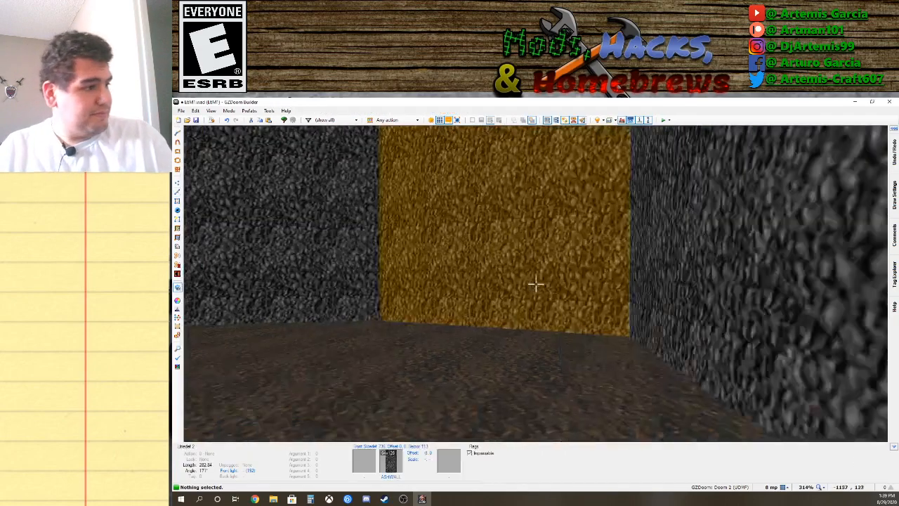
{"action": "key", "text": "e"}
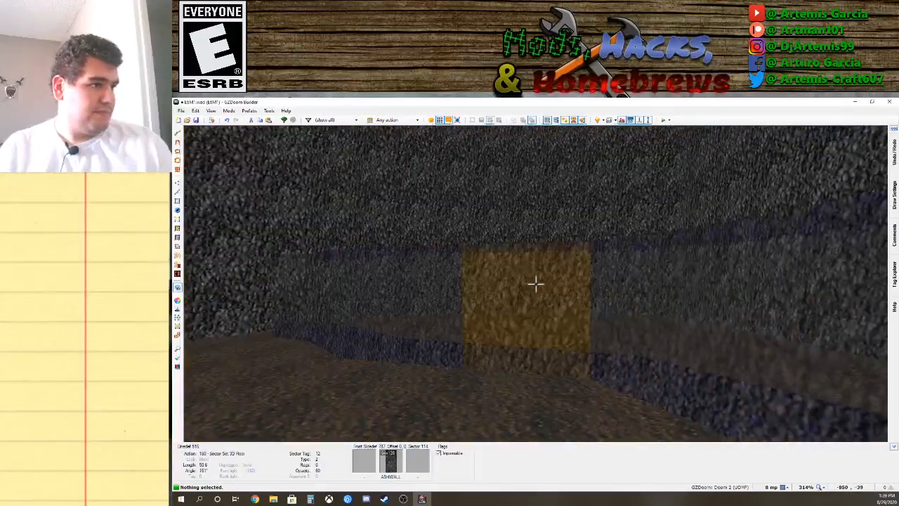
{"action": "key", "text": "d"}
{"action": "key", "text": "f"}
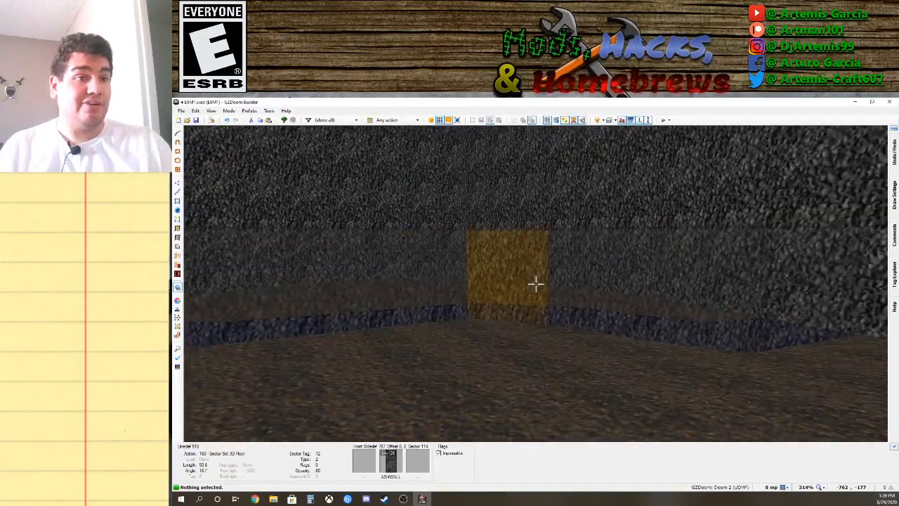
{"action": "key", "text": "e"}
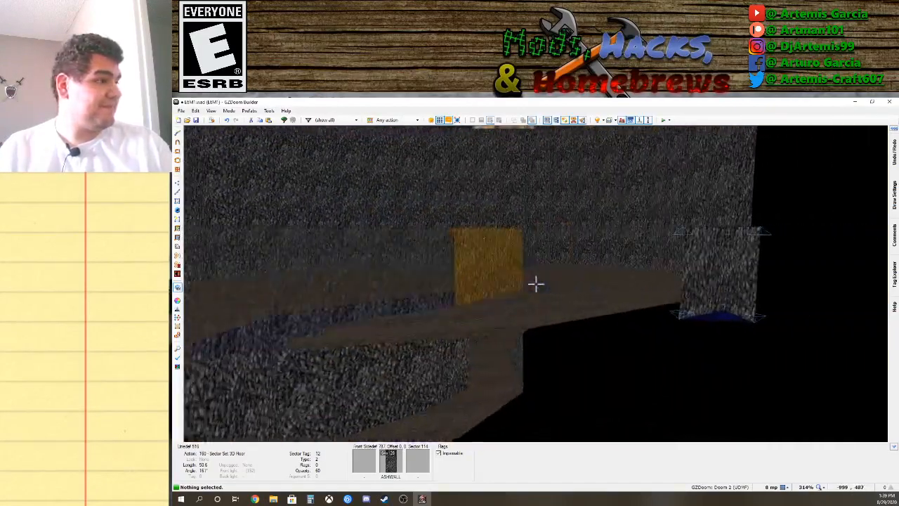
{"action": "key", "text": "w"}
{"action": "right_click", "coordinate": [535, 284]}
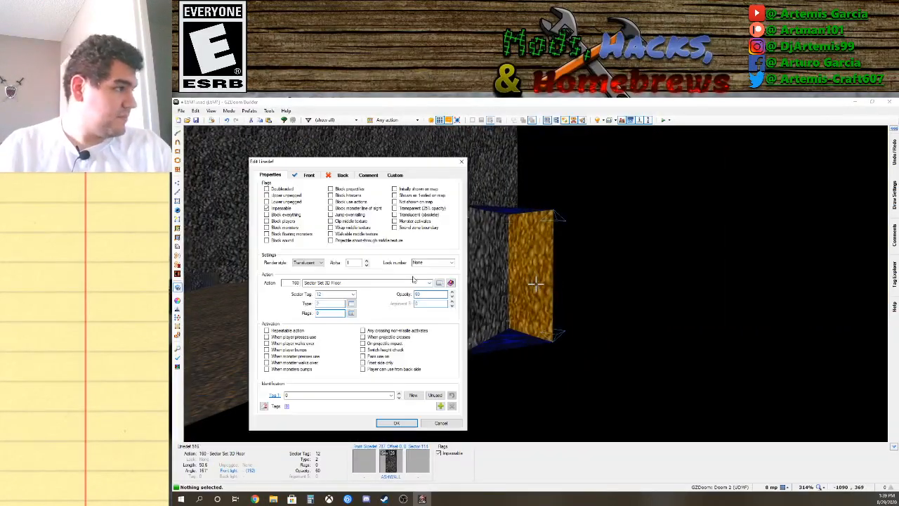
{"action": "left_click", "coordinate": [309, 175]}
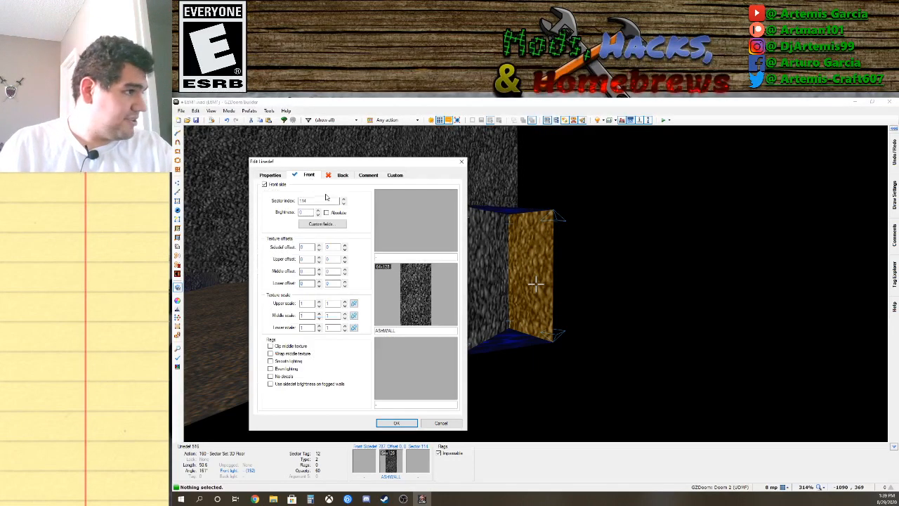
{"action": "left_click", "coordinate": [414, 293]}
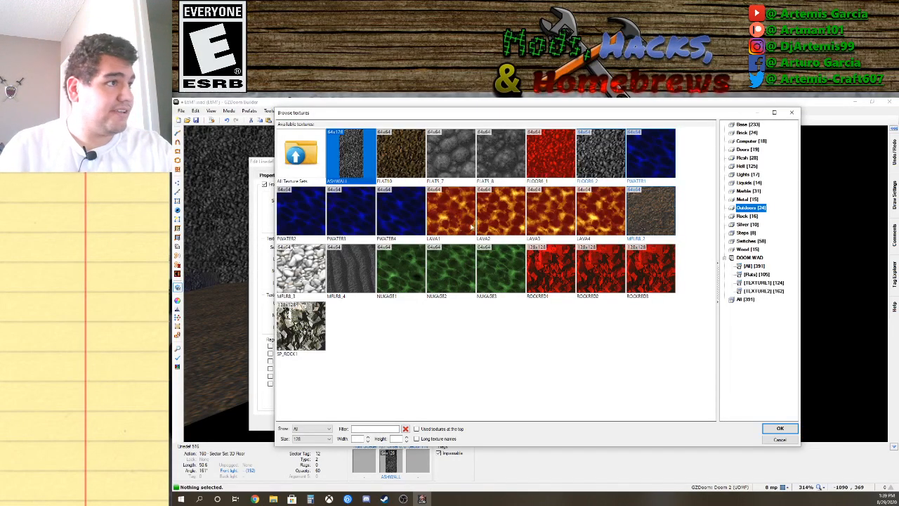
{"action": "double_click", "coordinate": [655, 149]}
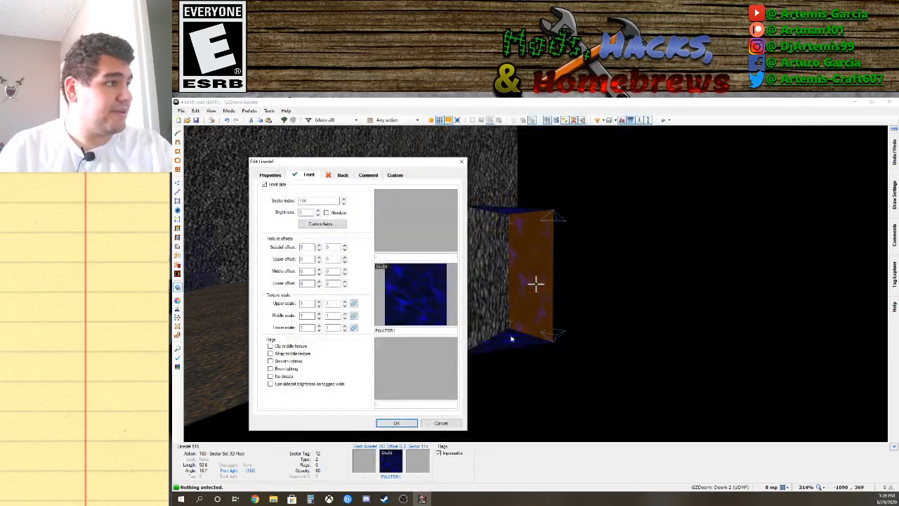
{"action": "left_click", "coordinate": [397, 421]}
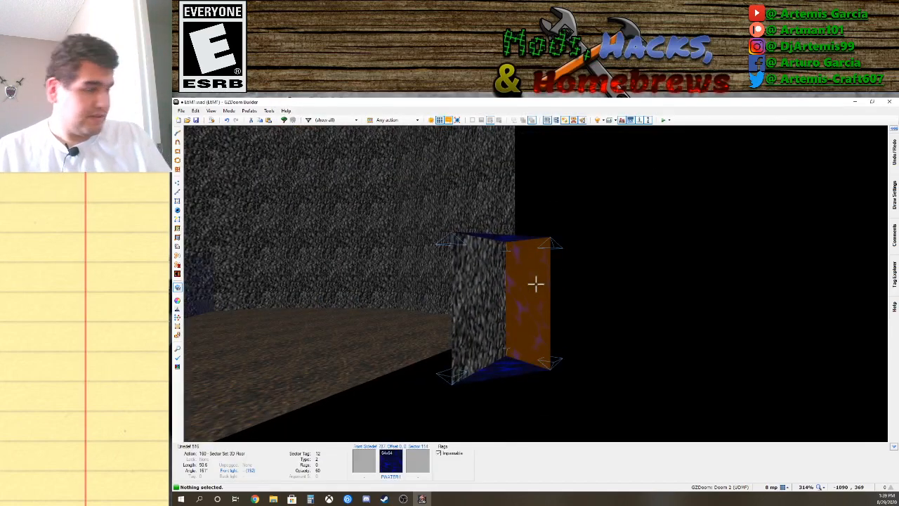
Paste the FWATER1 texture onto the control sector's two remaining ASHWALL walls.
{"action": "key", "text": "ctrl+v"}
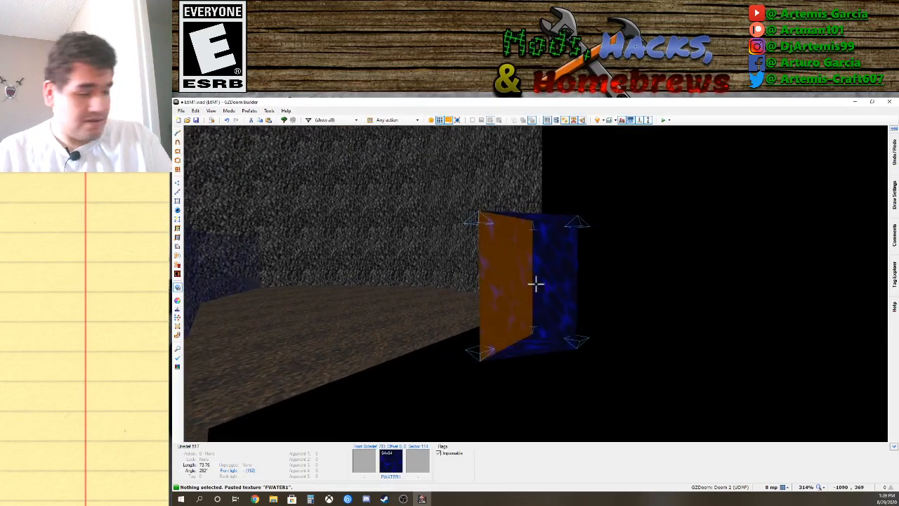
{"action": "key", "text": "e"}
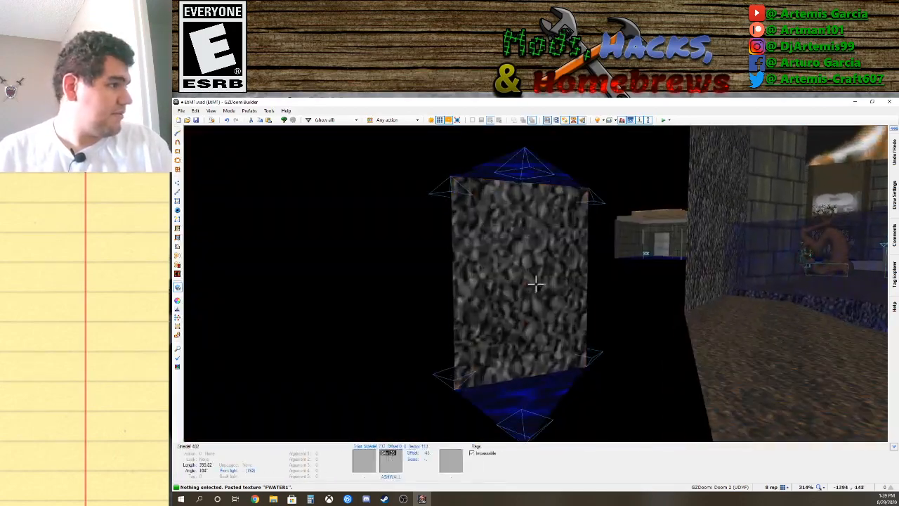
{"action": "key", "text": "ctrl+v"}
{"action": "key", "text": "s"}
{"action": "key", "text": "e"}
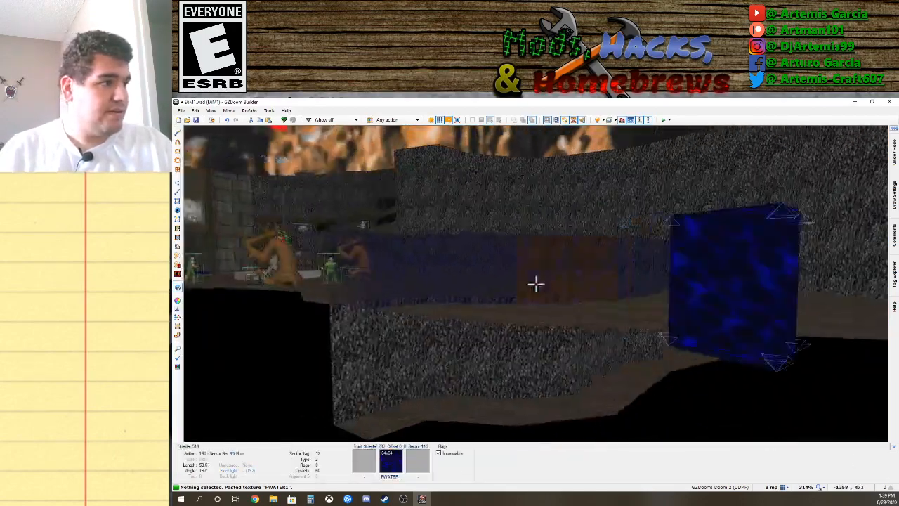
Select the control sector's floor and ceiling and lower them together to a floor height of -126 and a ceiling height of -54.
{"action": "key", "text": "e"}
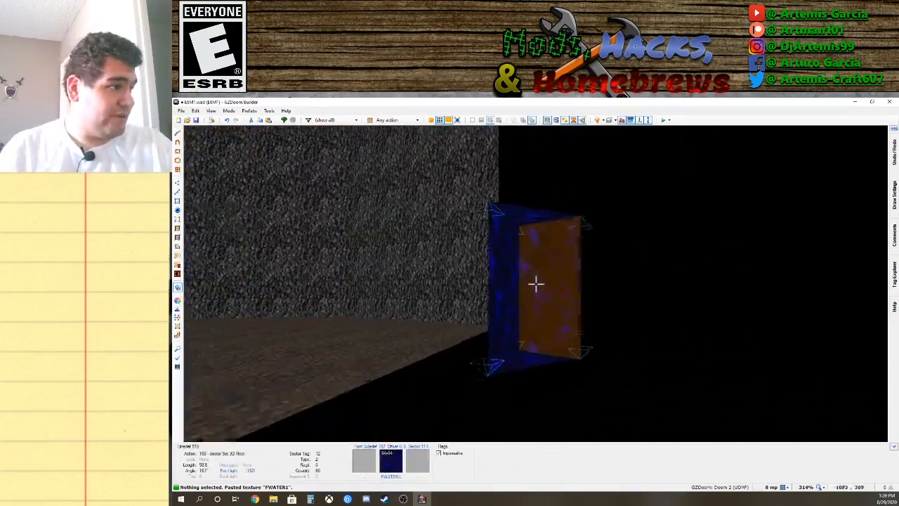
{"action": "left_click", "coordinate": [536, 284]}
{"action": "left_click", "coordinate": [536, 284]}
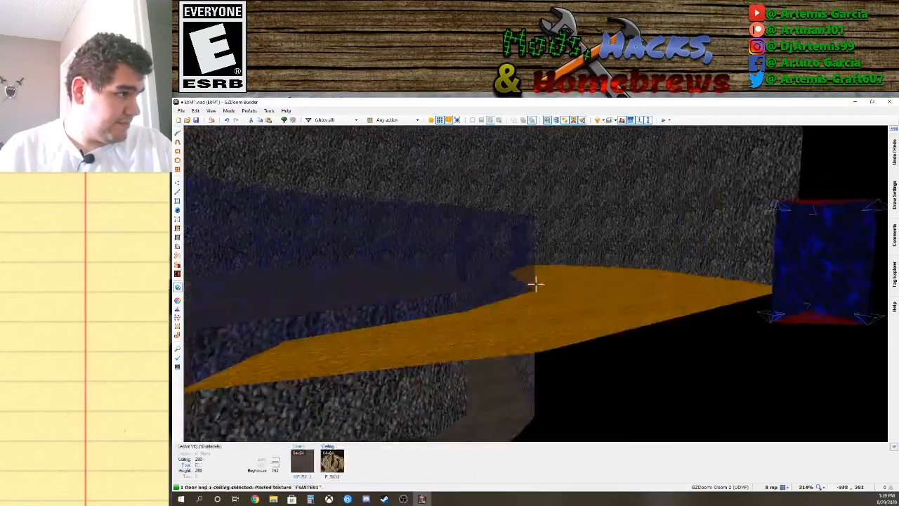
{"action": "key", "text": "e"}
{"action": "key", "text": "d"}
{"action": "scroll", "coordinate": [536, 284], "scroll_direction": "down", "scroll_amount": 10}
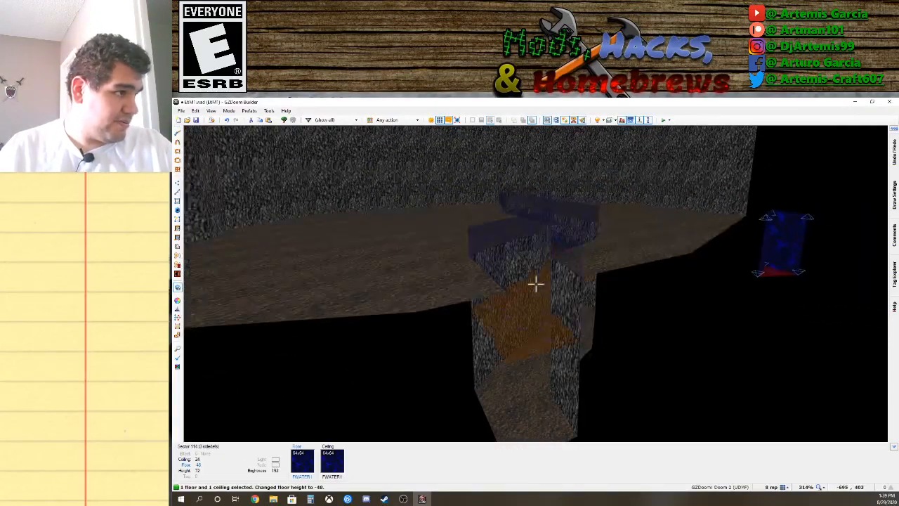
{"action": "scroll", "coordinate": [535, 283], "scroll_direction": "down", "scroll_amount": 5}
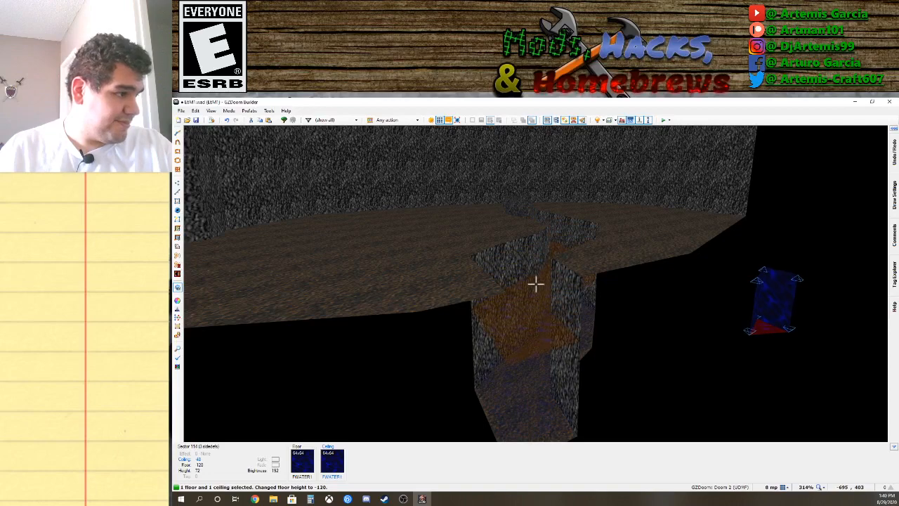
{"action": "key", "text": "w"}
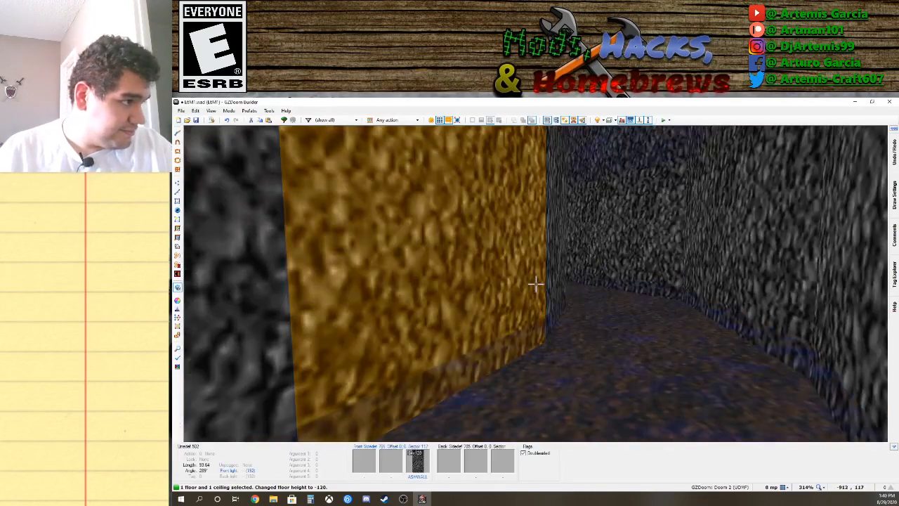
{"action": "scroll", "coordinate": [536, 283], "scroll_direction": "down", "scroll_amount": 5, "text": "shift"}
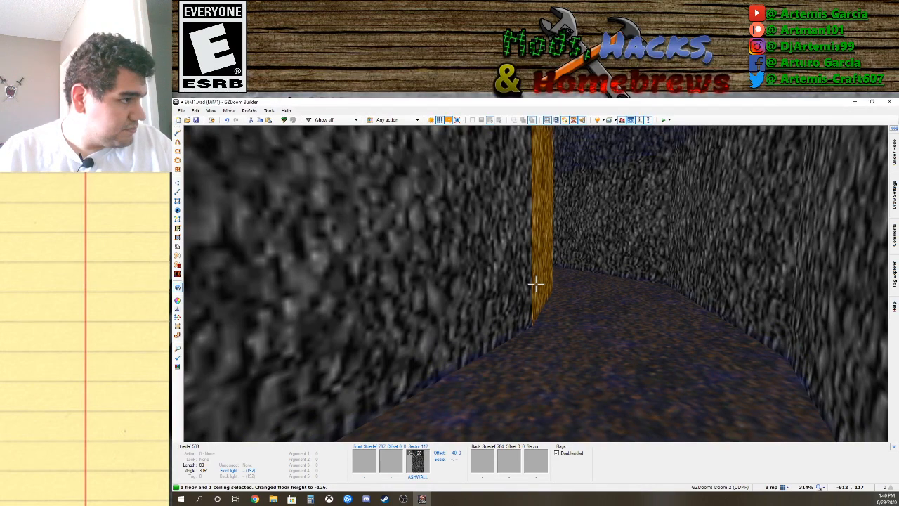
{"action": "key", "text": "w"}
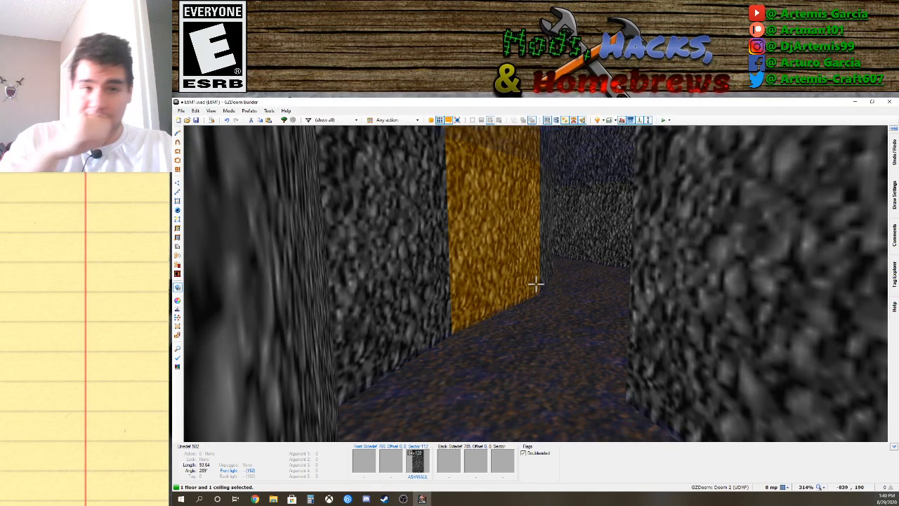
{"action": "key", "text": "w"}
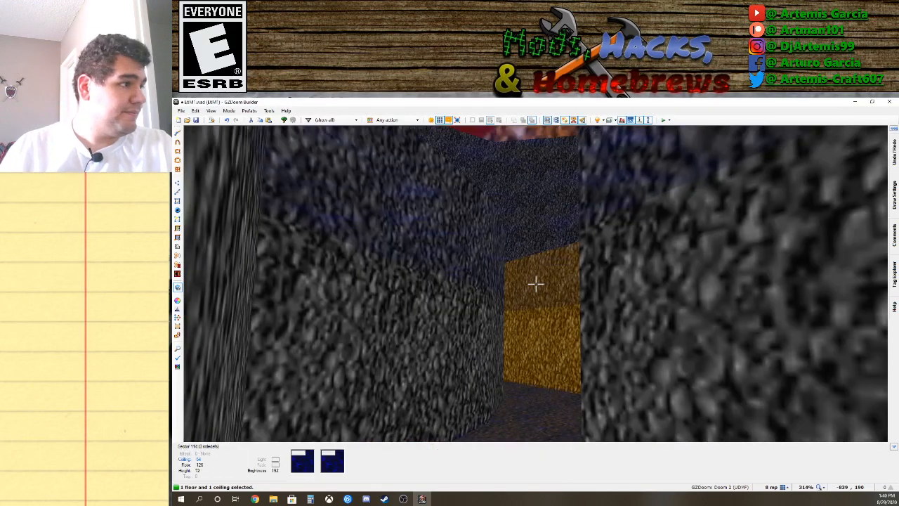
Deselect the control sector's floor, raise its ceiling alone to -6 so the water fills the passage, and clear the selection.
{"action": "key", "text": "w"}
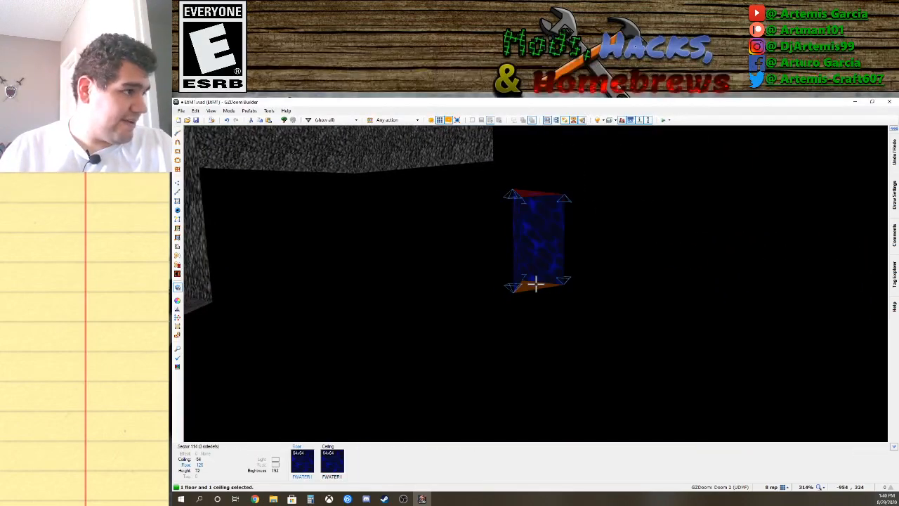
{"action": "left_click", "coordinate": [535, 284]}
{"action": "scroll", "coordinate": [536, 283], "scroll_direction": "up", "scroll_amount": 5}
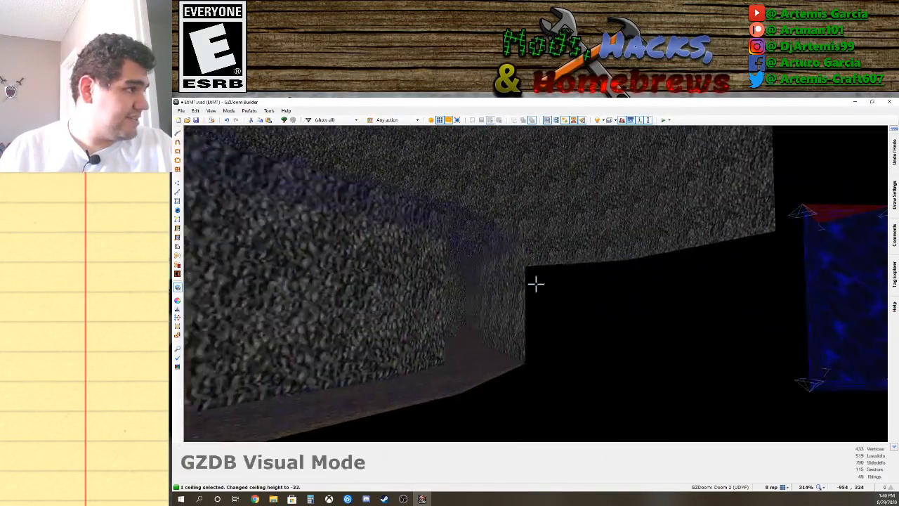
{"action": "scroll", "coordinate": [536, 284], "scroll_direction": "up", "scroll_amount": 1}
{"action": "key", "text": "w"}
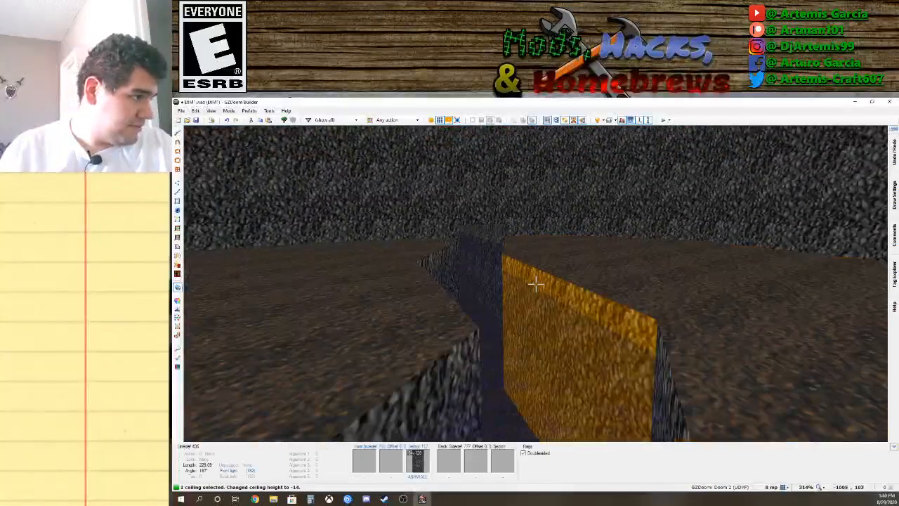
{"action": "scroll", "coordinate": [535, 284], "scroll_direction": "down", "scroll_amount": 1}
{"action": "scroll", "coordinate": [536, 284], "scroll_direction": "up", "scroll_amount": 2}
{"action": "scroll", "coordinate": [536, 284], "scroll_direction": "down", "scroll_amount": 1}
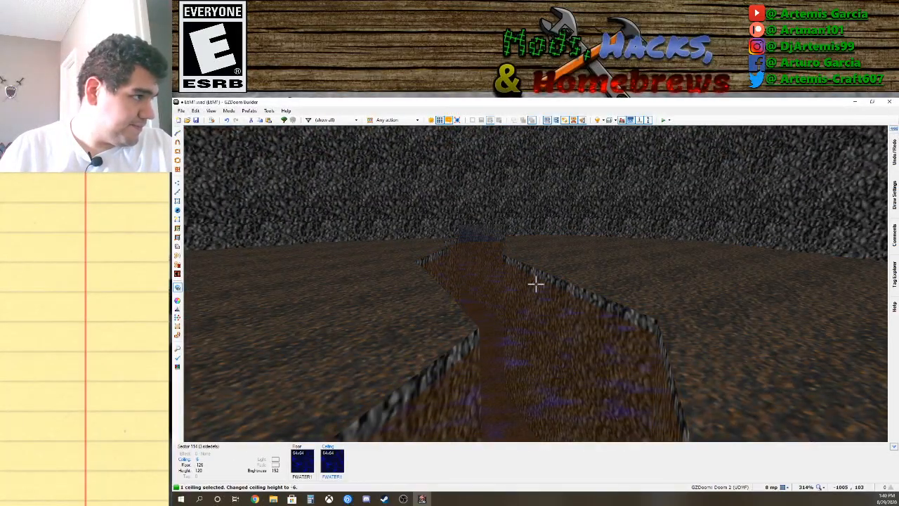
{"action": "key", "text": "s"}
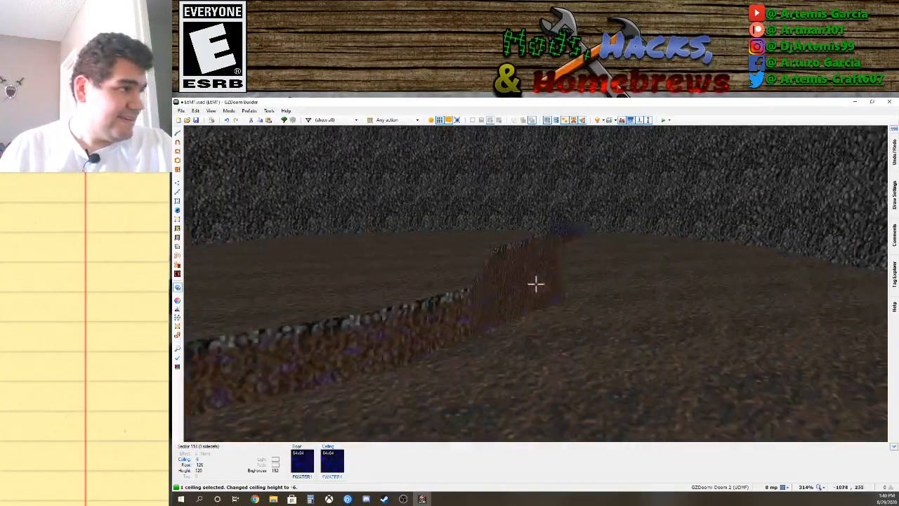
{"action": "left_click", "coordinate": [535, 283]}
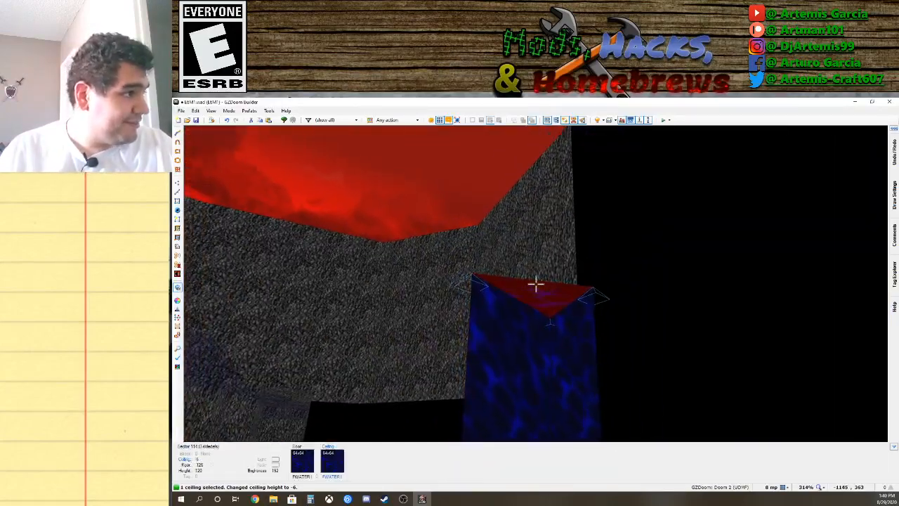
{"action": "key", "text": "c"}
{"action": "key", "text": "s"}
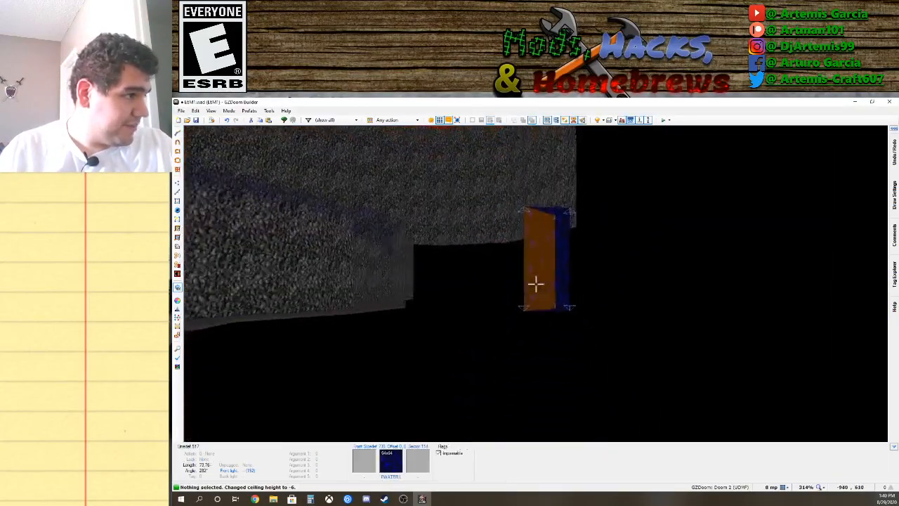
Return to the 2D map and examine the area around the tag 12 passage sectors and the control triangle.
{"action": "key", "text": "q"}
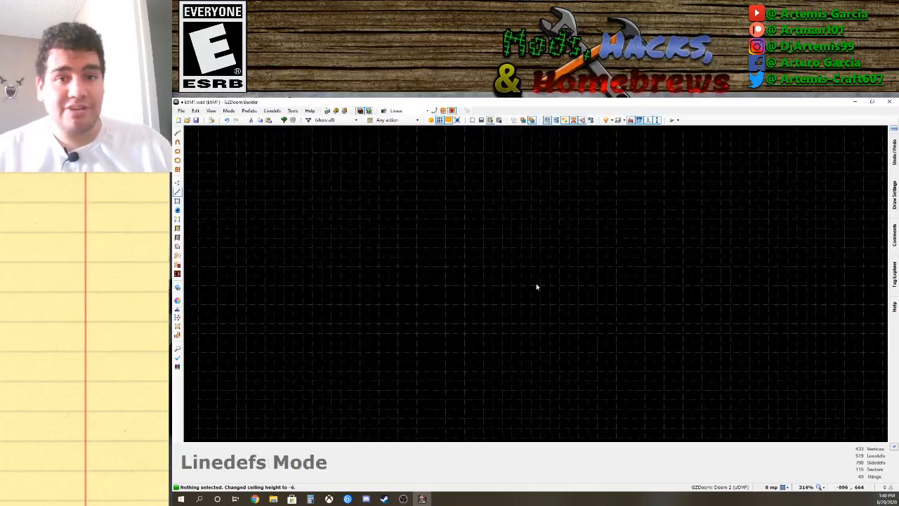
{"action": "scroll", "coordinate": [468, 311], "scroll_direction": "down", "scroll_amount": 8}
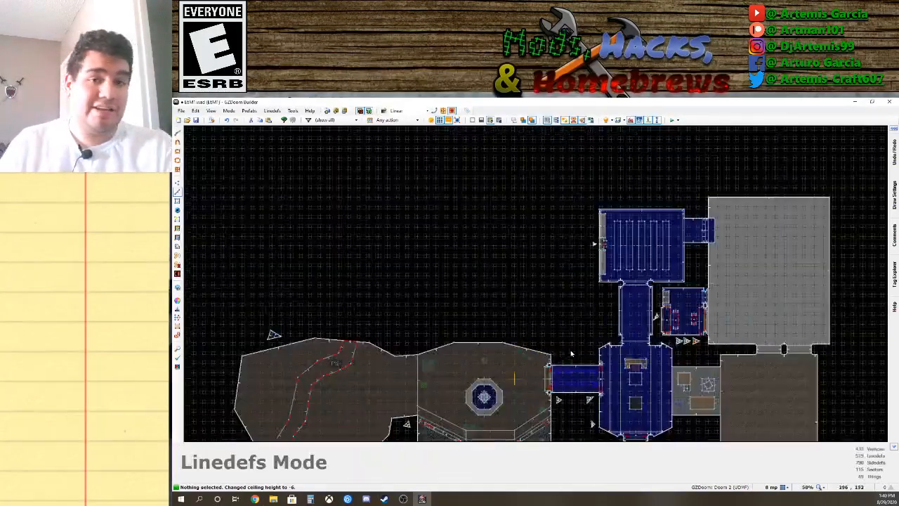
{"action": "key", "text": "Down"}
{"action": "key", "text": "Down"}
{"action": "key", "text": "Left"}
{"action": "key", "text": "Left"}
{"action": "key", "text": "Down"}
{"action": "key", "text": "Down"}
{"action": "key", "text": "Left"}
{"action": "key", "text": "Left"}
{"action": "key", "text": "Left"}
{"action": "key", "text": "Left"}
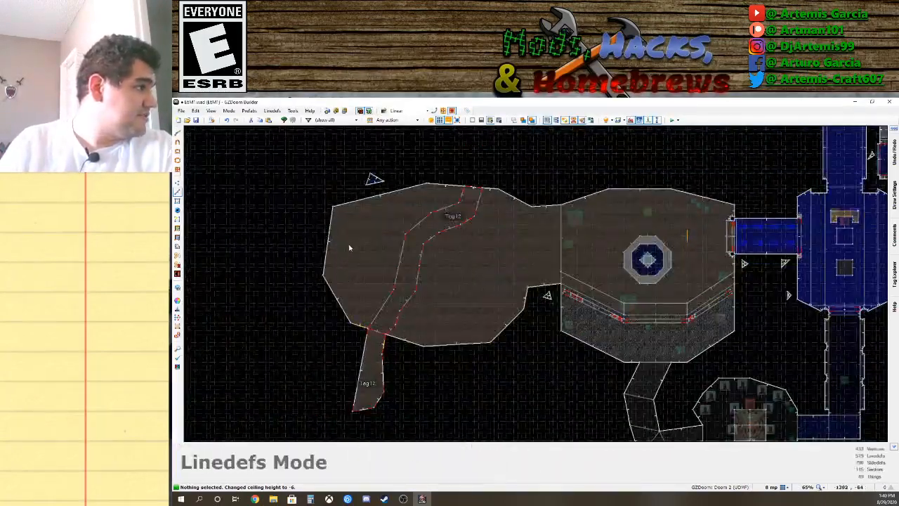
Set the opacity of the control triangle linedef's Sector Set 3D Floor action to 128 and apply it.
{"action": "key", "text": "Up"}
{"action": "key", "text": "Up"}
{"action": "scroll", "coordinate": [355, 239], "scroll_direction": "up", "scroll_amount": 1}
{"action": "scroll", "coordinate": [355, 239], "scroll_direction": "up", "scroll_amount": 2}
{"action": "right_click", "coordinate": [467, 282]}
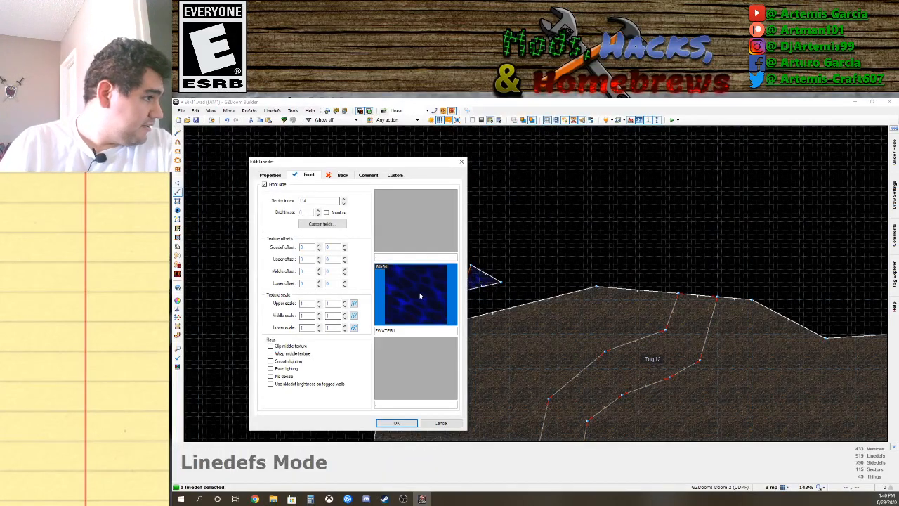
{"action": "left_click", "coordinate": [271, 175]}
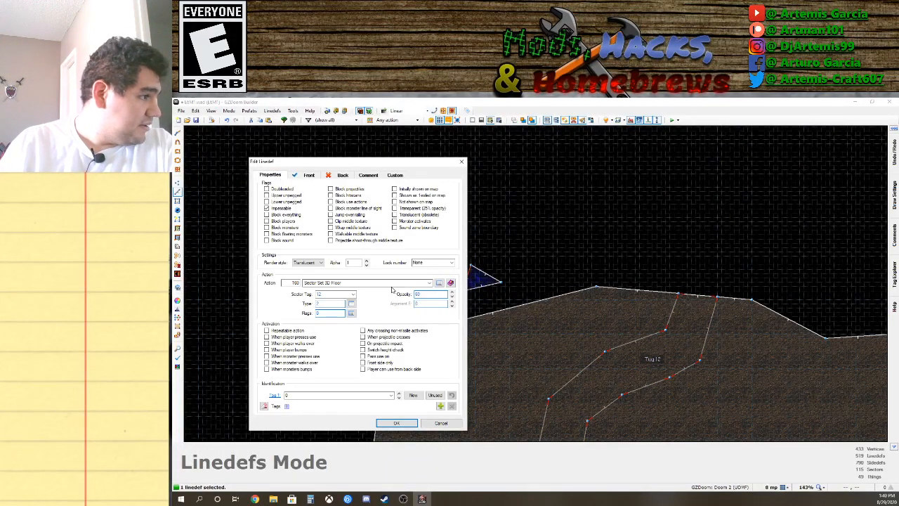
{"action": "left_click", "coordinate": [430, 294]}
{"action": "type", "text": "128"}
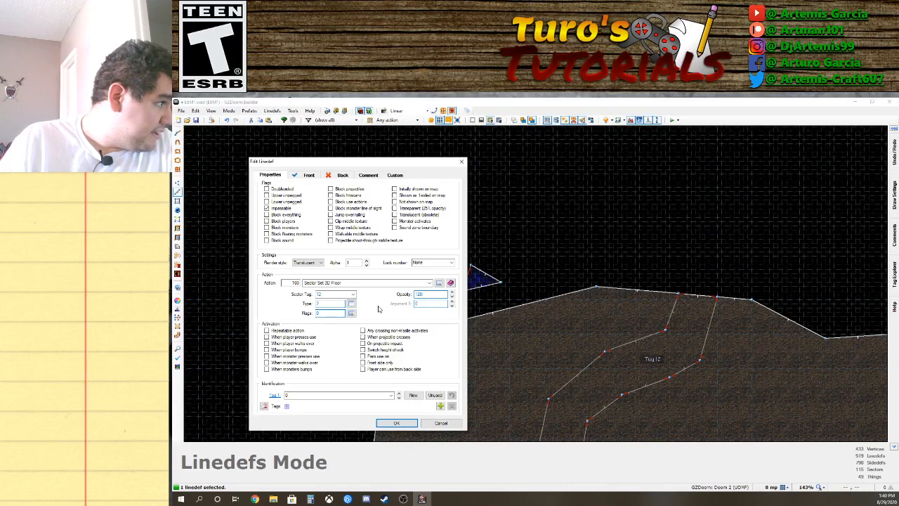
{"action": "left_click", "coordinate": [321, 263]}
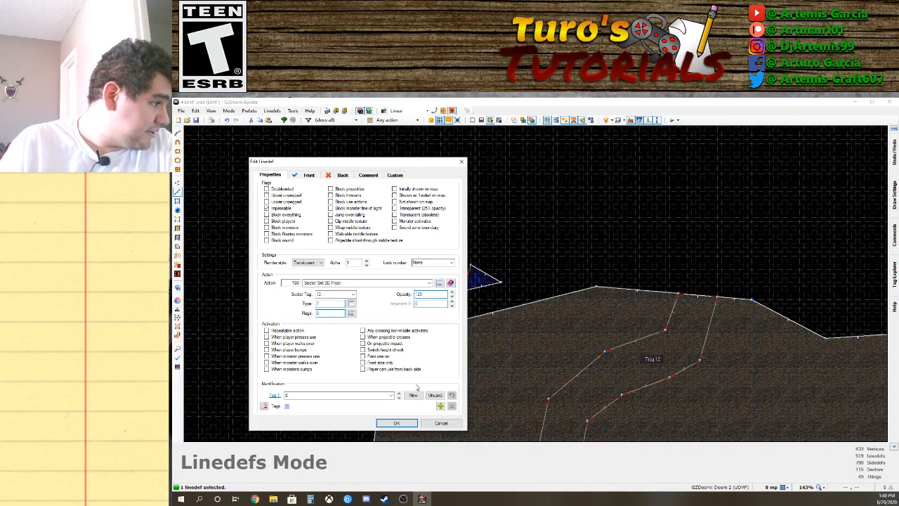
{"action": "left_click", "coordinate": [413, 422]}
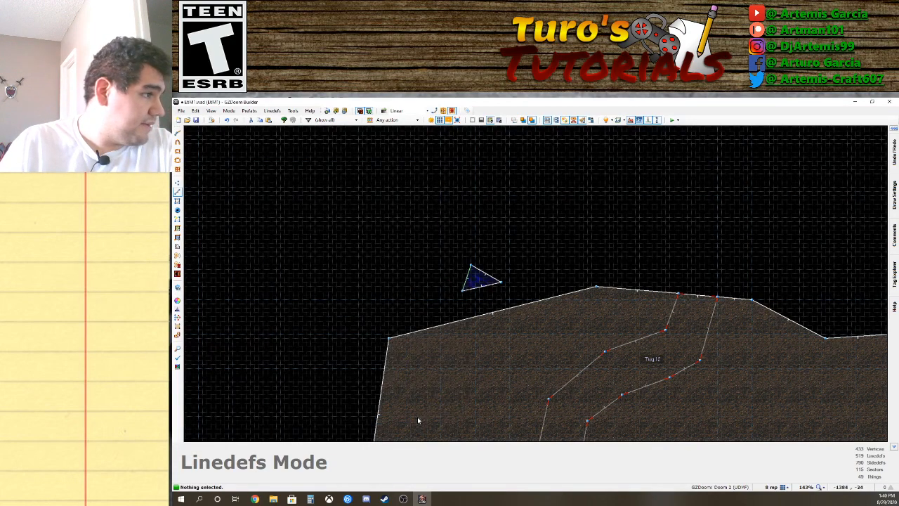
Switch to Sectors mode and check the properties of the main tag 12 passage sector.
{"action": "left_click", "coordinate": [177, 201]}
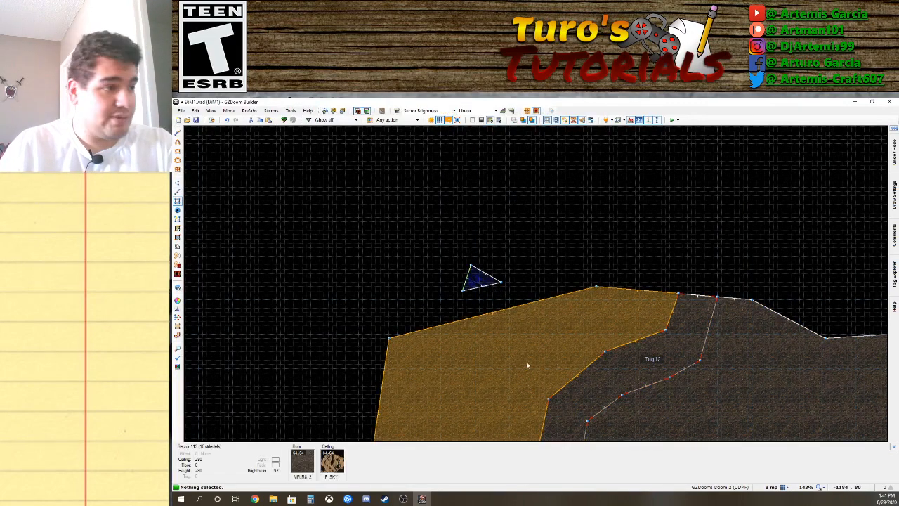
{"action": "key", "text": "Down"}
{"action": "key", "text": "Down"}
{"action": "key", "text": "Down"}
{"action": "key", "text": "Down"}
{"action": "key", "text": "Down"}
{"action": "key", "text": "Down"}
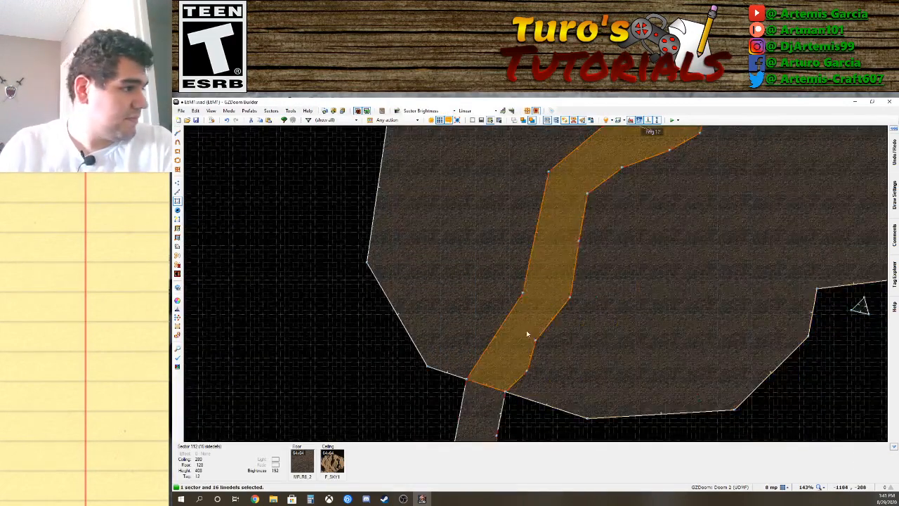
{"action": "right_click", "coordinate": [527, 330]}
{"action": "left_click", "coordinate": [608, 415]}
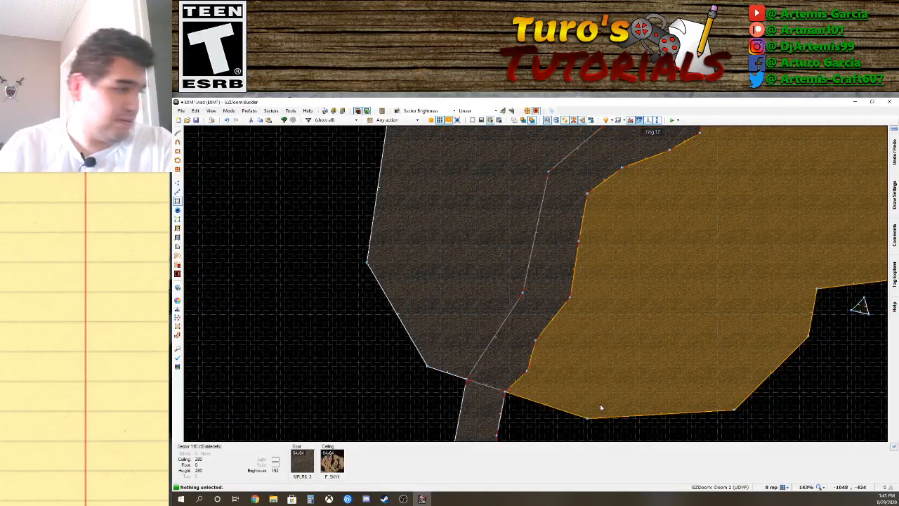
Set the triangular control sector's light colour to blue (0000FF) and apply its properties.
{"action": "key", "text": "Up"}
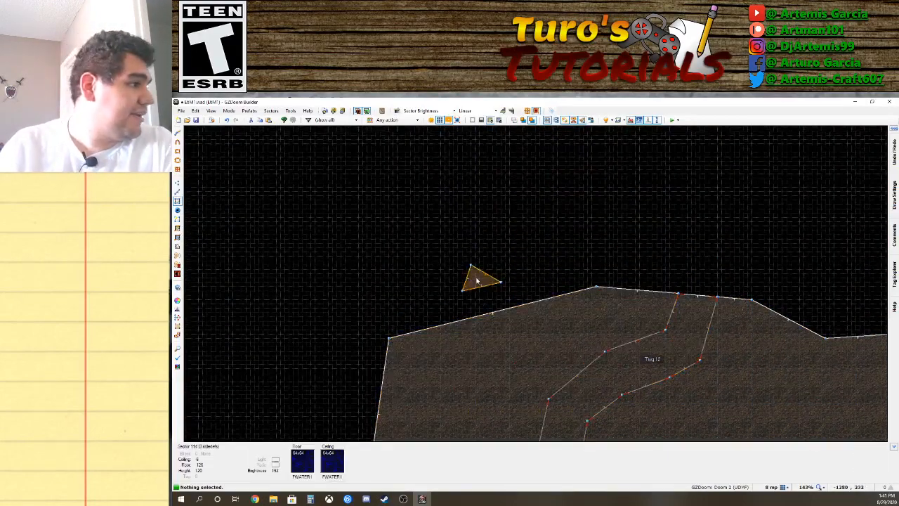
{"action": "right_click", "coordinate": [481, 277]}
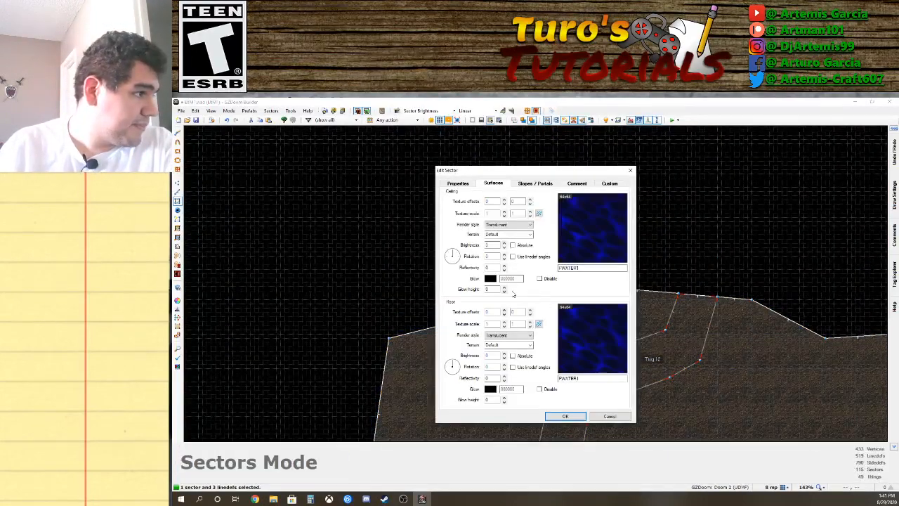
{"action": "left_click", "coordinate": [460, 183]}
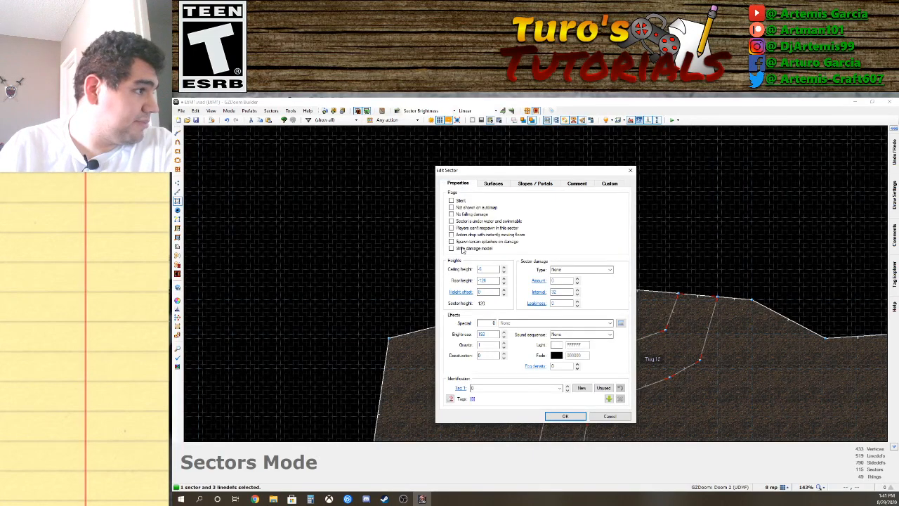
{"action": "left_click", "coordinate": [524, 324]}
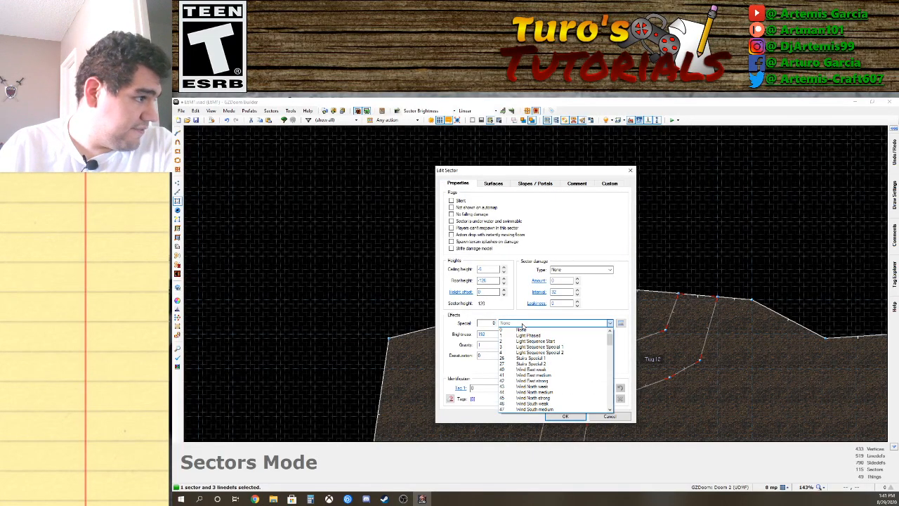
{"action": "left_click", "coordinate": [524, 324]}
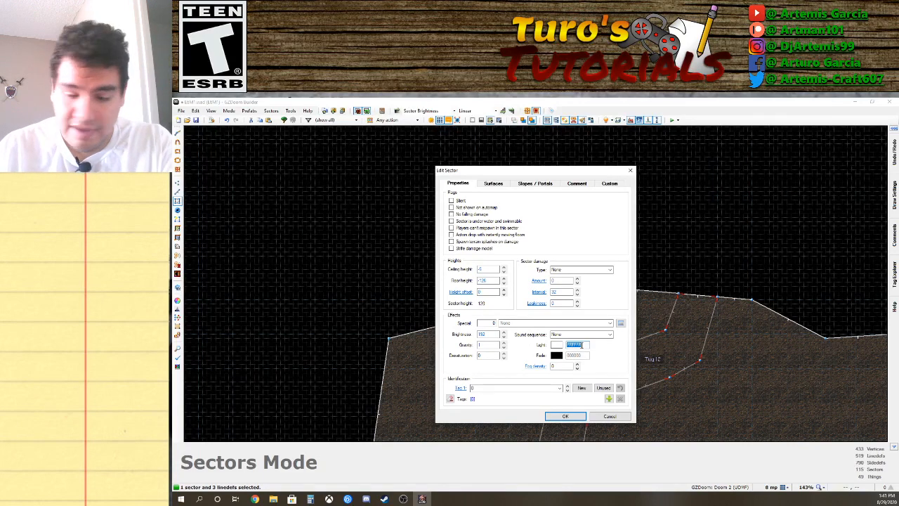
{"action": "left_click", "coordinate": [557, 346]}
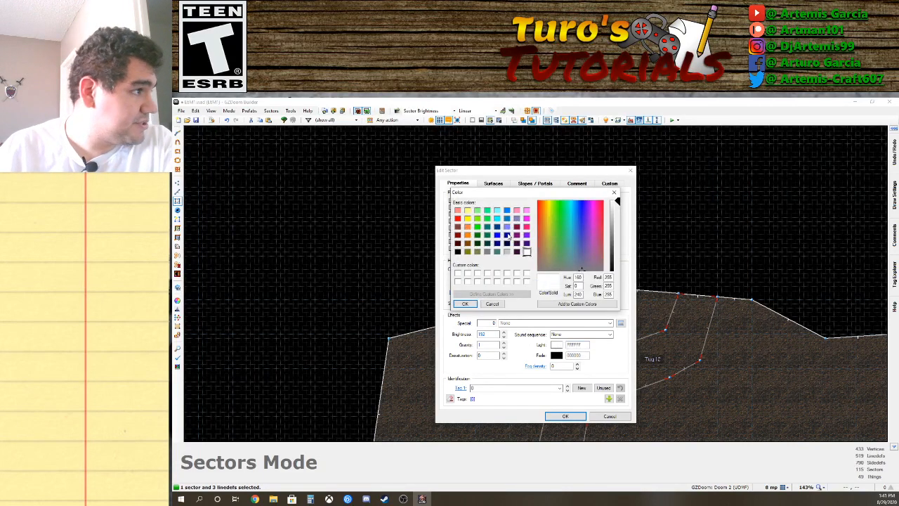
{"action": "left_click", "coordinate": [497, 235]}
{"action": "left_click", "coordinate": [465, 303]}
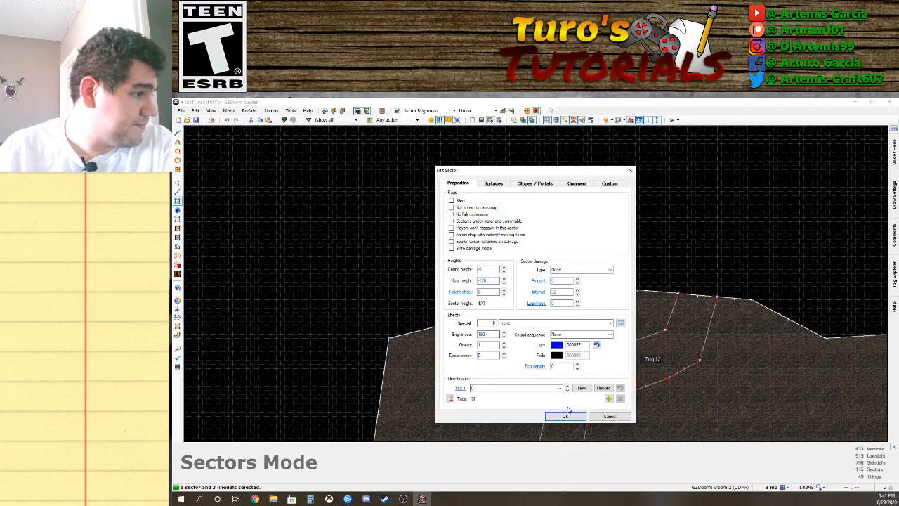
{"action": "left_click", "coordinate": [566, 415]}
{"action": "left_click", "coordinate": [617, 275]}
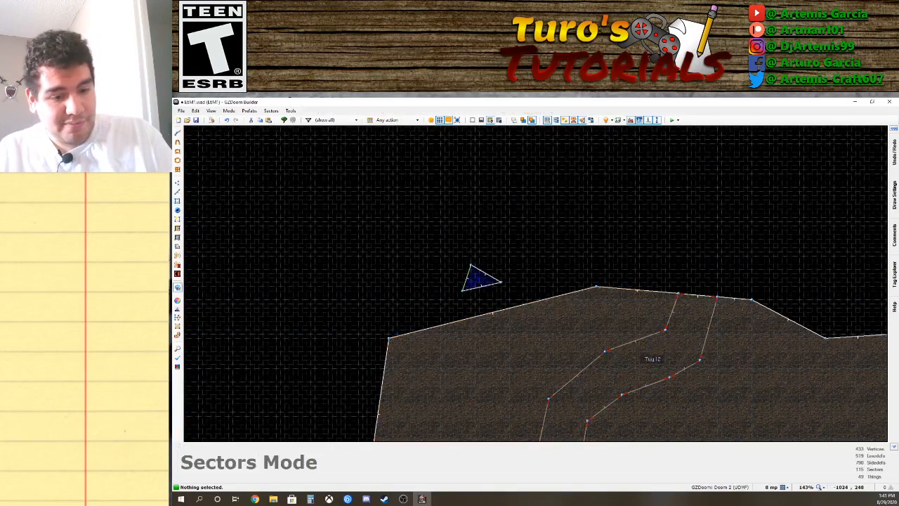
Inspect the blue-lit water in the passage from above and below in the 3D view.
{"action": "key", "text": "q"}
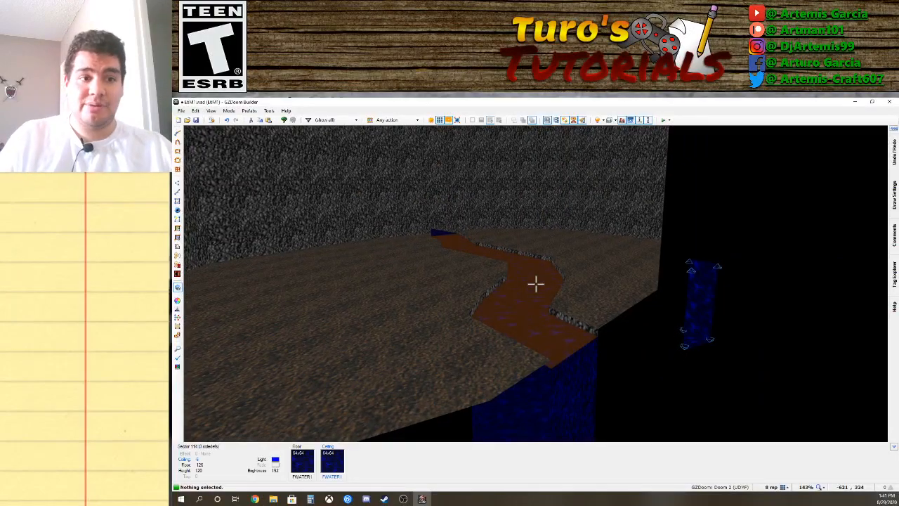
{"action": "key", "text": "e"}
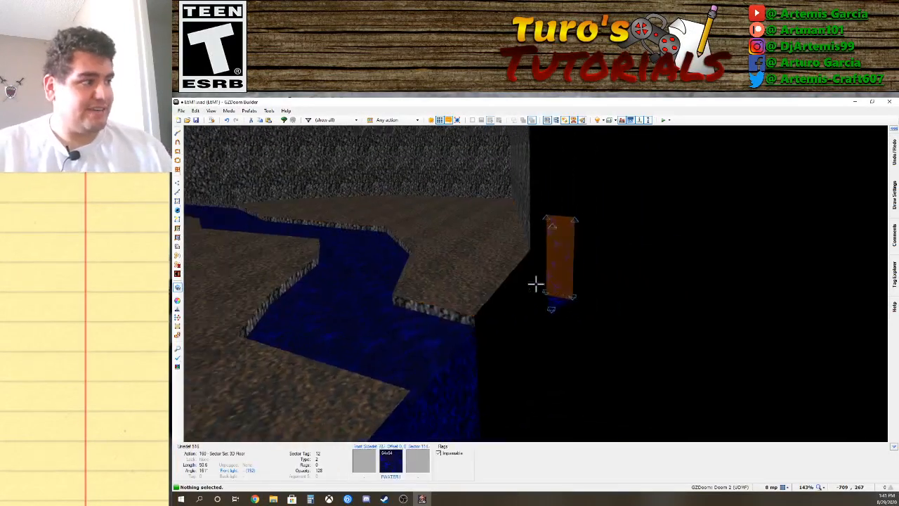
{"action": "key", "text": "e"}
{"action": "key", "text": "s"}
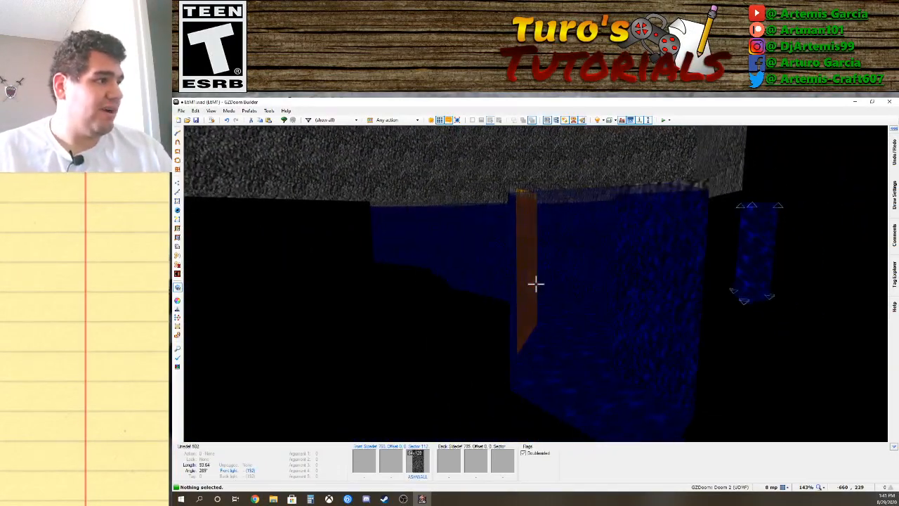
{"action": "key", "text": "f"}
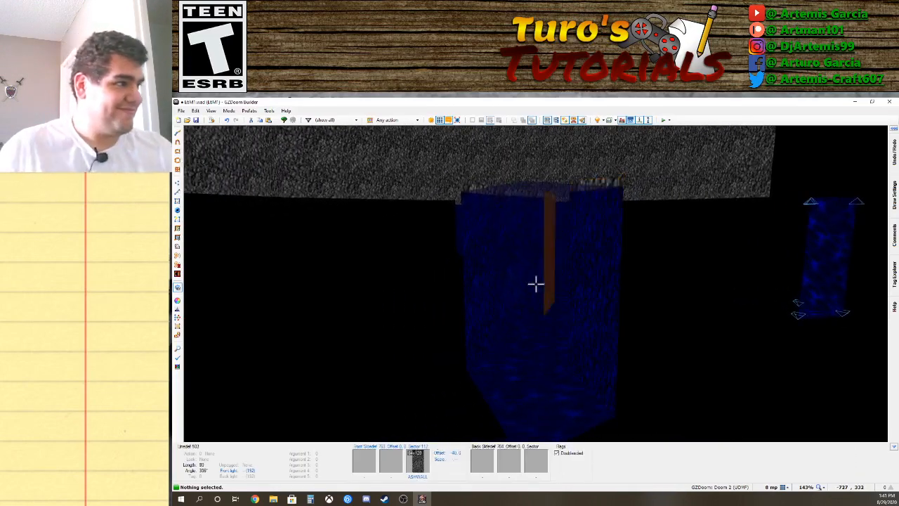
Return to the 2D map, save it, and launch a test run in Zandronum with the game menu dismissed.
{"action": "key", "text": "q"}
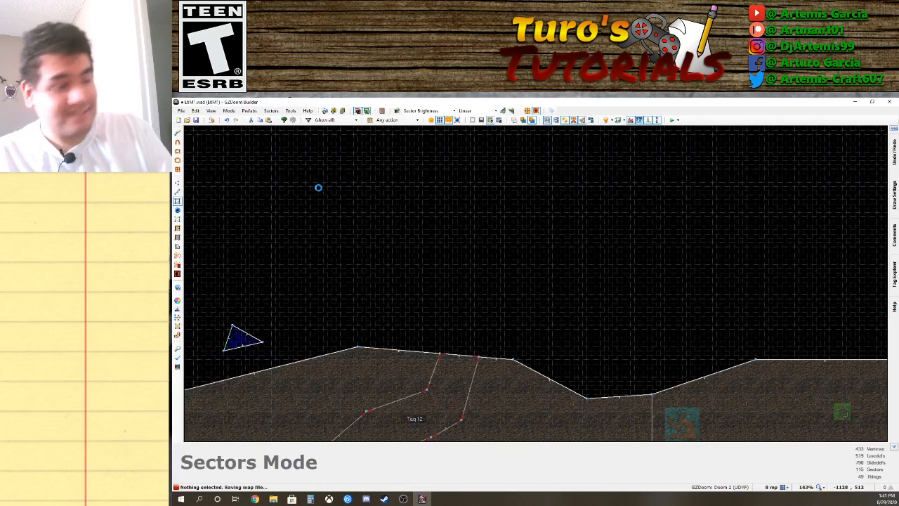
{"action": "left_click", "coordinate": [671, 120]}
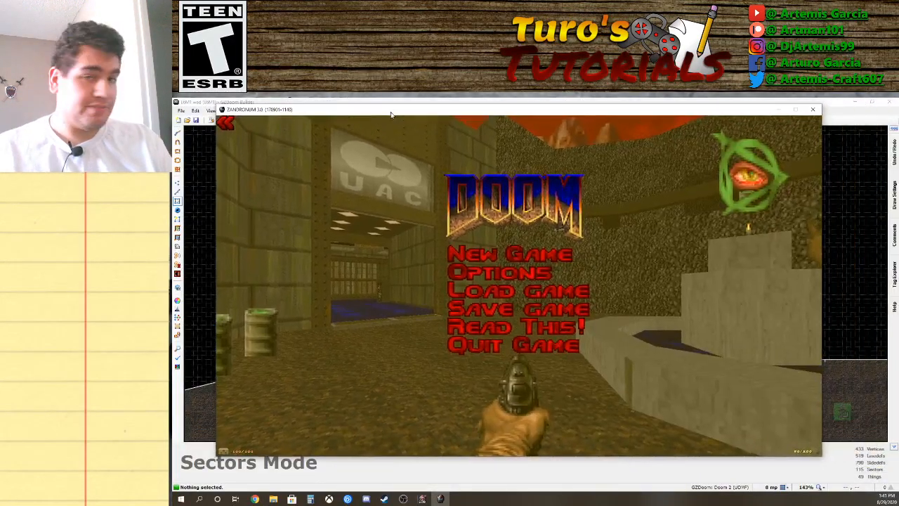
{"action": "key", "text": "Escape"}
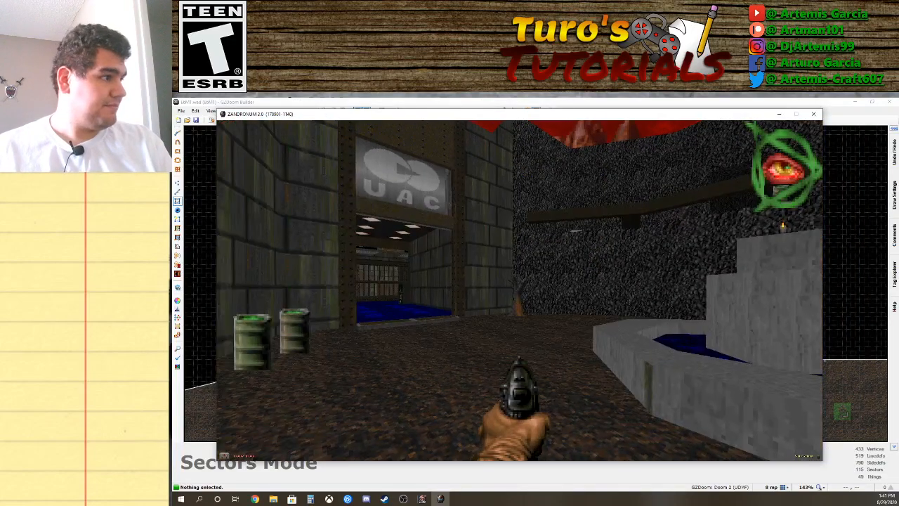
Walk from the starting courtyard to the bank of the water-filled channel in the test run.
{"action": "key", "text": "Left"}
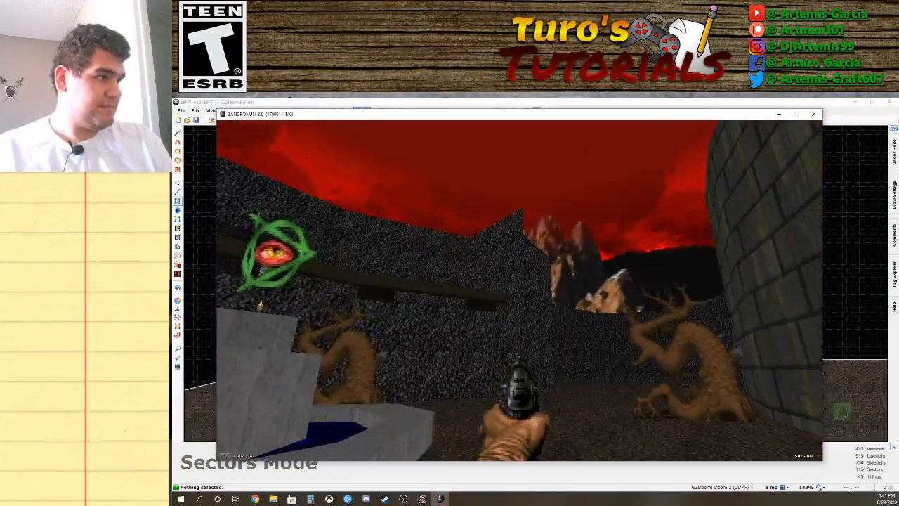
{"action": "key", "text": "w"}
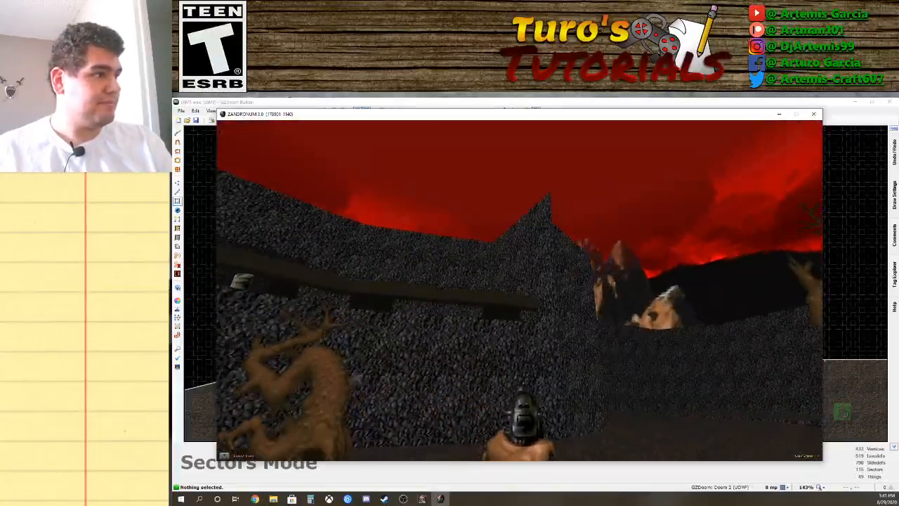
{"action": "key", "text": "w"}
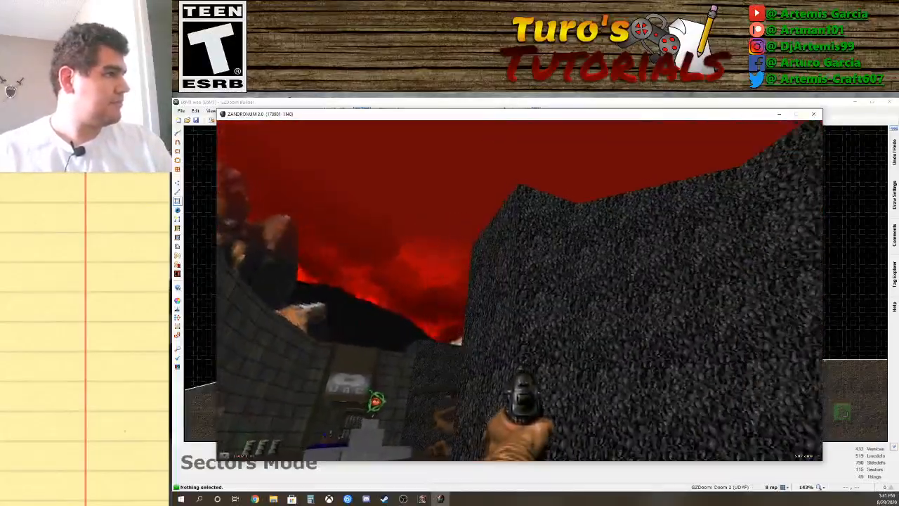
{"action": "key", "text": "w"}
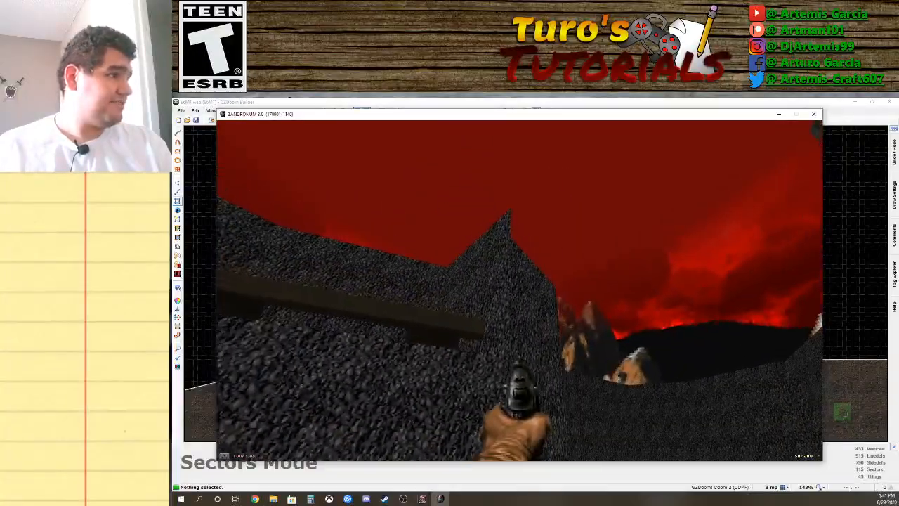
{"action": "key", "text": "w"}
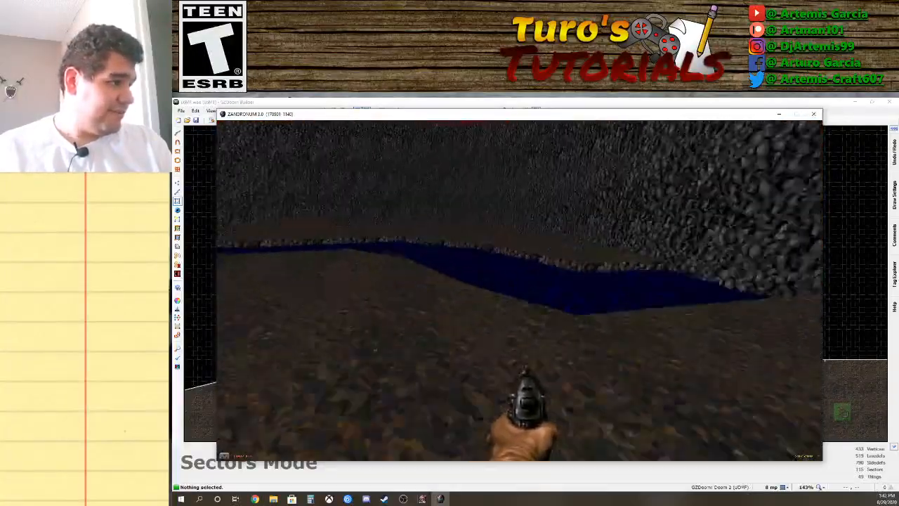
{"action": "key", "text": "w"}
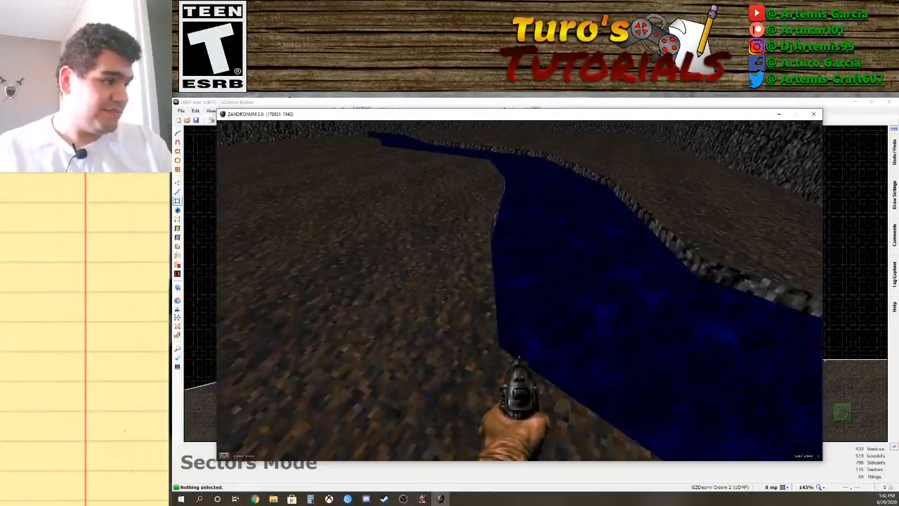
Swim through the channel and its side tunnel, climb out onto the bank, and dive back in to test the water.
{"action": "key", "text": "w"}
{"action": "key", "text": "w"}
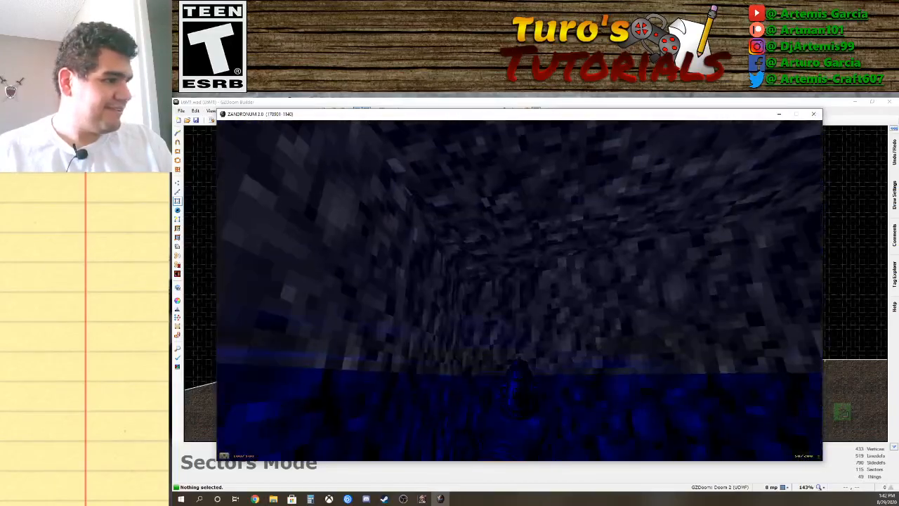
{"action": "key", "text": "w"}
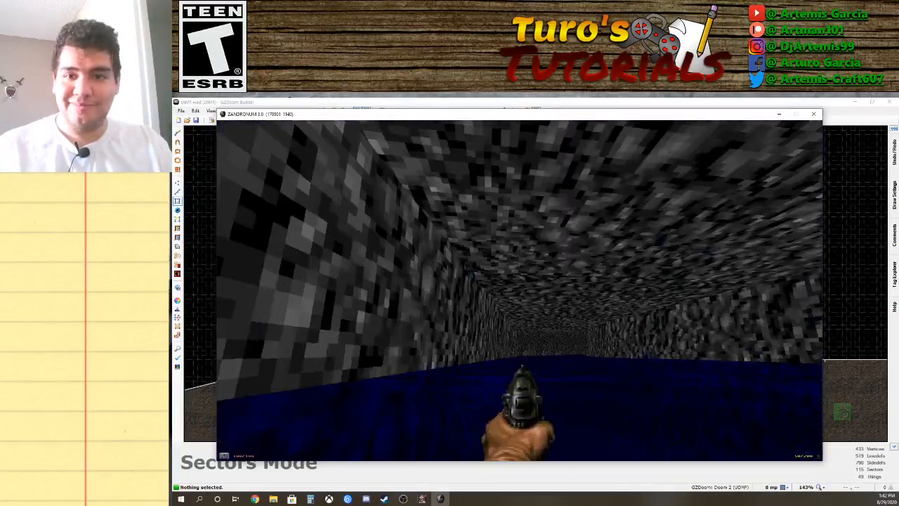
{"action": "key", "text": "w"}
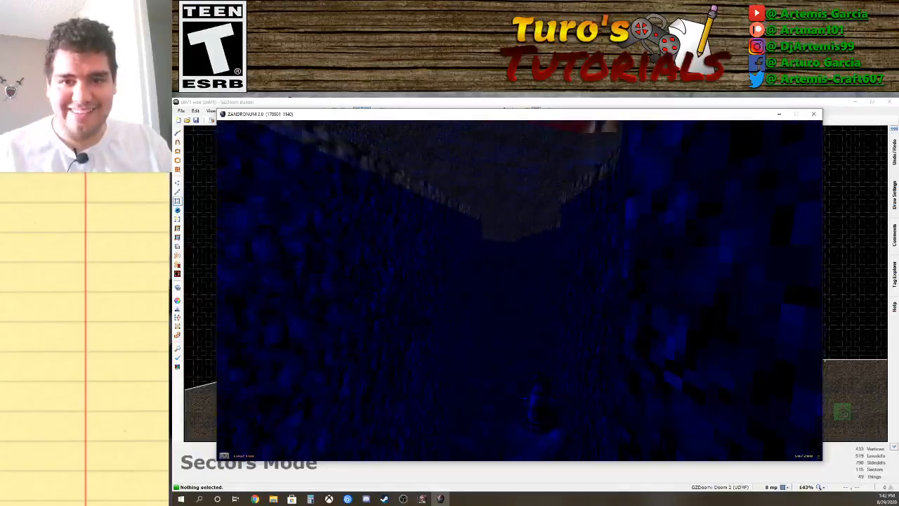
{"action": "key", "text": "w"}
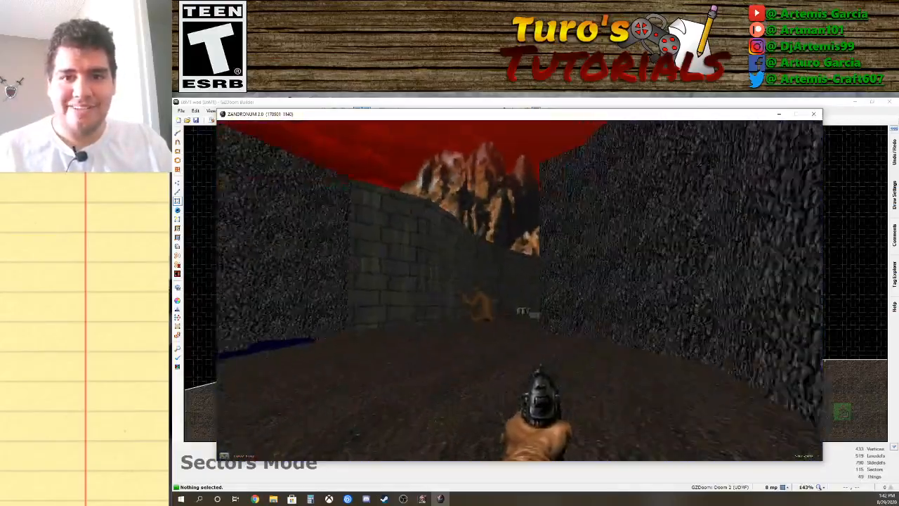
{"action": "key", "text": "a"}
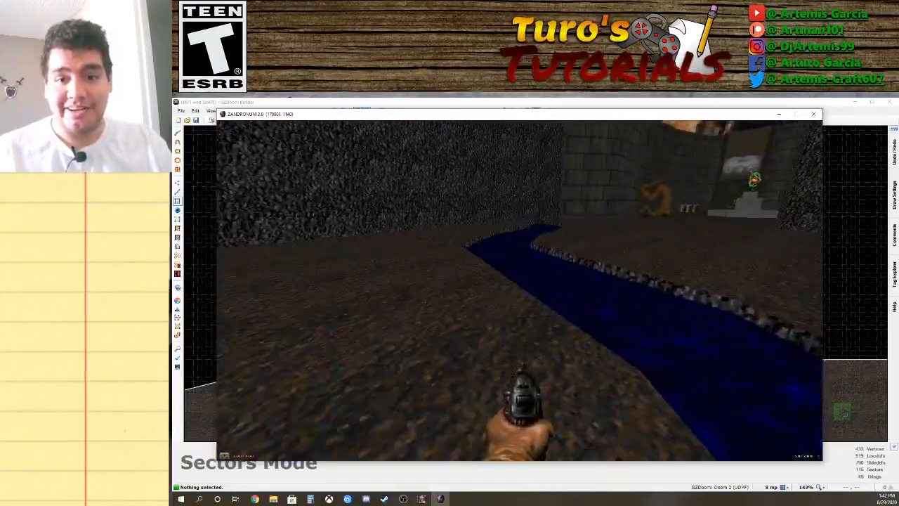
{"action": "key", "text": "d"}
{"action": "key", "text": "w"}
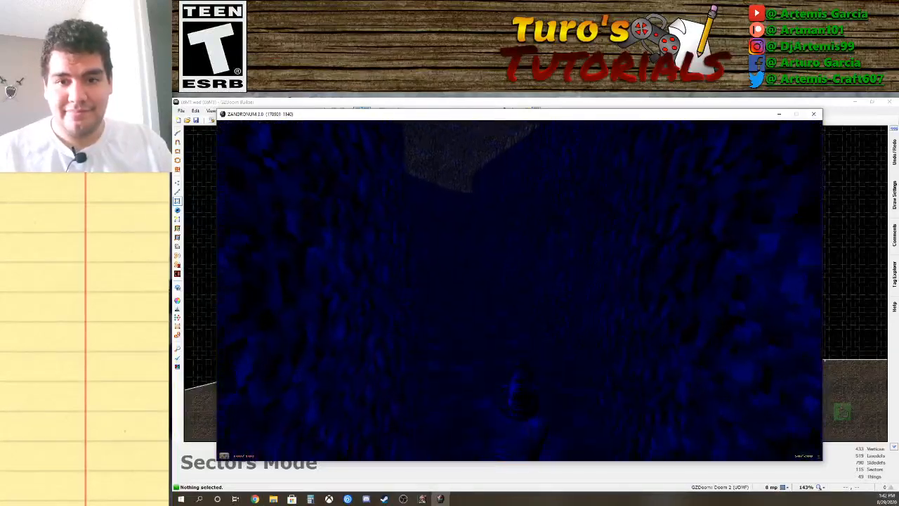
Leave the water channel and walk back across the courtyard to the building in the test run.
{"action": "key", "text": "ctrl"}
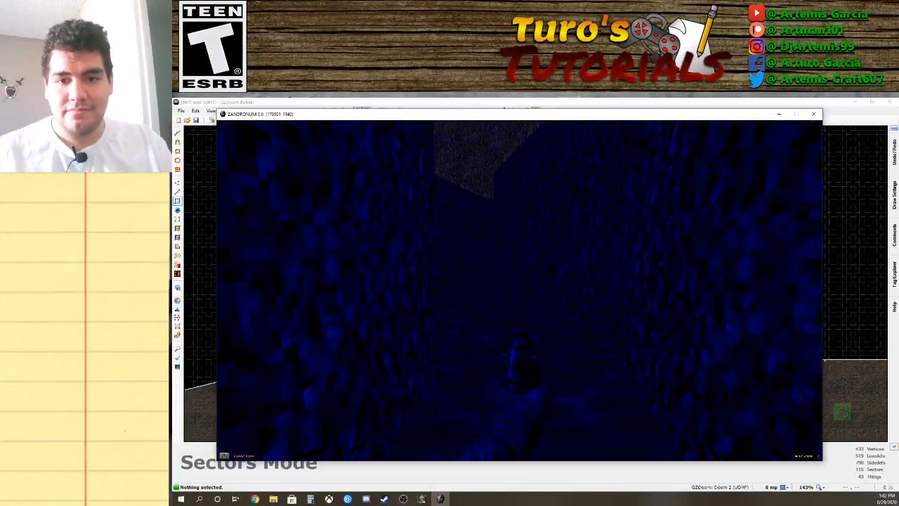
{"action": "key", "text": "w"}
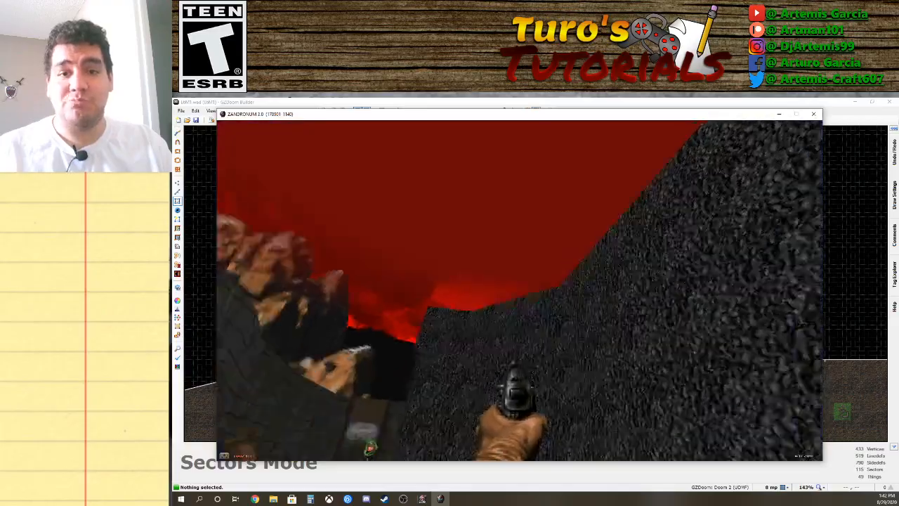
{"action": "key", "text": "w"}
{"action": "key", "text": "Left"}
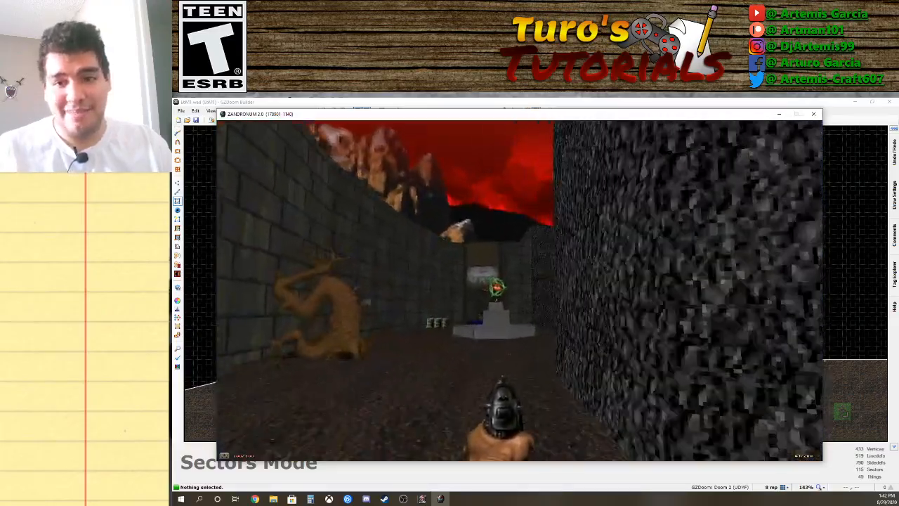
{"action": "key", "text": "w"}
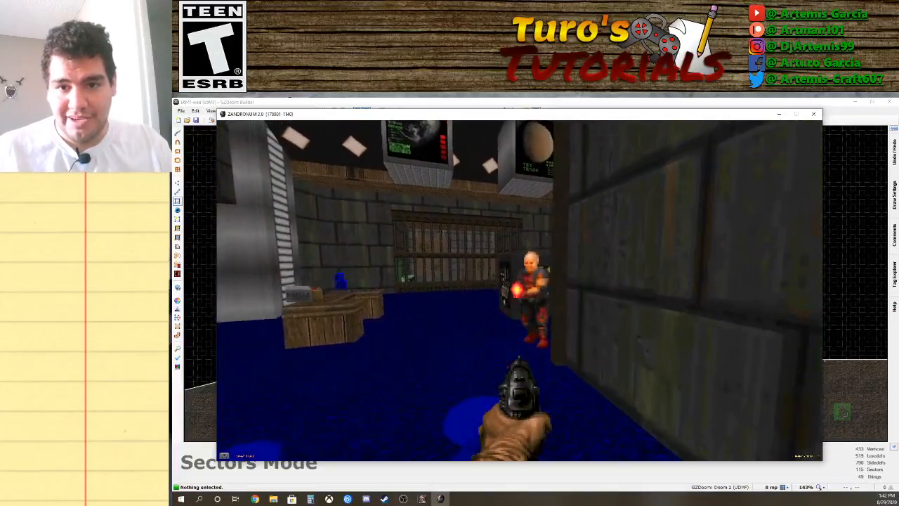
Enter the blue-floored computer room, collect the shotgun, and walk through to the office door.
{"action": "key", "text": "Right"}
{"action": "key", "text": "w"}
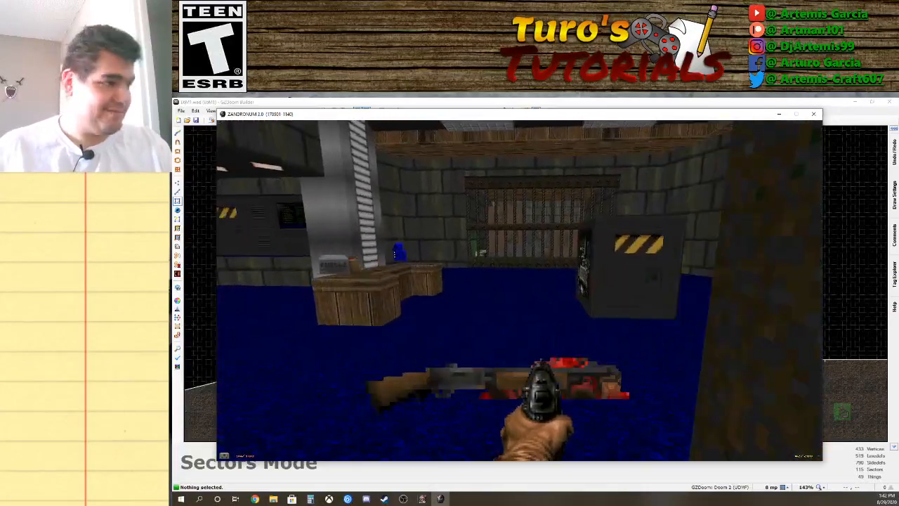
{"action": "key", "text": "Left"}
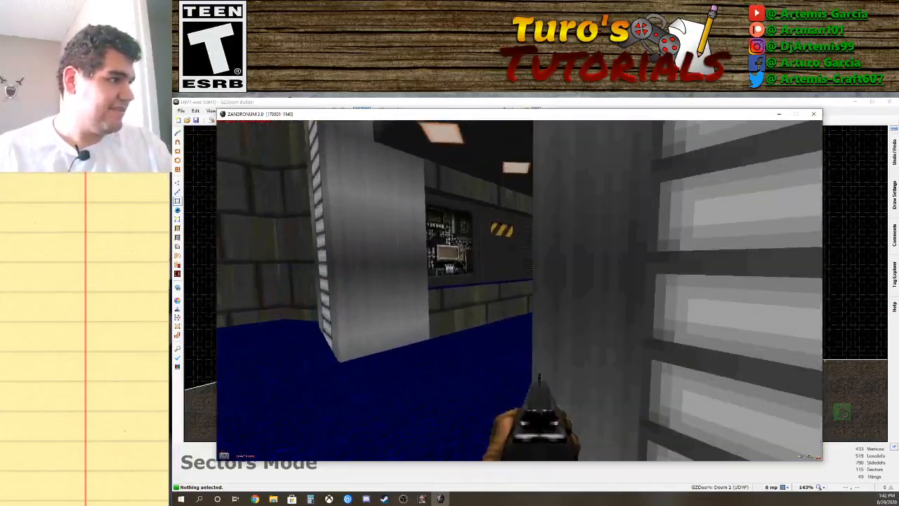
{"action": "key", "text": "w"}
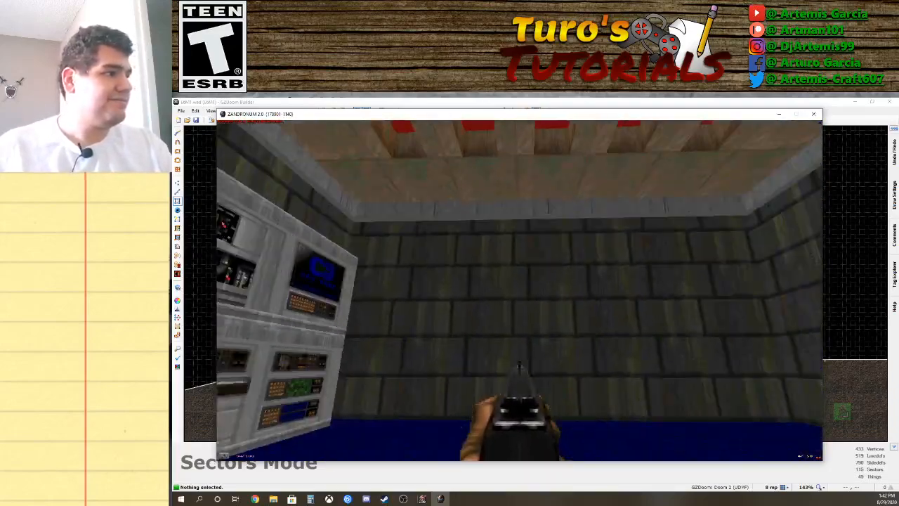
{"action": "key", "text": "w"}
{"action": "key", "text": "w"}
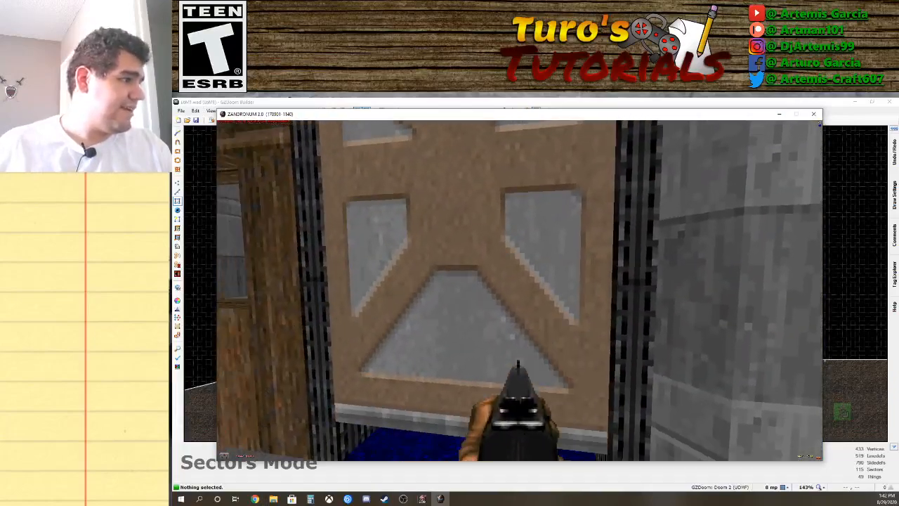
Open the office door and inspect the window counter, benches, desk and wall screens inside.
{"action": "key", "text": "space"}
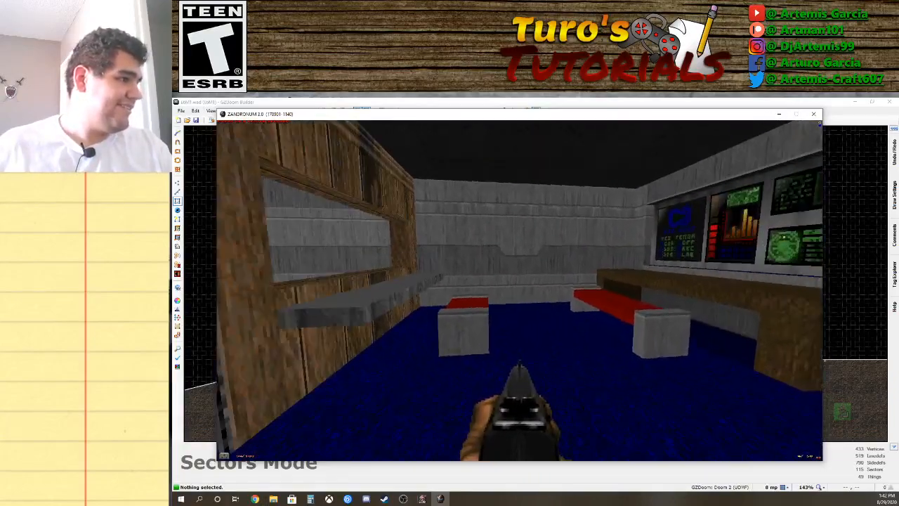
{"action": "key", "text": "Left"}
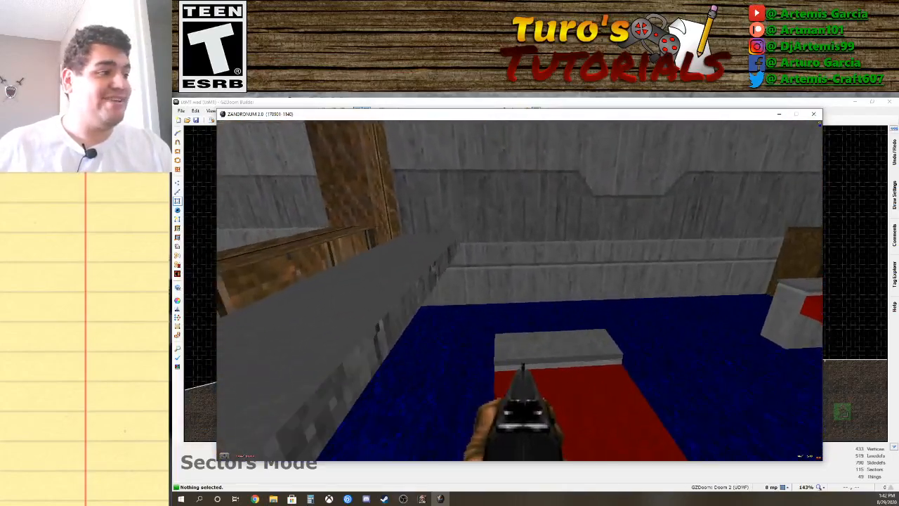
{"action": "key", "text": "a"}
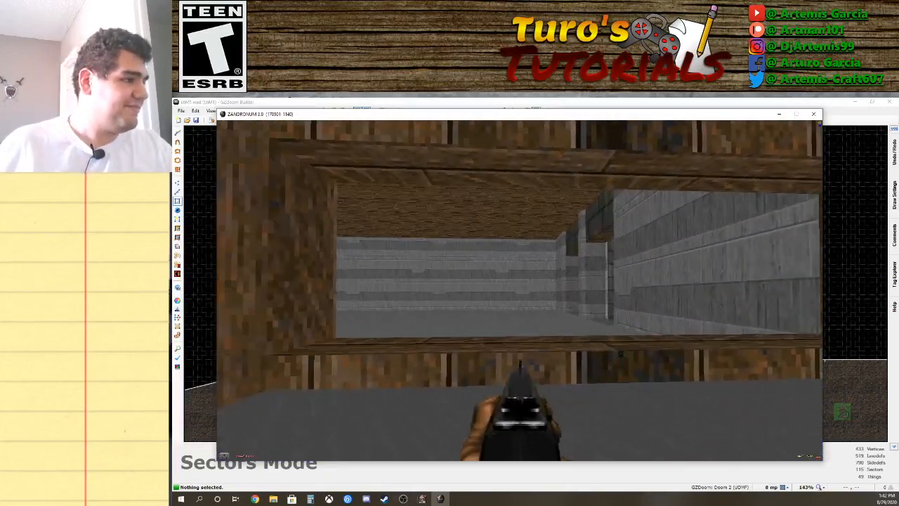
{"action": "key", "text": "Right"}
{"action": "key", "text": "Up"}
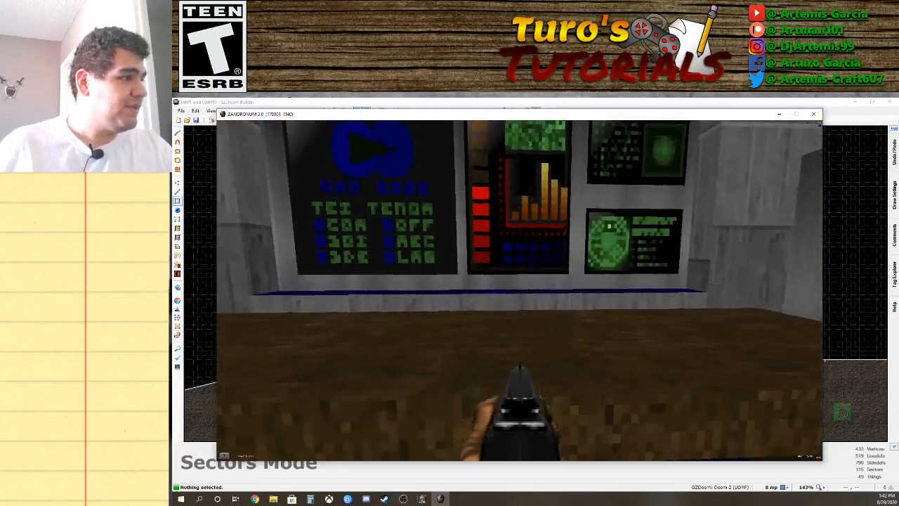
{"action": "key", "text": "Right"}
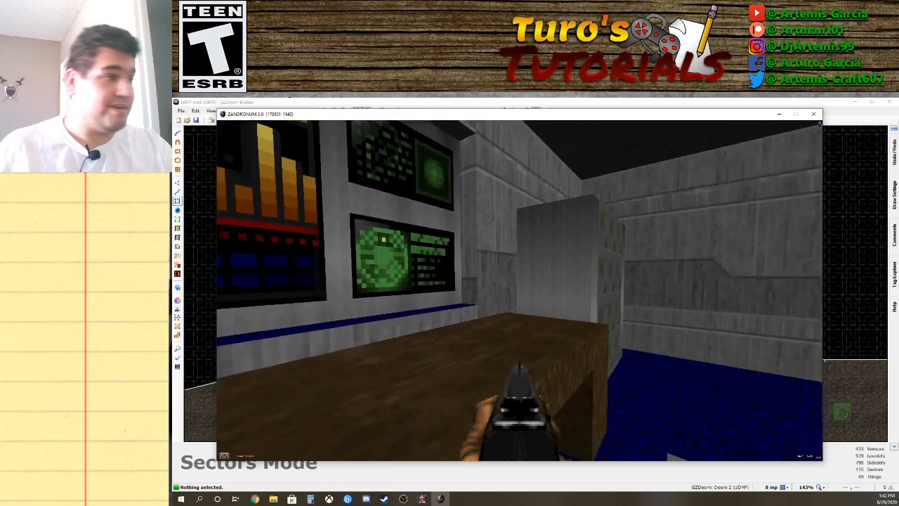
{"action": "key", "text": "Right"}
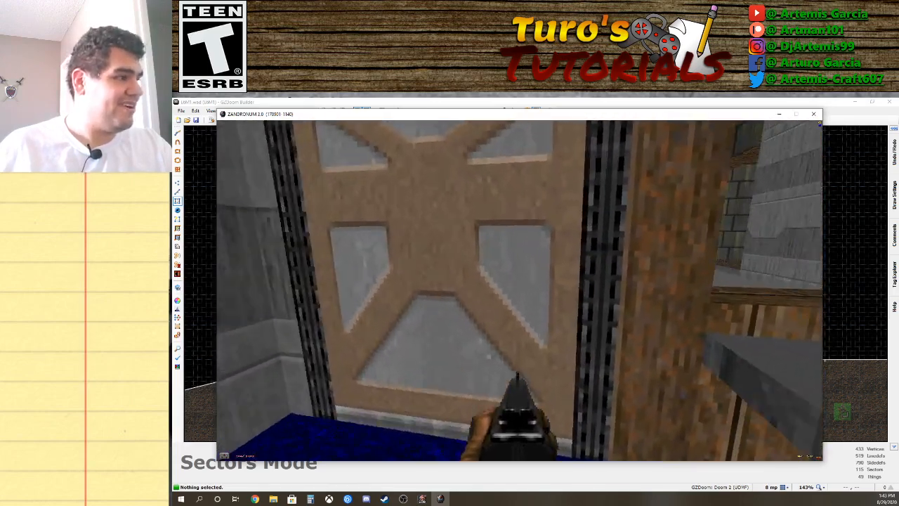
Leave the office and inspect the crate storage alcove up to its barred opening.
{"action": "key", "text": "w"}
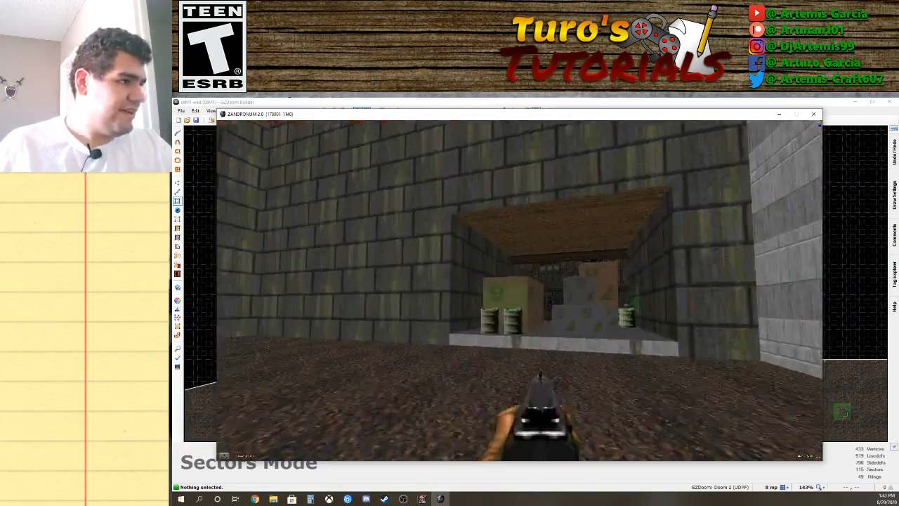
{"action": "key", "text": "Right"}
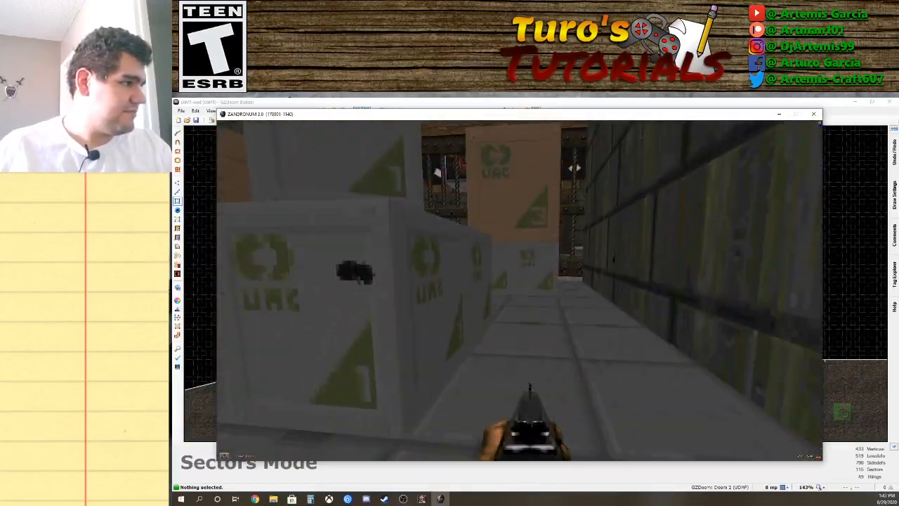
{"action": "key", "text": "w"}
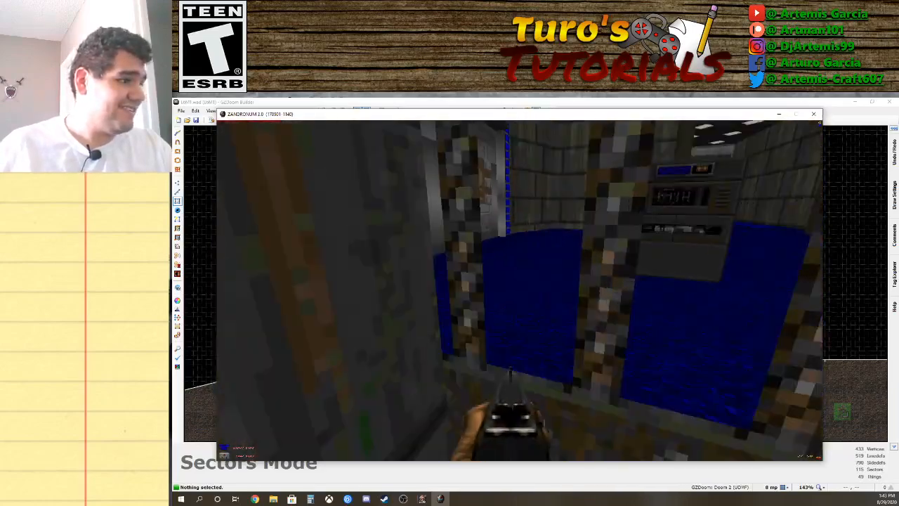
{"action": "key", "text": "w"}
{"action": "key", "text": "Left"}
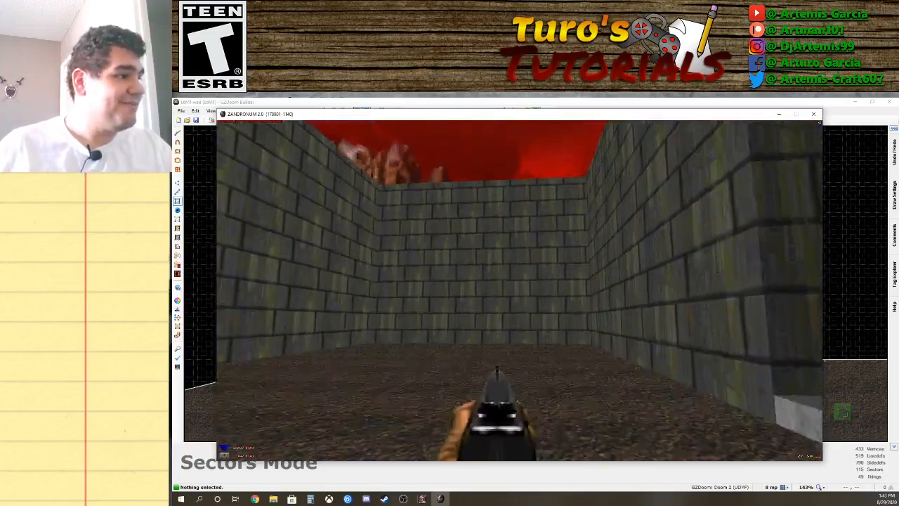
Walk back through the grey hall to the dark corridor and fight the imps up to the candle-lit room.
{"action": "key", "text": "w"}
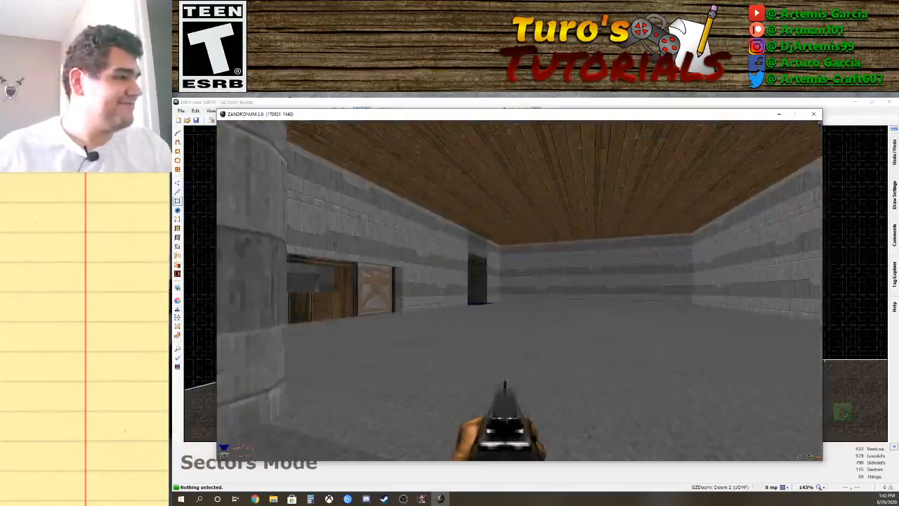
{"action": "key", "text": "w"}
{"action": "key", "text": "w"}
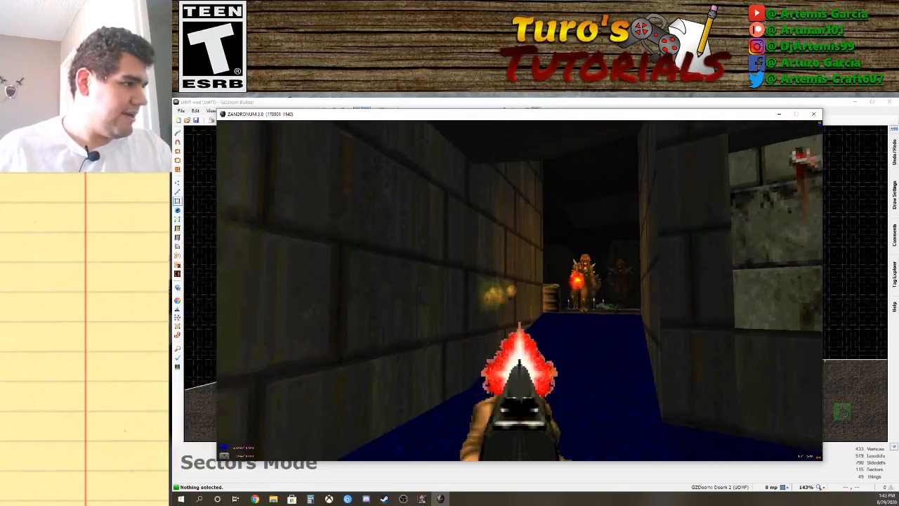
{"action": "key", "text": "d"}
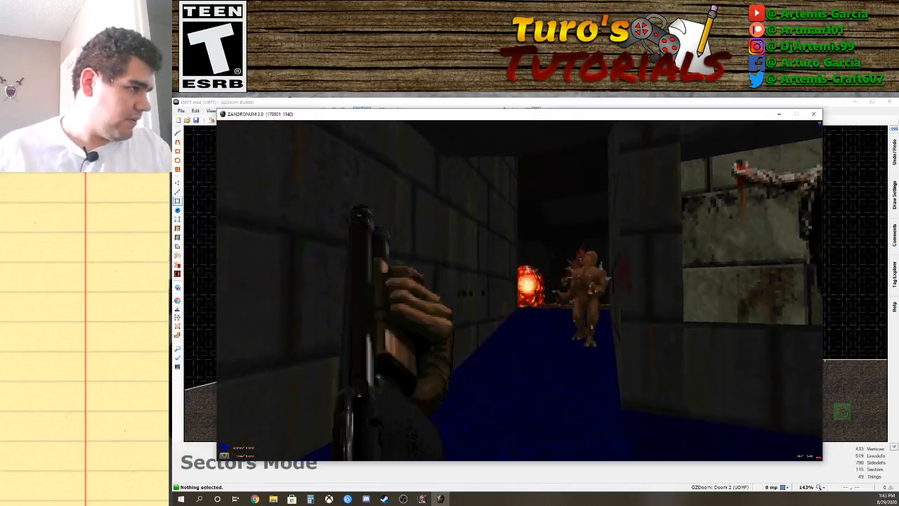
{"action": "key", "text": "w"}
{"action": "left_click", "coordinate": [519, 290]}
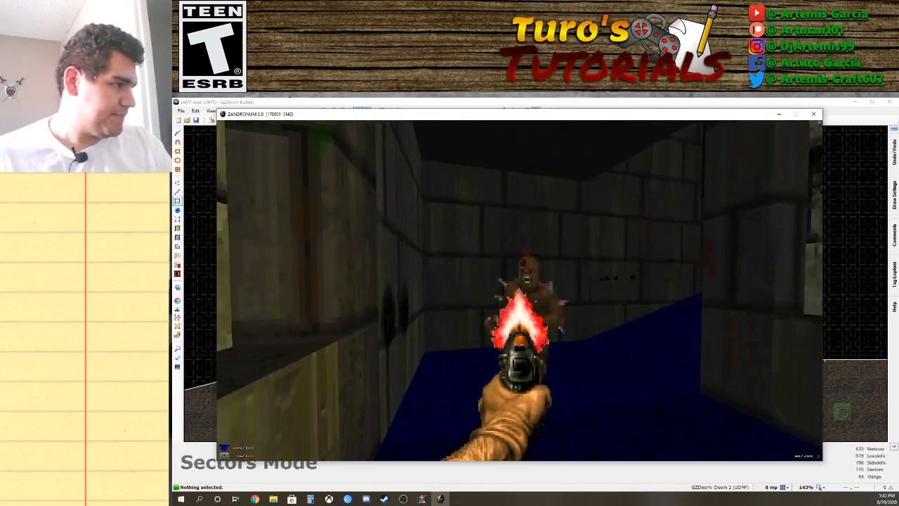
{"action": "key", "text": "w"}
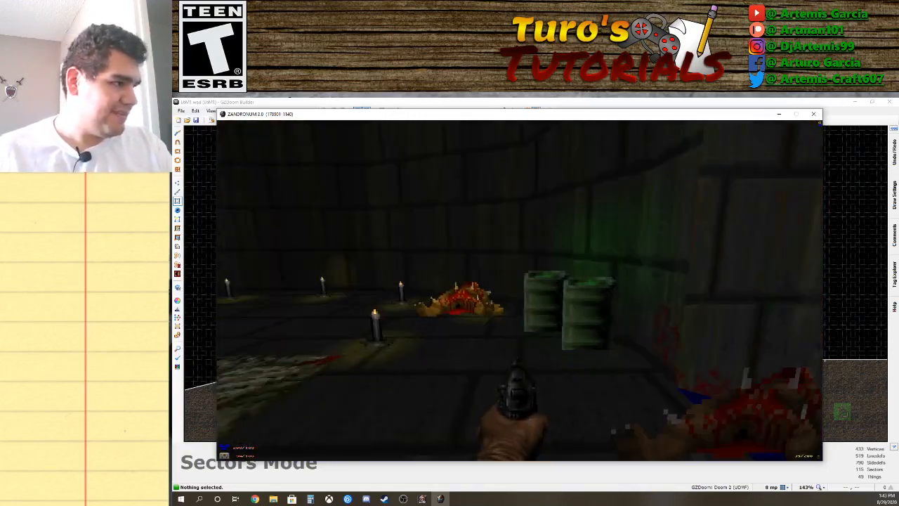
{"action": "key", "text": "s"}
{"action": "left_click", "coordinate": [520, 290]}
{"action": "left_click", "coordinate": [520, 290]}
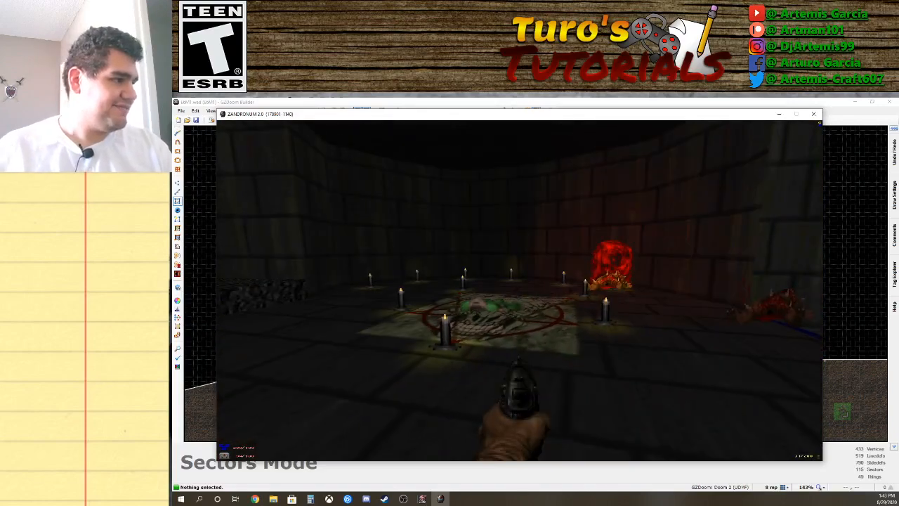
Cross the candle-lit room and rock tunnel to the ledge overlooking the courtyard, and quit the test run.
{"action": "key", "text": "Up"}
{"action": "key", "text": "Left"}
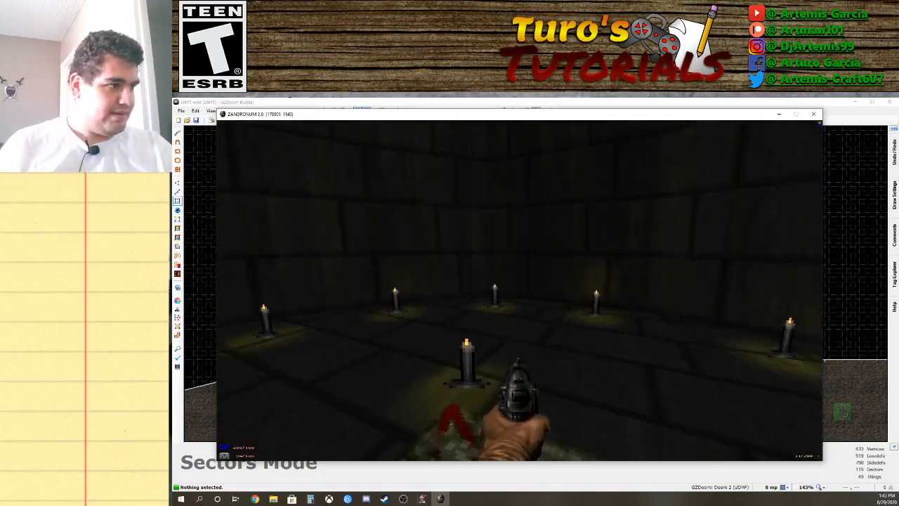
{"action": "key", "text": "w"}
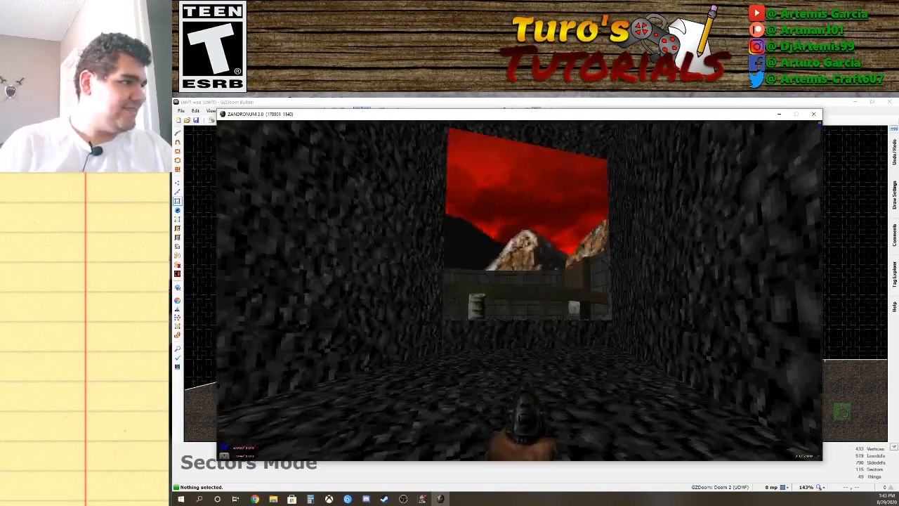
{"action": "key", "text": "w"}
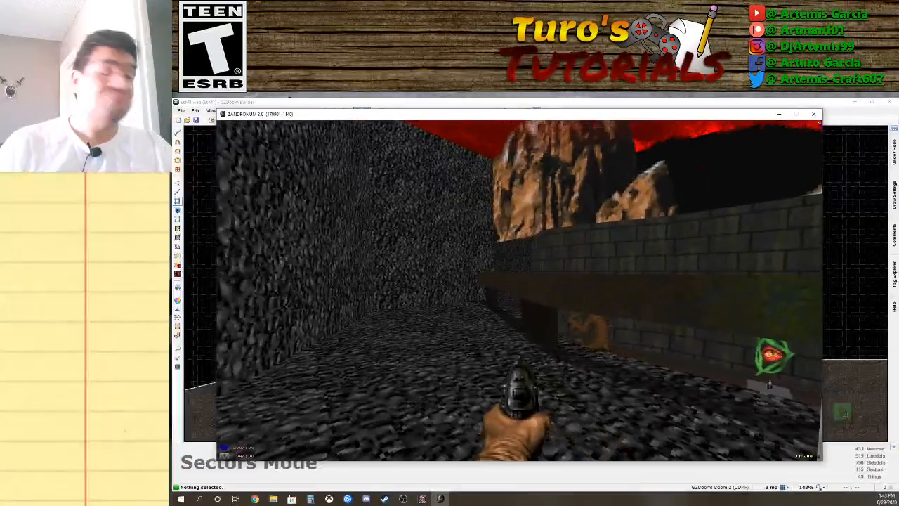
{"action": "key", "text": "w"}
{"action": "key", "text": "Escape"}
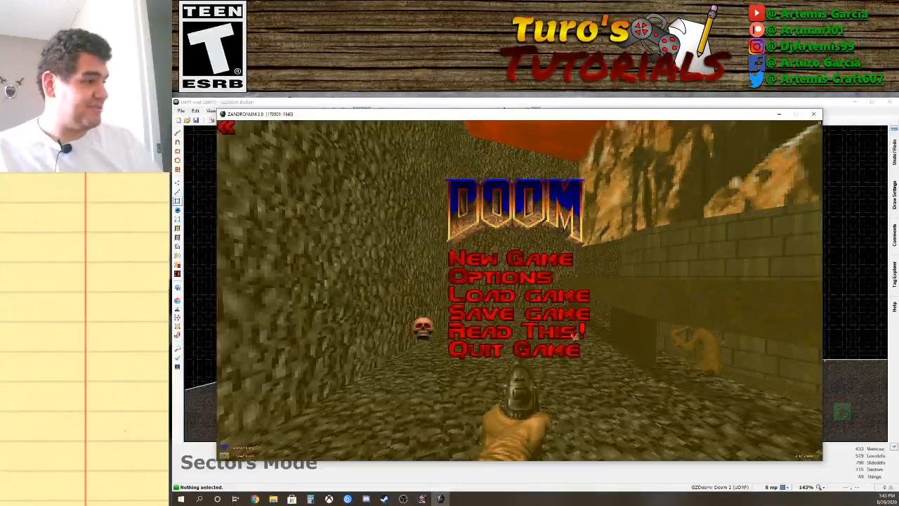
{"action": "left_click", "coordinate": [568, 350]}
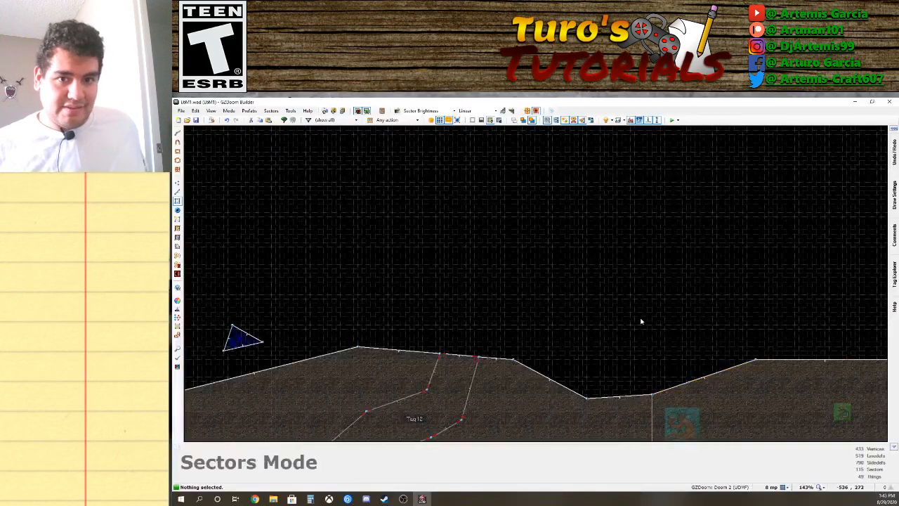
In the 3D view, raise the sky ceilings over the rock-walled channel area and its tag 12 sector to a height of 304.
{"action": "scroll", "coordinate": [630, 311], "scroll_direction": "down", "scroll_amount": 2}
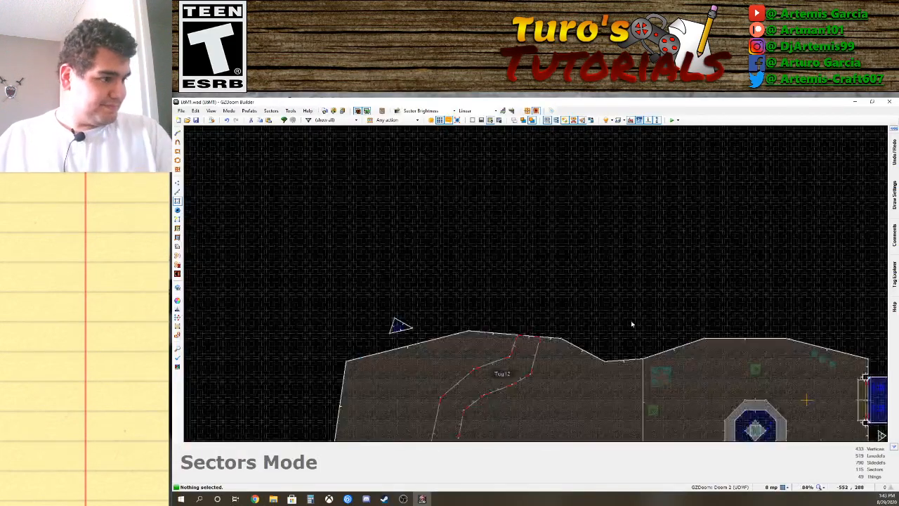
{"action": "key", "text": "Down"}
{"action": "key", "text": "Down"}
{"action": "key", "text": "Down"}
{"action": "key", "text": "Down"}
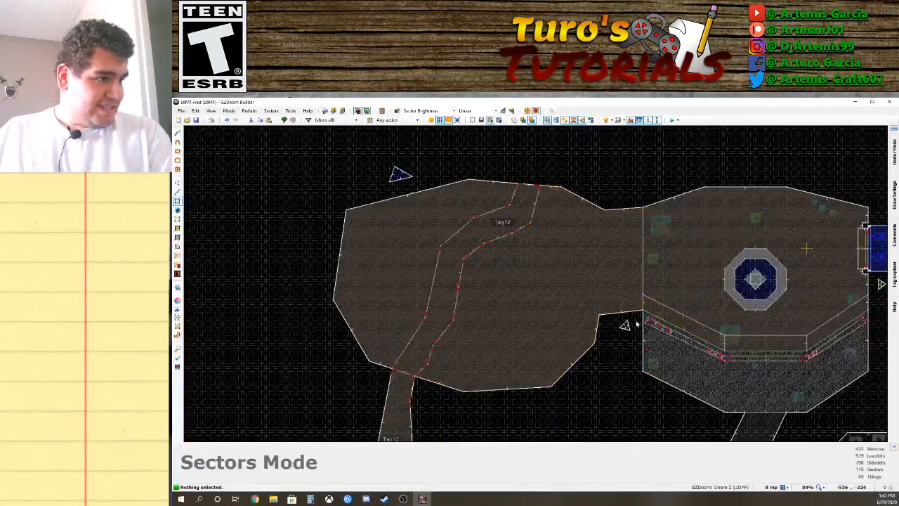
{"action": "key", "text": "q"}
{"action": "key", "text": "d"}
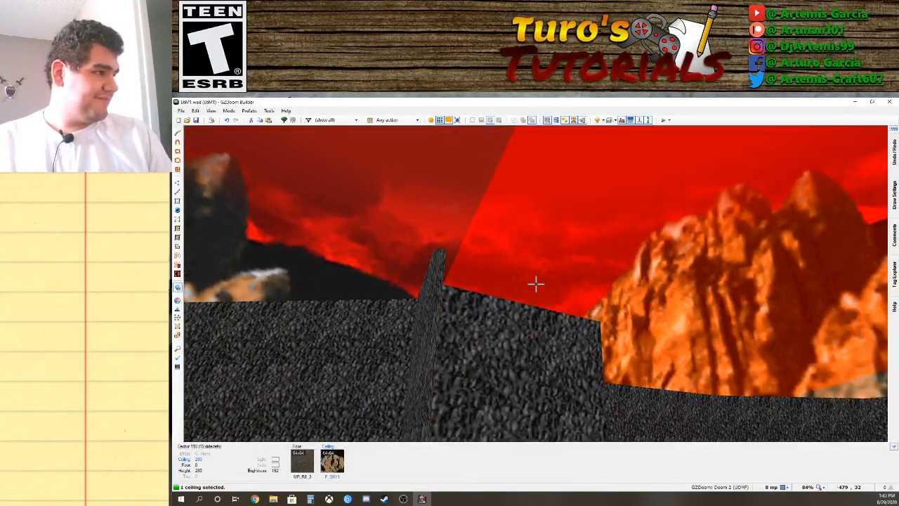
{"action": "scroll", "coordinate": [535, 283], "scroll_direction": "up", "scroll_amount": 2}
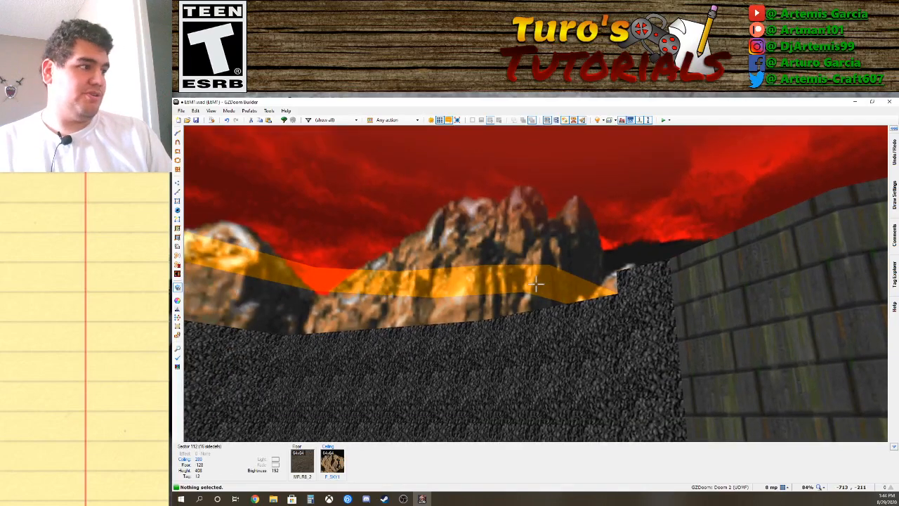
{"action": "left_click", "coordinate": [536, 284]}
{"action": "left_click", "coordinate": [536, 284]}
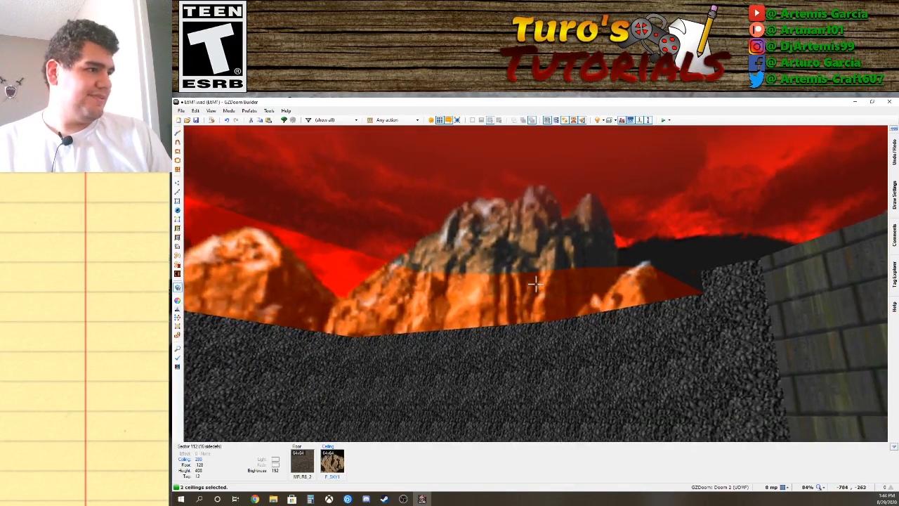
{"action": "scroll", "coordinate": [536, 284], "scroll_direction": "up", "scroll_amount": 3}
{"action": "left_click", "coordinate": [535, 284]}
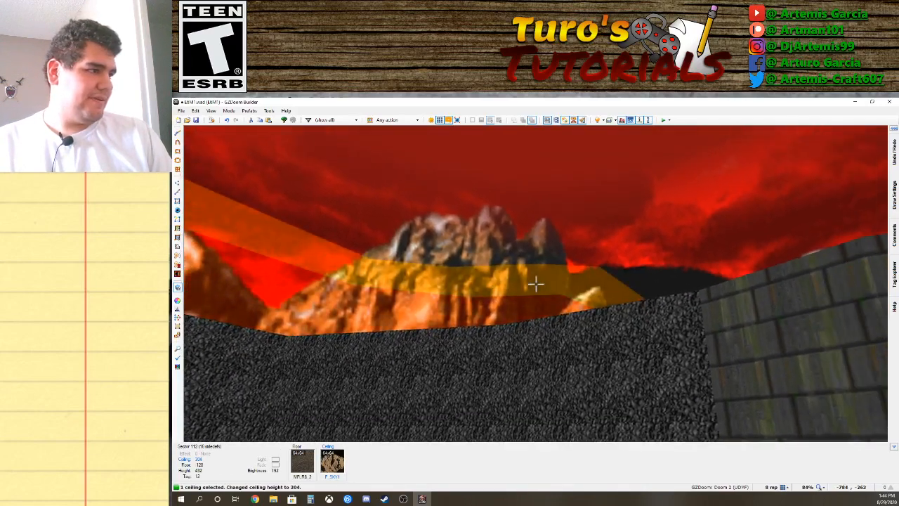
Deselect the raised ceiling and inspect the channel area, courtyard and eastern outdoor yards in 3D from outside the map before returning to 2D.
{"action": "left_click", "coordinate": [536, 283]}
{"action": "key", "text": "d"}
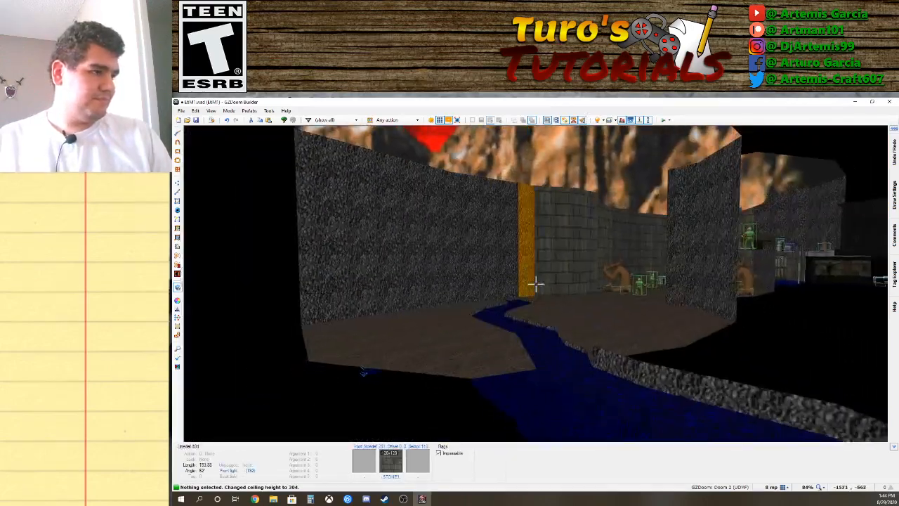
{"action": "key", "text": "s"}
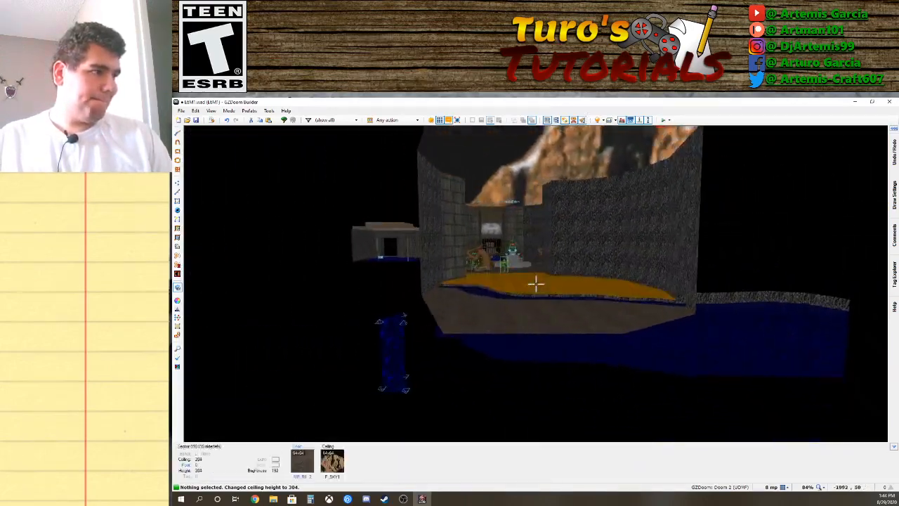
{"action": "key", "text": "s"}
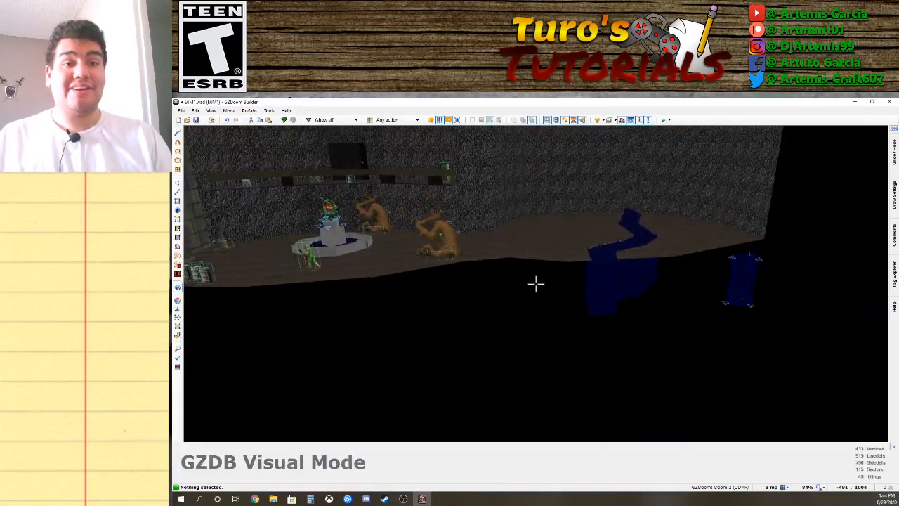
{"action": "key", "text": "e"}
{"action": "key", "text": "f"}
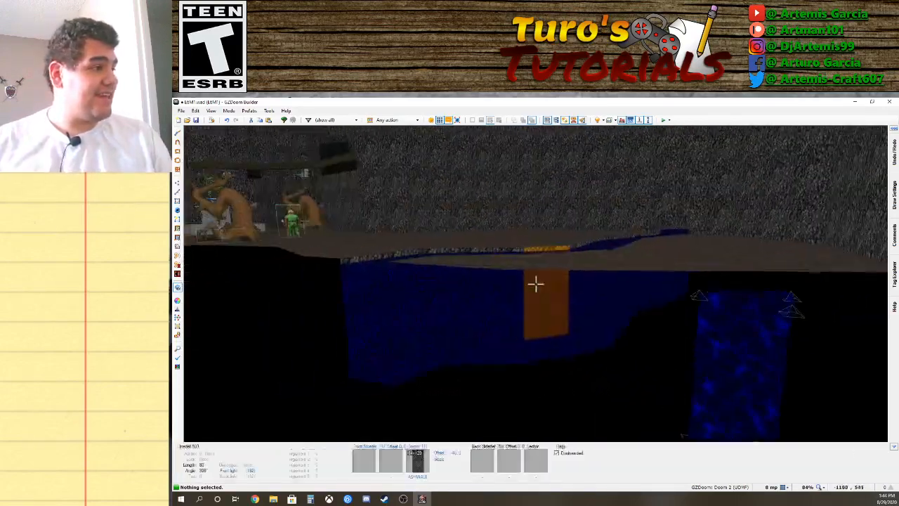
{"action": "key", "text": "f"}
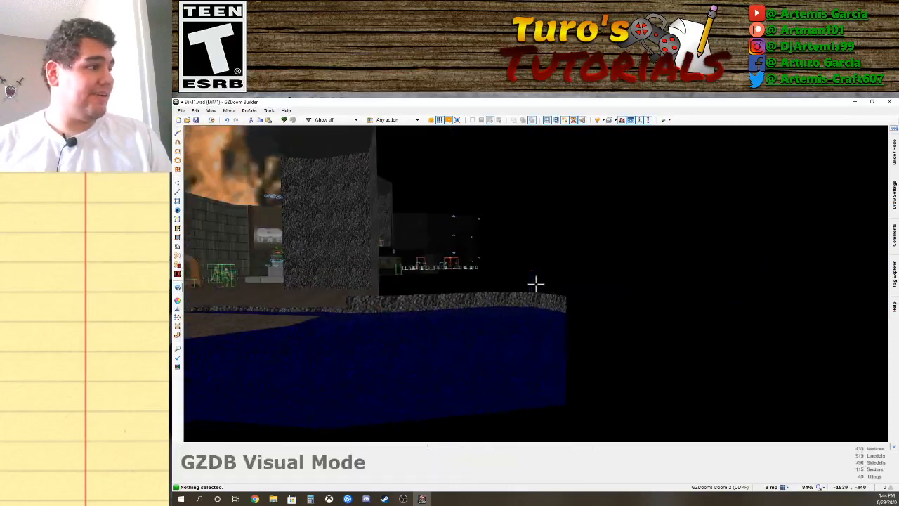
{"action": "key", "text": "d"}
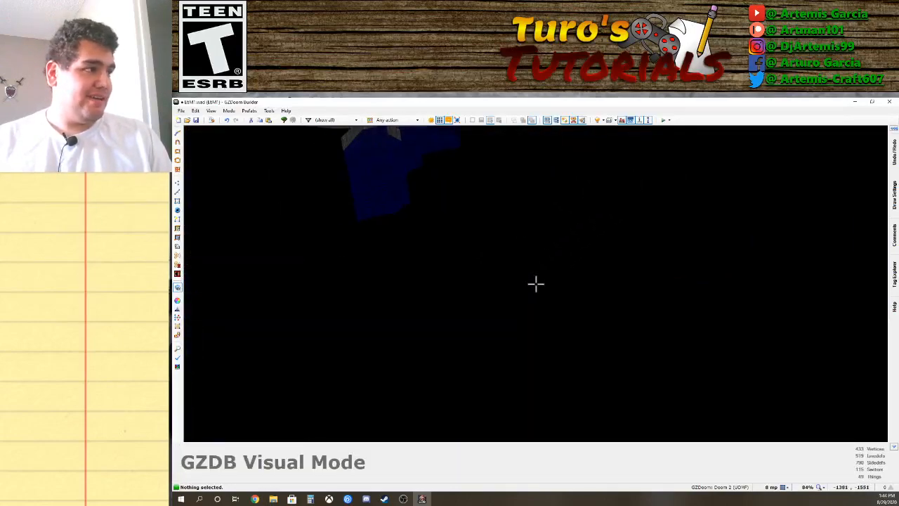
{"action": "key", "text": "f"}
{"action": "key", "text": "e"}
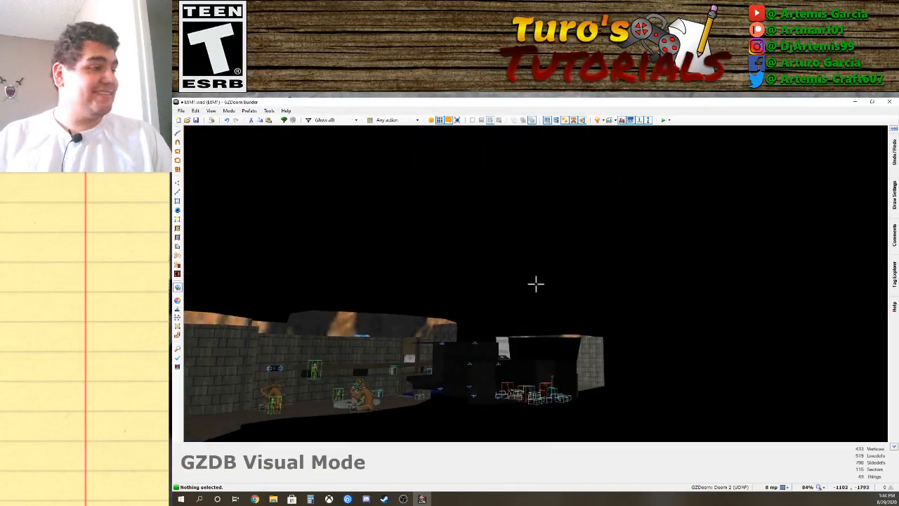
{"action": "key", "text": "w"}
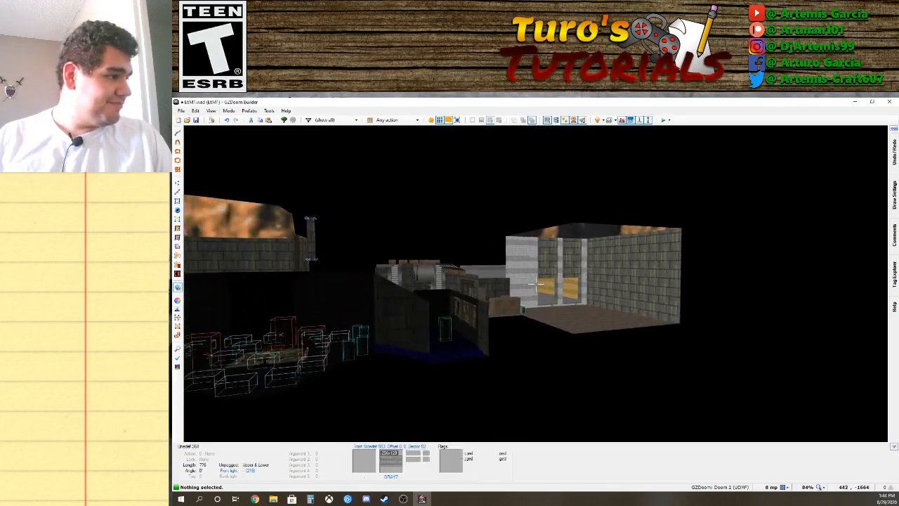
{"action": "key", "text": "d"}
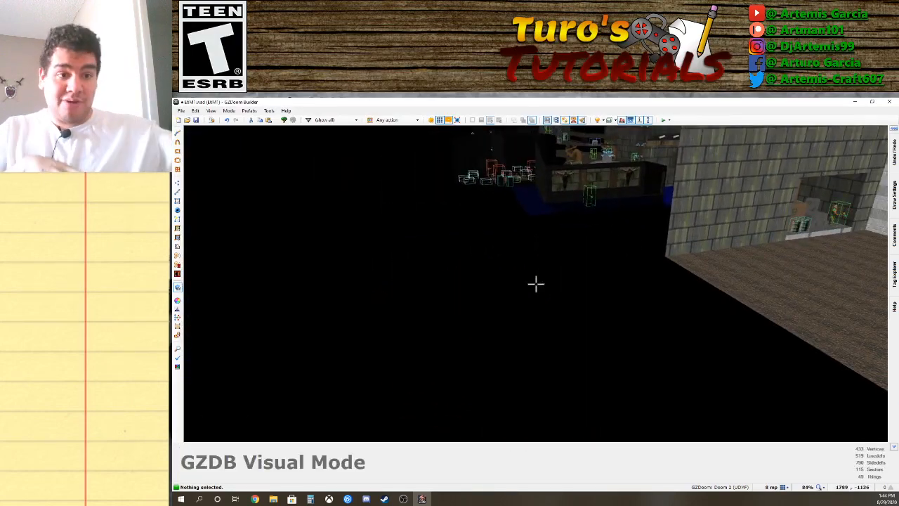
{"action": "key", "text": "w"}
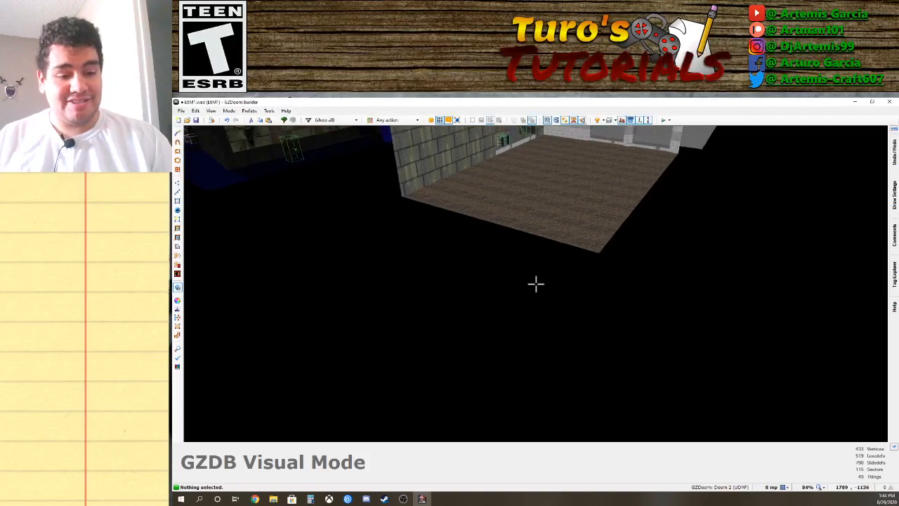
{"action": "key", "text": "q"}
On the 2D map, lengthen the tag 12 channel's southern extension by moving its far end line farther south.
{"action": "scroll", "coordinate": [539, 298], "scroll_direction": "down", "scroll_amount": 5}
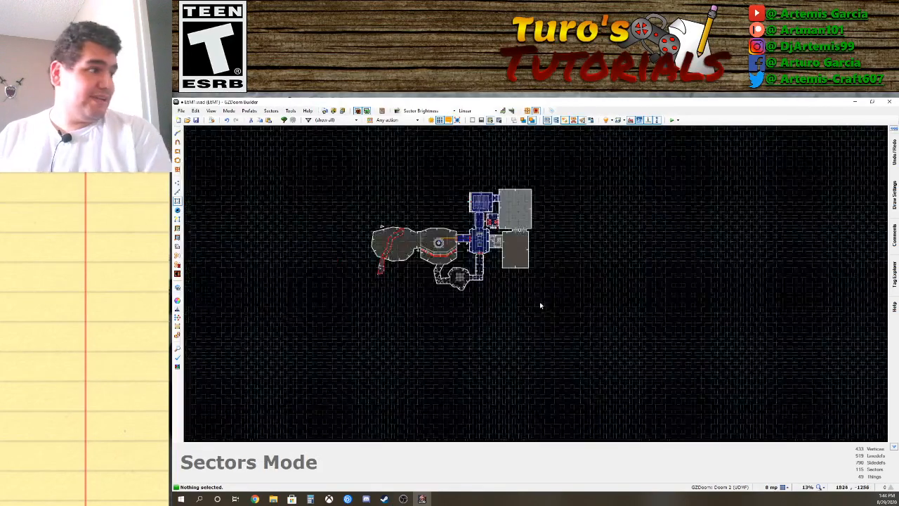
{"action": "scroll", "coordinate": [539, 301], "scroll_direction": "up", "scroll_amount": 3}
{"action": "key", "text": "Up"}
{"action": "key", "text": "Up"}
{"action": "key", "text": "Left"}
{"action": "key", "text": "Left"}
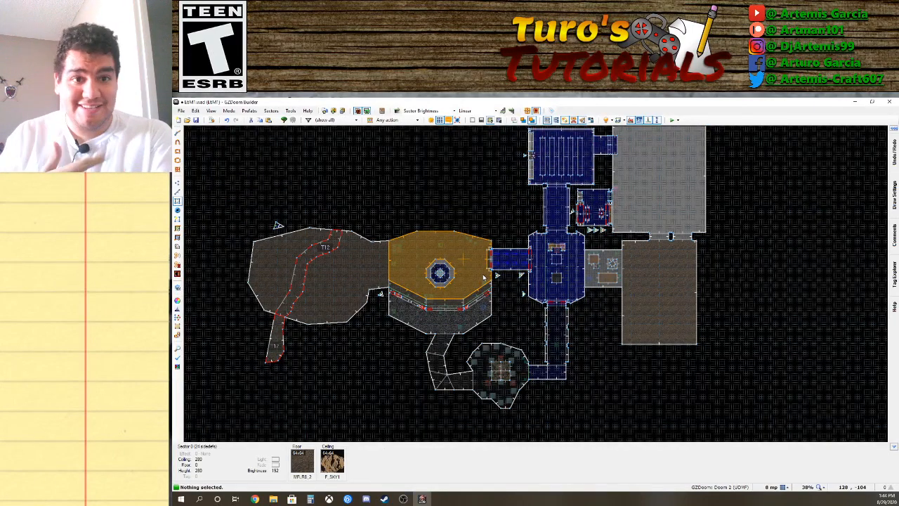
{"action": "key", "text": "s"}
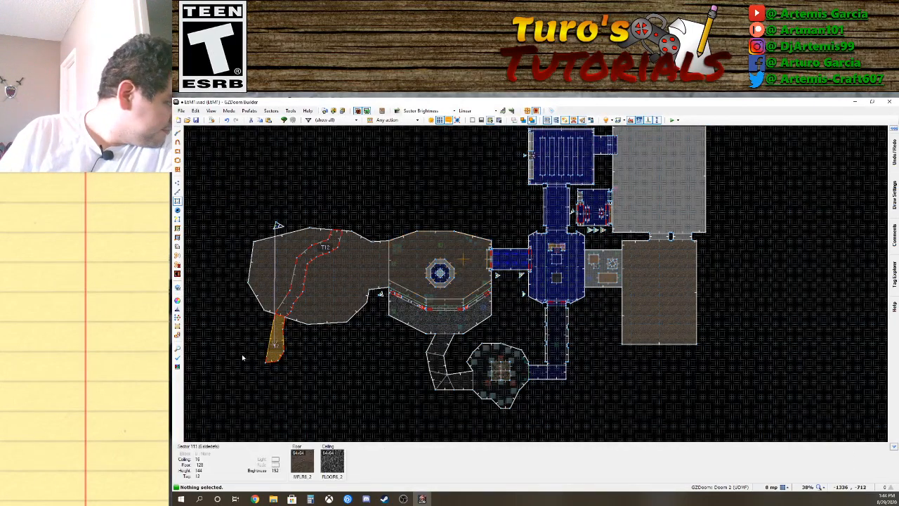
{"action": "left_click", "coordinate": [177, 191]}
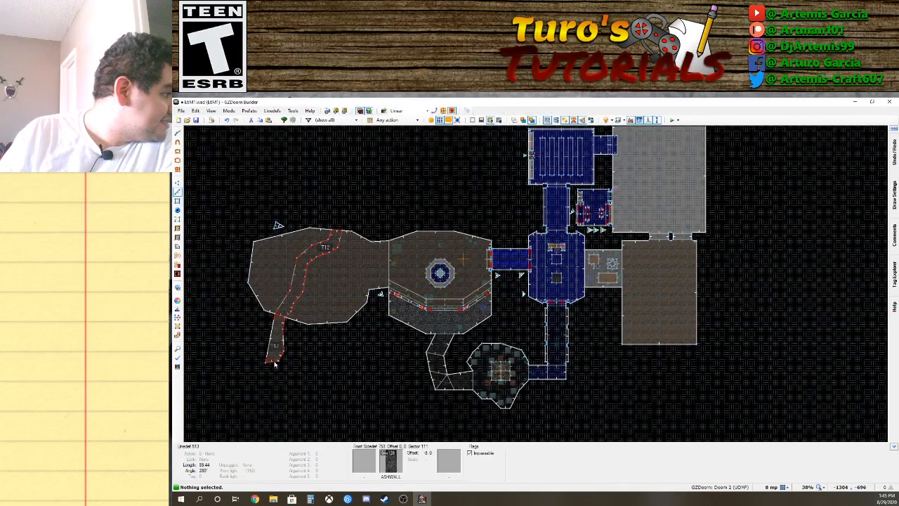
{"action": "left_click", "coordinate": [277, 365]}
{"action": "mouse_move", "coordinate": [278, 364]}
{"action": "right_mouse_down"}
{"action": "mouse_move", "coordinate": [289, 376]}
{"action": "mouse_move", "coordinate": [262, 364]}
{"action": "mouse_move", "coordinate": [273, 361]}
{"action": "right_mouse_up"}
{"action": "left_click_drag", "start_coordinate": [273, 362], "coordinate": [273, 352]}
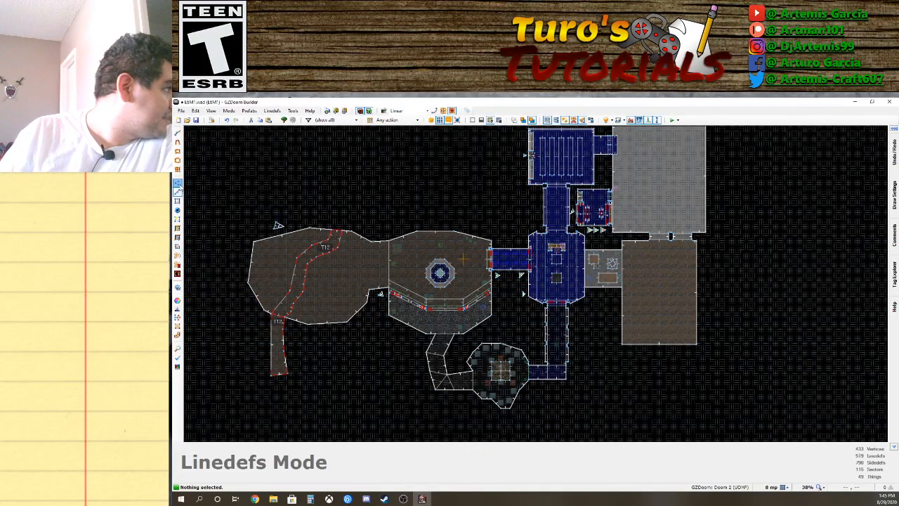
Insert two vertices along the channel extension's west side and move the extension sector slightly south.
{"action": "key", "text": "v"}
{"action": "right_click", "coordinate": [272, 348]}
{"action": "right_click", "coordinate": [272, 360]}
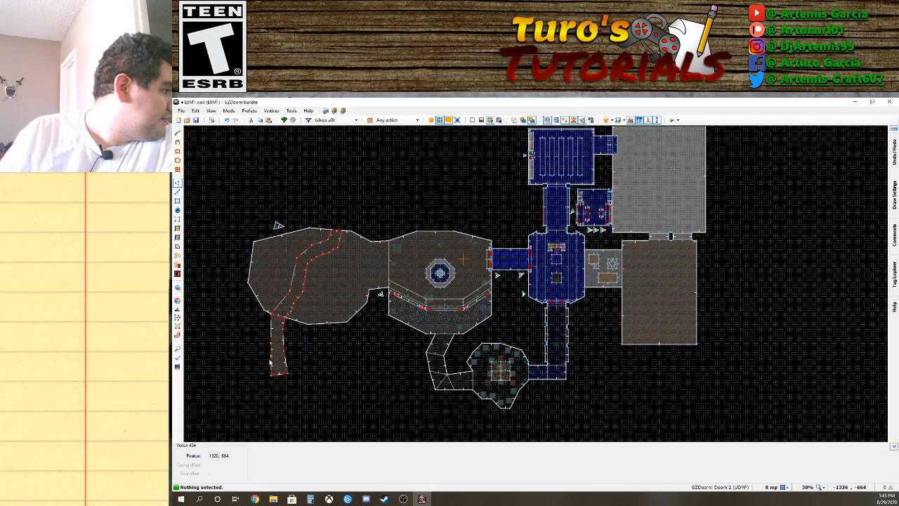
{"action": "left_click", "coordinate": [178, 201]}
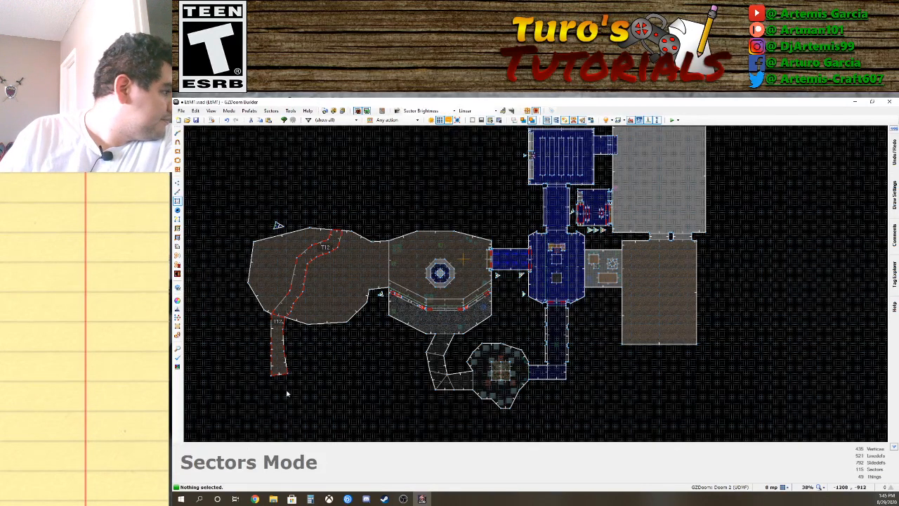
{"action": "left_click", "coordinate": [282, 378]}
{"action": "right_click_drag", "start_coordinate": [282, 387], "coordinate": [282, 382]}
Move the extension's end and west-side vertices outward to widen it into an irregular pool, and check the shape in 3D.
{"action": "key", "text": "v"}
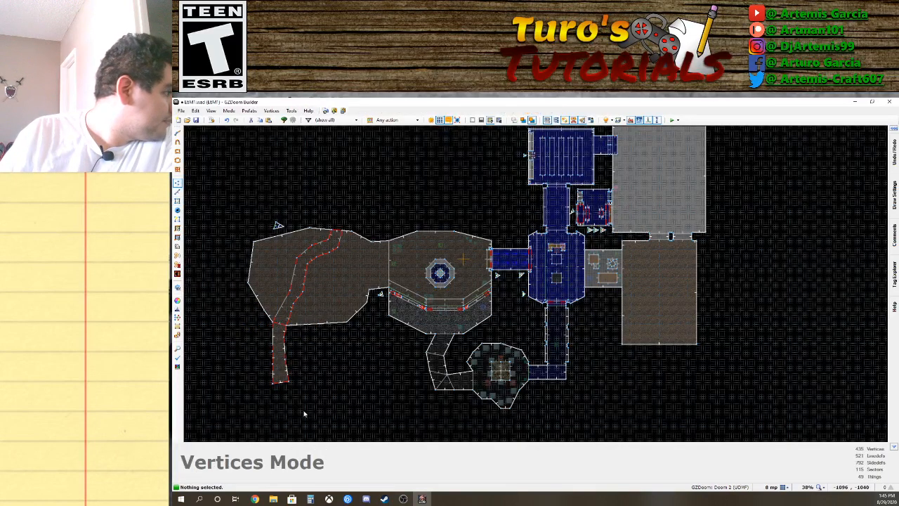
{"action": "left_click_drag", "start_coordinate": [278, 386], "coordinate": [286, 397]}
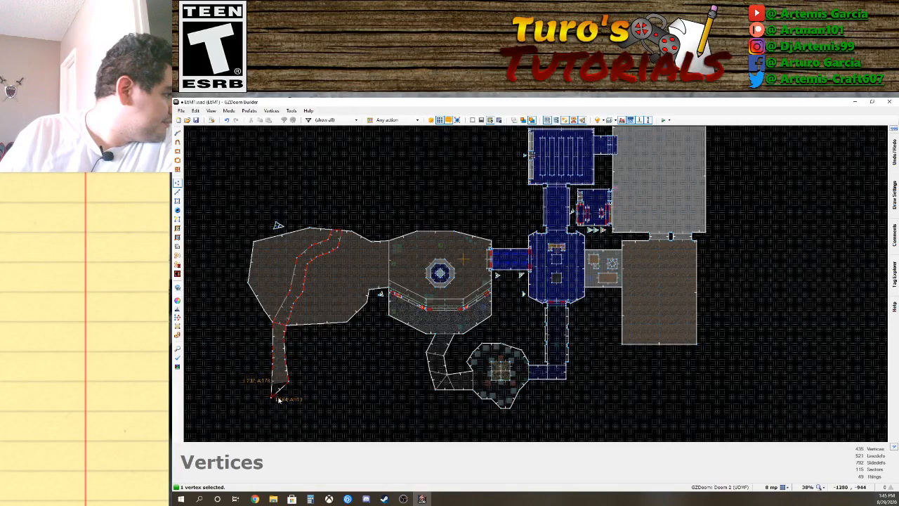
{"action": "left_click_drag", "start_coordinate": [284, 399], "coordinate": [259, 385]}
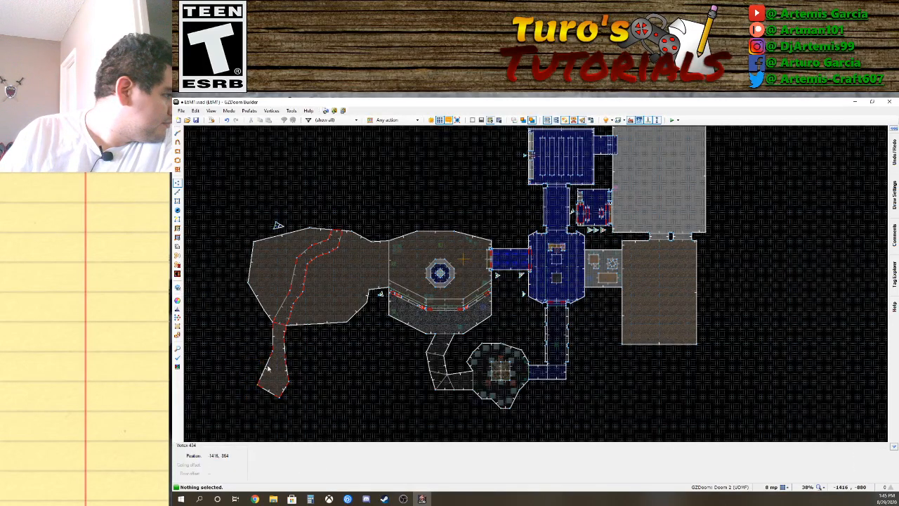
{"action": "left_click_drag", "start_coordinate": [271, 355], "coordinate": [242, 347]}
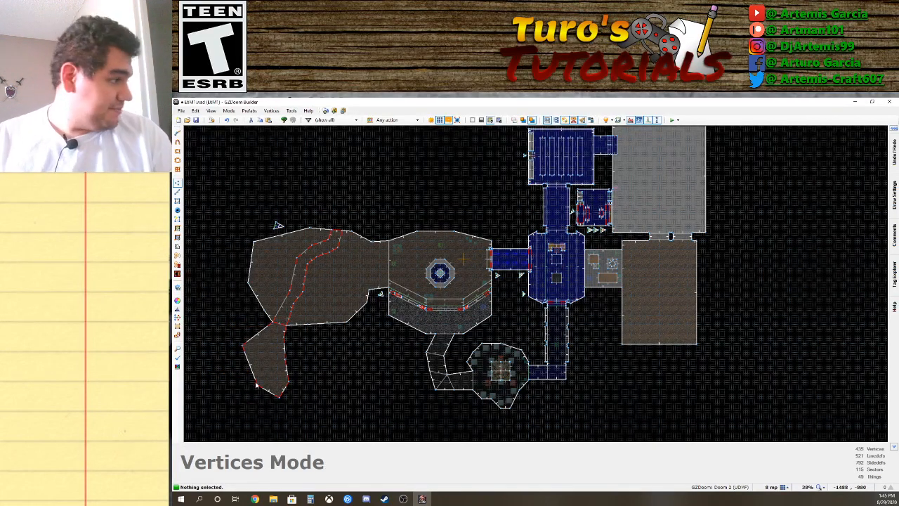
{"action": "key", "text": "q"}
{"action": "key", "text": "e"}
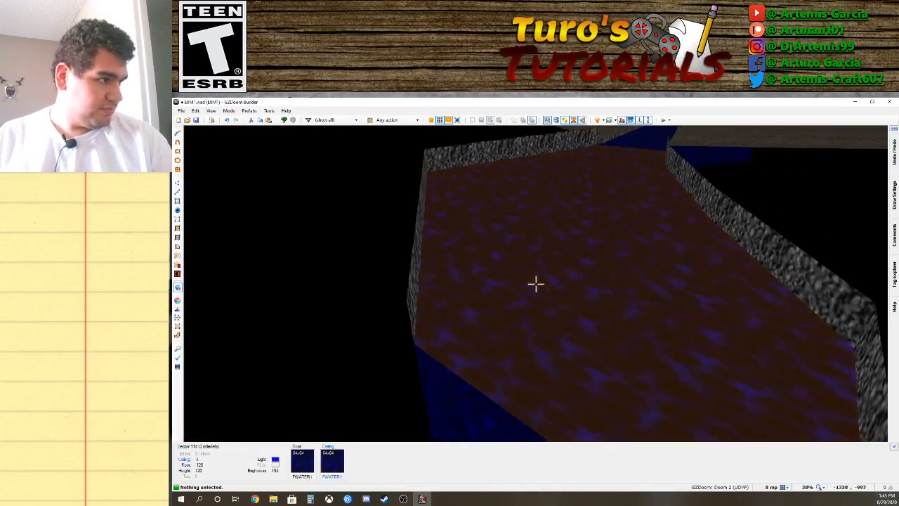
{"action": "key", "text": "d"}
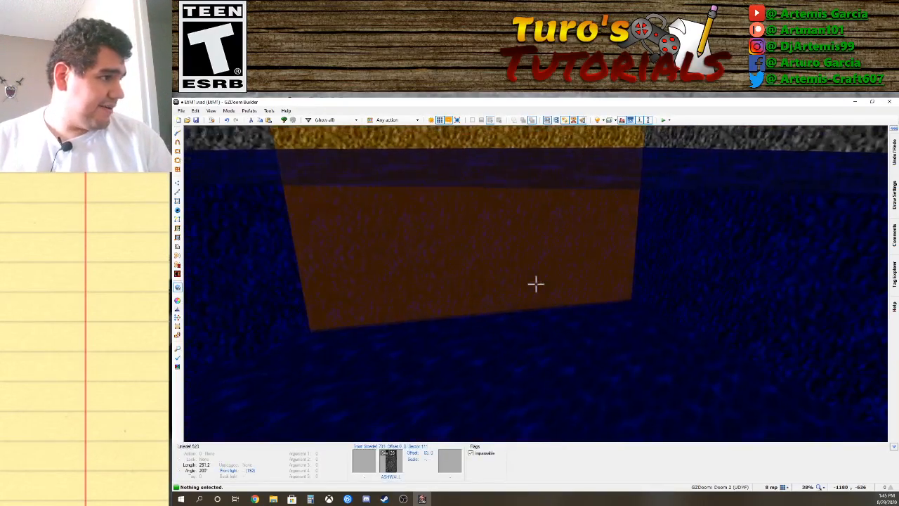
{"action": "key", "text": "e"}
{"action": "key", "text": "q"}
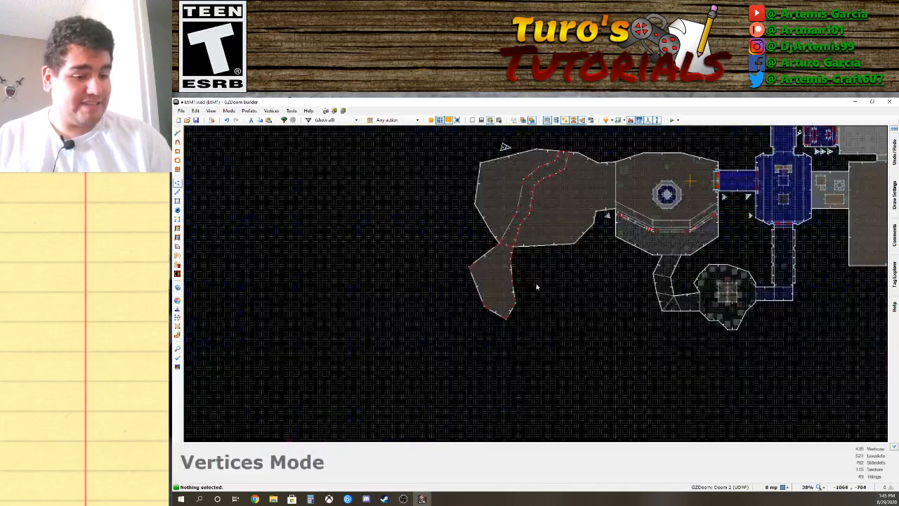
Draw an irregular seven-sided sector inside the pool and move its stray upper vertex outward to clean up the outline.
{"action": "scroll", "coordinate": [482, 276], "scroll_direction": "up", "scroll_amount": 5}
{"action": "right_click", "coordinate": [516, 250]}
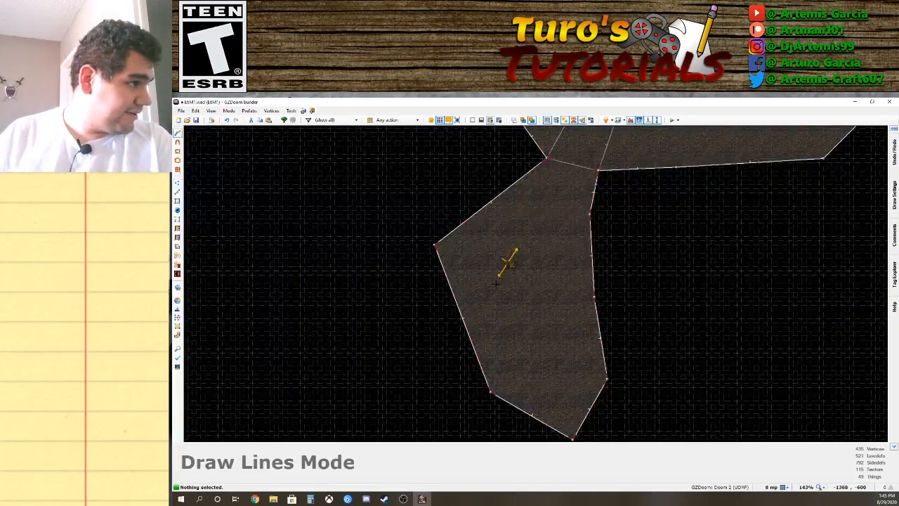
{"action": "left_click", "coordinate": [491, 293]}
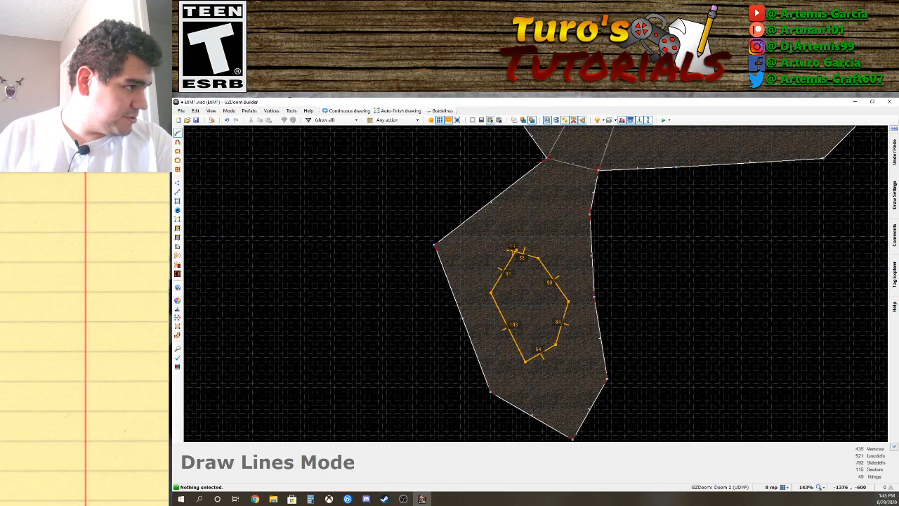
{"action": "left_click", "coordinate": [514, 250]}
{"action": "scroll", "coordinate": [509, 260], "scroll_direction": "up", "scroll_amount": 3}
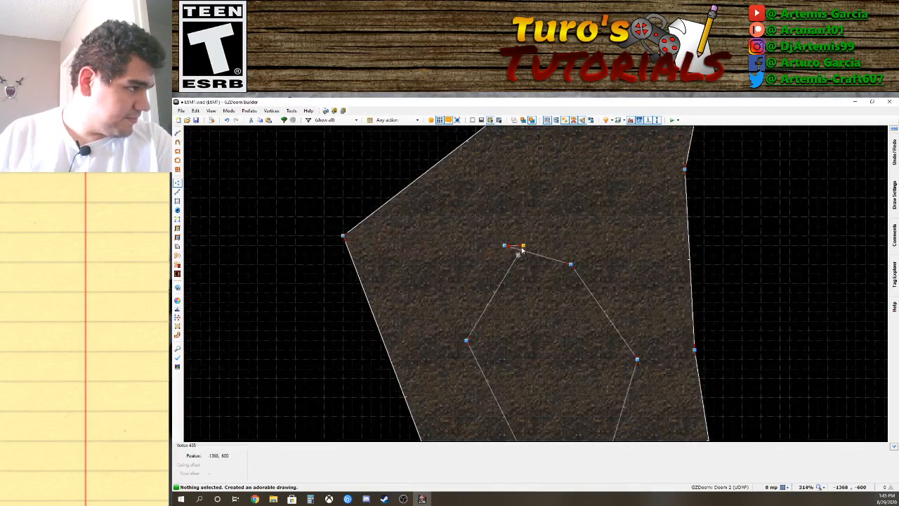
{"action": "left_click_drag", "start_coordinate": [517, 246], "coordinate": [467, 266]}
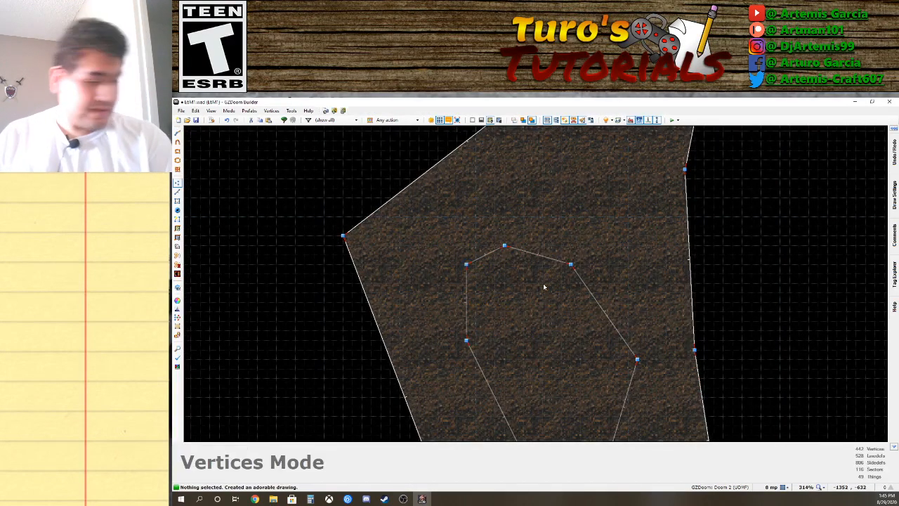
In 3D, try floor heights of -118 and -102 on the water-textured floors at the pool's inner sector, and undo the changes.
{"action": "key", "text": "q"}
{"action": "key", "text": "d"}
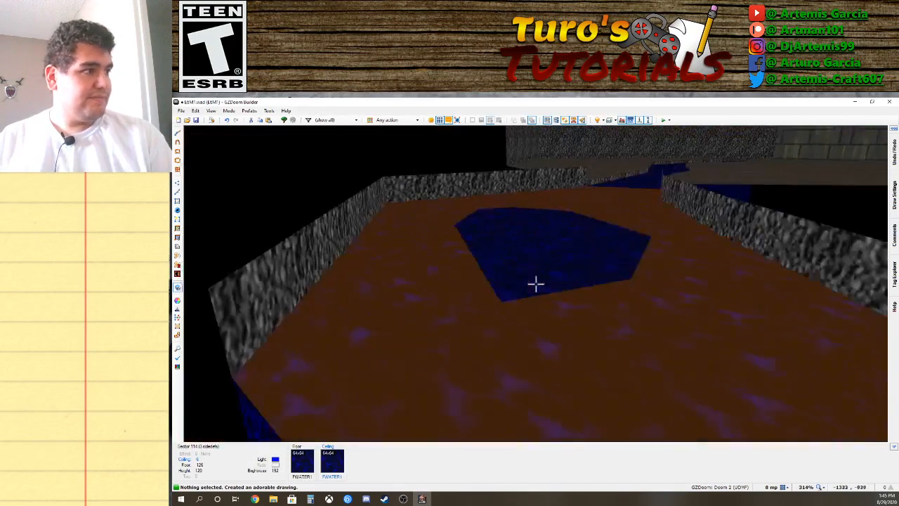
{"action": "key", "text": "e"}
{"action": "key", "text": "d"}
{"action": "left_click", "coordinate": [536, 284]}
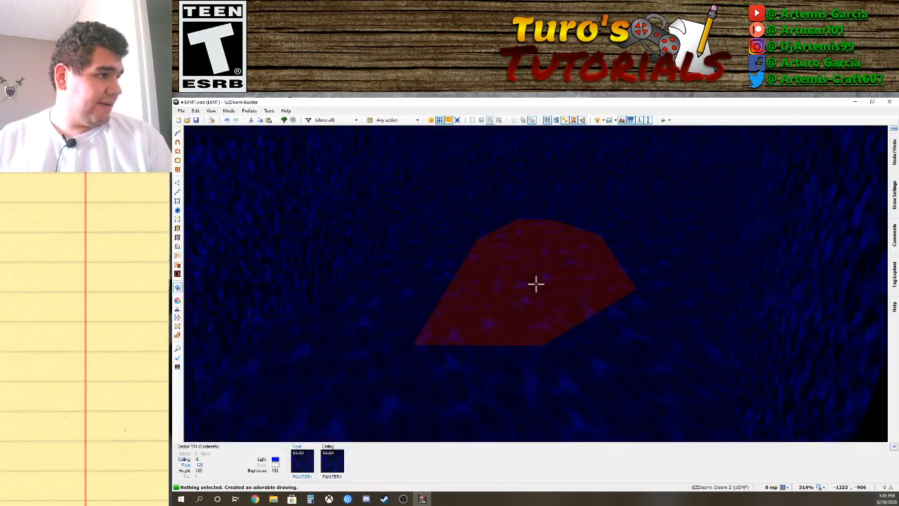
{"action": "scroll", "coordinate": [535, 283], "scroll_direction": "down", "scroll_amount": 2}
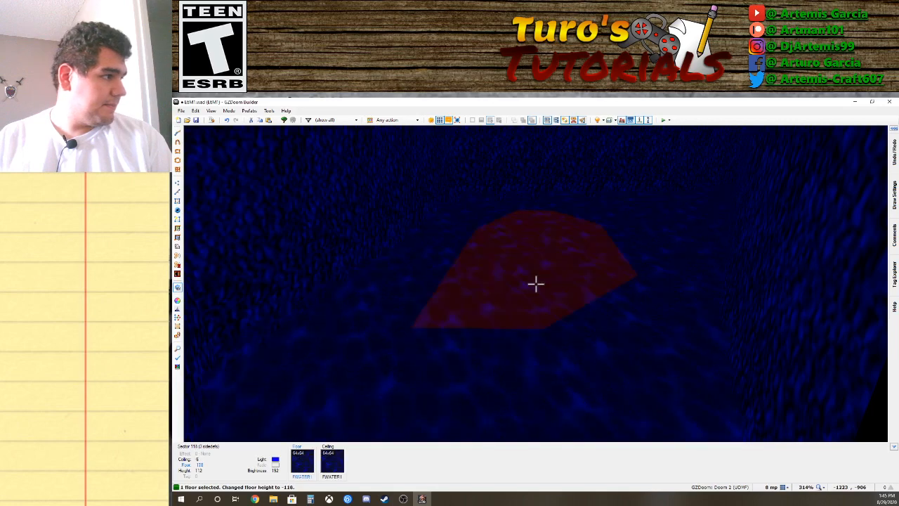
{"action": "scroll", "coordinate": [535, 283], "scroll_direction": "down", "scroll_amount": 1}
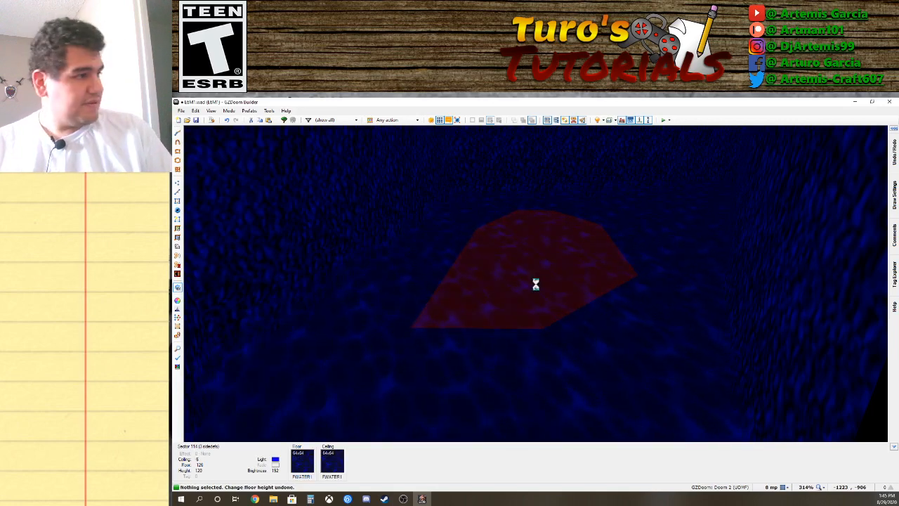
{"action": "scroll", "coordinate": [535, 283], "scroll_direction": "up", "scroll_amount": 1}
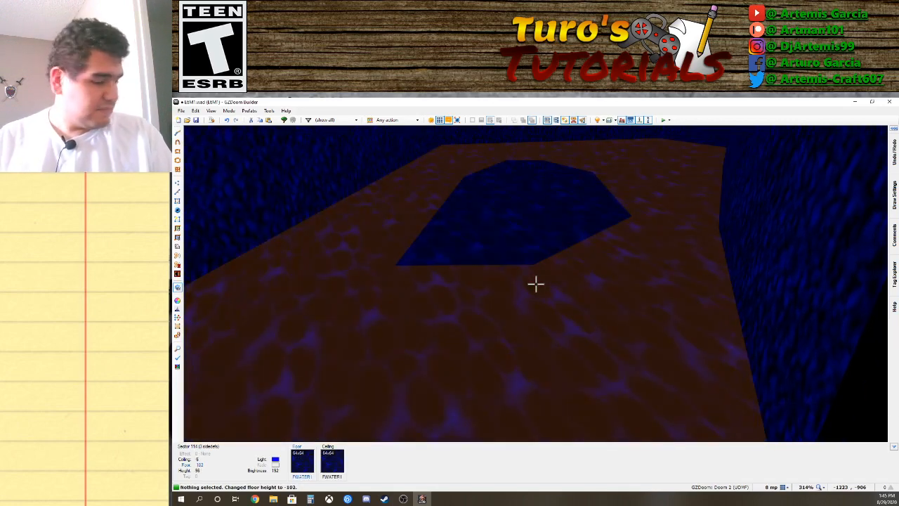
{"action": "key", "text": "ctrl+z"}
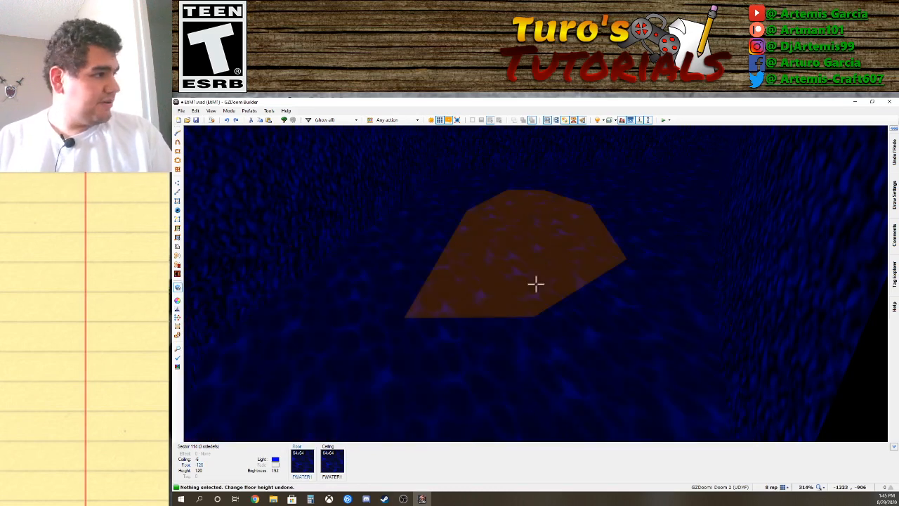
{"action": "left_click", "coordinate": [536, 283]}
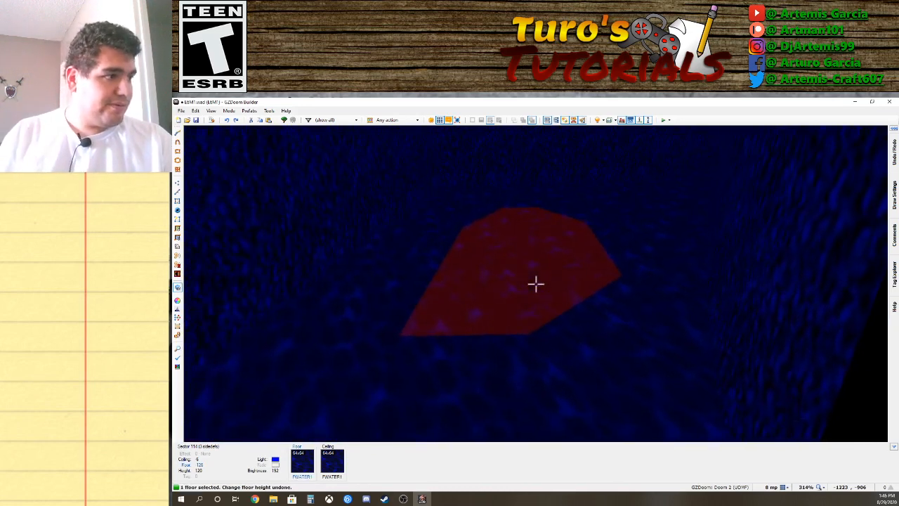
{"action": "left_click", "coordinate": [535, 283]}
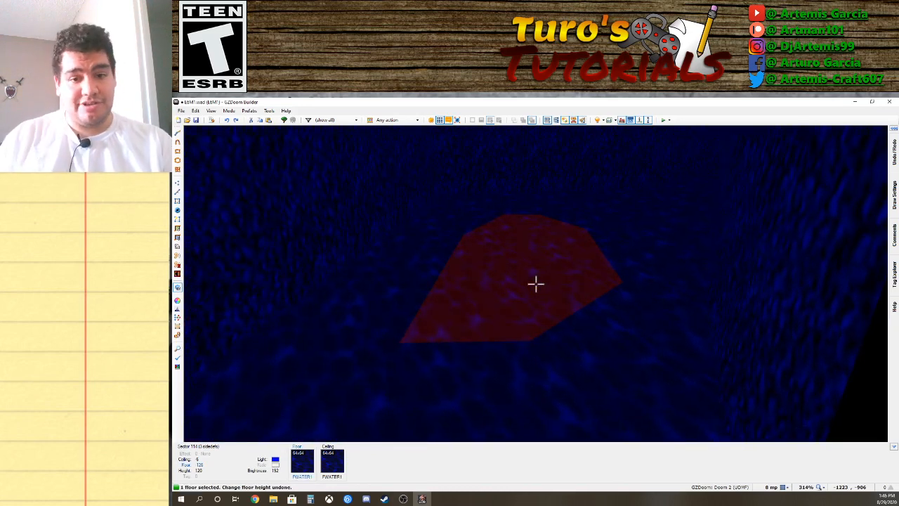
{"action": "key", "text": "e"}
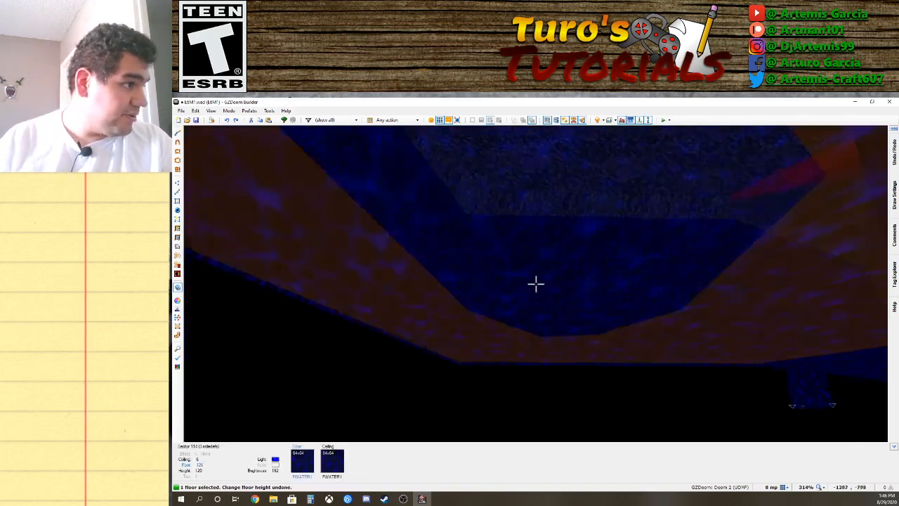
{"action": "key", "text": "w"}
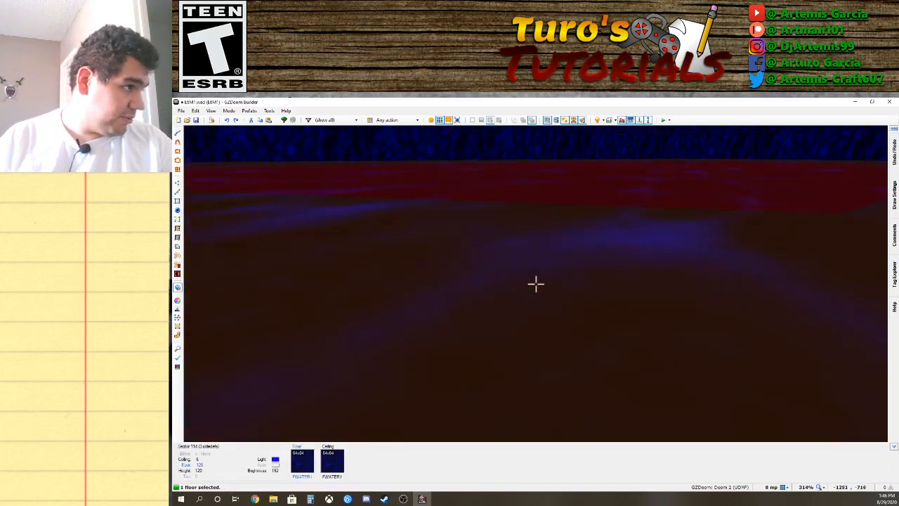
{"action": "key", "text": "d"}
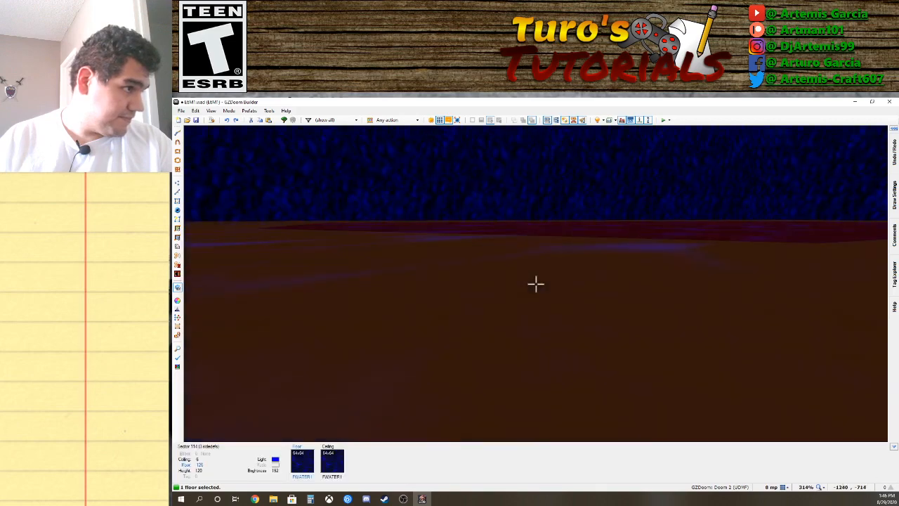
{"action": "key", "text": "a"}
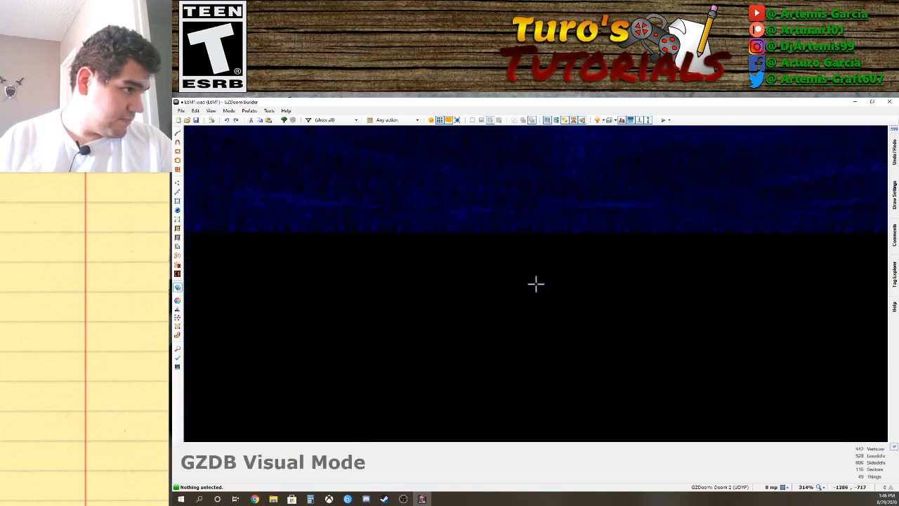
Select the floor of the inner sector beneath the water and lower it to a height of -168, and clear the selection.
{"action": "left_click", "coordinate": [536, 283]}
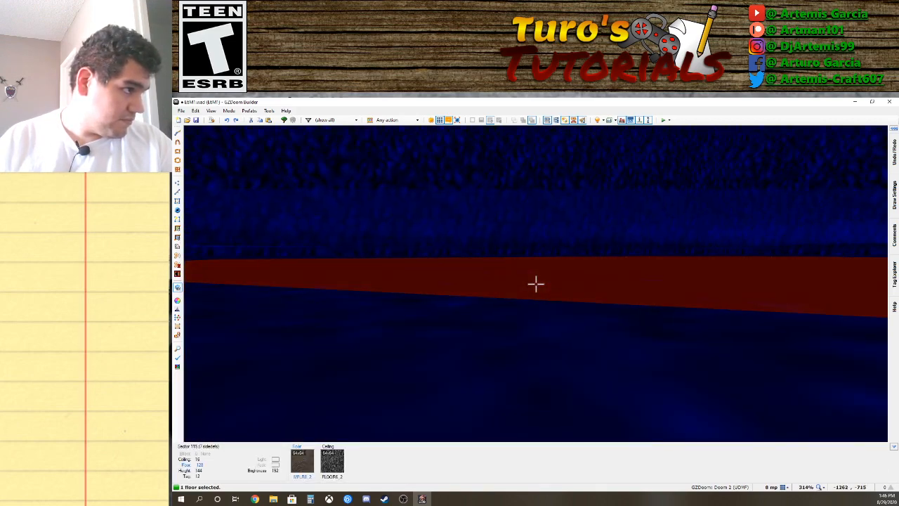
{"action": "key", "text": "d"}
{"action": "key", "text": "d"}
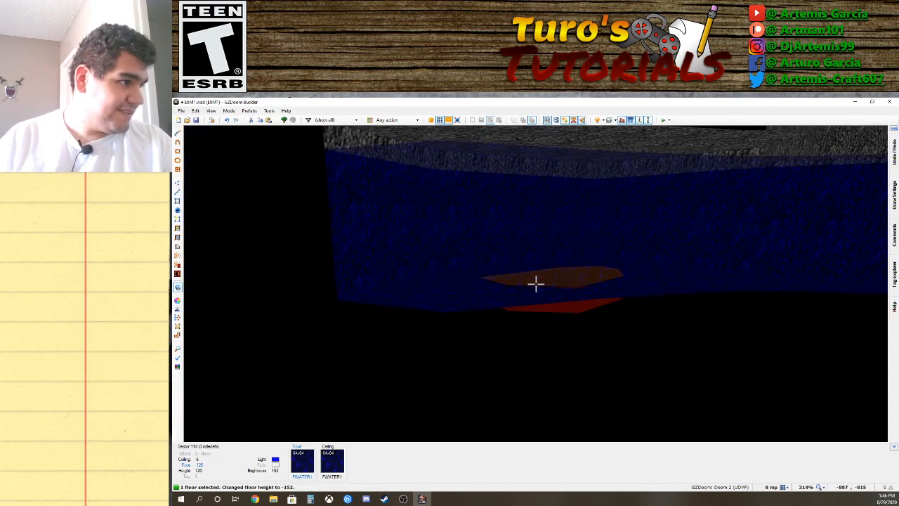
{"action": "key", "text": "e"}
{"action": "scroll", "coordinate": [536, 284], "scroll_direction": "down", "scroll_amount": 2}
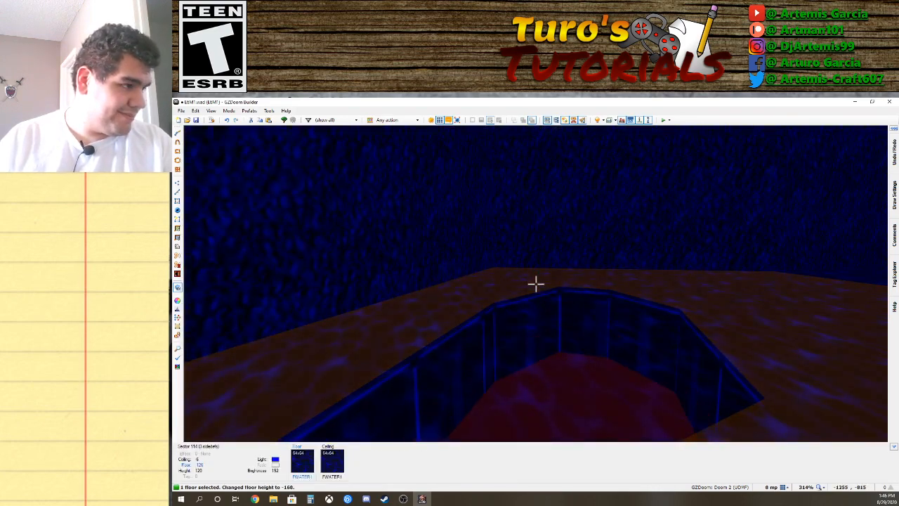
{"action": "key", "text": "w"}
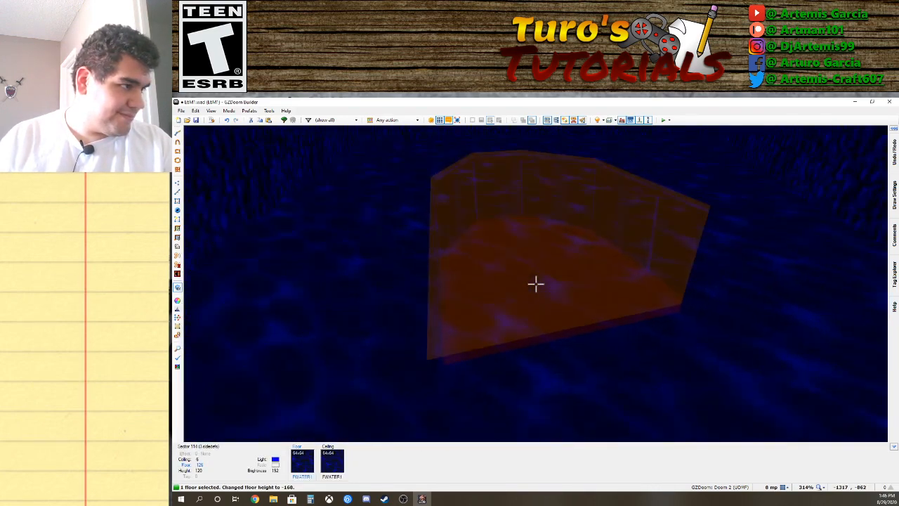
{"action": "key", "text": "e"}
{"action": "left_click", "coordinate": [535, 283]}
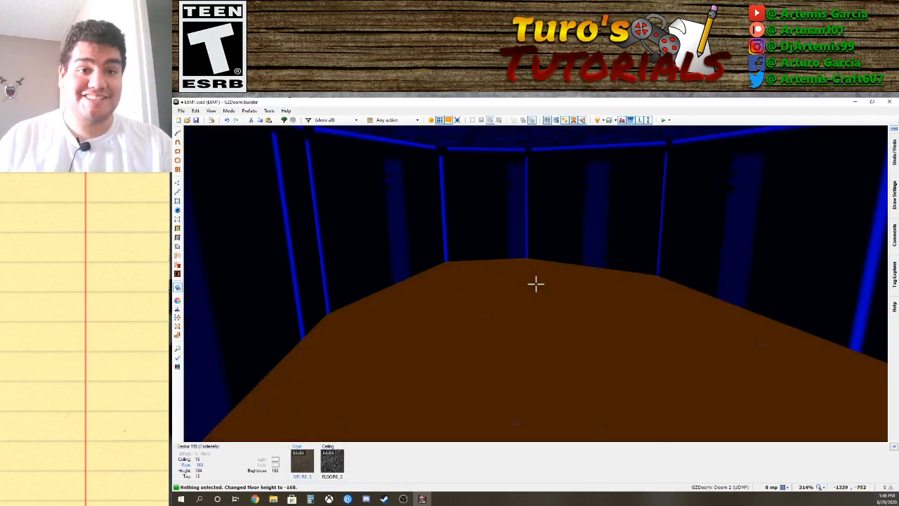
Select the water-textured bottom surface over the pit and lower its floor height to -166.
{"action": "key", "text": "d"}
{"action": "key", "text": "e"}
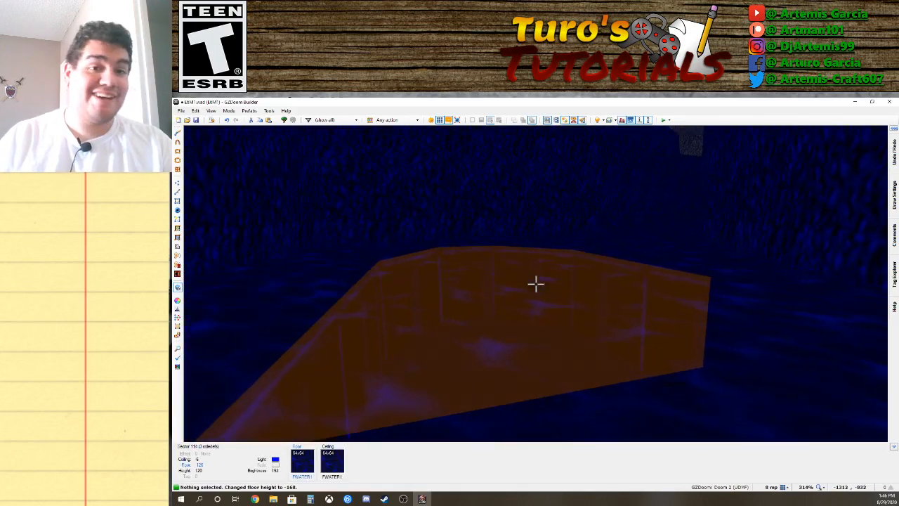
{"action": "key", "text": "s"}
{"action": "key", "text": "s"}
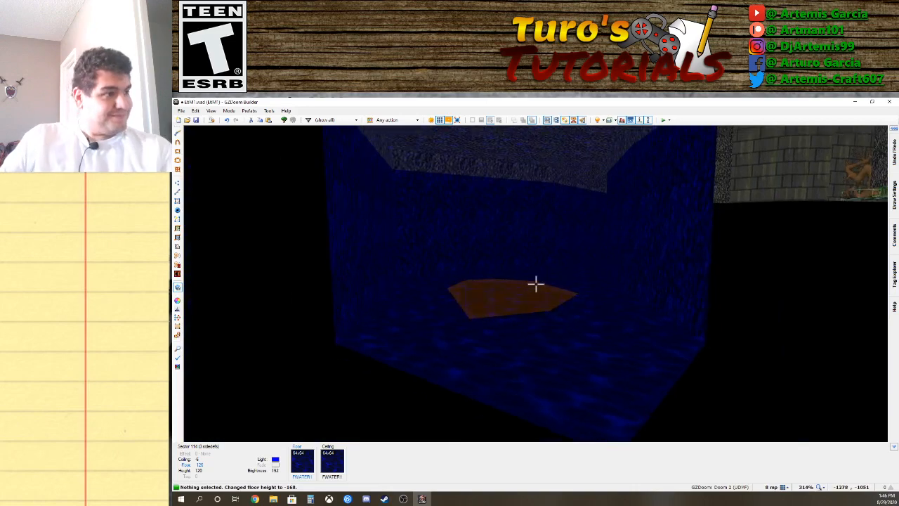
{"action": "left_click", "coordinate": [536, 284]}
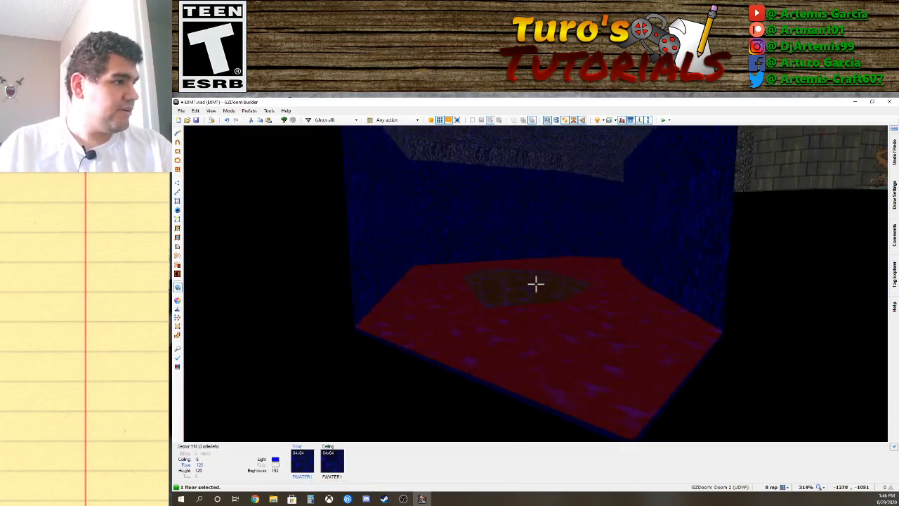
{"action": "key", "text": "f"}
{"action": "key", "text": "e"}
{"action": "key", "text": "s"}
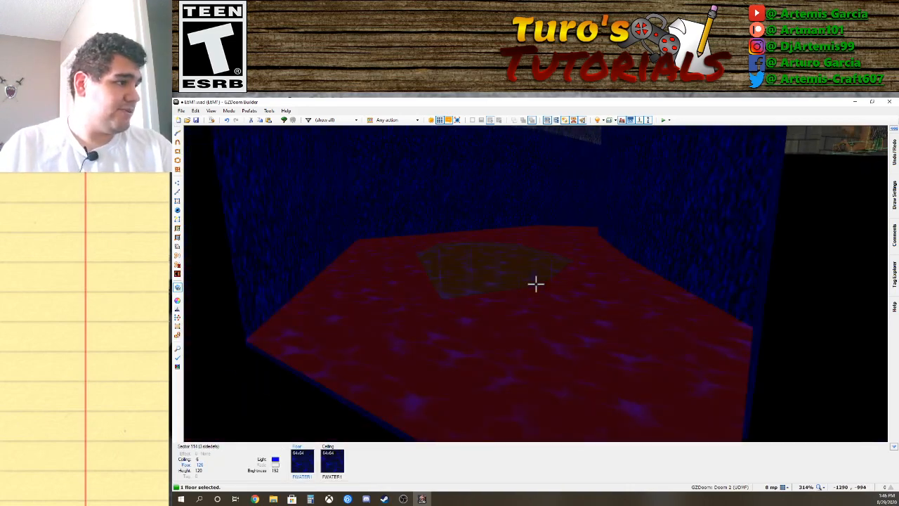
{"action": "scroll", "coordinate": [536, 284], "scroll_direction": "down", "scroll_amount": 2}
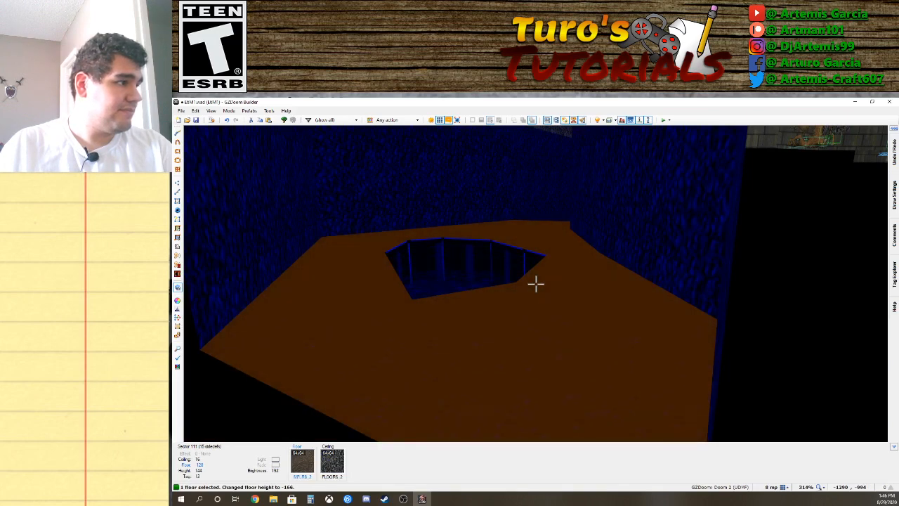
Try lowering the water's bottom surface to -174, check it around the pit, and bring it back to -166.
{"action": "scroll", "coordinate": [535, 283], "scroll_direction": "down", "scroll_amount": 4}
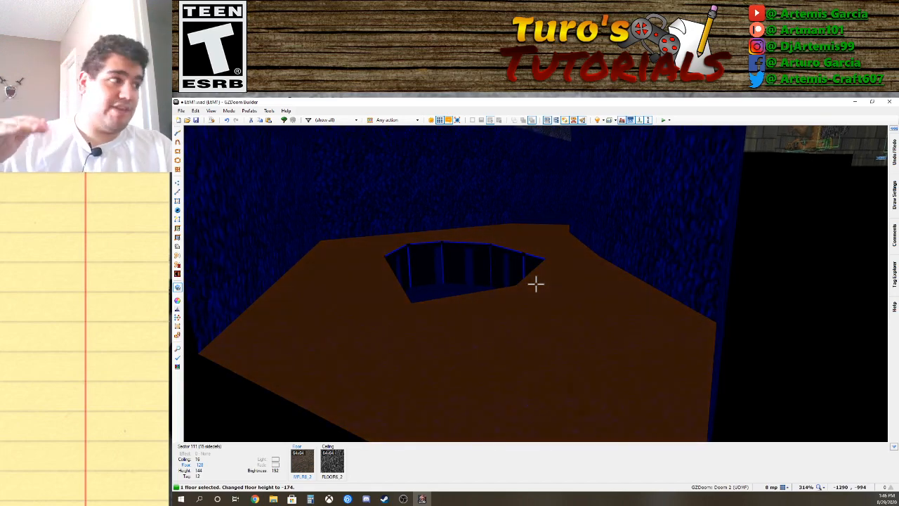
{"action": "key", "text": "e"}
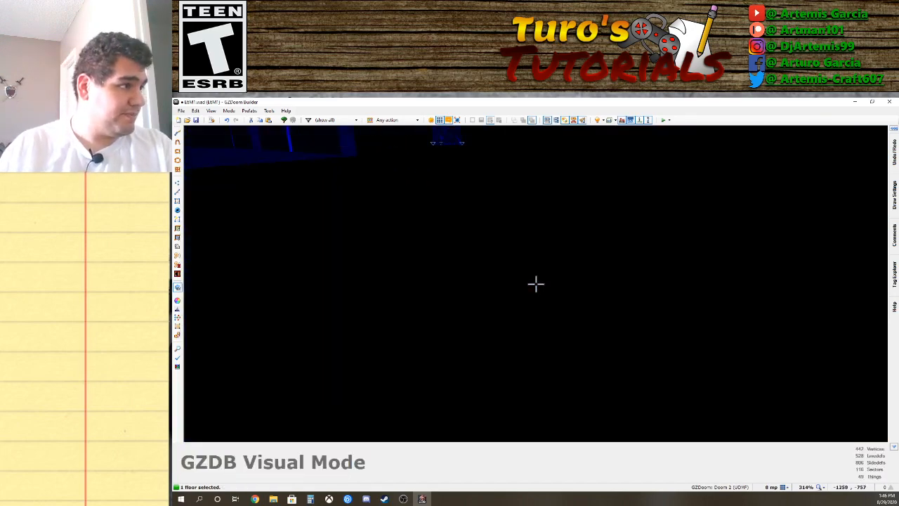
{"action": "key", "text": "e"}
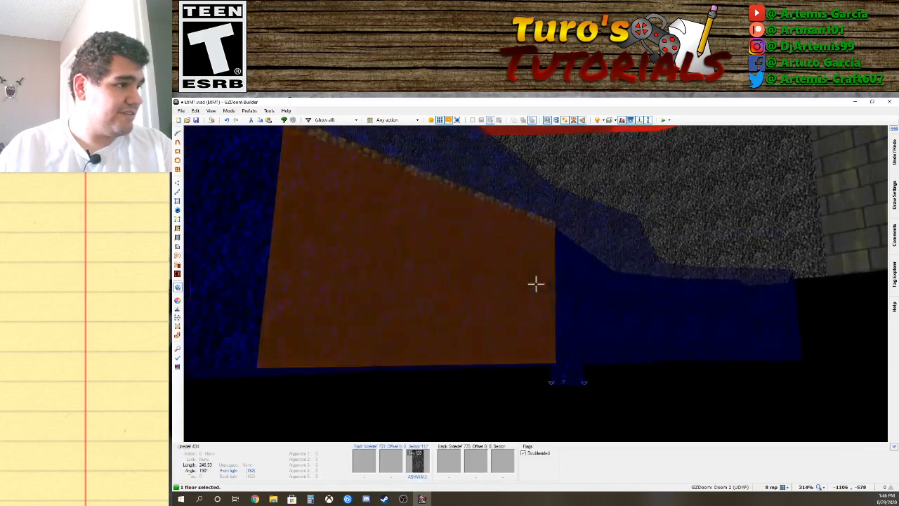
{"action": "key", "text": "d"}
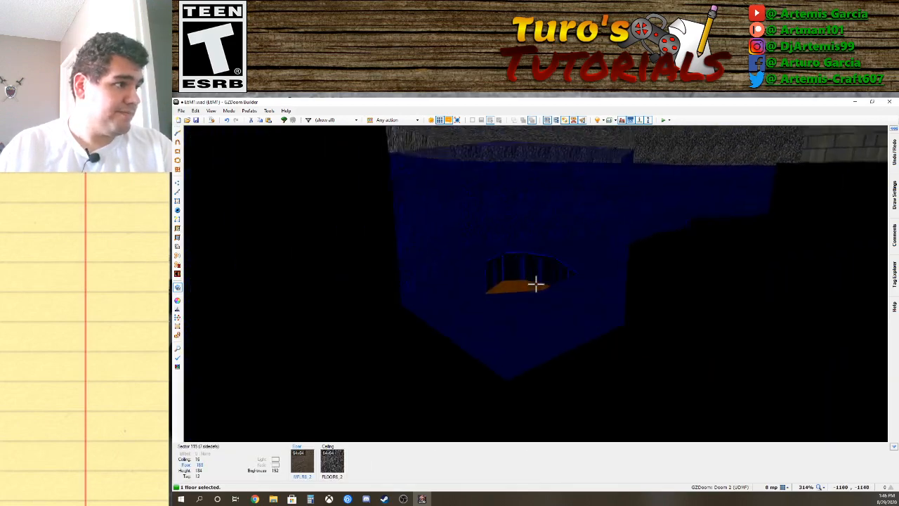
{"action": "key", "text": "e"}
{"action": "scroll", "coordinate": [536, 284], "scroll_direction": "up", "scroll_amount": 2}
{"action": "key", "text": "w"}
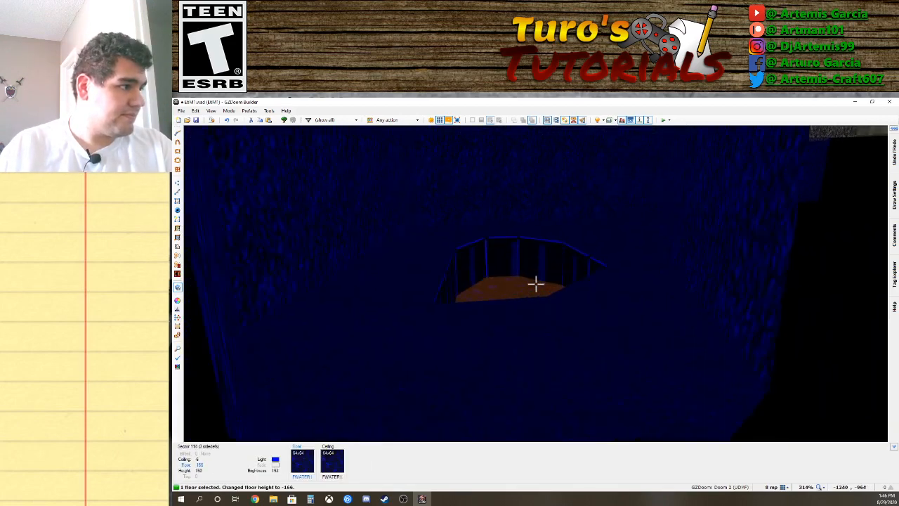
Try pasting the pool floor's MFLR8_2 flat onto the selected water-textured surface, and undo the paste.
{"action": "key", "text": "d"}
{"action": "left_click", "coordinate": [535, 284]}
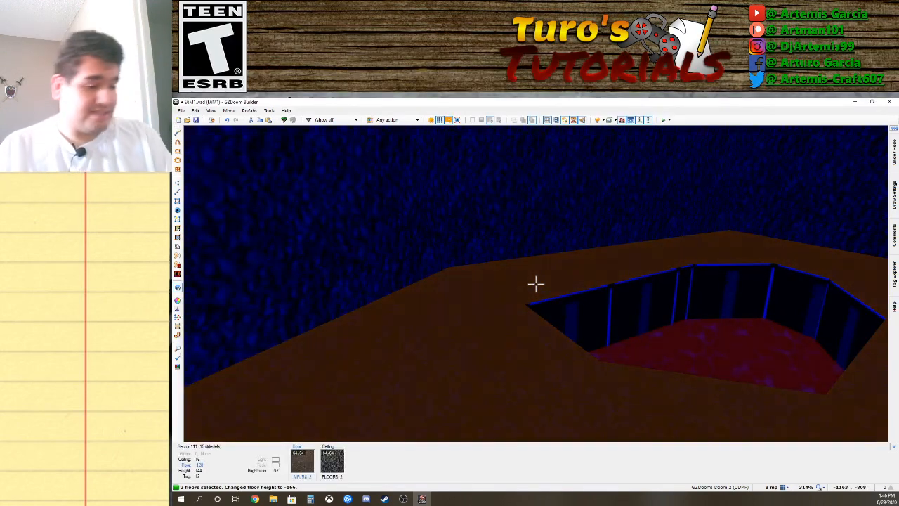
{"action": "key", "text": "s"}
{"action": "key", "text": "ctrl+c"}
{"action": "key", "text": "ctrl+v"}
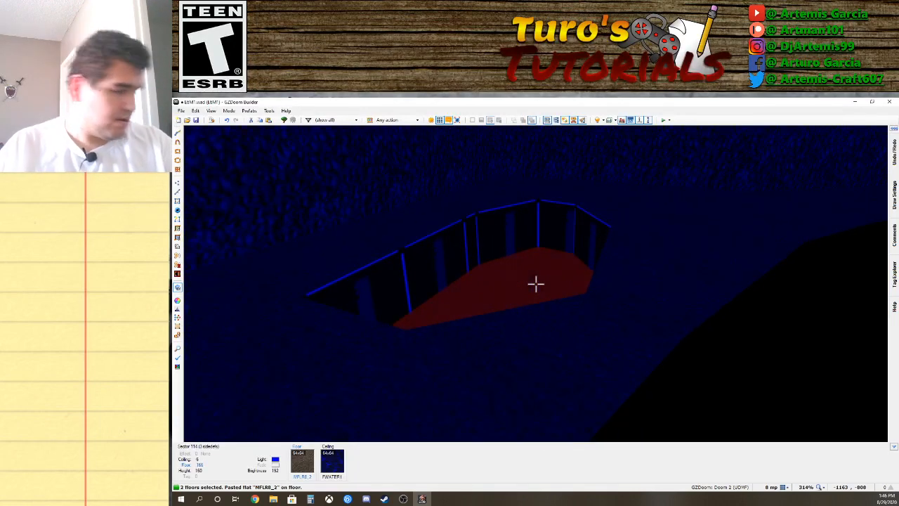
{"action": "key", "text": "ctrl+z"}
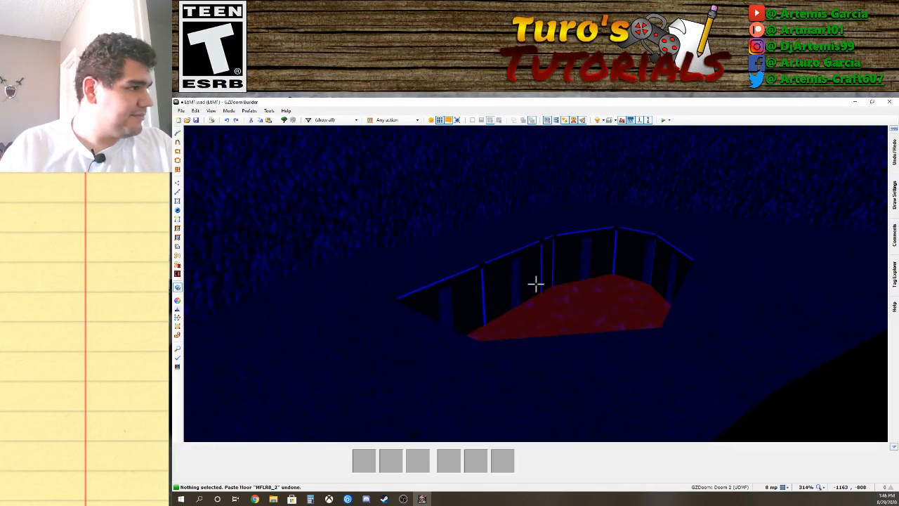
Clear the floor selections and copy the ASHWALL texture onto the untextured walls of the inner pit.
{"action": "key", "text": "w"}
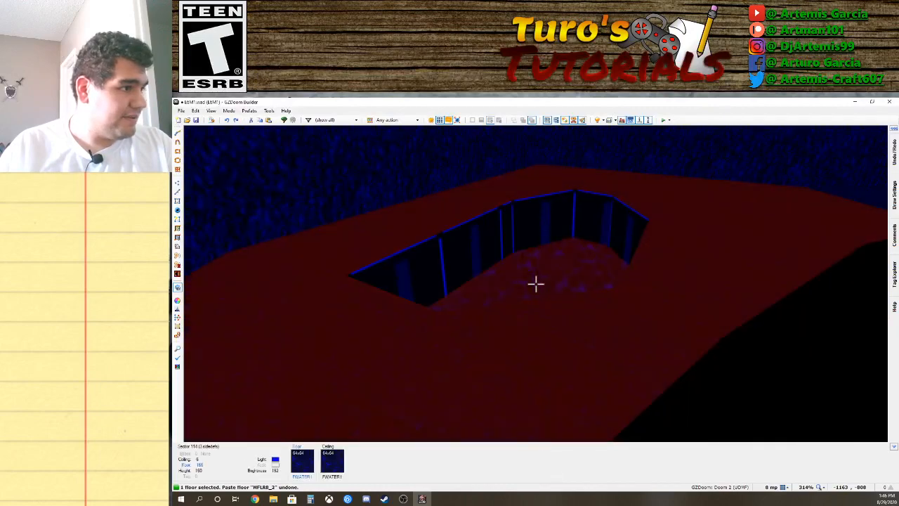
{"action": "left_click", "coordinate": [536, 284]}
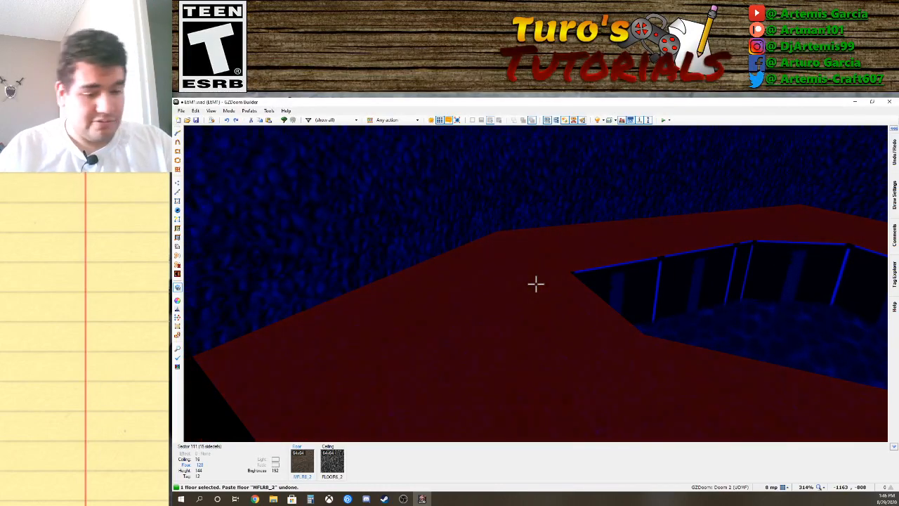
{"action": "key", "text": "ctrl+c"}
{"action": "left_click", "coordinate": [536, 284]}
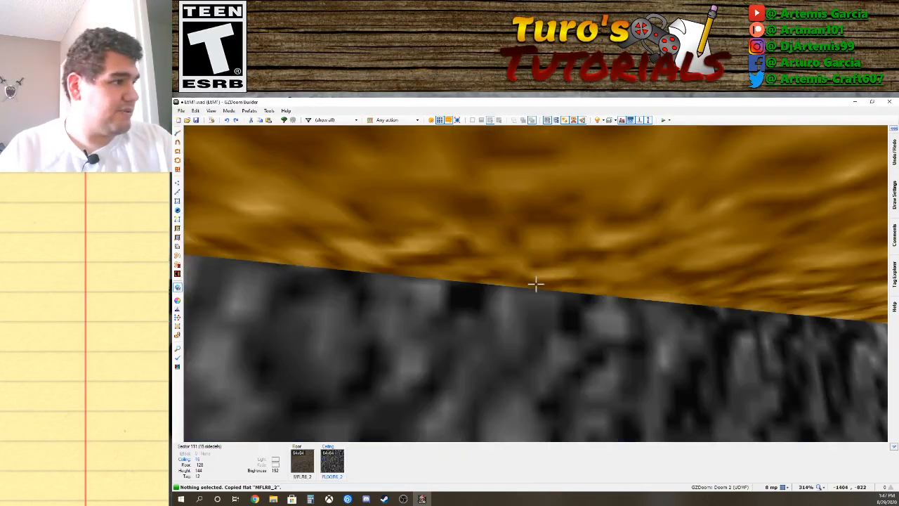
{"action": "key", "text": "ctrl+c"}
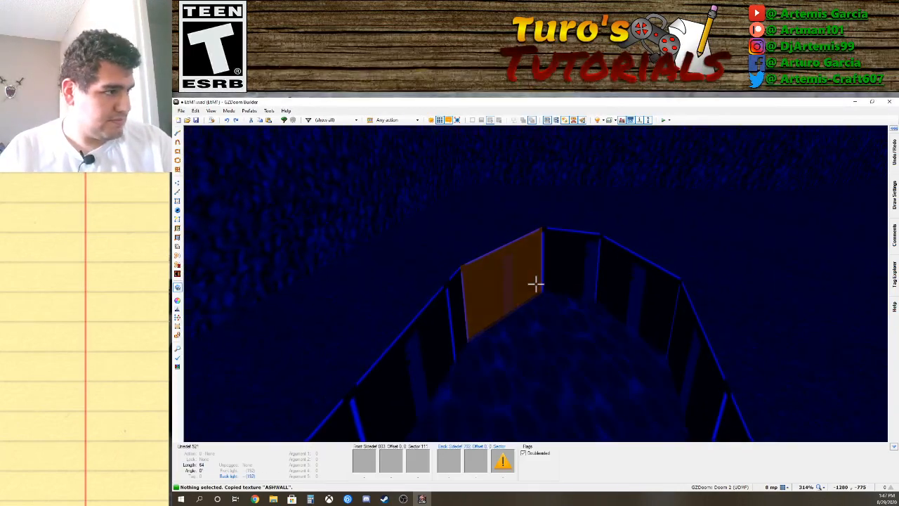
{"action": "key", "text": "ctrl+v"}
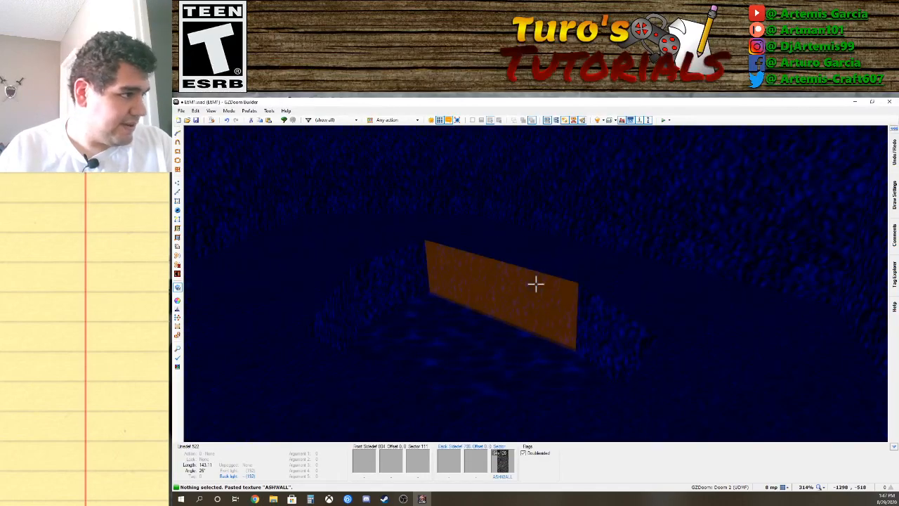
Inspect the pool, the pit and the connecting channel in 3D with enhanced rendering effects turned off and back on.
{"action": "key", "text": "e"}
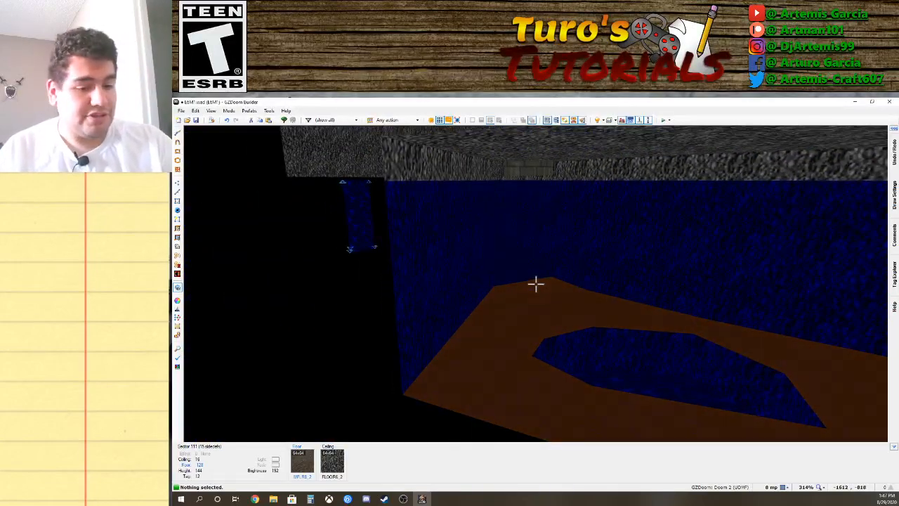
{"action": "key", "text": "Tab"}
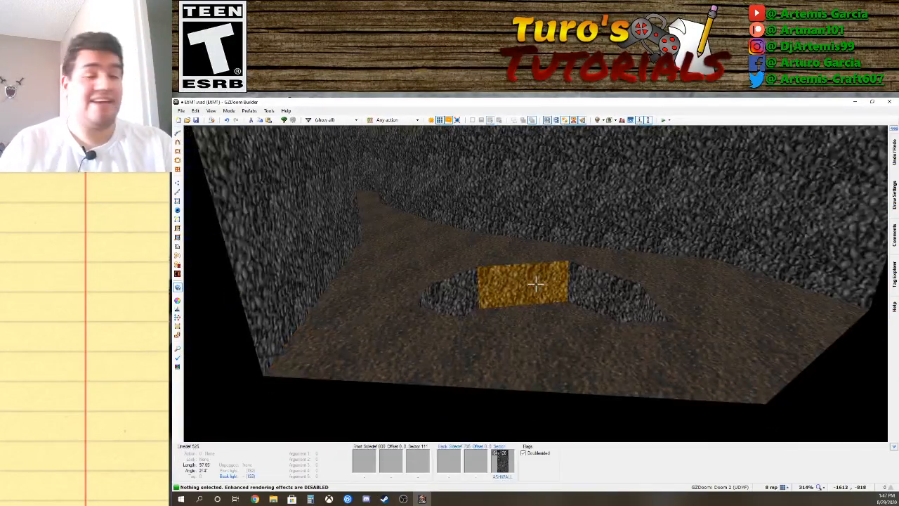
{"action": "key", "text": "e"}
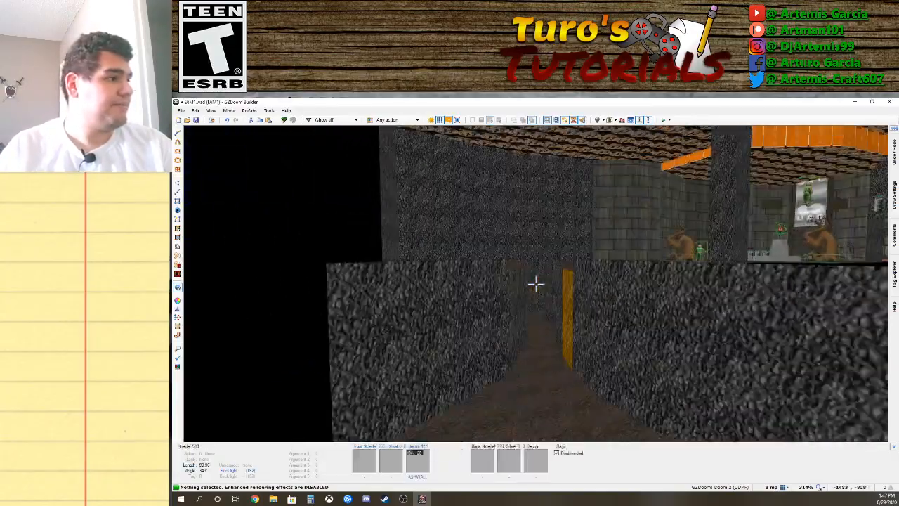
{"action": "key", "text": "e"}
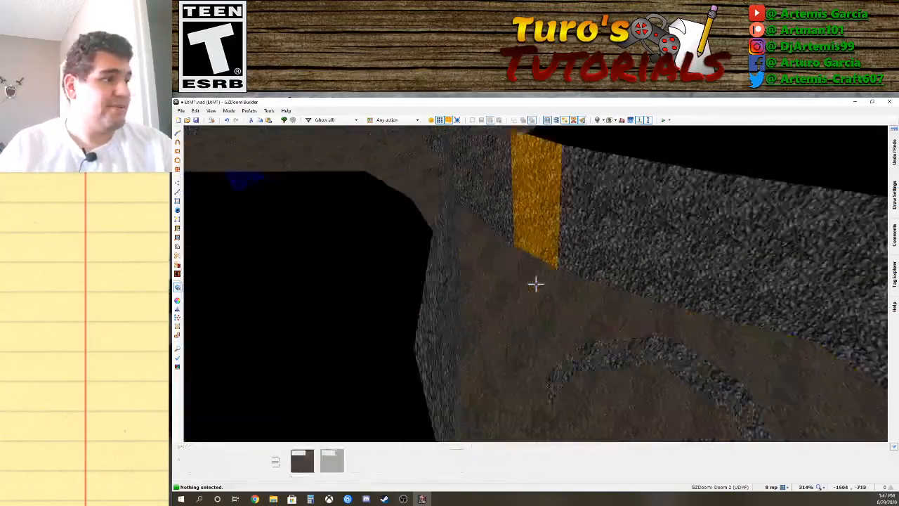
{"action": "key", "text": "d"}
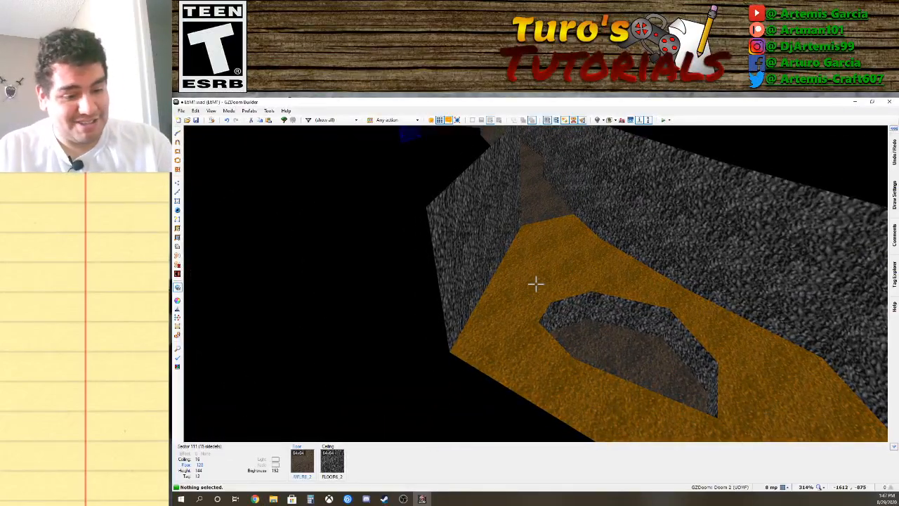
{"action": "key", "text": "Tab"}
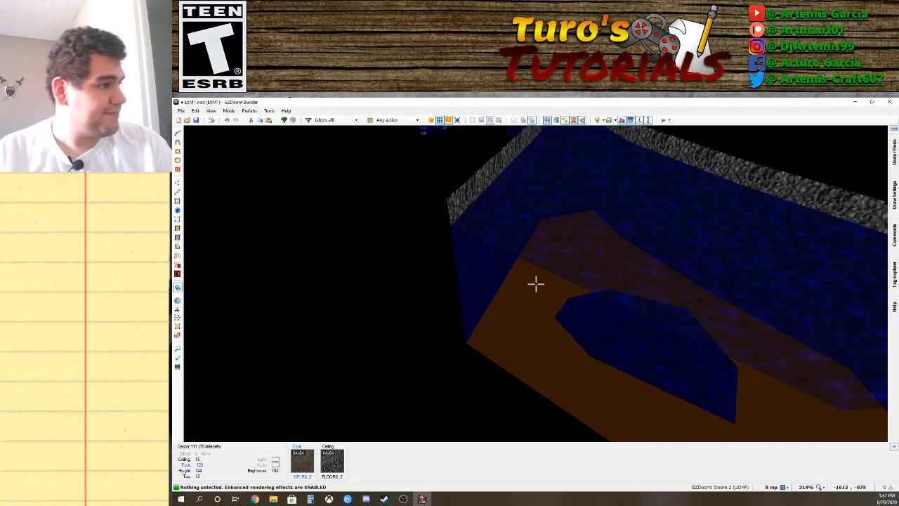
Return to the 2D map in Things mode and insert a new thing at the north end of the southern pool.
{"action": "key", "text": "w"}
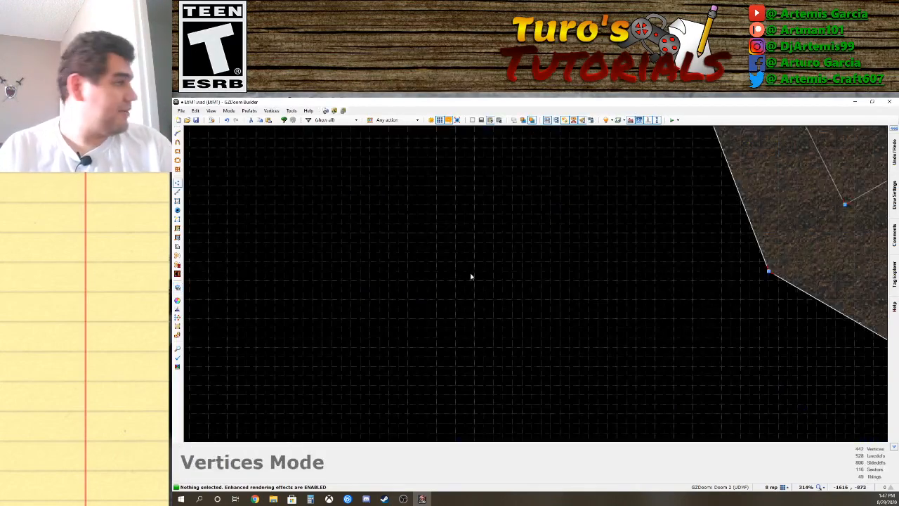
{"action": "left_click", "coordinate": [178, 210]}
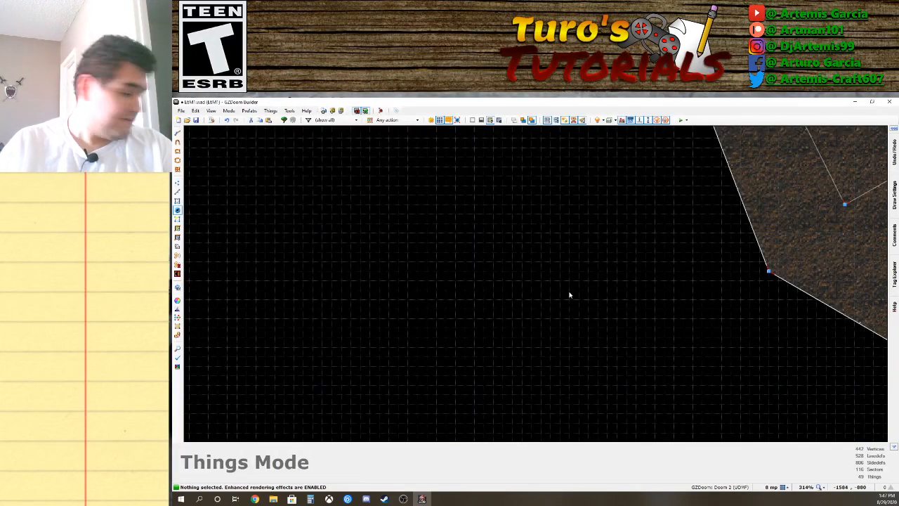
{"action": "scroll", "coordinate": [629, 316], "scroll_direction": "down", "scroll_amount": 6}
{"action": "scroll", "coordinate": [656, 263], "scroll_direction": "up", "scroll_amount": 4}
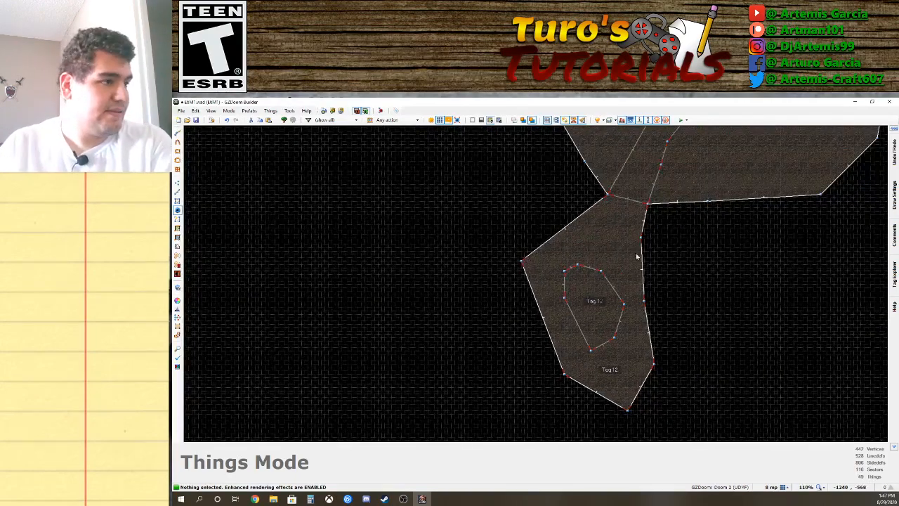
{"action": "right_click", "coordinate": [608, 238]}
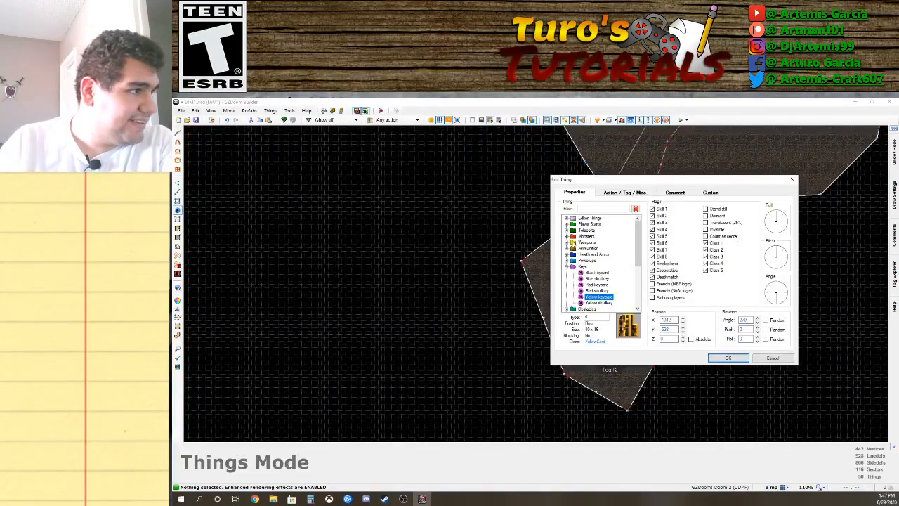
Make the new thing a Dead former human decoration and place a second one at the pool's south end.
{"action": "scroll", "coordinate": [600, 264], "scroll_direction": "down", "scroll_amount": 5}
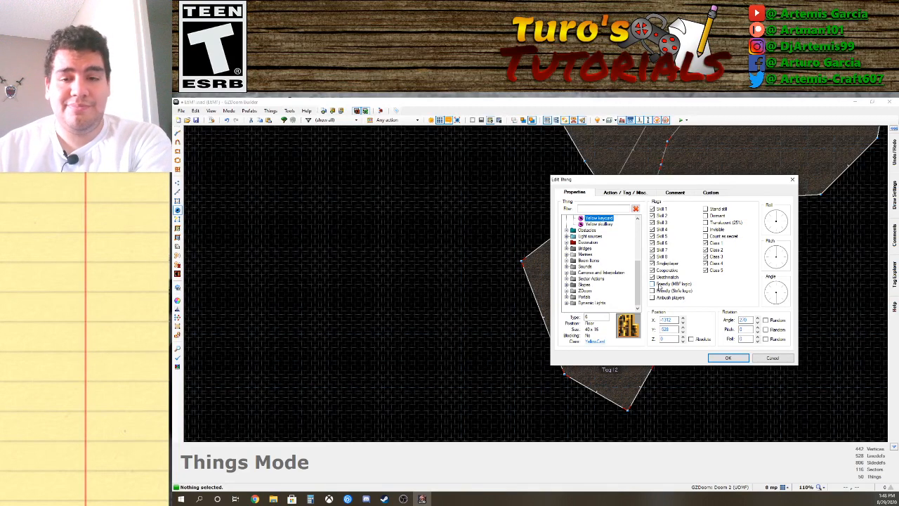
{"action": "scroll", "coordinate": [600, 263], "scroll_direction": "up", "scroll_amount": 3}
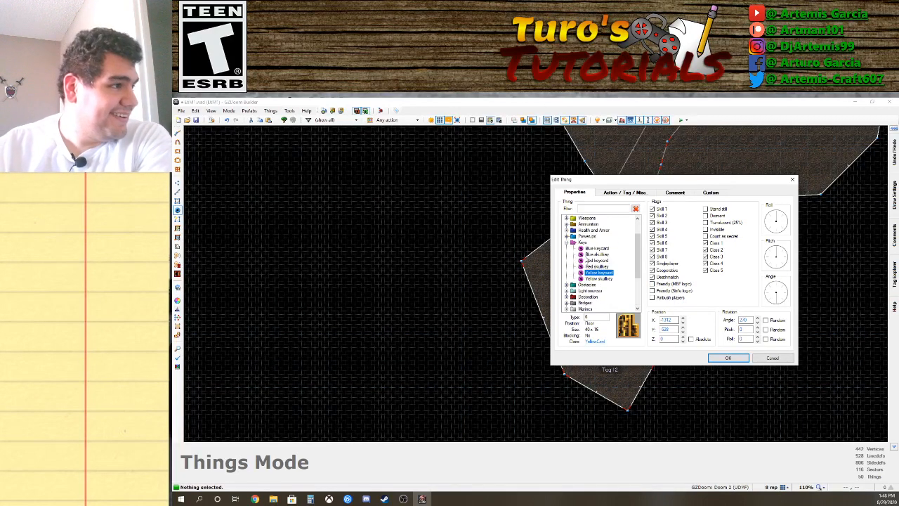
{"action": "left_click", "coordinate": [567, 243]}
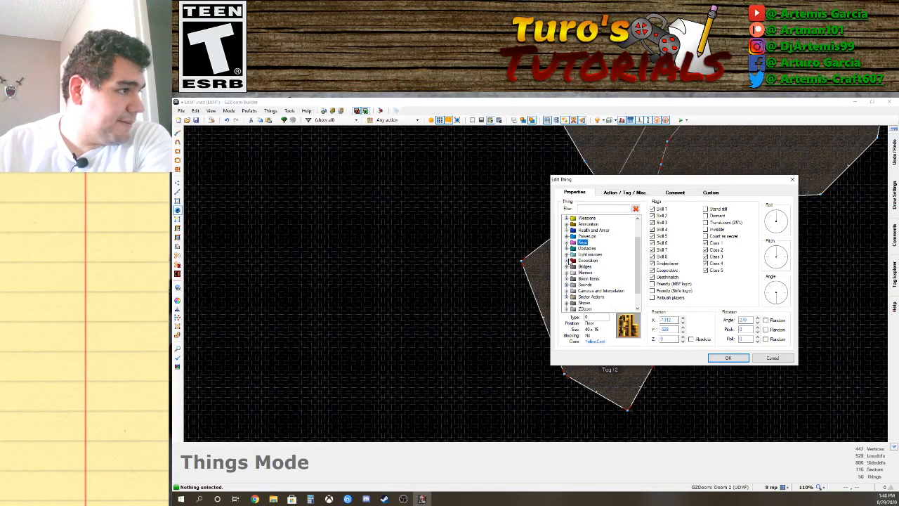
{"action": "left_click", "coordinate": [568, 261]}
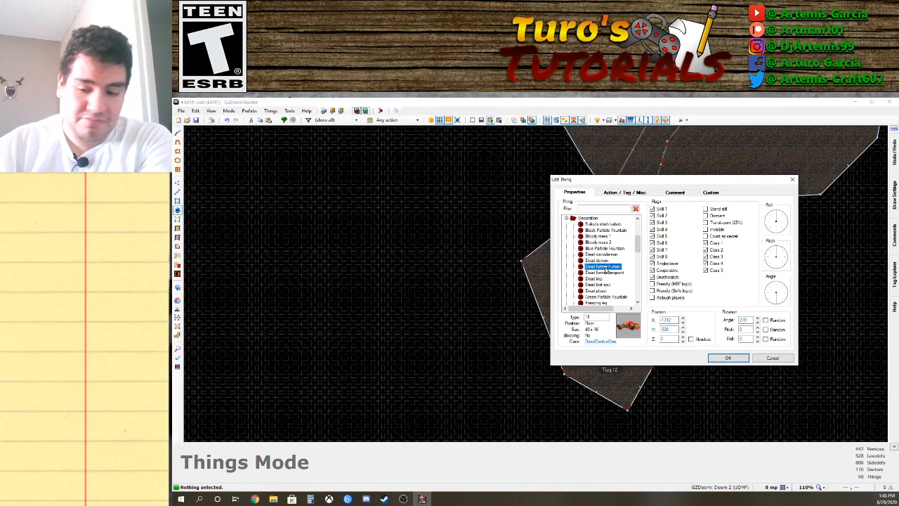
{"action": "scroll", "coordinate": [605, 269], "scroll_direction": "down", "scroll_amount": 1}
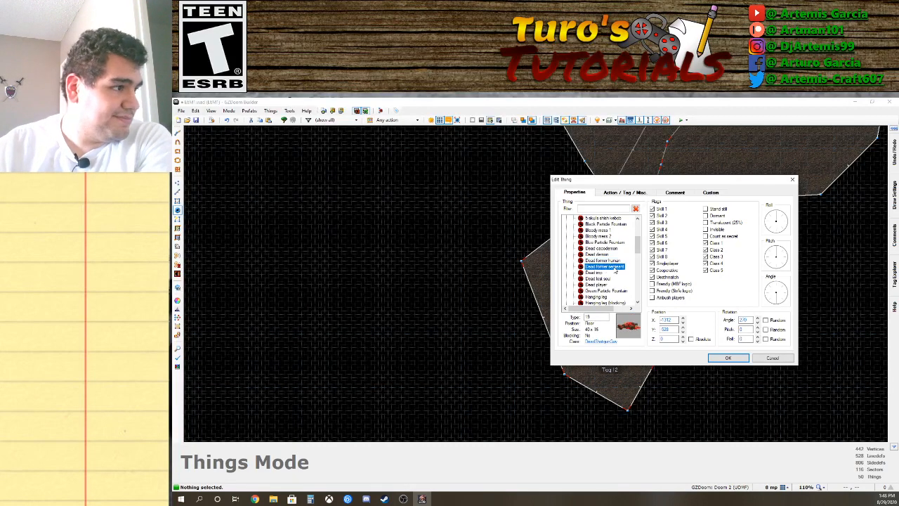
{"action": "double_click", "coordinate": [618, 262]}
{"action": "key", "text": "Insert"}
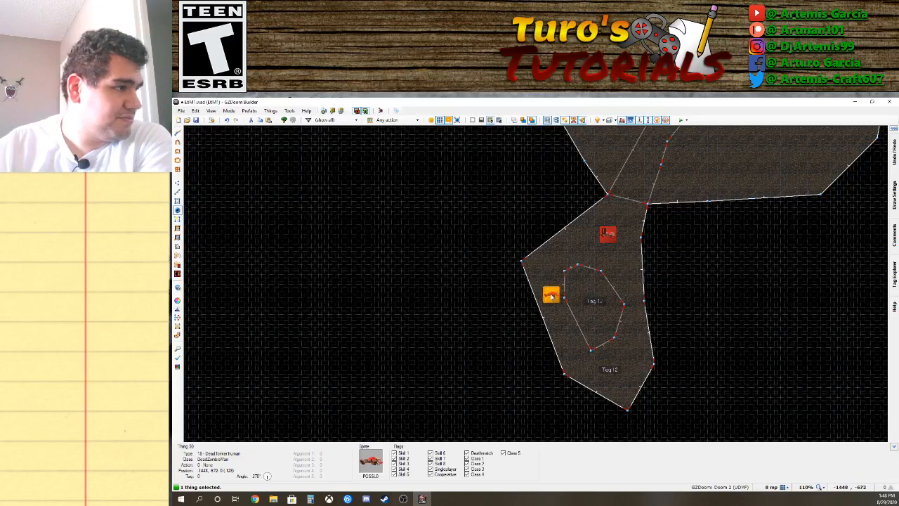
{"action": "left_click_drag", "start_coordinate": [550, 295], "coordinate": [604, 374]}
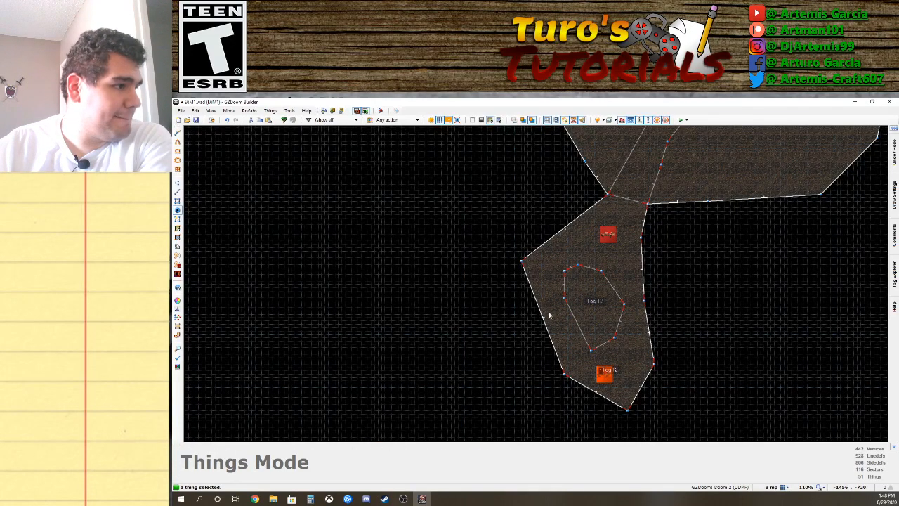
Add a thing at the pool's west edge, preview the available decorations, and set its type to Dead player.
{"action": "key", "text": "Insert"}
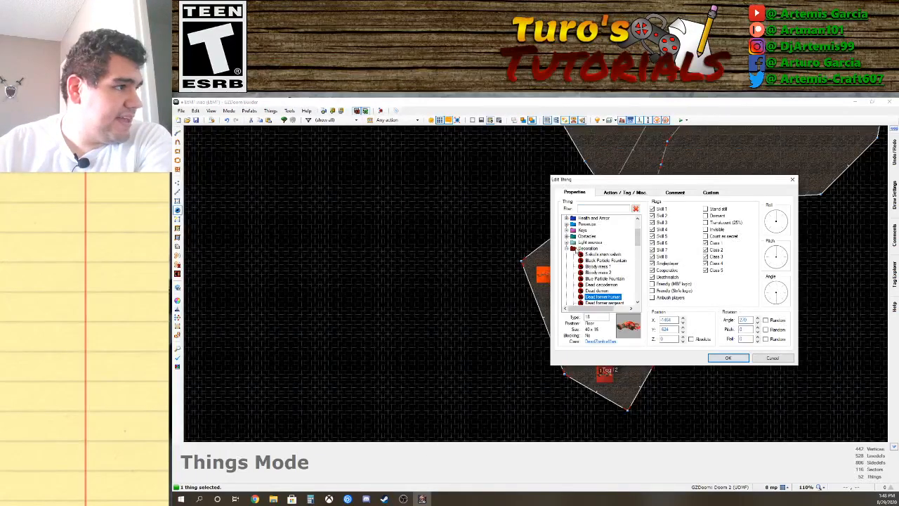
{"action": "left_click", "coordinate": [598, 273]}
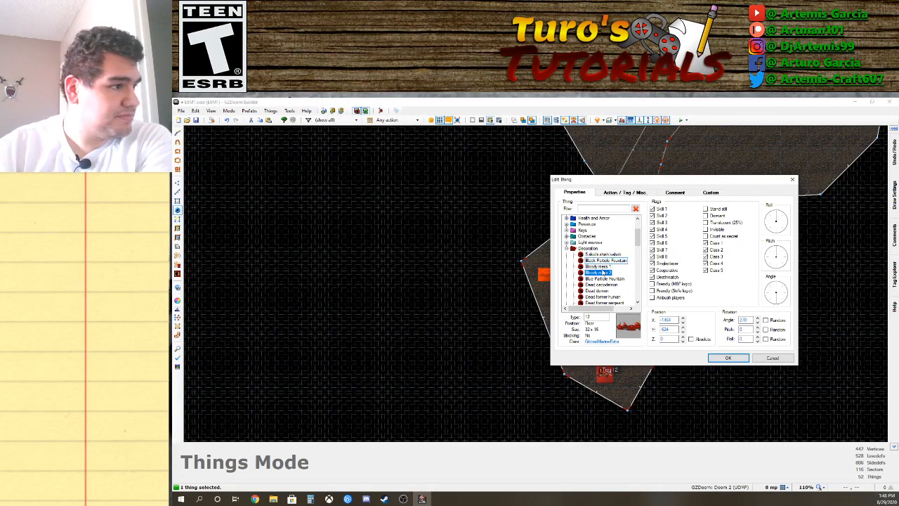
{"action": "left_click", "coordinate": [606, 260]}
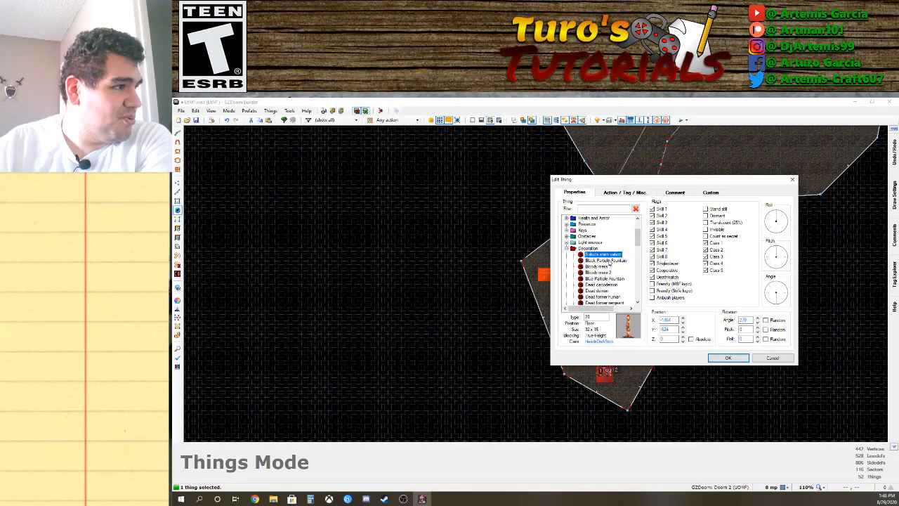
{"action": "left_click", "coordinate": [609, 267]}
{"action": "left_click", "coordinate": [609, 279]}
{"action": "left_click", "coordinate": [609, 272]}
{"action": "left_click", "coordinate": [609, 284]}
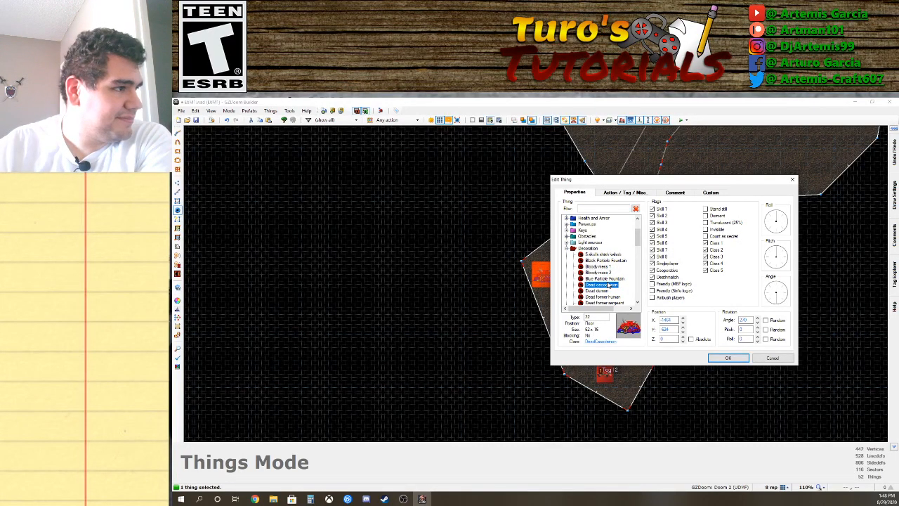
{"action": "scroll", "coordinate": [604, 293], "scroll_direction": "down", "scroll_amount": 1}
{"action": "scroll", "coordinate": [604, 292], "scroll_direction": "down", "scroll_amount": 1}
{"action": "left_click", "coordinate": [605, 255]}
{"action": "left_click", "coordinate": [605, 260]}
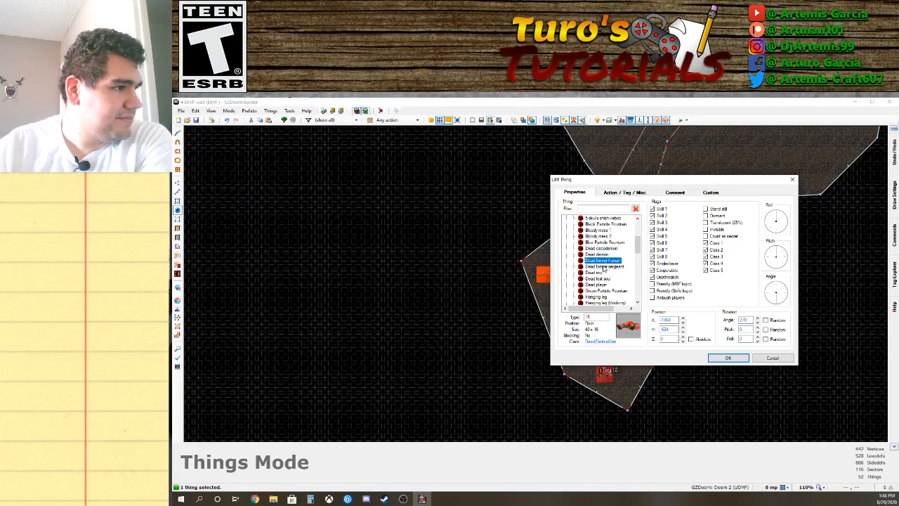
{"action": "left_click", "coordinate": [604, 267]}
{"action": "left_click", "coordinate": [601, 272]}
{"action": "left_click", "coordinate": [602, 278]}
{"action": "left_click", "coordinate": [601, 283]}
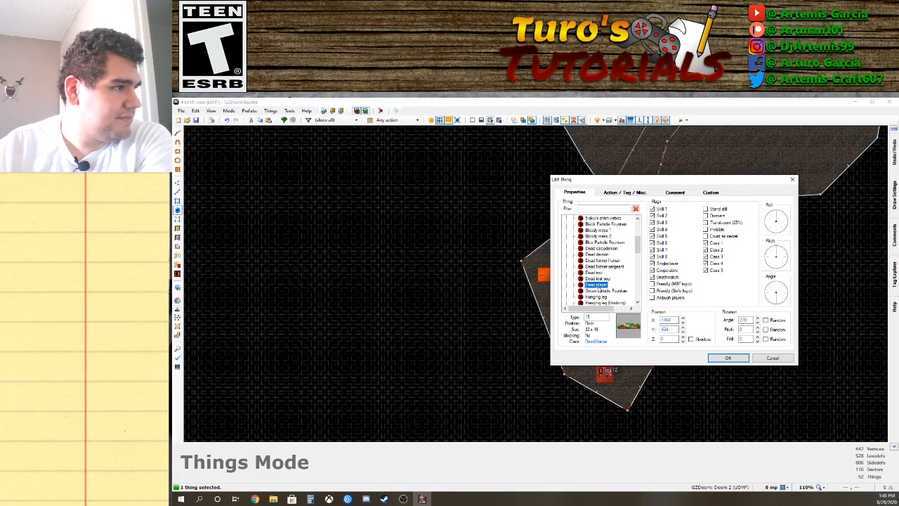
{"action": "left_click", "coordinate": [600, 290]}
{"action": "left_click", "coordinate": [600, 298]}
{"action": "left_click", "coordinate": [602, 285]}
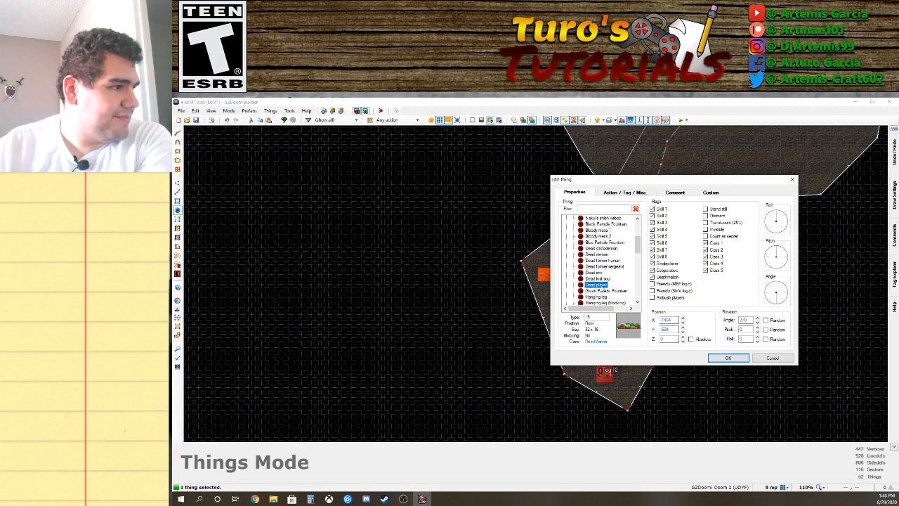
{"action": "left_click", "coordinate": [717, 358]}
Insert a new thing inside the inner pit and look through the remaining decorations, including the hanging legs, for its type.
{"action": "right_click", "coordinate": [605, 320]}
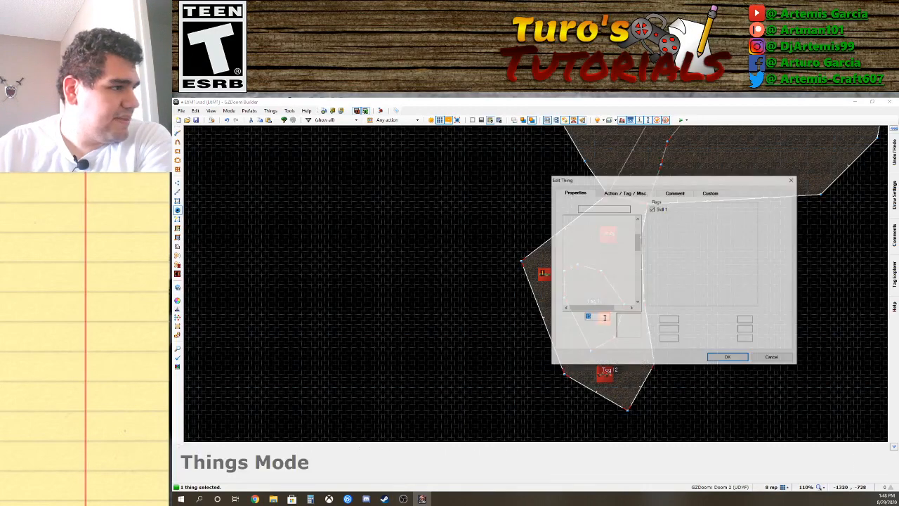
{"action": "left_click", "coordinate": [637, 304]}
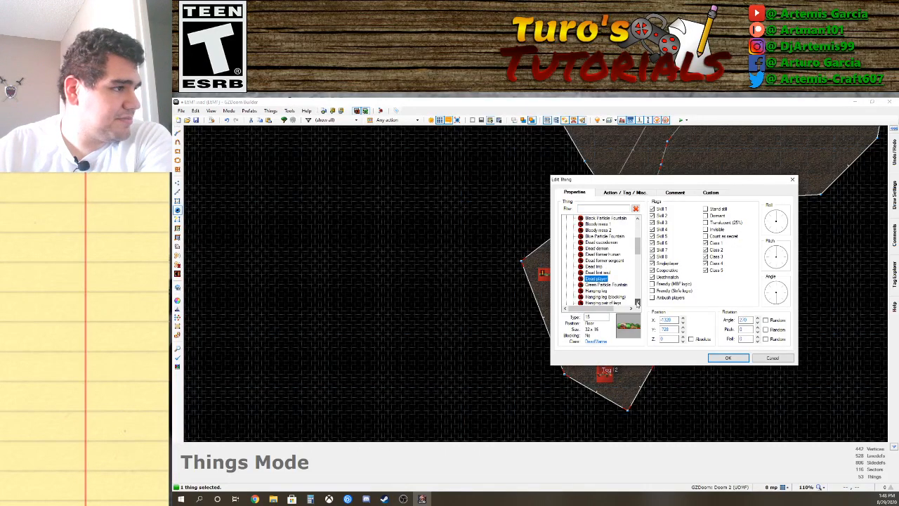
{"action": "left_click", "coordinate": [613, 285]}
{"action": "left_click", "coordinate": [602, 292]}
{"action": "left_click", "coordinate": [604, 298]}
{"action": "left_click", "coordinate": [608, 302]}
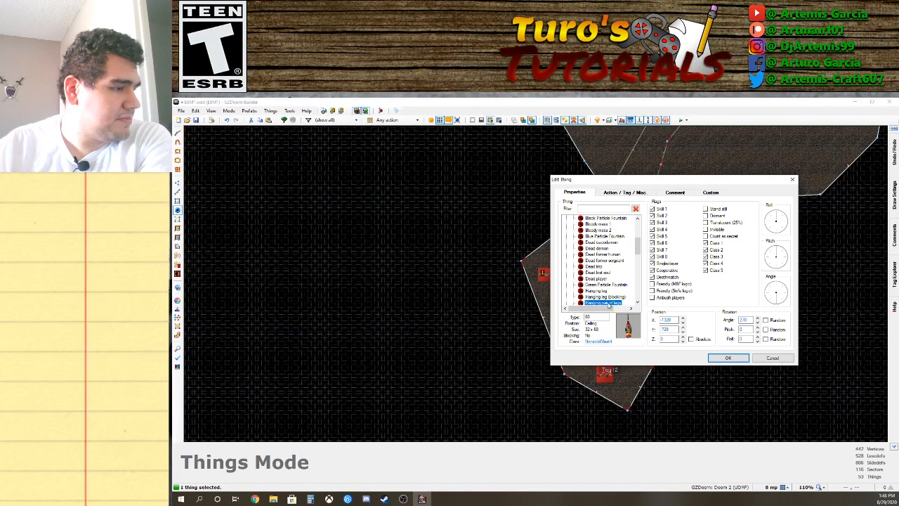
{"action": "scroll", "coordinate": [604, 260], "scroll_direction": "up", "scroll_amount": 5}
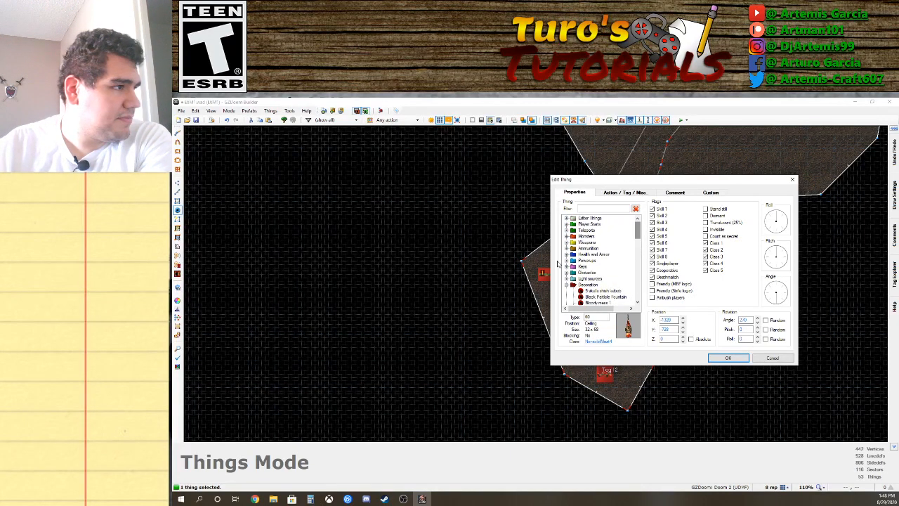
{"action": "left_click", "coordinate": [566, 284]}
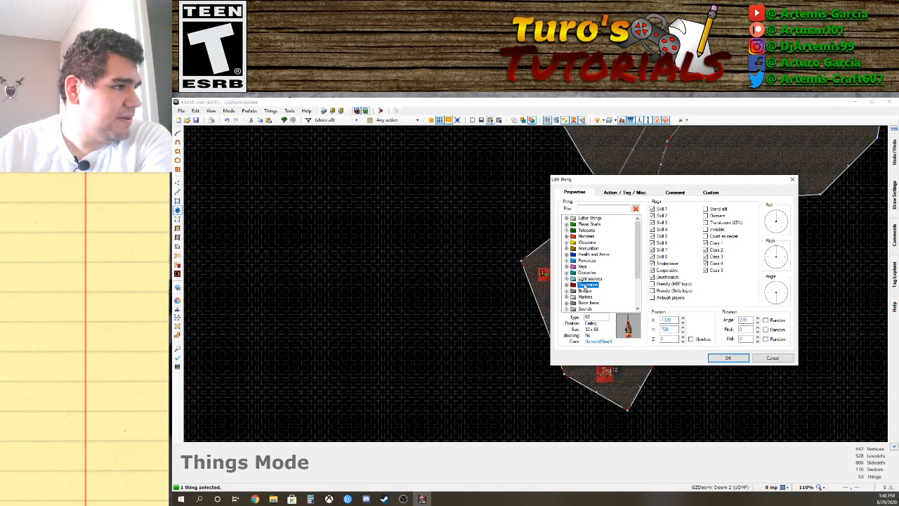
Preview the obstacle types and make the inner pit's new thing a Stalagmite, type 5050.
{"action": "left_click", "coordinate": [566, 273]}
{"action": "left_click", "coordinate": [608, 266]}
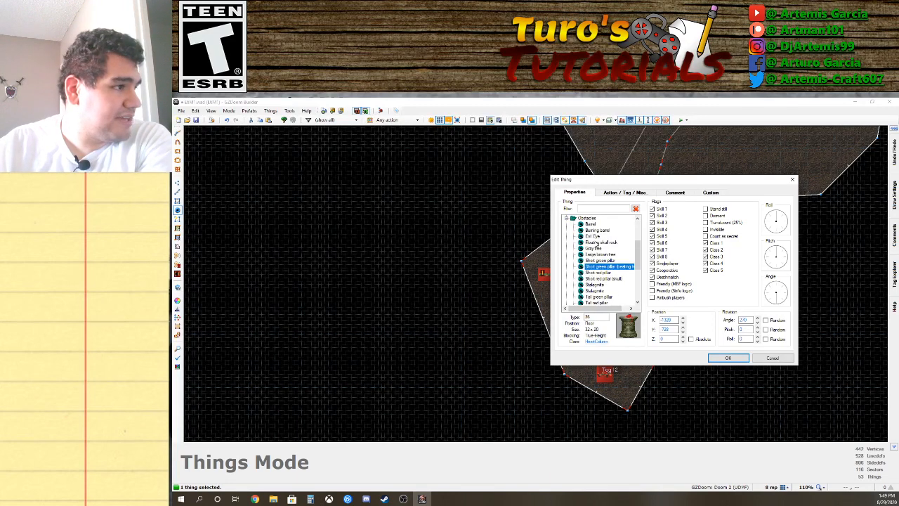
{"action": "left_click", "coordinate": [597, 224]}
{"action": "left_click", "coordinate": [596, 237]}
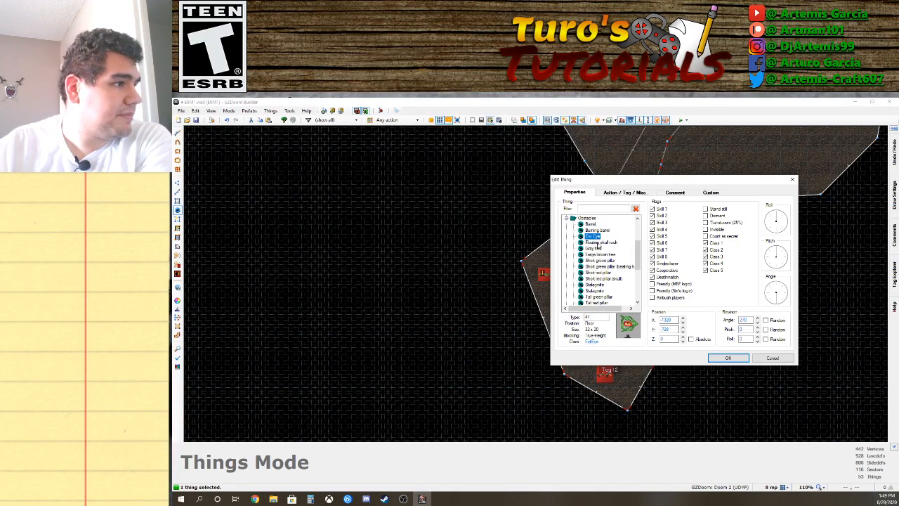
{"action": "left_click", "coordinate": [597, 243]}
{"action": "left_click", "coordinate": [597, 255]}
{"action": "left_click", "coordinate": [598, 250]}
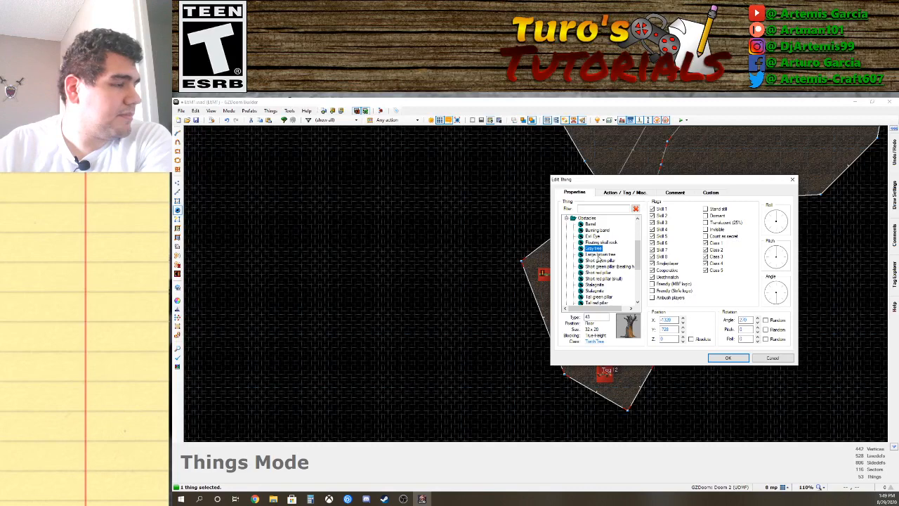
{"action": "left_click", "coordinate": [598, 260]}
{"action": "left_click", "coordinate": [599, 267]}
{"action": "left_click", "coordinate": [600, 273]}
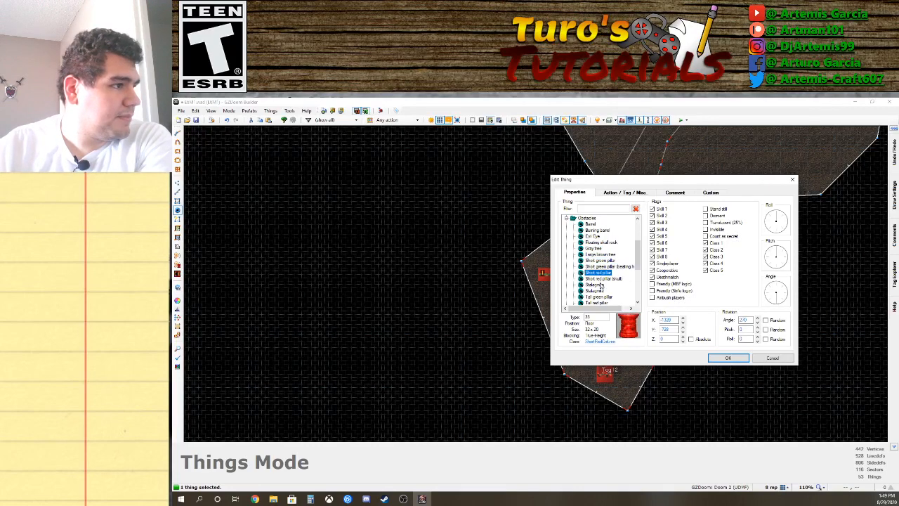
{"action": "left_click", "coordinate": [601, 284]}
{"action": "left_click", "coordinate": [602, 278]}
{"action": "left_click", "coordinate": [601, 284]}
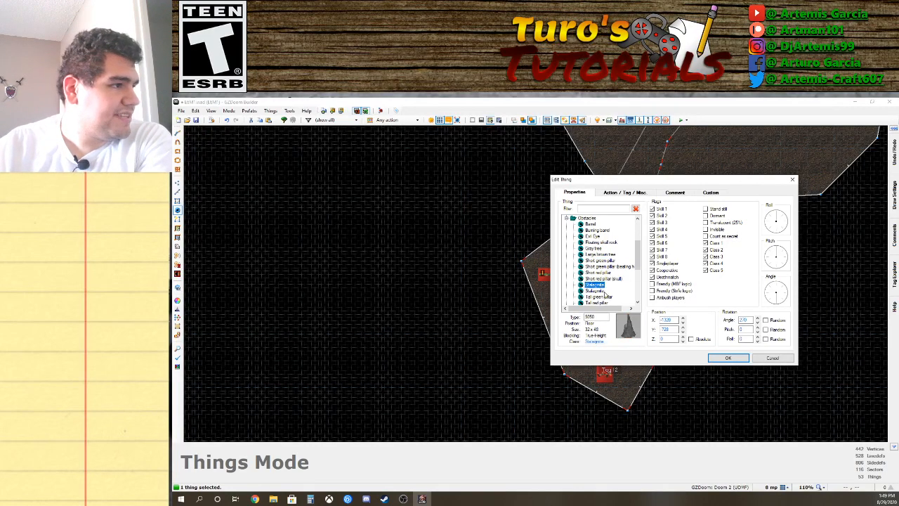
{"action": "left_click", "coordinate": [728, 360]}
Place four more stalagmites around the inner pit, near the pool's northeast, northwest, west and southeast walls.
{"action": "right_click_drag", "start_coordinate": [630, 268], "coordinate": [630, 265]}
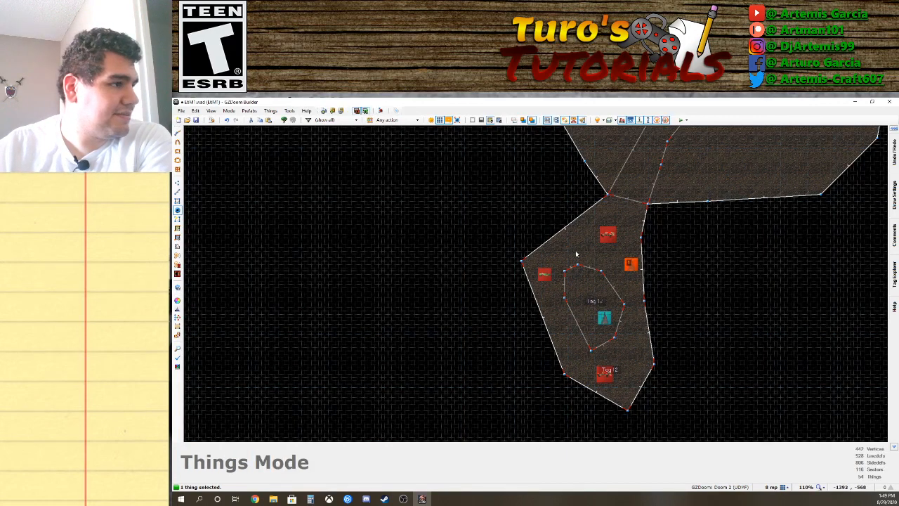
{"action": "key", "text": "ctrl+v"}
{"action": "left_click", "coordinate": [568, 241]}
{"action": "key", "text": "ctrl+v"}
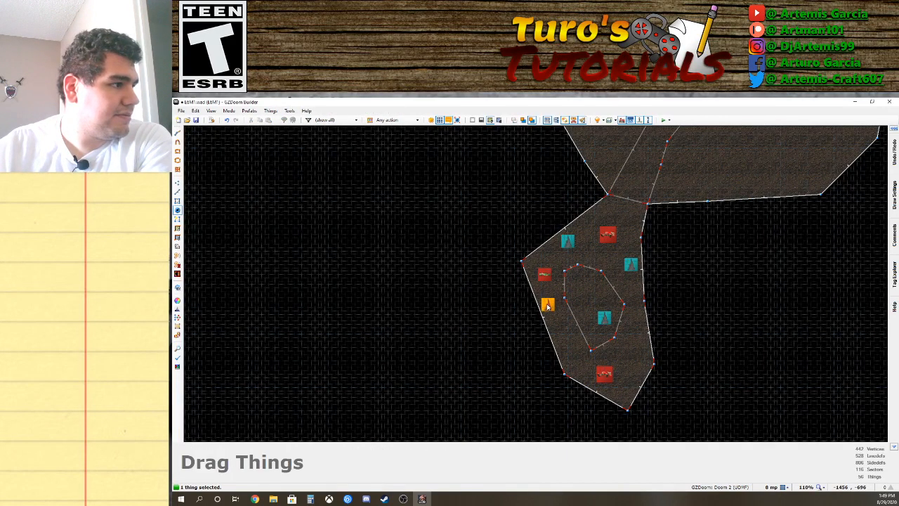
{"action": "left_click", "coordinate": [549, 307]}
{"action": "key", "text": "ctrl+v"}
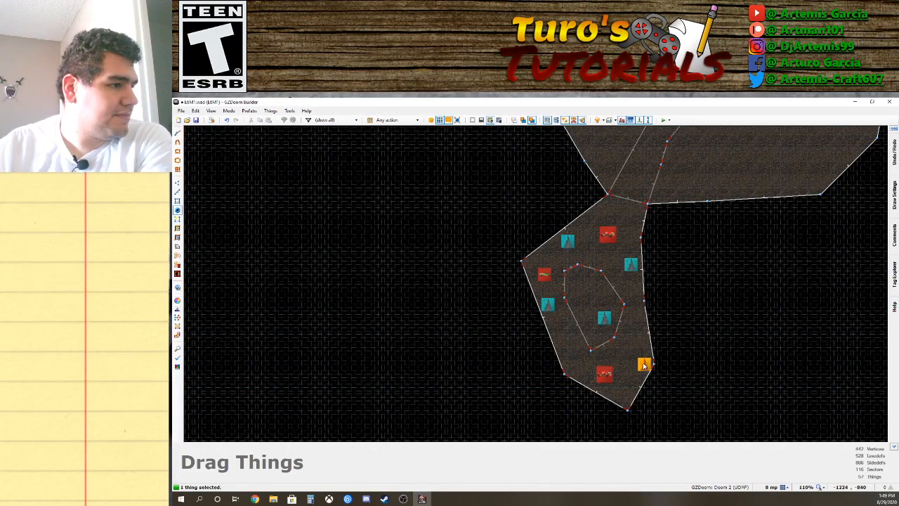
{"action": "left_click", "coordinate": [644, 362]}
Inspect the placed corpses and stalagmites in the pool in 3D, and return to the 2D map around the channel's mouth.
{"action": "key", "text": "w"}
{"action": "key", "text": "e"}
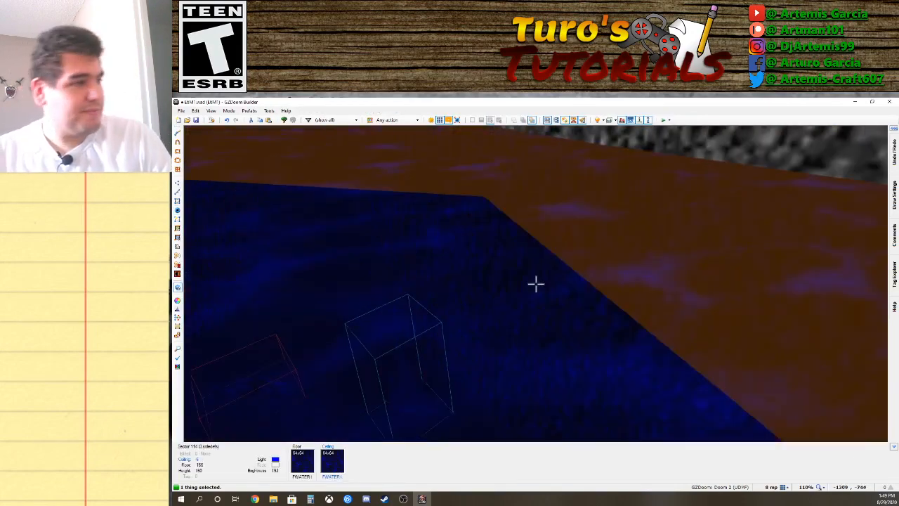
{"action": "key", "text": "d"}
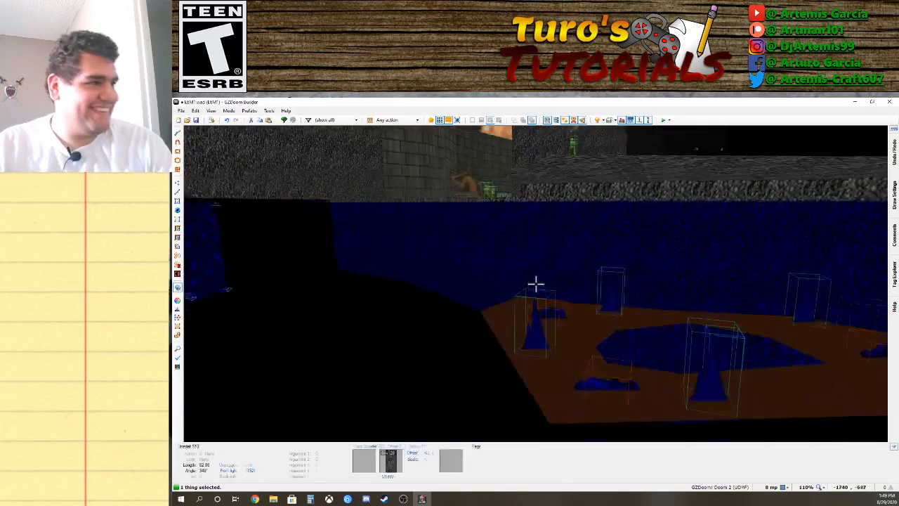
{"action": "key", "text": "q"}
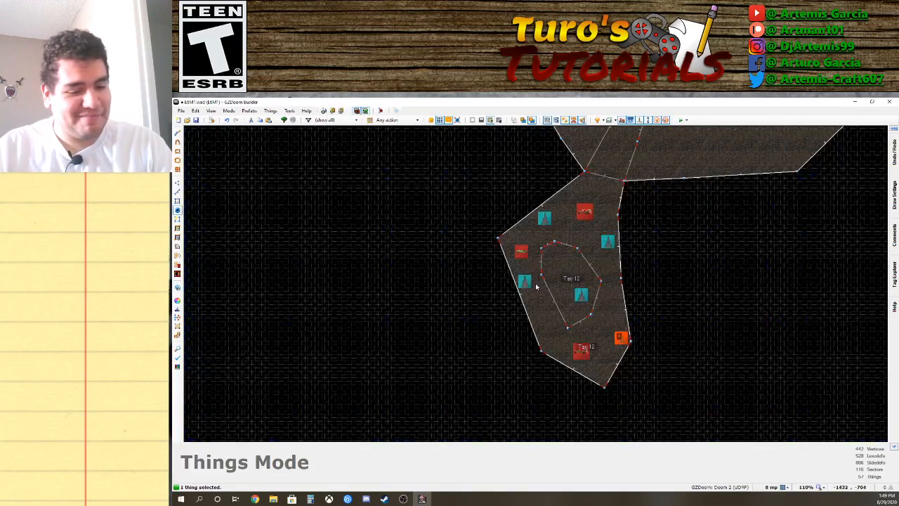
{"action": "key", "text": "Up"}
{"action": "key", "text": "Up"}
{"action": "key", "text": "Up"}
{"action": "key", "text": "Up"}
{"action": "key", "text": "Up"}
{"action": "key", "text": "Up"}
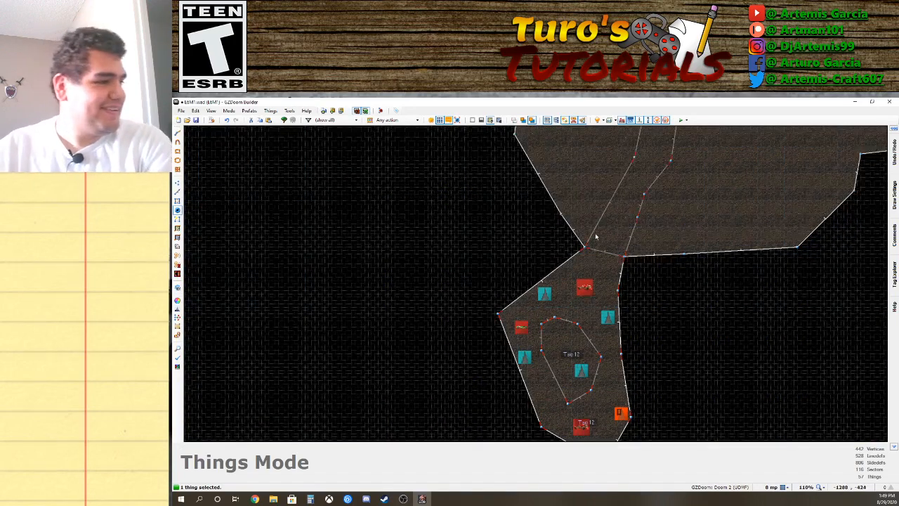
Place three more stalagmites along the tag 12 channel: at its upper bend, in its lower stretch and near its north end.
{"action": "right_click_drag", "start_coordinate": [681, 217], "coordinate": [688, 205]}
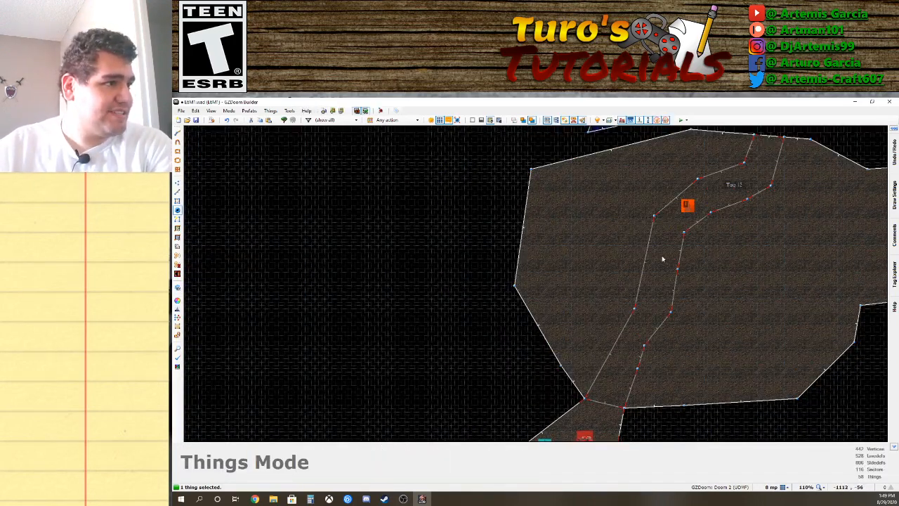
{"action": "right_click_drag", "start_coordinate": [649, 312], "coordinate": [647, 319]}
{"action": "key", "text": "ctrl+v"}
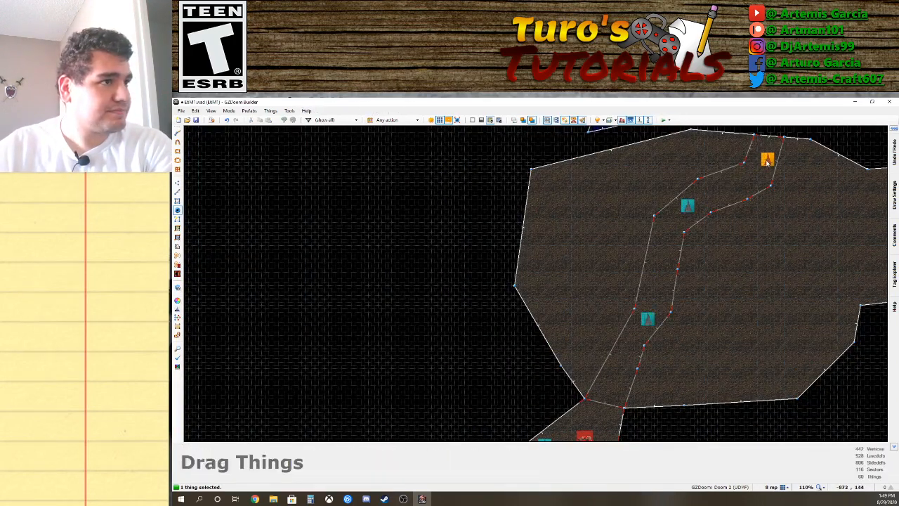
{"action": "left_click", "coordinate": [752, 175]}
{"action": "left_click", "coordinate": [757, 169]}
Review the stalagmites along the channel and around the pool, and save the map.
{"action": "key", "text": "Down"}
{"action": "key", "text": "Down"}
{"action": "key", "text": "Down"}
{"action": "key", "text": "Down"}
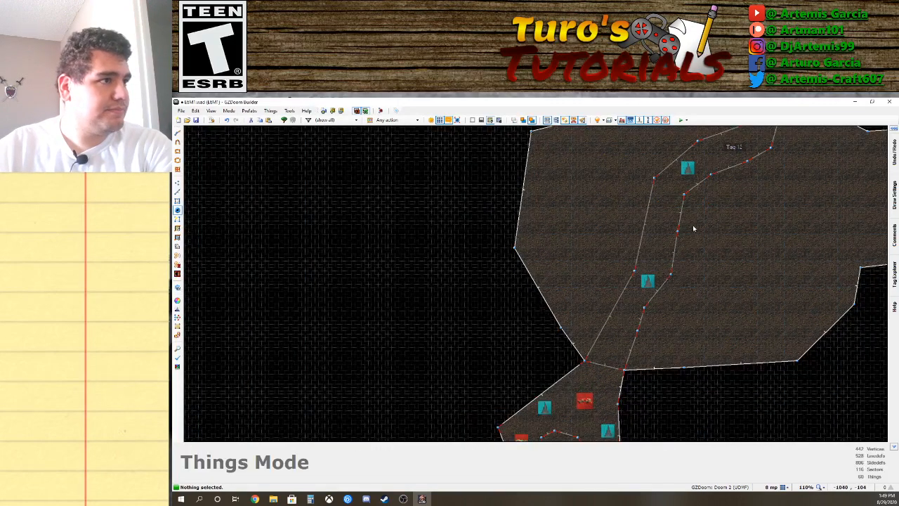
{"action": "scroll", "coordinate": [662, 268], "scroll_direction": "down", "scroll_amount": 2}
{"action": "key", "text": "Down"}
{"action": "key", "text": "Up"}
{"action": "key", "text": "Right"}
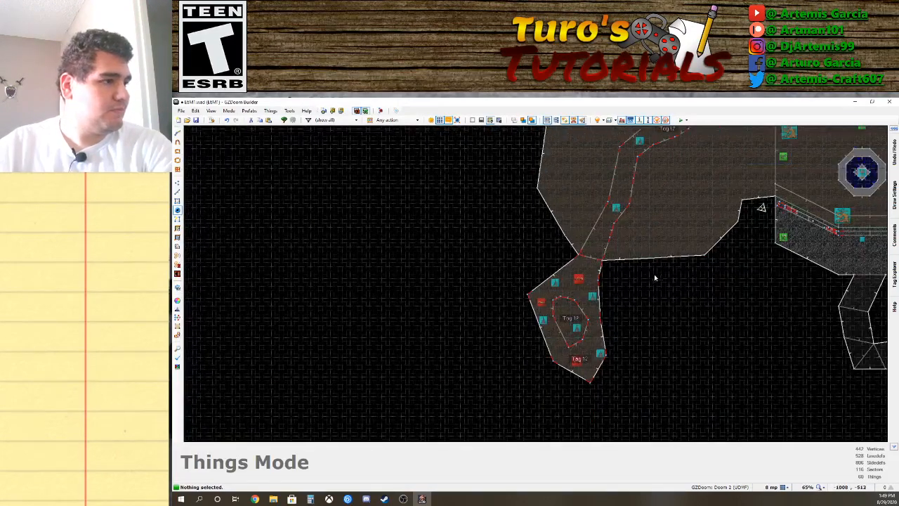
{"action": "key", "text": "Up"}
{"action": "key", "text": "Right"}
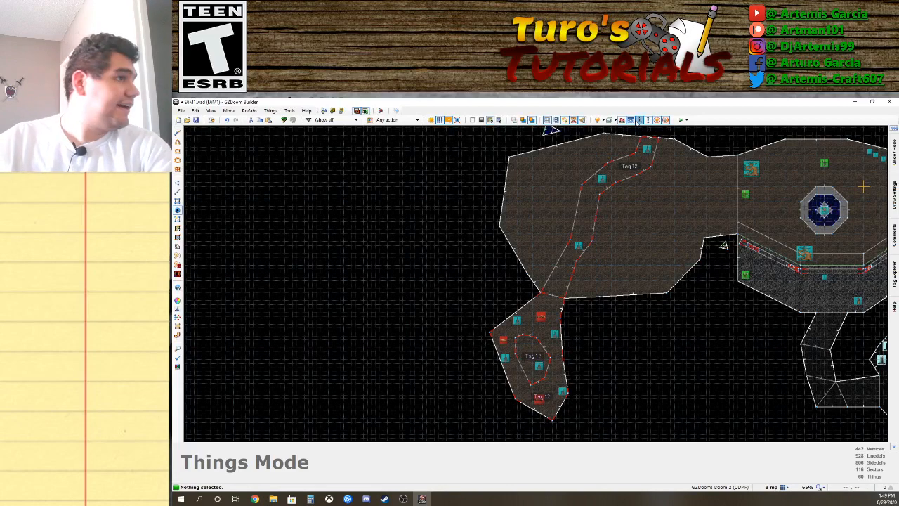
{"action": "key", "text": "ctrl+s"}
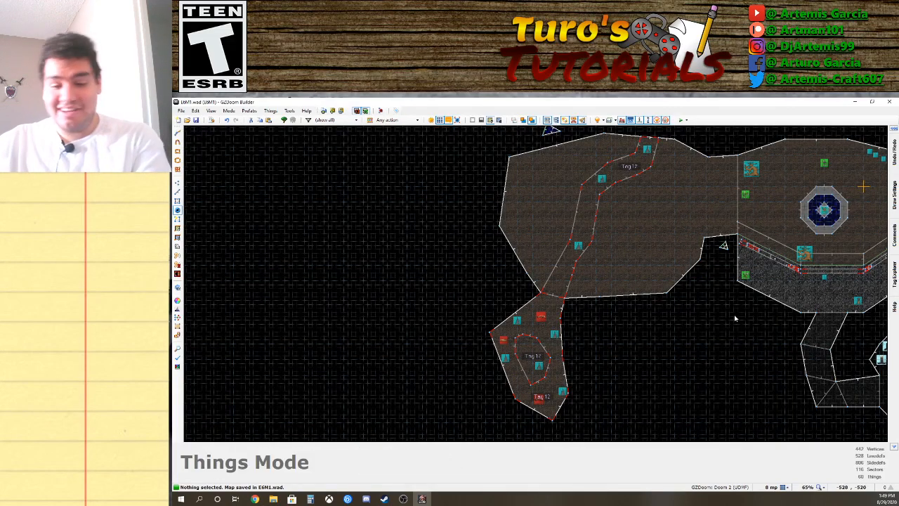
Look over the whole map layout and launch a test run of the map in Zandronum.
{"action": "scroll", "coordinate": [736, 318], "scroll_direction": "down", "scroll_amount": 3}
{"action": "key", "text": "Right"}
{"action": "key", "text": "Right"}
{"action": "key", "text": "Right"}
{"action": "key", "text": "Up"}
{"action": "key", "text": "Right"}
{"action": "key", "text": "Right"}
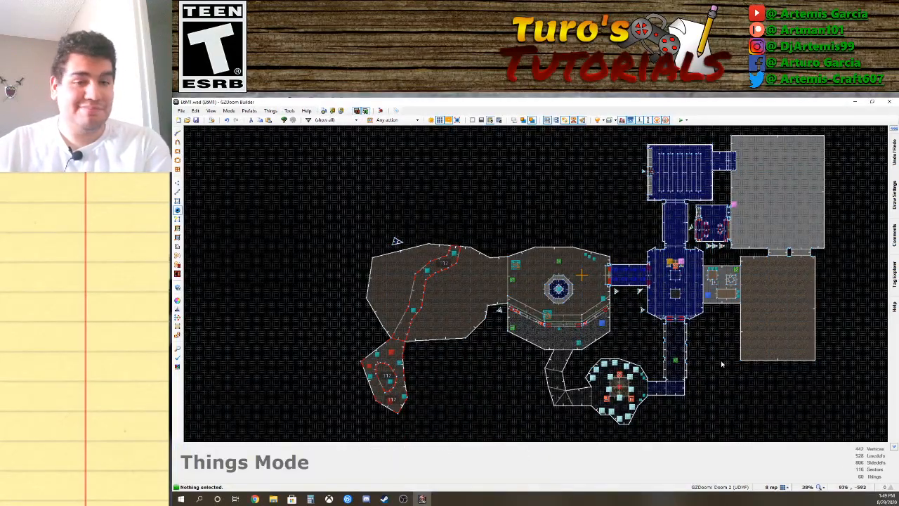
{"action": "left_click", "coordinate": [680, 120]}
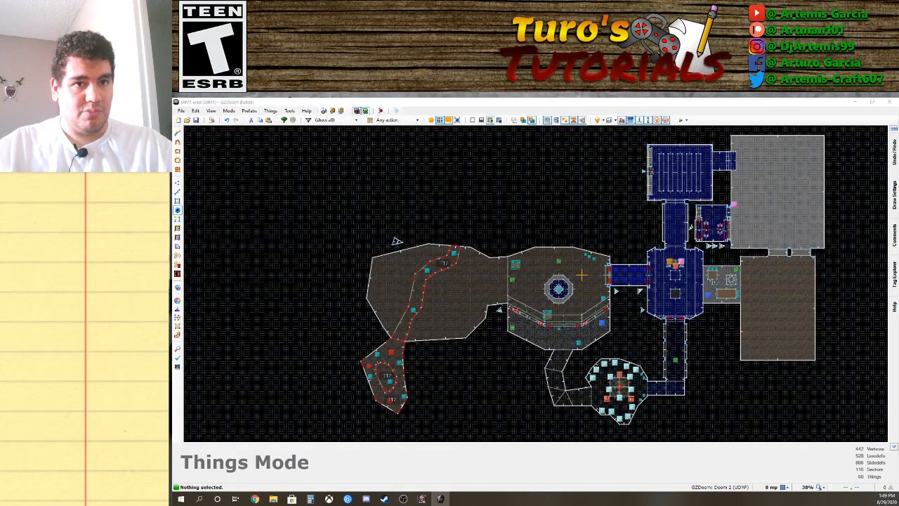
{"action": "key", "text": "Escape"}
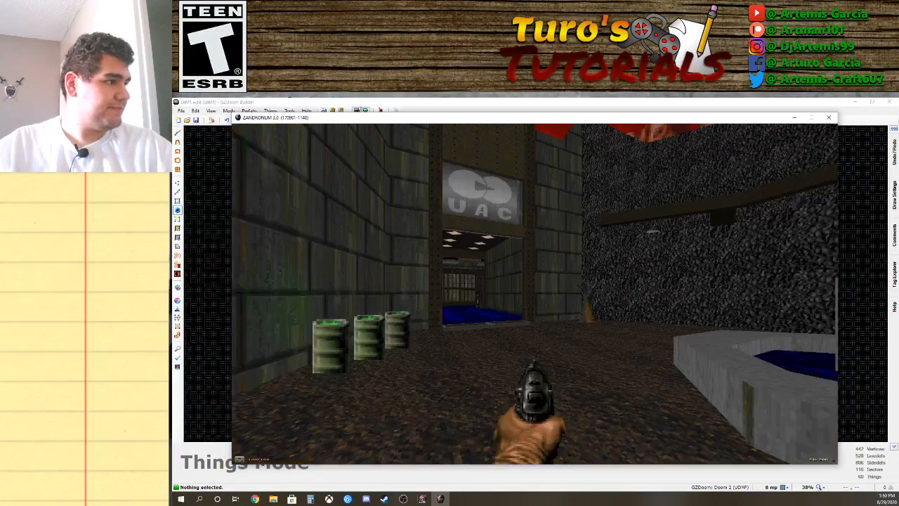
Walk past the fountain to the water channel, swim down it into the southern pool and surface there.
{"action": "key", "text": "w"}
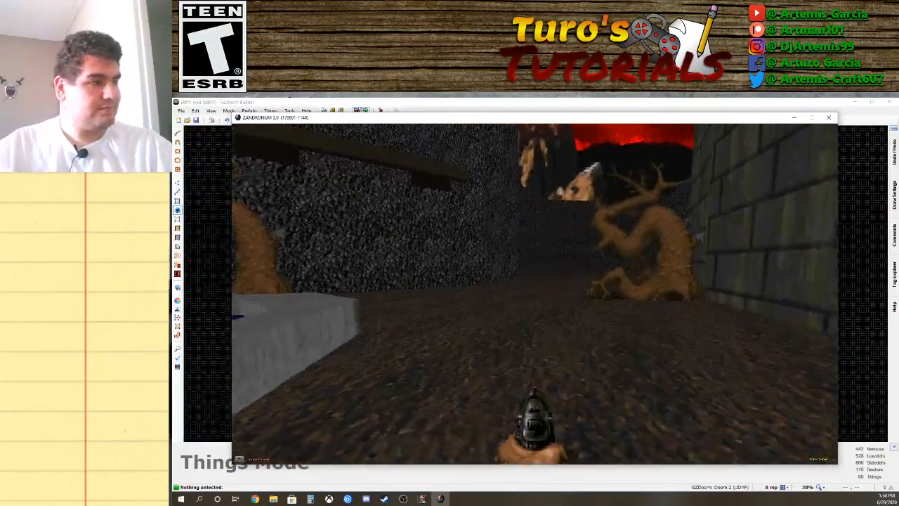
{"action": "key", "text": "w"}
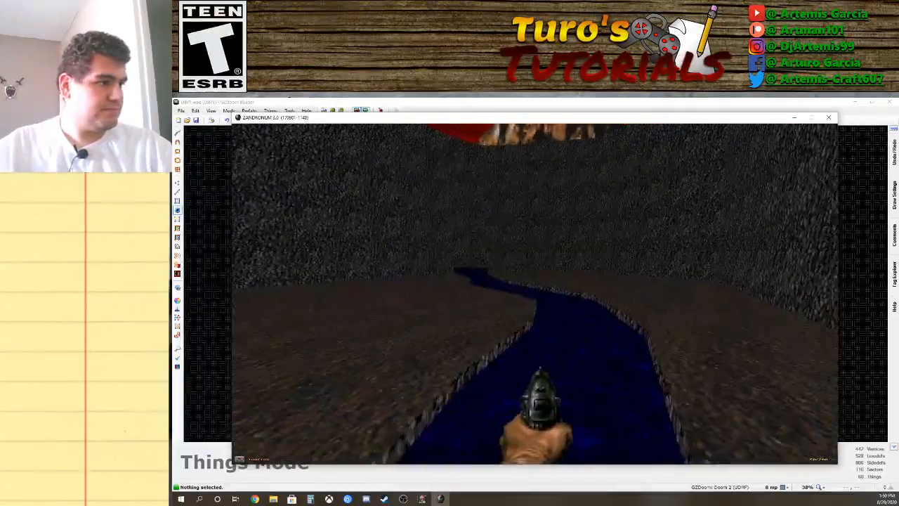
{"action": "key", "text": "w"}
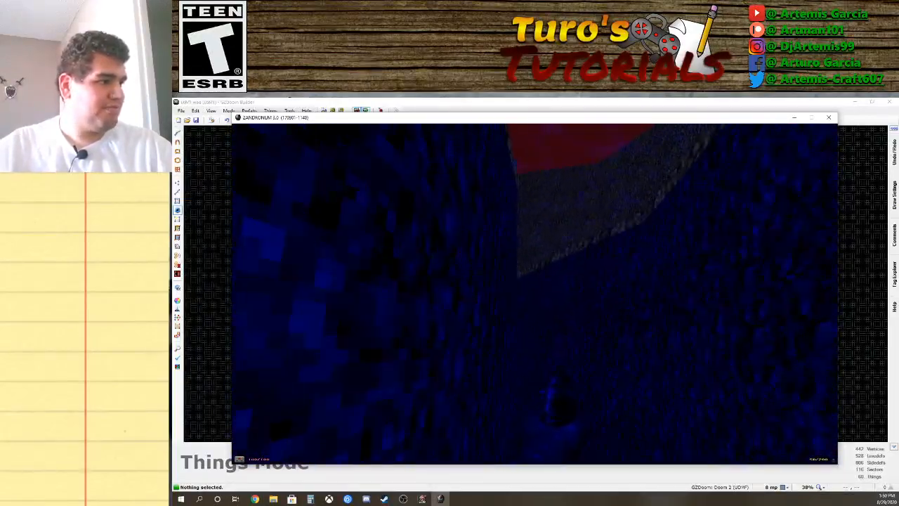
{"action": "key", "text": "Right"}
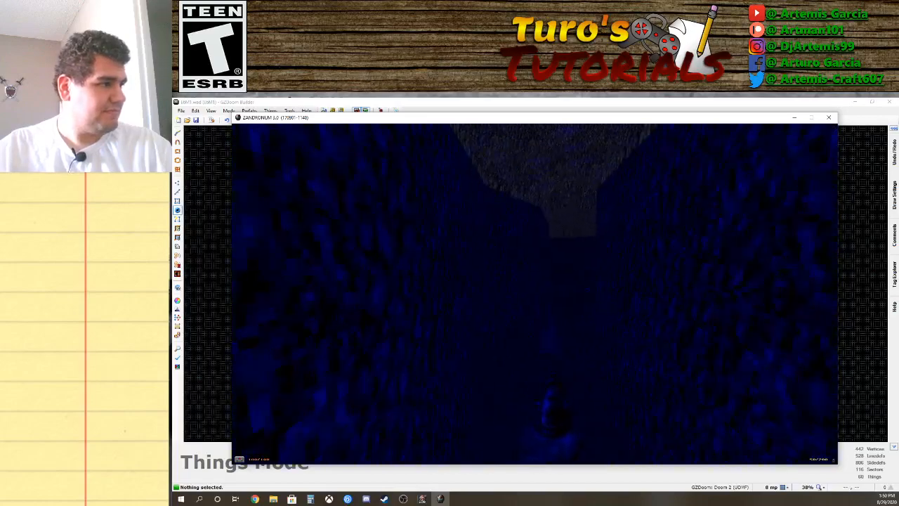
{"action": "key", "text": "w"}
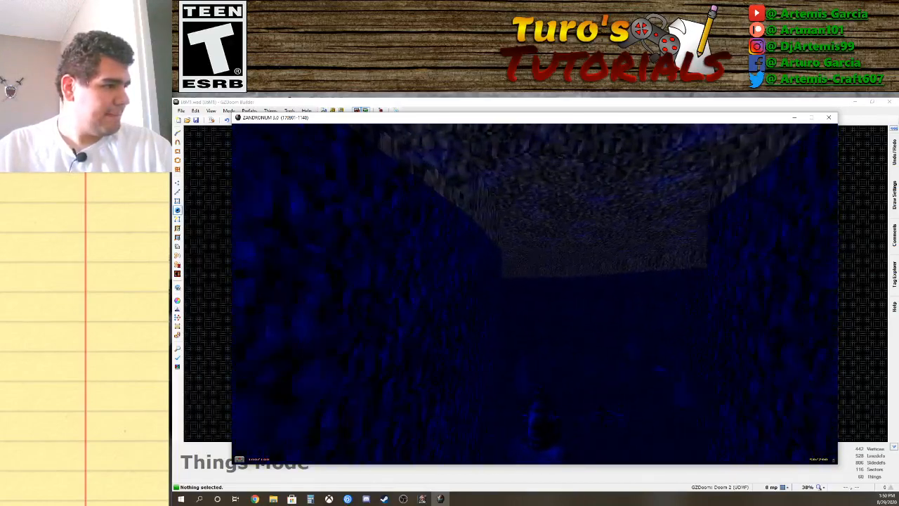
{"action": "key", "text": "w"}
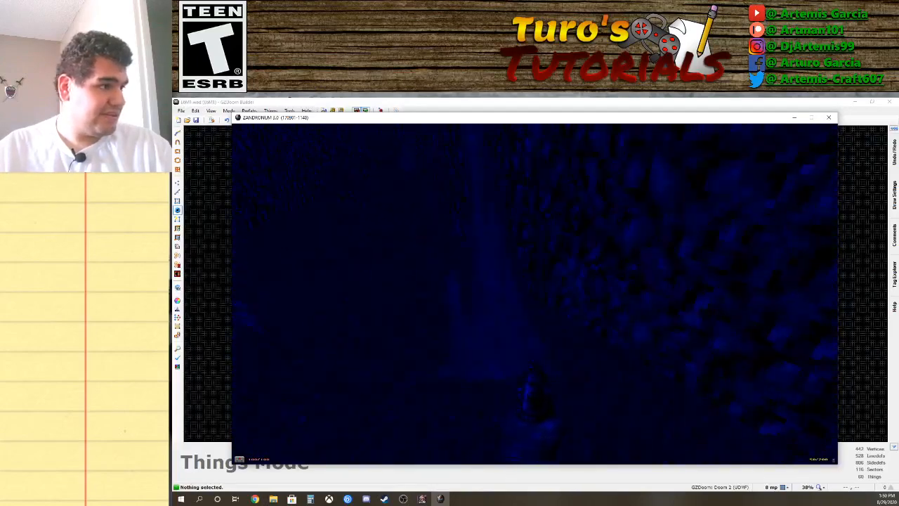
{"action": "key", "text": "Left"}
{"action": "key", "text": "w"}
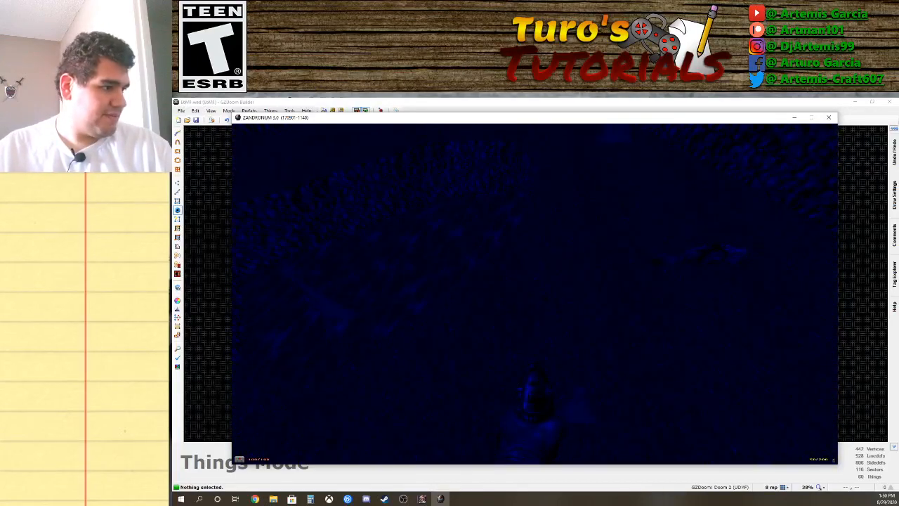
{"action": "key", "text": "w"}
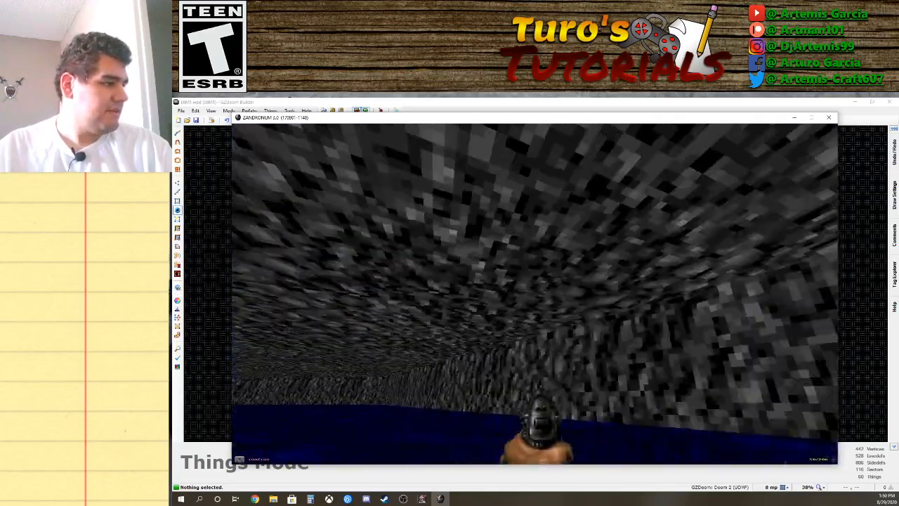
Dive in the southern pool and inspect its walls, stalagmites and inner pit underwater.
{"action": "key", "text": "Left"}
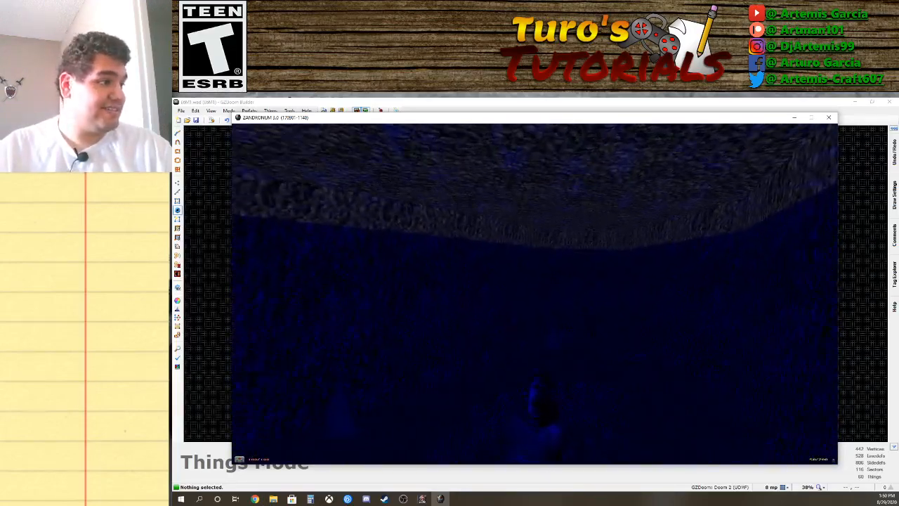
{"action": "key", "text": "Up"}
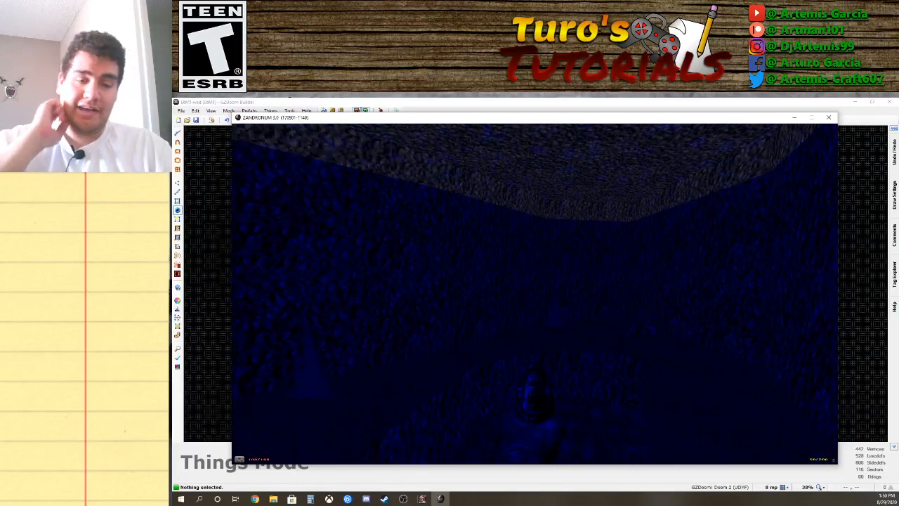
{"action": "key", "text": "Up"}
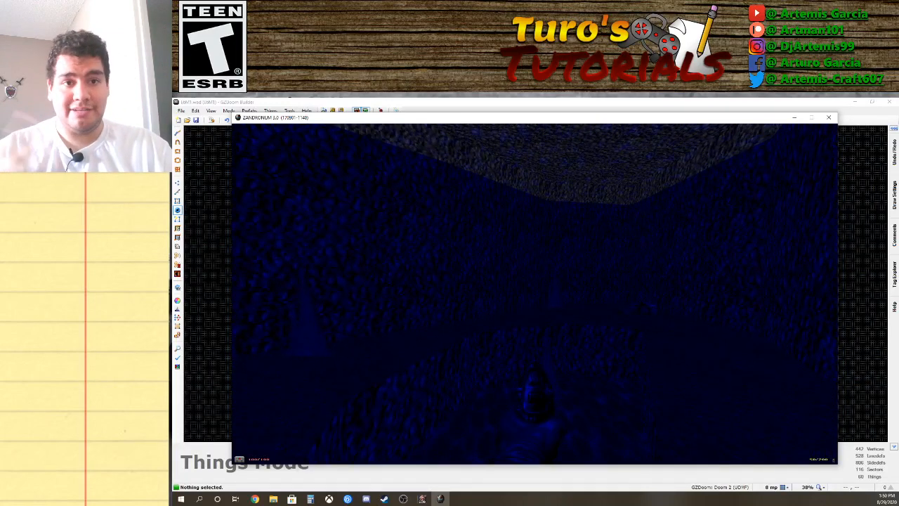
{"action": "key", "text": "Down"}
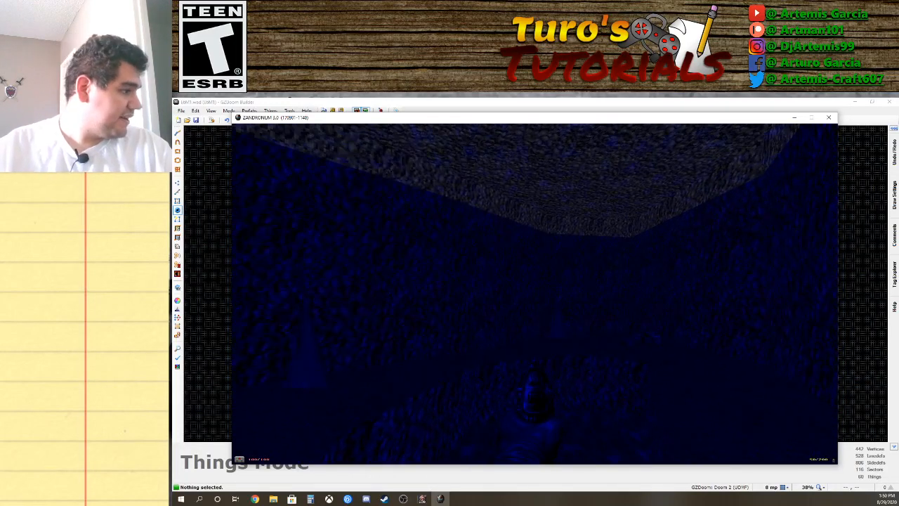
{"action": "key", "text": "Left"}
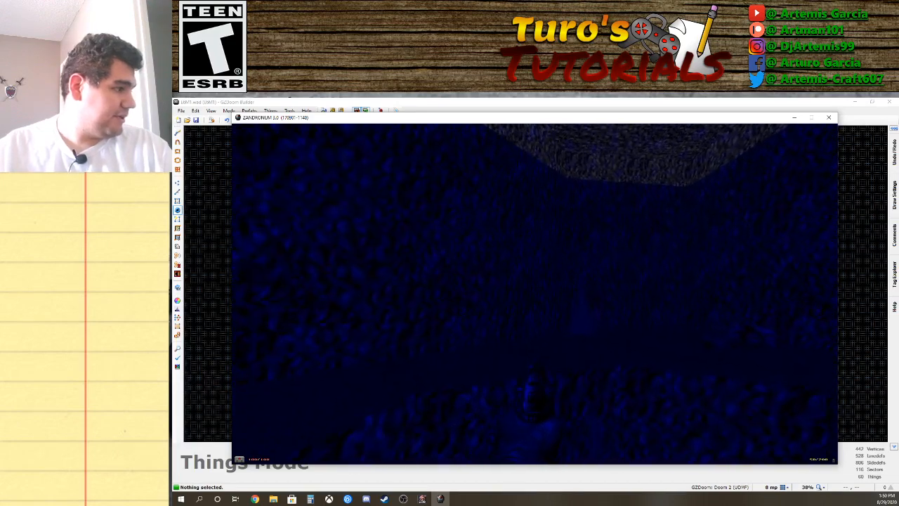
{"action": "key", "text": "Up"}
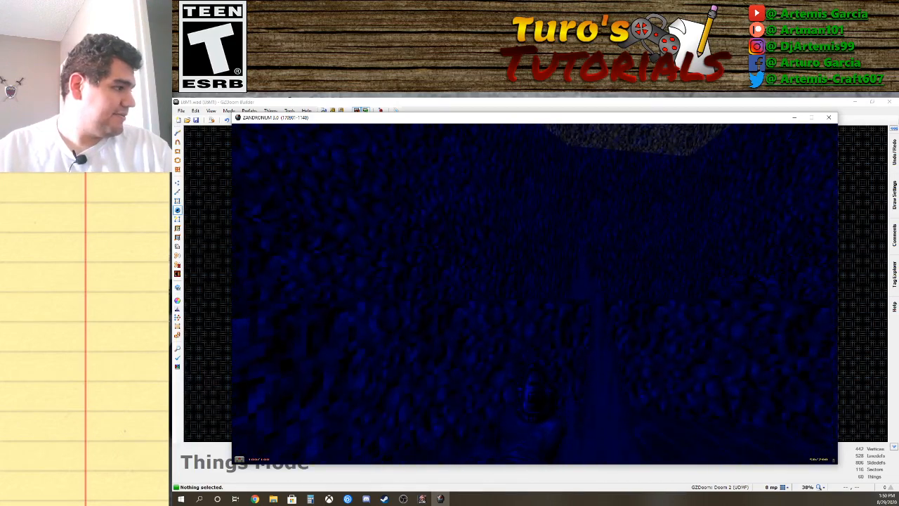
{"action": "key", "text": "Right"}
{"action": "key", "text": "Left"}
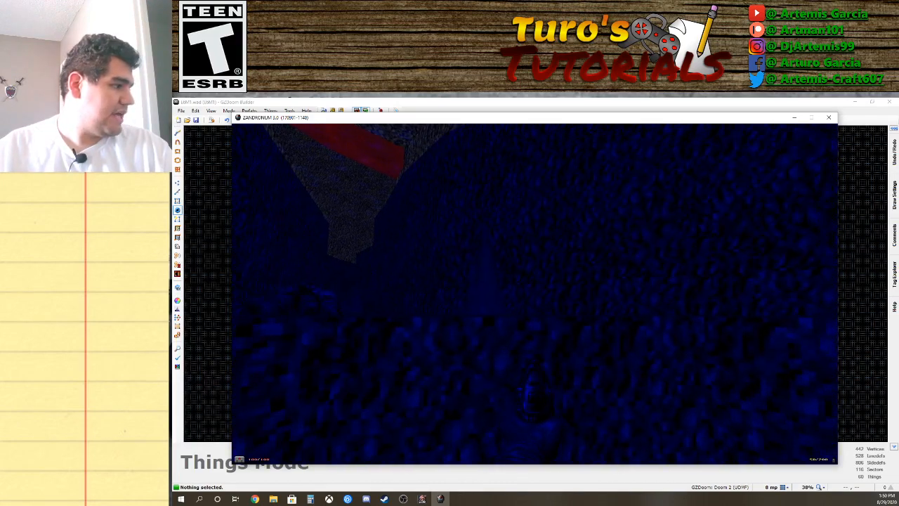
{"action": "key", "text": "Left"}
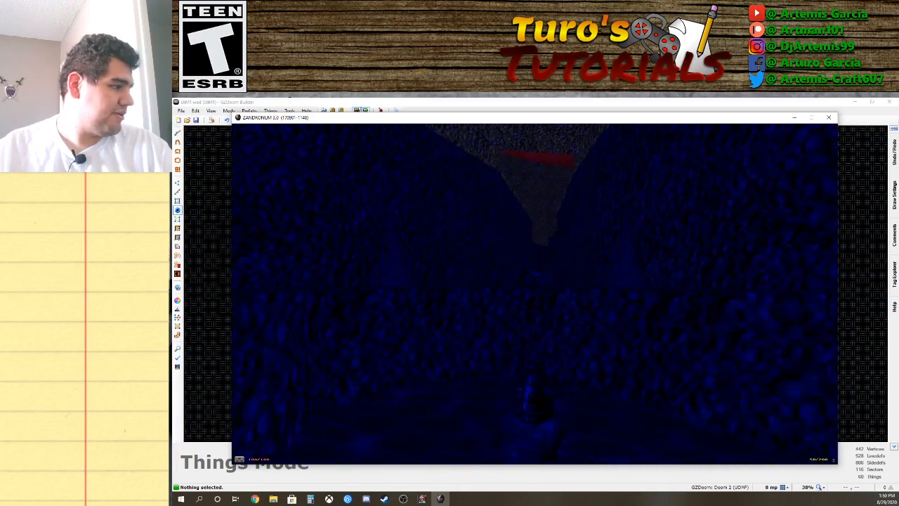
{"action": "key", "text": "Up"}
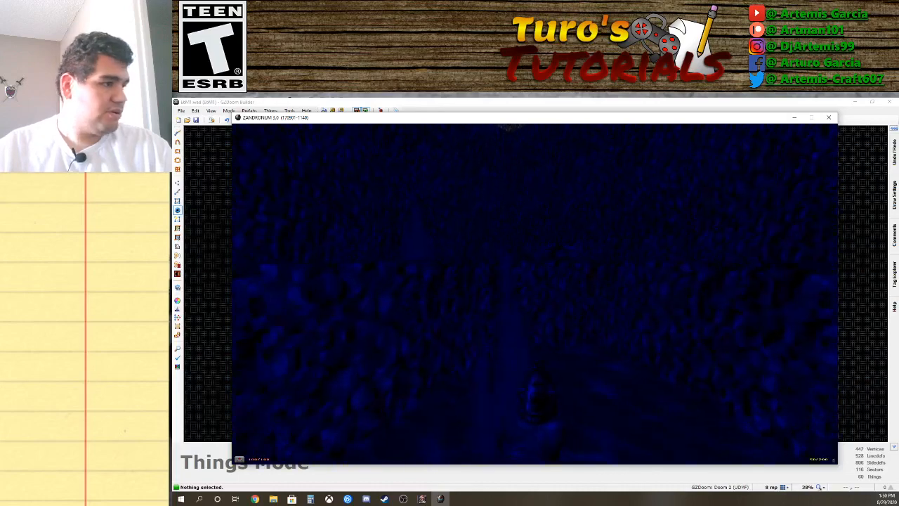
{"action": "key", "text": "Left"}
{"action": "key", "text": "Left"}
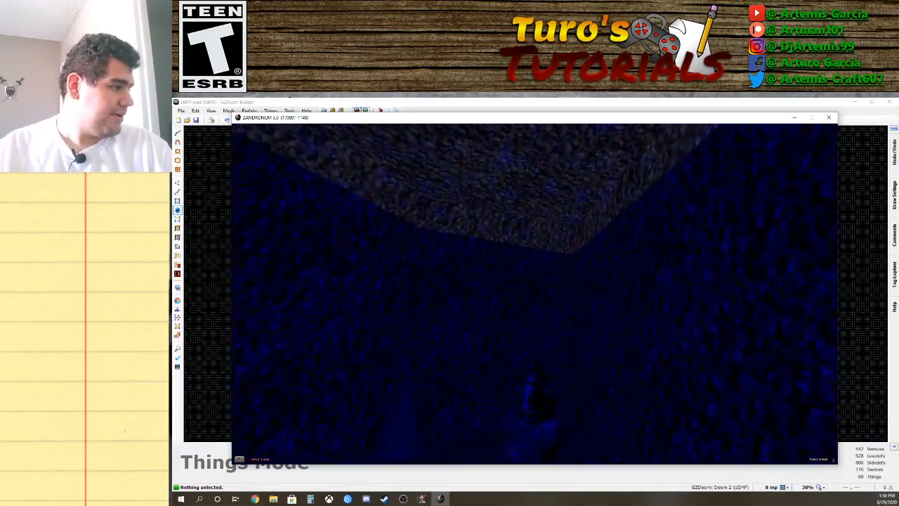
Swim back up the channel from the pool and climb out of the water onto the bank.
{"action": "key", "text": "w"}
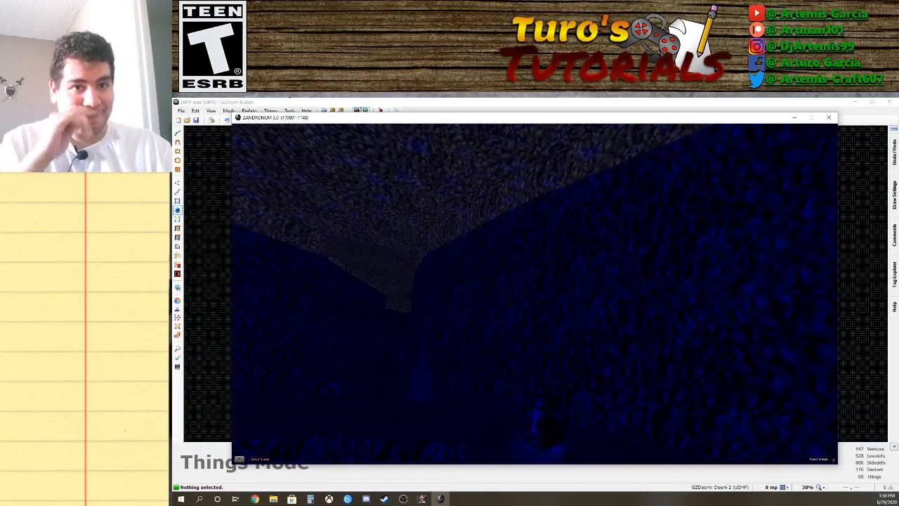
{"action": "key", "text": "w"}
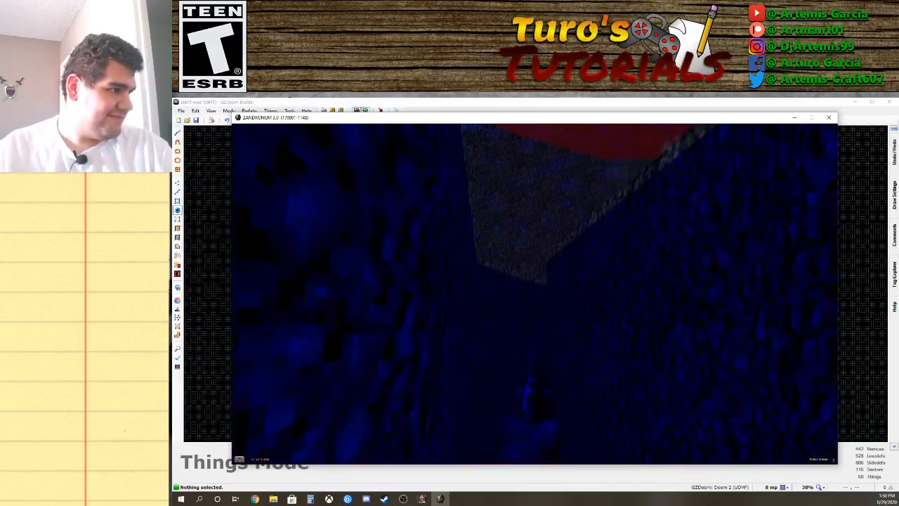
{"action": "key", "text": "w"}
{"action": "key", "text": "w"}
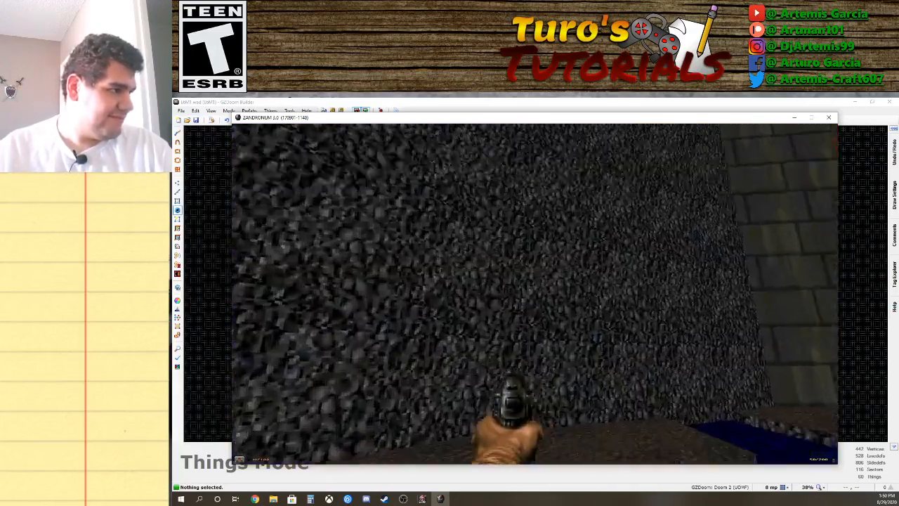
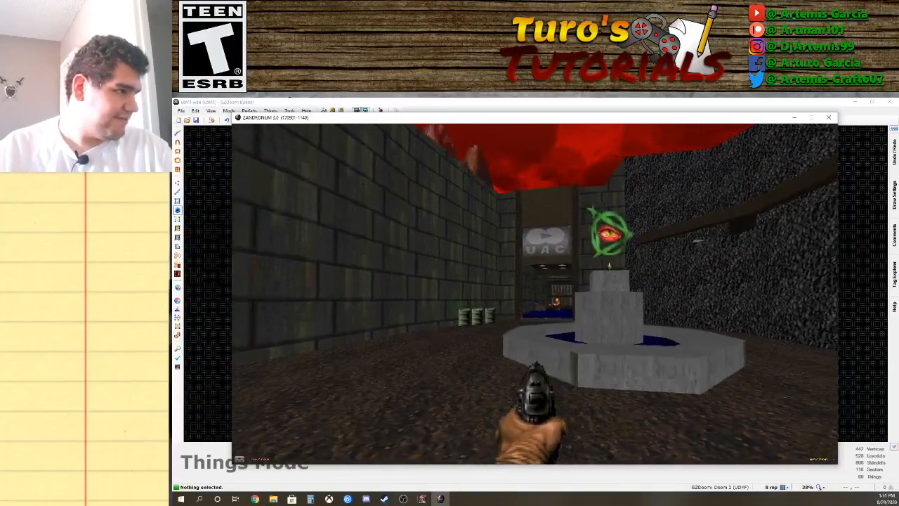
Walk past the fountain into the UAC building and fight the imps in the dark corridor.
{"action": "key", "text": "d"}
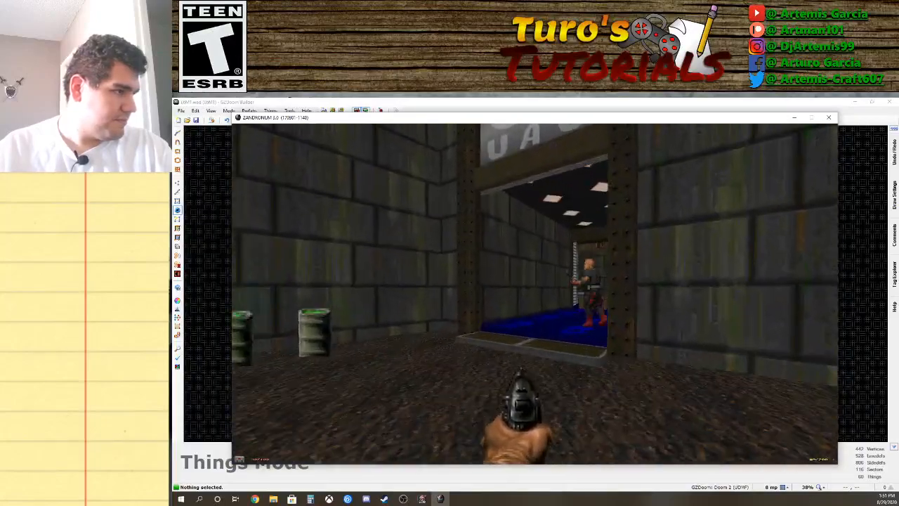
{"action": "key", "text": "Left"}
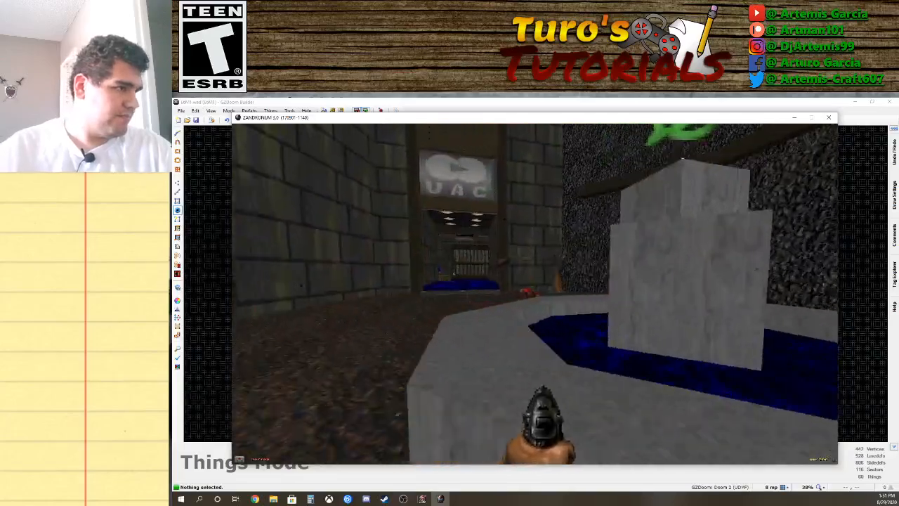
{"action": "key", "text": "w"}
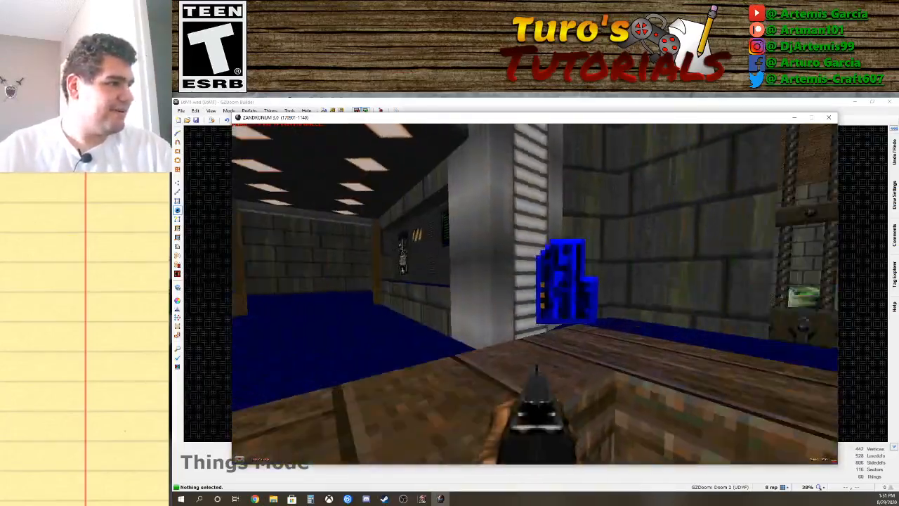
{"action": "key", "text": "Right"}
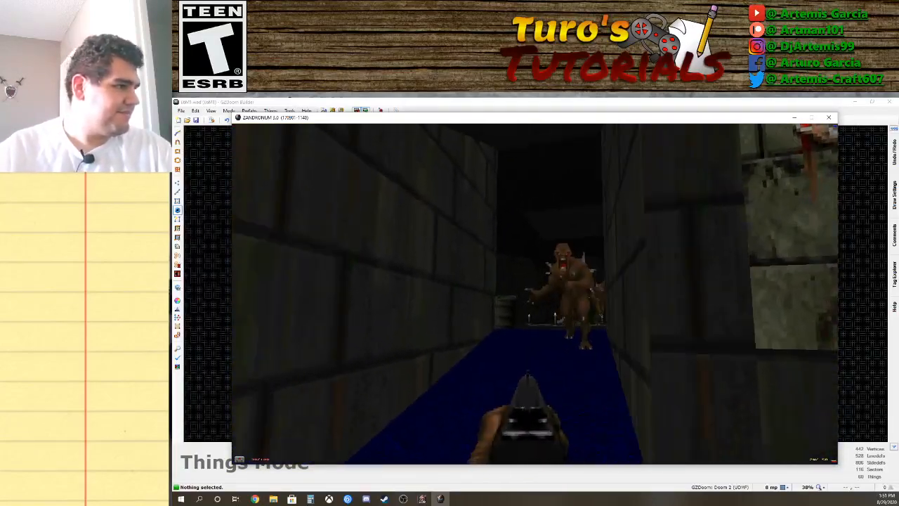
{"action": "key", "text": "d"}
{"action": "left_click", "coordinate": [534, 294]}
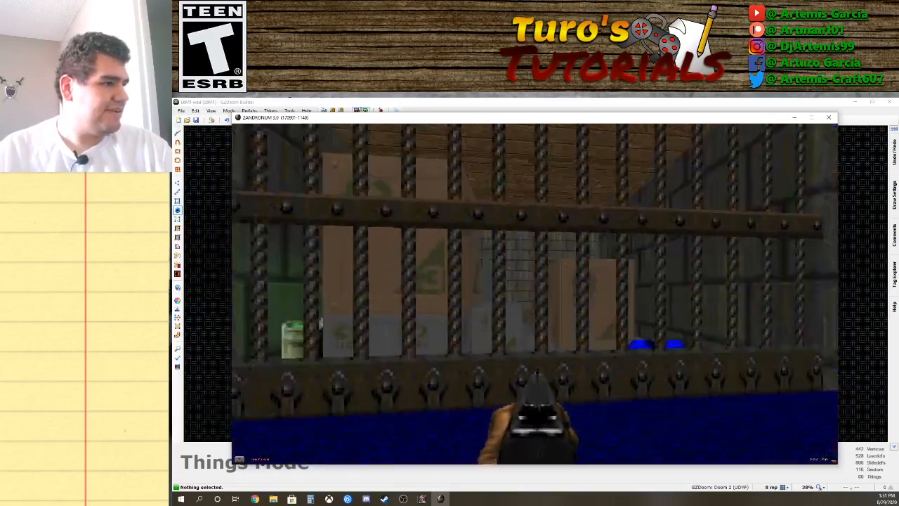
Check the barred storage area from the lobby and follow the hallway into the computer room.
{"action": "key", "text": "w"}
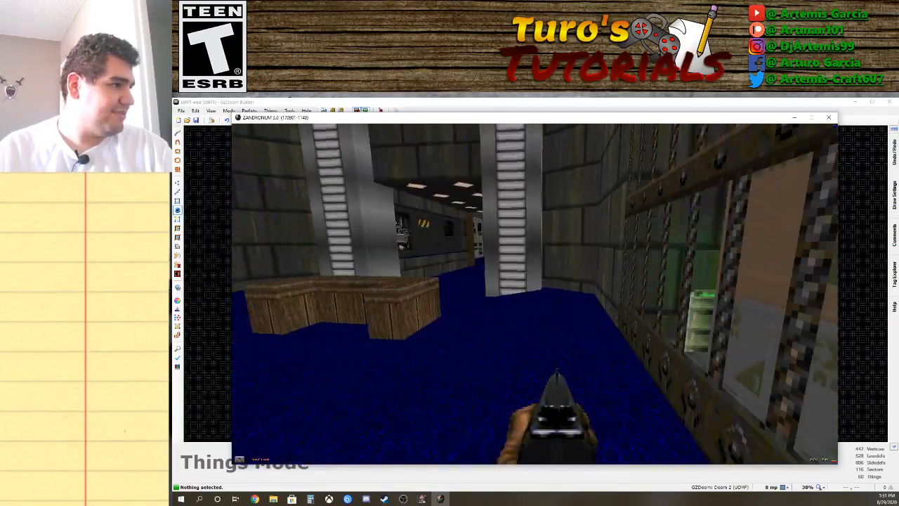
{"action": "key", "text": "Left"}
{"action": "key", "text": "Up"}
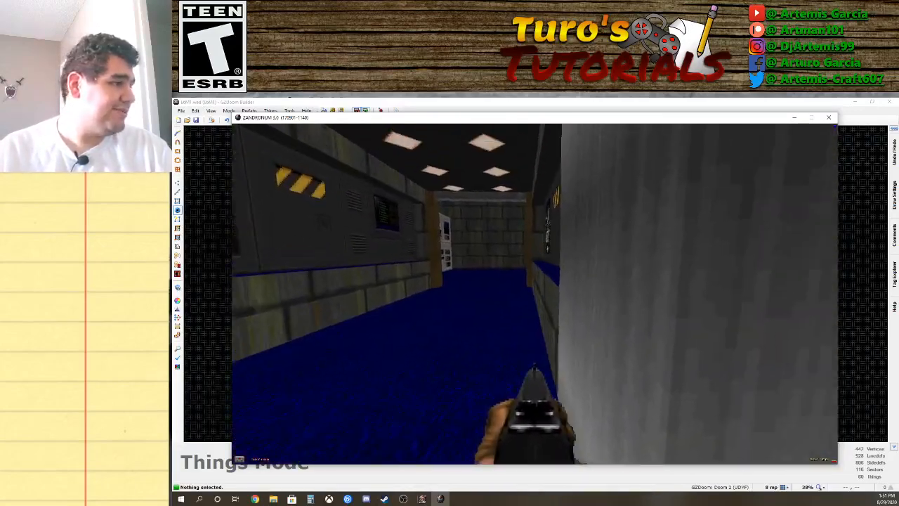
{"action": "key", "text": "Left"}
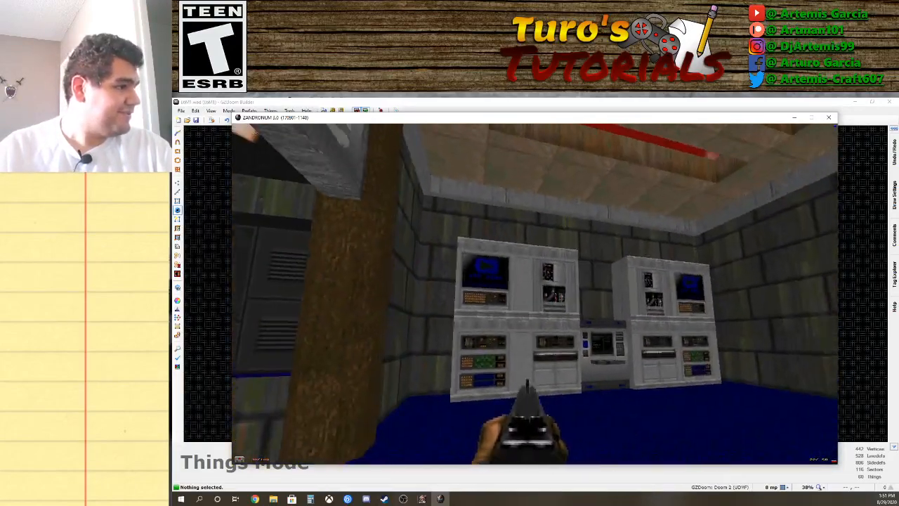
{"action": "key", "text": "Up"}
{"action": "key", "text": "w"}
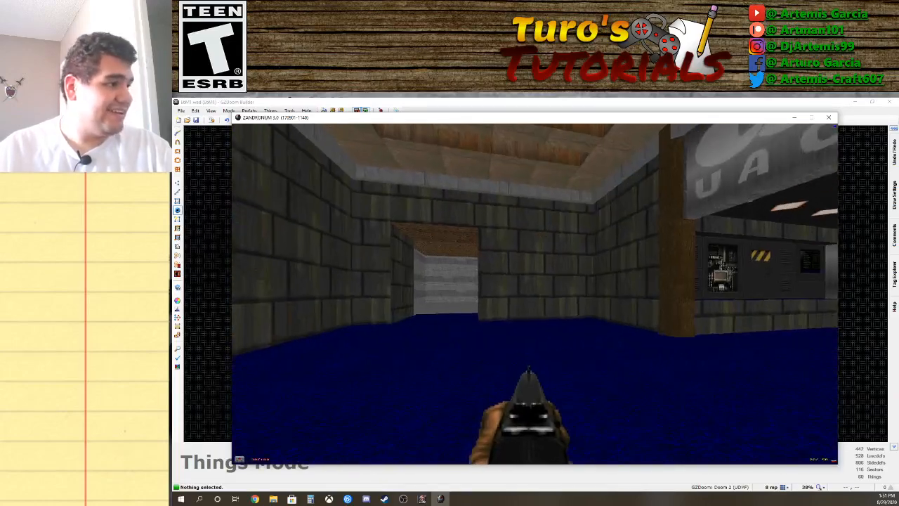
Cross the large grey room into the office and inspect its desk, wall monitors and window.
{"action": "key", "text": "Up"}
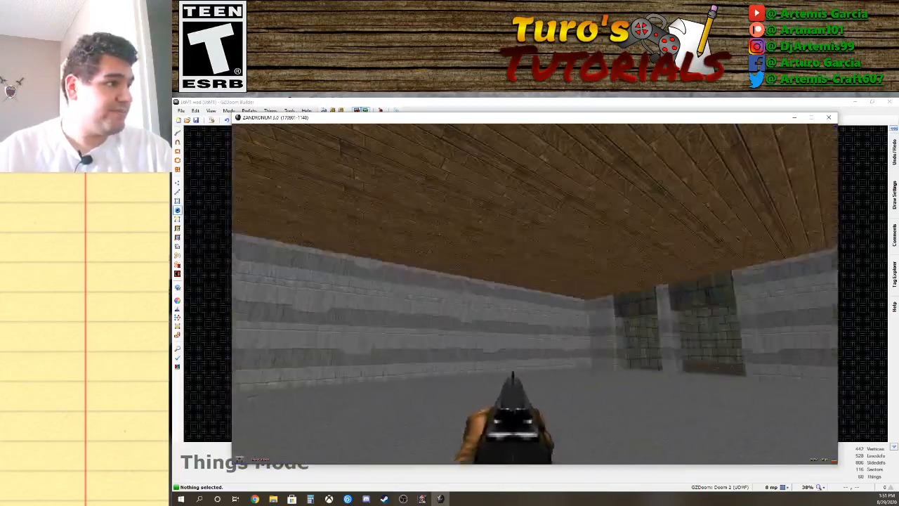
{"action": "key", "text": "Up"}
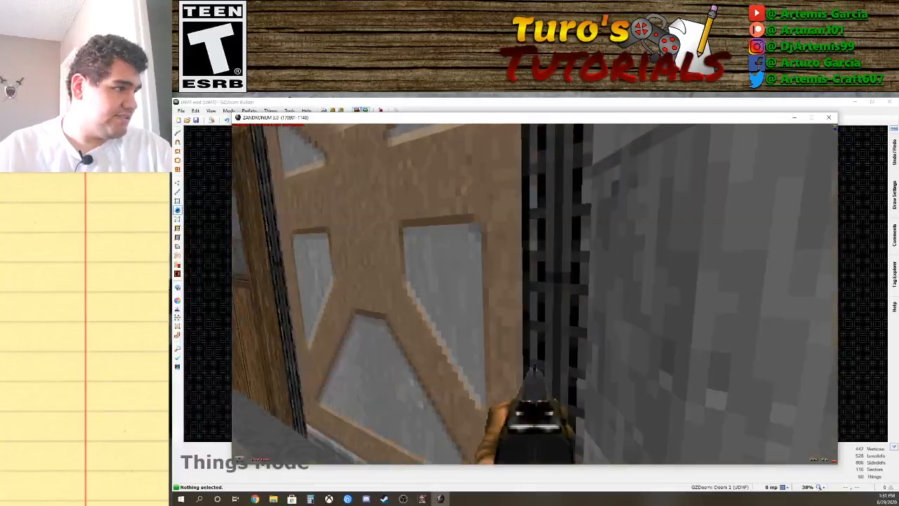
{"action": "key", "text": "Up"}
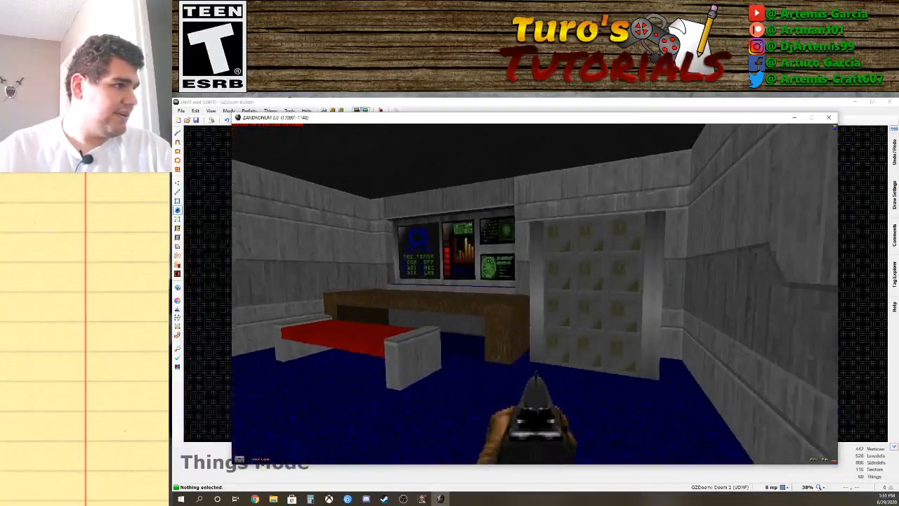
{"action": "key", "text": "w"}
{"action": "key", "text": "s"}
{"action": "key", "text": "w"}
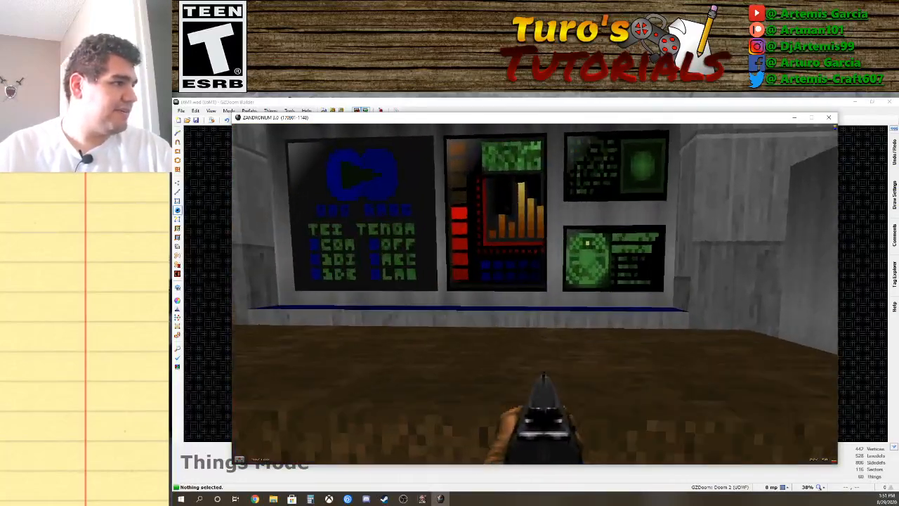
{"action": "key", "text": "w"}
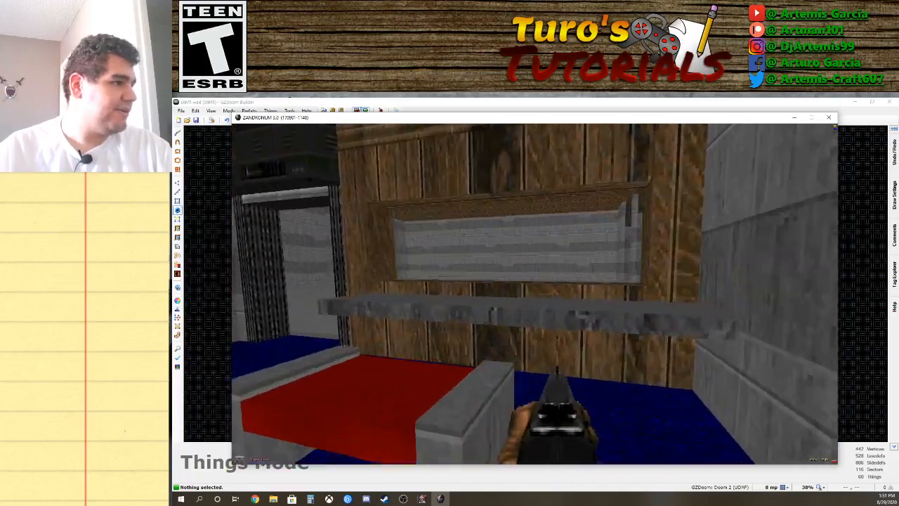
Go outside to the crate storage, shoot the barrels and collect the blue armor by the bars.
{"action": "key", "text": "Left"}
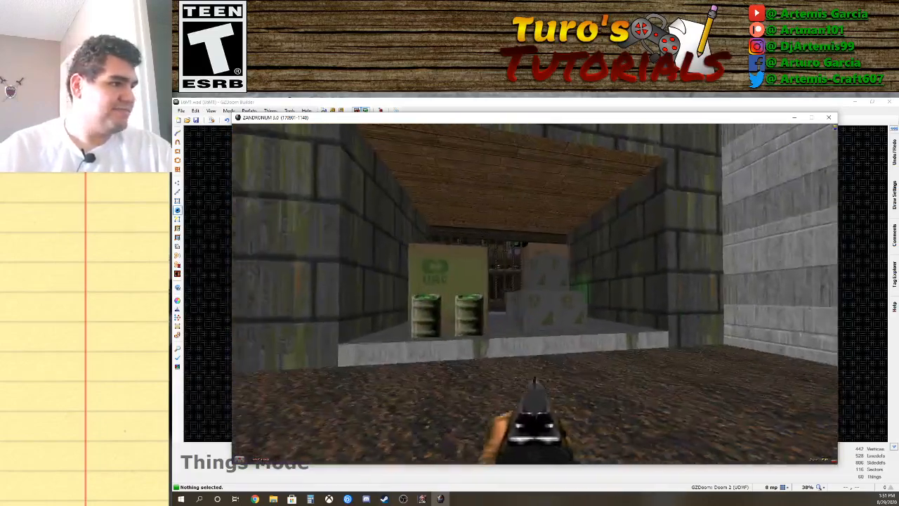
{"action": "key", "text": "w"}
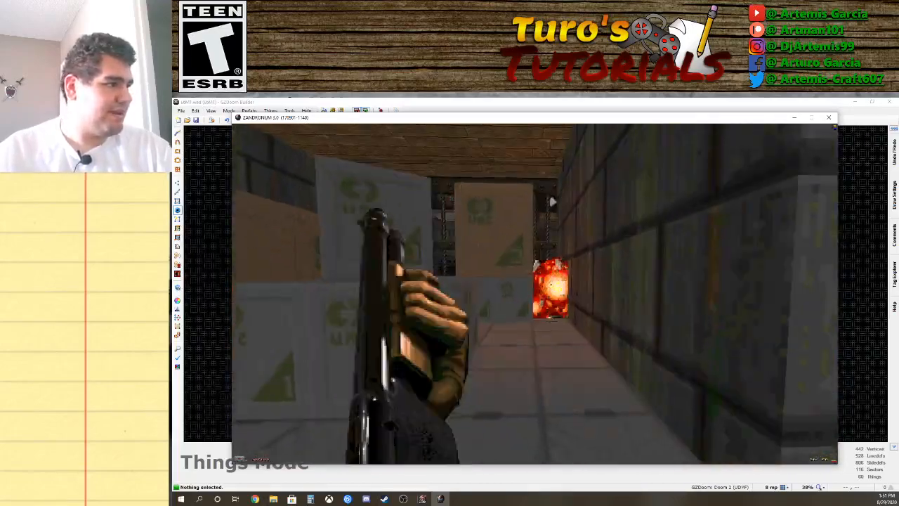
{"action": "key", "text": "w"}
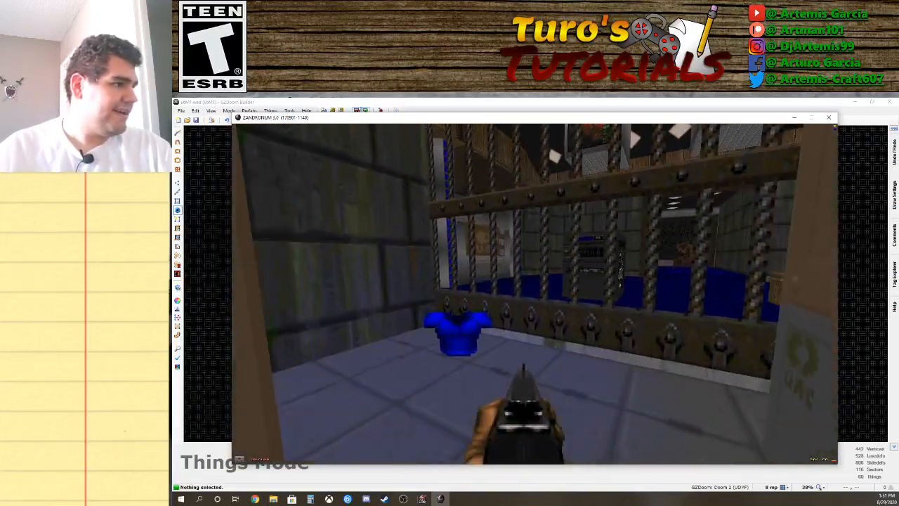
{"action": "key", "text": "w"}
{"action": "key", "text": "space"}
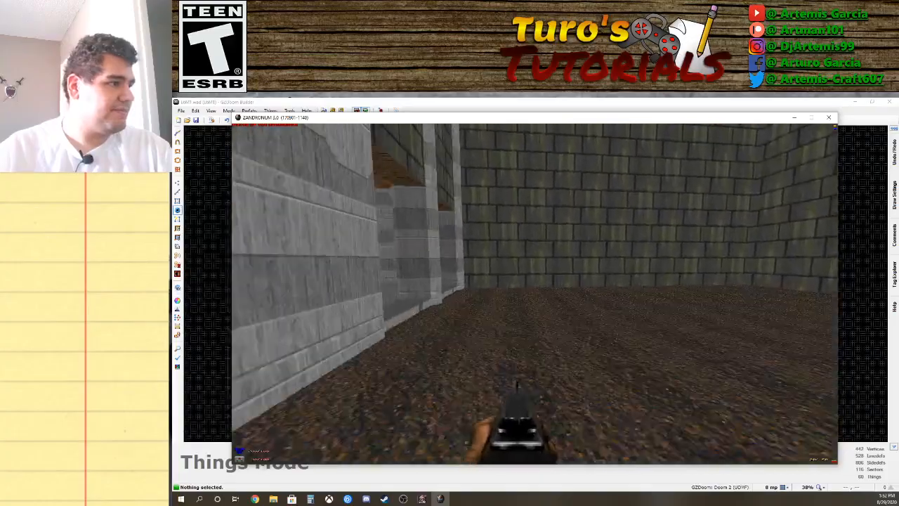
Look around the walled yard and return through the building and past the fountain to the water channel.
{"action": "key", "text": "w"}
{"action": "key", "text": "w"}
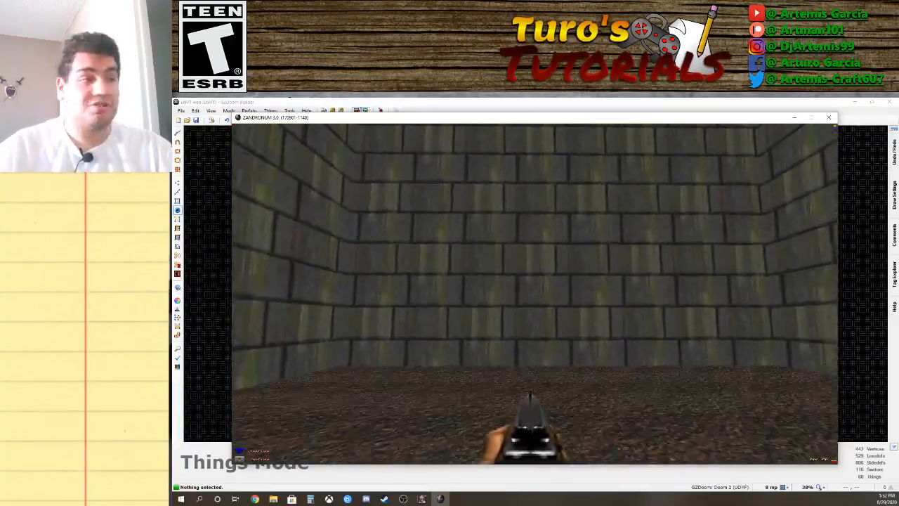
{"action": "key", "text": "w"}
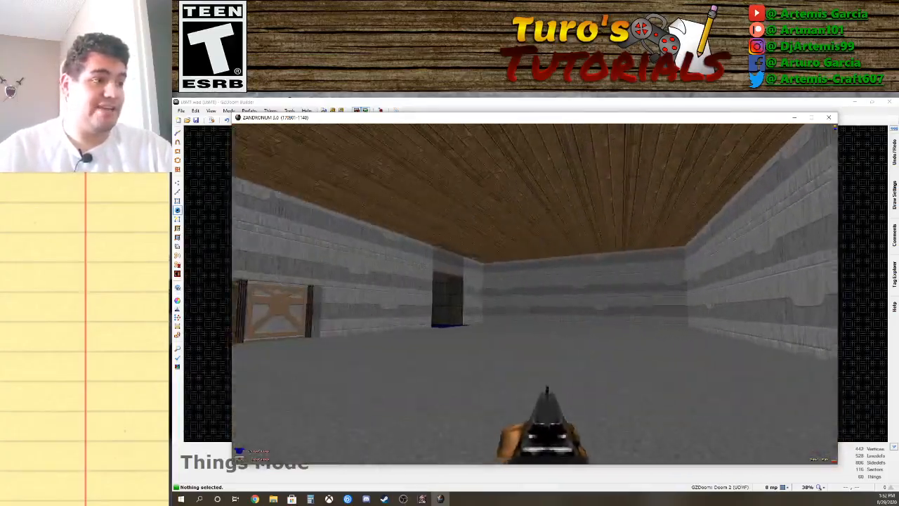
{"action": "key", "text": "w"}
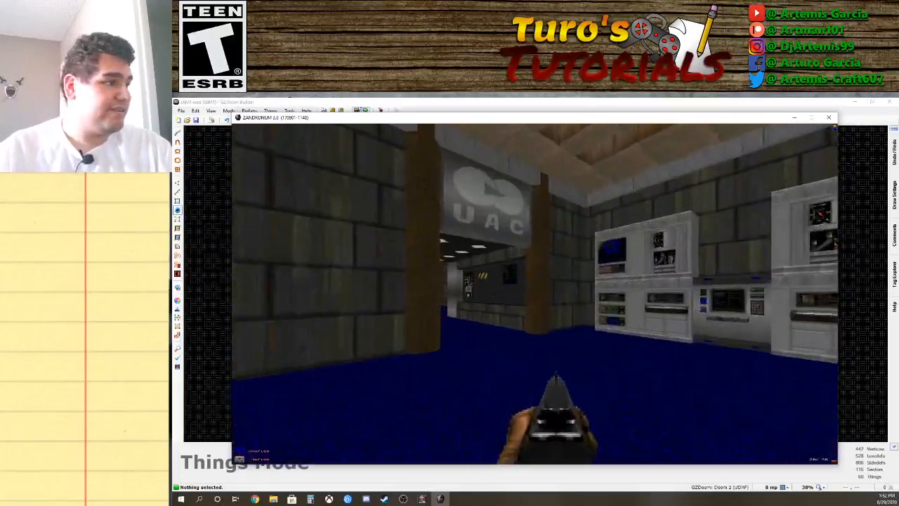
{"action": "key", "text": "w"}
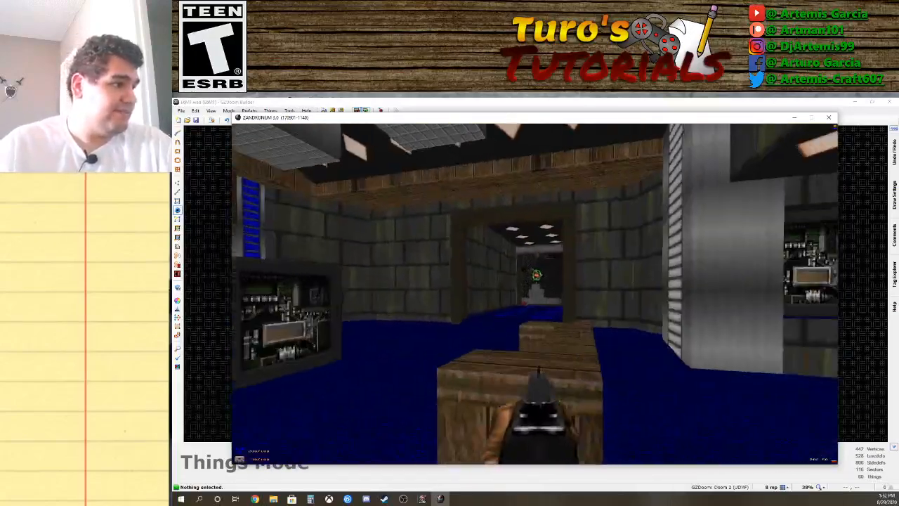
{"action": "key", "text": "w"}
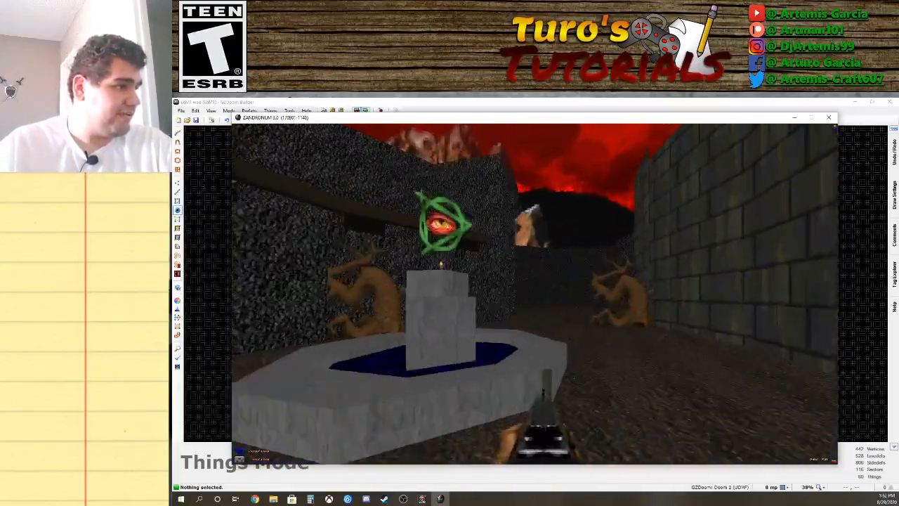
{"action": "key", "text": "w"}
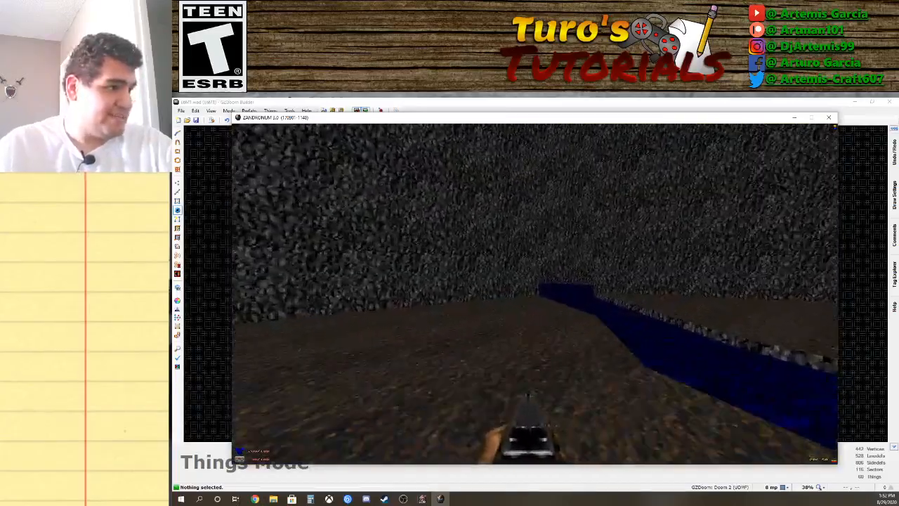
Dive into the channel and inspect the rock walls and ceiling of its covered stretch underwater.
{"action": "key", "text": "w"}
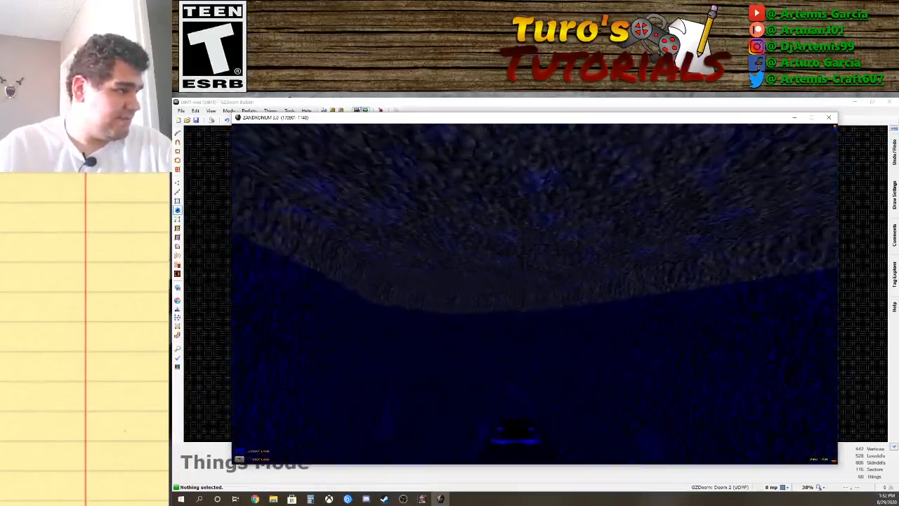
{"action": "key", "text": "w"}
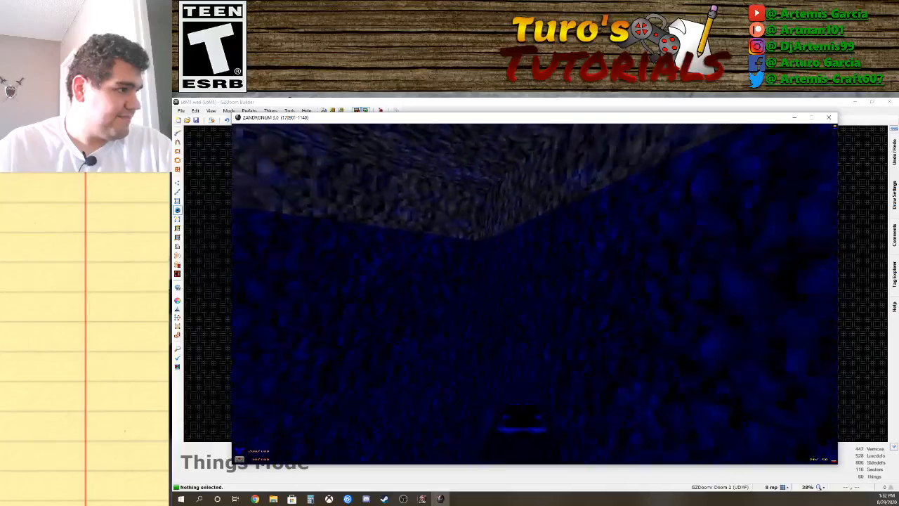
{"action": "key", "text": "w"}
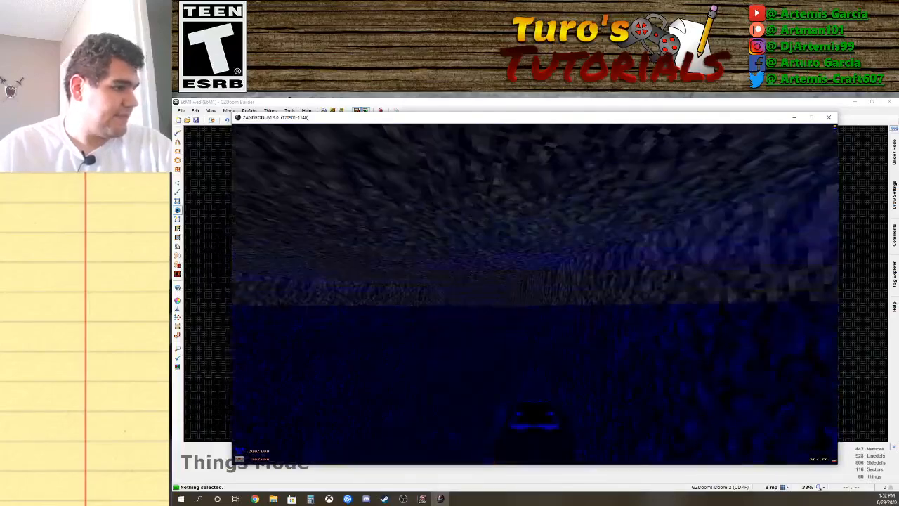
{"action": "key", "text": "w"}
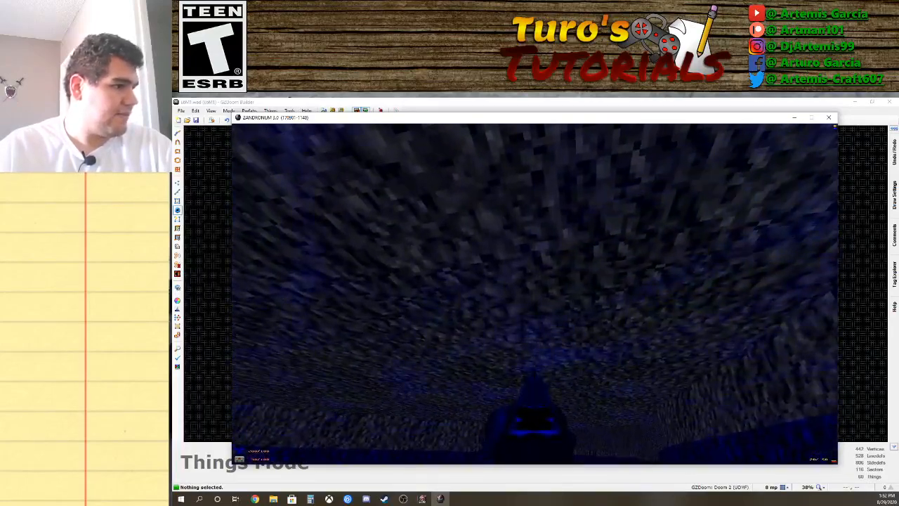
{"action": "key", "text": "w"}
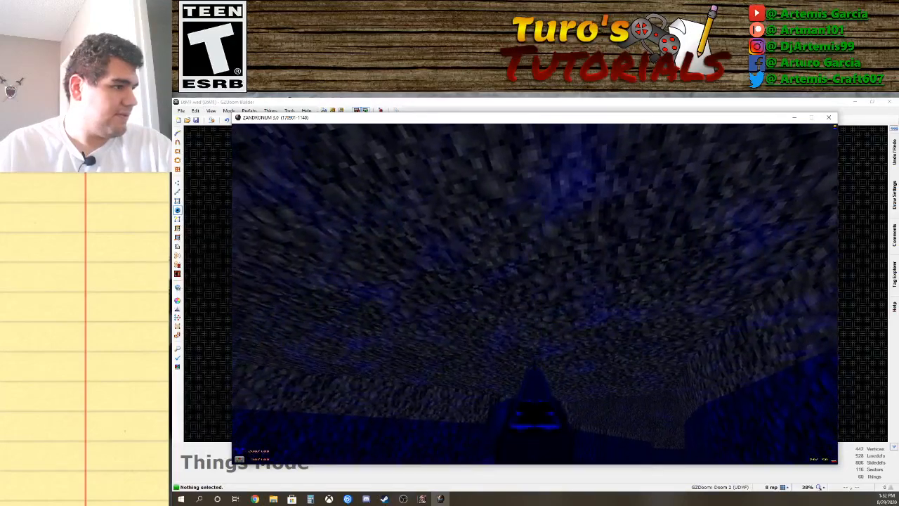
{"action": "key", "text": "Right"}
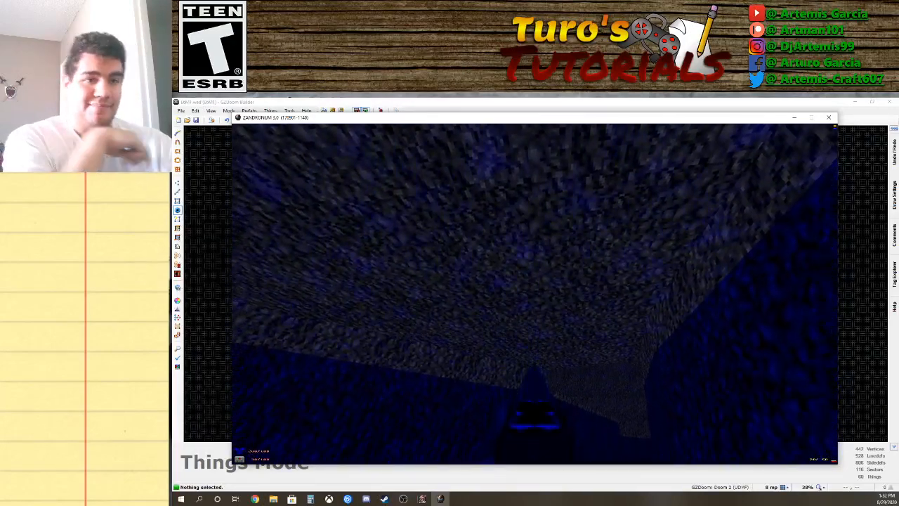
{"action": "key", "text": "Right"}
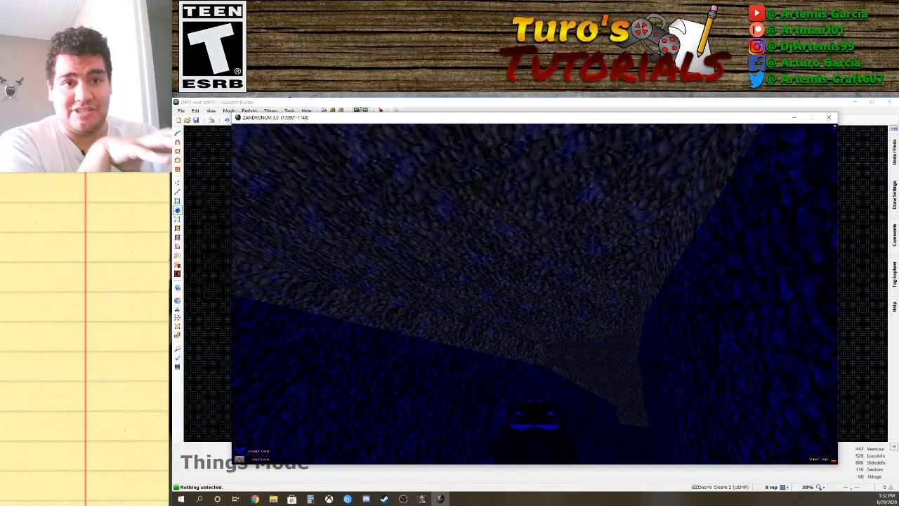
Swim underwater out of the covered stretch into the channel's open-air section.
{"action": "key", "text": "w"}
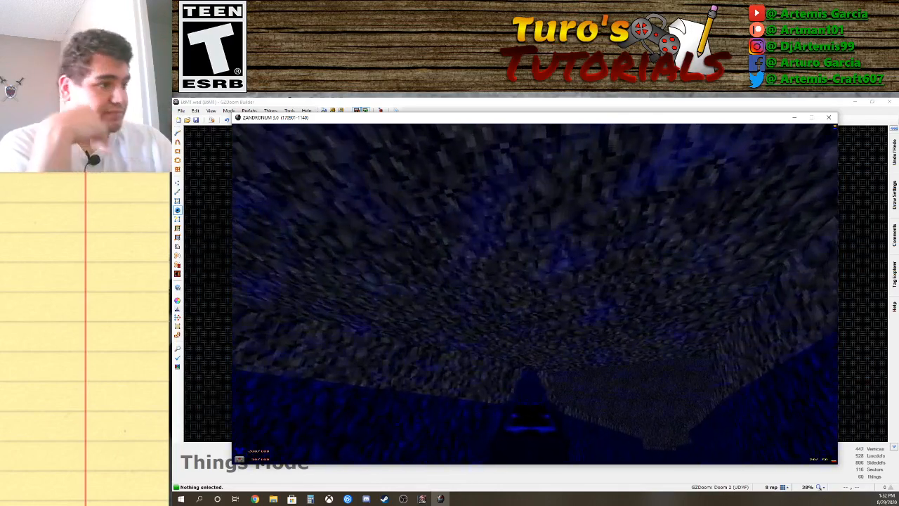
{"action": "key", "text": "w"}
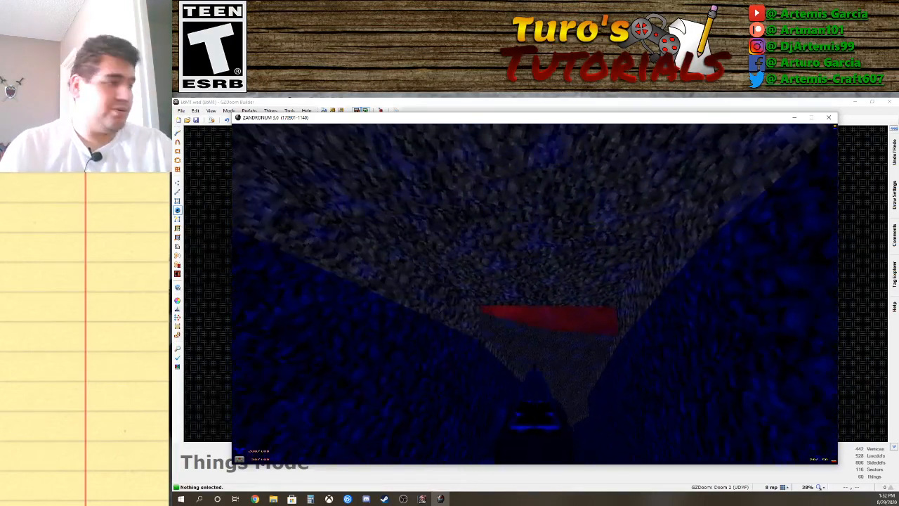
{"action": "key", "text": "w"}
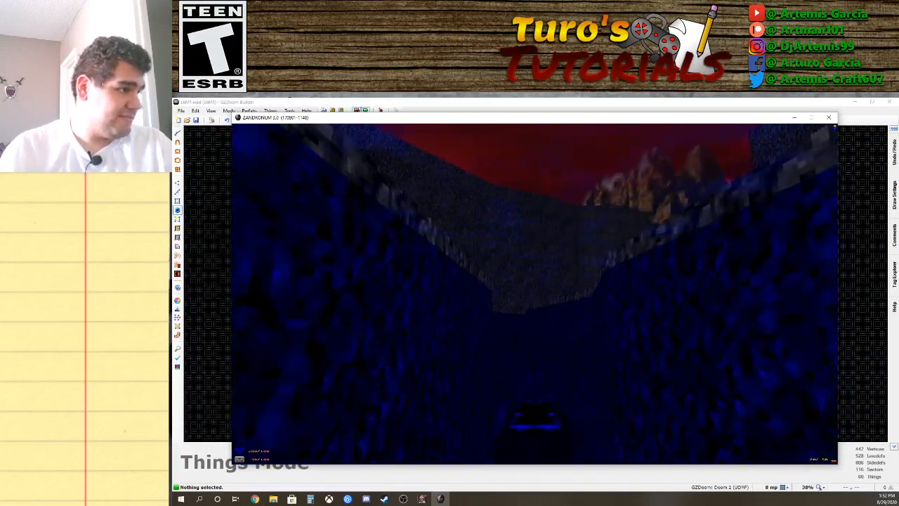
{"action": "key", "text": "w"}
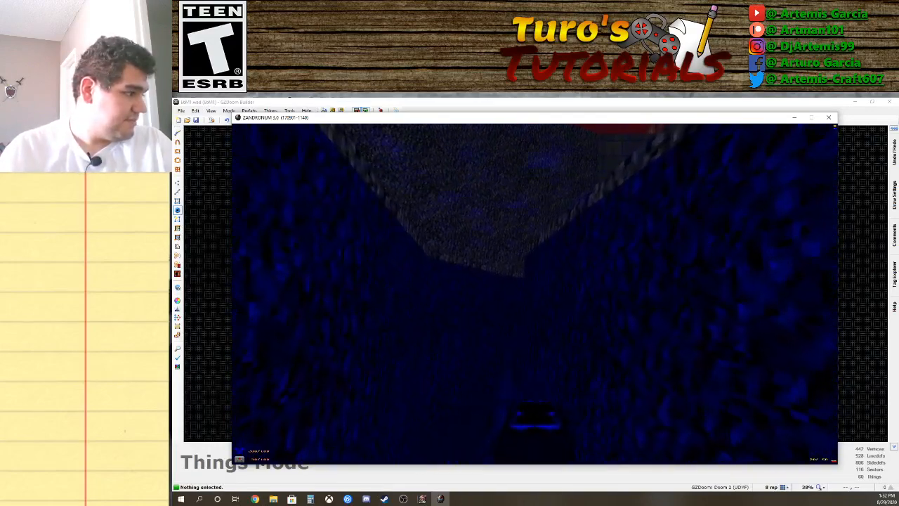
Swim on submerged along the channel's open-air section and inspect its rock walls underwater.
{"action": "key", "text": "w"}
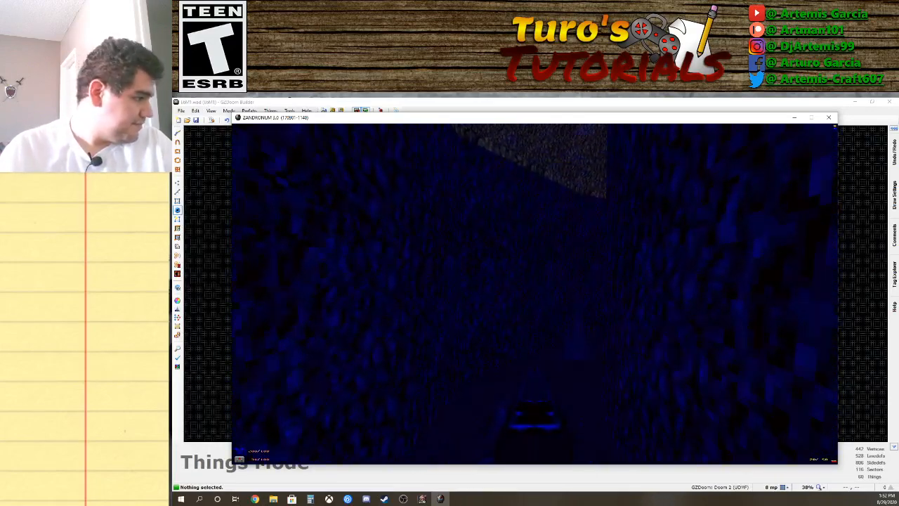
{"action": "key", "text": "w"}
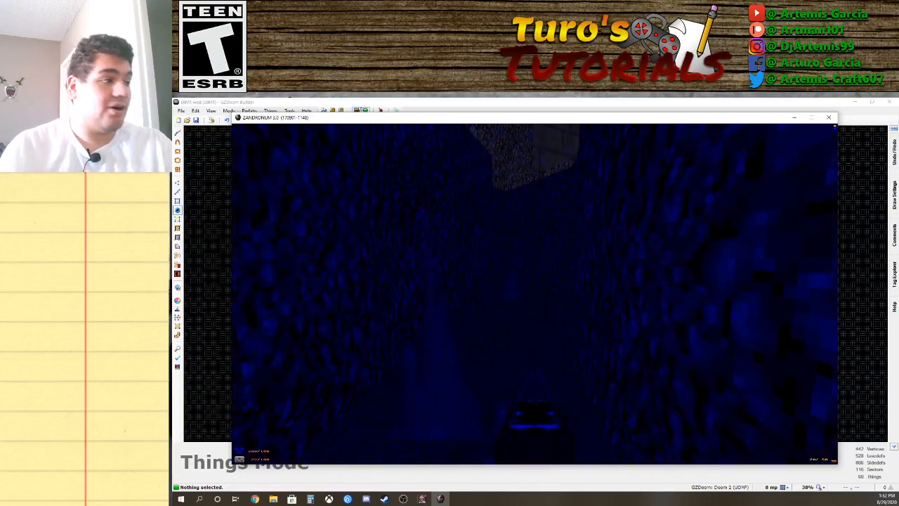
{"action": "key", "text": "w"}
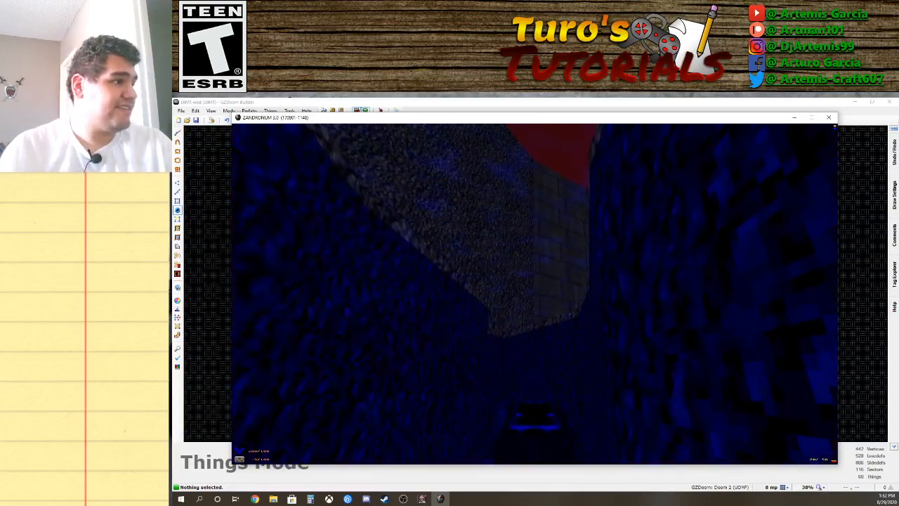
{"action": "key", "text": "w"}
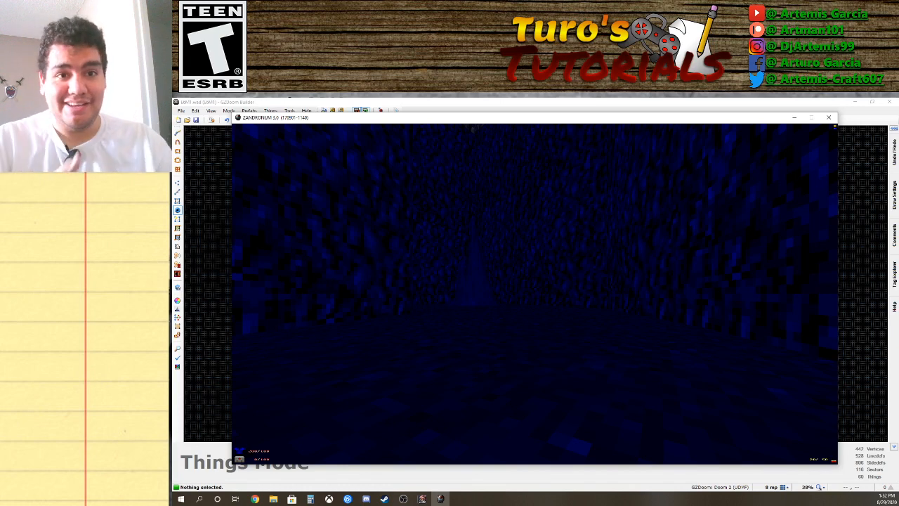
Quit the Zandronum playtest and return to the map in GZDoom Builder.
{"action": "key", "text": "Escape"}
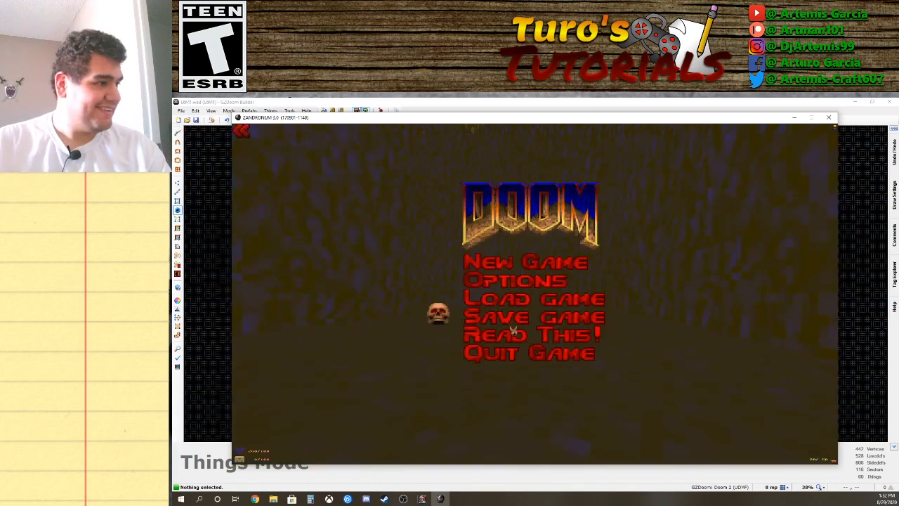
{"action": "left_click", "coordinate": [517, 351]}
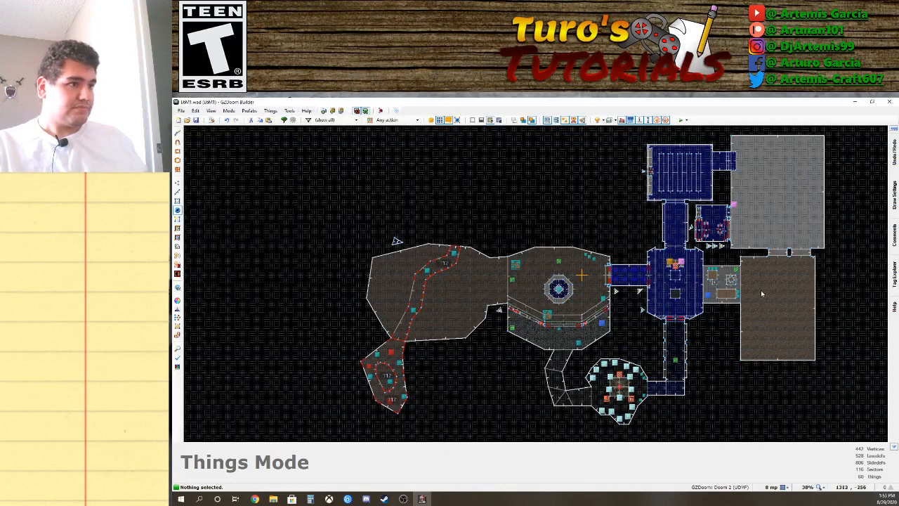
{"action": "mouse_move", "coordinate": [713, 304]}
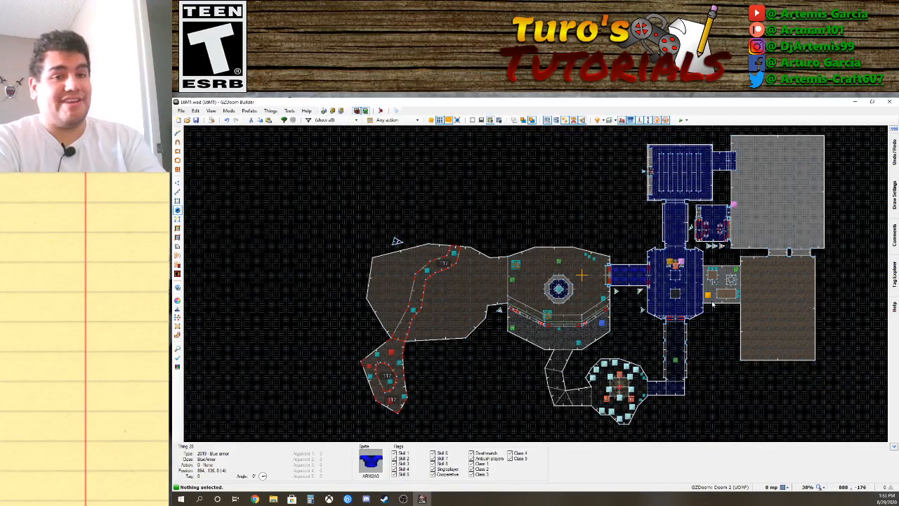